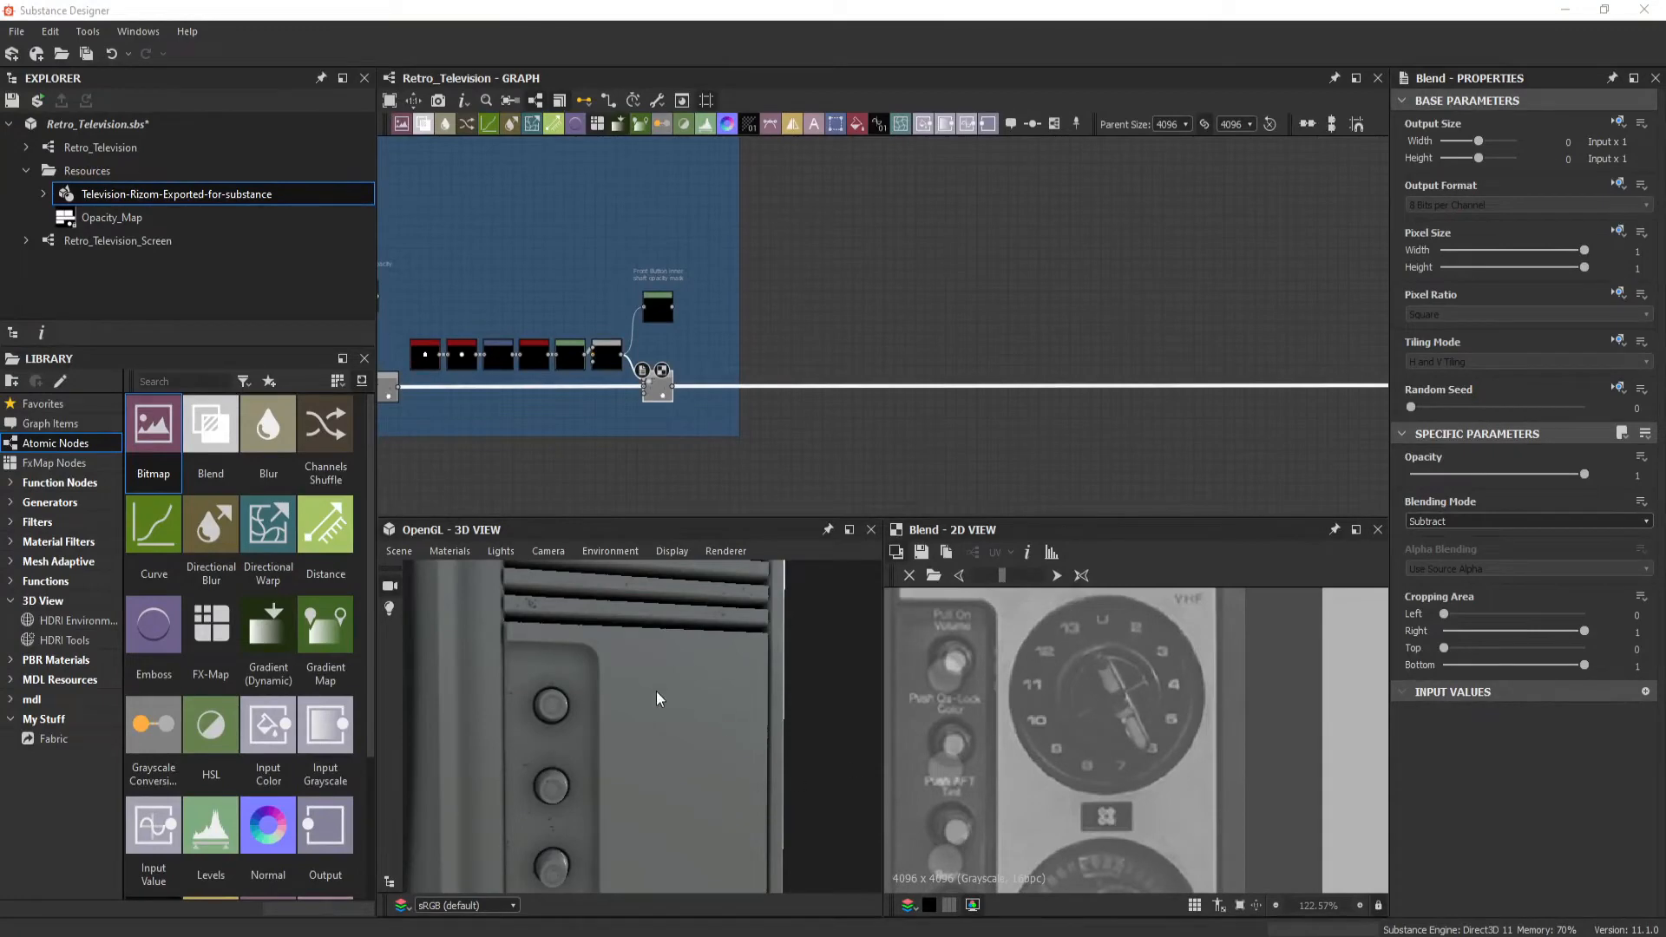
# Insert a Blend node into the main height link after the blue frame and set its blending mode to Add (Linear Dodge).
pyautogui.scroll(2, 1030, 399)
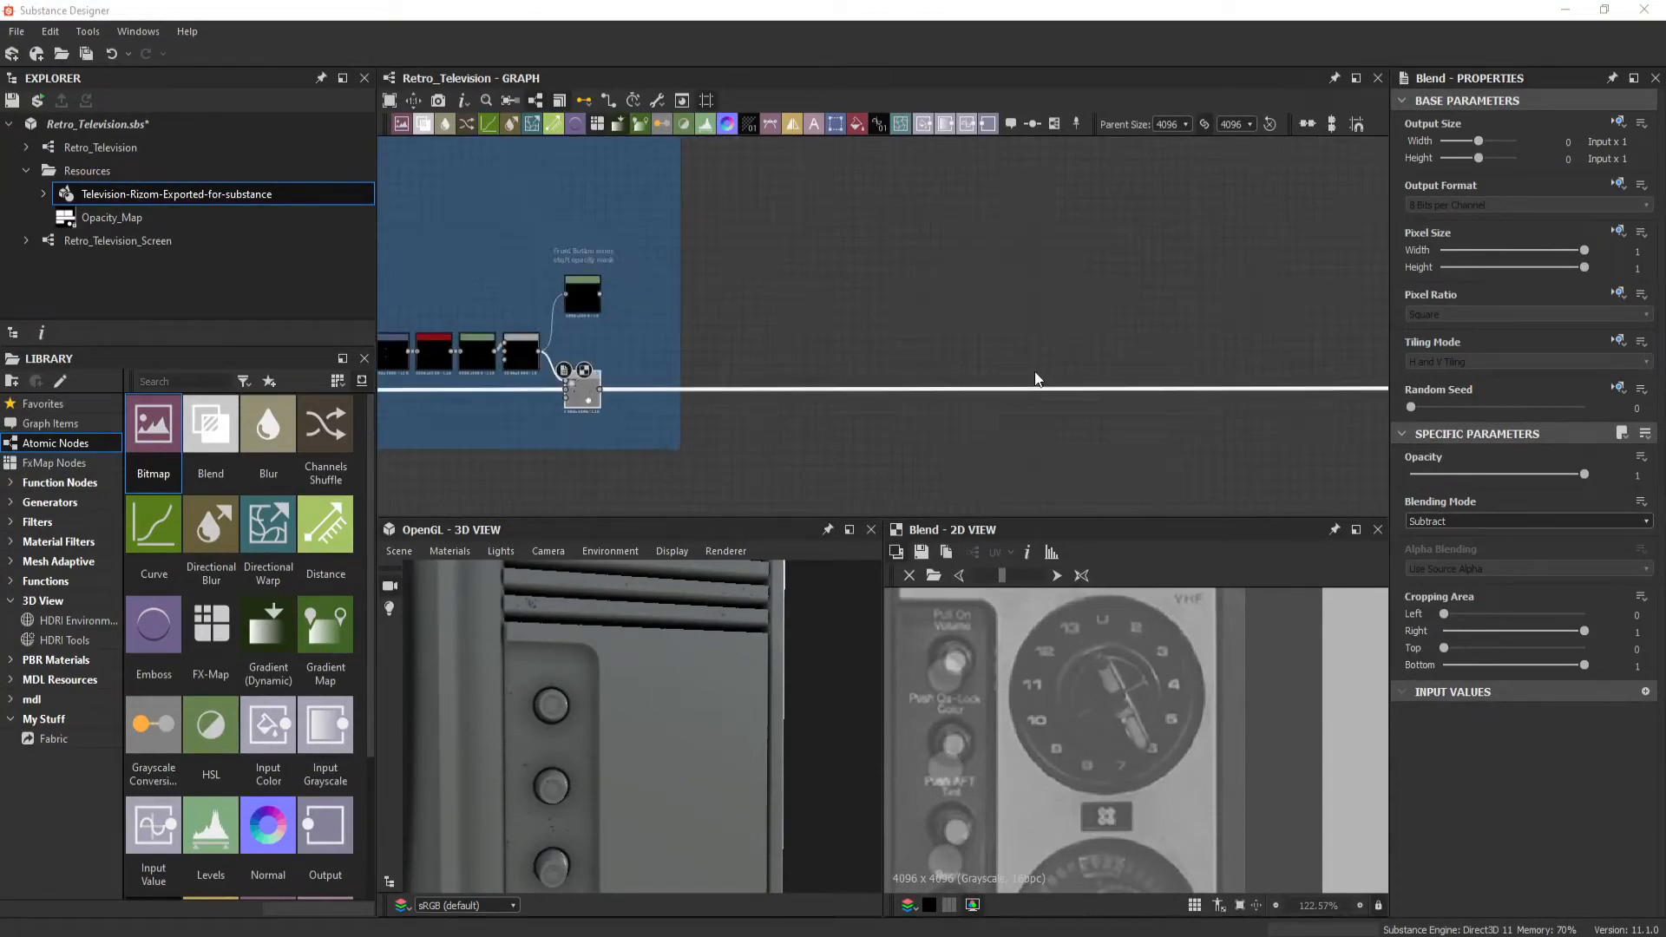
pyautogui.click(1032, 357)
pyautogui.press('space')
pyautogui.click(1143, 421)
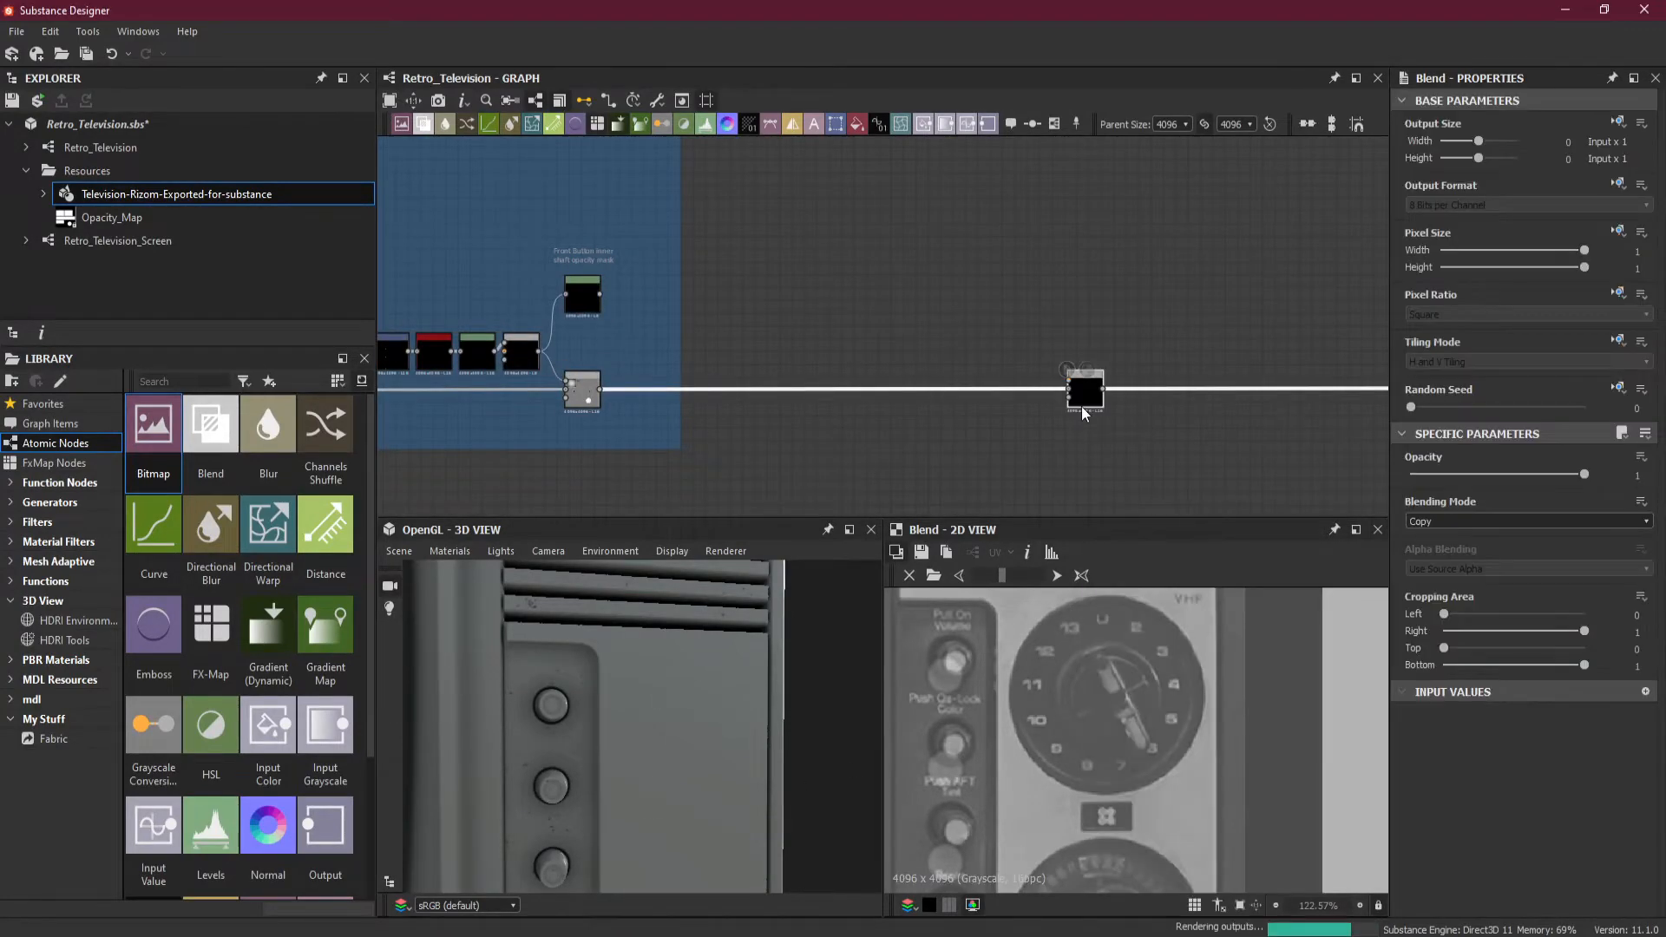
pyautogui.moveTo(1081, 406); pyautogui.dragTo(961, 398)
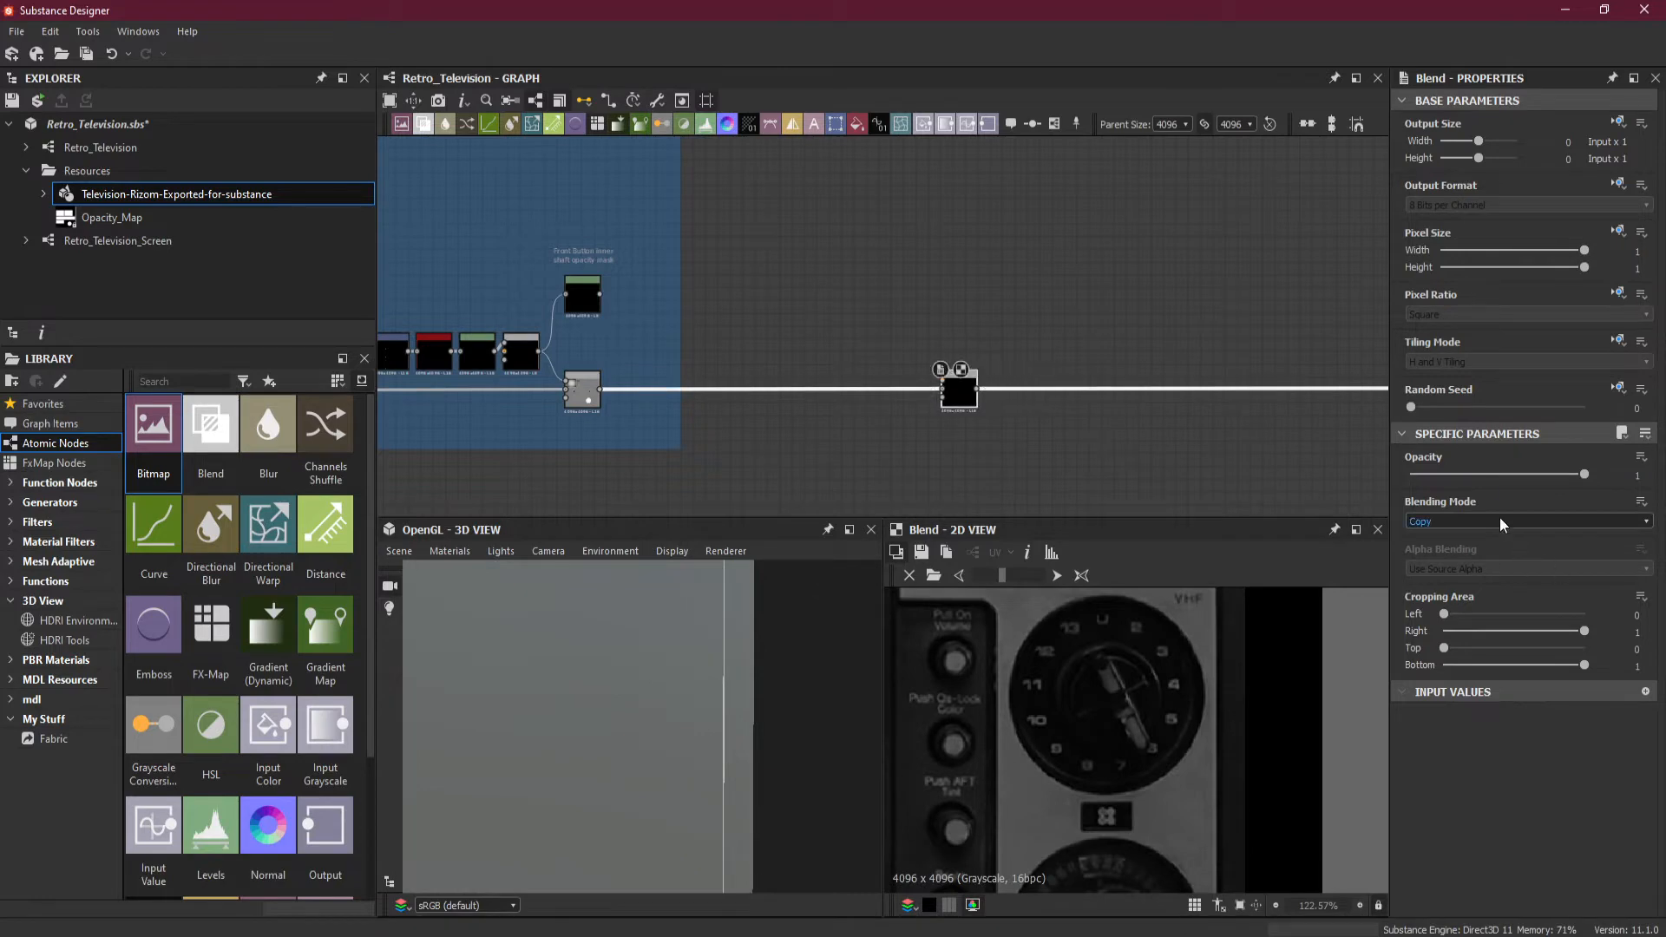
pyautogui.click(1526, 521)
pyautogui.click(1466, 532)
pyautogui.scroll(1, 836, 330)
pyautogui.scroll(1, 836, 330)
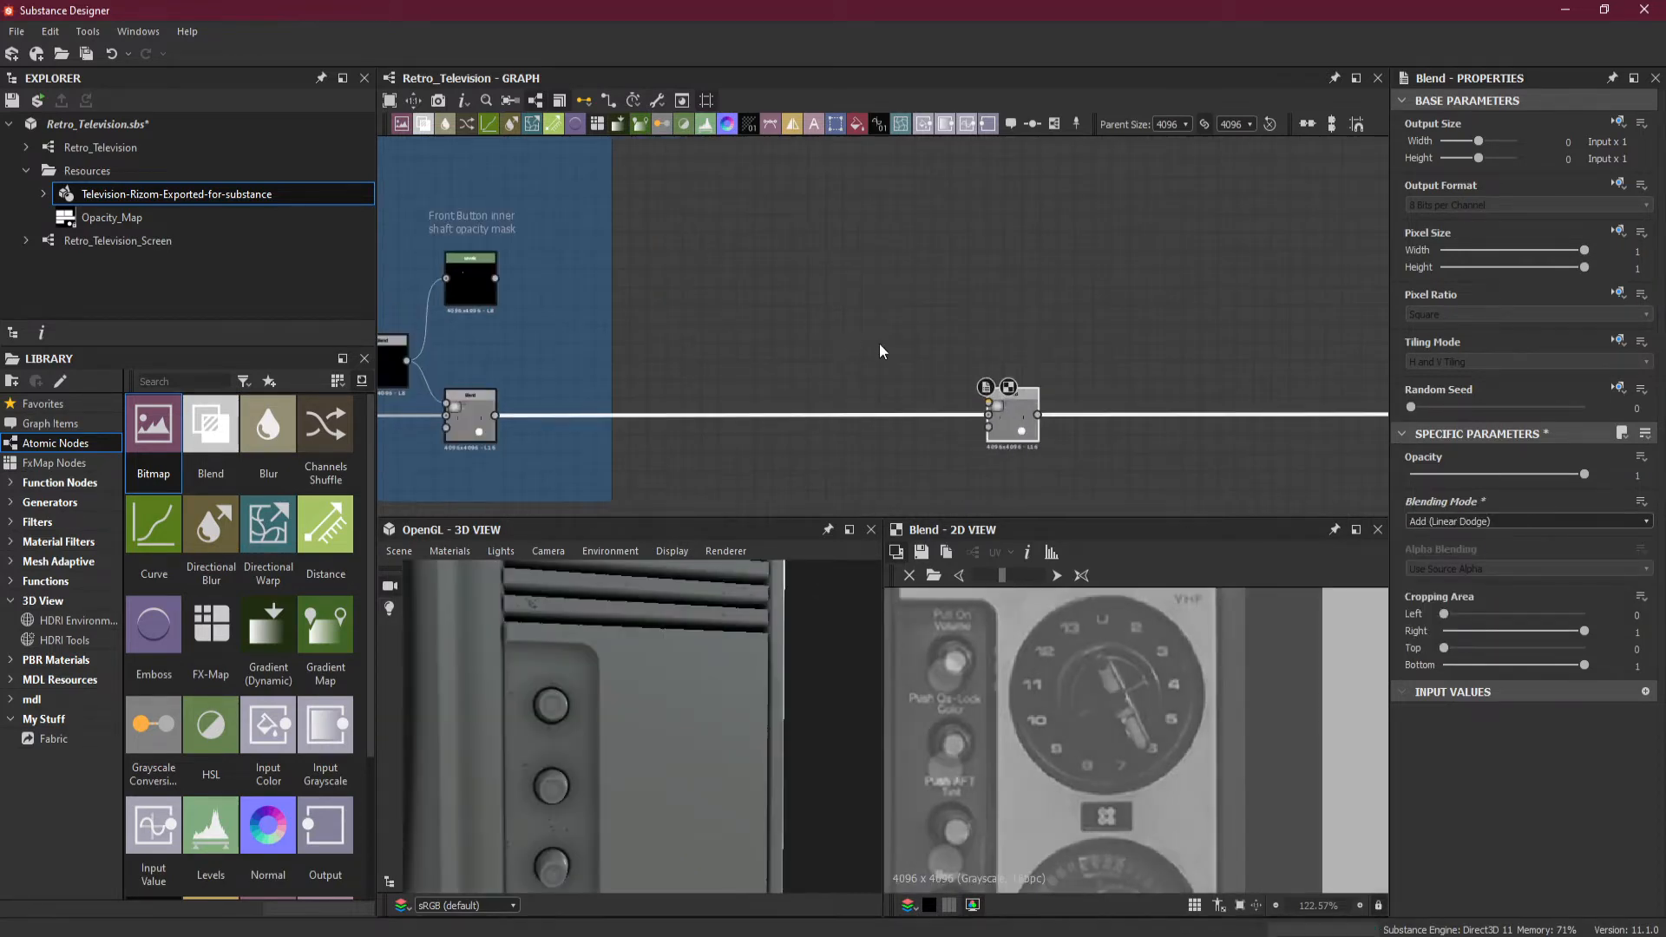
# Add a Gradient Radial node above the main link, before the new Blend node.
pyautogui.scroll(1, 827, 268)
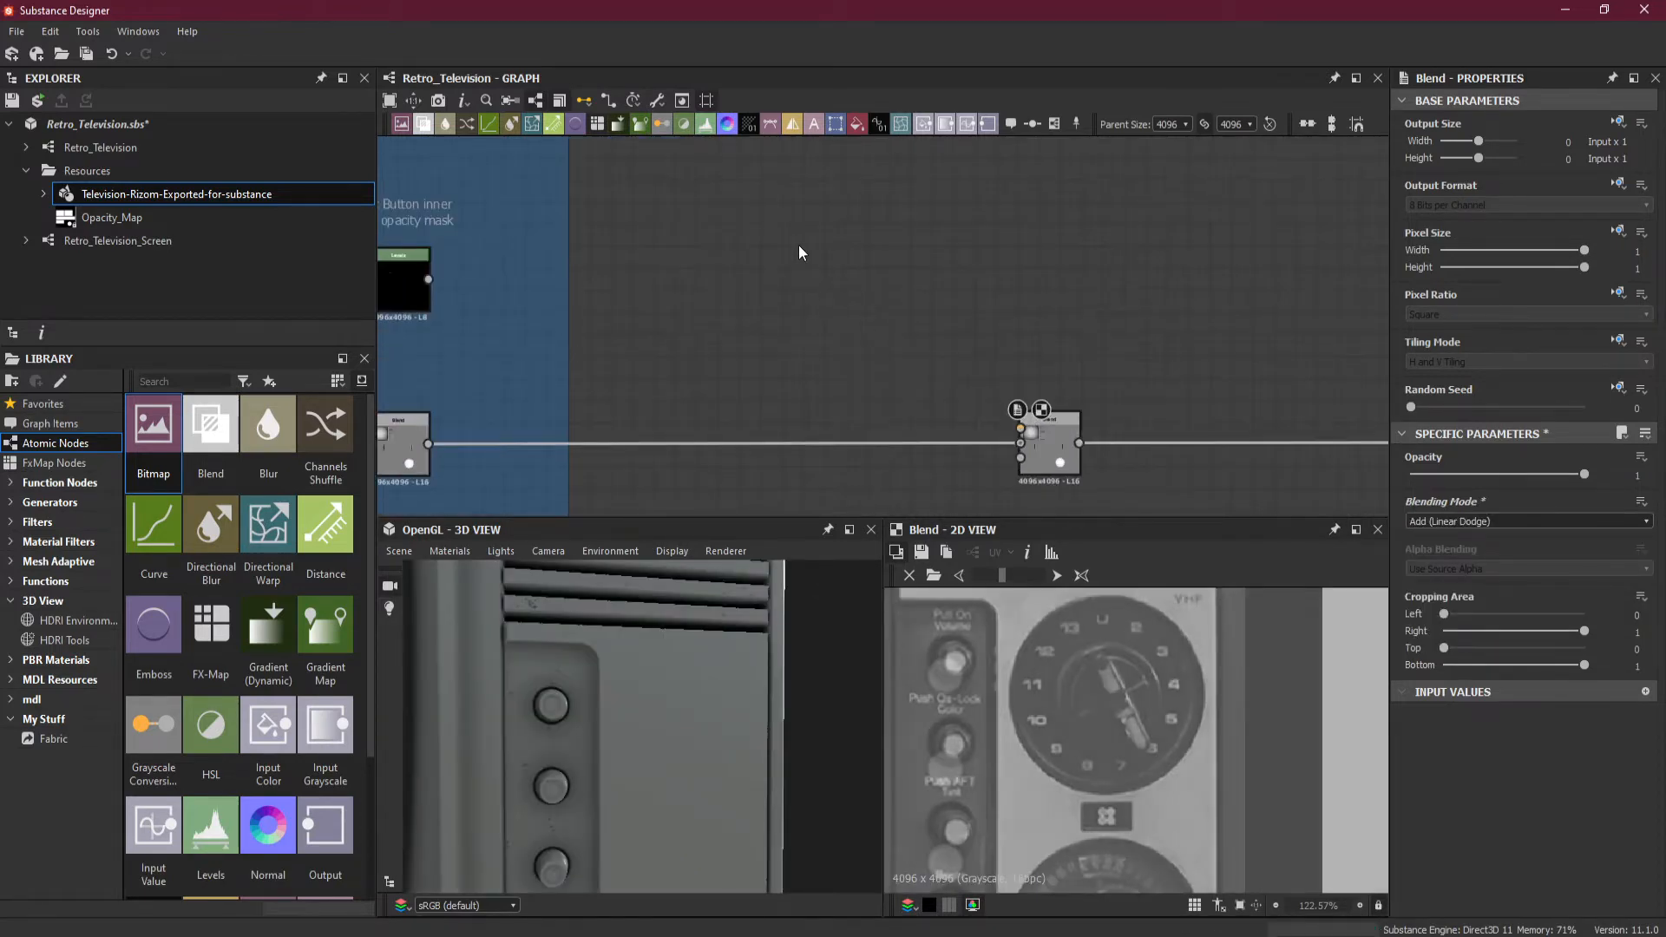
pyautogui.press('space')
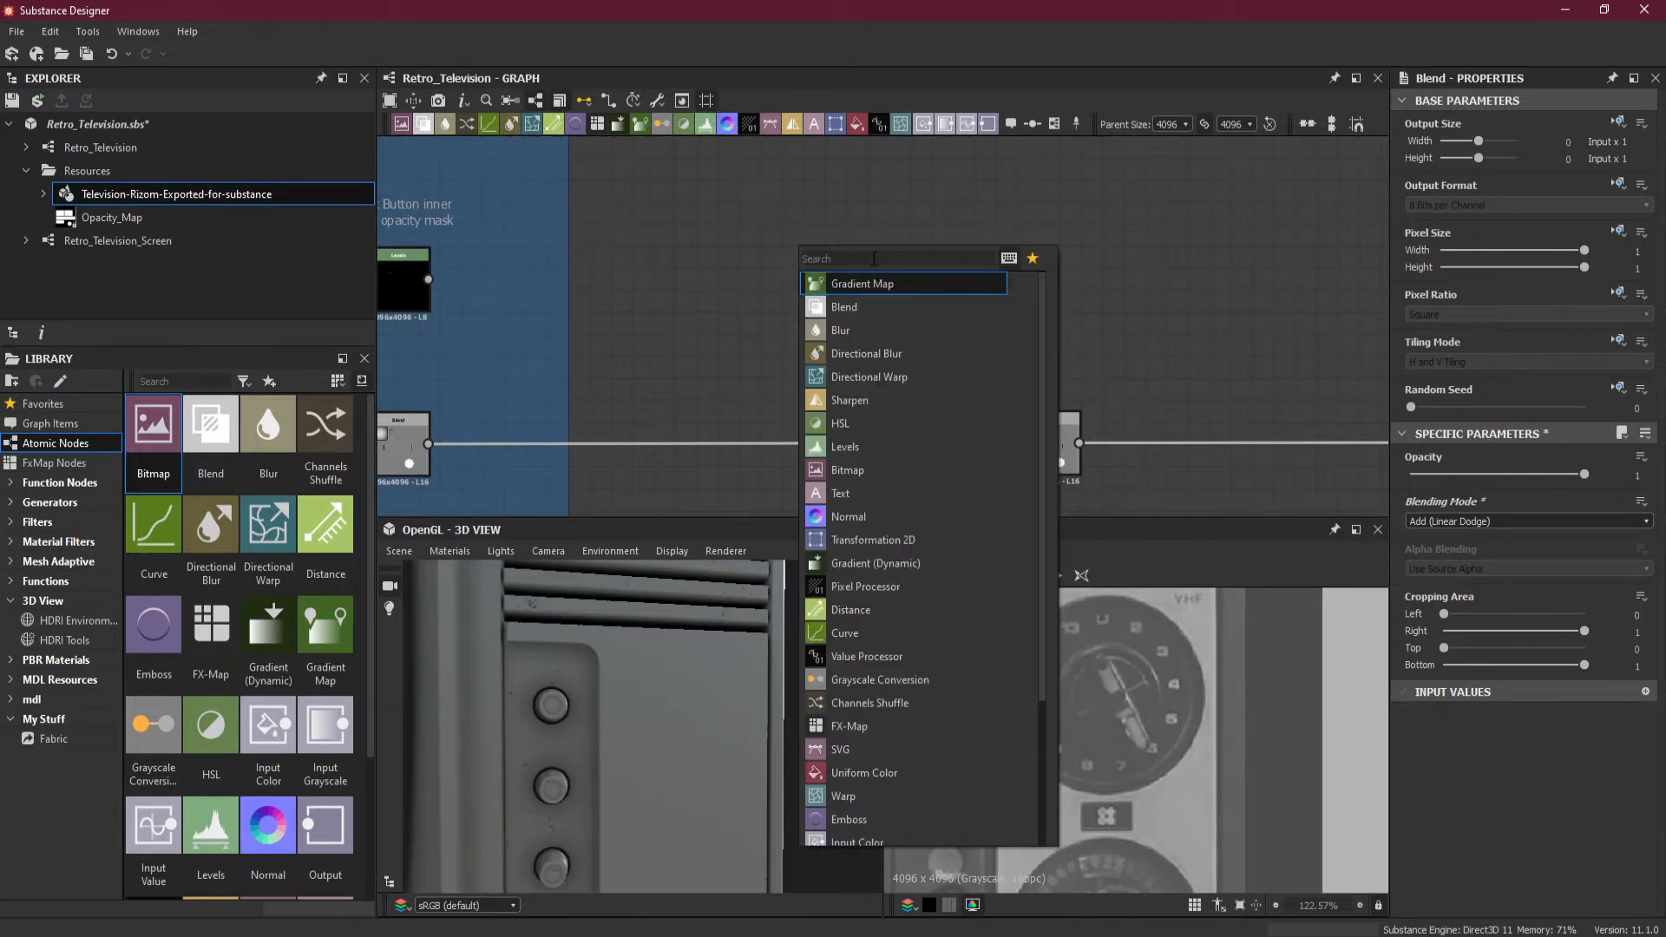
pyautogui.write('gra')
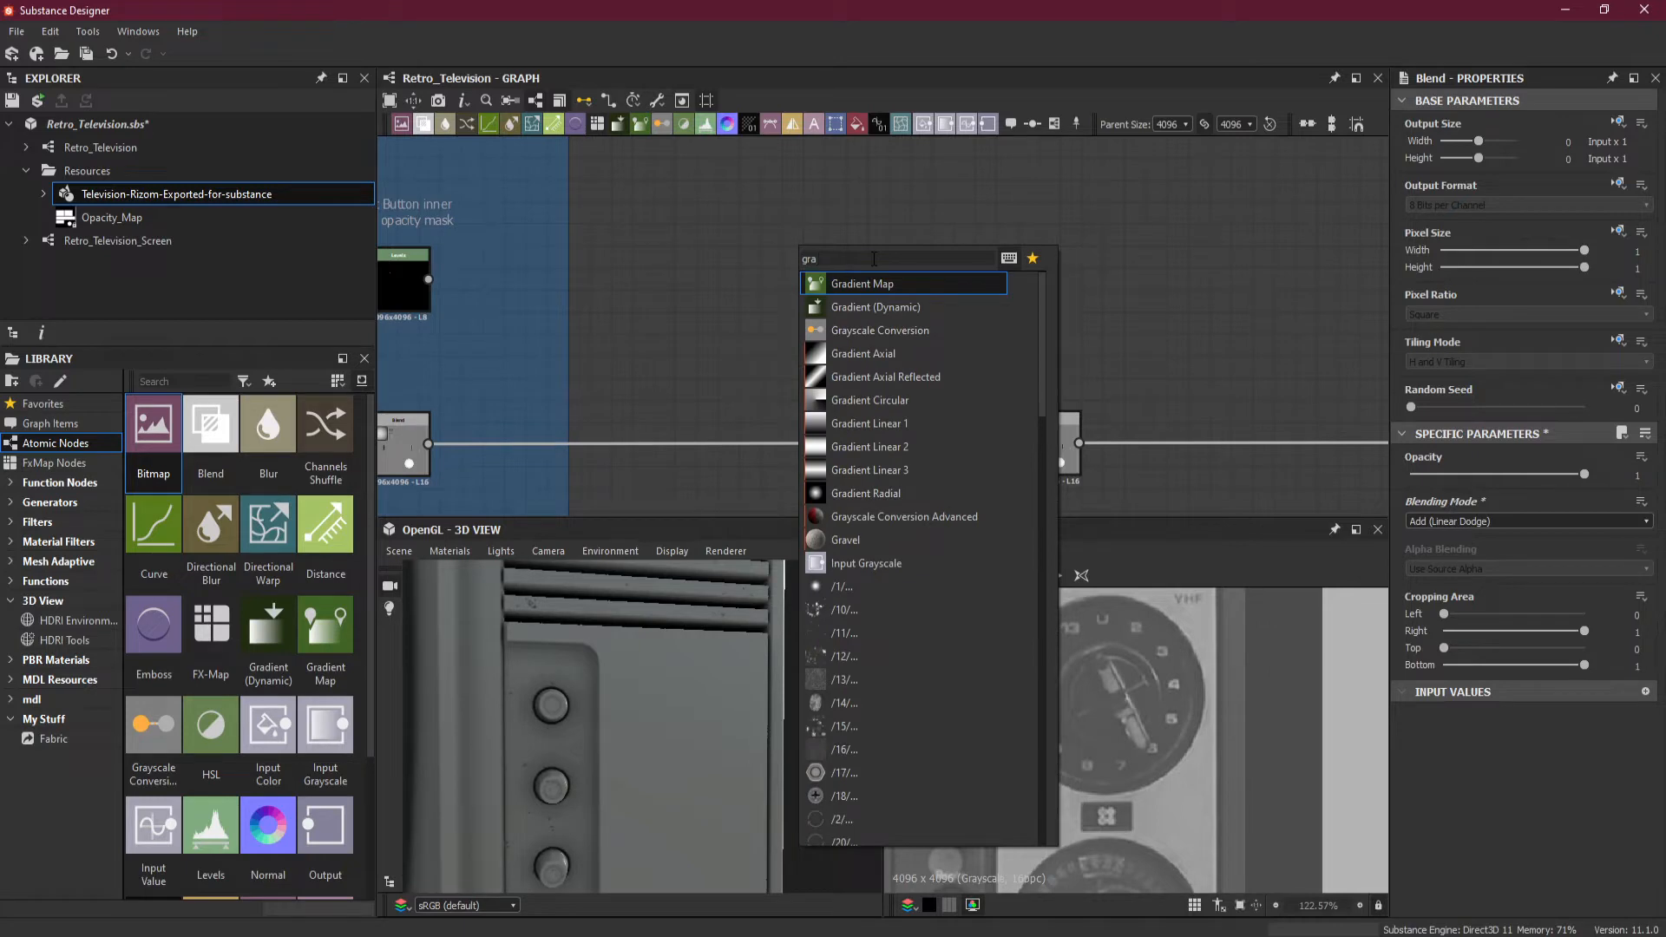
pyautogui.click(903, 493)
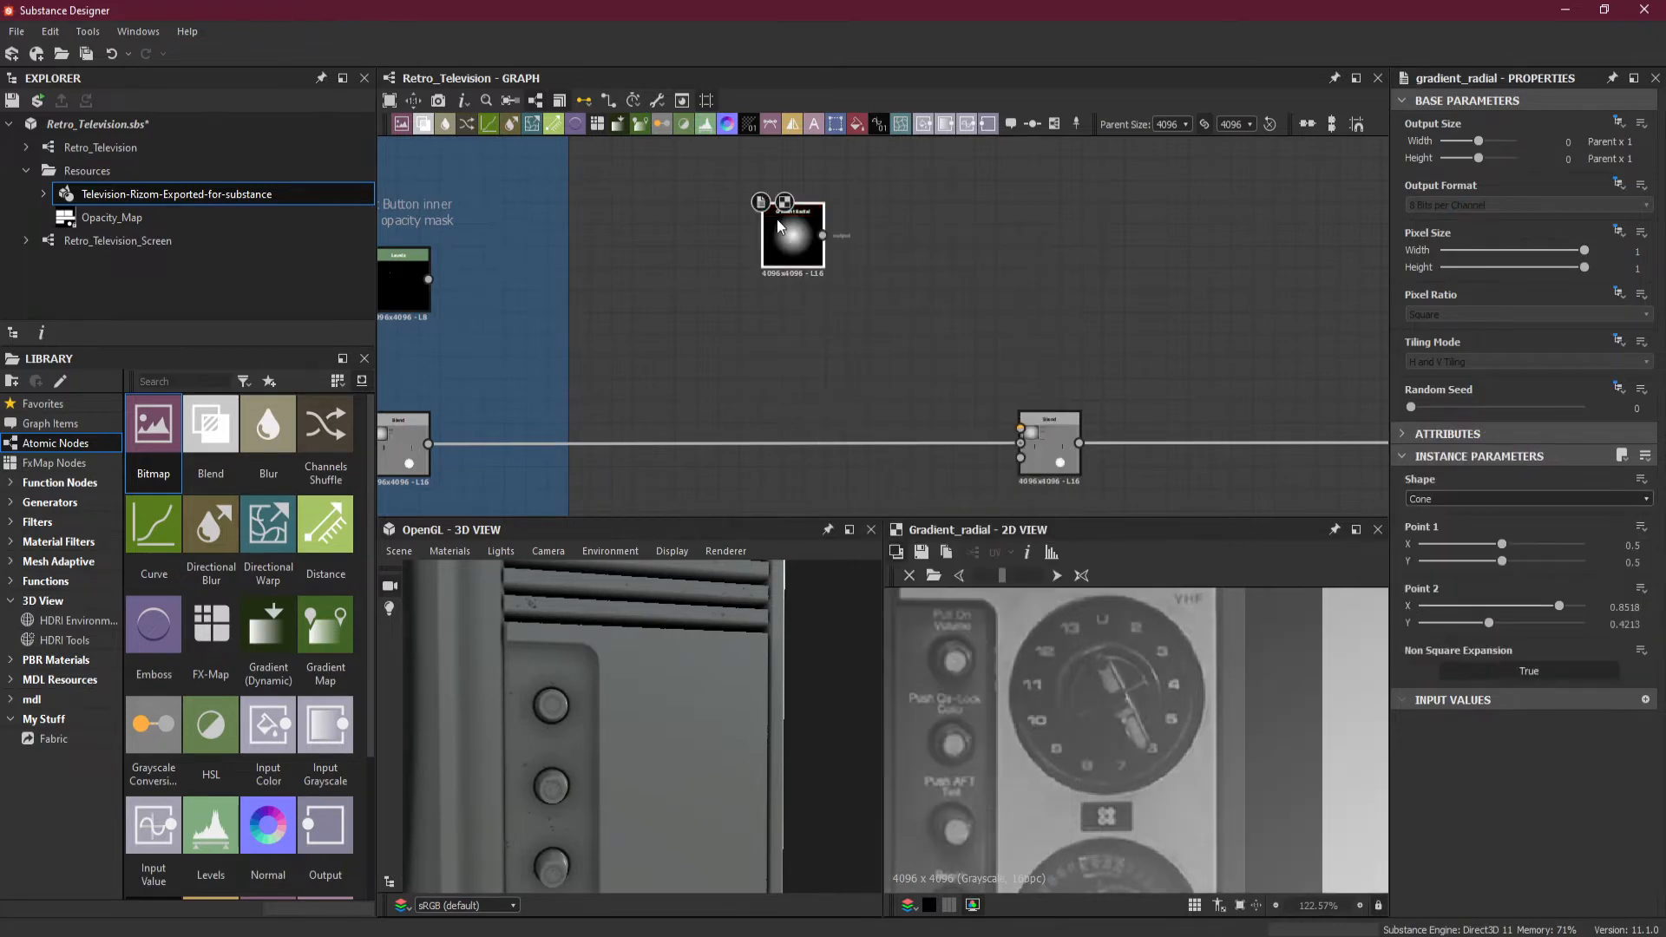
pyautogui.moveTo(778, 219); pyautogui.dragTo(791, 305)
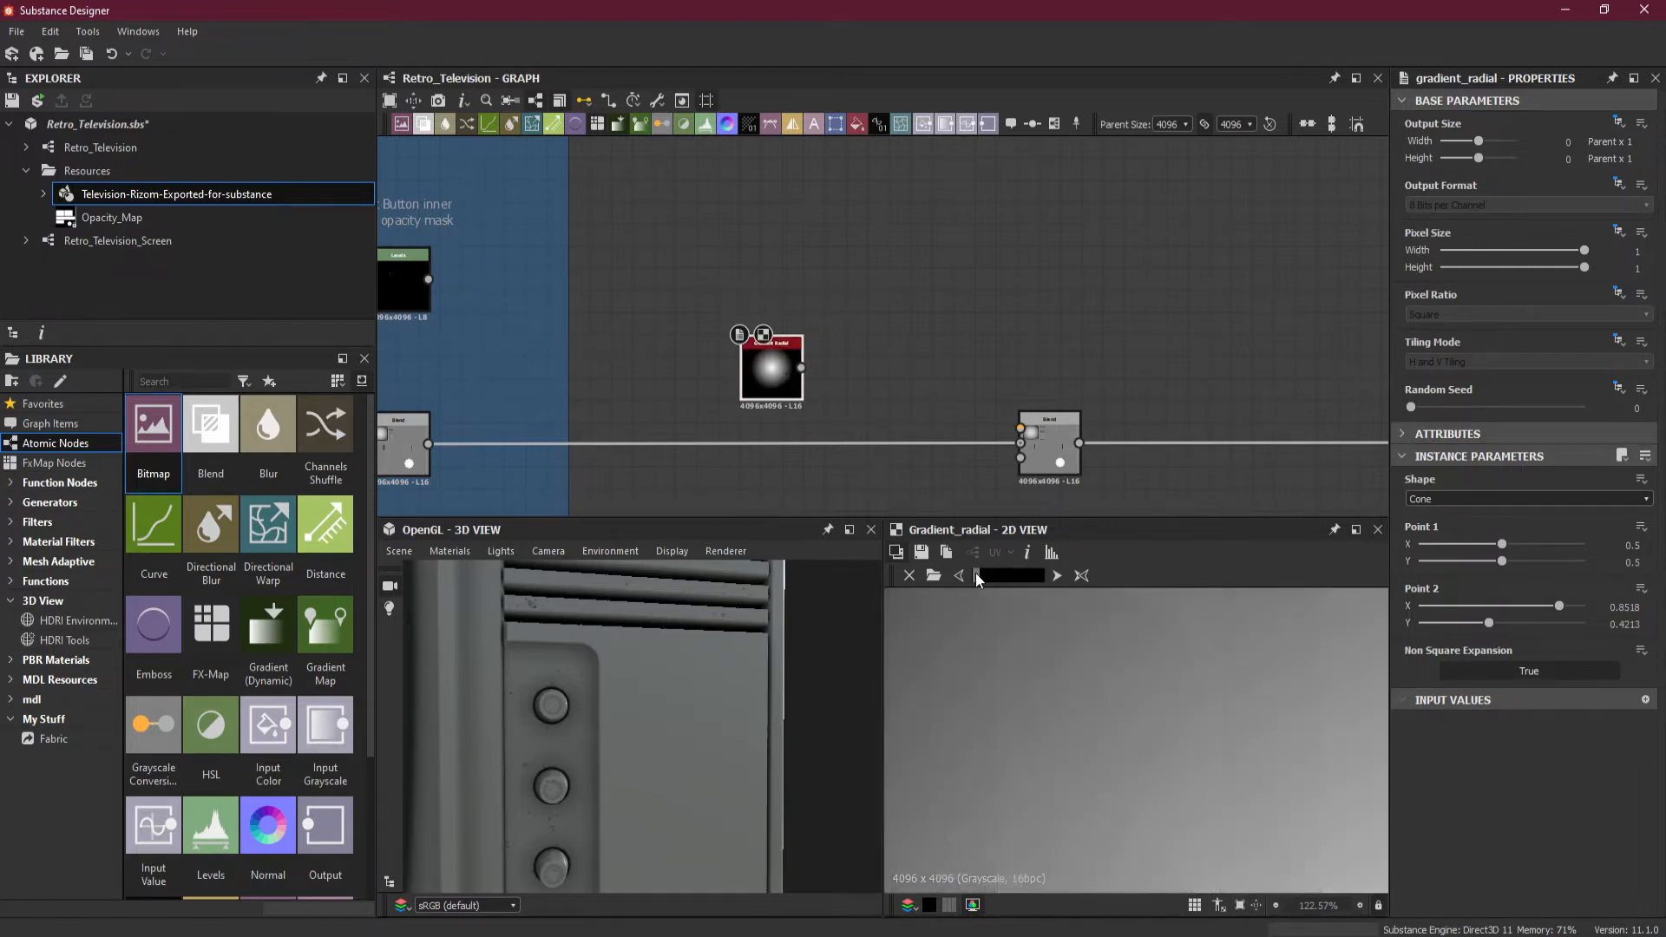
pyautogui.scroll(-3, 1031, 642)
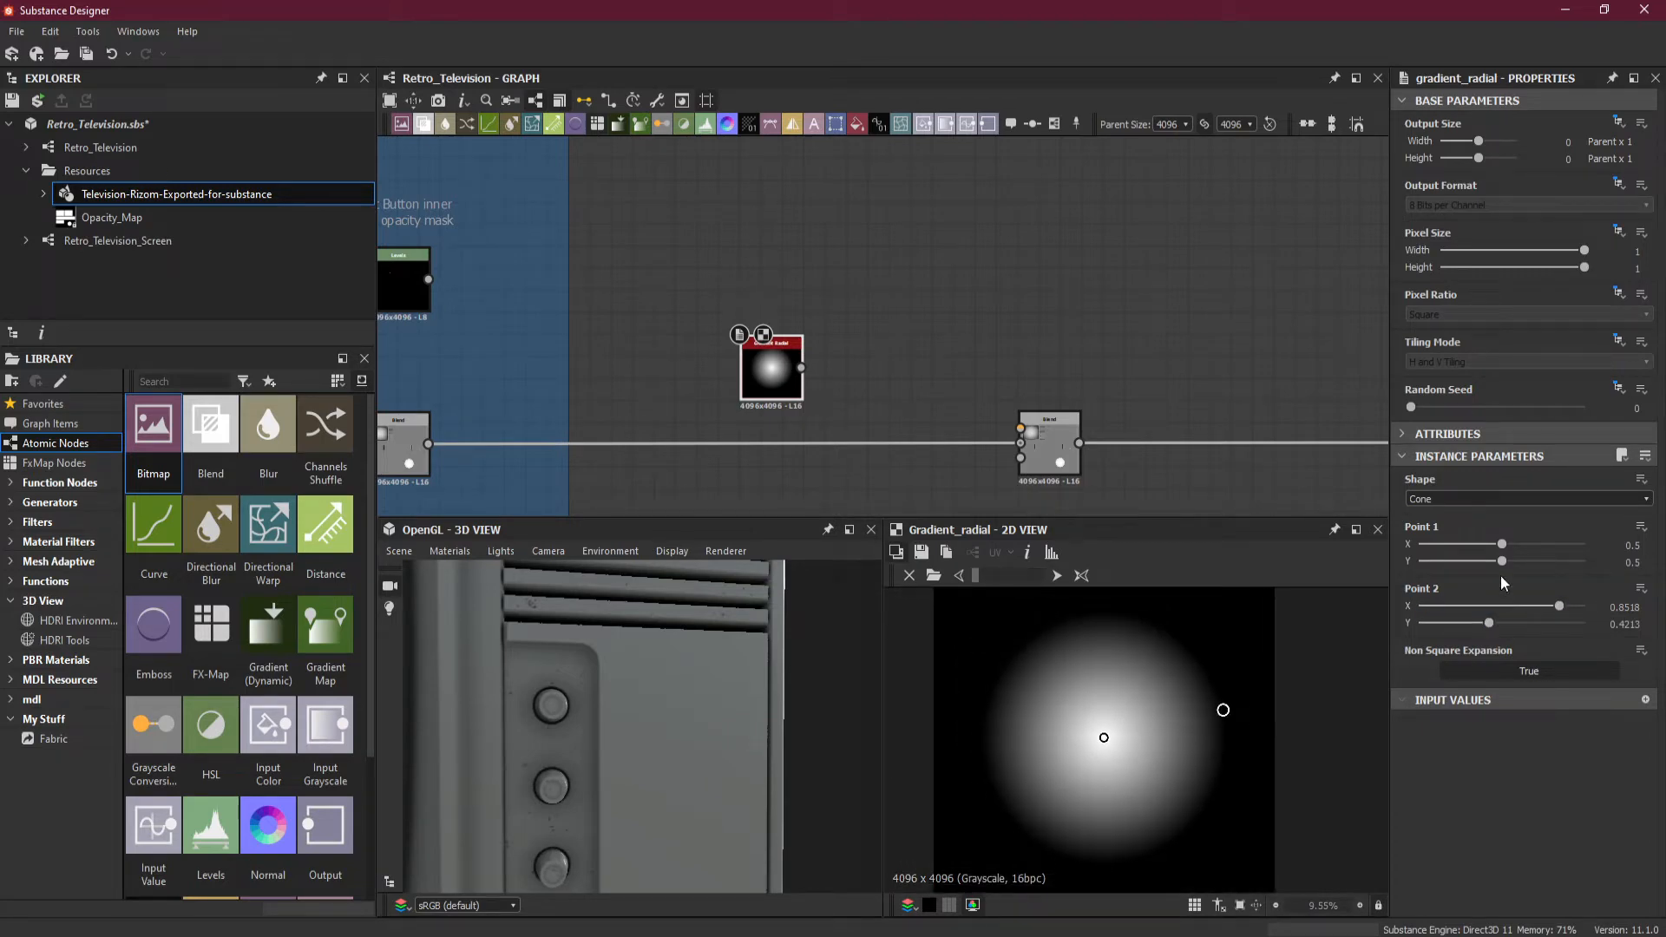
# Enlarge the radial gradient slightly by setting its Point 2 X to 0.874.
pyautogui.moveTo(1501, 566); pyautogui.dragTo(1492, 565)
pyautogui.hotkey('ctrl', 'z')
pyautogui.moveTo(1490, 623)
pyautogui.mouseDown()
pyautogui.moveTo(1474, 624)
pyautogui.moveTo(1567, 611)
pyautogui.mouseUp()
pyautogui.hotkey('ctrl', 'z')
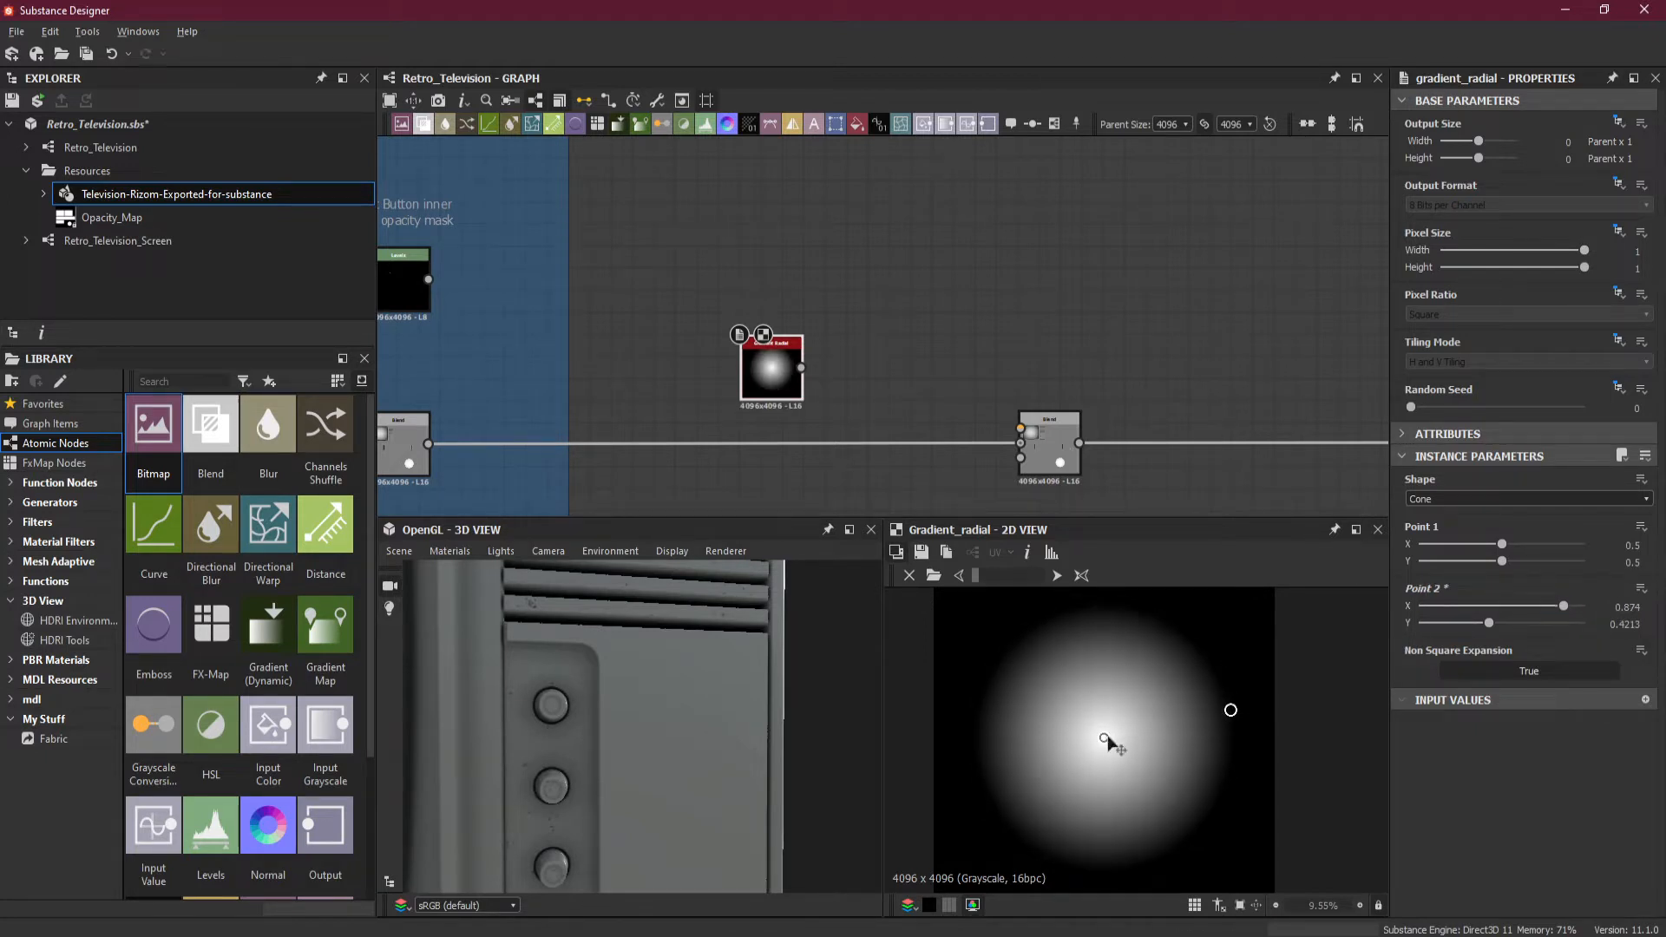
pyautogui.moveTo(1108, 736)
pyautogui.mouseDown(button='middle')
pyautogui.moveTo(1118, 701)
pyautogui.moveTo(1112, 721)
pyautogui.mouseUp(button='middle')
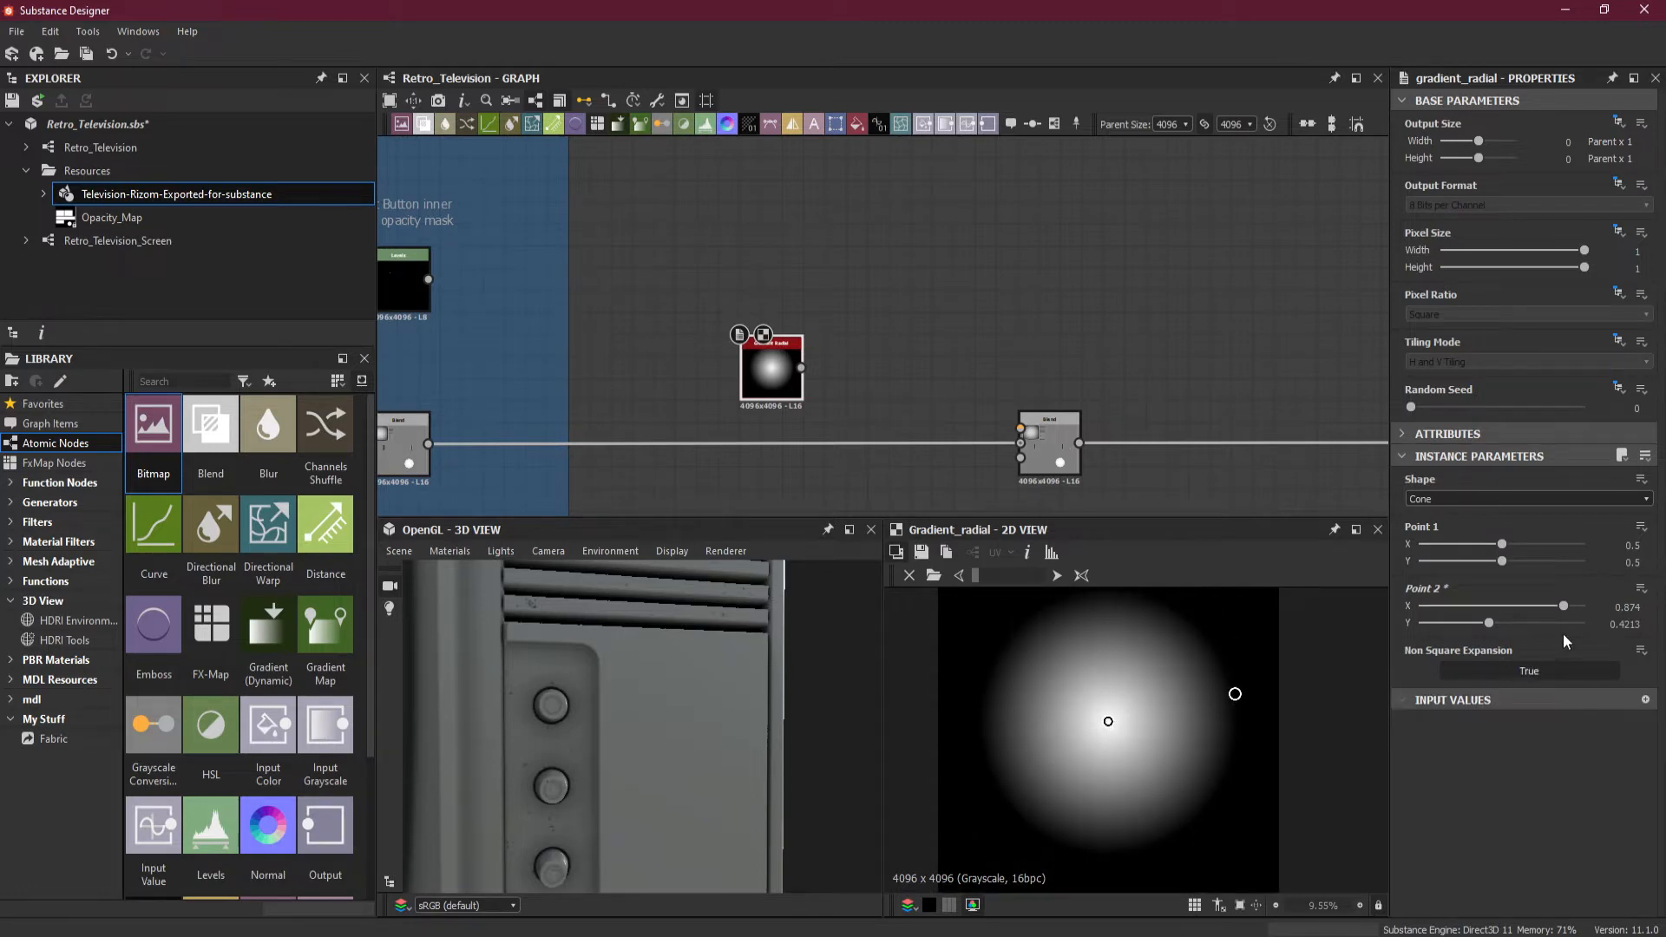
# Add a Curve node fed by the Gradient Radial node's output.
pyautogui.scroll(2, 886, 389)
pyautogui.press('space')
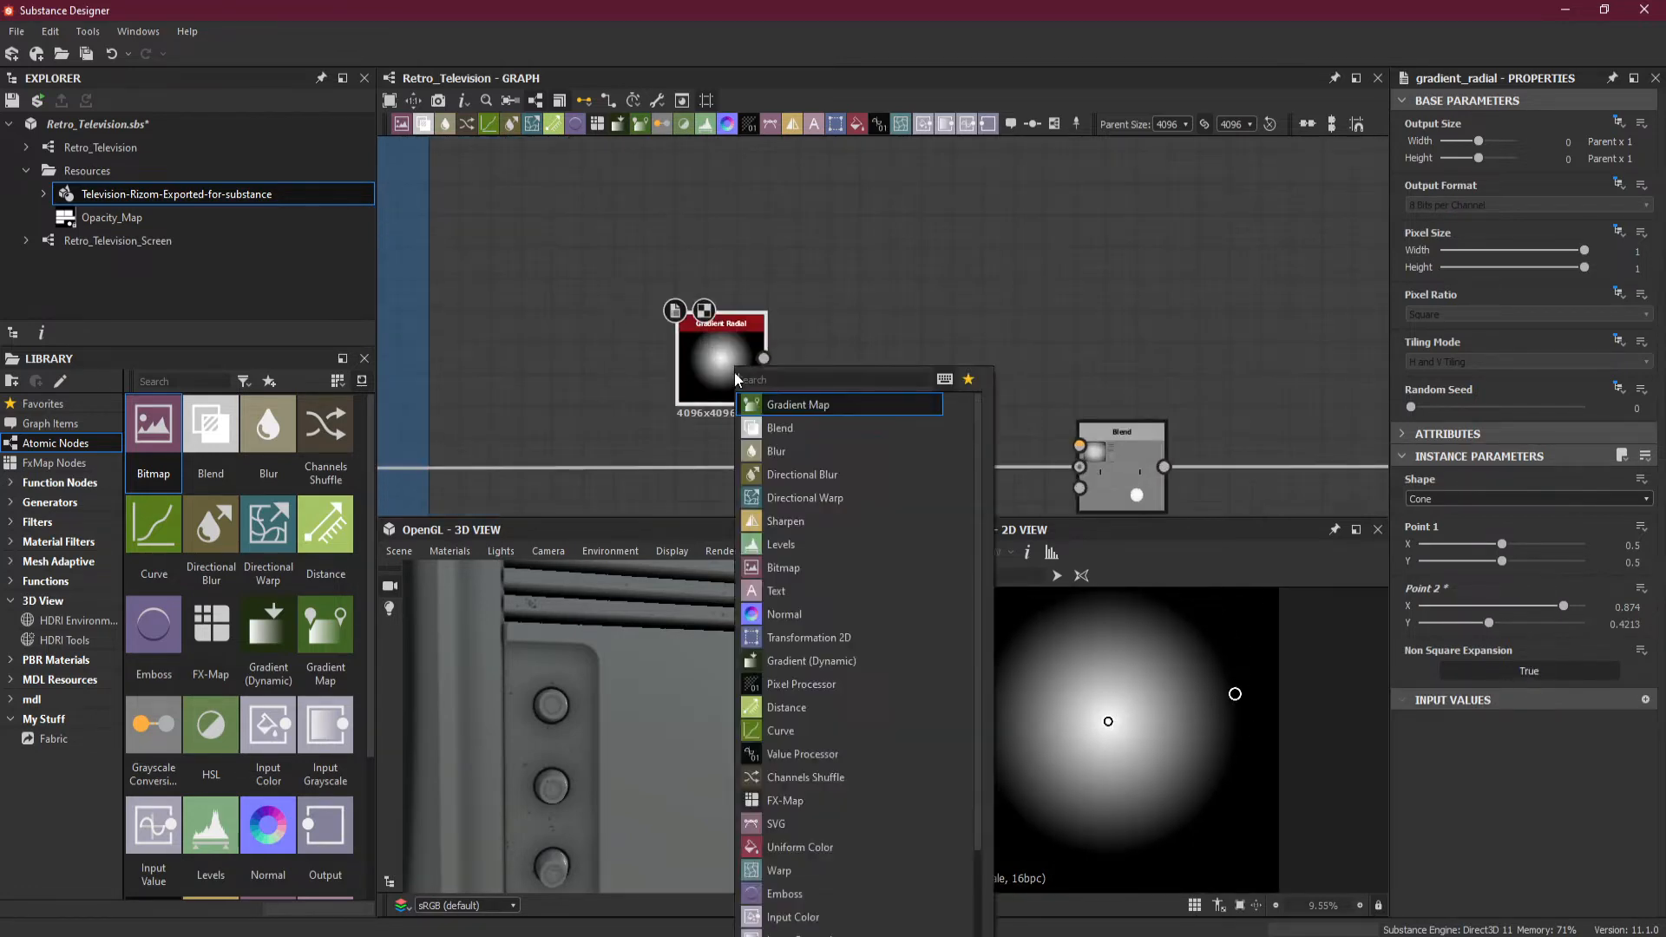
pyautogui.click(871, 729)
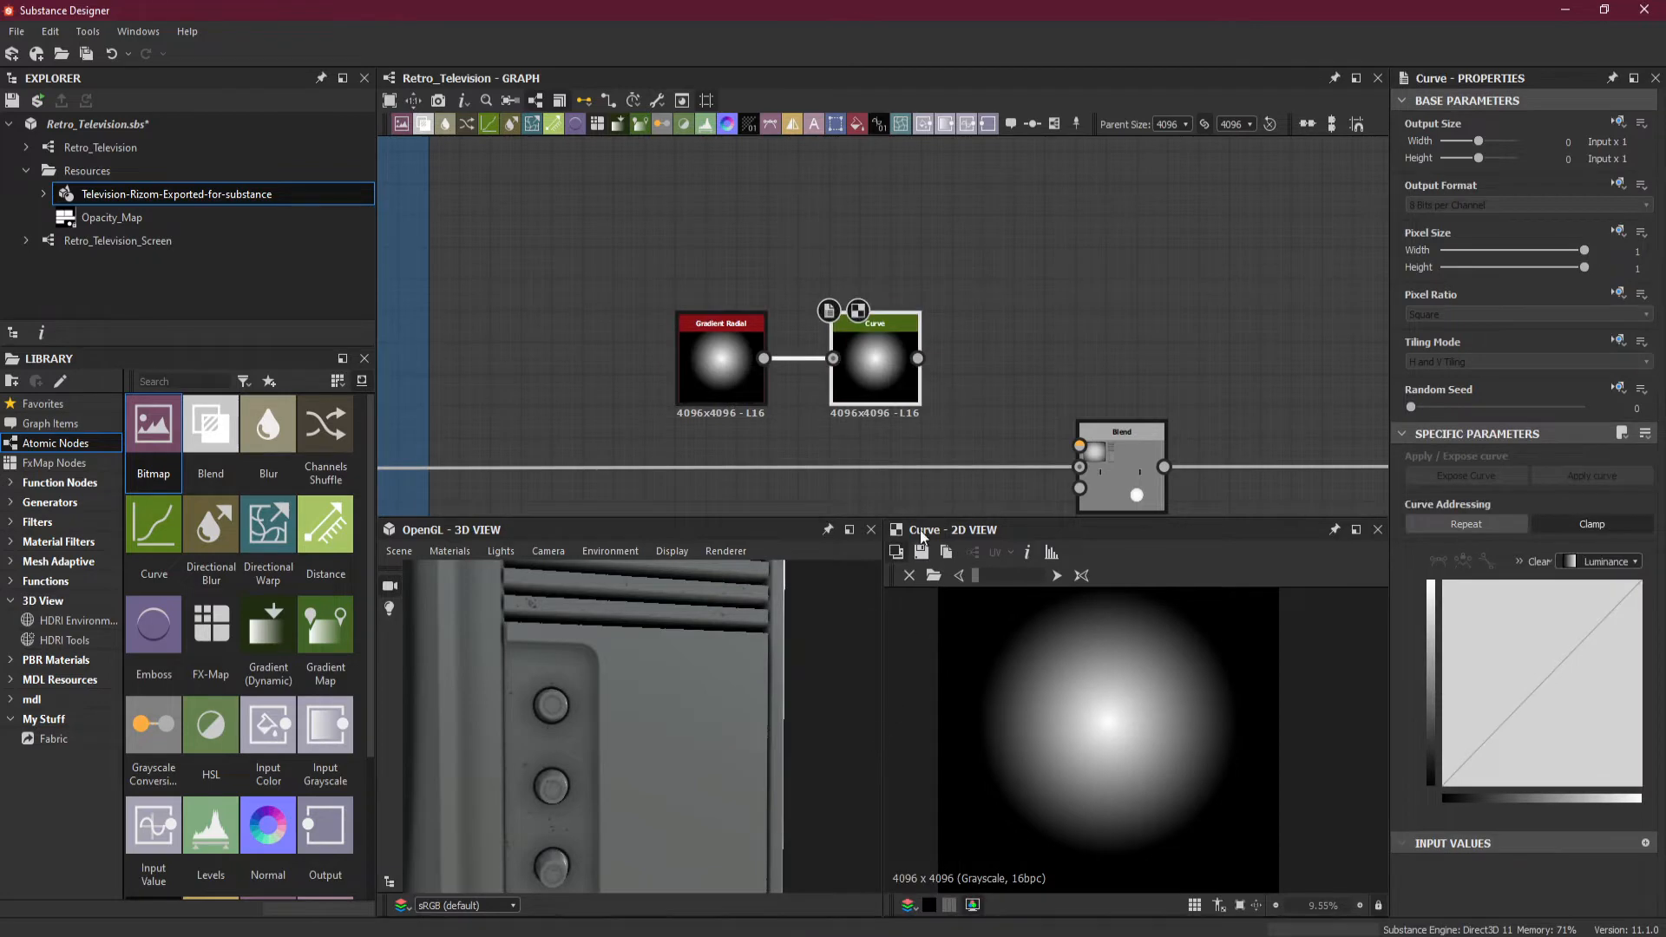
# Route the curve through a new Transformation 2D node with No Tiling into the Blend node's foreground input.
pyautogui.scroll(1, 955, 378)
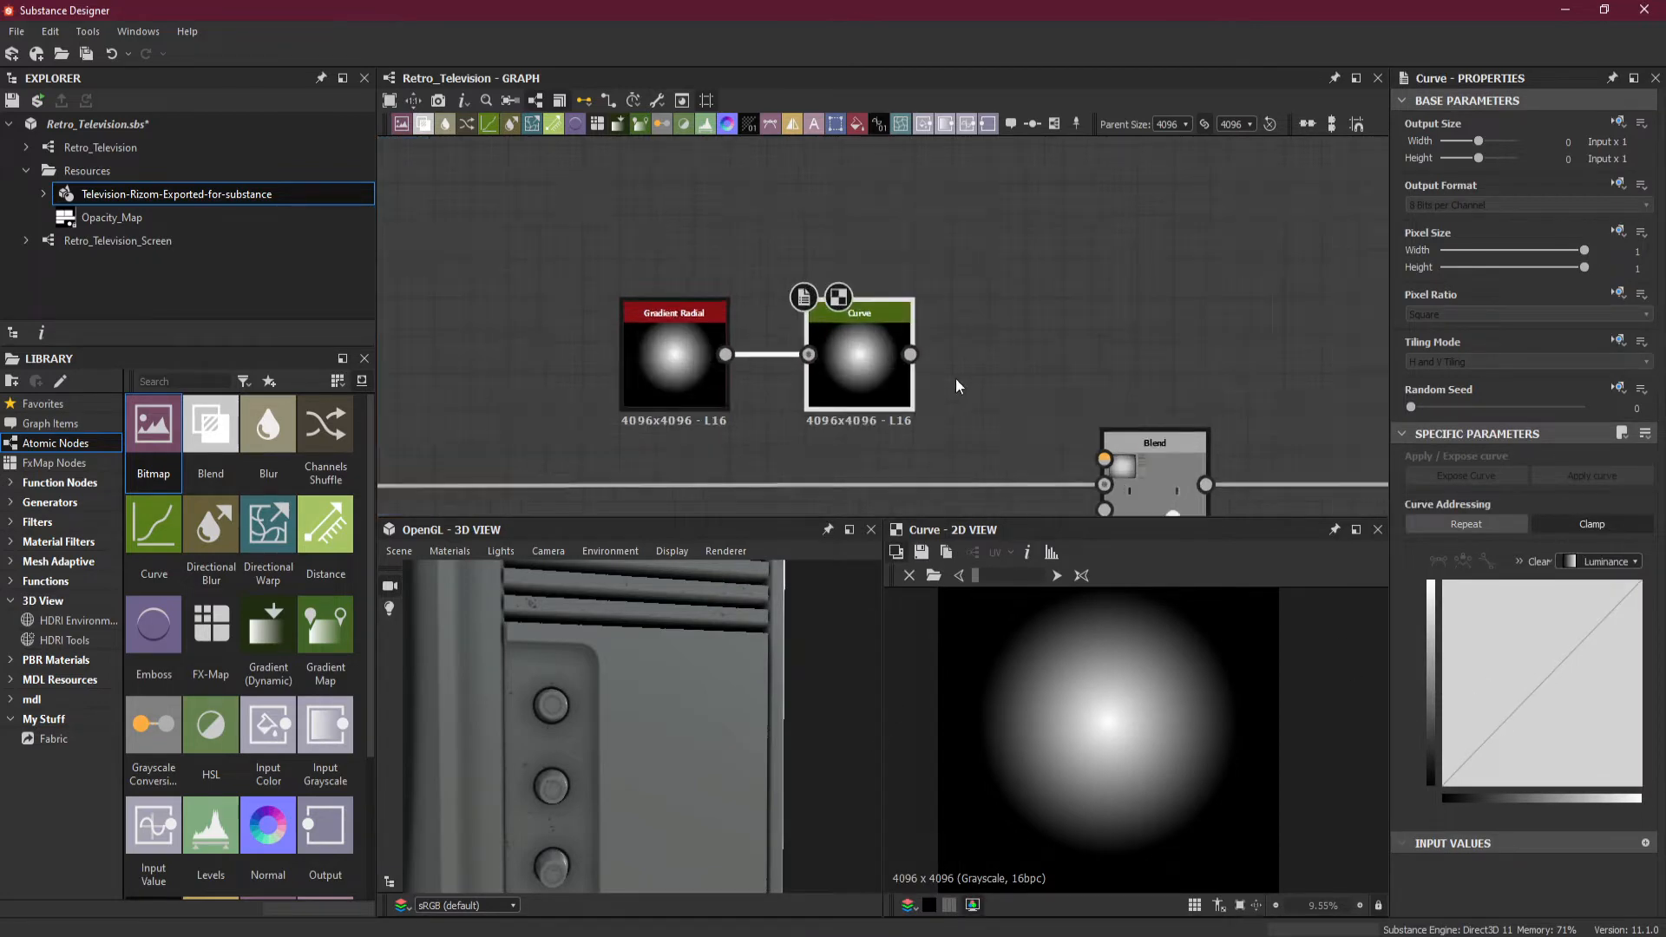
pyautogui.moveTo(1042, 408); pyautogui.dragTo(993, 328, button='middle')
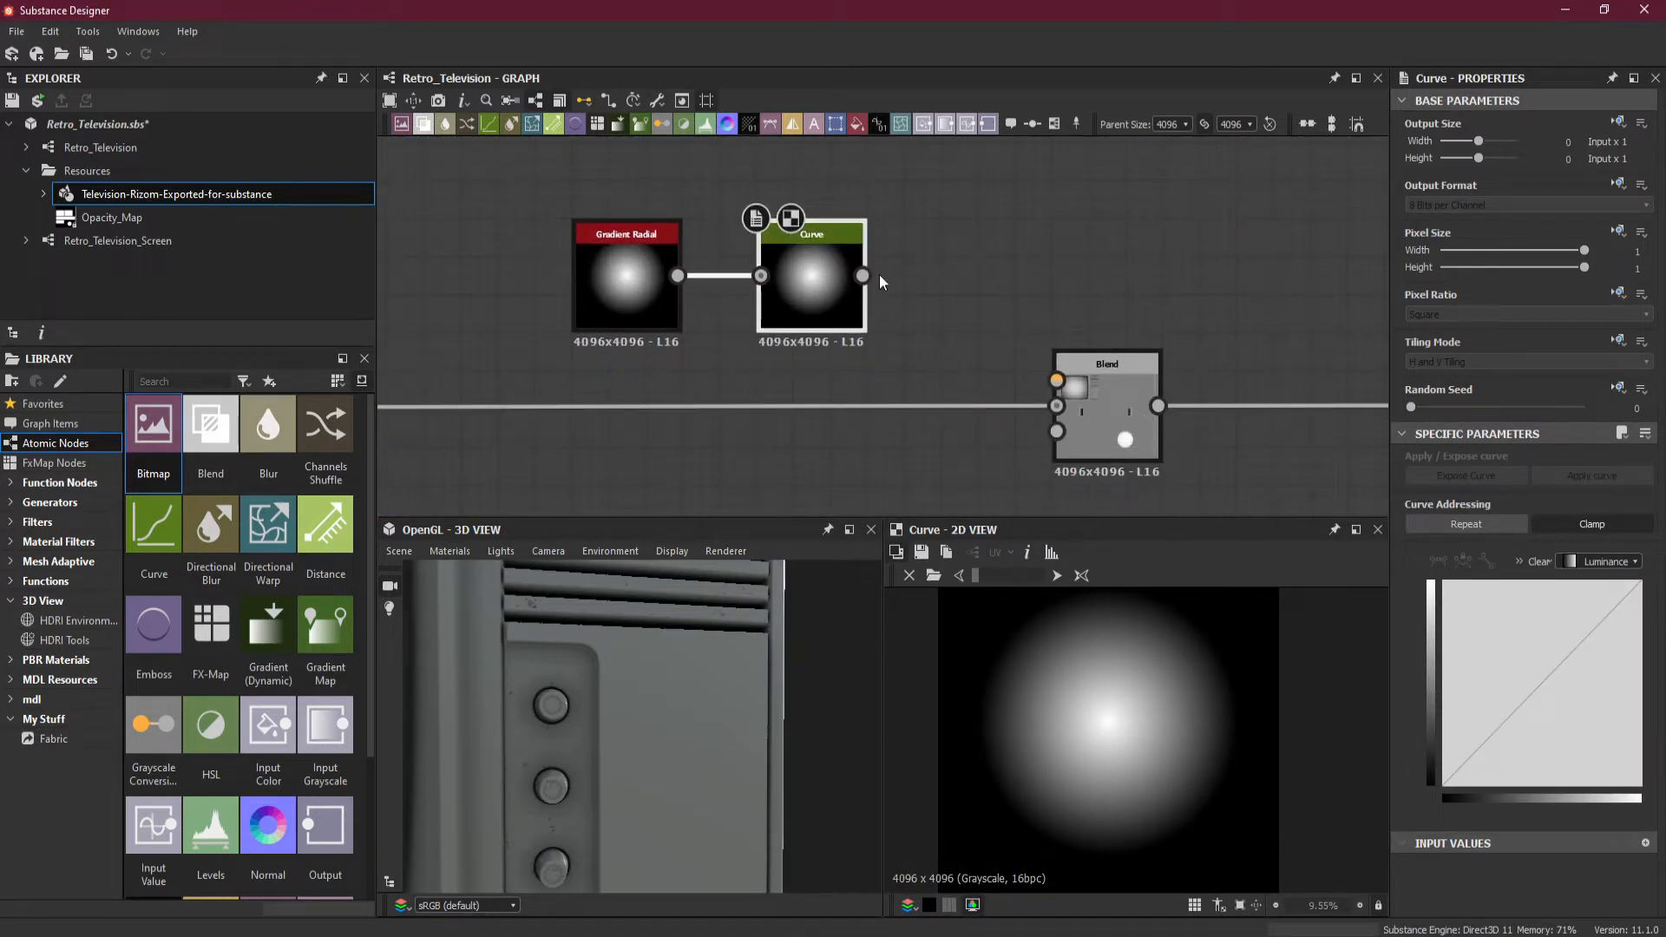
pyautogui.click(834, 128)
pyautogui.moveTo(994, 201); pyautogui.dragTo(970, 314)
pyautogui.moveTo(816, 316); pyautogui.dragTo(757, 316)
pyautogui.moveTo(955, 310); pyautogui.dragTo(1057, 380)
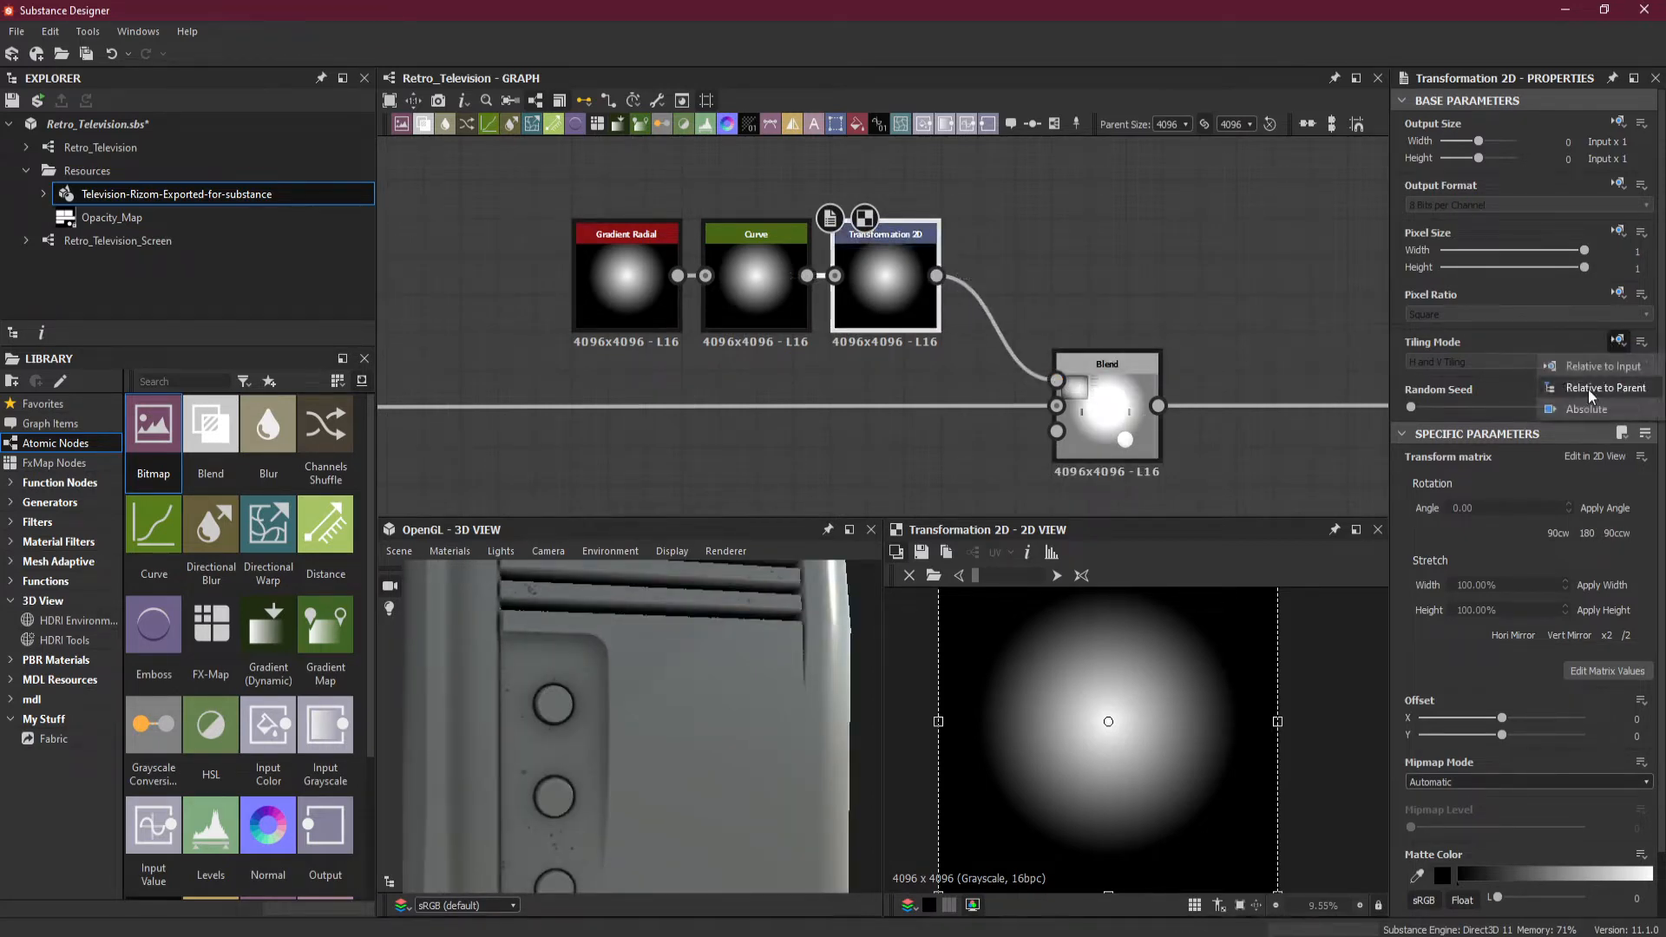
pyautogui.click(1503, 362)
pyautogui.click(1501, 377)
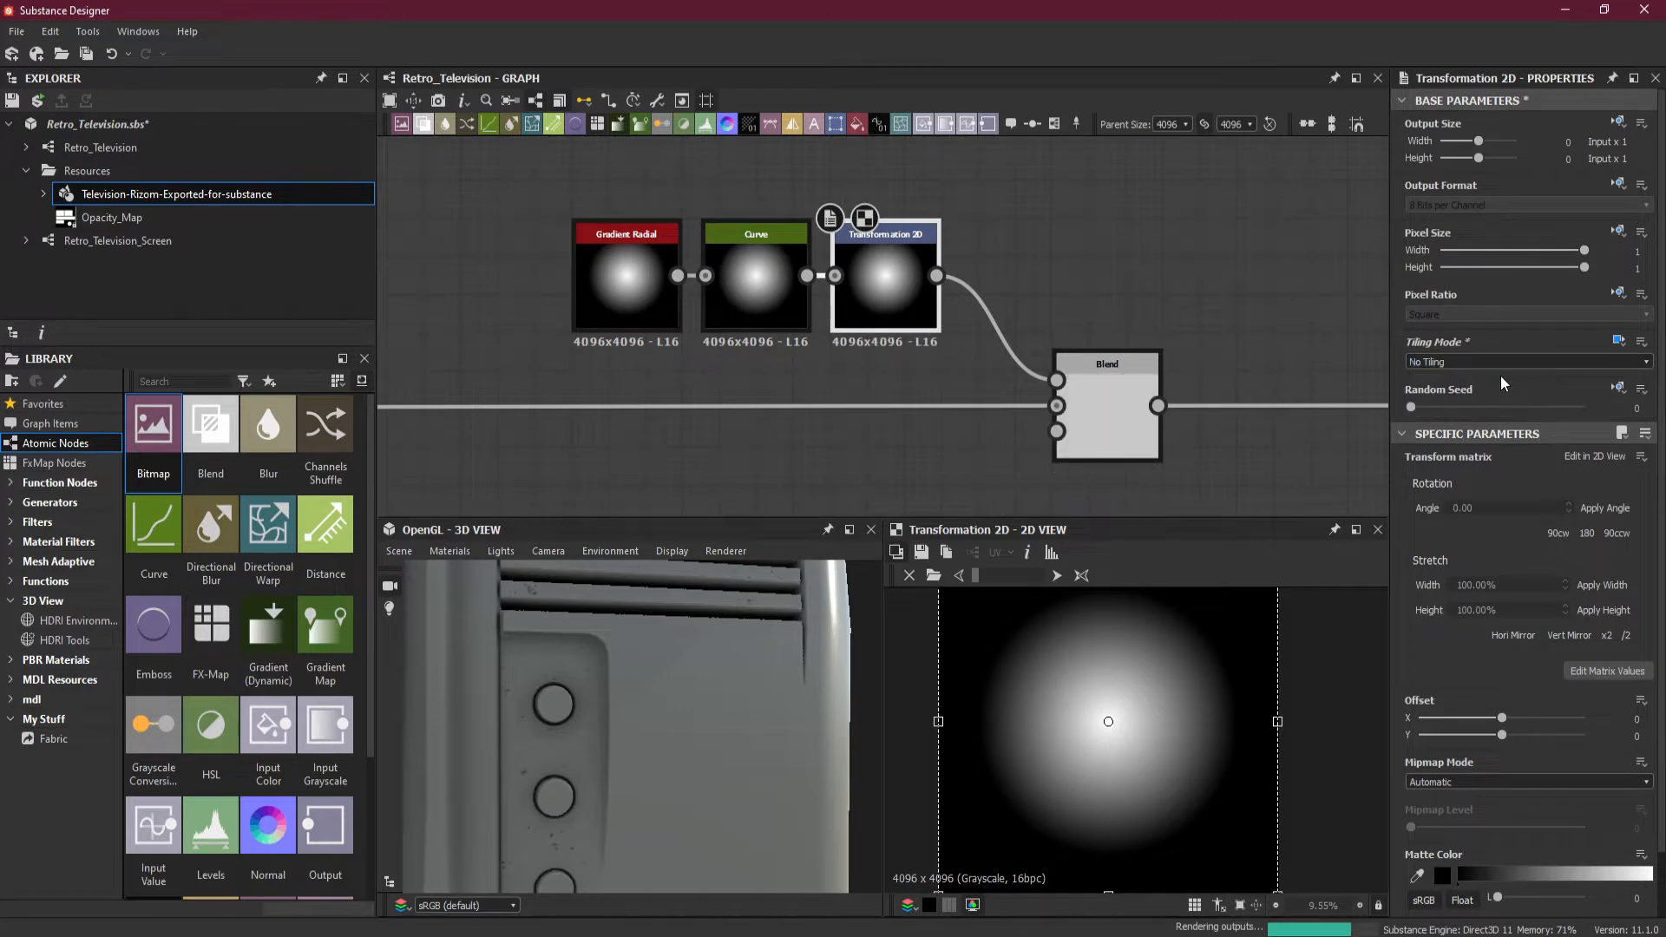
# Preview the blend, then shrink the transformed gradient and place it over the television's upper VHF dial.
pyautogui.click(1111, 421)
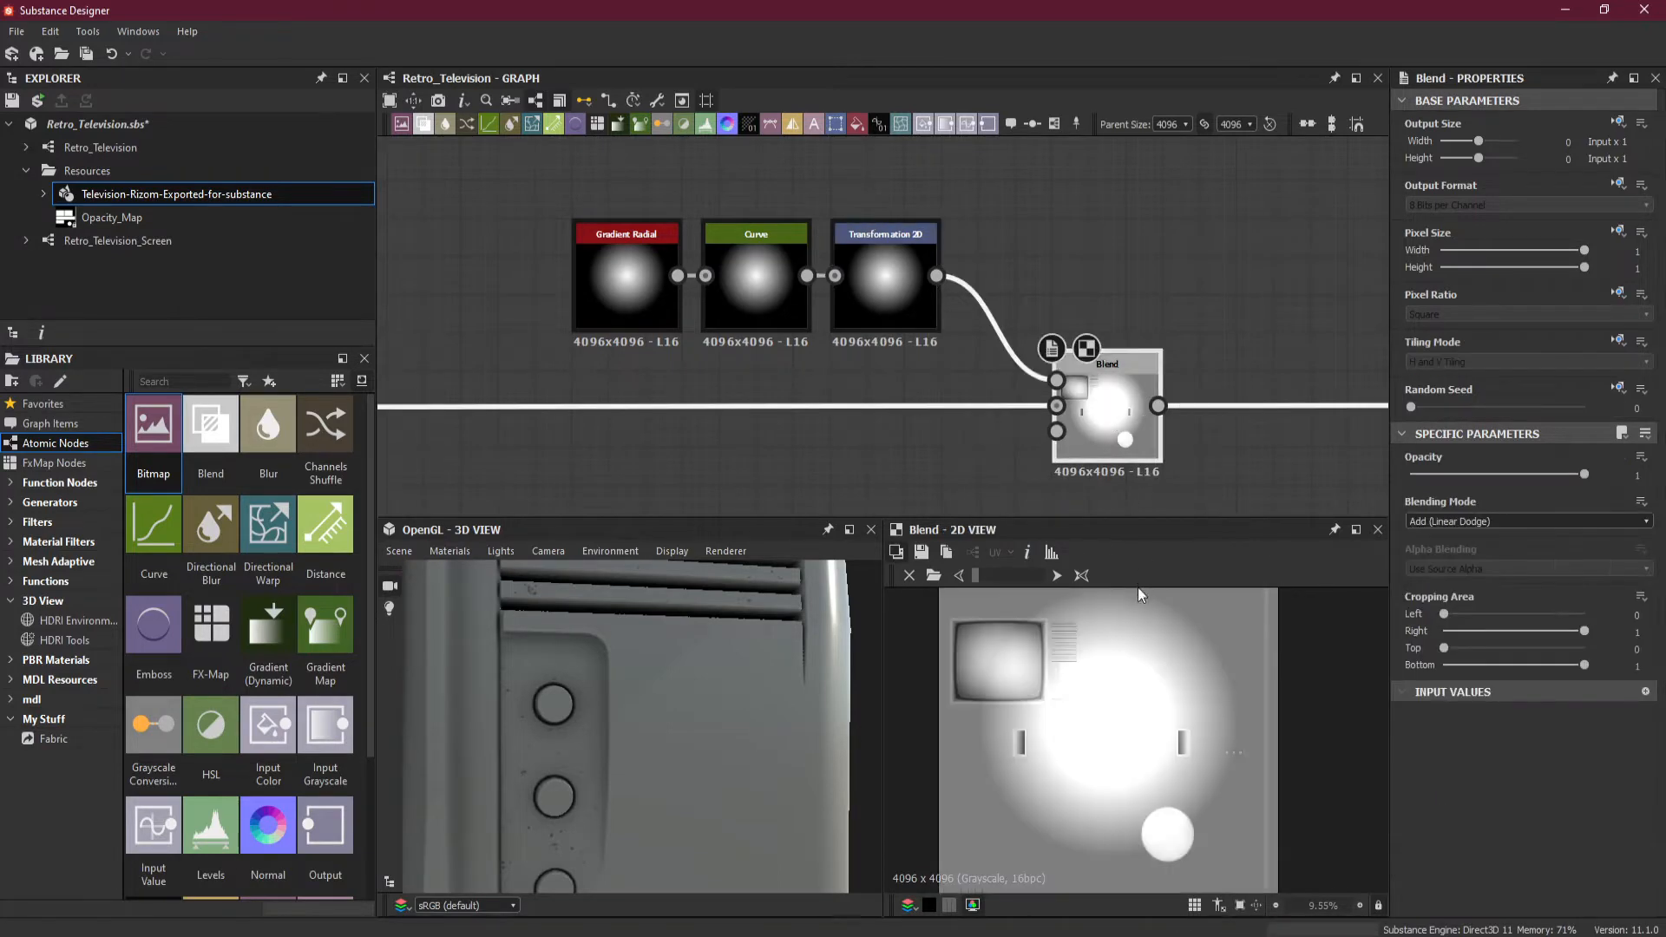
pyautogui.click(876, 290)
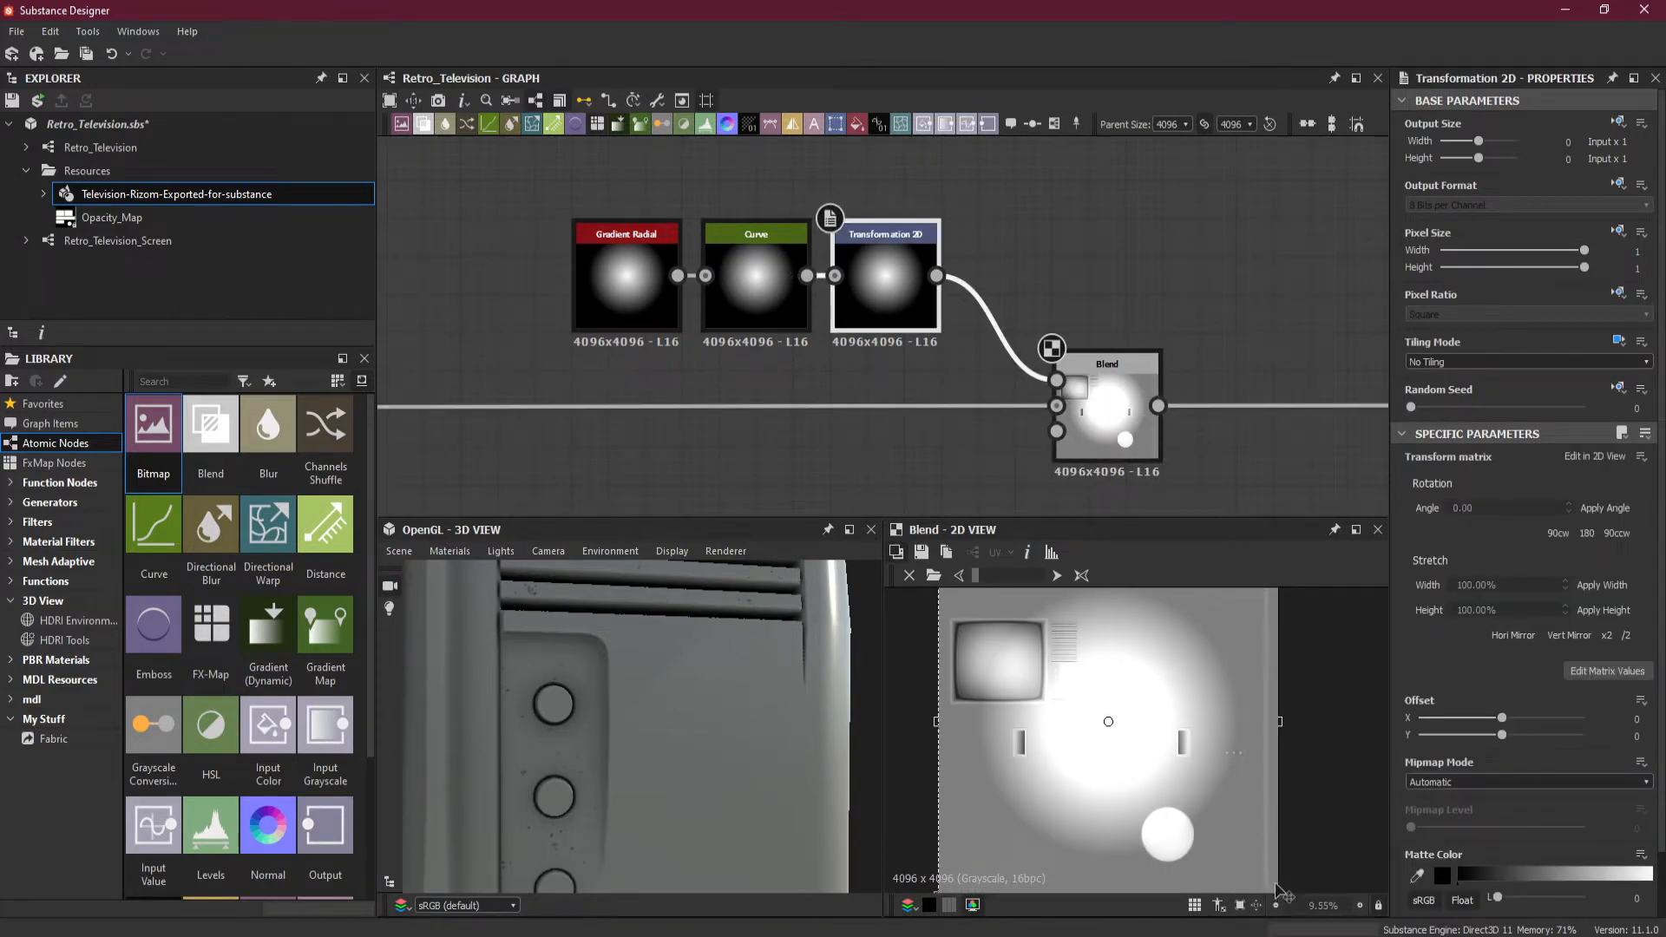
pyautogui.scroll(-2, 1191, 743)
pyautogui.moveTo(1251, 859); pyautogui.dragTo(1137, 740)
pyautogui.scroll(2, 1105, 725)
pyautogui.scroll(6, 1102, 707)
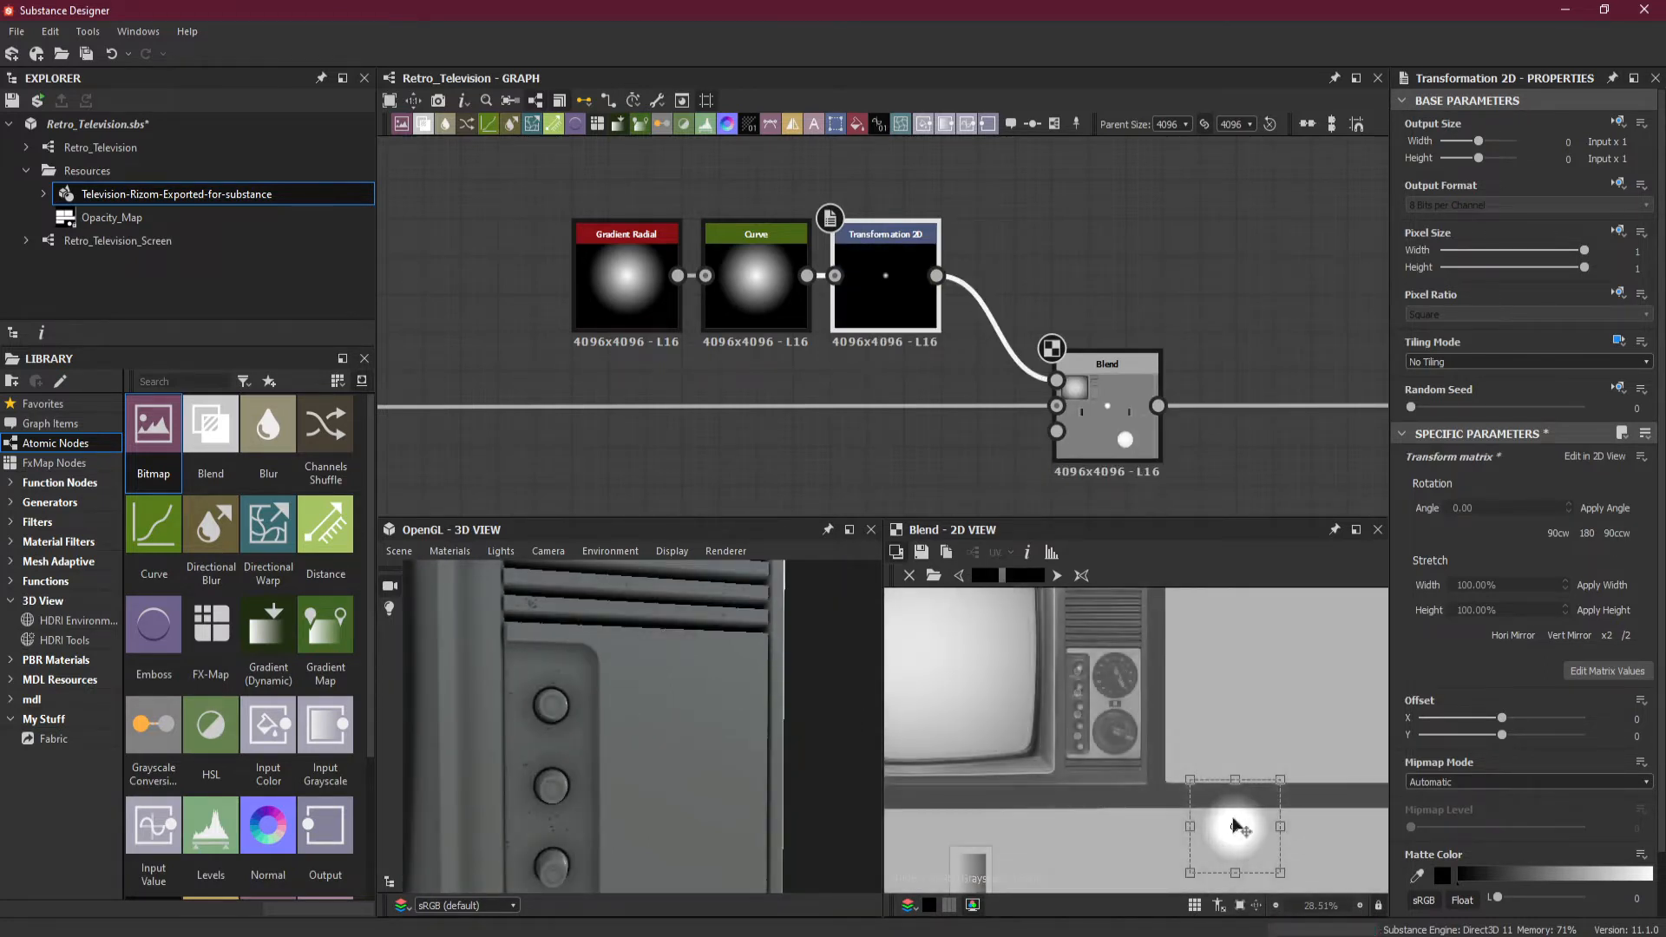
pyautogui.moveTo(1247, 837); pyautogui.dragTo(1125, 681)
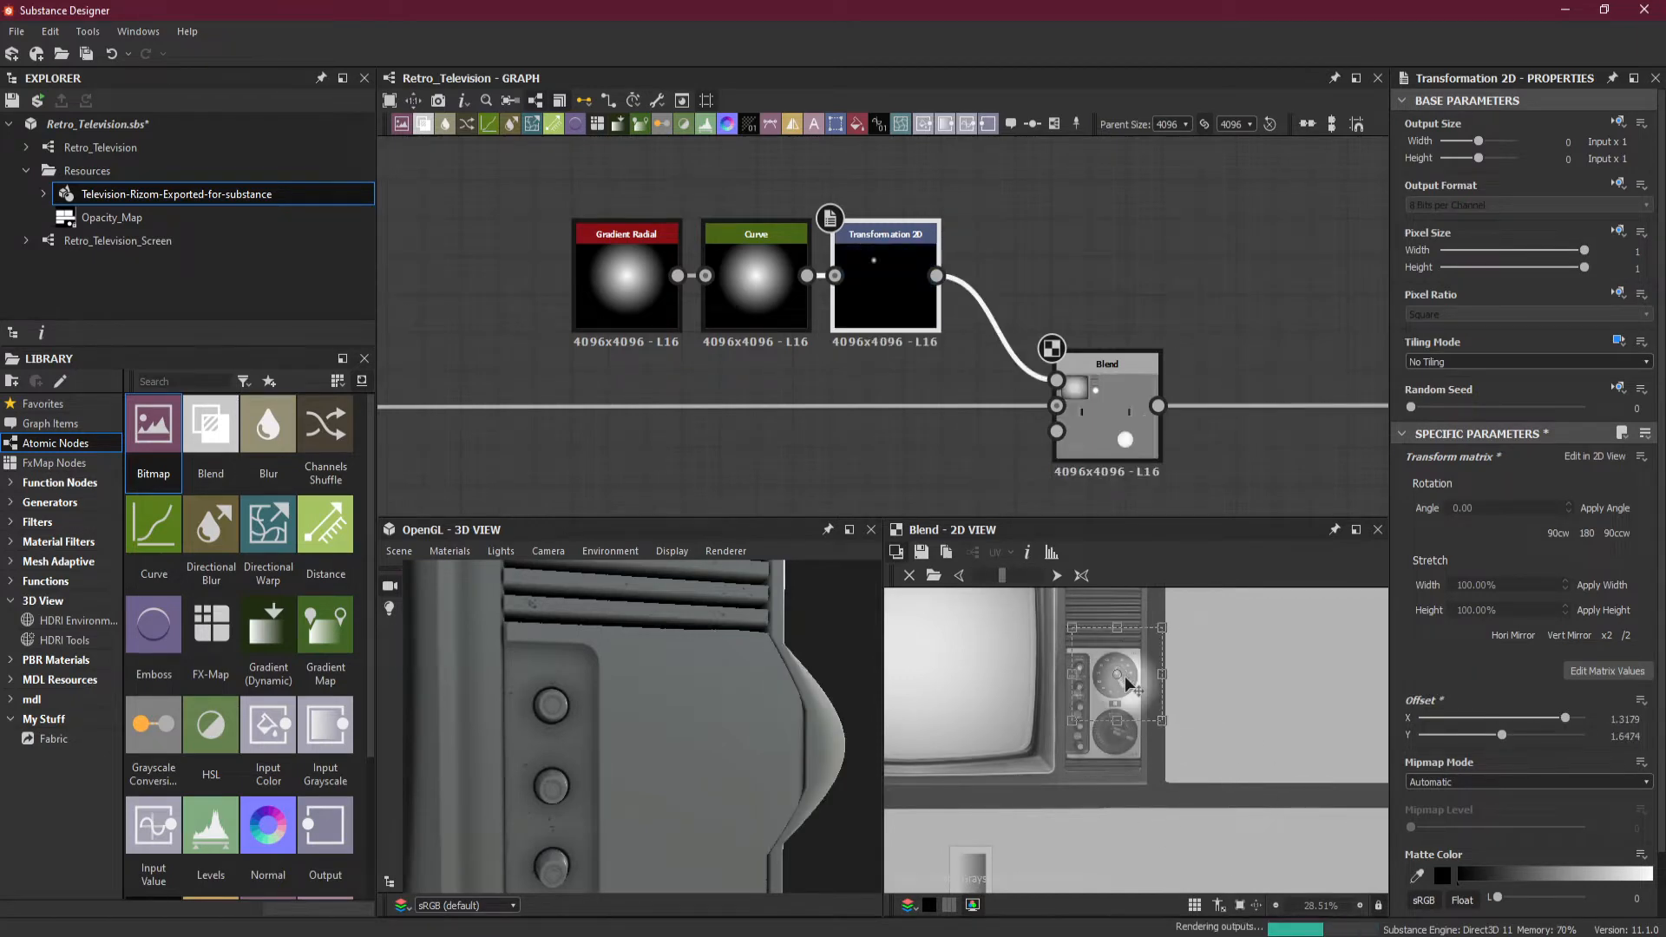
# Scale the transformed gradient down further until it fits around the upper VHF dial.
pyautogui.scroll(1, 1124, 681)
pyautogui.scroll(3, 1124, 681)
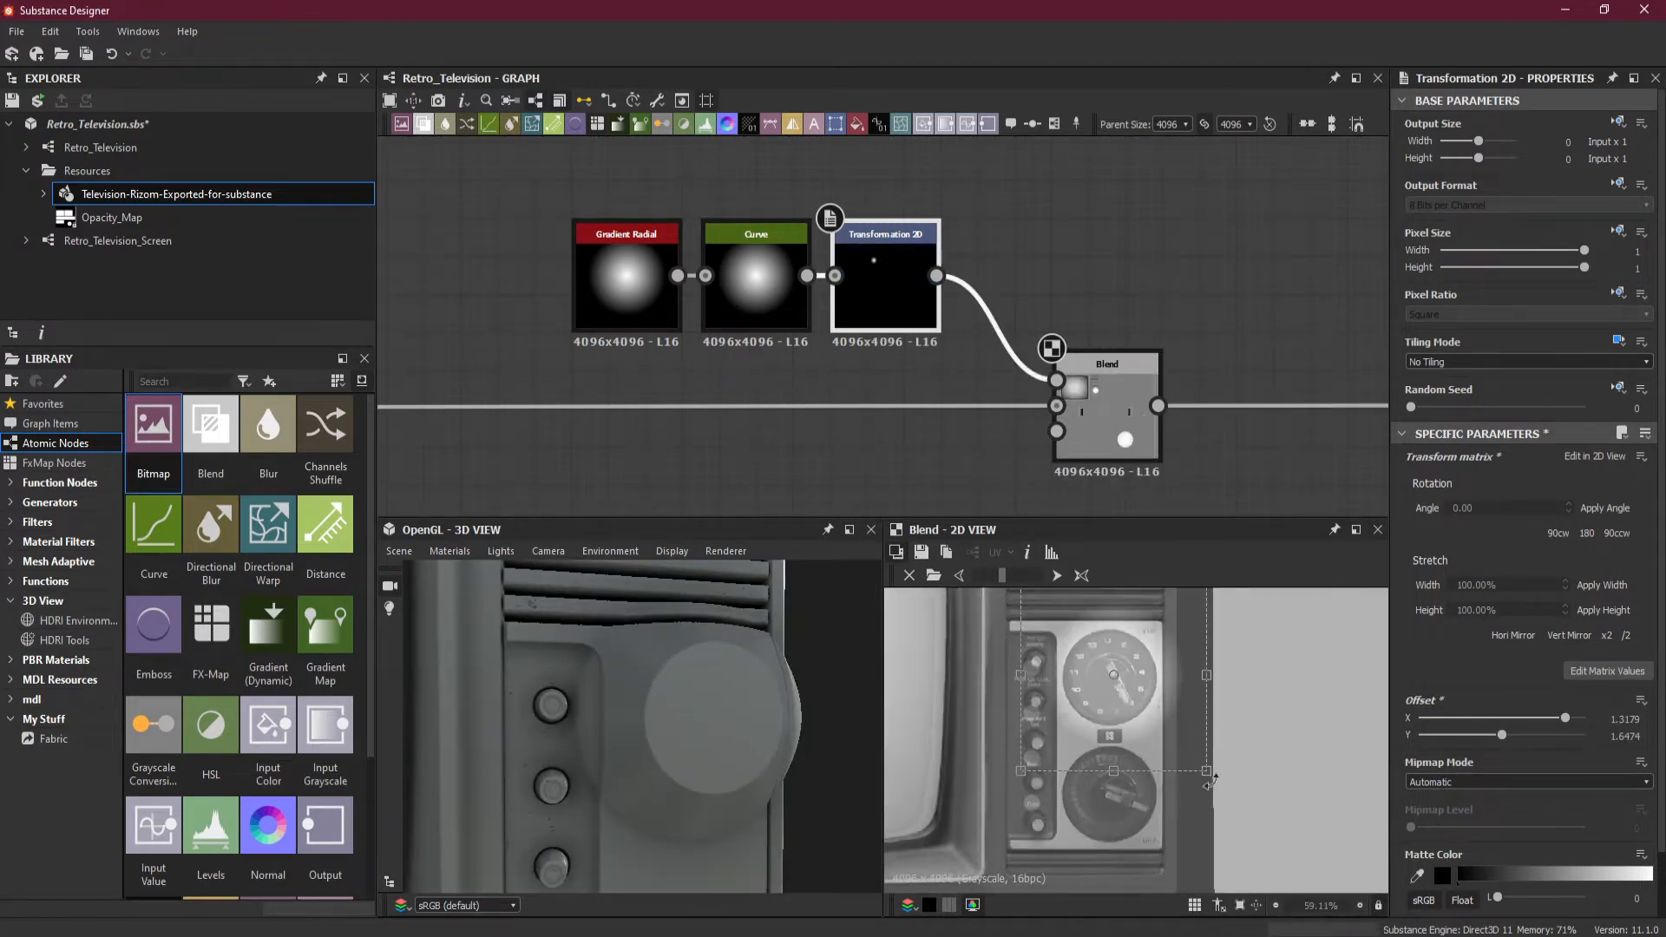
pyautogui.moveTo(1207, 772); pyautogui.dragTo(1145, 716)
pyautogui.scroll(5, 1117, 655)
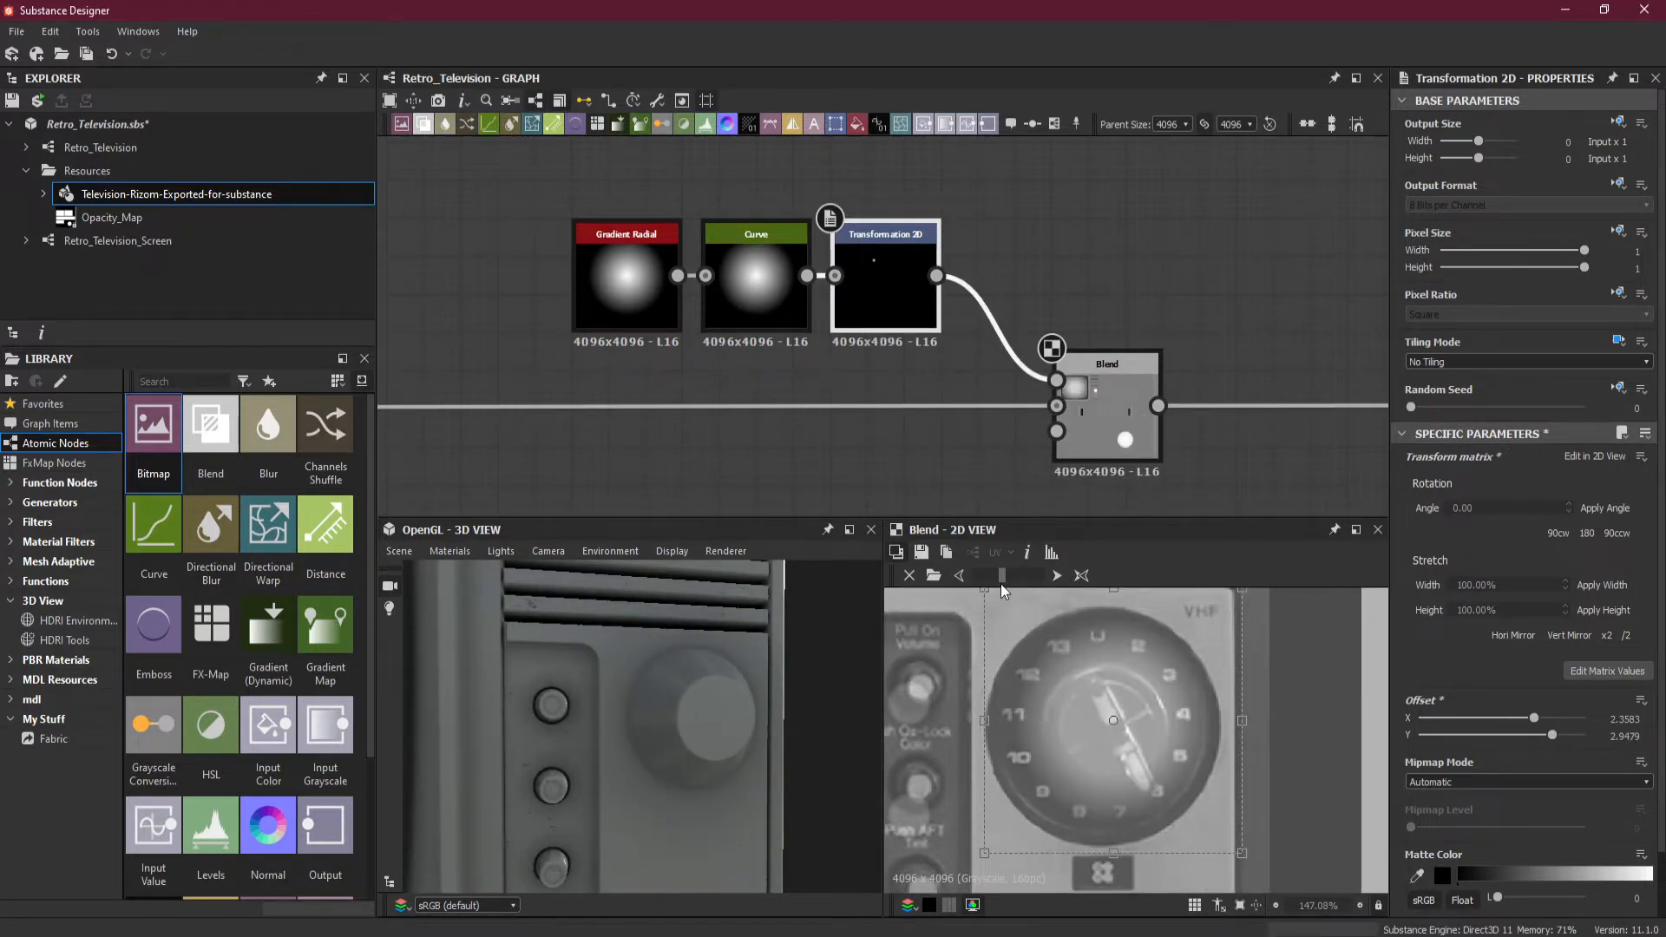
# Hide the reference photo overlay and shift the gradient slightly left to offsets X 2.3919 and Y 2.9513.
pyautogui.moveTo(1000, 582); pyautogui.dragTo(973, 578)
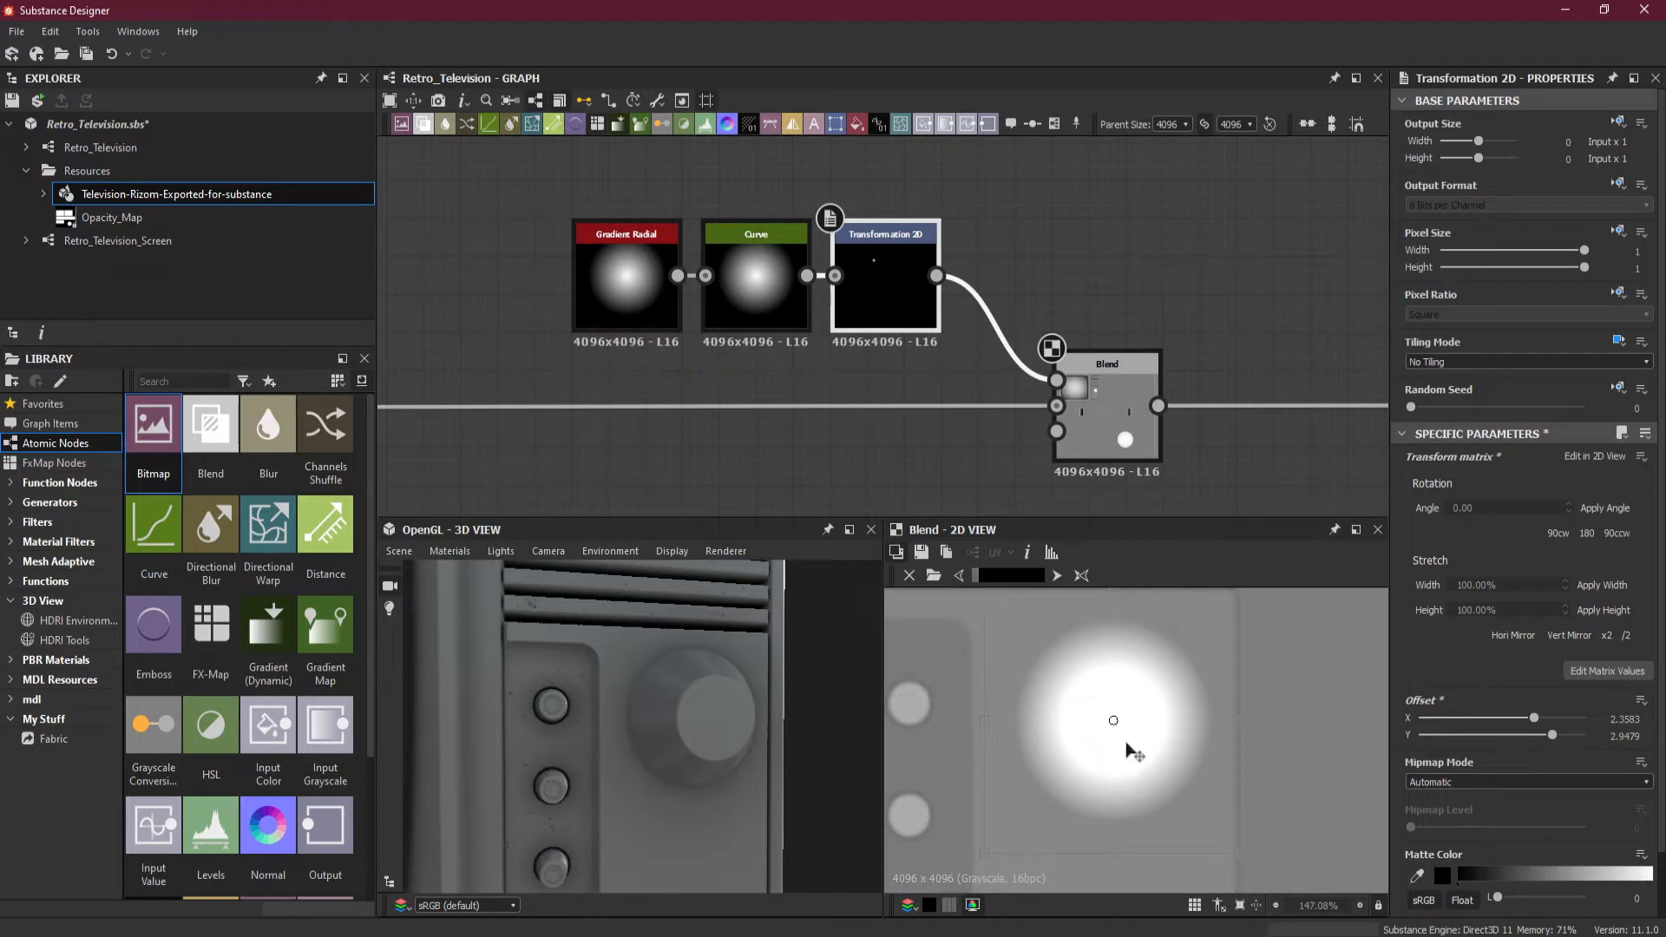
pyautogui.moveTo(1126, 748); pyautogui.dragTo(1120, 748)
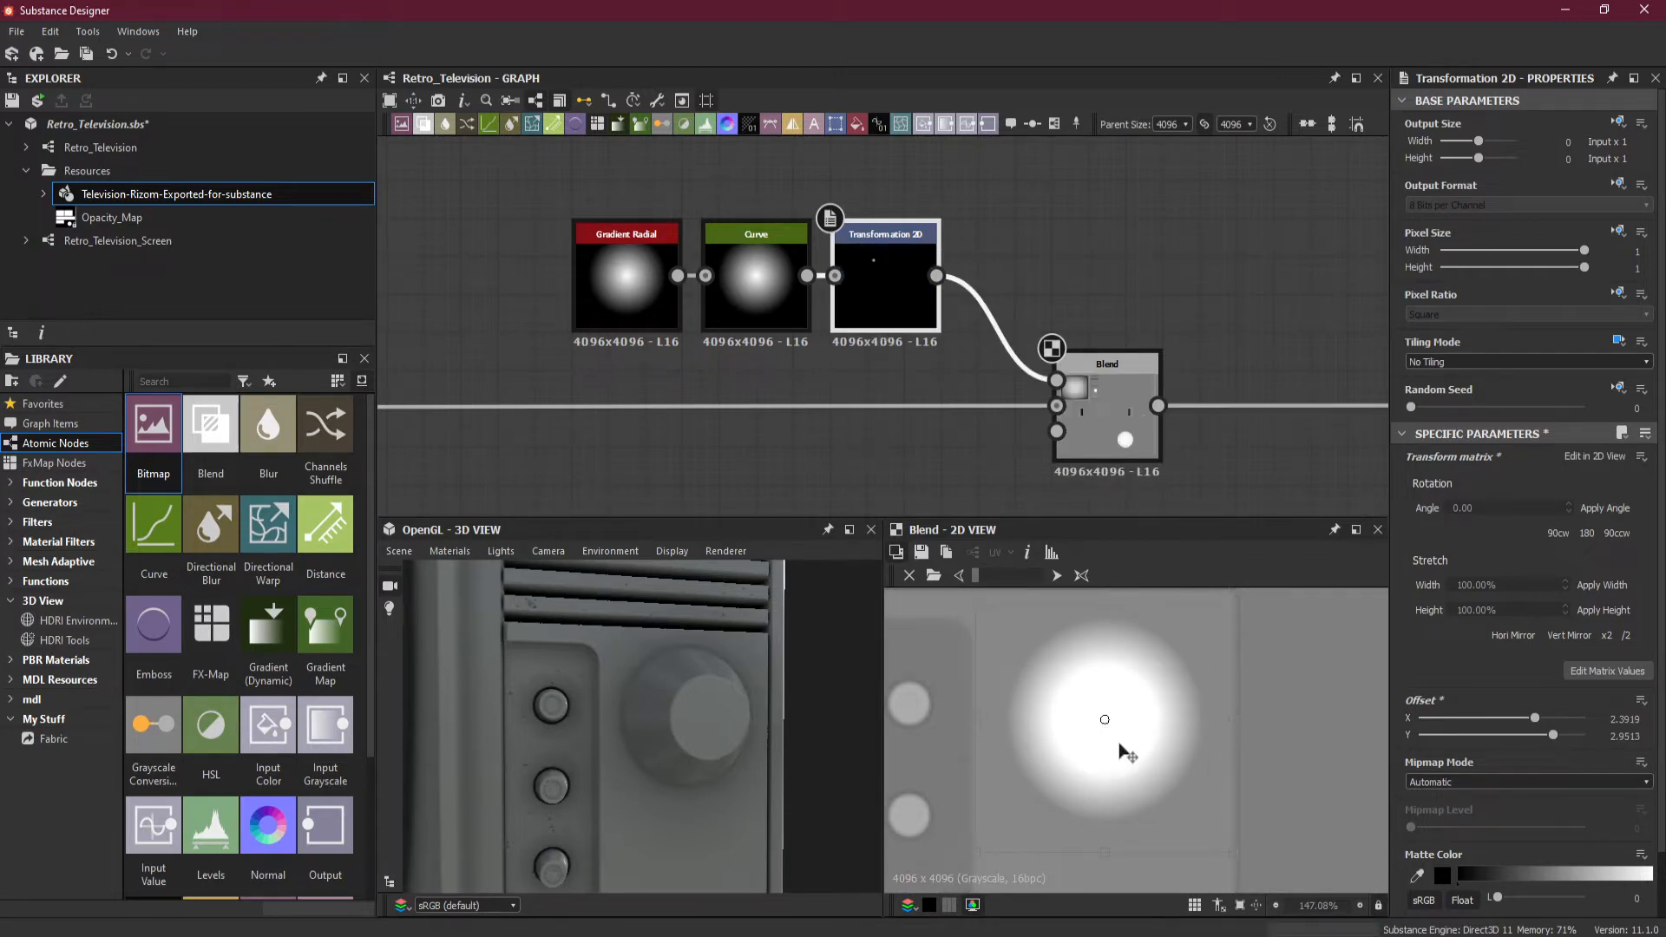
pyautogui.moveTo(622, 761)
pyautogui.mouseDown()
pyautogui.moveTo(632, 721)
pyautogui.moveTo(621, 735)
pyautogui.mouseUp()
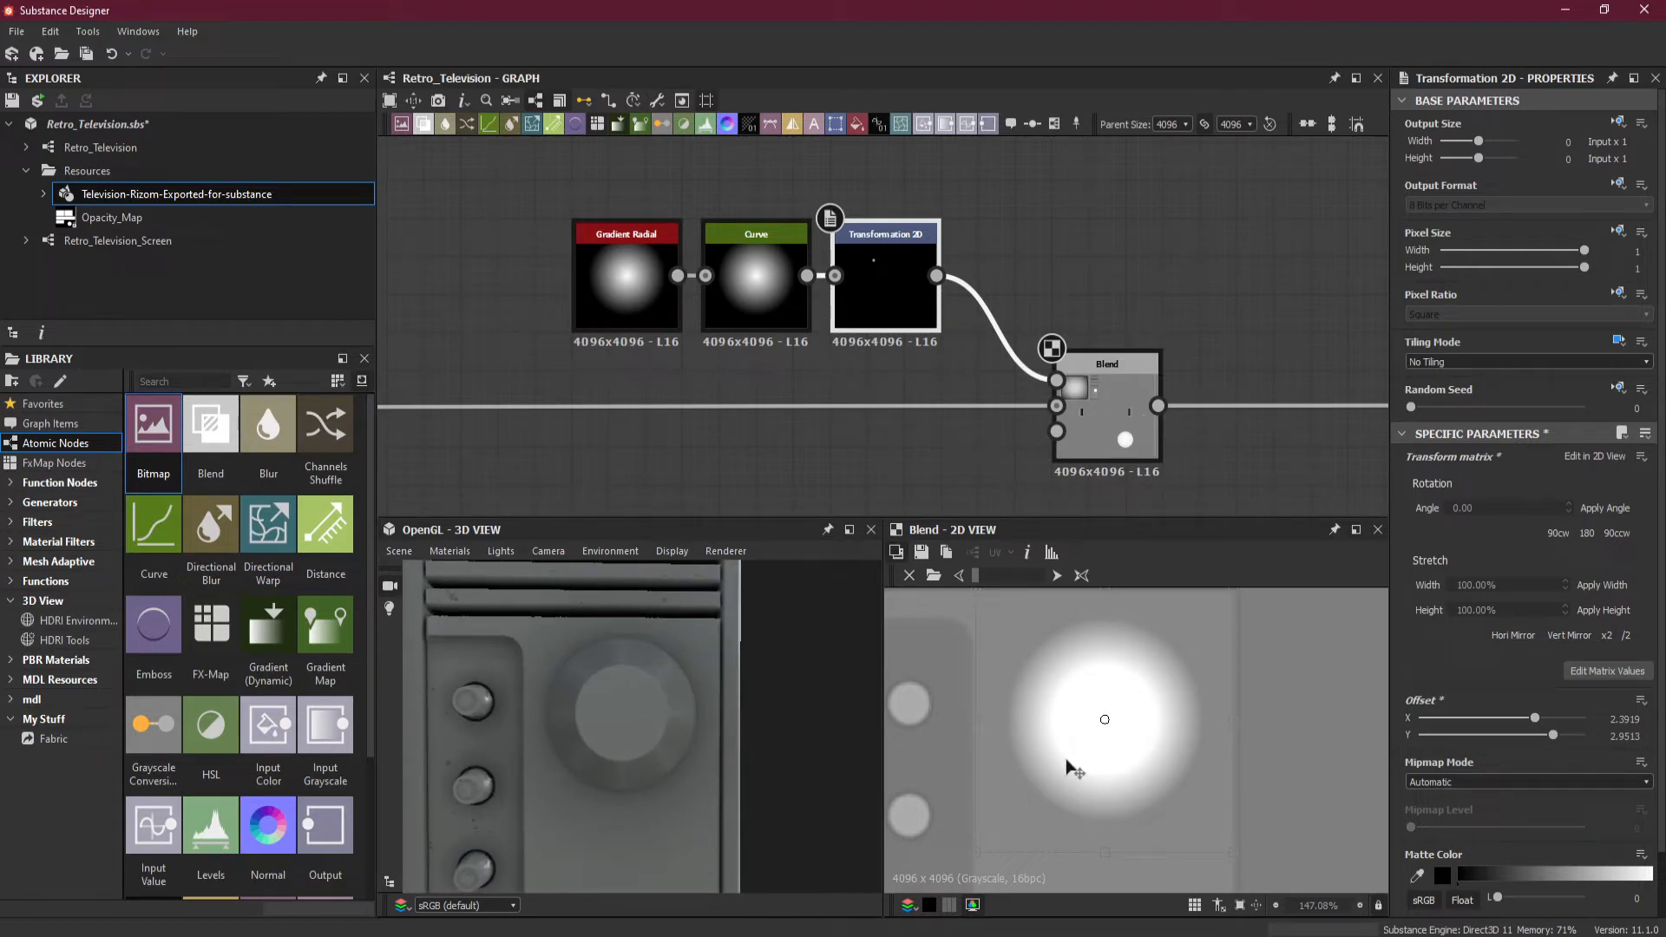
# Nudge the gradient sideways to centre it on the dial area, ending at an X offset of 2.3879.
pyautogui.press('Right')
pyautogui.press('Right')
pyautogui.press('Right')
pyautogui.press('Right')
pyautogui.press('Right')
pyautogui.press('Right')
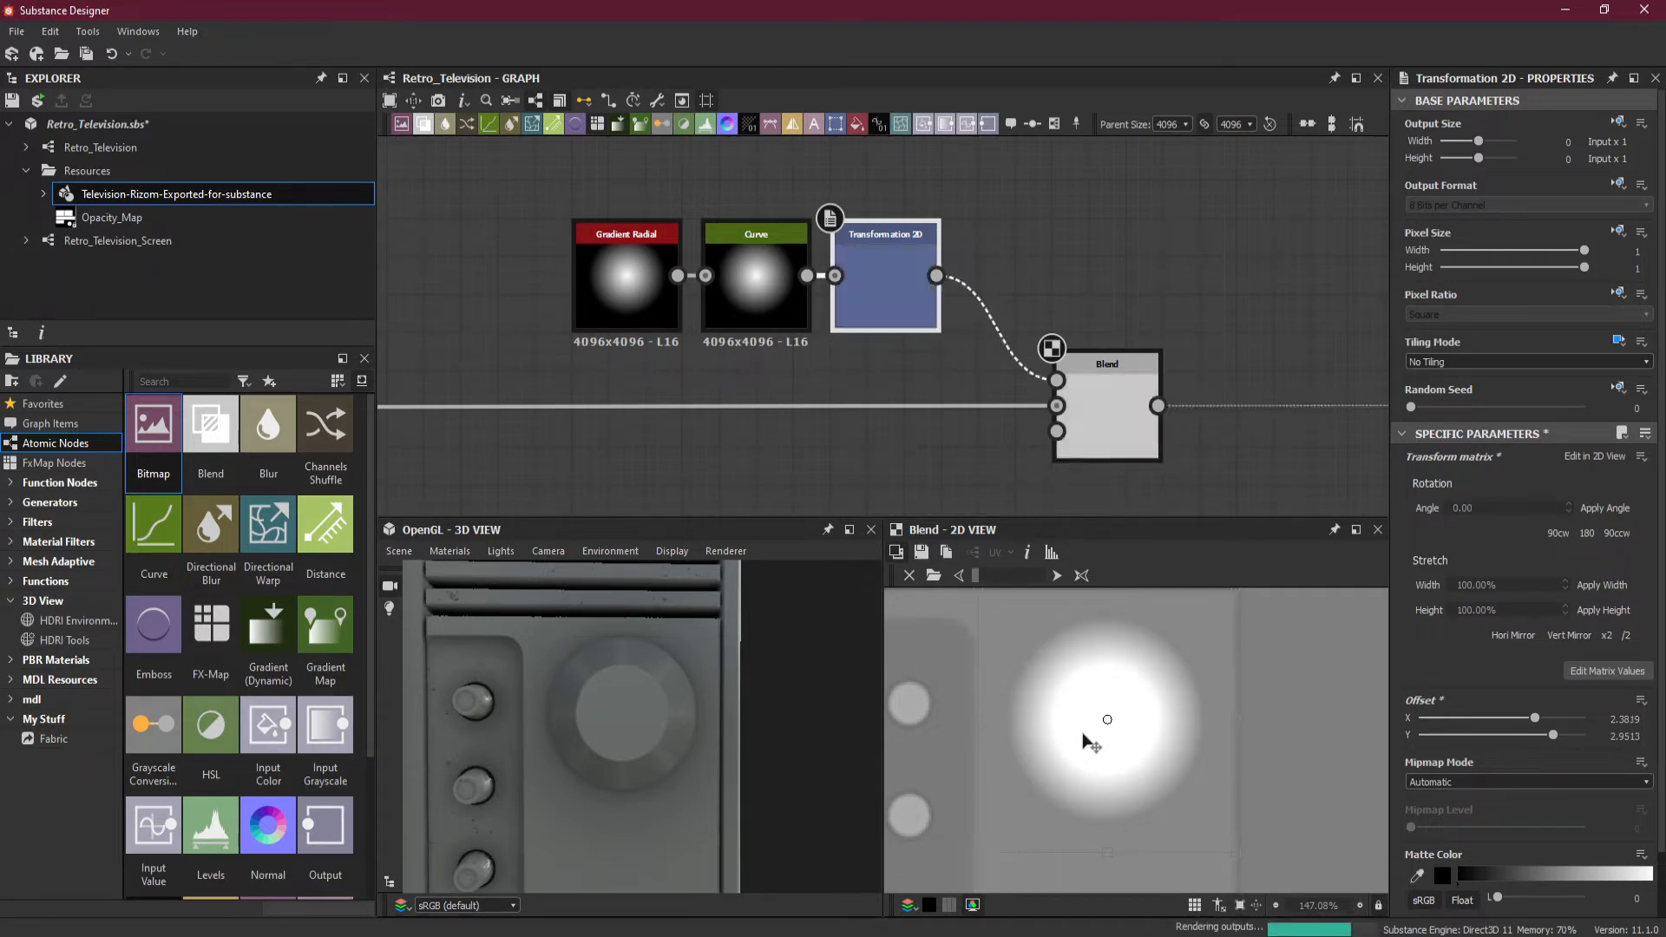
pyautogui.press('Right')
pyautogui.press('Right')
pyautogui.press('Right')
pyautogui.press('Right')
pyautogui.press('Right')
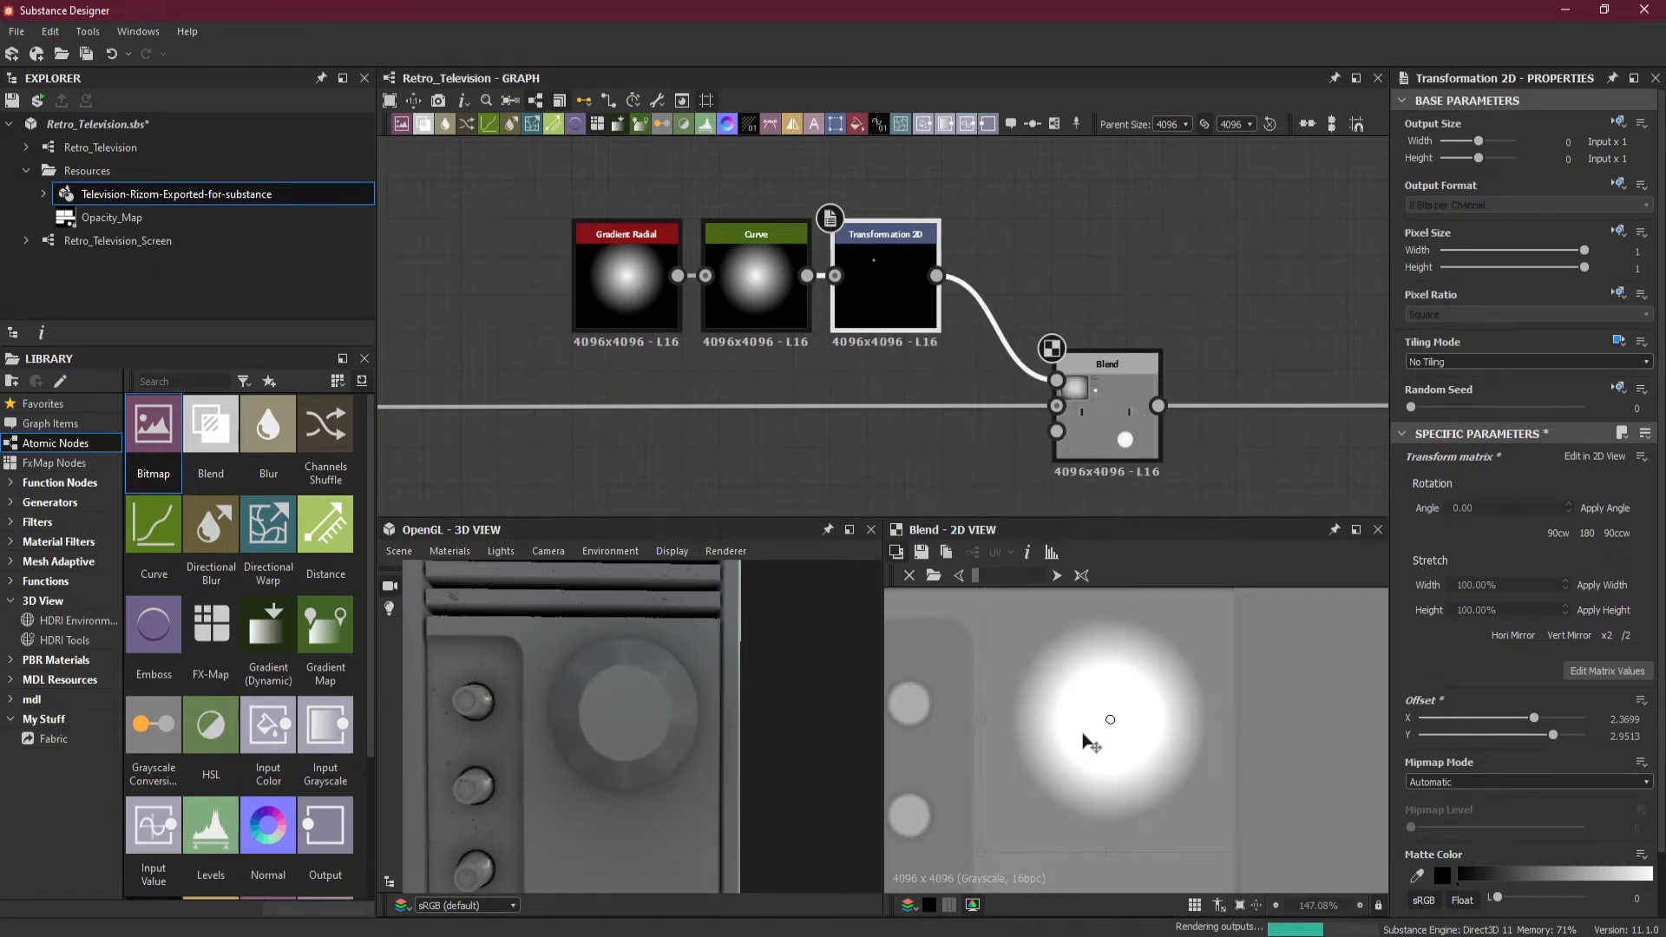
pyautogui.press('Left')
pyautogui.press('Left')
pyautogui.press('Left')
pyautogui.press('Left')
pyautogui.press('Left')
pyautogui.press('Left')
pyautogui.press('Left')
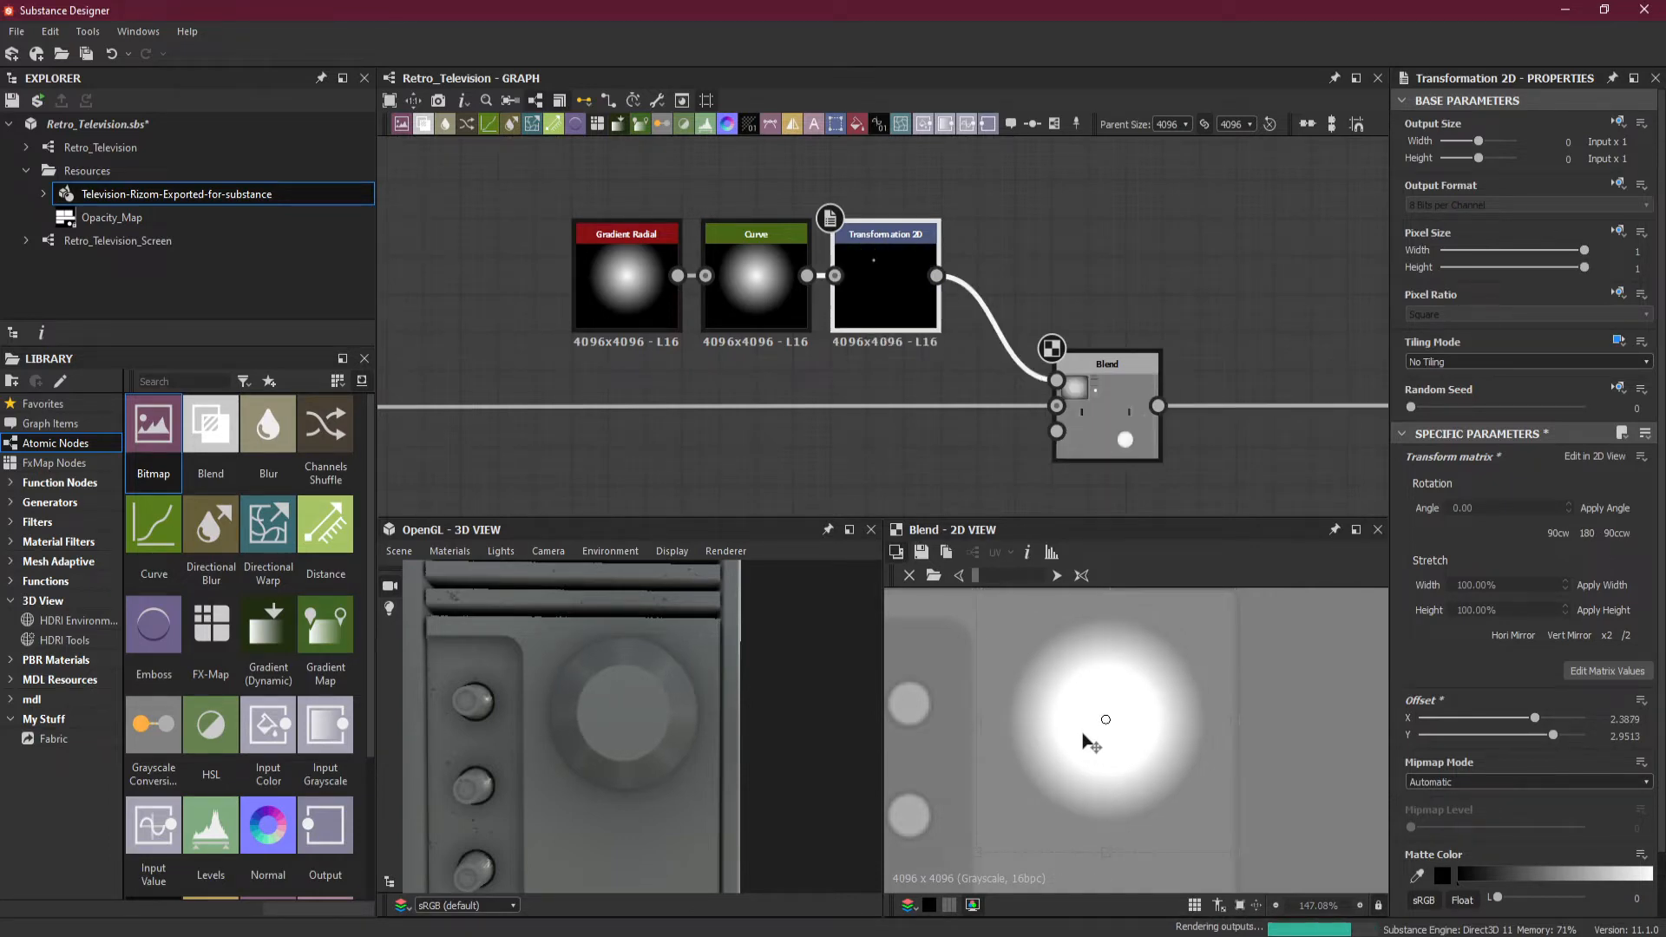
# Set the dial gradient's Blend node to Subtract mode to sink the shape into the television's front panel.
pyautogui.scroll(-1, 1041, 739)
pyautogui.moveTo(976, 576)
pyautogui.mouseDown()
pyautogui.moveTo(994, 577)
pyautogui.moveTo(975, 575)
pyautogui.mouseUp()
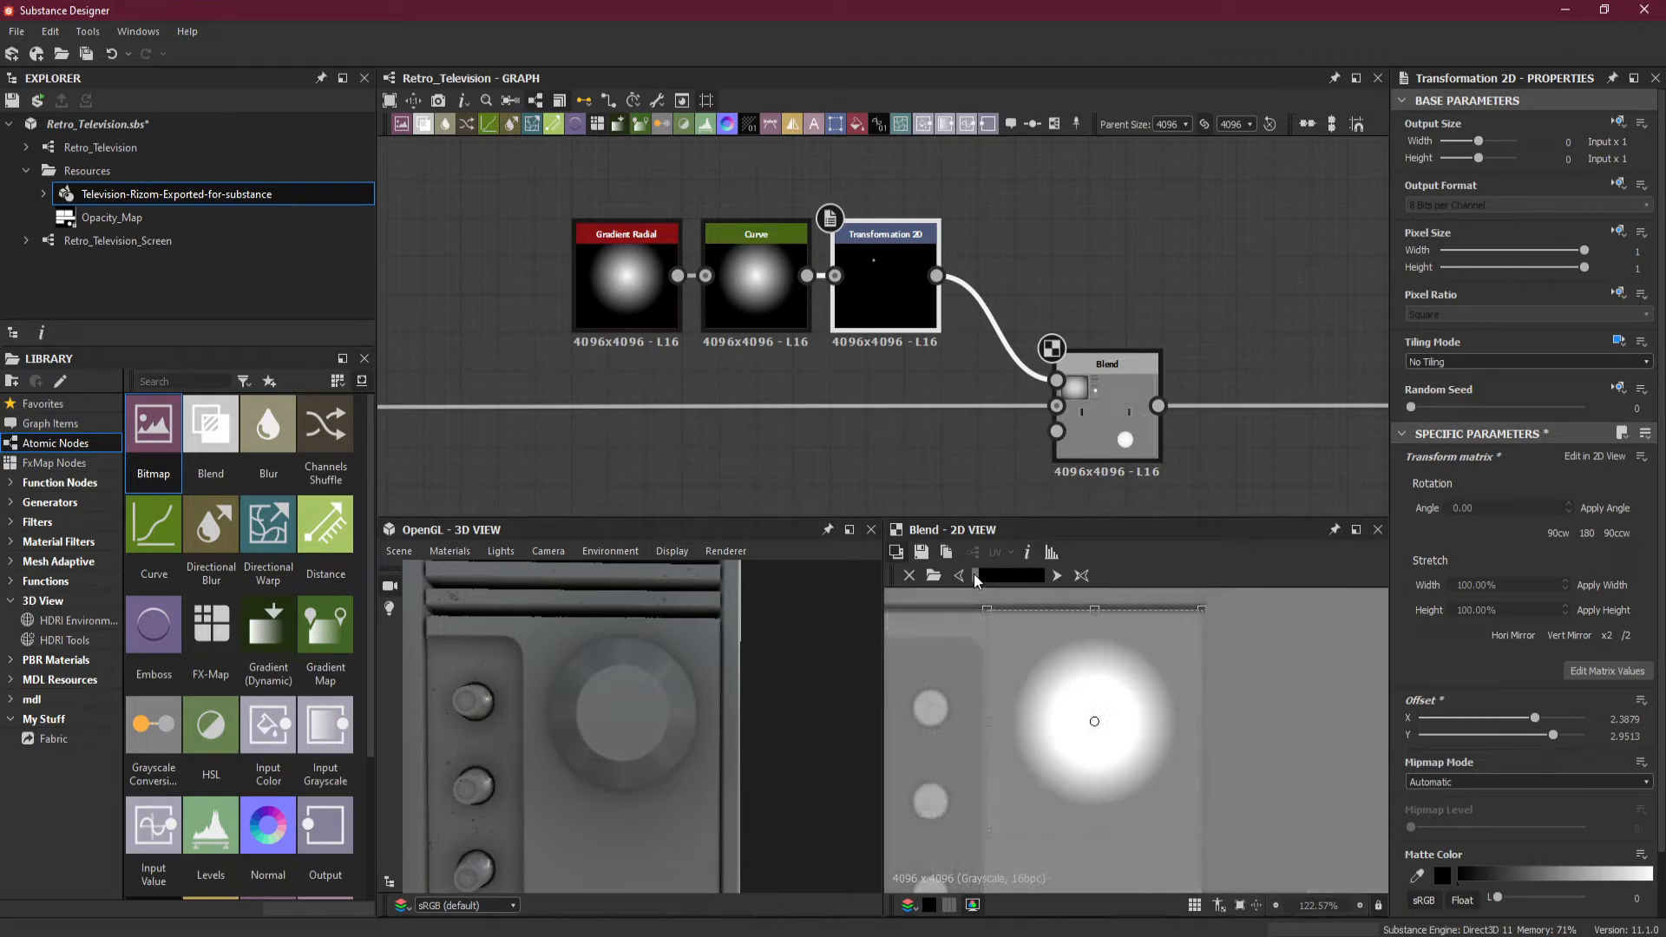
pyautogui.moveTo(673, 756)
pyautogui.mouseDown()
pyautogui.moveTo(703, 745)
pyautogui.moveTo(674, 759)
pyautogui.moveTo(675, 690)
pyautogui.moveTo(675, 761)
pyautogui.mouseUp()
pyautogui.scroll(2, 674, 759)
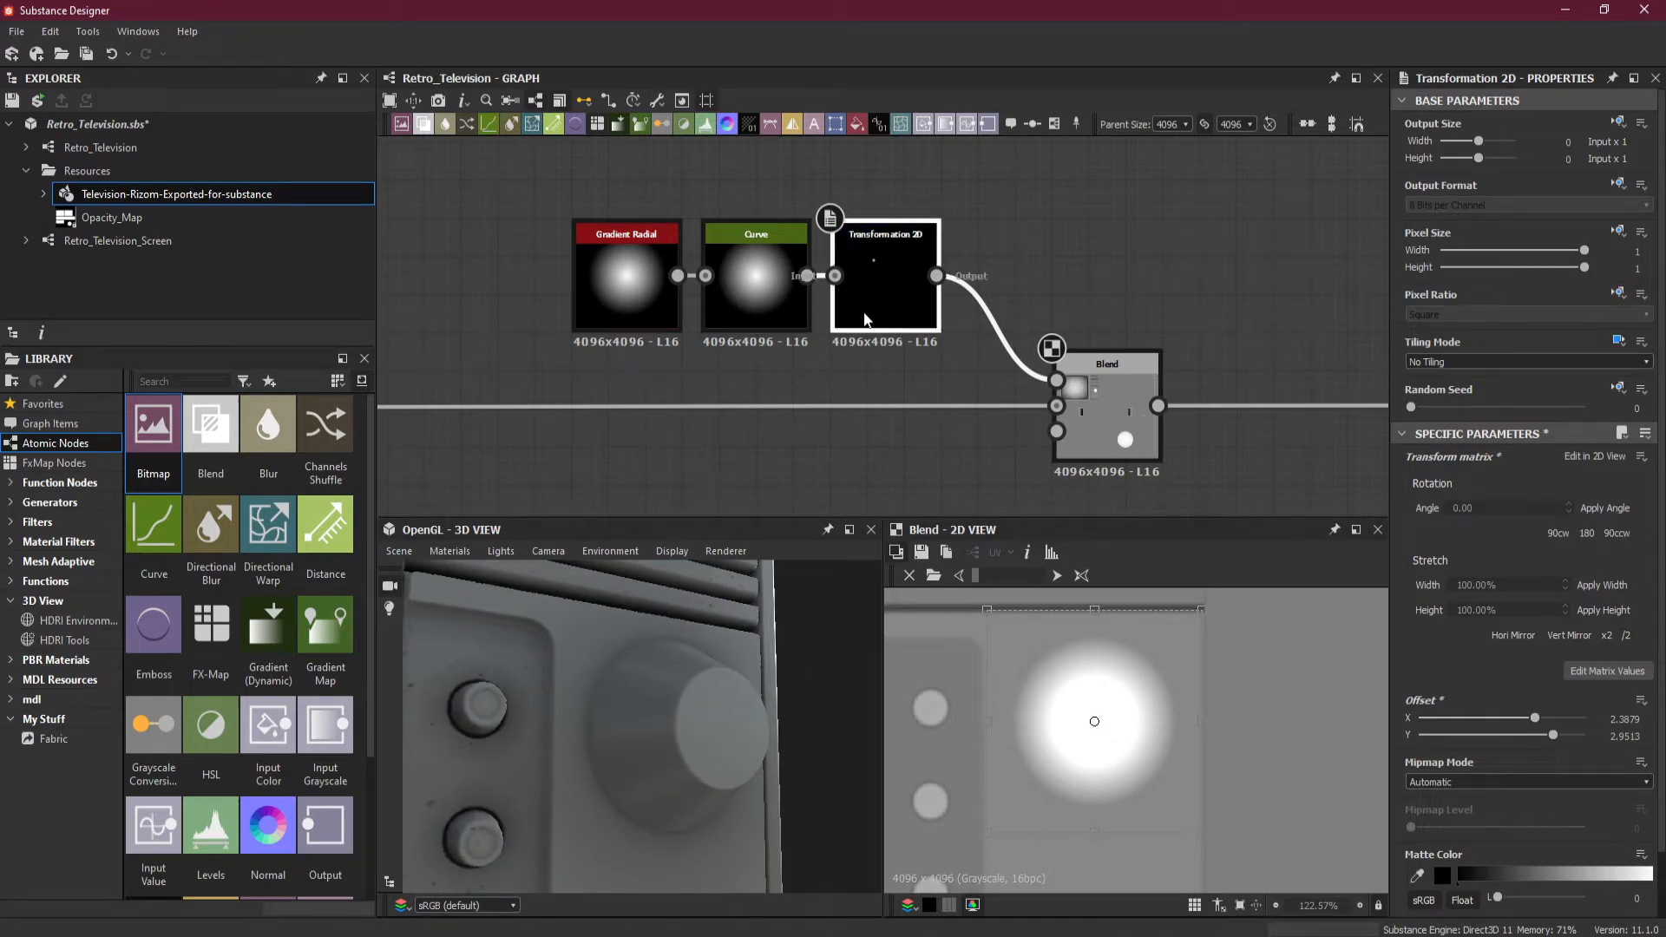
pyautogui.click(1103, 407)
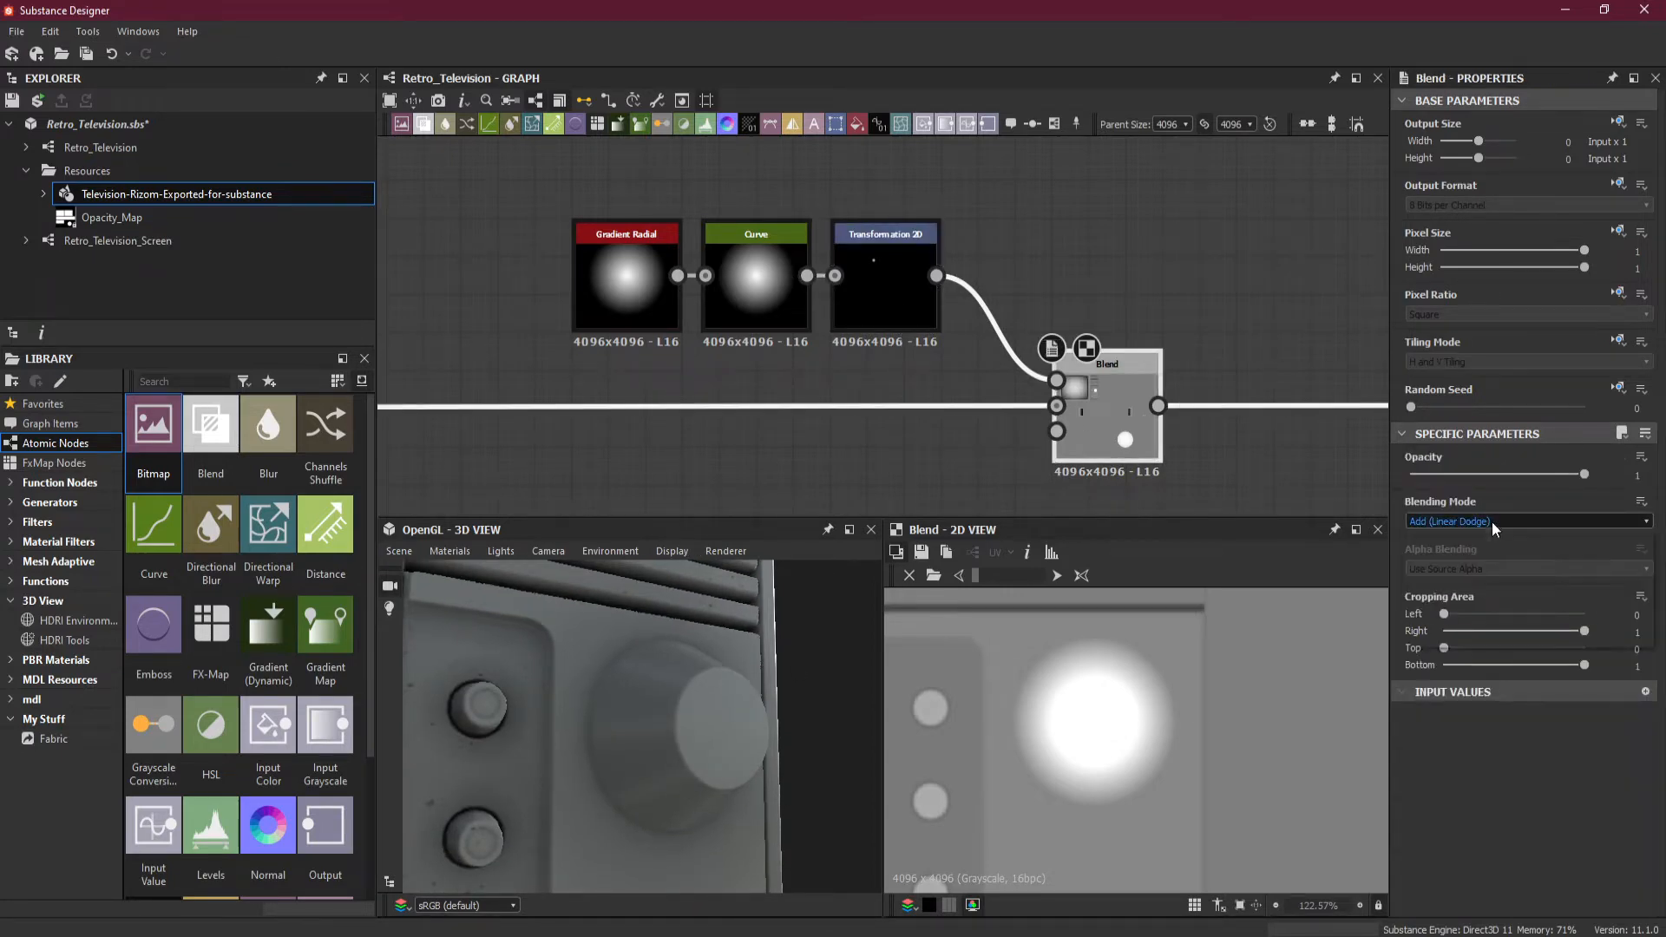
pyautogui.click(1491, 522)
pyautogui.click(1496, 557)
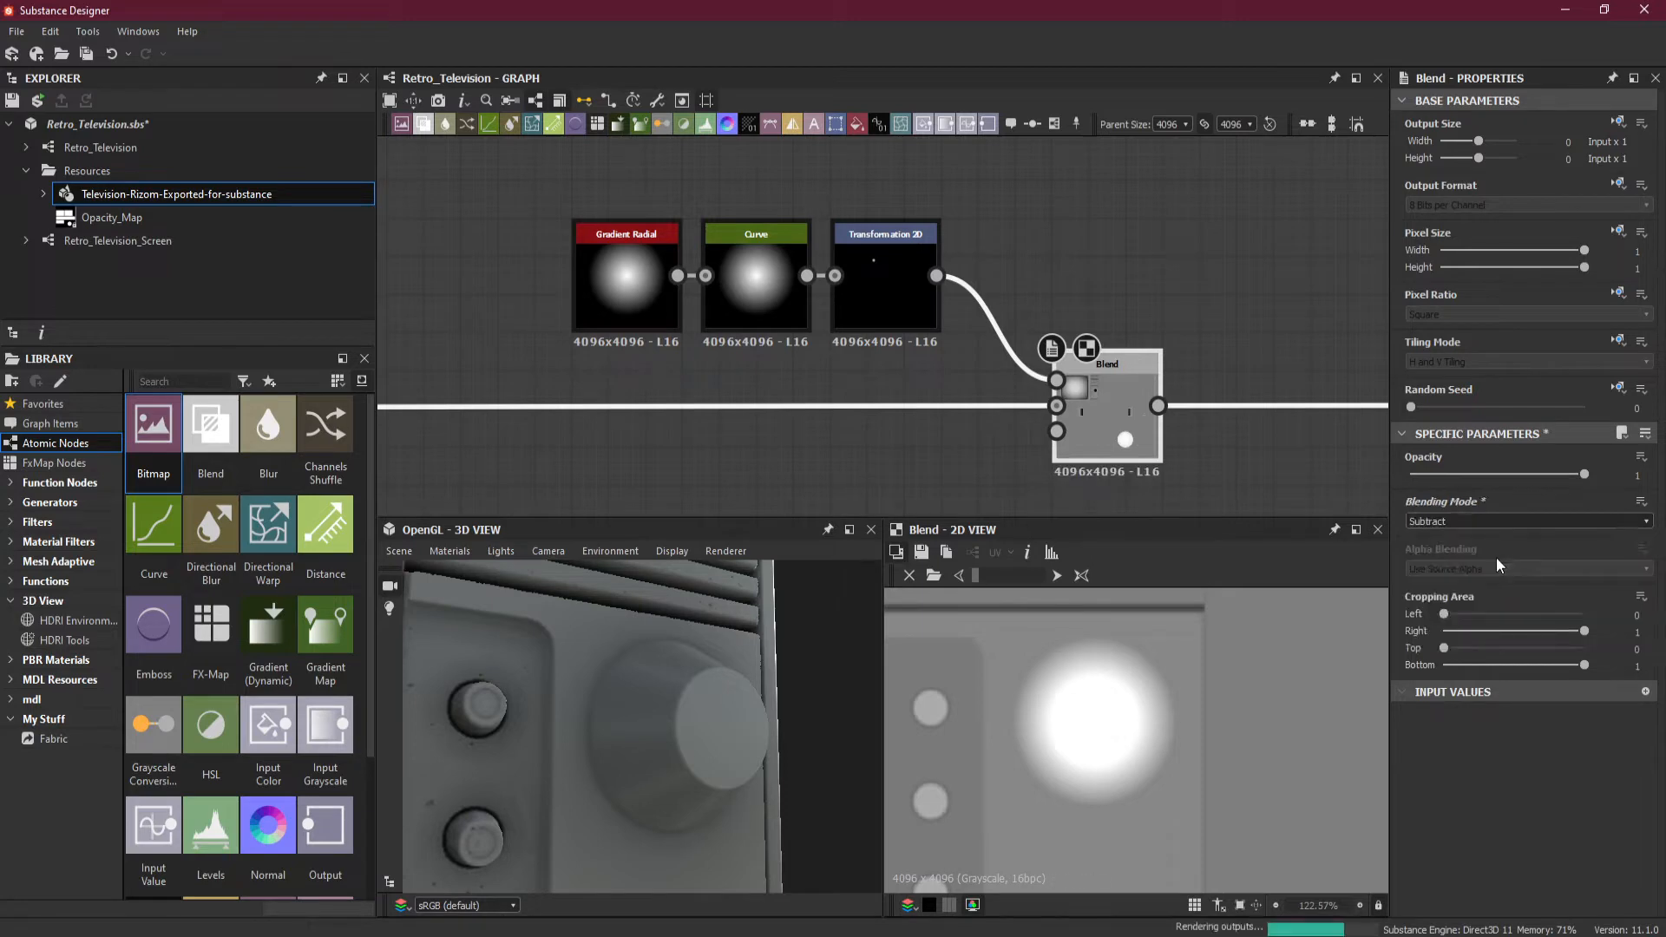
pyautogui.scroll(3, 670, 711)
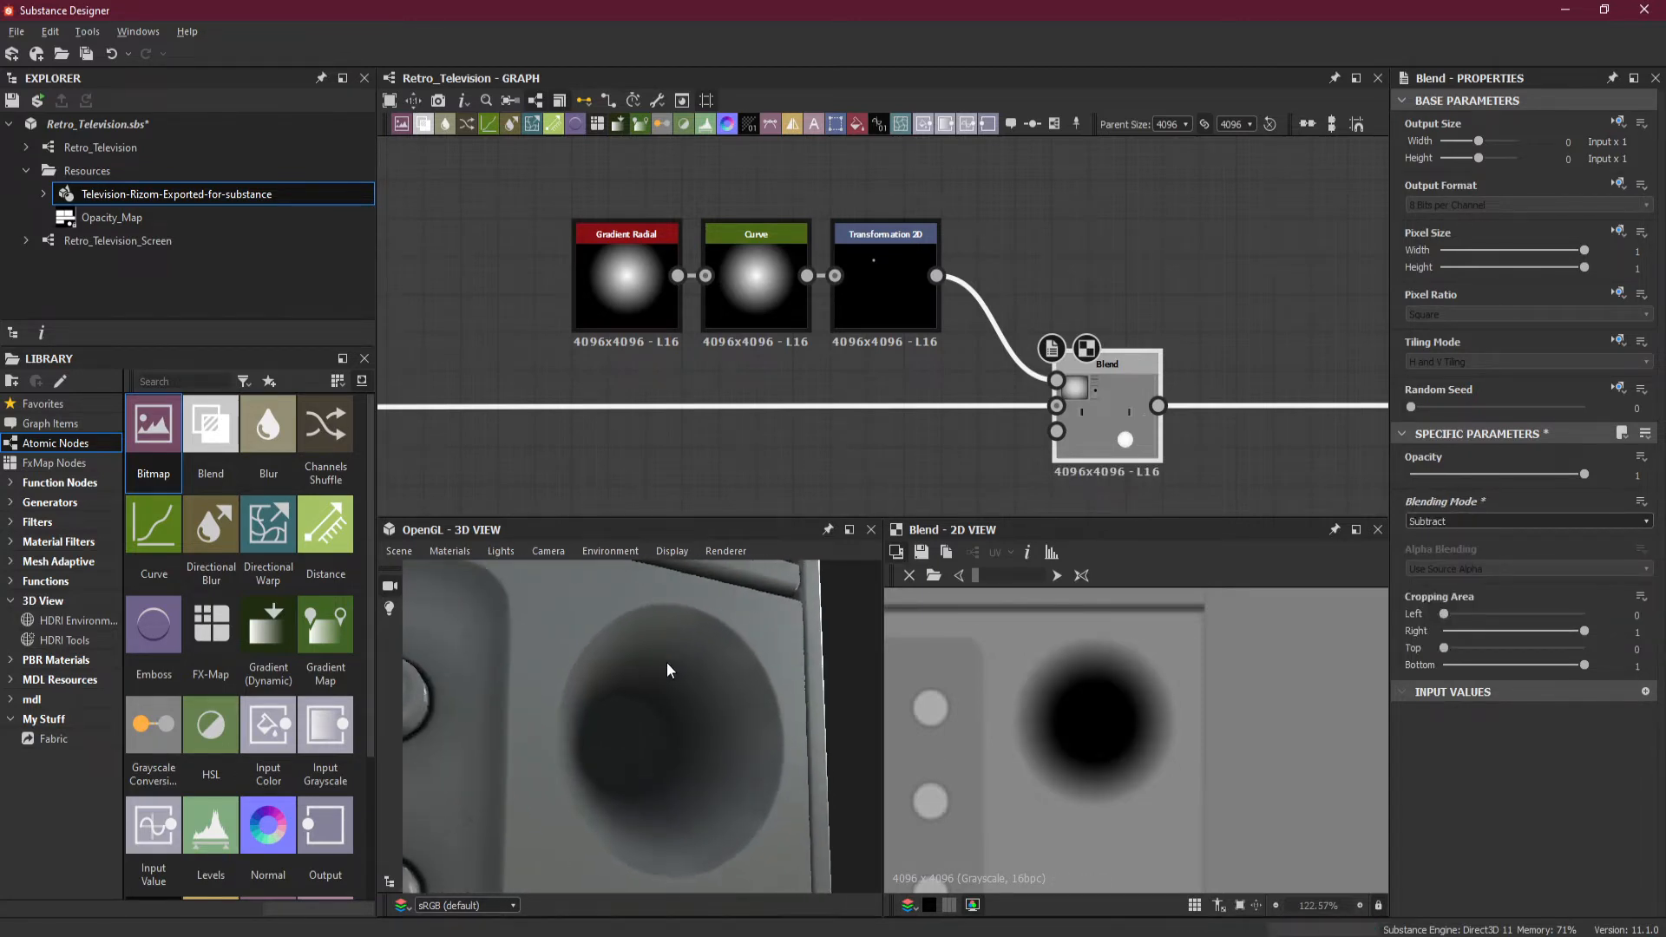
# Fade the reference photo in over the height map at about half strength to compare it with the sunken dial.
pyautogui.moveTo(666, 663); pyautogui.dragTo(667, 694)
pyautogui.click(1002, 579)
pyautogui.moveTo(1003, 579); pyautogui.dragTo(1012, 581)
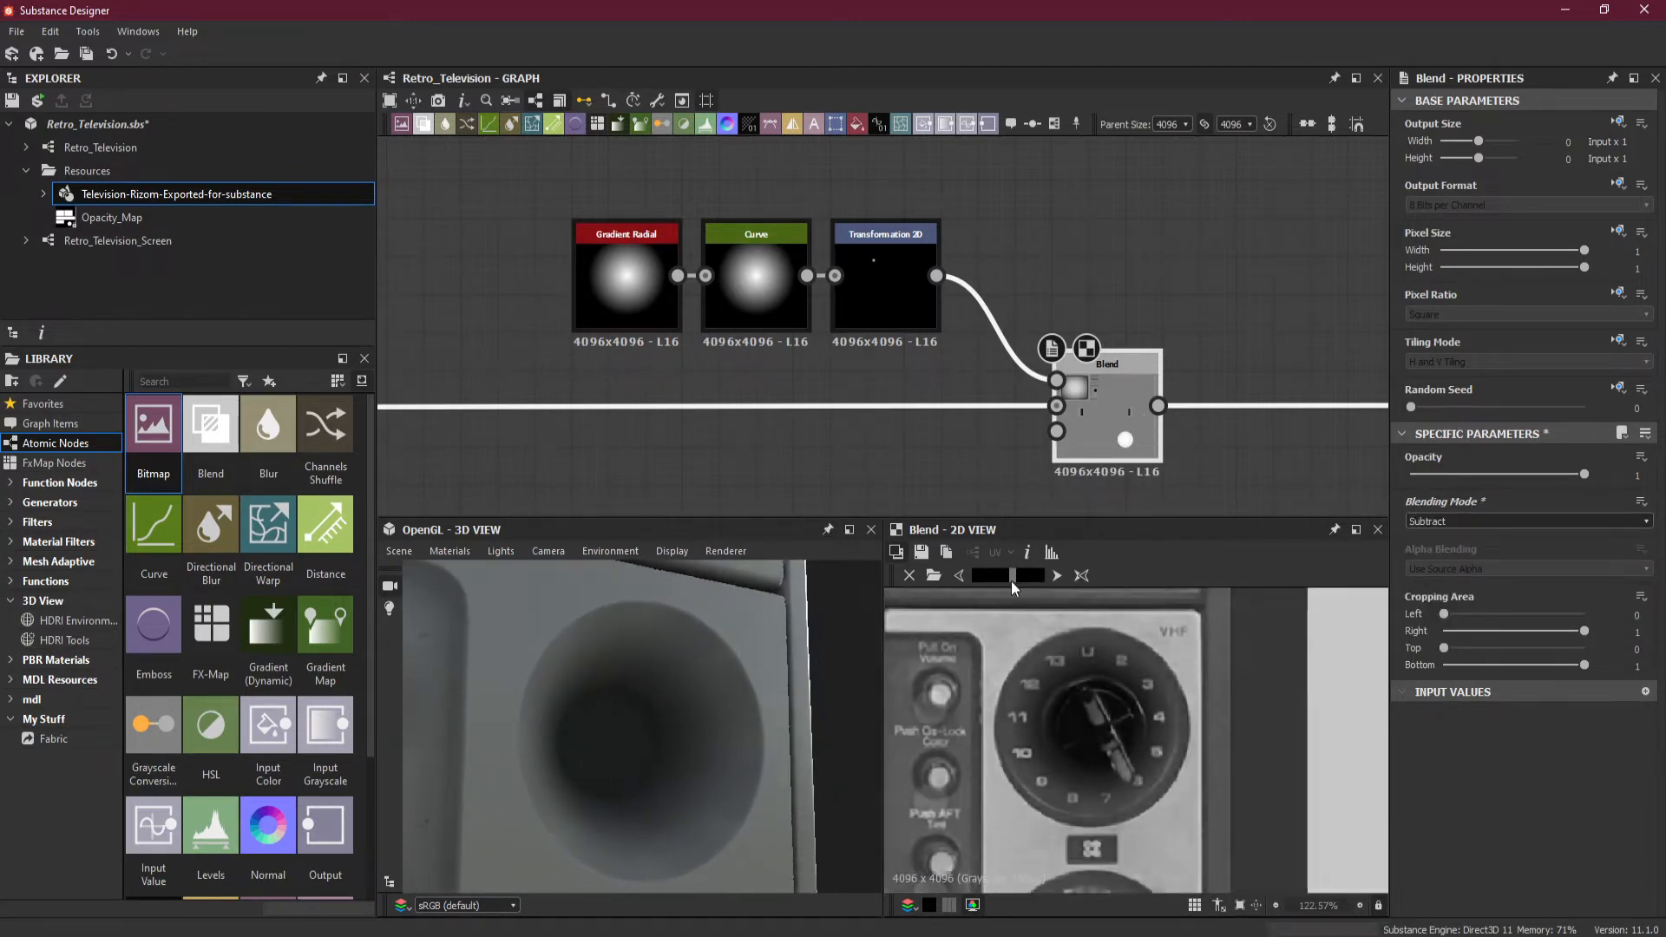
pyautogui.moveTo(693, 750); pyautogui.dragTo(689, 697)
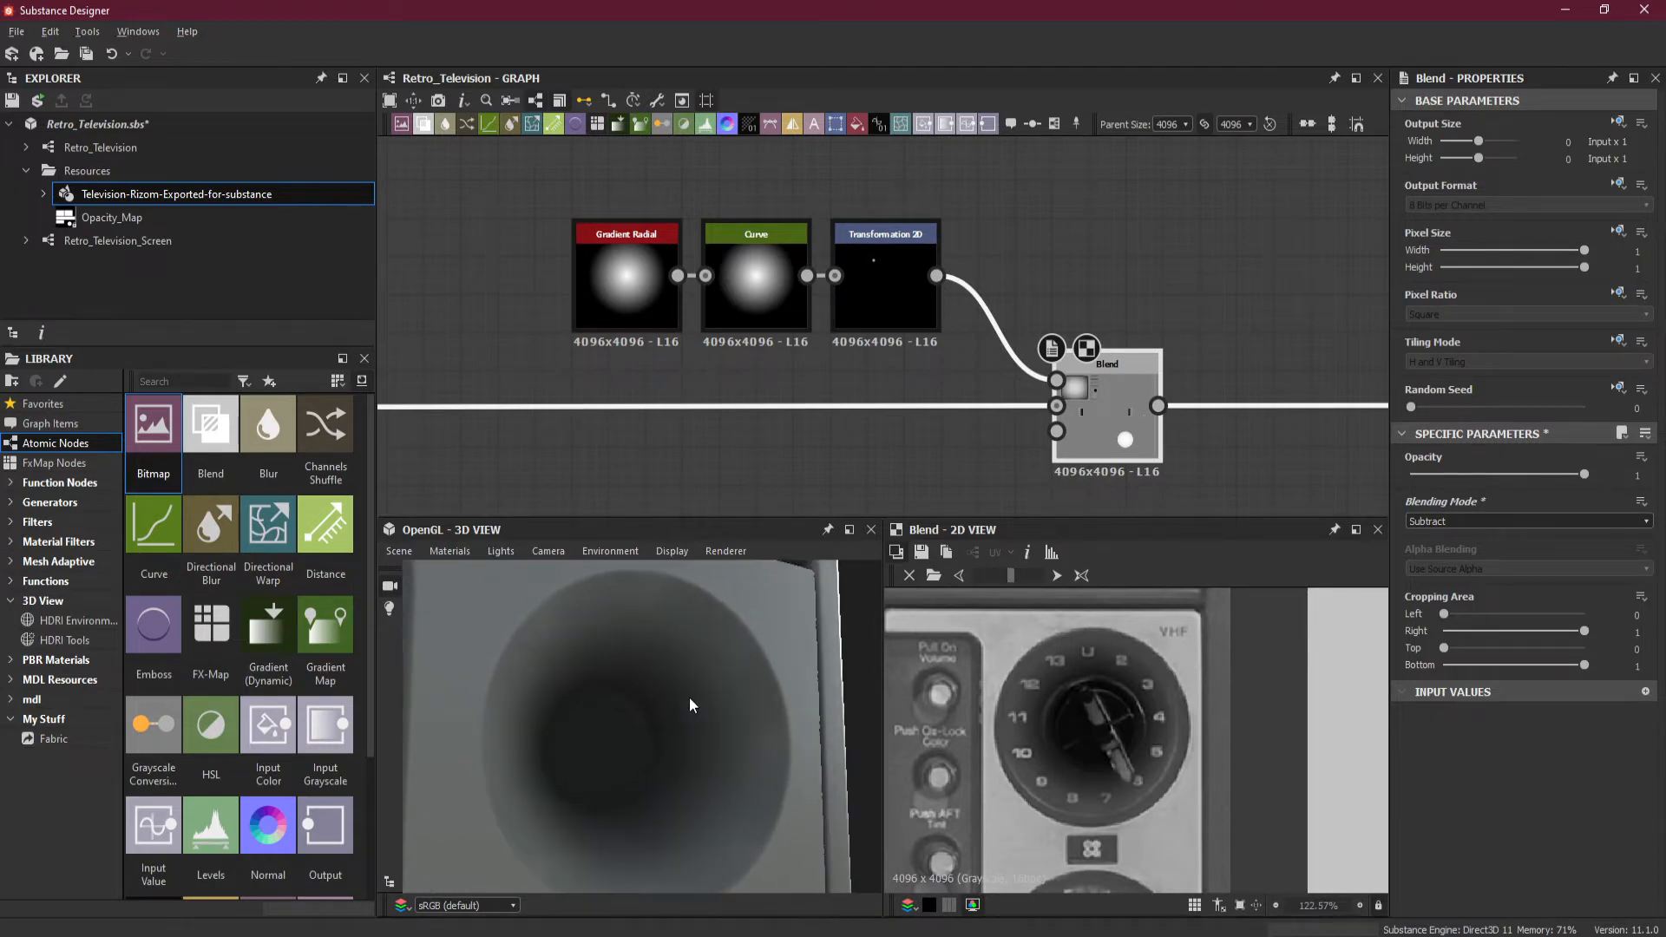
# Add a point to the dial gradient's Curve node at position 0.34 with value 0.62.
pyautogui.click(748, 295)
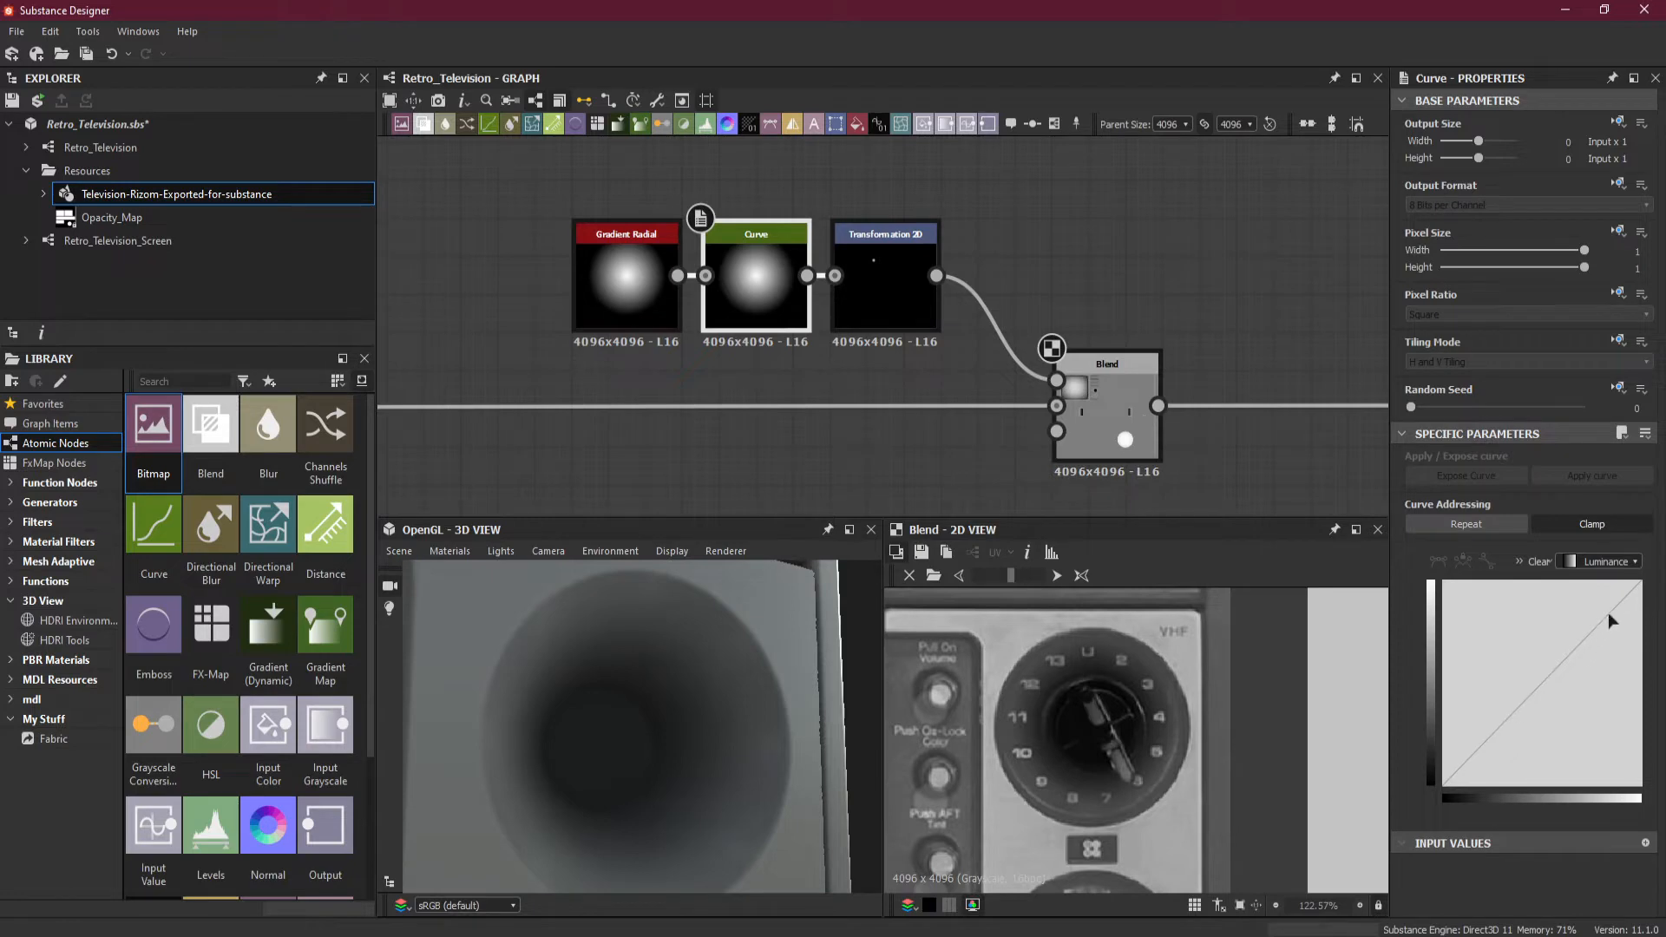
pyautogui.moveTo(1520, 697); pyautogui.dragTo(1511, 658)
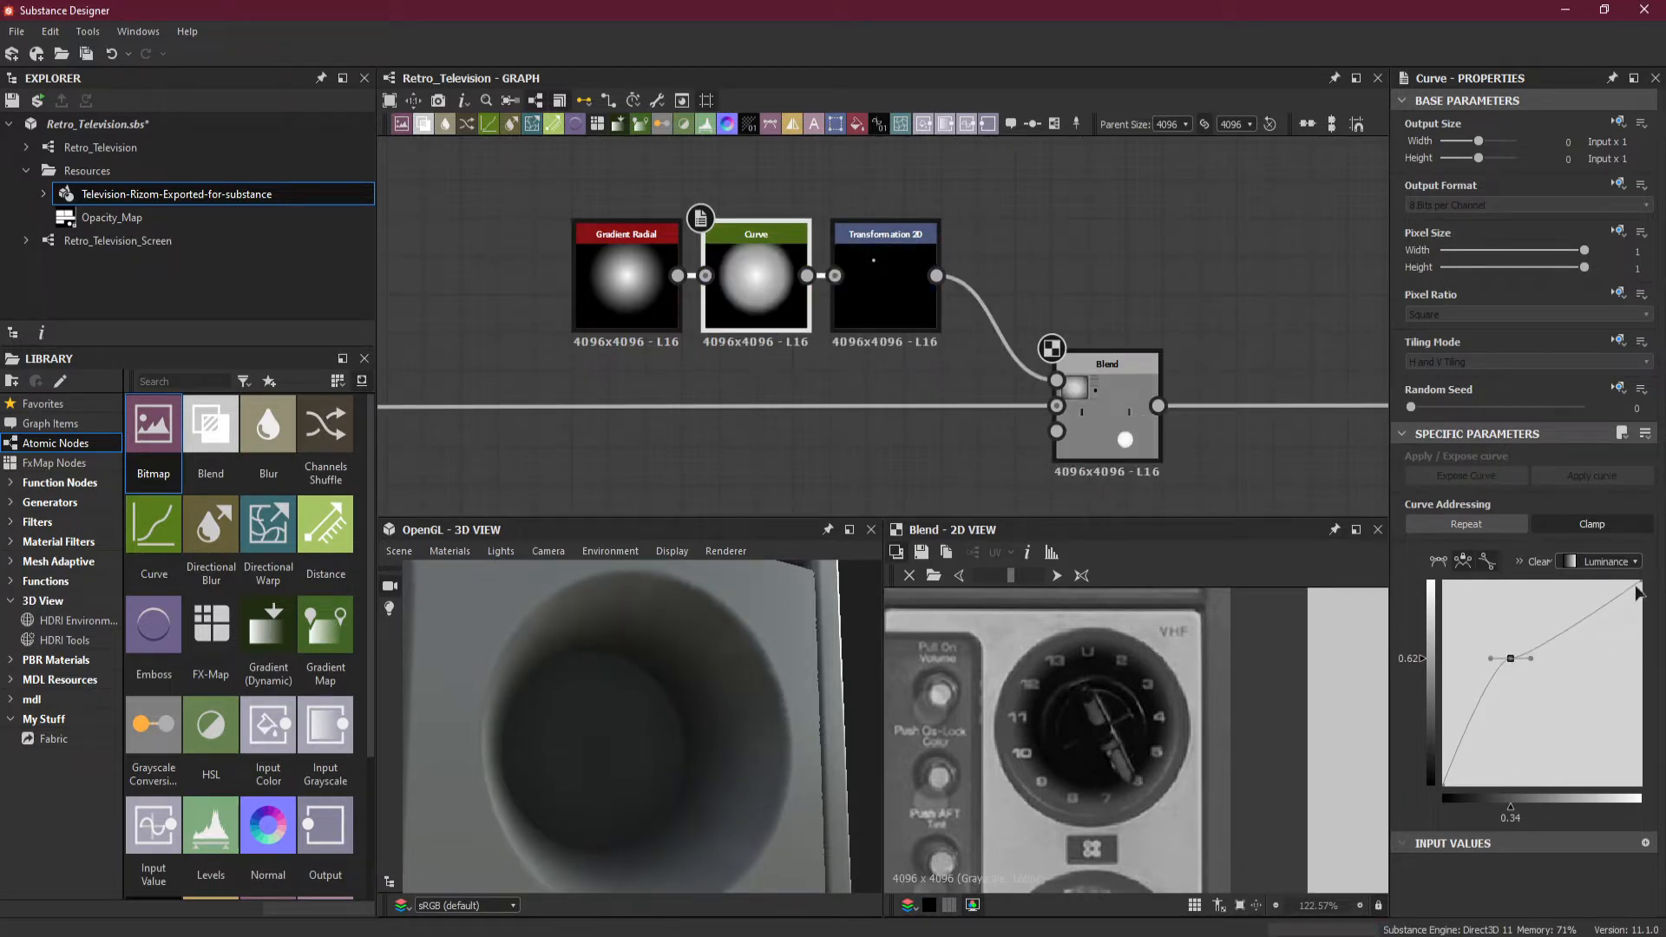
# Try lowering the curve's end point and raising its start point, undoing each change.
pyautogui.moveTo(1643, 585); pyautogui.dragTo(1655, 672)
pyautogui.hotkey('ctrl', 'z')
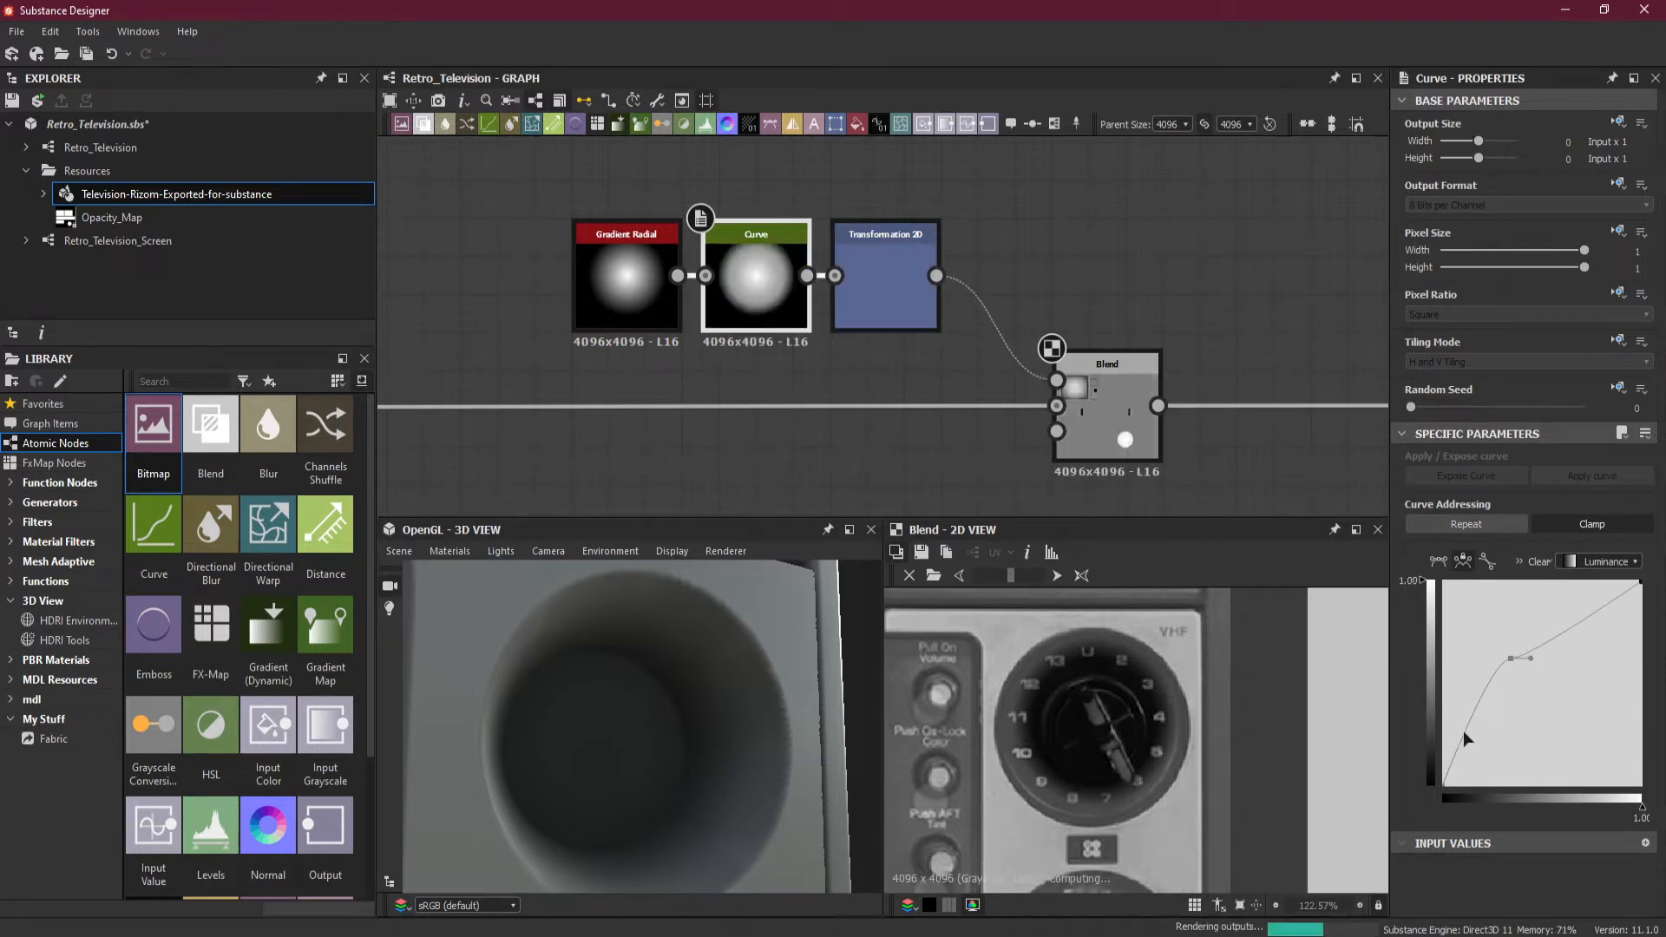
pyautogui.moveTo(1444, 786); pyautogui.dragTo(1444, 739)
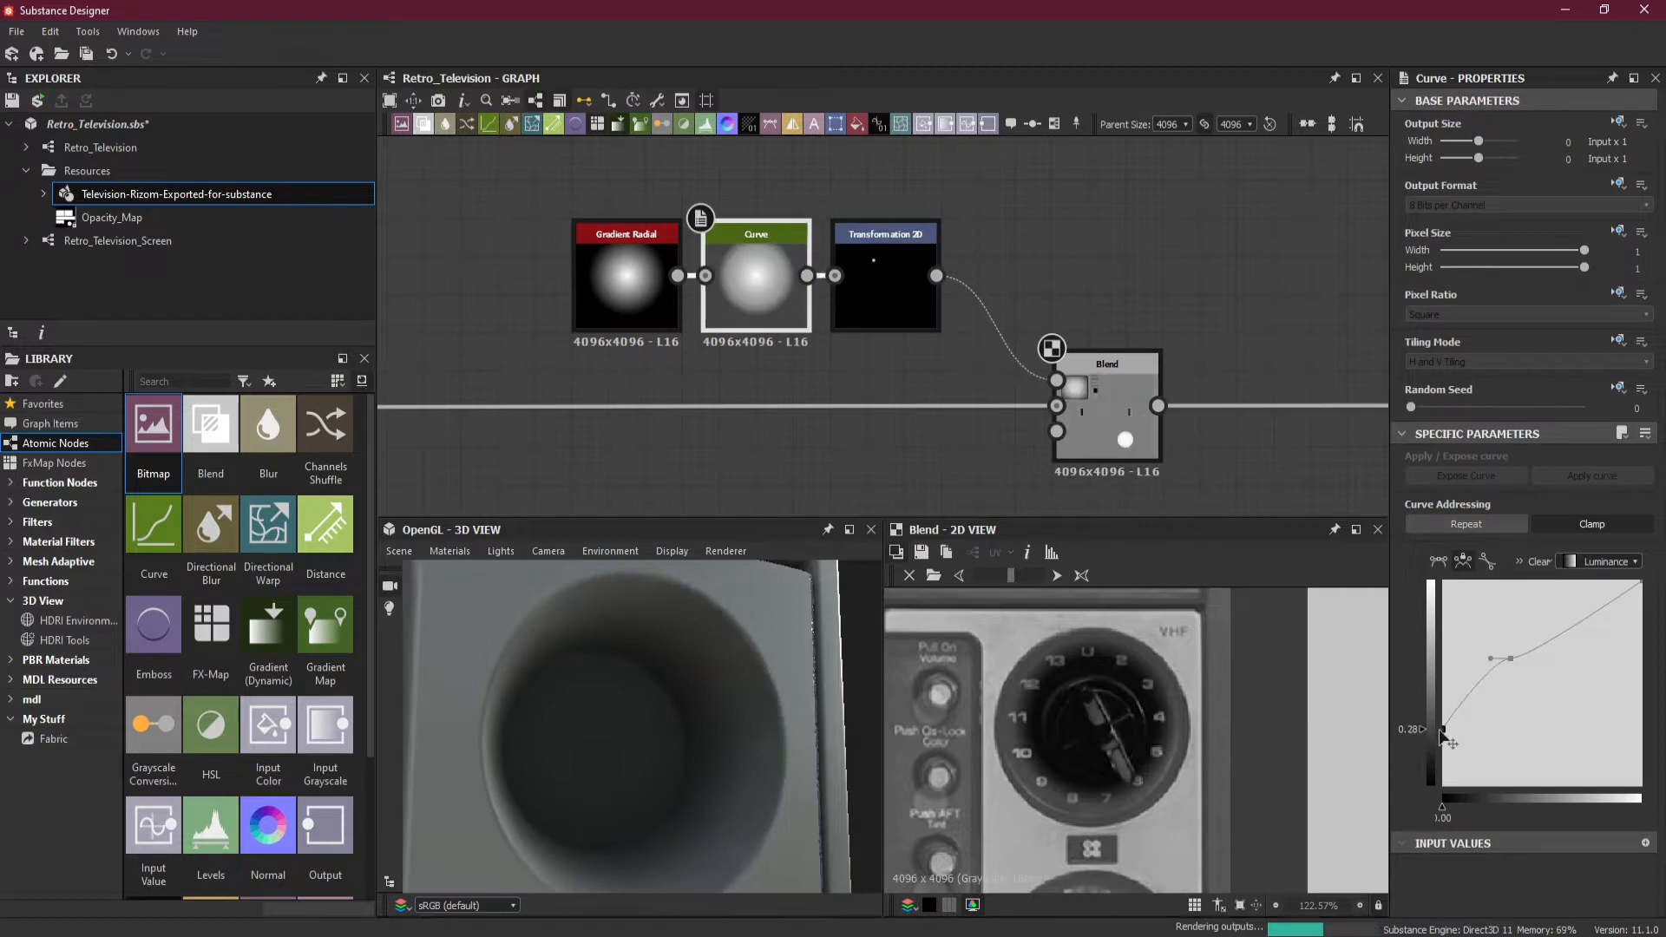
pyautogui.hotkey('ctrl', 'z')
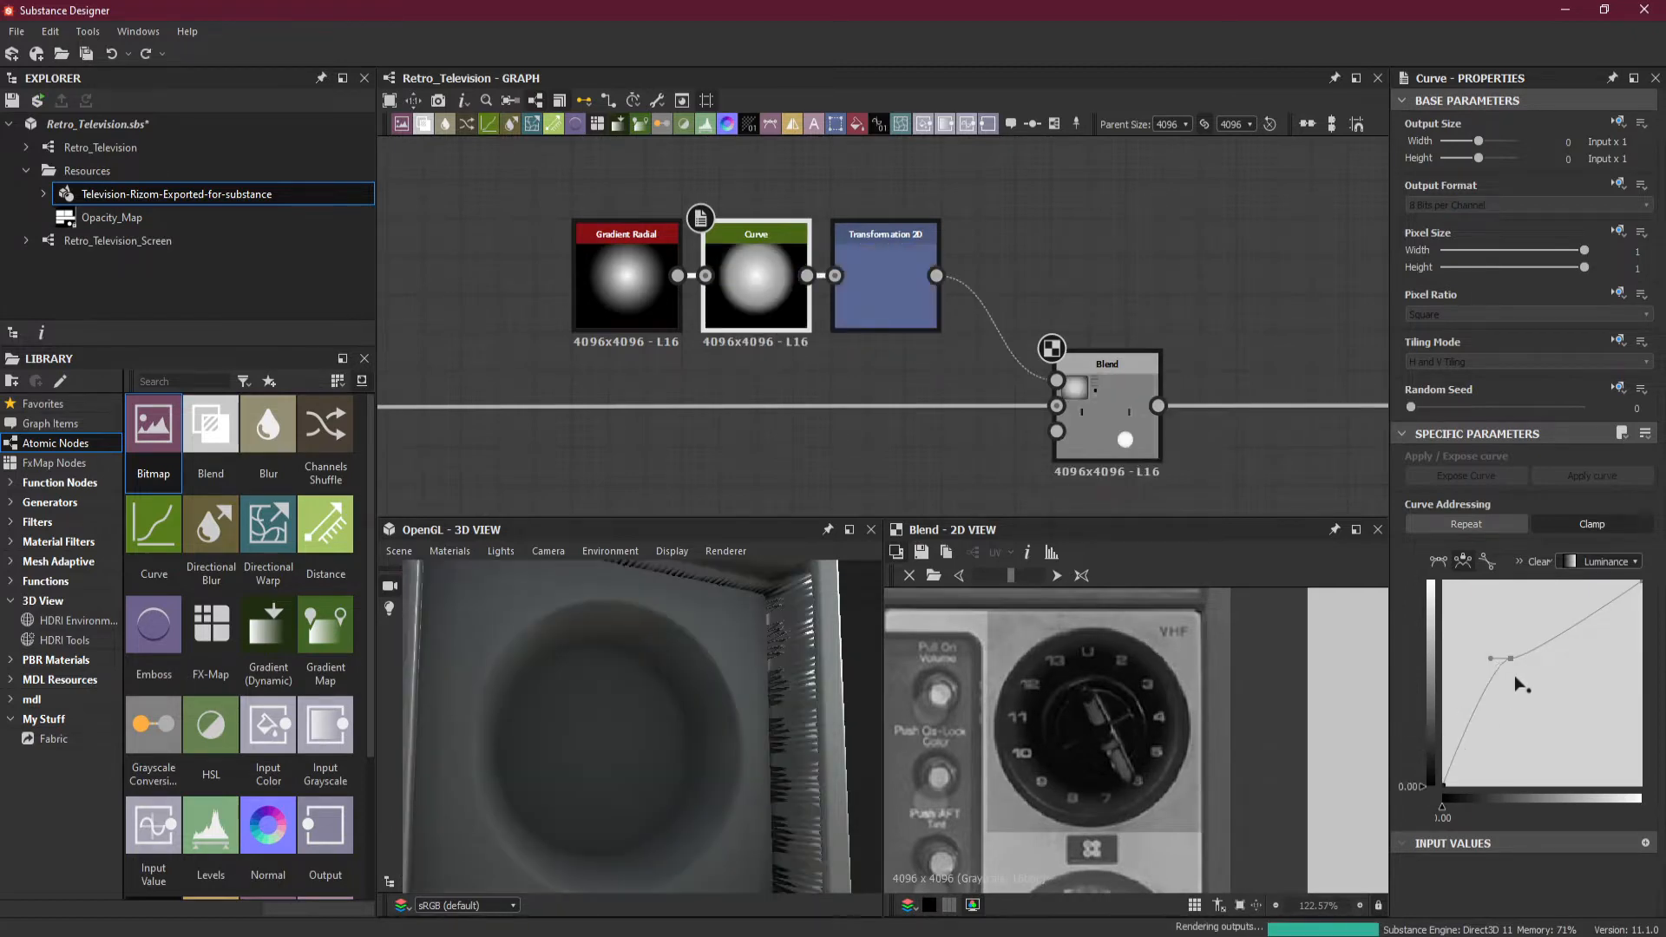
# Lower the curve's end point to 0 and move its middle point to position 0.49, value 0.66.
pyautogui.moveTo(1638, 588); pyautogui.dragTo(1652, 808)
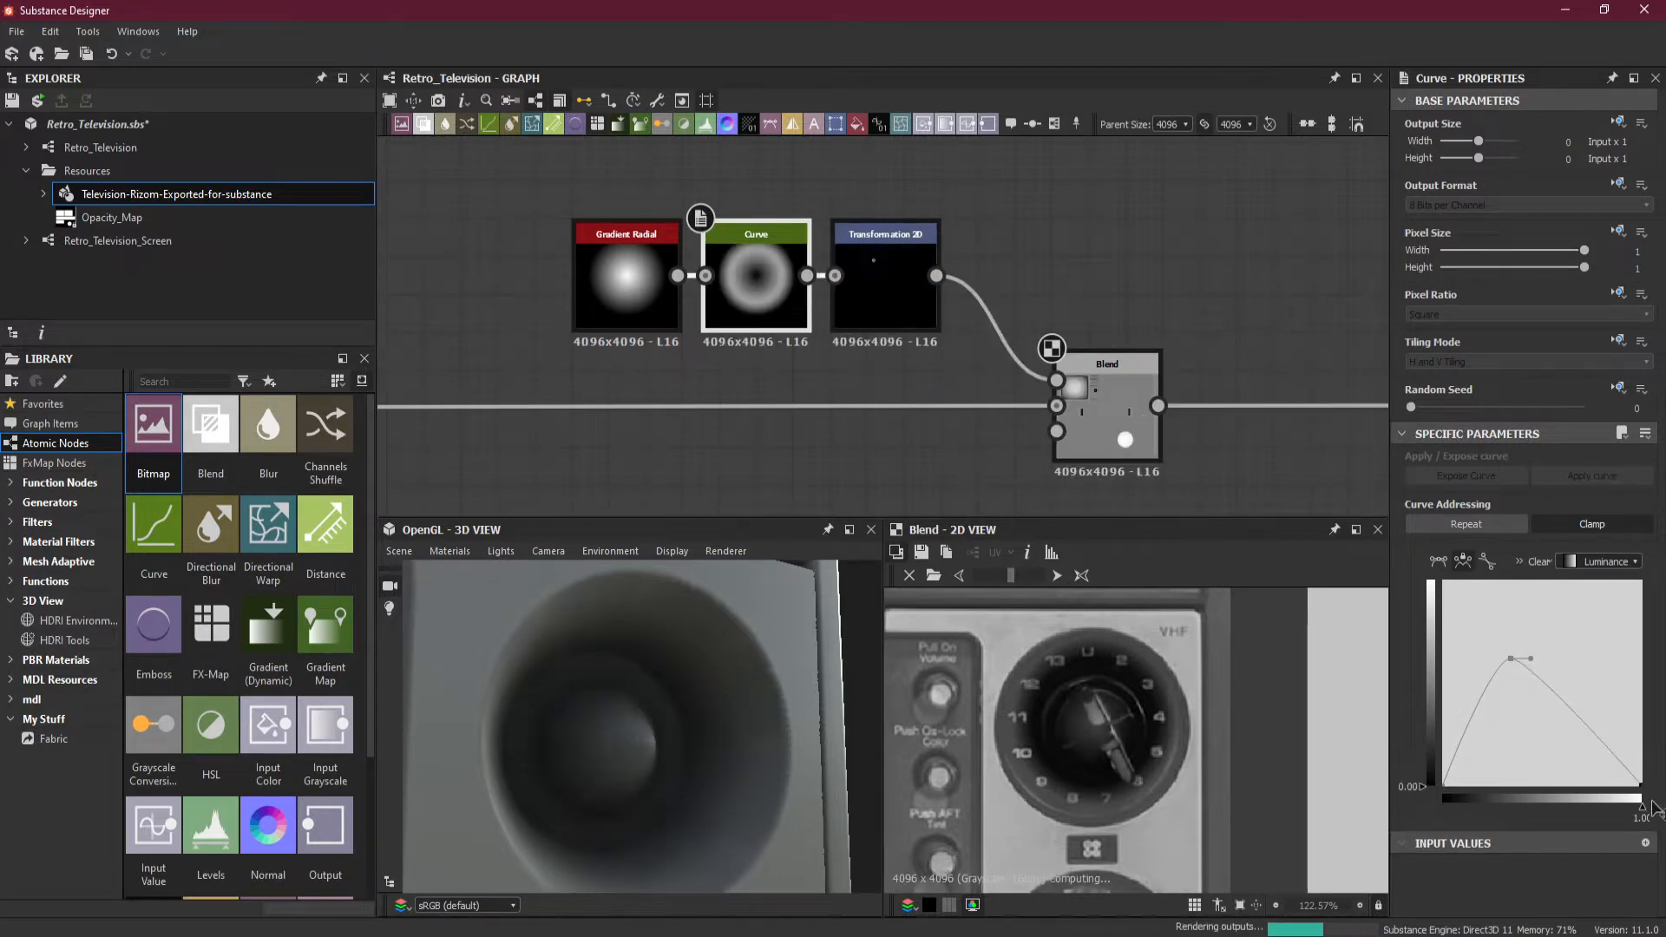
pyautogui.click(1510, 659)
pyautogui.moveTo(1511, 660); pyautogui.dragTo(1544, 652)
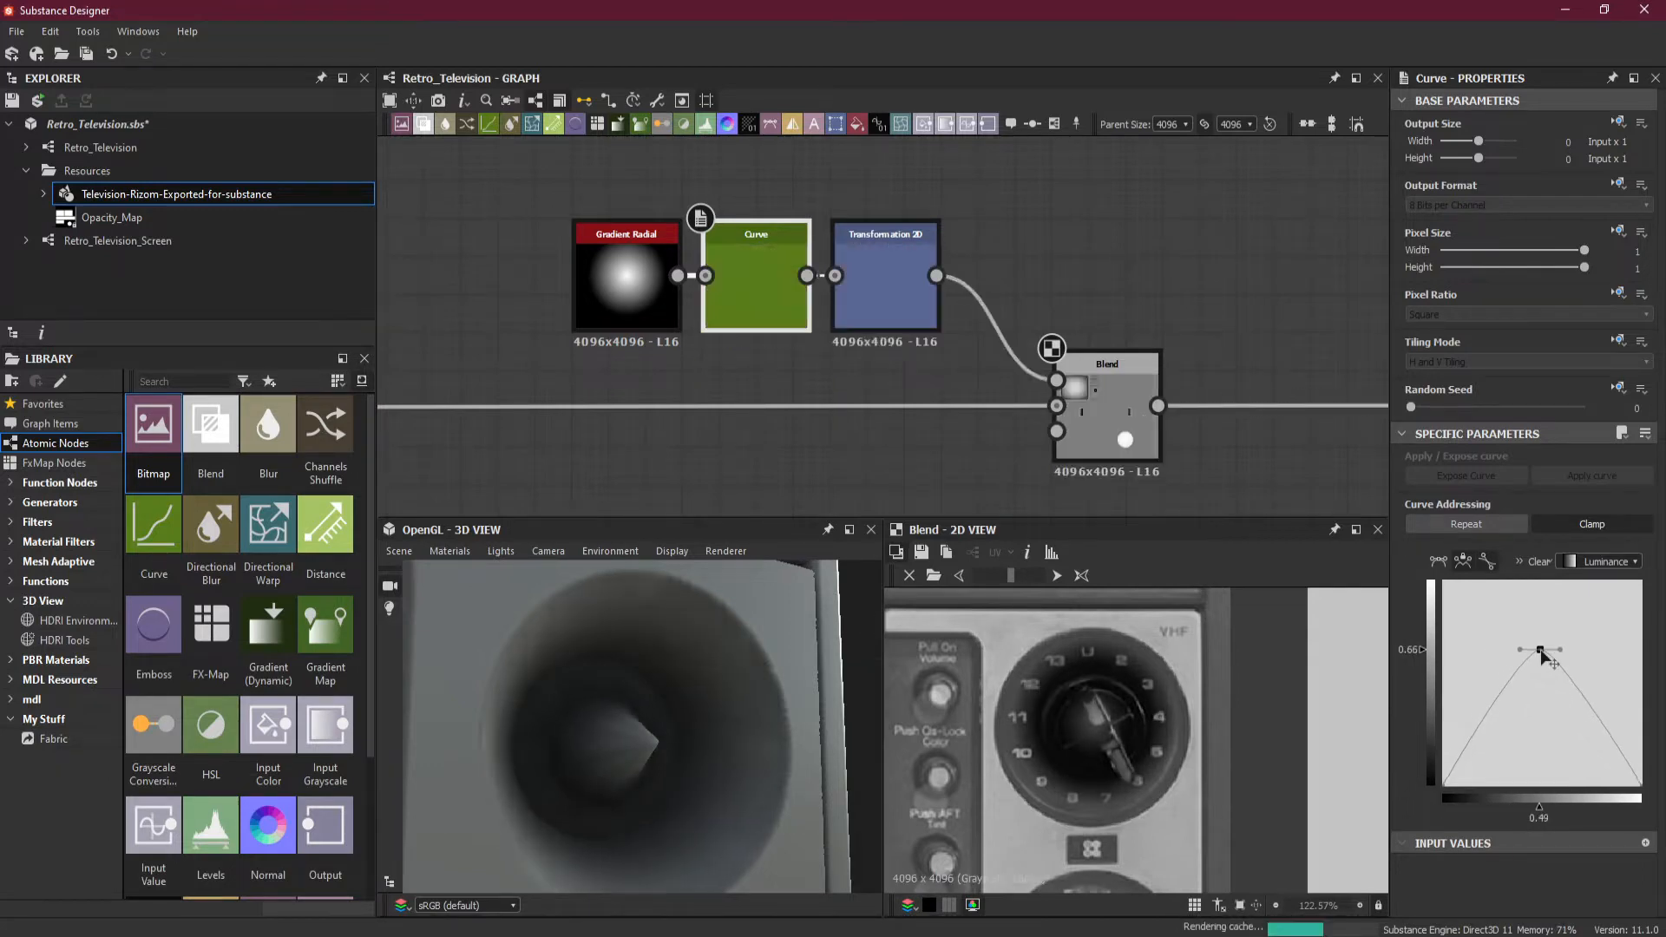
# Add a second point on the curve's rising side, adjust its tangent handle and place it at position 0.12, value 0.14.
pyautogui.click(1493, 701)
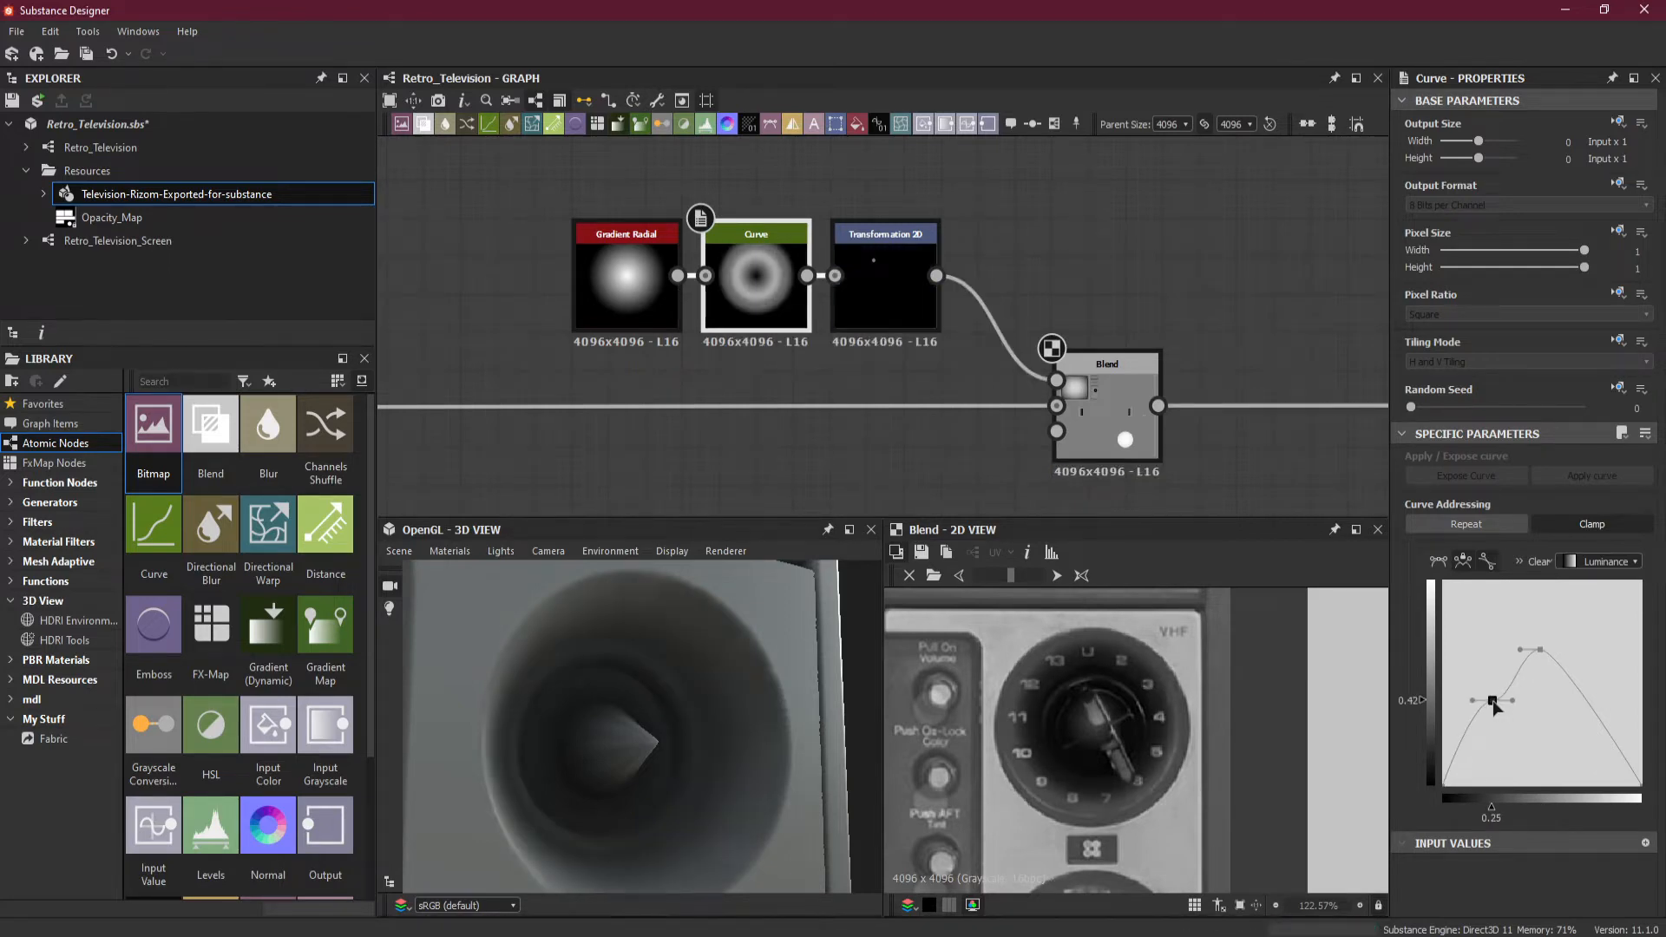
pyautogui.moveTo(1492, 703); pyautogui.dragTo(1487, 753)
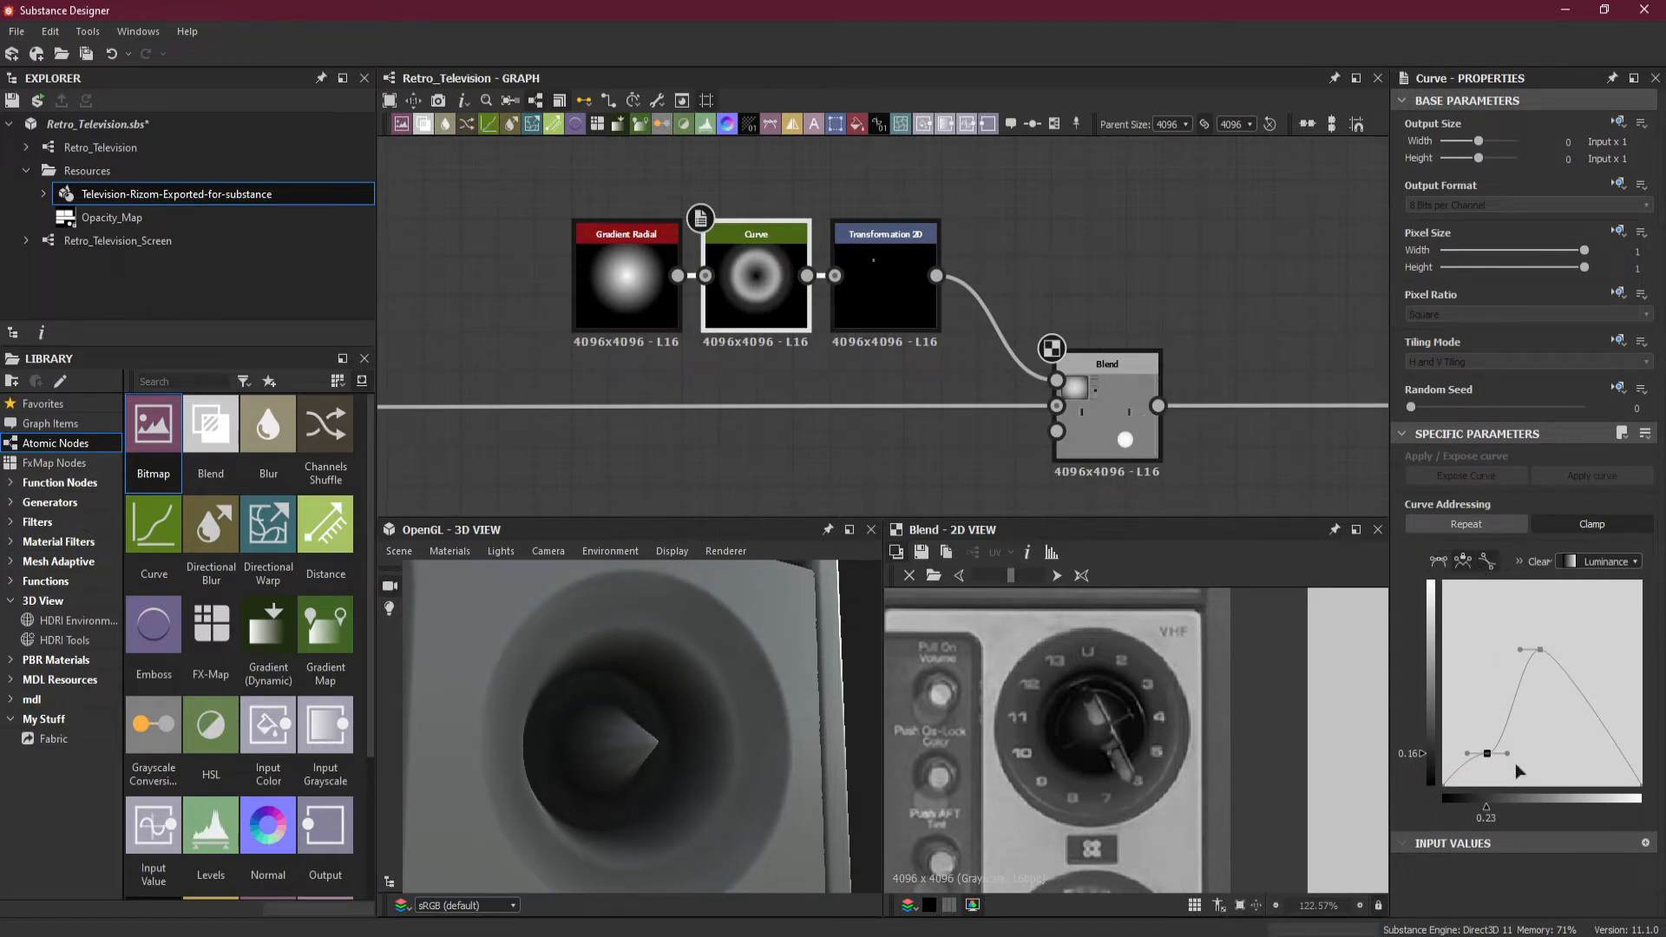
pyautogui.click(1460, 565)
pyautogui.moveTo(1467, 754)
pyautogui.mouseDown()
pyautogui.moveTo(1481, 757)
pyautogui.moveTo(1454, 776)
pyautogui.mouseUp()
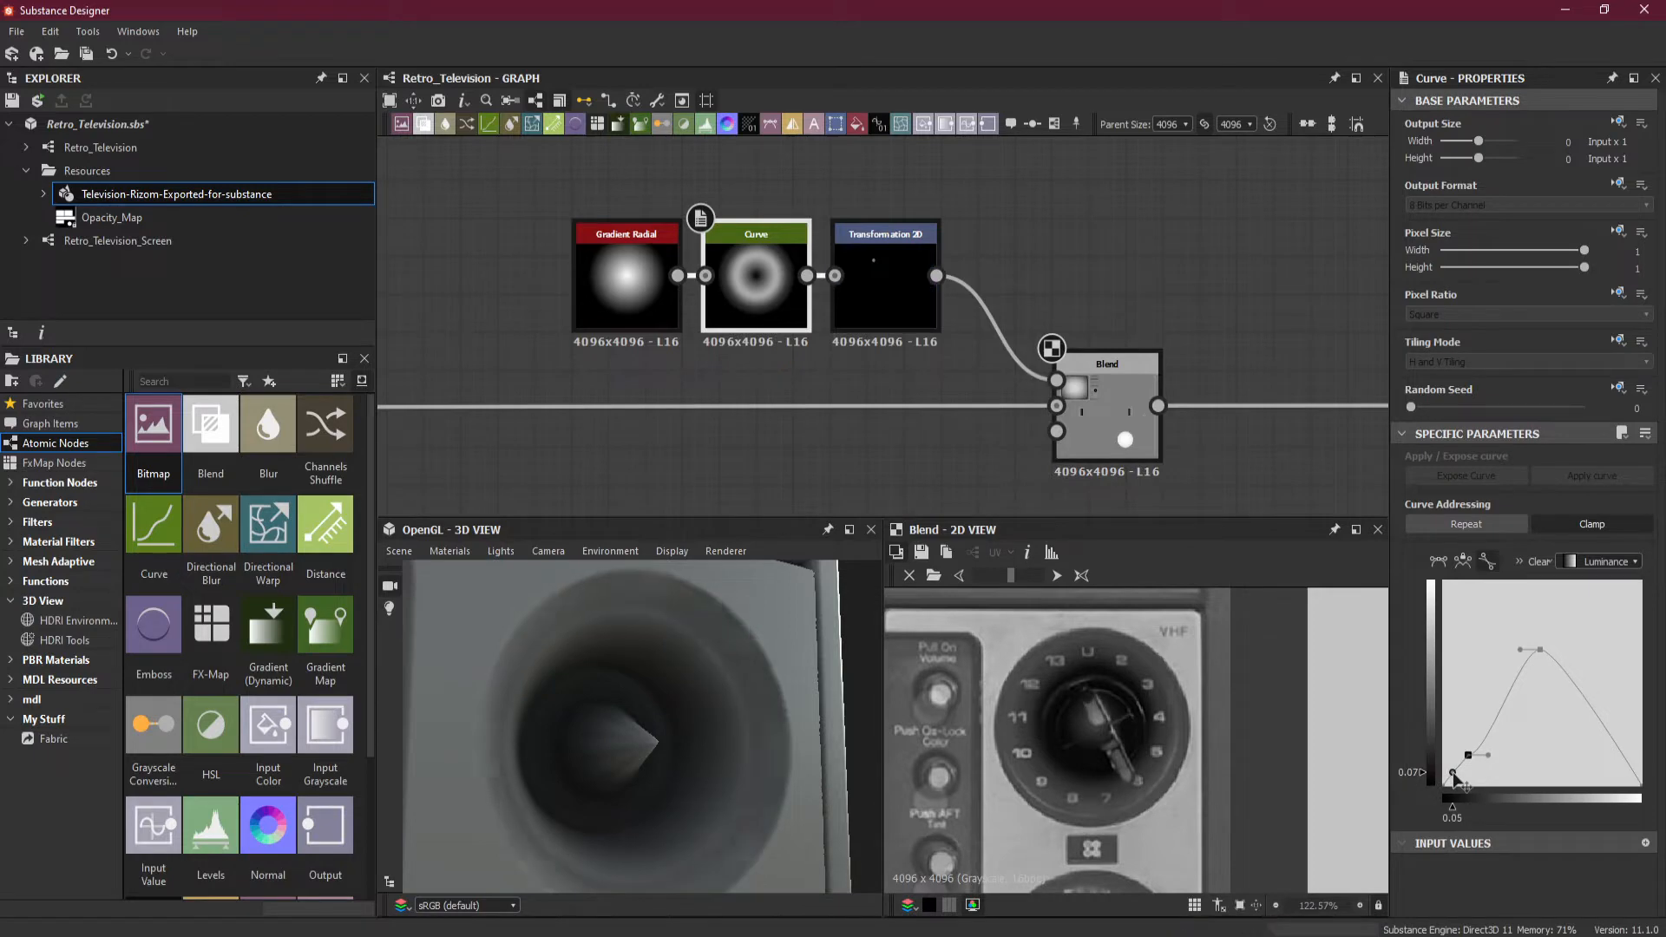
pyautogui.click(1467, 759)
pyautogui.moveTo(1467, 757); pyautogui.dragTo(1465, 759)
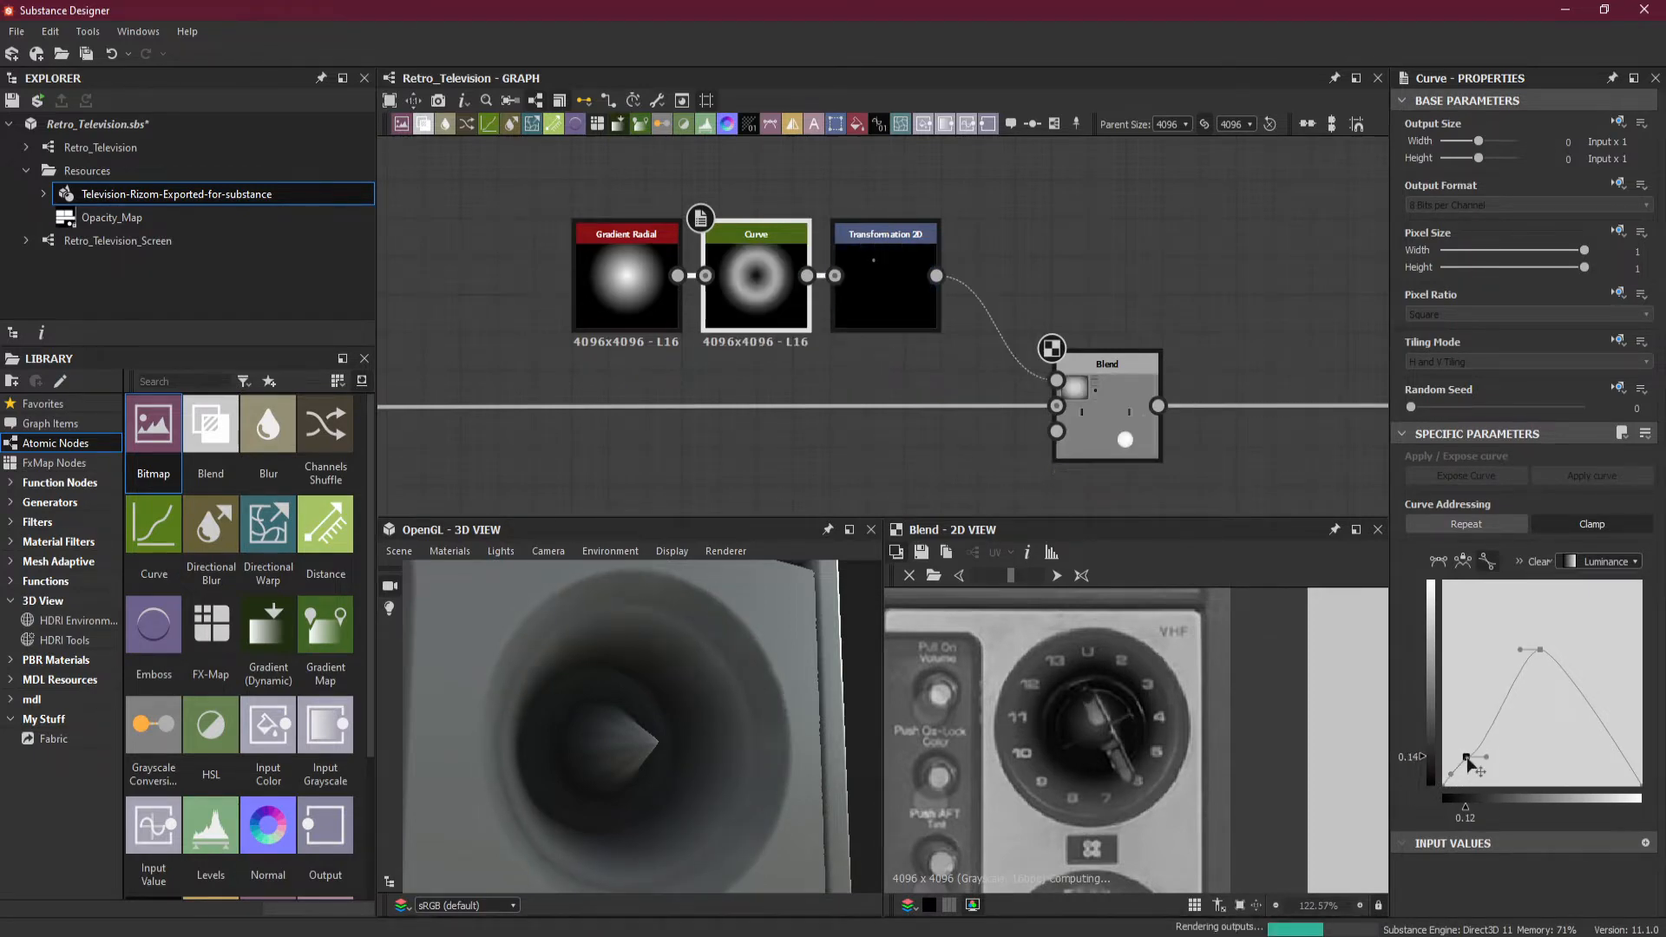
# Bring the curve's peak down to 0.20 close to the second point and raise the end point to 0.20 for a flat plateau.
pyautogui.moveTo(1539, 647); pyautogui.dragTo(1542, 722)
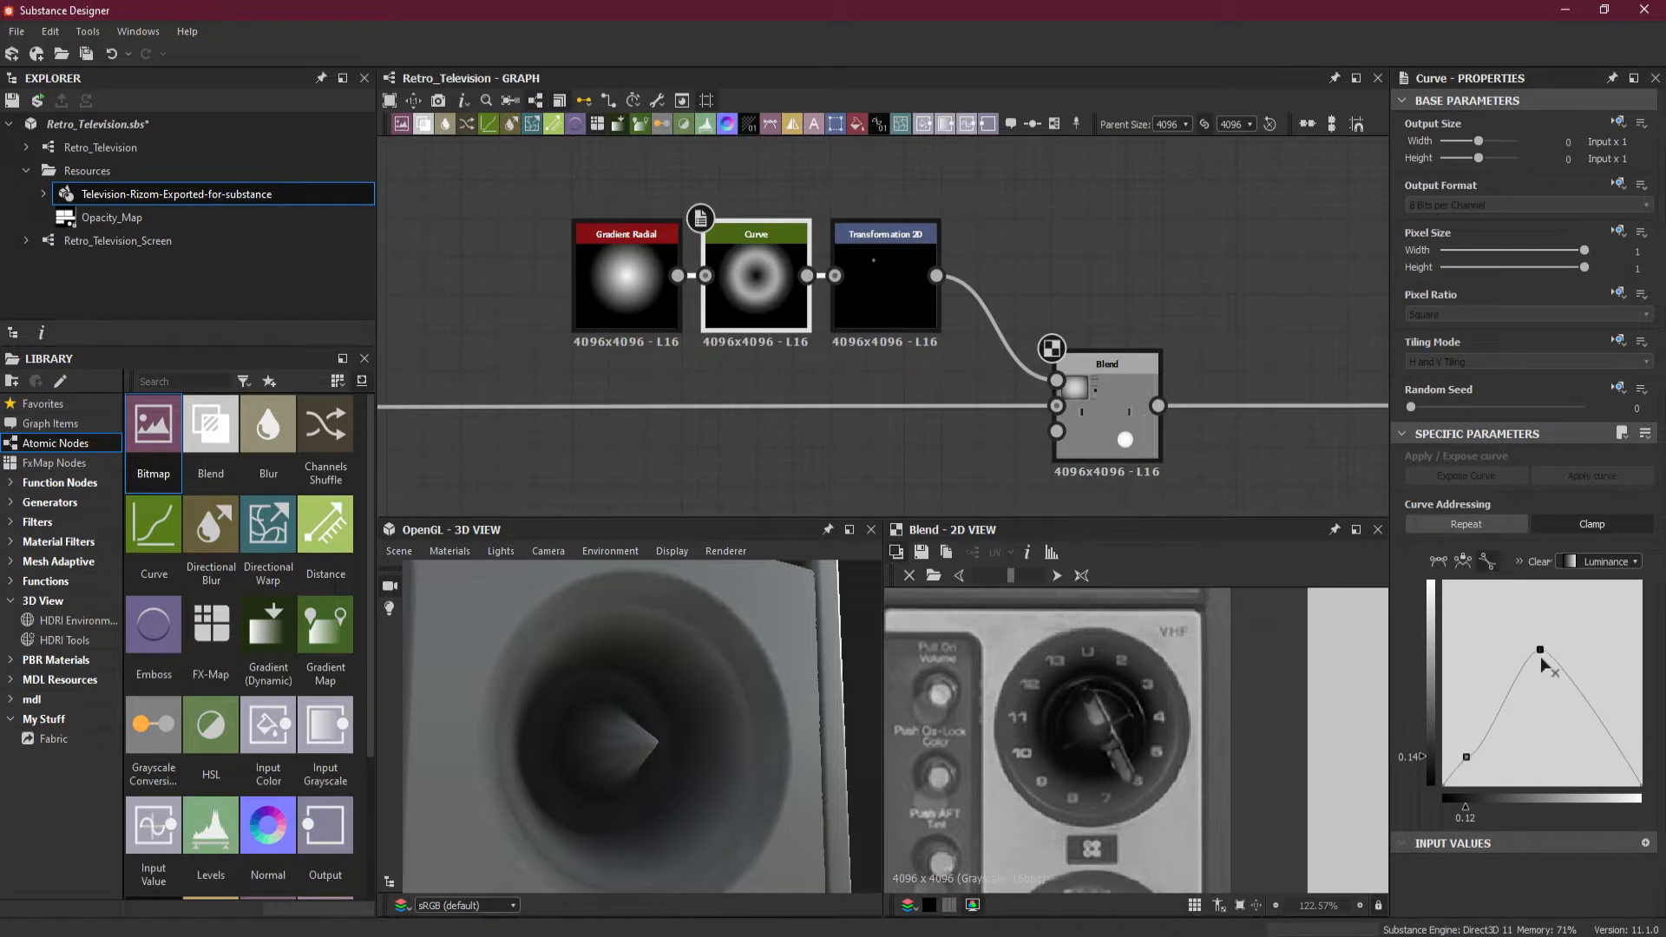
pyautogui.moveTo(1542, 658); pyautogui.dragTo(1540, 742)
pyautogui.moveTo(1540, 746); pyautogui.dragTo(1489, 746)
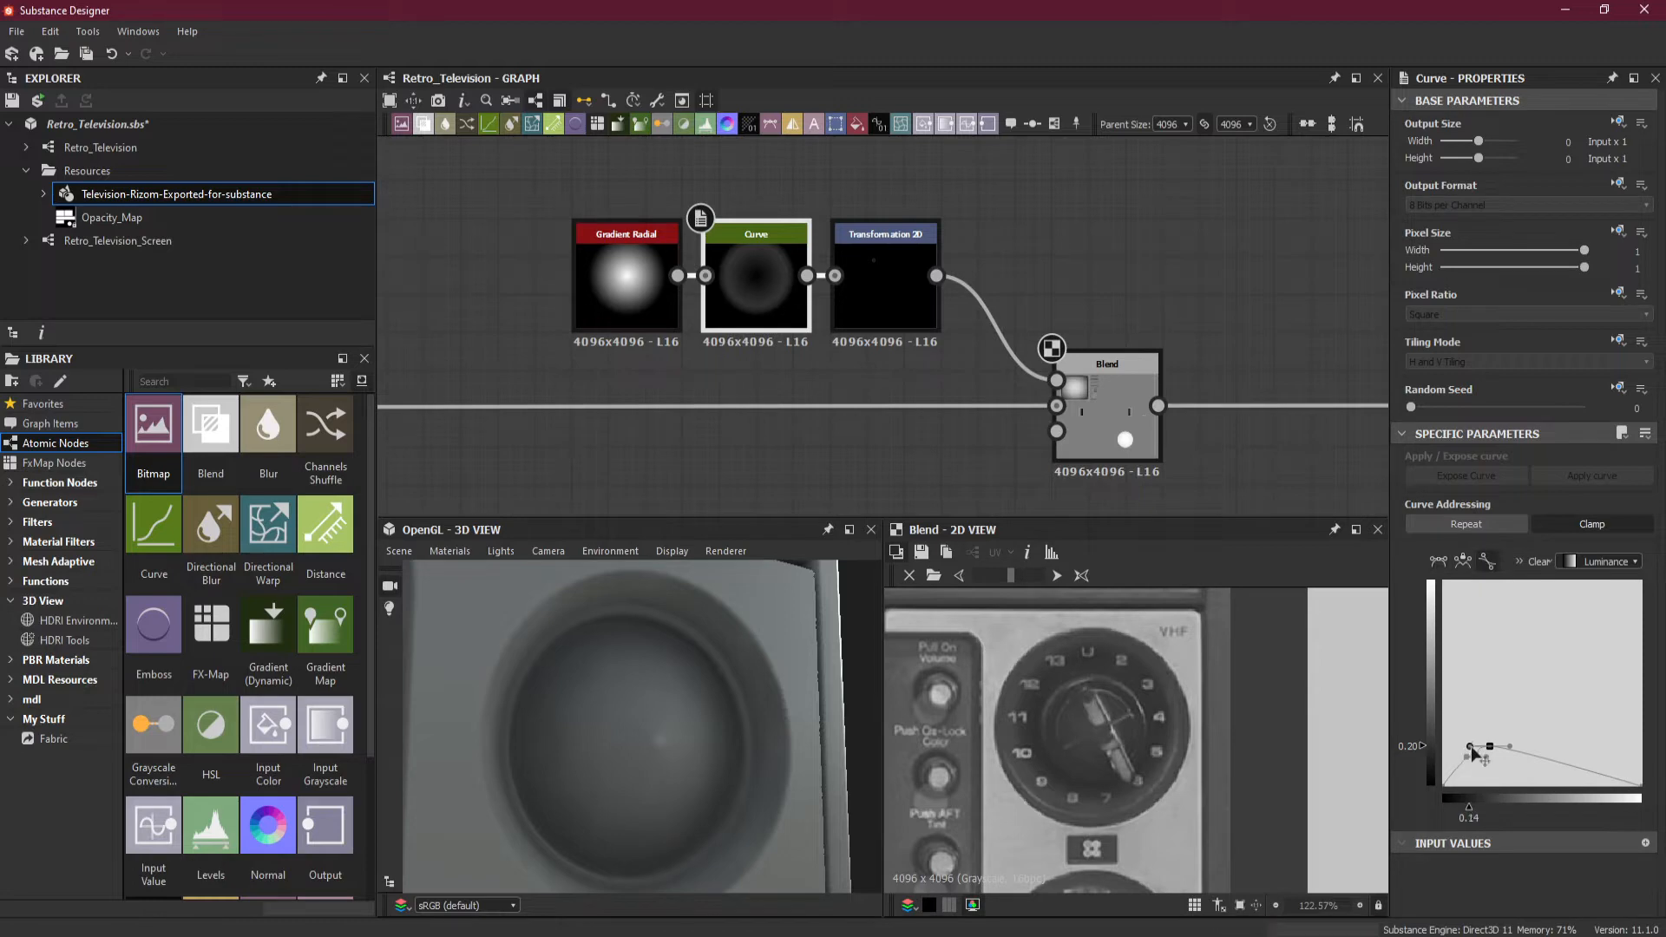
pyautogui.moveTo(1472, 749); pyautogui.dragTo(1475, 753)
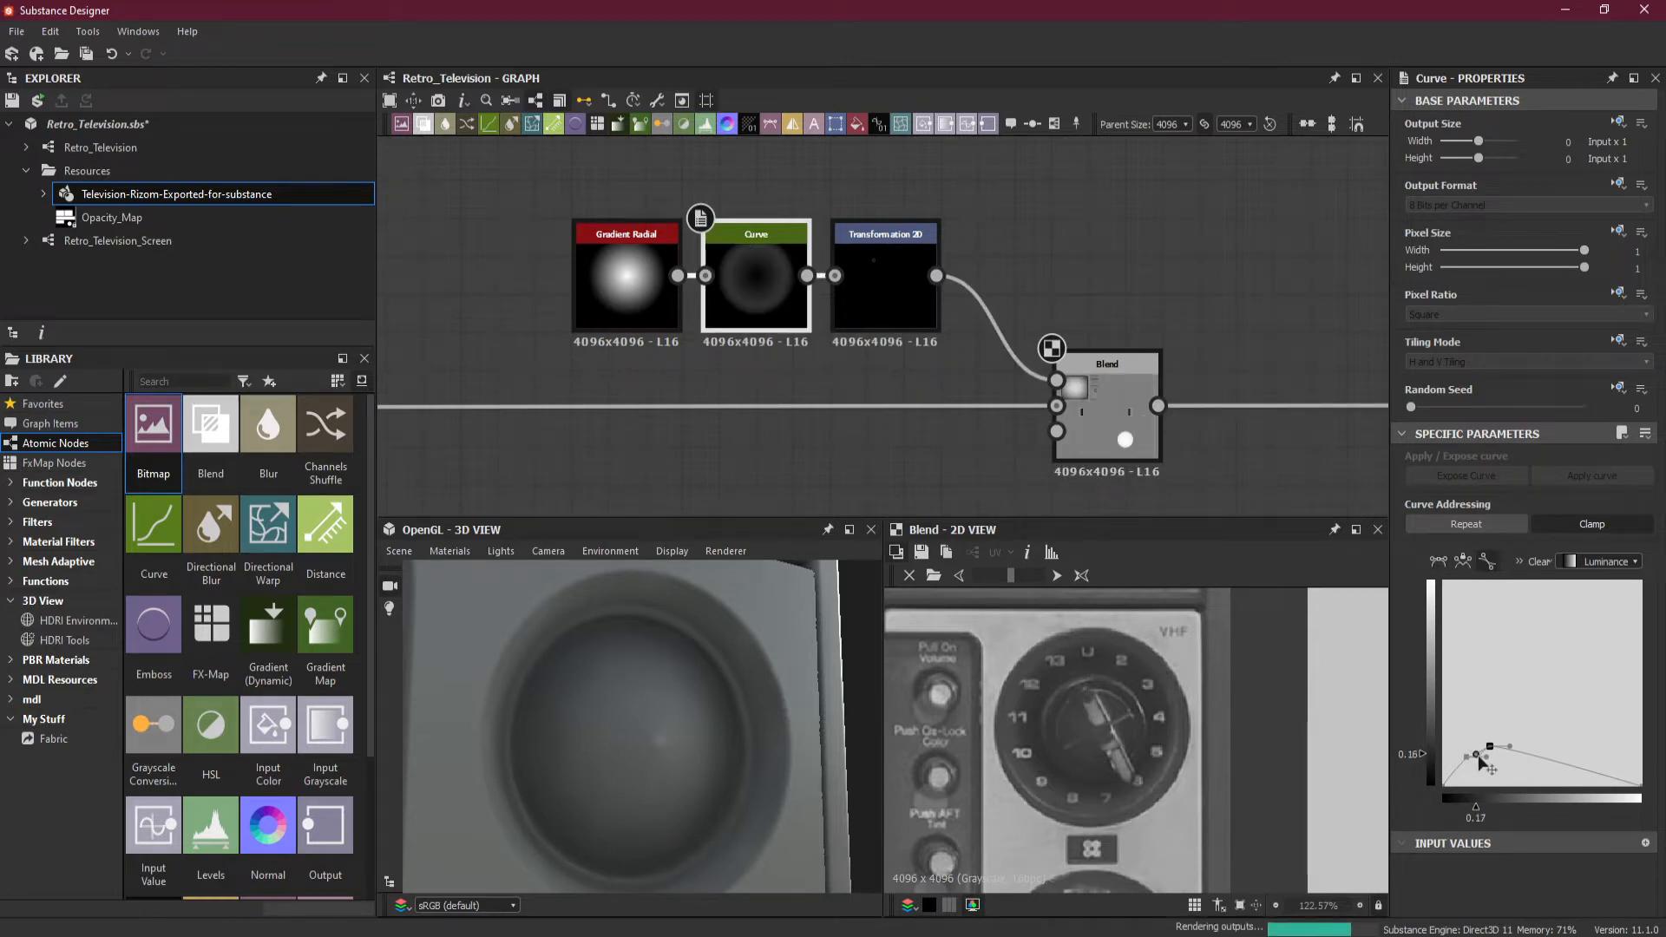
pyautogui.click(1641, 786)
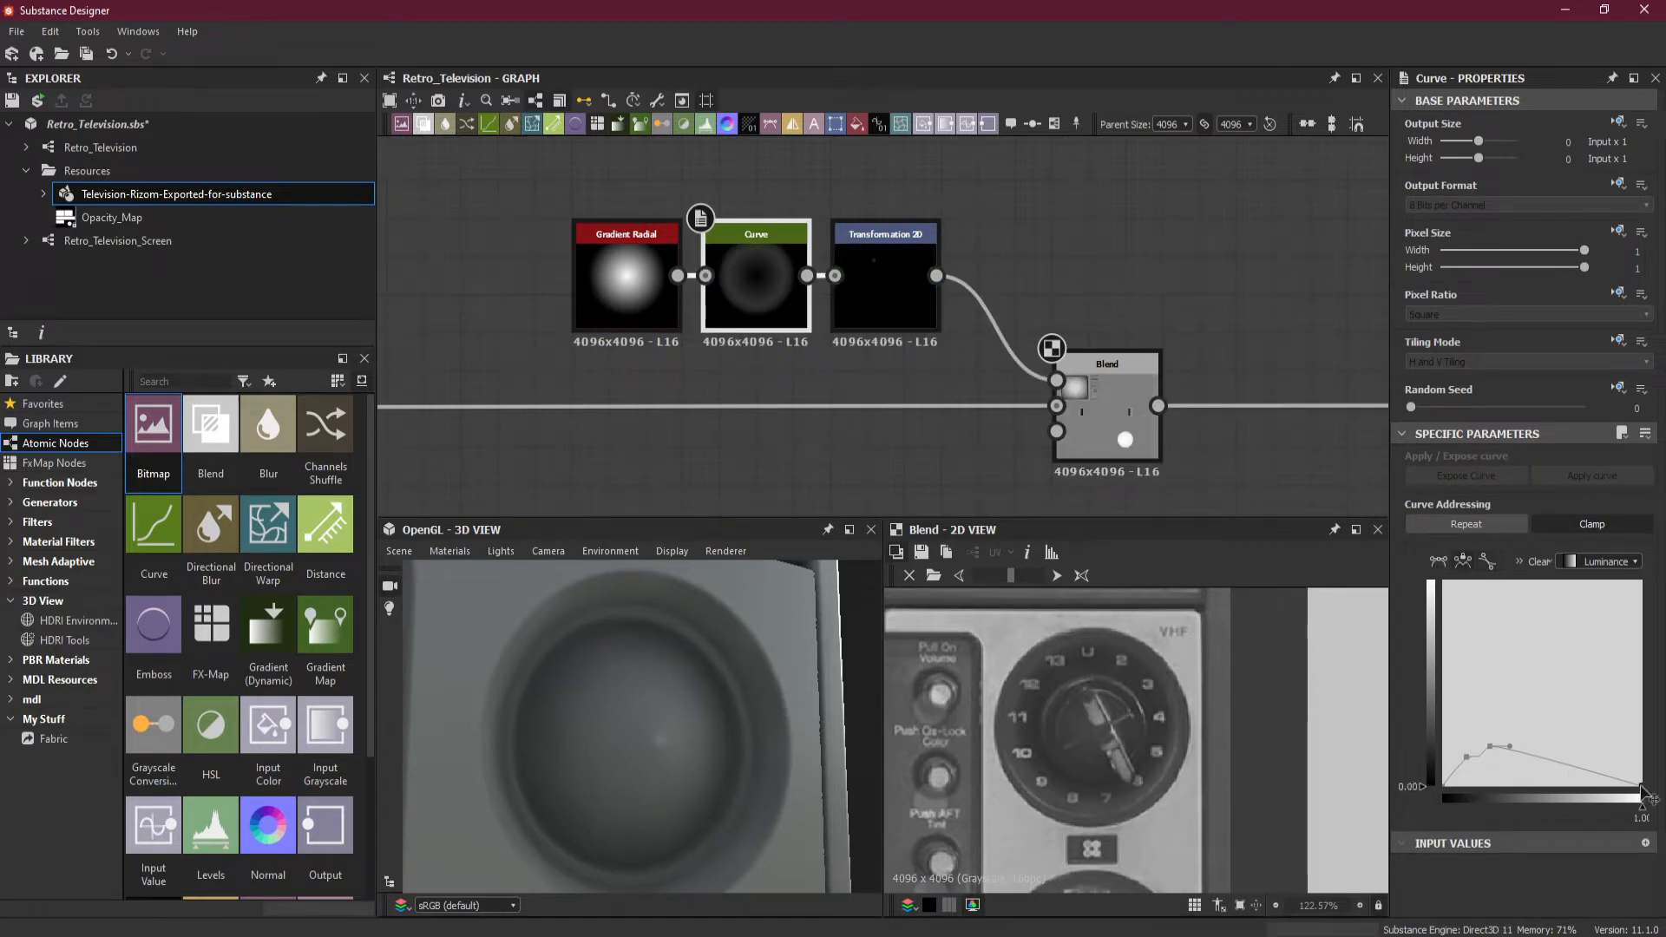
pyautogui.moveTo(1641, 787); pyautogui.dragTo(1650, 758)
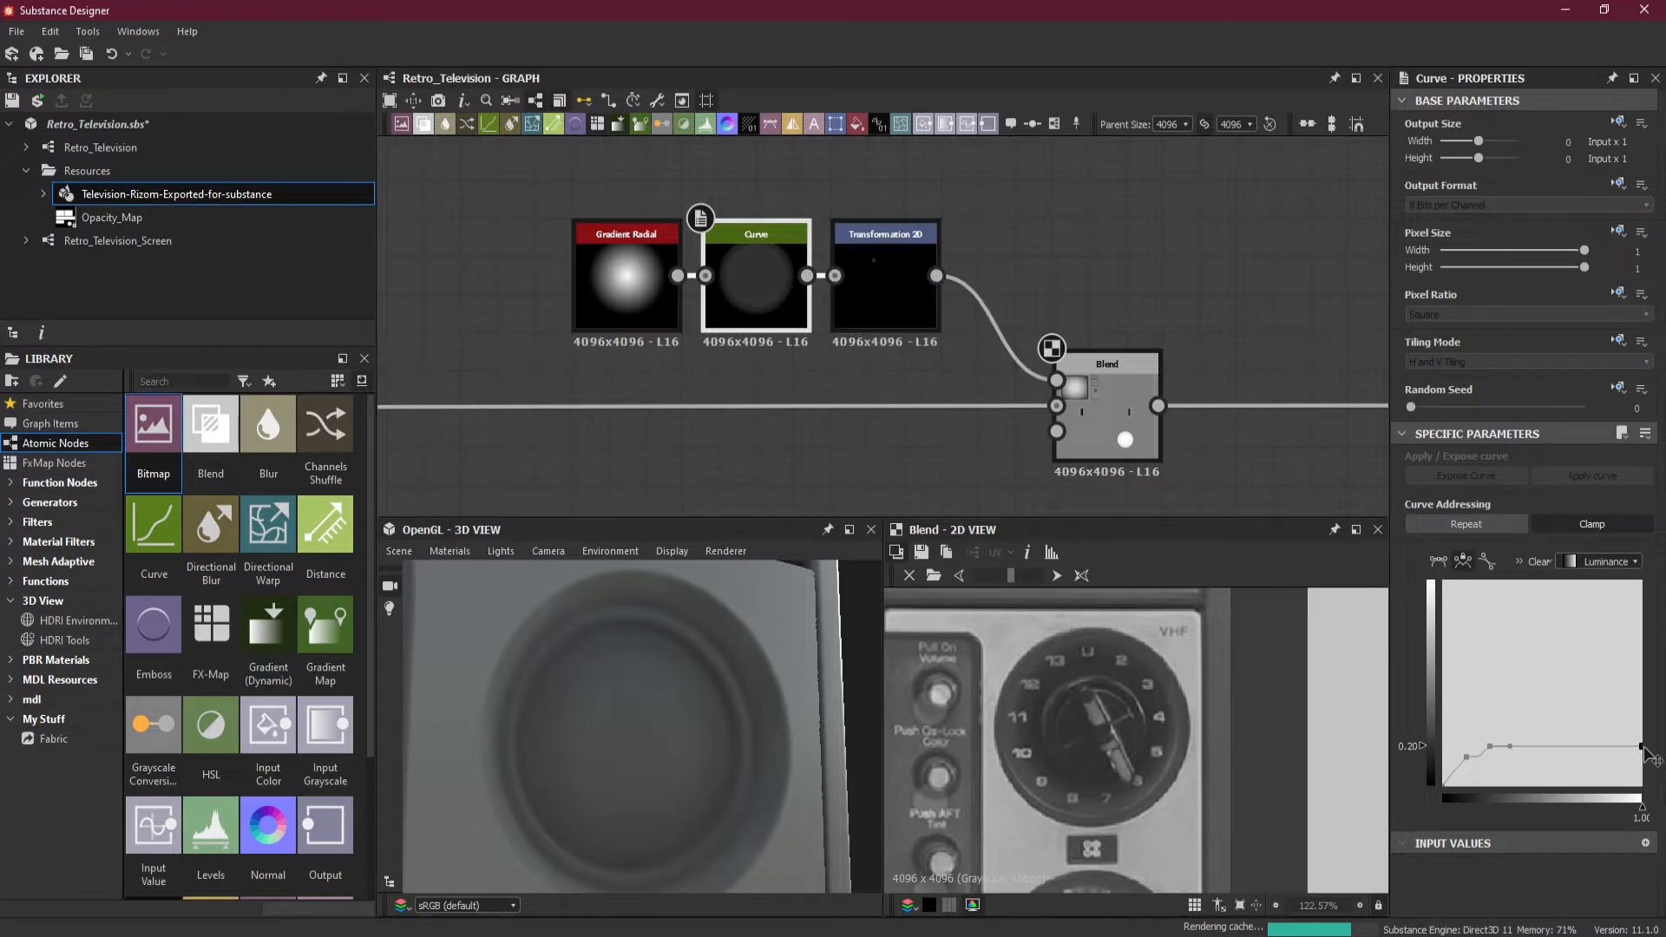
# Shift both inner curve points towards the dark end, placing the plateau point at position 0.14, value 0.21, and steepen the start handle.
pyautogui.moveTo(1466, 757); pyautogui.dragTo(1480, 759)
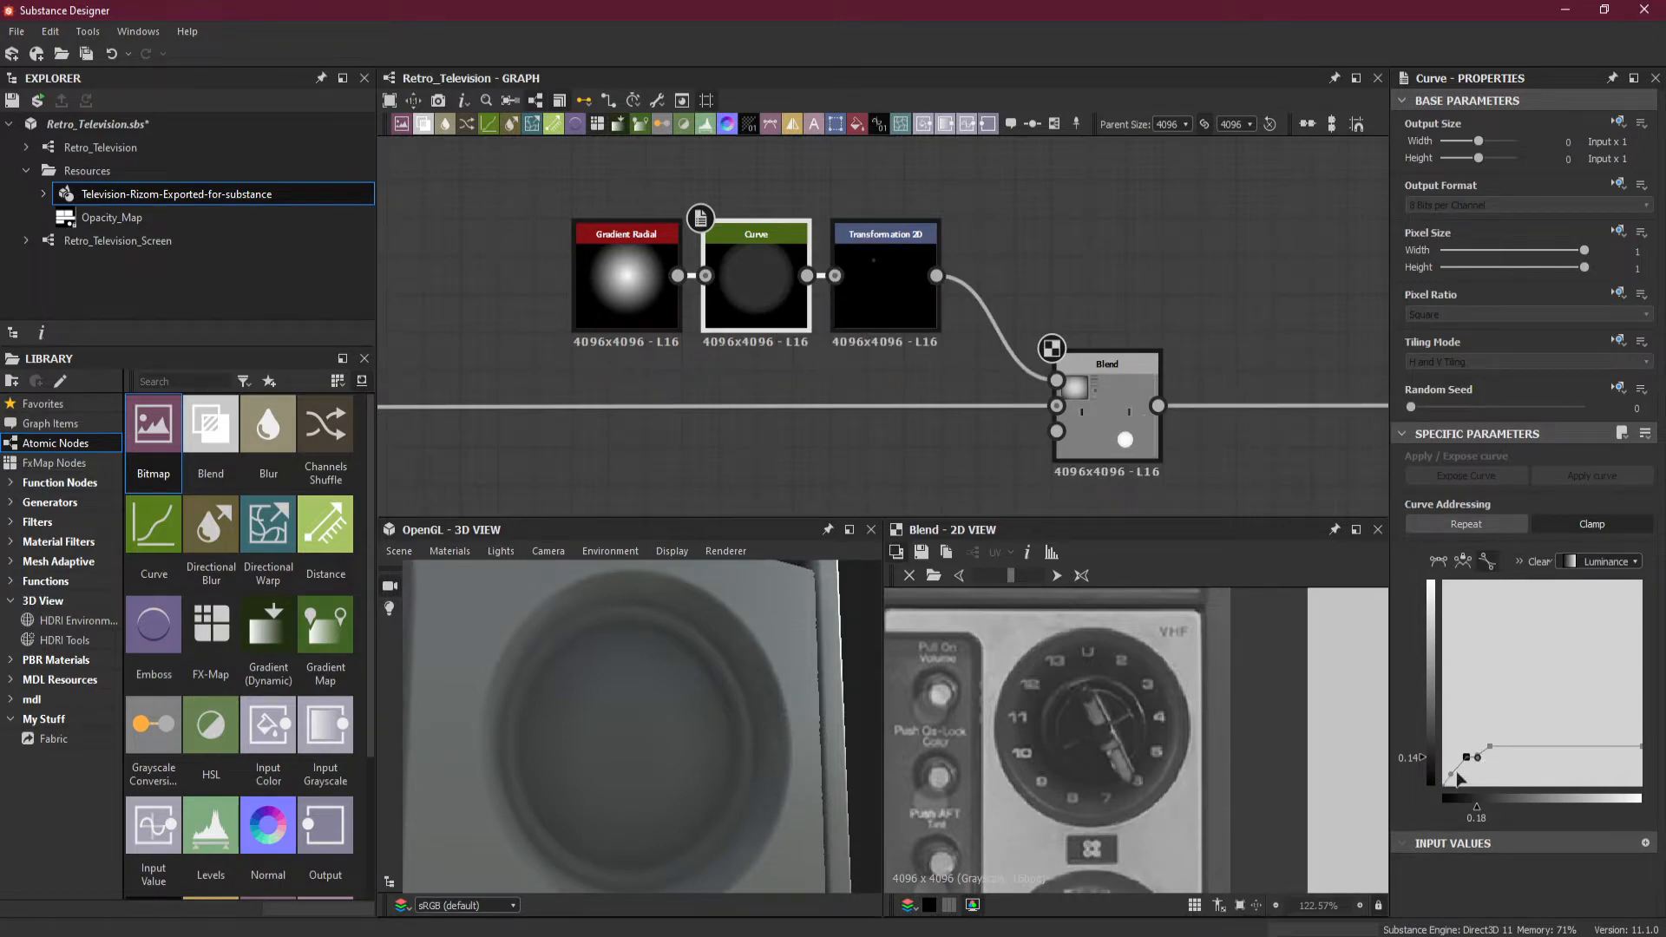
pyautogui.moveTo(1462, 762)
pyautogui.mouseDown()
pyautogui.moveTo(1447, 759)
pyautogui.moveTo(1472, 747)
pyautogui.mouseUp()
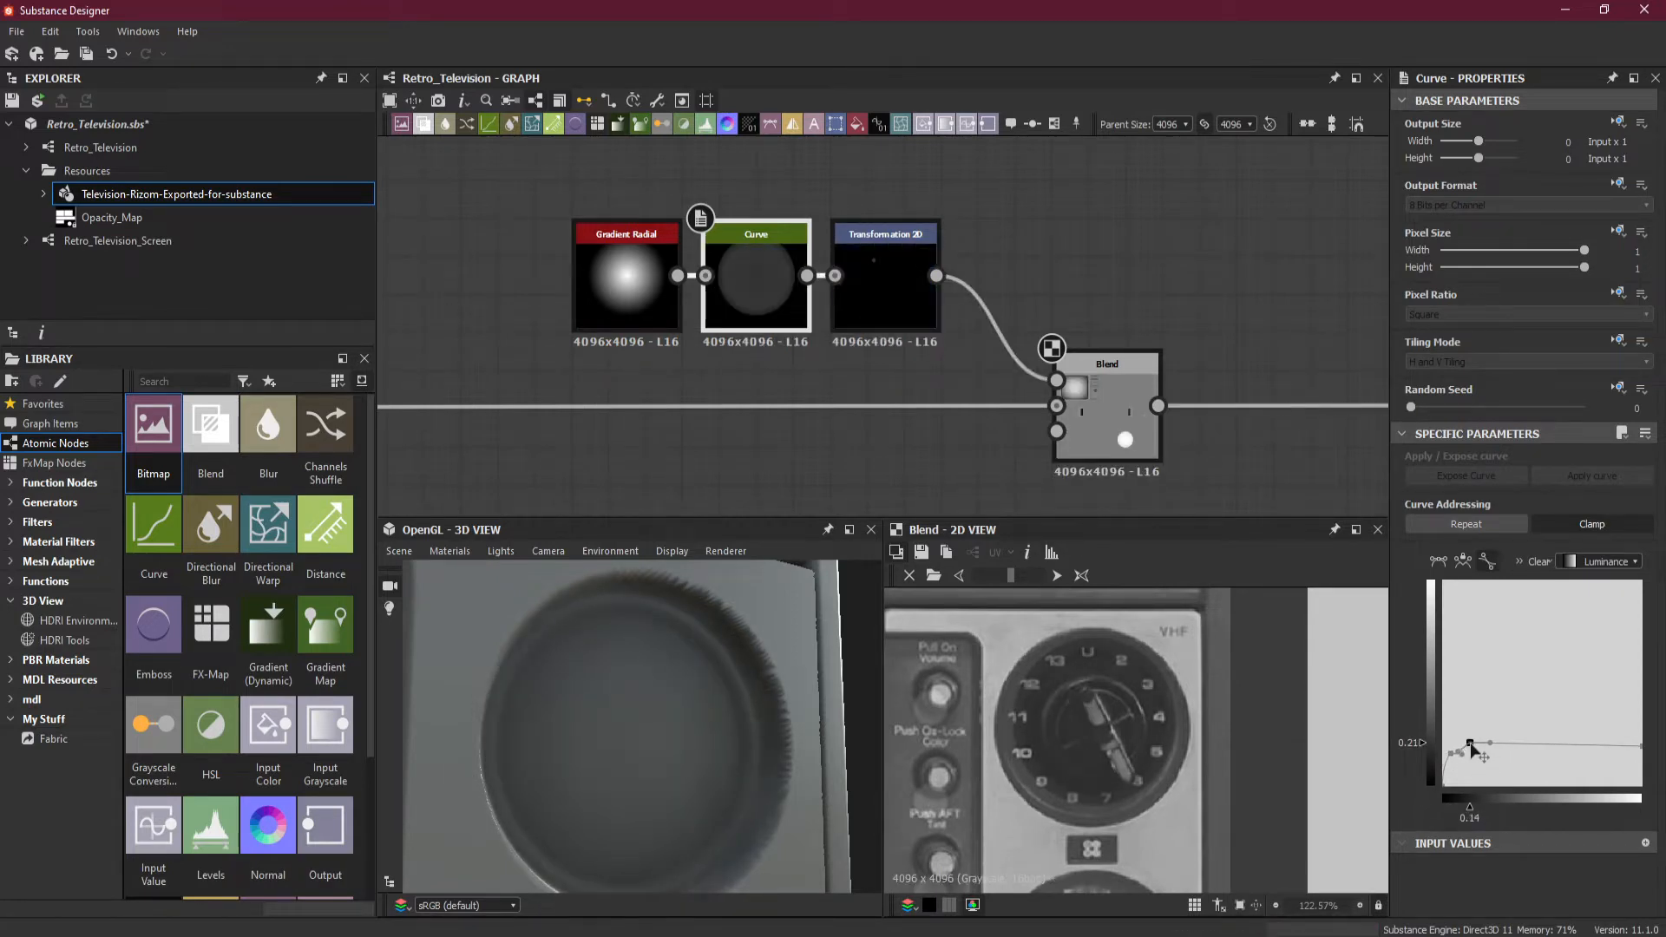
pyautogui.click(1445, 786)
pyautogui.moveTo(1445, 781); pyautogui.dragTo(1446, 769)
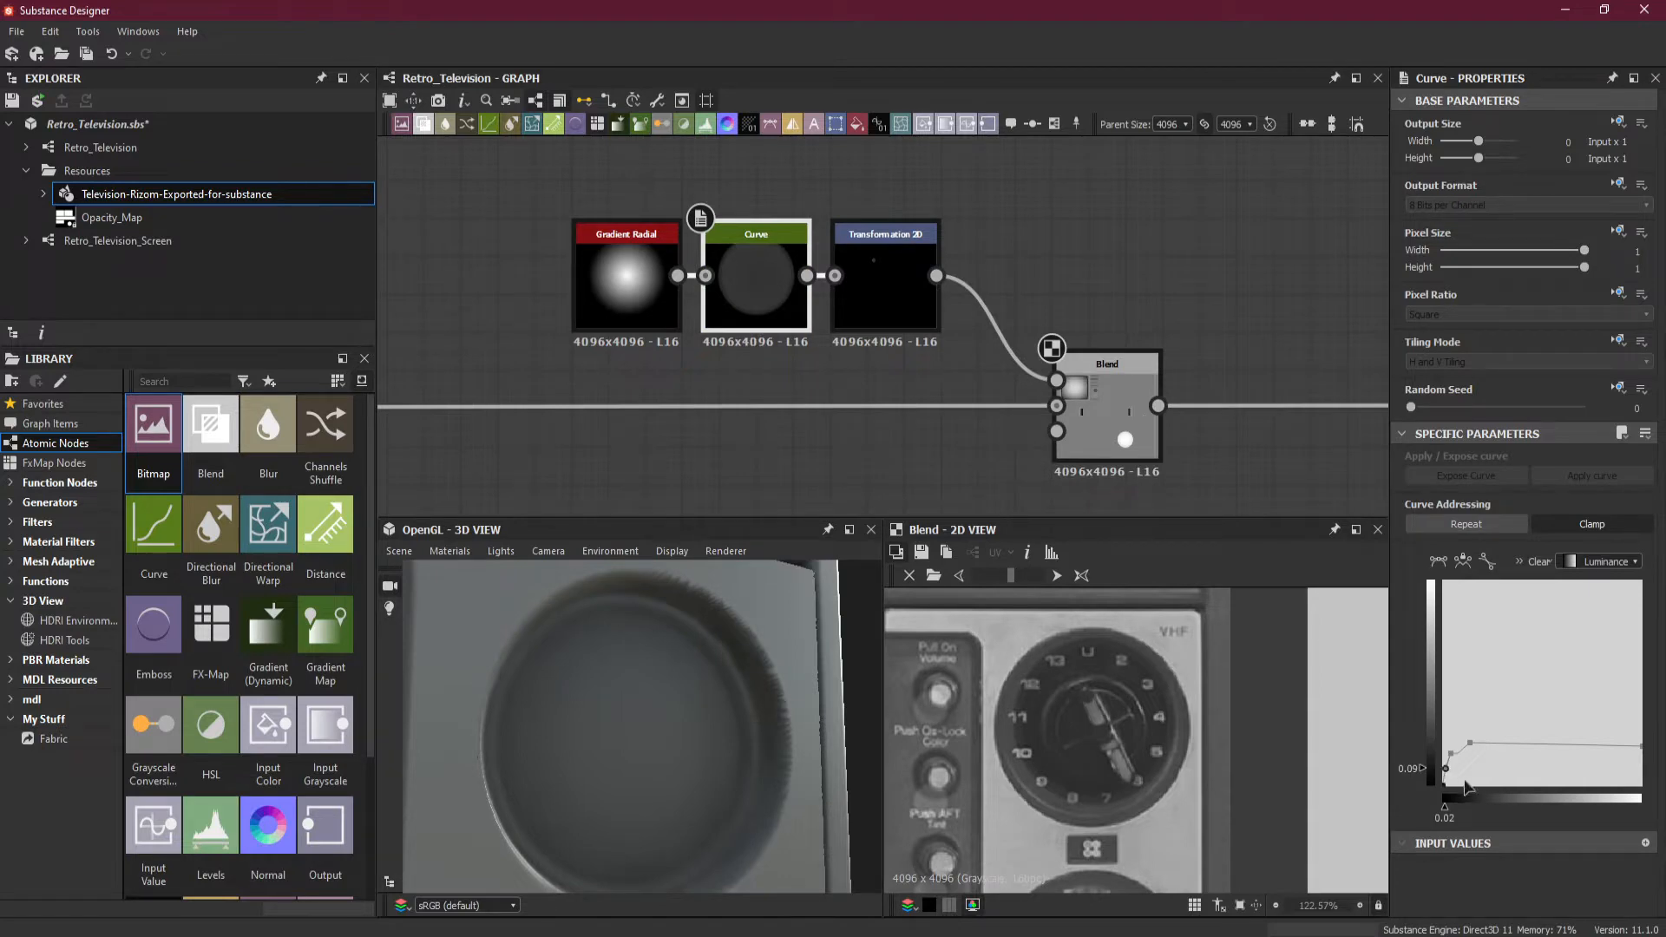
# Level the curve's end point with the plateau and adjust the tangent handles between the two inner points.
pyautogui.click(1642, 744)
pyautogui.click(1450, 755)
pyautogui.moveTo(1460, 754)
pyautogui.mouseDown()
pyautogui.moveTo(1462, 775)
pyautogui.moveTo(1460, 755)
pyautogui.mouseUp()
pyautogui.click(1469, 745)
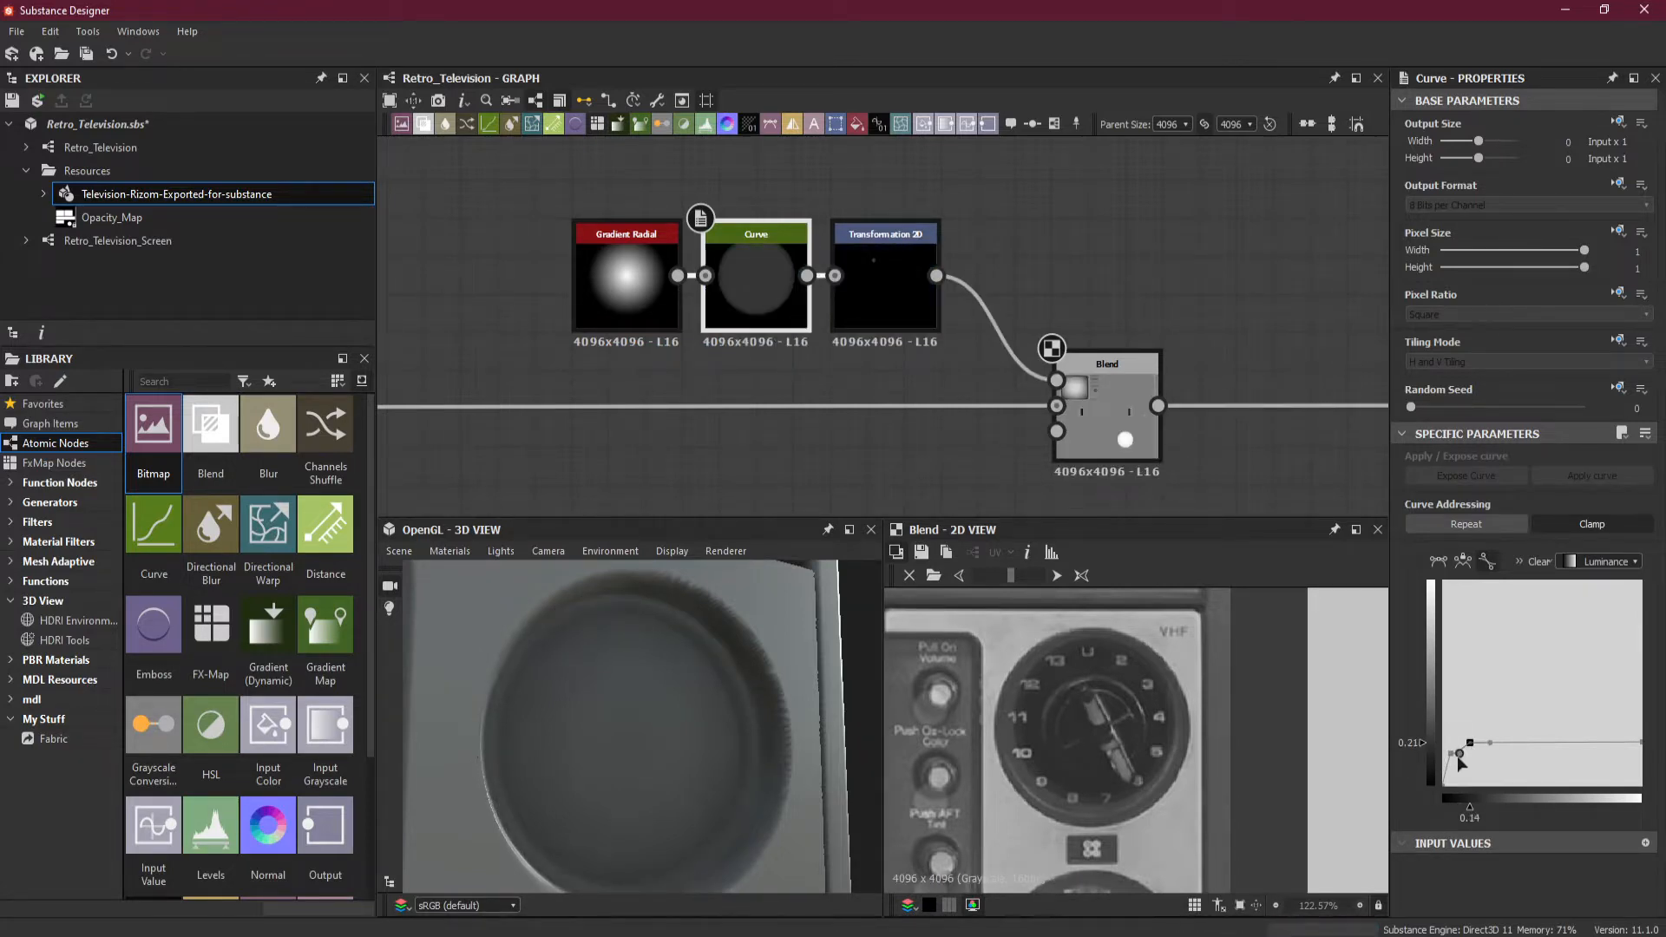
pyautogui.moveTo(1457, 755); pyautogui.dragTo(1463, 748)
pyautogui.moveTo(1463, 750); pyautogui.dragTo(1452, 755)
# Lower the two inner points and the end point together until the plateau sits at value 0.09.
pyautogui.click(1470, 744)
pyautogui.click(1641, 744)
pyautogui.moveTo(1642, 746)
pyautogui.mouseDown()
pyautogui.moveTo(1644, 712)
pyautogui.moveTo(1650, 774)
pyautogui.mouseUp()
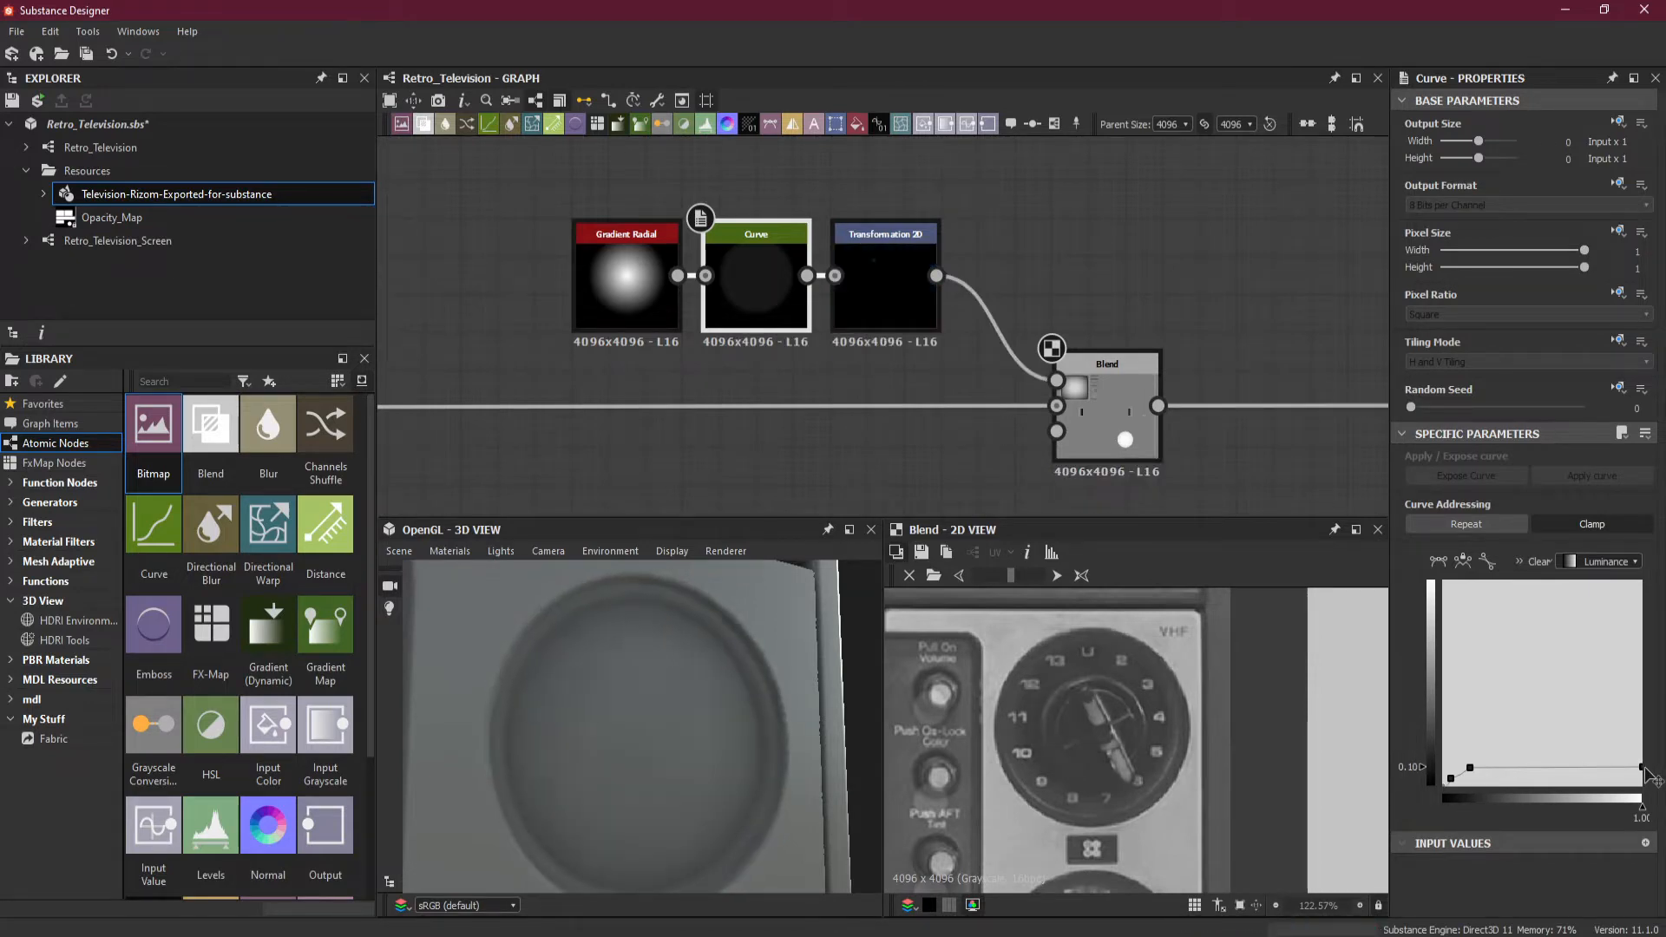
pyautogui.moveTo(1651, 778); pyautogui.dragTo(1651, 783)
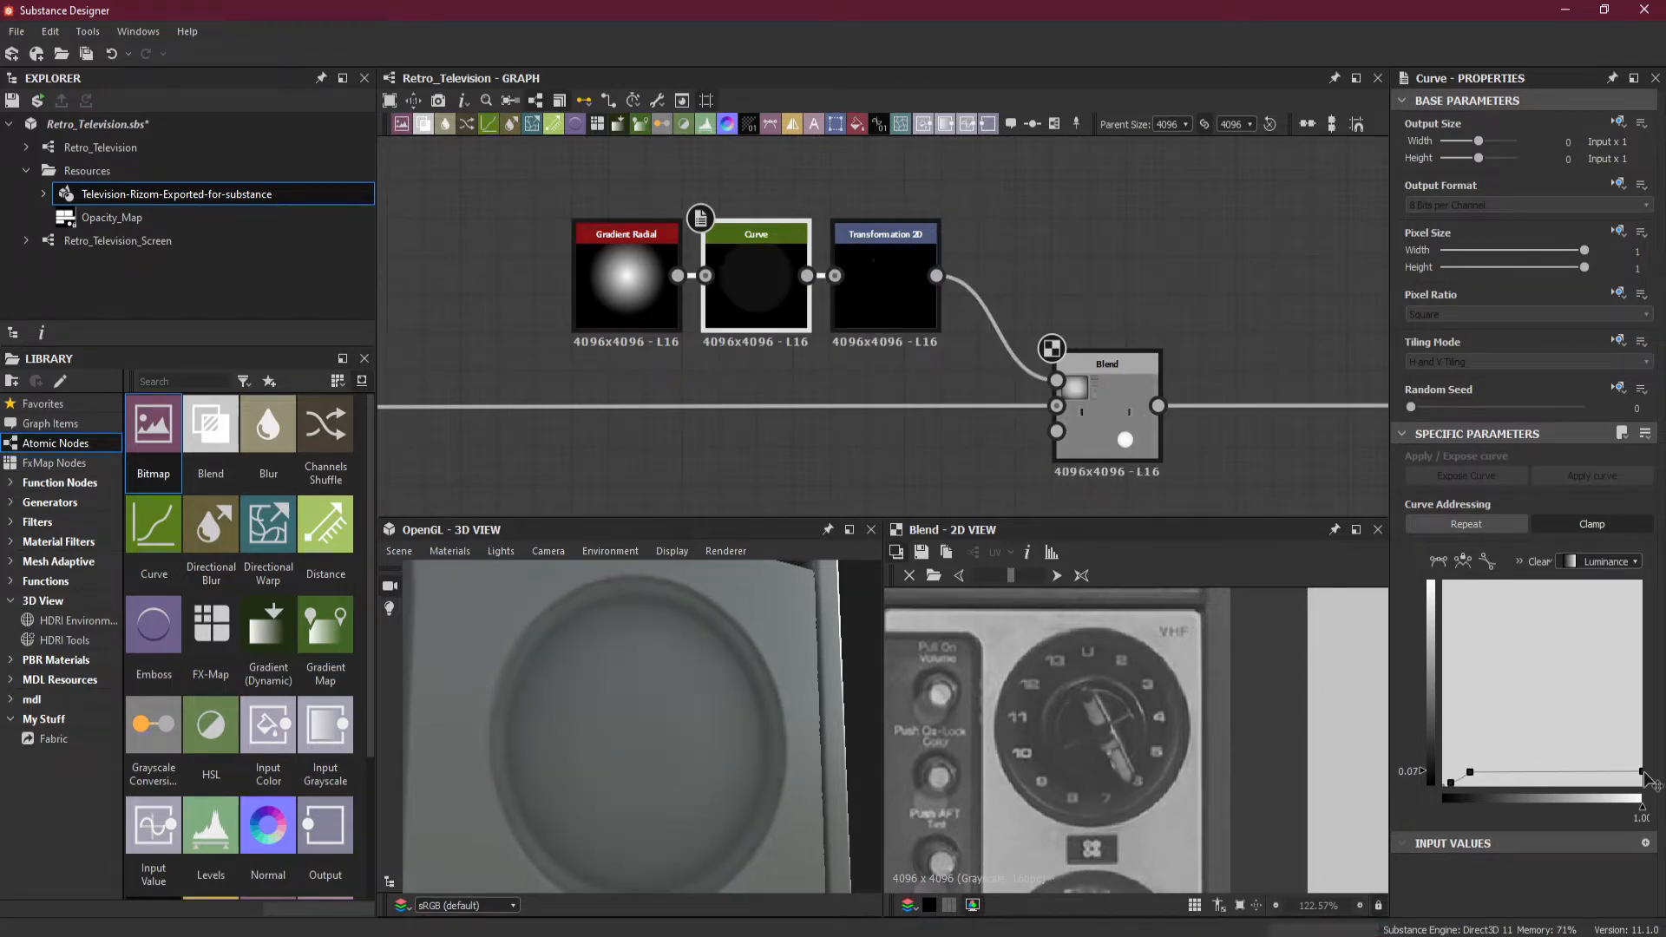
pyautogui.moveTo(1651, 783); pyautogui.dragTo(1650, 780)
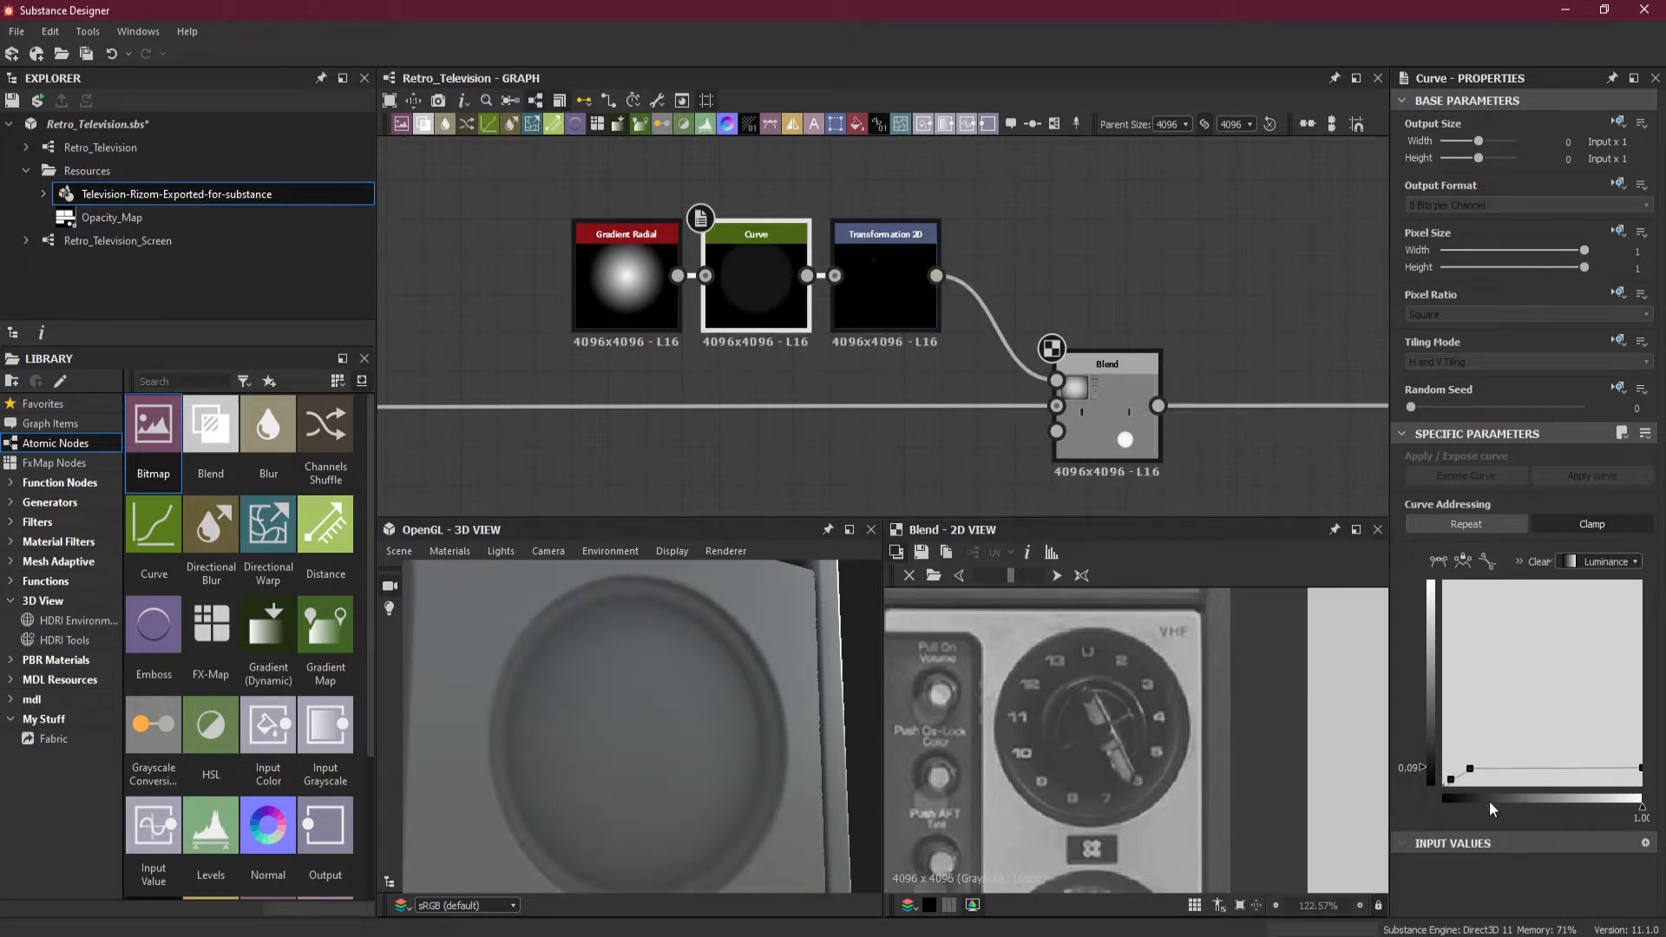
# Fine-tune the first inner curve point's height, placing it at position 0.05, value 0.04.
pyautogui.click(1448, 781)
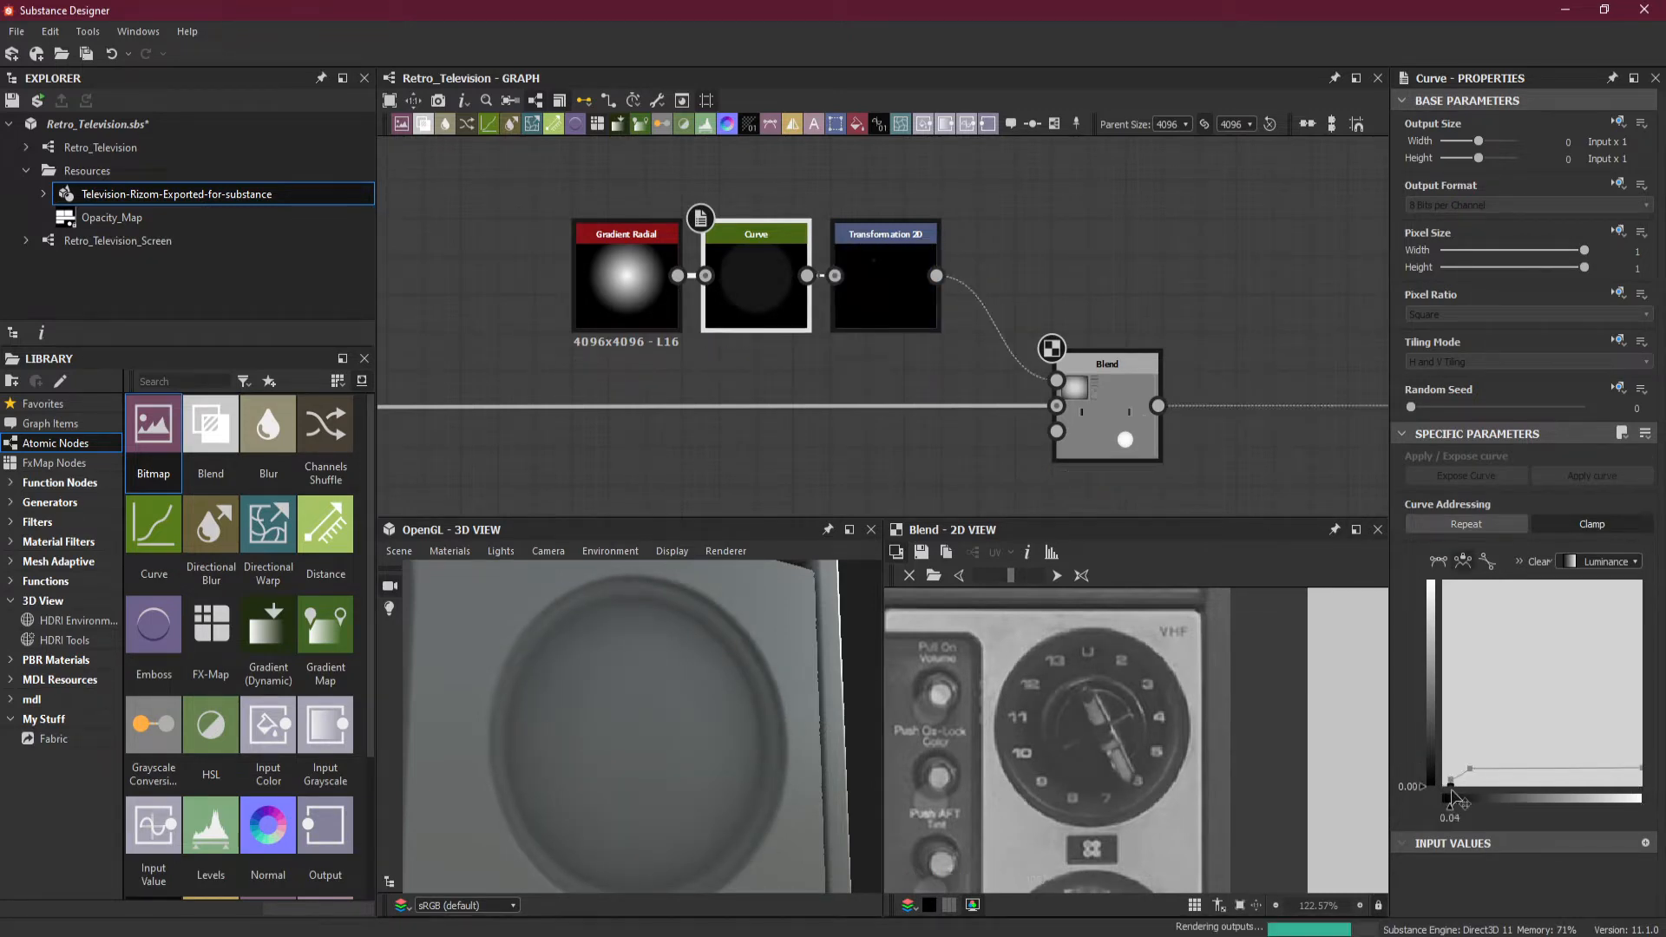
pyautogui.moveTo(1461, 791)
pyautogui.mouseDown()
pyautogui.moveTo(1442, 793)
pyautogui.moveTo(1454, 777)
pyautogui.mouseUp()
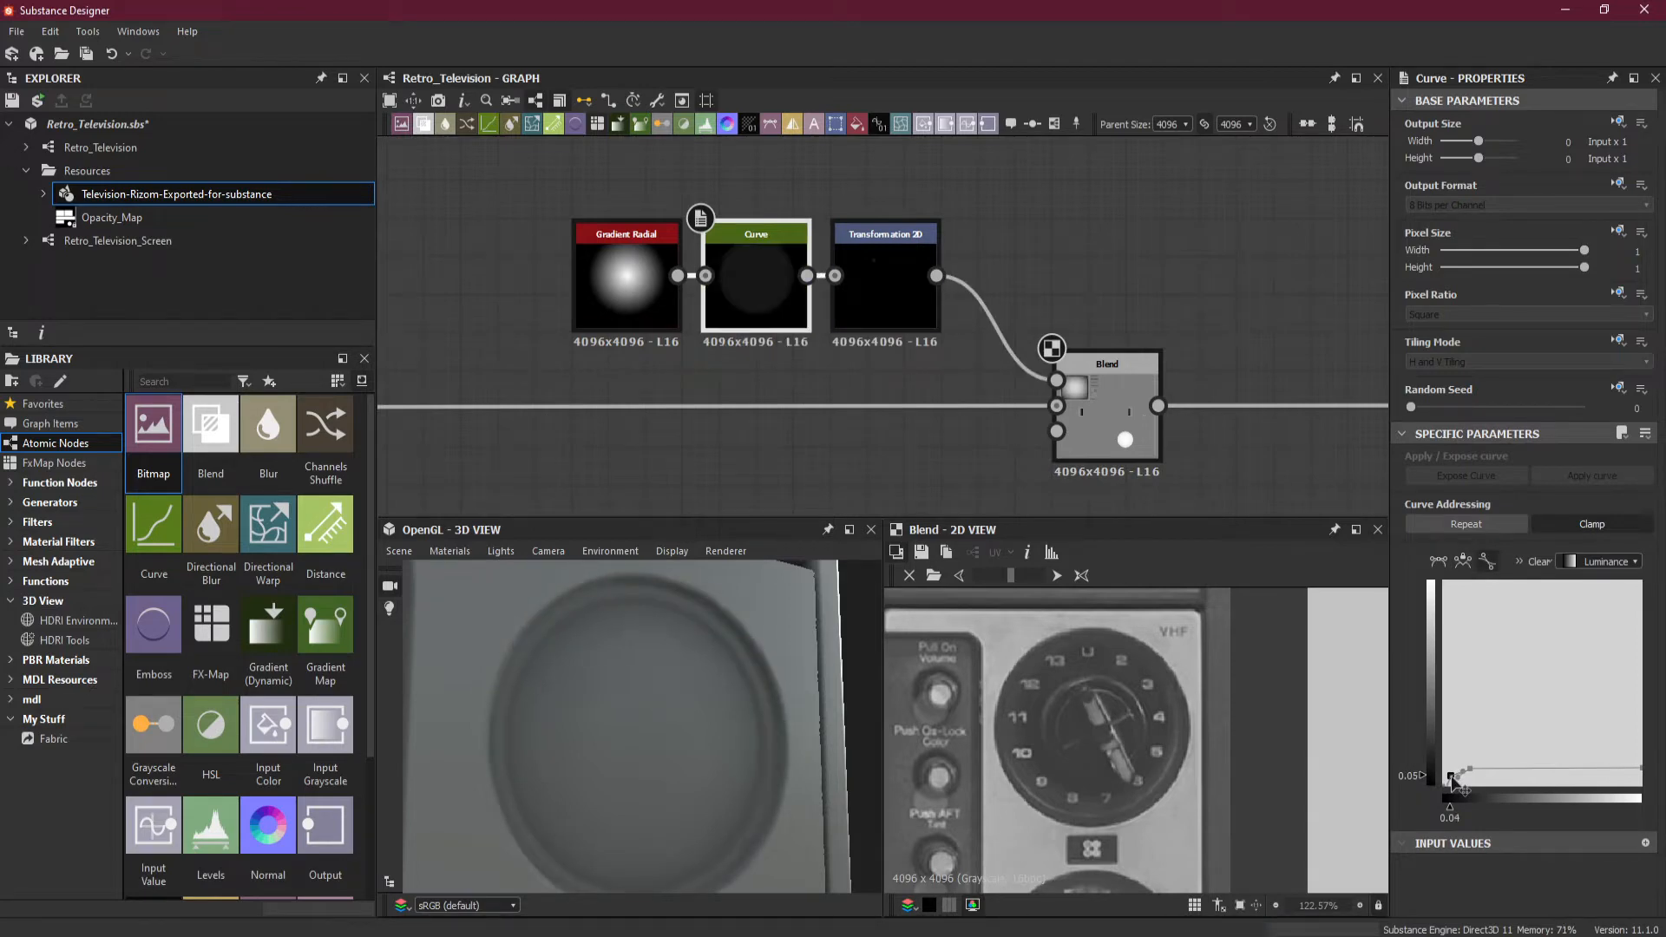
pyautogui.moveTo(1451, 778); pyautogui.dragTo(1453, 783)
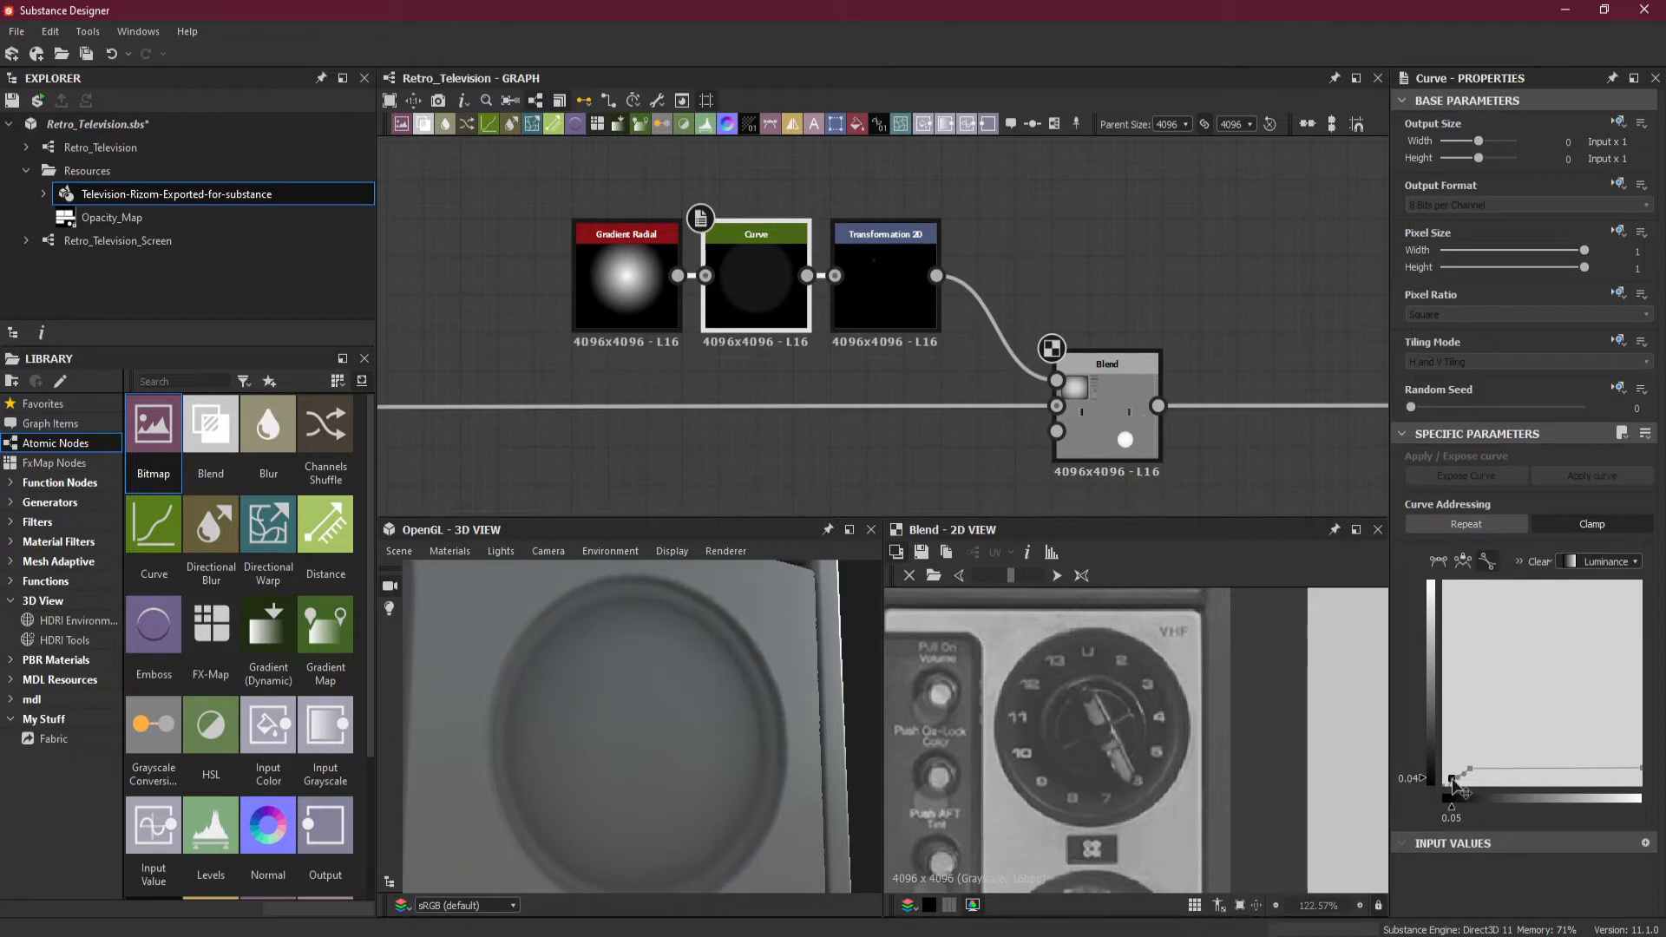
# Readjust the plateau and end points together, with the end point at position 1.00, value 0.10.
pyautogui.click(1471, 770)
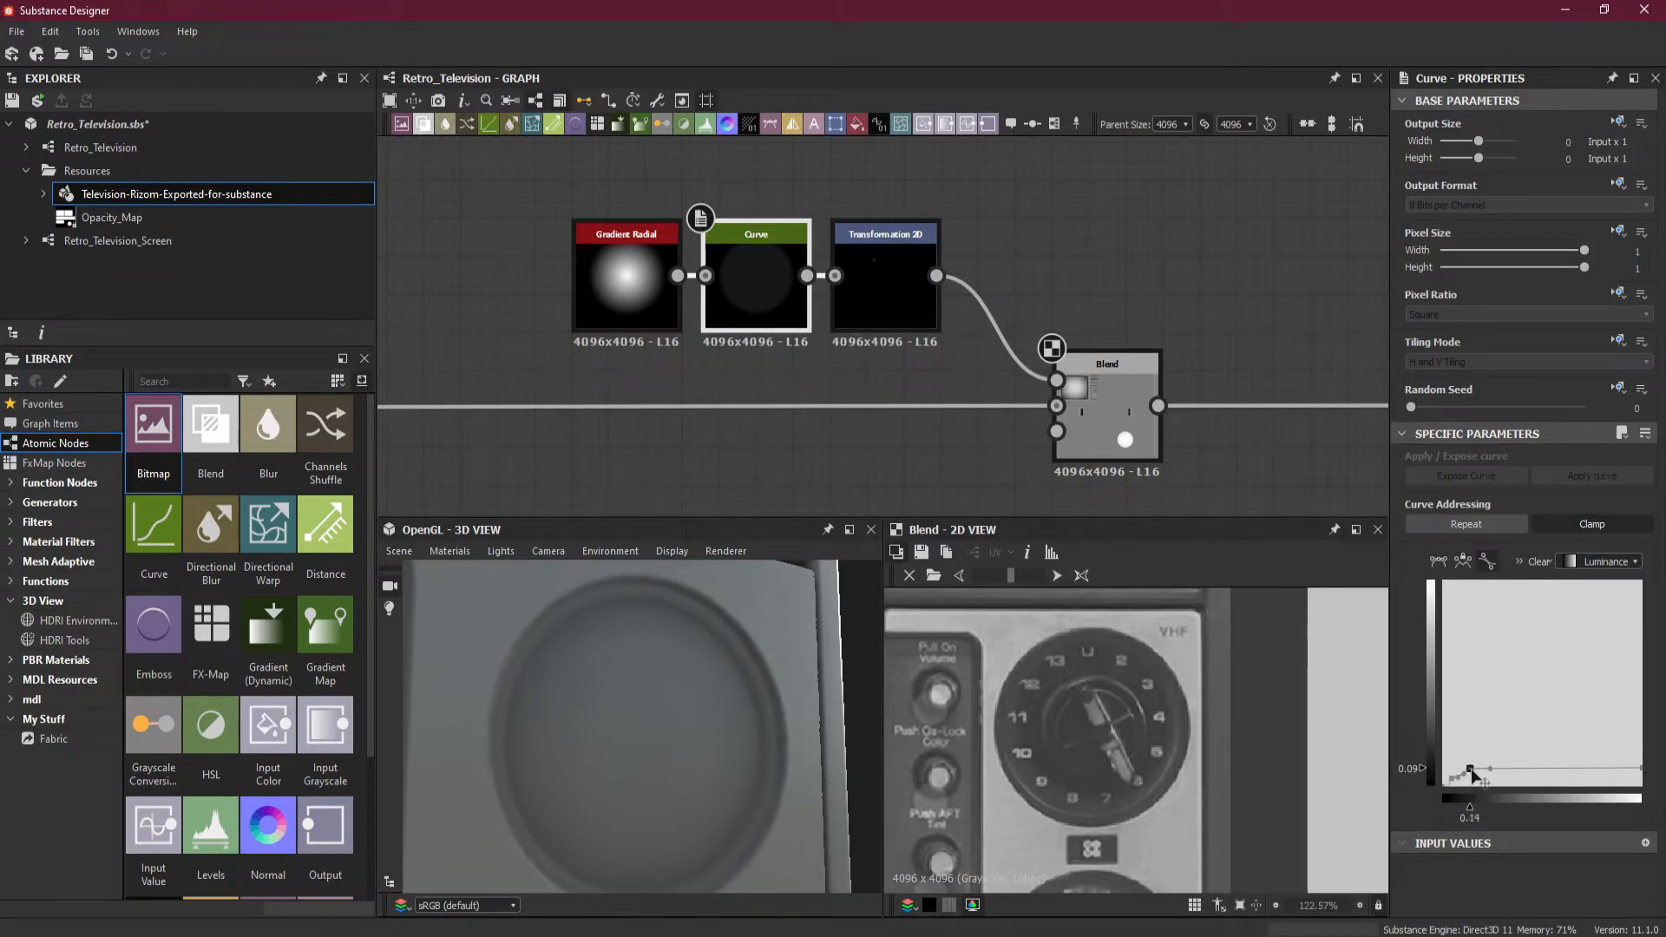
pyautogui.click(1640, 769)
pyautogui.moveTo(1646, 779); pyautogui.dragTo(1648, 782)
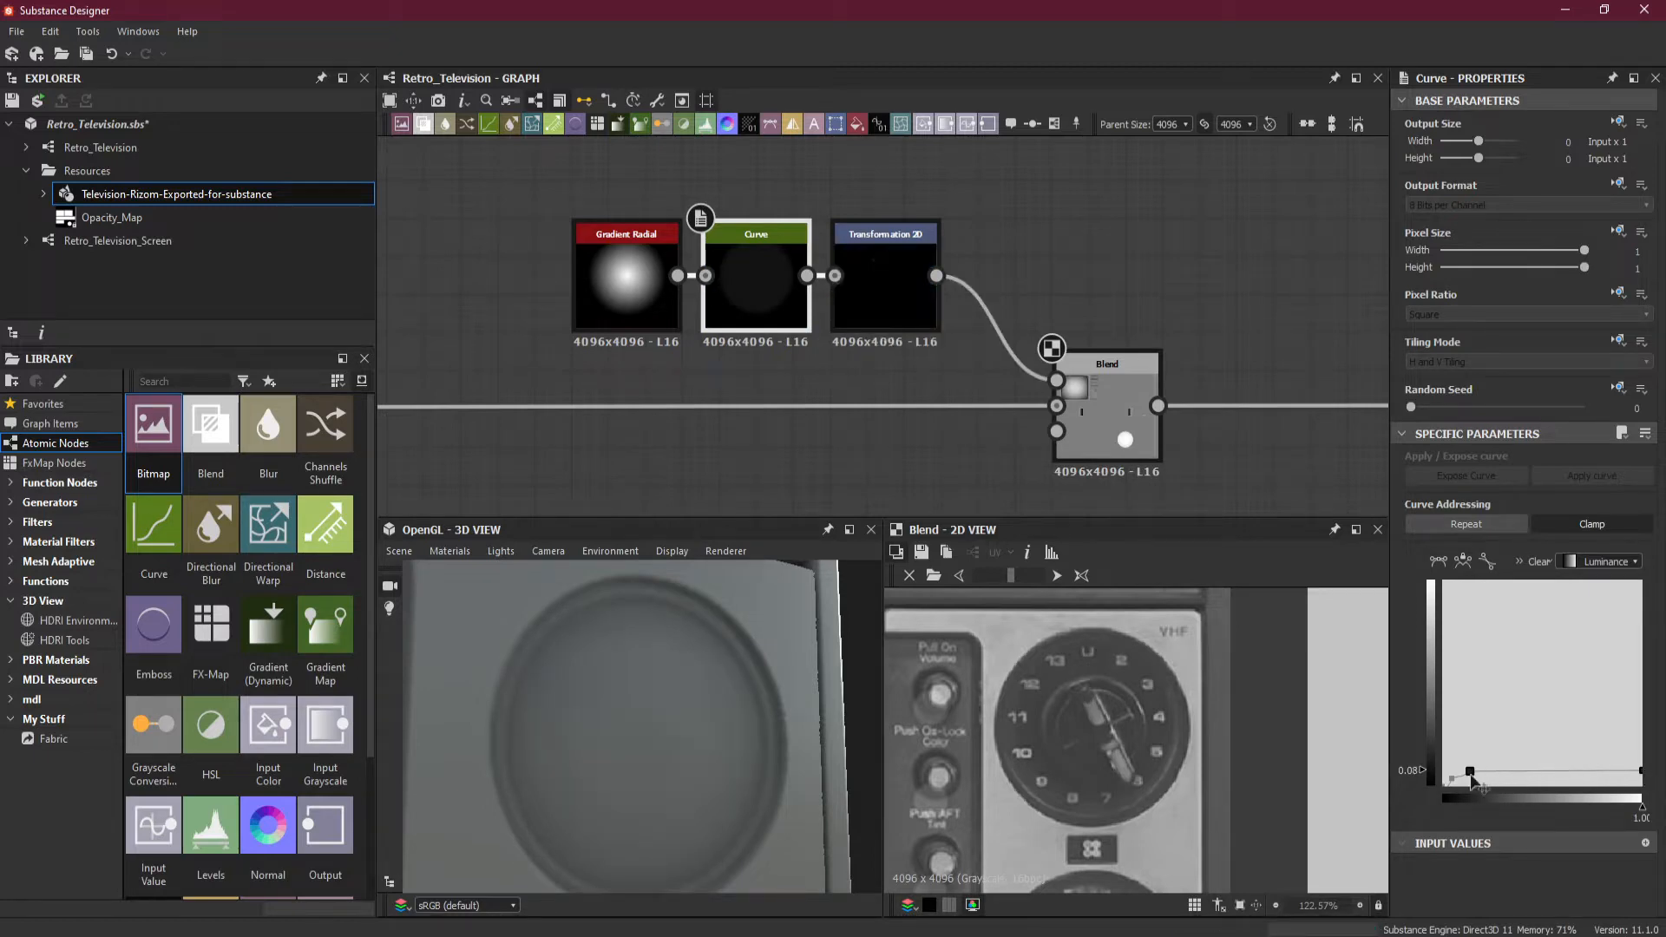
pyautogui.moveTo(1470, 771); pyautogui.dragTo(1463, 770)
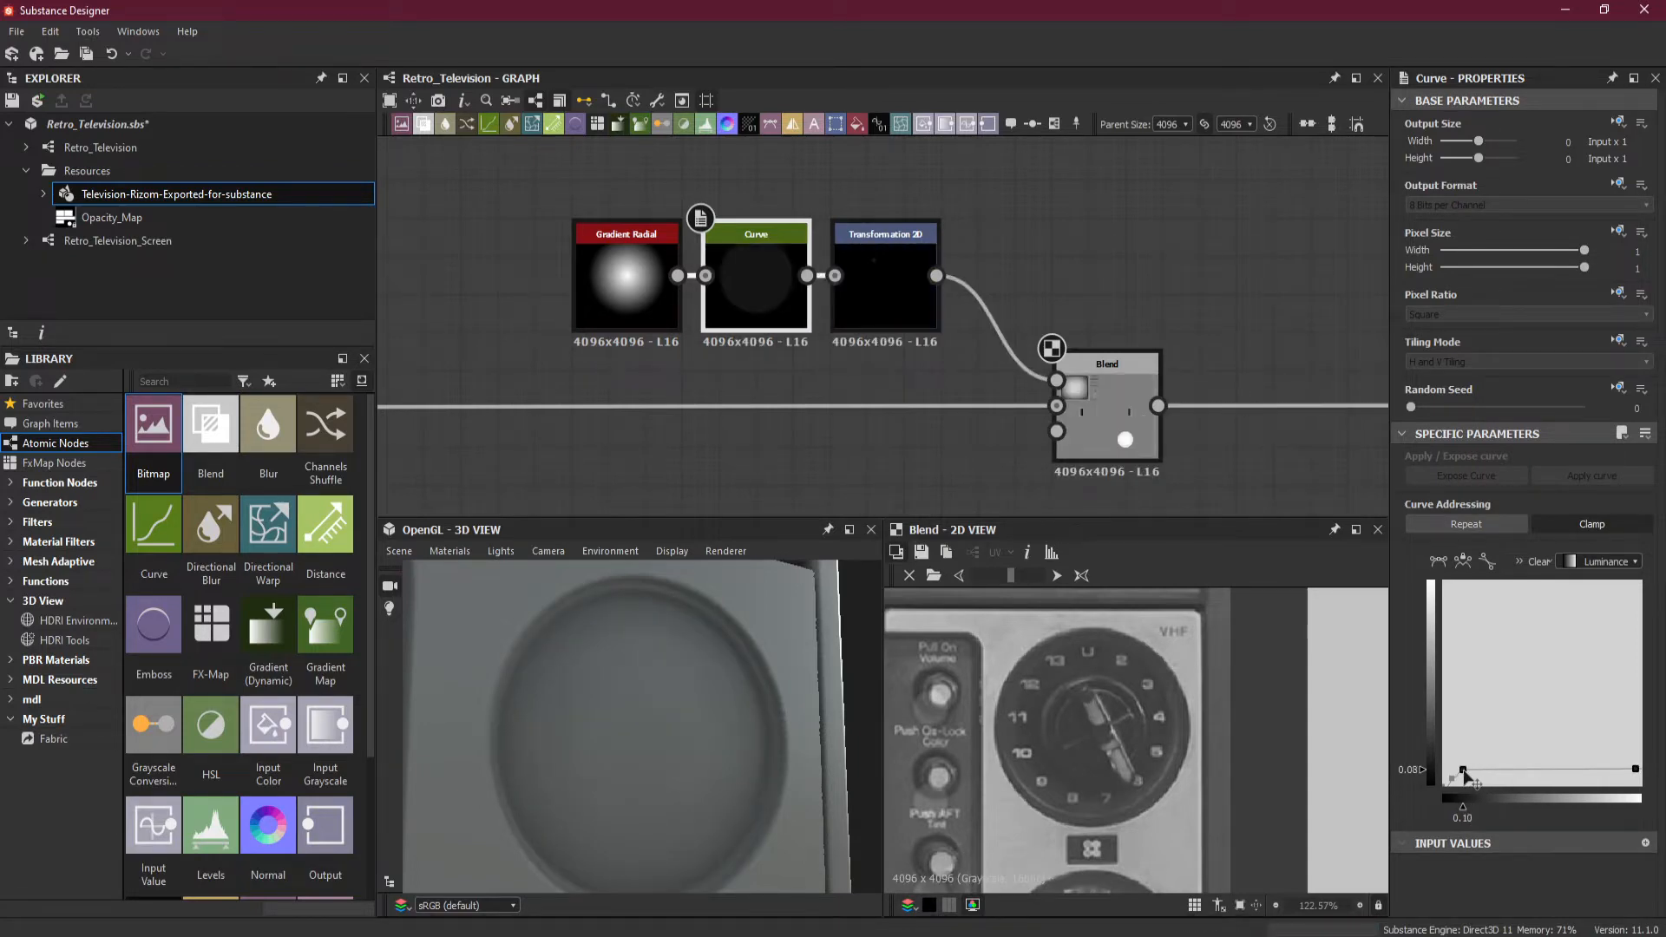
pyautogui.moveTo(1636, 770); pyautogui.dragTo(1644, 768)
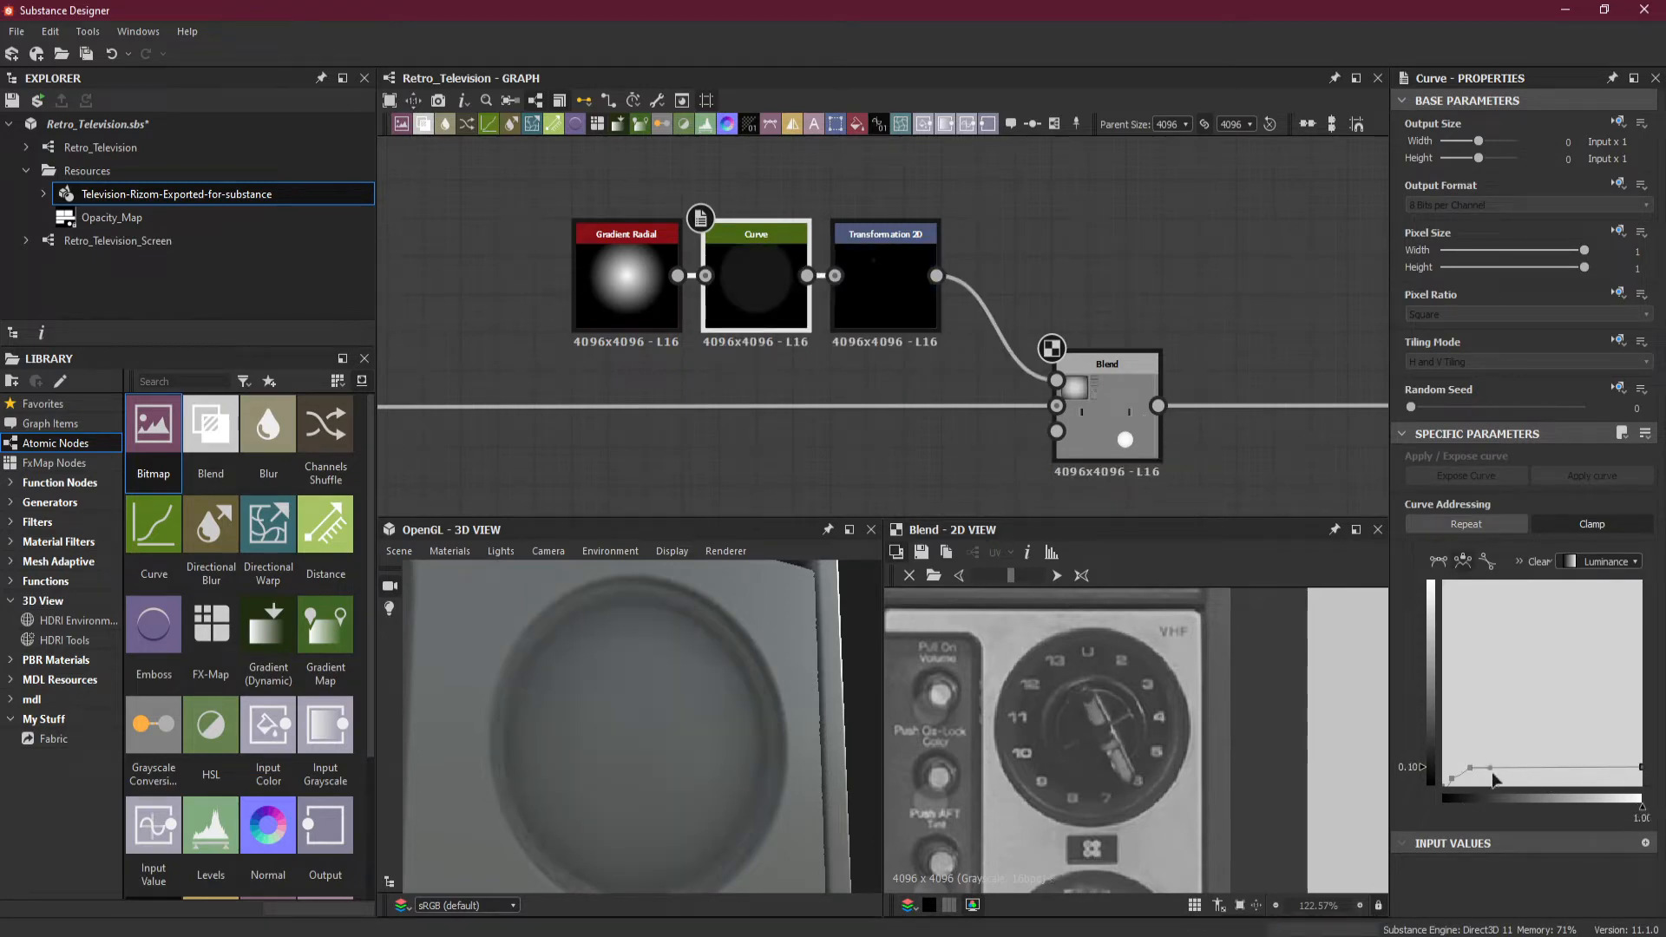
# Move the plateau's inner point to position 0.12, value 0.09, and the first inner point to position 0.05, value 0.05.
pyautogui.moveTo(1470, 769); pyautogui.dragTo(1466, 770)
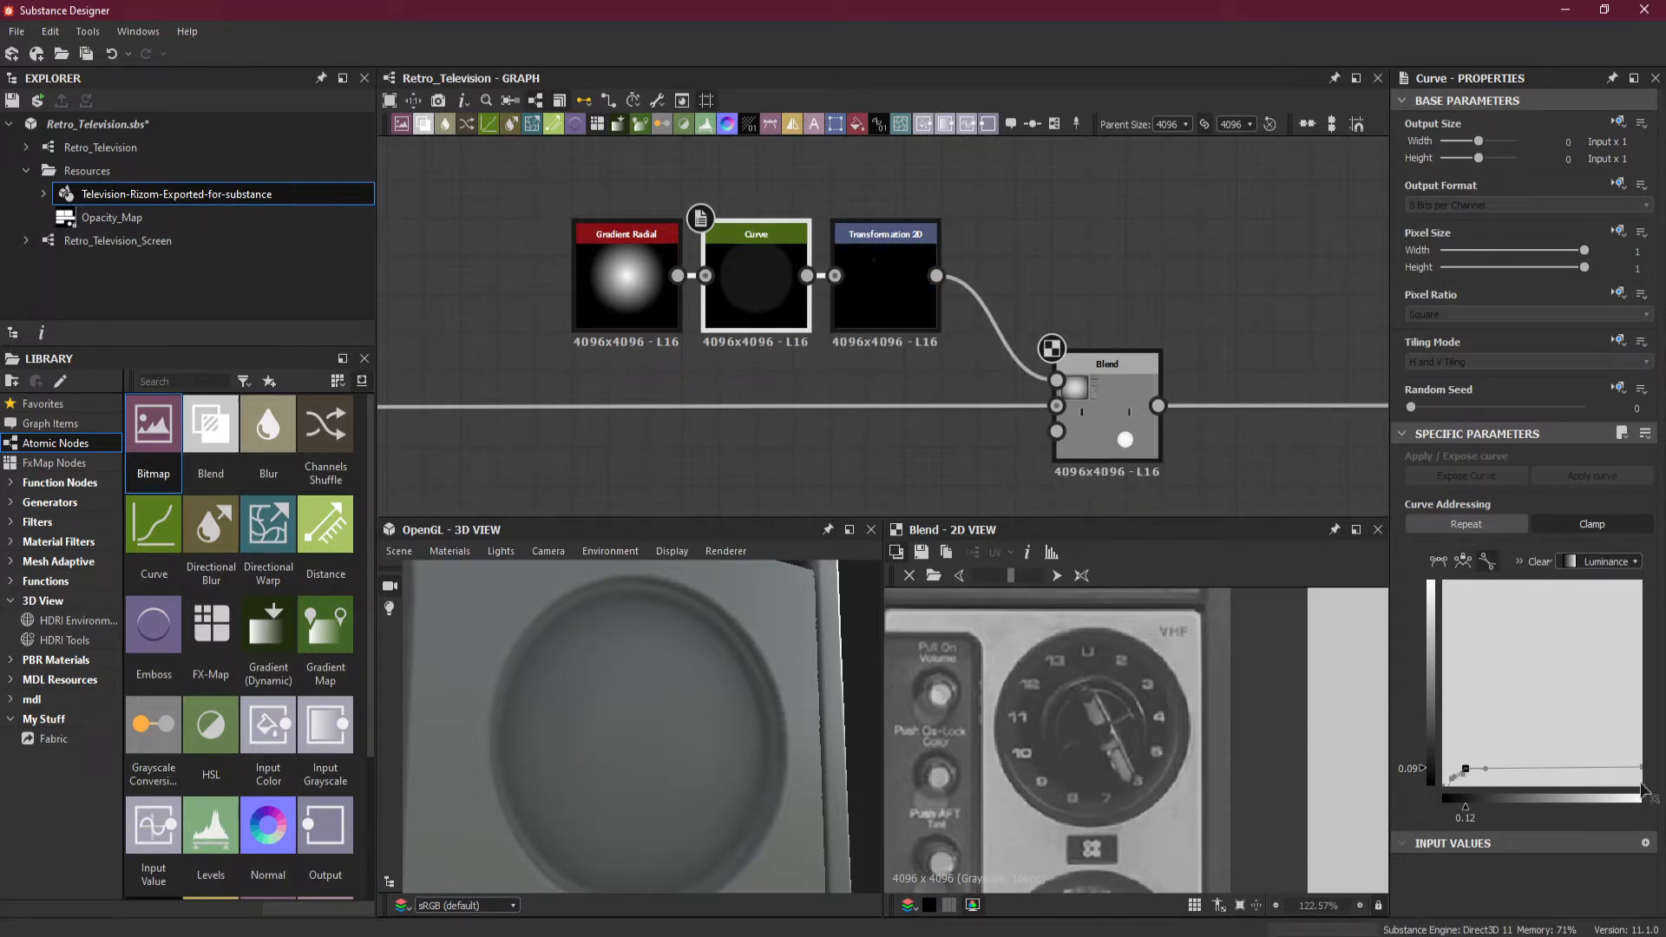
pyautogui.moveTo(1465, 769); pyautogui.dragTo(1452, 779)
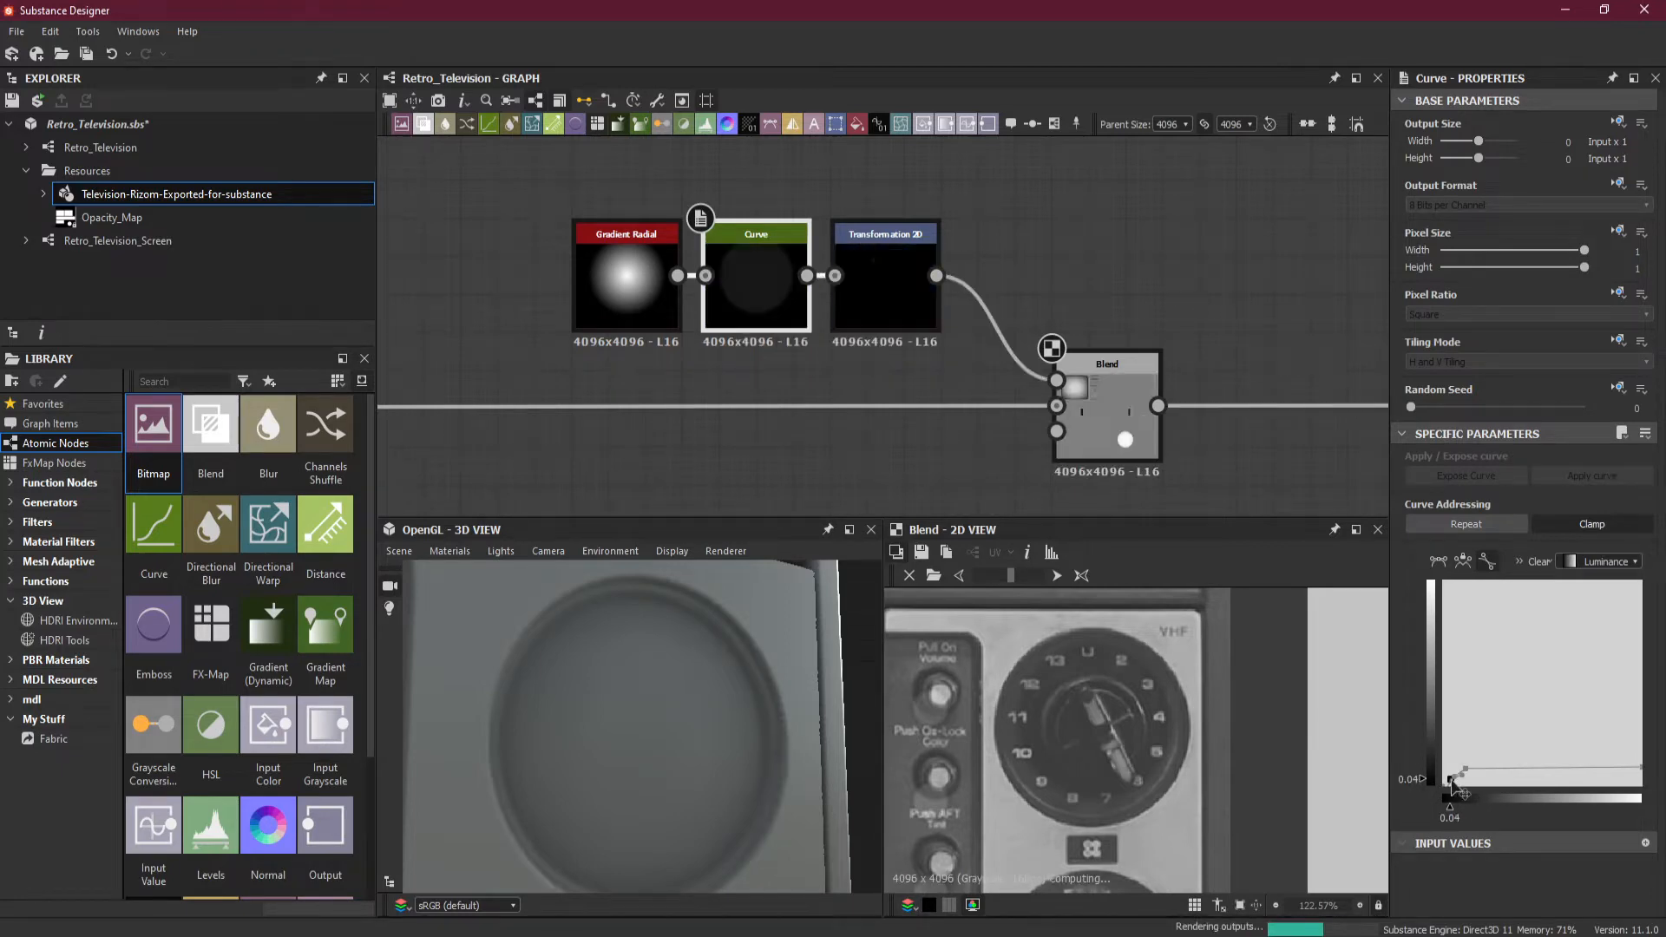
pyautogui.moveTo(1452, 783); pyautogui.dragTo(1454, 779)
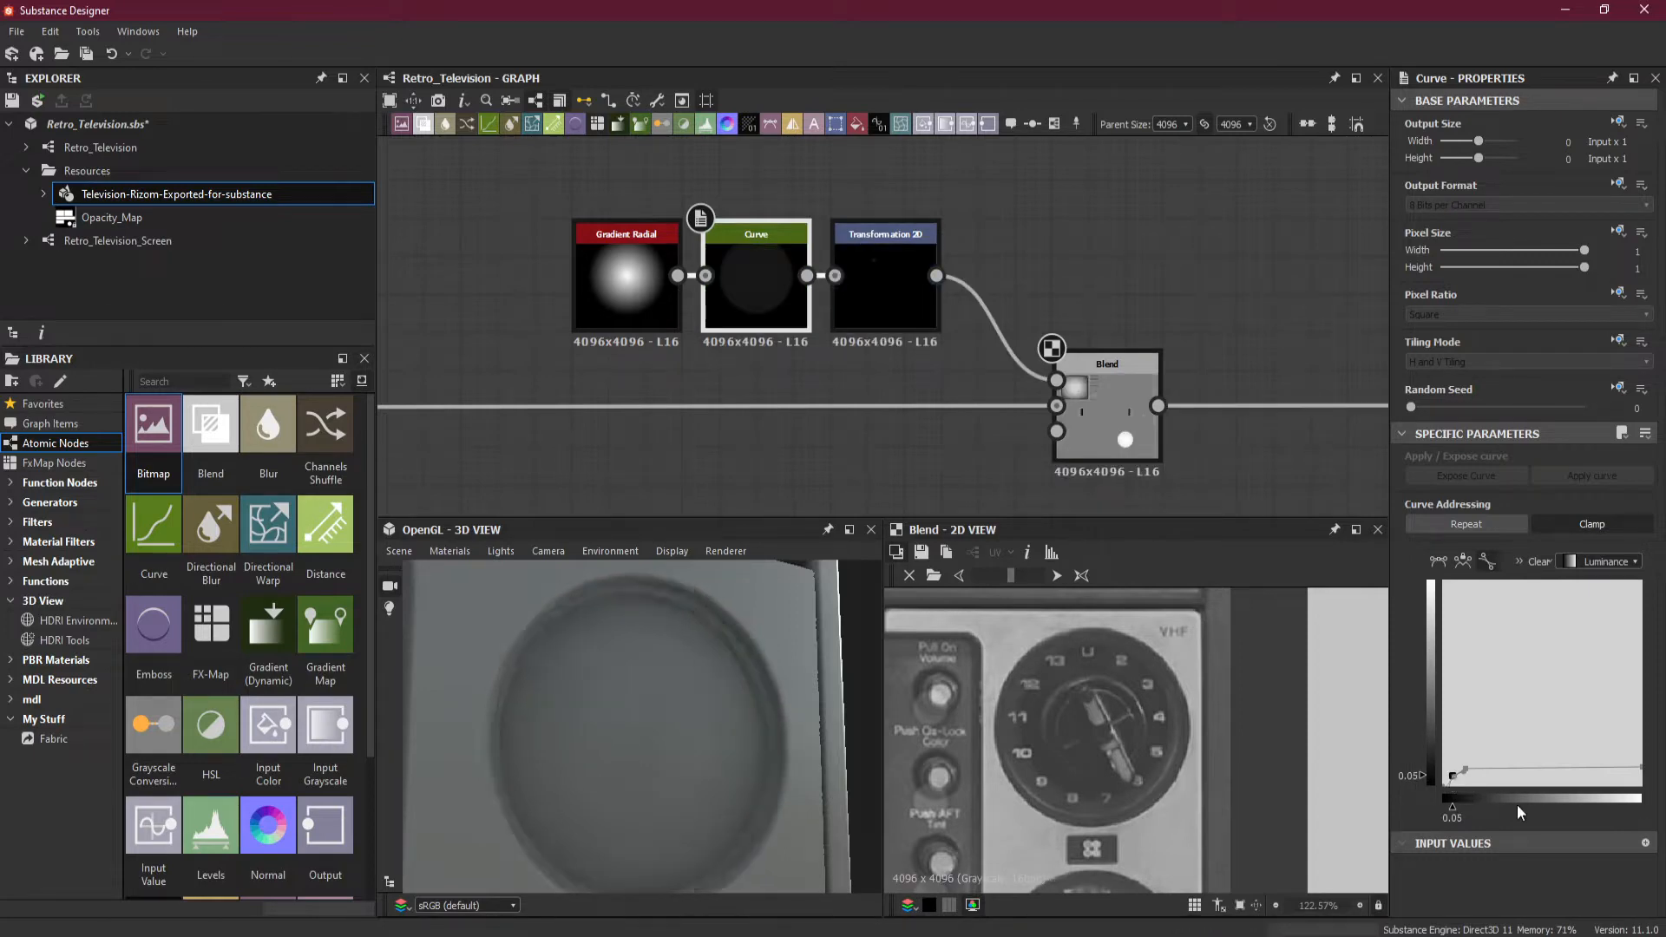
# Enlarge the curve editor and readjust the first inner point's height at position 0.05, bringing it down to value 0.04.
pyautogui.moveTo(1390, 725); pyautogui.dragTo(1241, 745)
pyautogui.scroll(-2, 1493, 741)
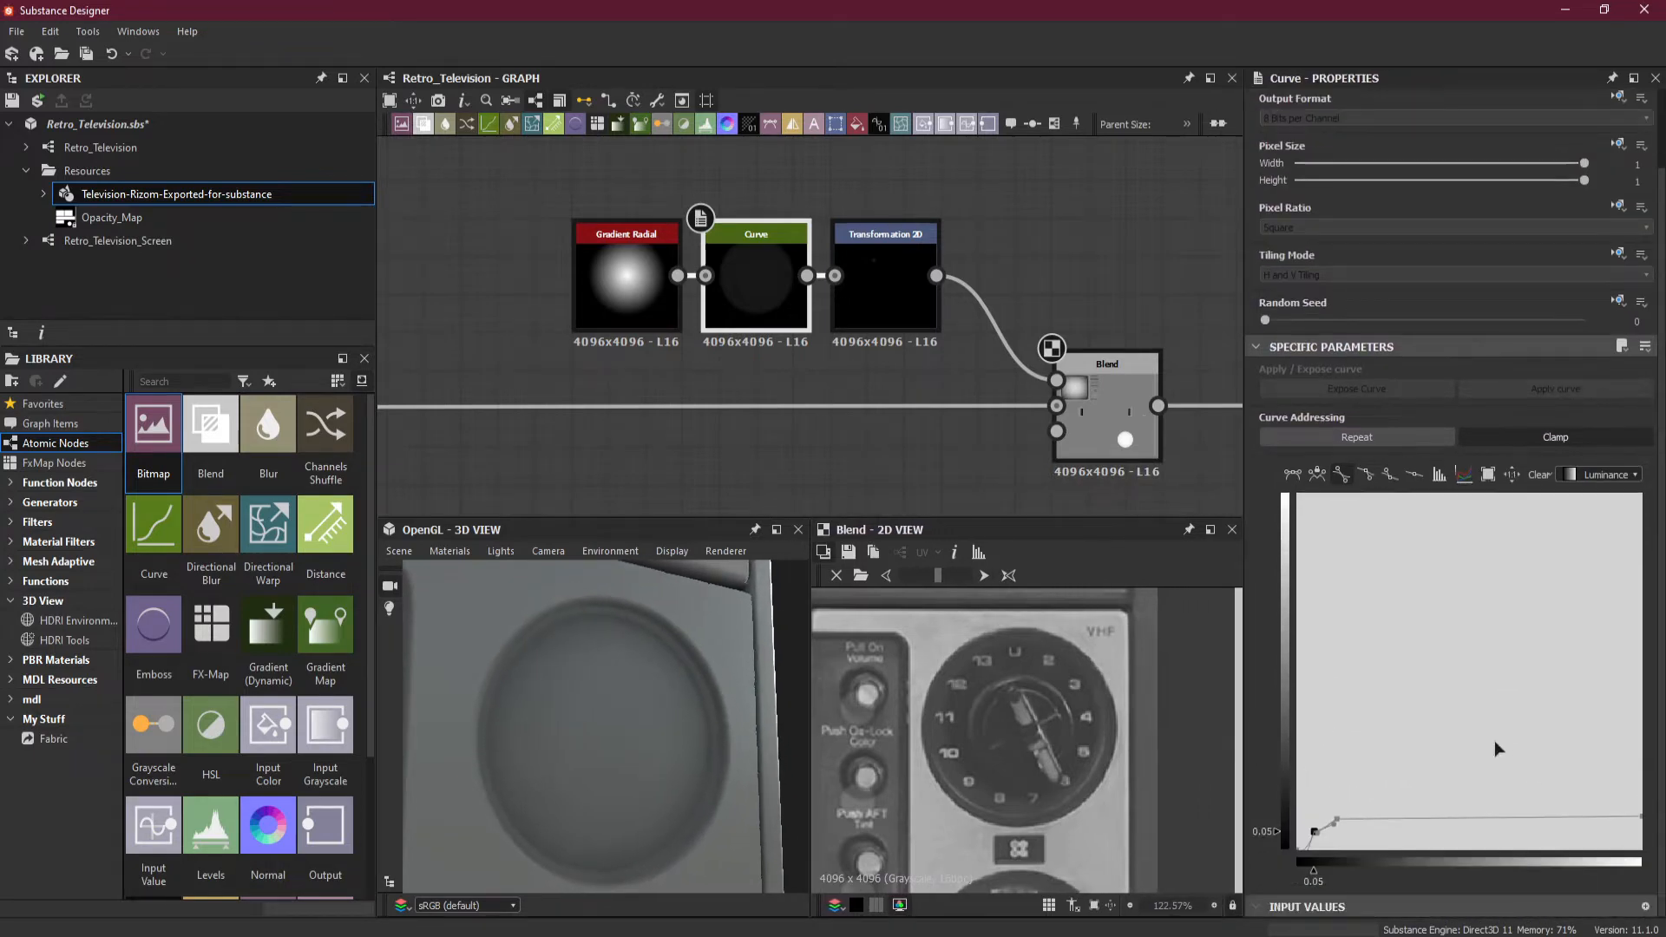
pyautogui.click(1337, 821)
pyautogui.moveTo(1313, 829); pyautogui.dragTo(1317, 810)
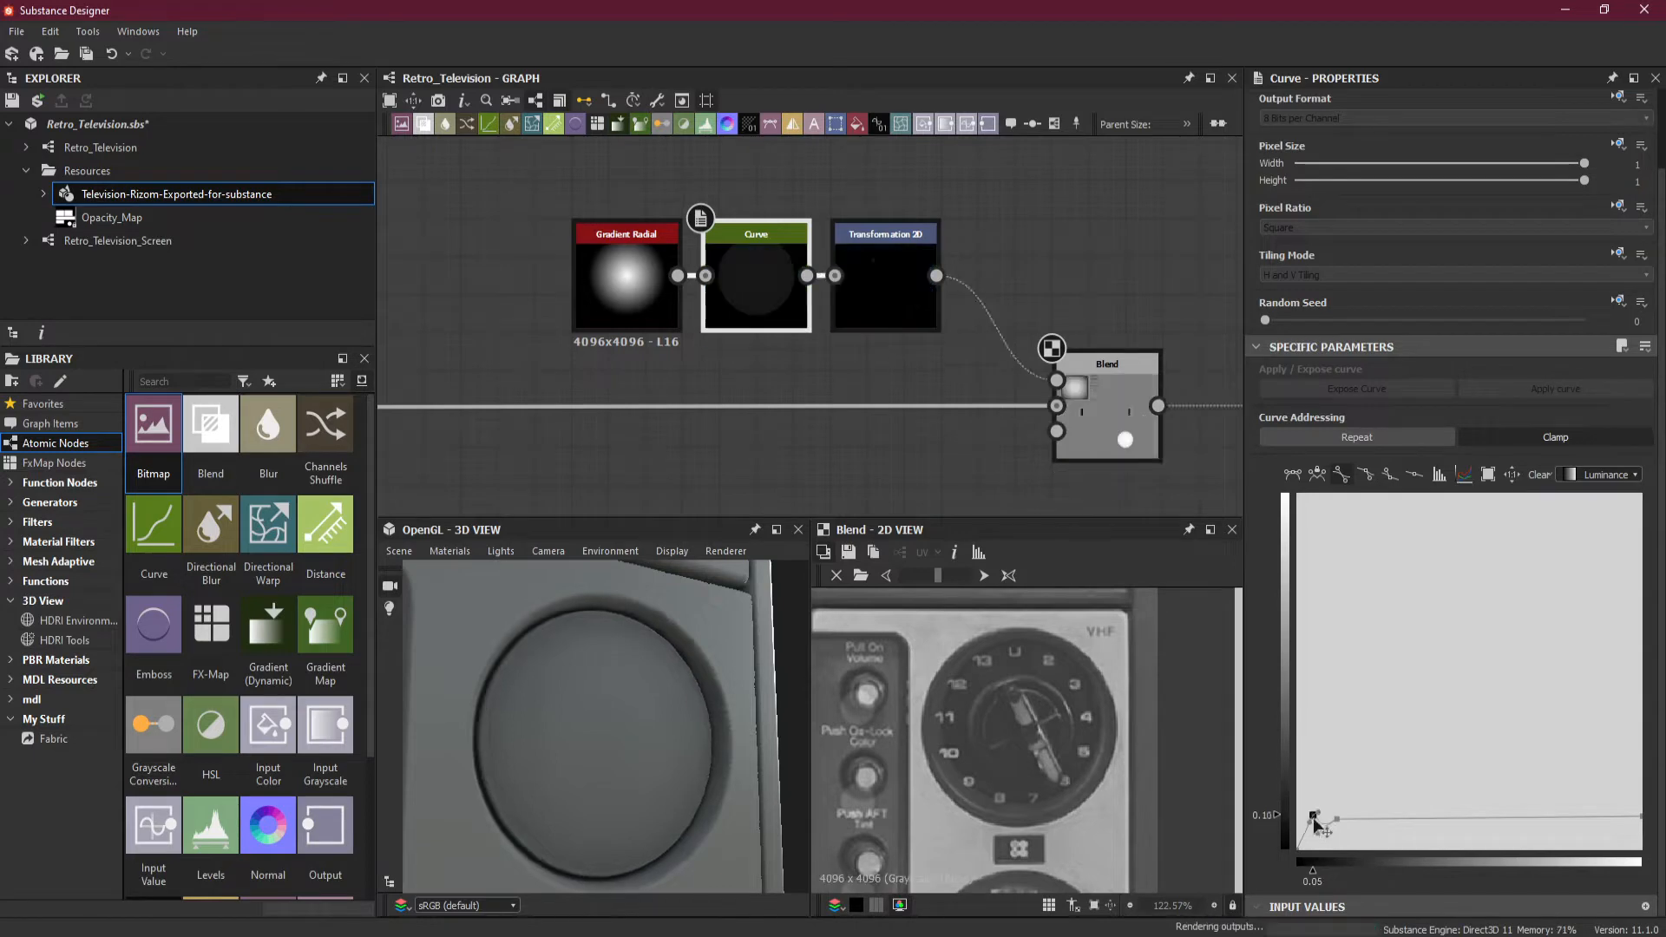
pyautogui.moveTo(1317, 812); pyautogui.dragTo(1314, 839)
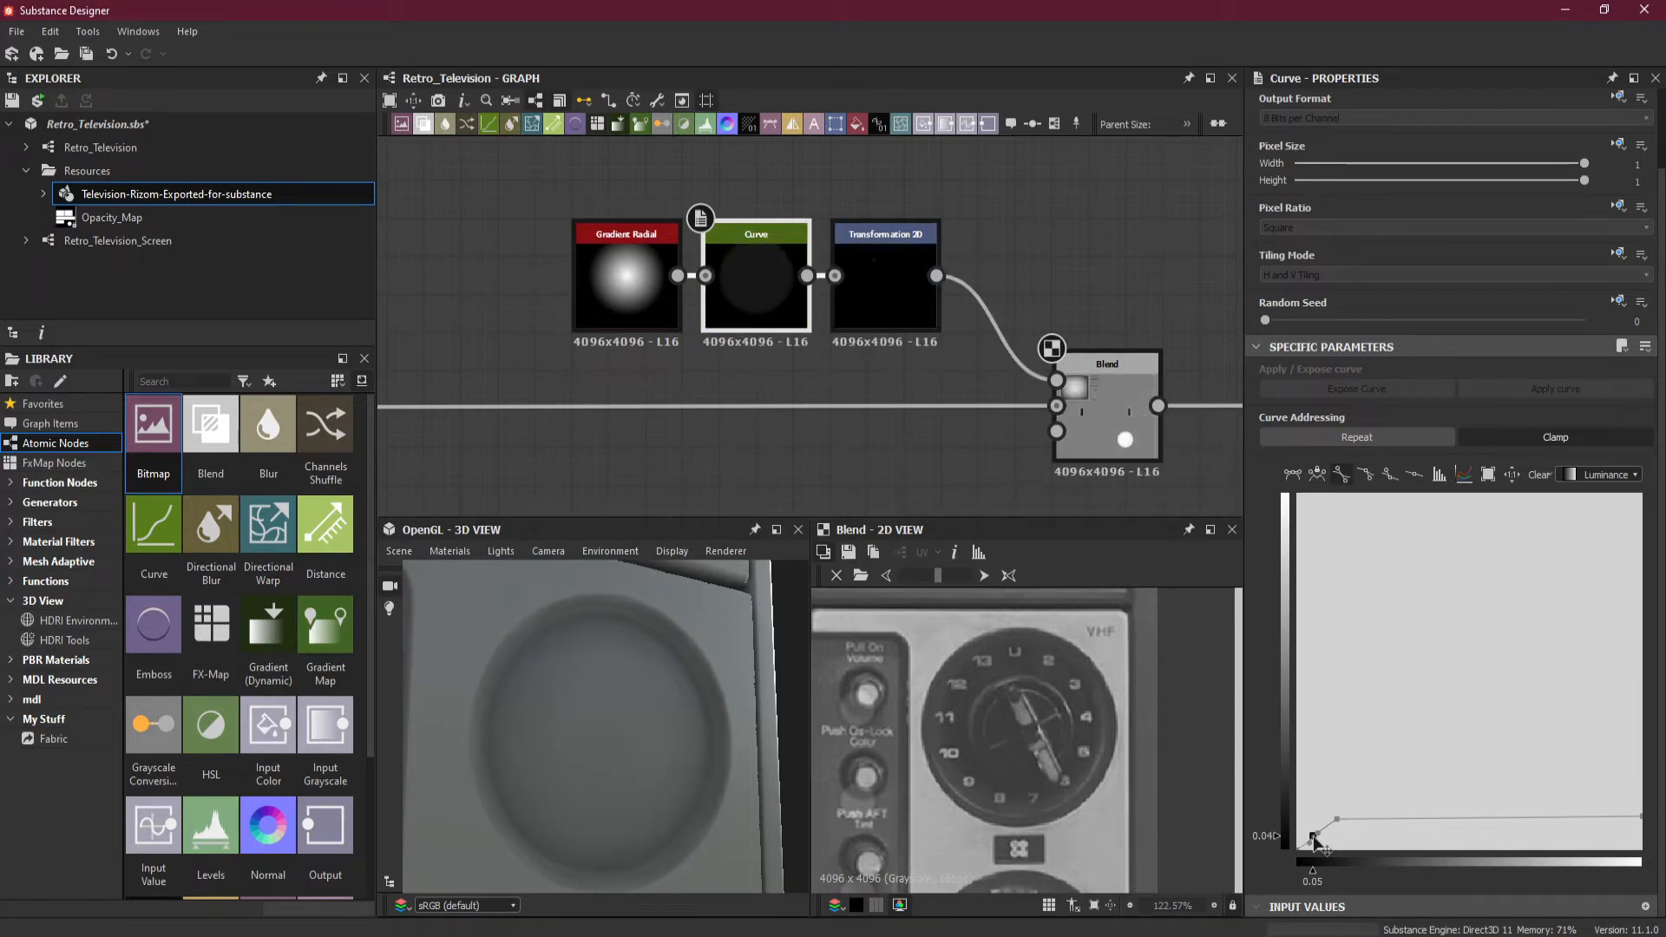
# Move the plateau's inner point to position 0.14, value 0.10, with straight segments, and raise the end point to value 0.10.
pyautogui.moveTo(1316, 839); pyautogui.dragTo(1343, 819)
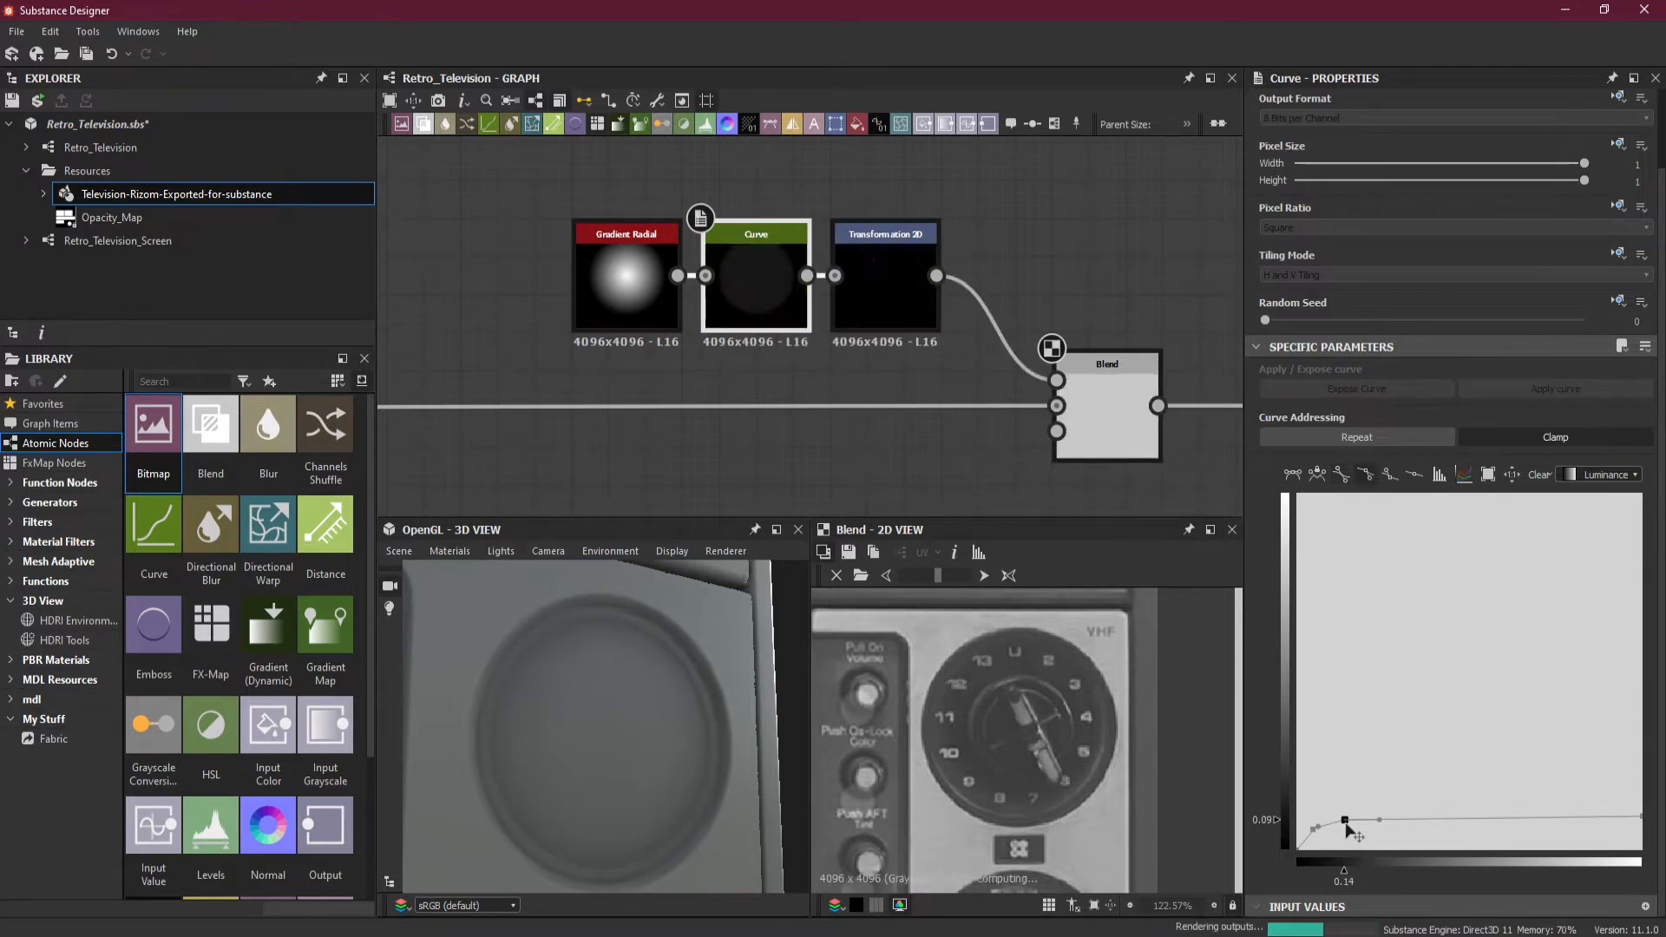
pyautogui.moveTo(1378, 819); pyautogui.dragTo(1344, 819)
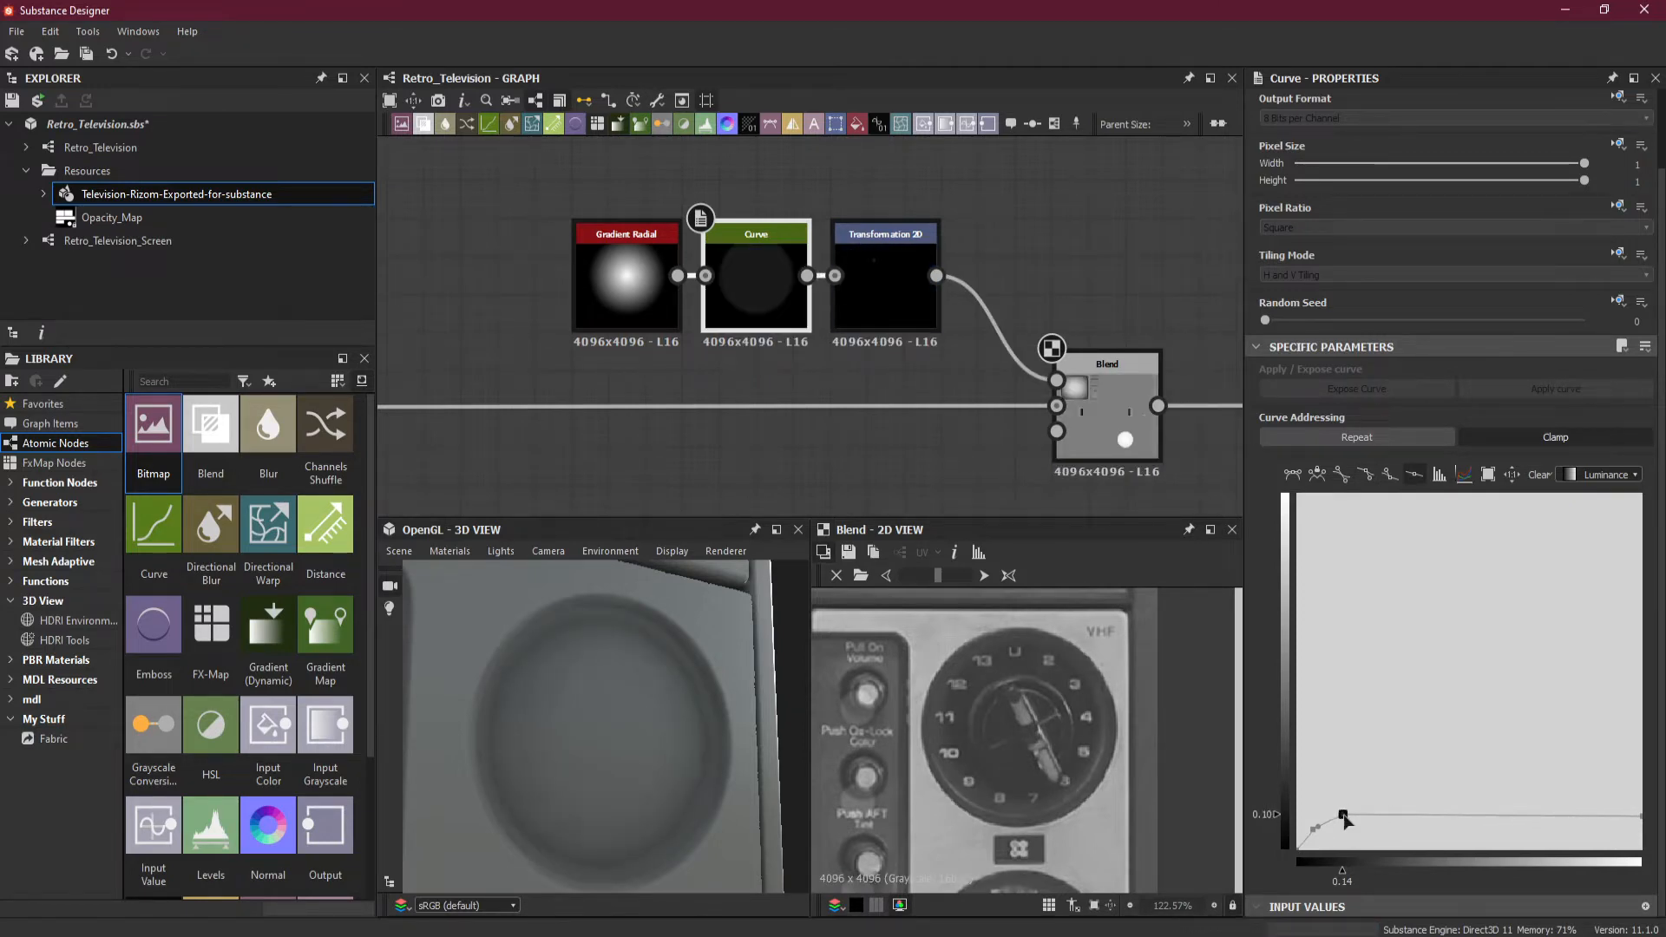
pyautogui.click(1639, 817)
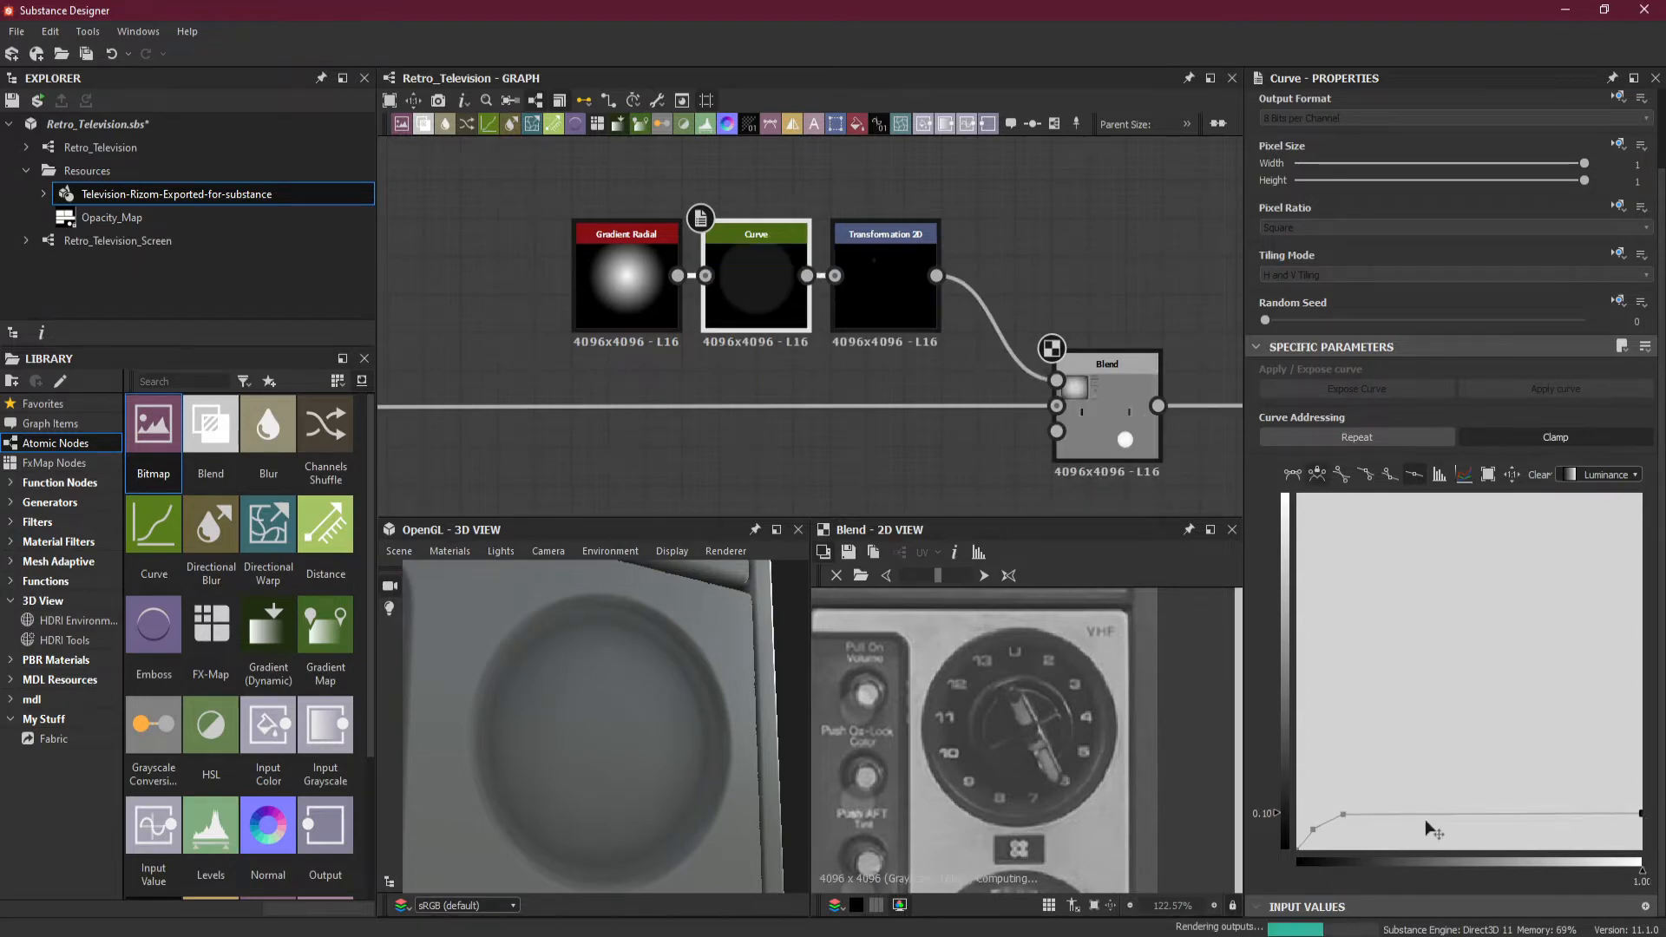
# Add a curve point before the plateau at about position 0.10, value 0.07, and set the first inner point to position 0.05, value 0.06.
pyautogui.click(1330, 825)
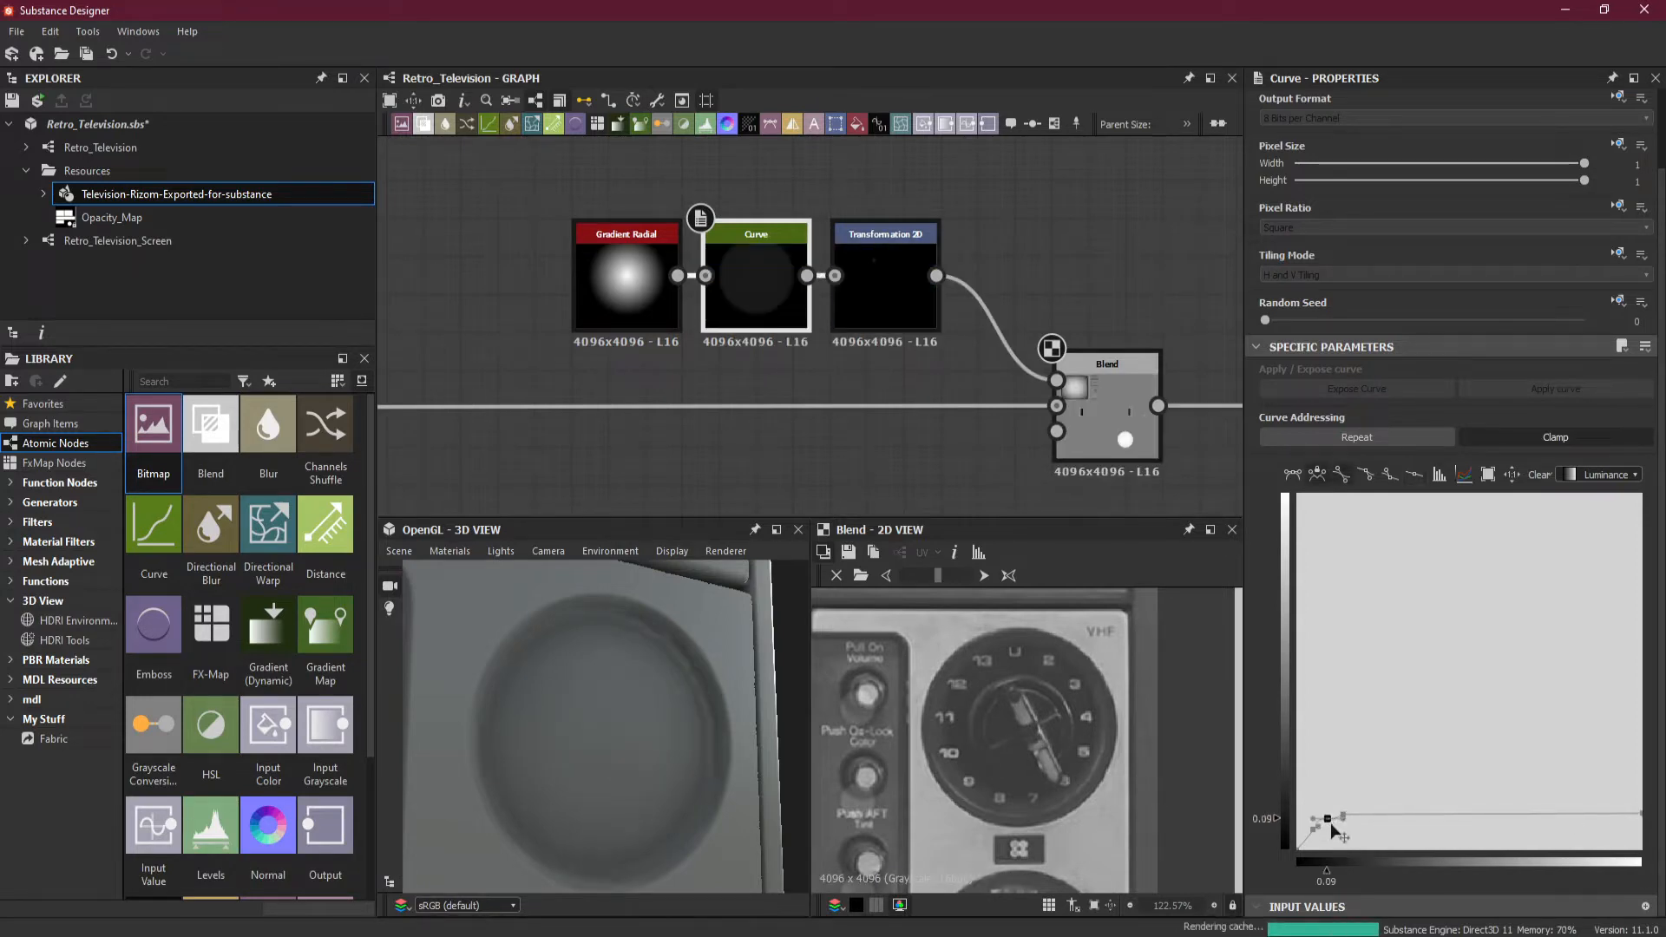
pyautogui.moveTo(1332, 828); pyautogui.dragTo(1334, 831)
pyautogui.moveTo(1334, 831); pyautogui.dragTo(1334, 829)
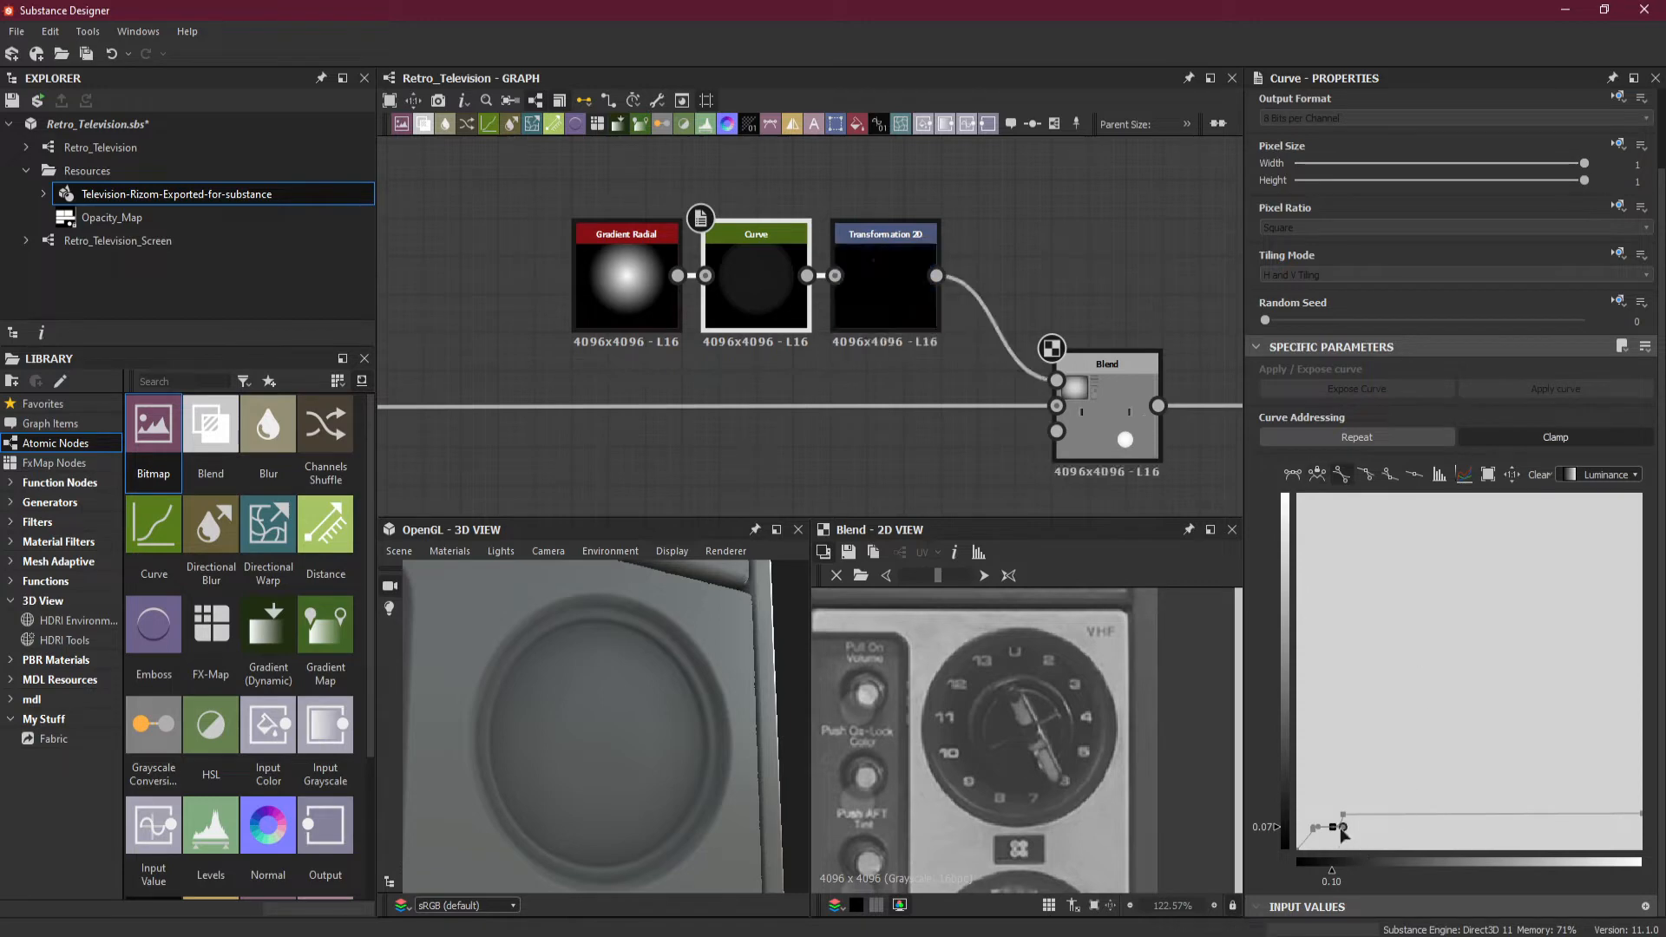
pyautogui.moveTo(1342, 828); pyautogui.dragTo(1333, 830)
pyautogui.moveTo(1334, 833); pyautogui.dragTo(1315, 836)
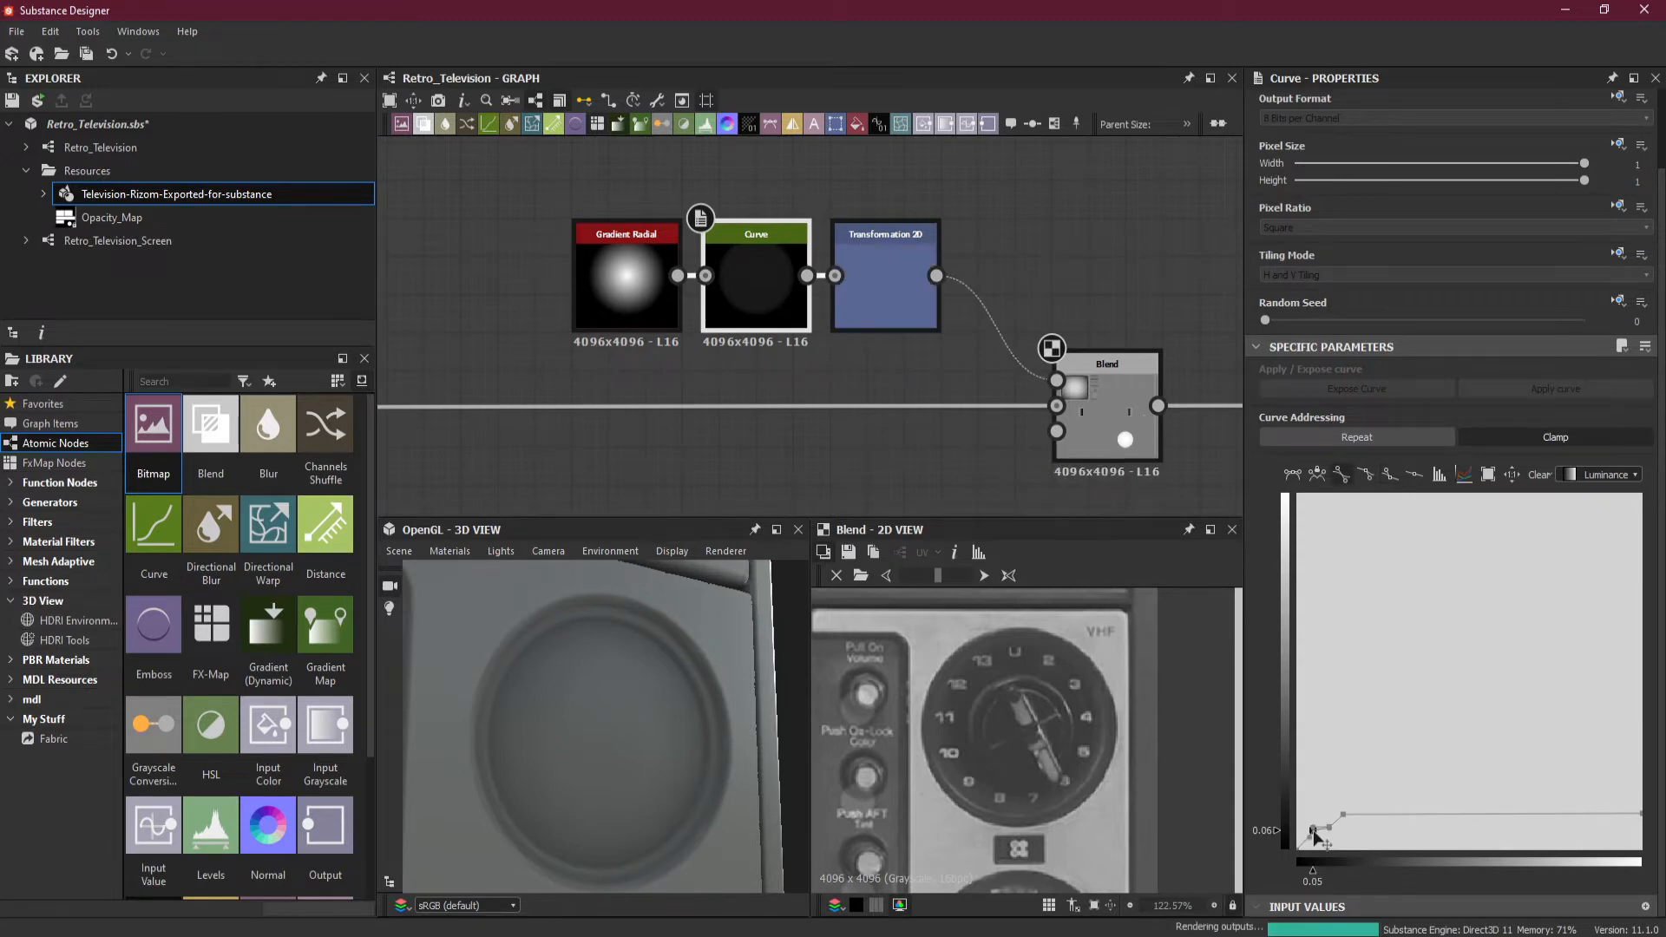
pyautogui.moveTo(1315, 835); pyautogui.dragTo(1317, 832)
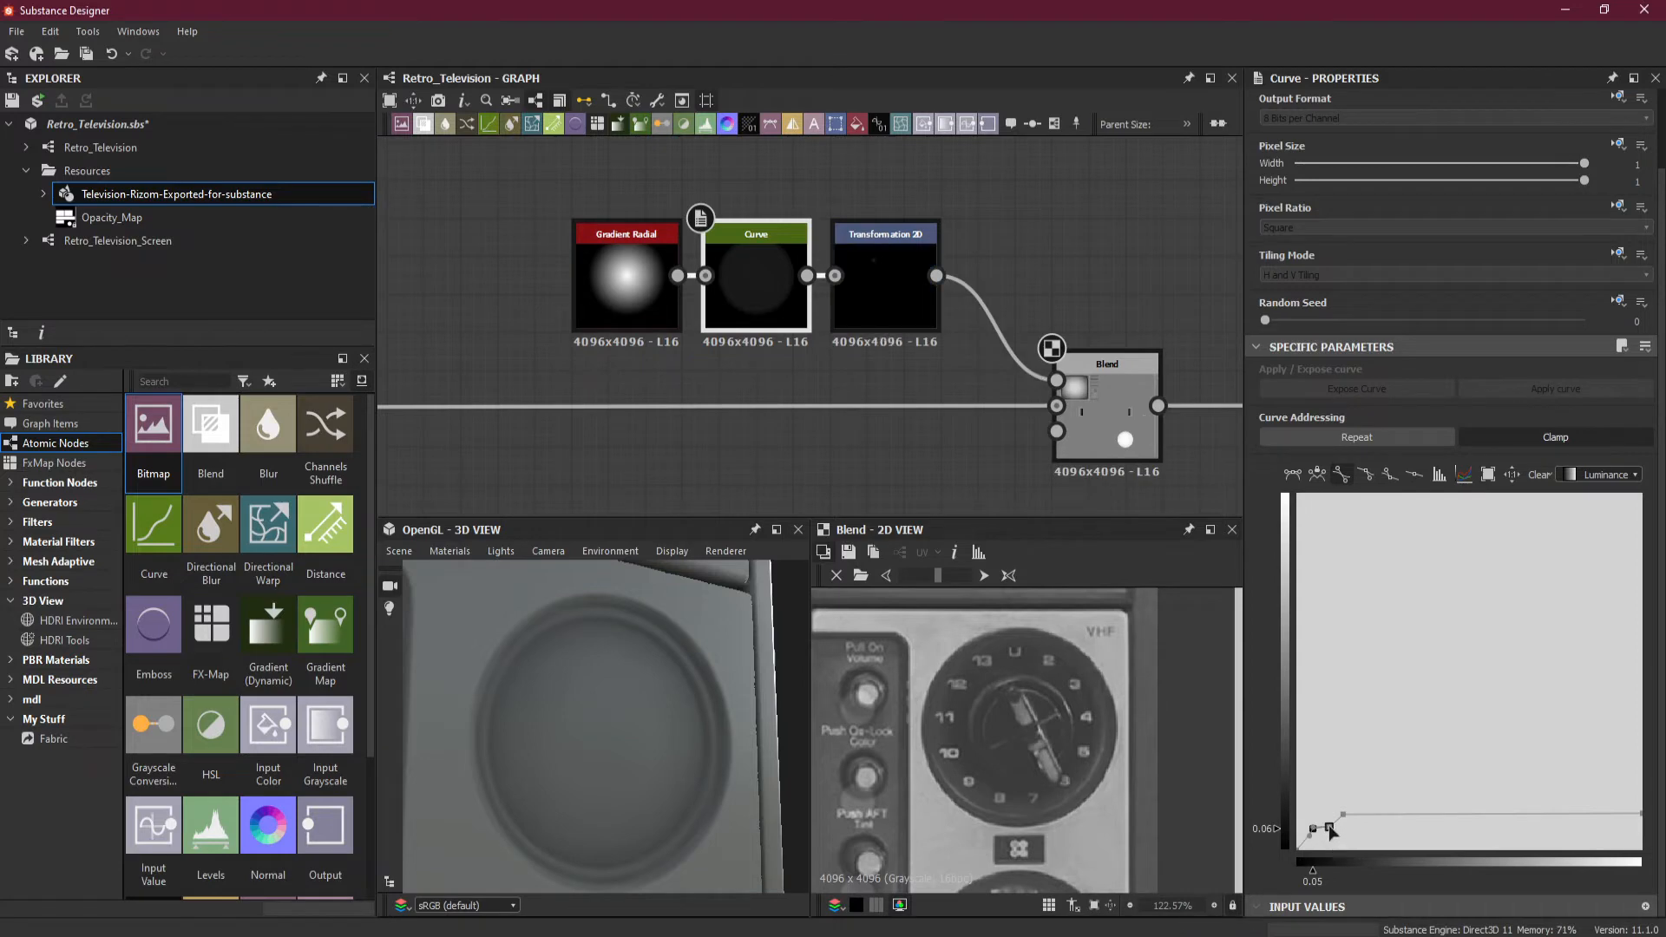
# Lower the three inner points and the end point together until the plateau sits at value 0.06.
pyautogui.click(1343, 815)
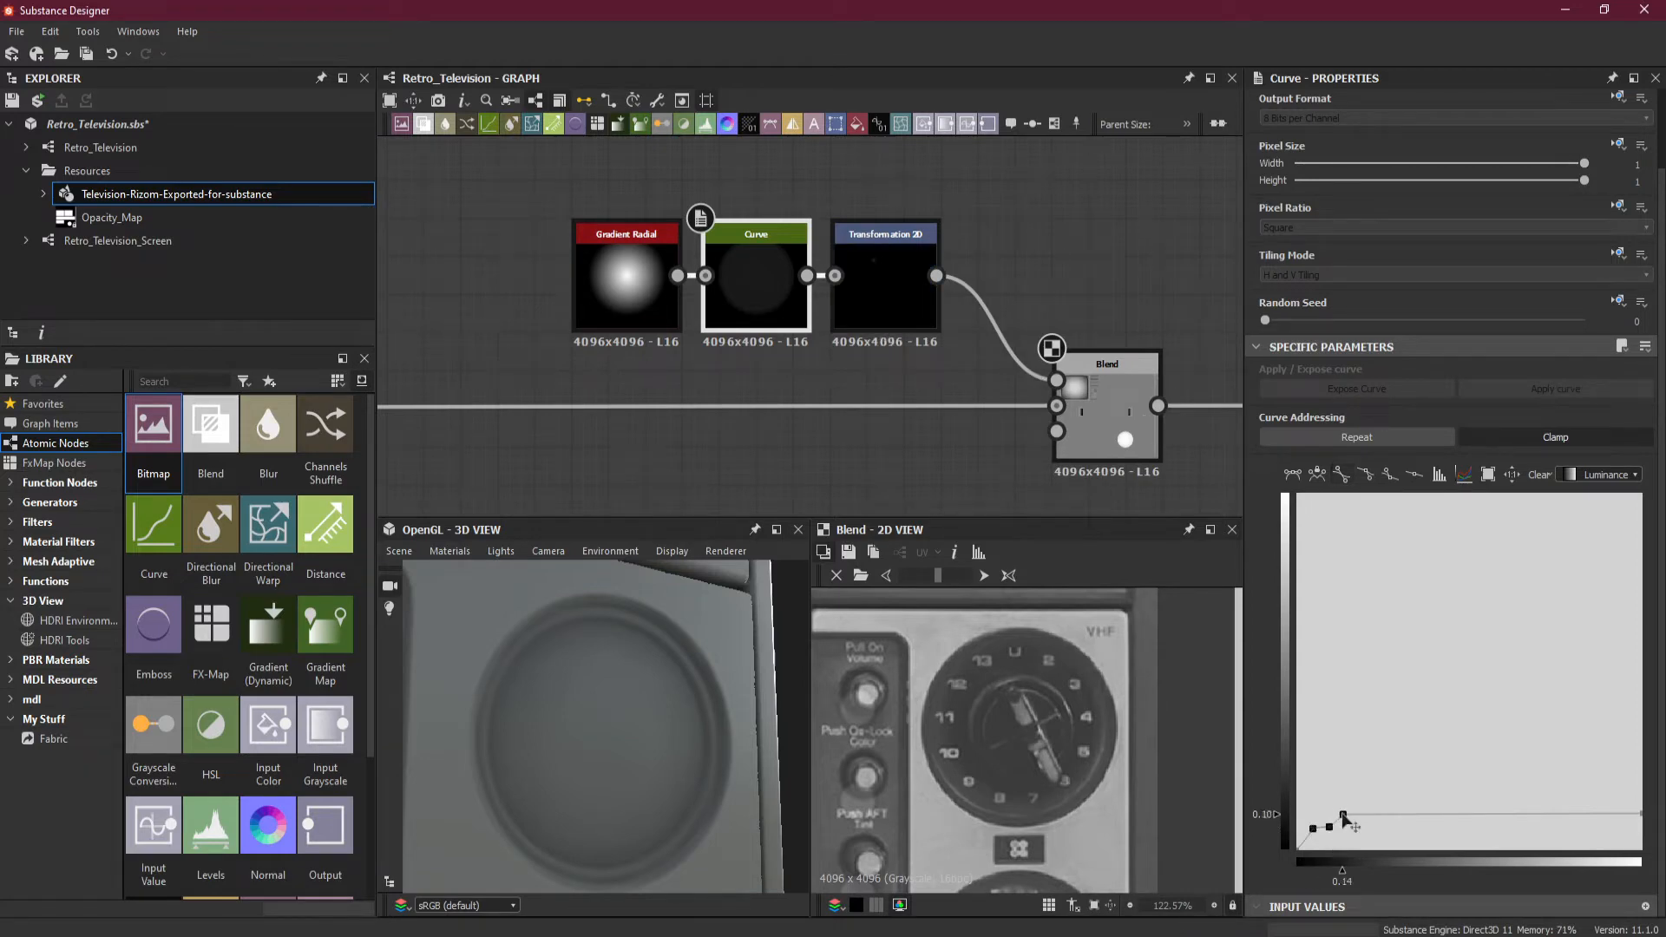
pyautogui.click(1640, 815)
pyautogui.moveTo(1640, 815); pyautogui.dragTo(1651, 843)
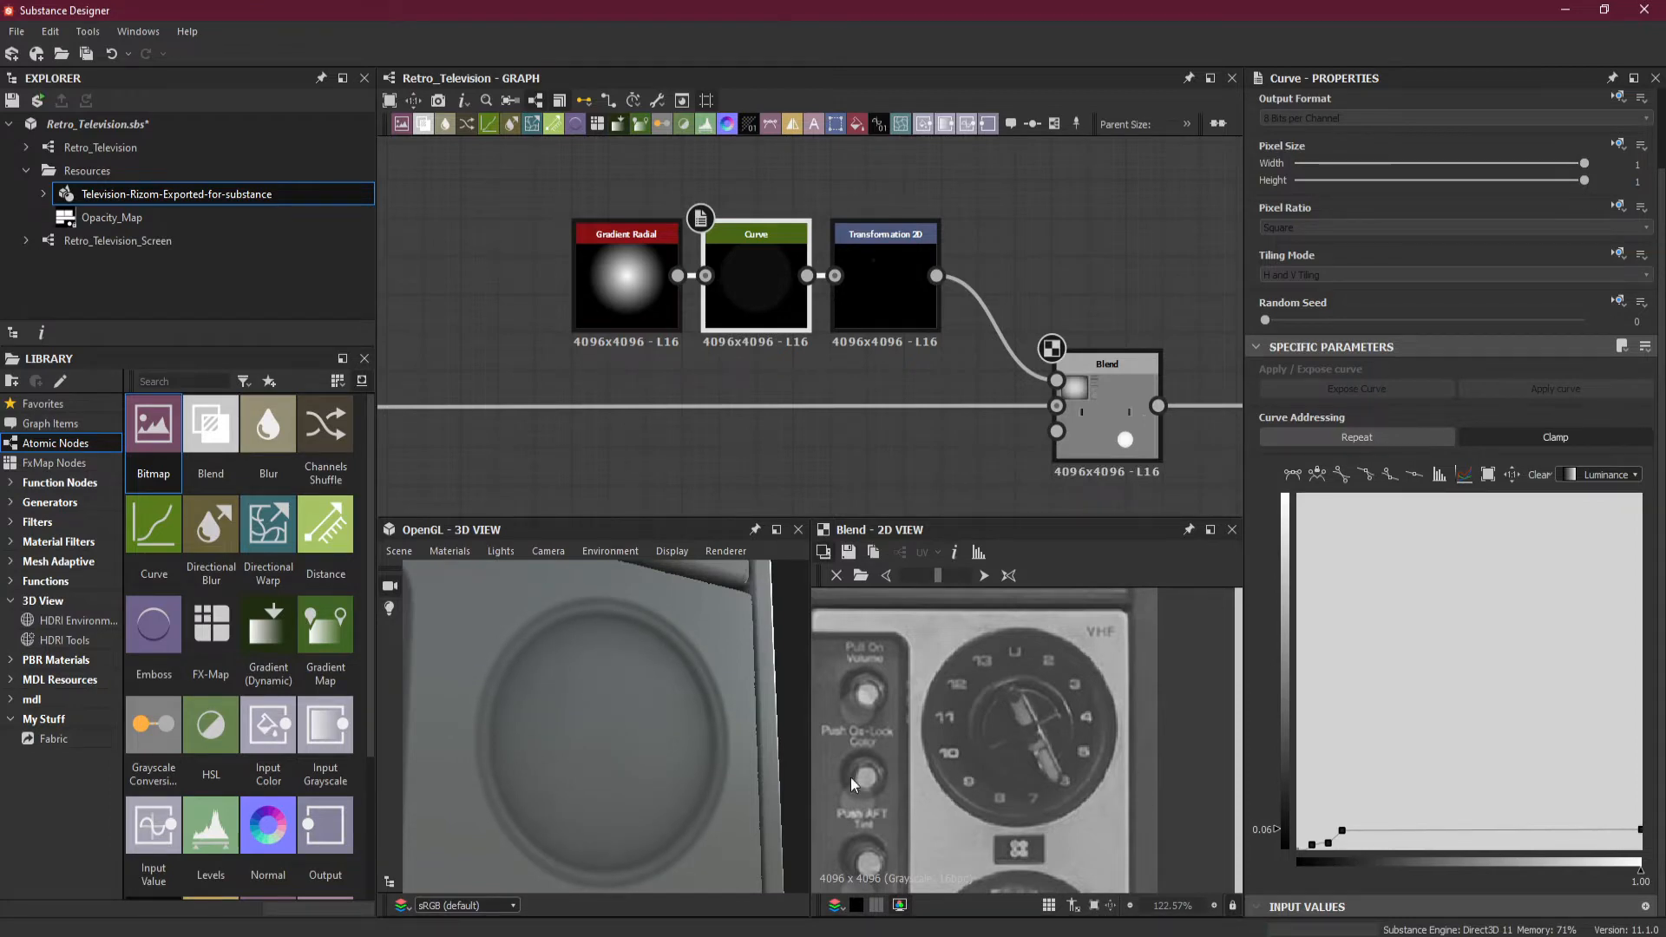
pyautogui.moveTo(654, 771)
pyautogui.mouseDown()
pyautogui.moveTo(670, 777)
pyautogui.moveTo(661, 757)
pyautogui.moveTo(634, 788)
pyautogui.moveTo(662, 788)
pyautogui.moveTo(650, 760)
pyautogui.moveTo(655, 788)
pyautogui.mouseUp()
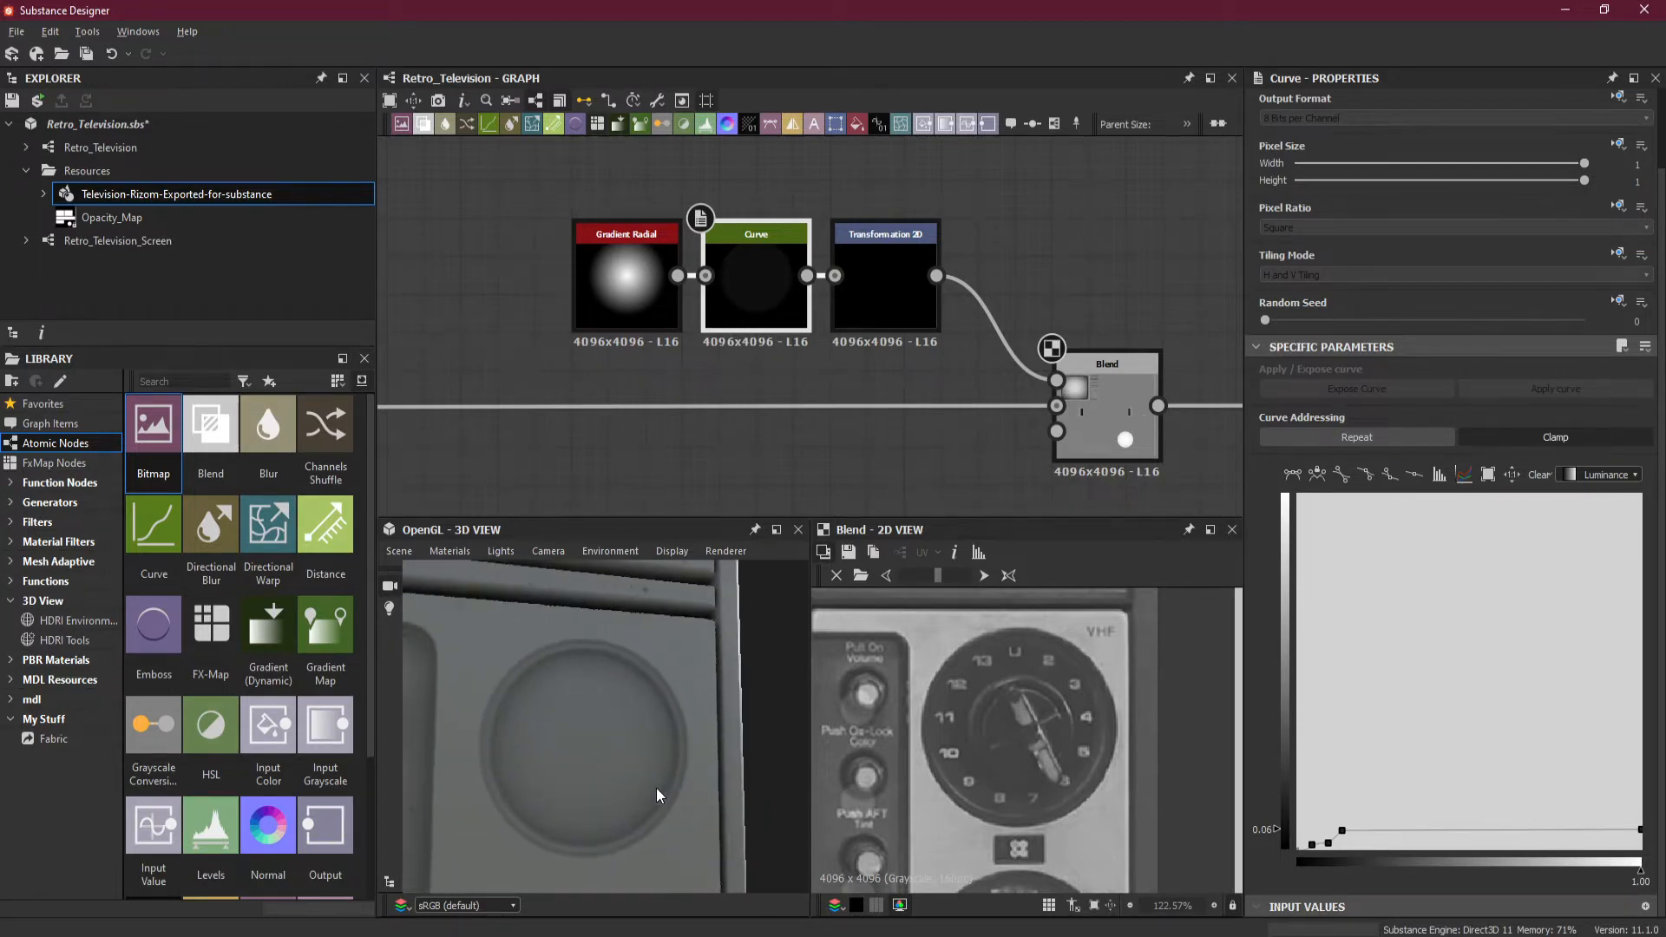
# Add plateau points at position 0.56 and about 0.74, deleting the trial point lowered between them.
pyautogui.click(1491, 827)
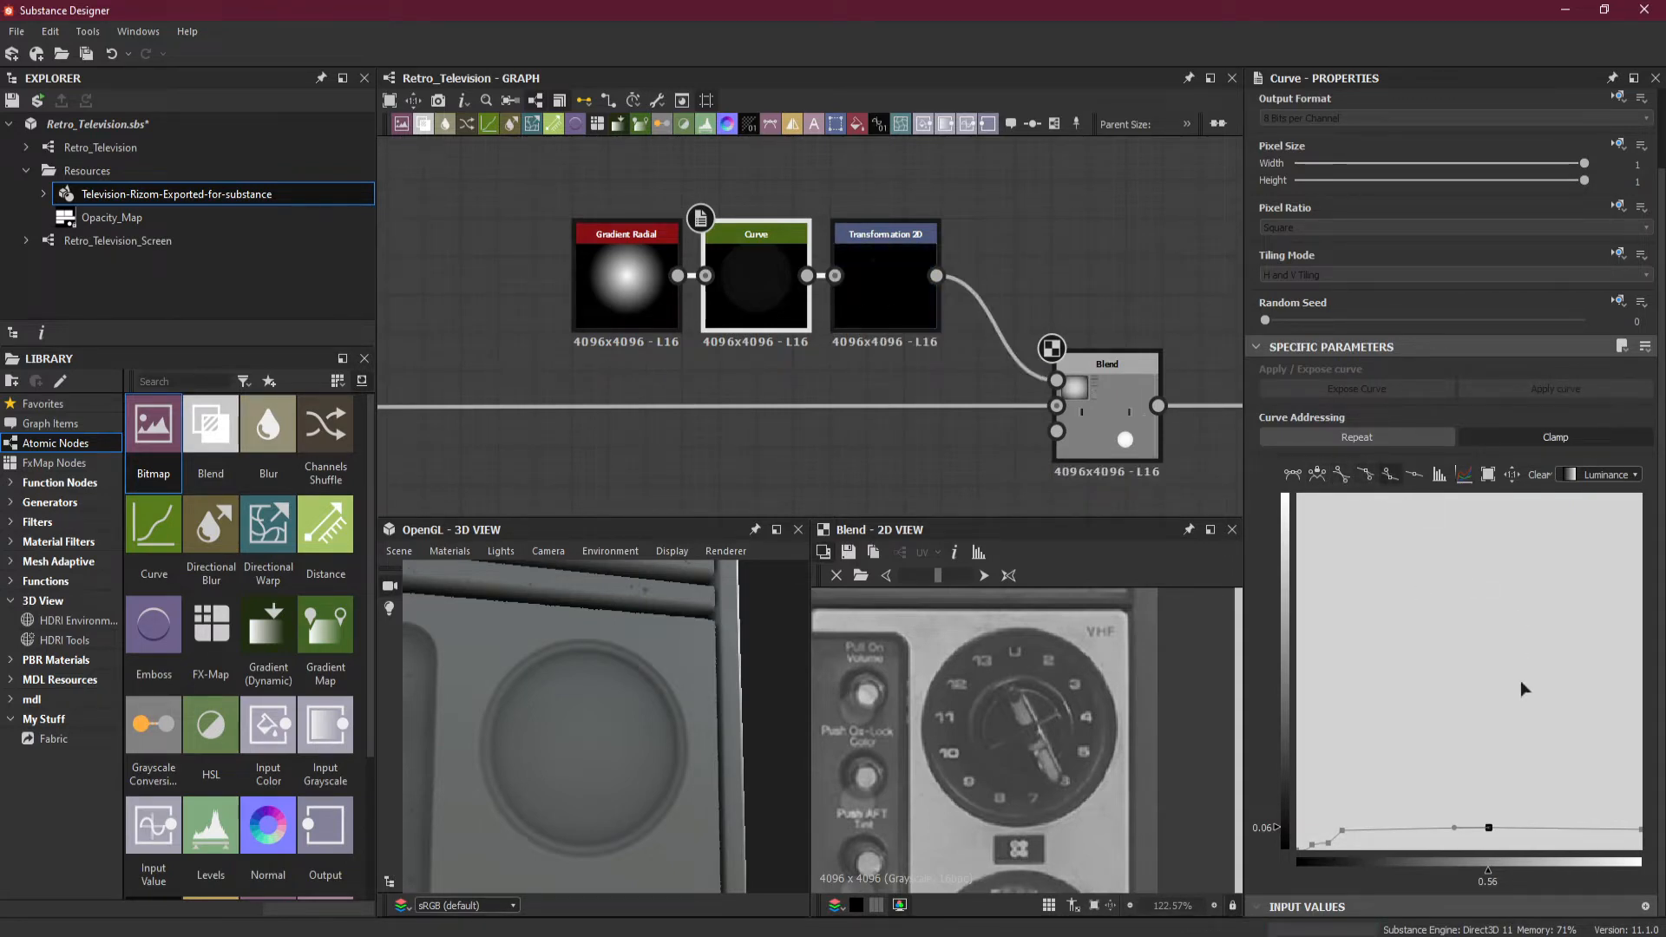
pyautogui.moveTo(1489, 828); pyautogui.dragTo(1507, 829)
pyautogui.hotkey('ctrl', 'z')
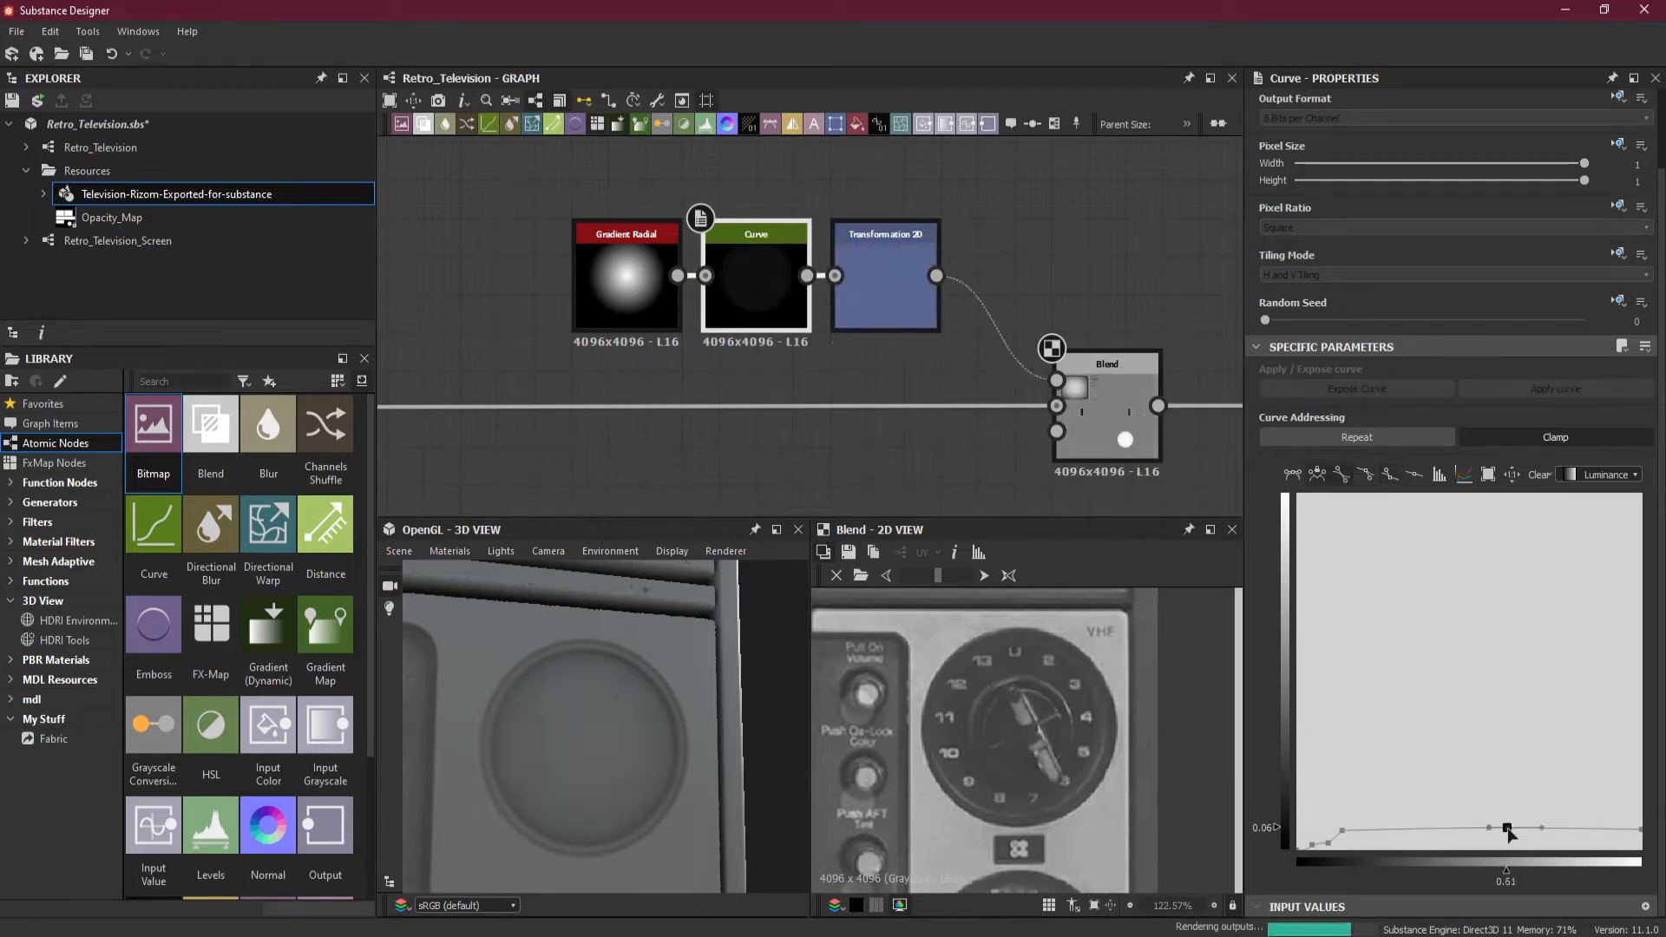
pyautogui.doubleClick(1551, 826)
pyautogui.moveTo(1507, 829); pyautogui.dragTo(1511, 843)
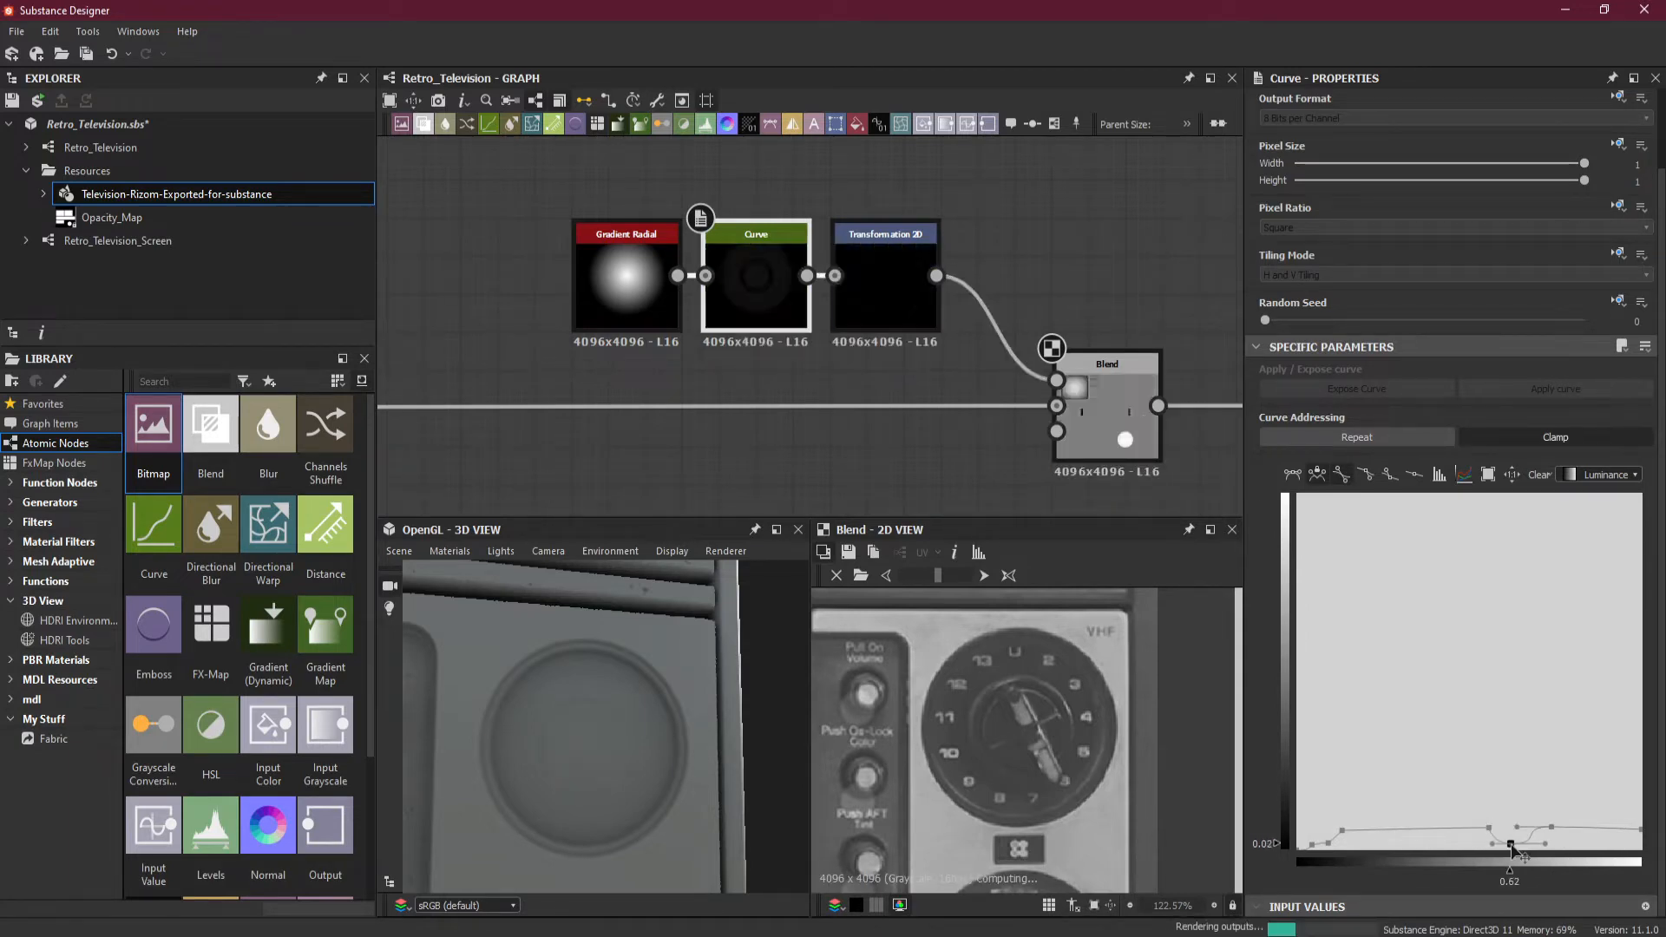
pyautogui.press('Delete')
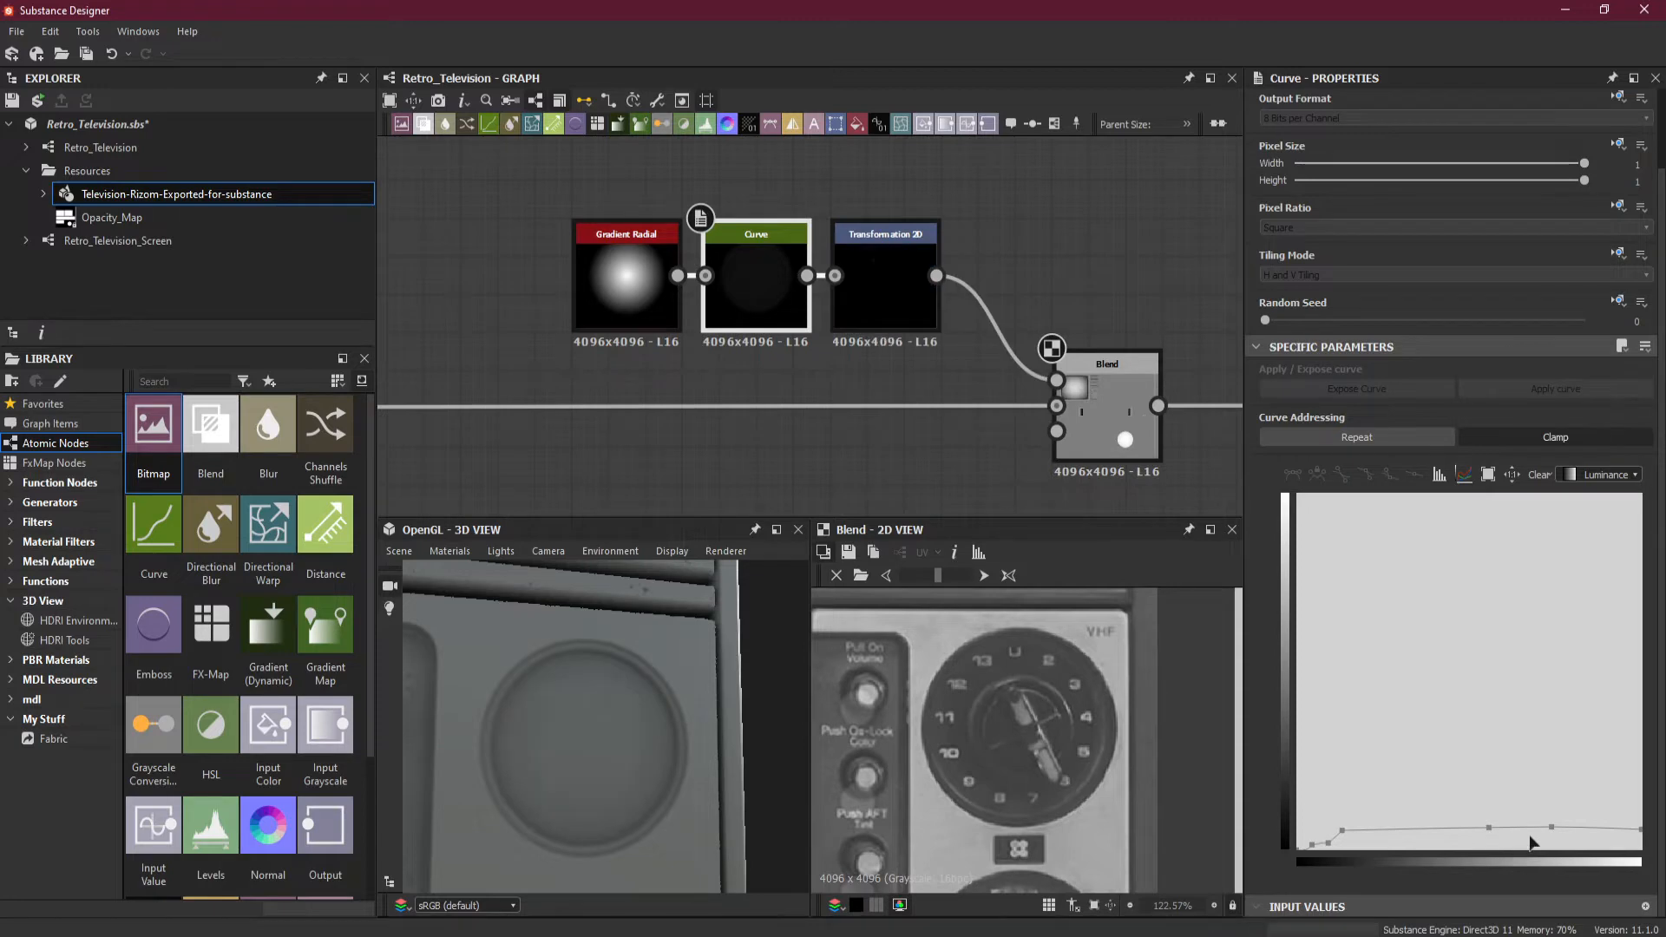
# Raise the last inner point and the end point to value 0.13, shifting the step between the levels inward to position 0.50.
pyautogui.moveTo(1551, 826); pyautogui.dragTo(1531, 803)
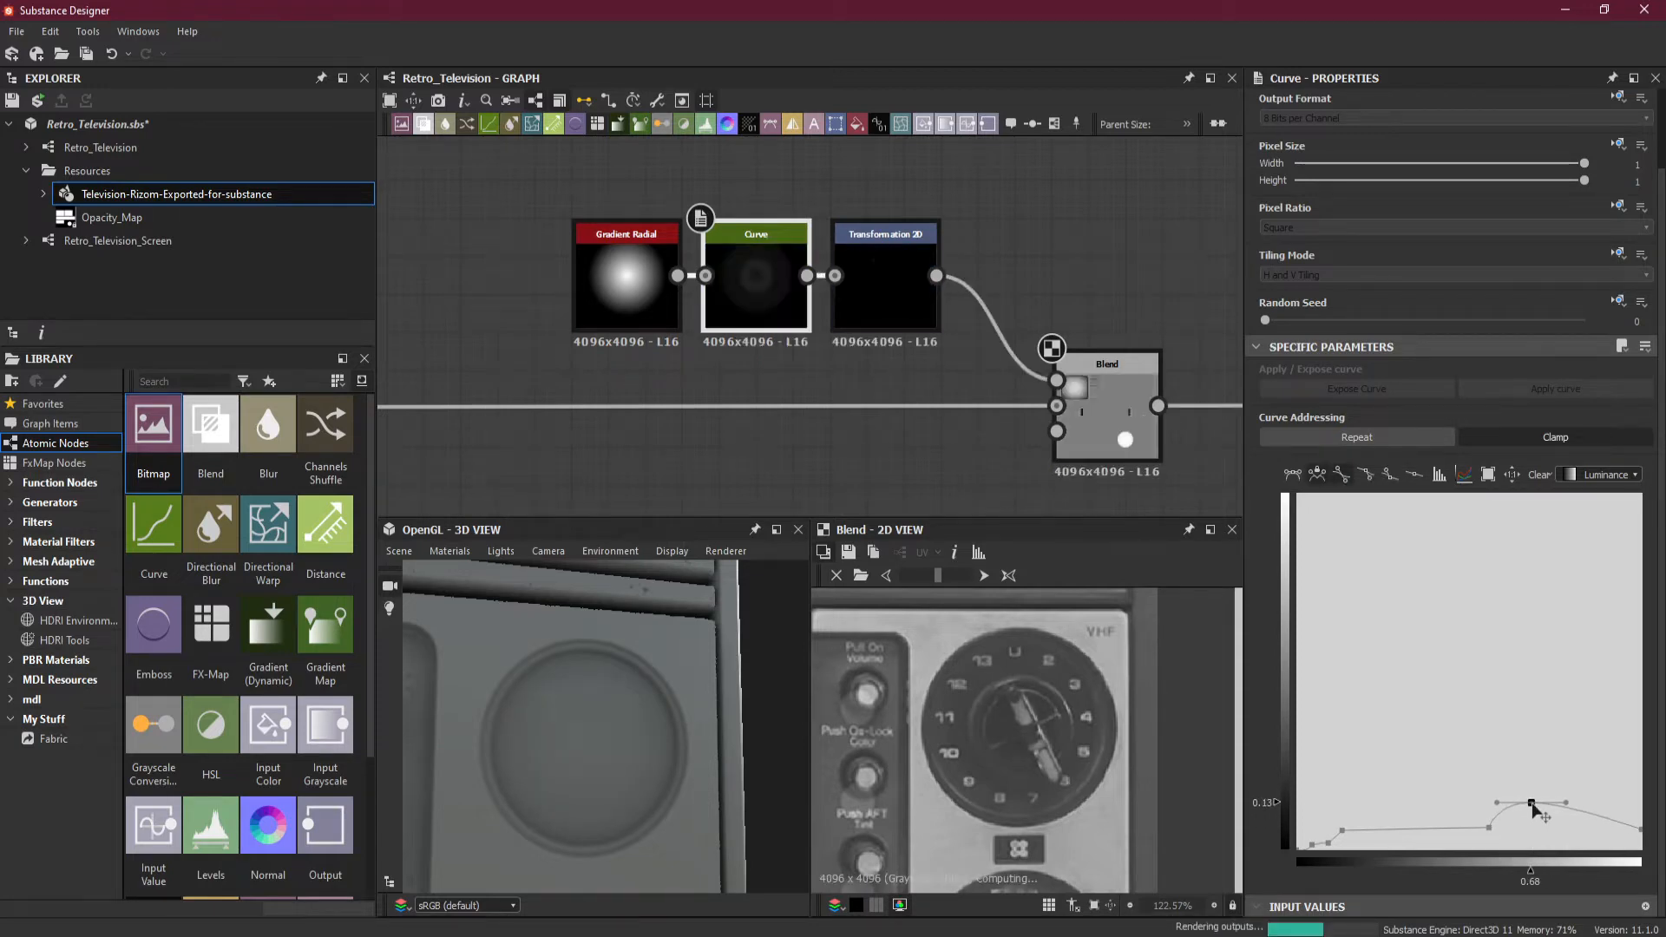
pyautogui.click(1367, 478)
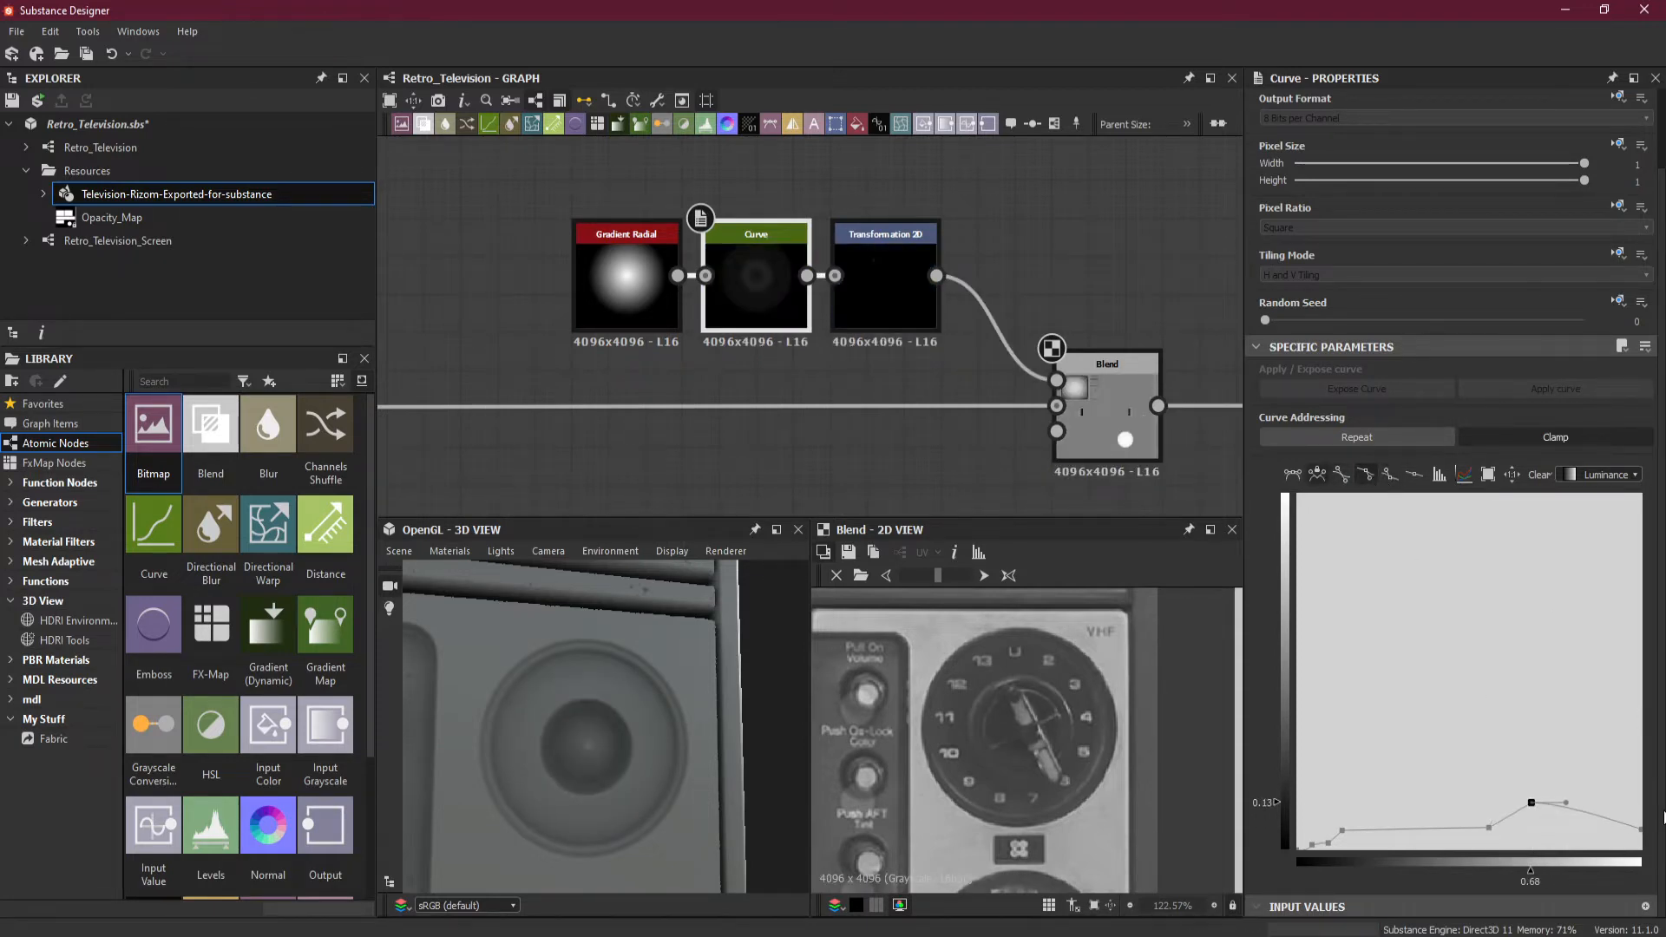
pyautogui.moveTo(1642, 831); pyautogui.dragTo(1649, 817)
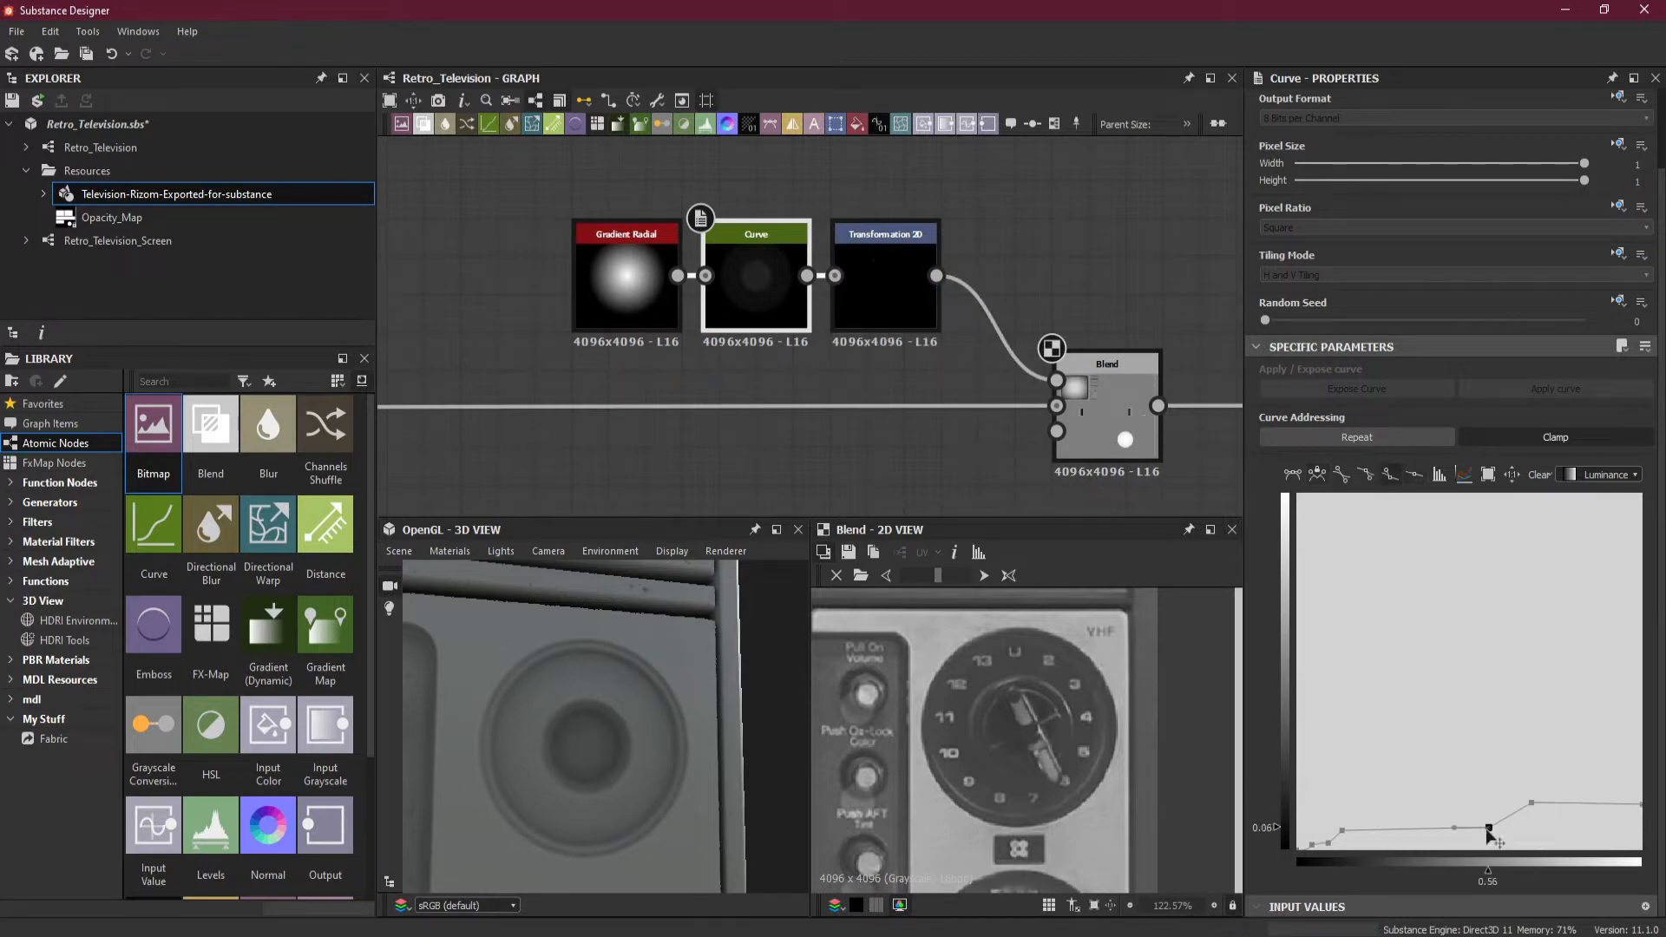
pyautogui.moveTo(1489, 829)
pyautogui.mouseDown()
pyautogui.moveTo(1445, 831)
pyautogui.moveTo(1507, 805)
pyautogui.moveTo(1469, 805)
pyautogui.mouseUp()
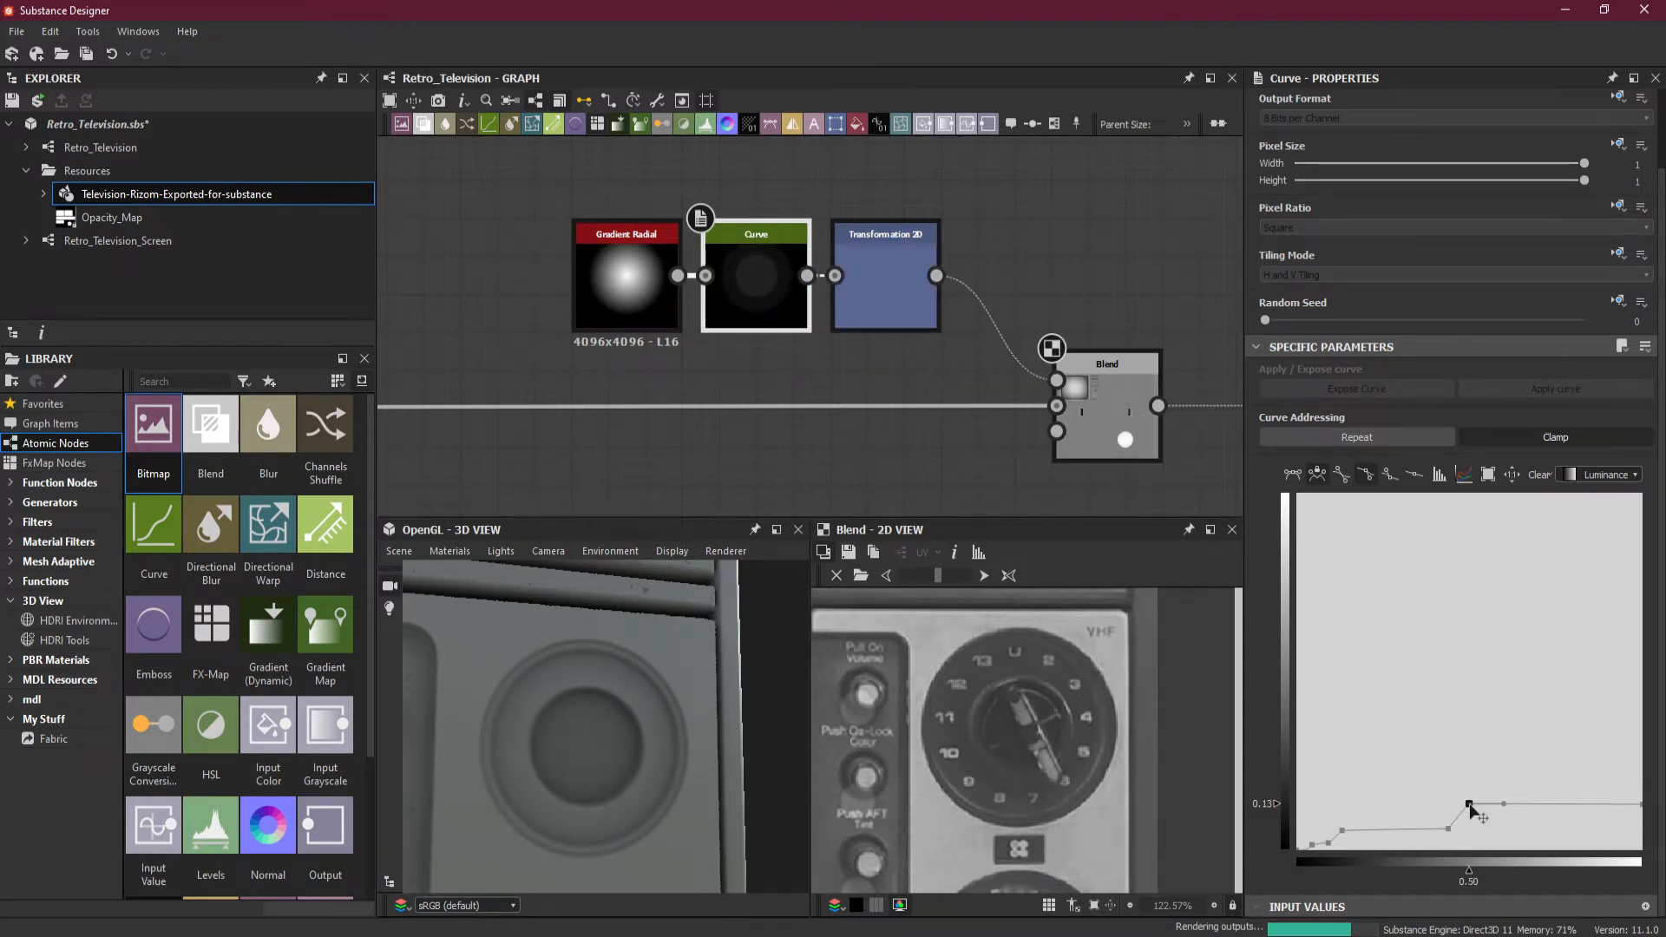
# Lower the curve point at position 0.50 and the end point together to value 0.00.
pyautogui.click(1640, 805)
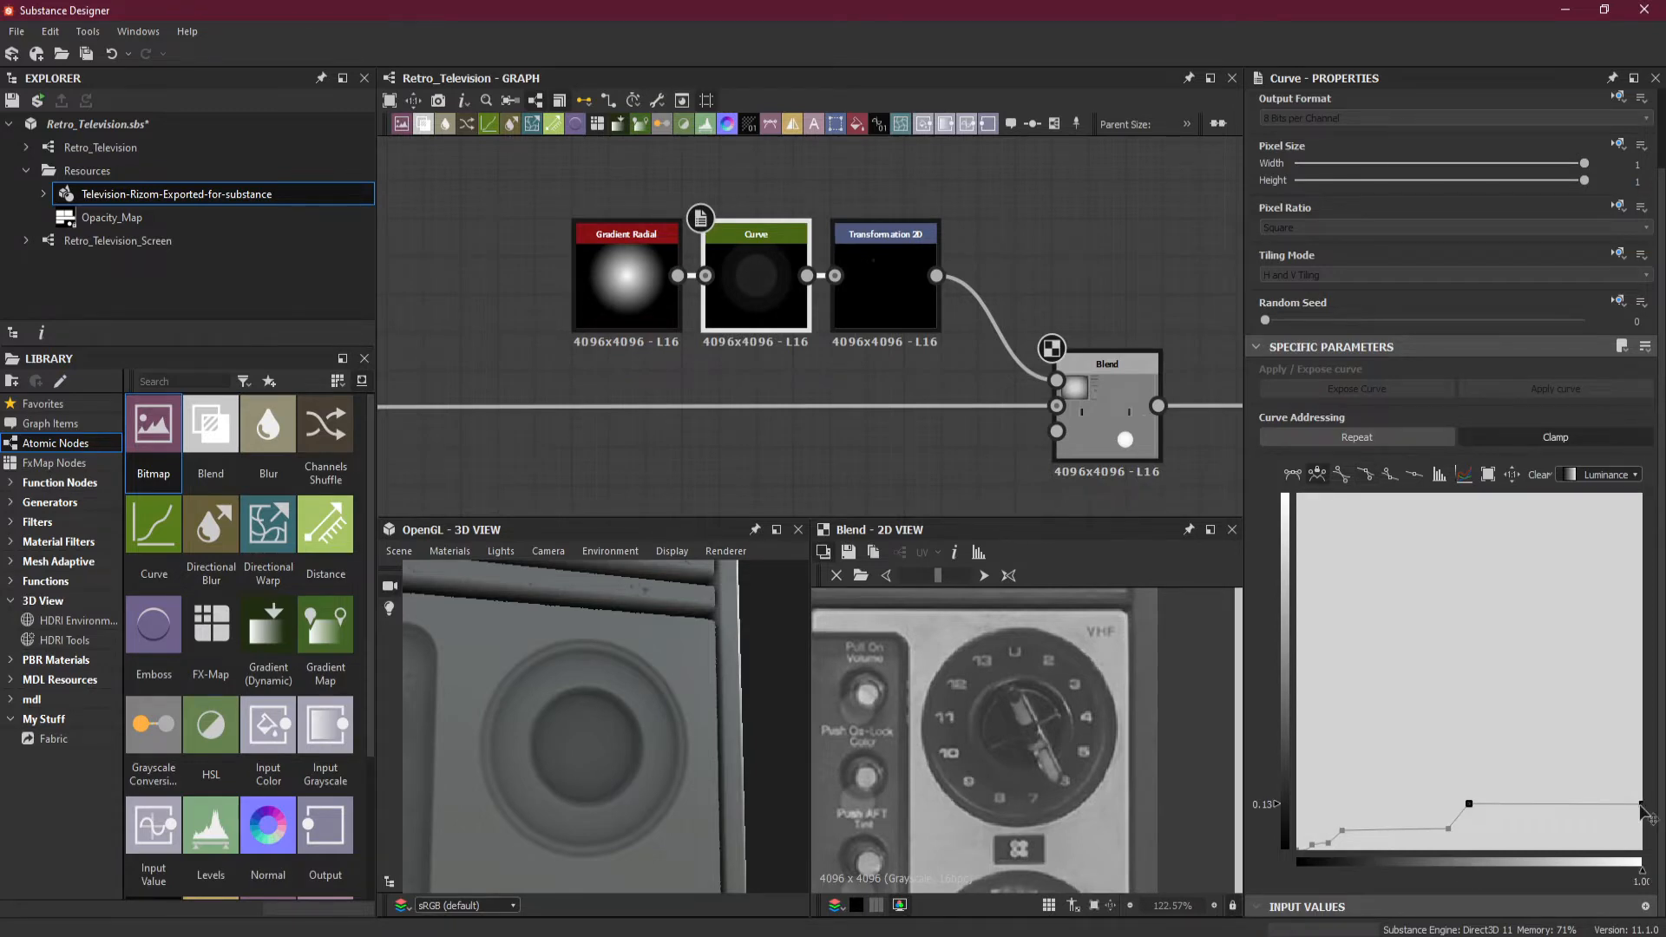
pyautogui.moveTo(1640, 806); pyautogui.dragTo(1653, 860)
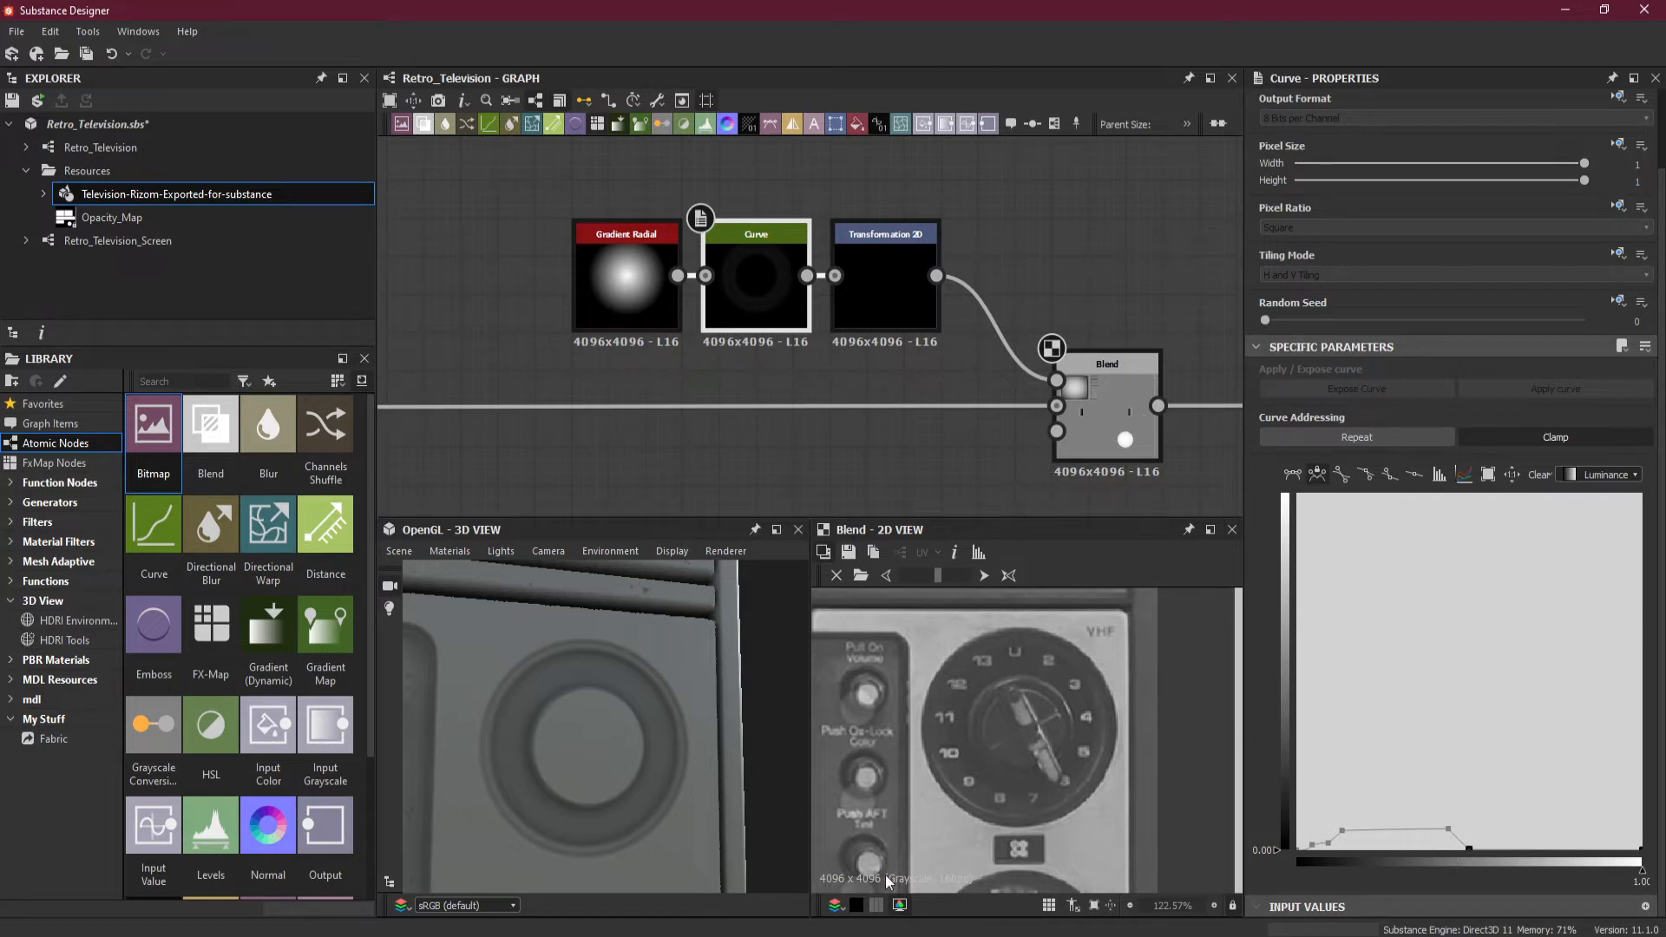
pyautogui.moveTo(661, 805); pyautogui.dragTo(595, 796)
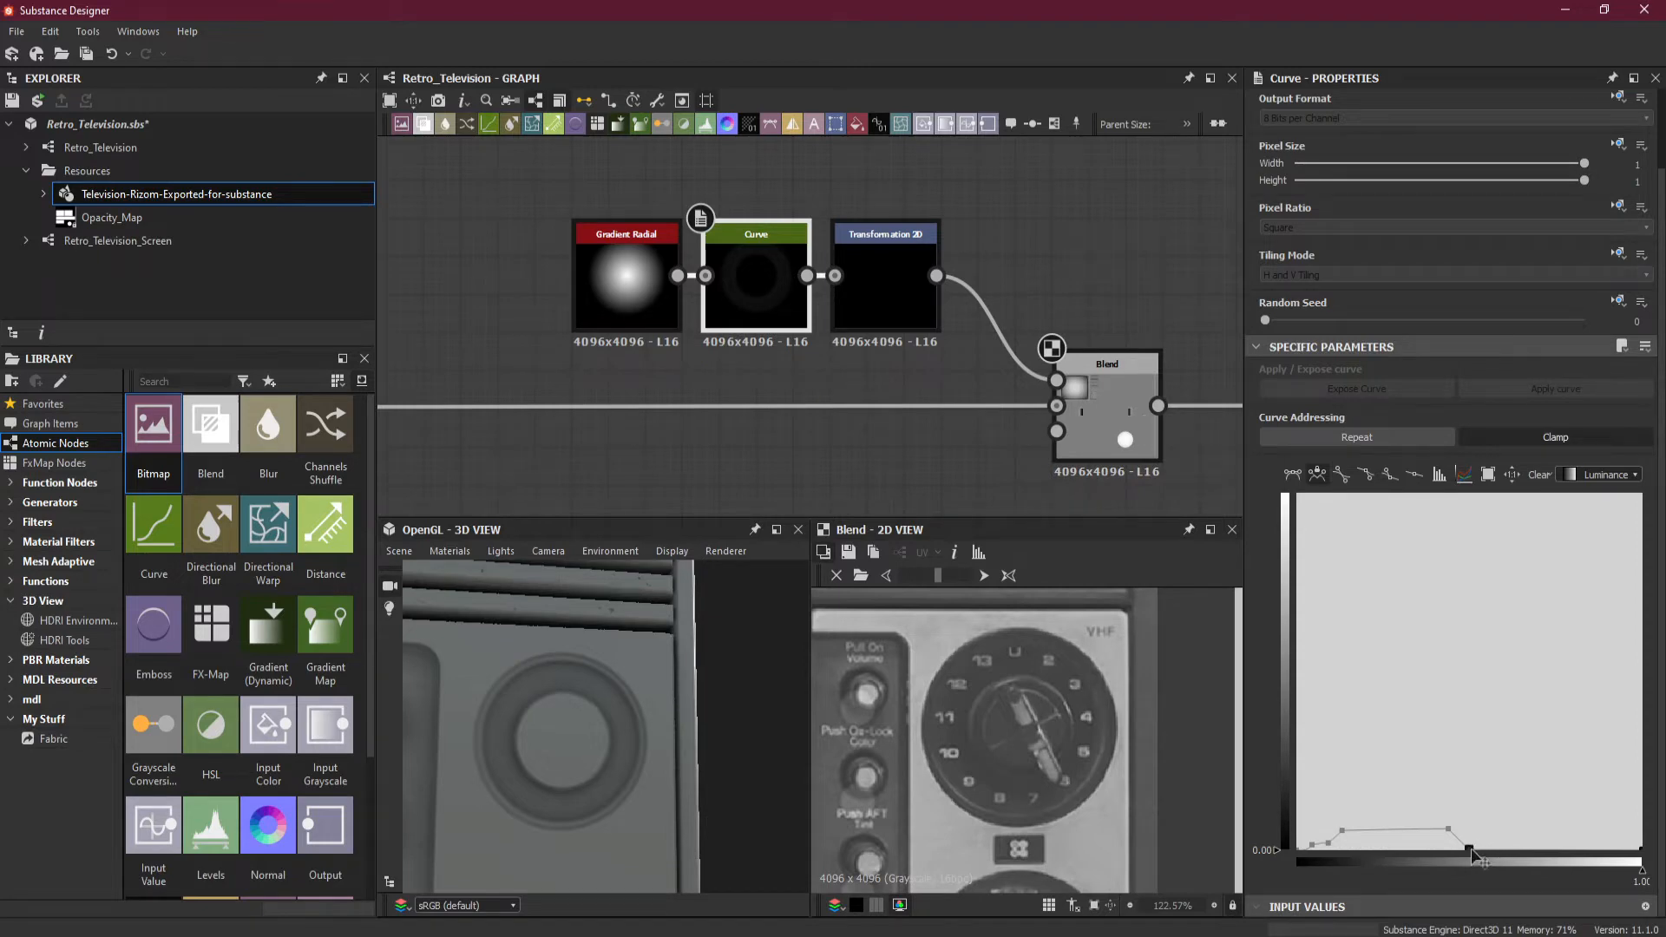
# Raise the position 0.50 point to value 0.04 and add two curve points beyond it at positions 0.62 and 0.75.
pyautogui.moveTo(1244, 763); pyautogui.dragTo(1187, 762)
pyautogui.scroll(-1, 1529, 792)
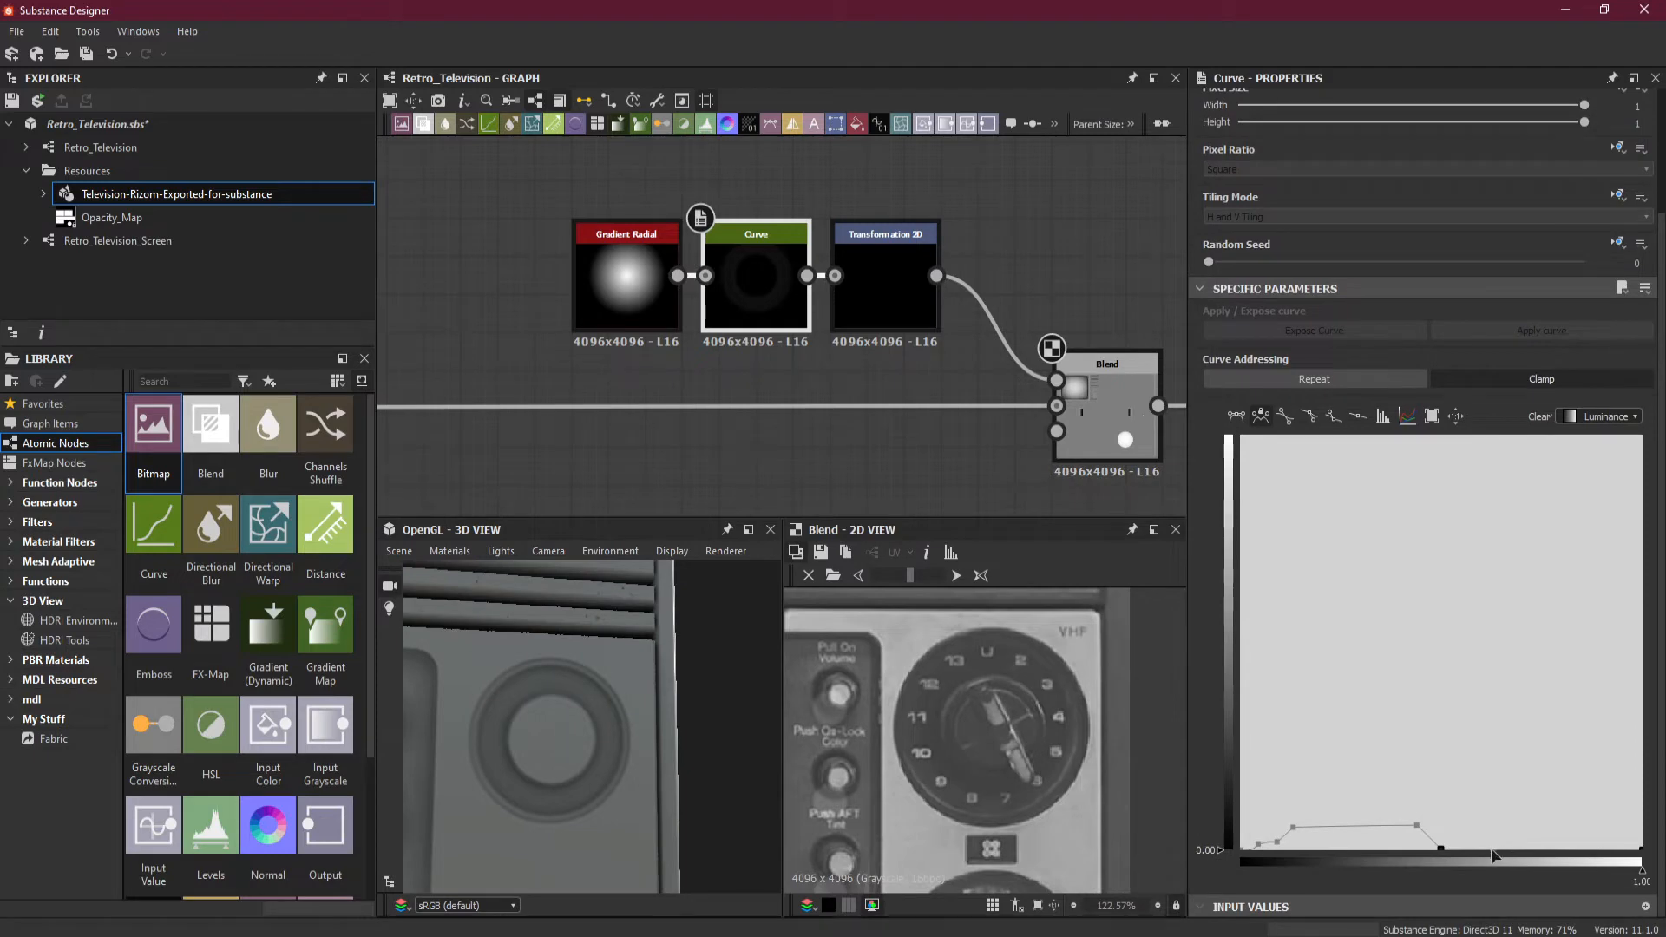
pyautogui.click(1481, 851)
pyautogui.moveTo(1494, 853); pyautogui.dragTo(1440, 834)
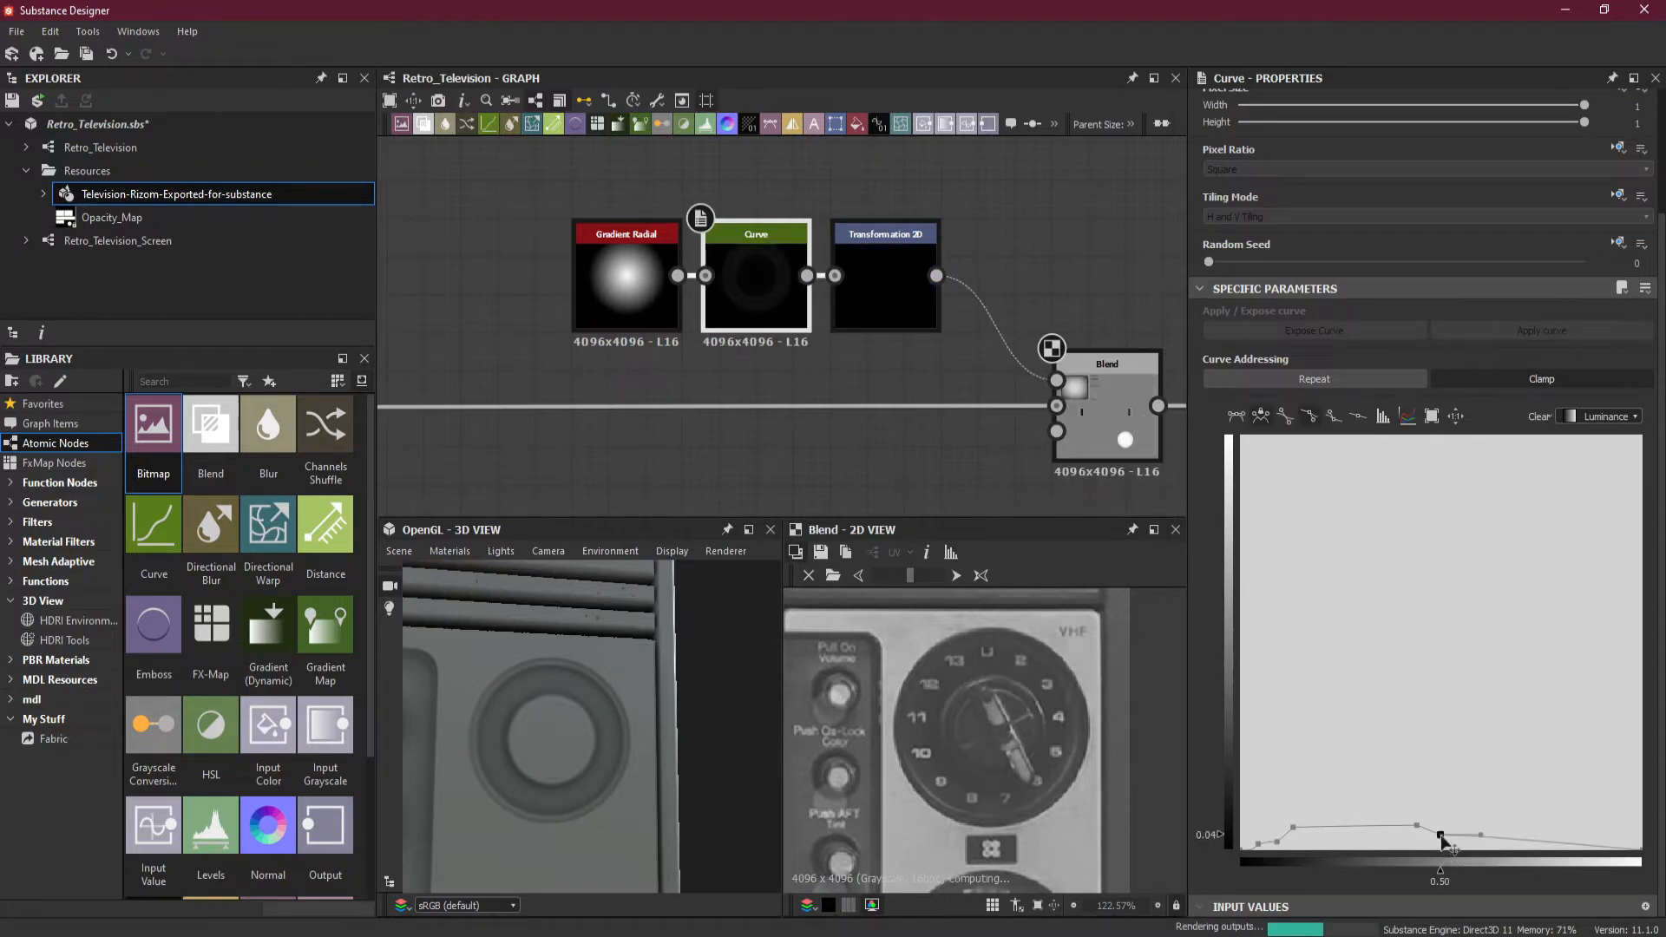
pyautogui.click(1489, 838)
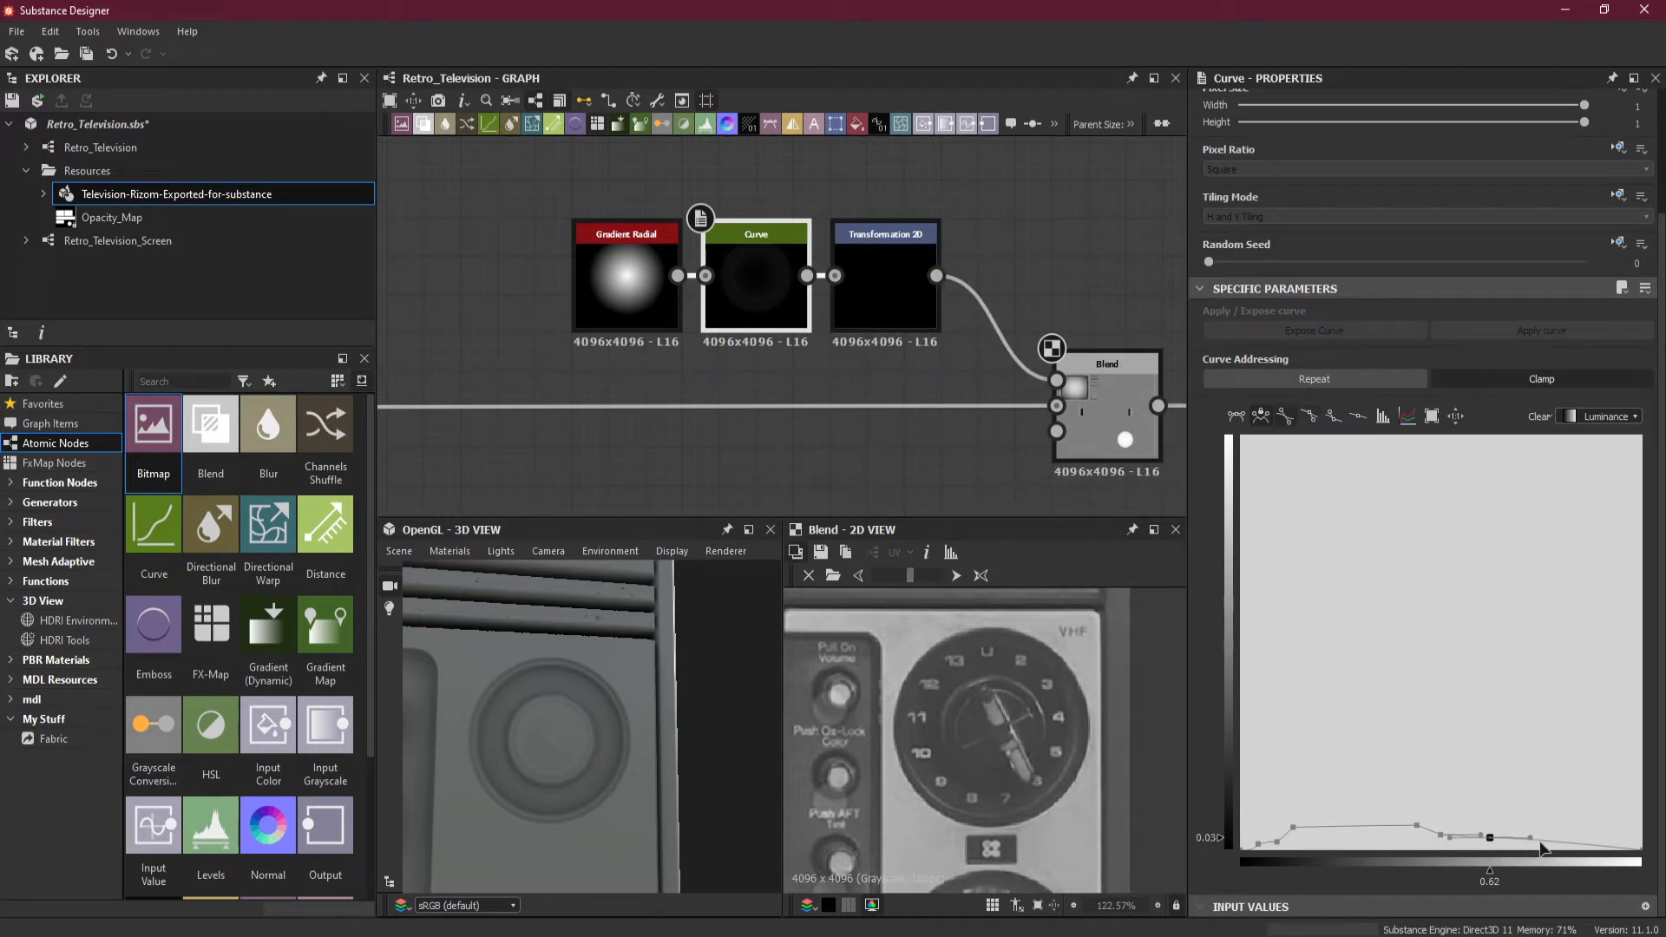
pyautogui.click(1542, 841)
# Lower the position 0.50 point to value 0.00 and remove the left tangent handle of the position 0.62 point.
pyautogui.moveTo(1441, 837); pyautogui.dragTo(1442, 846)
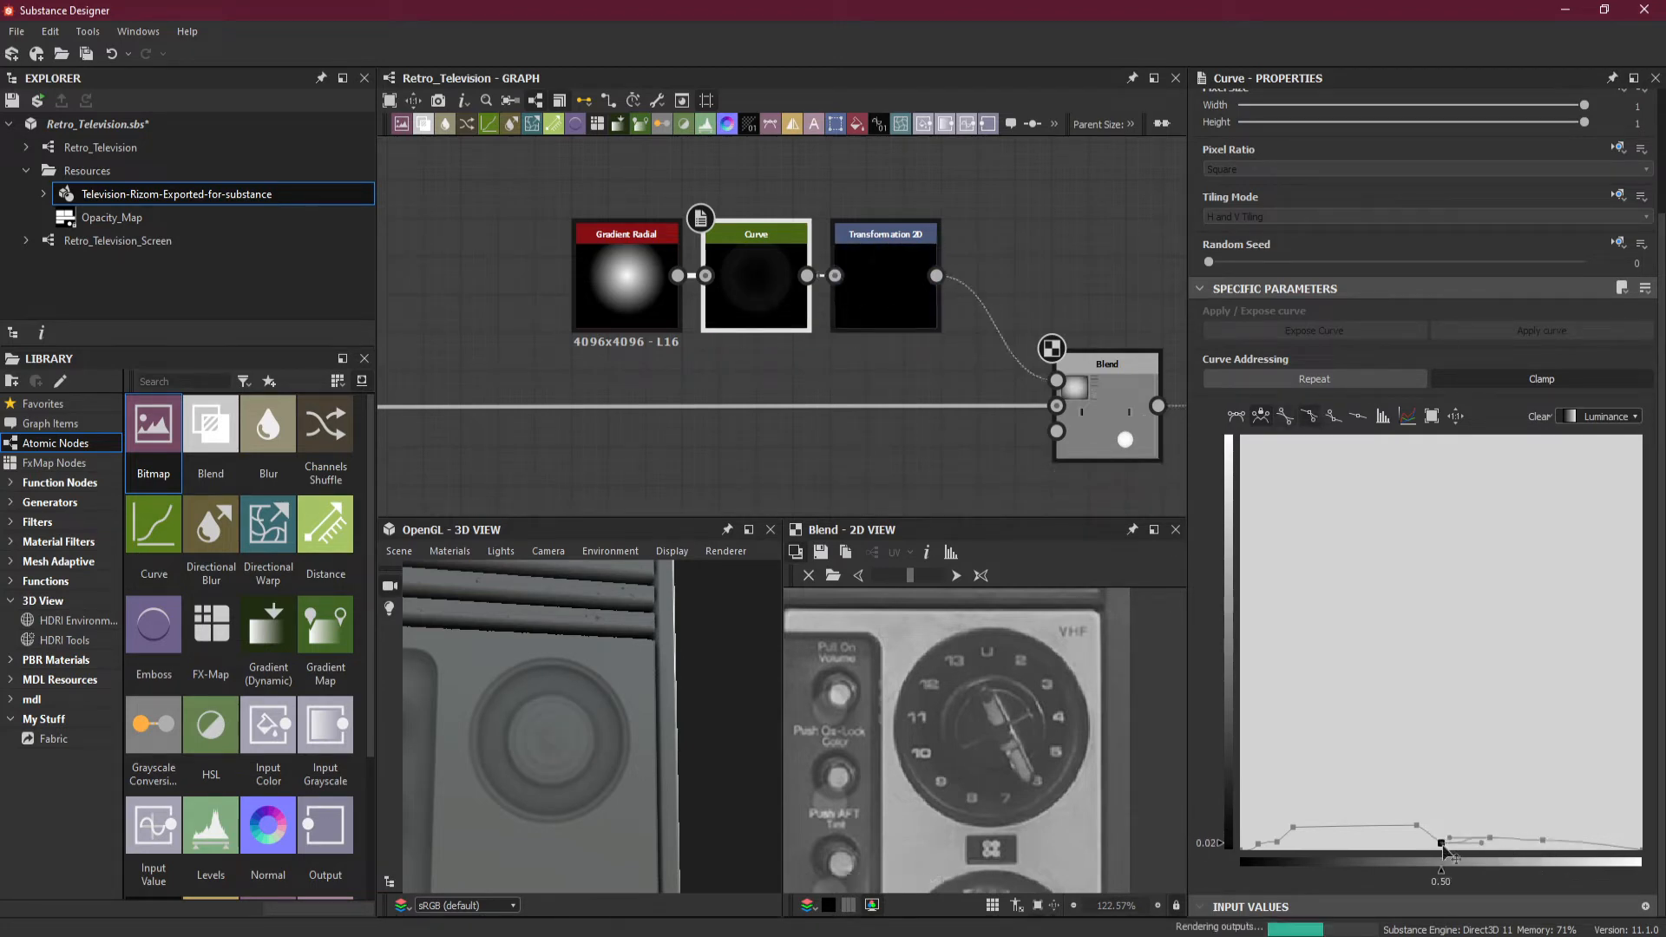
pyautogui.click(1489, 838)
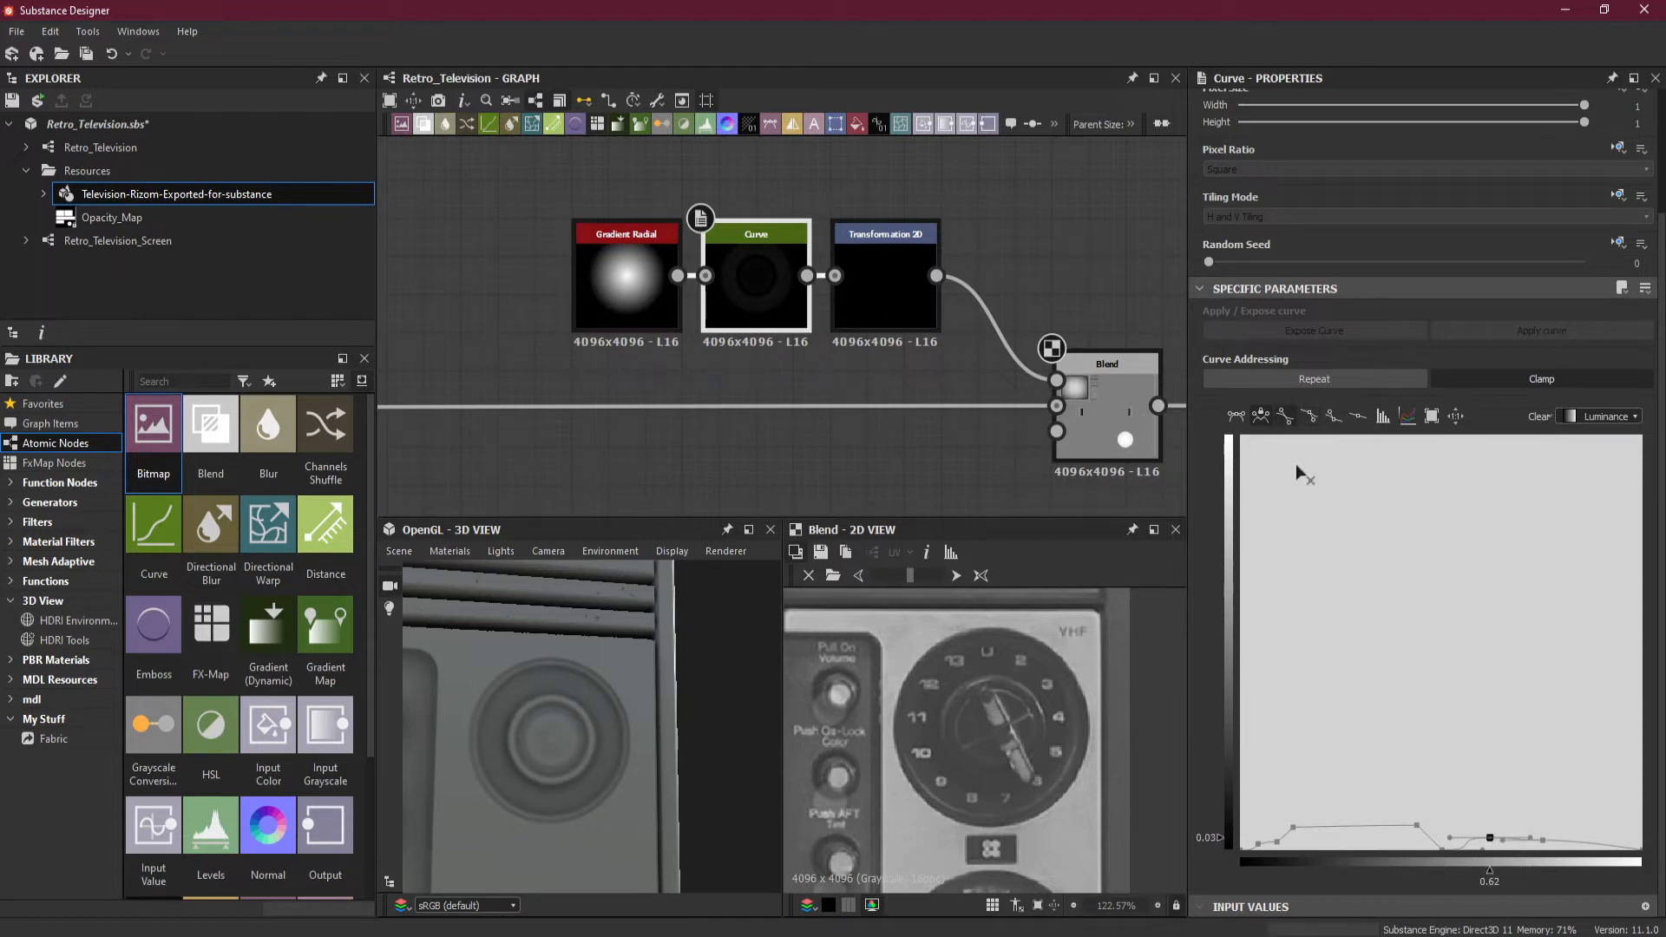
pyautogui.click(1310, 420)
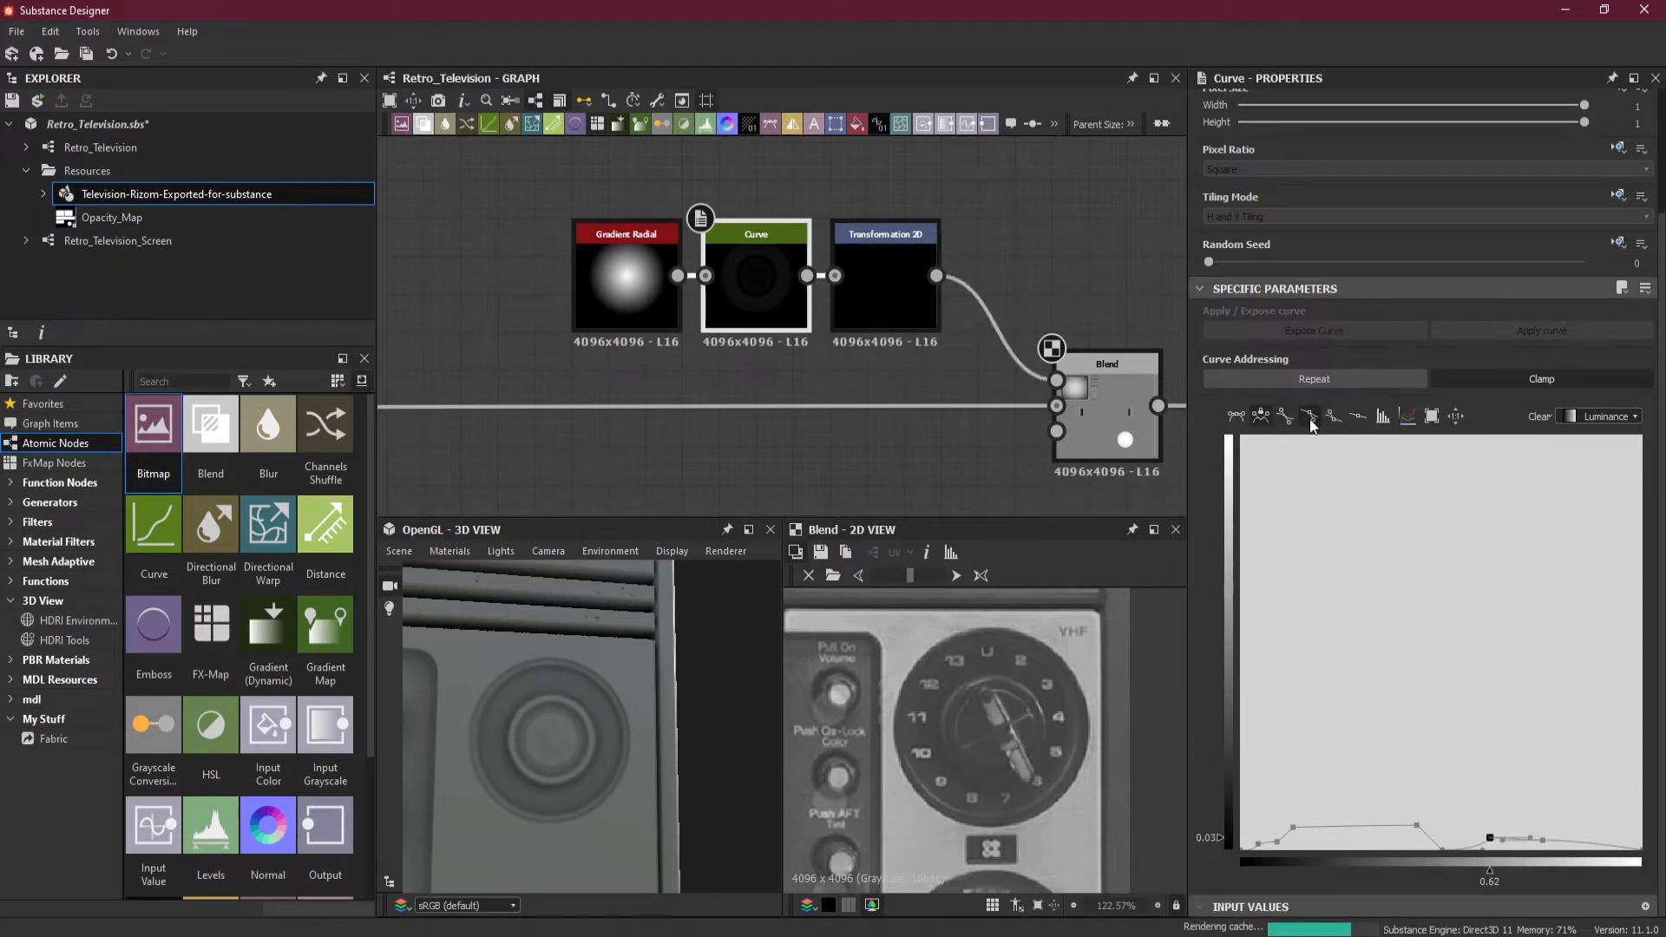
# Remove both tangent handles of the position 0.75 point and lower it to the baseline at about position 0.73.
pyautogui.click(1542, 840)
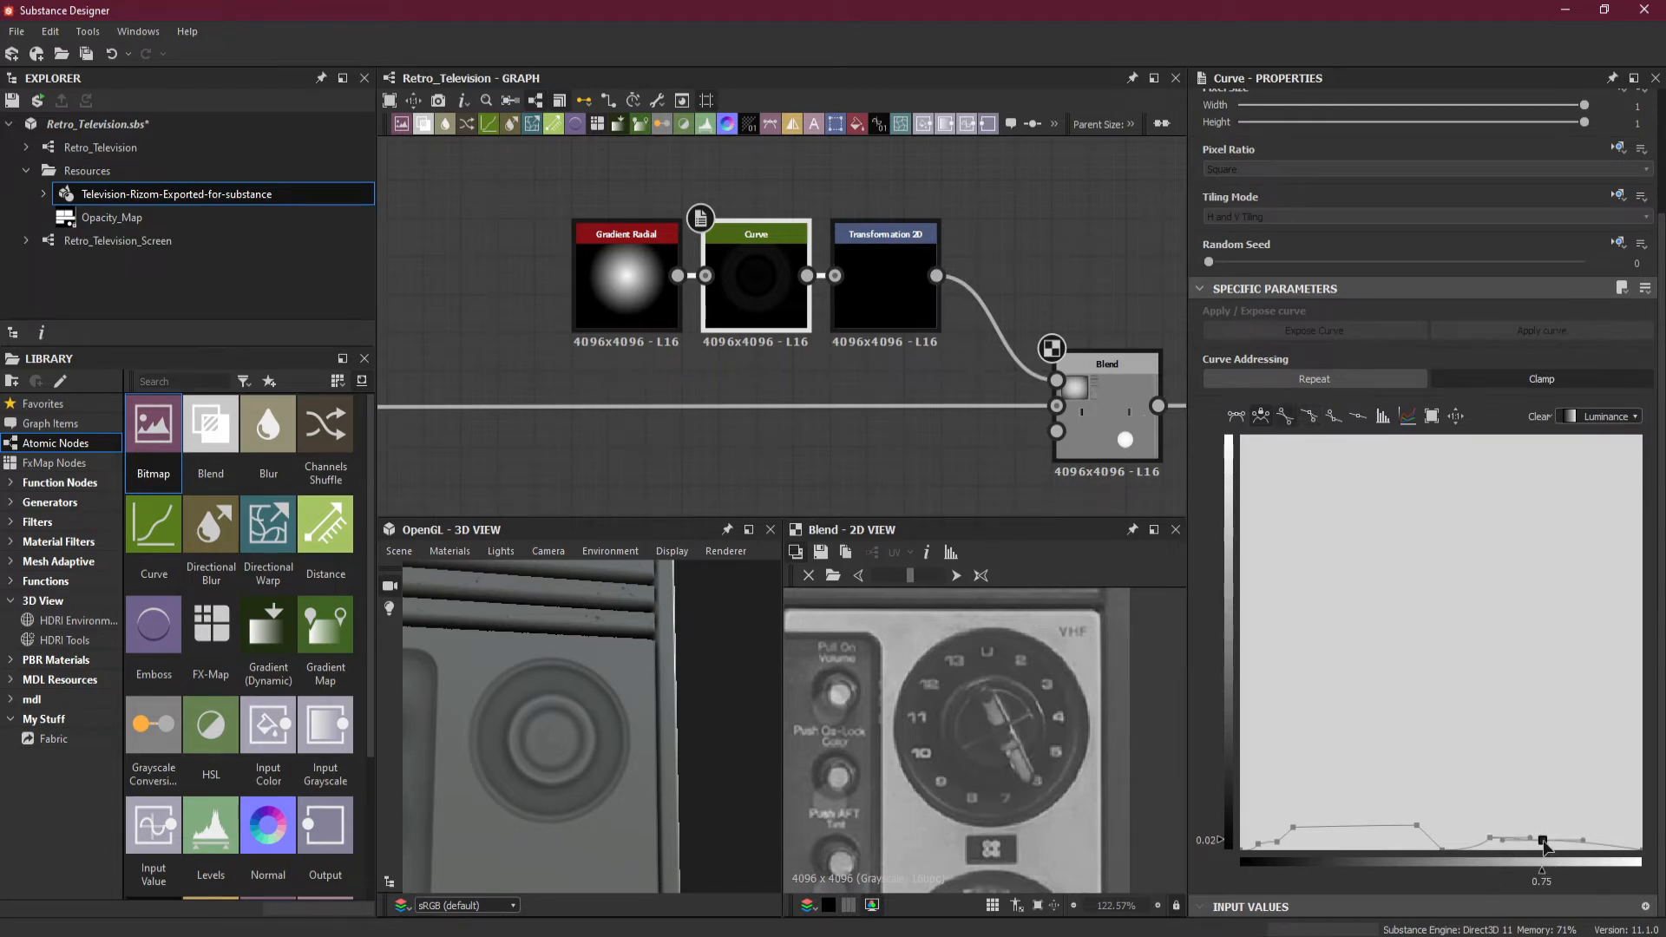
pyautogui.click(1338, 418)
pyautogui.click(1359, 417)
pyautogui.moveTo(1545, 841); pyautogui.dragTo(1534, 849)
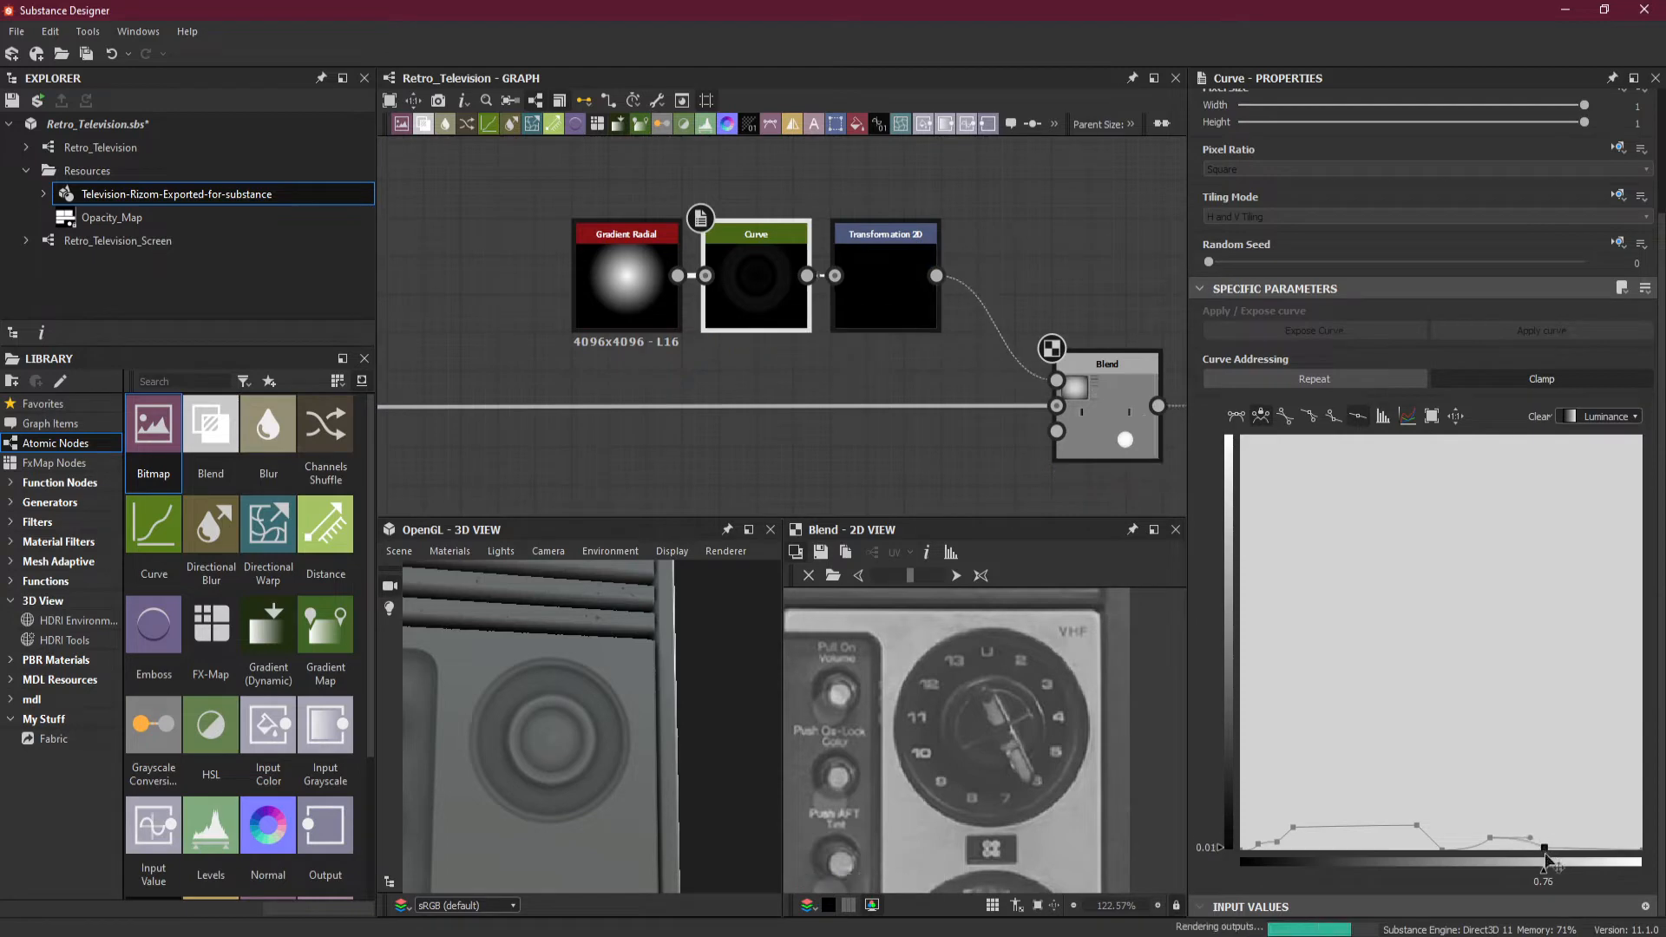
# Remove the tangent handles of the points at positions 0.62 and 0.50, and move the former to position 0.55, value 0.03.
pyautogui.click(1489, 838)
pyautogui.click(1357, 420)
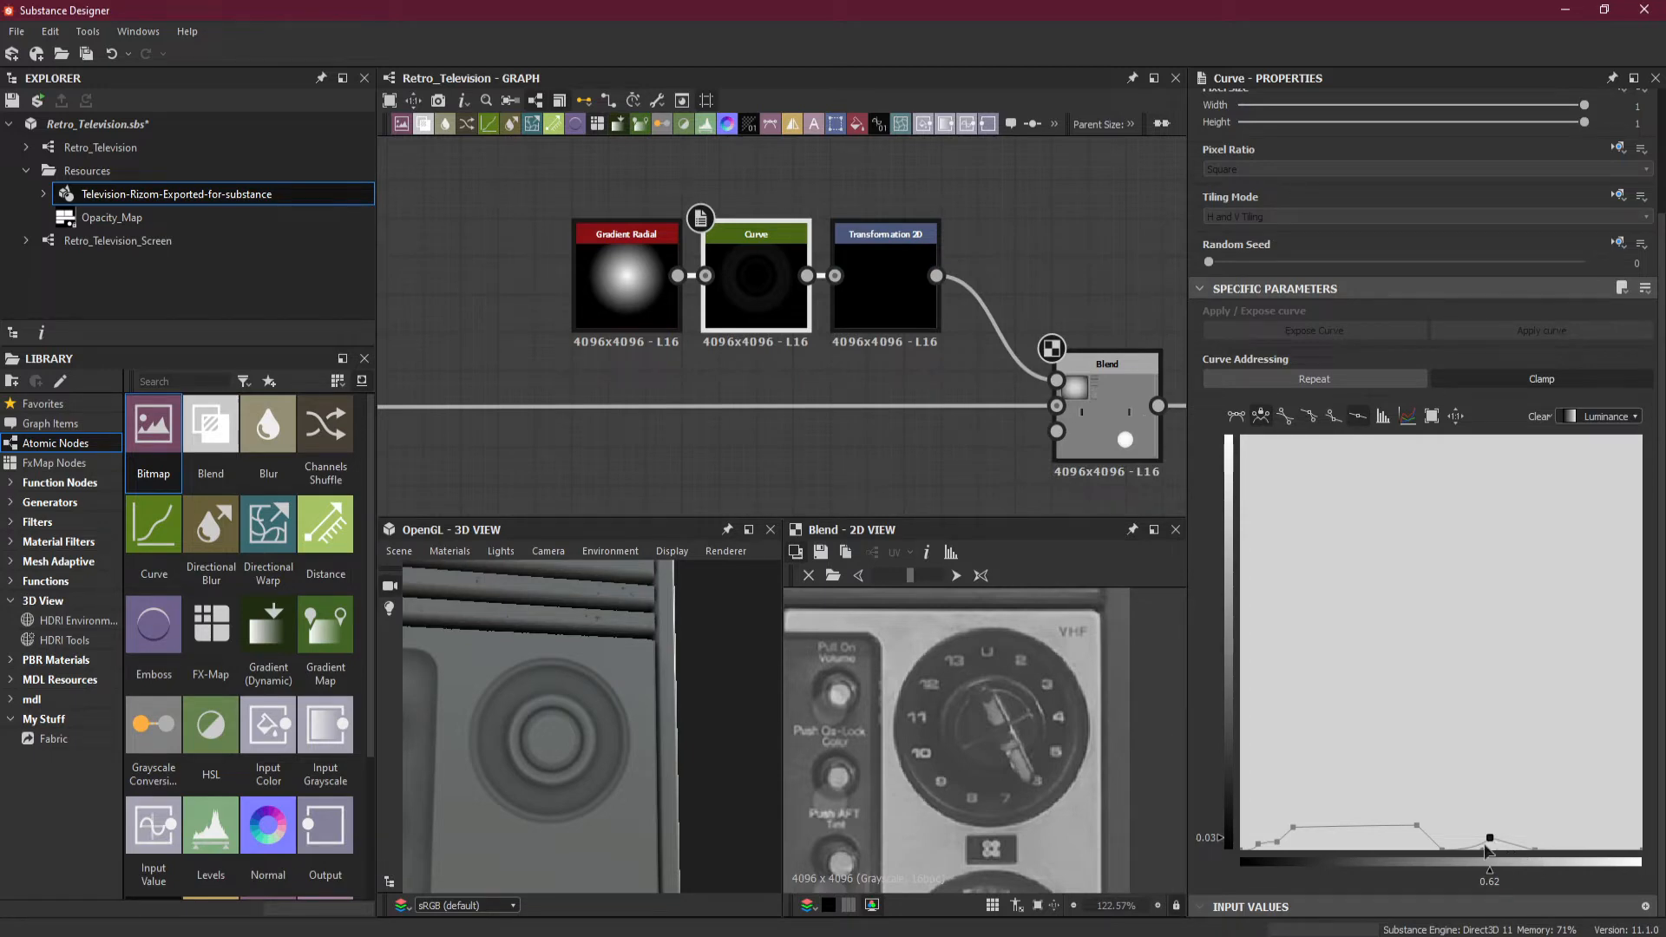
pyautogui.click(1440, 852)
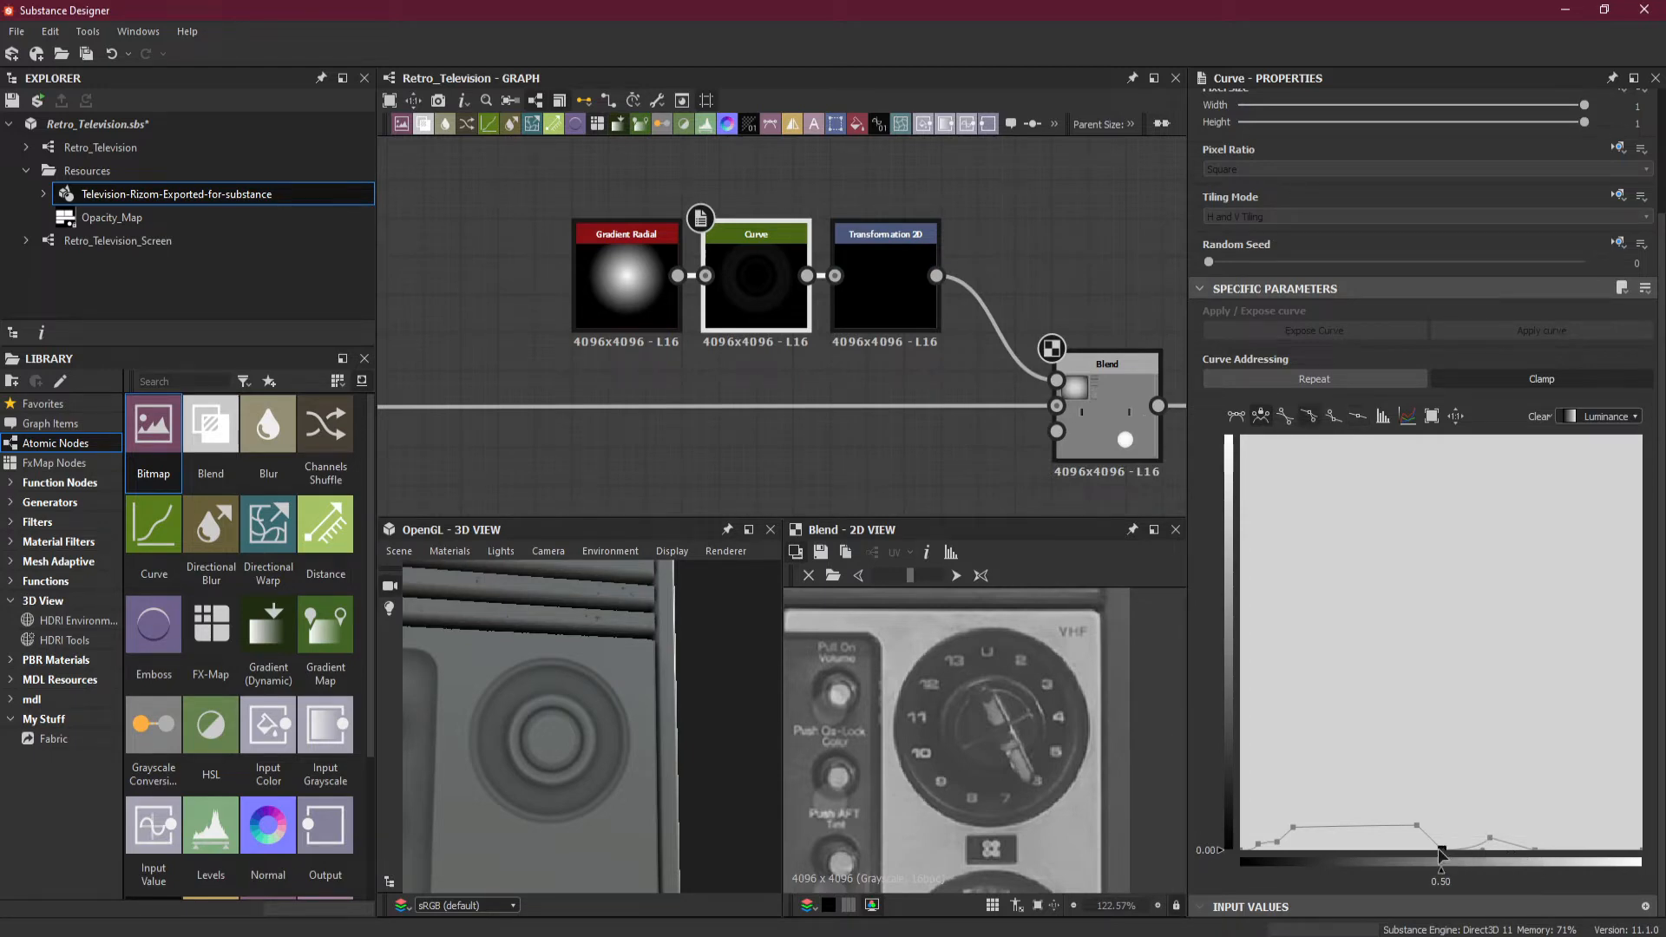
pyautogui.click(1356, 416)
pyautogui.moveTo(1490, 838); pyautogui.dragTo(1460, 838)
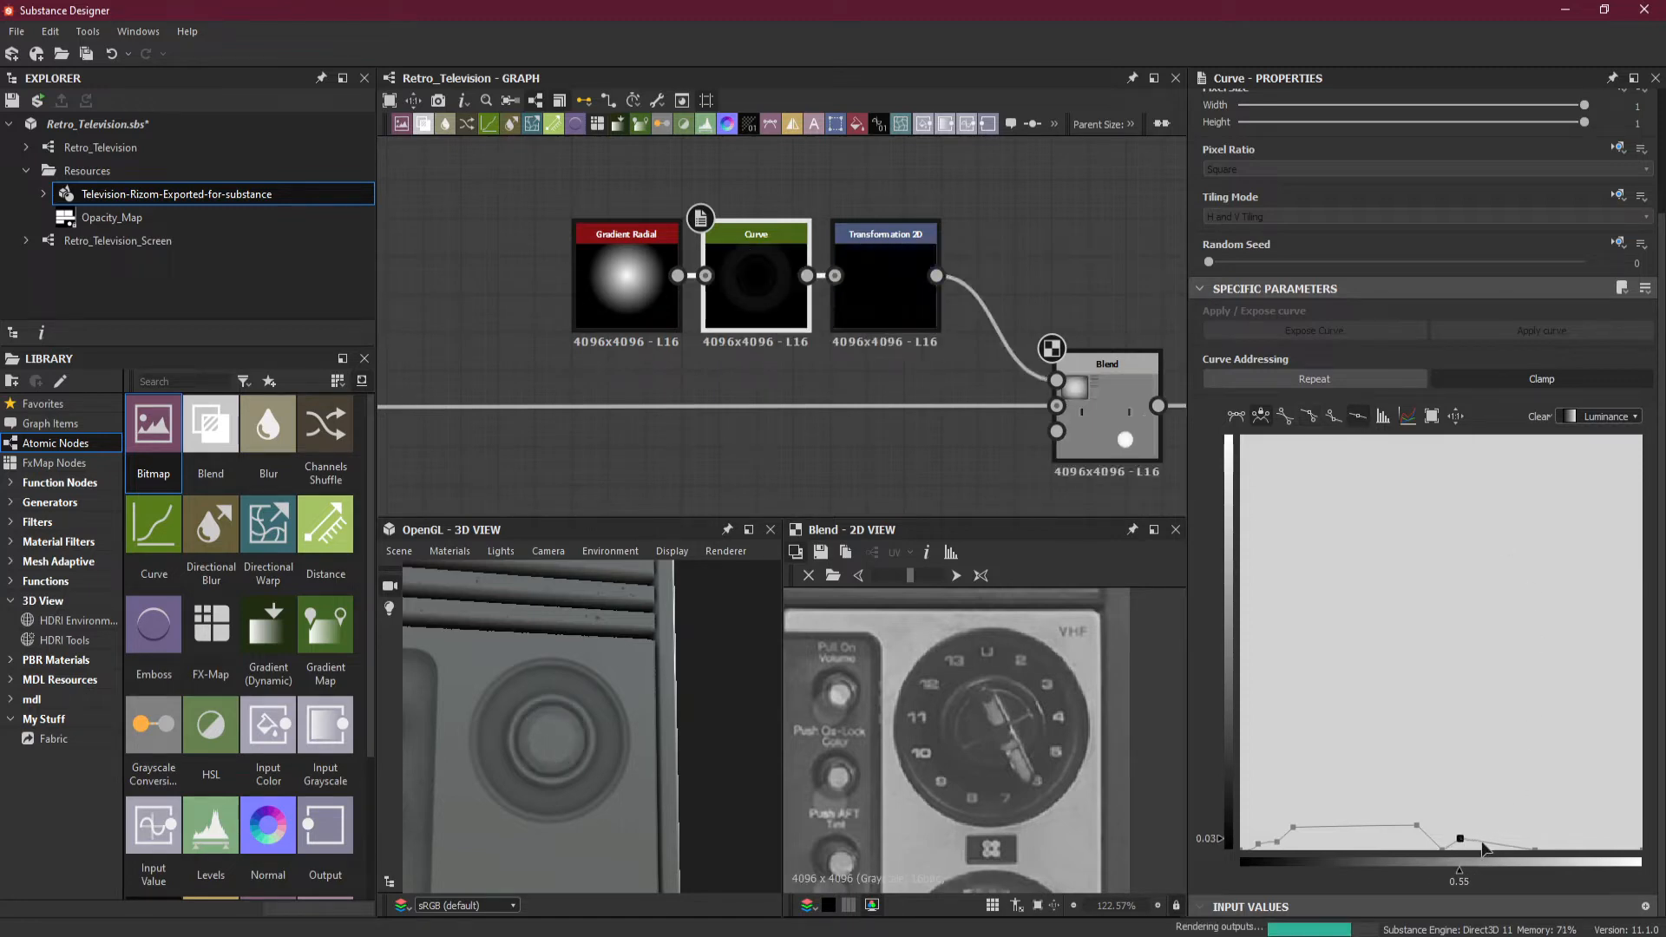
# Add a curve point without tangent handles at about position 0.60 and bring the outermost baseline point in to position 0.62.
pyautogui.doubleClick(1481, 842)
pyautogui.click(1357, 416)
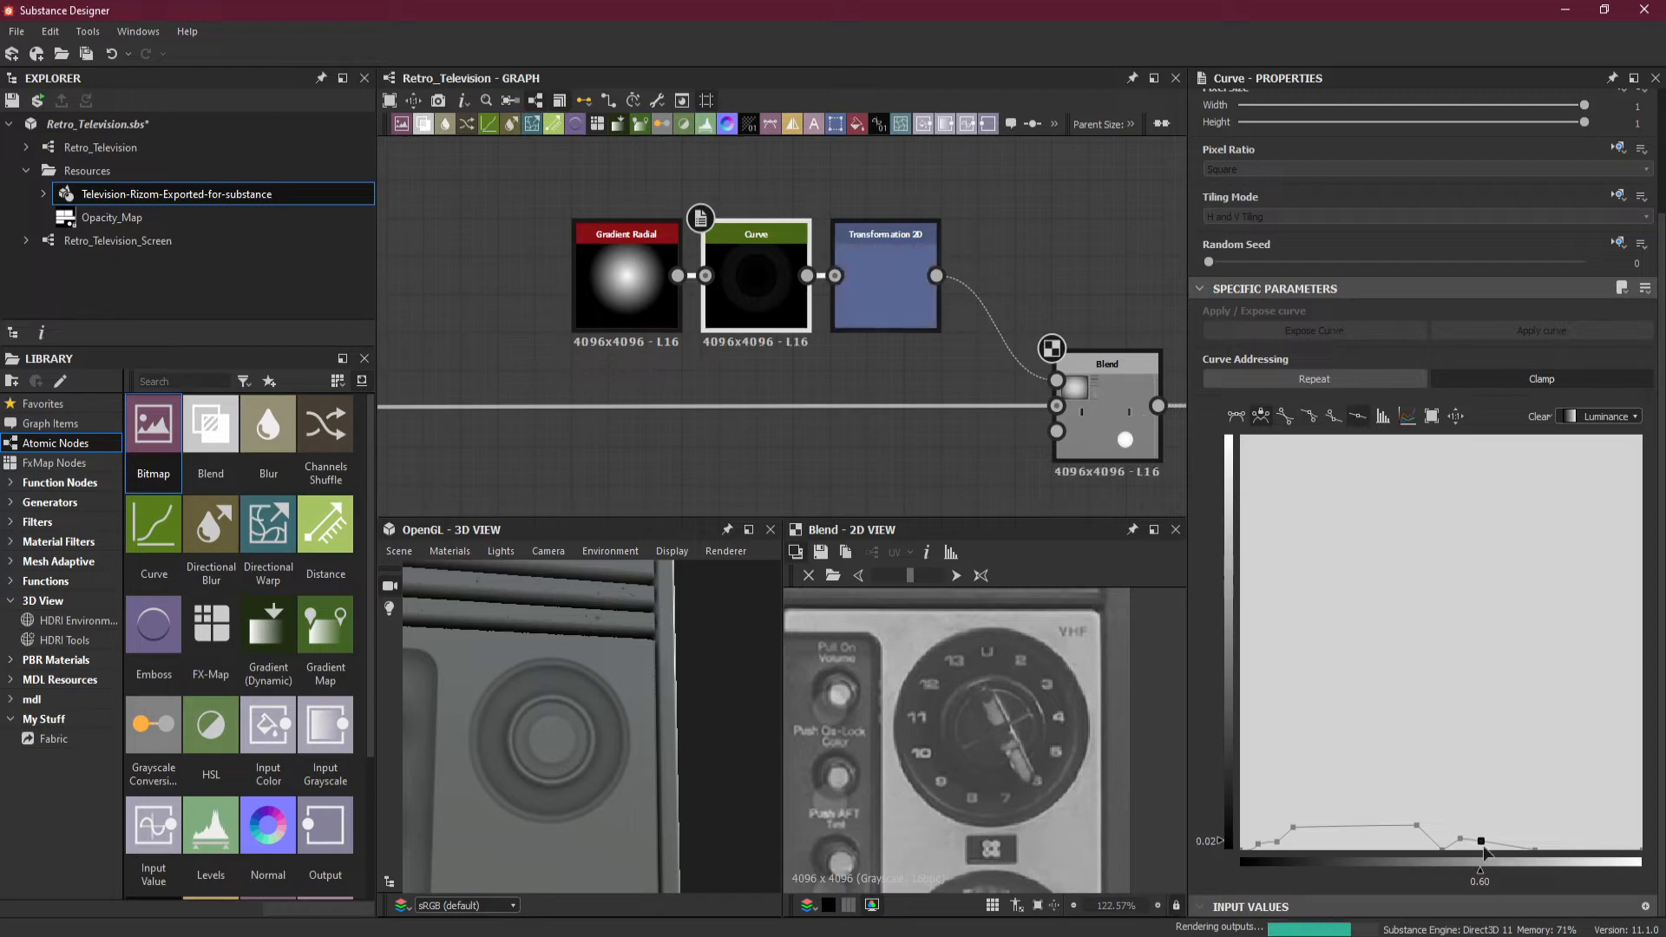
pyautogui.moveTo(1482, 844)
pyautogui.mouseDown()
pyautogui.moveTo(1532, 850)
pyautogui.moveTo(1488, 861)
pyautogui.mouseUp()
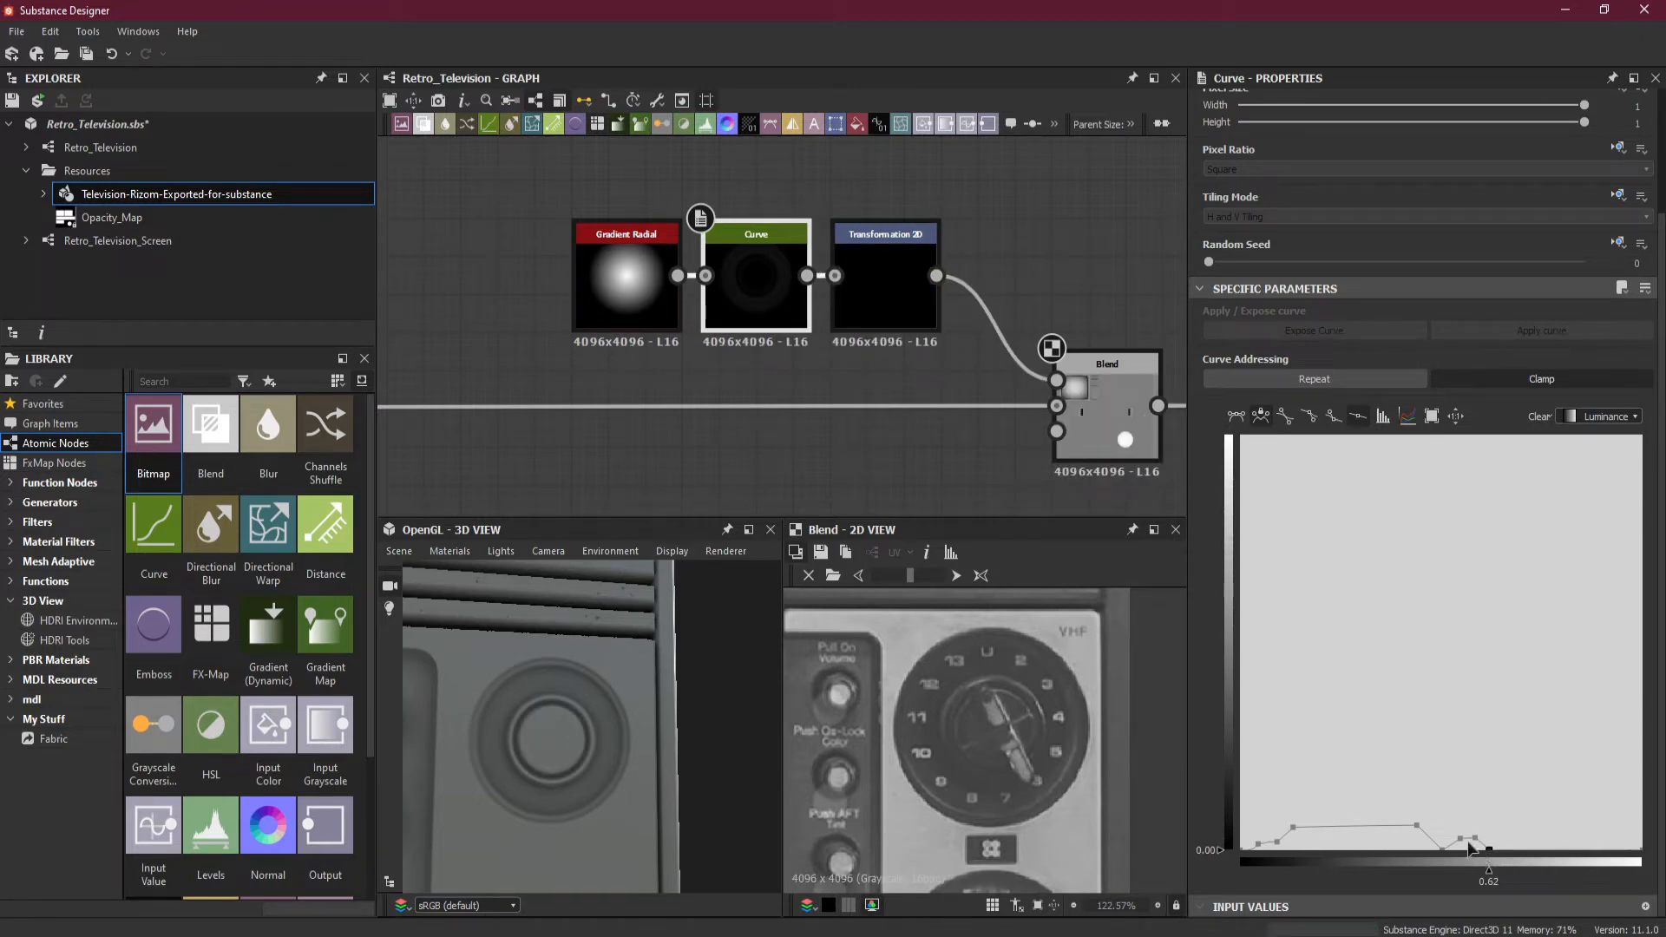
# Narrow the small outer bump of the curve by moving its raised points inward to about position 0.53, value 0.03.
pyautogui.moveTo(1469, 849); pyautogui.dragTo(1454, 843)
pyautogui.click(1475, 838)
pyautogui.moveTo(1476, 840); pyautogui.dragTo(1469, 840)
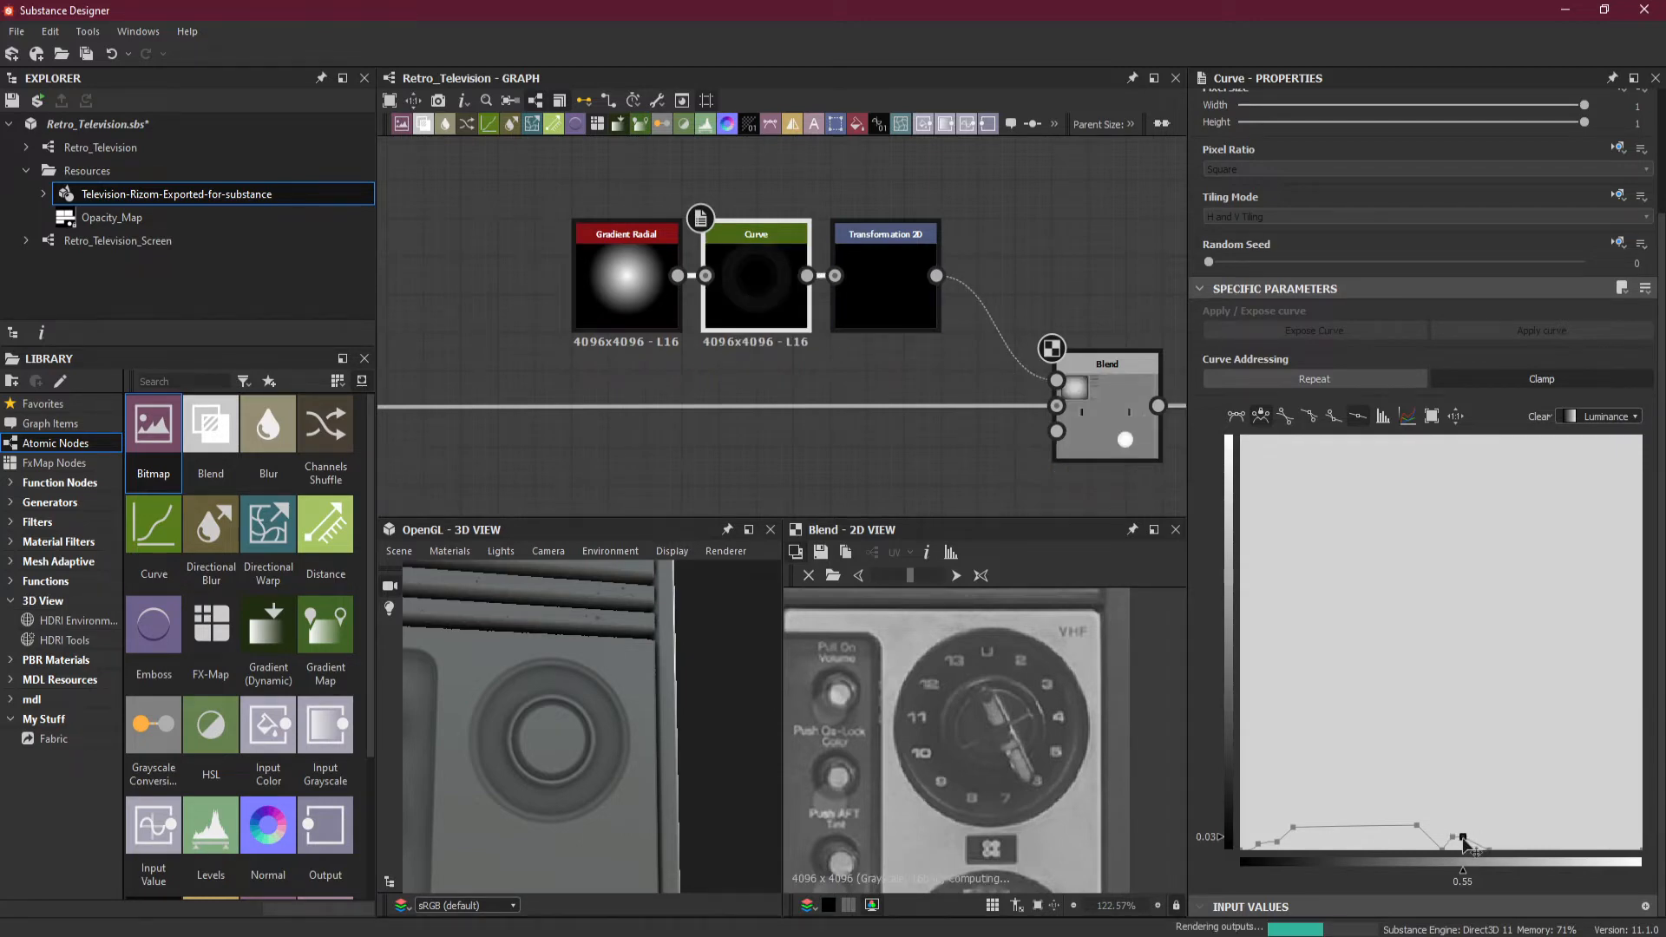
pyautogui.moveTo(1465, 841); pyautogui.dragTo(1456, 839)
pyautogui.click(1489, 852)
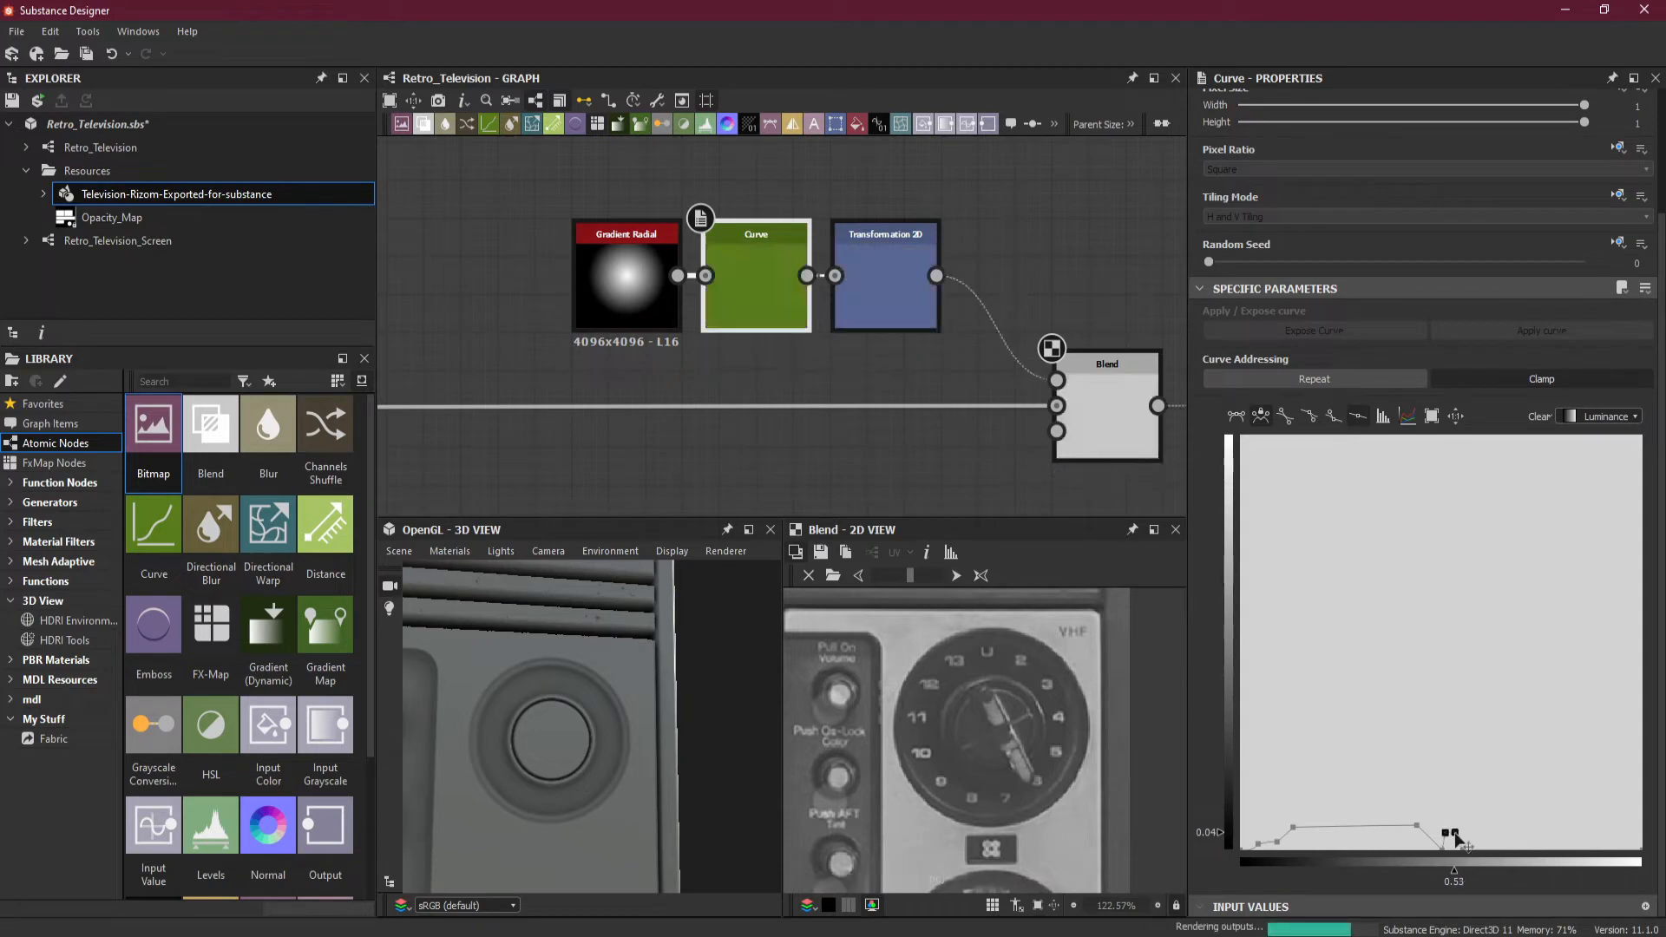
pyautogui.moveTo(1460, 840); pyautogui.dragTo(1460, 842)
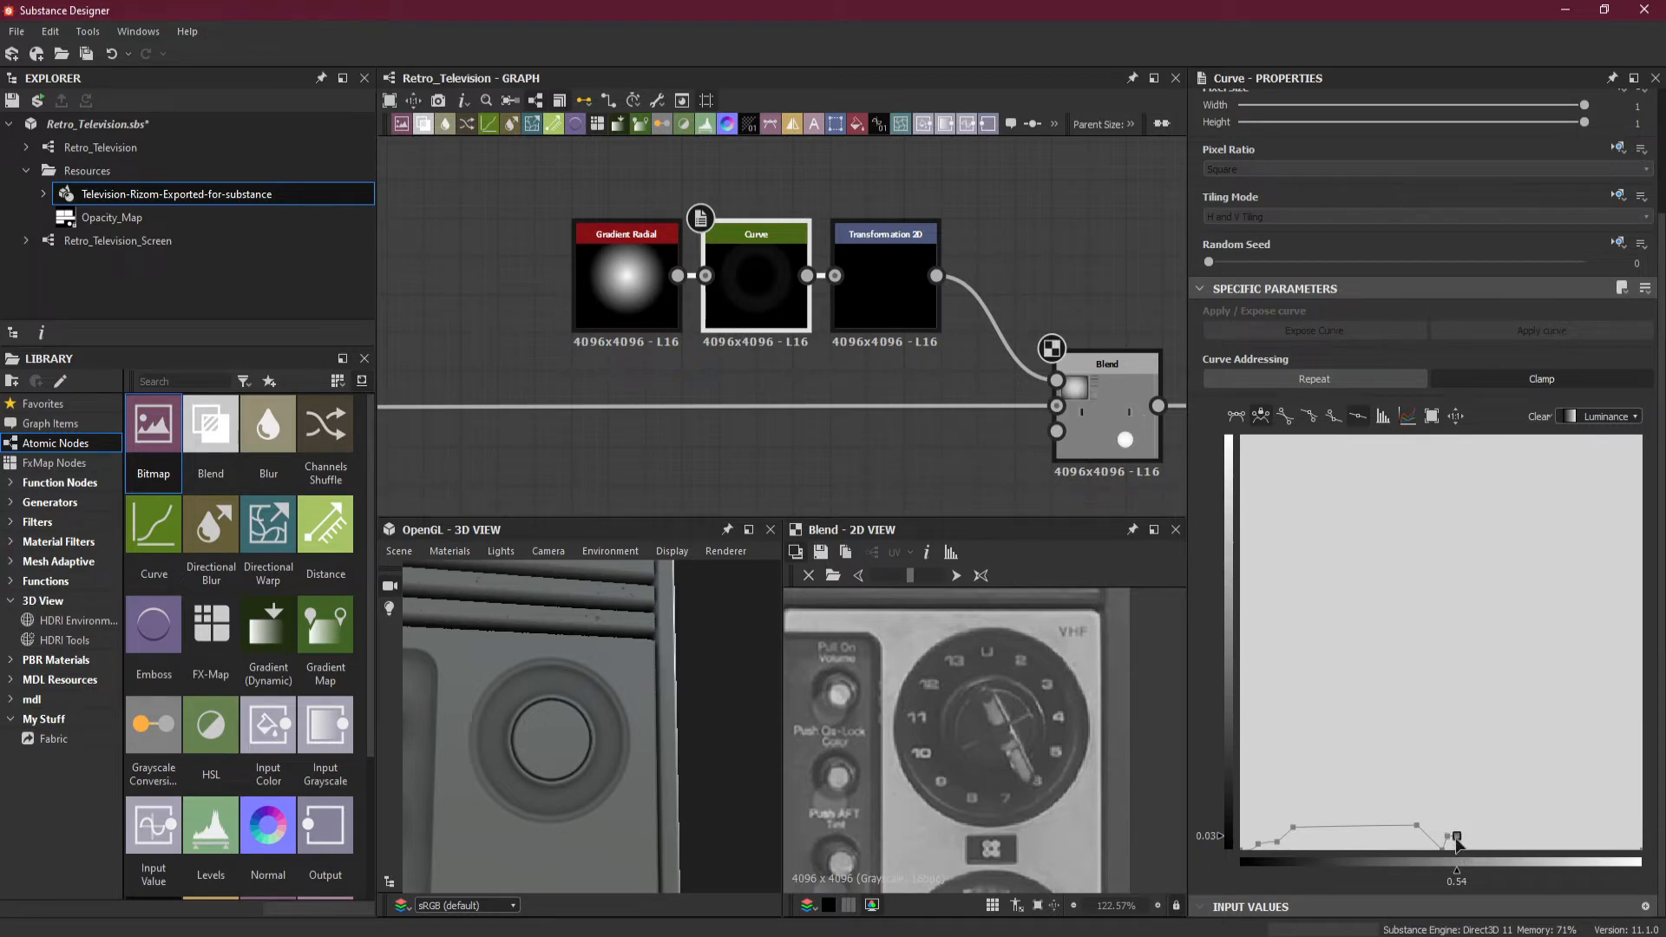
pyautogui.moveTo(1457, 839)
pyautogui.mouseDown()
pyautogui.moveTo(1458, 861)
pyautogui.moveTo(1455, 841)
pyautogui.mouseUp()
# Fine-tune the tangents of the bump's outer point at position 0.53, value 0.03, and check the dial's inner rim on the model.
pyautogui.scroll(4, 528, 762)
pyautogui.moveTo(528, 762); pyautogui.dragTo(534, 726)
pyautogui.scroll(2, 535, 725)
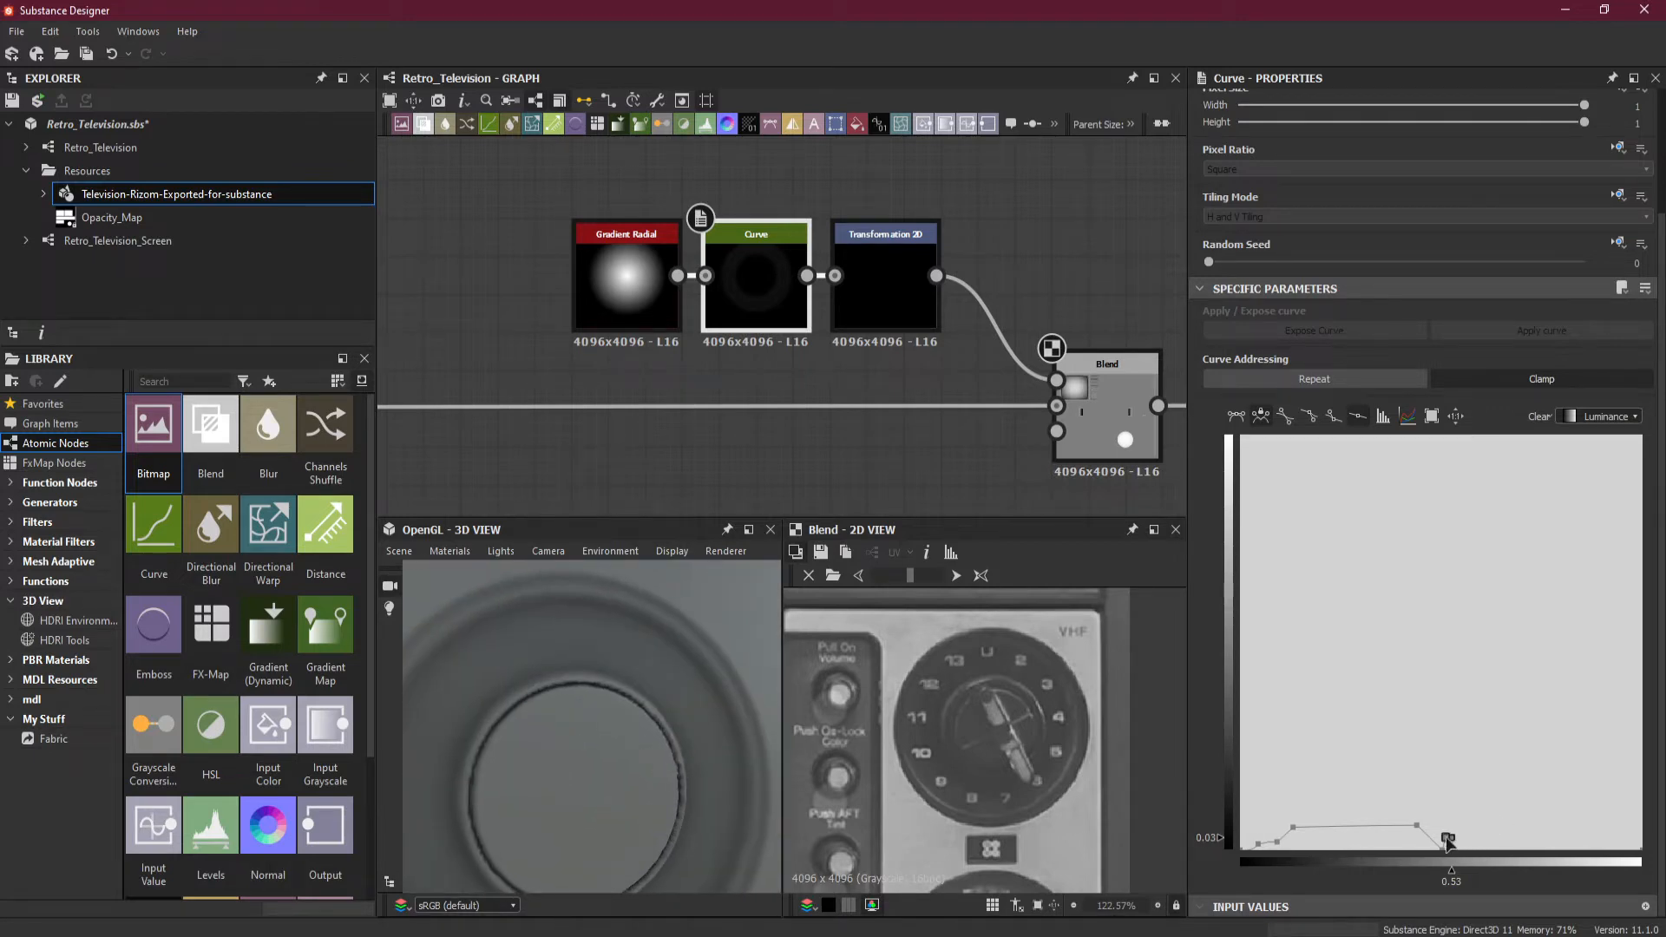
pyautogui.click(1287, 417)
pyautogui.moveTo(1447, 839); pyautogui.dragTo(1452, 838)
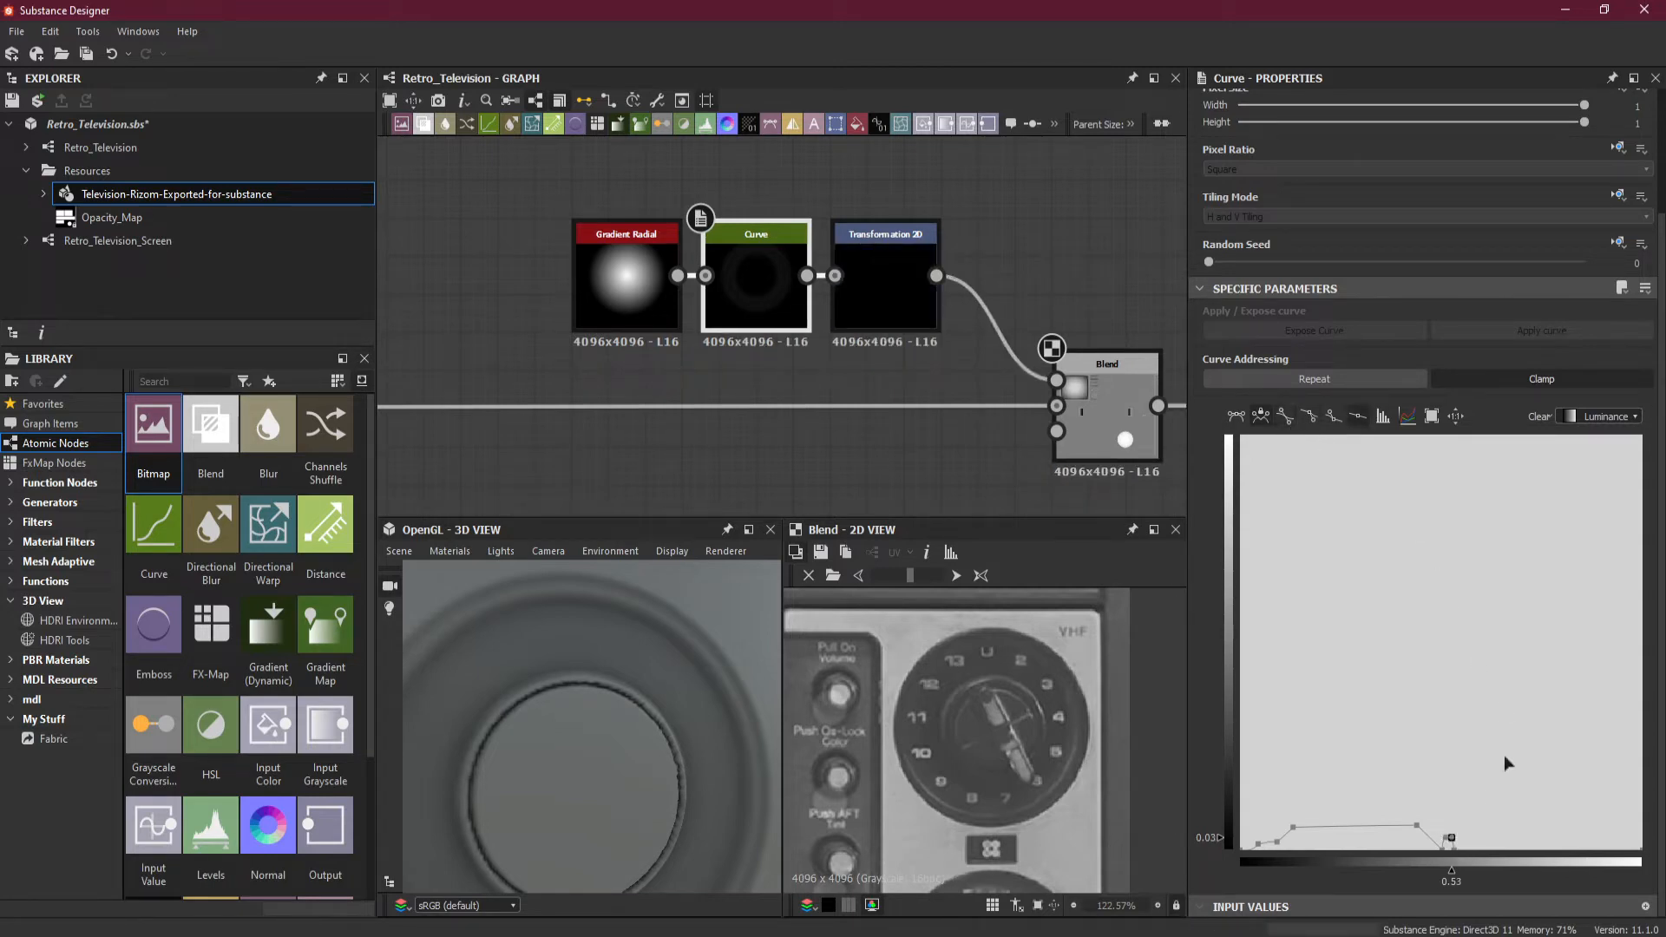
pyautogui.click(1287, 416)
pyautogui.scroll(-5, 535, 731)
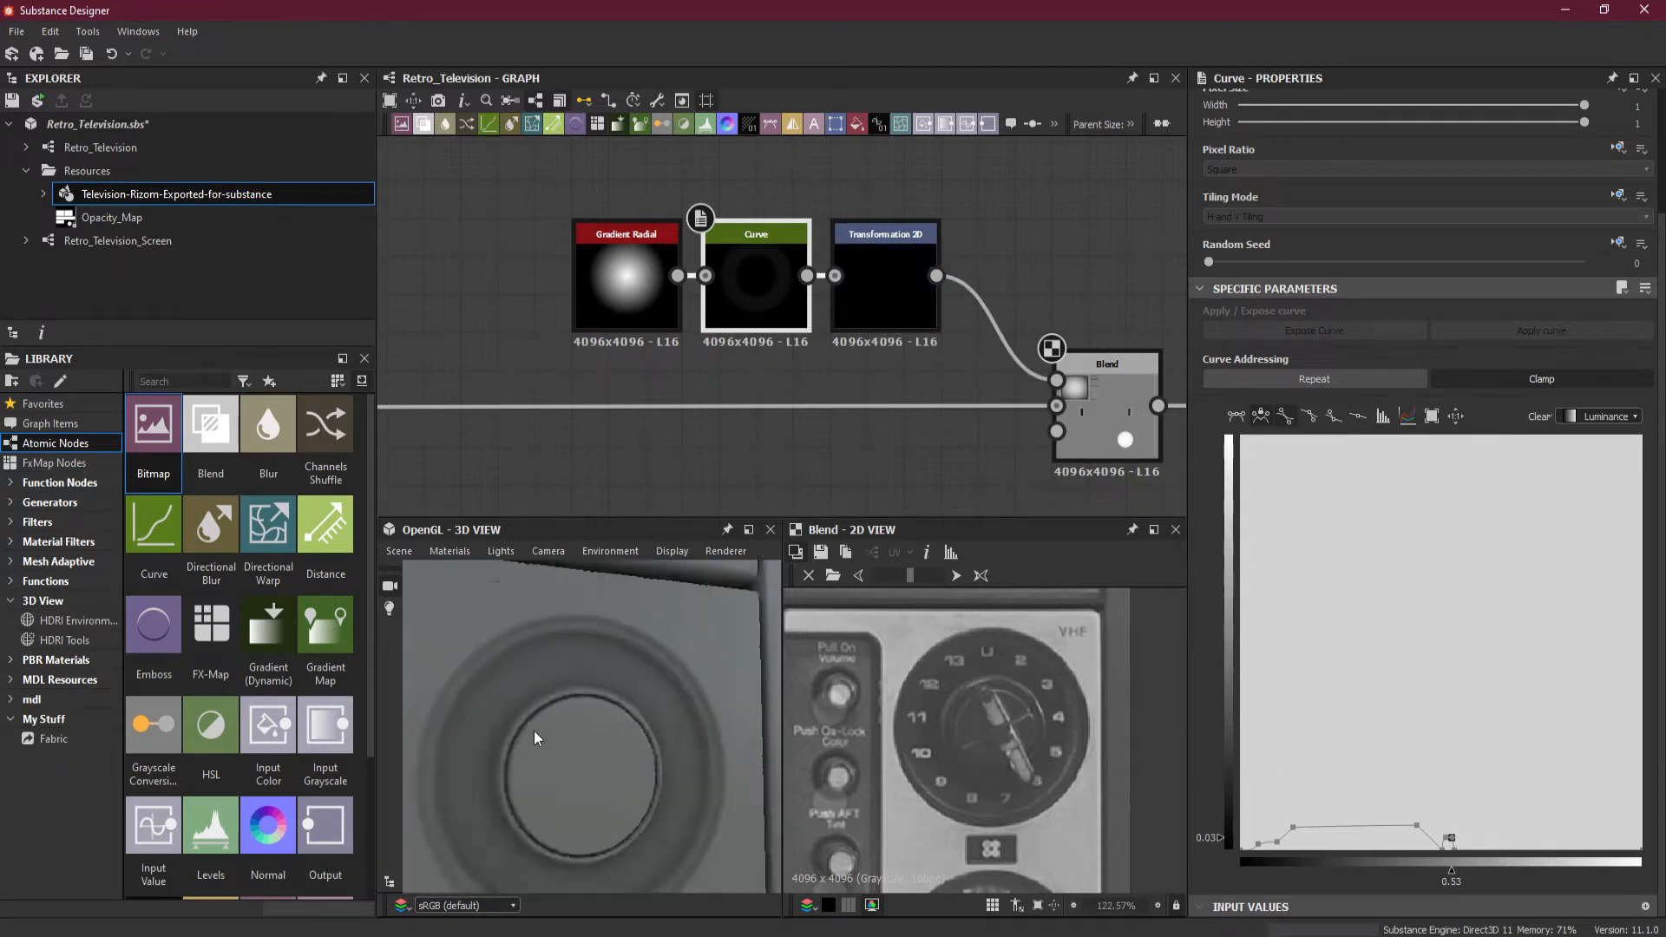
pyautogui.moveTo(534, 731); pyautogui.dragTo(579, 753)
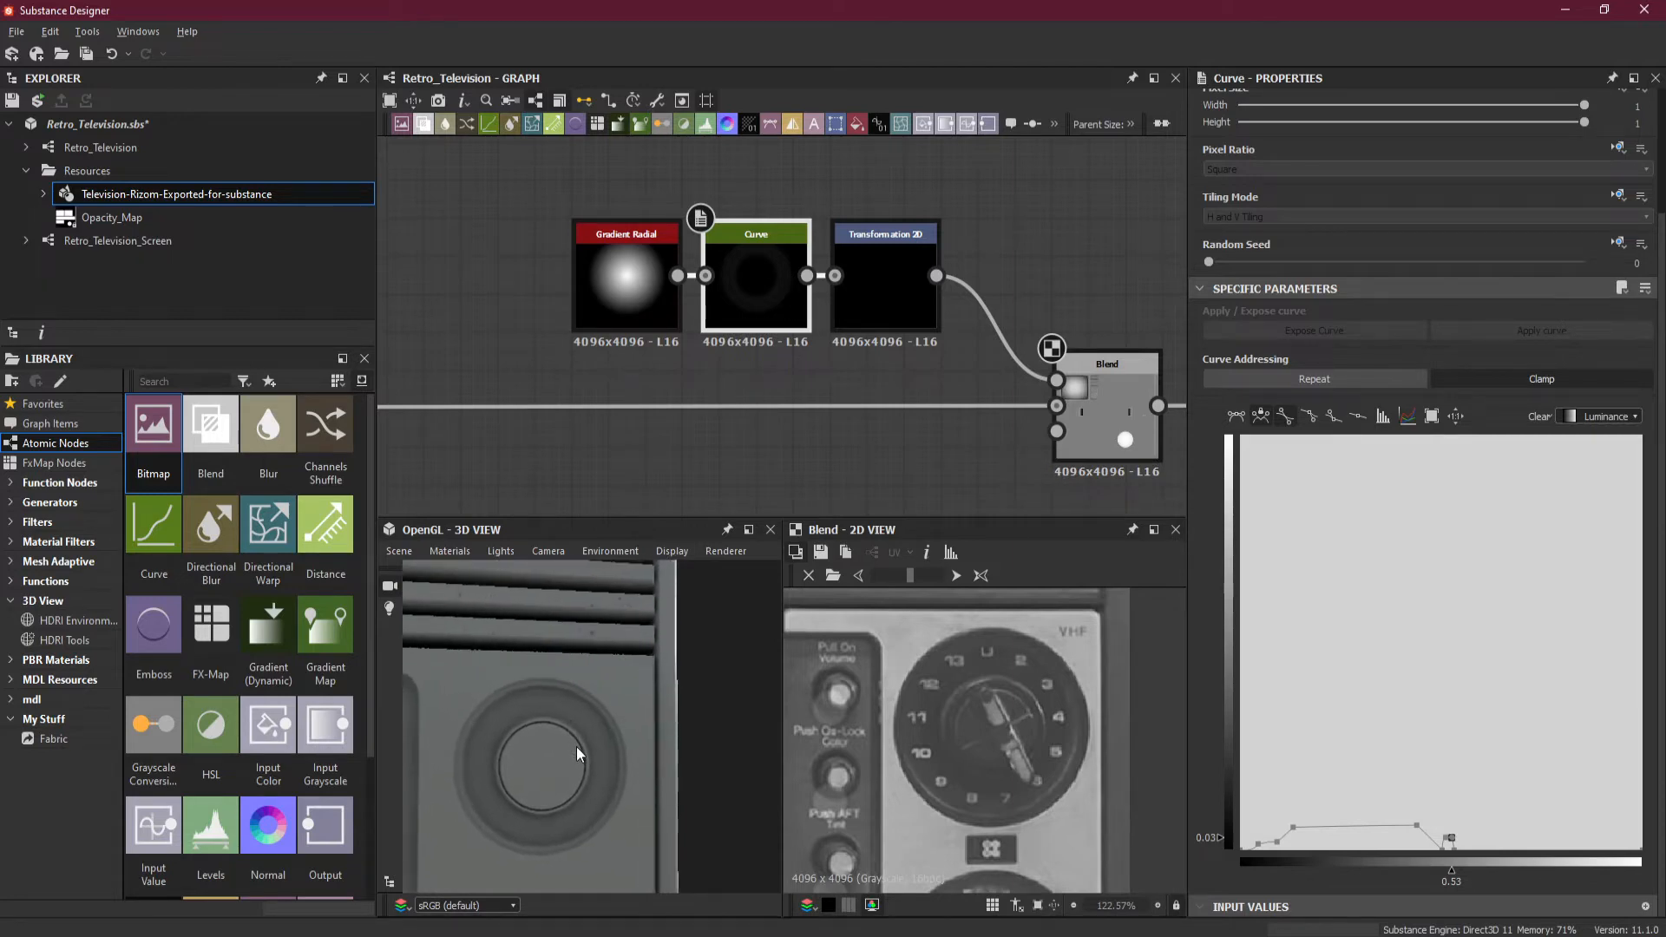
# Remove the tangent handles of the curve points at positions 0.09 and 0.04.
pyautogui.moveTo(1262, 846); pyautogui.dragTo(1276, 843)
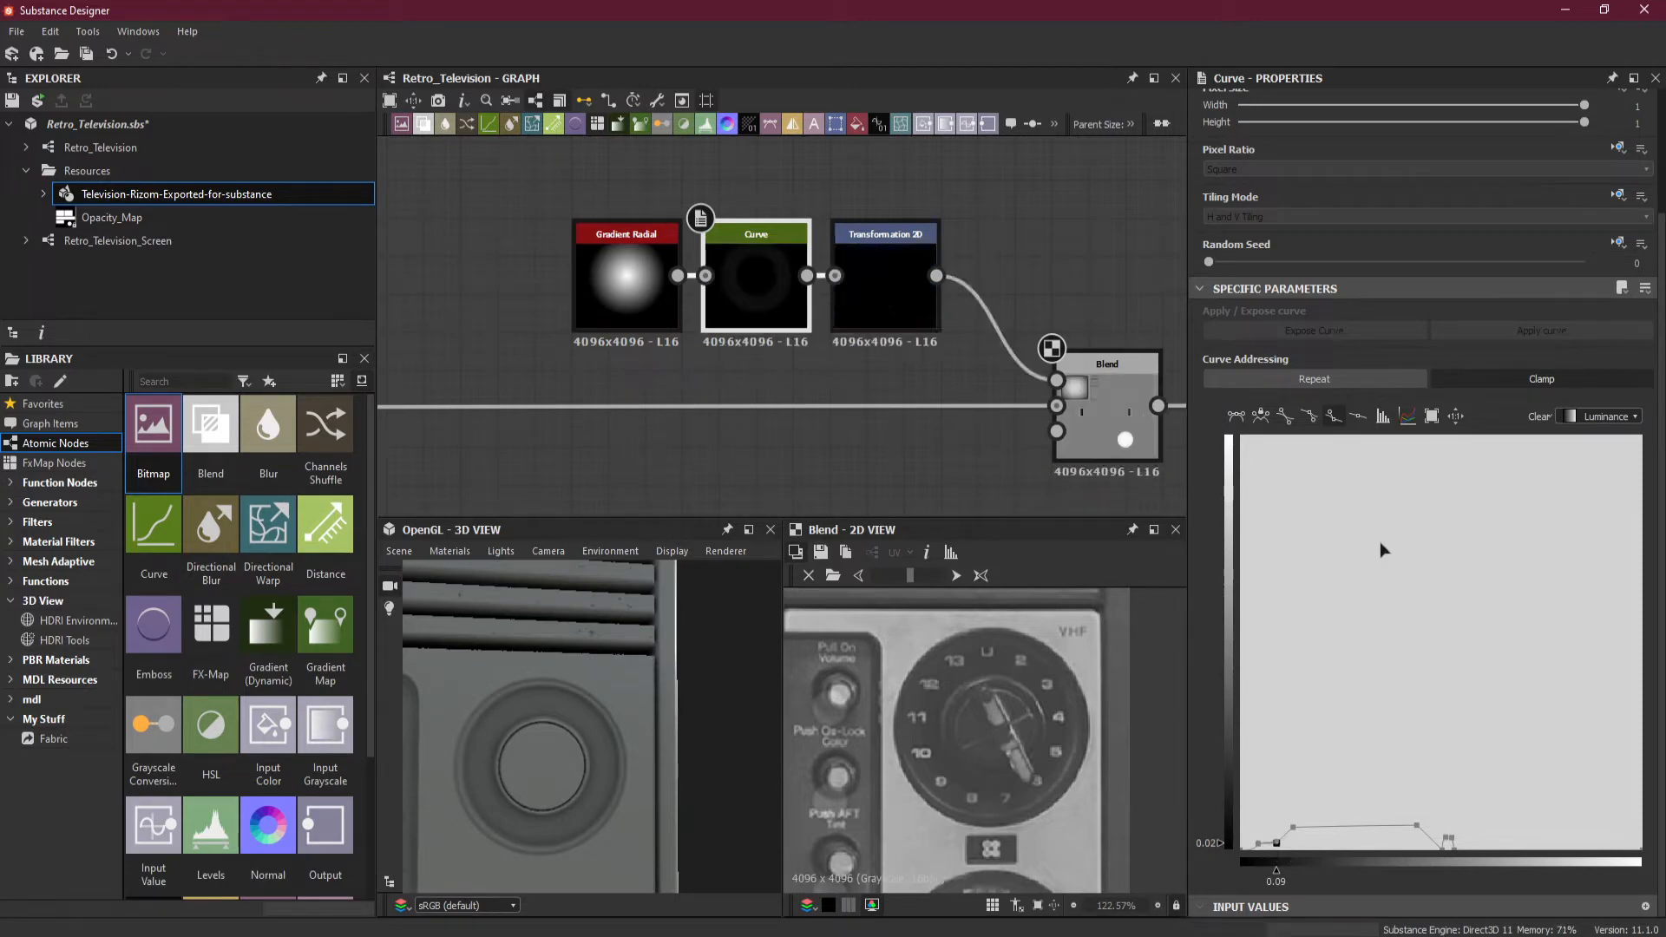
pyautogui.click(1357, 417)
pyautogui.click(1258, 844)
pyautogui.click(1358, 417)
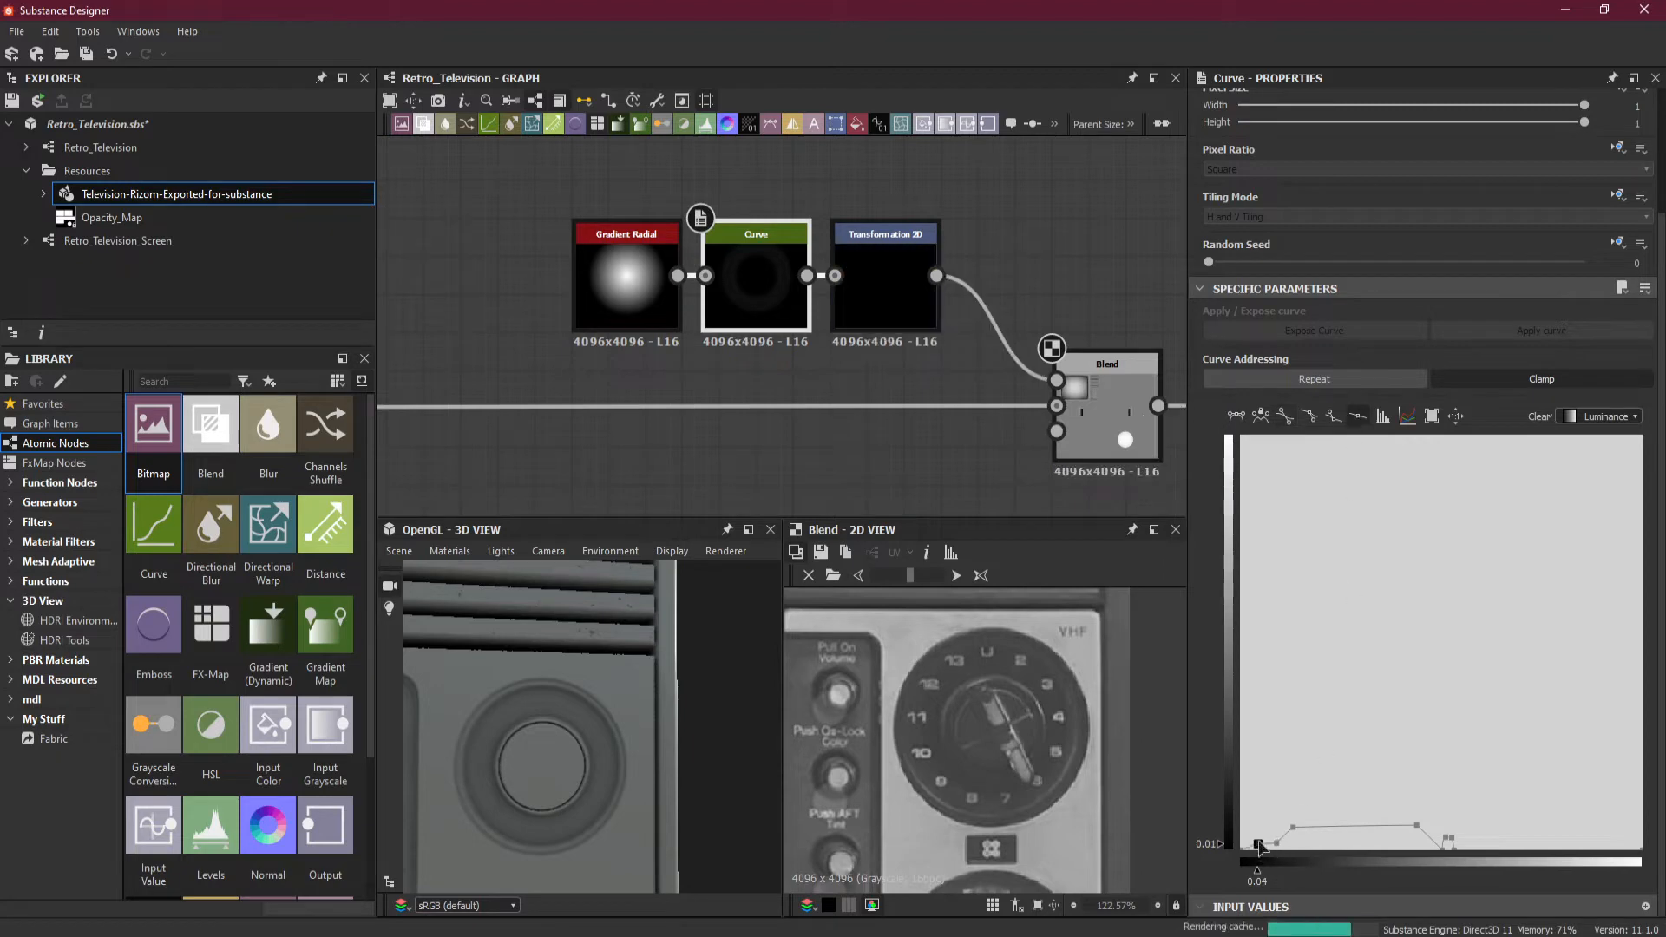
pyautogui.moveTo(1258, 843); pyautogui.dragTo(1242, 854)
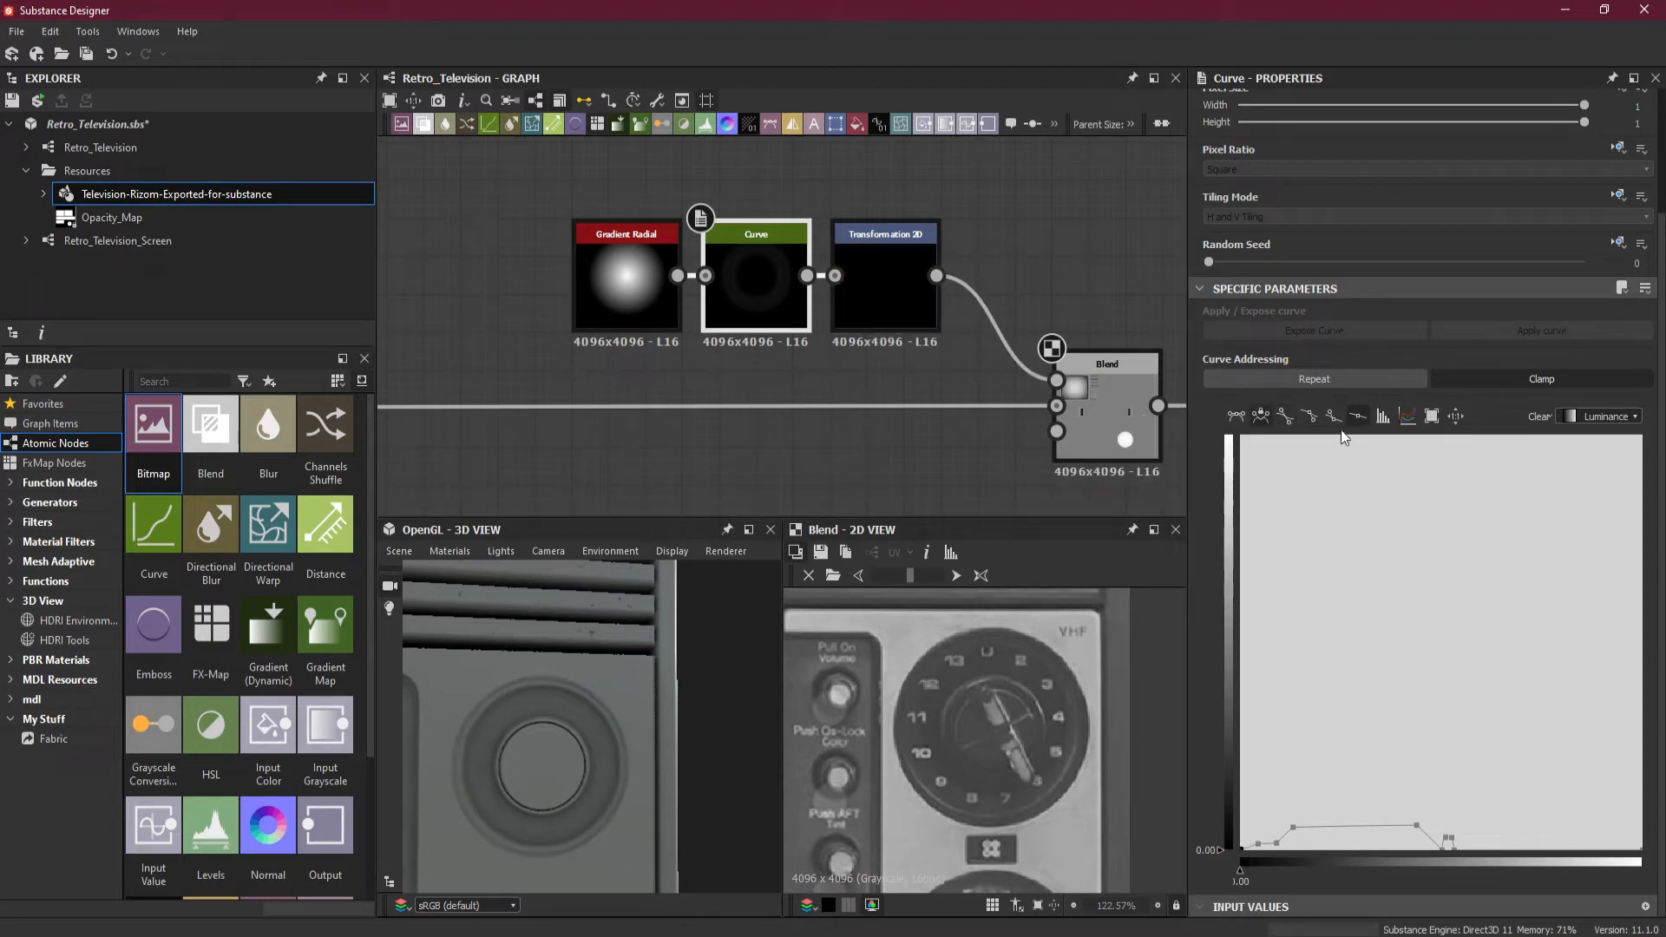
pyautogui.click(1292, 828)
pyautogui.click(1416, 825)
pyautogui.click(1293, 827)
pyautogui.moveTo(569, 799); pyautogui.dragTo(548, 712)
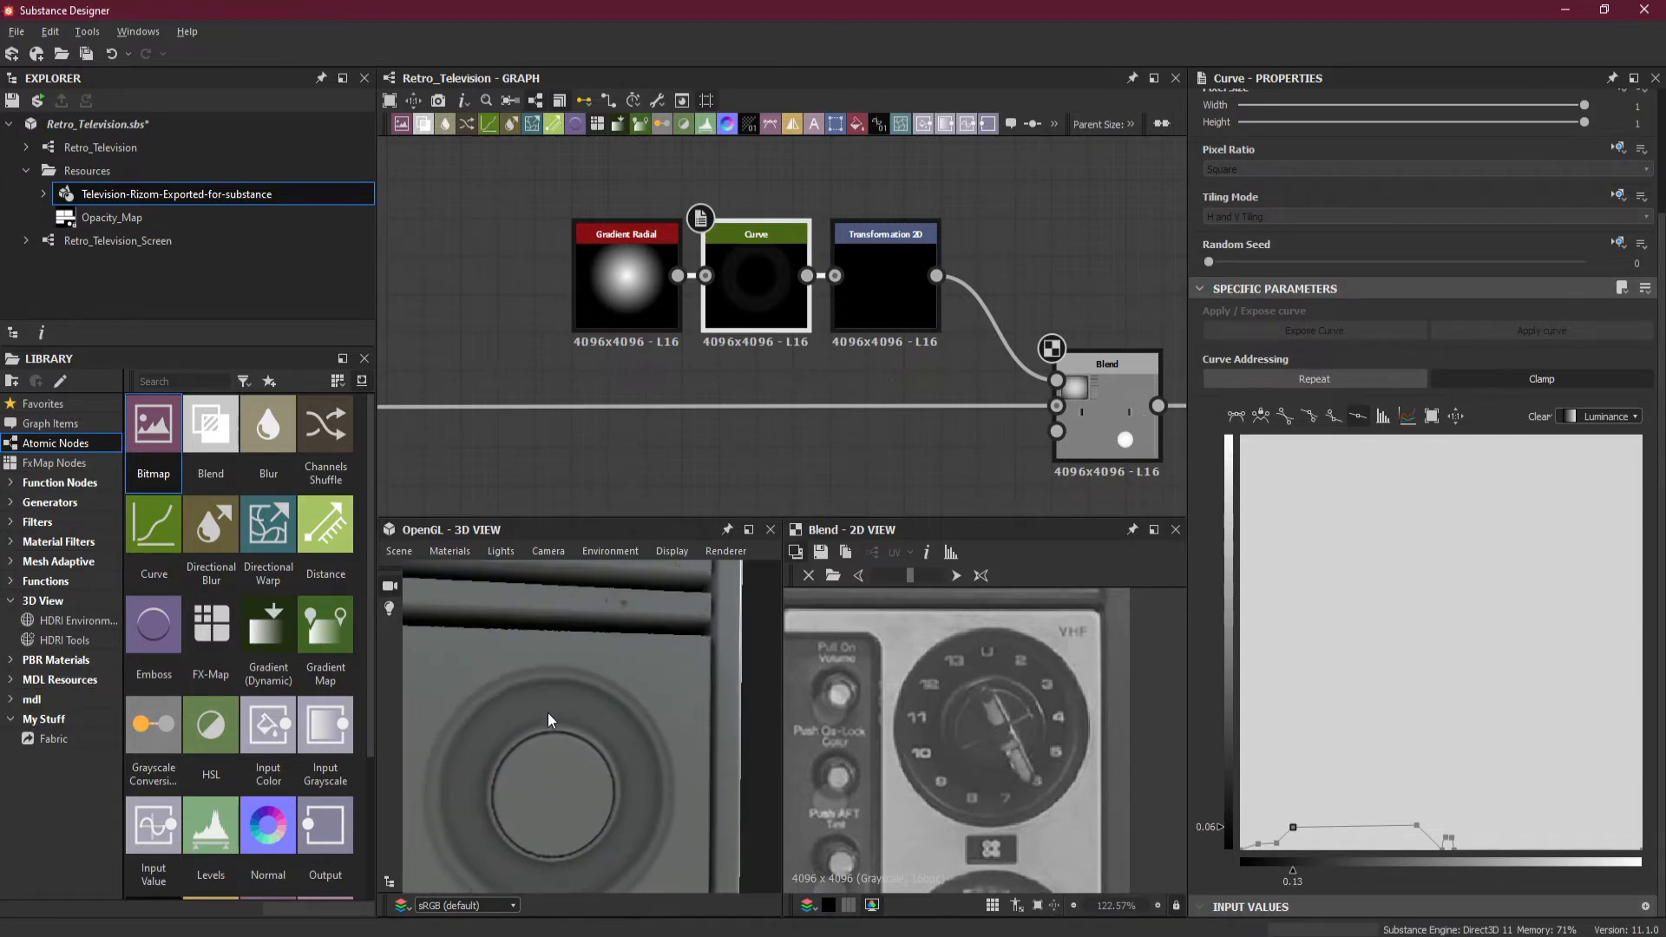
# Shift the three points after the curve's start together toward the start, placing the highest one at position 0.11, value 0.05.
pyautogui.click(1276, 843)
pyautogui.moveTo(1277, 845); pyautogui.dragTo(1268, 845)
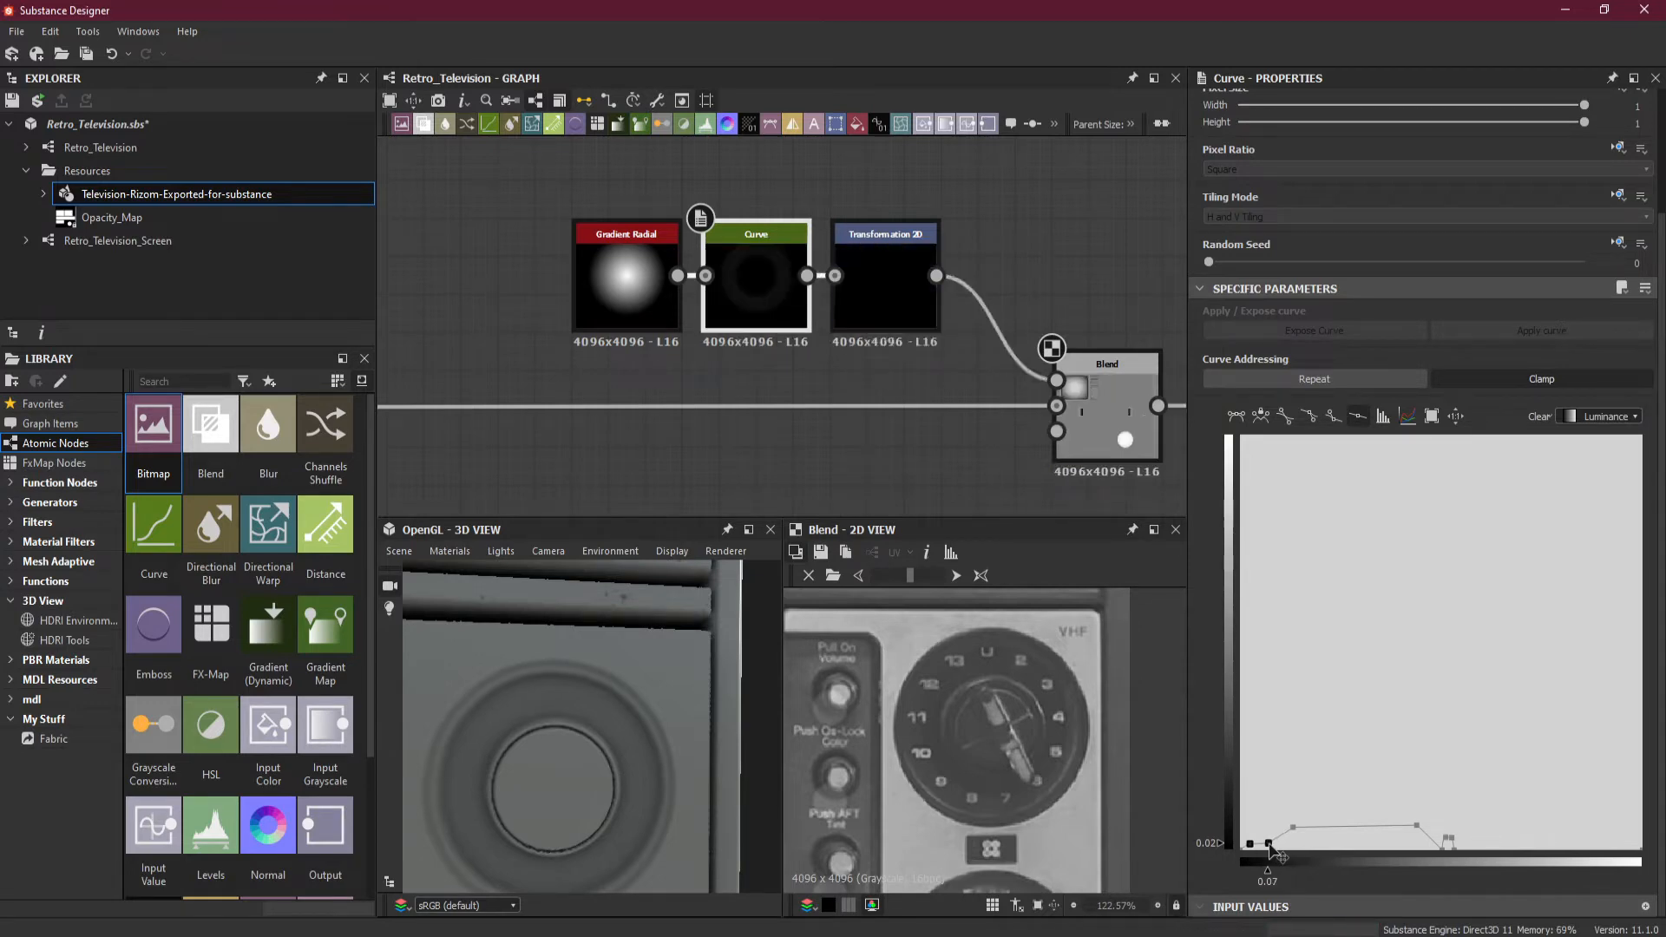
pyautogui.hotkey('ctrl', 'z')
pyautogui.click(1293, 828)
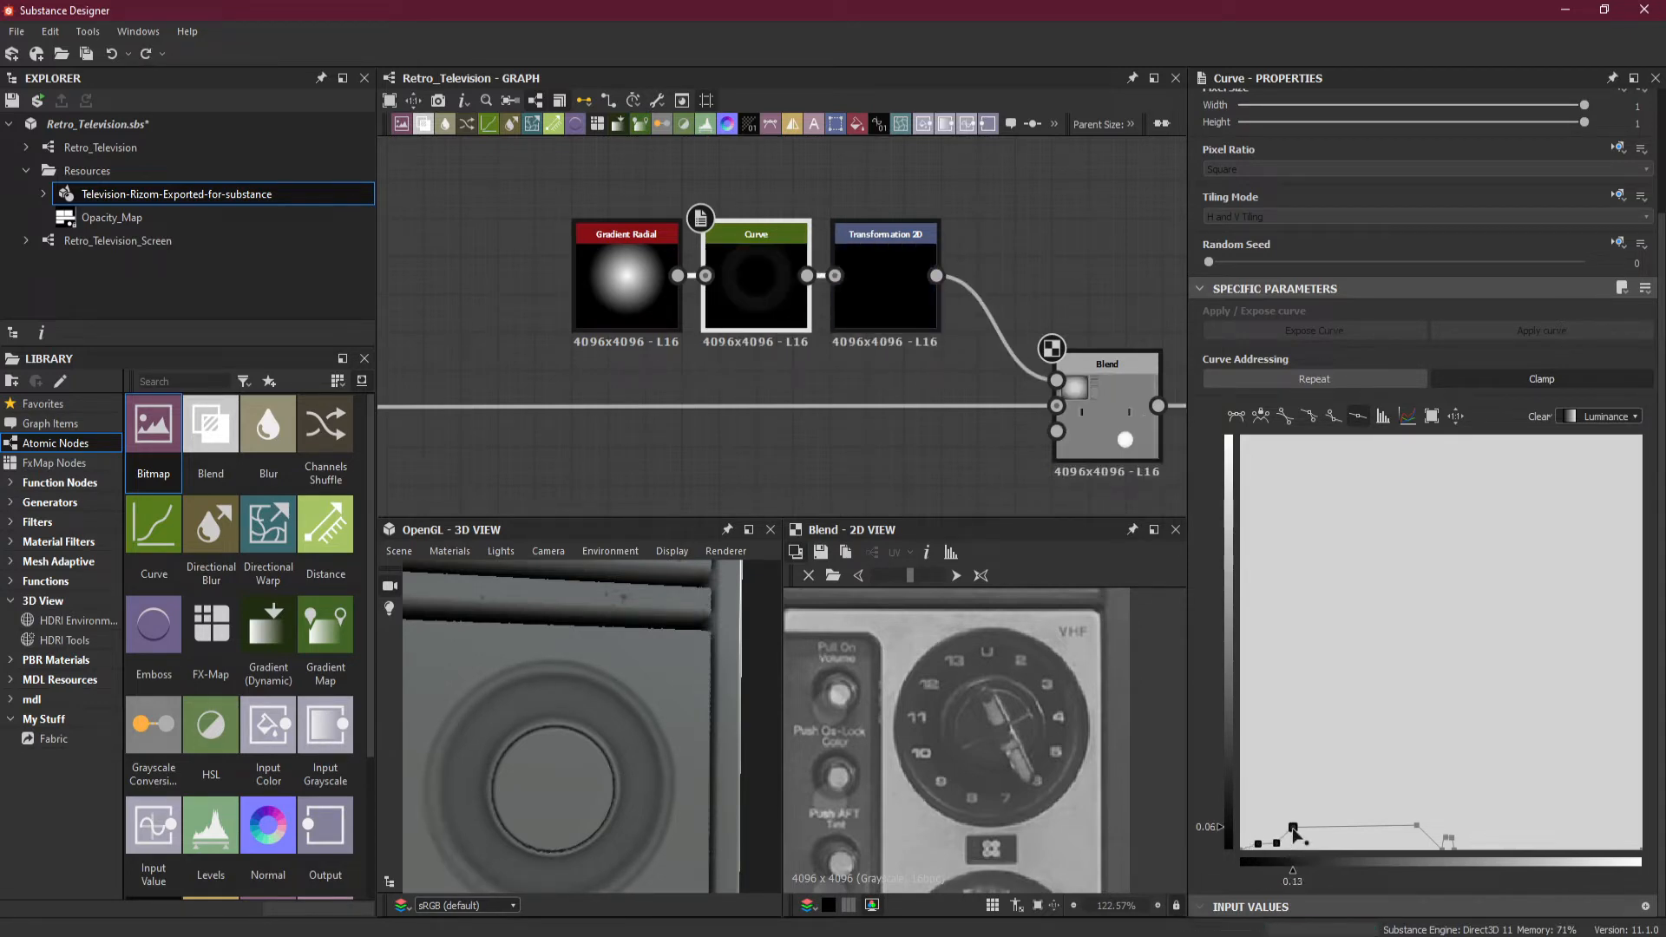
pyautogui.moveTo(1292, 828); pyautogui.dragTo(1283, 829)
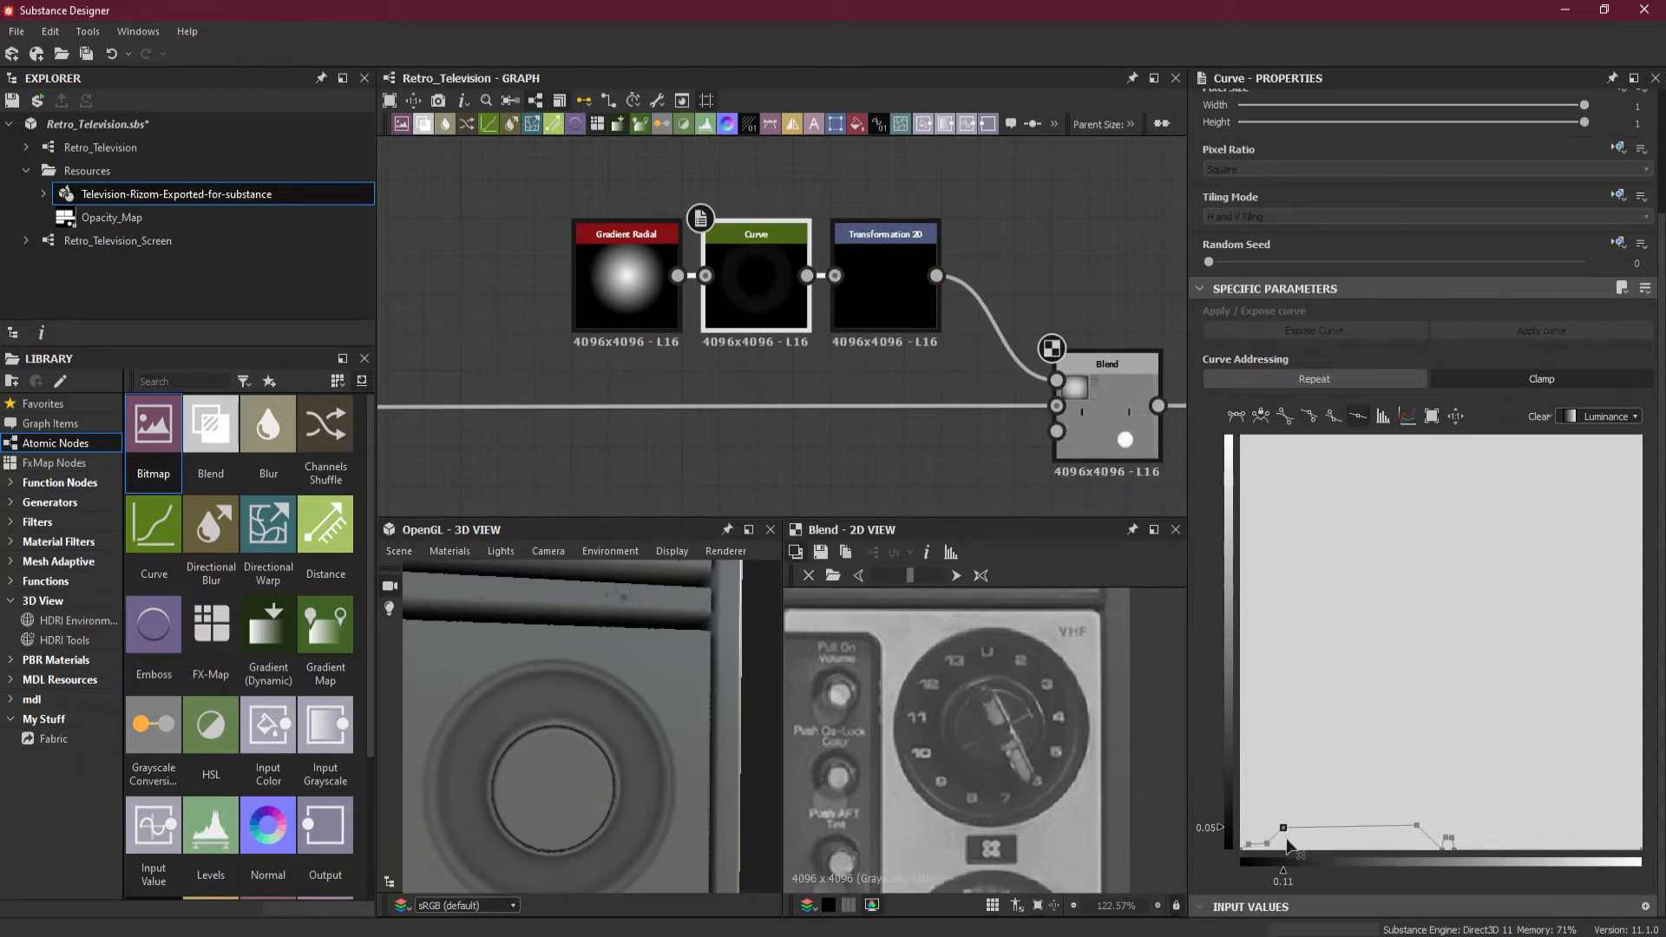
# Move the plateau's starting point and the point before it closer to the start, setting the plateau's start to position 0.09, value 0.06.
pyautogui.click(1266, 844)
pyautogui.click(1283, 828)
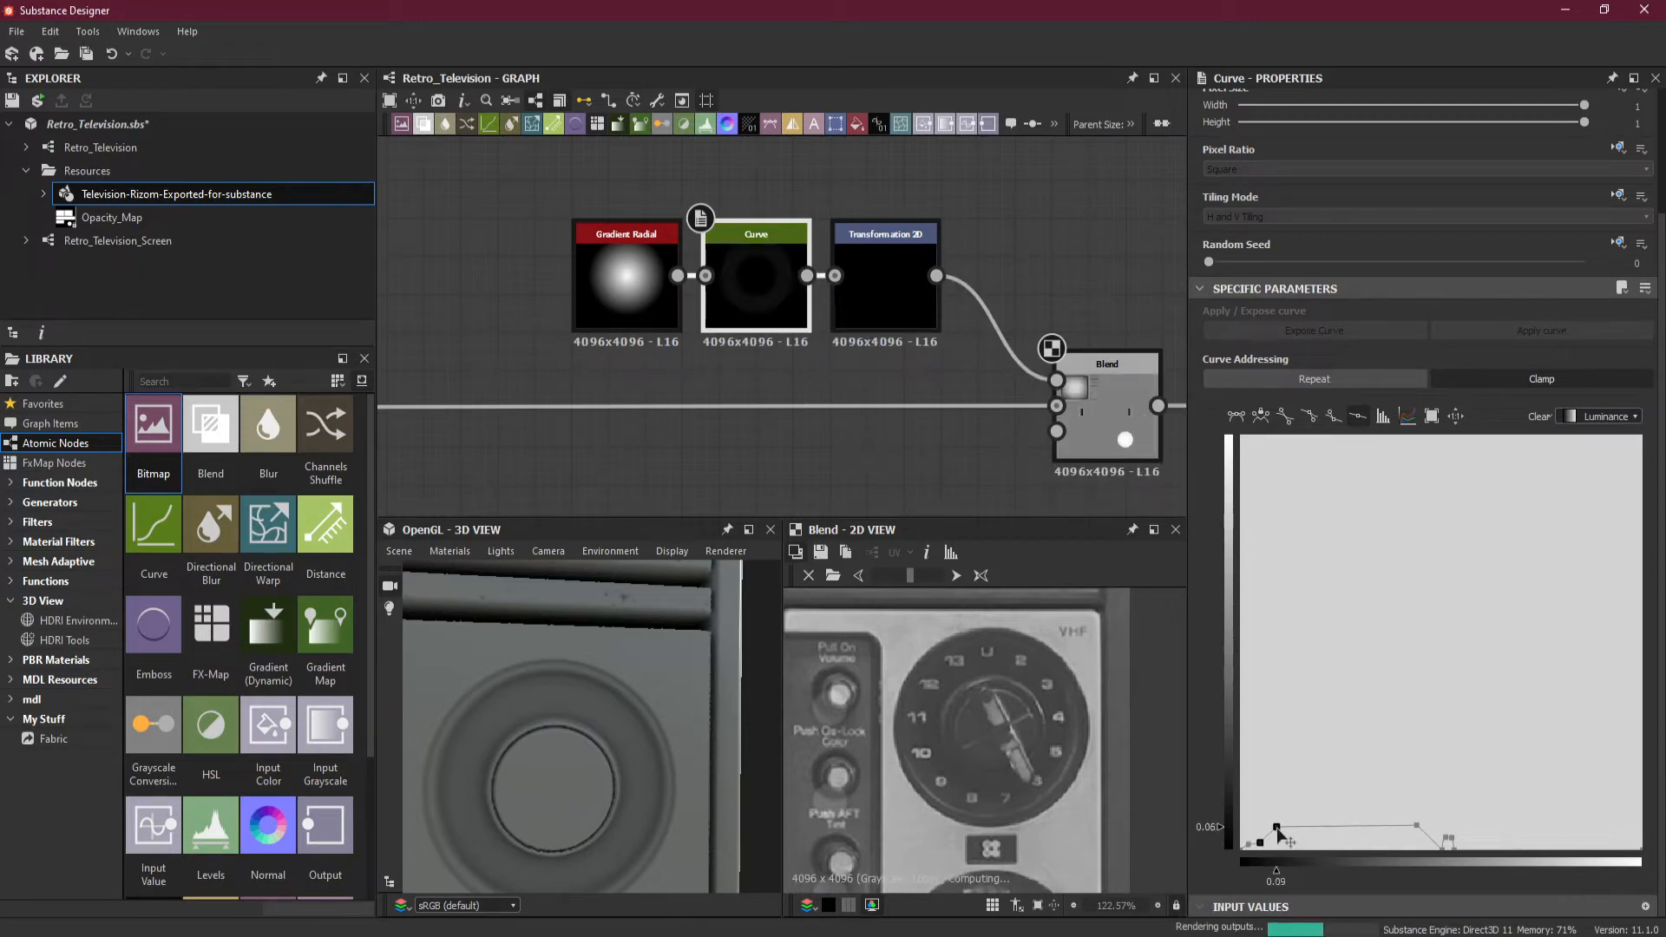
pyautogui.moveTo(1282, 830); pyautogui.dragTo(1278, 829)
pyautogui.click(1278, 828)
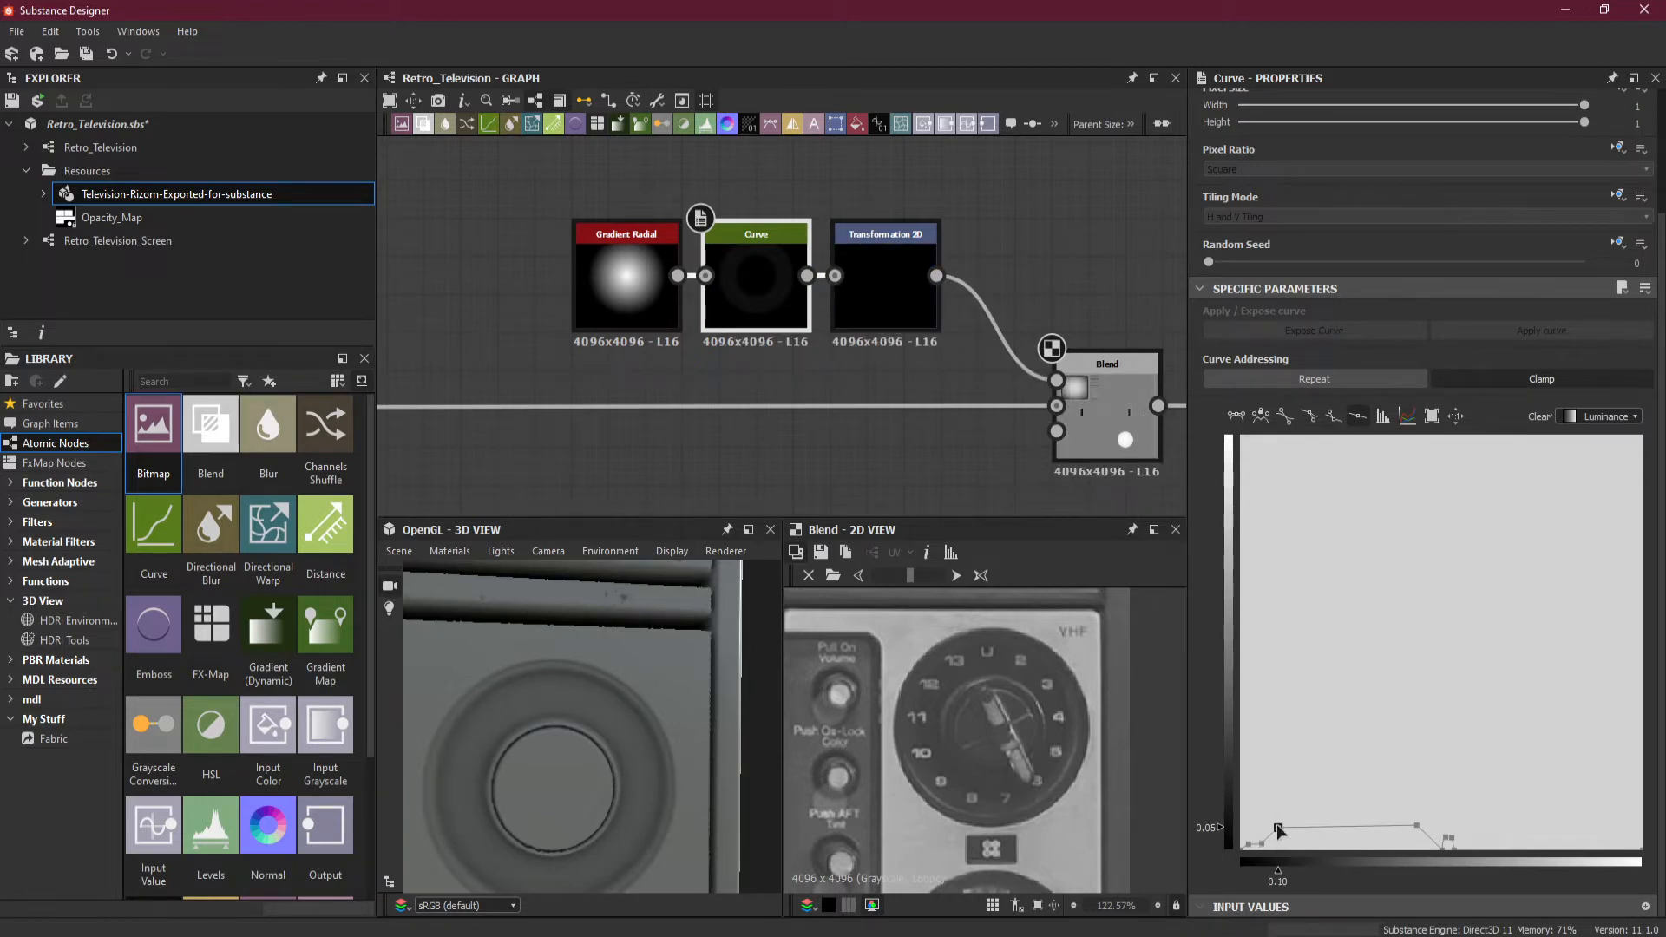
pyautogui.moveTo(1278, 829); pyautogui.dragTo(1276, 827)
pyautogui.scroll(-4, 641, 769)
pyautogui.moveTo(640, 769); pyautogui.dragTo(593, 818)
pyautogui.scroll(5, 592, 819)
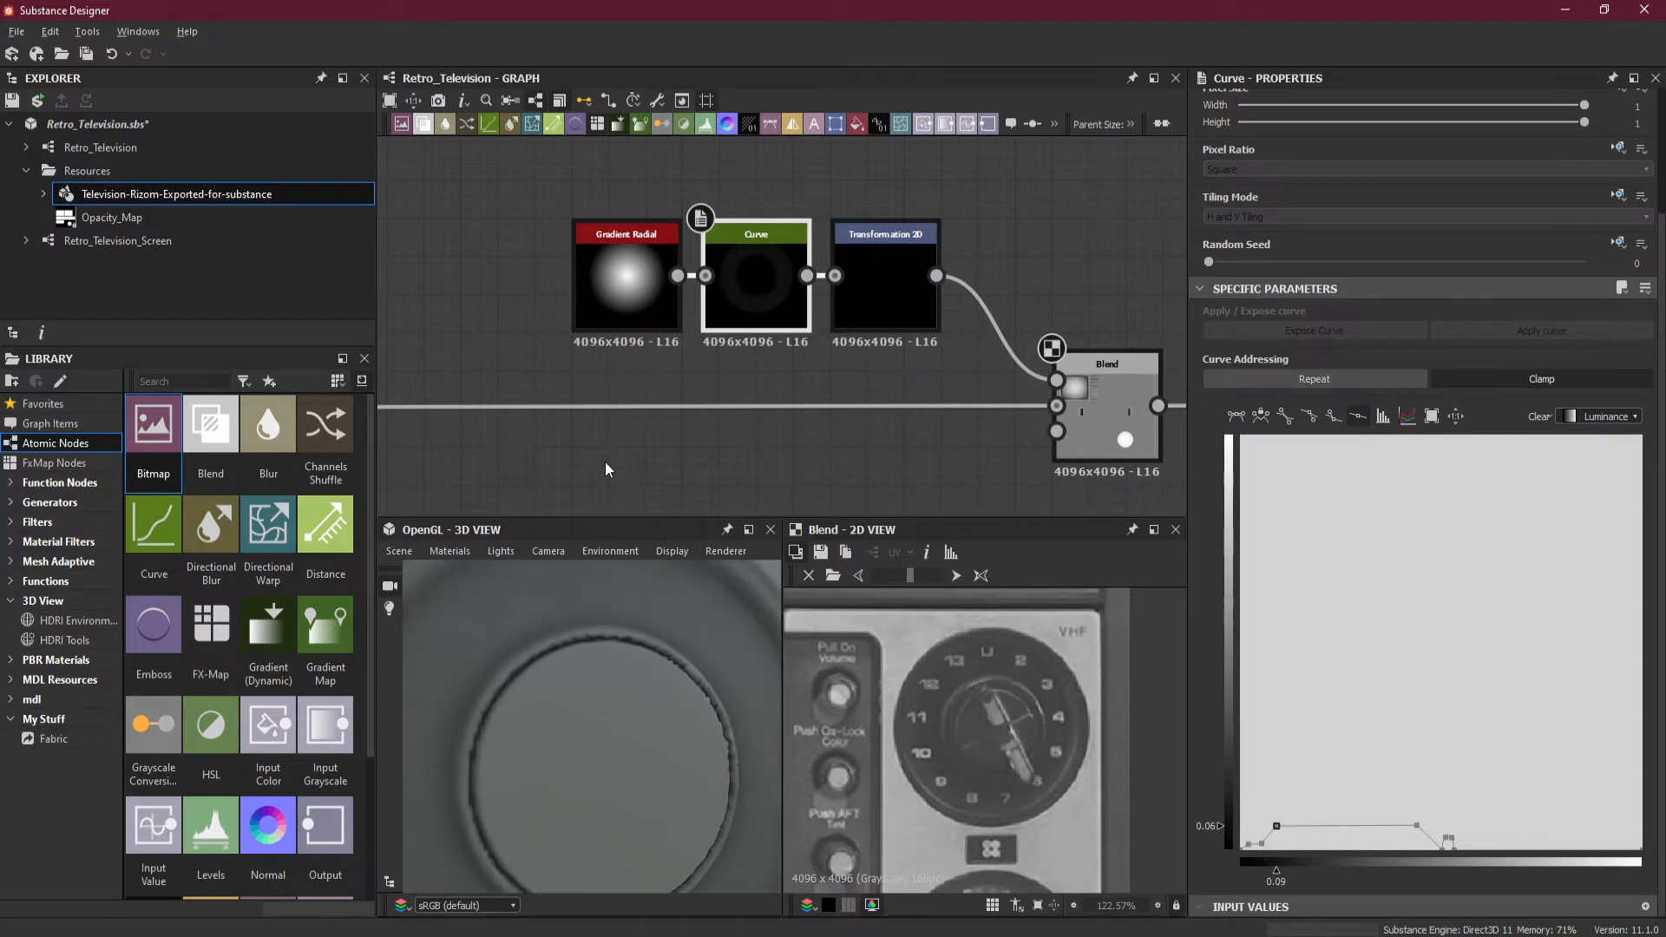
# Add a curve point just after the plateau's outer end and lower it to position 0.47, value 0.00, to carve a ring.
pyautogui.click(1424, 835)
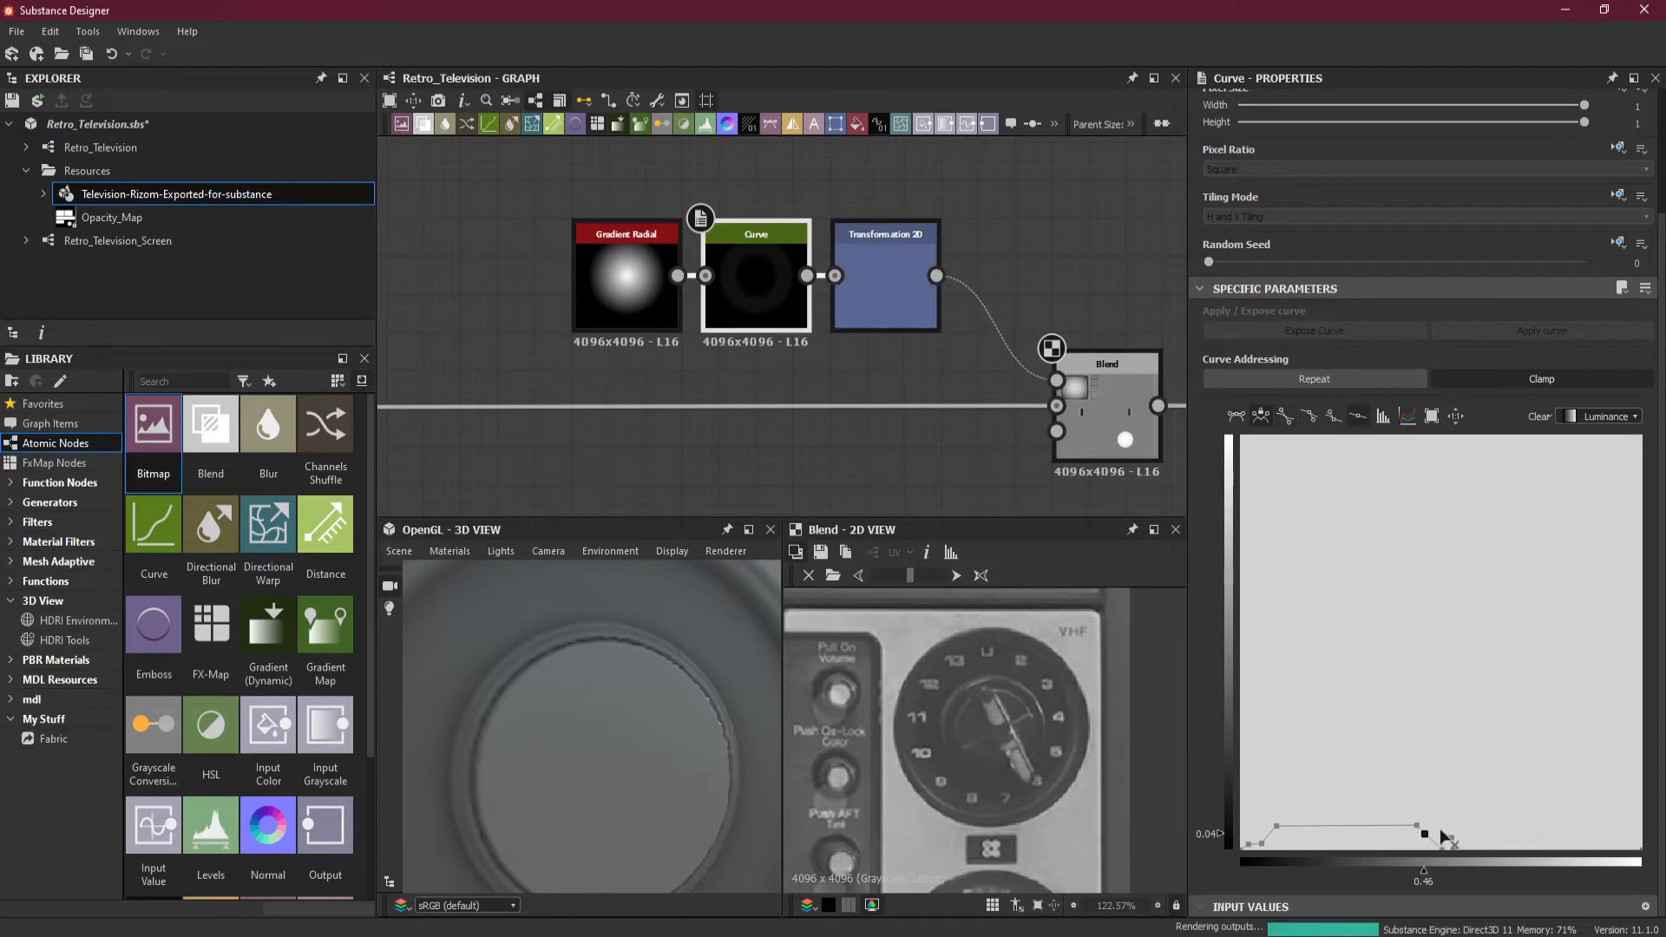
pyautogui.moveTo(1425, 835); pyautogui.dragTo(1426, 863)
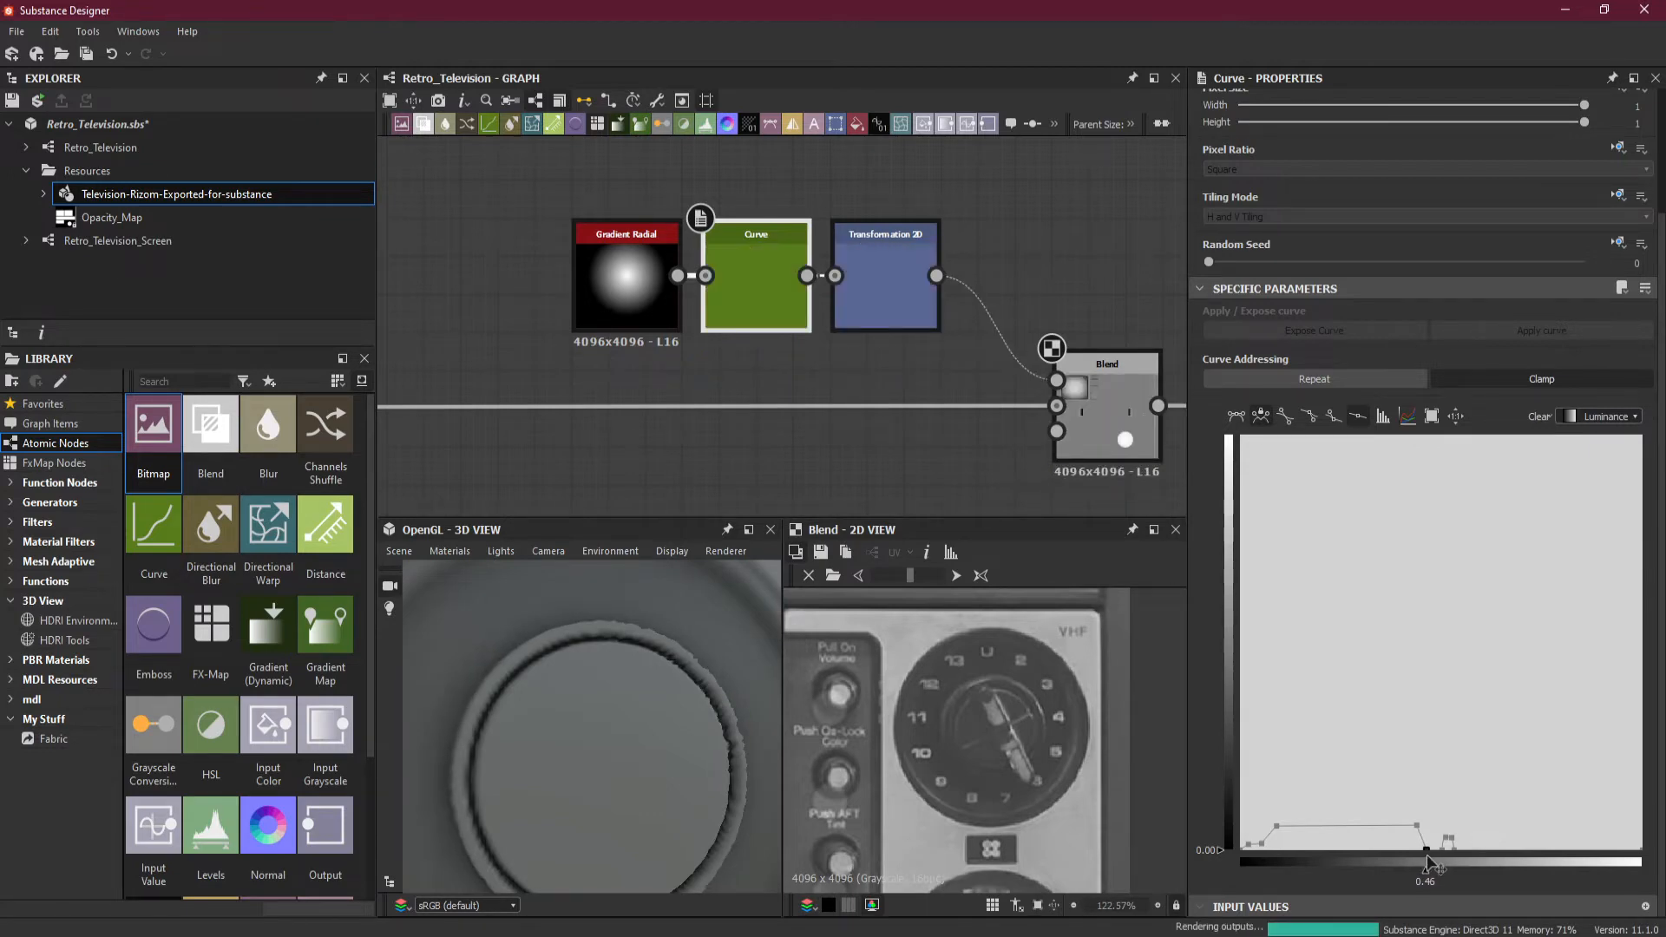
pyautogui.moveTo(1425, 861); pyautogui.dragTo(1429, 863)
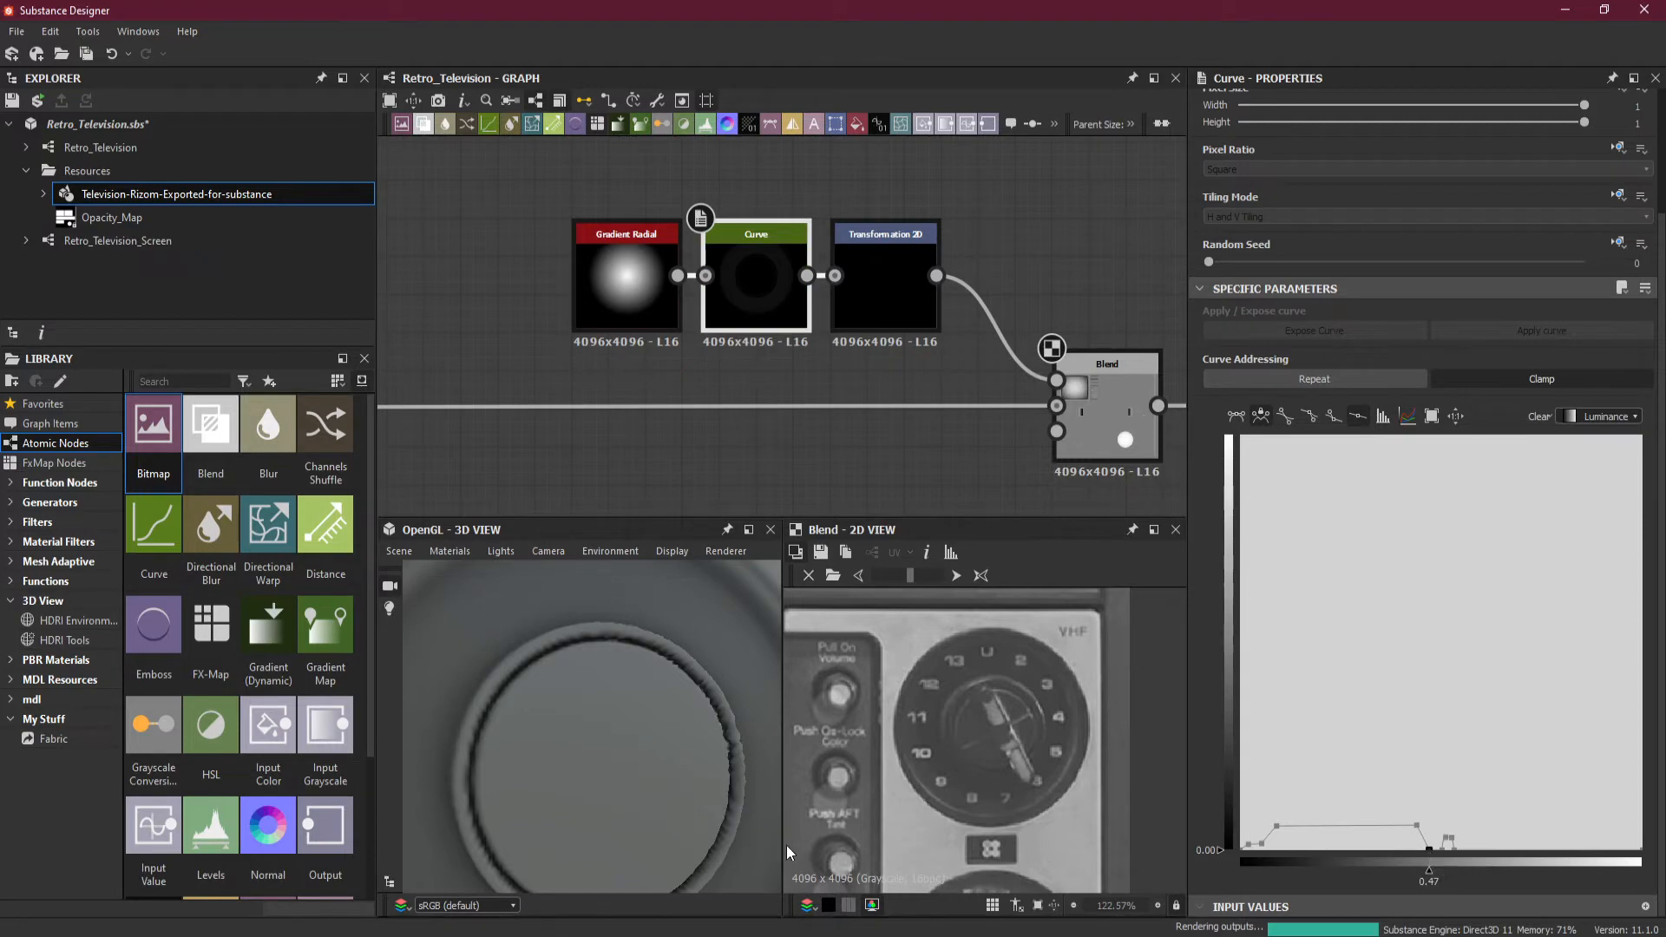
pyautogui.scroll(-6, 696, 766)
pyautogui.moveTo(672, 772); pyautogui.dragTo(635, 769, button='middle')
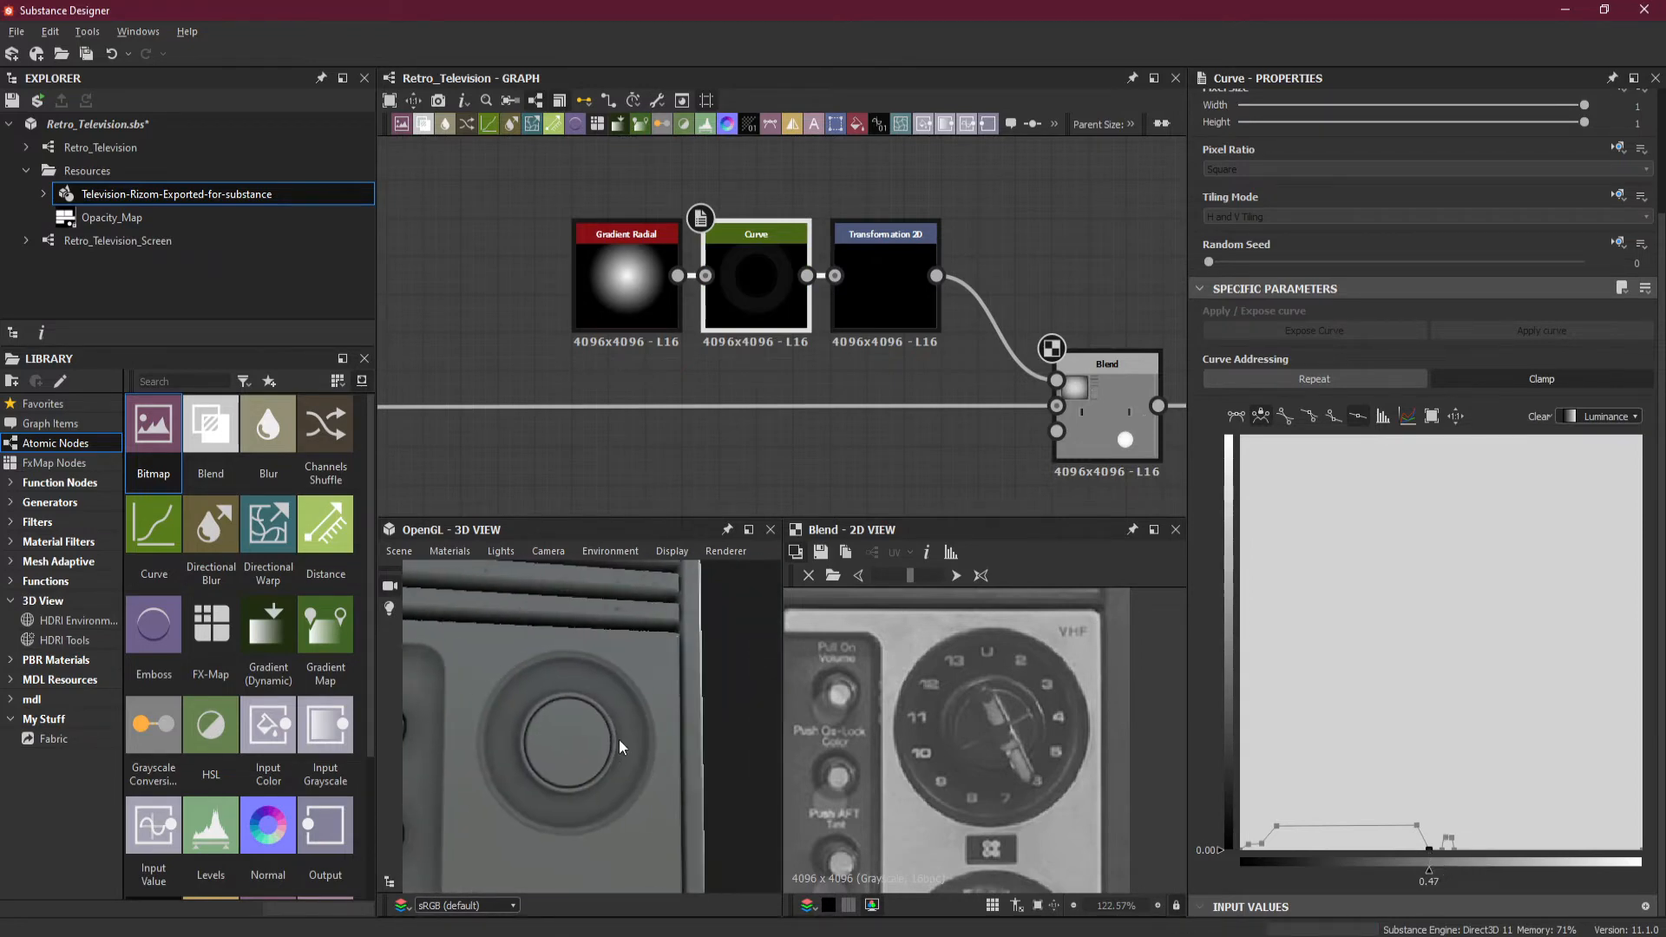
pyautogui.scroll(4, 617, 739)
pyautogui.moveTo(611, 630); pyautogui.dragTo(602, 741)
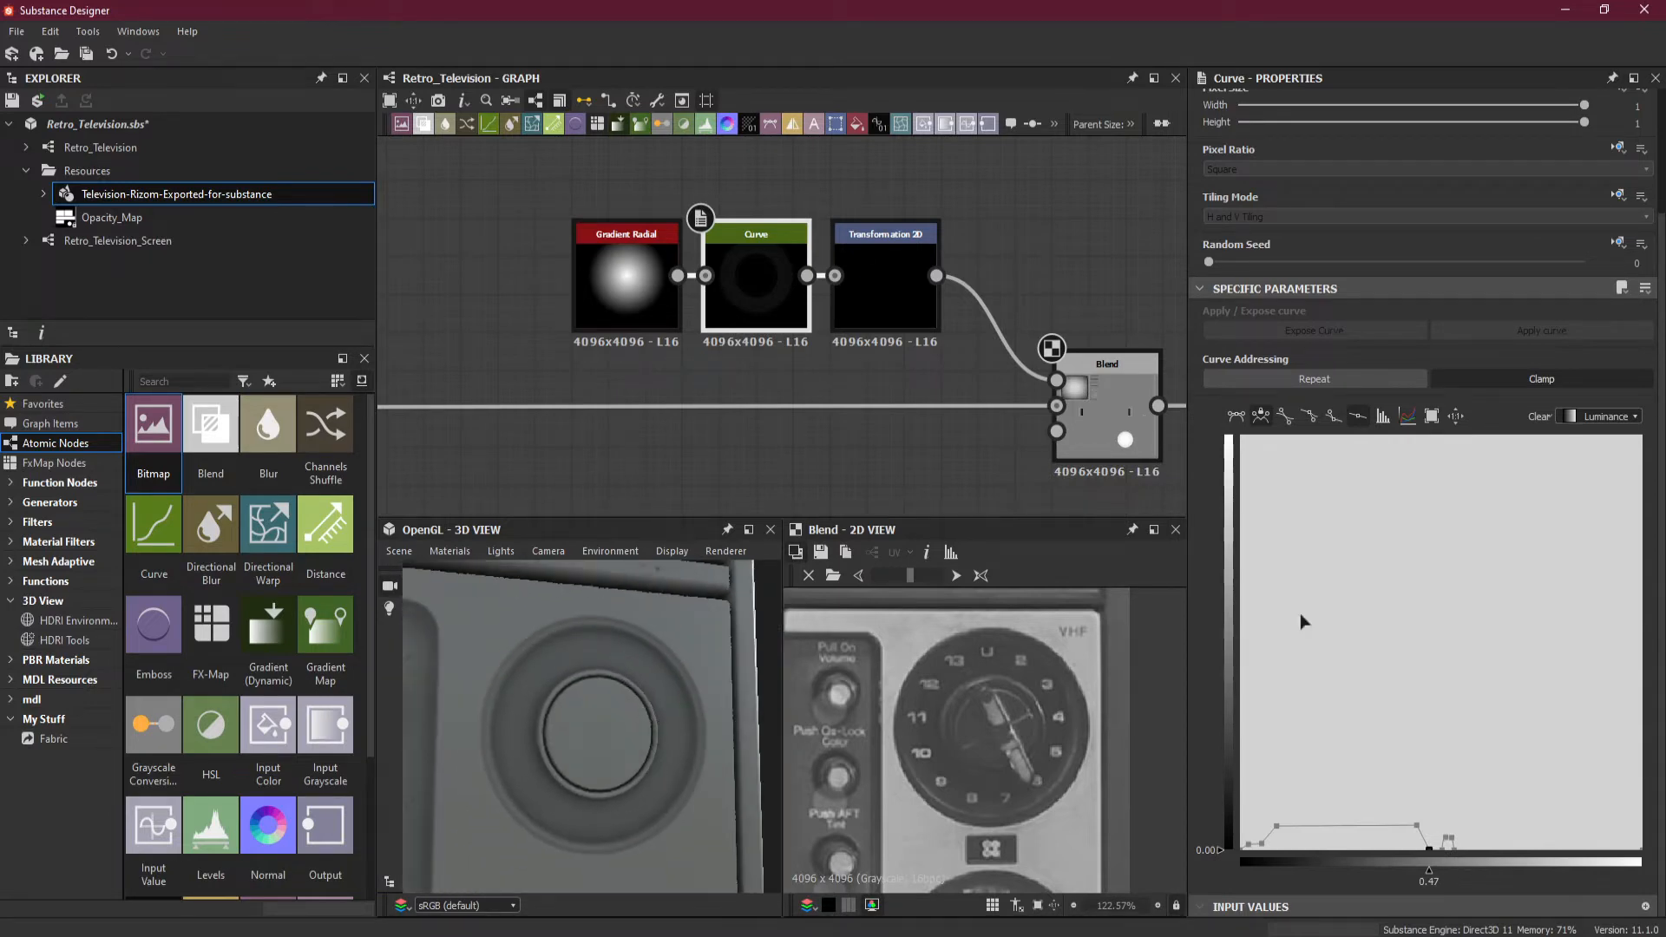
# Display the Curve node's output in the 2D view and widen the graph and viewport area.
pyautogui.doubleClick(752, 276)
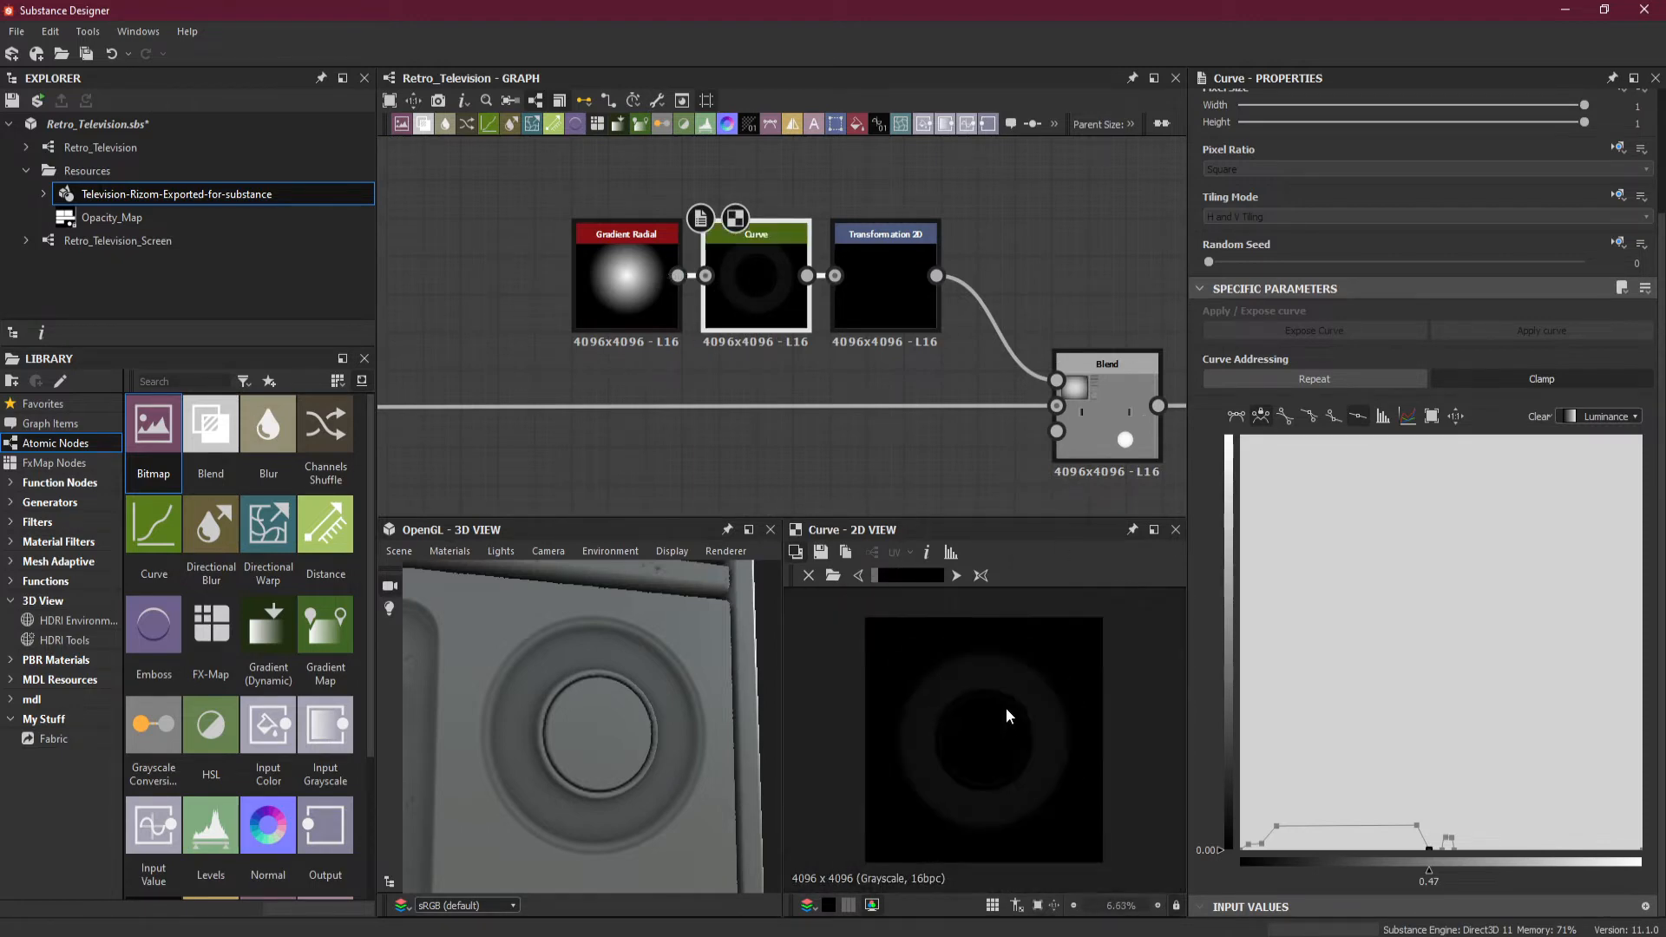
pyautogui.scroll(3, 1007, 707)
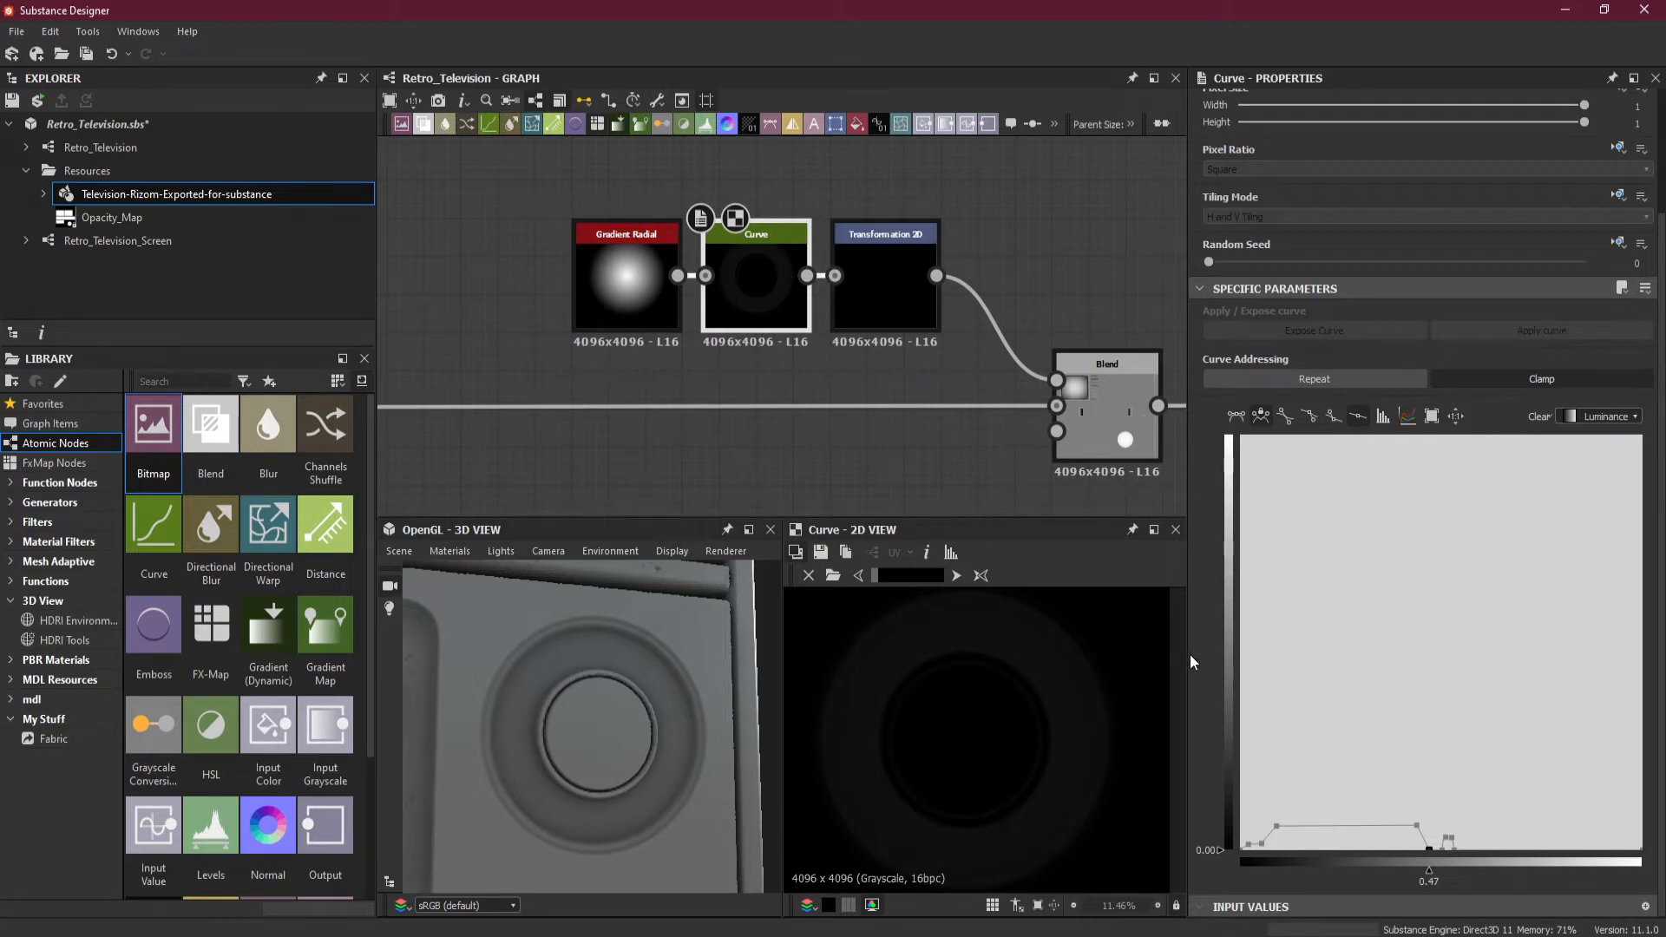
pyautogui.moveTo(1189, 654); pyautogui.dragTo(1359, 658)
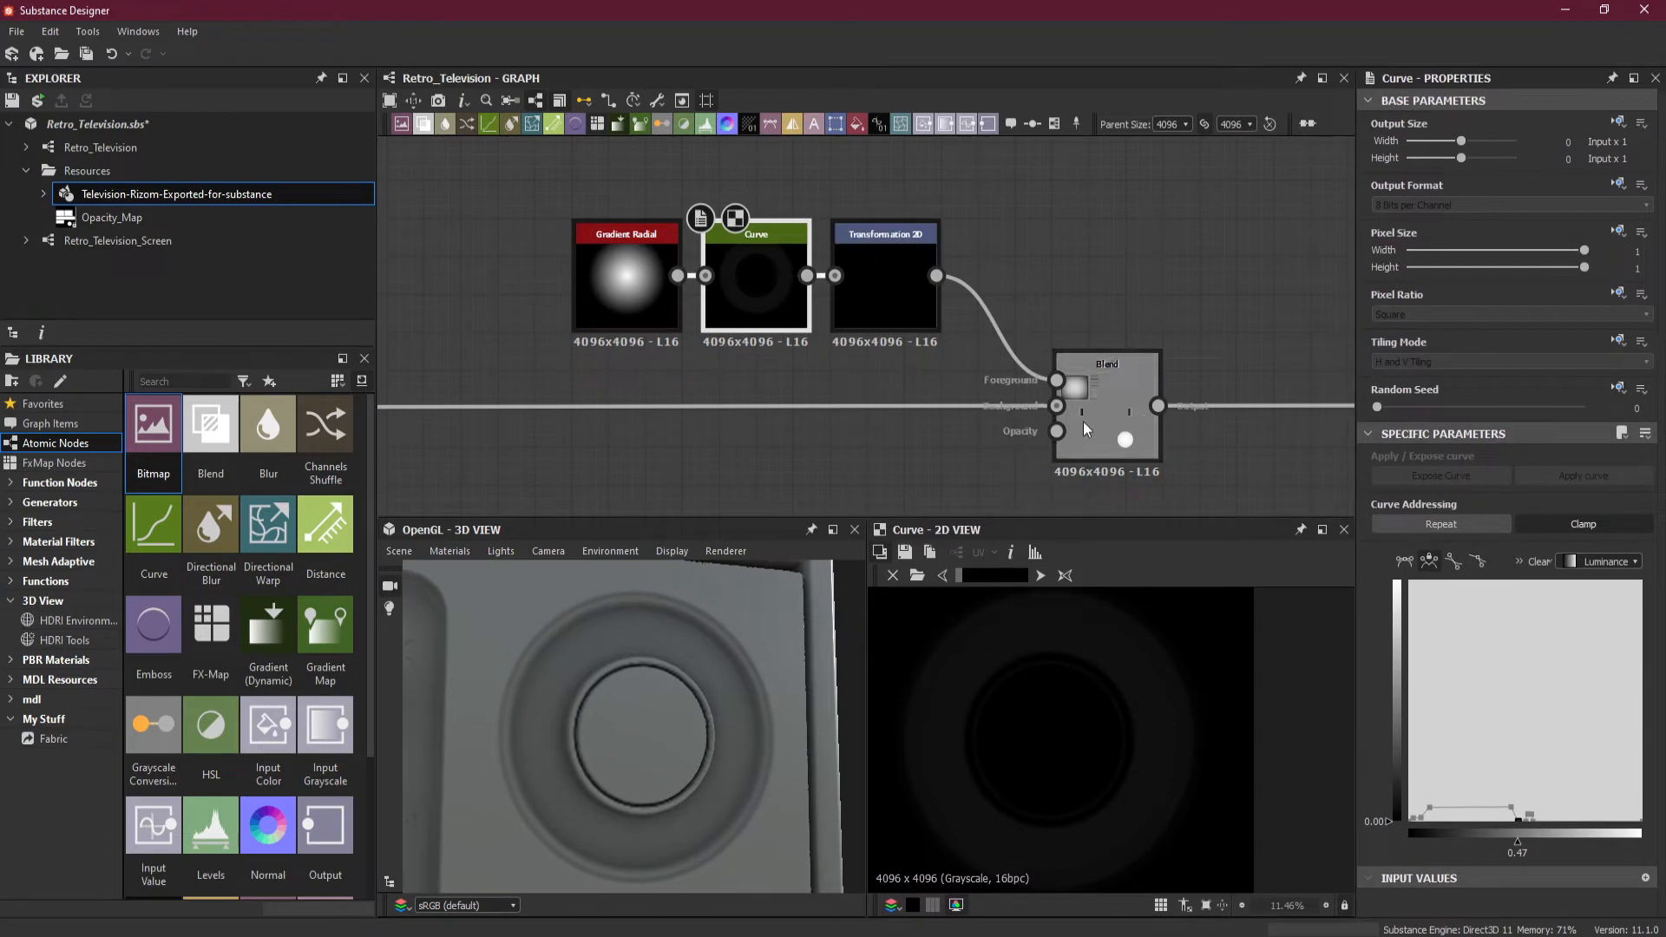
# Move the Blend node away to make room and insert a Blur HQ Grayscale node between Transformation 2D and Blend.
pyautogui.moveTo(1092, 424); pyautogui.dragTo(1262, 442)
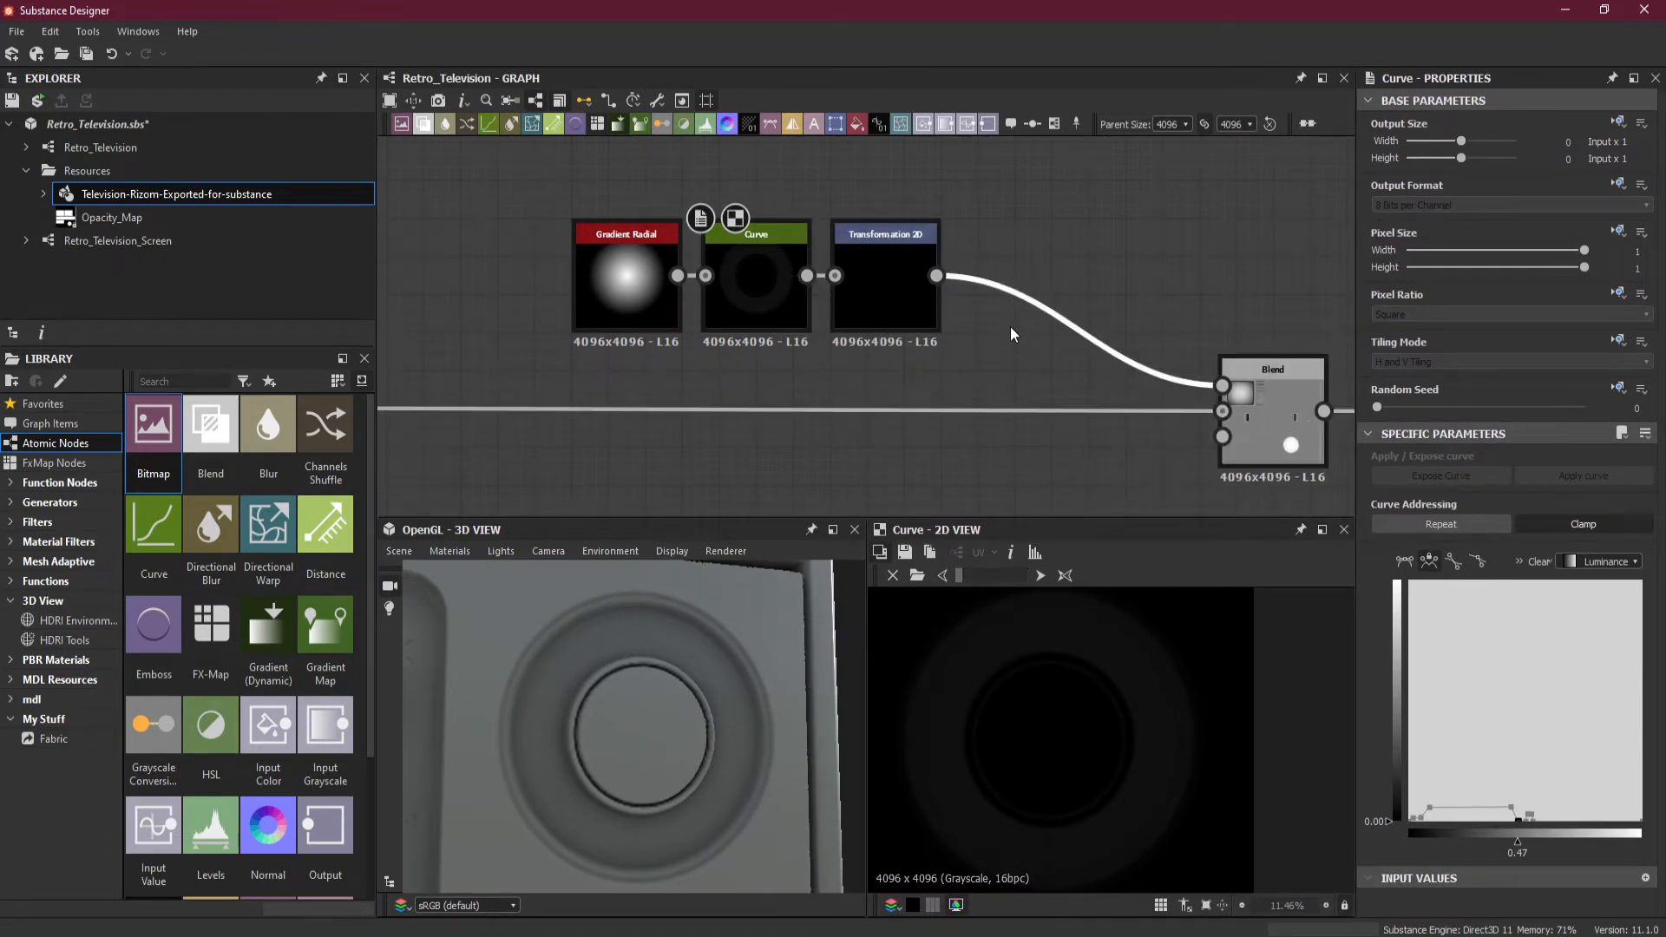
pyautogui.press('space')
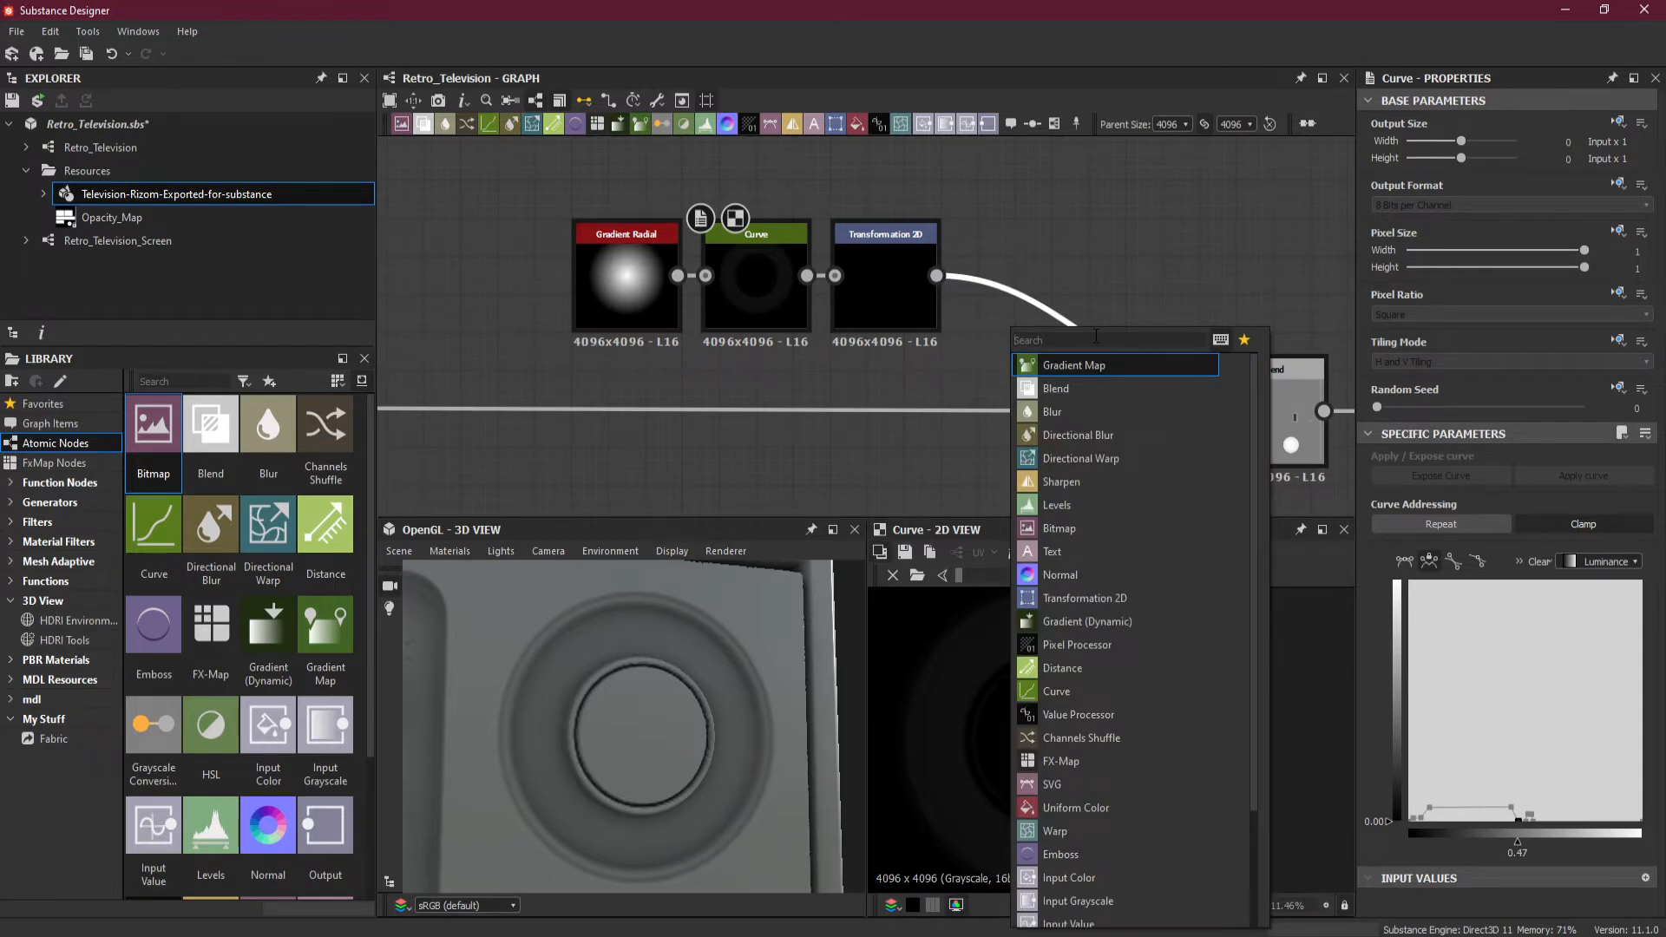
pyautogui.write('blur')
pyautogui.click(1091, 388)
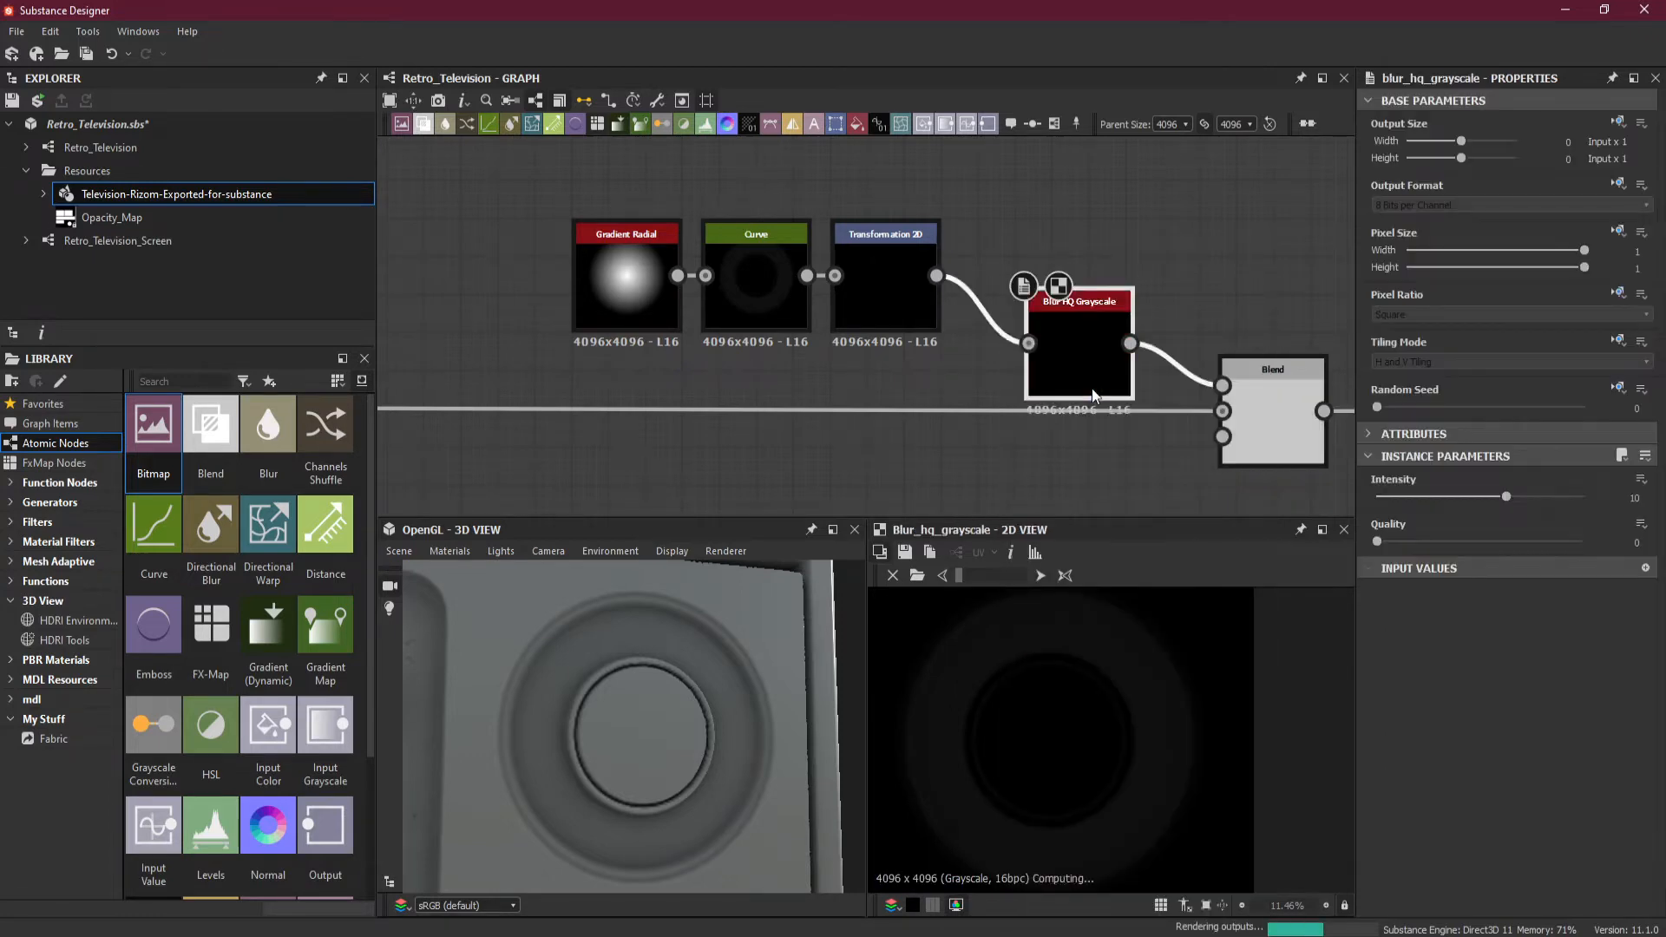
pyautogui.moveTo(1091, 388); pyautogui.dragTo(1043, 316)
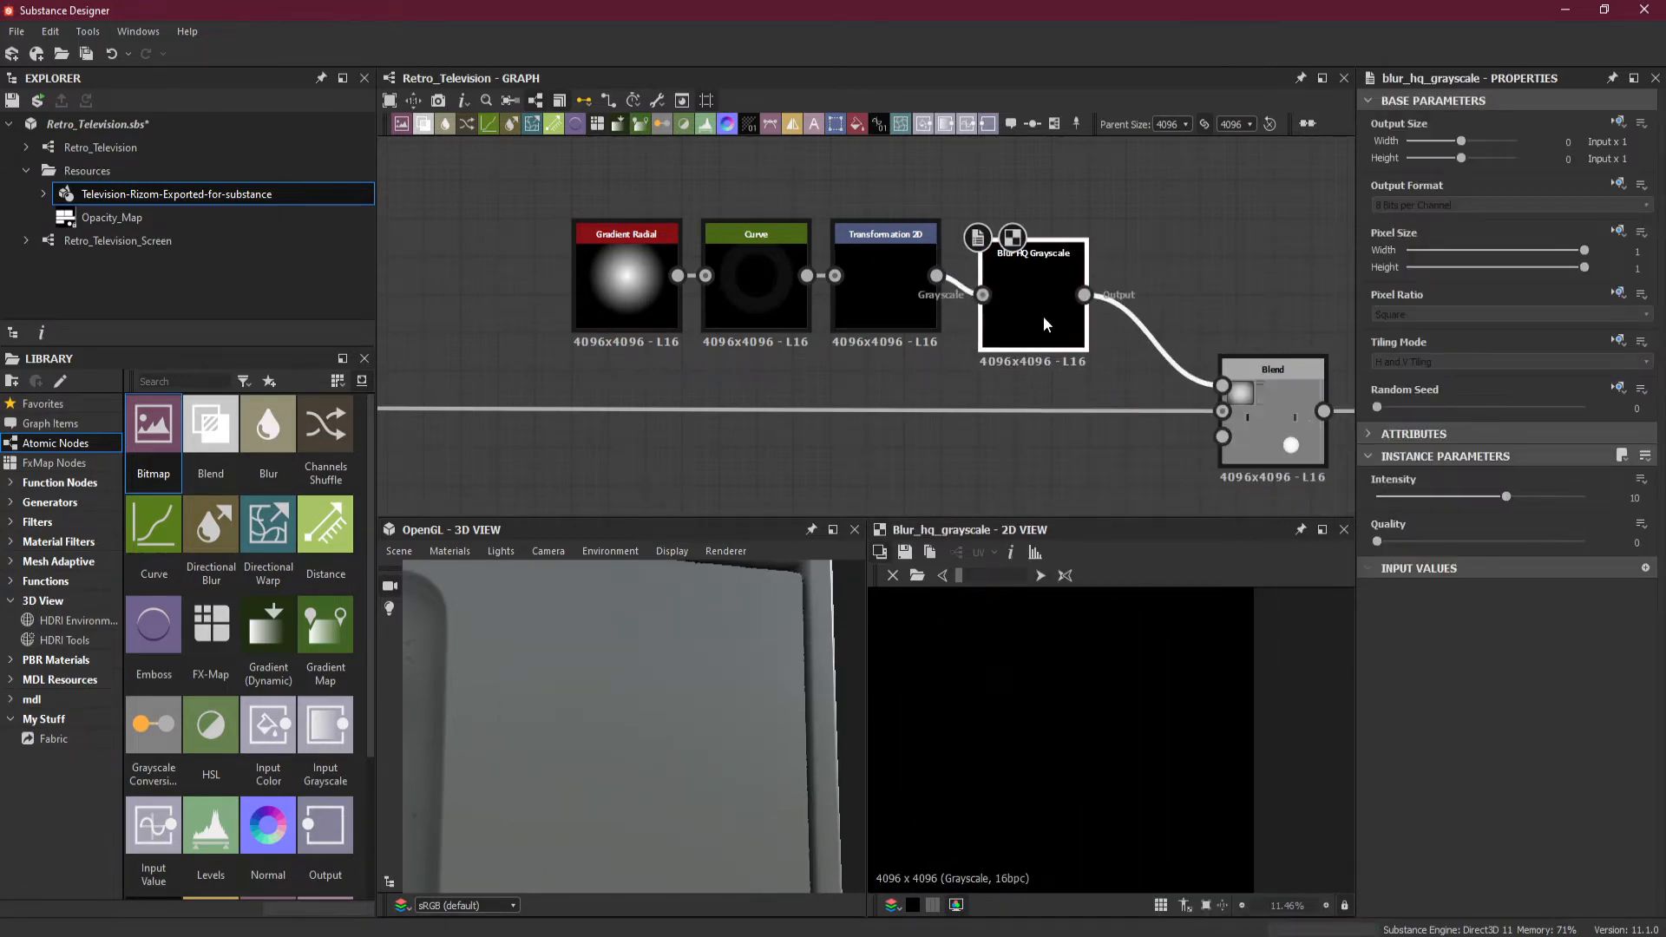
# Set the blur's Quality to 1 and reduce its Intensity to 0.87.
pyautogui.click(1505, 542)
pyautogui.moveTo(1506, 498); pyautogui.dragTo(1386, 499)
pyautogui.scroll(10, 979, 663)
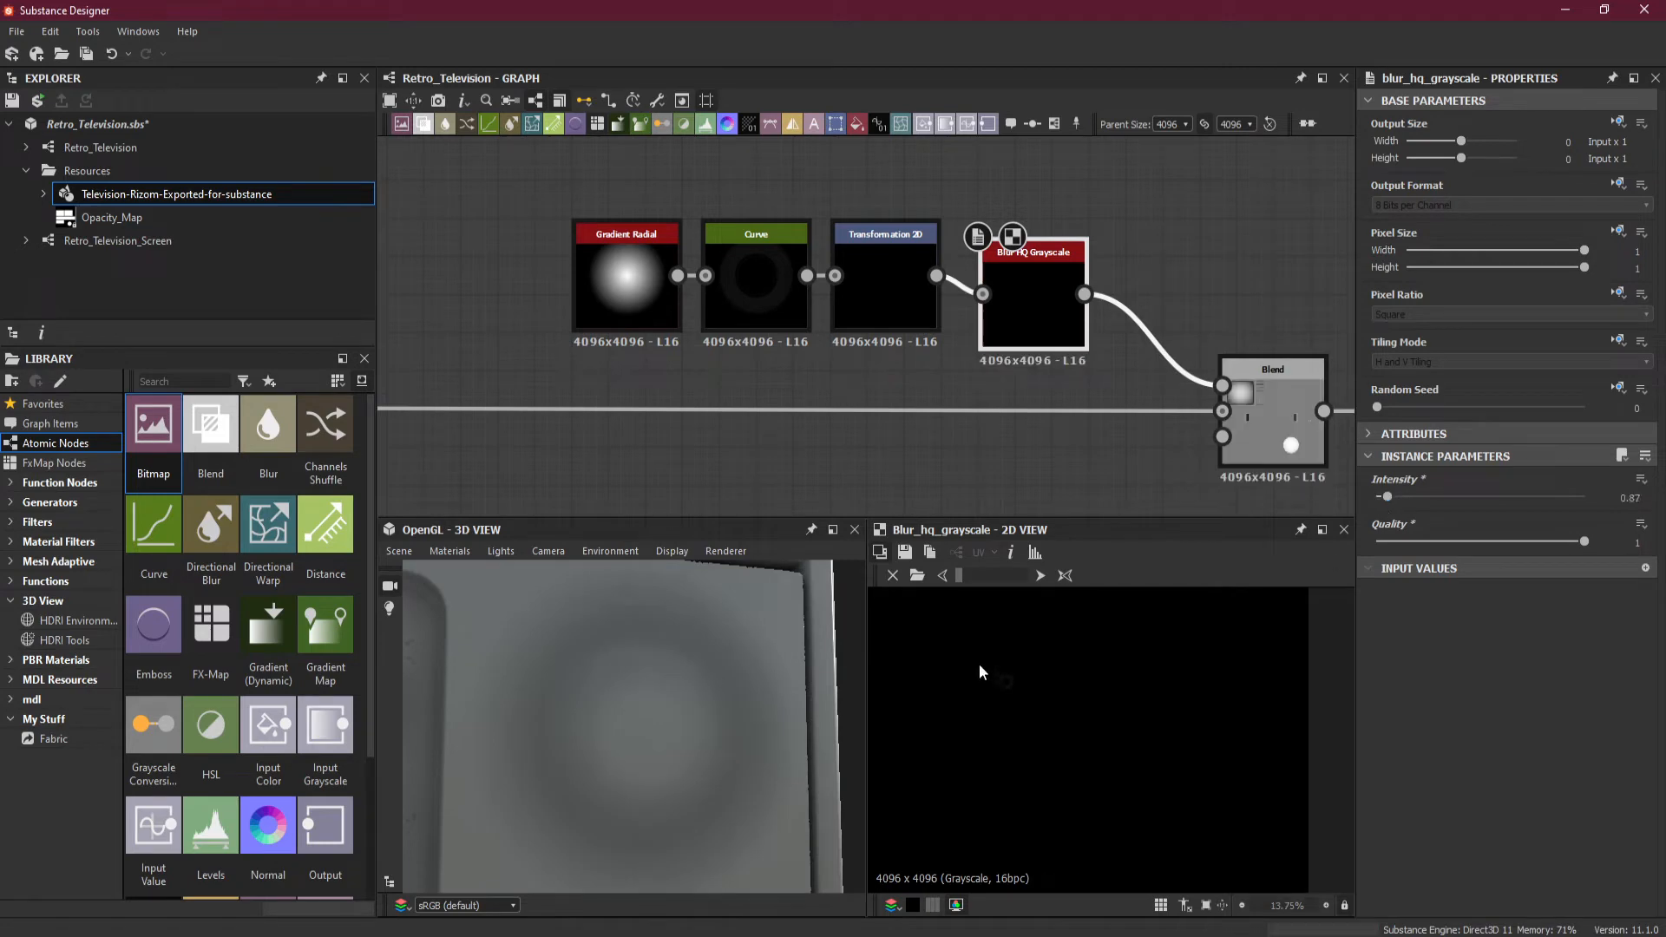
pyautogui.scroll(1, 943, 658)
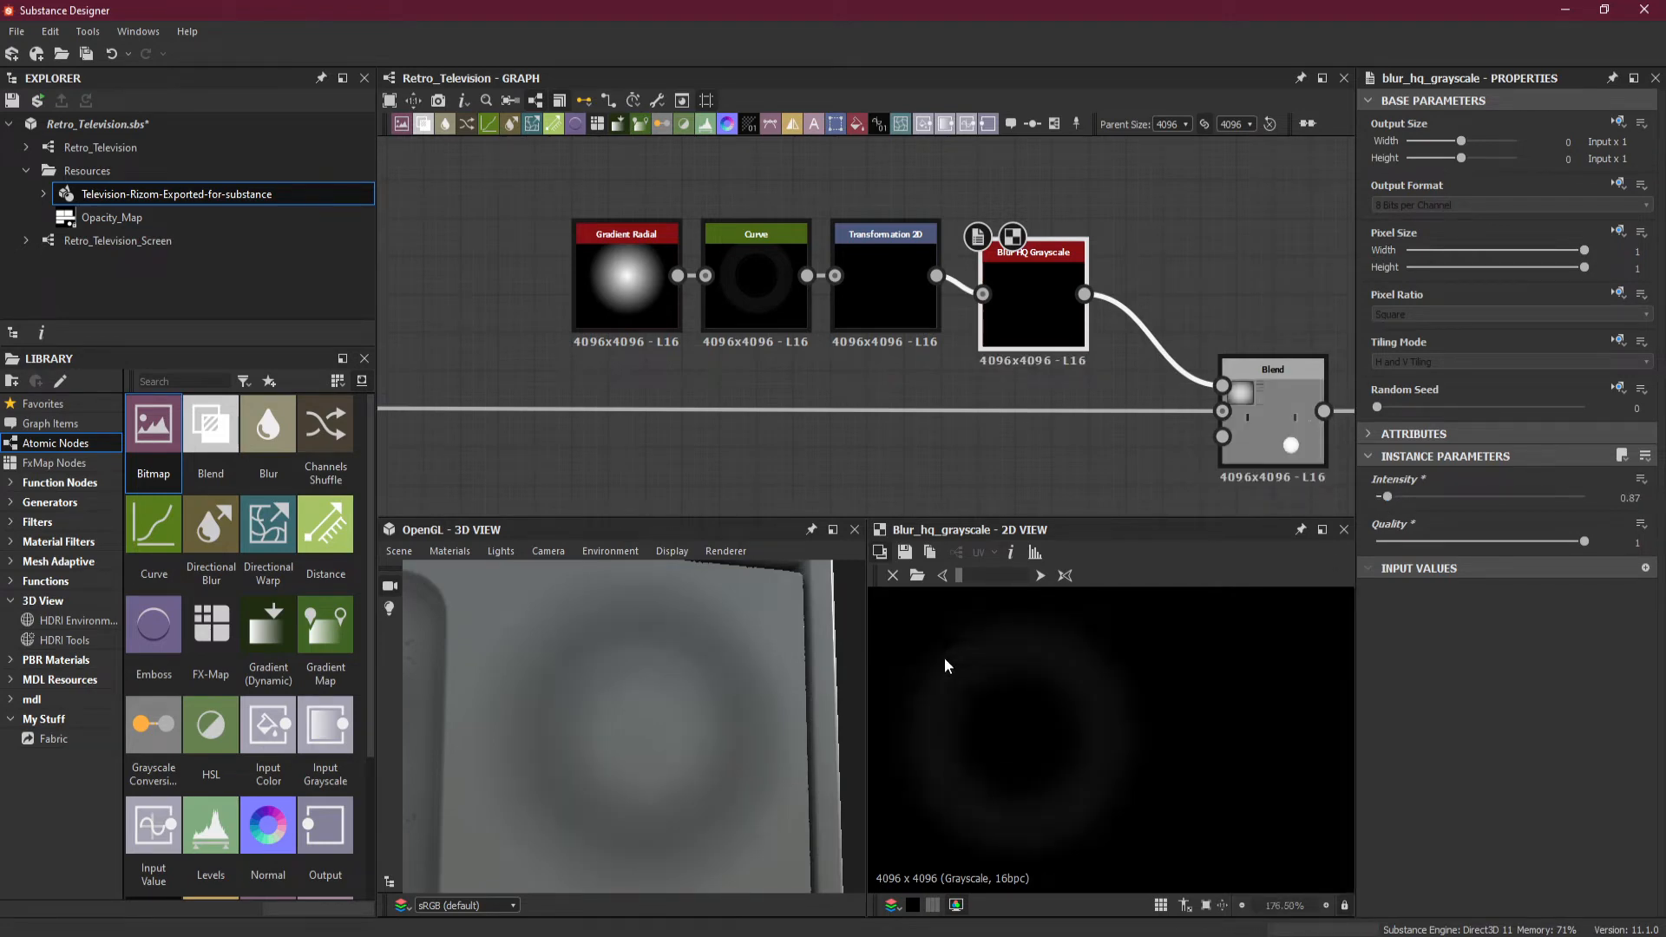
# Lower the blur's Intensity to 0.08 and check the softened dial rings on the model.
pyautogui.doubleClick(1631, 498)
pyautogui.press('Return')
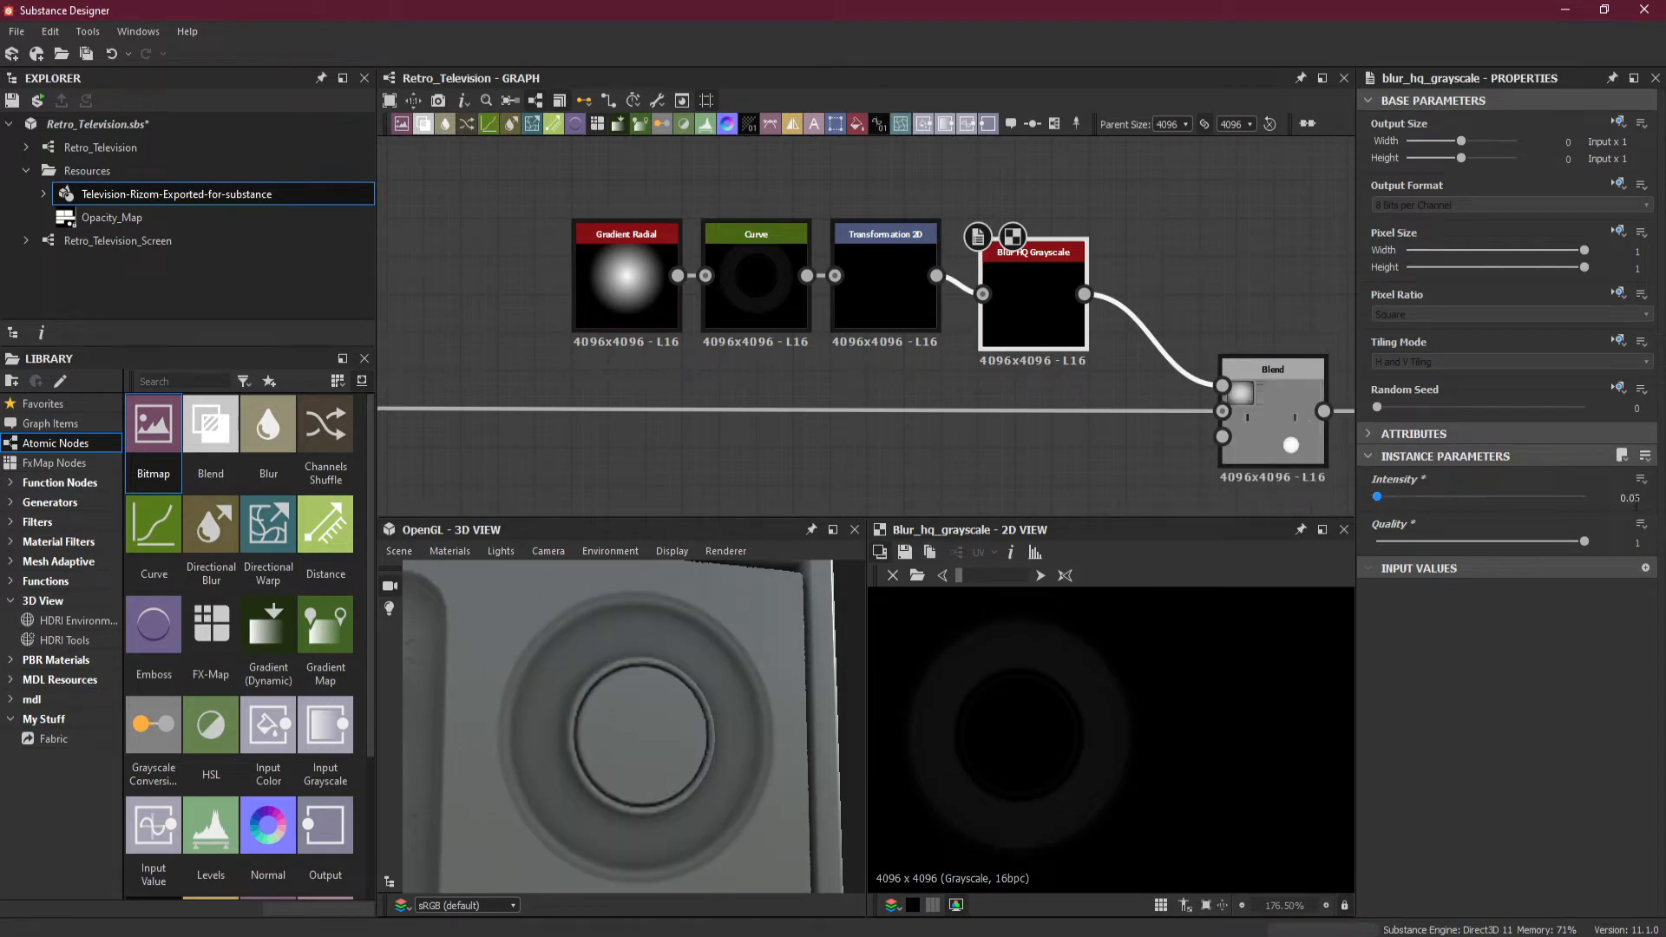
pyautogui.doubleClick(1631, 498)
pyautogui.press('Return')
pyautogui.moveTo(732, 746); pyautogui.dragTo(716, 748)
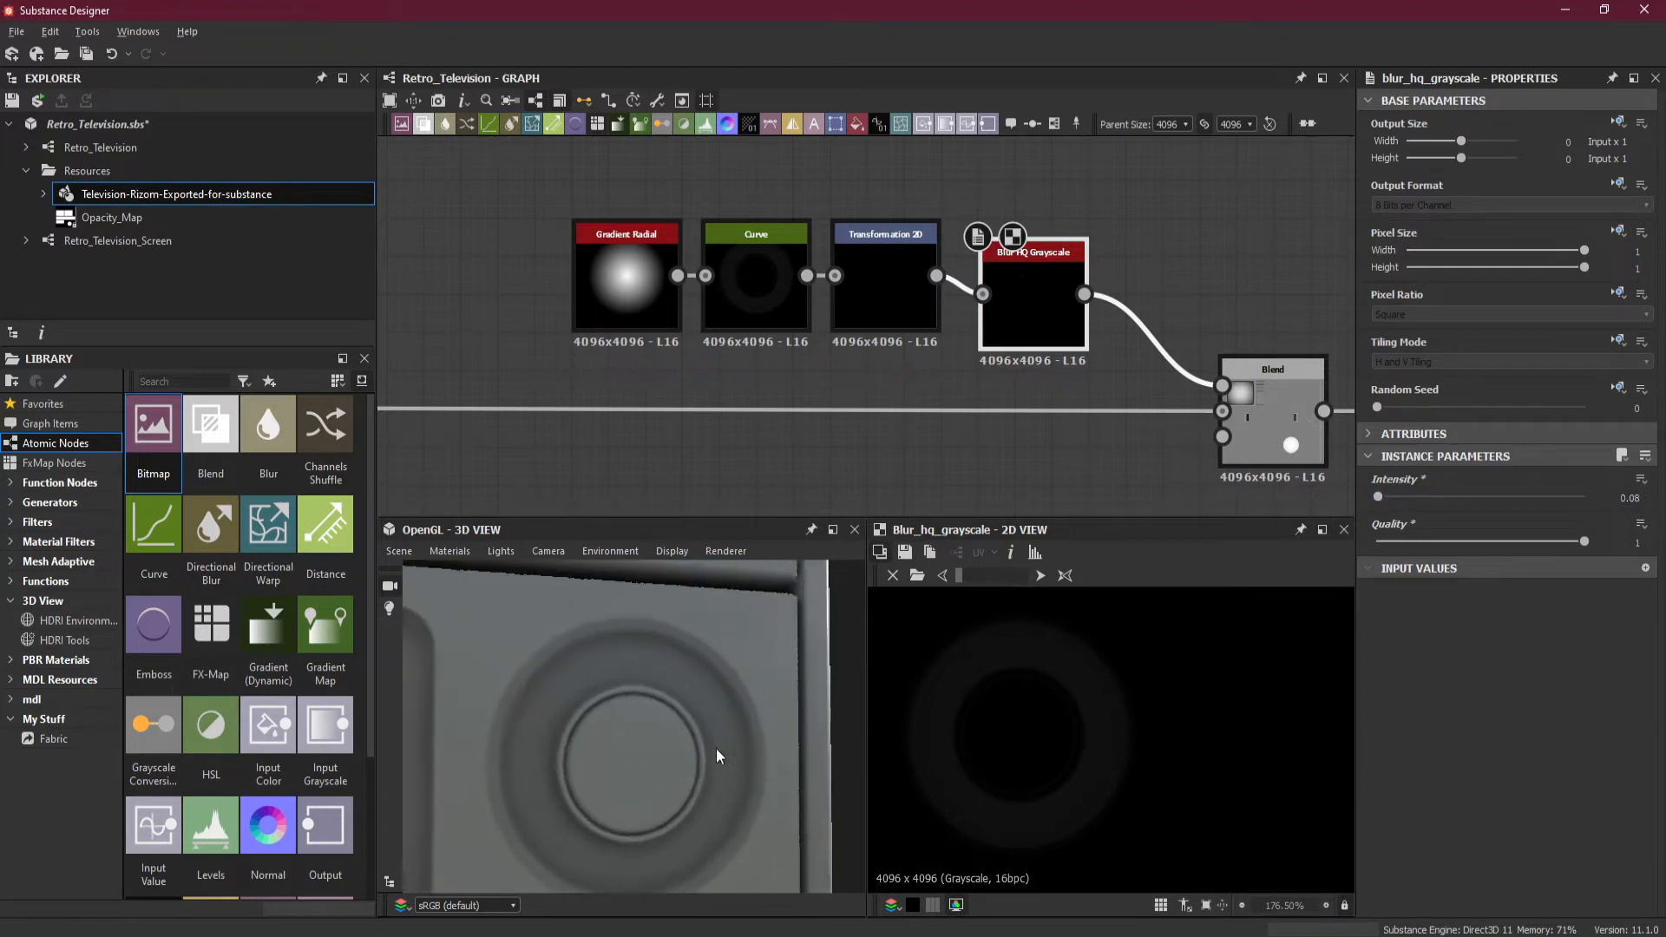
# Line up the Blur HQ Grayscale node with the dial's node chain and shift the whole chain away from the Blend node.
pyautogui.scroll(4, 592, 652)
pyautogui.scroll(-4, 598, 659)
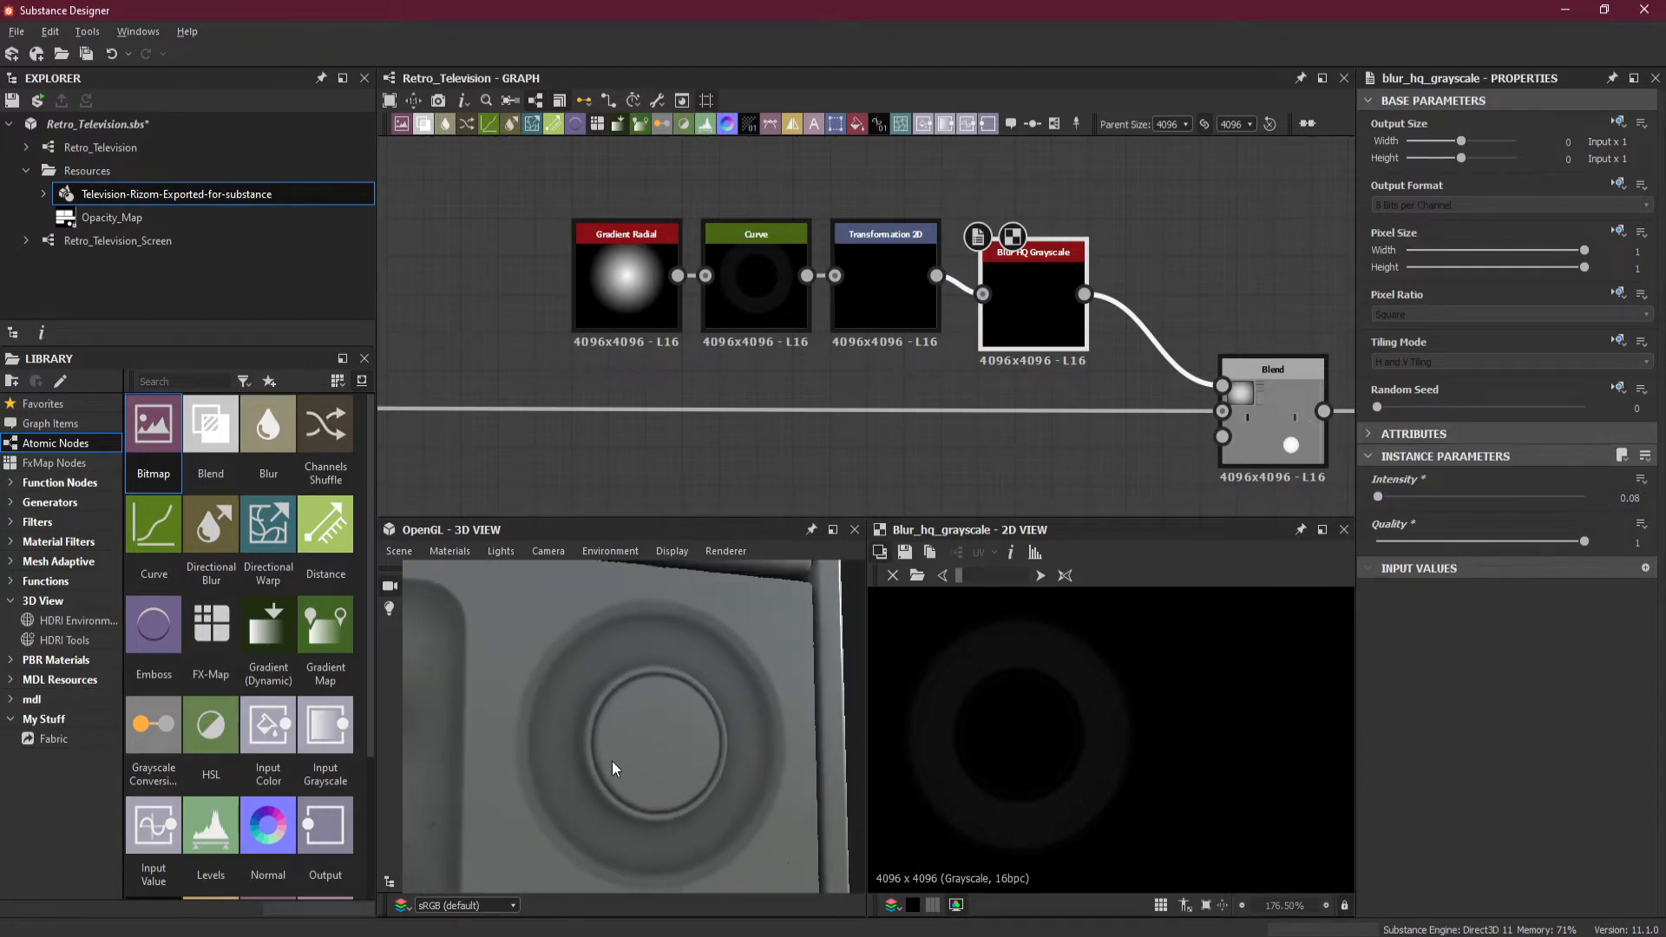
pyautogui.moveTo(1049, 320); pyautogui.dragTo(1049, 304)
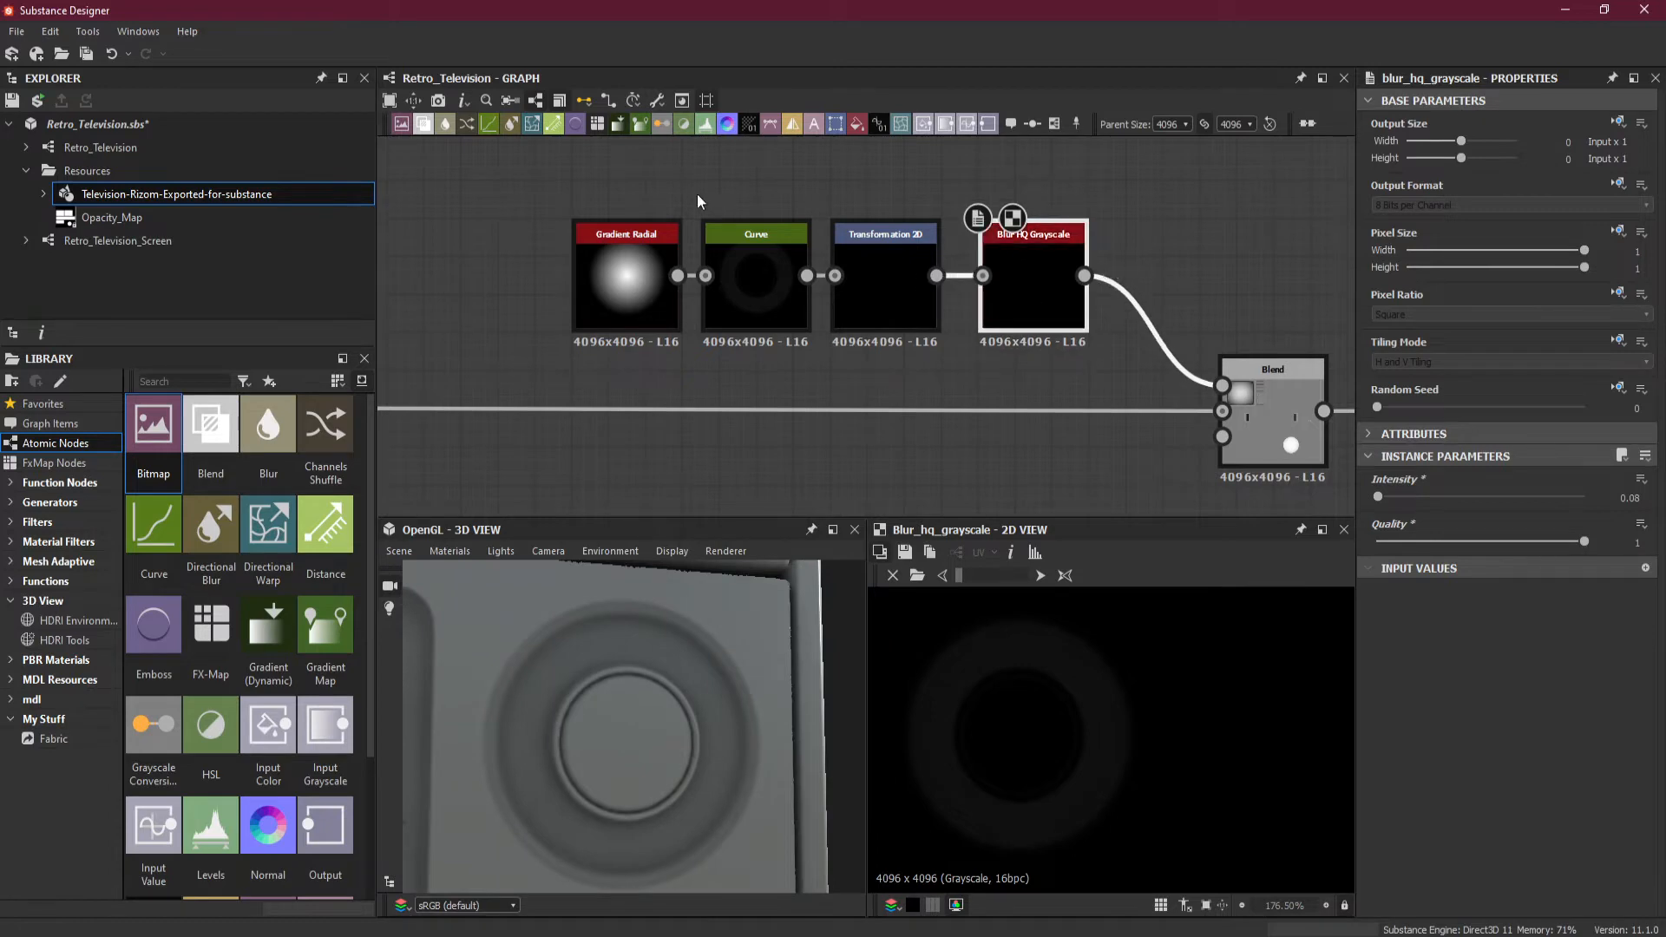
pyautogui.moveTo(586, 180); pyautogui.dragTo(835, 325)
pyautogui.click(859, 318)
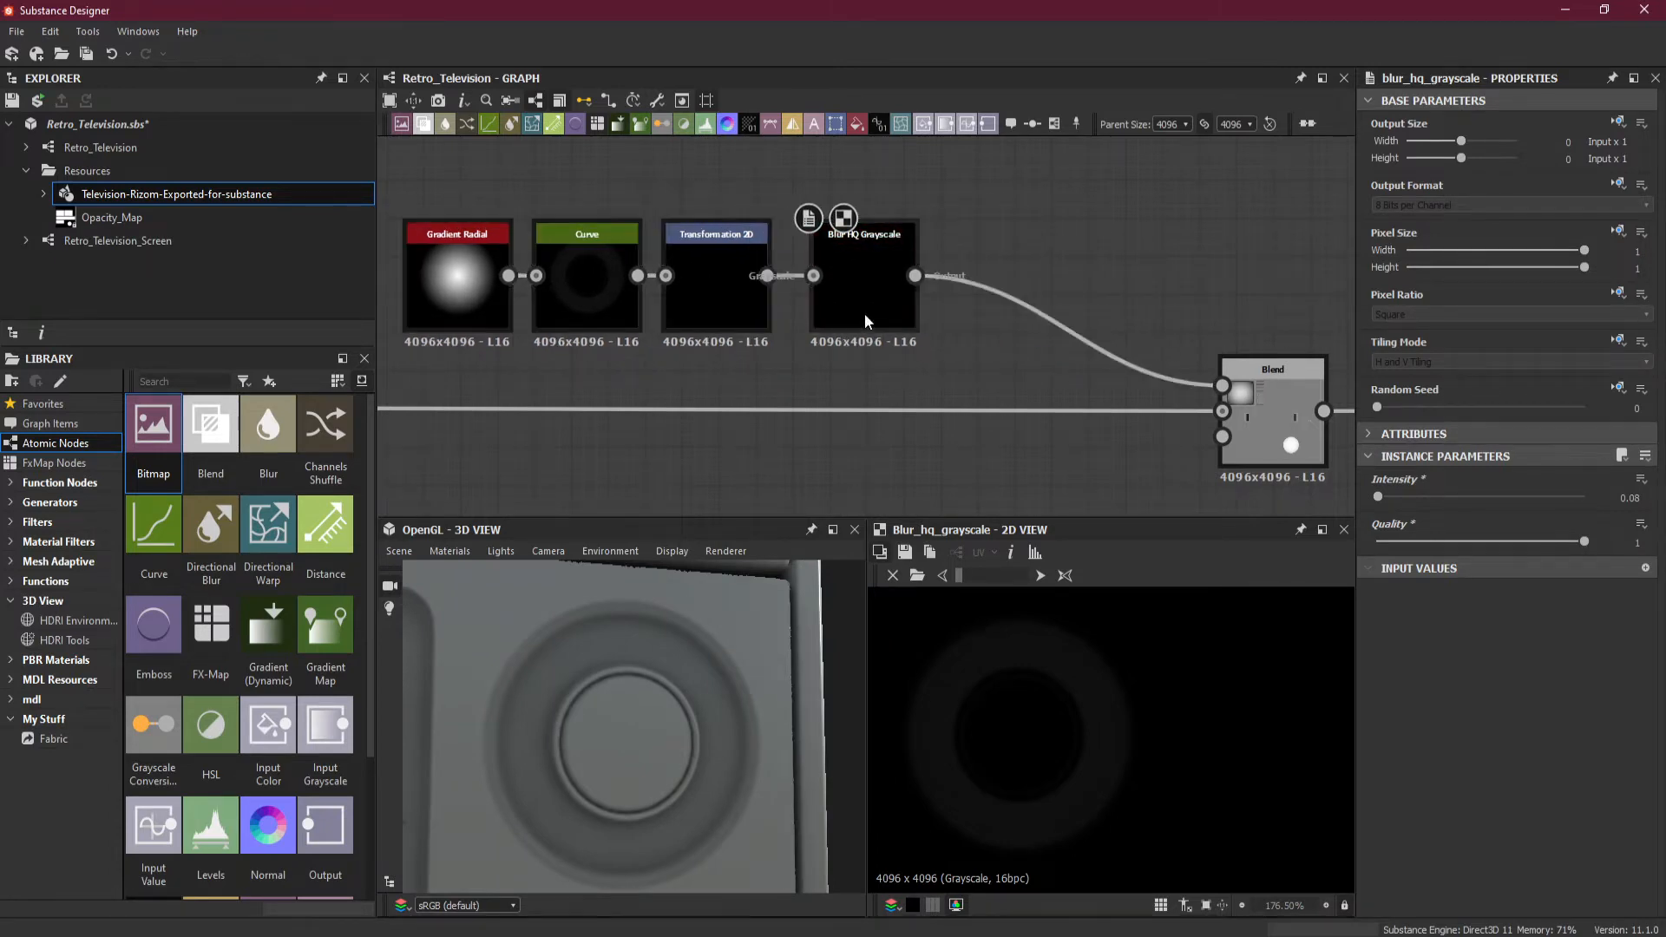
# Insert a Levels node between Blur HQ Grayscale and Blend, and align it with the end of the chain.
pyautogui.click(1011, 315)
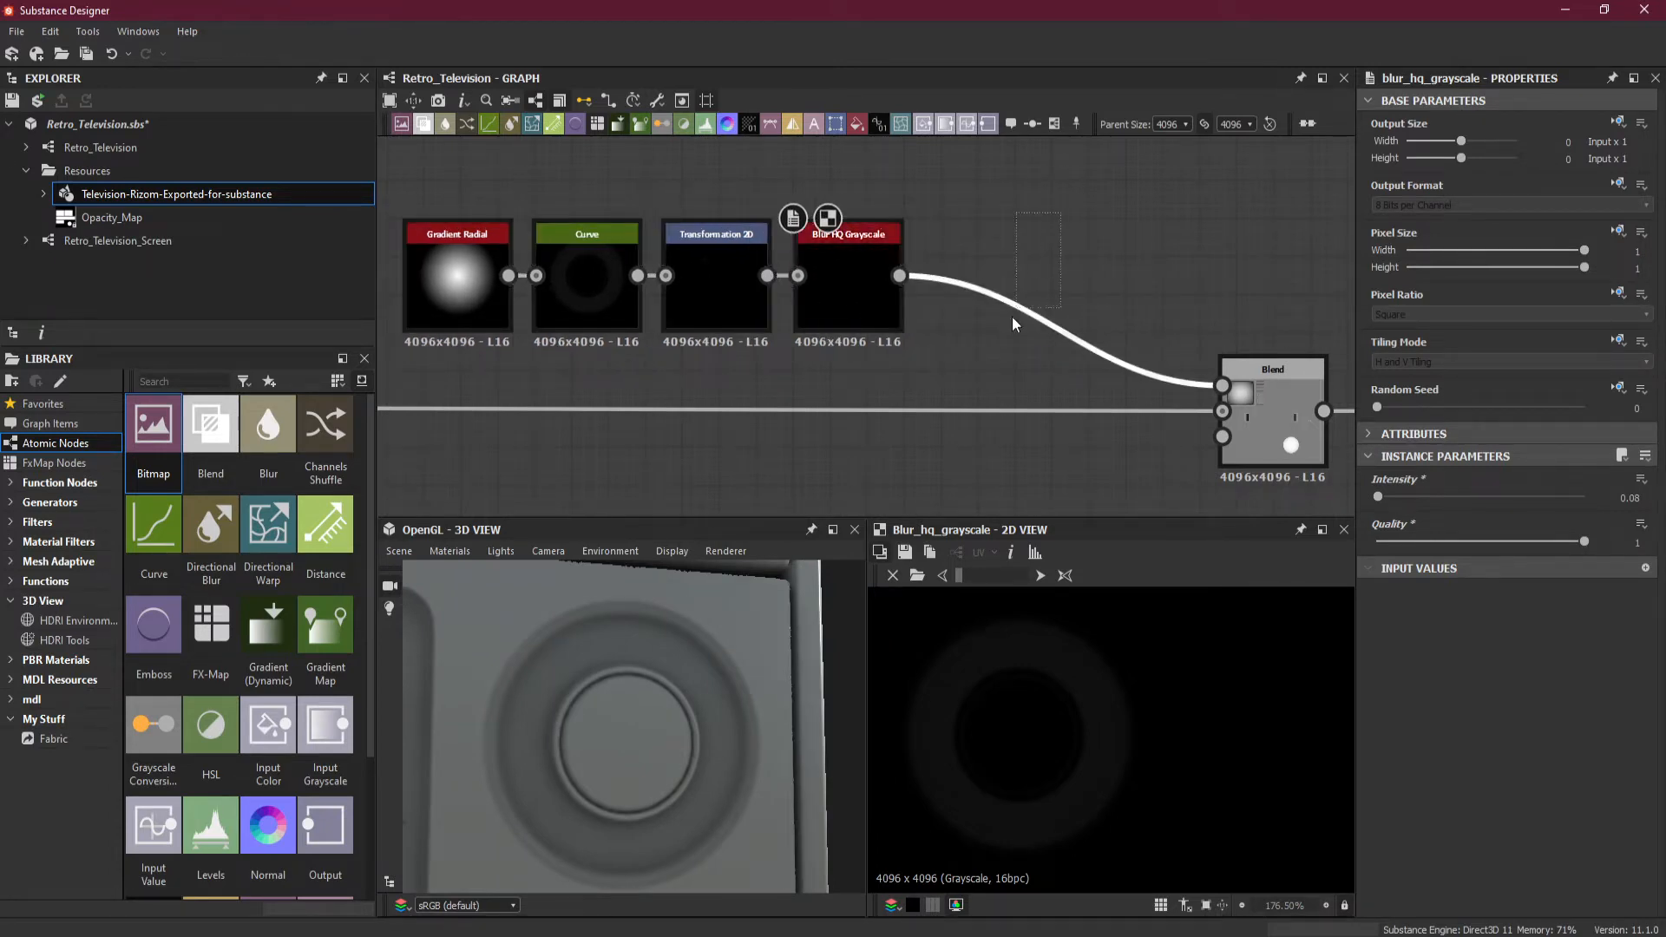
pyautogui.press('space')
pyautogui.click(1091, 512)
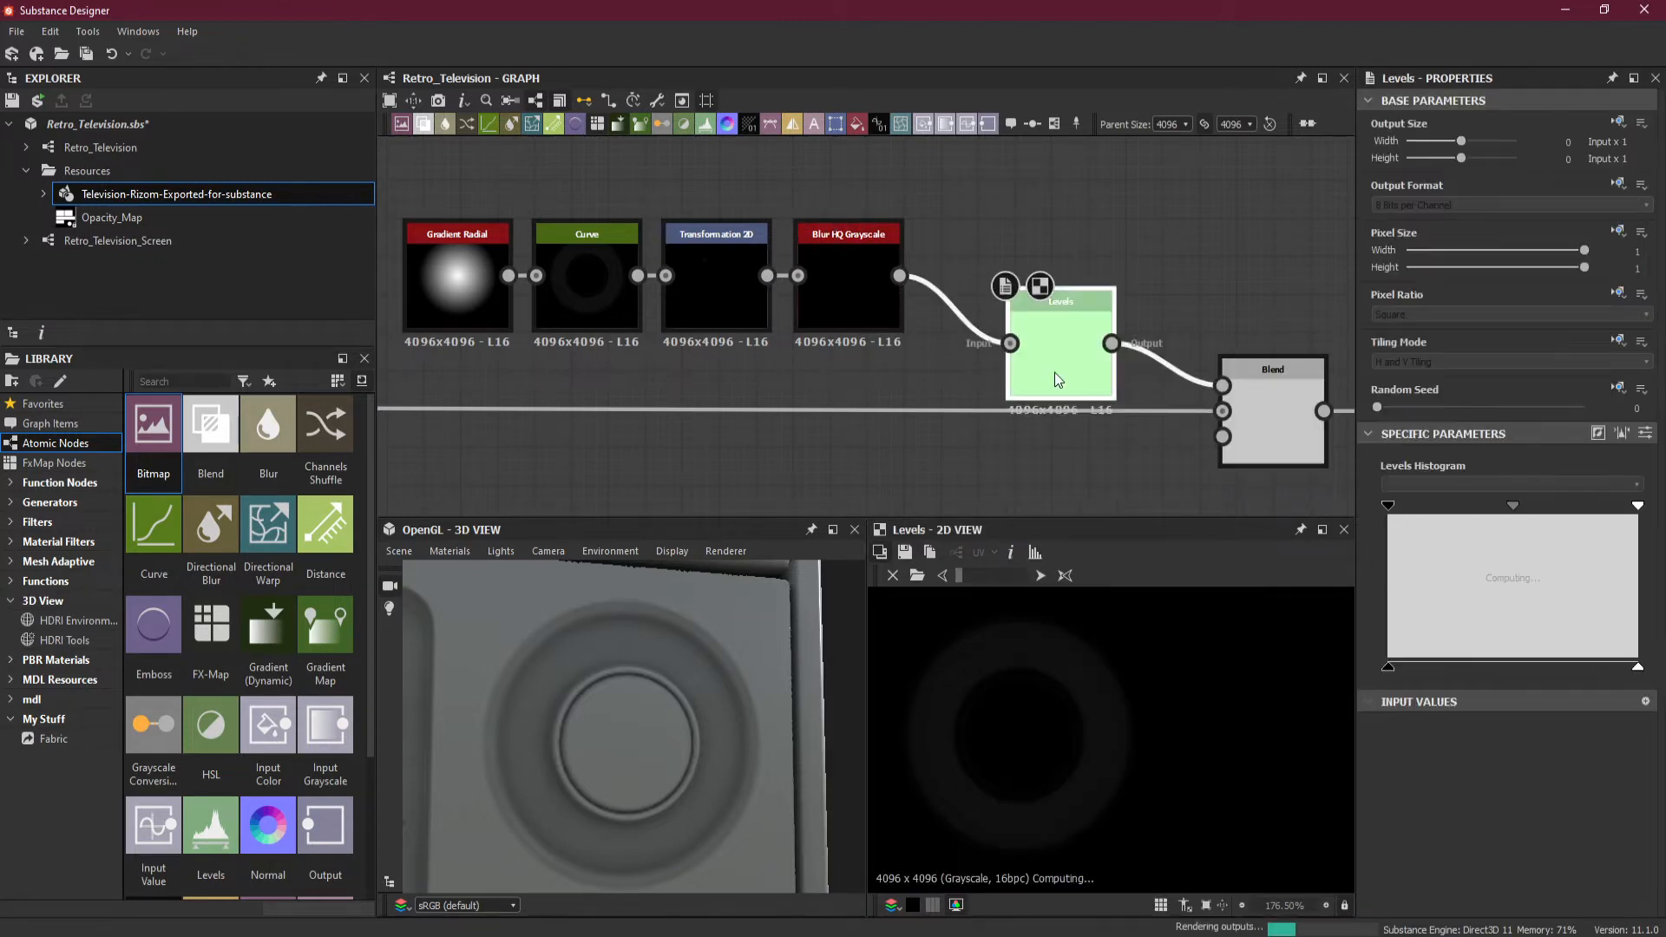
pyautogui.moveTo(1055, 373); pyautogui.dragTo(970, 286)
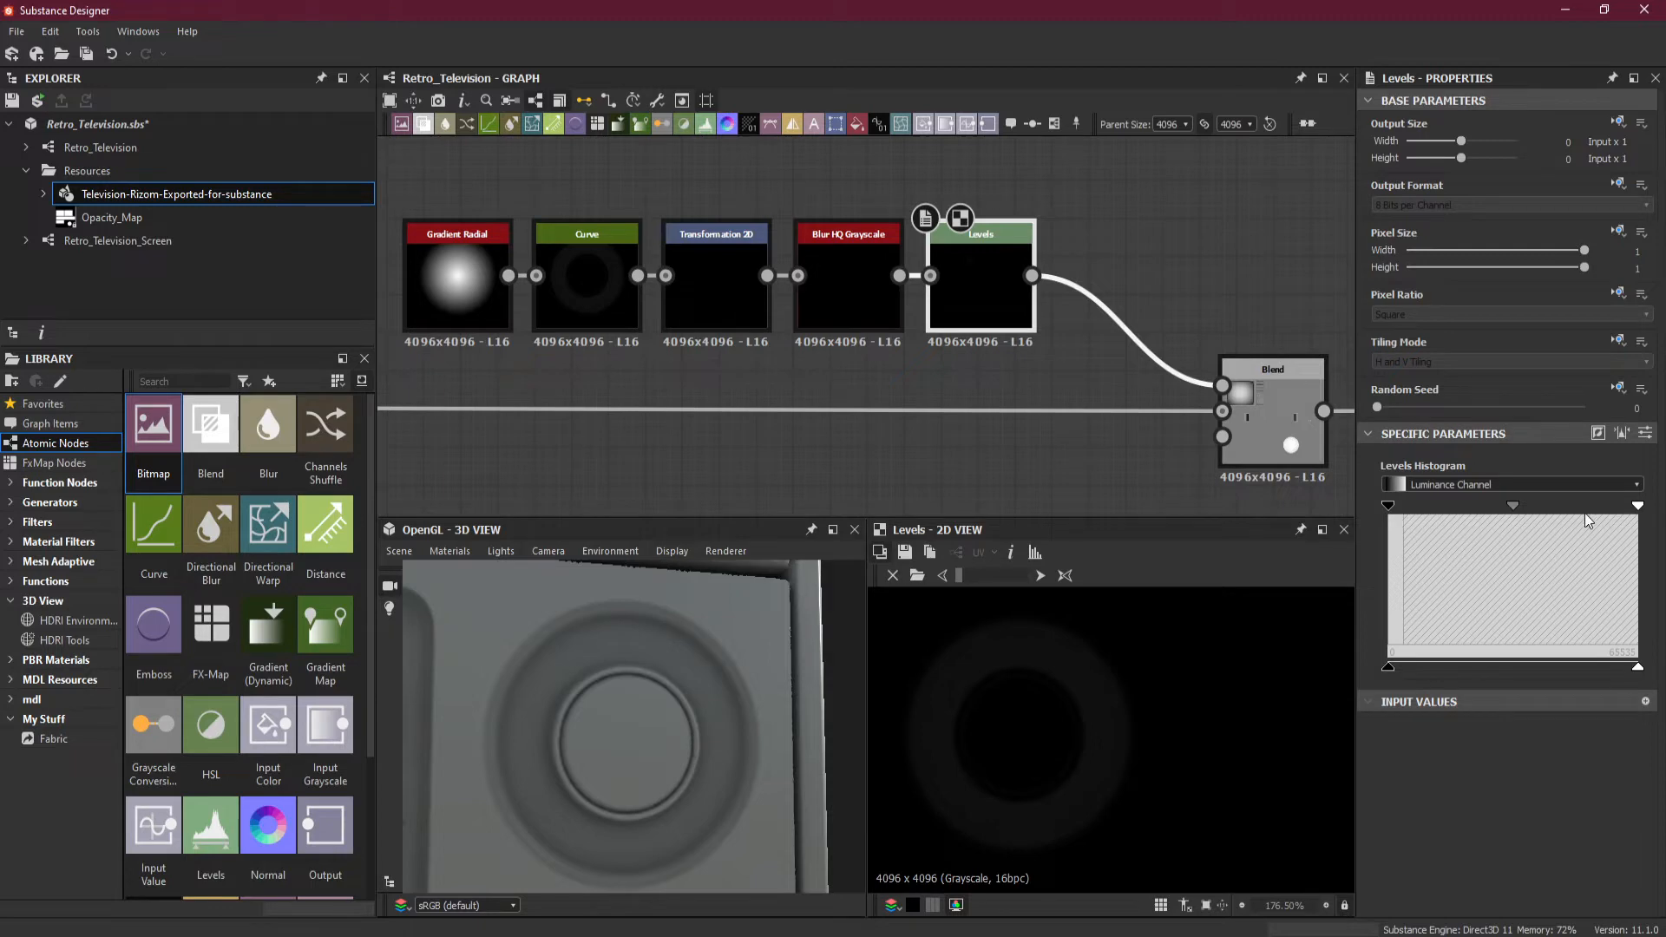
# Lower the white input point in the Levels histogram and fine-tune the midtone to deepen the dial recess on the model.
pyautogui.click(1638, 508)
pyautogui.click(1389, 508)
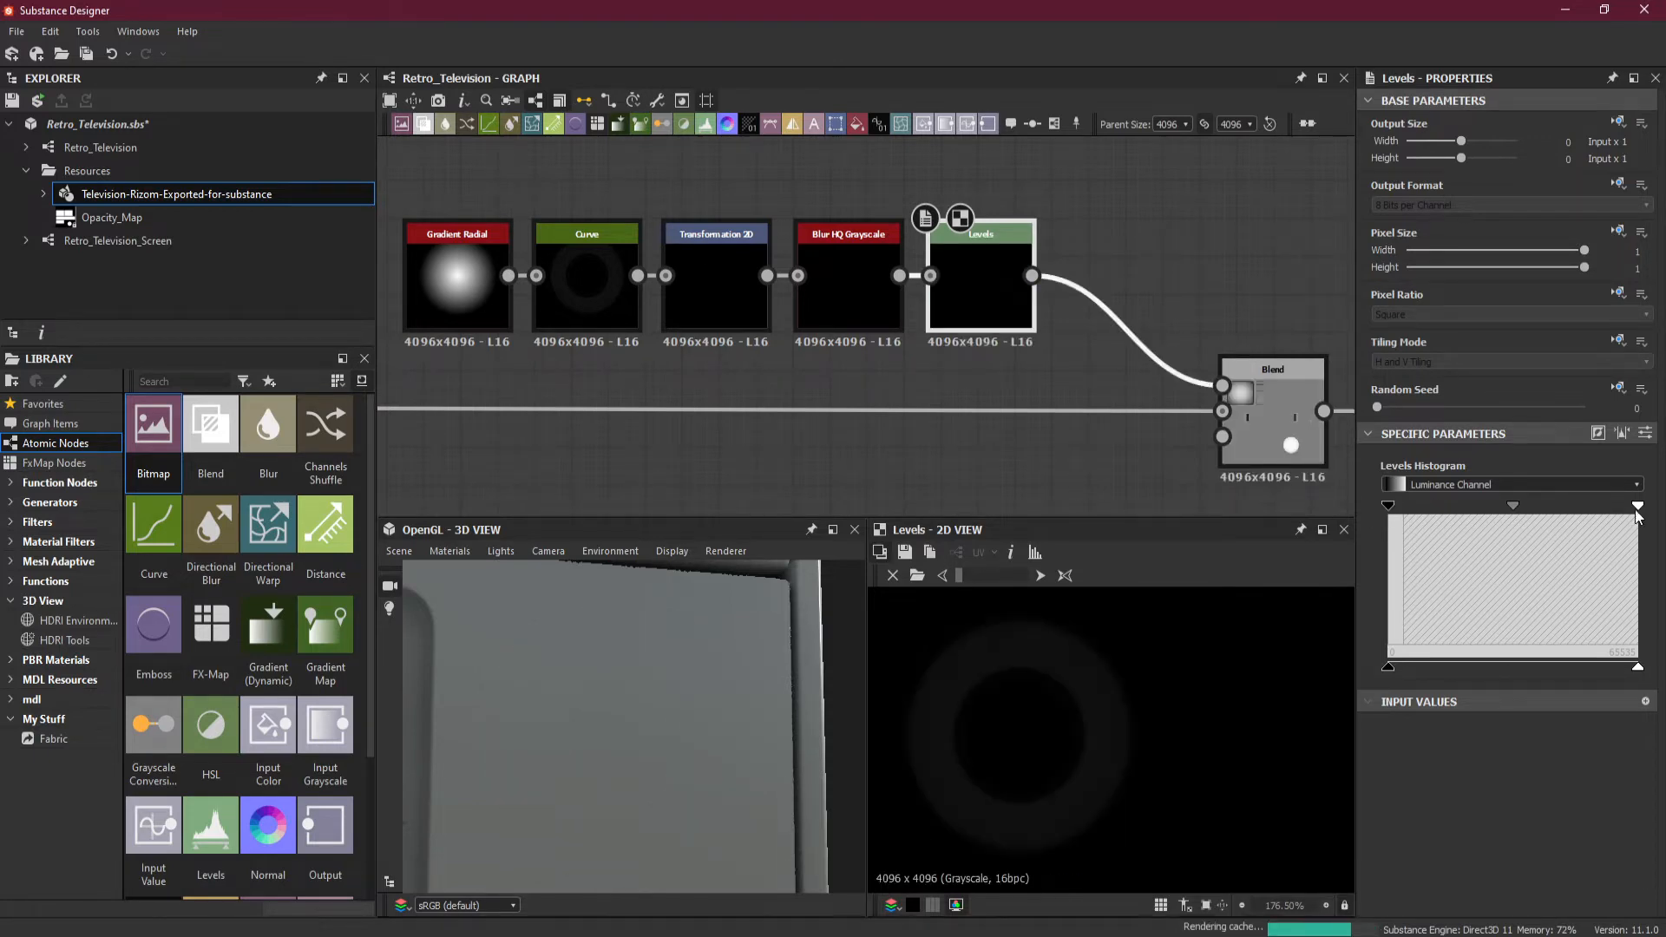
pyautogui.moveTo(1637, 506); pyautogui.dragTo(1552, 514)
pyautogui.keyDown('alt'); pyautogui.moveTo(740, 675); pyautogui.dragTo(776, 657); pyautogui.keyUp('alt')
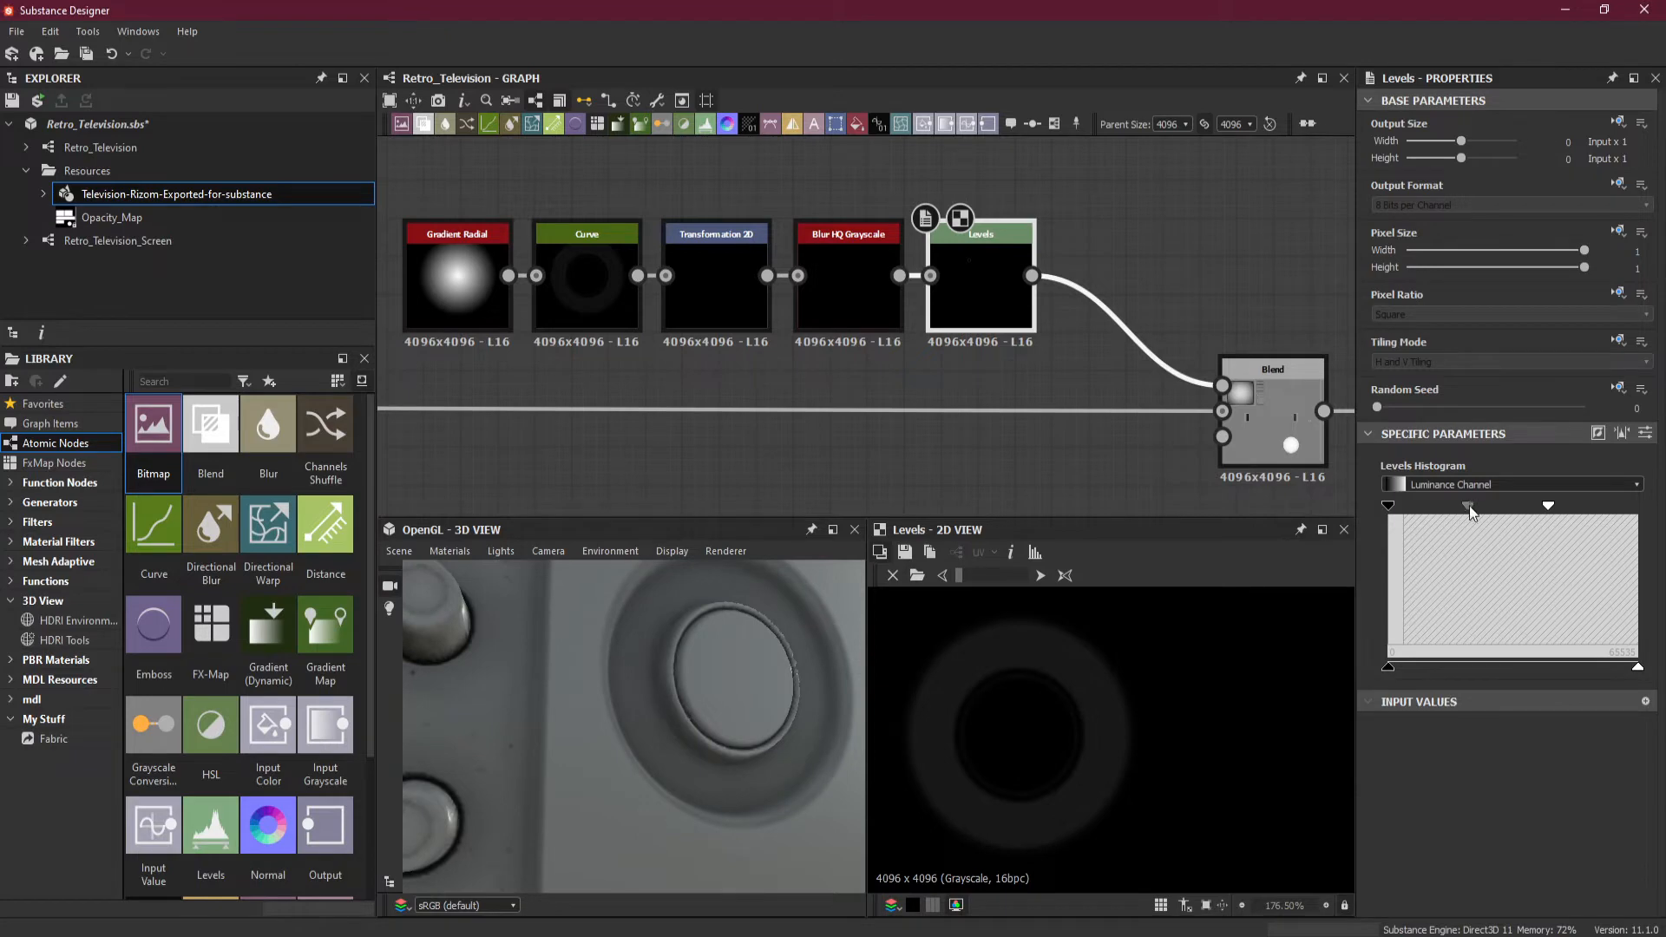
pyautogui.moveTo(1468, 505)
pyautogui.mouseDown()
pyautogui.moveTo(1443, 505)
pyautogui.moveTo(1505, 507)
pyautogui.moveTo(1475, 510)
pyautogui.mouseUp()
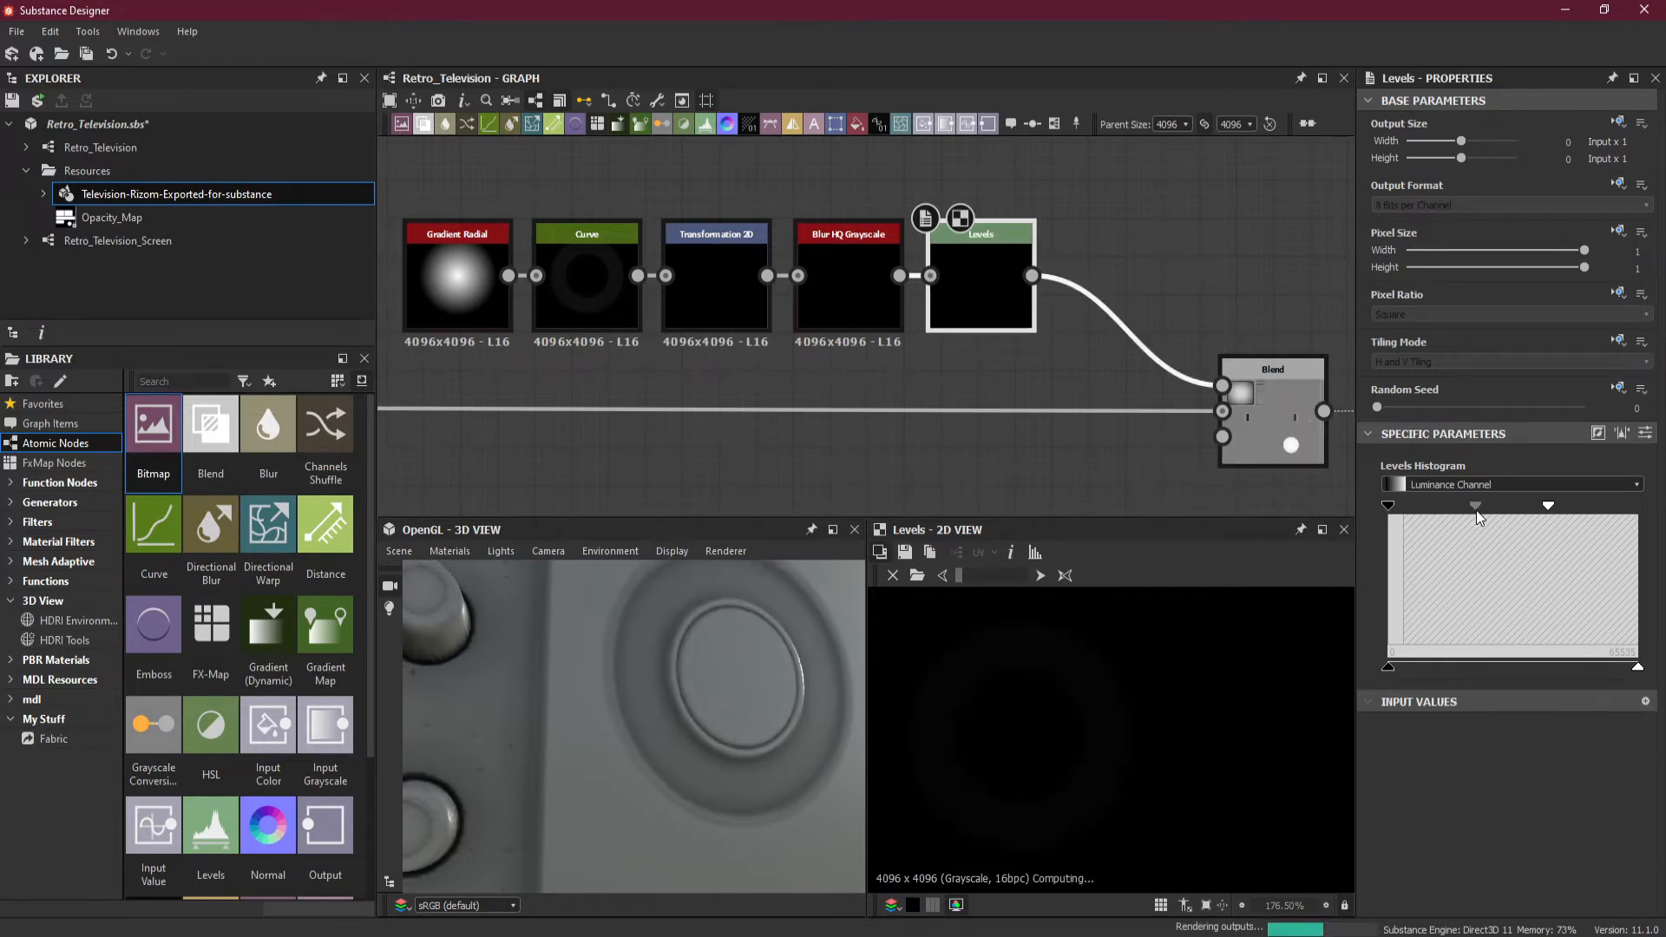
pyautogui.moveTo(1476, 510); pyautogui.dragTo(1469, 512)
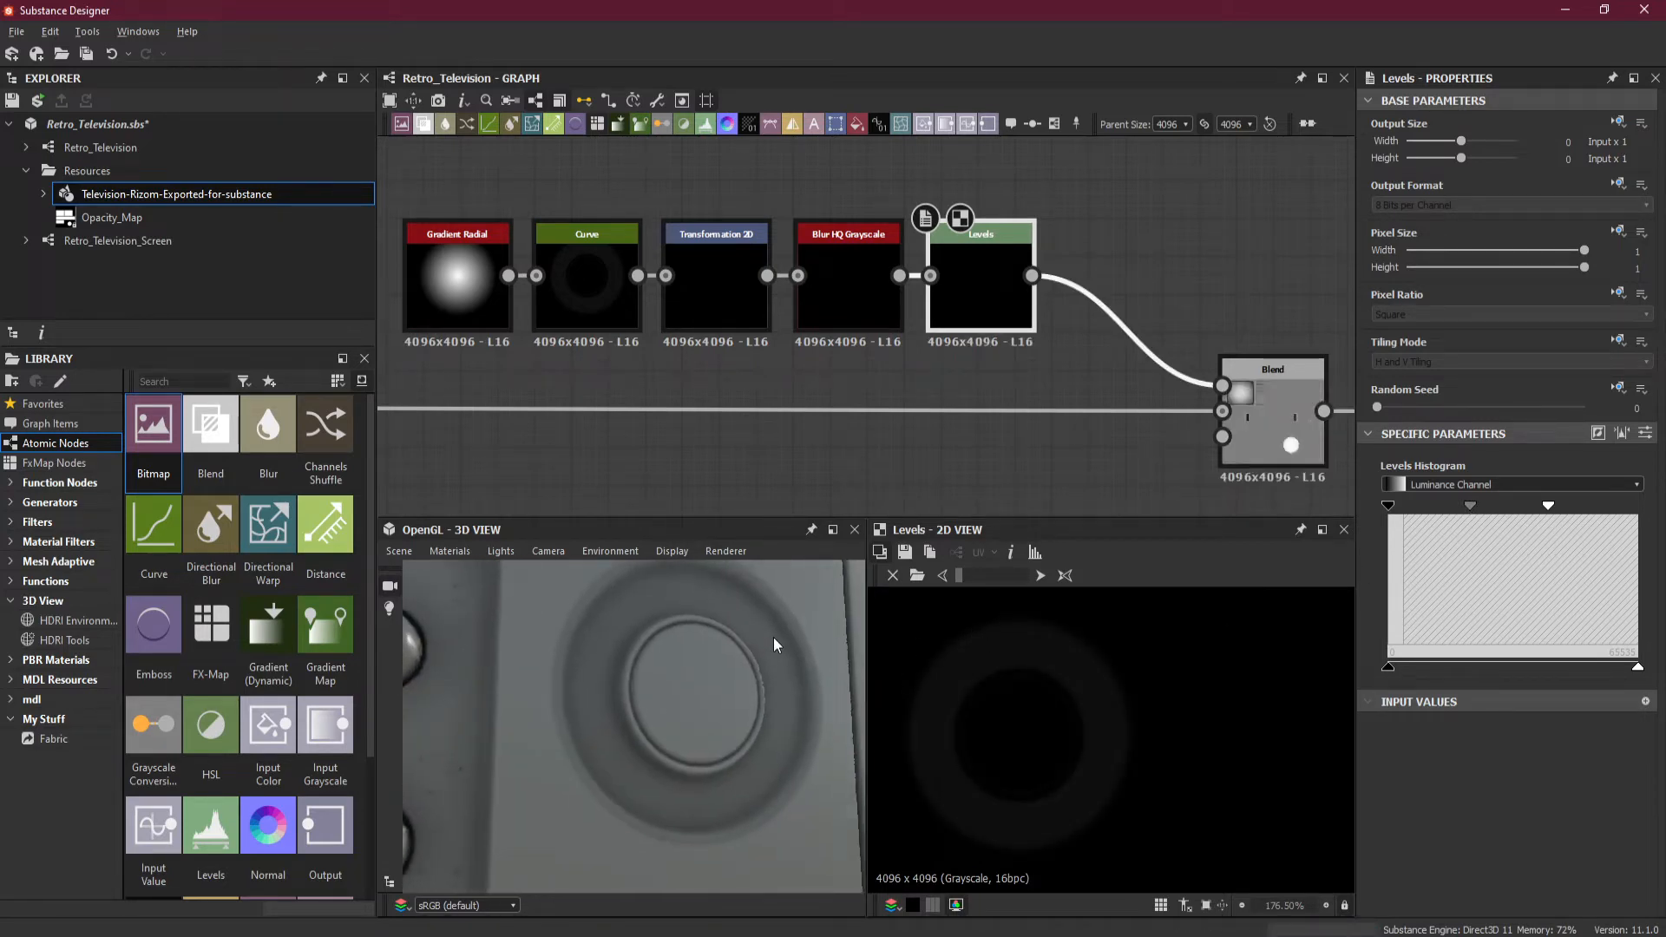
# Fade in the VHF dial reference image in the 2D view and nudge the Levels midtone to refine the dial's depth.
pyautogui.click(1002, 576)
pyautogui.moveTo(1002, 576); pyautogui.dragTo(981, 576)
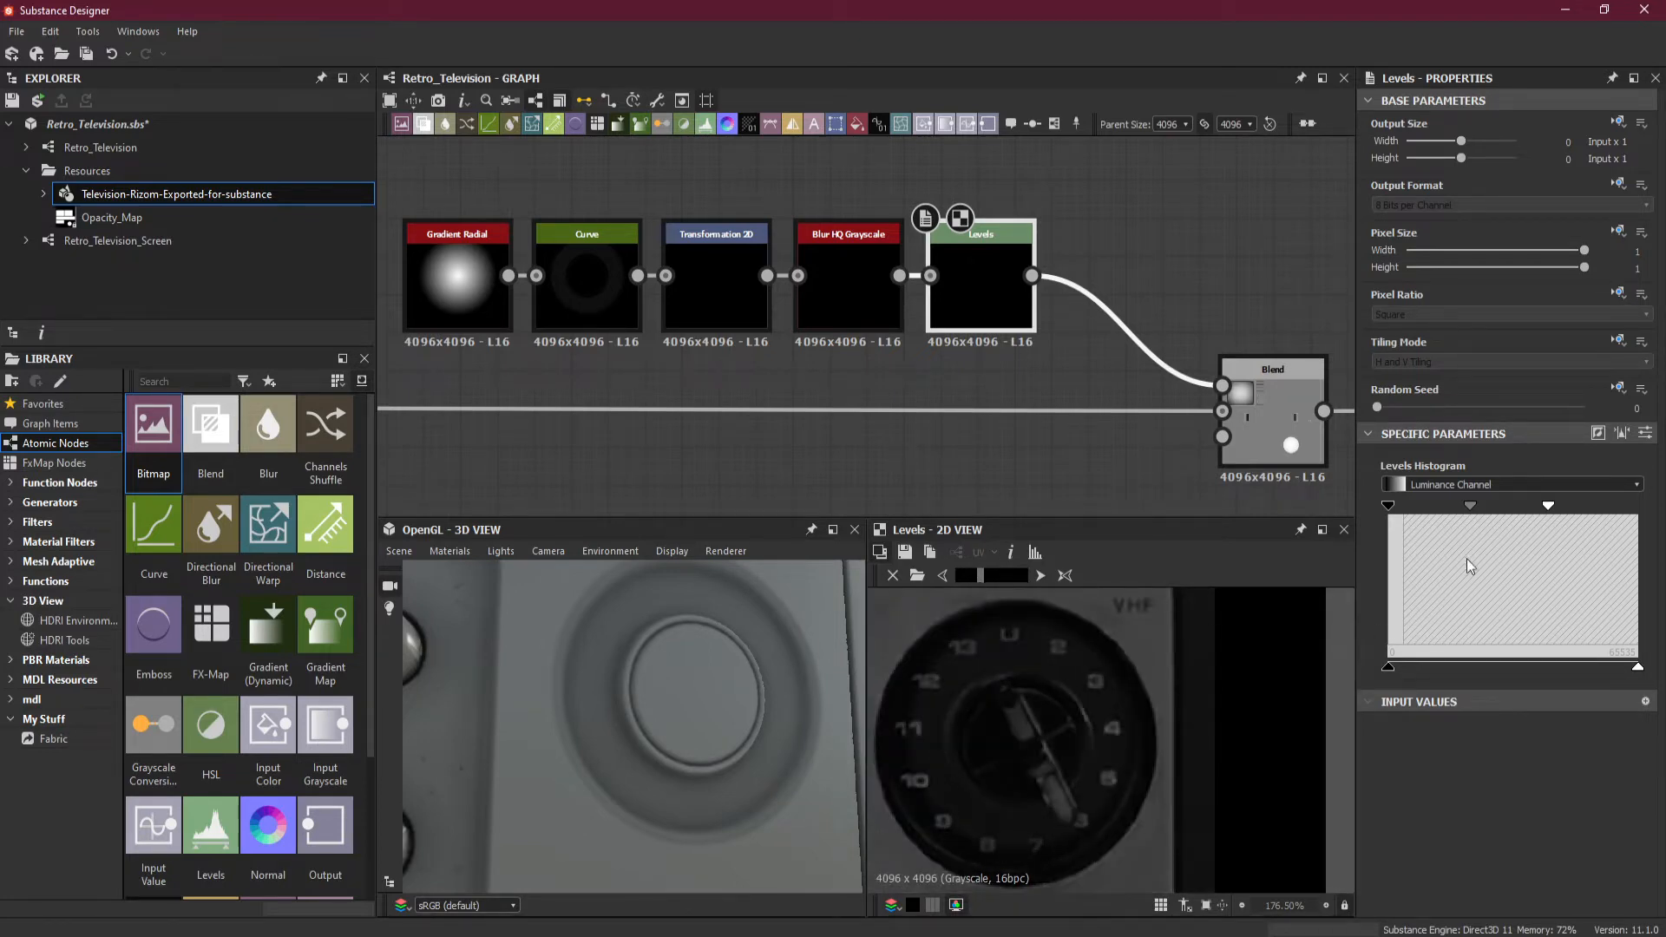
pyautogui.moveTo(1472, 507); pyautogui.dragTo(1472, 507)
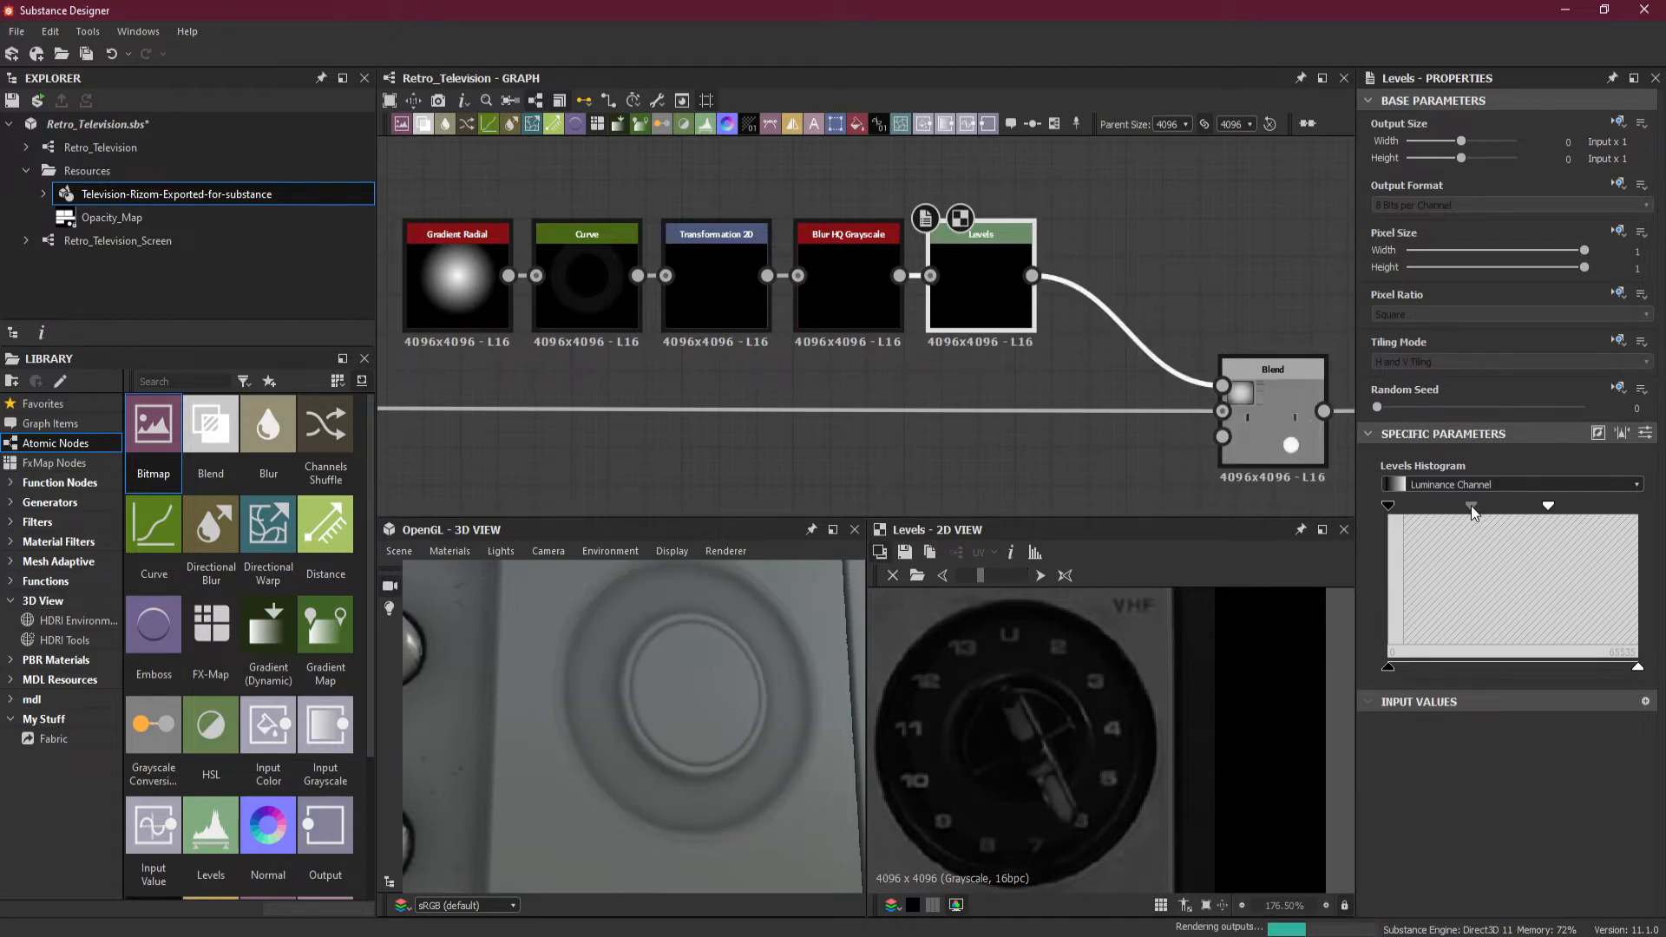
pyautogui.moveTo(1471, 506); pyautogui.dragTo(1469, 507)
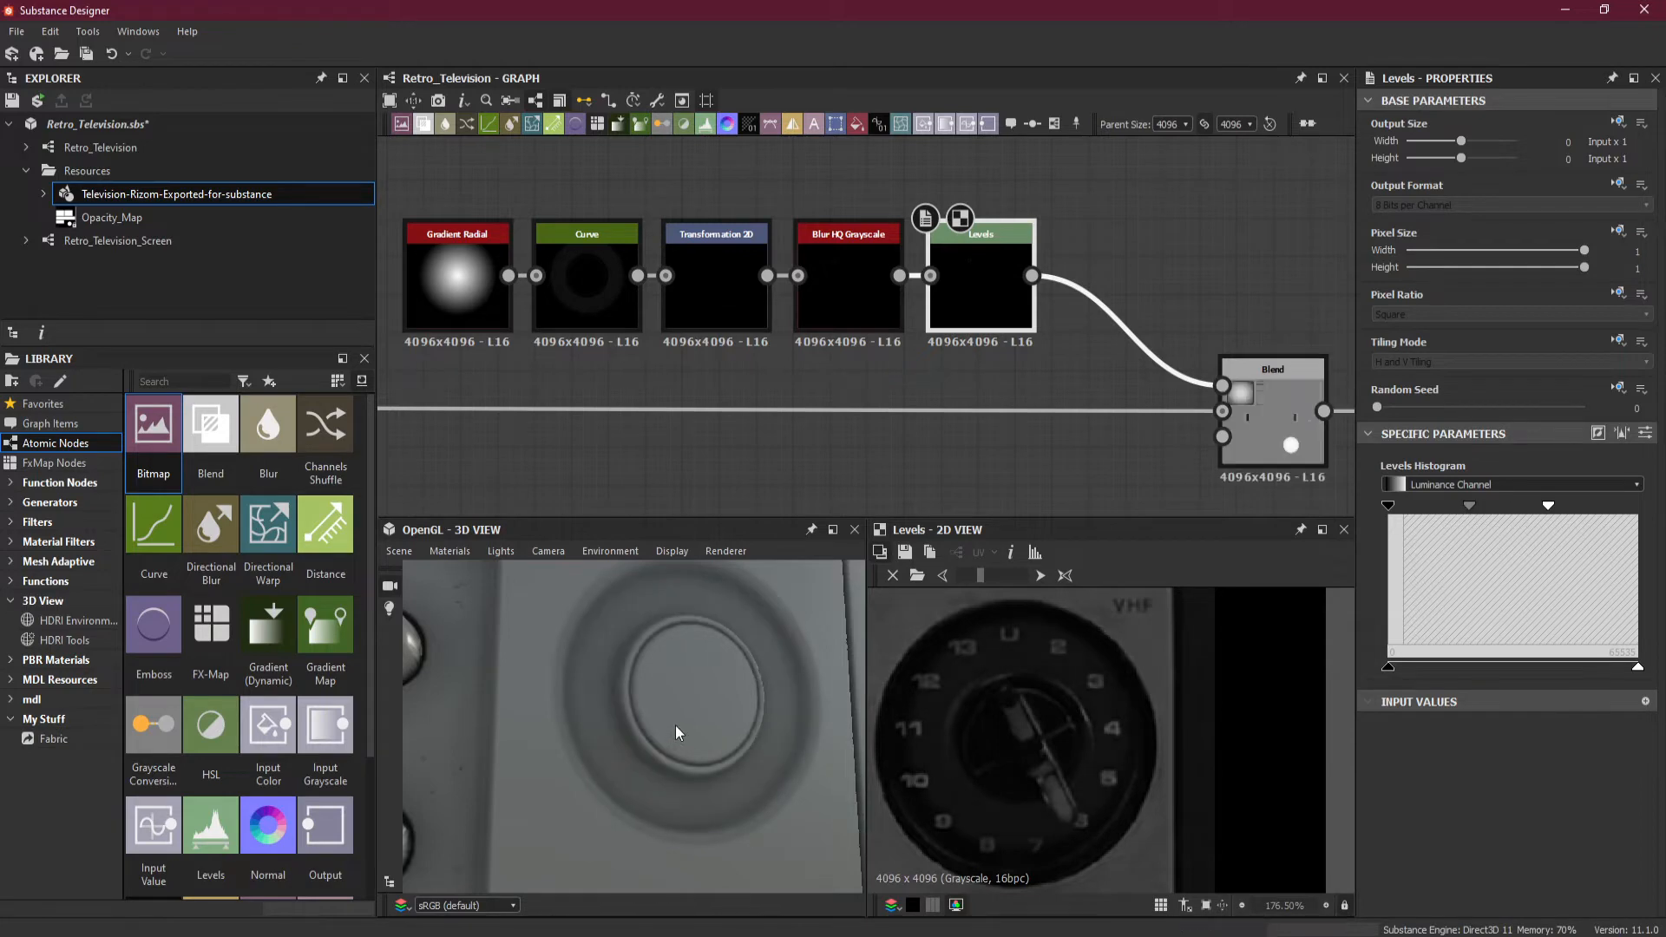
# Examine the dial recess next to the front buttons on the television model from several angles and distances.
pyautogui.moveTo(675, 725); pyautogui.dragTo(708, 793, button='right')
pyautogui.moveTo(707, 793); pyautogui.dragTo(684, 803)
pyautogui.moveTo(649, 739); pyautogui.dragTo(627, 867, button='right')
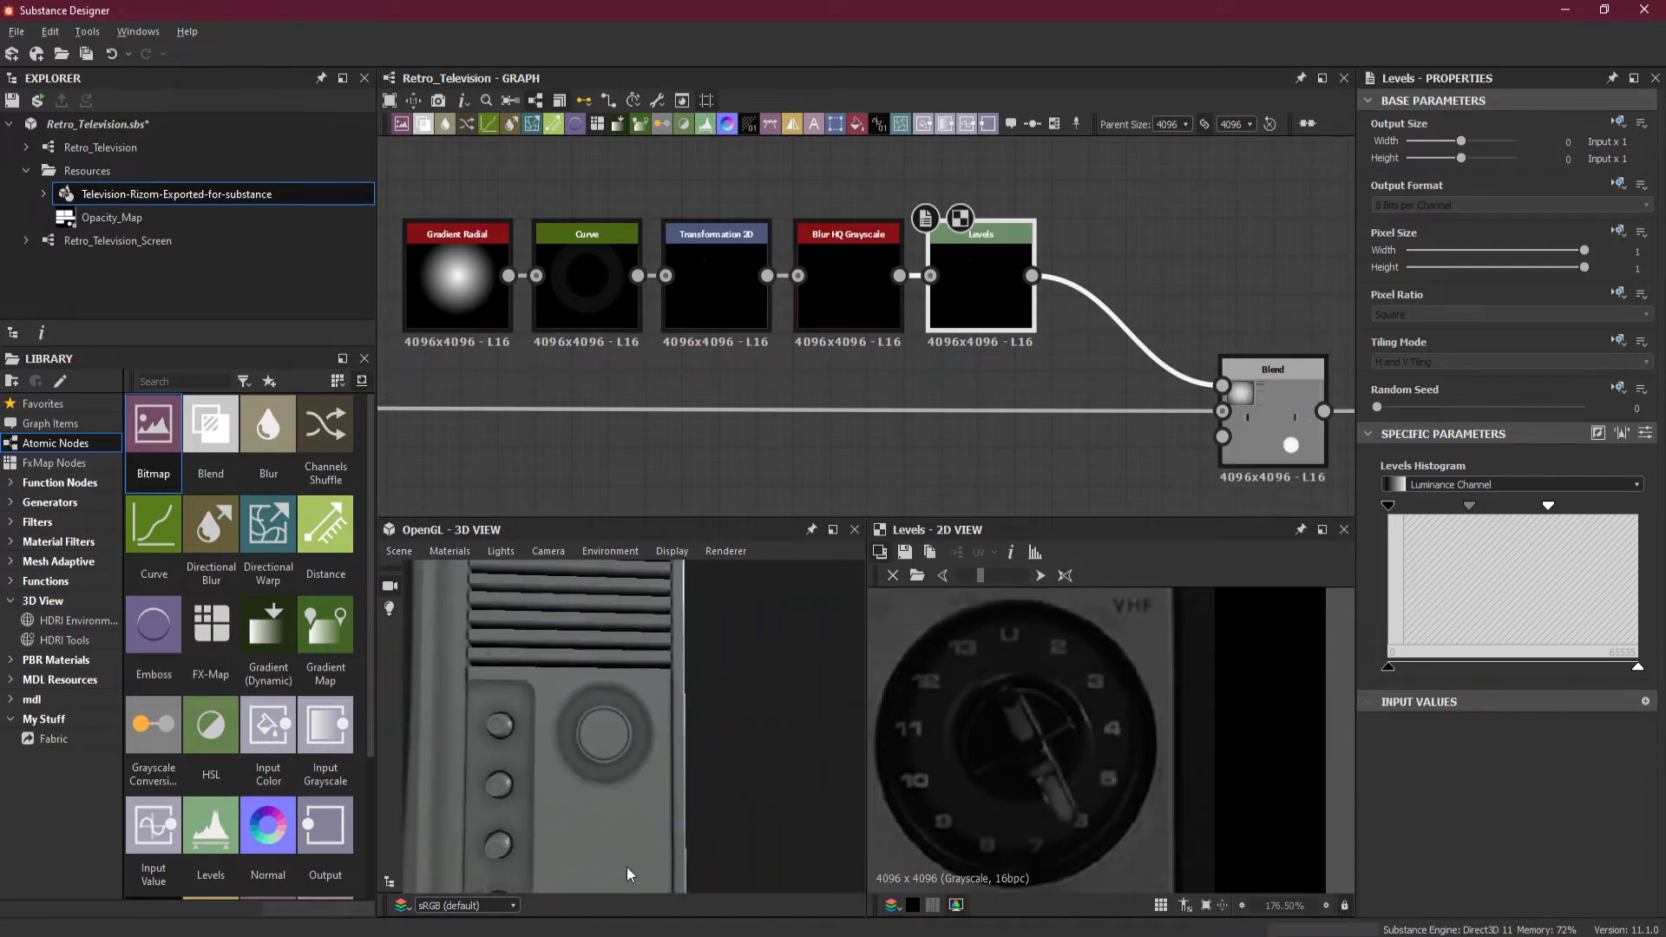
pyautogui.moveTo(599, 857); pyautogui.dragTo(694, 726, button='middle')
pyautogui.moveTo(694, 725)
pyautogui.mouseDown()
pyautogui.moveTo(666, 753)
pyautogui.moveTo(691, 746)
pyautogui.mouseUp()
pyautogui.moveTo(690, 746); pyautogui.dragTo(726, 769, button='right')
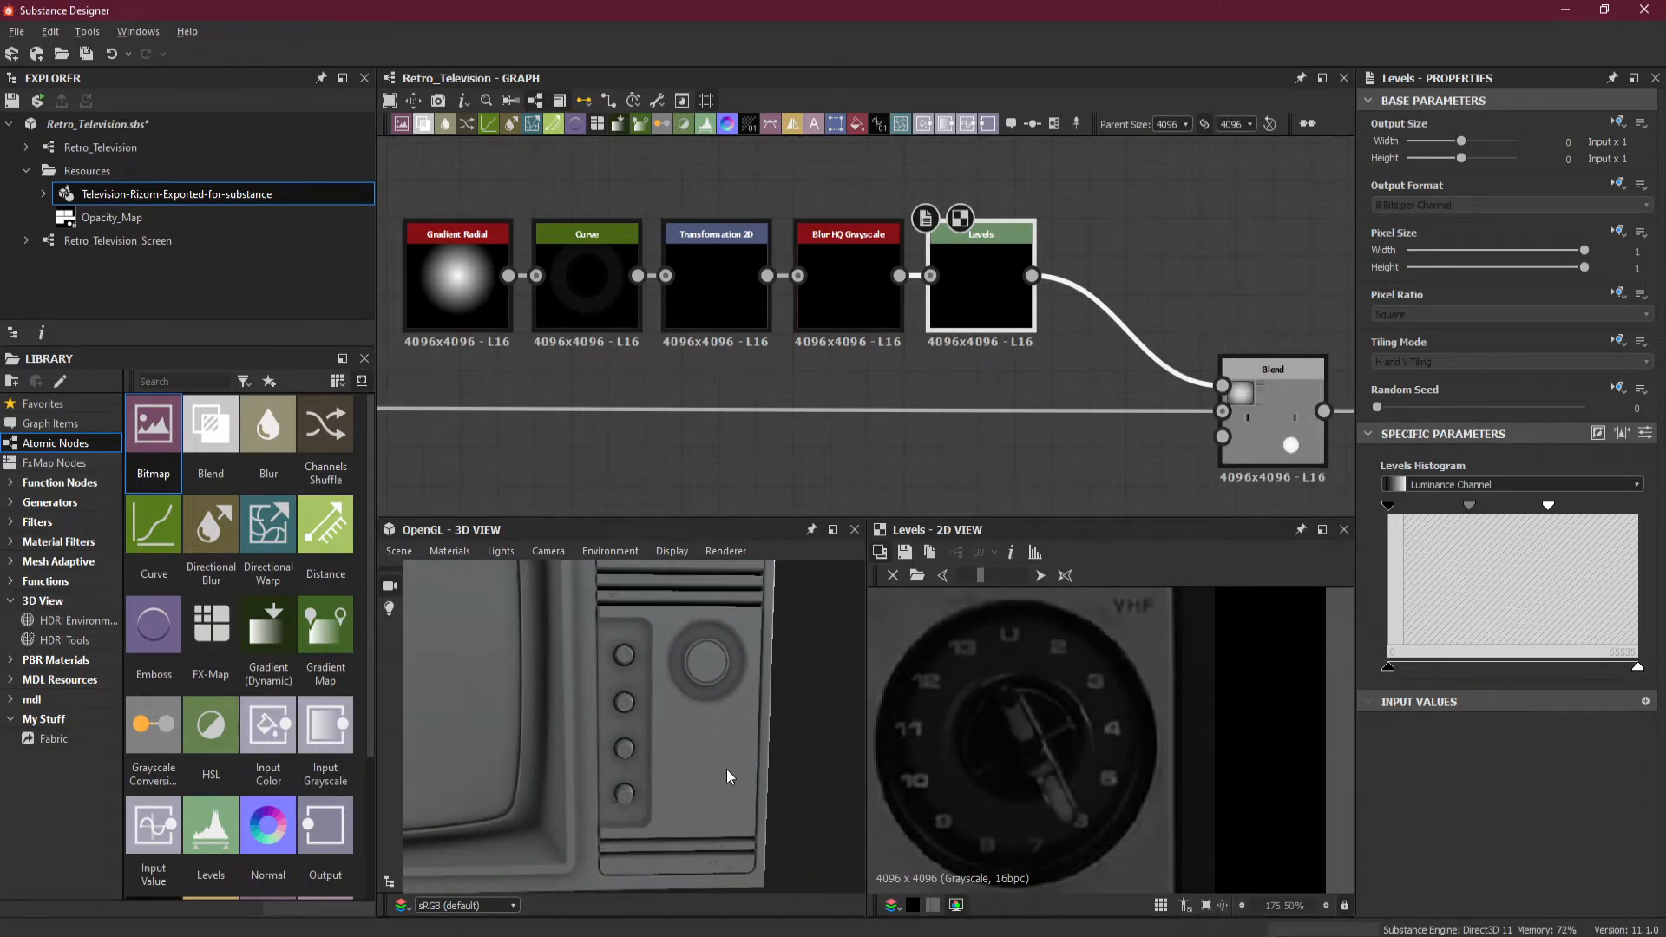
pyautogui.moveTo(726, 768); pyautogui.dragTo(720, 747, button='middle')
pyautogui.moveTo(725, 721)
pyautogui.mouseDown()
pyautogui.moveTo(727, 757)
pyautogui.moveTo(689, 725)
pyautogui.moveTo(722, 669)
pyautogui.moveTo(743, 694)
pyautogui.moveTo(738, 666)
pyautogui.moveTo(732, 706)
pyautogui.mouseUp()
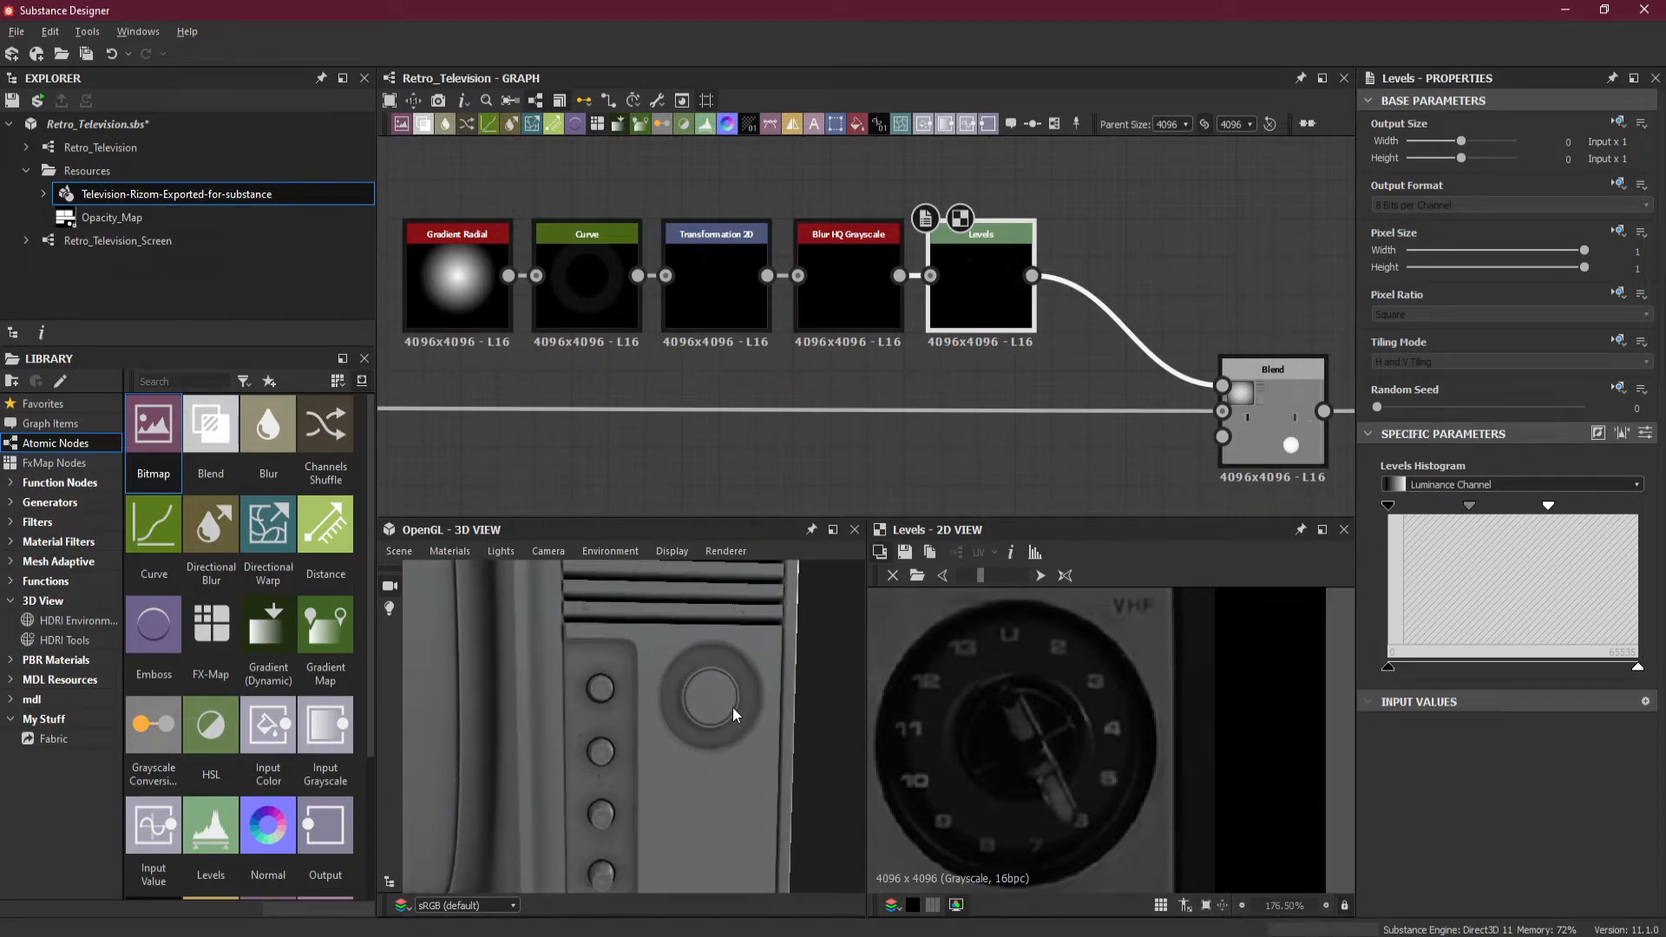
pyautogui.moveTo(732, 706); pyautogui.dragTo(715, 734, button='middle')
pyautogui.moveTo(783, 741)
pyautogui.mouseDown()
pyautogui.moveTo(809, 735)
pyautogui.moveTo(758, 736)
pyautogui.mouseUp()
# Show the Blend node's settings and review the dial's proportions against the whole control panel on the model.
pyautogui.scroll(-2, 1032, 473)
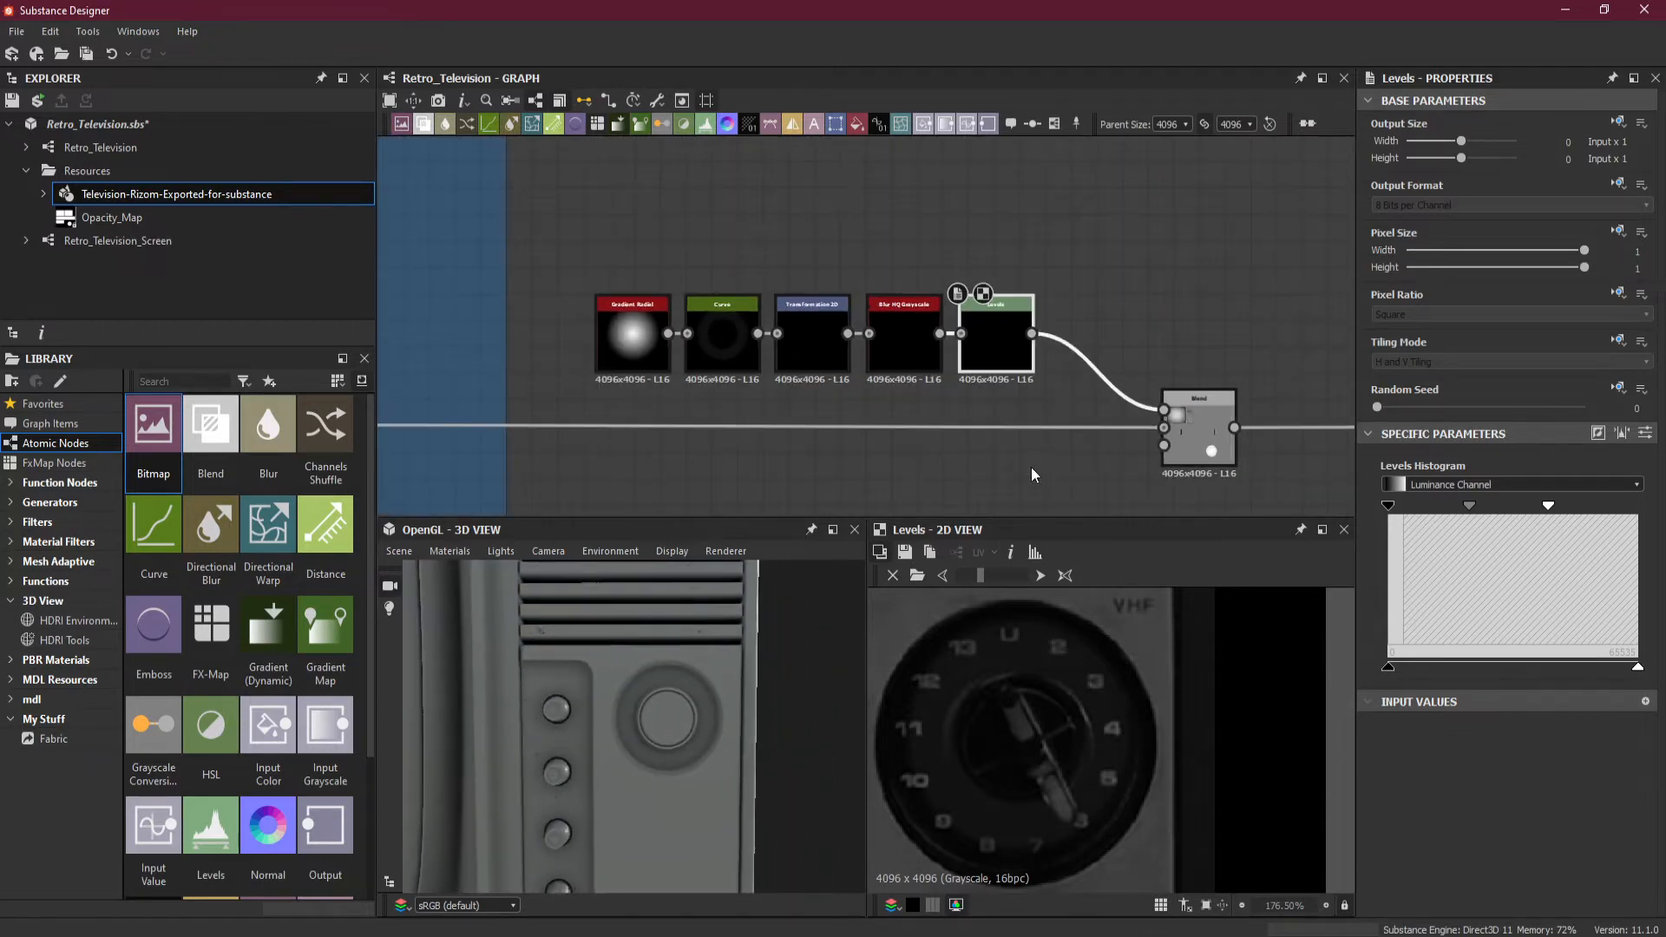
pyautogui.scroll(2, 1174, 420)
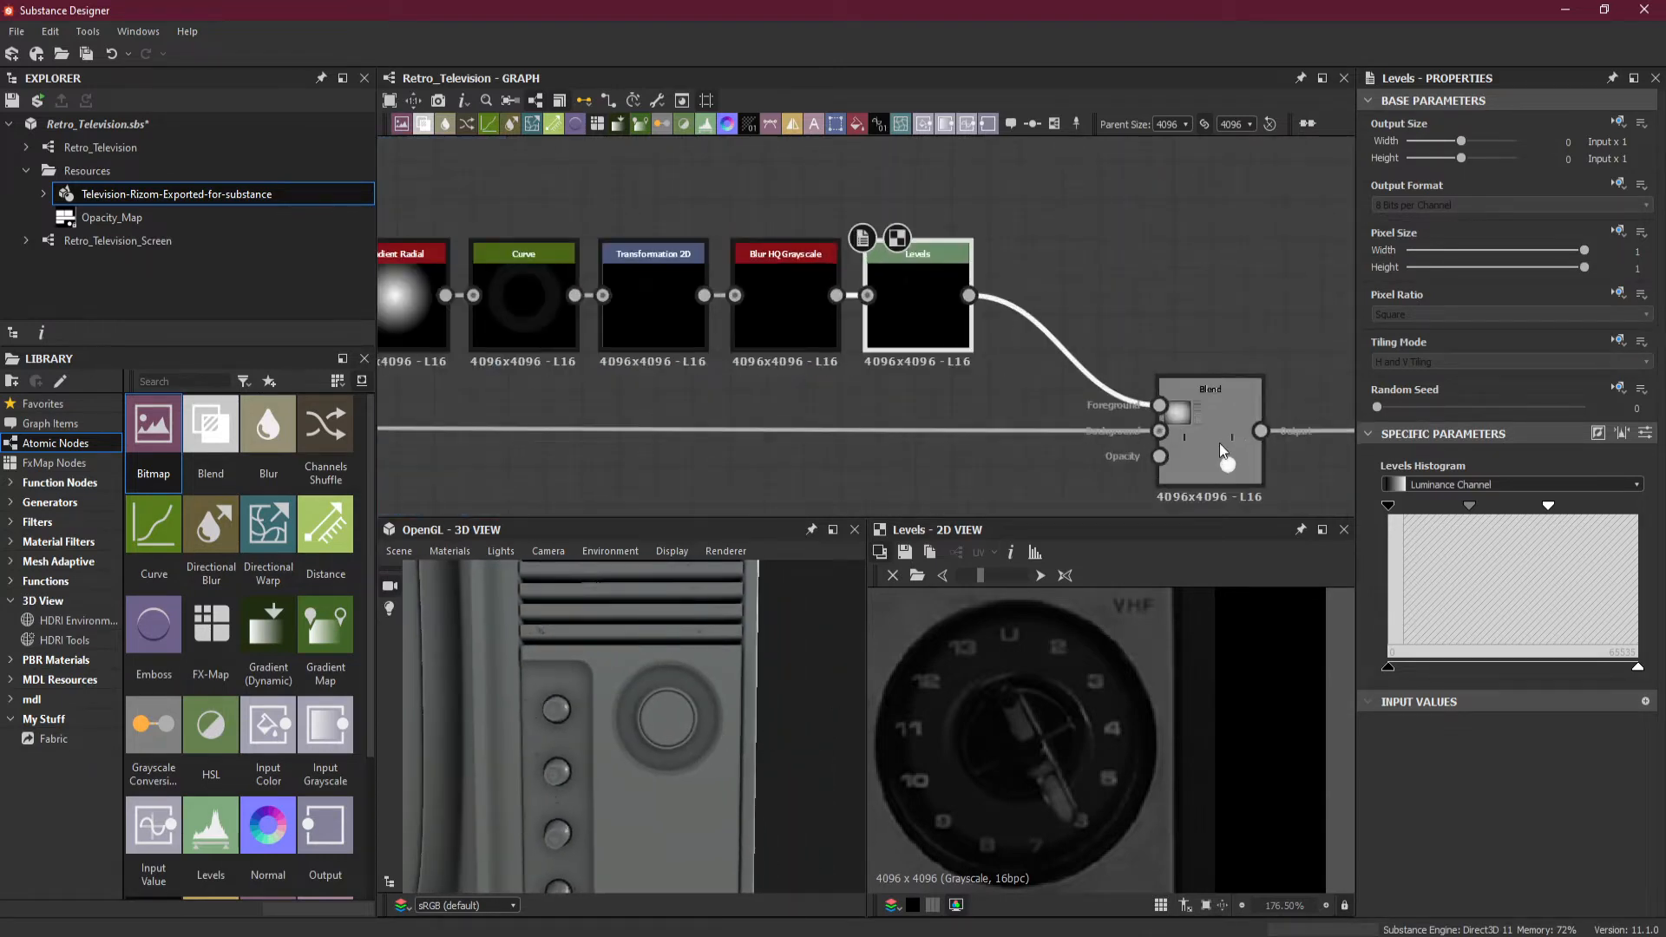
pyautogui.click(1220, 443)
pyautogui.scroll(-3, 1011, 428)
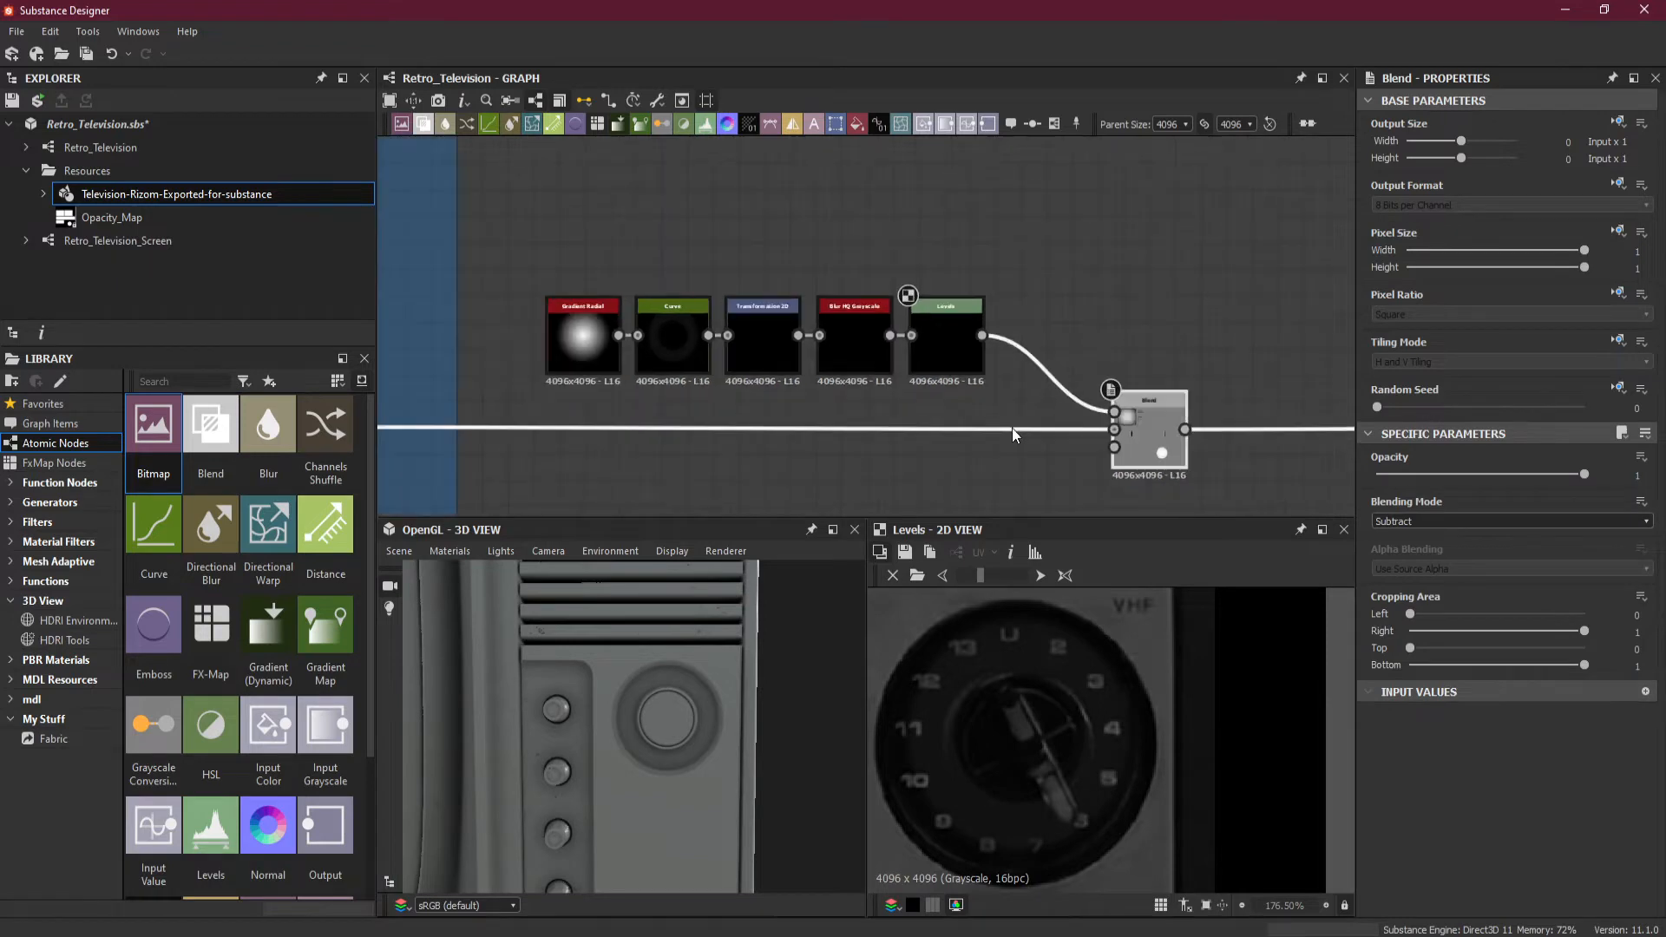
pyautogui.moveTo(997, 452); pyautogui.dragTo(1024, 460, button='middle')
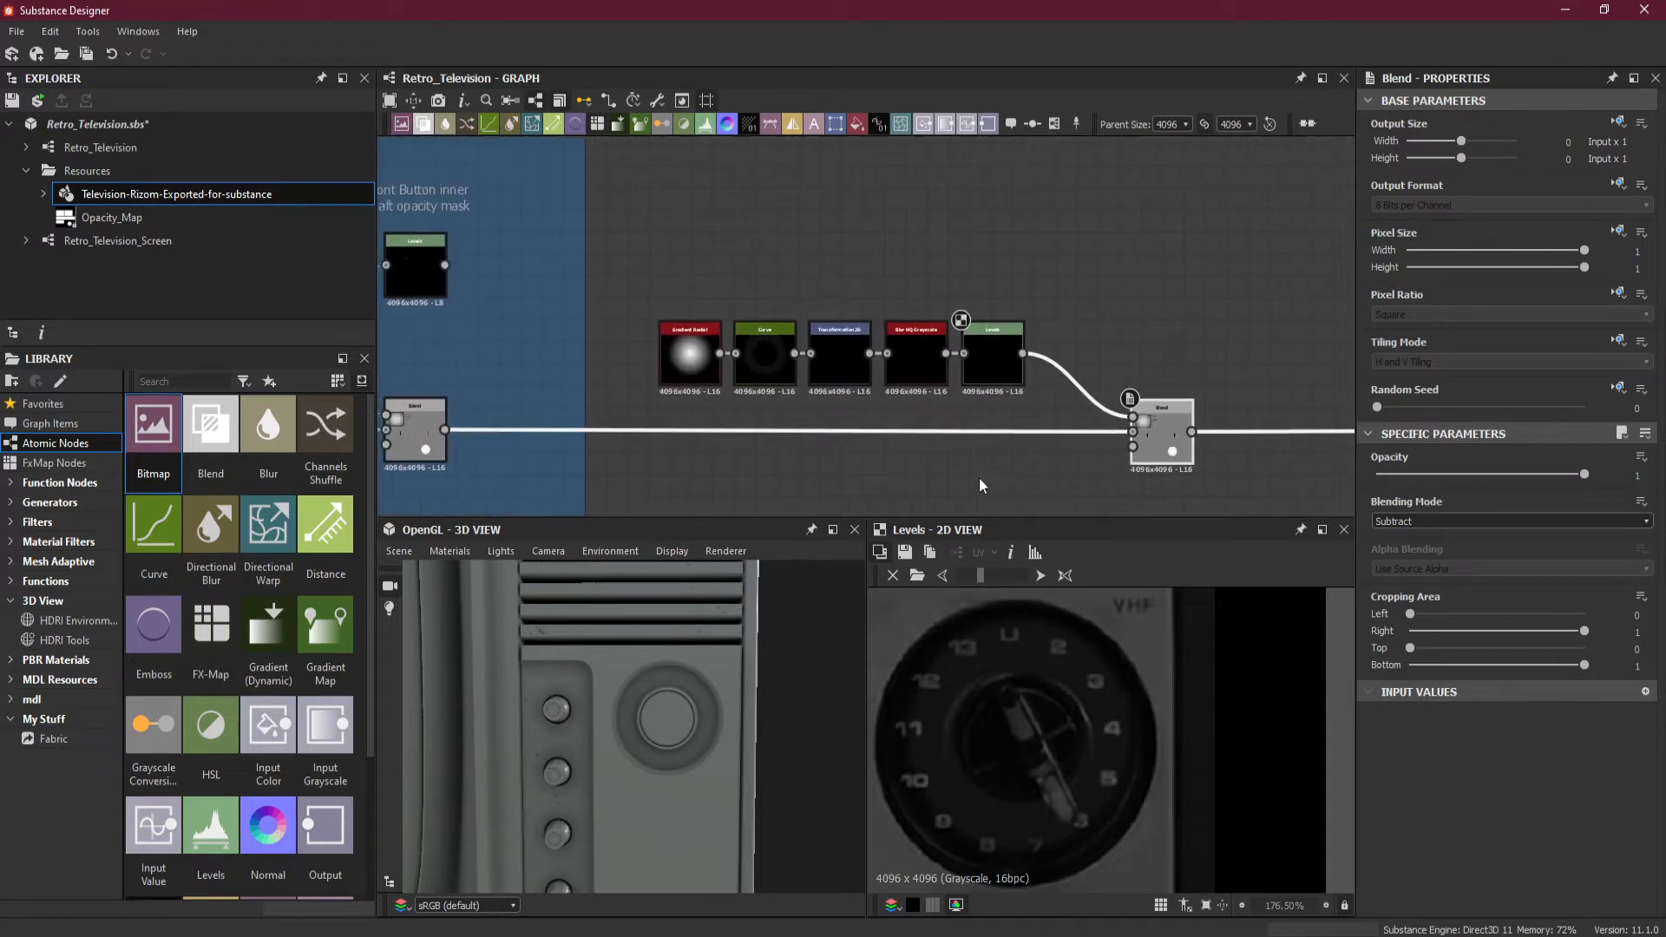
pyautogui.scroll(-5, 679, 775)
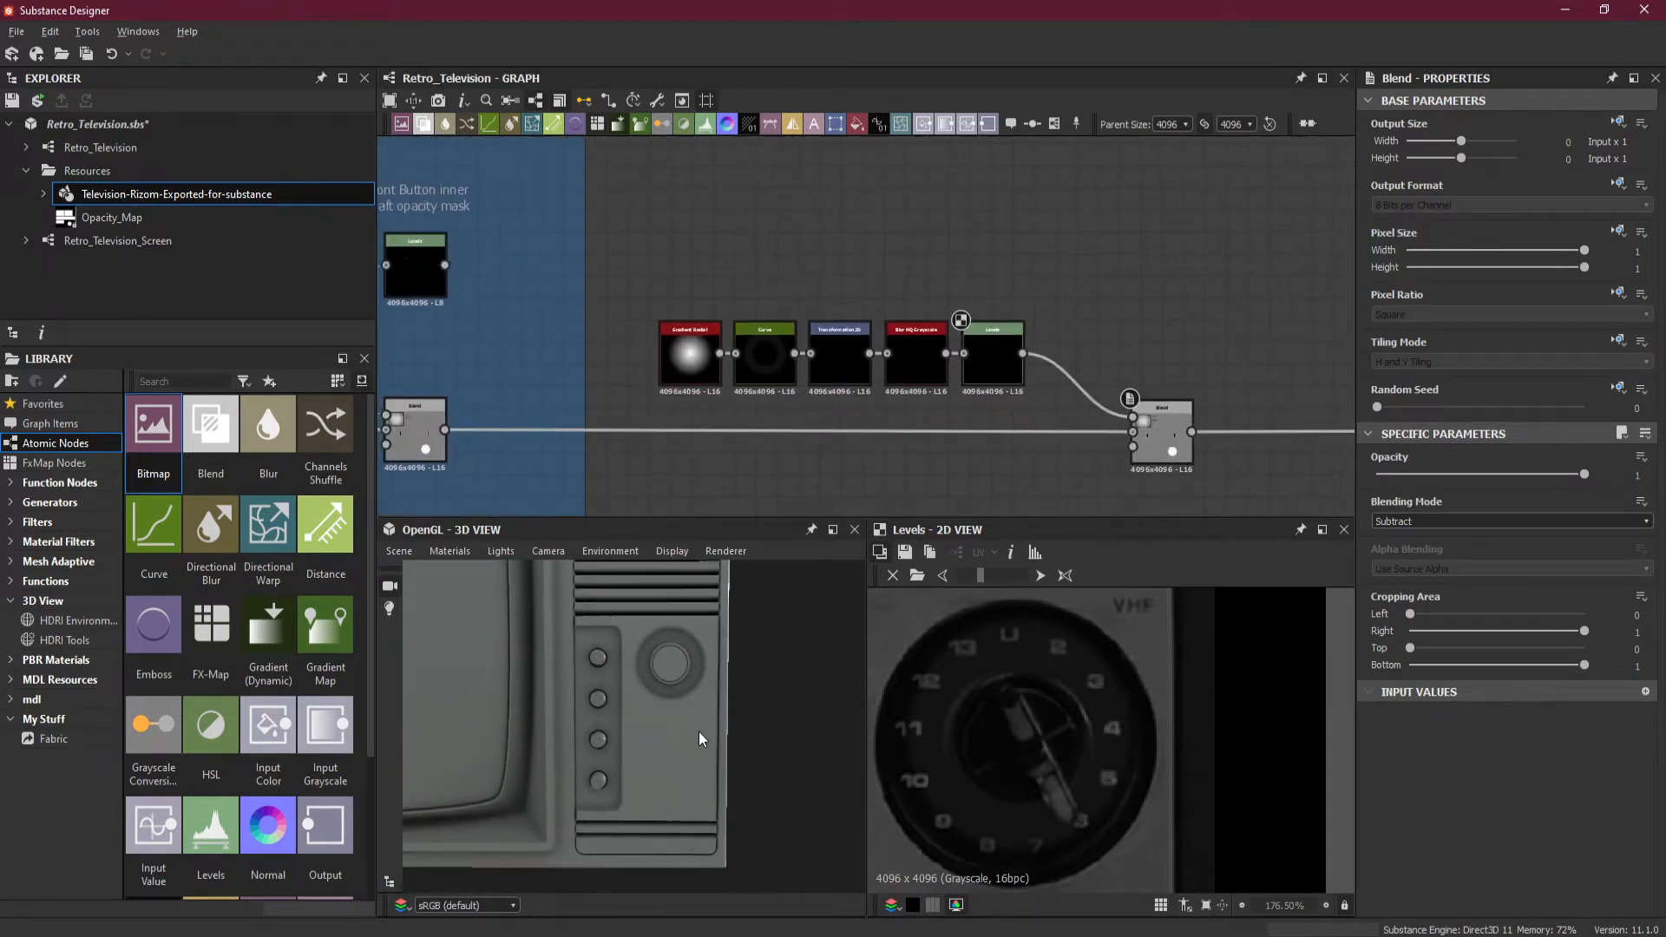
pyautogui.scroll(2, 720, 662)
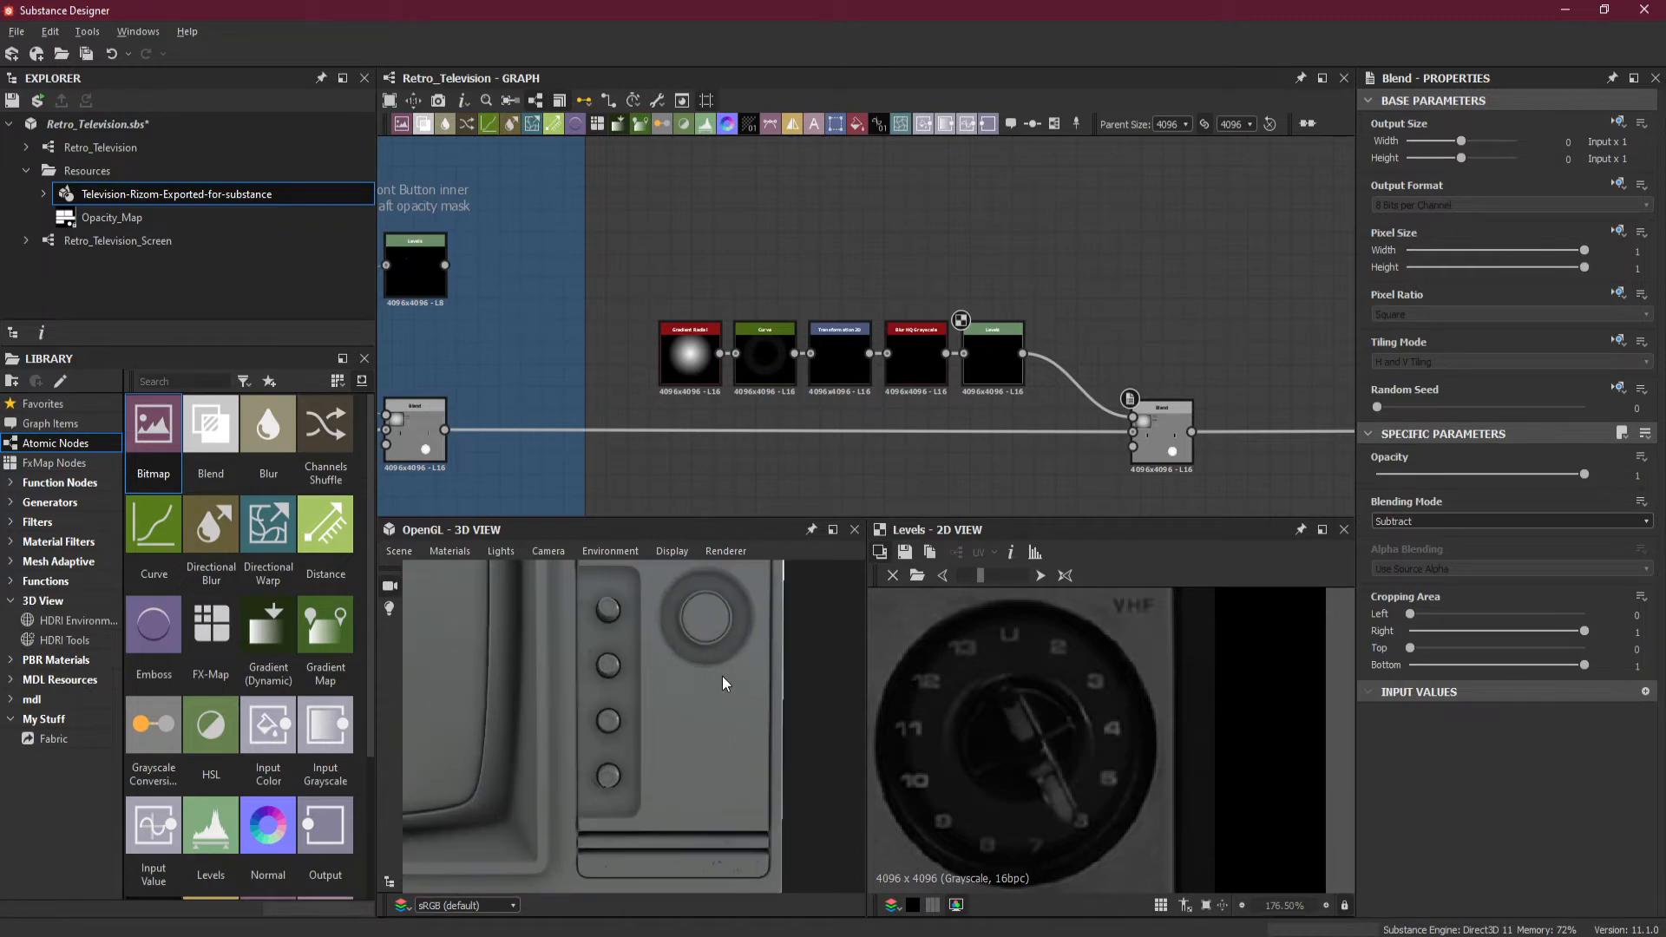
pyautogui.moveTo(746, 687); pyautogui.dragTo(734, 703, button='middle')
pyautogui.scroll(2, 726, 681)
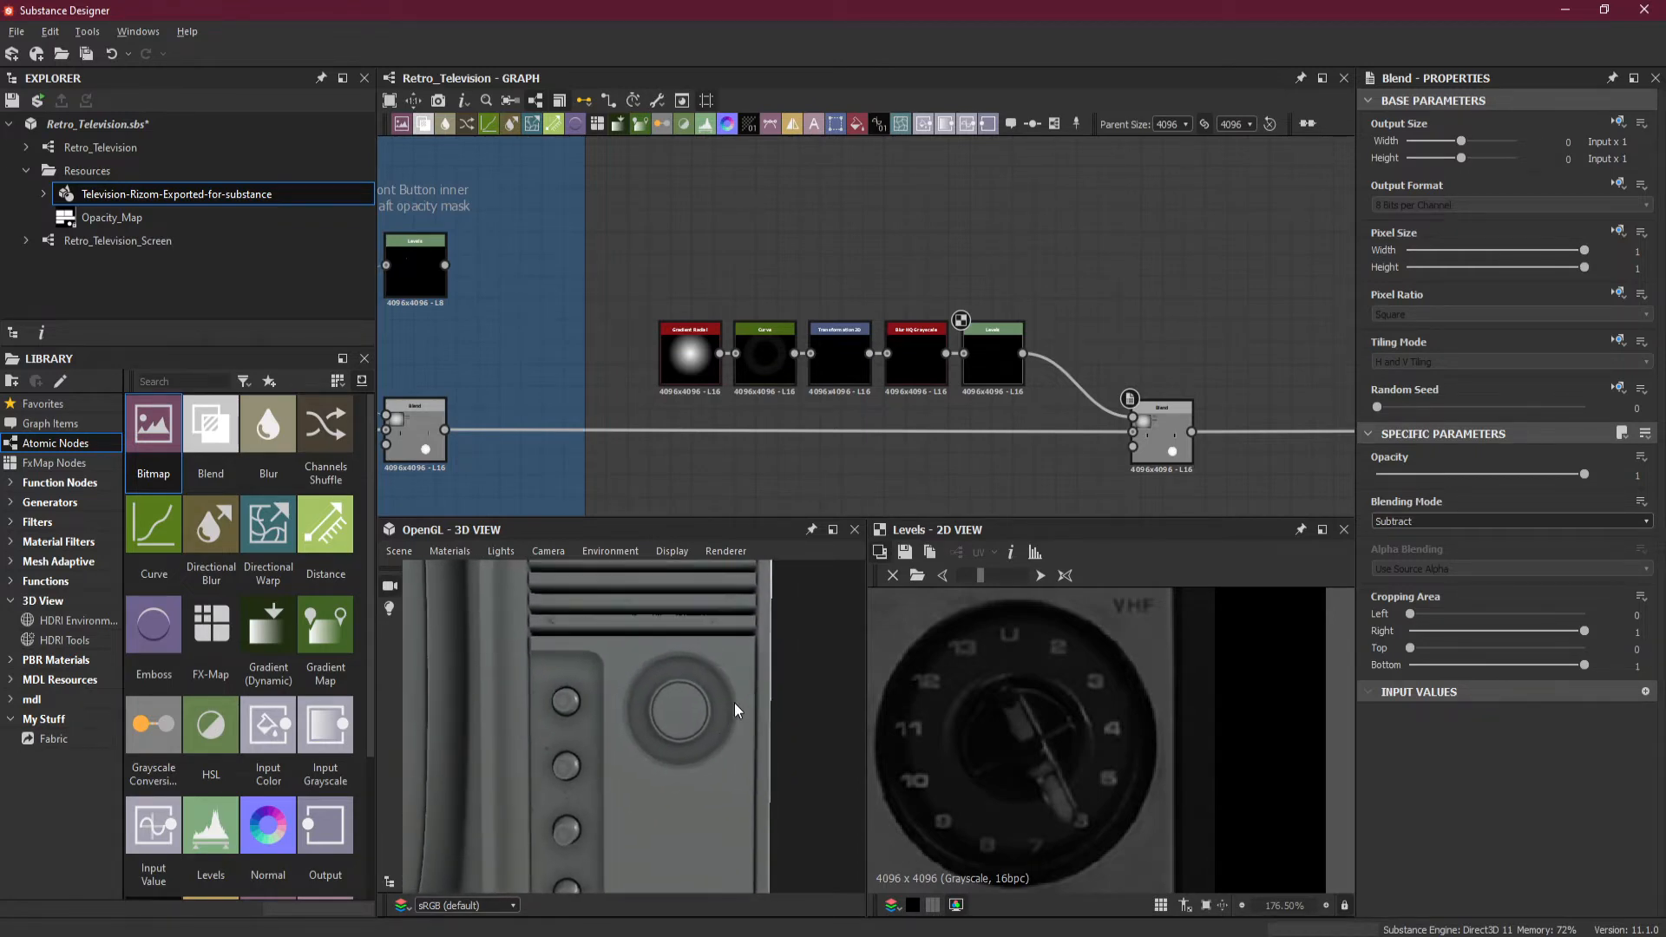
pyautogui.scroll(2, 734, 659)
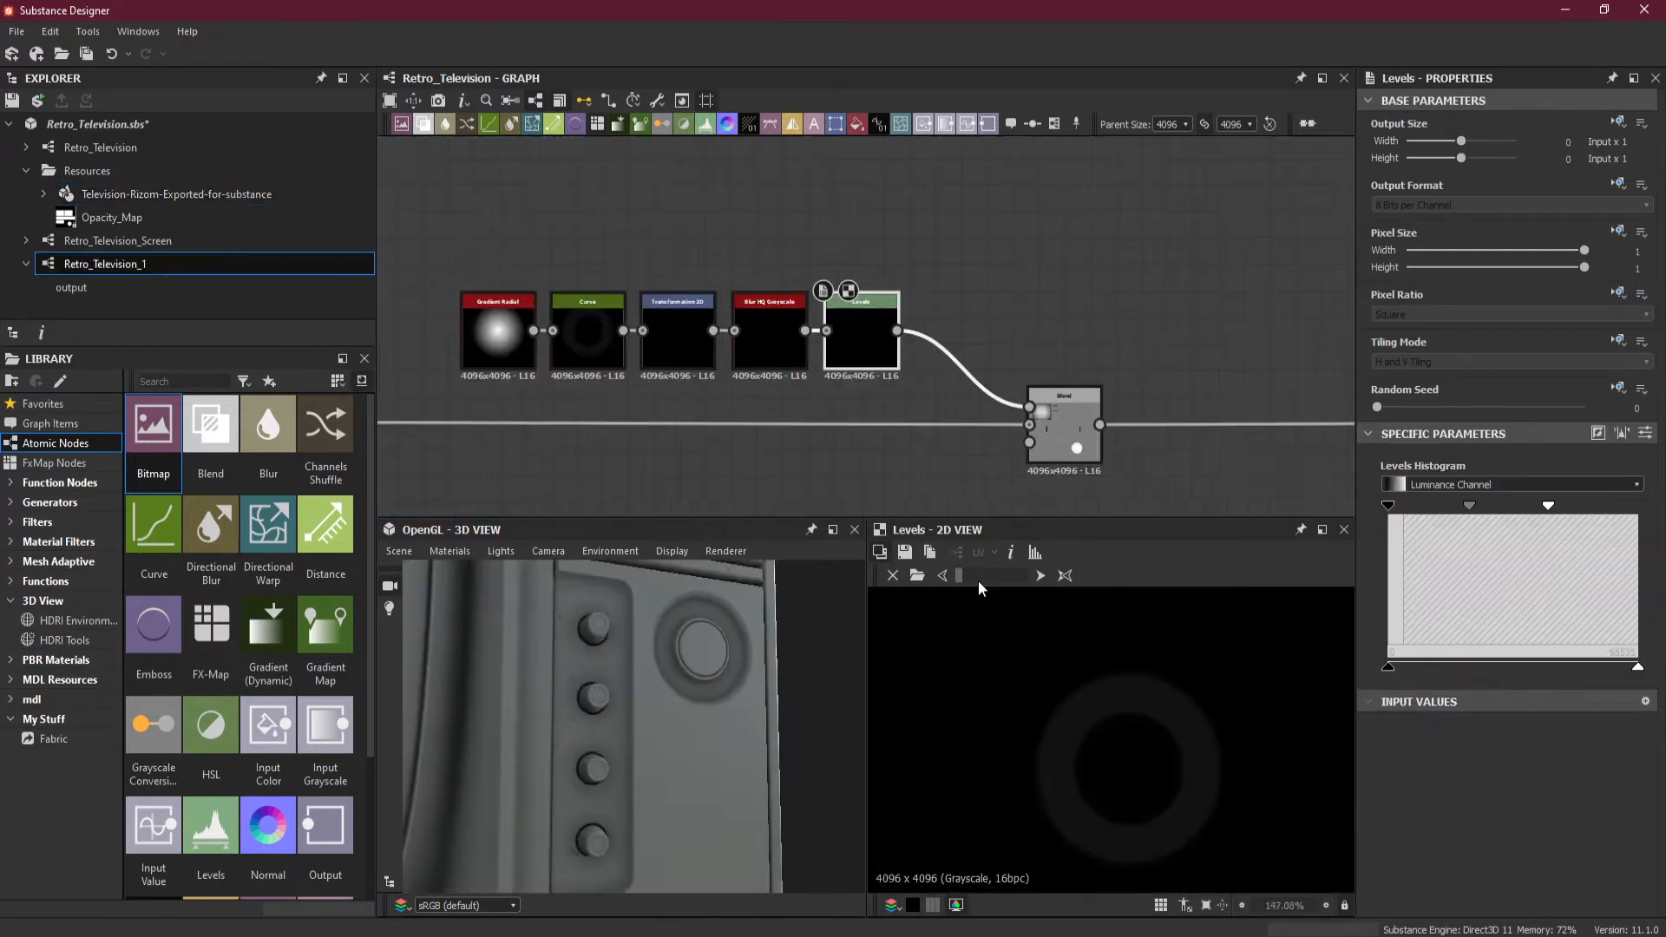
# Overlay the reference image faintly in the 2D view and compare both dial positions with the control panel on the model.
pyautogui.moveTo(960, 575)
pyautogui.mouseDown()
pyautogui.moveTo(986, 576)
pyautogui.moveTo(967, 576)
pyautogui.mouseUp()
pyautogui.scroll(-5, 1142, 773)
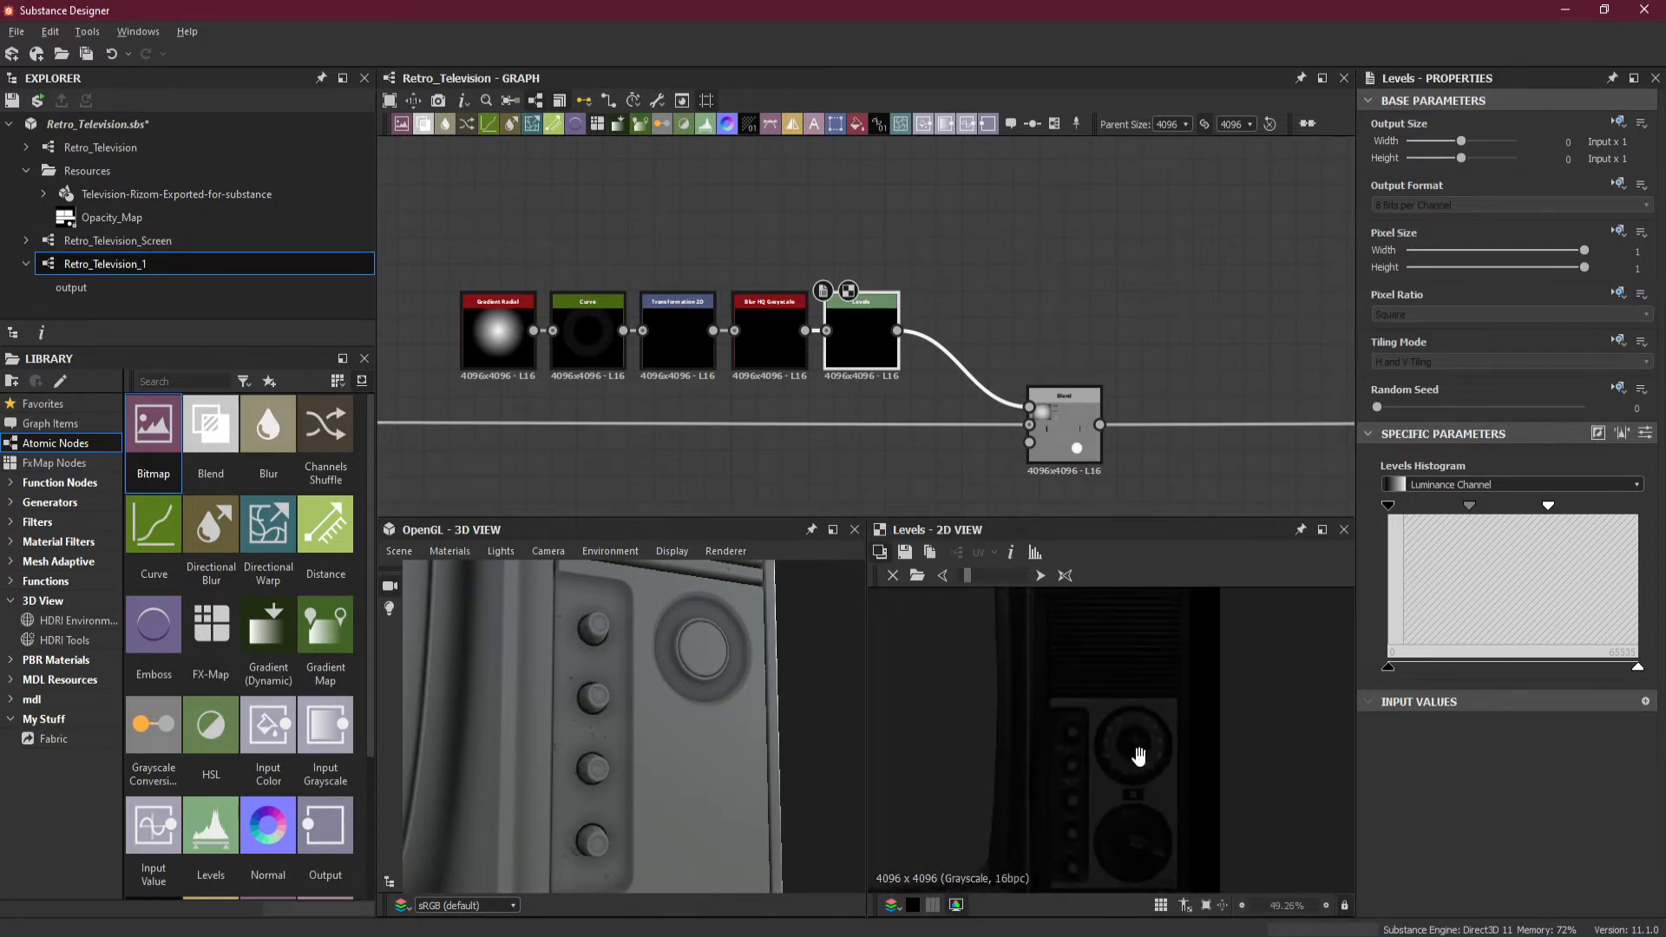
pyautogui.scroll(4, 1095, 757)
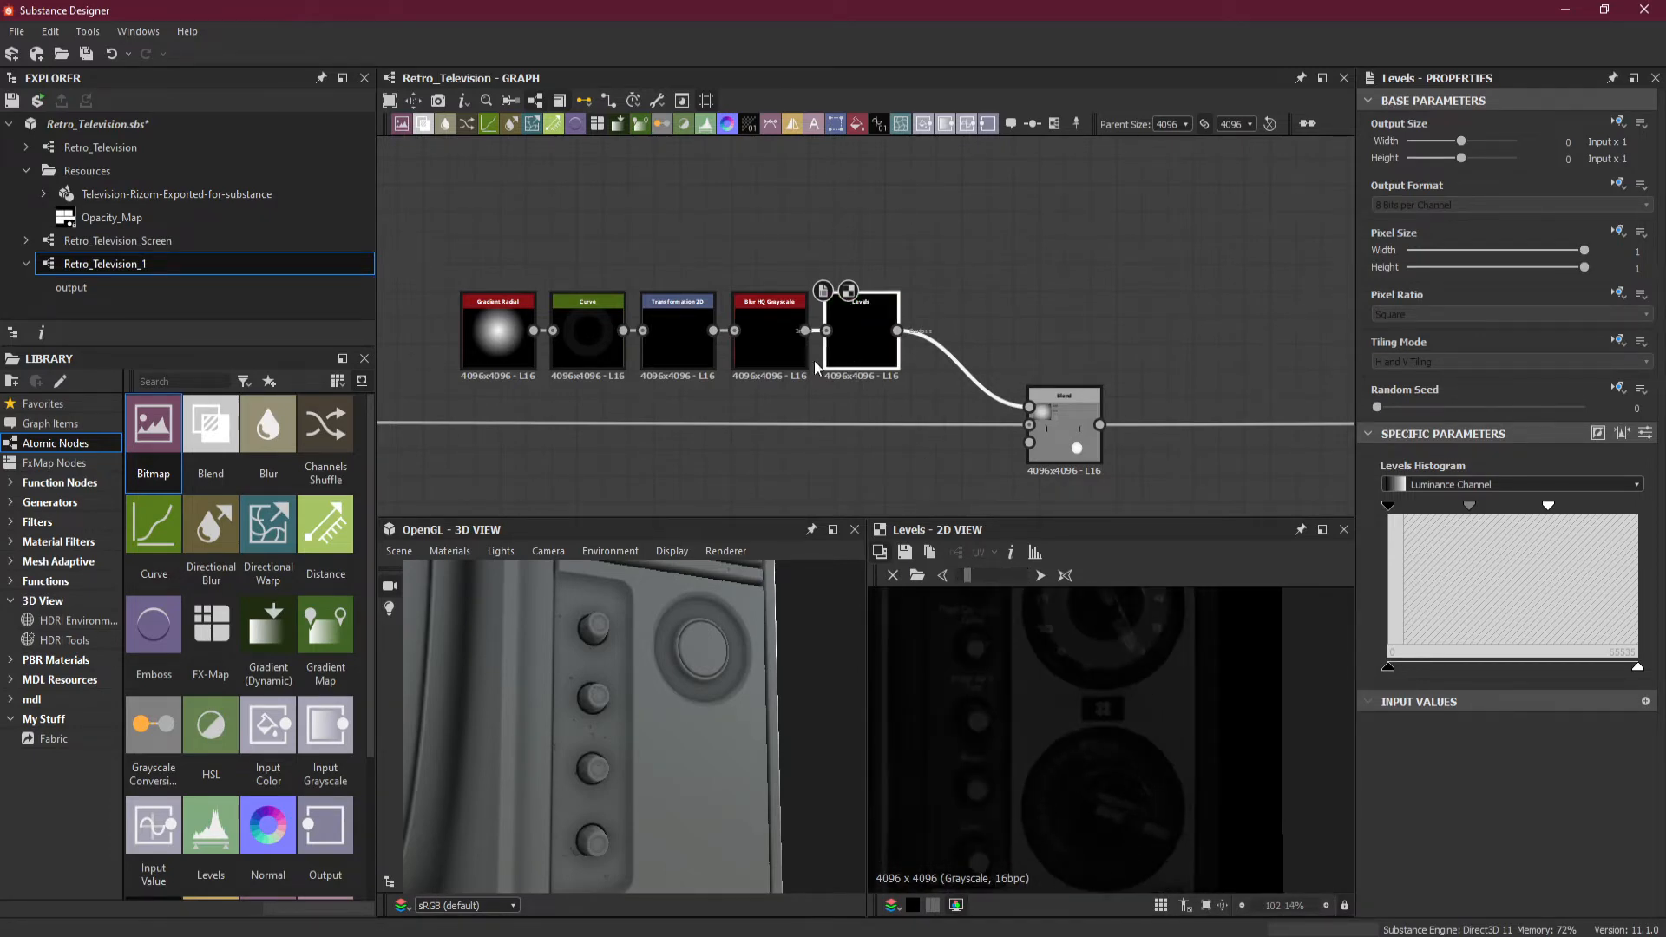
pyautogui.scroll(-3, 699, 805)
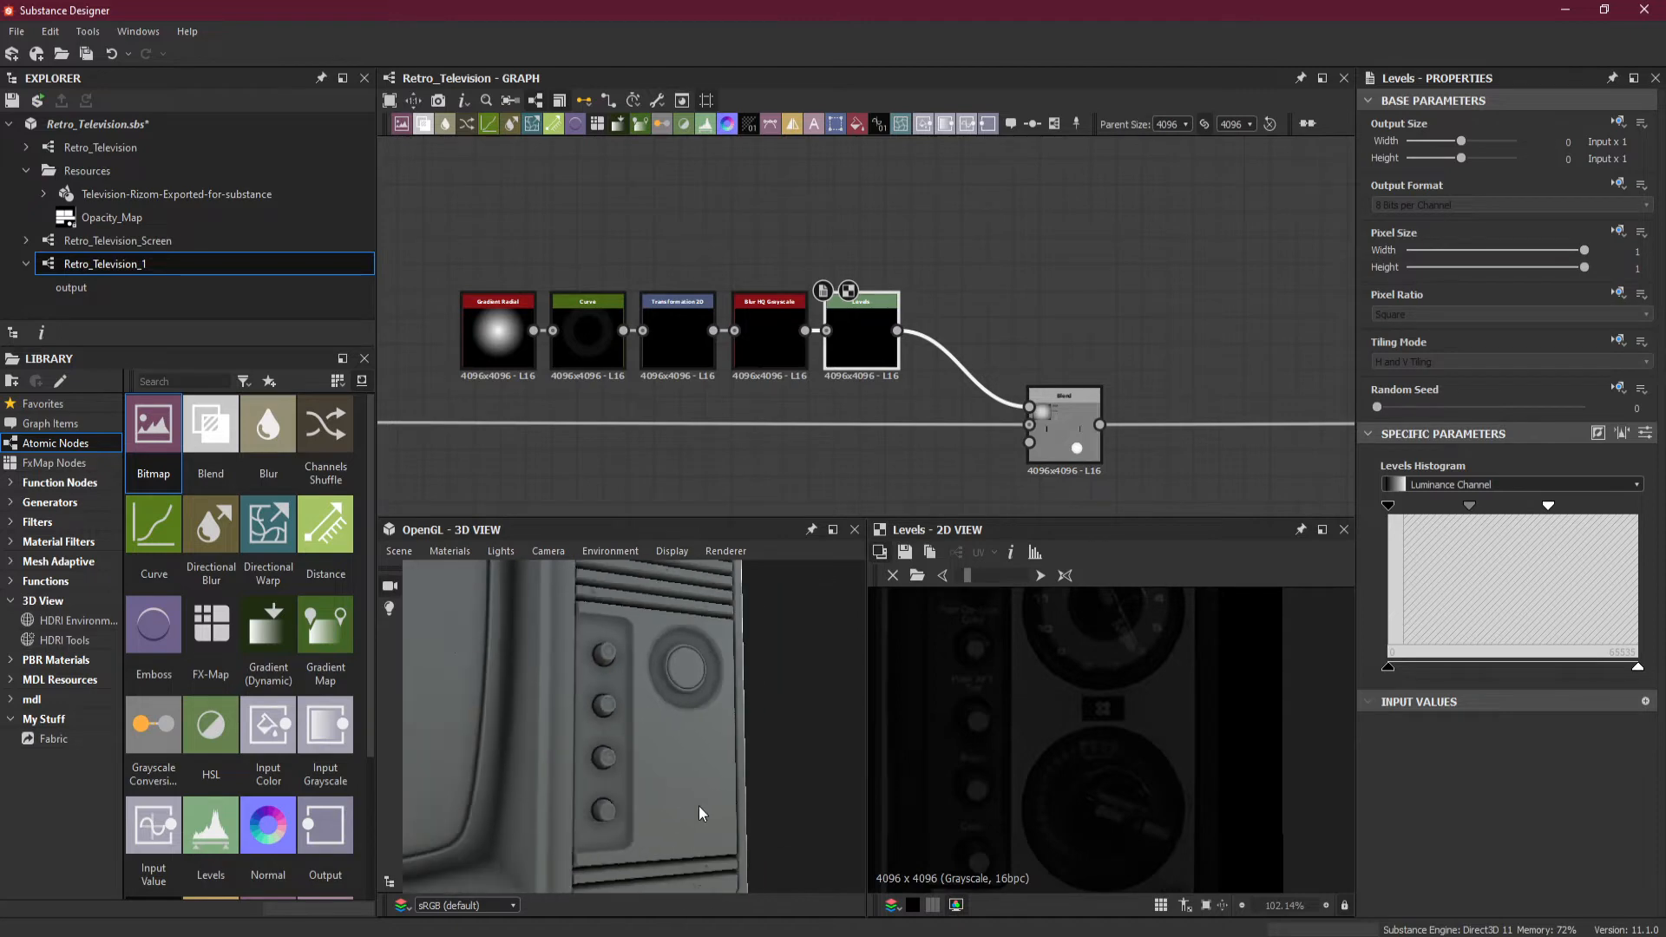
pyautogui.moveTo(699, 805); pyautogui.dragTo(672, 808)
# Move the Blend node further away and insert a Mirror Grayscale node between Levels and Blend, aligned with the chain.
pyautogui.moveTo(1062, 452); pyautogui.dragTo(1202, 450)
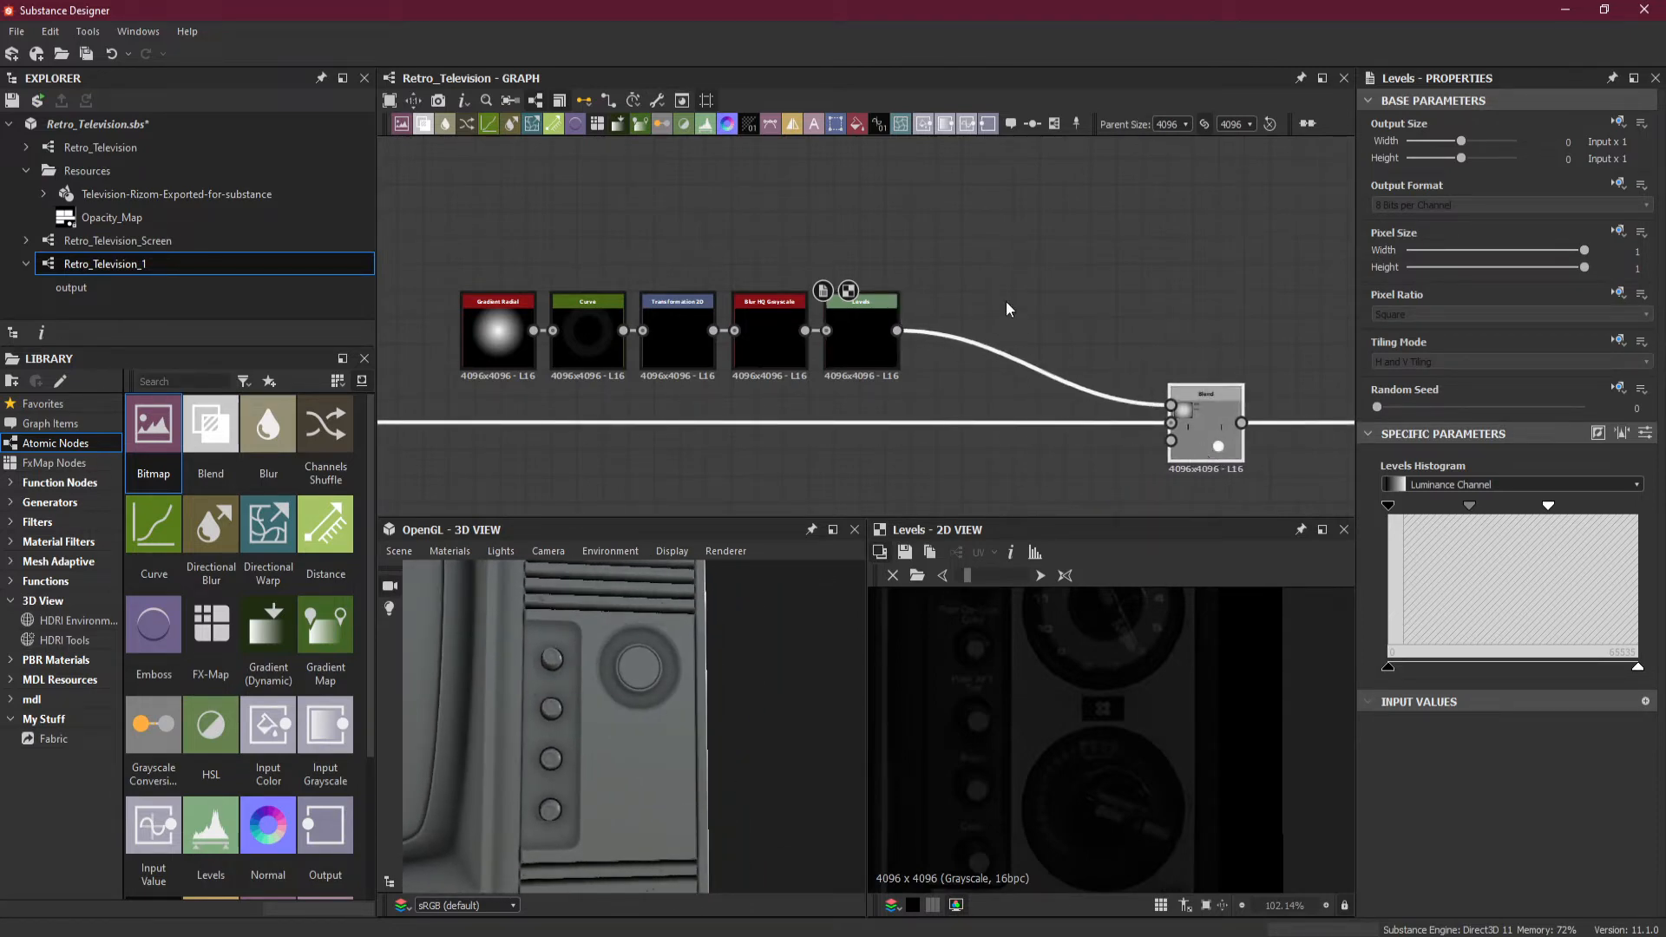
pyautogui.press('space')
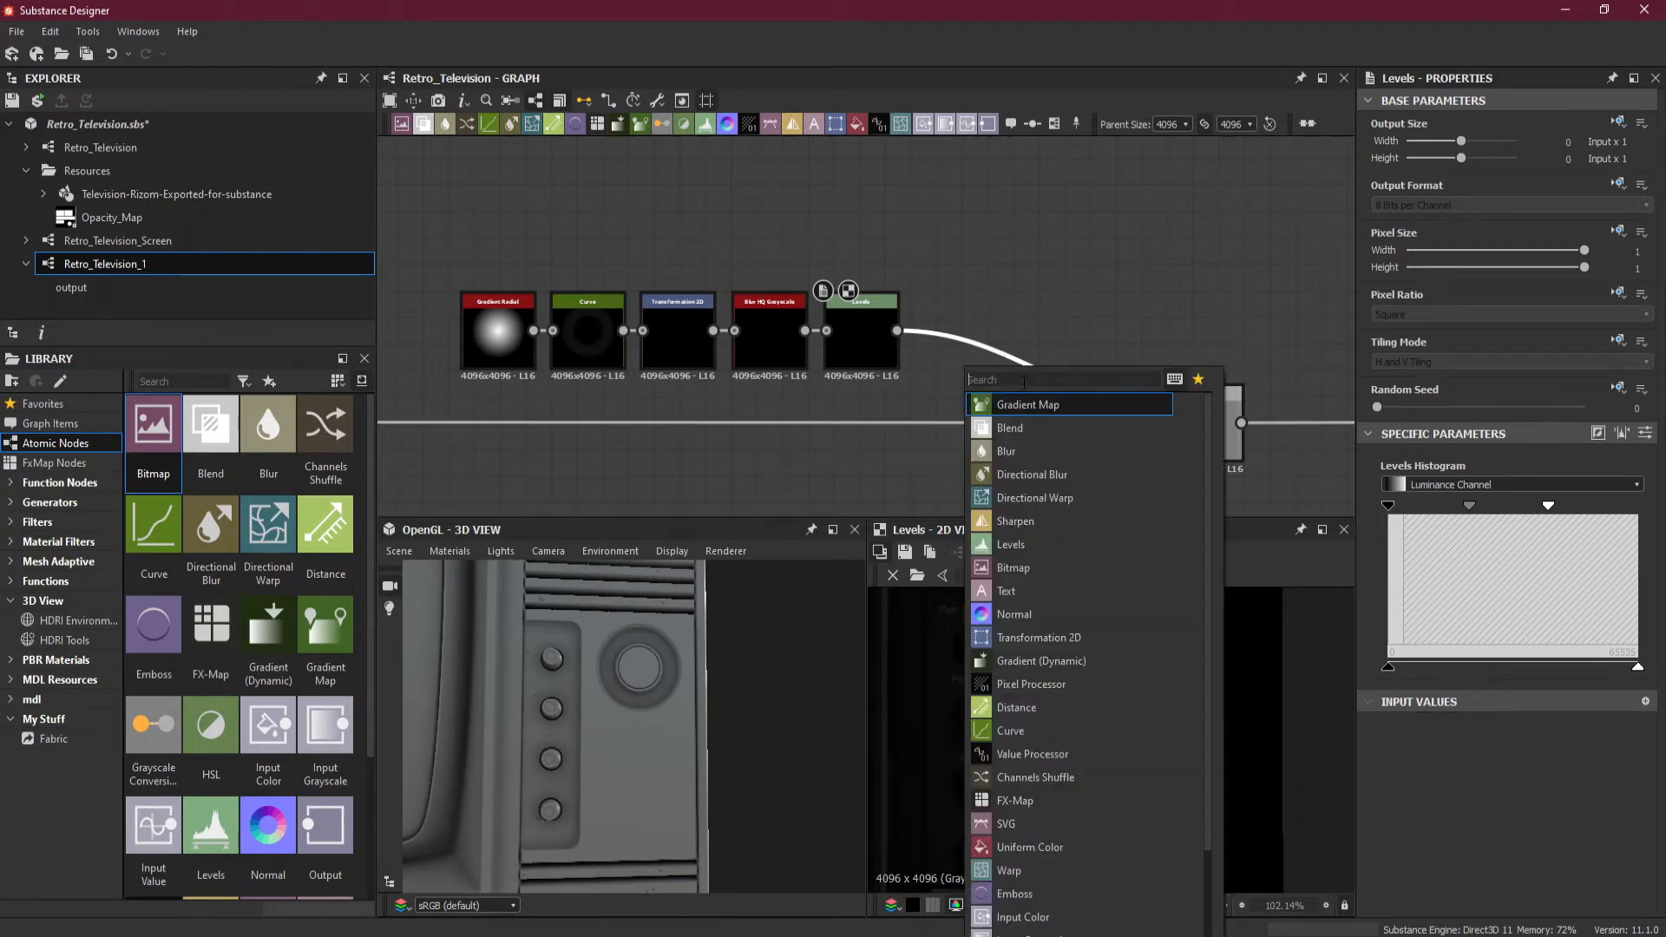
pyautogui.write('mirr')
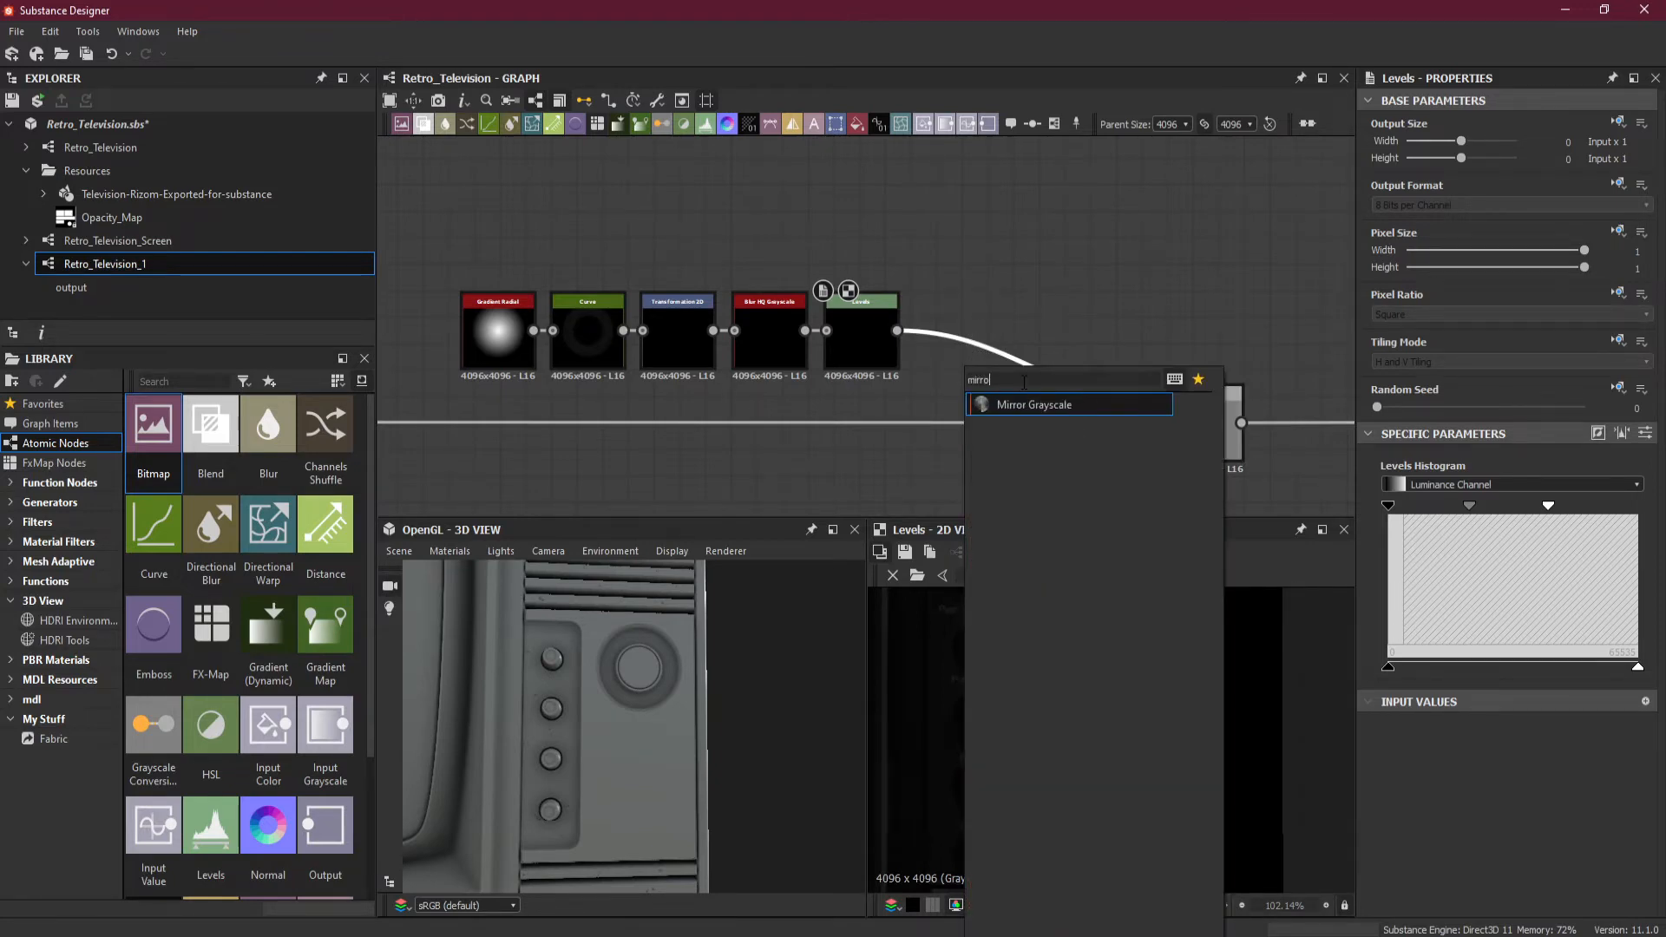
pyautogui.write('o')
pyautogui.click(1024, 404)
pyautogui.moveTo(1023, 404); pyautogui.dragTo(970, 363)
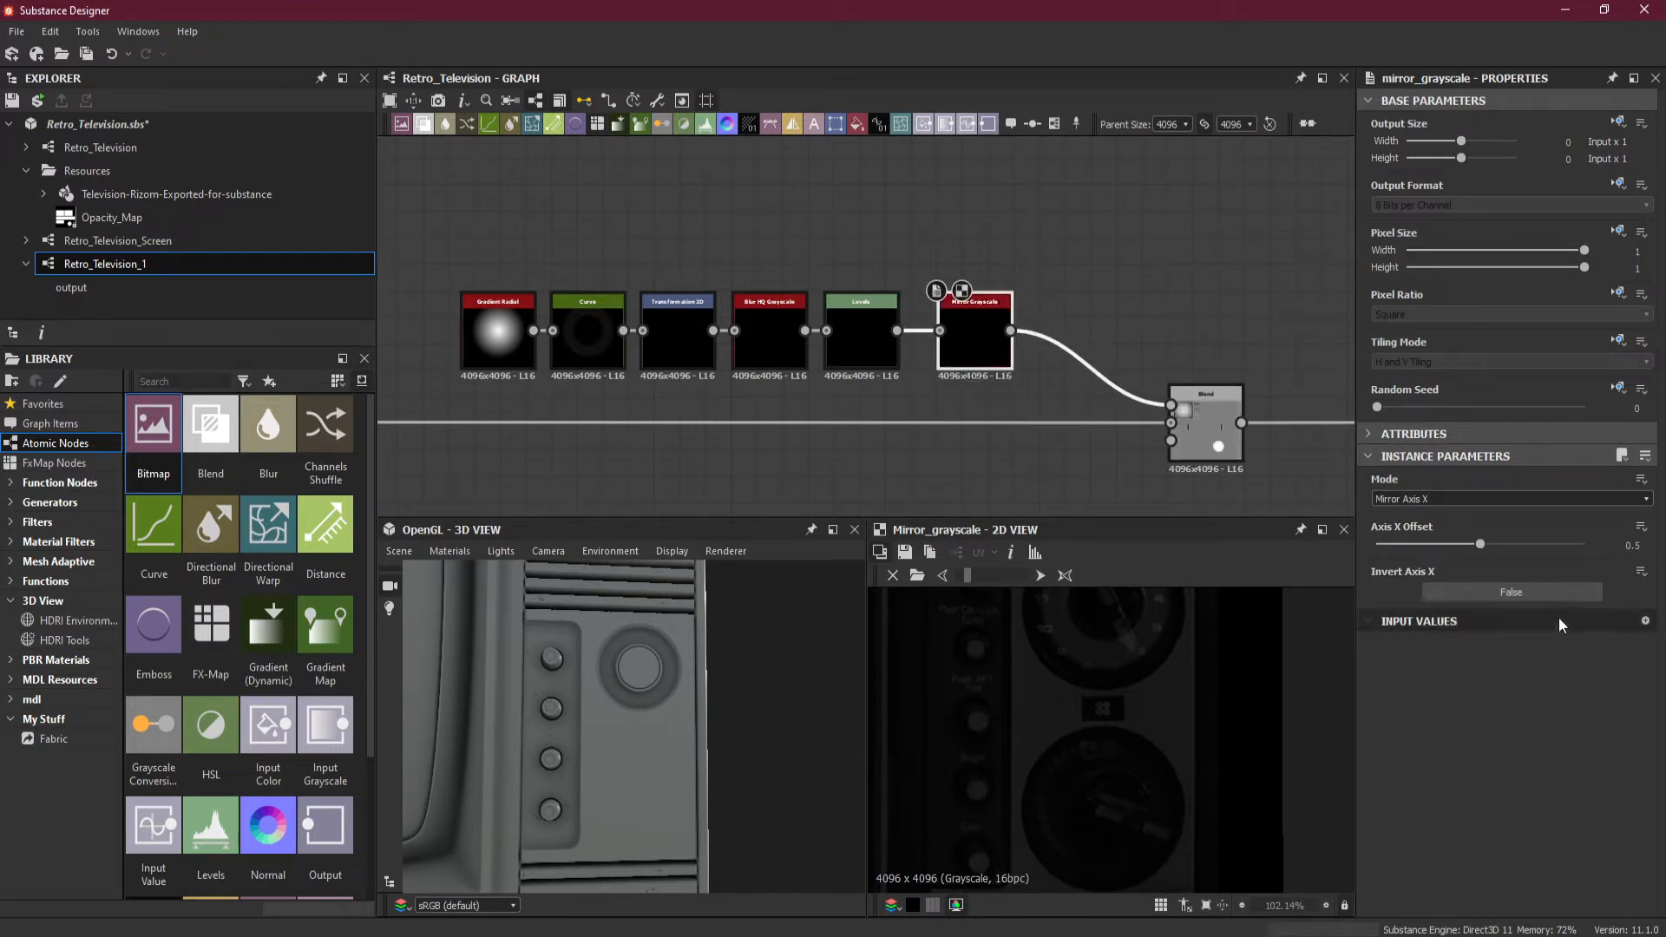
# Set the Mirror Grayscale node's mode to Mirror Axis Y and locate the mirrored dial in the 2D view.
pyautogui.click(1444, 500)
pyautogui.click(1450, 525)
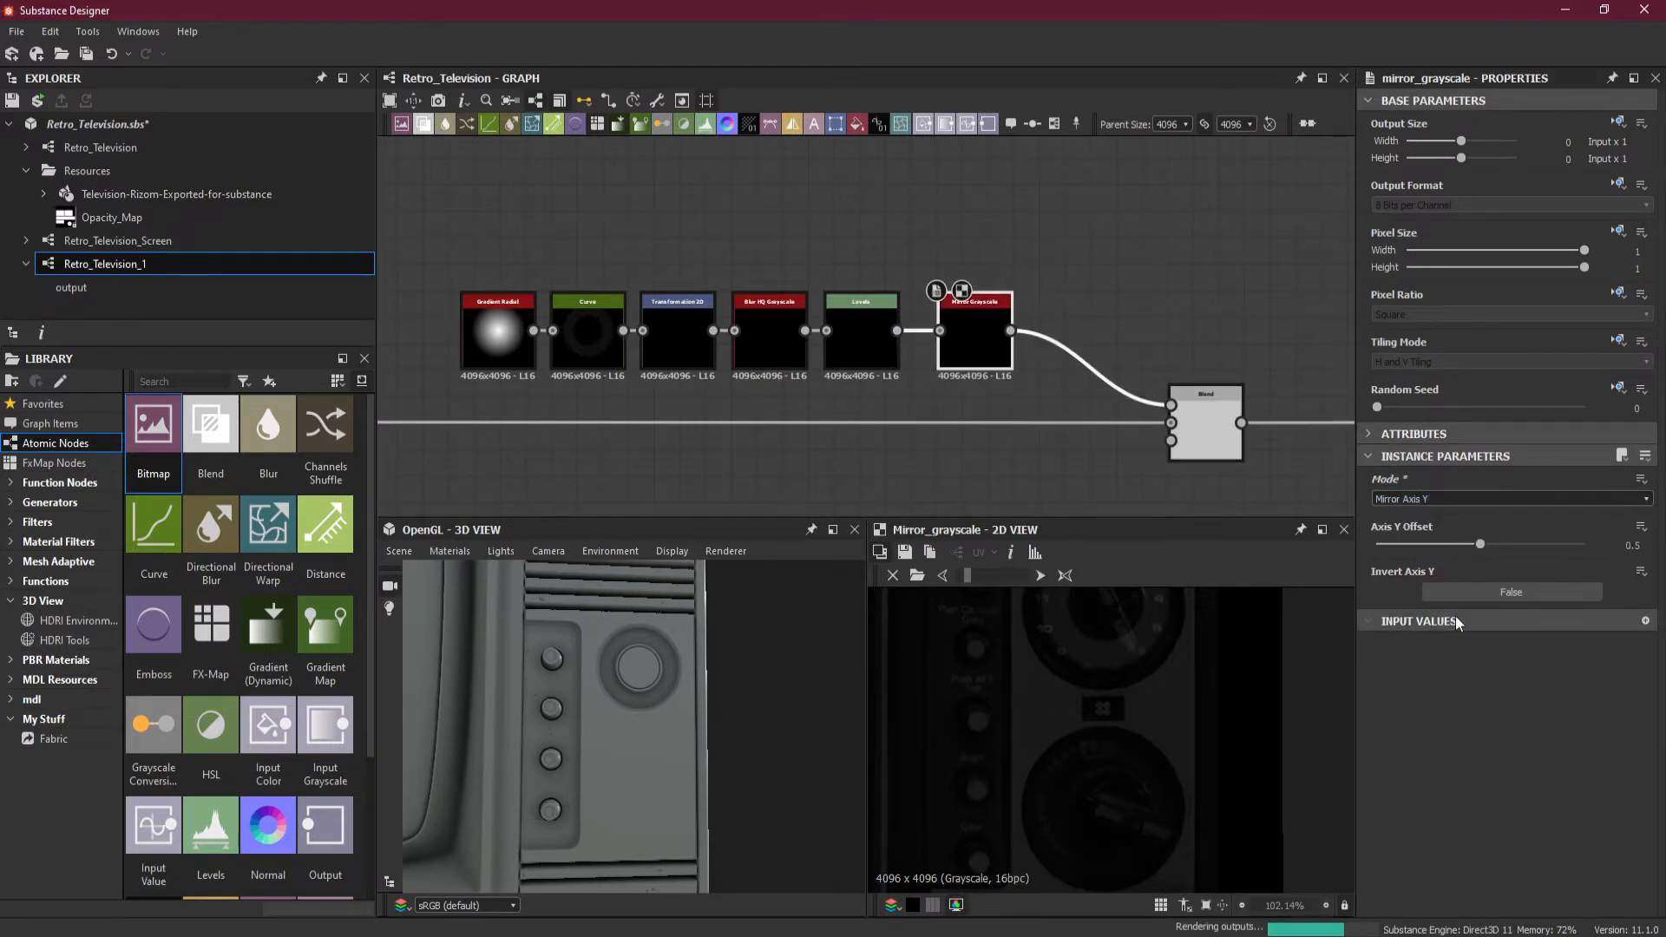
pyautogui.scroll(-5, 1054, 650)
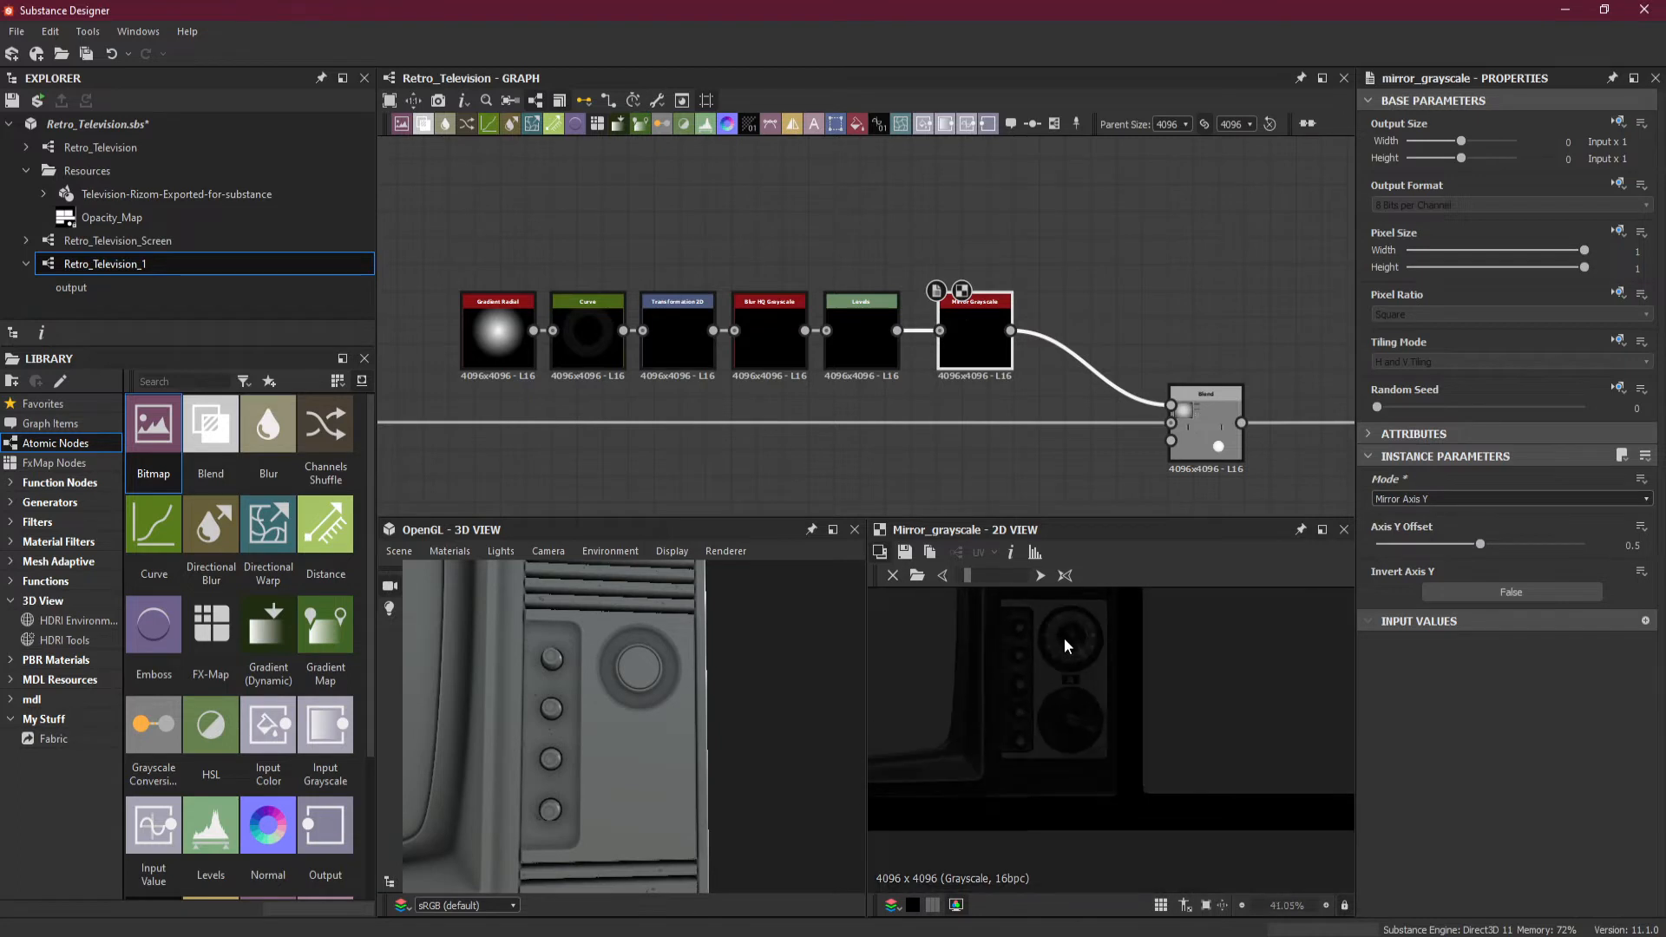
pyautogui.scroll(-4, 1098, 643)
pyautogui.scroll(2, 1074, 811)
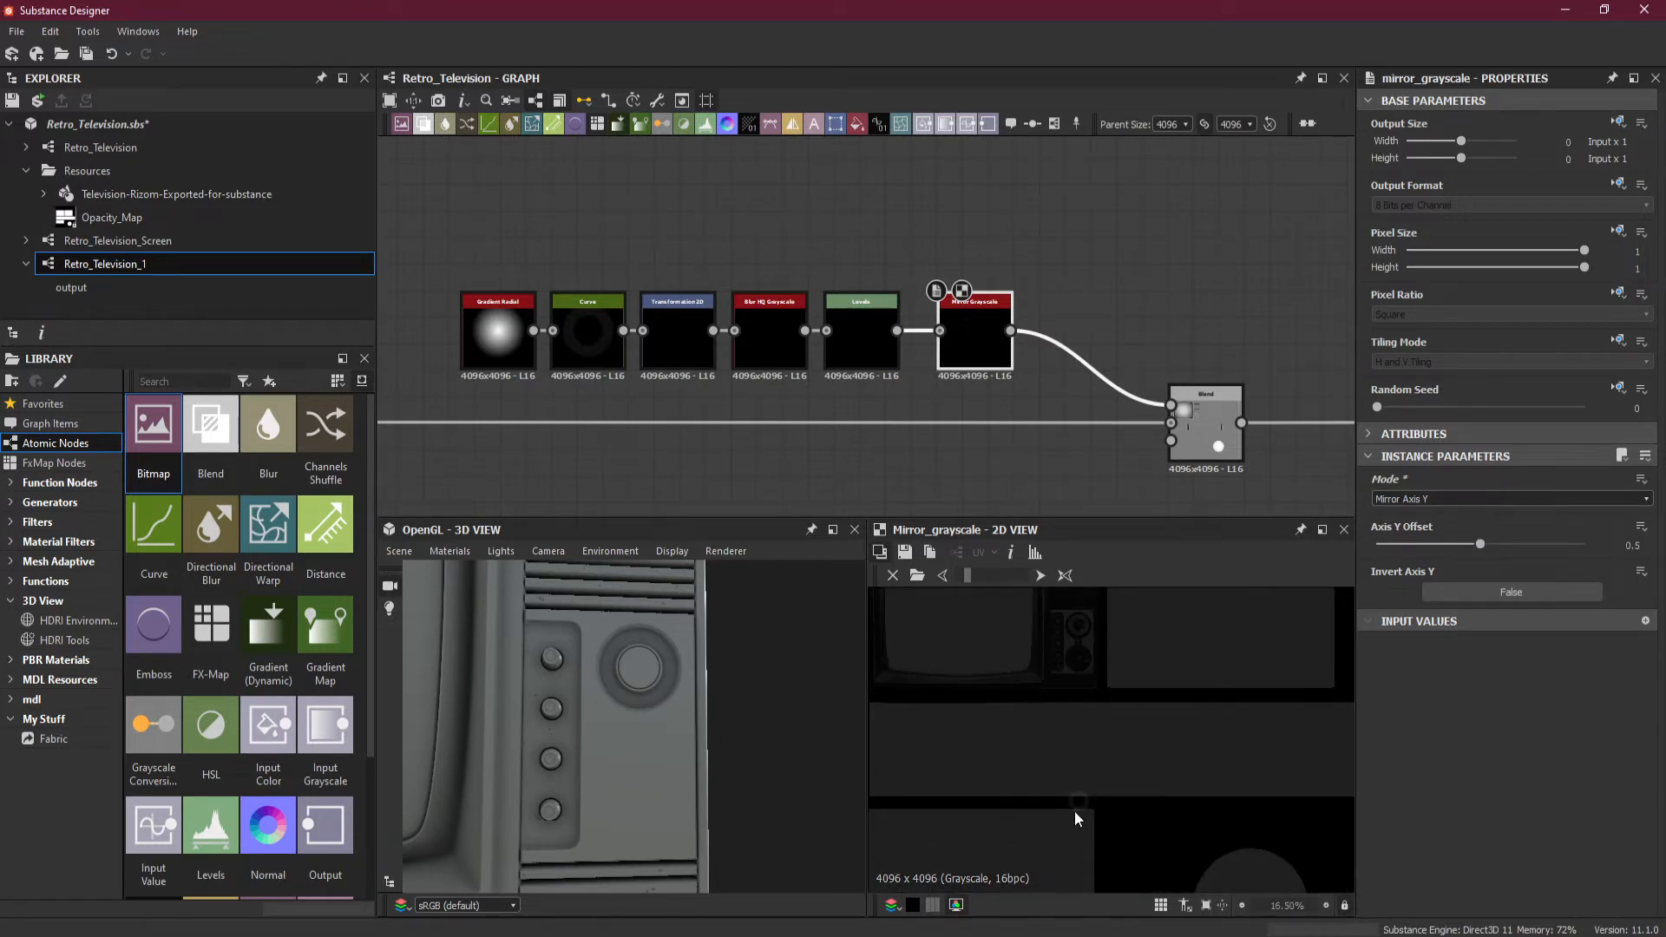
# Set the Axis Y Offset to about 0.62 so the mirrored dial lands on the reference's lower dial.
pyautogui.moveTo(1479, 544); pyautogui.dragTo(1507, 547)
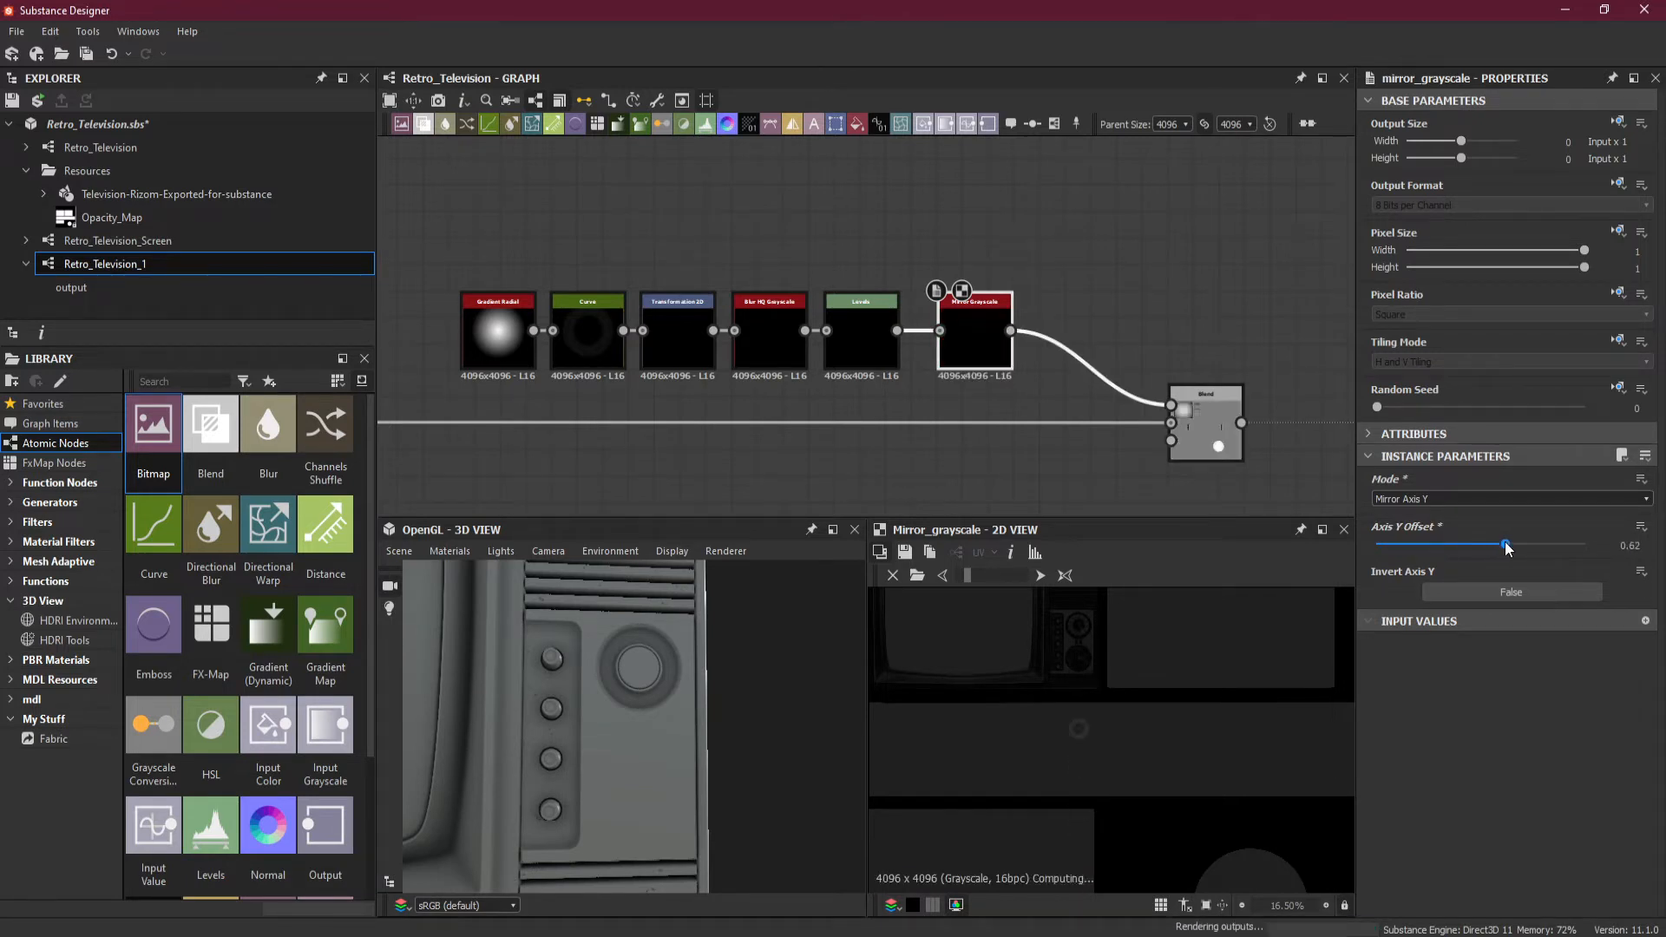
pyautogui.scroll(5, 1162, 619)
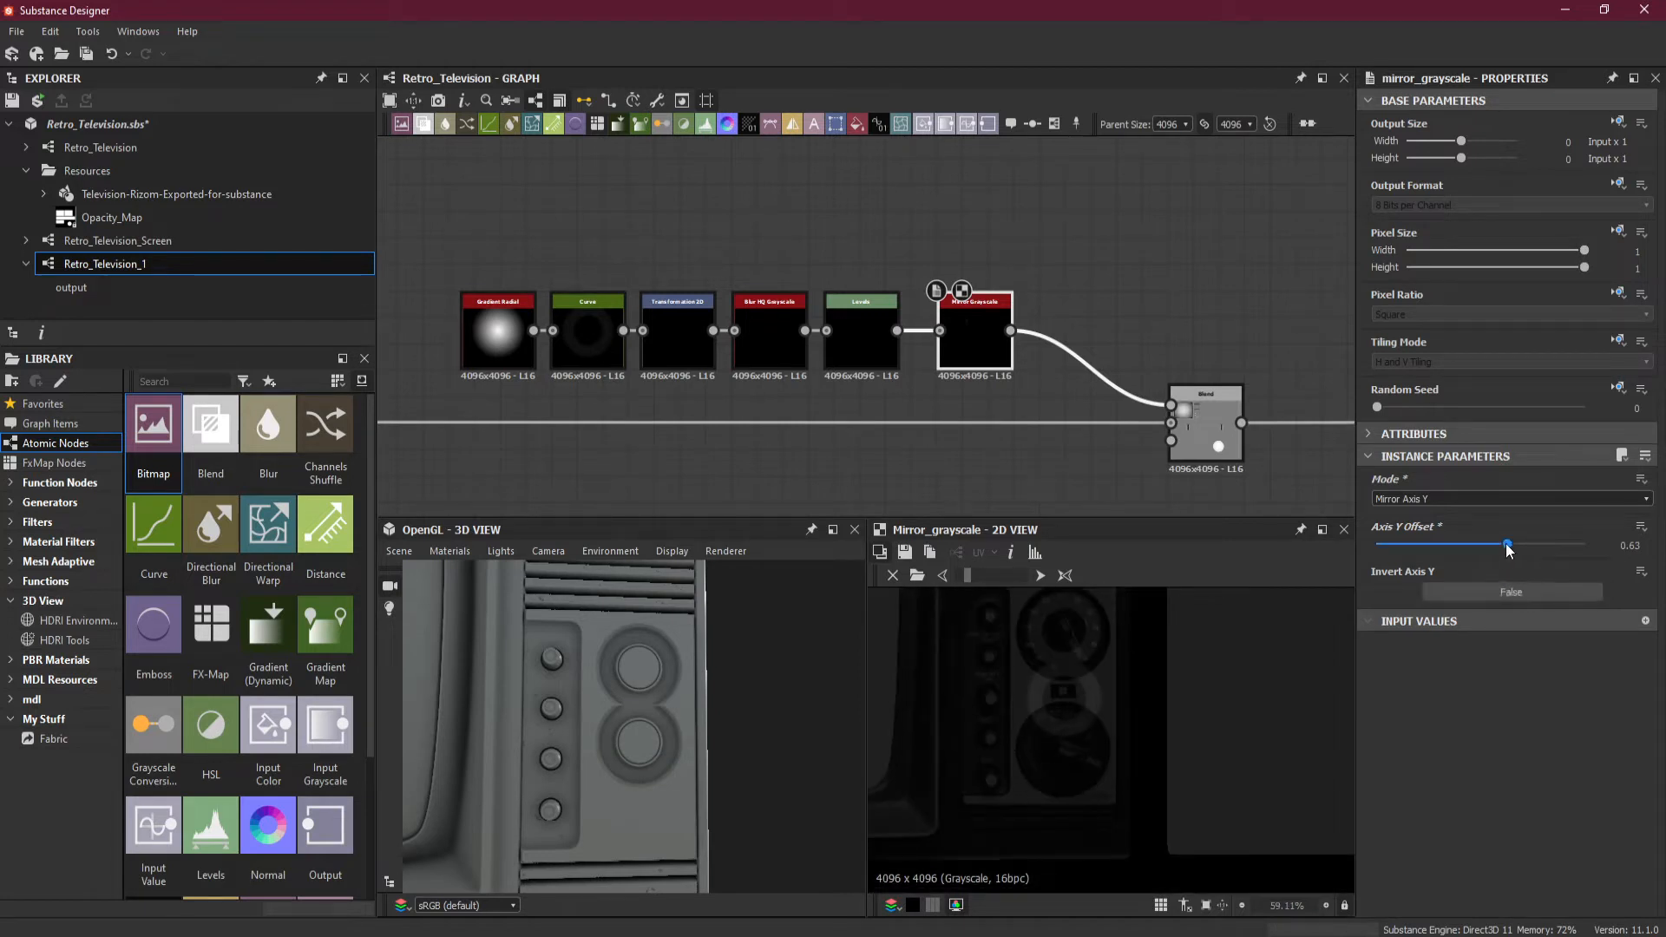
pyautogui.moveTo(1508, 549); pyautogui.dragTo(1505, 549)
pyautogui.scroll(1, 1053, 760)
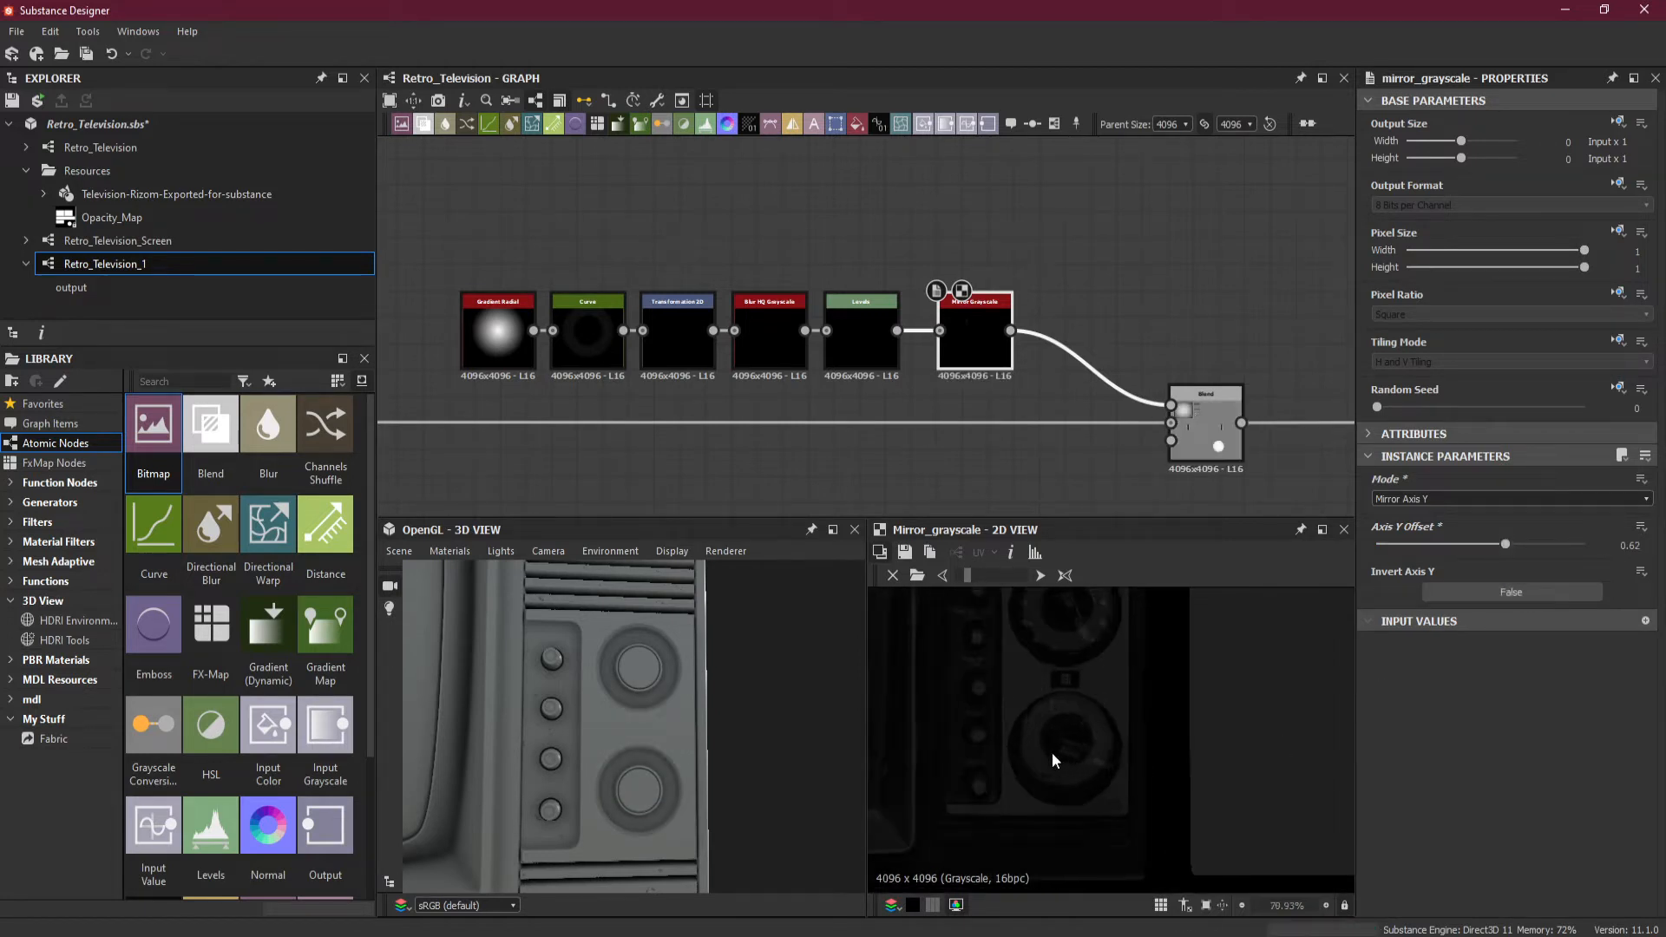
pyautogui.scroll(2, 1053, 753)
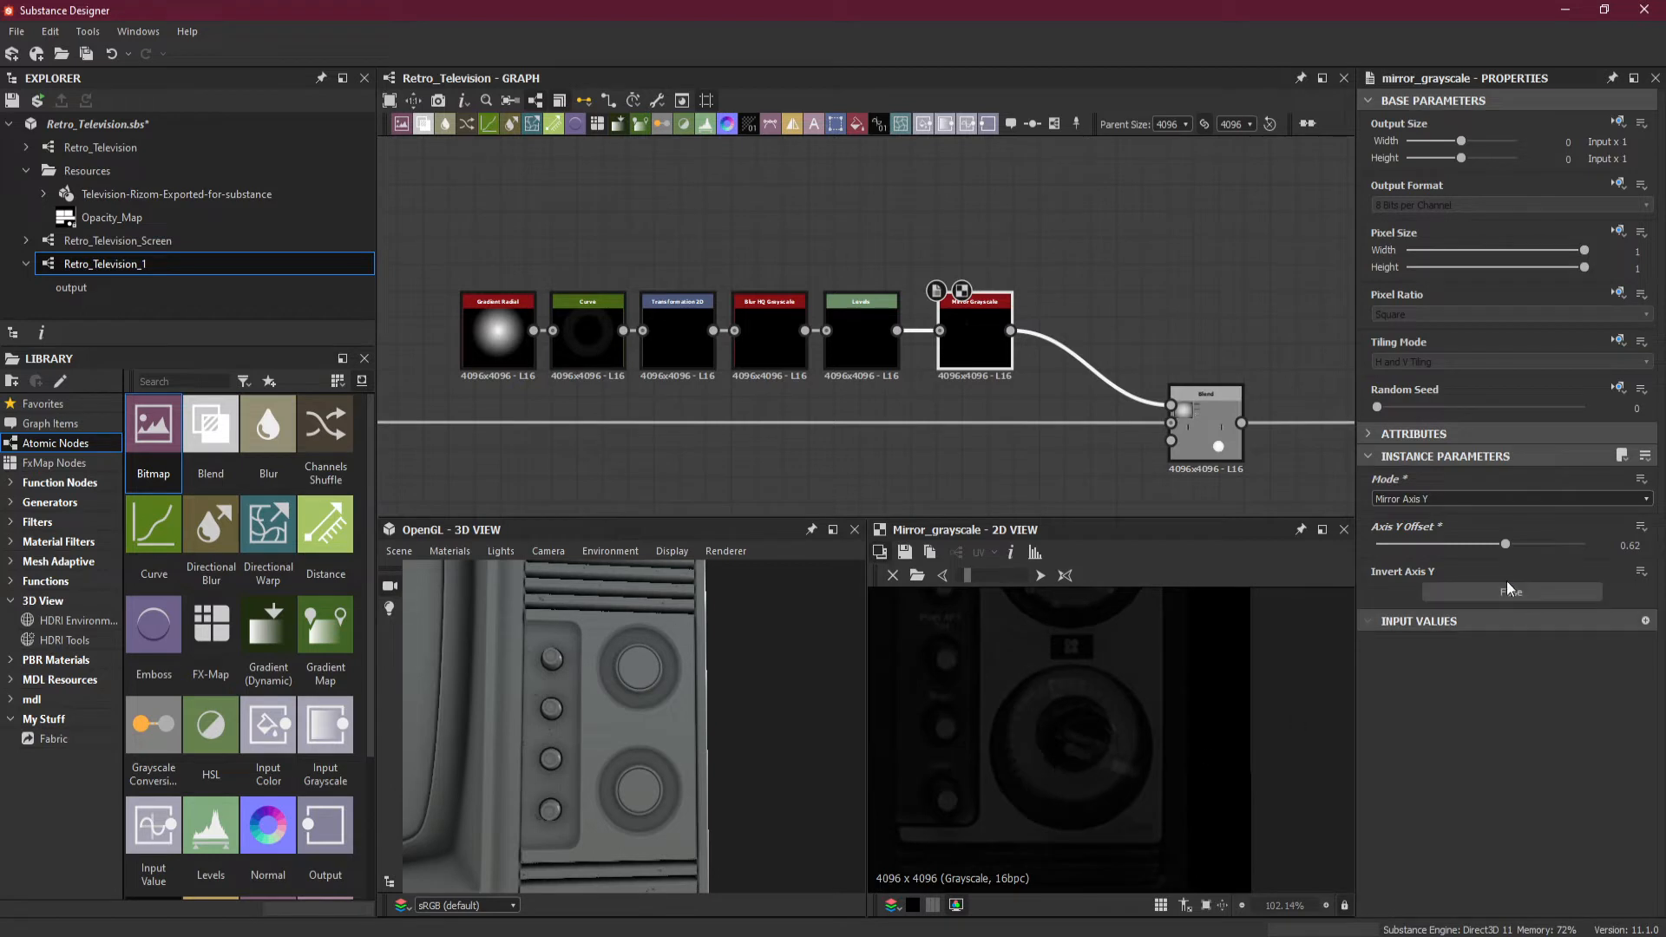
# Fine-tune the Axis Y Offset in thousandths against the lower reference dial, settling on 0.617.
pyautogui.click(1638, 545)
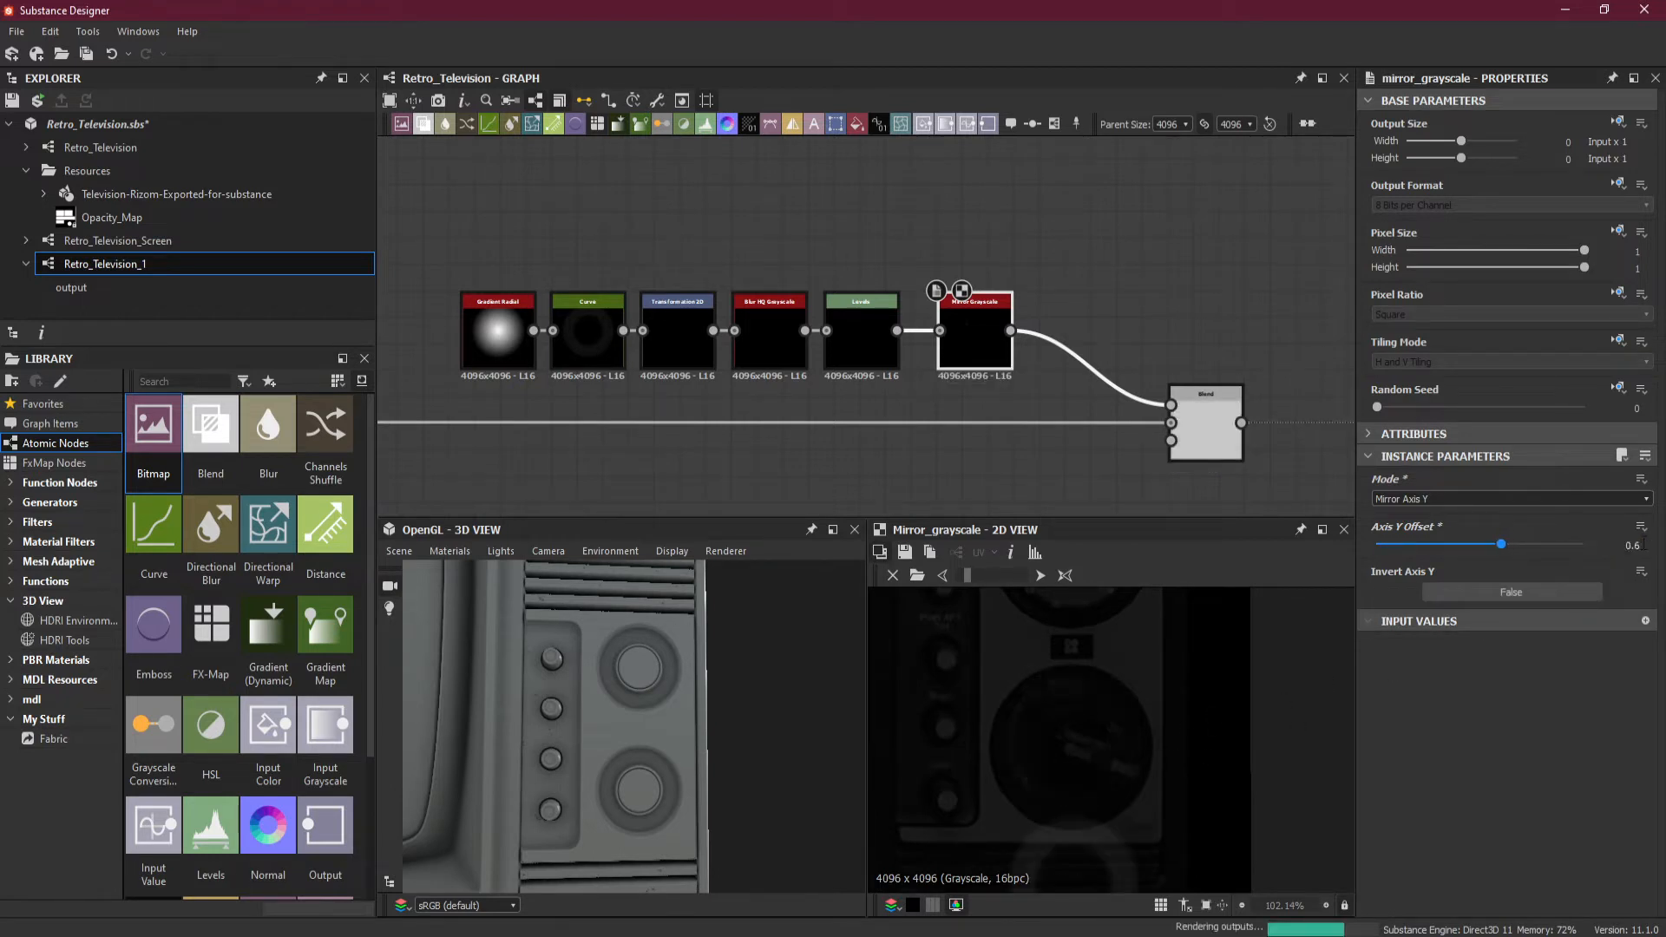
pyautogui.press('BackSpace')
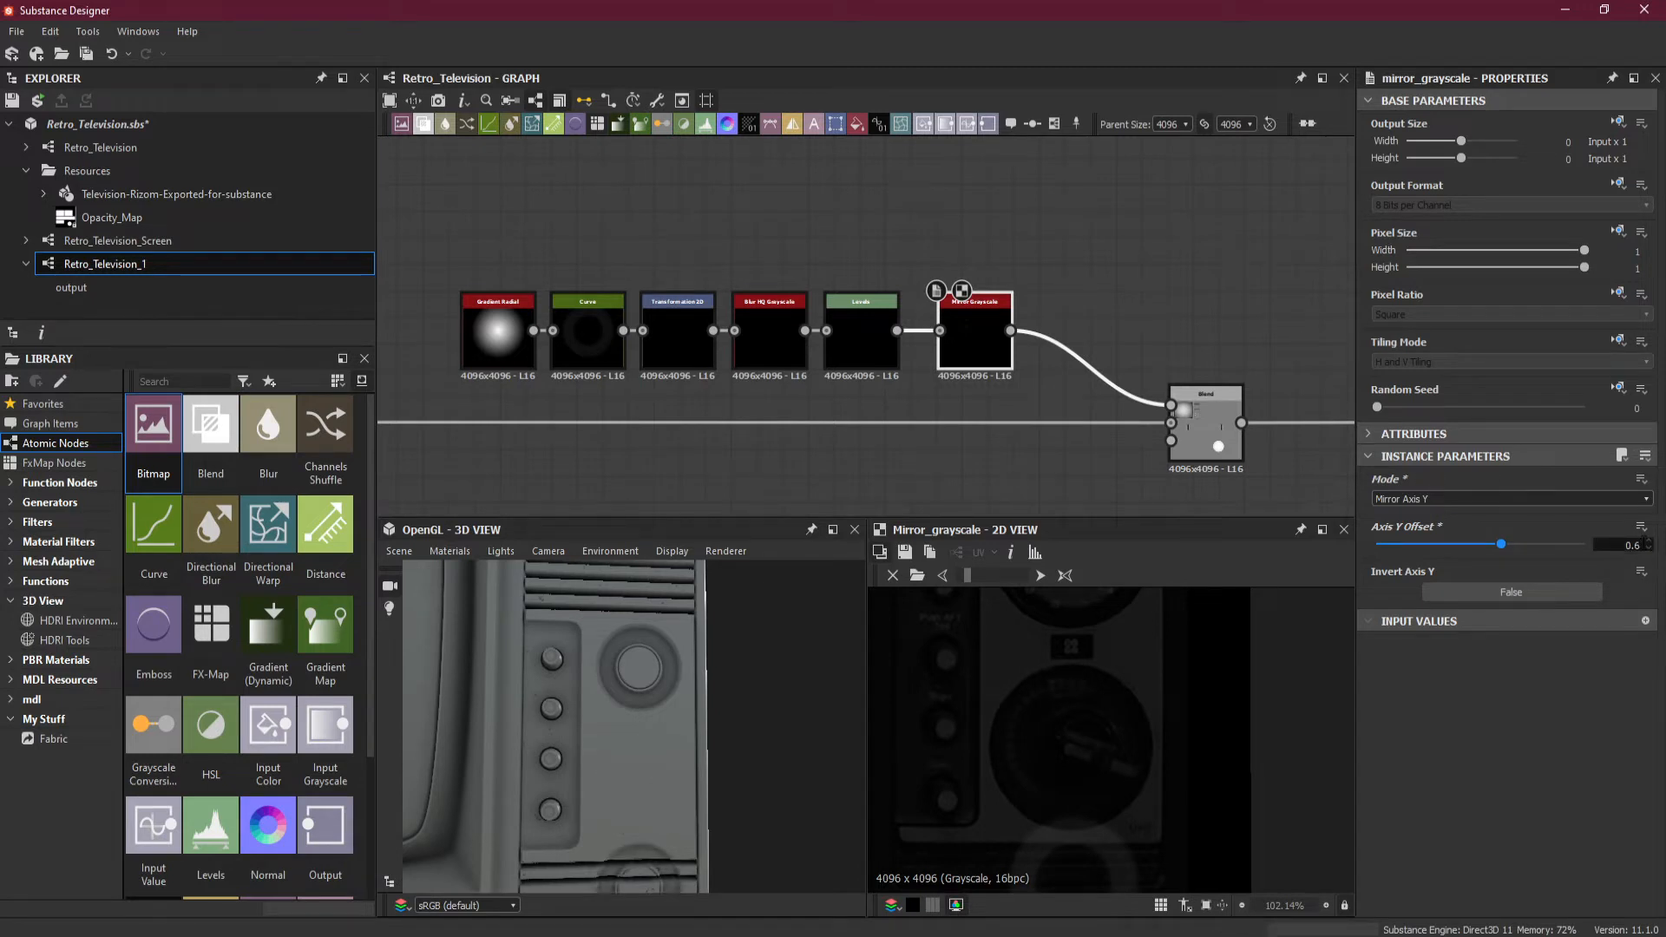
pyautogui.write('1')
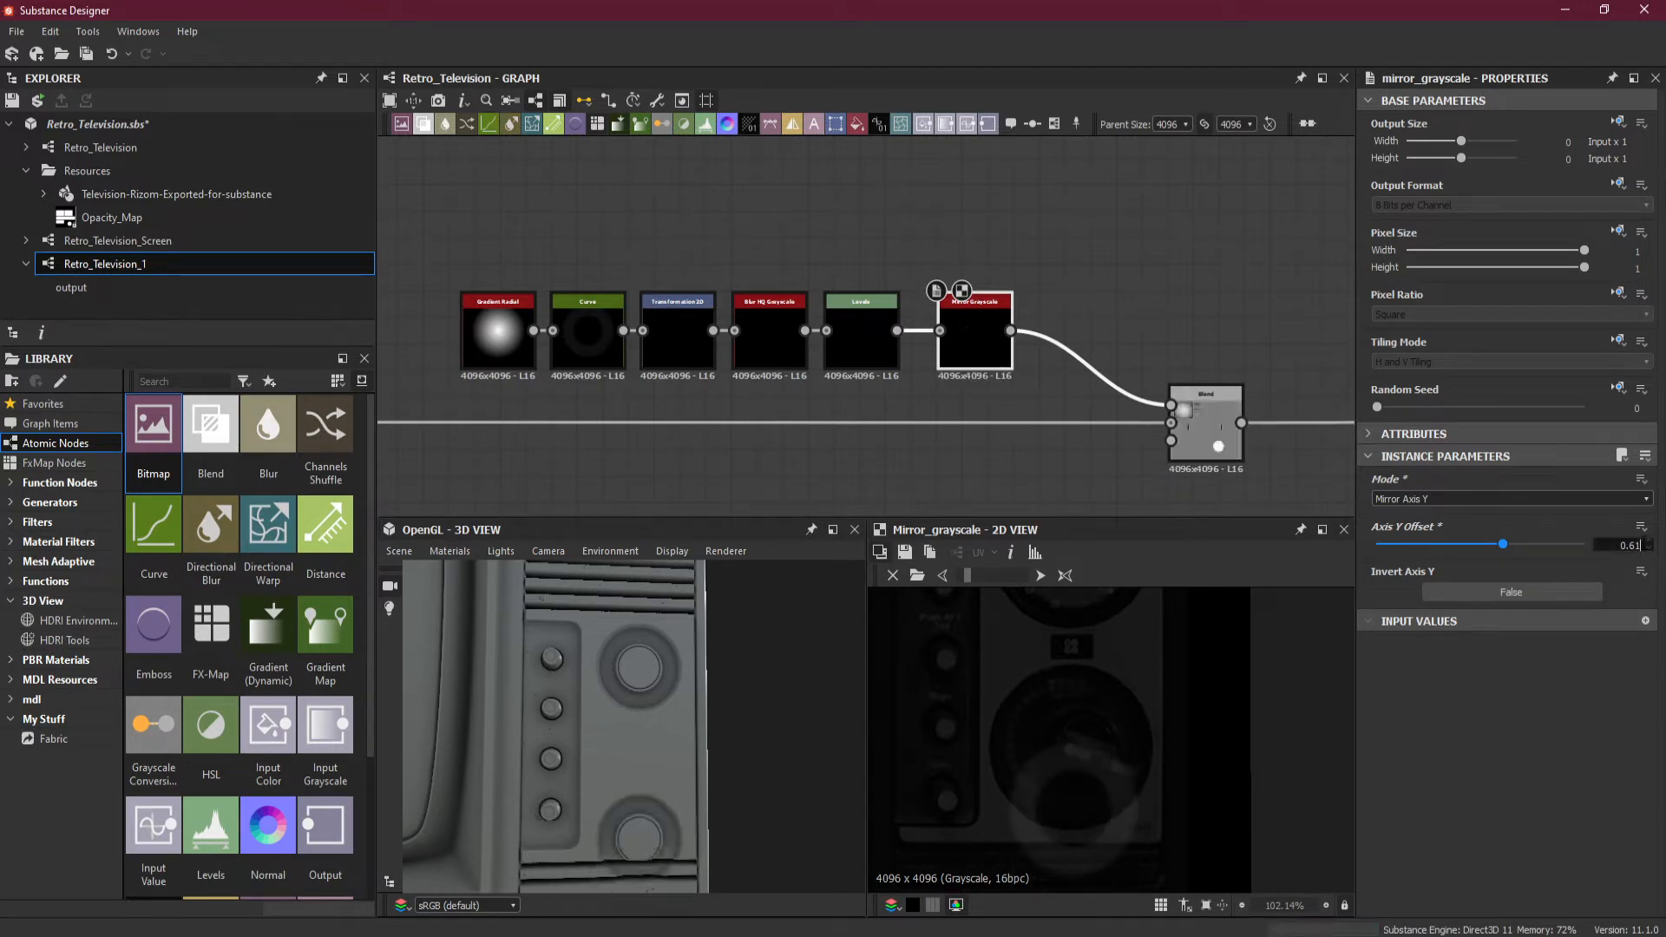
pyautogui.write('5')
pyautogui.press('Return')
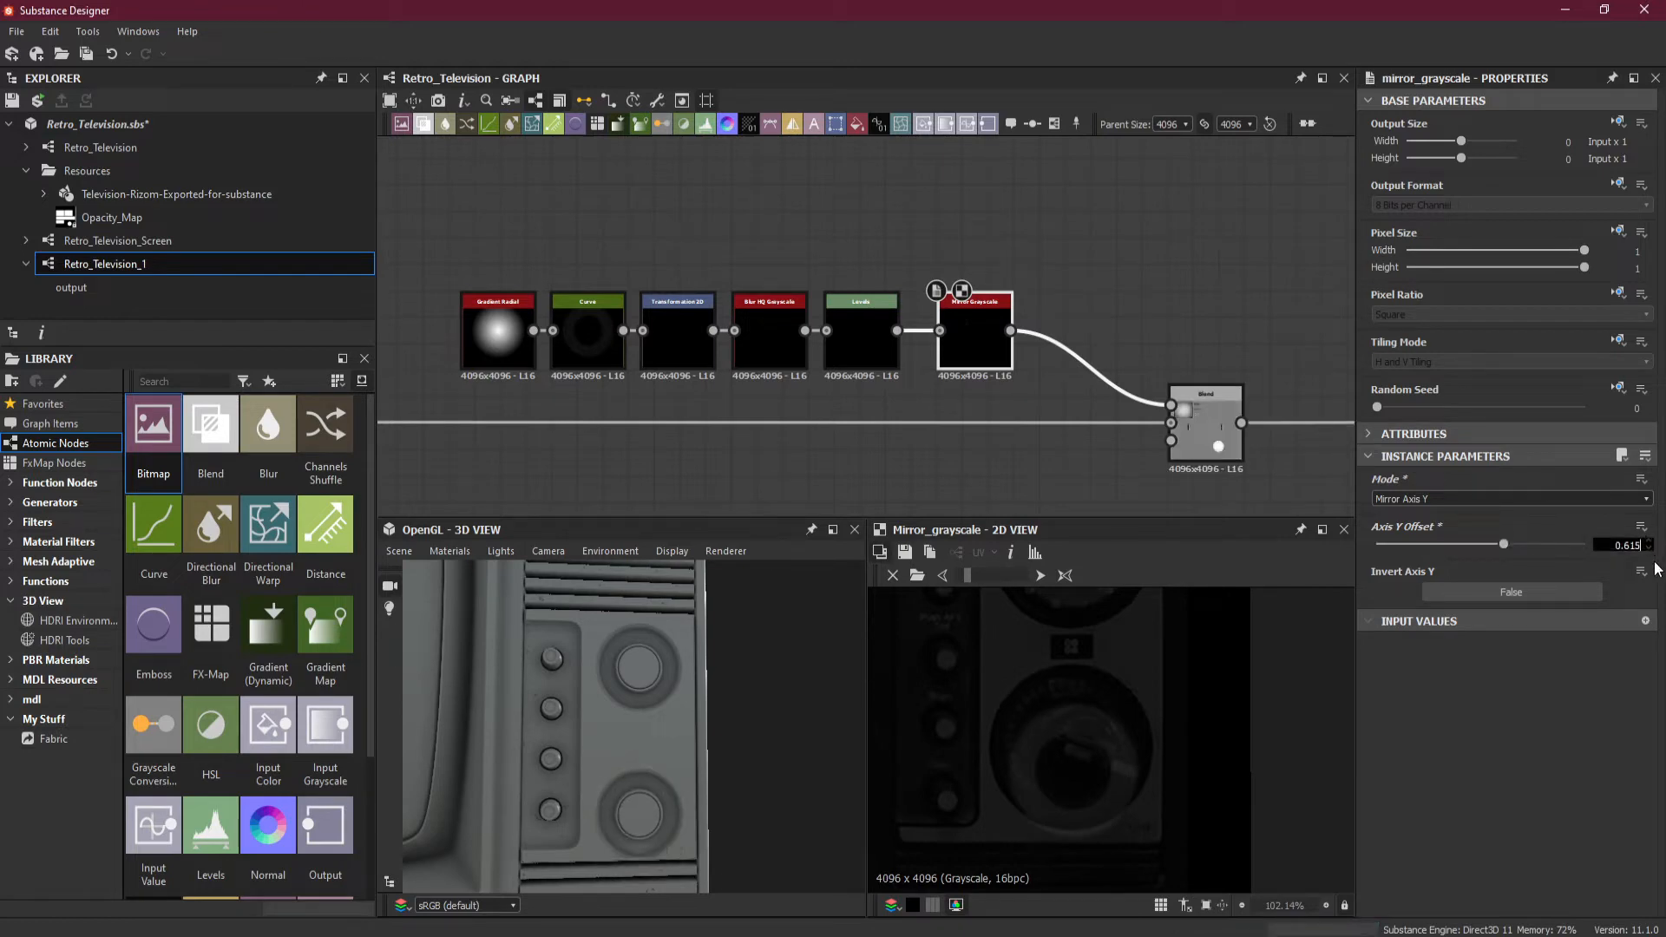
pyautogui.press('Return')
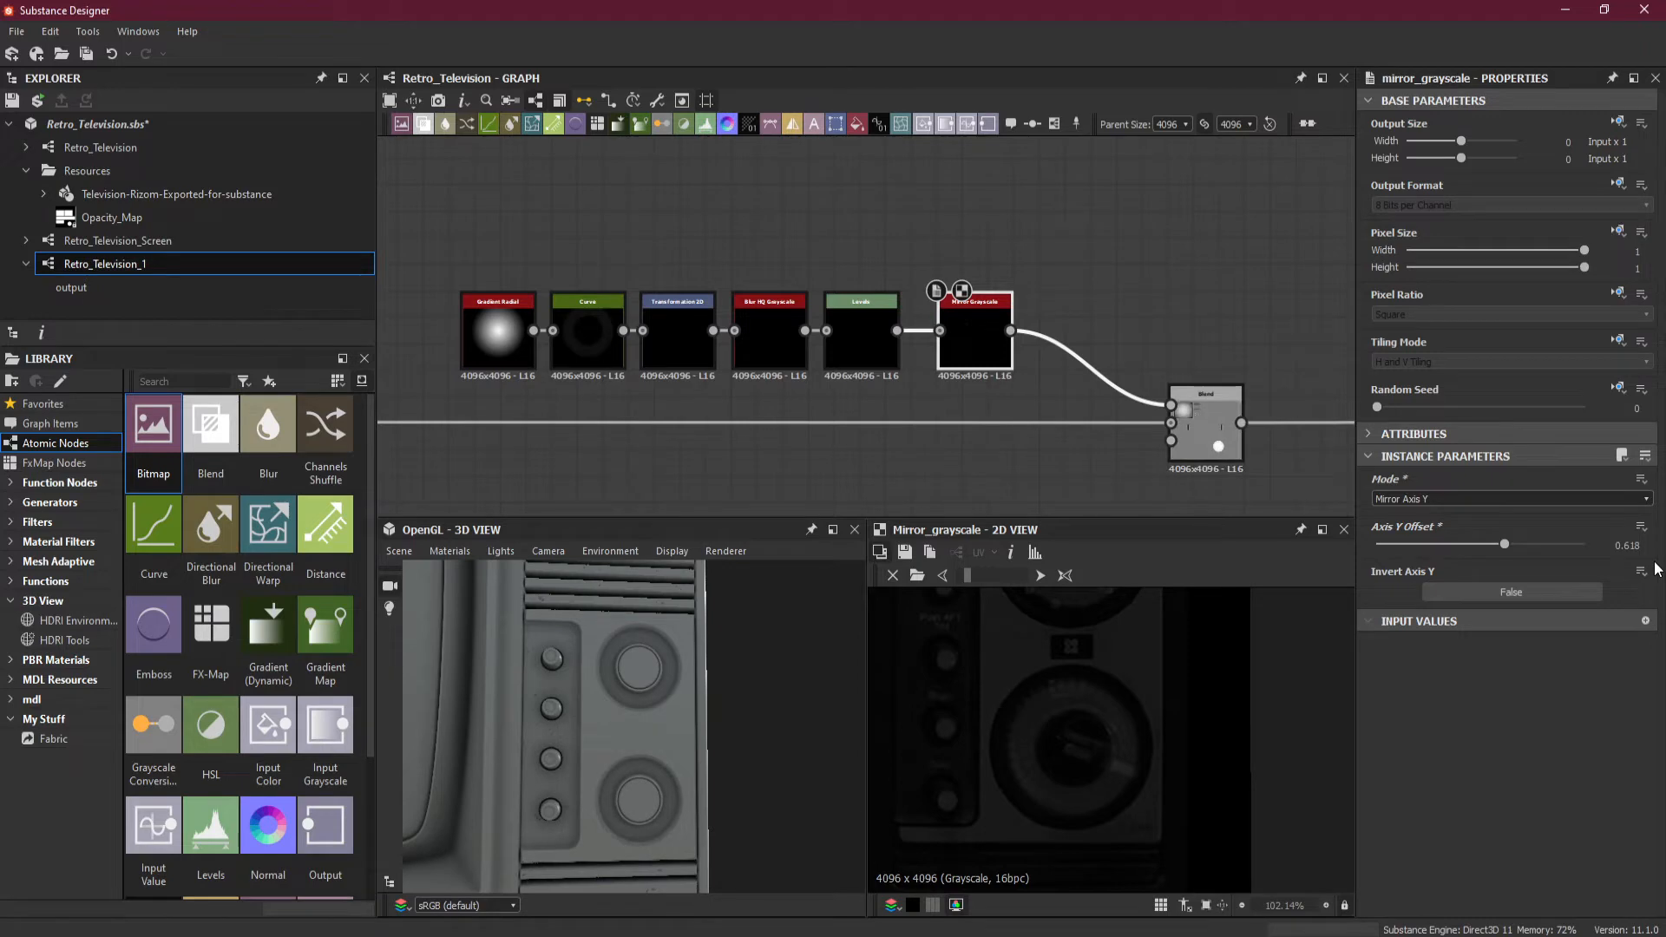
pyautogui.click(1642, 547)
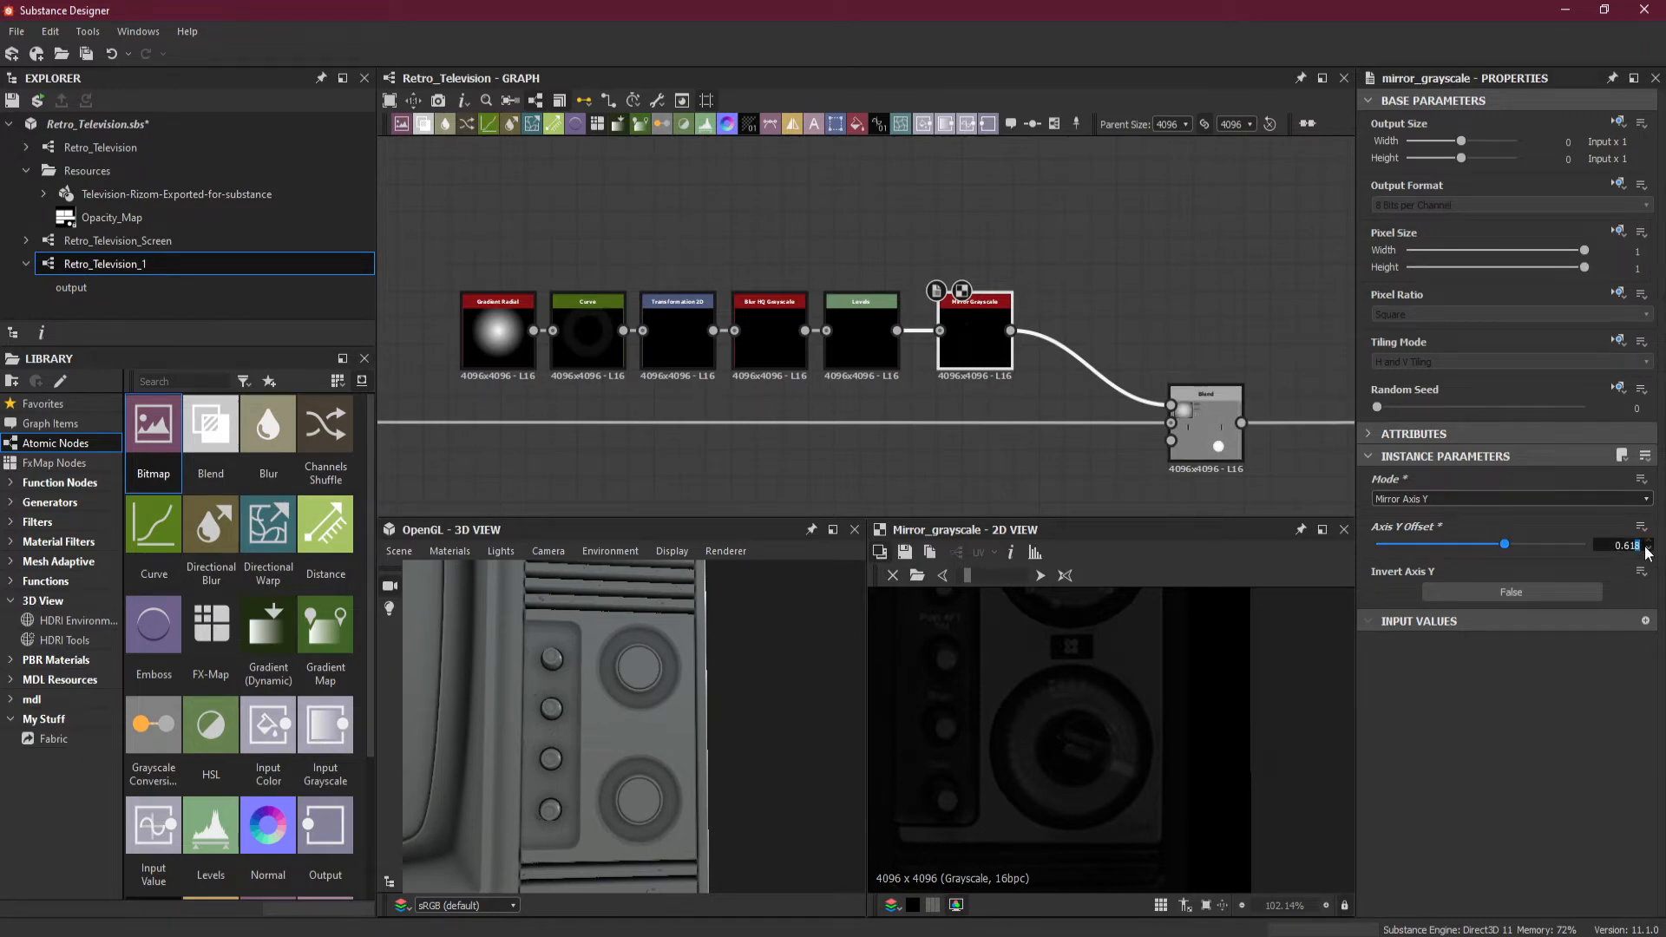
pyautogui.press('Return')
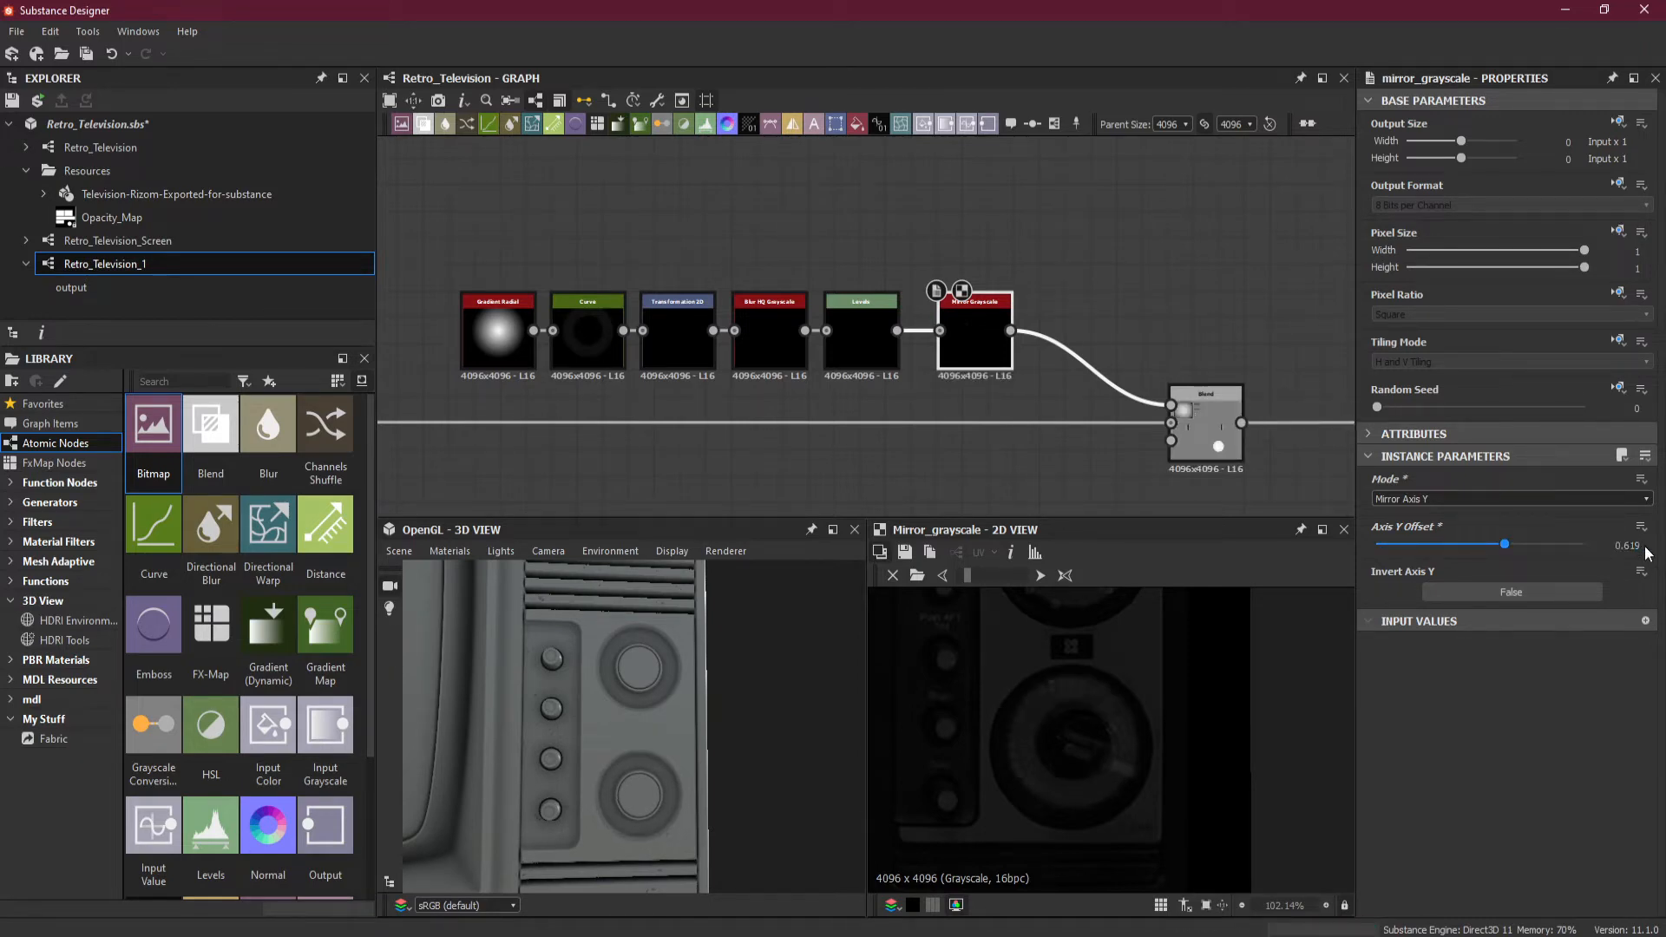
pyautogui.click(1640, 547)
pyautogui.press('Return')
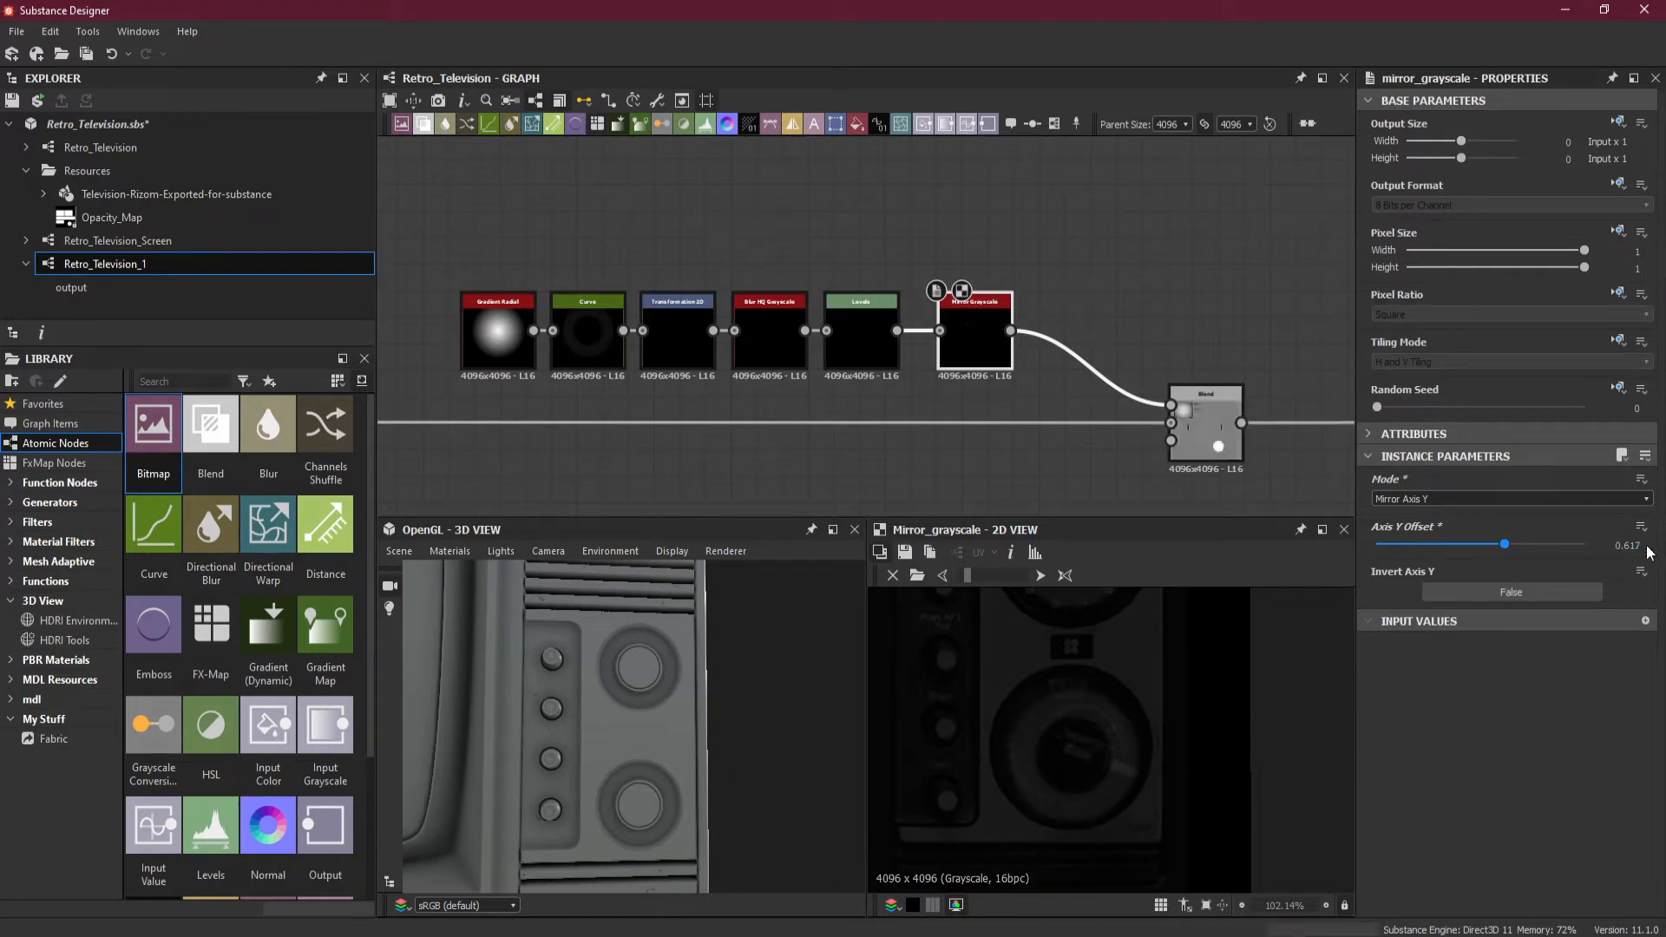
# Examine both dials on the television's control panel up close, from several angles and under different lighting.
pyautogui.moveTo(727, 853); pyautogui.dragTo(683, 826)
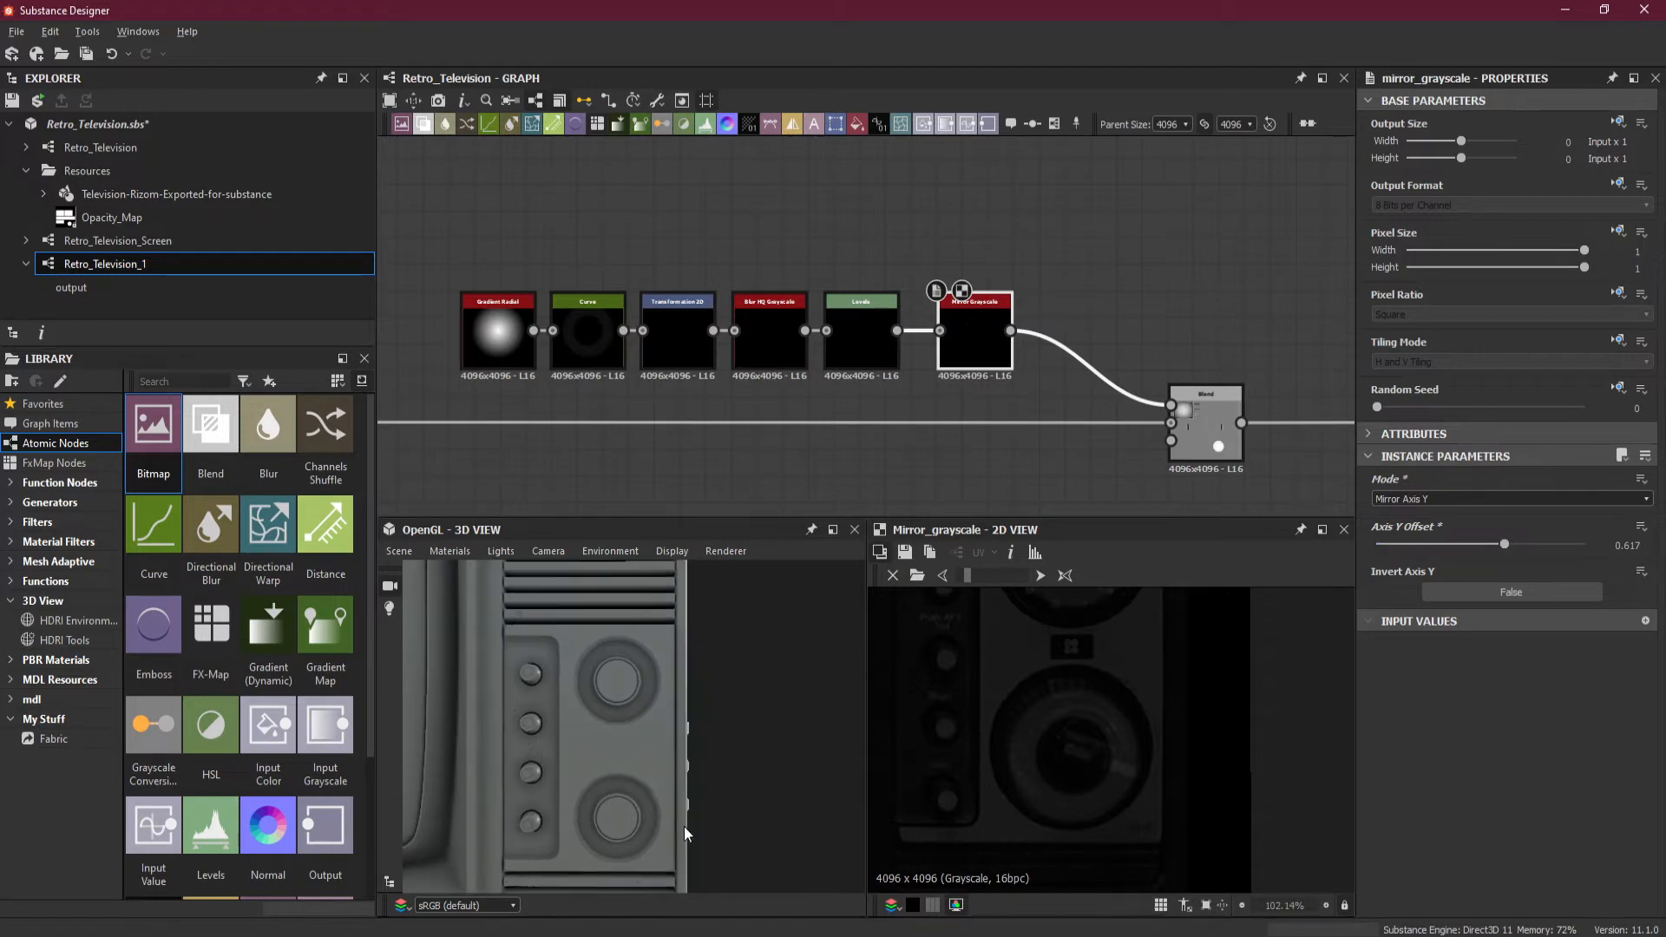
pyautogui.scroll(3, 642, 768)
pyautogui.moveTo(644, 736); pyautogui.dragTo(732, 715, button='middle')
pyautogui.scroll(2, 715, 744)
pyautogui.moveTo(725, 653); pyautogui.dragTo(706, 767, button='middle')
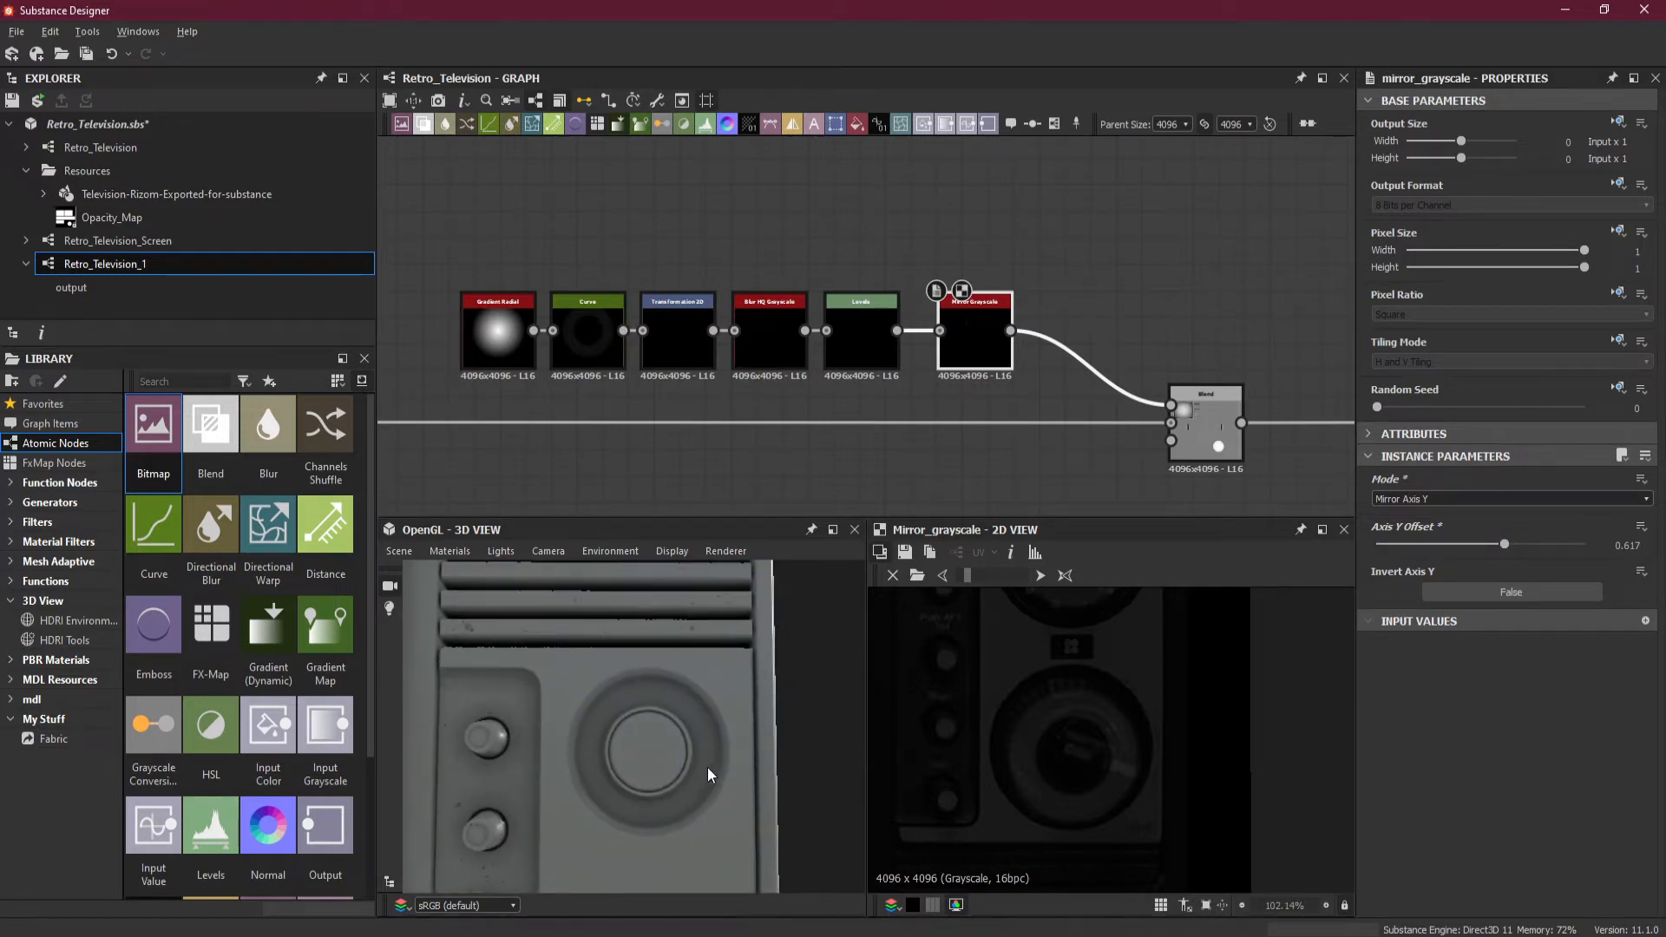
pyautogui.moveTo(706, 767); pyautogui.dragTo(709, 783)
pyautogui.moveTo(709, 783); pyautogui.dragTo(734, 696, button='middle')
pyautogui.moveTo(734, 696); pyautogui.dragTo(720, 675)
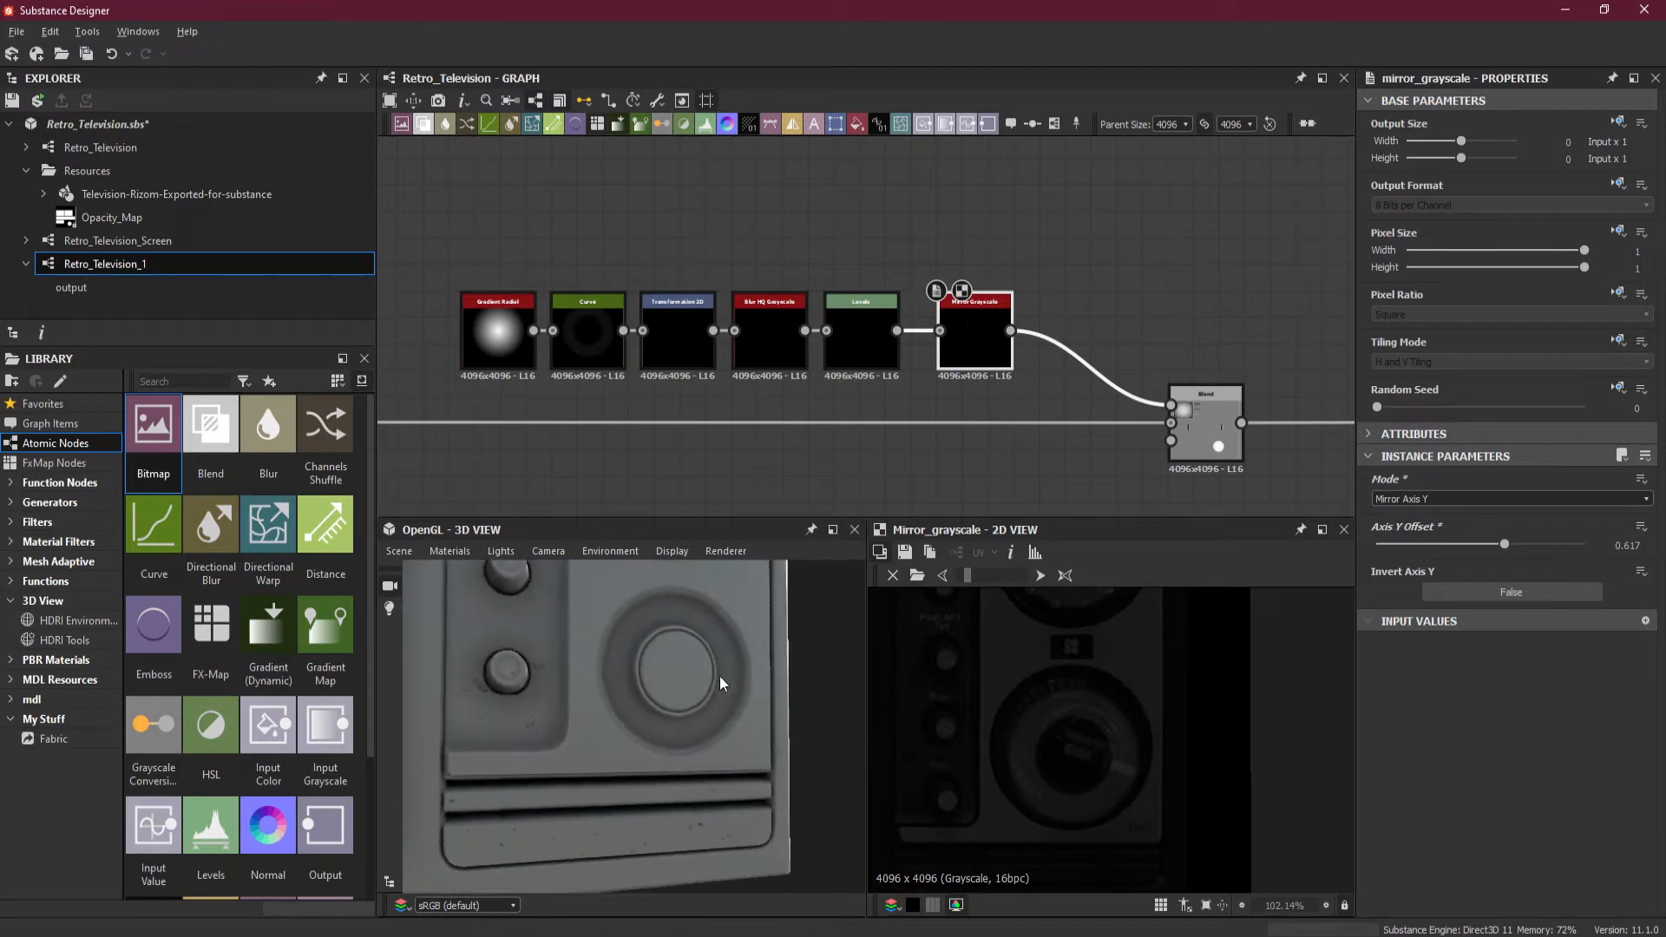
pyautogui.moveTo(720, 675); pyautogui.dragTo(707, 528, button='right')
pyautogui.moveTo(716, 648); pyautogui.dragTo(753, 814, button='right')
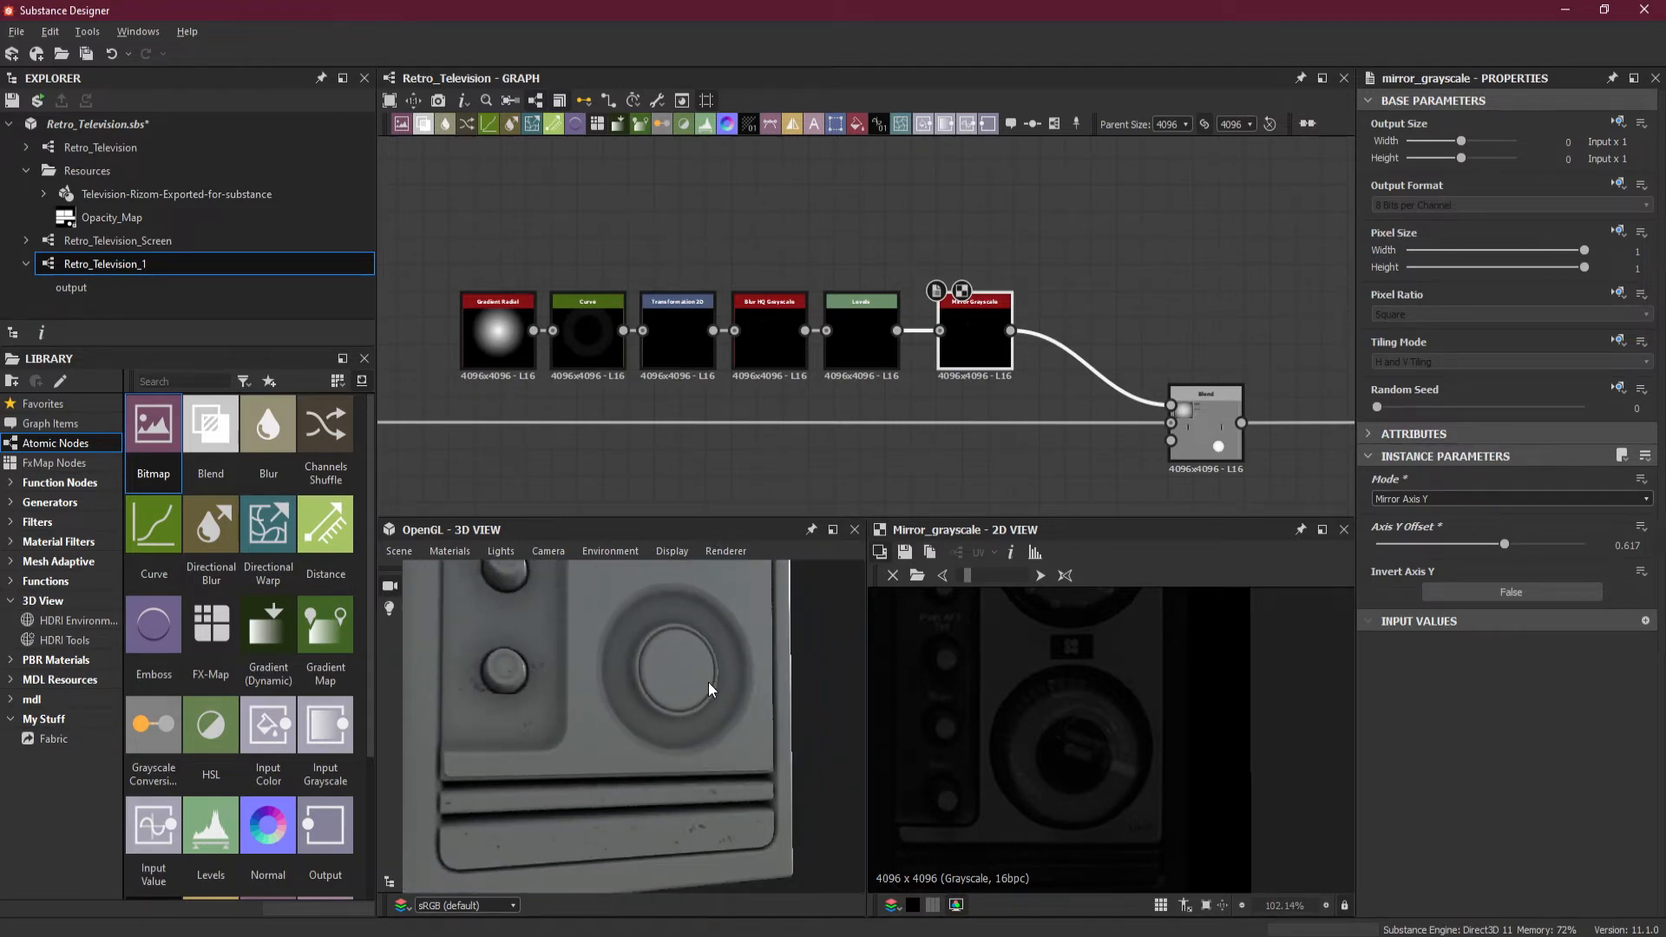
pyautogui.moveTo(708, 682); pyautogui.dragTo(710, 722, button='middle')
pyautogui.moveTo(710, 722); pyautogui.dragTo(679, 687)
pyautogui.moveTo(678, 687); pyautogui.dragTo(696, 833, button='right')
pyautogui.moveTo(695, 833); pyautogui.dragTo(671, 763)
pyautogui.moveTo(677, 691); pyautogui.dragTo(674, 757, button='middle')
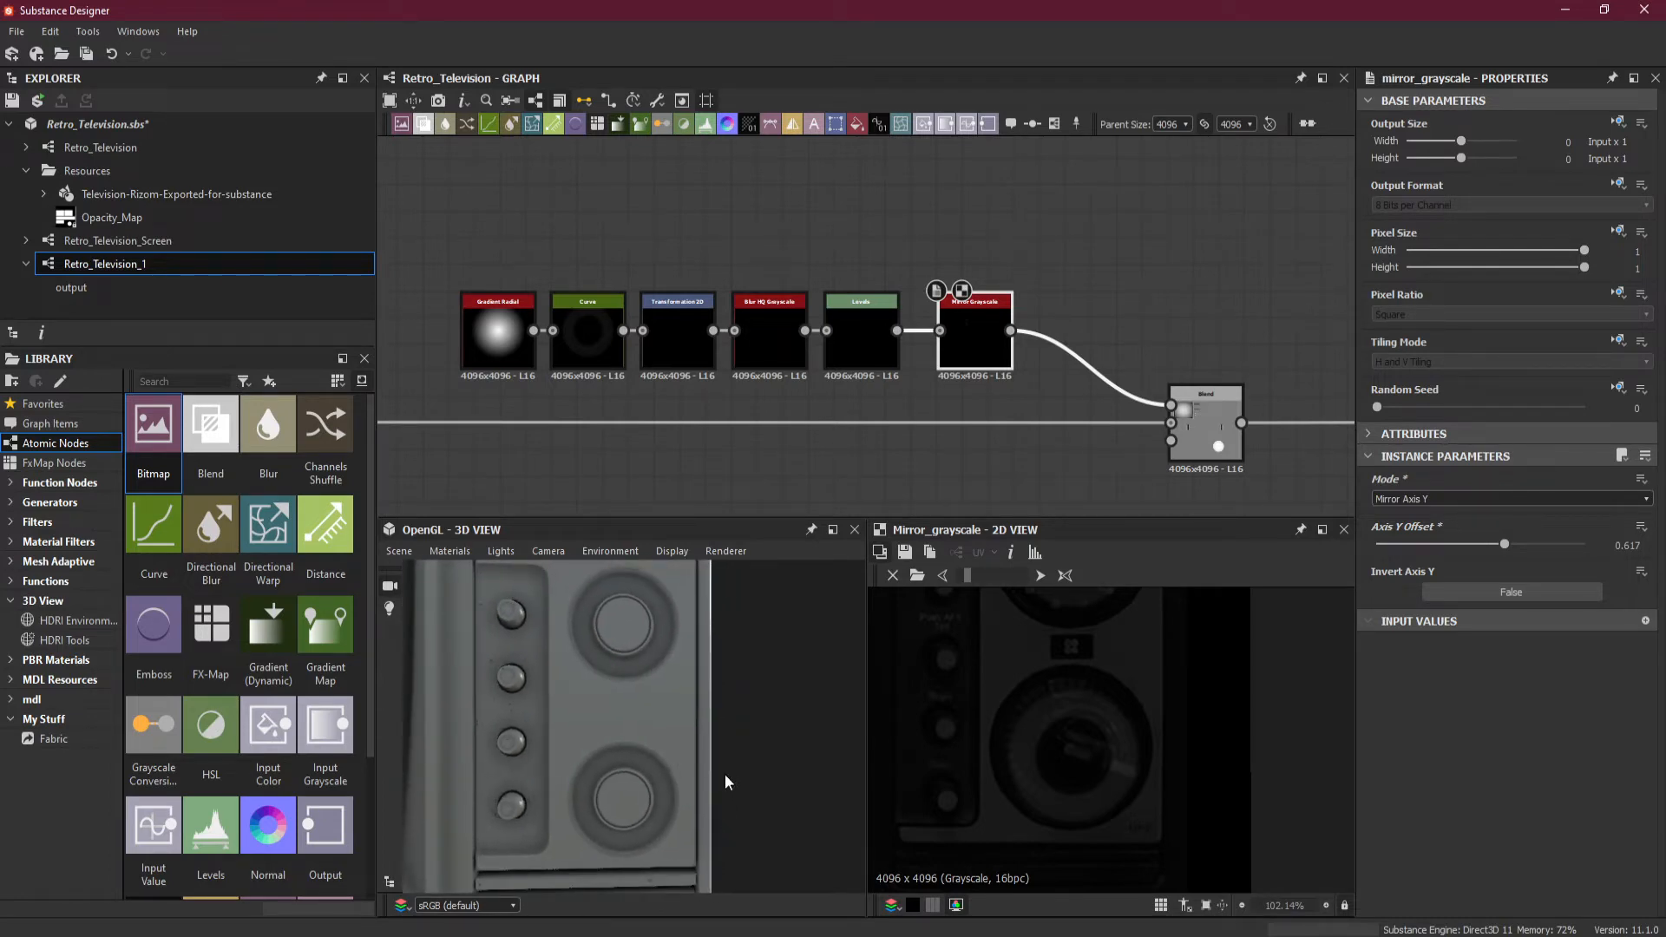
# Select the dial's Transformation 2D node and compare the upper dial's placement with the reference and the model.
pyautogui.scroll(-5, 1054, 689)
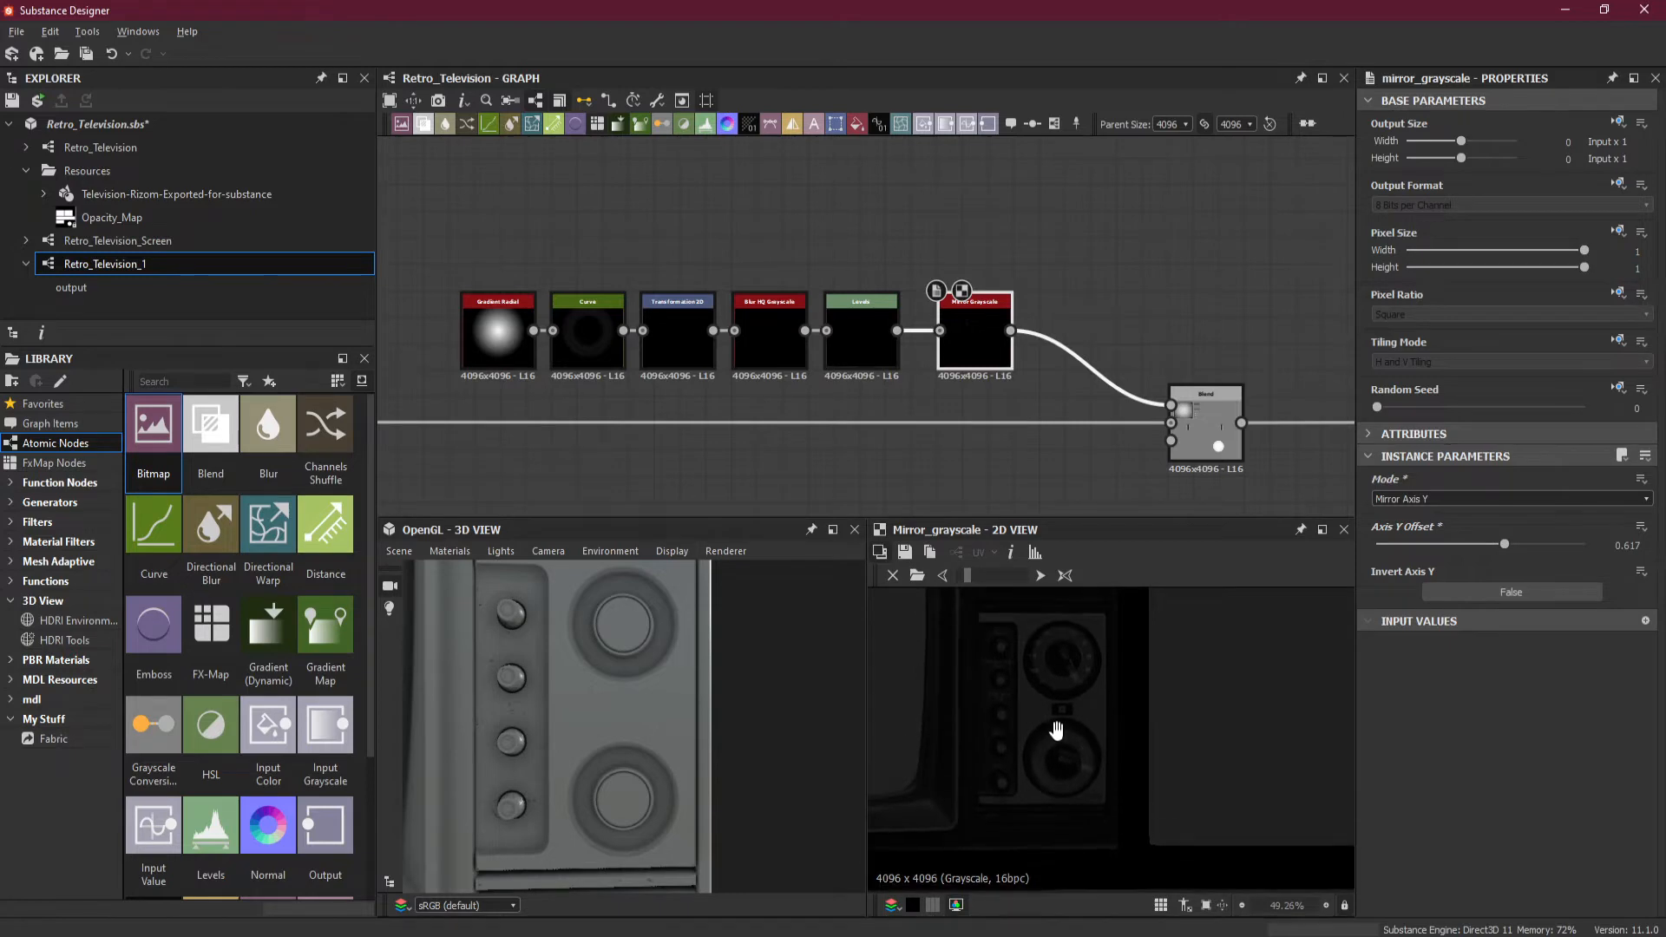
pyautogui.scroll(2, 1055, 665)
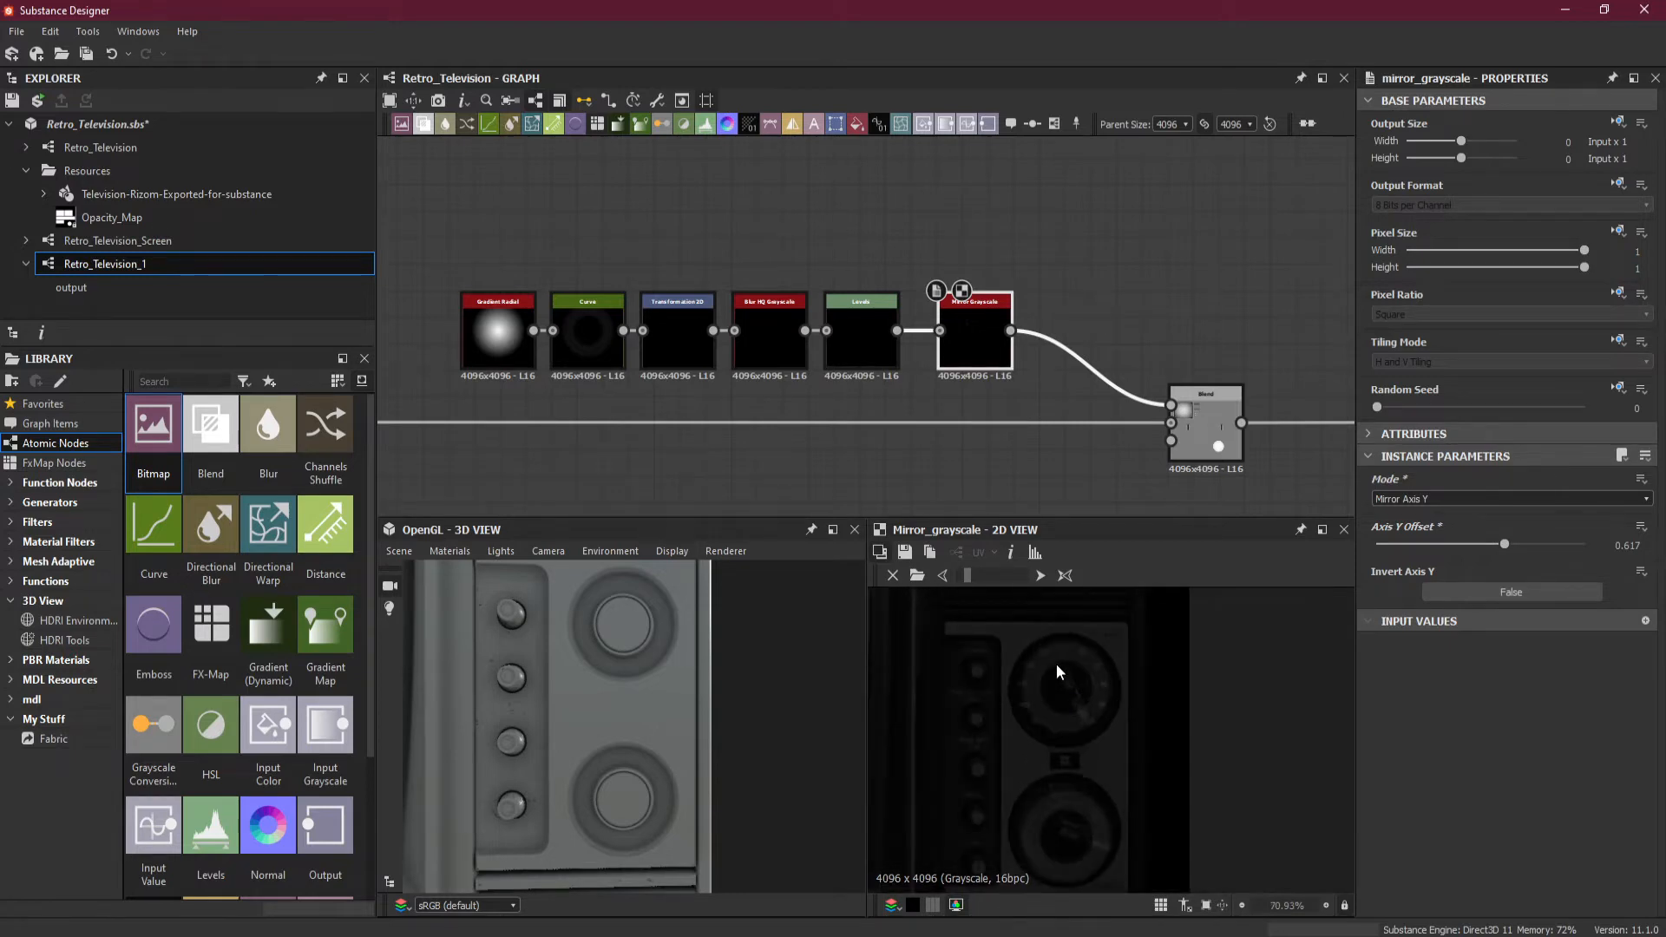
pyautogui.click(683, 338)
pyautogui.scroll(2, 1041, 685)
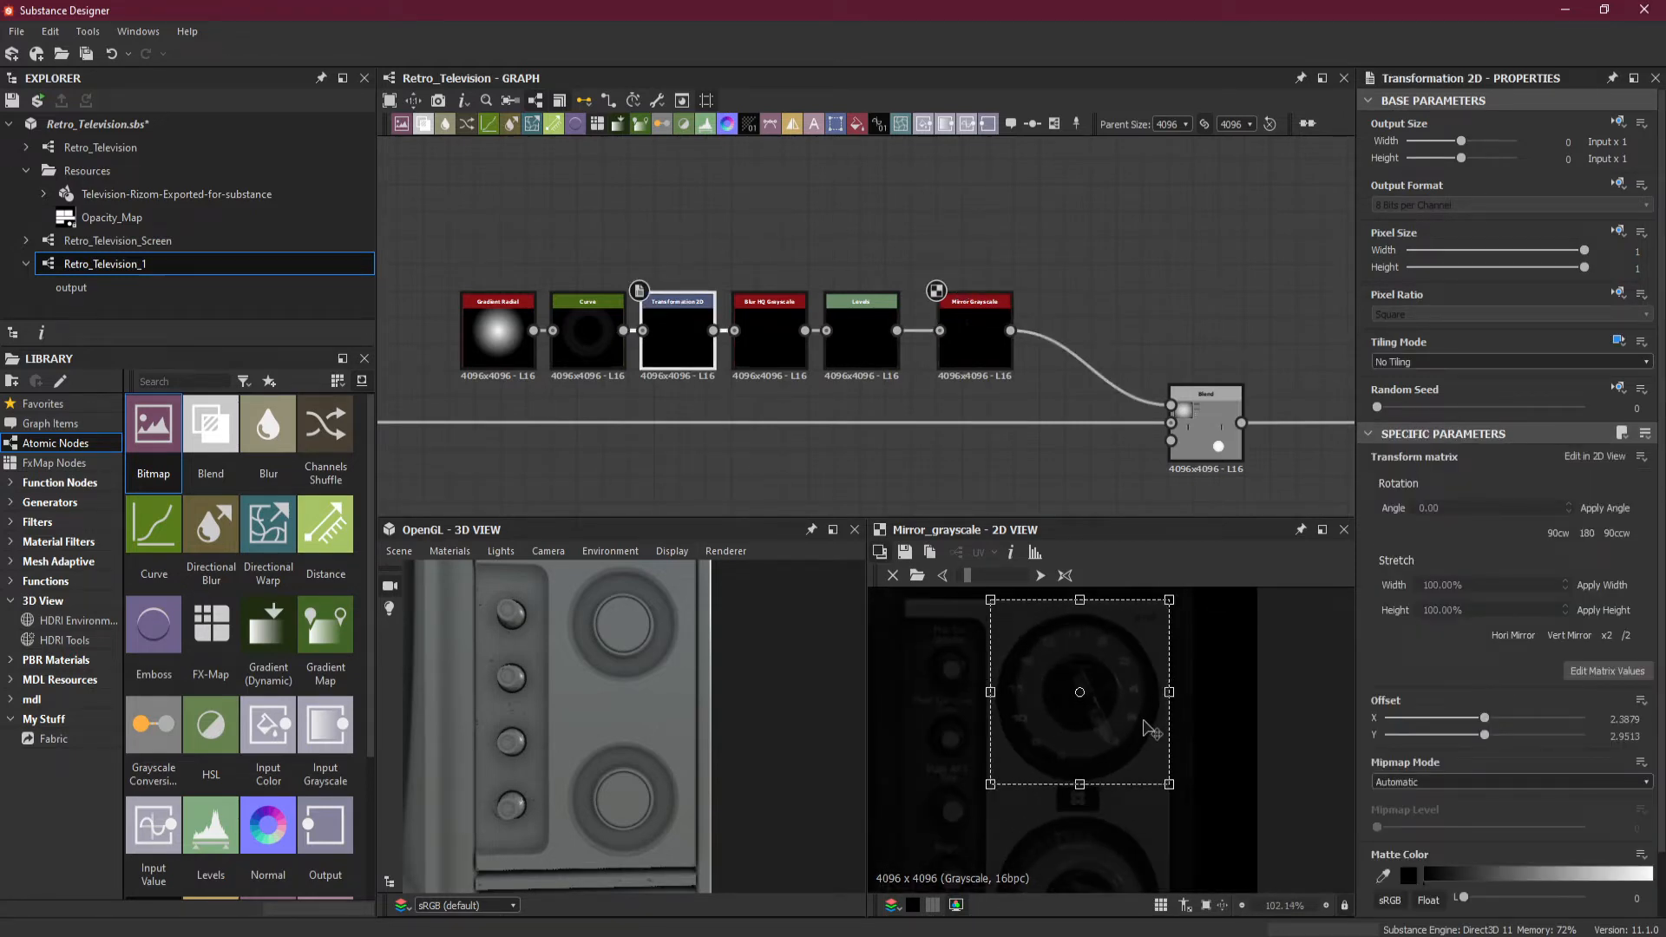
pyautogui.scroll(3, 720, 680)
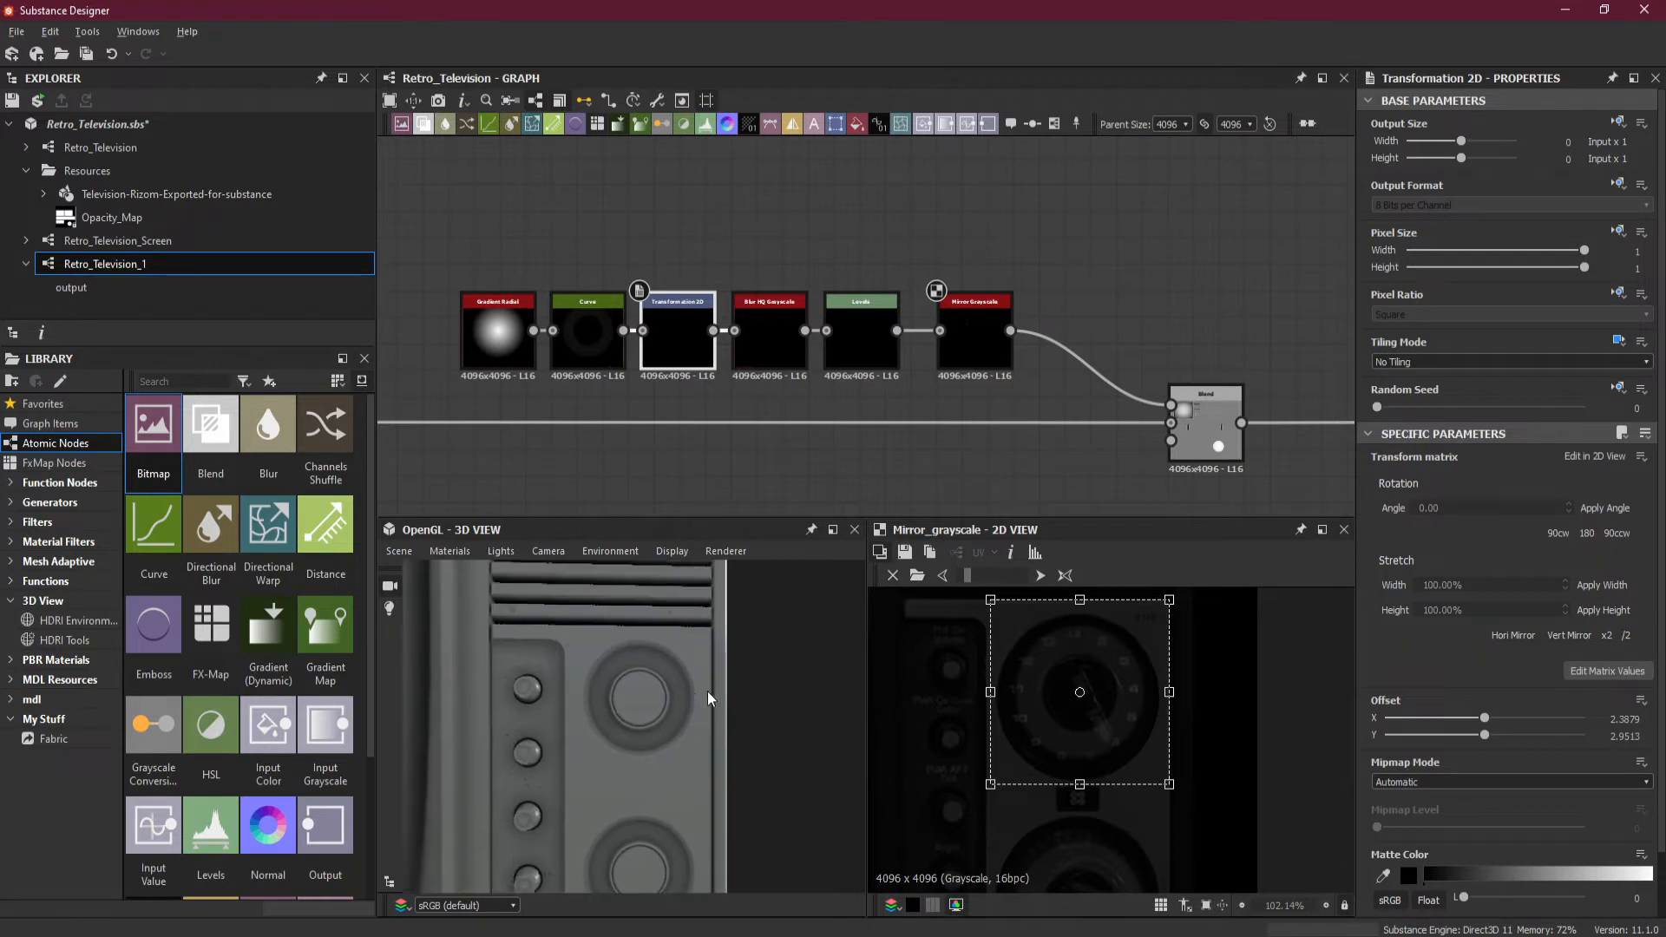
# Try lowering the upper dial to a Y offset of about 2.87, and undo the moves.
pyautogui.moveTo(1120, 720); pyautogui.dragTo(1120, 727)
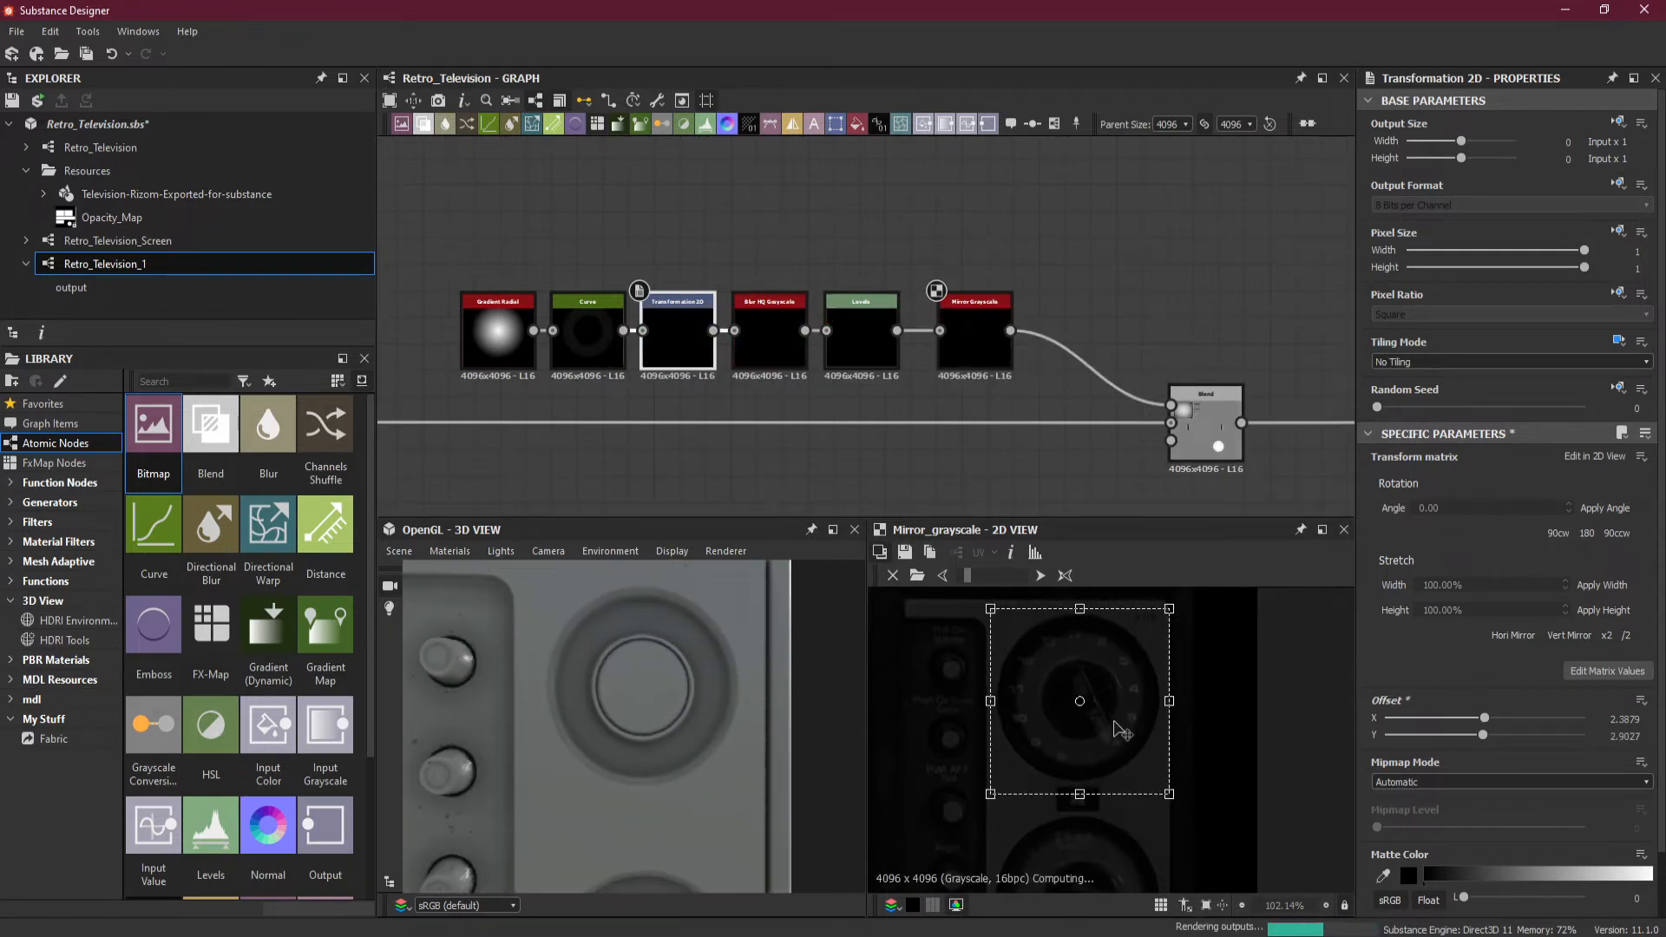
pyautogui.moveTo(1120, 727); pyautogui.dragTo(1121, 736)
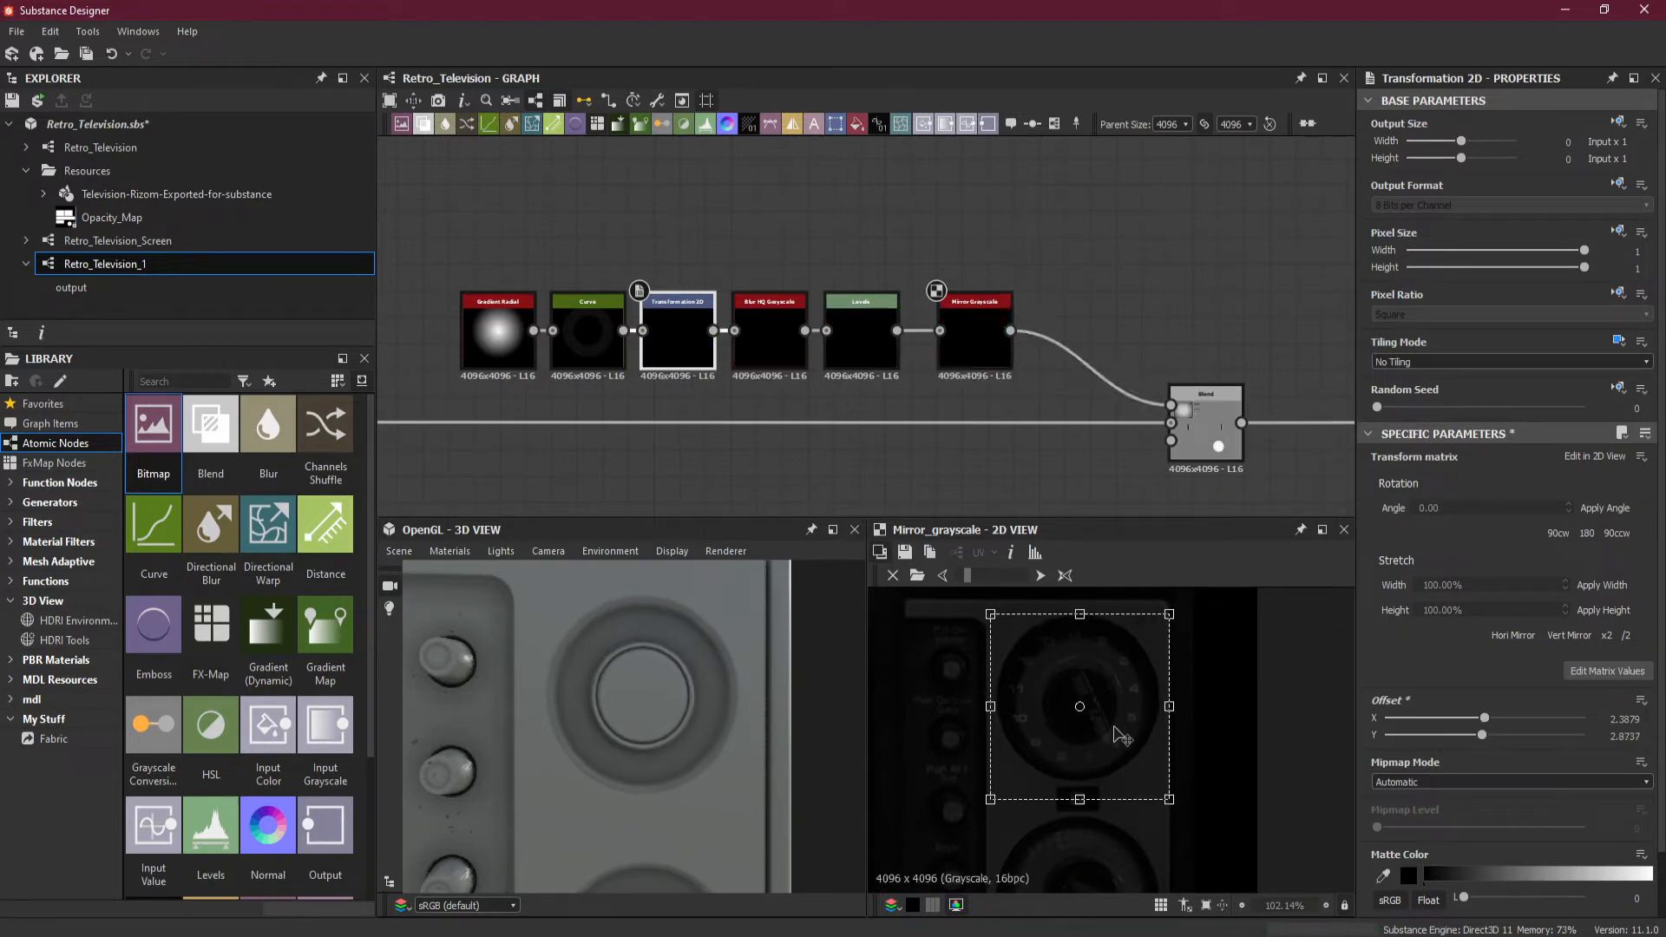
pyautogui.hotkey('ctrl', 'z')
pyautogui.hotkey('ctrl', 'z')
pyautogui.hotkey('ctrl', 'z')
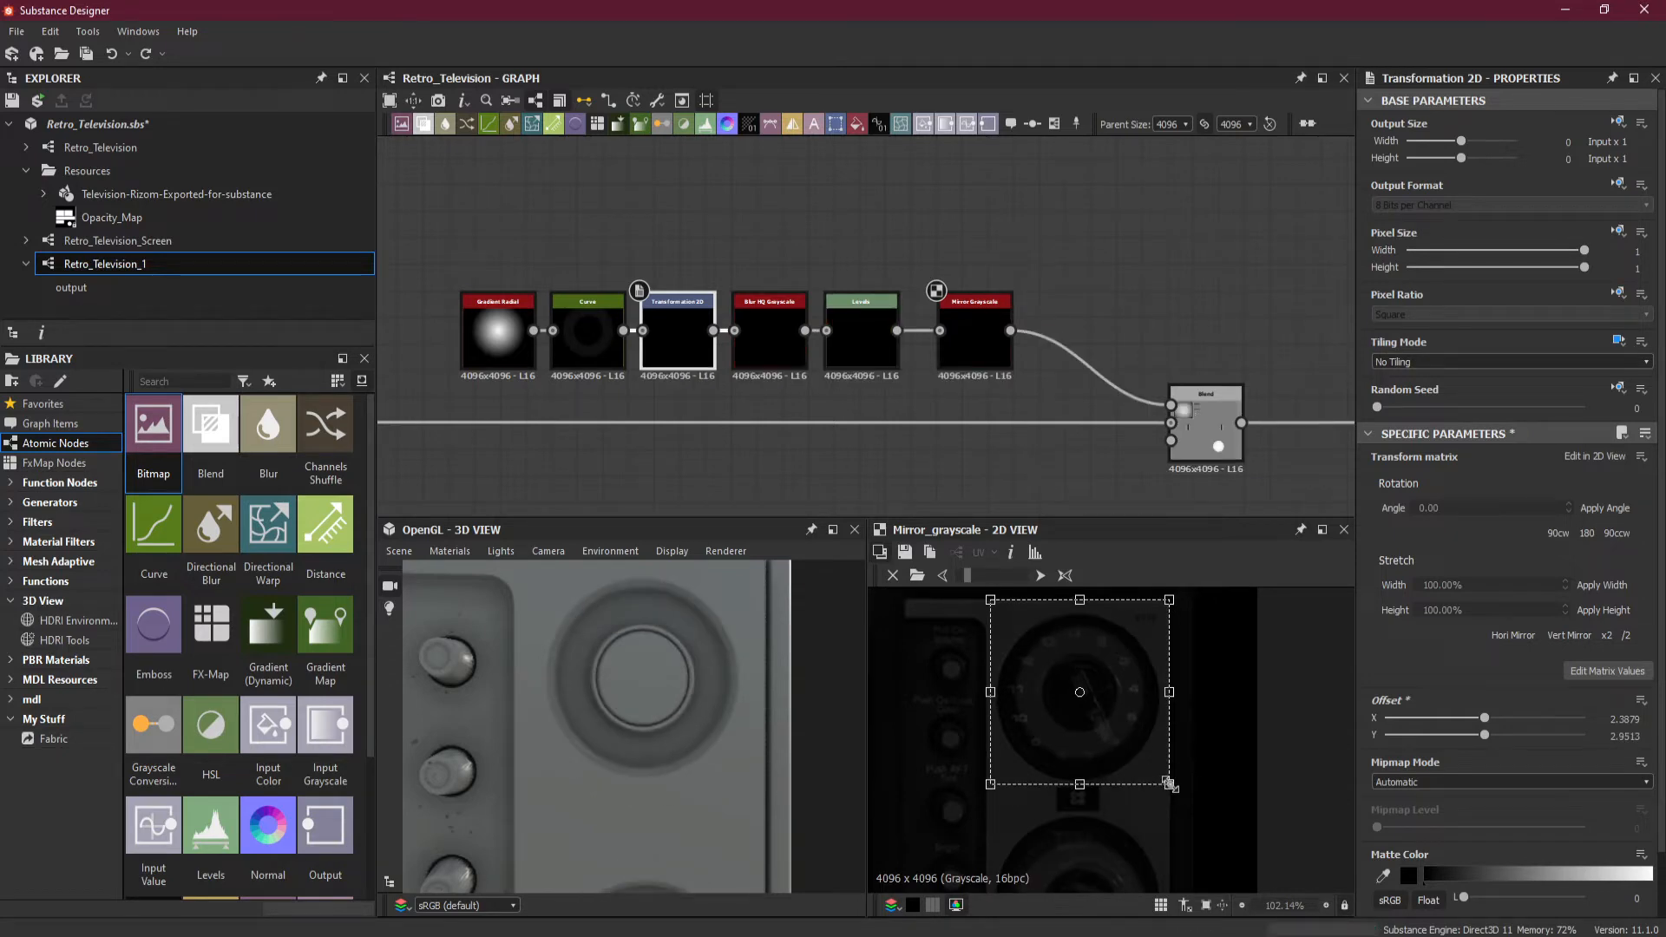
# Enlarge the dial around its centre and nudge it to offsets of about X 2.085 and Y 2.538.
pyautogui.moveTo(1168, 783); pyautogui.dragTo(1183, 797)
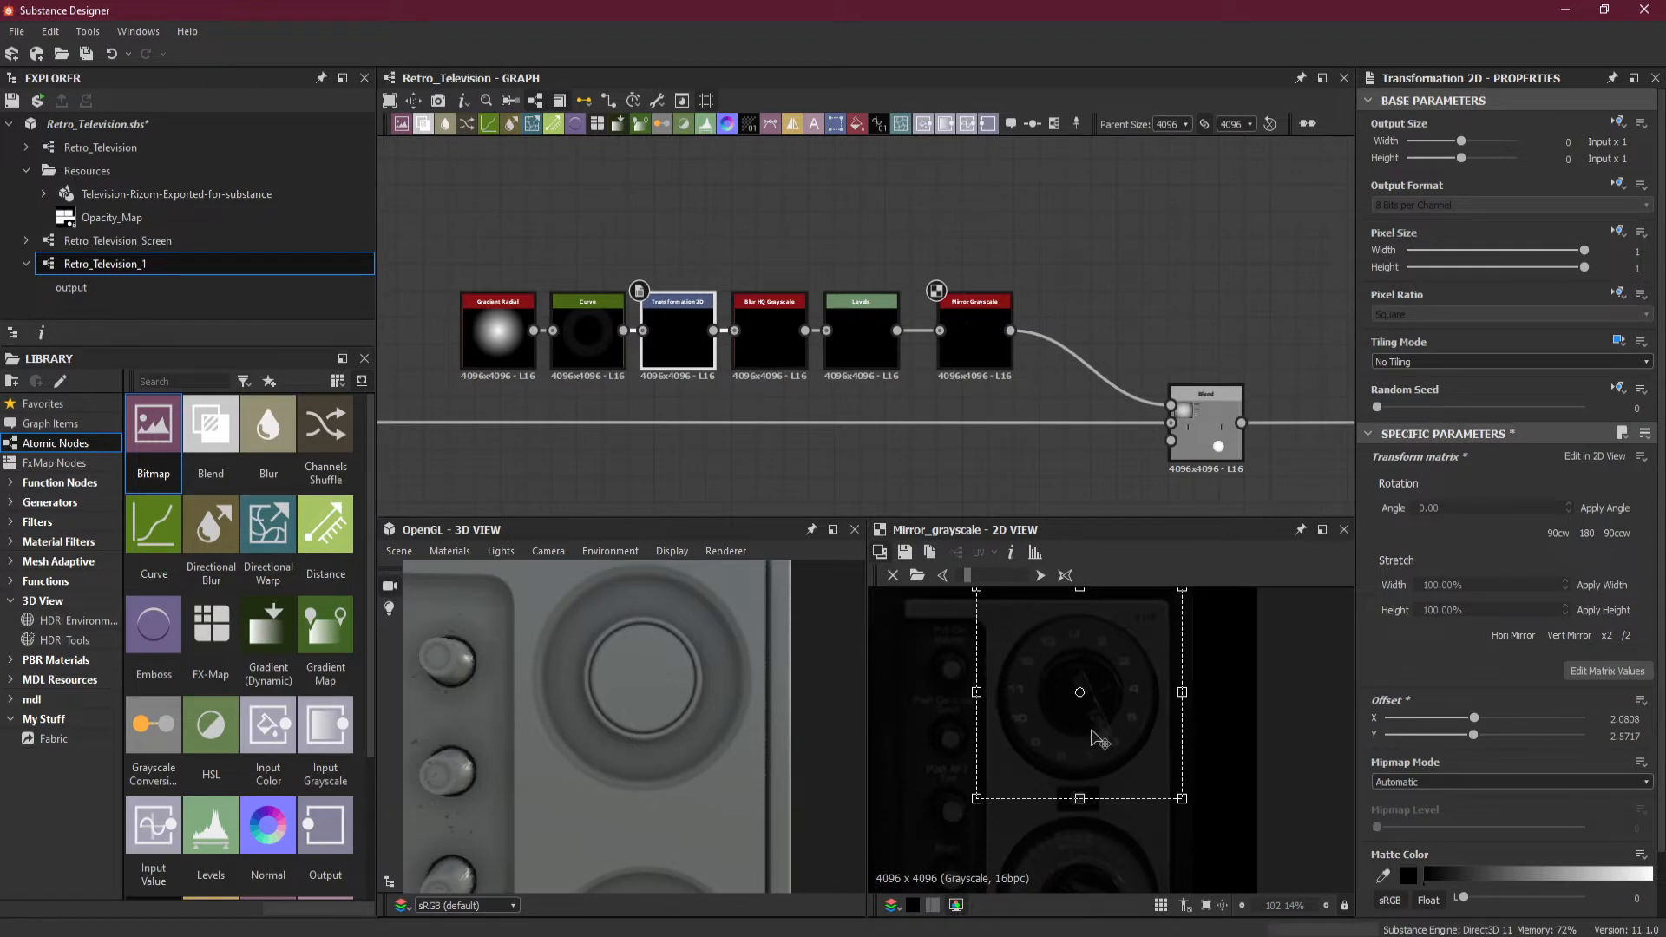
pyautogui.moveTo(1100, 739); pyautogui.dragTo(1098, 739)
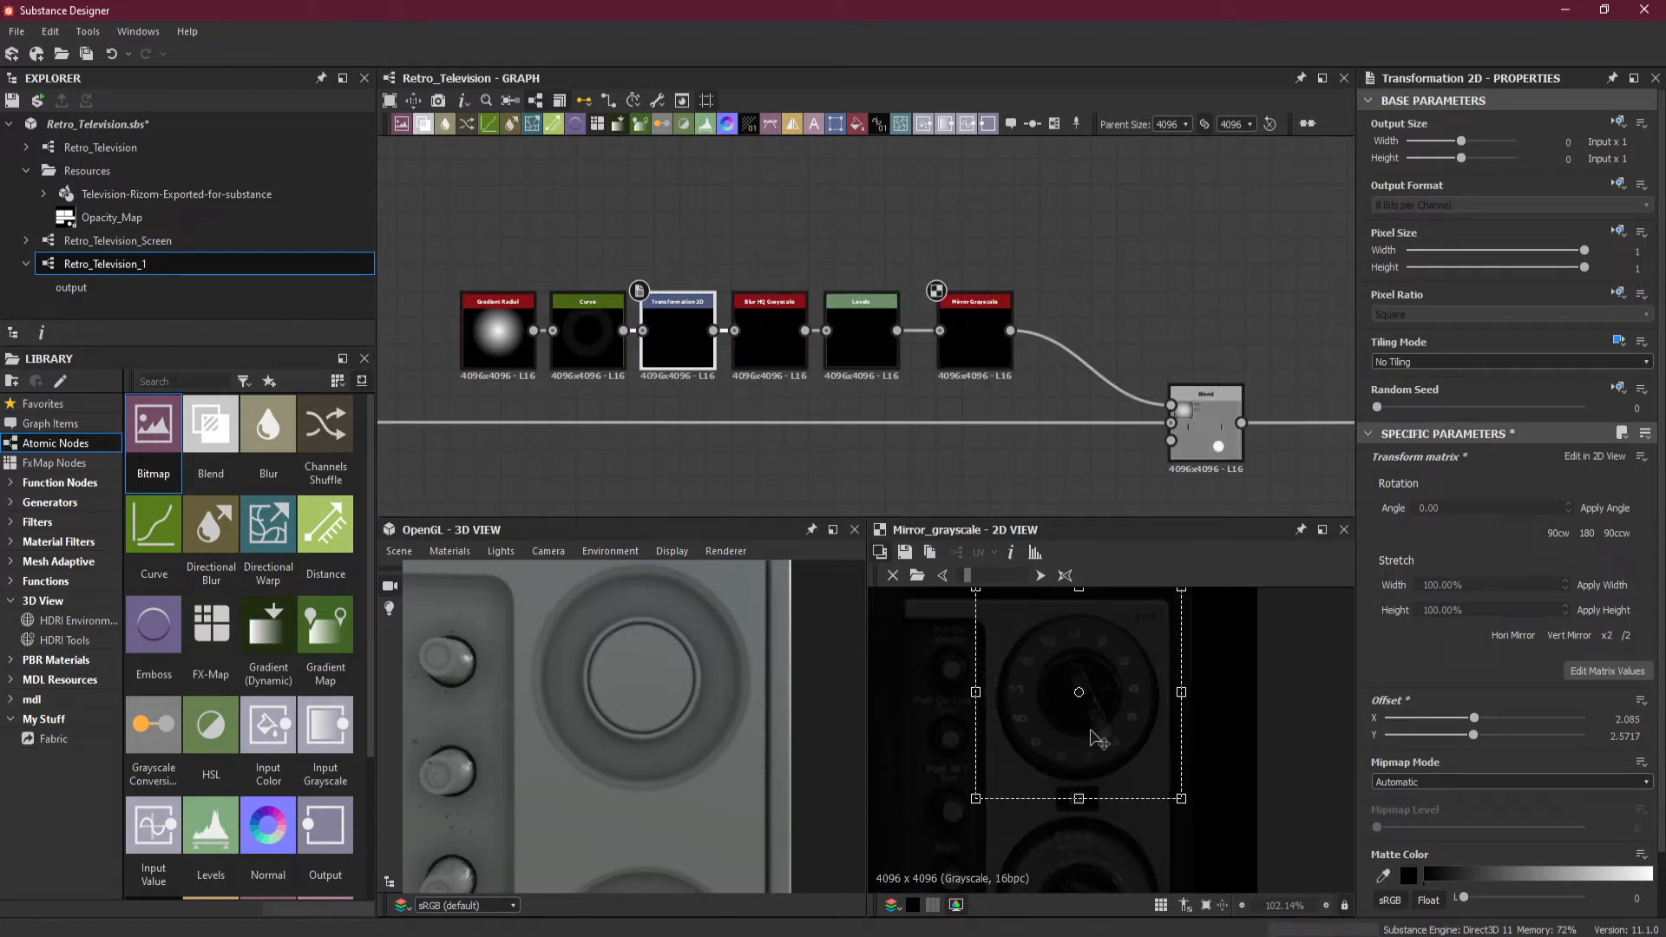
pyautogui.moveTo(1102, 731); pyautogui.dragTo(1102, 736)
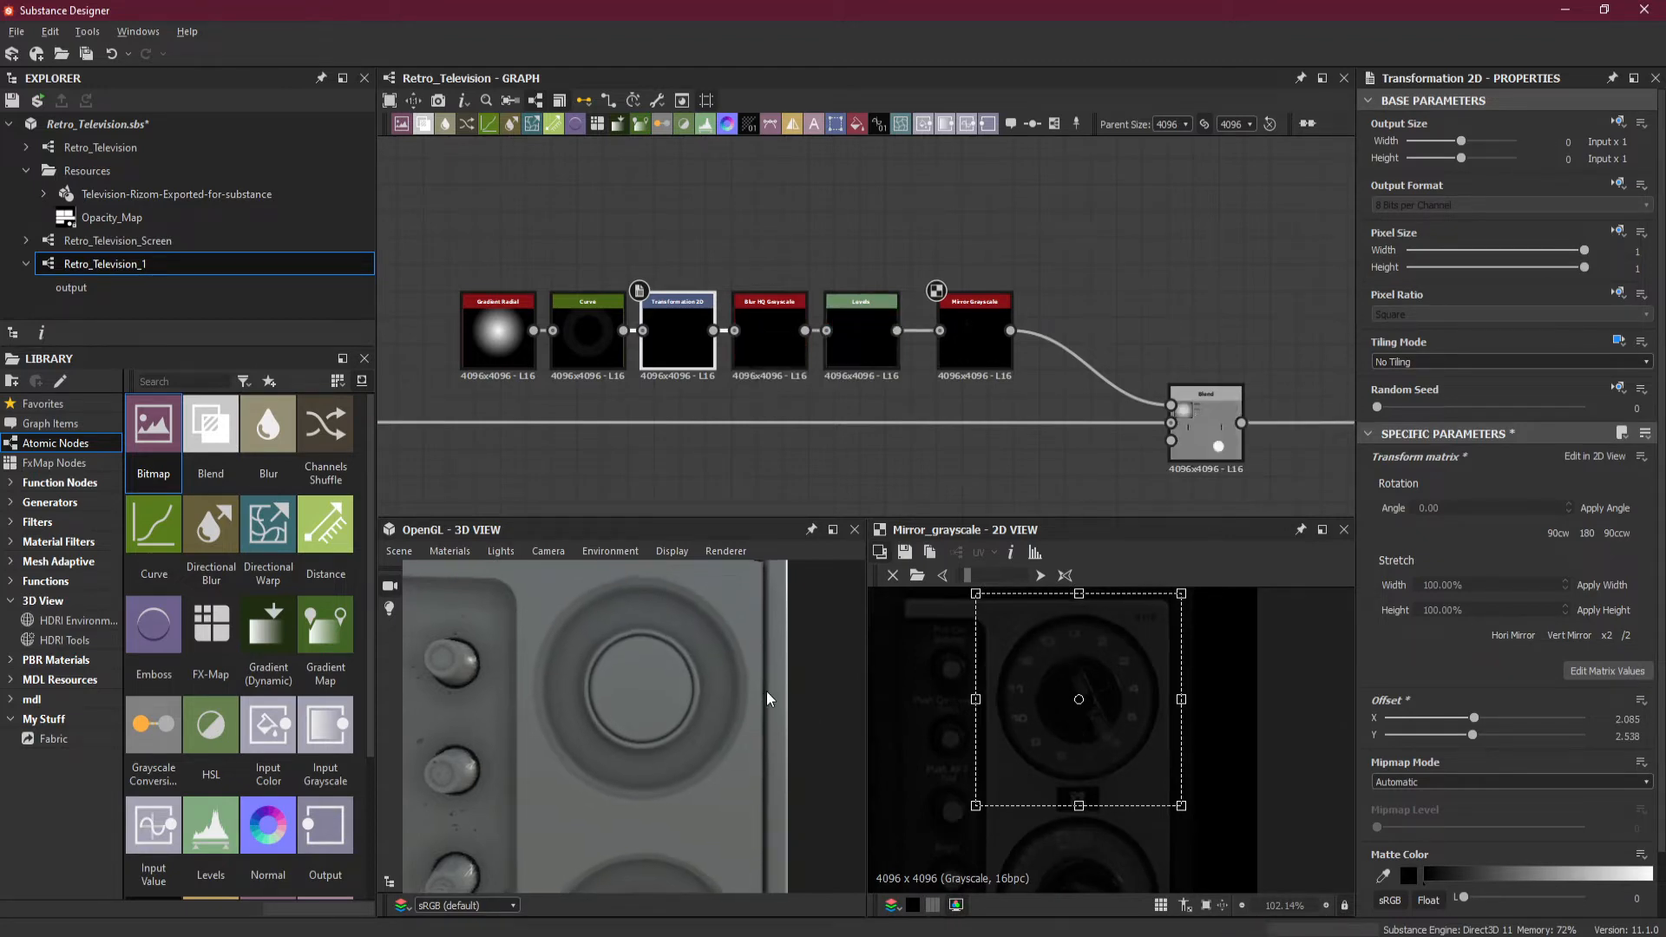
# Check the lower dial on the model and enlarge the dial slightly more, to offsets of about X 2.04 and Y 2.49.
pyautogui.scroll(-2, 767, 691)
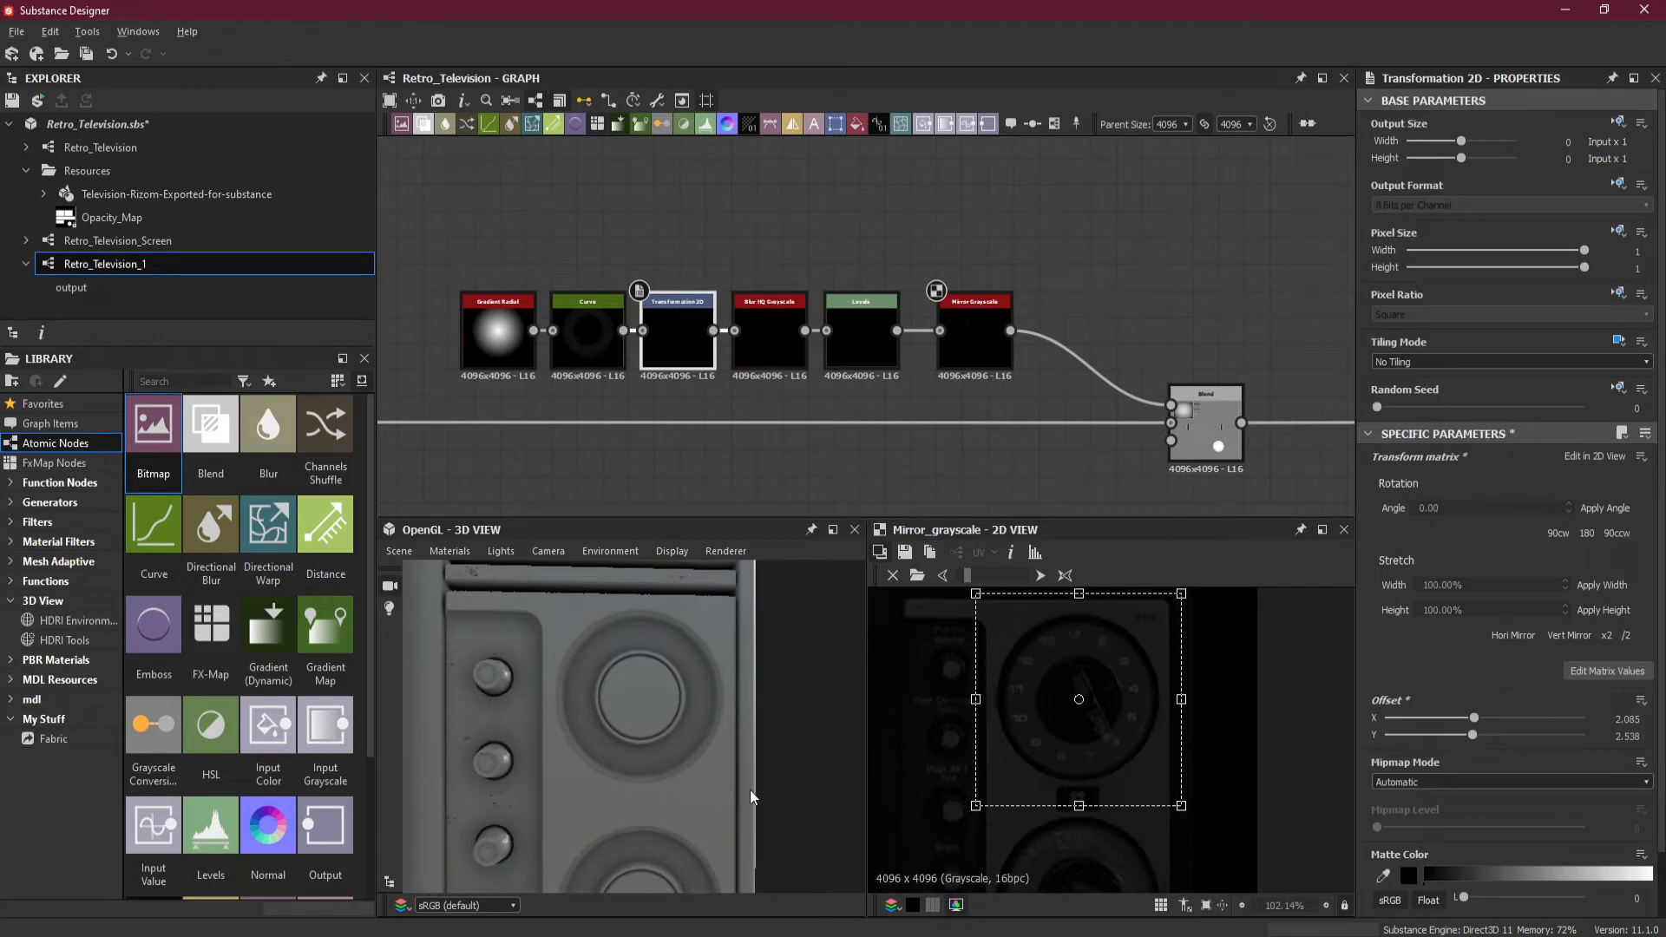
pyautogui.moveTo(750, 790); pyautogui.dragTo(759, 699, button='middle')
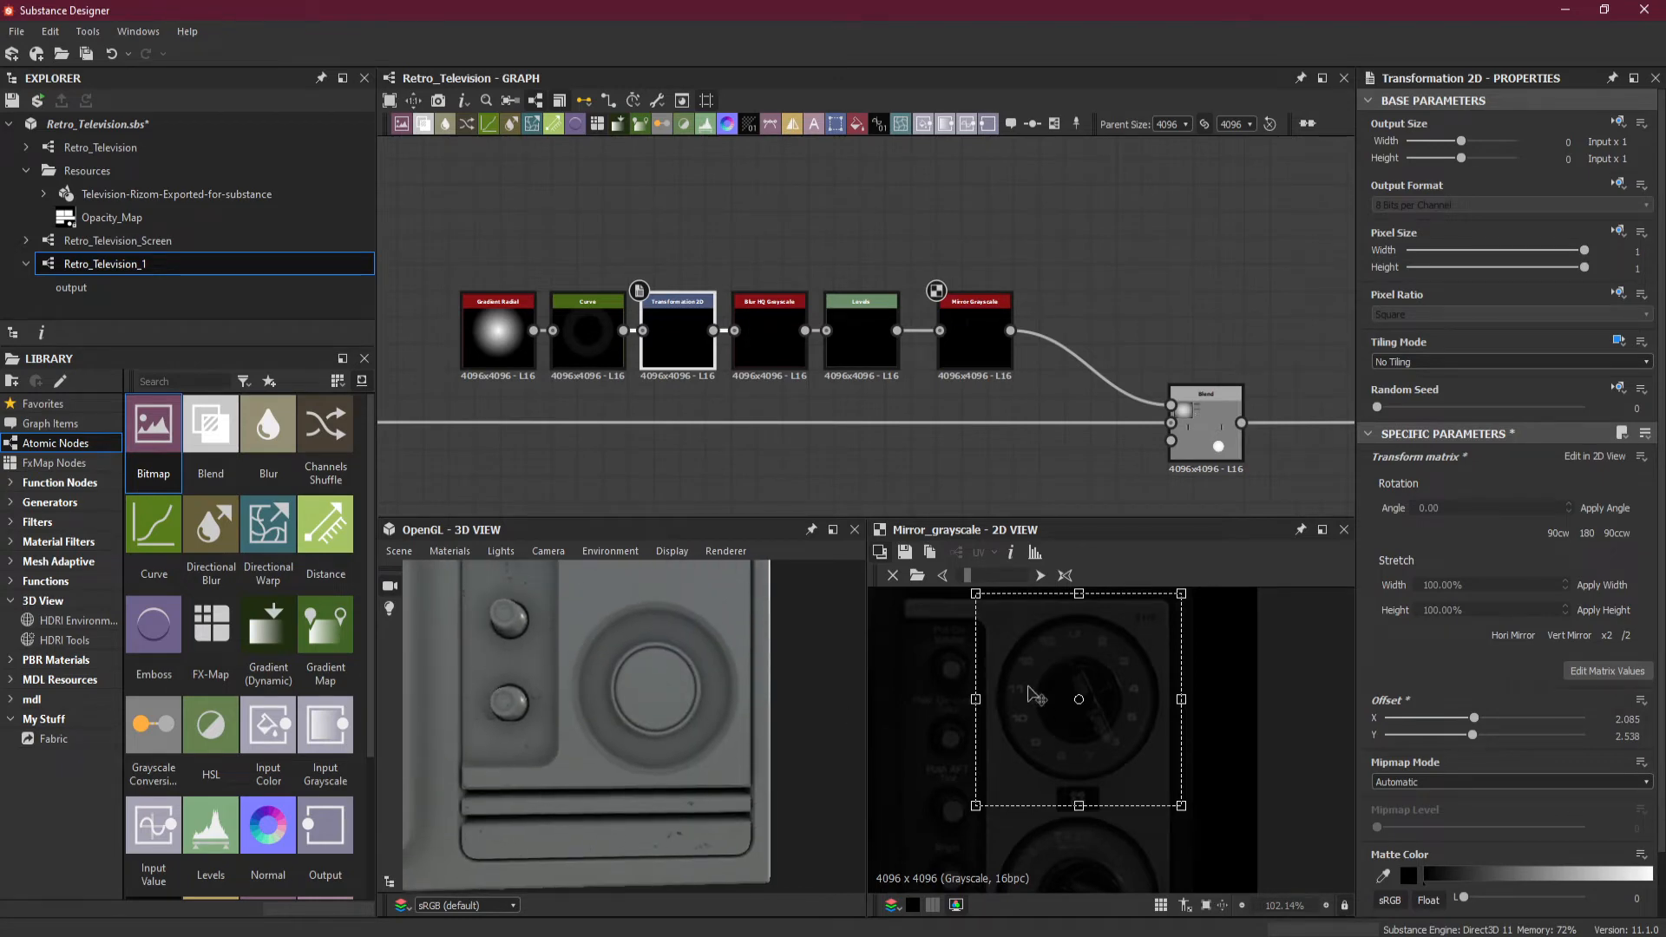
pyautogui.scroll(1, 1028, 687)
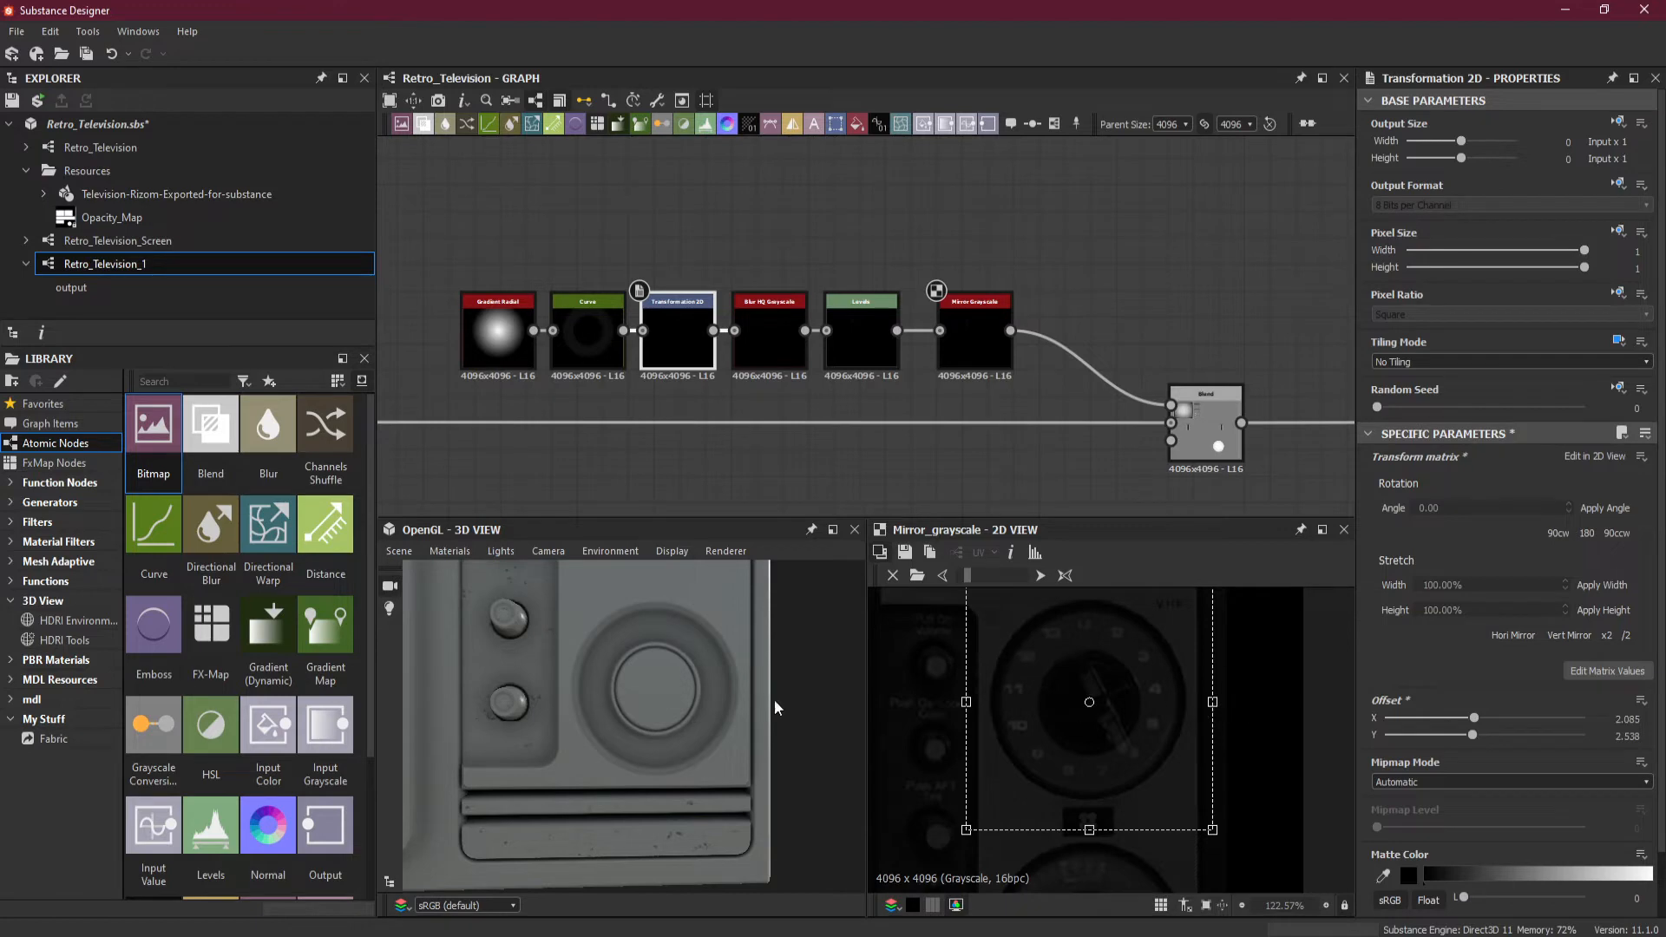
pyautogui.moveTo(966, 826); pyautogui.dragTo(963, 830)
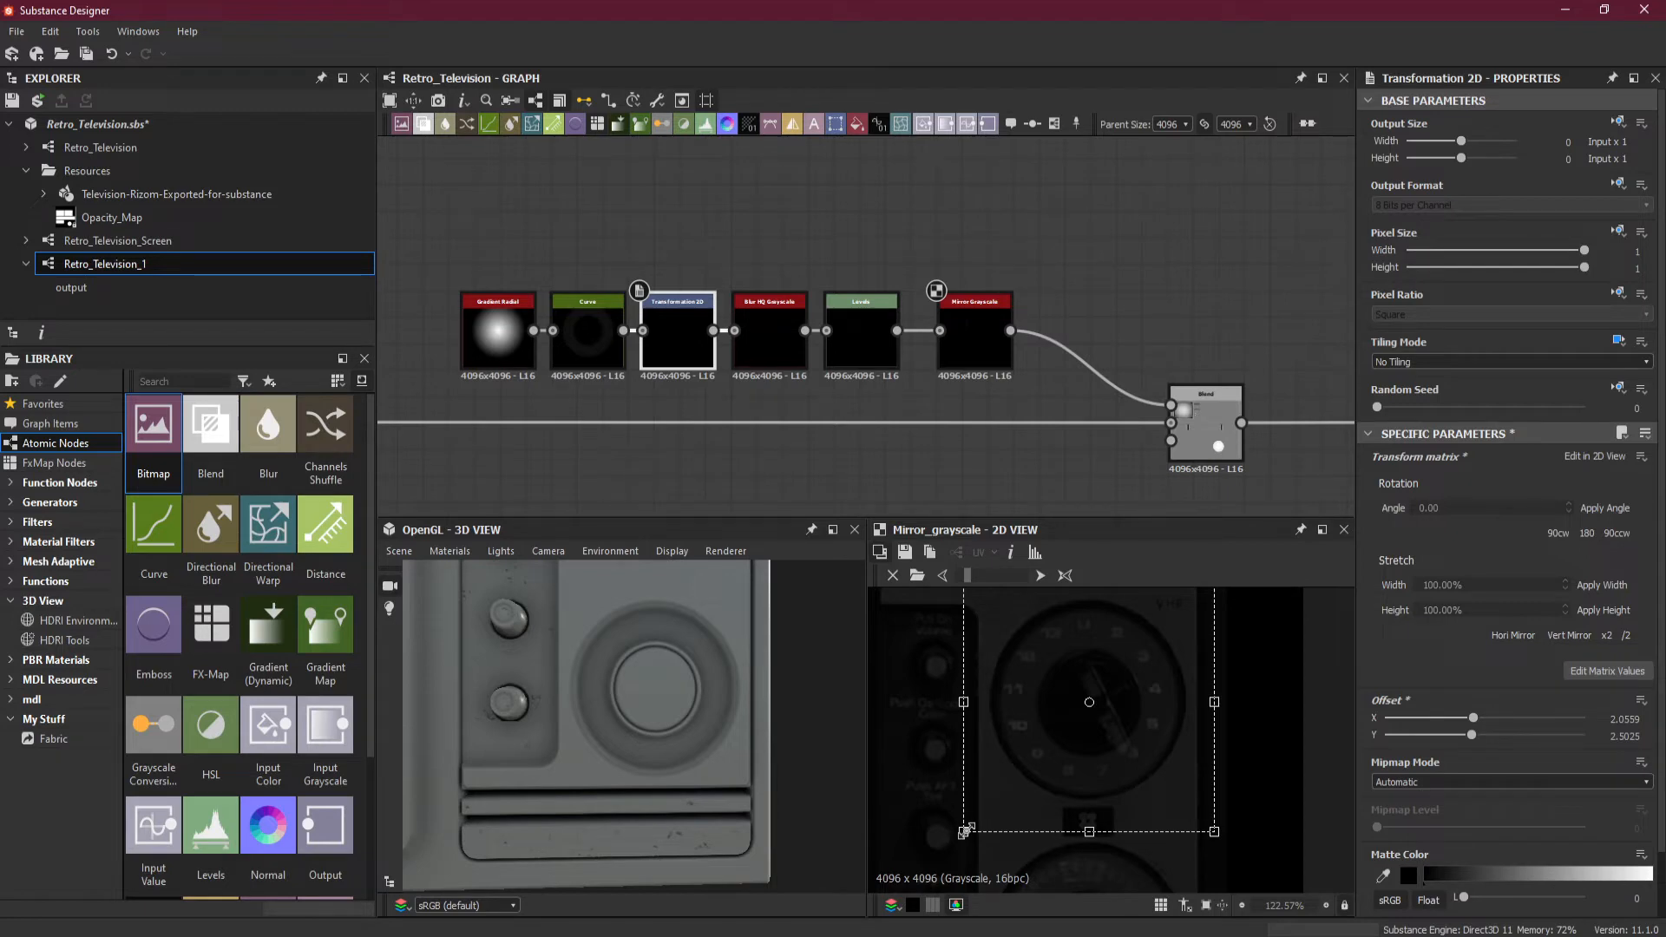
pyautogui.moveTo(963, 830); pyautogui.dragTo(963, 832)
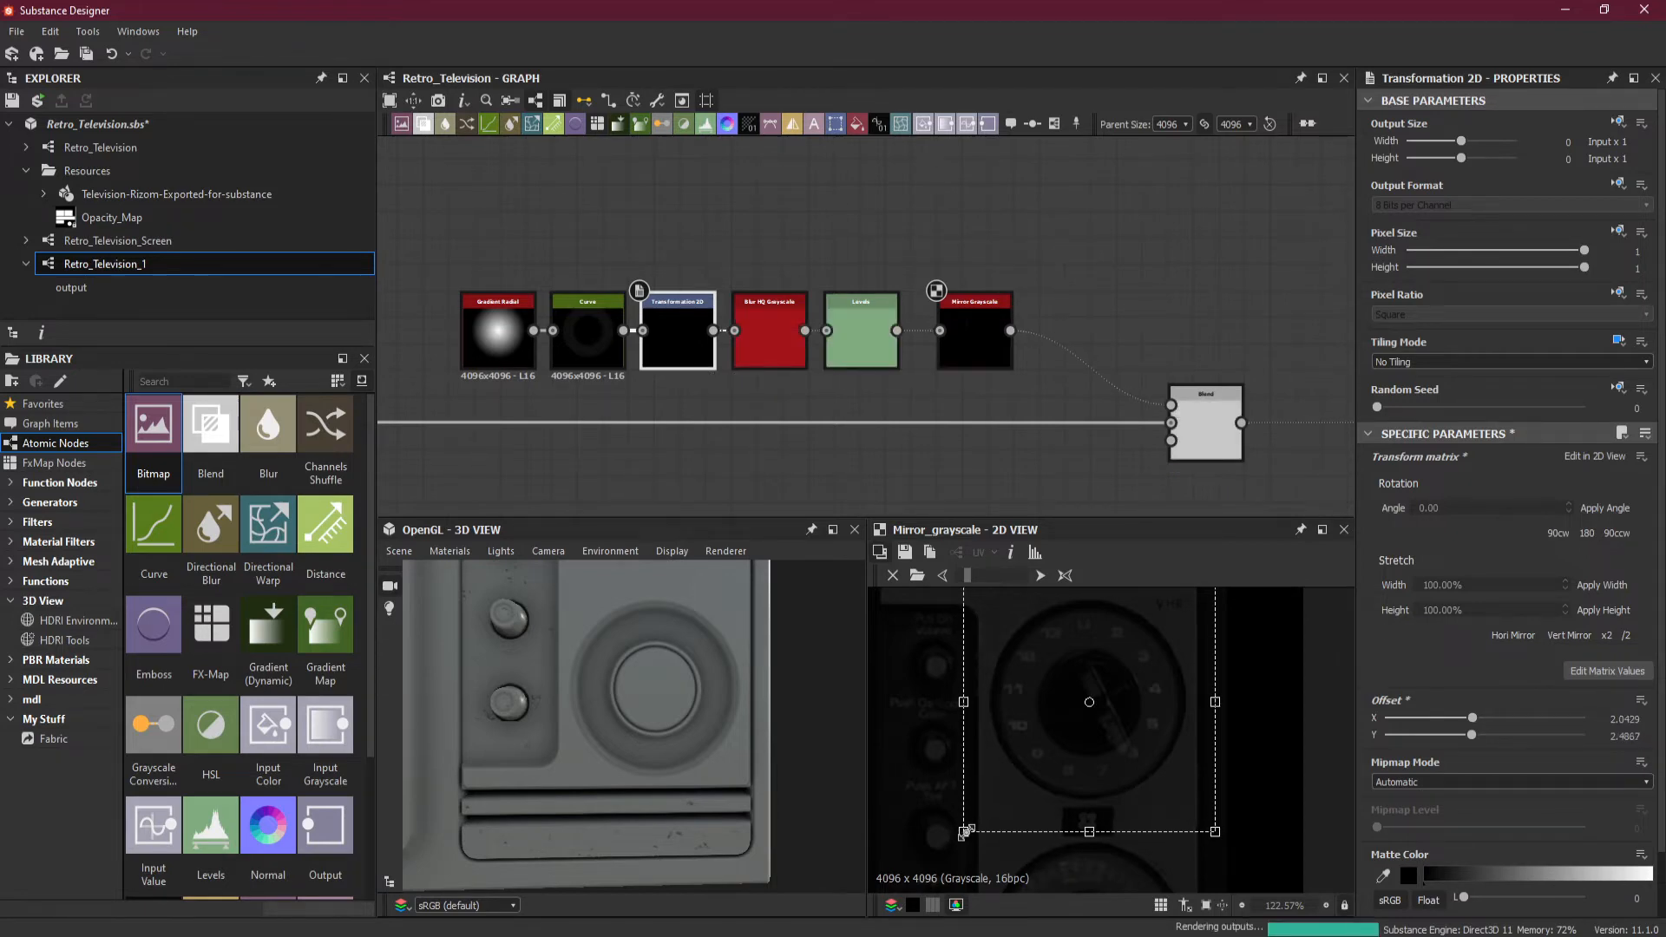
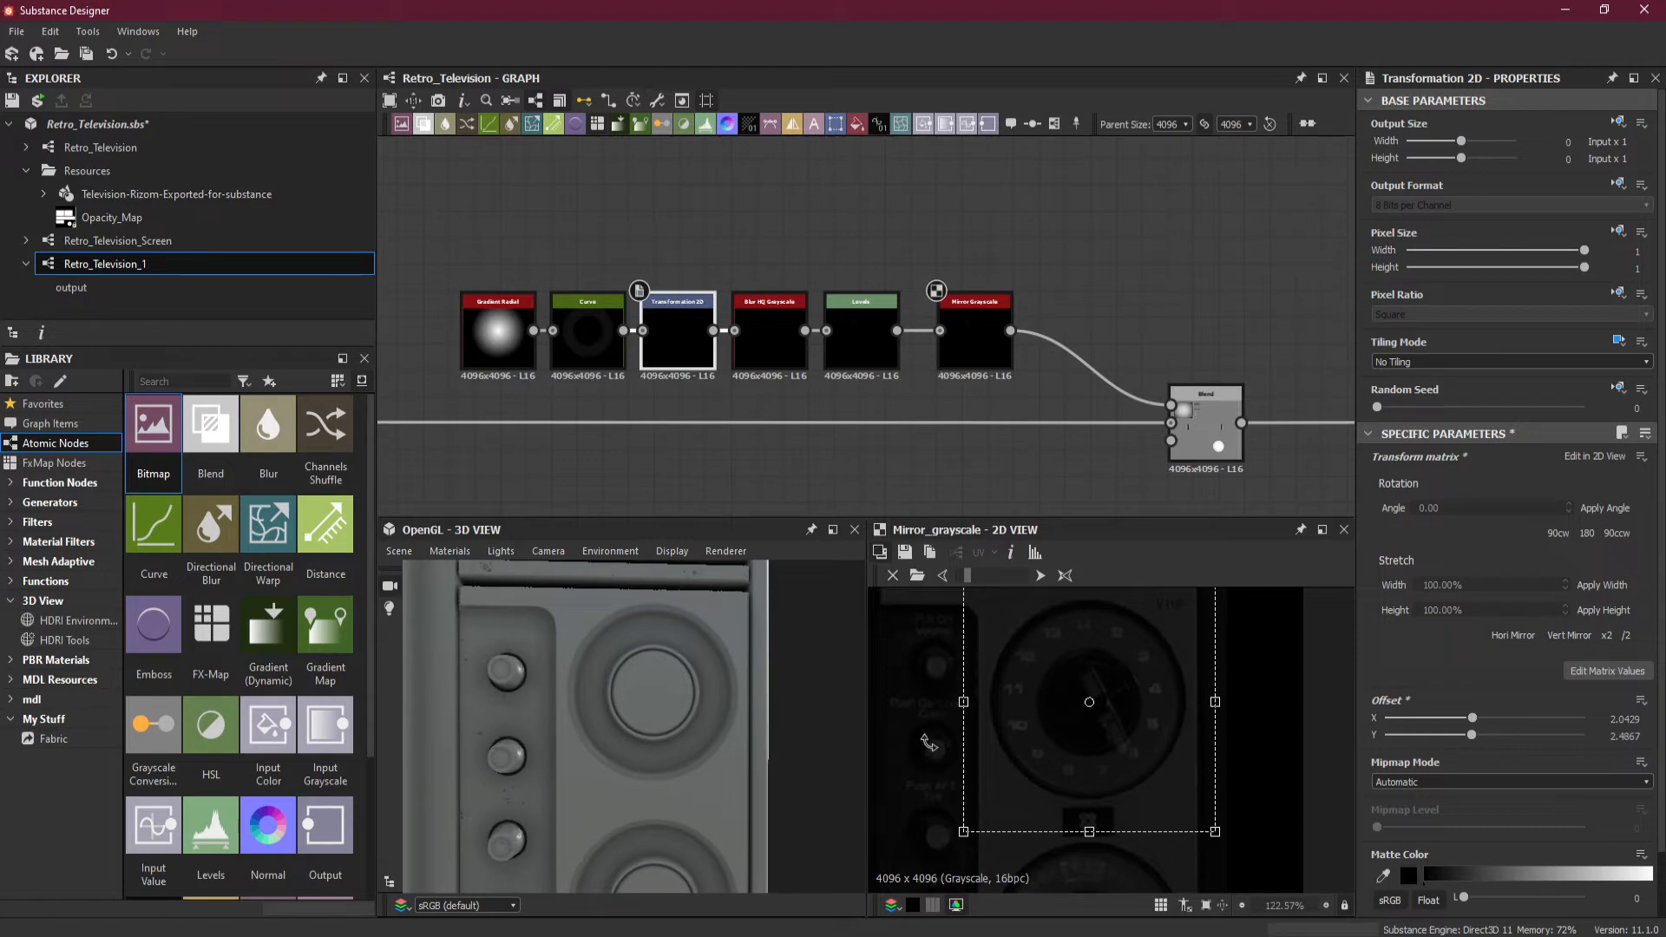
# Check both dials on the model and brighten the reference overlay to examine the upper dial's knob.
pyautogui.scroll(-1, 1119, 744)
pyautogui.moveTo(730, 725); pyautogui.dragTo(694, 703)
pyautogui.scroll(5, 1110, 729)
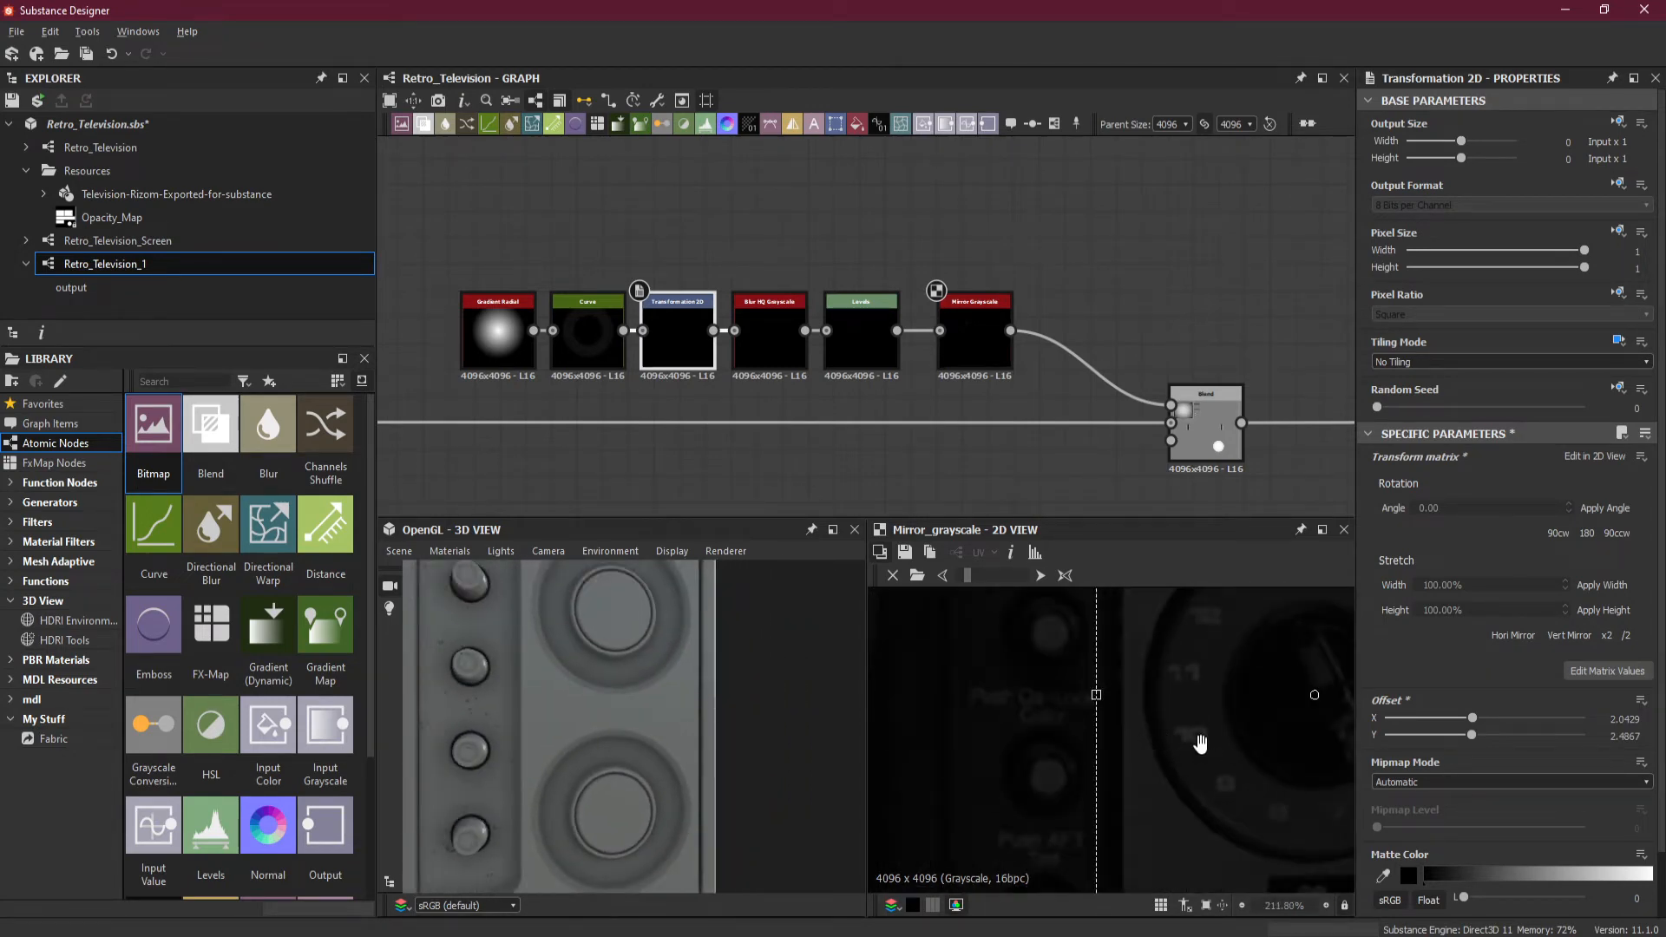
pyautogui.moveTo(1174, 740); pyautogui.dragTo(944, 784, button='middle')
pyautogui.moveTo(1081, 786); pyautogui.dragTo(1075, 766, button='middle')
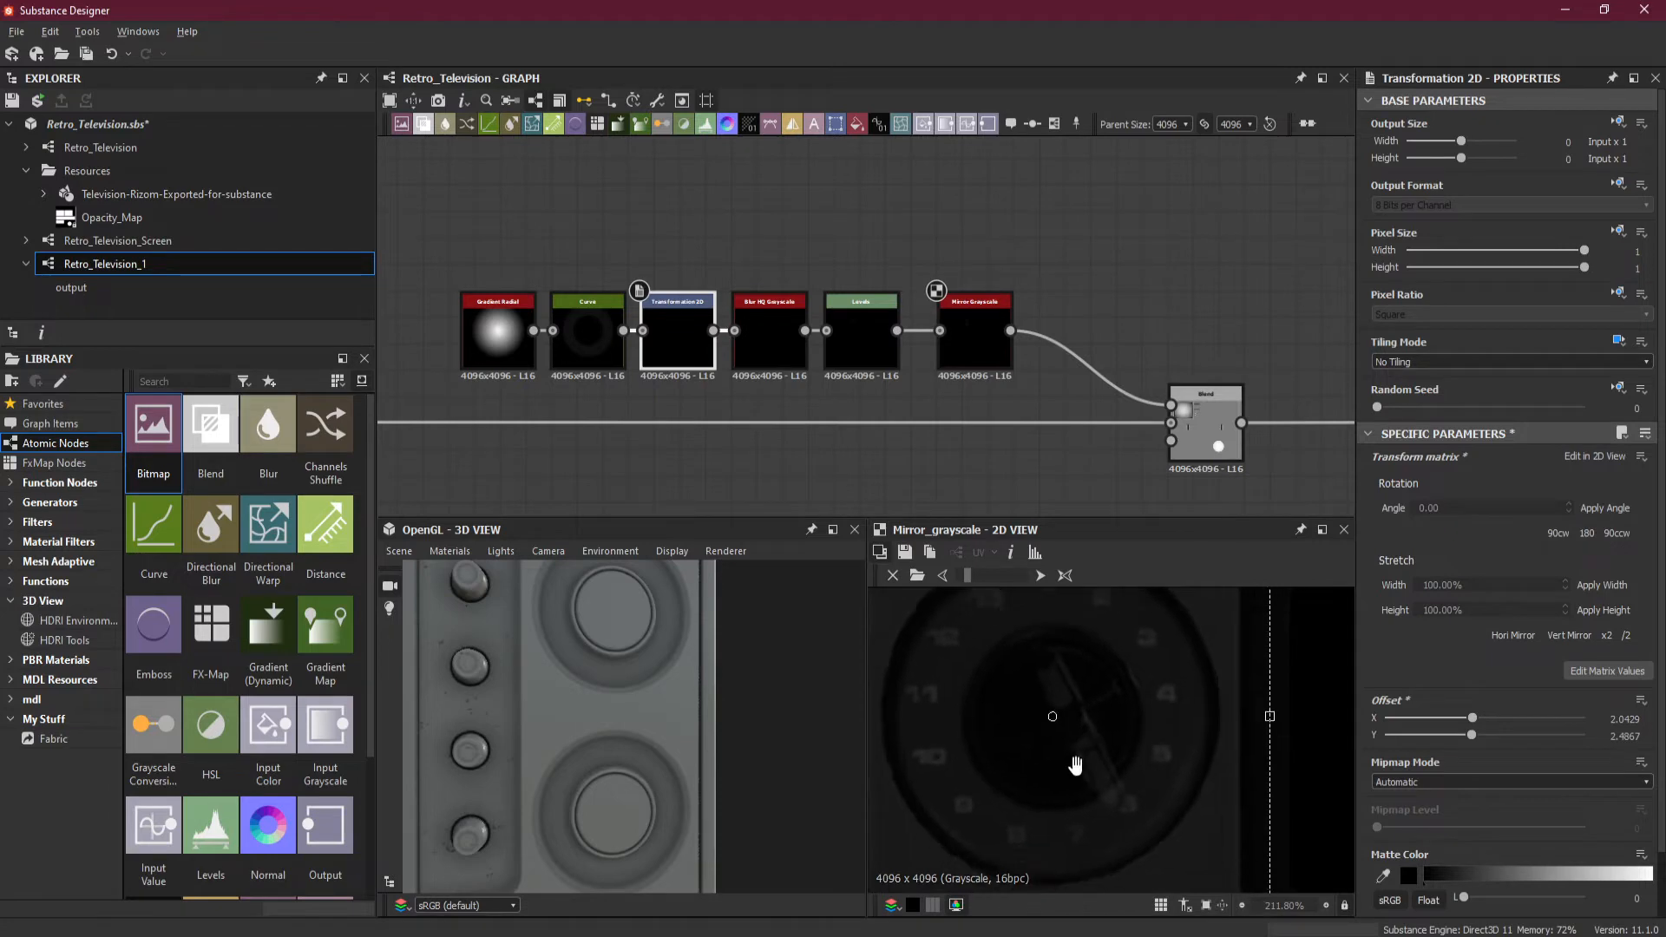
pyautogui.moveTo(987, 581); pyautogui.dragTo(999, 576)
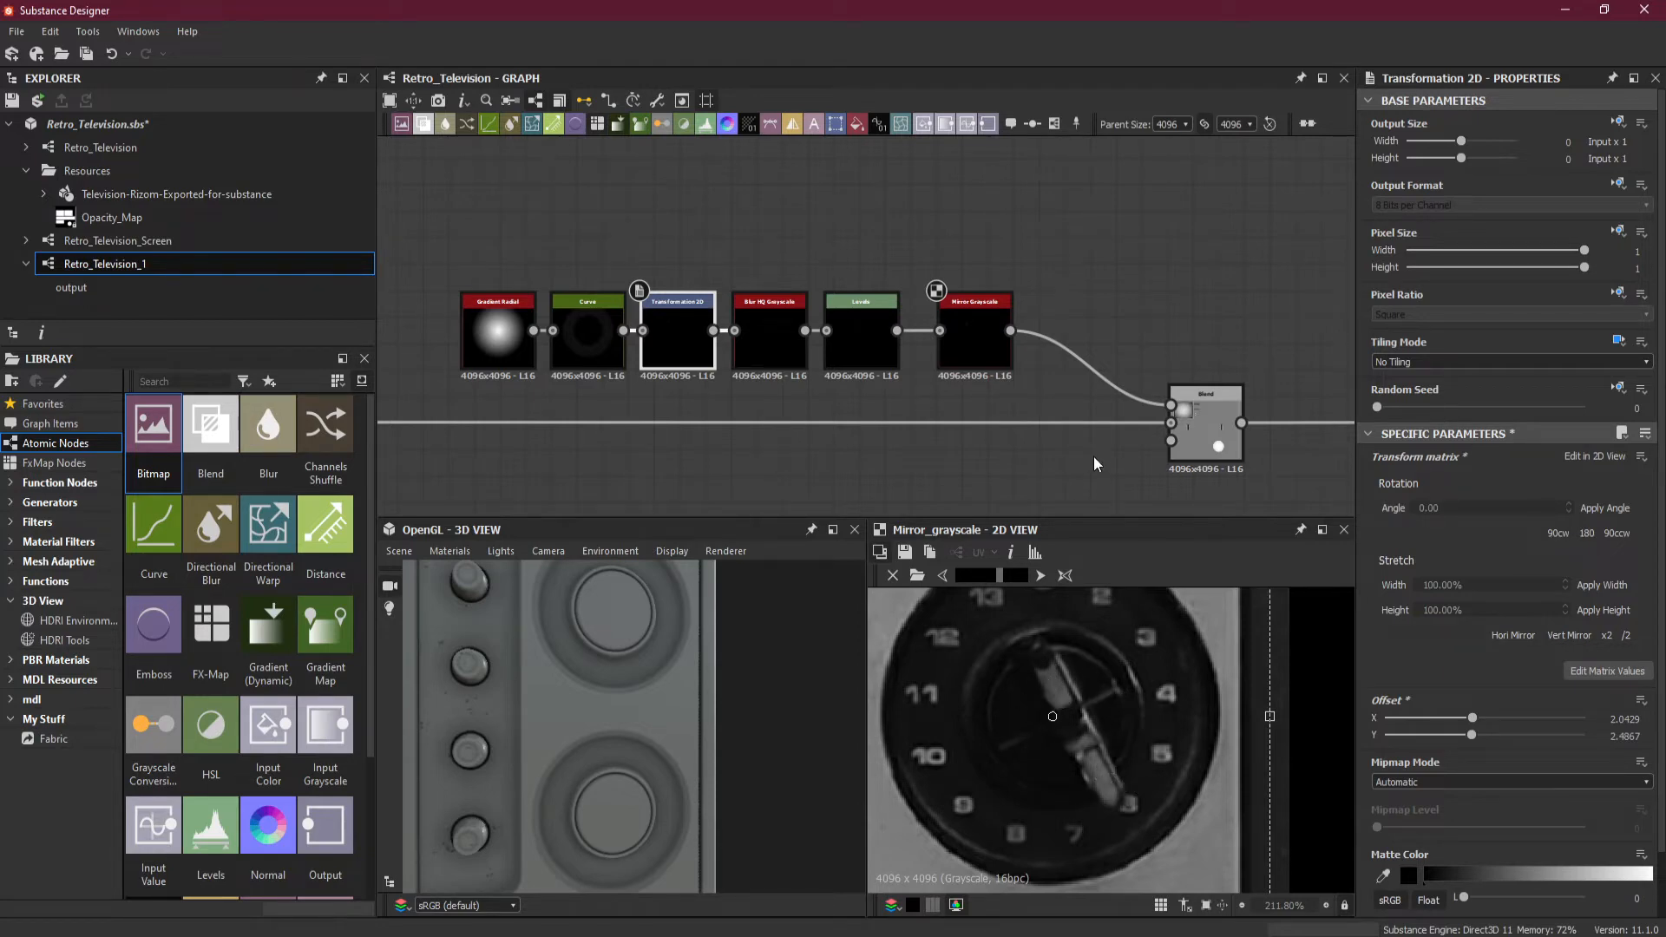
# Insert a Blend node into the main chain after the dial's Blend, set it to Add (Linear Dodge), and place it closer.
pyautogui.press('f')
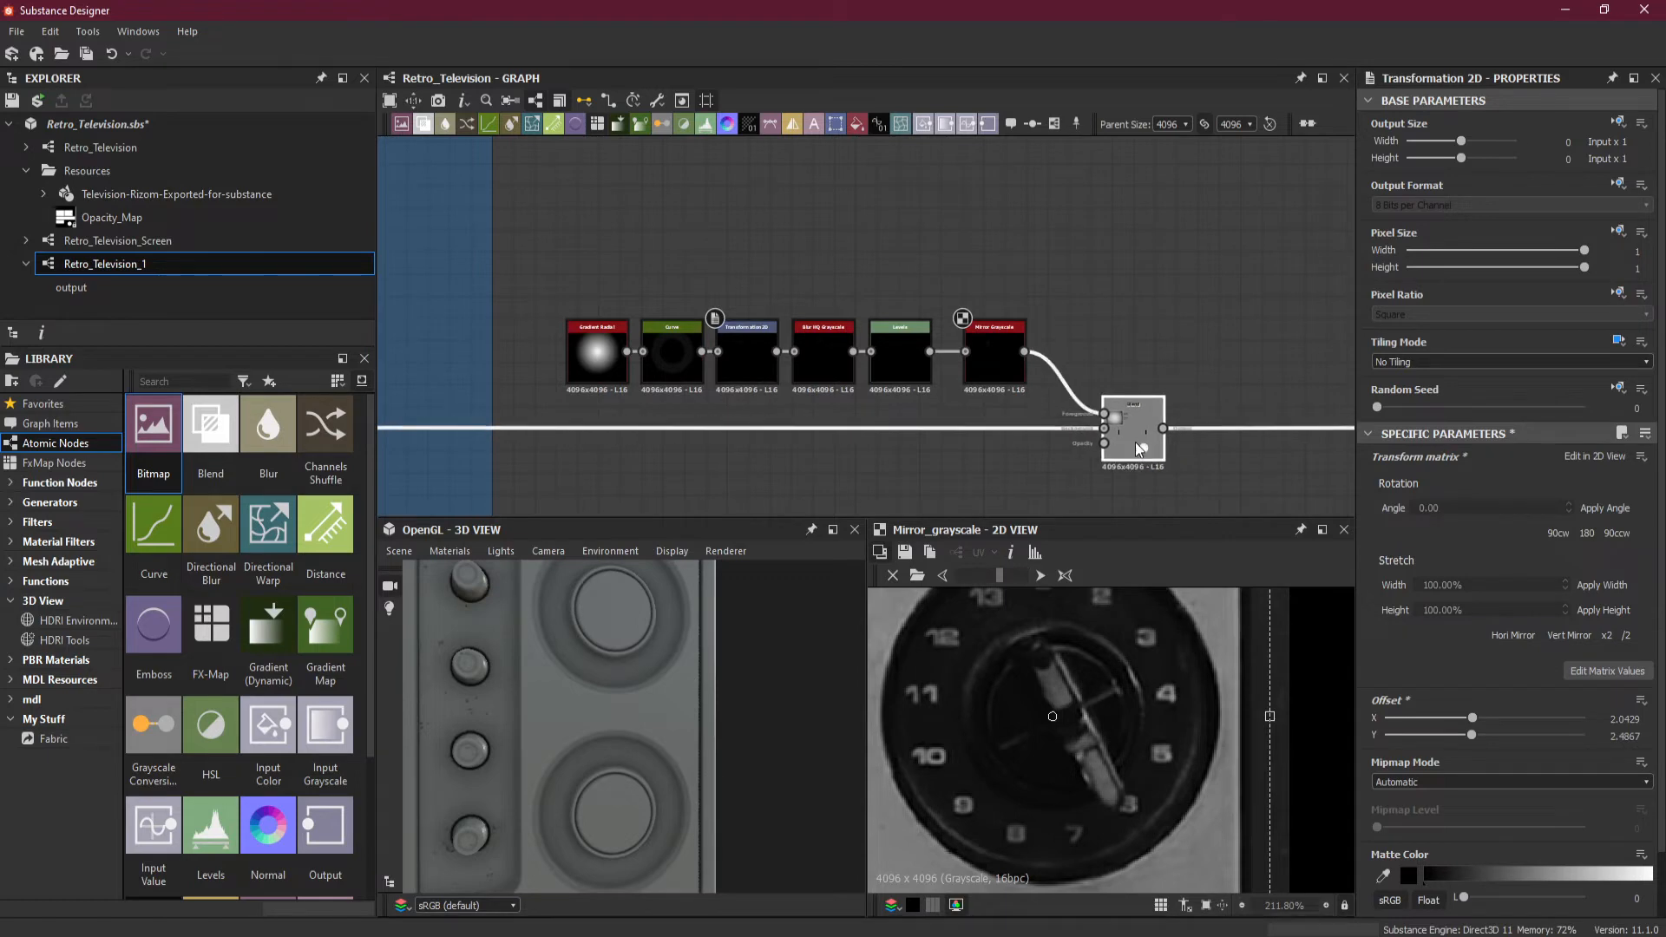
pyautogui.moveTo(1216, 451); pyautogui.dragTo(1011, 455, button='middle')
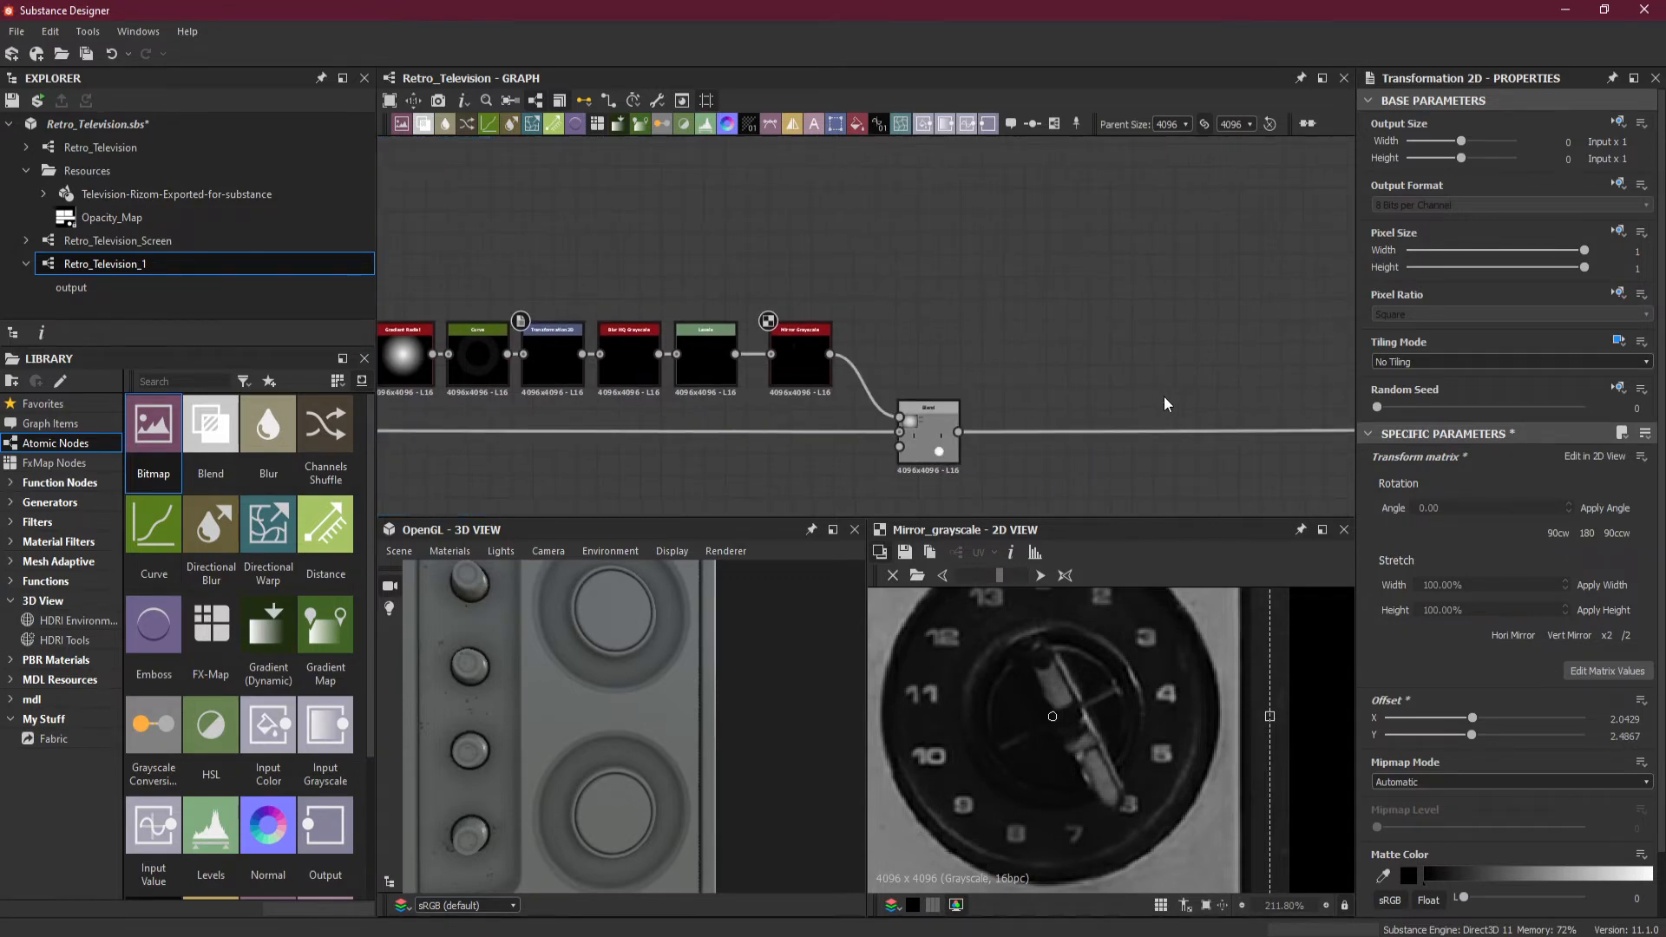
pyautogui.click(1185, 432)
pyautogui.press('space')
pyautogui.click(1282, 432)
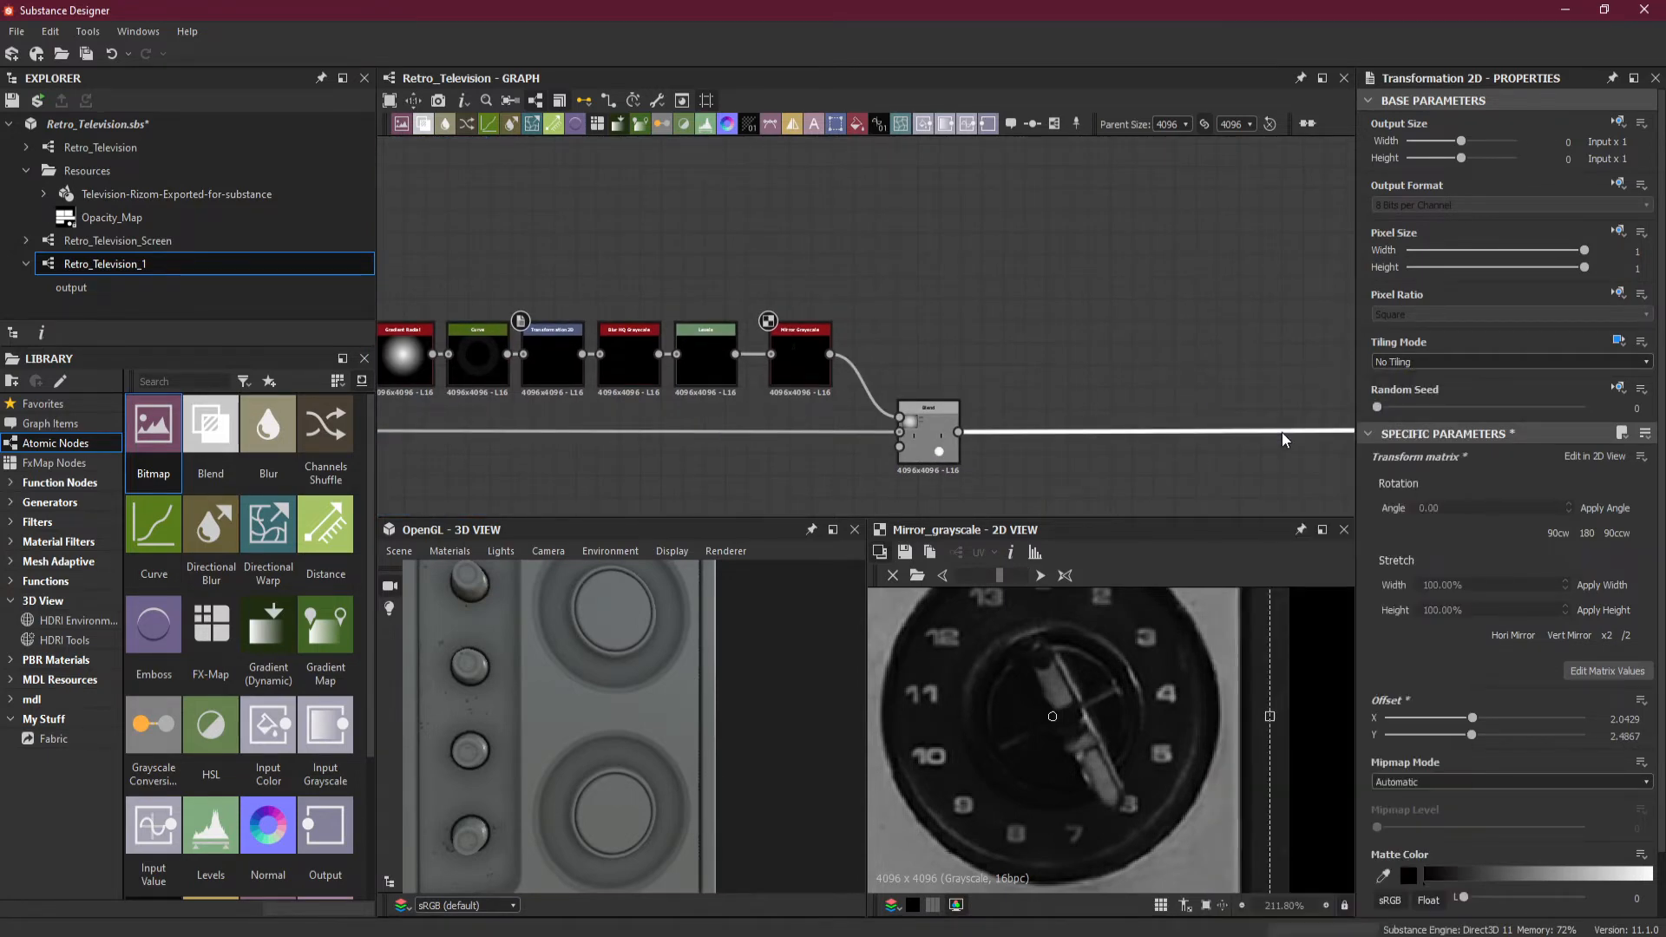
pyautogui.scroll(-3, 1194, 449)
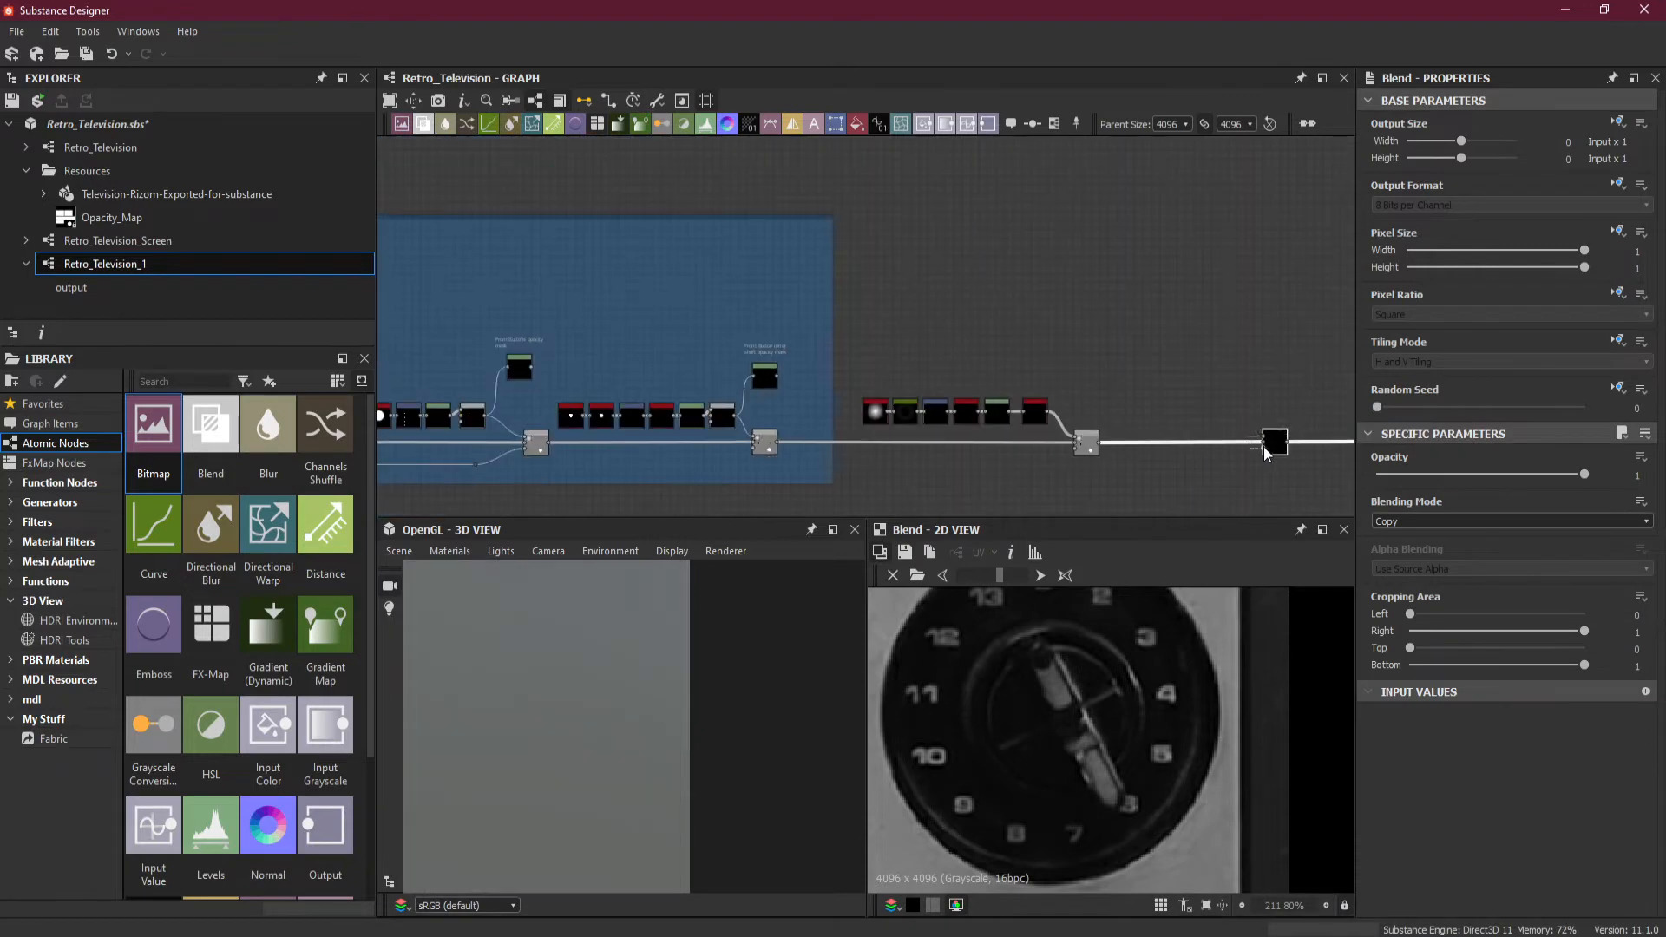
pyautogui.click(1426, 522)
pyautogui.click(1434, 557)
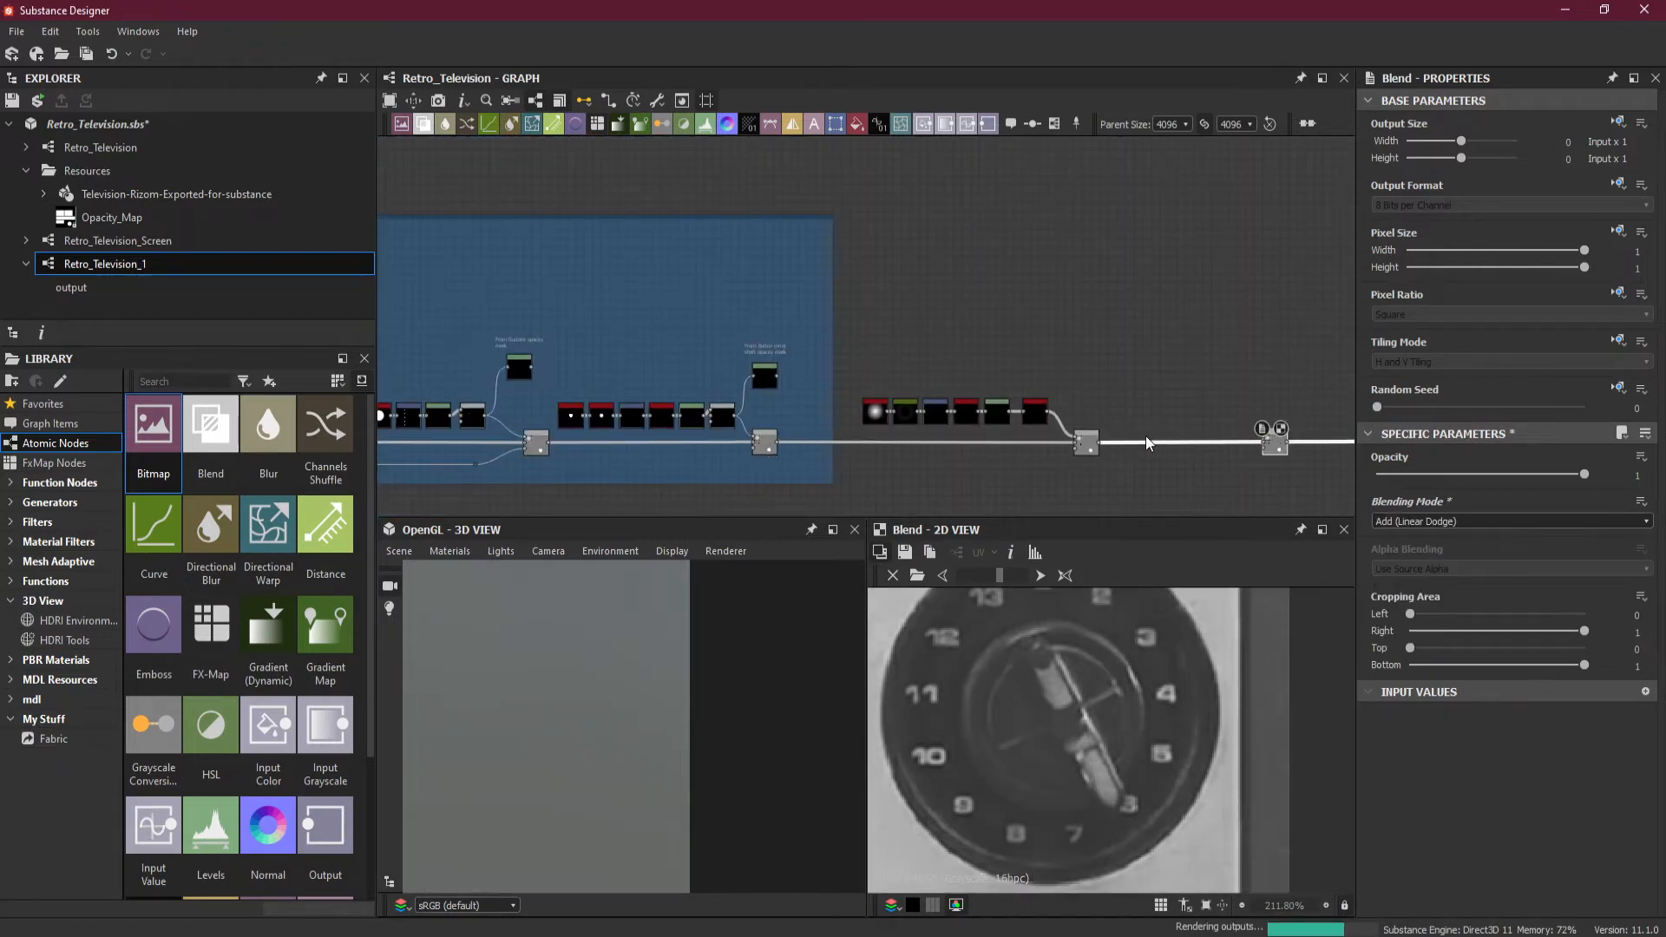
pyautogui.scroll(2, 1188, 445)
pyautogui.scroll(1, 1188, 446)
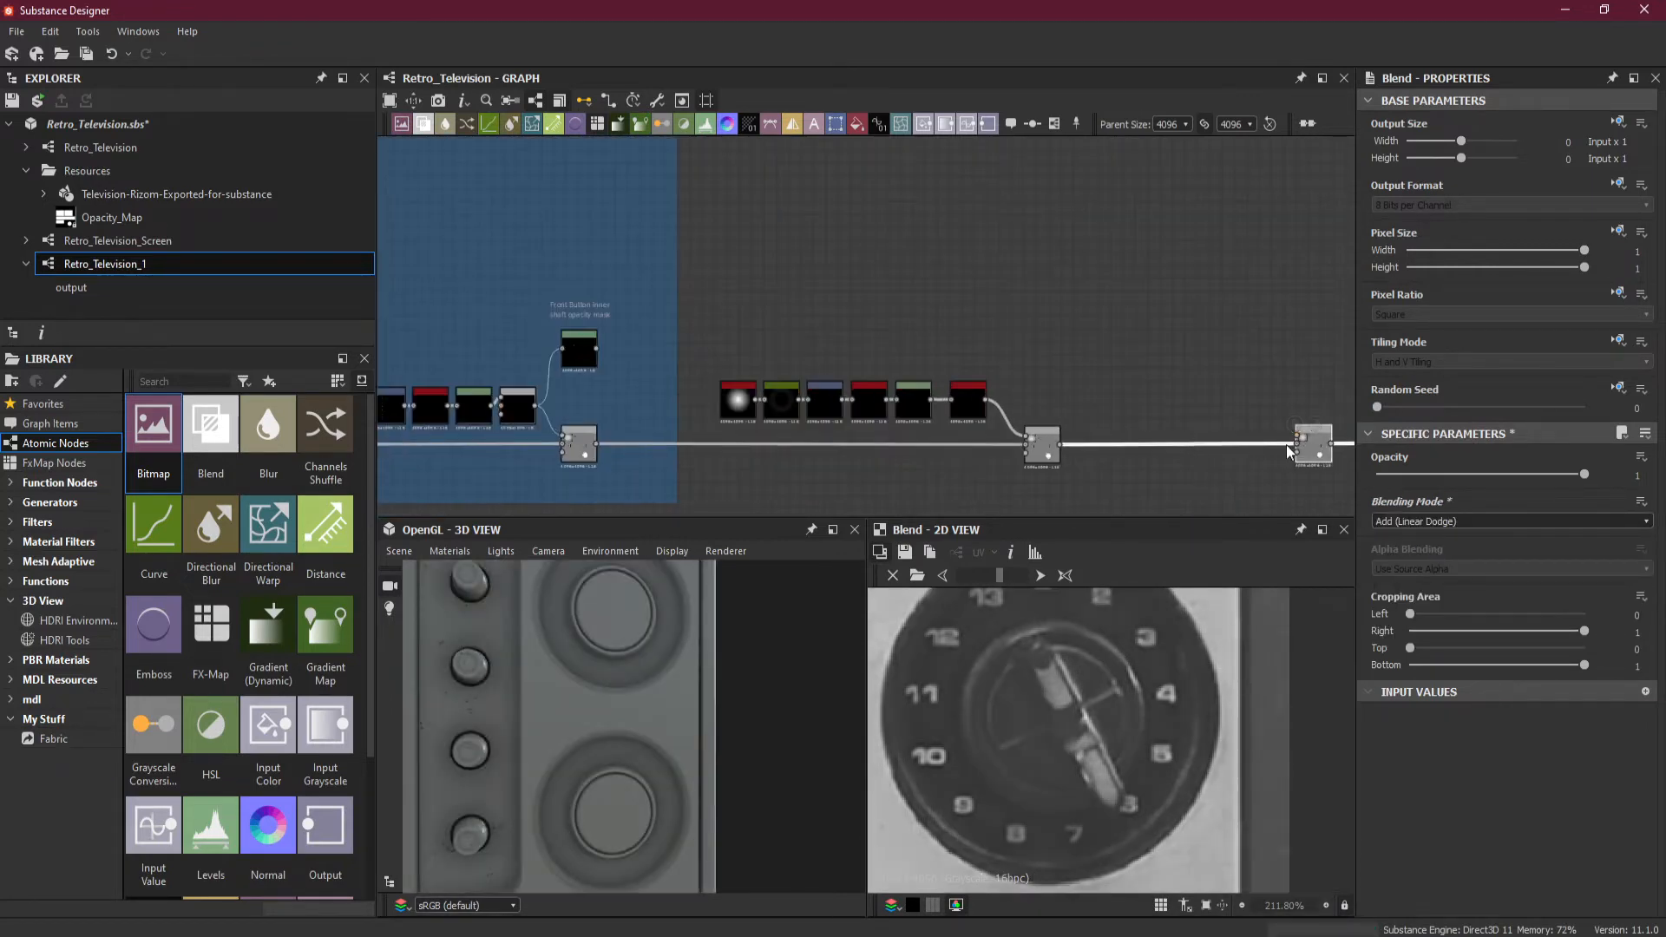
pyautogui.moveTo(1306, 445); pyautogui.dragTo(1217, 453)
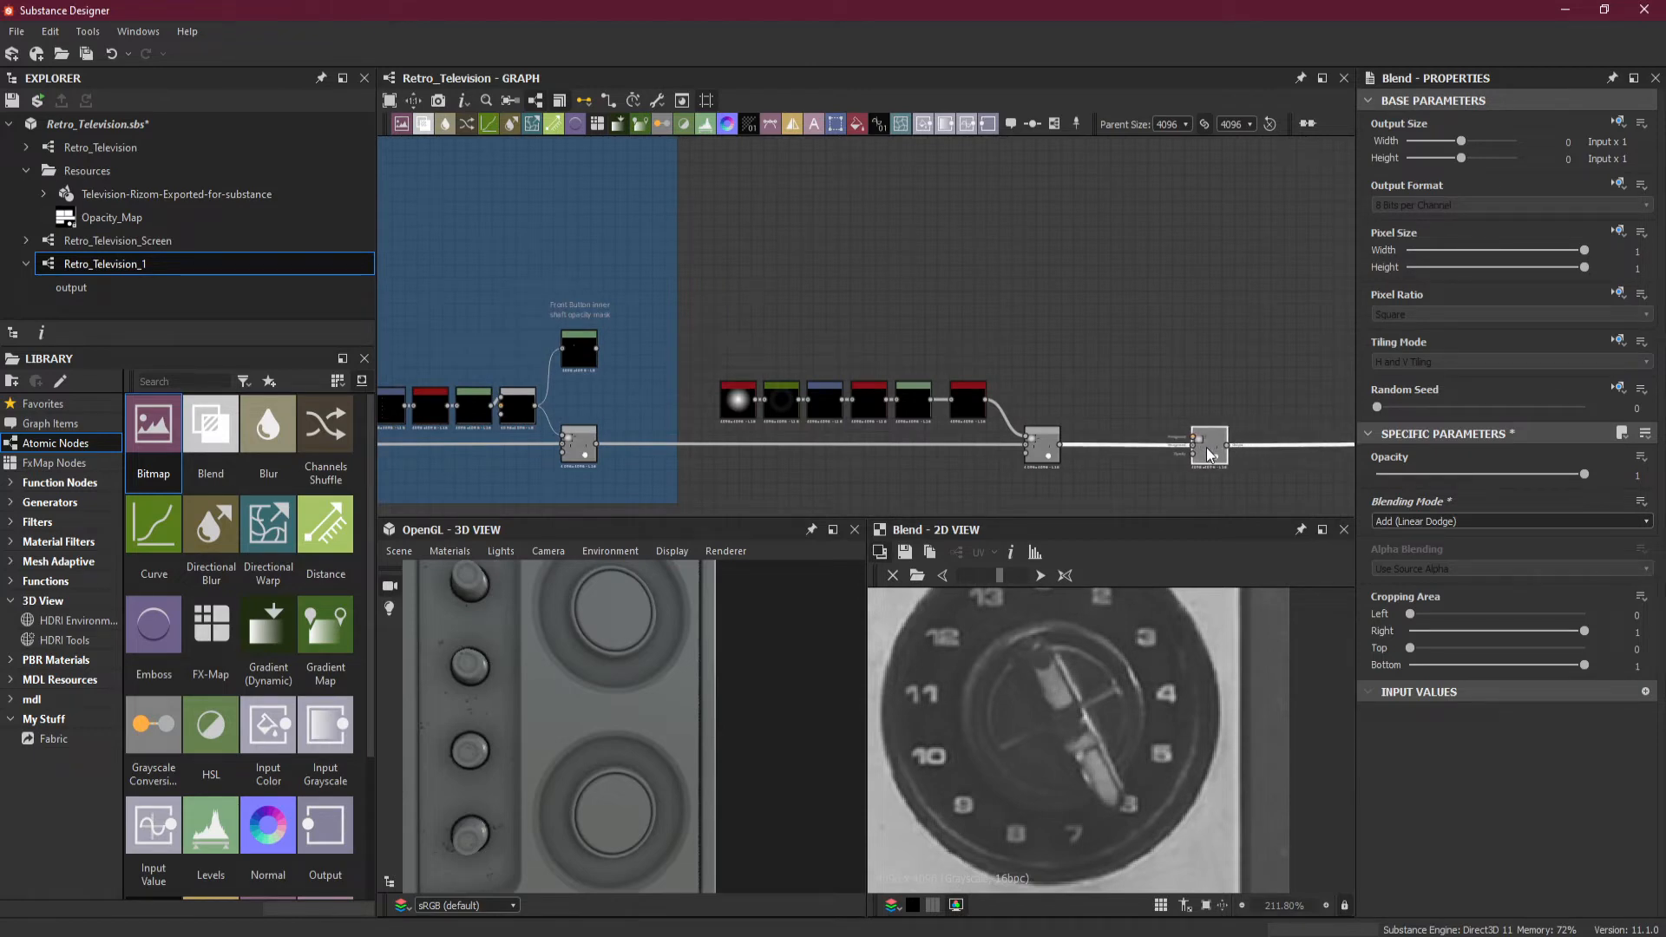
# Add a Shape node with the Square pattern above the new Blend and set its scale to 0.84.
pyautogui.scroll(2, 1135, 404)
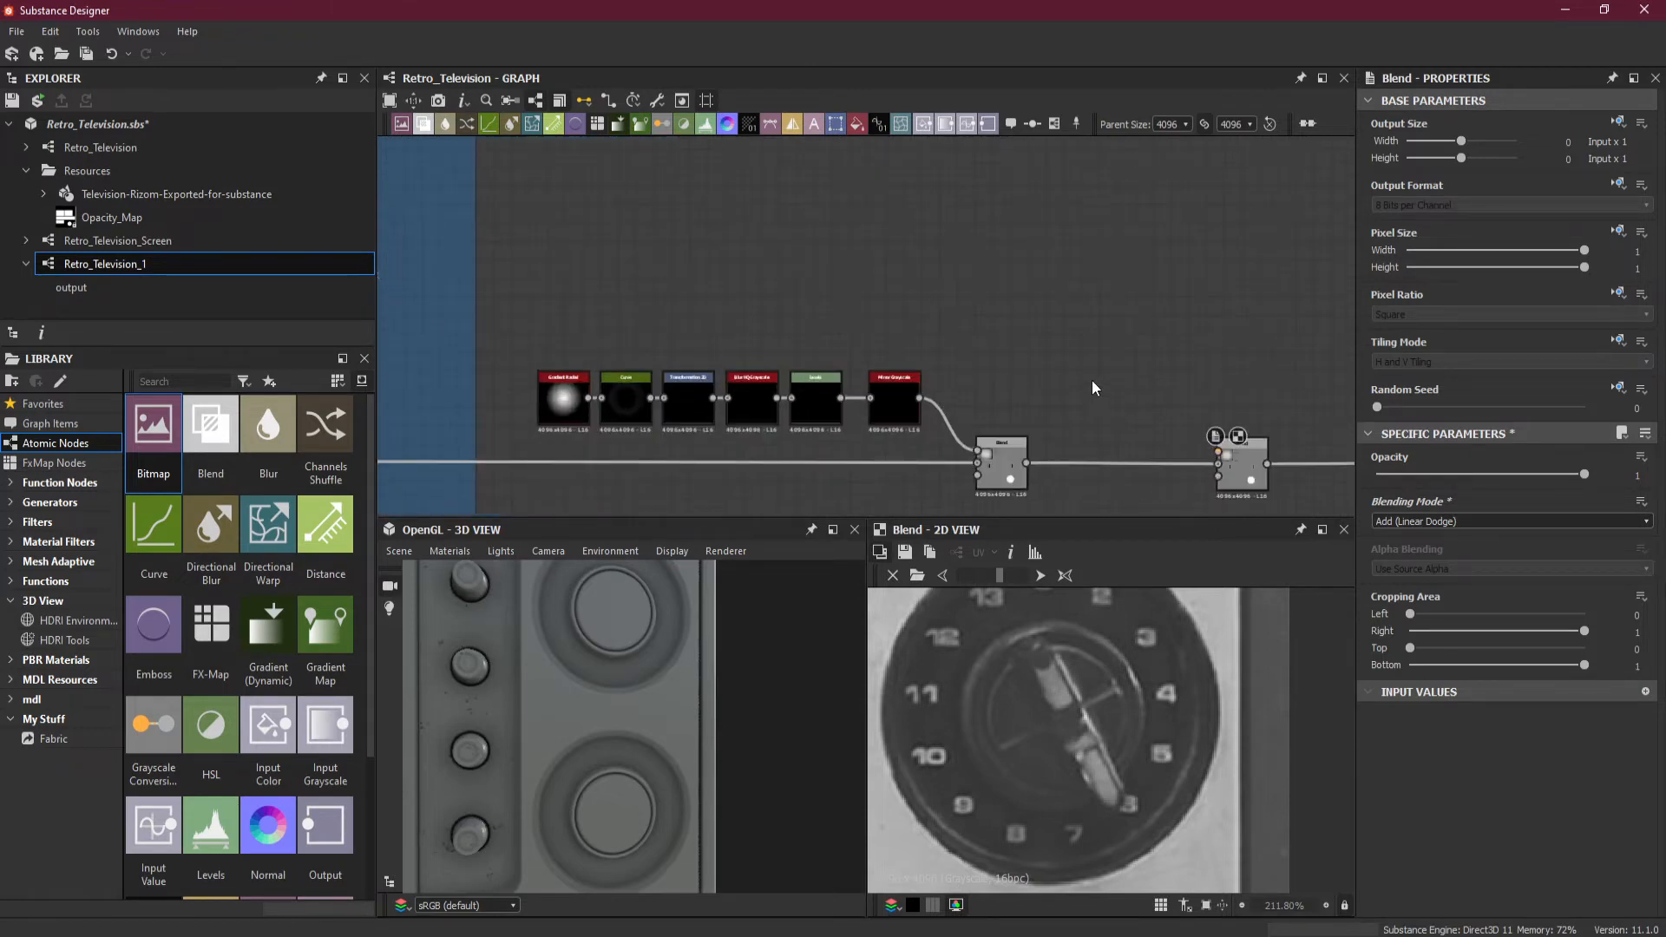
pyautogui.moveTo(996, 573)
pyautogui.mouseDown()
pyautogui.moveTo(965, 574)
pyautogui.moveTo(990, 581)
pyautogui.mouseUp()
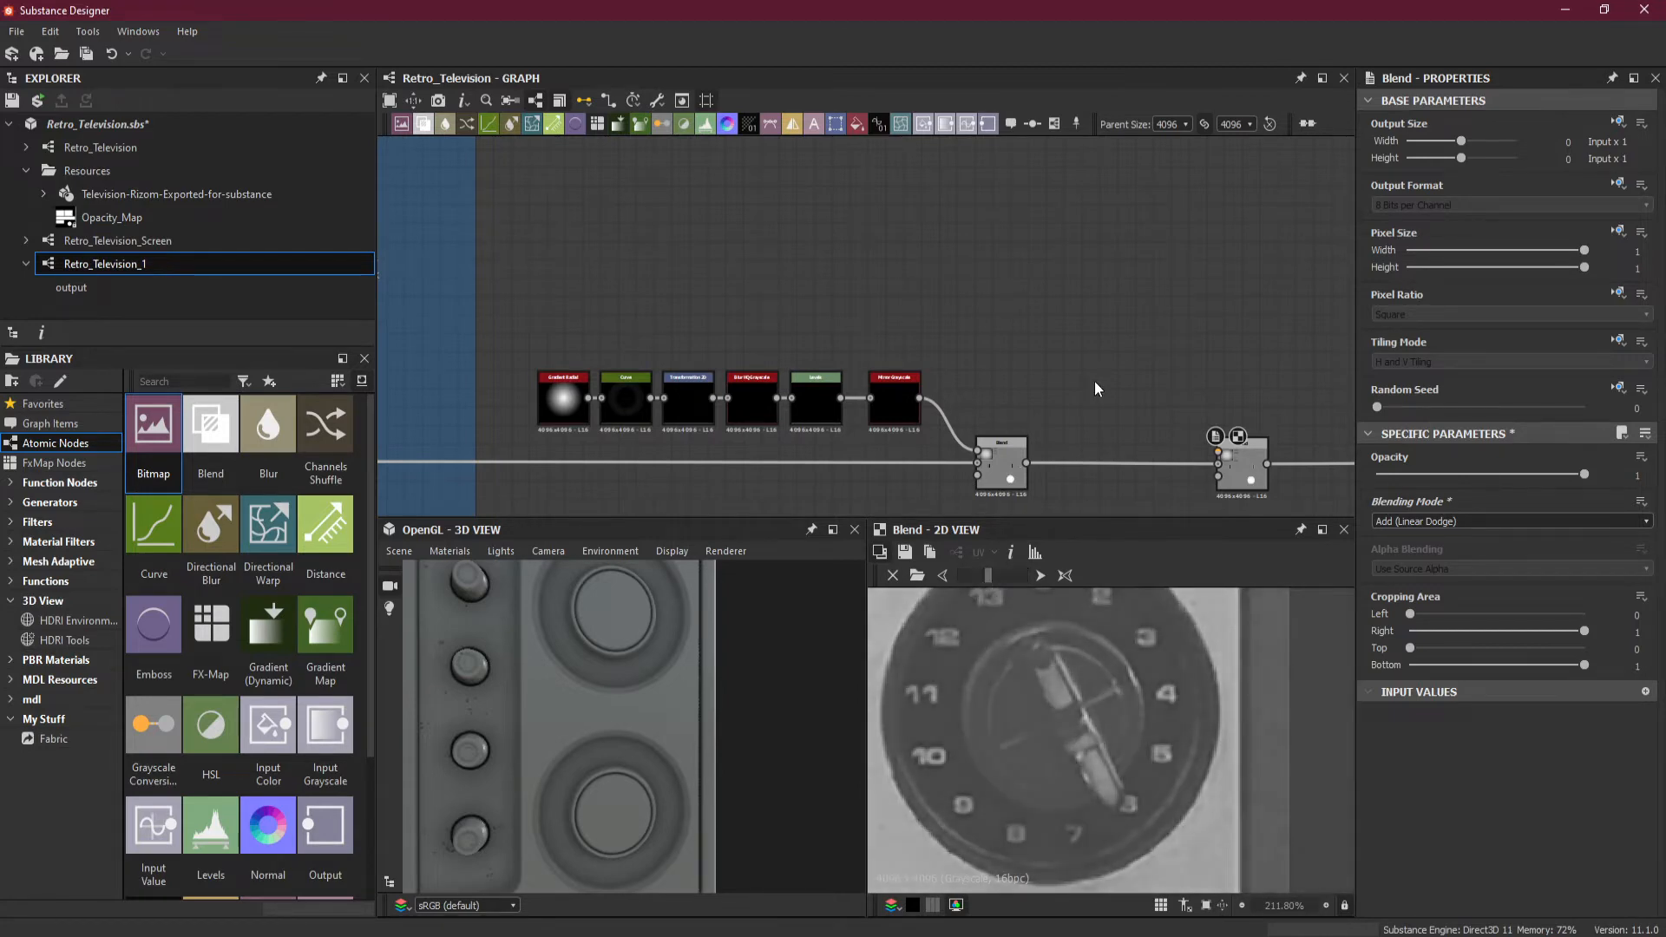
pyautogui.press('space')
pyautogui.write('sh')
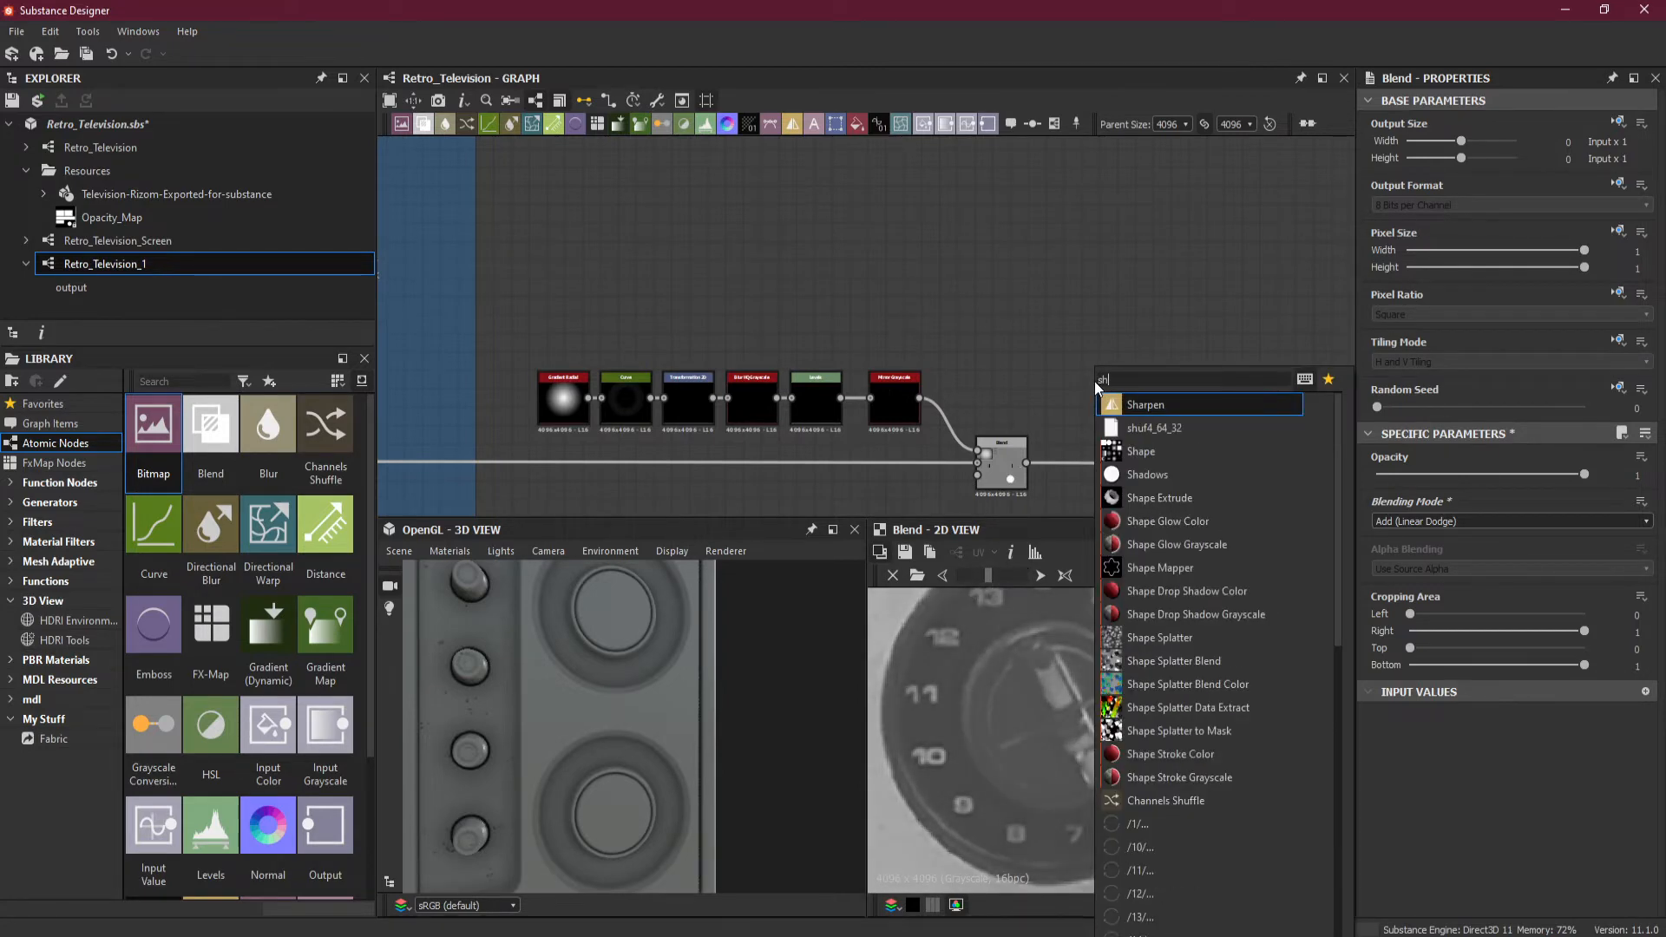
pyautogui.click(1171, 446)
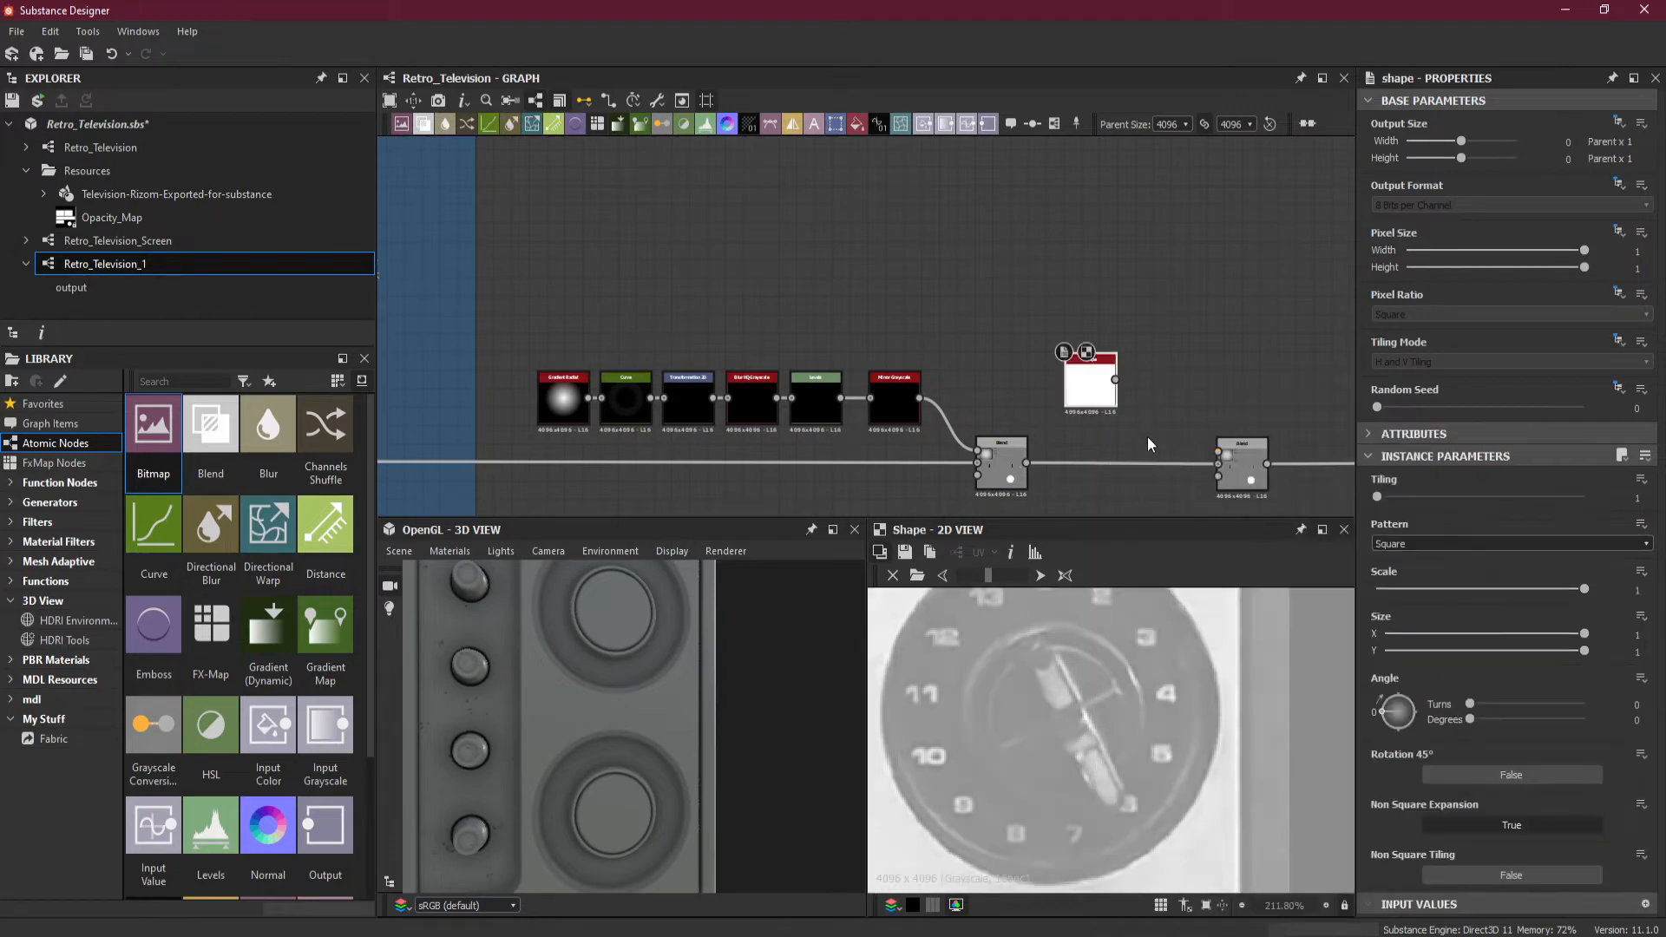
pyautogui.moveTo(1083, 392); pyautogui.dragTo(1056, 392)
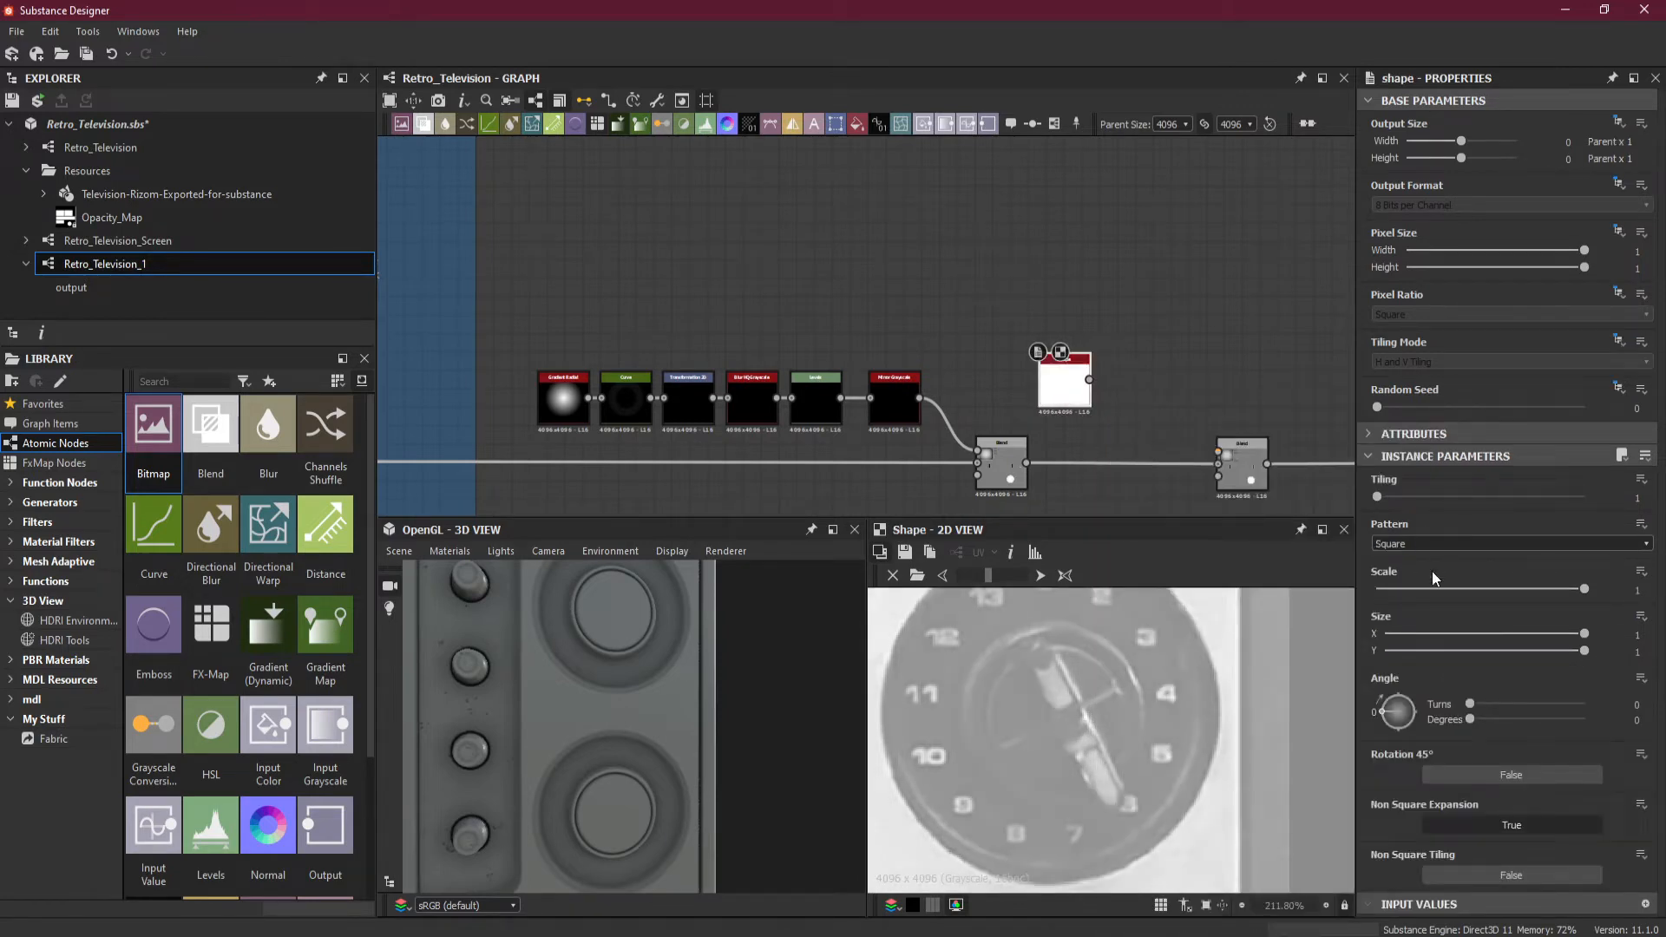
pyautogui.moveTo(1584, 592); pyautogui.dragTo(1554, 592)
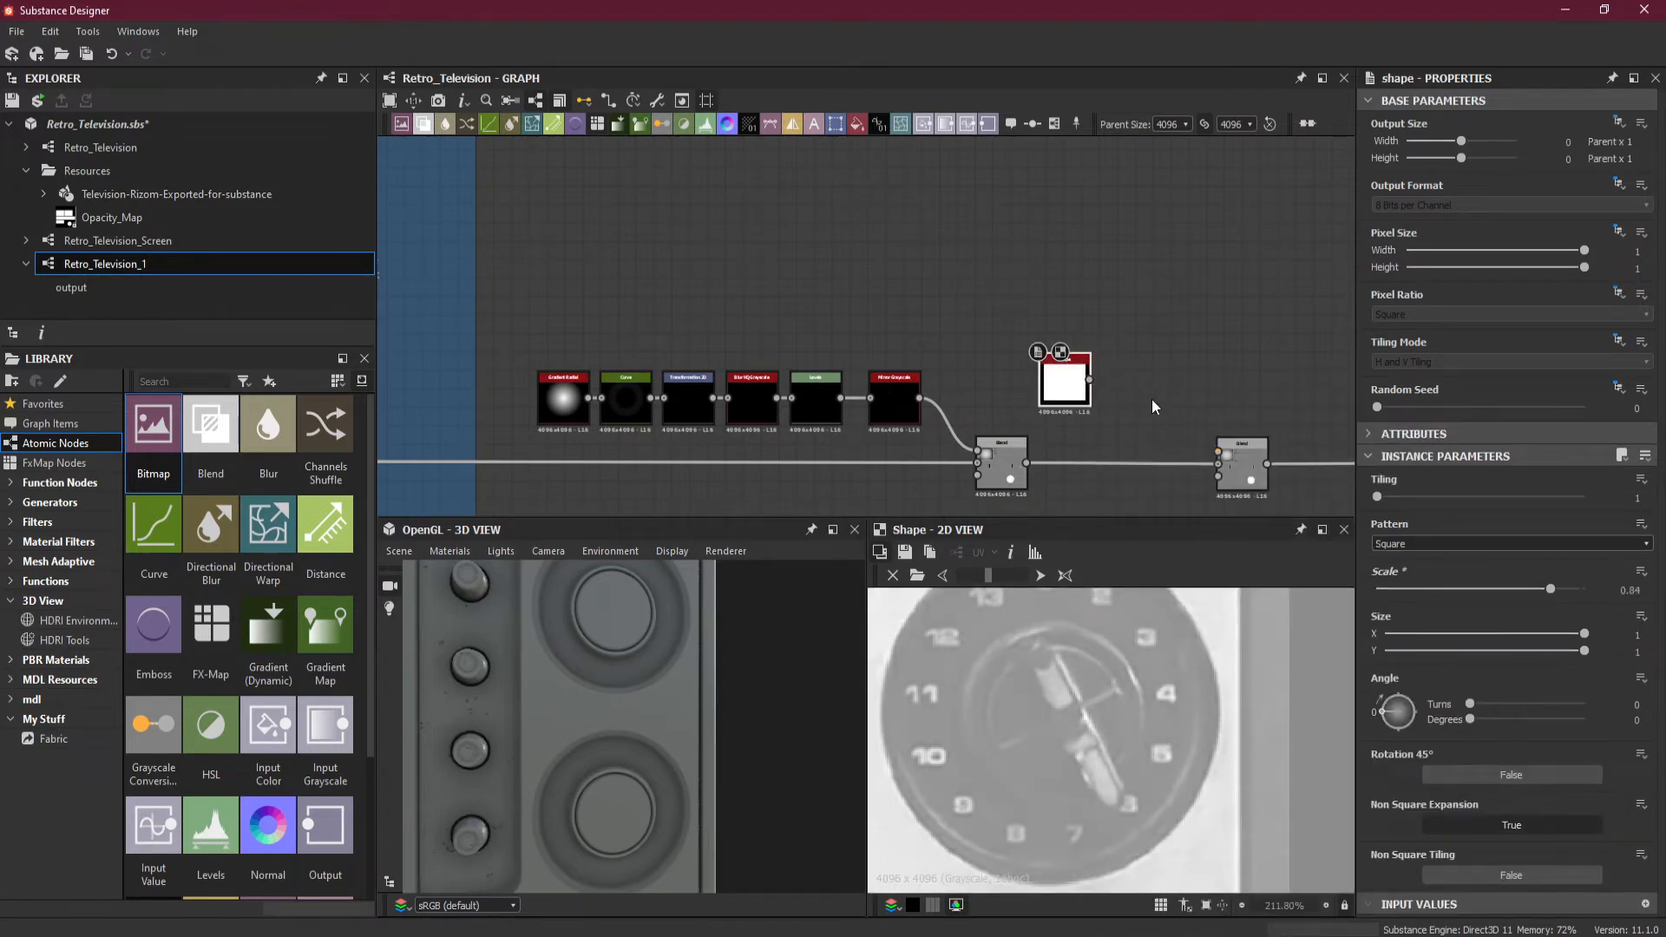
# Add a Transformation 2D node after the Shape and feed it into the new Blend's foreground.
pyautogui.press('space')
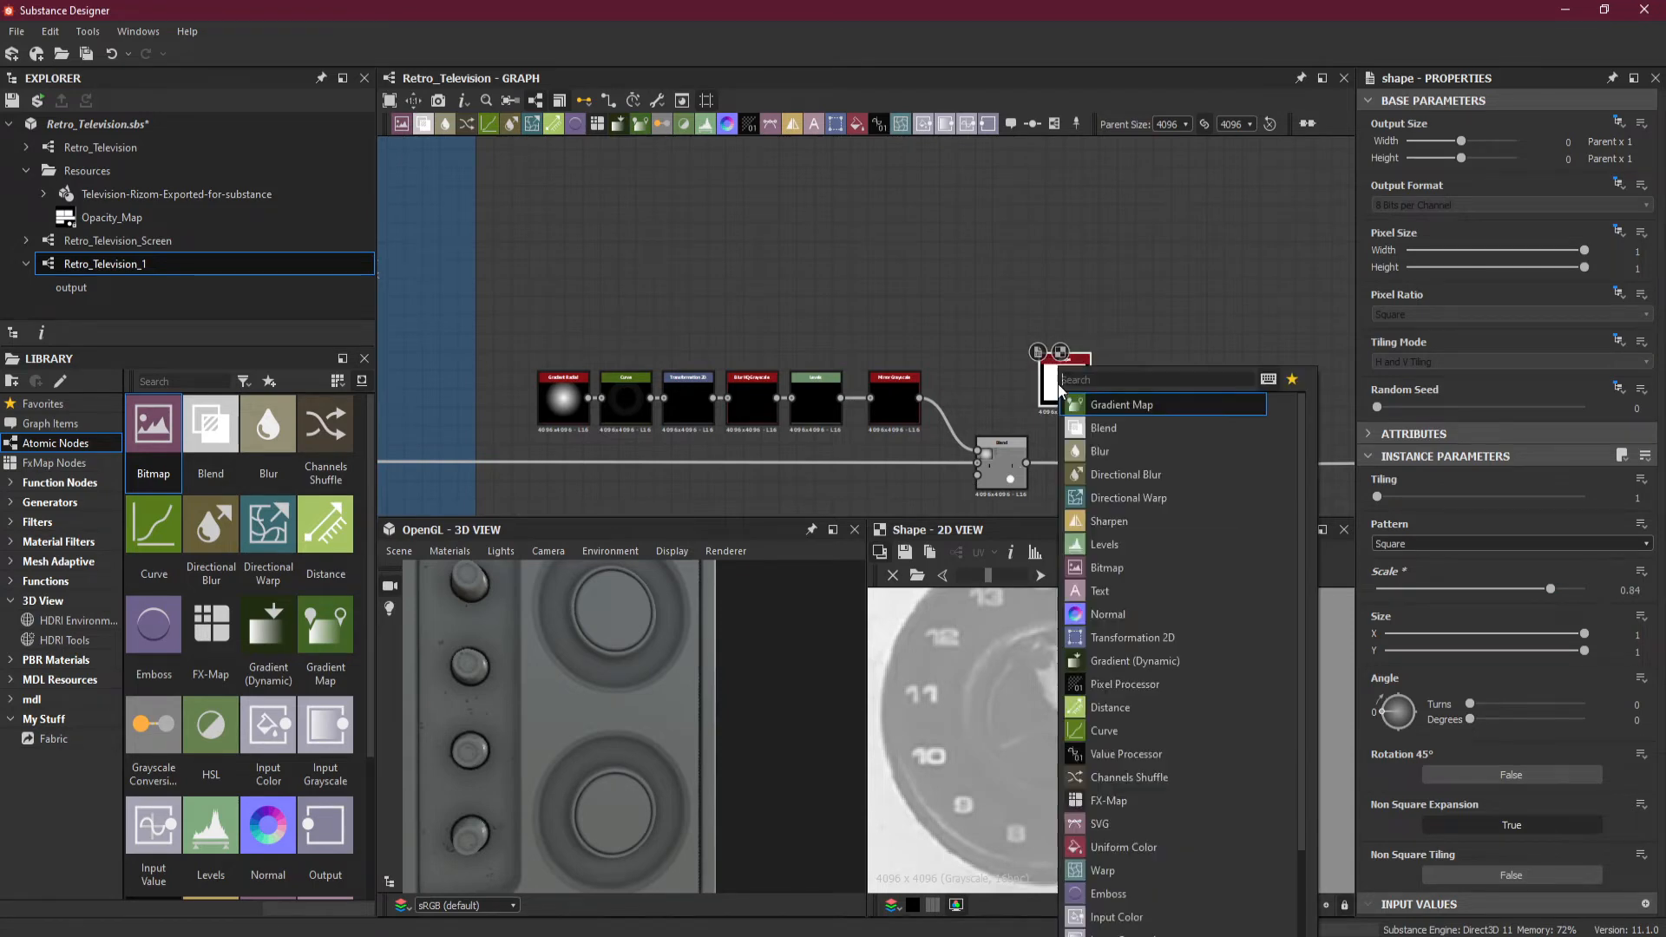
pyautogui.click(1132, 638)
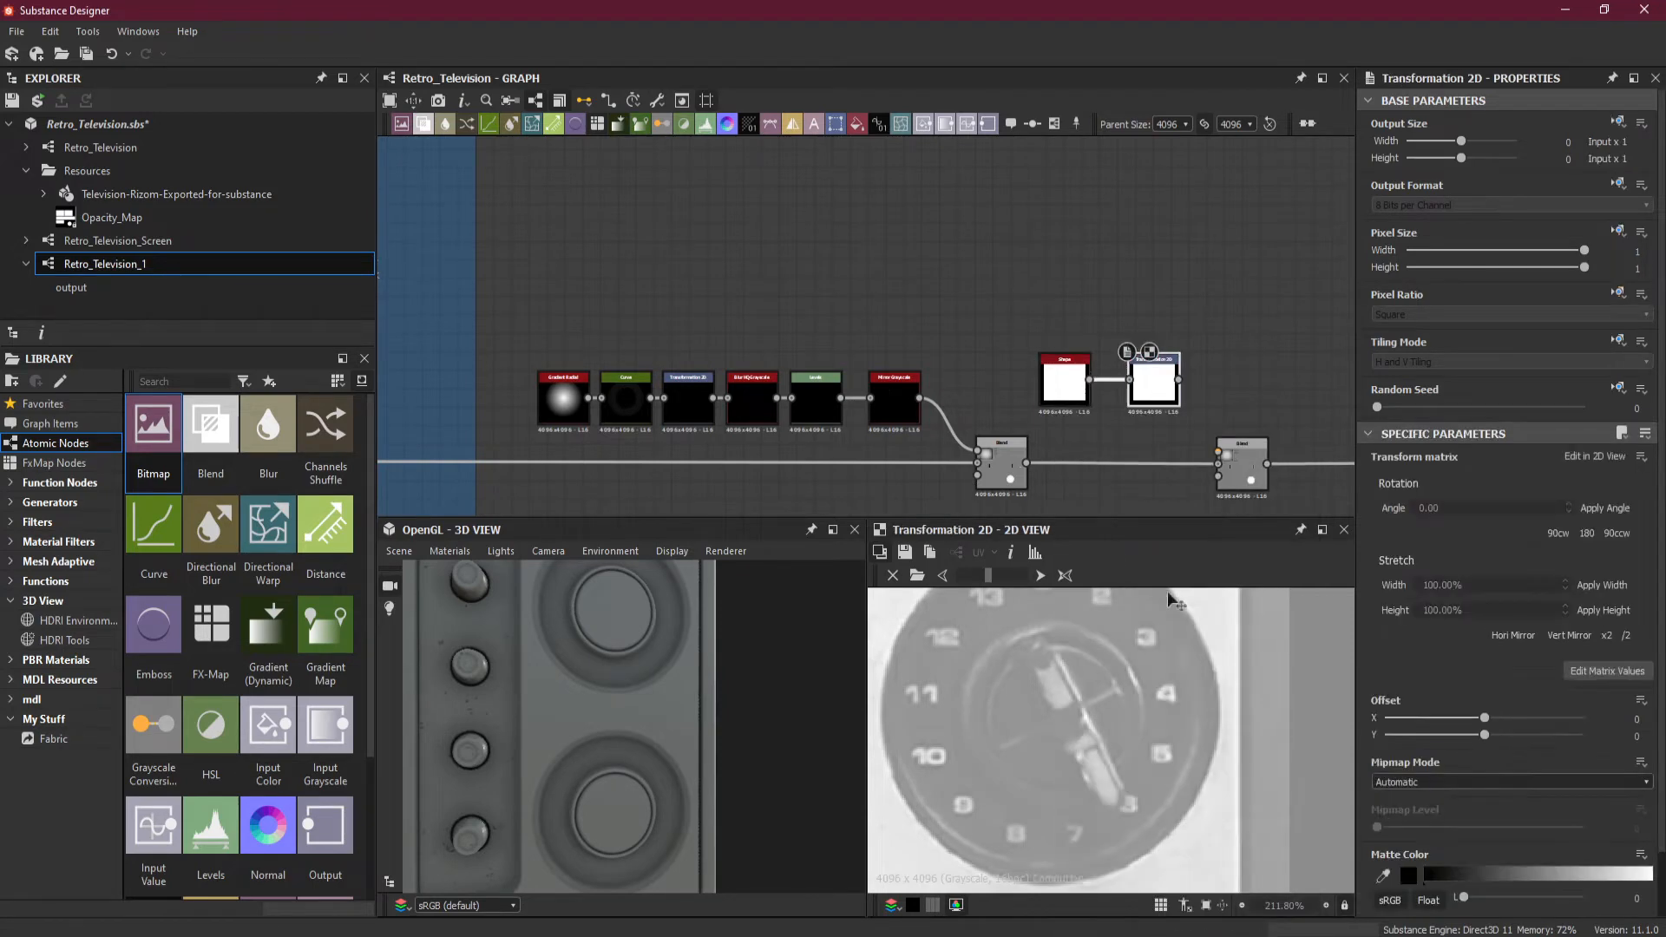
pyautogui.moveTo(1023, 316); pyautogui.dragTo(1218, 453)
pyautogui.click(1161, 406)
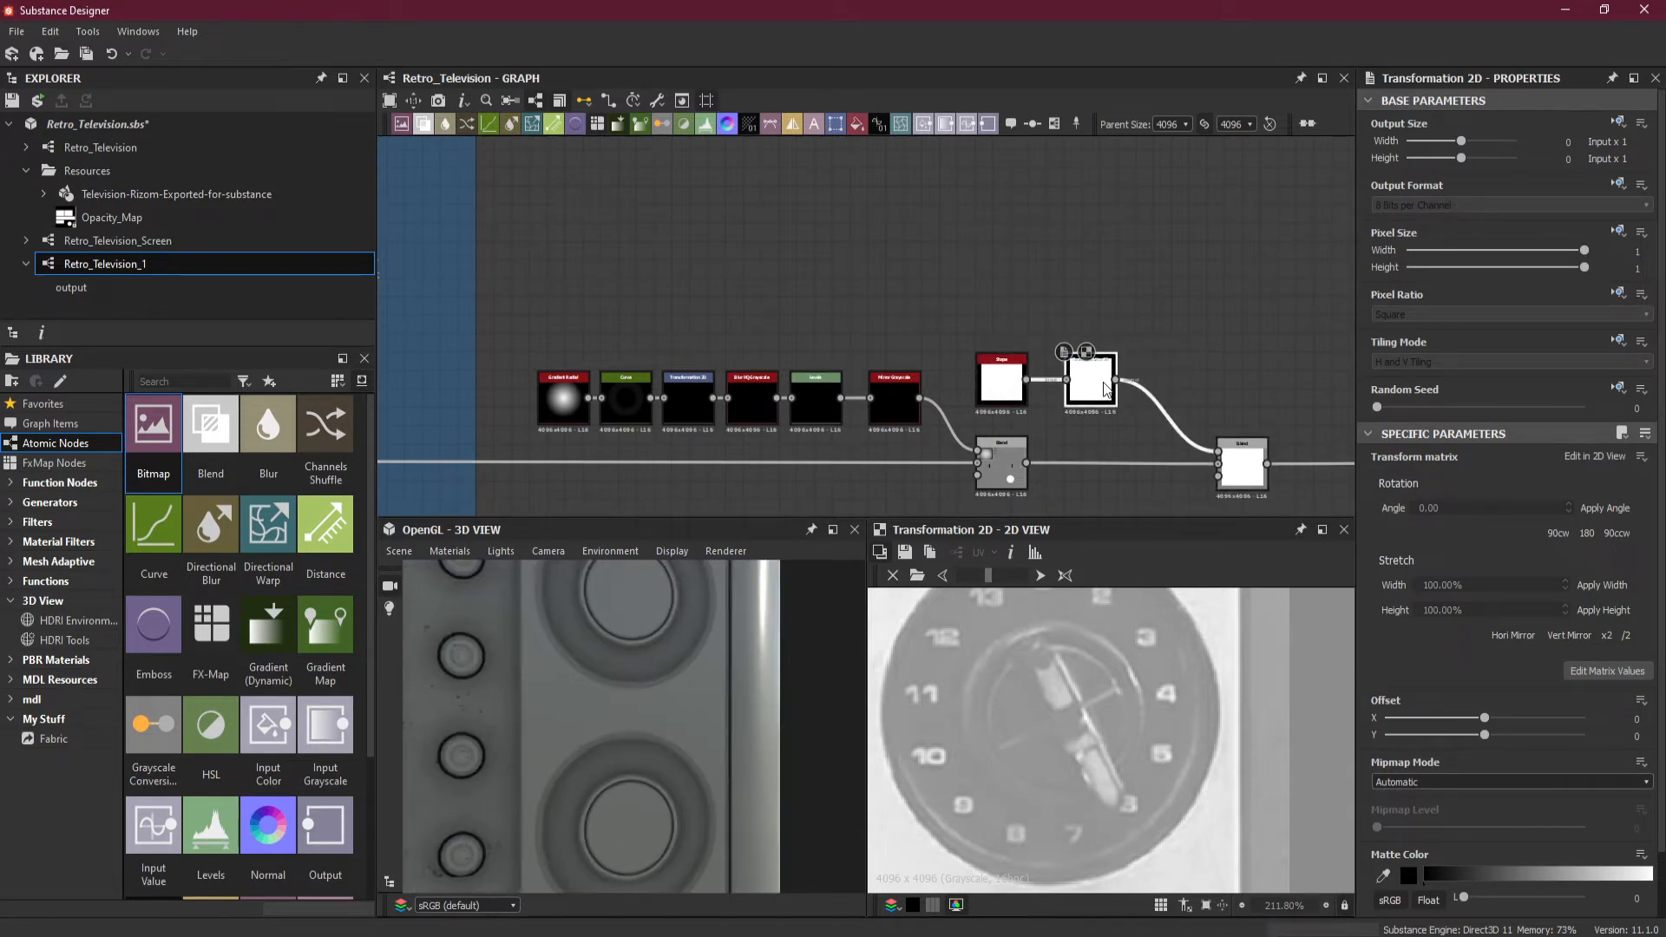
# Shrink the square around its centre in the Transformation 2D node and set the tiling mode to No Tiling.
pyautogui.scroll(-15, 1114, 659)
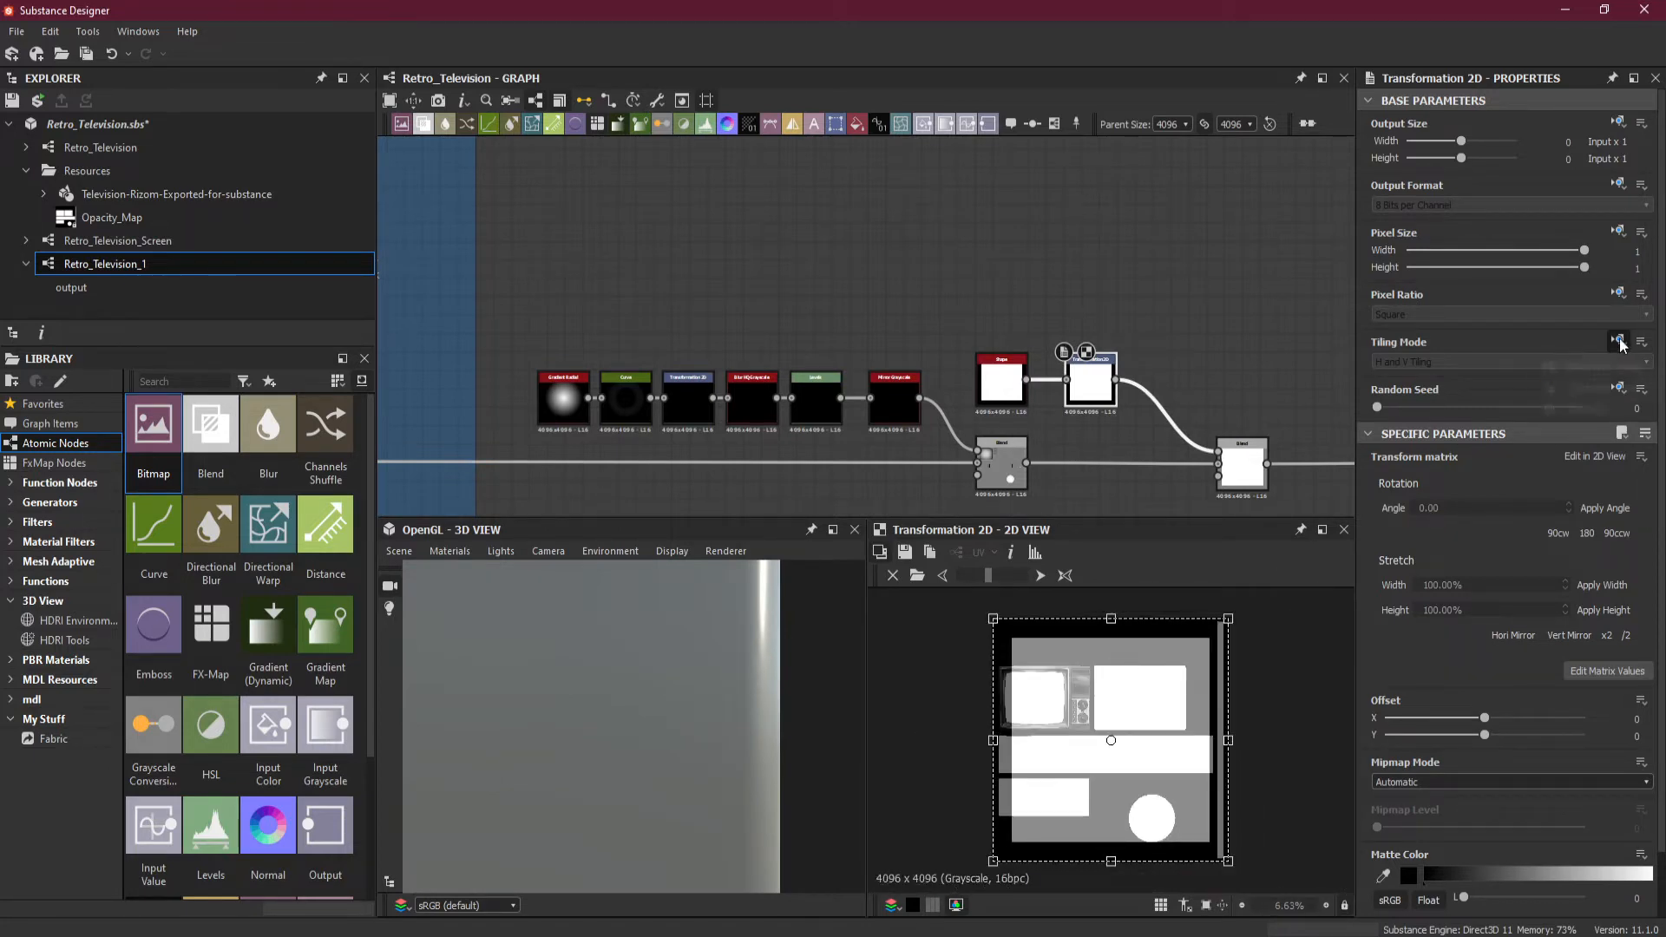
pyautogui.click(1472, 363)
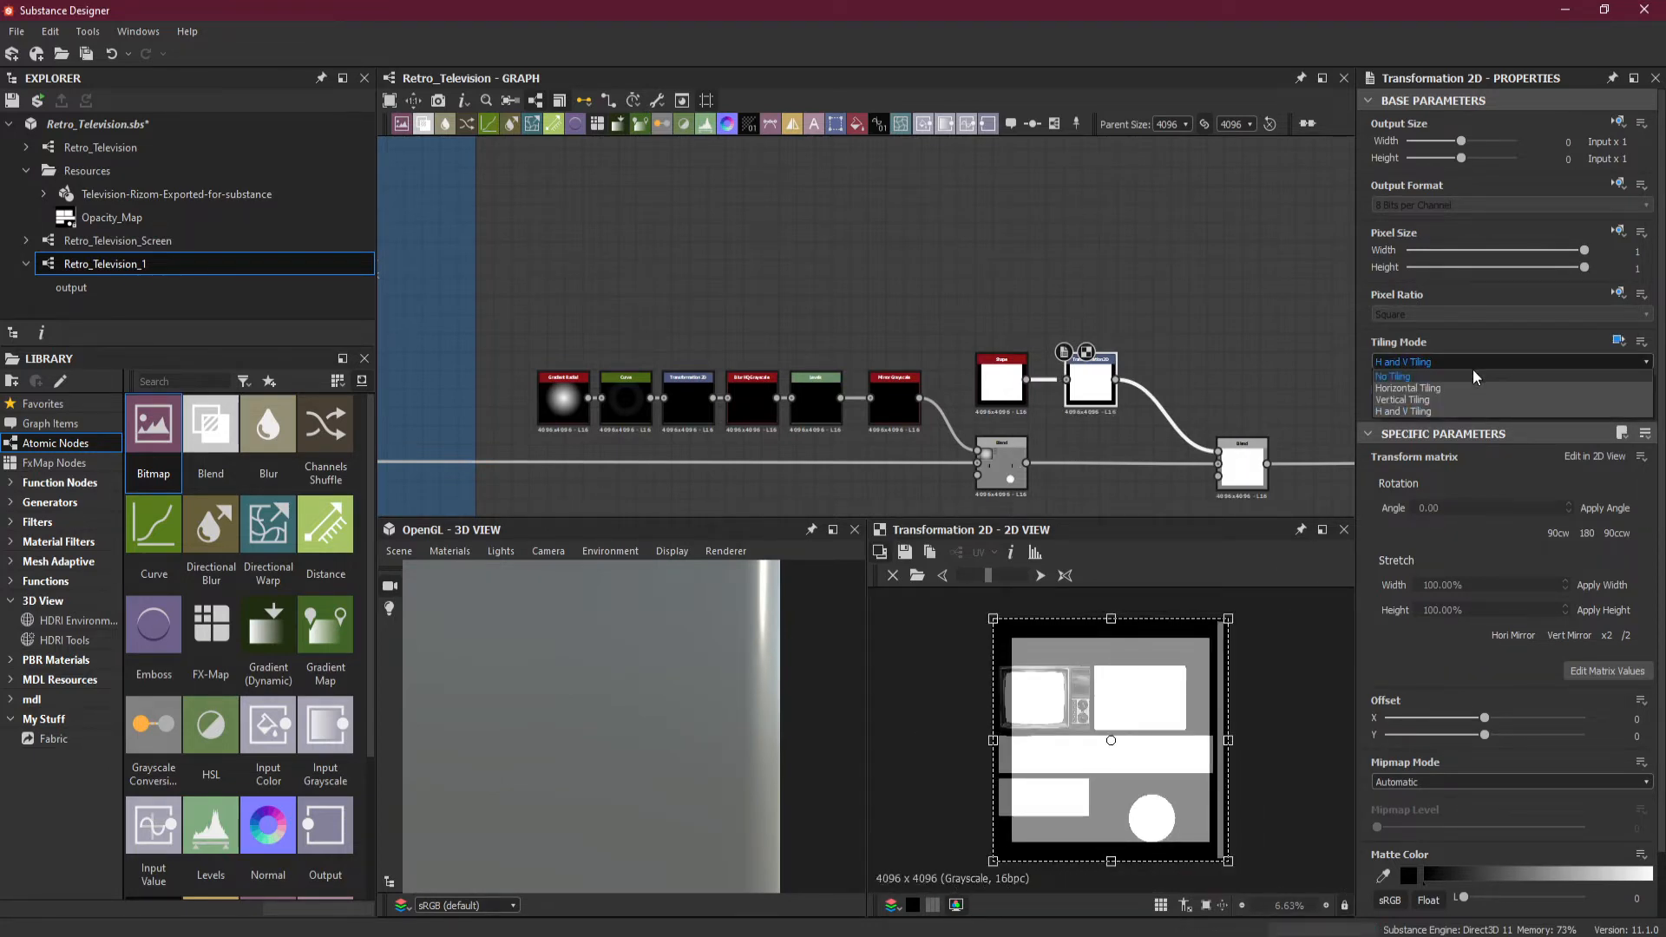
pyautogui.click(1472, 363)
pyautogui.moveTo(1226, 857); pyautogui.dragTo(1138, 742)
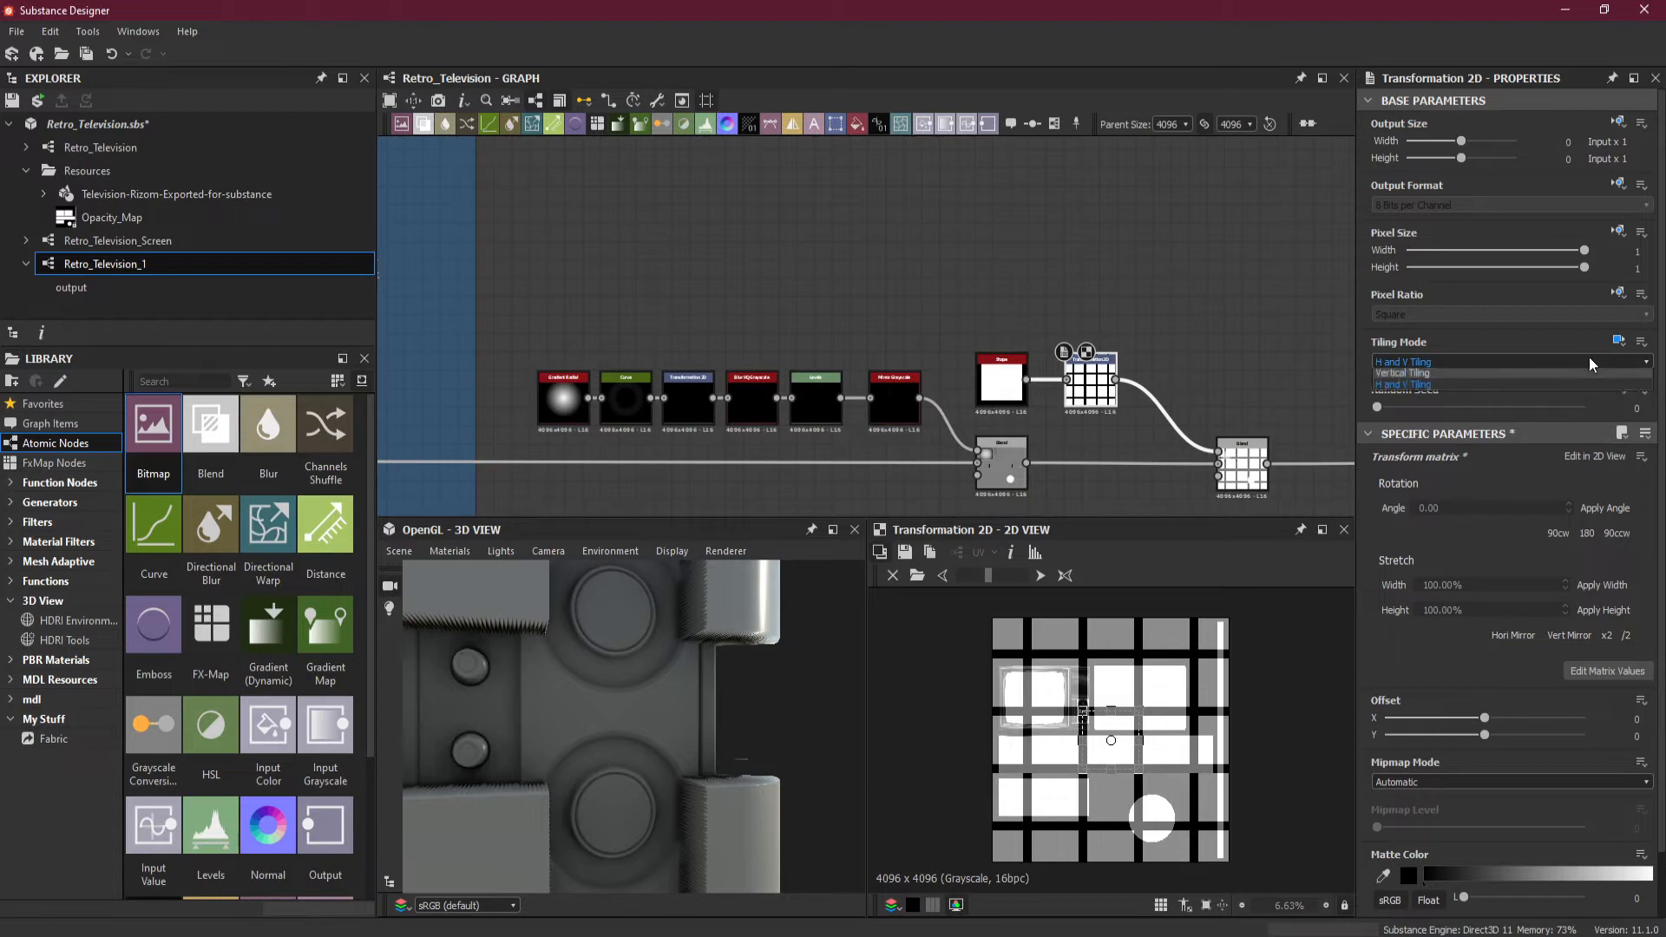
pyautogui.click(1557, 362)
pyautogui.click(1548, 377)
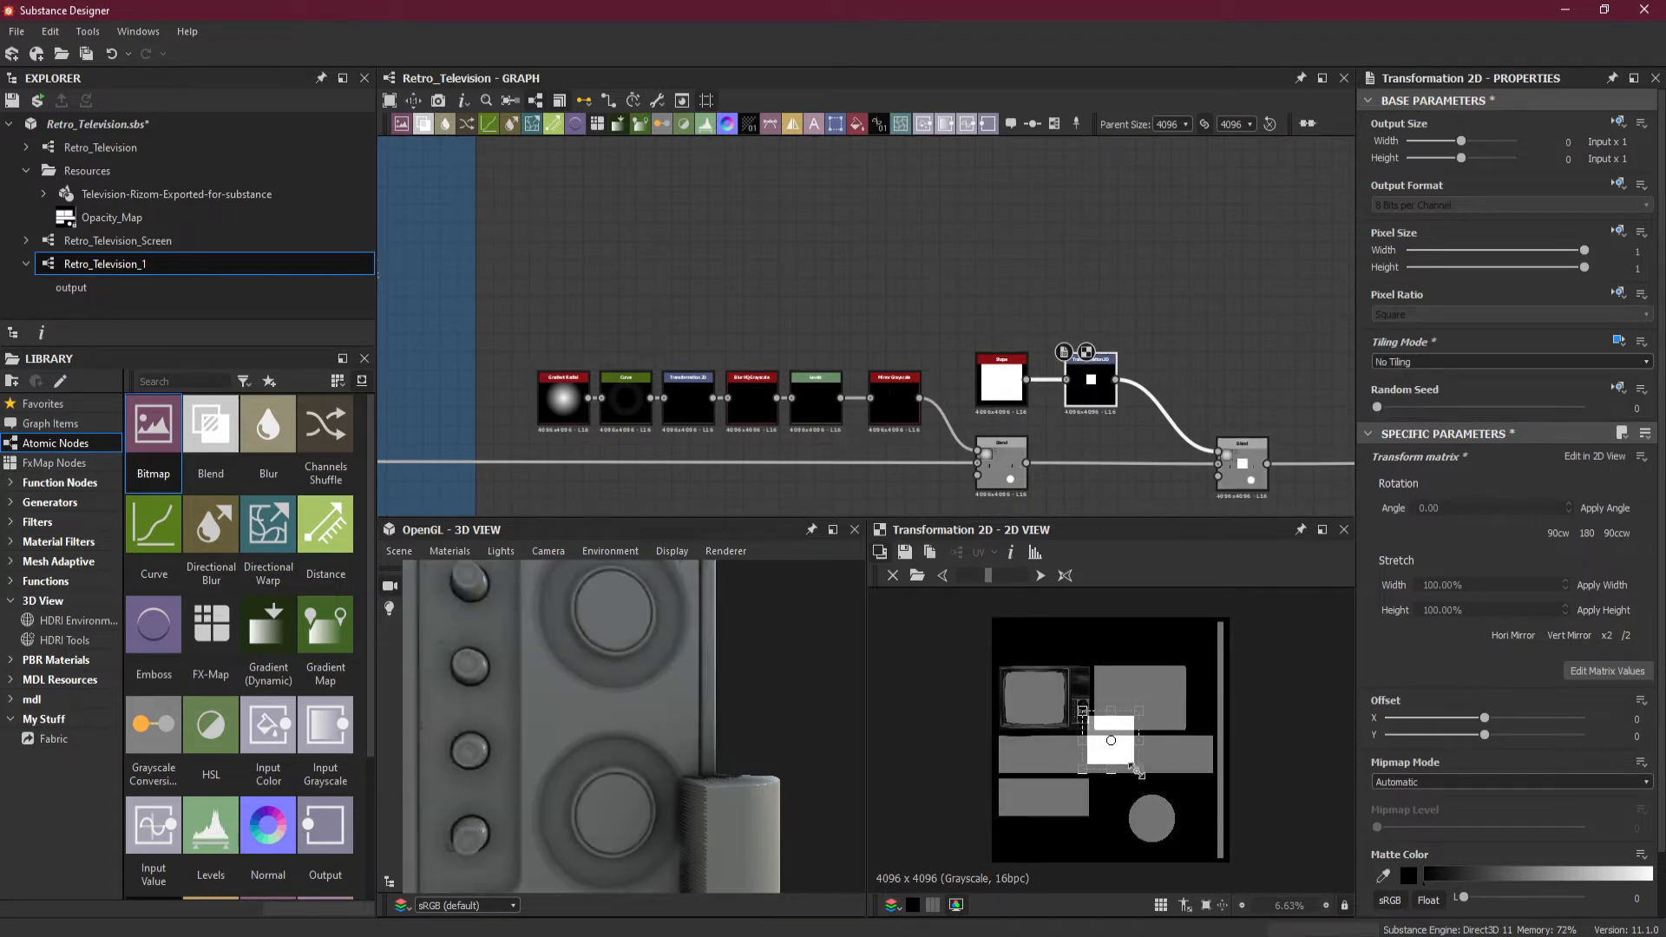
# Move the square over the upper dial and shrink it to dial size, at offsets of about X 2.52 and Y 3.09.
pyautogui.scroll(8, 1128, 748)
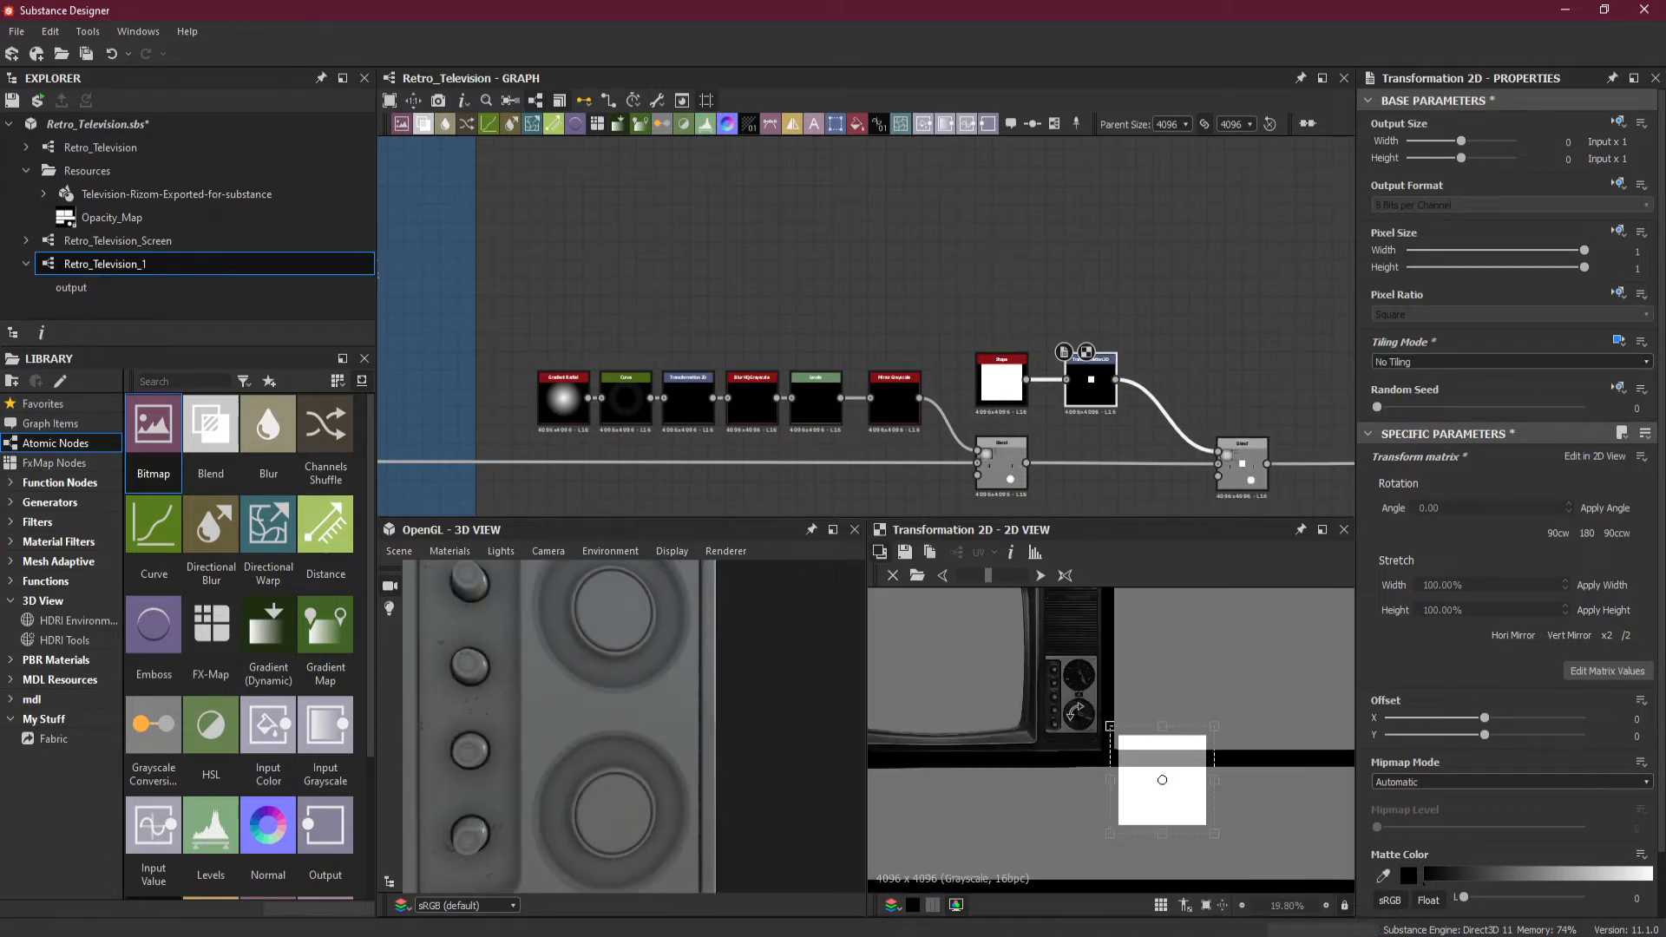
pyautogui.moveTo(1201, 800); pyautogui.dragTo(1107, 621)
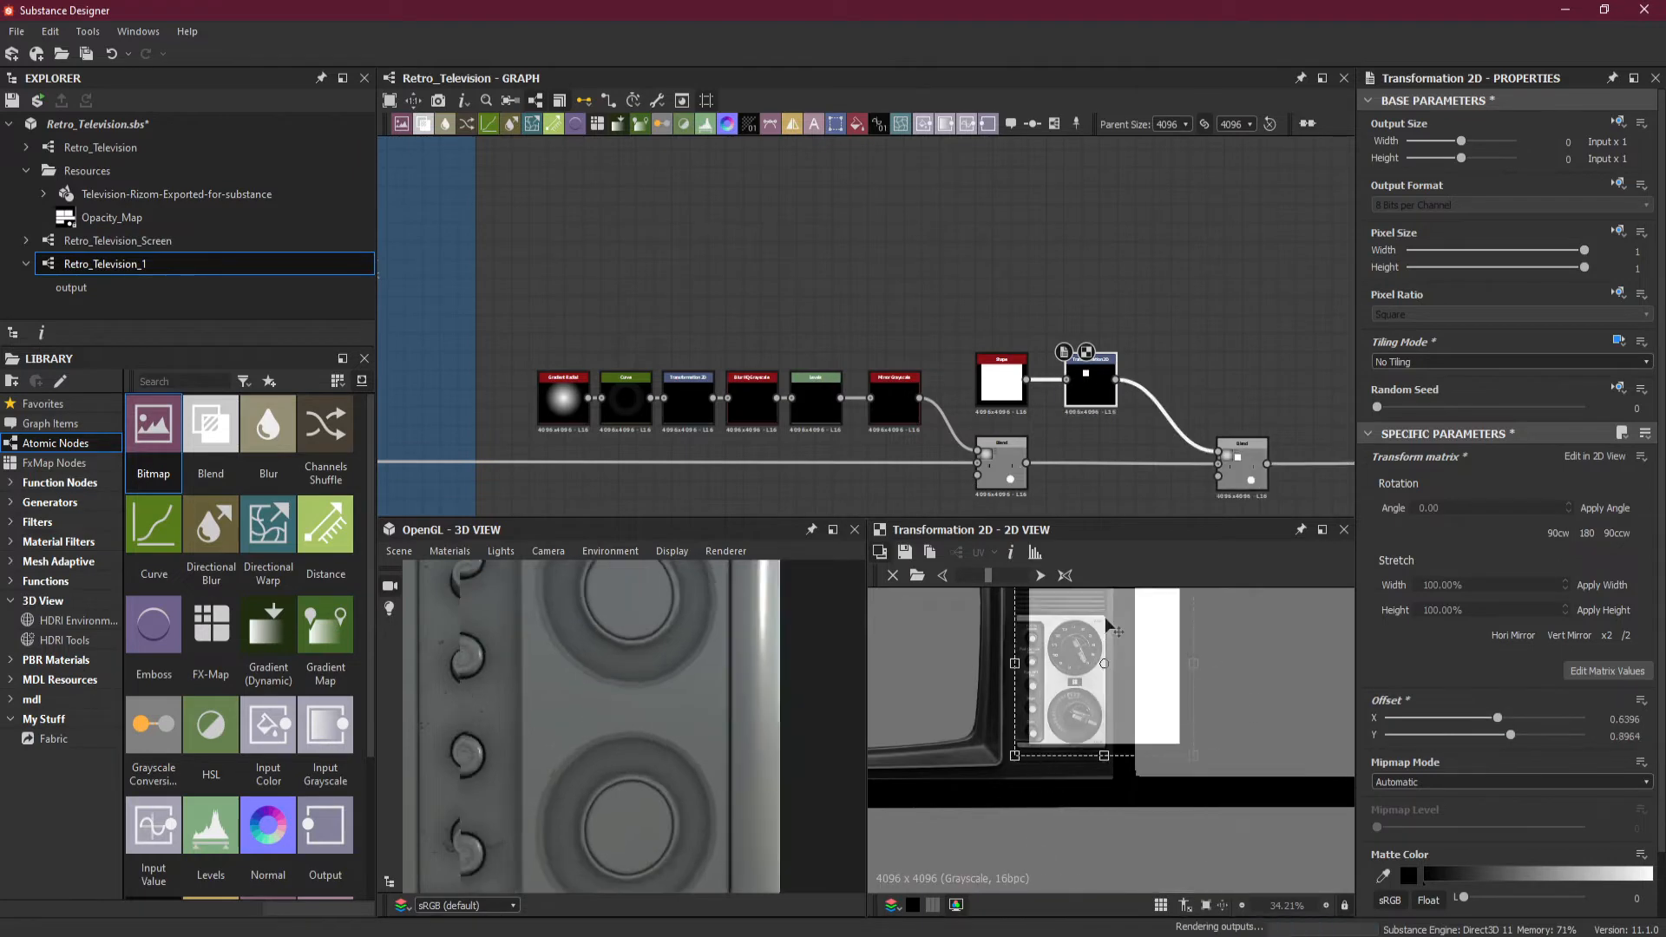
pyautogui.scroll(3, 1105, 617)
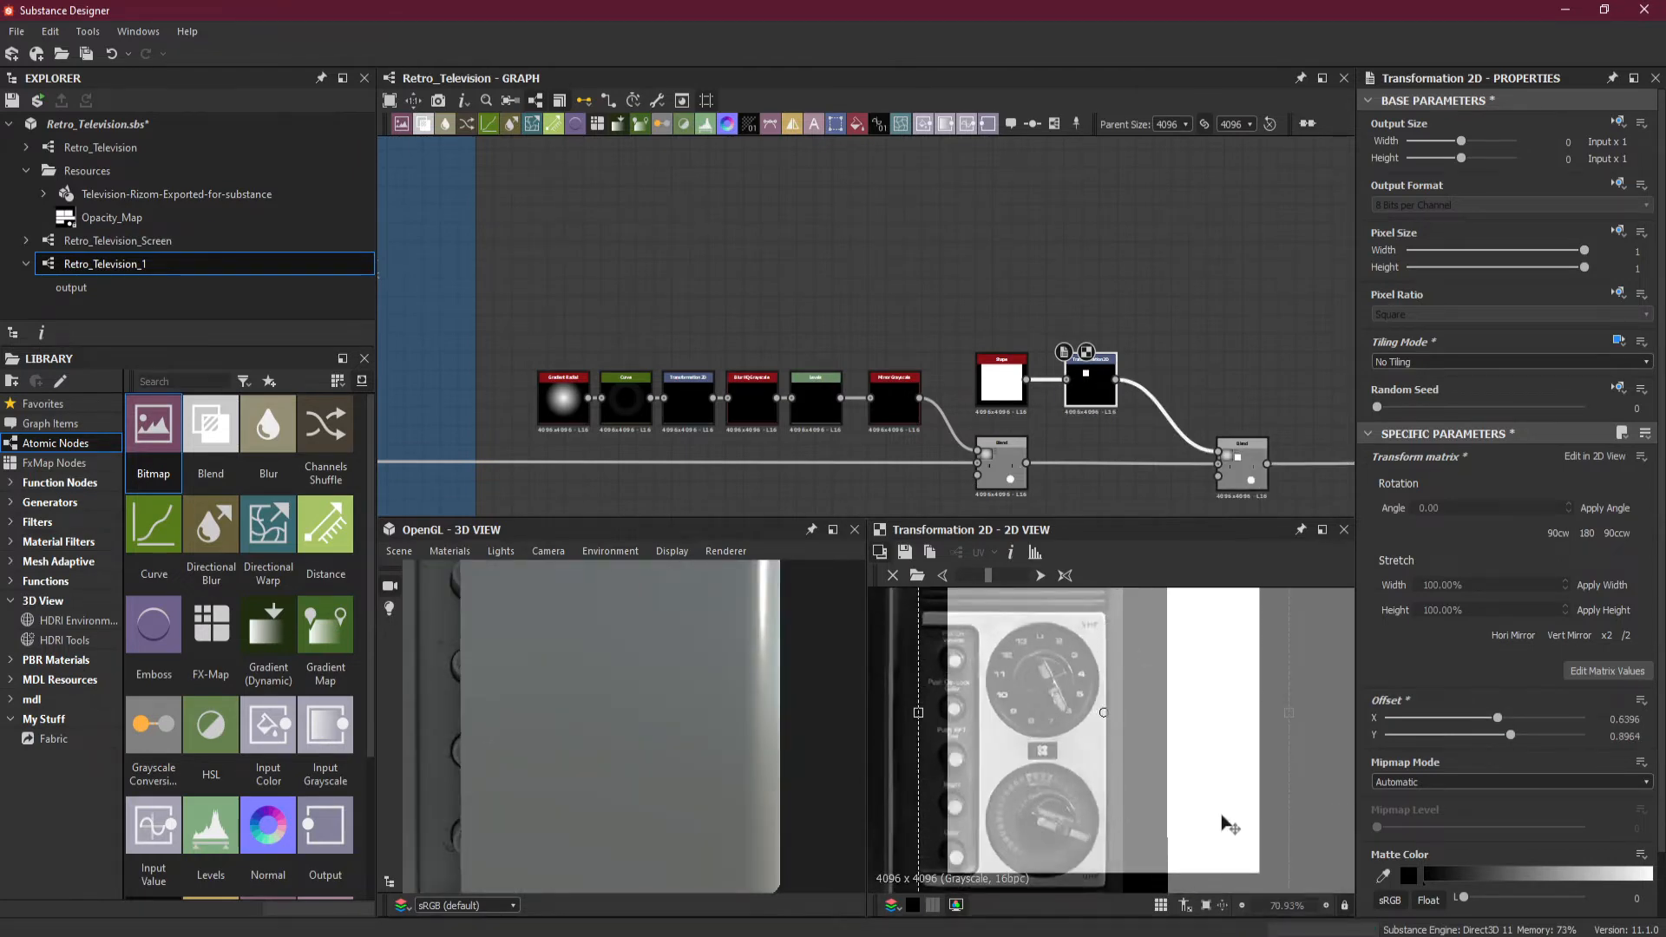
pyautogui.scroll(-3, 1192, 751)
pyautogui.moveTo(1246, 828); pyautogui.dragTo(1125, 694)
pyautogui.scroll(6, 1117, 716)
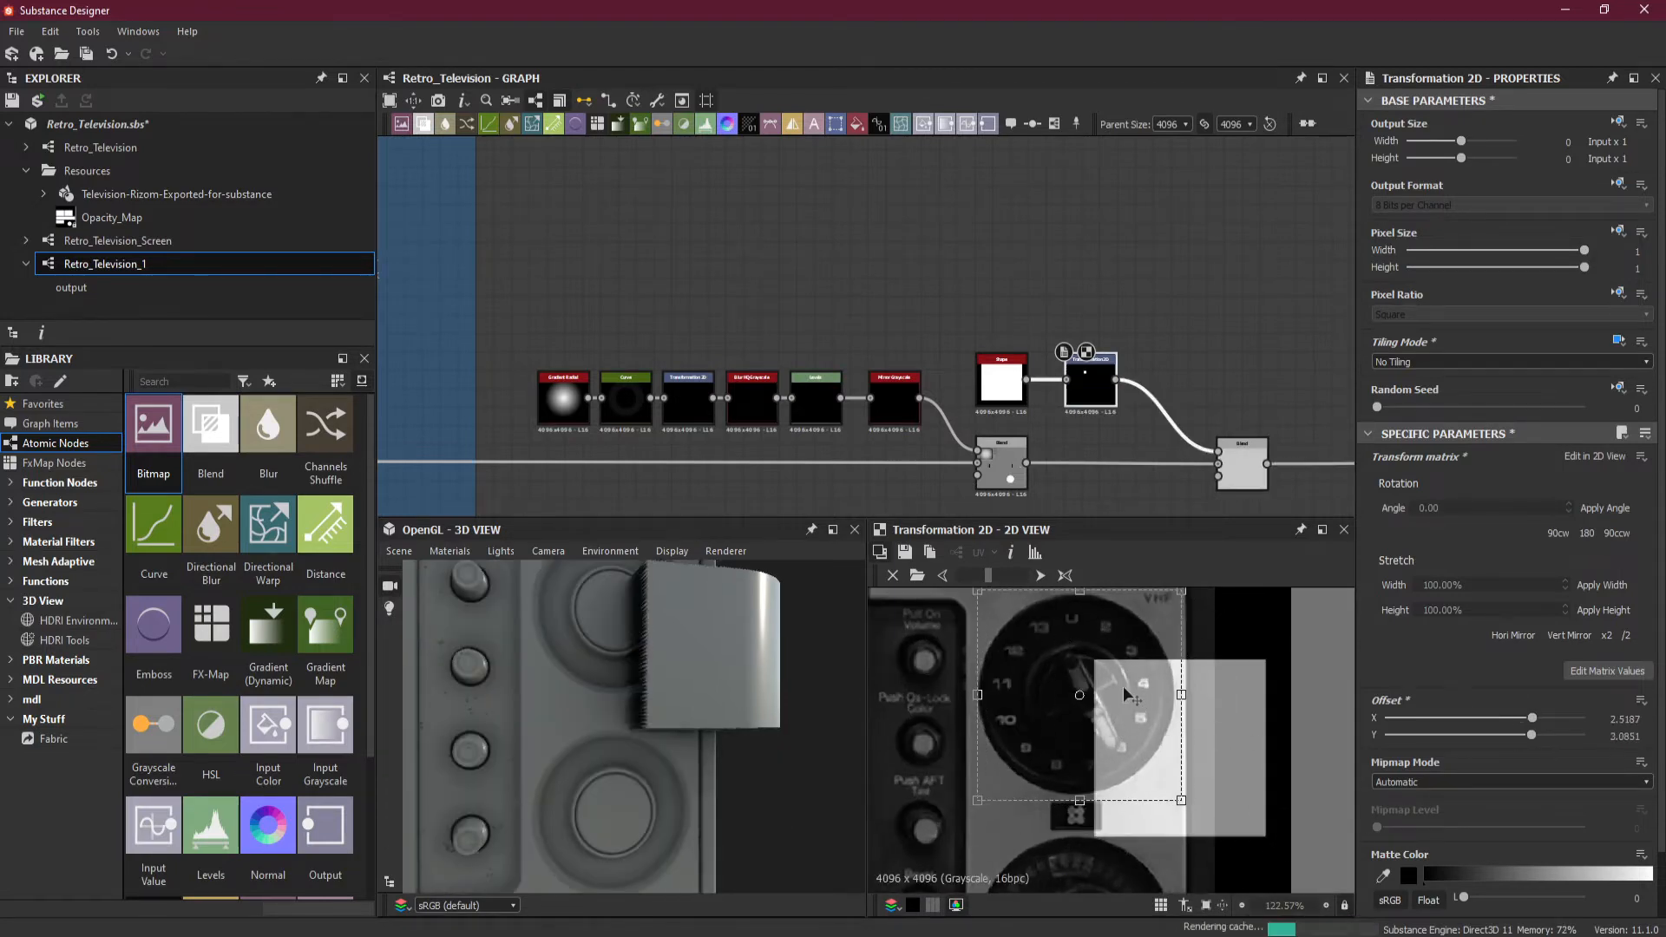
pyautogui.scroll(1, 1125, 694)
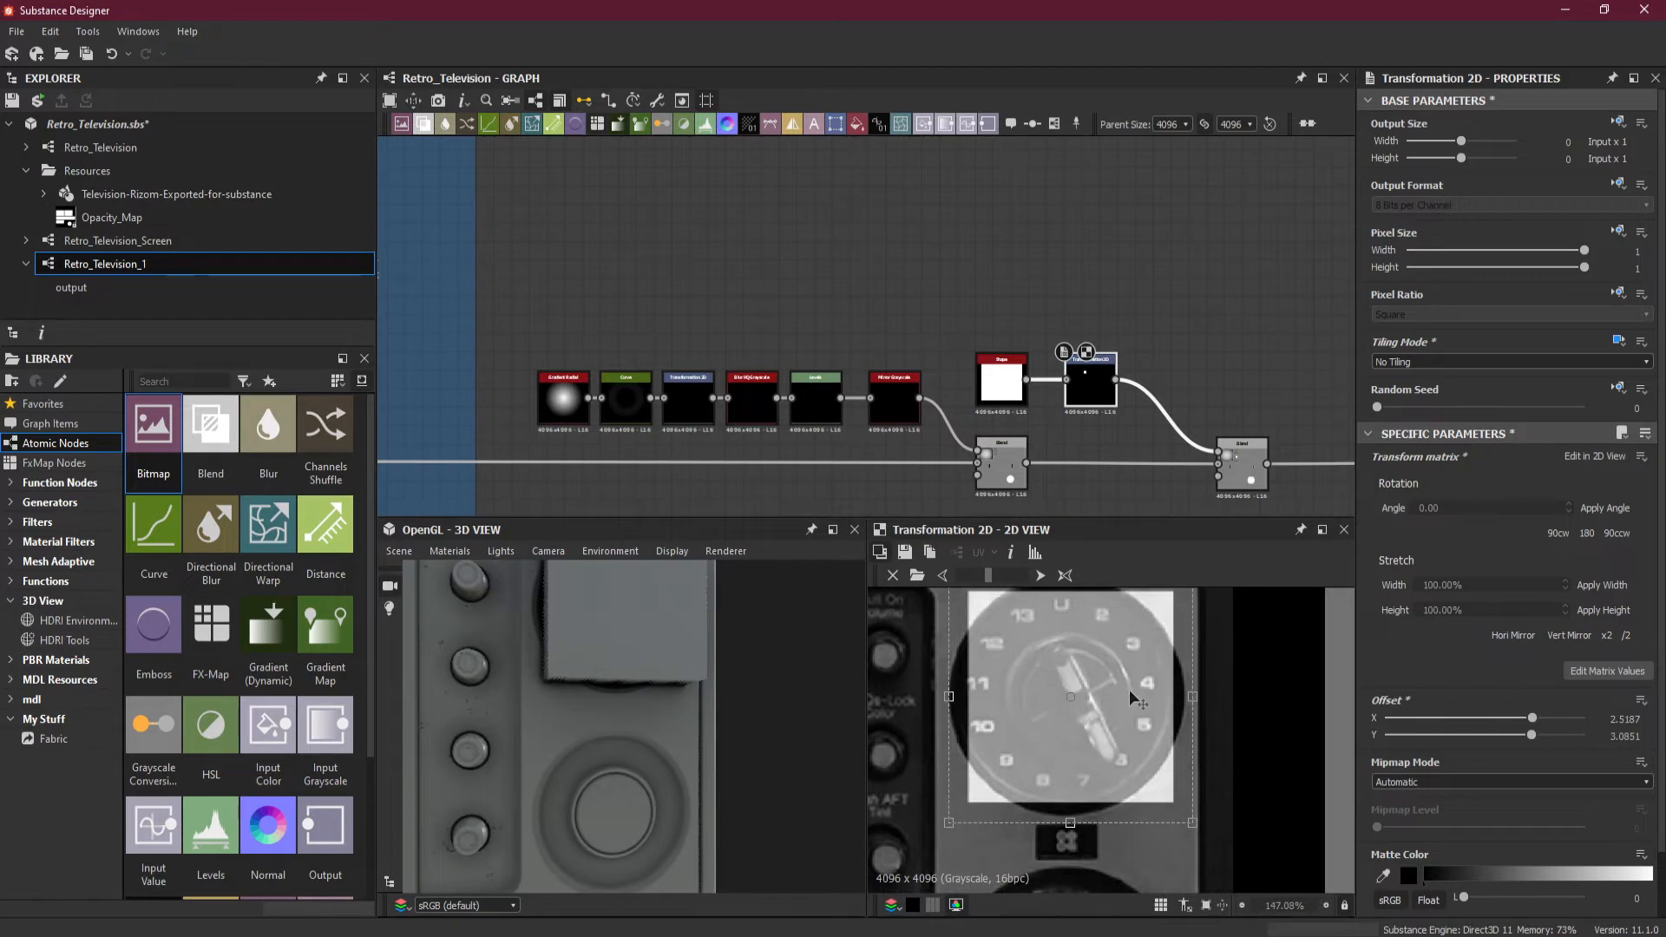
# Squash the square into a thin horizontal knob bar inside the dial, at offsets of about X 4.29 and Y 29.31.
pyautogui.moveTo(1071, 821); pyautogui.dragTo(1074, 709)
pyautogui.scroll(2, 1074, 710)
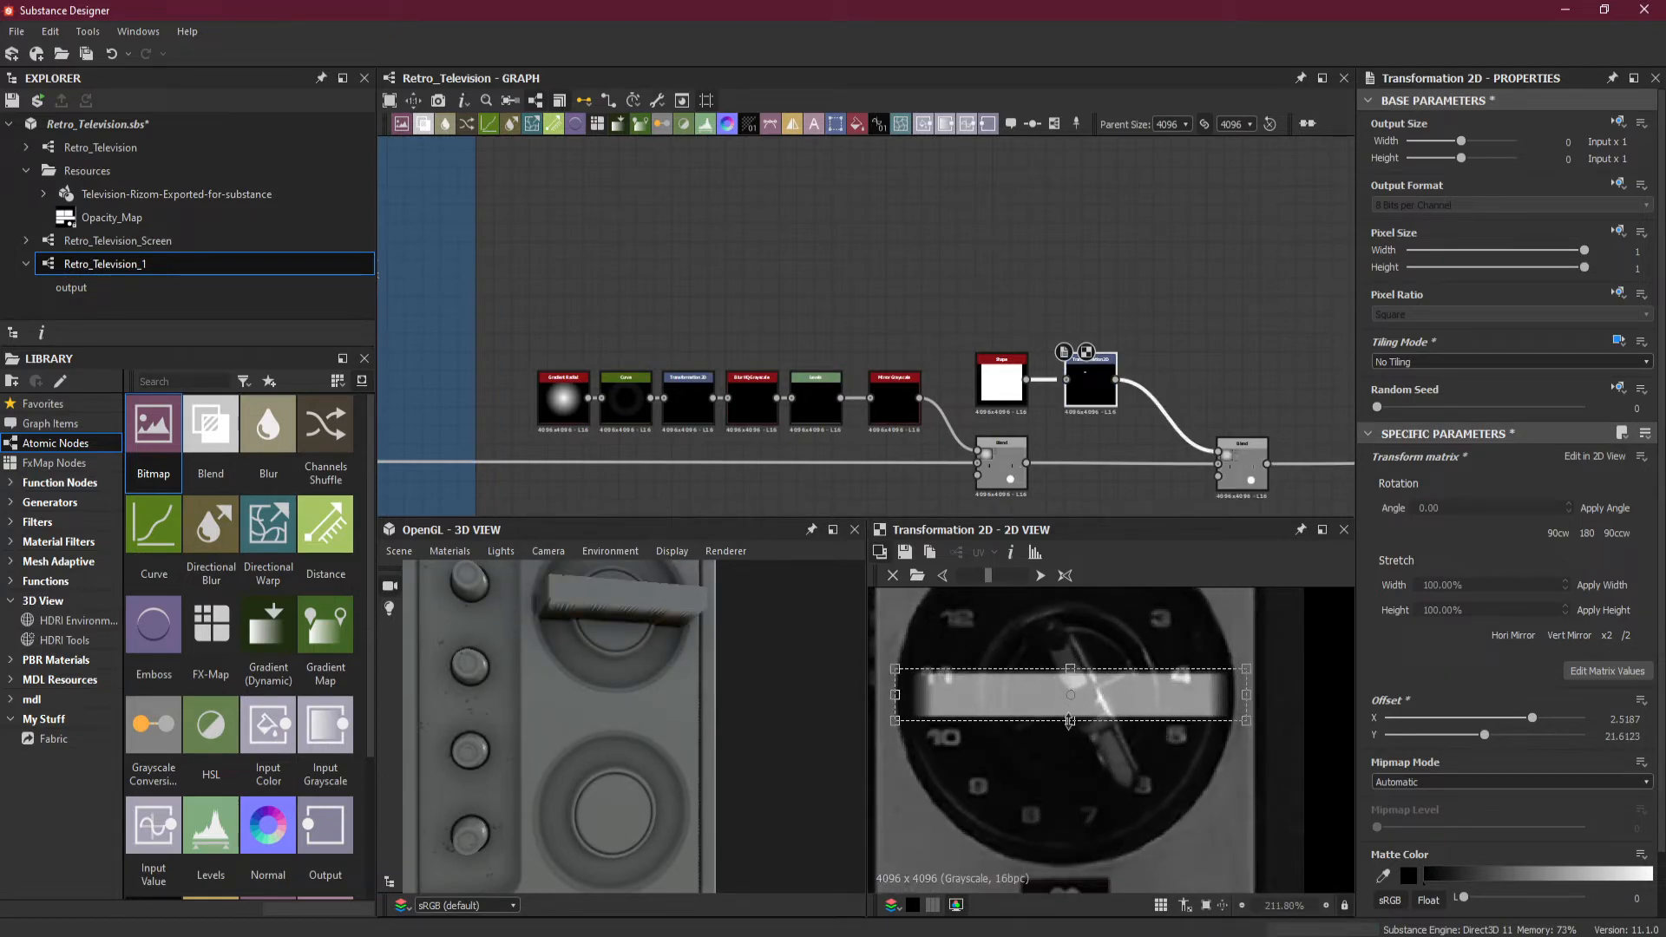
pyautogui.moveTo(1070, 720); pyautogui.dragTo(1069, 714)
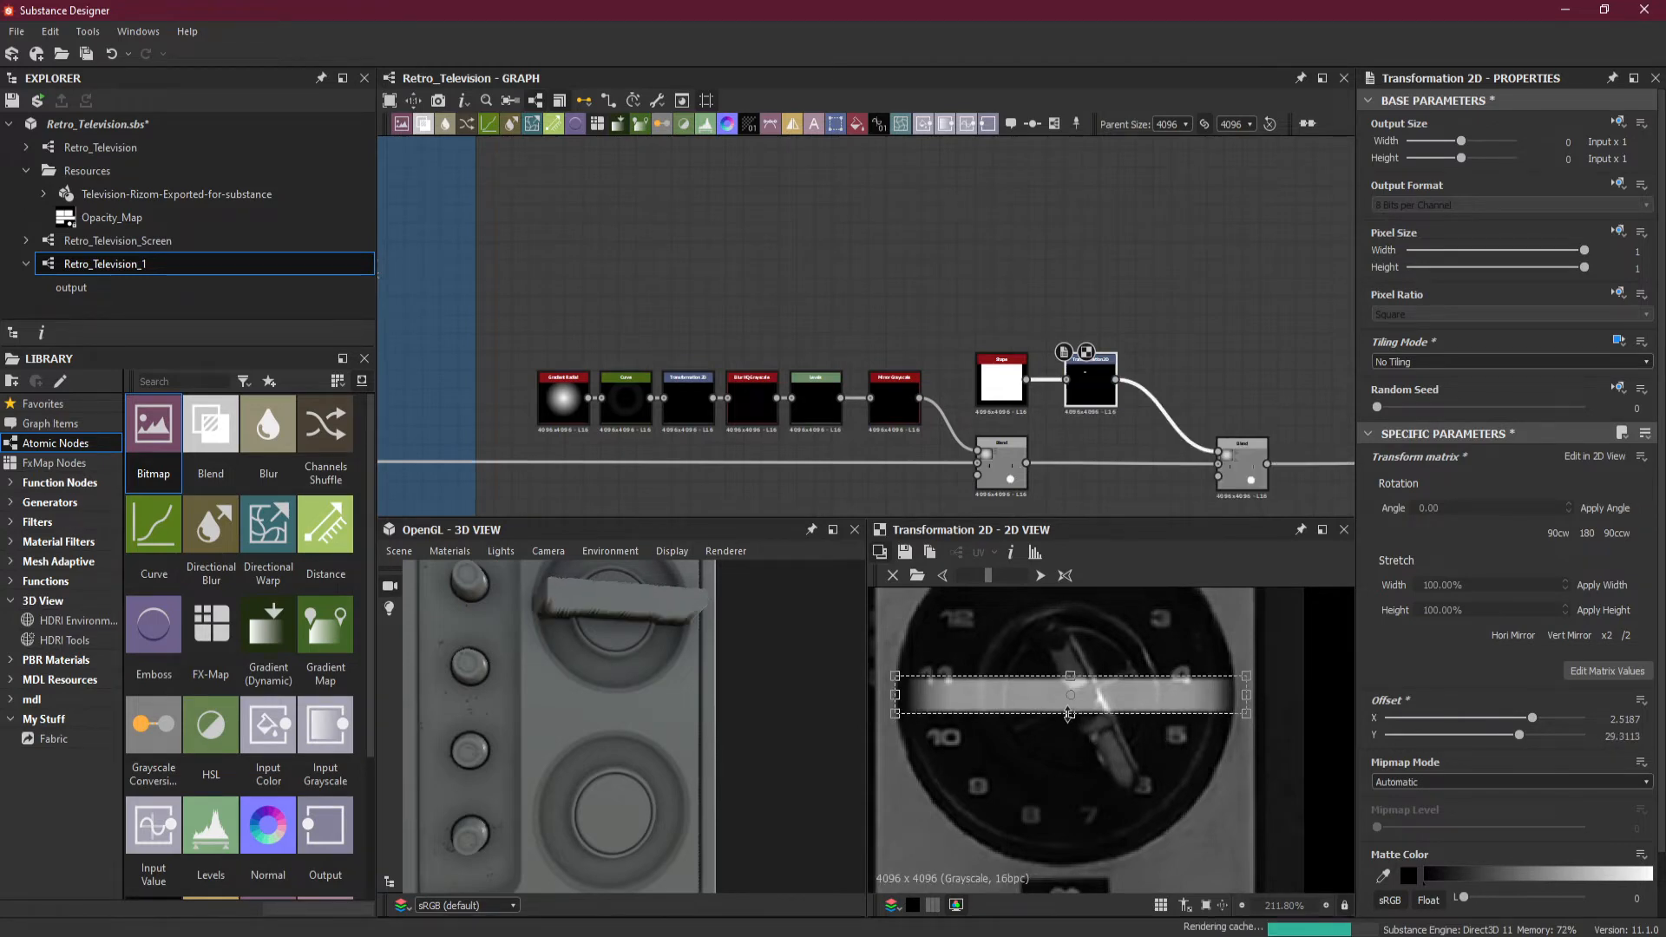
pyautogui.moveTo(1245, 693); pyautogui.dragTo(1173, 696)
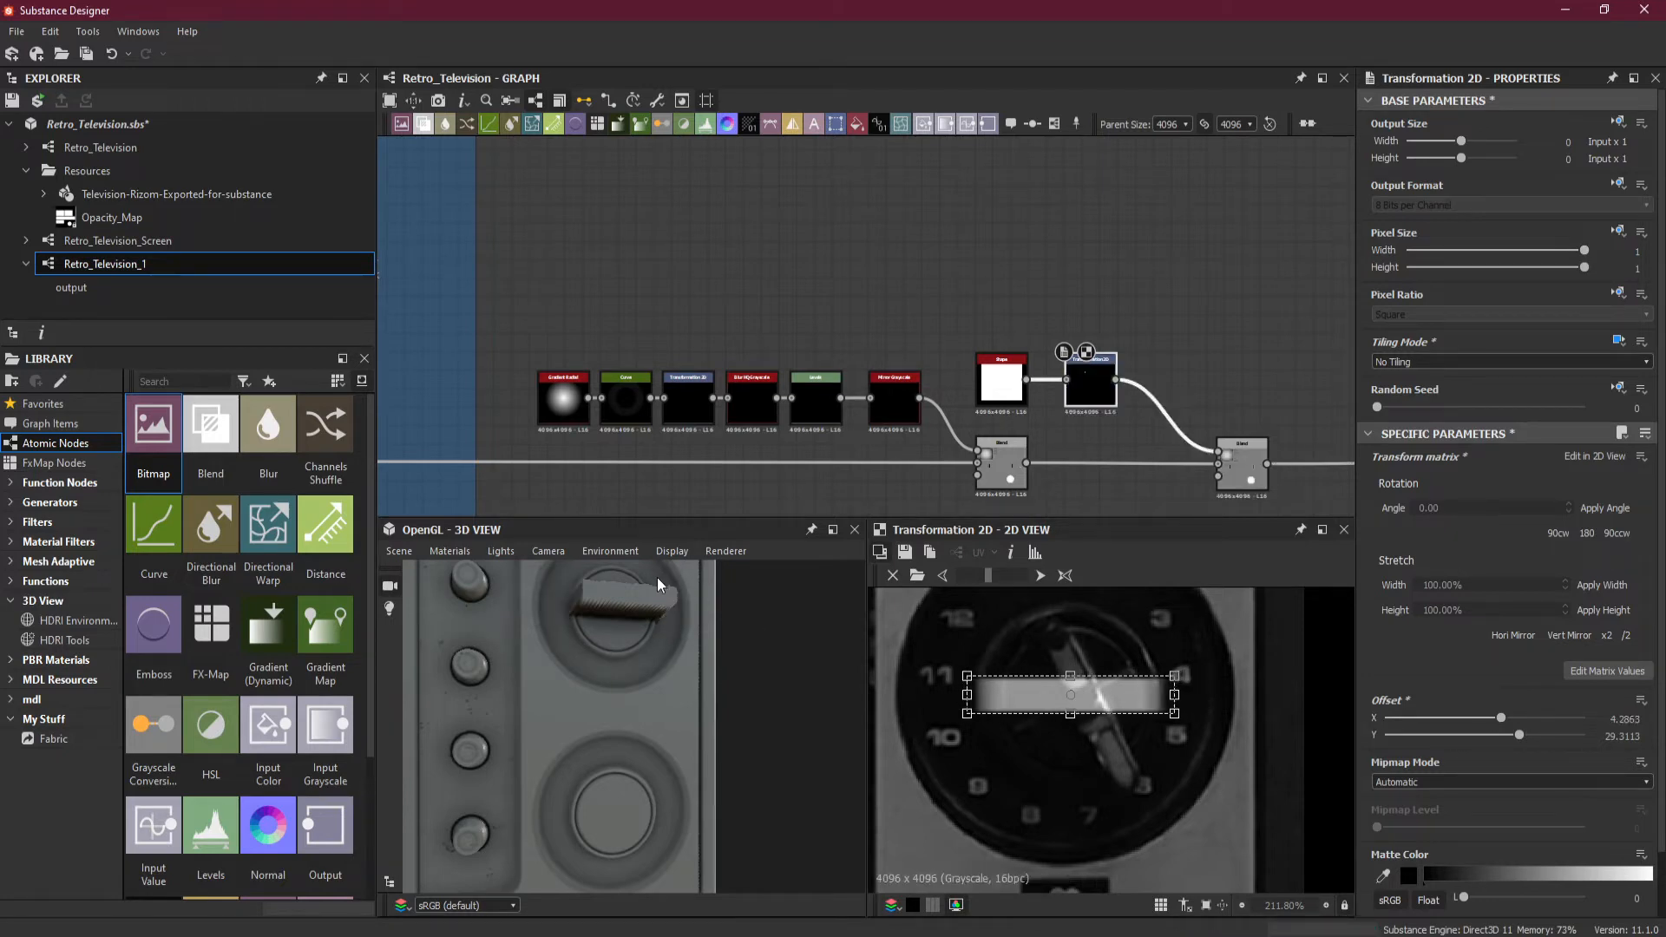
# Inspect the knob bar on the model up close and shorten it to an X offset of about 5.37.
pyautogui.scroll(3, 657, 580)
pyautogui.moveTo(659, 601); pyautogui.dragTo(658, 683, button='middle')
pyautogui.moveTo(594, 724); pyautogui.dragTo(600, 589, button='right')
pyautogui.moveTo(595, 684); pyautogui.dragTo(622, 710, button='middle')
pyautogui.moveTo(622, 711); pyautogui.dragTo(628, 652, button='right')
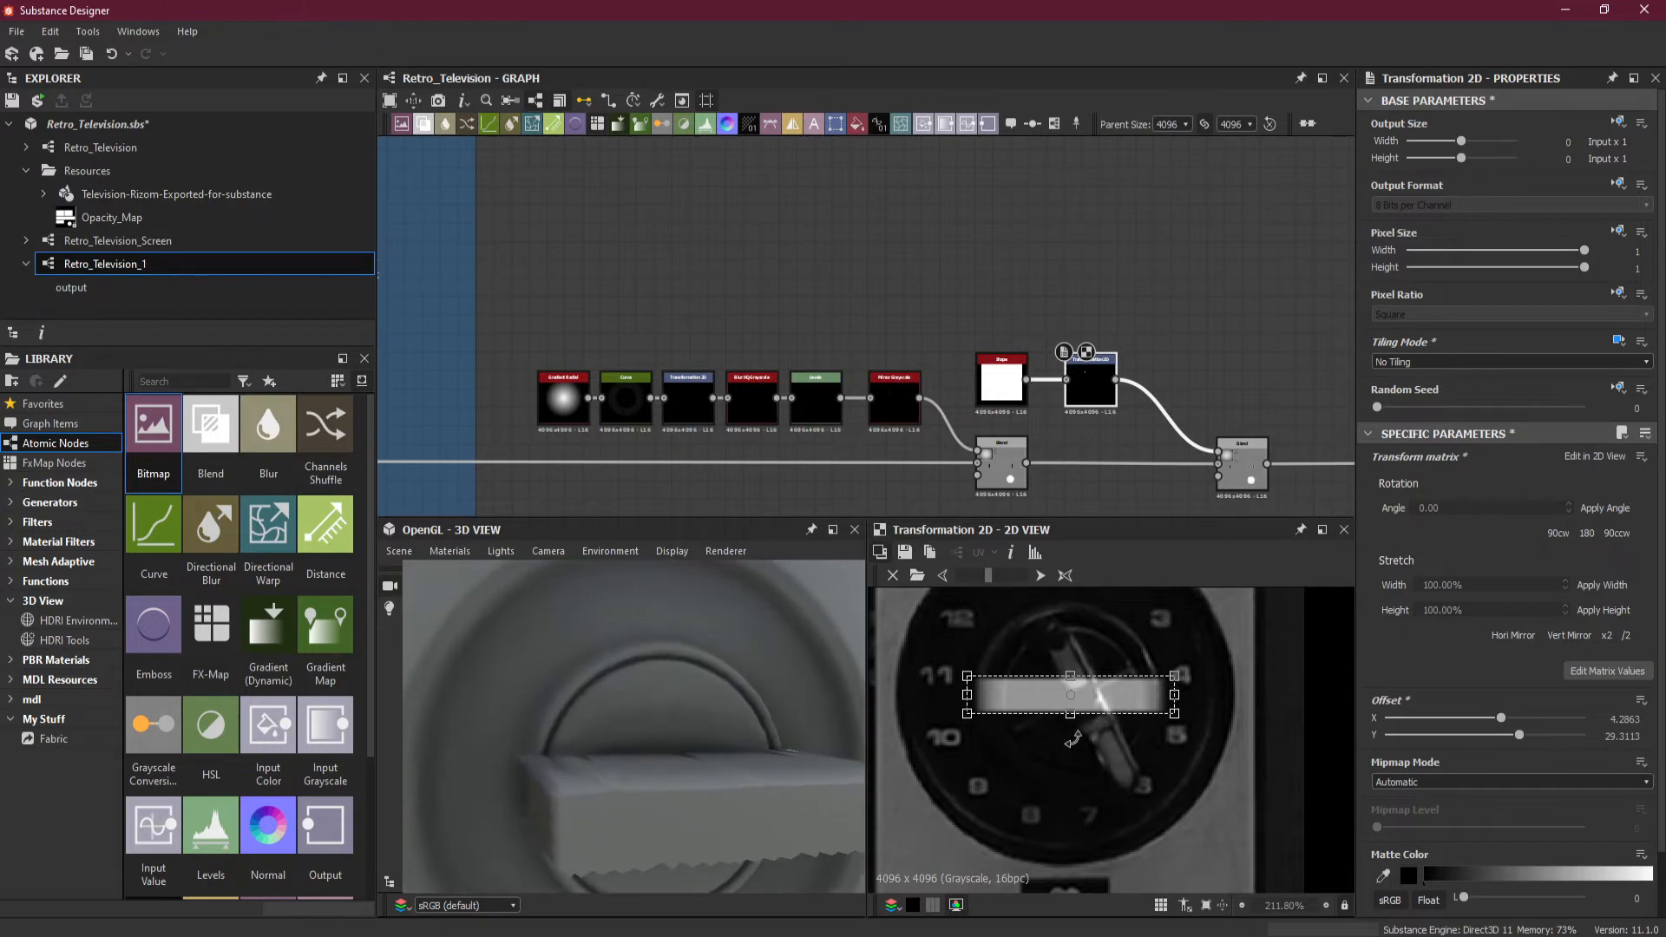
pyautogui.moveTo(1175, 695); pyautogui.dragTo(1154, 695)
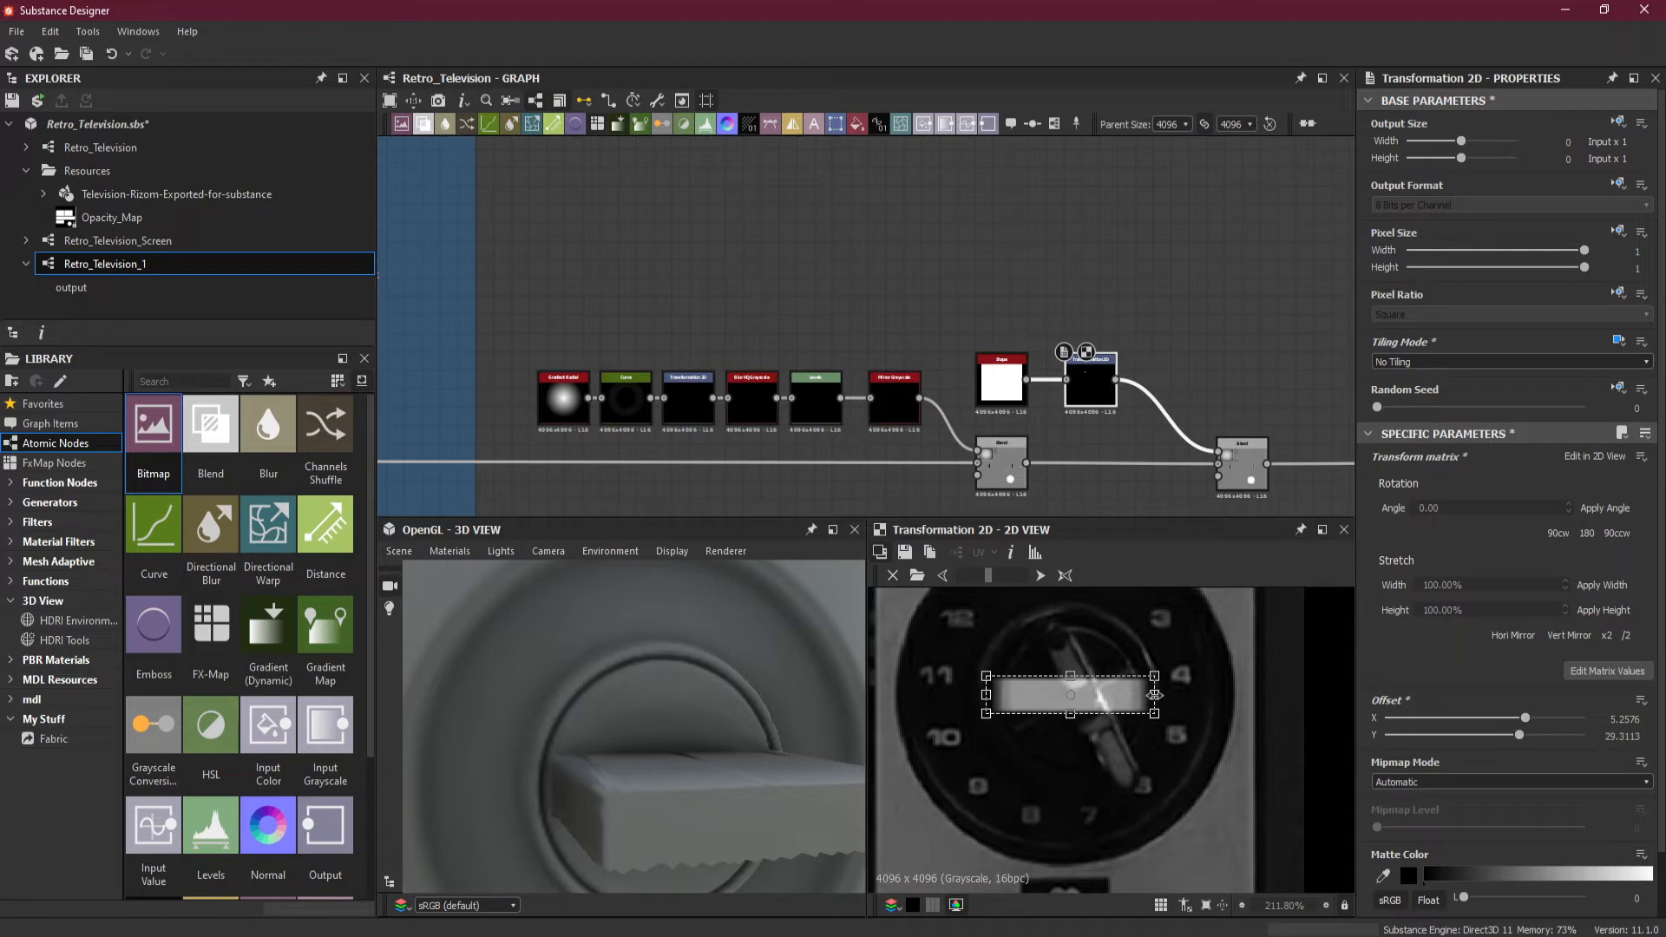
pyautogui.moveTo(1153, 694); pyautogui.dragTo(1153, 695)
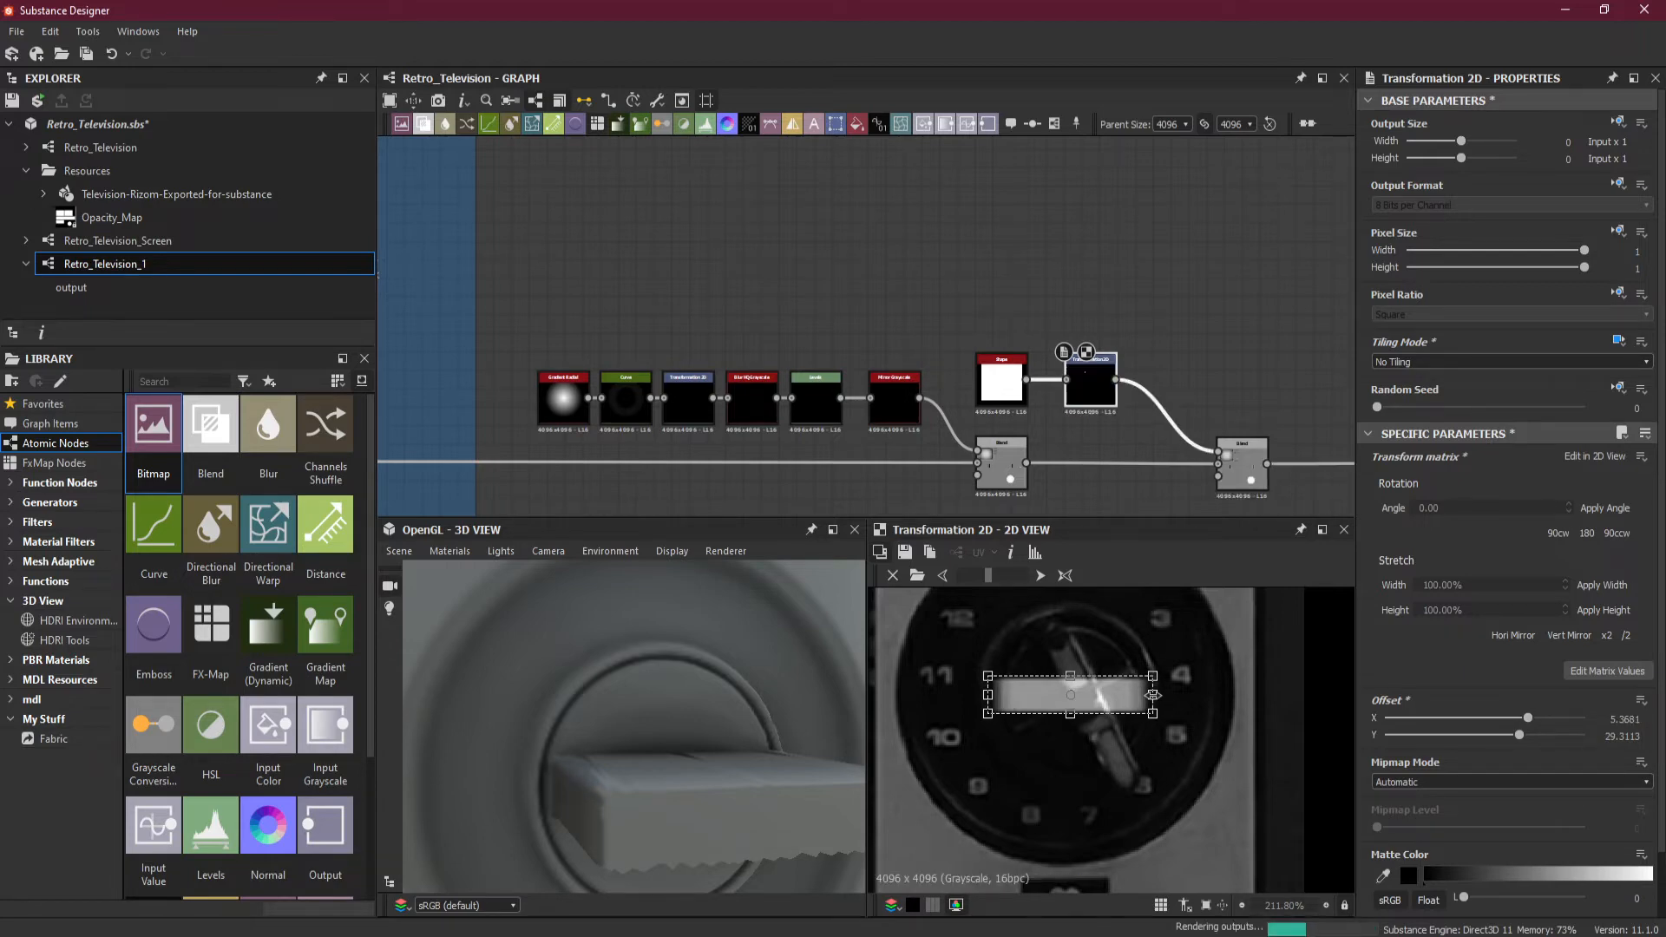
# Nudge the knob bar slightly over the upper dial and shorten it to an X offset of about 5.58.
pyautogui.moveTo(779, 796)
pyautogui.mouseDown()
pyautogui.moveTo(653, 787)
pyautogui.moveTo(687, 798)
pyautogui.moveTo(733, 876)
pyautogui.moveTo(685, 778)
pyautogui.moveTo(685, 722)
pyautogui.moveTo(680, 779)
pyautogui.moveTo(652, 653)
pyautogui.moveTo(694, 745)
pyautogui.moveTo(742, 747)
pyautogui.moveTo(742, 688)
pyautogui.moveTo(850, 701)
pyautogui.mouseUp()
pyautogui.scroll(3, 1060, 685)
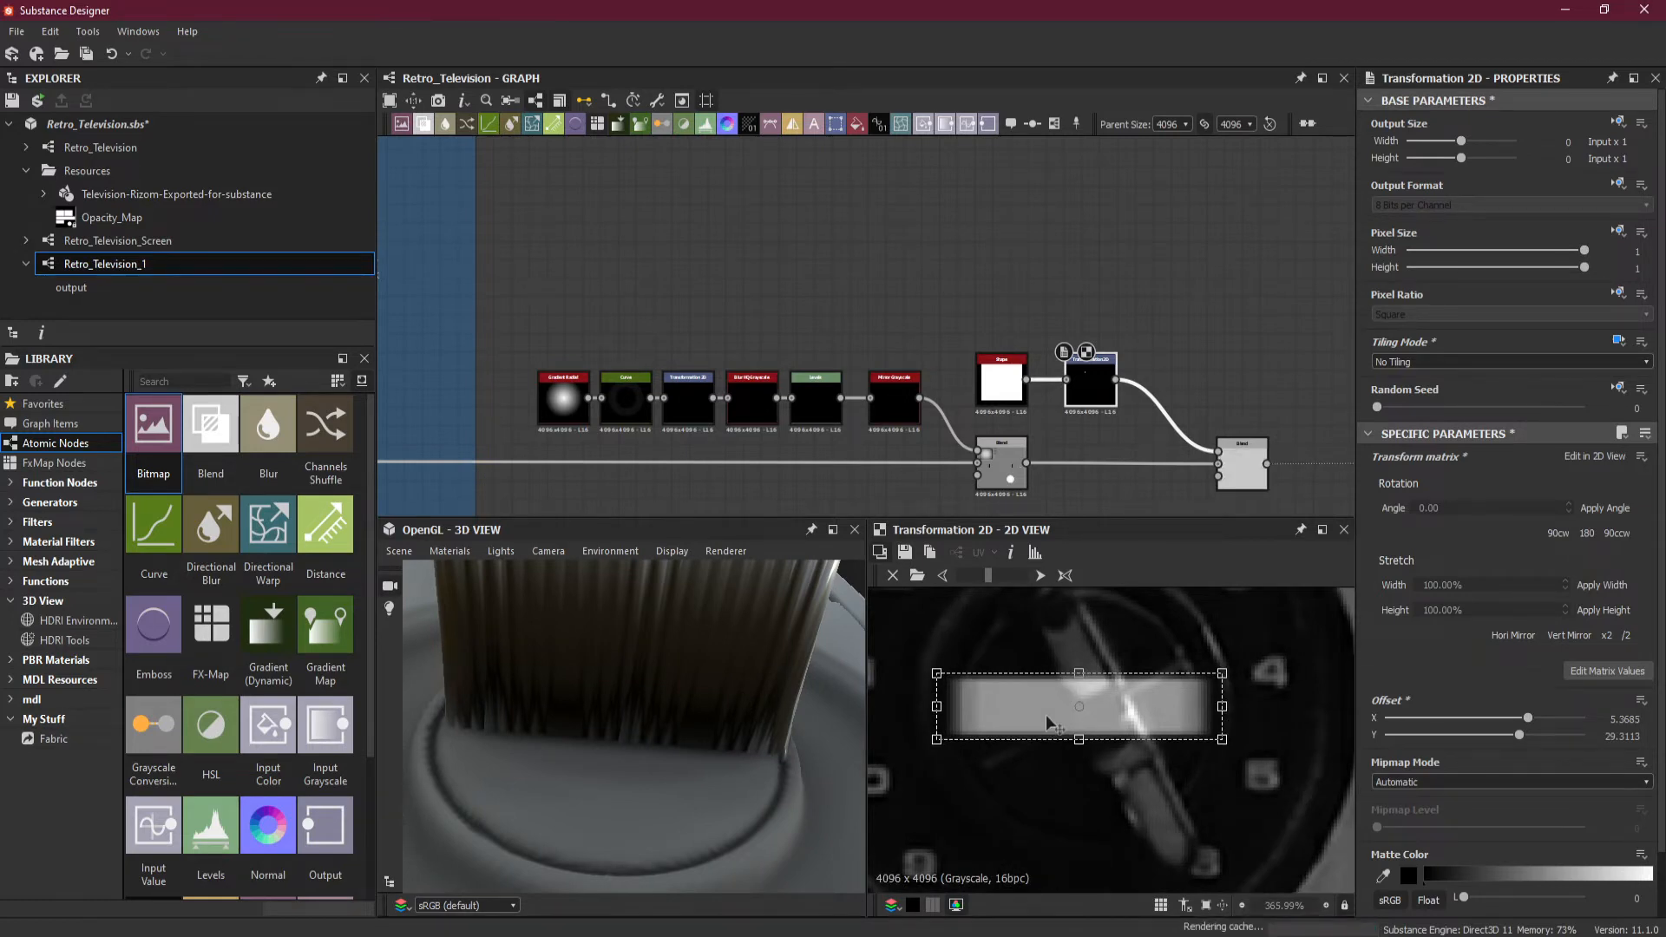
pyautogui.moveTo(1046, 717); pyautogui.dragTo(1044, 716)
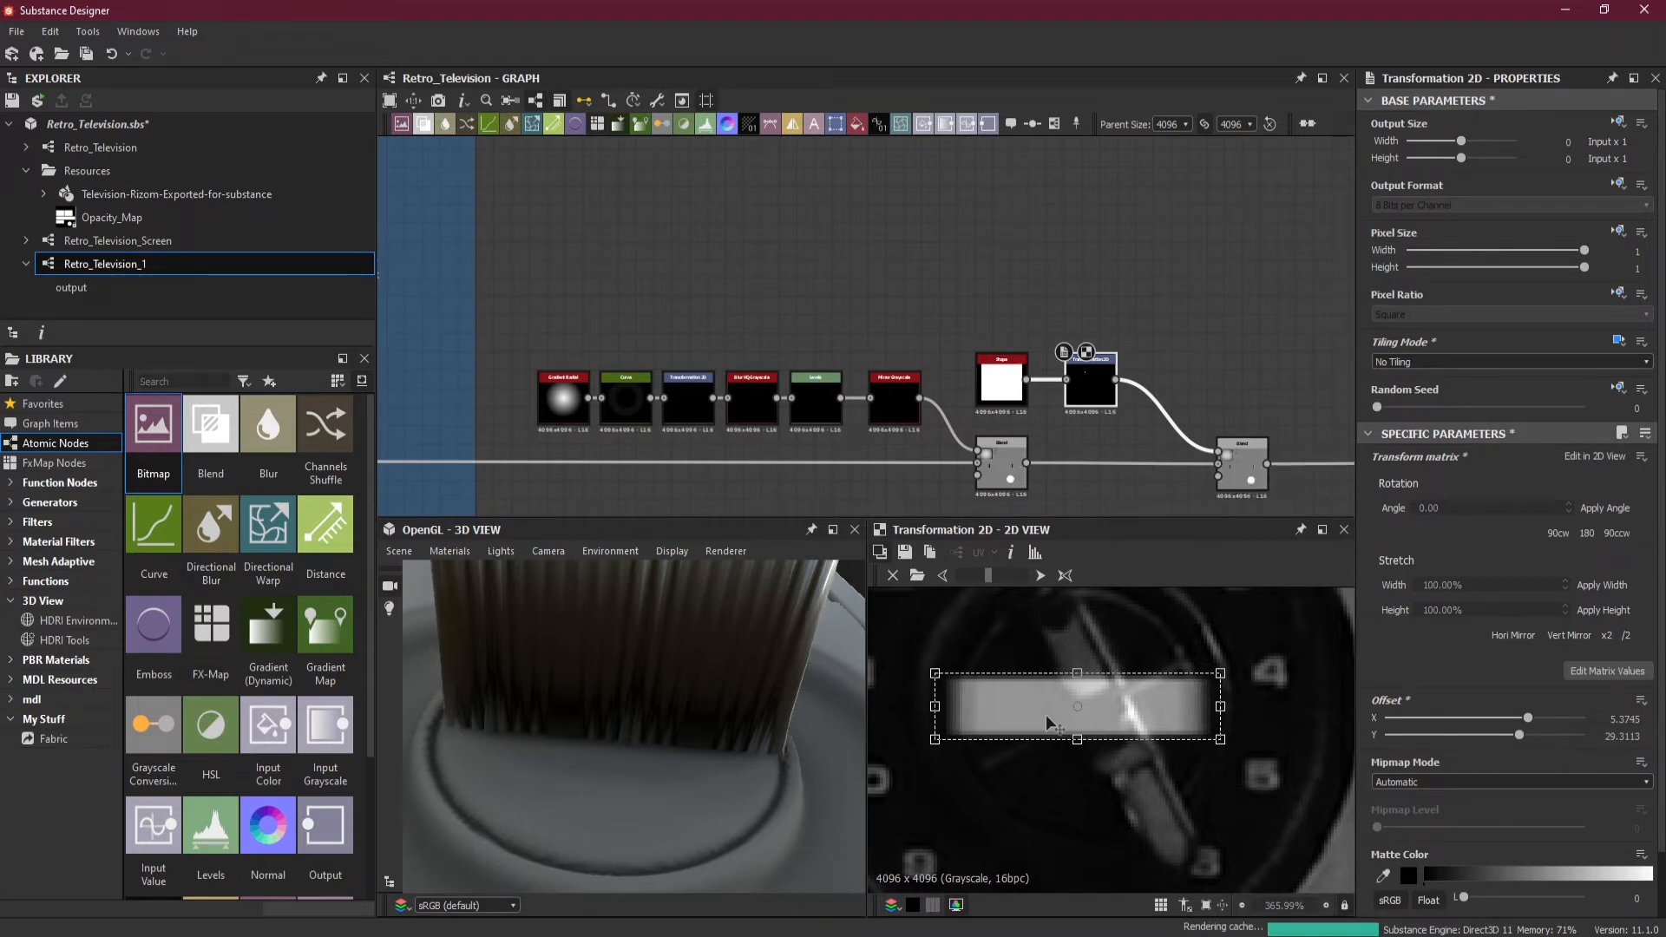
pyautogui.press('Left')
pyautogui.press('Left')
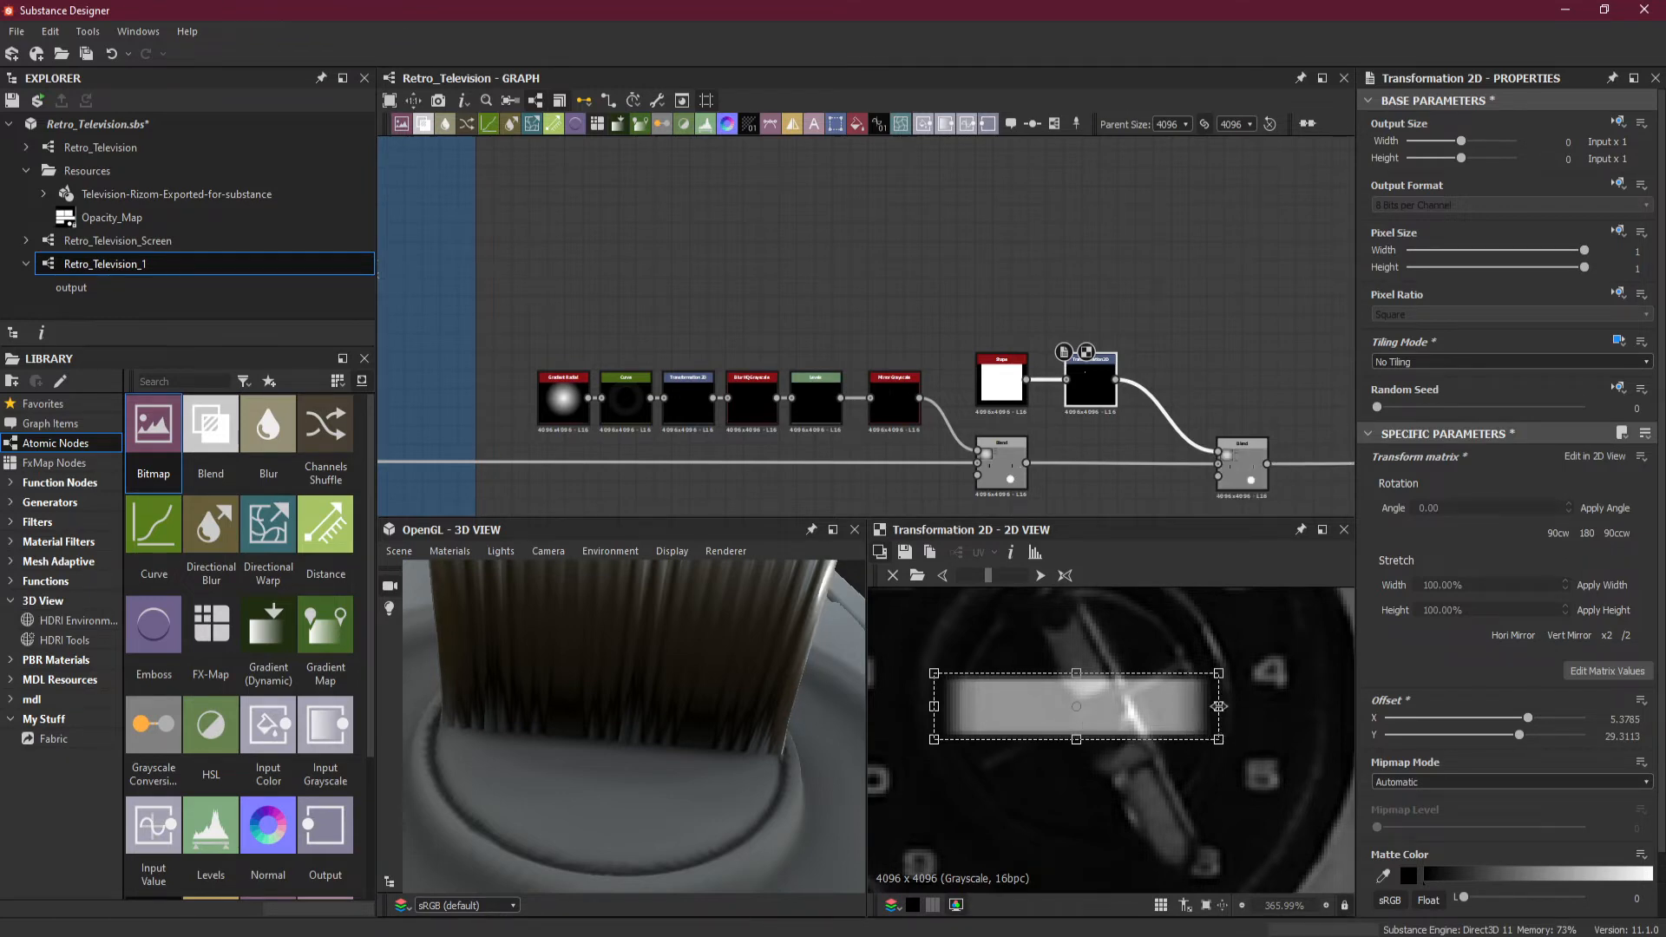
pyautogui.moveTo(1219, 706); pyautogui.dragTo(1214, 707)
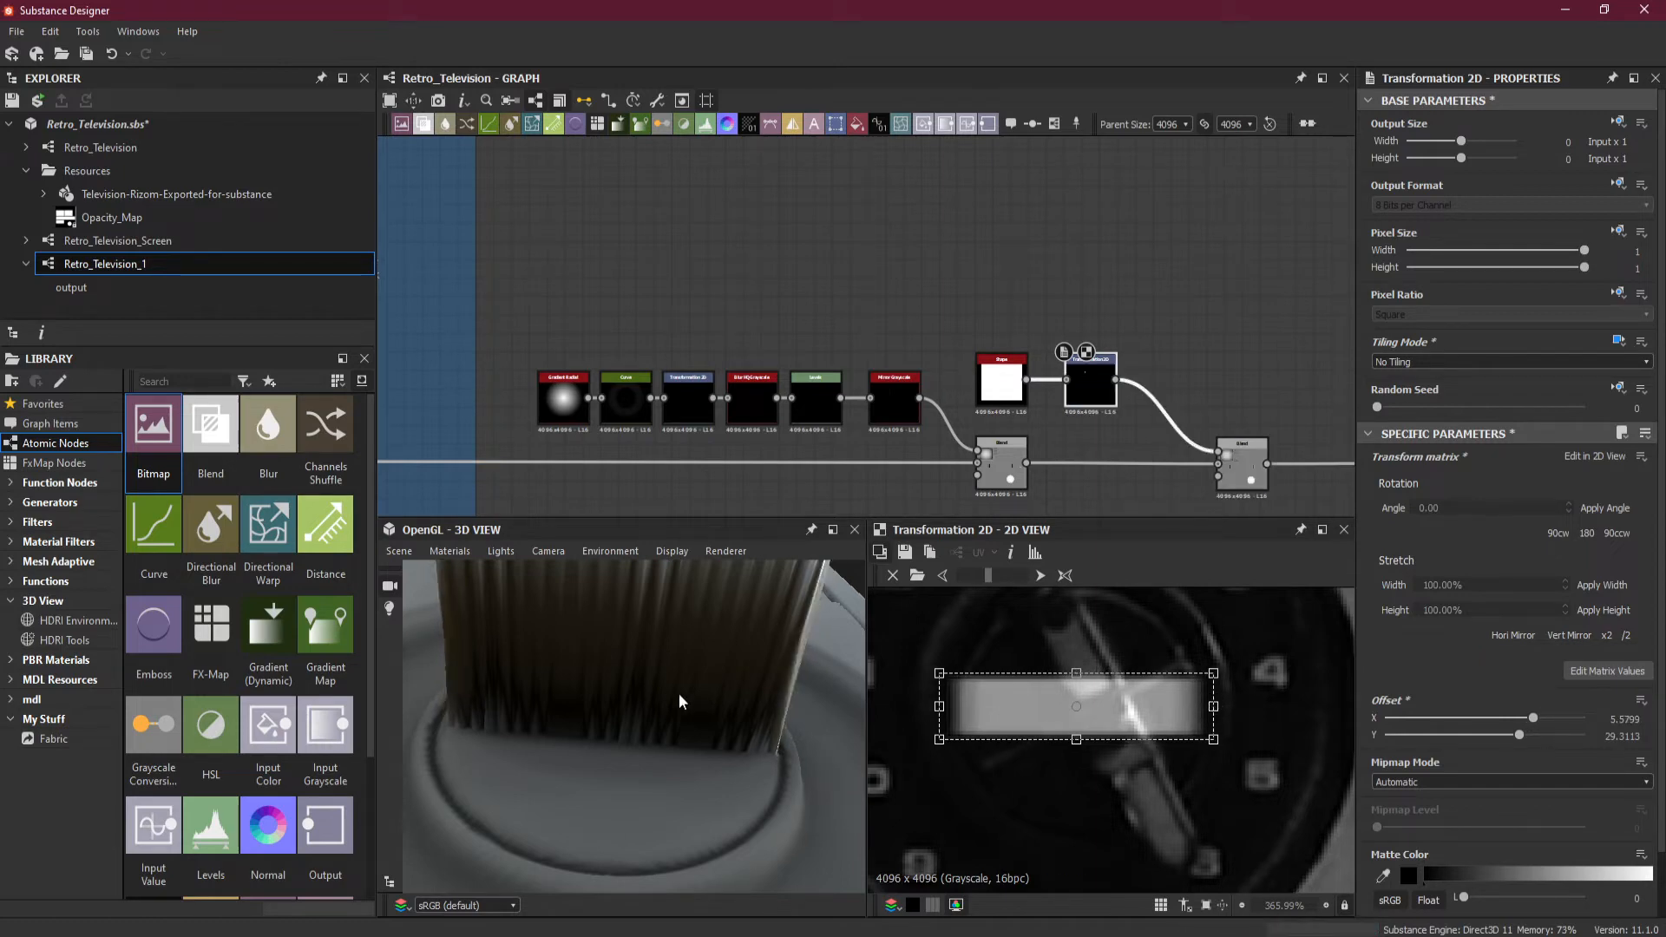
pyautogui.scroll(-6, 679, 694)
pyautogui.moveTo(710, 709)
pyautogui.mouseDown()
pyautogui.moveTo(733, 758)
pyautogui.moveTo(814, 752)
pyautogui.moveTo(730, 822)
pyautogui.moveTo(654, 699)
pyautogui.moveTo(624, 706)
pyautogui.moveTo(661, 716)
pyautogui.moveTo(662, 606)
pyautogui.moveTo(639, 674)
pyautogui.moveTo(584, 643)
pyautogui.moveTo(589, 658)
pyautogui.moveTo(647, 654)
pyautogui.moveTo(662, 759)
pyautogui.moveTo(655, 721)
pyautogui.mouseUp()
# Show the last Blend in 2D with the reference faded out and centre the knob bar in its ring, at an X offset of about 5.59.
pyautogui.doubleClick(1241, 468)
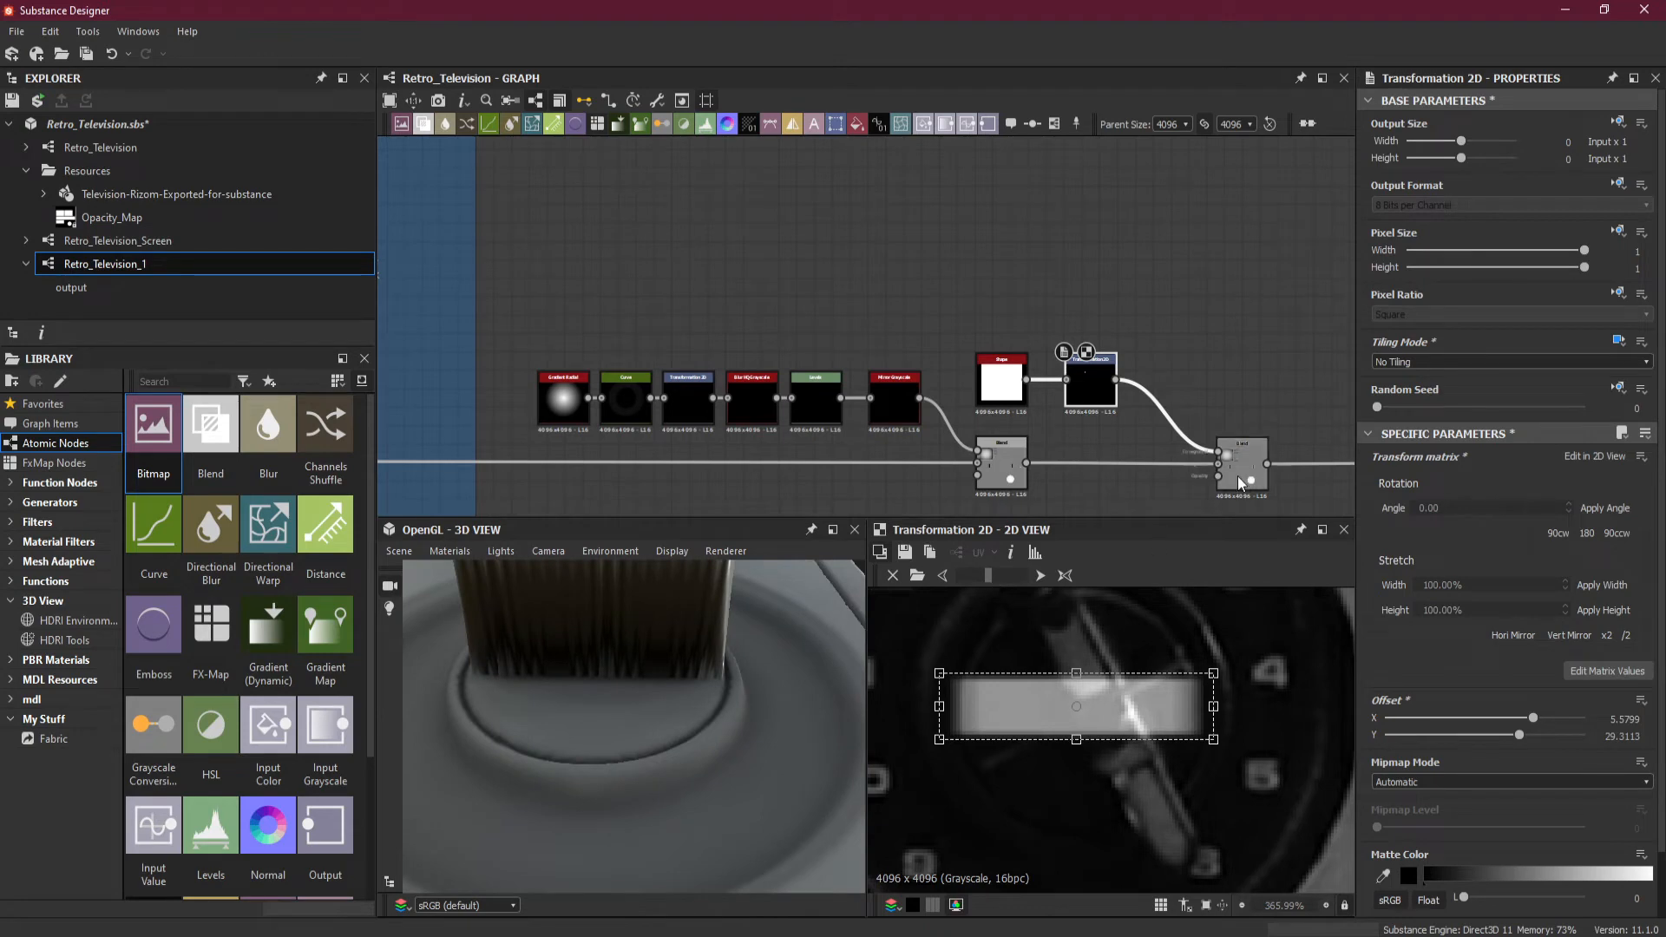
pyautogui.moveTo(998, 581); pyautogui.dragTo(958, 579)
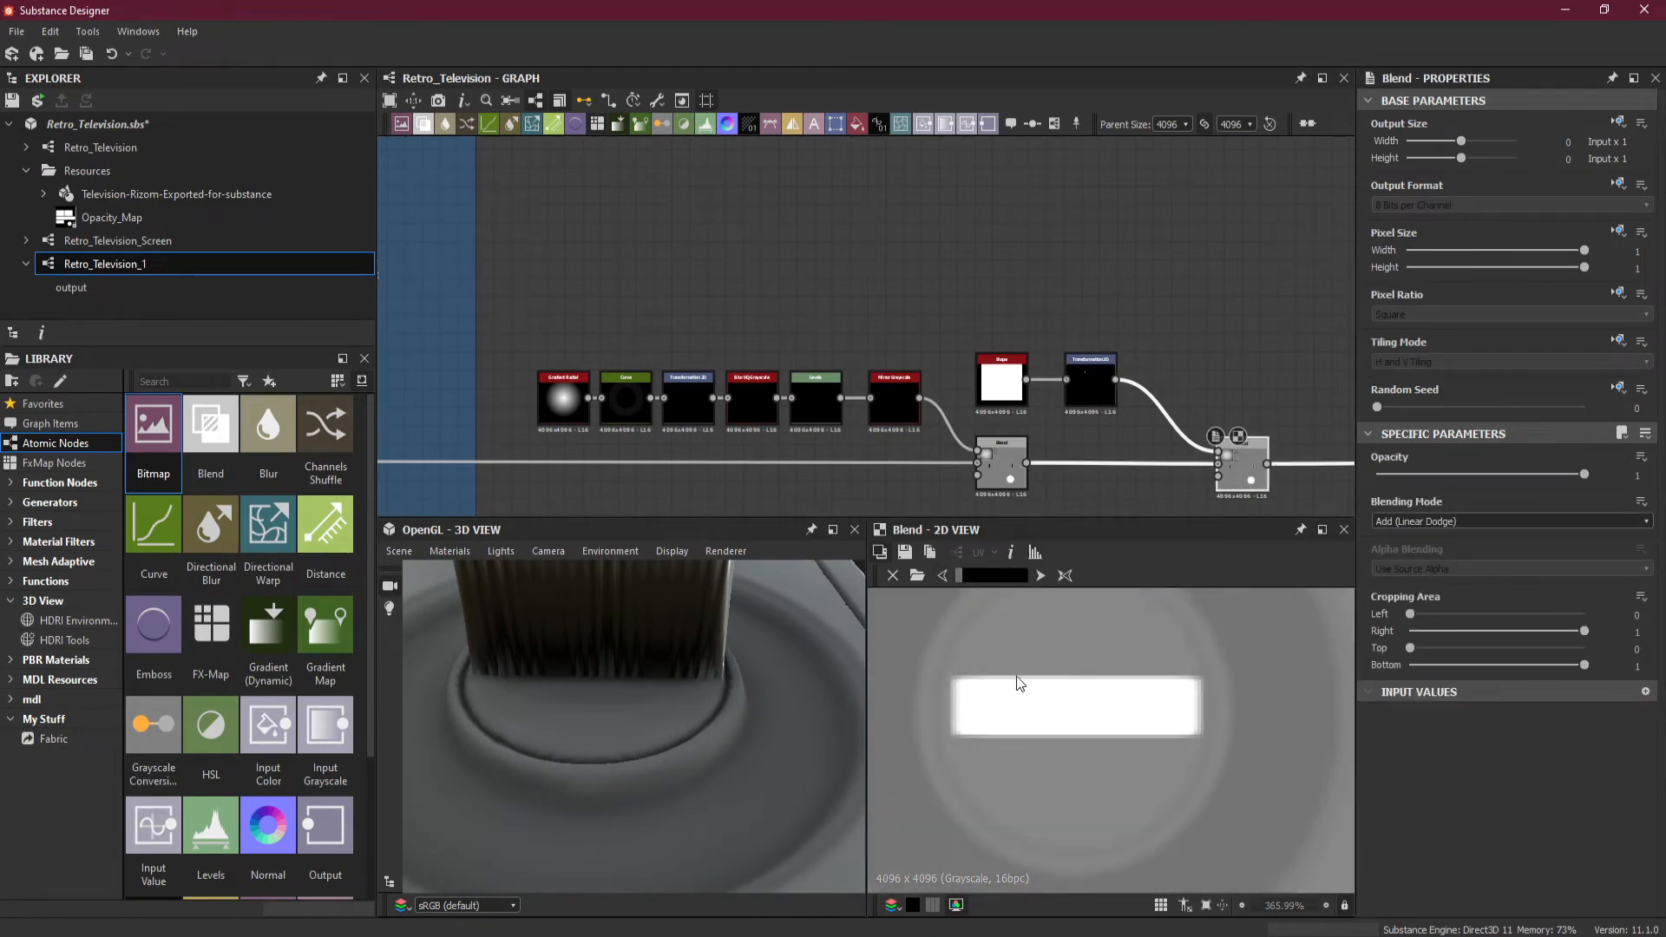
pyautogui.click(1084, 369)
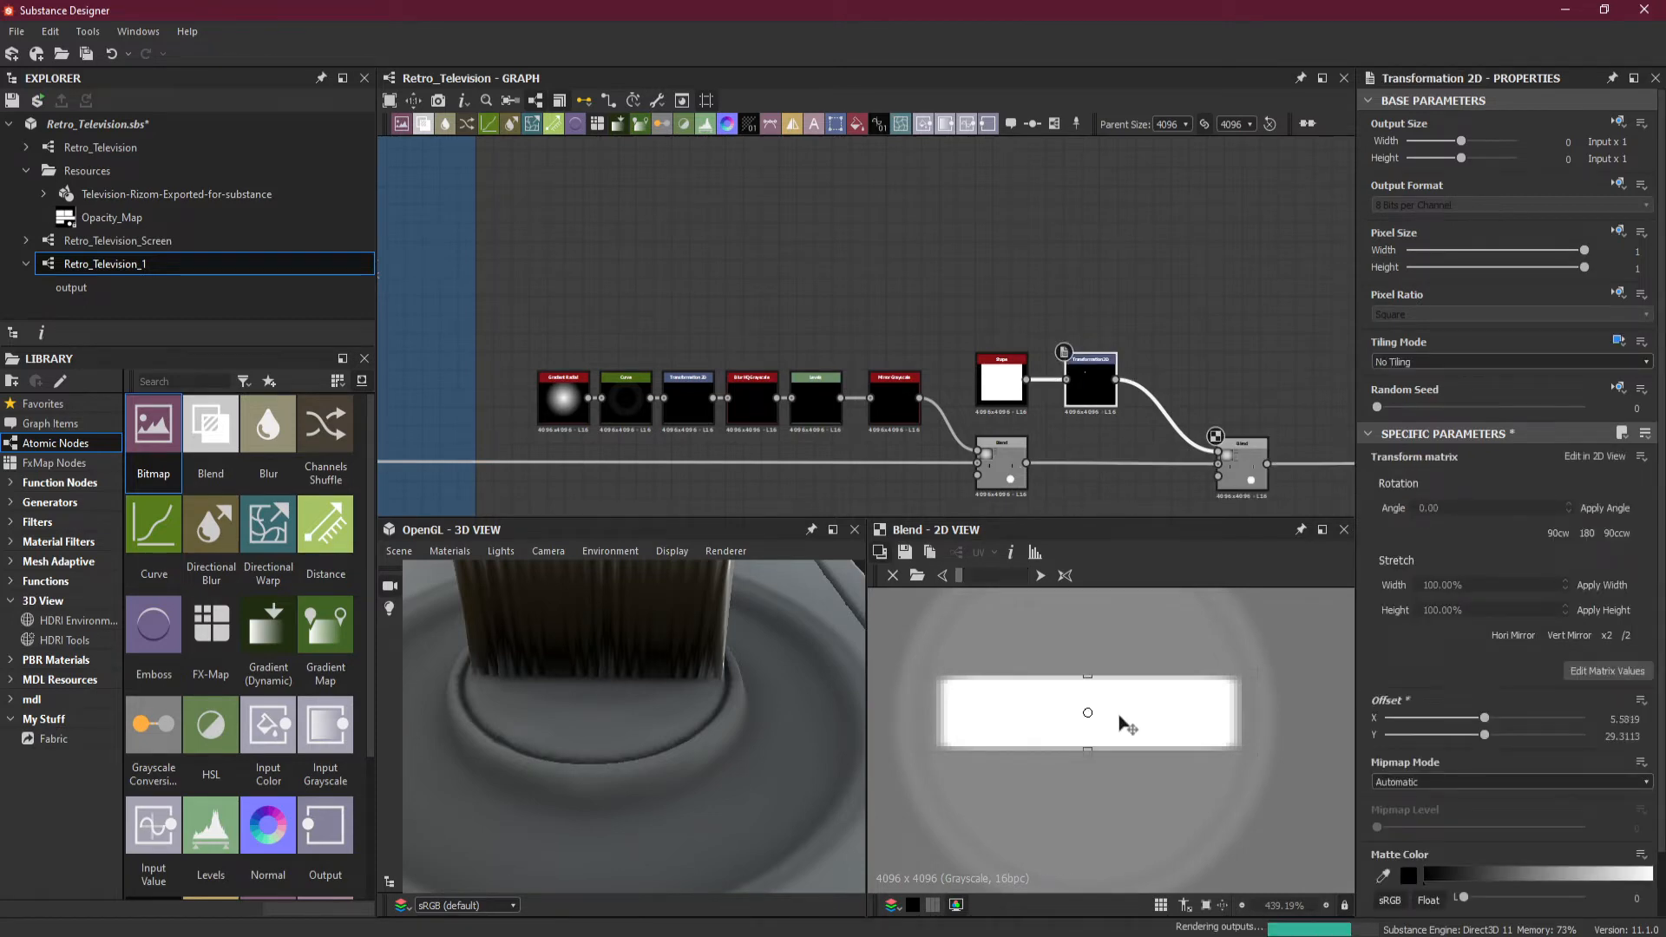
pyautogui.moveTo(1126, 723); pyautogui.dragTo(1120, 718)
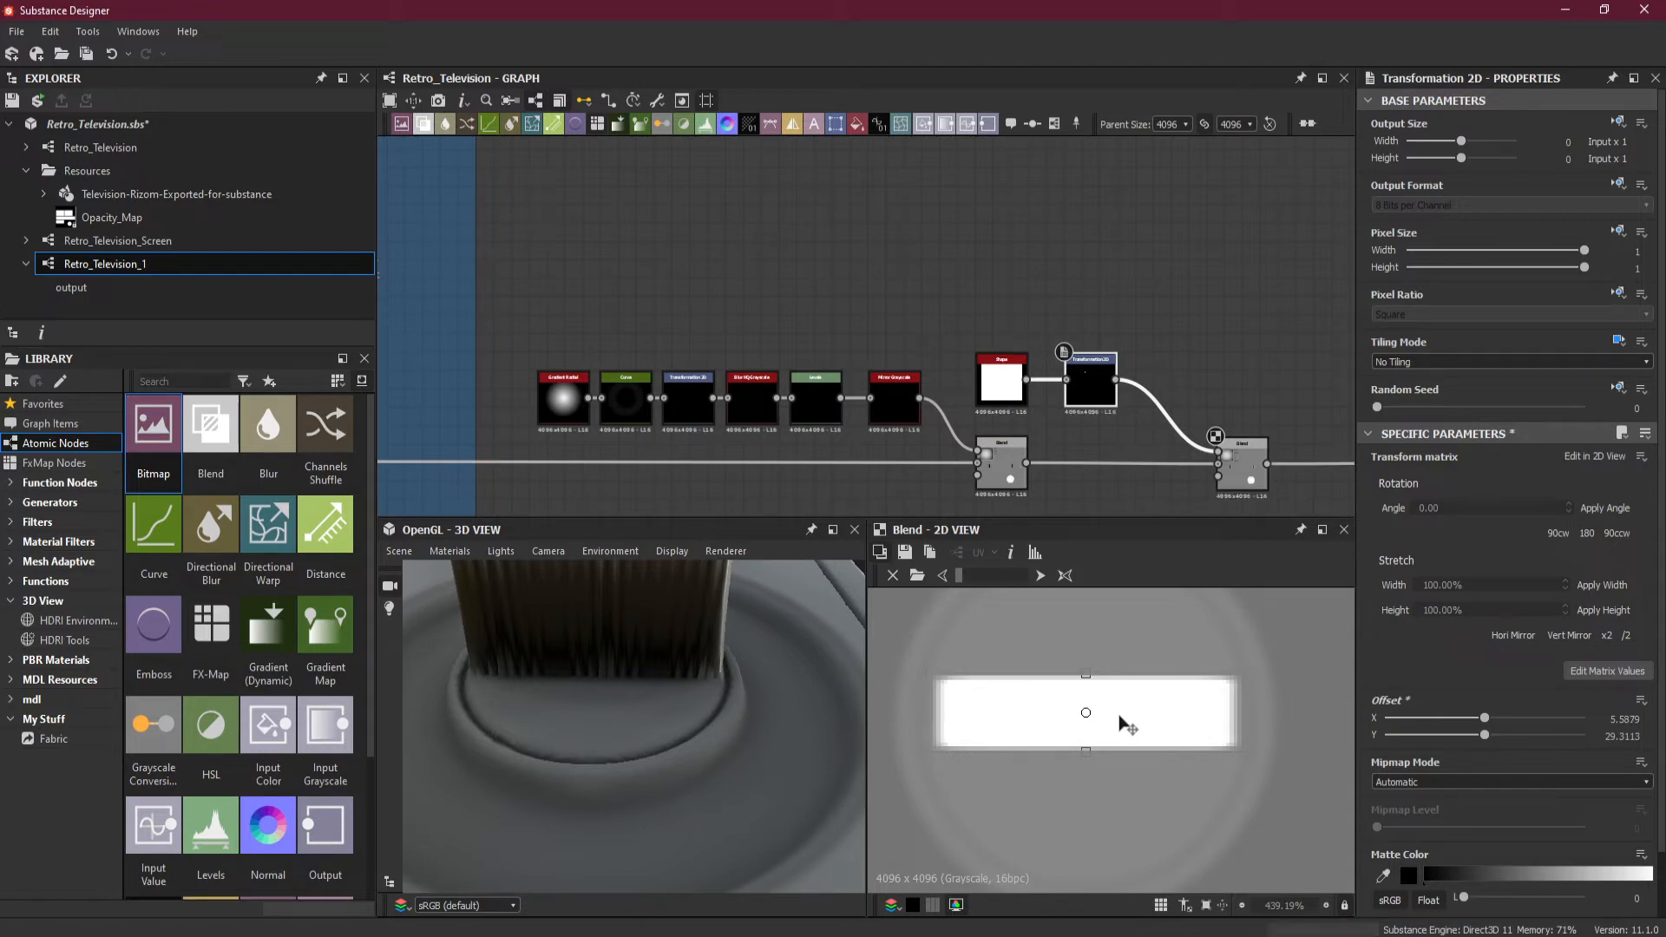
pyautogui.scroll(-1, 1203, 696)
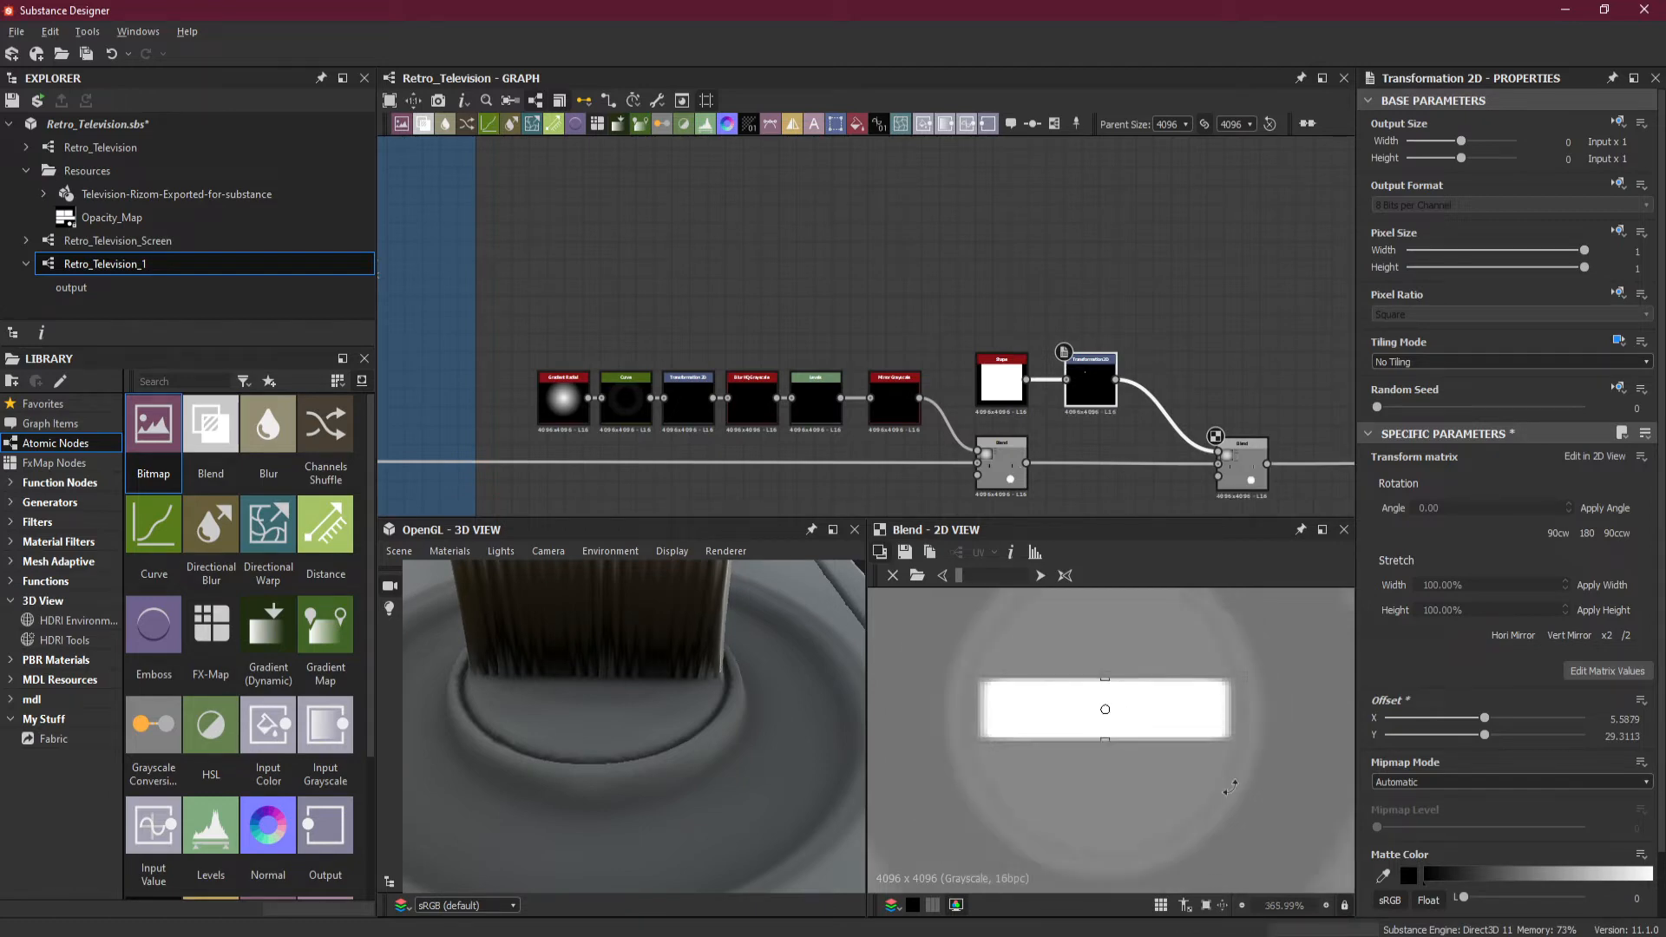
pyautogui.scroll(-1, 1226, 790)
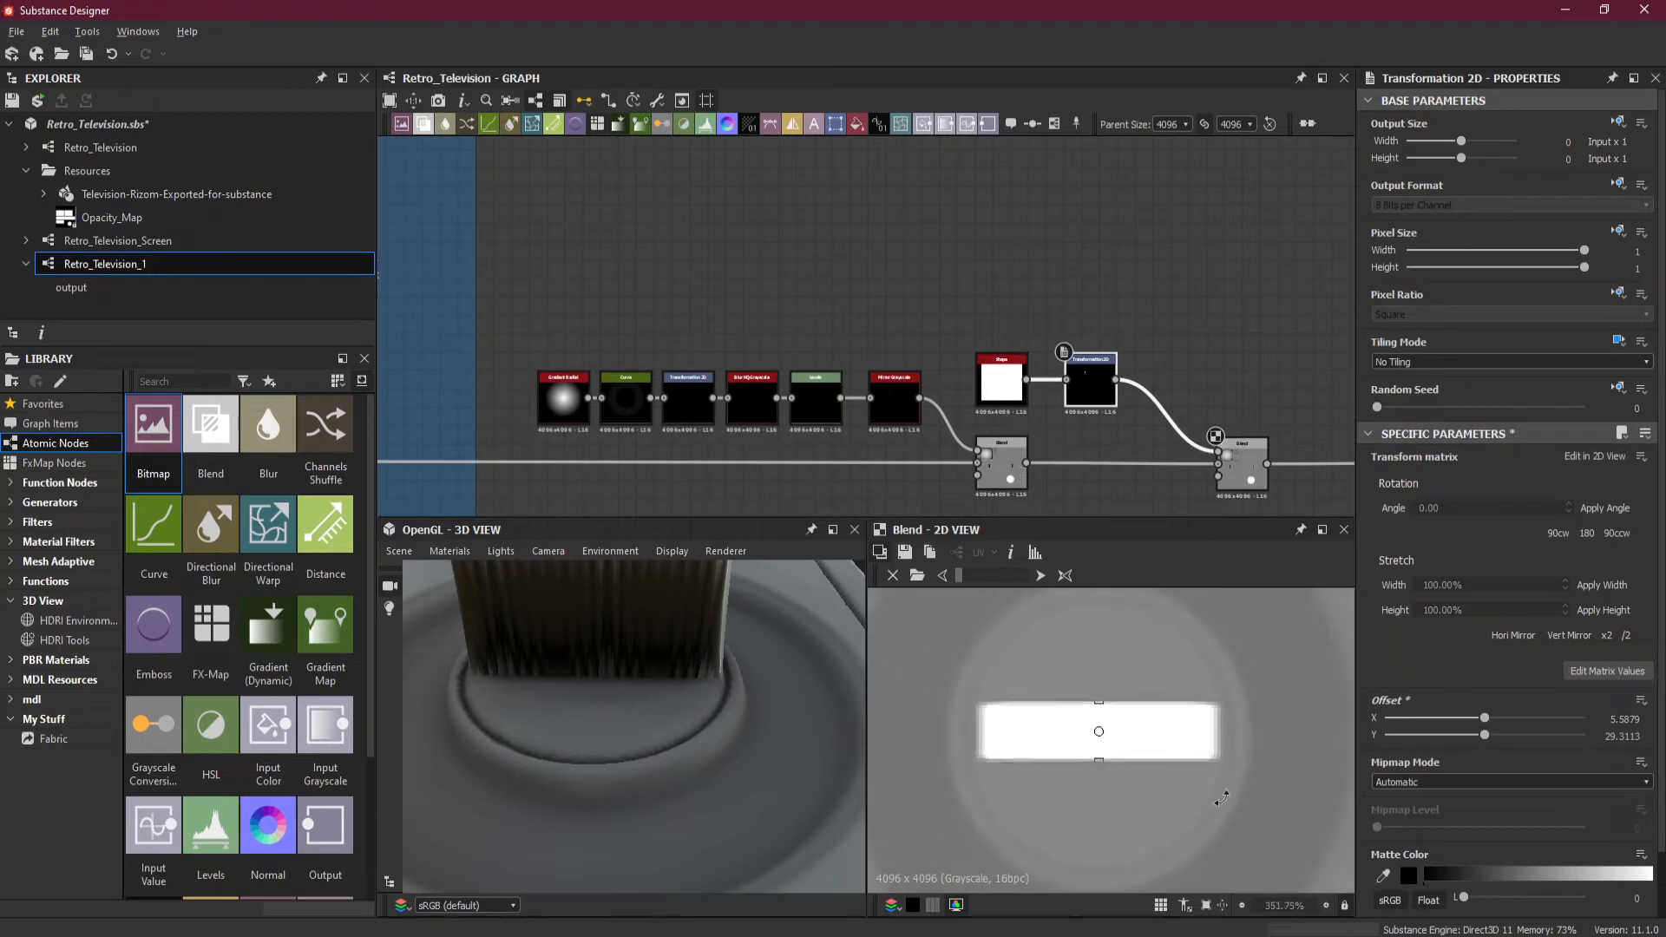
pyautogui.scroll(-1, 1221, 797)
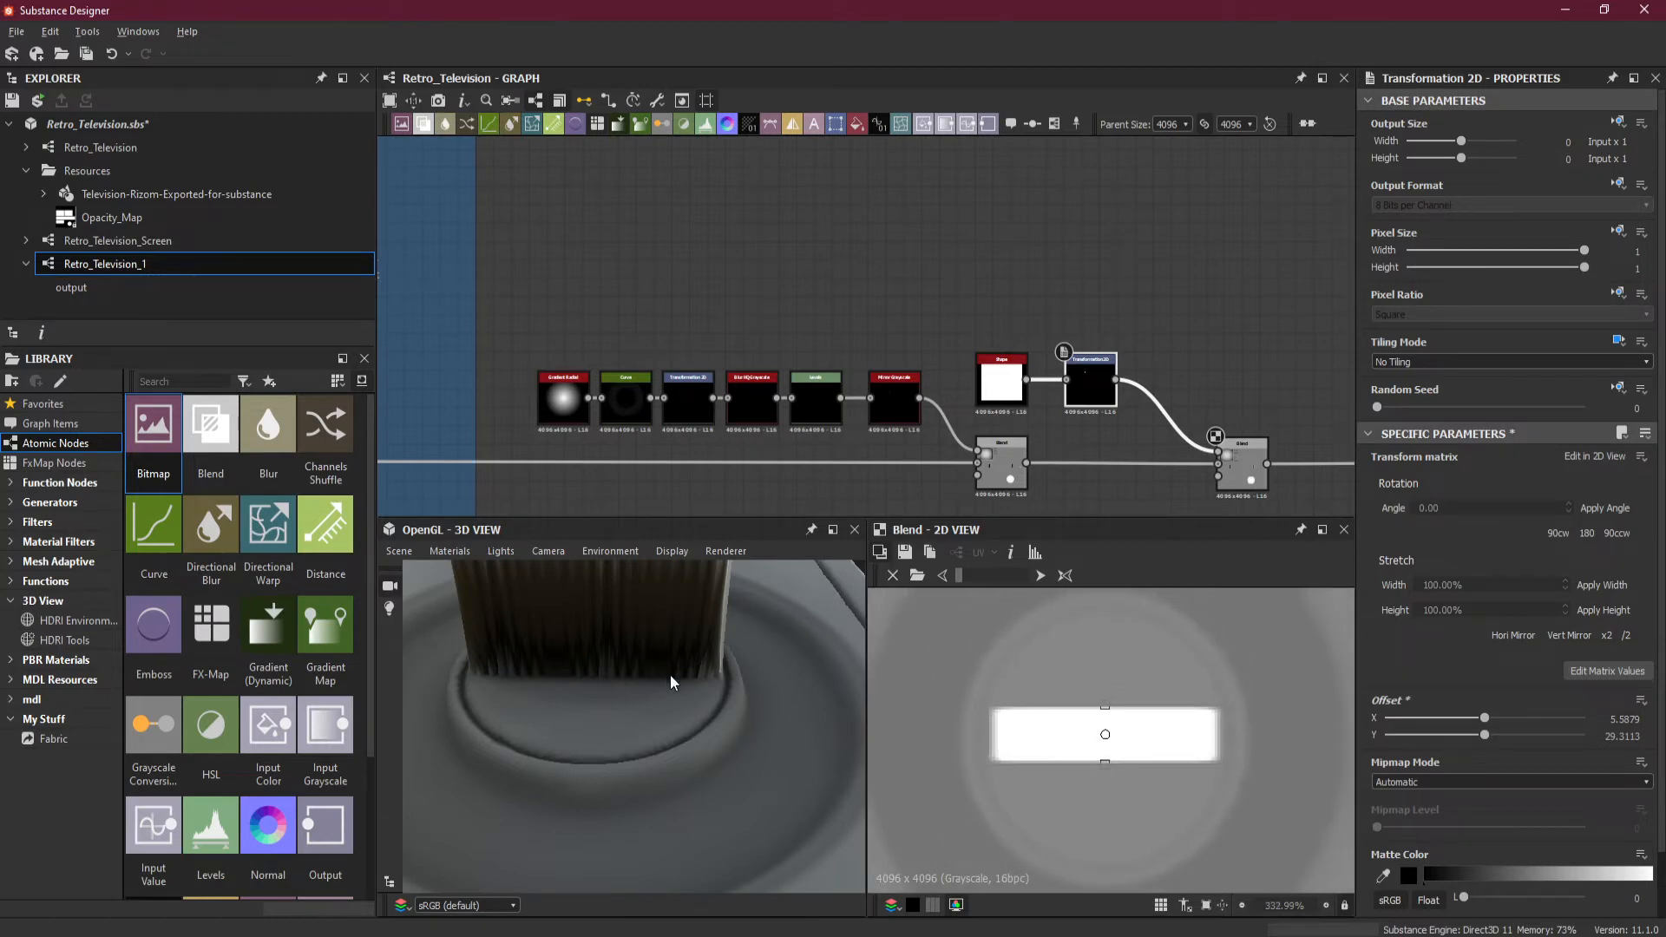
pyautogui.moveTo(674, 682); pyautogui.dragTo(674, 737)
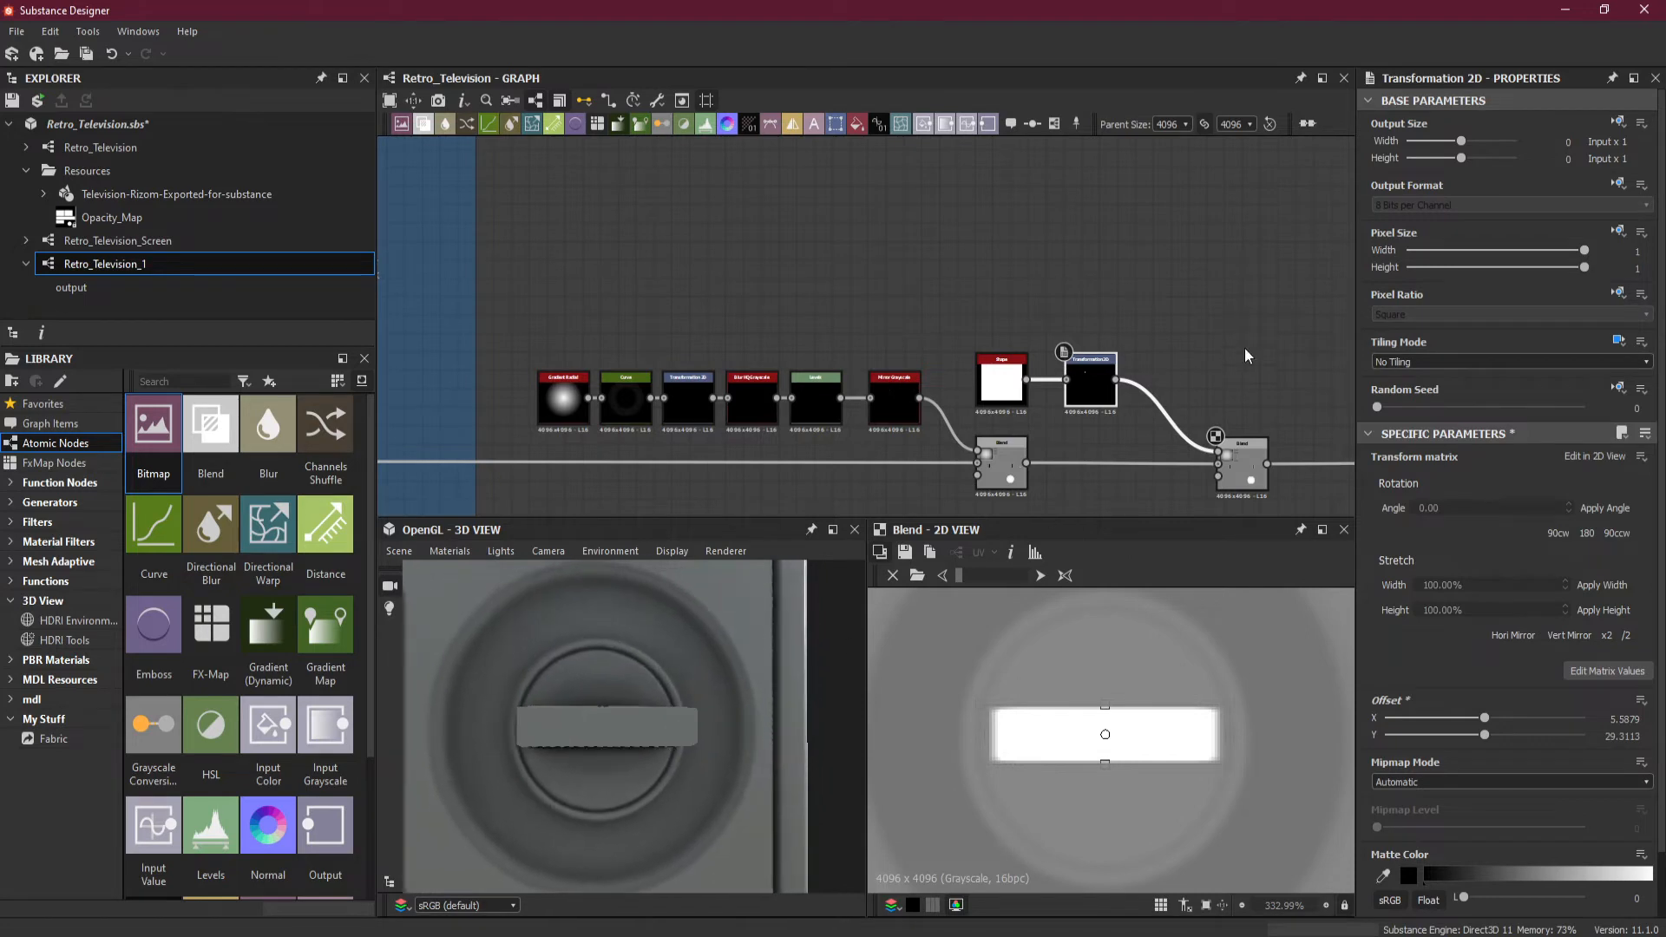
# Bring the reference overlay back partially and thin the knob bar to a Y offset of about 36.21.
pyautogui.scroll(1, 1156, 455)
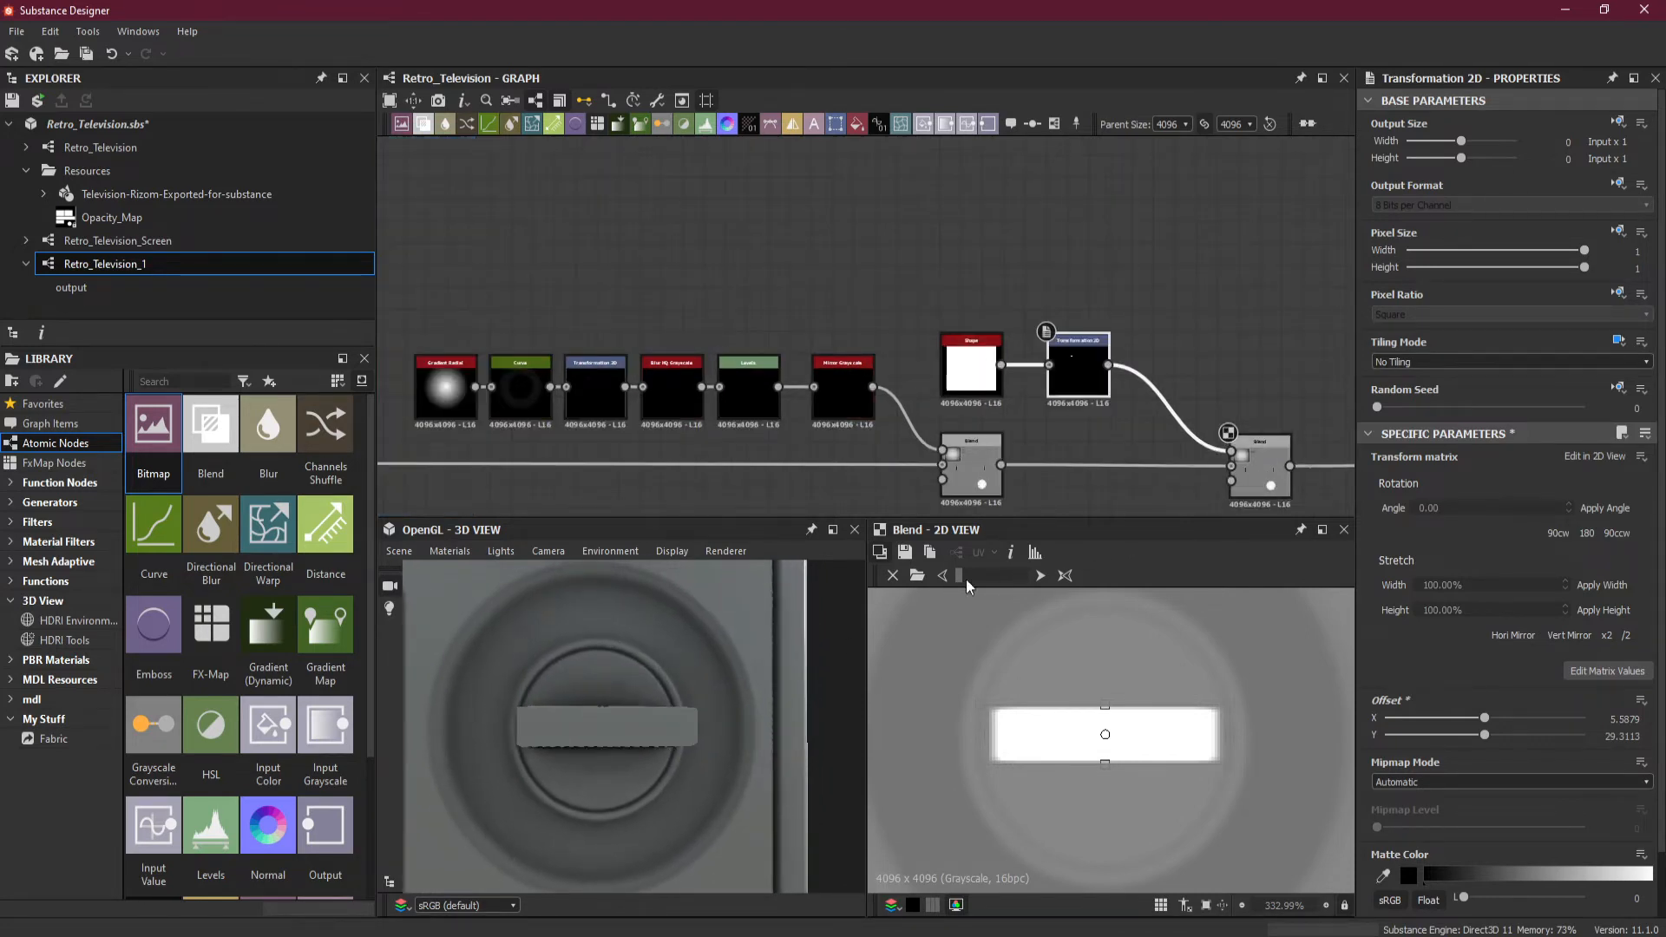
pyautogui.moveTo(967, 587); pyautogui.dragTo(983, 586)
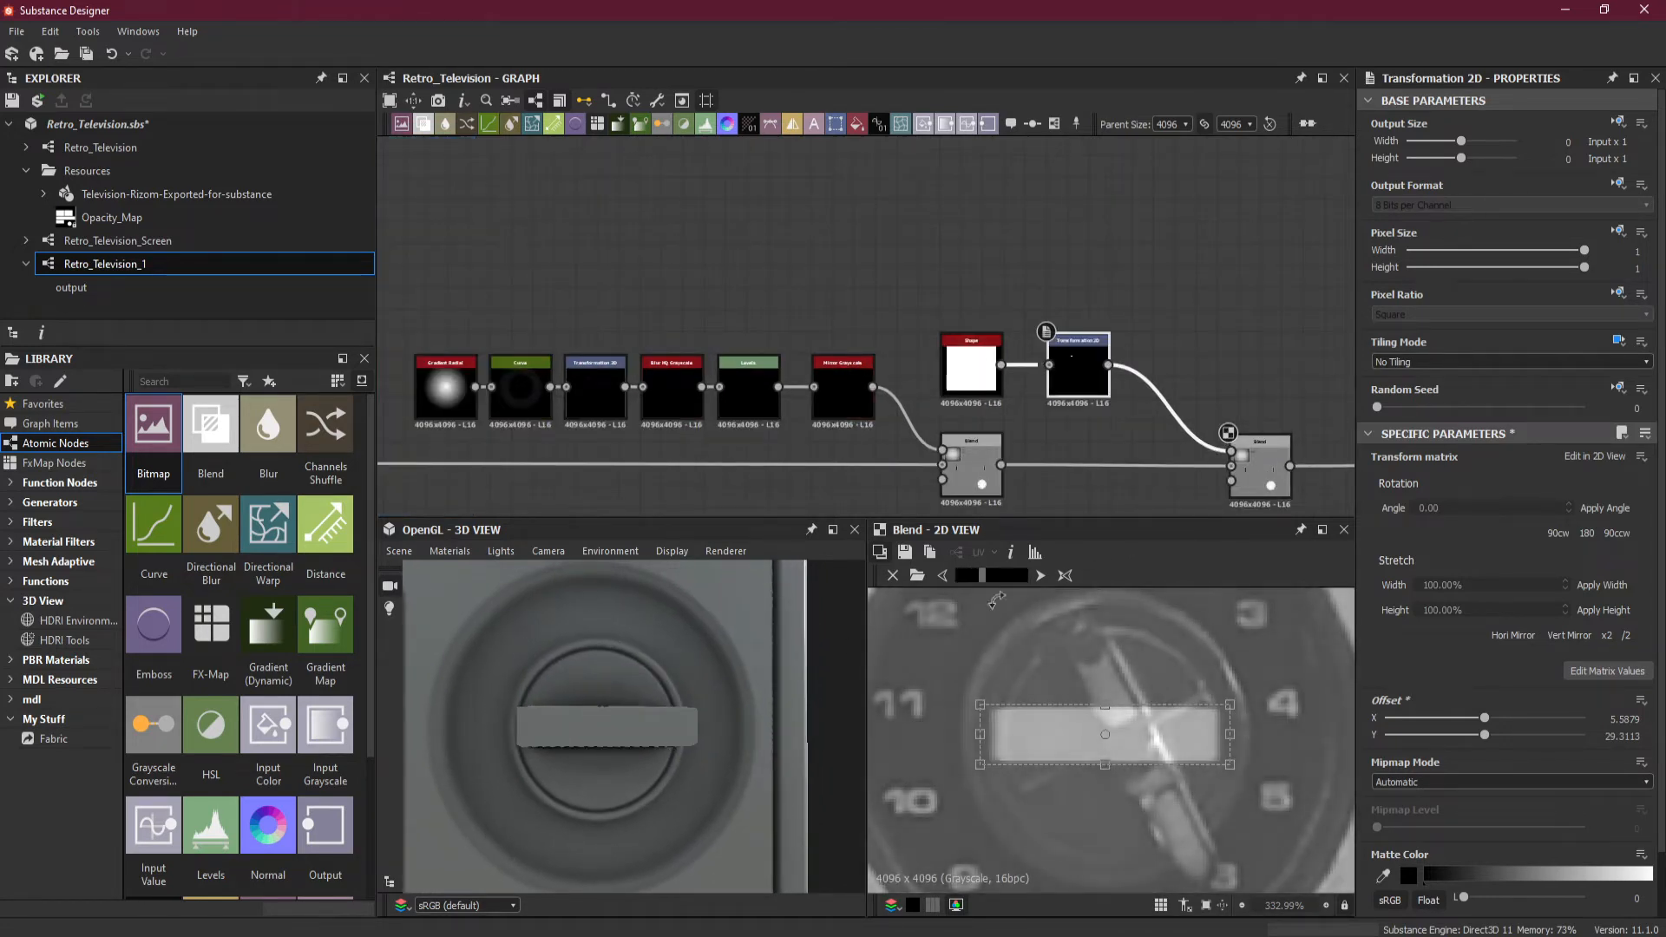
pyautogui.moveTo(1105, 763); pyautogui.dragTo(1106, 759)
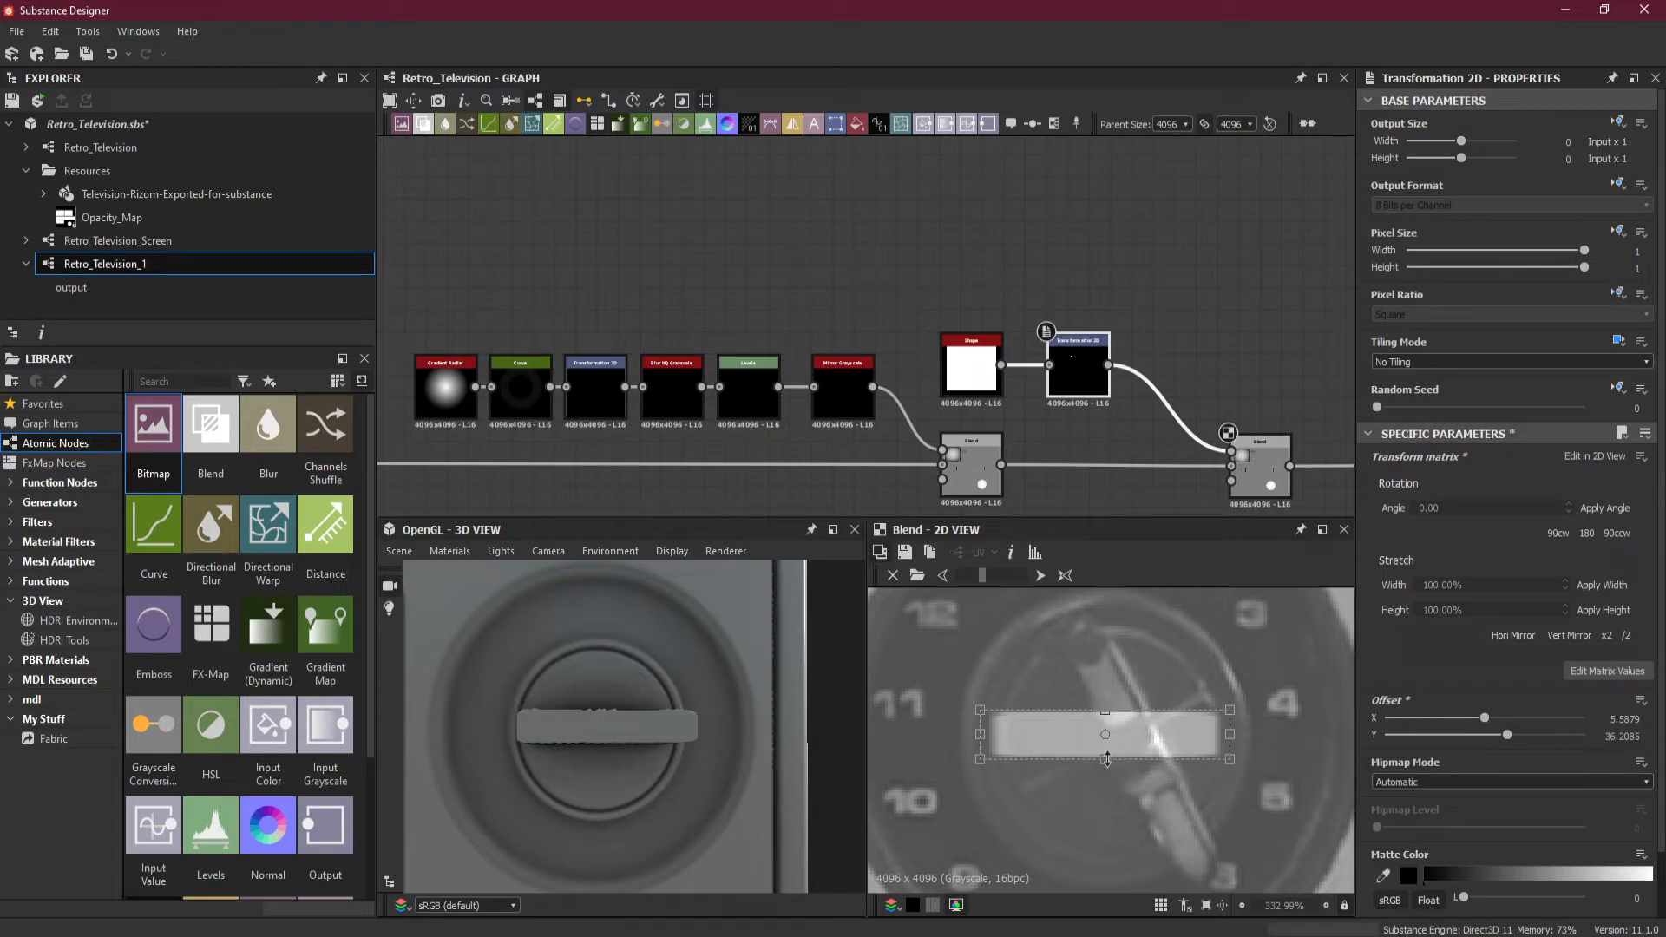
# Make room before the last Blend and insert a Blur HQ Grayscale node after the knob bar's Transformation 2D.
pyautogui.moveTo(1193, 430); pyautogui.dragTo(992, 397, button='middle')
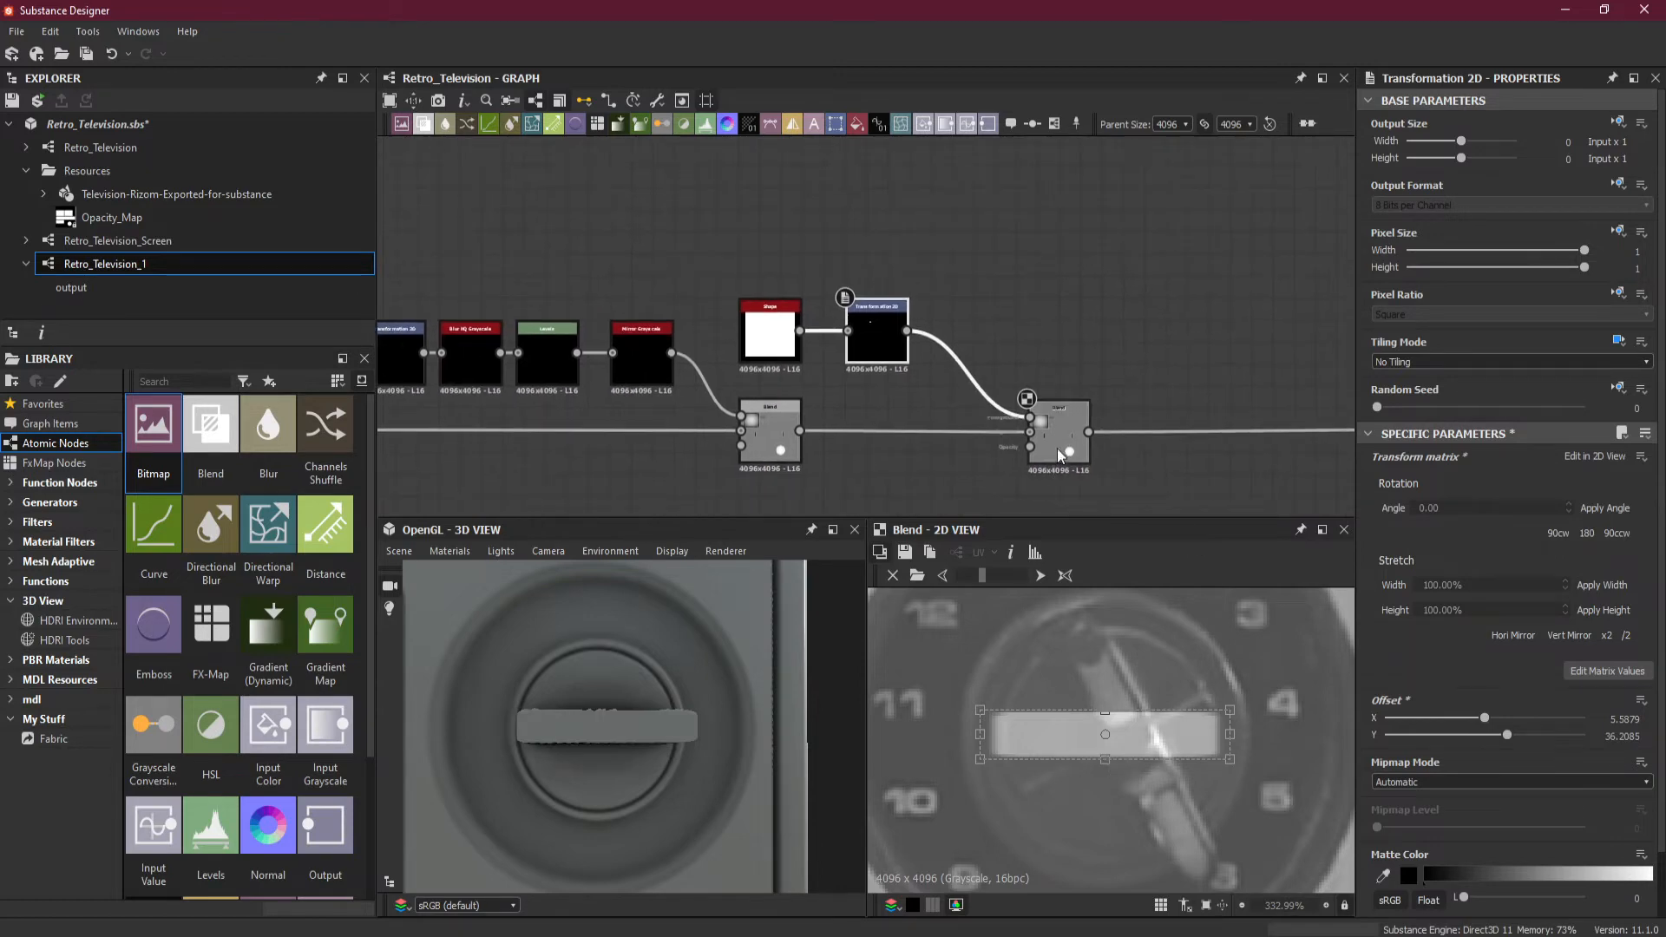
pyautogui.moveTo(1054, 449); pyautogui.dragTo(1193, 445)
pyautogui.moveTo(1008, 296); pyautogui.dragTo(993, 375)
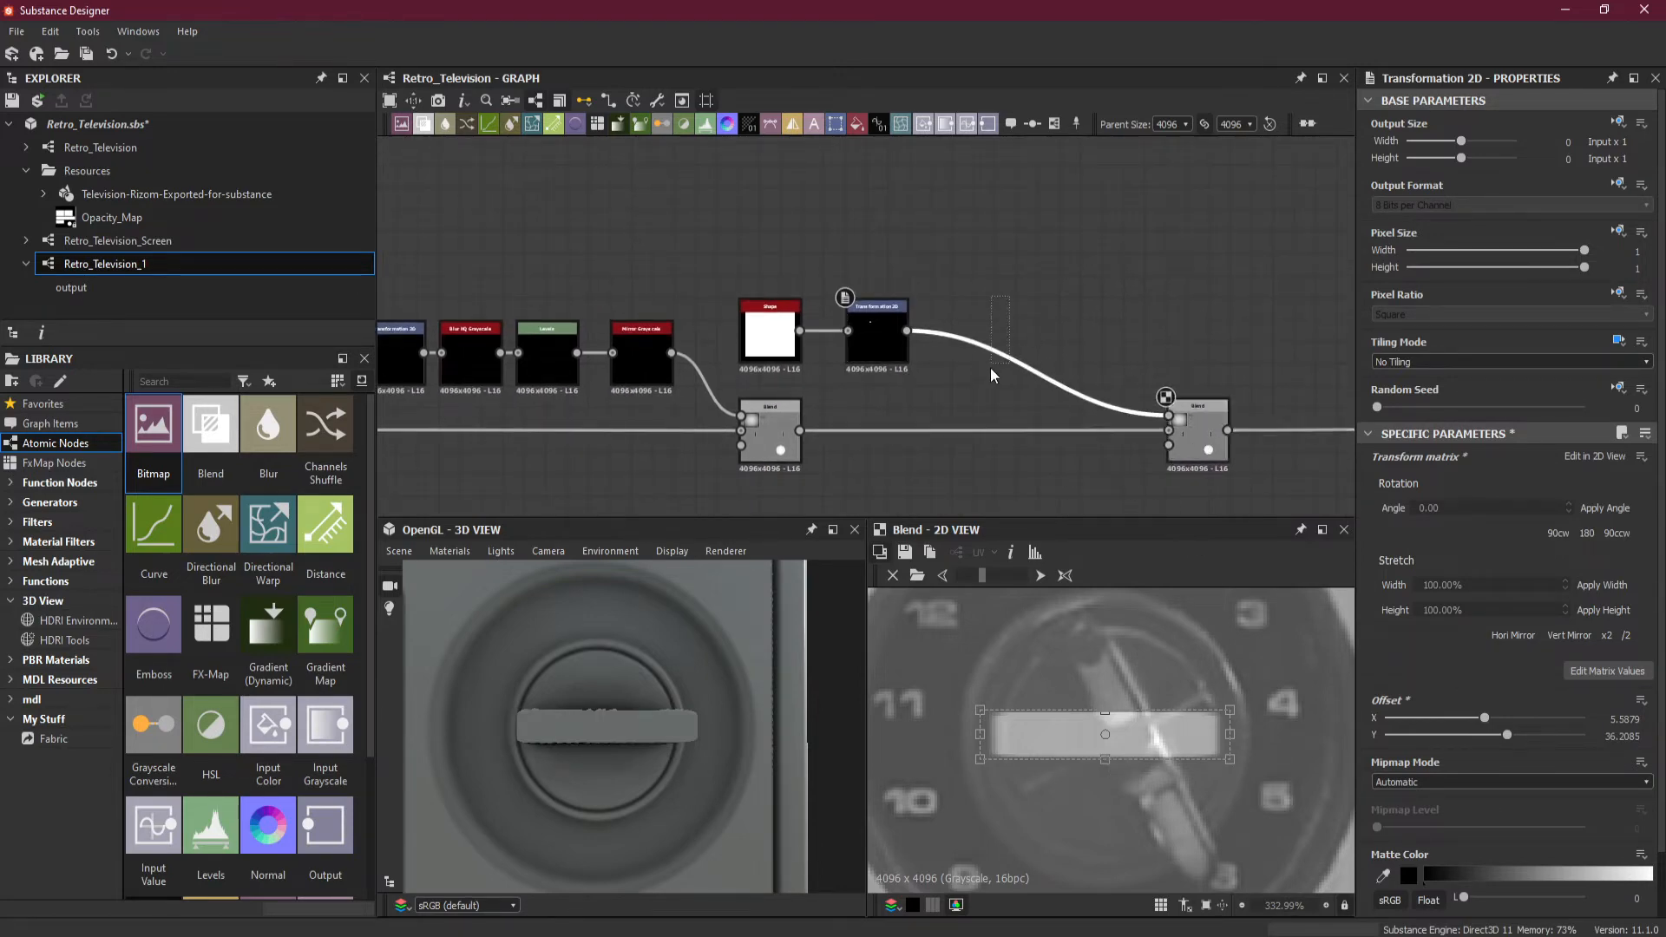
pyautogui.press('space')
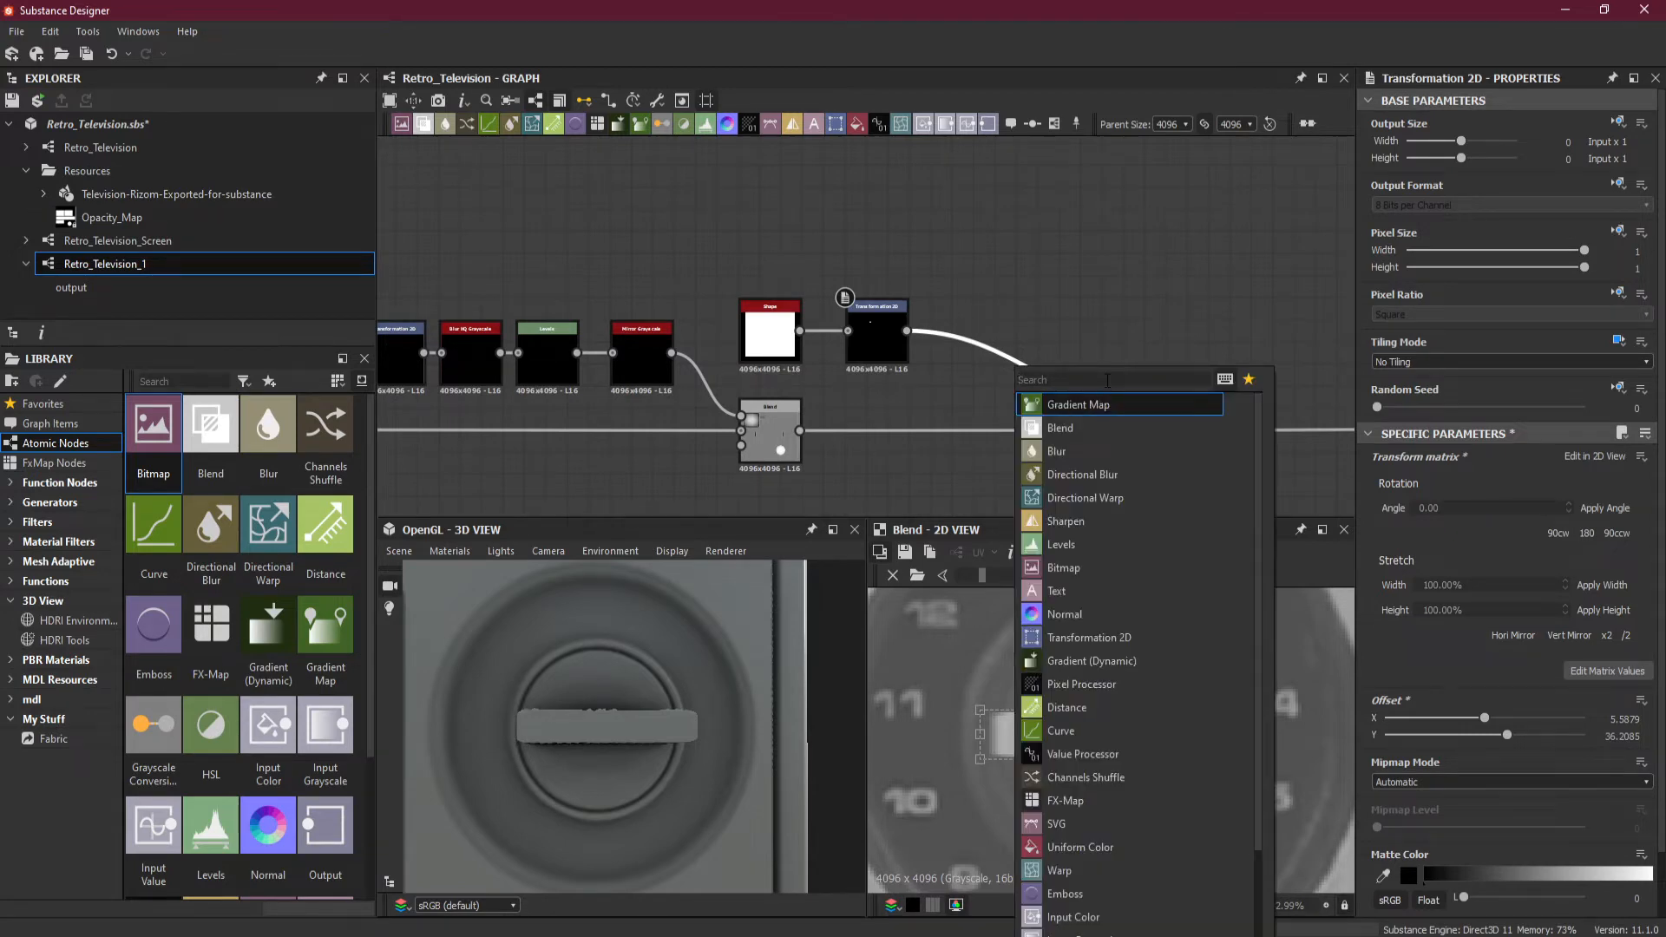
pyautogui.write('blur')
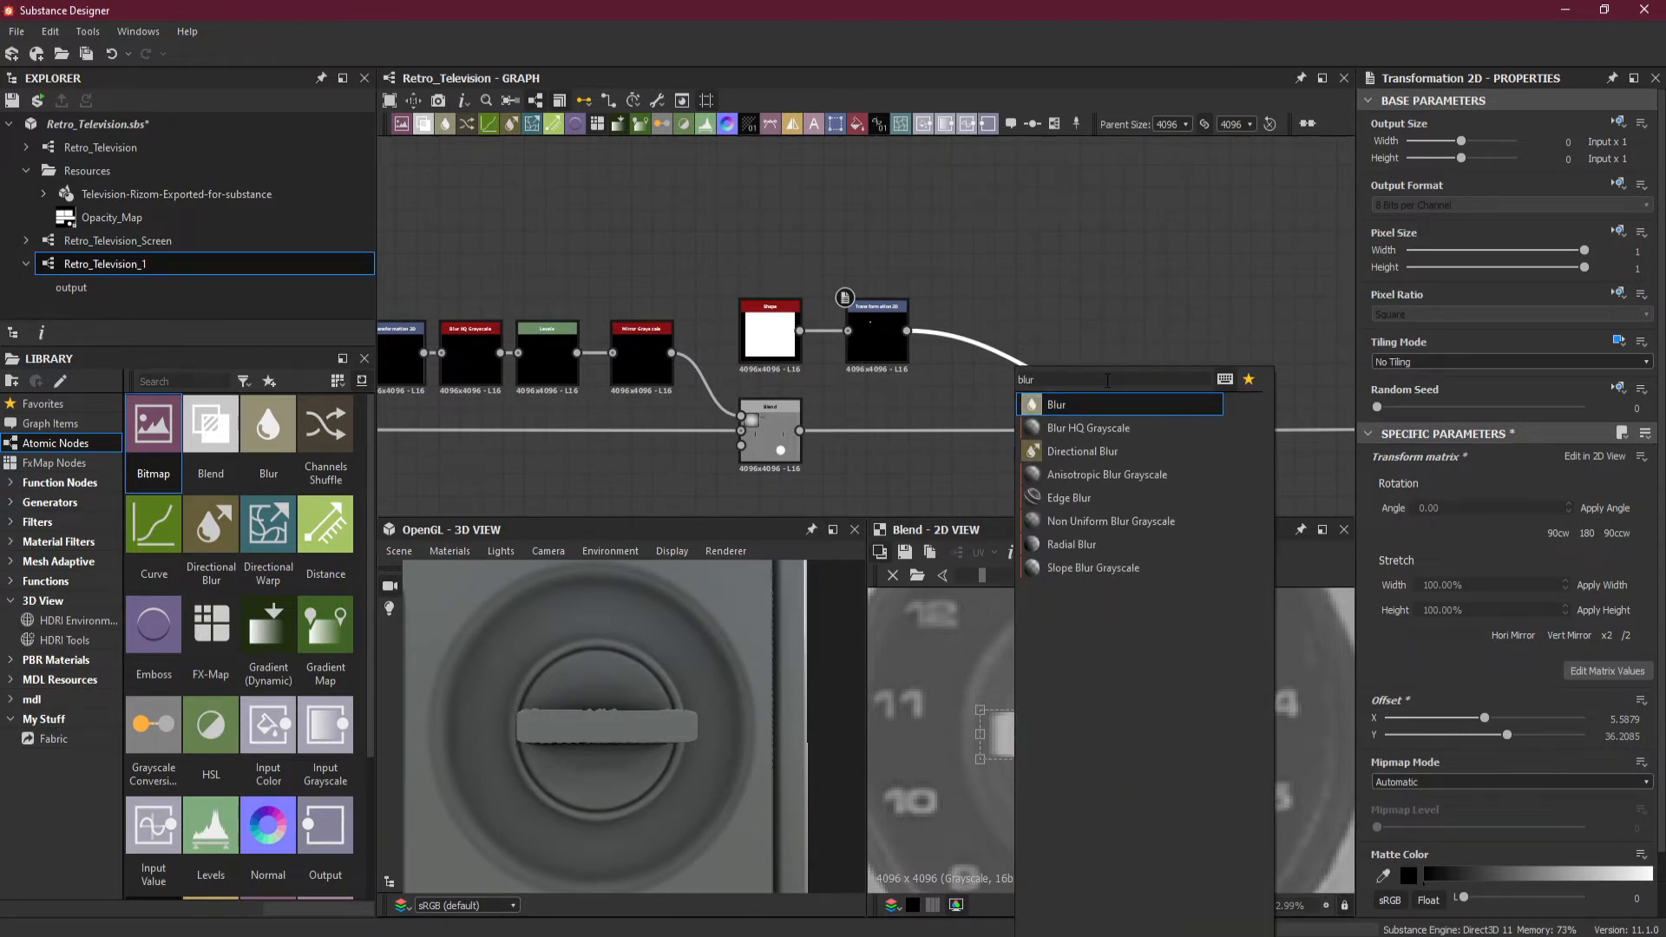
pyautogui.click(1088, 428)
pyautogui.moveTo(1041, 395); pyautogui.dragTo(965, 356)
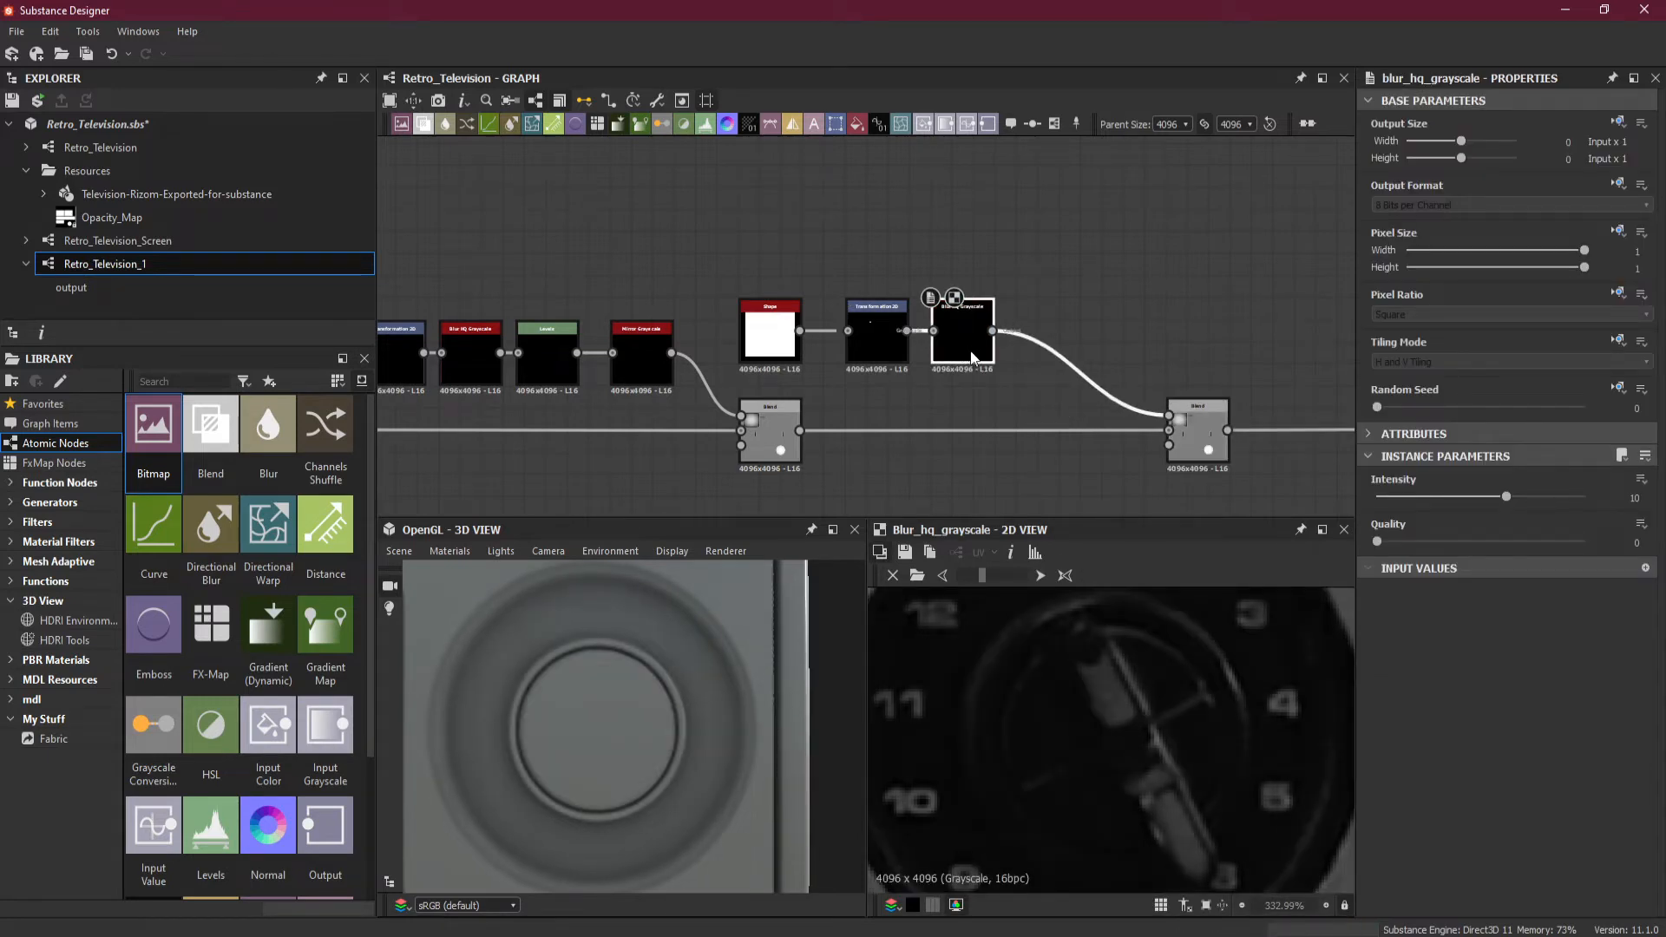
# Set the knob bar's blur quality to 1 and its intensity to 0.2.
pyautogui.click(1501, 542)
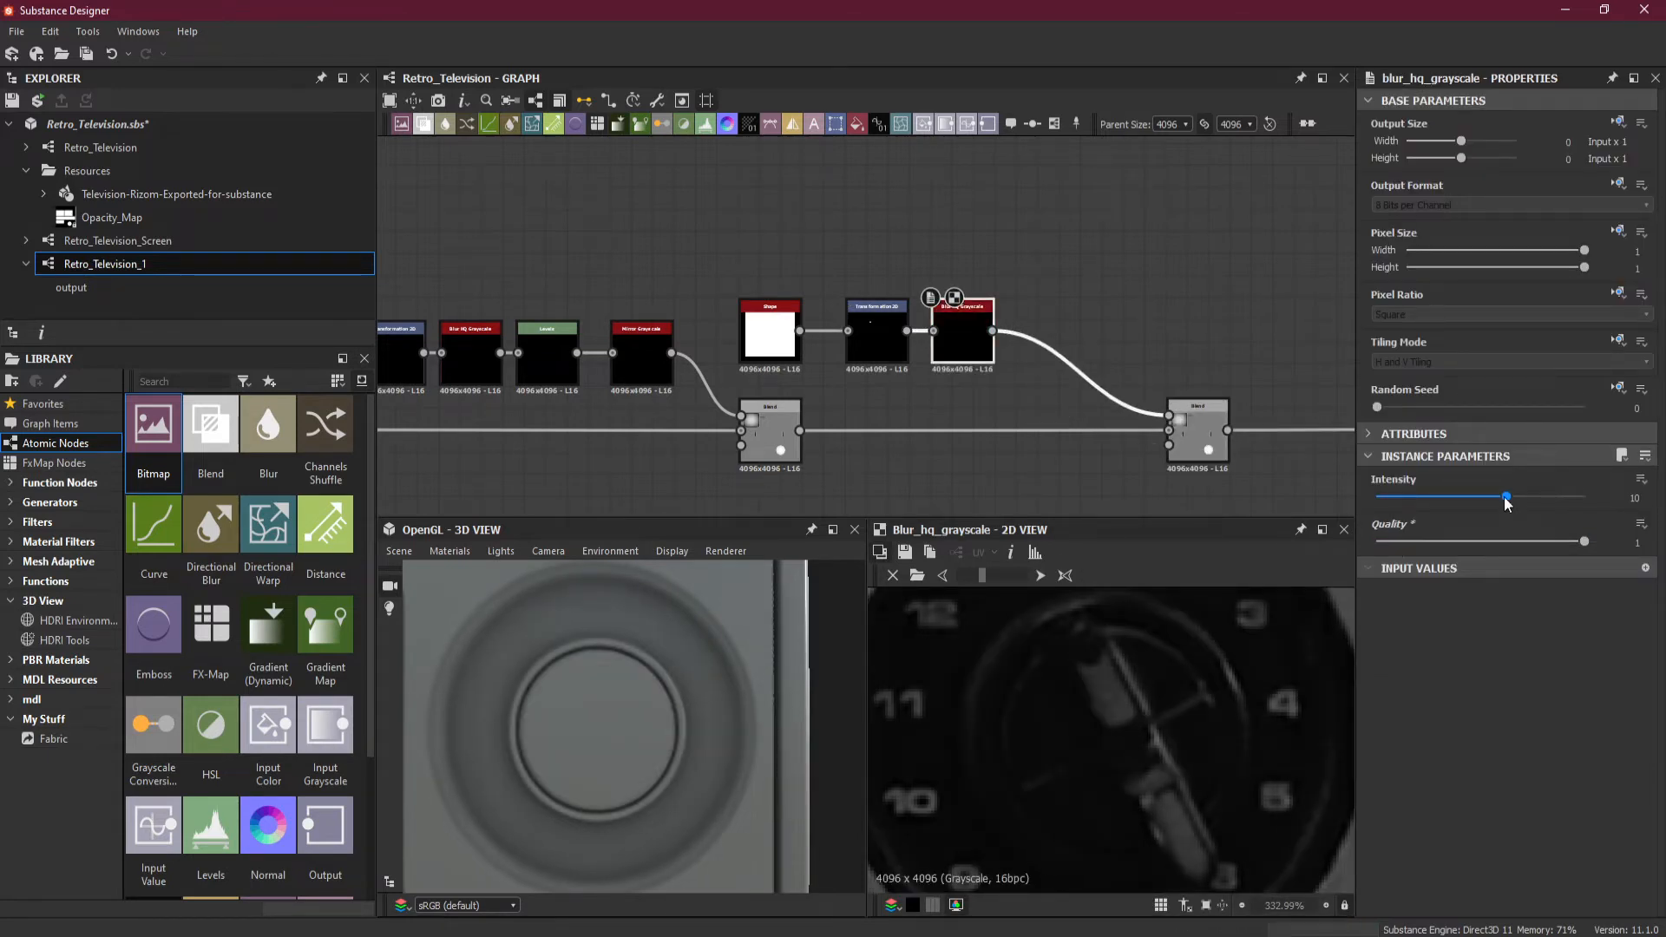
pyautogui.moveTo(1506, 496); pyautogui.dragTo(1383, 498)
pyautogui.scroll(2, 951, 716)
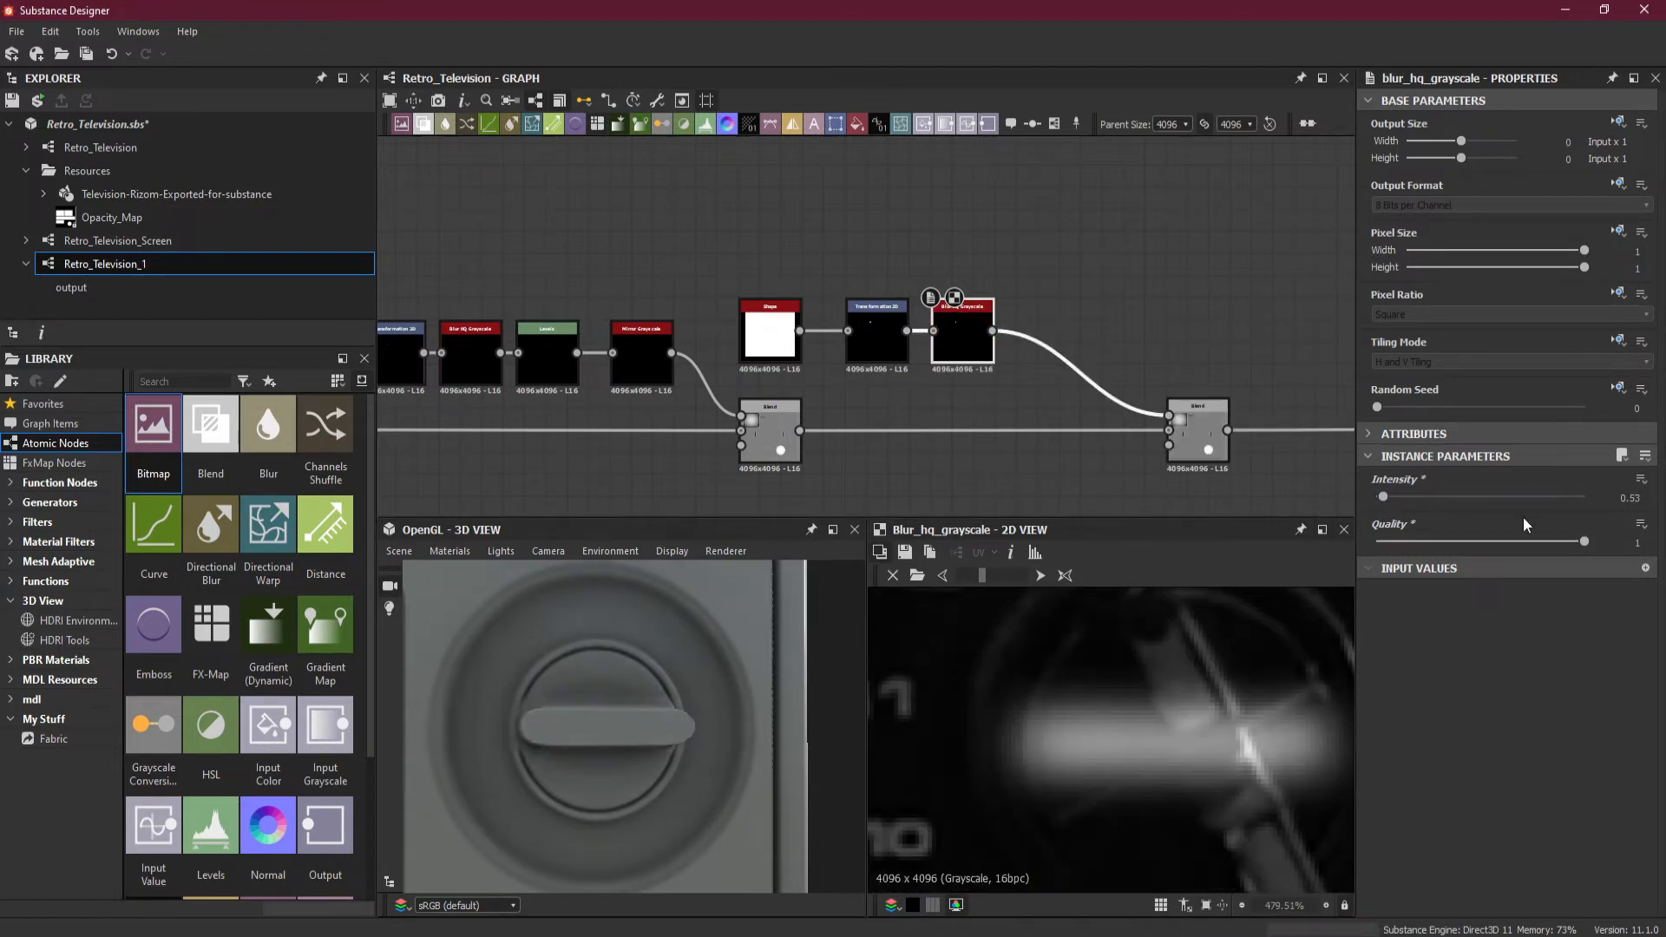
pyautogui.click(1628, 498)
pyautogui.write('.2')
pyautogui.press('Return')
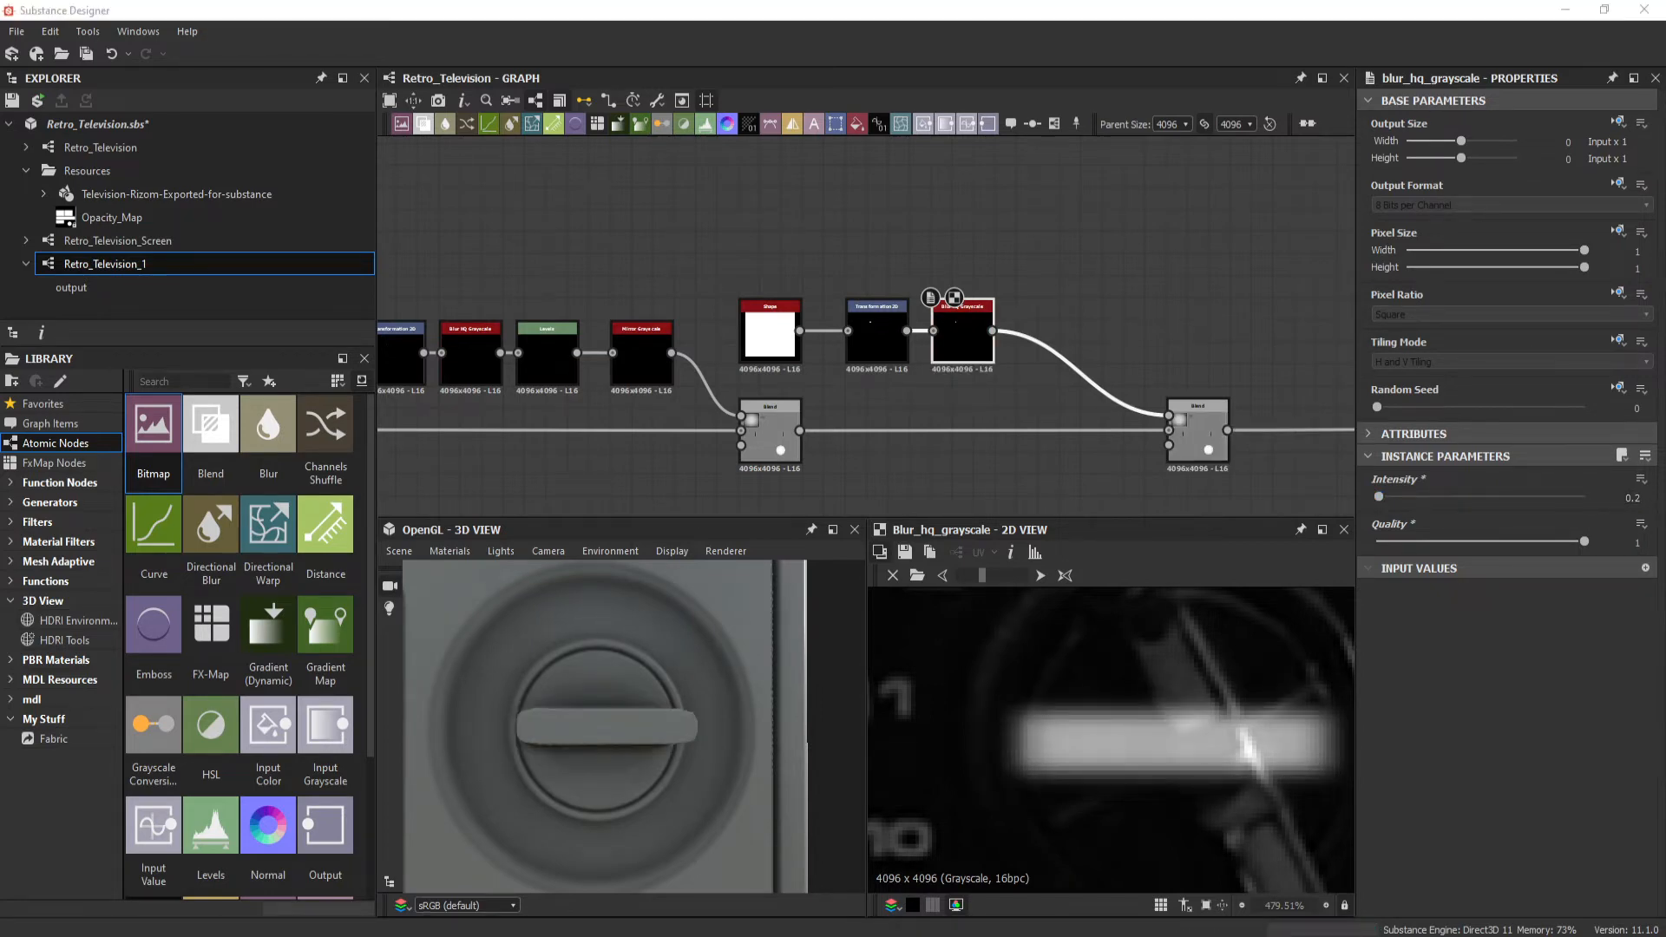
pyautogui.click(1362, 748)
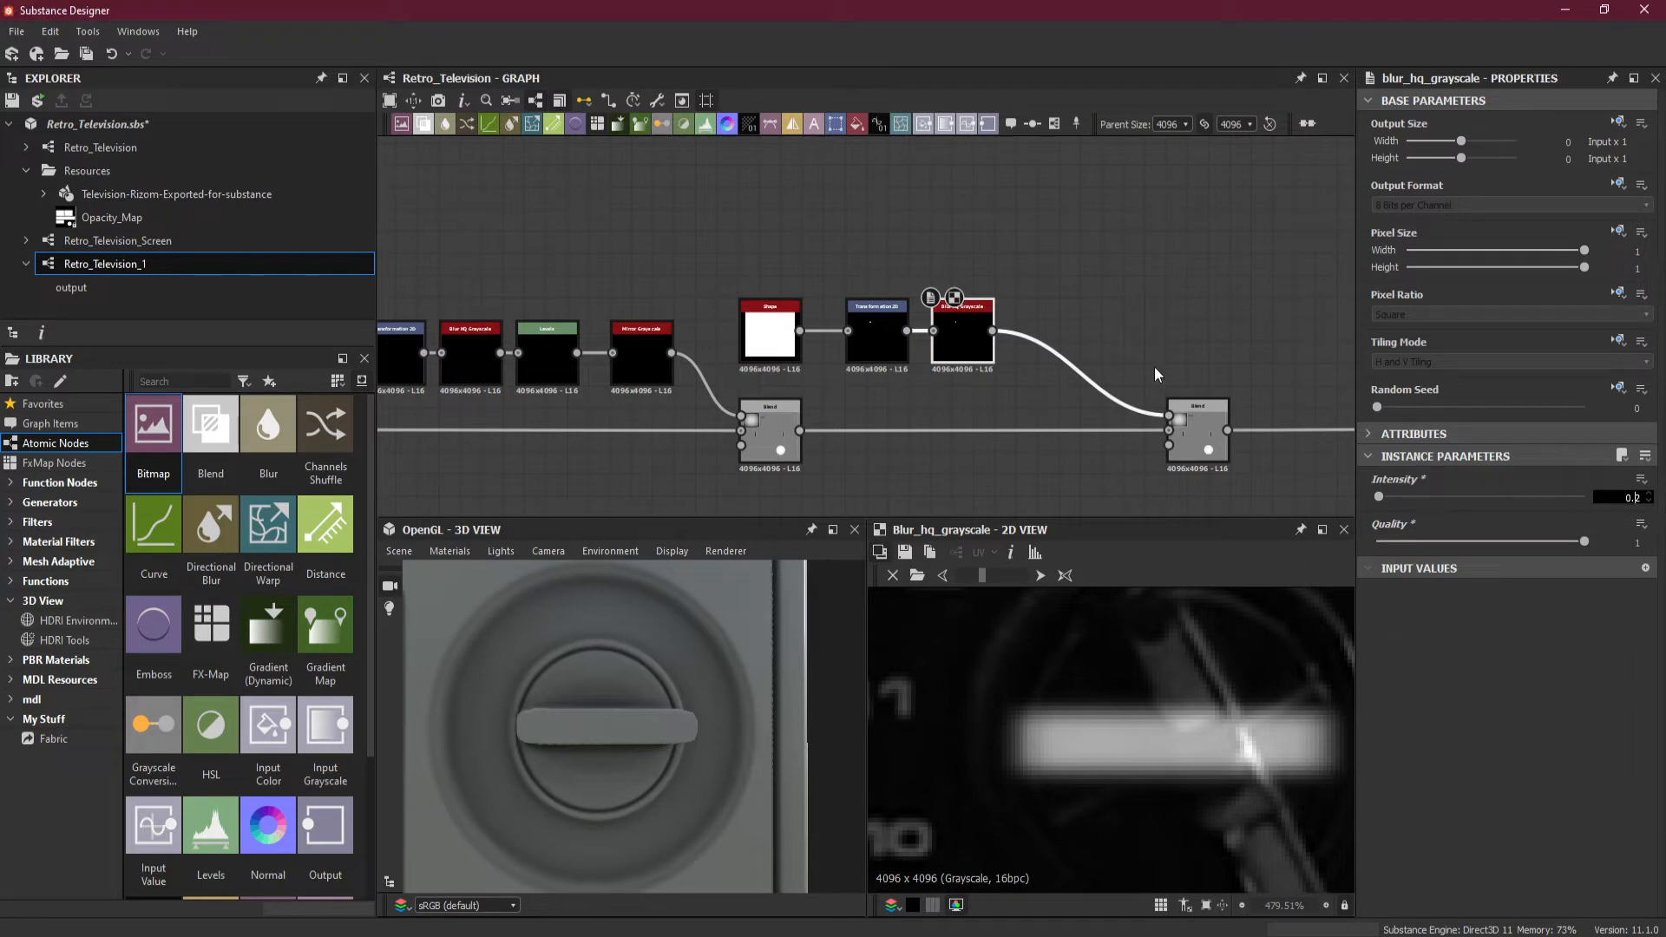
# Insert a Levels node between the blur and the Blend and lower its input white point to about three quarters of the range.
pyautogui.press('space')
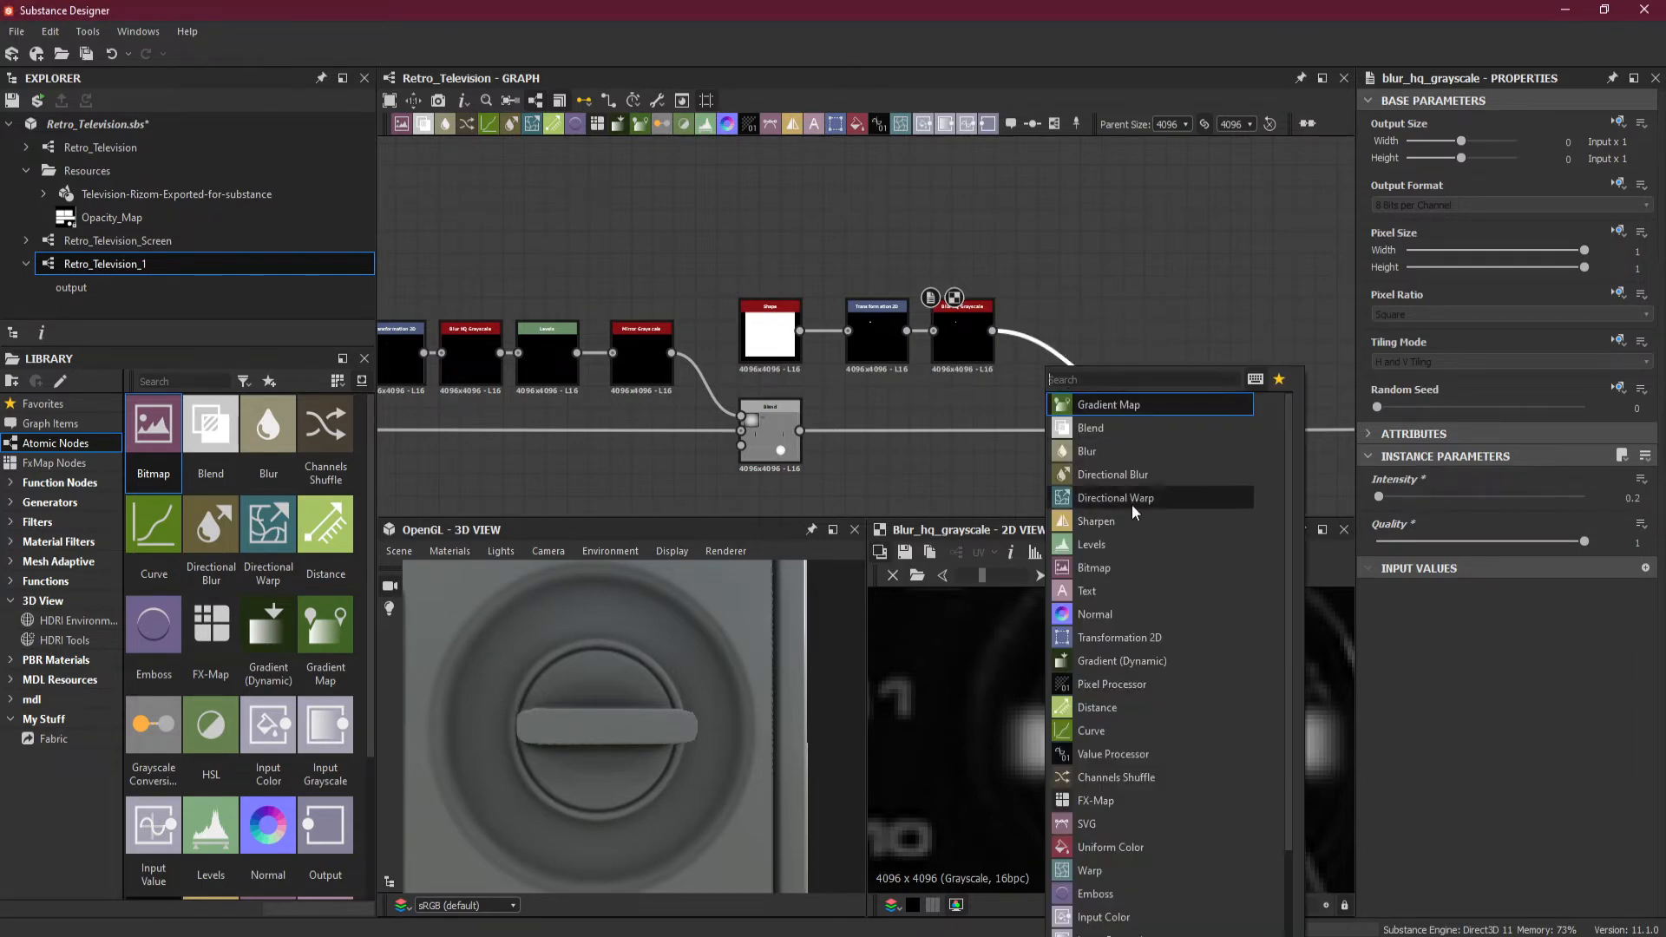
pyautogui.click(1090, 544)
pyautogui.moveTo(1095, 386); pyautogui.dragTo(1055, 344)
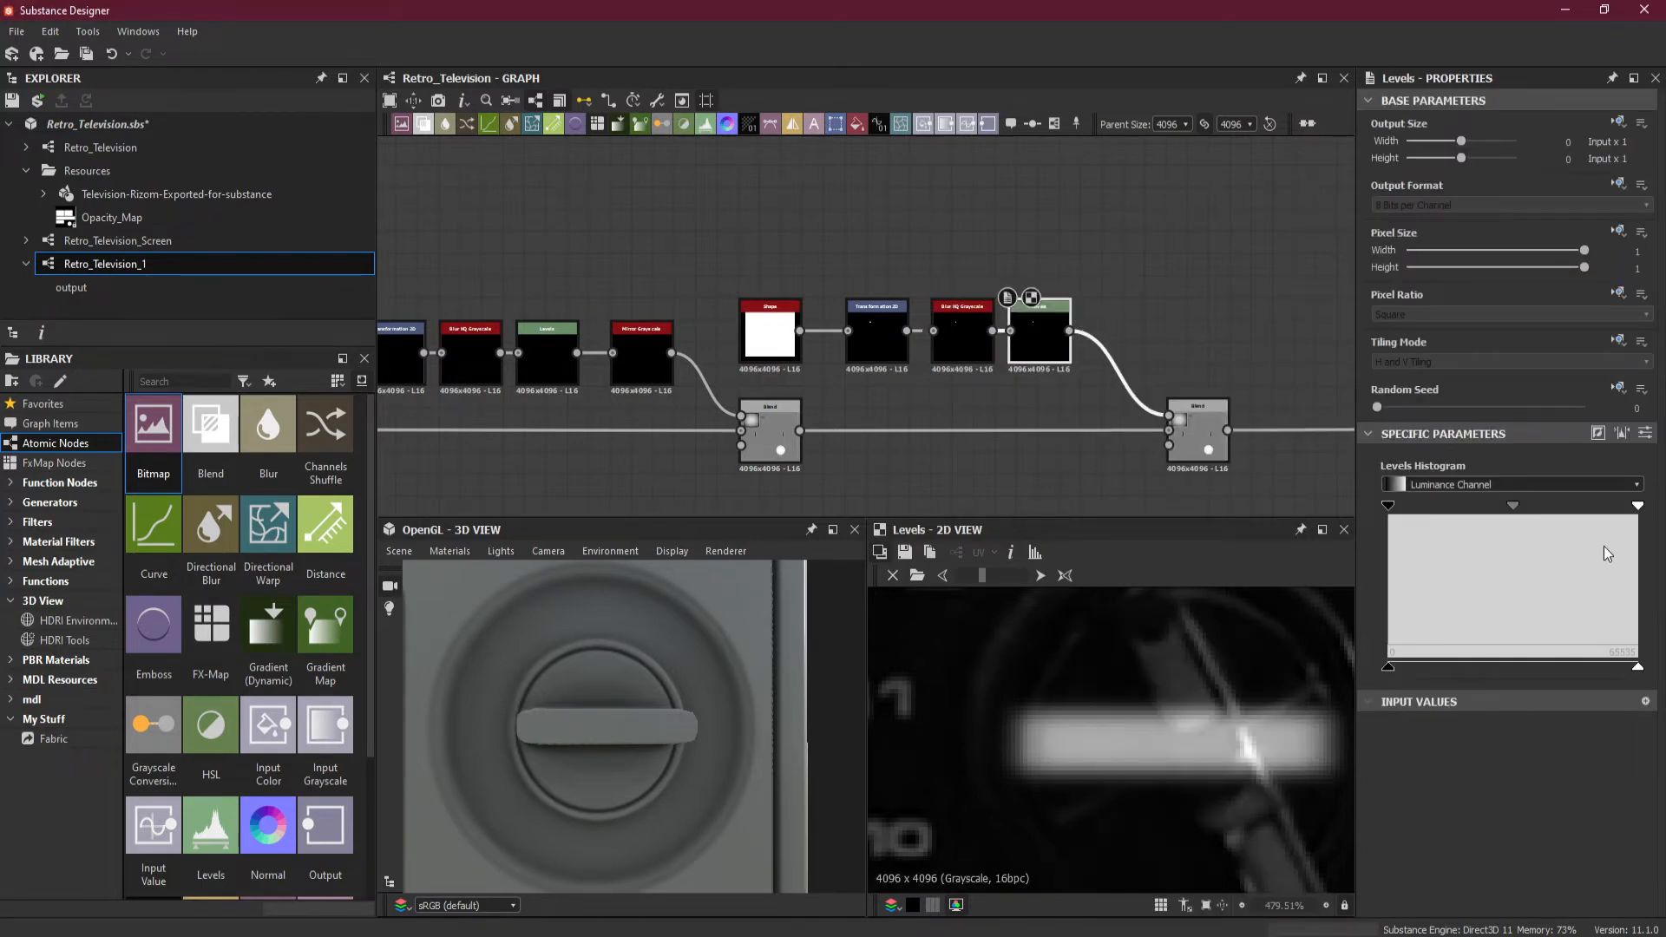
pyautogui.moveTo(1639, 508); pyautogui.dragTo(1414, 508)
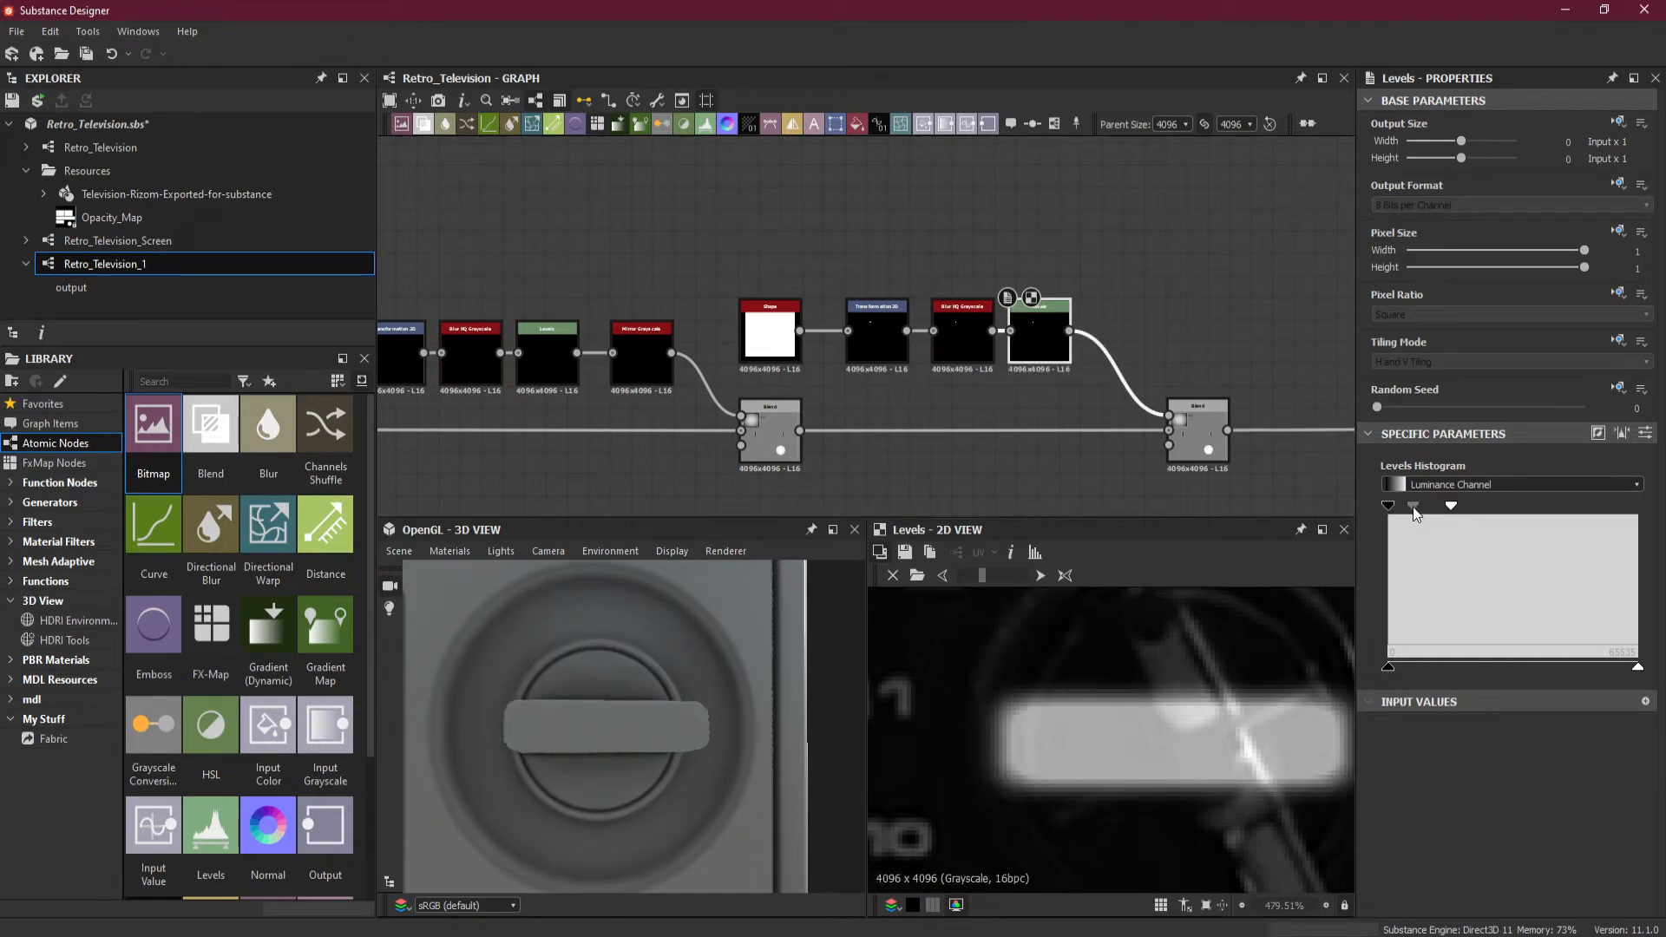
pyautogui.moveTo(672, 699)
pyautogui.mouseDown()
pyautogui.moveTo(675, 729)
pyautogui.moveTo(675, 653)
pyautogui.moveTo(685, 727)
pyautogui.moveTo(665, 678)
pyautogui.moveTo(671, 696)
pyautogui.mouseUp()
pyautogui.moveTo(1454, 508); pyautogui.dragTo(1573, 512)
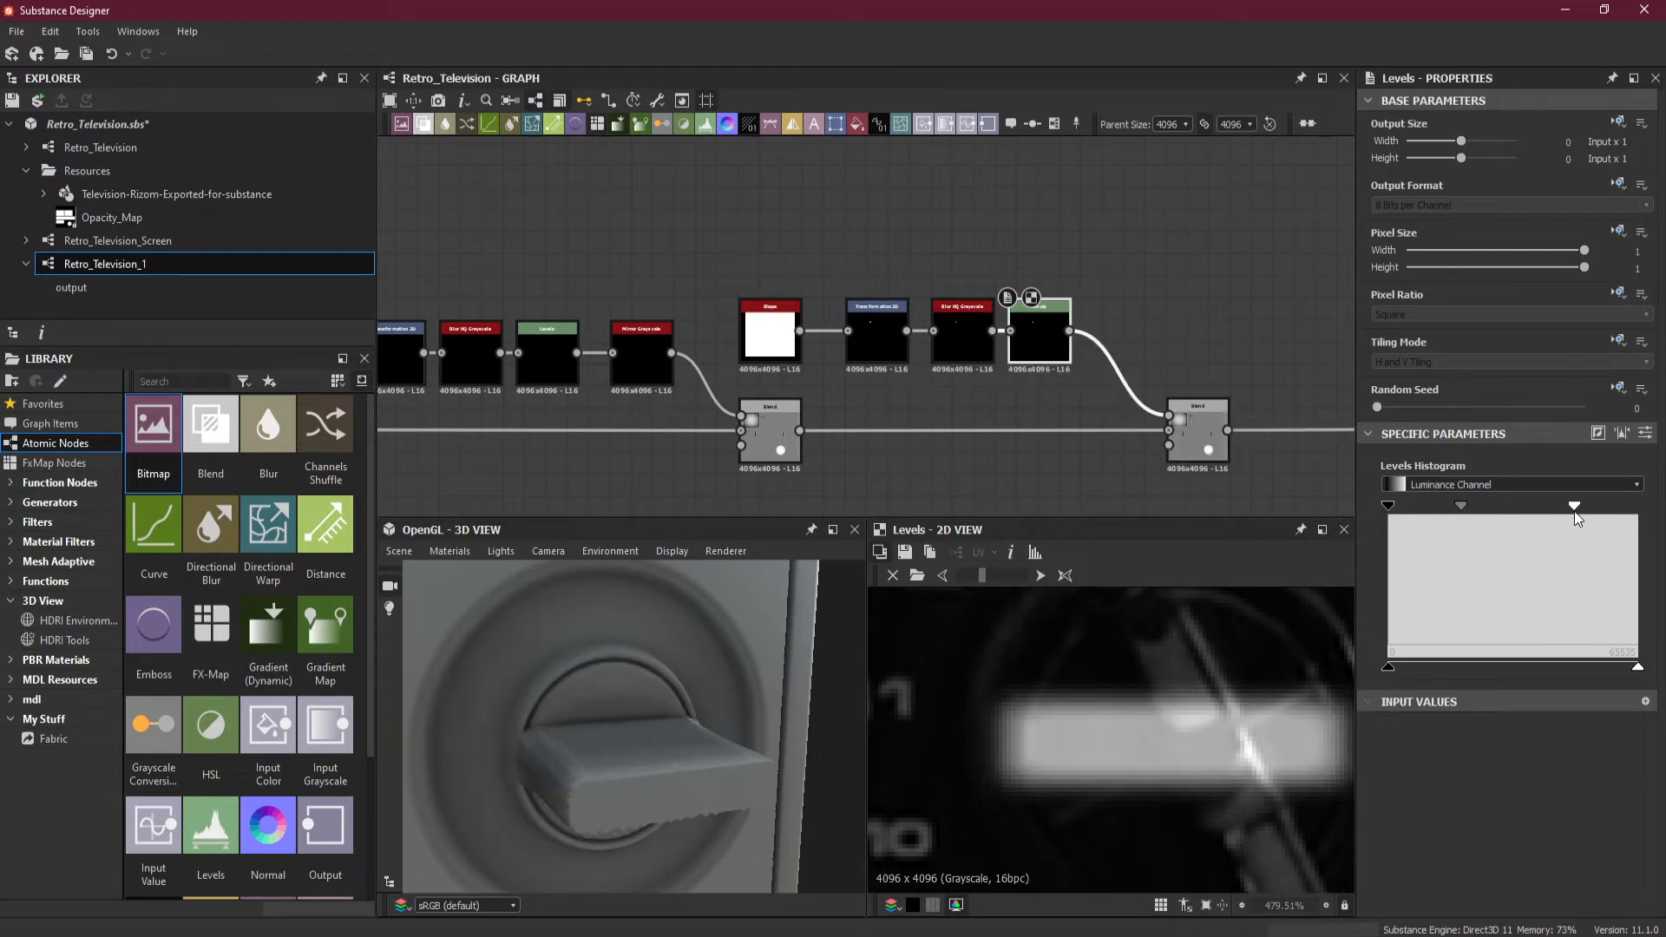
# Try weaker intensities such as 0.1 on the knob bar's Blur HQ Grayscale node, and settle on 0.5.
pyautogui.click(965, 335)
pyautogui.doubleClick(1637, 498)
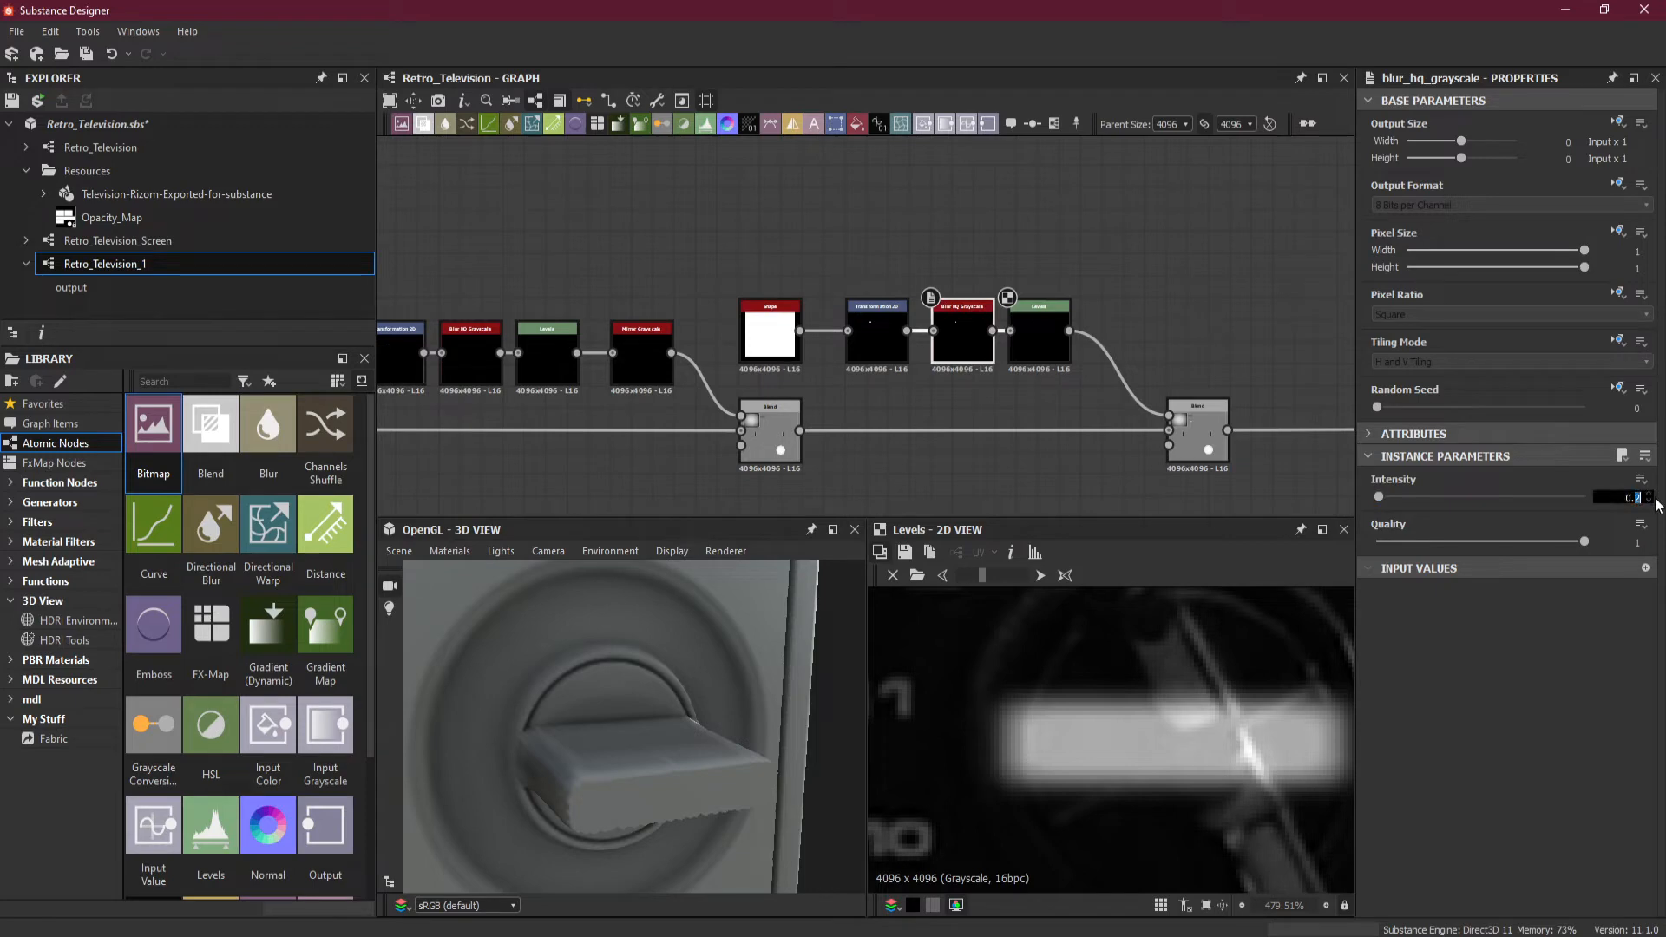
pyautogui.press('Return')
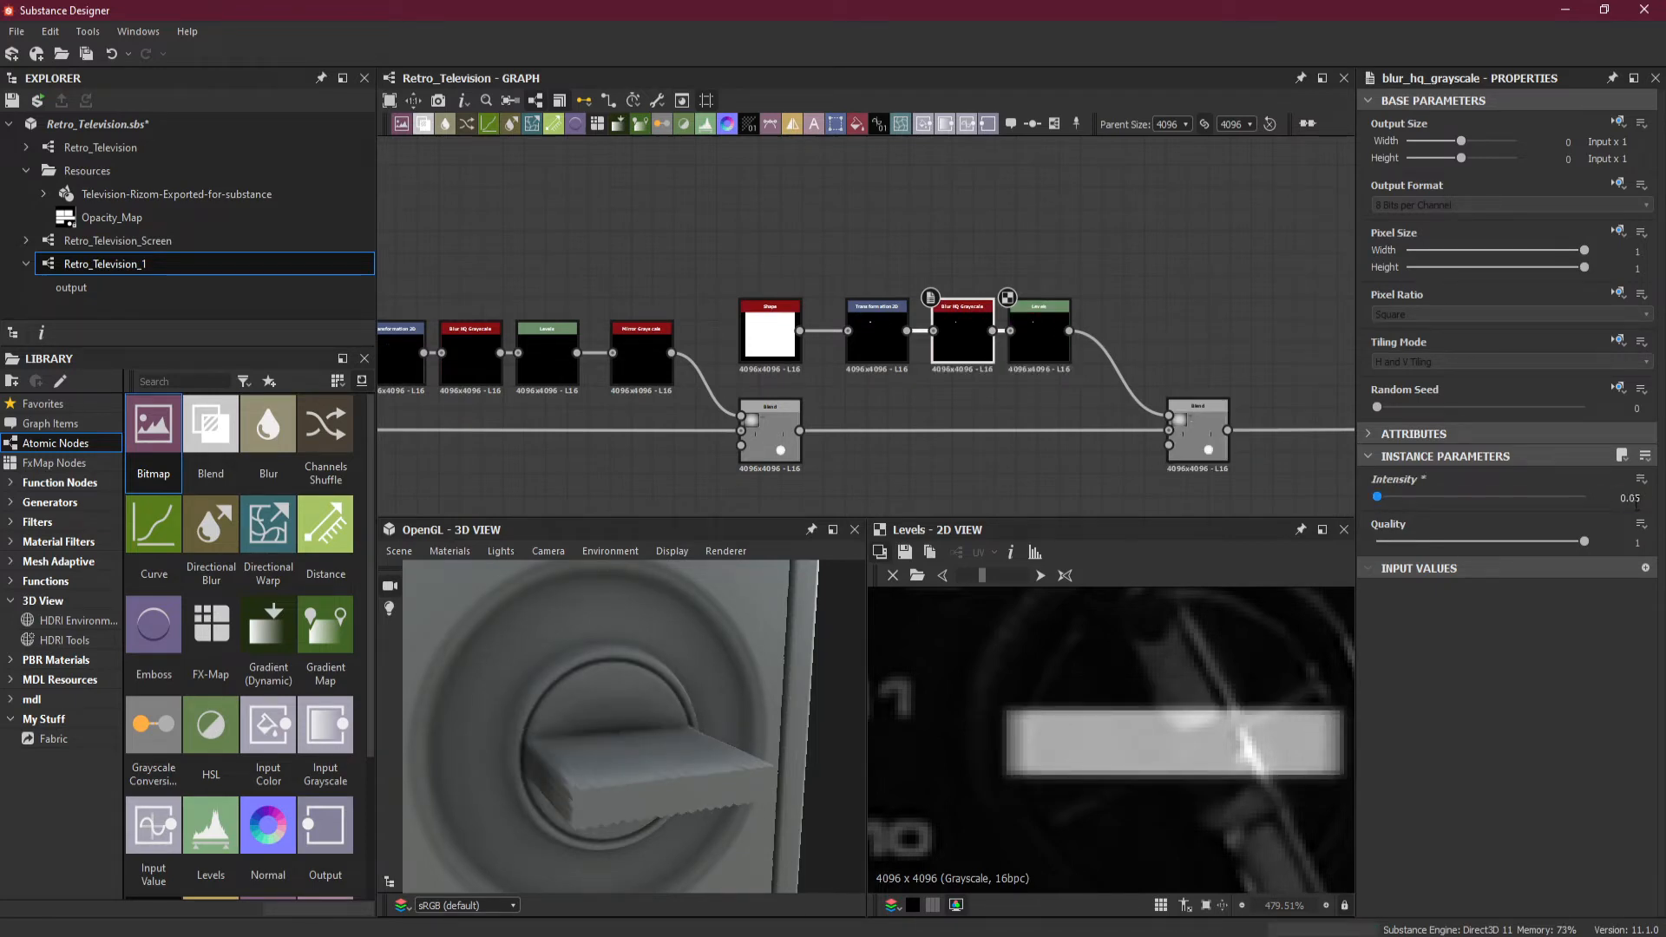
pyautogui.doubleClick(1631, 498)
pyautogui.write('0.1')
pyautogui.press('Return')
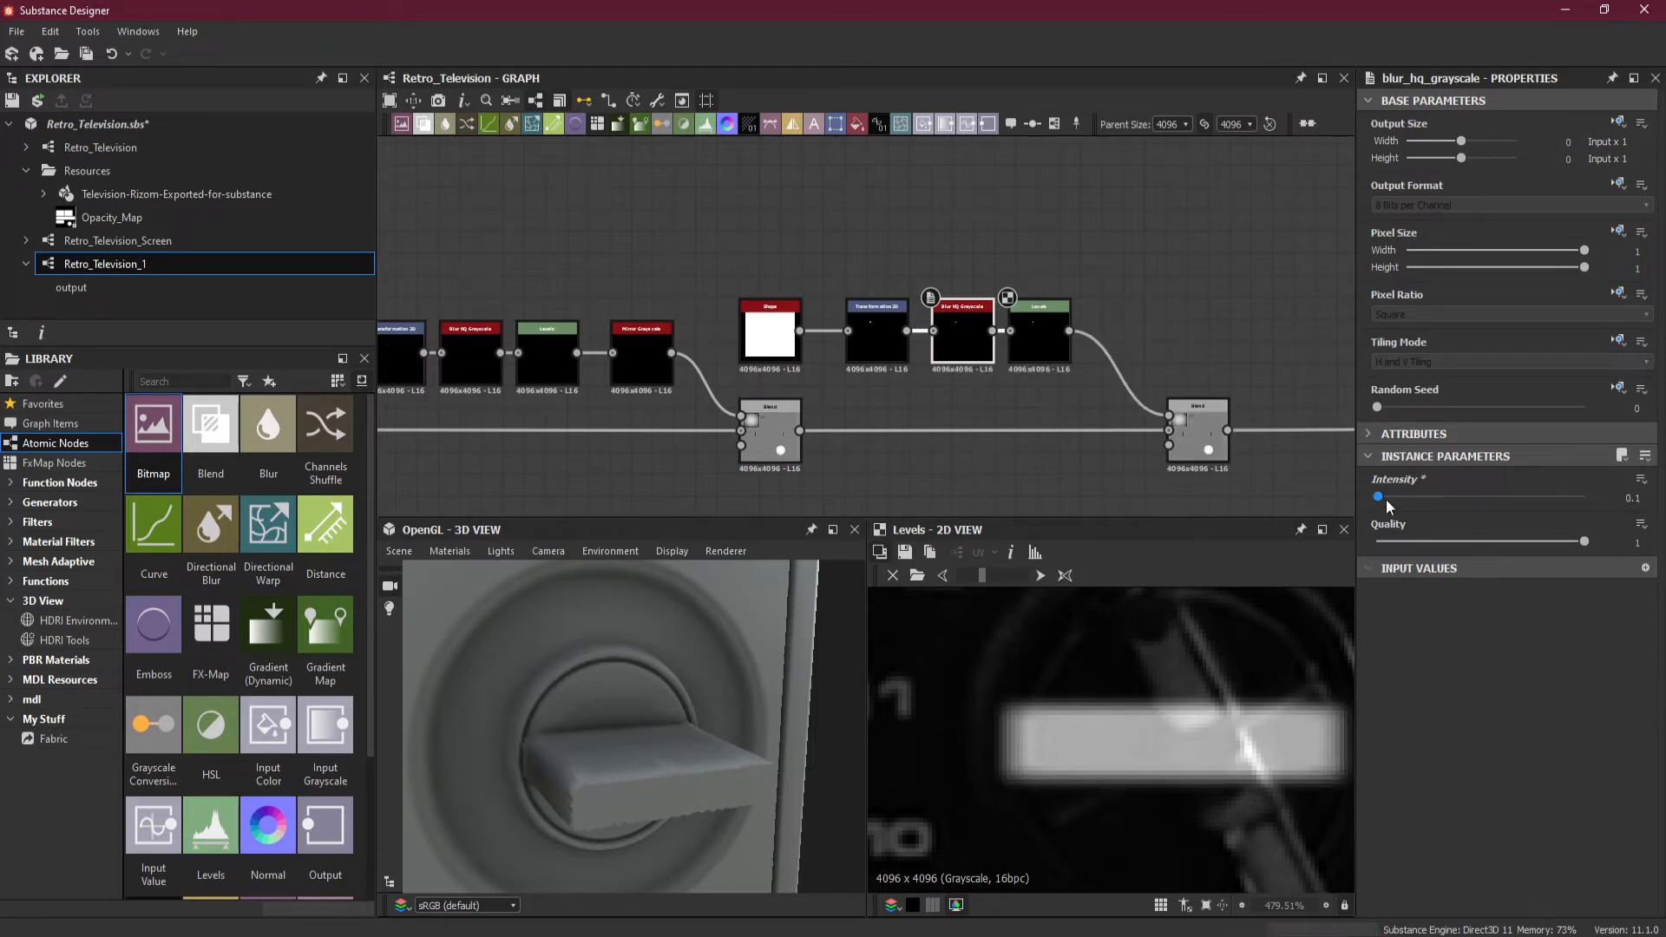
pyautogui.doubleClick(1628, 497)
pyautogui.press('Return')
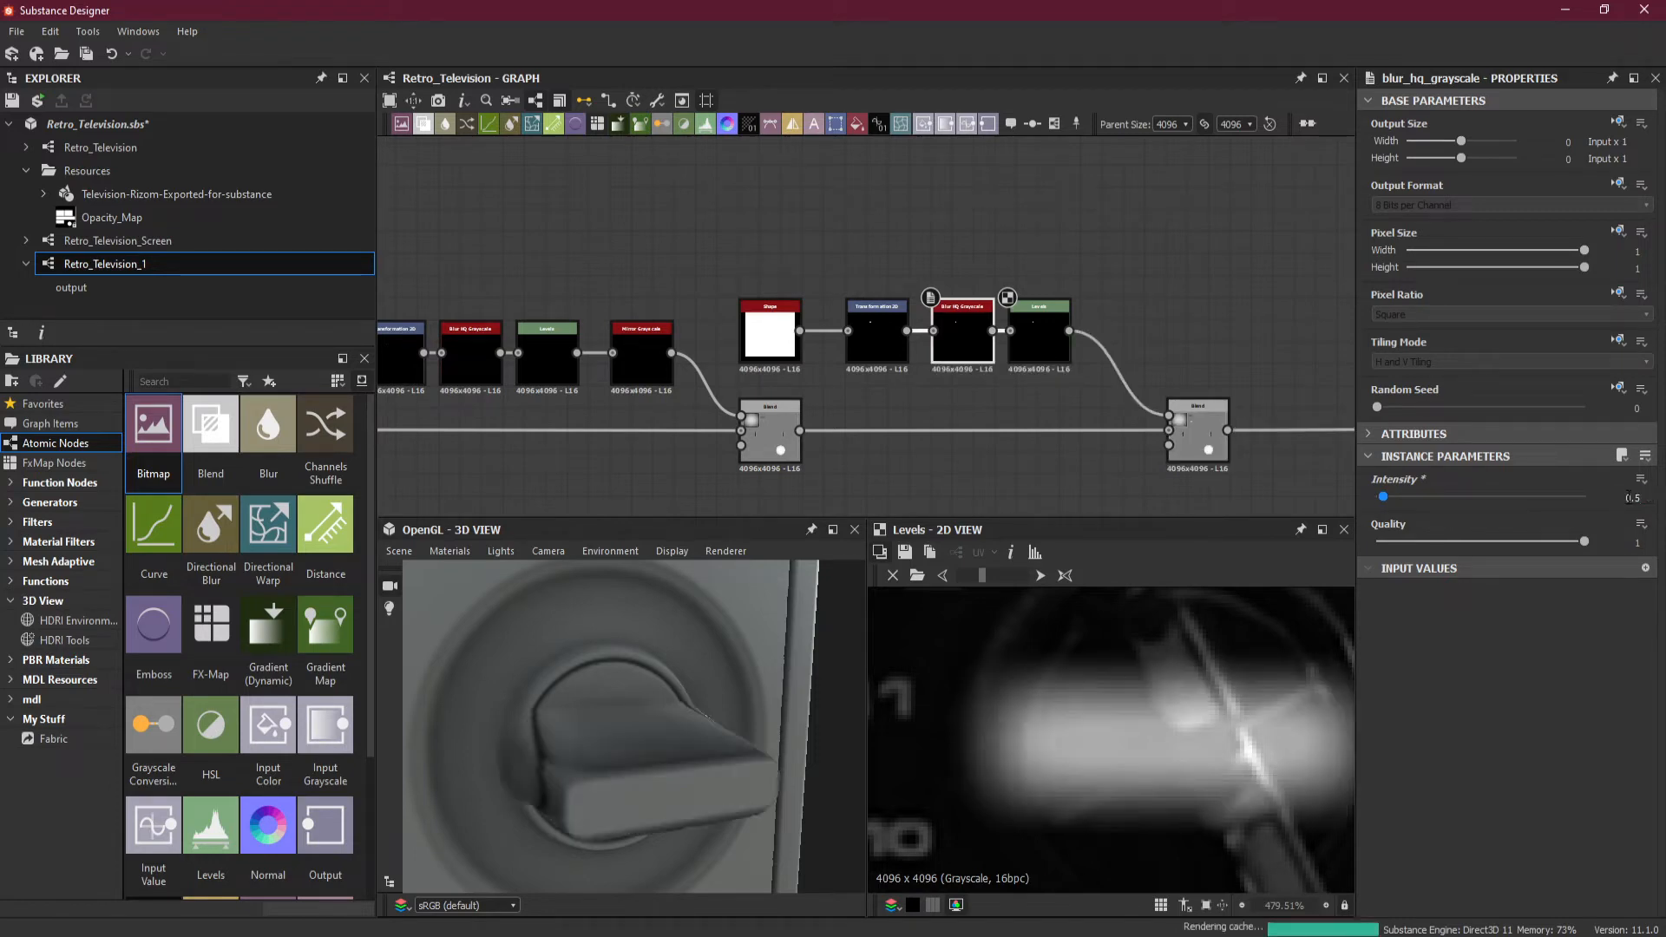
# Tighten the knob bar's Levels input range, with the black point at about 15% and the white point at about 40%.
pyautogui.click(1044, 350)
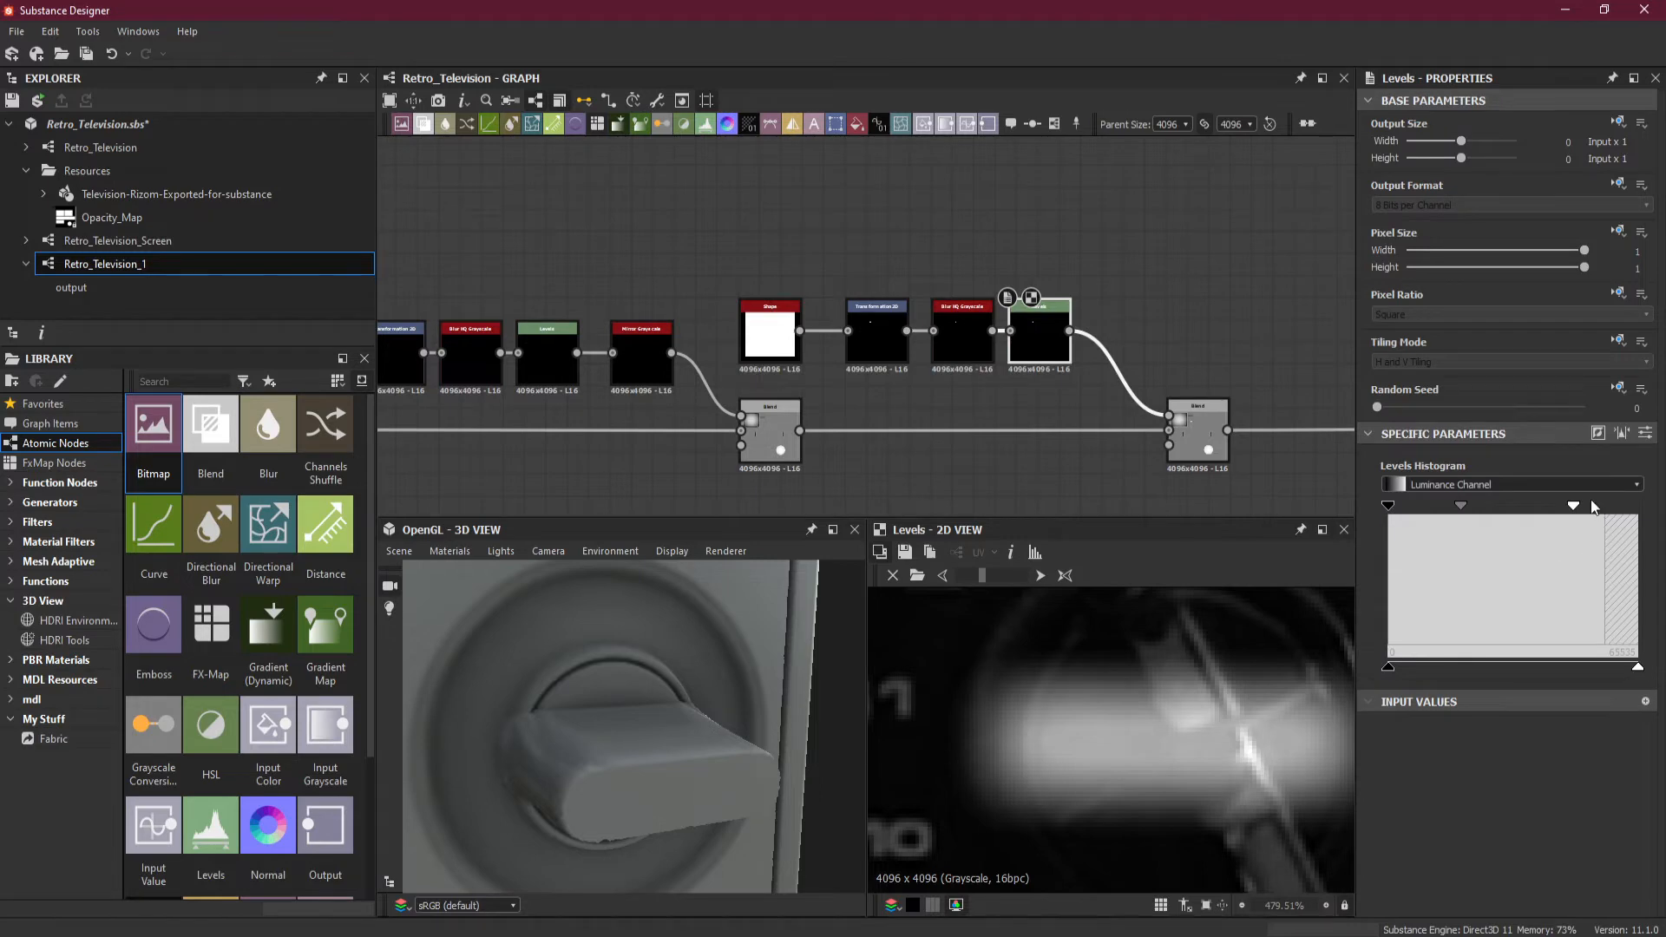
pyautogui.moveTo(1573, 507); pyautogui.dragTo(1488, 510)
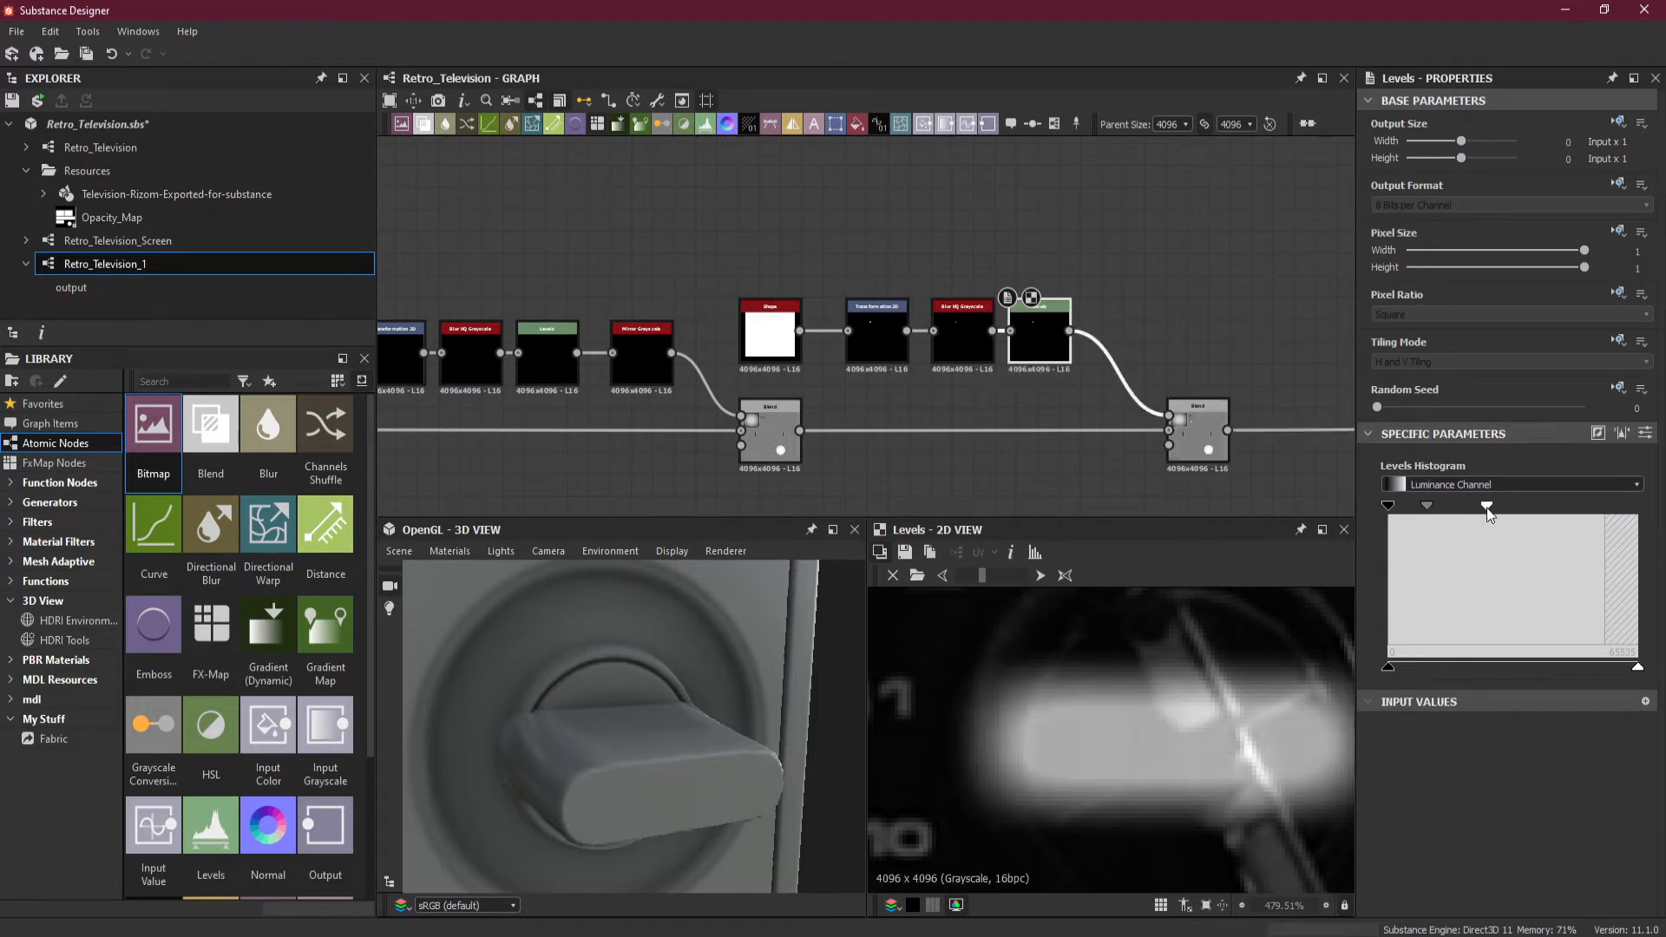
pyautogui.moveTo(1388, 505); pyautogui.dragTo(1492, 509)
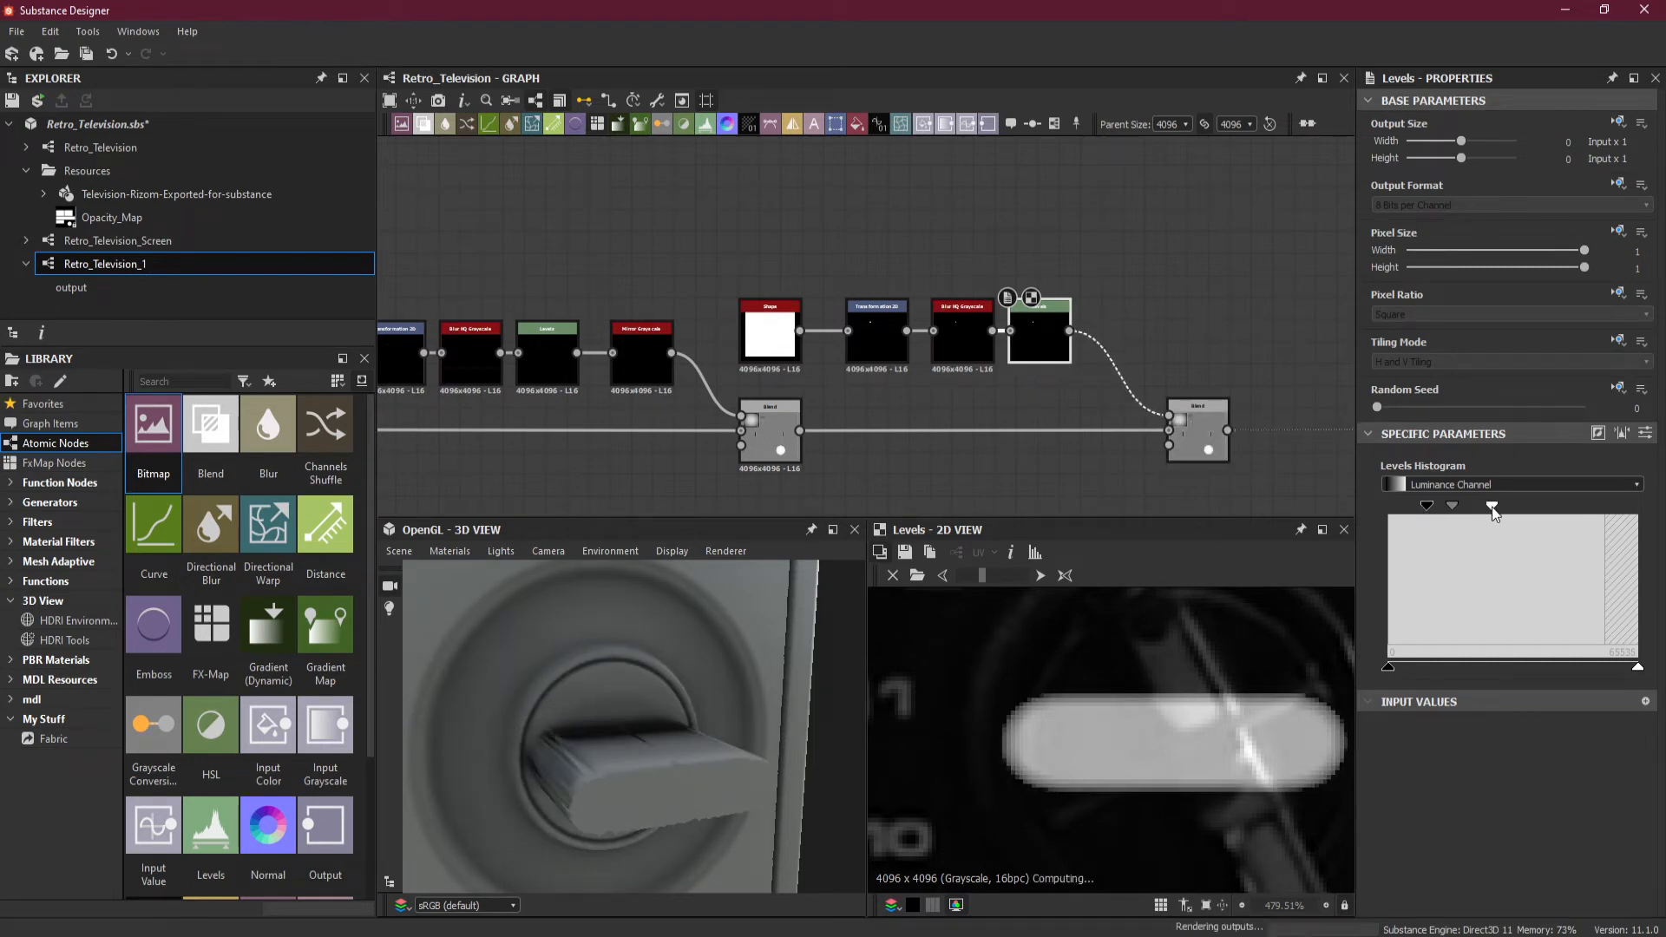
# Set the intensity of the knob bar's Blur HQ Grayscale node to 0.3.
pyautogui.click(959, 347)
pyautogui.click(1631, 498)
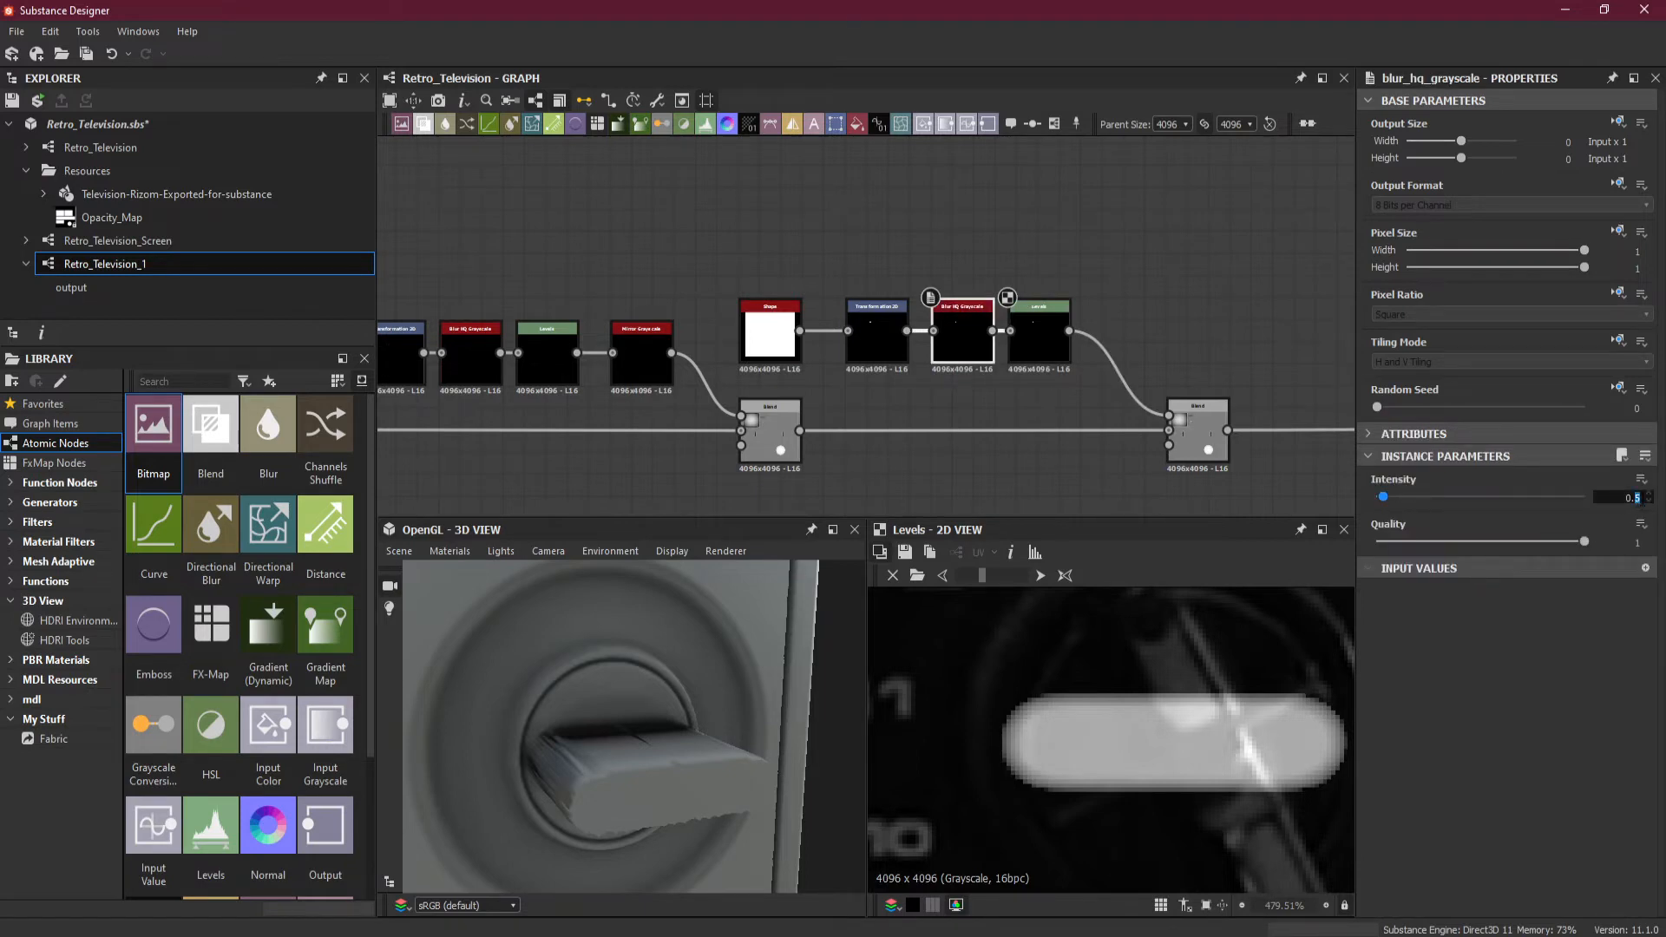
pyautogui.write('3')
pyautogui.press('Return')
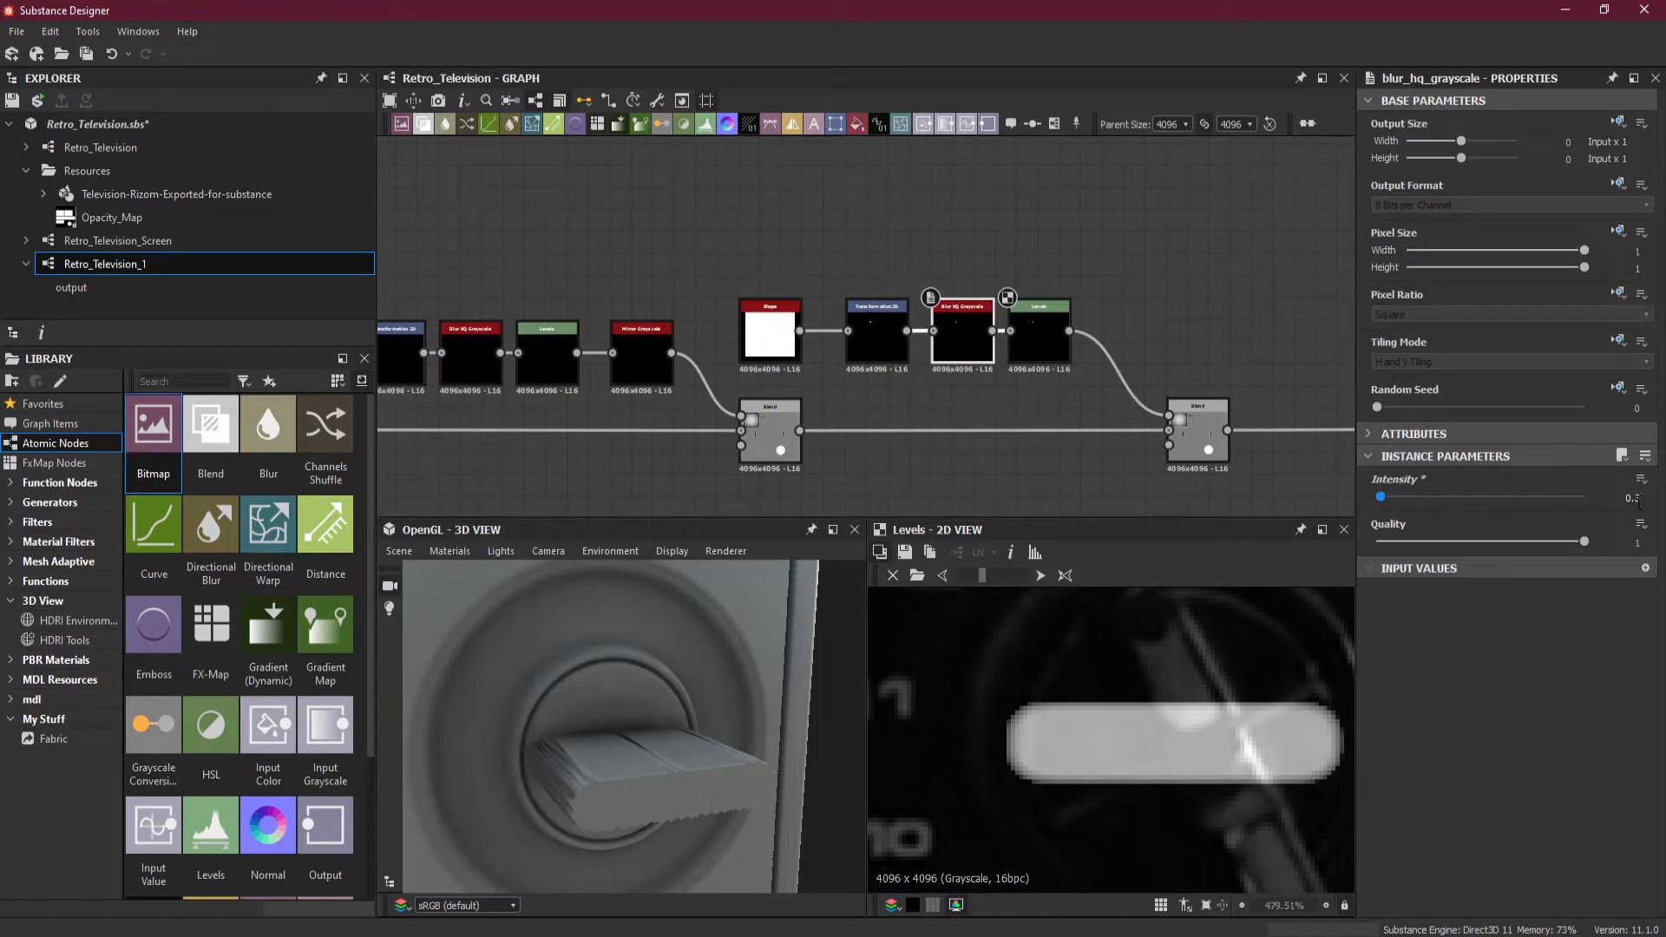
# Shift the knob bar's Levels input range down, with the black point at about 12% and the white point at about 38%.
pyautogui.click(1048, 346)
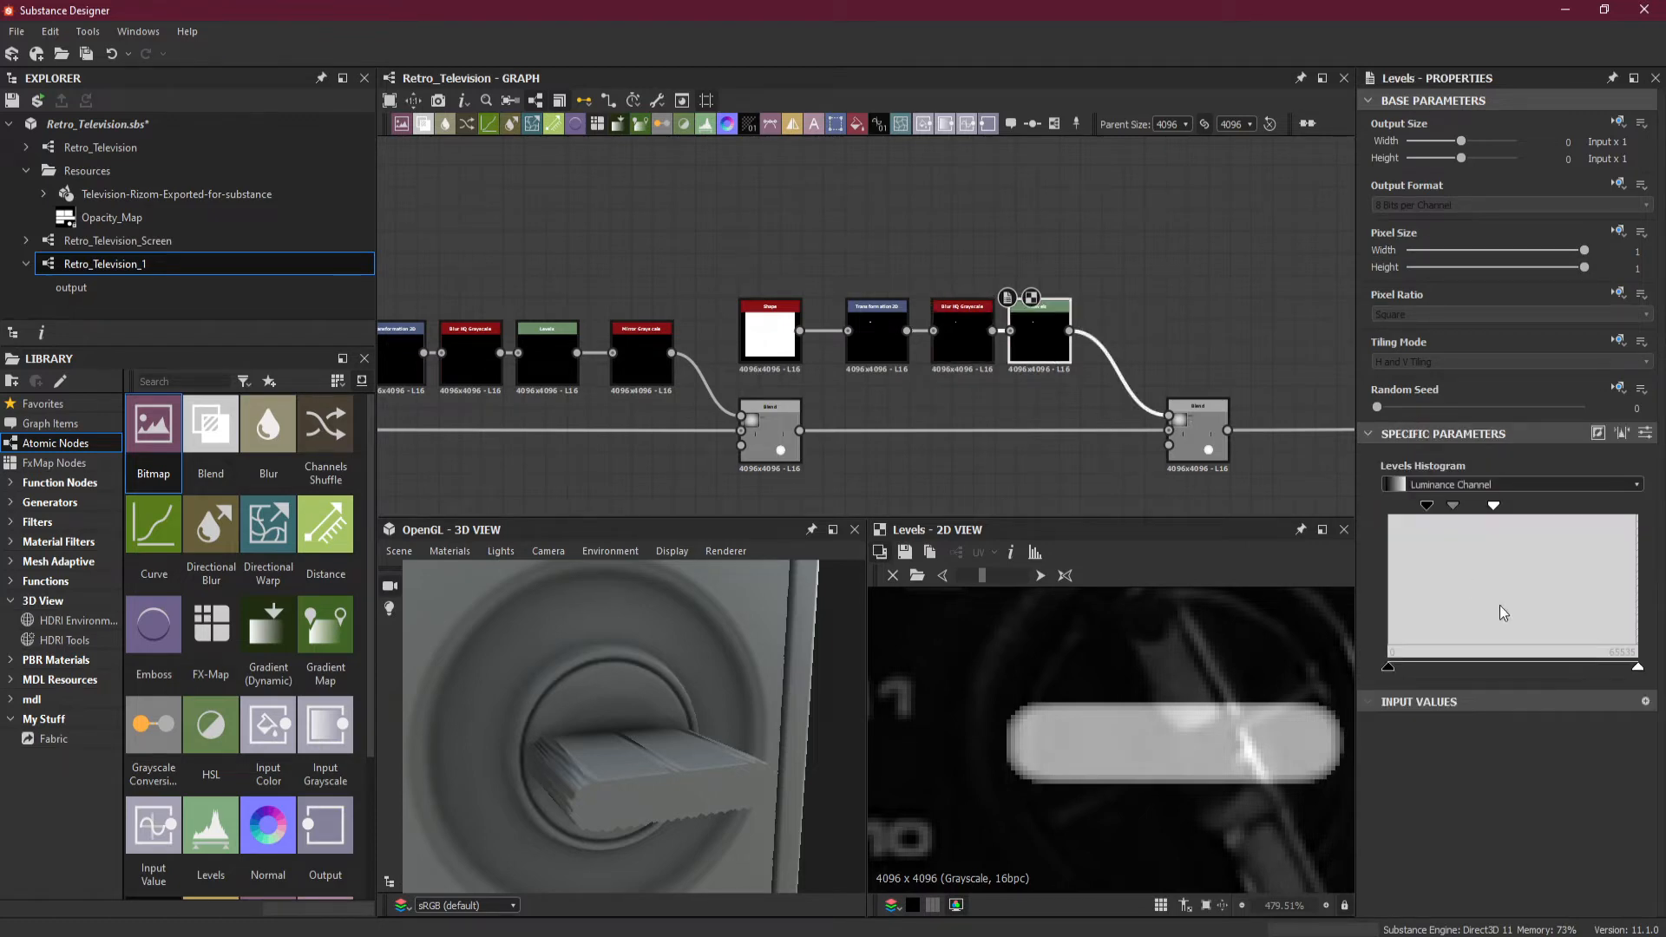
pyautogui.moveTo(1493, 506); pyautogui.dragTo(1482, 506)
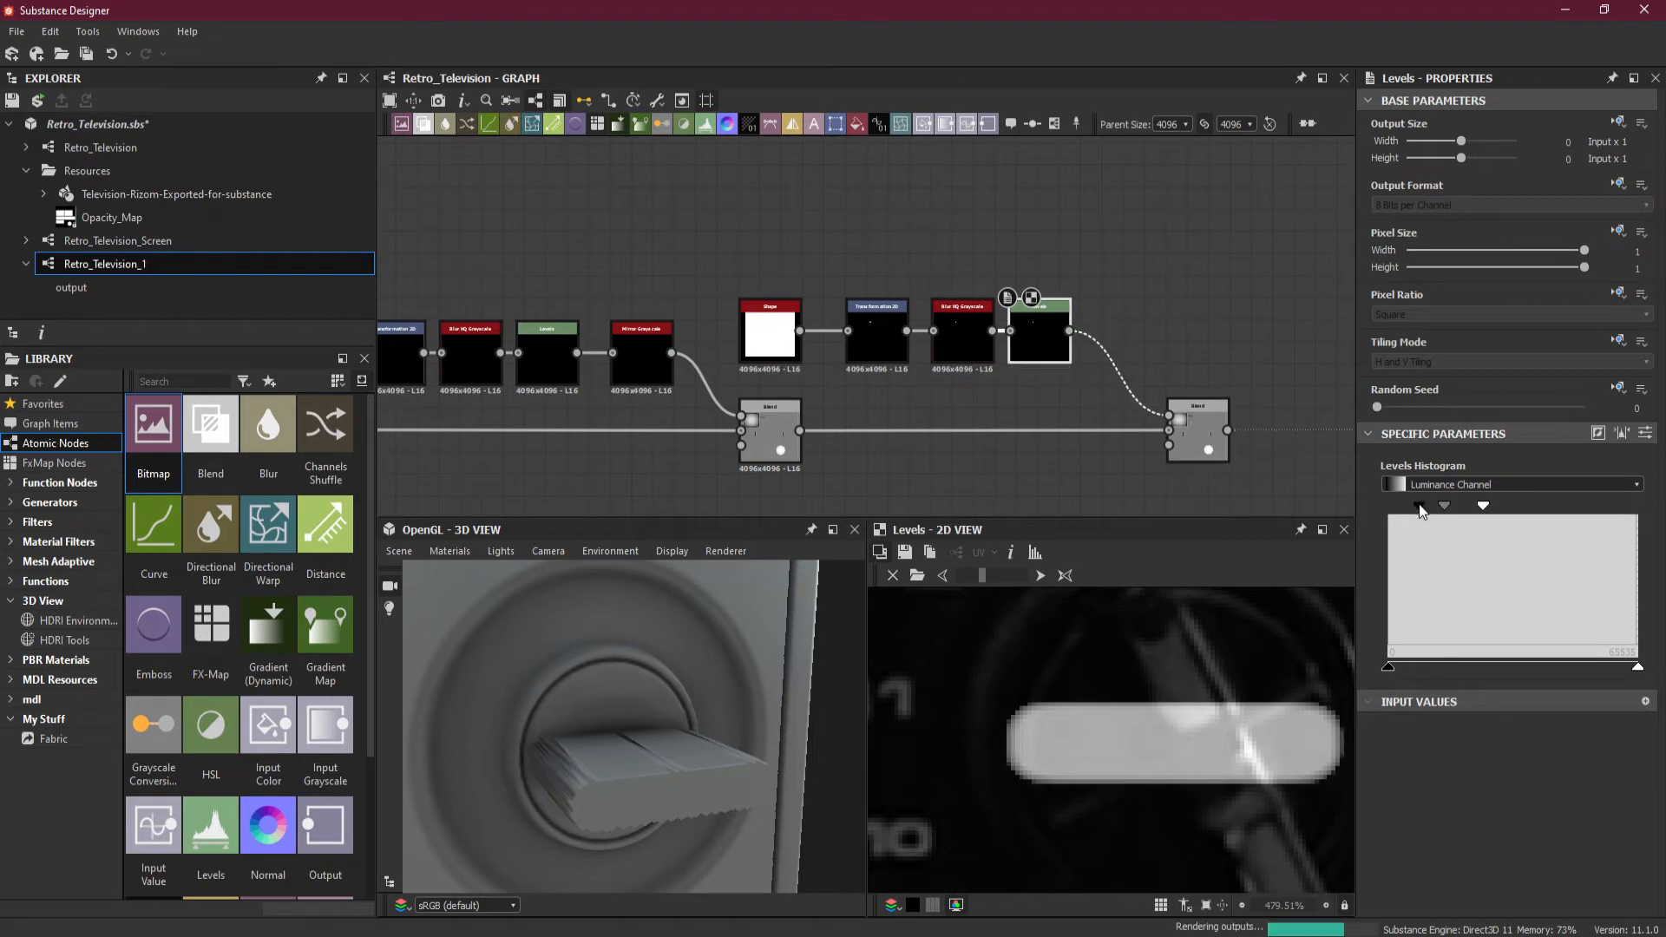
pyautogui.moveTo(1428, 507); pyautogui.dragTo(1420, 507)
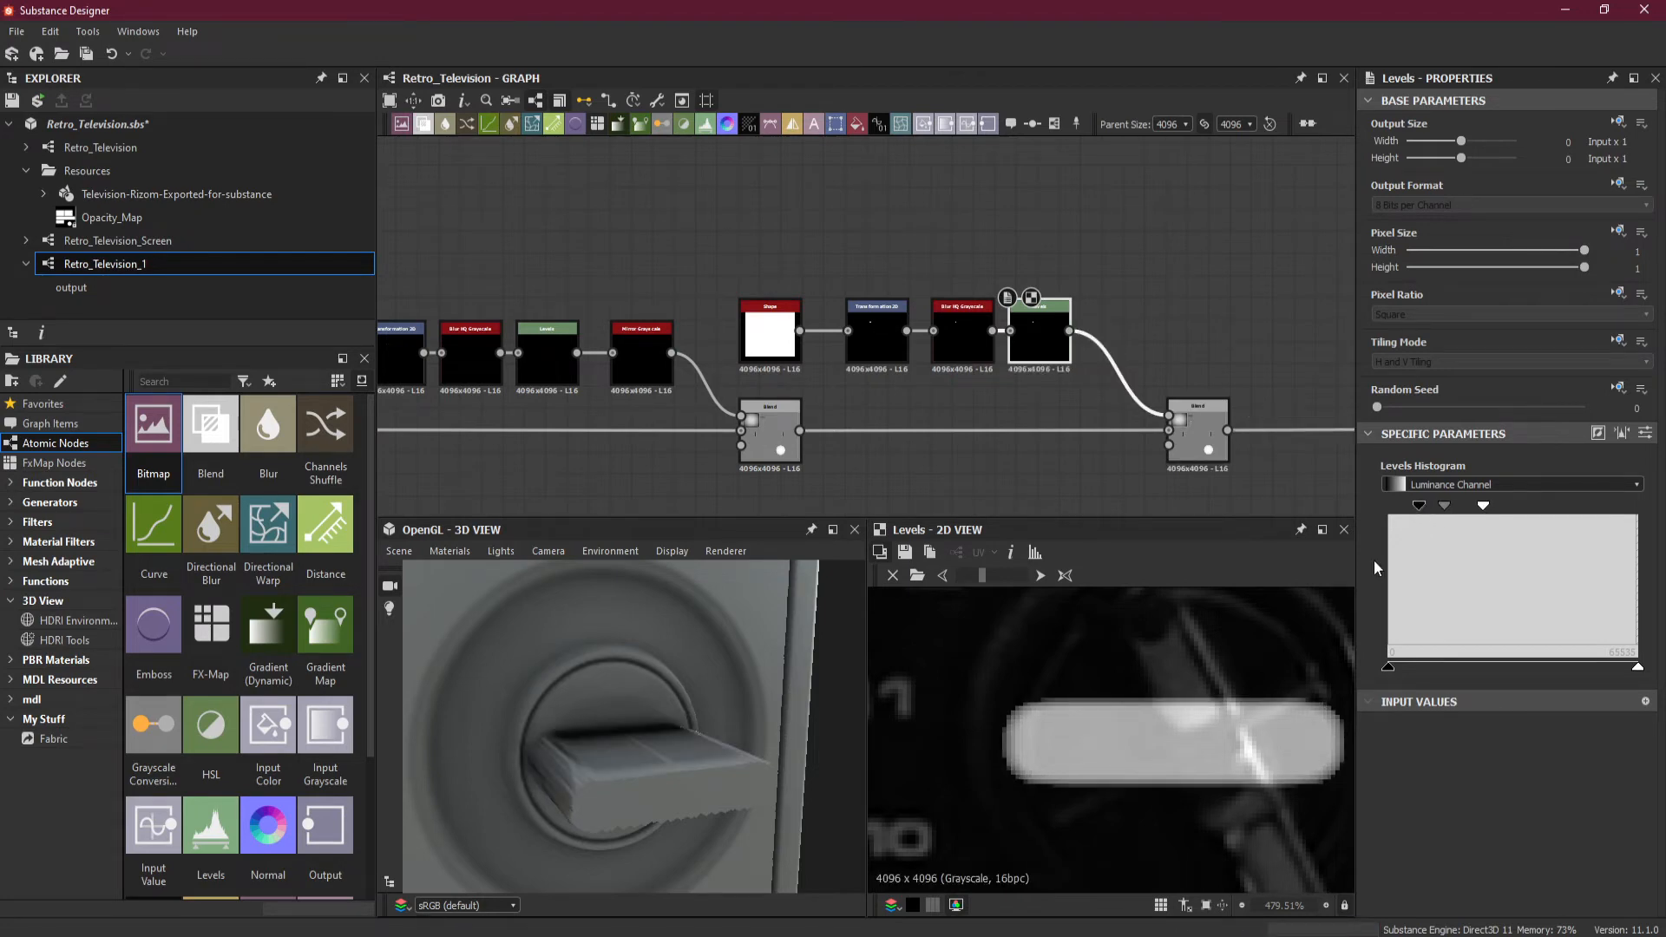
pyautogui.moveTo(631, 730)
pyautogui.mouseDown()
pyautogui.moveTo(576, 730)
pyautogui.moveTo(558, 709)
pyautogui.moveTo(625, 715)
pyautogui.mouseUp()
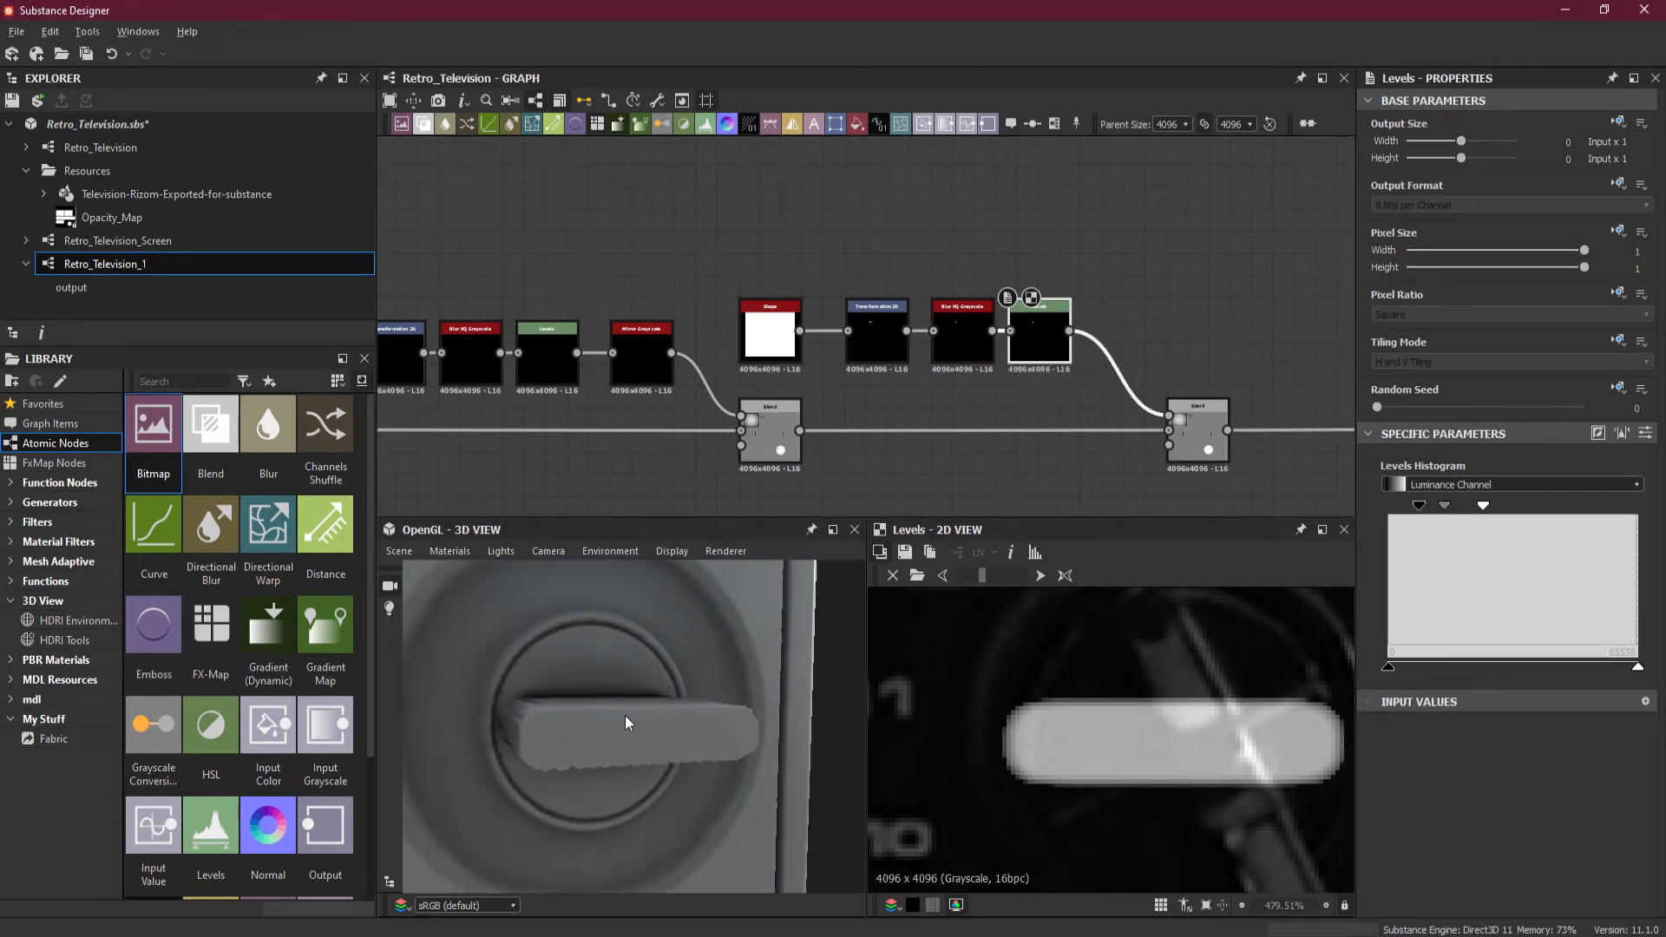
# Lower the output white point of the knob bar's Levels node to about 15% and compare the bar's height with the reference photo.
pyautogui.scroll(-2, 624, 715)
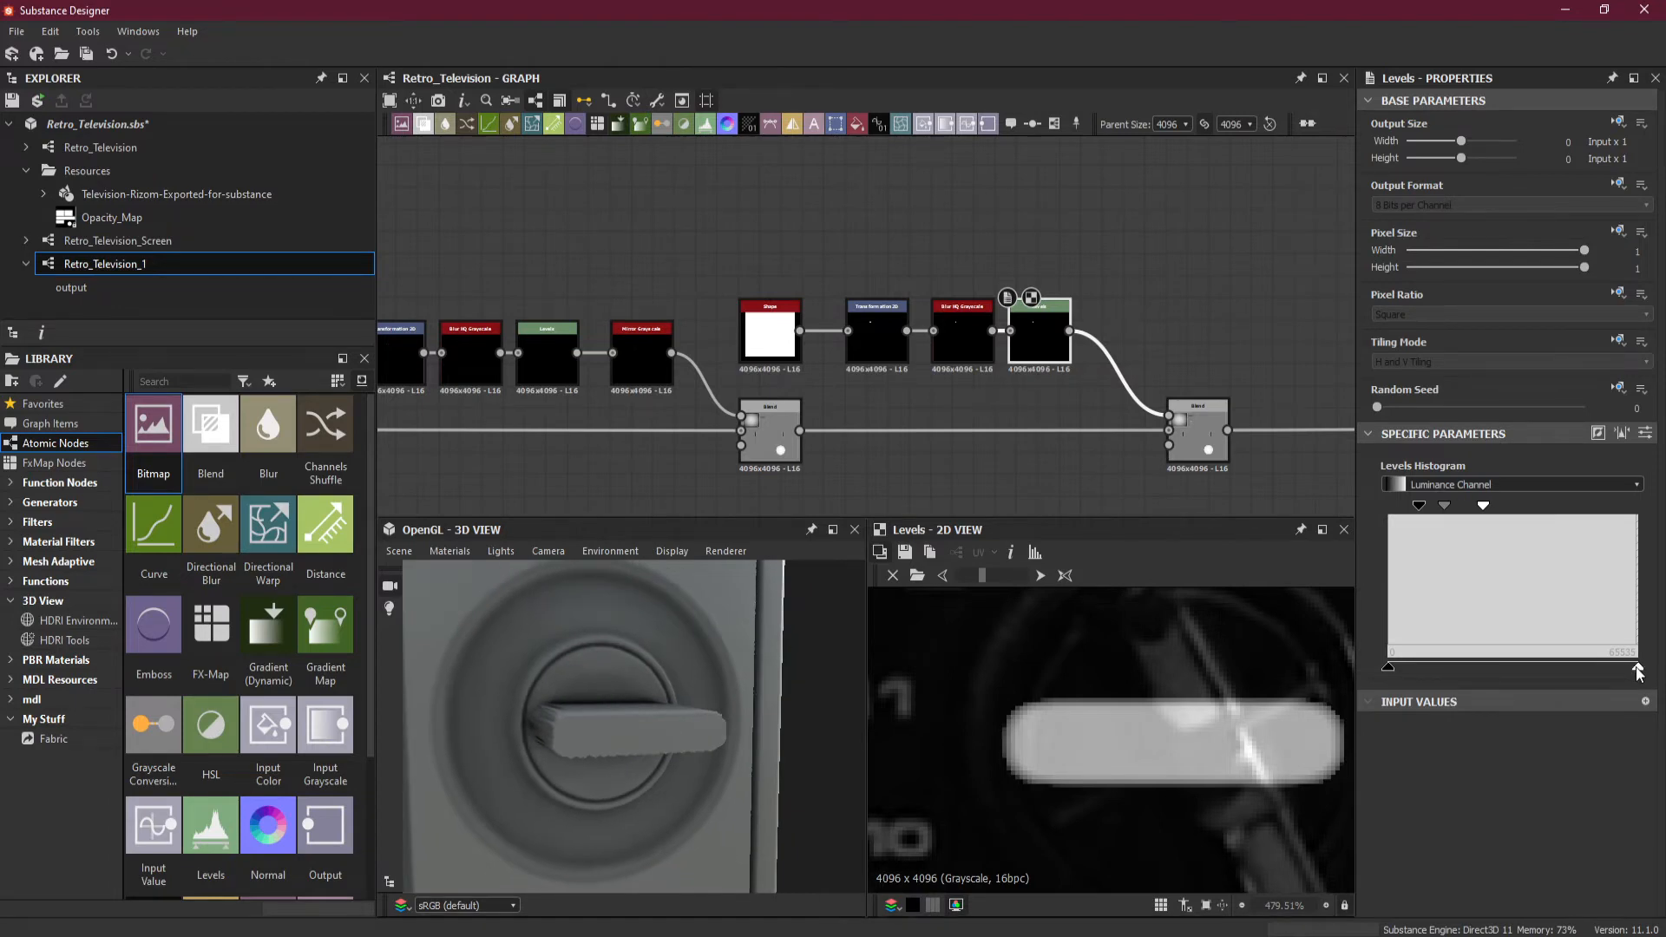
pyautogui.moveTo(1636, 669); pyautogui.dragTo(1489, 672)
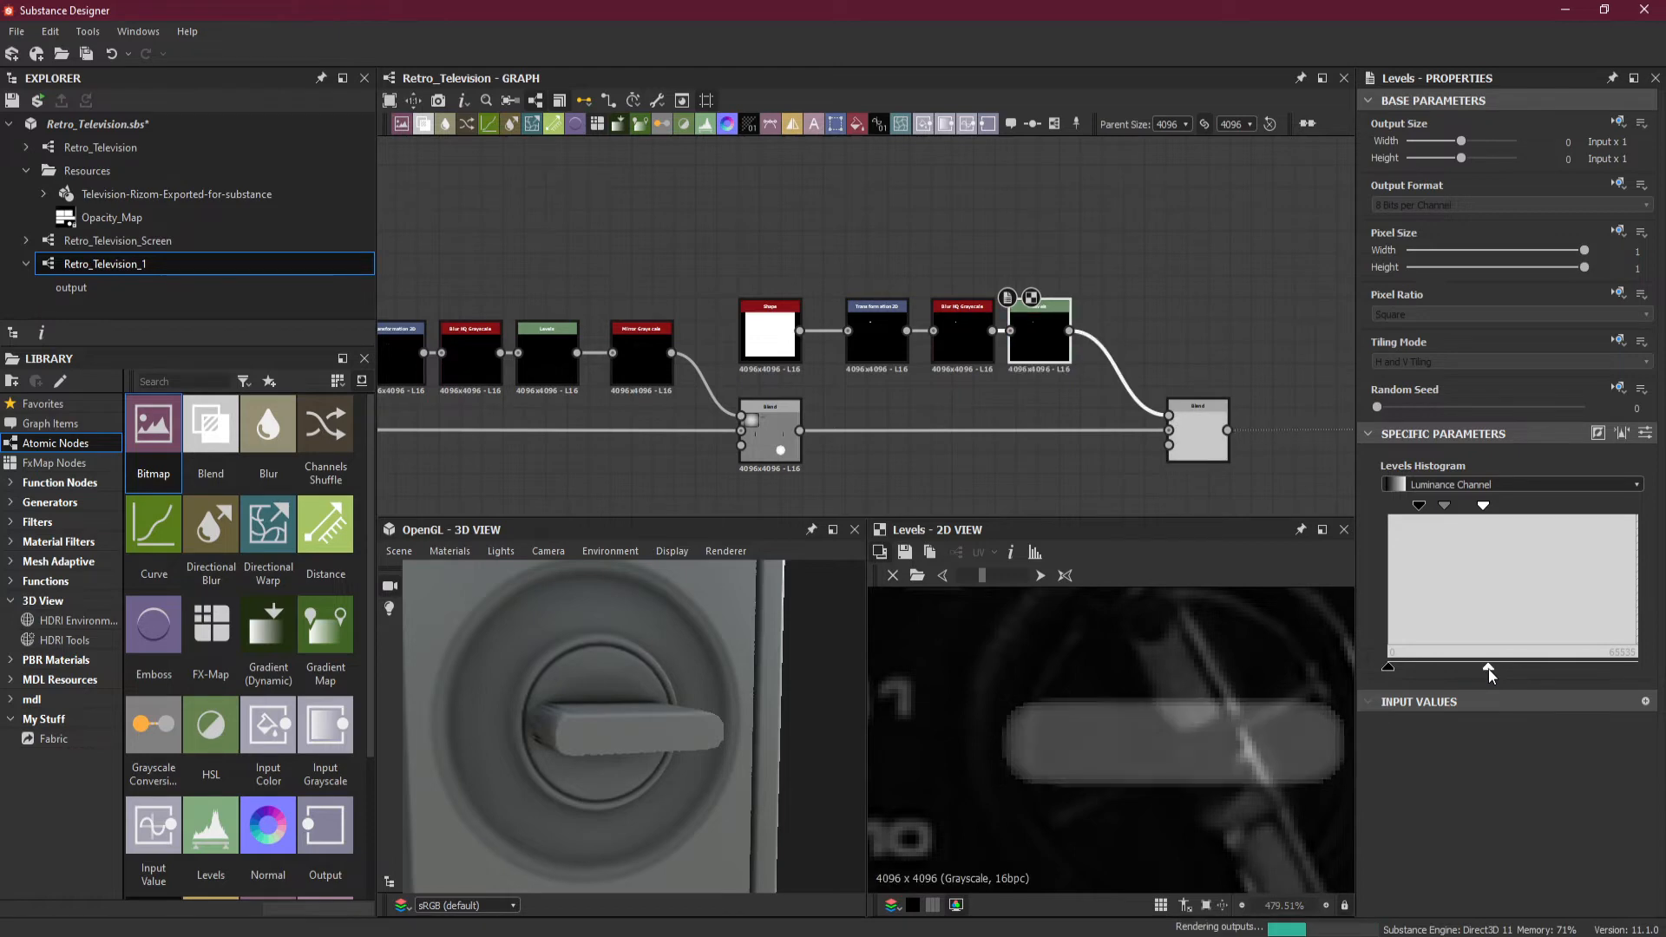
pyautogui.moveTo(653, 782); pyautogui.dragTo(951, 756)
pyautogui.moveTo(1487, 670); pyautogui.dragTo(1424, 670)
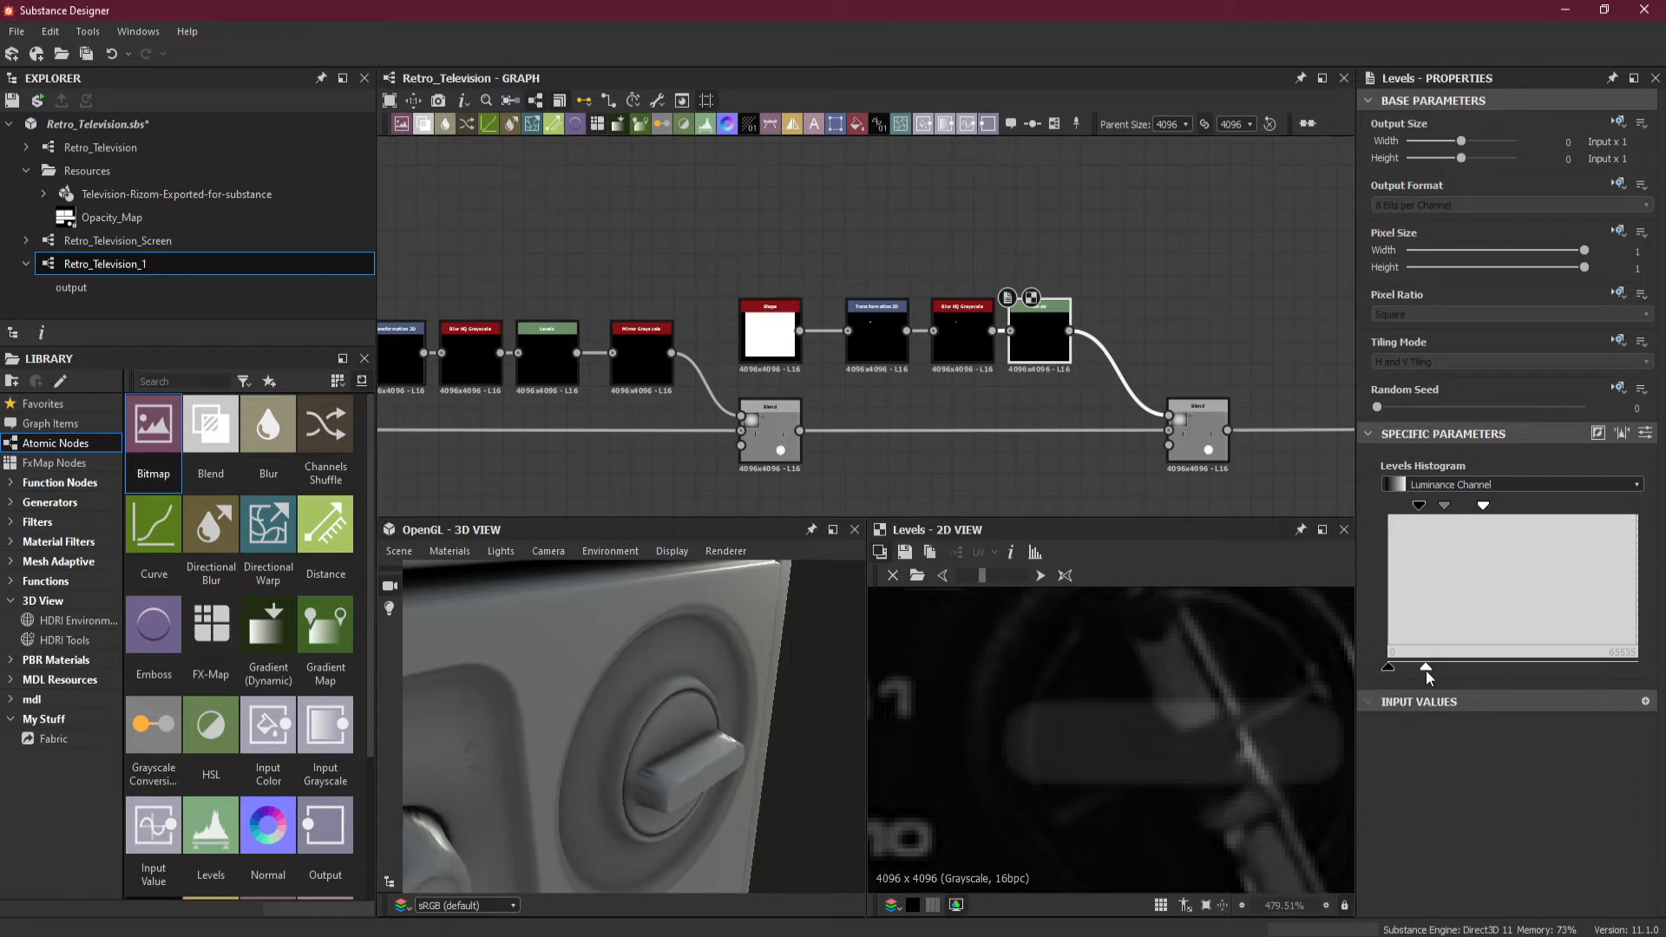
pyautogui.moveTo(664, 784); pyautogui.dragTo(675, 709)
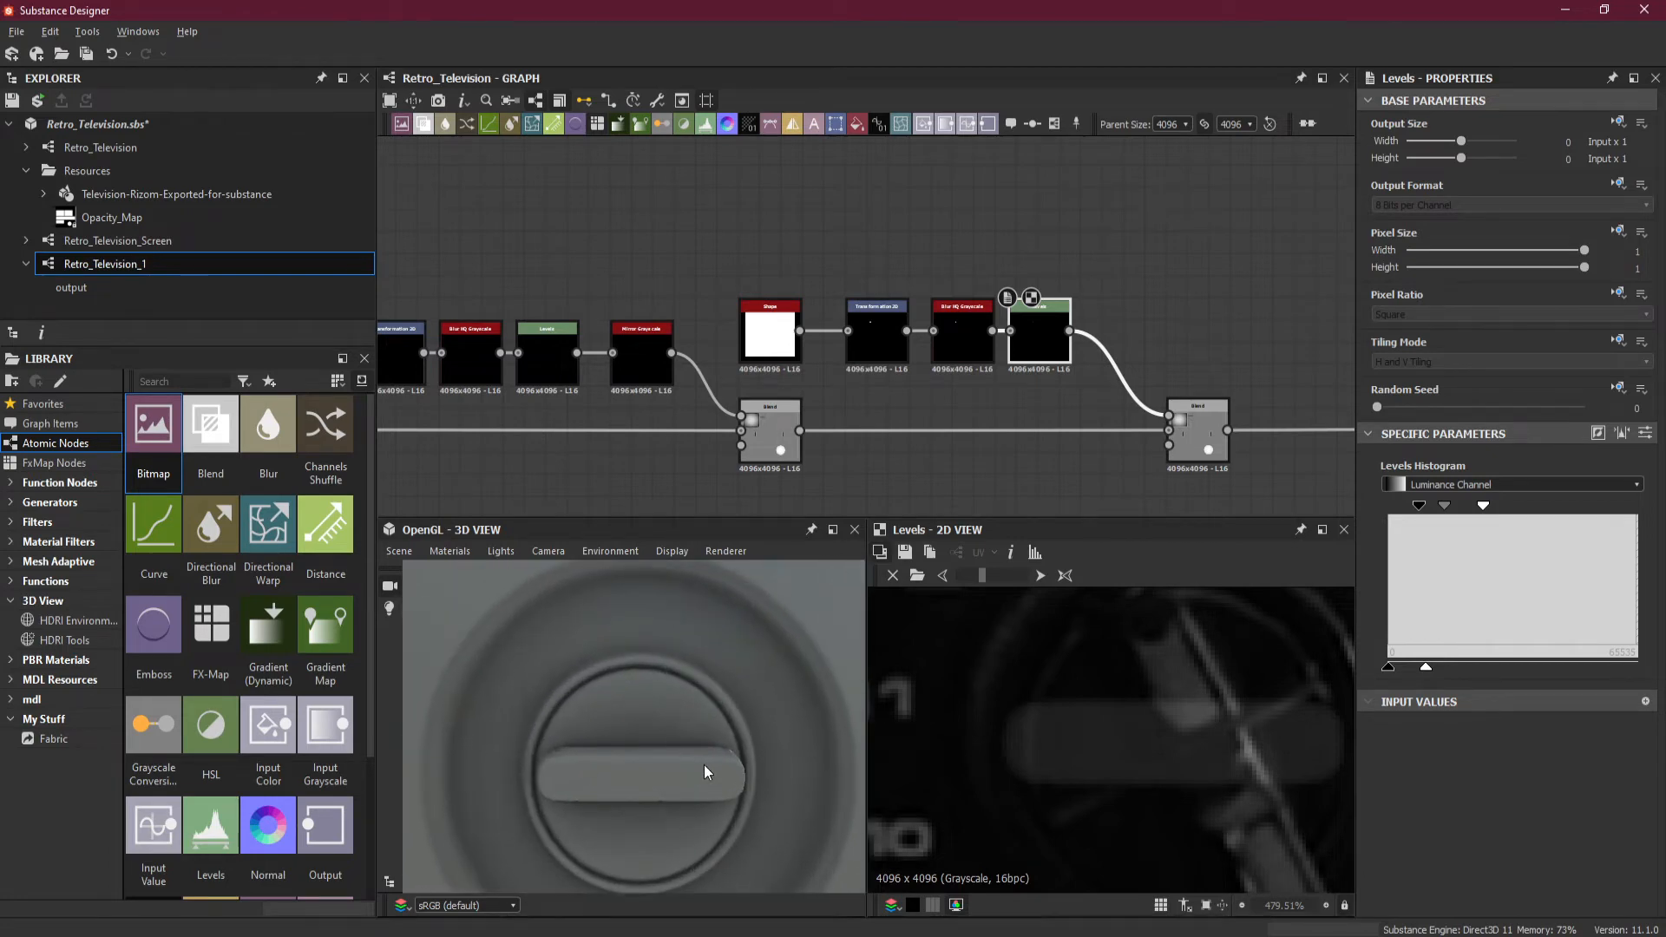
pyautogui.moveTo(704, 764)
pyautogui.mouseDown()
pyautogui.moveTo(680, 763)
pyautogui.moveTo(676, 737)
pyautogui.moveTo(678, 761)
pyautogui.mouseUp()
pyautogui.scroll(-5, 1163, 689)
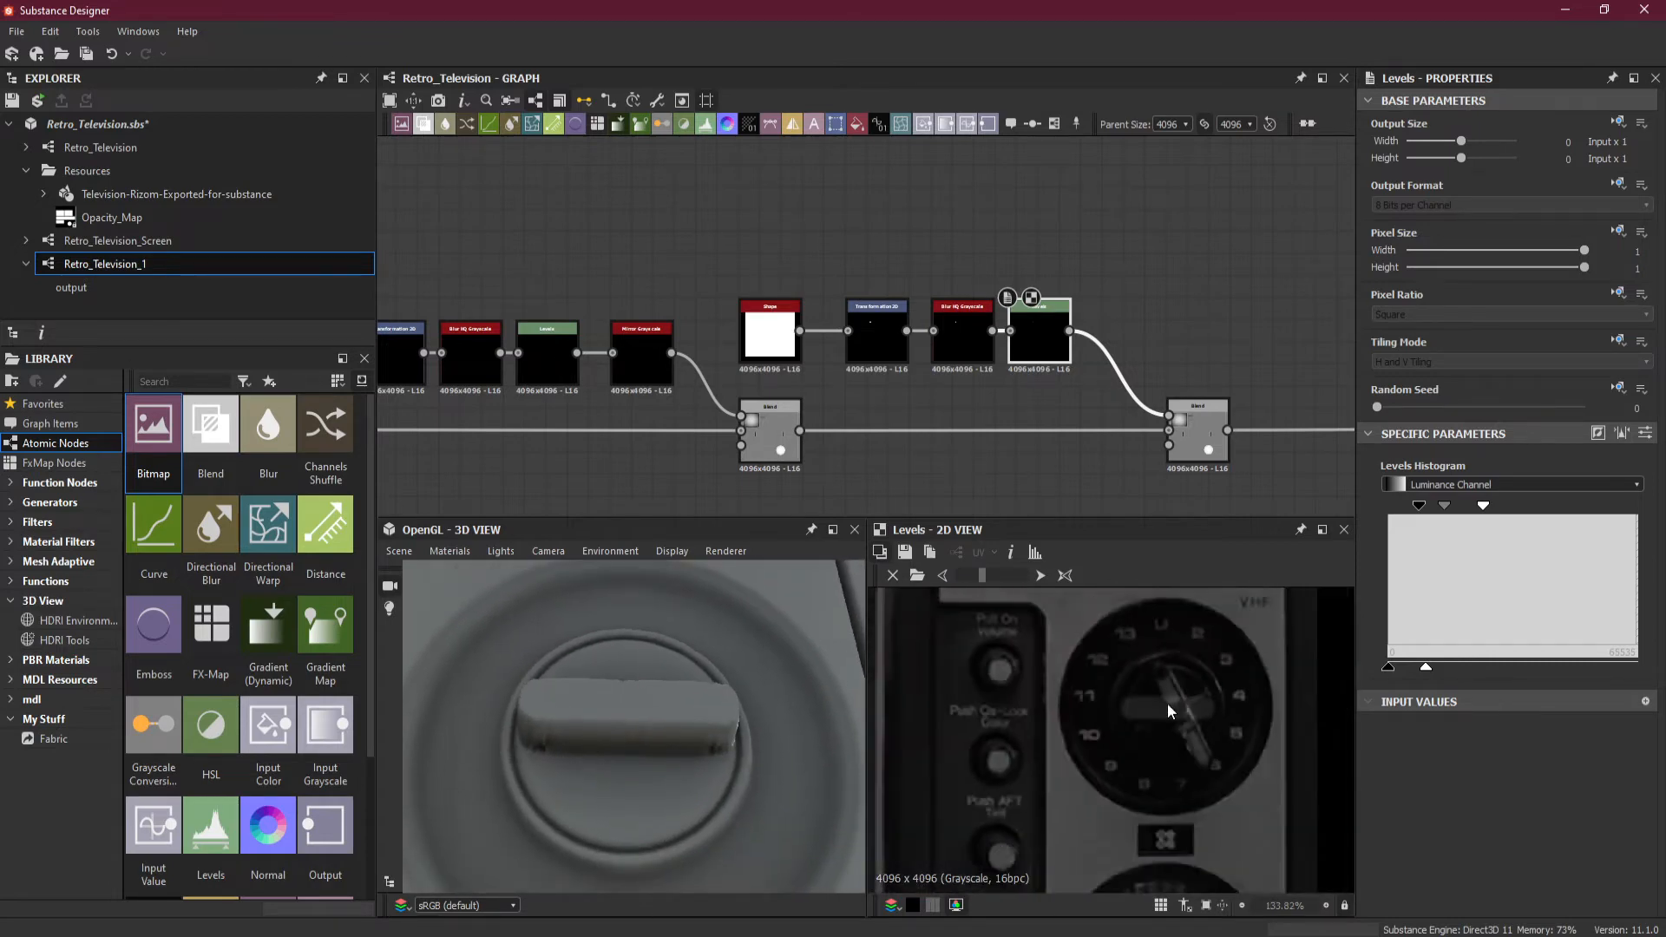
pyautogui.scroll(3, 1168, 702)
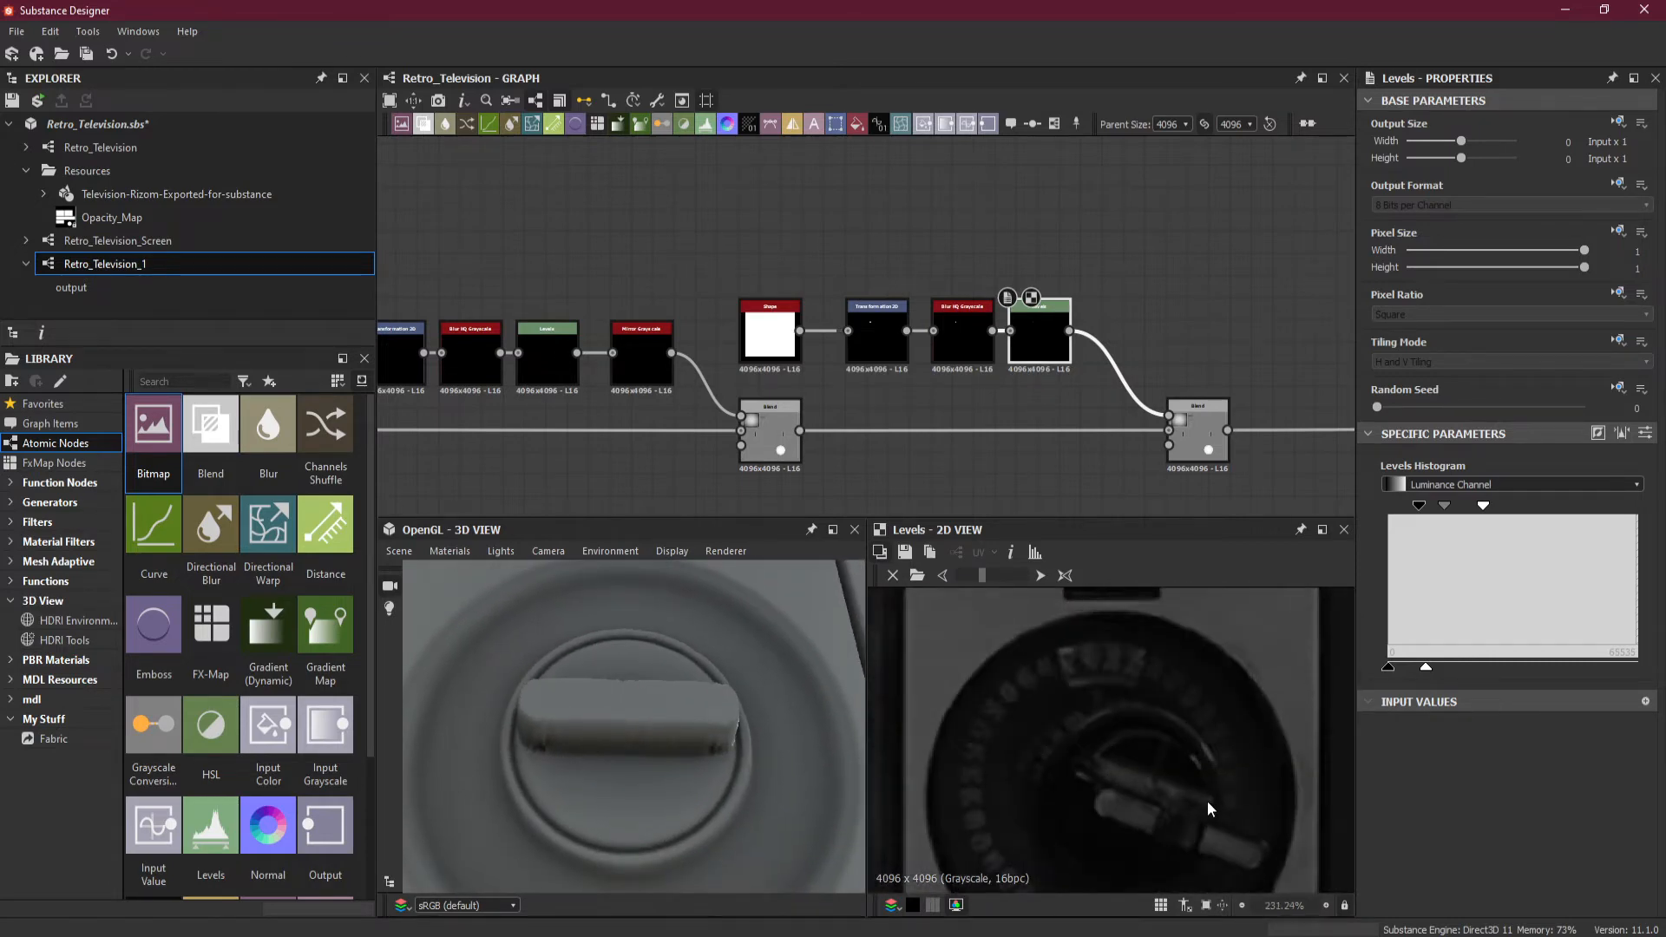
pyautogui.moveTo(605, 733); pyautogui.dragTo(642, 599)
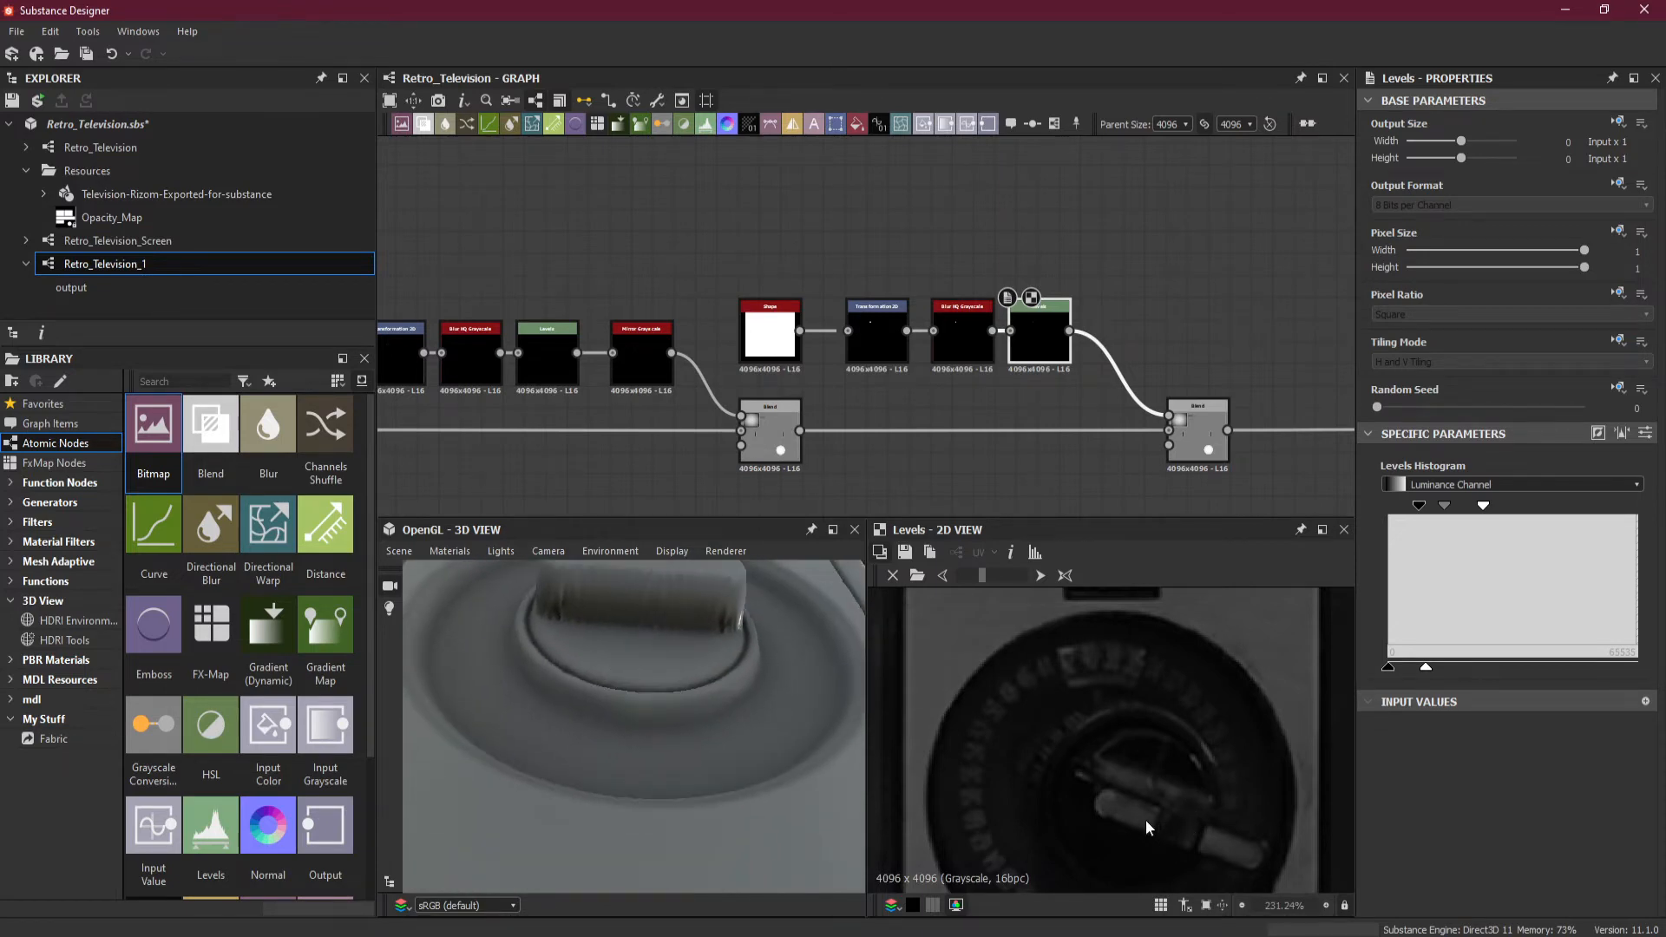
pyautogui.moveTo(785, 772); pyautogui.dragTo(736, 746)
# Try an intensity of 0.5 on the knob bar's Blur HQ Grayscale node and return it to 0.3.
pyautogui.click(953, 357)
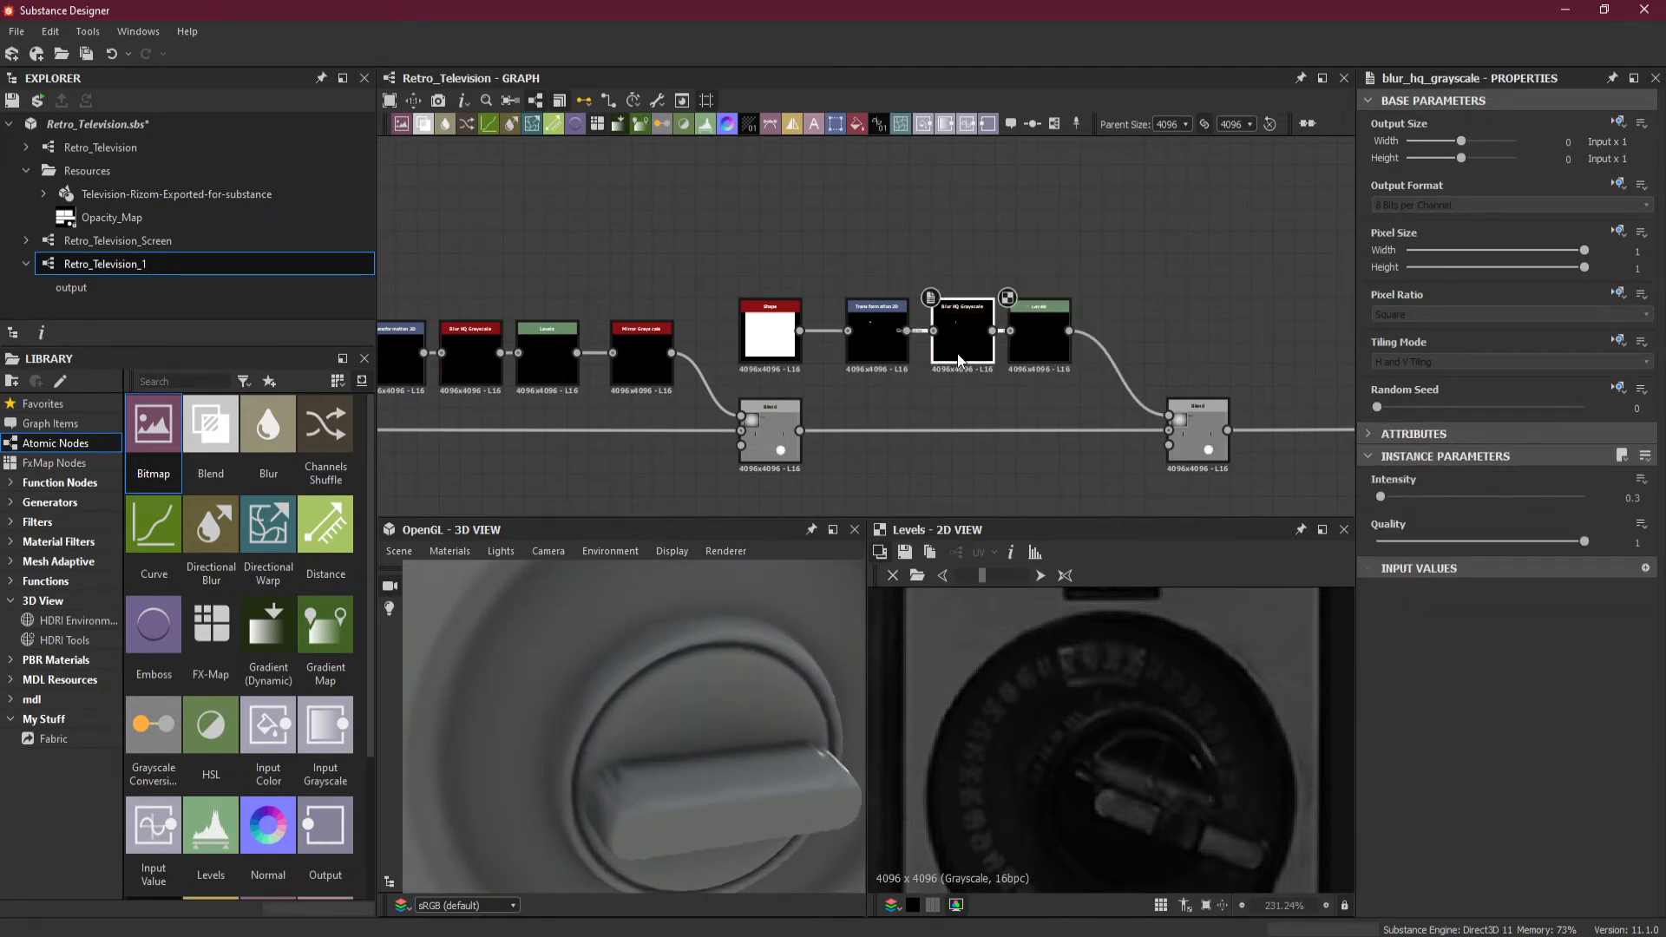
pyautogui.click(1652, 505)
pyautogui.write('0.5')
pyautogui.press('Return')
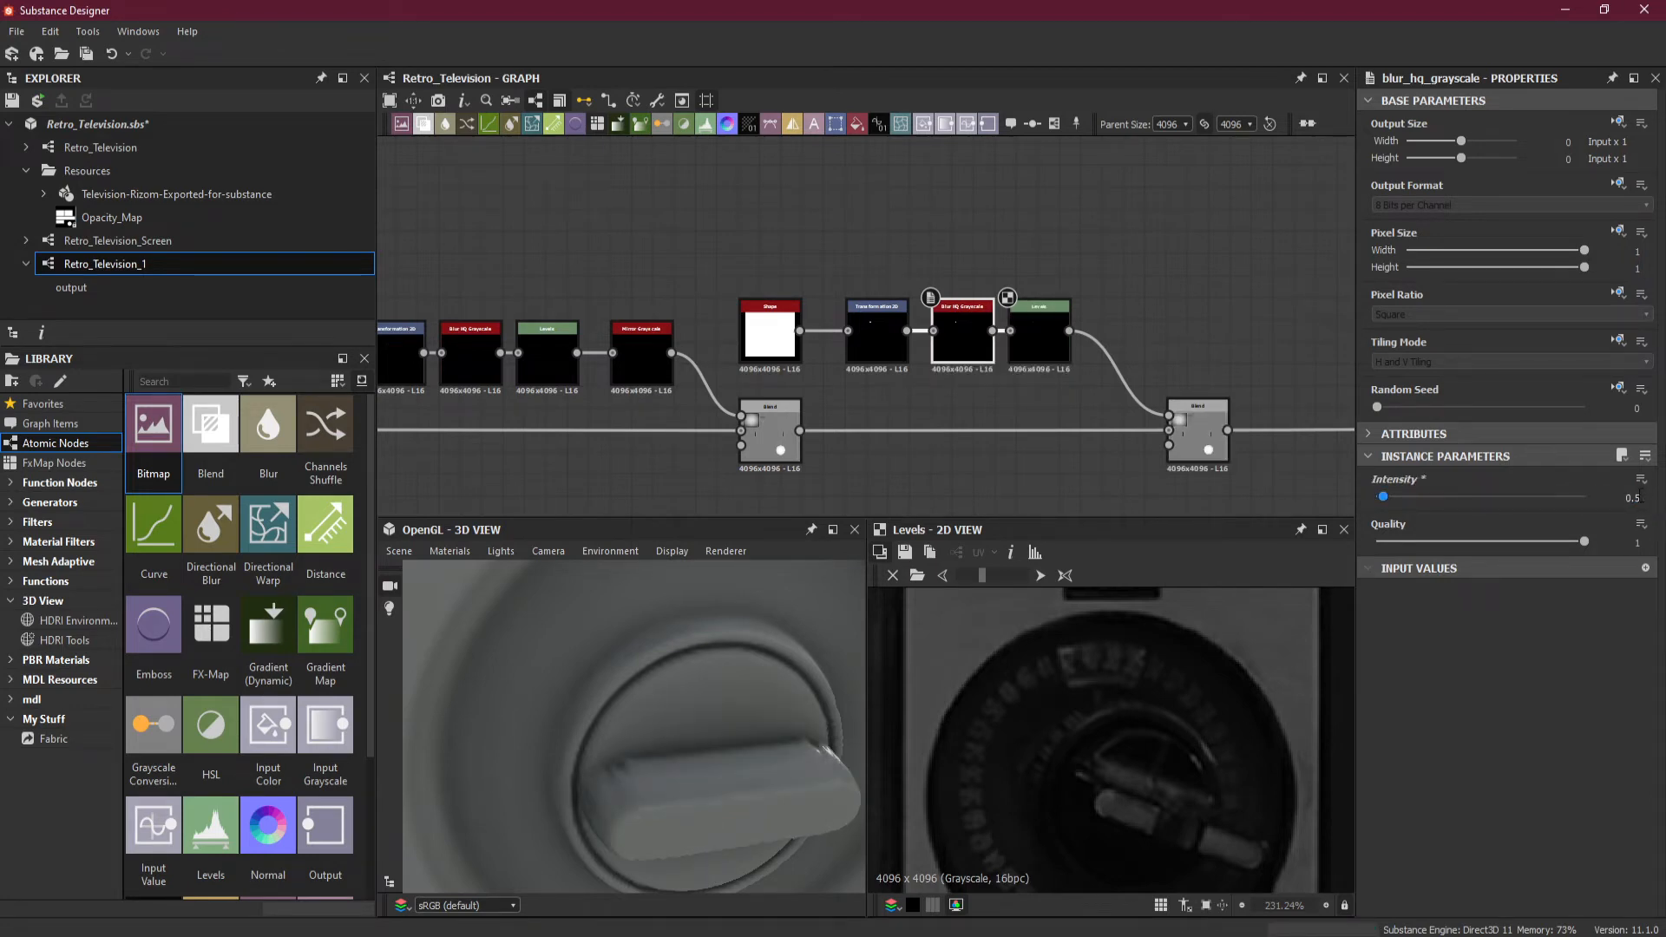
pyautogui.click(1640, 498)
pyautogui.press('BackSpace')
pyautogui.write('3')
pyautogui.press('Return')
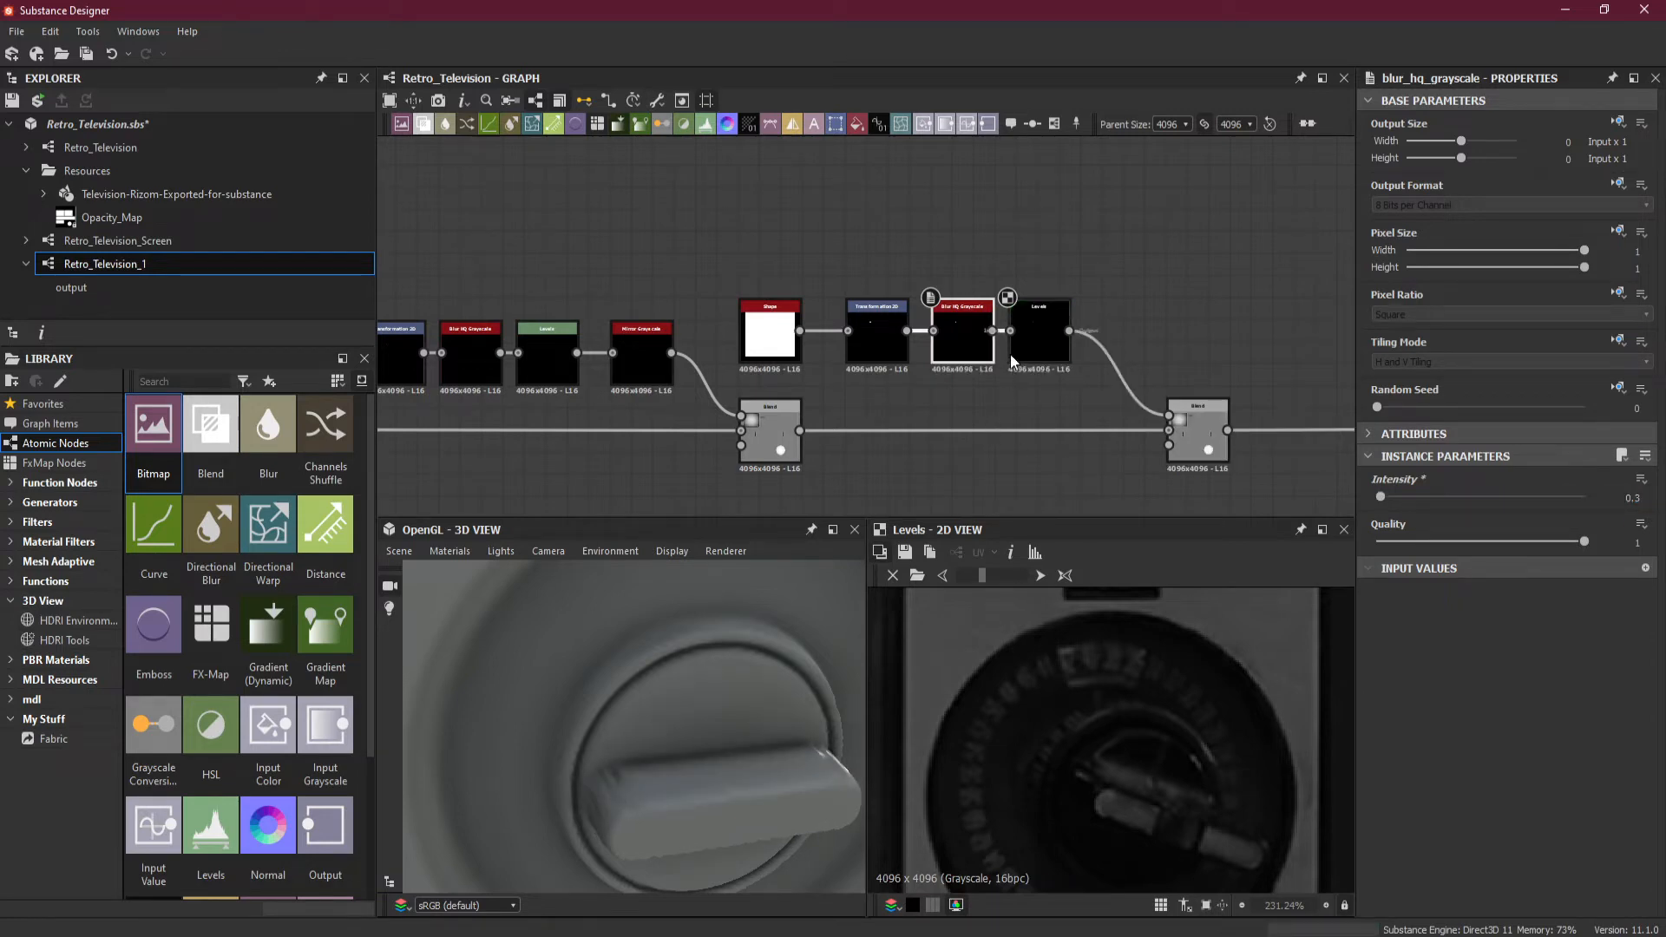
# Soften the knob bar's edges by setting its Levels input black point to about 3% and white point to about 31%.
pyautogui.click(1030, 340)
pyautogui.moveTo(1419, 506); pyautogui.dragTo(1408, 507)
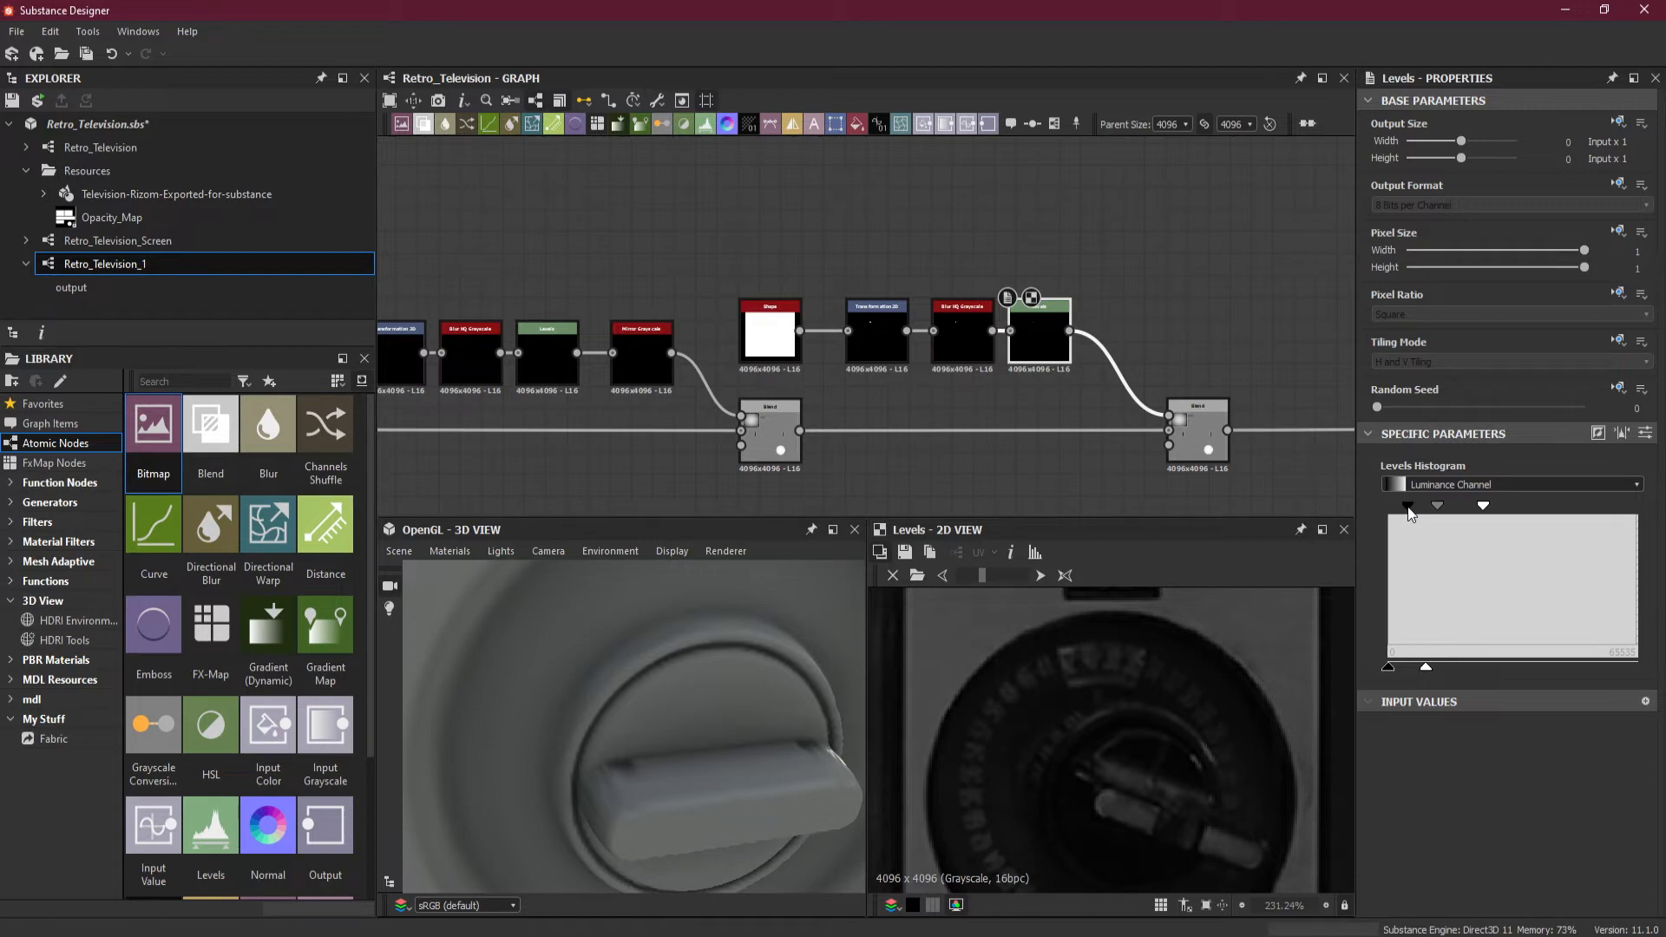
pyautogui.moveTo(1409, 513); pyautogui.dragTo(1401, 512)
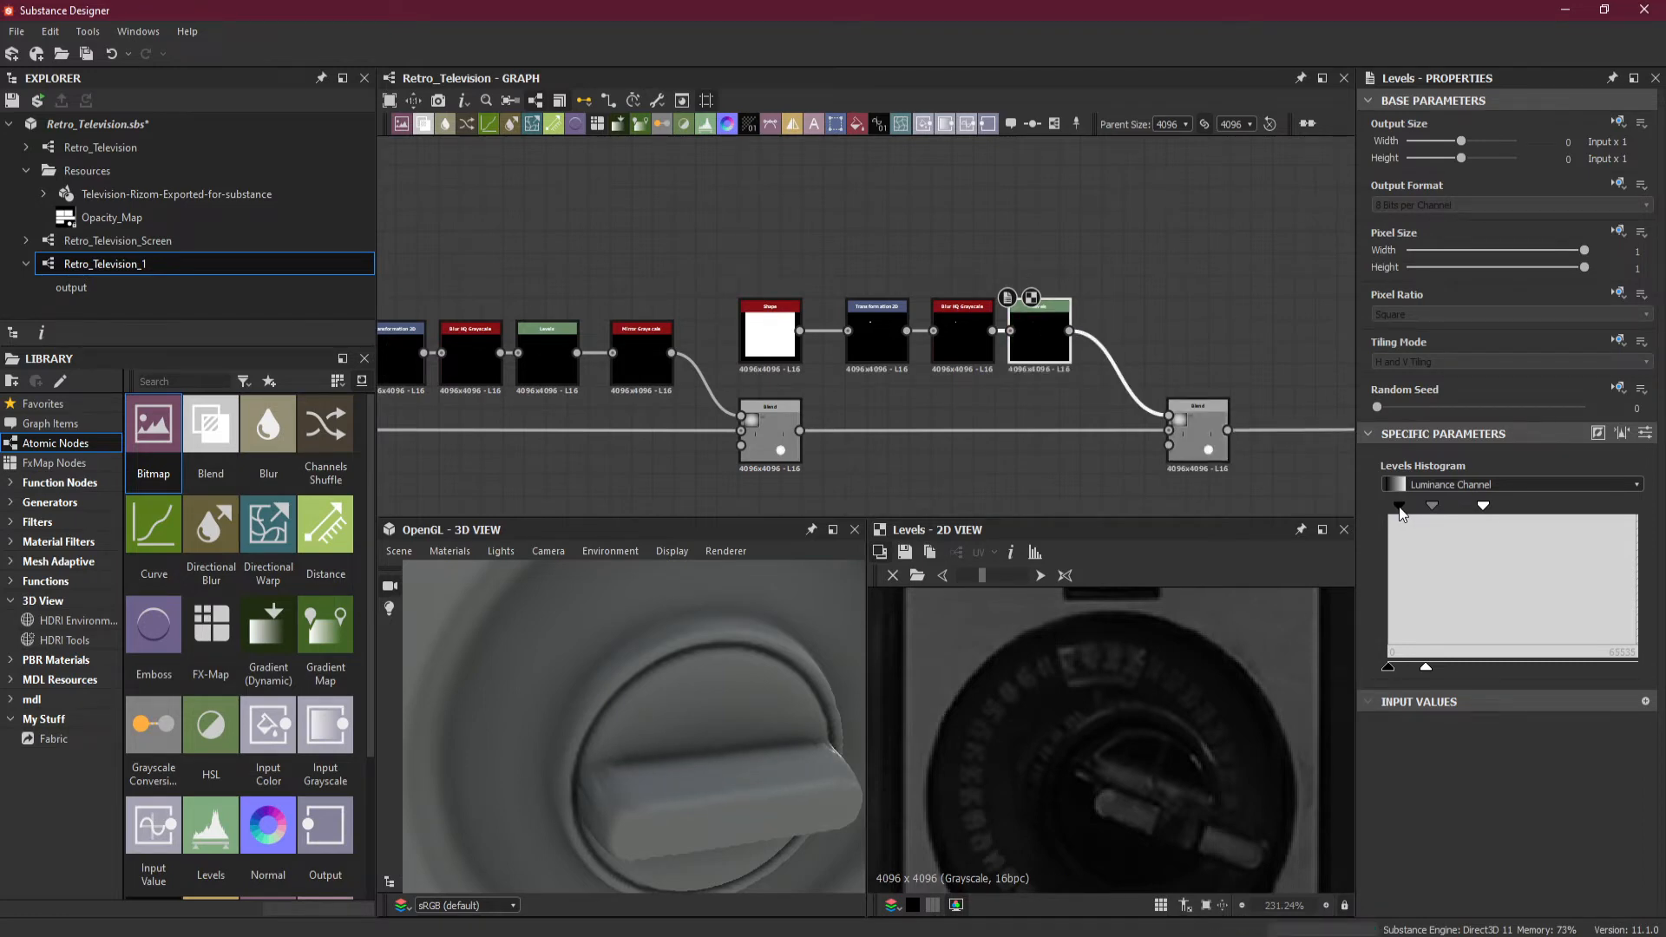
pyautogui.moveTo(1399, 507); pyautogui.dragTo(1396, 507)
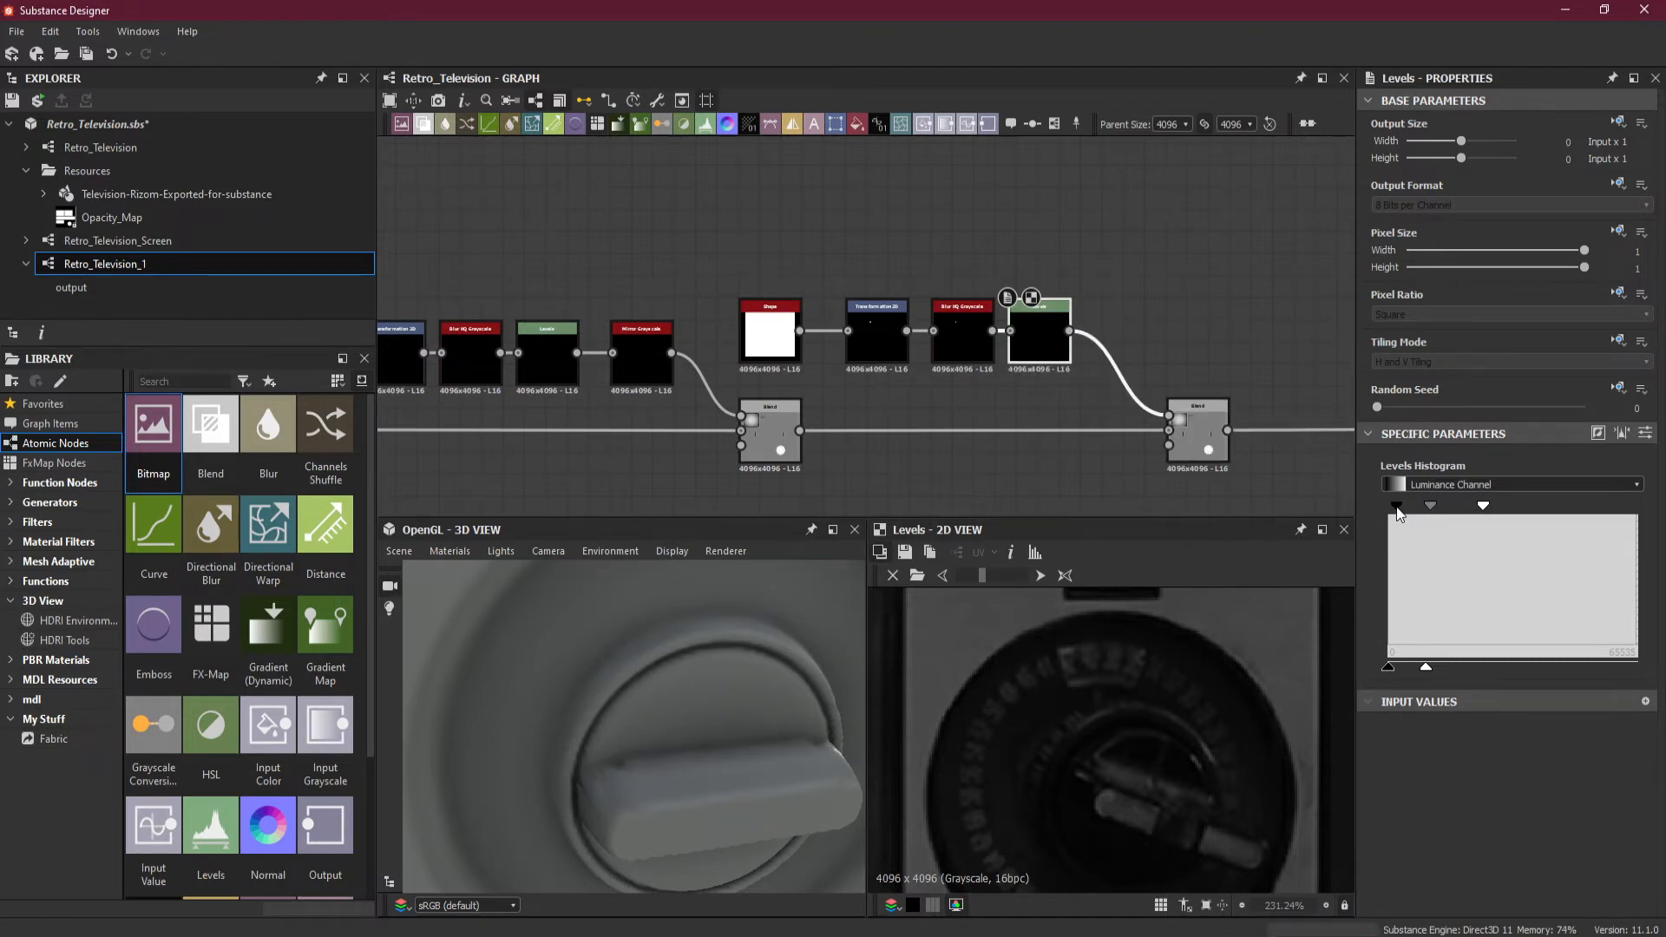
pyautogui.moveTo(1427, 507); pyautogui.dragTo(1466, 510)
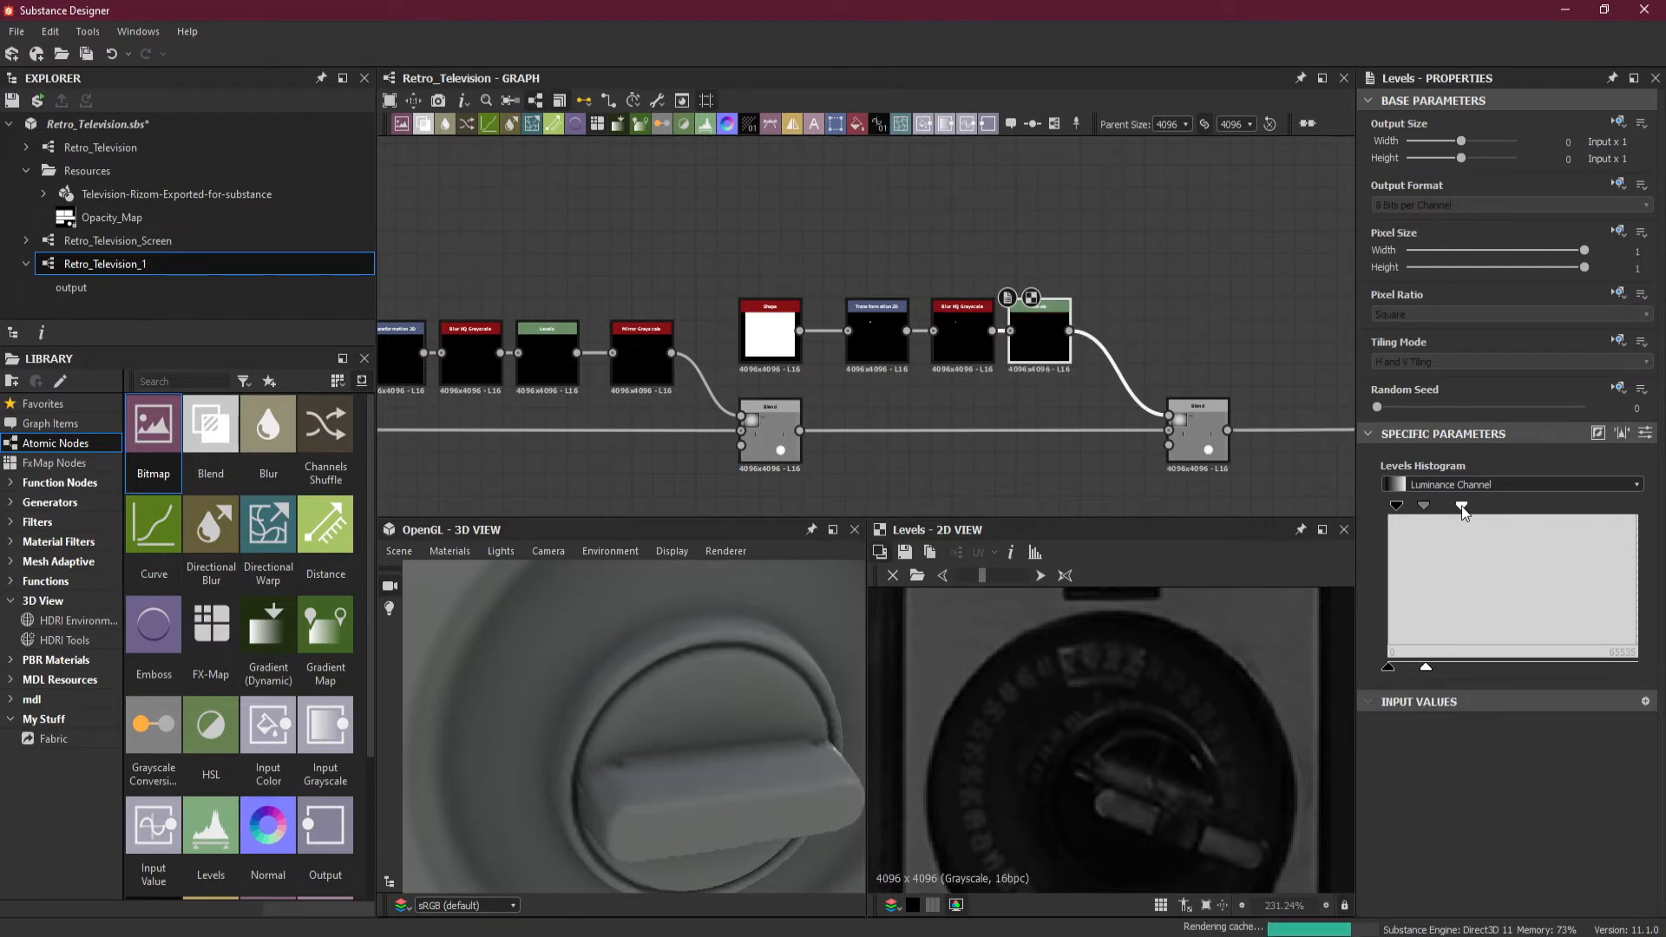
pyautogui.scroll(-2, 736, 727)
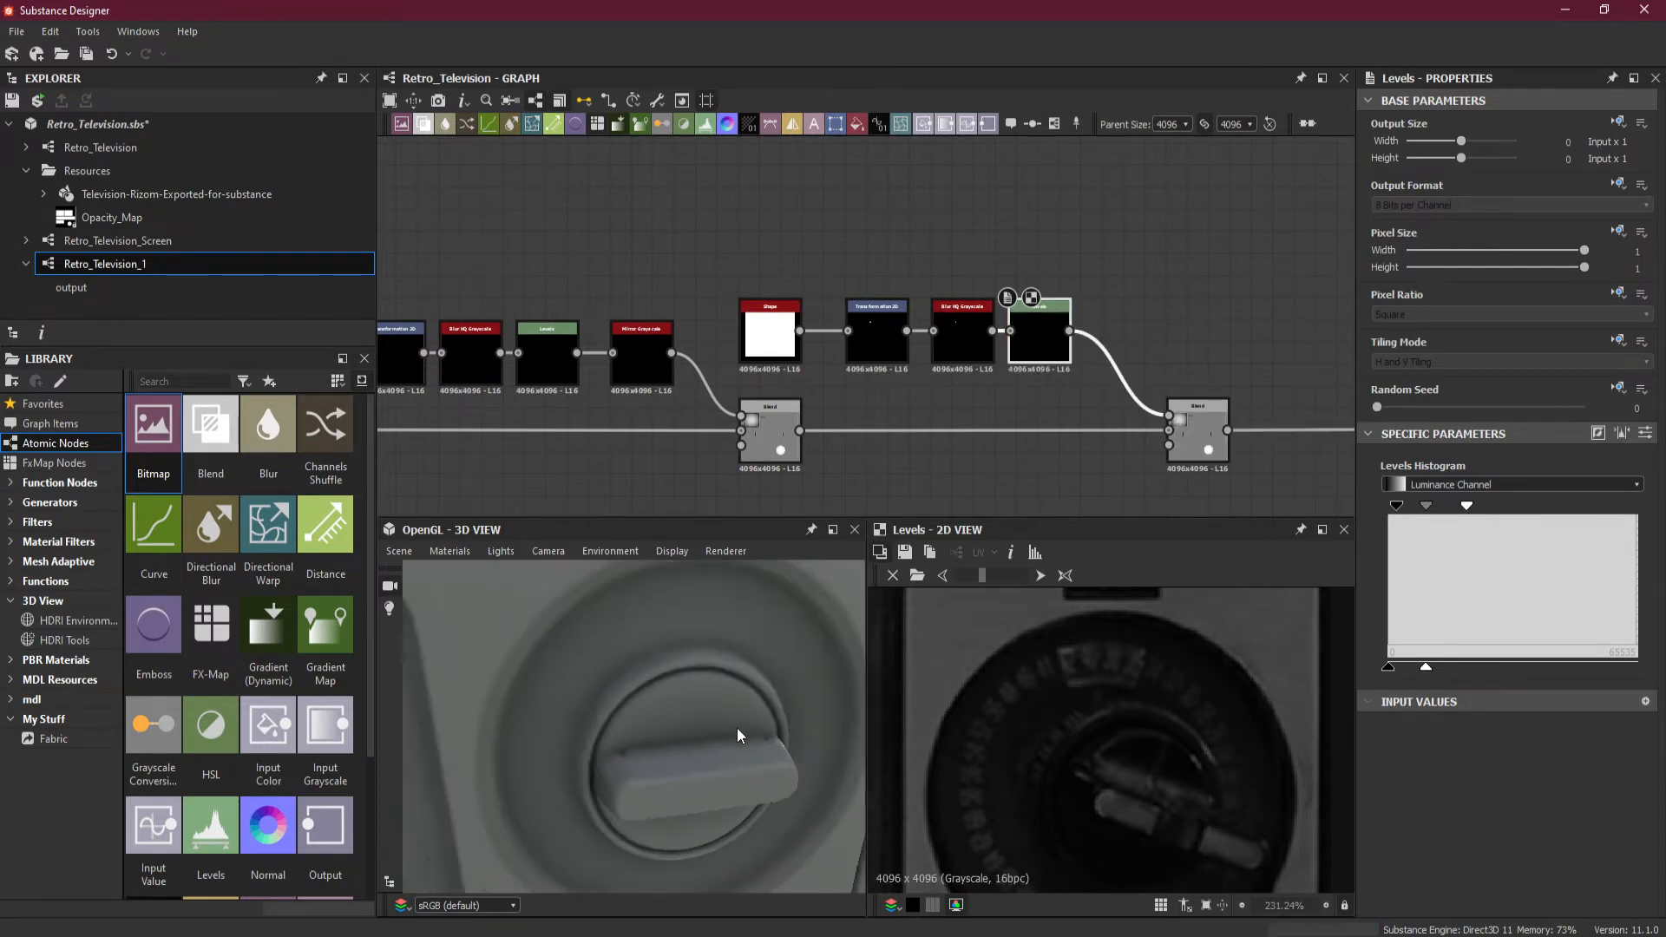
pyautogui.moveTo(736, 727); pyautogui.dragTo(722, 648)
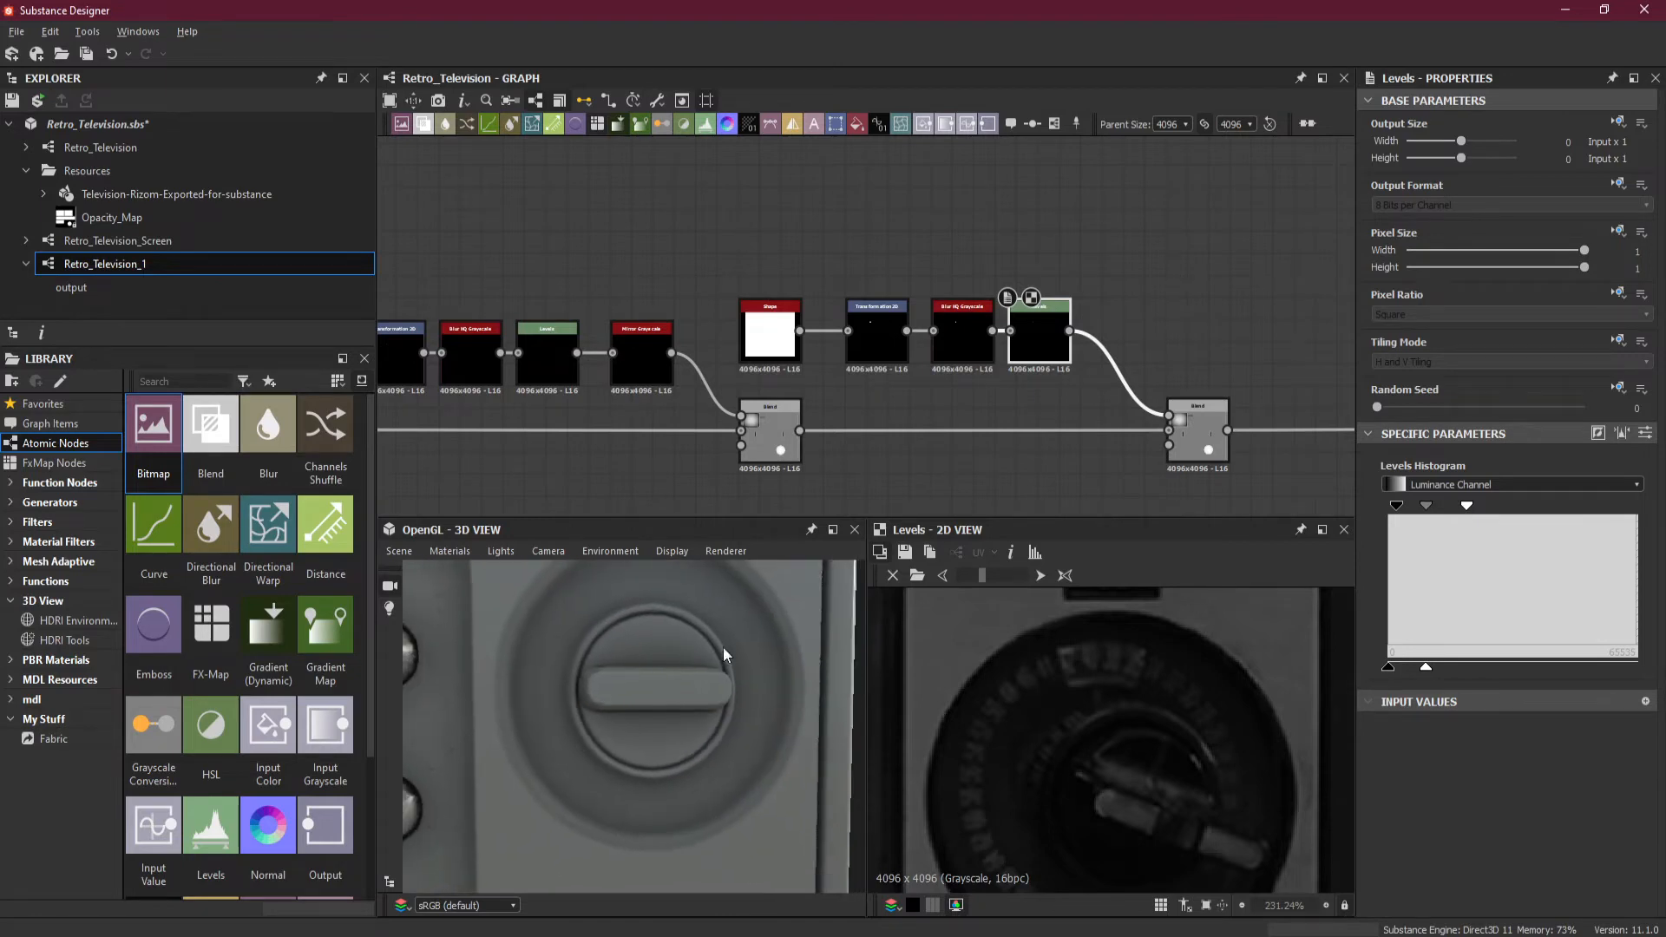
# Try the Max (Lighten), Screen and Soft Light blending modes on the knob bar's Blend node and return it to Add (Linear Dodge).
pyautogui.click(1192, 445)
pyautogui.click(1482, 524)
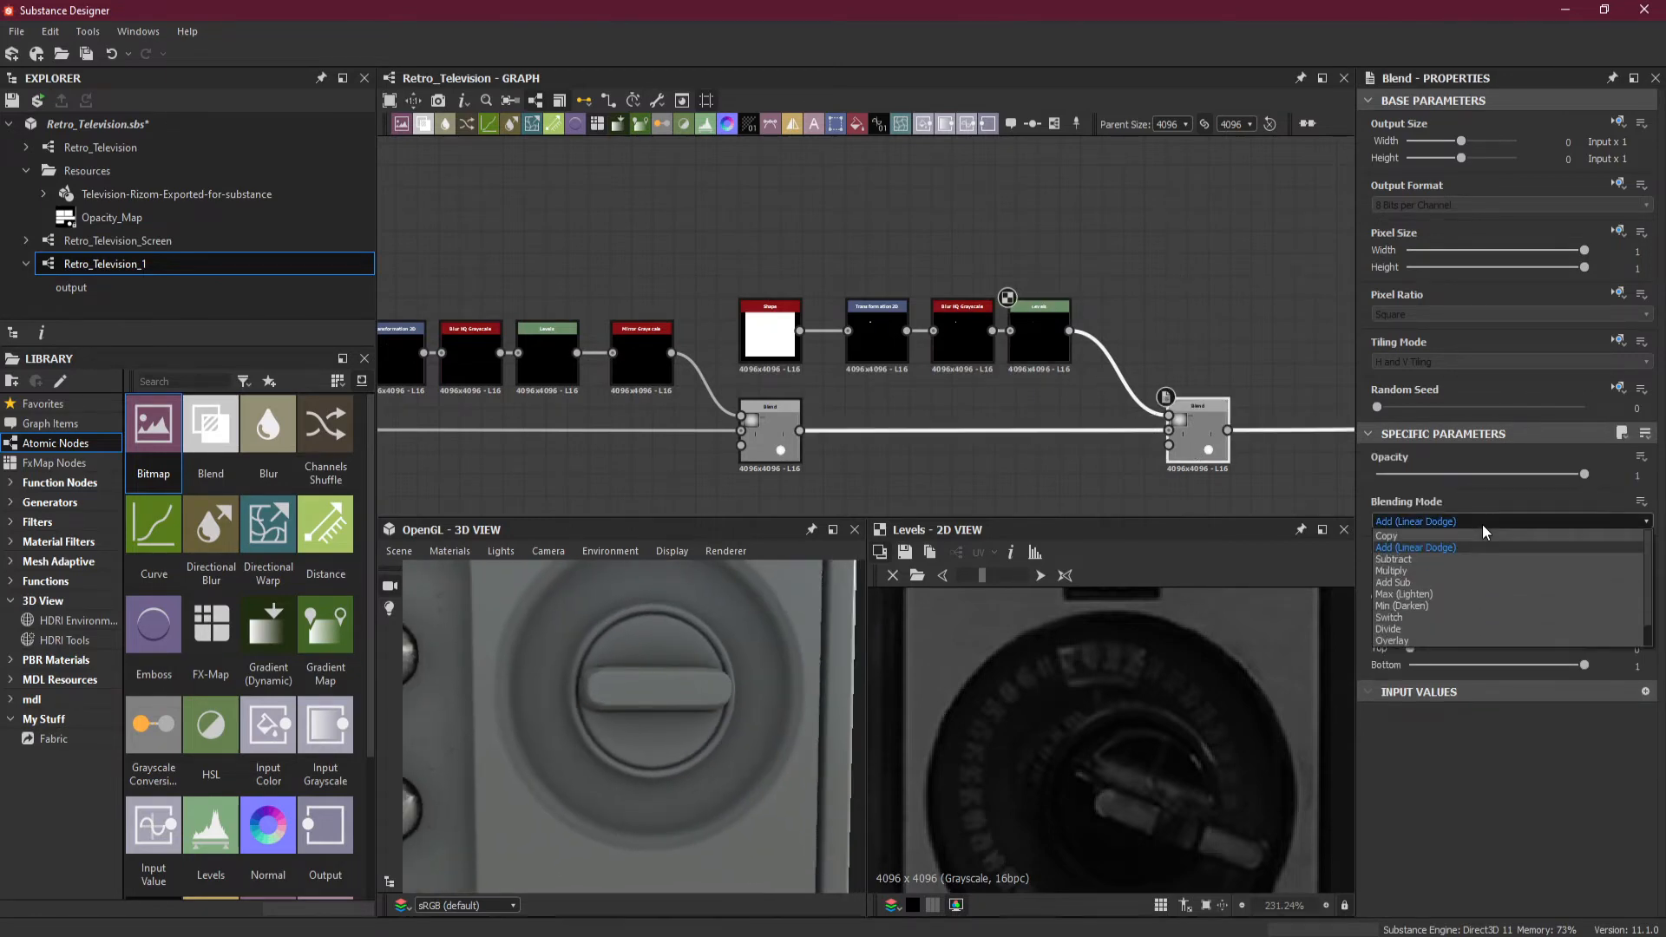
pyautogui.click(1471, 591)
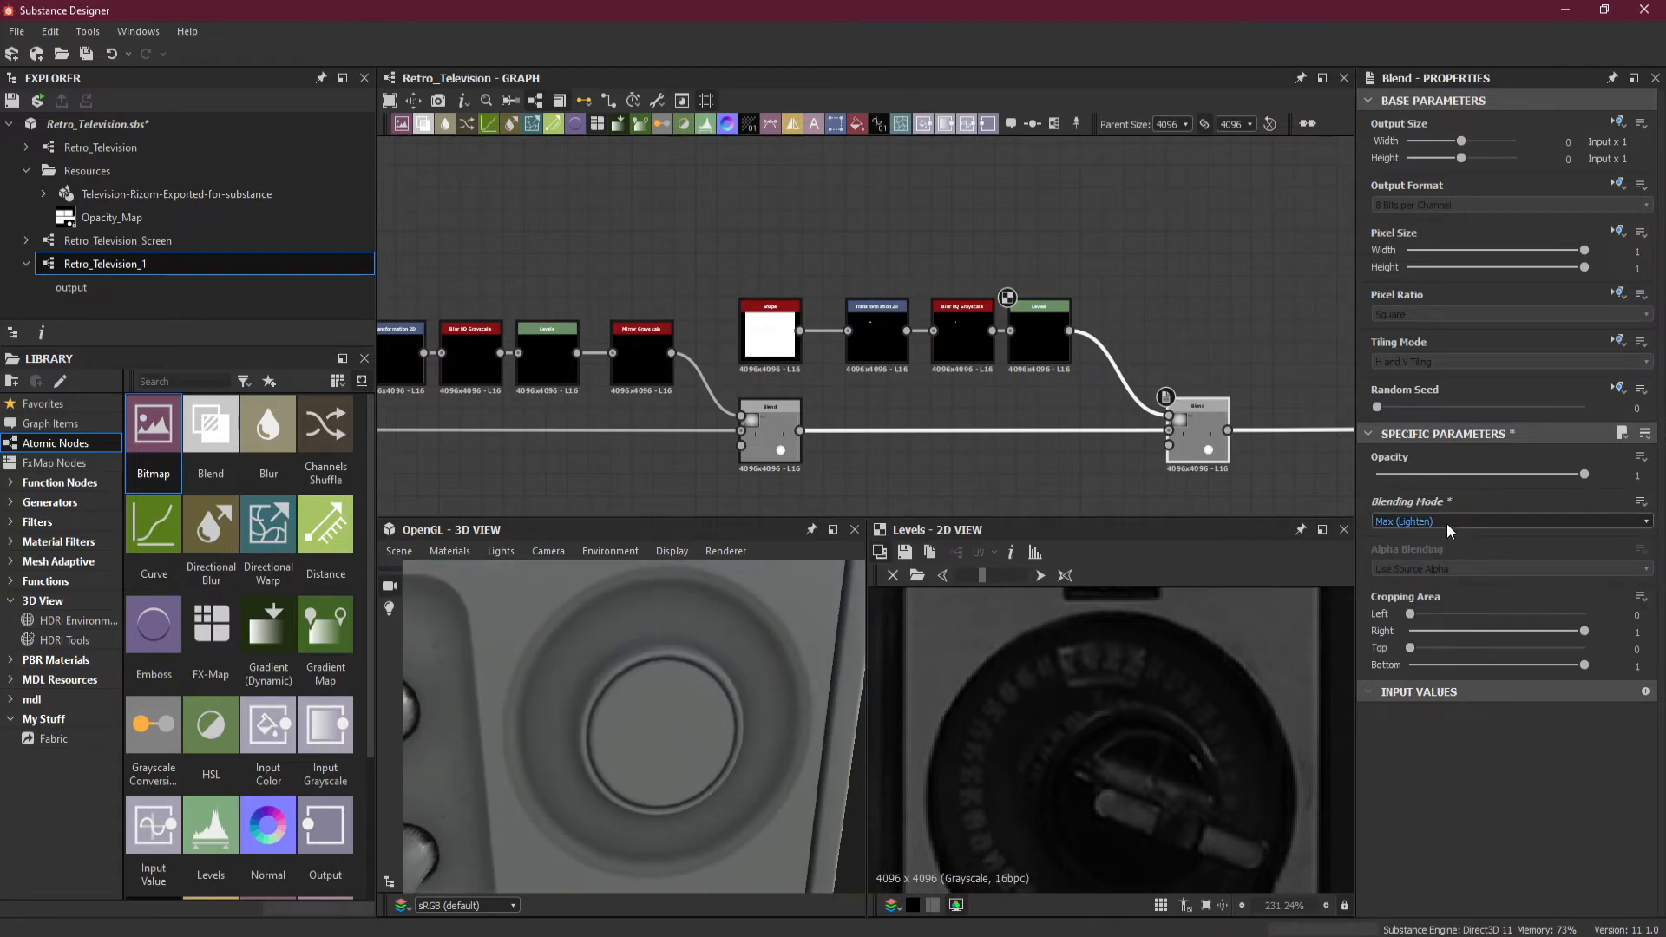
pyautogui.click(1446, 523)
pyautogui.click(1453, 630)
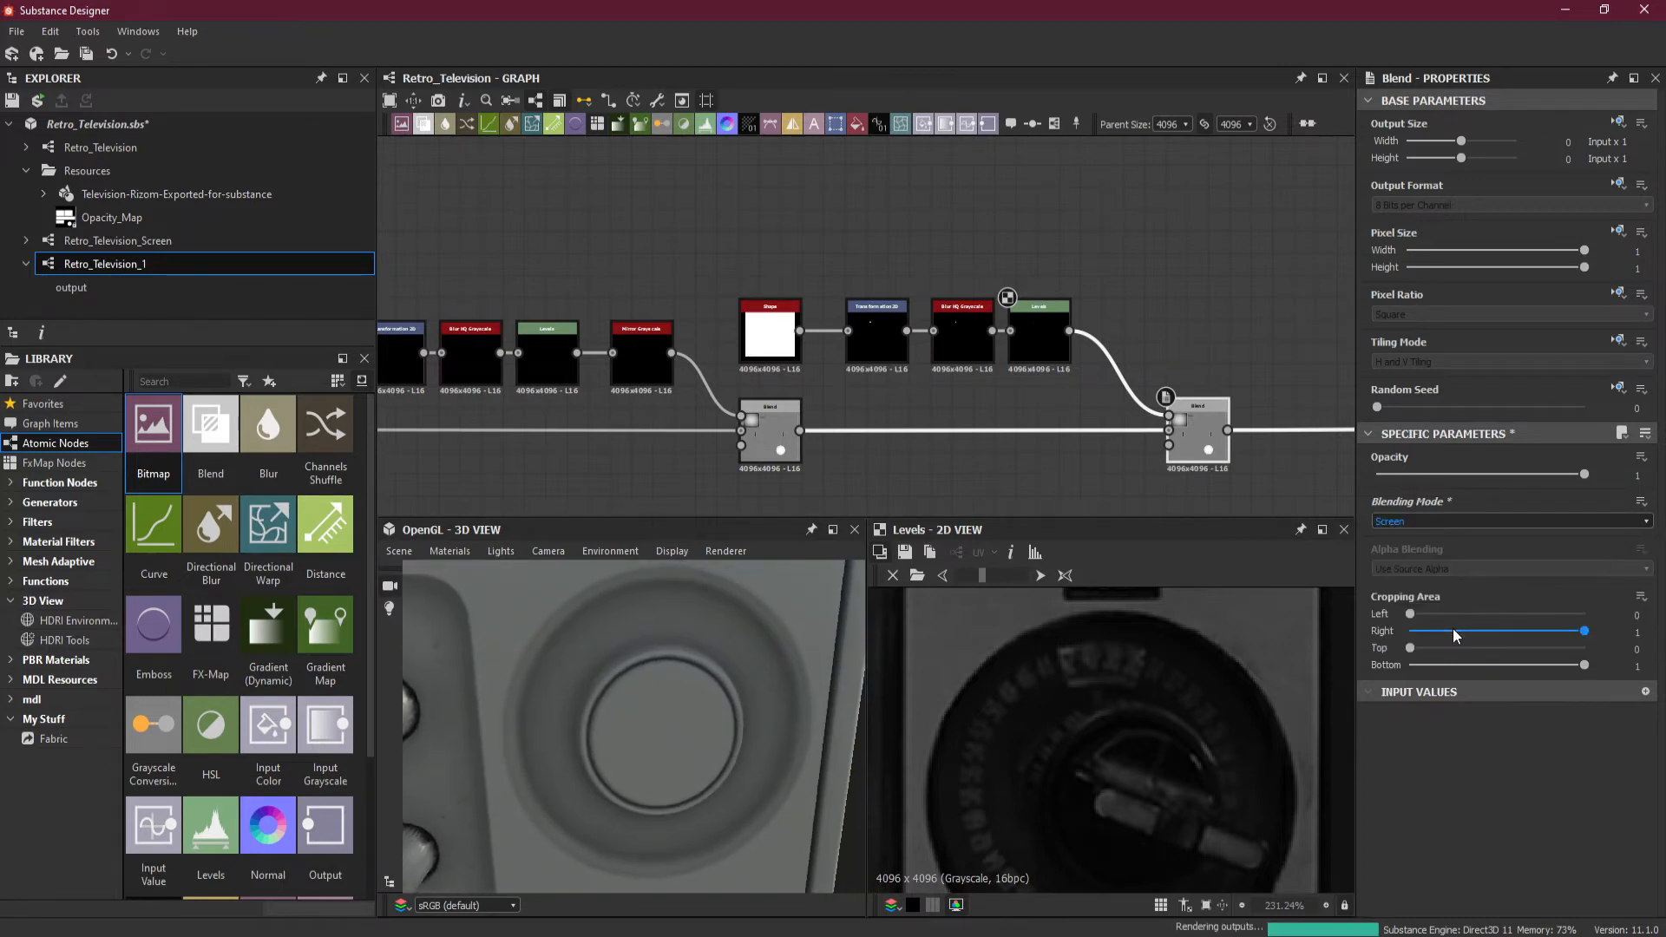
pyautogui.moveTo(741, 751); pyautogui.dragTo(710, 625)
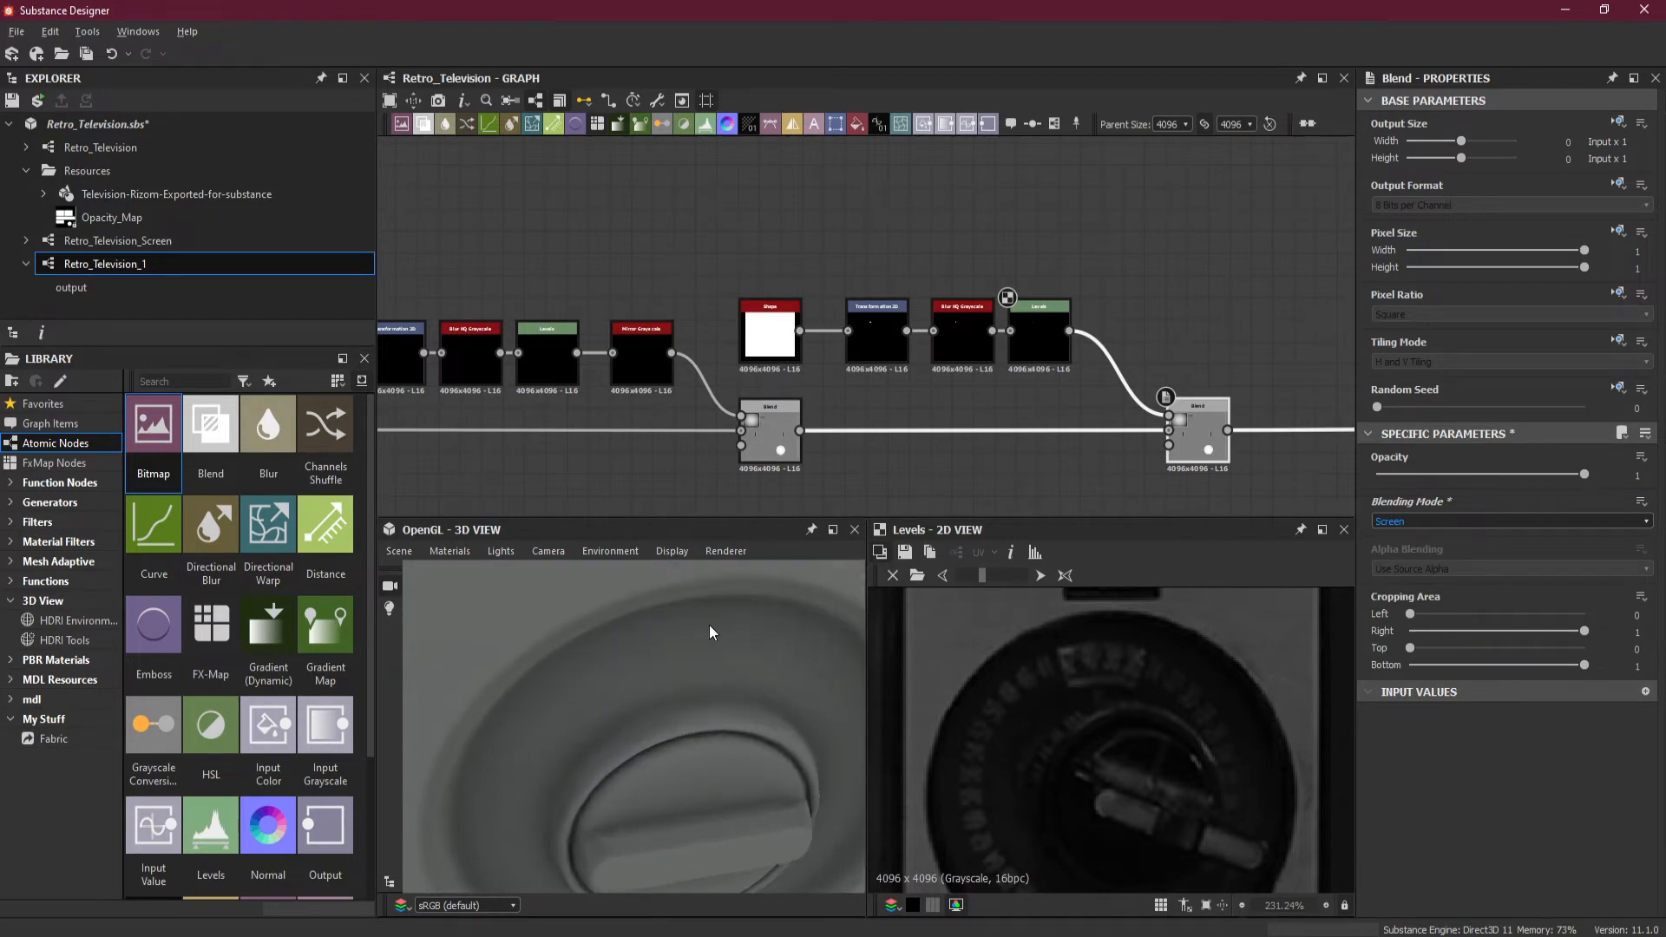
pyautogui.click(1440, 519)
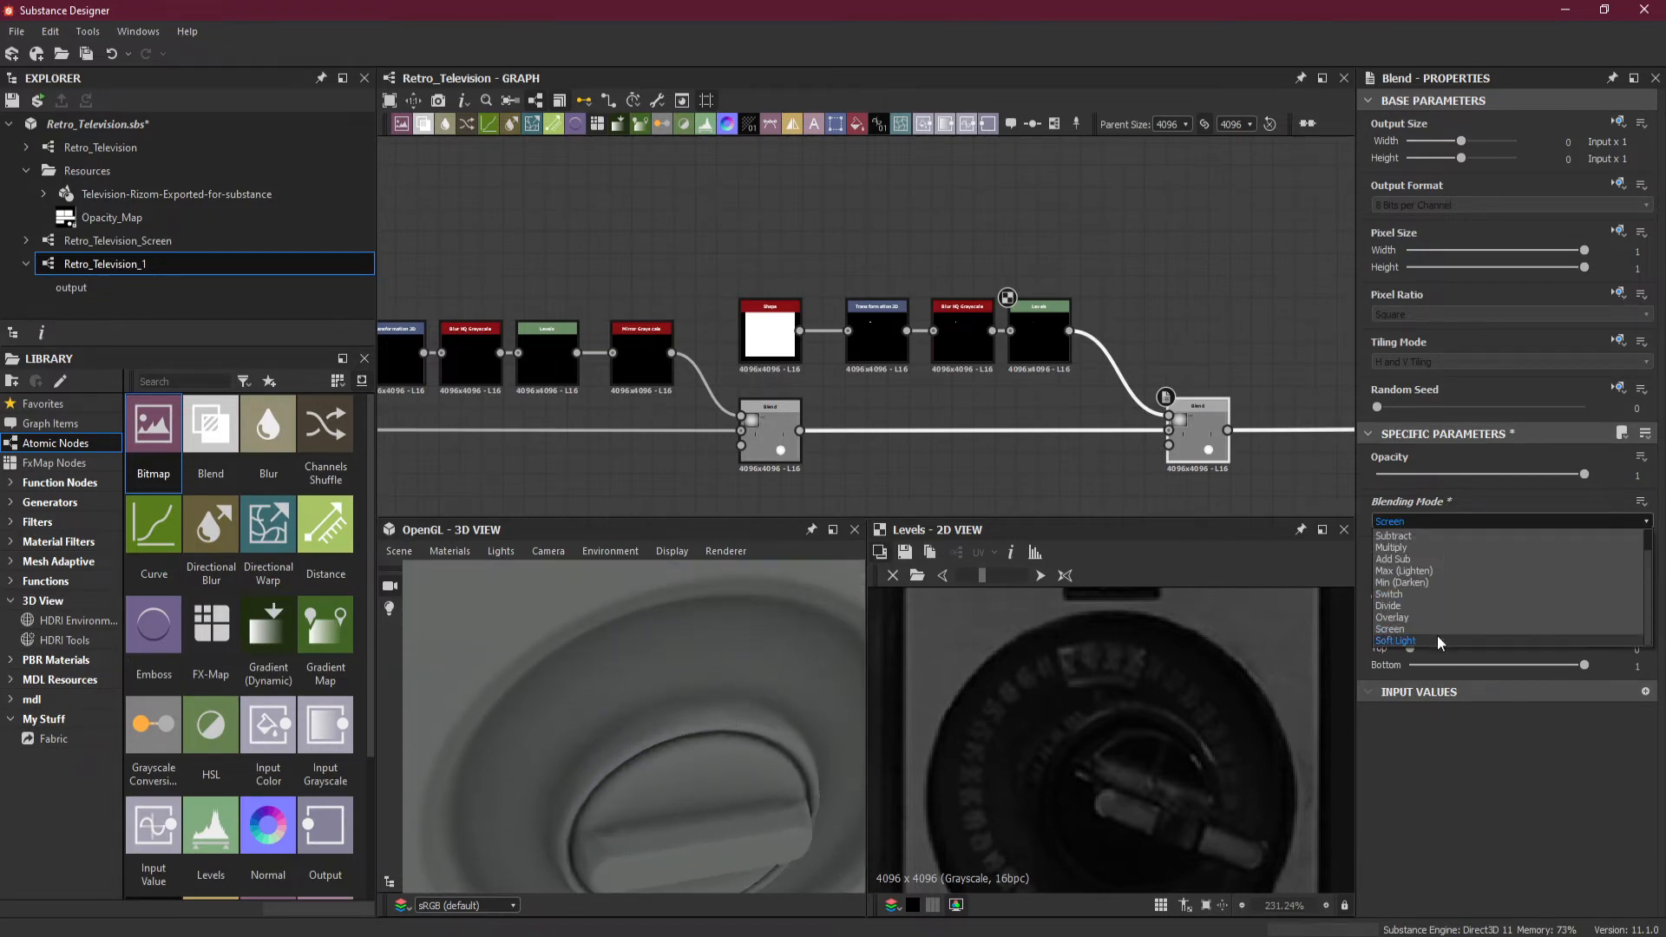
pyautogui.click(1437, 638)
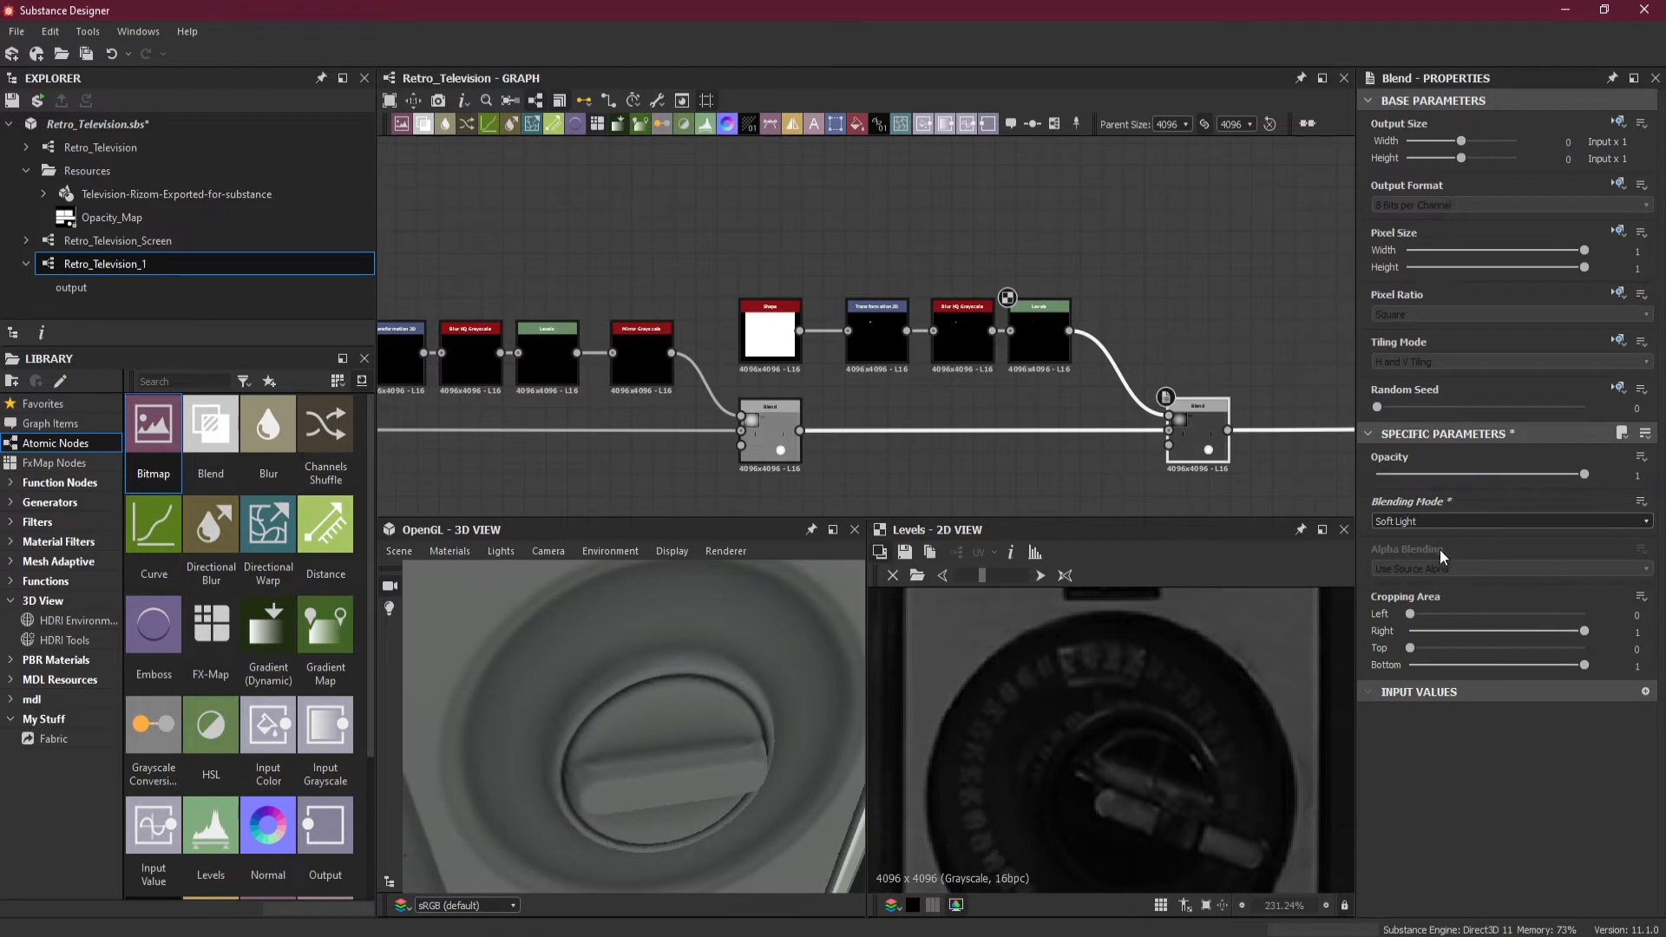
pyautogui.click(1439, 523)
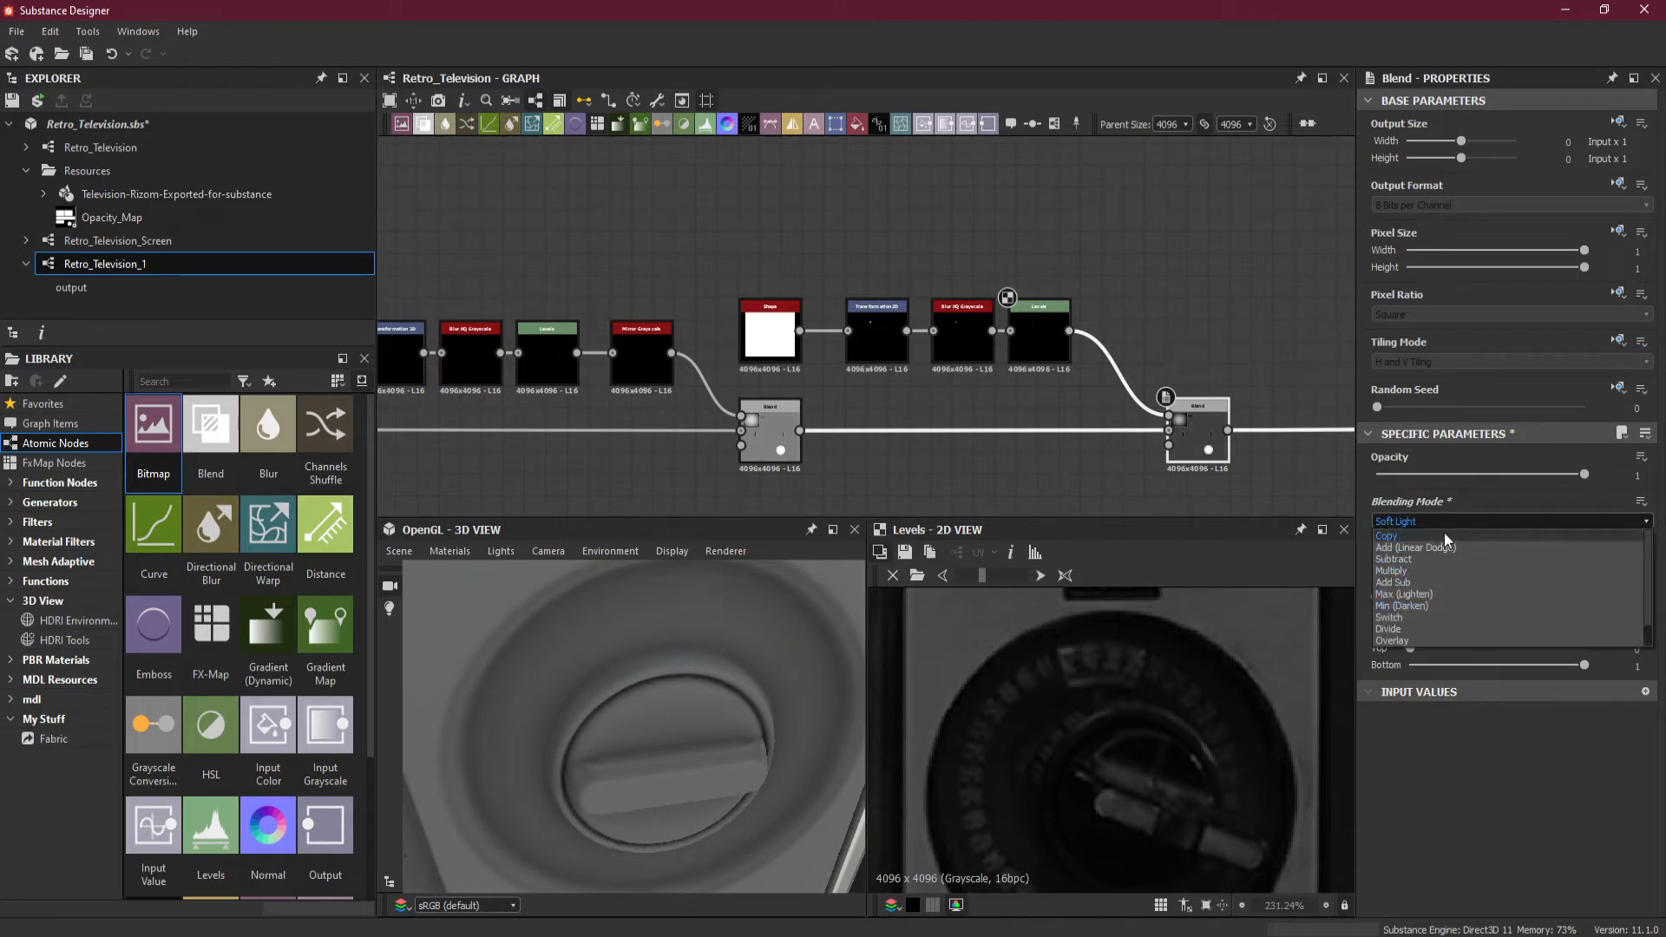
pyautogui.click(1446, 548)
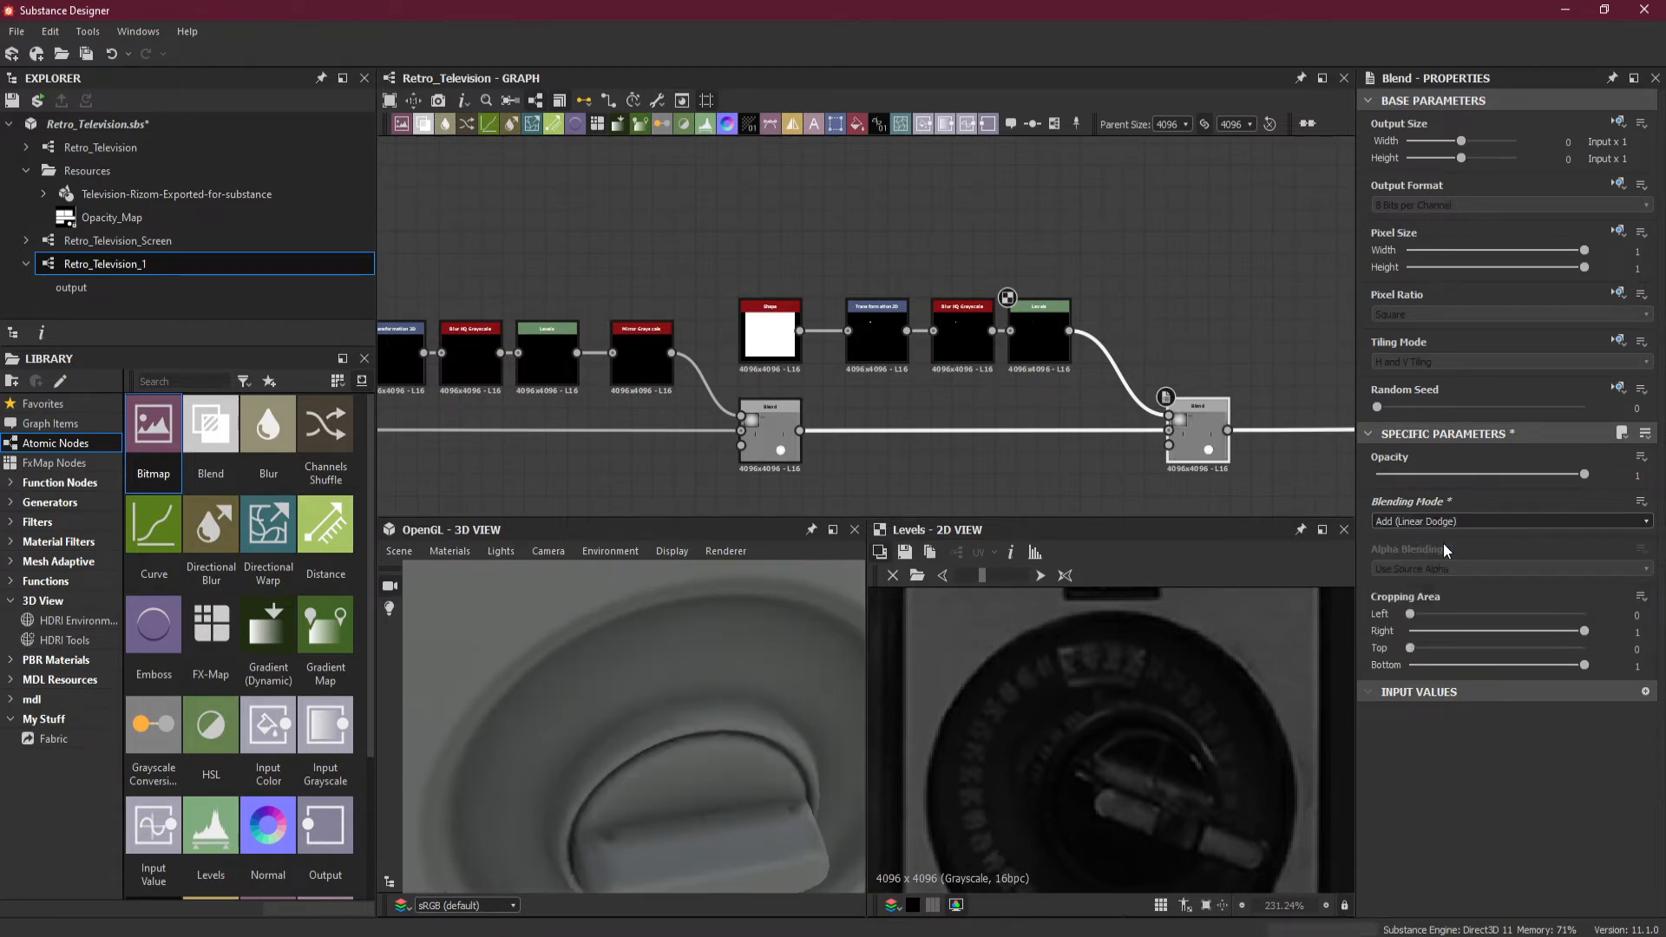
pyautogui.moveTo(643, 732); pyautogui.dragTo(659, 611)
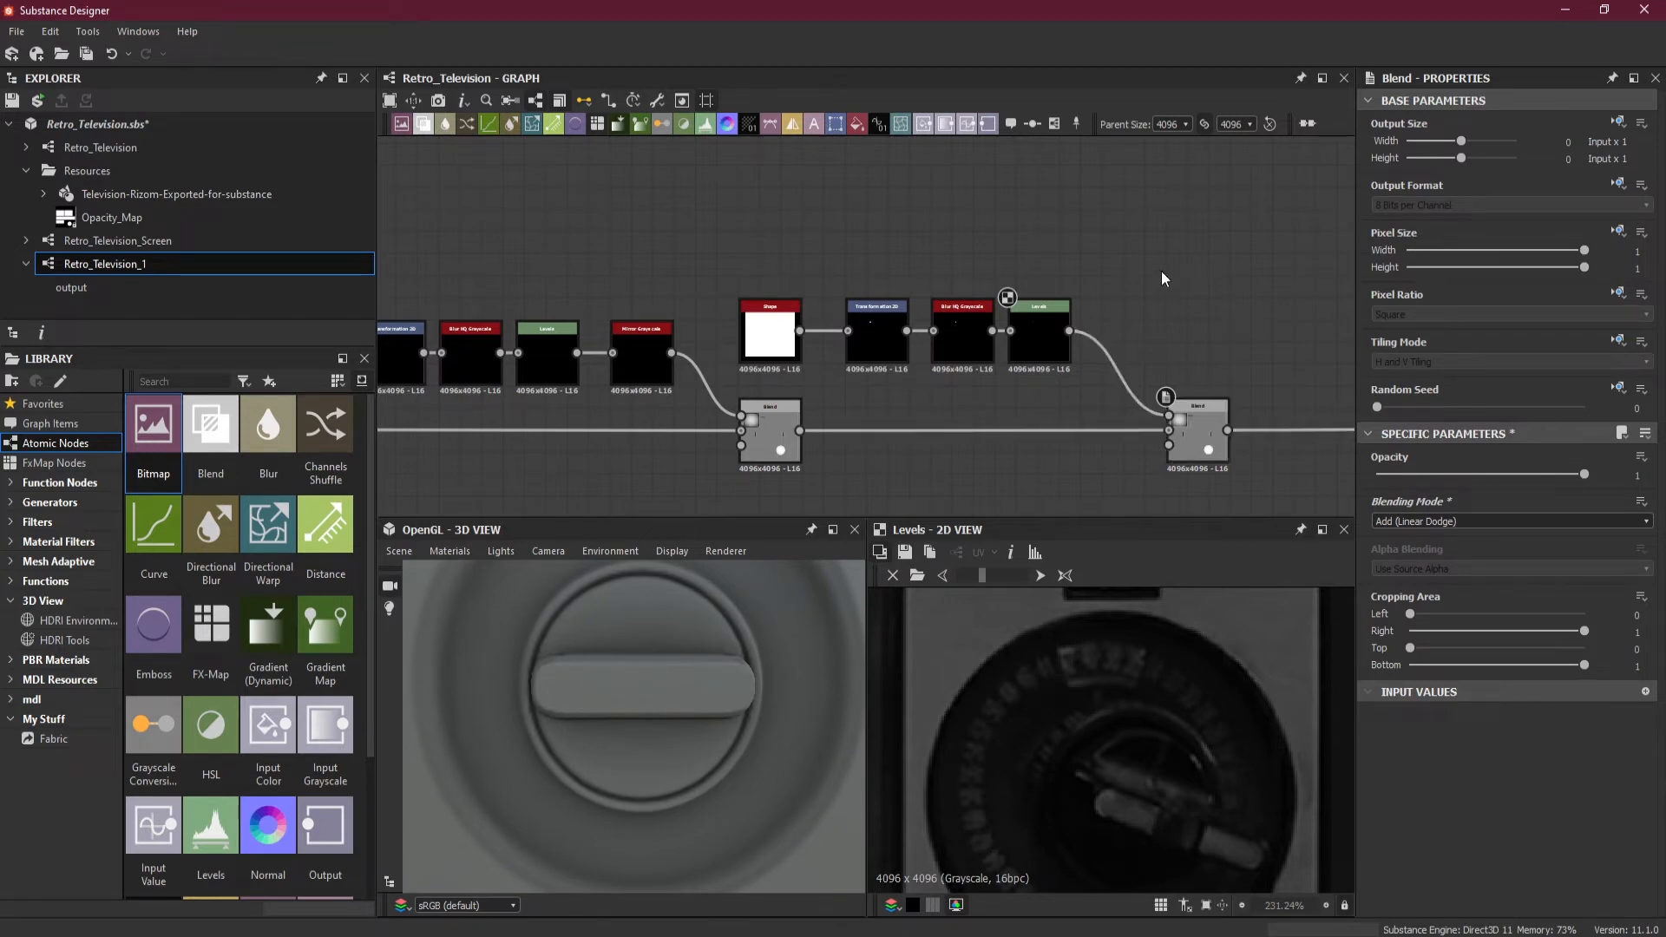
# Insert a Blend node between the knob bar's Levels node and the final Blend, and set its blending mode to Add (Linear Dodge).
pyautogui.press('space')
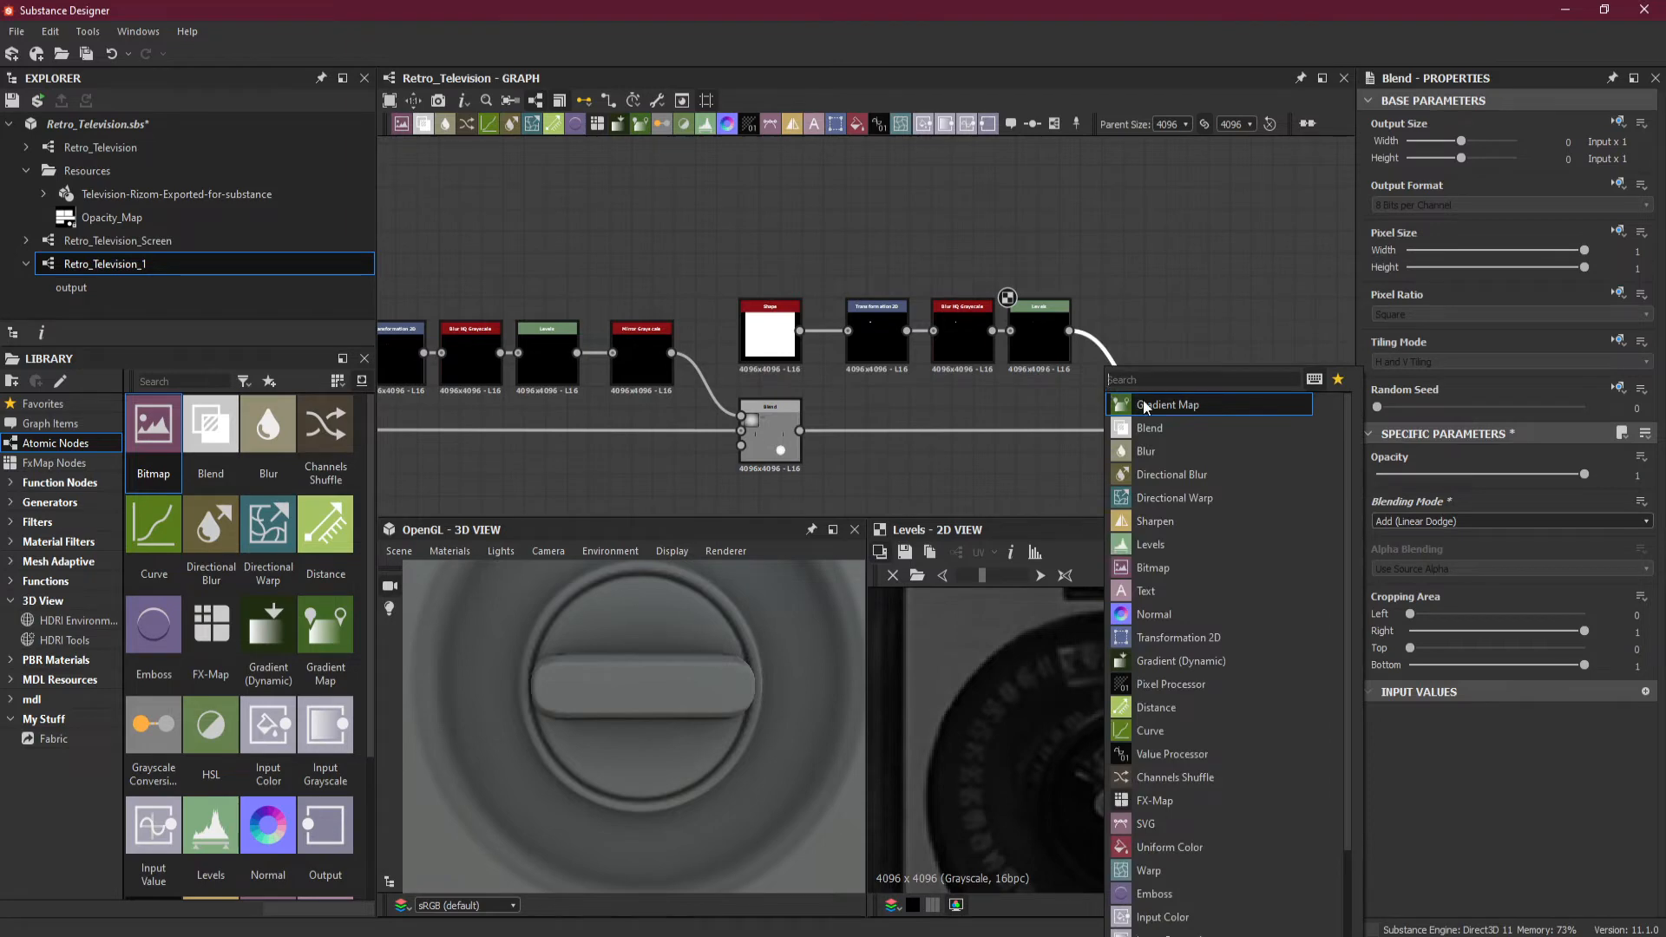
pyautogui.click(1189, 427)
pyautogui.moveTo(1198, 444); pyautogui.dragTo(1262, 443)
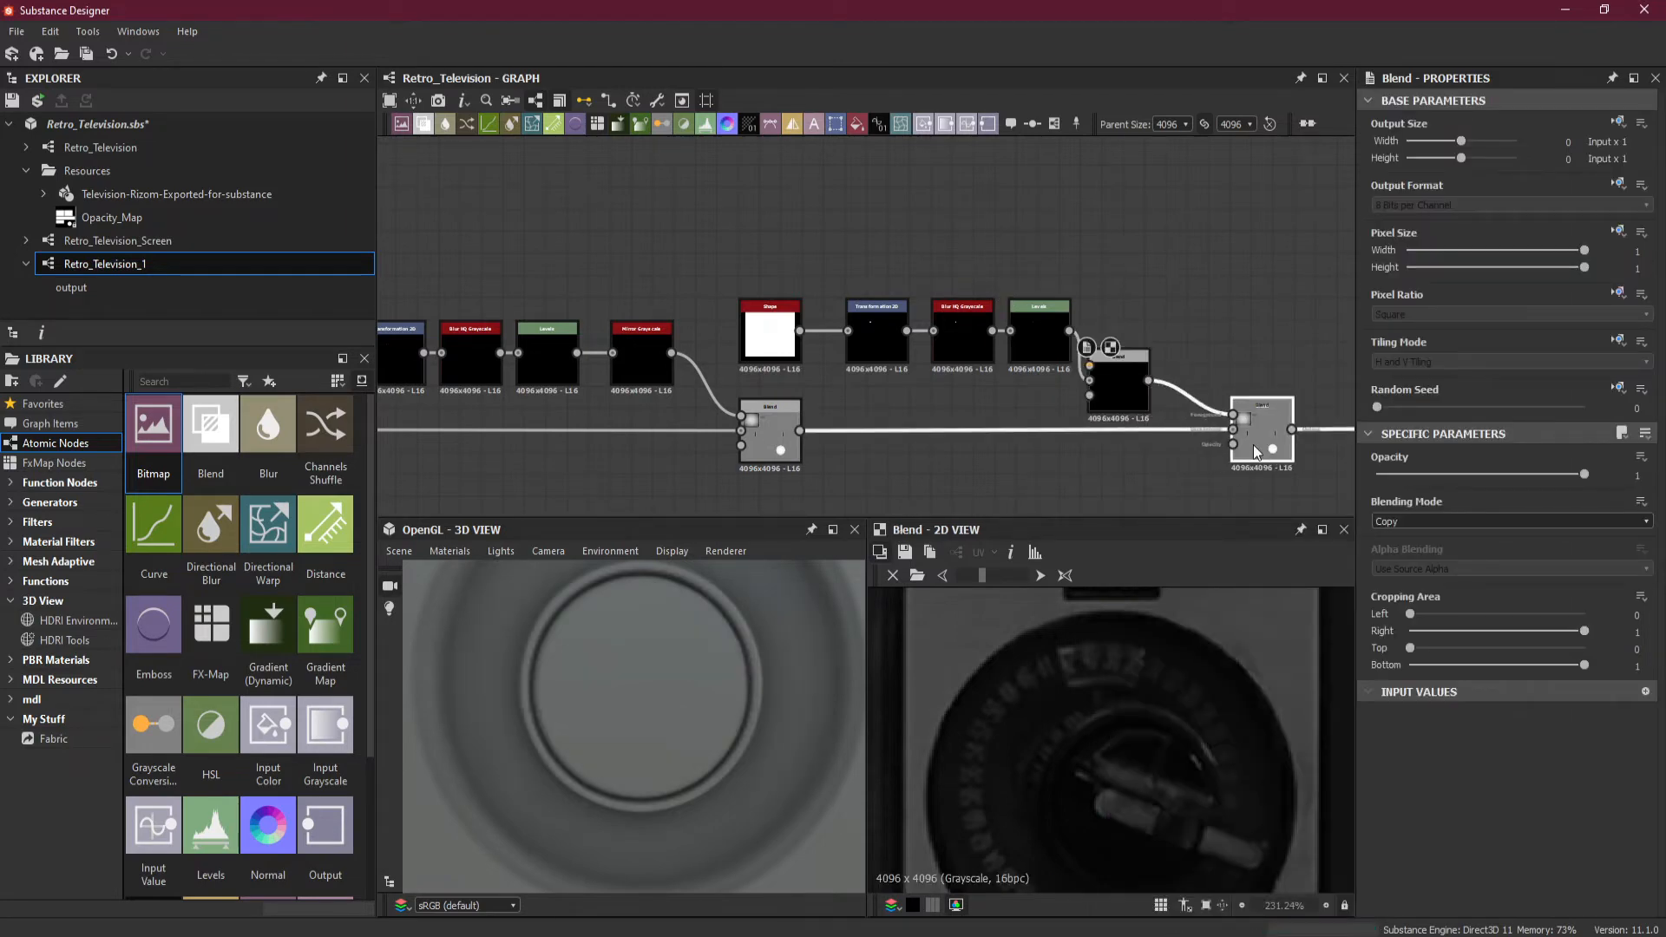
pyautogui.moveTo(1124, 402); pyautogui.dragTo(1139, 320)
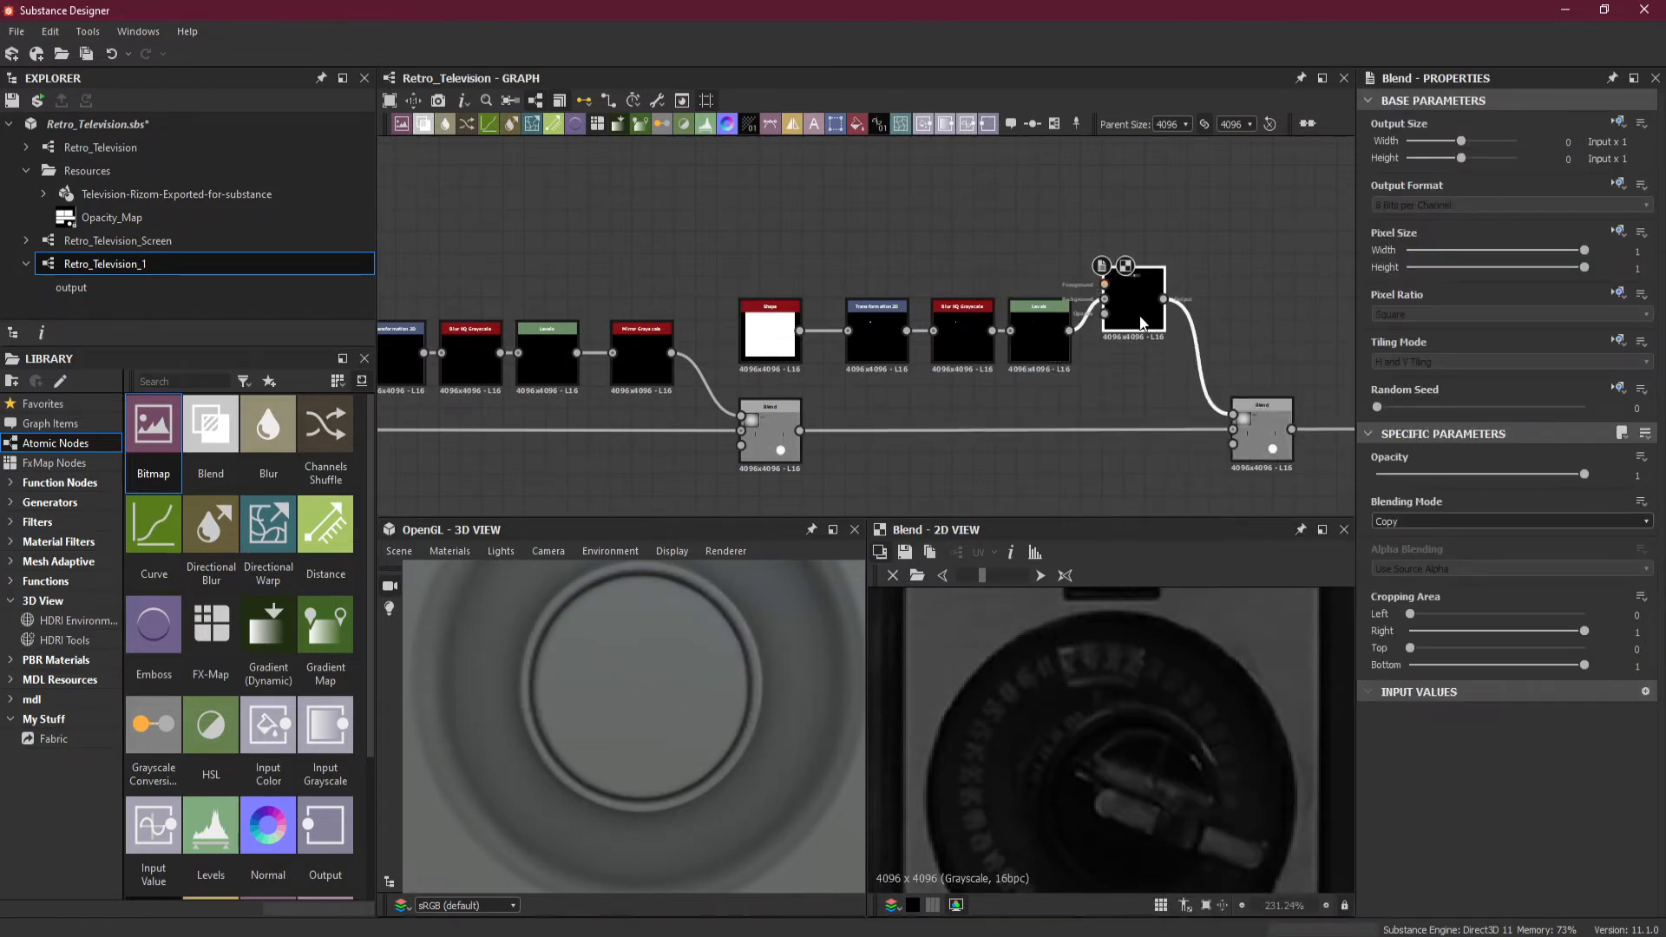
pyautogui.click(1425, 520)
pyautogui.click(1428, 547)
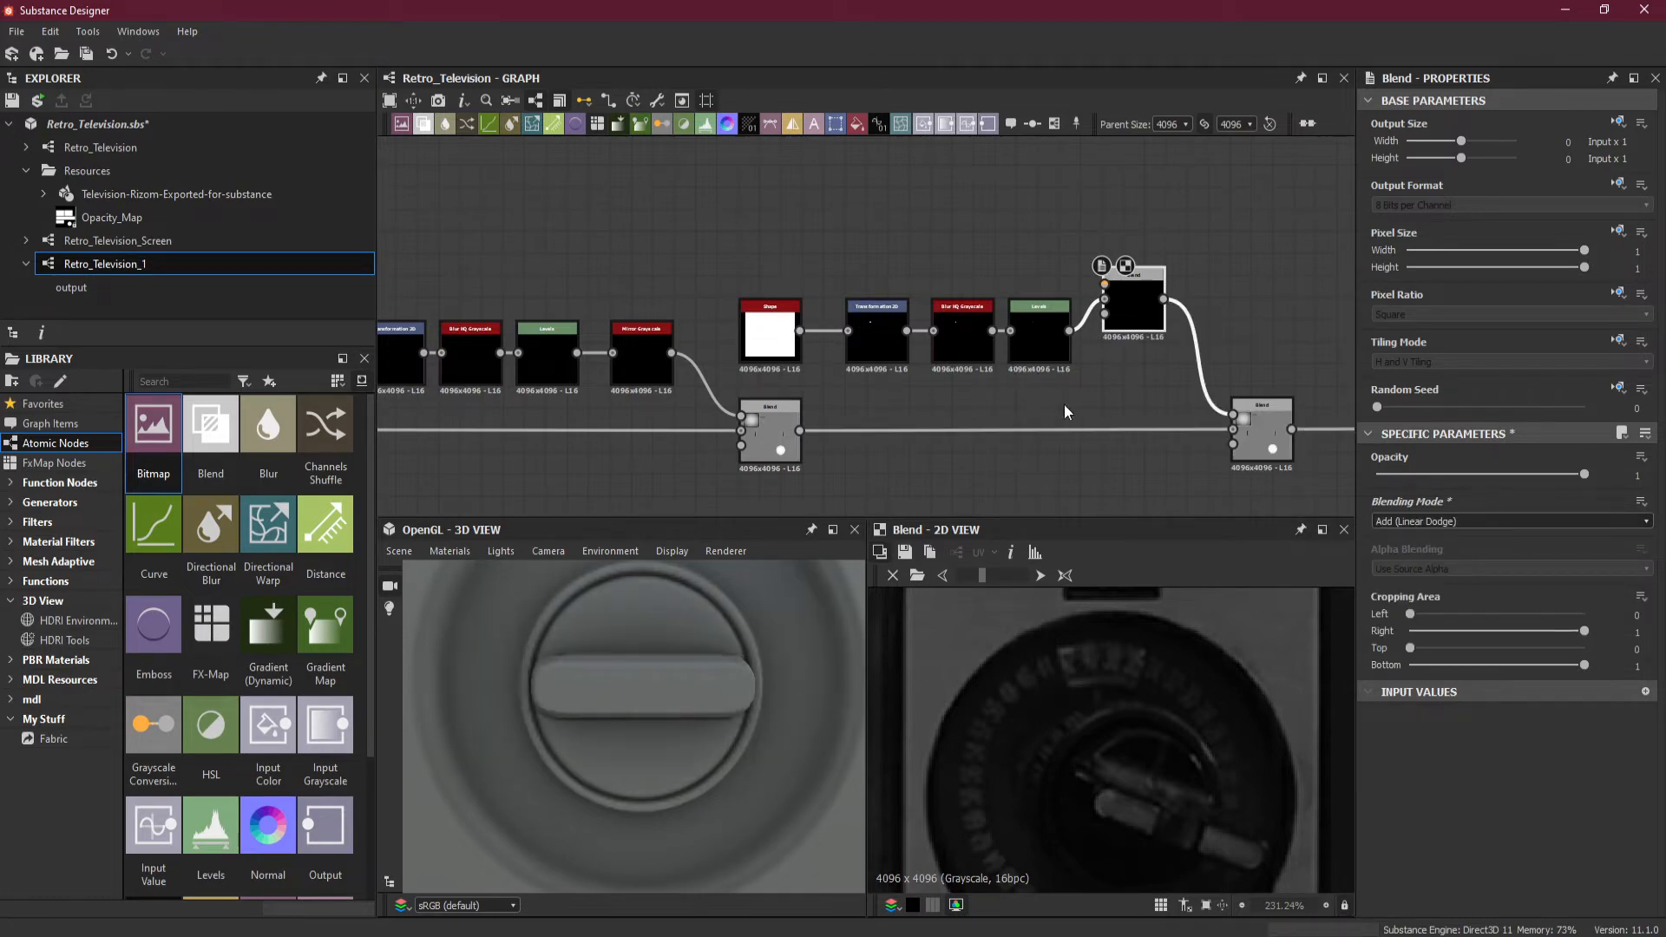
# Add a Shape node above the knob bar's Levels node and set its pattern to Paraboloid.
pyautogui.press('space')
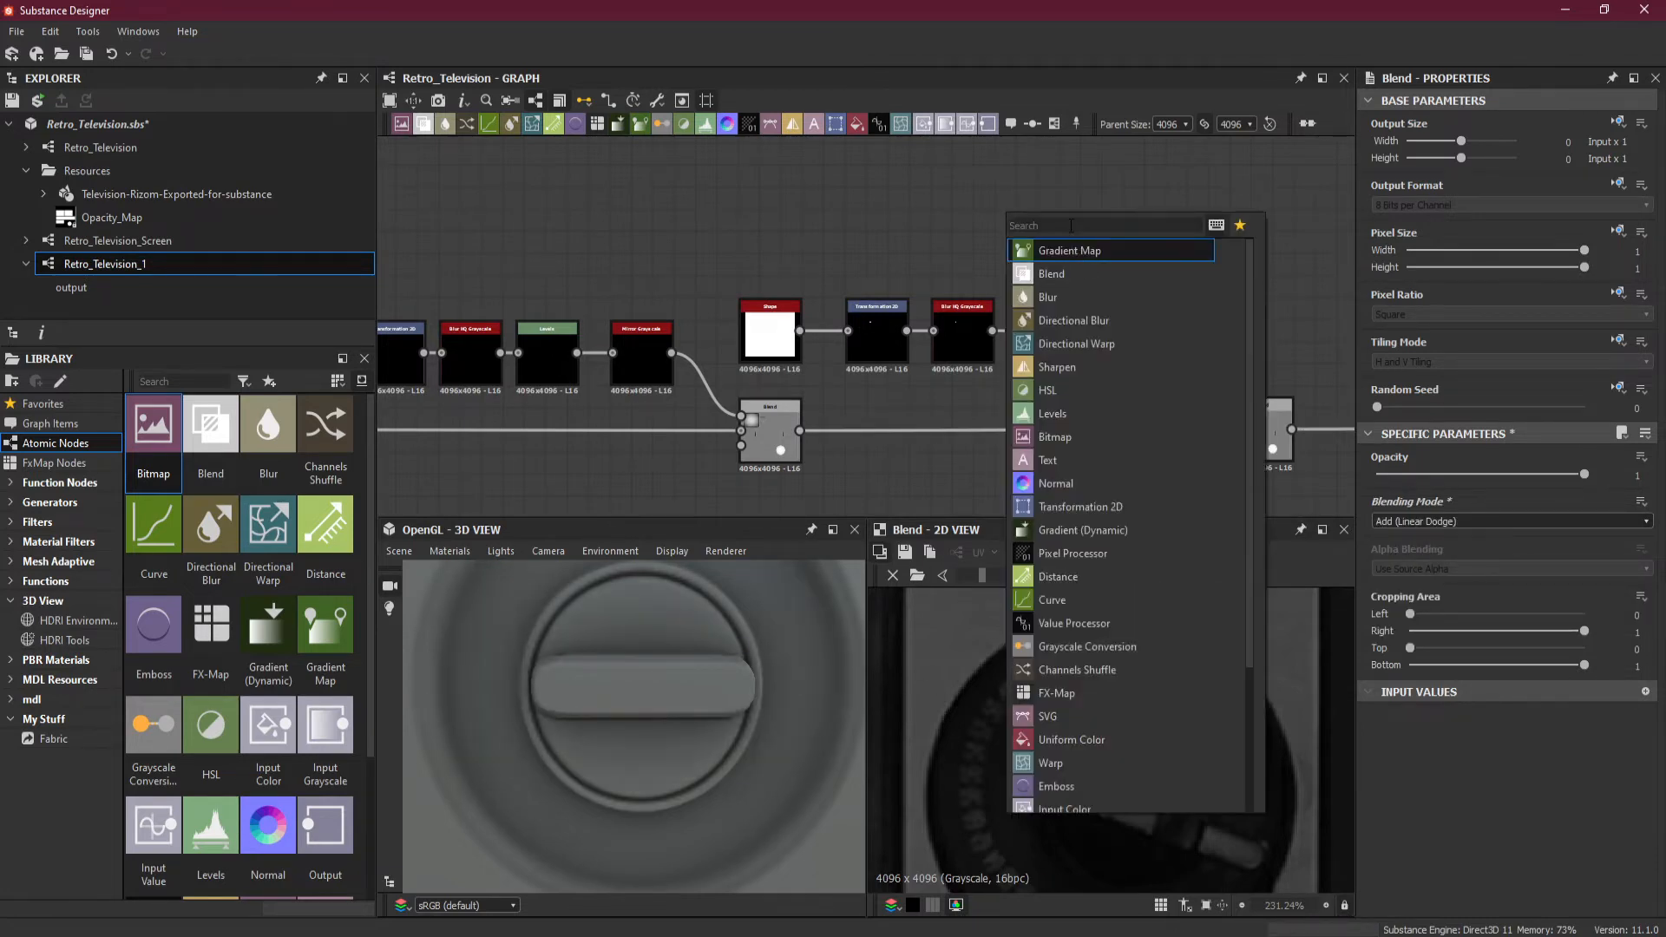
pyautogui.write('sha')
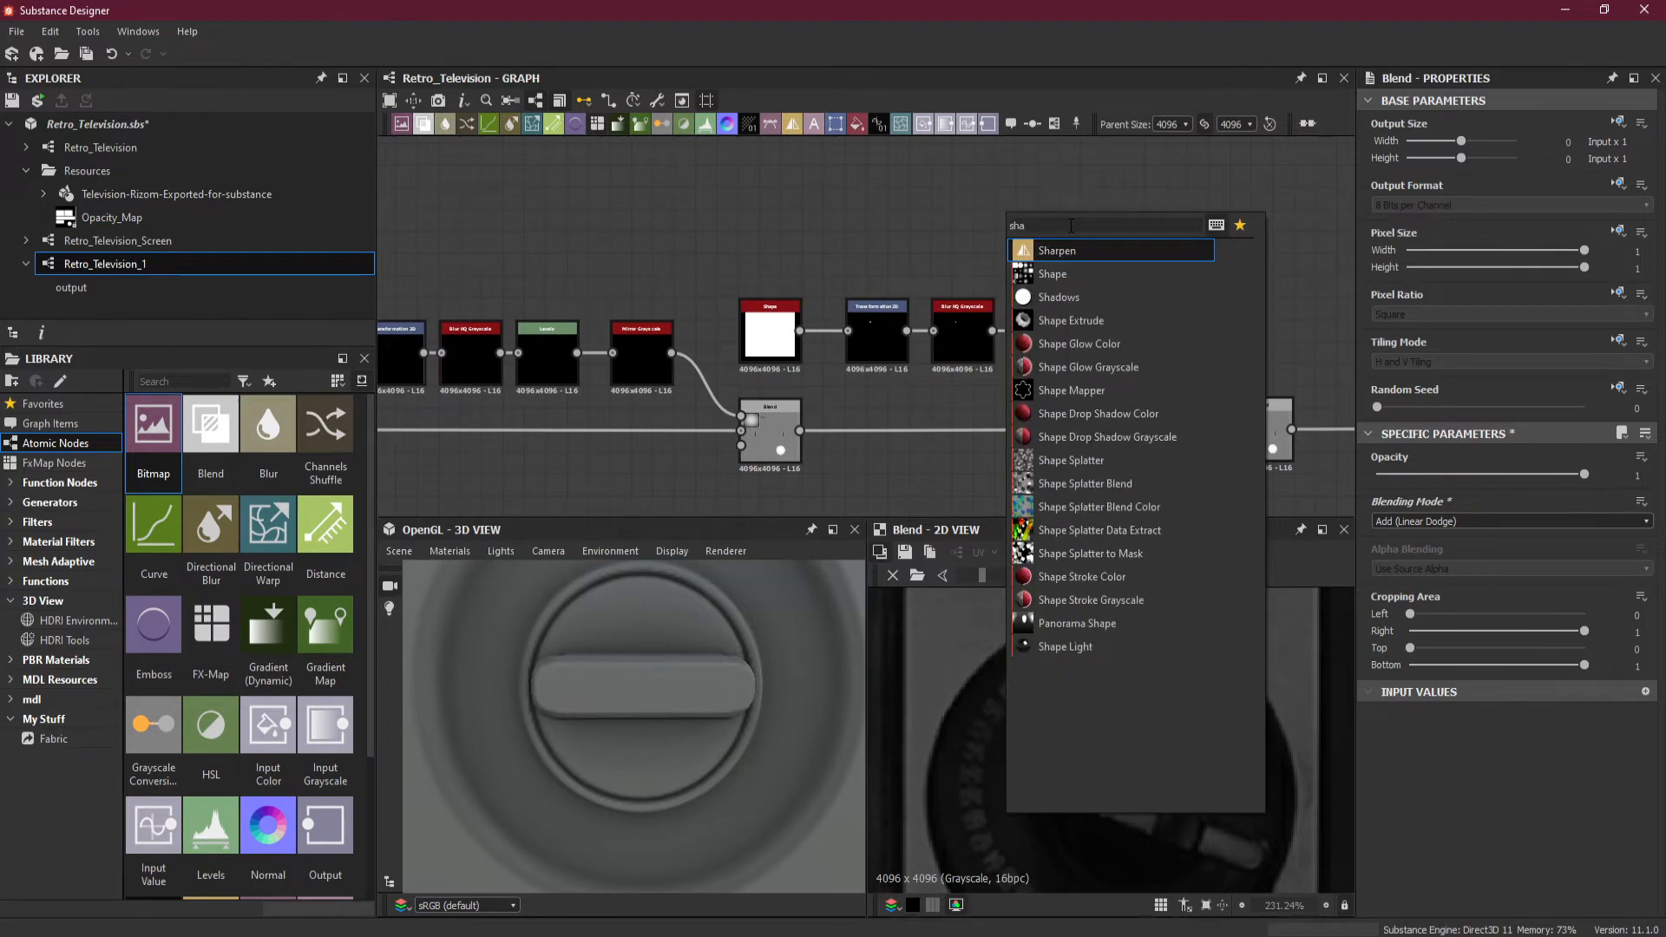
pyautogui.click(1074, 274)
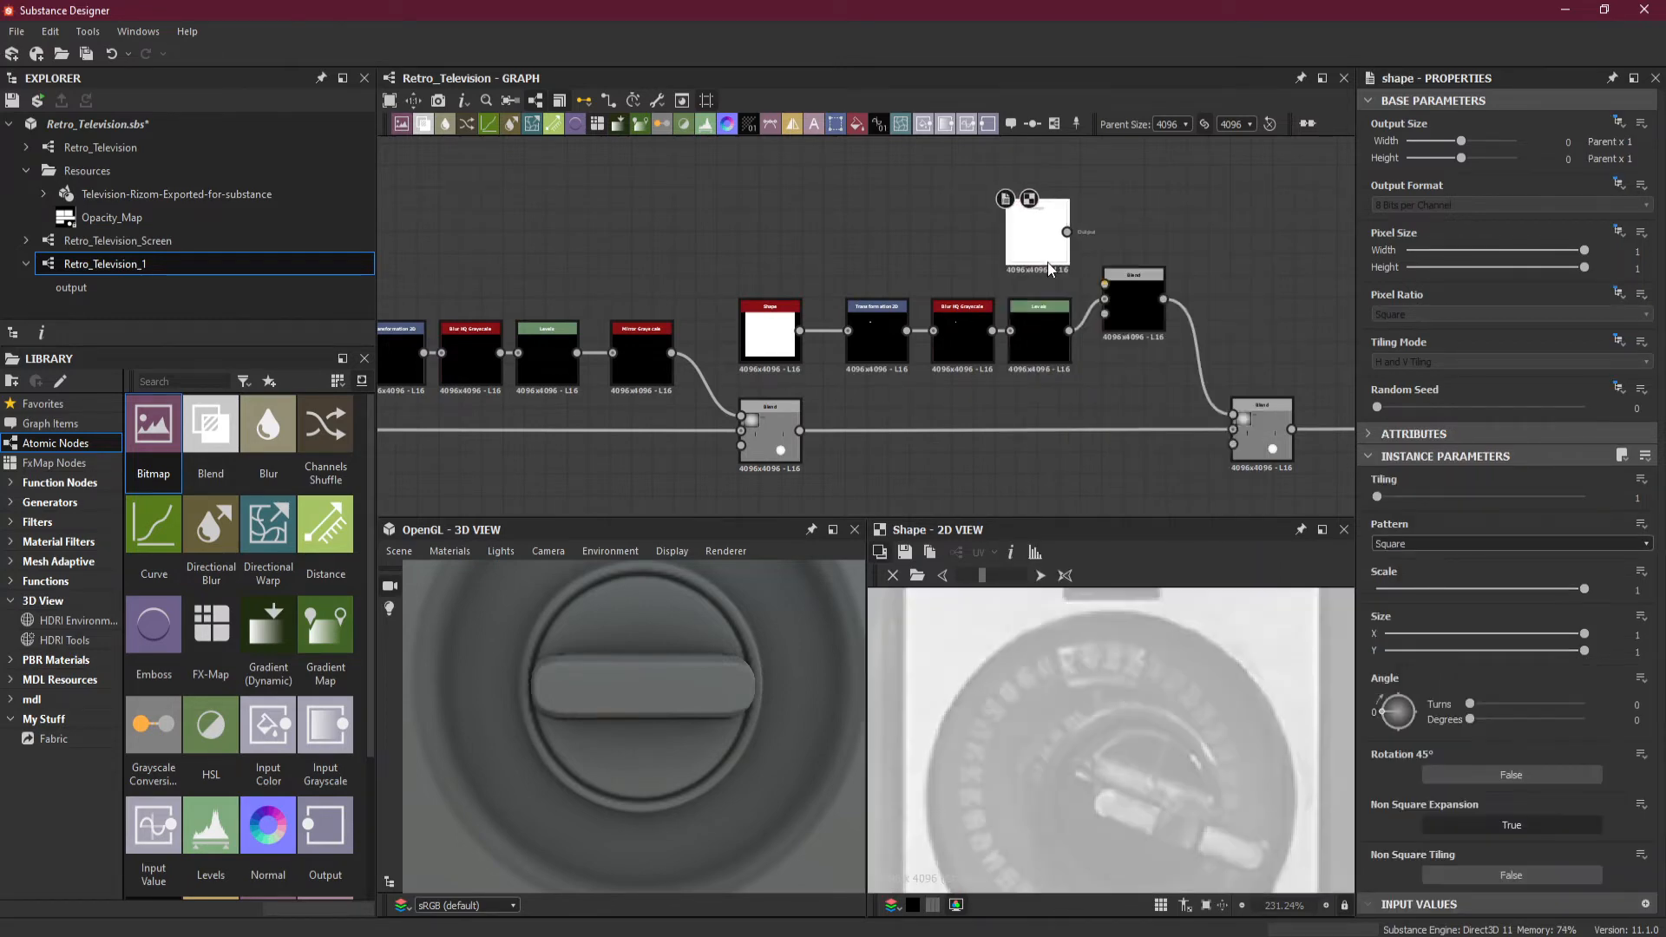
pyautogui.click(1461, 545)
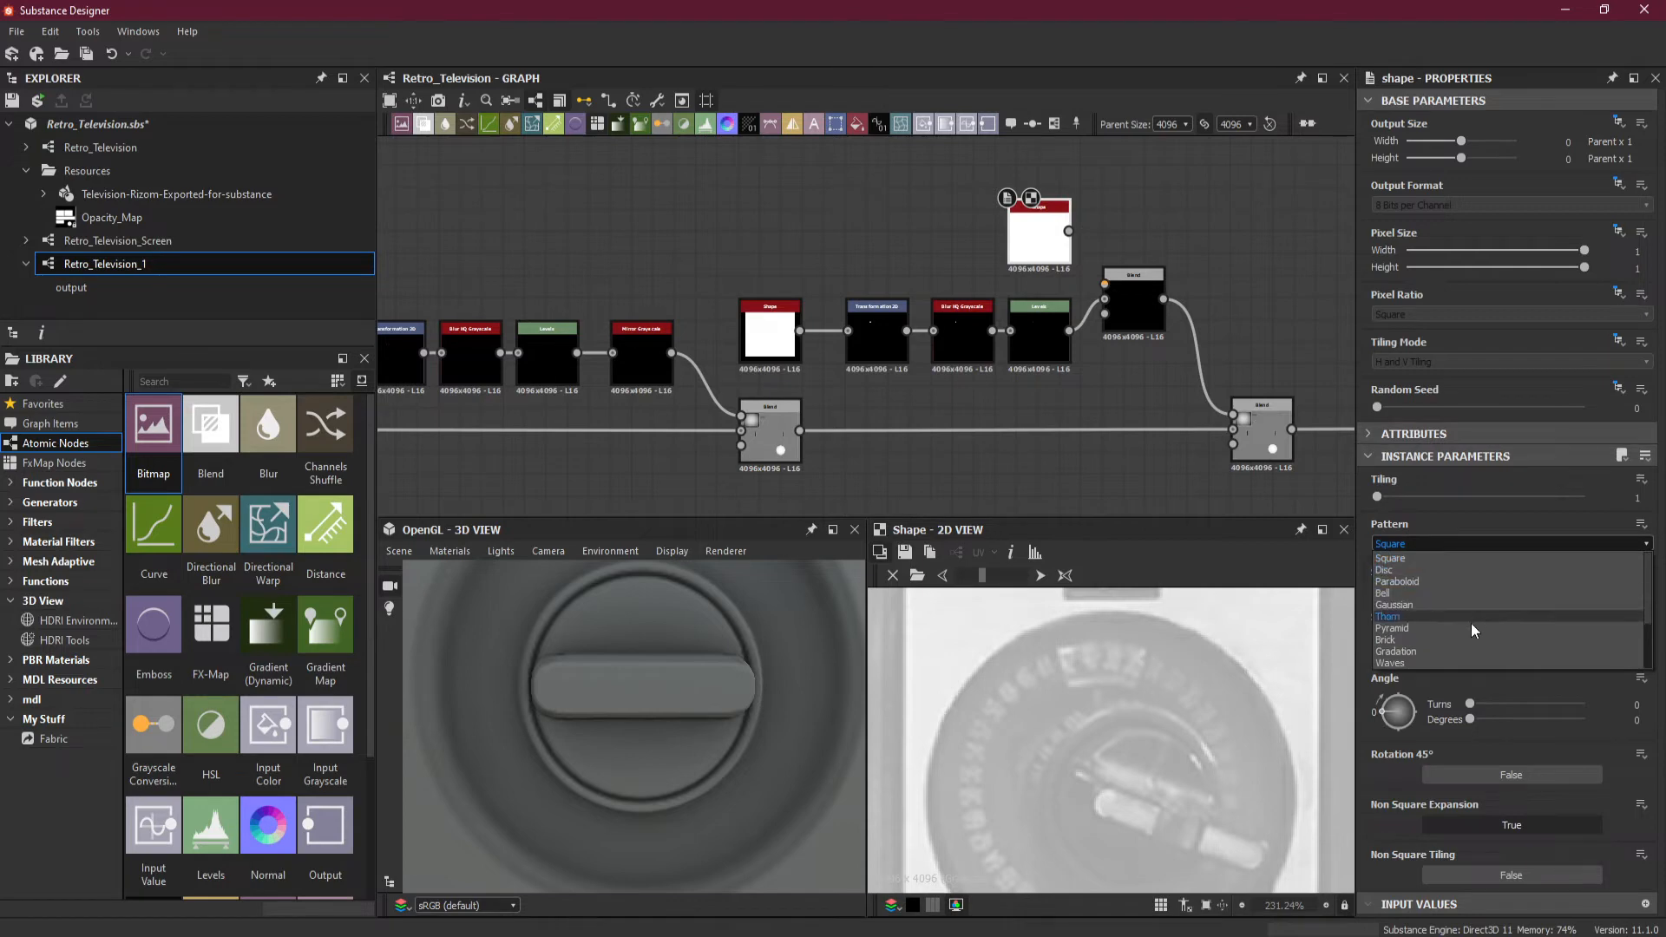
pyautogui.click(1457, 581)
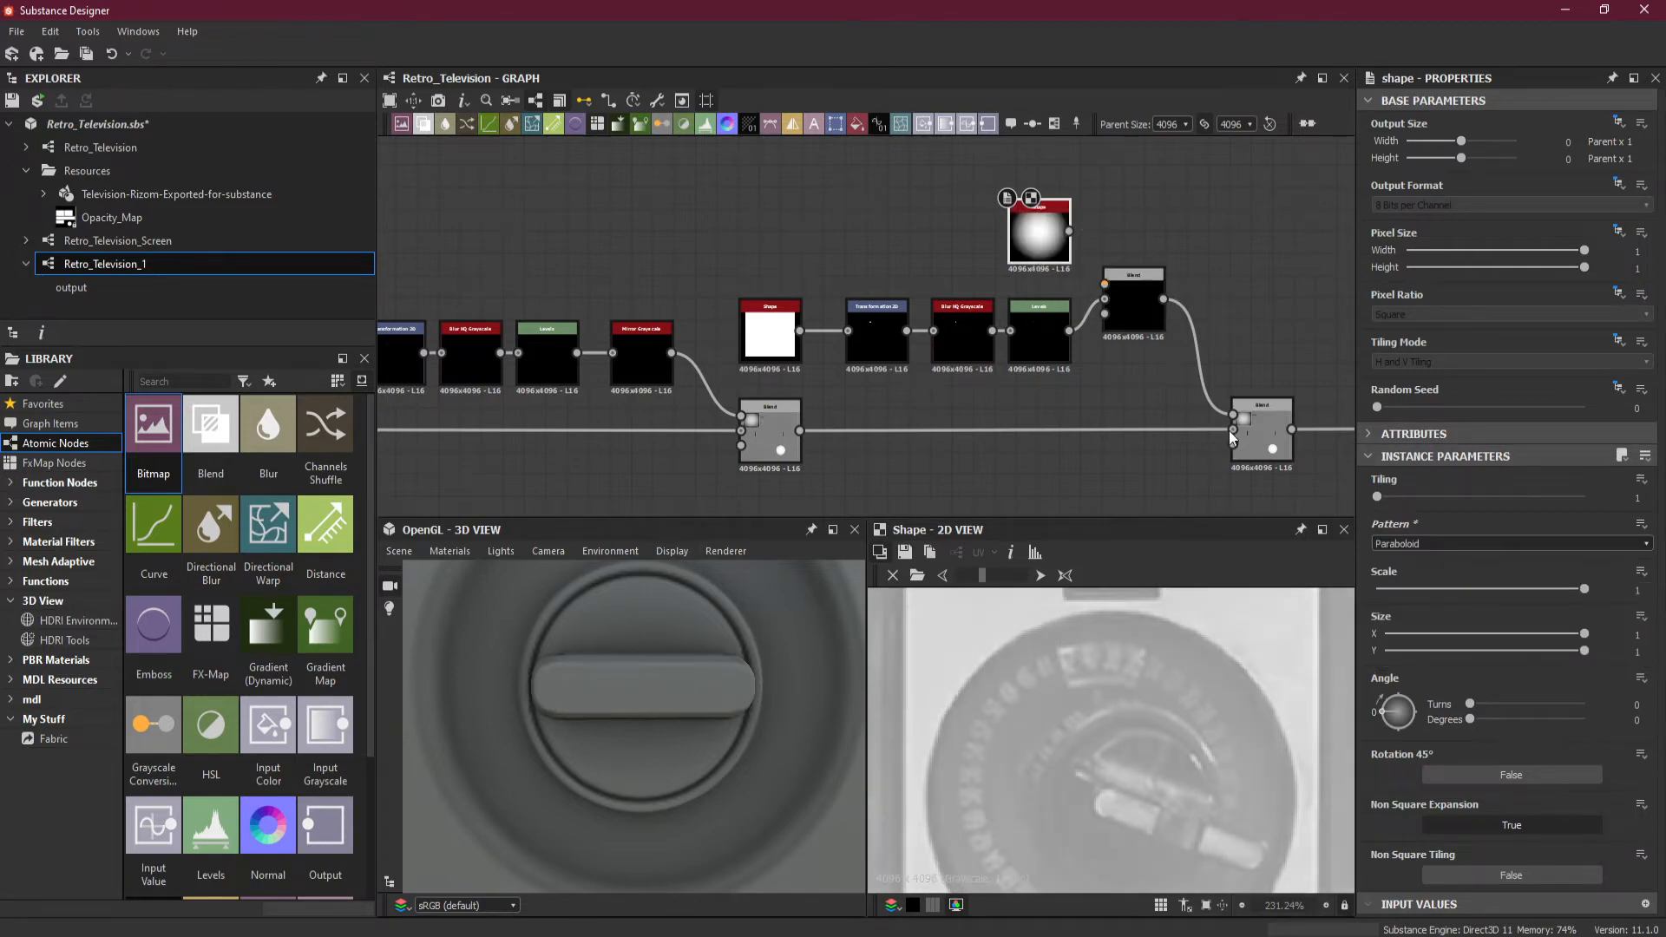
# Set the paraboloid Shape's scale to 0.88 and connect it to the foreground input of the knob bar's new Blend node.
pyautogui.scroll(-2, 920, 671)
pyautogui.scroll(-10, 1052, 718)
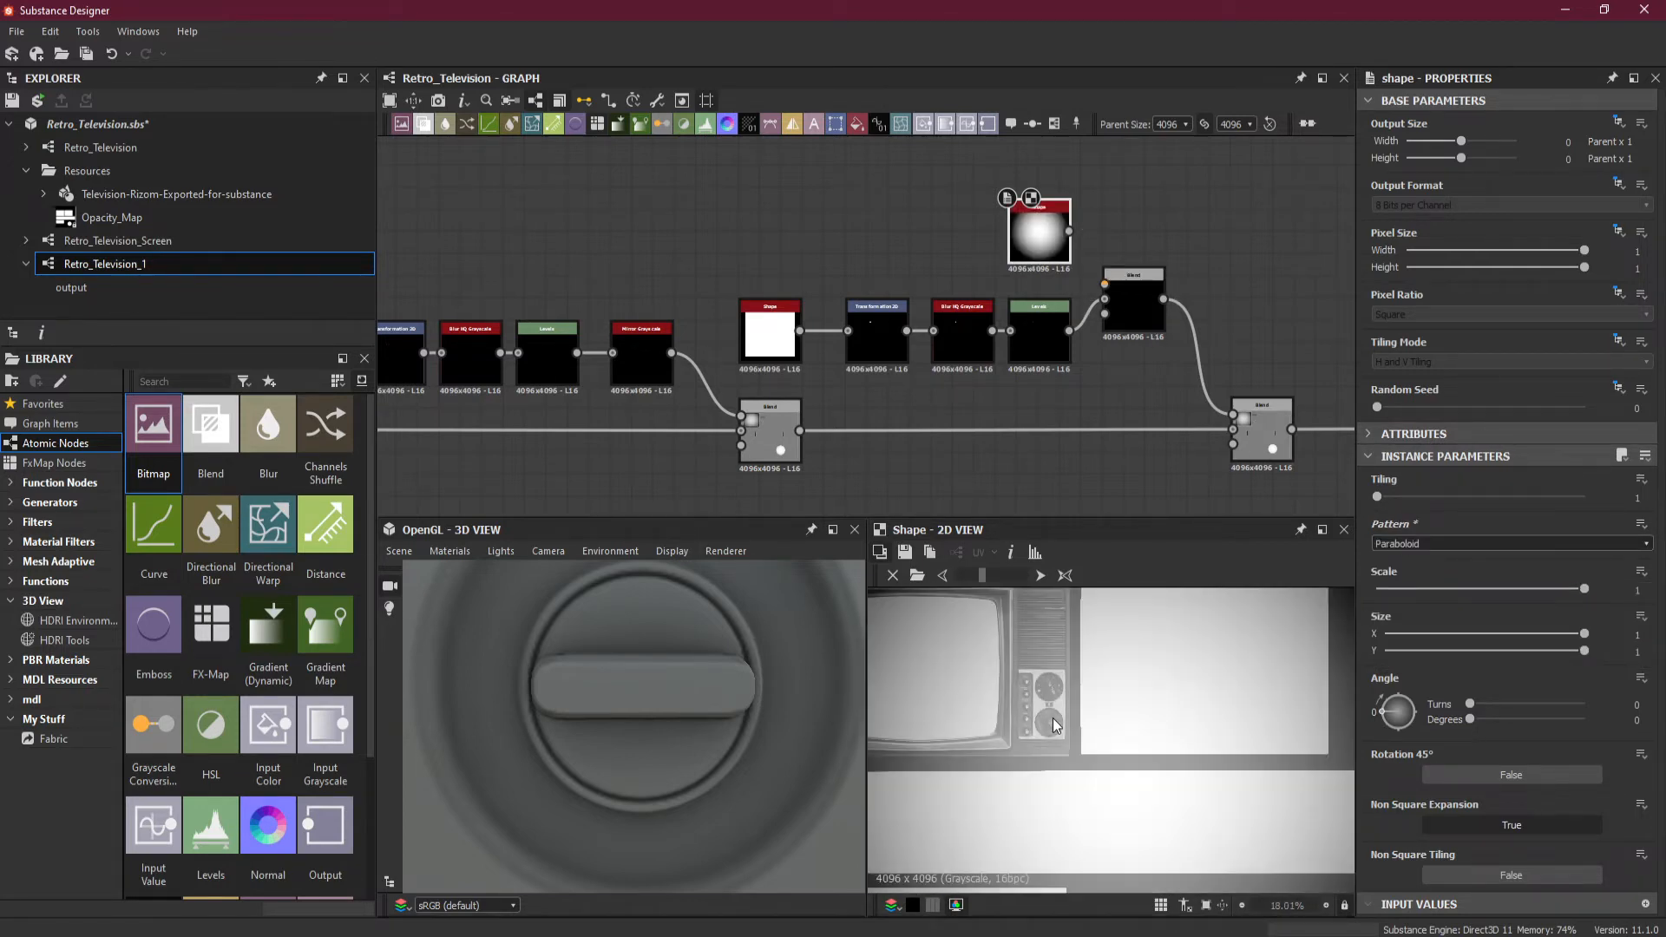
pyautogui.scroll(2, 1129, 711)
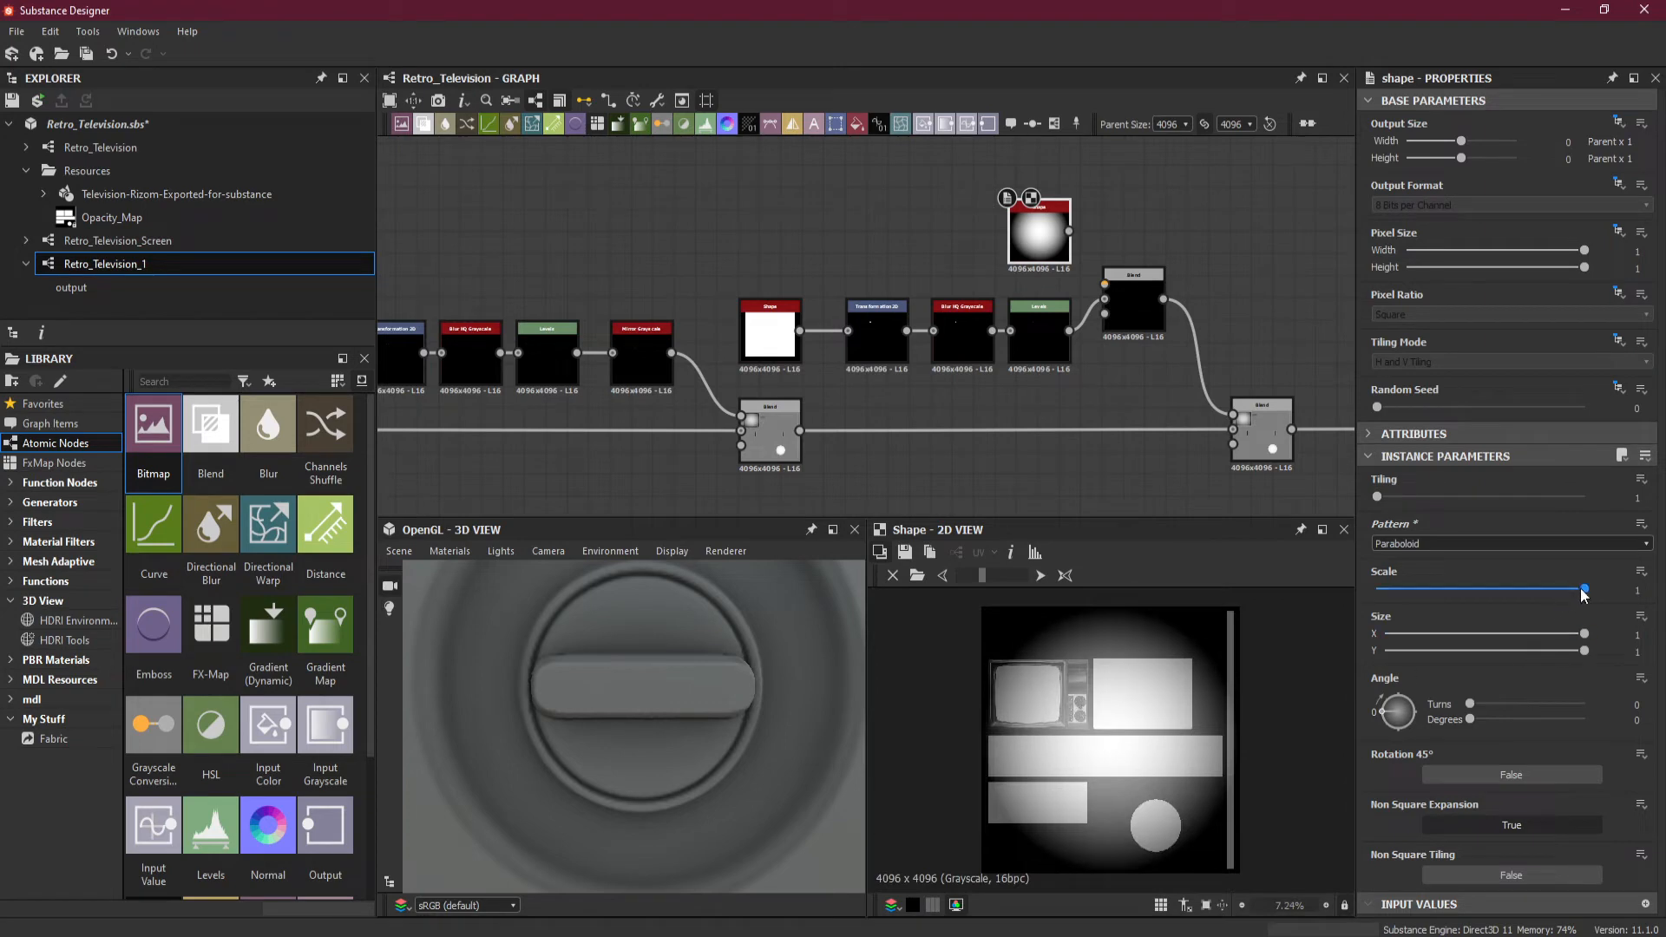
pyautogui.moveTo(1582, 590); pyautogui.dragTo(1558, 589)
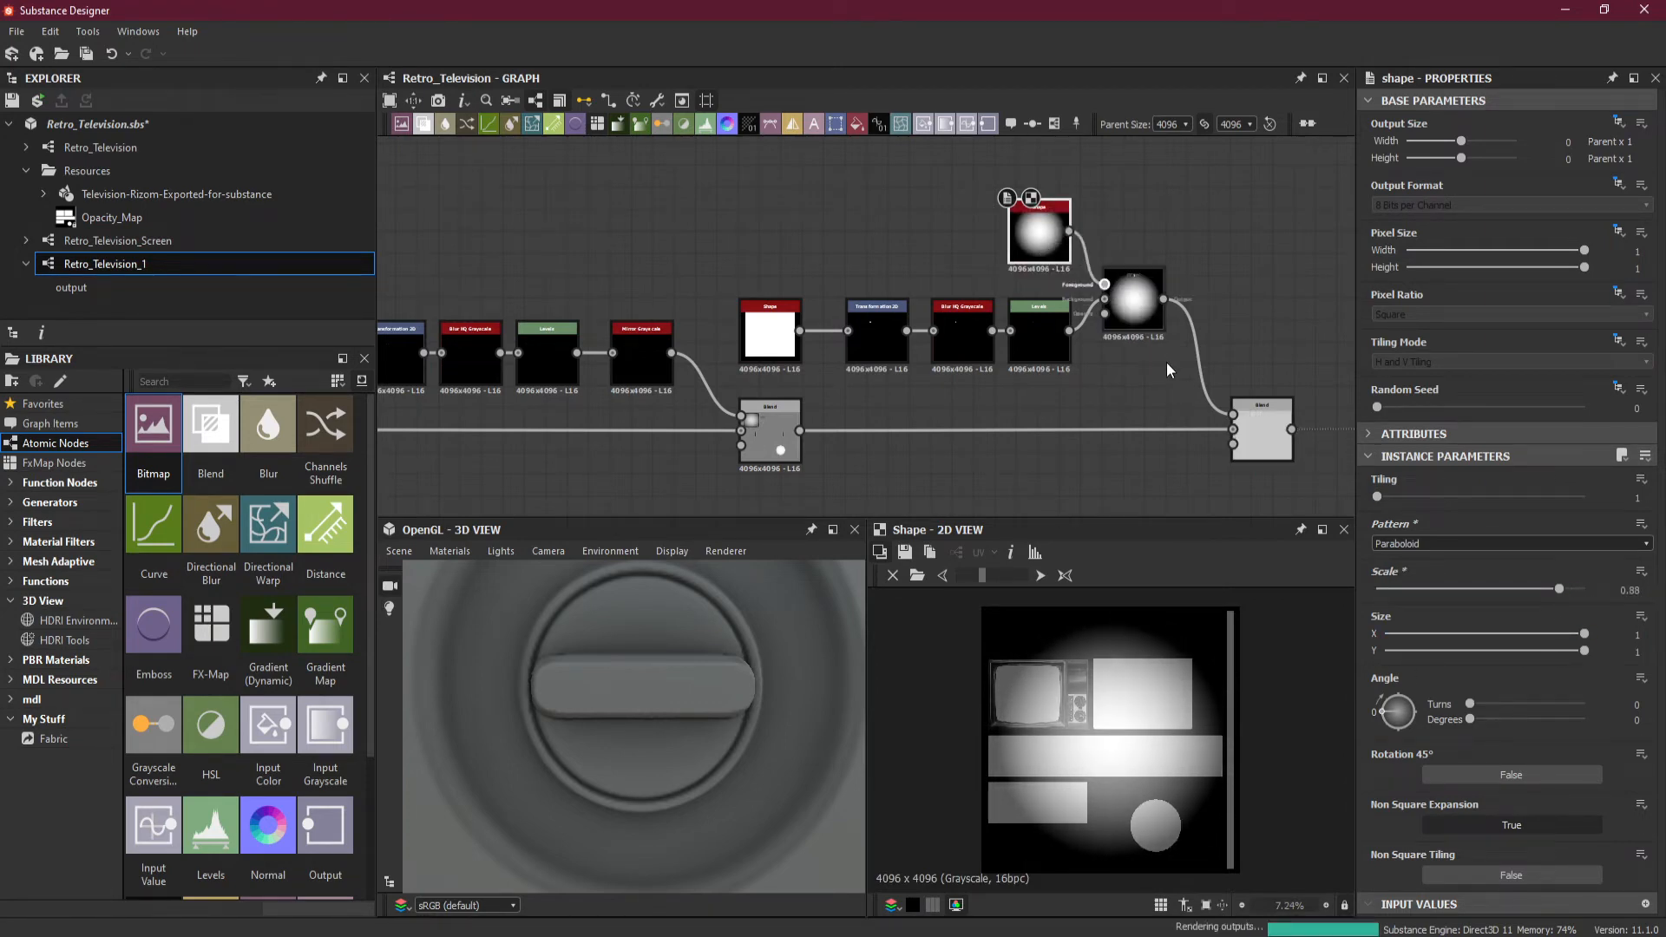
pyautogui.click(1140, 312)
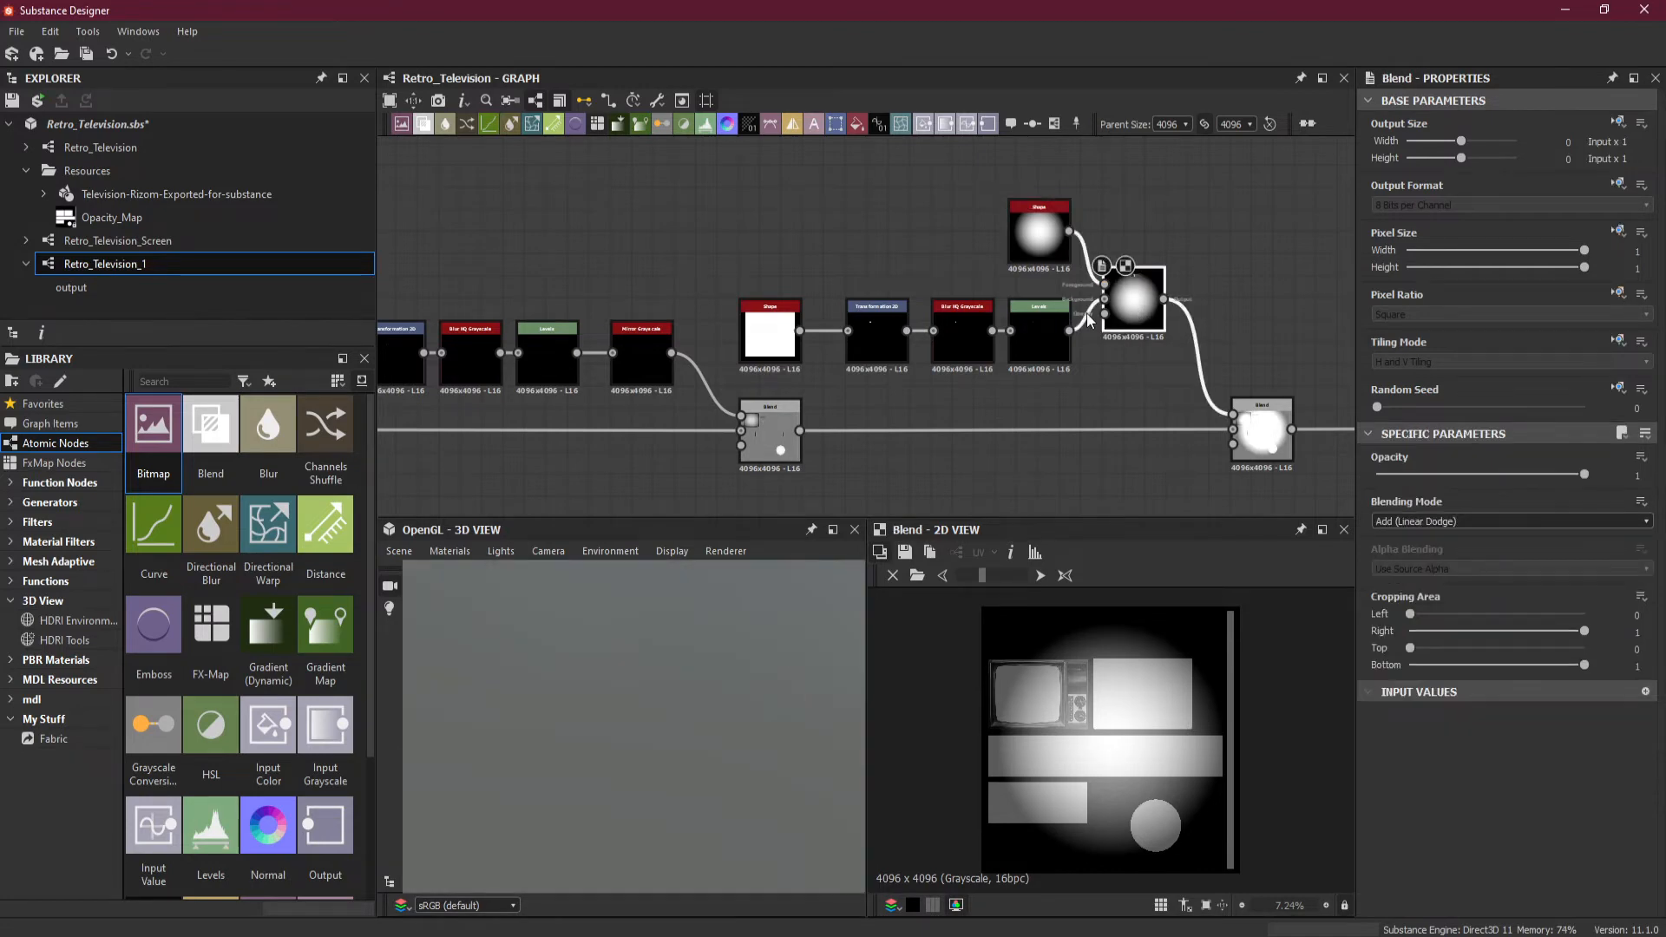
# Insert a Transformation 2D node between the paraboloid Shape and the Blend node, and scale the paraboloid down about its centre.
pyautogui.moveTo(1038, 257); pyautogui.dragTo(940, 245)
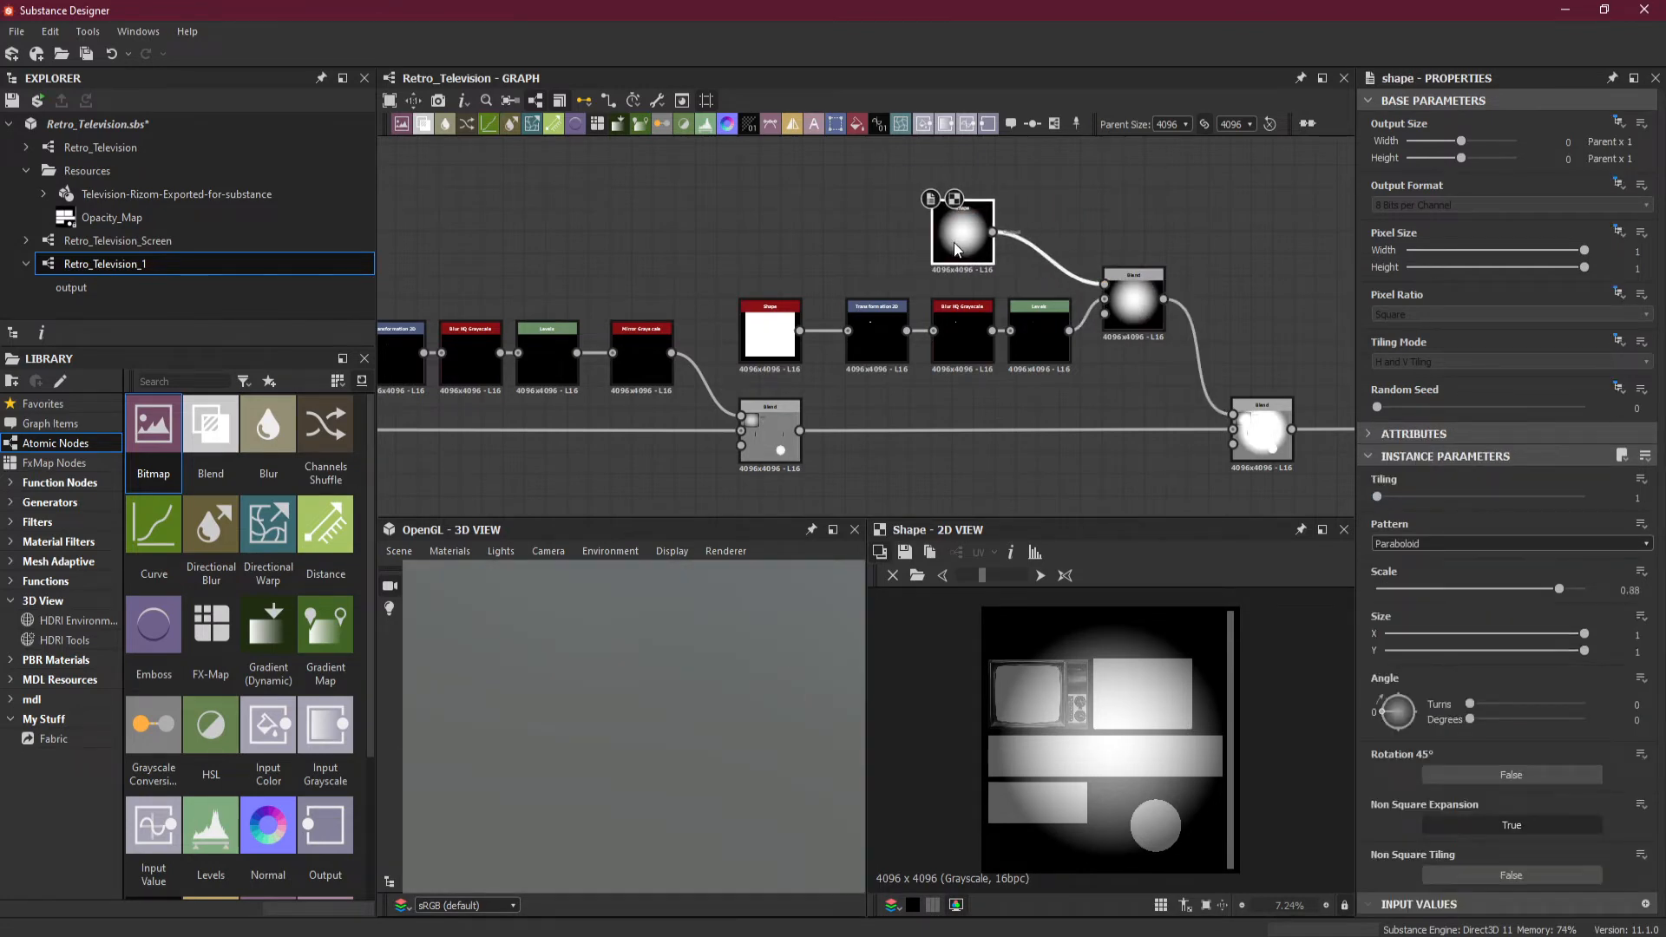
pyautogui.click(838, 124)
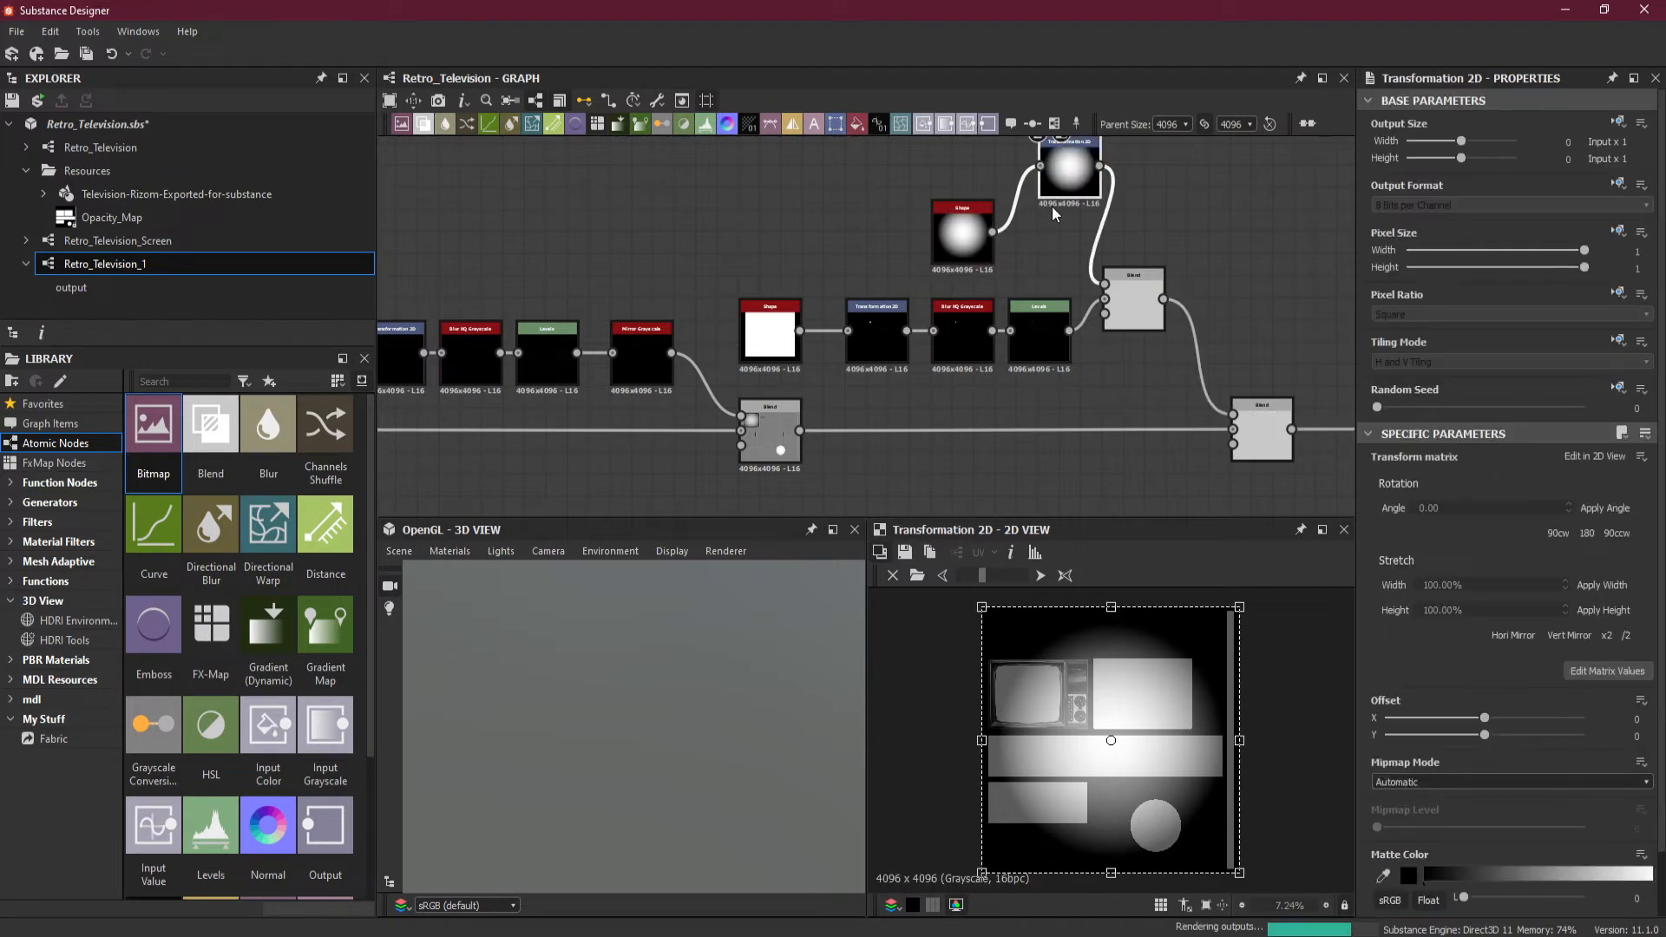
pyautogui.moveTo(1076, 175); pyautogui.dragTo(1042, 242)
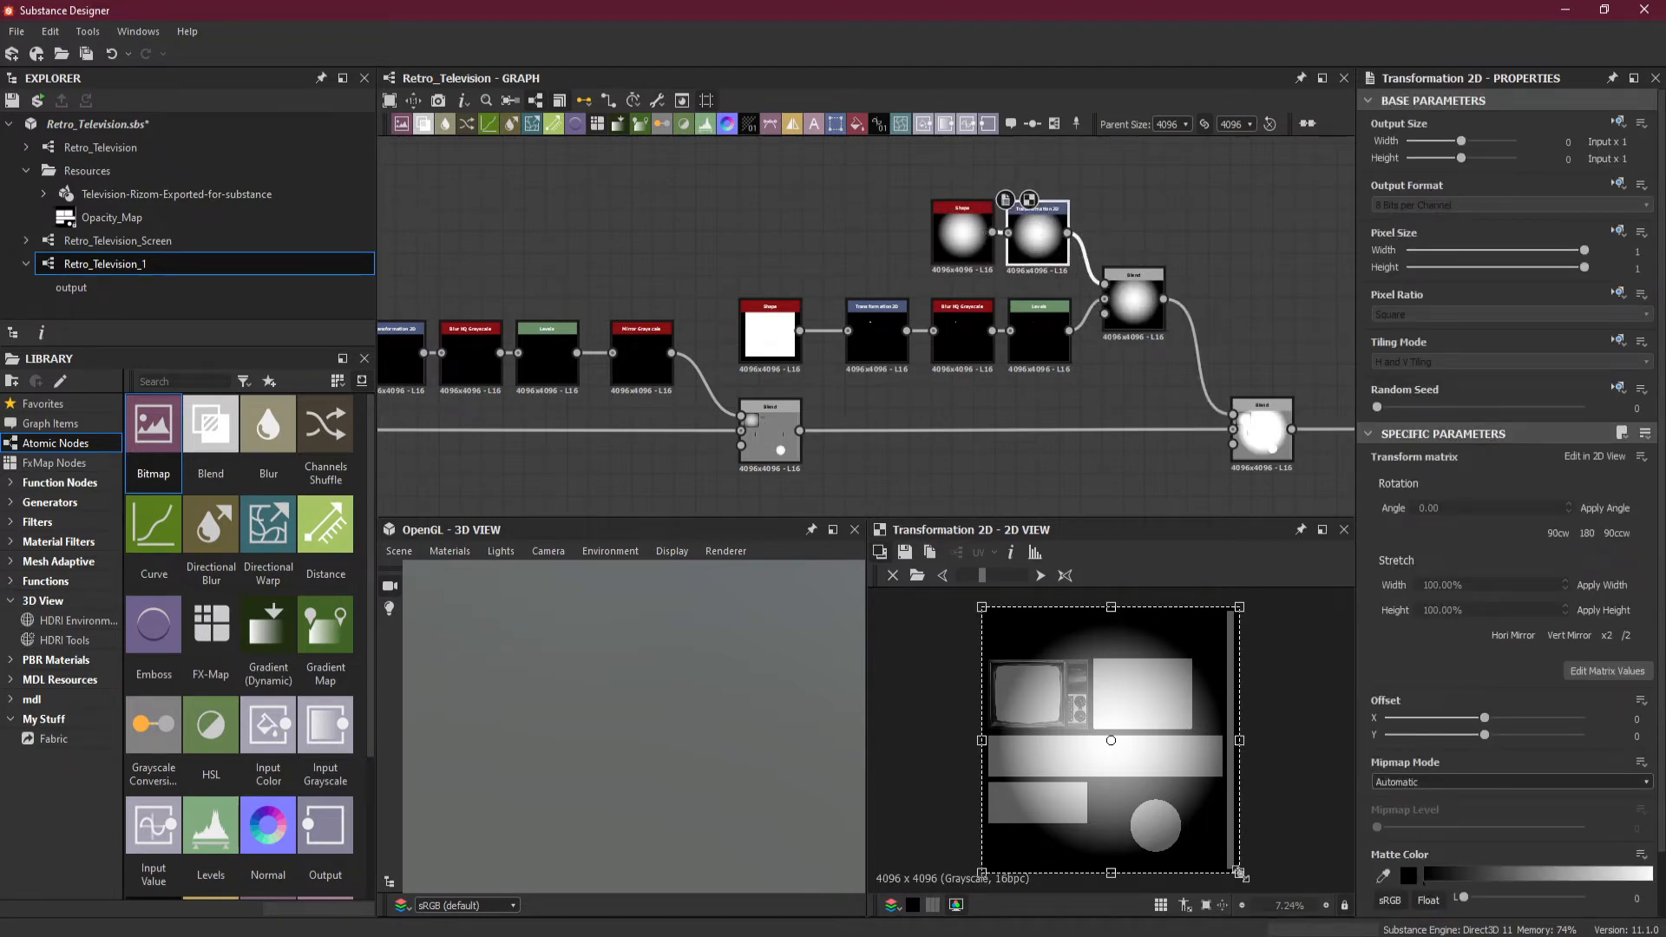
pyautogui.moveTo(1239, 871); pyautogui.dragTo(1131, 764)
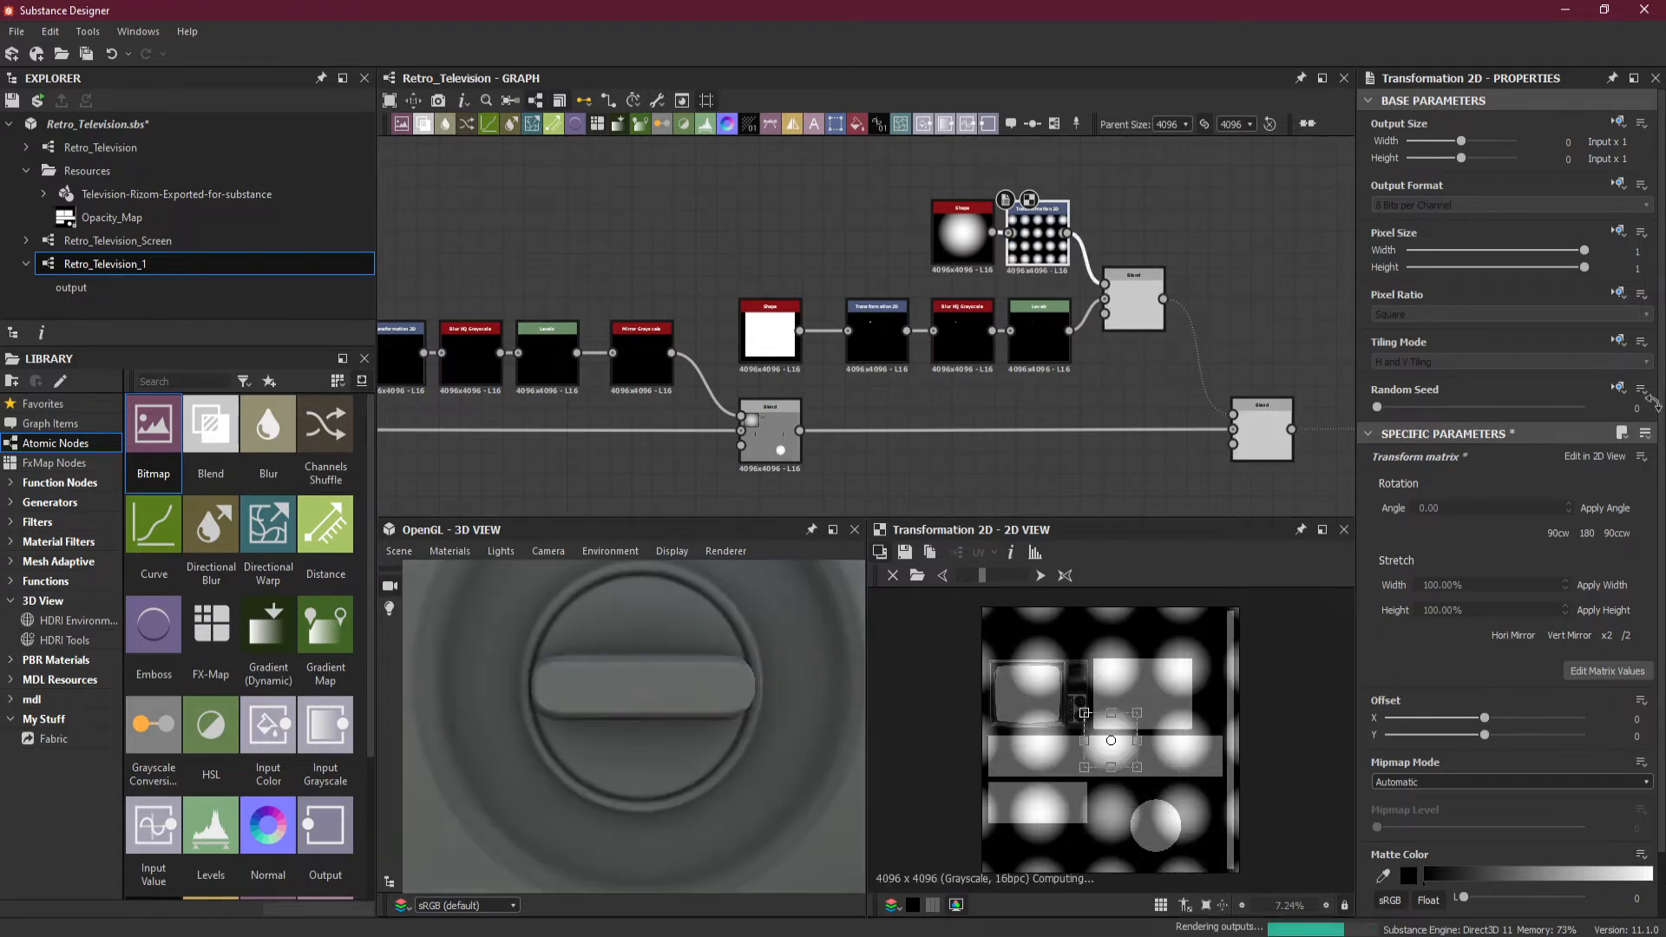
# Override the tiling mode of the paraboloid's Transformation 2D node and set it to No Tiling.
pyautogui.click(1617, 340)
pyautogui.click(1600, 410)
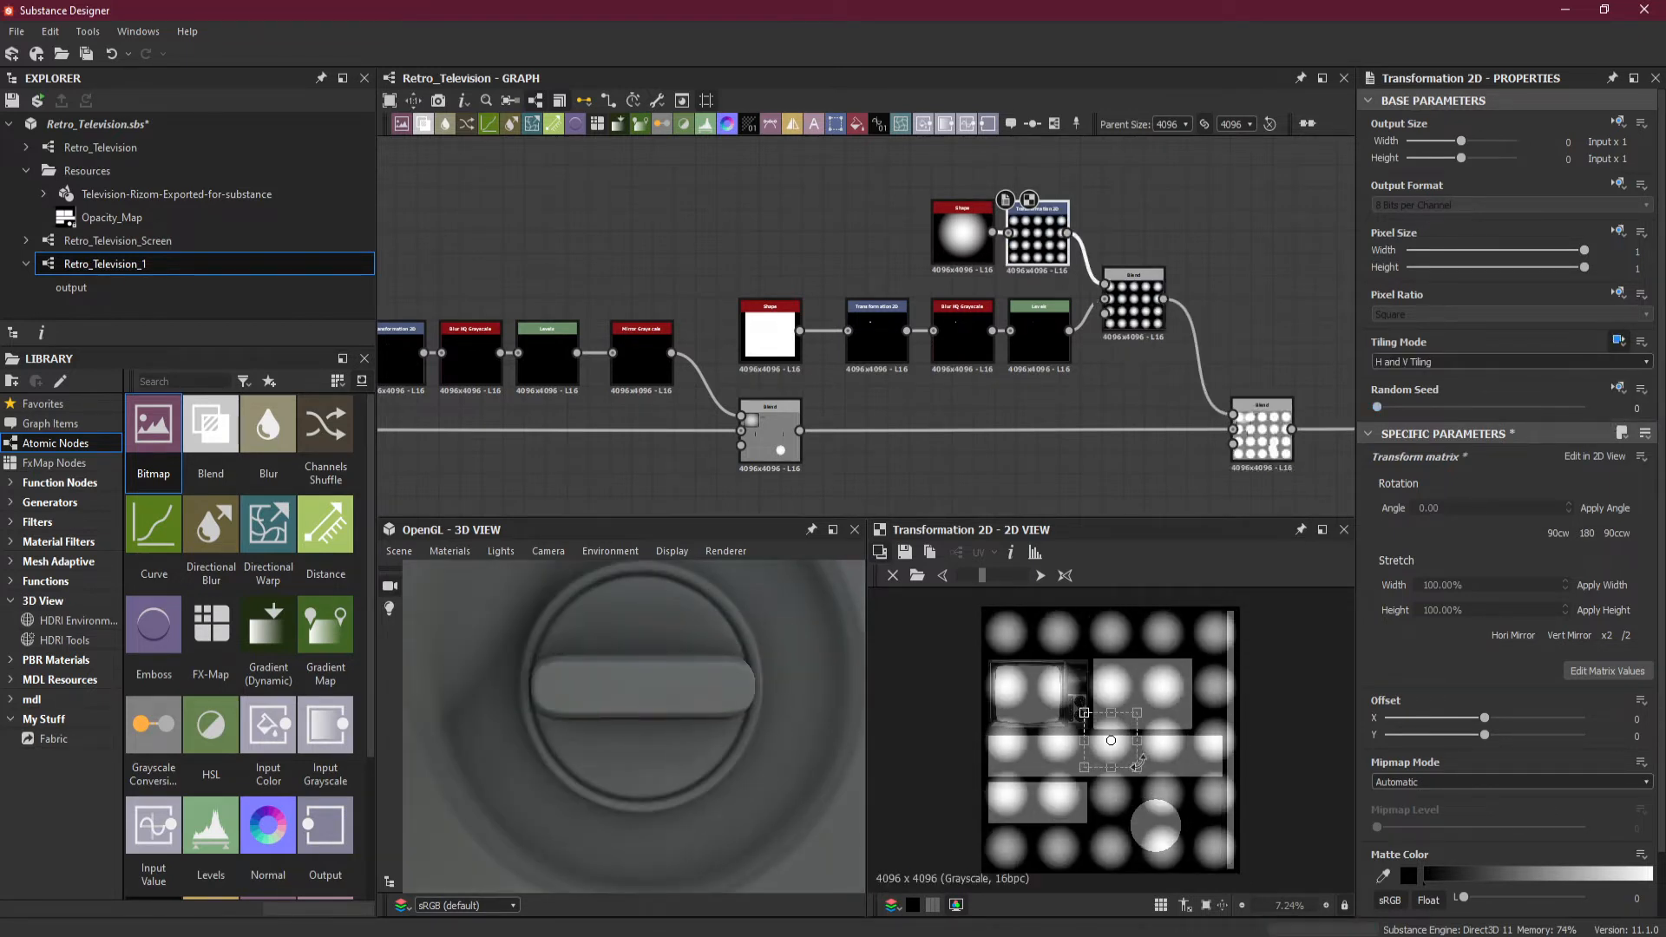
pyautogui.click(1465, 361)
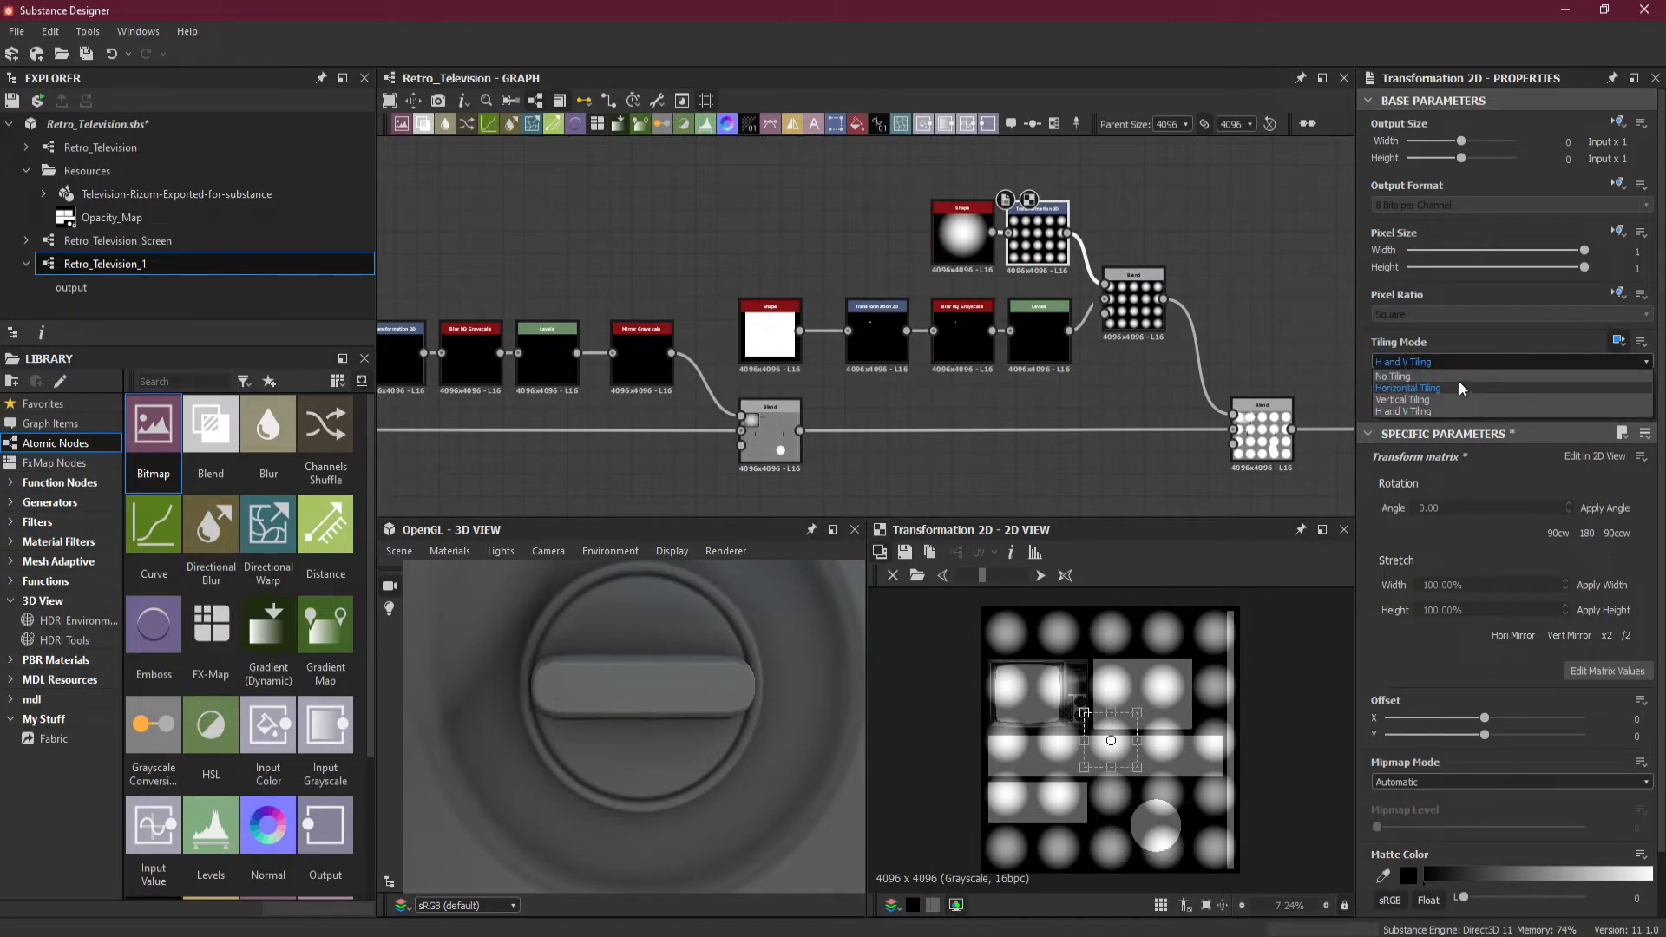
pyautogui.click(1462, 382)
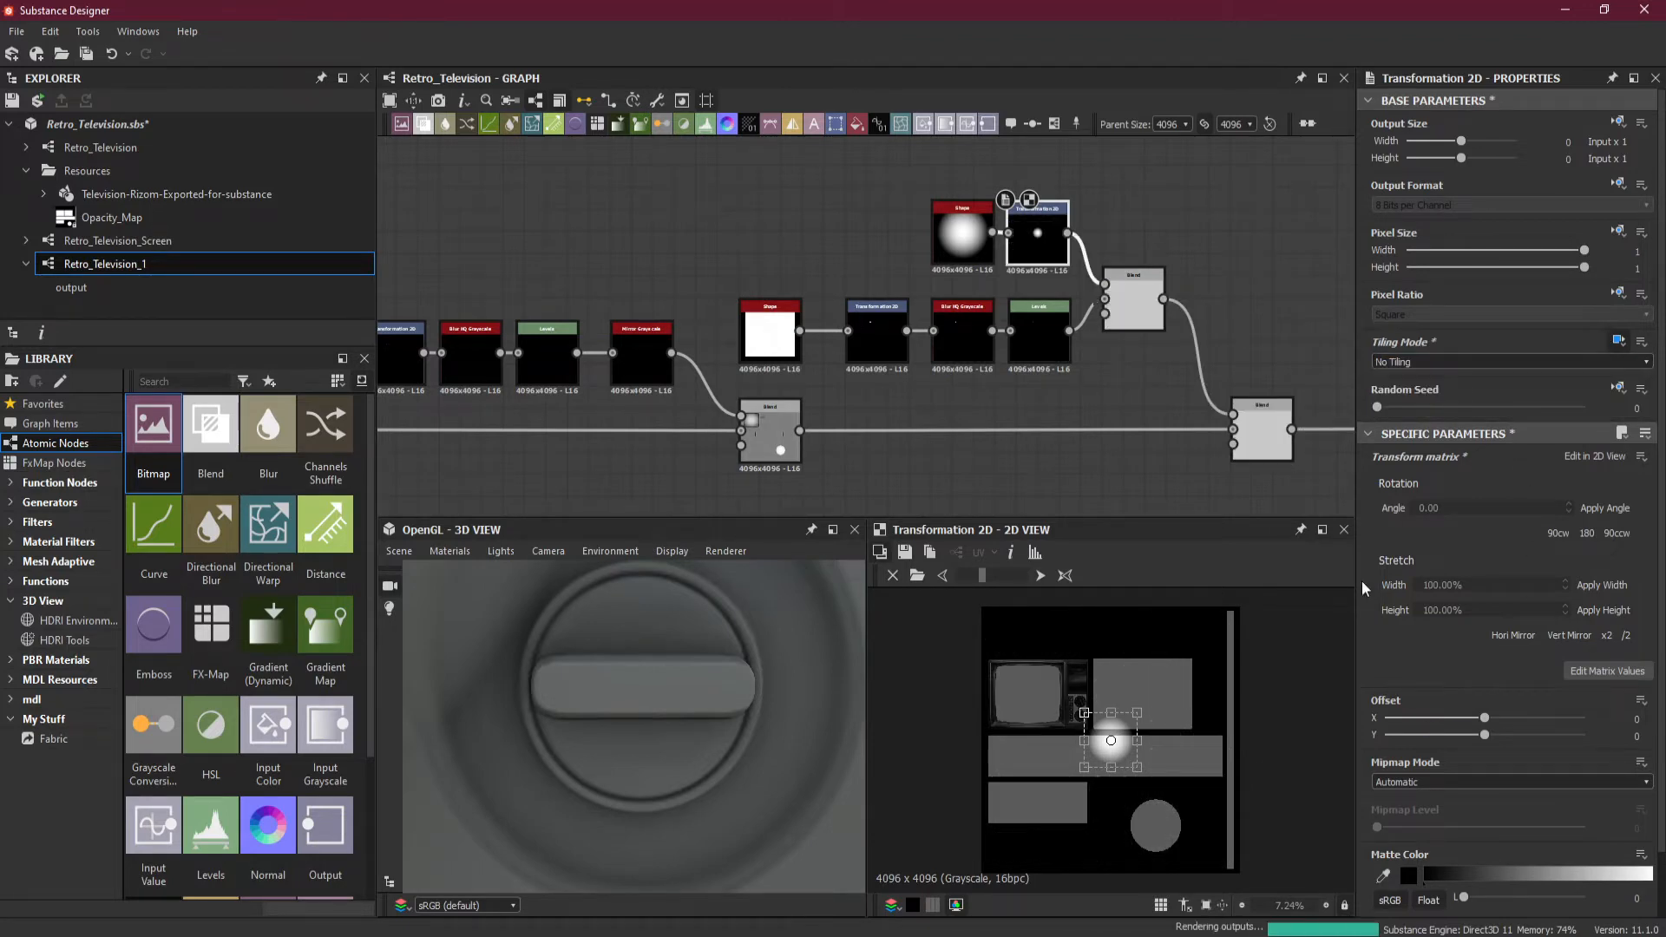
# Move the paraboloid over the television's upper dial using its Transformation 2D node.
pyautogui.scroll(3, 1107, 756)
pyautogui.scroll(2, 1110, 760)
pyautogui.moveTo(1111, 760); pyautogui.dragTo(1026, 640)
pyautogui.scroll(4, 1024, 637)
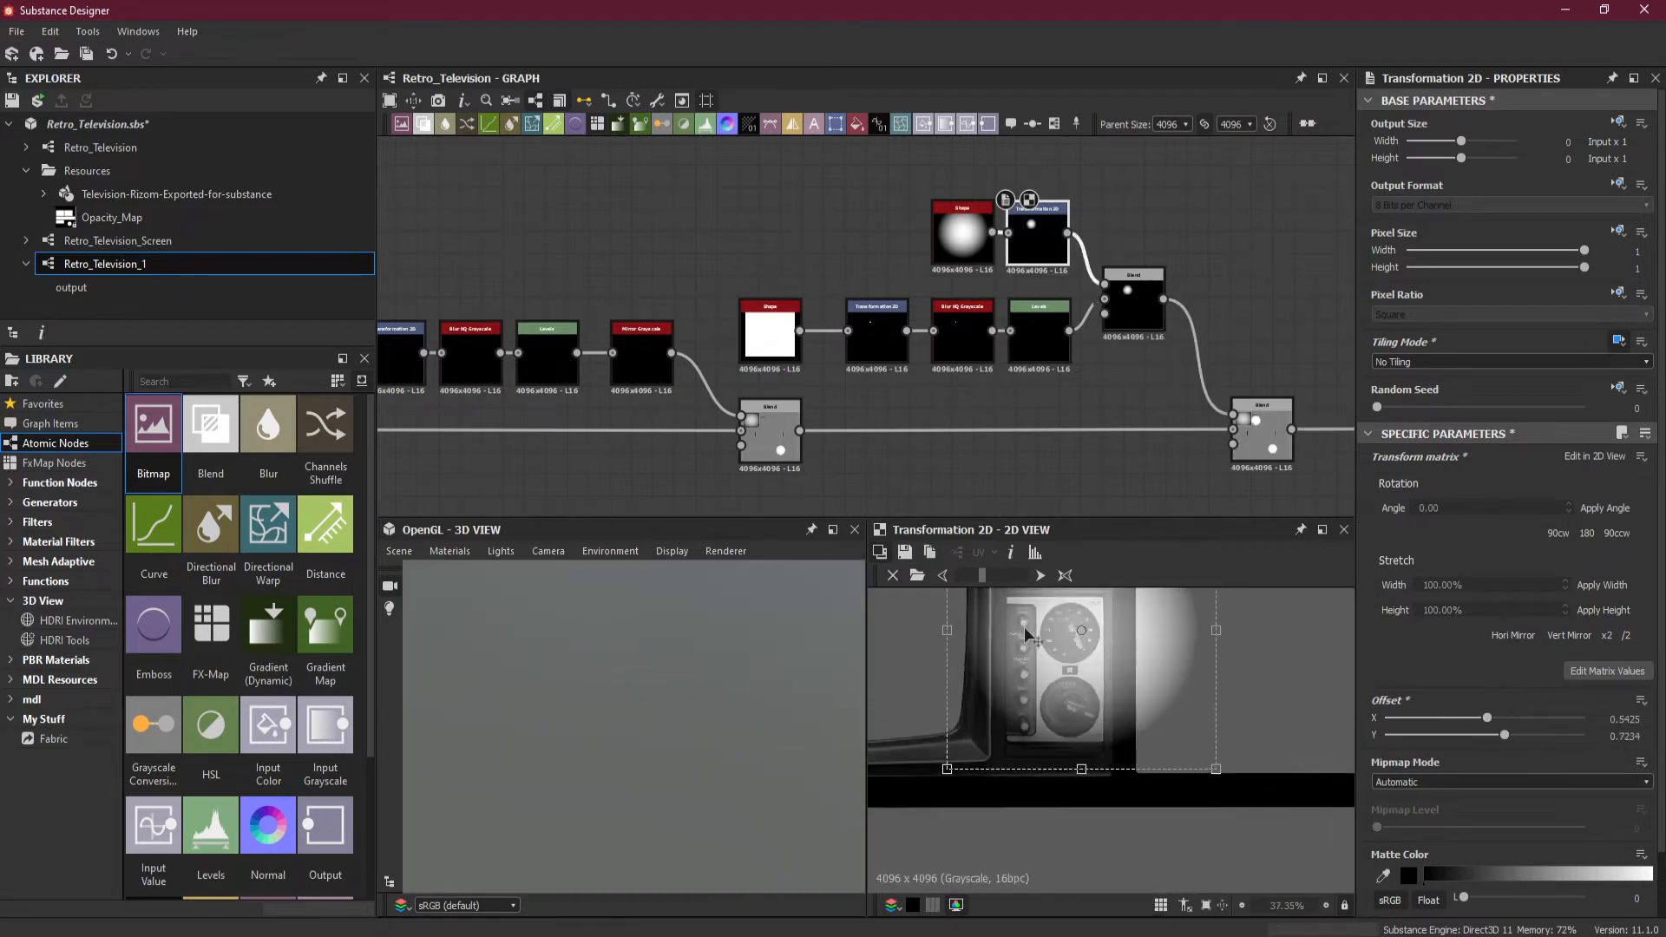
# Preview the Blend node with a fainter reference overlay and shrink the paraboloid onto the centre of the upper dial's knob bar.
pyautogui.doubleClick(1142, 323)
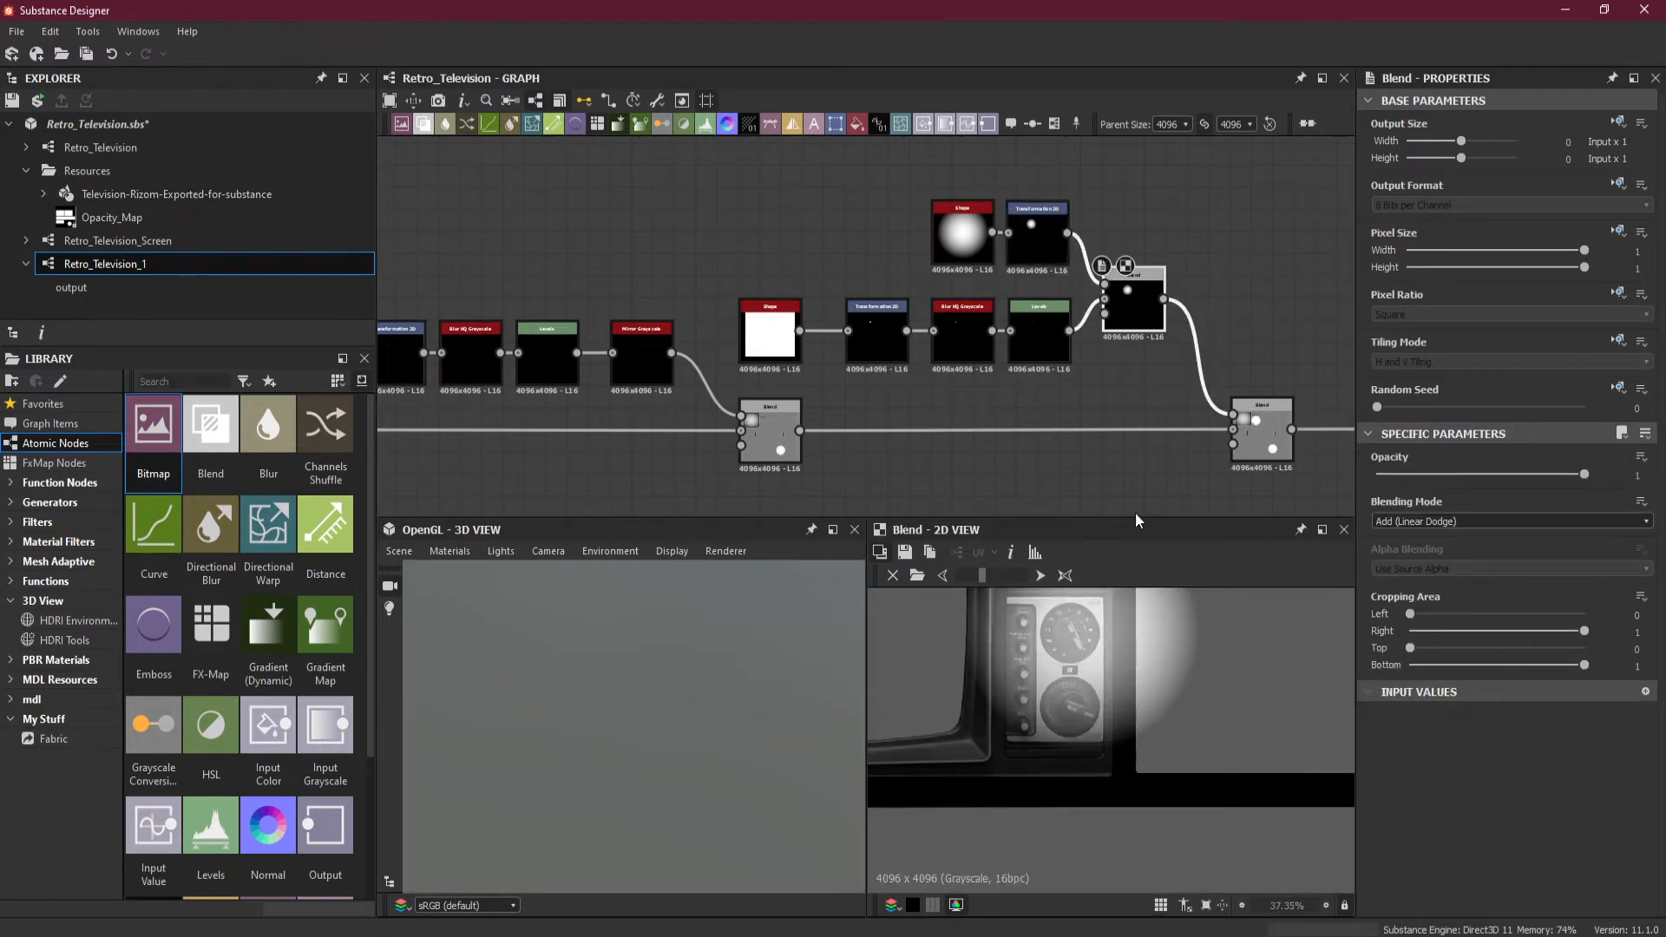
pyautogui.moveTo(983, 576); pyautogui.dragTo(964, 576)
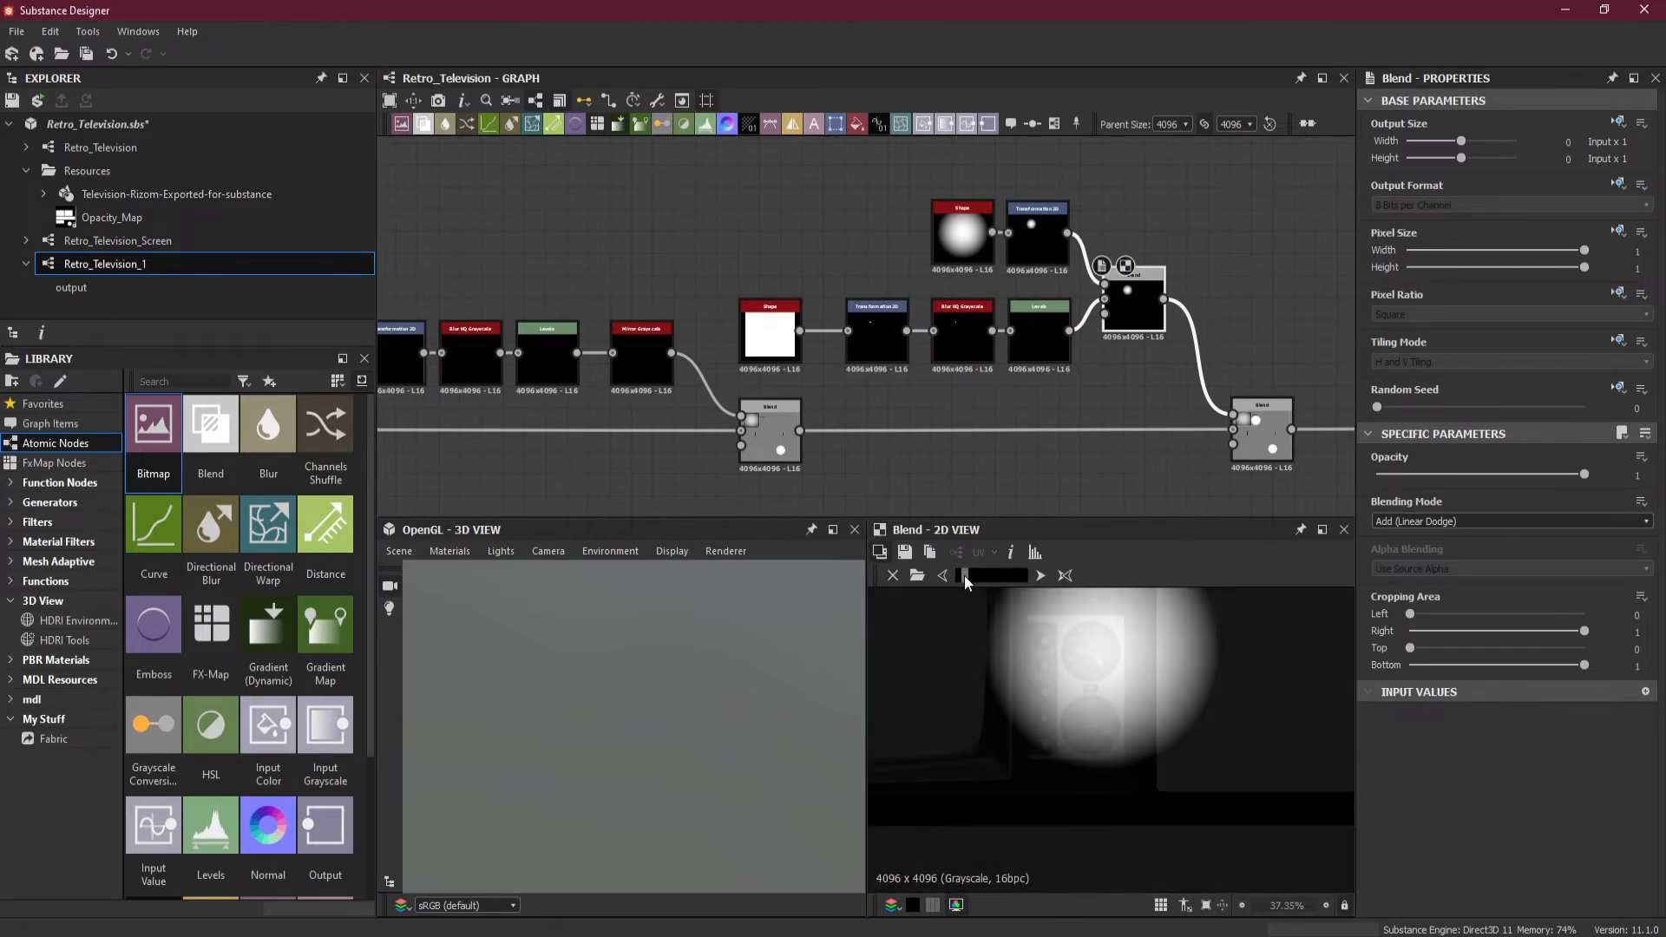
pyautogui.click(1046, 256)
pyautogui.moveTo(1236, 786); pyautogui.dragTo(1130, 677)
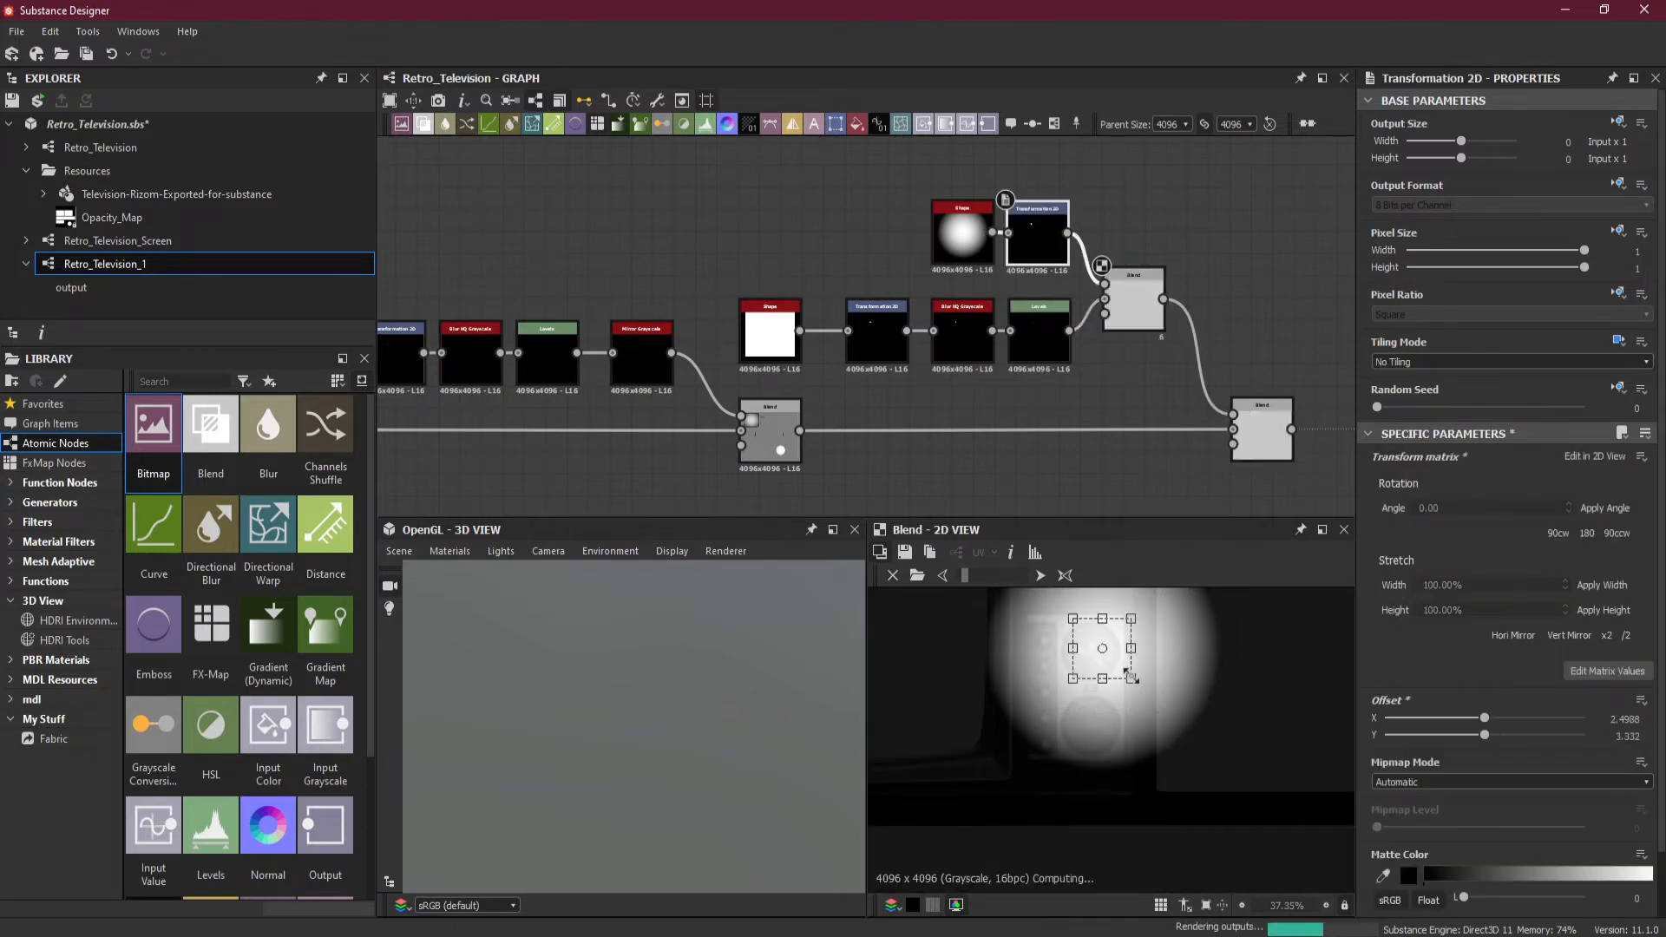
pyautogui.scroll(5, 1093, 653)
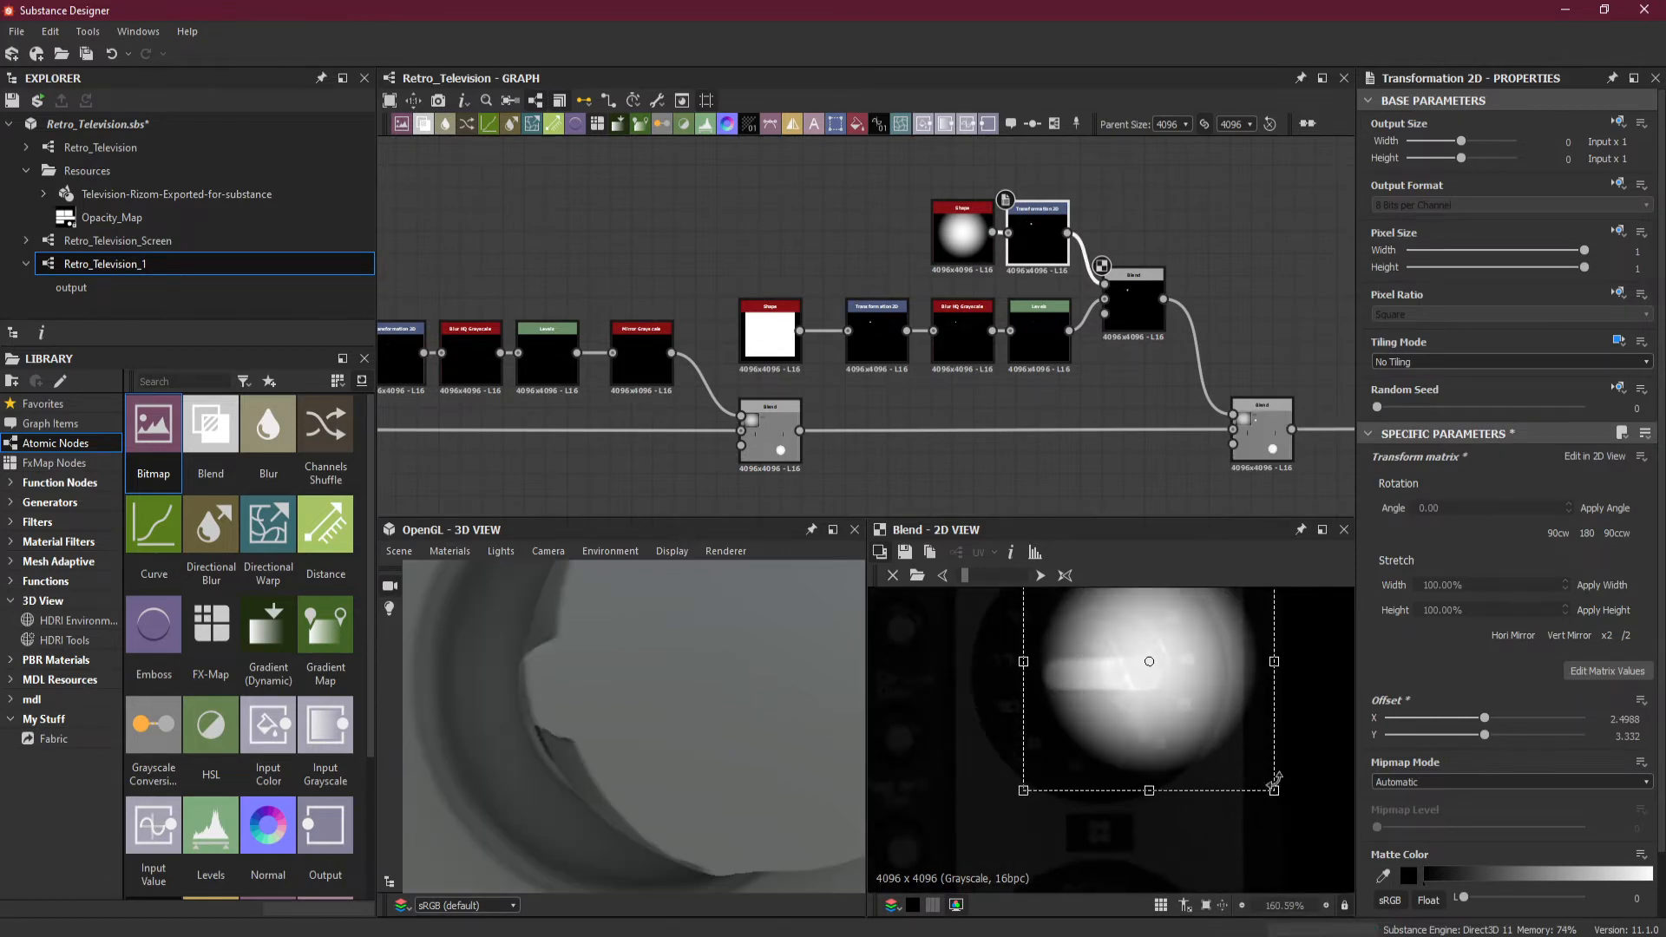
pyautogui.moveTo(1274, 792); pyautogui.dragTo(1115, 692)
pyautogui.scroll(1, 1177, 699)
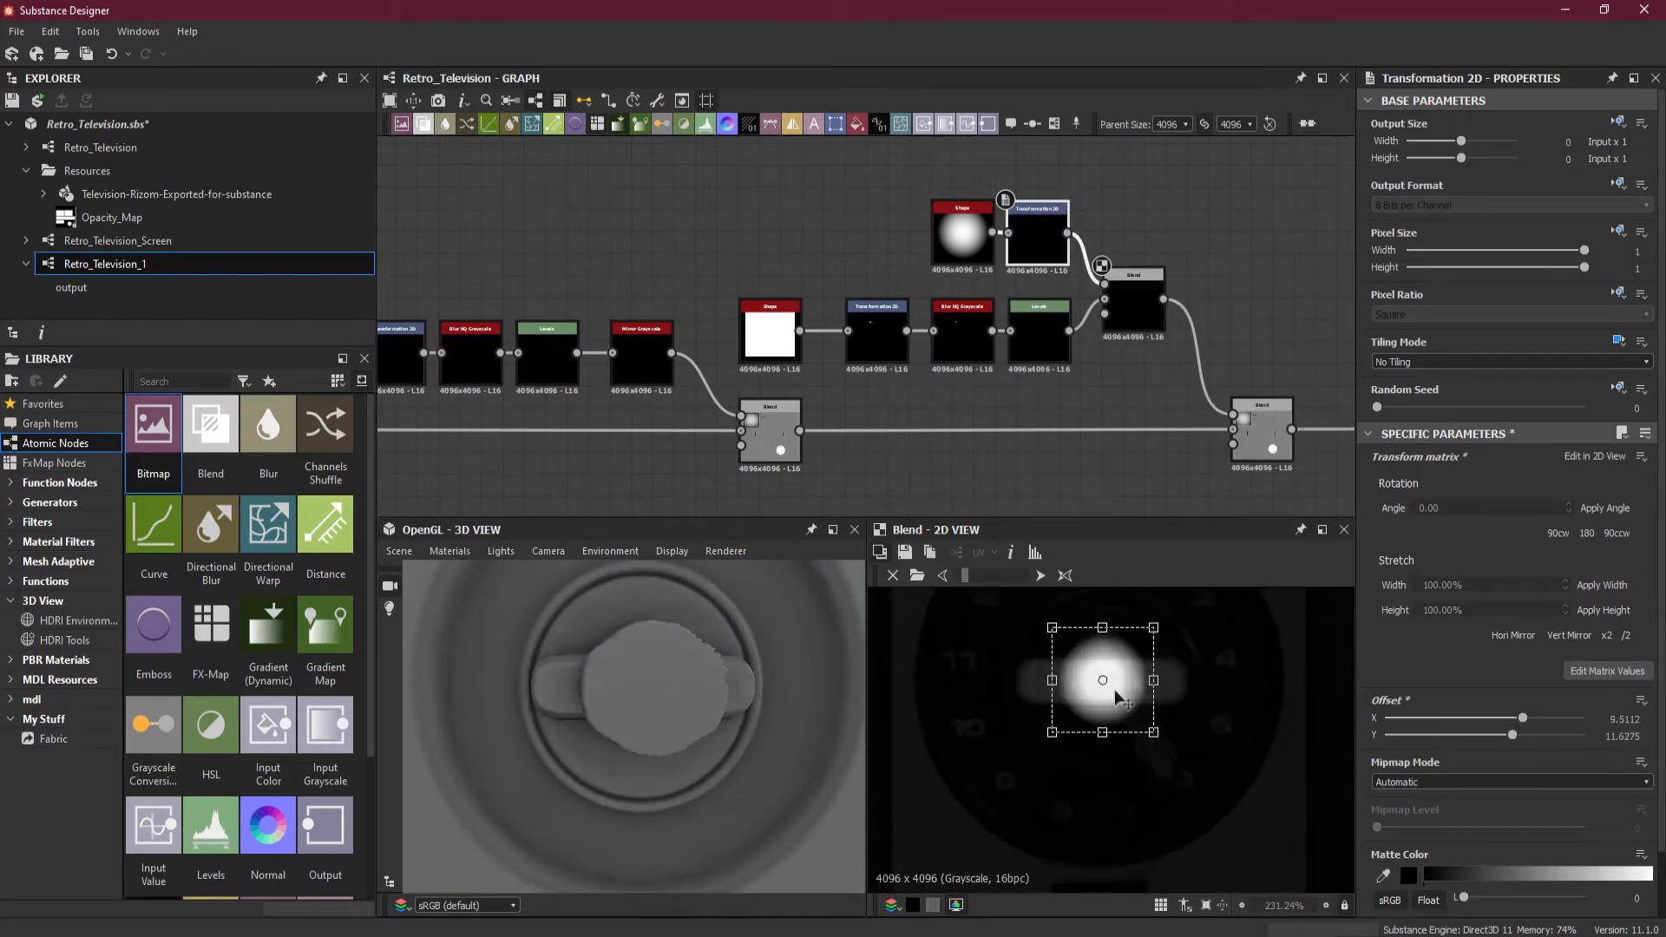
pyautogui.scroll(2, 1119, 694)
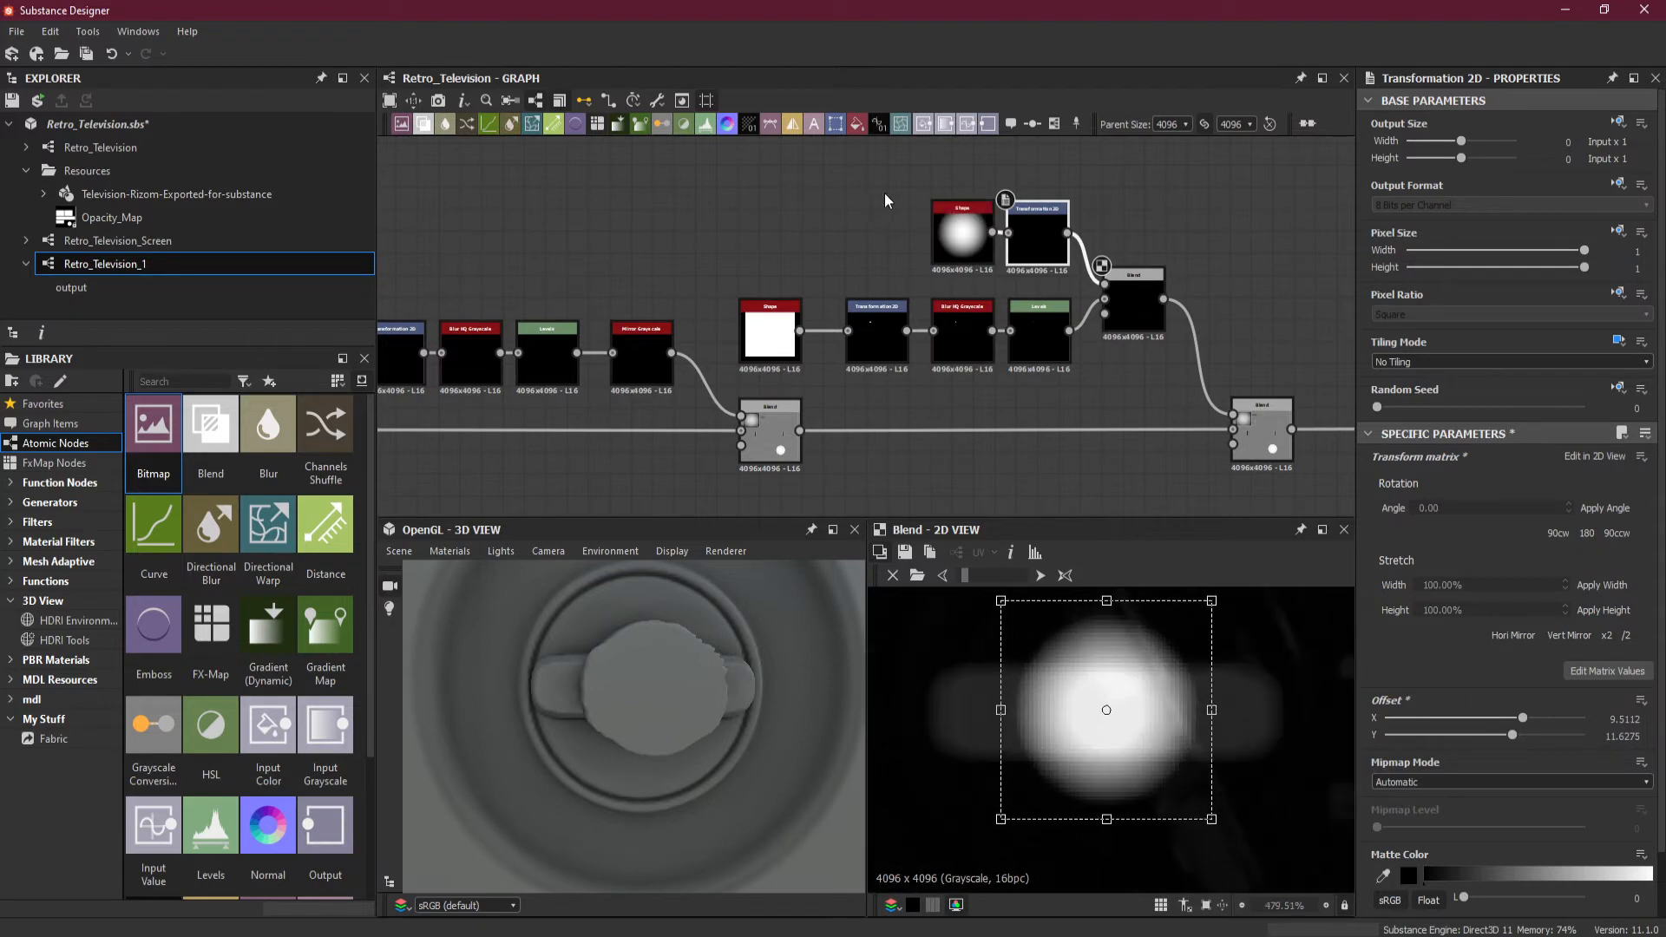
# Shift the paraboloid's Shape and Transformation 2D nodes away from the Blend node, and set the Blend's blending mode to Subtract.
pyautogui.moveTo(885, 201); pyautogui.dragTo(947, 255)
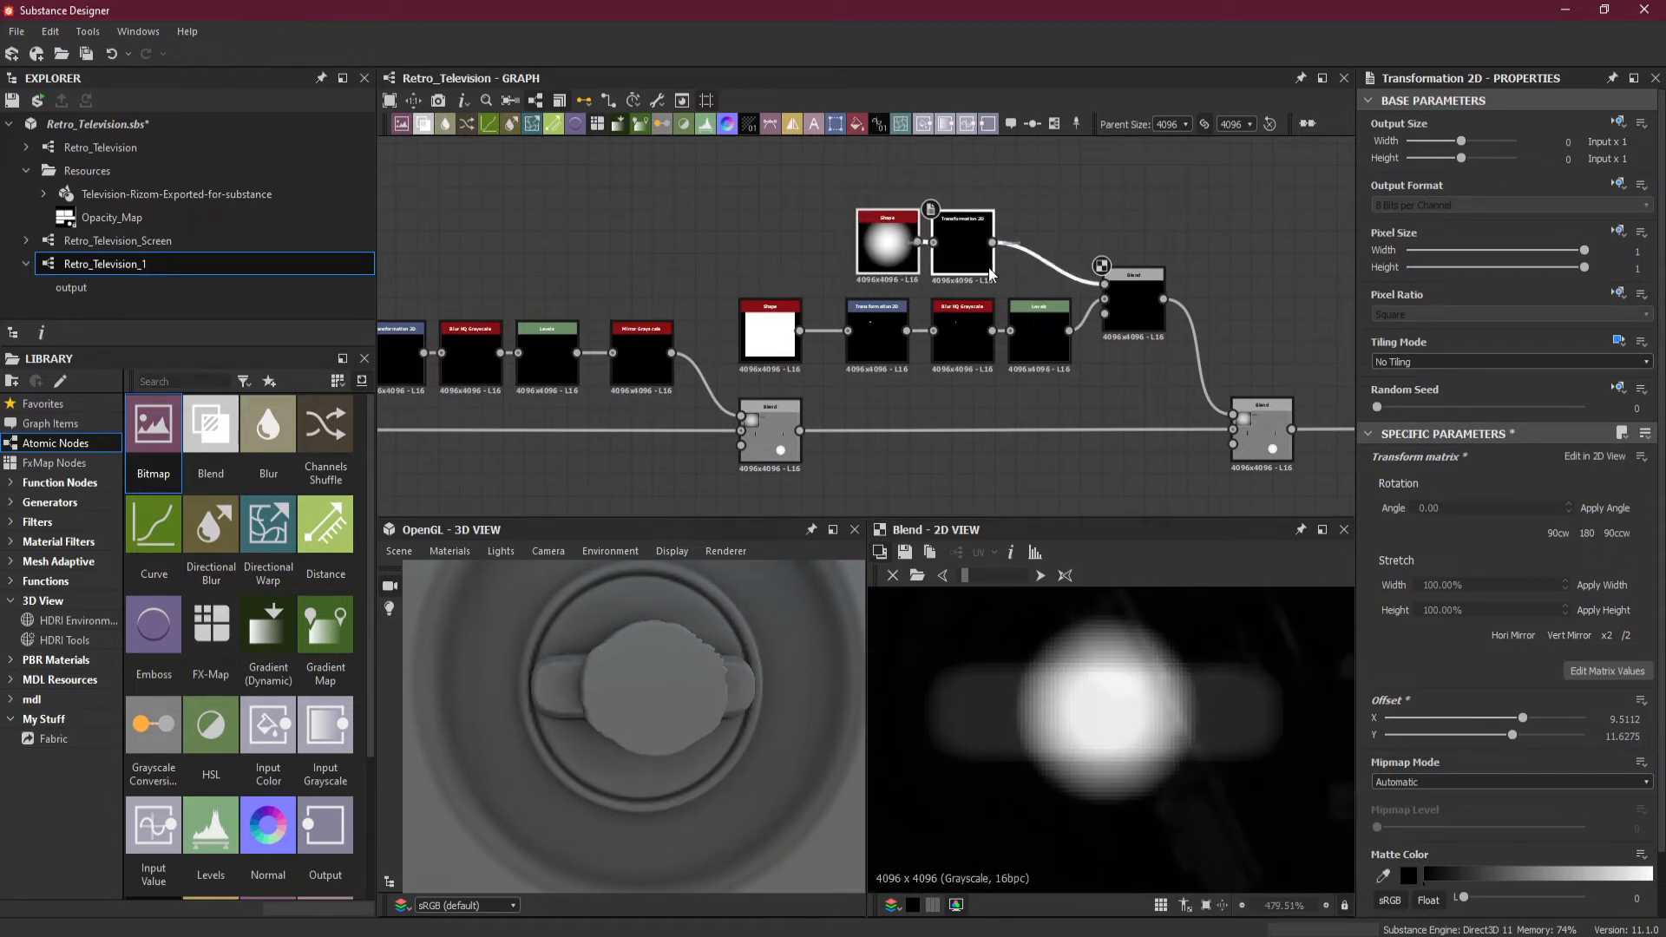
pyautogui.click(1127, 308)
pyautogui.click(1436, 521)
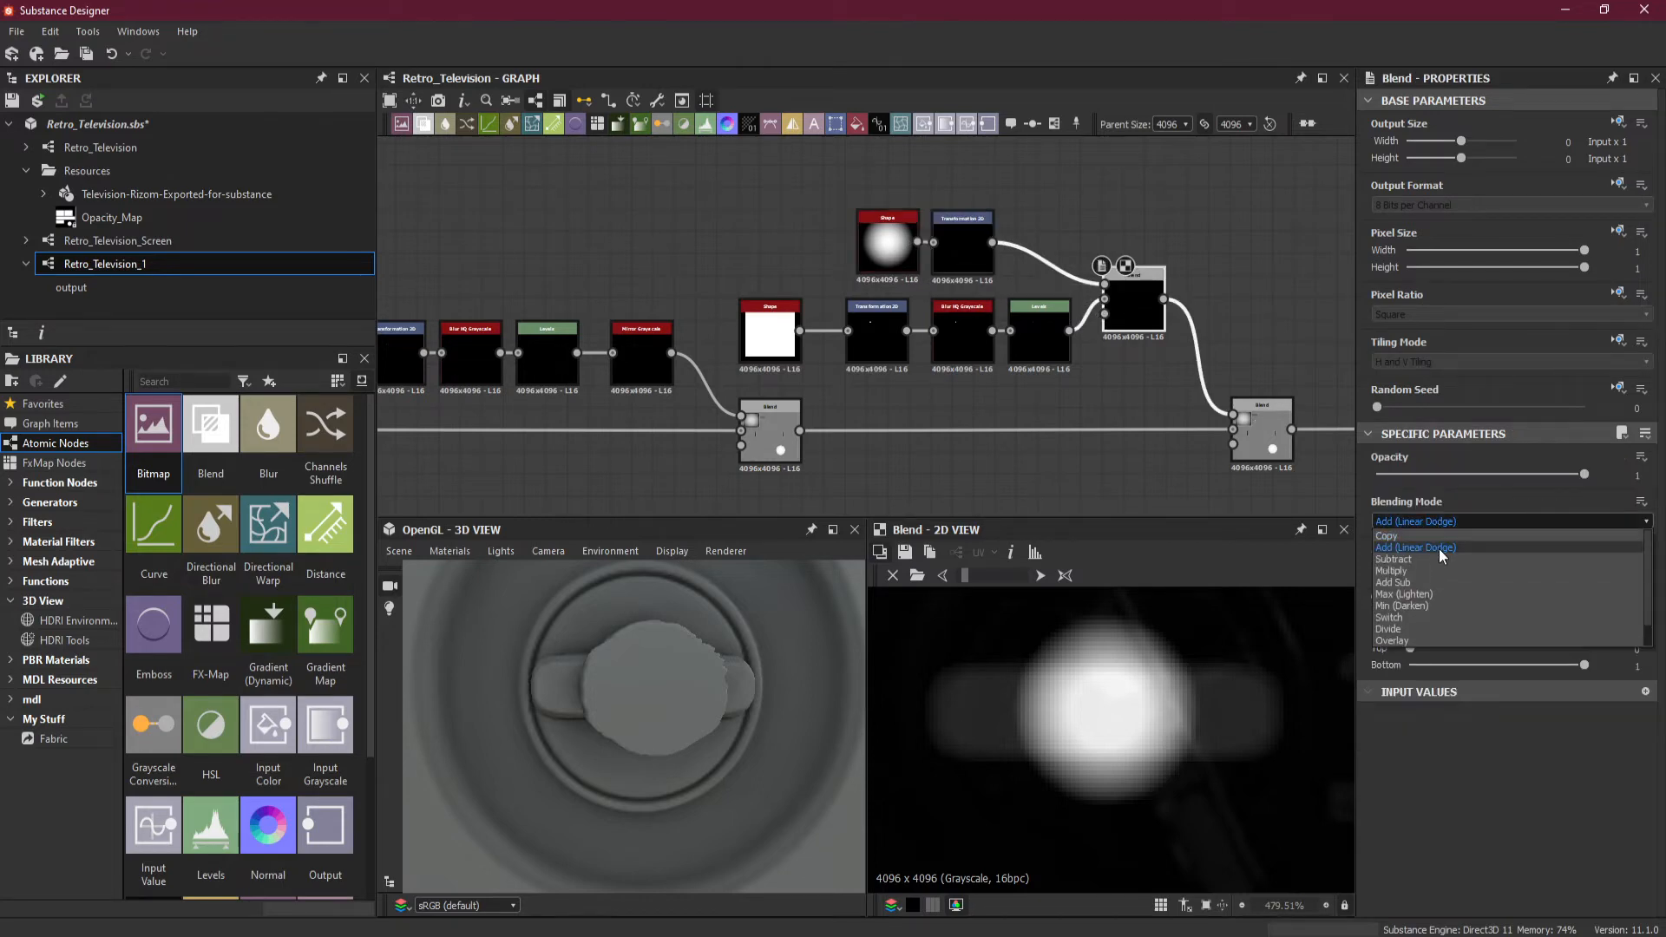
pyautogui.click(1438, 559)
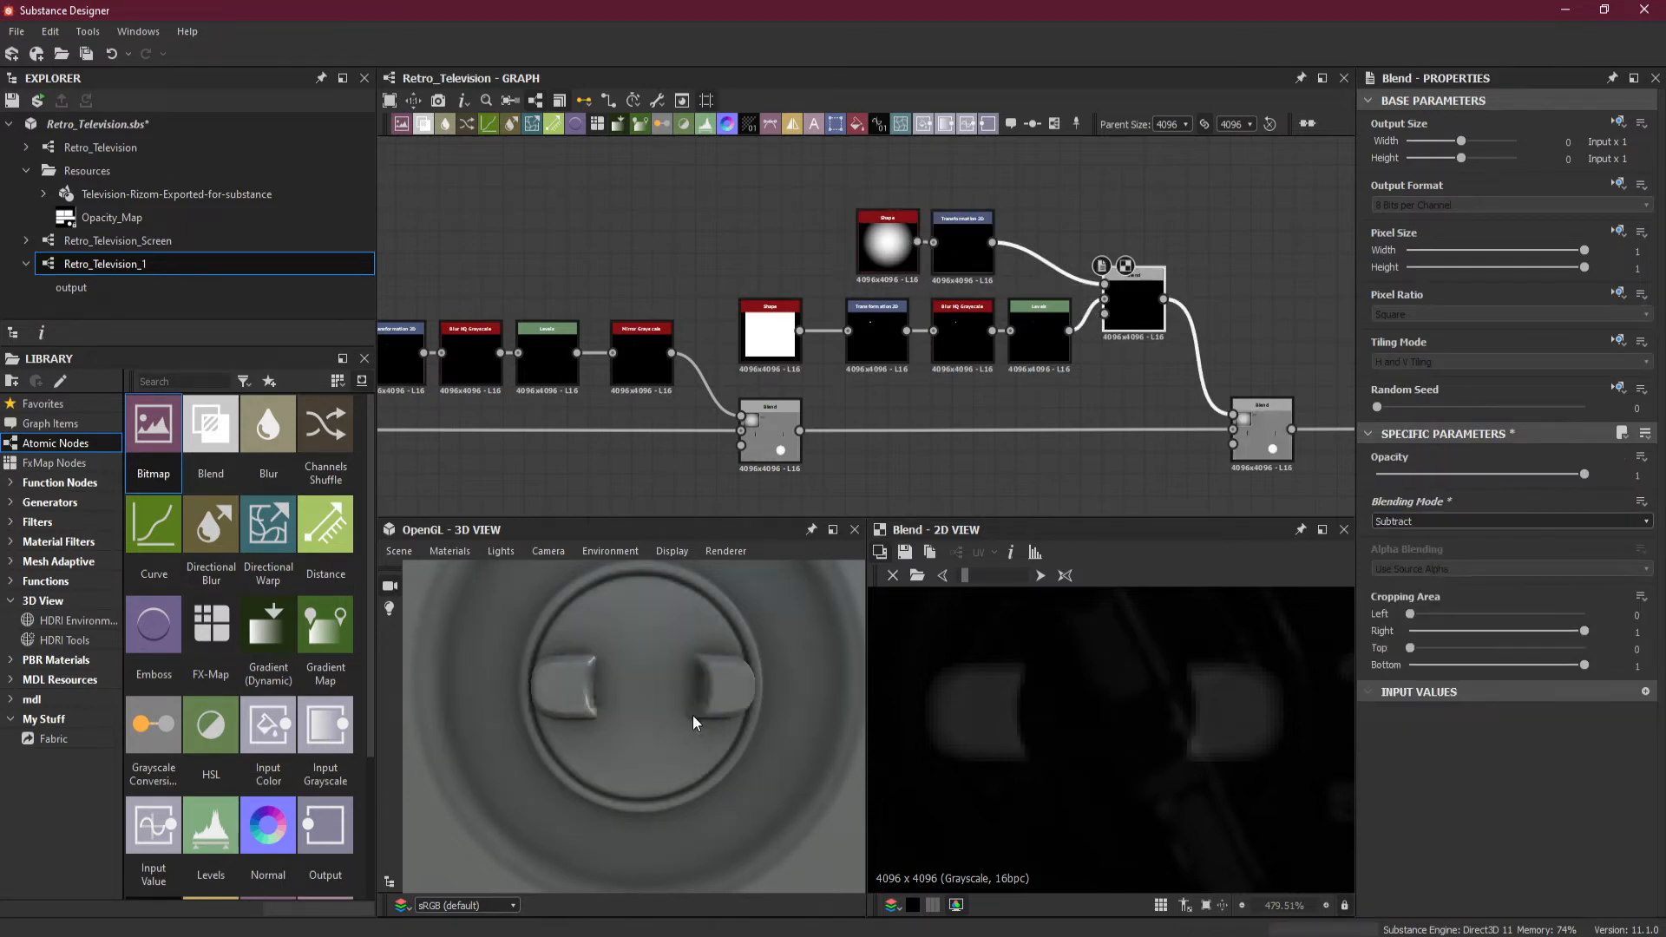
# Insert a Levels node between the paraboloid's Transformation 2D node and the Blend node.
pyautogui.rightClick(1031, 263)
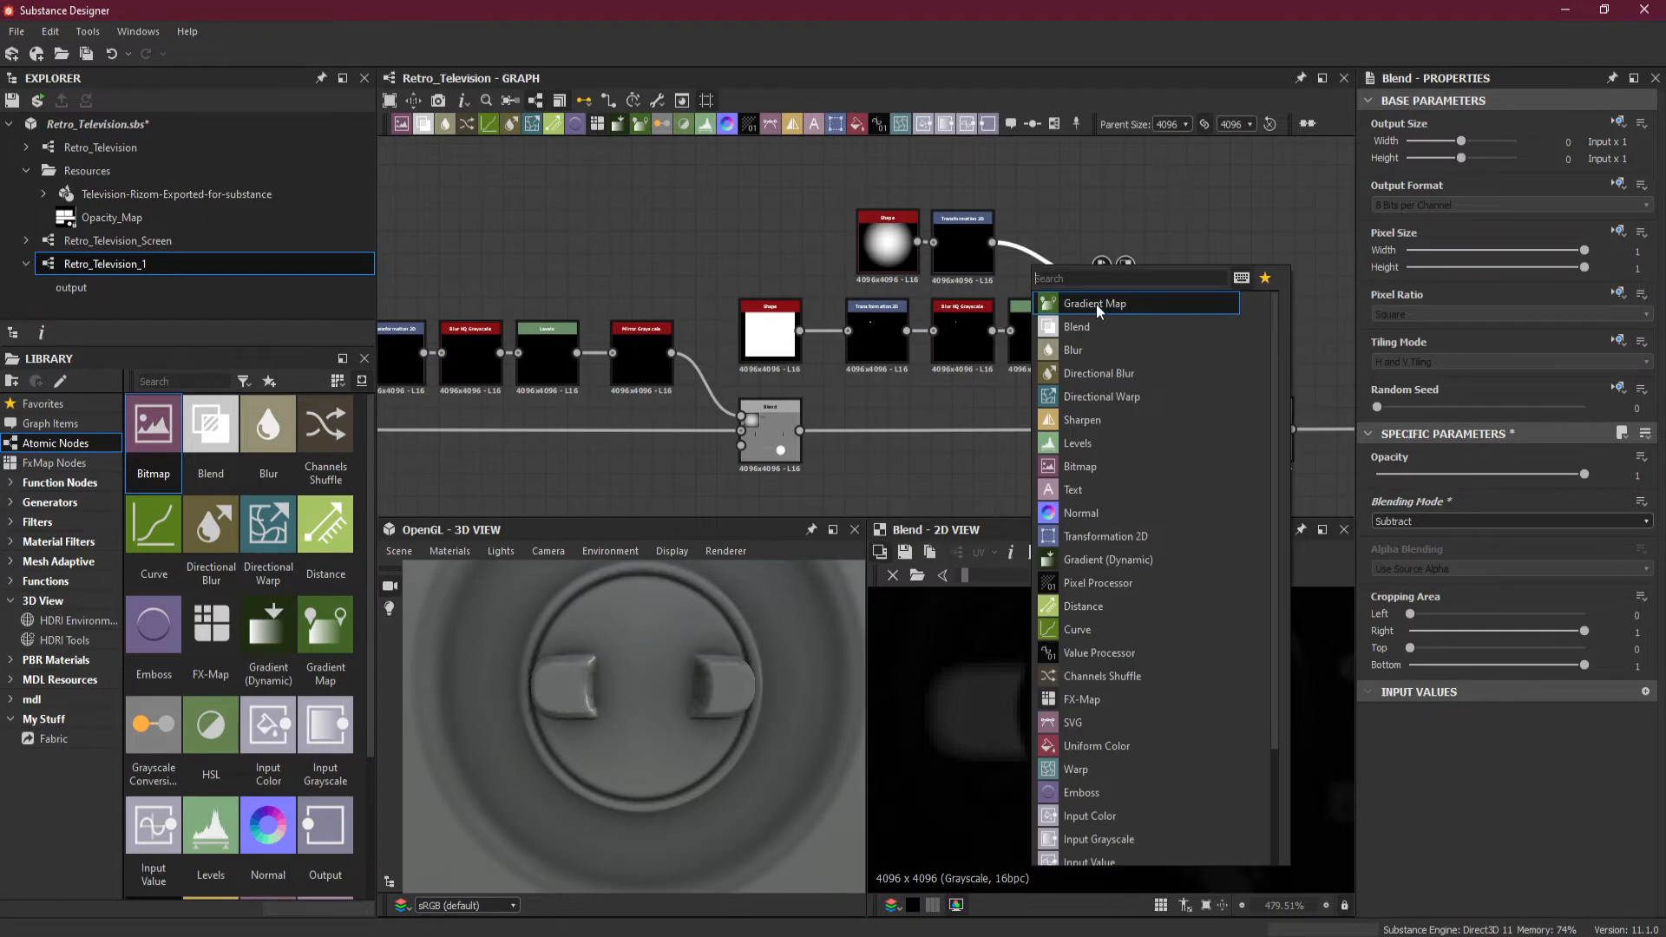
pyautogui.click(1119, 436)
pyautogui.moveTo(1056, 277); pyautogui.dragTo(1050, 255)
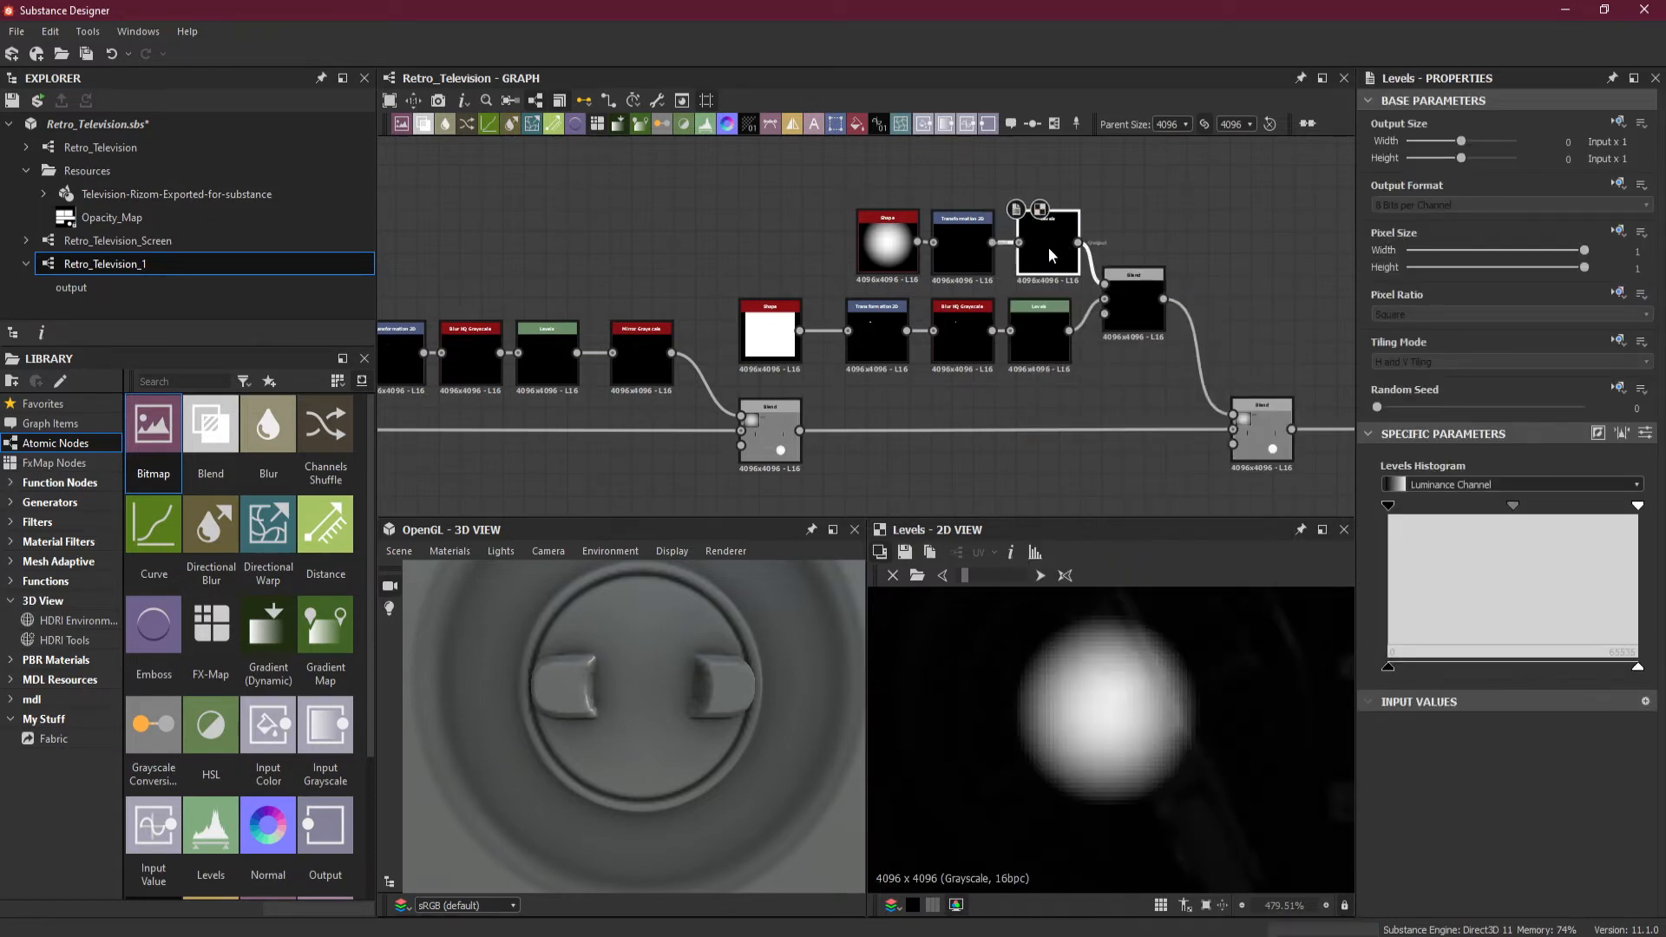
# Shrink the paraboloid about its centre with its Transformation 2D node so it cuts a smaller area from the knob bar.
pyautogui.scroll(-3, 1097, 680)
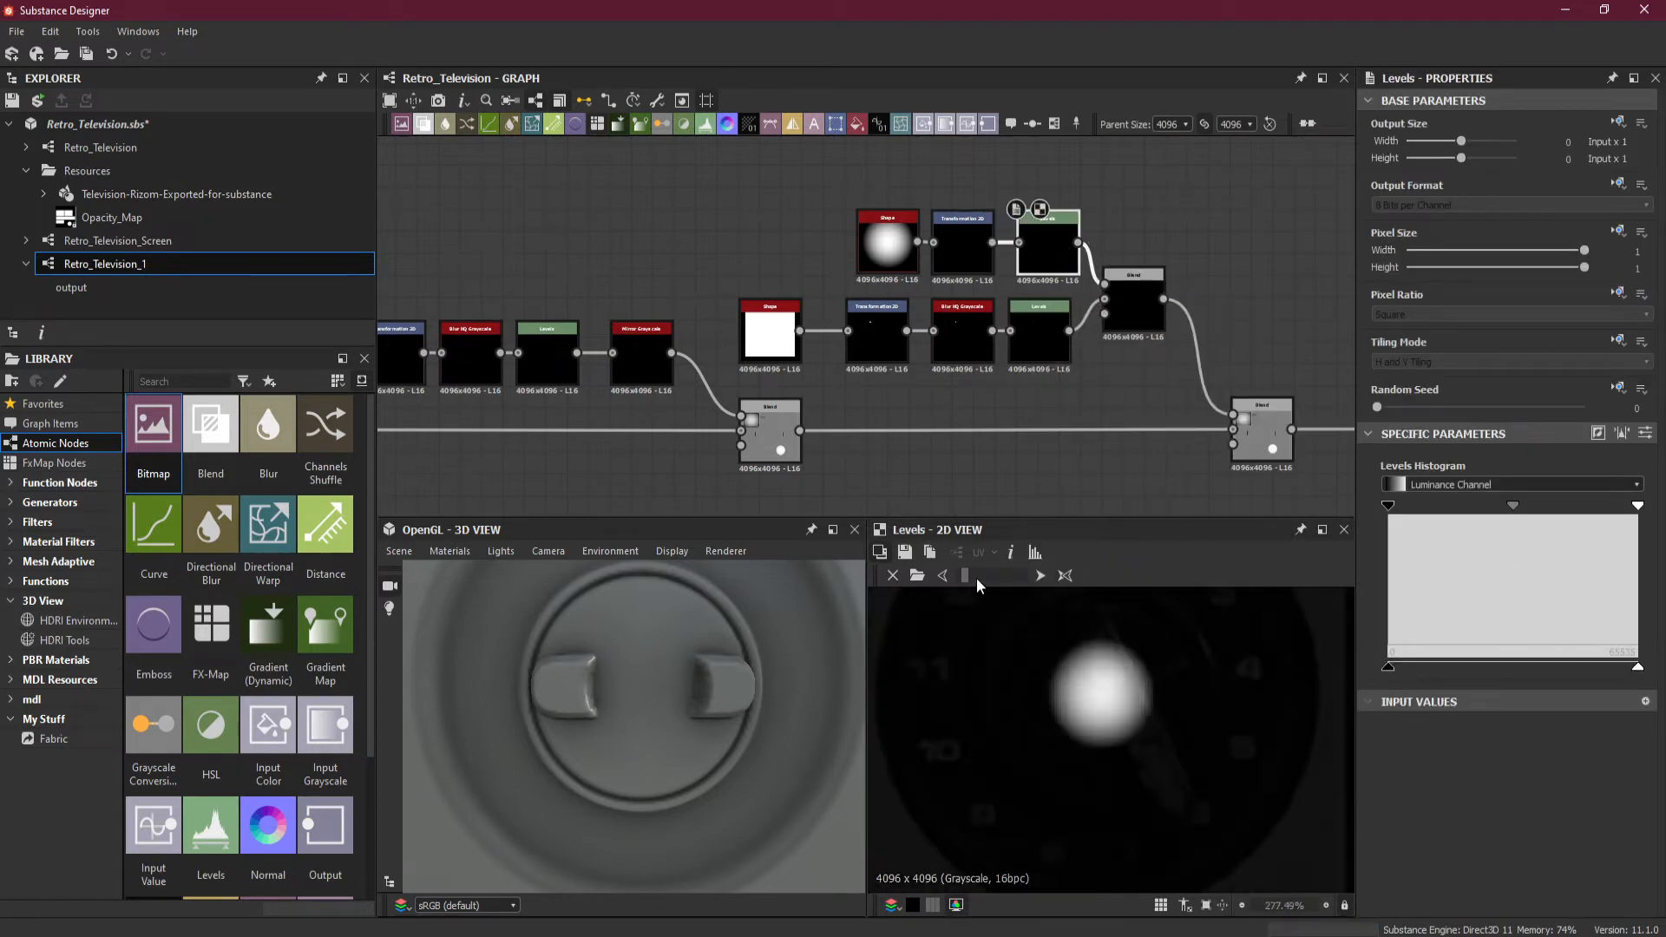
pyautogui.moveTo(1145, 701); pyautogui.dragTo(1140, 712, button='middle')
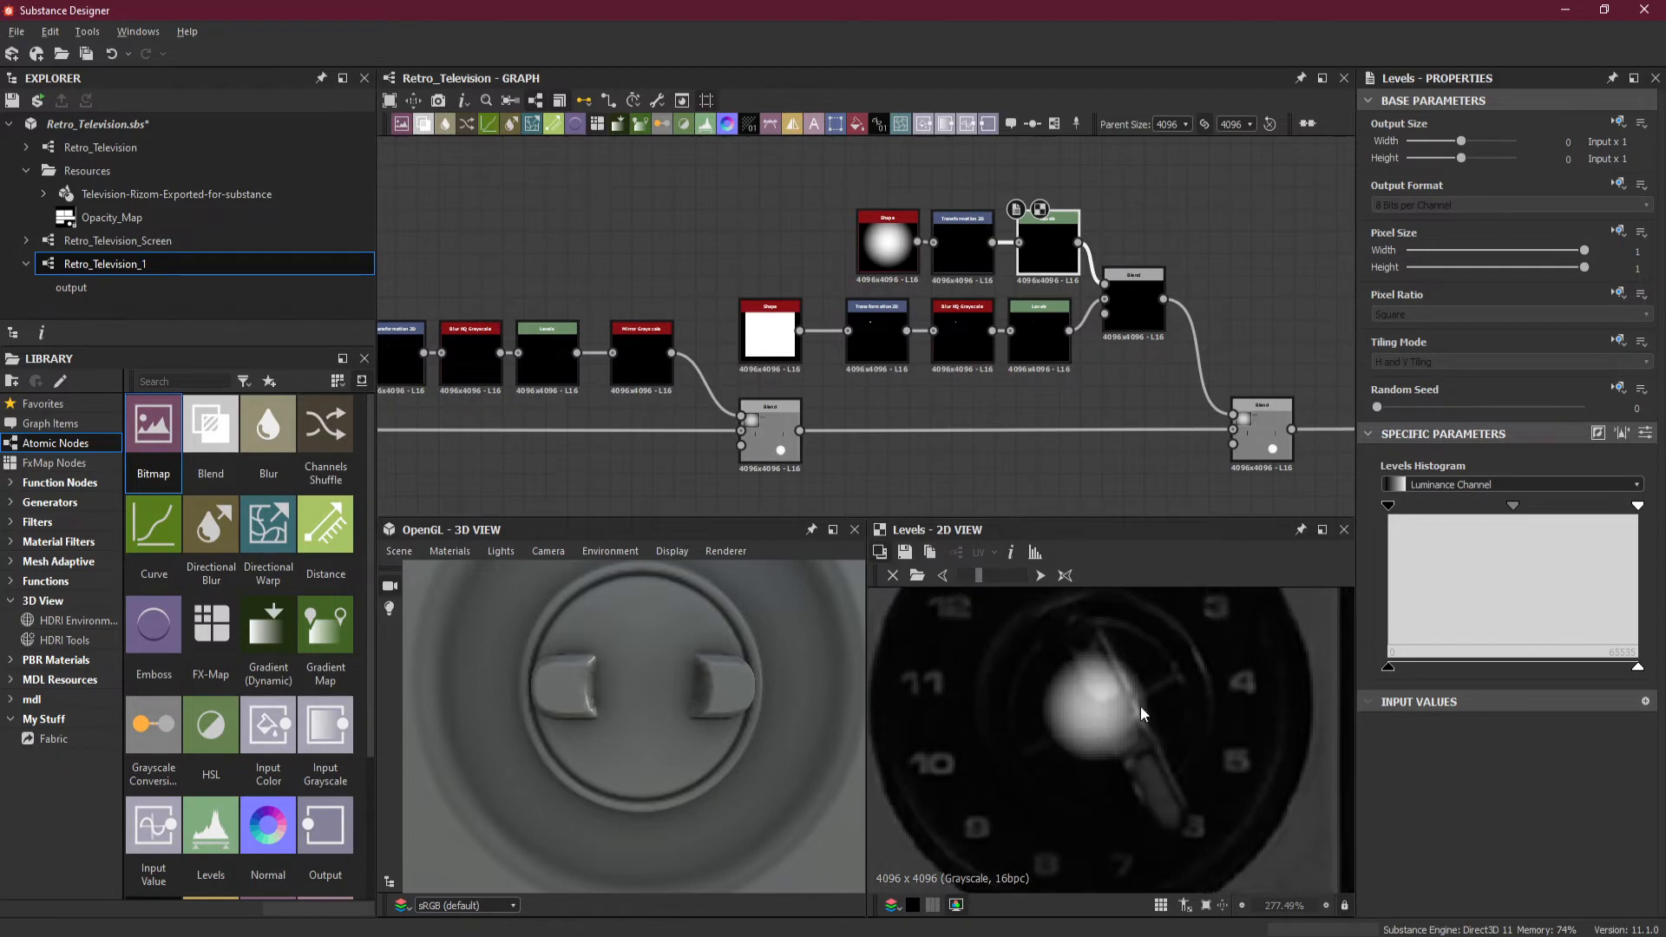
pyautogui.click(969, 248)
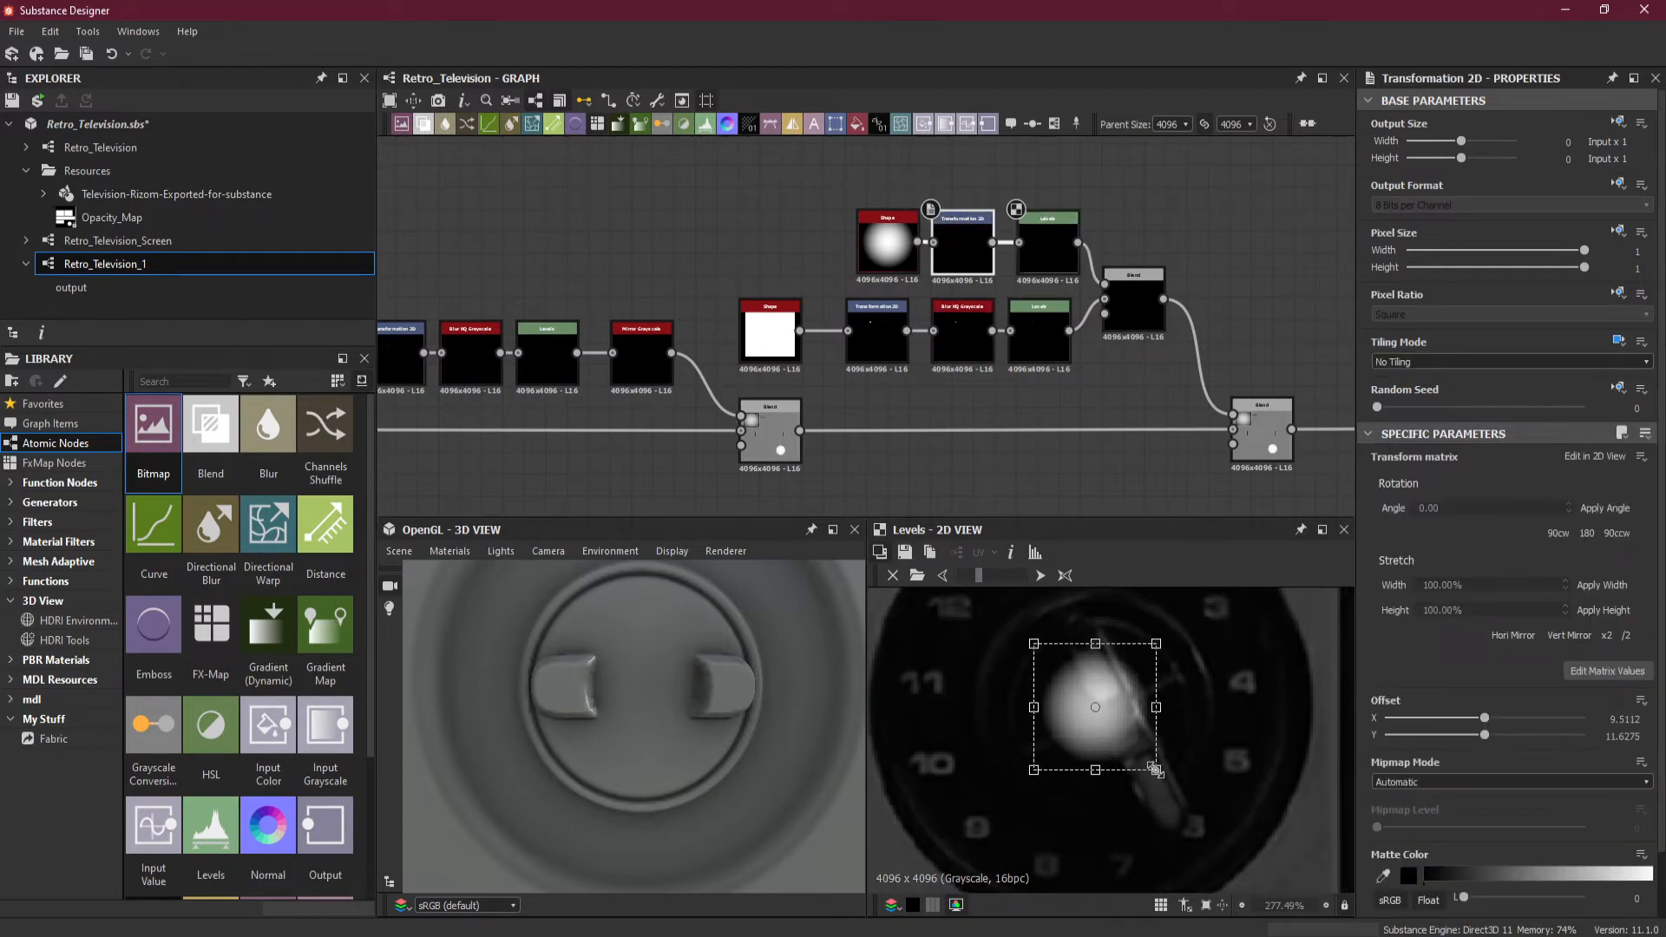
pyautogui.moveTo(1155, 770); pyautogui.dragTo(1133, 746)
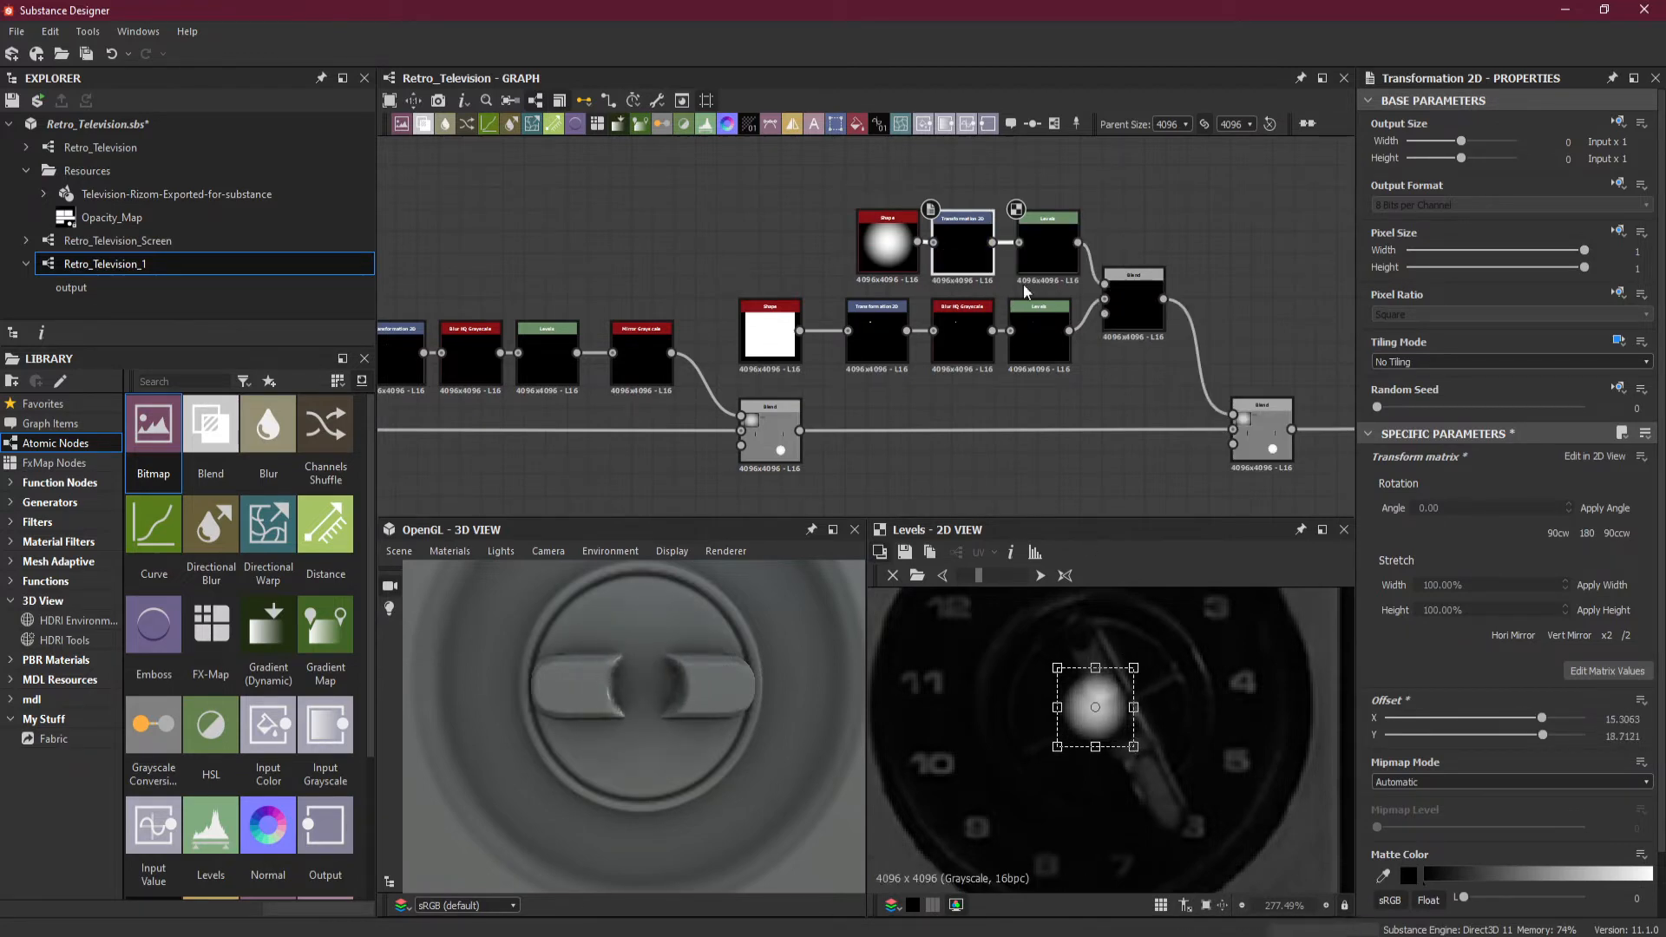
# Lower the paraboloid's Levels output white point to about 5% and slightly enlarge the paraboloid in its Transformation 2D node.
pyautogui.click(1041, 256)
pyautogui.moveTo(1633, 668); pyautogui.dragTo(1403, 677)
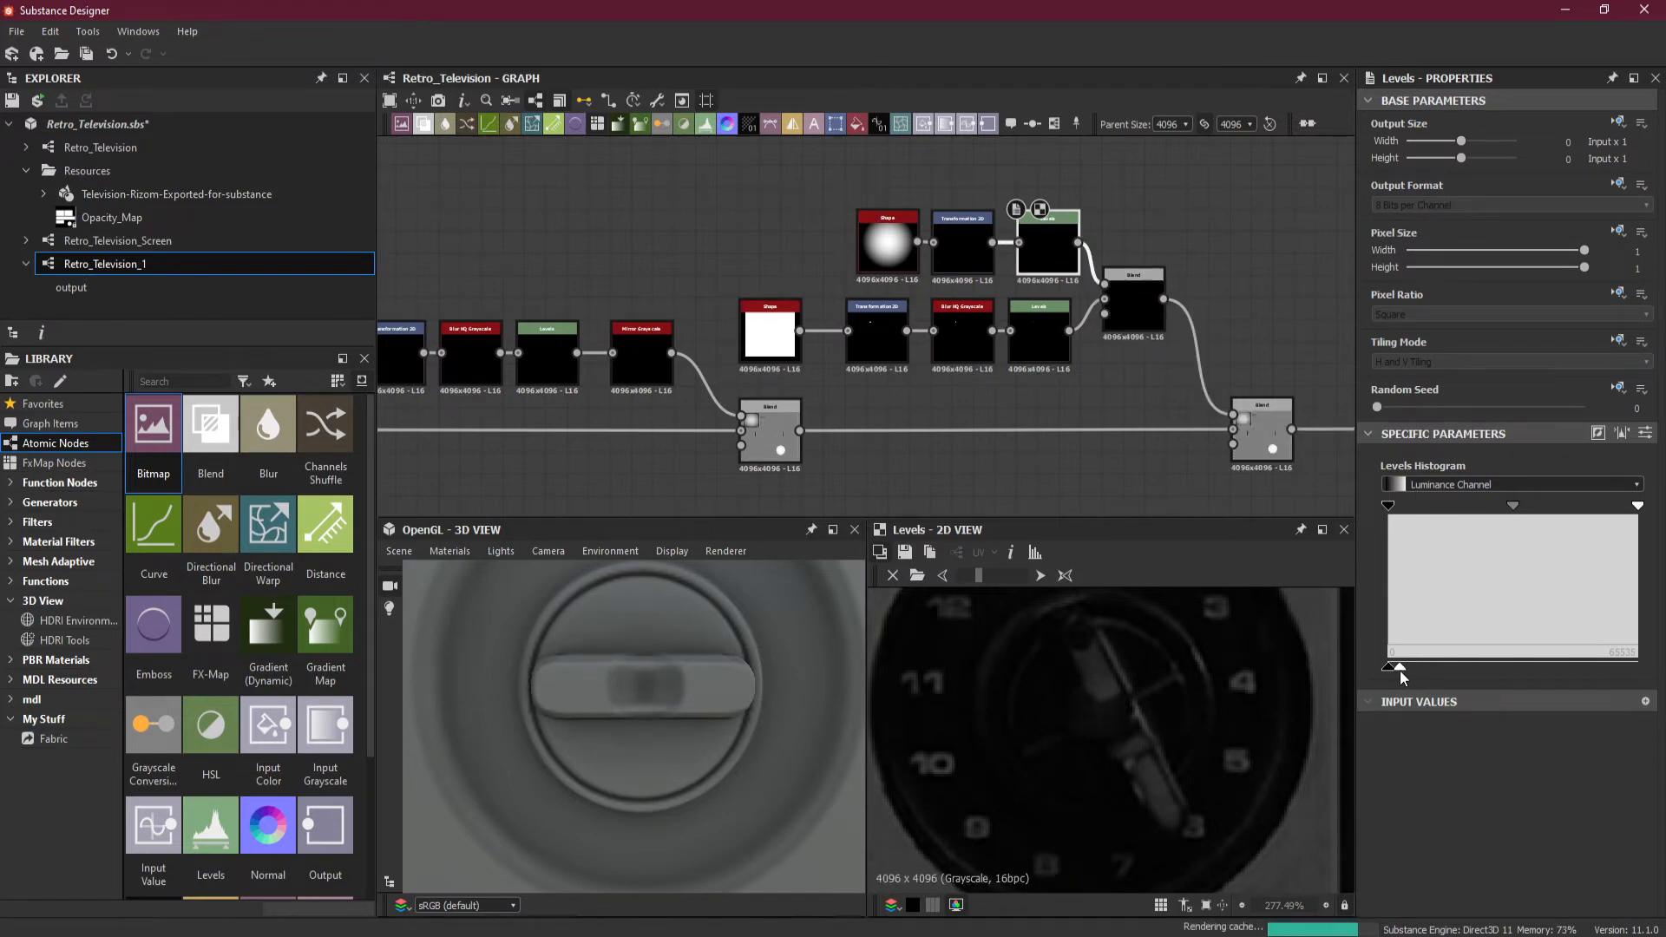
pyautogui.click(960, 254)
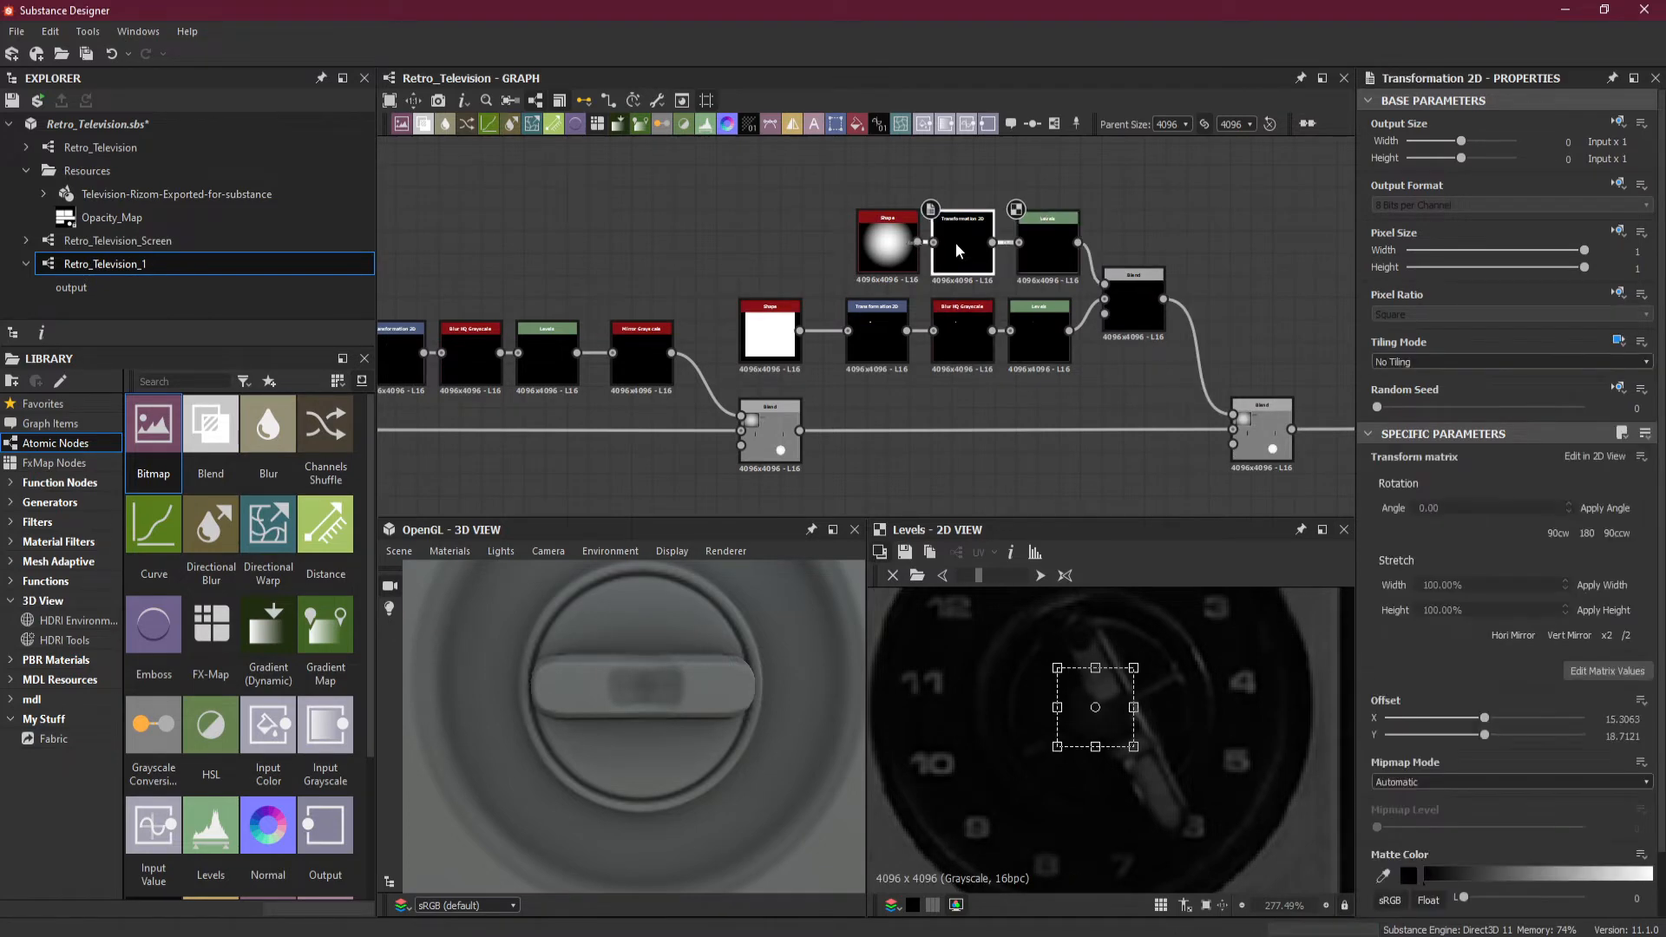
pyautogui.moveTo(1132, 746); pyautogui.dragTo(1140, 753)
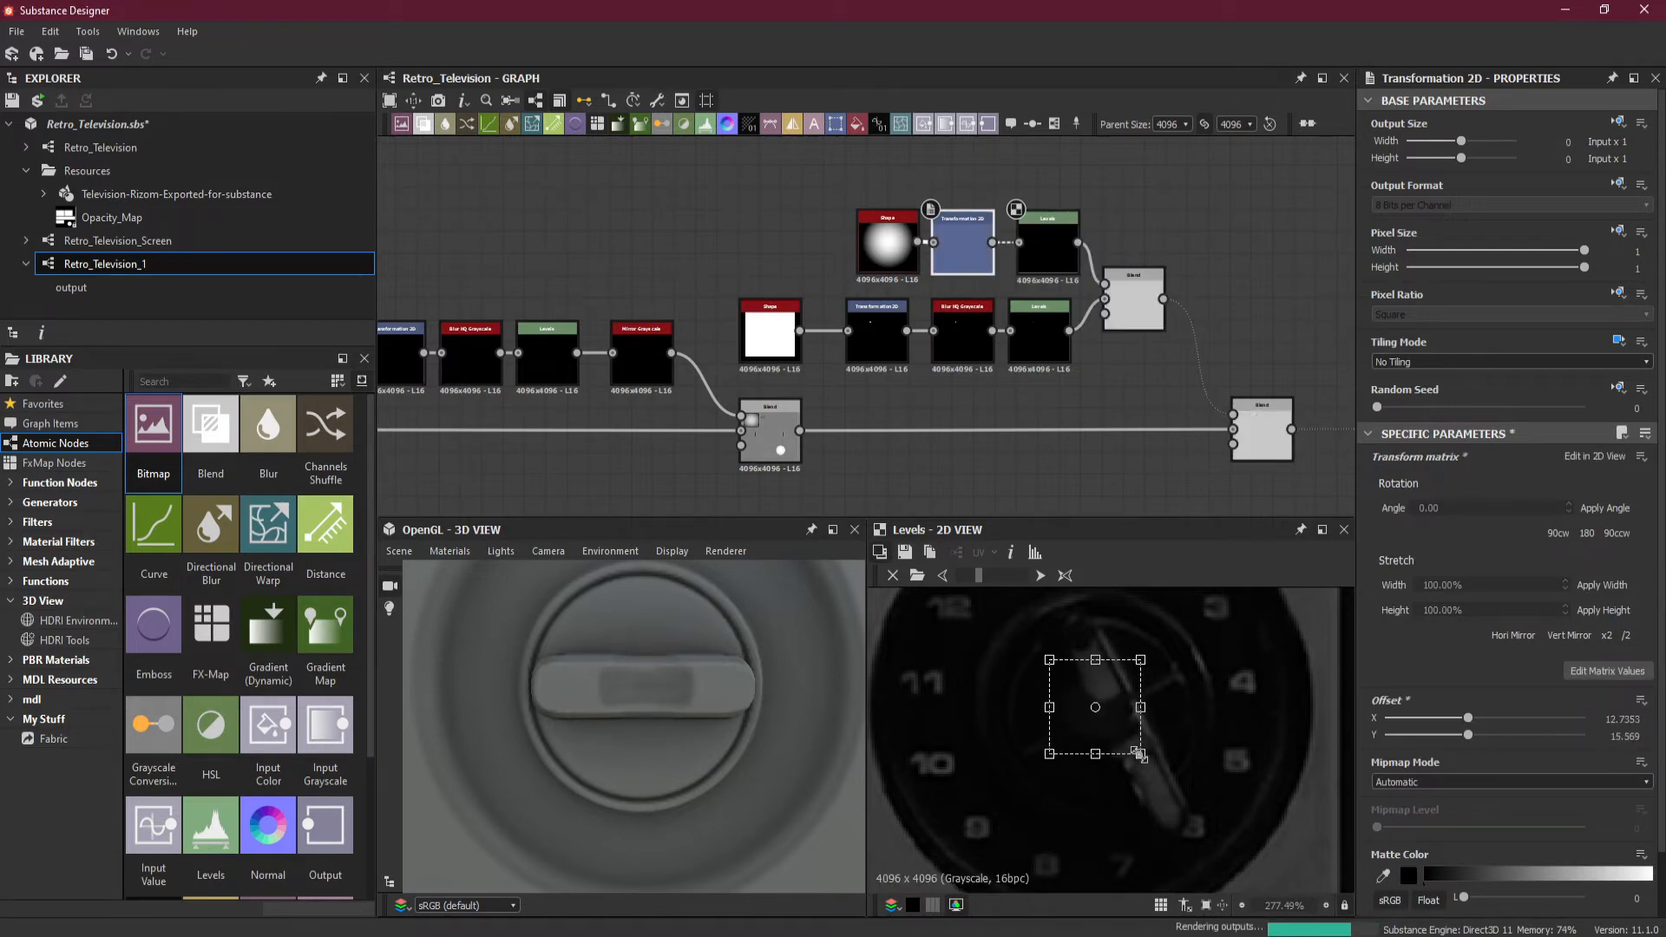
# Stretch the paraboloid vertically about its centre with its Transformation 2D node so the dent spans the knob bar's full thickness.
pyautogui.moveTo(627, 764); pyautogui.dragTo(694, 692)
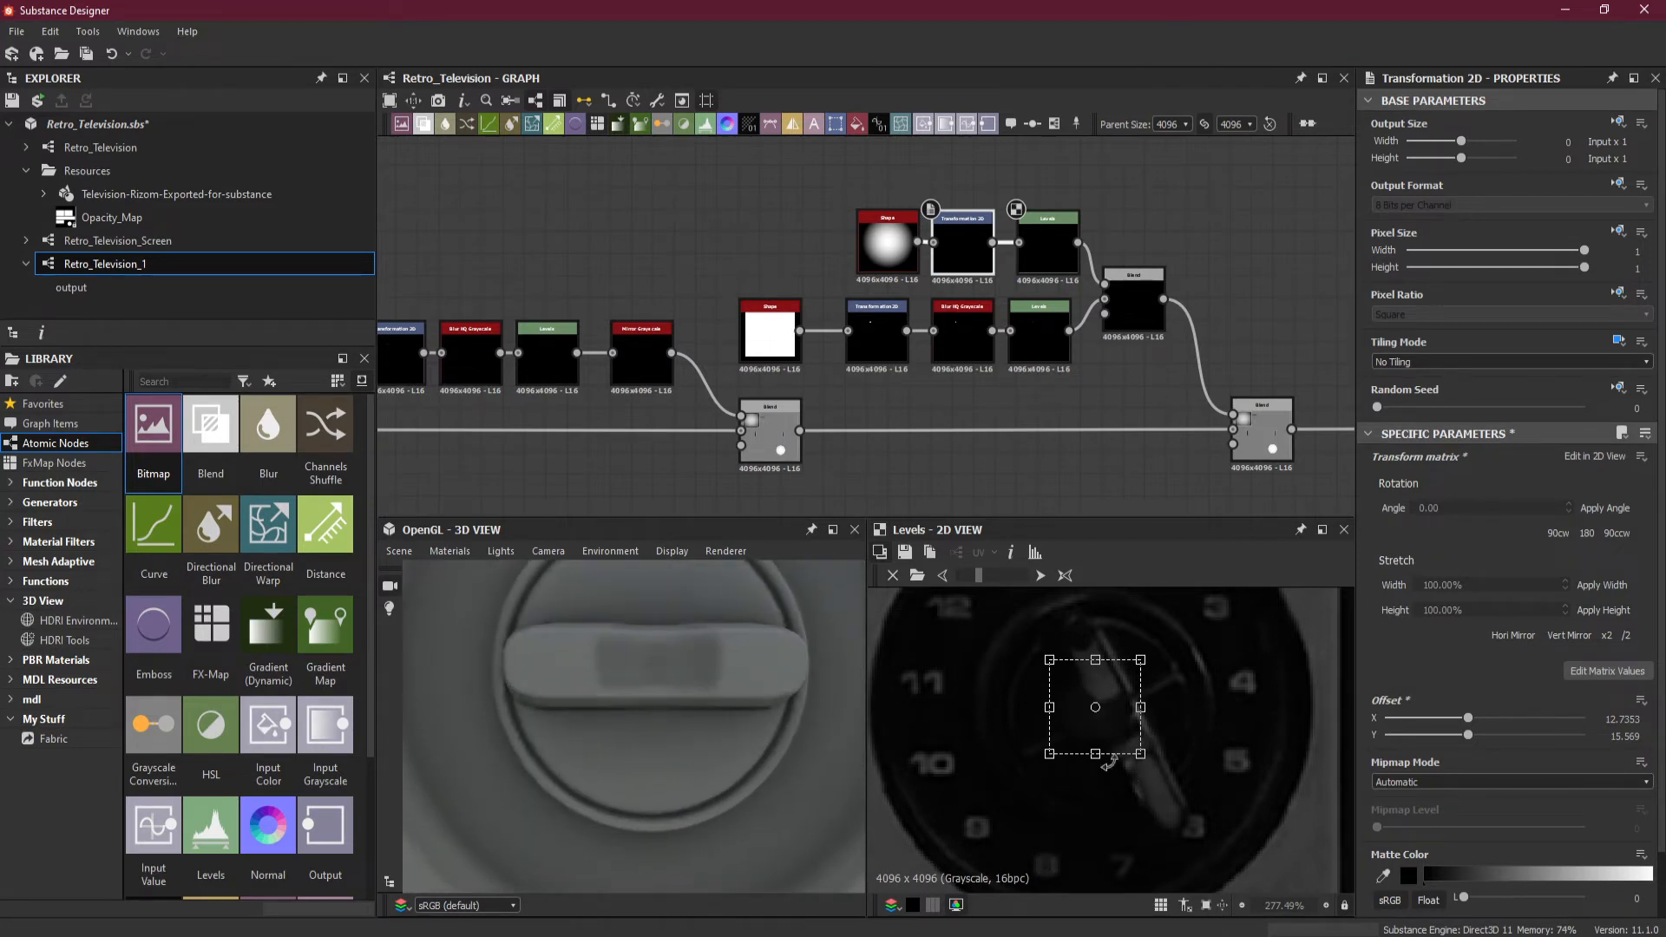
pyautogui.moveTo(1095, 755); pyautogui.dragTo(1095, 780)
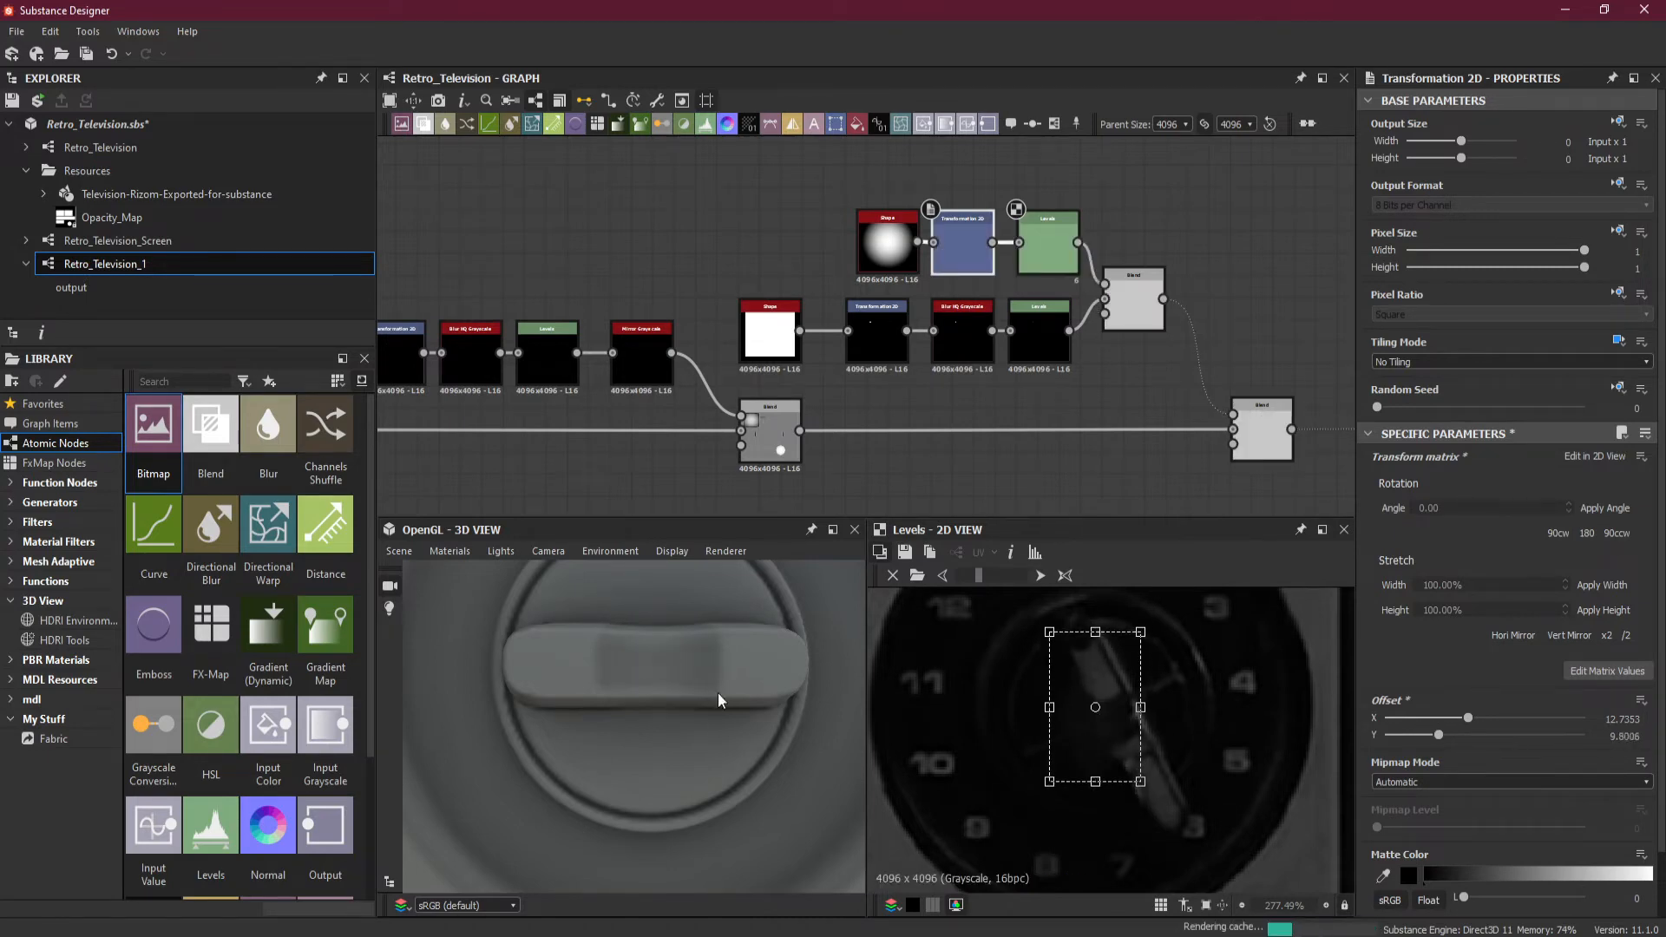
pyautogui.moveTo(676, 729); pyautogui.dragTo(709, 649)
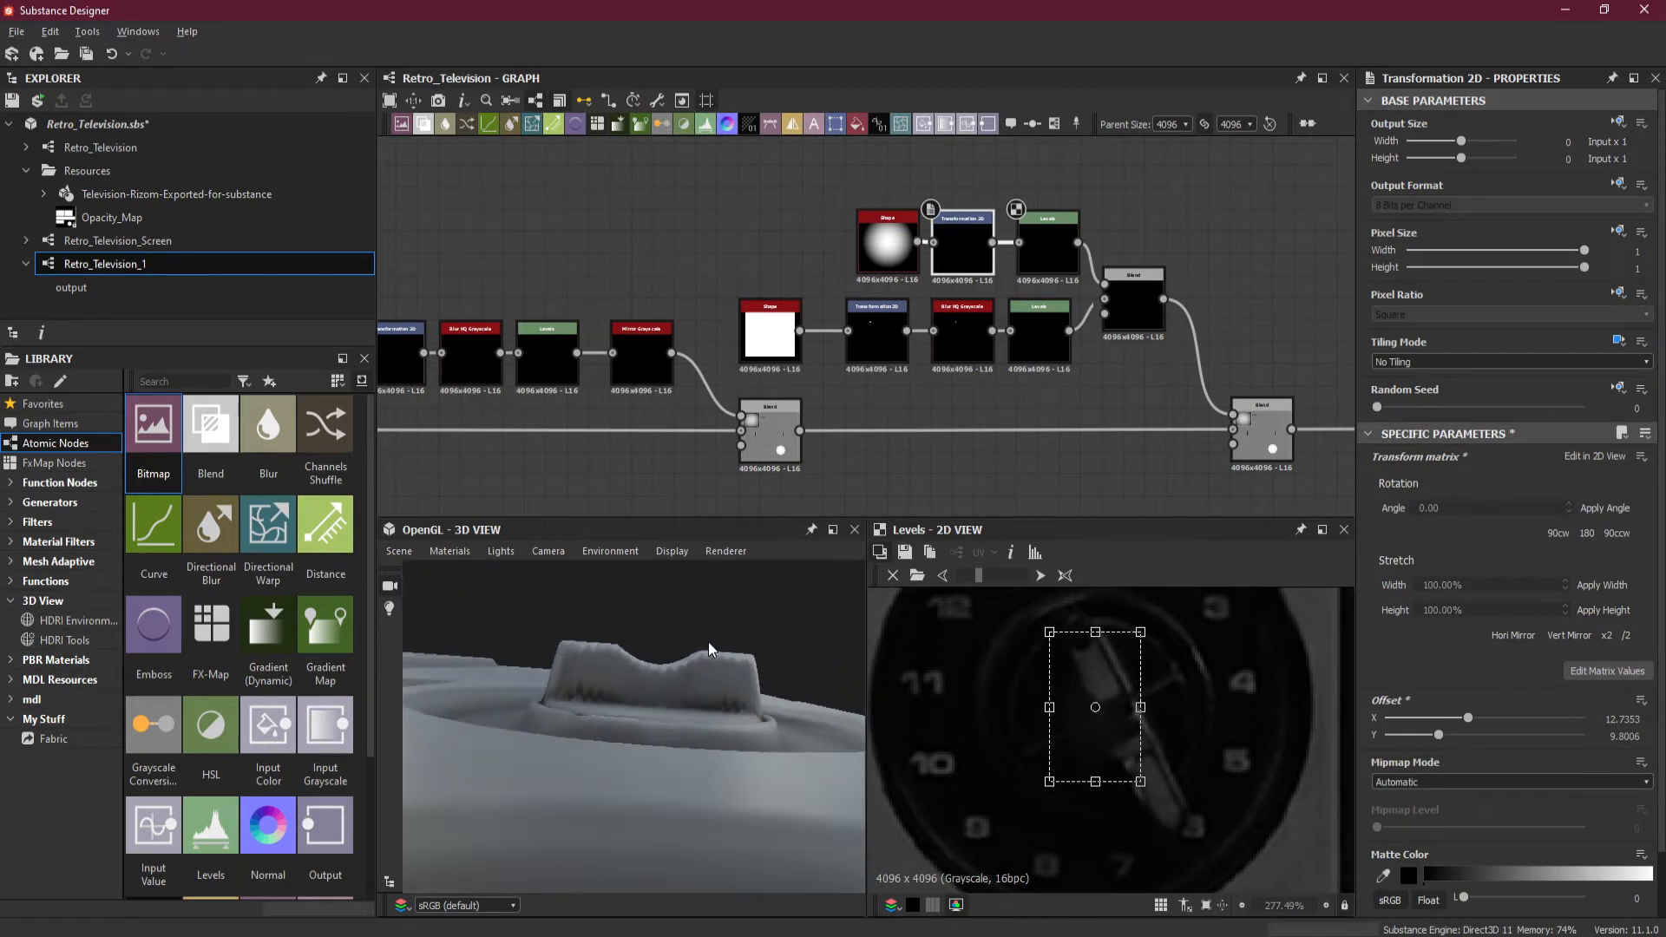
pyautogui.scroll(-1, 1204, 799)
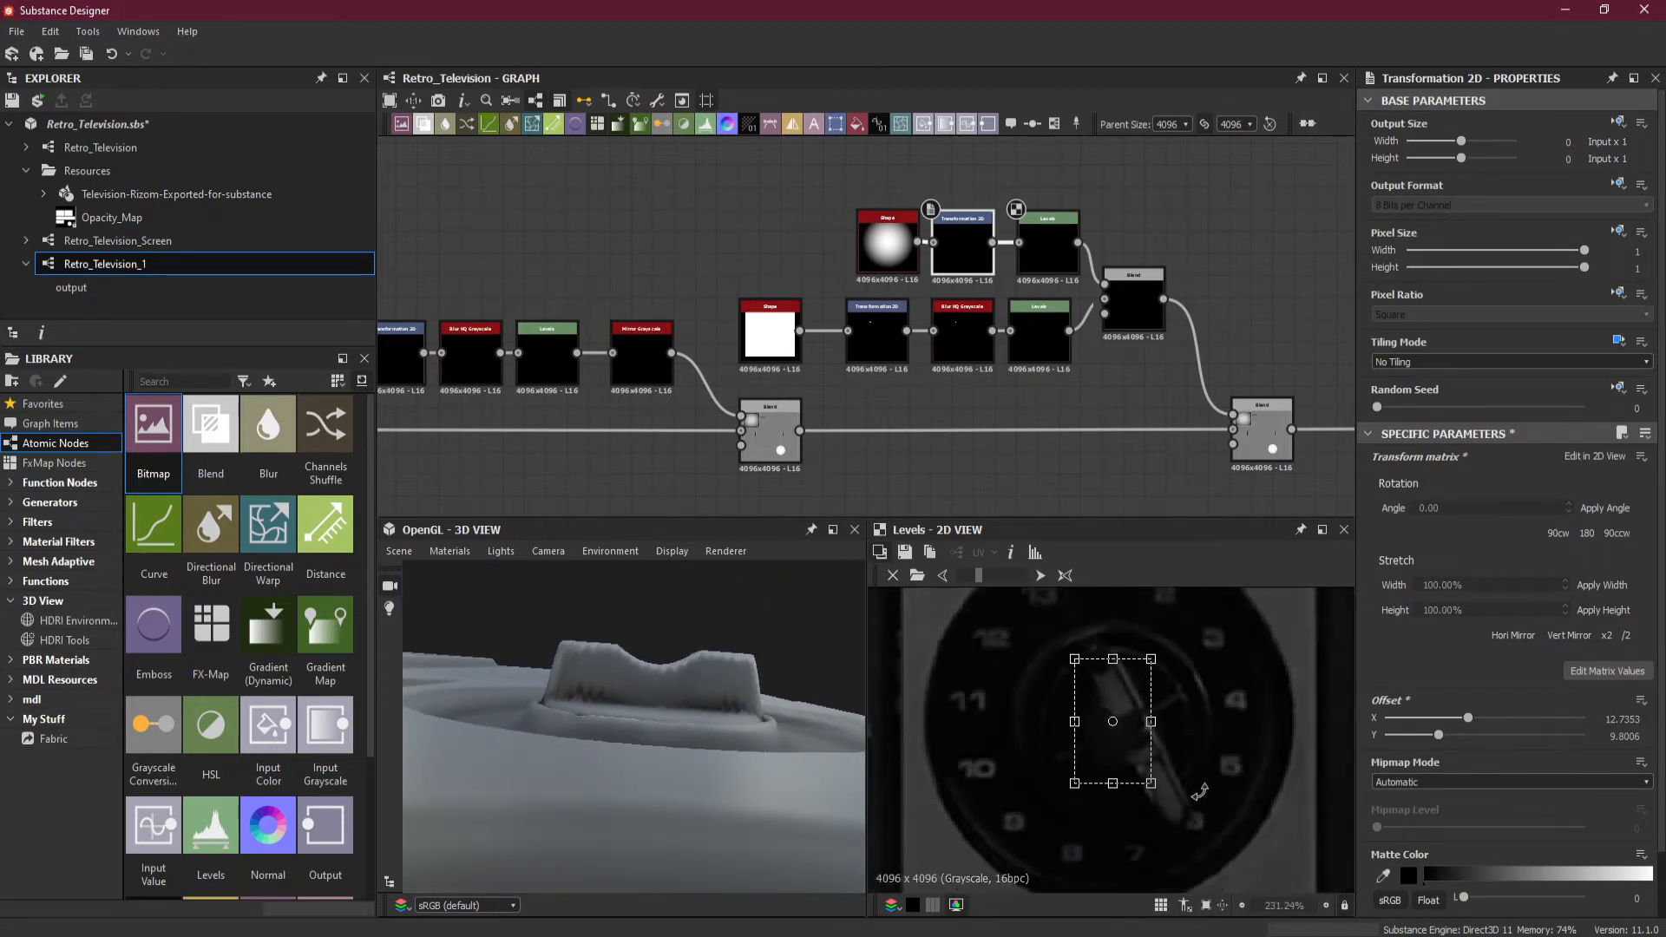
pyautogui.moveTo(1202, 798)
pyautogui.mouseDown(button='middle')
pyautogui.moveTo(1176, 453)
pyautogui.moveTo(1218, 790)
pyautogui.mouseUp(button='middle')
# Lower the paraboloid's Levels output white point slightly further to make the dent in the knob bar shallower.
pyautogui.click(1048, 273)
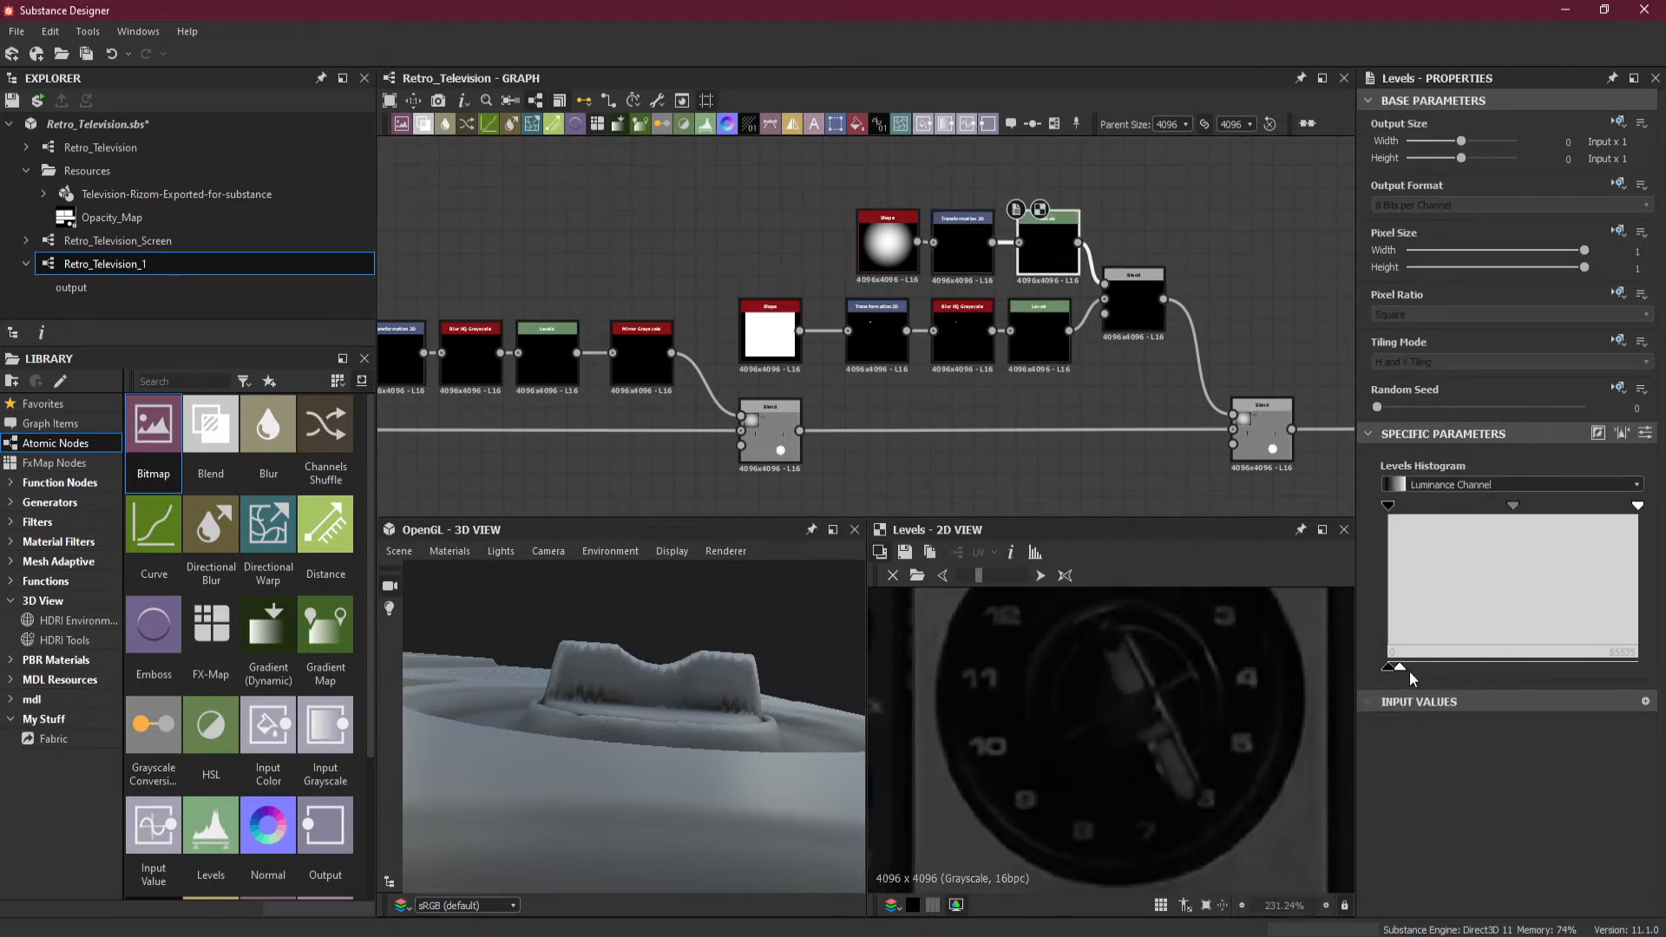
pyautogui.moveTo(1407, 675); pyautogui.dragTo(1397, 673)
pyautogui.moveTo(624, 771); pyautogui.dragTo(666, 899)
pyautogui.moveTo(675, 882); pyautogui.dragTo(709, 682)
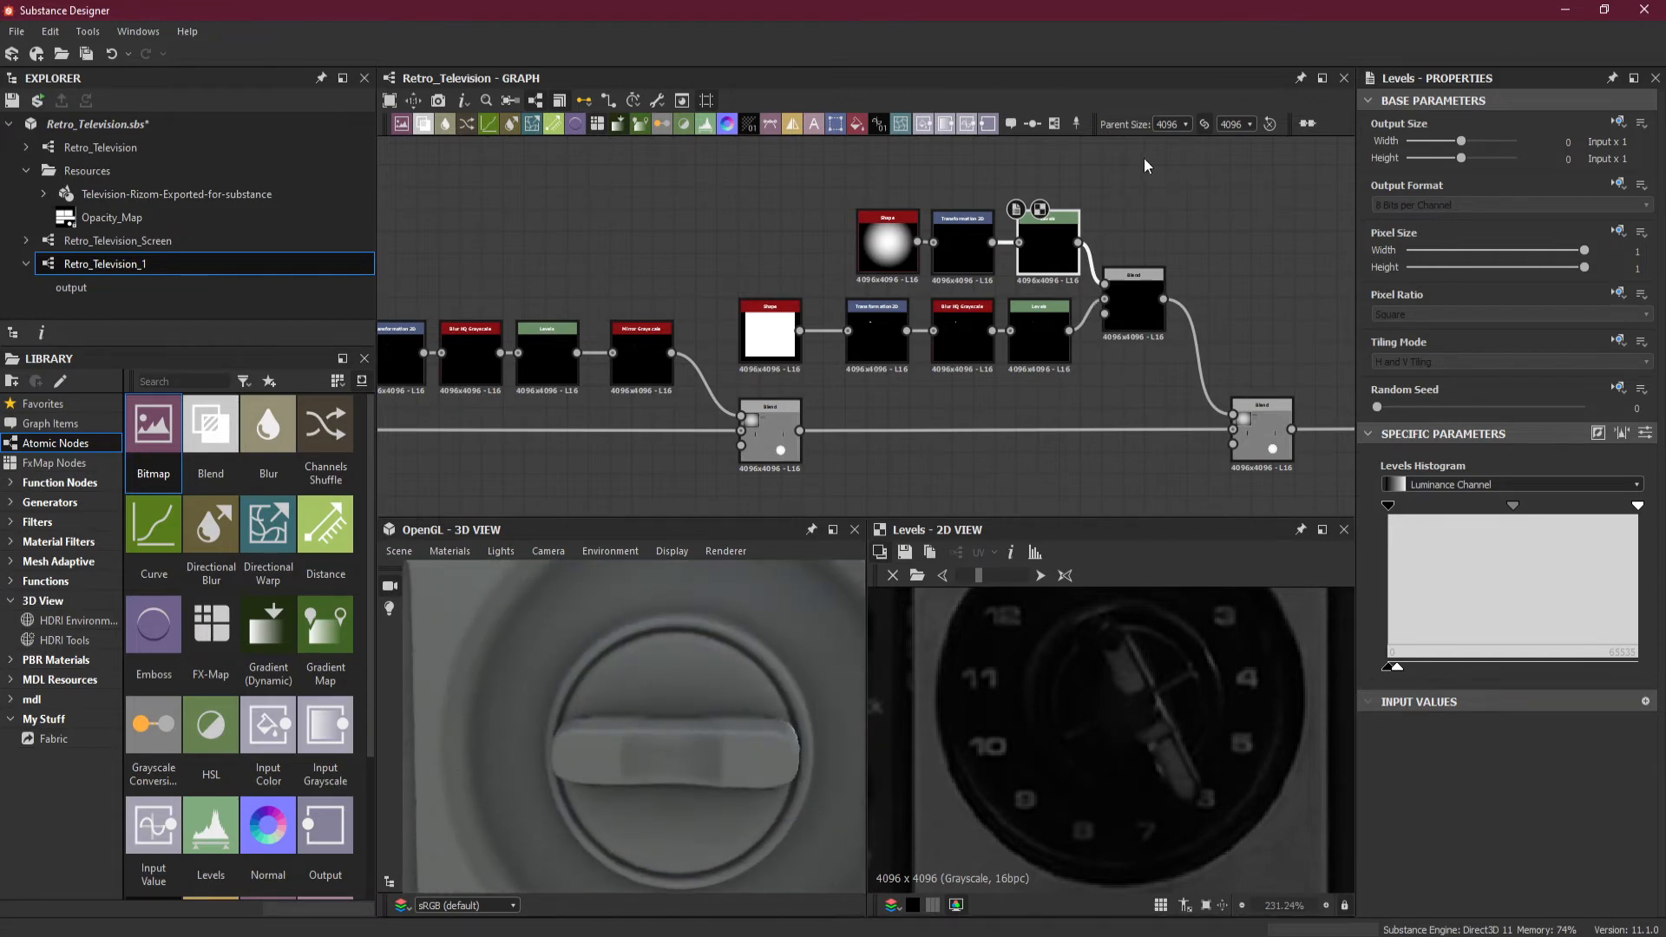
# Shift the paraboloid's Shape, Transformation 2D and Levels nodes slightly away from the Blend node to tidy the row.
pyautogui.click(965, 257)
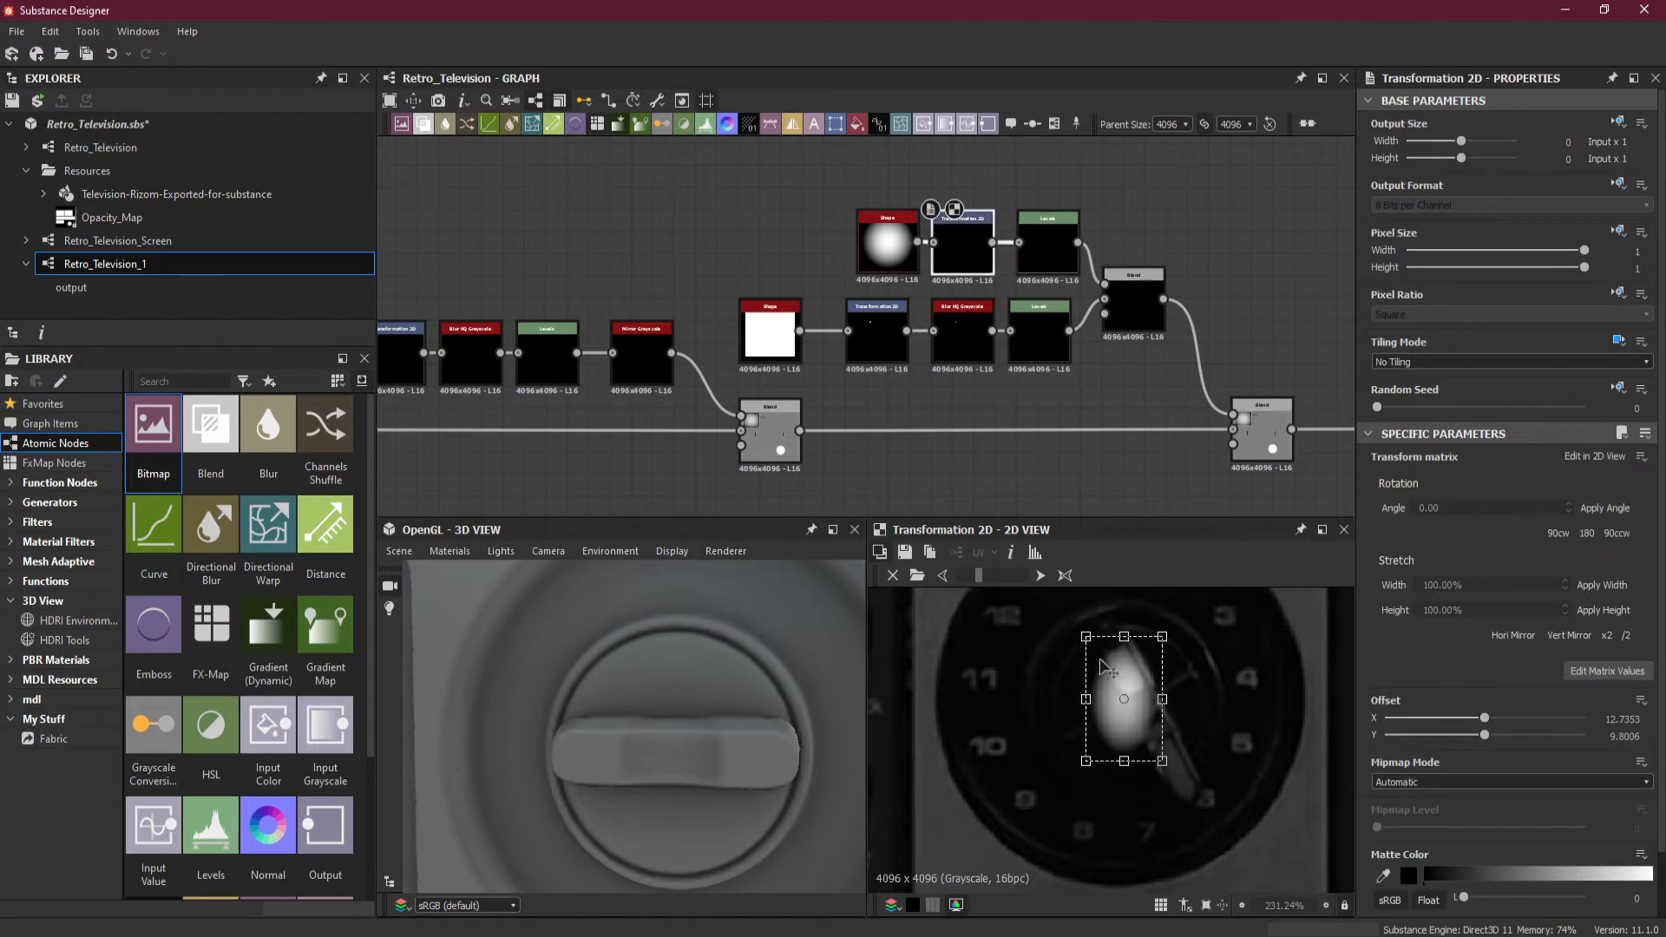
pyautogui.click(1043, 255)
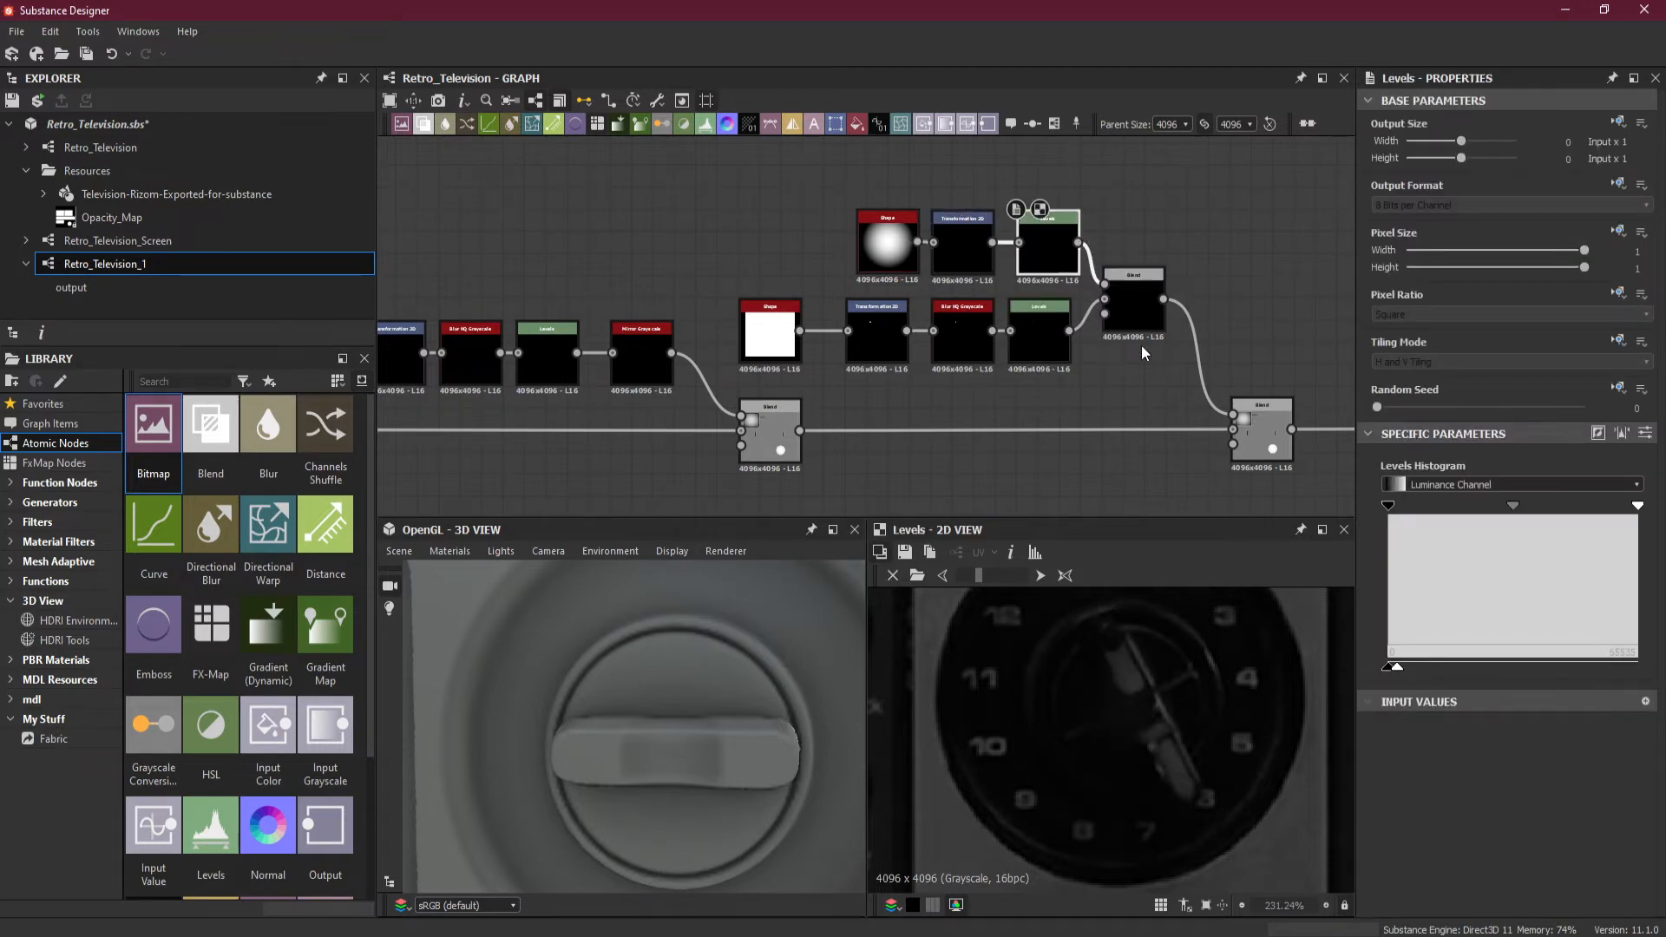
pyautogui.keyDown('ctrl'); pyautogui.click(1036, 244); pyautogui.keyUp('ctrl')
pyautogui.moveTo(1055, 261); pyautogui.dragTo(1043, 261)
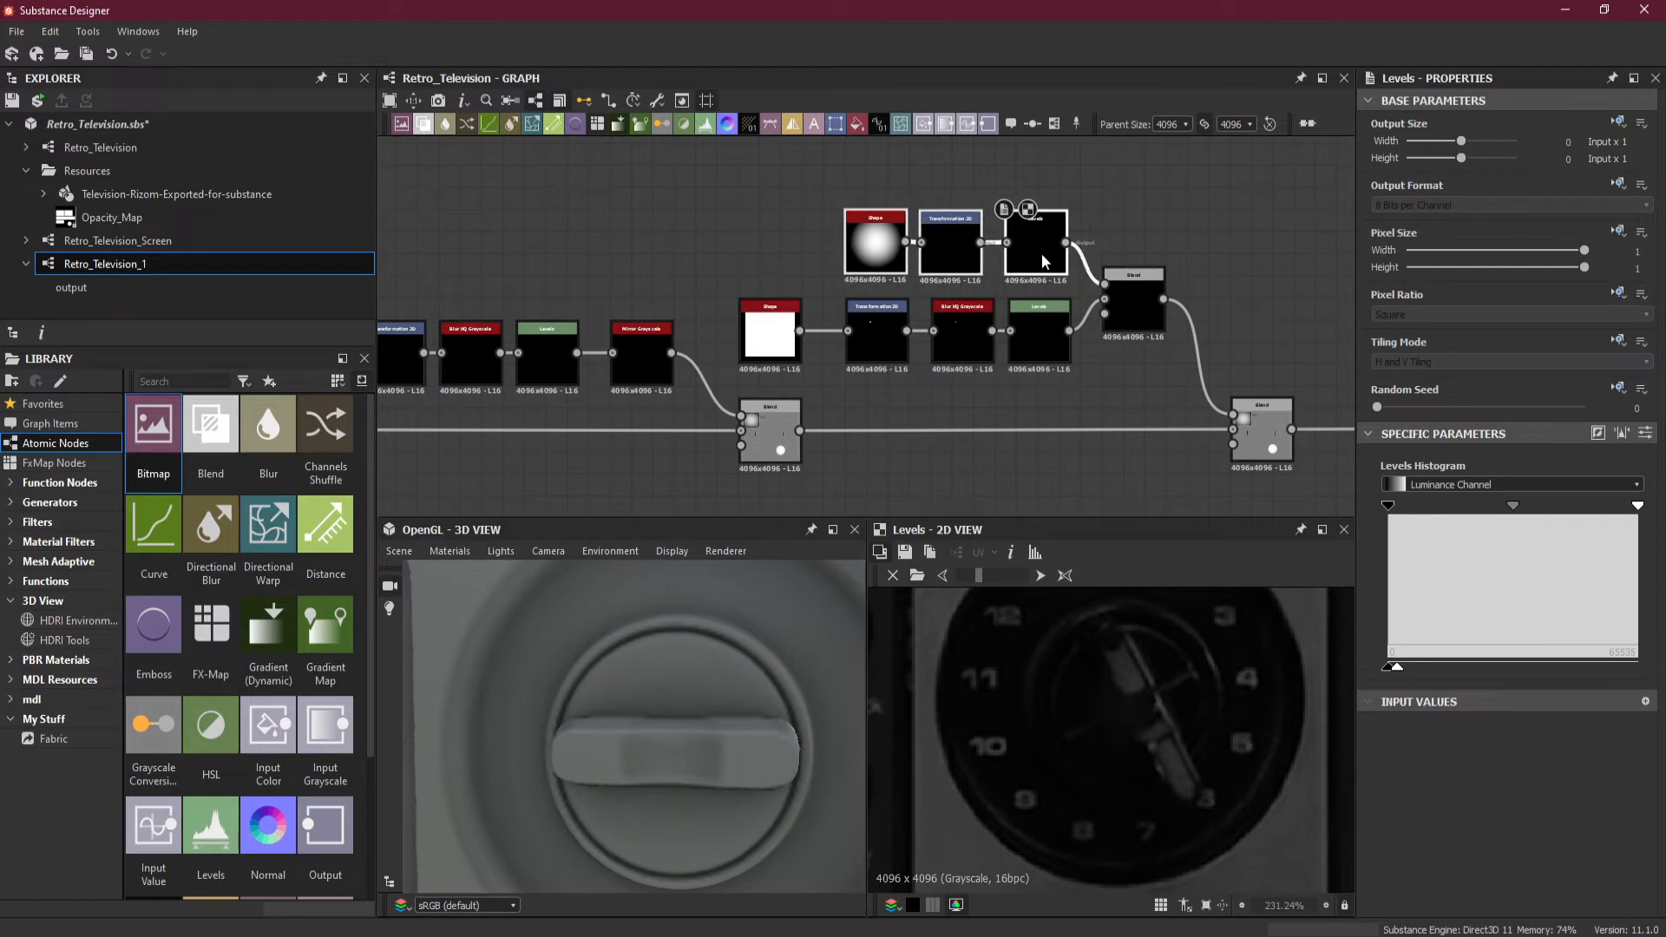
pyautogui.click(1152, 404)
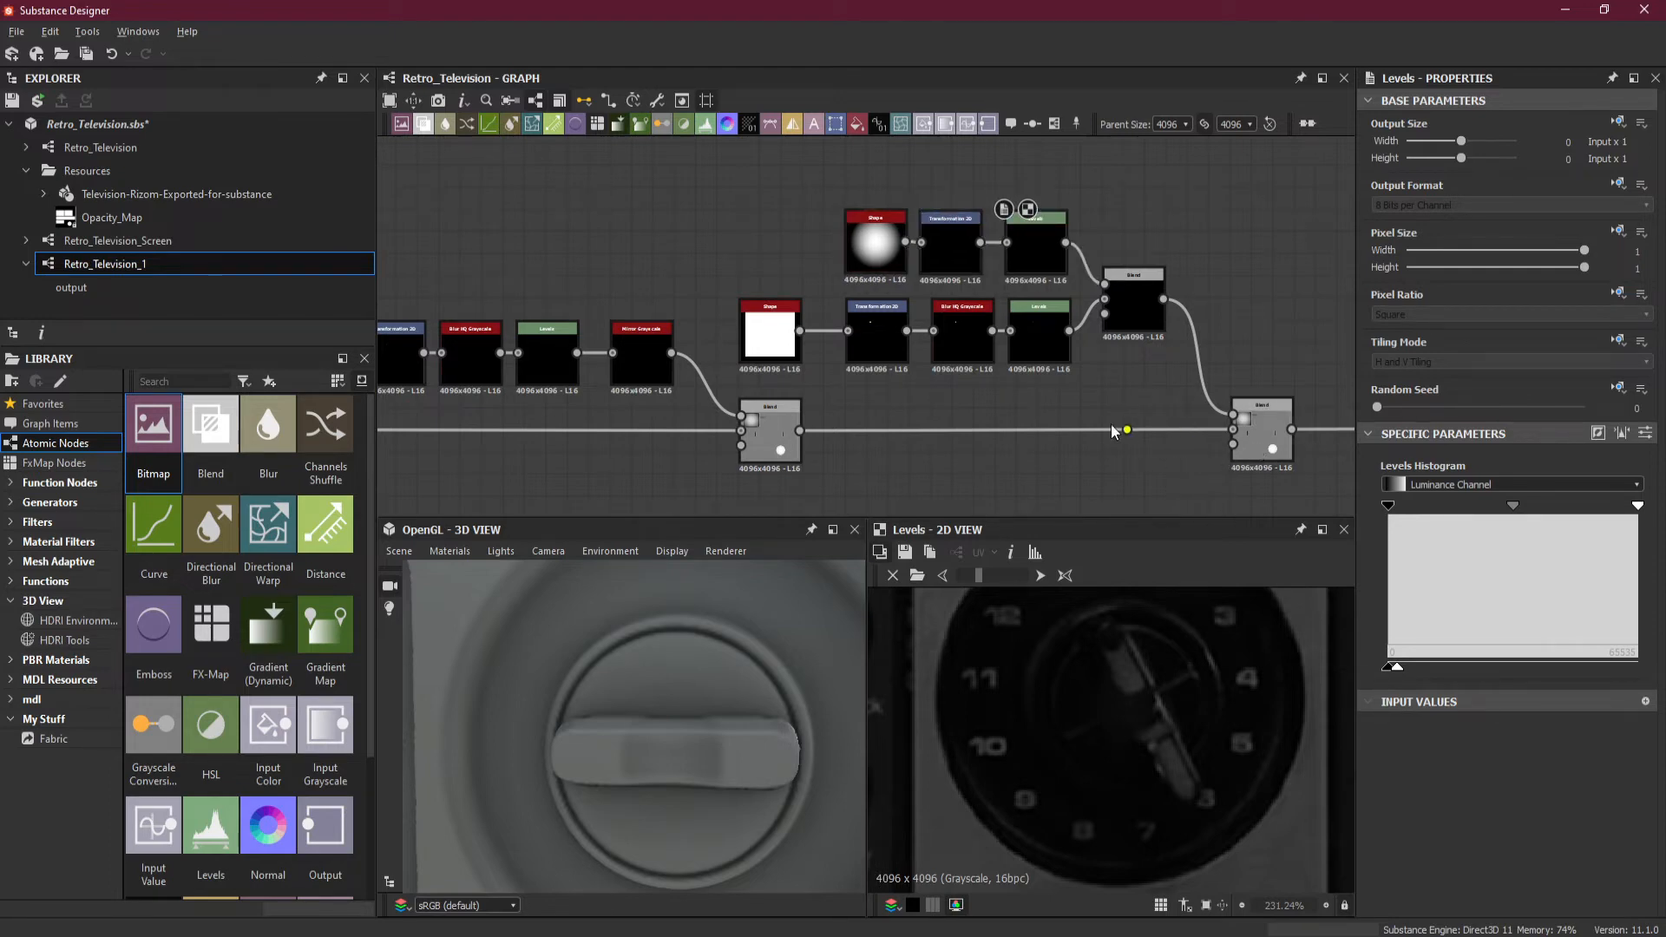
# Move the final Blend node farther along the graph and insert a Blur HQ Grayscale node after the Subtract Blend.
pyautogui.moveTo(1114, 432); pyautogui.dragTo(857, 412, button='middle')
pyautogui.moveTo(1007, 418); pyautogui.dragTo(1134, 432)
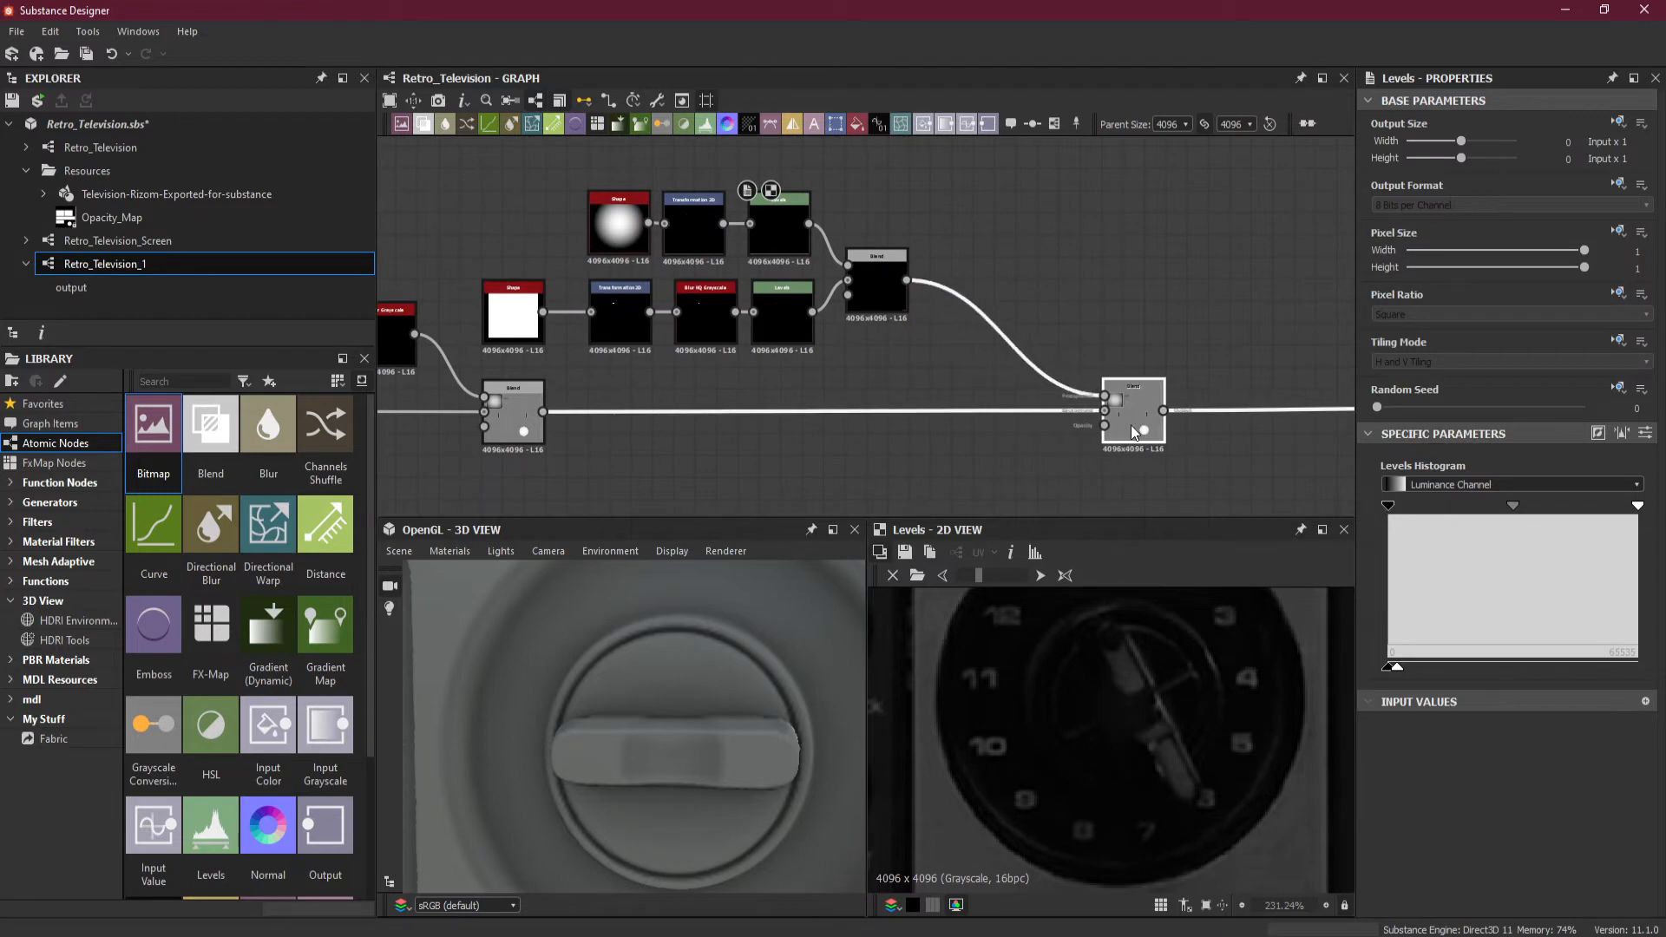
pyautogui.press('Delete')
pyautogui.press('space')
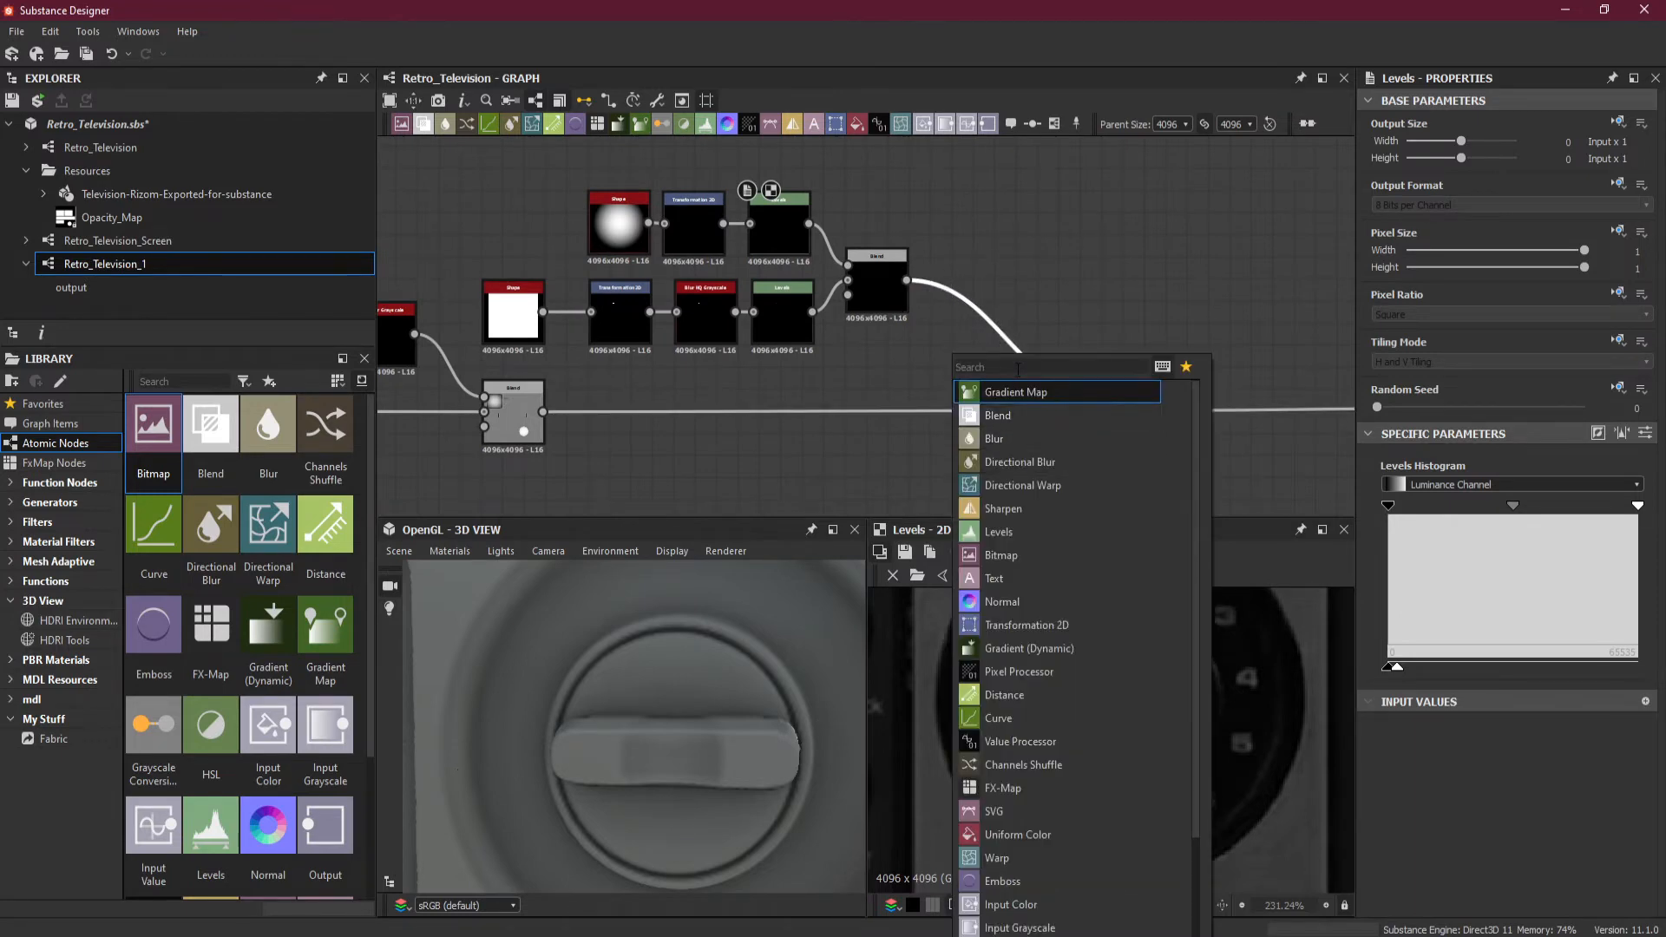
pyautogui.write('blur')
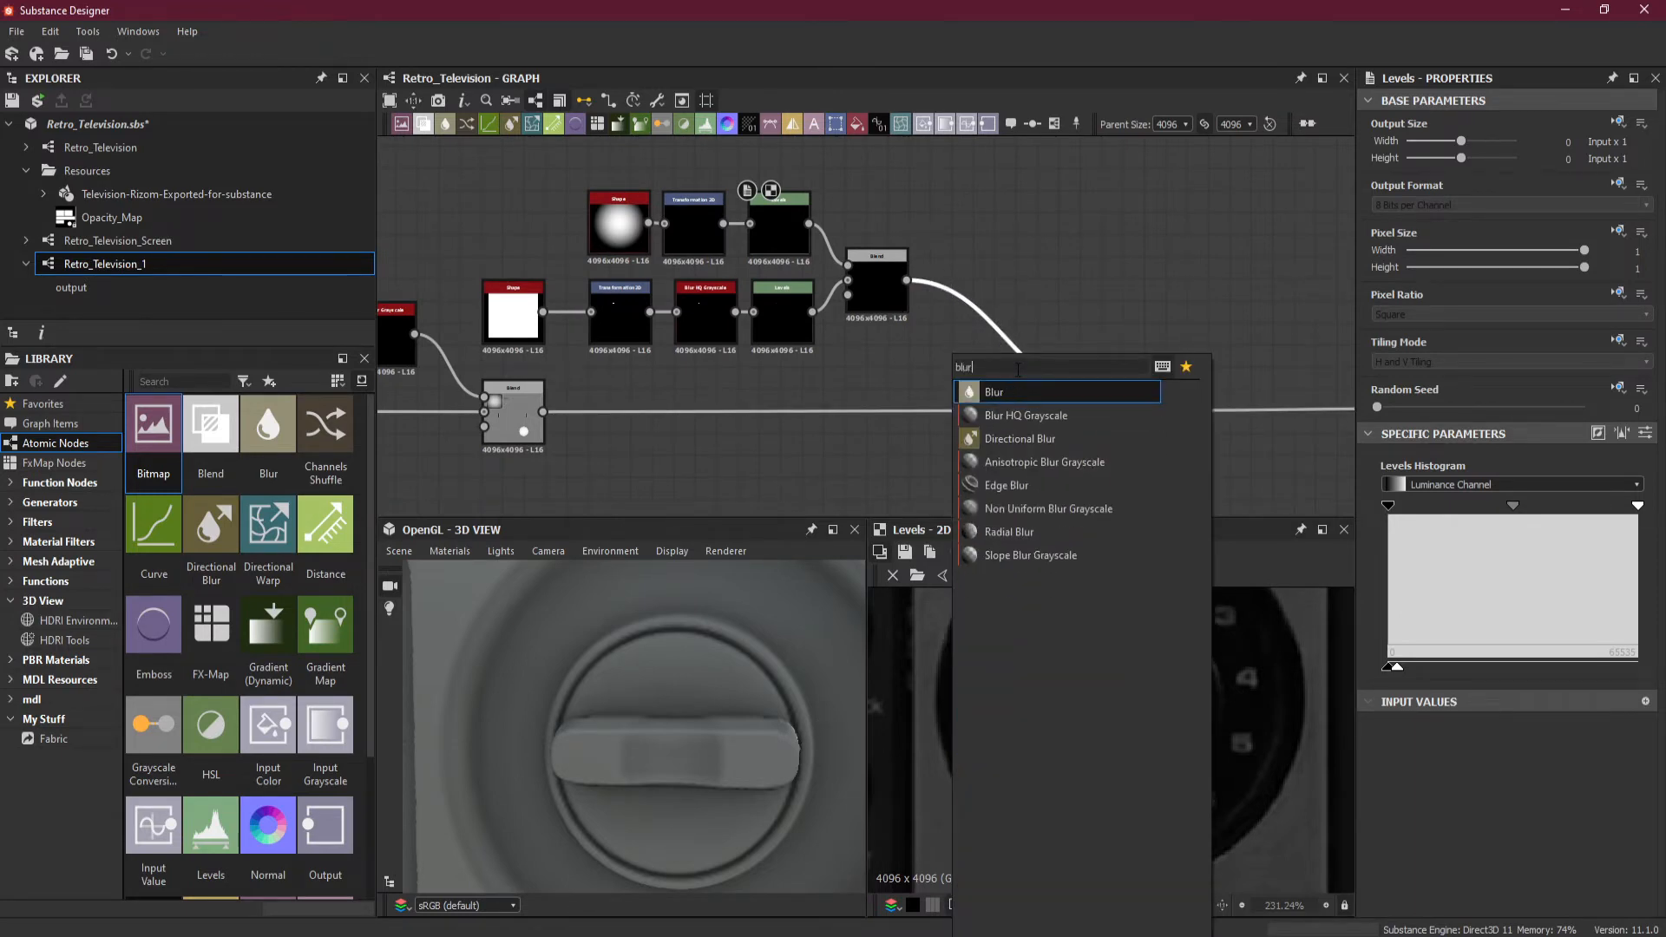
pyautogui.click(1018, 414)
pyautogui.moveTo(1007, 352); pyautogui.dragTo(965, 308)
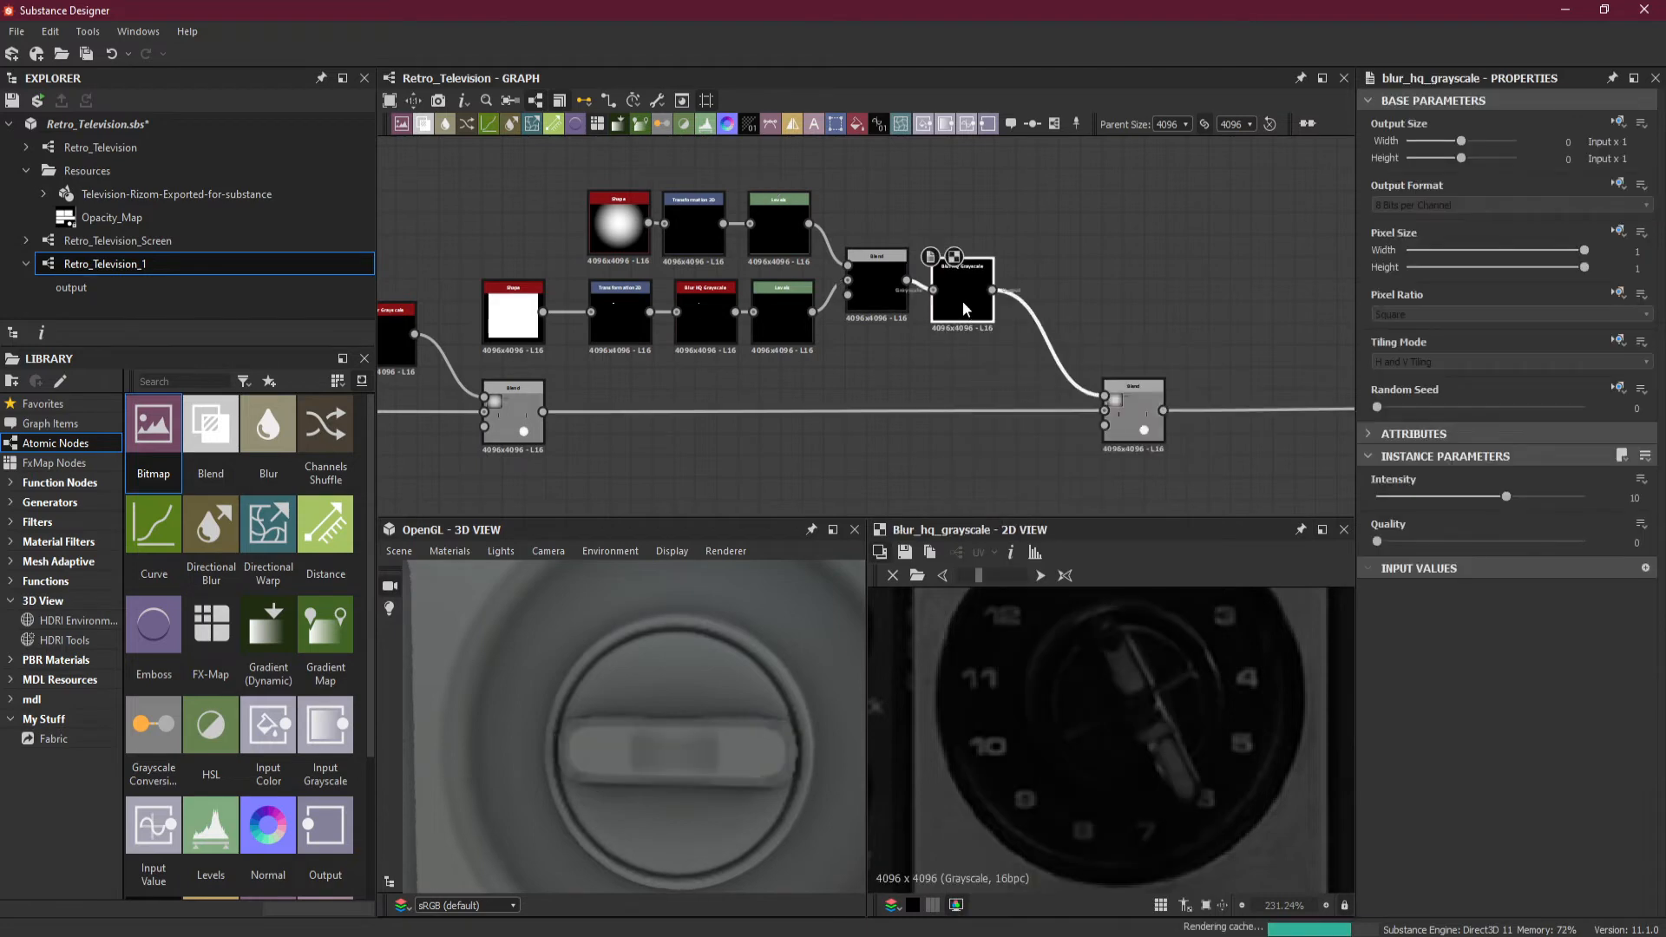
# Set the new Blur HQ Grayscale node's Quality to 1 and lower its Intensity to 0.1.
pyautogui.click(1550, 542)
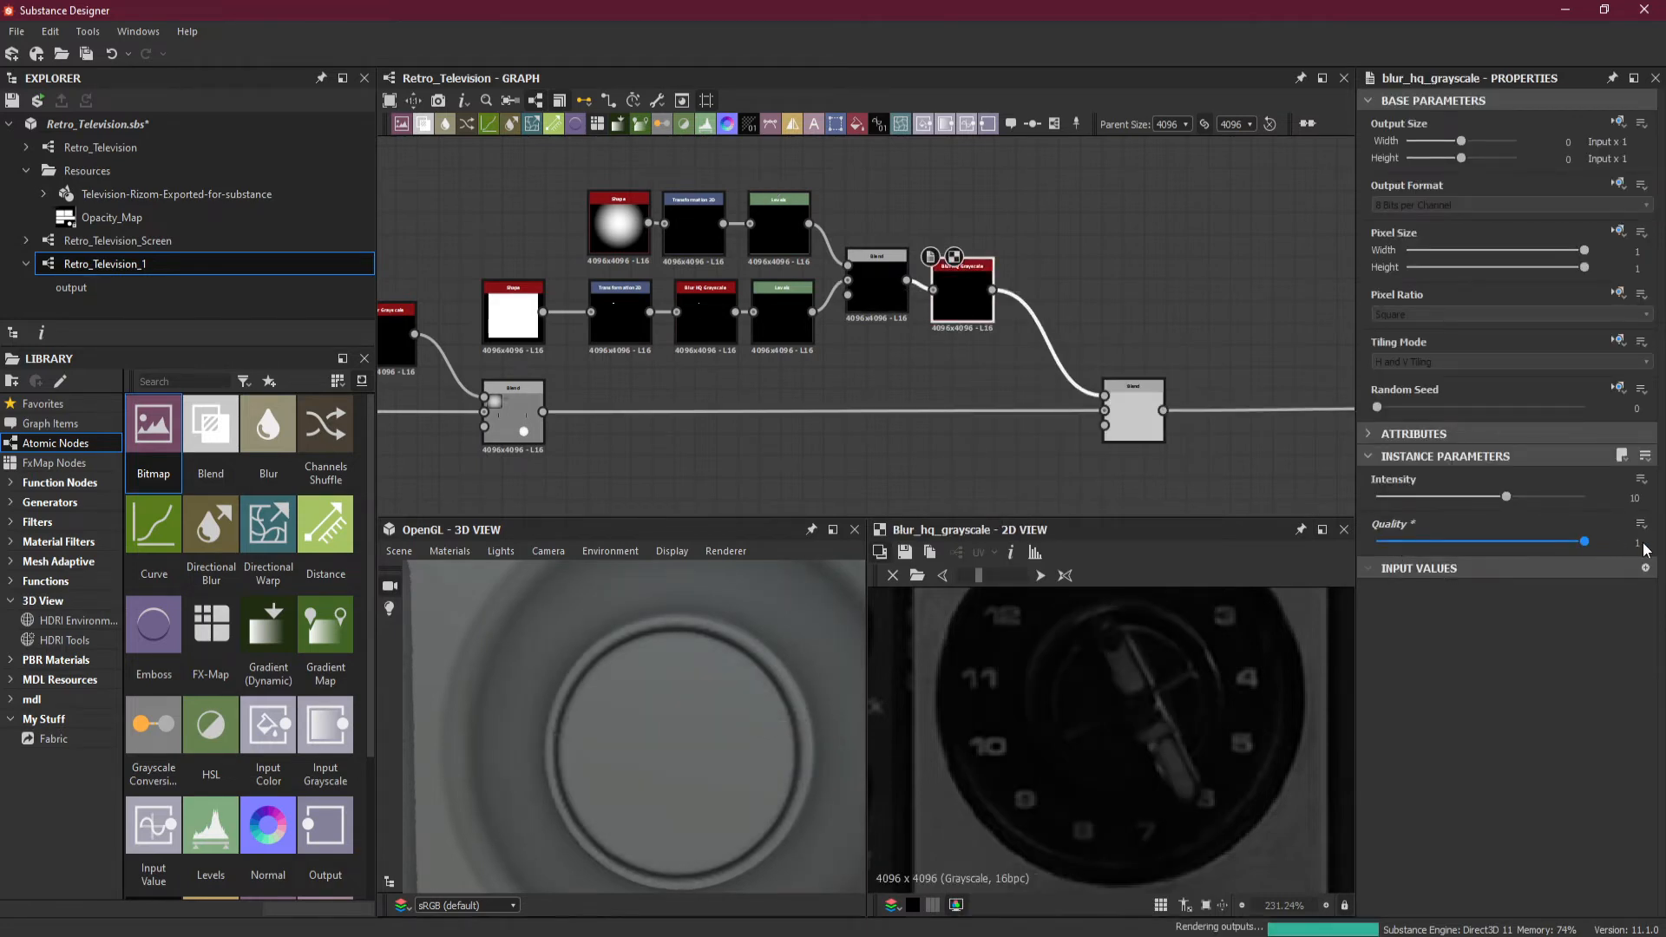
pyautogui.moveTo(1506, 497); pyautogui.dragTo(1386, 498)
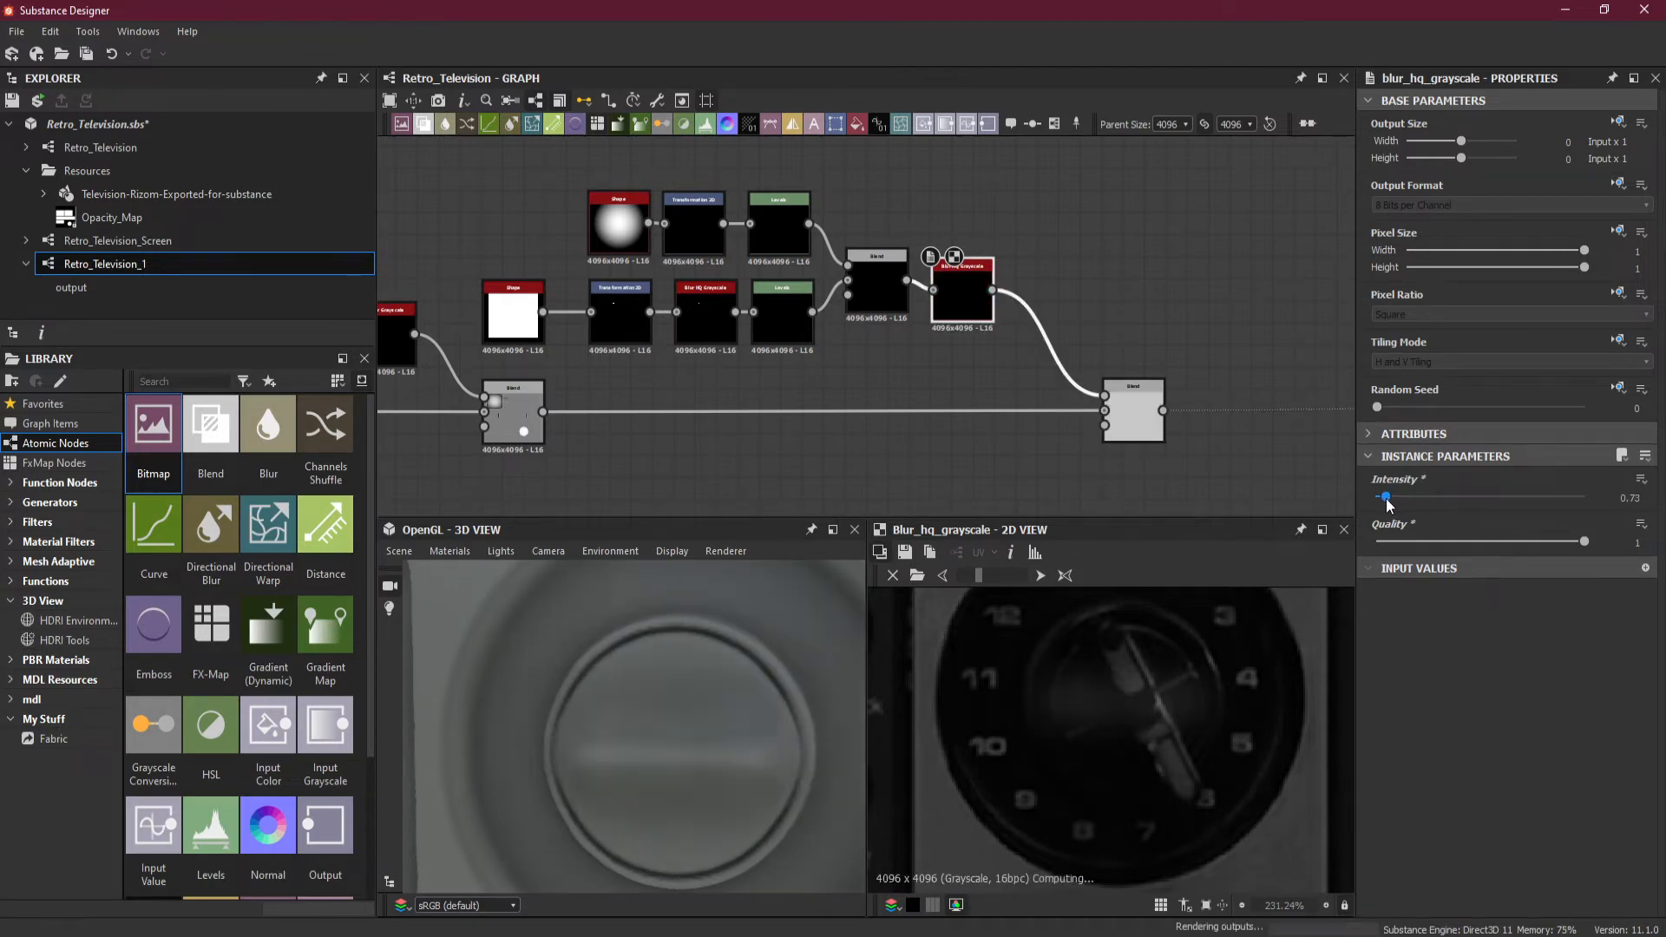
pyautogui.doubleClick(1634, 497)
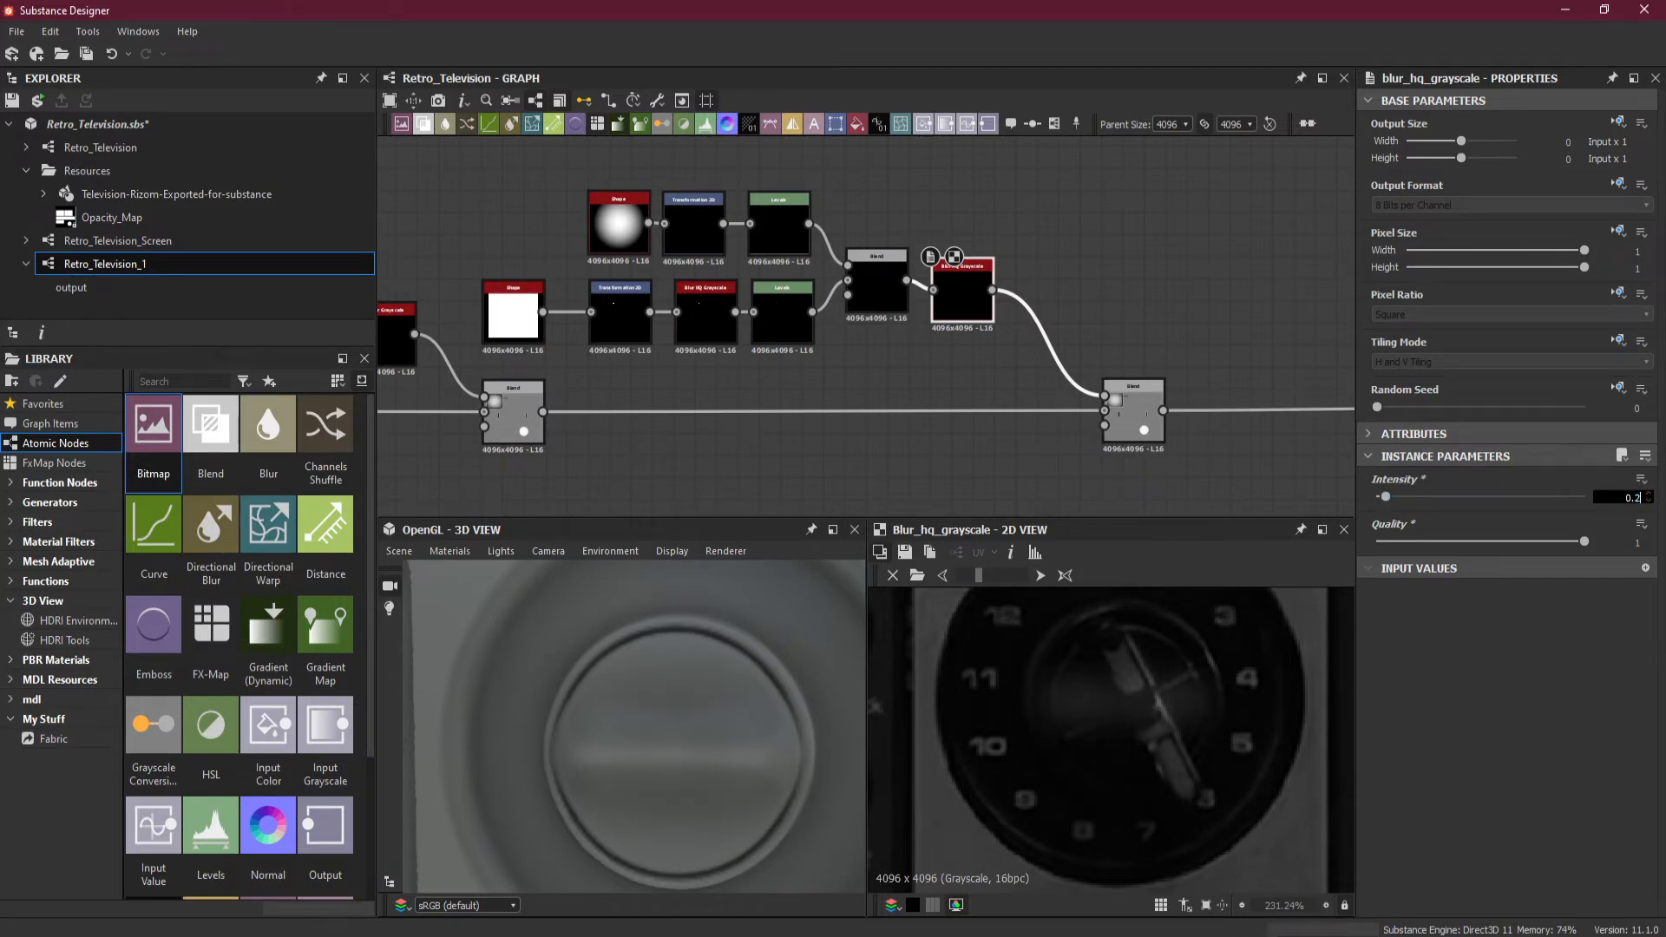
pyautogui.press('Return')
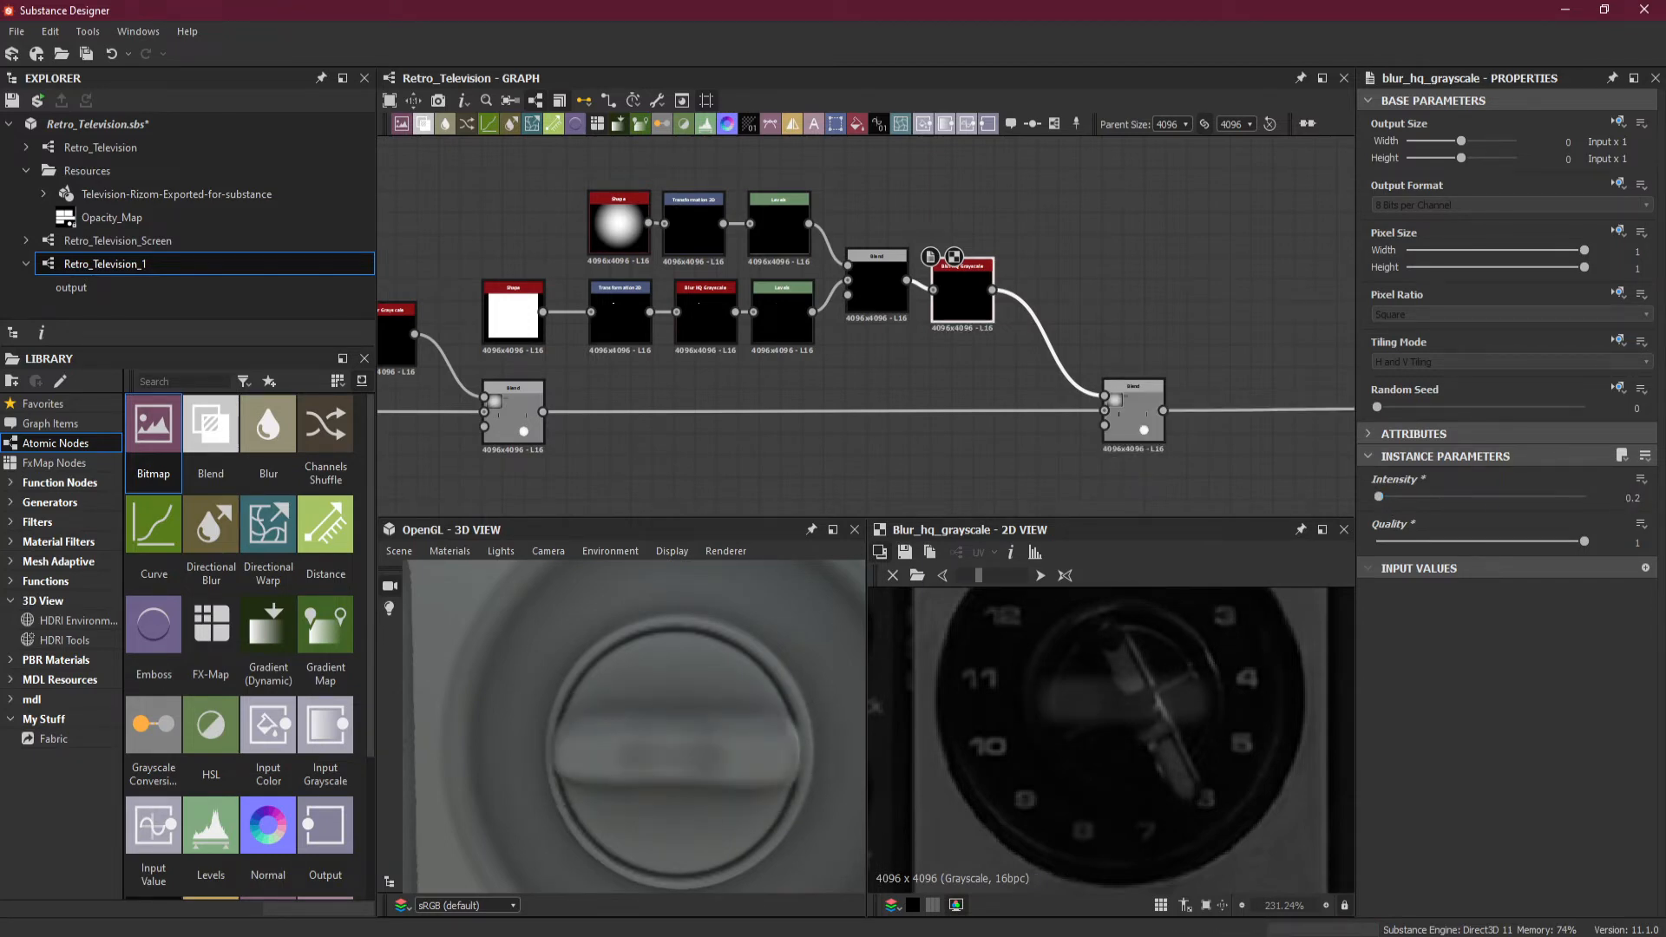
pyautogui.click(1641, 498)
pyautogui.press('Return')
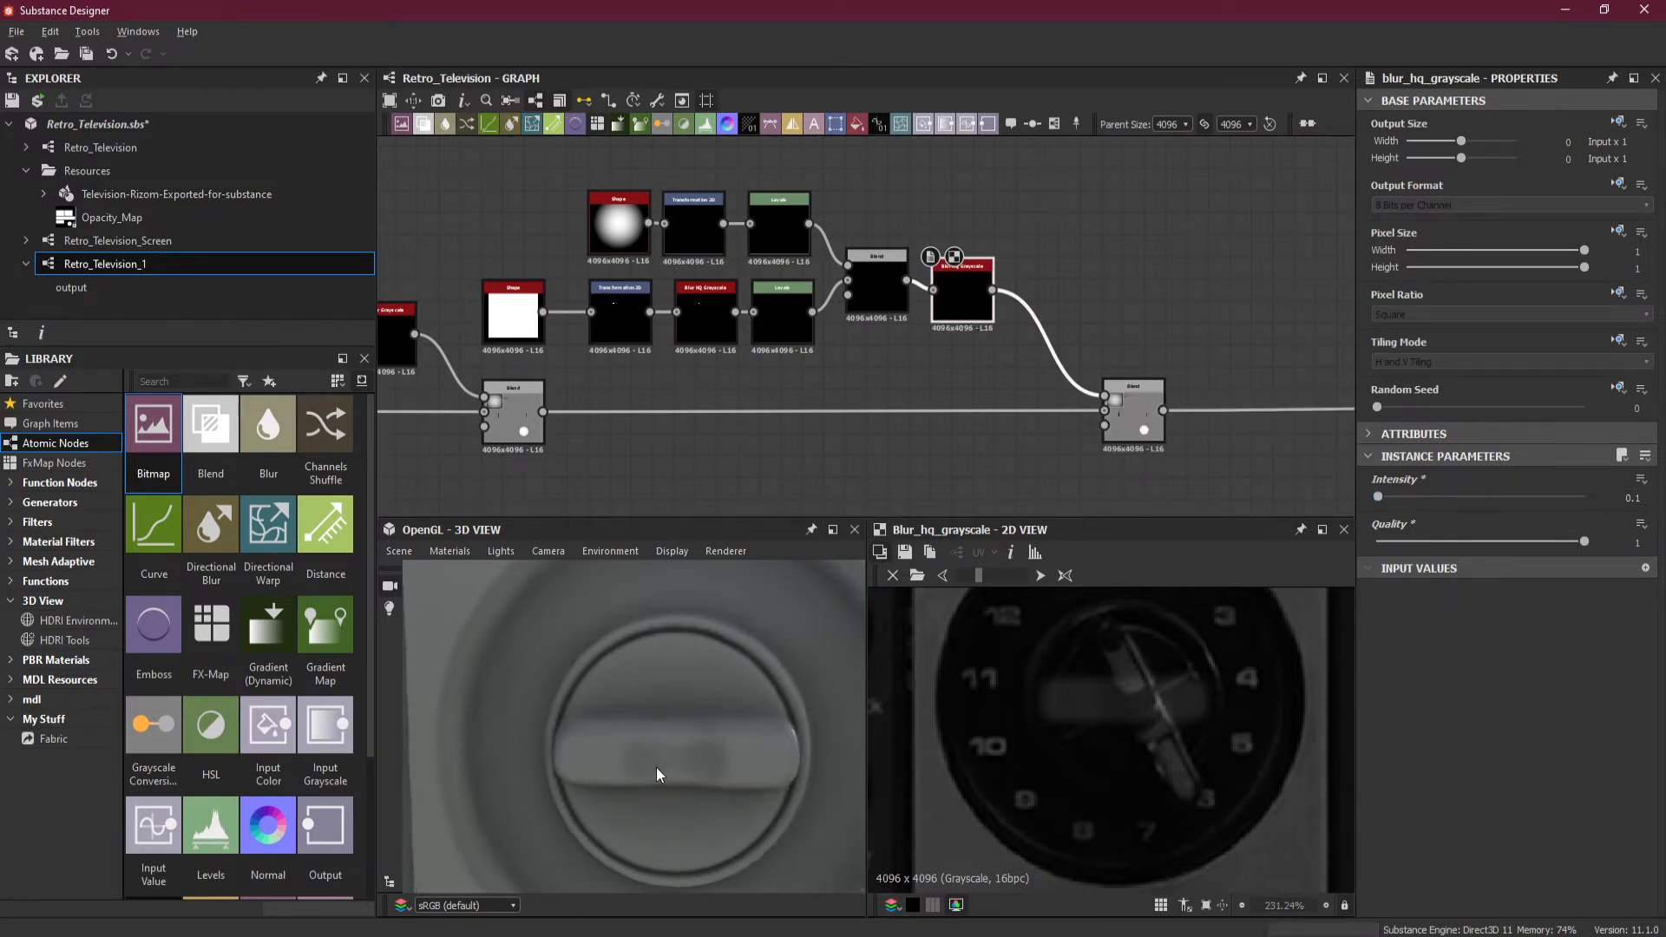
# Try weaker Blur HQ Grayscale Intensity values of 0.05 and 0.01 on the knob bar.
pyautogui.moveTo(655, 767); pyautogui.dragTo(731, 674)
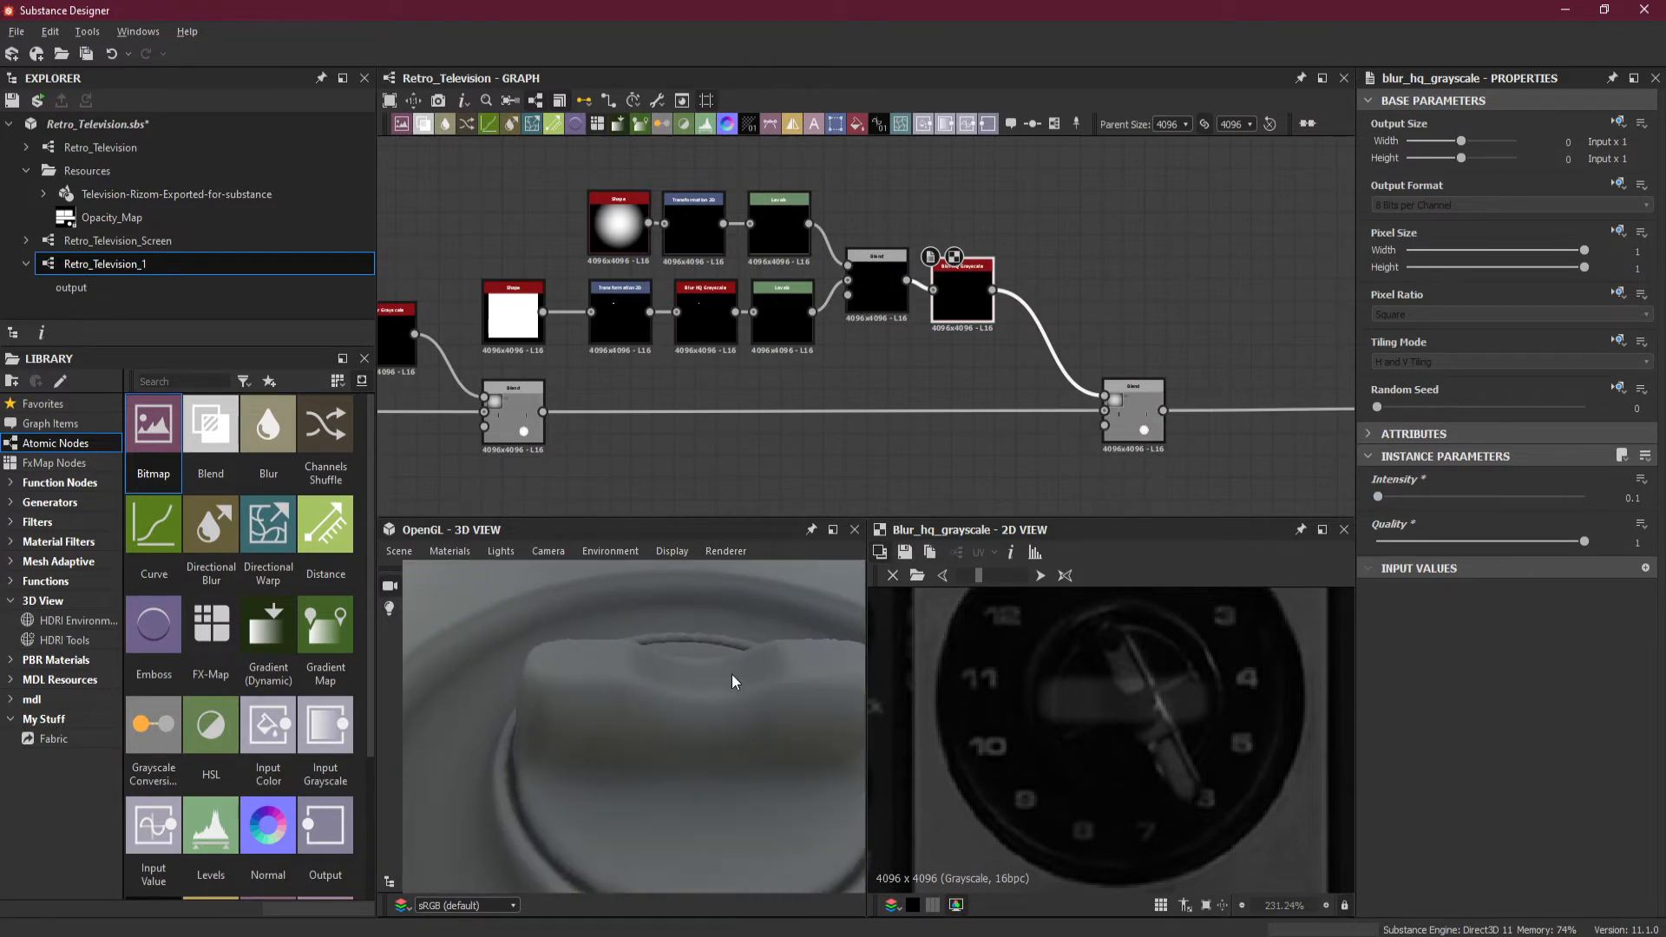
pyautogui.doubleClick(1639, 497)
pyautogui.write('05')
pyautogui.press('Return')
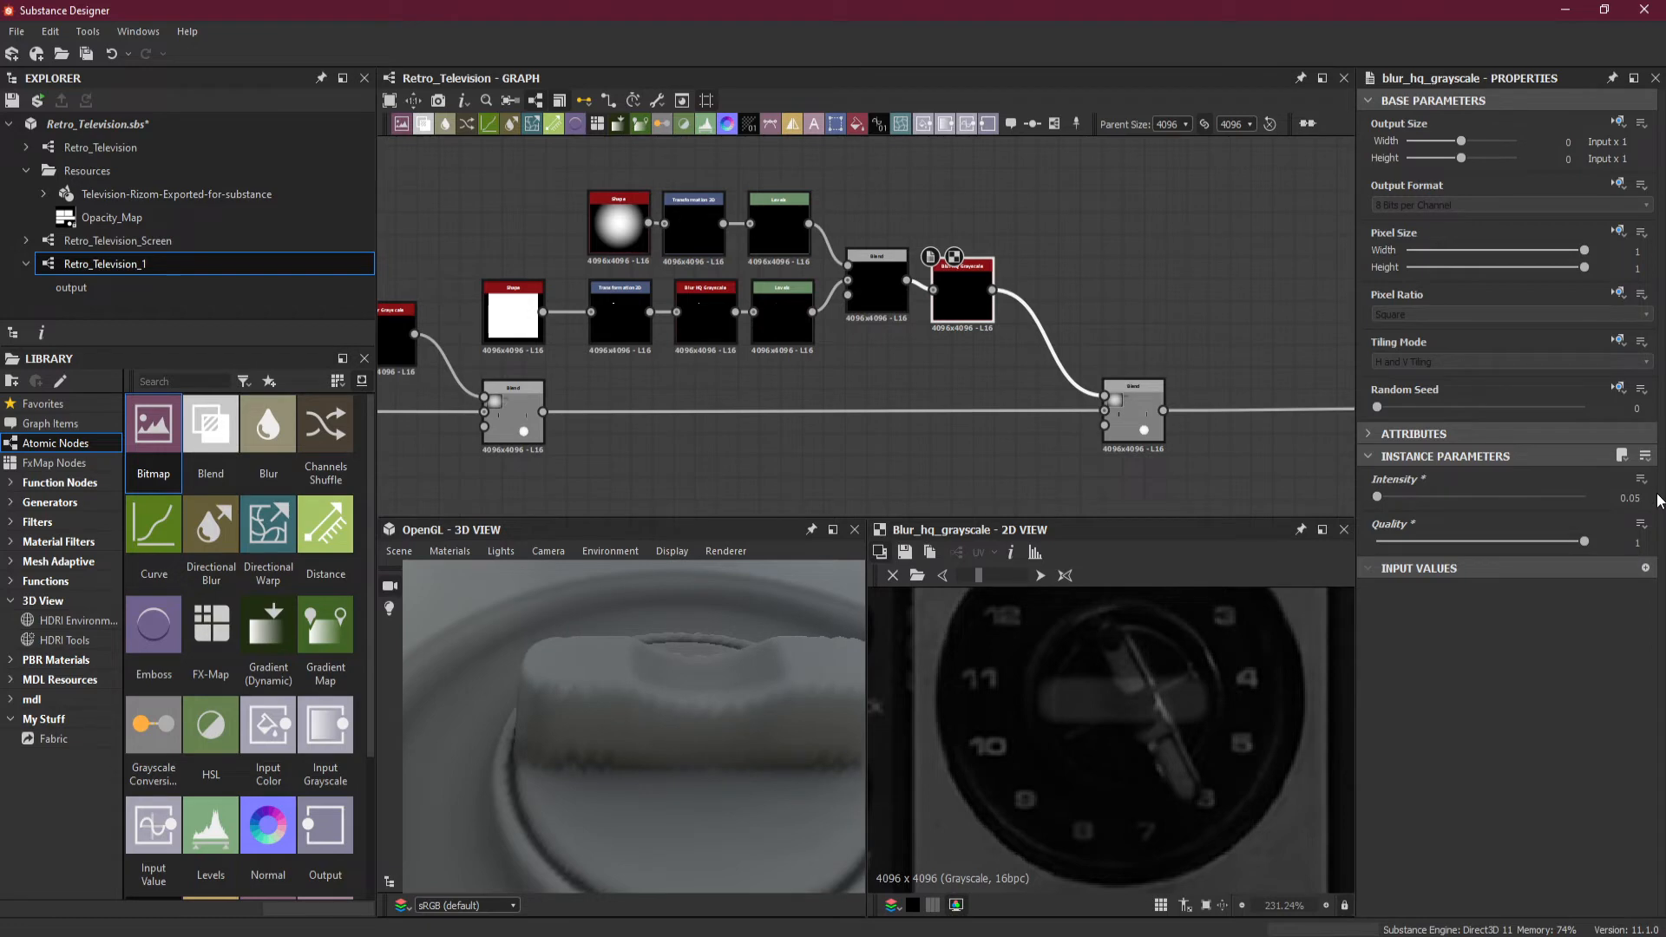
pyautogui.doubleClick(1632, 497)
pyautogui.press('Return')
# Try a Blur HQ Grayscale Intensity of 0.5 on the knob bar, then set it back to 0.1.
pyautogui.doubleClick(1631, 497)
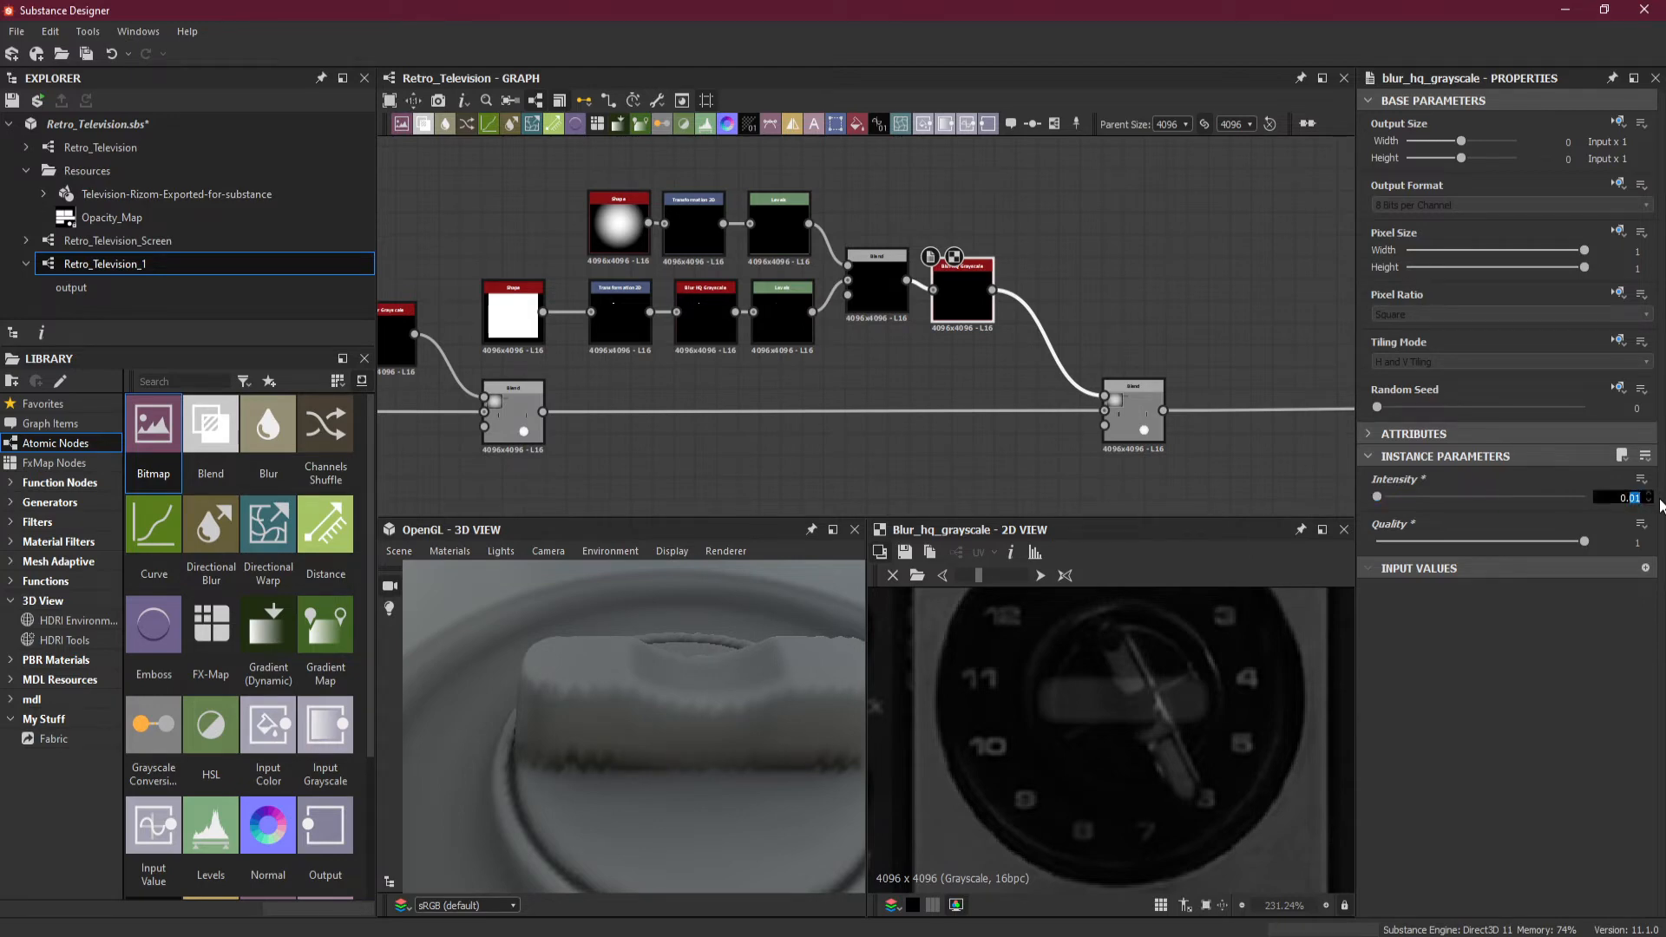
pyautogui.write('5')
pyautogui.press('Return')
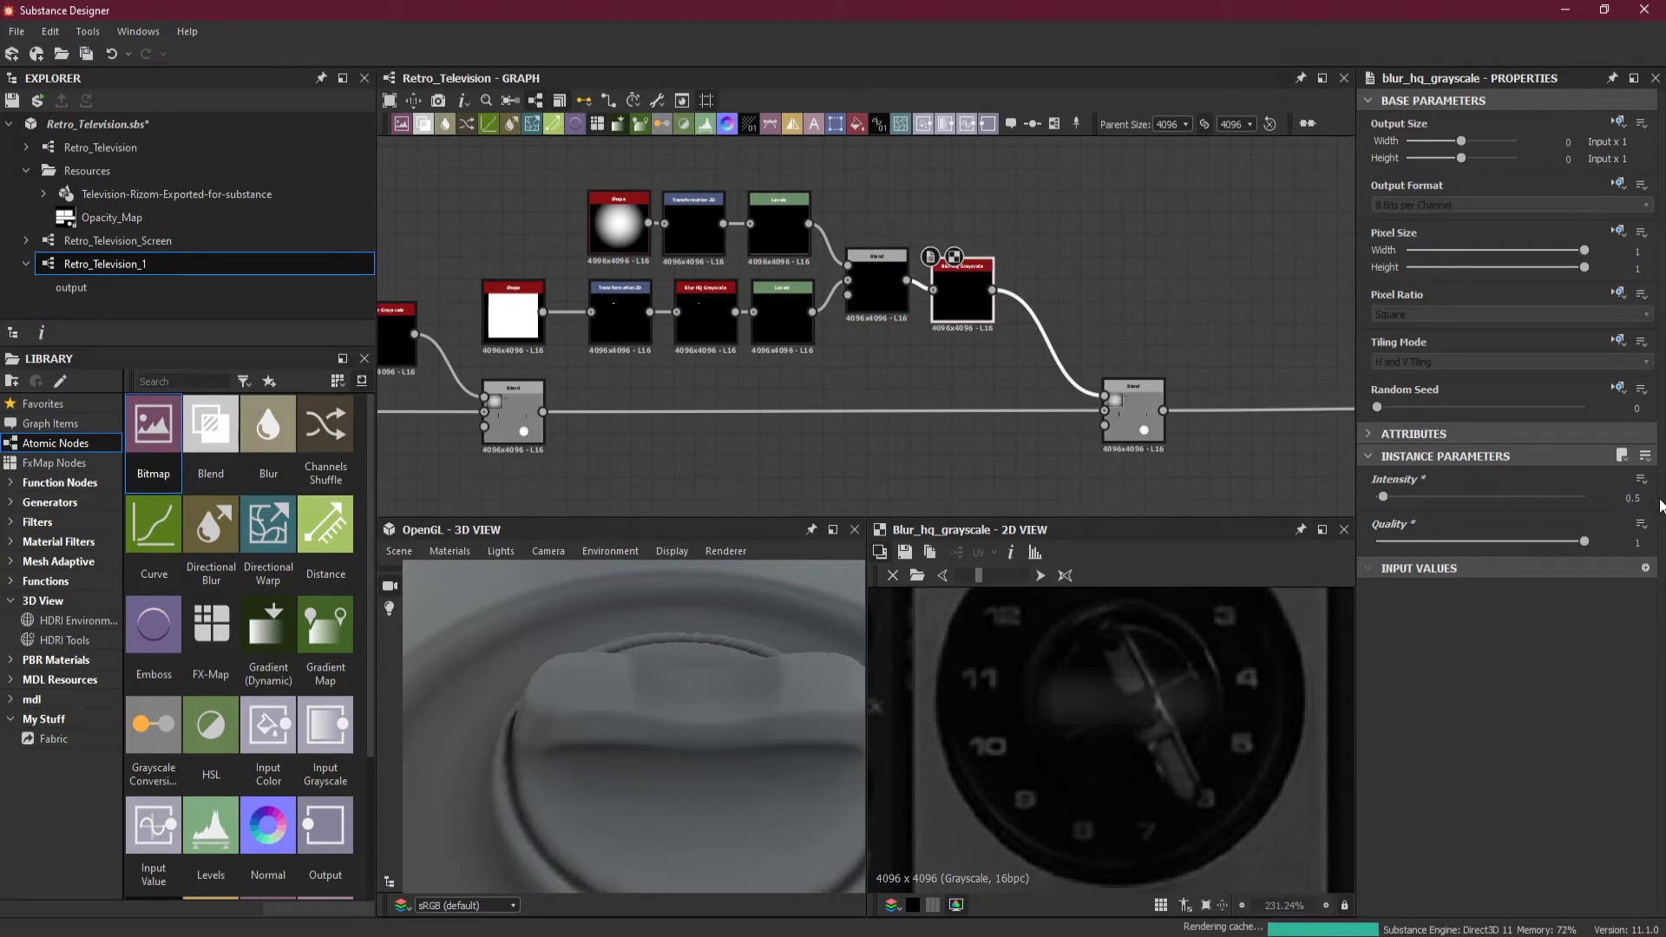
pyautogui.doubleClick(1631, 497)
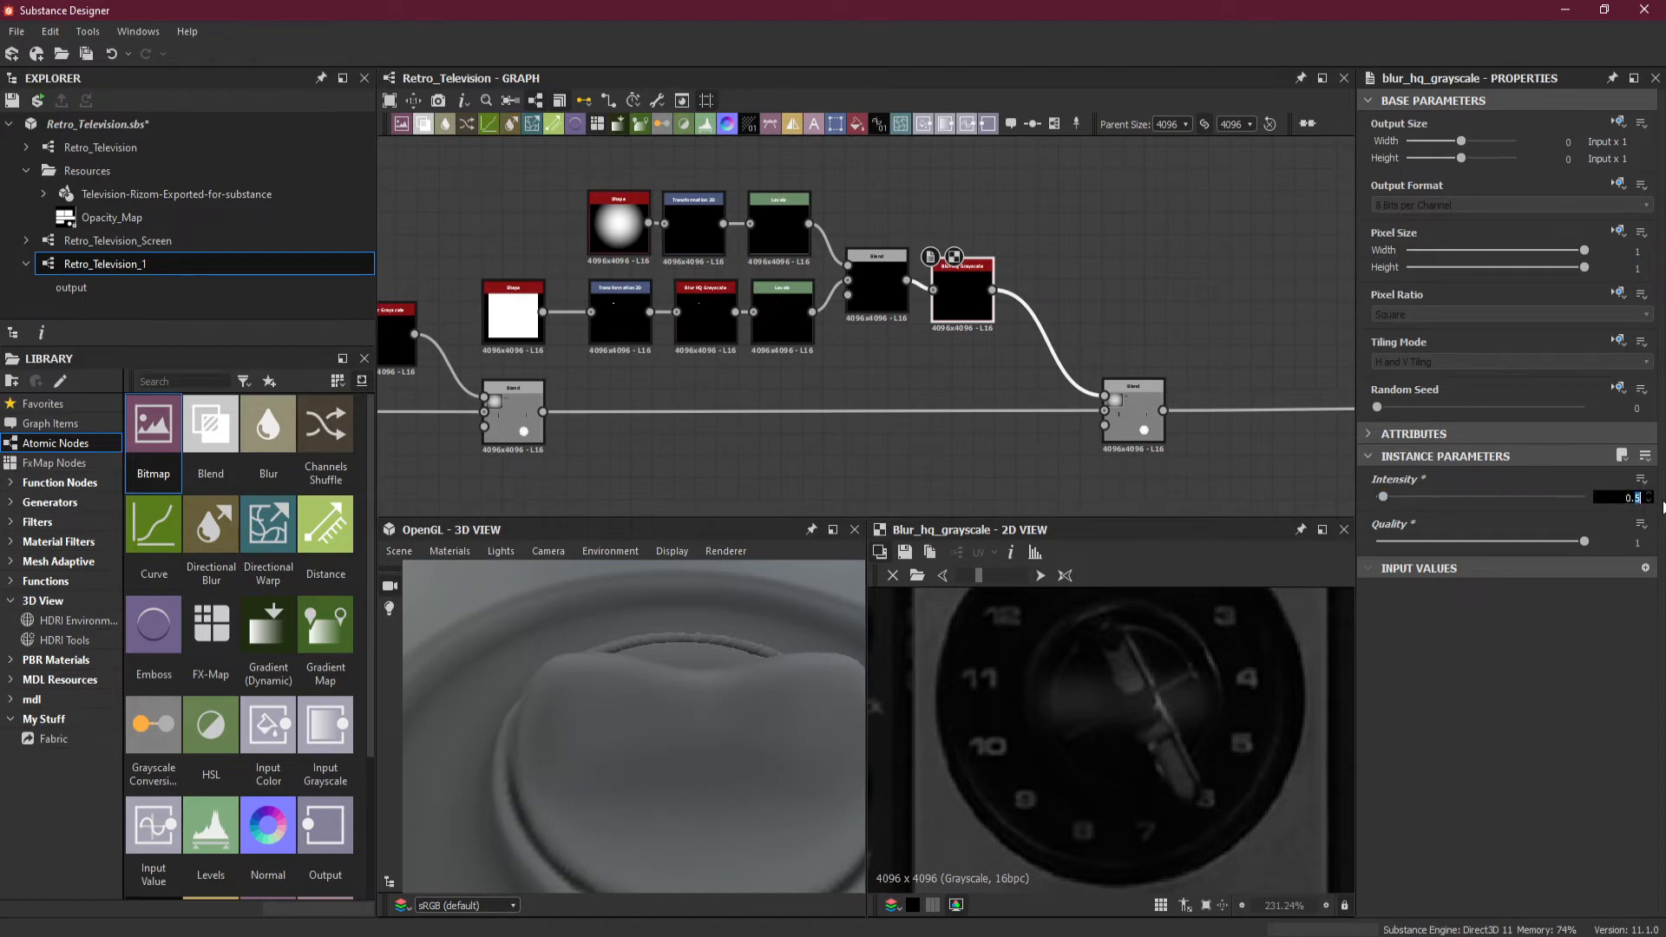
pyautogui.write('1')
pyautogui.press('Return')
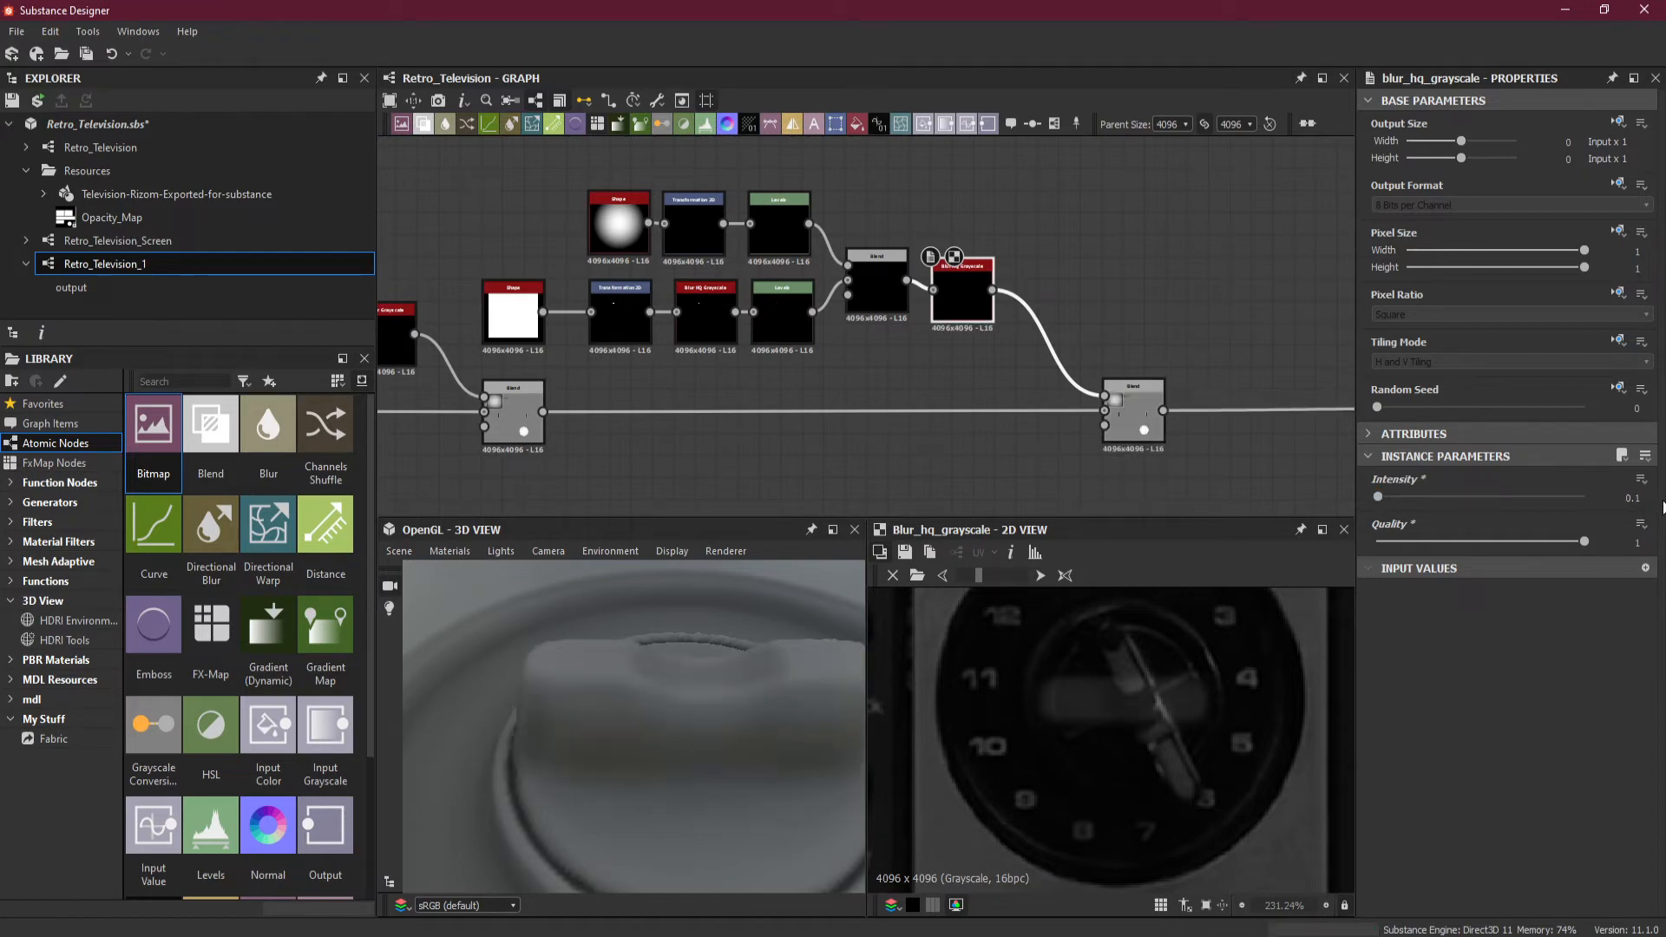
# Try finer Blur HQ Grayscale Intensity values below 0.1, ending at 0.06.
pyautogui.doubleClick(1632, 497)
pyautogui.press('Return')
pyautogui.doubleClick(1636, 497)
pyautogui.press('Return')
pyautogui.doubleClick(1637, 498)
pyautogui.write('0.06')
pyautogui.press('Return')
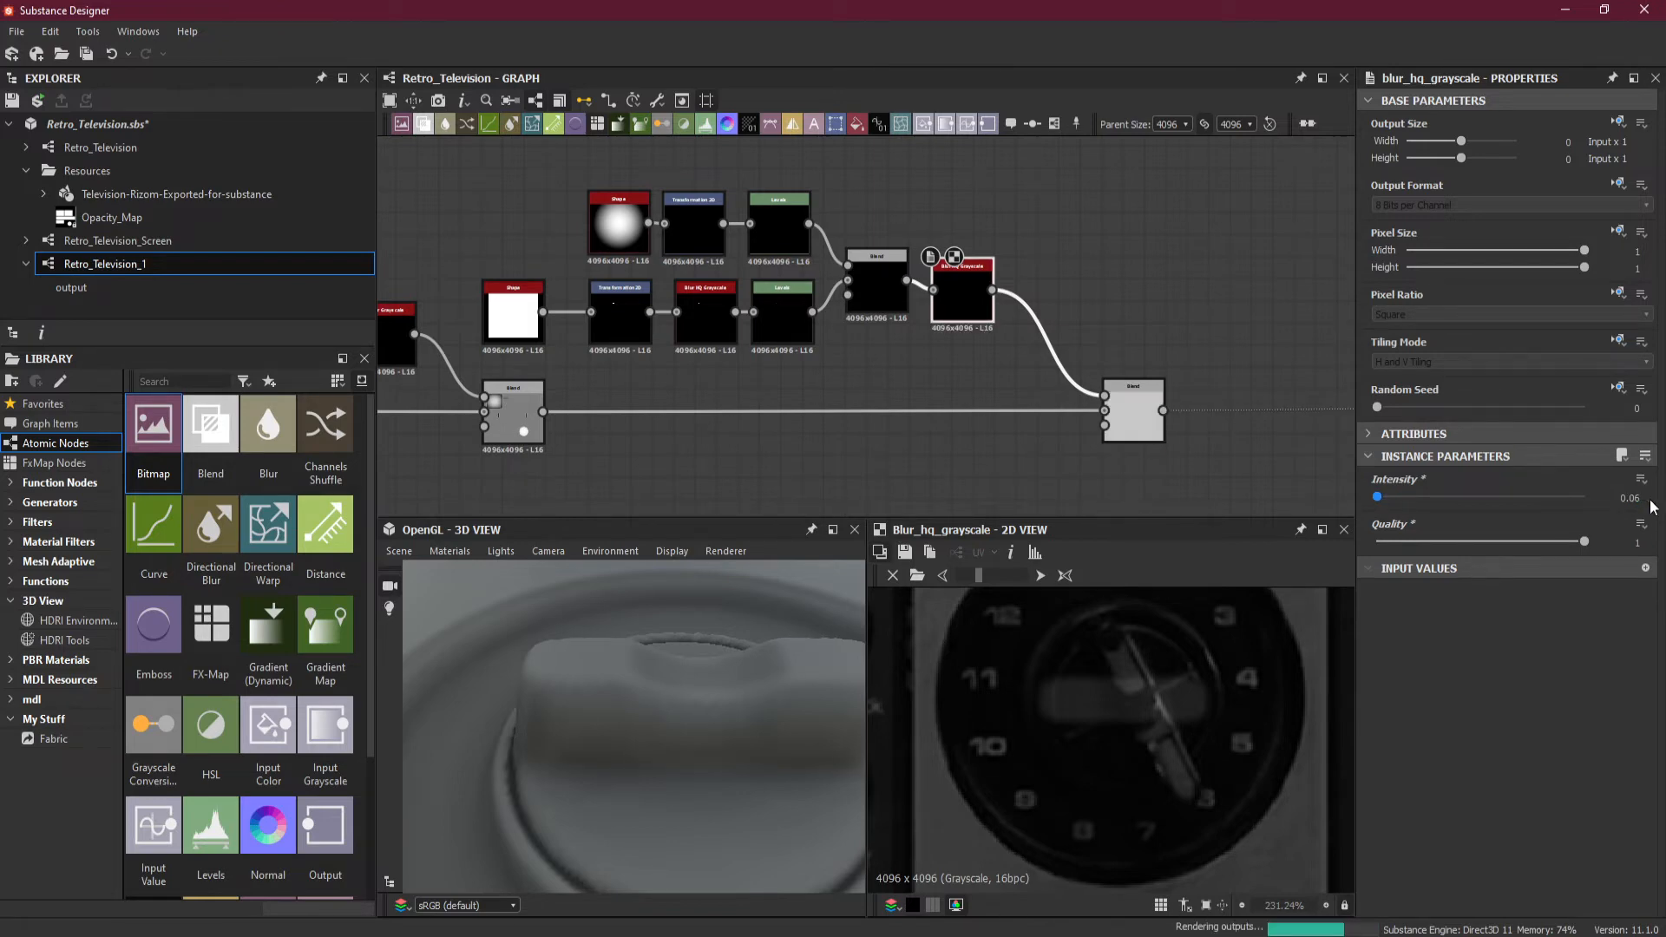
# Inspect the knob bar from an angle, test a blur Intensity of 0.5, and set the Intensity to 0.1.
pyautogui.moveTo(763, 712); pyautogui.dragTo(720, 608)
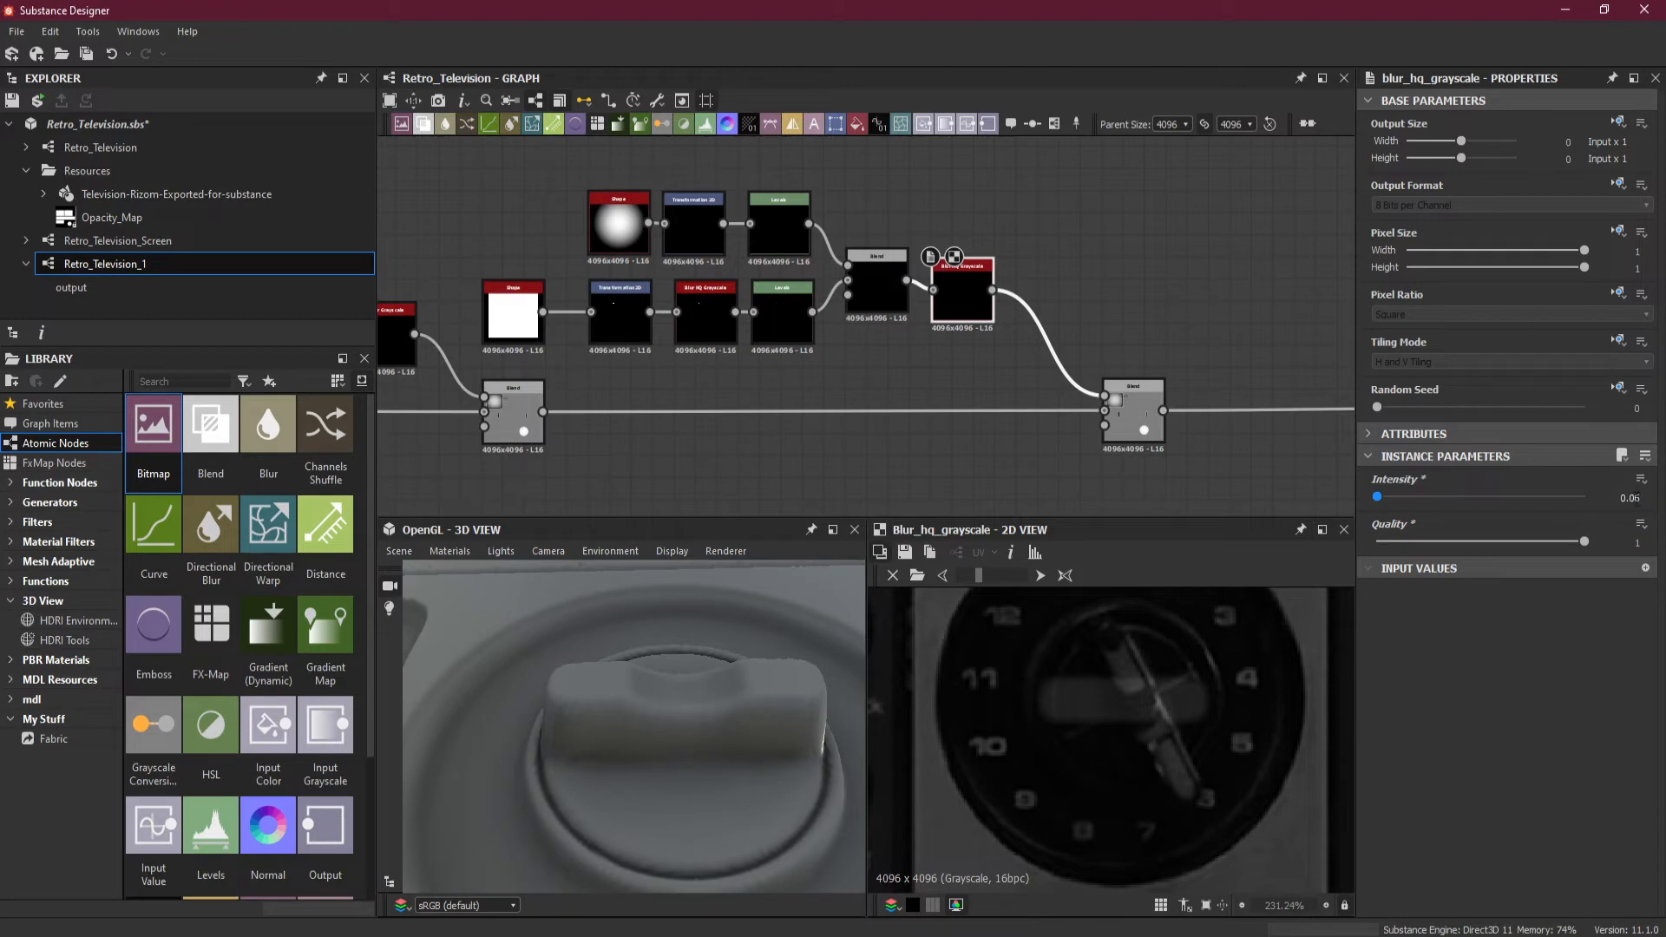
pyautogui.doubleClick(1631, 498)
pyautogui.write('5')
pyautogui.press('Return')
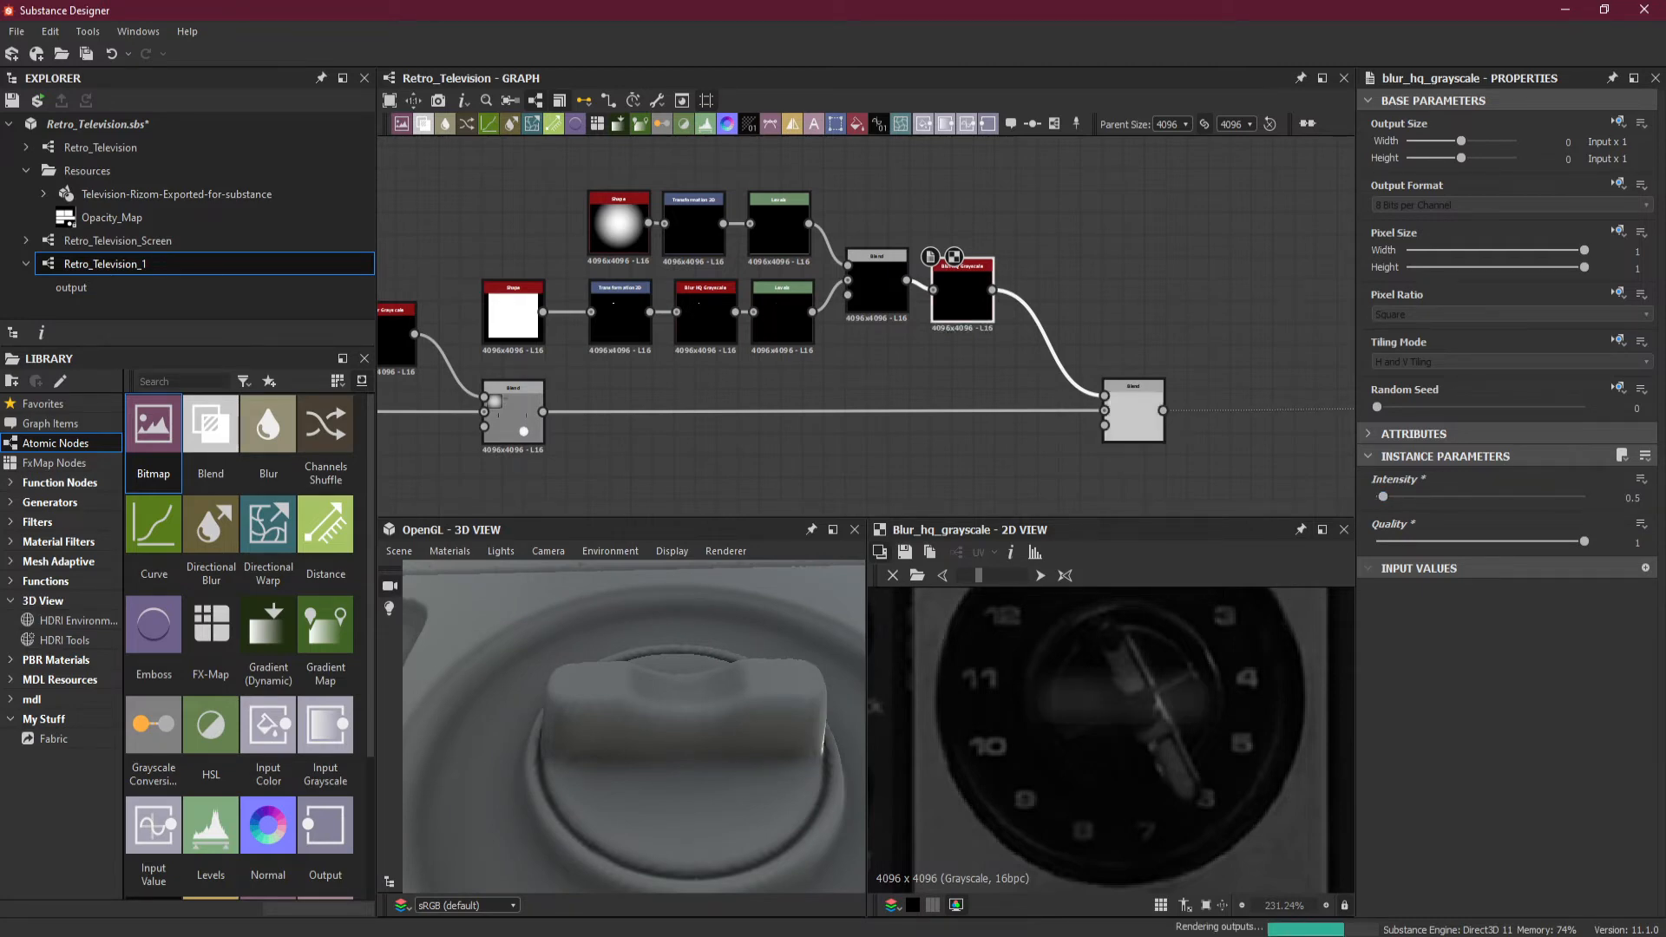
pyautogui.click(1633, 497)
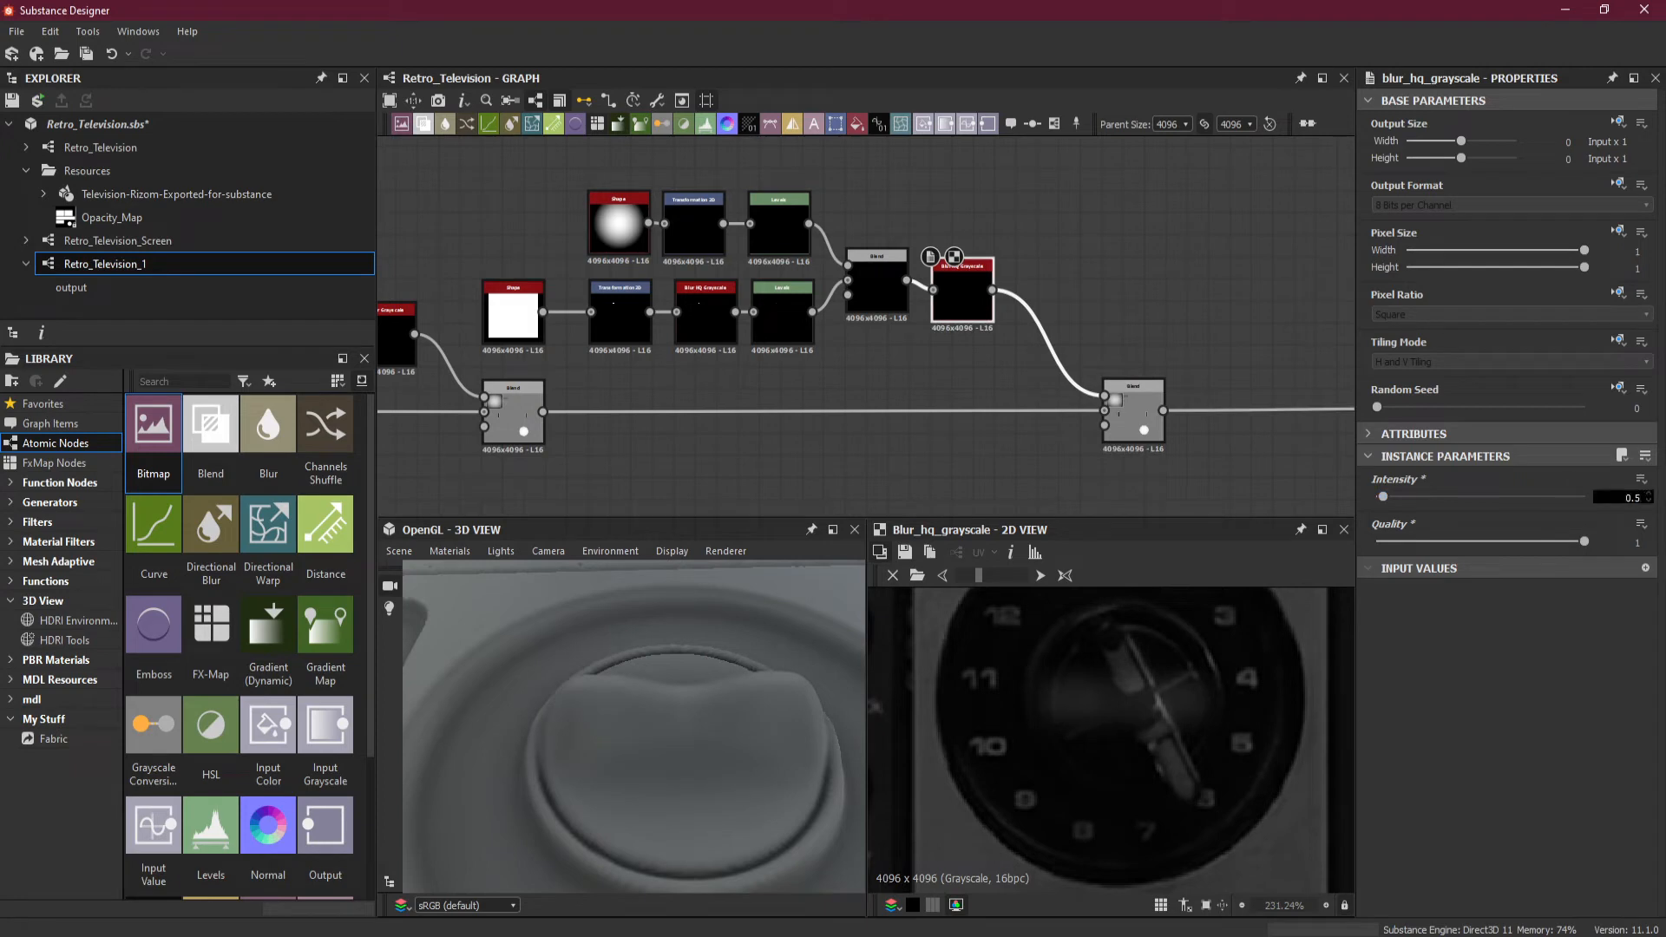
pyautogui.write('1')
pyautogui.press('Return')
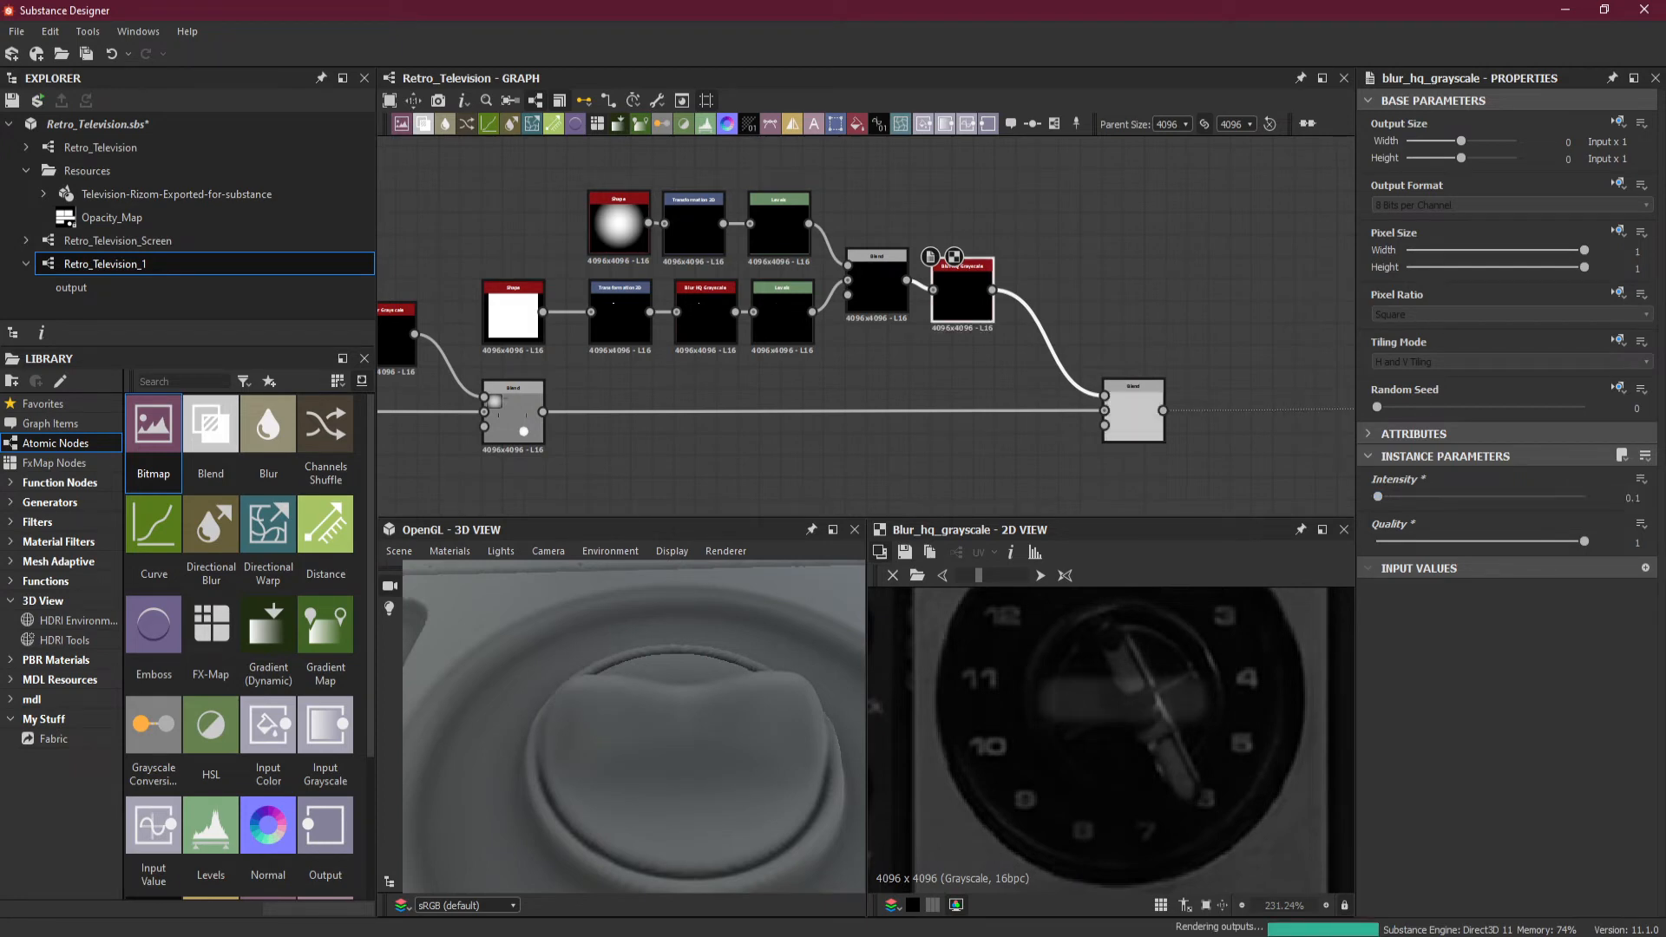
# Insert a Levels node between the Blur HQ Grayscale and the final Blend, spacing the nodes out and aligning it beside the blur.
pyautogui.press('space')
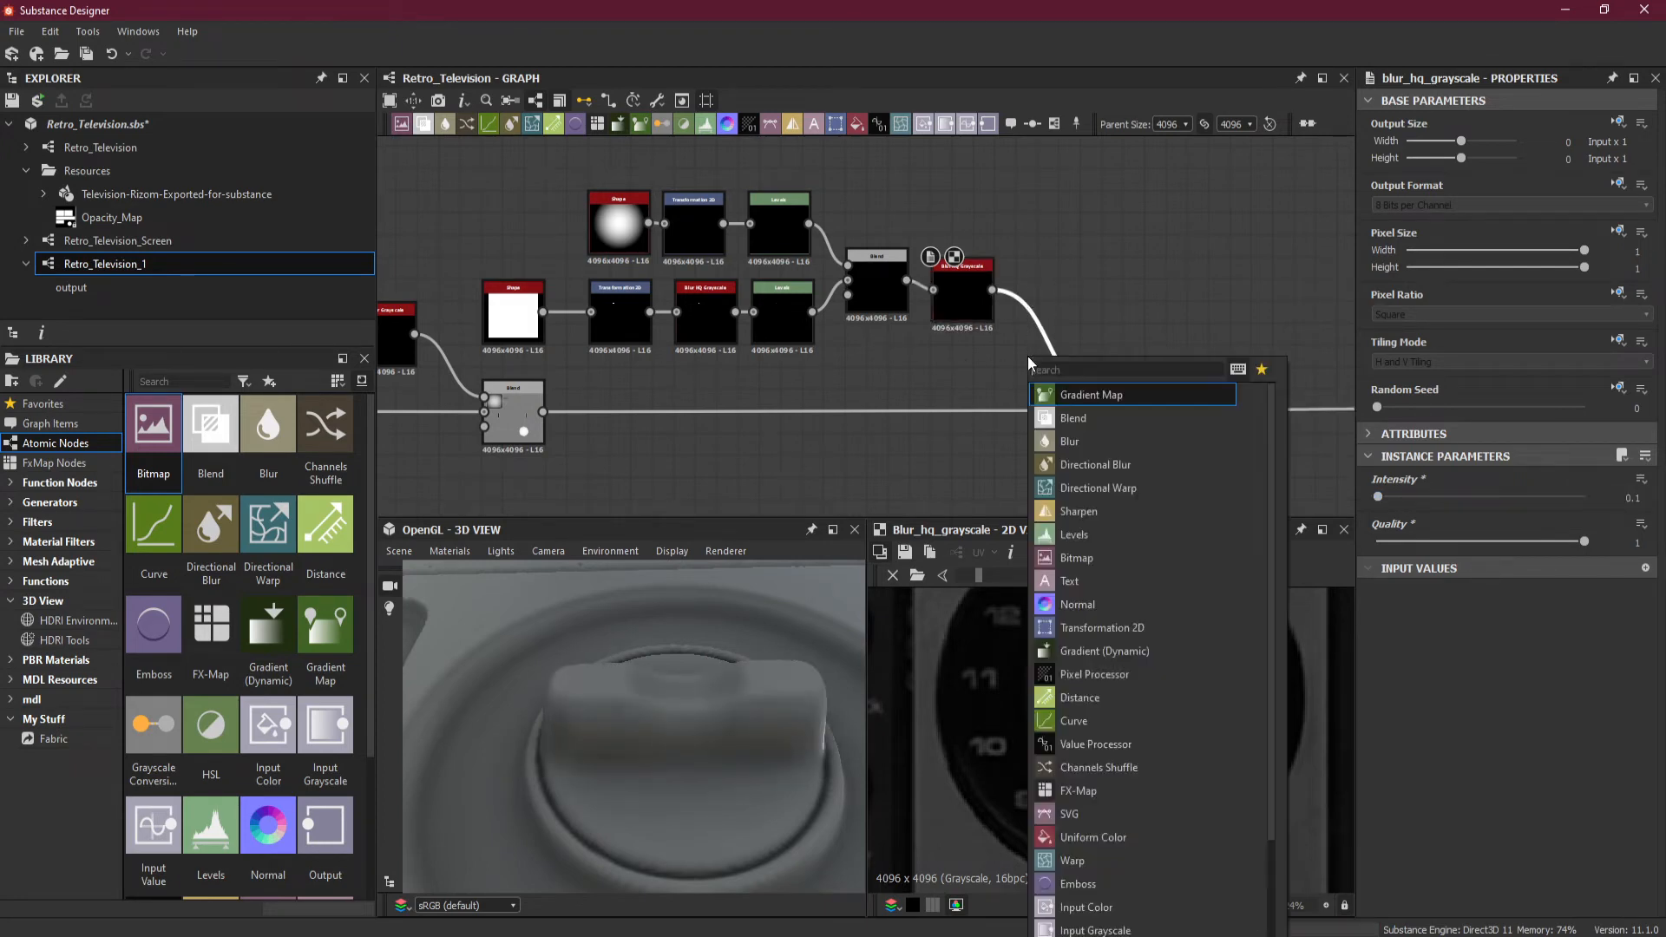
pyautogui.click(1148, 531)
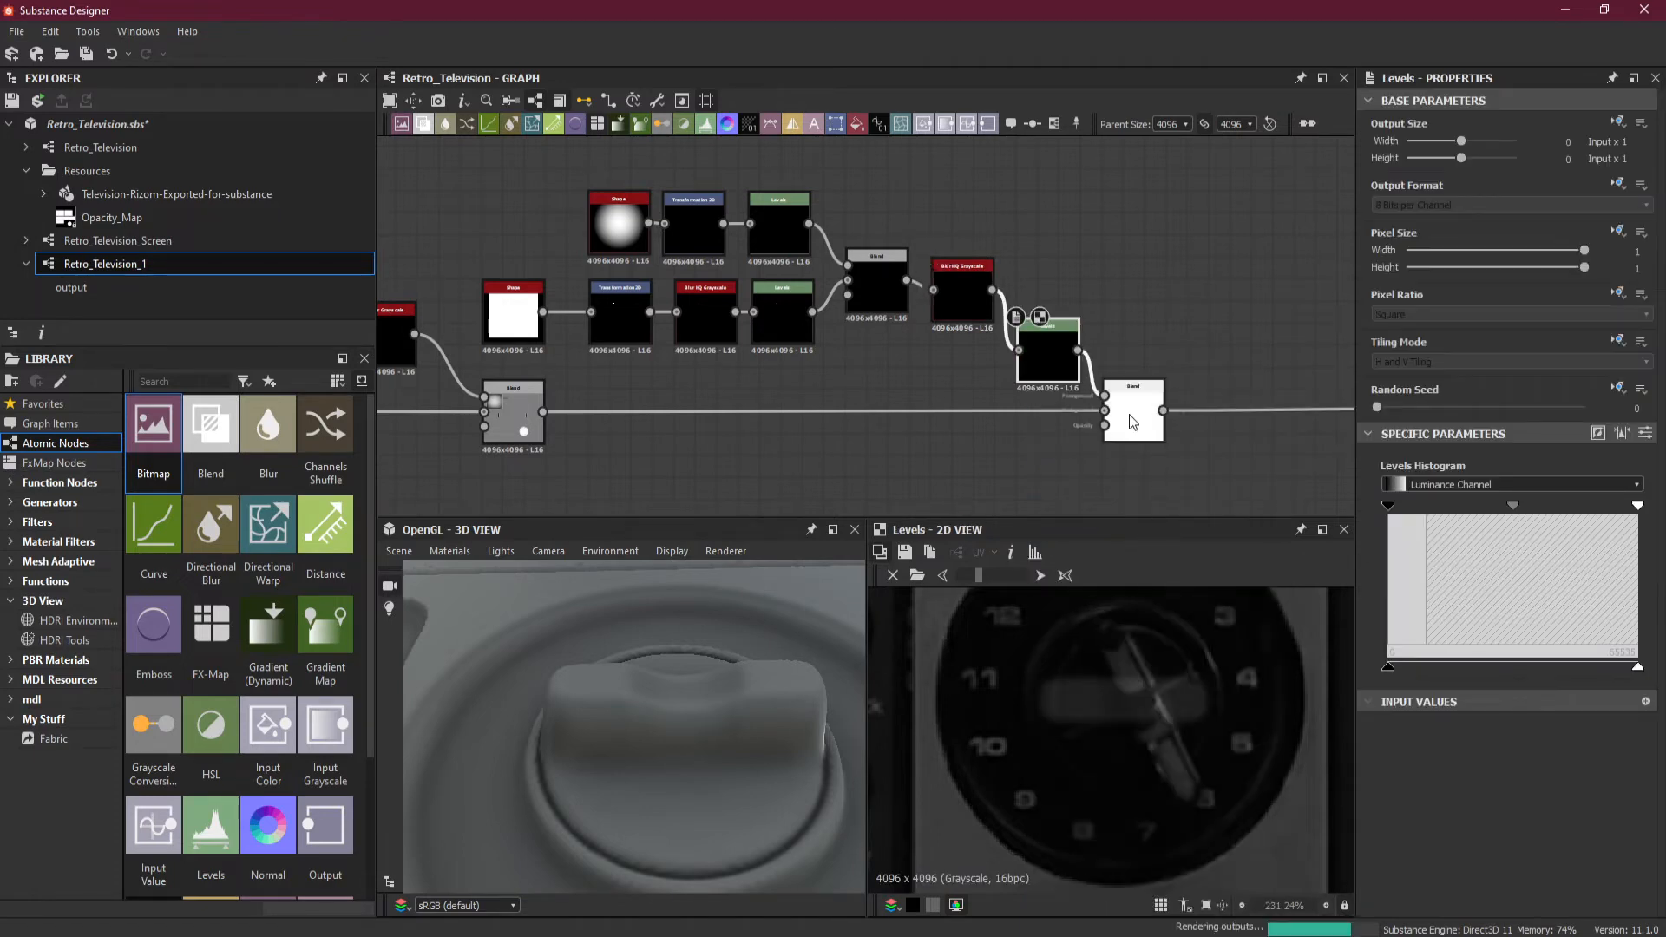
pyautogui.moveTo(1128, 414); pyautogui.dragTo(1215, 416)
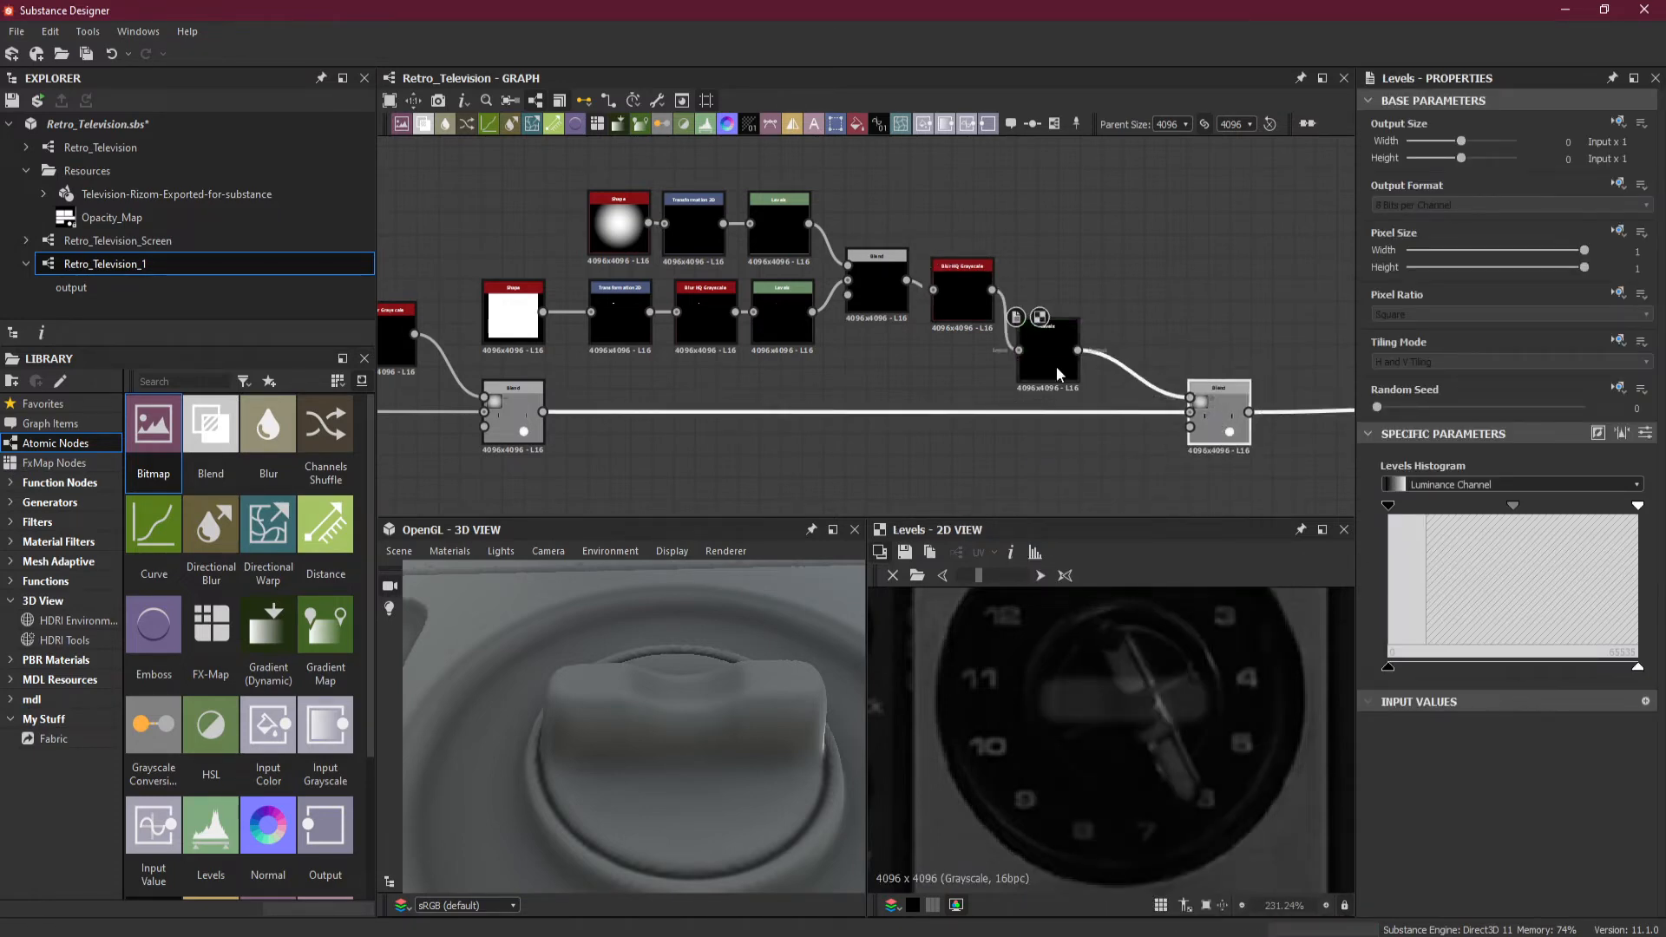
pyautogui.moveTo(1055, 366); pyautogui.dragTo(1045, 295)
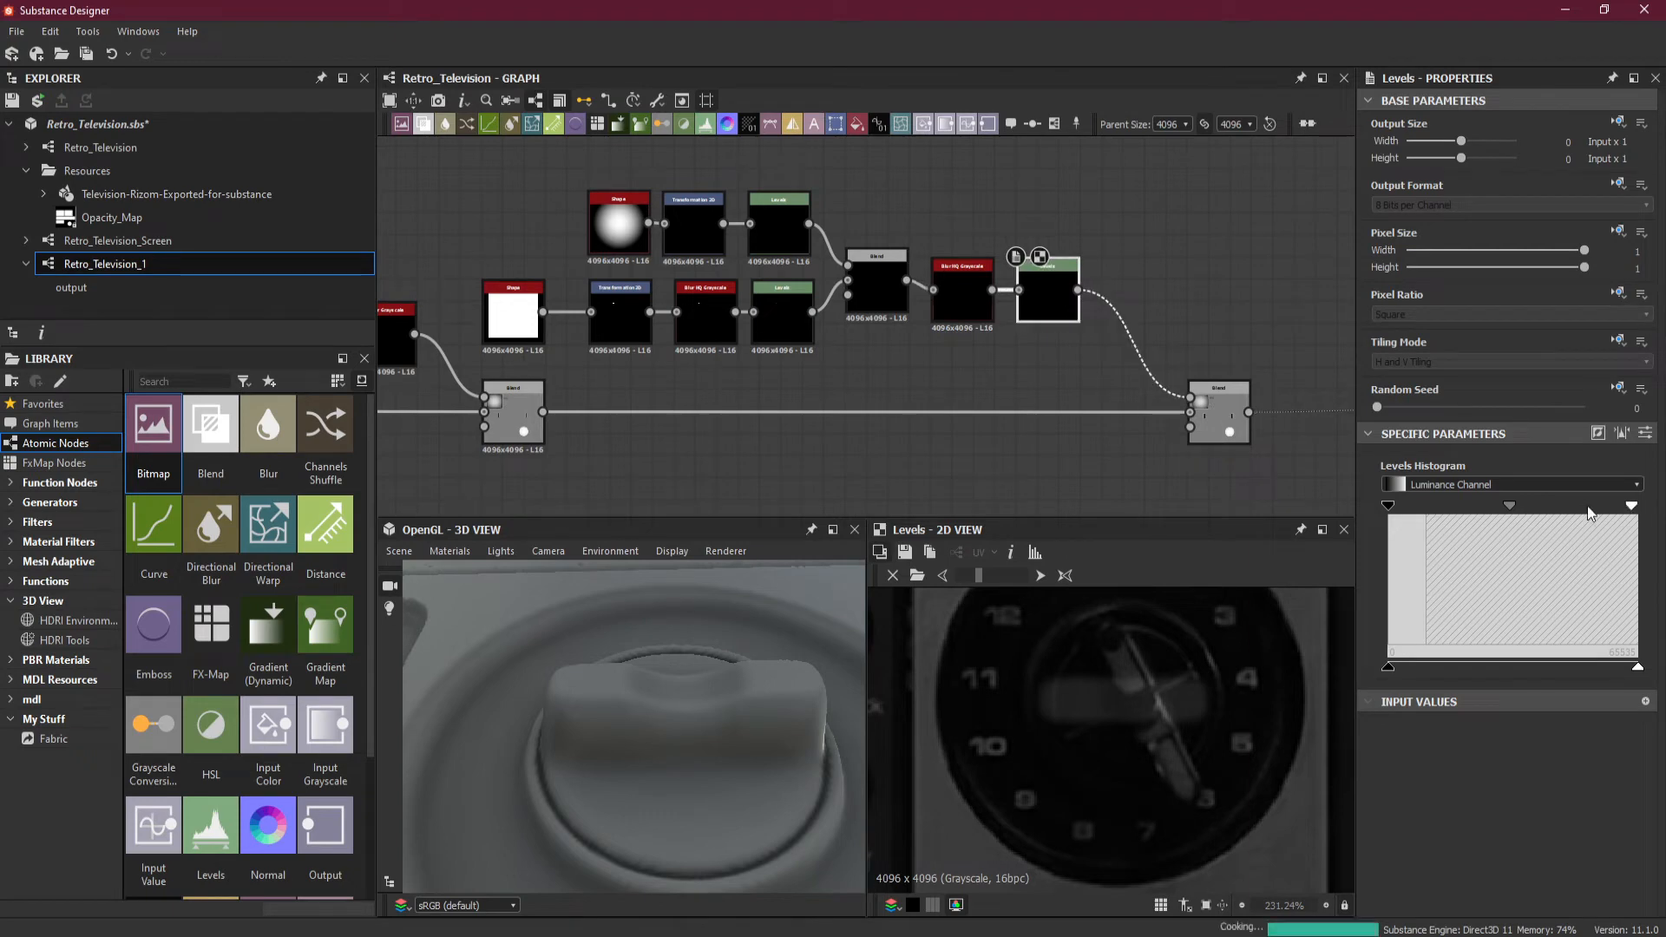
# Adjust the Levels histogram after the Blur HQ Grayscale node to input levels of about 0.003 low, 0.78 high and 0.48 mid.
pyautogui.moveTo(1636, 505)
pyautogui.mouseDown()
pyautogui.moveTo(1514, 511)
pyautogui.moveTo(1657, 513)
pyautogui.mouseUp()
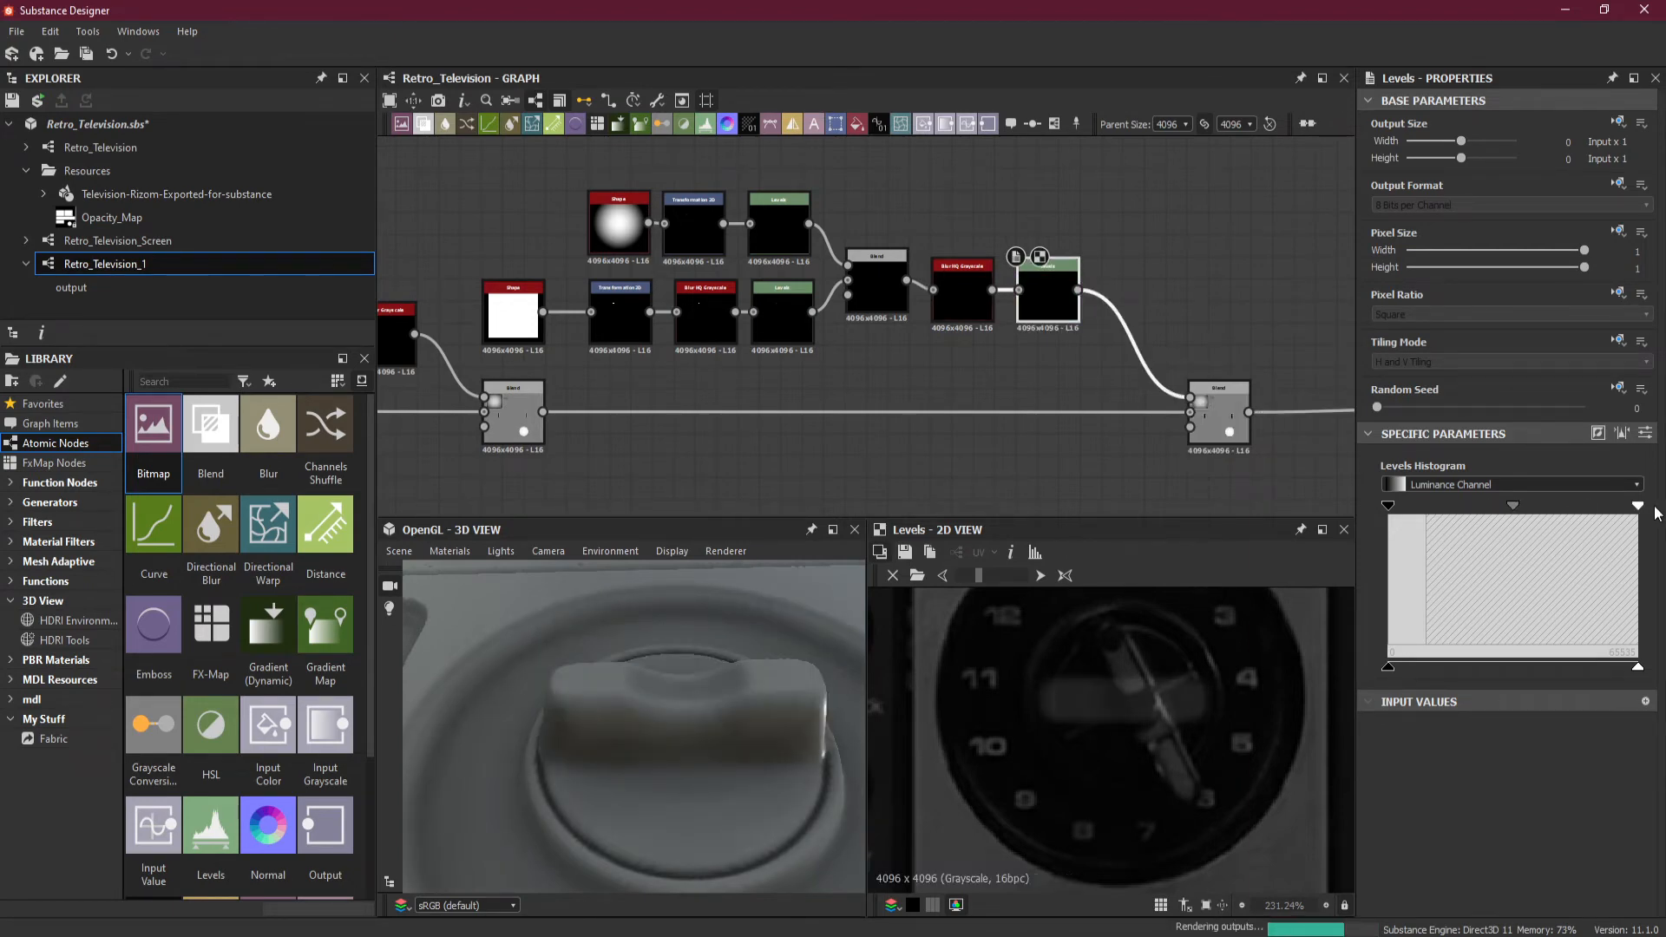
pyautogui.moveTo(1388, 506)
pyautogui.mouseDown()
pyautogui.moveTo(1421, 510)
pyautogui.moveTo(1381, 502)
pyautogui.mouseUp()
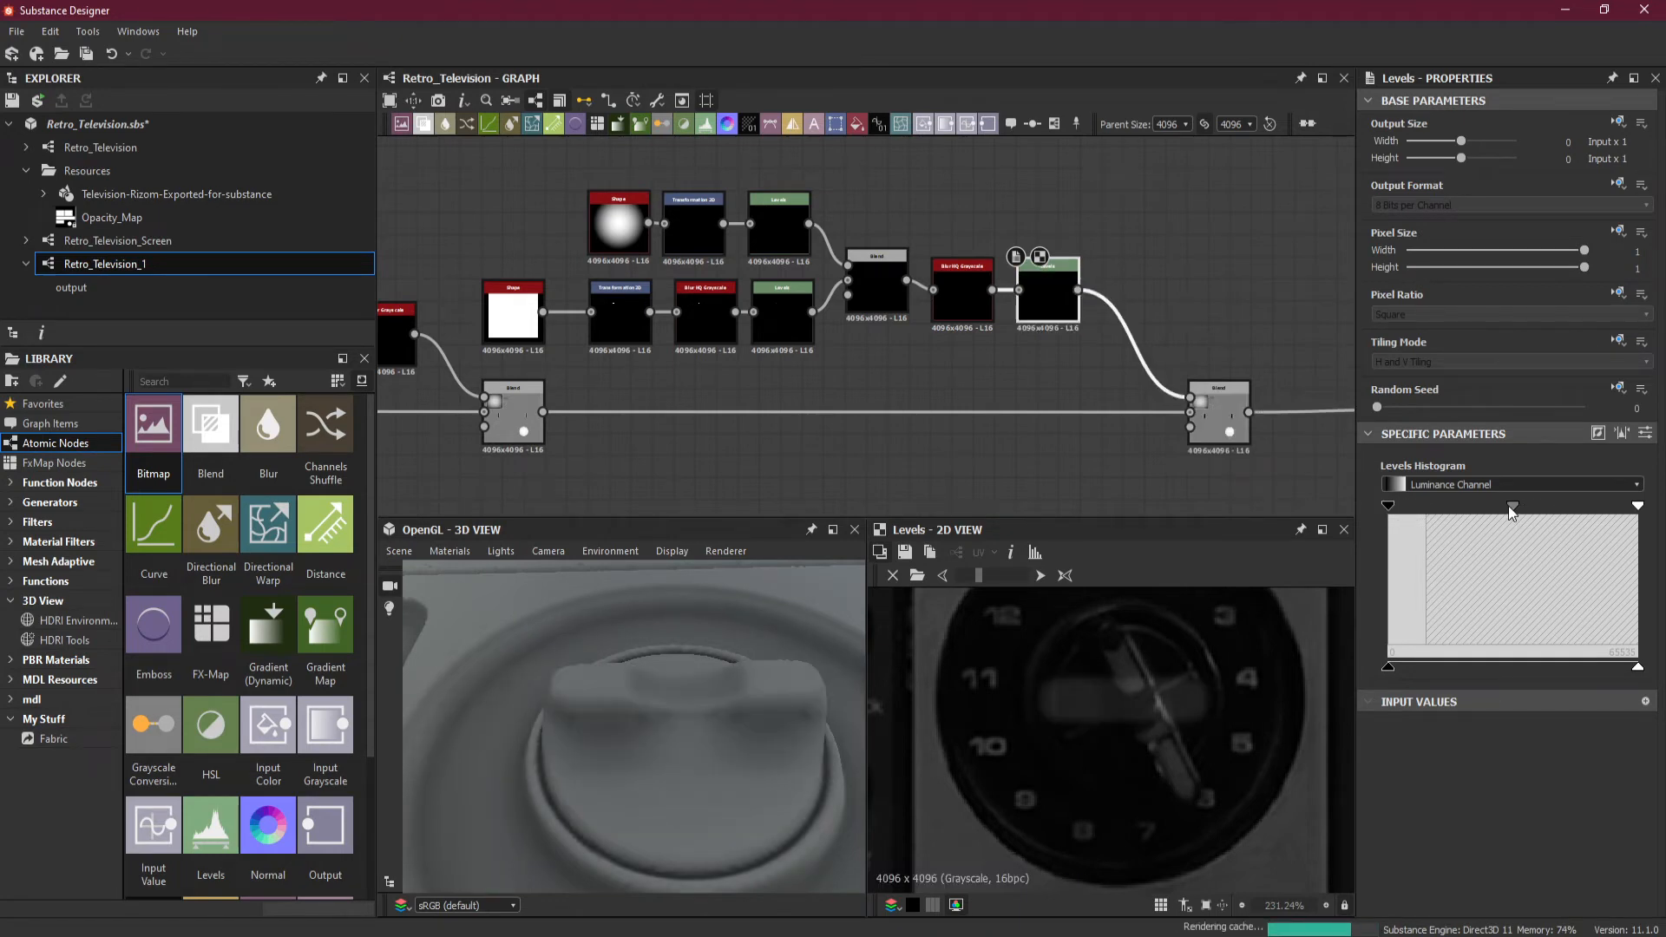
pyautogui.moveTo(1511, 505)
pyautogui.mouseDown()
pyautogui.moveTo(1475, 503)
pyautogui.moveTo(1507, 502)
pyautogui.mouseUp()
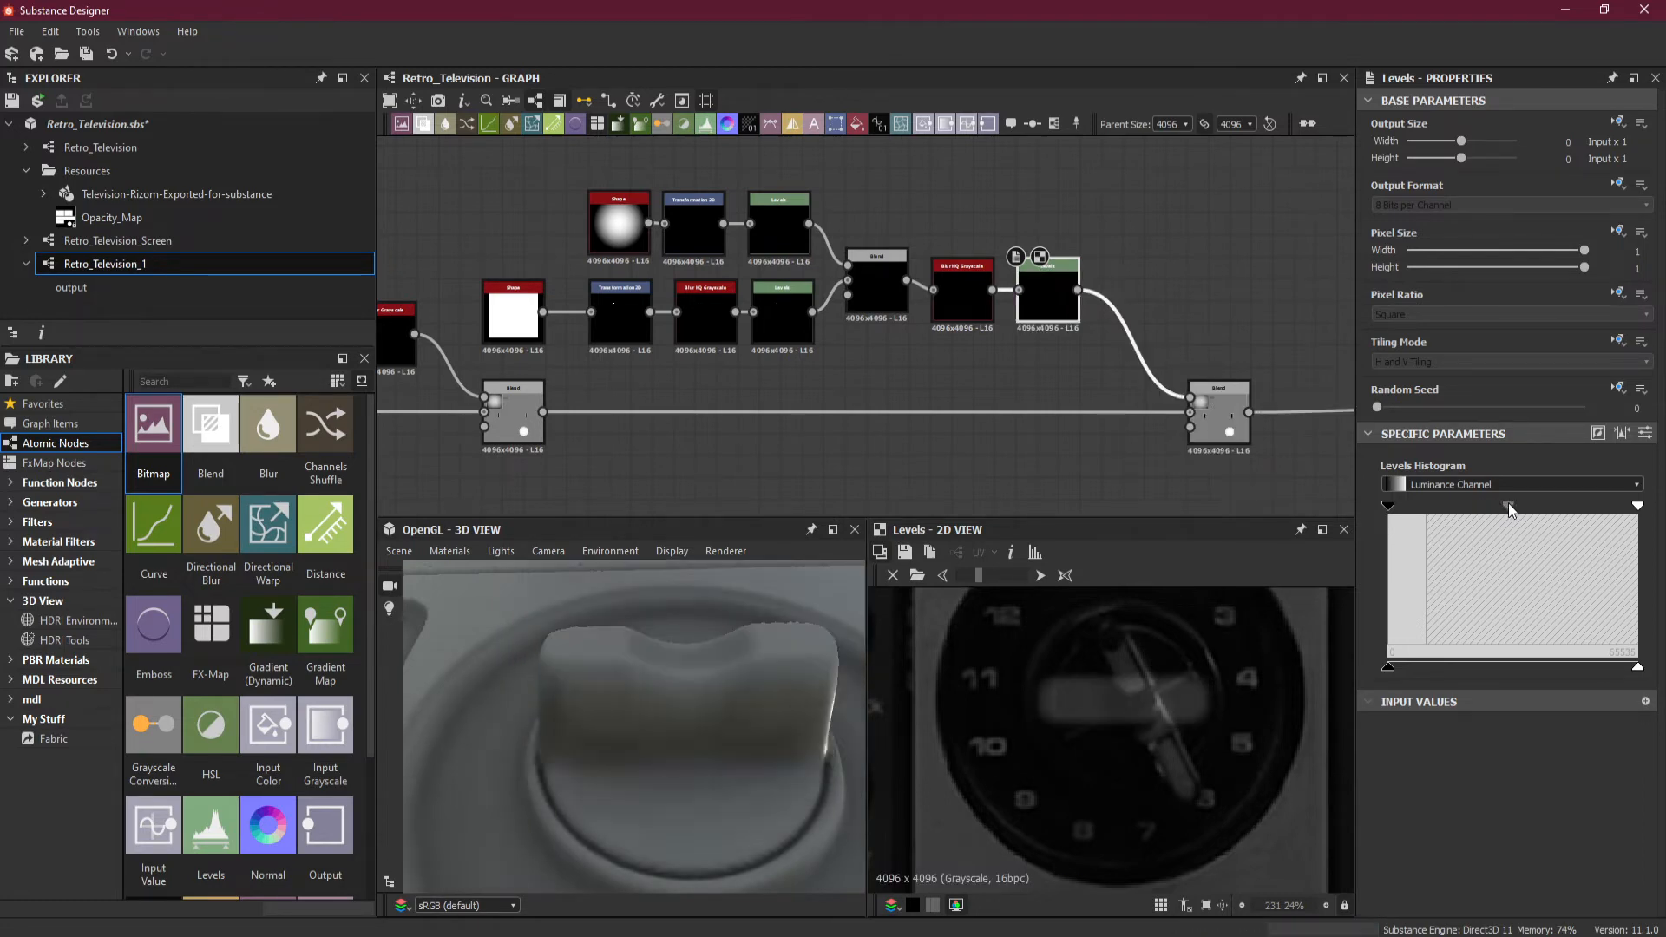
pyautogui.moveTo(1637, 505); pyautogui.dragTo(1584, 507)
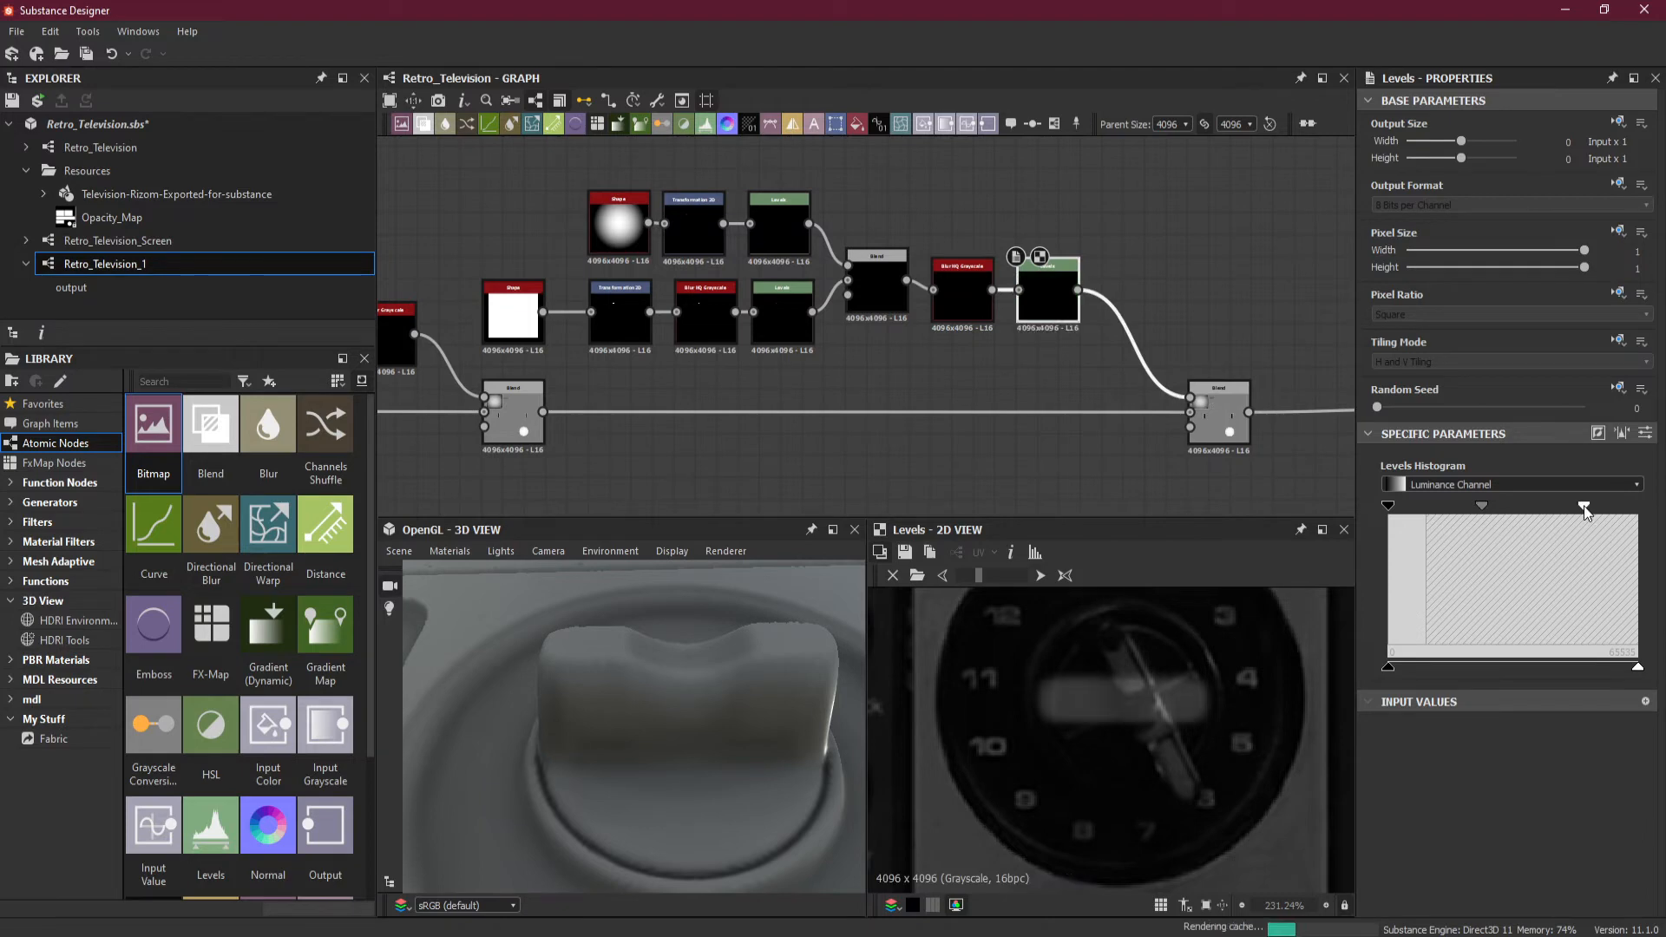
pyautogui.moveTo(1397, 510); pyautogui.dragTo(1402, 511)
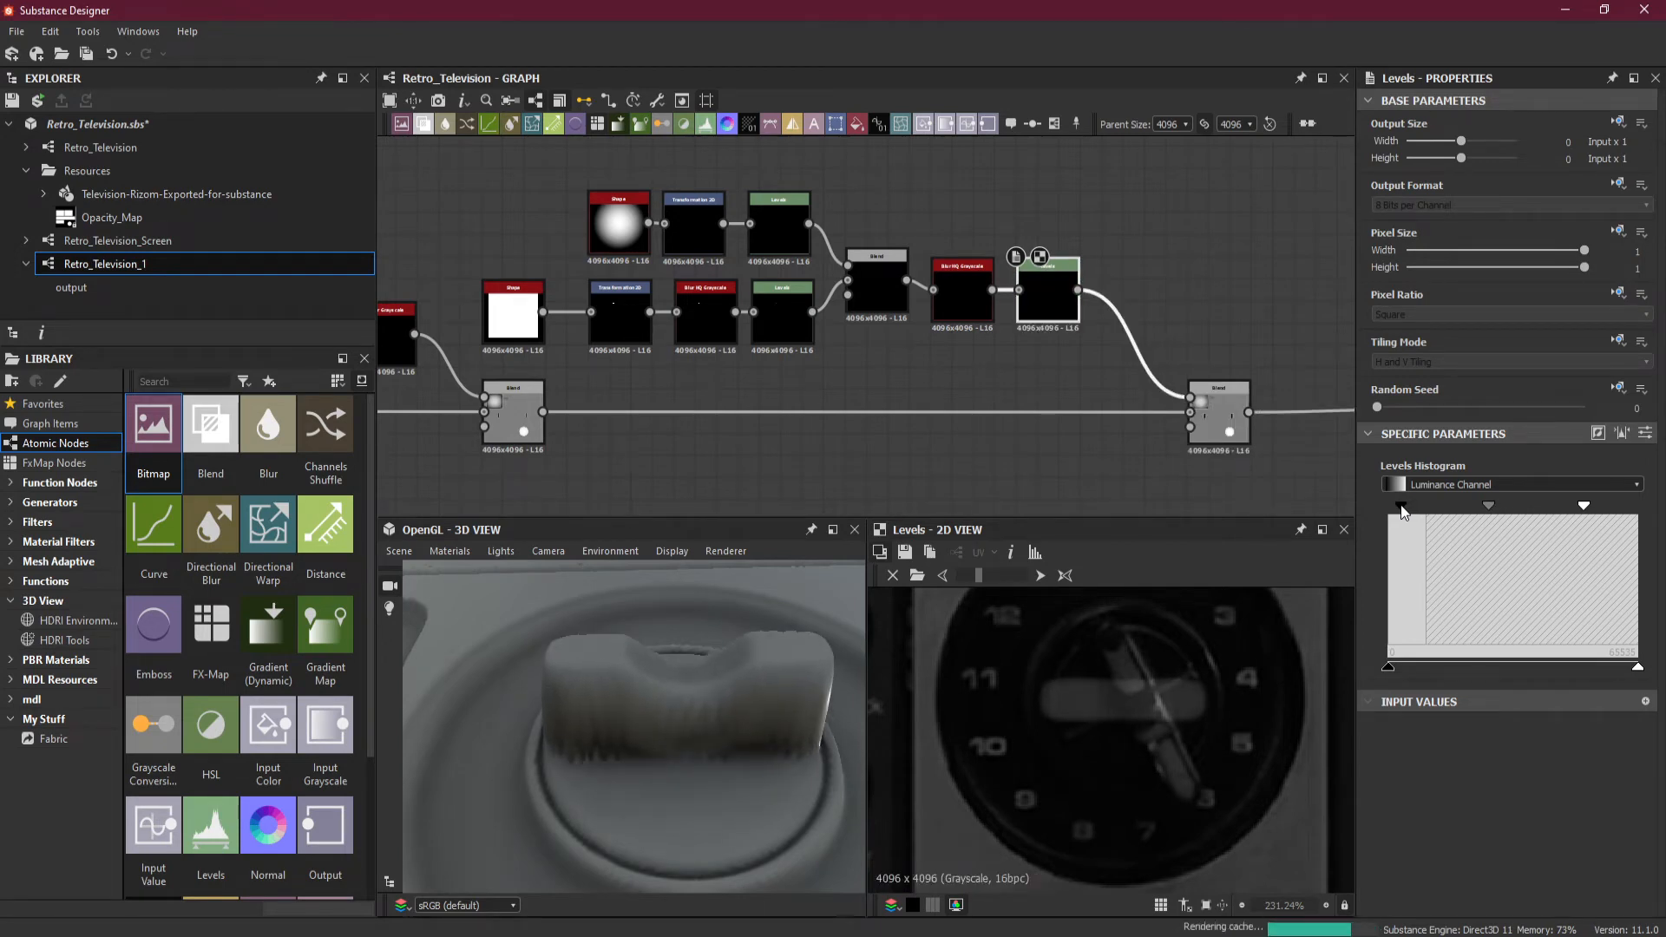
pyautogui.moveTo(1403, 511); pyautogui.dragTo(1398, 511)
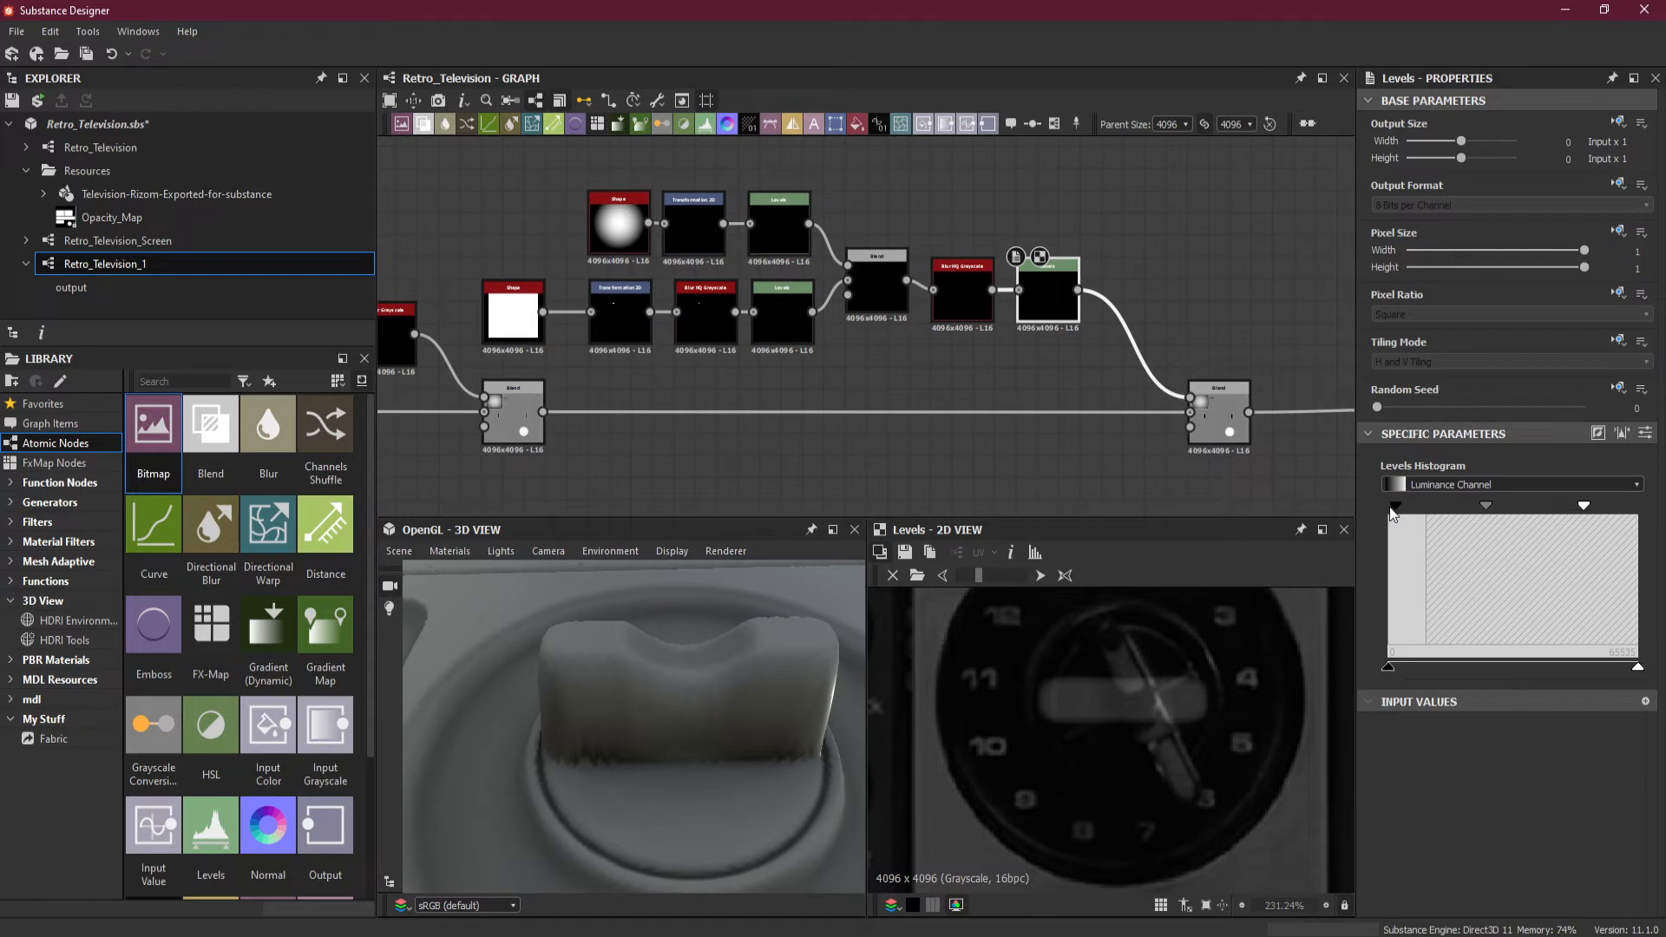
pyautogui.moveTo(1398, 508); pyautogui.dragTo(1391, 514)
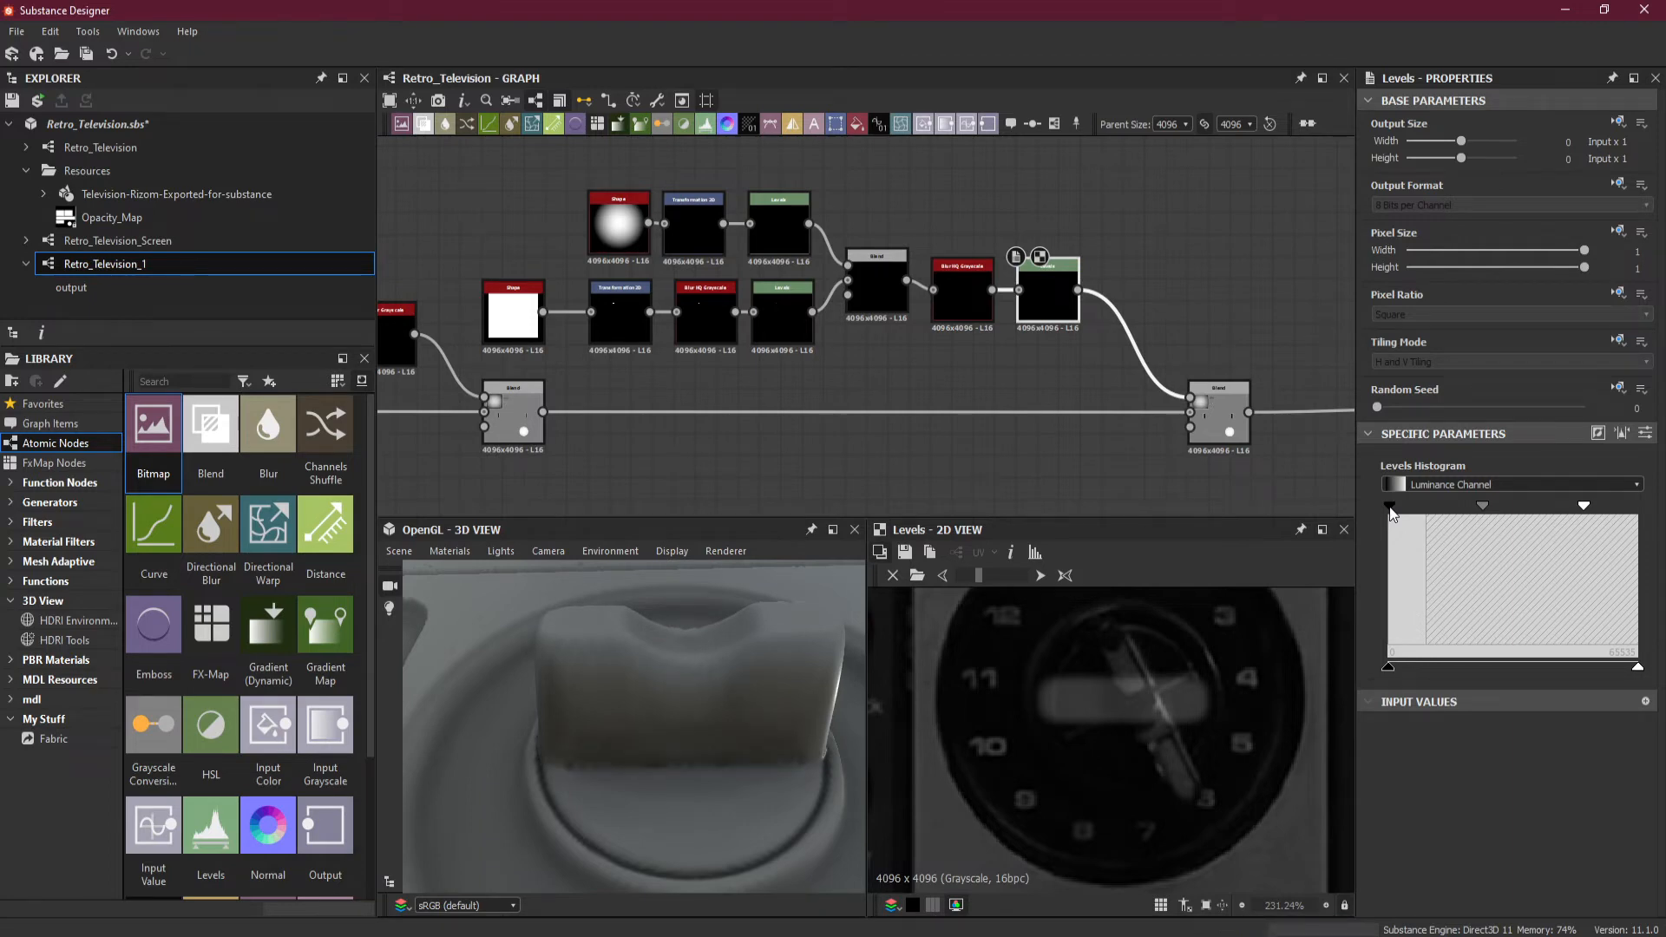
# Switch the Levels node to numeric values and try Level In Low at 0.005 and 0.002.
pyautogui.click(1645, 433)
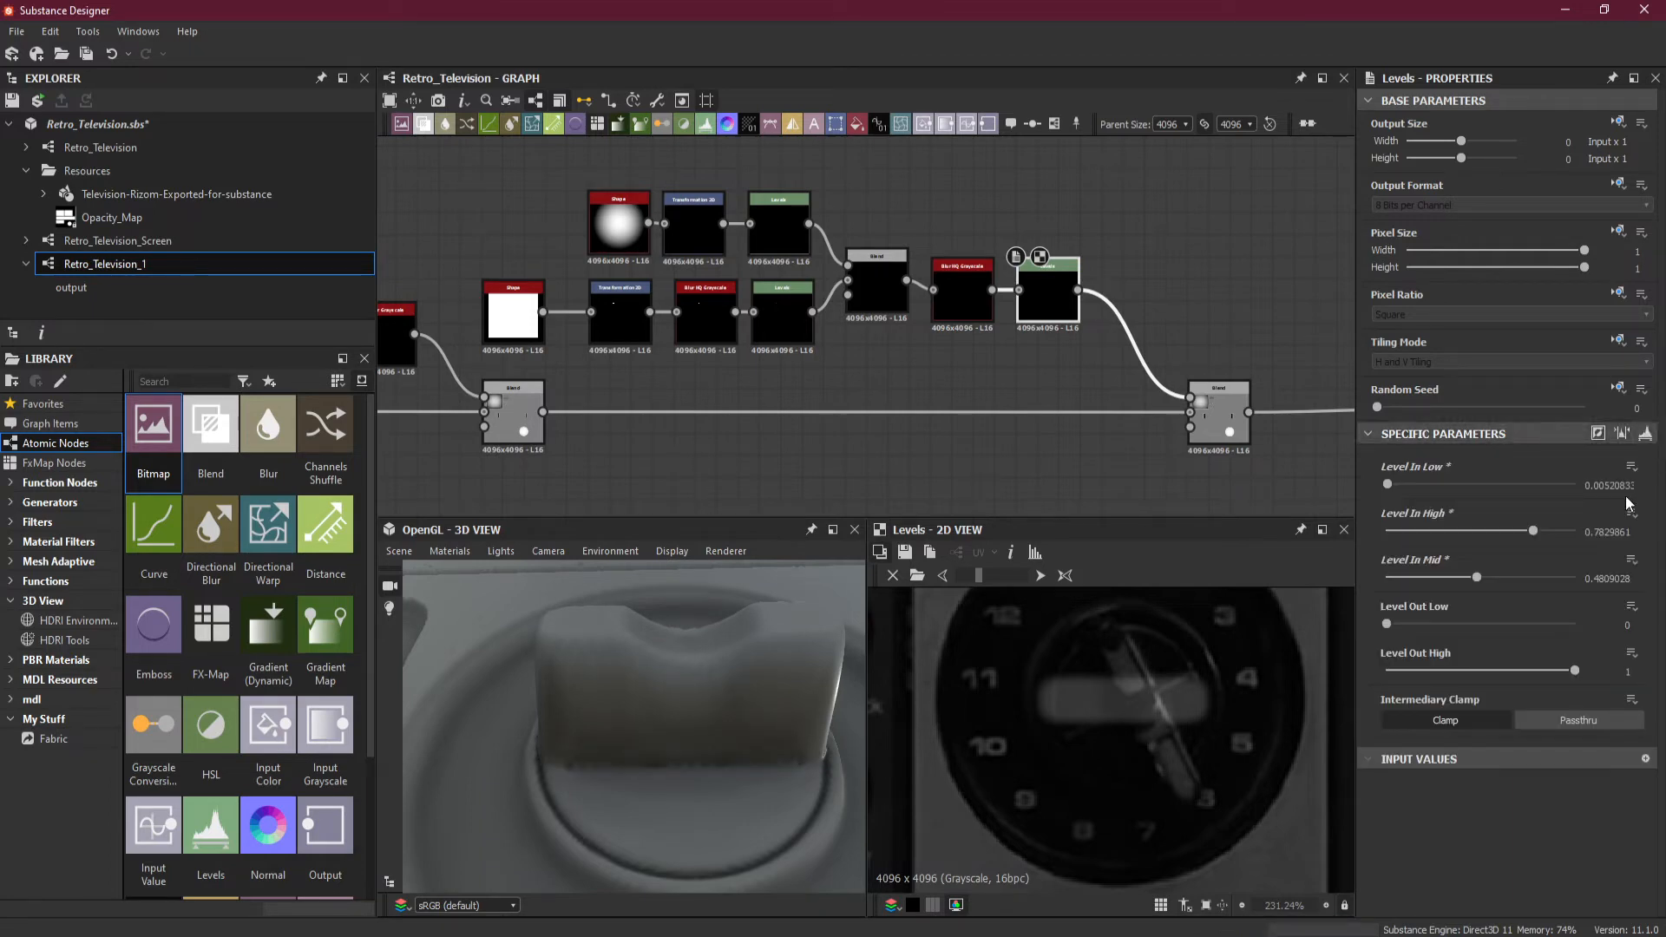
pyautogui.click(1599, 485)
pyautogui.moveTo(1608, 485); pyautogui.dragTo(1640, 485)
pyautogui.write('5')
pyautogui.press('Return')
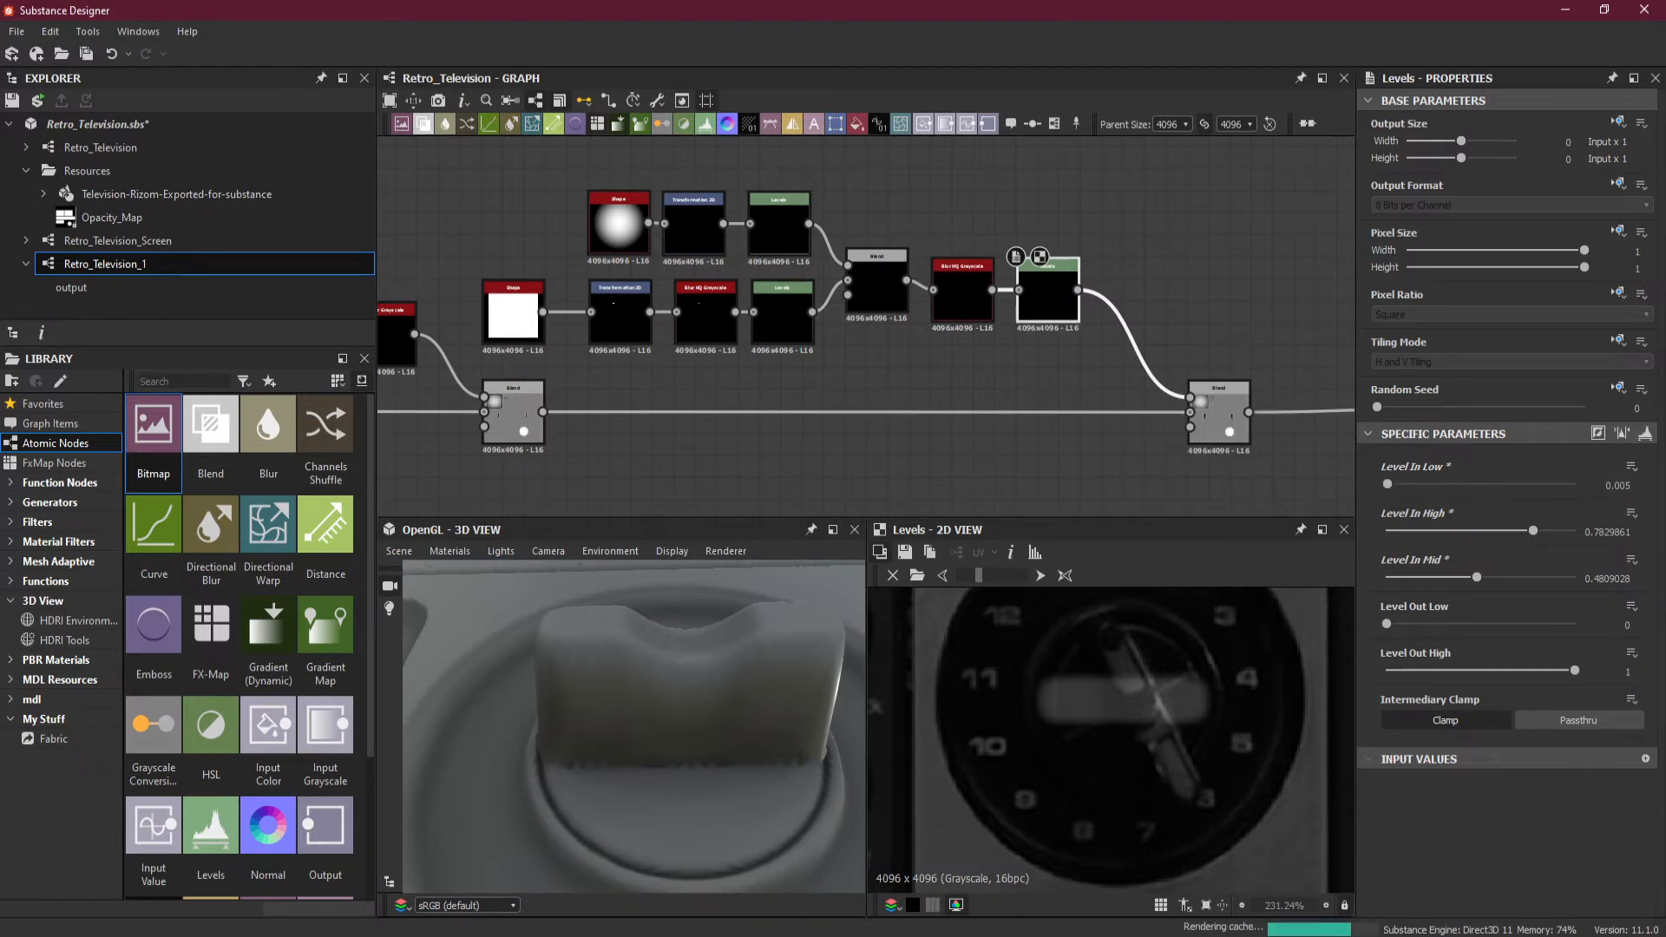
pyautogui.moveTo(1625, 486); pyautogui.dragTo(1638, 488)
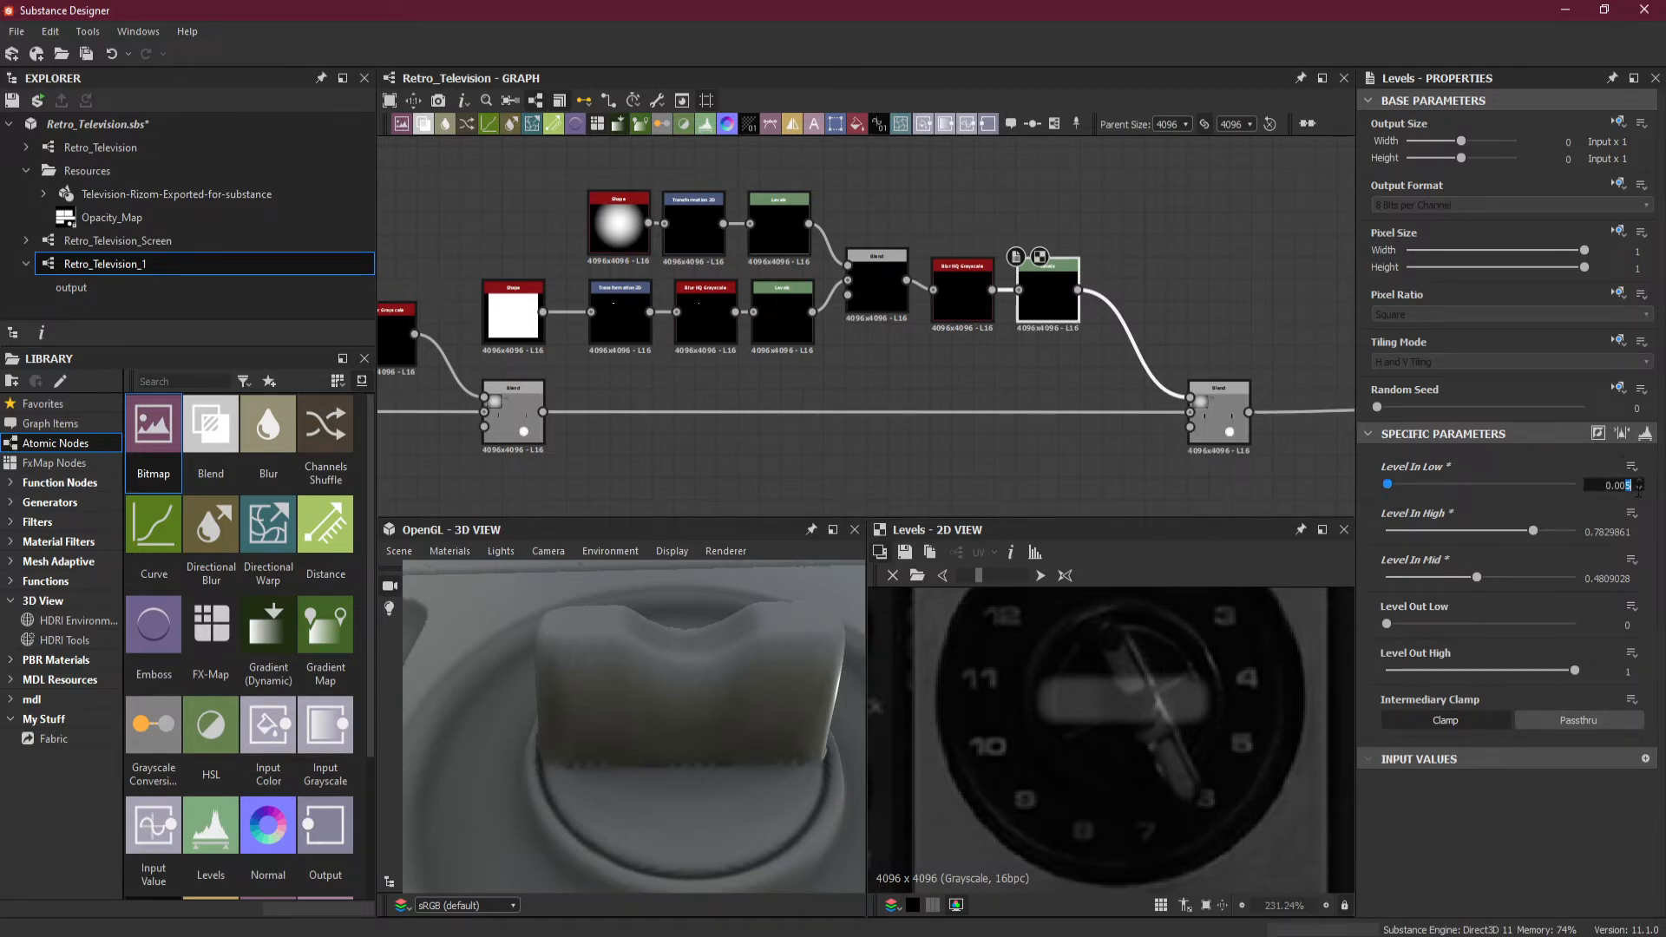
pyautogui.write('2')
pyautogui.press('Return')
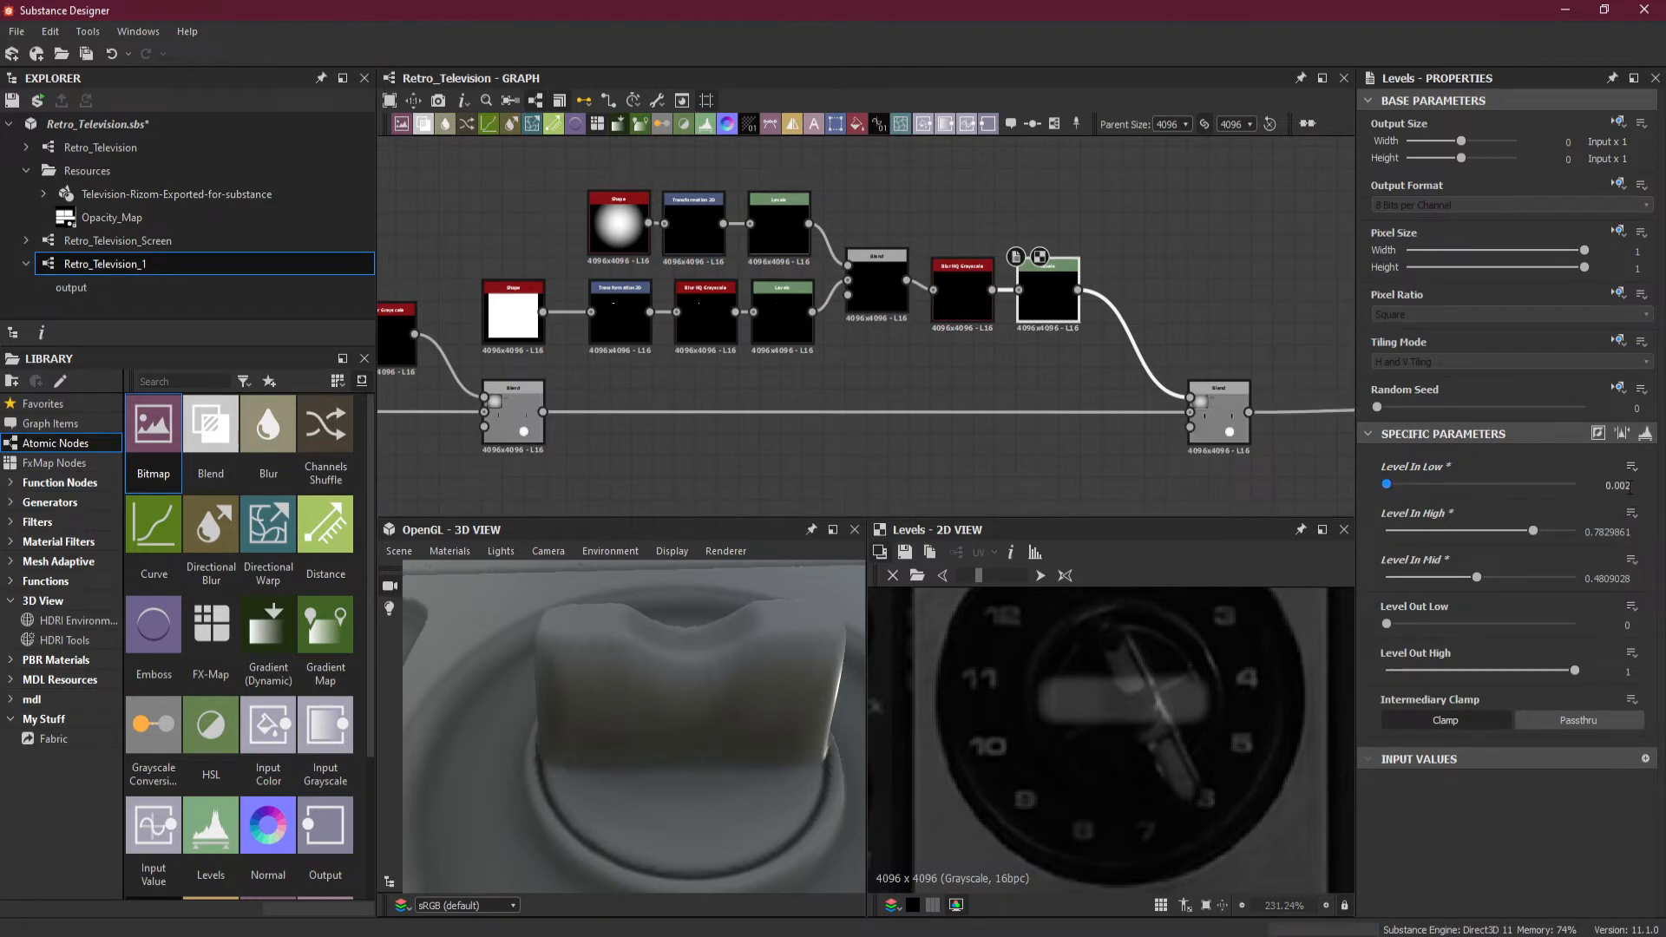
# Try Level In Low of the Levels node at 0.003 and 0.0015.
pyautogui.moveTo(1624, 486); pyautogui.dragTo(1630, 487)
pyautogui.write('3')
pyautogui.press('Return')
pyautogui.moveTo(1626, 485); pyautogui.dragTo(1639, 495)
pyautogui.write('15')
pyautogui.press('Return')
# Reduce Level Out High to 0.66 and, after trying 0.002 and 0.005, set Level In Low to 0.003.
pyautogui.moveTo(1573, 671); pyautogui.dragTo(1510, 673)
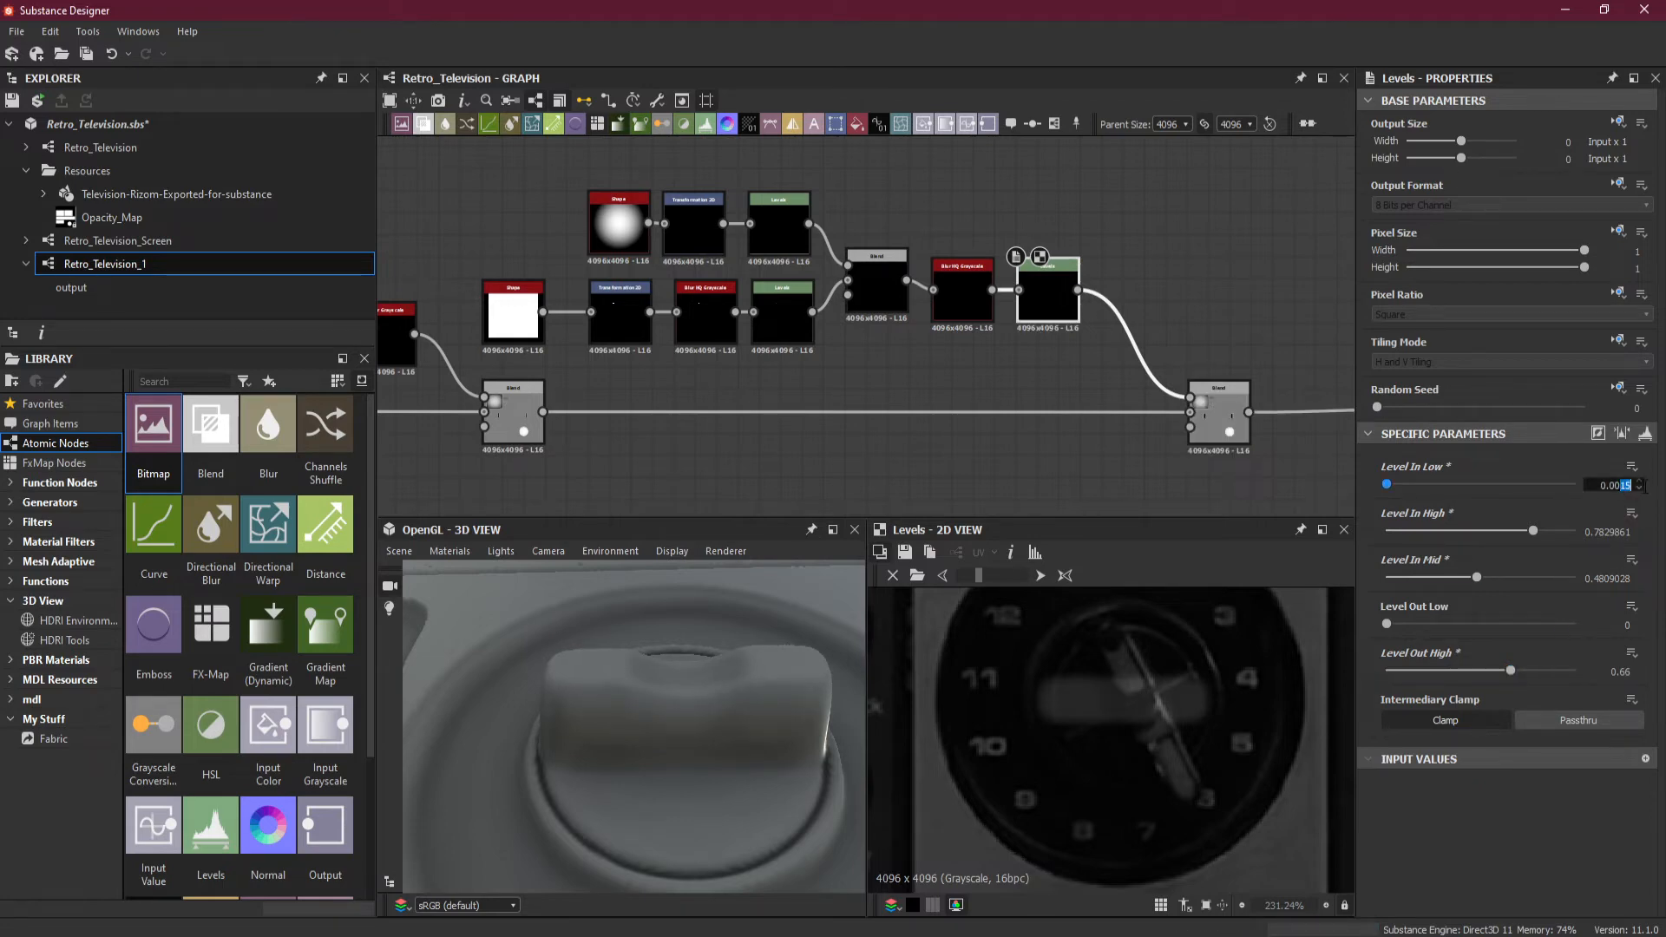
pyautogui.moveTo(1618, 485); pyautogui.dragTo(1646, 492)
pyautogui.write('2')
pyautogui.press('Return')
pyautogui.moveTo(1625, 486); pyautogui.dragTo(1633, 487)
pyautogui.write('5')
pyautogui.press('Return')
pyautogui.click(1622, 485)
pyautogui.write('3')
pyautogui.press('Return')
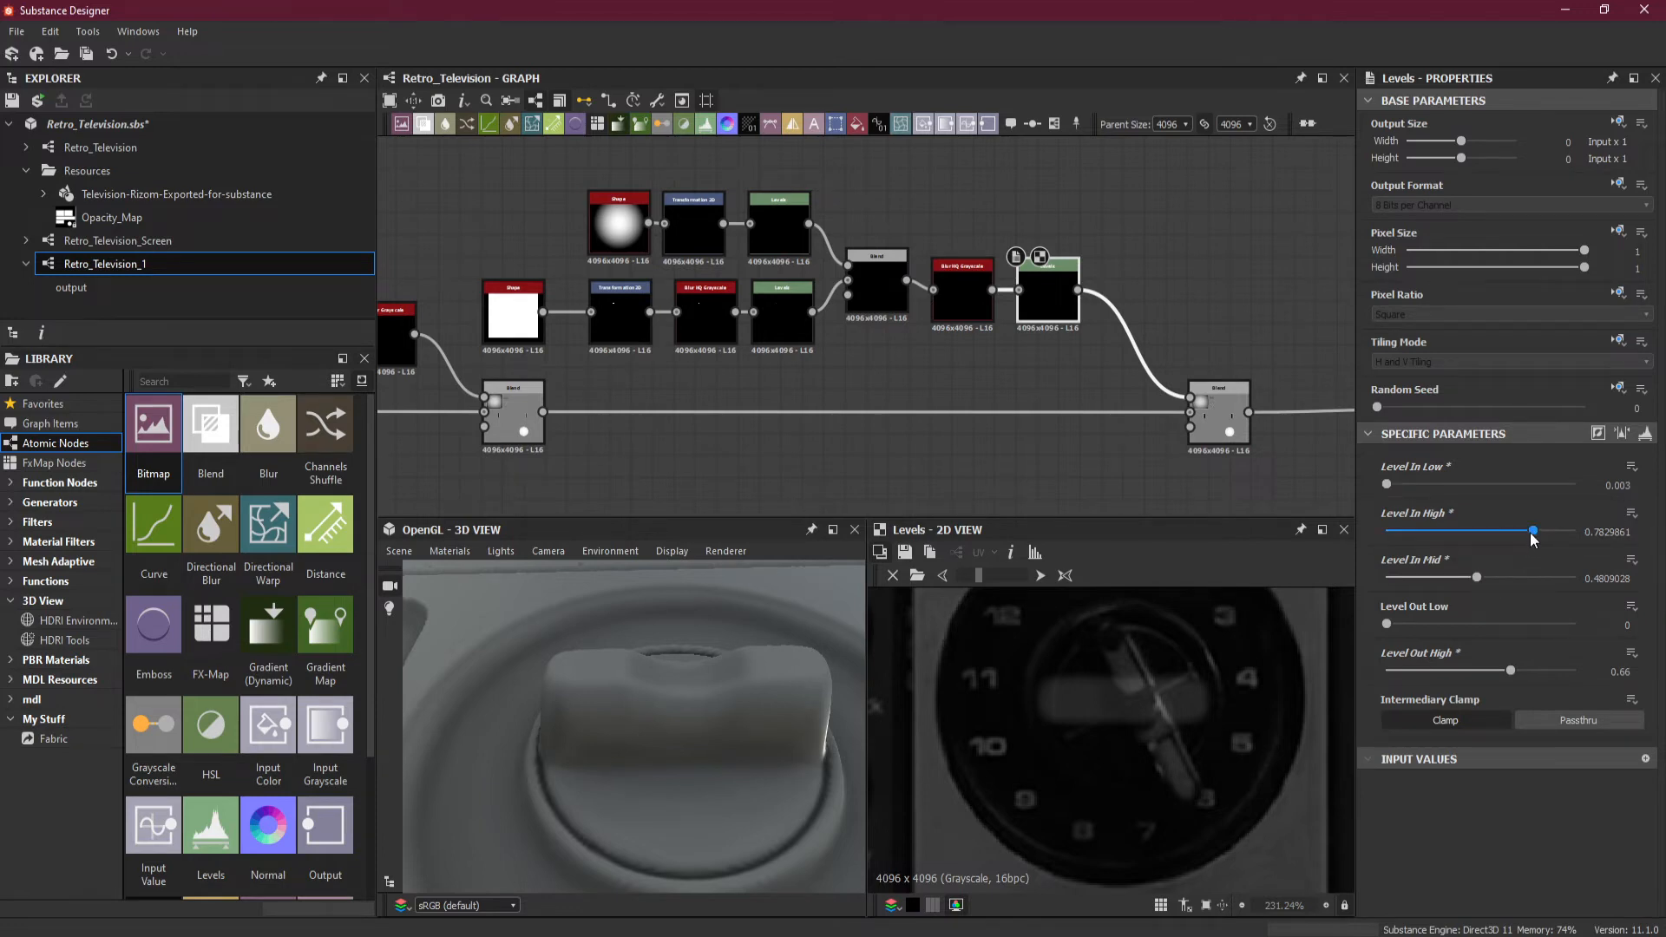
# Return to the Levels histogram, lower the input white point slightly, and try a lower midpoint before undoing it.
pyautogui.click(1645, 433)
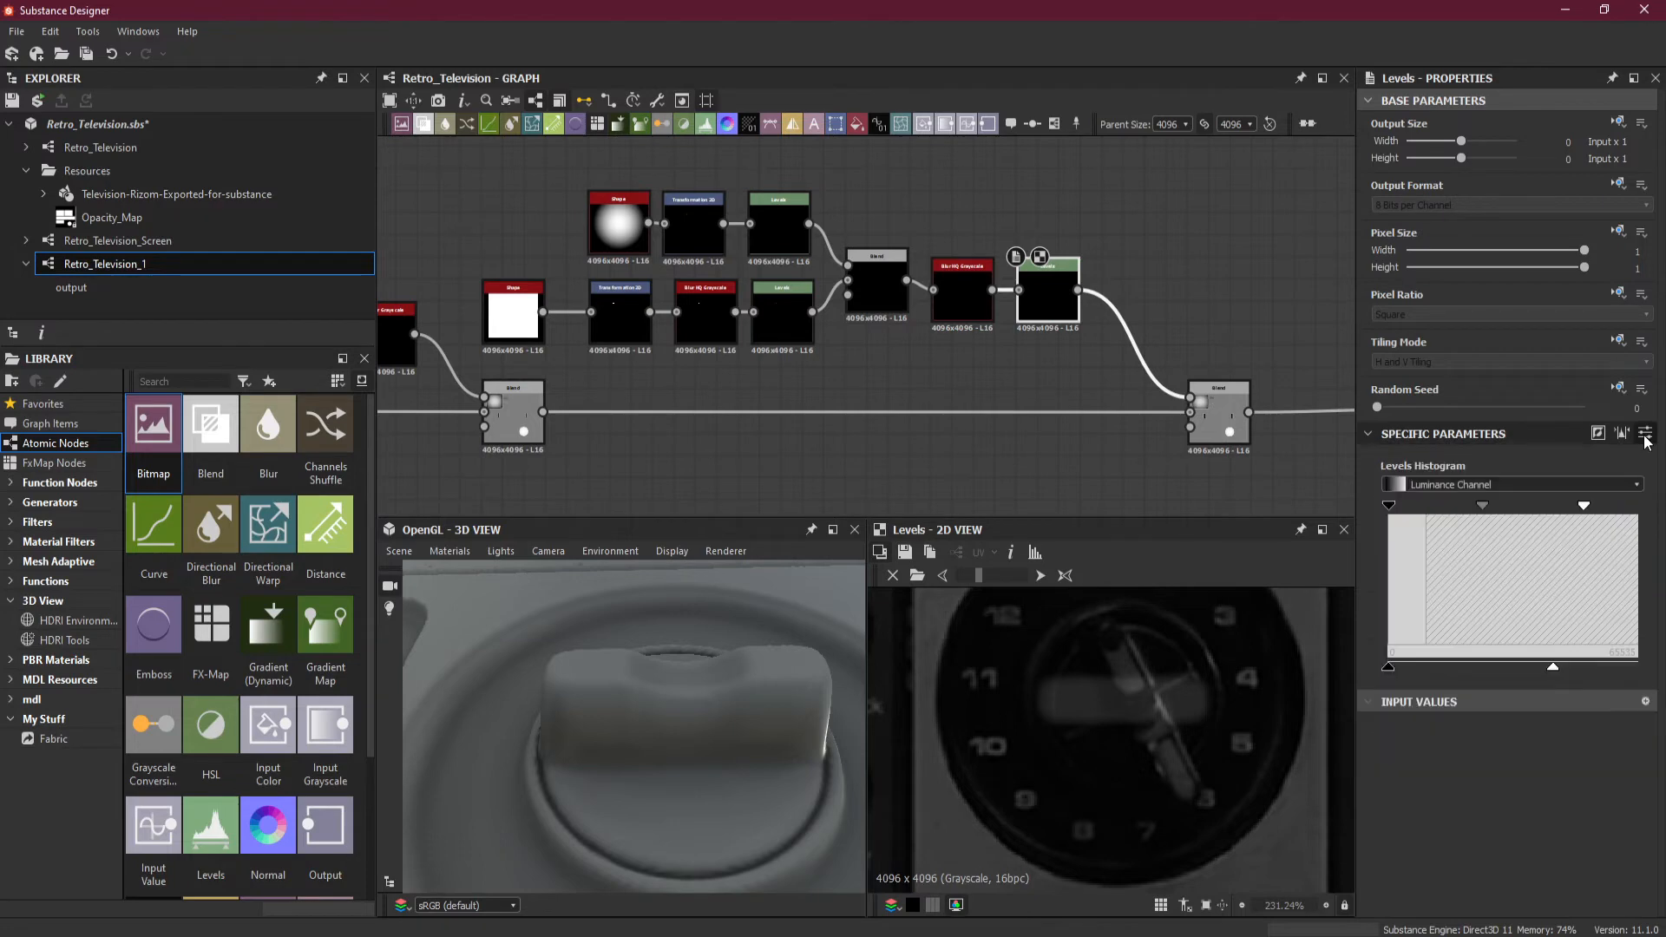
pyautogui.moveTo(1585, 510); pyautogui.dragTo(1578, 511)
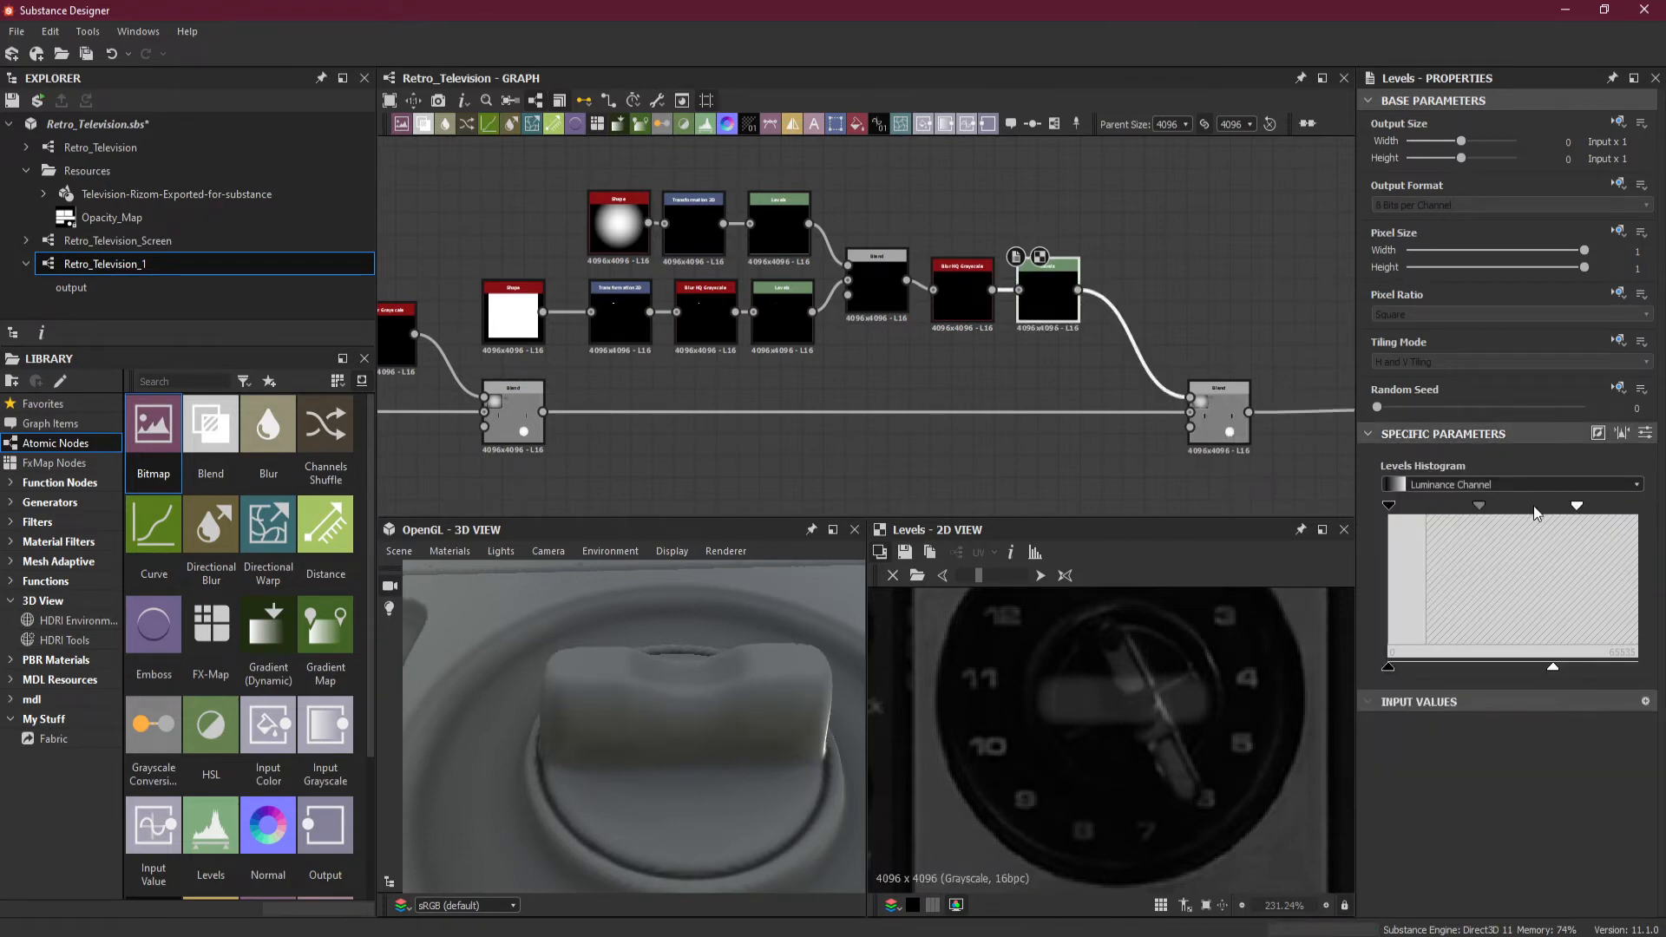
pyautogui.moveTo(1480, 505); pyautogui.dragTo(1471, 505)
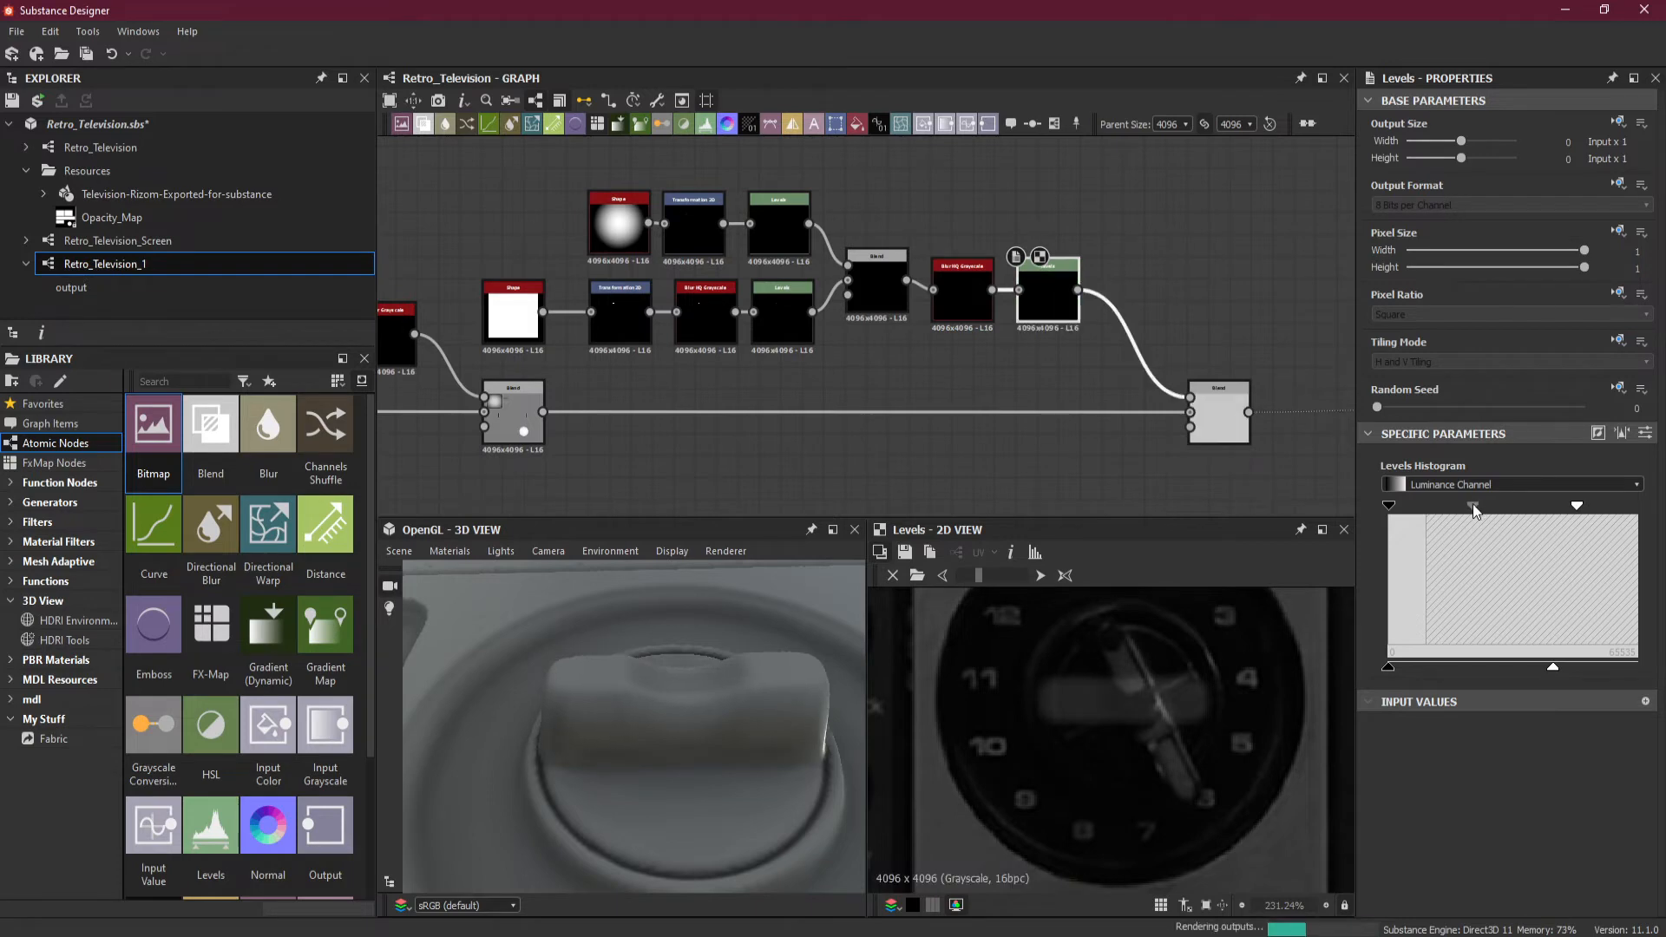
pyautogui.moveTo(1447, 506); pyautogui.dragTo(1431, 505)
pyautogui.hotkey('ctrl', 'z')
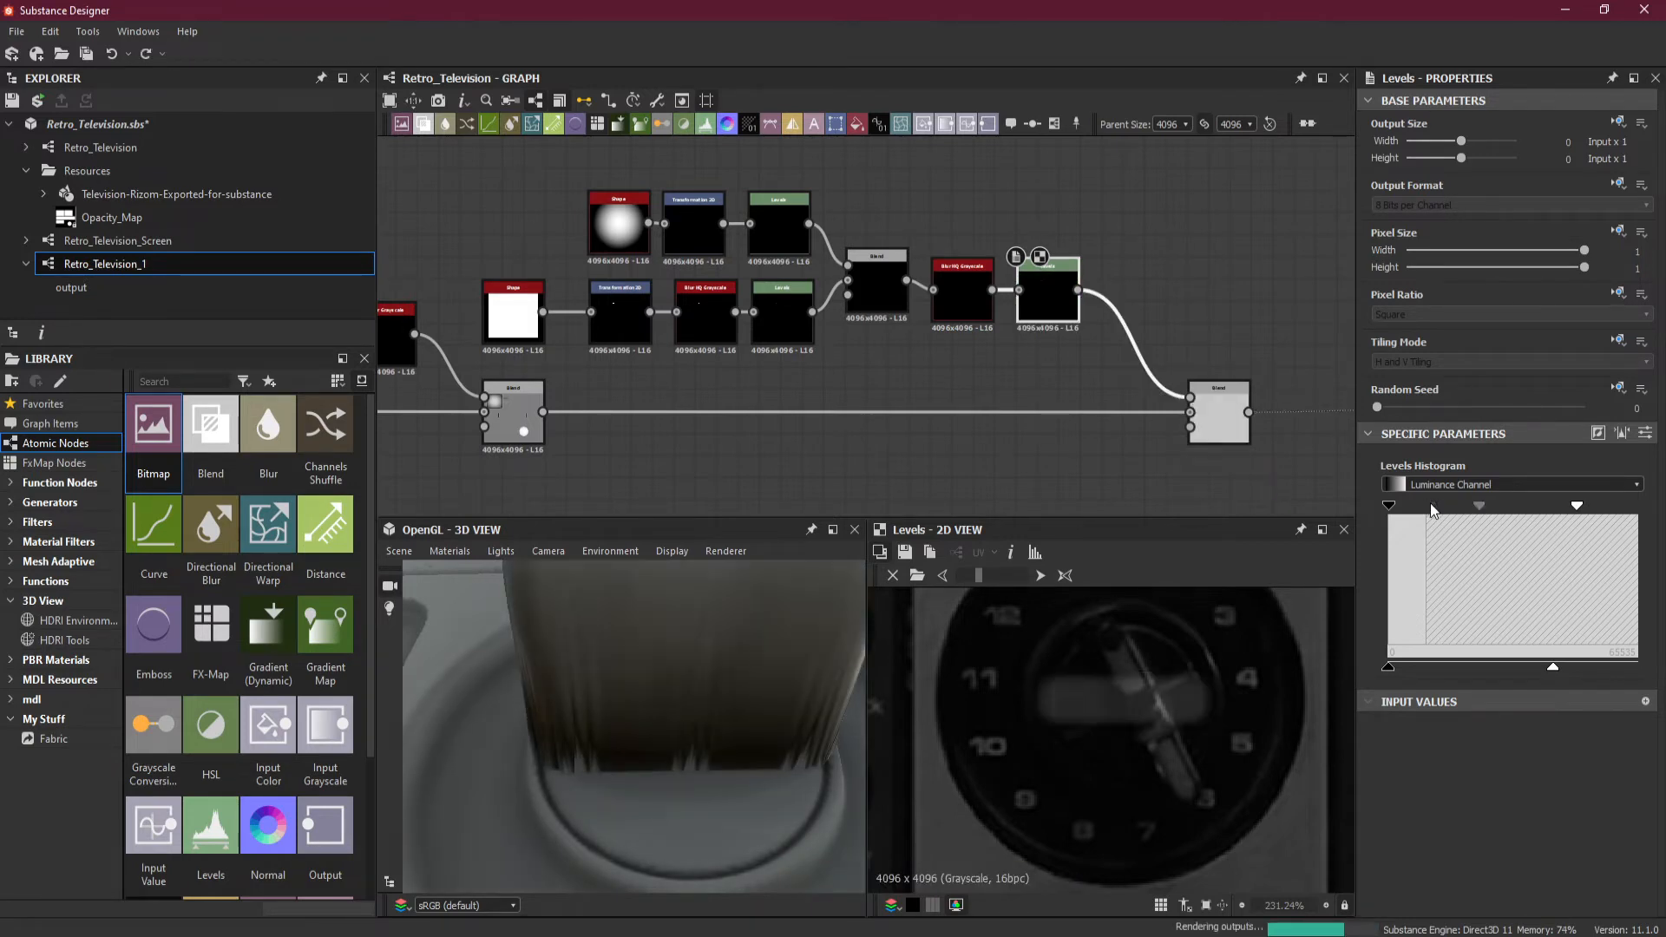
# Inspect the knob in 3D and try the final Blur HQ Grayscale node's Intensity at 0.05 and 0.01.
pyautogui.scroll(-5, 730, 716)
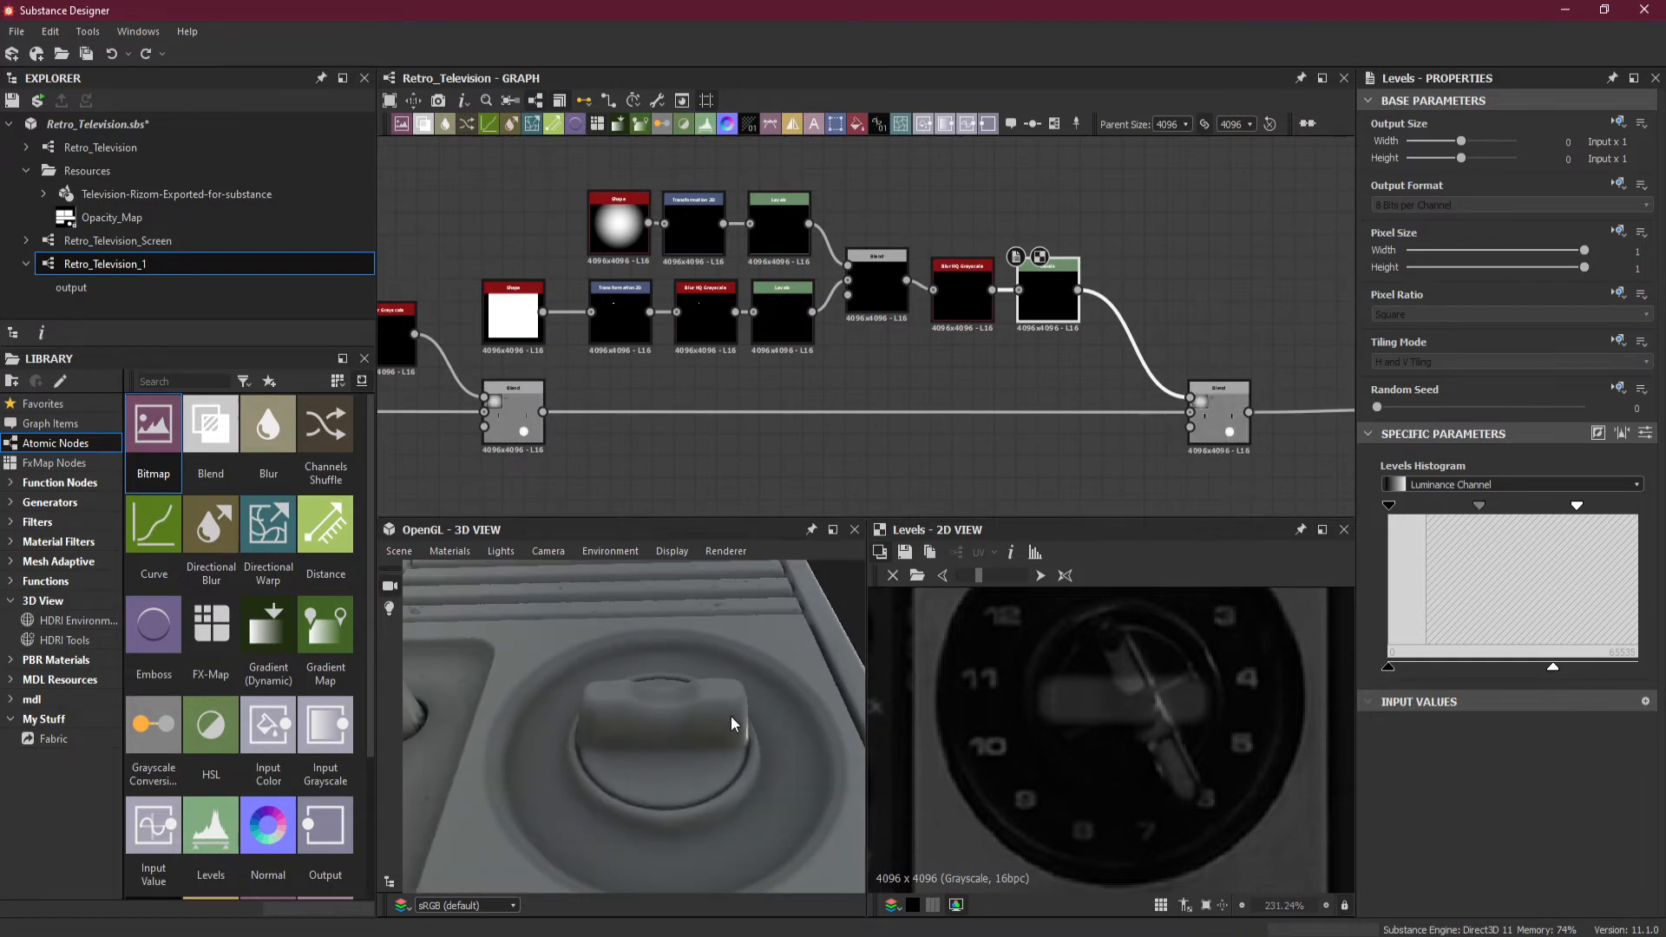
pyautogui.moveTo(730, 716); pyautogui.dragTo(687, 627)
pyautogui.scroll(4, 687, 626)
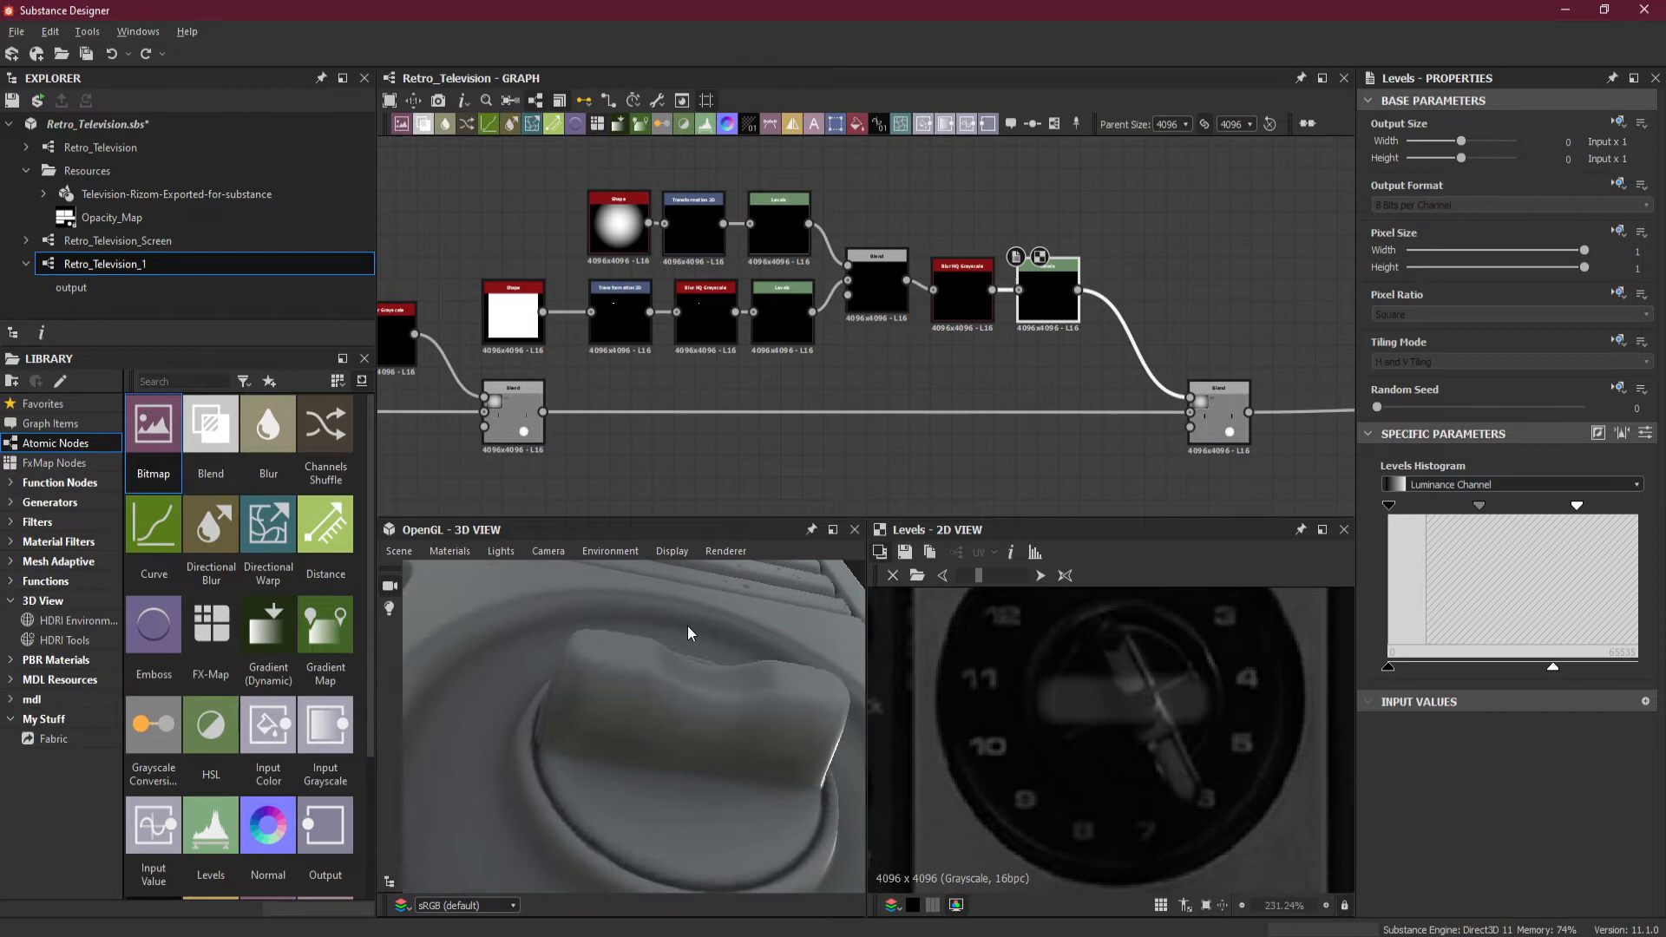
pyautogui.click(936, 302)
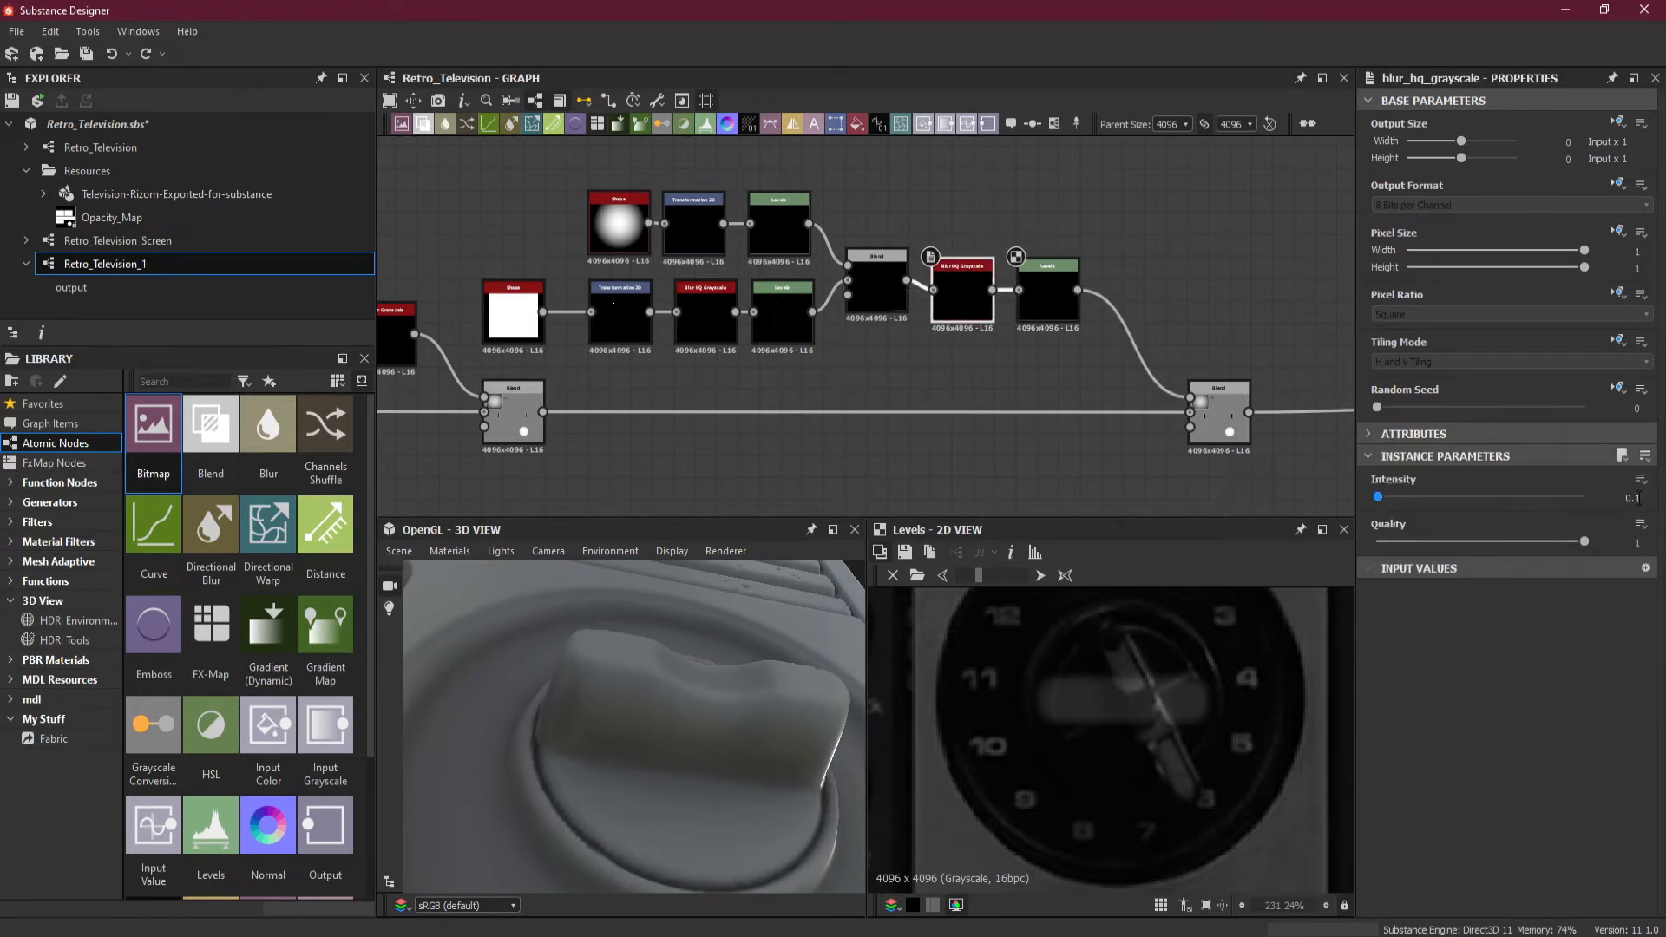
pyautogui.doubleClick(1637, 498)
pyautogui.press('Return')
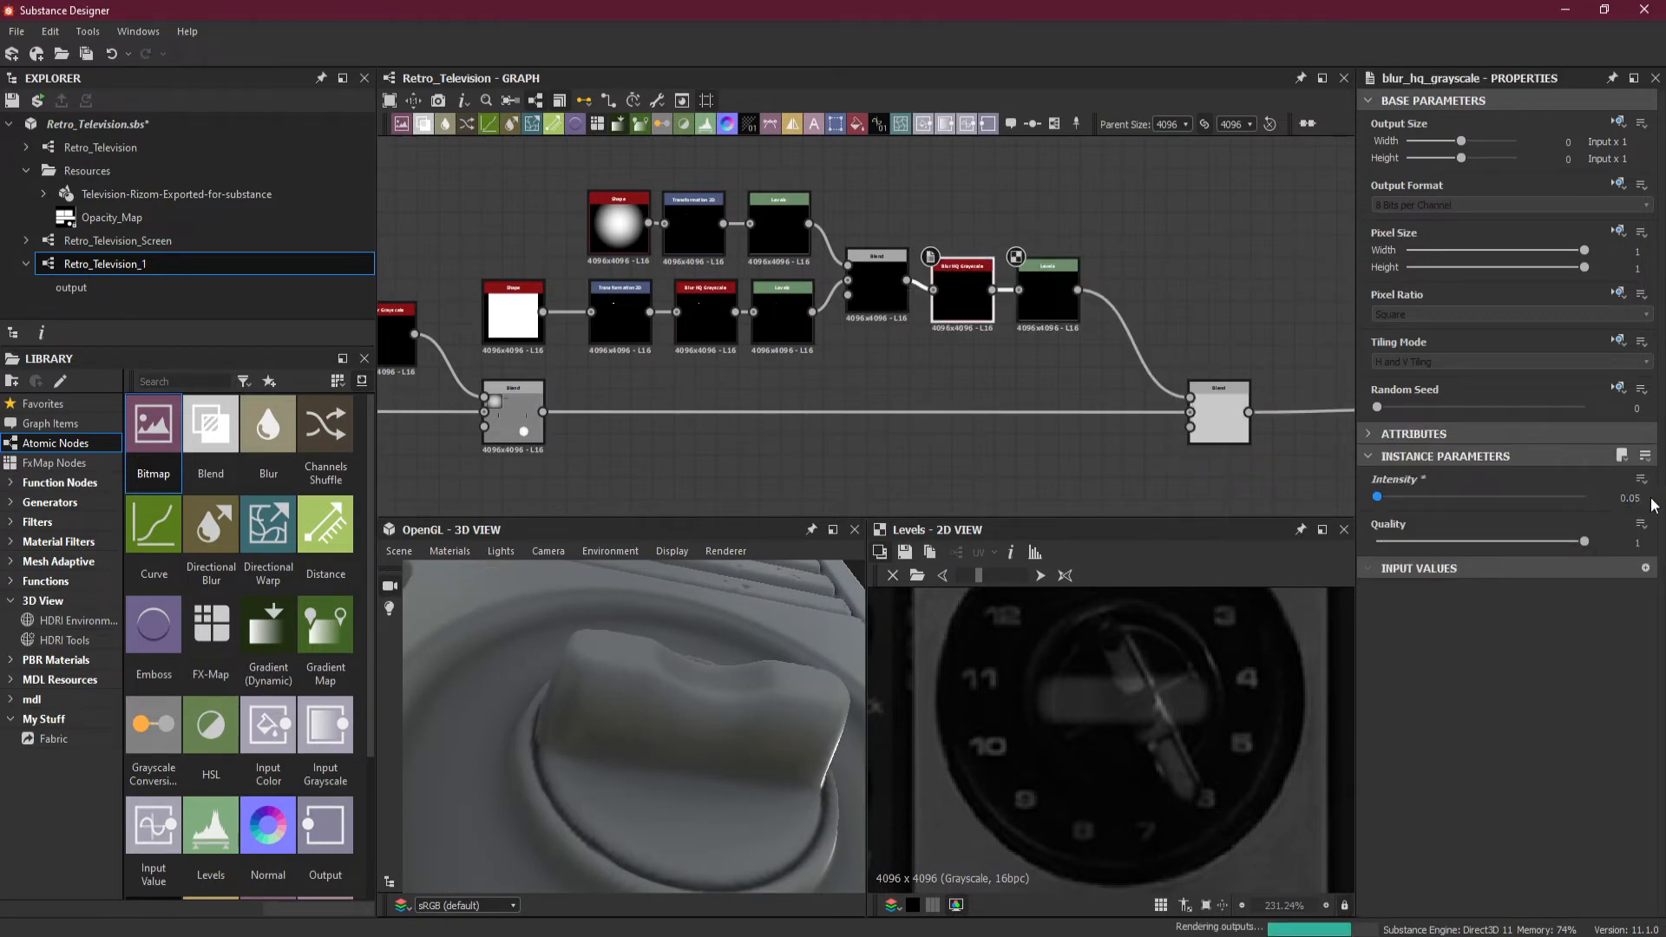
pyautogui.doubleClick(1636, 498)
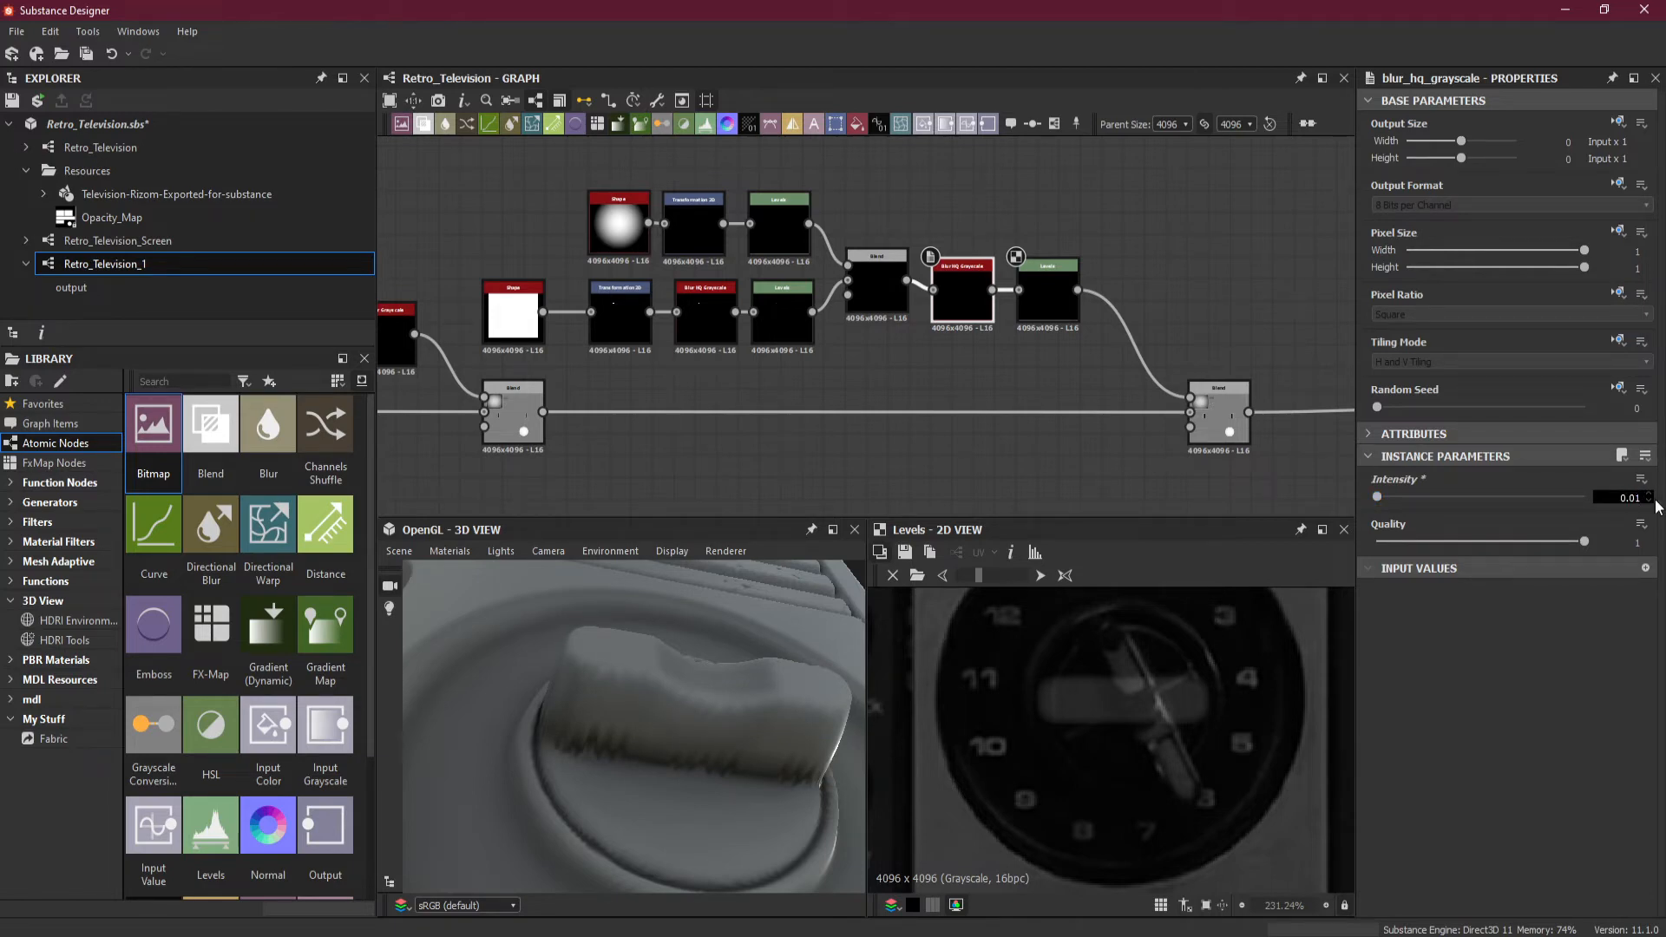
pyautogui.press('Return')
# Set the Intensity of the final Blur HQ Grayscale node back to 0.1.
pyautogui.doubleClick(1647, 501)
pyautogui.press('Return')
pyautogui.doubleClick(1634, 496)
pyautogui.write('1')
pyautogui.press('Return')
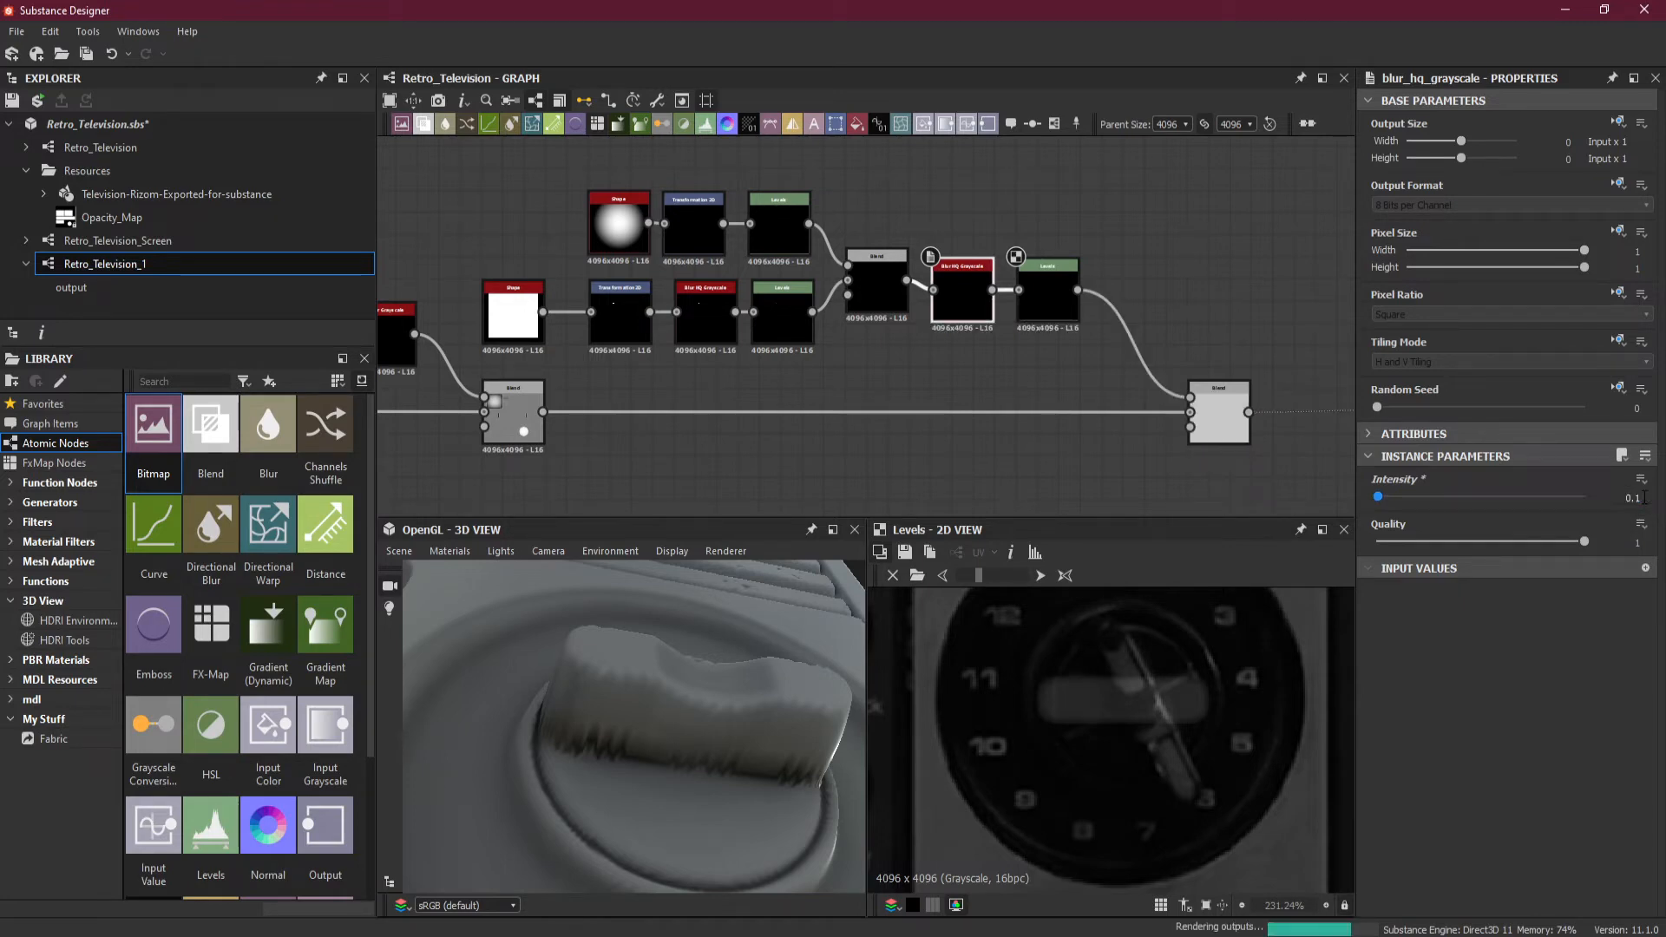
# Try a stronger blur on the knob shape by raising the Intensity to 0.2.
pyautogui.click(1640, 499)
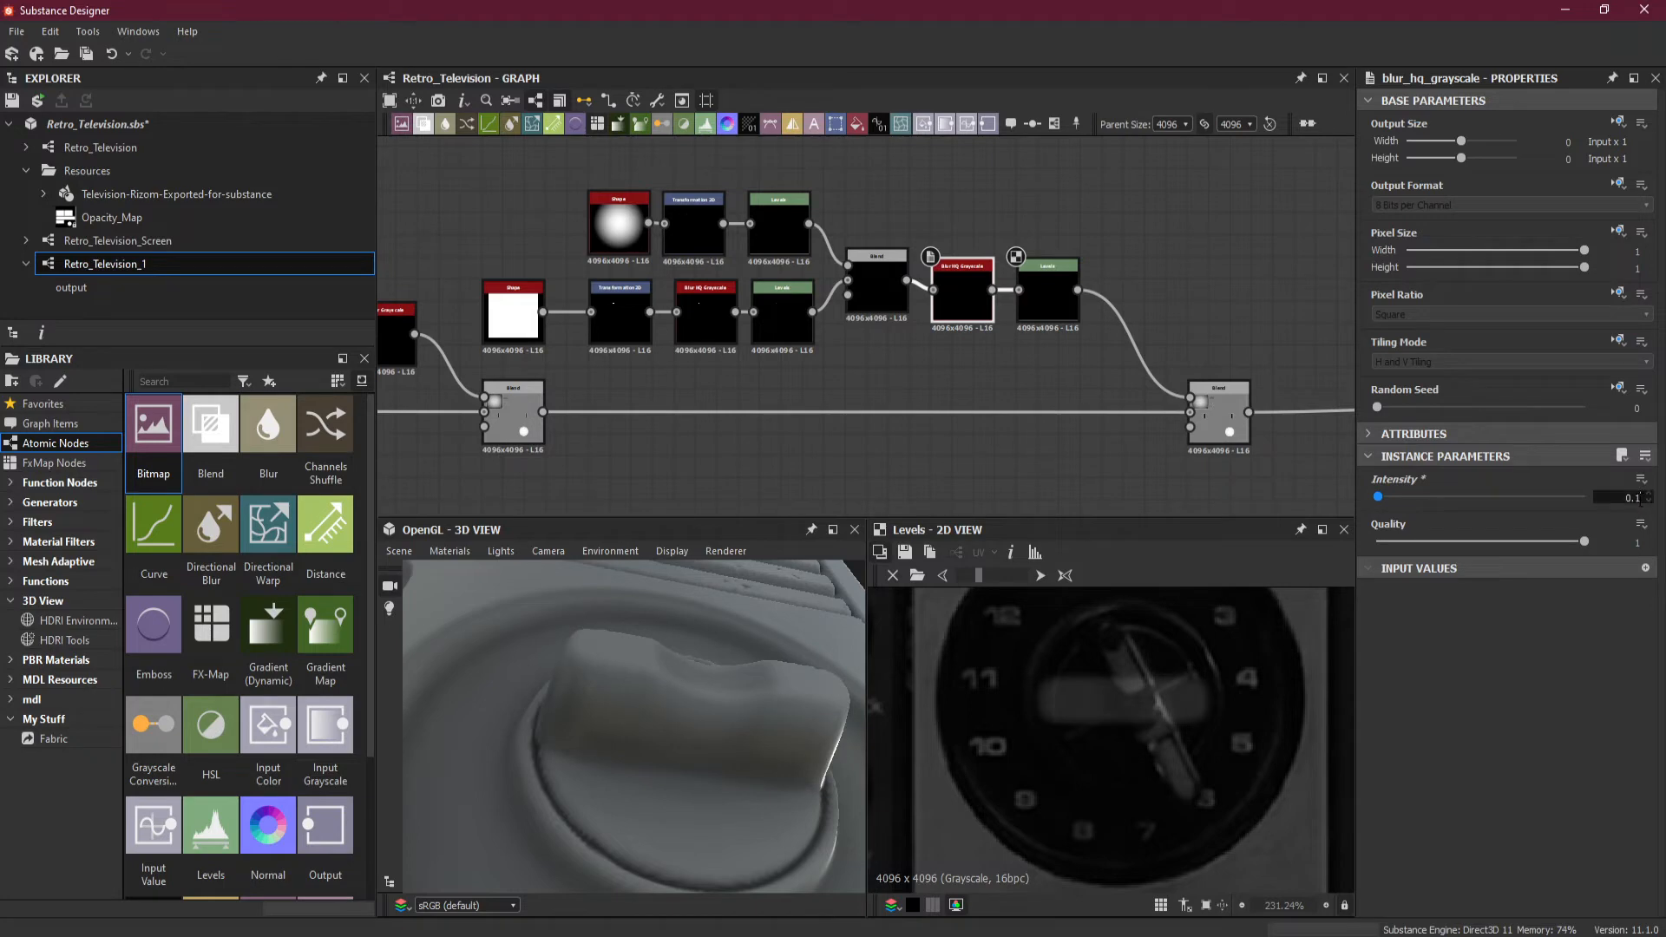
pyautogui.write('5')
pyautogui.press('Return')
pyautogui.click(1635, 499)
pyautogui.moveTo(1631, 499); pyautogui.dragTo(1658, 505)
pyautogui.write('2')
pyautogui.press('Return')
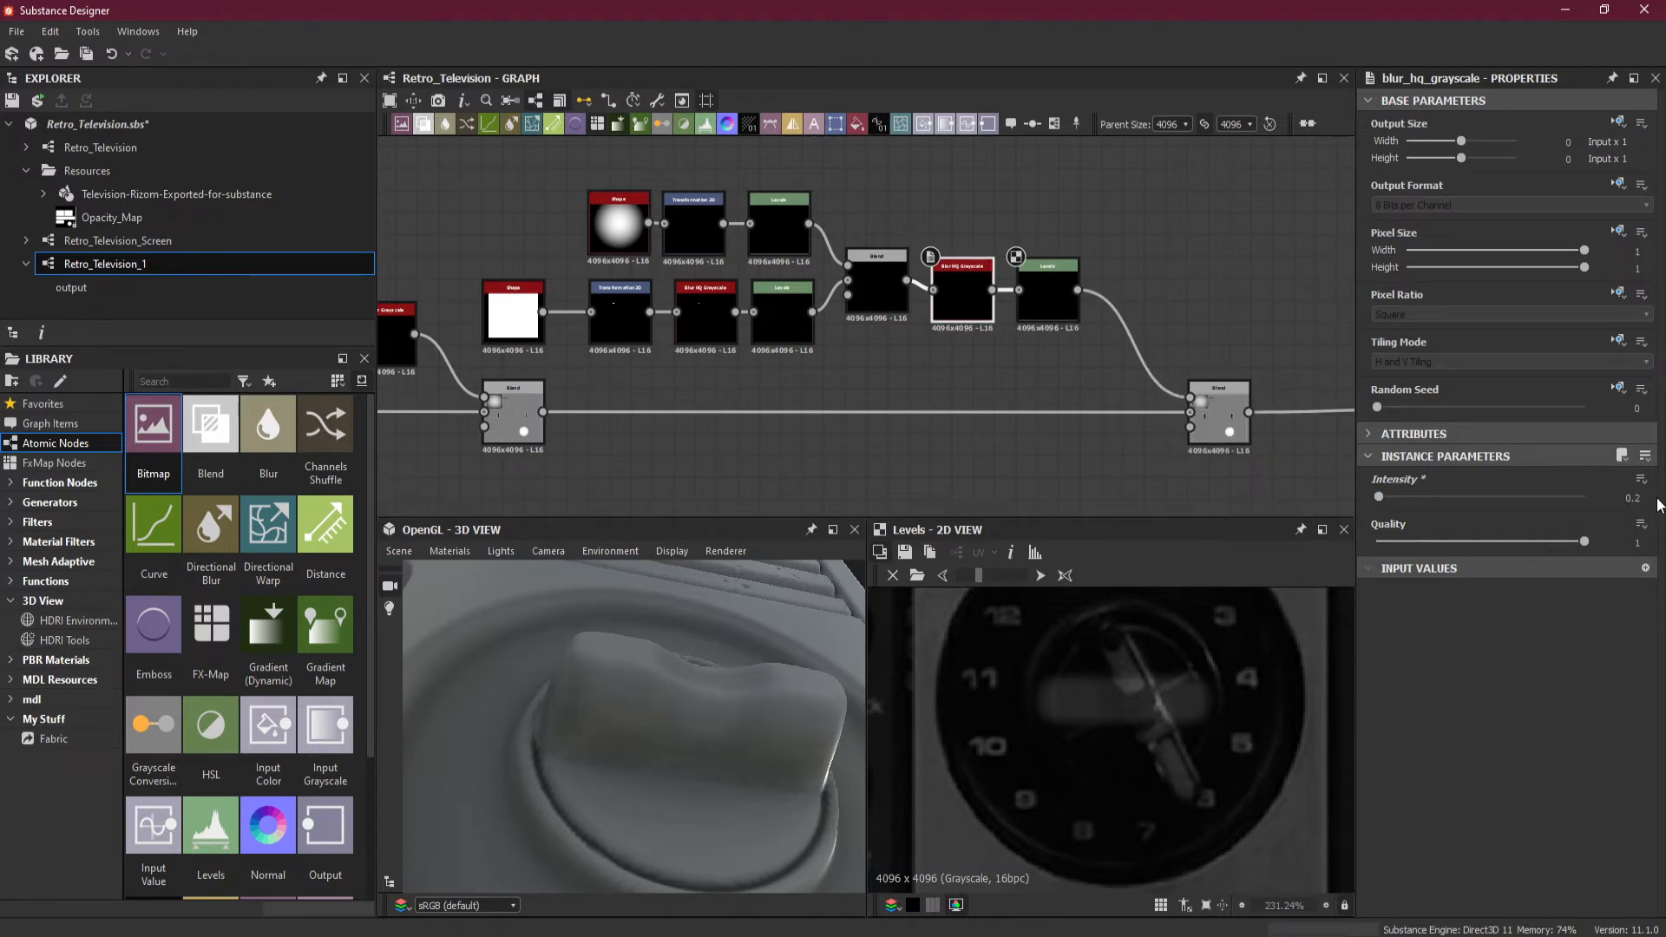
# Try the blur Intensity at 0.18, and settle it at 0.09.
pyautogui.doubleClick(1636, 498)
pyautogui.press('Return')
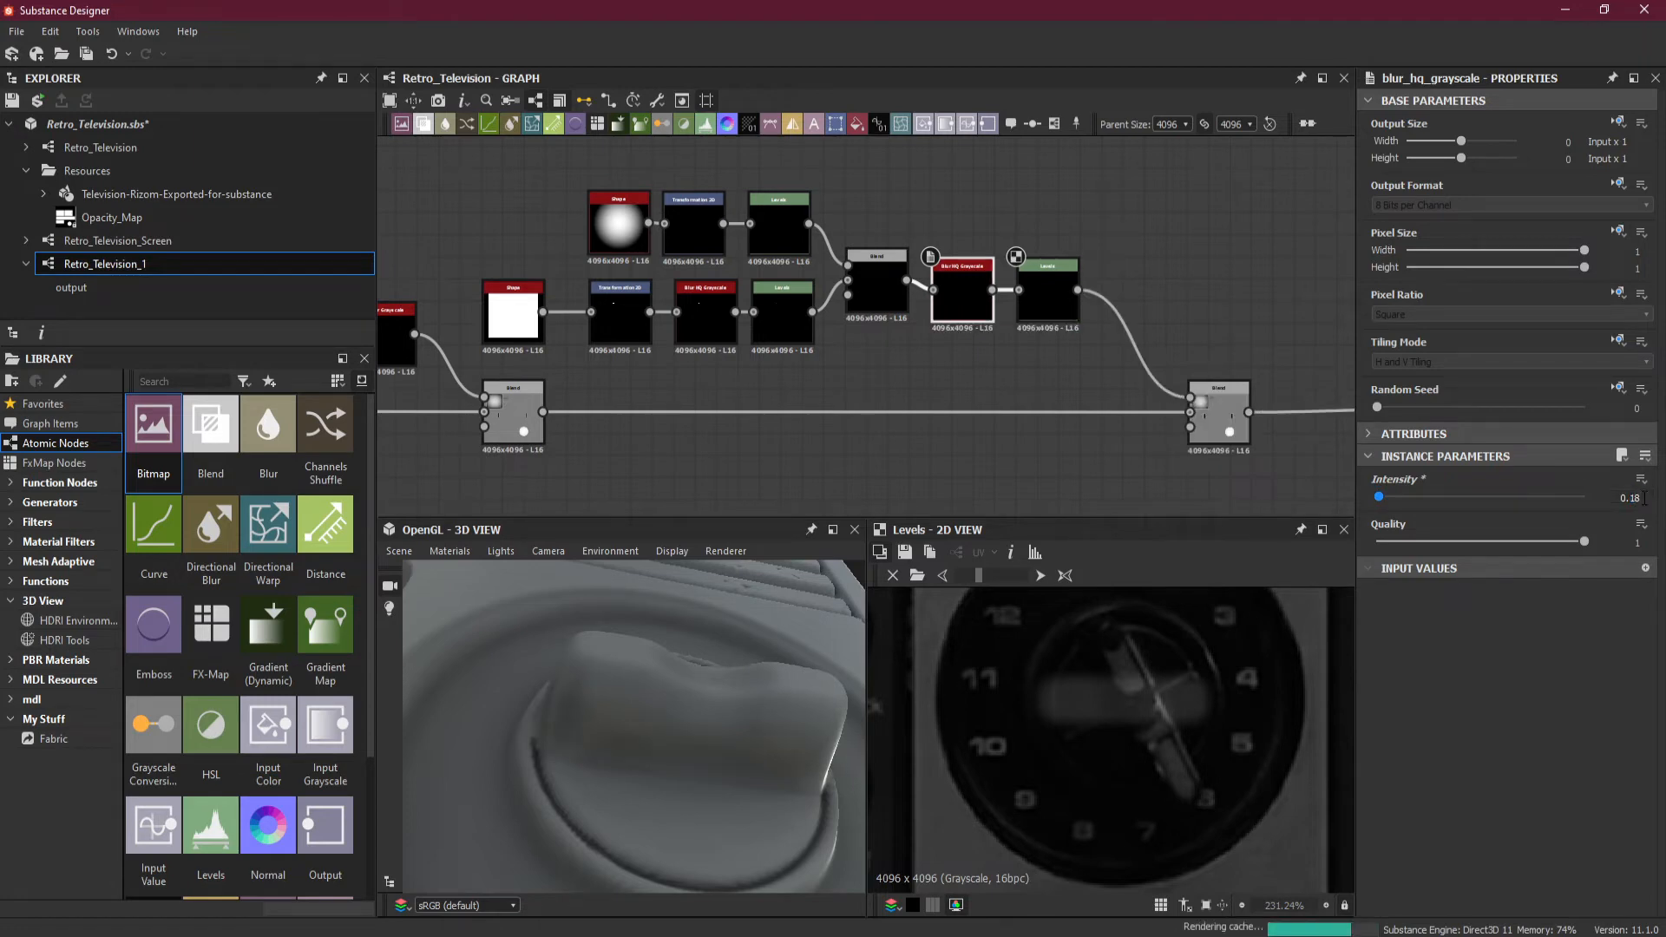
pyautogui.doubleClick(1631, 498)
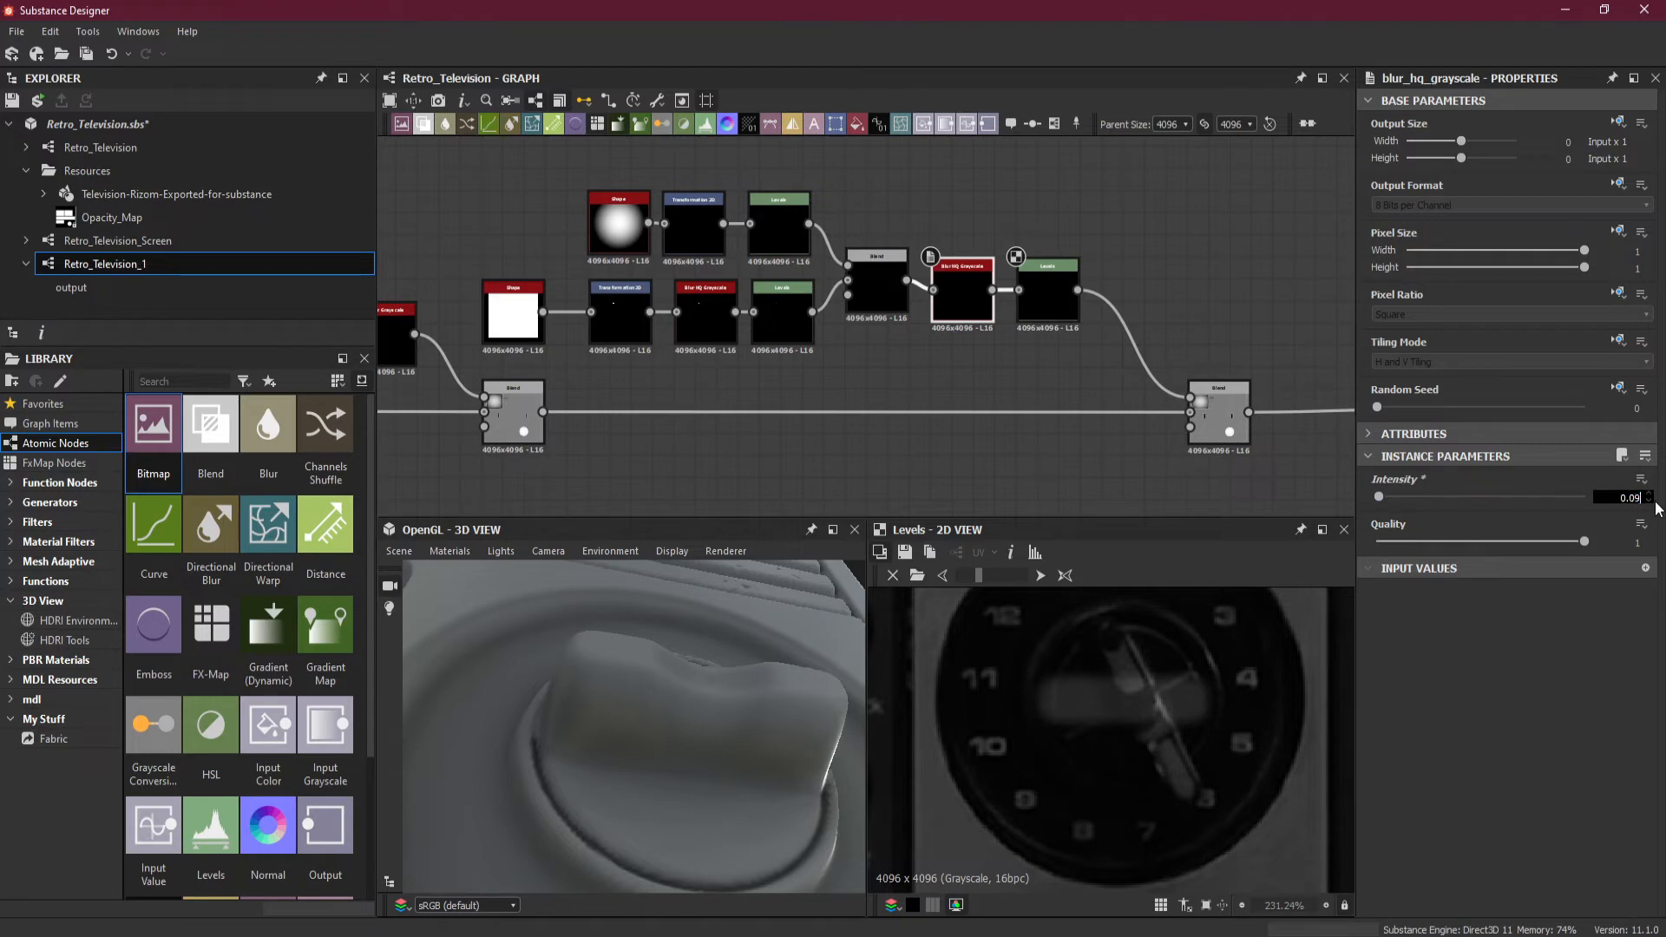
pyautogui.press('Return')
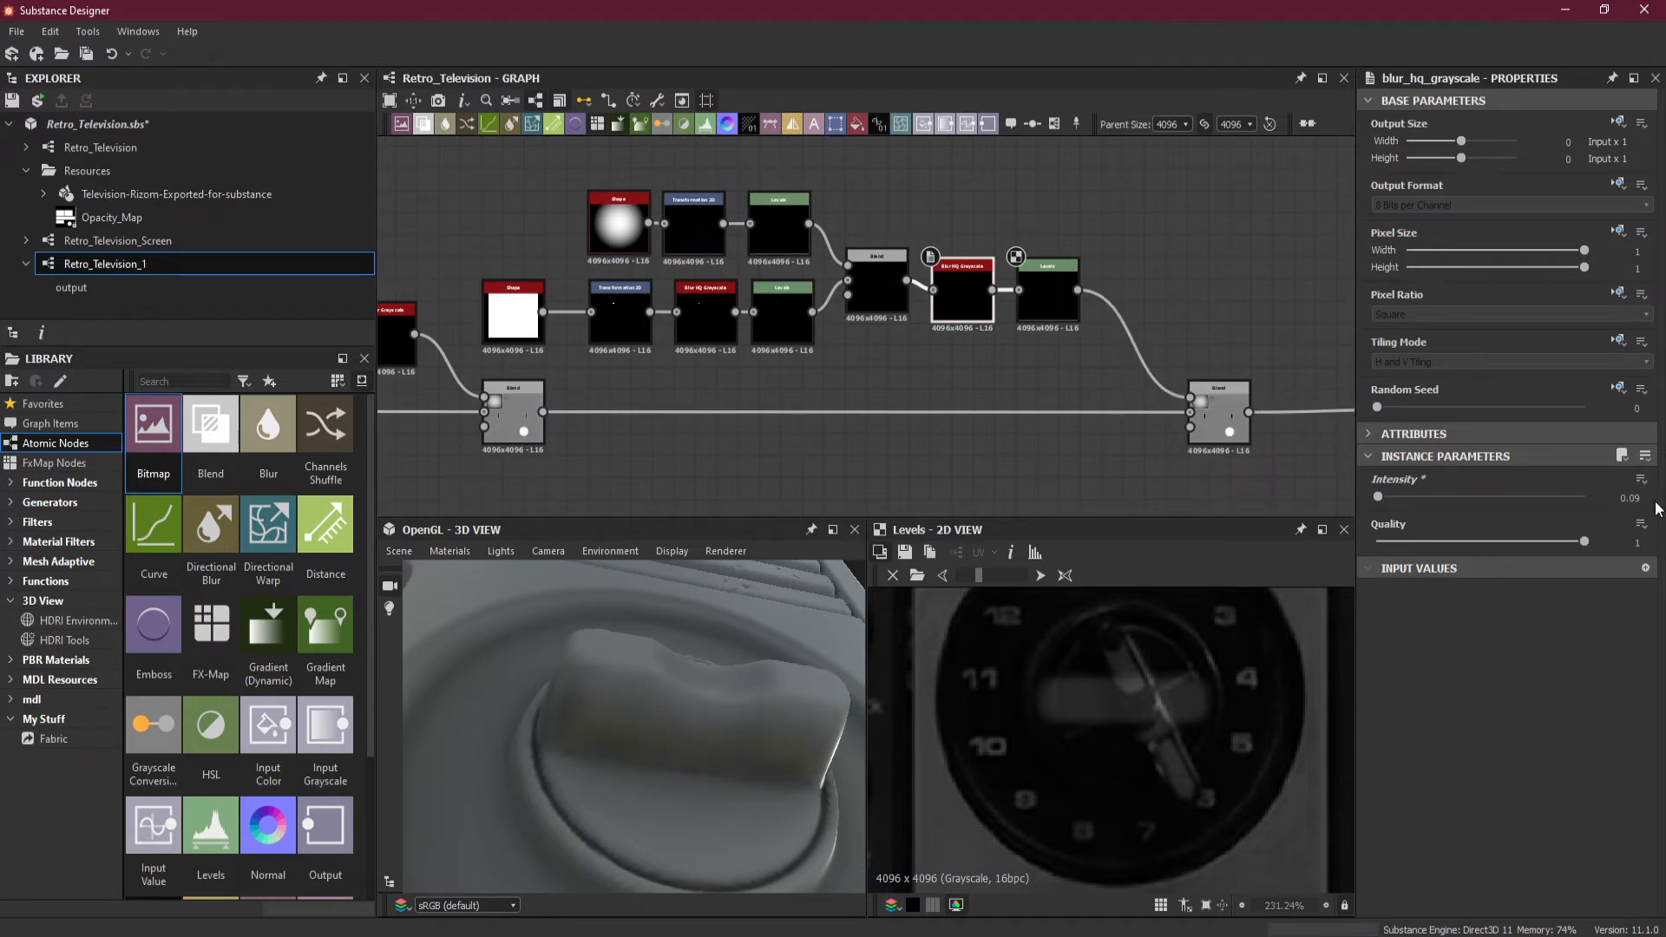
# Lower the input white point of the Levels node following the blur to raise the knob slightly.
pyautogui.scroll(-3, 628, 706)
pyautogui.moveTo(628, 706); pyautogui.dragTo(659, 590)
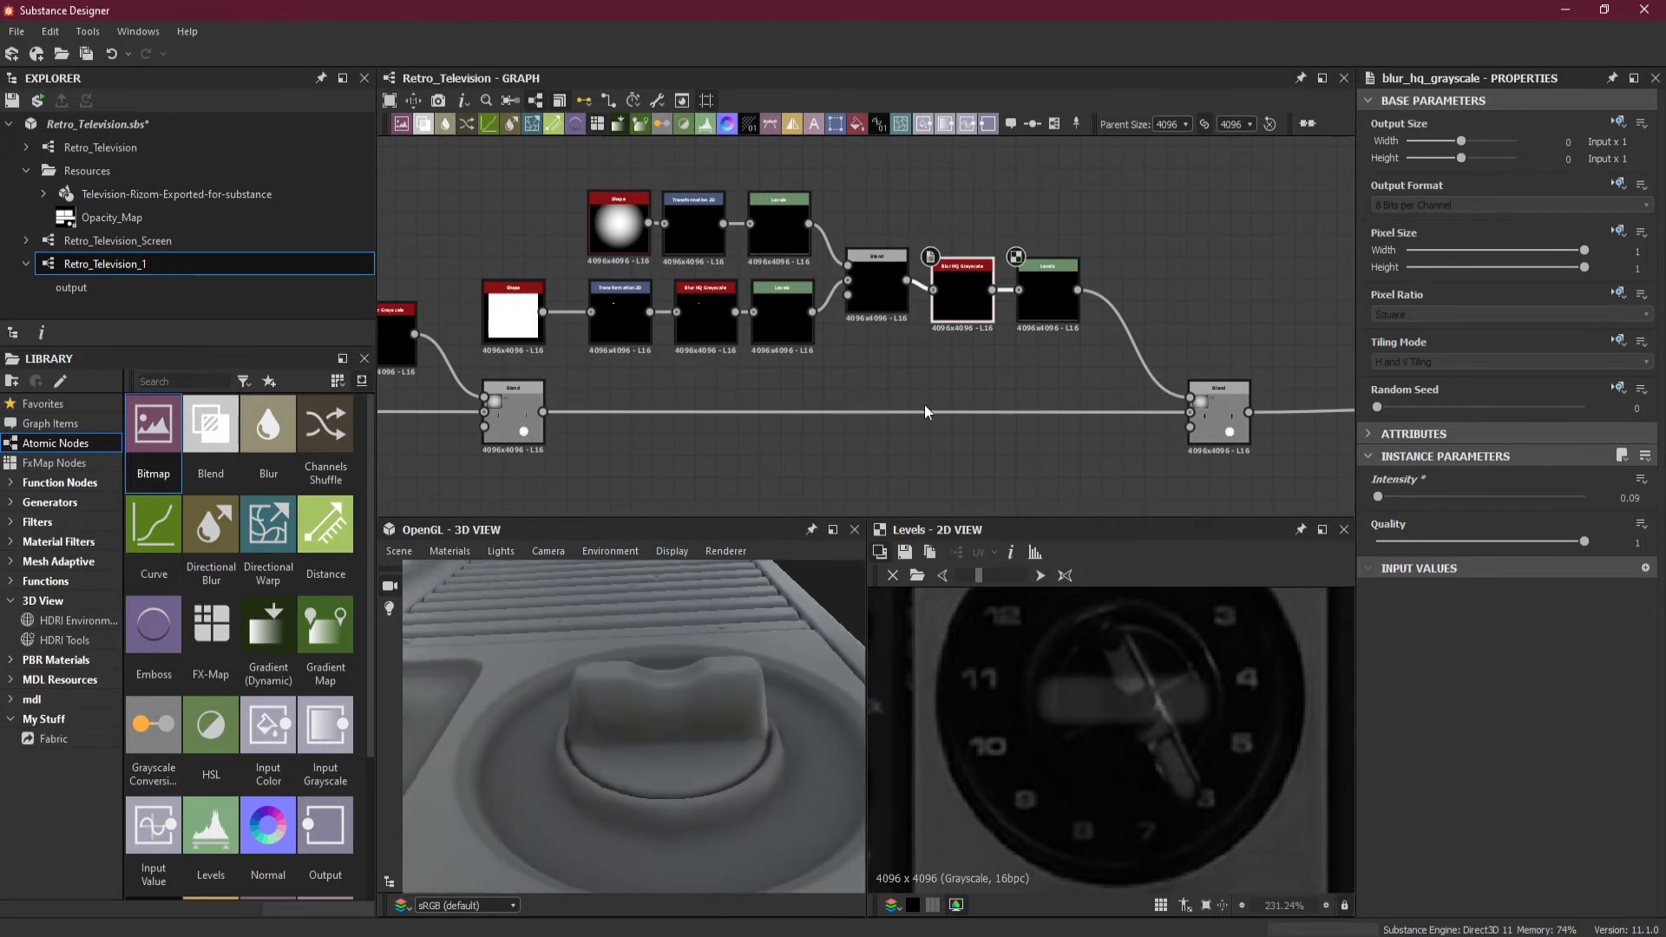
pyautogui.click(1034, 302)
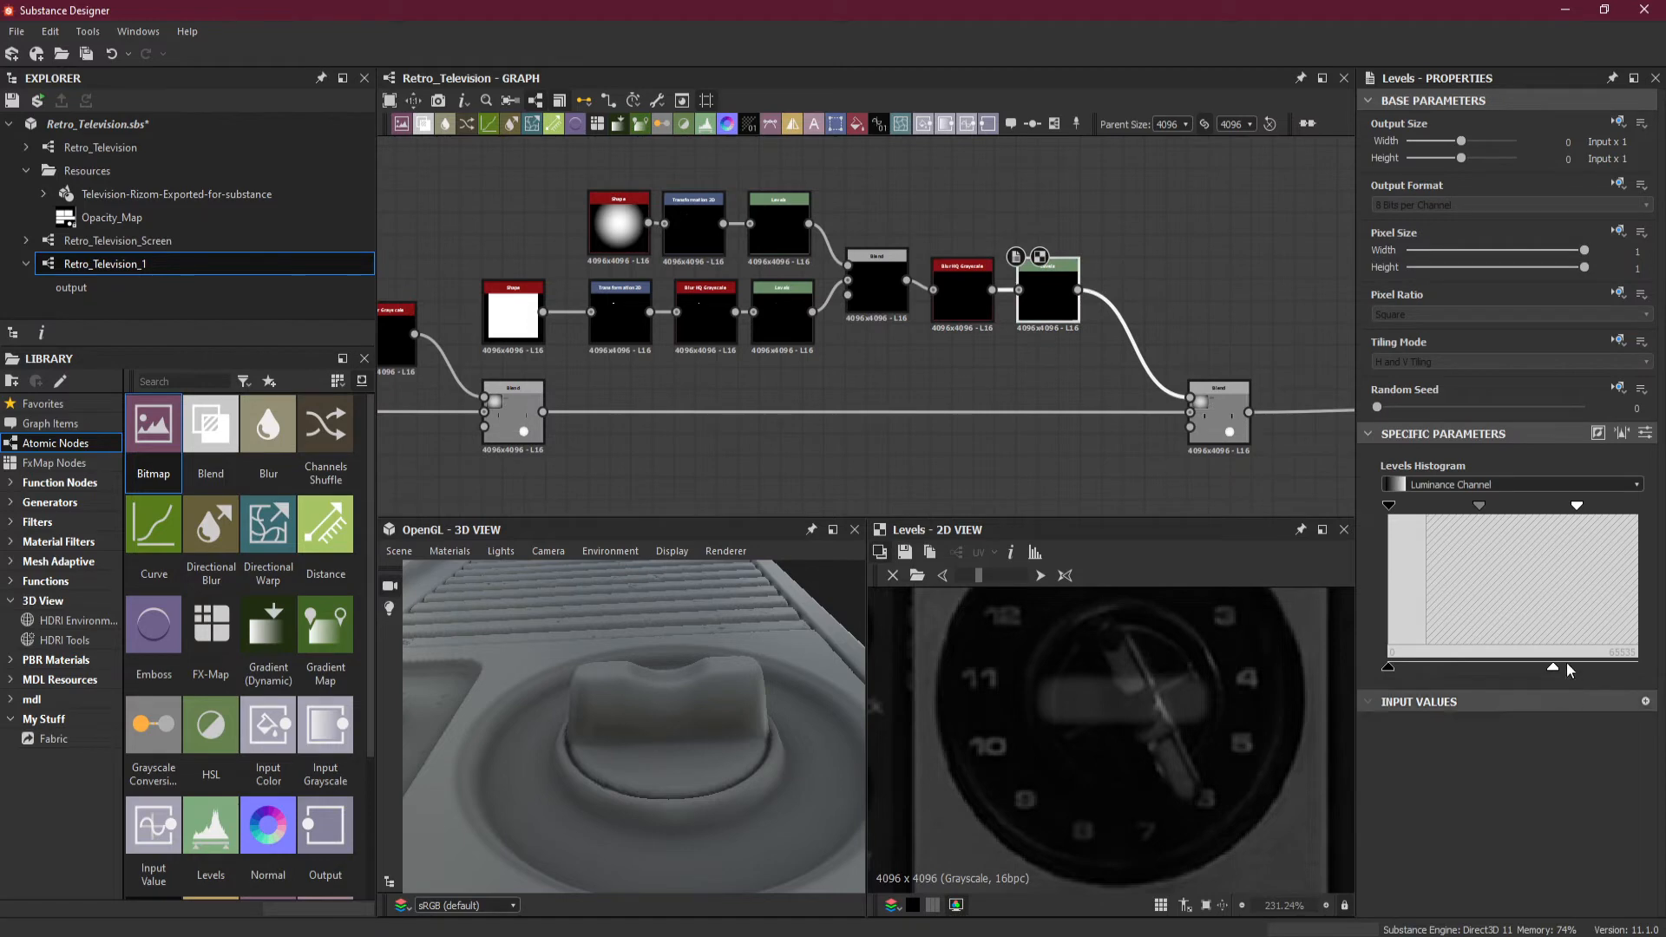
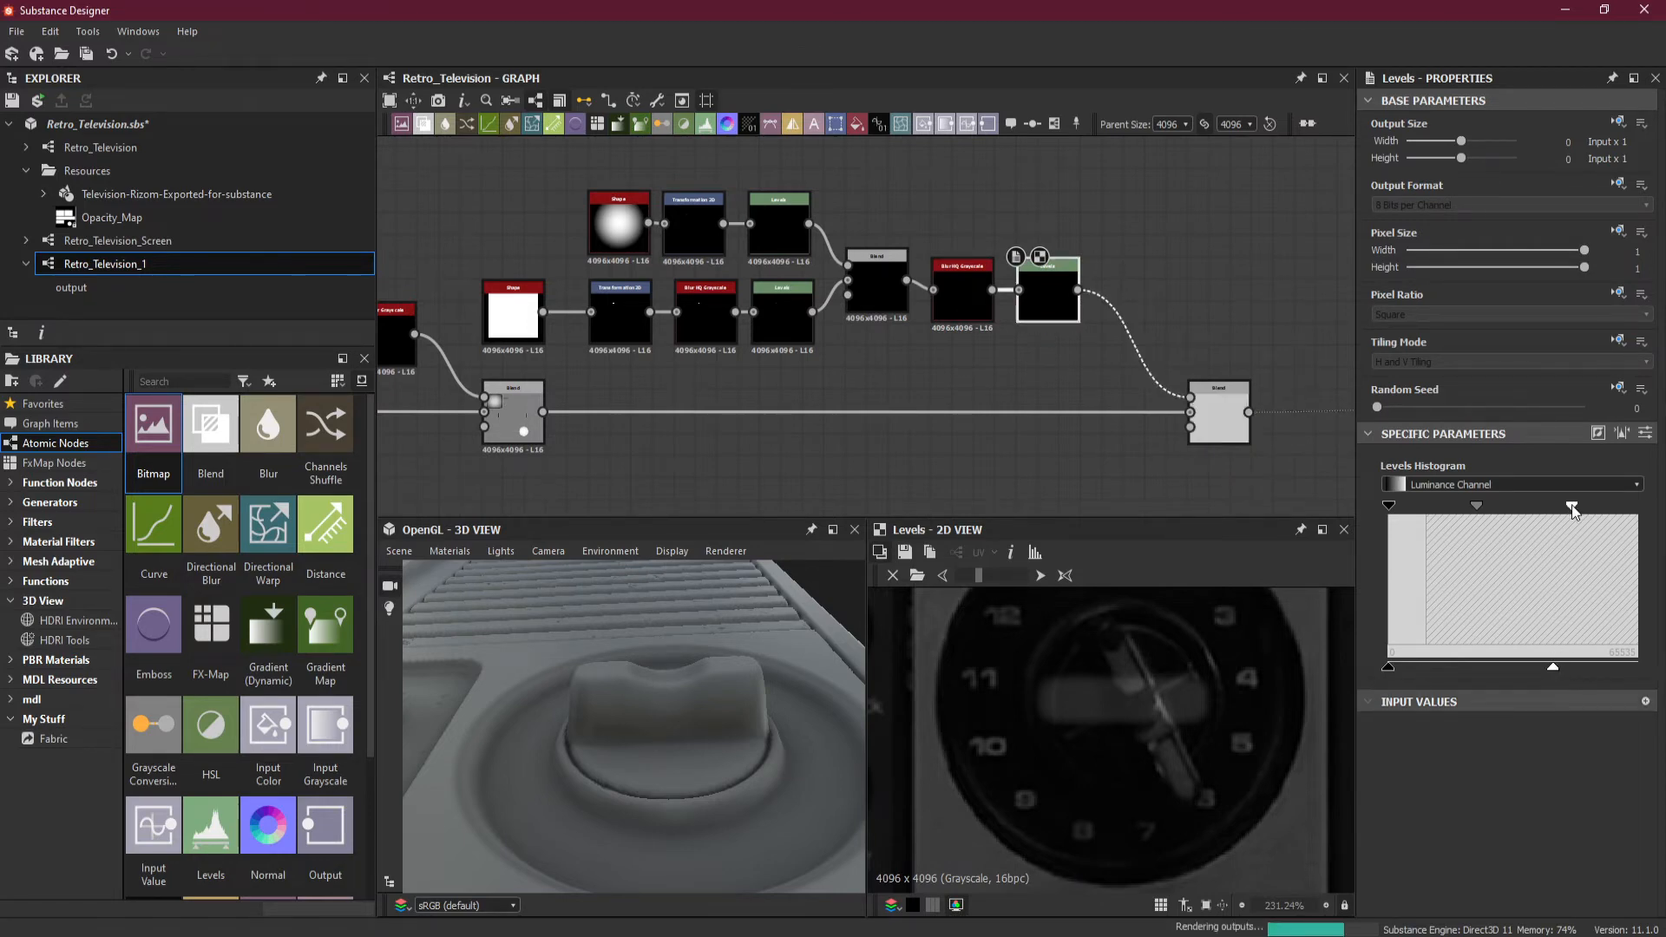
pyautogui.moveTo(1576, 505); pyautogui.dragTo(1555, 507)
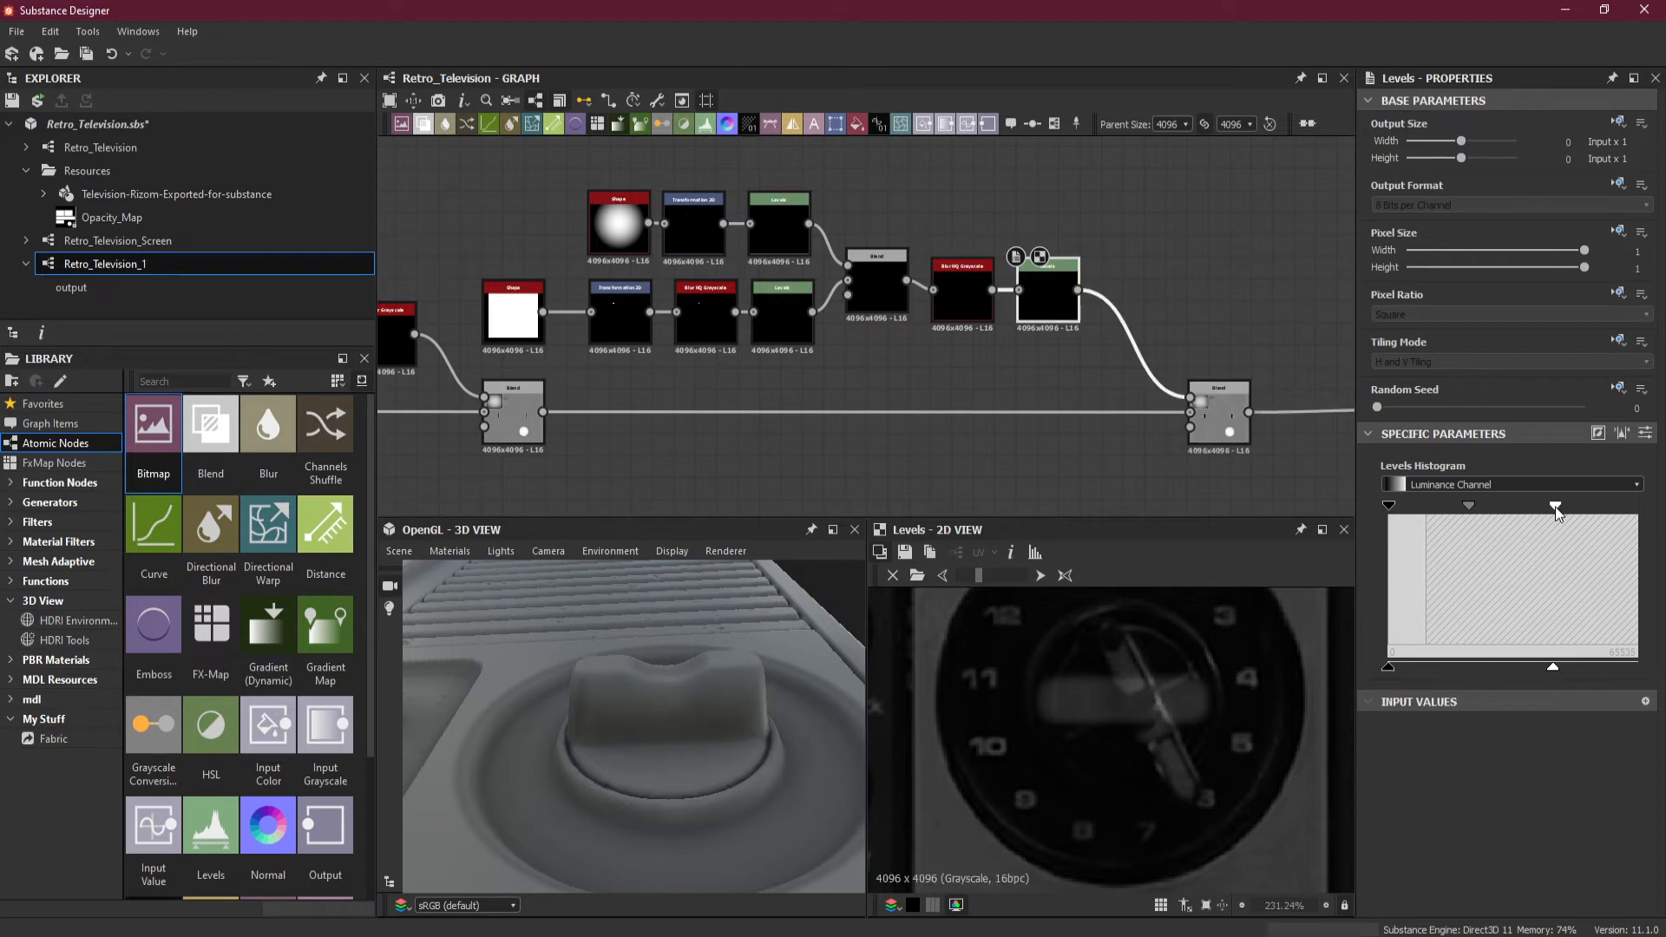
# Try a lower input midpoint and a strongly reduced output white point on the Levels node, and undo both changes.
pyautogui.moveTo(1475, 508)
pyautogui.mouseDown()
pyautogui.moveTo(1527, 507)
pyautogui.moveTo(1418, 504)
pyautogui.moveTo(1447, 504)
pyautogui.mouseUp()
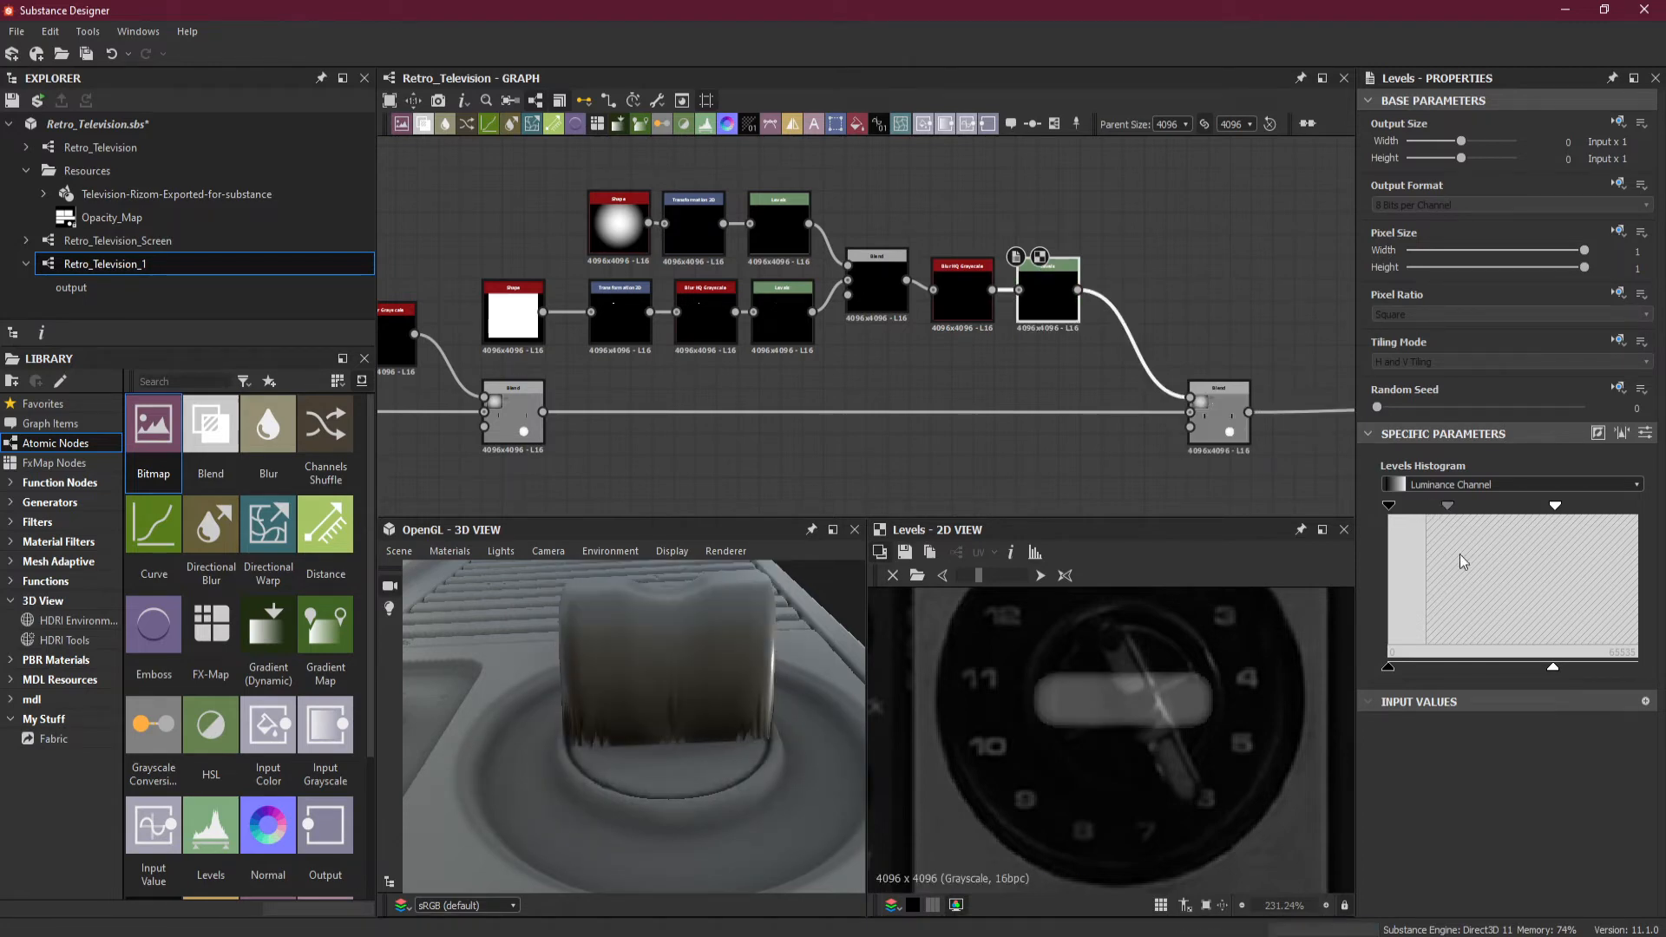
pyautogui.moveTo(1554, 669); pyautogui.dragTo(1440, 669)
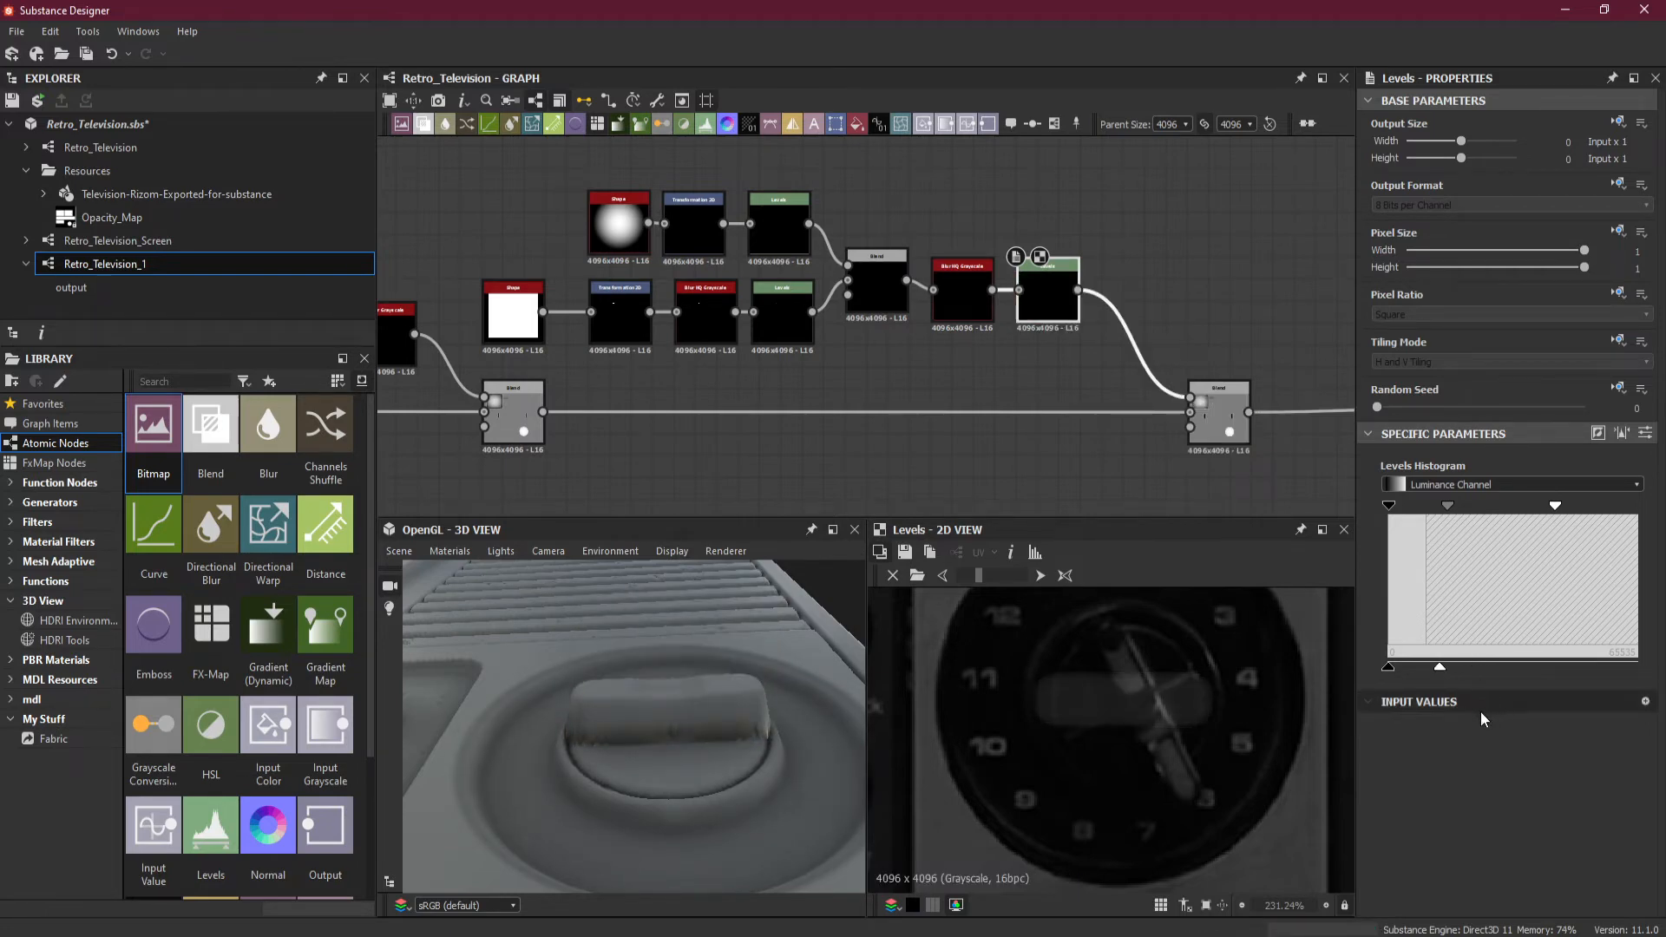
pyautogui.click(110, 54)
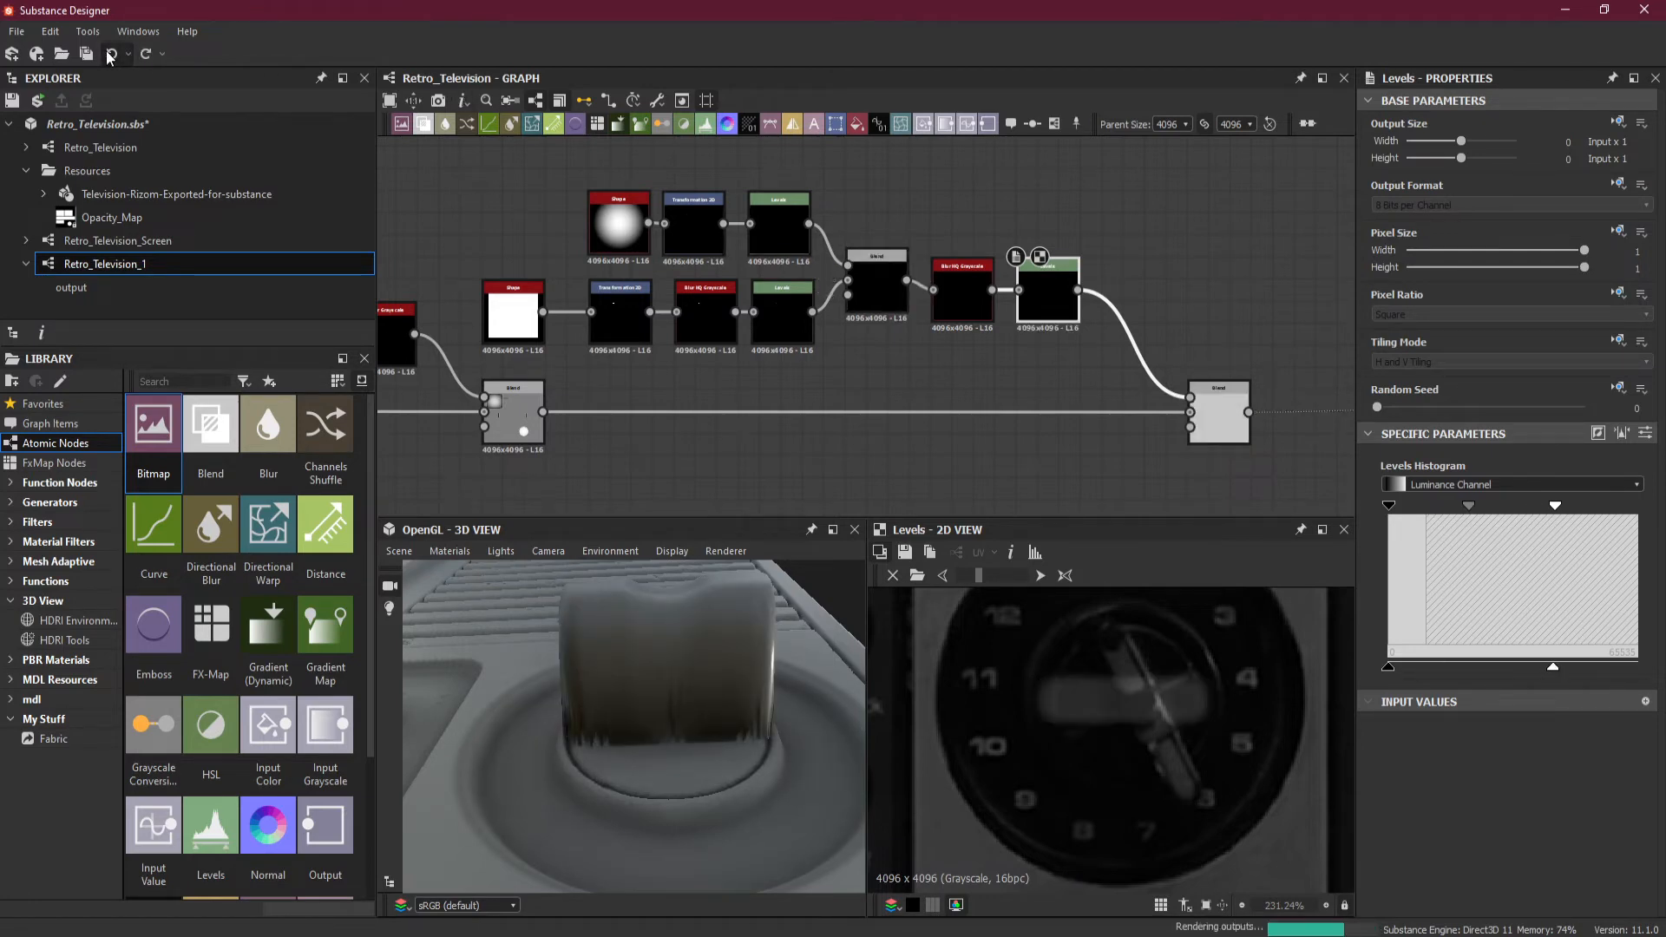
# Undo the recent input white point change on the knob's Levels node and the latest blur Intensity change.
pyautogui.click(110, 55)
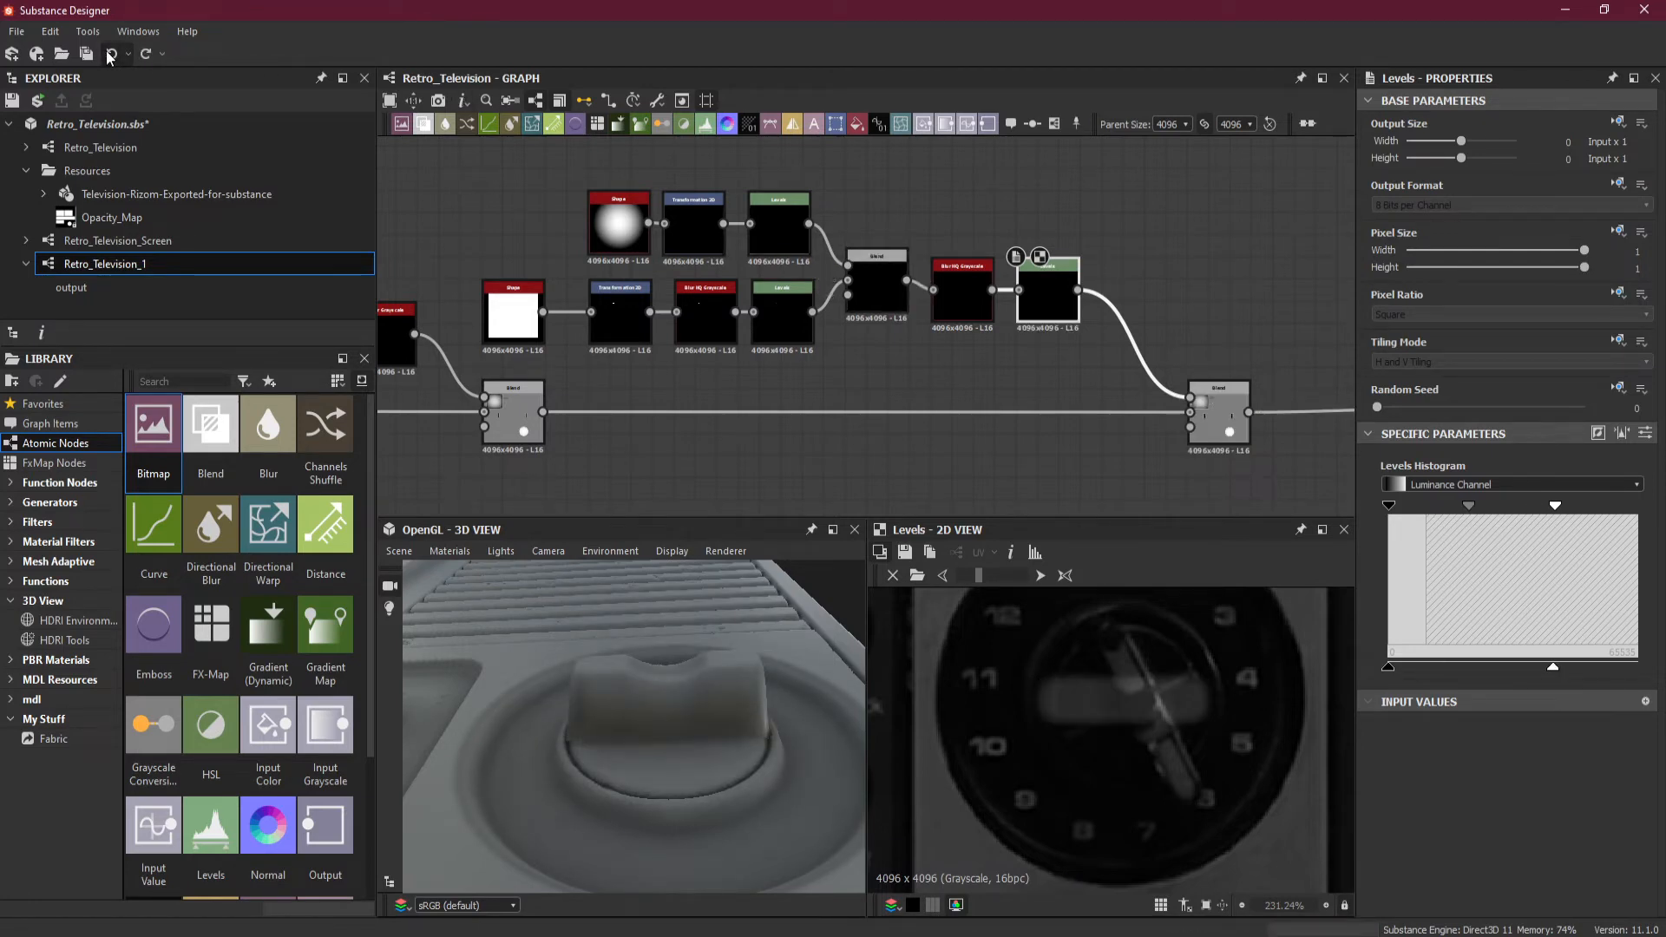
pyautogui.moveTo(702, 736); pyautogui.dragTo(679, 765)
pyautogui.click(110, 55)
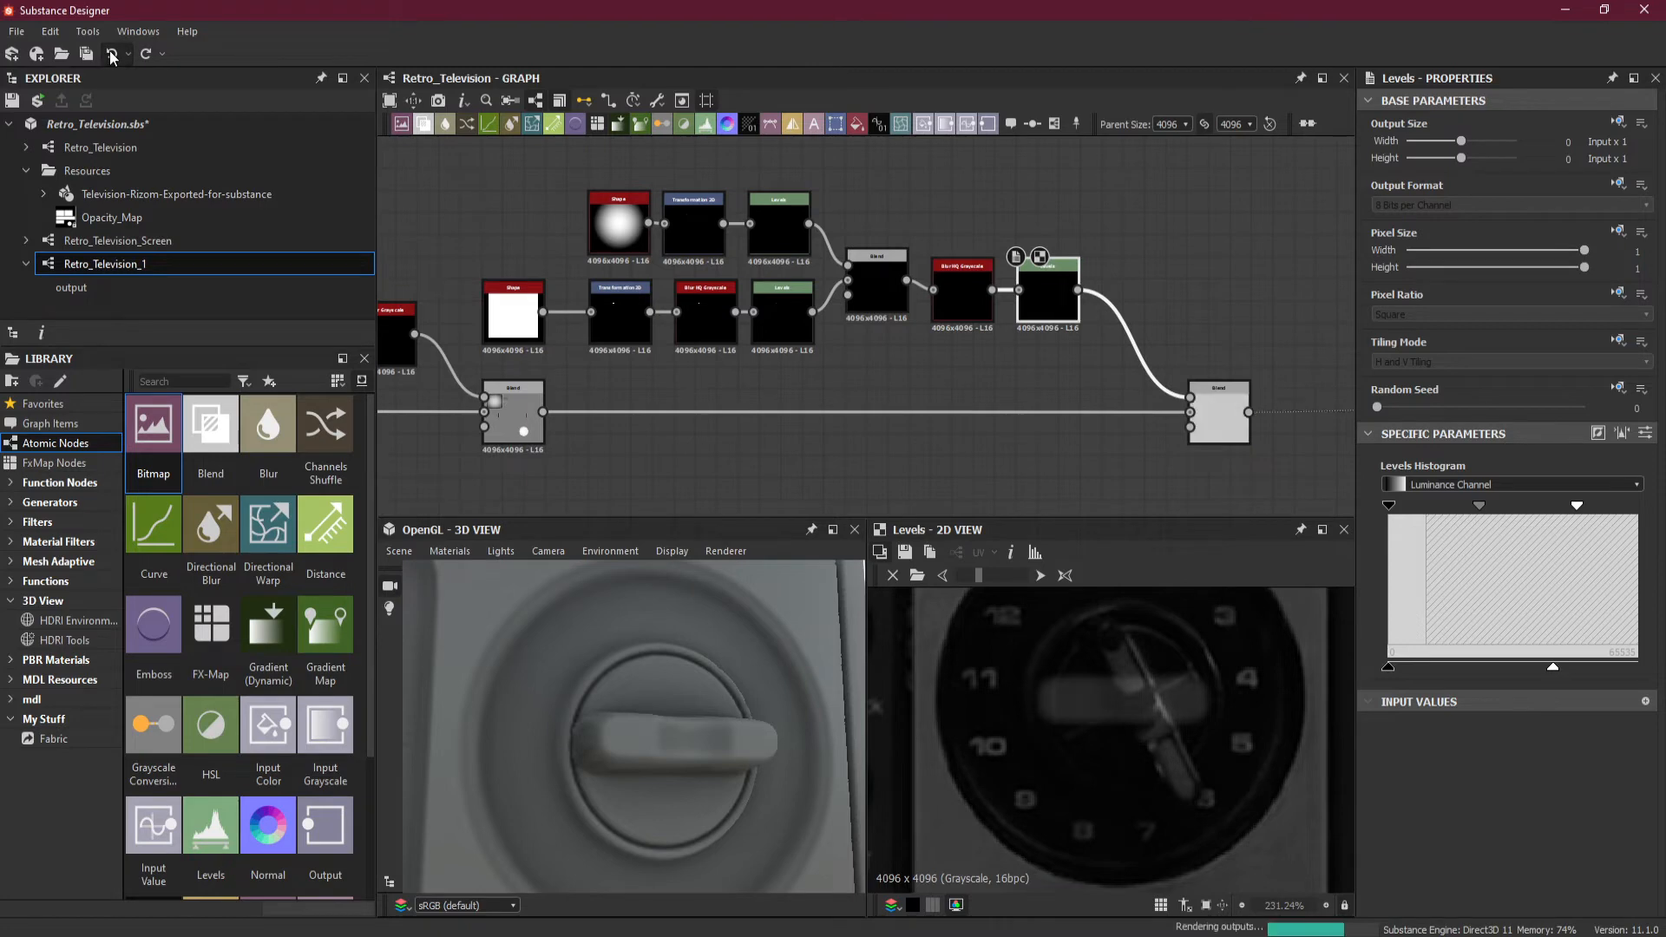
pyautogui.moveTo(598, 676); pyautogui.dragTo(486, 390)
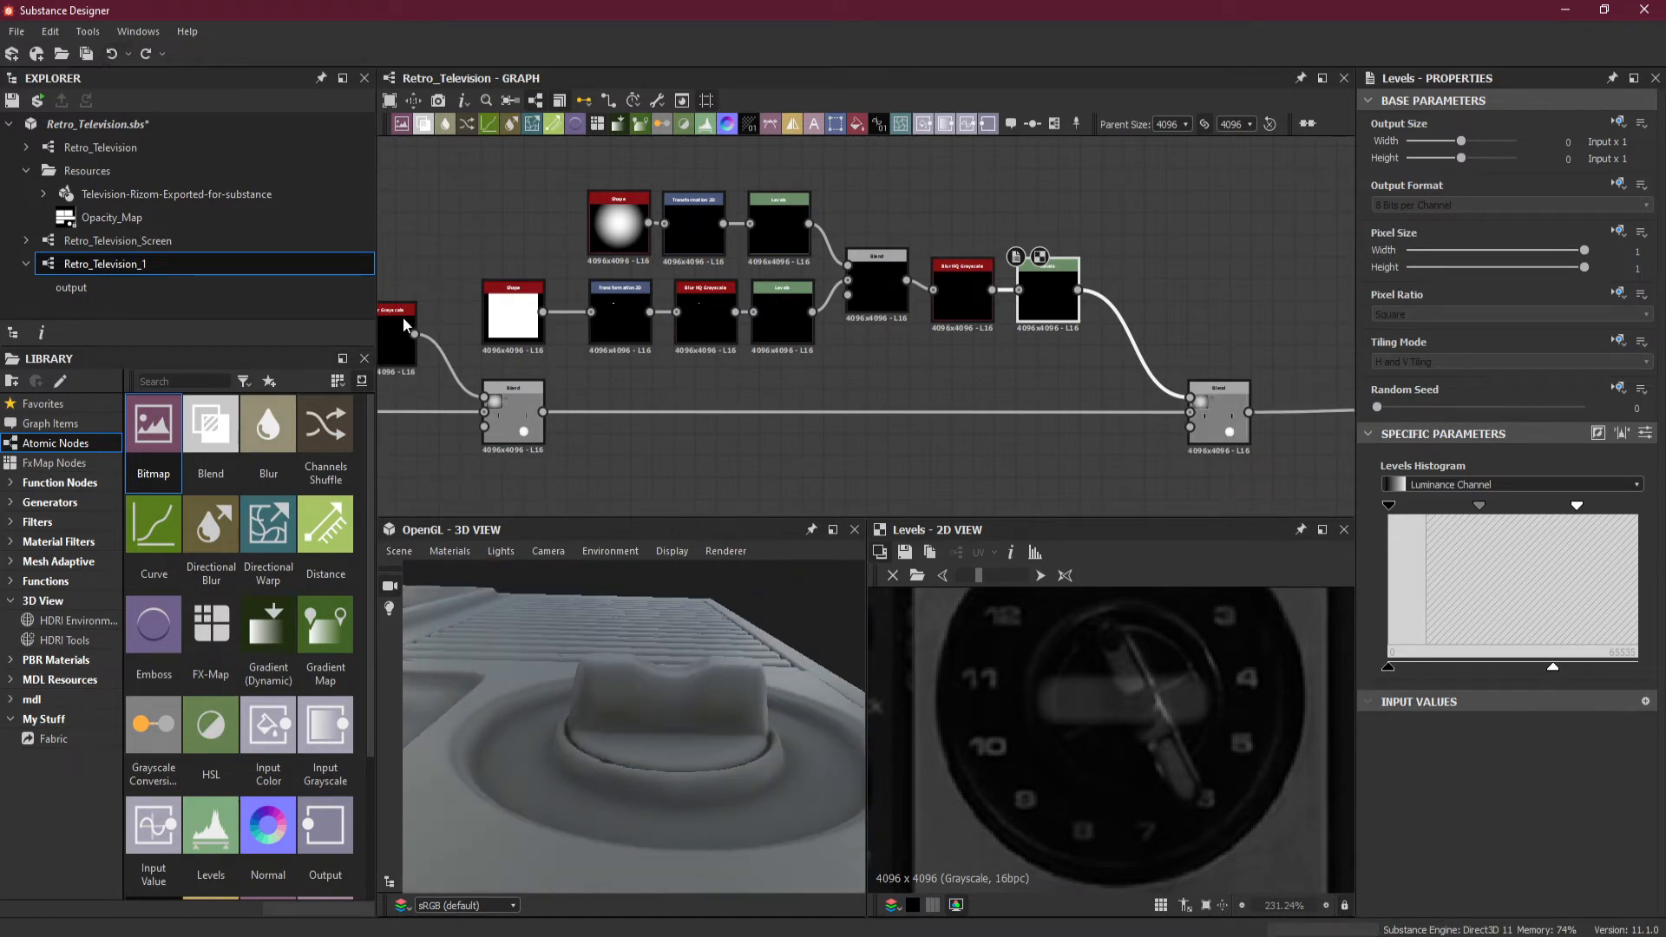
pyautogui.click(115, 58)
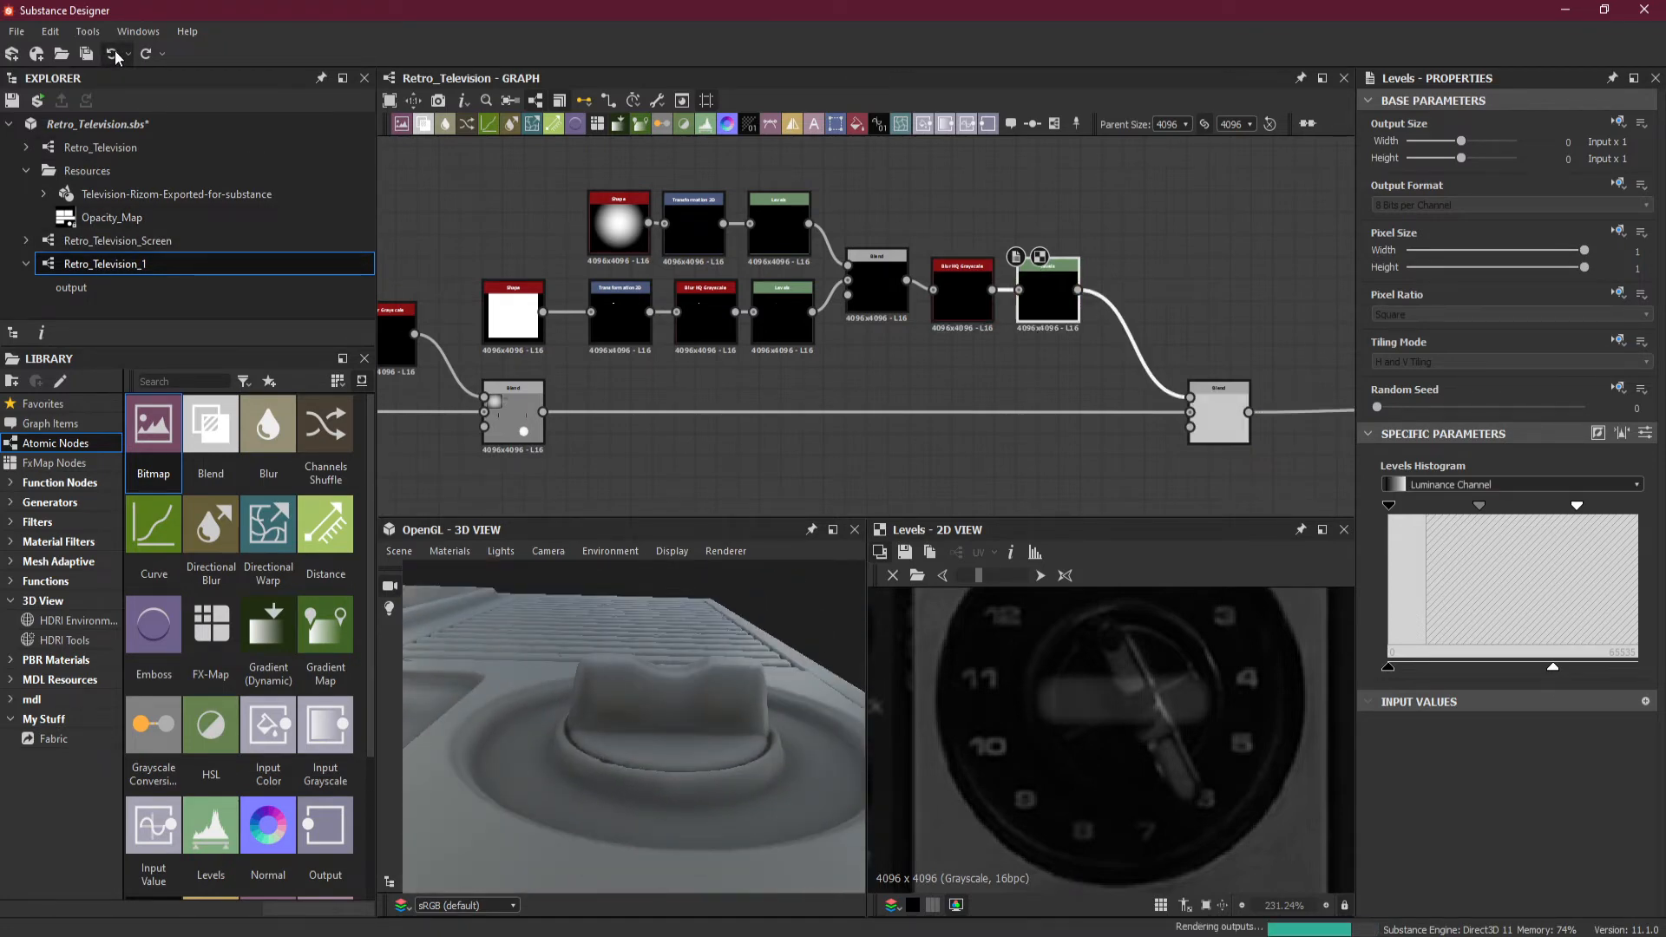
pyautogui.moveTo(793, 758); pyautogui.dragTo(665, 600)
# Narrow the square shape forming the knob bar slightly with its Transformation 2D node.
pyautogui.click(632, 319)
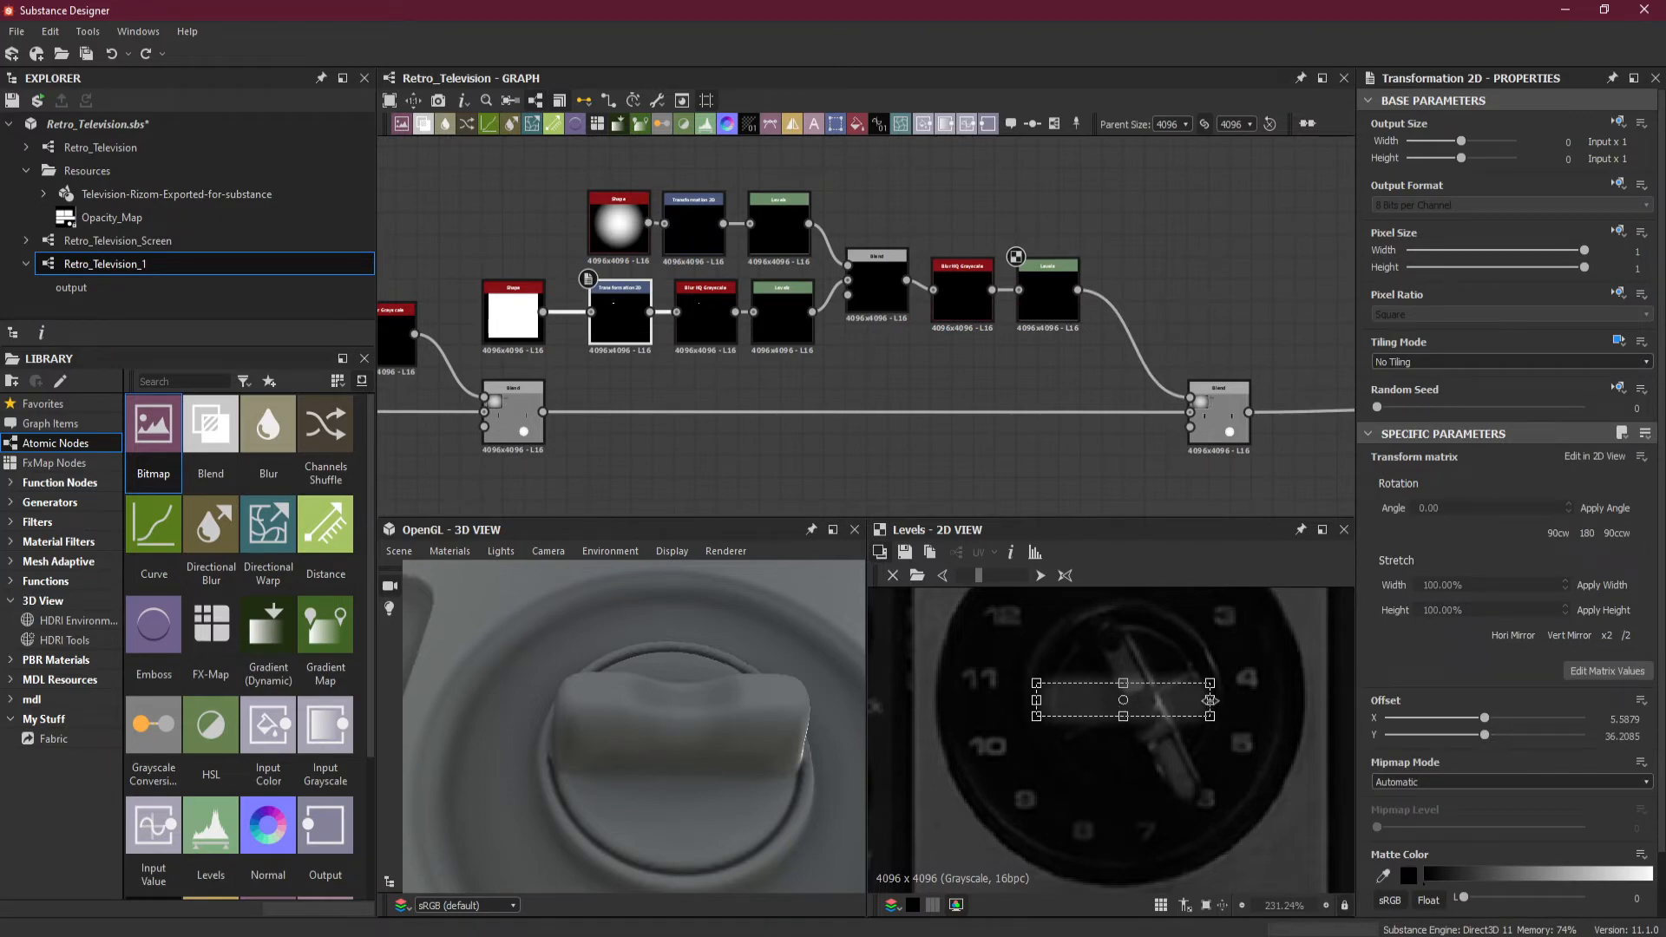
pyautogui.moveTo(1209, 700); pyautogui.dragTo(1206, 700)
pyautogui.moveTo(850, 775); pyautogui.dragTo(766, 695)
# Set the Intensity of the Blur HQ Grayscale node following the knob's blend to 0.05.
pyautogui.click(961, 299)
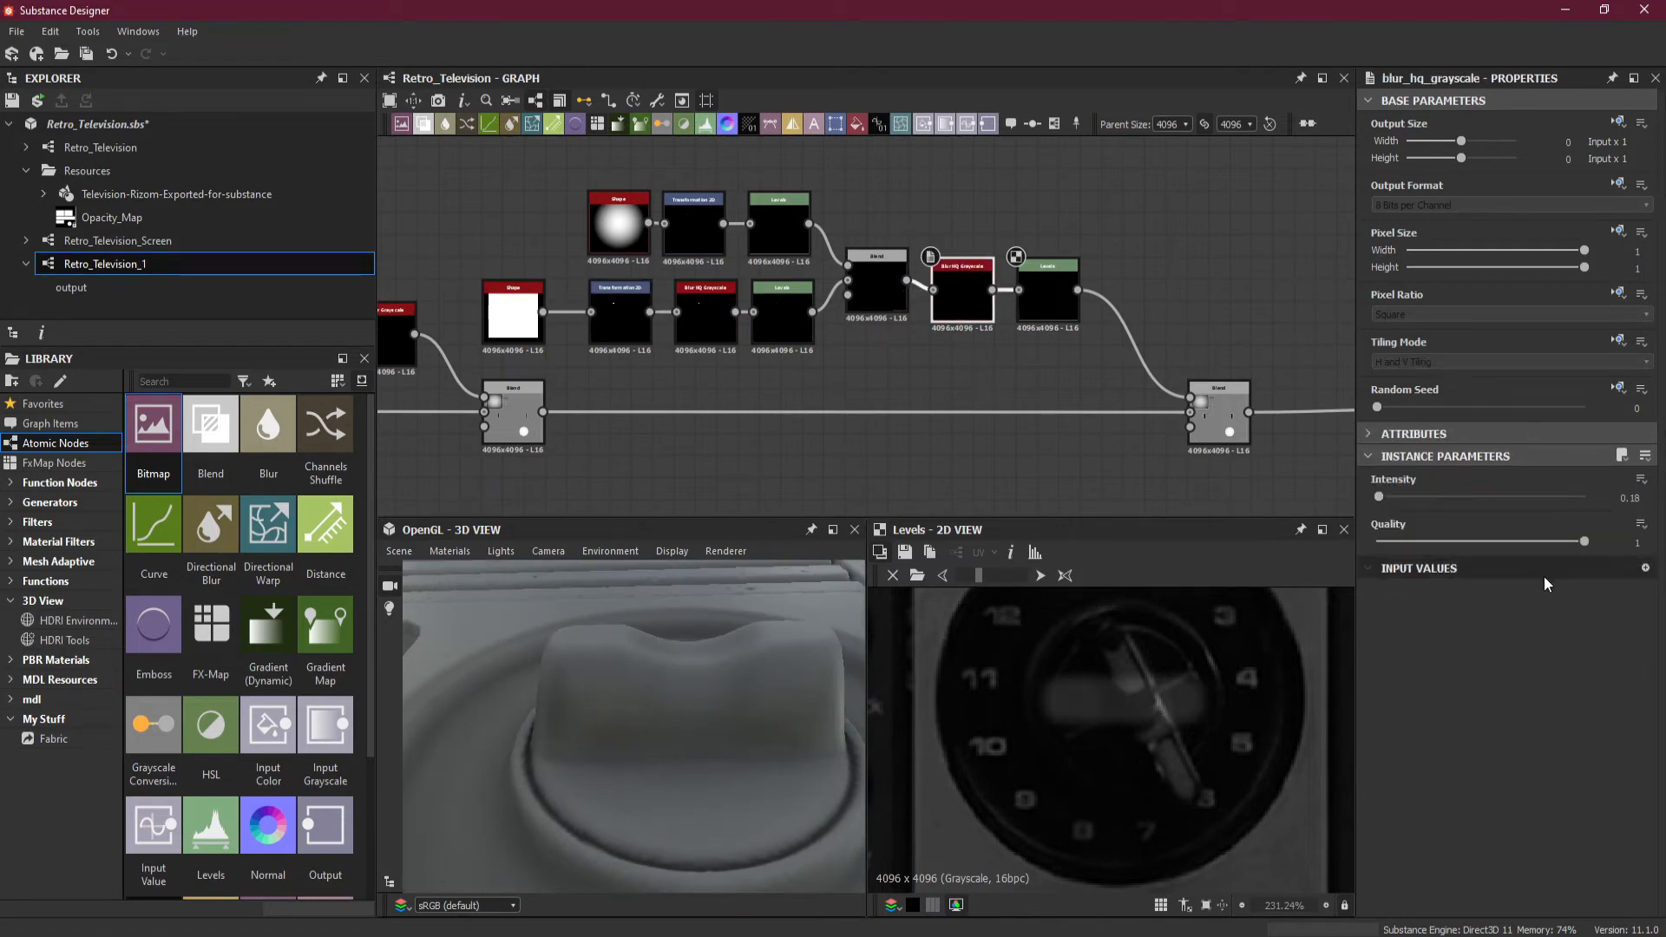
pyautogui.click(1632, 497)
pyautogui.moveTo(1631, 497); pyautogui.dragTo(1659, 506)
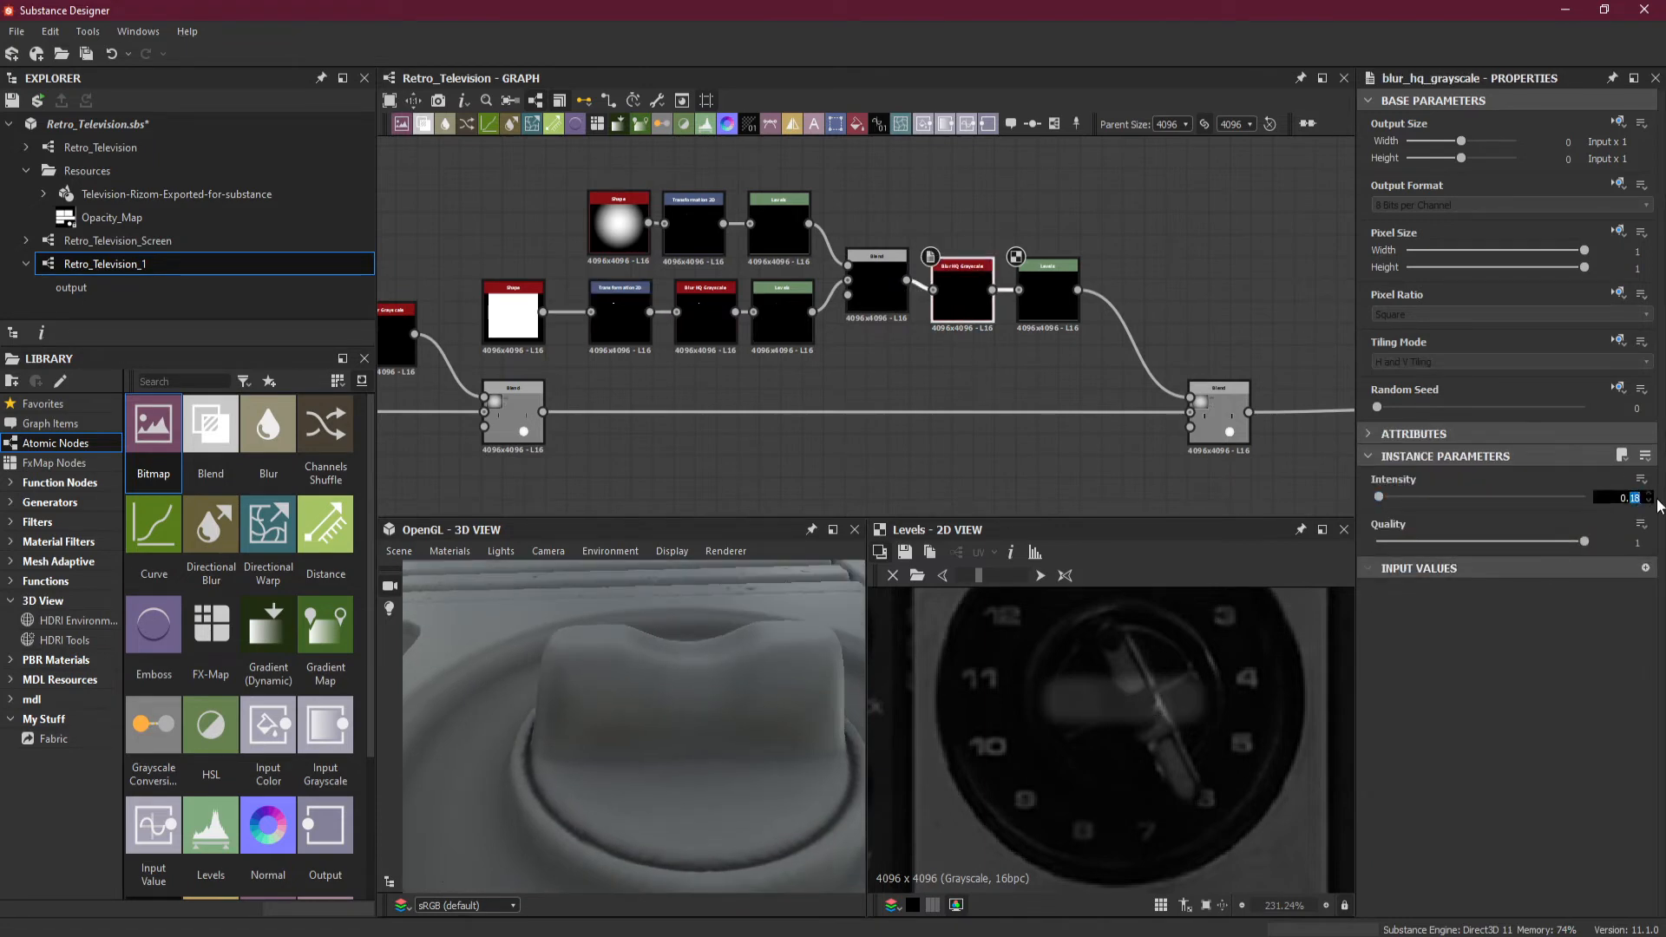
pyautogui.press('Return')
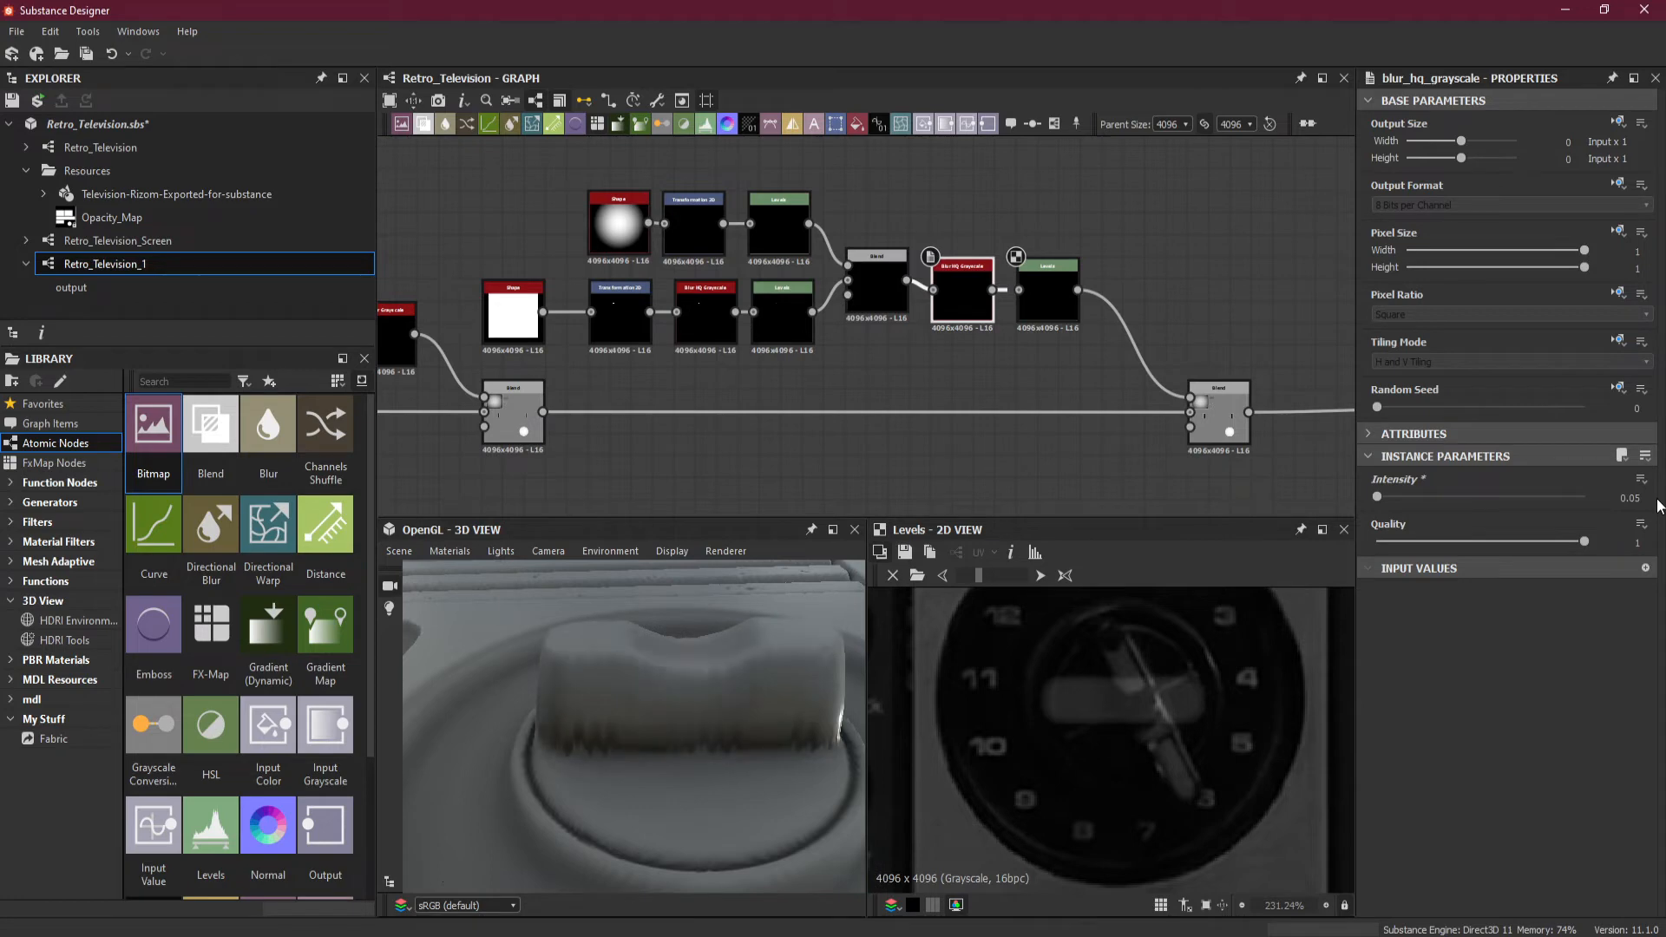
pyautogui.moveTo(674, 714); pyautogui.dragTo(784, 721)
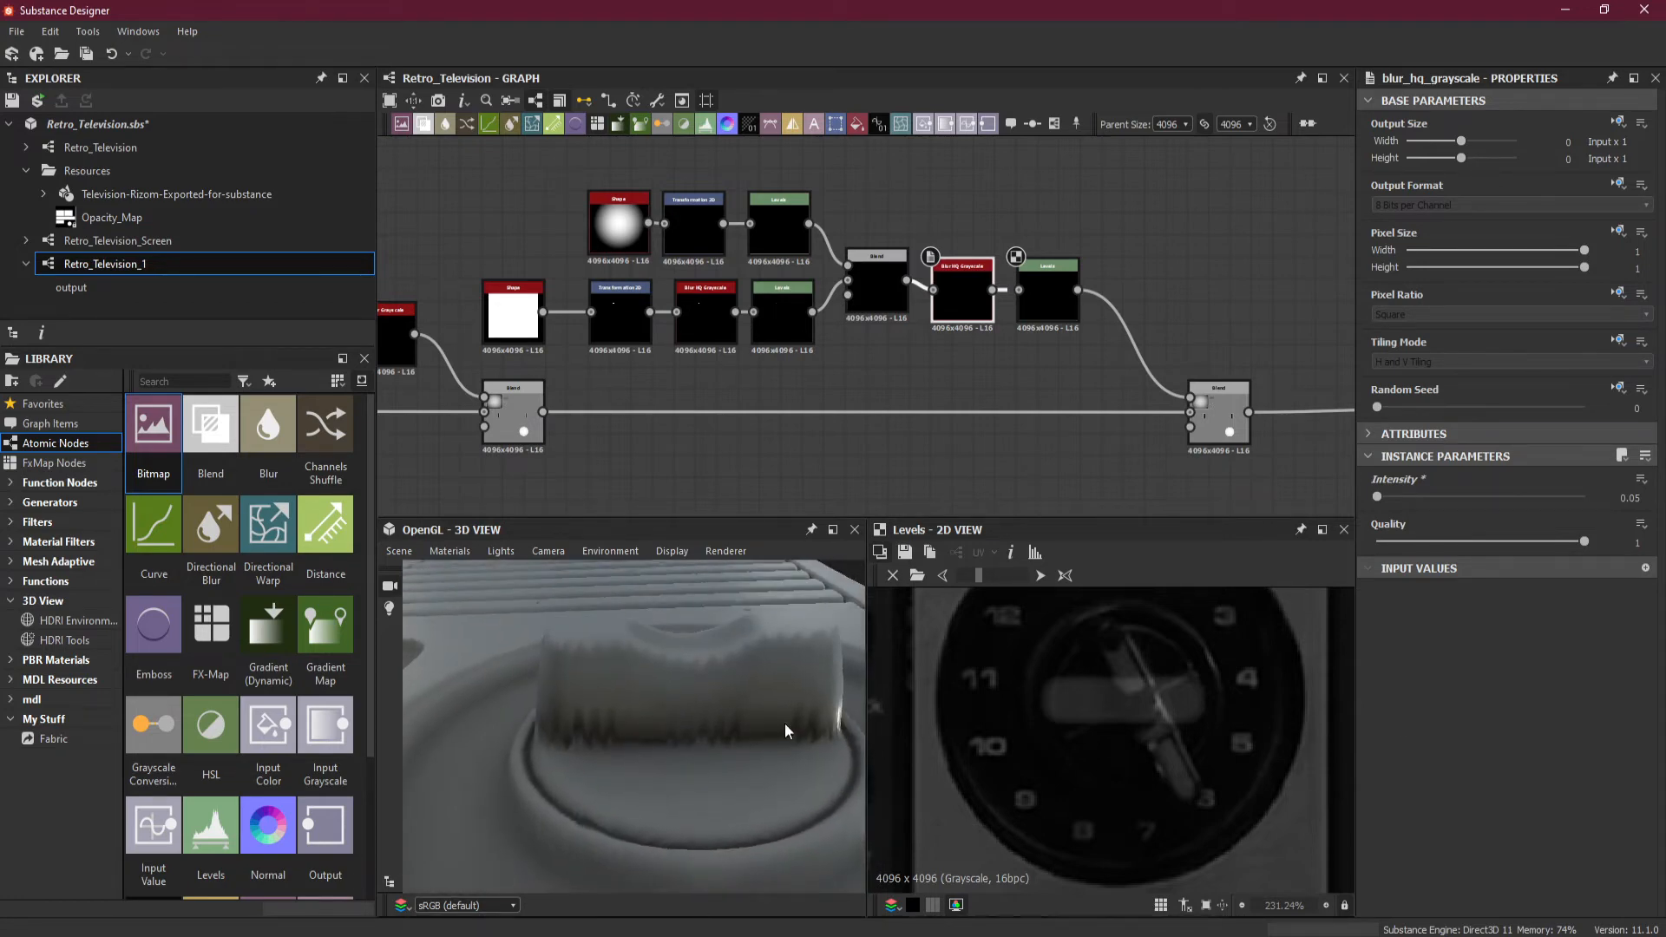
# Raise the input black point of the Levels node after the blur slightly, and try a higher output white point before undoing it.
pyautogui.click(1038, 323)
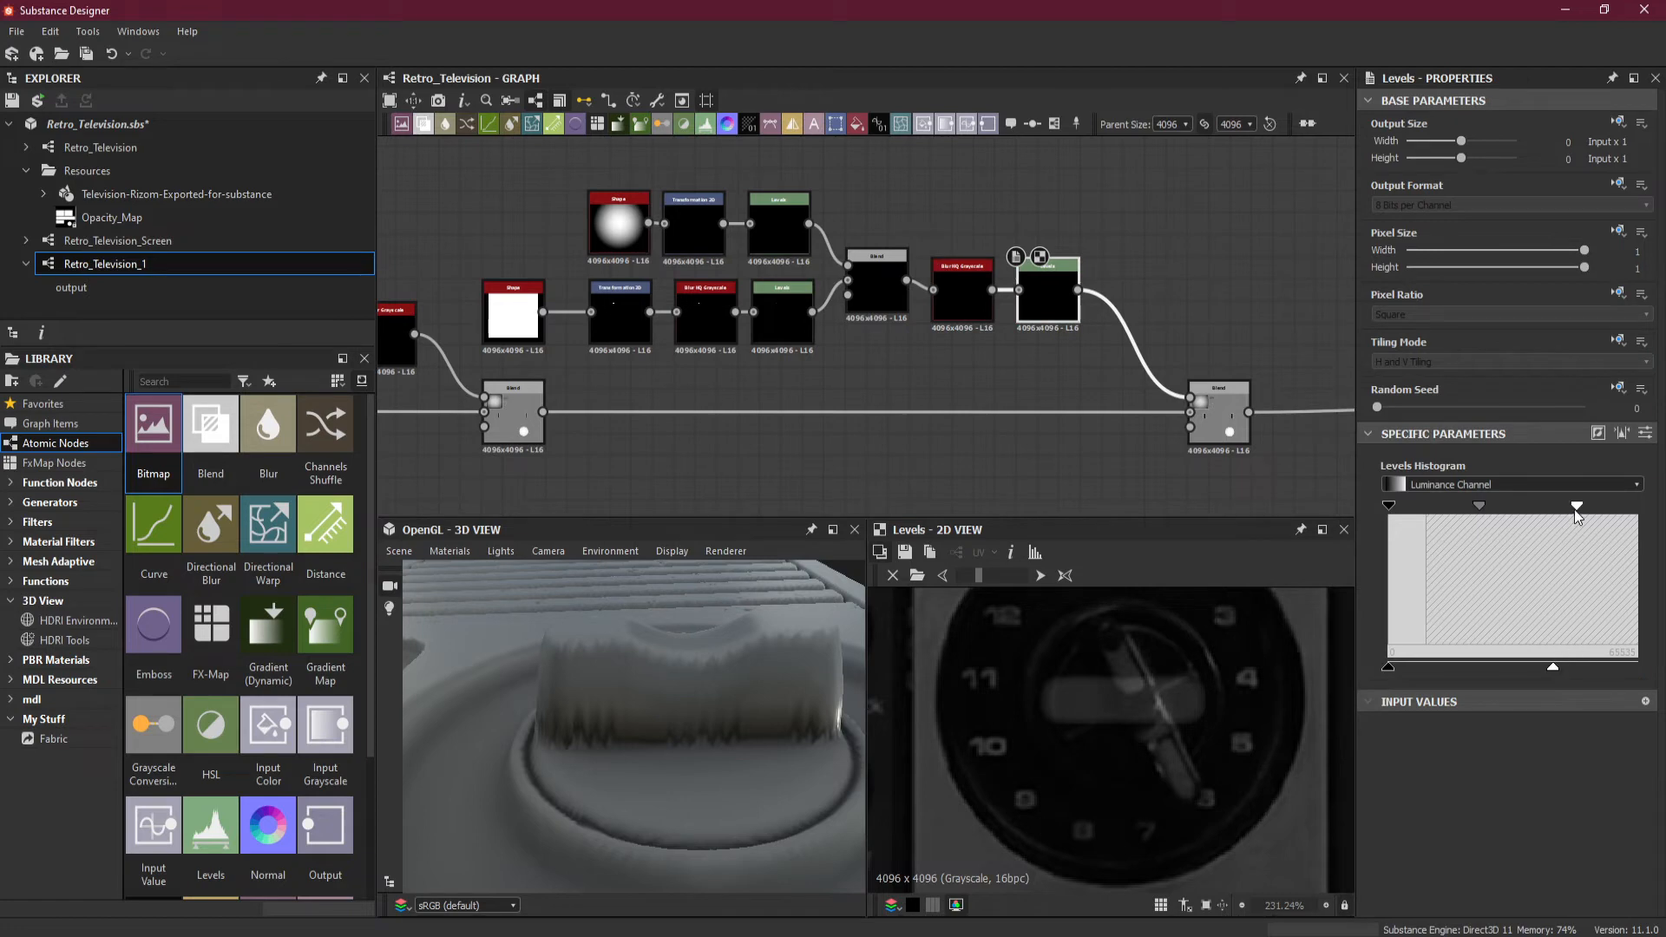
pyautogui.moveTo(1392, 506)
pyautogui.mouseDown()
pyautogui.moveTo(1425, 513)
pyautogui.moveTo(1399, 517)
pyautogui.mouseUp()
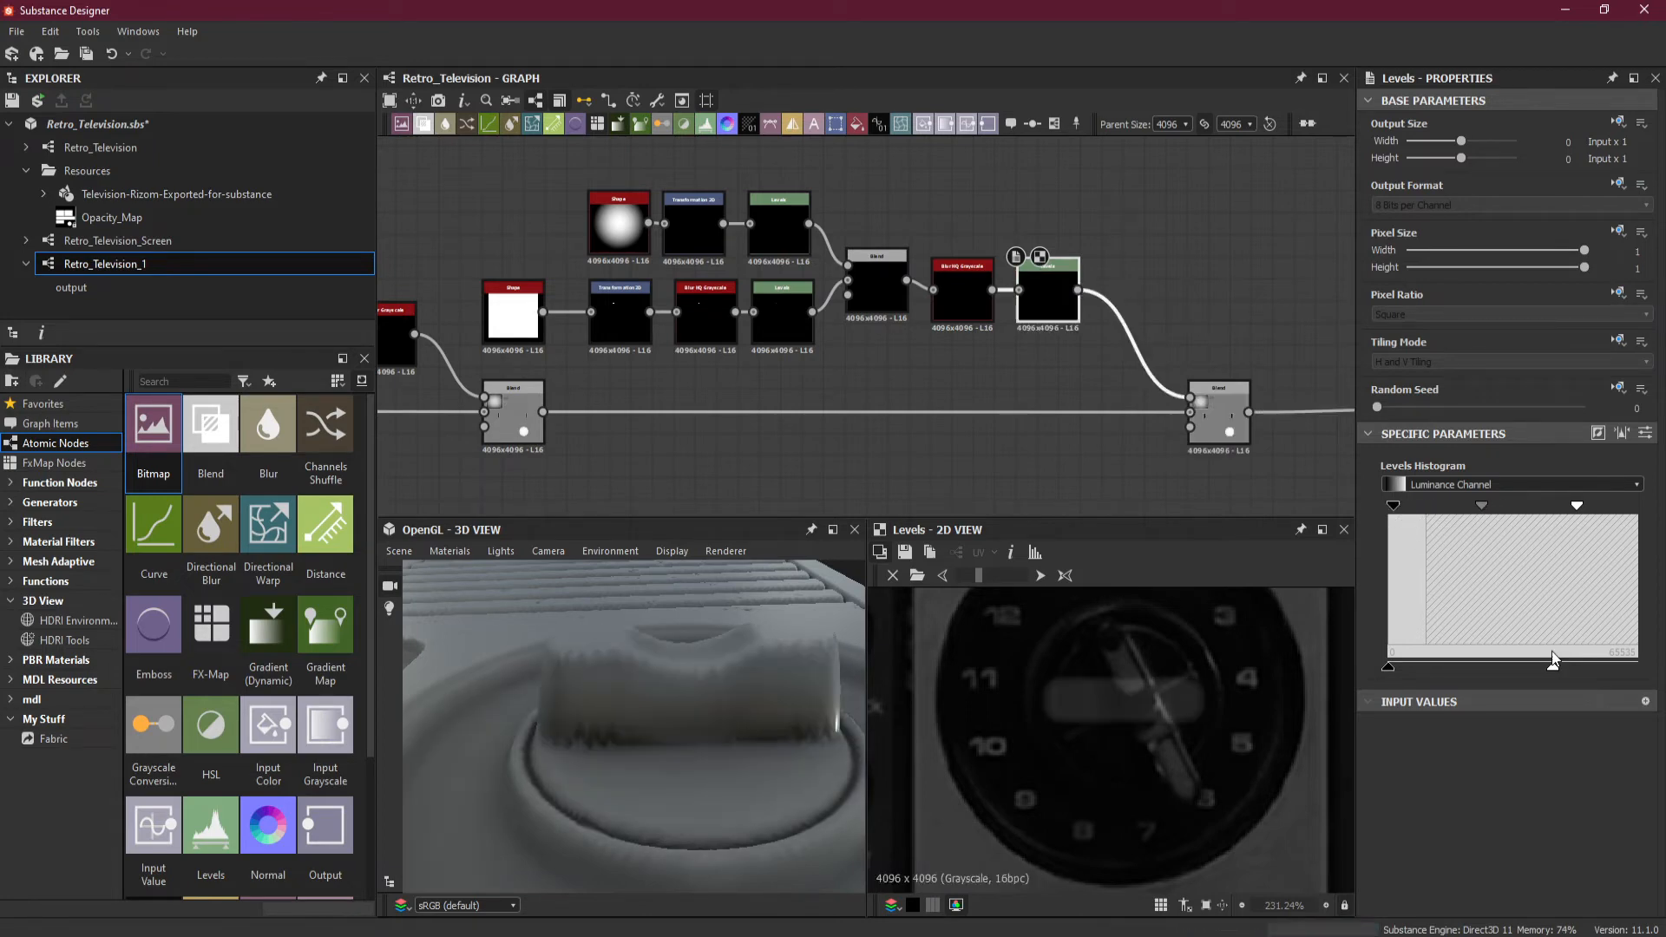
pyautogui.moveTo(1555, 665); pyautogui.dragTo(1585, 669)
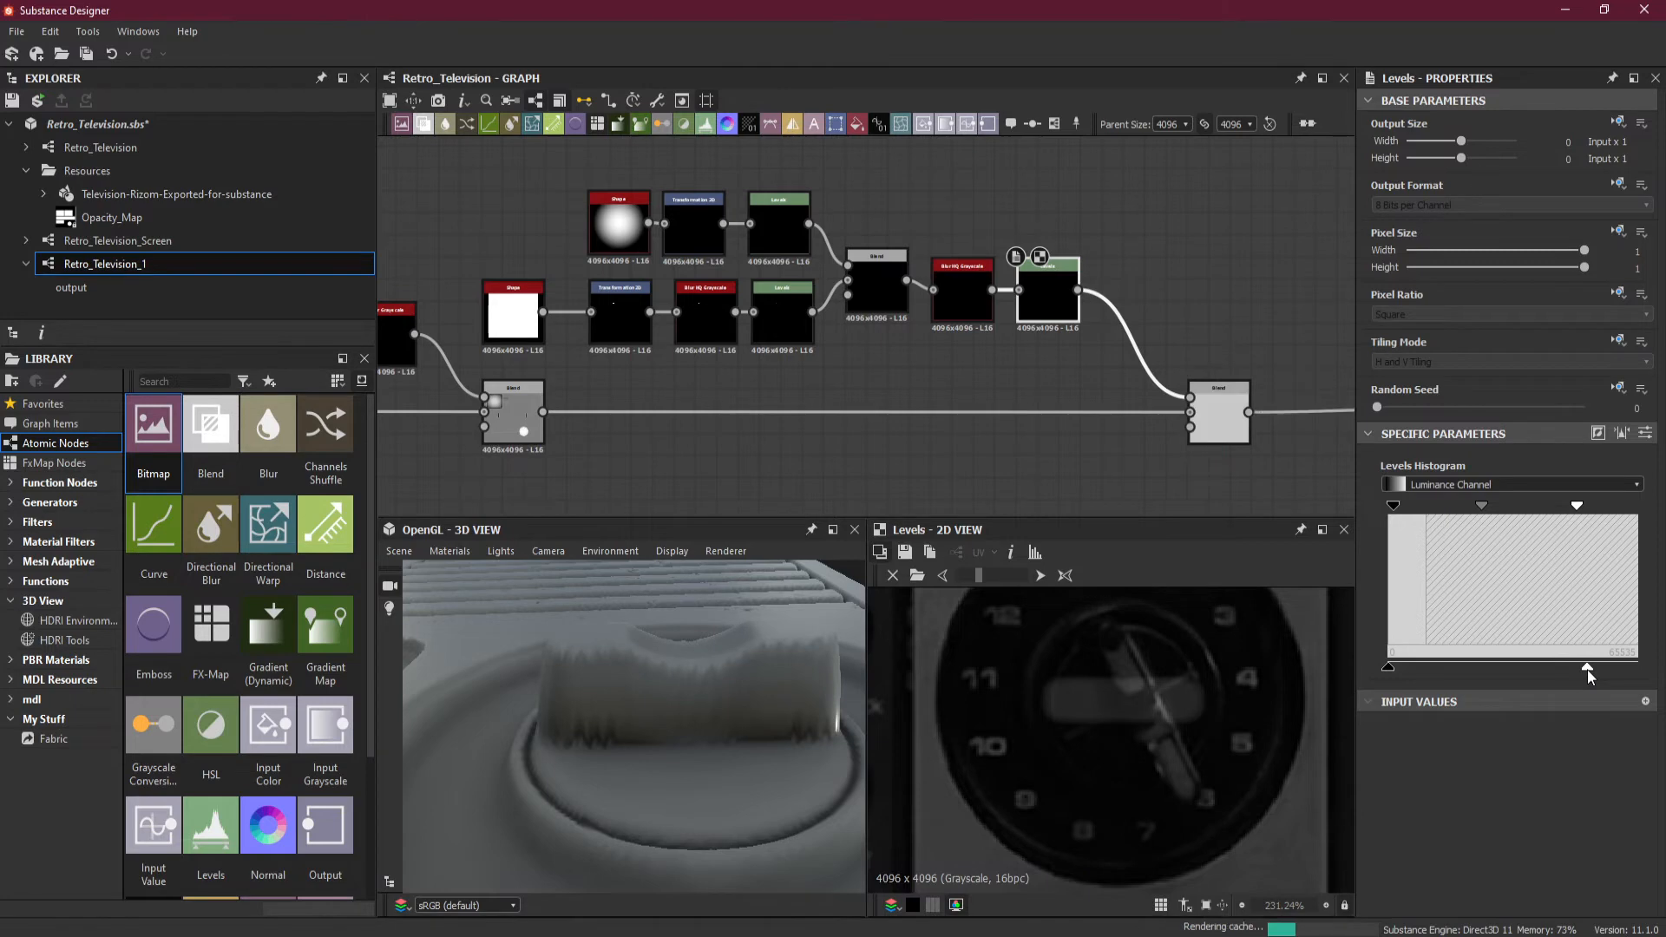
pyautogui.hotkey('ctrl', 'z')
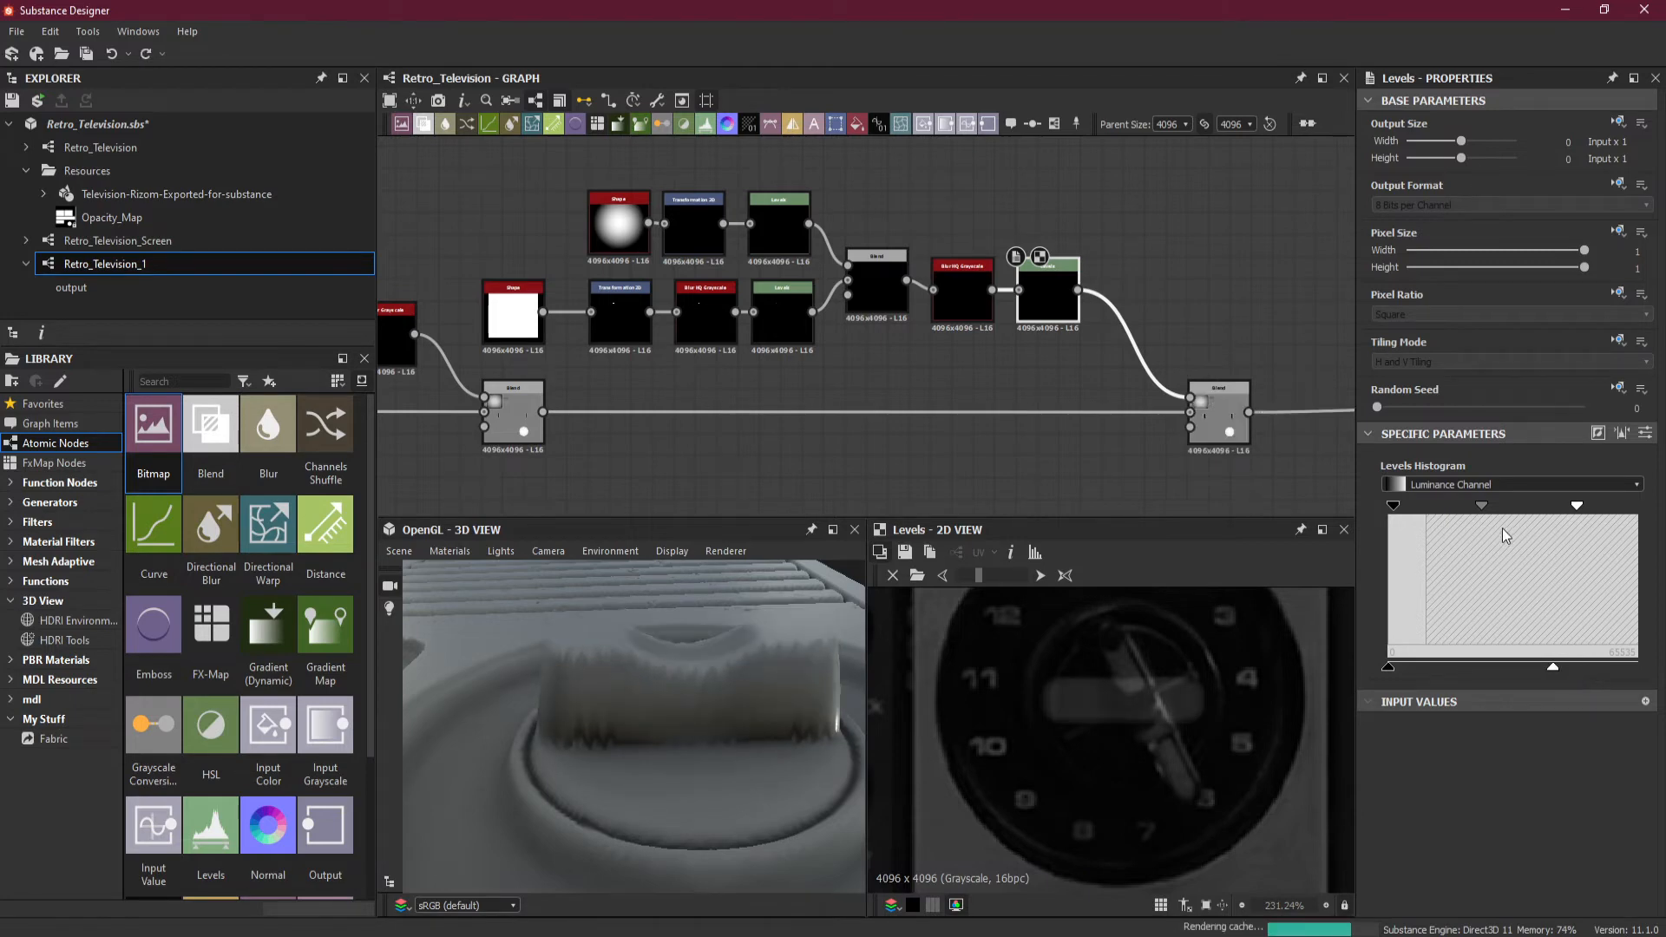
# Raise the Levels node's output white point to its maximum and shift the input midpoint slightly higher.
pyautogui.moveTo(1480, 509)
pyautogui.mouseDown()
pyautogui.moveTo(1463, 508)
pyautogui.moveTo(1526, 514)
pyautogui.moveTo(1482, 507)
pyautogui.moveTo(1496, 507)
pyautogui.mouseUp()
pyautogui.moveTo(1553, 666); pyautogui.dragTo(1635, 668)
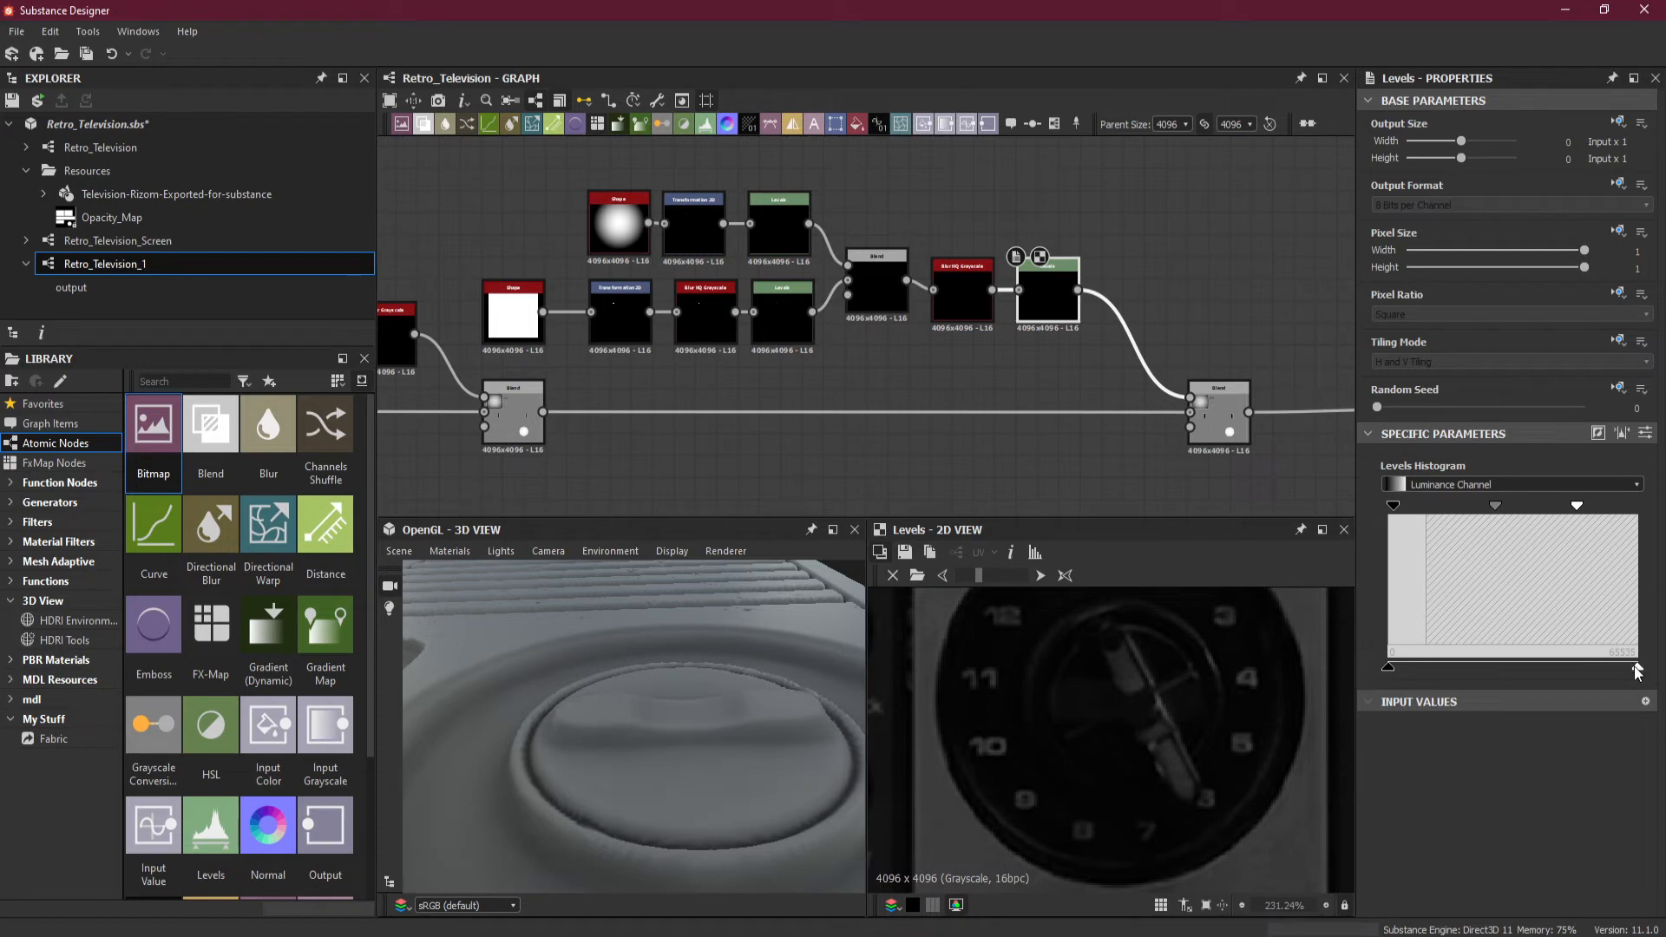
pyautogui.moveTo(1494, 507)
pyautogui.mouseDown()
pyautogui.moveTo(1595, 507)
pyautogui.moveTo(1486, 507)
pyautogui.mouseUp()
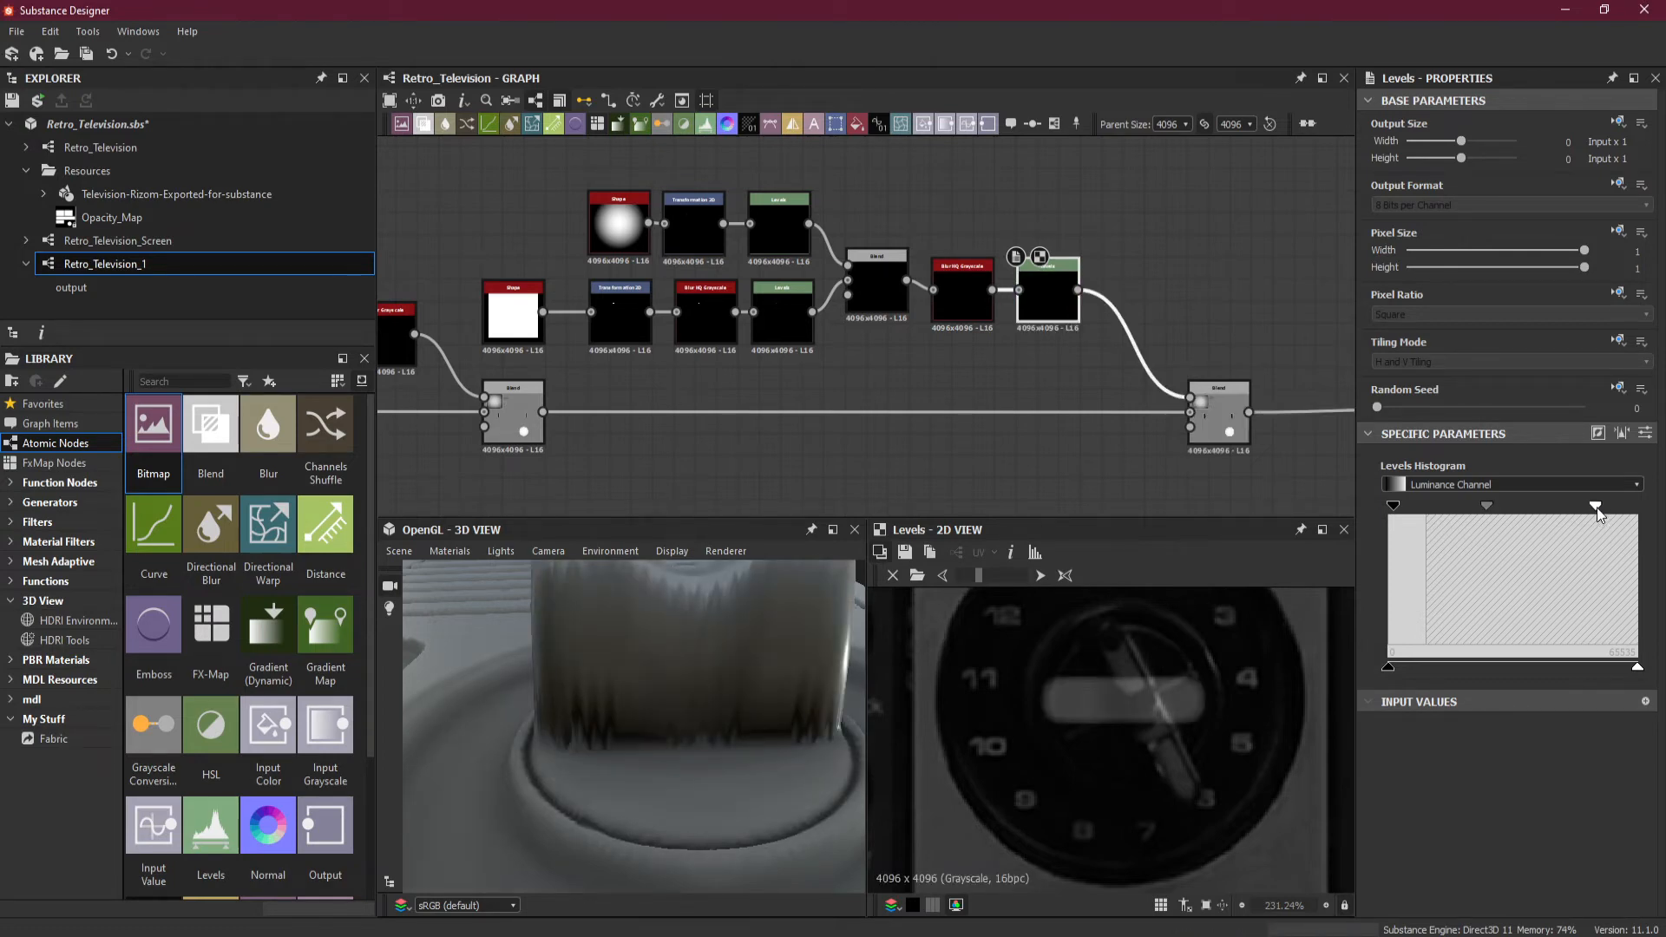
# Raise the Levels node's input white point close to its maximum and fine-tune the input midpoint to give the knob a moderate height.
pyautogui.moveTo(1596, 507); pyautogui.dragTo(1628, 509)
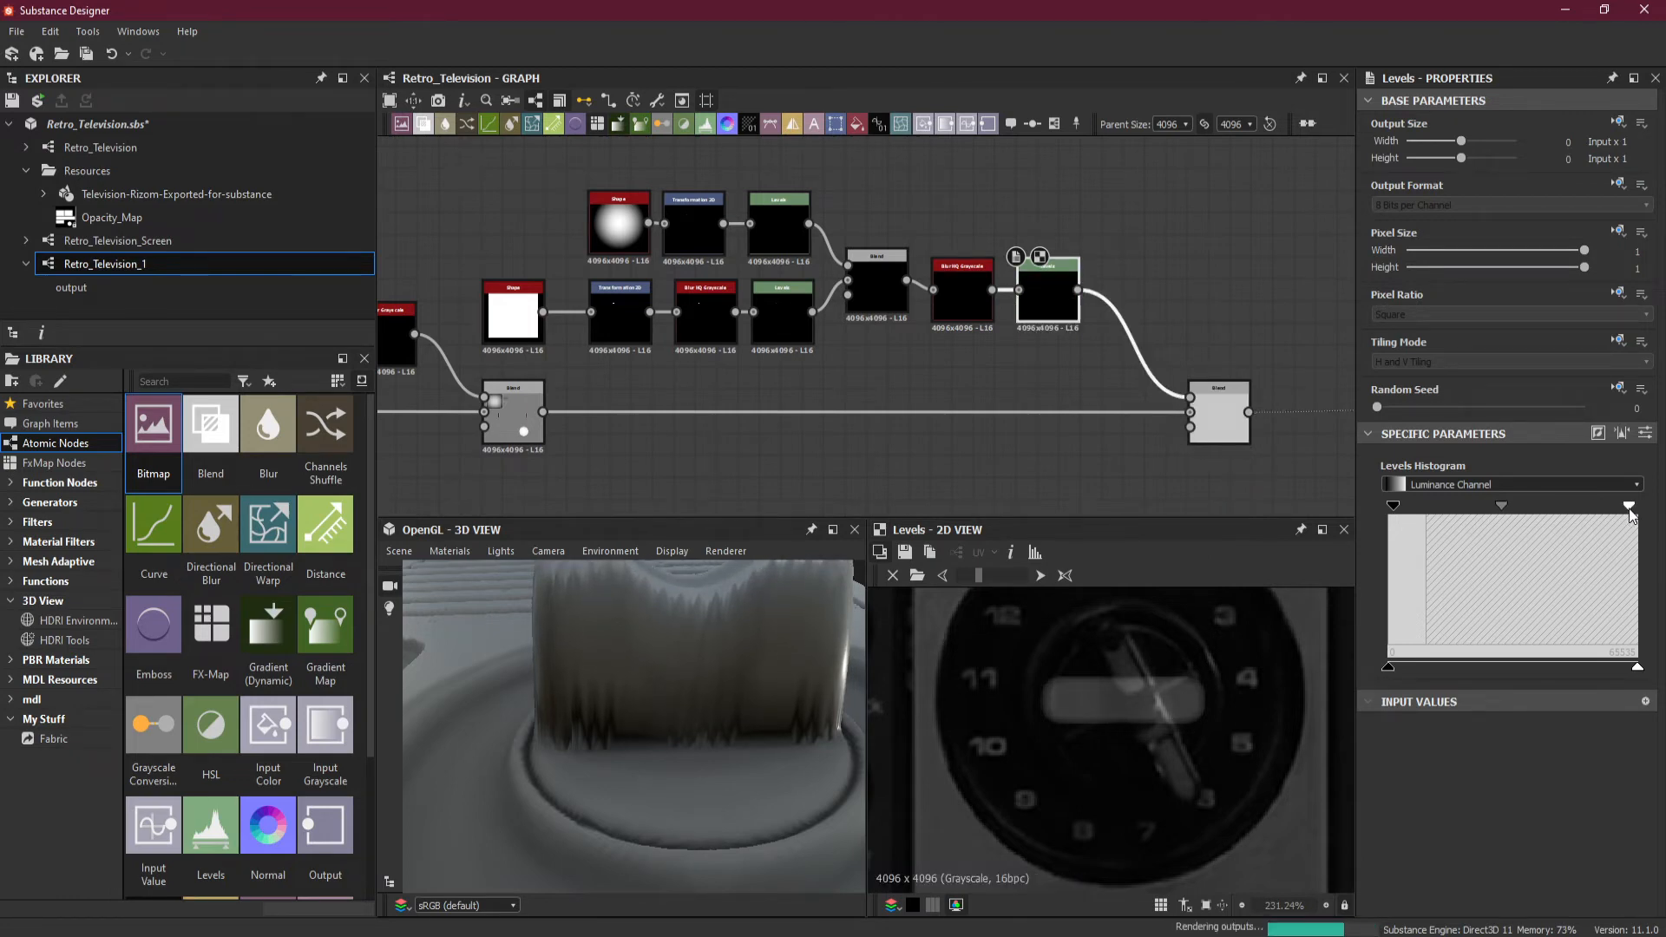
pyautogui.moveTo(1500, 508); pyautogui.dragTo(1514, 508)
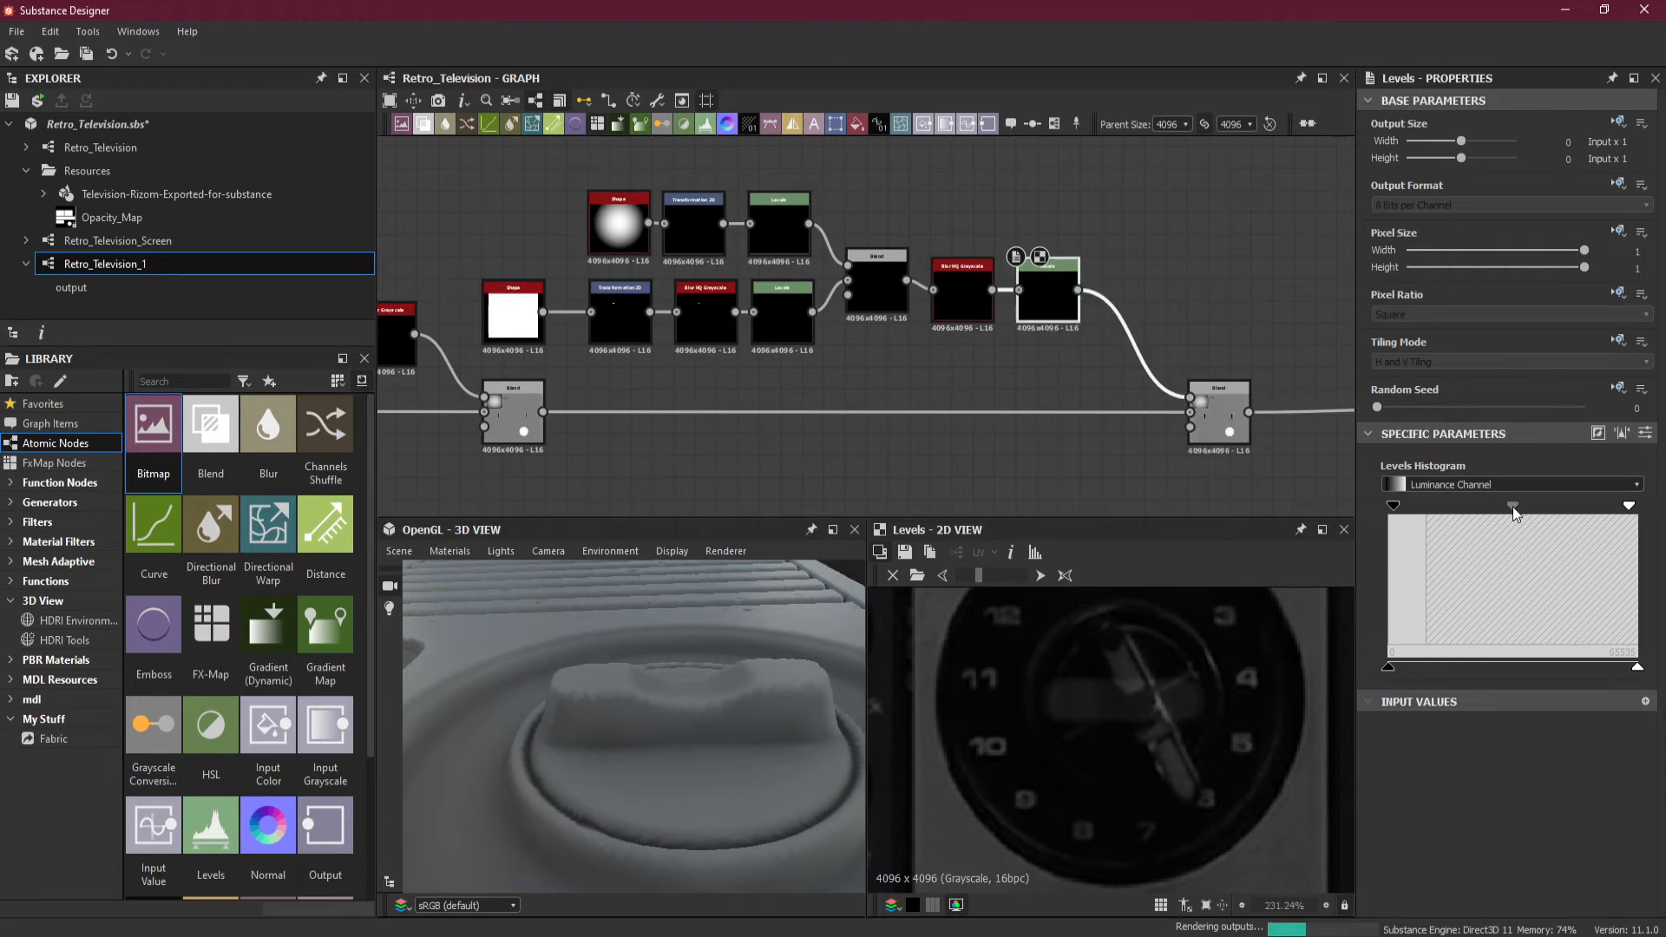
pyautogui.moveTo(1512, 508); pyautogui.dragTo(1509, 508)
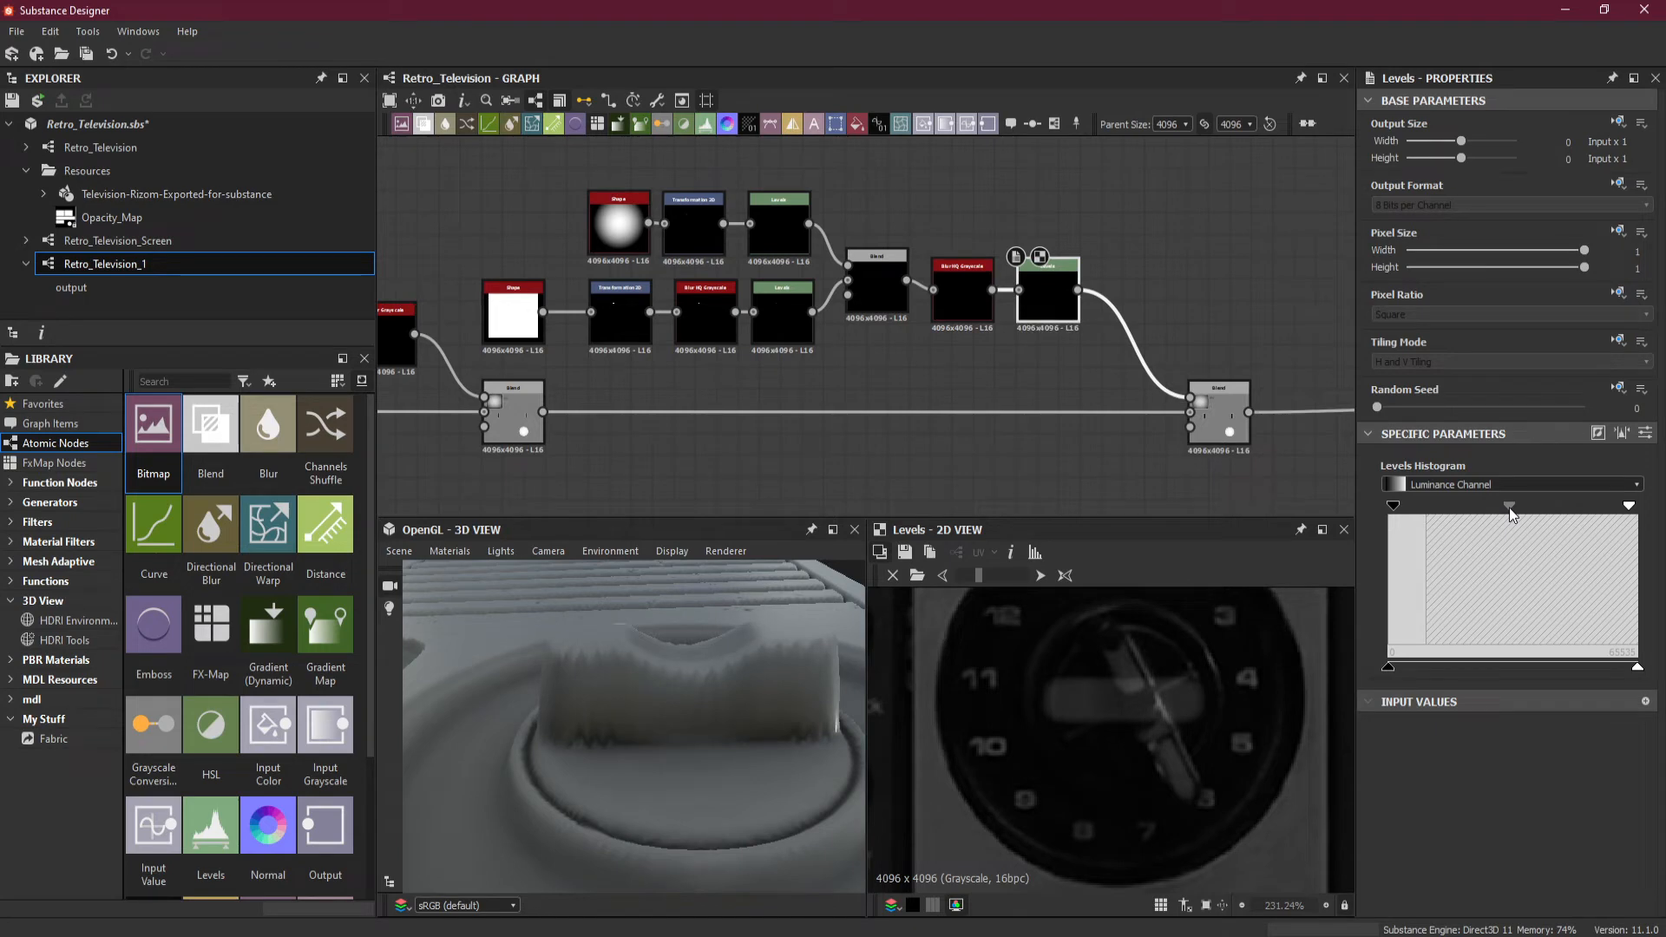
pyautogui.moveTo(1507, 507); pyautogui.dragTo(1506, 507)
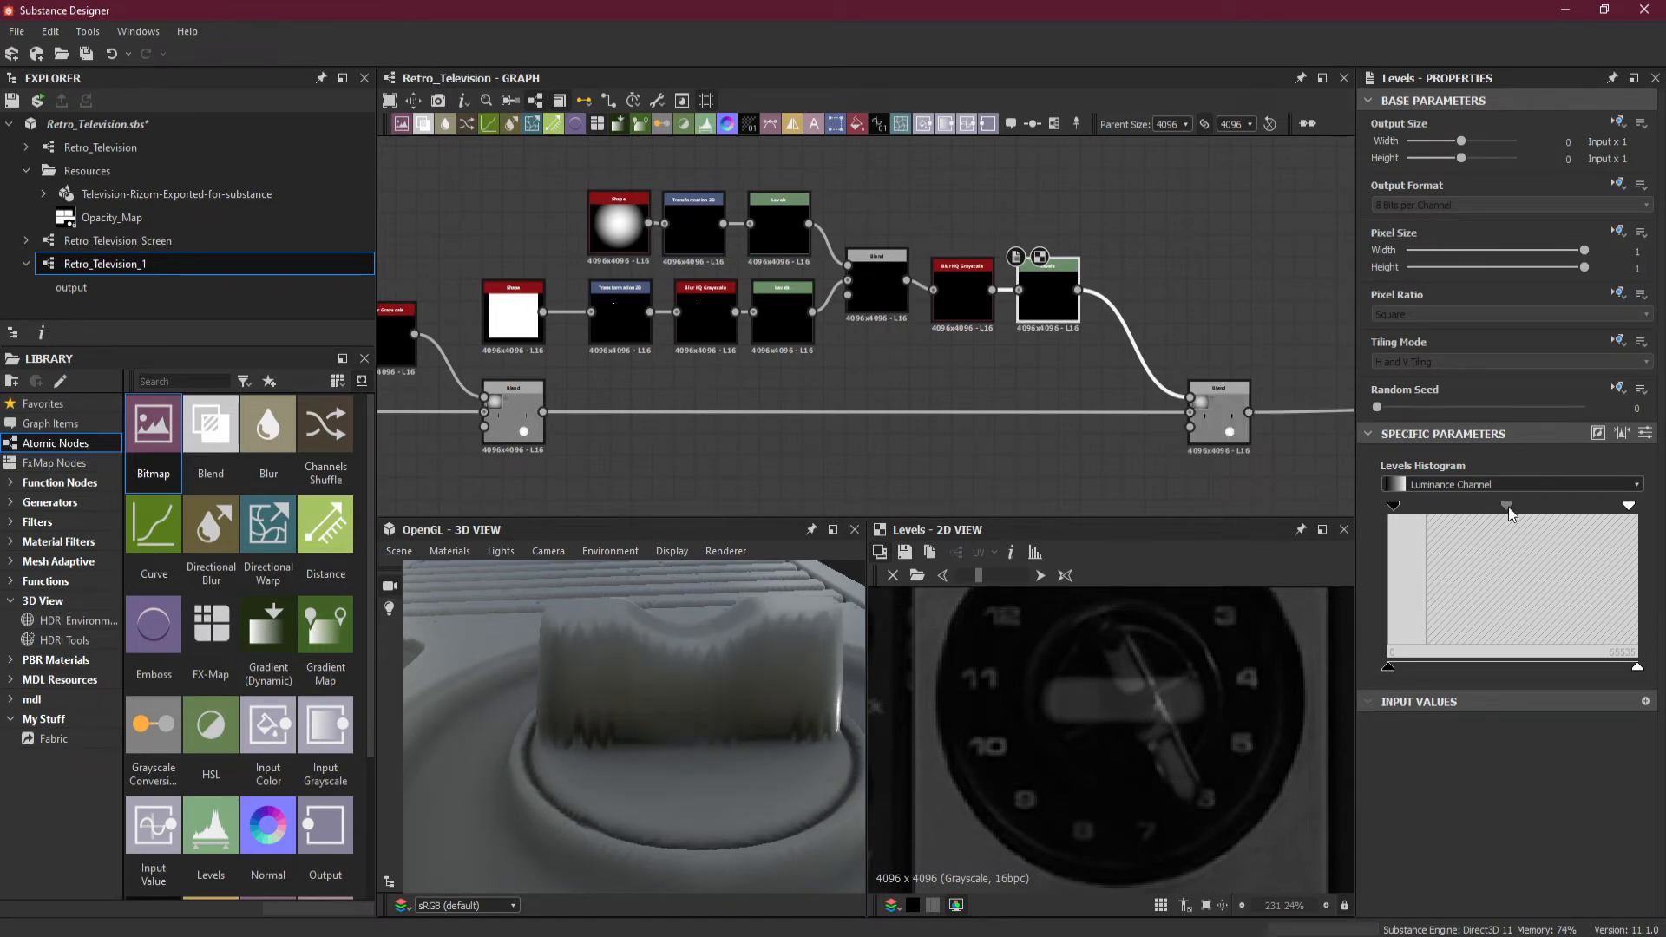
pyautogui.moveTo(1508, 507); pyautogui.dragTo(1510, 506)
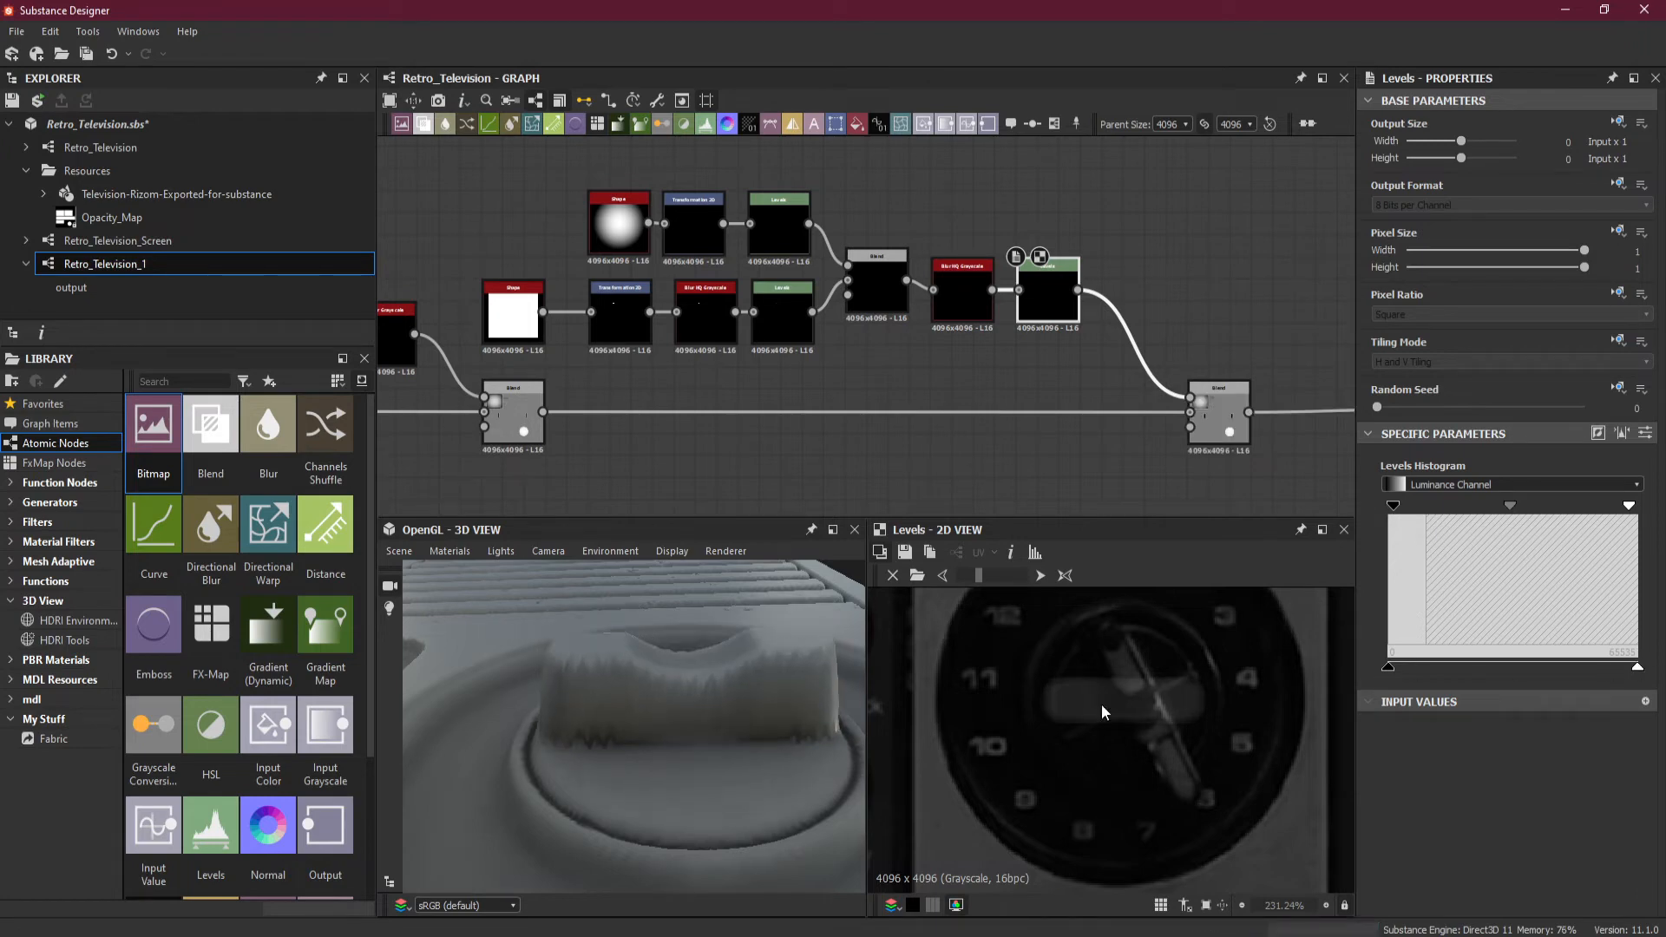
pyautogui.moveTo(815, 713); pyautogui.dragTo(739, 662)
pyautogui.moveTo(719, 666); pyautogui.dragTo(694, 536)
# Try an Intensity of 0.06 on the Blur HQ Grayscale node before the Levels node.
pyautogui.click(976, 294)
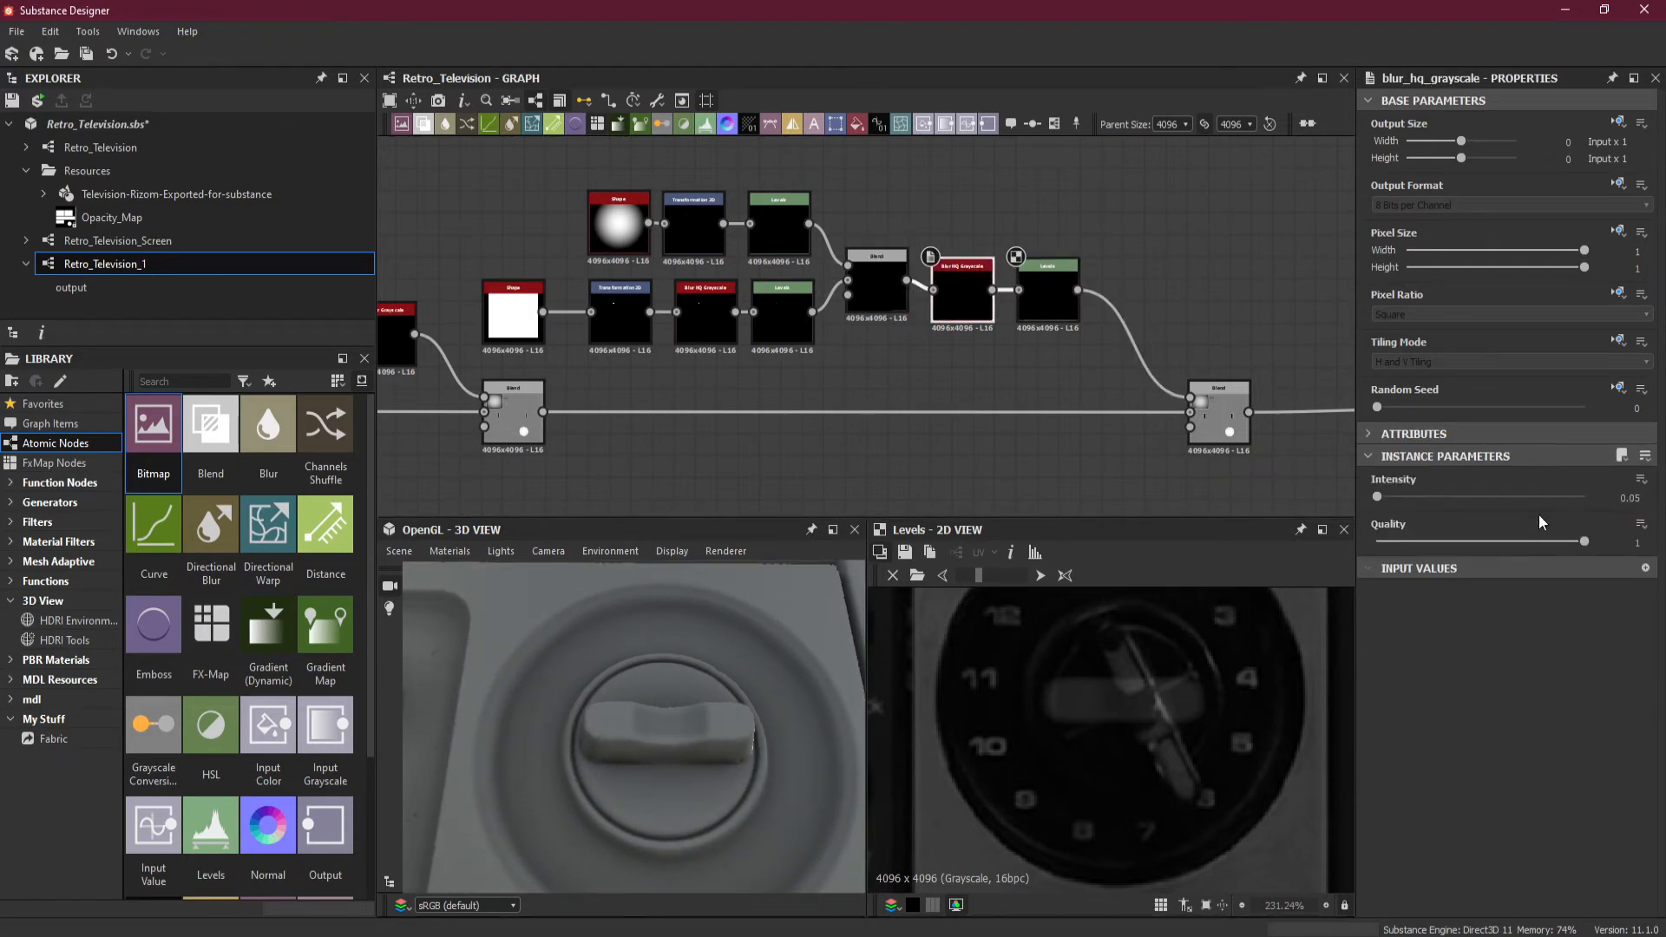
pyautogui.click(1630, 498)
pyautogui.press('Return')
pyautogui.click(1638, 498)
pyautogui.write('6')
pyautogui.press('Return')
pyautogui.moveTo(658, 713); pyautogui.dragTo(781, 755)
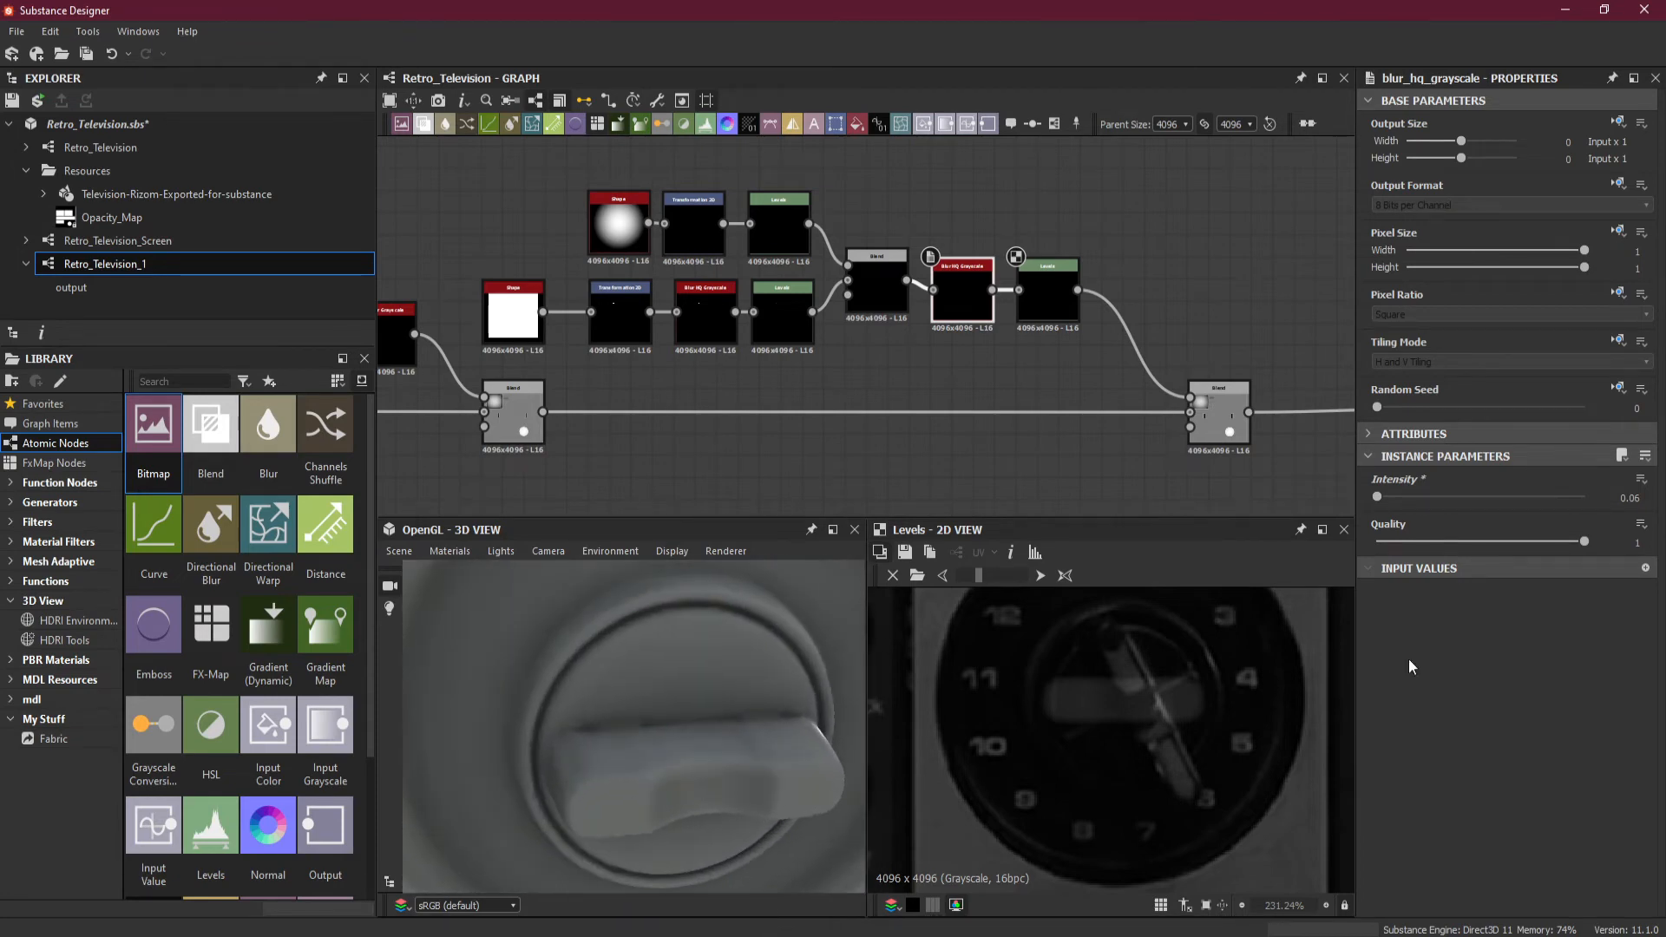
# Try the knob blur's Intensity at 0.05 again, and settle it at 0.053.
pyautogui.click(1637, 498)
pyautogui.press('Return')
pyautogui.click(1631, 498)
pyautogui.press('Return')
pyautogui.moveTo(772, 686); pyautogui.dragTo(741, 769)
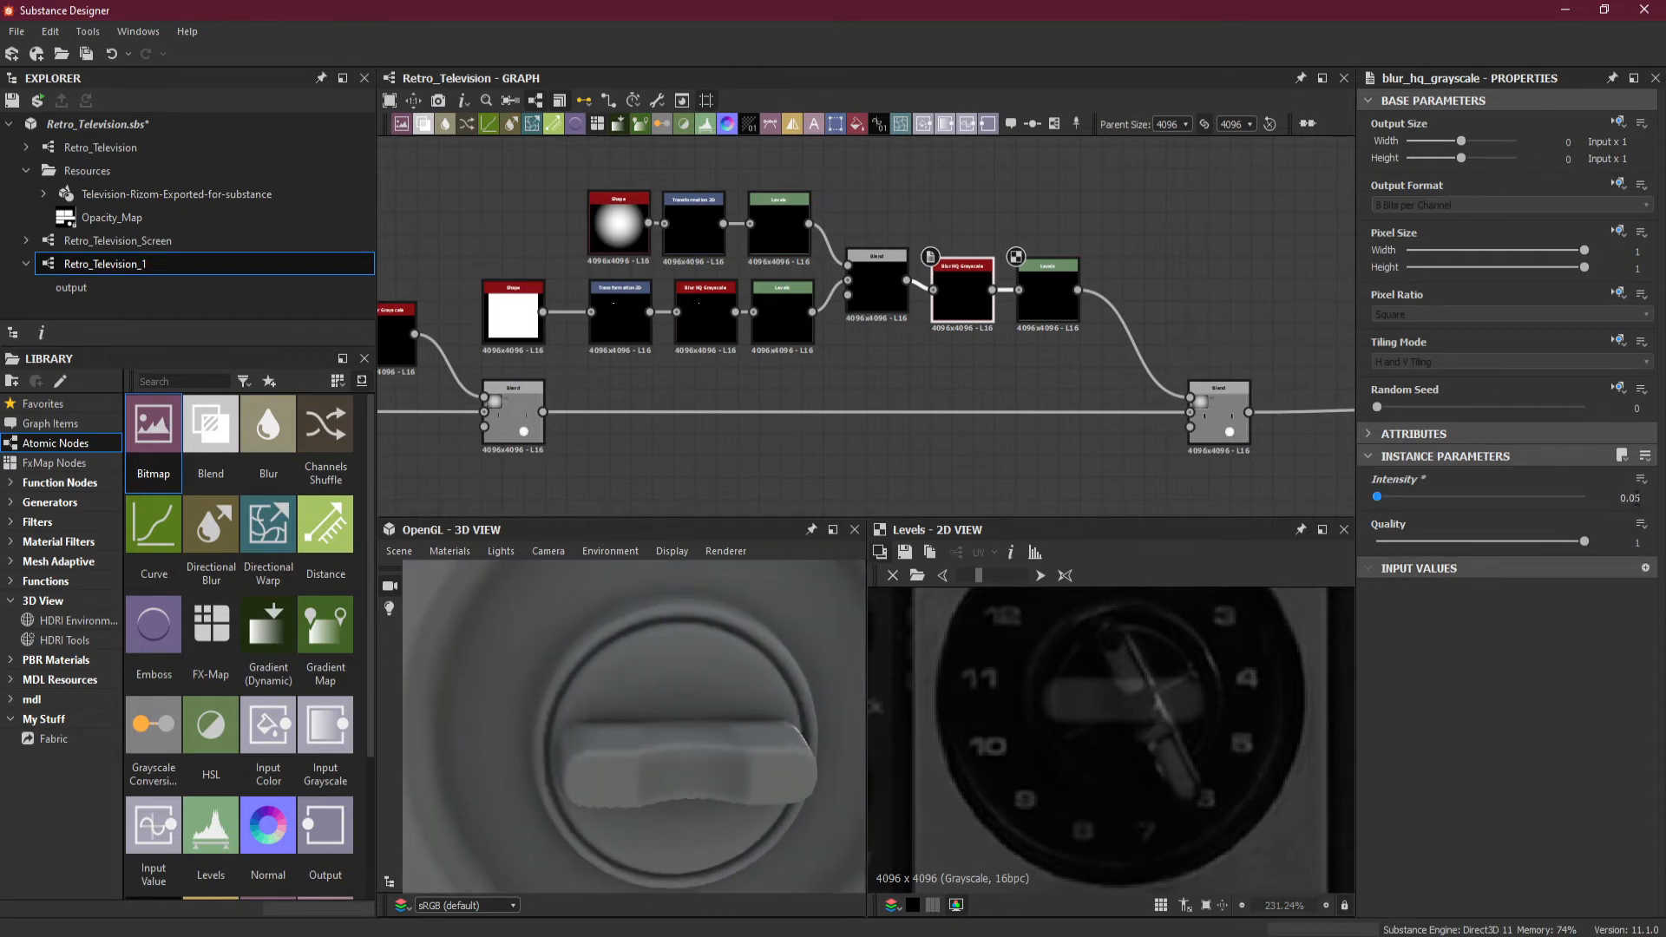
pyautogui.click(1631, 497)
pyautogui.press('Return')
pyautogui.click(1638, 497)
pyautogui.press('Return')
# Make the dial reference image more visible in the 2D view and compare the modelled knob with it.
pyautogui.scroll(-5, 692, 654)
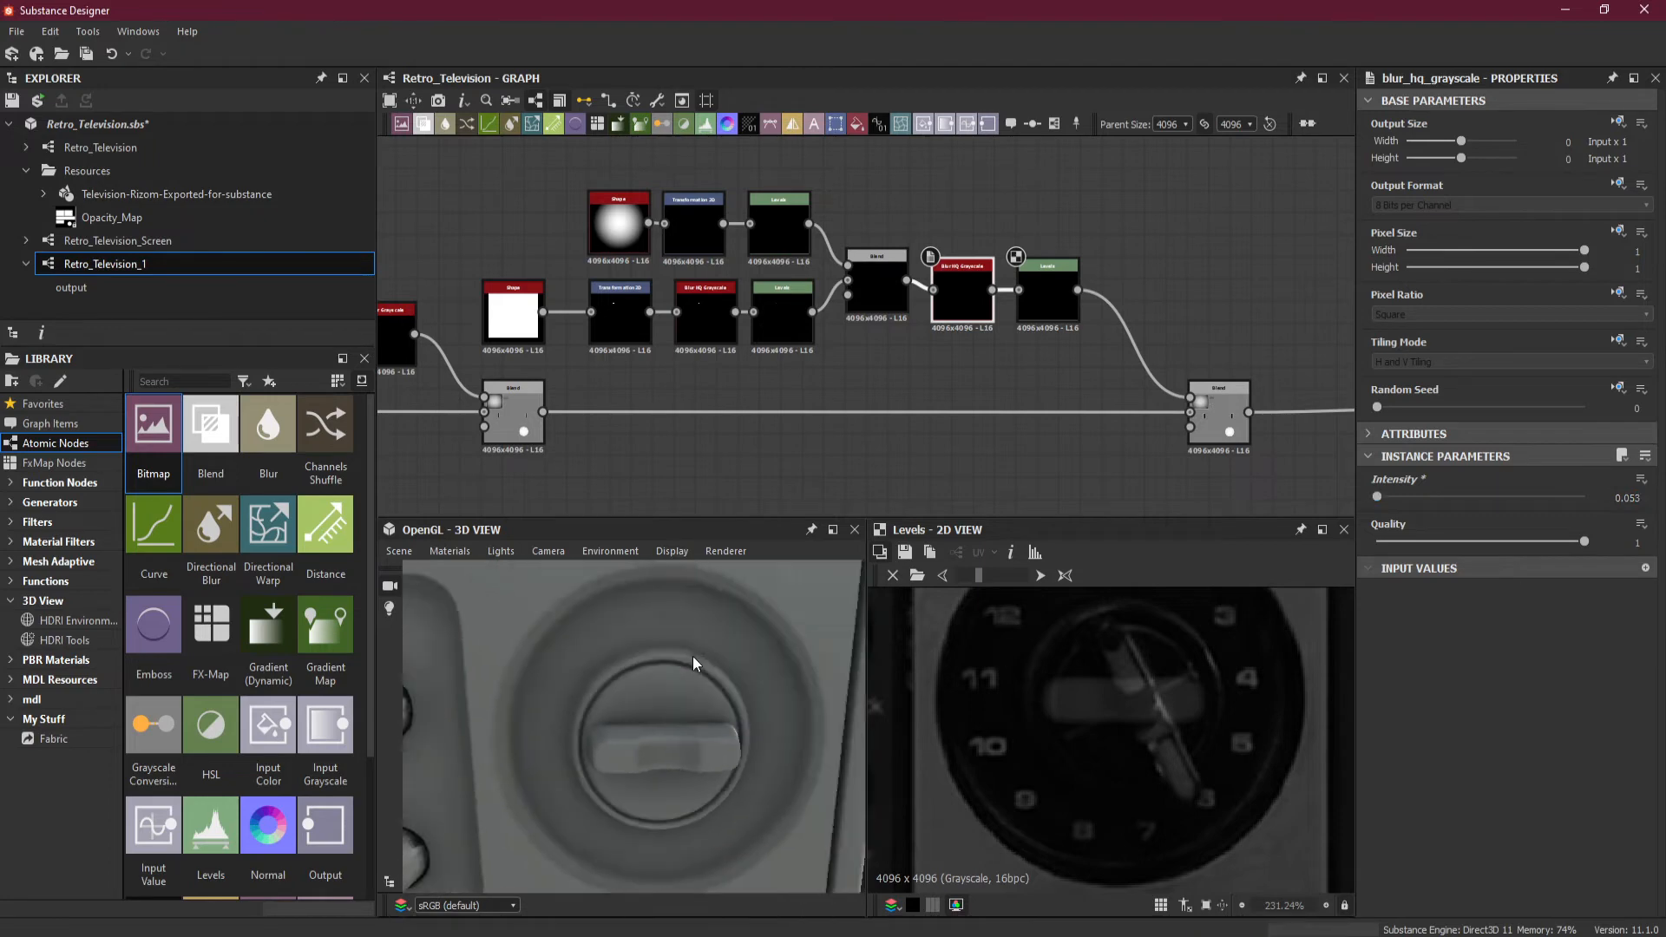
pyautogui.moveTo(692, 657); pyautogui.dragTo(663, 715)
pyautogui.scroll(-3, 708, 692)
pyautogui.scroll(5, 663, 716)
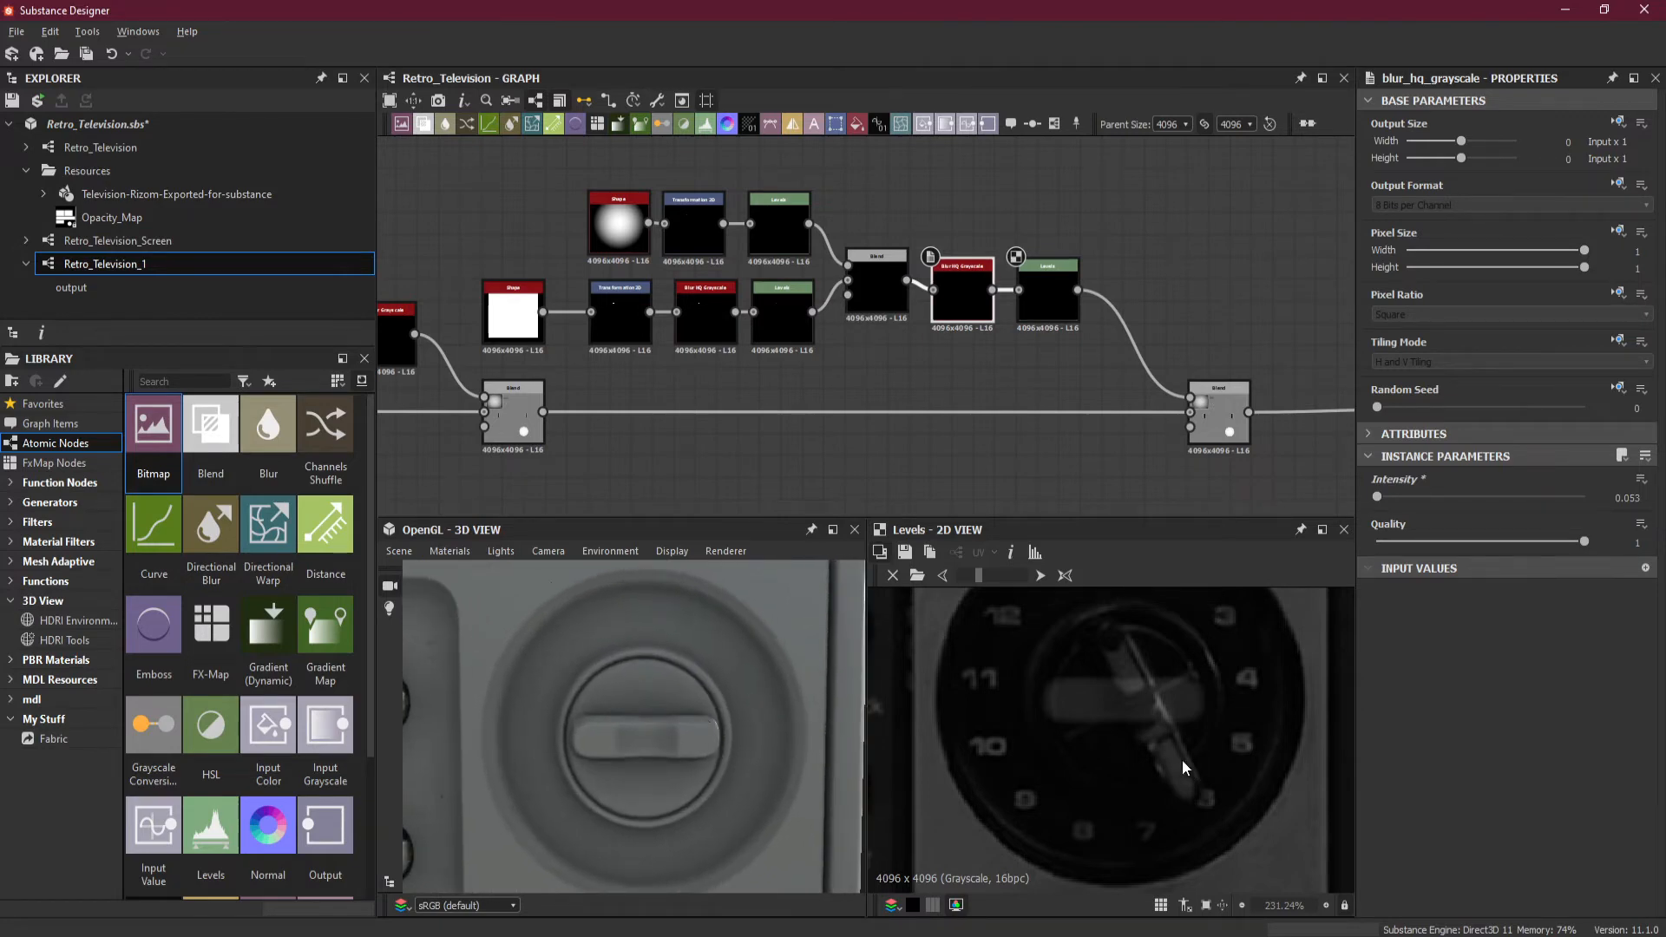
pyautogui.moveTo(980, 576)
pyautogui.mouseDown()
pyautogui.moveTo(967, 576)
pyautogui.moveTo(999, 579)
pyautogui.mouseUp()
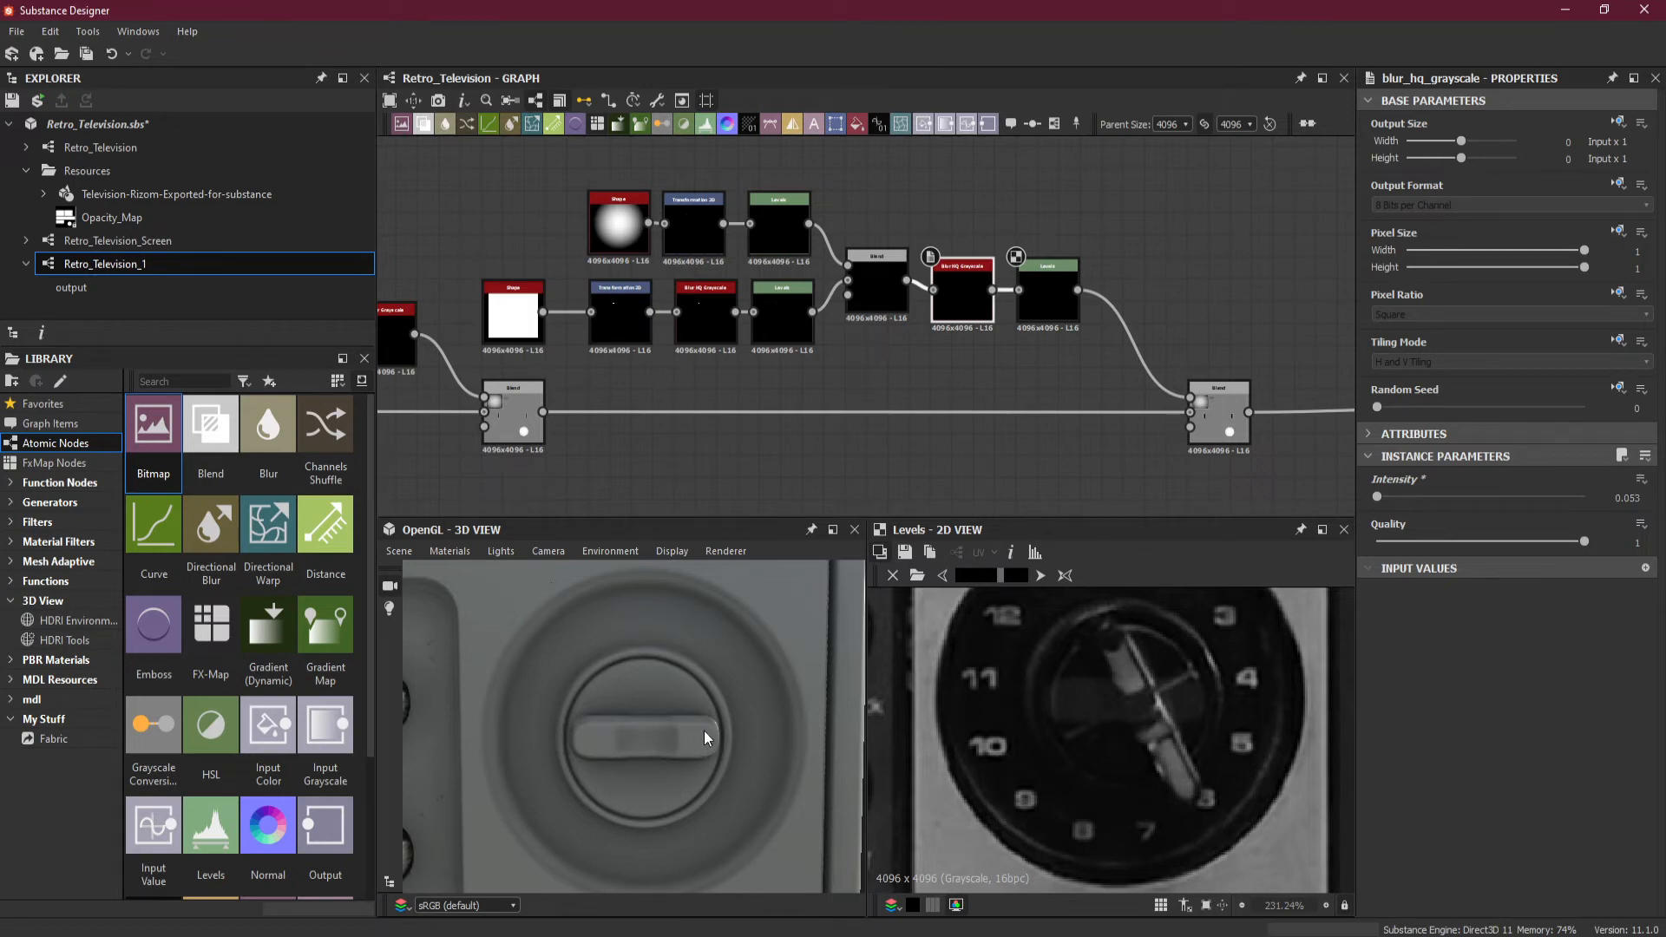
pyautogui.moveTo(690, 773); pyautogui.dragTo(695, 864)
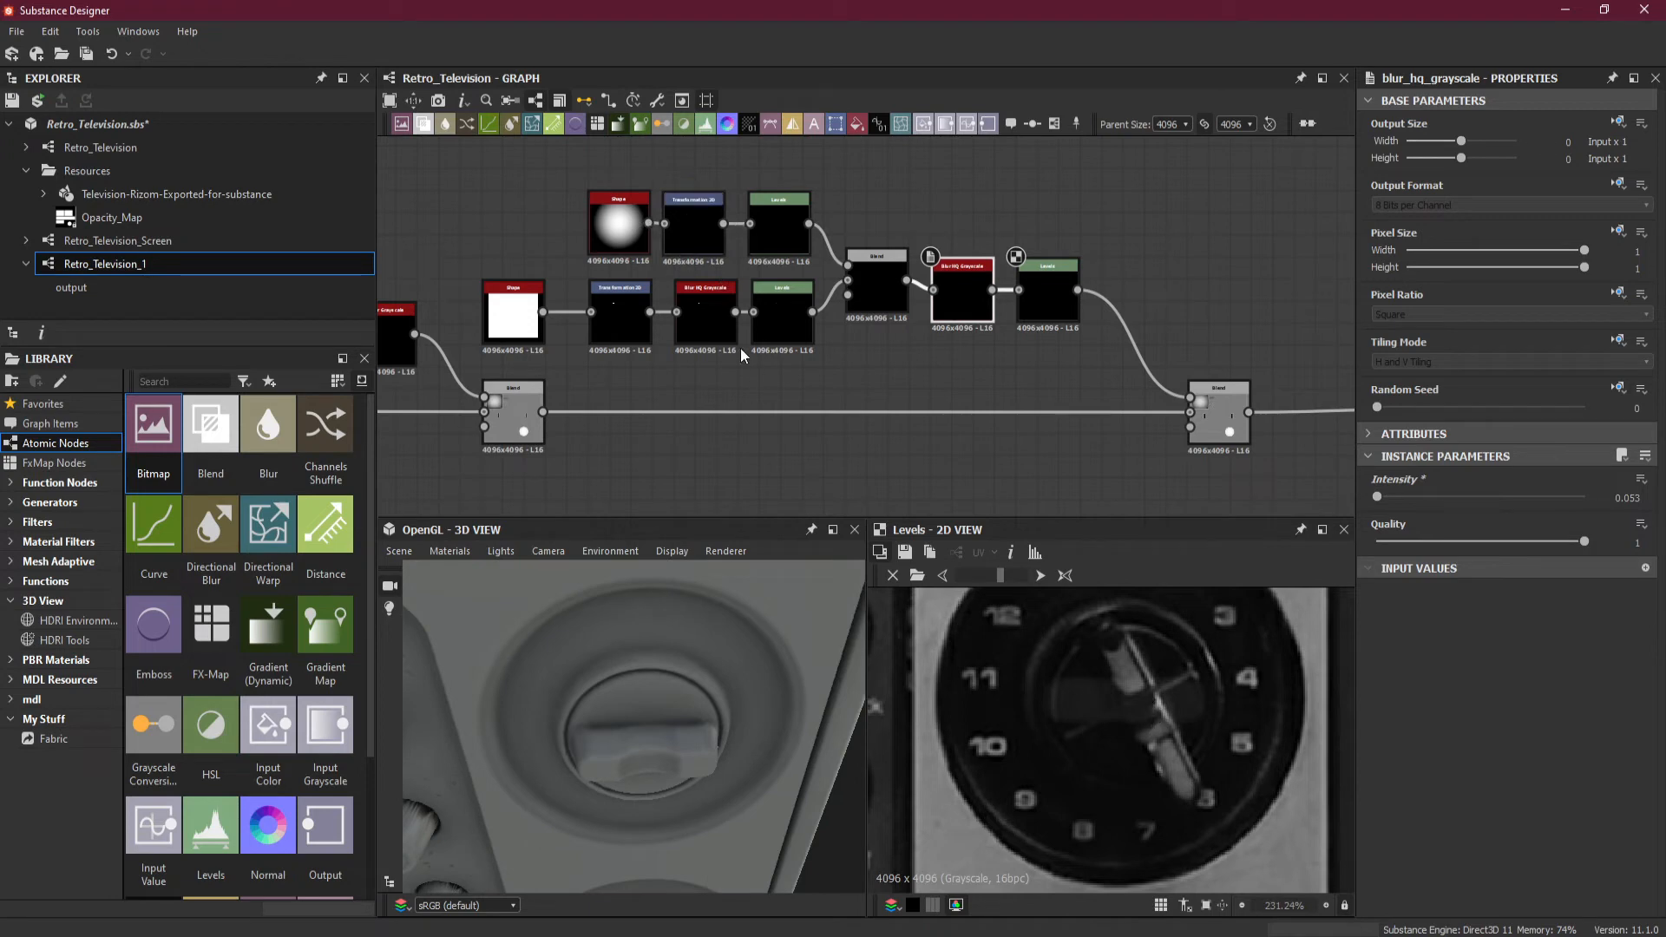
# Narrow the round gradient shape with its Transformation 2D node, ending at an X offset of about 18.44, and check the knob's notch from several angles.
pyautogui.click(690, 229)
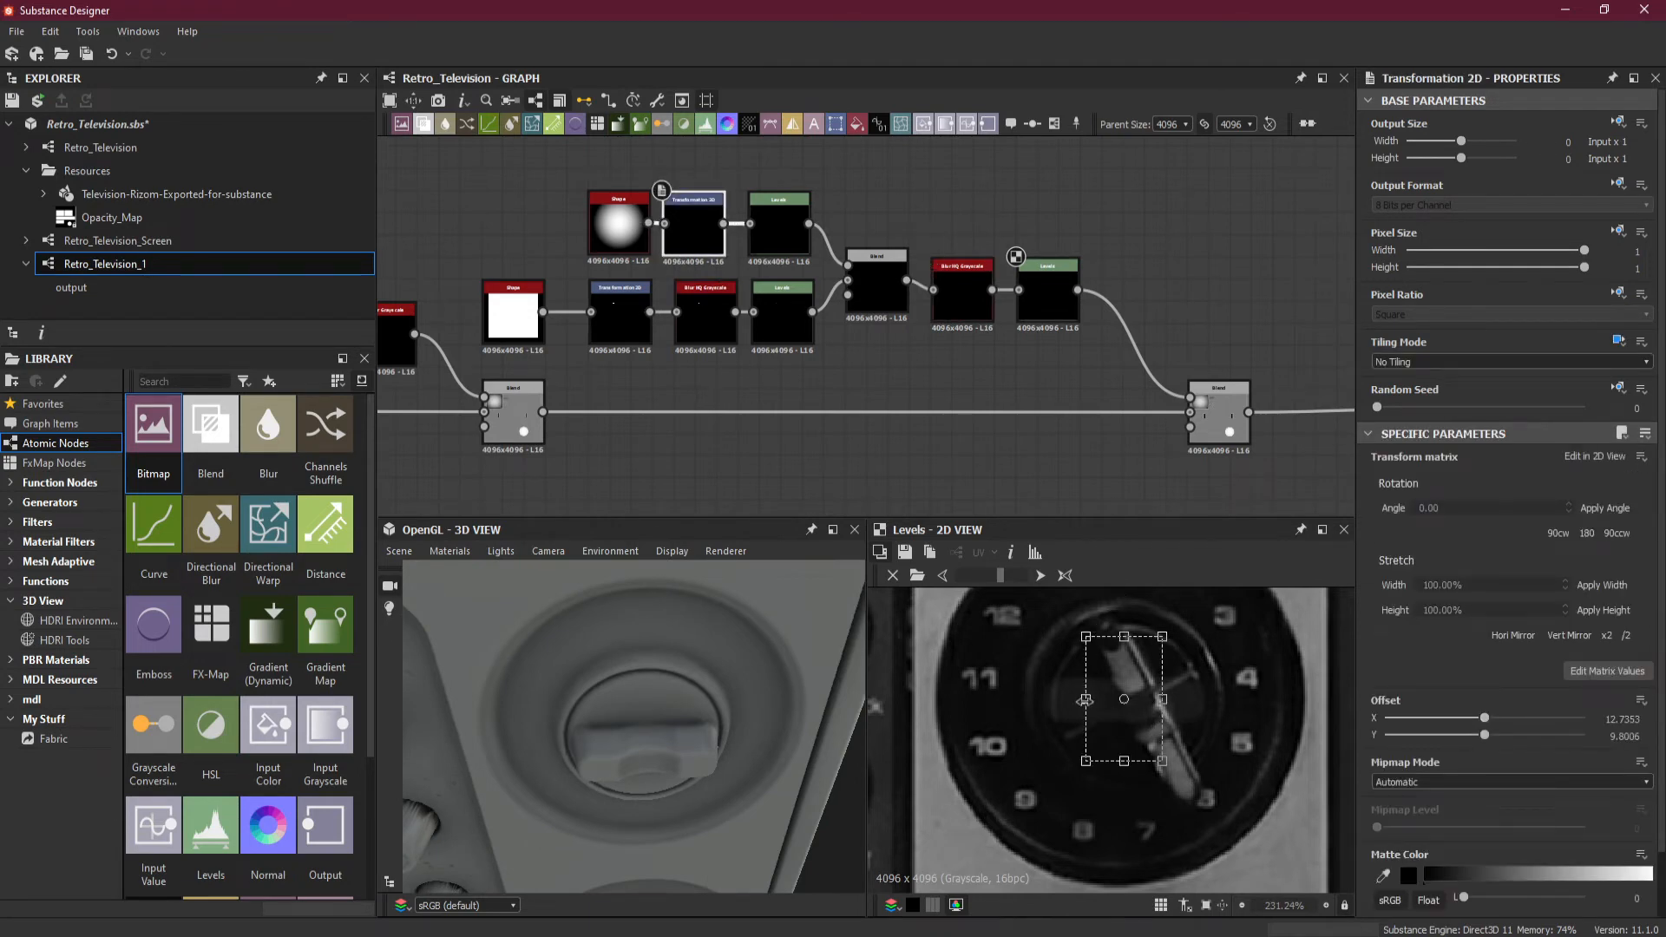
pyautogui.moveTo(1085, 700); pyautogui.dragTo(1096, 701)
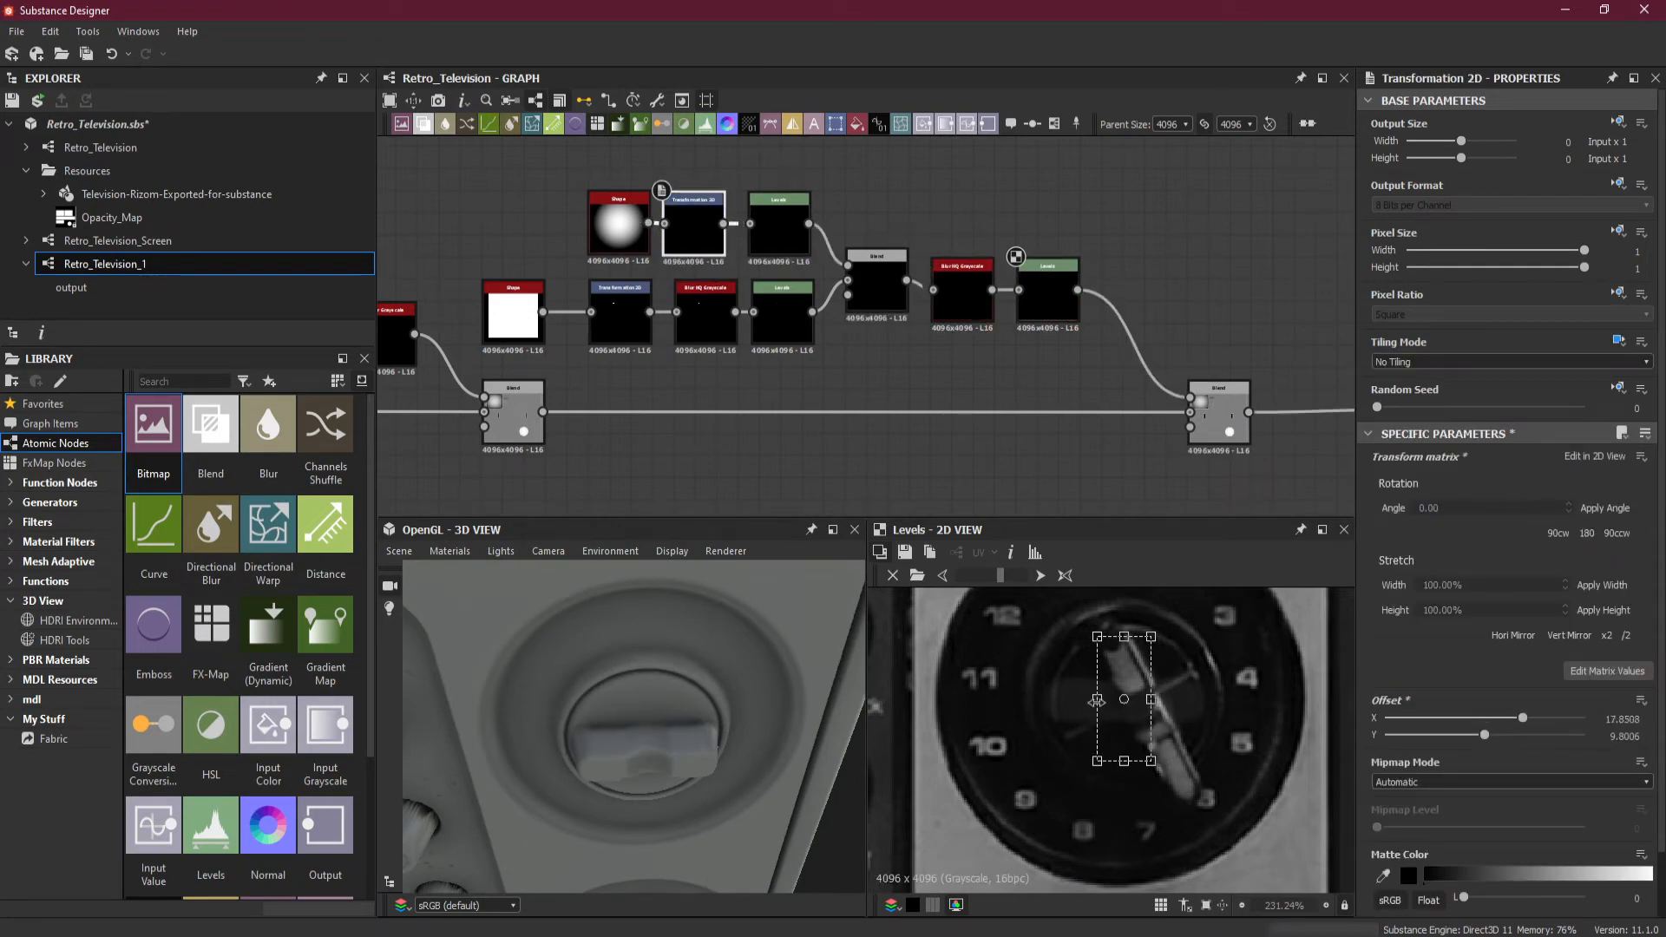
pyautogui.moveTo(1097, 701); pyautogui.dragTo(1099, 701)
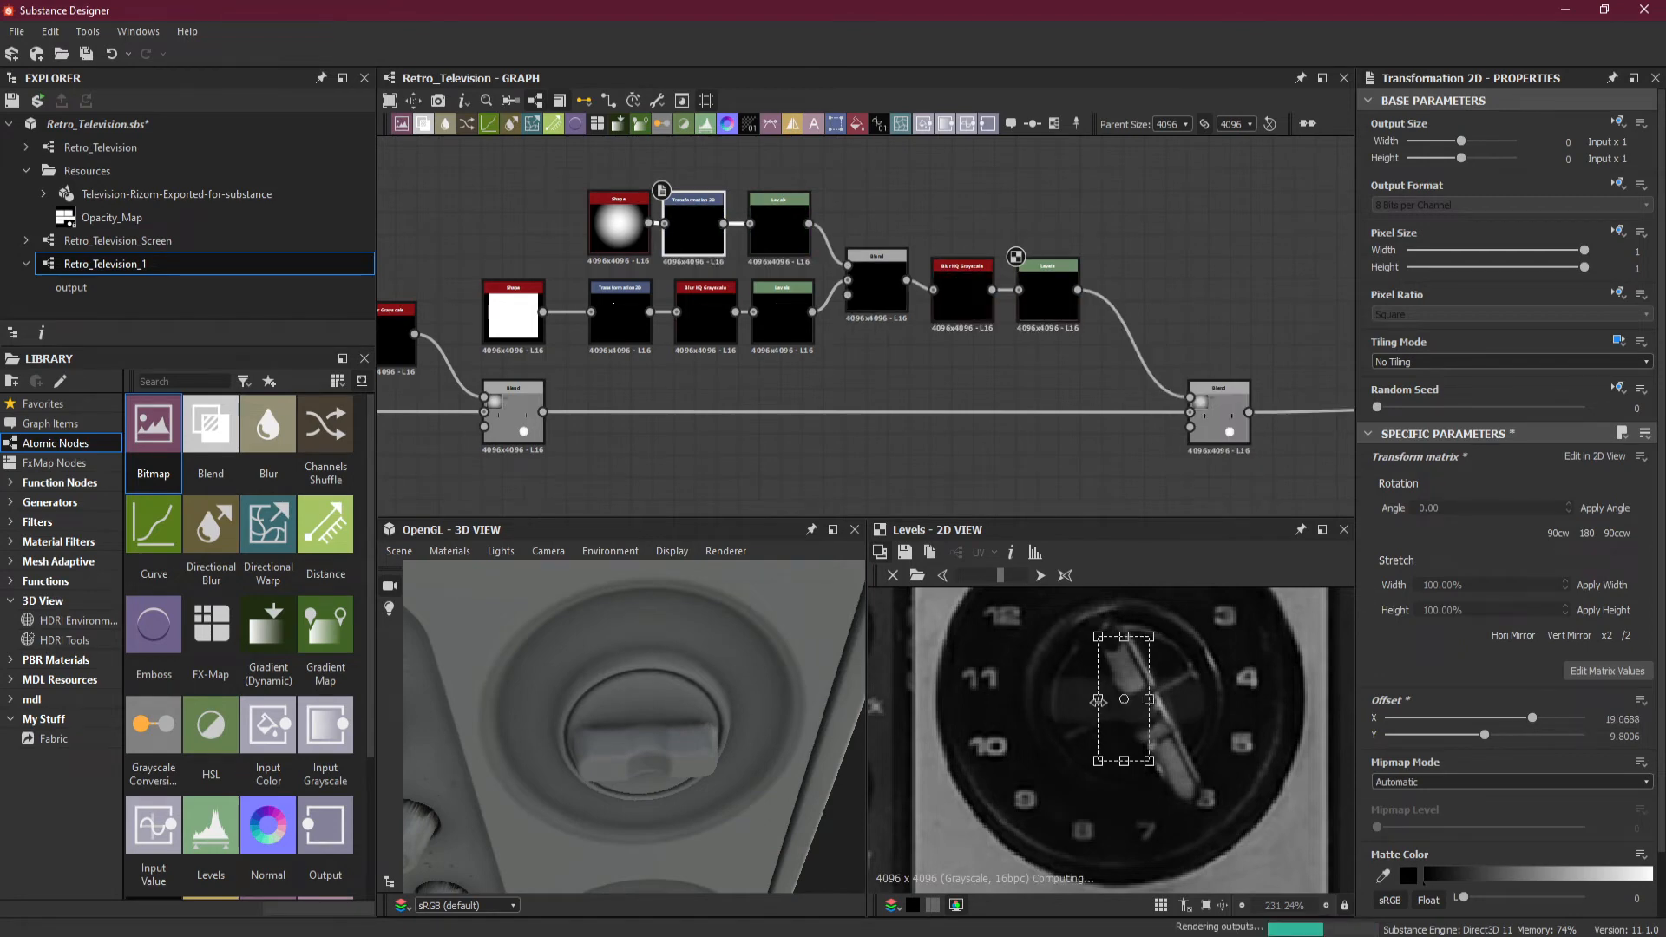
pyautogui.moveTo(803, 796); pyautogui.dragTo(815, 639)
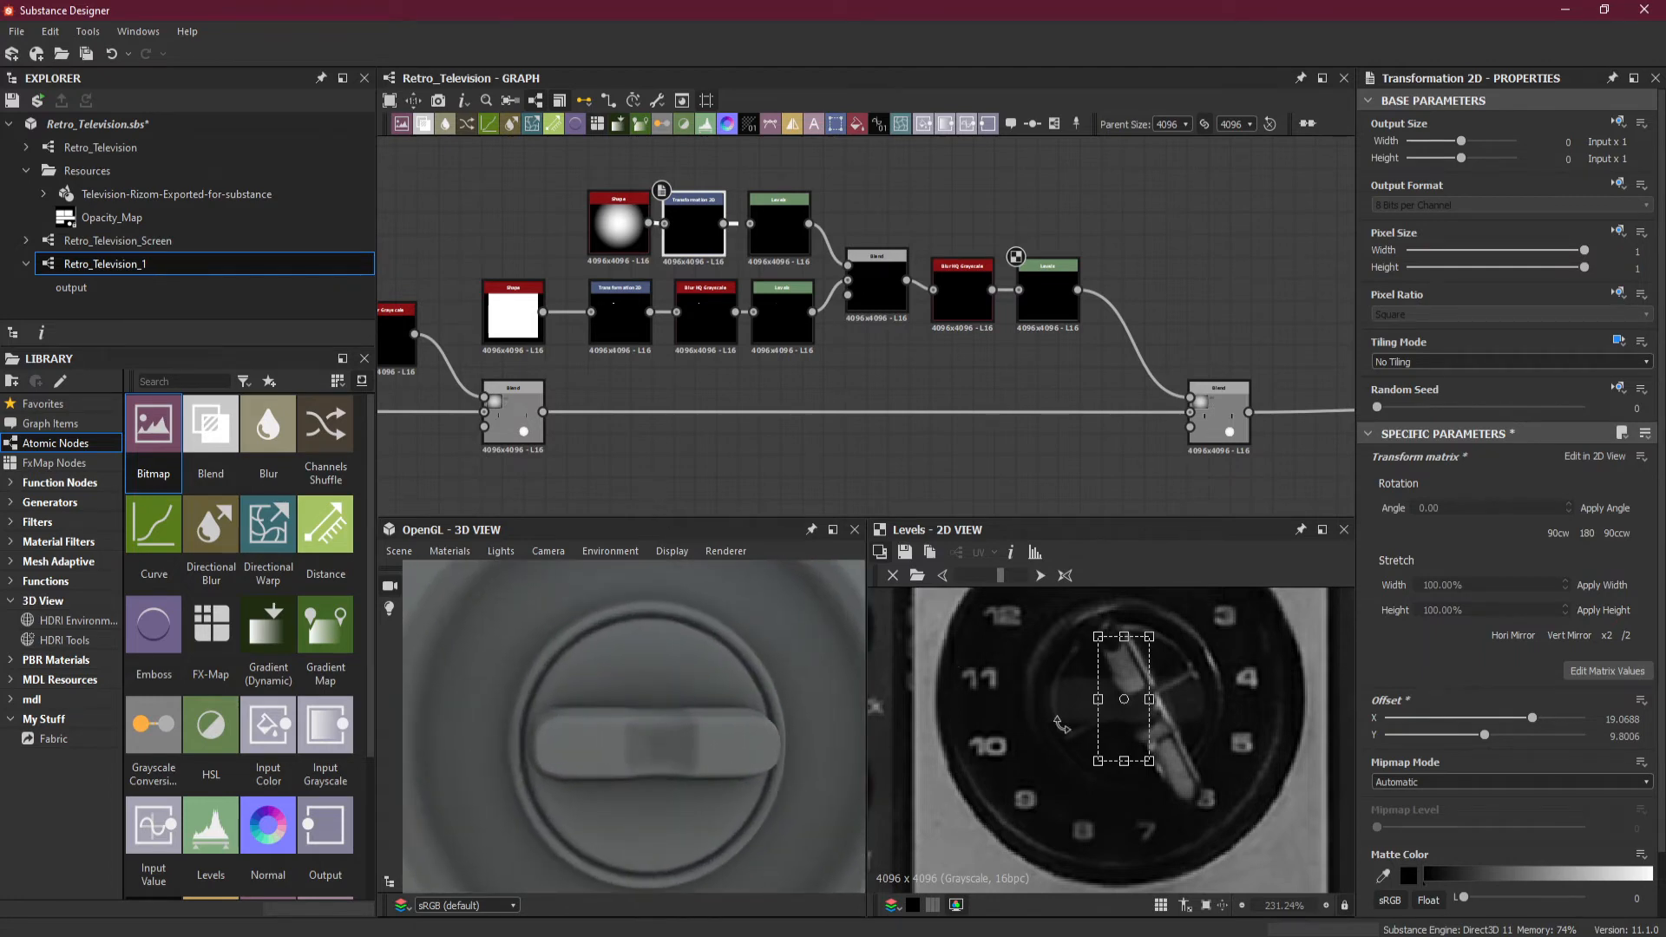
pyautogui.moveTo(1097, 700); pyautogui.dragTo(1097, 700)
pyautogui.moveTo(740, 714)
pyautogui.mouseDown()
pyautogui.moveTo(769, 888)
pyautogui.moveTo(772, 745)
pyautogui.moveTo(702, 586)
pyautogui.moveTo(733, 723)
pyautogui.mouseUp()
pyautogui.moveTo(751, 790); pyautogui.dragTo(692, 768, button='right')
pyautogui.moveTo(692, 768); pyautogui.dragTo(604, 413)
pyautogui.moveTo(795, 766); pyautogui.dragTo(689, 604)
pyautogui.moveTo(714, 752); pyautogui.dragTo(721, 715)
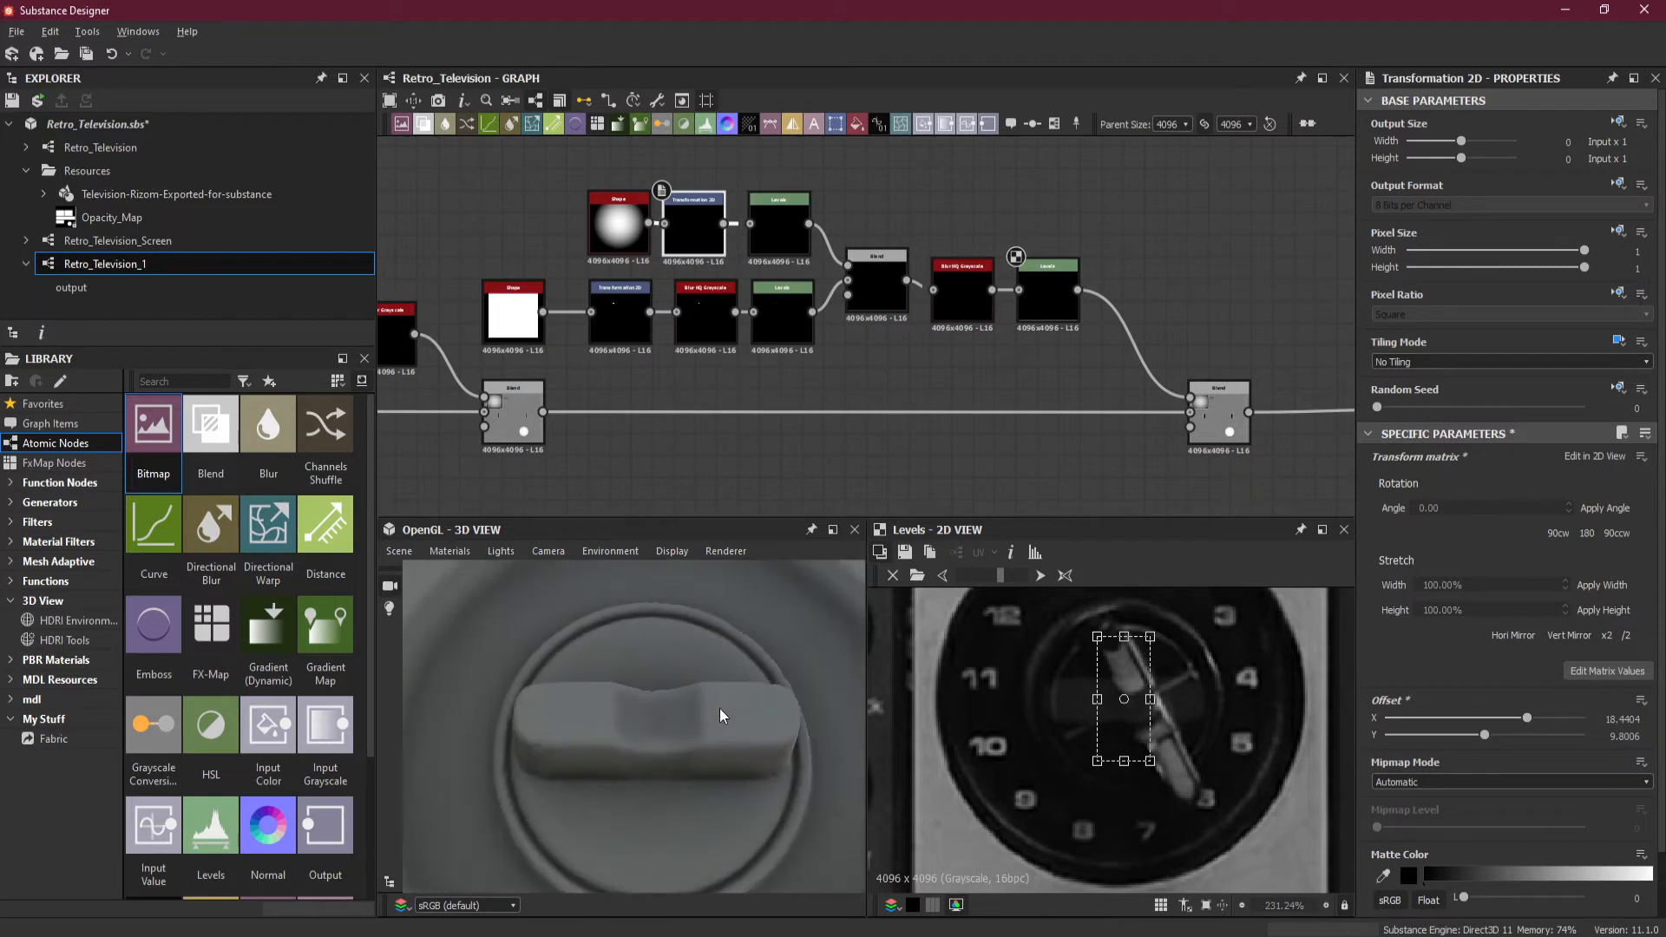
pyautogui.moveTo(774, 811); pyautogui.dragTo(725, 718)
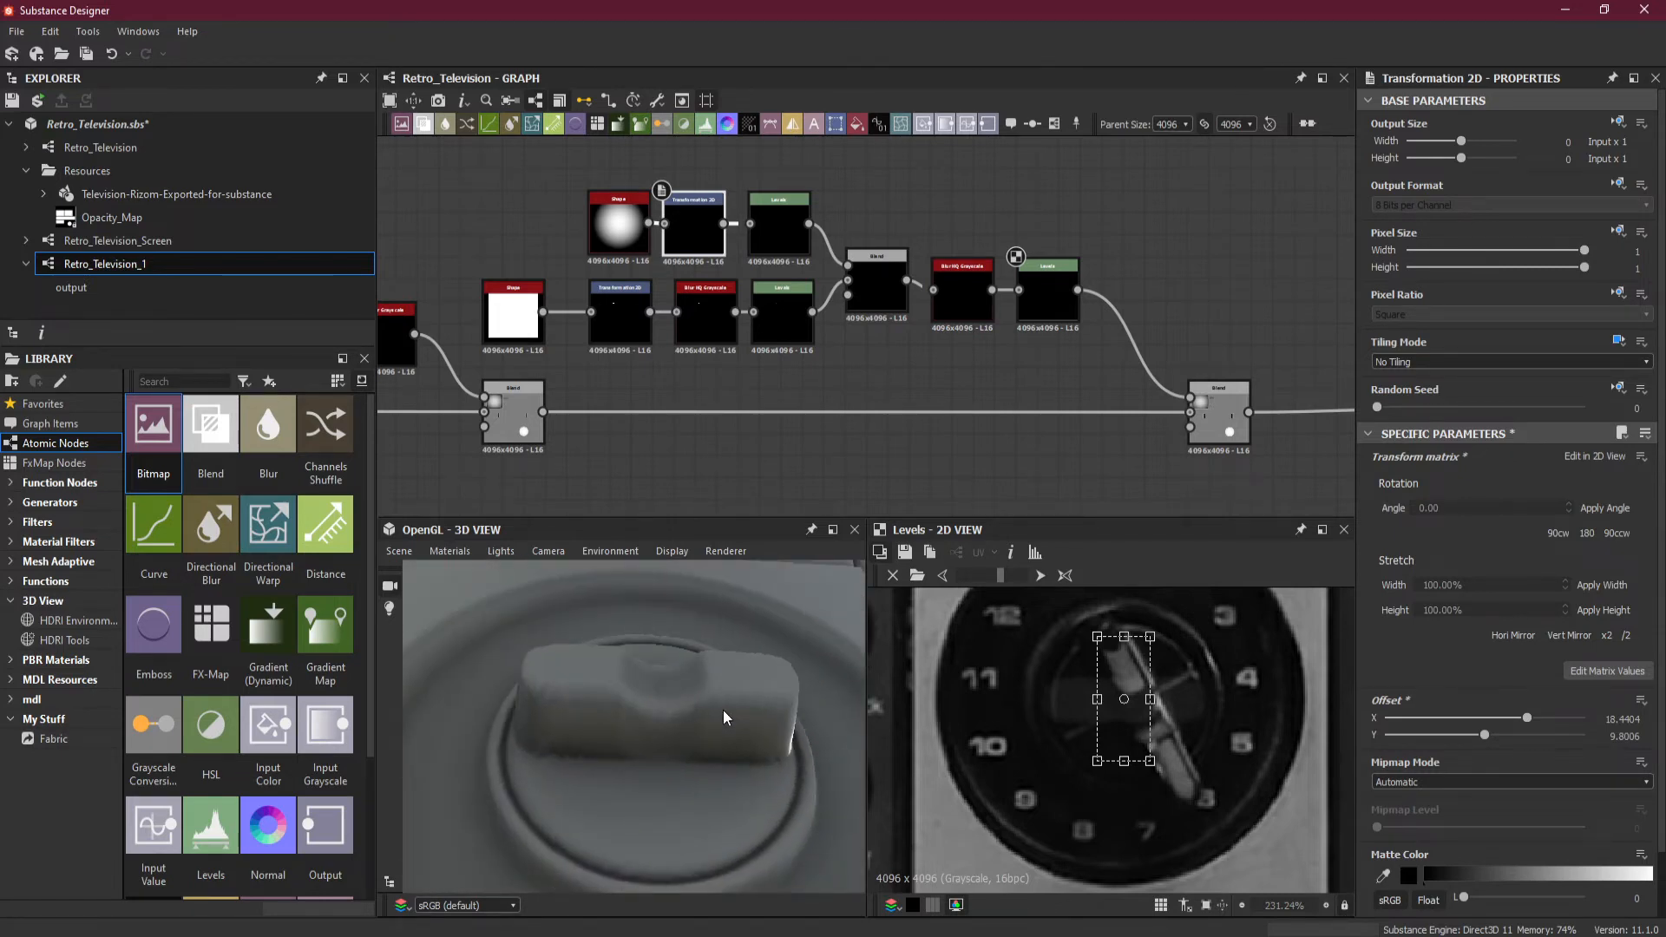
pyautogui.moveTo(772, 668)
pyautogui.mouseDown()
pyautogui.moveTo(794, 696)
pyautogui.moveTo(752, 787)
pyautogui.moveTo(764, 710)
pyautogui.moveTo(768, 762)
pyautogui.moveTo(703, 653)
pyautogui.moveTo(732, 765)
pyautogui.moveTo(706, 612)
pyautogui.moveTo(689, 637)
pyautogui.moveTo(701, 555)
pyautogui.moveTo(722, 706)
pyautogui.moveTo(762, 715)
pyautogui.moveTo(747, 669)
pyautogui.moveTo(744, 705)
pyautogui.moveTo(751, 659)
pyautogui.mouseUp()
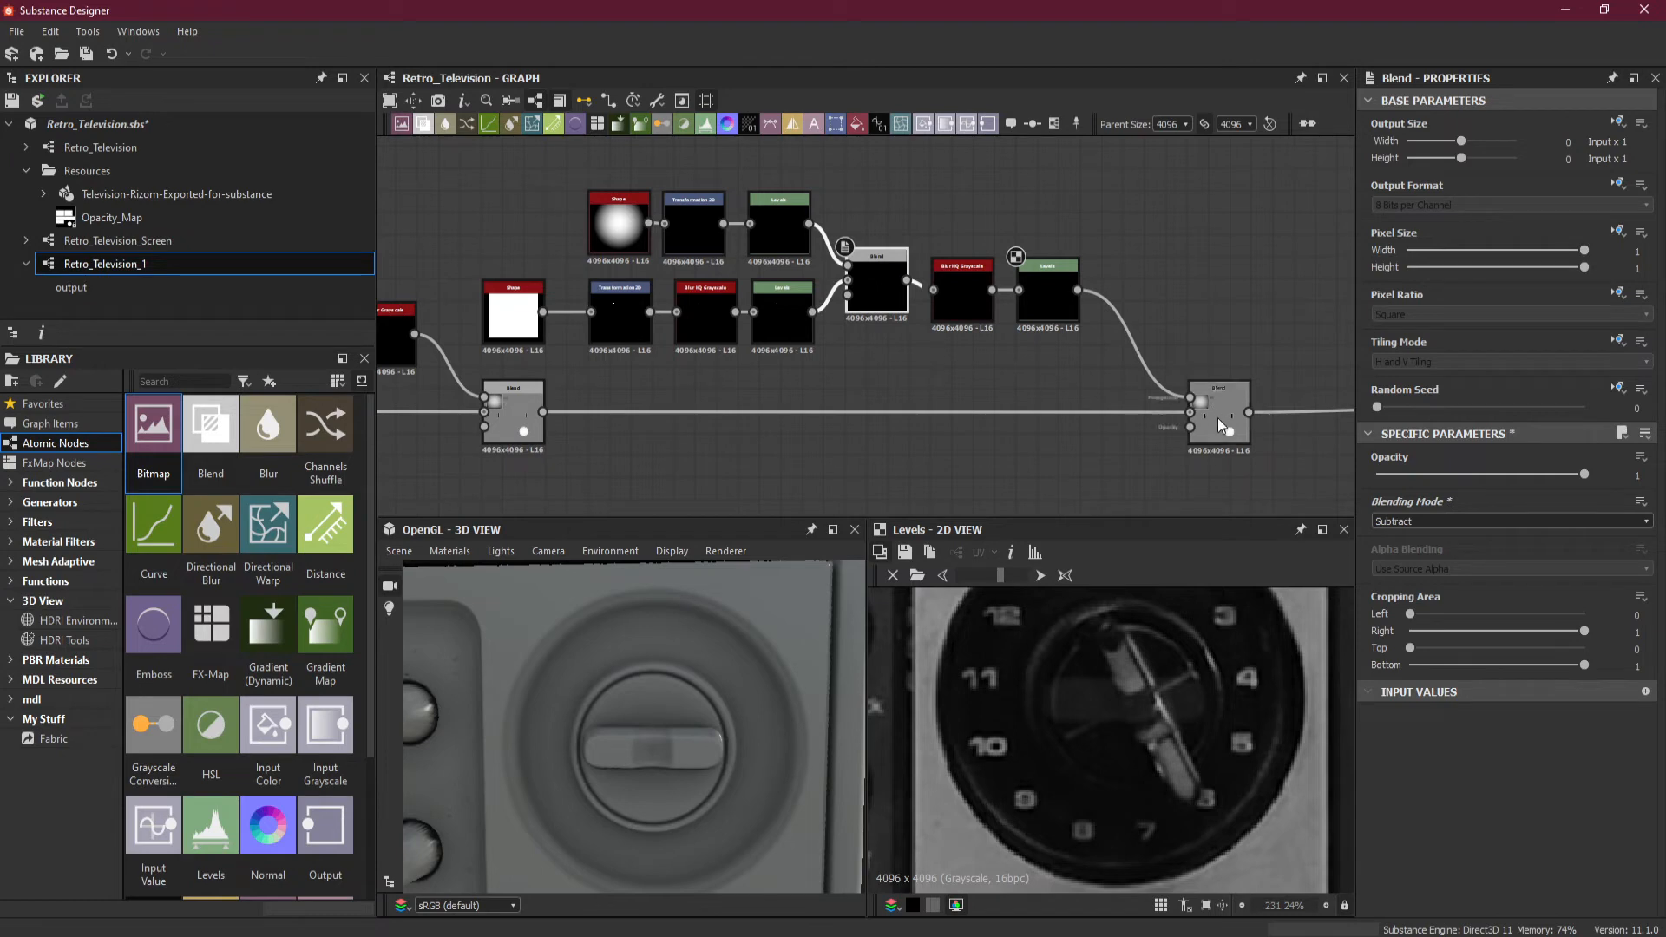
# Move the Blend node fed by the knob's final Levels node farther downstream to free space before it.
pyautogui.moveTo(1217, 419); pyautogui.dragTo(1296, 418)
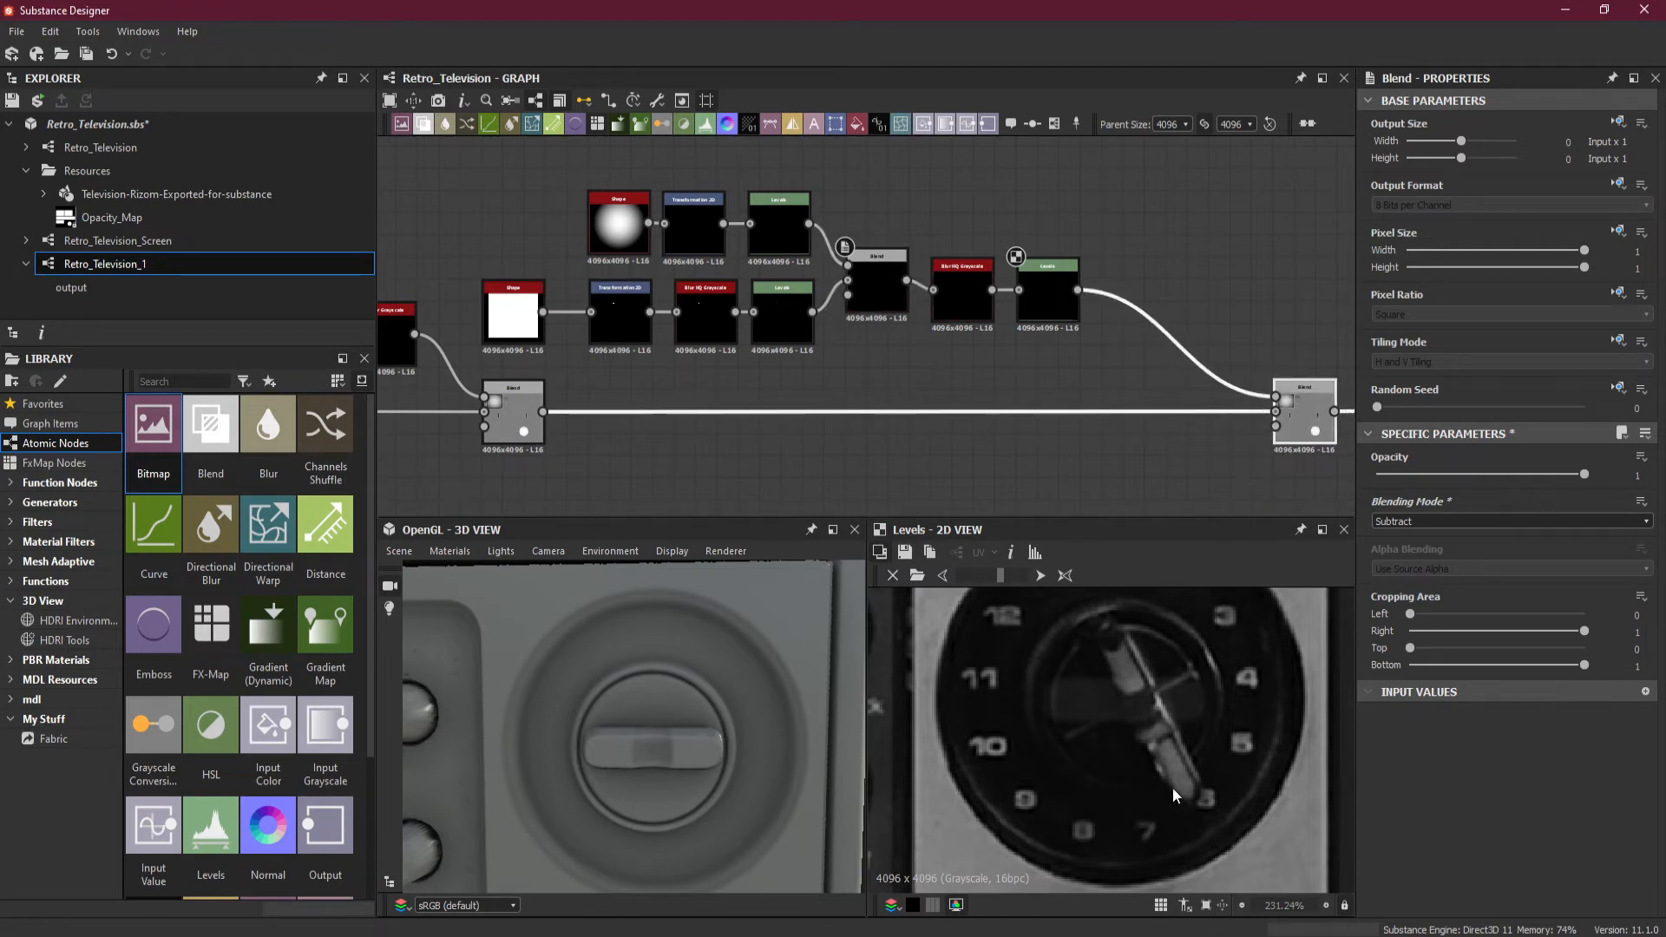
# Insert a Blend node between the knob's final Levels node and the downstream Blend, with its blending mode set to Add (Linear Dodge).
pyautogui.moveTo(1161, 271); pyautogui.dragTo(1080, 282, button='middle')
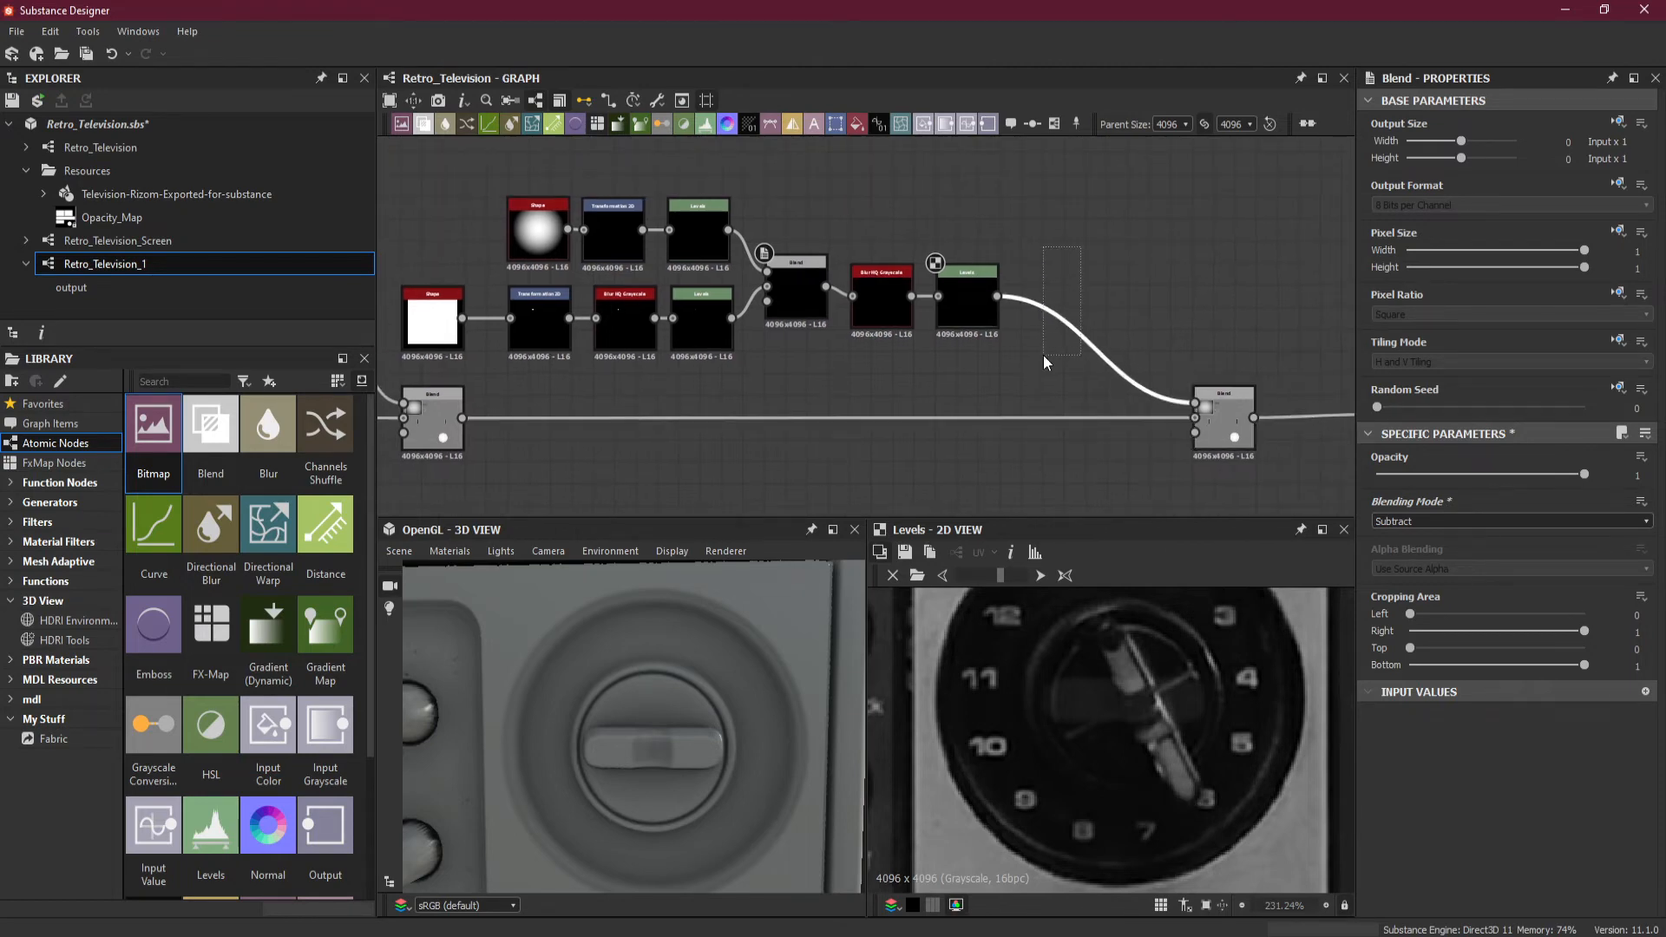
pyautogui.press('space')
pyautogui.click(1088, 417)
pyautogui.moveTo(1108, 376); pyautogui.dragTo(1082, 258)
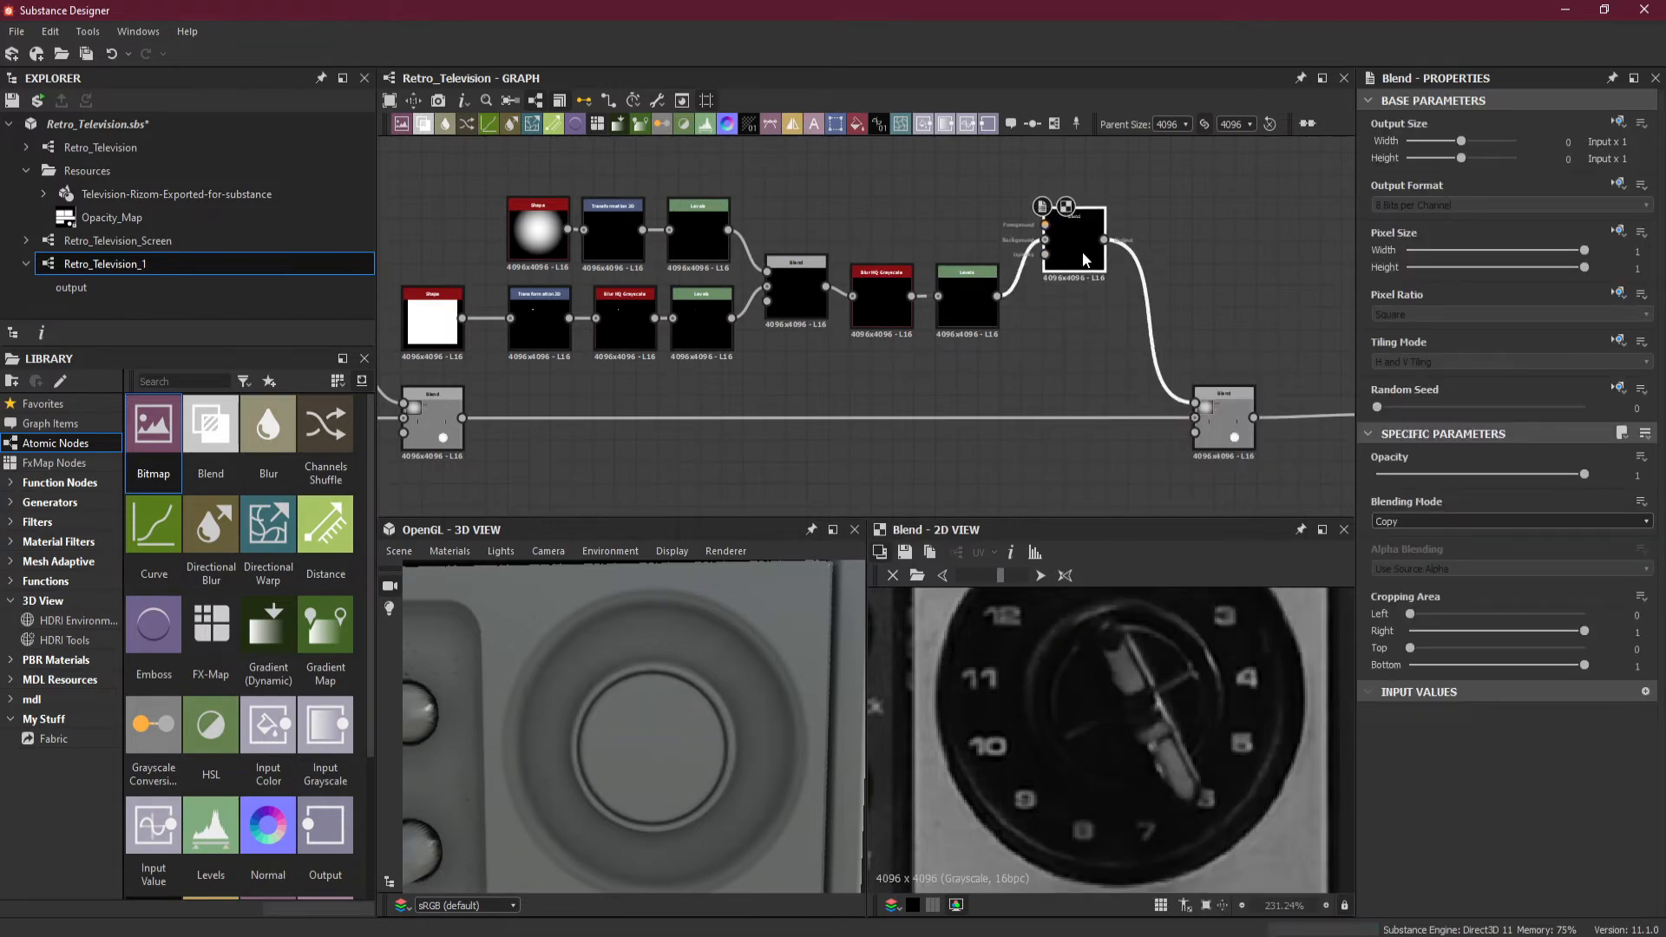
pyautogui.click(1445, 522)
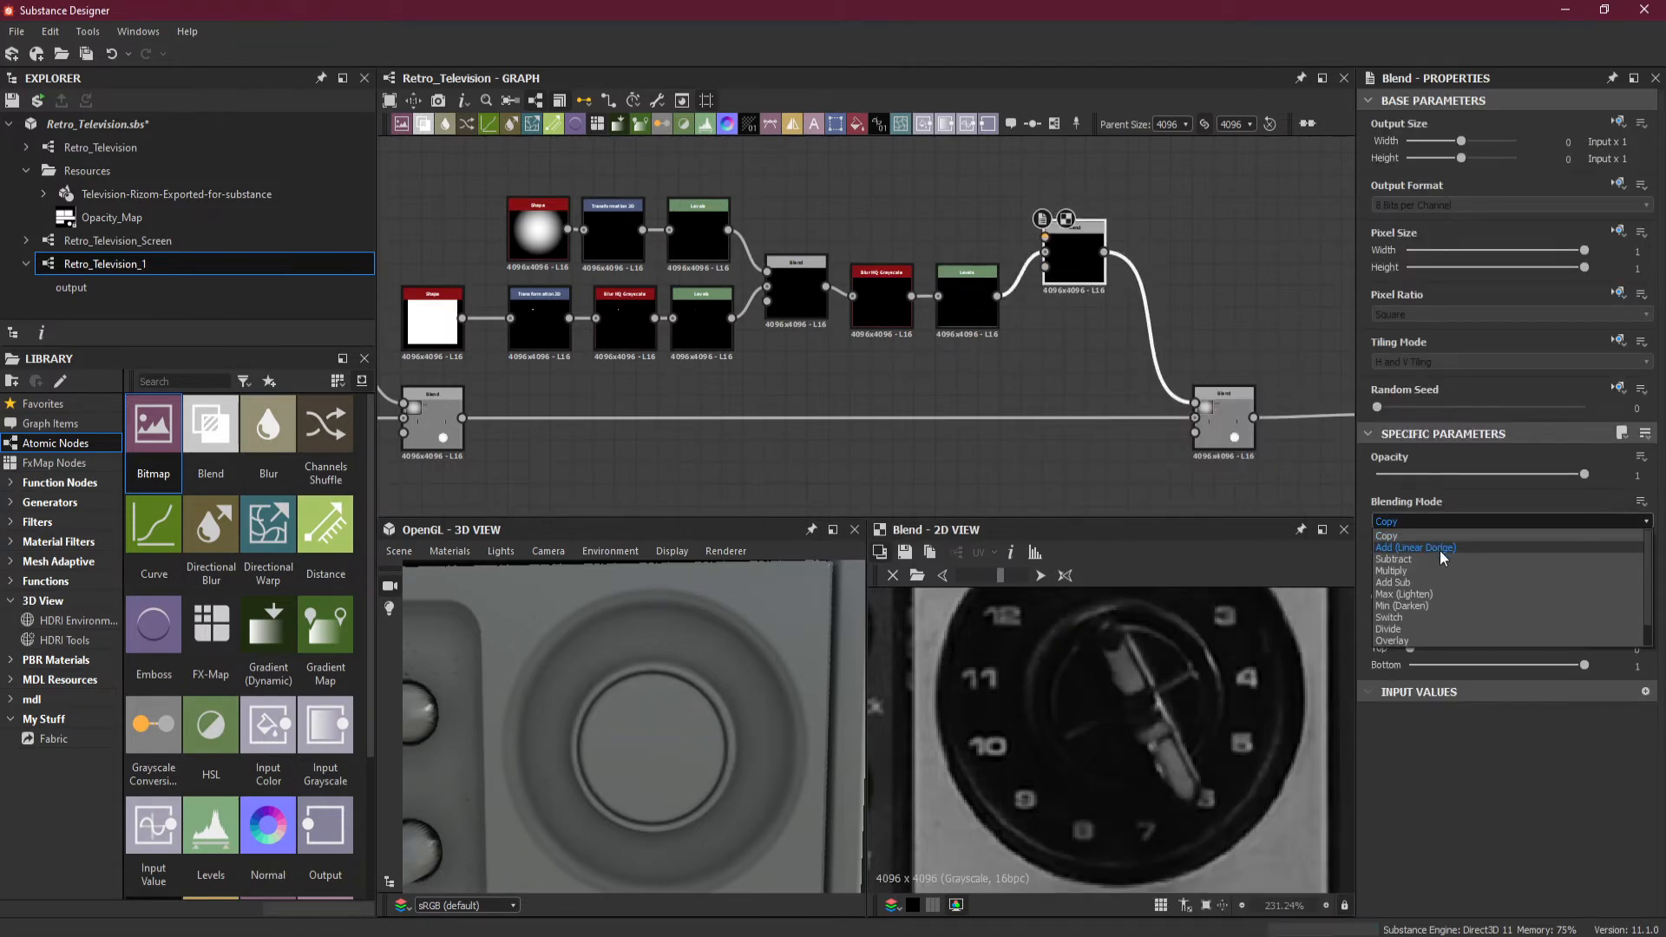
pyautogui.click(1442, 555)
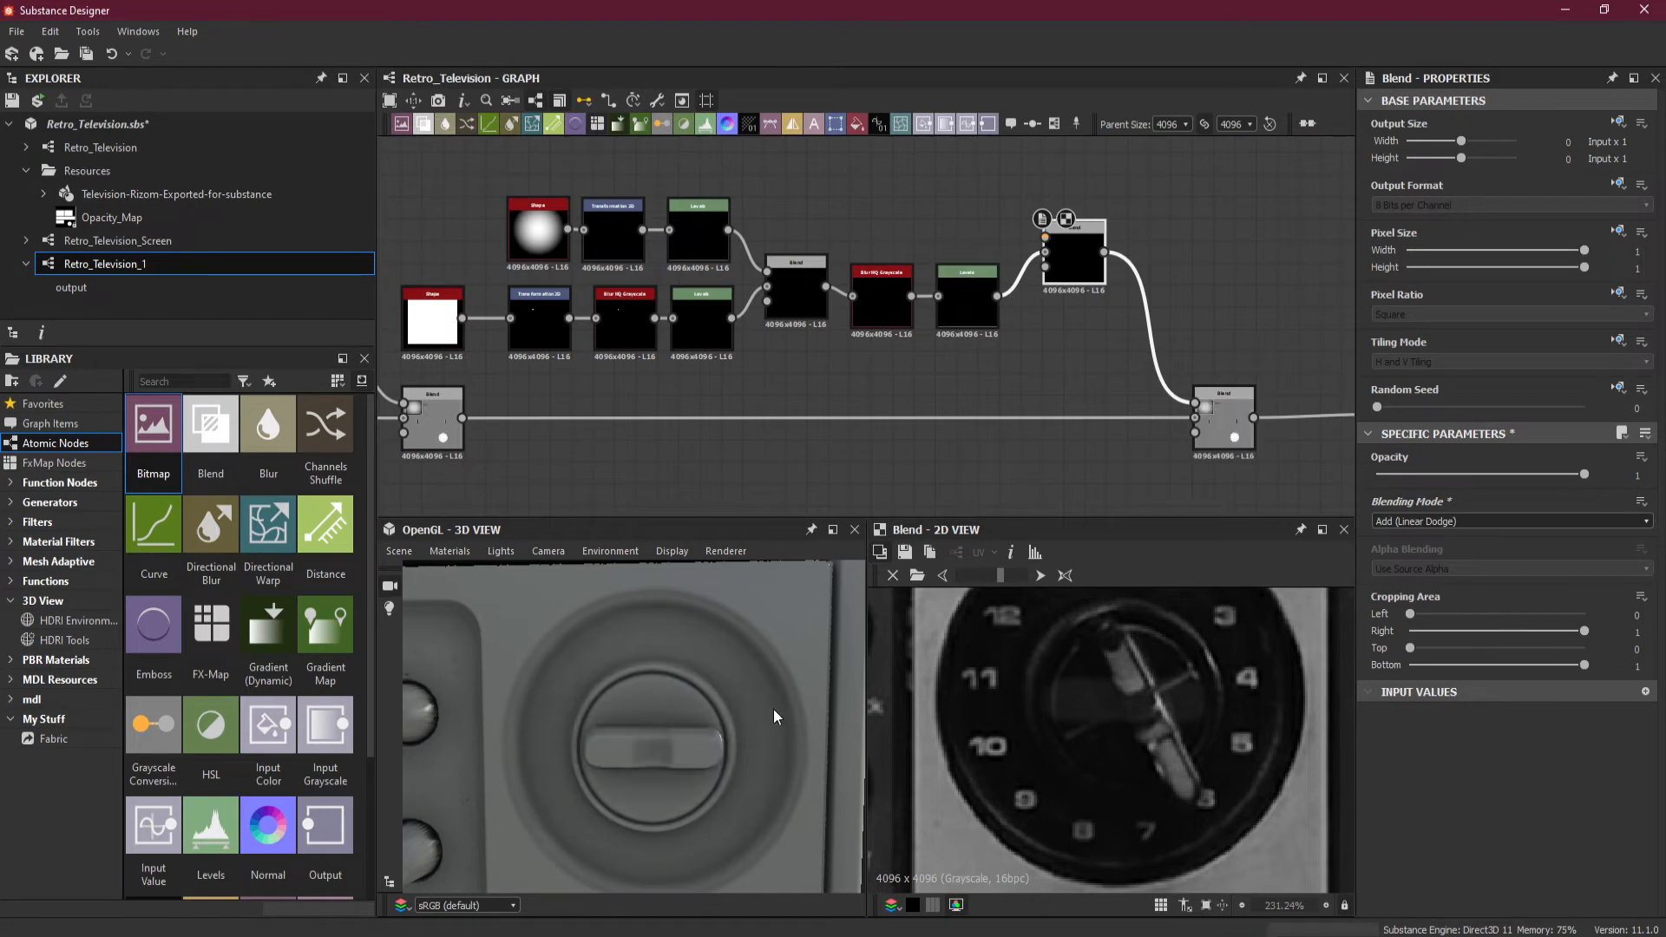
pyautogui.scroll(3, 695, 736)
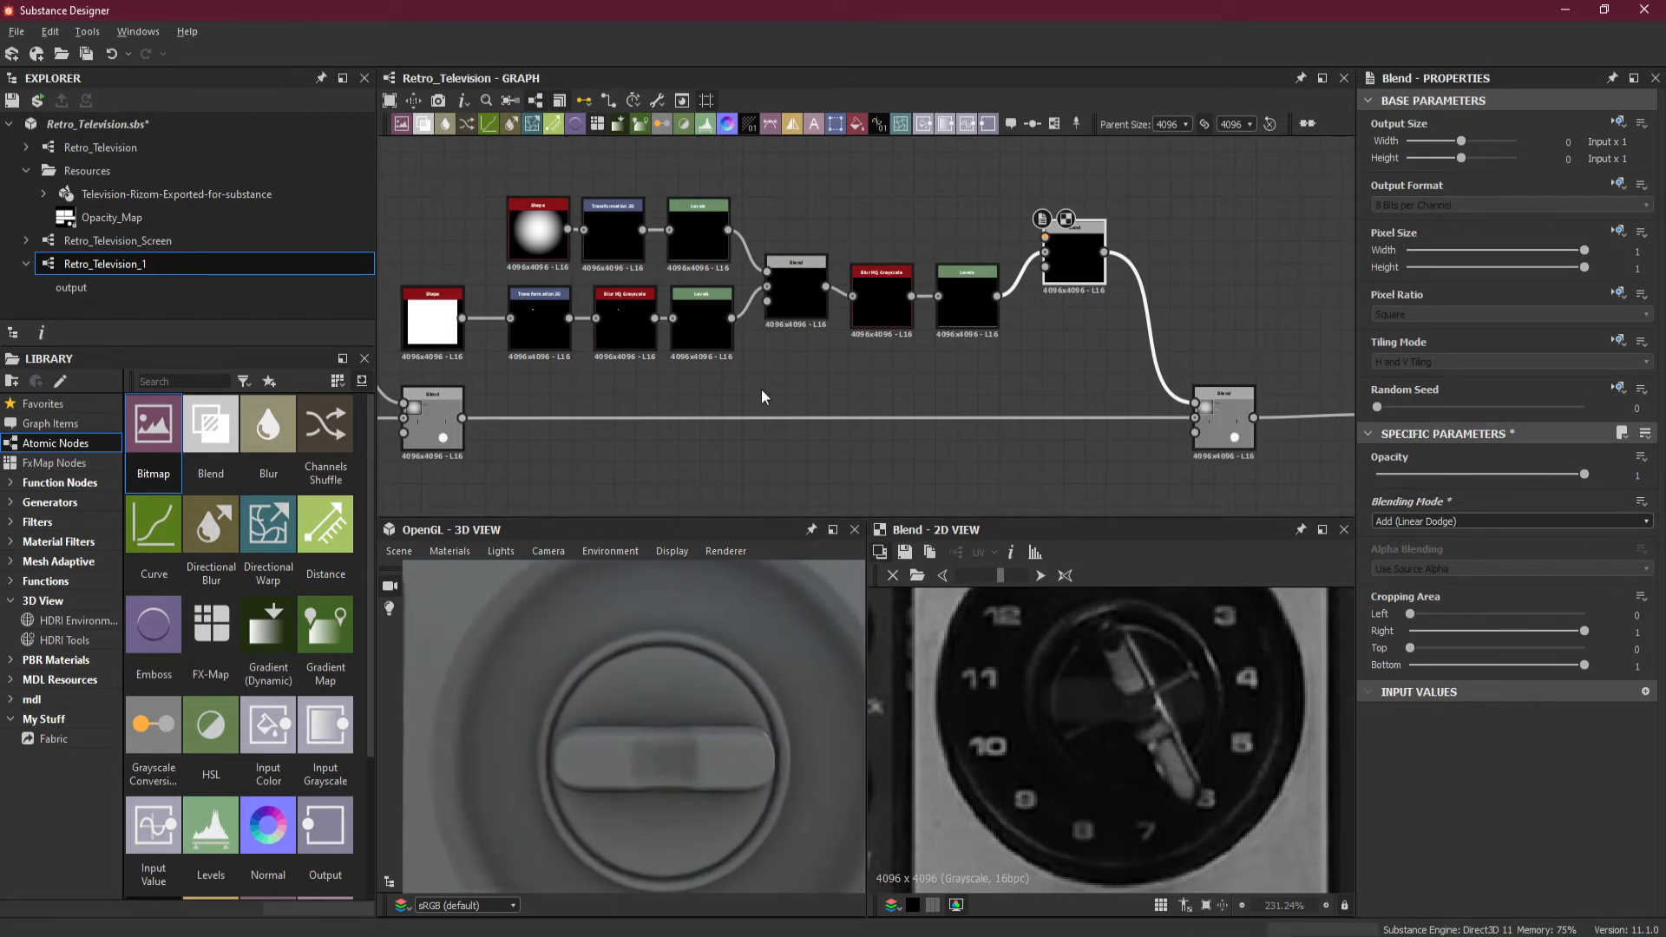
# Add a square Shape node above the knob's Blur HQ Grayscale node and reduce its Scale to 0.07.
pyautogui.press('space')
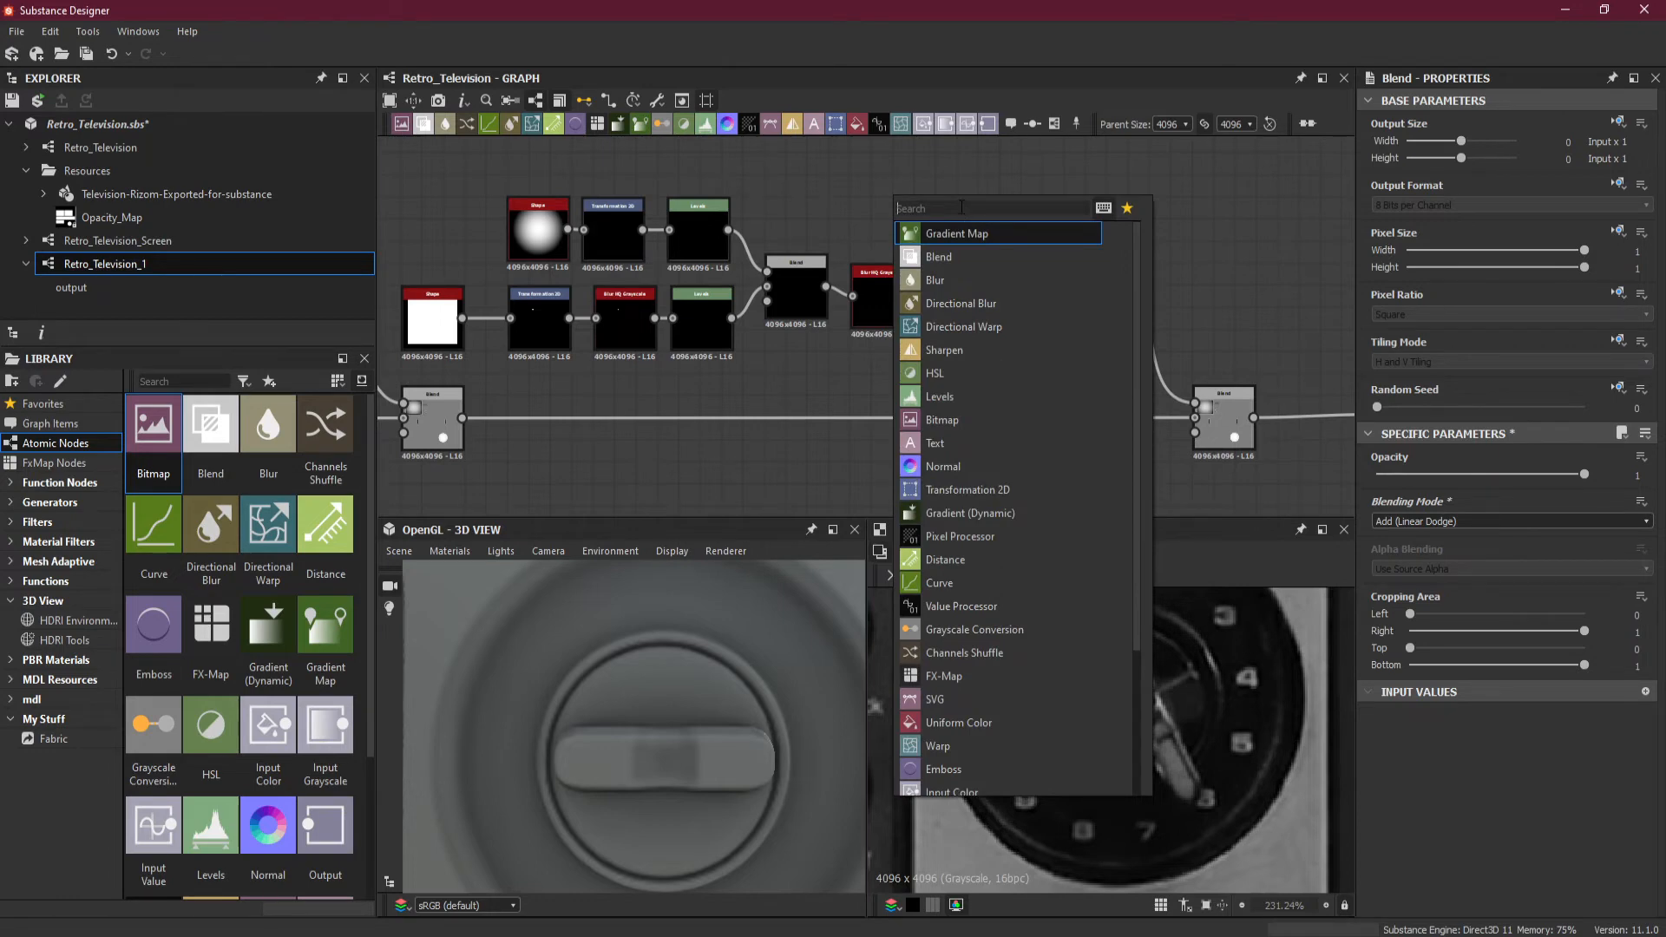
pyautogui.write('s')
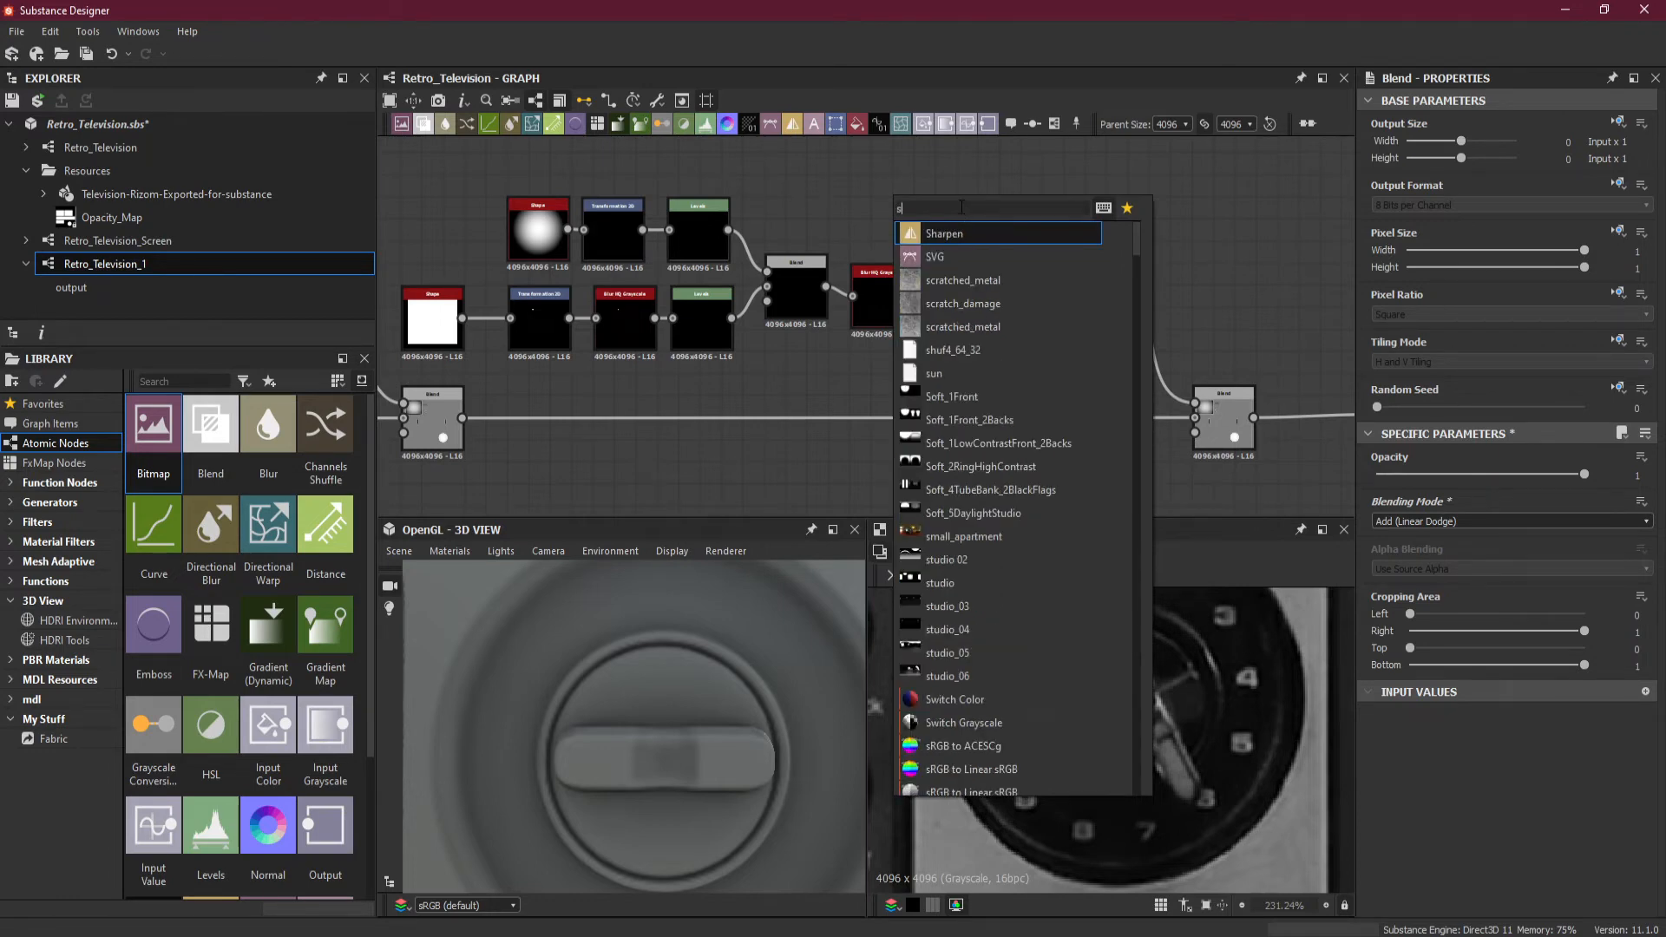
pyautogui.write('h')
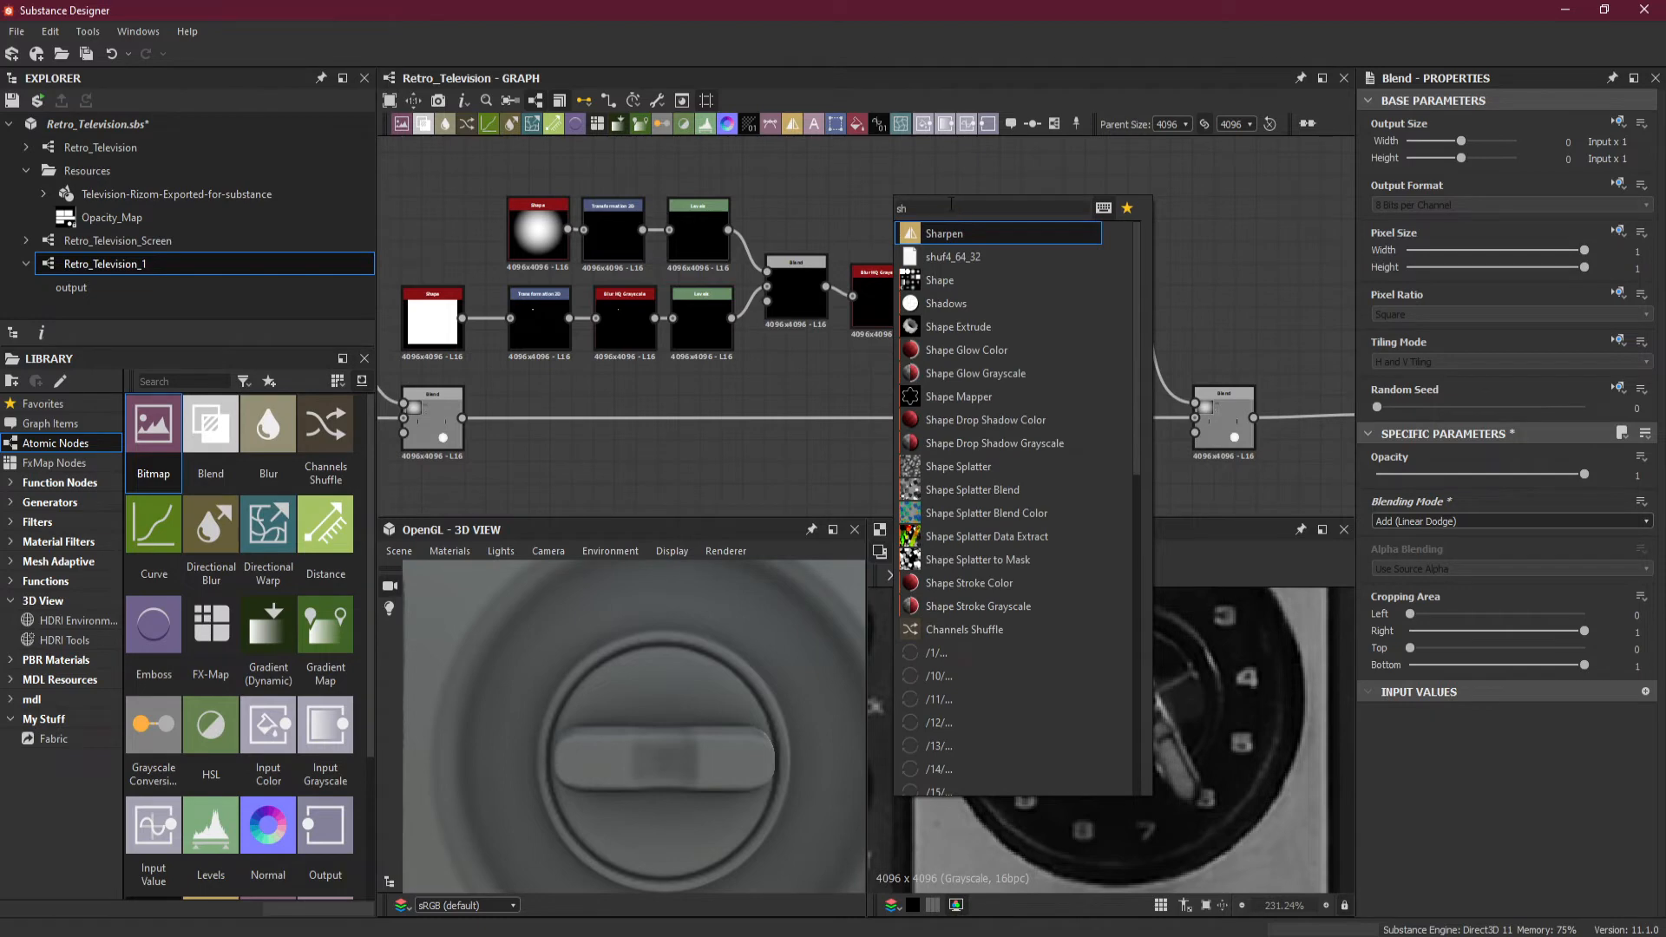
pyautogui.click(981, 281)
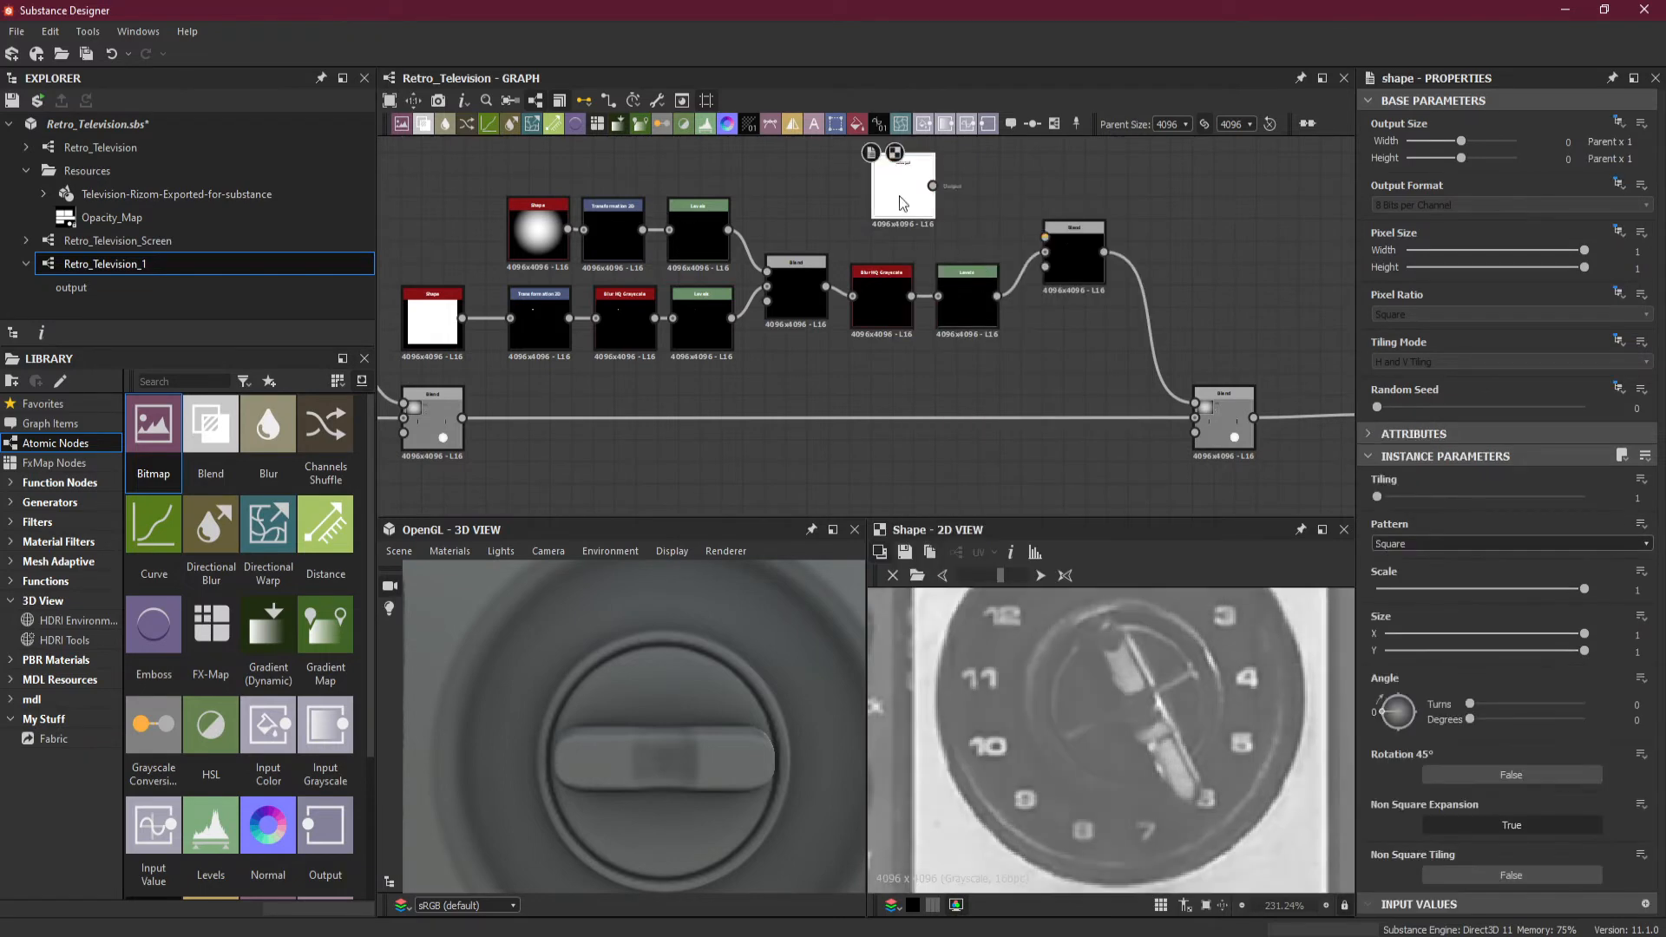
pyautogui.moveTo(902, 204); pyautogui.dragTo(881, 215)
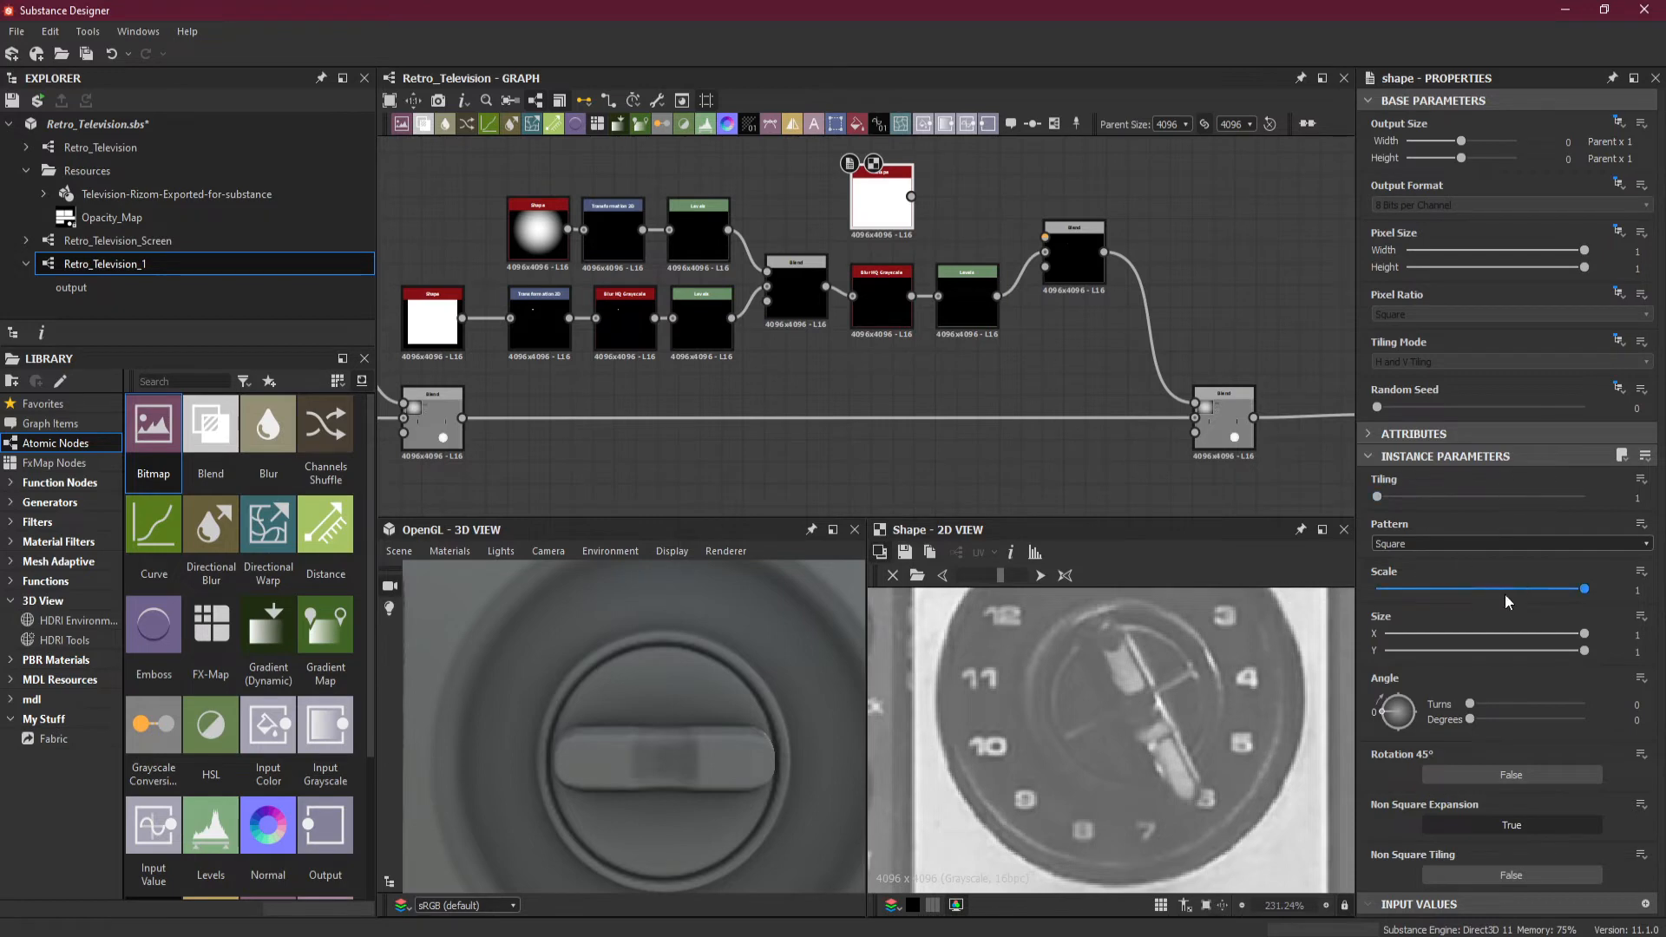
pyautogui.moveTo(1584, 589); pyautogui.dragTo(1438, 602)
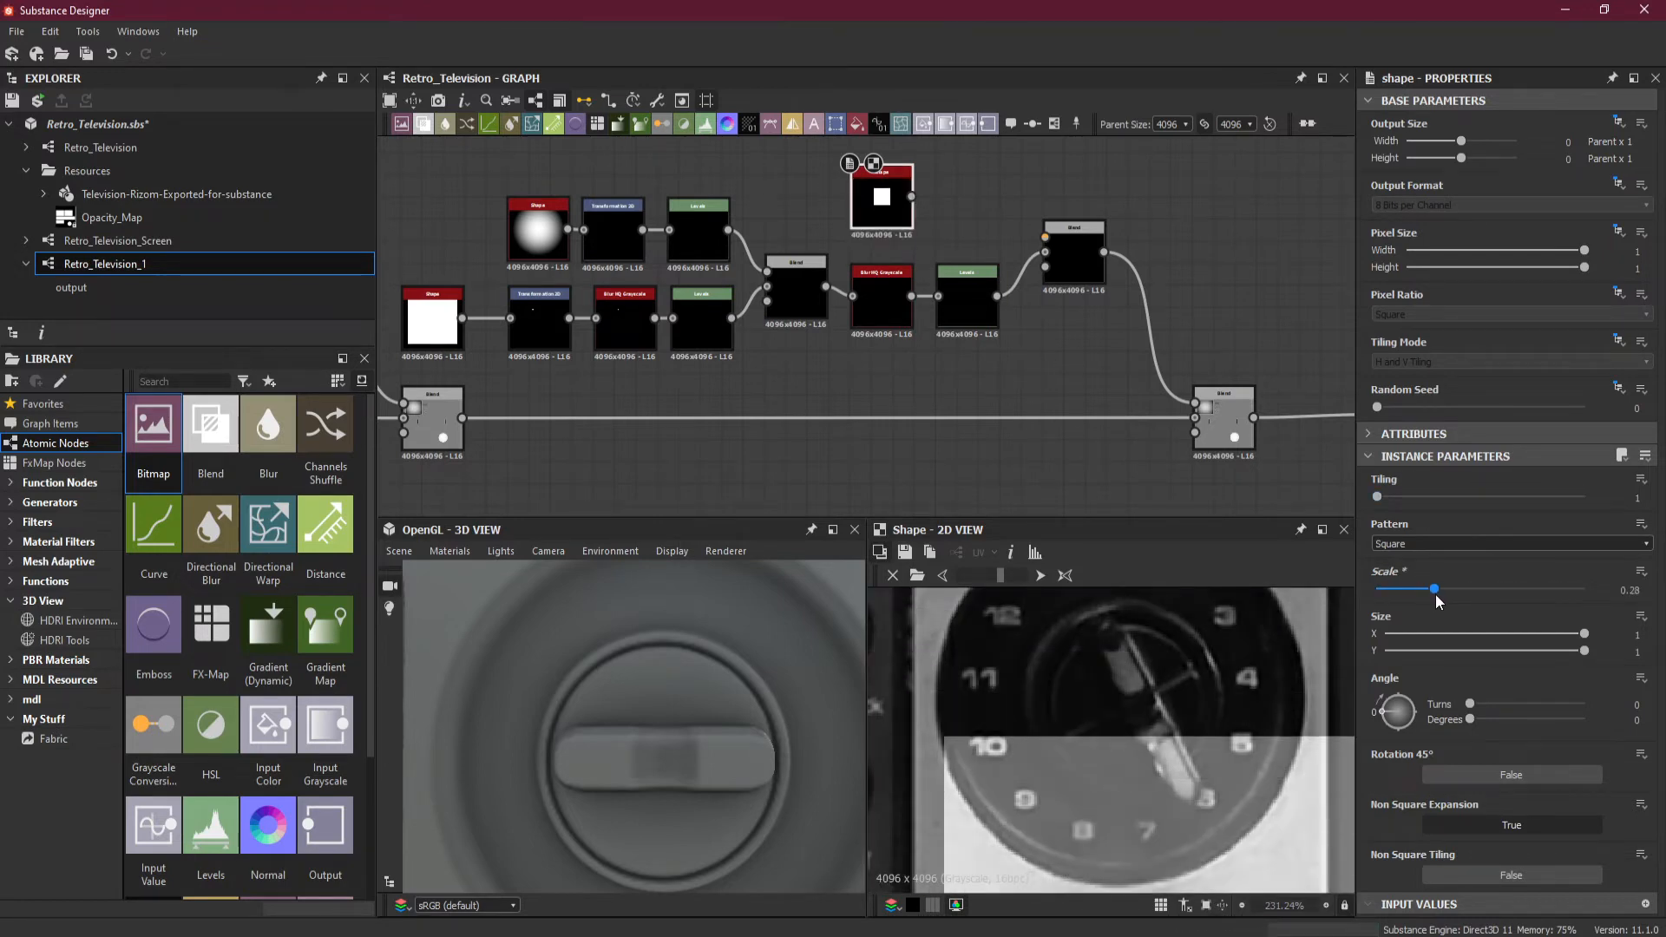
pyautogui.scroll(-10, 1189, 722)
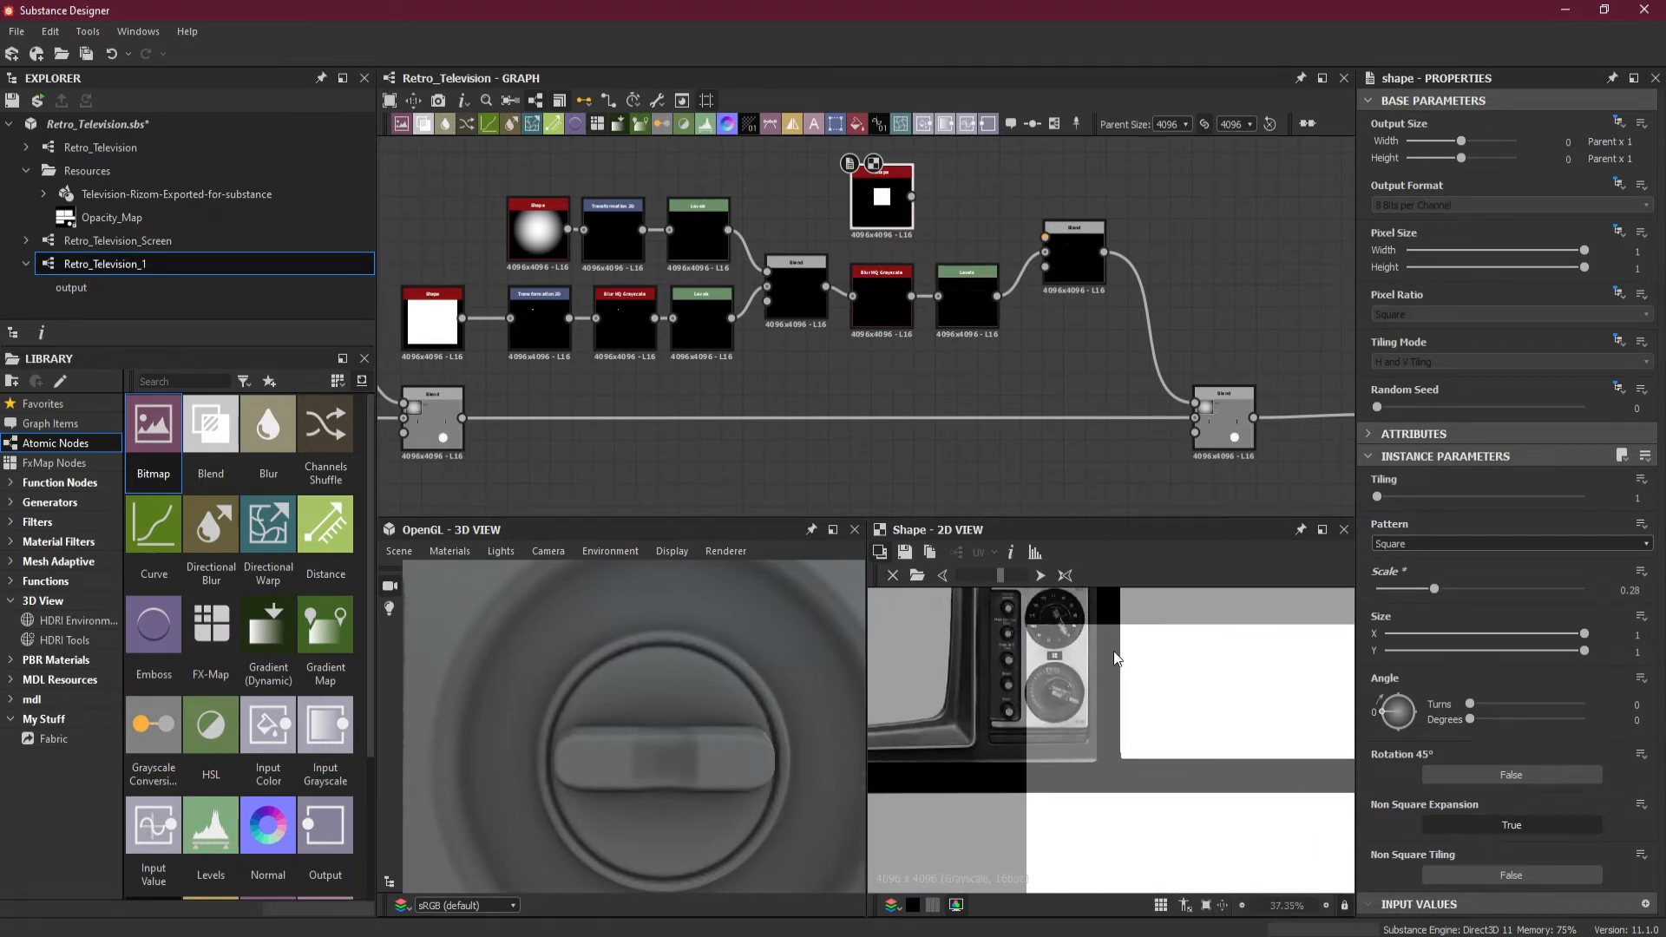
pyautogui.scroll(2, 1160, 661)
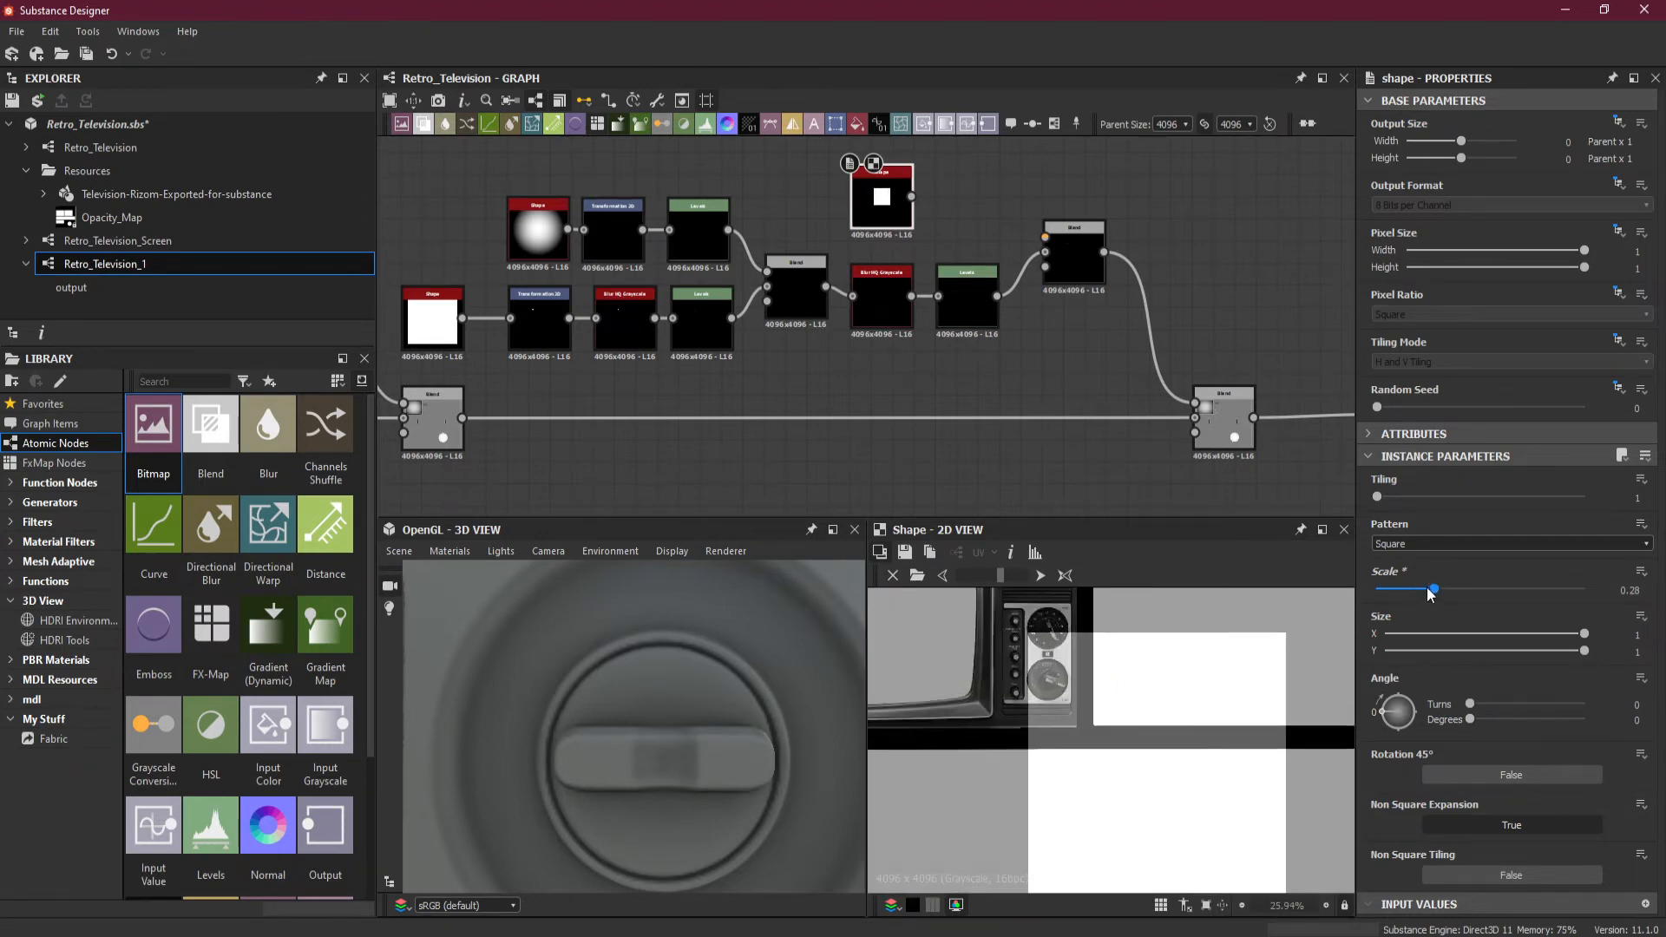
pyautogui.moveTo(1430, 595); pyautogui.dragTo(1393, 596)
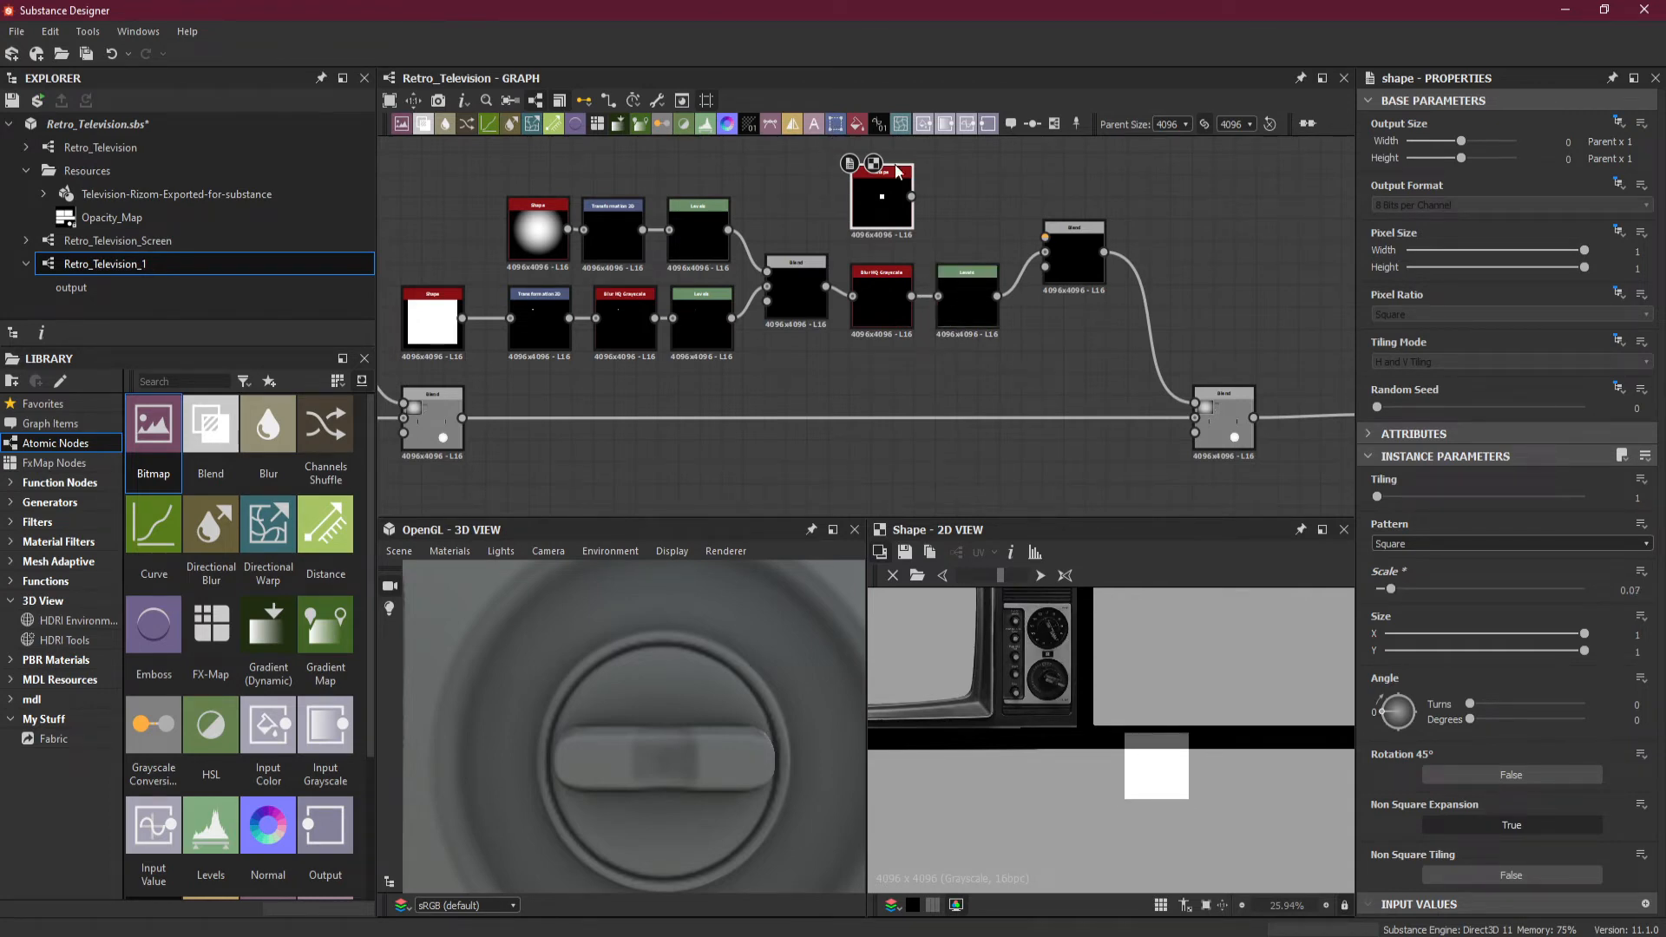
# Feed the new square through a Transformation 2D node into the new Blend's foreground, keeping the mode at Add (Linear Dodge).
pyautogui.moveTo(996, 213); pyautogui.dragTo(1076, 252)
pyautogui.scroll(3, 993, 227)
pyautogui.click(1127, 274)
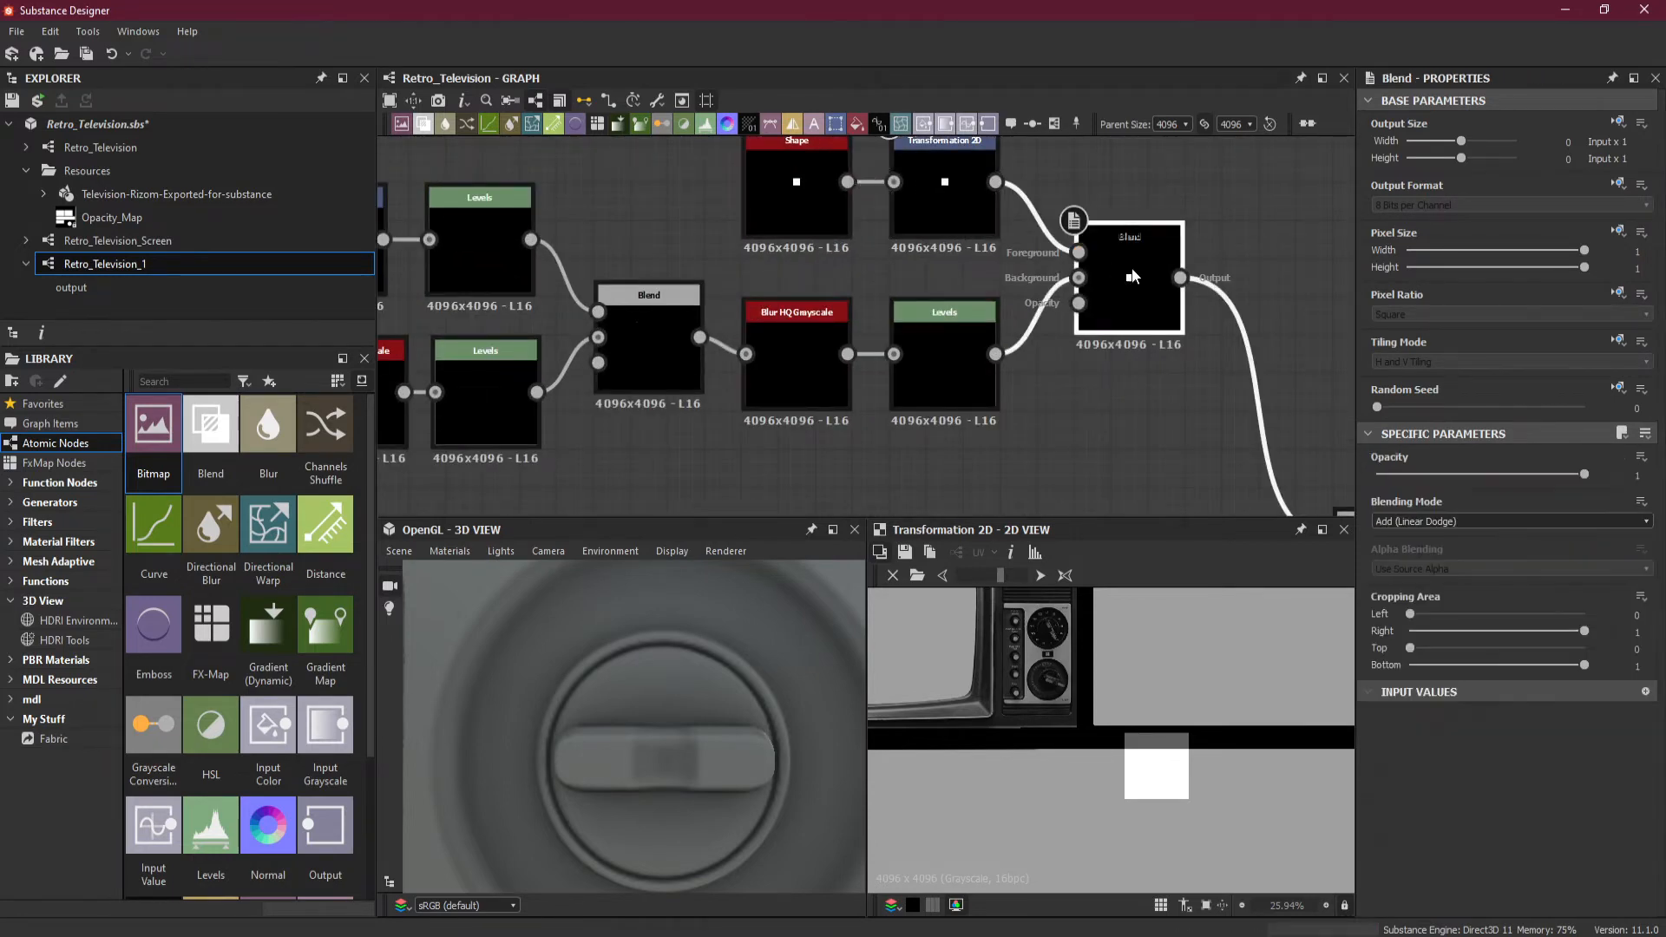
pyautogui.doubleClick(1132, 276)
pyautogui.click(1457, 529)
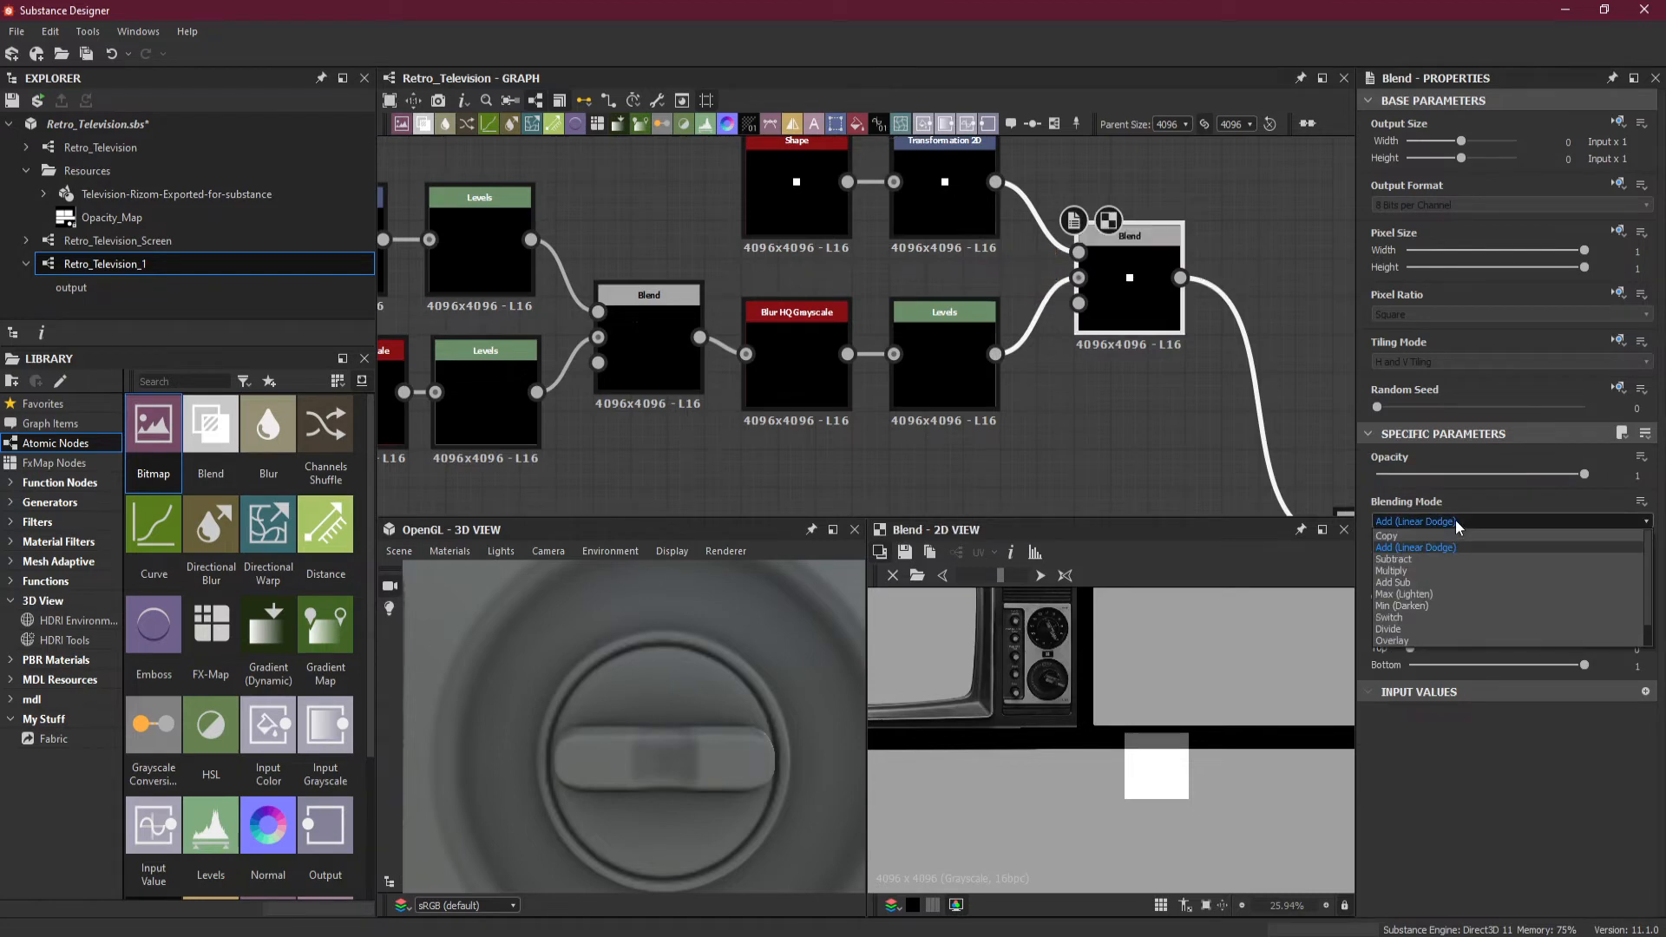
pyautogui.click(1457, 546)
# Move the square over the upper dial with its Transformation 2D node, to an offset of about X 0.1186, Y 0.1487.
pyautogui.click(905, 215)
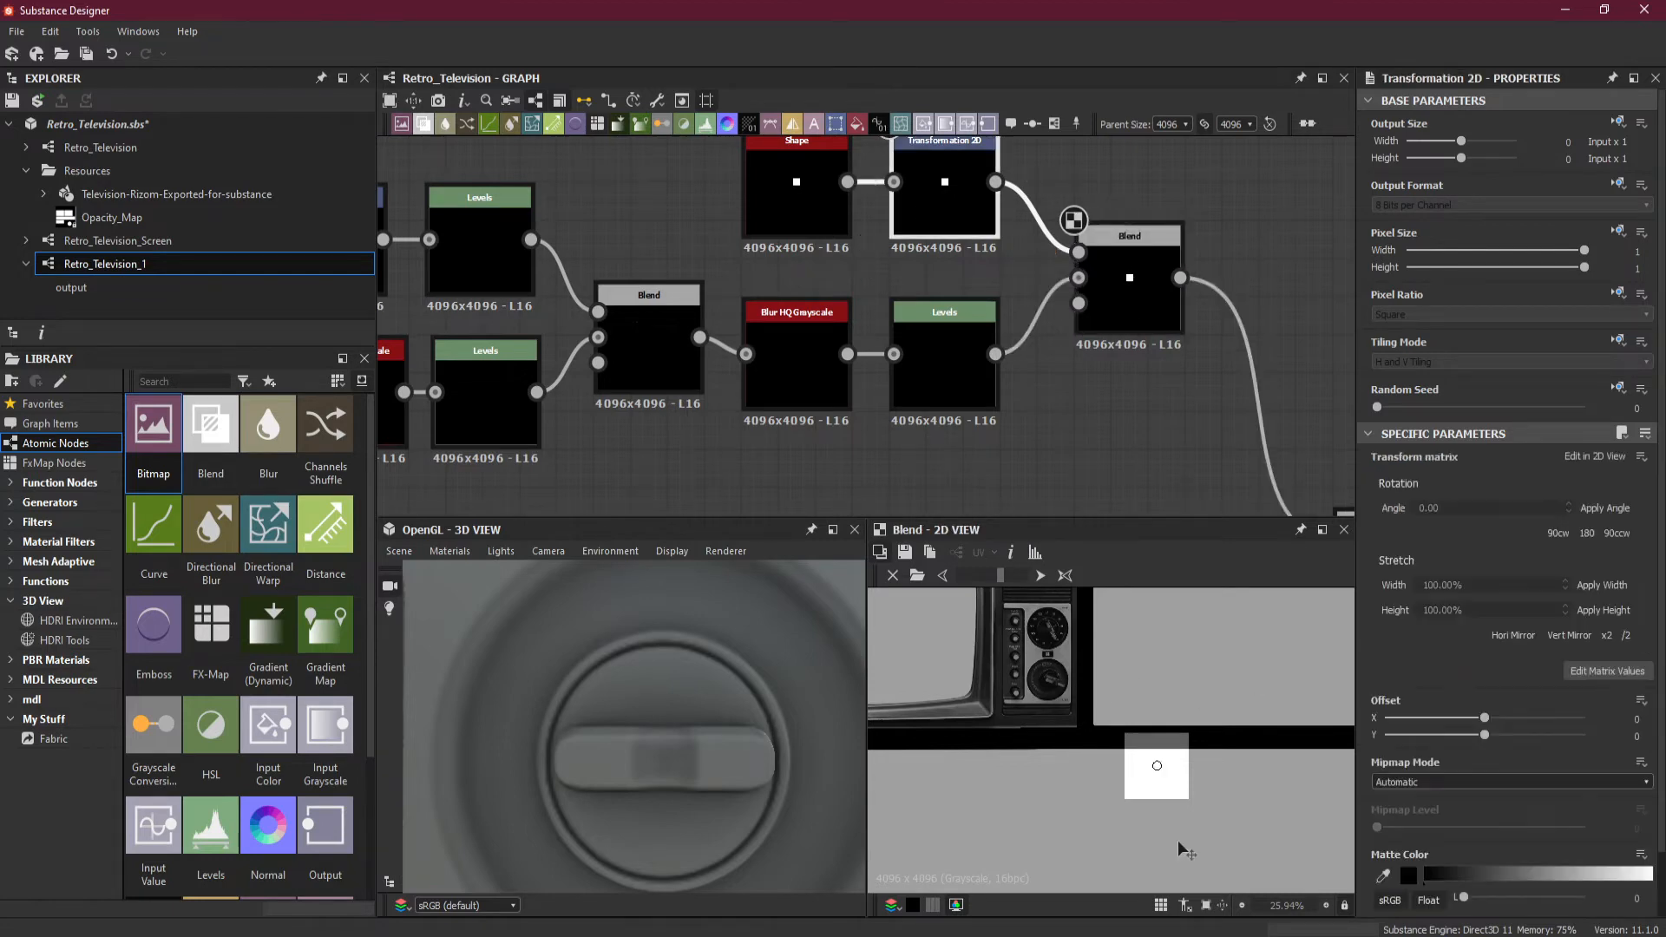
pyautogui.moveTo(1161, 776); pyautogui.dragTo(1053, 641)
pyautogui.scroll(8, 1100, 685)
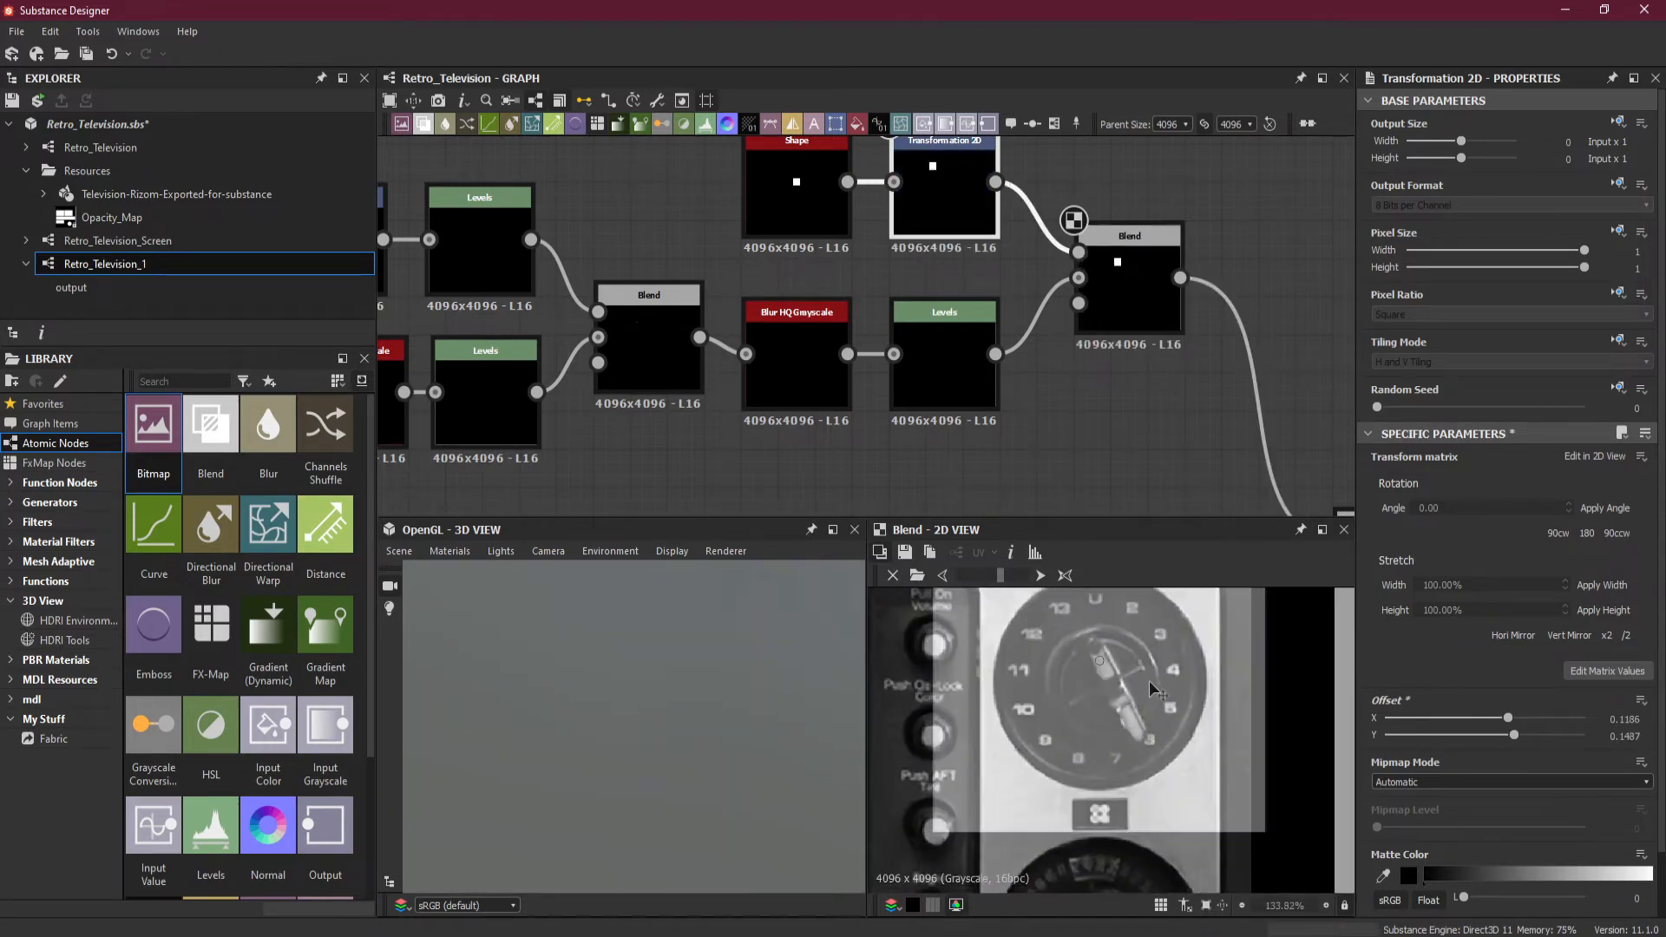
pyautogui.scroll(-8, 646, 736)
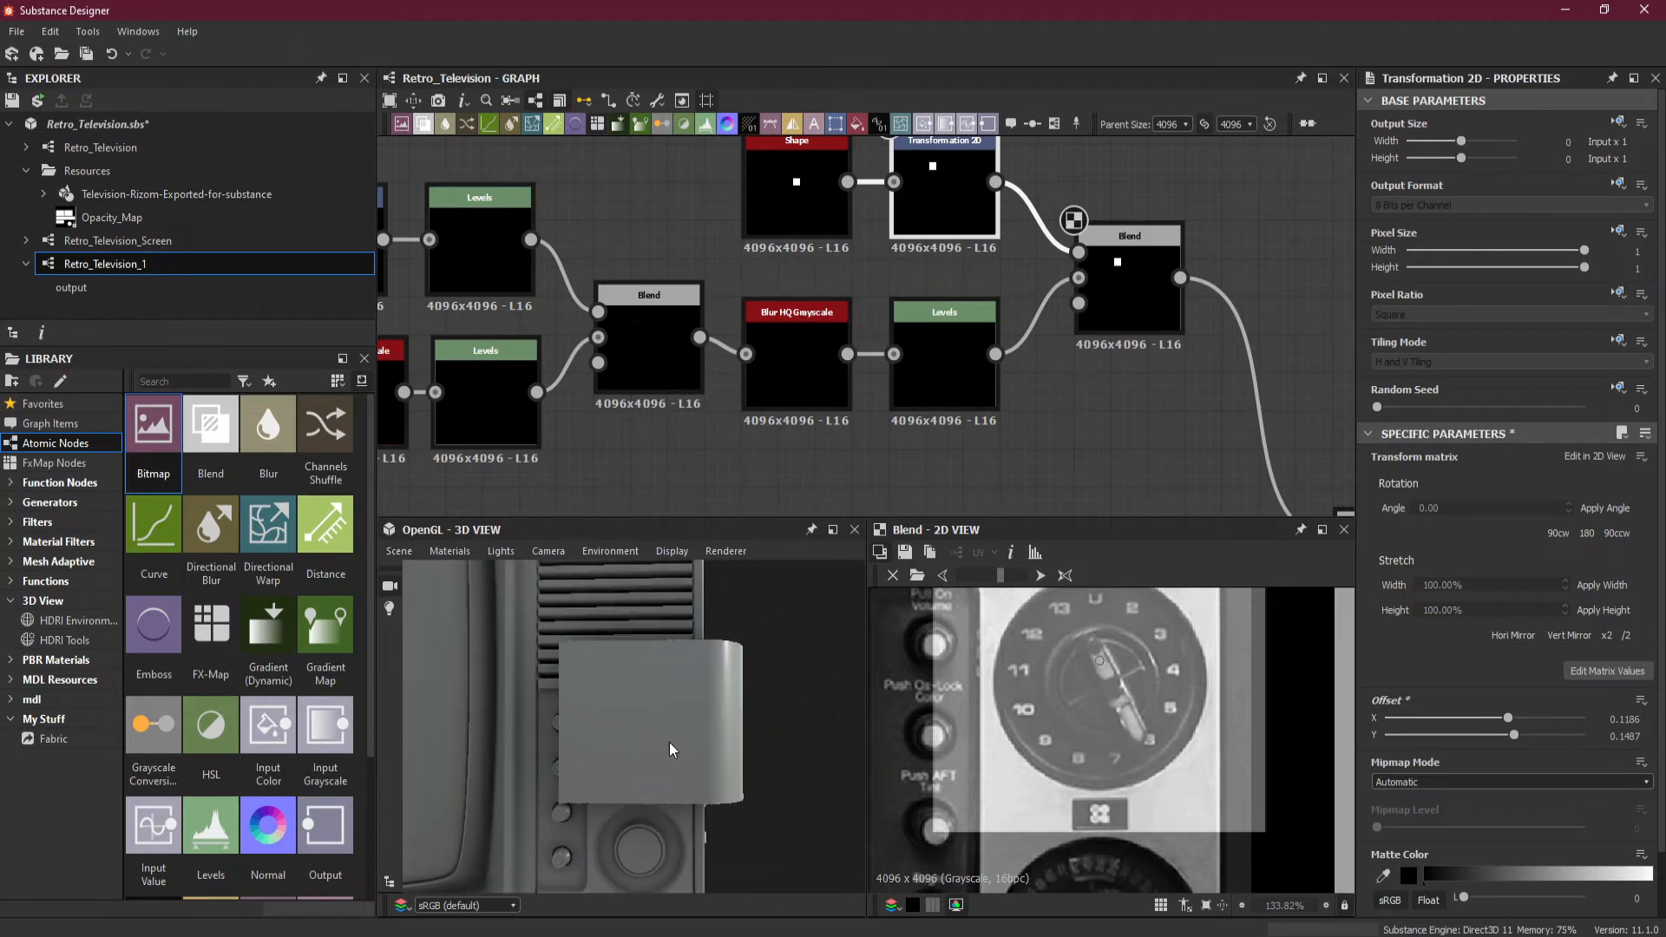
pyautogui.moveTo(673, 748); pyautogui.dragTo(704, 701)
pyautogui.scroll(3, 675, 747)
pyautogui.scroll(3, 672, 710)
# Set the new square Shape node's Scale to 0.01.
pyautogui.click(796, 204)
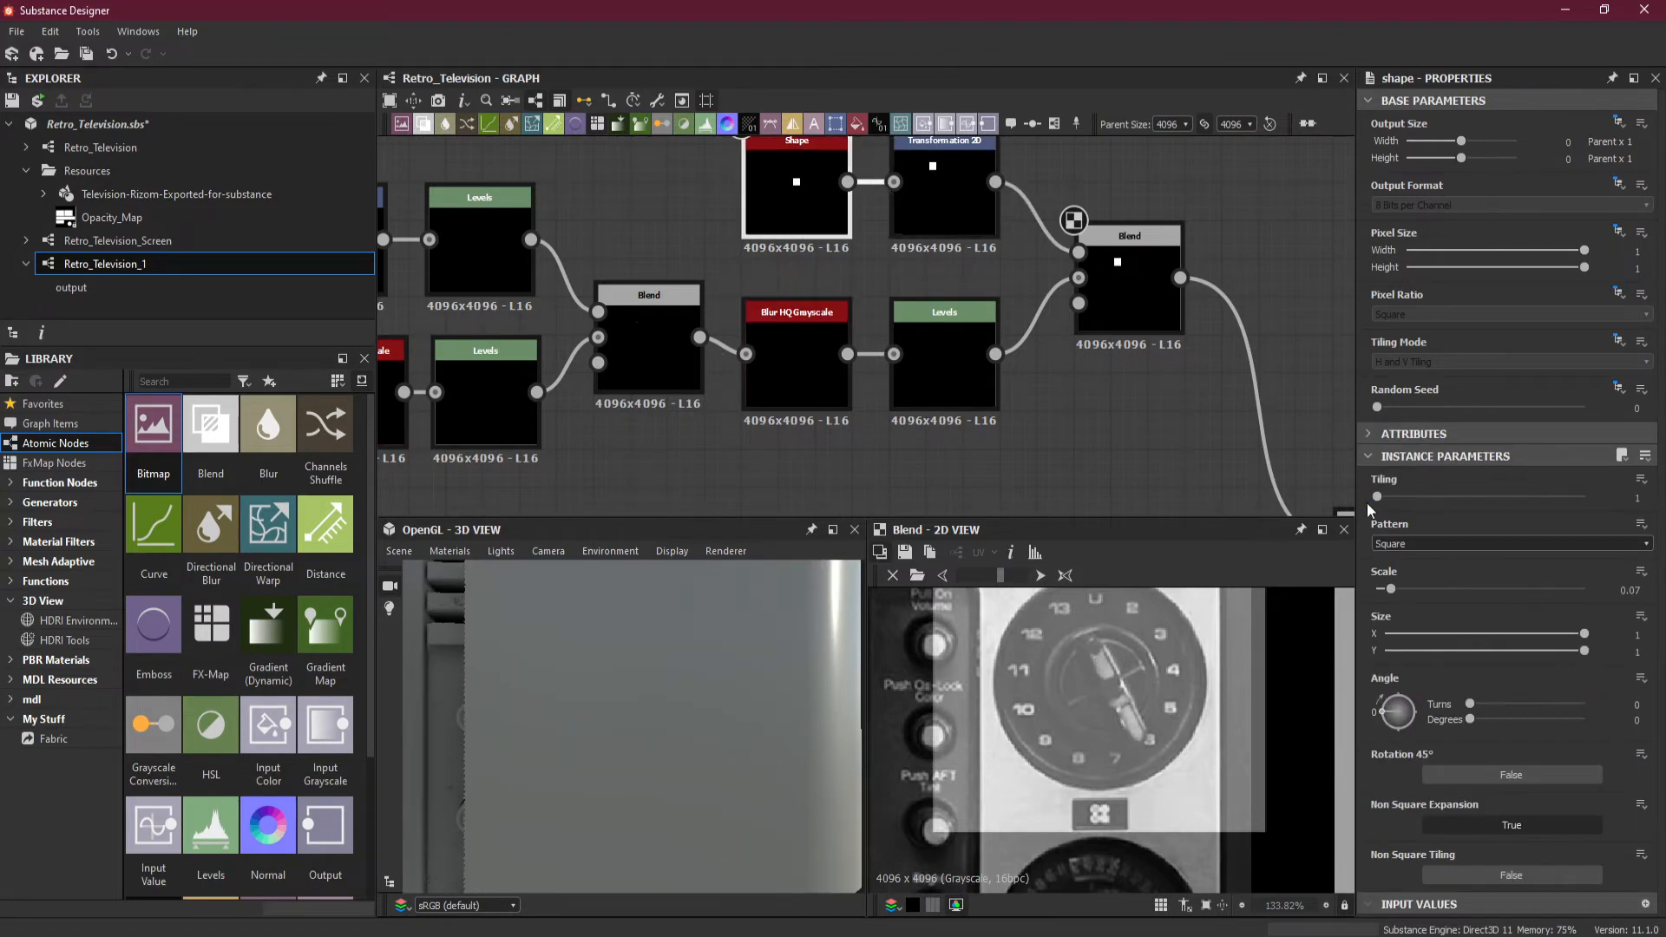
pyautogui.click(1628, 591)
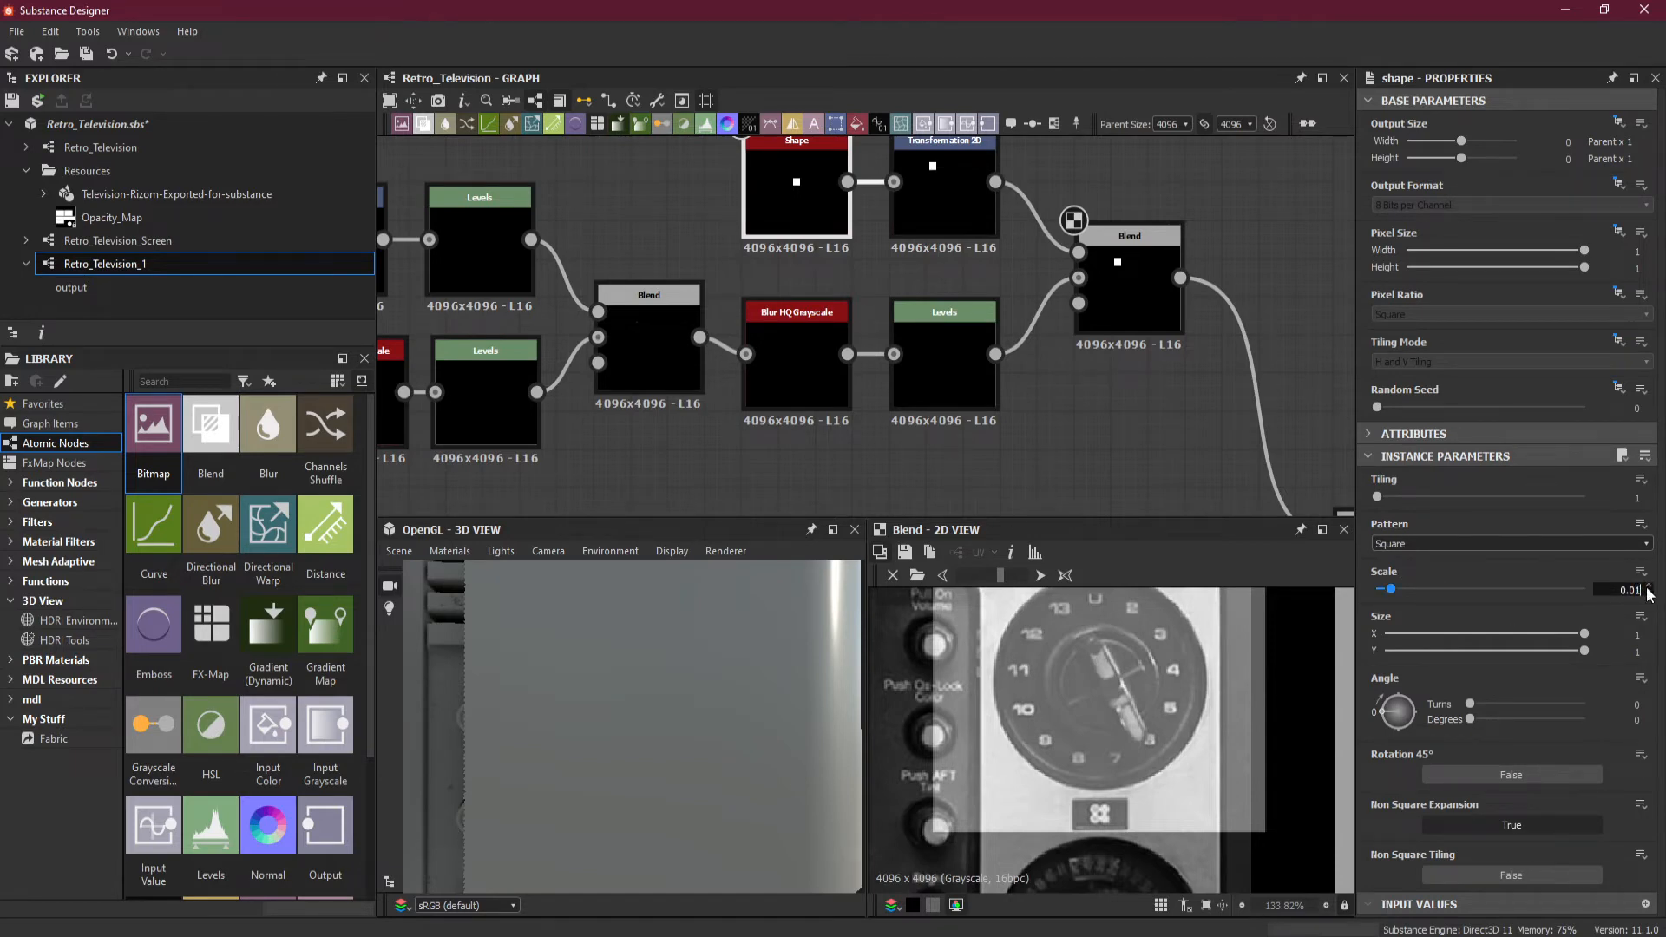
pyautogui.write('0.01')
pyautogui.press('Return')
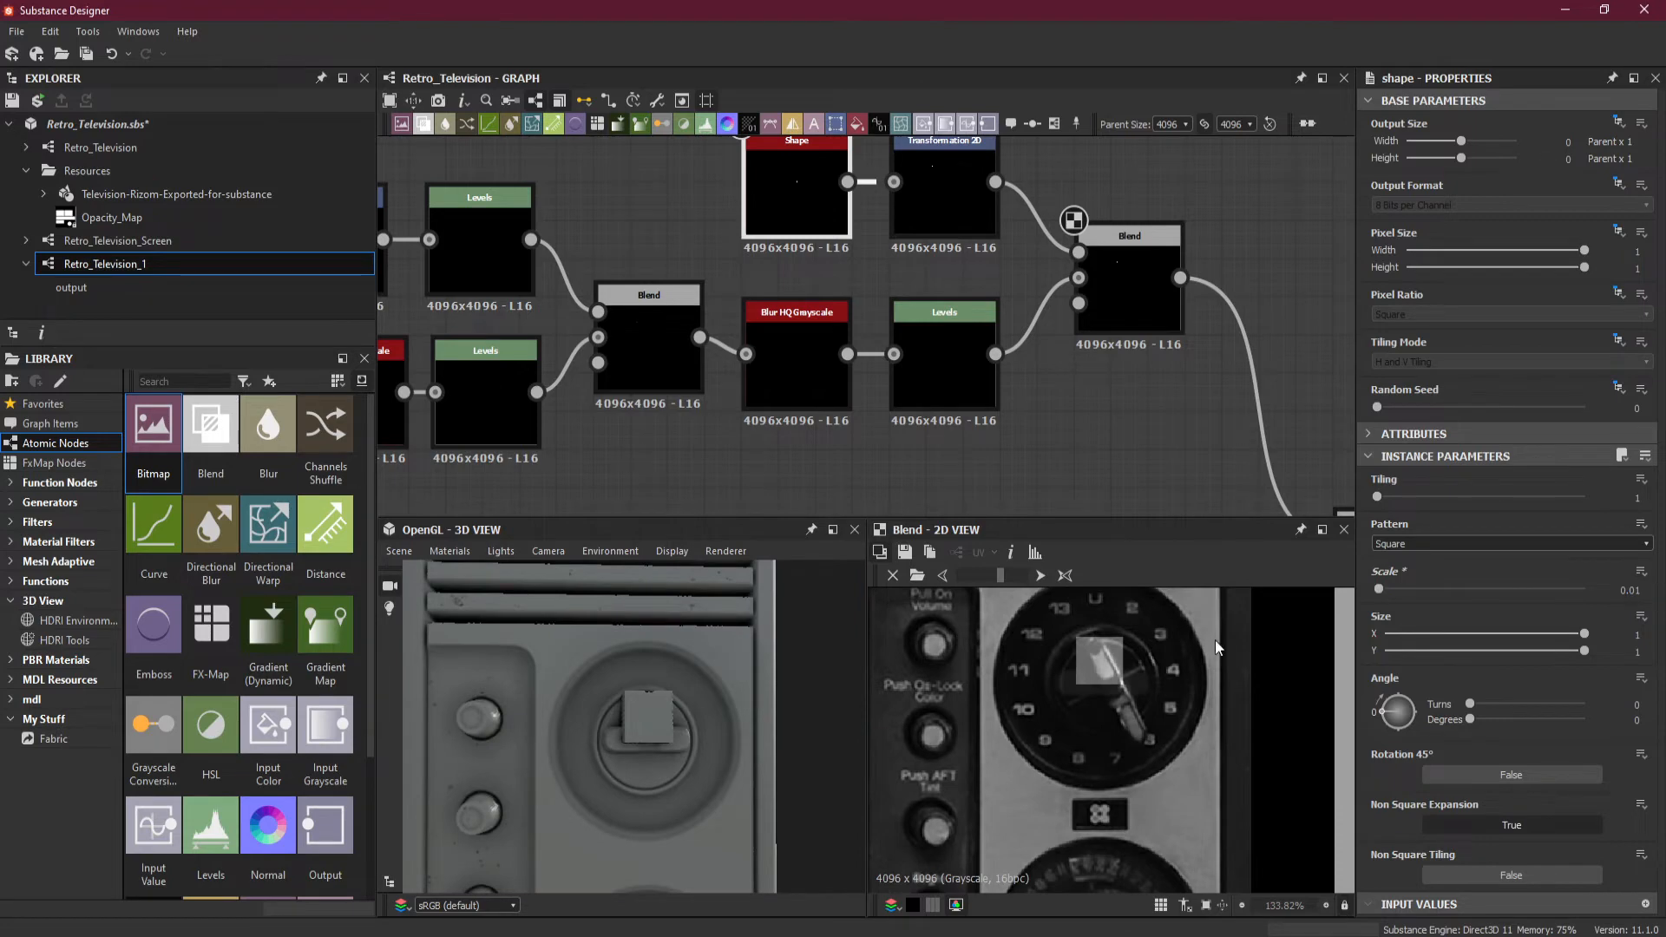
# Flatten the square into a small rectangle by setting its Size to X 0.87 and Y 0.35.
pyautogui.scroll(4, 1215, 643)
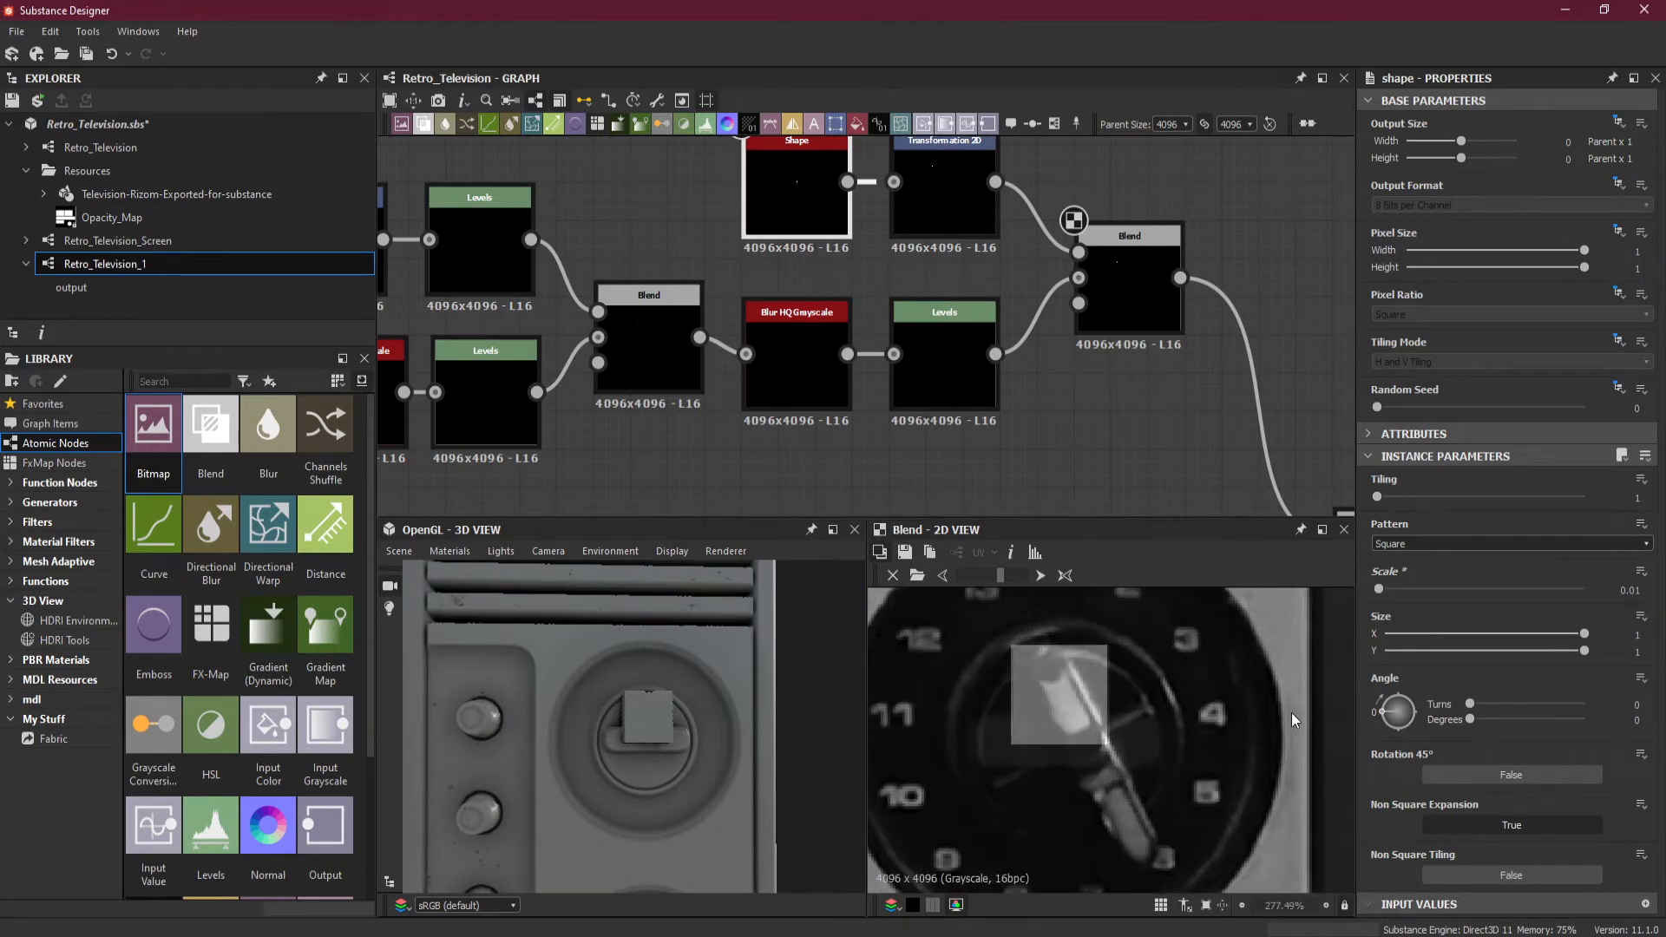
pyautogui.scroll(2, 1010, 702)
pyautogui.moveTo(1029, 727); pyautogui.dragTo(1058, 711, button='middle')
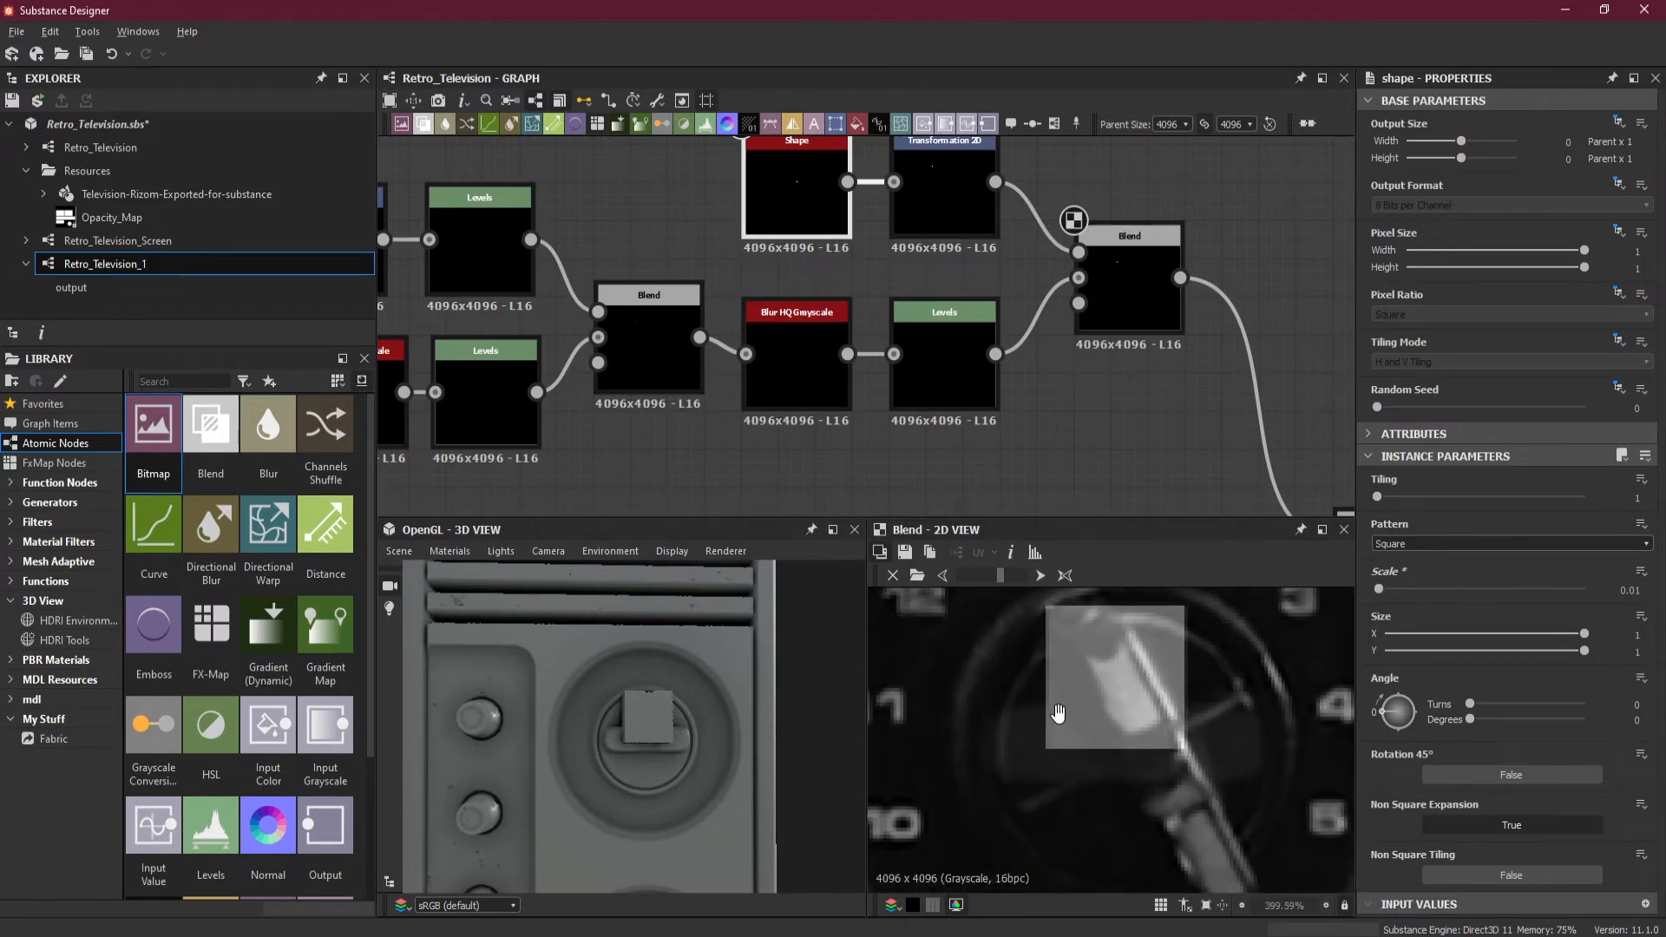
pyautogui.scroll(2, 1051, 725)
pyautogui.moveTo(1584, 651); pyautogui.dragTo(1578, 650)
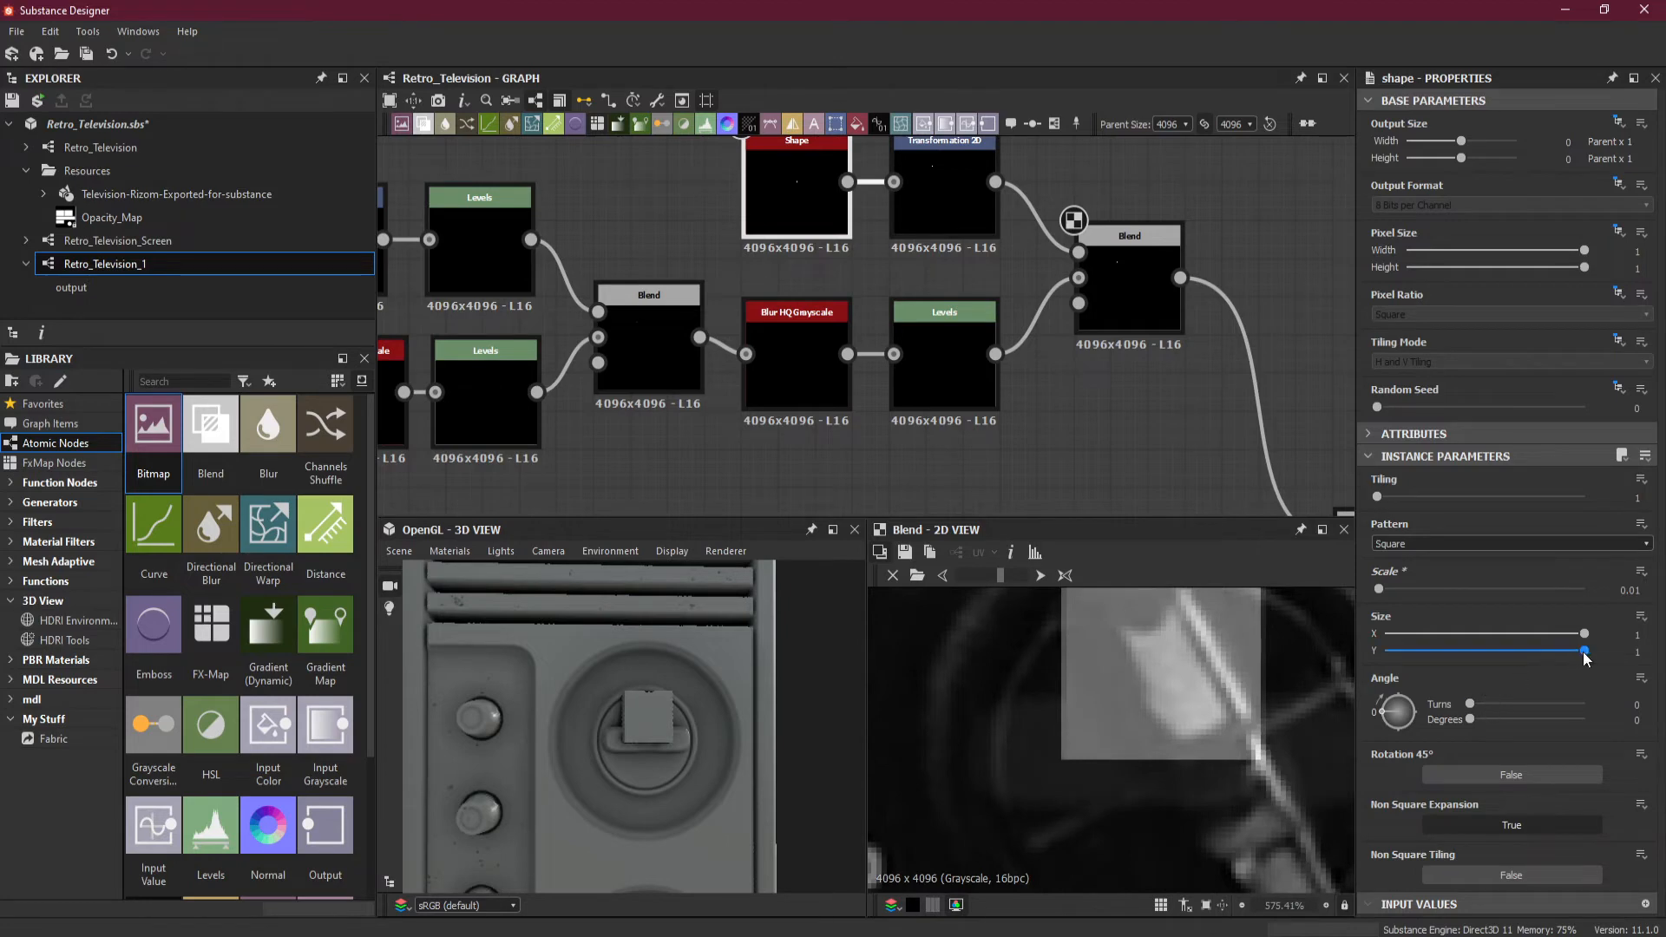
pyautogui.moveTo(1578, 655); pyautogui.dragTo(1456, 650)
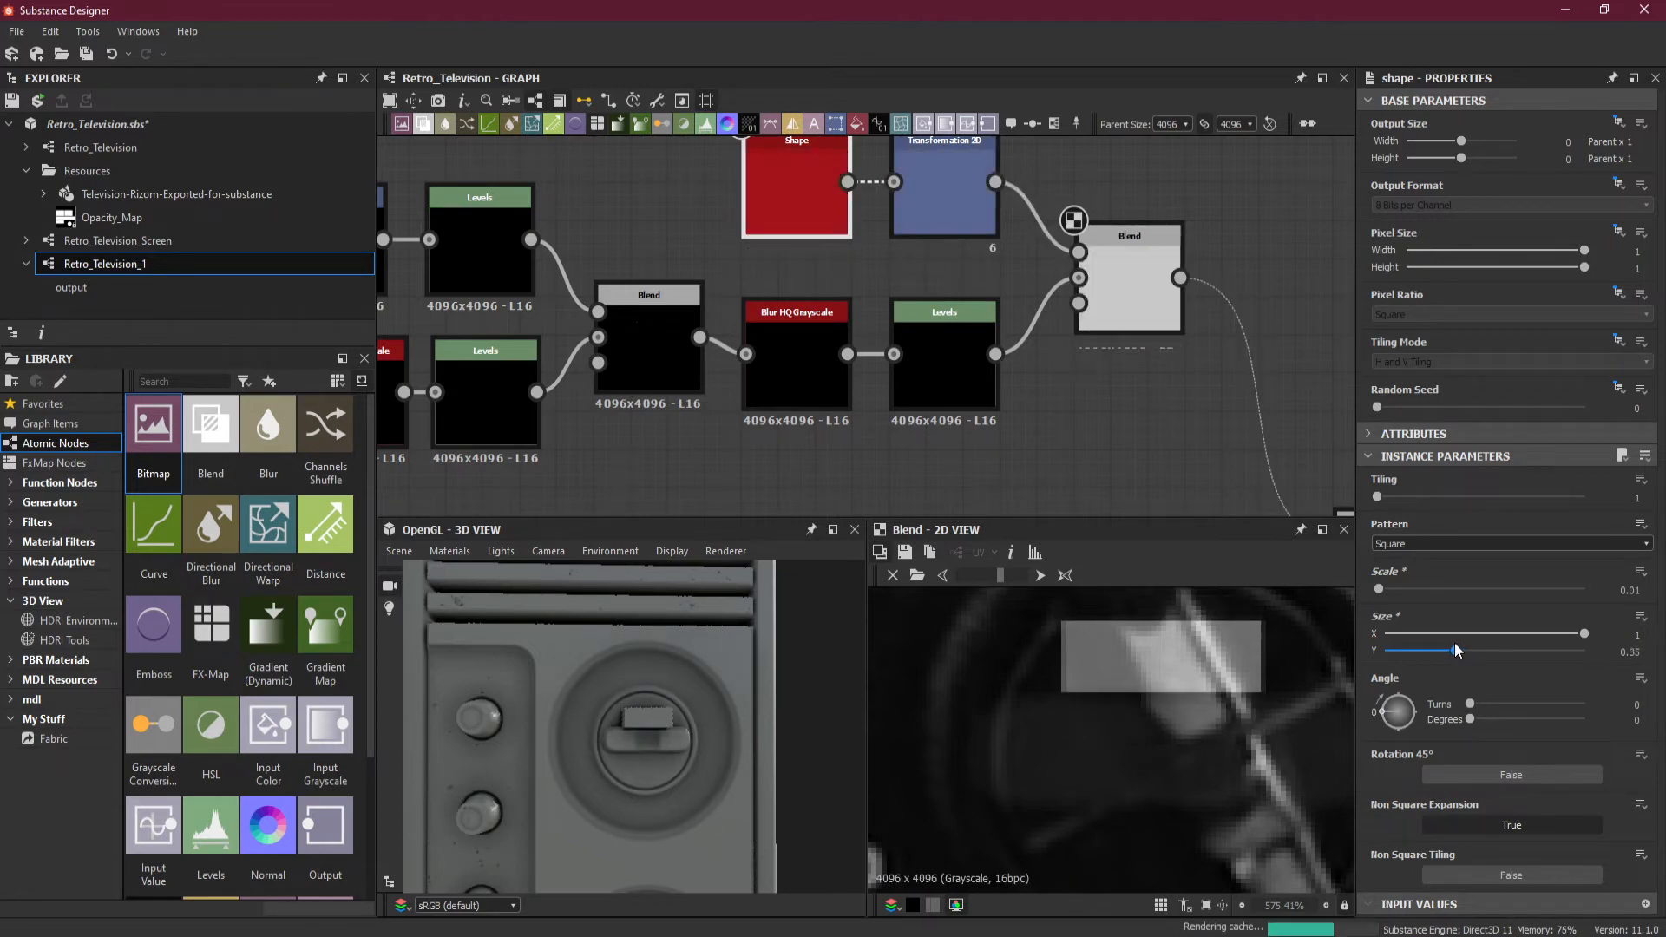
pyautogui.click(1558, 634)
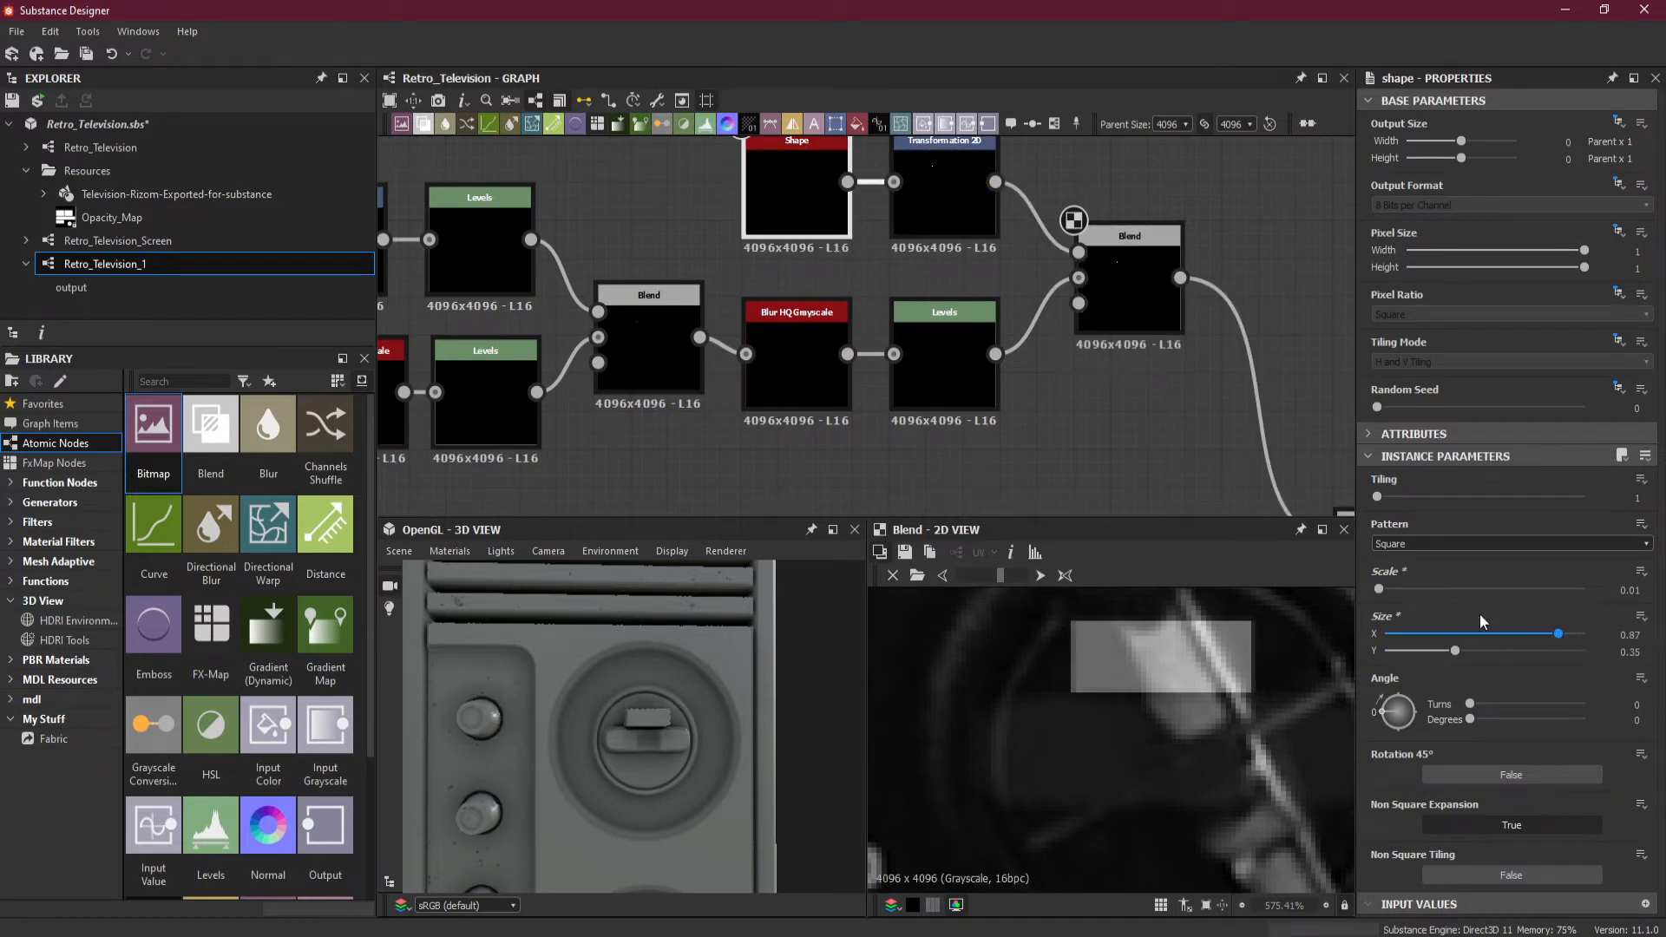
# Move the rectangle onto the knob's bar with its Transformation 2D node, to an offset of about X 0.123, Y 0.144.
pyautogui.click(965, 202)
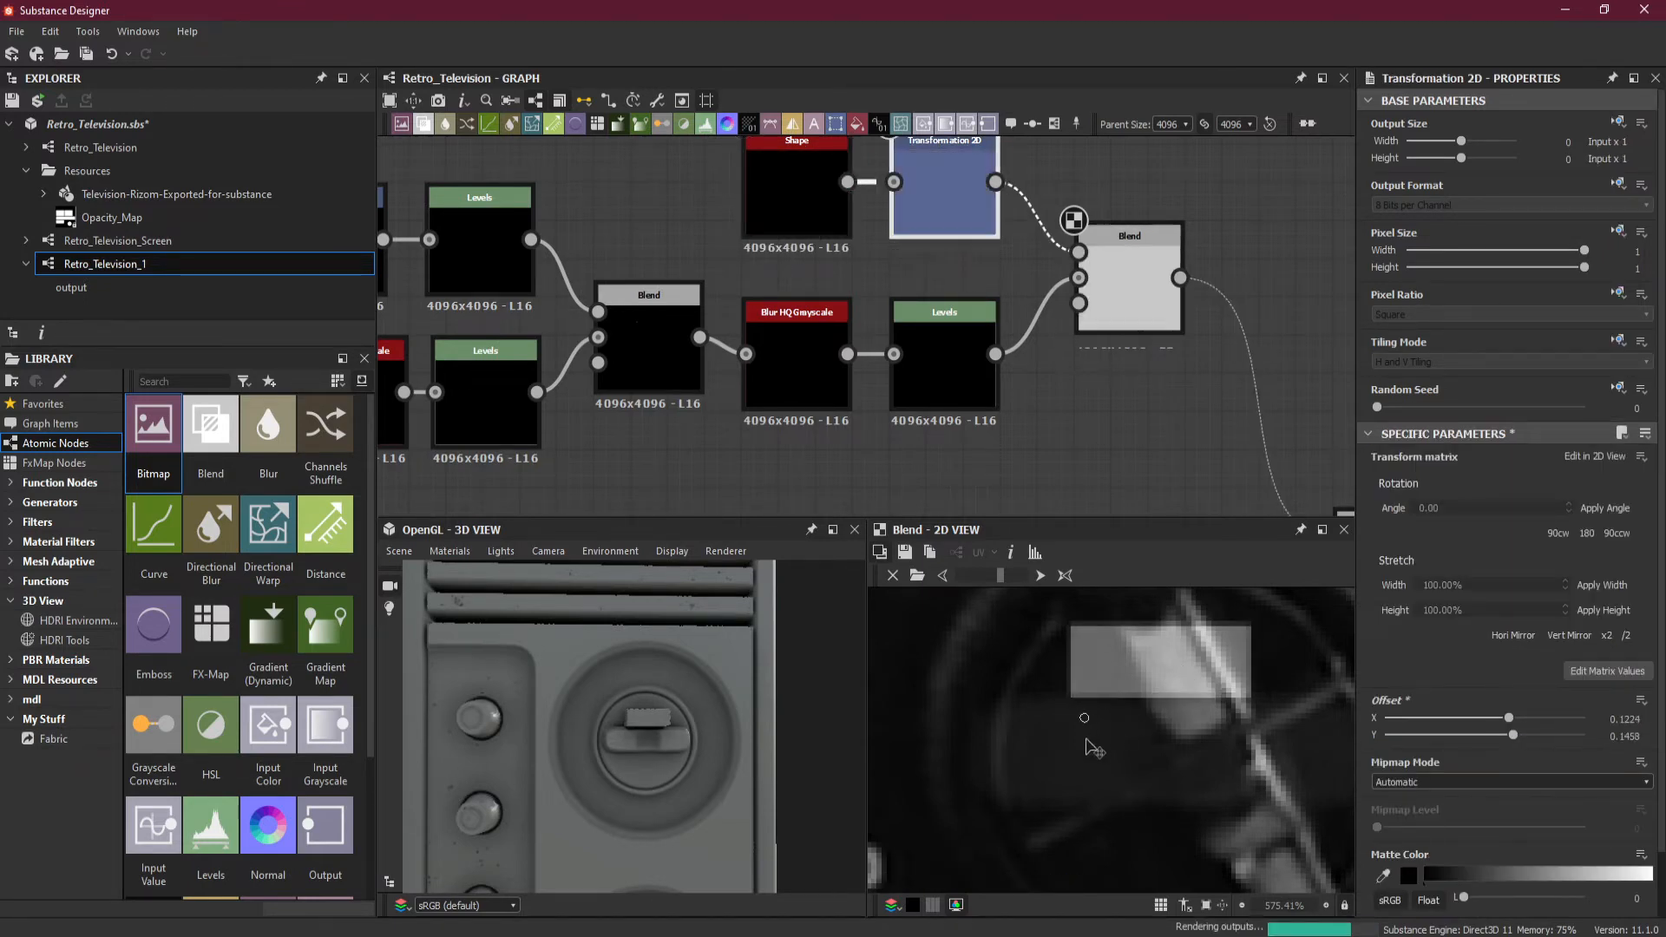
pyautogui.moveTo(1084, 739); pyautogui.dragTo(1090, 758)
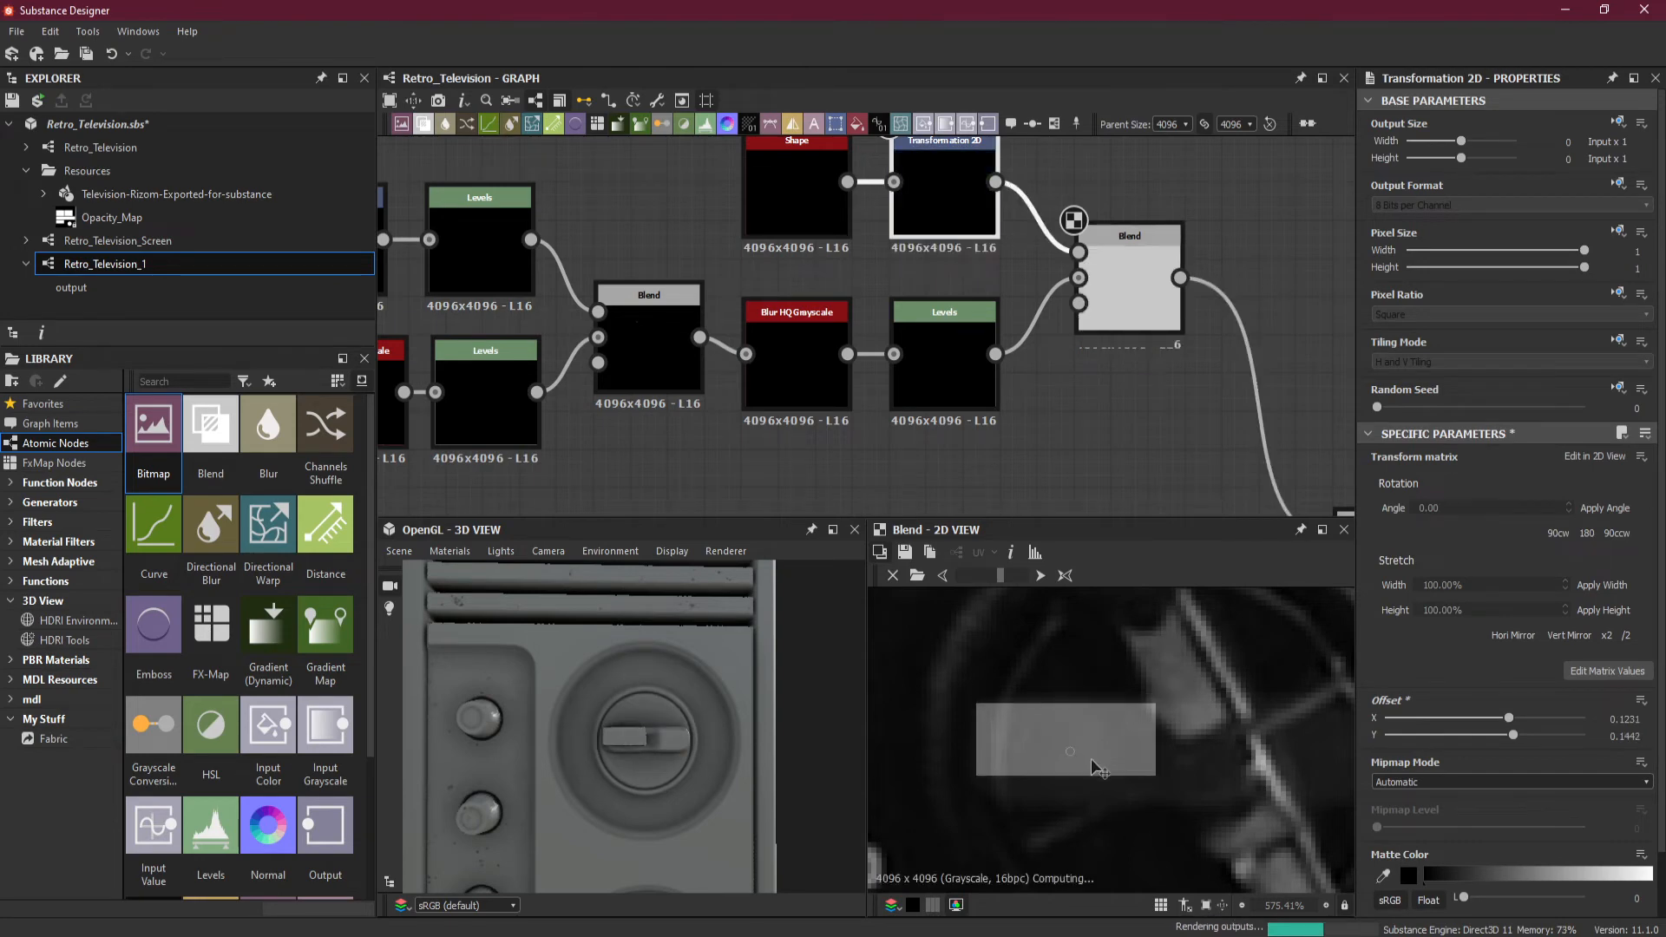
pyautogui.scroll(2, 645, 739)
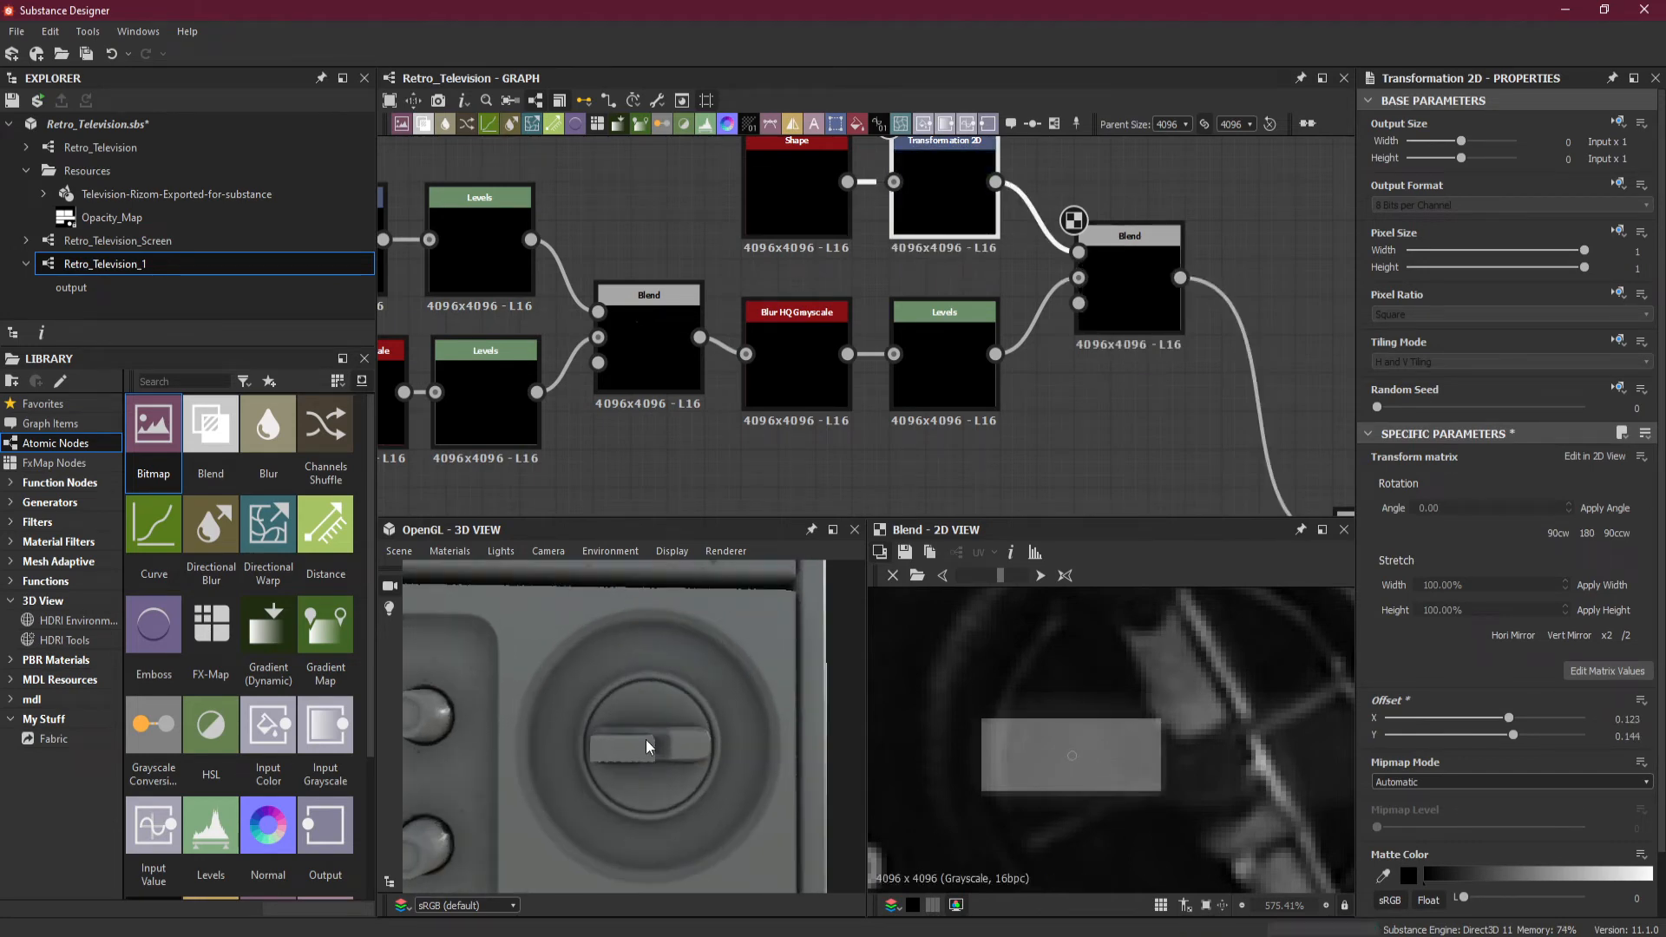
pyautogui.scroll(3, 644, 737)
pyautogui.moveTo(644, 738)
pyautogui.mouseDown()
pyautogui.moveTo(660, 744)
pyautogui.moveTo(659, 711)
pyautogui.moveTo(658, 753)
pyautogui.mouseUp()
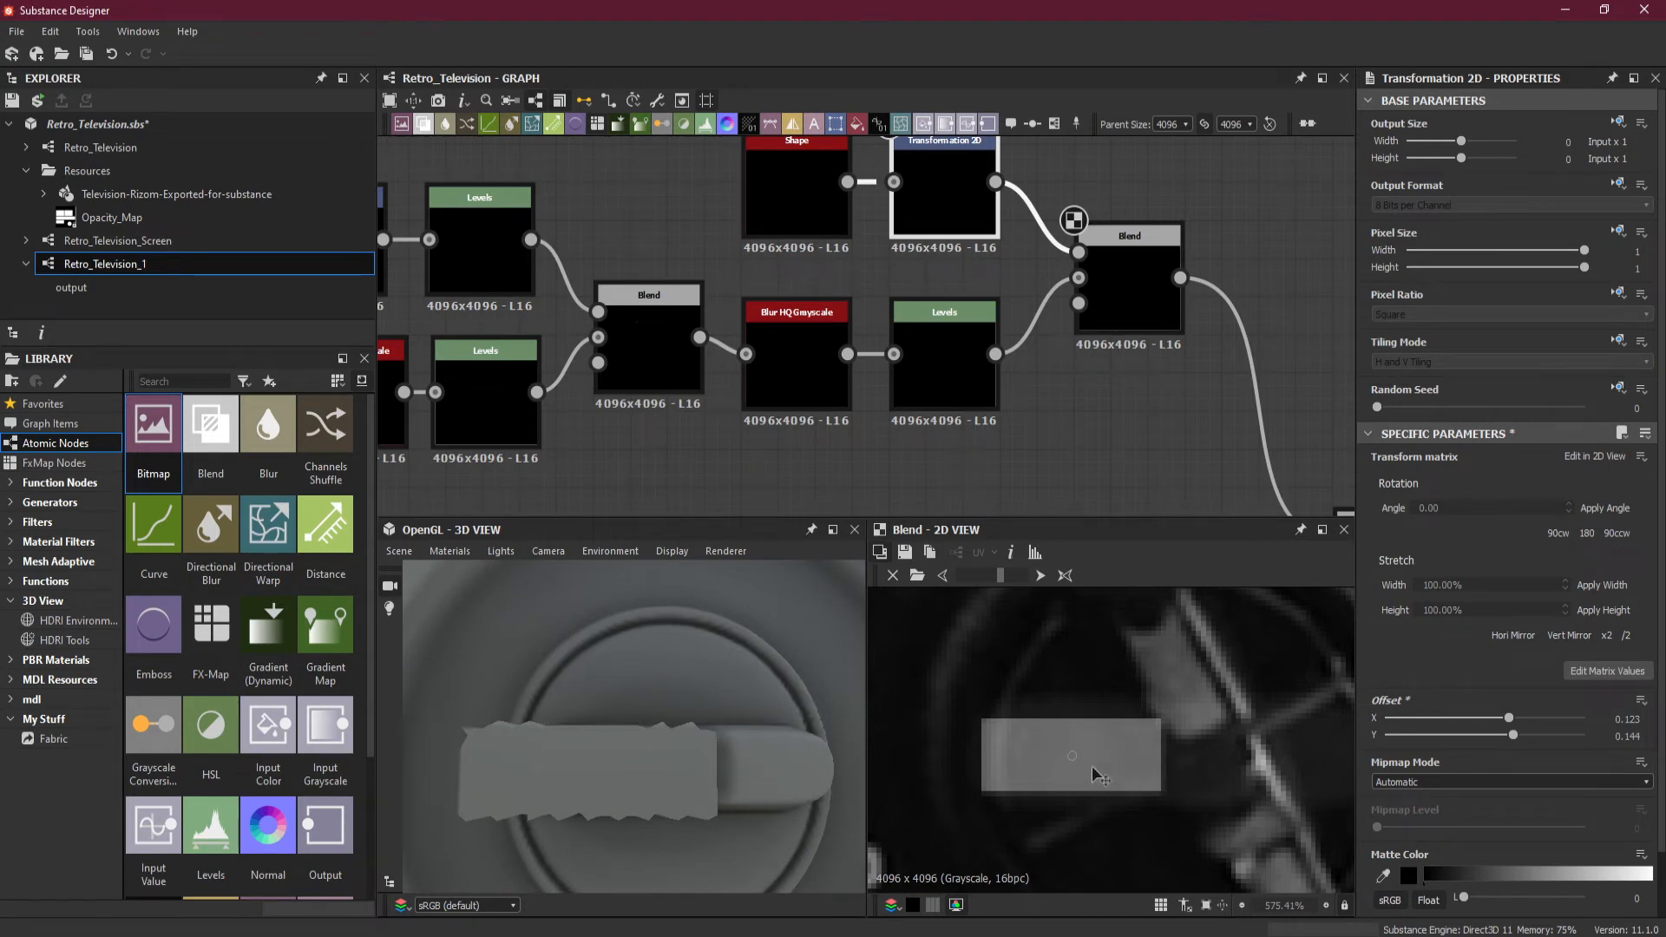
# Nudge the rectangle vertically over the knob's bar with its Transformation 2D node, to a Y offset of 0.1444.
pyautogui.press('Up')
pyautogui.press('Up')
pyautogui.press('Up')
pyautogui.press('Up')
pyautogui.press('Up')
pyautogui.press('Up')
pyautogui.press('Up')
pyautogui.press('Up')
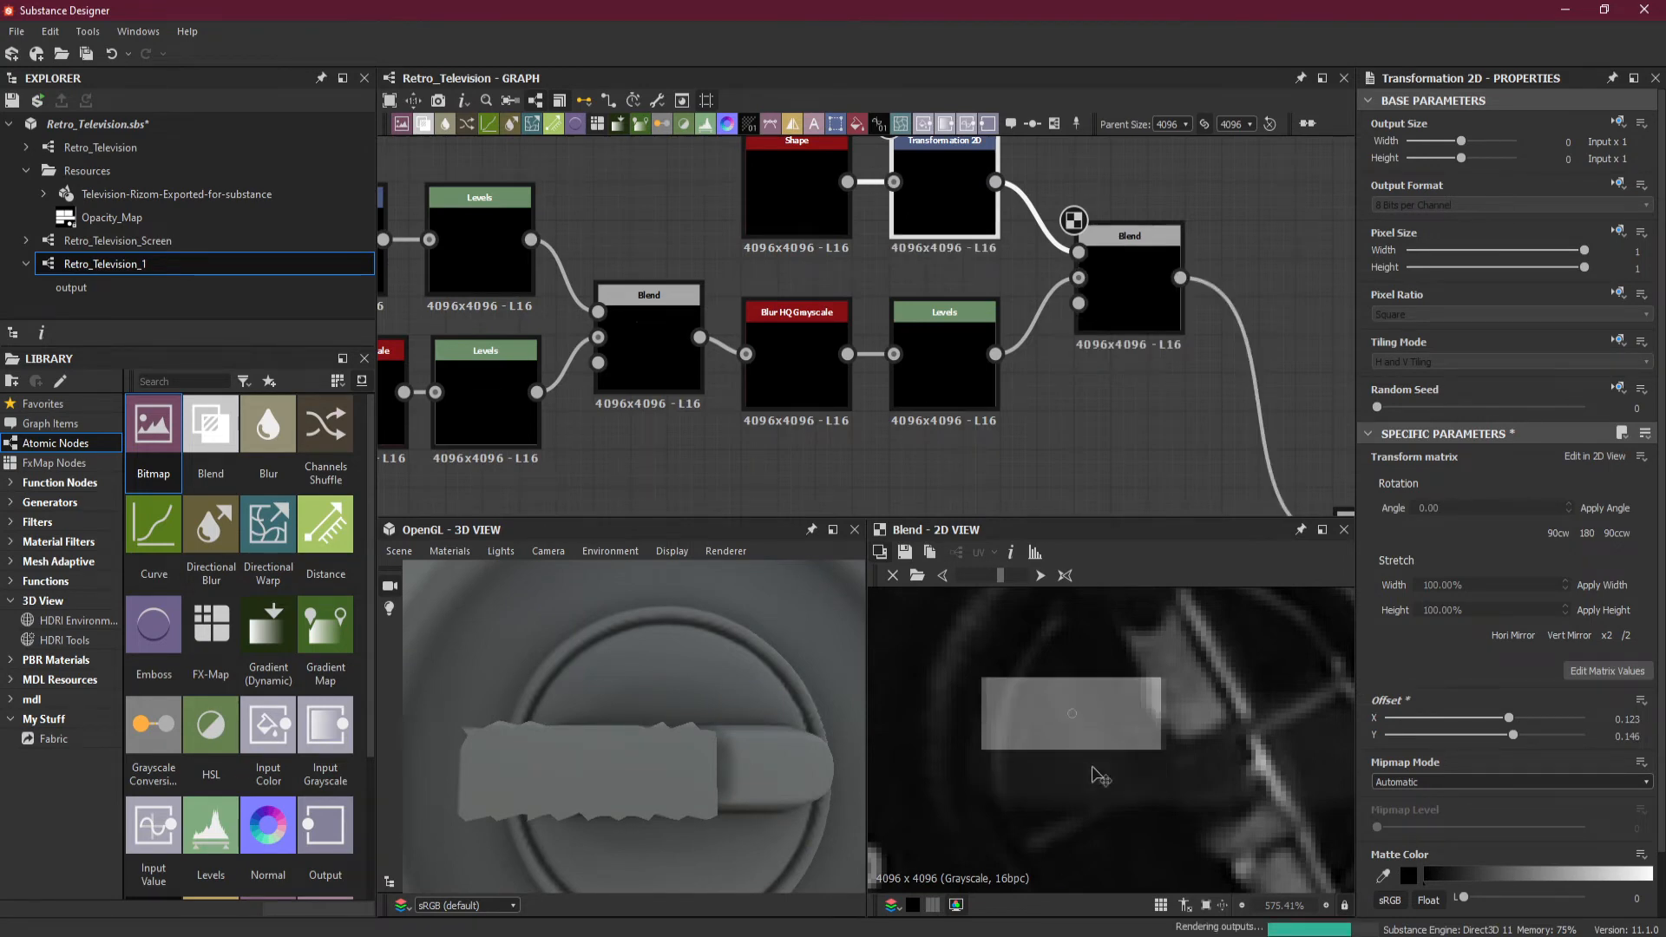
pyautogui.press('Down')
pyautogui.press('Down')
pyautogui.press('Down')
pyautogui.press('Down')
pyautogui.press('Down')
pyautogui.press('Down')
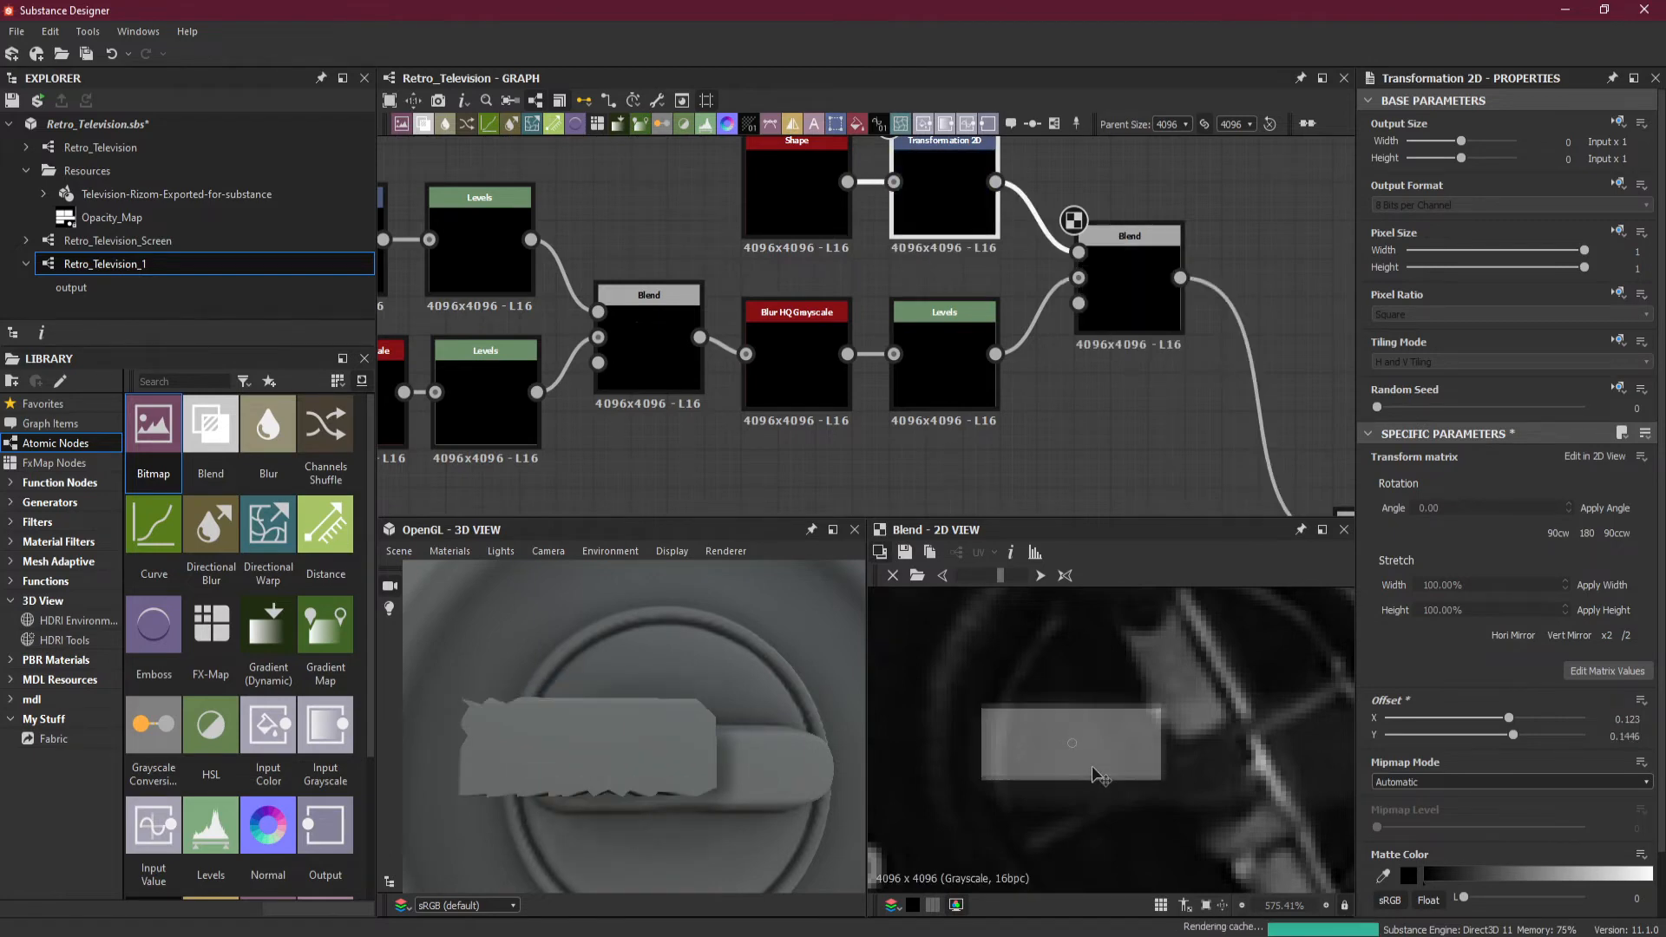
pyautogui.press('Down')
pyautogui.press('Down')
pyautogui.press('Down')
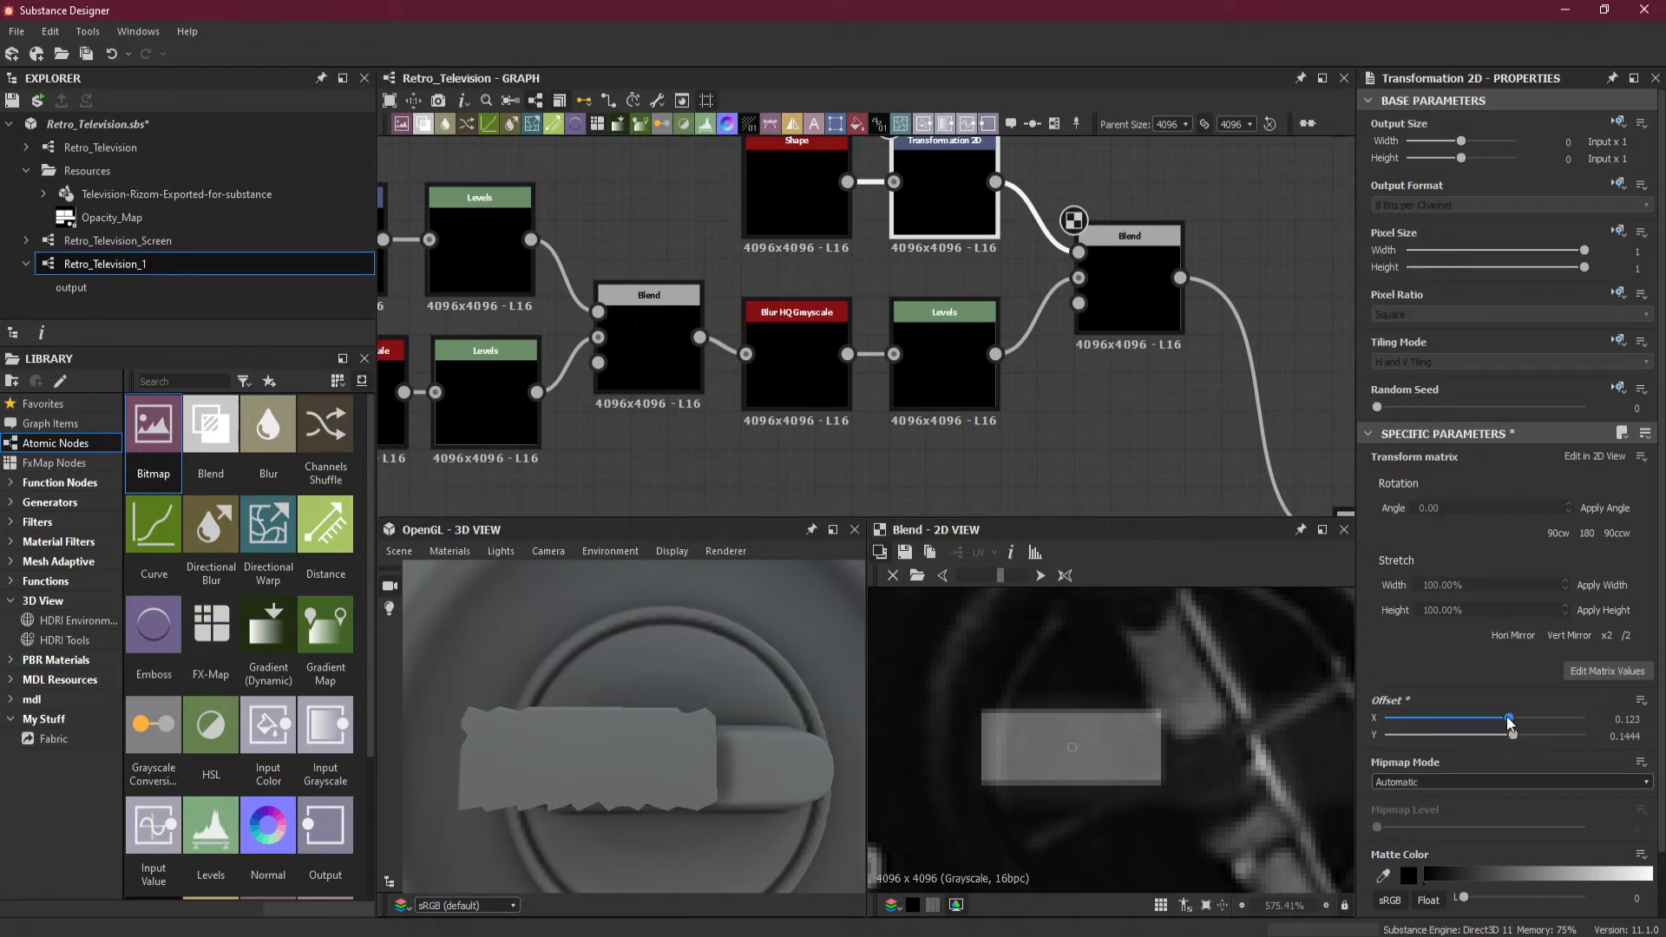
pyautogui.moveTo(1508, 719); pyautogui.dragTo(1505, 721)
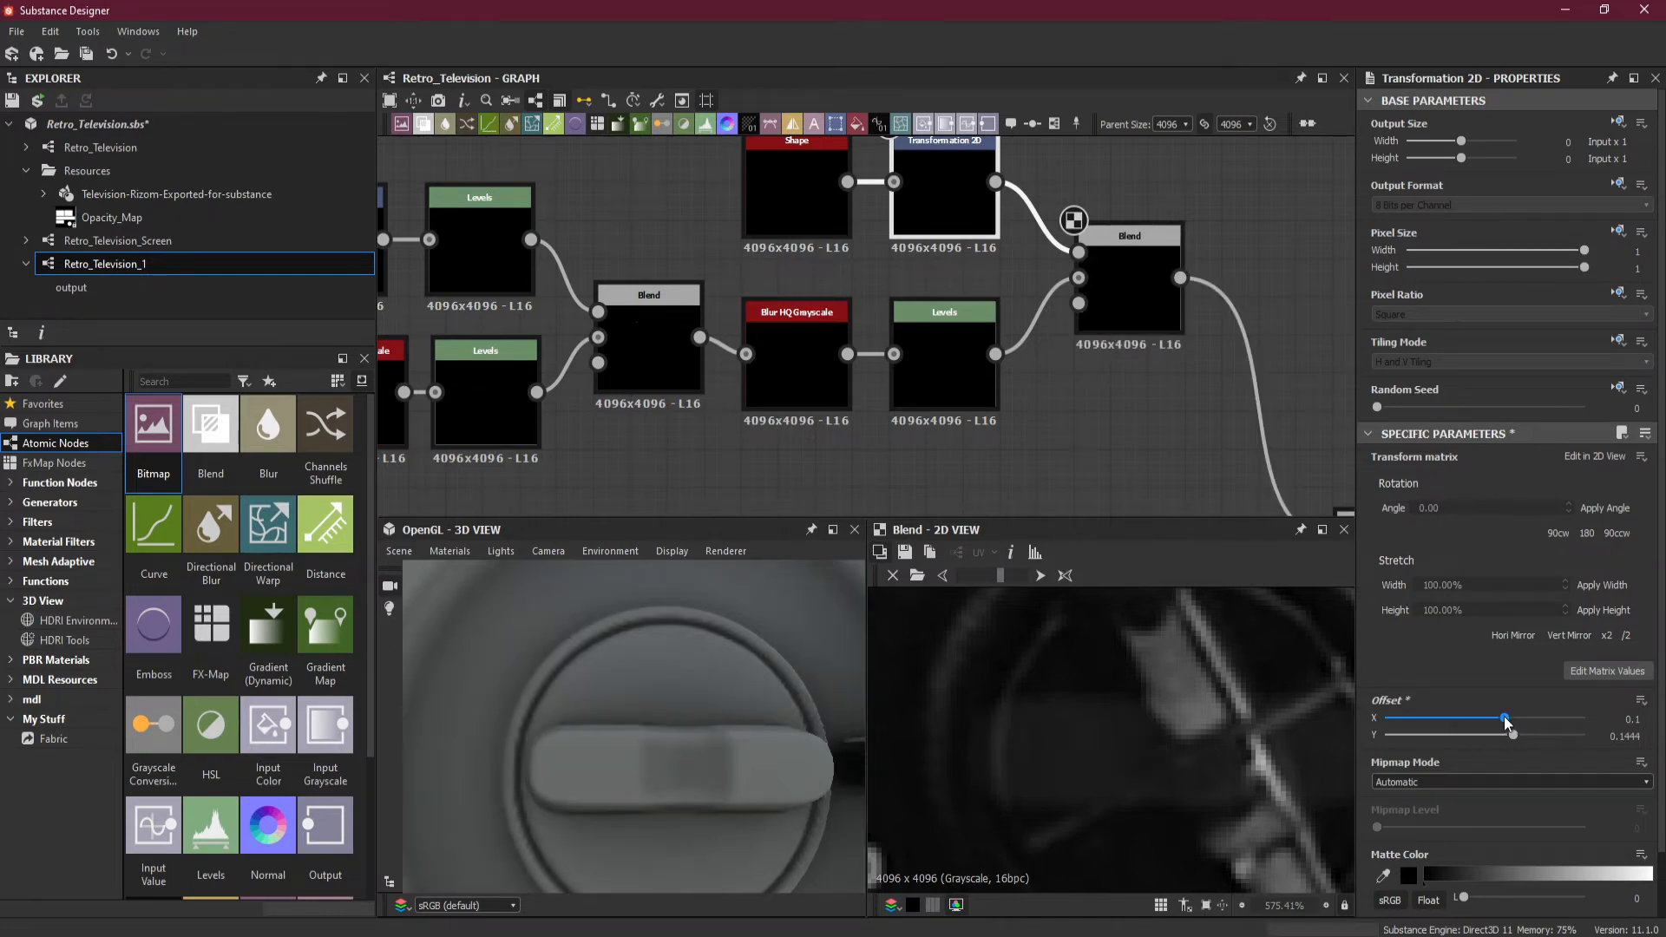
pyautogui.hotkey('ctrl', 'z')
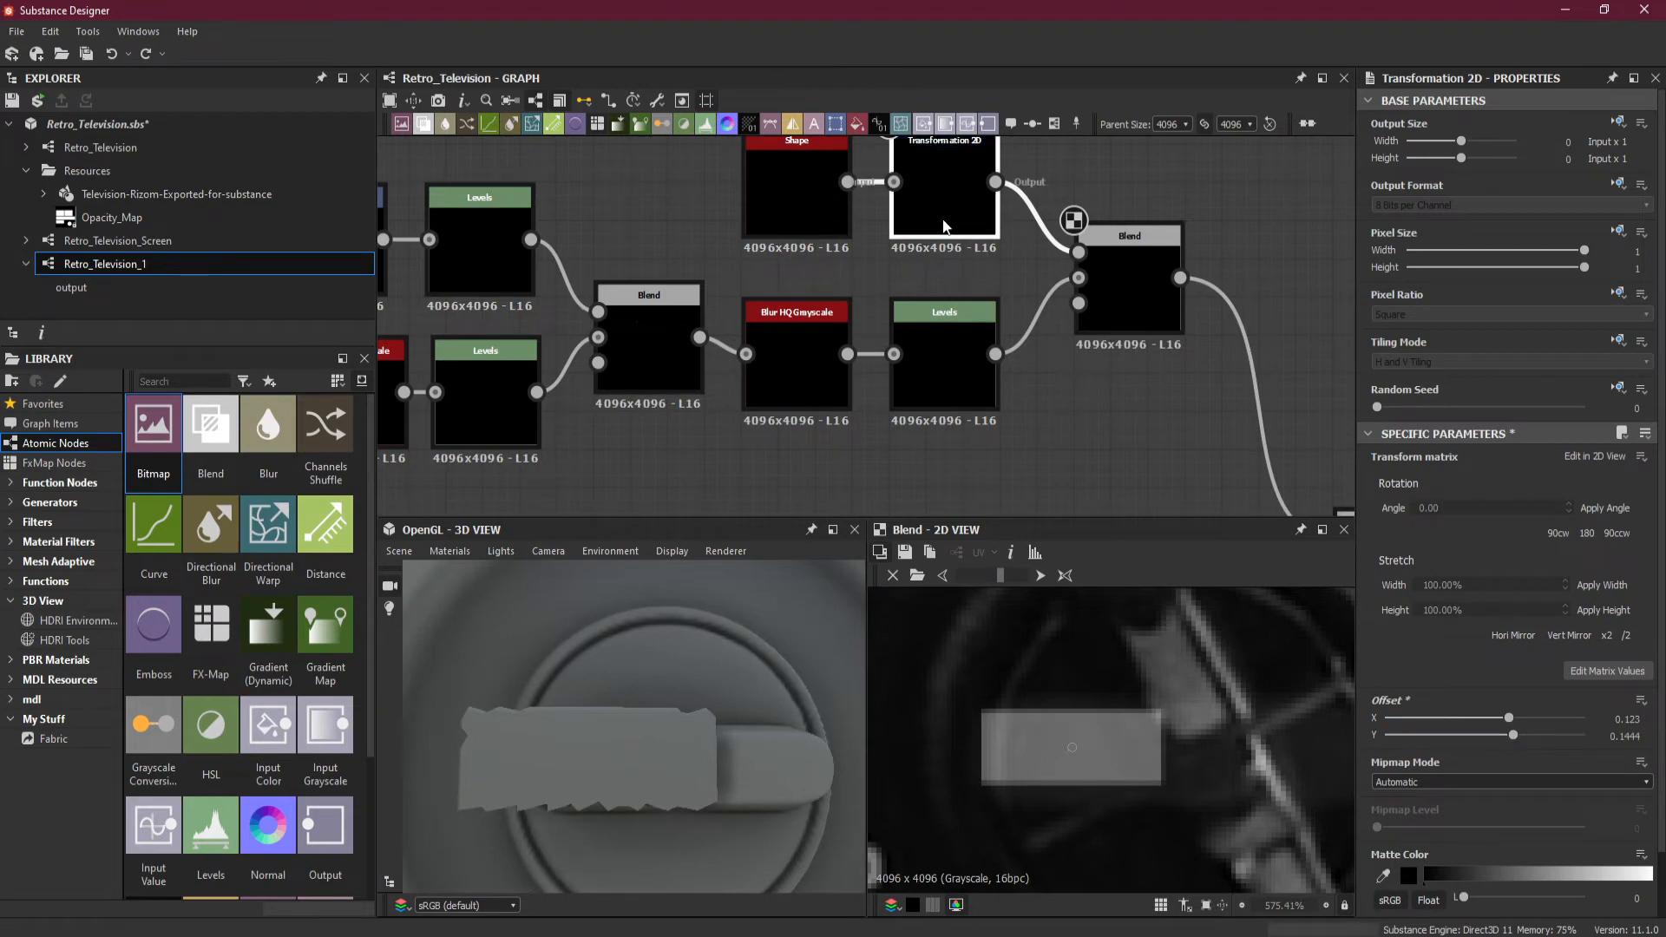
# Shrink the rectangle by setting its Shape node's Size to X 0.43 and Y 0.19.
pyautogui.click(831, 208)
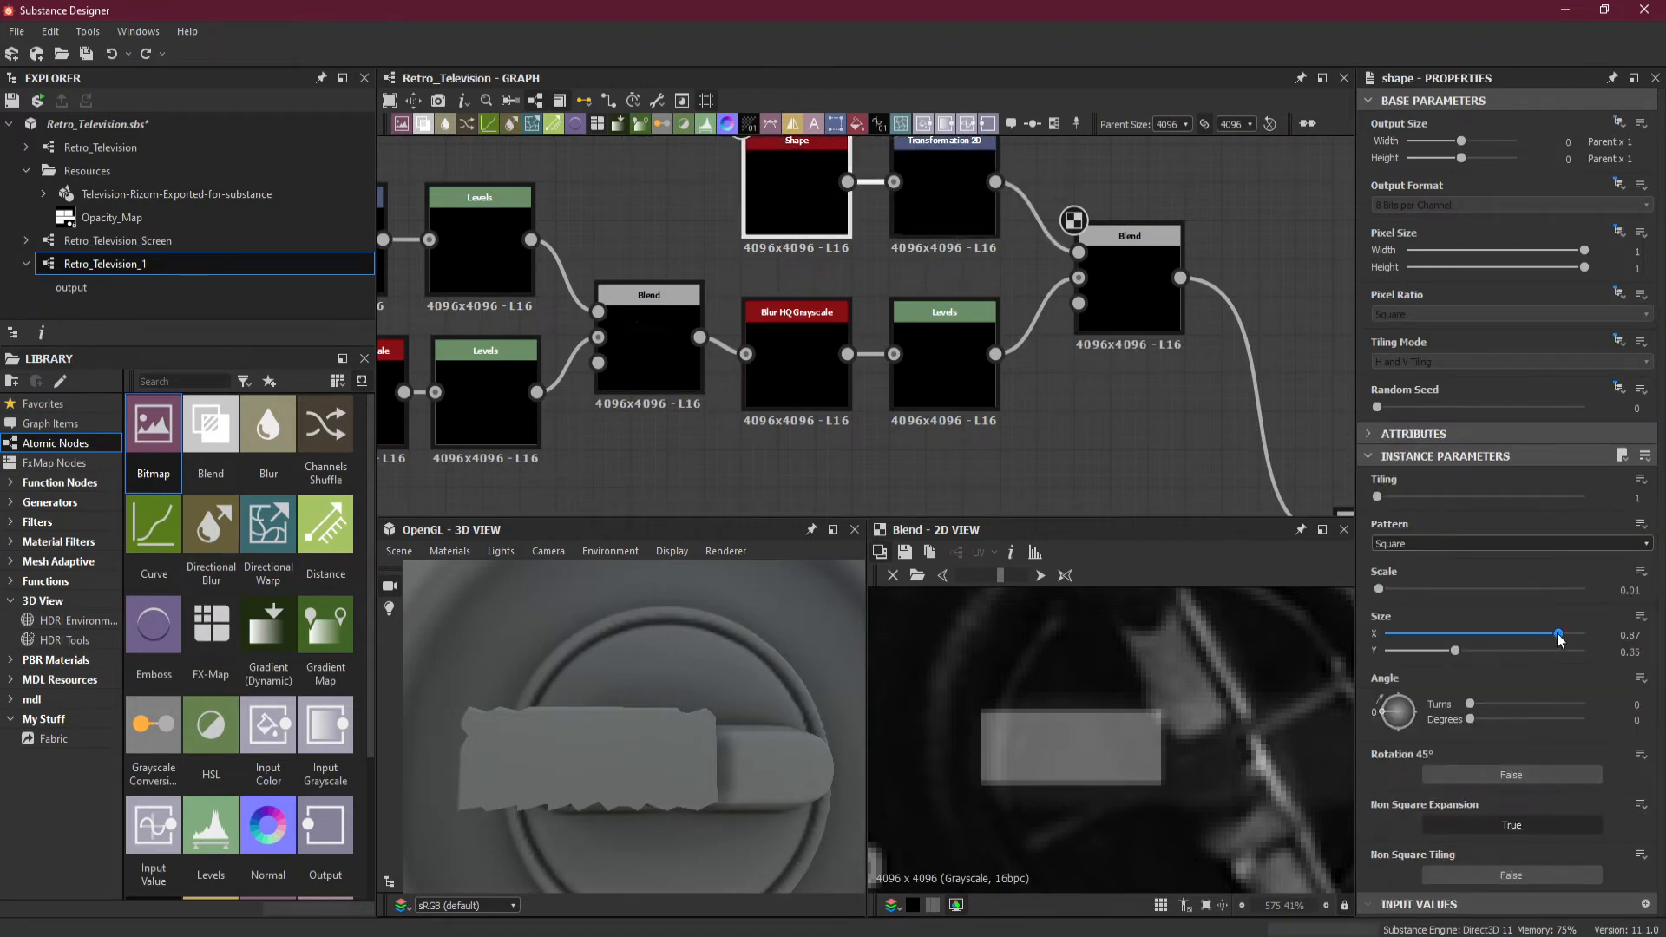
pyautogui.moveTo(1559, 640); pyautogui.dragTo(1477, 641)
pyautogui.moveTo(779, 746); pyautogui.dragTo(710, 718)
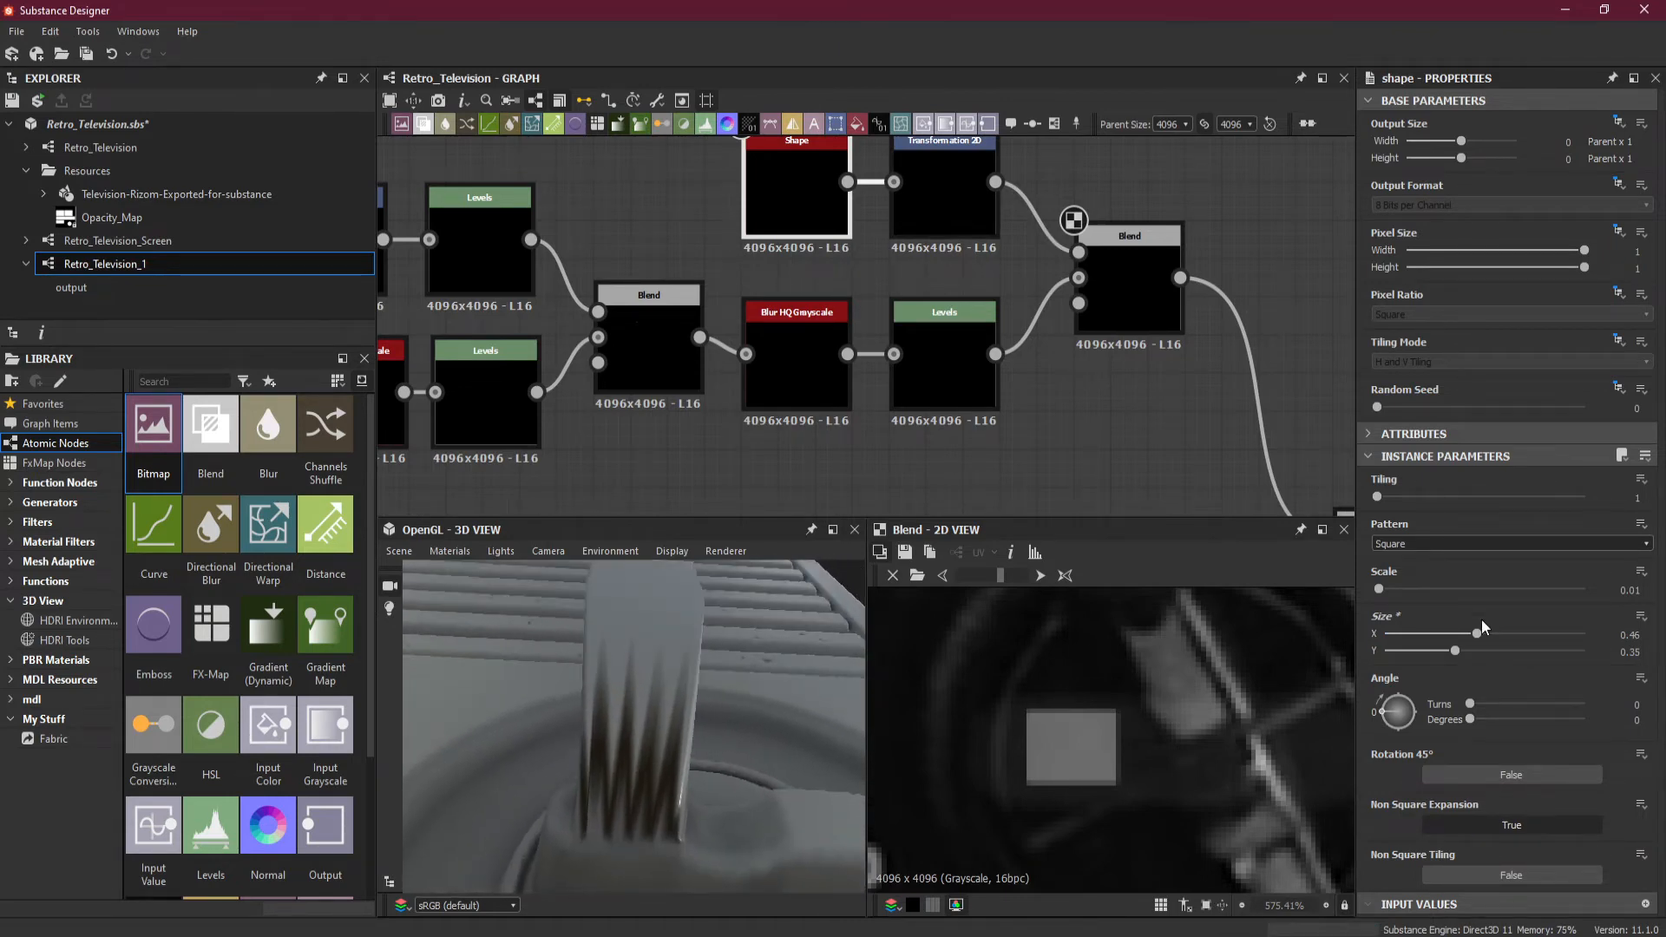
pyautogui.moveTo(1480, 640); pyautogui.dragTo(1438, 653)
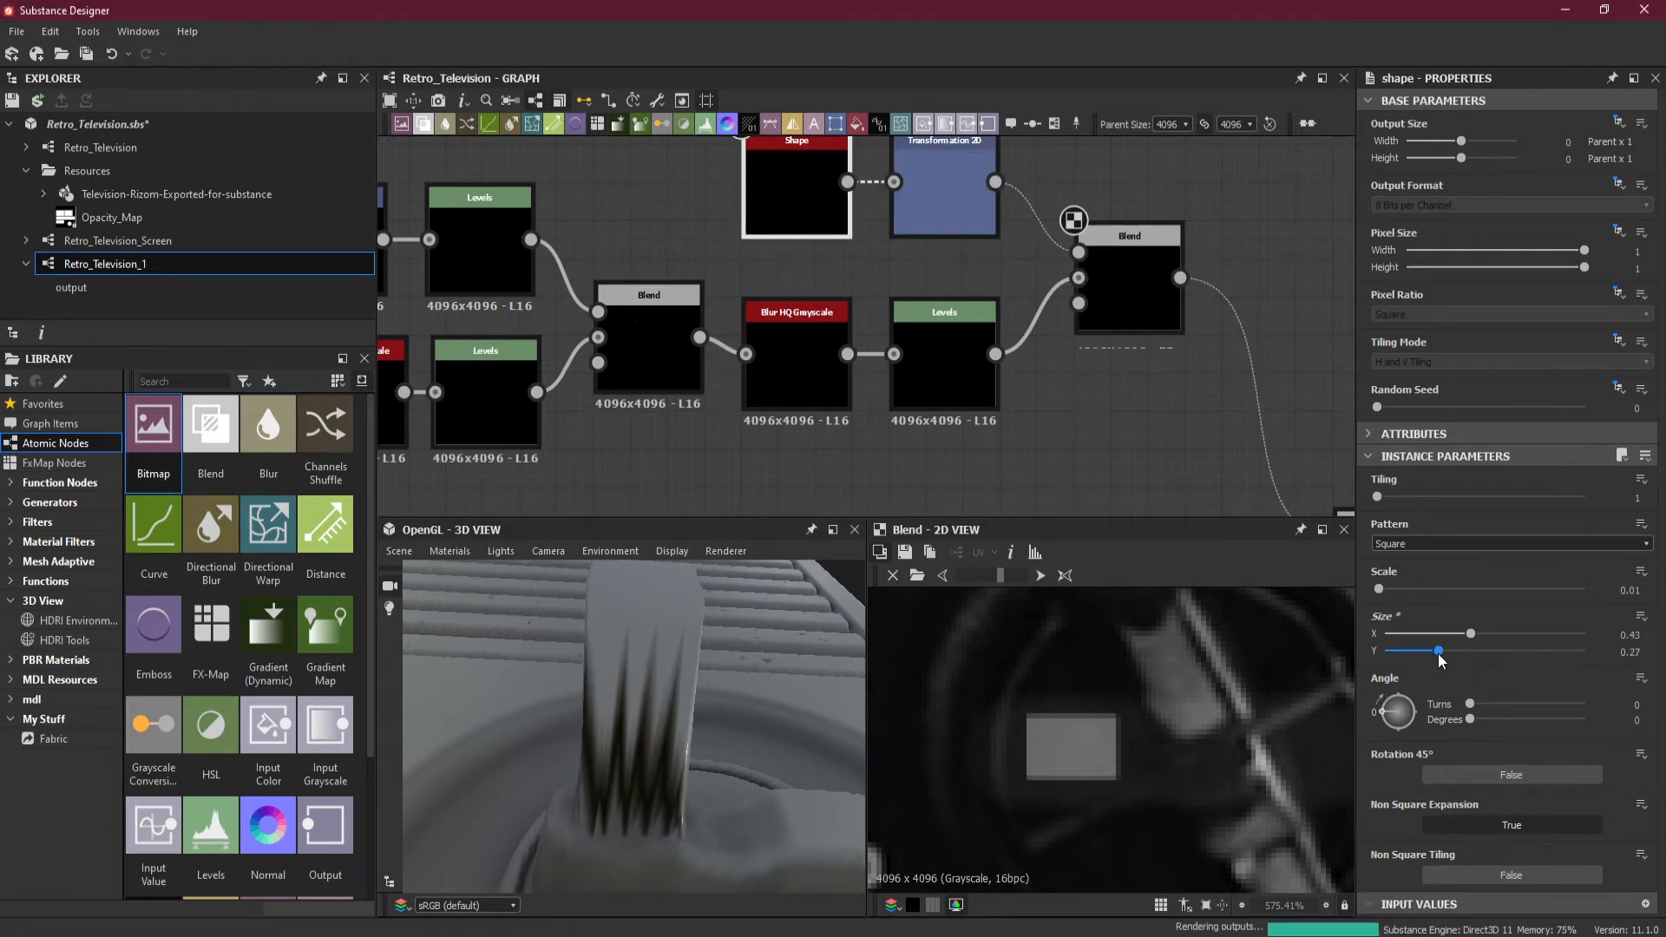
pyautogui.moveTo(674, 853); pyautogui.dragTo(824, 712)
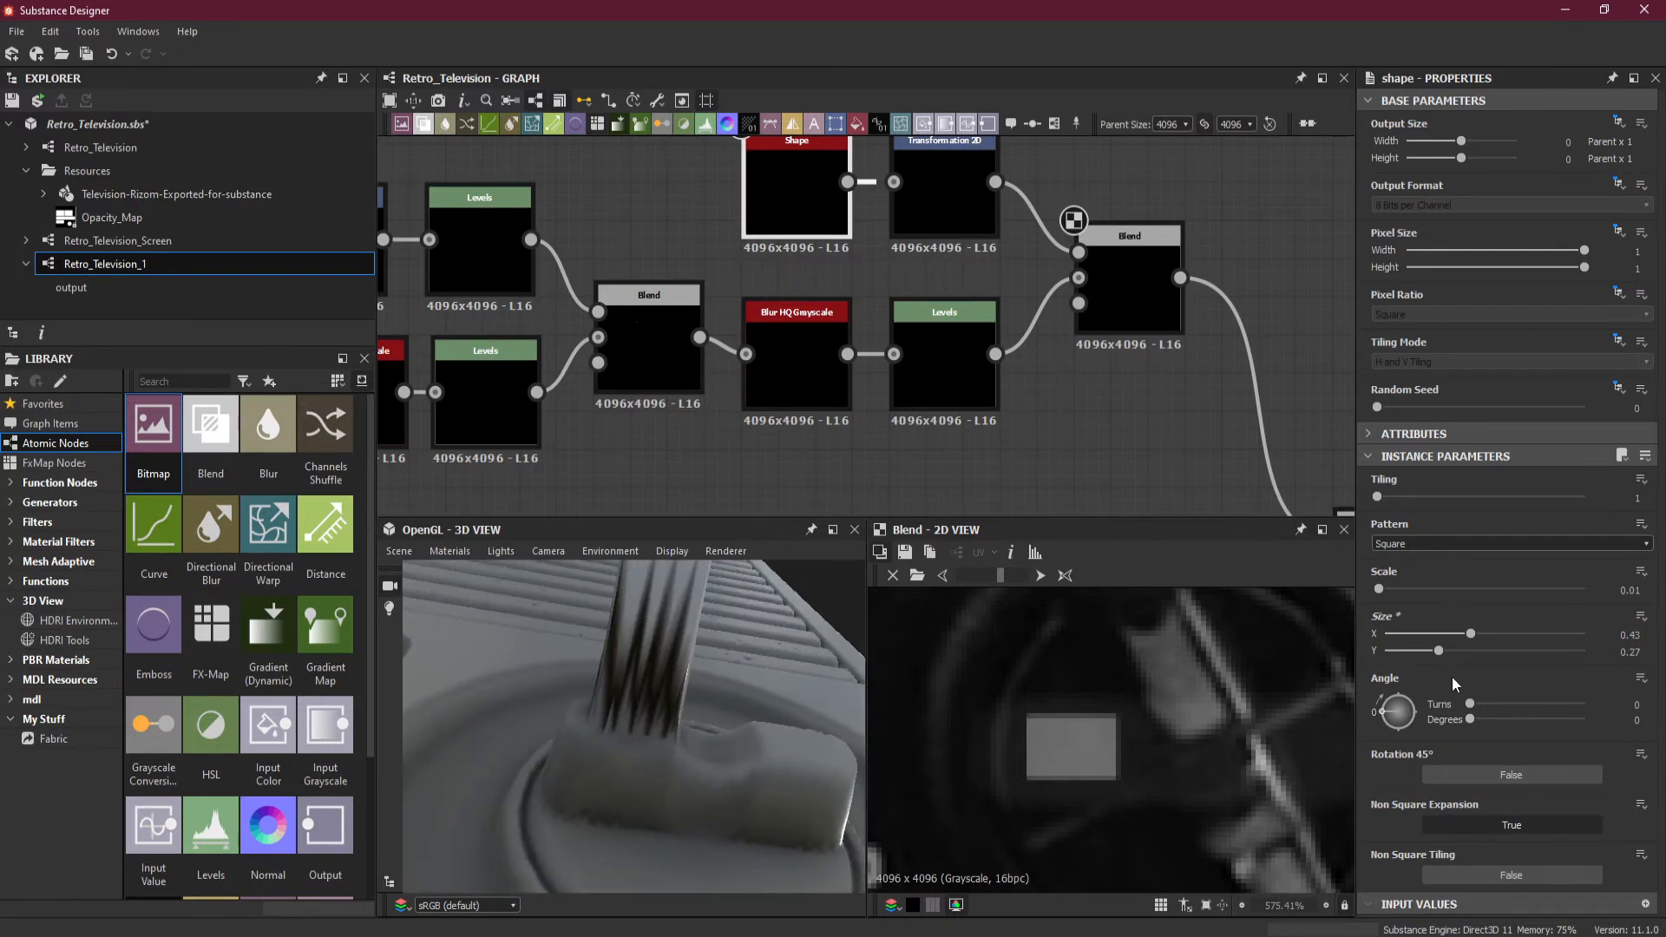
pyautogui.moveTo(1433, 652); pyautogui.dragTo(1422, 653)
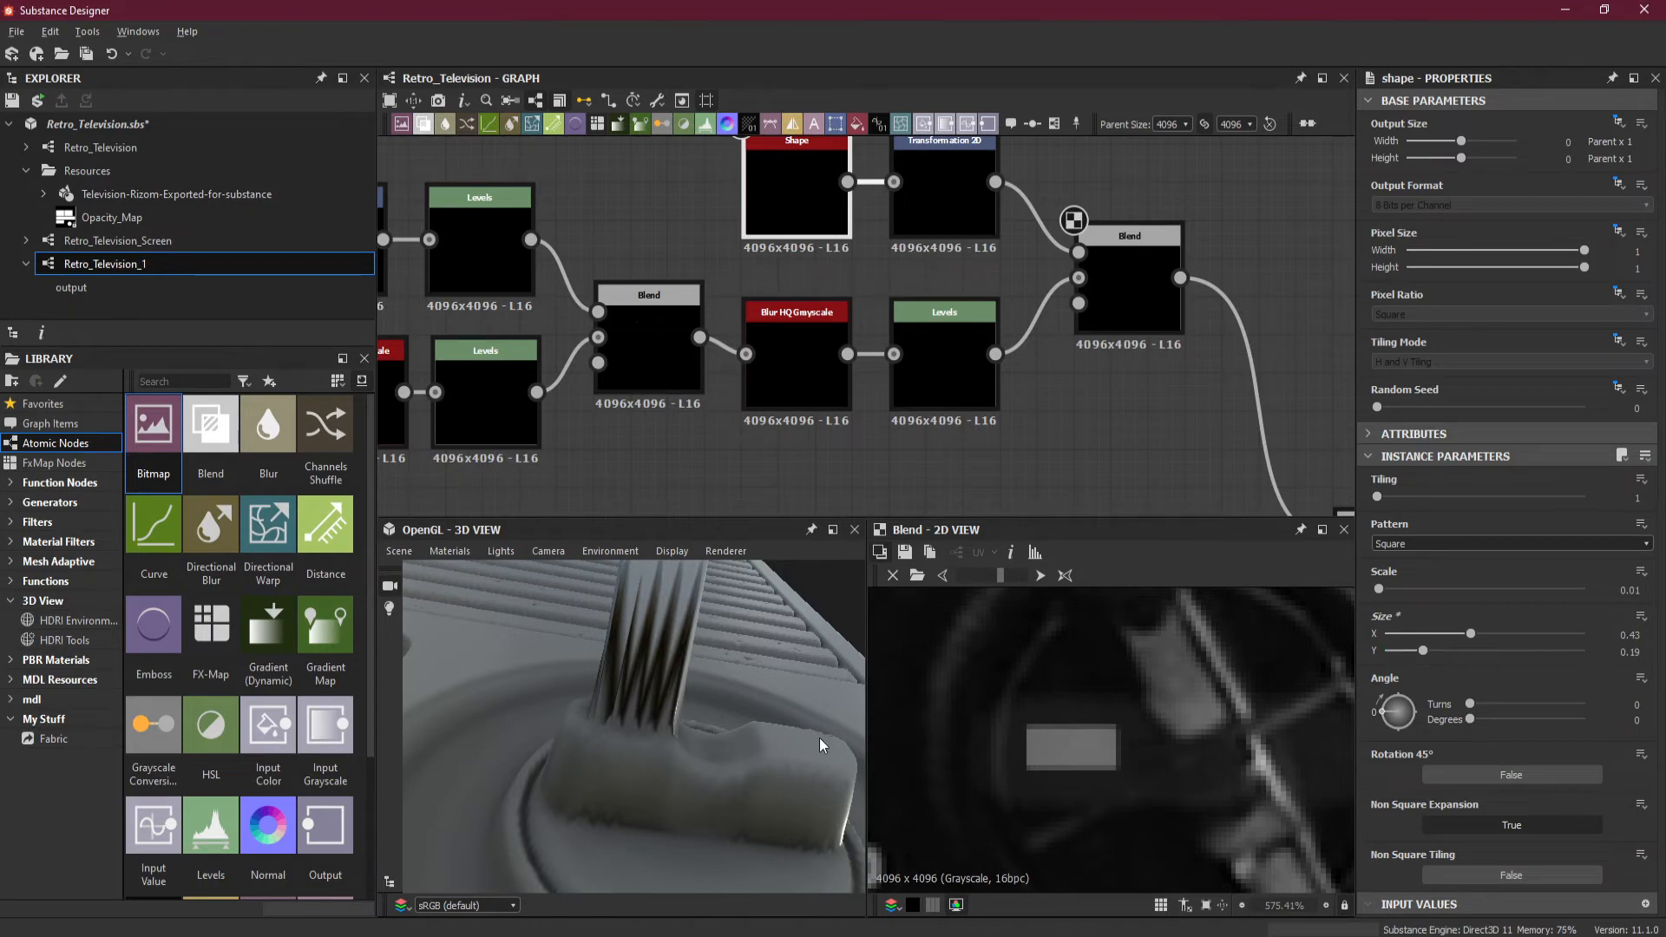
# Shift the smaller rectangle toward the end of the knob's bar with its Transformation 2D node, to an offset of X 0.1234, Y 0.1442.
pyautogui.moveTo(668, 753); pyautogui.dragTo(611, 769)
pyautogui.click(956, 204)
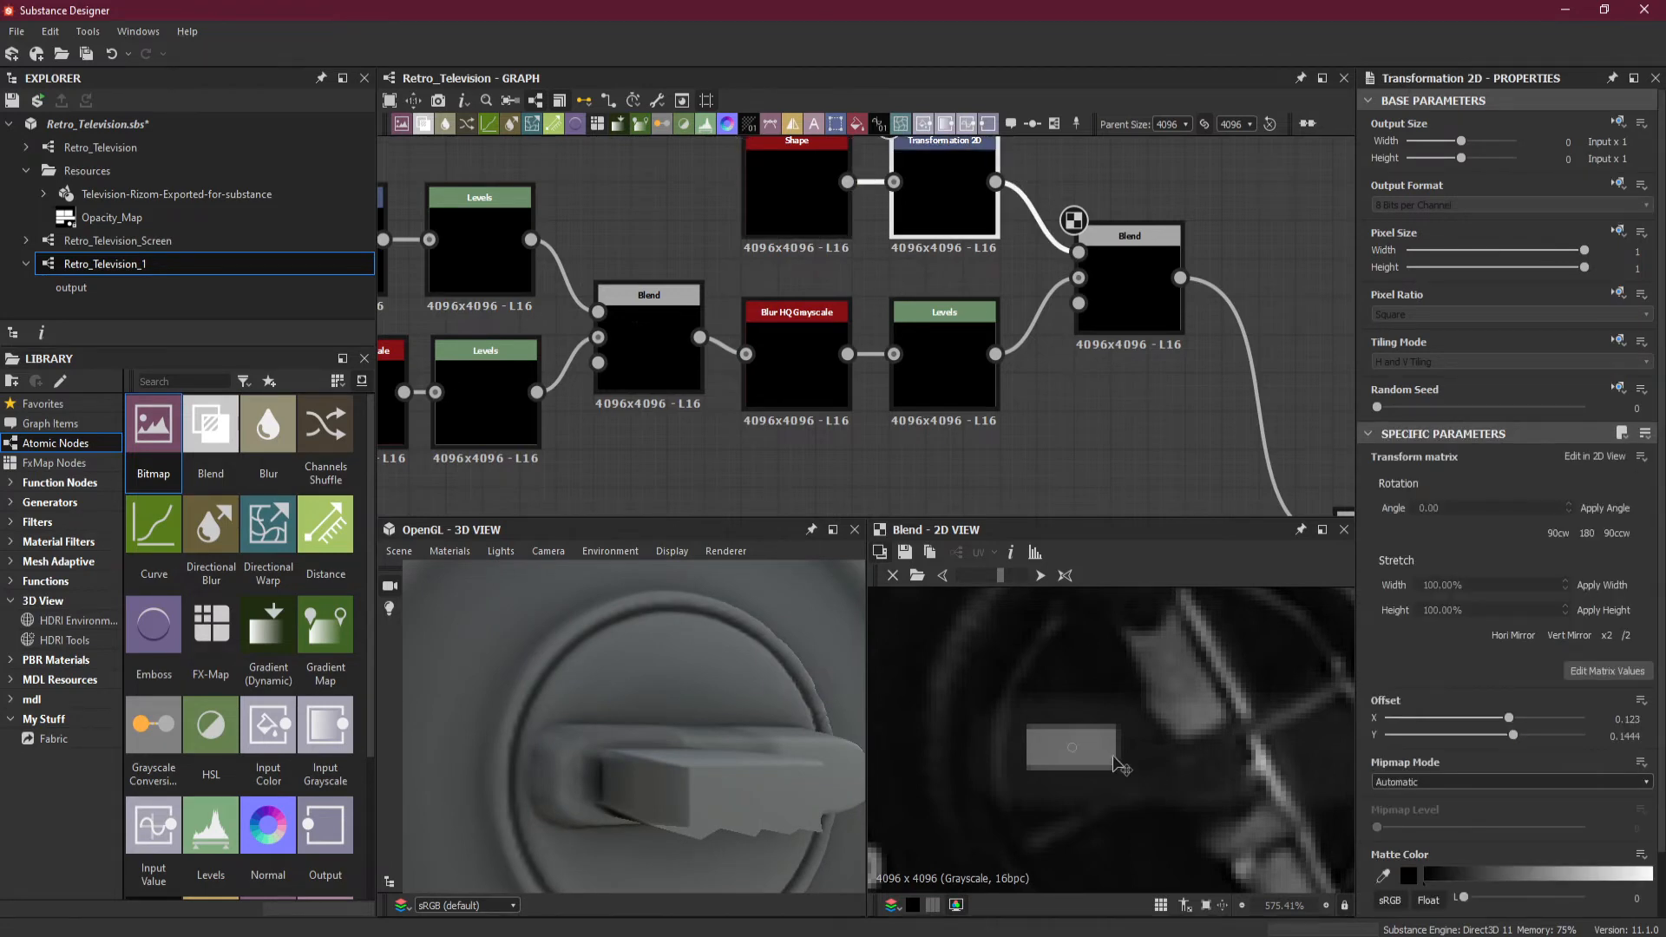
pyautogui.moveTo(1109, 751); pyautogui.dragTo(1110, 754)
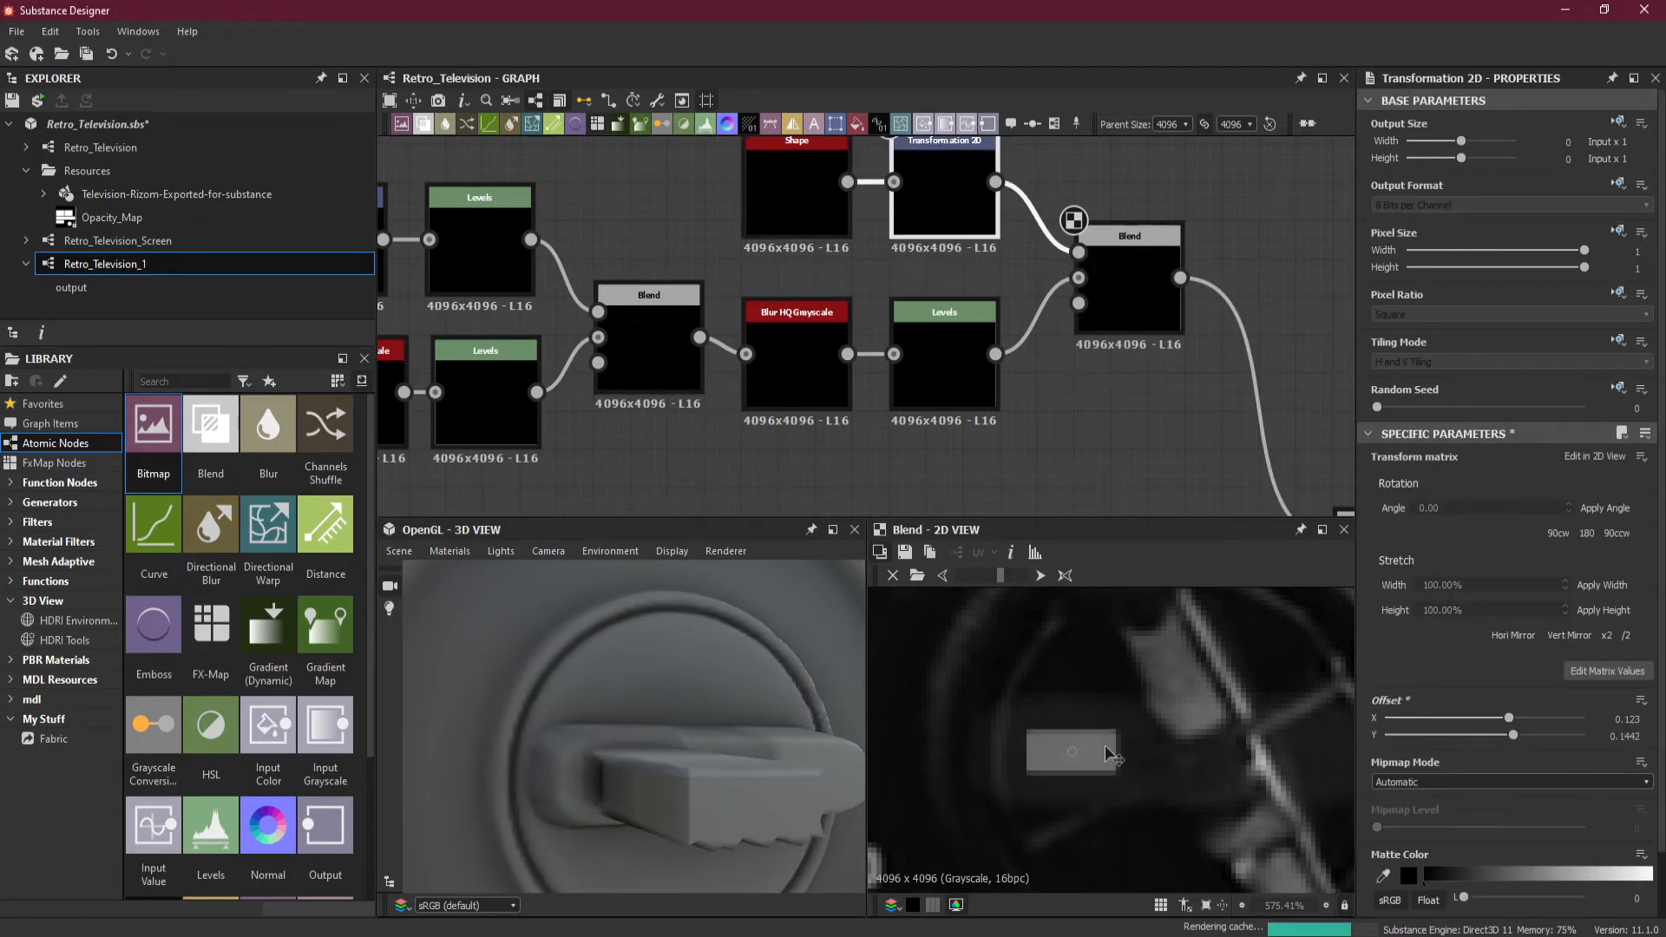
pyautogui.moveTo(711, 816); pyautogui.dragTo(682, 725)
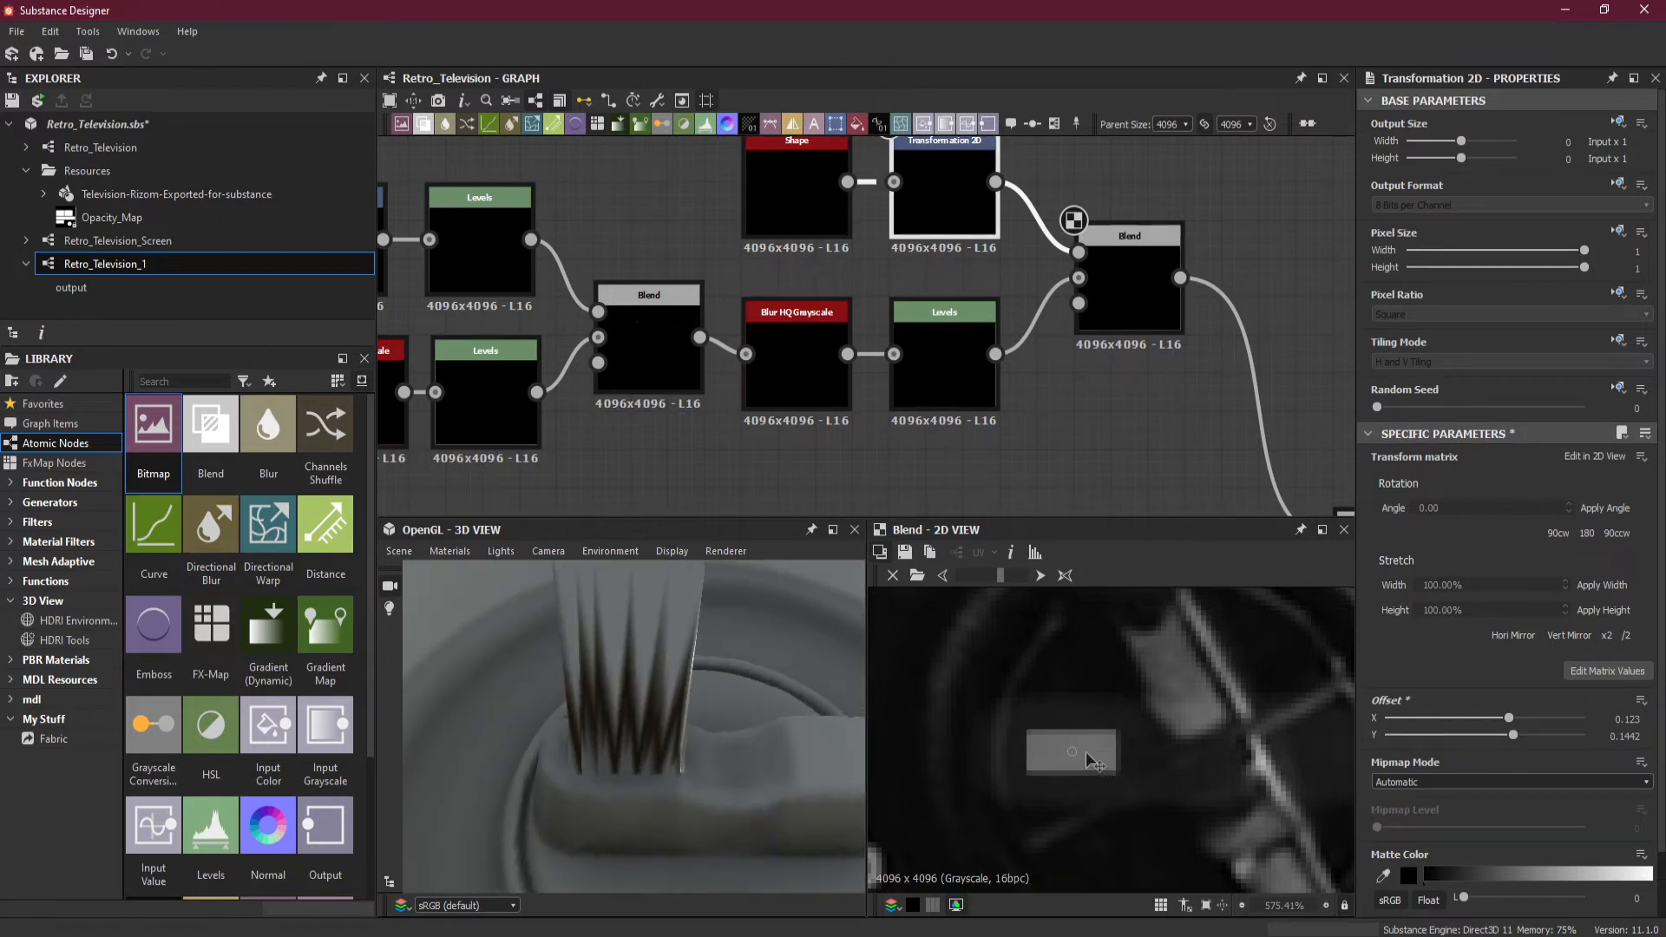
pyautogui.moveTo(1085, 751); pyautogui.dragTo(1083, 751)
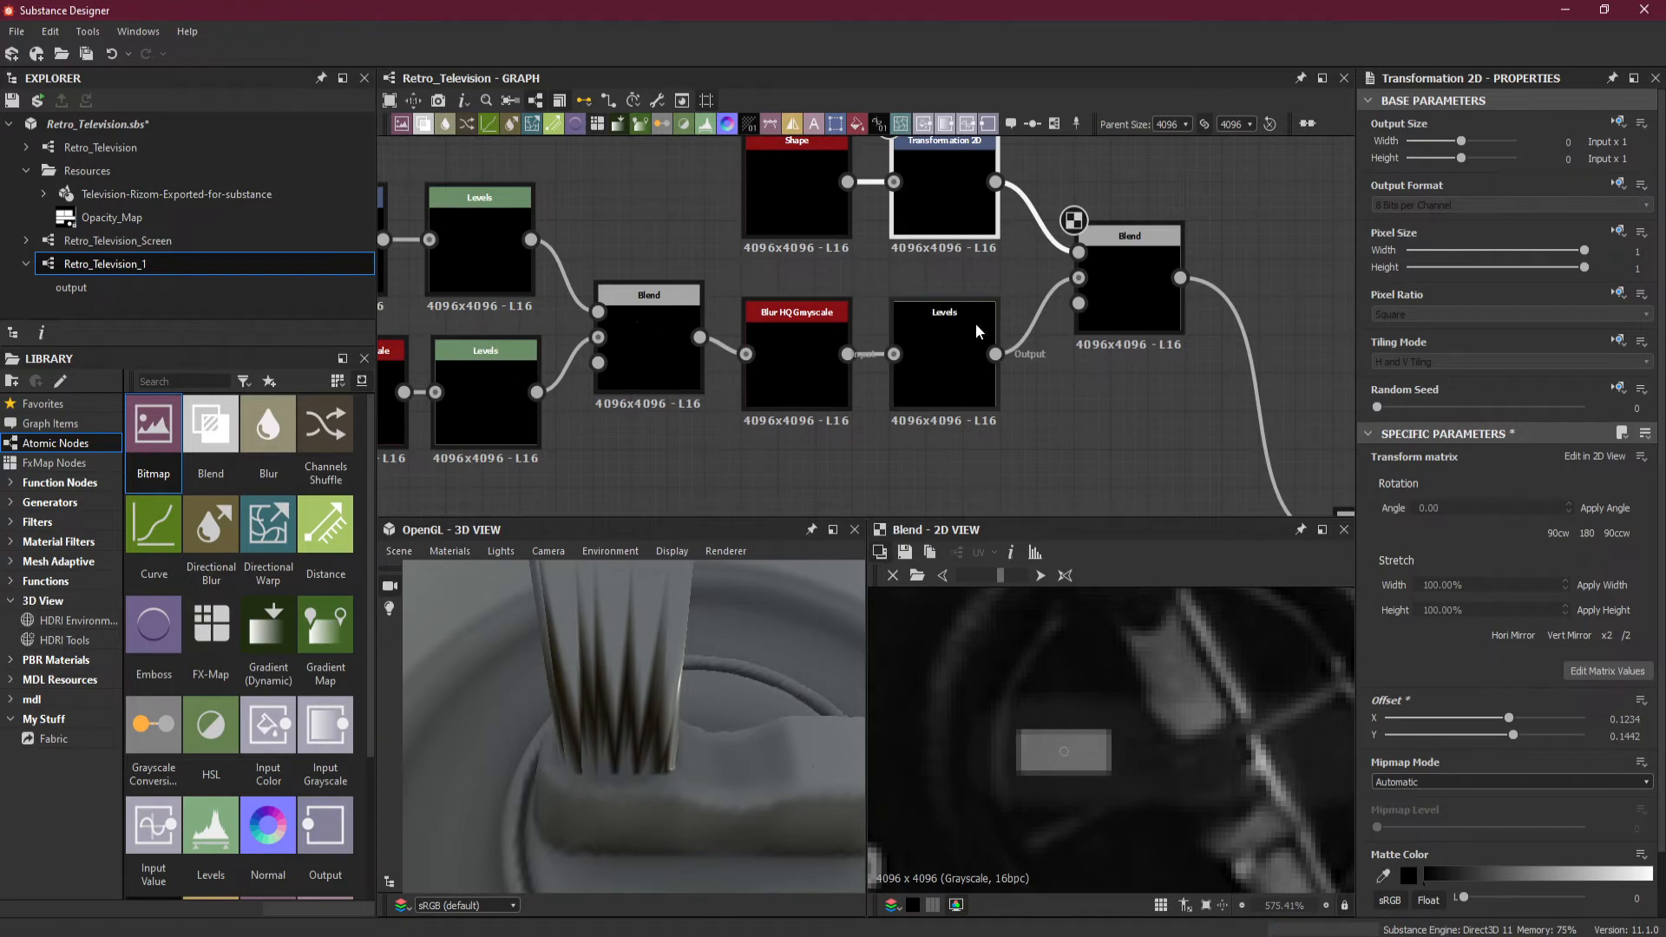
# Spread the rectangle's Shape and Transformation 2D nodes away from the Blend node to make room between them.
pyautogui.scroll(-3, 971, 317)
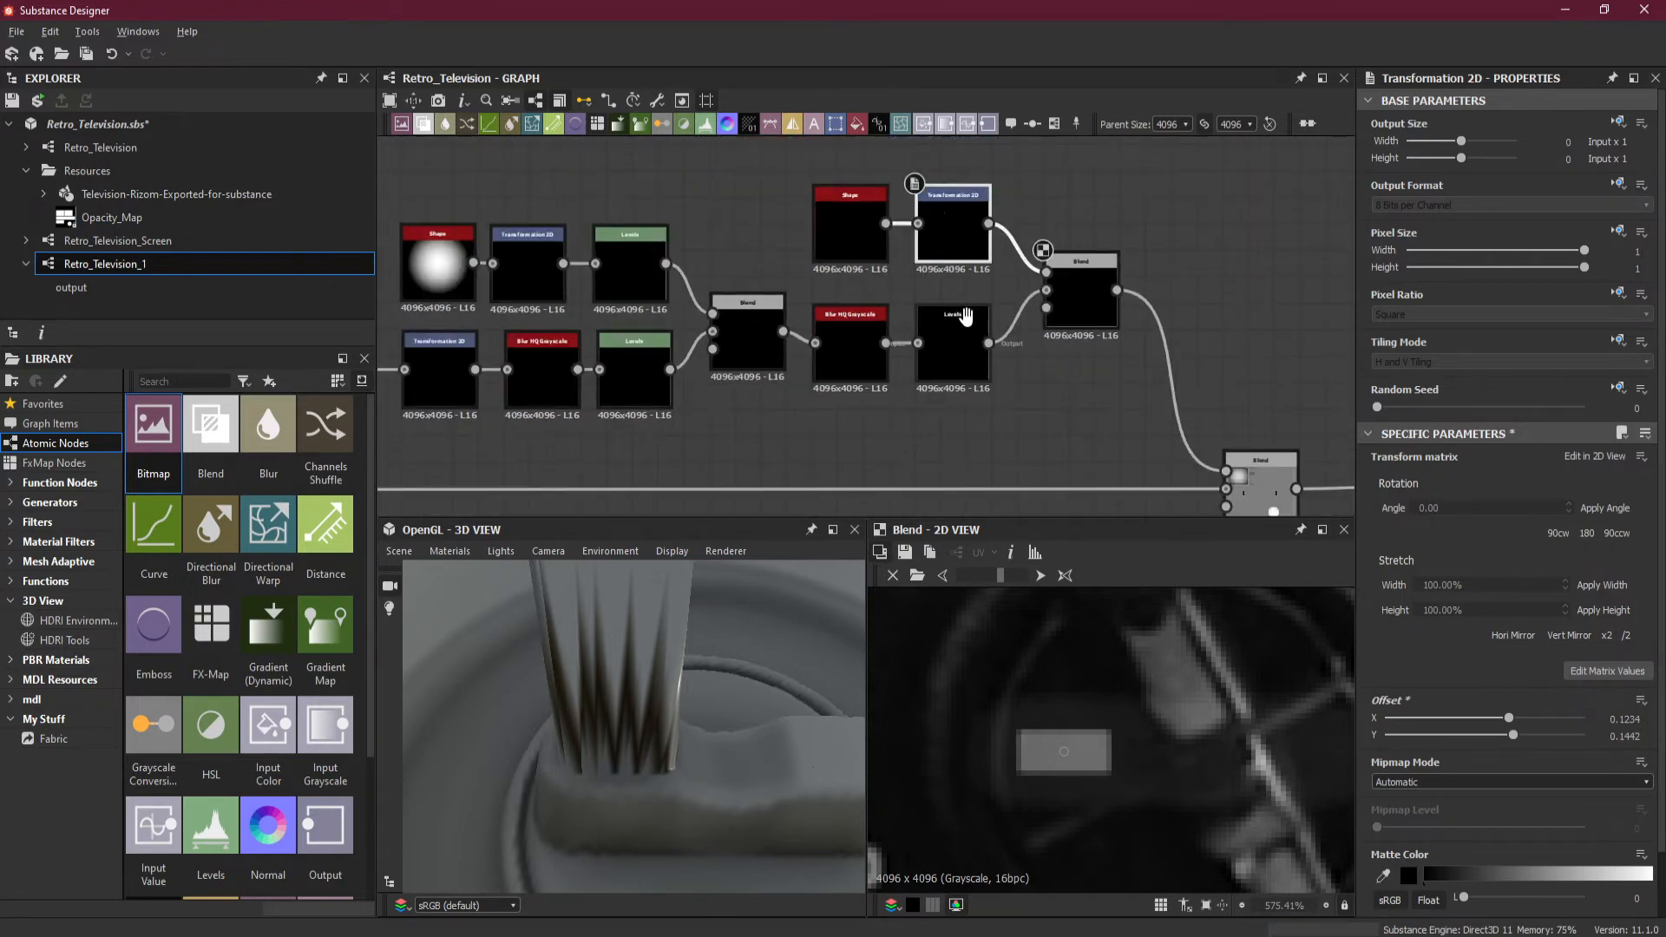
pyautogui.moveTo(972, 317); pyautogui.dragTo(983, 347, button='middle')
pyautogui.scroll(2, 957, 272)
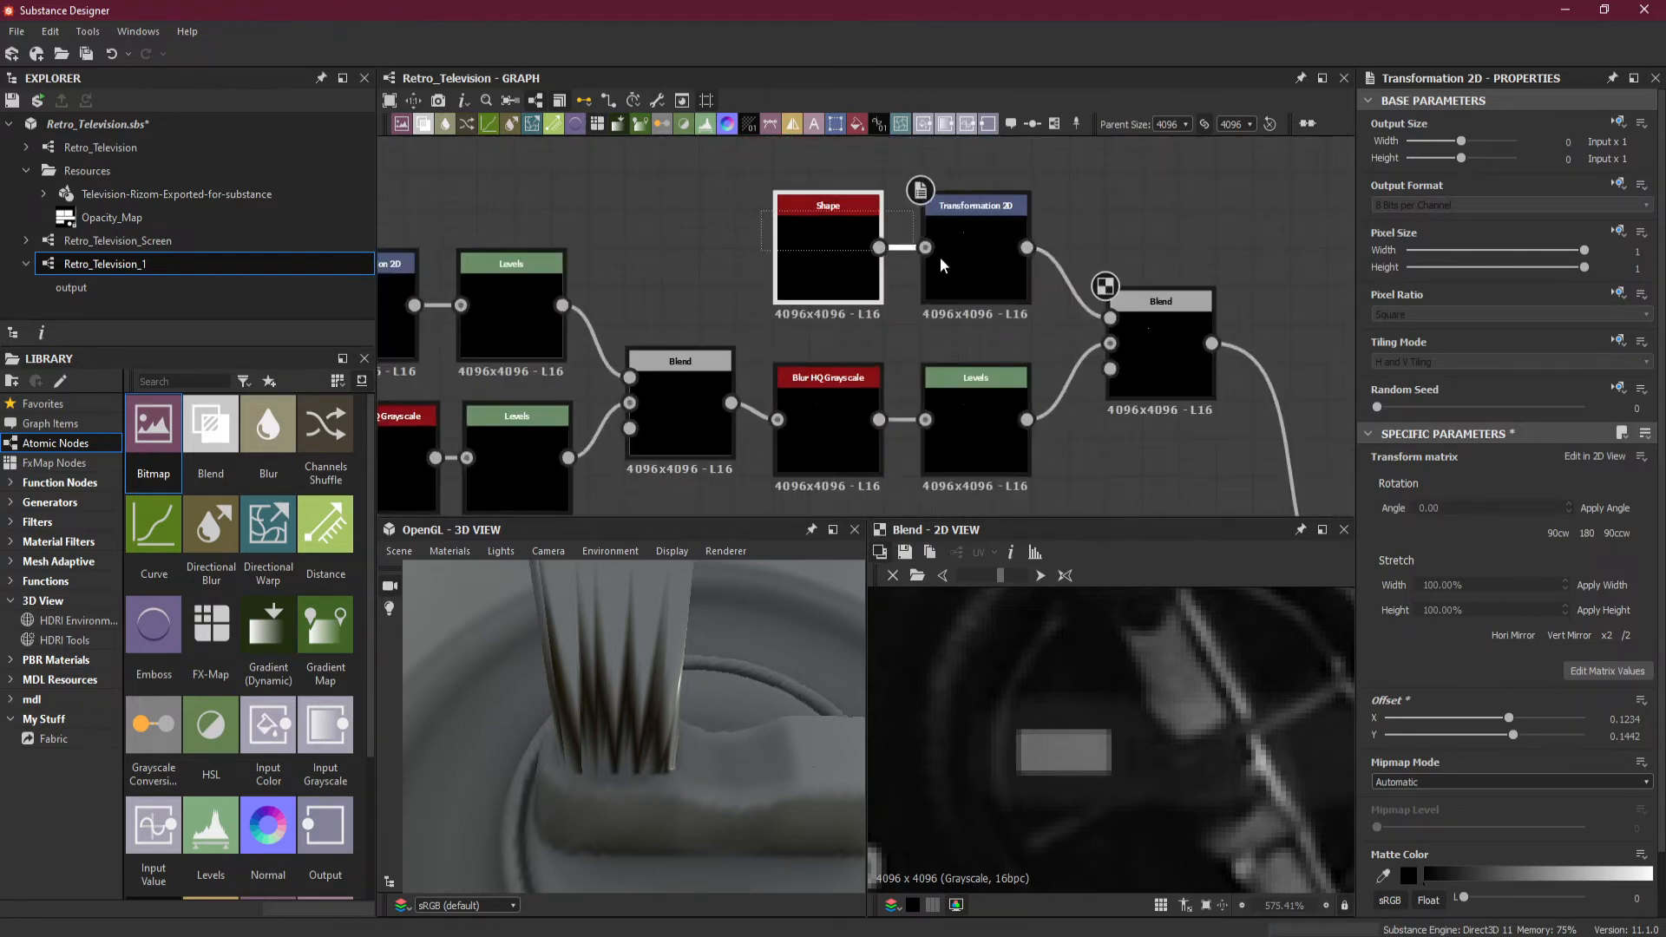
pyautogui.moveTo(977, 268); pyautogui.dragTo(835, 269)
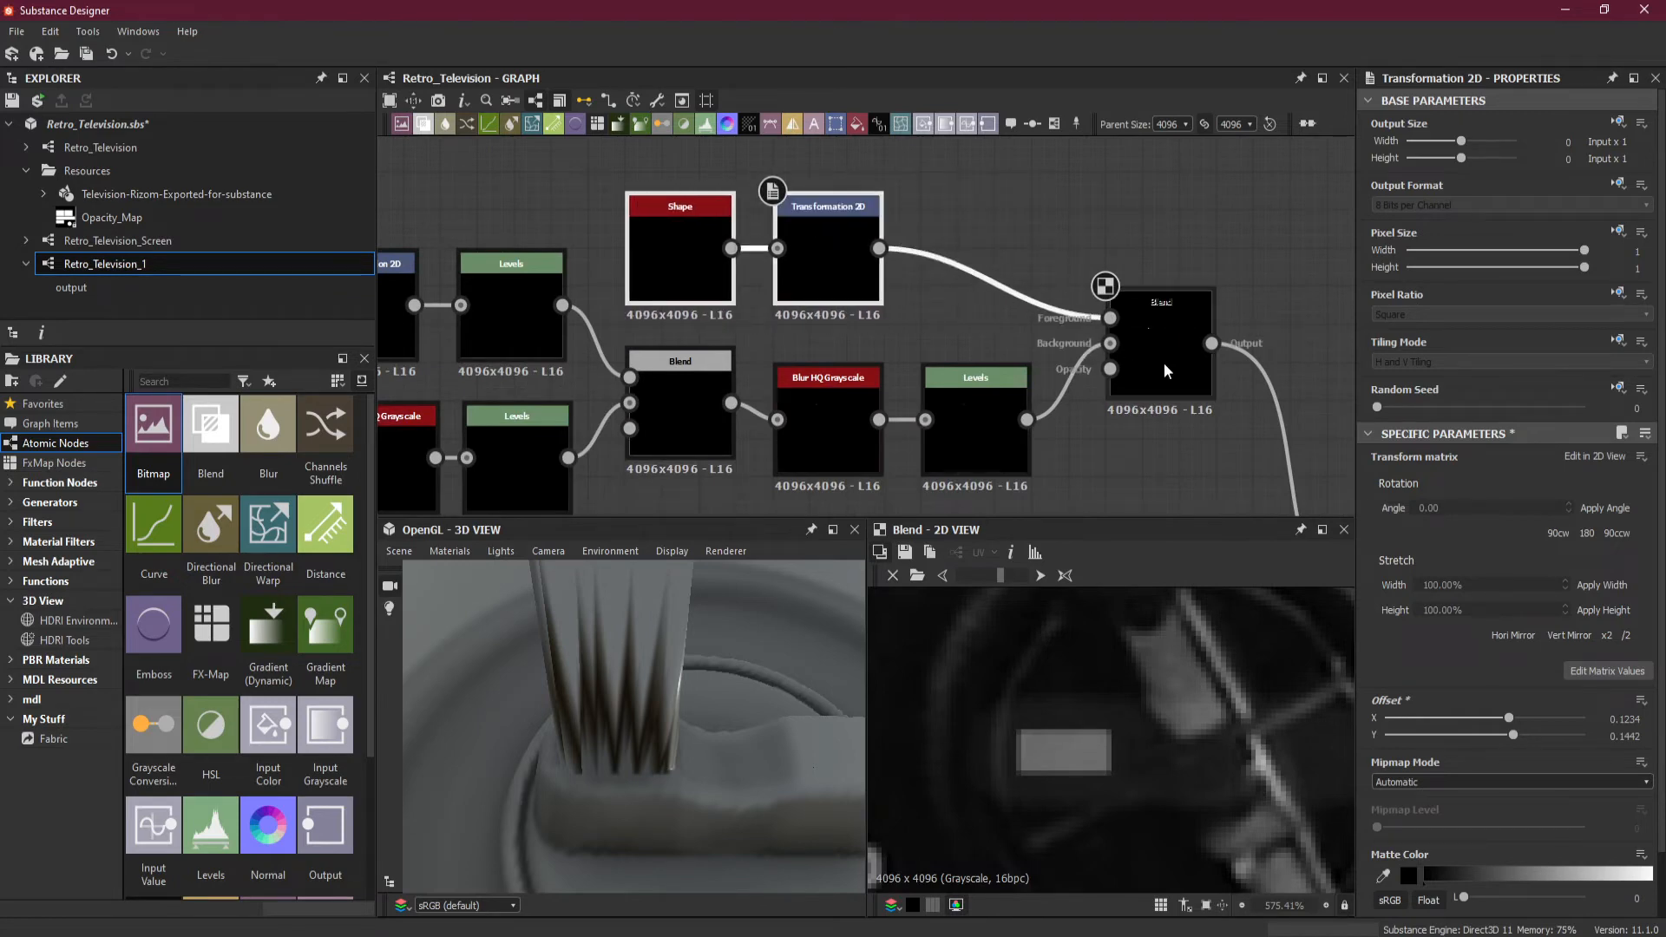
pyautogui.moveTo(1157, 363); pyautogui.dragTo(1231, 363)
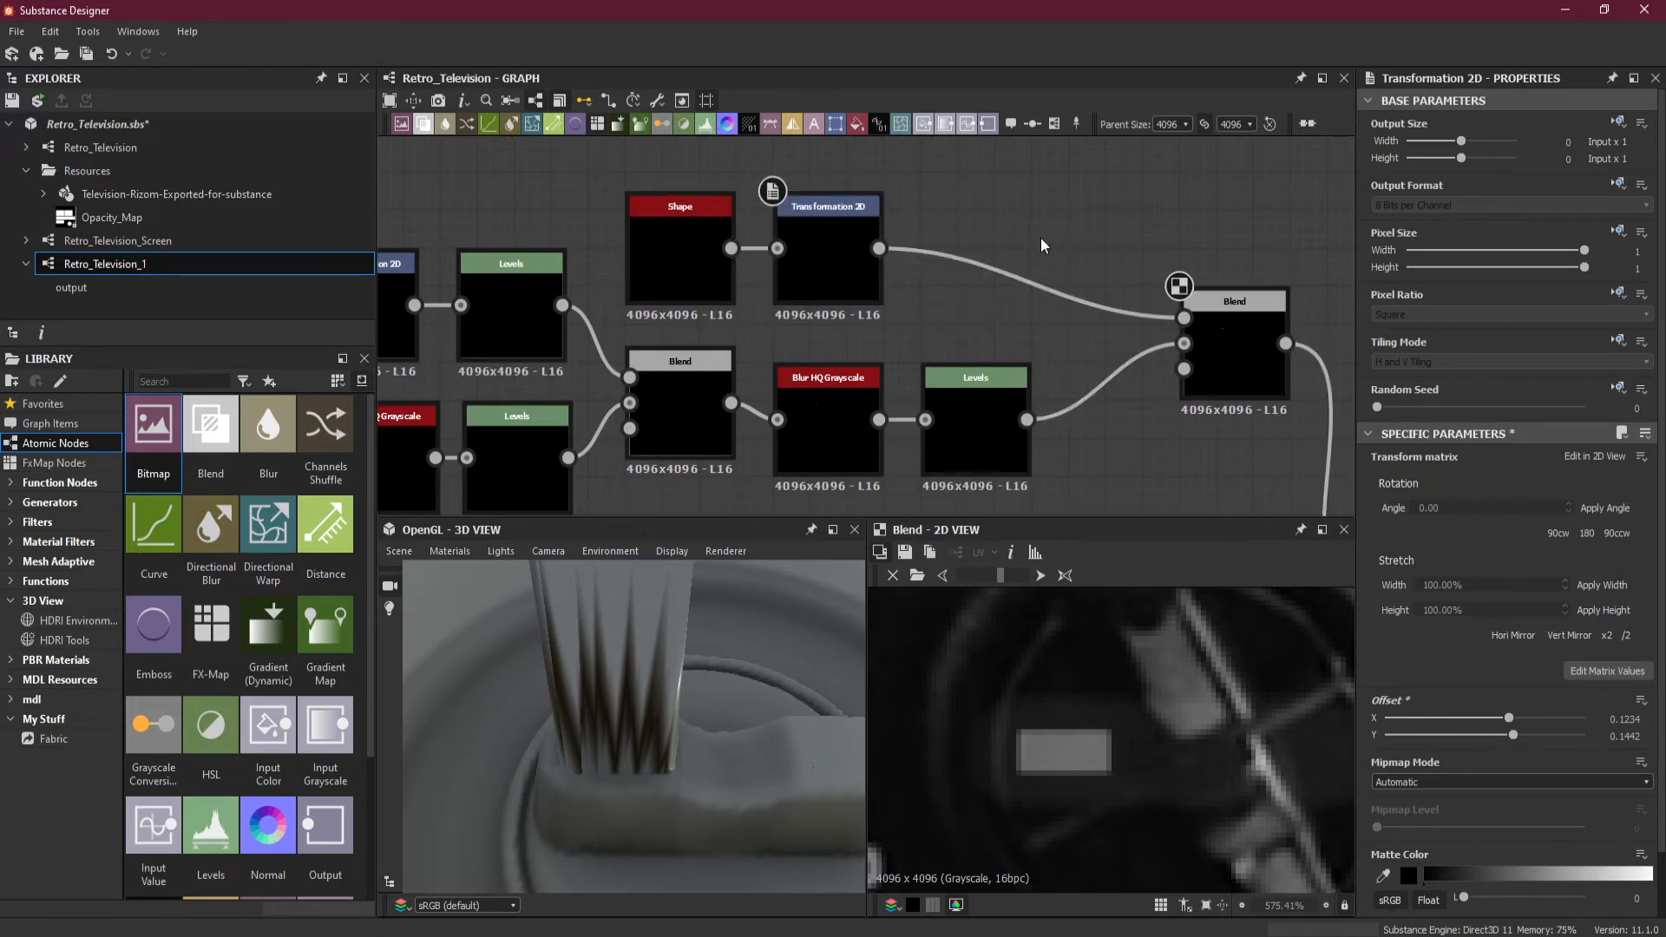
pyautogui.moveTo(1039, 231); pyautogui.dragTo(976, 315)
pyautogui.press('space')
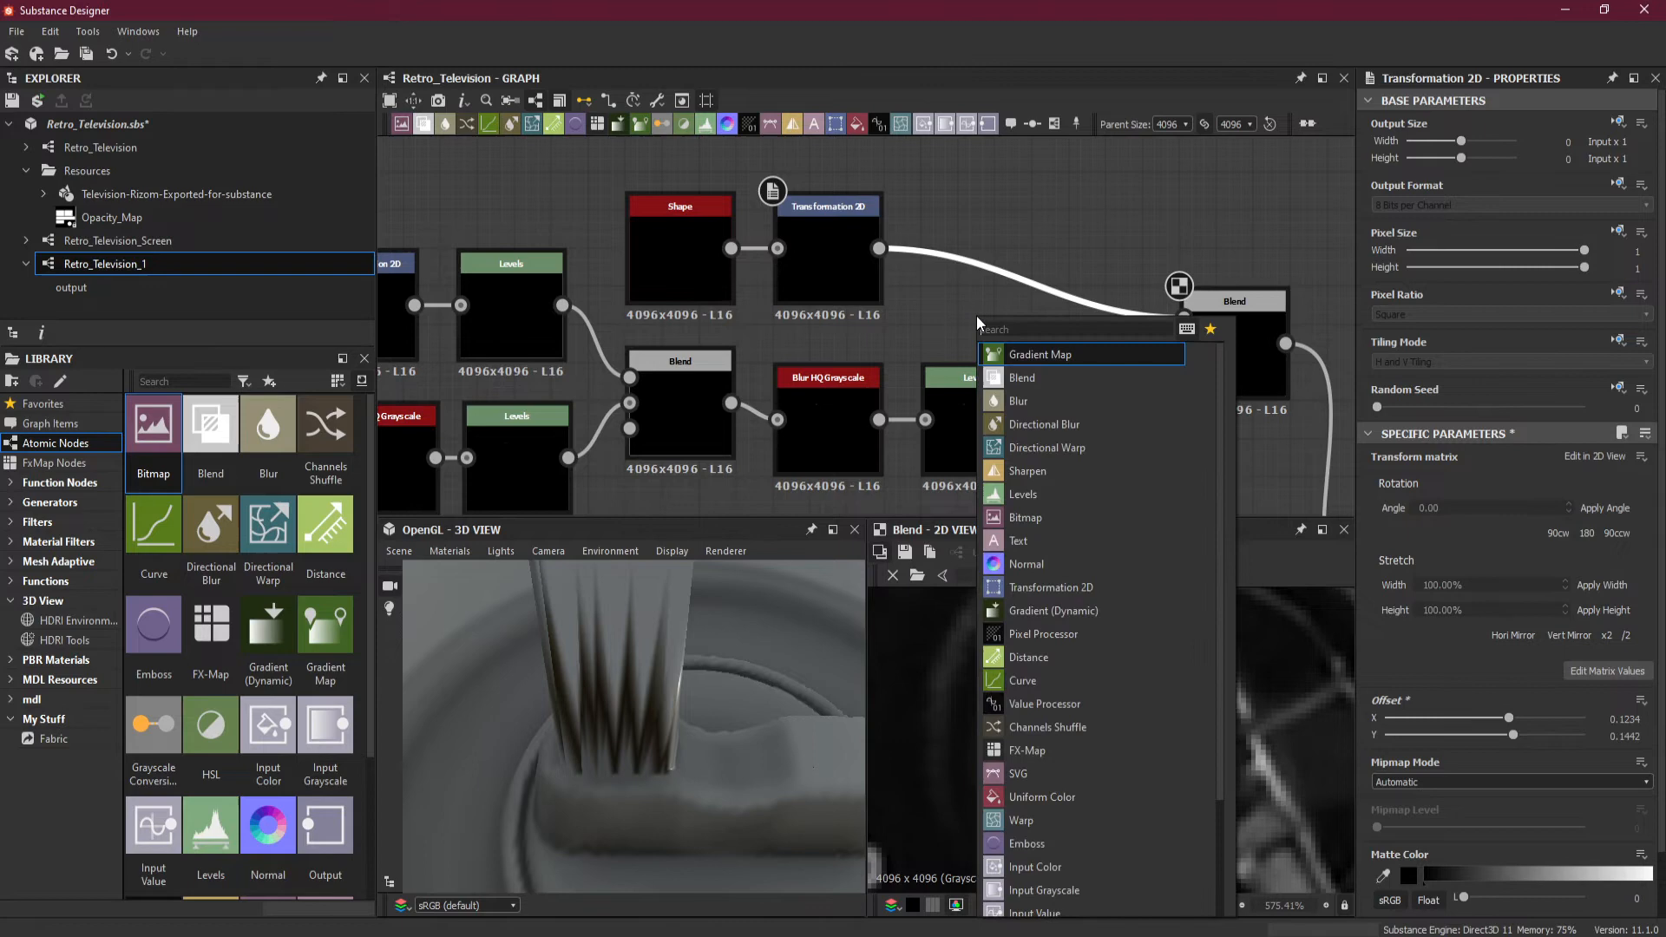
pyautogui.click(1052, 288)
# Insert a Blur HQ Grayscale node between the rectangle's Transformation 2D and the Blend, aligned in the same row.
pyautogui.moveTo(1016, 216); pyautogui.dragTo(975, 291)
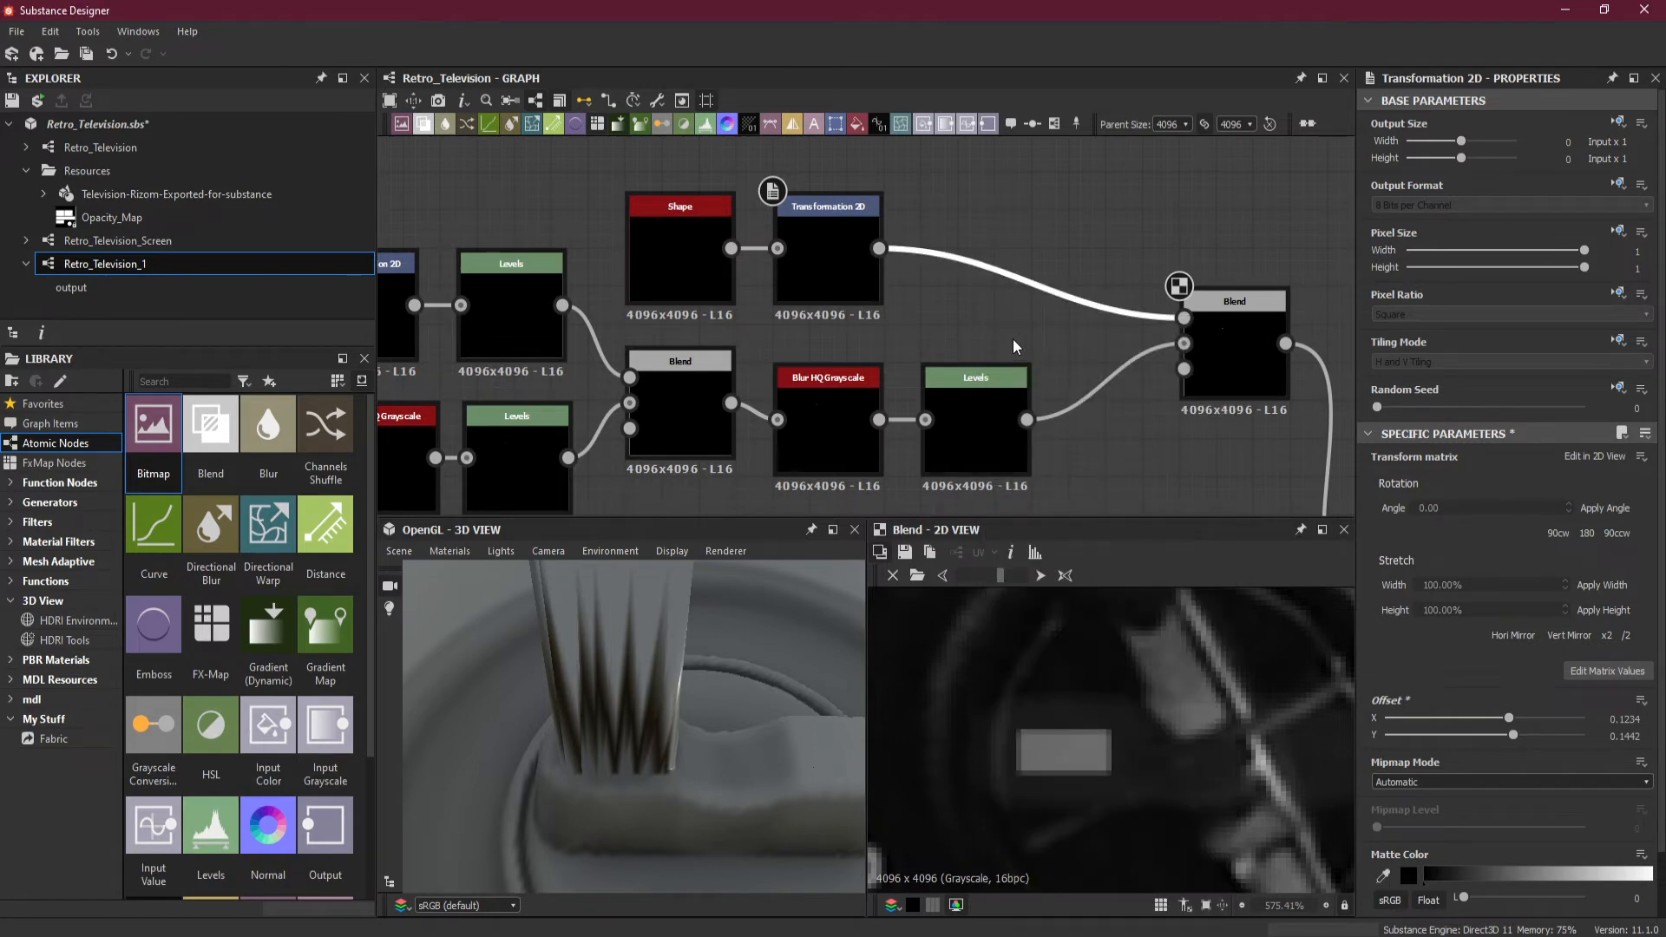
pyautogui.press('space')
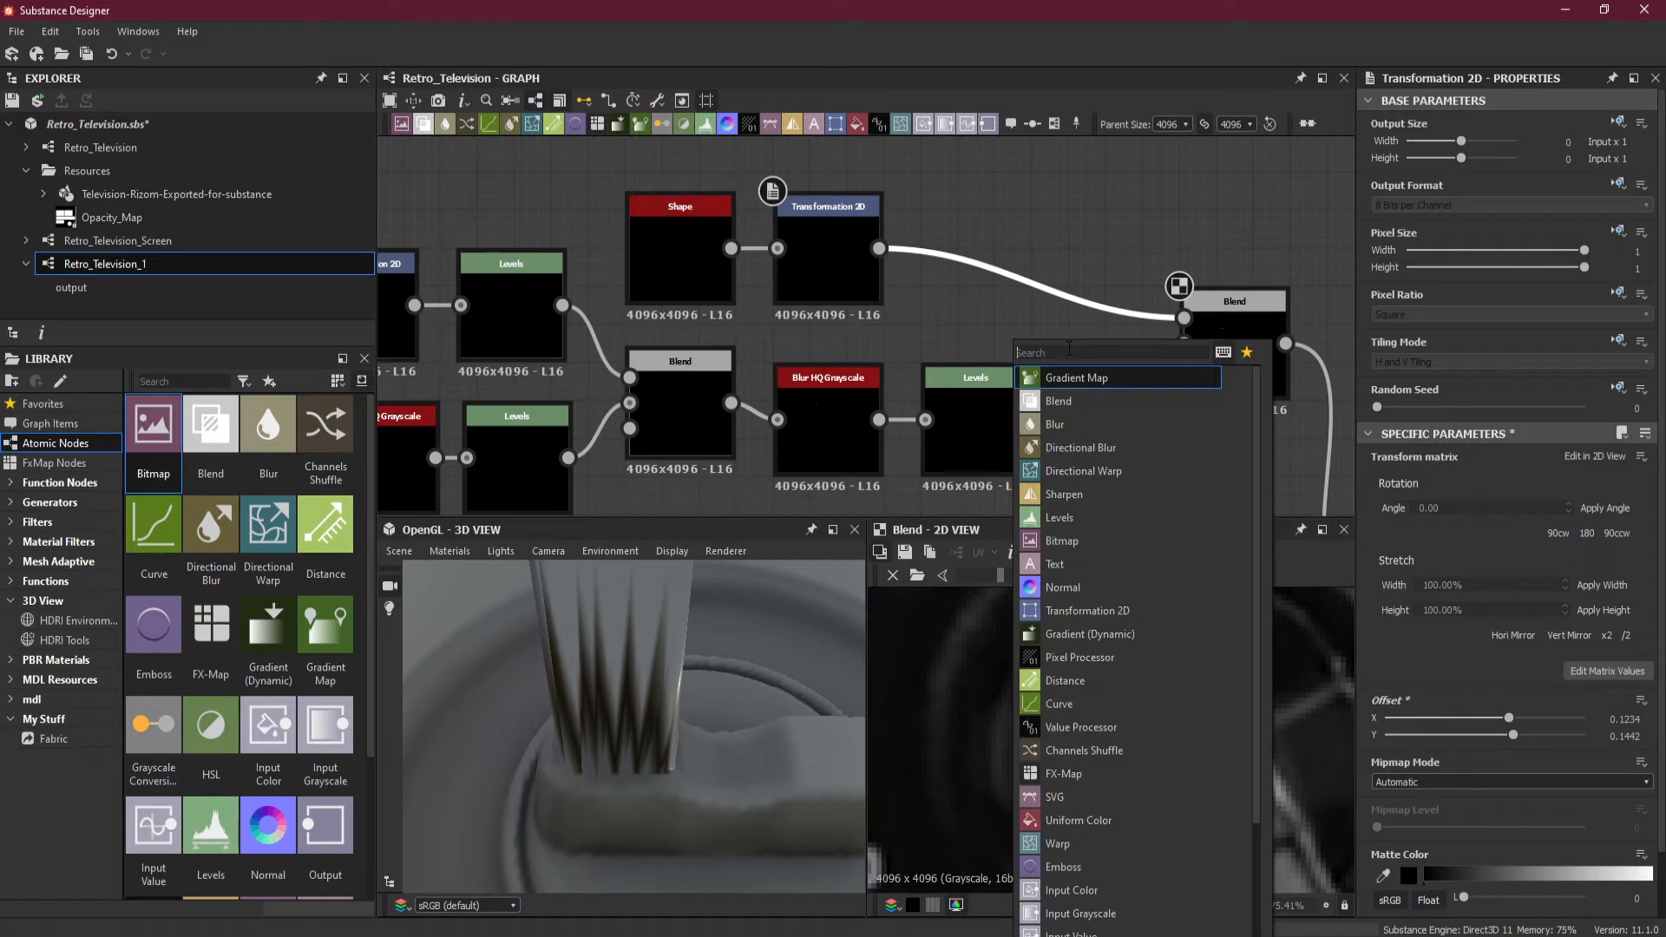
pyautogui.write('bl')
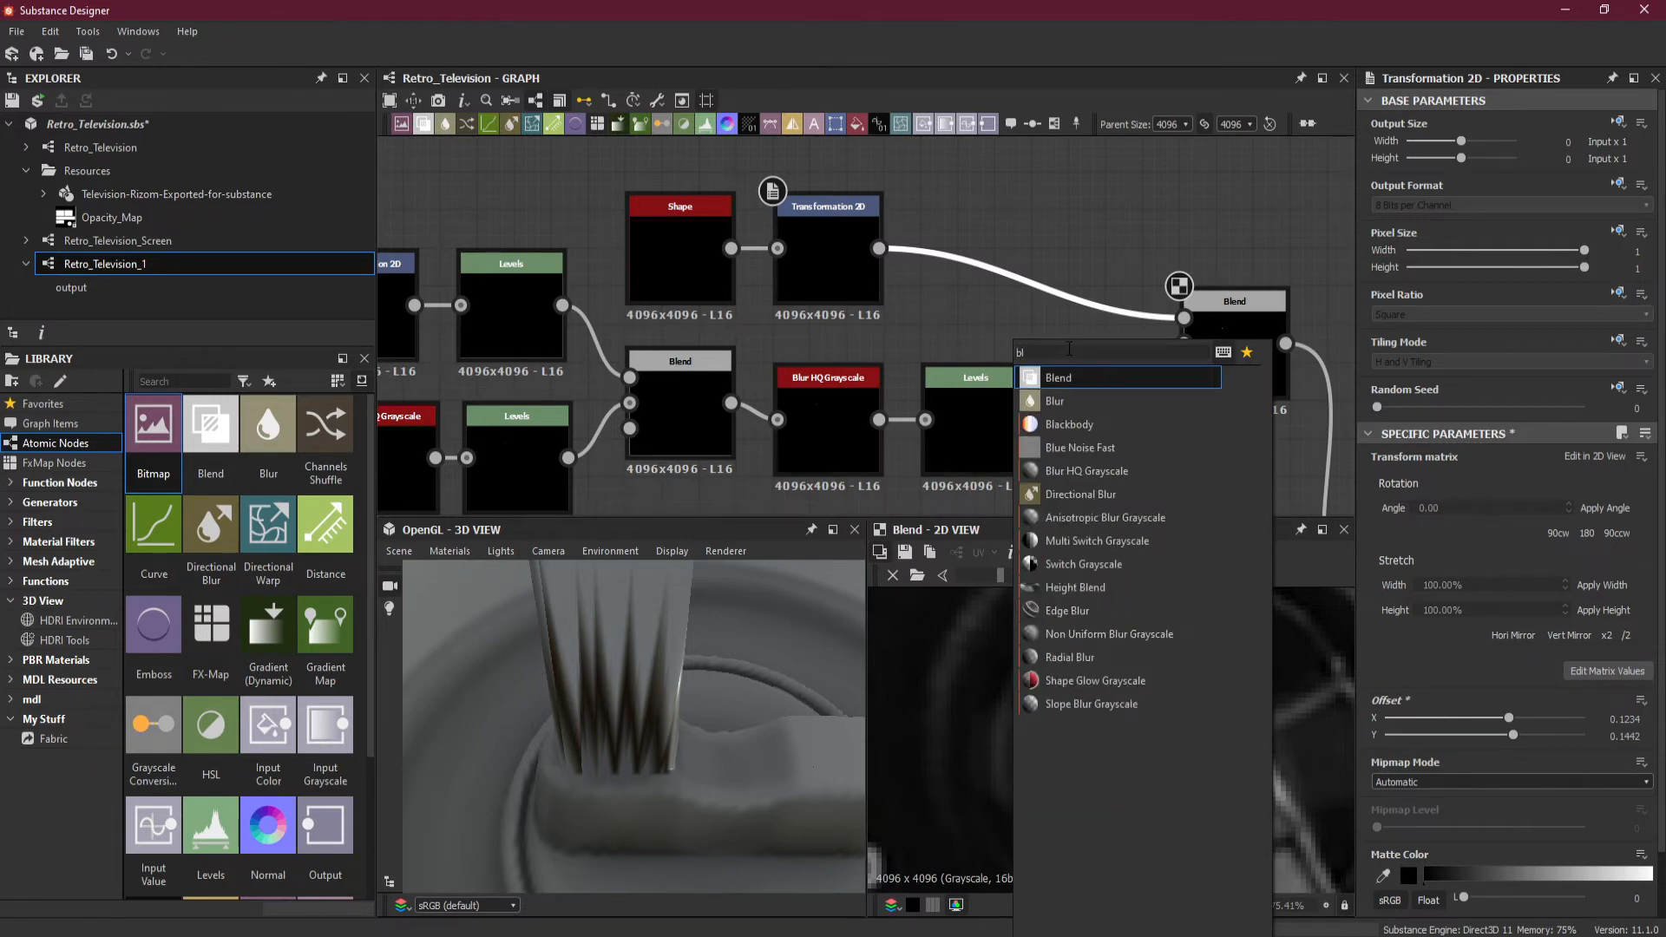
pyautogui.click(1115, 471)
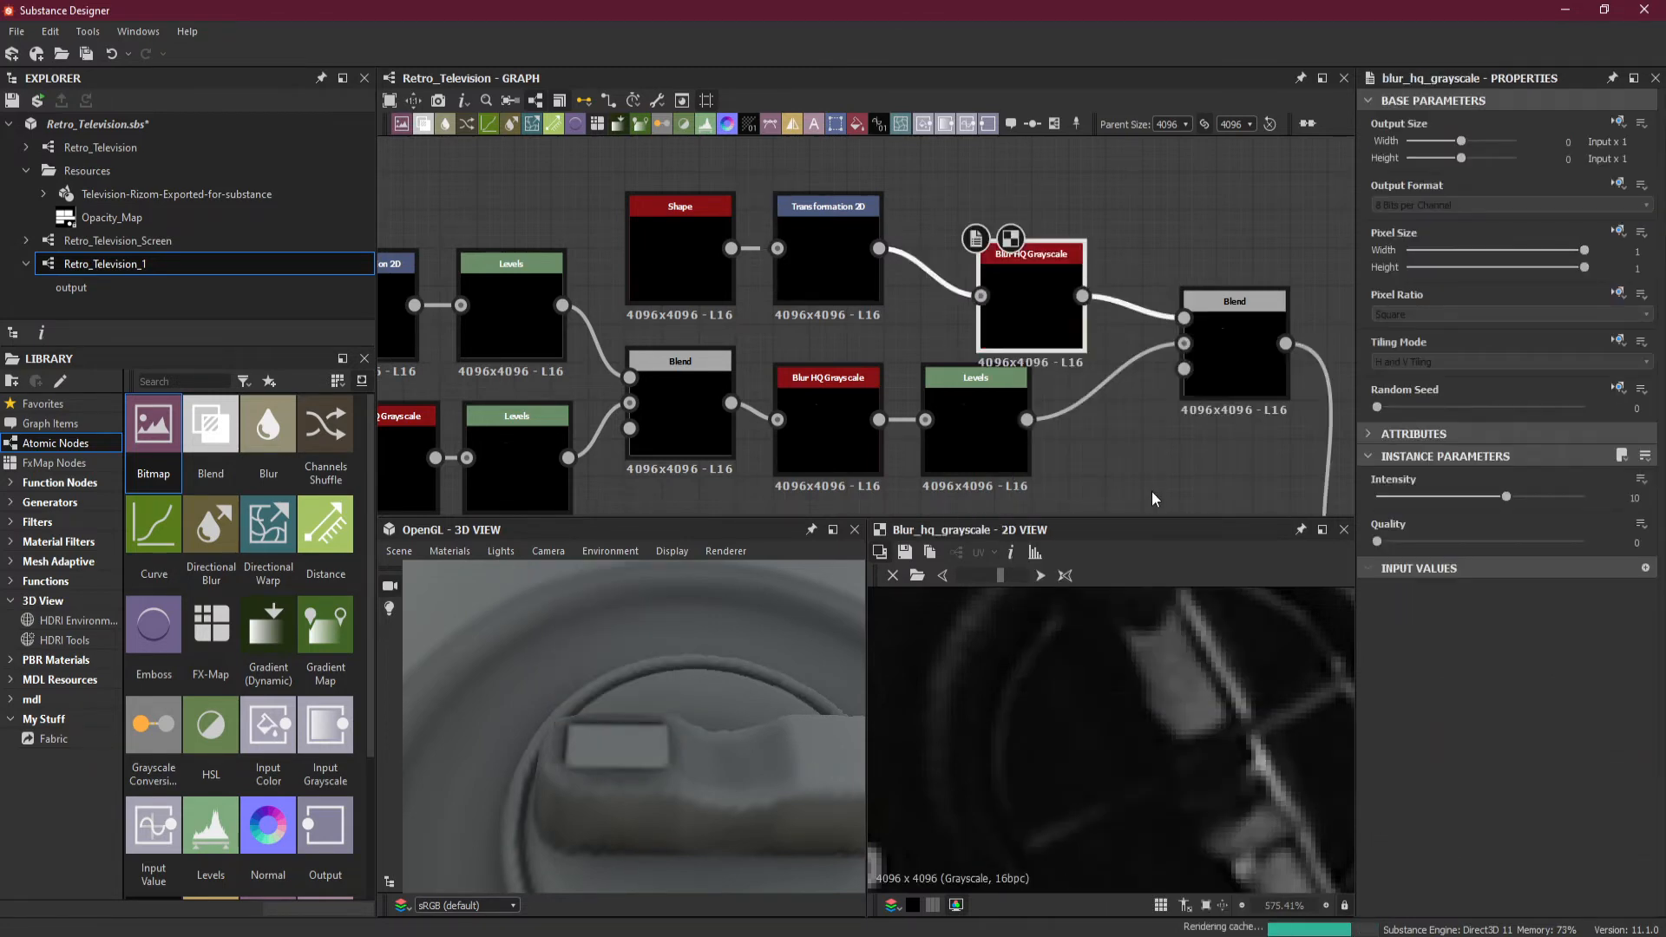
pyautogui.moveTo(1029, 316); pyautogui.dragTo(971, 269)
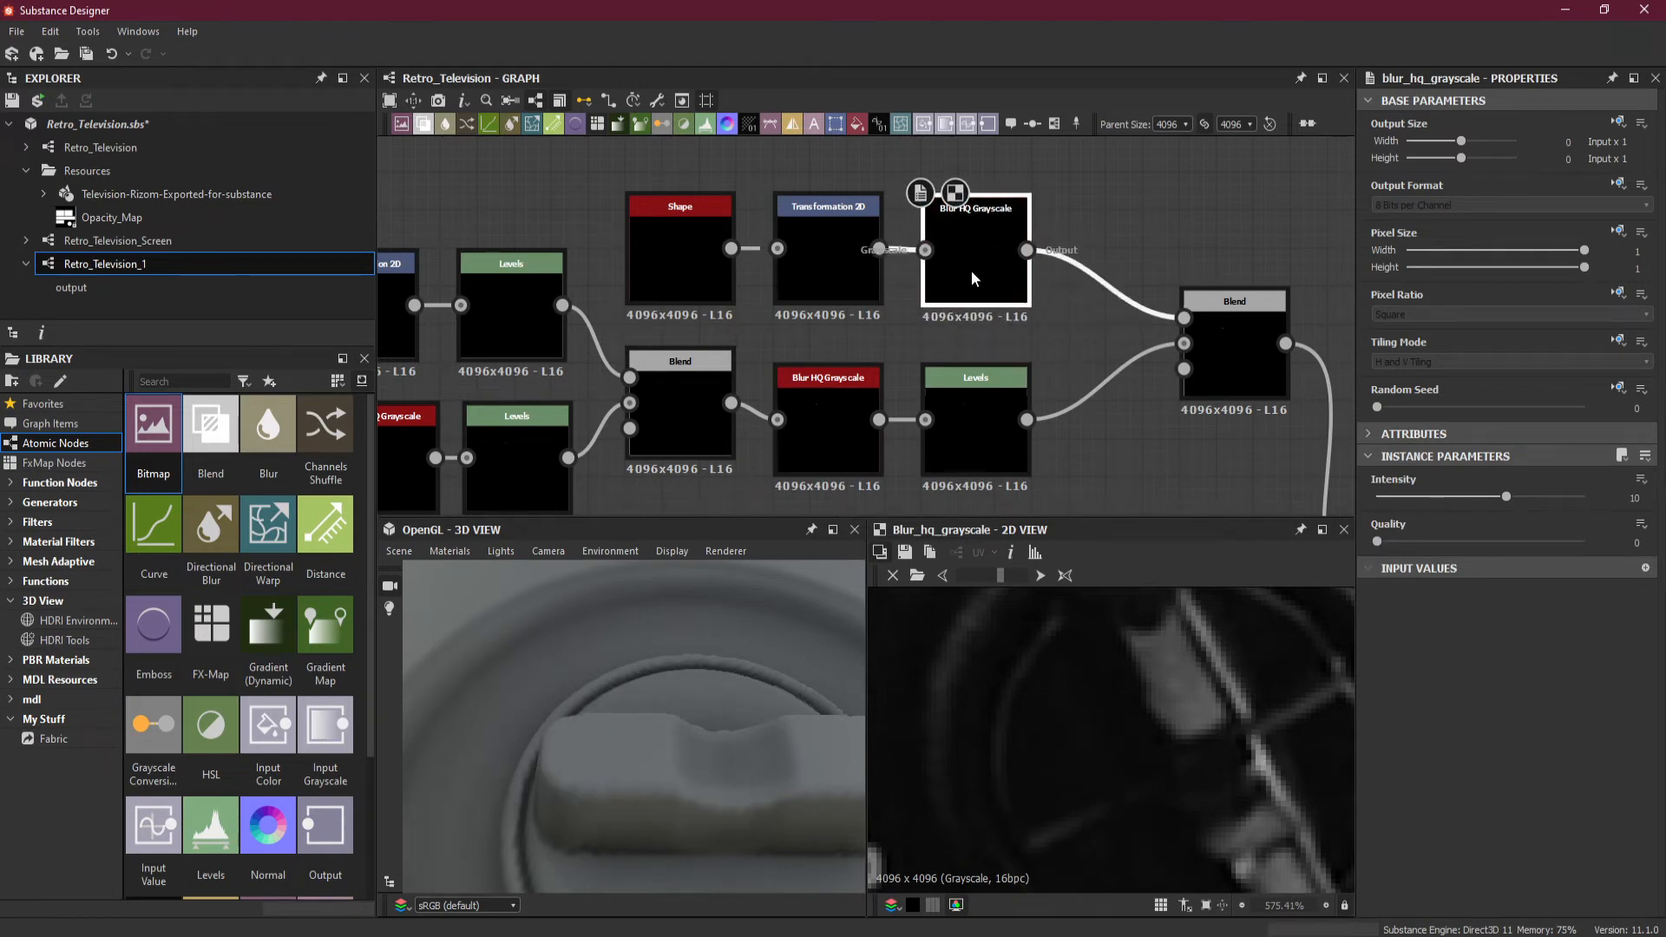
# Set the new Blur HQ Grayscale node's Quality to 1 and Intensity to 0.1.
pyautogui.moveTo(1377, 542); pyautogui.dragTo(1586, 548)
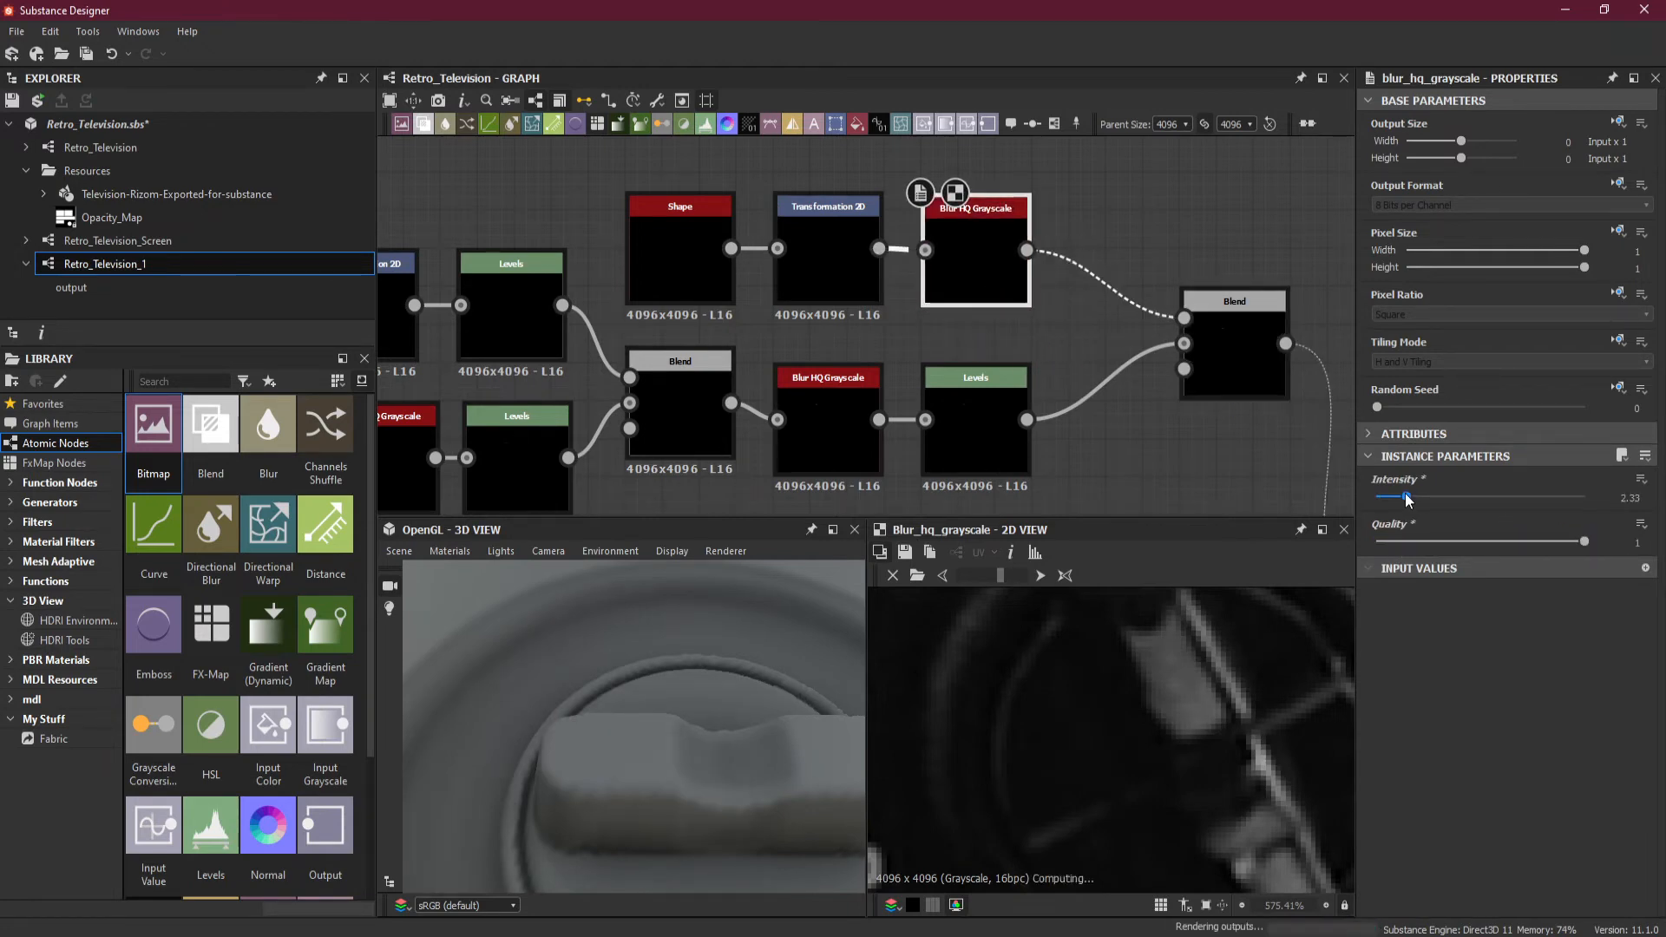
pyautogui.moveTo(1502, 506); pyautogui.dragTo(1383, 502)
pyautogui.click(1631, 497)
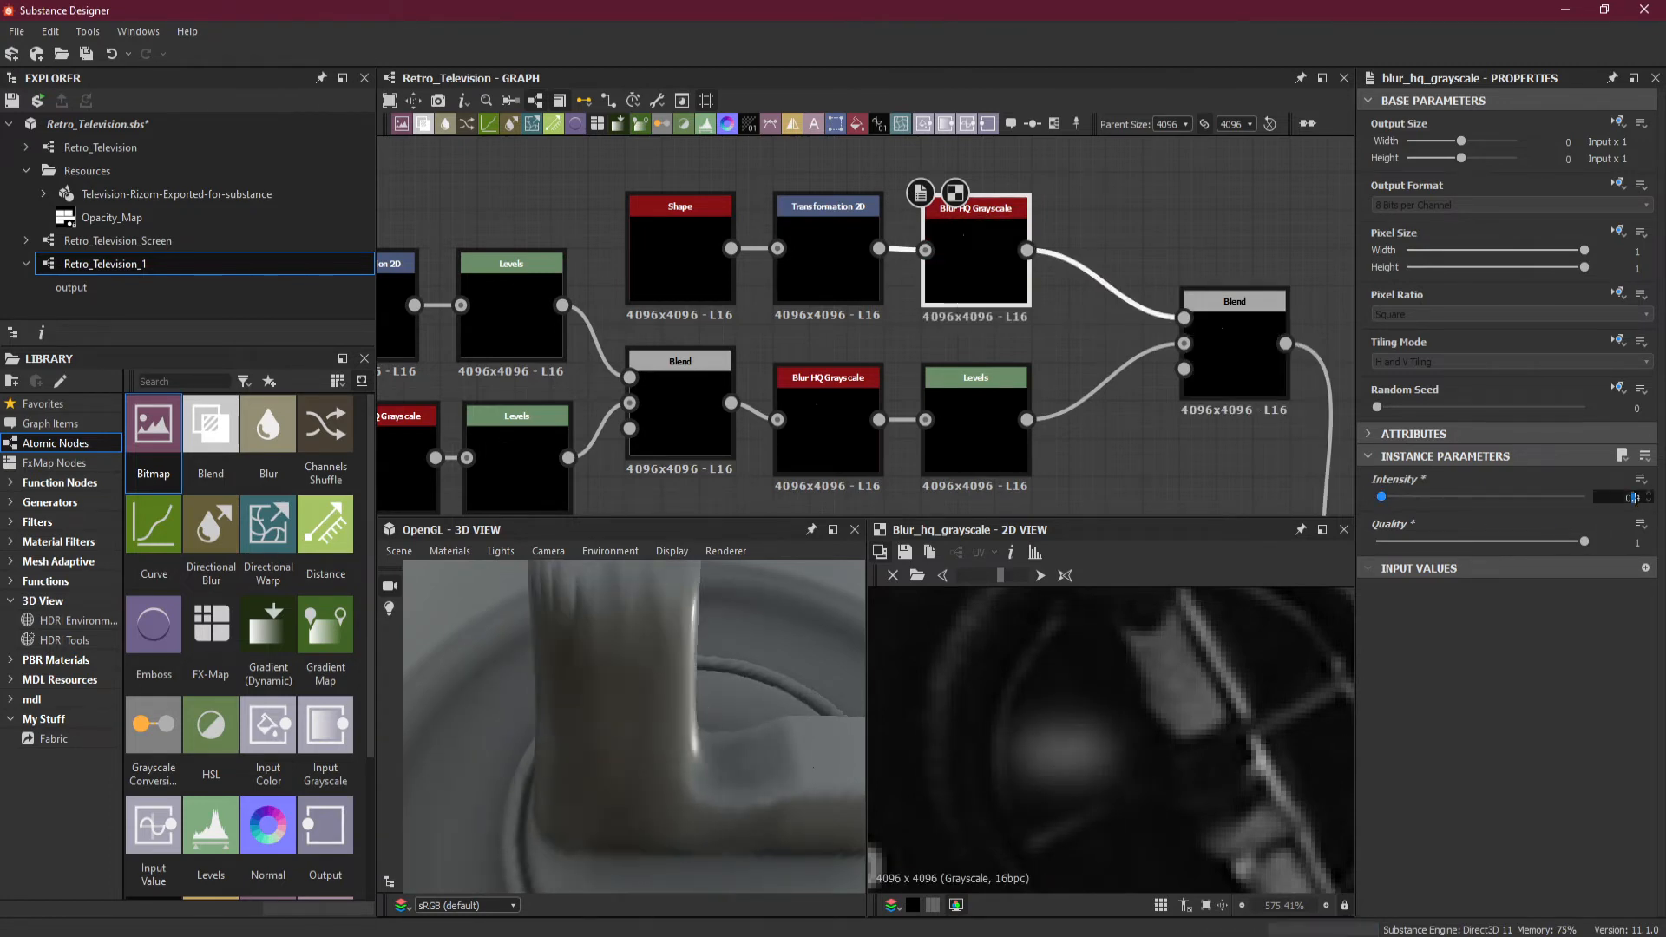
pyautogui.click(1647, 502)
pyautogui.write('0.1')
pyautogui.press('Return')
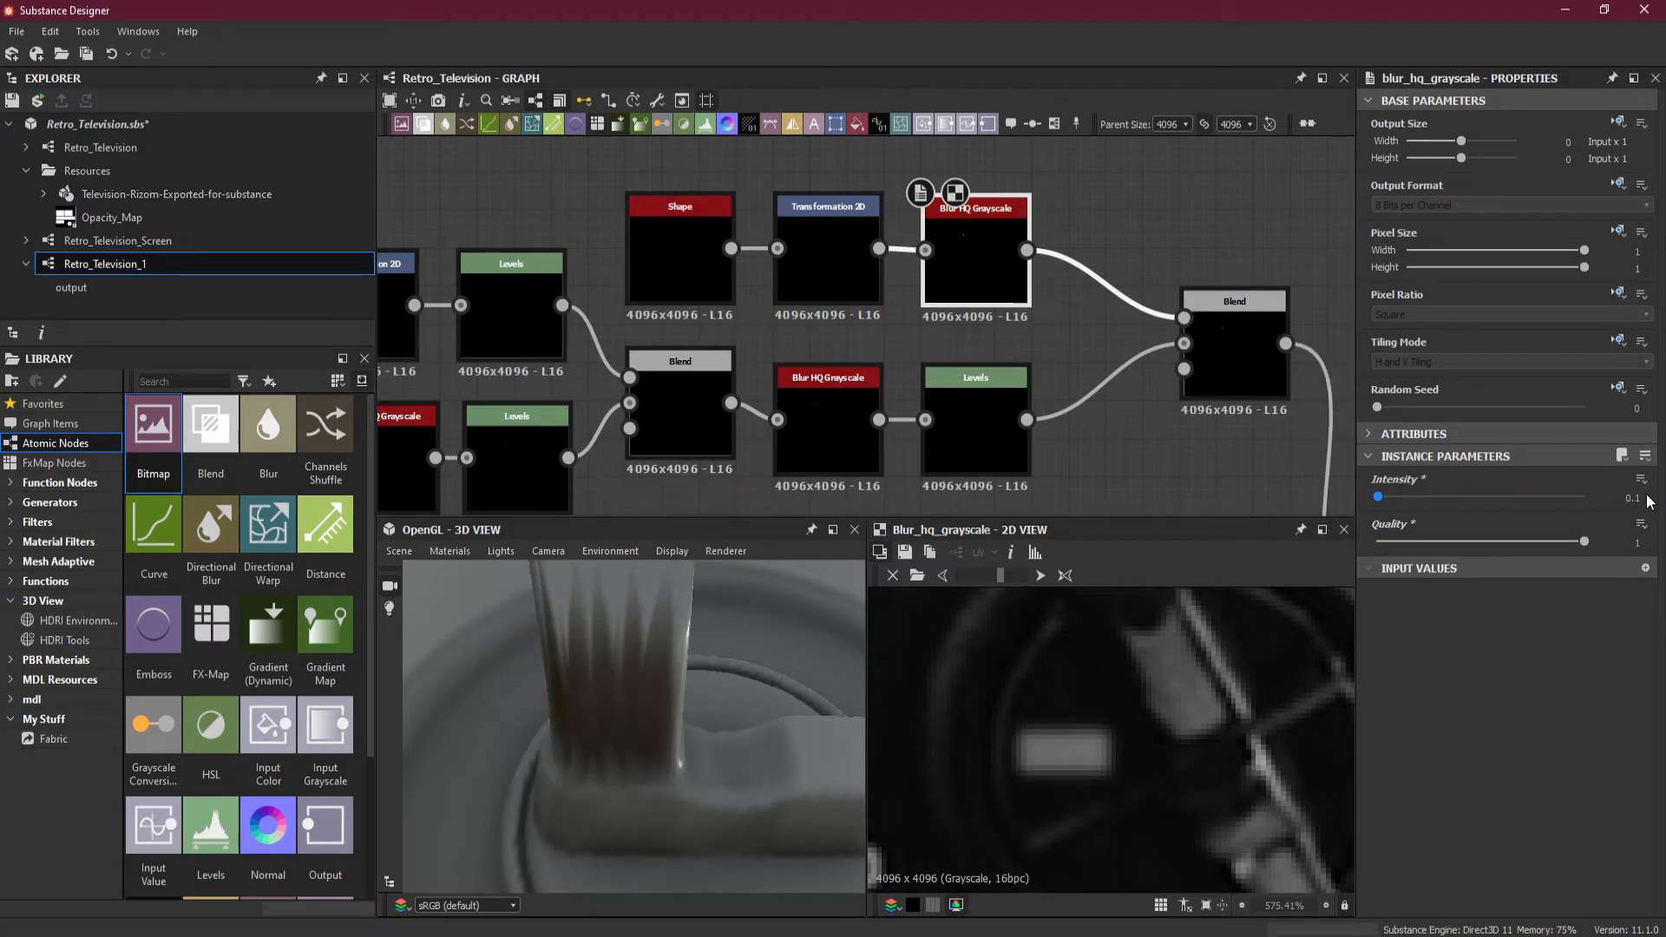
# Move the rectangle's Blend node and the Blend it feeds farther from the blur to free space for another node.
pyautogui.scroll(-3, 1147, 250)
pyautogui.moveTo(1160, 307); pyautogui.dragTo(884, 291, button='middle')
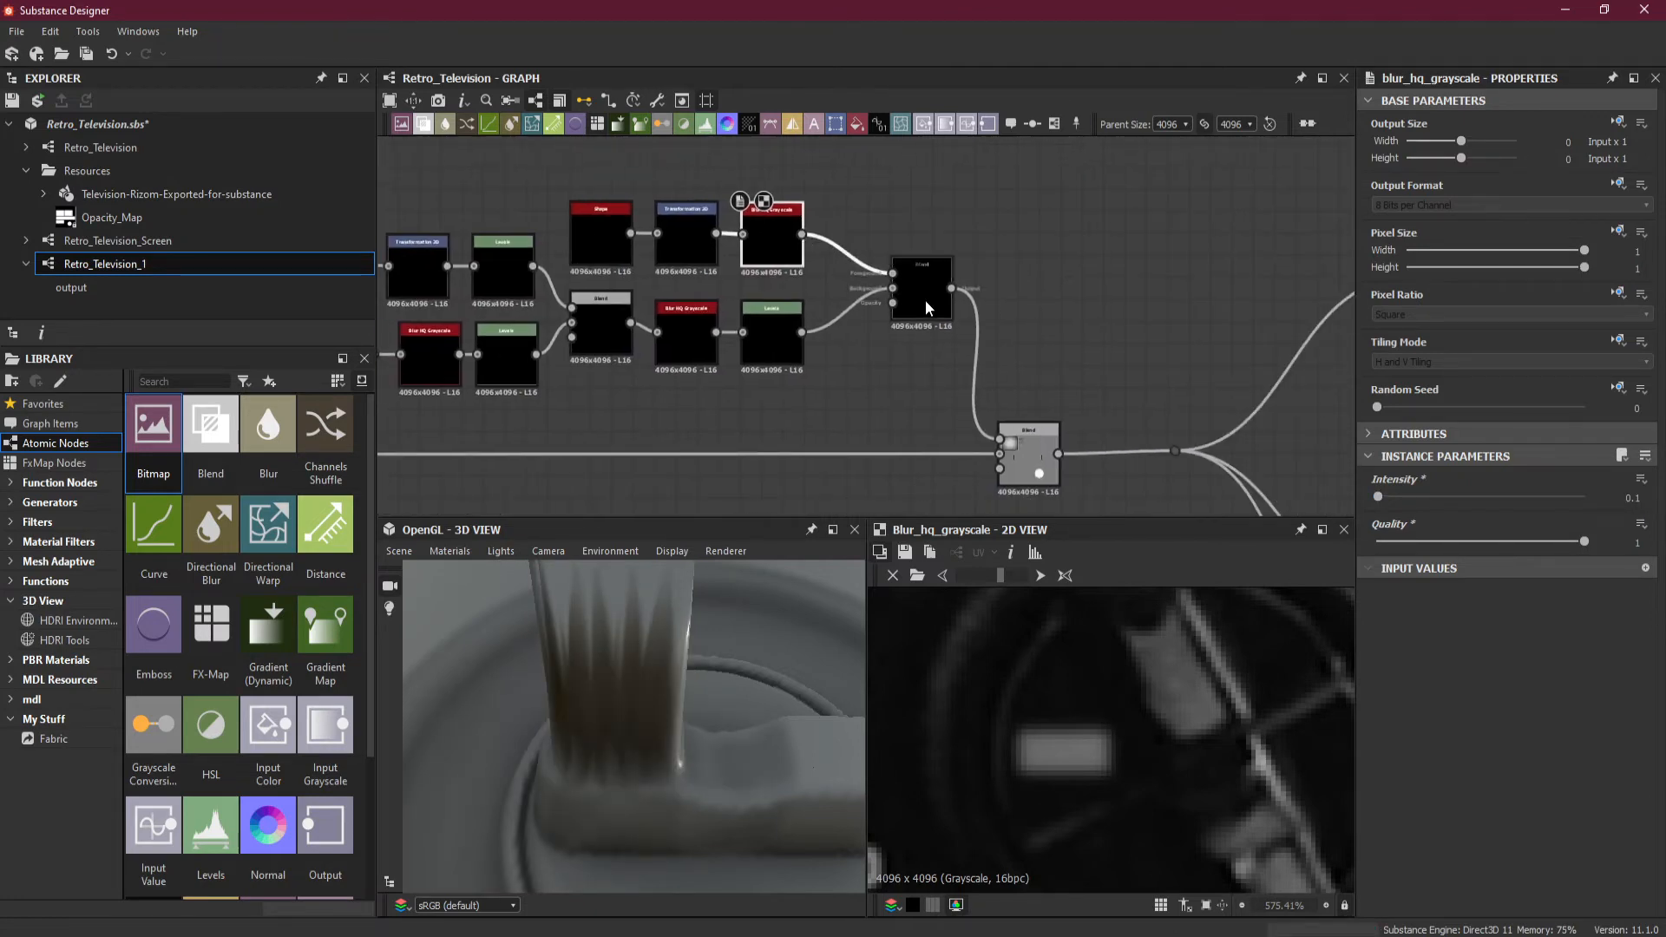
pyautogui.moveTo(909, 229); pyautogui.dragTo(1097, 468)
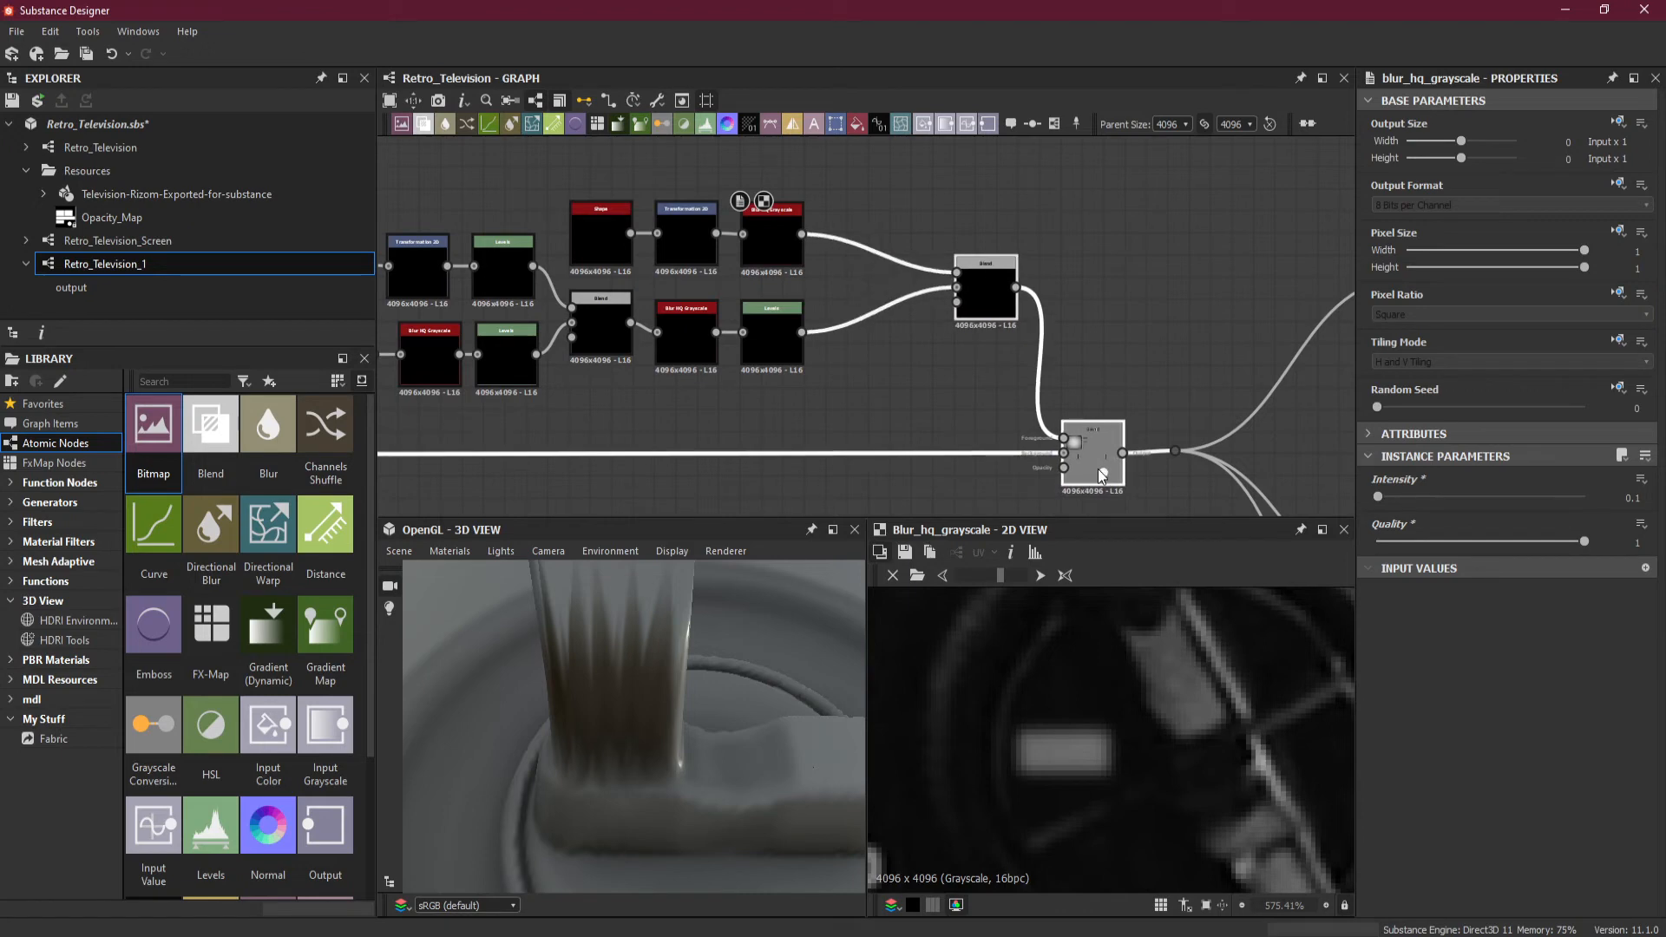
# Insert a Levels node between the rectangle's blur and the Blend, and narrow its input range to tighten the blurred edges into rounded corners.
pyautogui.scroll(2, 888, 231)
pyautogui.moveTo(900, 217); pyautogui.dragTo(867, 288)
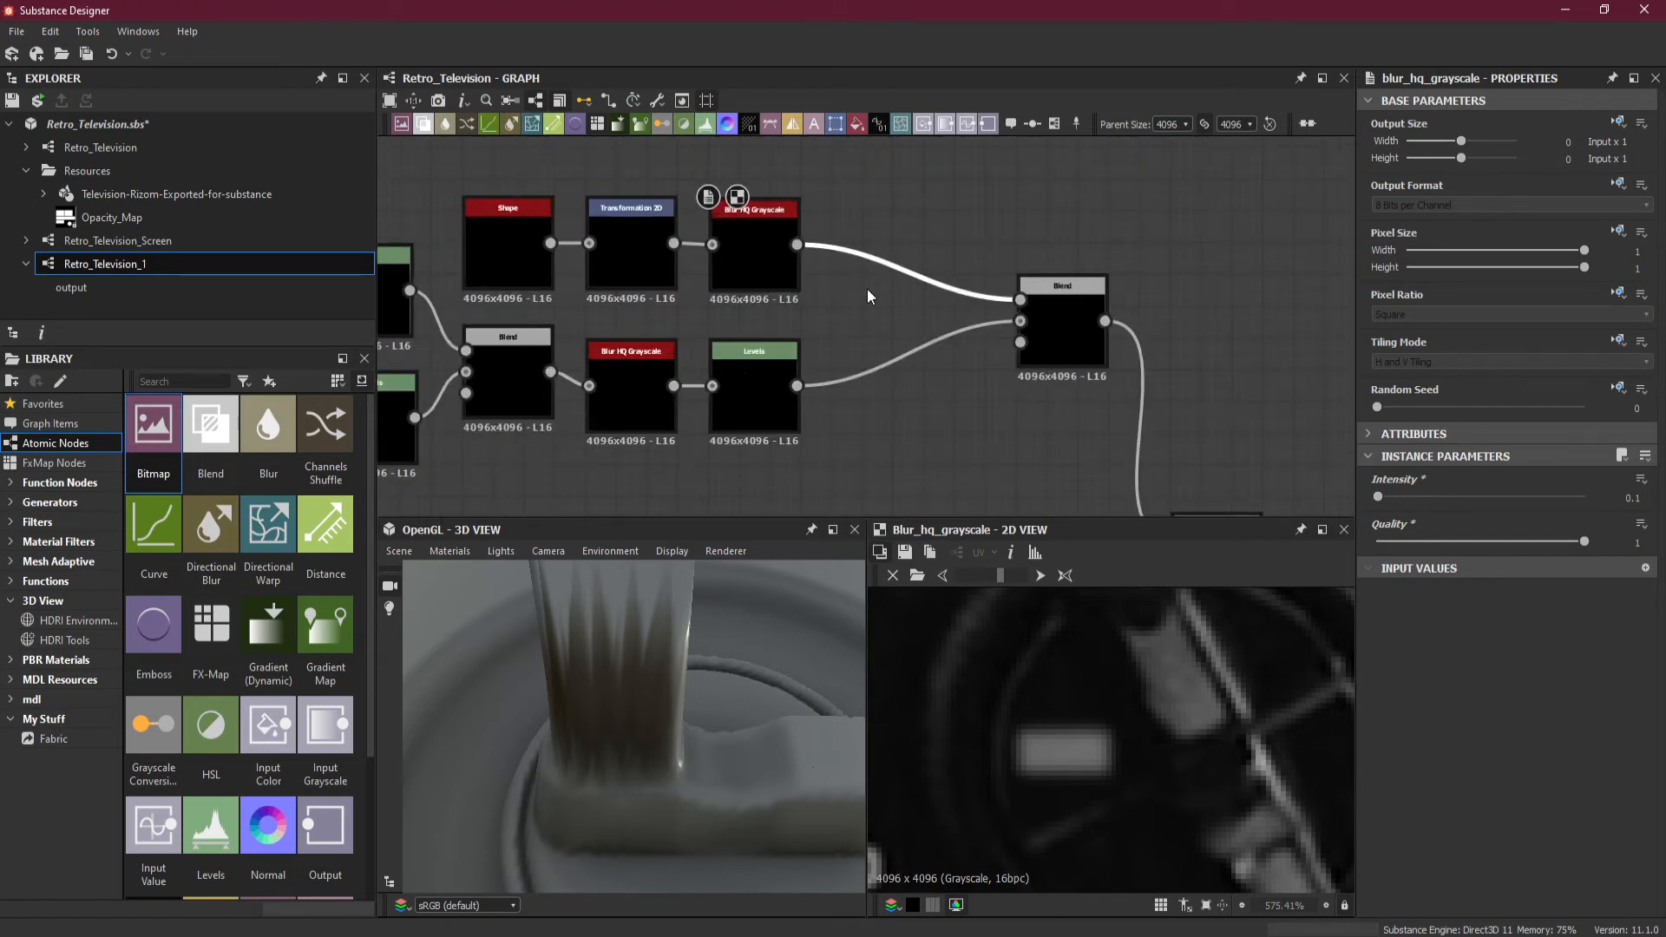
pyautogui.press('space')
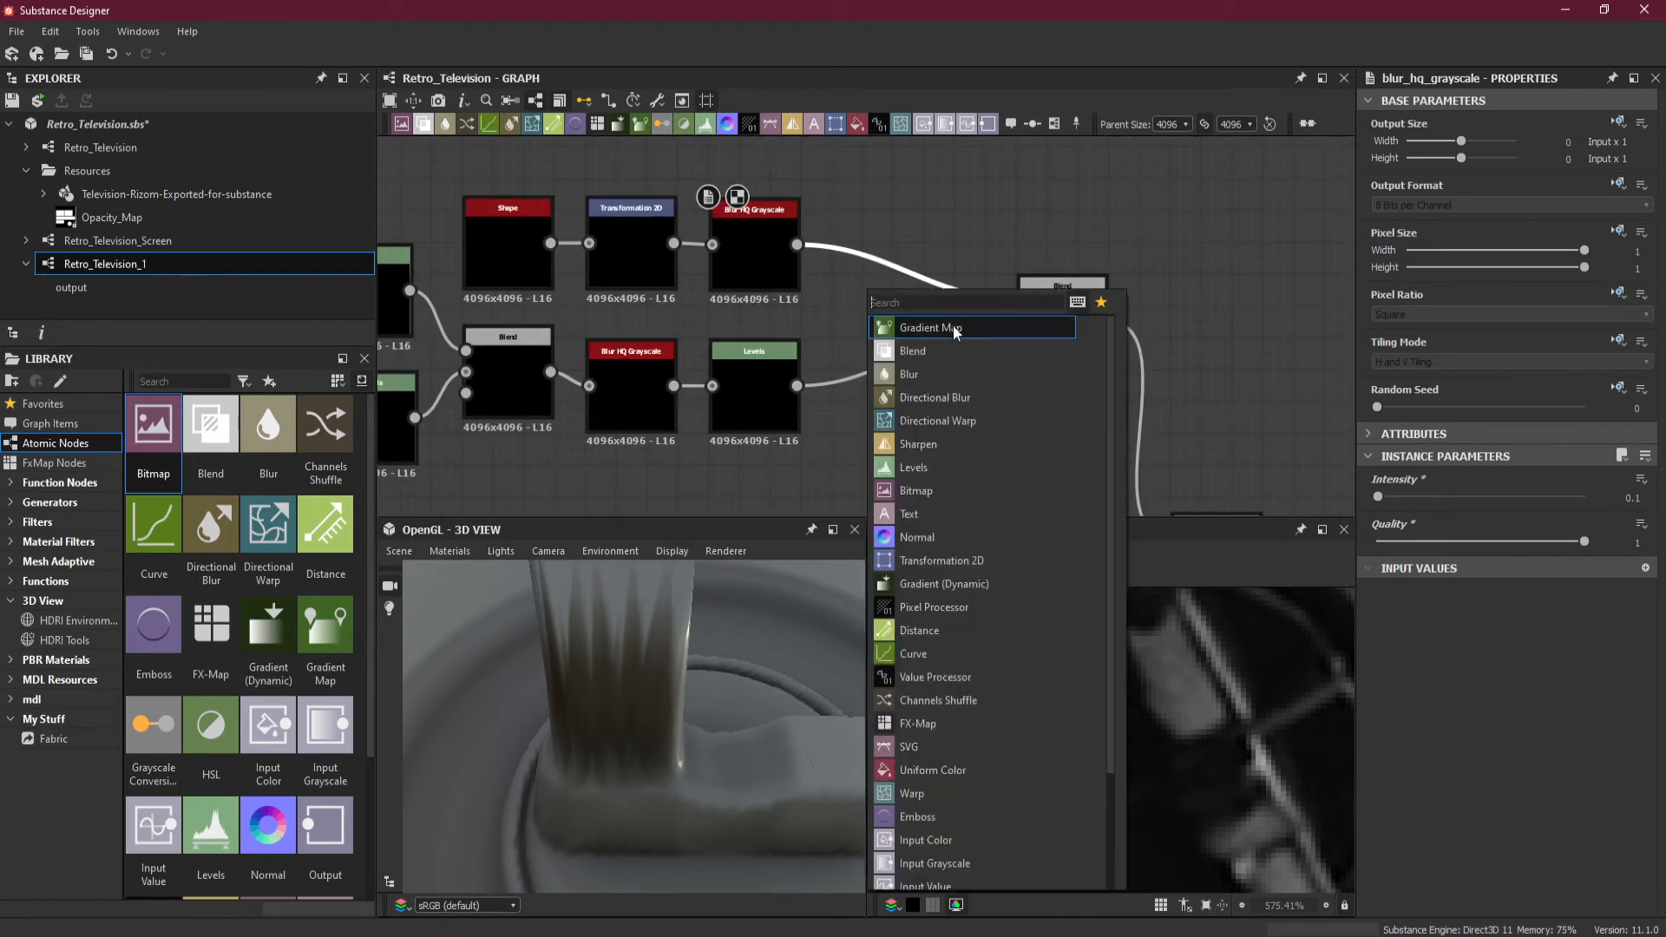
pyautogui.click(965, 467)
pyautogui.moveTo(914, 305); pyautogui.dragTo(884, 262)
pyautogui.moveTo(1636, 507); pyautogui.dragTo(1438, 512)
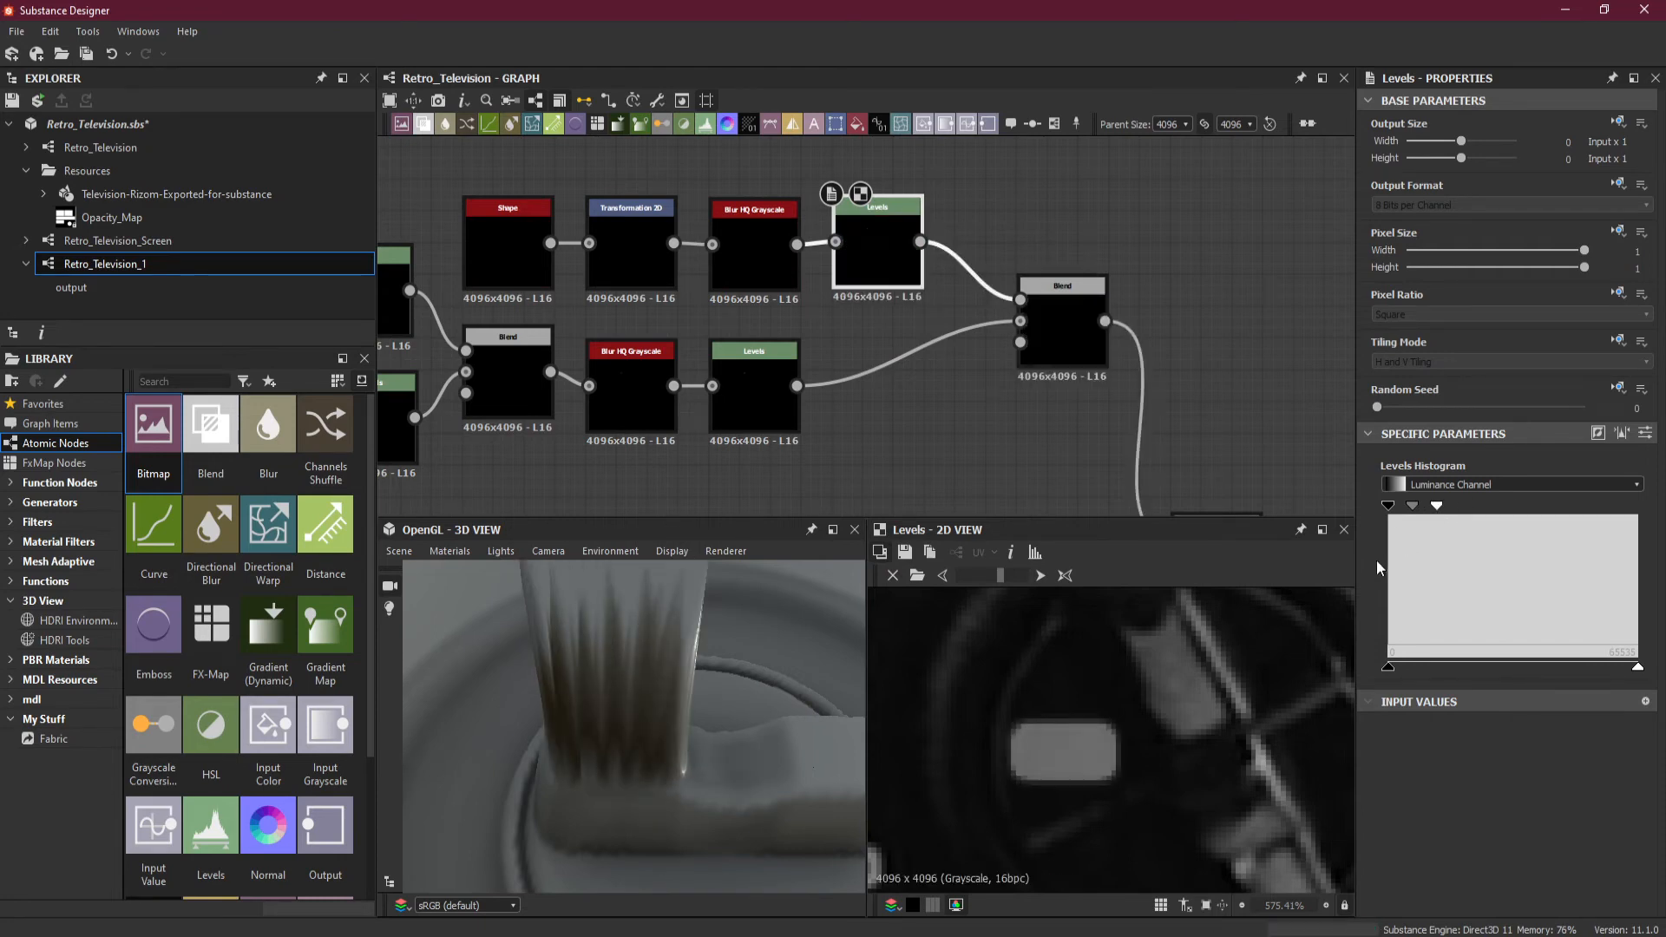
pyautogui.moveTo(1390, 505); pyautogui.dragTo(1427, 509)
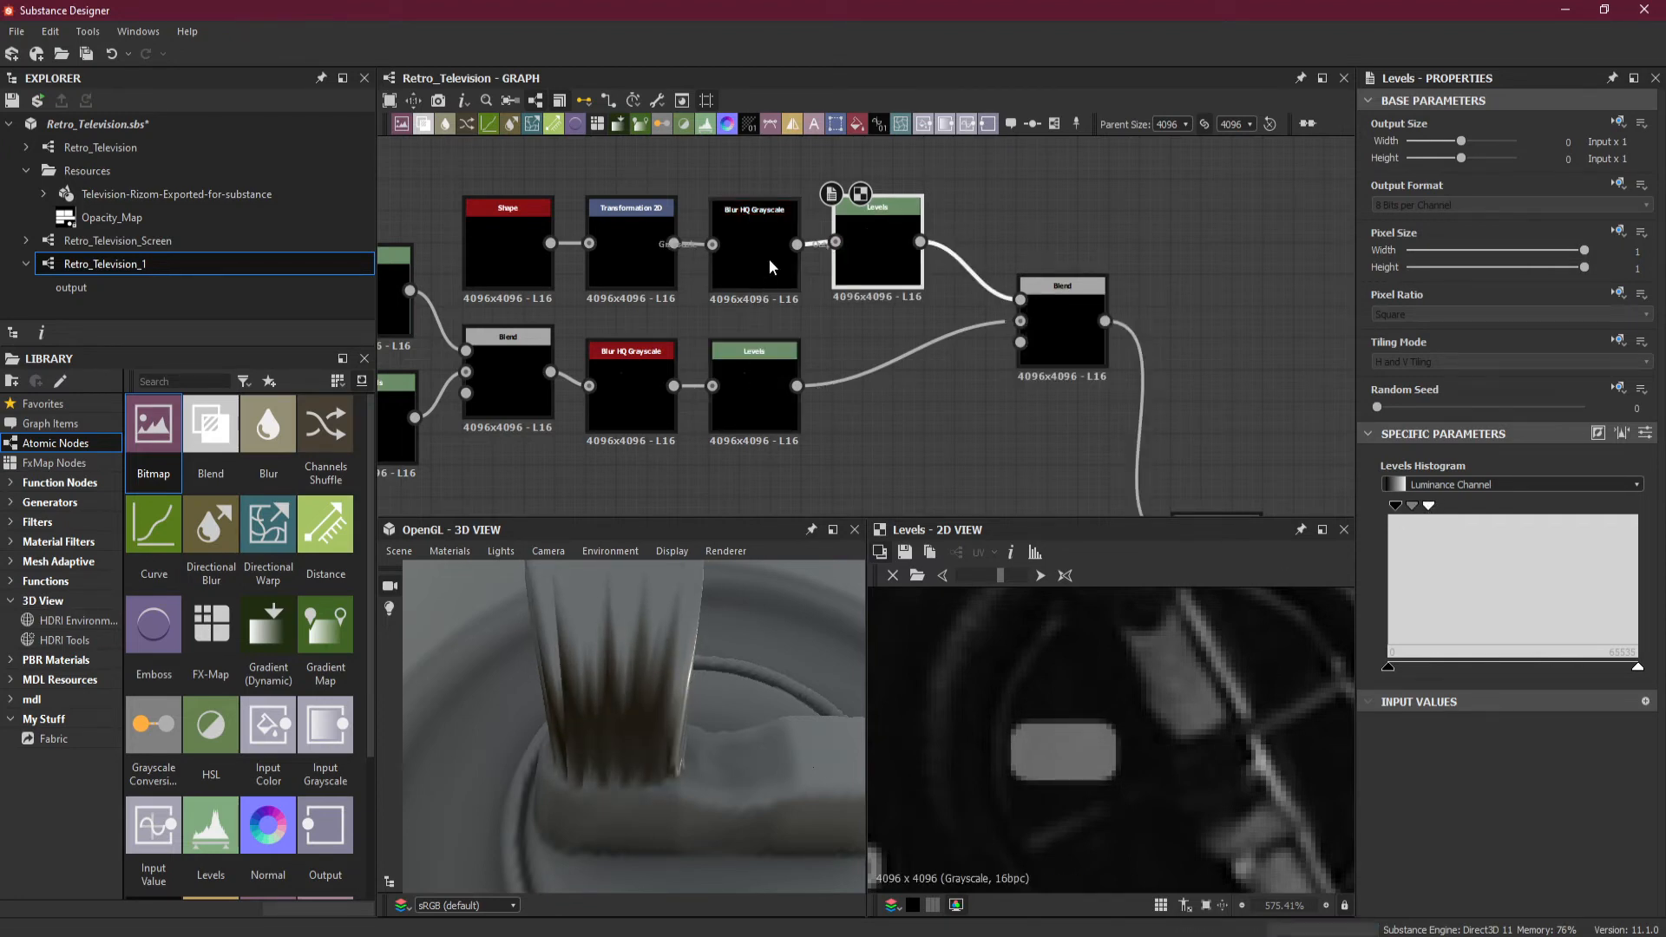
# Set the Blending Mode of the Blend combining the rectangle with the knob to Subtract.
pyautogui.click(1065, 349)
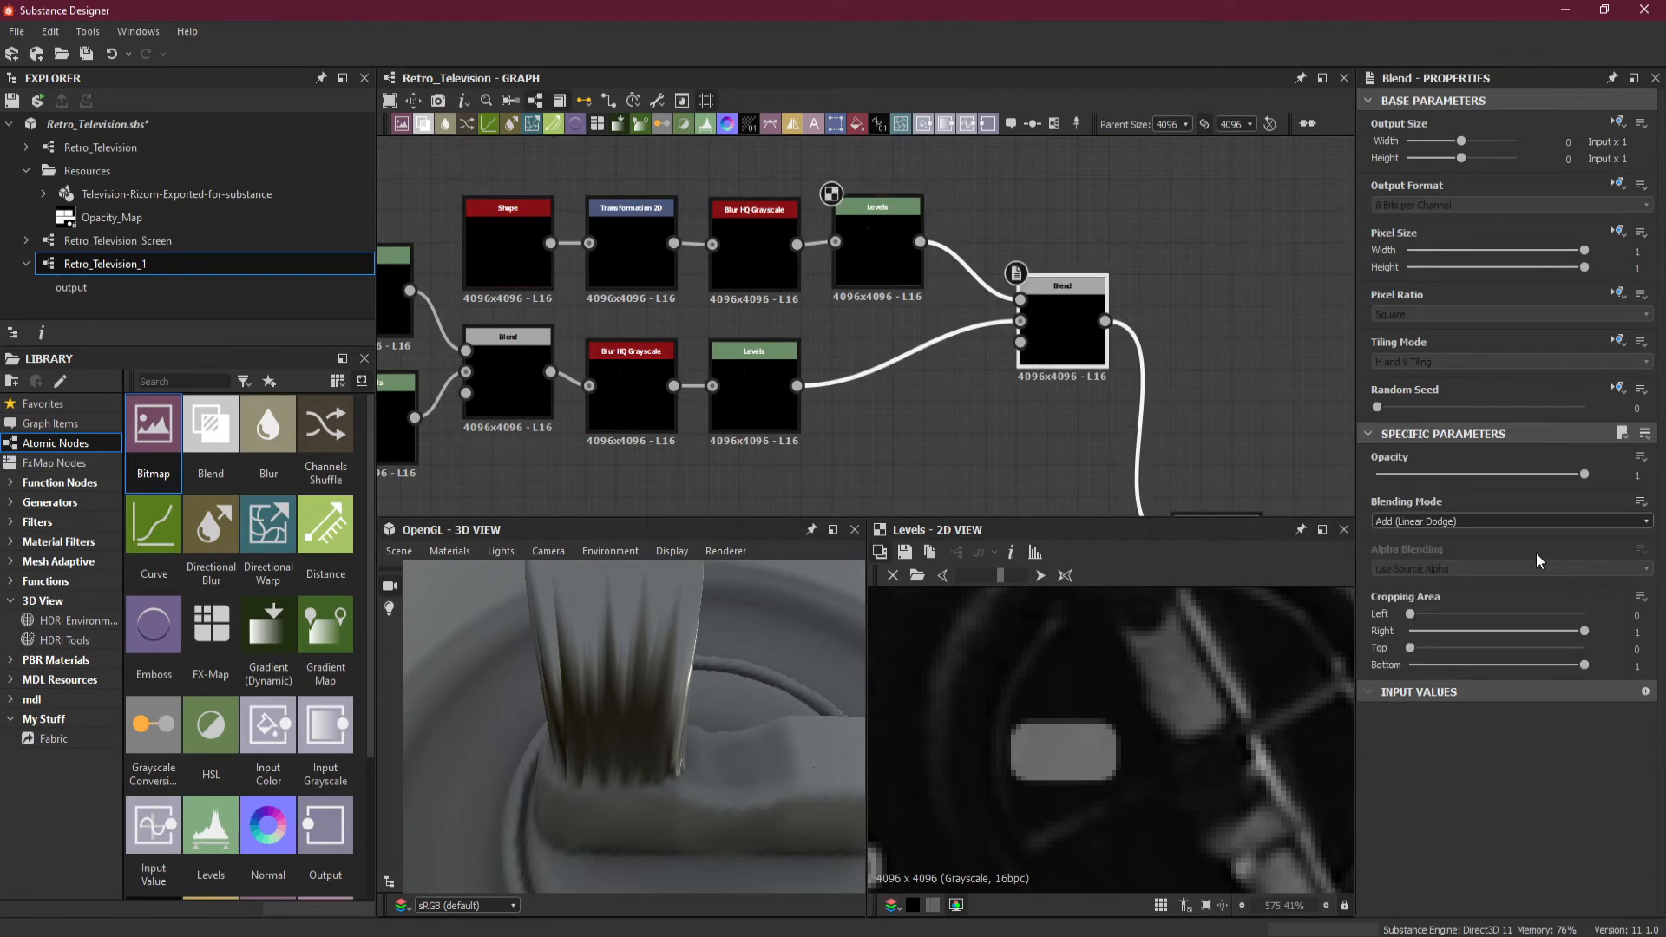
pyautogui.click(1513, 522)
pyautogui.click(1504, 559)
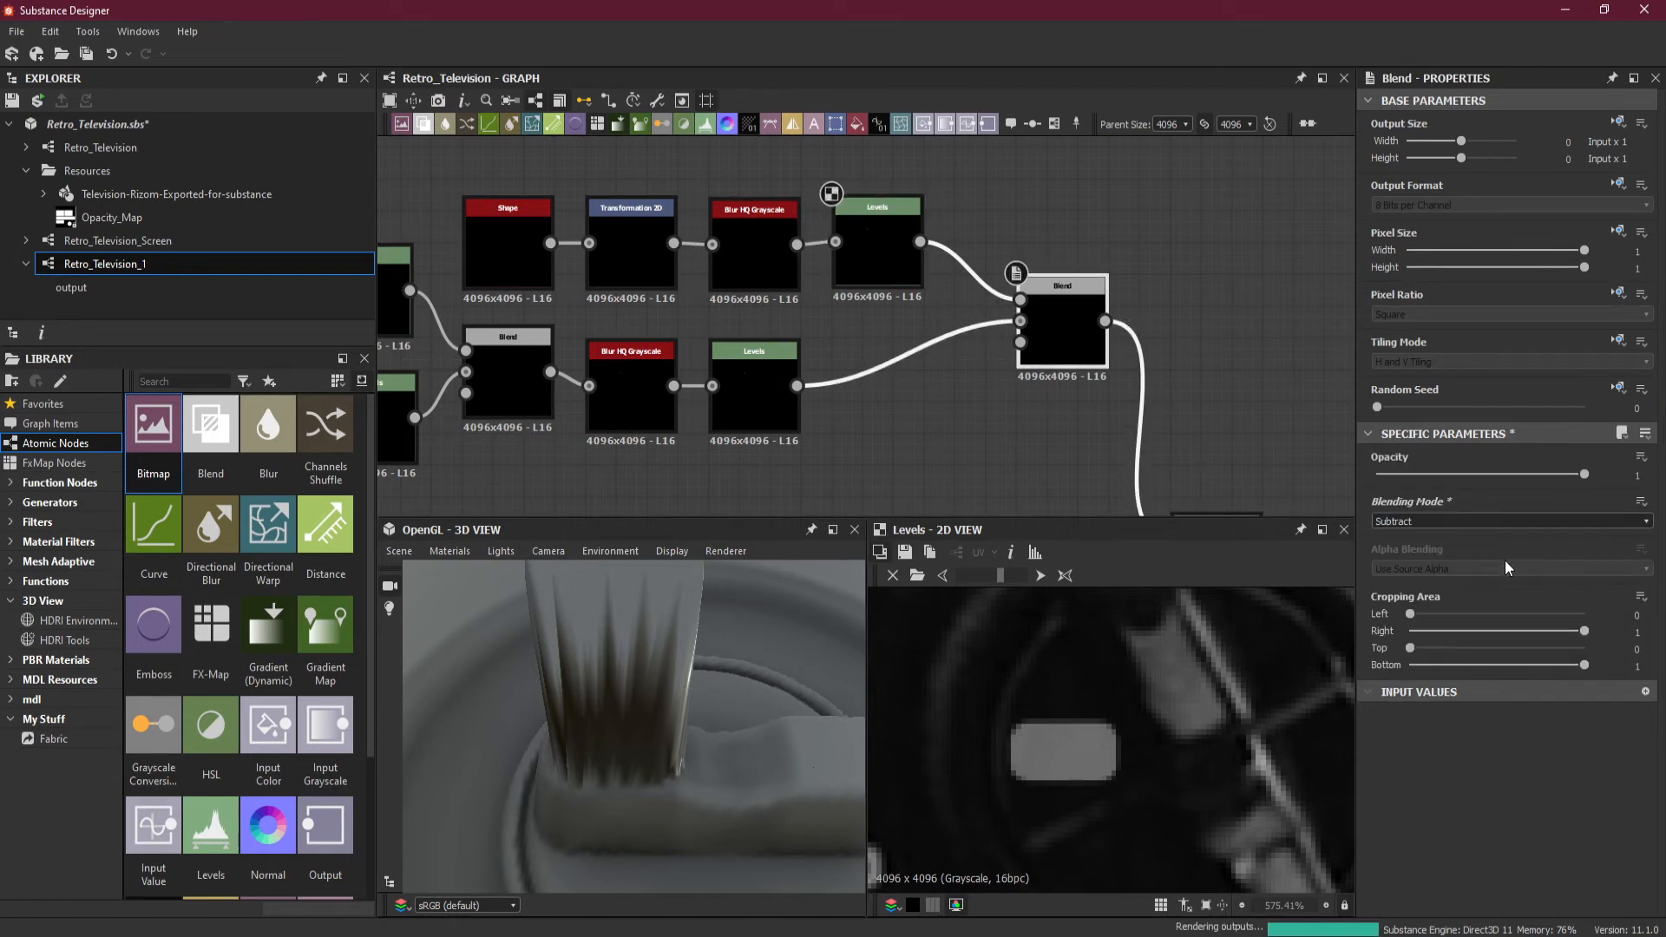
# Make the recess shallower by setting Level Out High to 0.01 on the Levels node after the rectangle's blur.
pyautogui.click(875, 252)
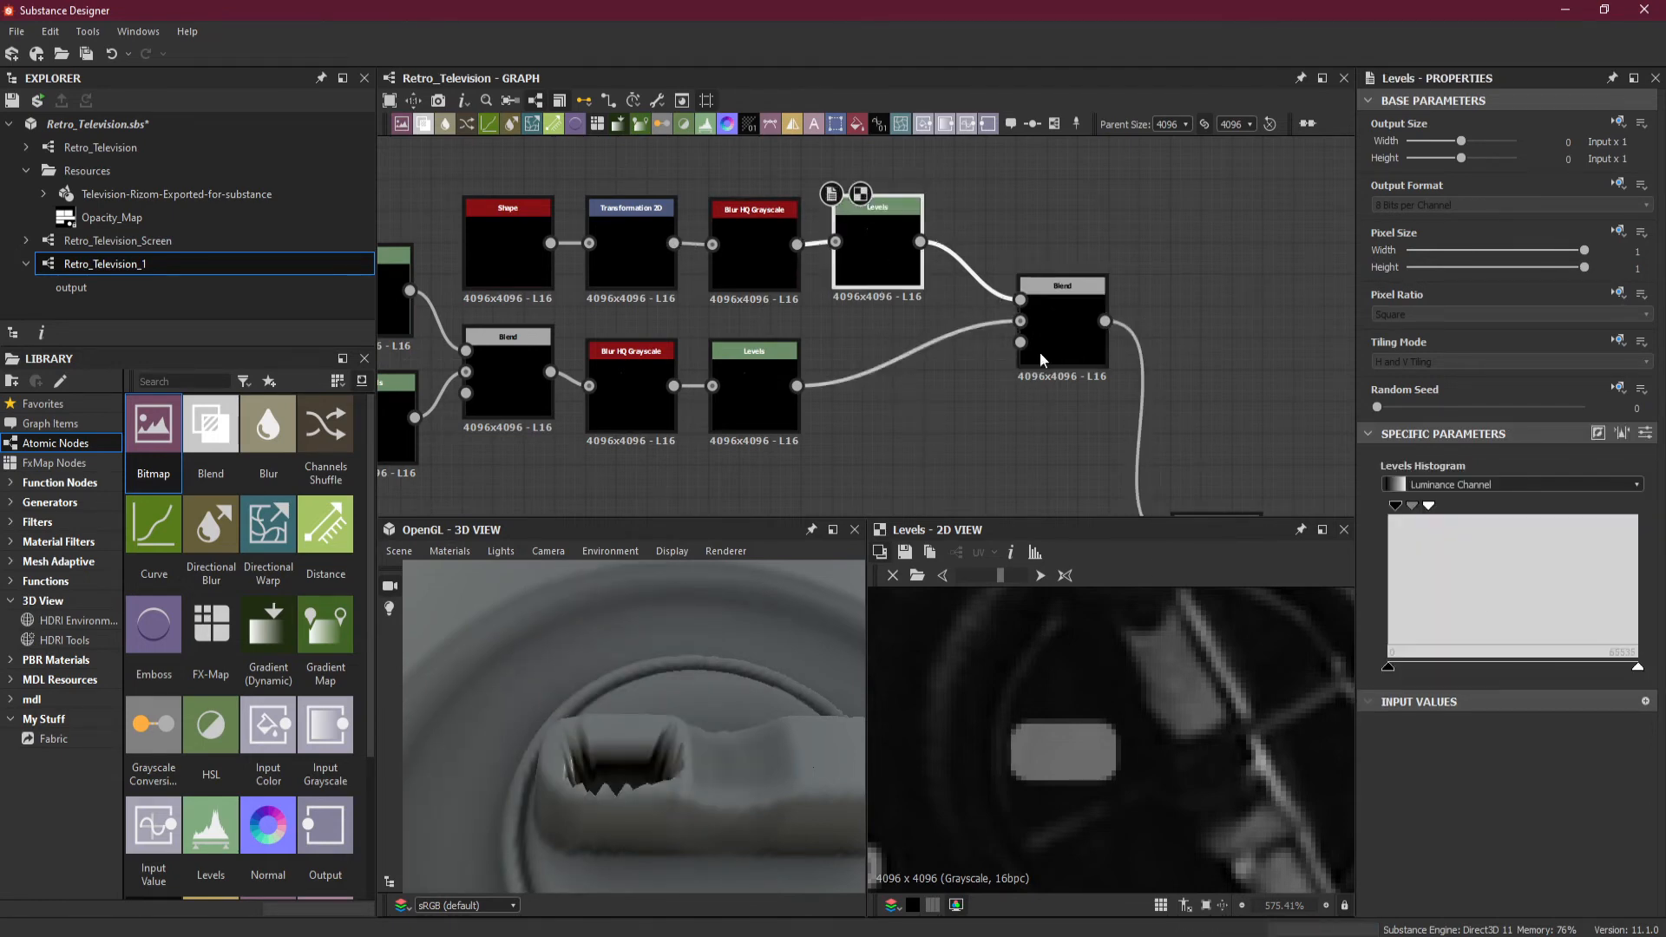
pyautogui.moveTo(1638, 669); pyautogui.dragTo(1399, 670)
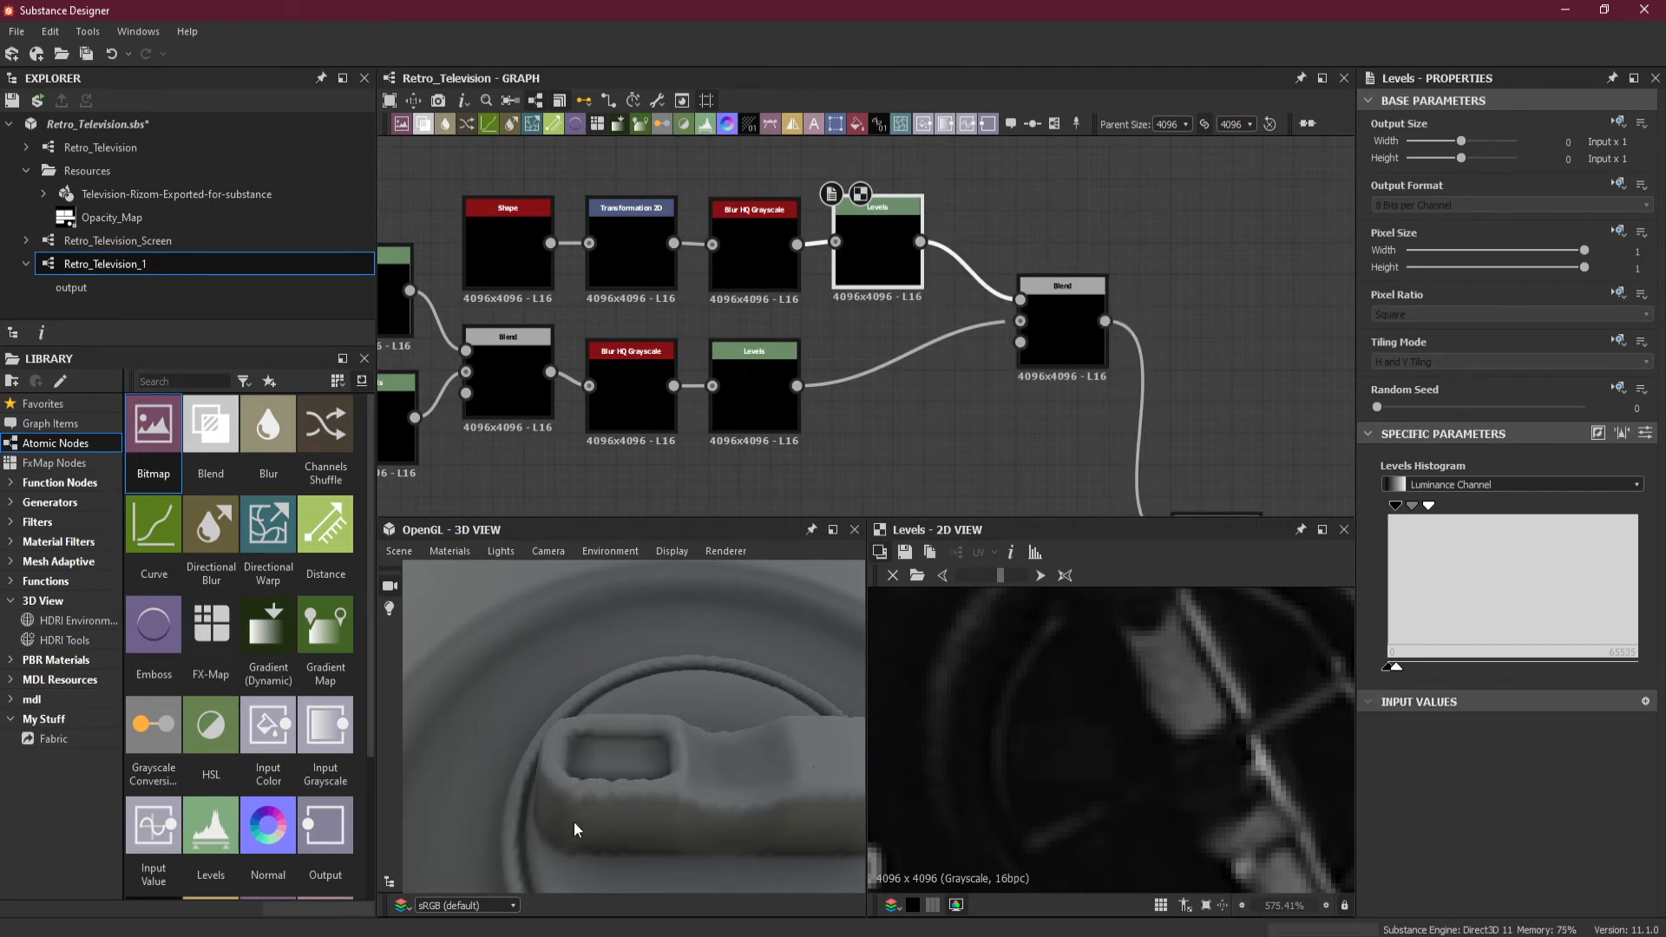
pyautogui.moveTo(616, 756); pyautogui.dragTo(618, 839)
pyautogui.moveTo(618, 840); pyautogui.dragTo(584, 637, button='right')
pyautogui.moveTo(585, 637); pyautogui.dragTo(627, 742)
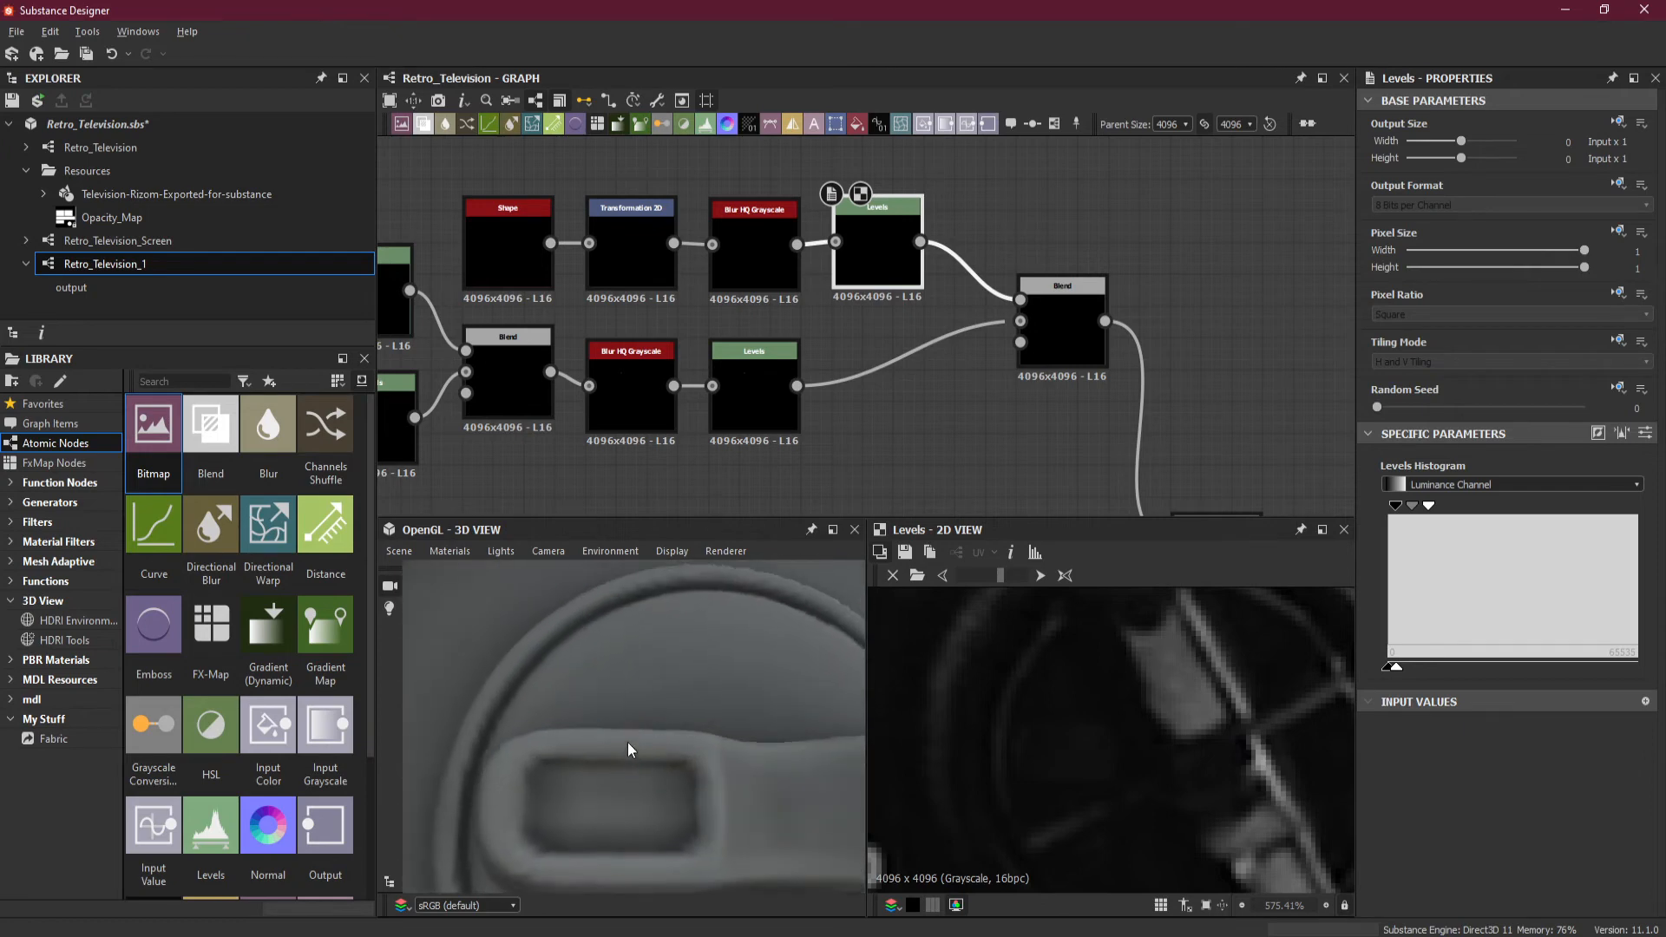
pyautogui.moveTo(627, 741); pyautogui.dragTo(665, 720, button='right')
pyautogui.moveTo(664, 720); pyautogui.dragTo(682, 748)
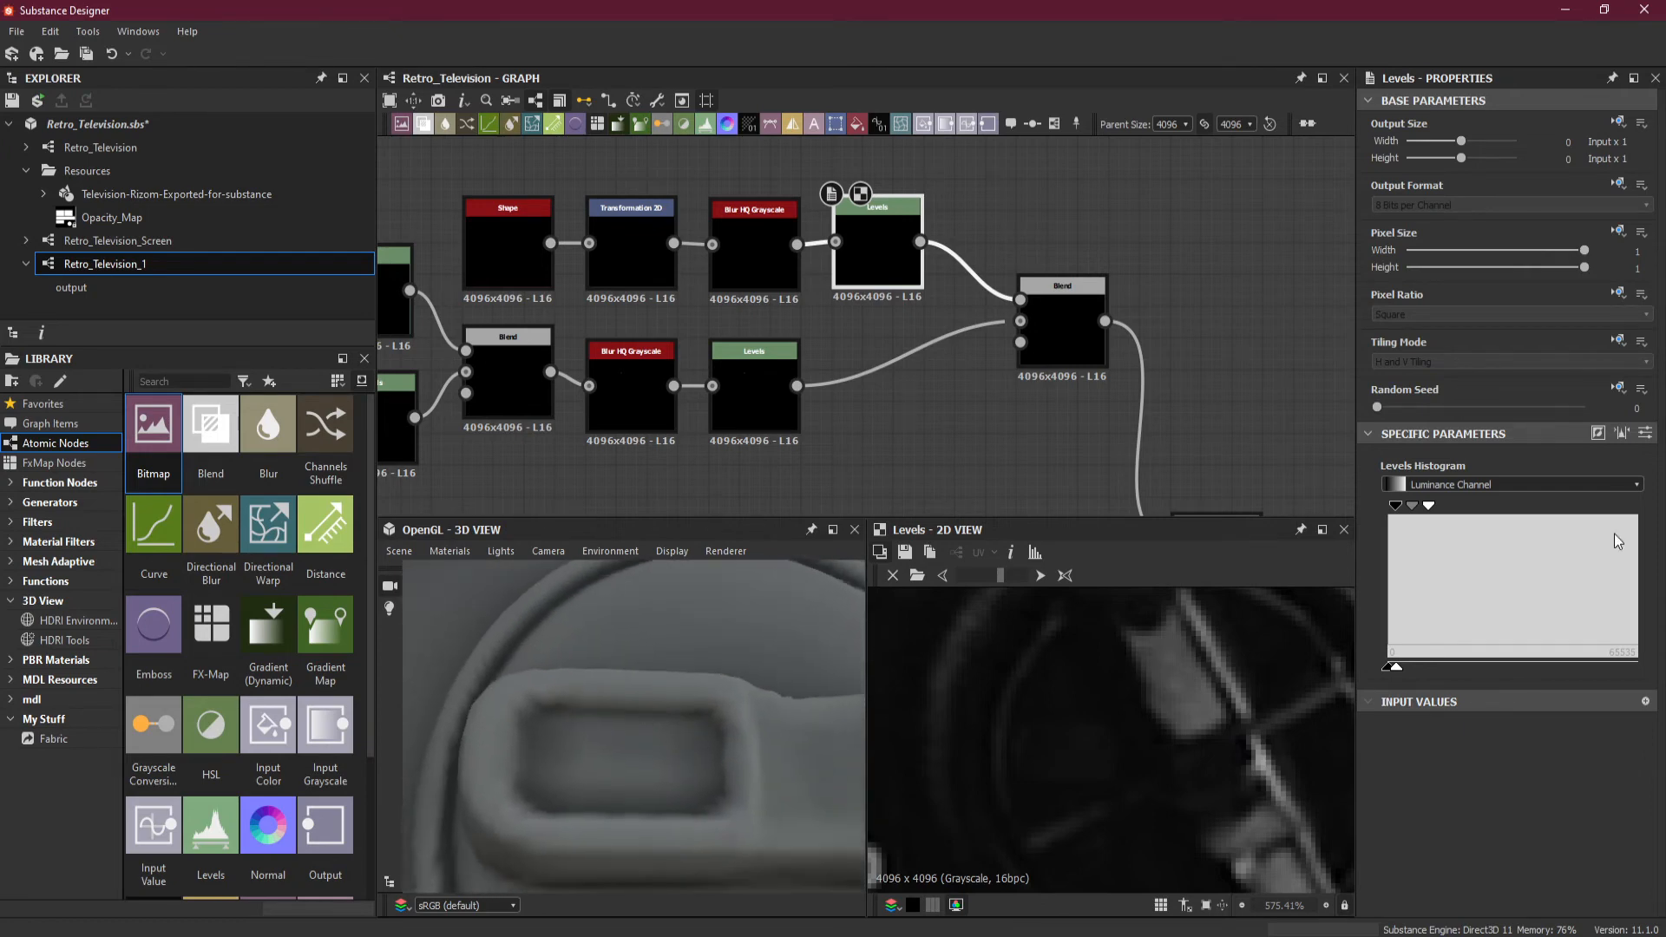
pyautogui.click(1645, 439)
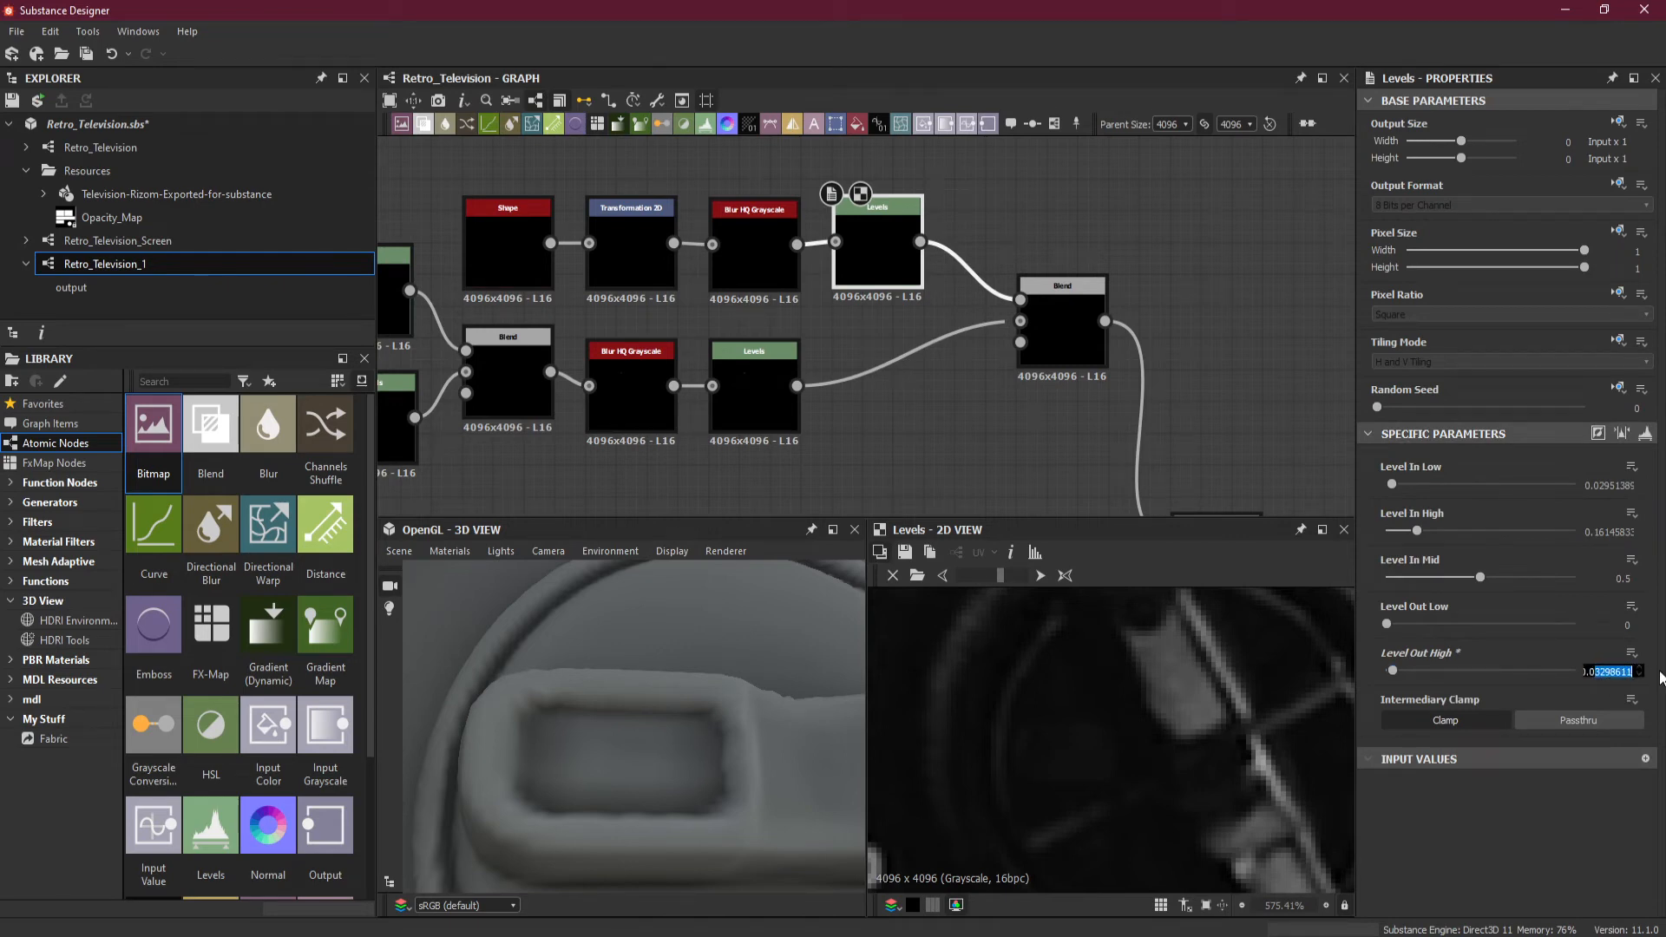
pyautogui.press('Return')
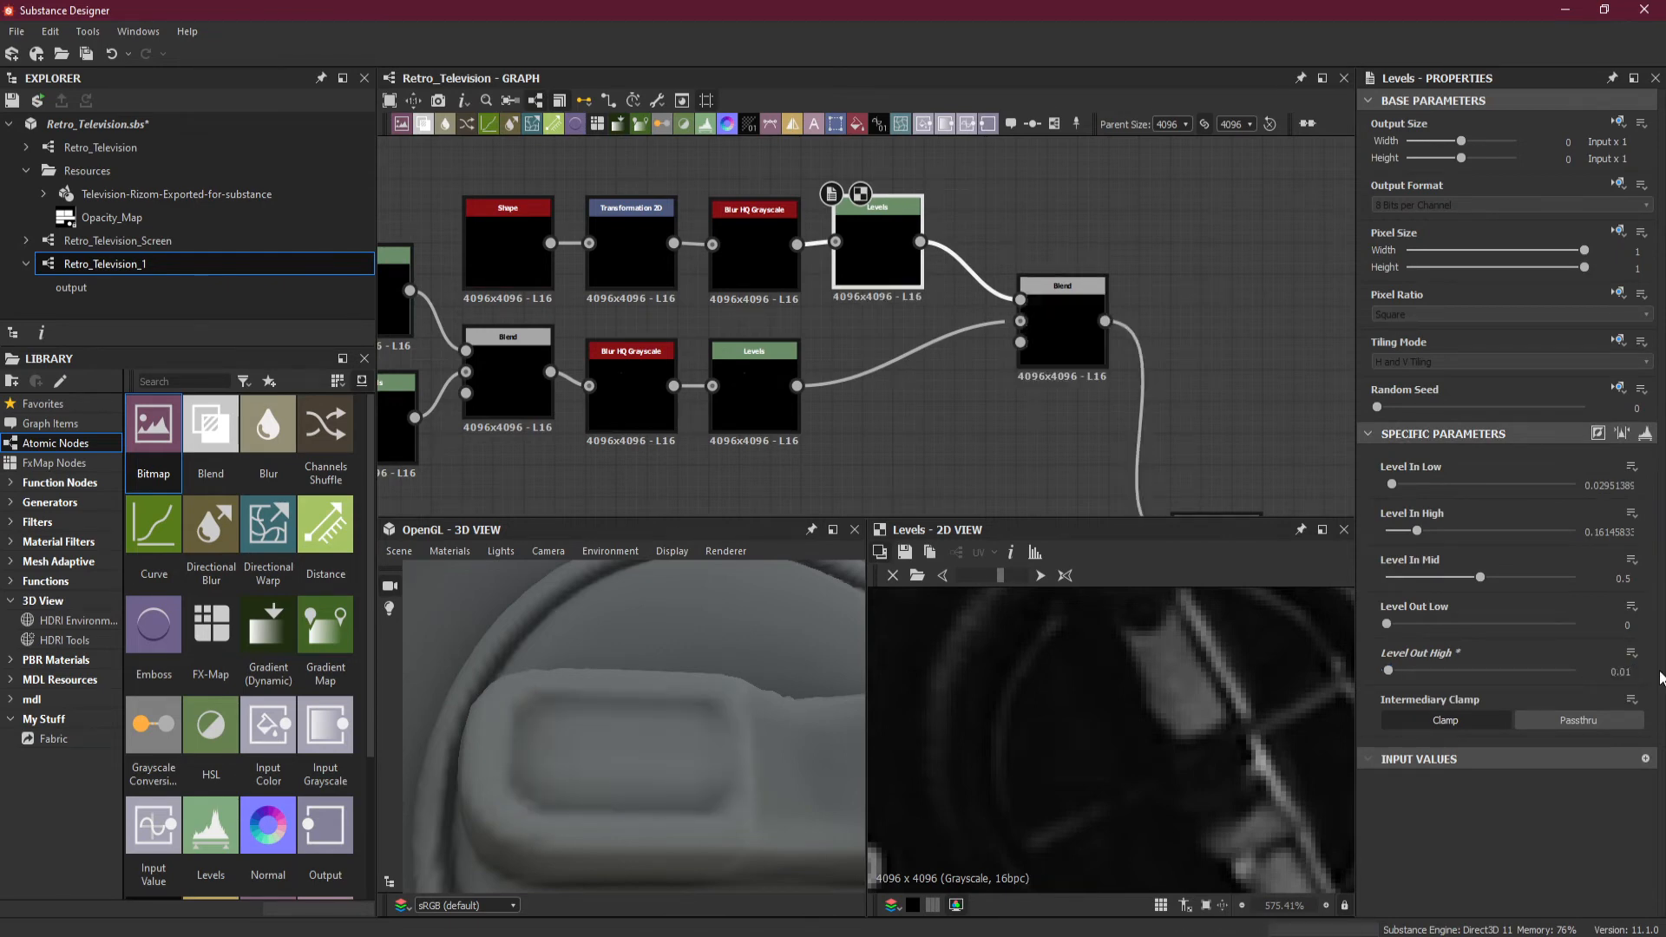
pyautogui.moveTo(814, 756); pyautogui.dragTo(726, 659)
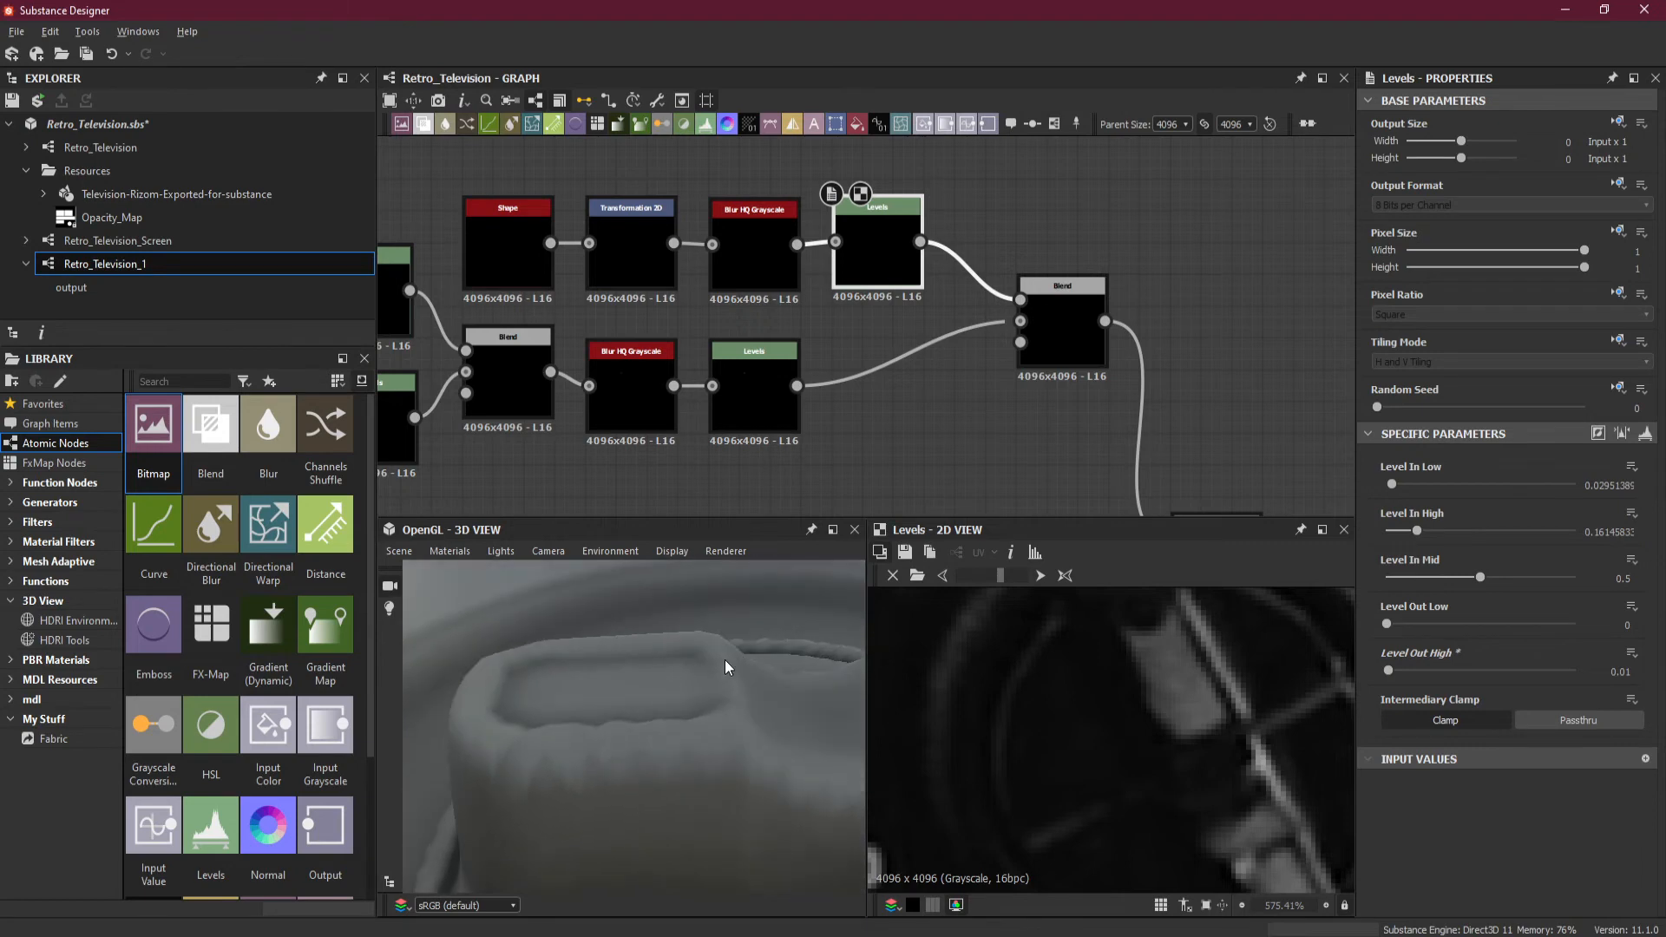
# Nudge the rectangle sideways on the knob's bar with its Transformation 2D node to an X Offset of 0.1236.
pyautogui.click(632, 264)
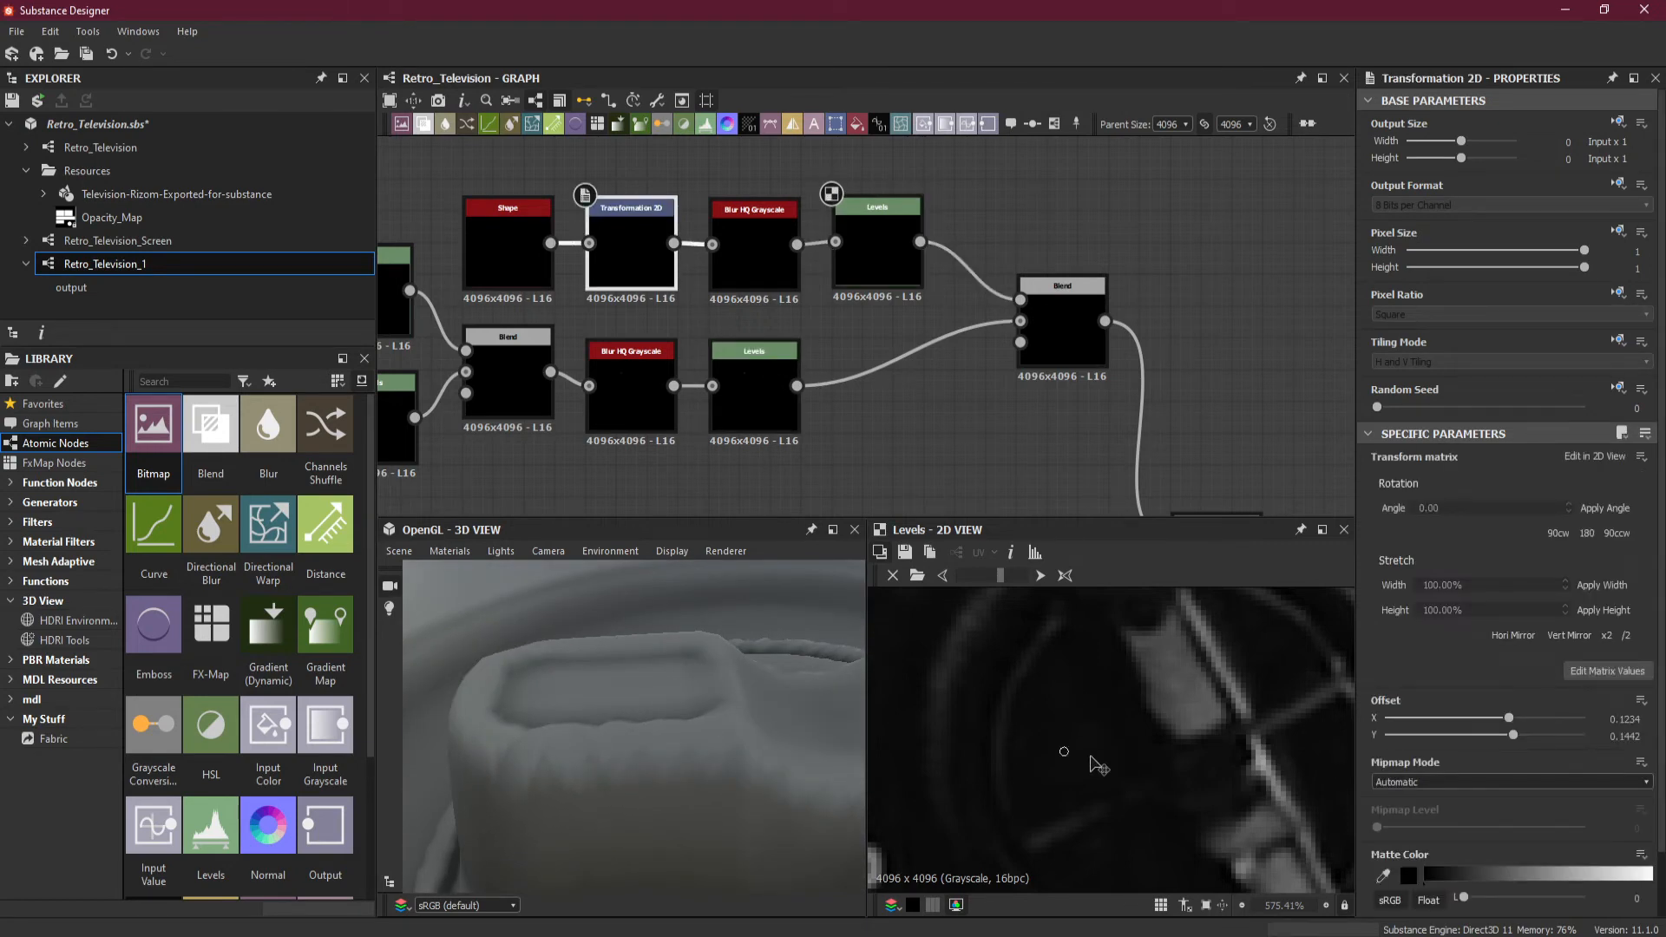
pyautogui.press('Left')
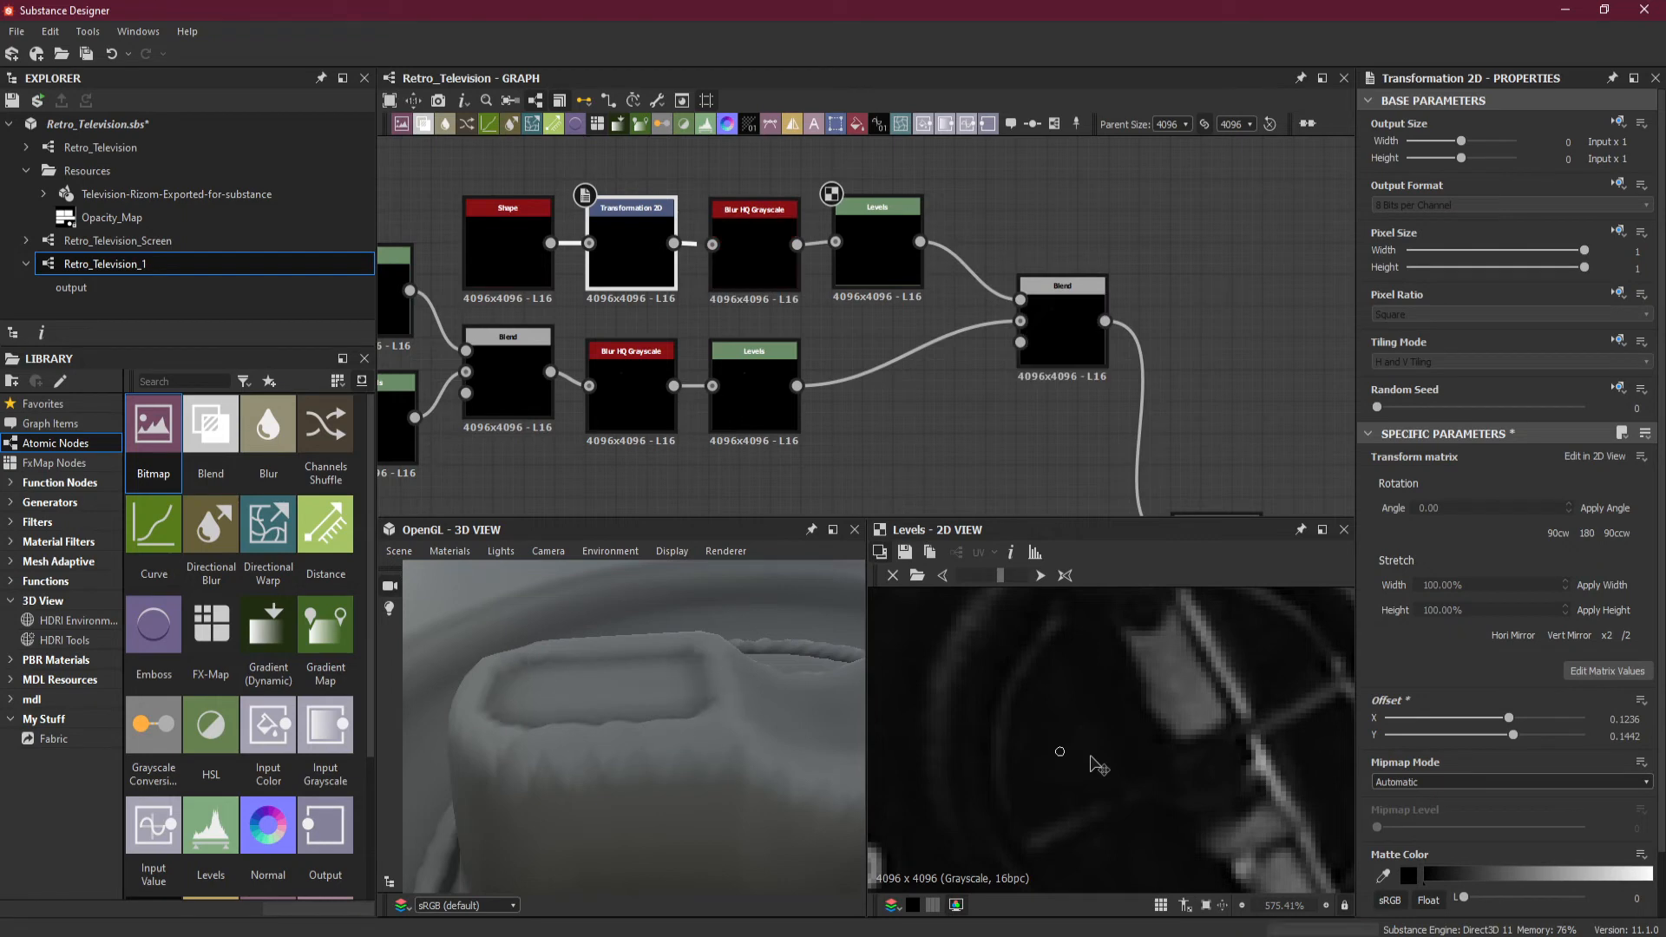
pyautogui.press('Left')
pyautogui.press('Right')
pyautogui.moveTo(586, 715); pyautogui.dragTo(658, 789)
pyautogui.scroll(-5, 619, 747)
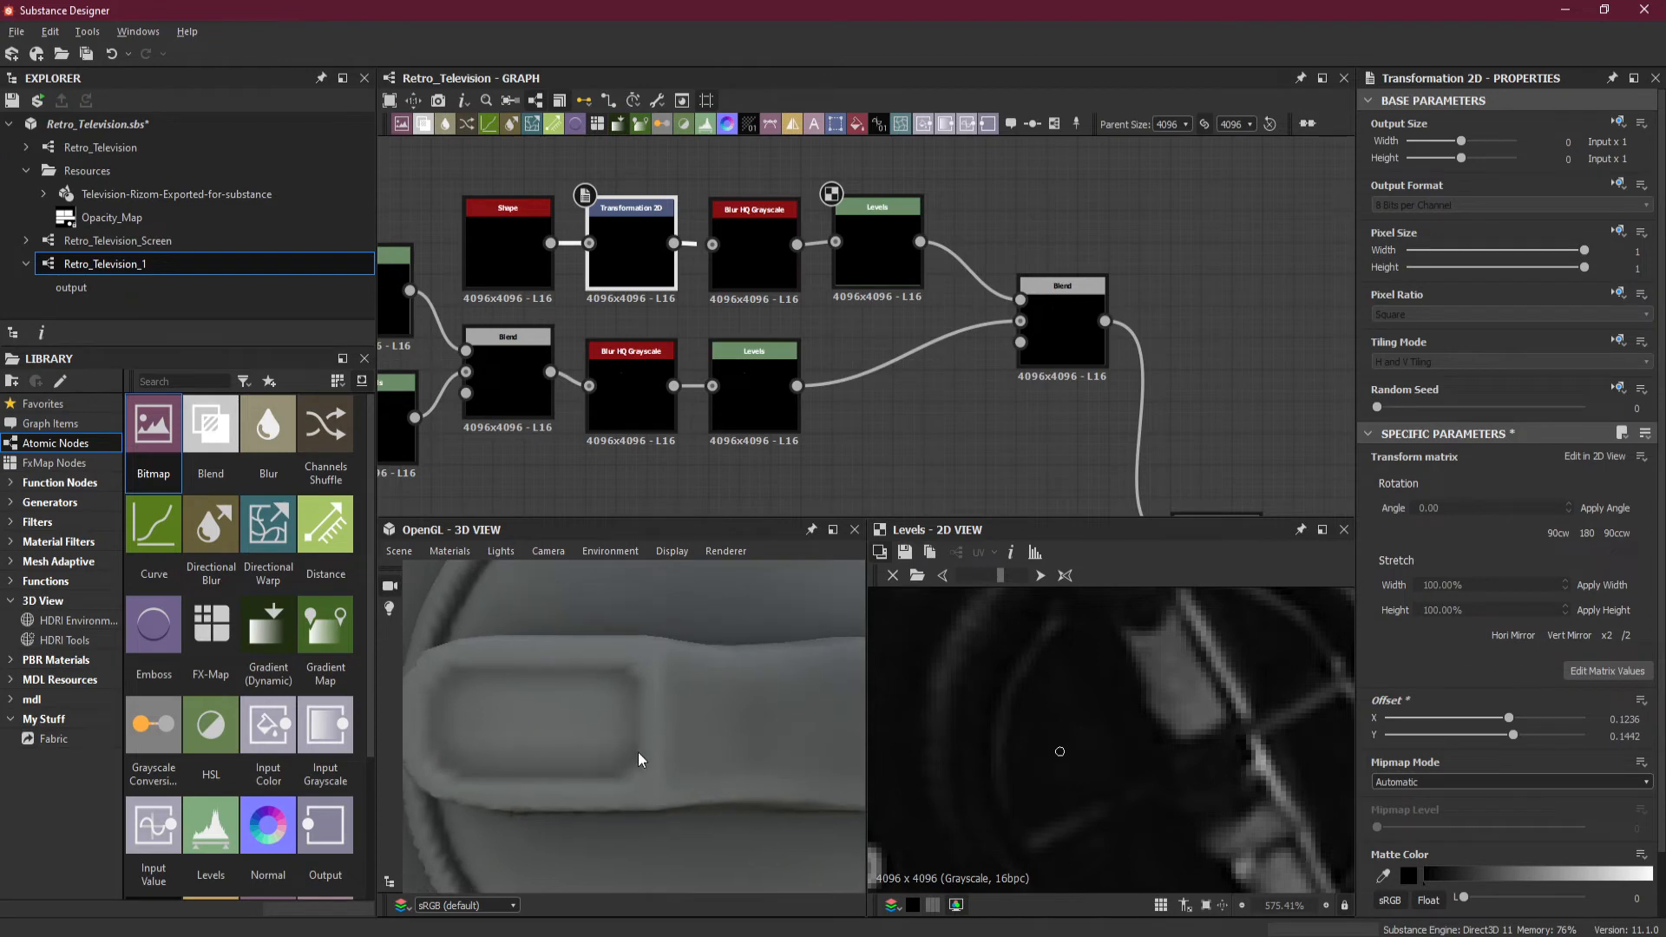
pyautogui.moveTo(610, 763); pyautogui.dragTo(689, 654)
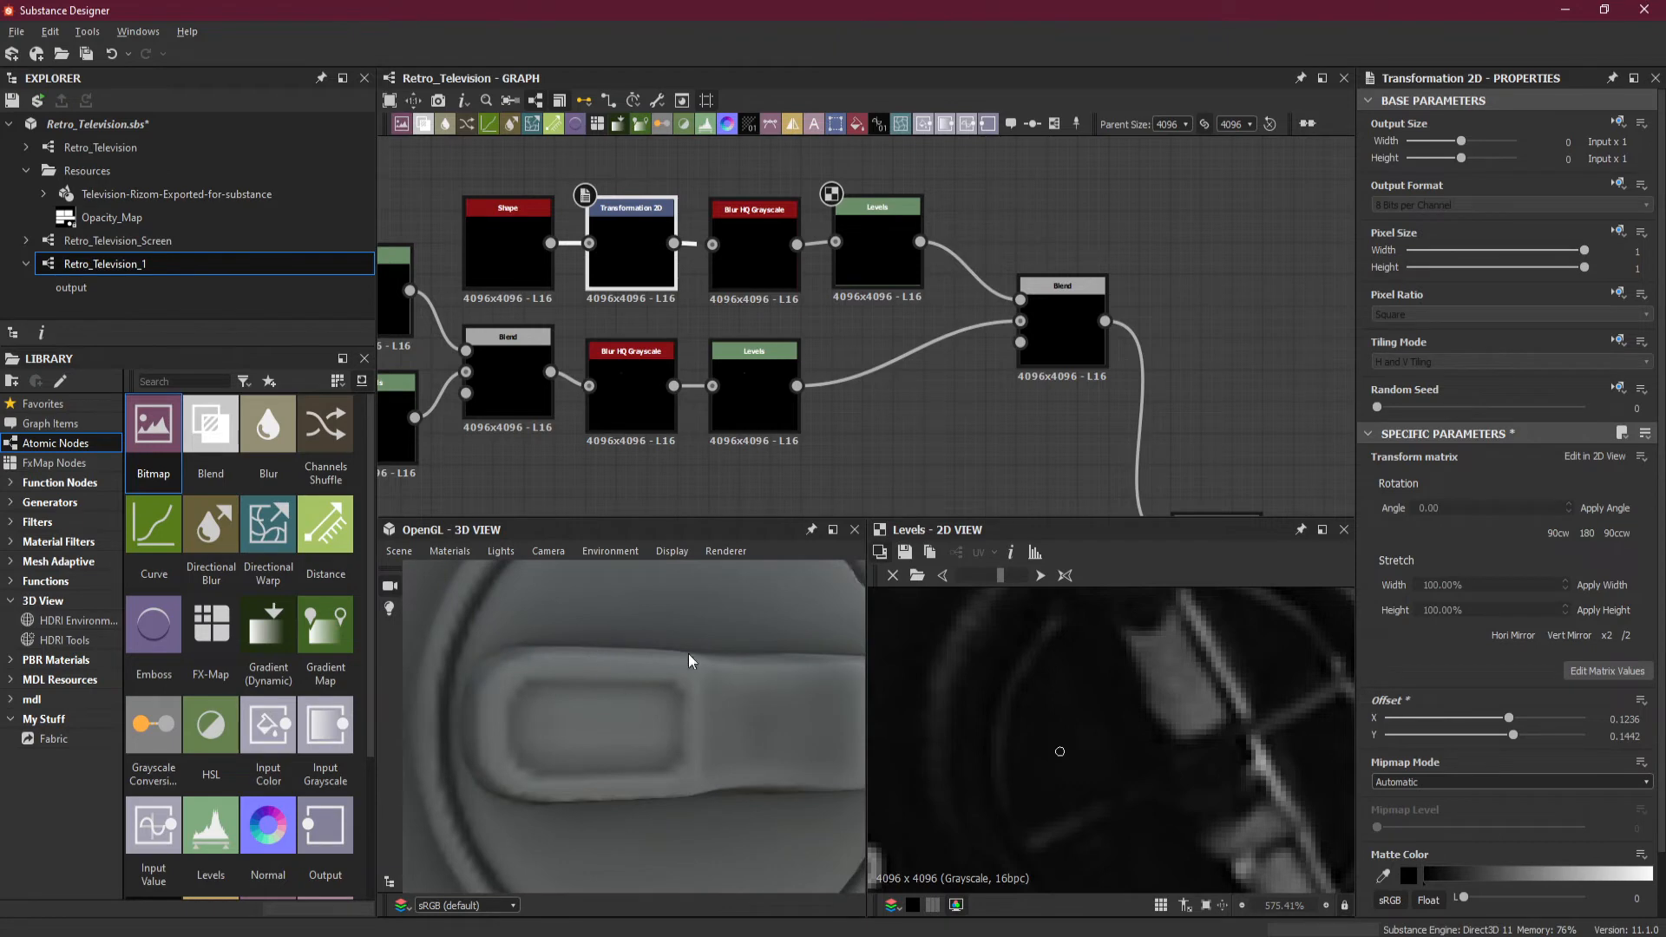
# Widen the recess by setting the Shape node's X Size to 0.55.
pyautogui.click(521, 257)
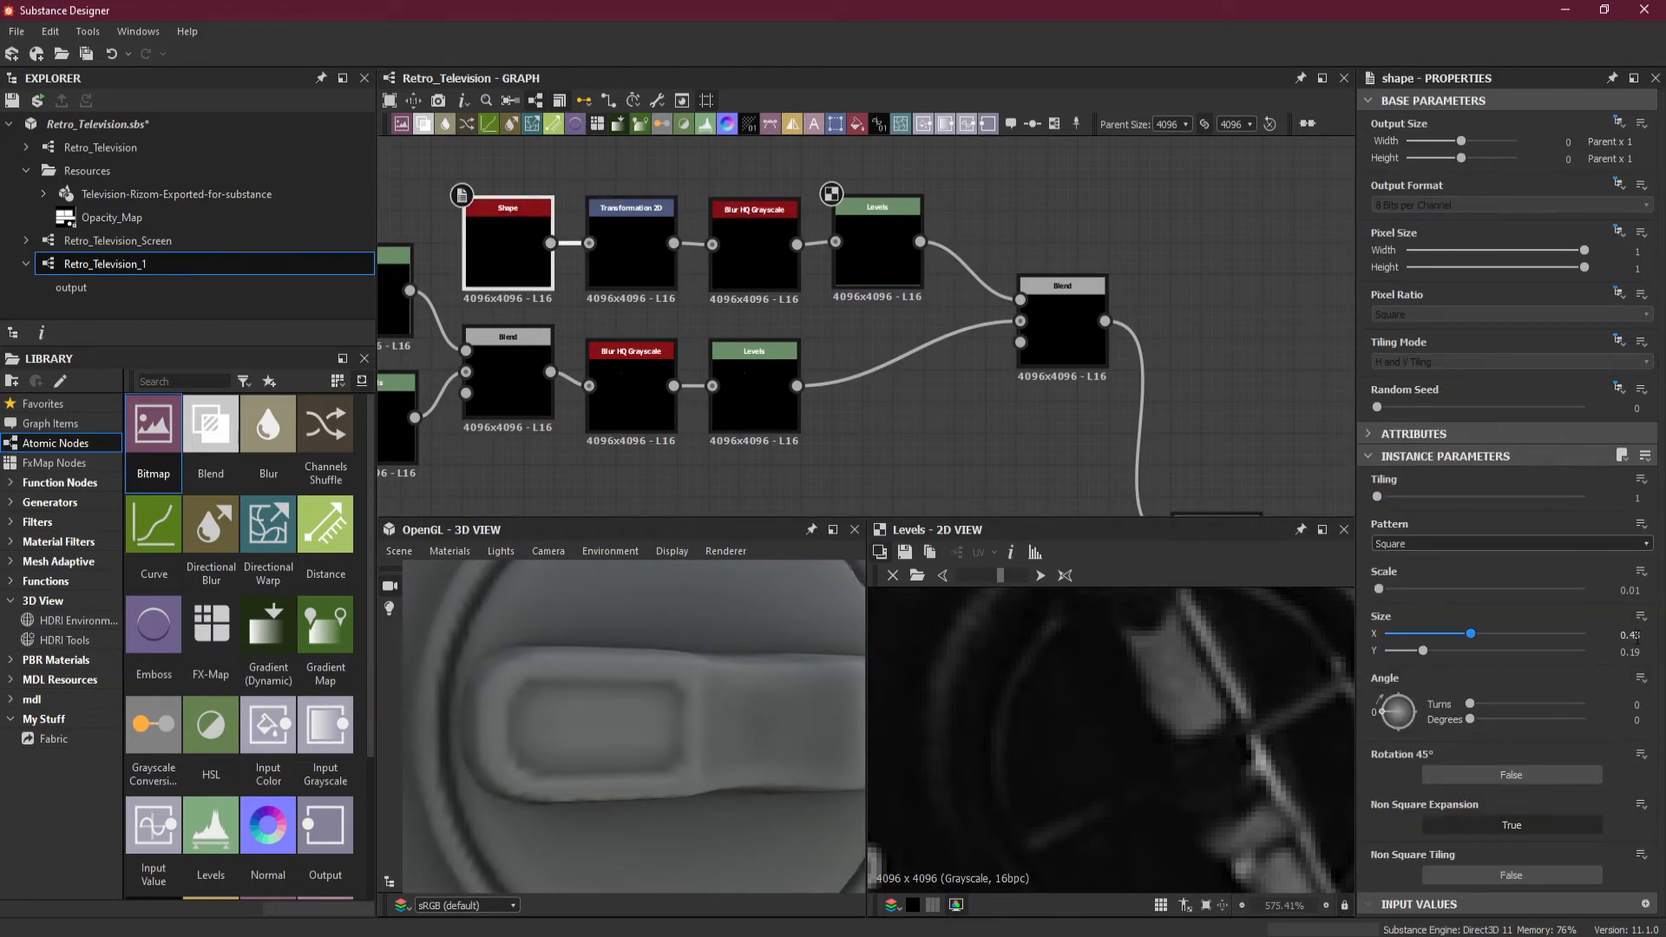
pyautogui.moveTo(1635, 634); pyautogui.dragTo(1657, 641)
pyautogui.write('4')
pyautogui.press('Return')
pyautogui.moveTo(1475, 636); pyautogui.dragTo(1500, 638)
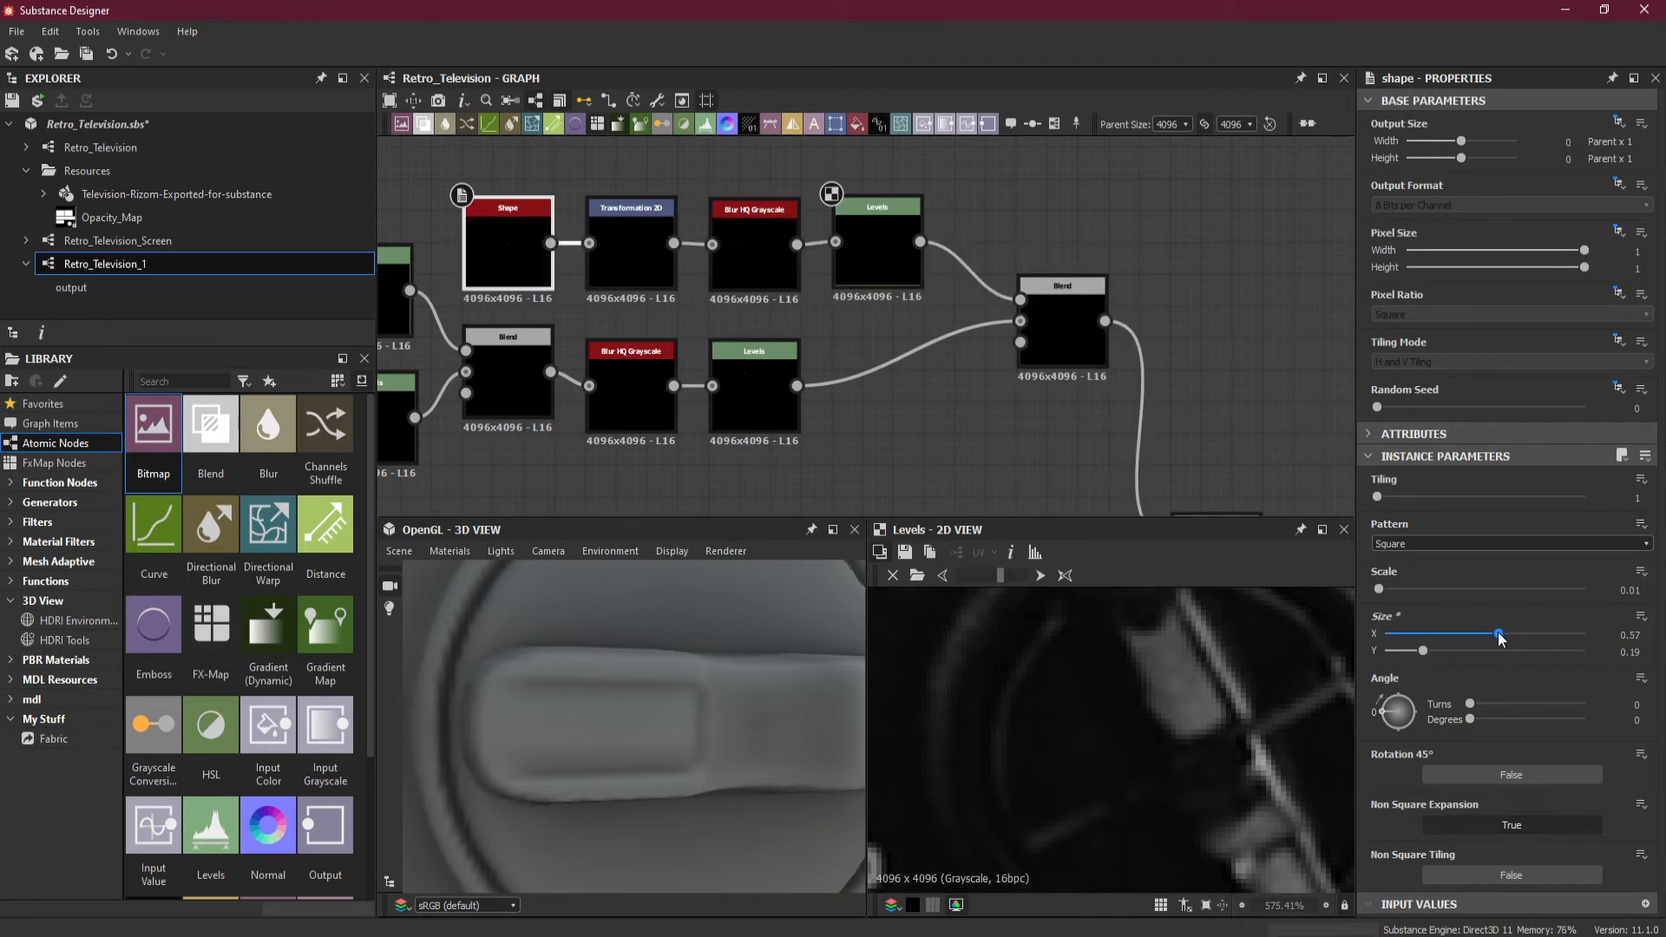
pyautogui.moveTo(1500, 636); pyautogui.dragTo(1496, 635)
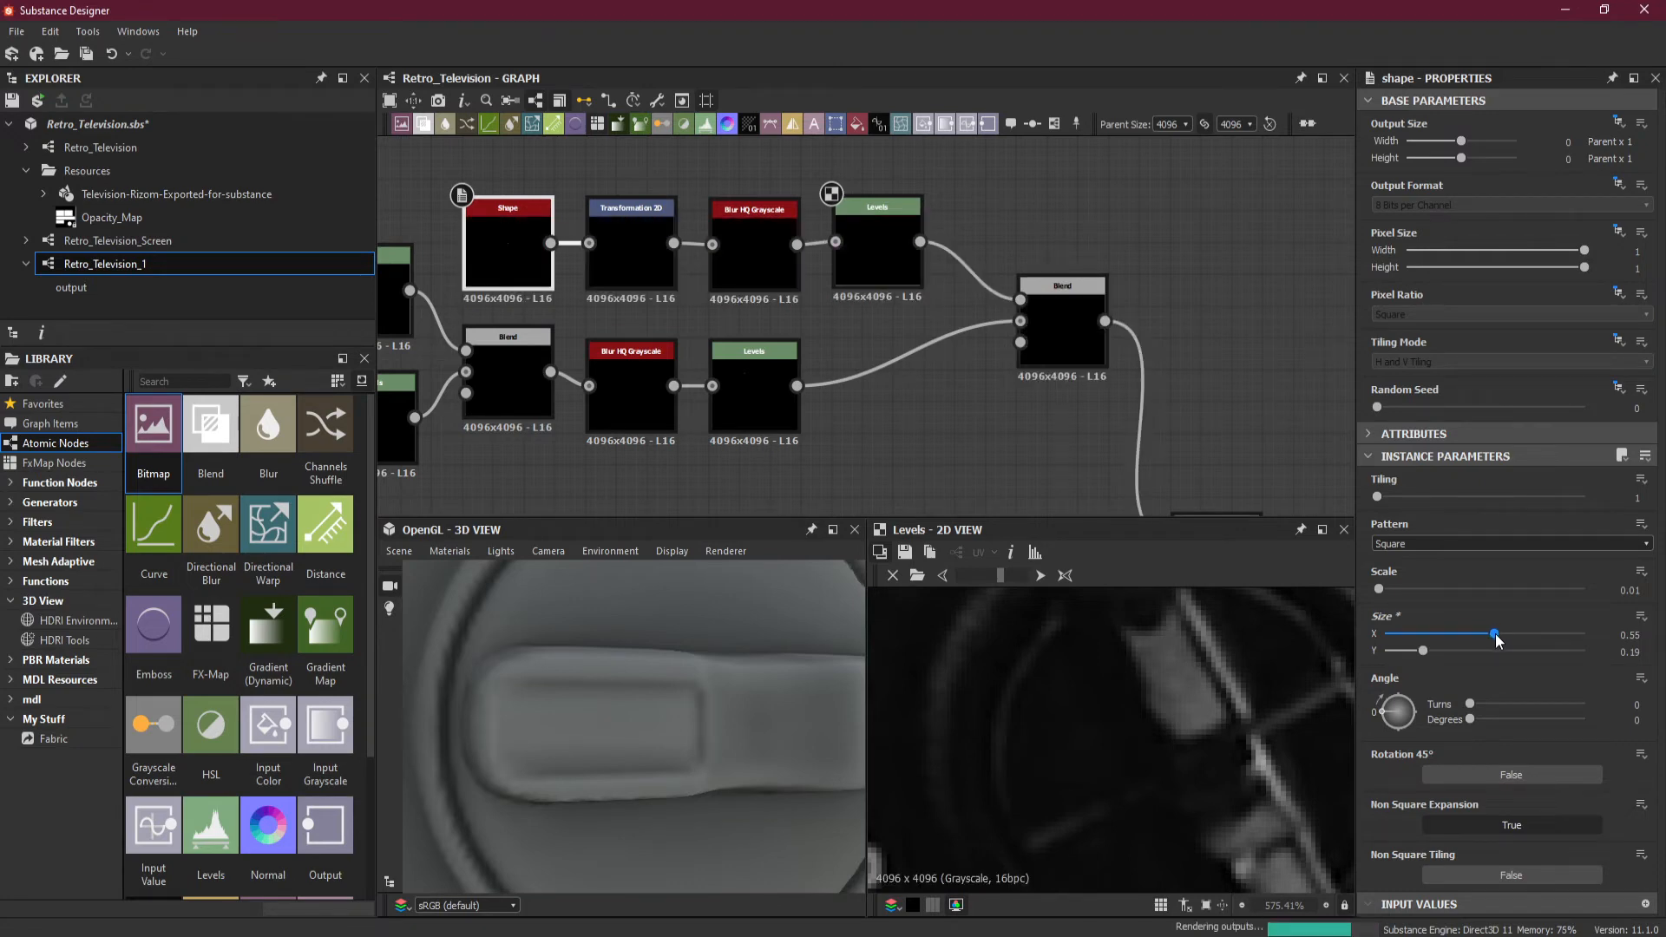
# Adjust the recess's height by setting the Shape node's Y Size to 0.22, checking the fit on the knob's bar.
pyautogui.moveTo(1425, 657); pyautogui.dragTo(1435, 654)
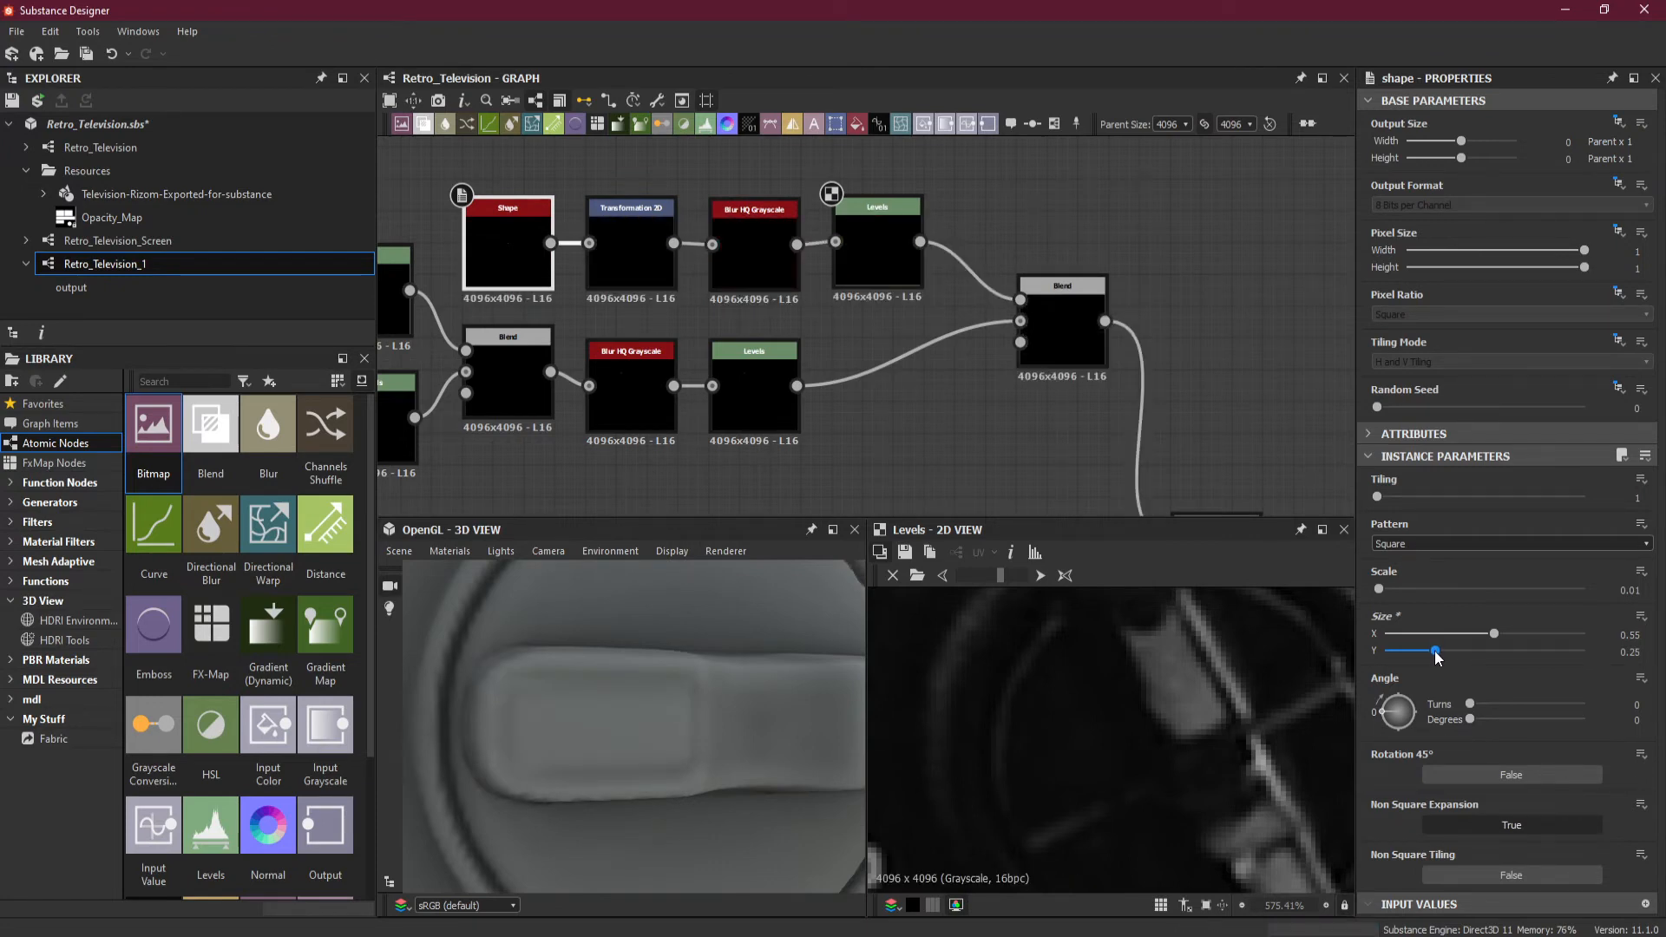
pyautogui.moveTo(1435, 657); pyautogui.dragTo(1431, 651)
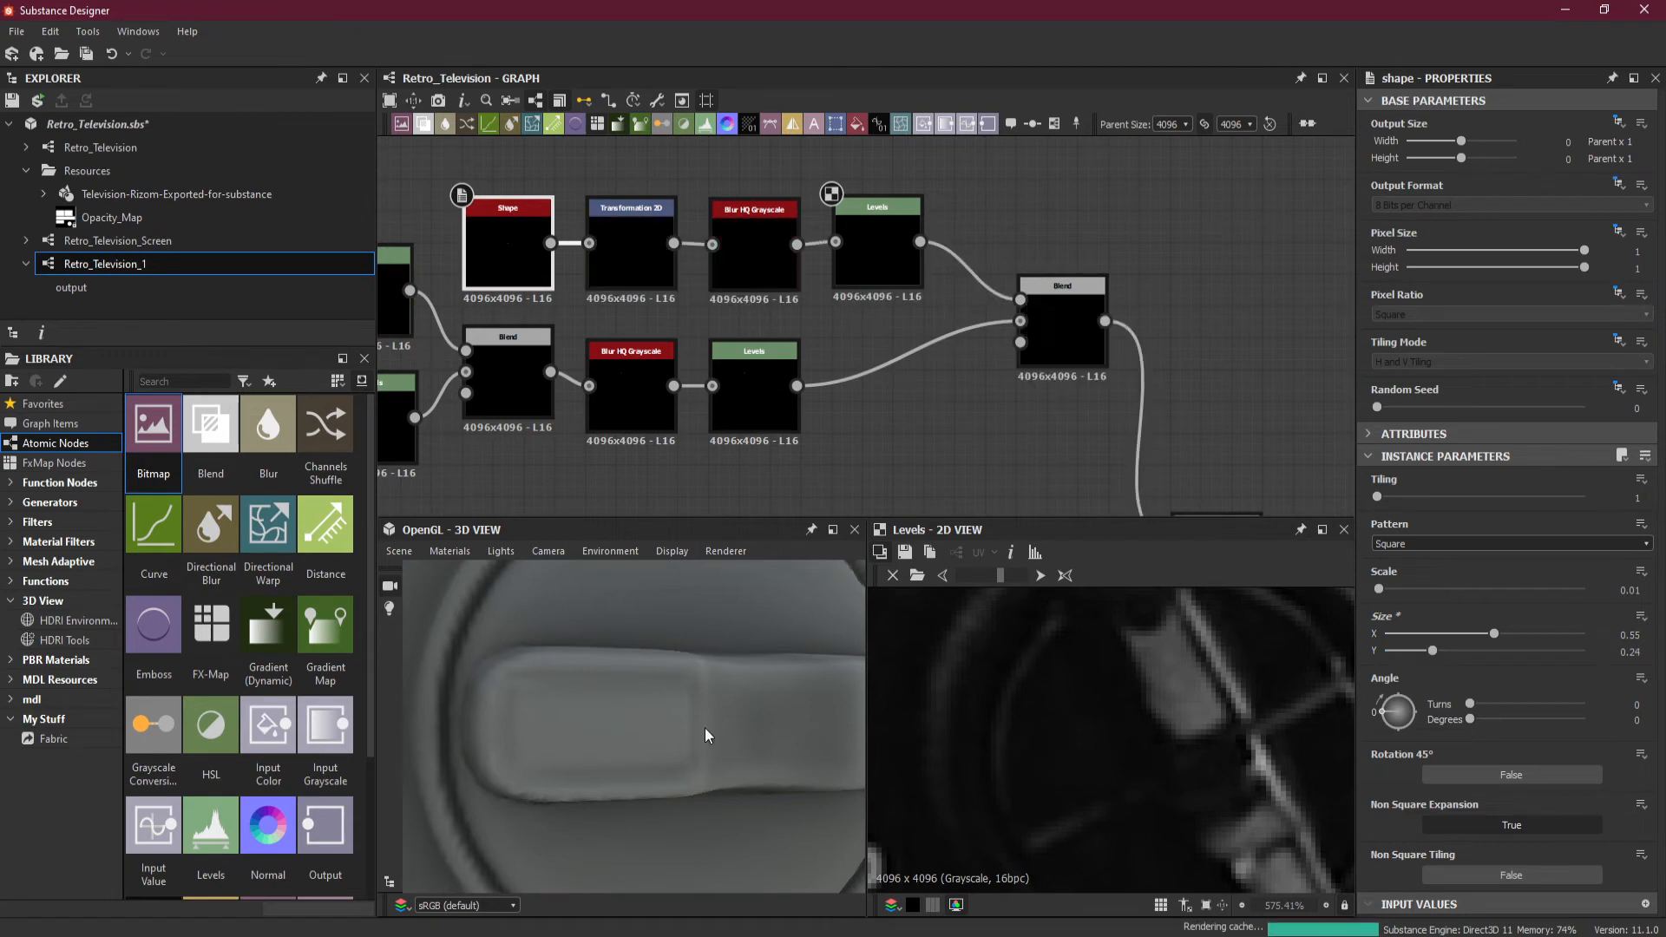
pyautogui.moveTo(704, 727); pyautogui.dragTo(733, 668)
pyautogui.moveTo(1431, 659); pyautogui.dragTo(1424, 659)
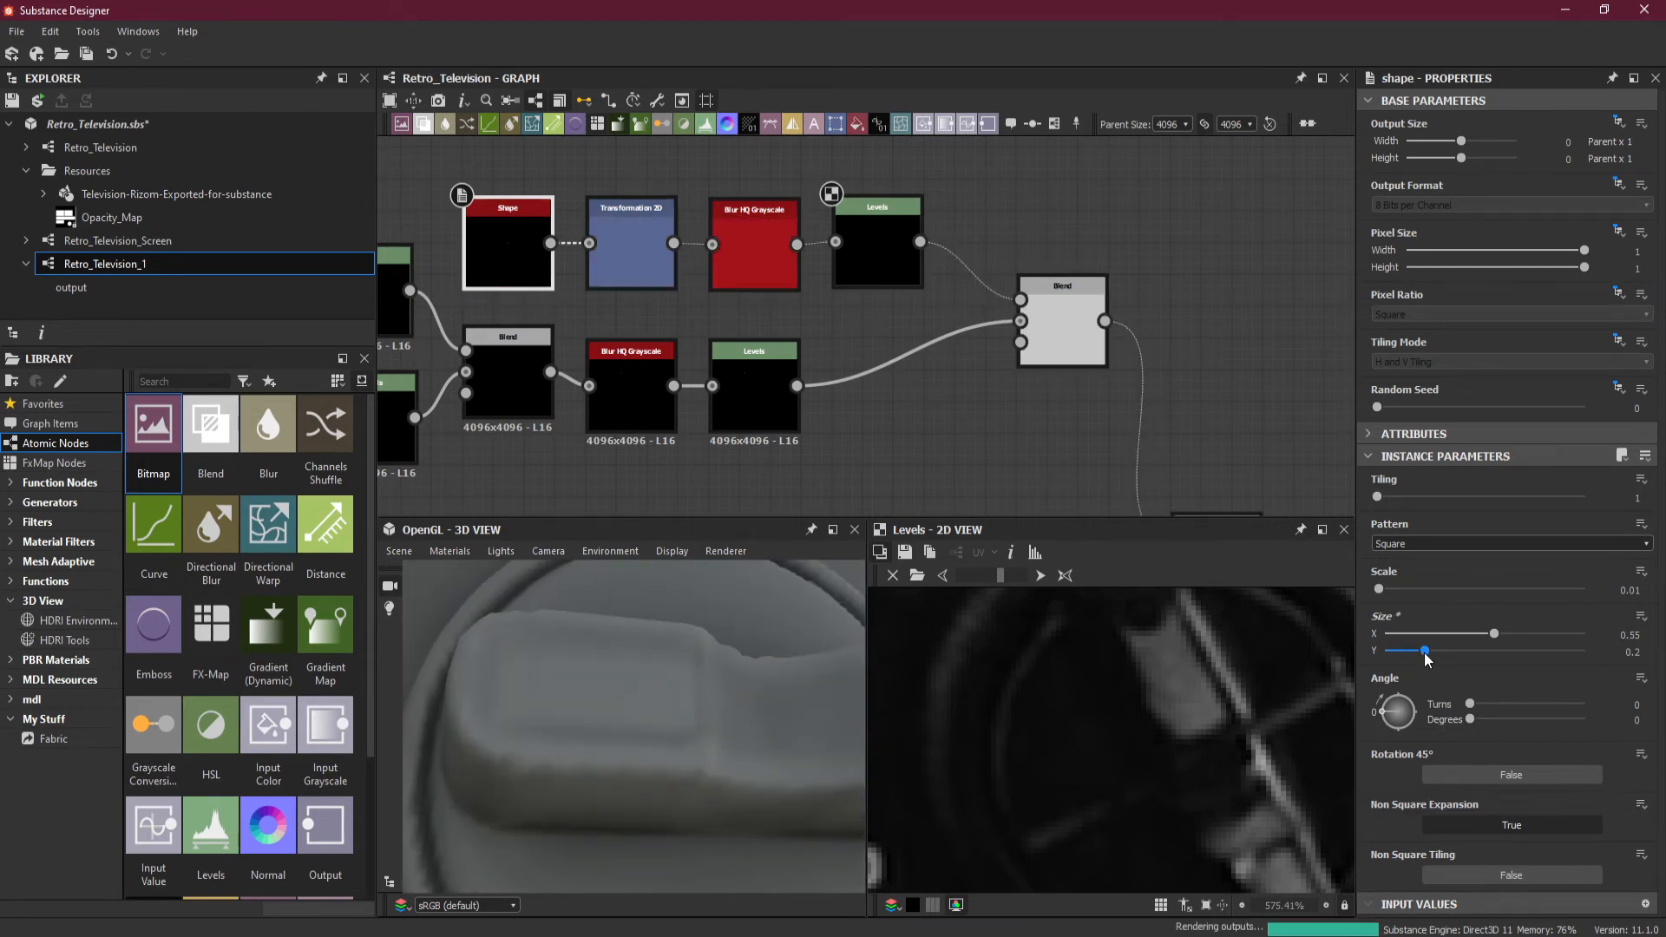
pyautogui.moveTo(791, 741); pyautogui.dragTo(779, 787)
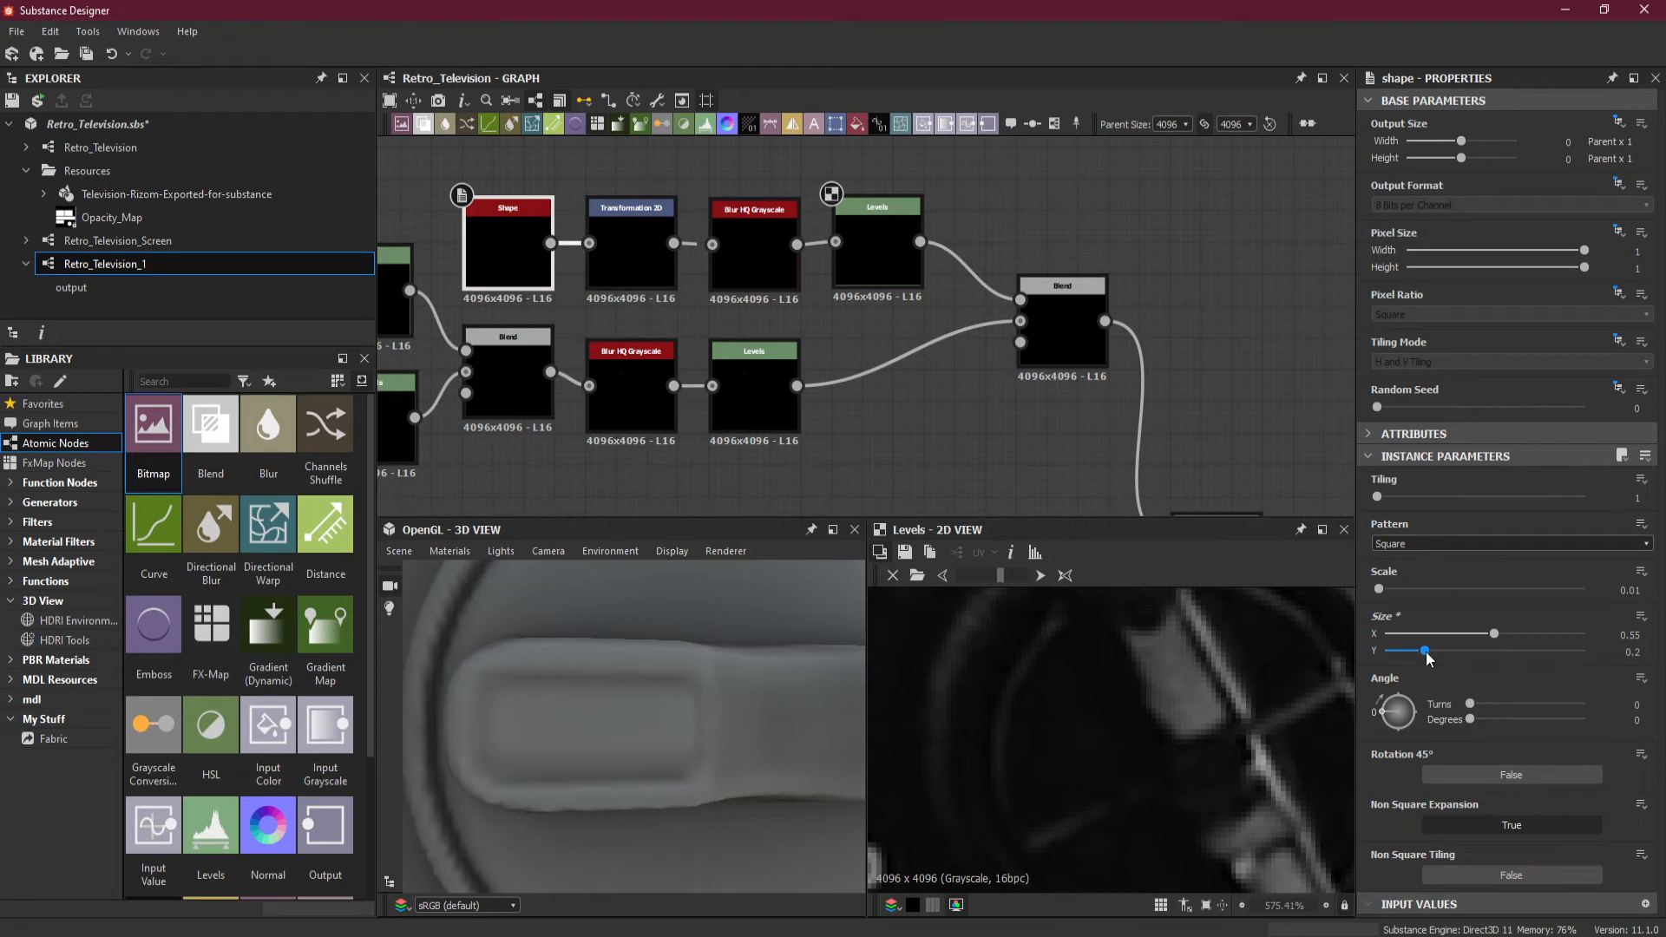
pyautogui.moveTo(1427, 653); pyautogui.dragTo(1431, 652)
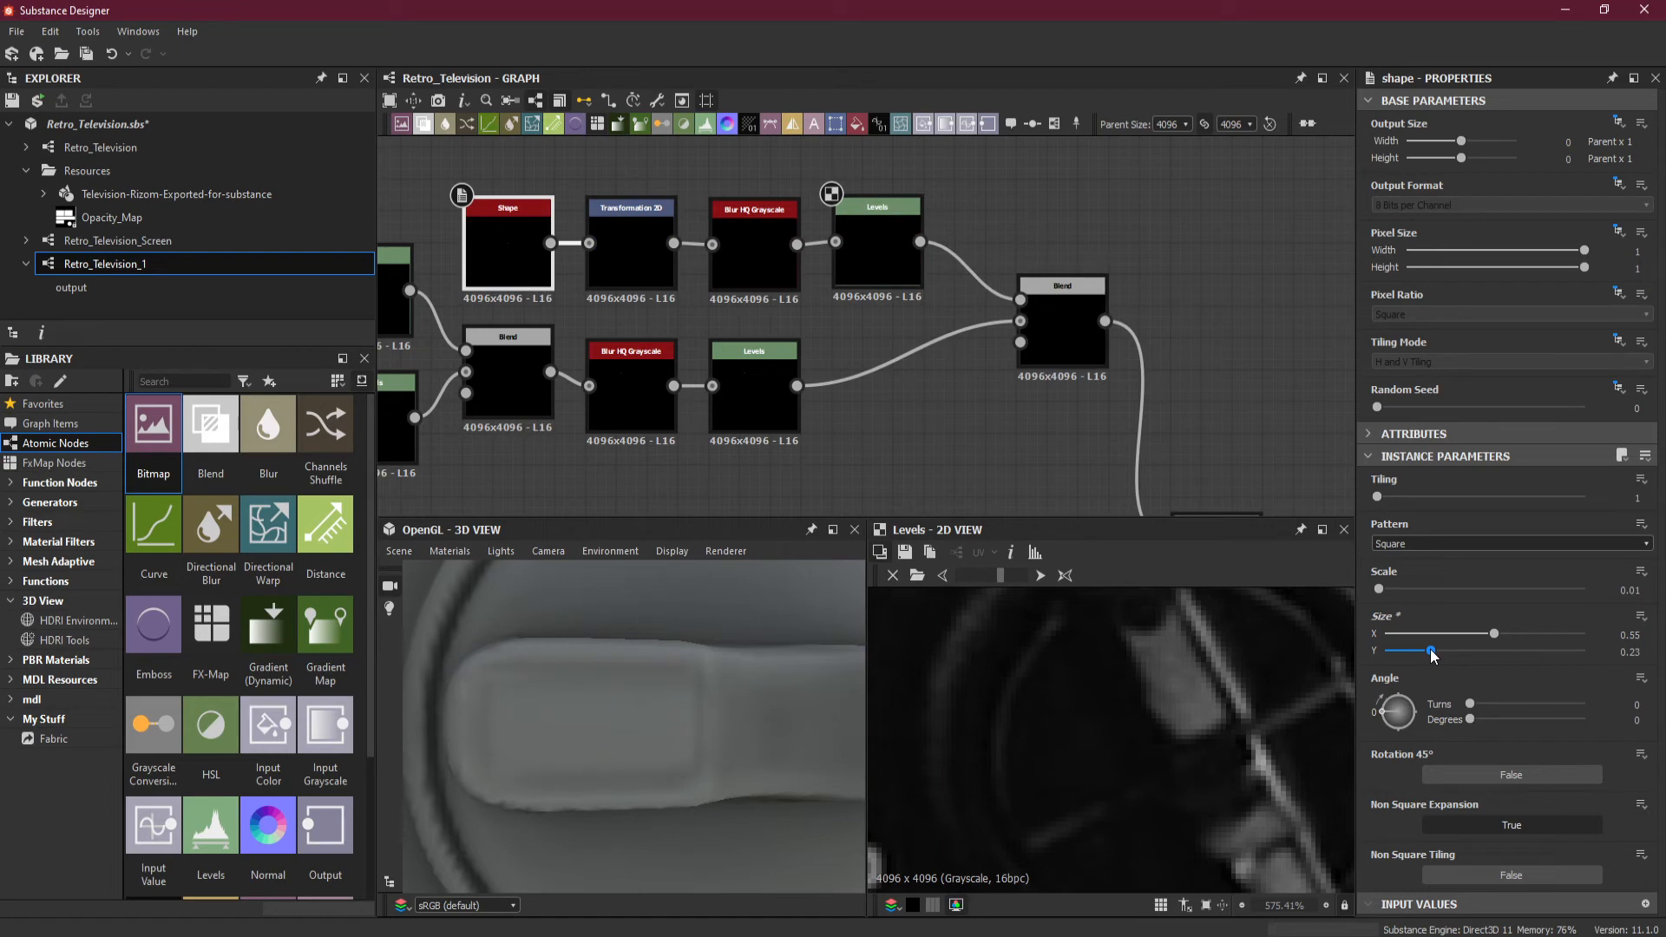
pyautogui.moveTo(1432, 653); pyautogui.dragTo(1430, 653)
# Try Intensity values of 0.2 and 0.15 on the rectangle's Blur HQ Grayscale node and return it to 0.1.
pyautogui.click(754, 257)
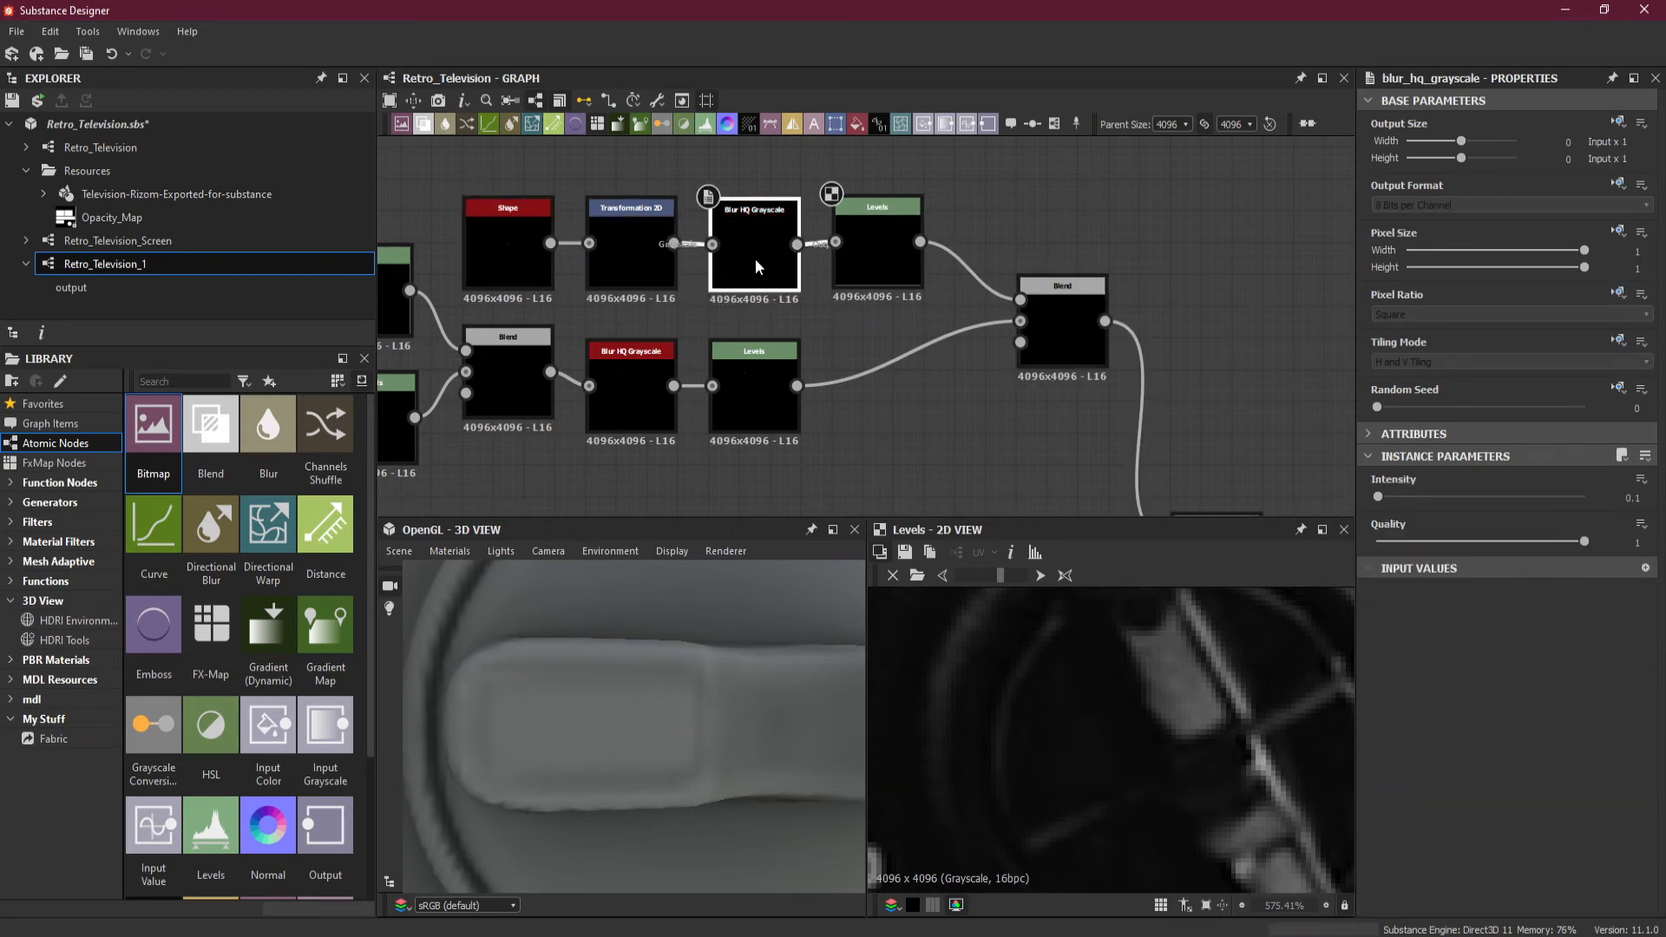
pyautogui.doubleClick(1640, 499)
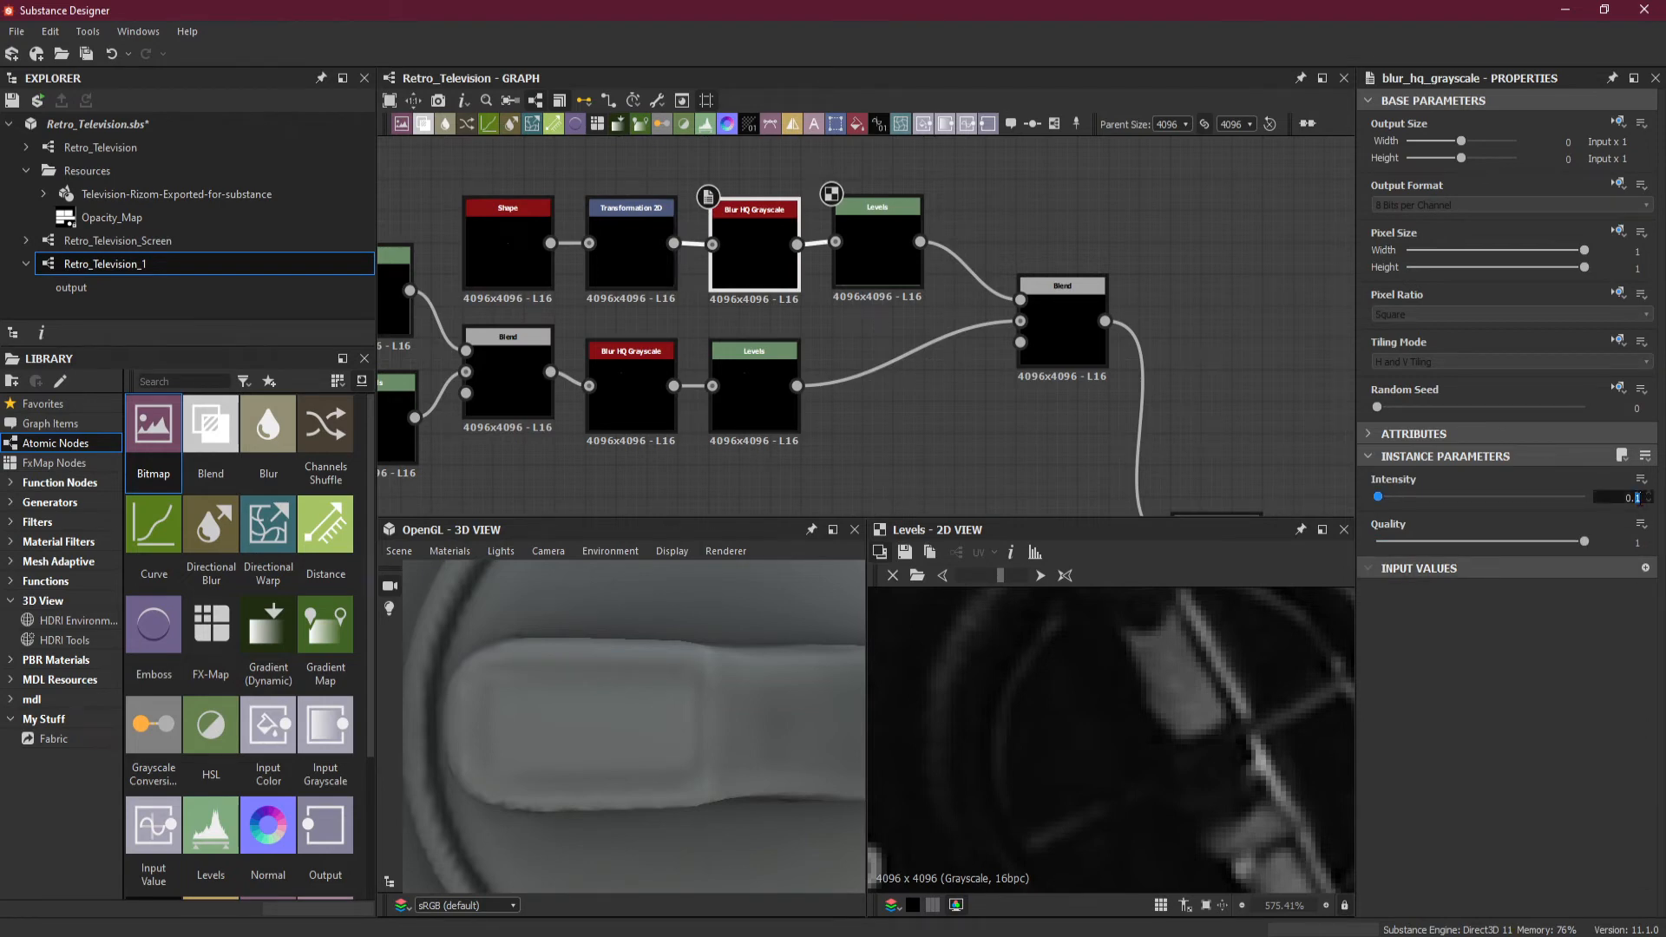
pyautogui.write('2')
pyautogui.press('Return')
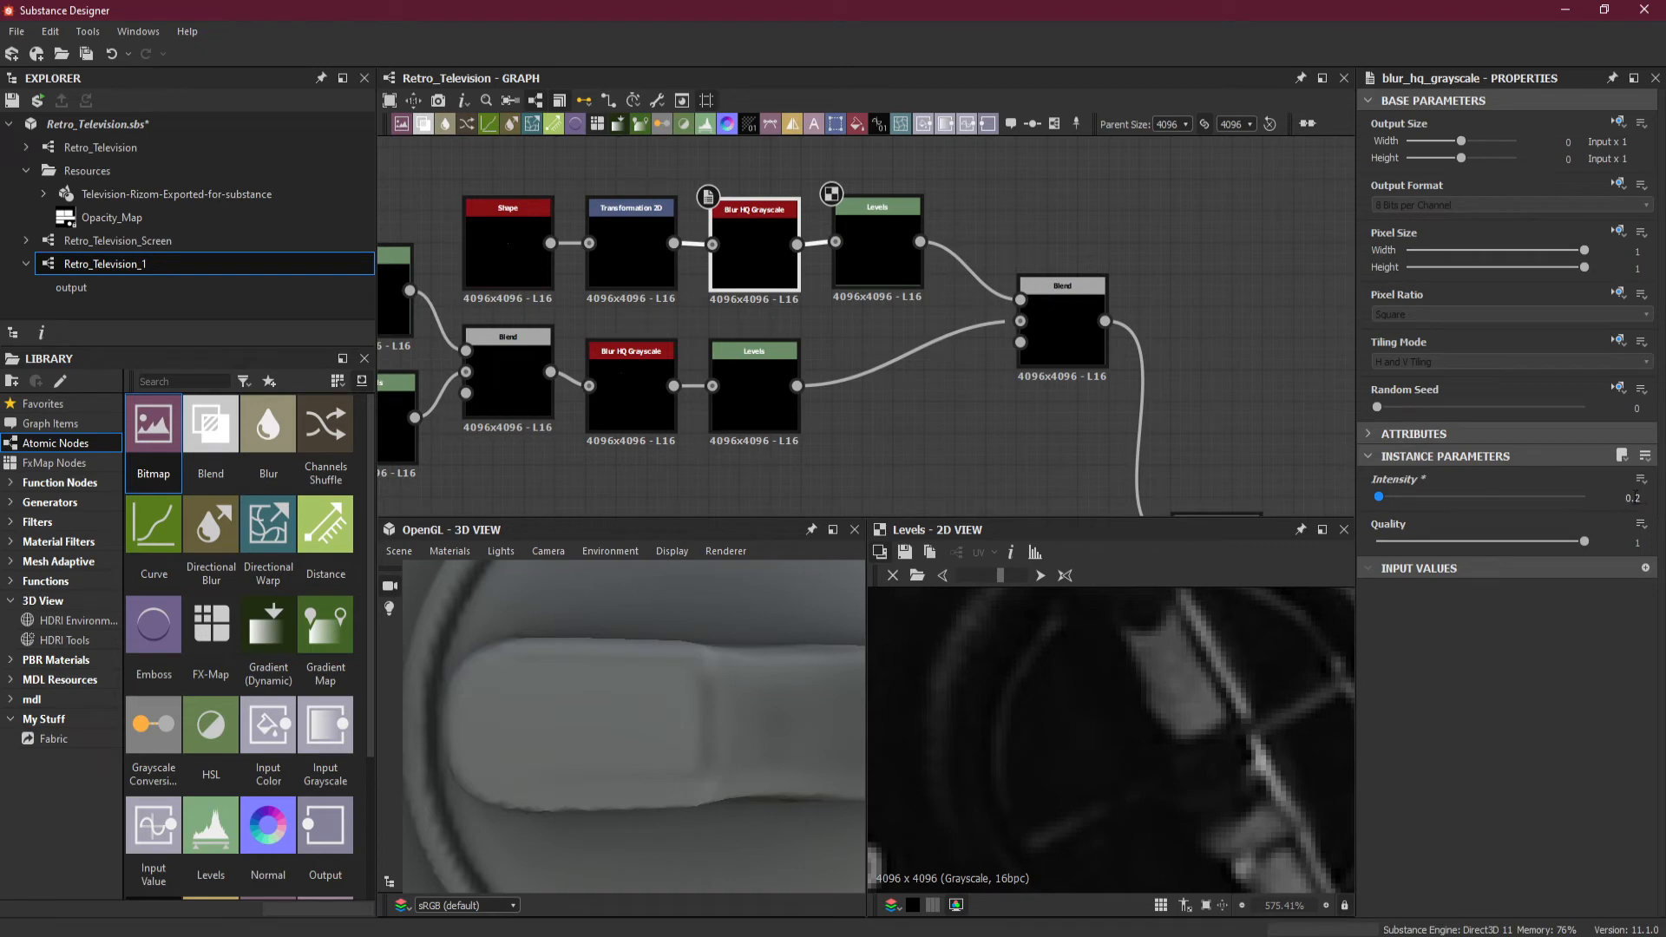
pyautogui.doubleClick(1633, 498)
pyautogui.write('15')
pyautogui.press('Return')
pyautogui.moveTo(692, 736)
pyautogui.mouseDown()
pyautogui.moveTo(699, 679)
pyautogui.moveTo(687, 740)
pyautogui.mouseUp()
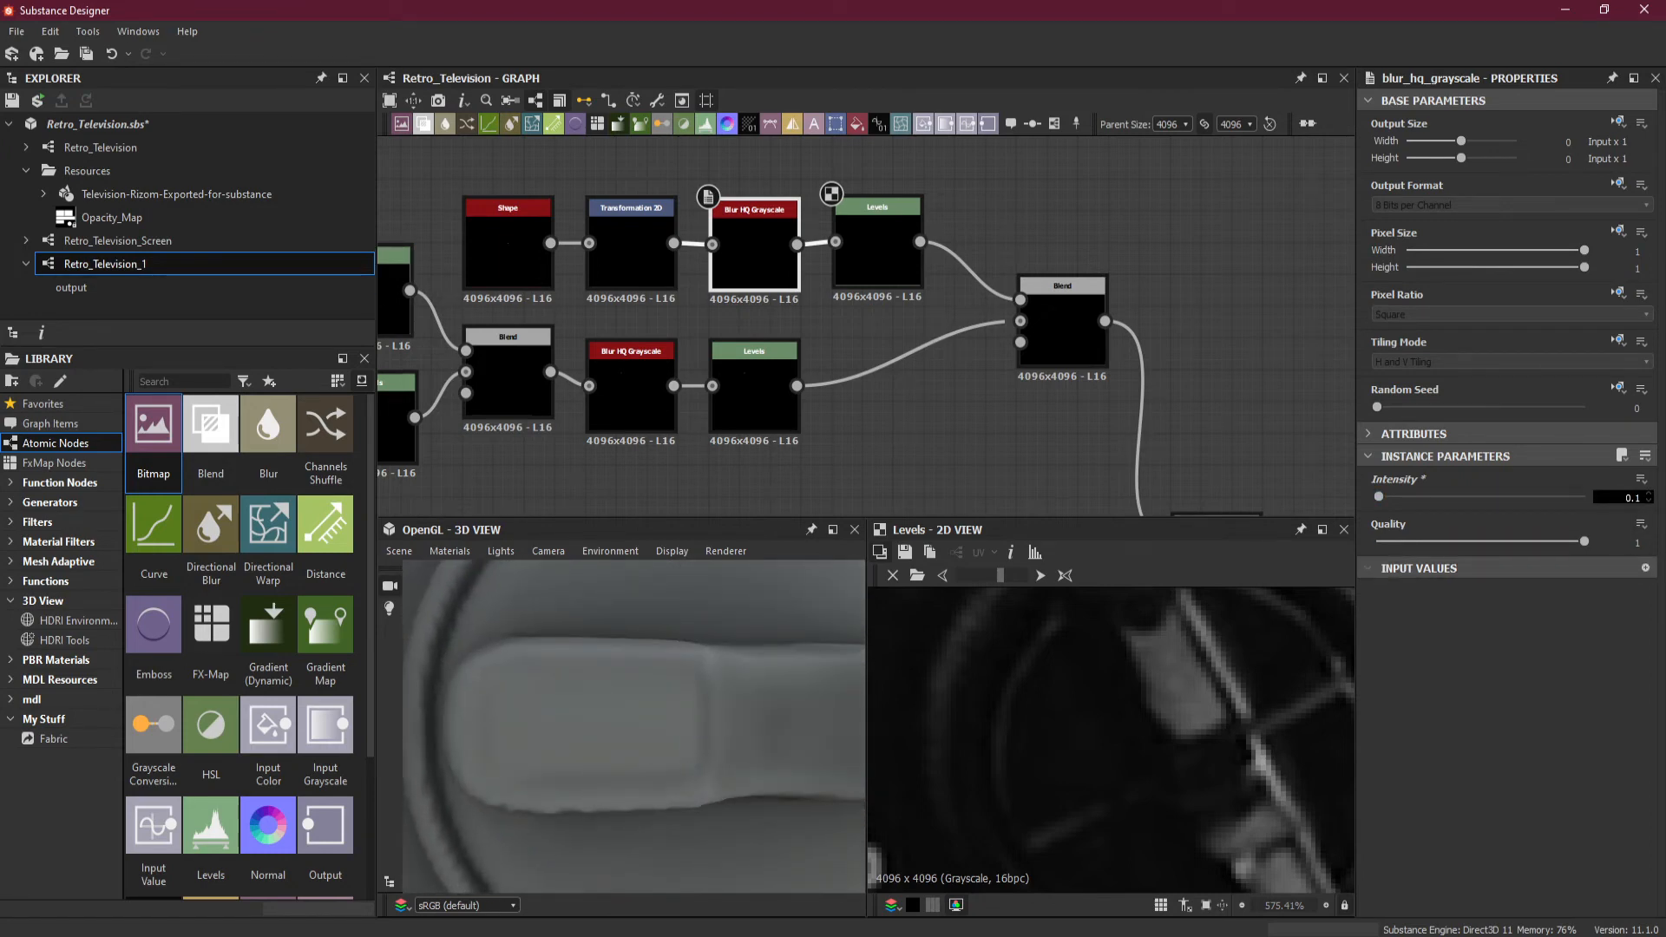
pyautogui.press('Return')
# Shrink the recess slightly by setting the Shape node's Size to 0.5 in X and 0.21 in Y.
pyautogui.click(864, 256)
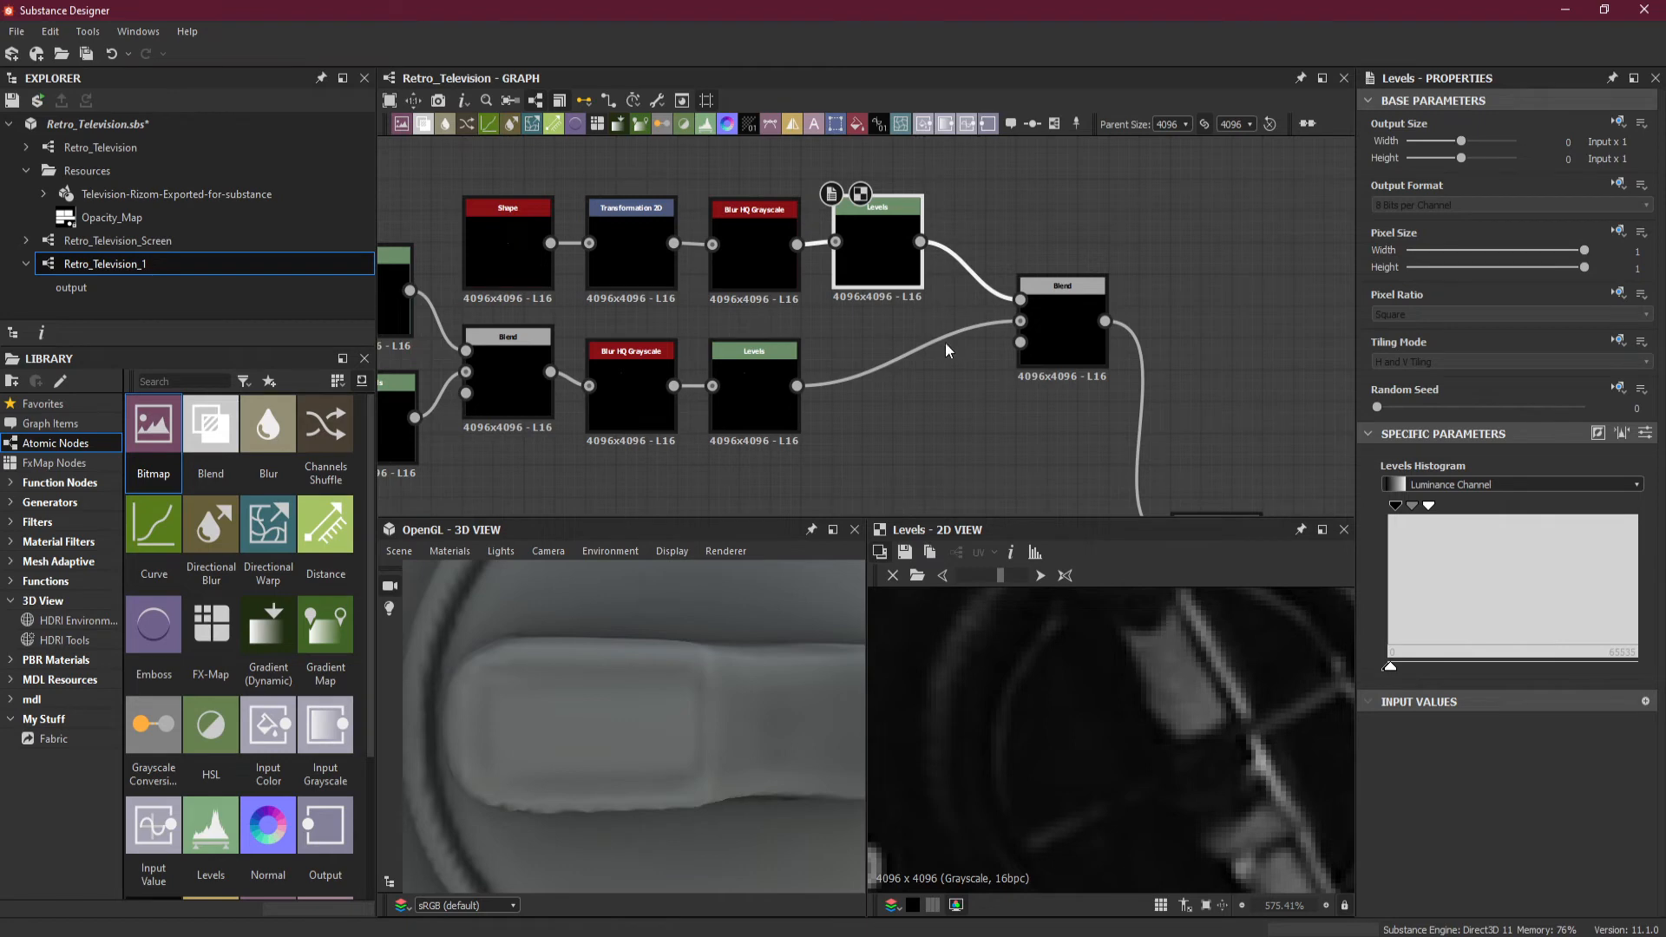
pyautogui.click(541, 262)
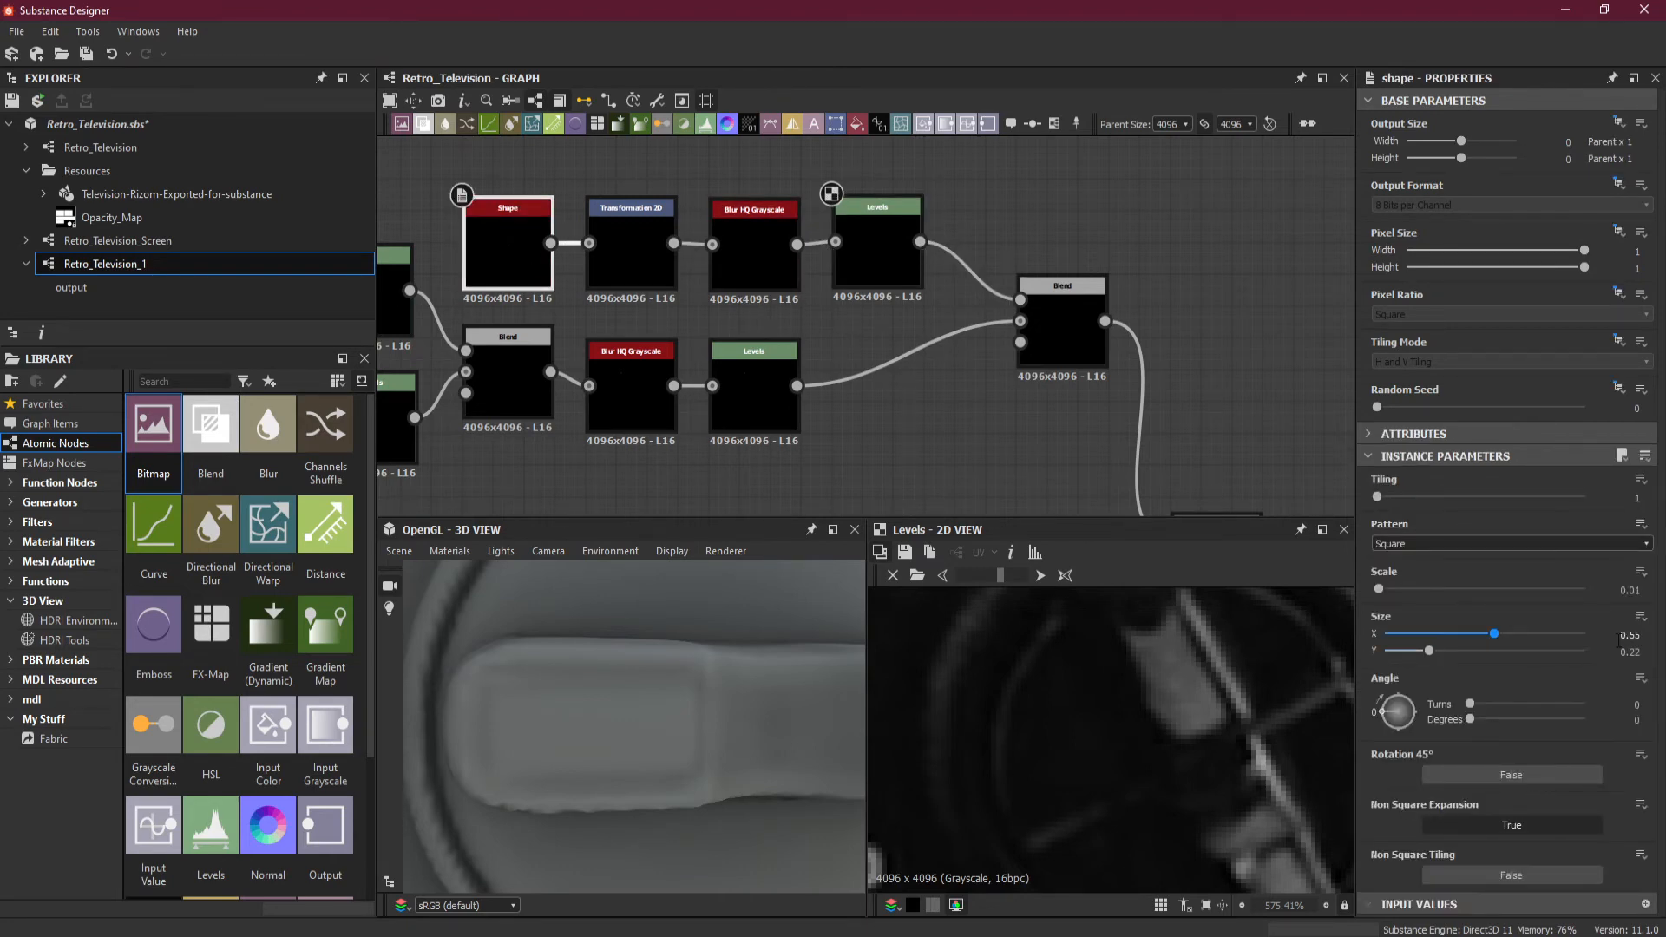
pyautogui.moveTo(1493, 634); pyautogui.dragTo(1485, 634)
pyautogui.moveTo(1429, 650); pyautogui.dragTo(1428, 650)
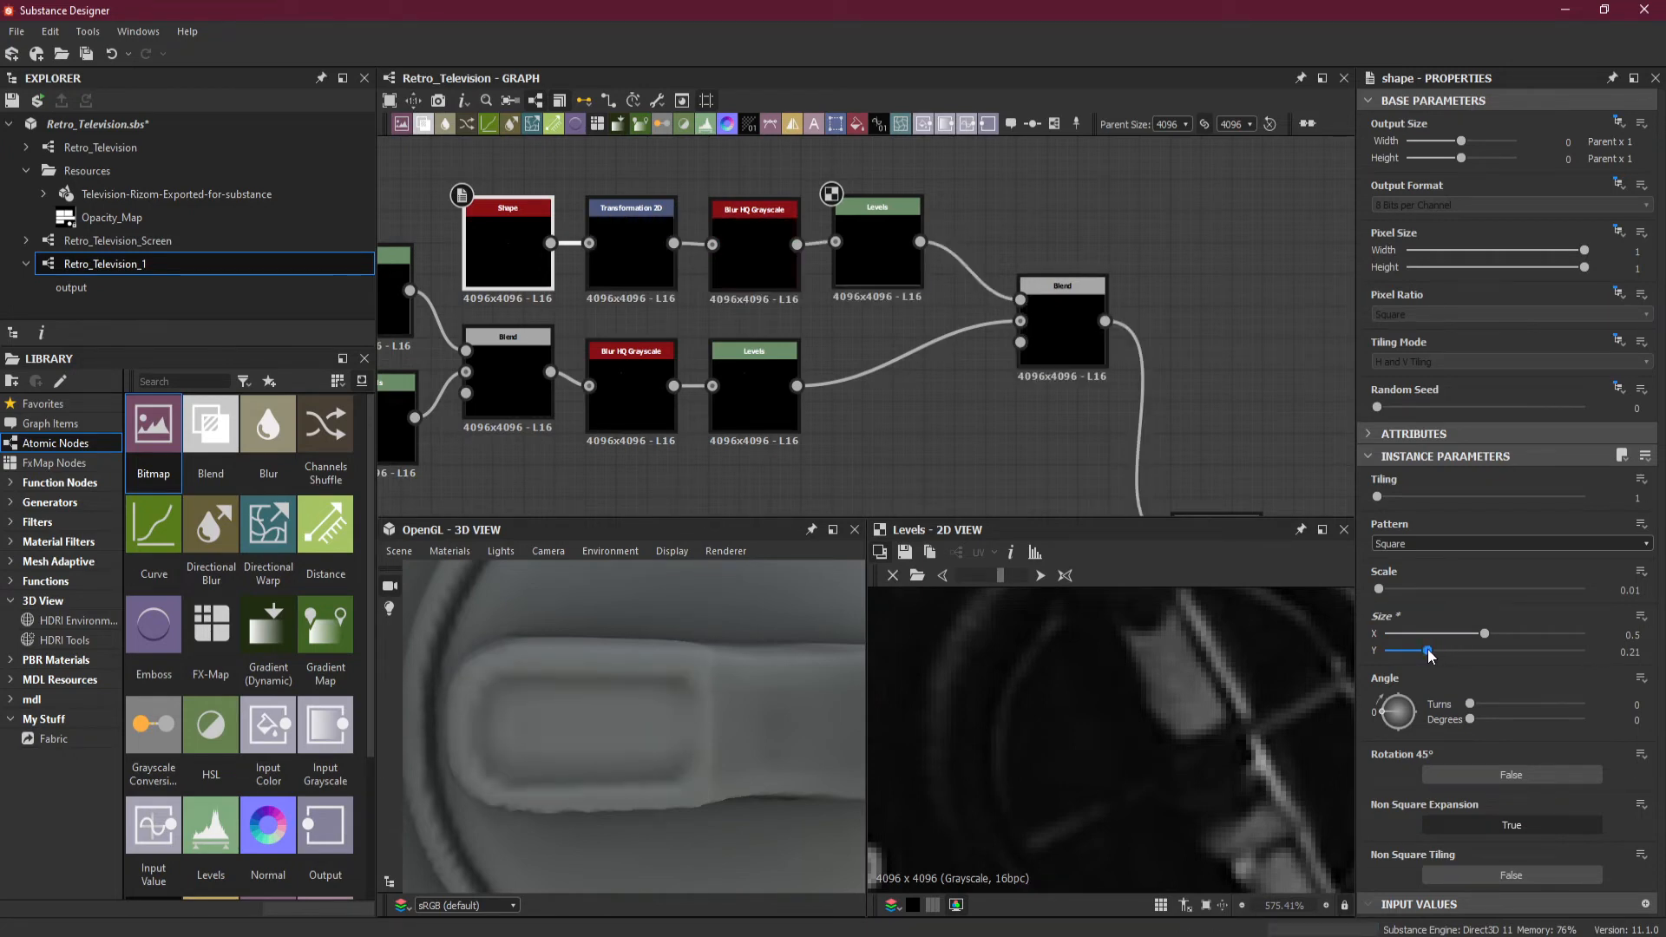
pyautogui.scroll(-5, 711, 718)
pyautogui.moveTo(715, 701)
pyautogui.mouseDown()
pyautogui.moveTo(674, 646)
pyautogui.moveTo(668, 680)
pyautogui.moveTo(695, 687)
pyautogui.moveTo(625, 699)
pyautogui.moveTo(598, 737)
pyautogui.moveTo(779, 746)
pyautogui.moveTo(805, 673)
pyautogui.moveTo(701, 686)
pyautogui.moveTo(779, 775)
pyautogui.moveTo(707, 861)
pyautogui.moveTo(736, 715)
pyautogui.moveTo(716, 711)
pyautogui.mouseUp()
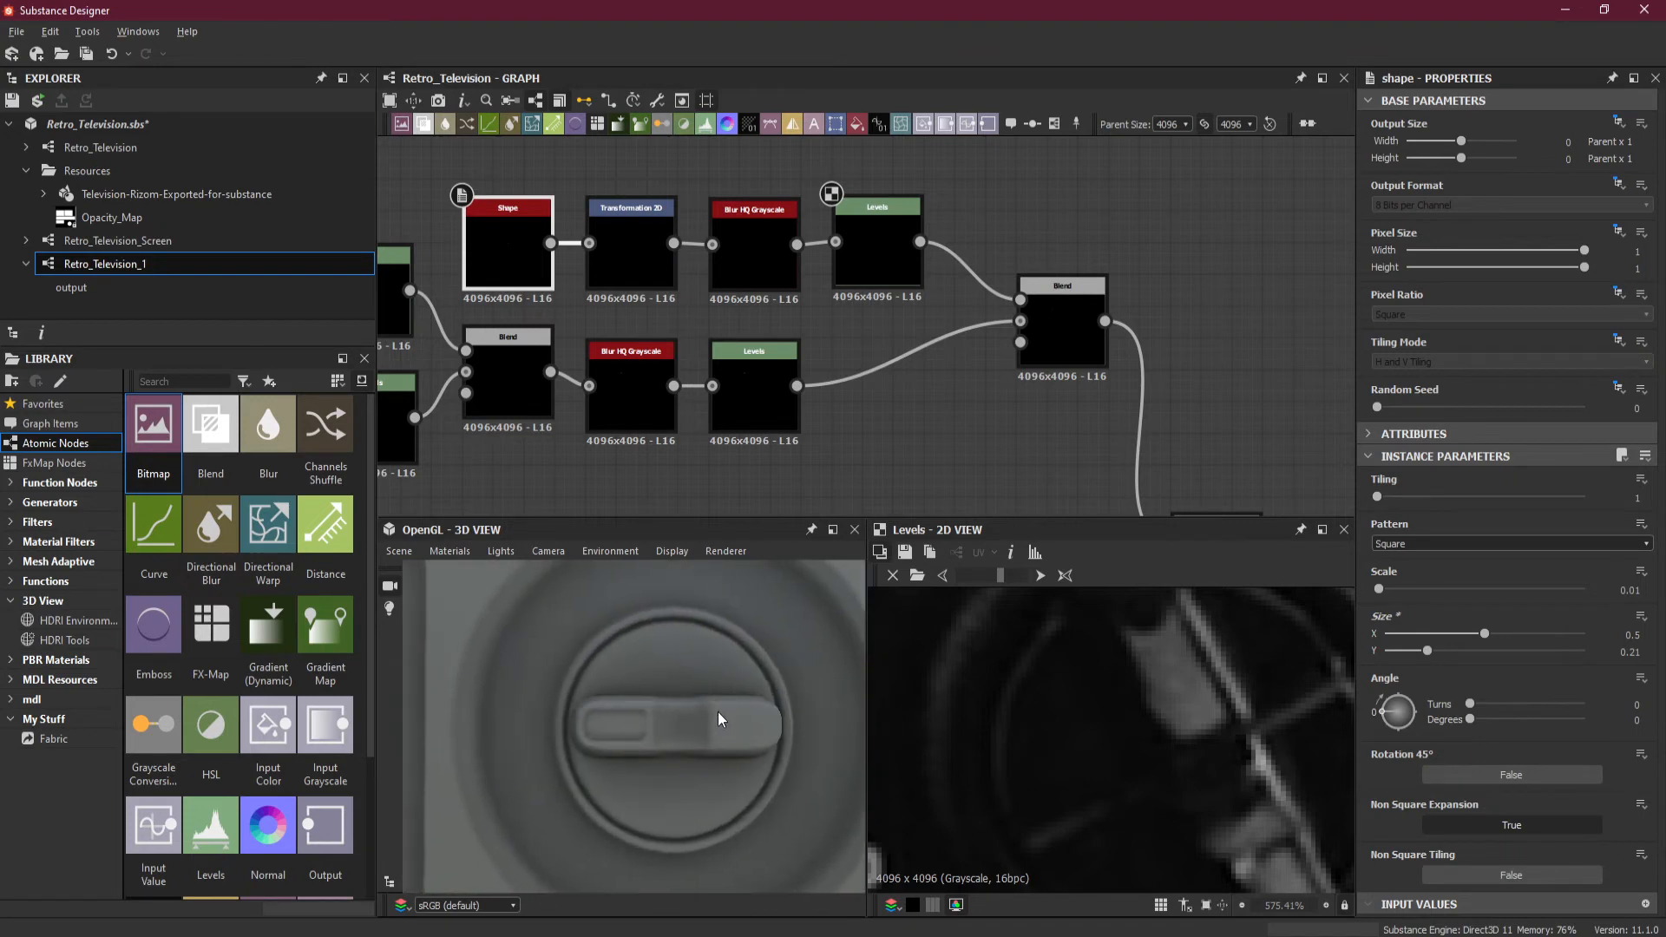
# Move the graph's output nodes and the knob's Subtract Blend farther along the chain to free space for more nodes.
pyautogui.scroll(-5, 972, 414)
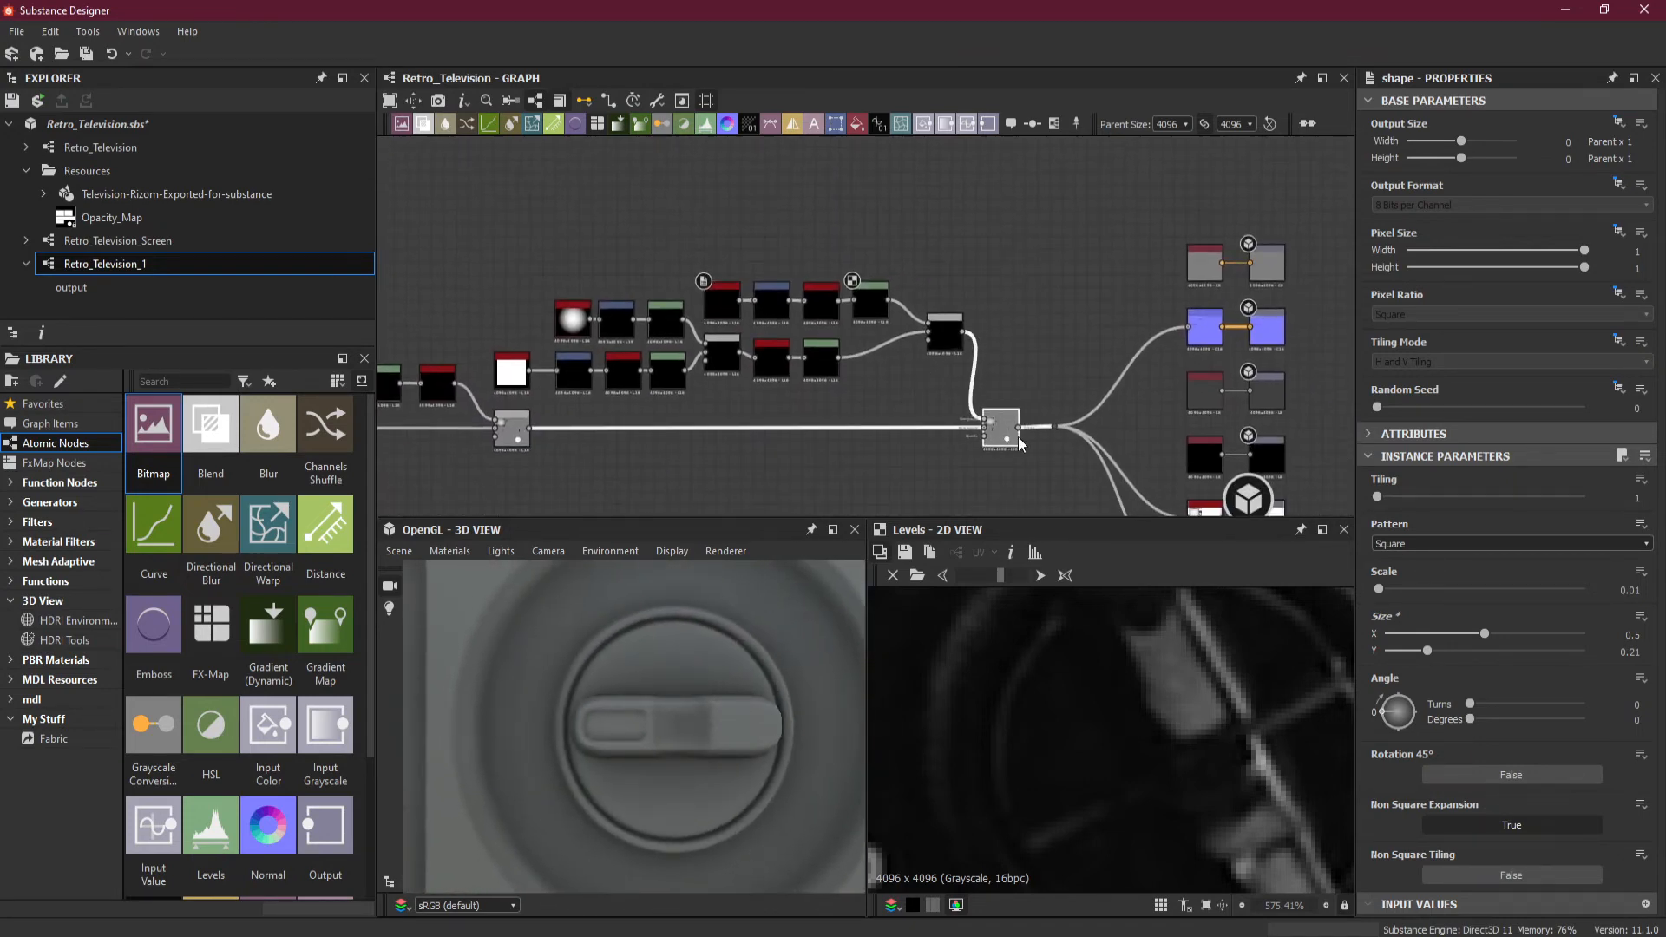
pyautogui.scroll(-4, 1014, 438)
pyautogui.moveTo(1085, 512); pyautogui.dragTo(1053, 511)
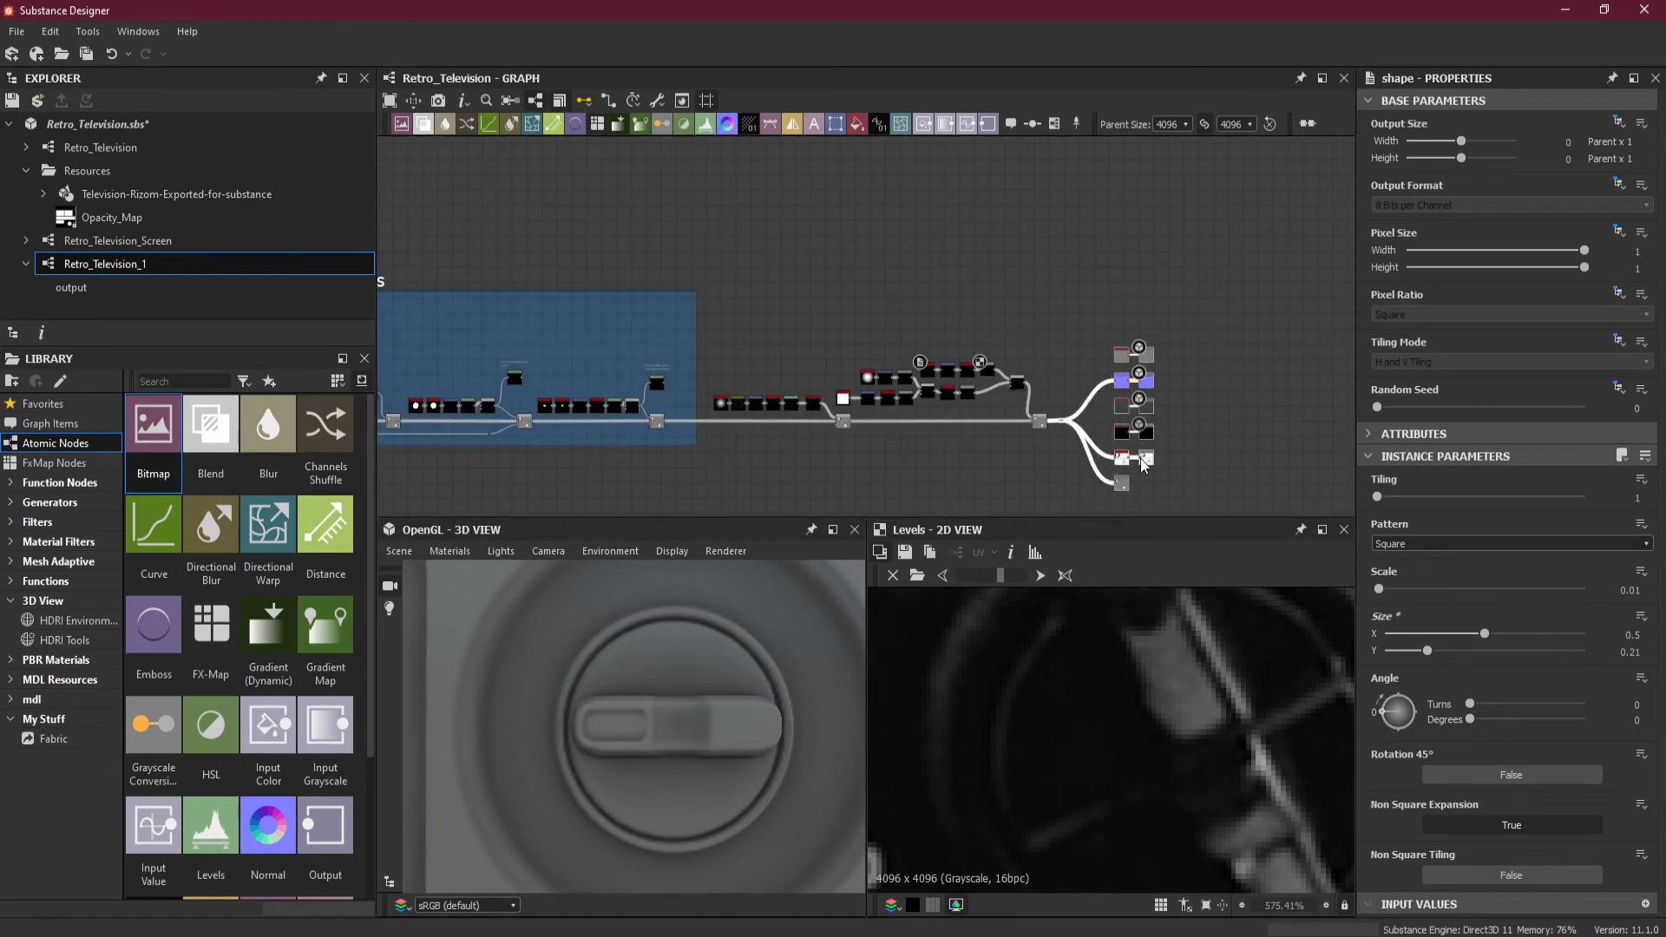
pyautogui.moveTo(1126, 392); pyautogui.dragTo(1226, 393)
pyautogui.scroll(6, 992, 380)
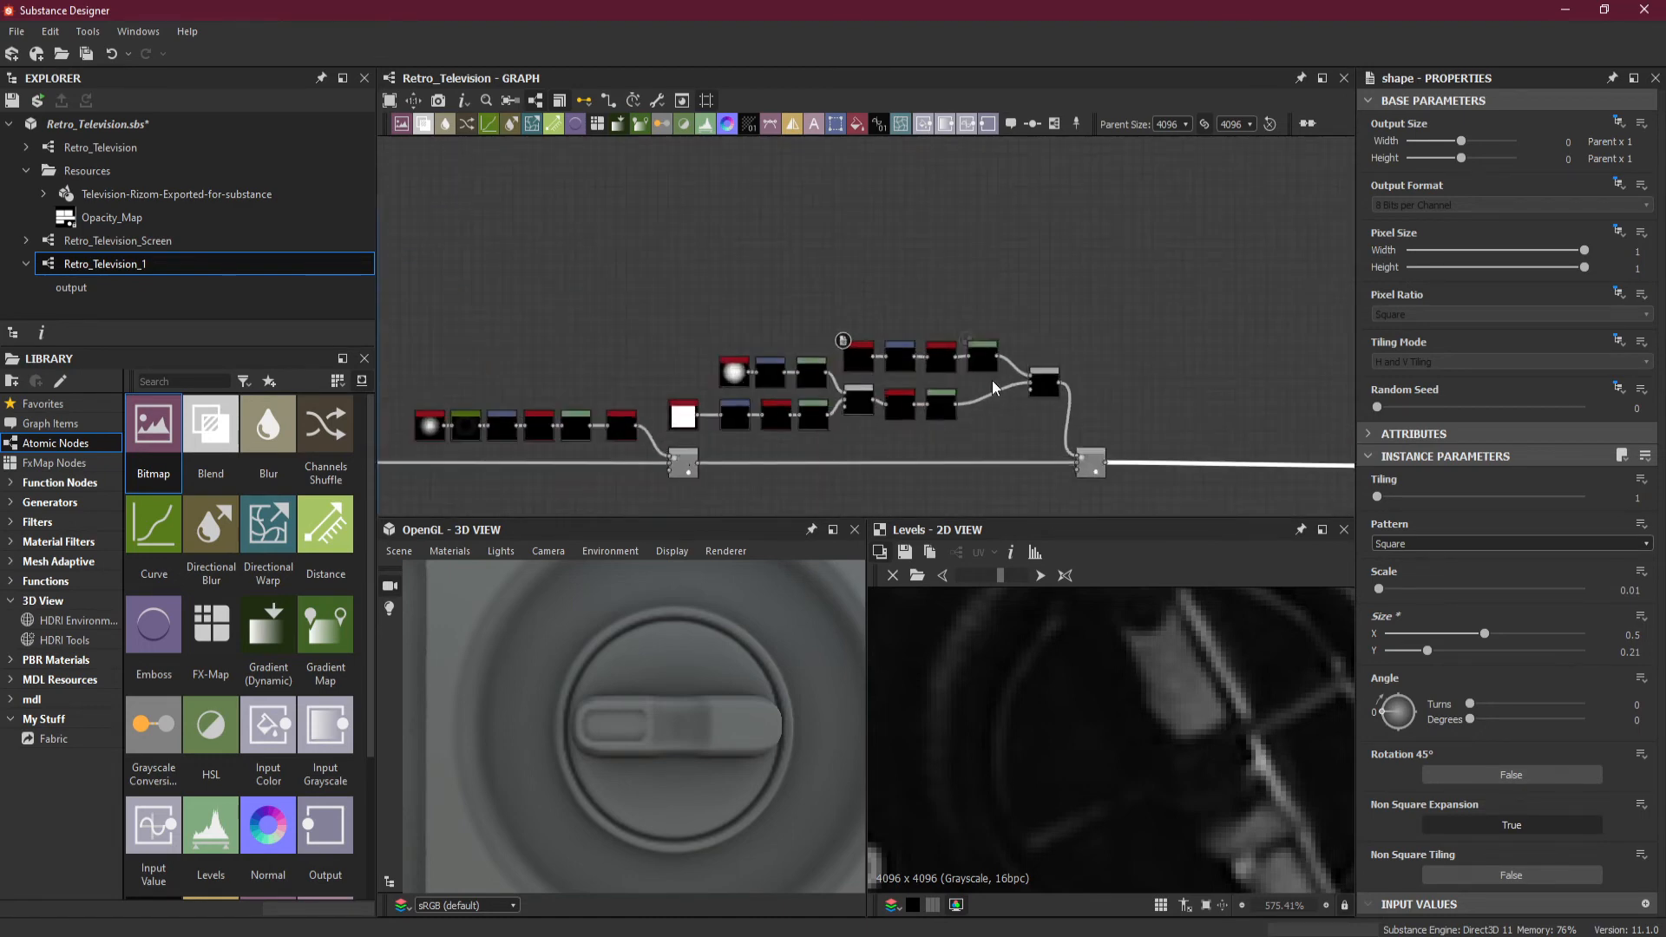
pyautogui.moveTo(1140, 439); pyautogui.dragTo(1043, 371, button='middle')
pyautogui.moveTo(1032, 433); pyautogui.dragTo(1219, 439)
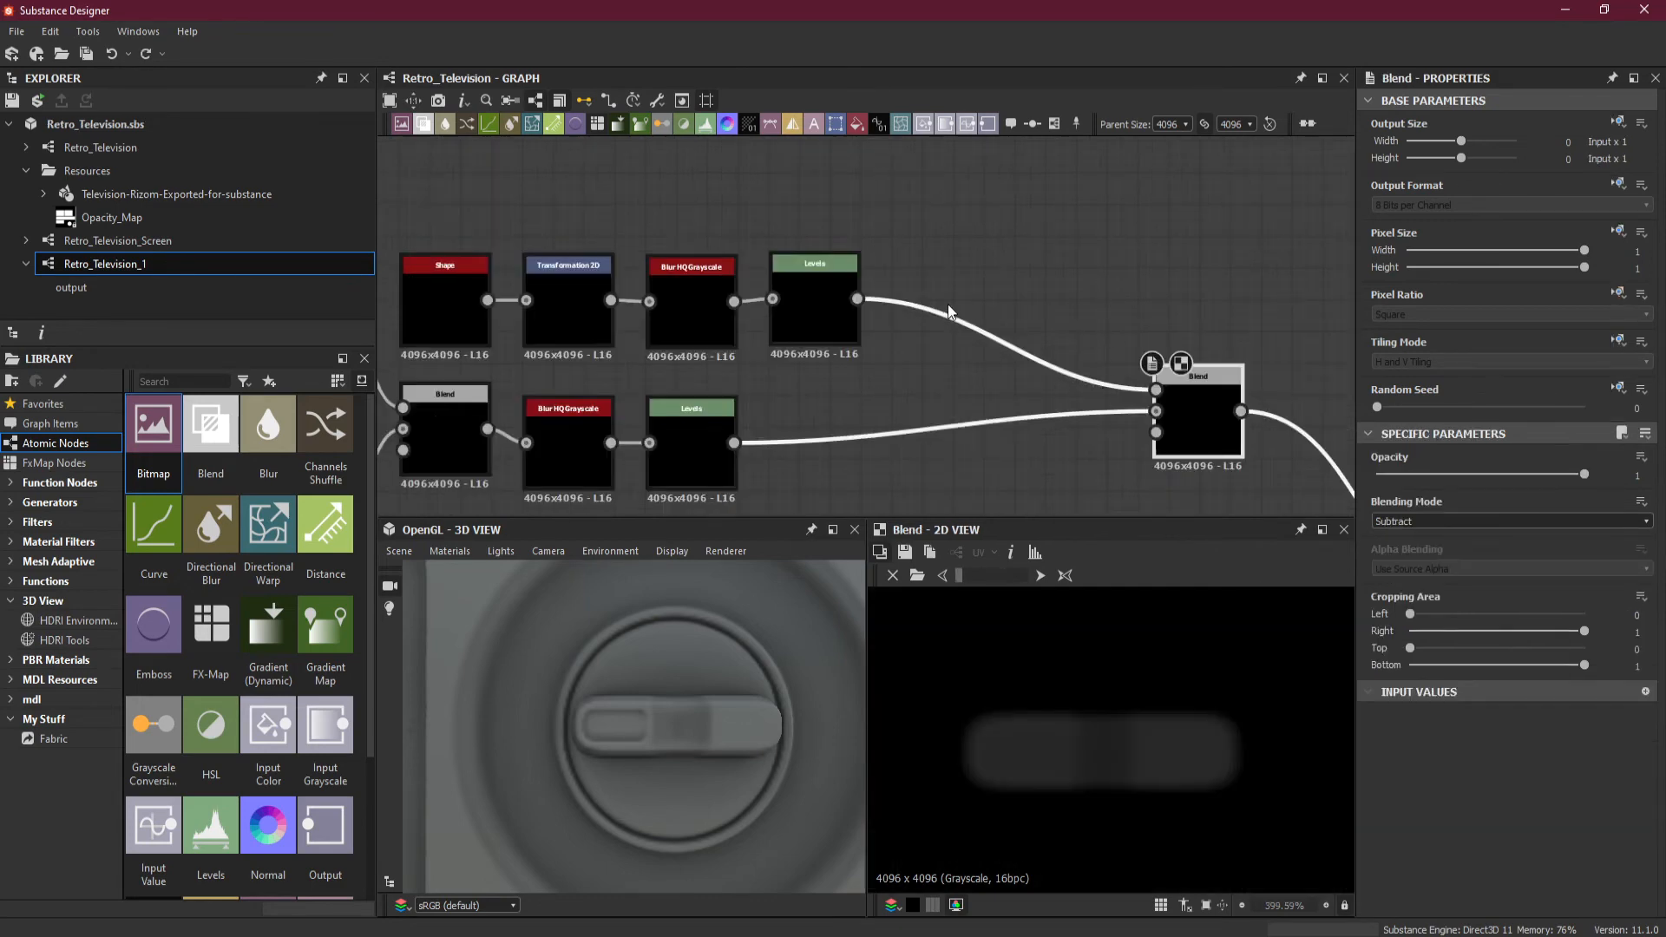
# Insert a Blend node between the rectangle's Levels and the Subtract Blend, and set its Blending Mode to Add (Linear Dodge).
pyautogui.press('space')
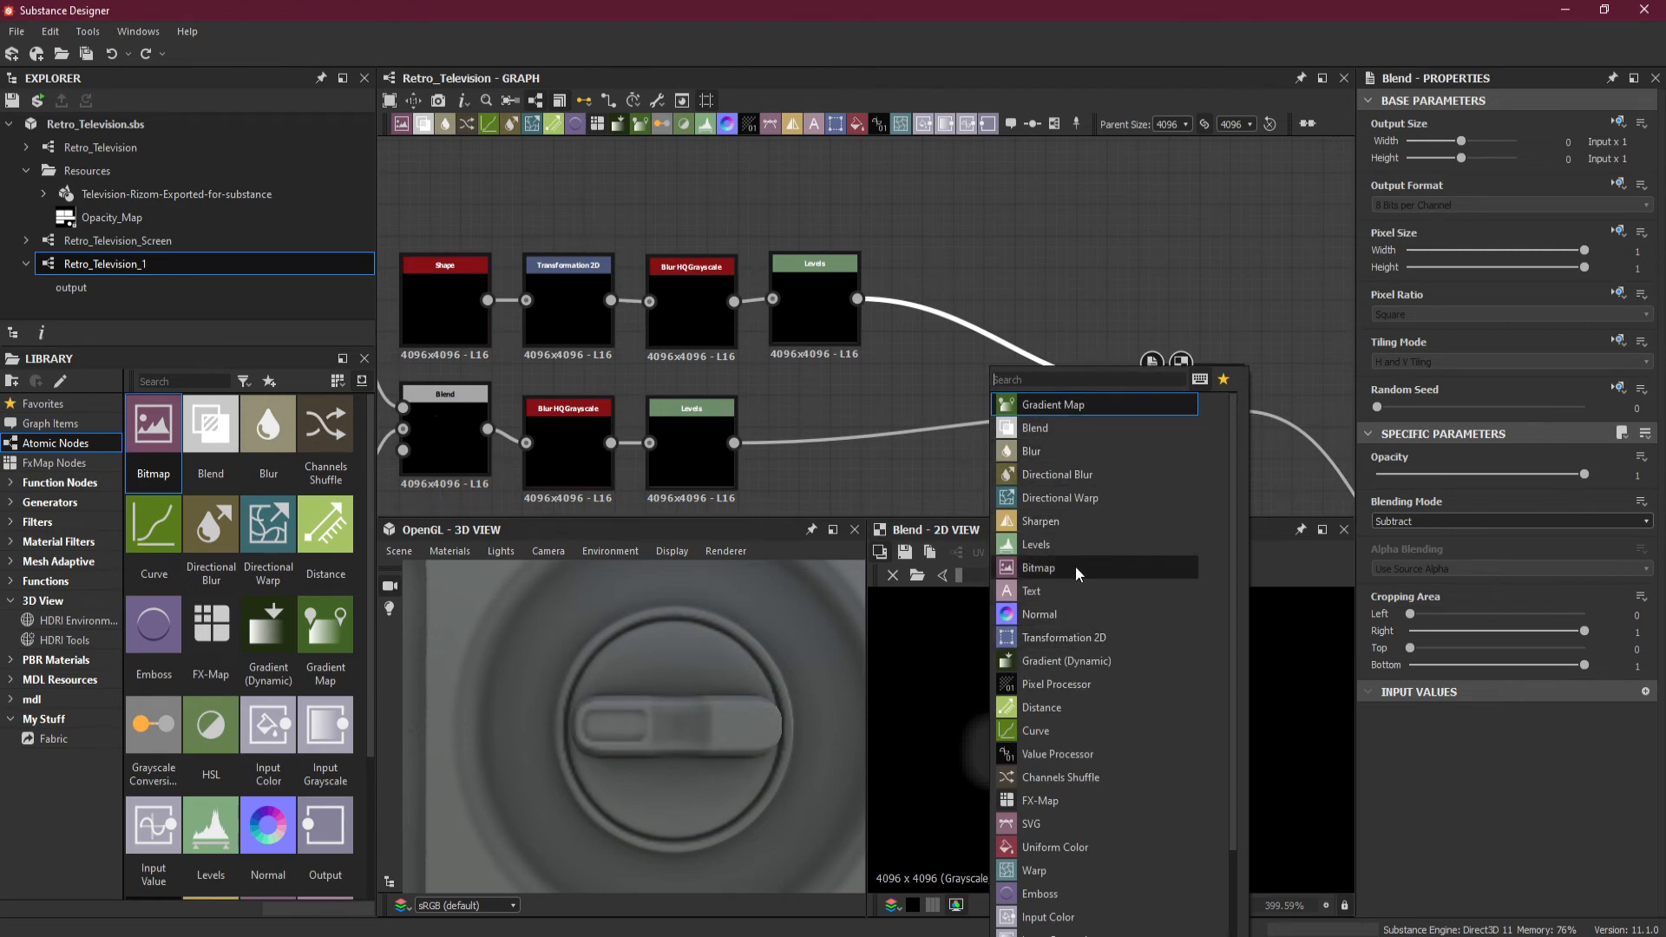
pyautogui.click(1054, 429)
pyautogui.moveTo(1018, 382); pyautogui.dragTo(1011, 343)
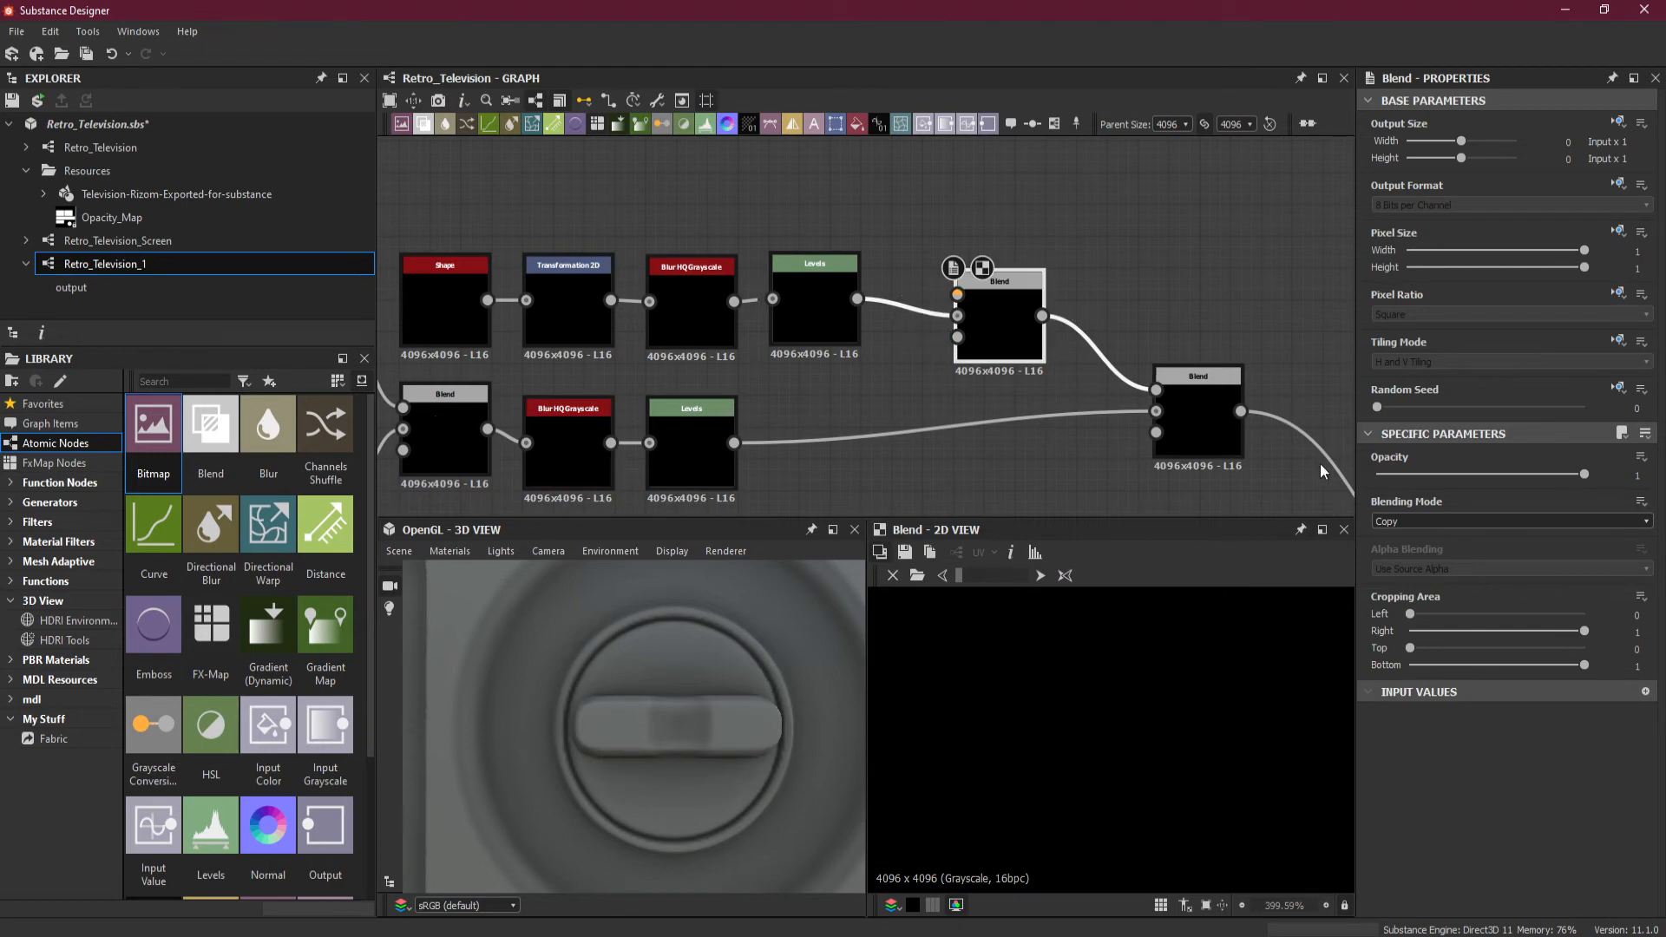
pyautogui.click(1402, 519)
pyautogui.click(1424, 551)
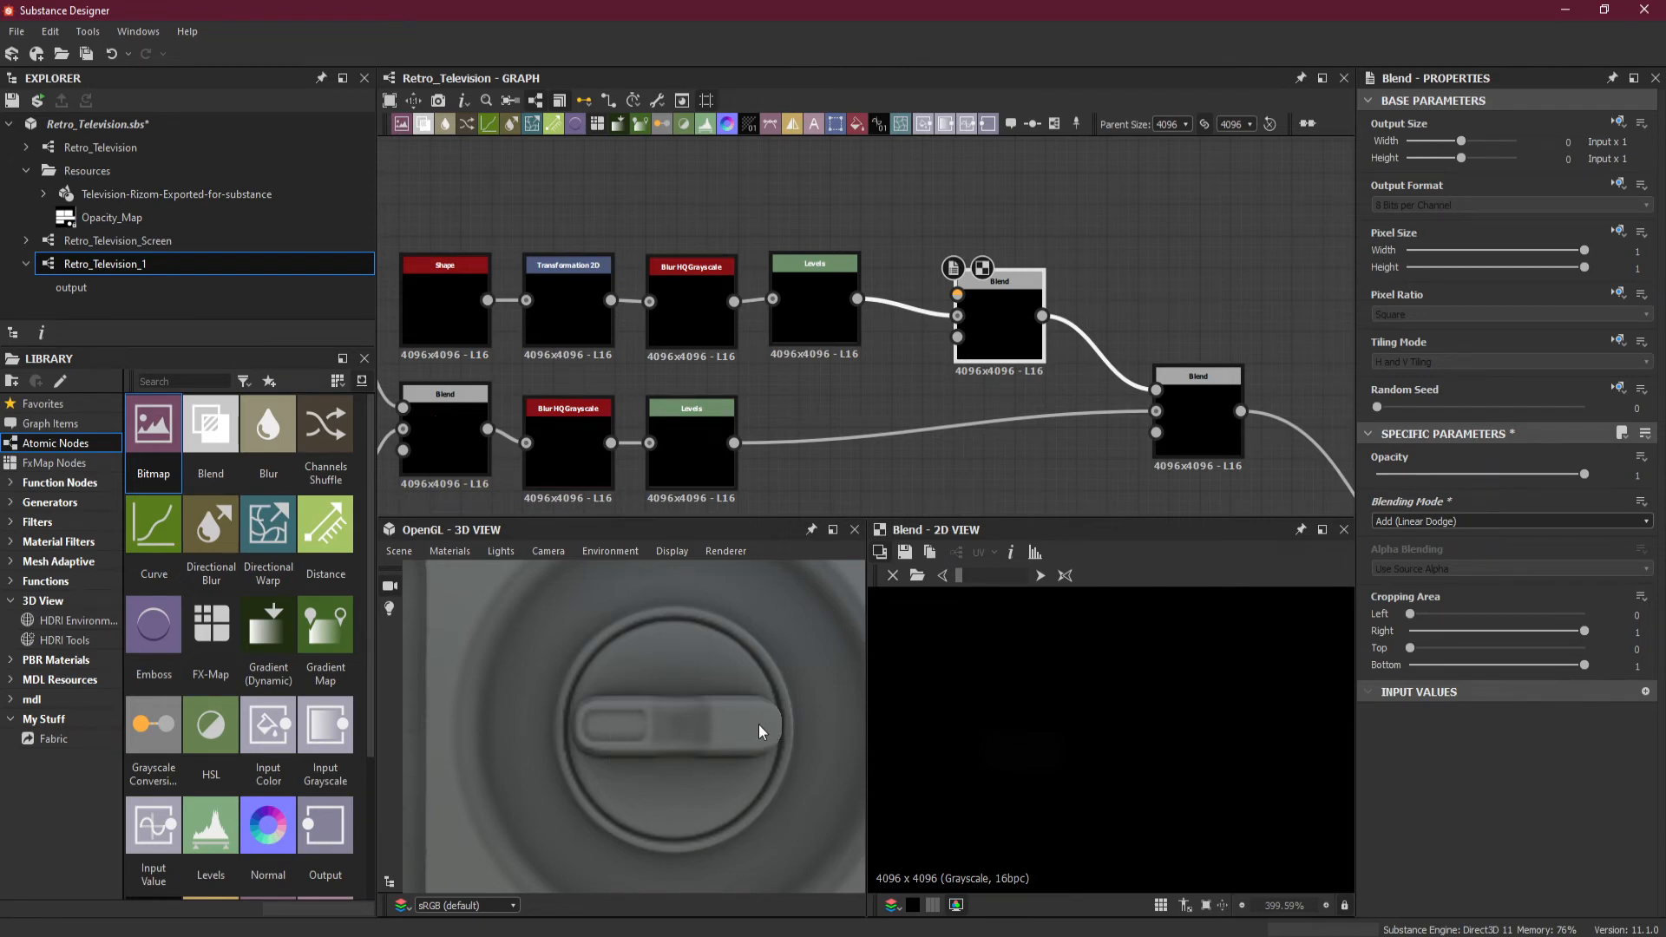
# Nudge the recess's Transformation 2D to an X Offset of 0.1238 and place the Add Blend slightly farther from the Levels.
pyautogui.click(581, 295)
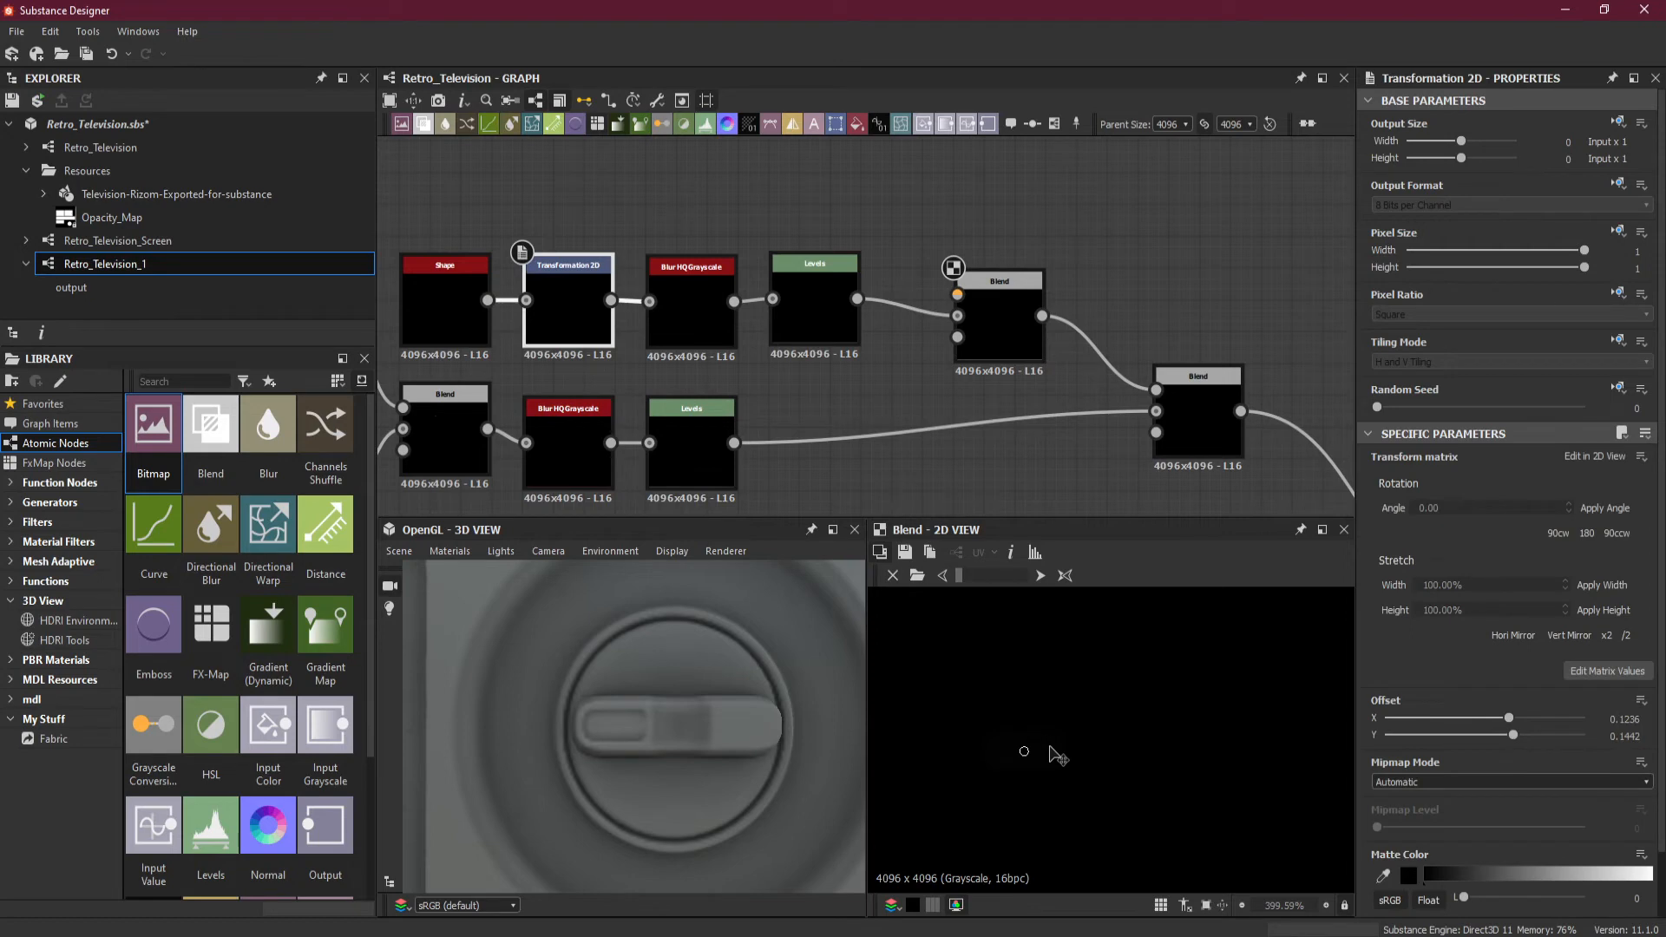
pyautogui.press('Left')
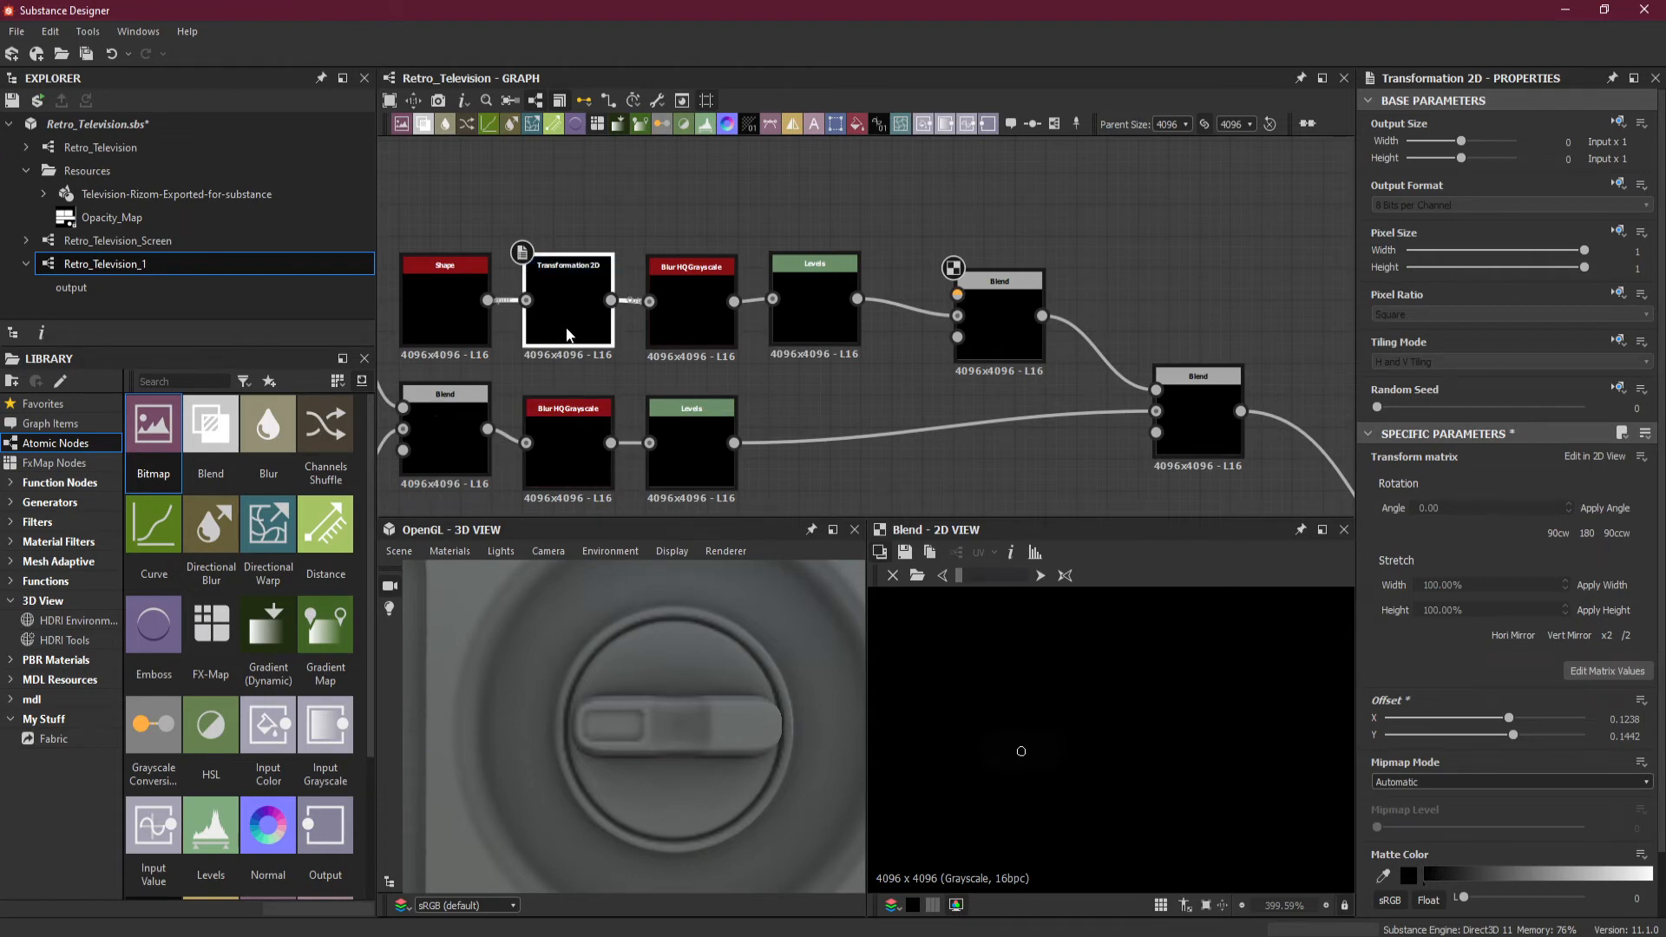
pyautogui.moveTo(1020, 356)
pyautogui.mouseDown()
pyautogui.moveTo(987, 338)
pyautogui.moveTo(1030, 343)
pyautogui.mouseUp()
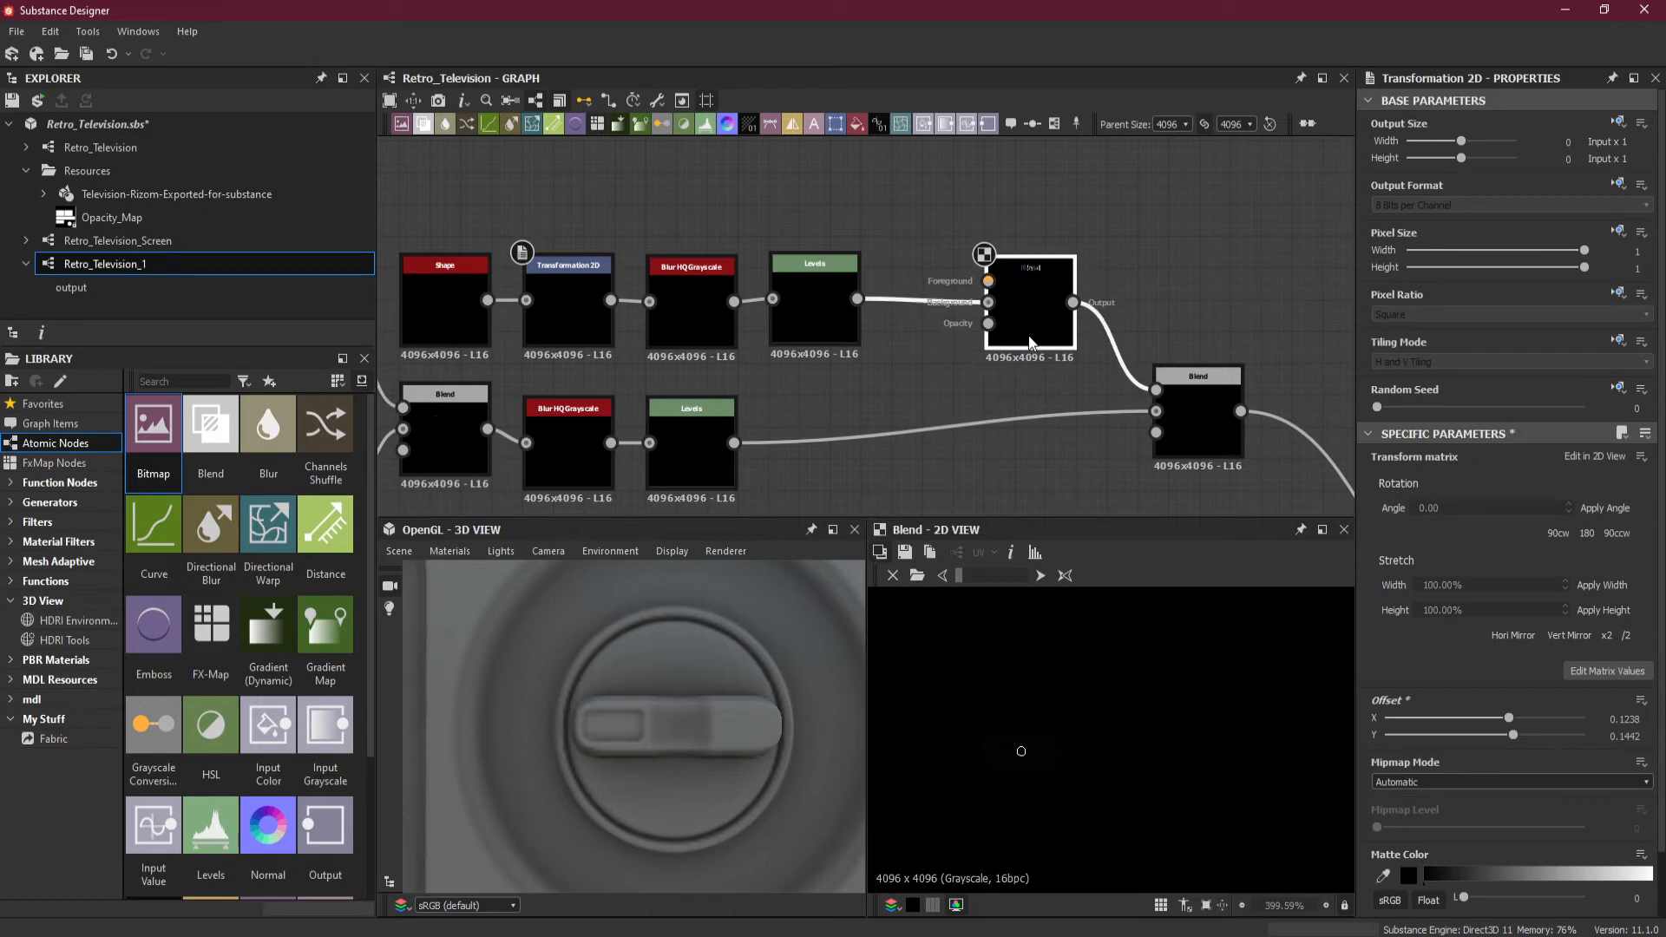
# Branch a new Transformation 2D node off the recess's Levels and connect it to the Add Blend's Foreground input.
pyautogui.scroll(2, 704, 194)
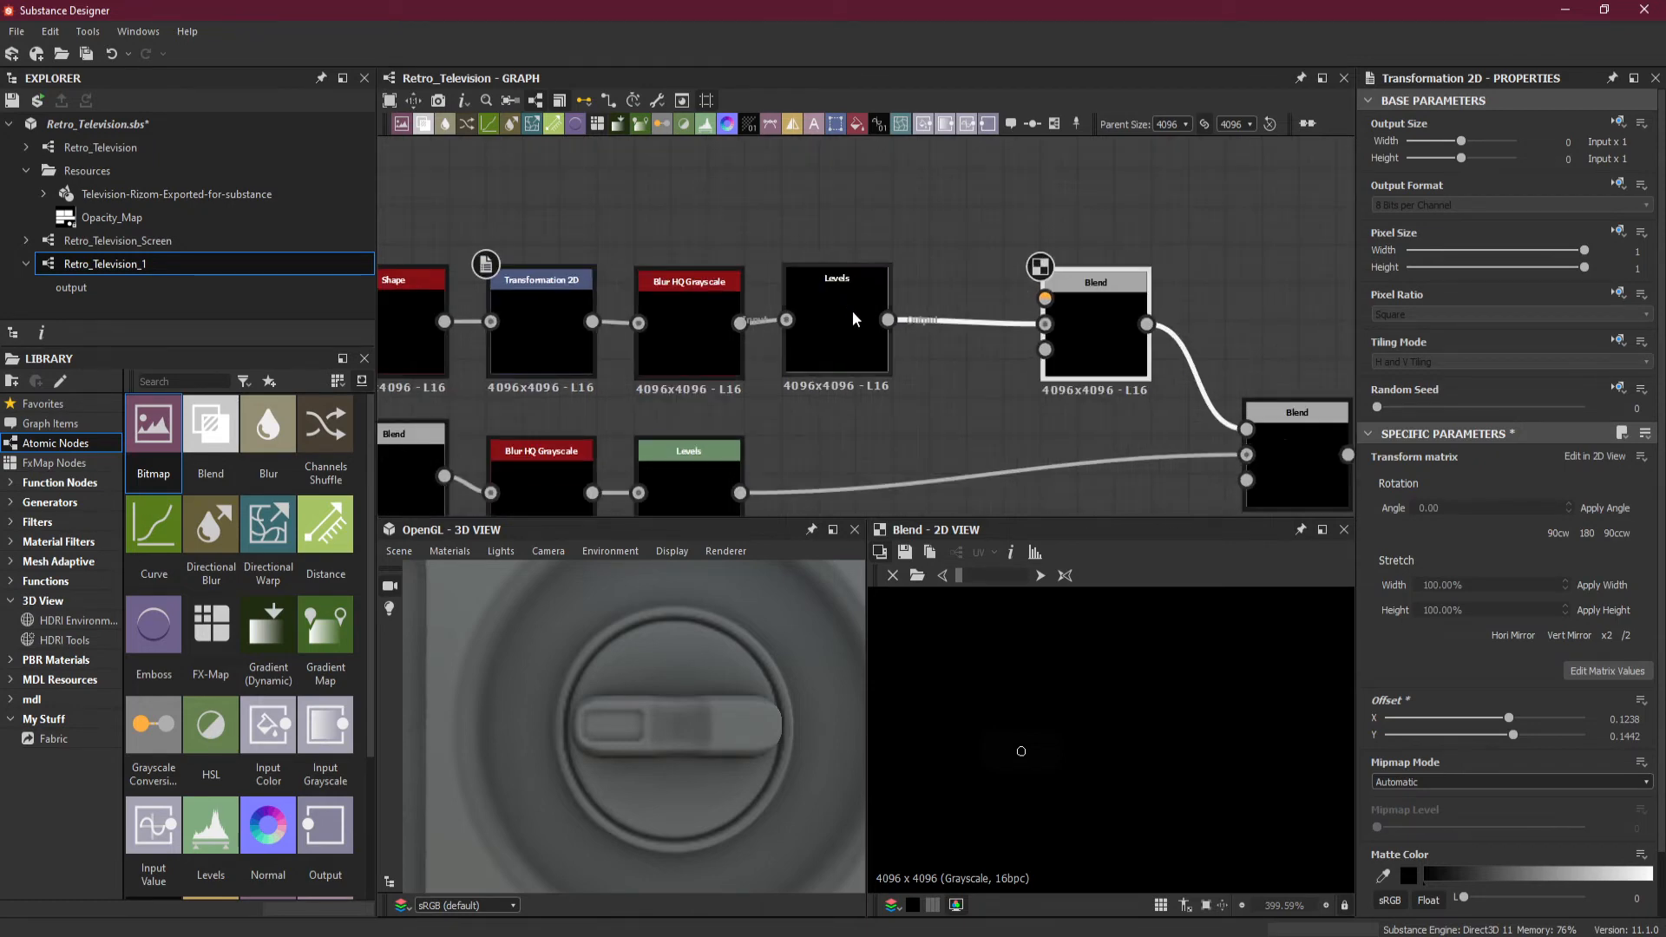
pyautogui.moveTo(911, 203); pyautogui.dragTo(911, 203)
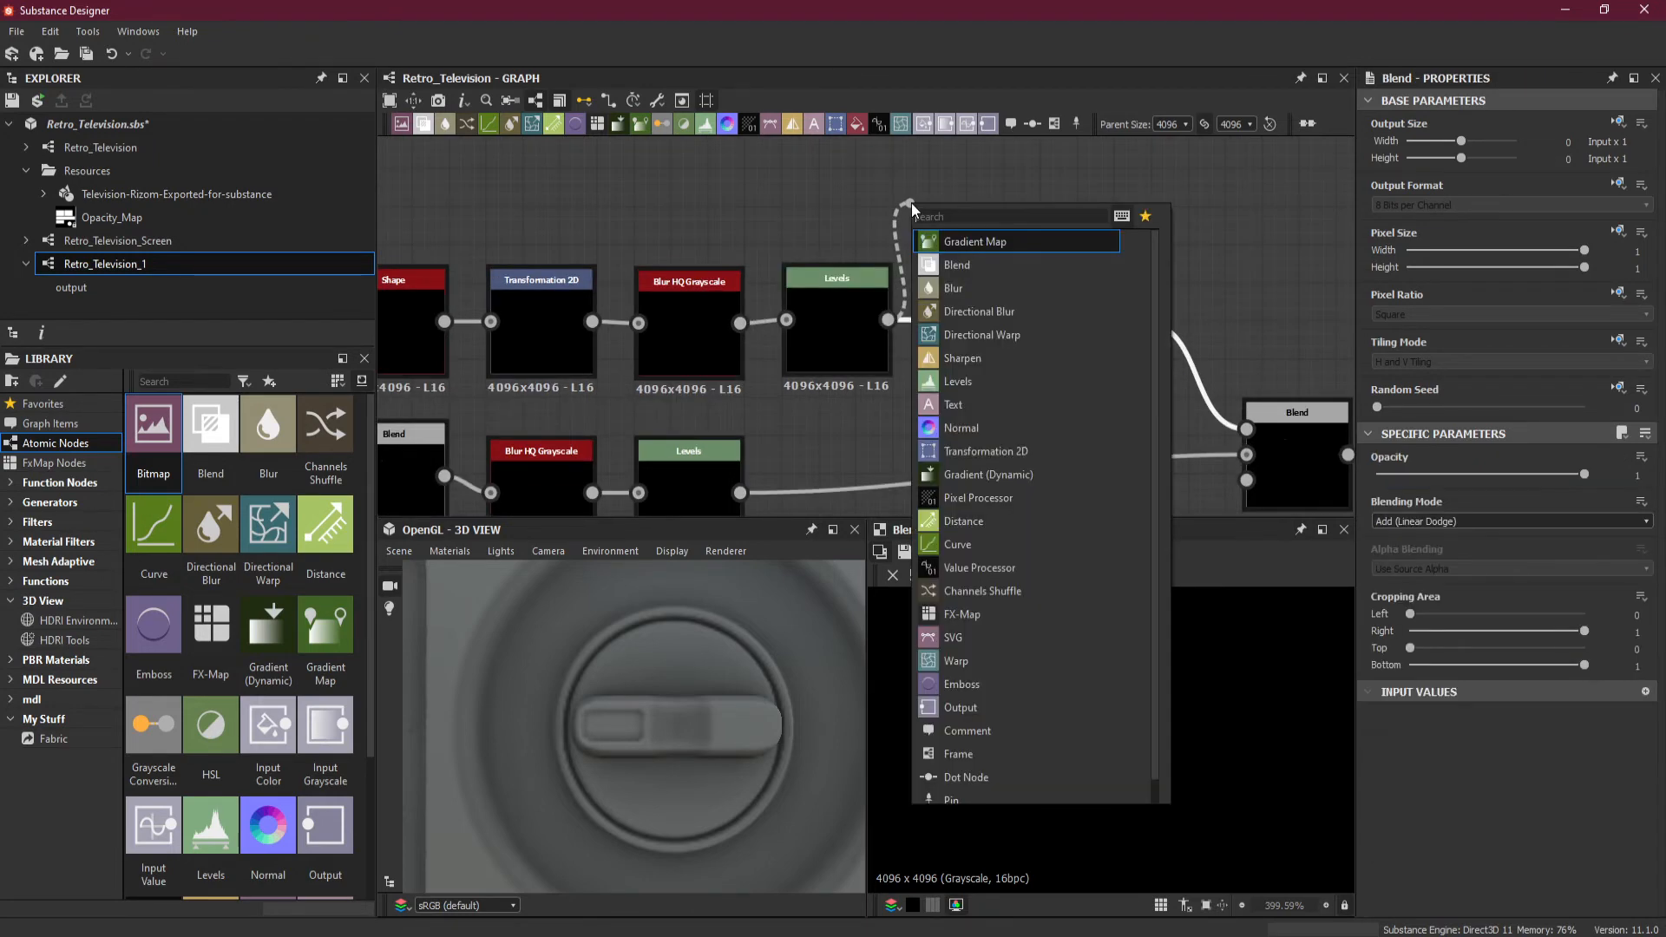
pyautogui.click(987, 447)
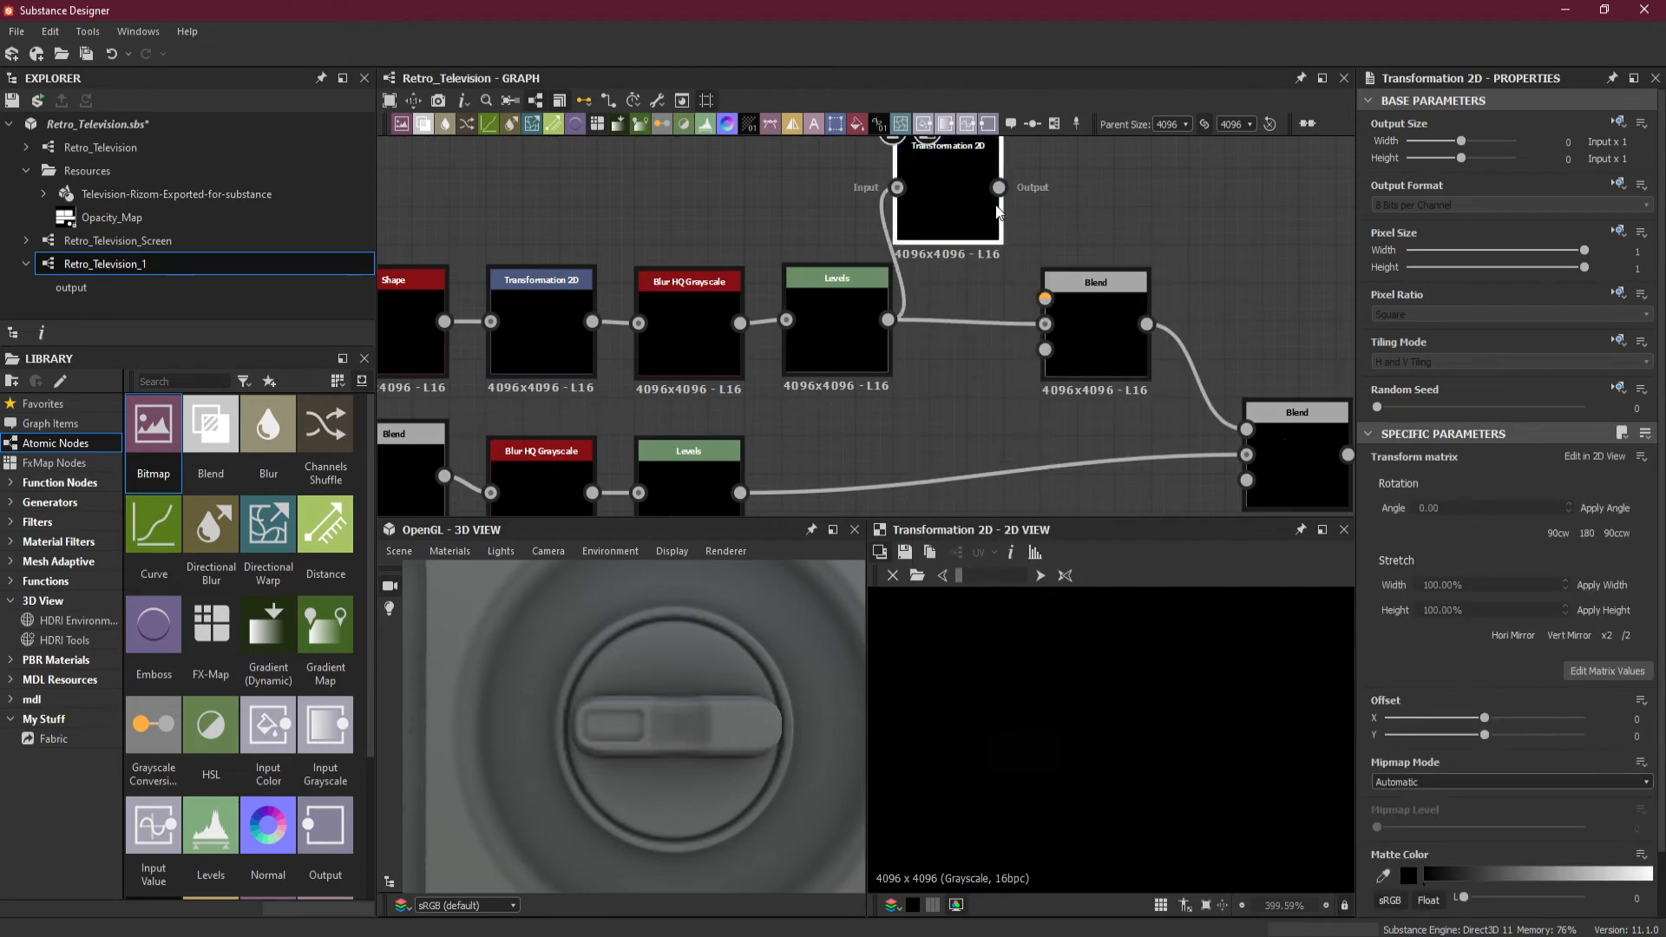
pyautogui.moveTo(1032, 288); pyautogui.dragTo(1046, 297)
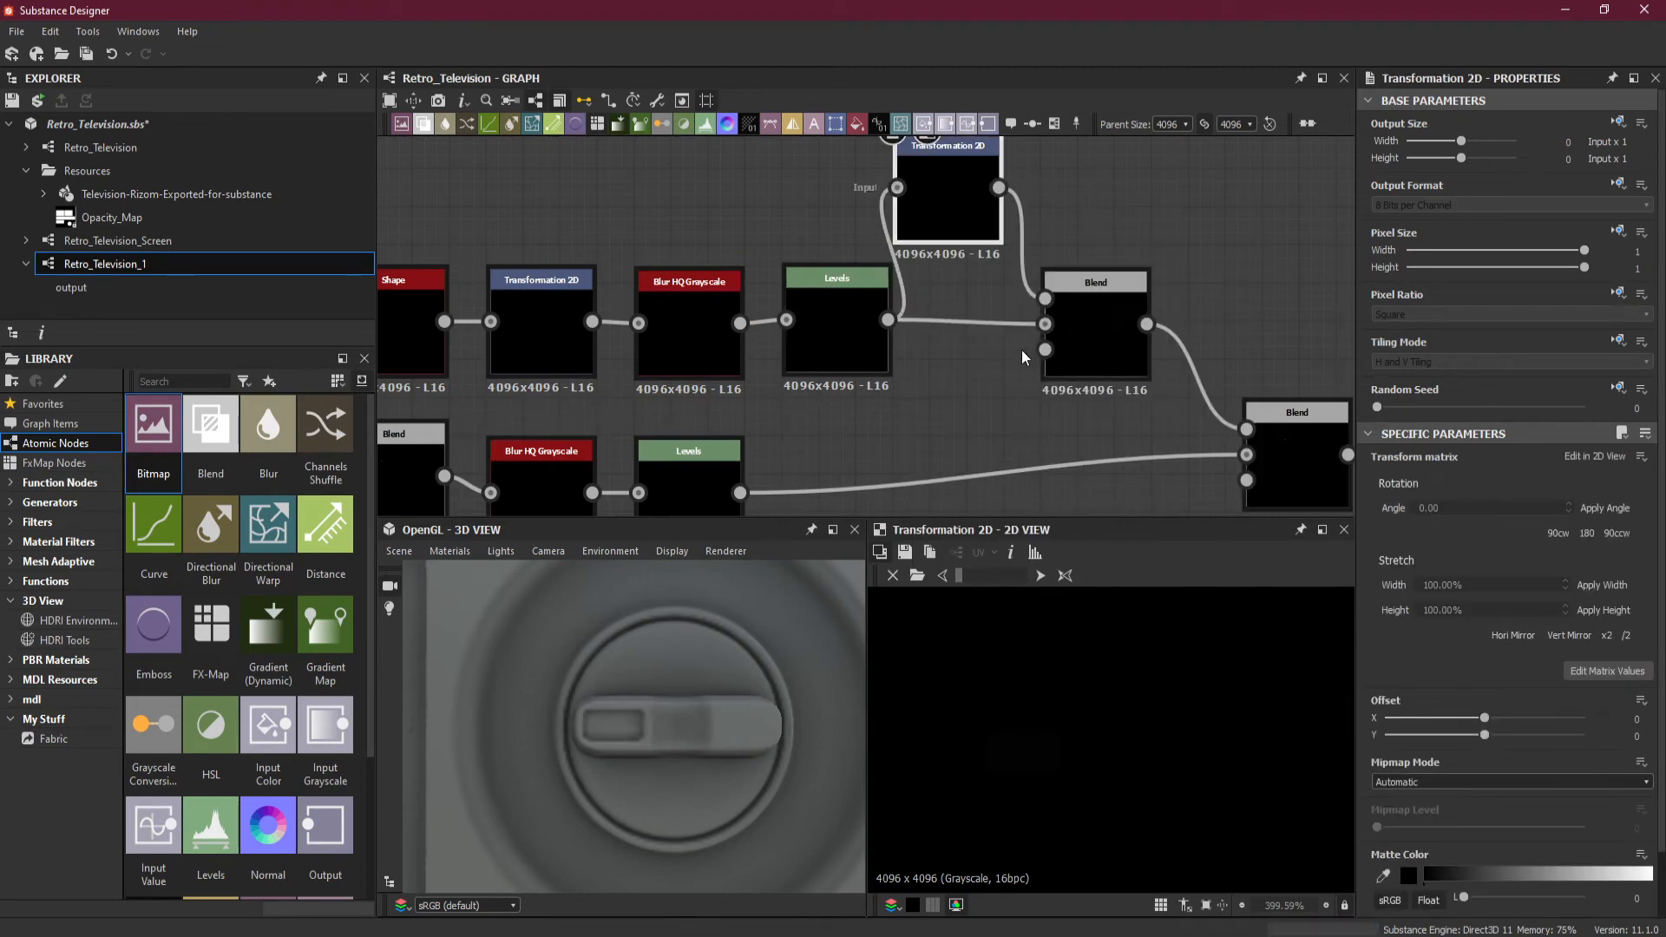
pyautogui.click(1097, 344)
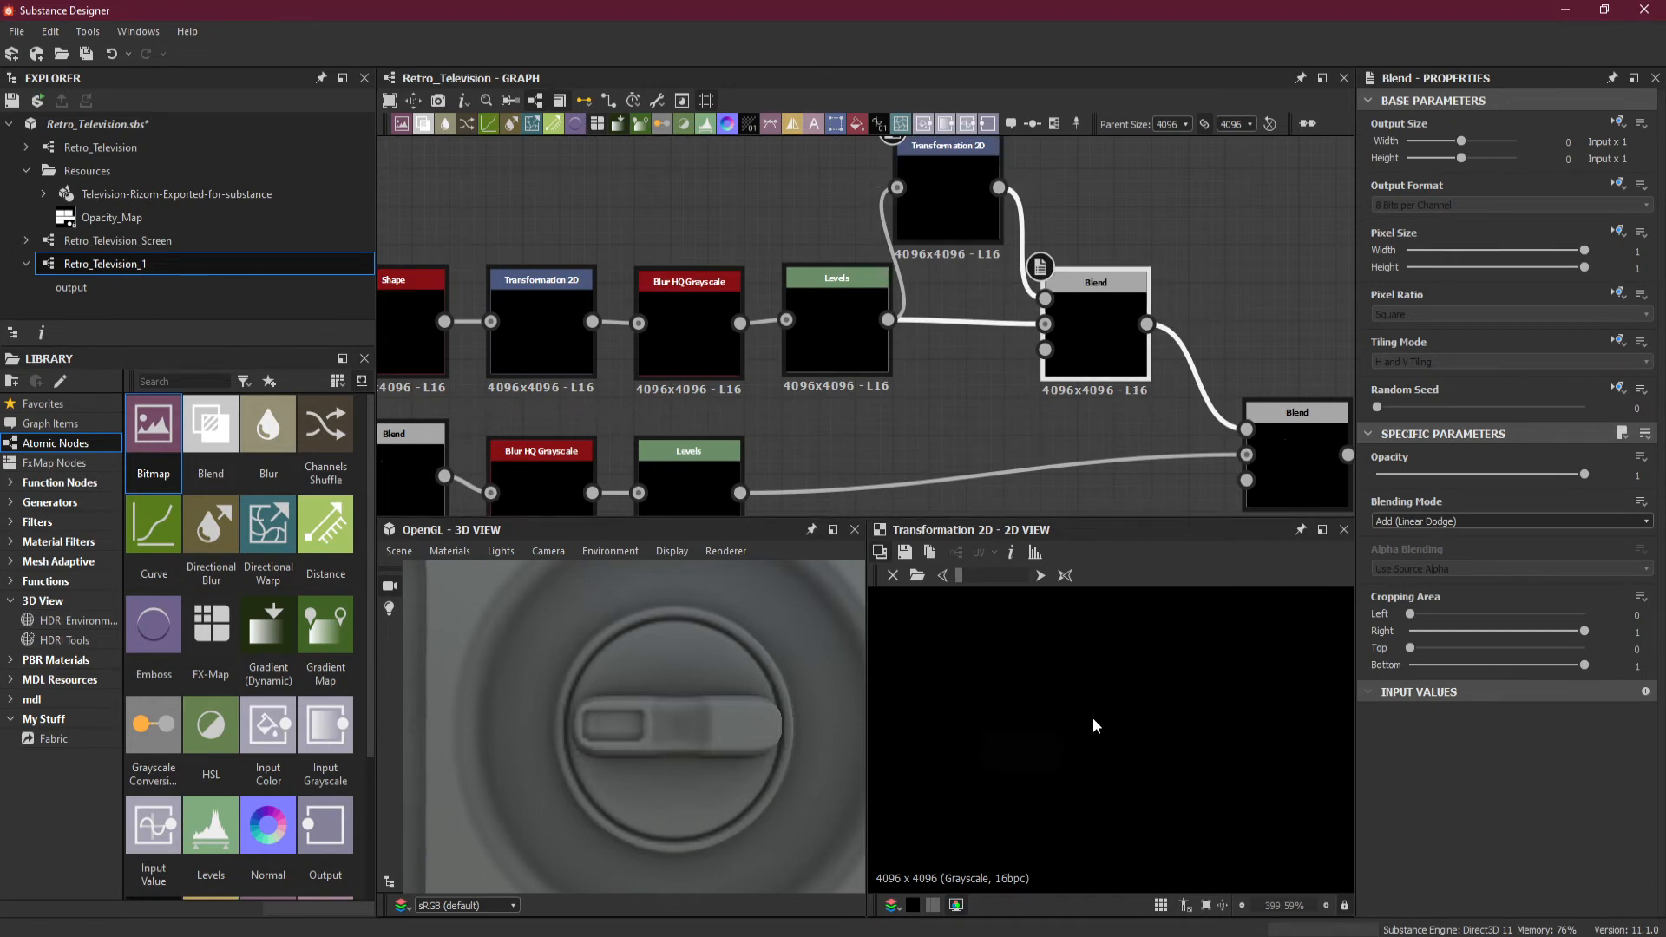
# Shift the duplicated recess to the opposite end of the knob's bar with an X Offset of -0.0114 on the new Transformation 2D.
pyautogui.scroll(-10, 1128, 698)
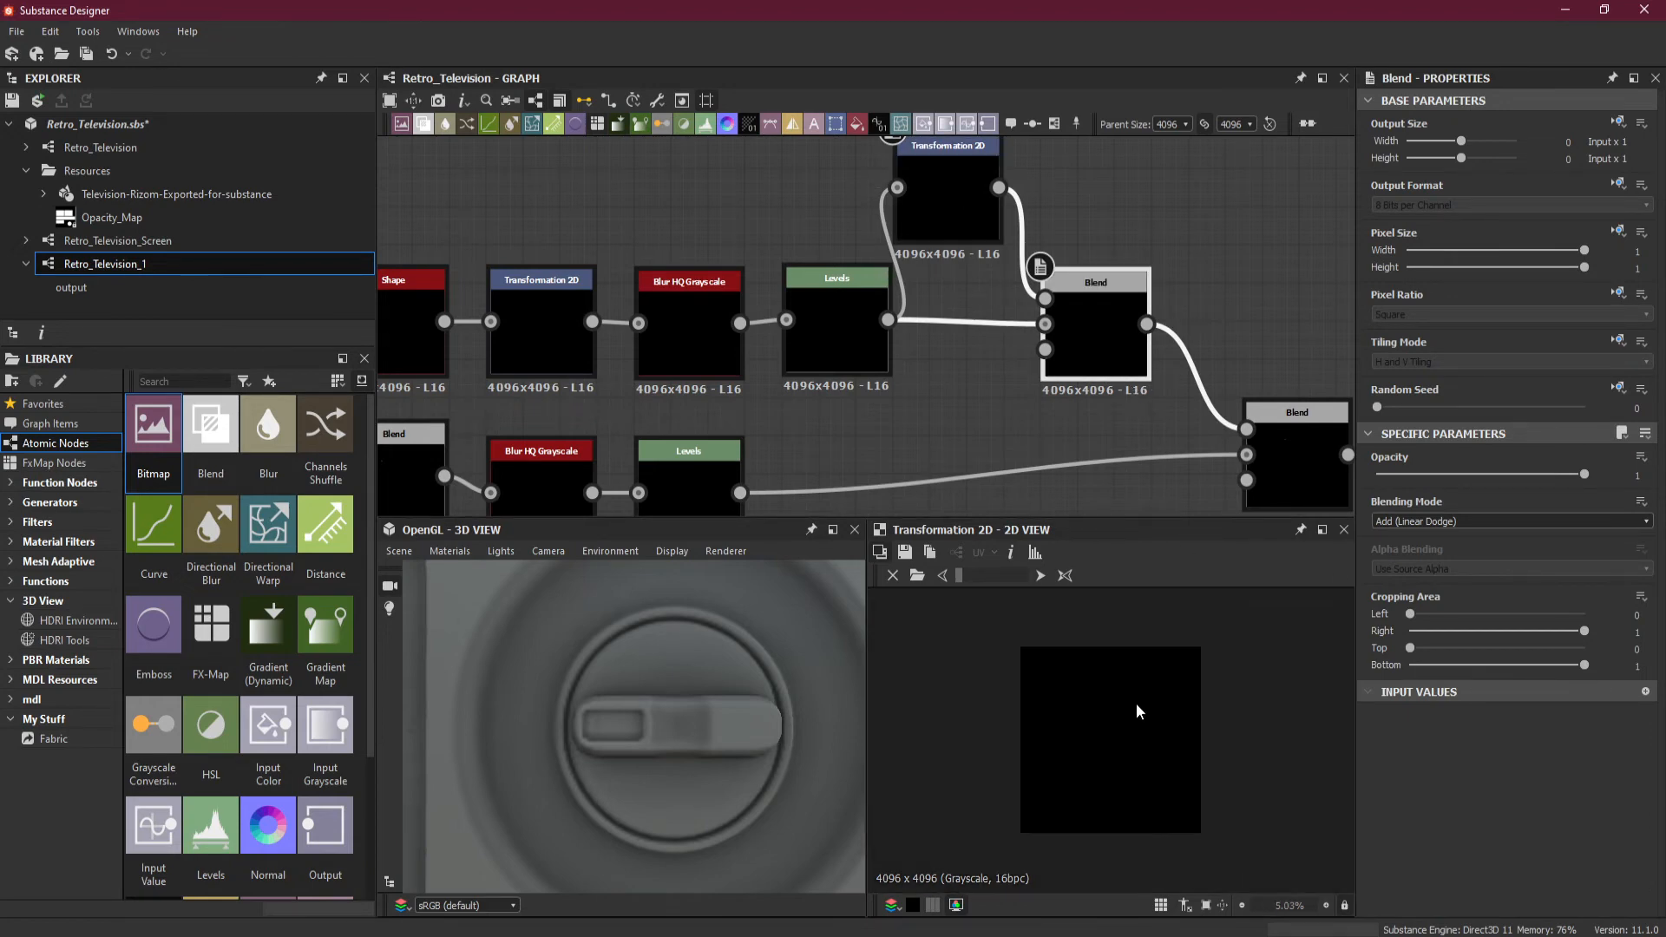
pyautogui.click(961, 202)
pyautogui.scroll(4, 1107, 701)
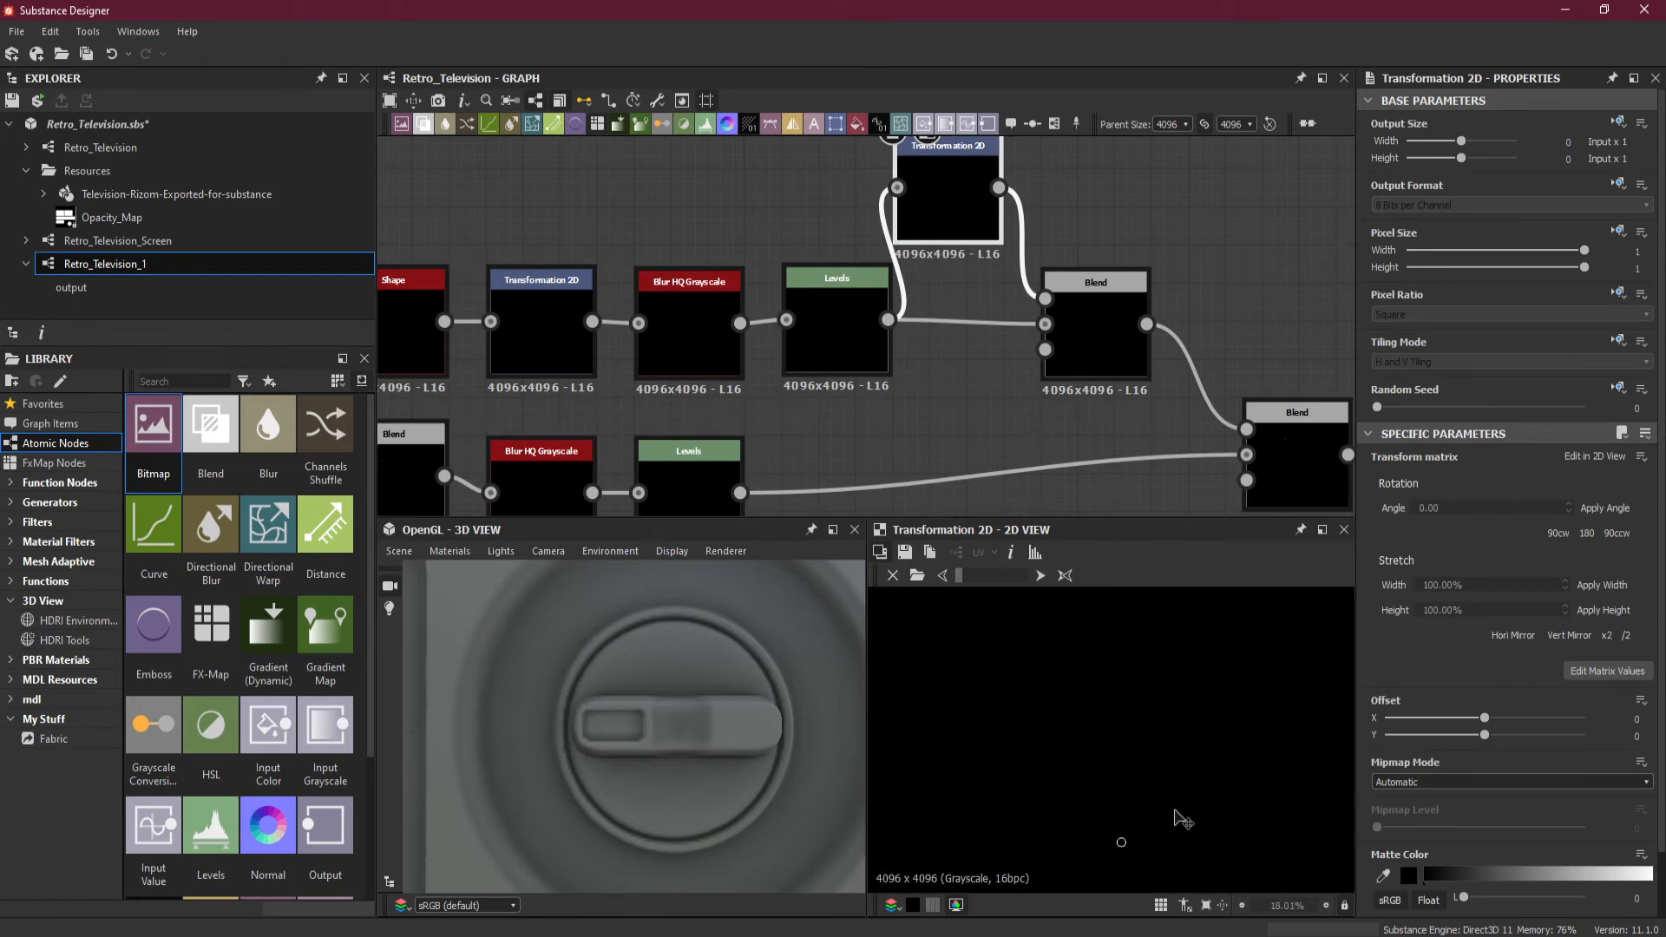
pyautogui.press('Right')
pyautogui.press('Right')
pyautogui.press('Right')
pyautogui.press('Right')
pyautogui.press('Right')
pyautogui.press('Right')
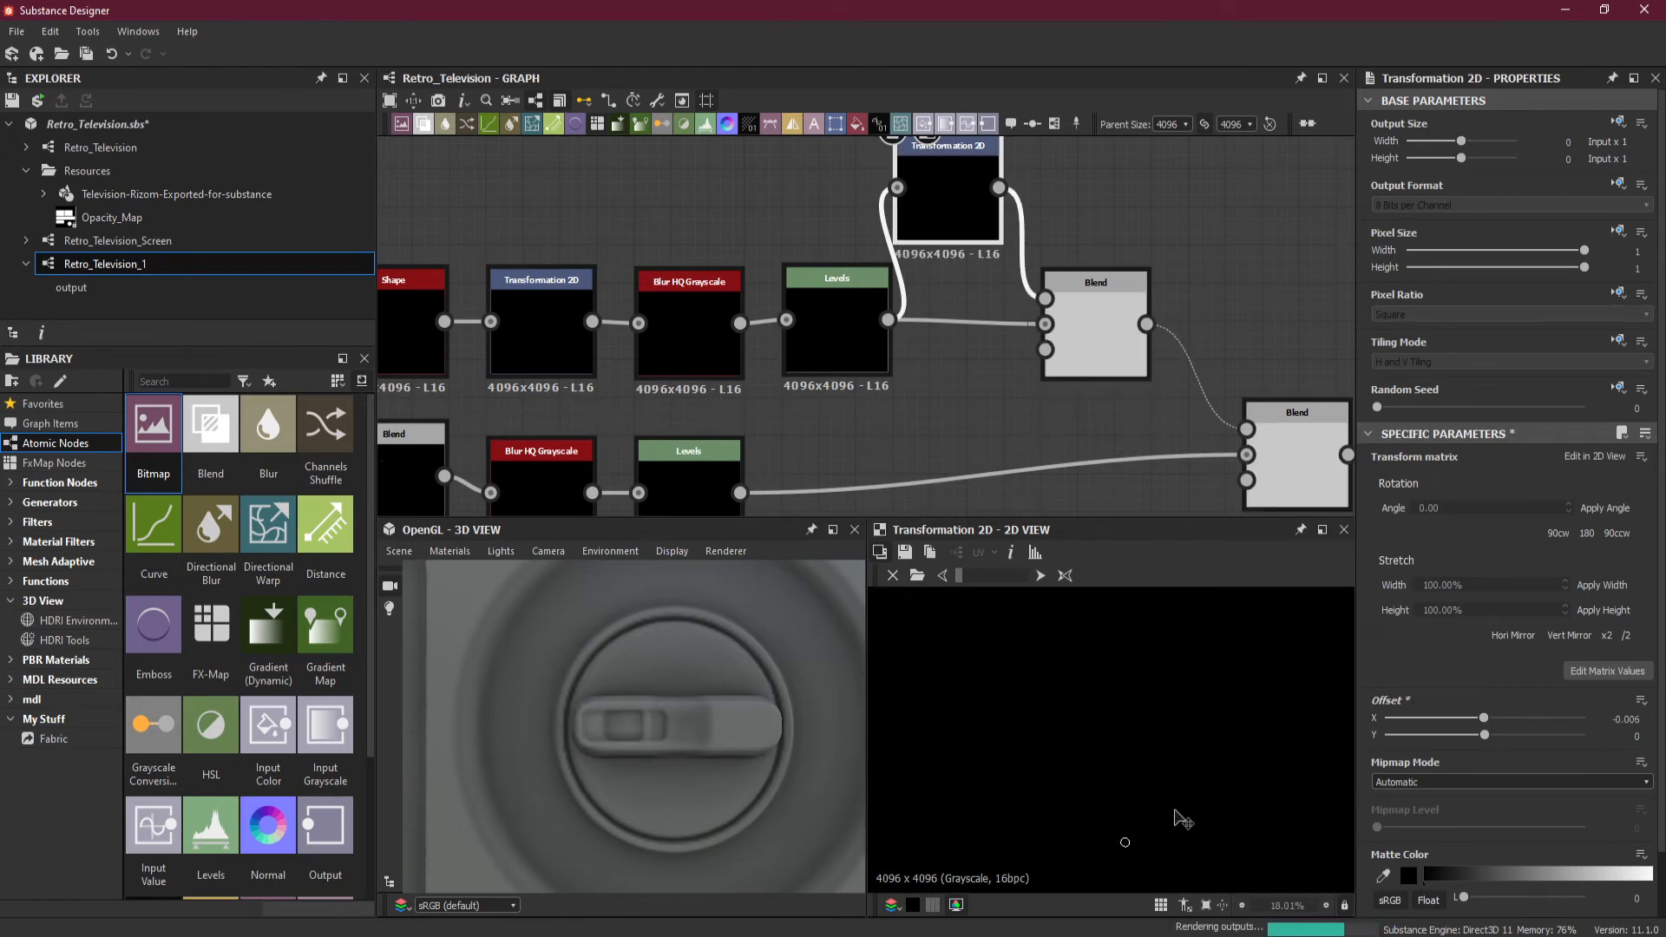
pyautogui.press('Right')
pyautogui.press('Right')
pyautogui.press('Right')
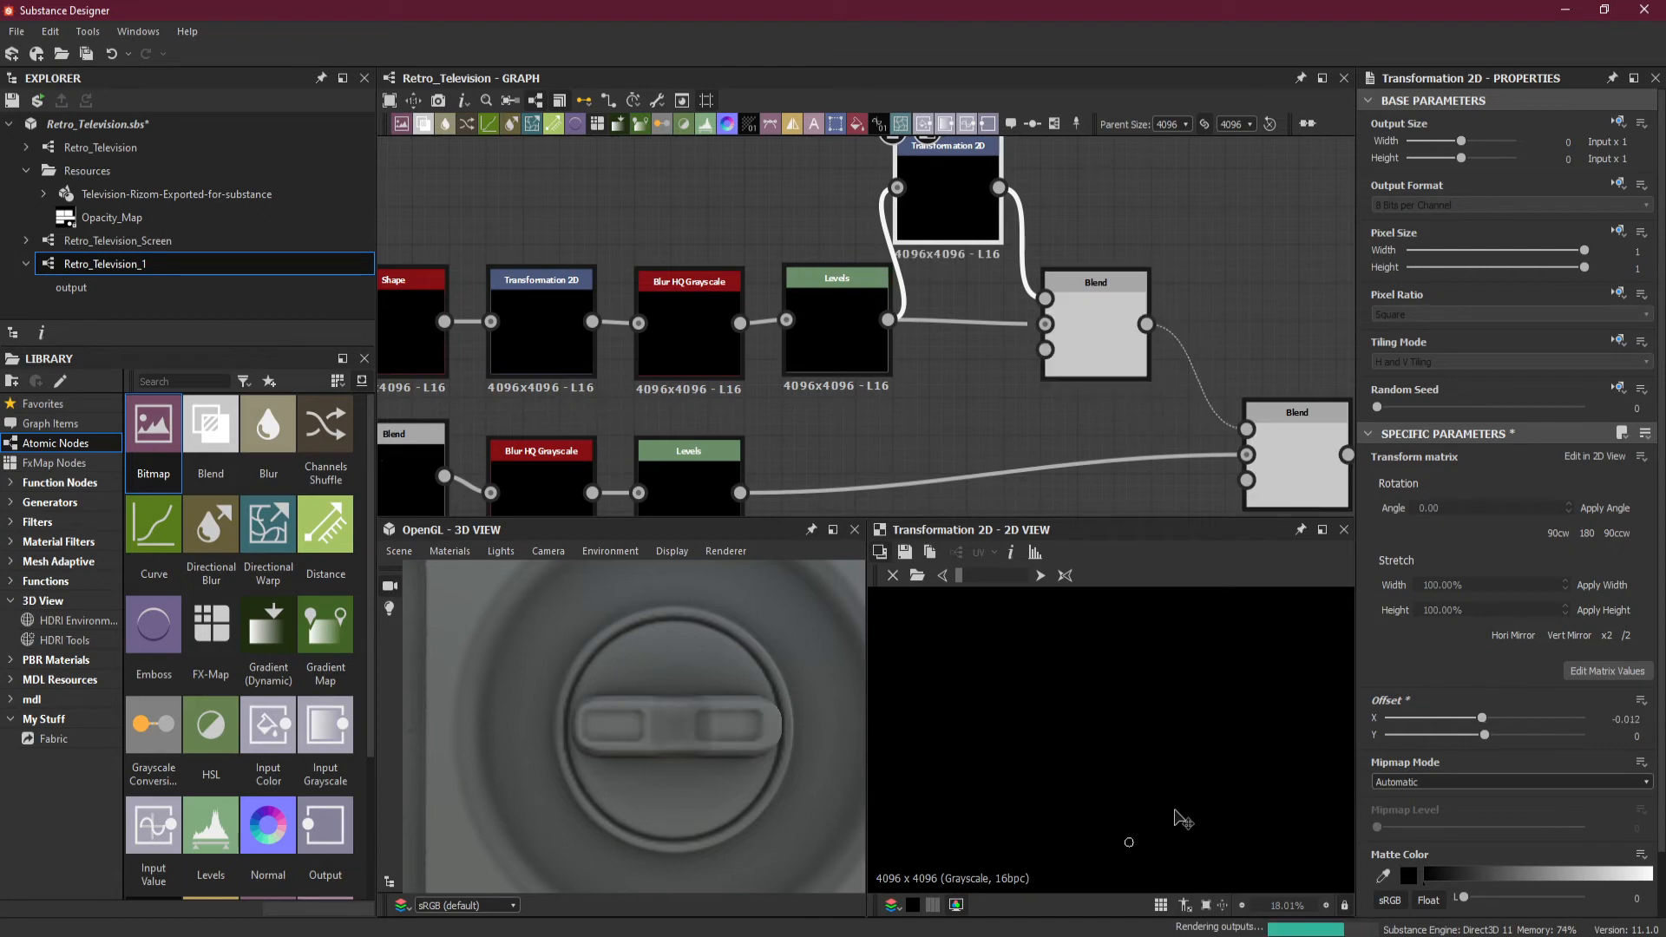
pyautogui.press('Left')
pyautogui.press('Left')
pyautogui.press('Left')
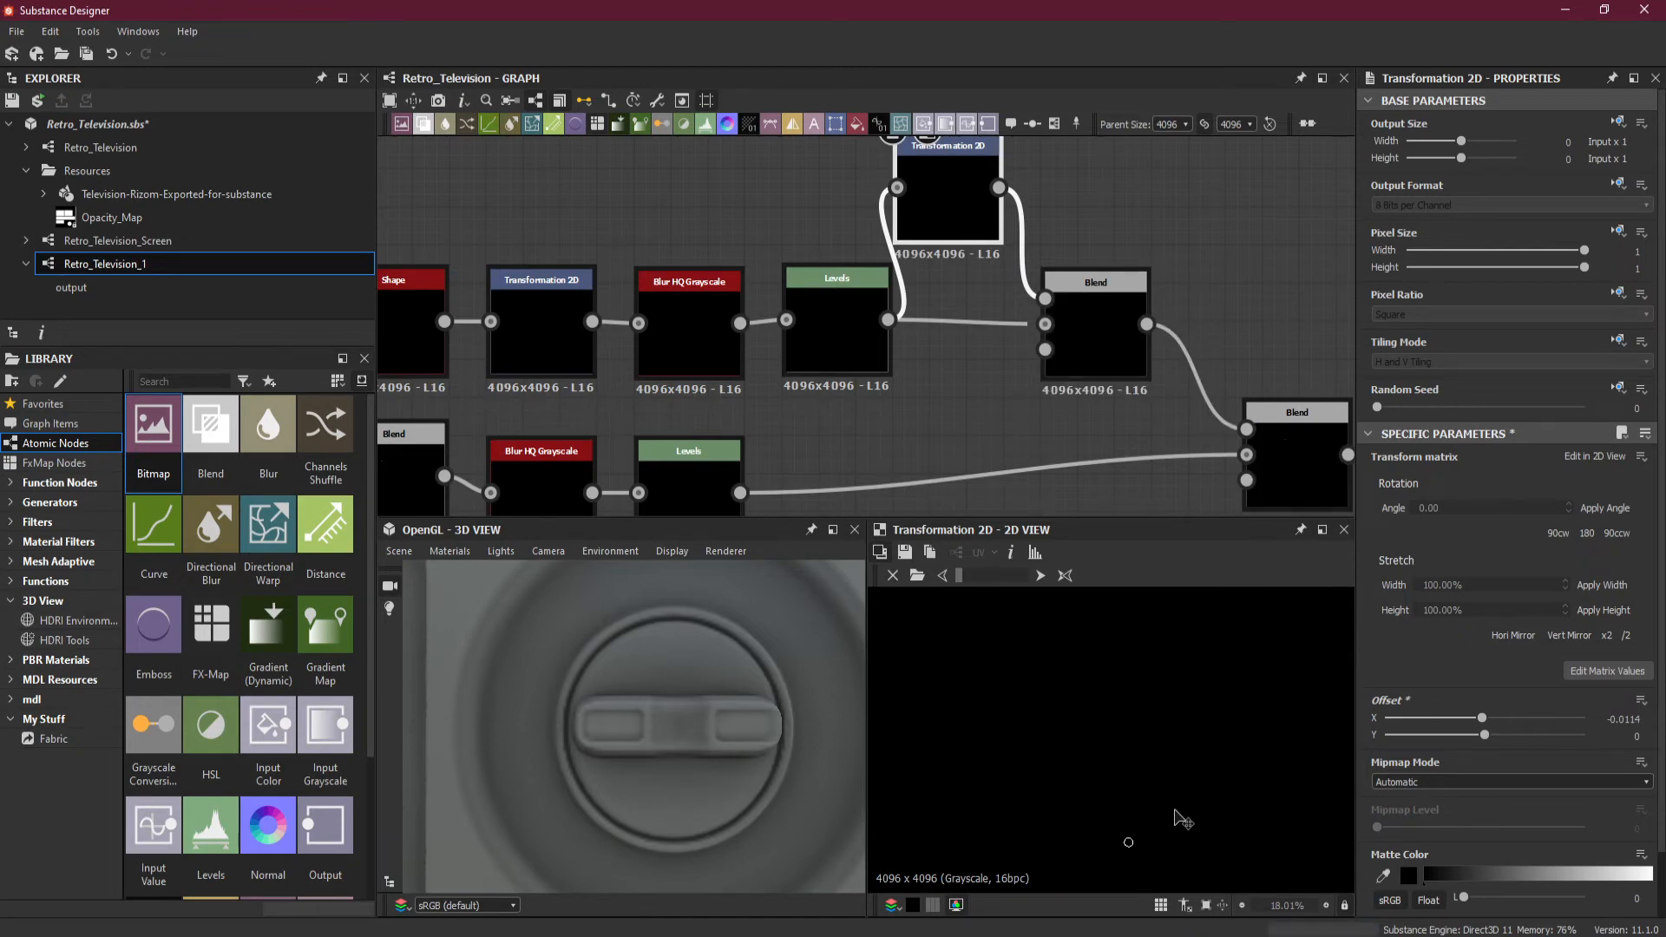
# Move the knob's node group nearer the main height chain, and shift the main chain's Blend farther along to make room.
pyautogui.moveTo(628, 809); pyautogui.dragTo(655, 727)
pyautogui.scroll(-5, 657, 728)
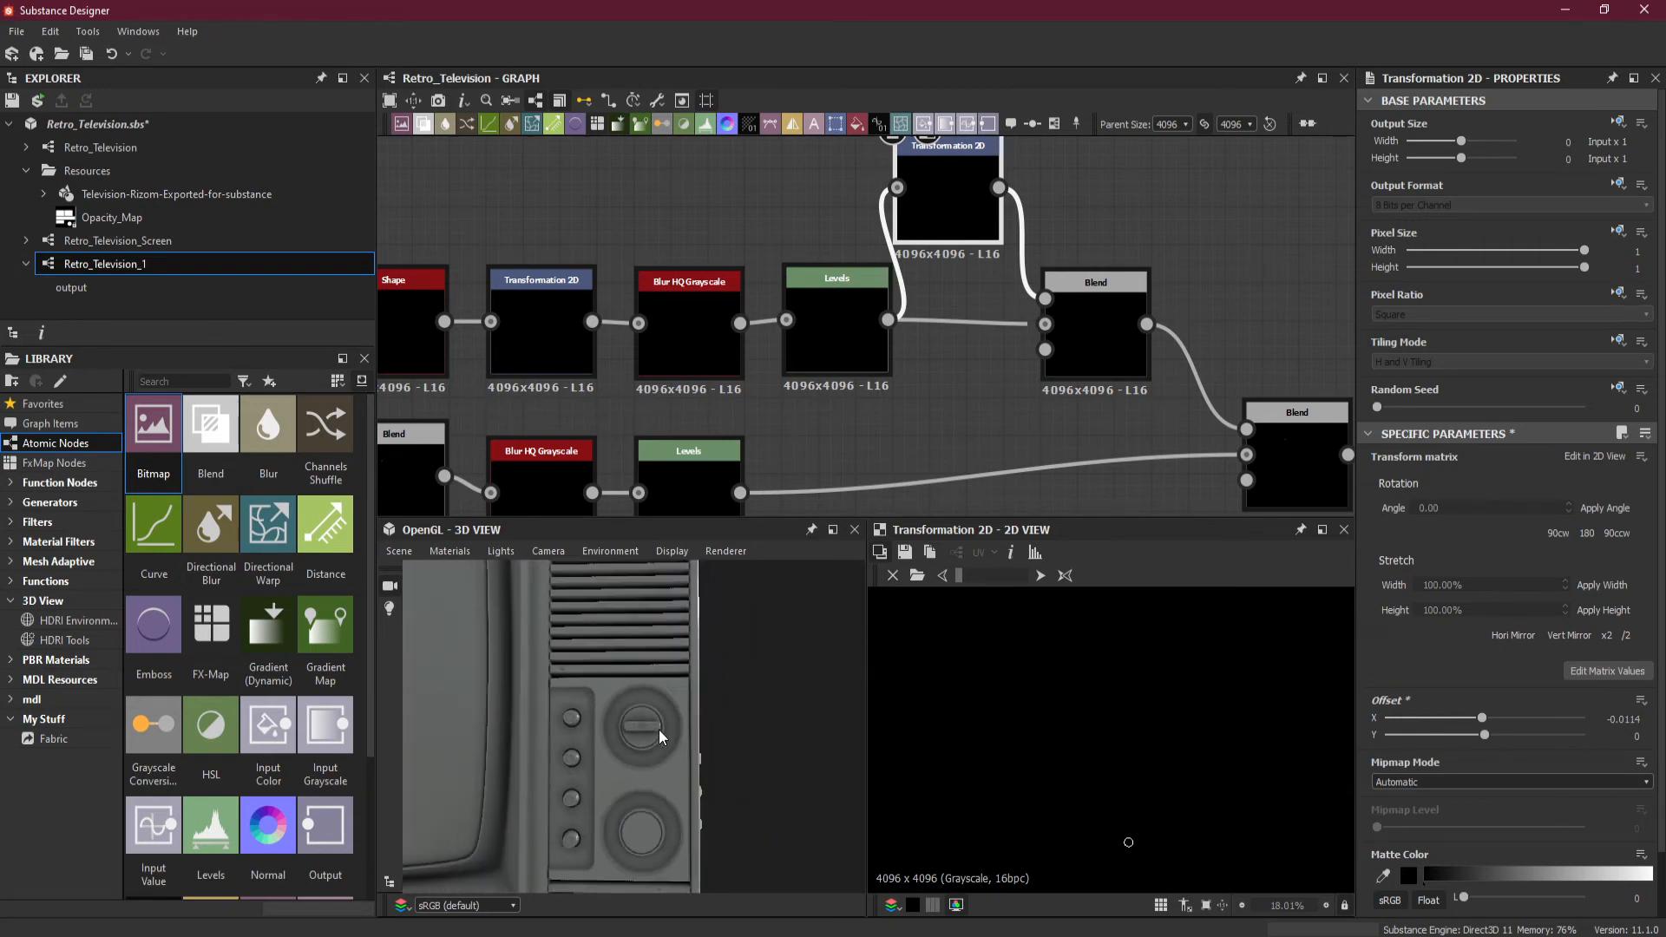
pyautogui.scroll(-8, 1122, 264)
pyautogui.scroll(1, 1023, 347)
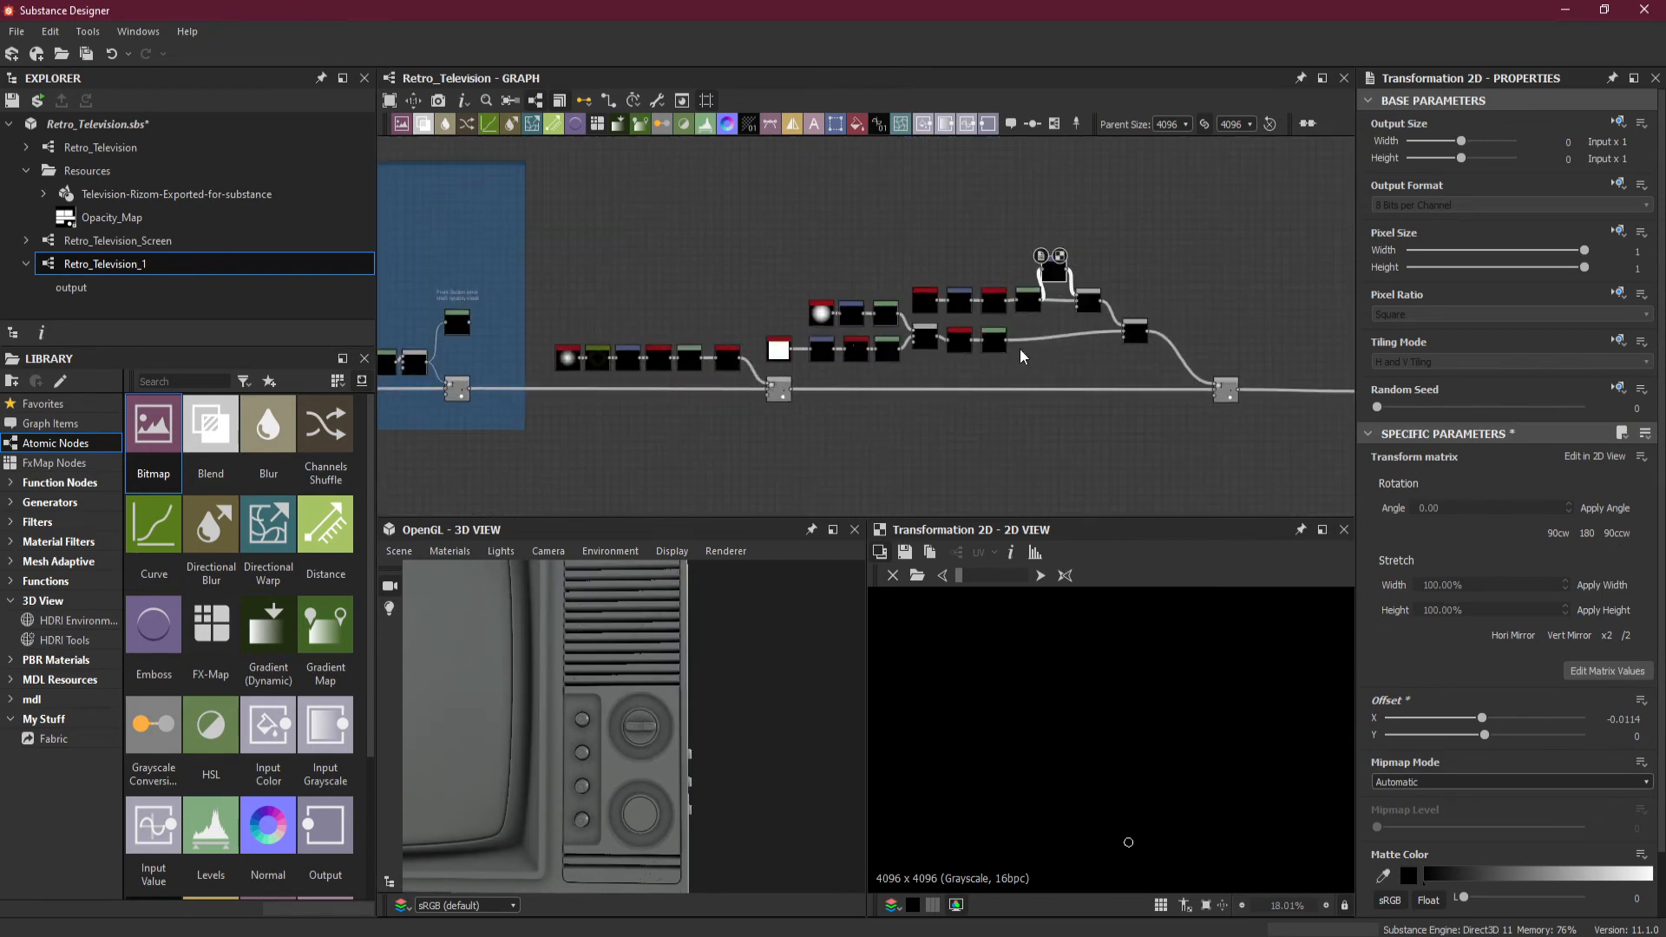
pyautogui.moveTo(793, 211); pyautogui.dragTo(1170, 362)
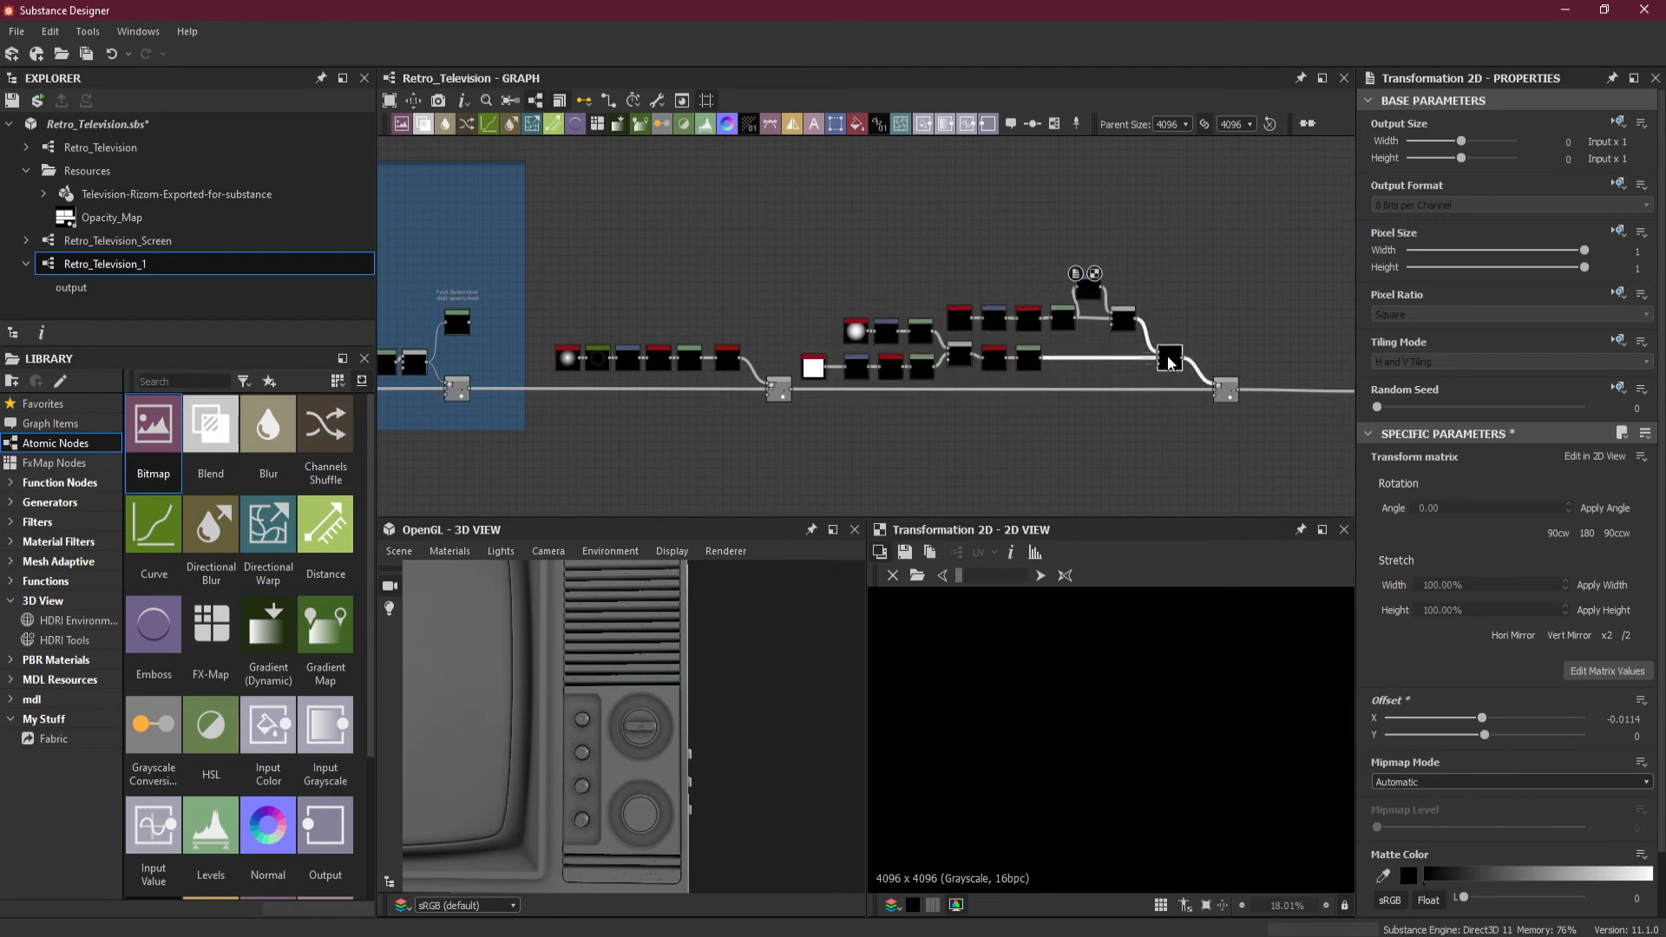
pyautogui.moveTo(1163, 420); pyautogui.dragTo(893, 425, button='middle')
pyautogui.moveTo(950, 415); pyautogui.dragTo(1071, 404)
pyautogui.click(948, 257)
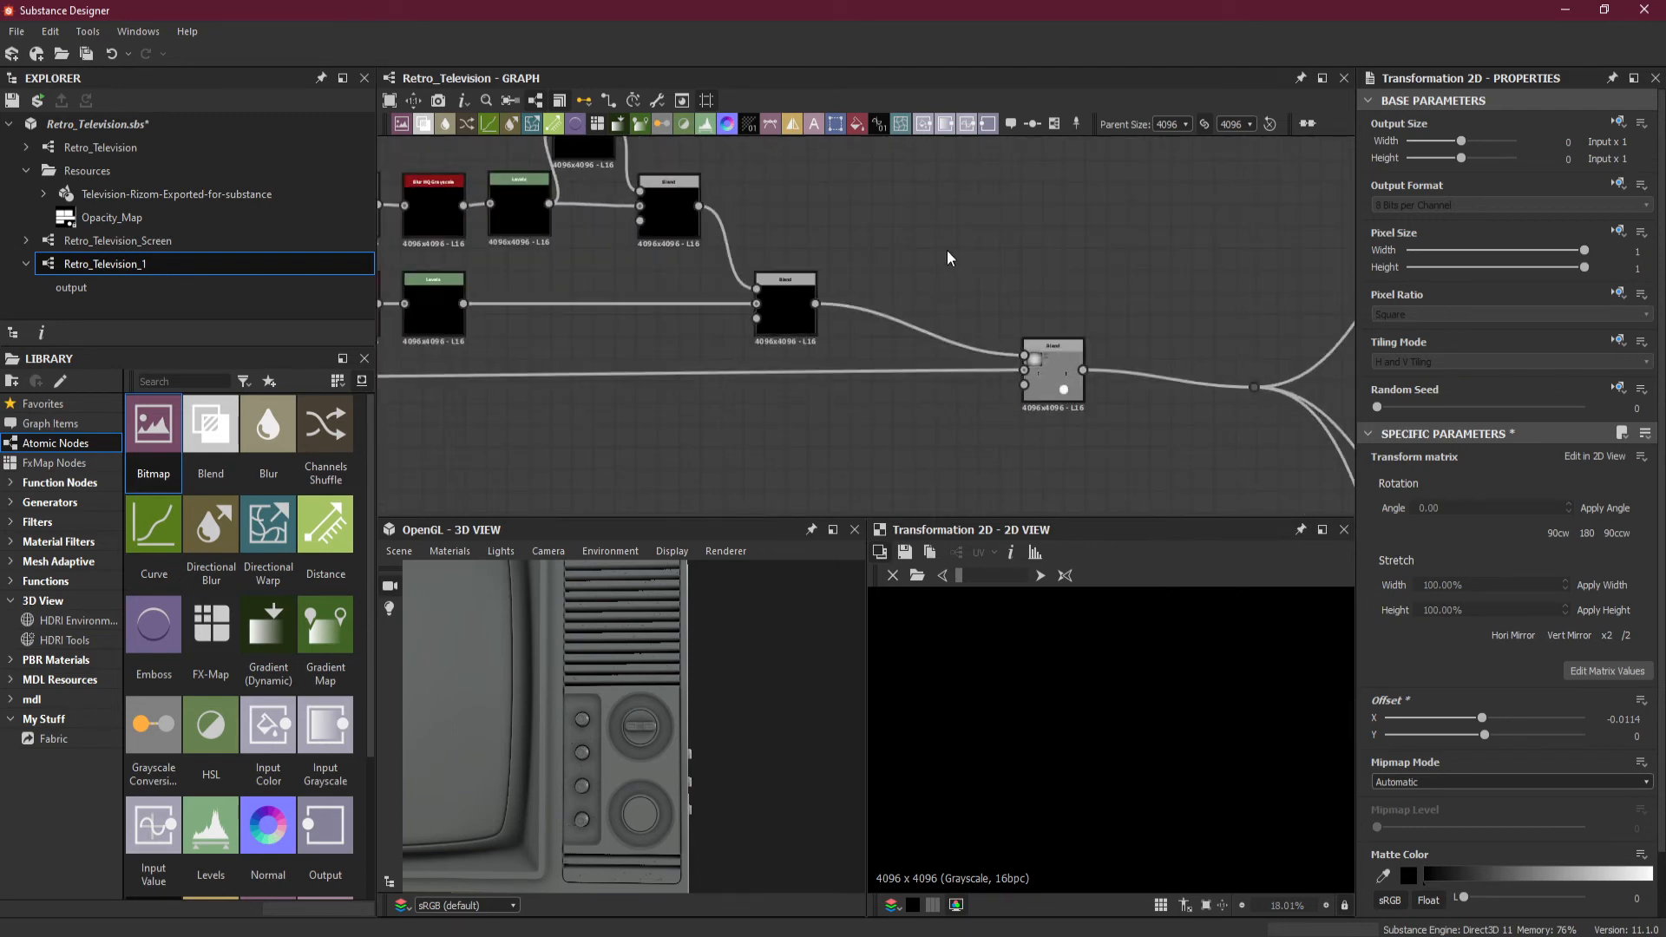
# Insert a Transformation 2D node between the Subtract Blend and the main chain's Blend, aligned beside the Subtract Blend.
pyautogui.scroll(8, 625, 704)
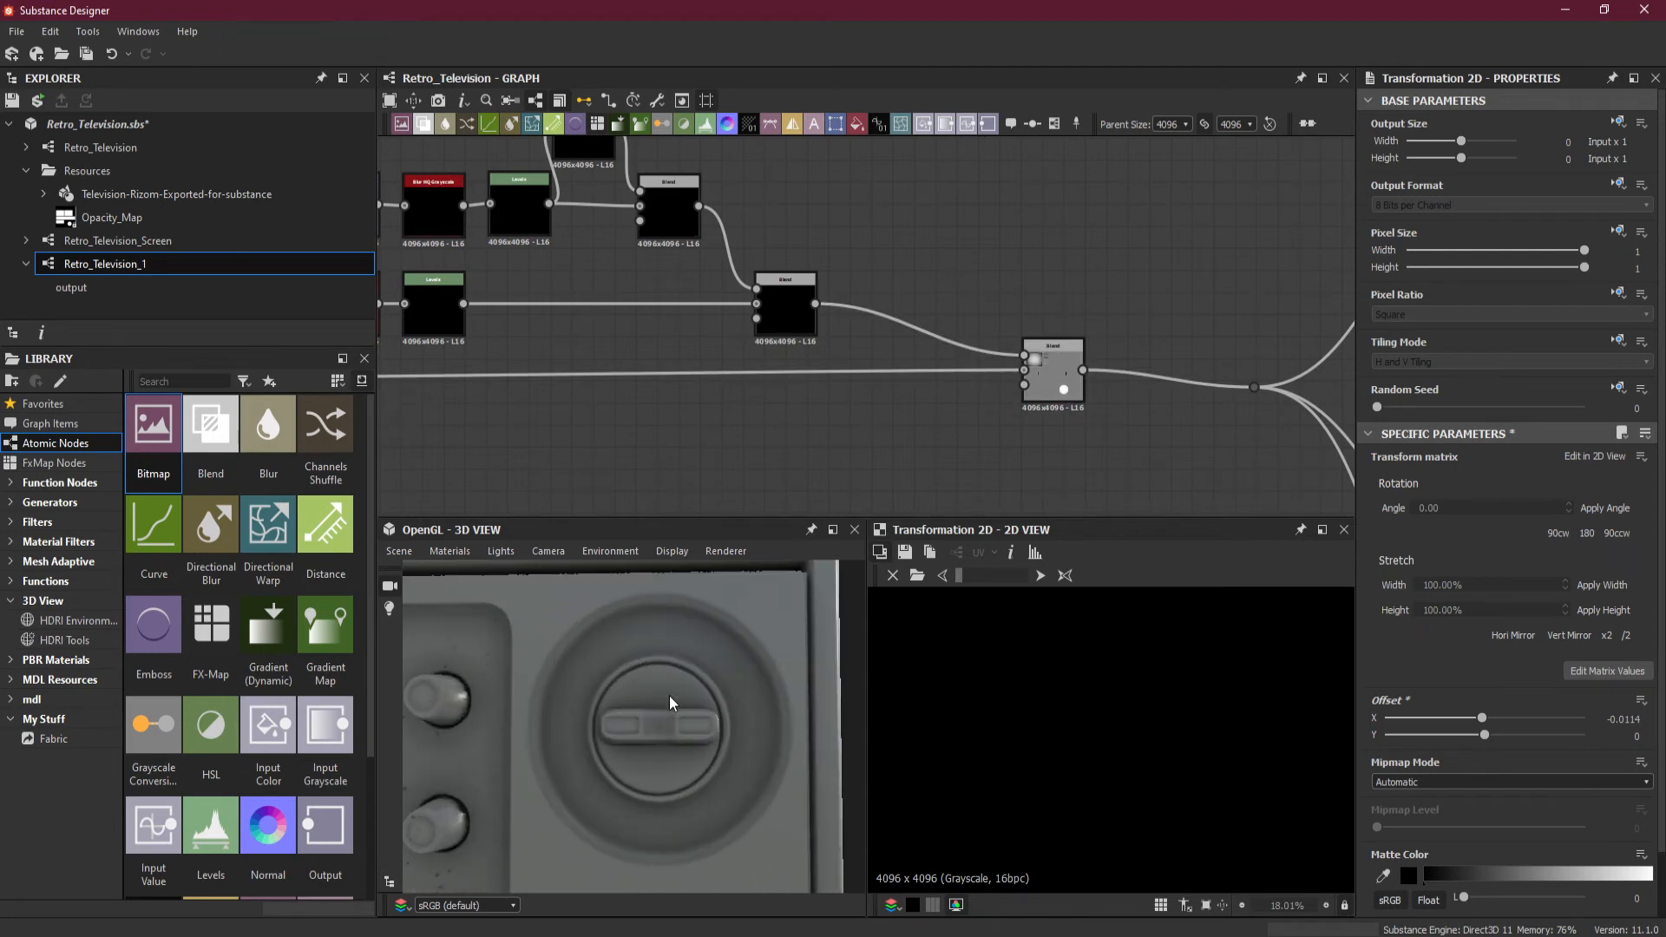
pyautogui.scroll(-5, 673, 692)
pyautogui.scroll(3, 685, 673)
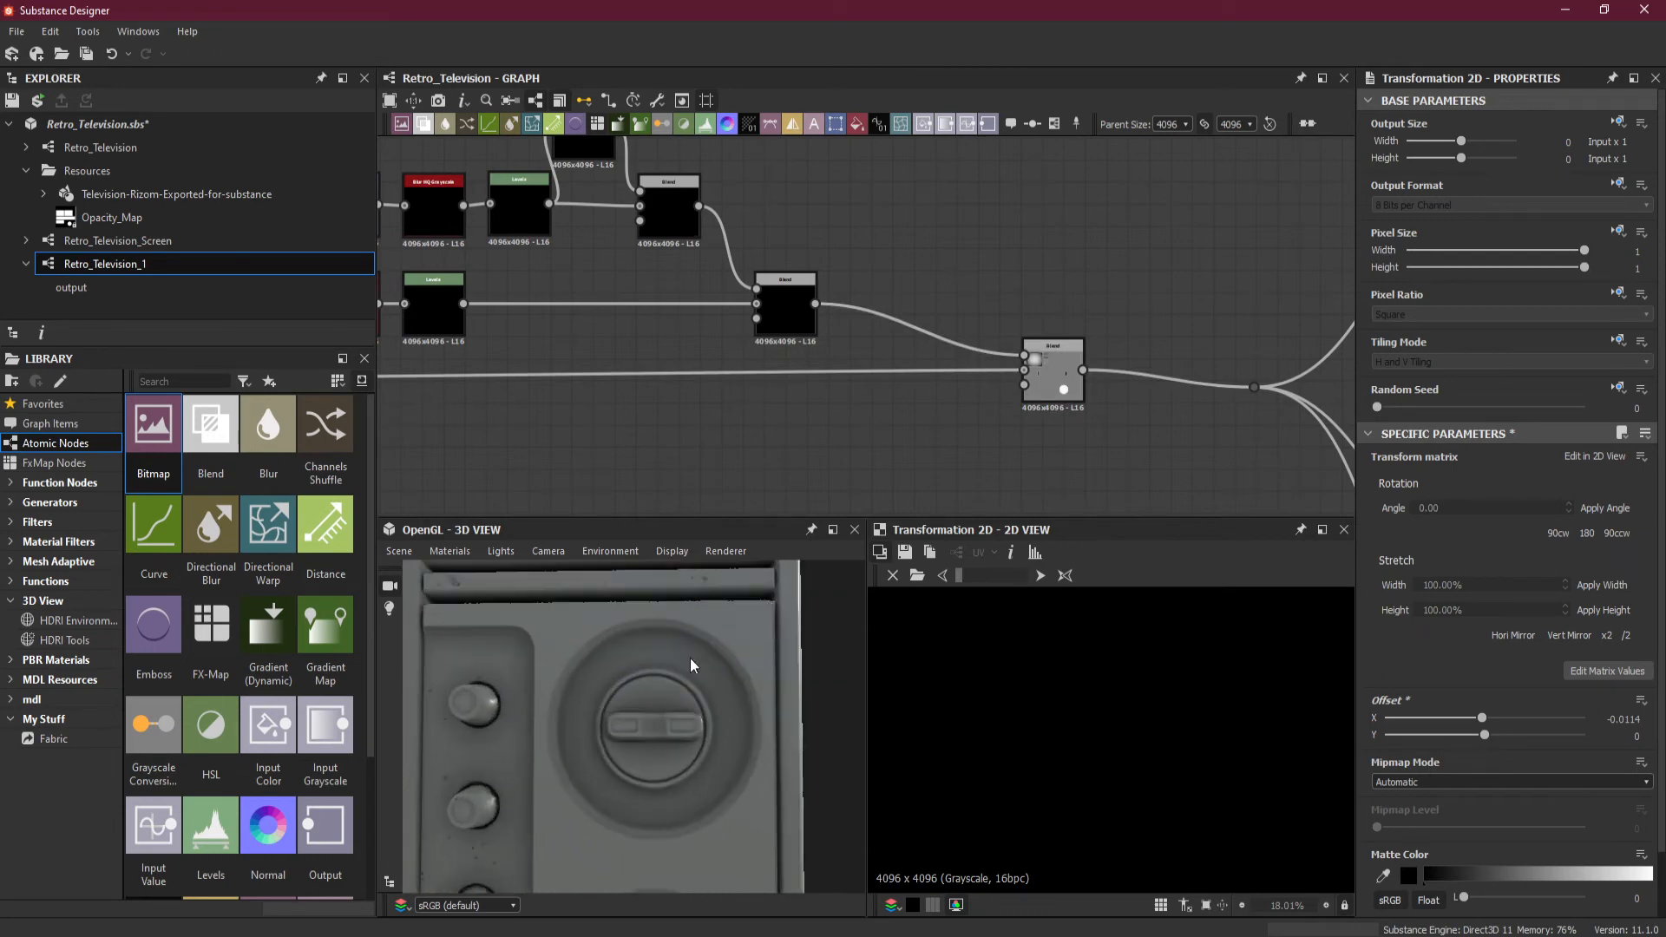
pyautogui.moveTo(912, 233); pyautogui.dragTo(877, 336)
pyautogui.press('space')
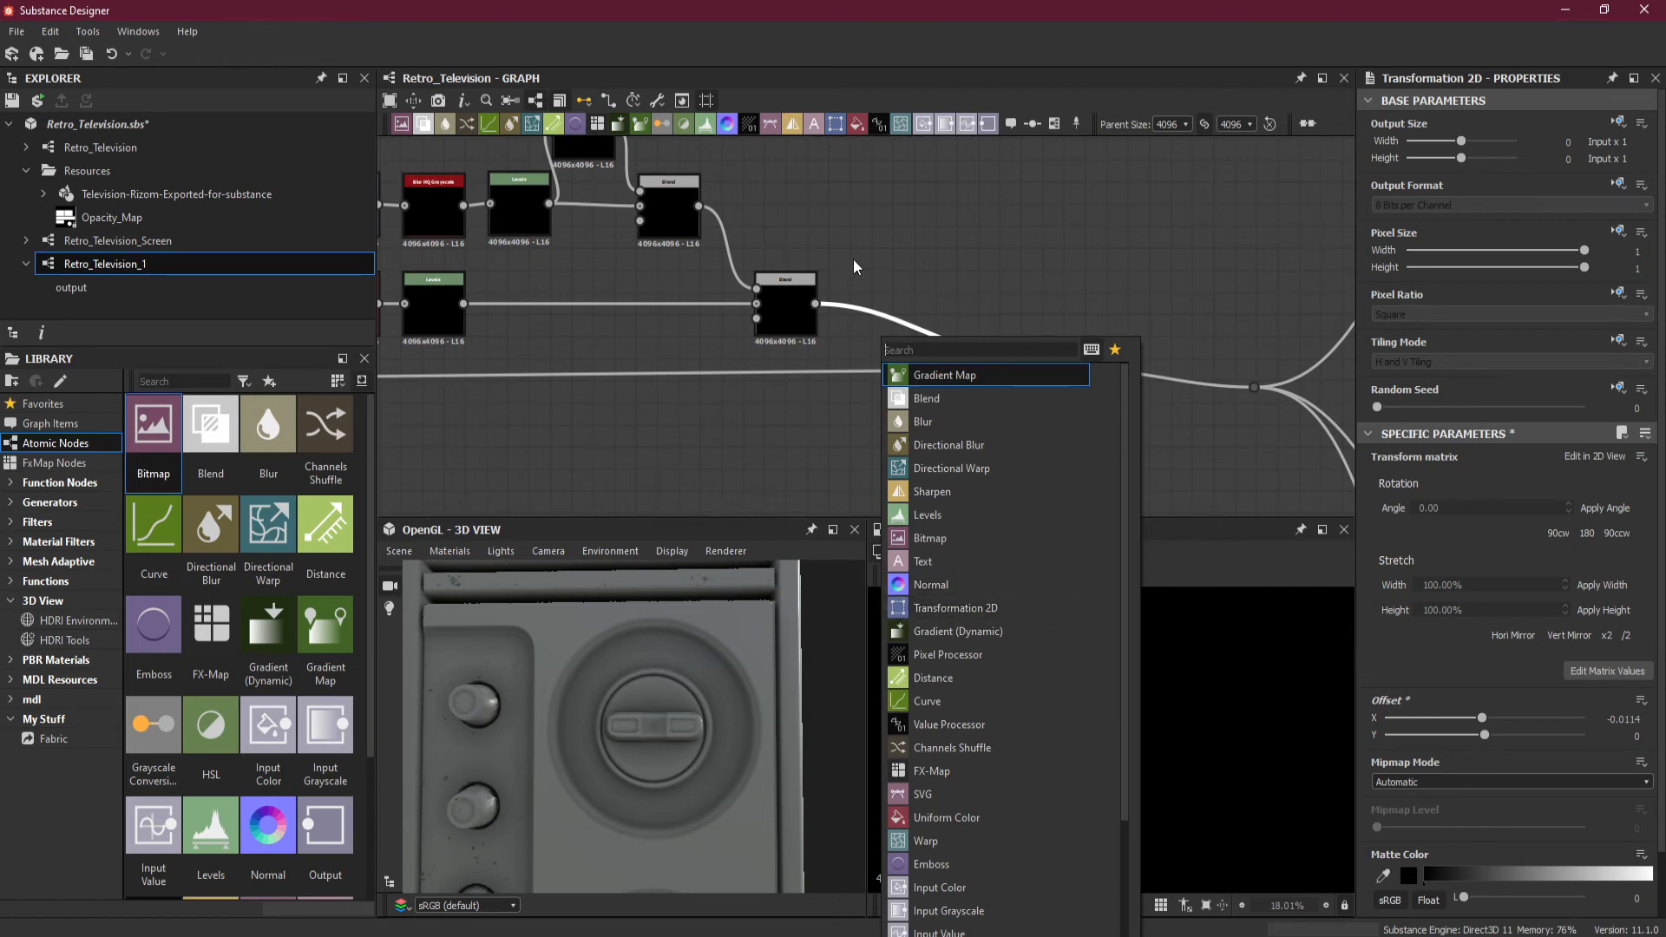
pyautogui.press('Escape')
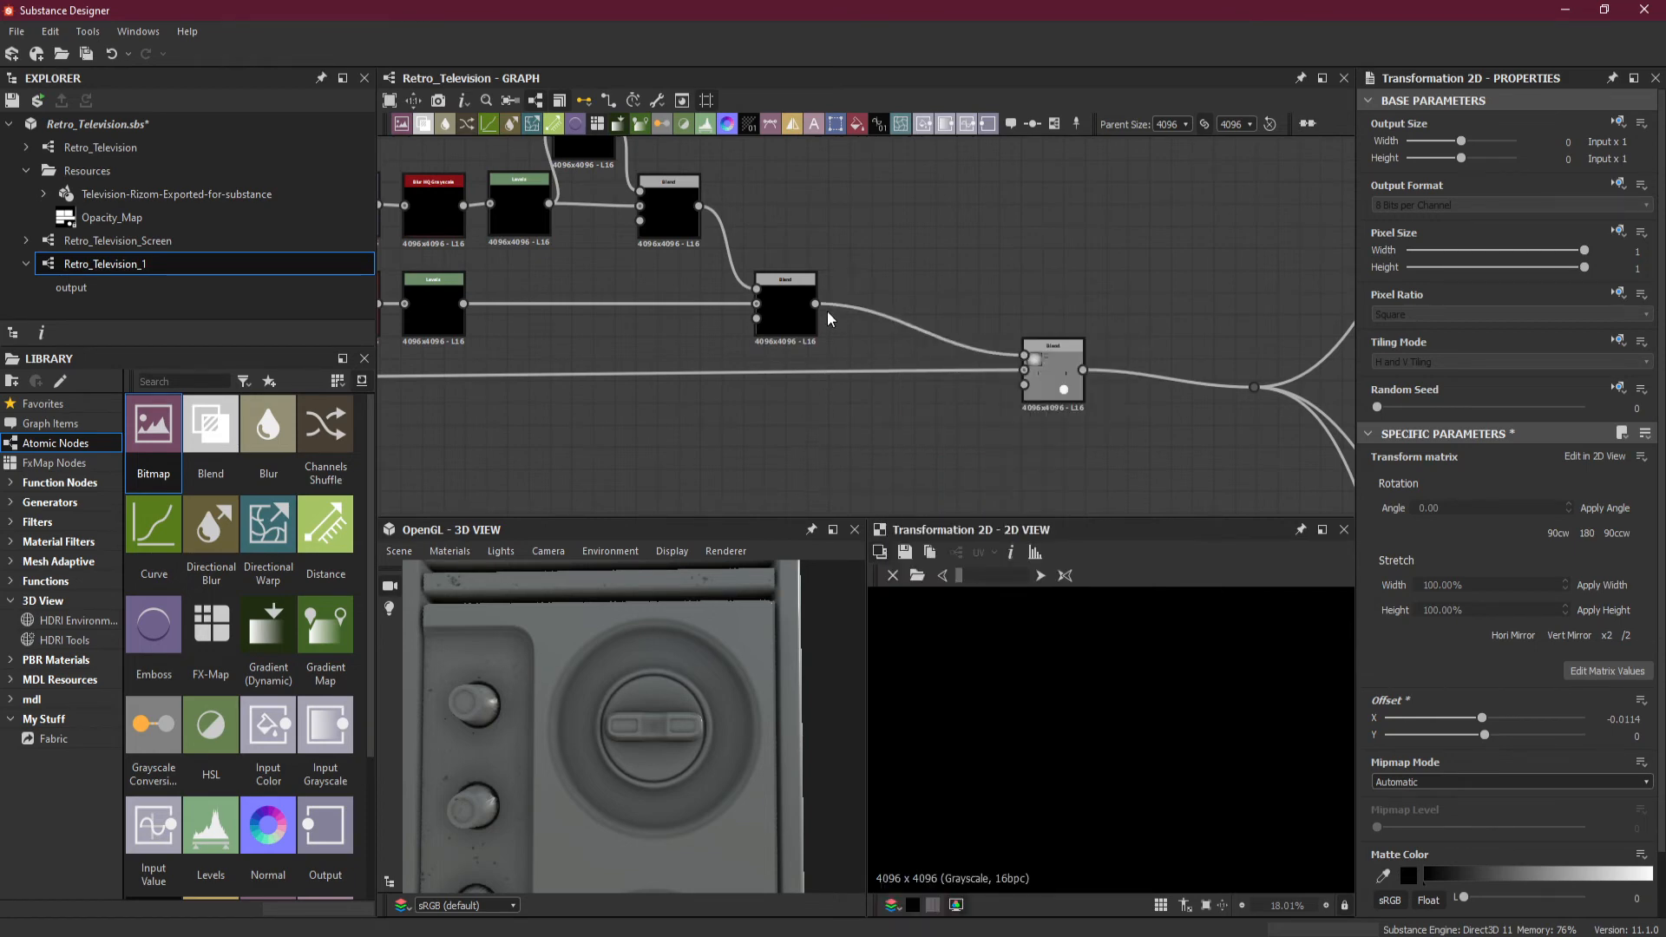
pyautogui.press('space')
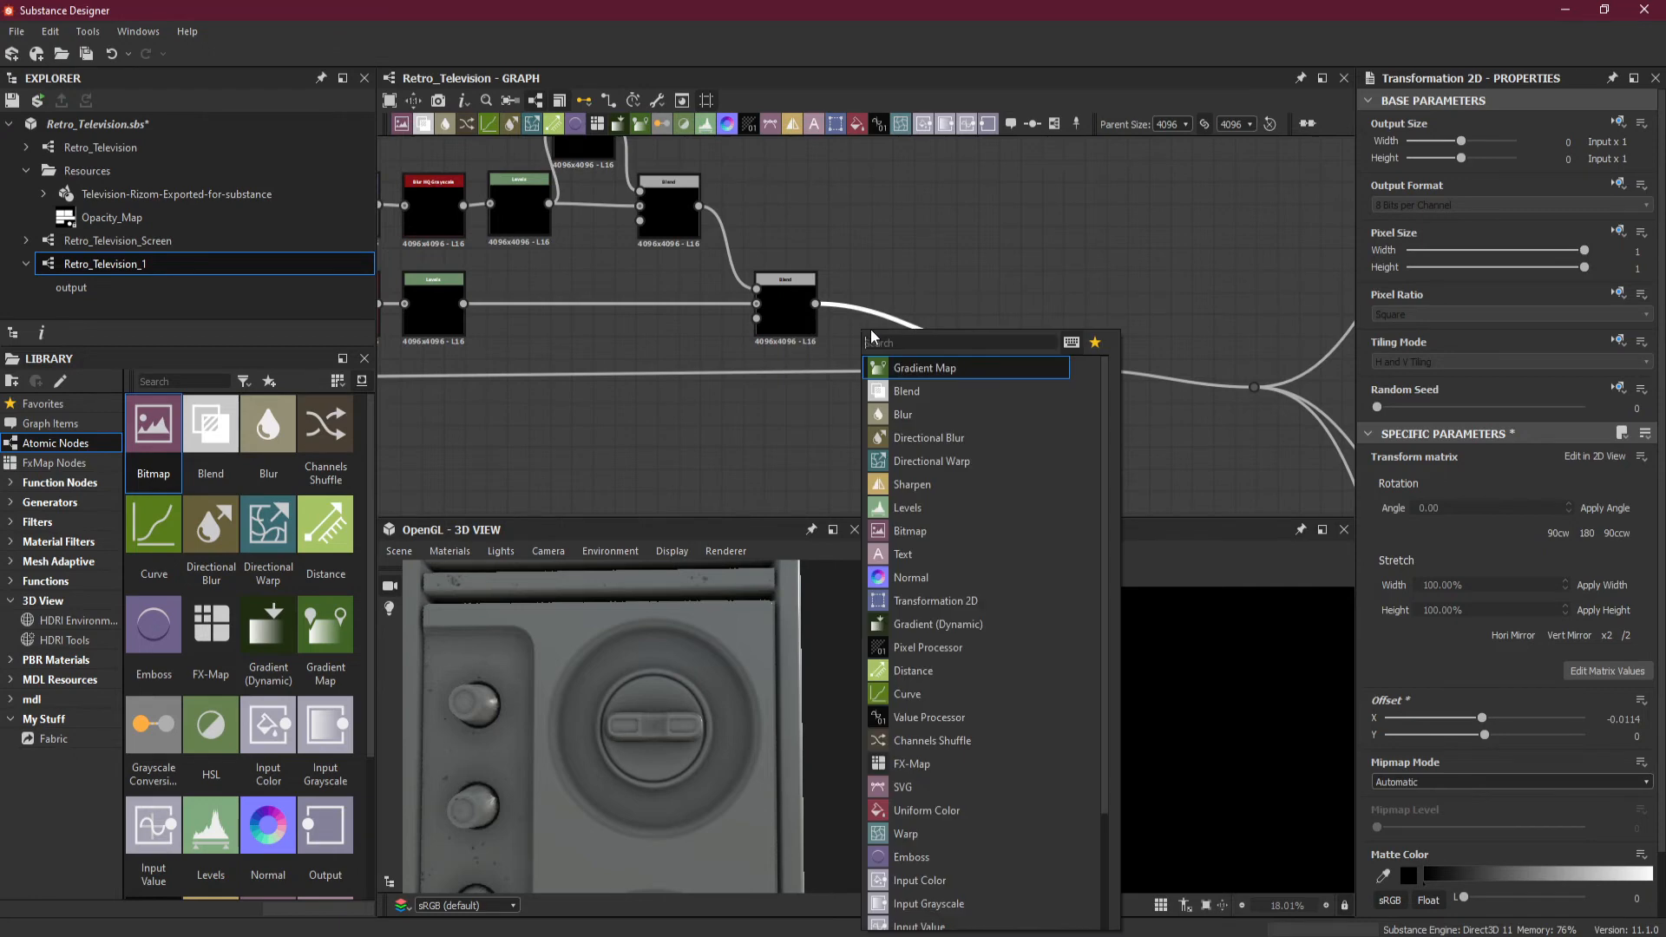
pyautogui.click(975, 598)
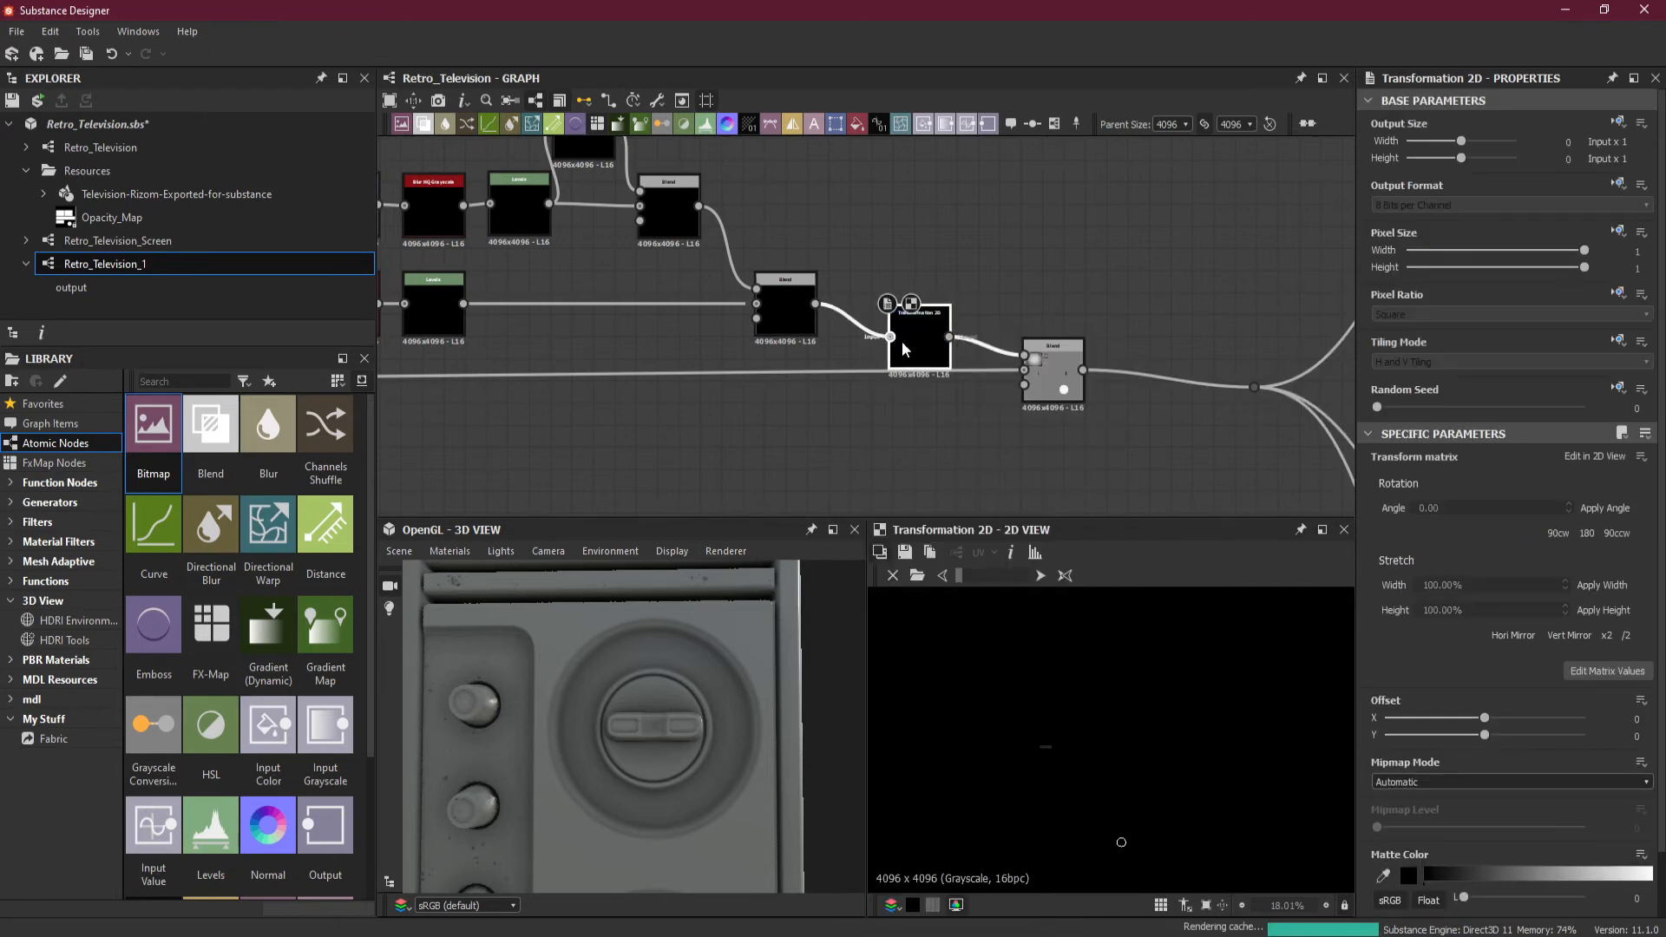
pyautogui.moveTo(902, 343); pyautogui.dragTo(886, 310)
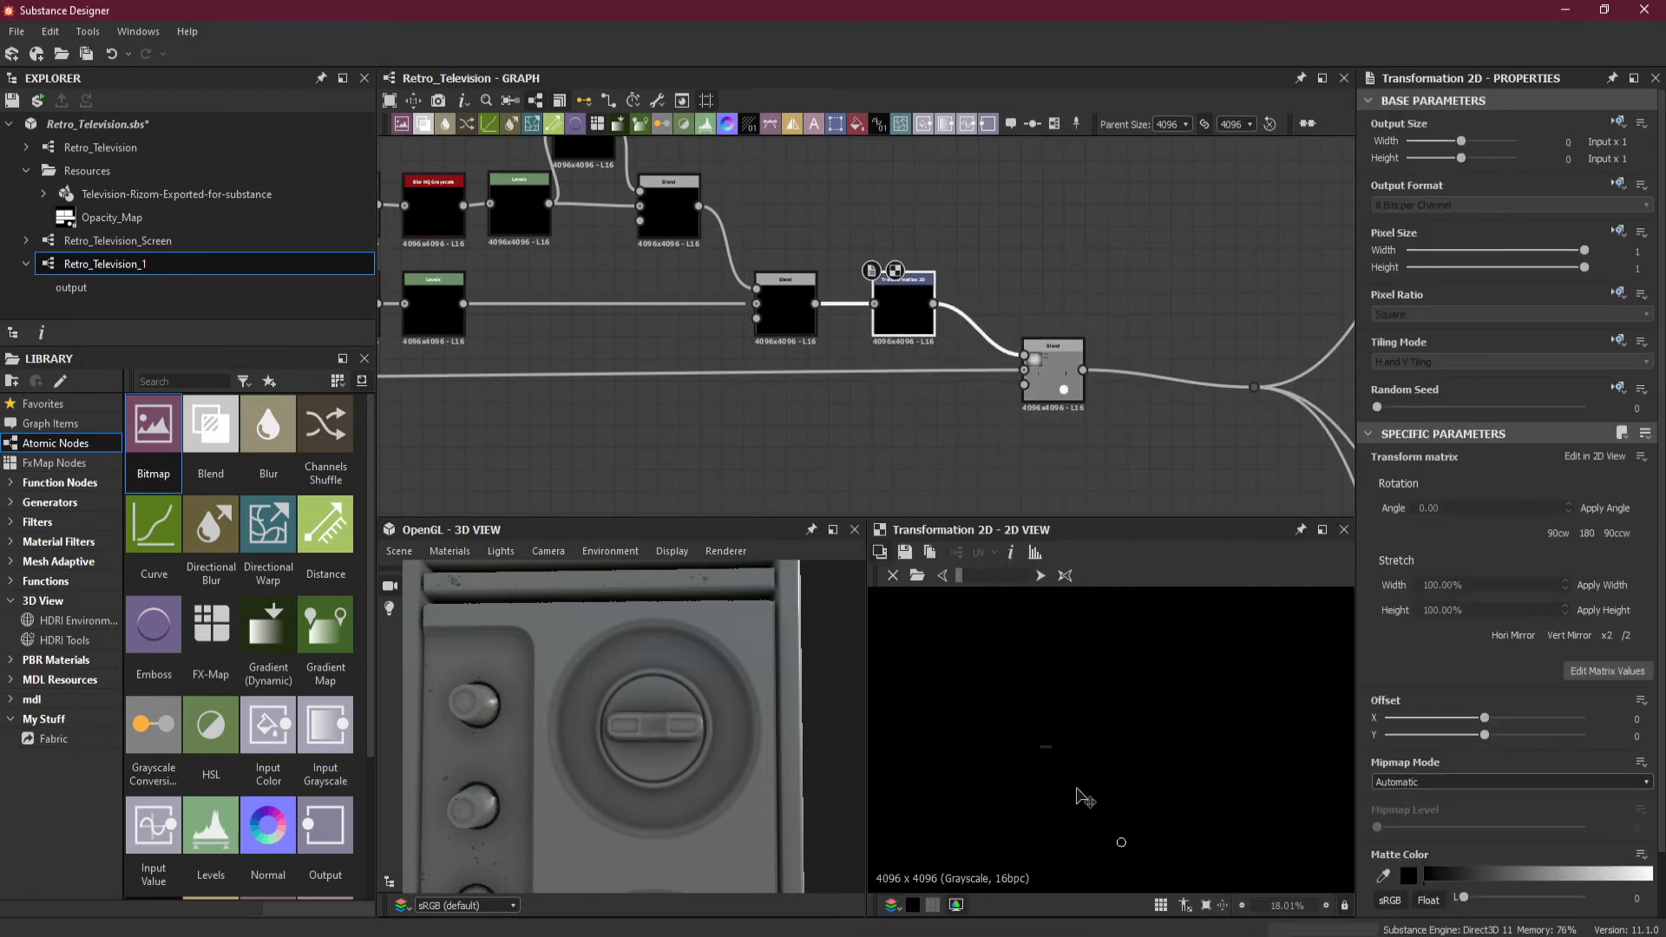
# Place the new Transformation 2D's rotation pivot at the centre of the knob's bar.
pyautogui.scroll(3, 1121, 846)
pyautogui.scroll(9, 951, 678)
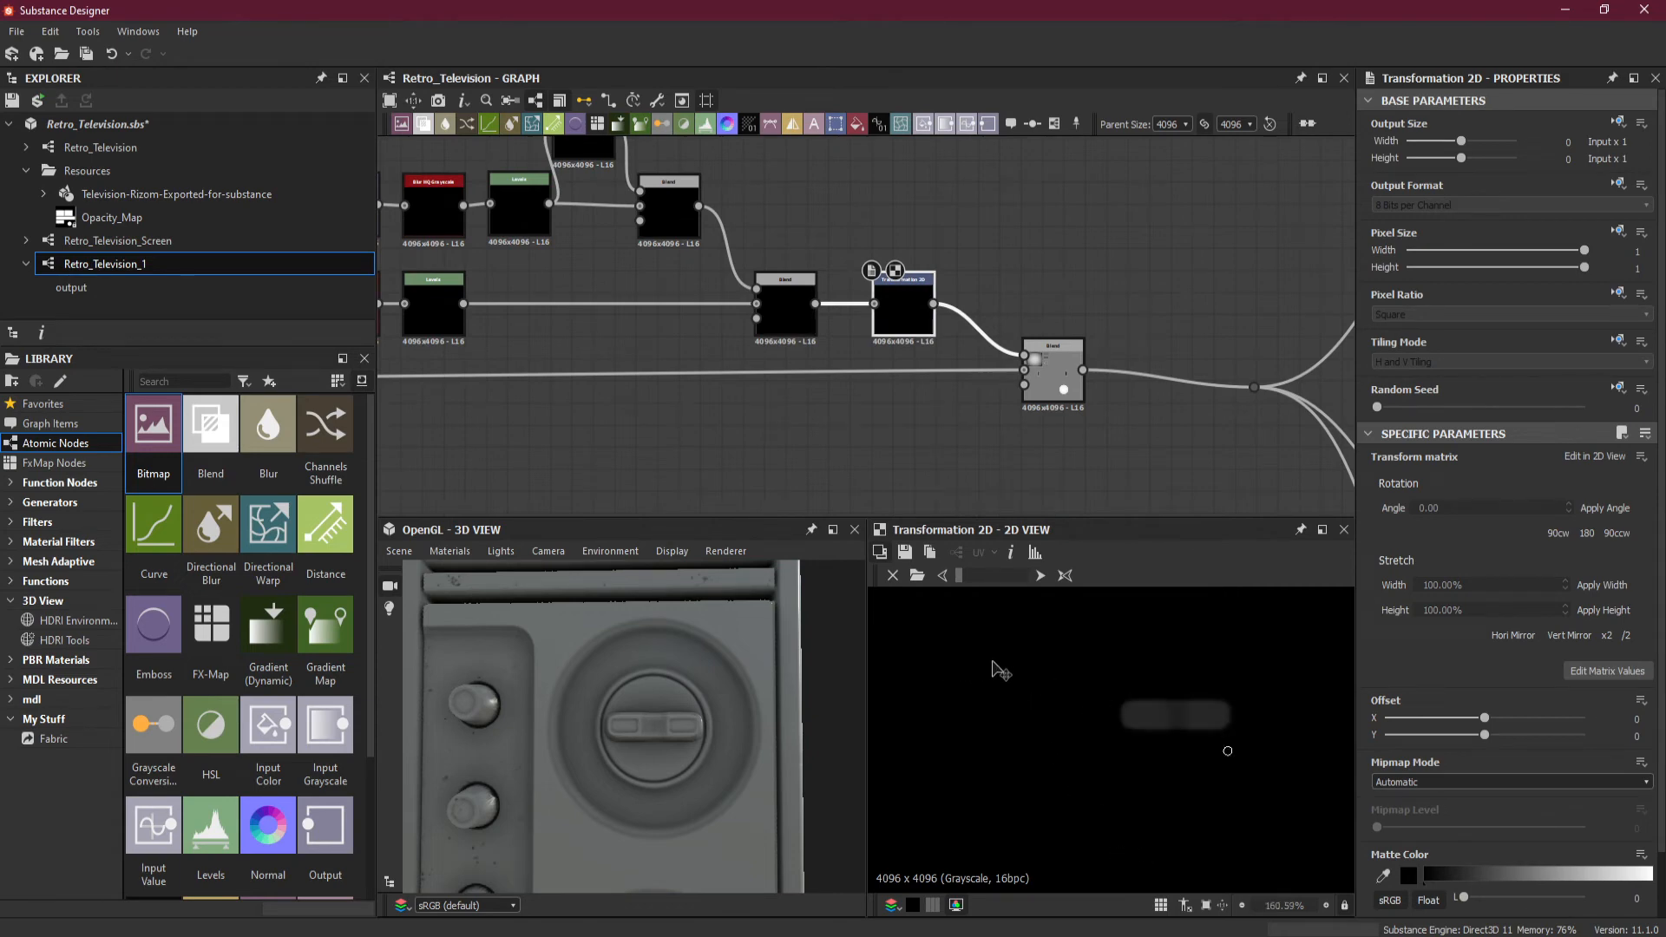
pyautogui.scroll(4, 1227, 755)
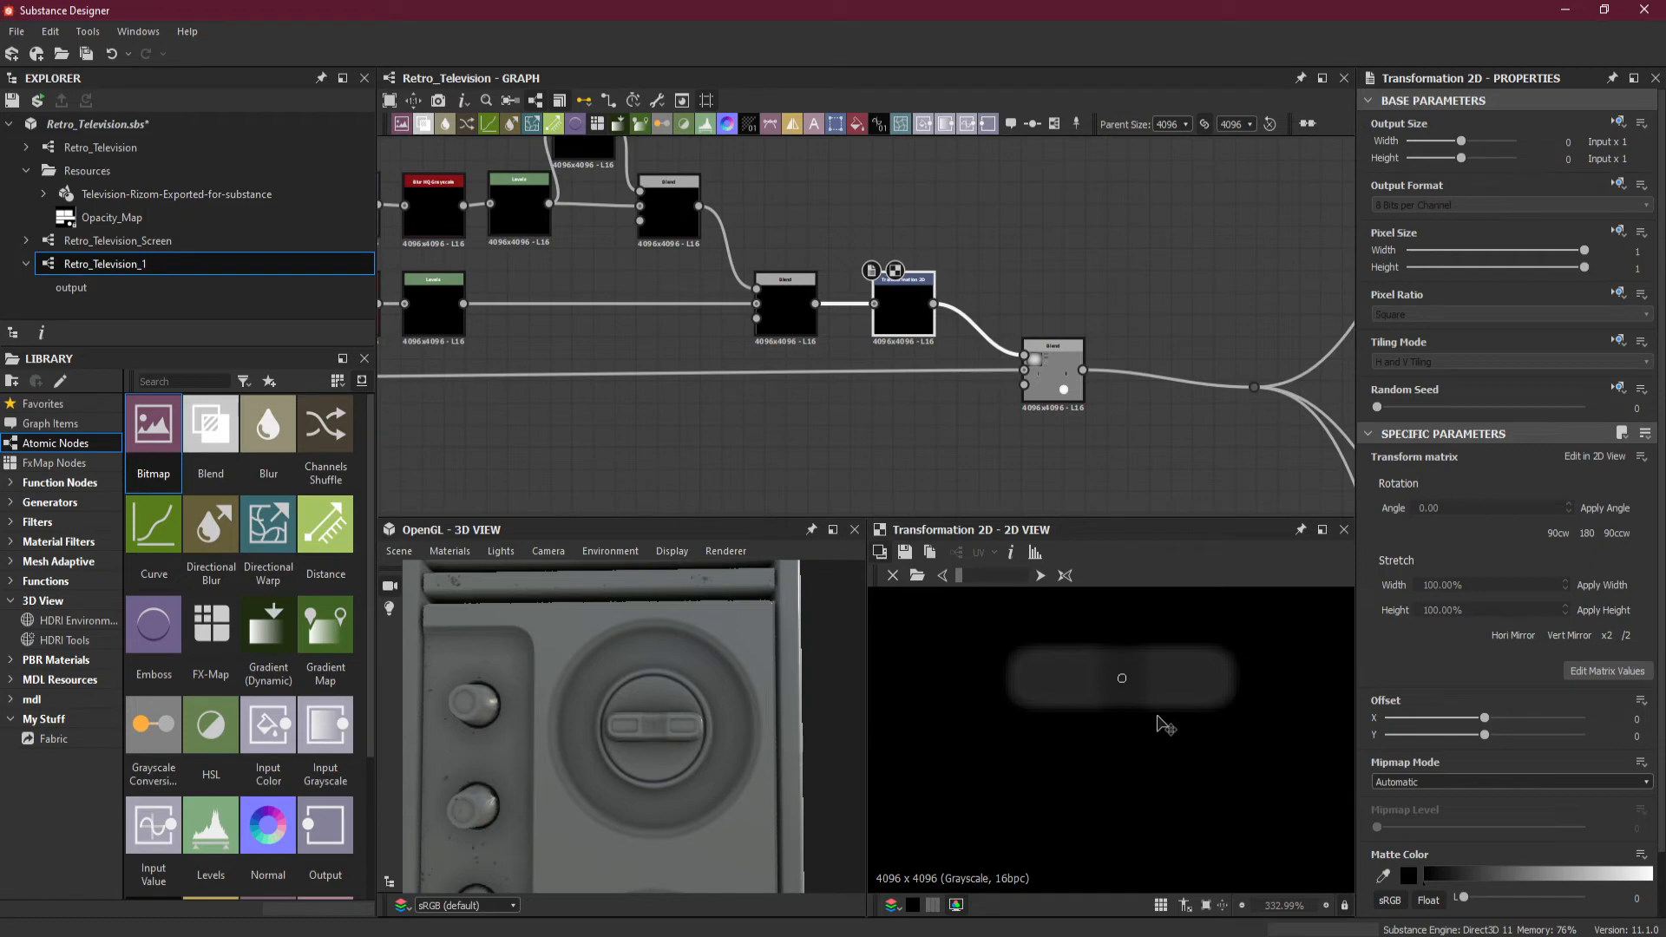
pyautogui.scroll(-20, 1165, 726)
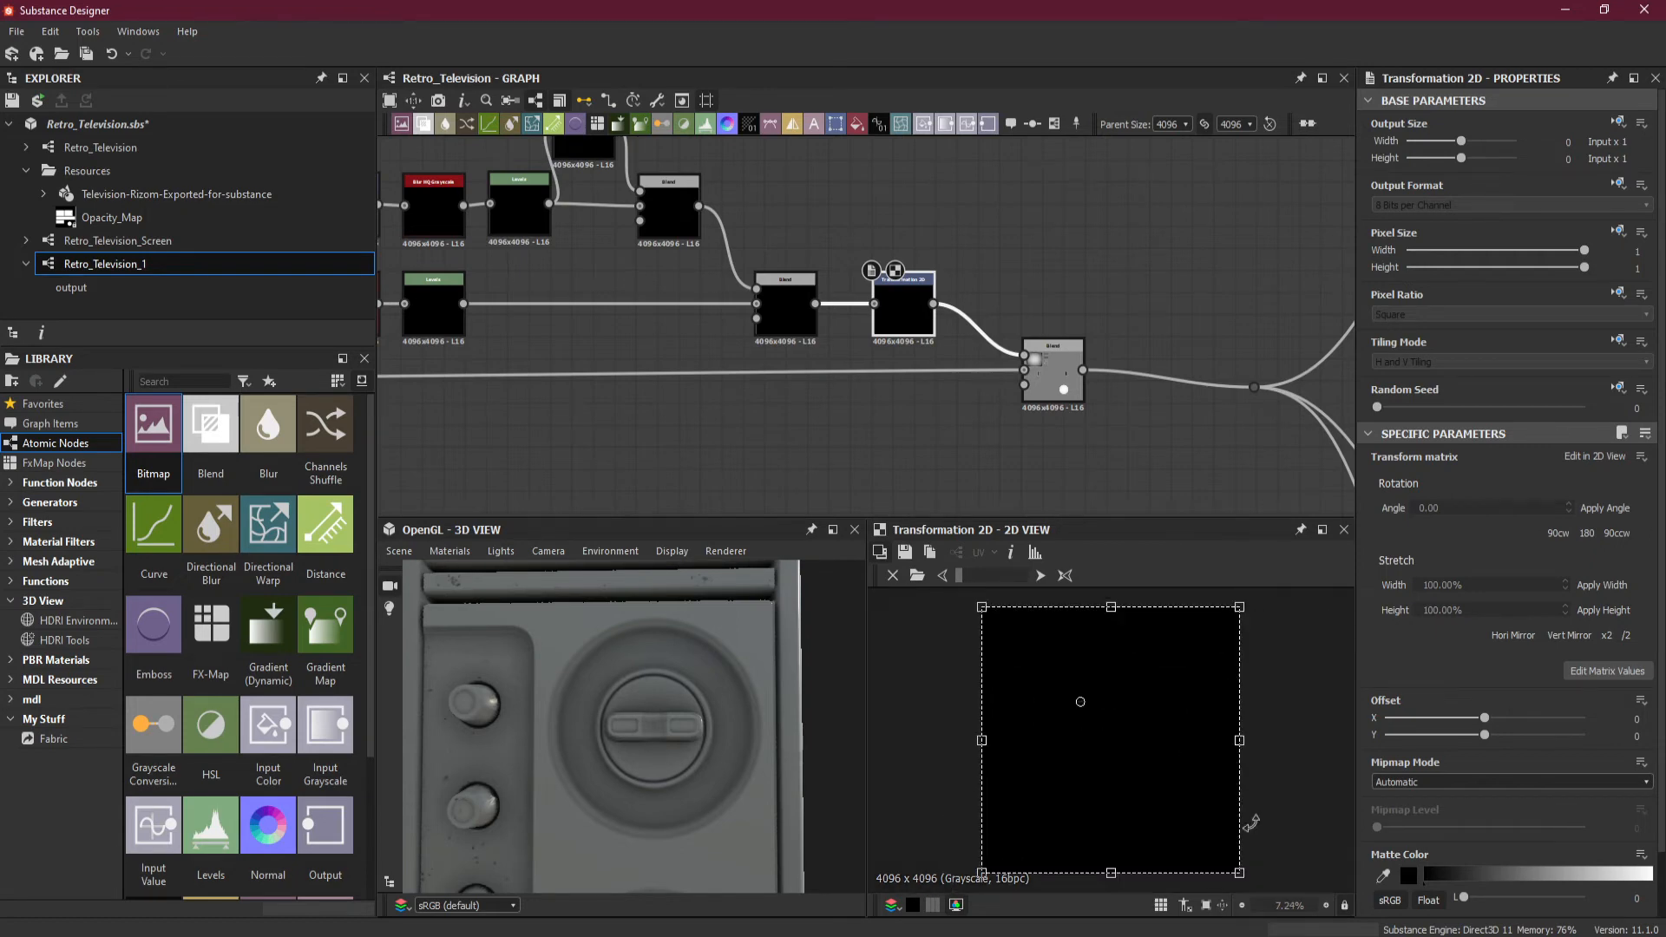
# Rotate the knob's bar clockwise around its pivot to a diagonal position with the new Transformation 2D.
pyautogui.scroll(-2, 1453, 751)
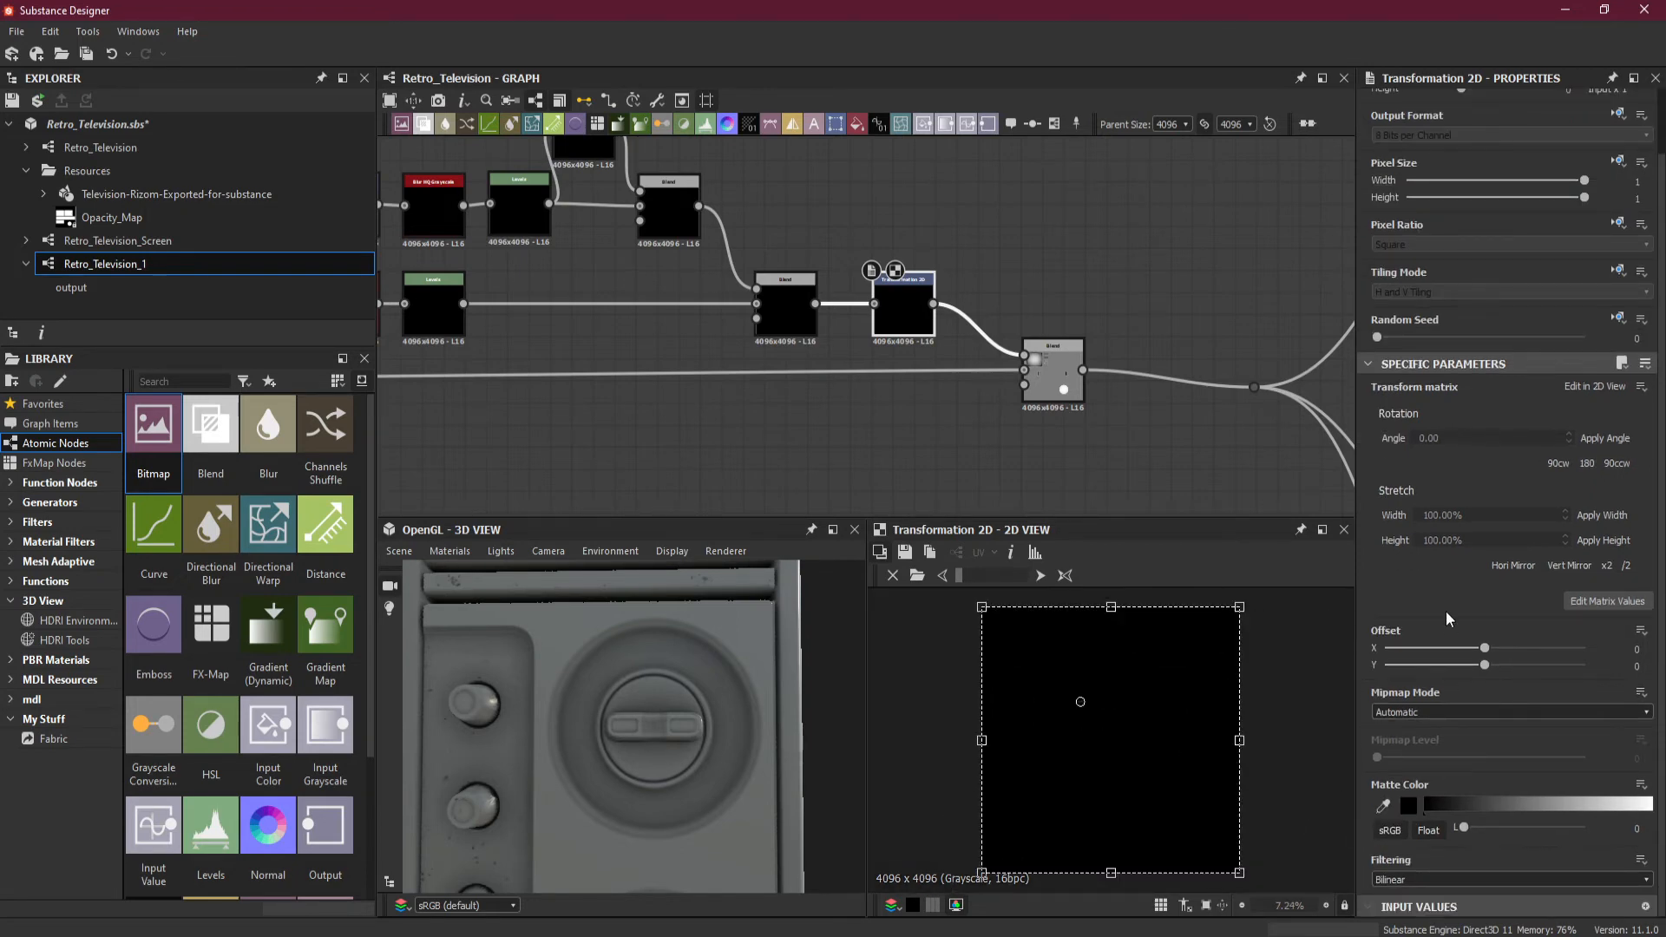
pyautogui.scroll(2, 1463, 506)
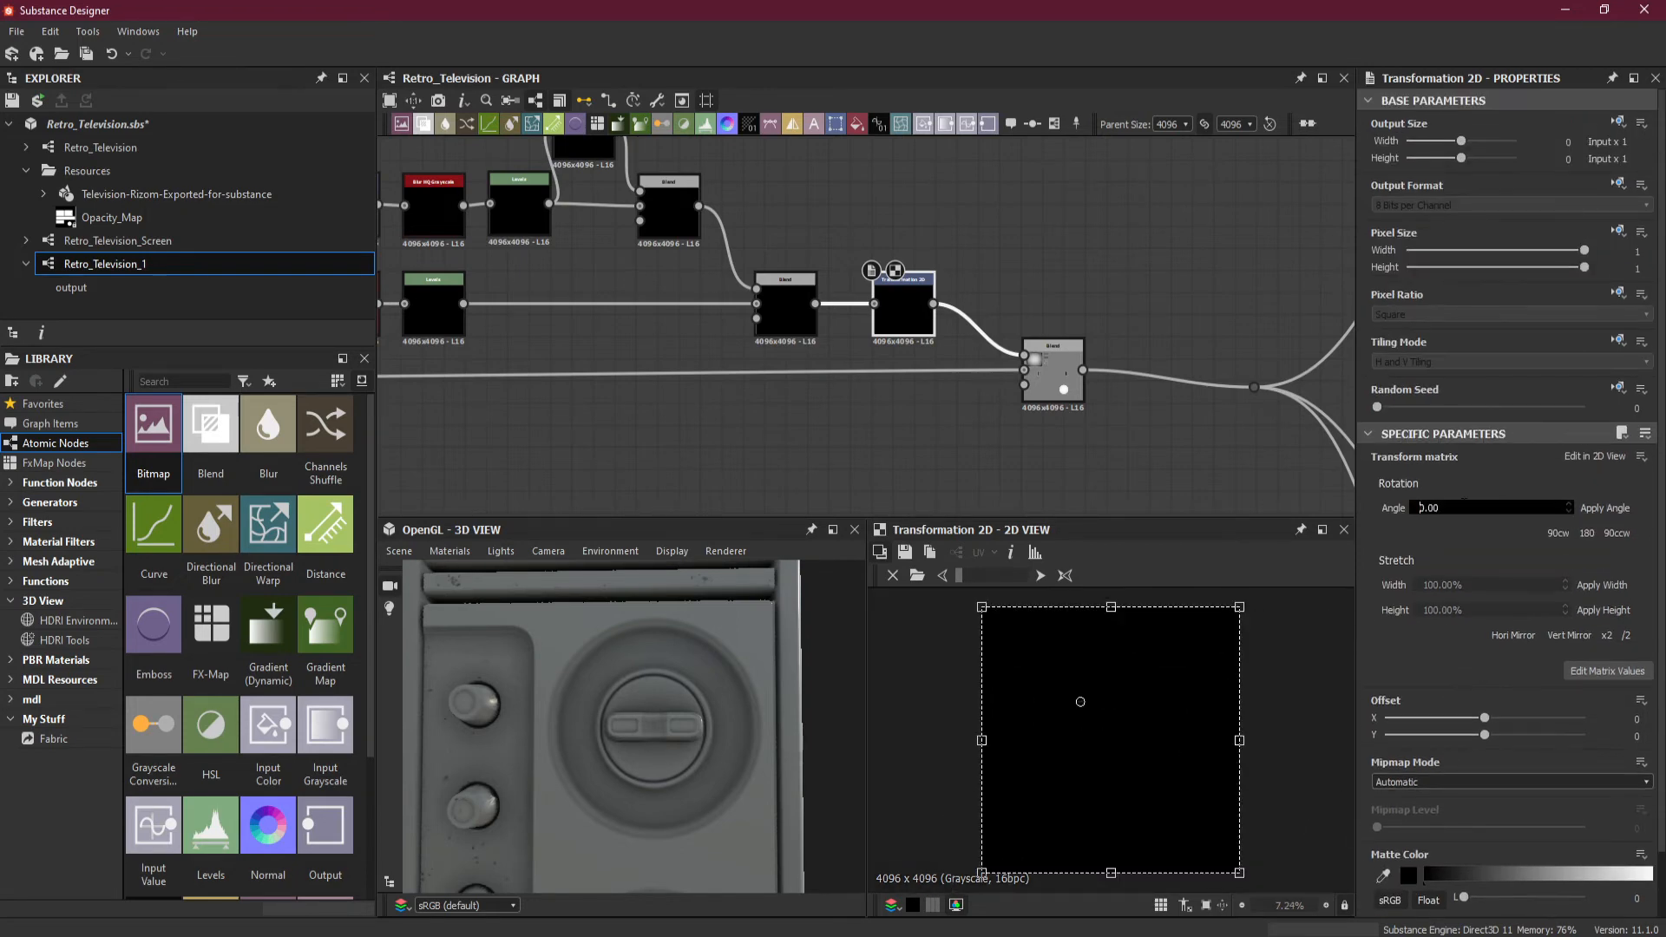
pyautogui.click(1567, 503)
pyautogui.click(1568, 503)
pyautogui.click(1568, 503)
pyautogui.click(1568, 503)
pyautogui.moveTo(1281, 666); pyautogui.dragTo(1277, 763)
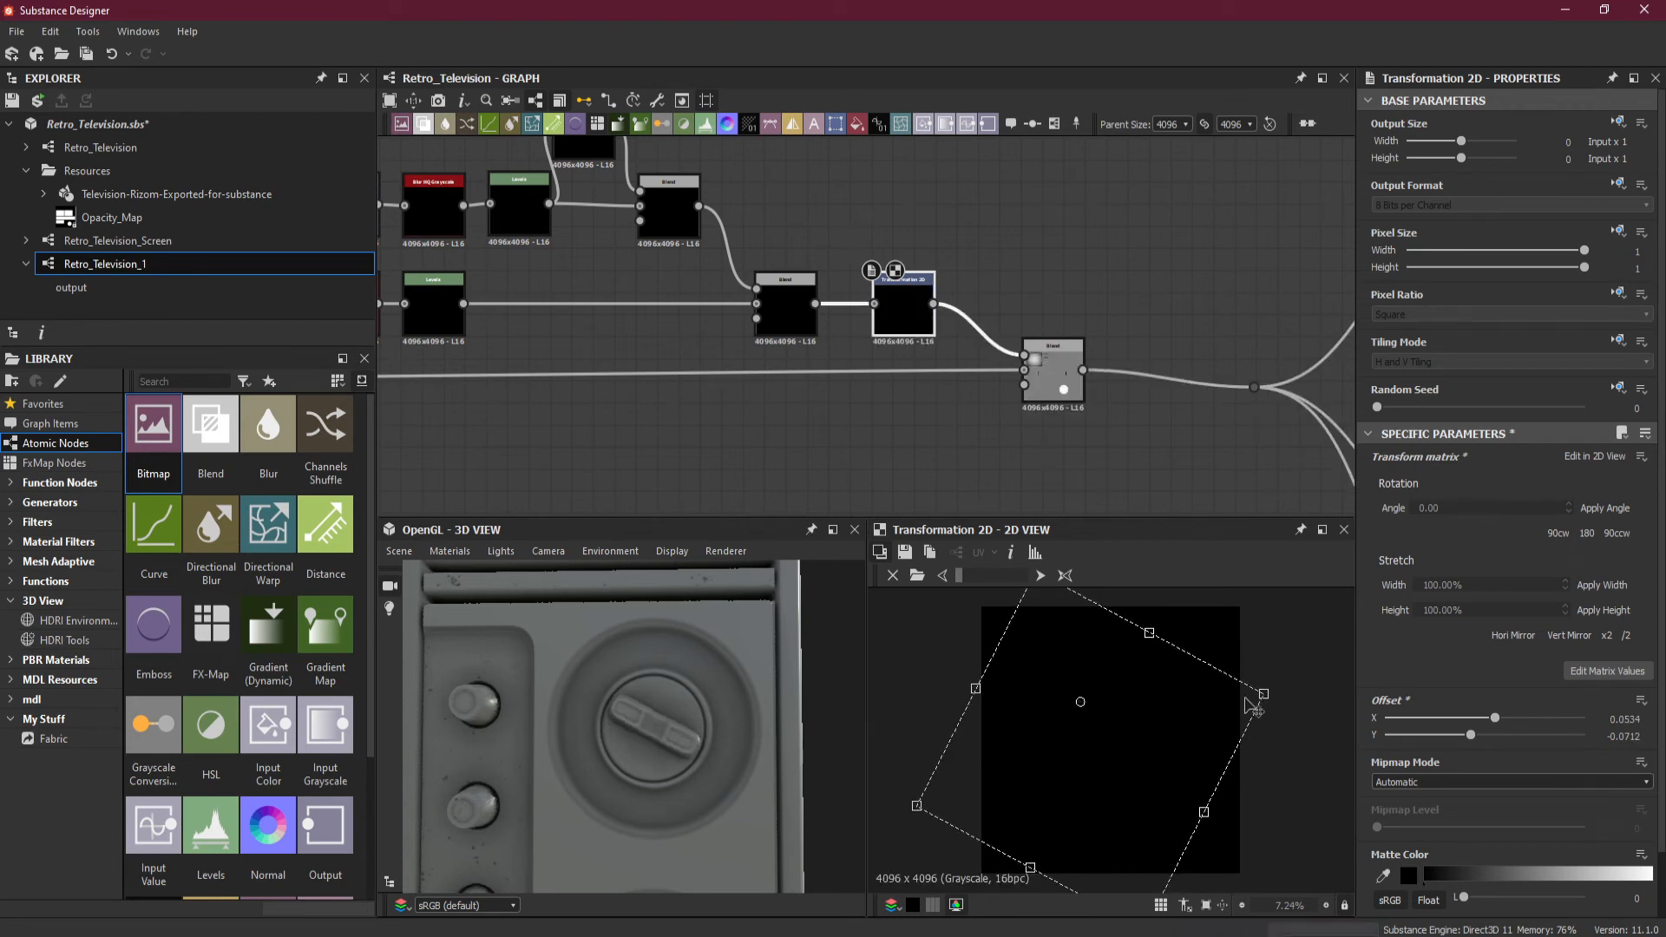
# Switch the Transformation 2D's Tiling Mode inheritance to Absolute and keep it on H and V Tiling.
pyautogui.click(1618, 341)
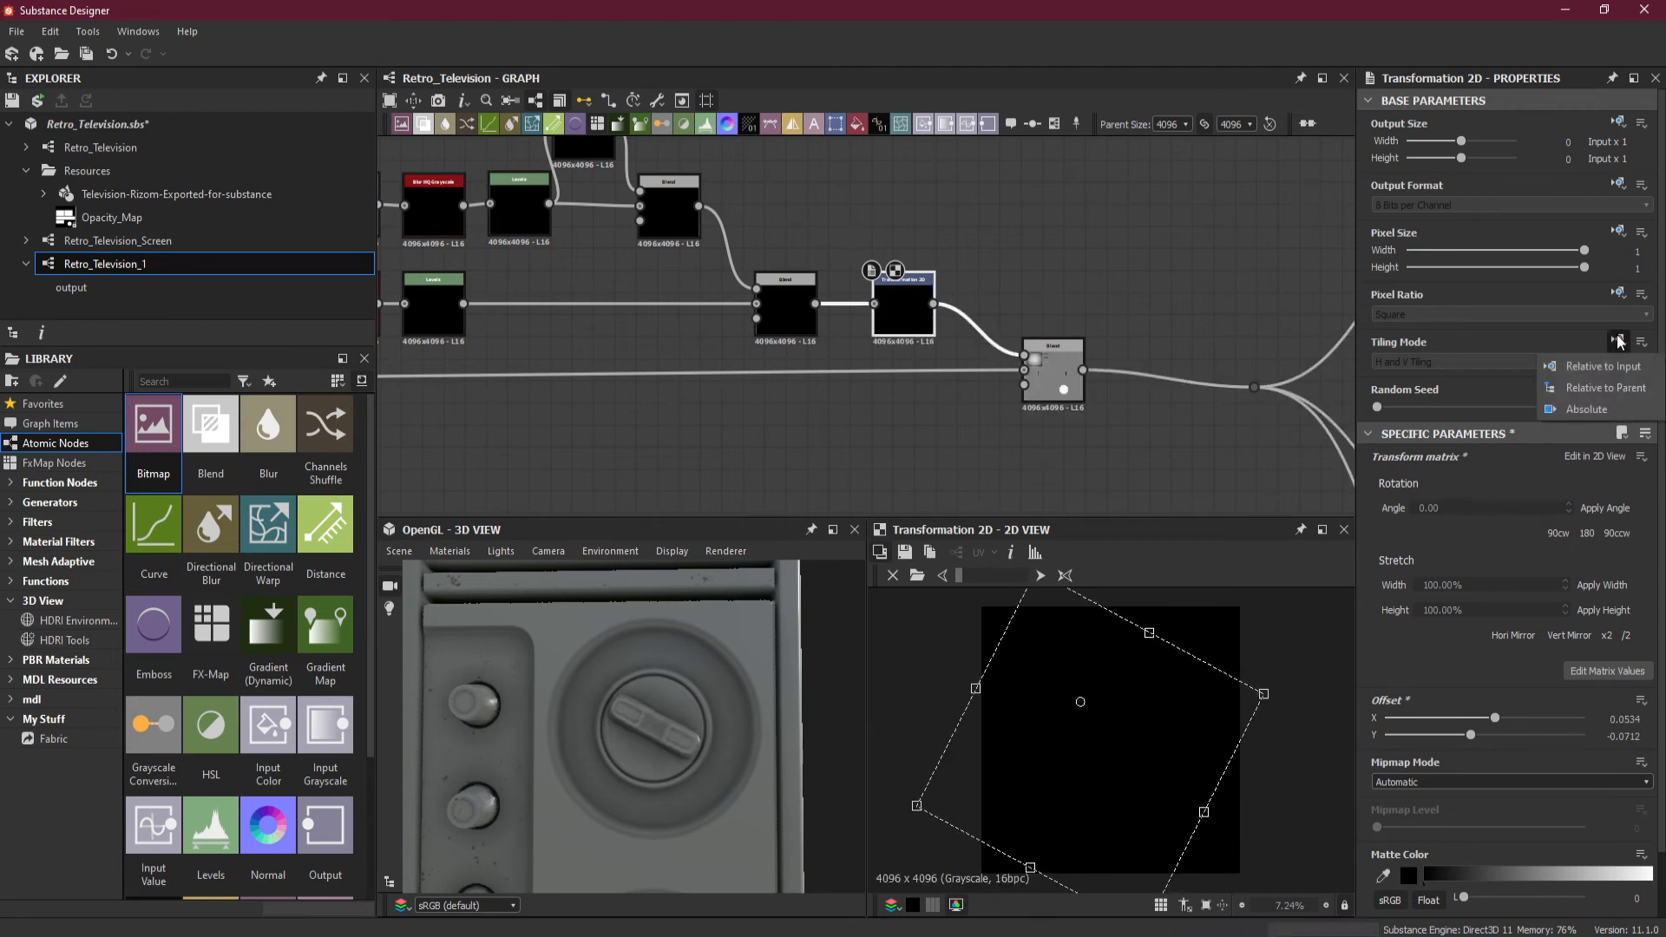
pyautogui.click(1605, 399)
pyautogui.click(1495, 363)
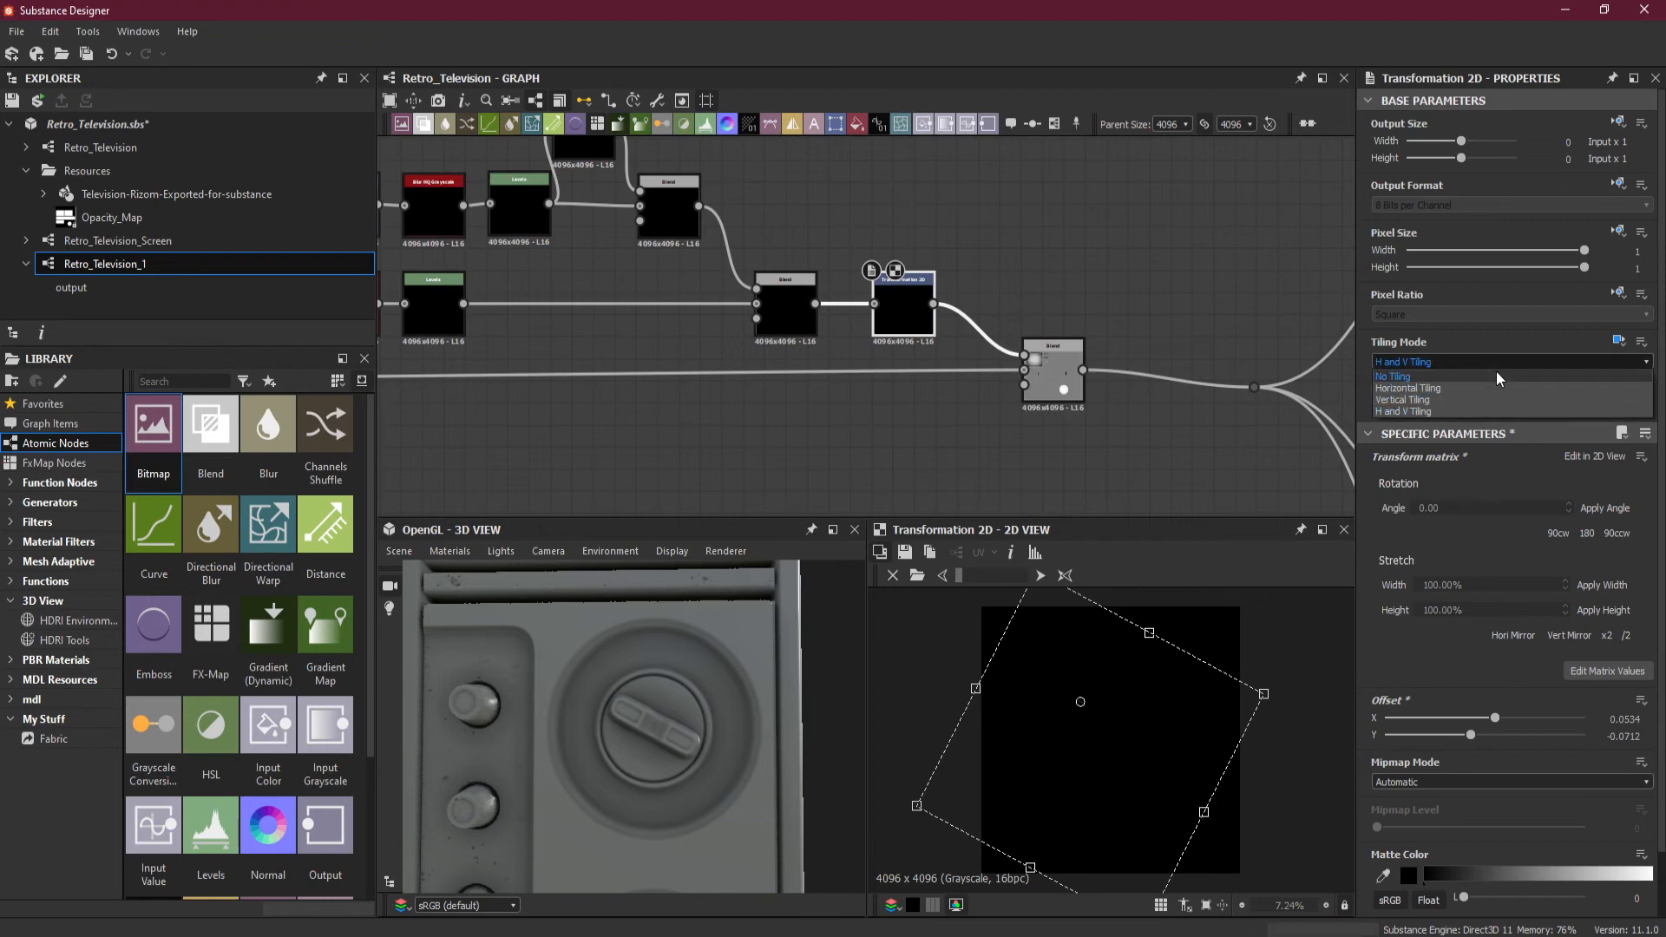
pyautogui.click(1277, 701)
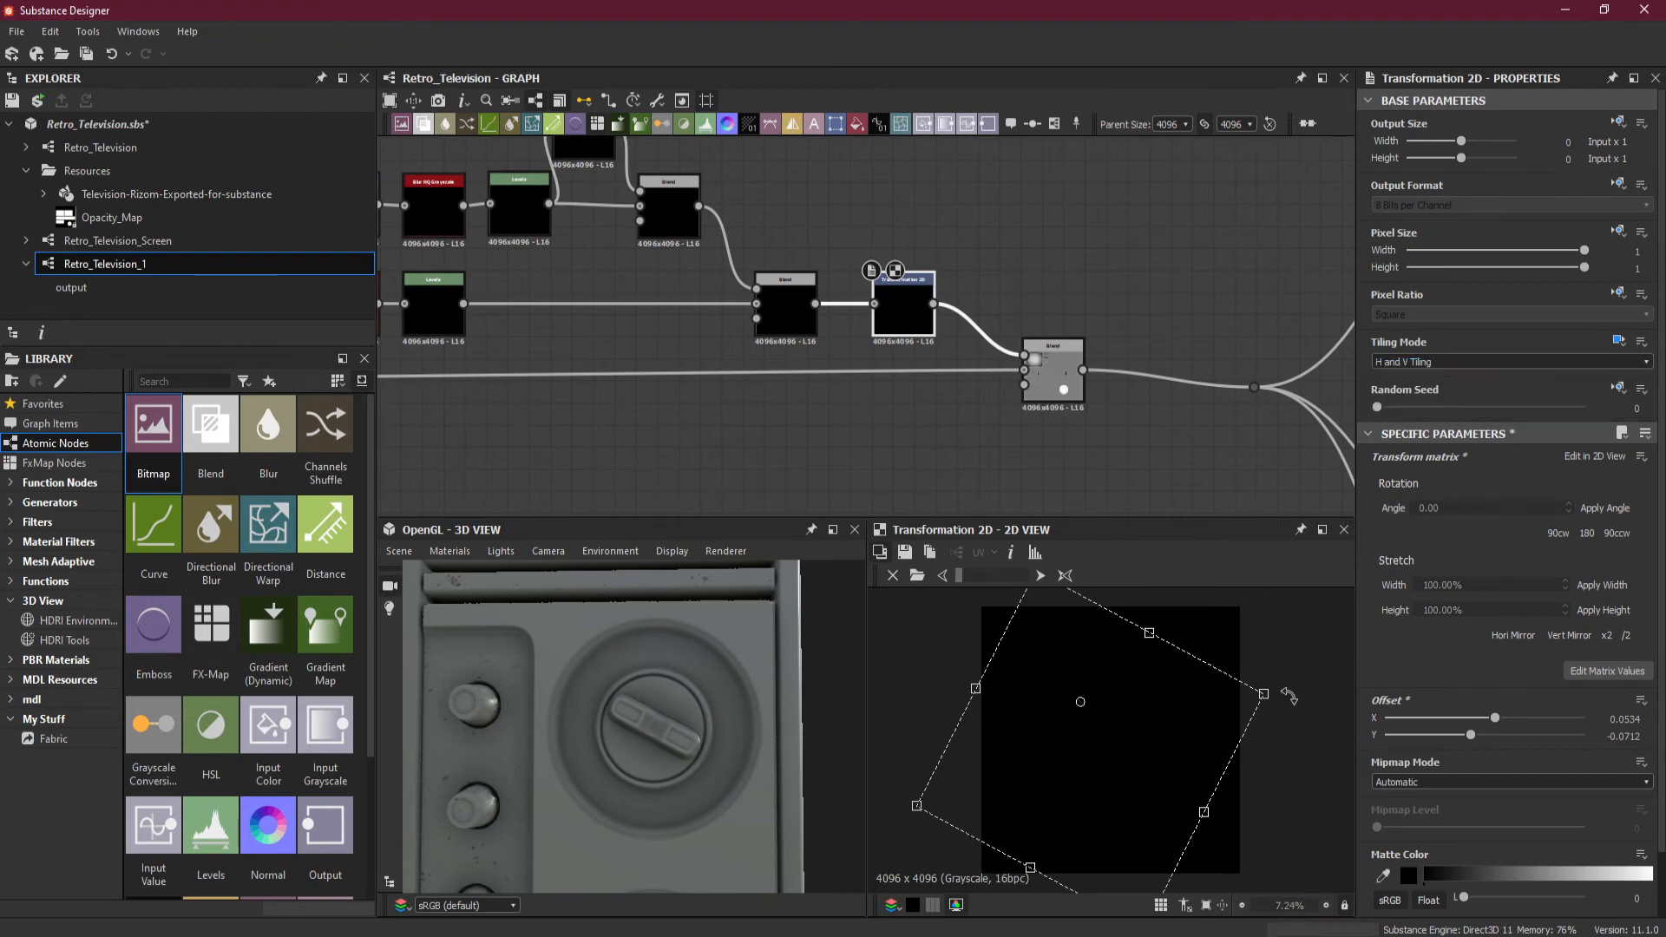
# Rotate the bar slightly farther clockwise and inspect the knob up close on the model.
pyautogui.moveTo(1284, 695); pyautogui.dragTo(1290, 720)
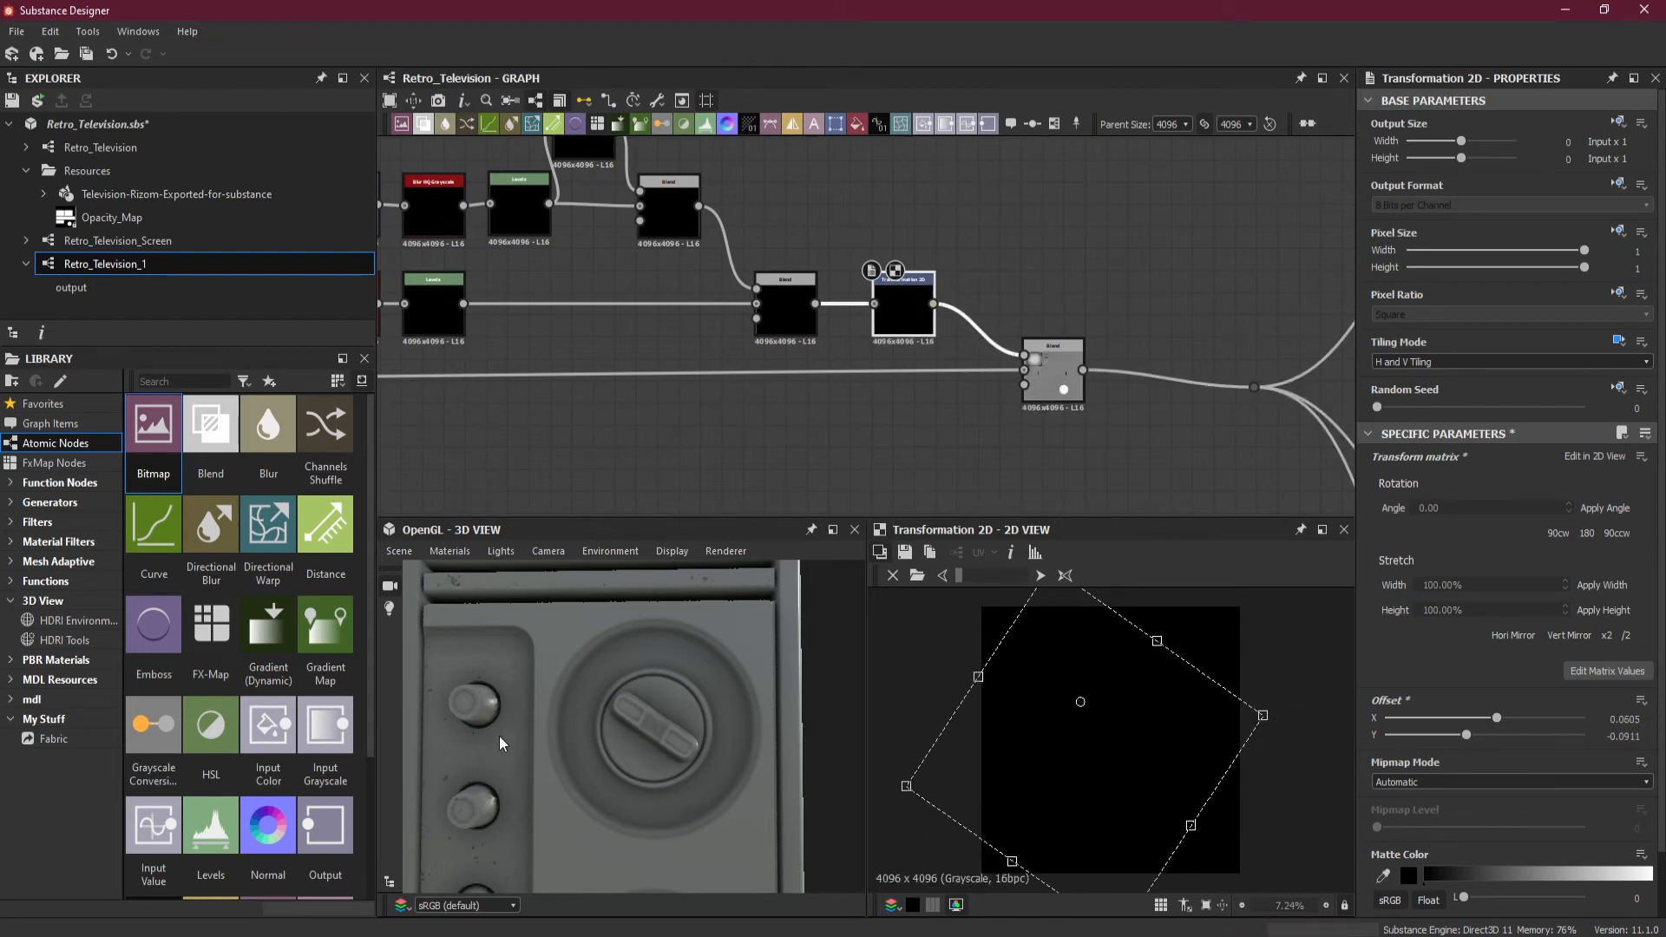
pyautogui.scroll(5, 680, 720)
pyautogui.moveTo(681, 720); pyautogui.dragTo(741, 746)
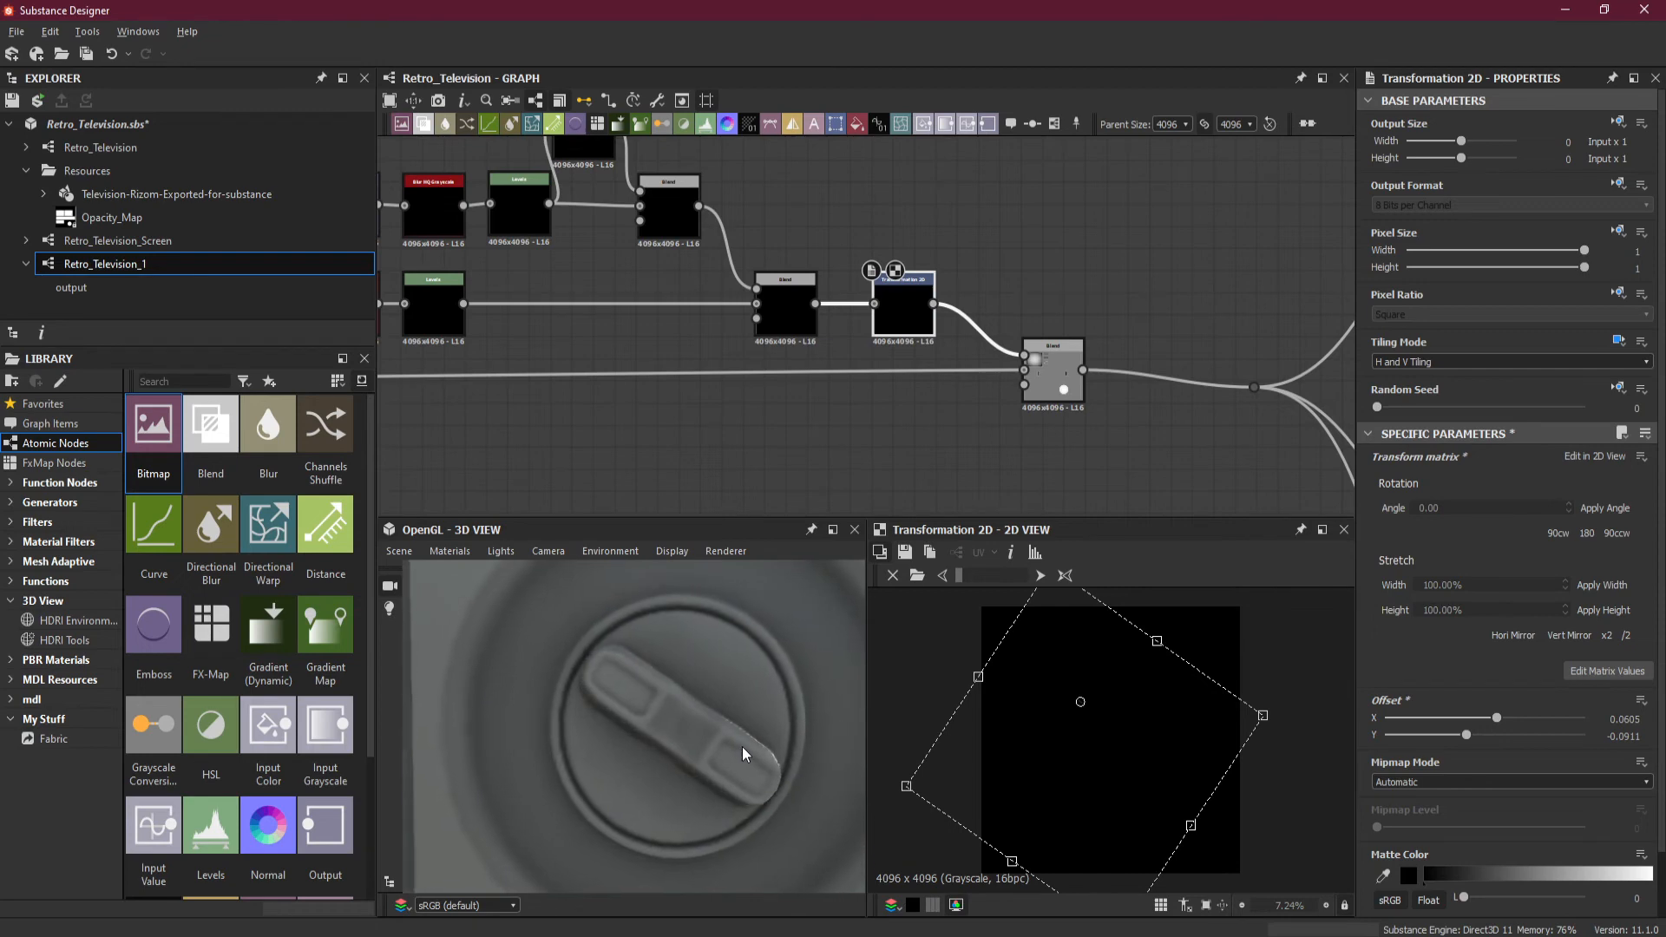
# Move the final height Blend node farther from the knob's rotated Transformation 2D to free space in the graph.
pyautogui.scroll(-1, 1052, 345)
pyautogui.scroll(1, 988, 300)
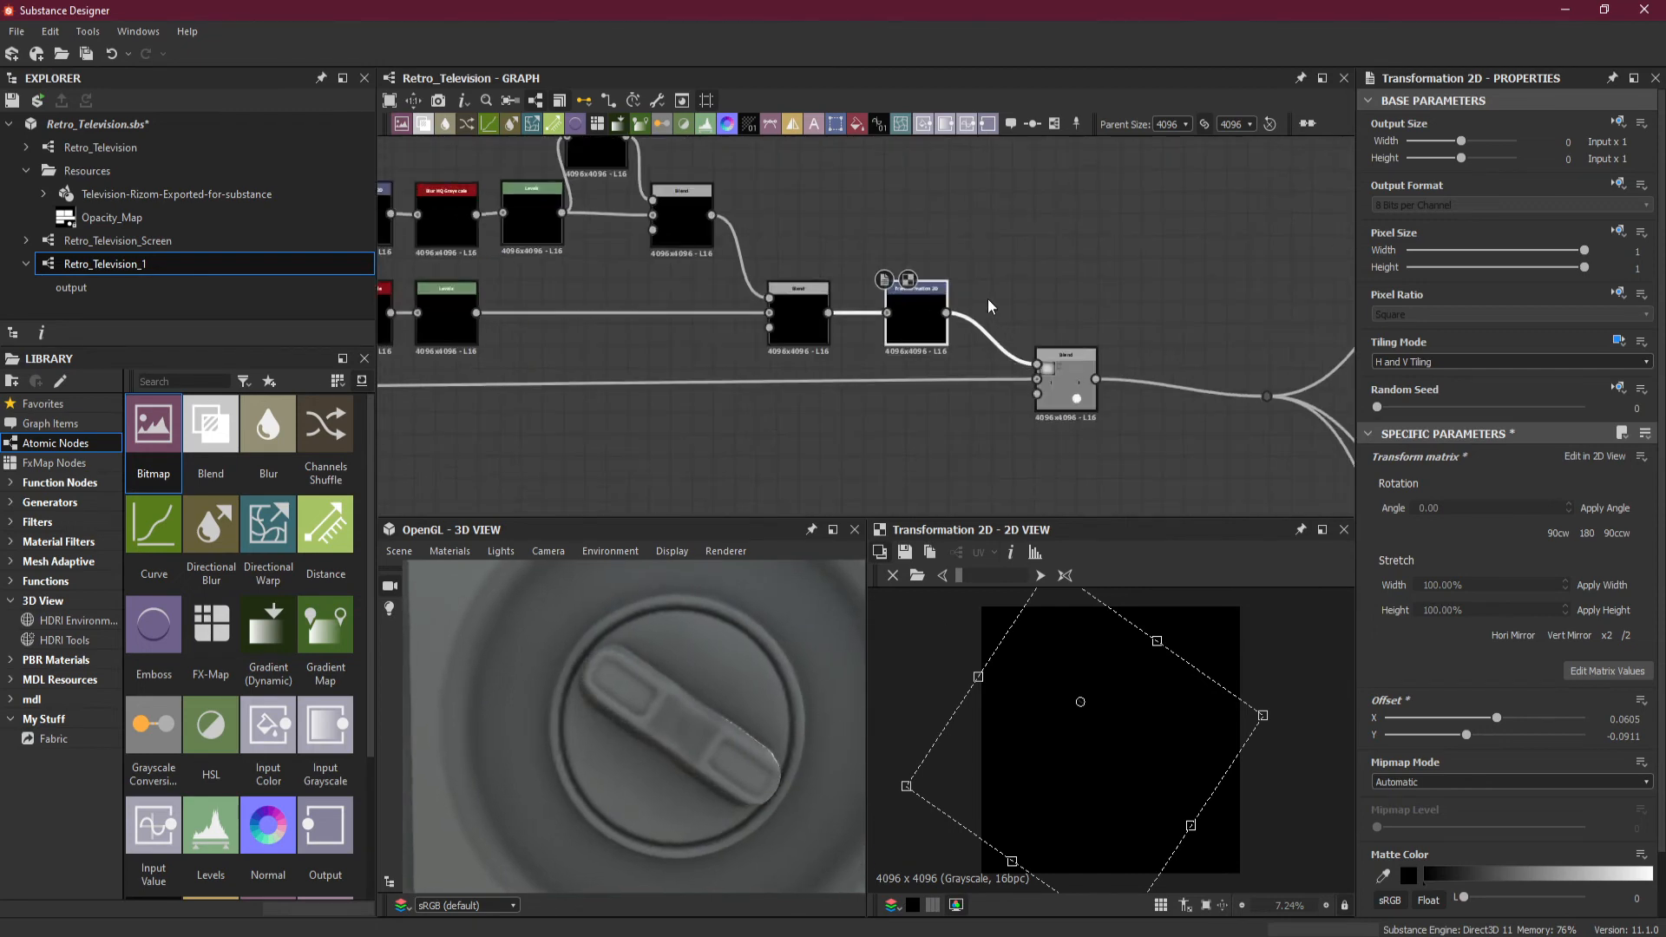
pyautogui.scroll(-2, 999, 330)
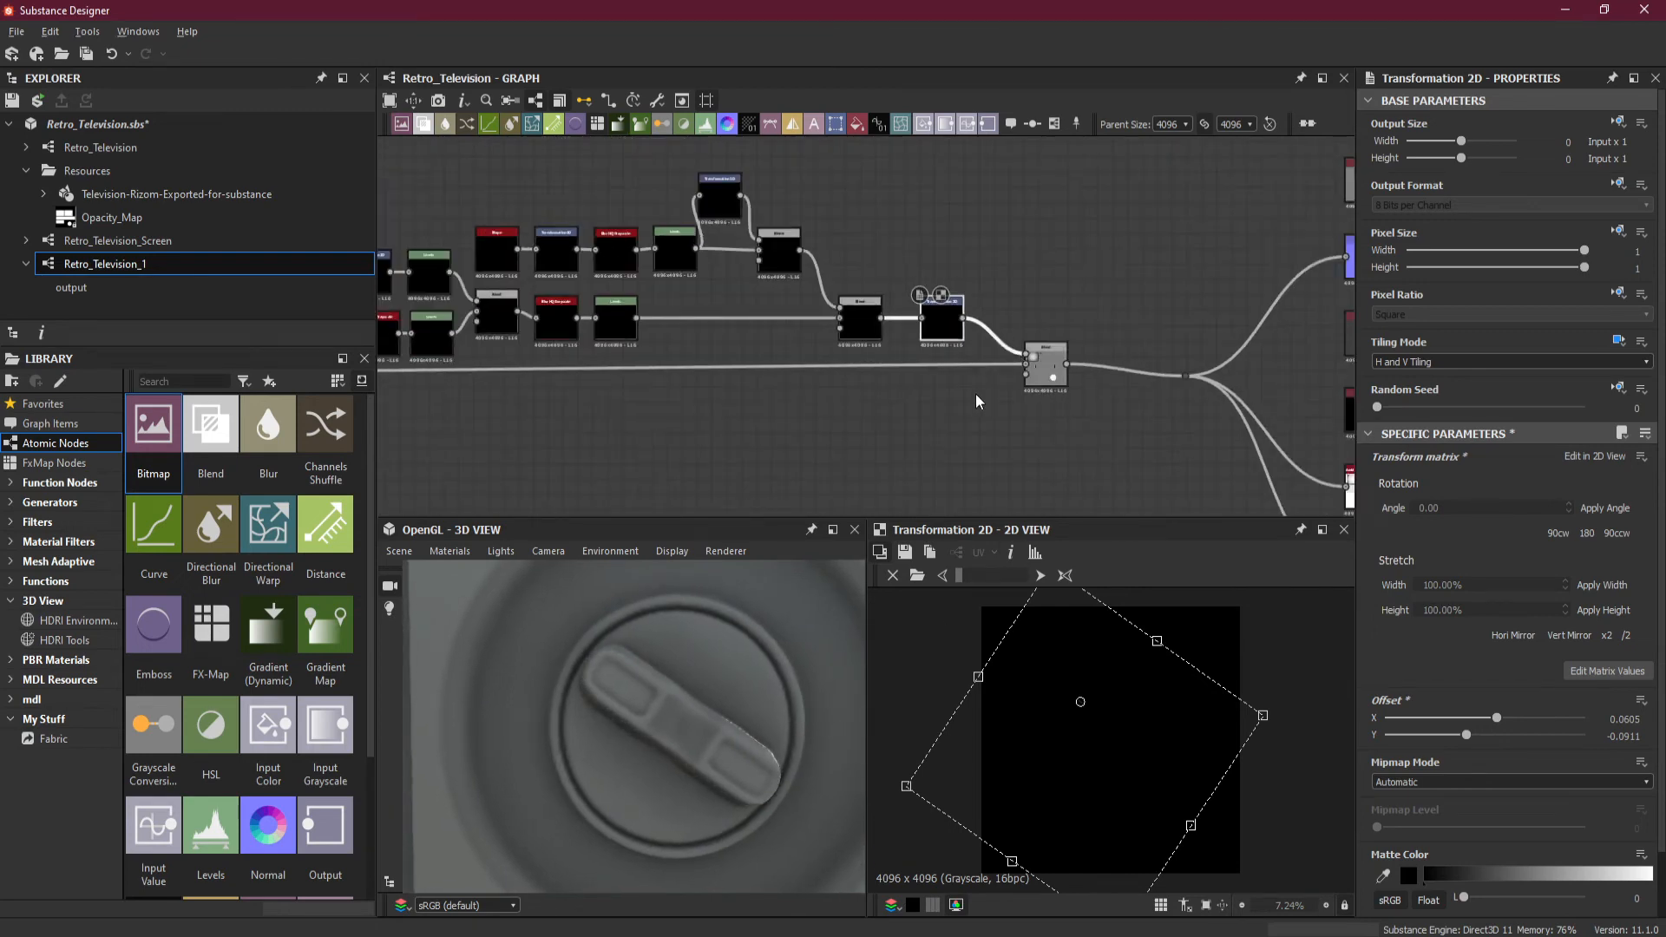
pyautogui.moveTo(975, 399); pyautogui.dragTo(900, 400, button='middle')
pyautogui.moveTo(970, 380); pyautogui.dragTo(1031, 377)
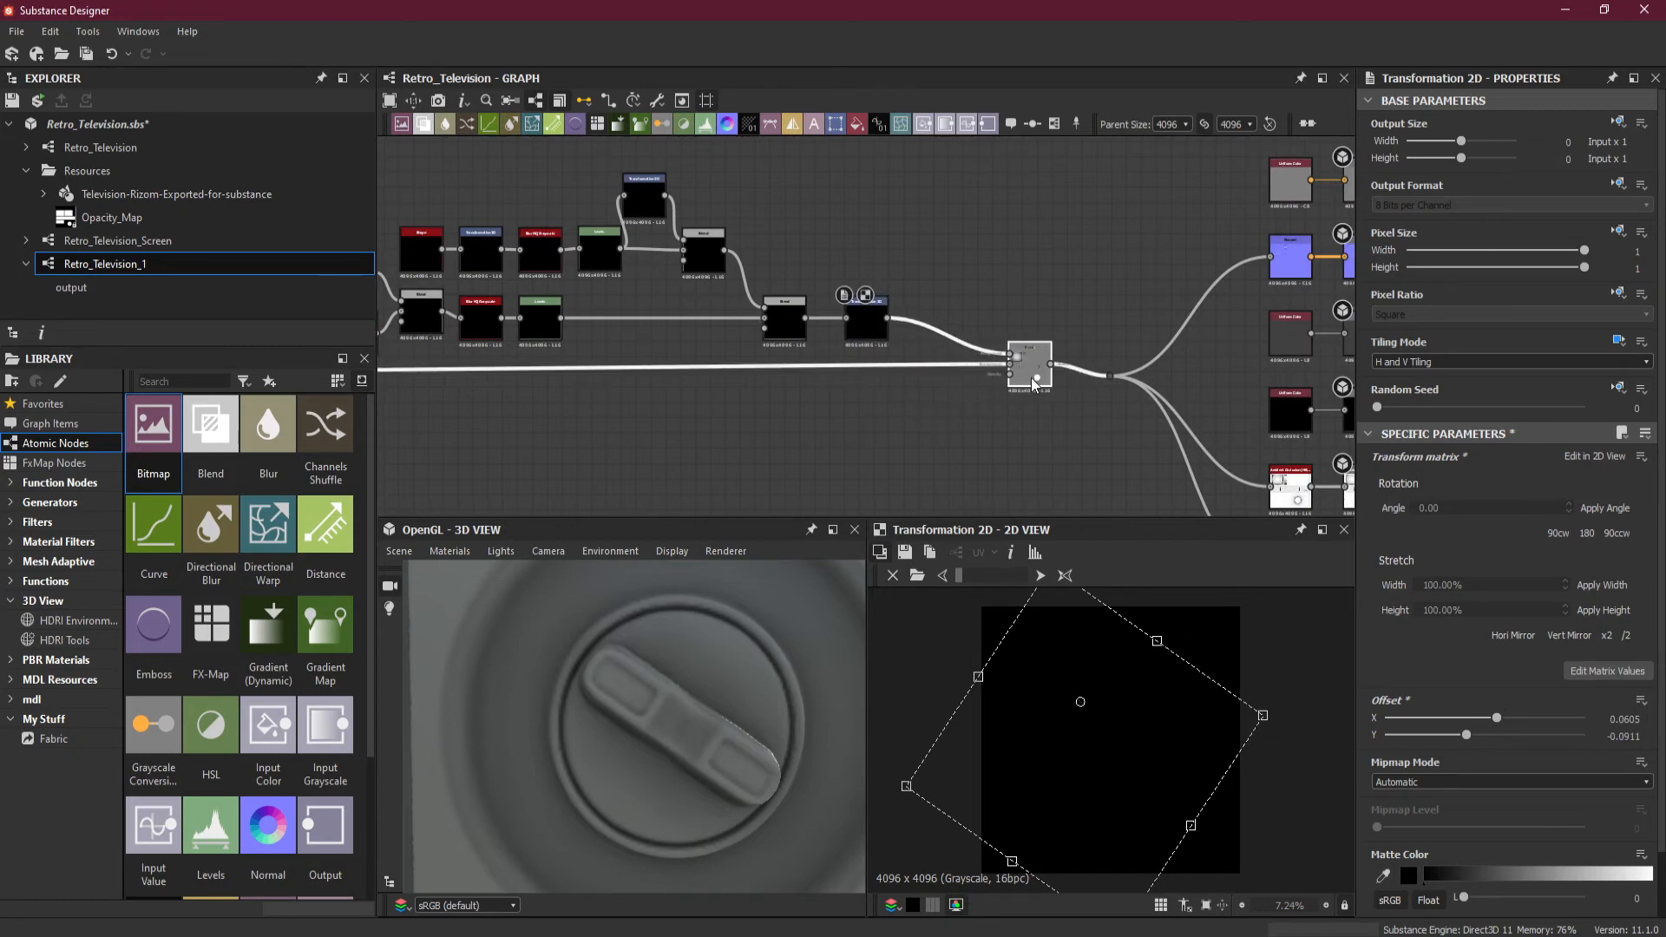
pyautogui.click(935, 257)
pyautogui.scroll(2, 934, 277)
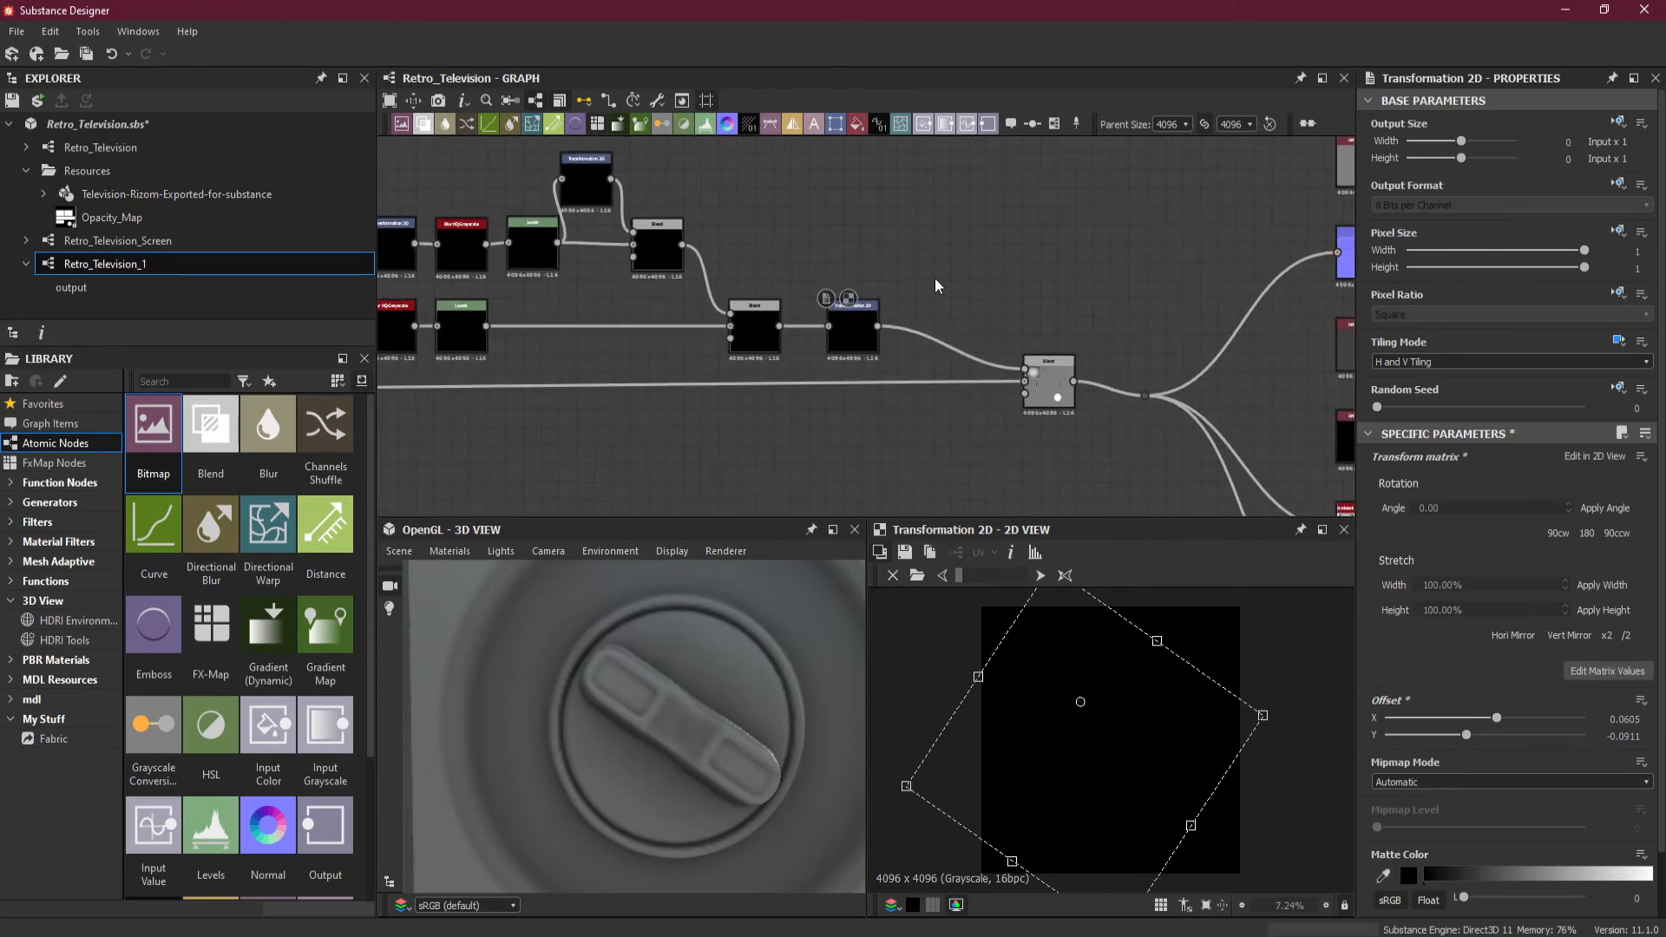
pyautogui.moveTo(958, 264); pyautogui.dragTo(921, 345)
pyautogui.click(855, 350)
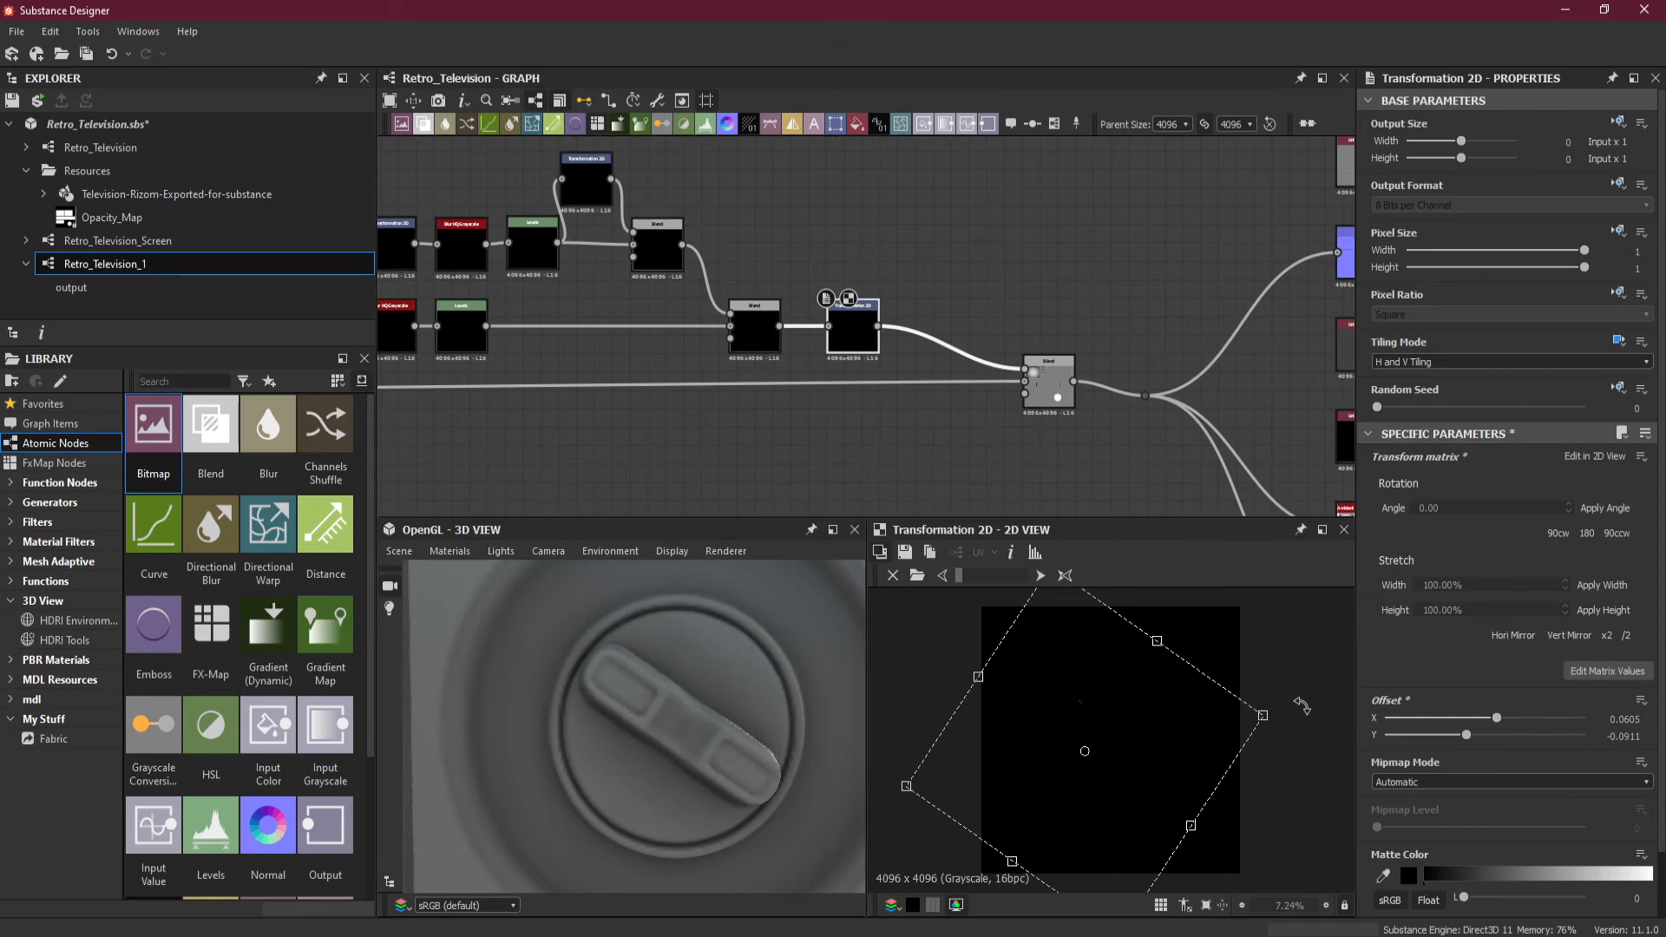
# Undo the Blend node move and the Transformation 2D's tiling and rotation changes to return the knob's bar to horizontal.
pyautogui.click(112, 53)
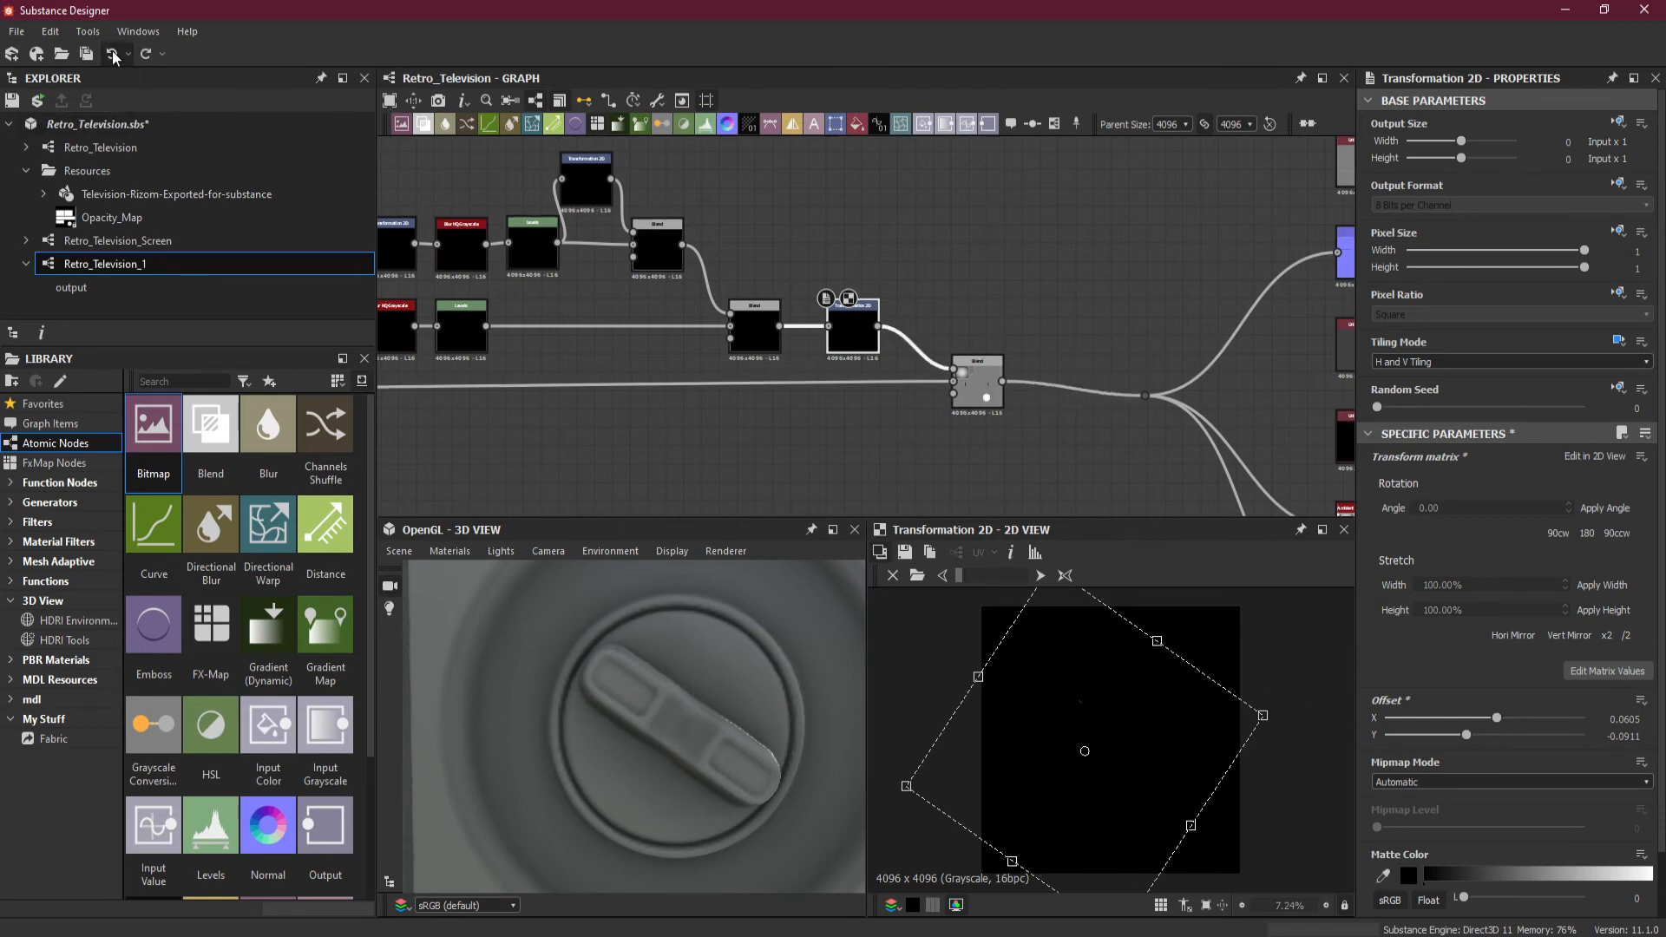
pyautogui.click(113, 53)
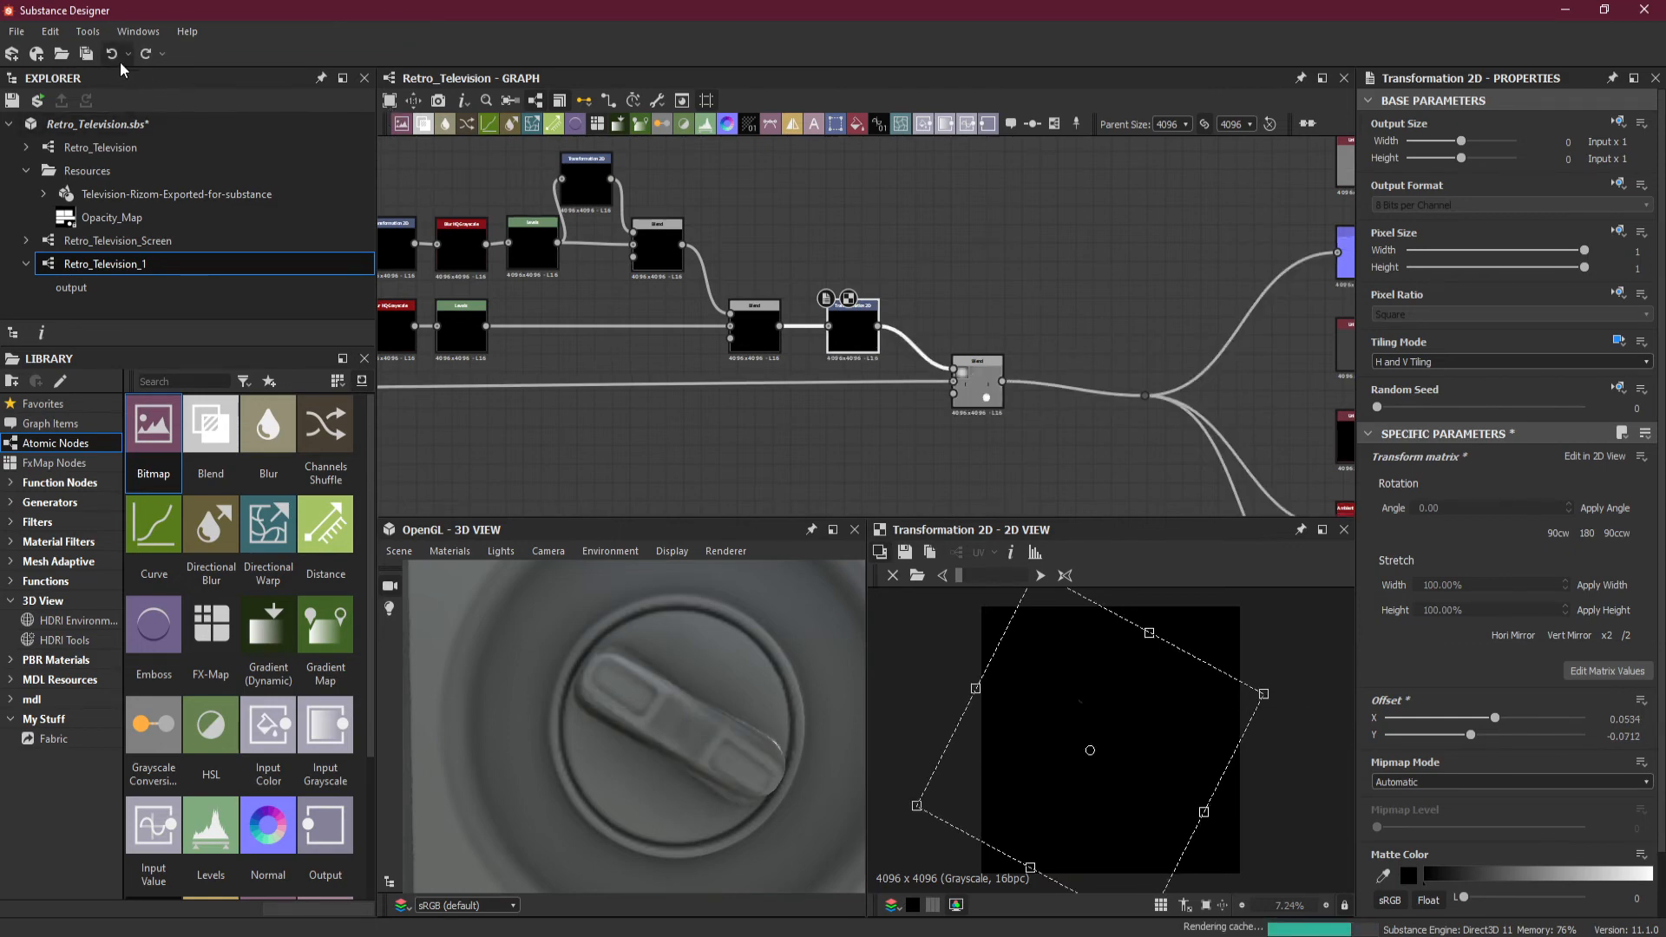
pyautogui.click(112, 54)
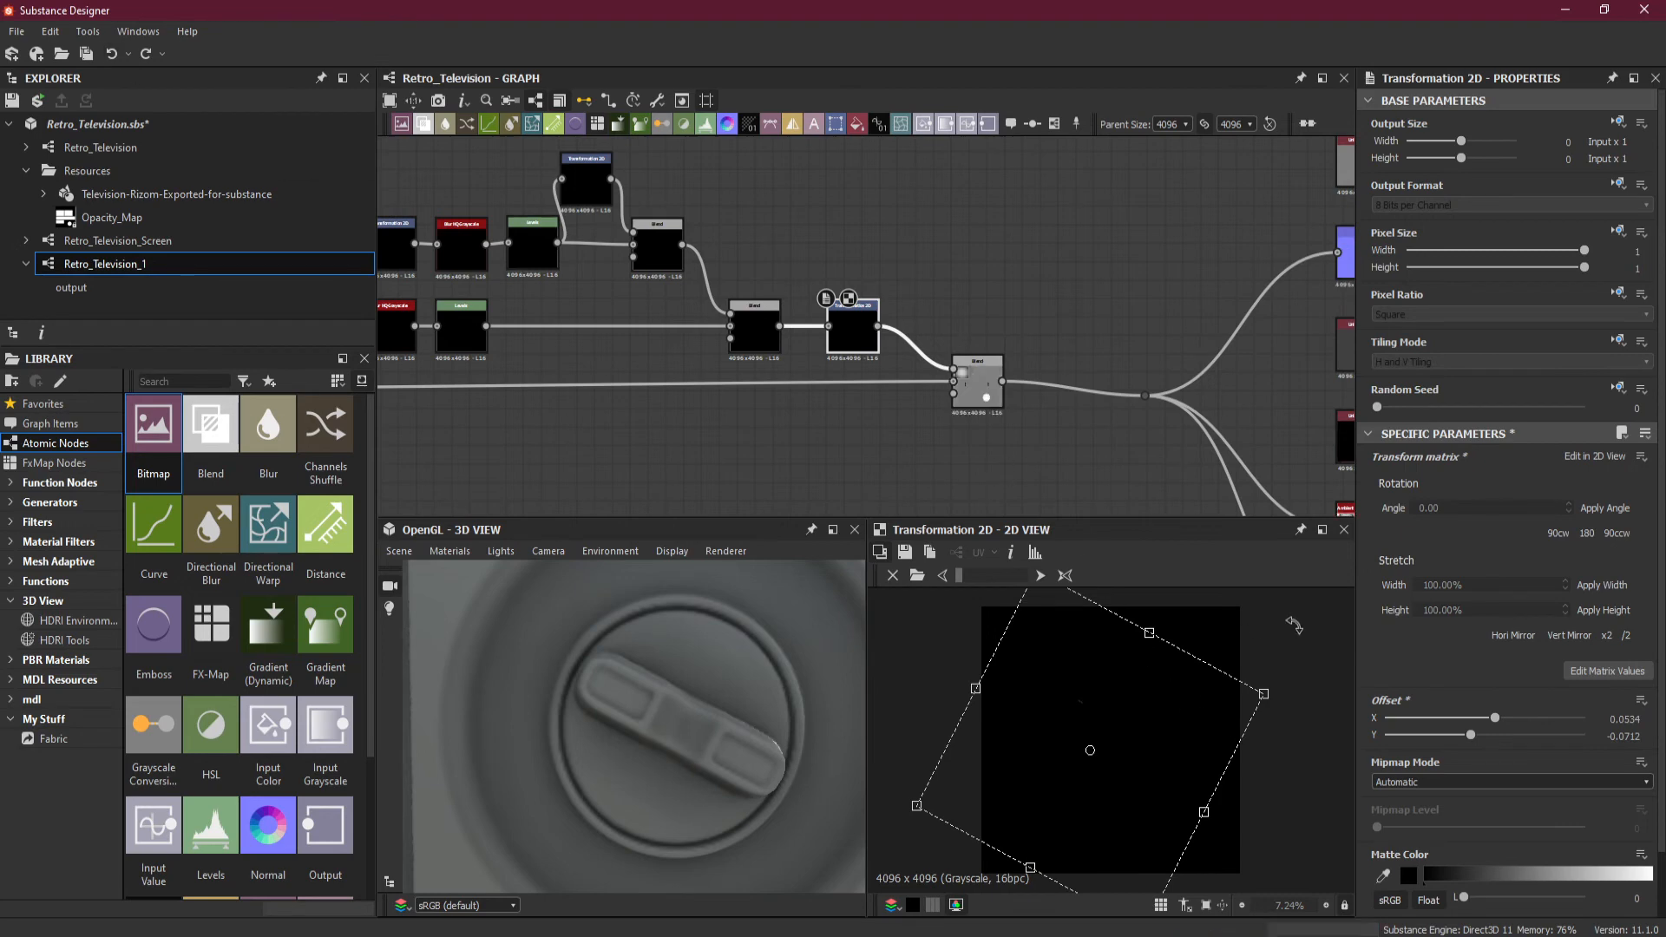
pyautogui.hotkey('ctrl', 'z')
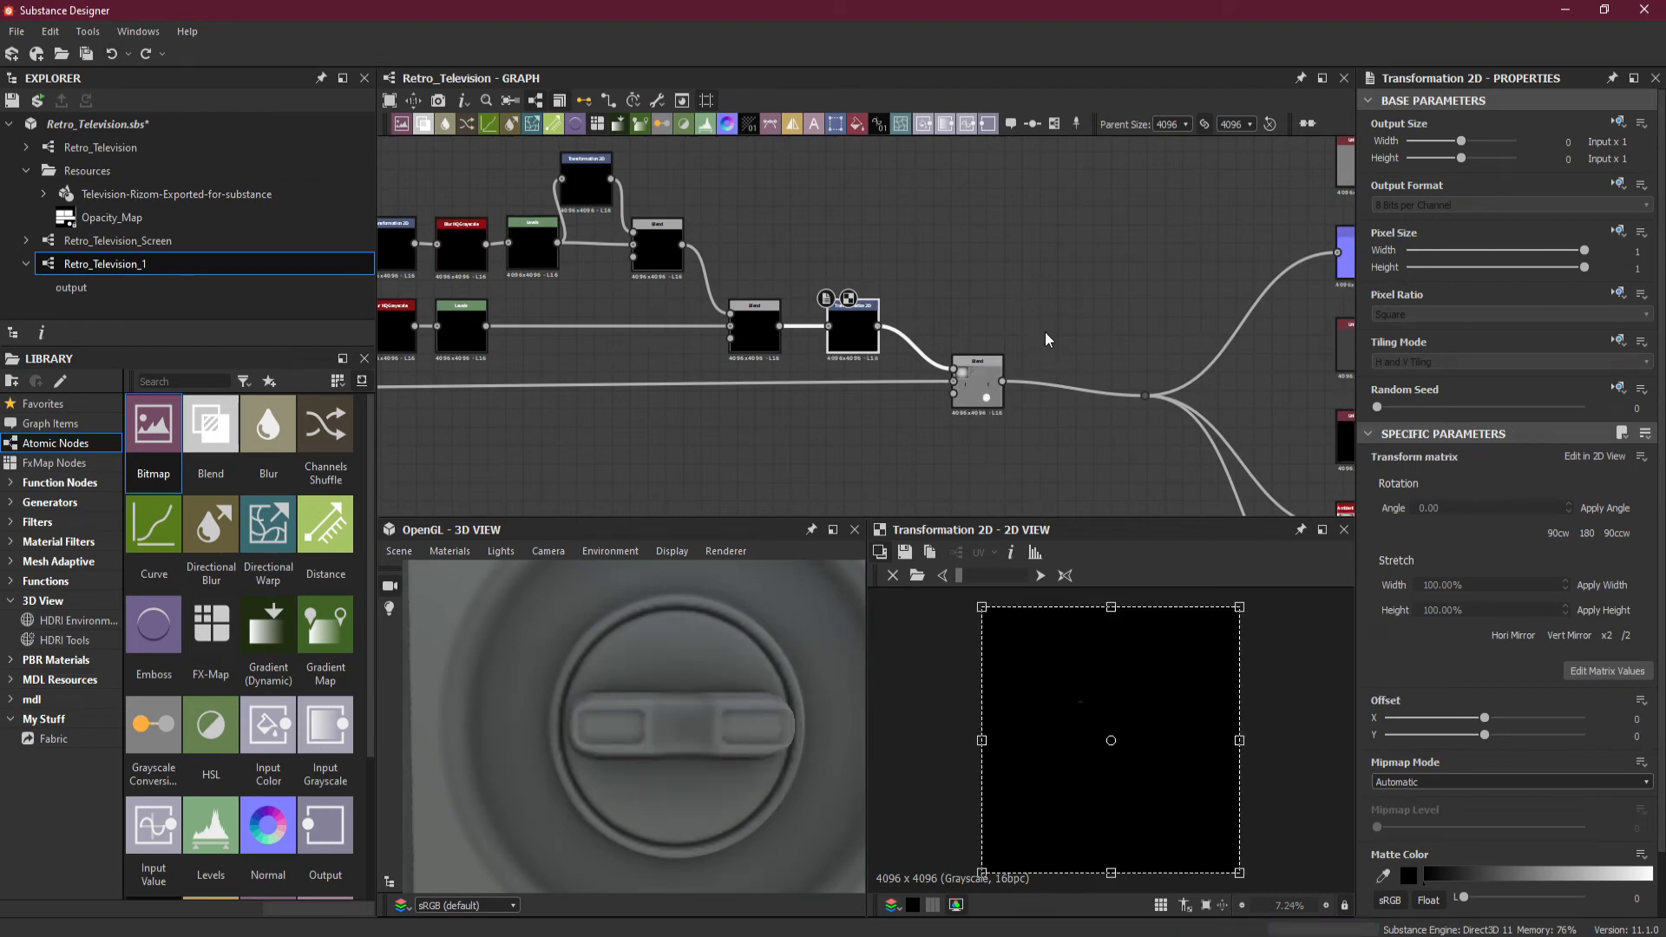
# Move the final height Blend and the output nodes farther along the graph to make room after the knob's Transformation 2D.
pyautogui.moveTo(986, 397); pyautogui.dragTo(1069, 397)
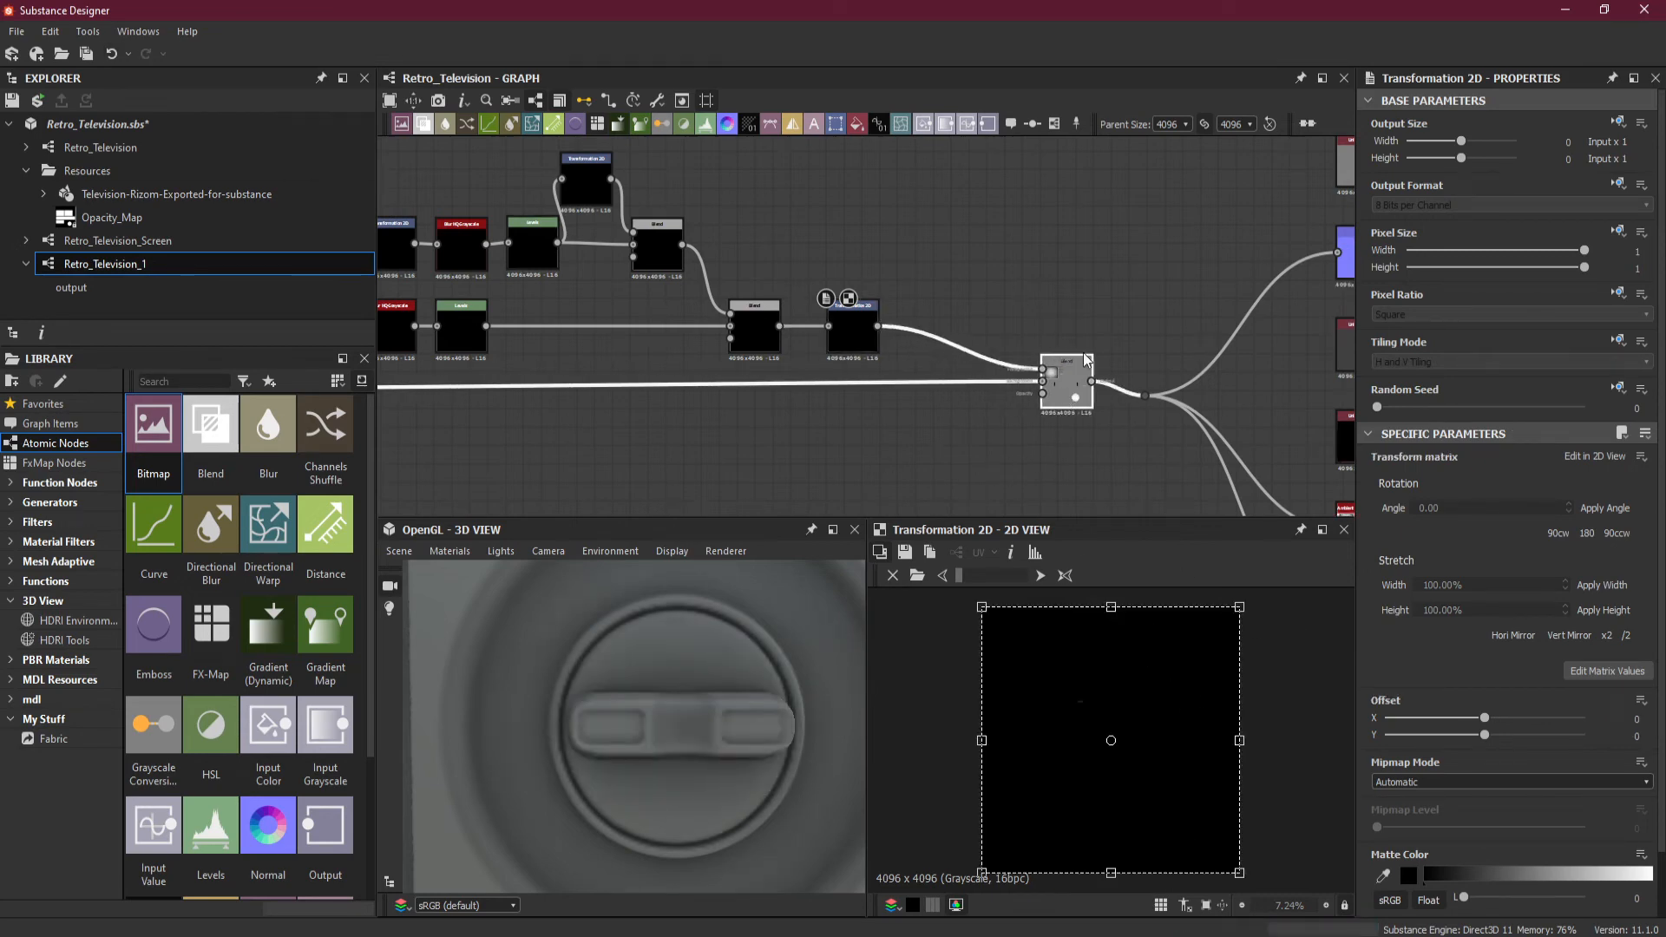
pyautogui.scroll(-5, 1086, 360)
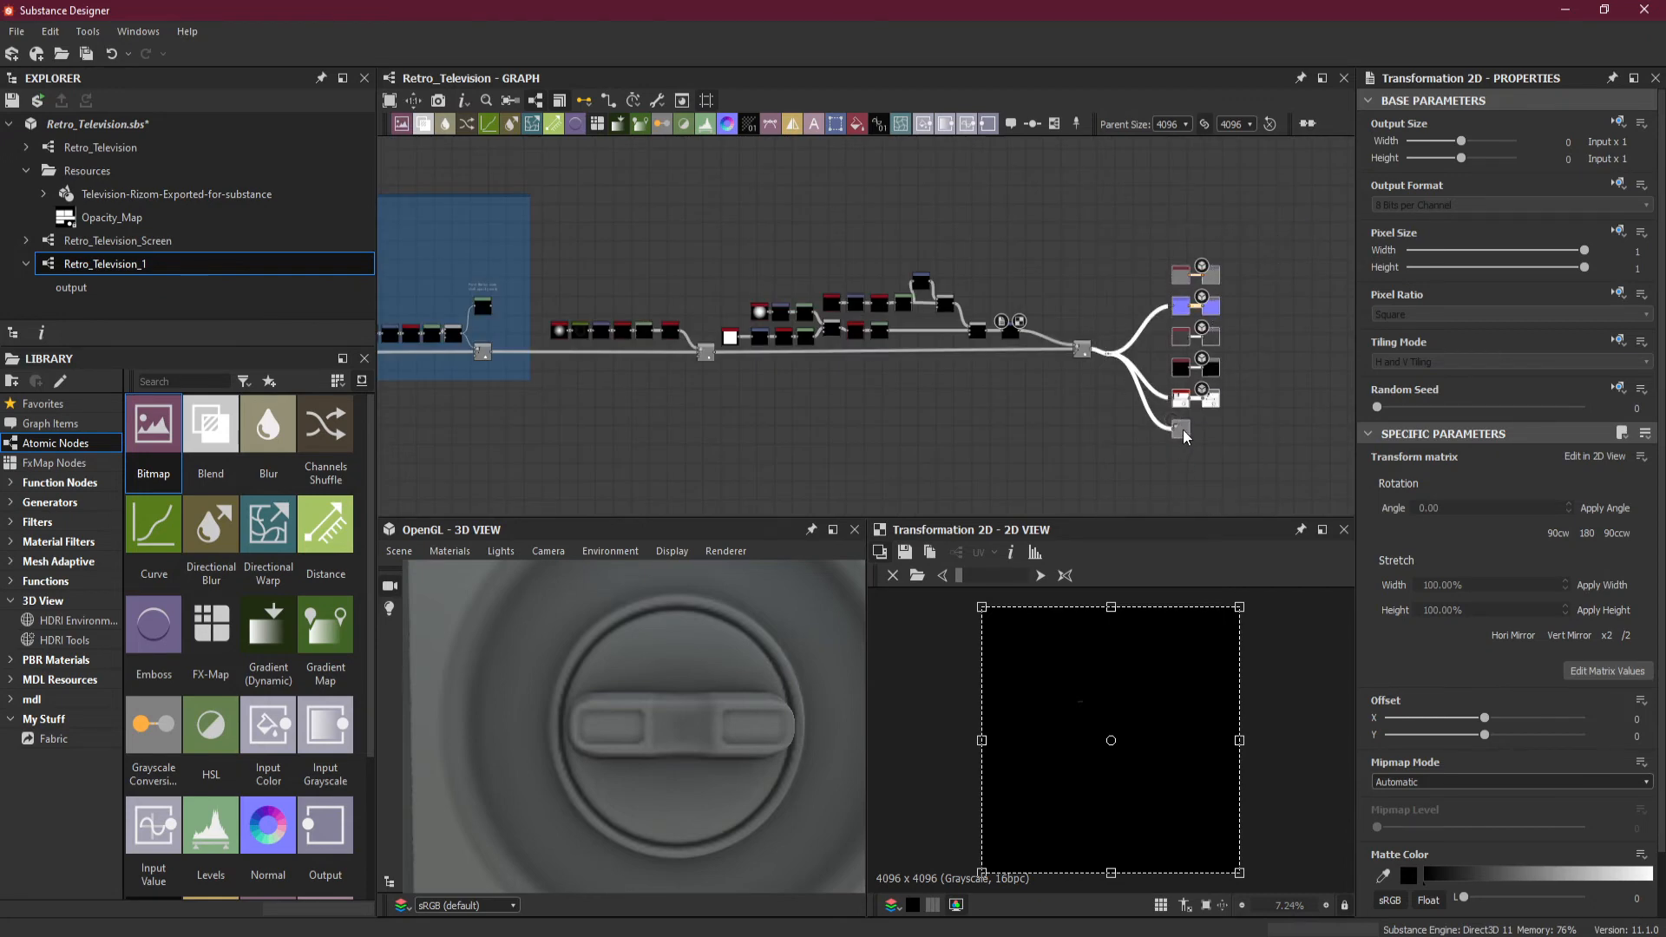
pyautogui.moveTo(1183, 430); pyautogui.dragTo(1298, 416)
pyautogui.scroll(5, 1141, 351)
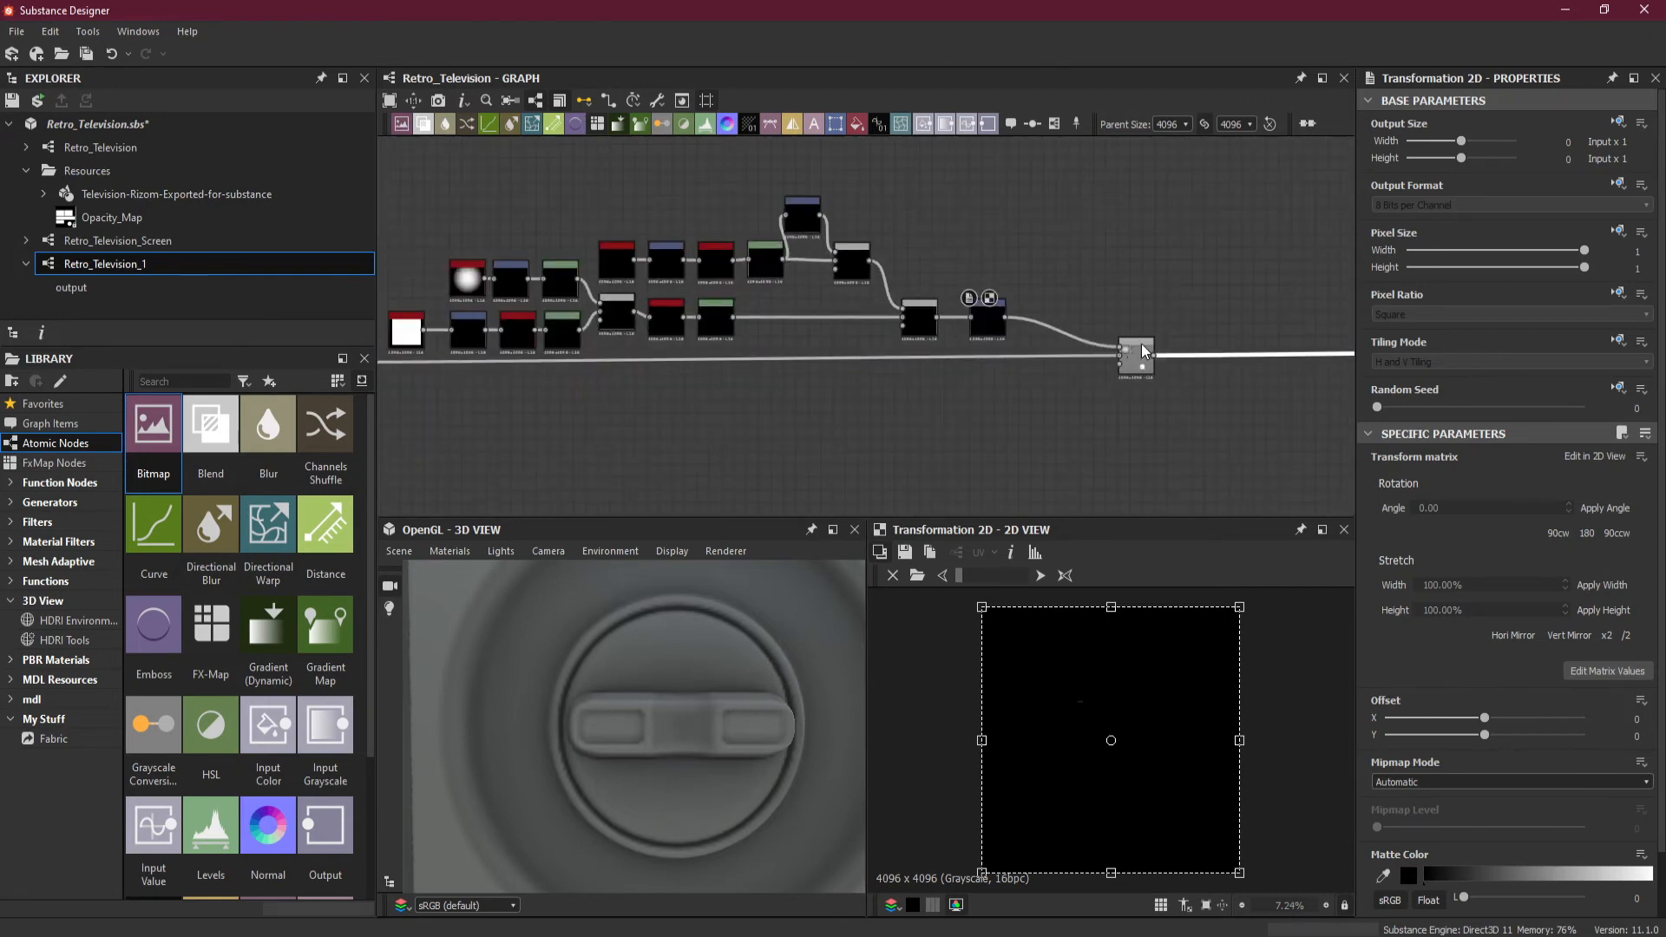
pyautogui.moveTo(1142, 351); pyautogui.dragTo(1266, 351)
# Insert a Blend node between the knob's Transformation 2D and the final height Blend, spaced away from the Transformation 2D.
pyautogui.moveTo(1110, 273)
pyautogui.mouseDown()
pyautogui.moveTo(1084, 339)
pyautogui.moveTo(1093, 272)
pyautogui.mouseUp()
pyautogui.press('space')
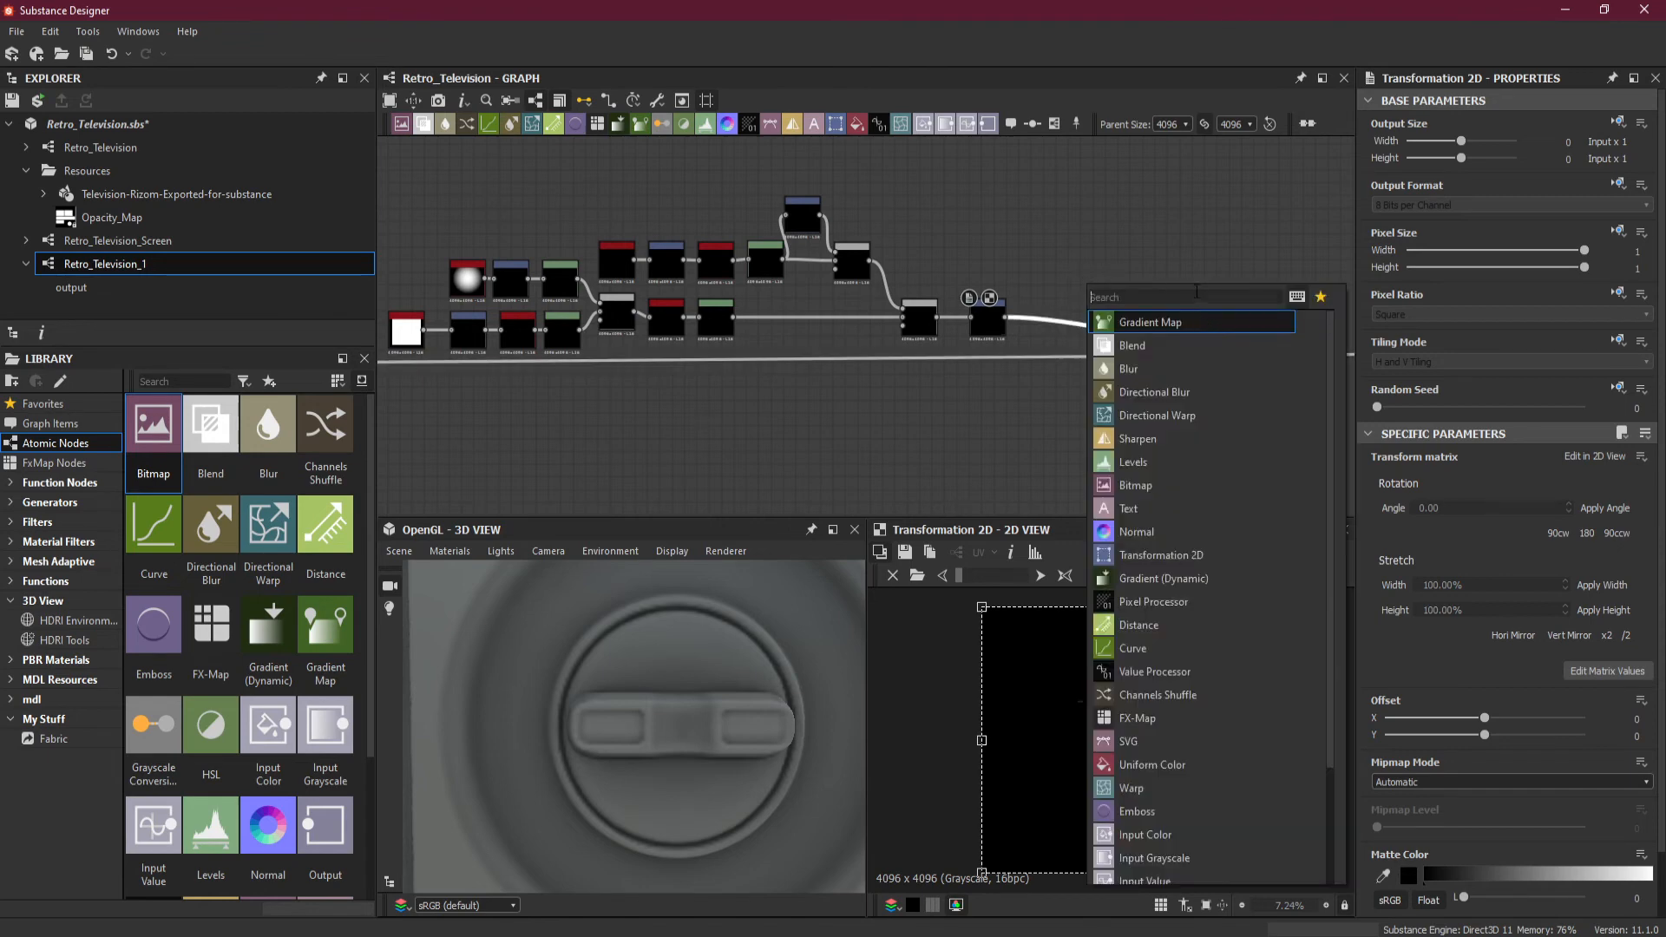
pyautogui.write('b')
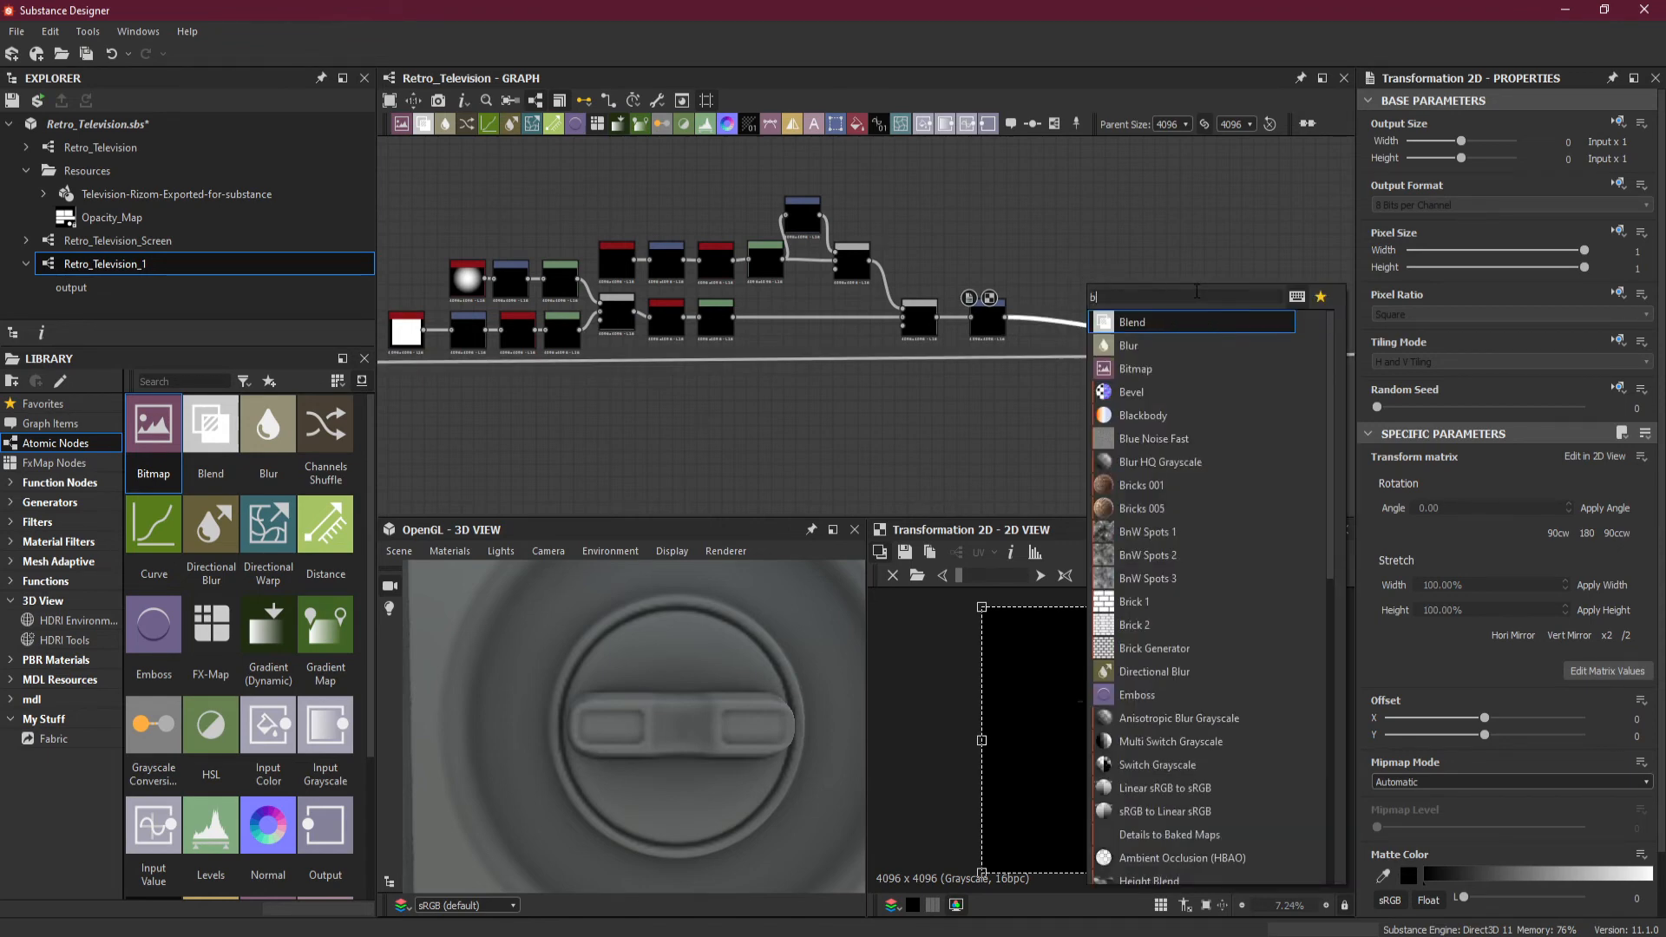
pyautogui.click(1163, 325)
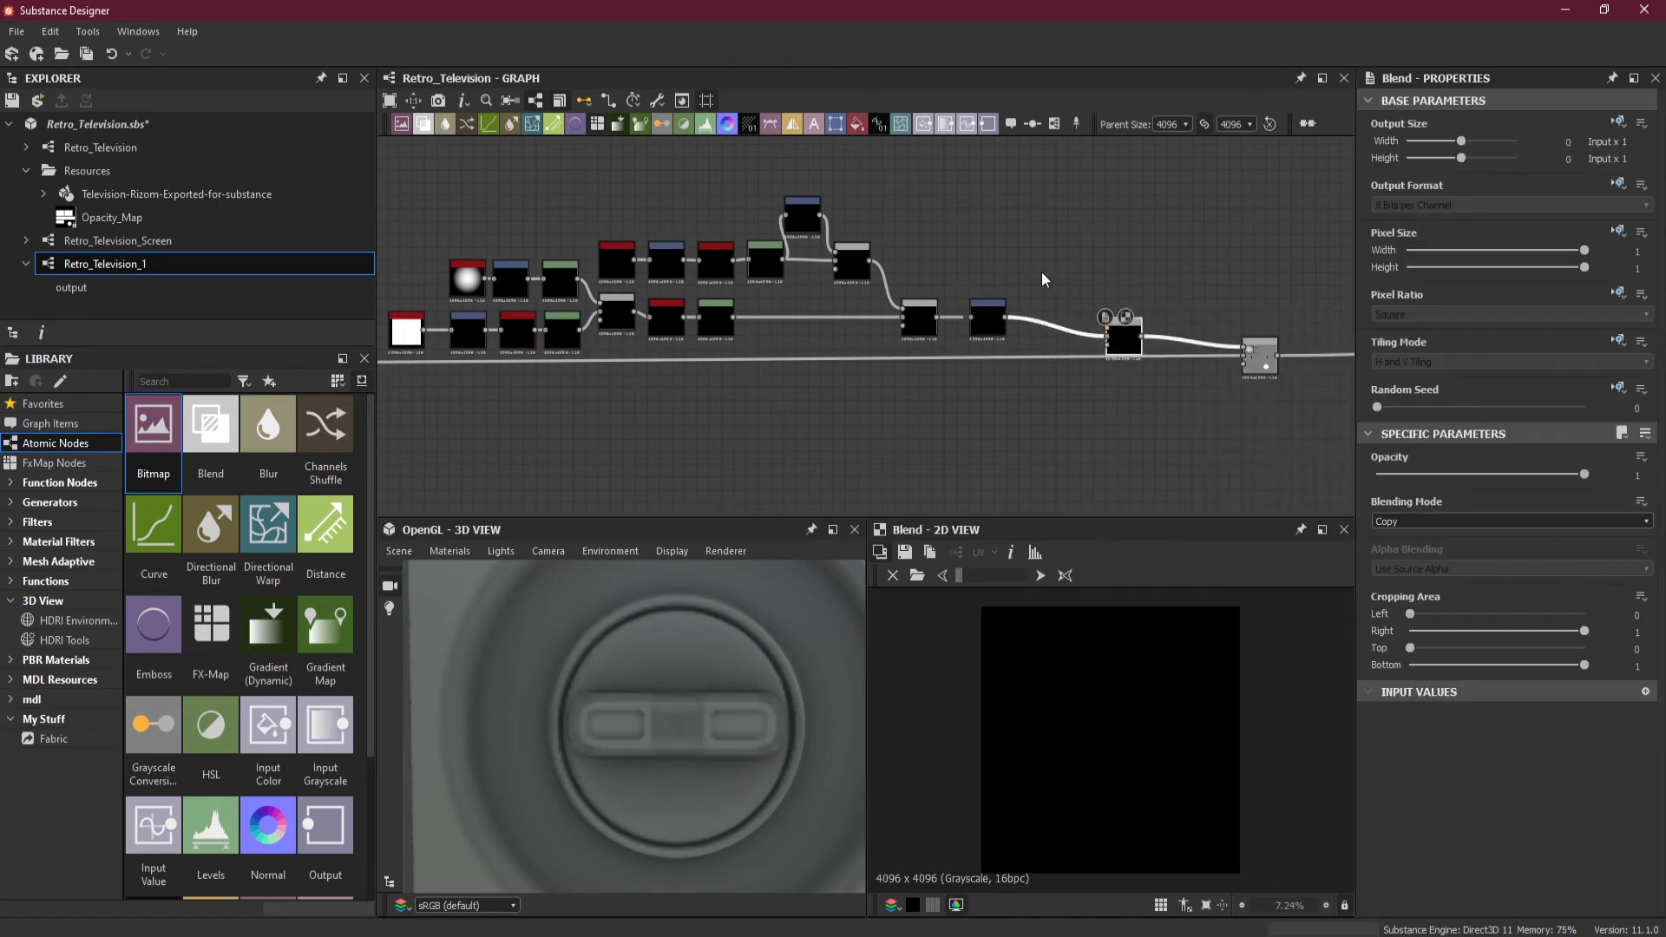
pyautogui.scroll(2, 1045, 279)
pyautogui.moveTo(1156, 373); pyautogui.dragTo(1124, 351)
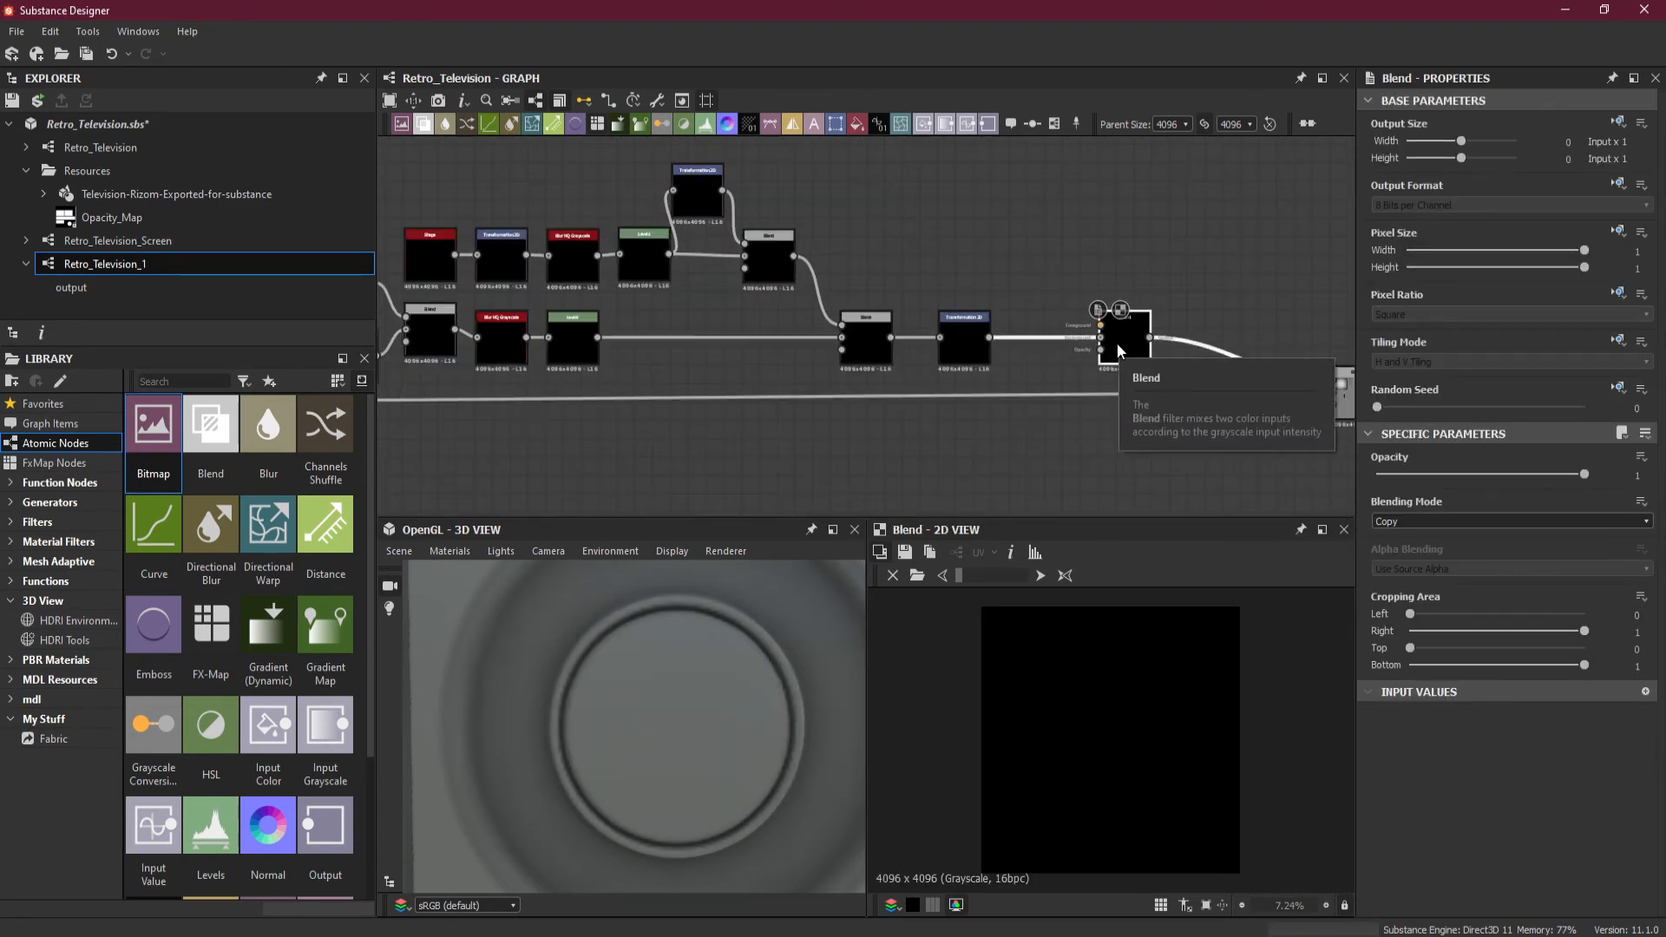
pyautogui.moveTo(1137, 353); pyautogui.dragTo(1173, 354)
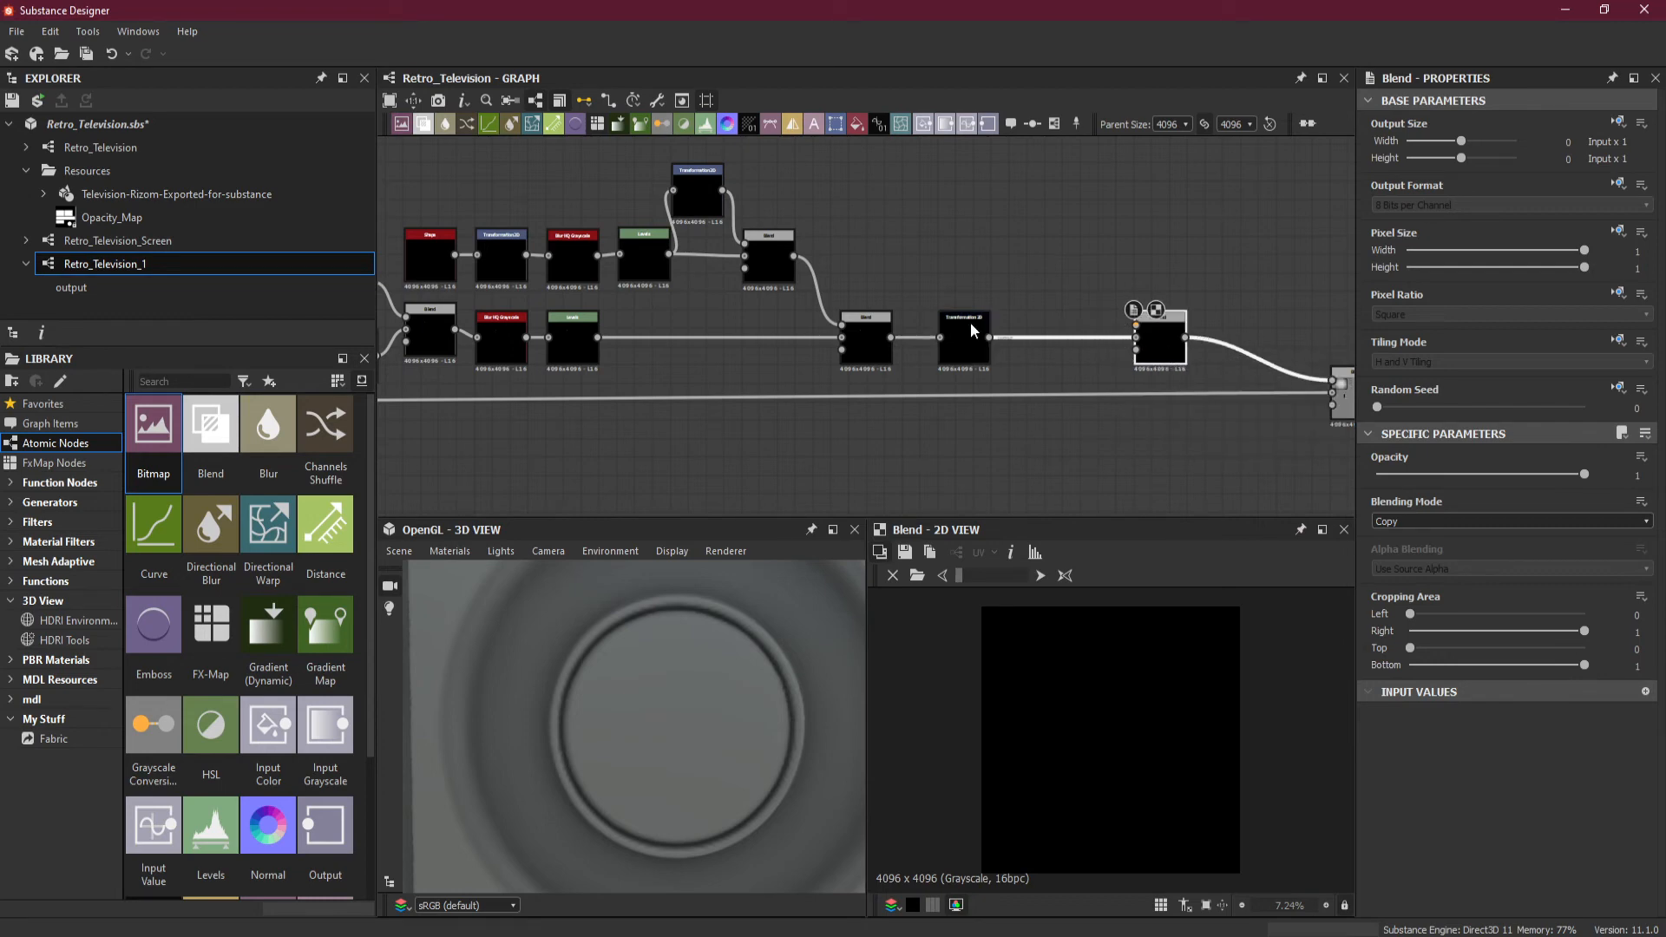
# Connect a duplicate of the Transformation 2D to the new Blend's foreground and set its Blending Mode to Add (Linear Dodge).
pyautogui.moveTo(922, 252); pyautogui.dragTo(1136, 326)
pyautogui.click(1023, 479)
pyautogui.click(1160, 347)
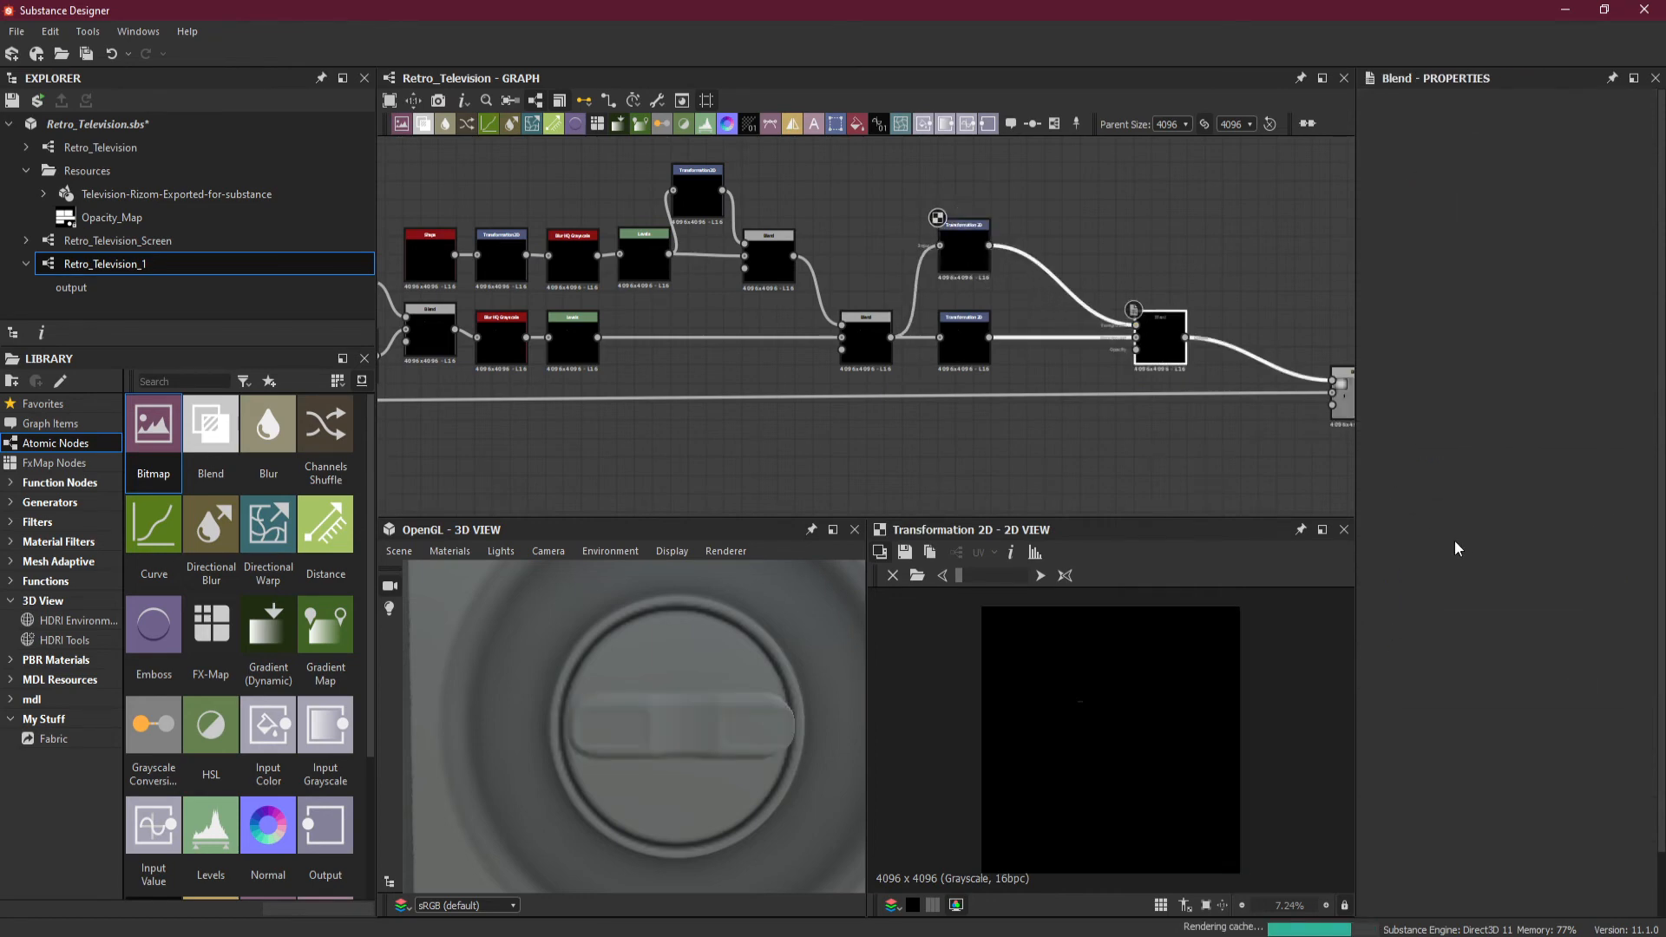
pyautogui.click(1445, 520)
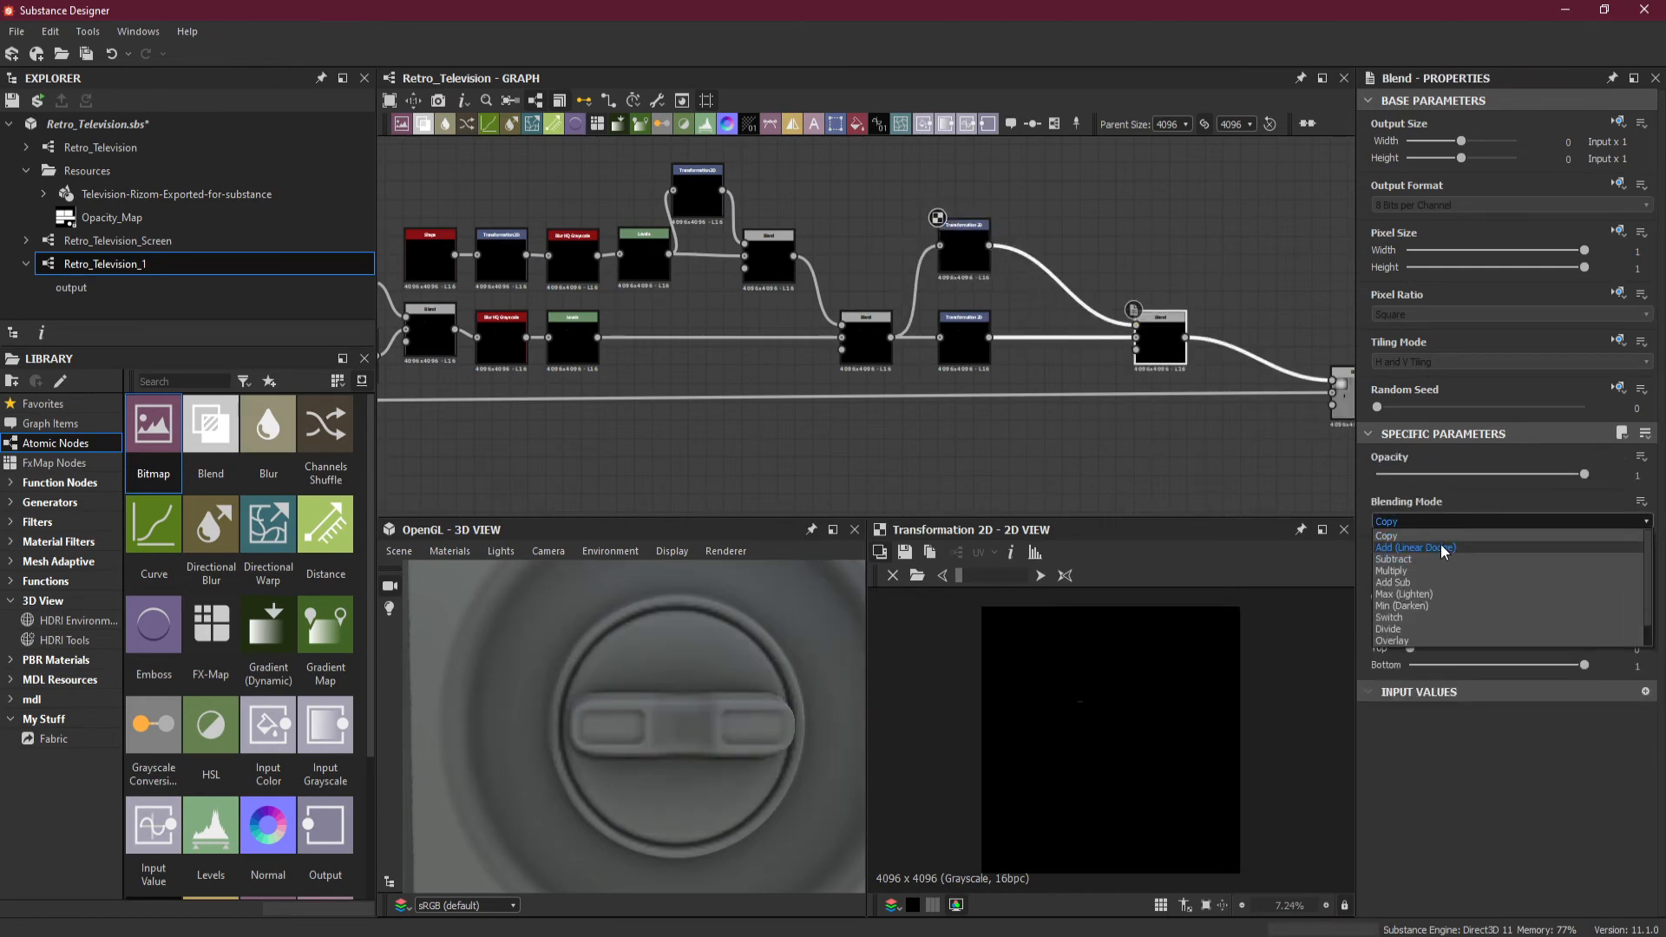
pyautogui.click(1444, 547)
# Shift the duplicate Transformation 2D's bar downward toward the lower dial, to a Y offset of about -0.0844.
pyautogui.moveTo(743, 753); pyautogui.dragTo(706, 792)
pyautogui.scroll(-5, 714, 732)
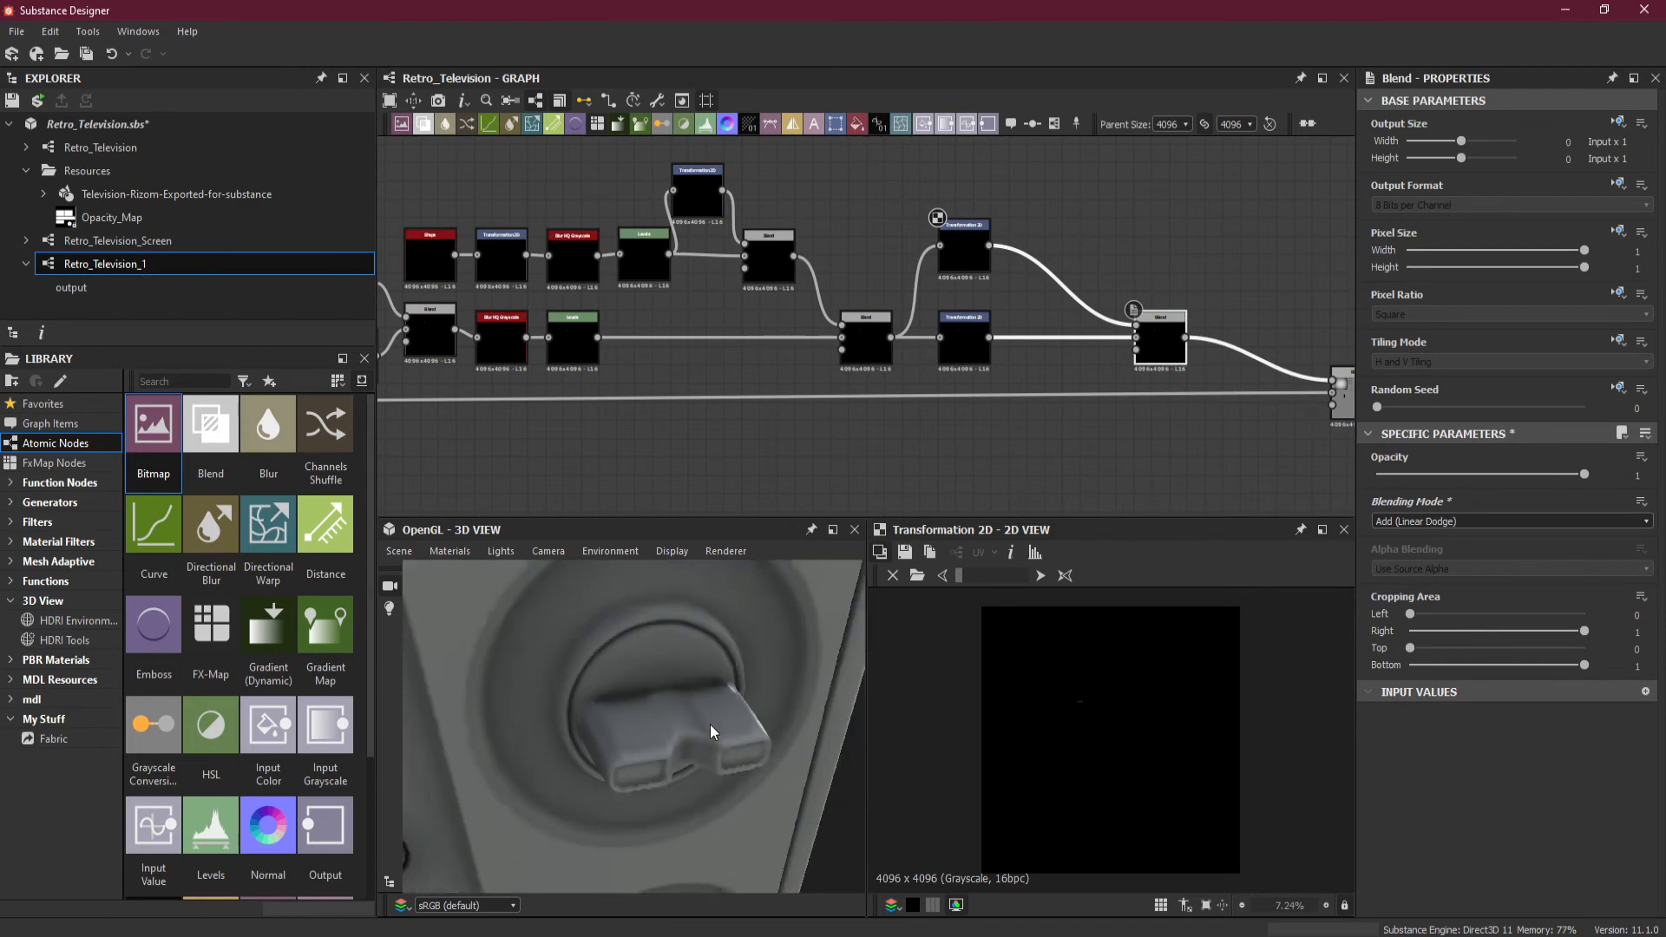
pyautogui.moveTo(714, 732); pyautogui.dragTo(729, 822)
pyautogui.moveTo(699, 774); pyautogui.dragTo(705, 702, button='middle')
pyautogui.moveTo(705, 701); pyautogui.dragTo(647, 672)
pyautogui.moveTo(666, 679); pyautogui.dragTo(653, 620, button='middle')
pyautogui.moveTo(652, 626); pyautogui.dragTo(671, 643)
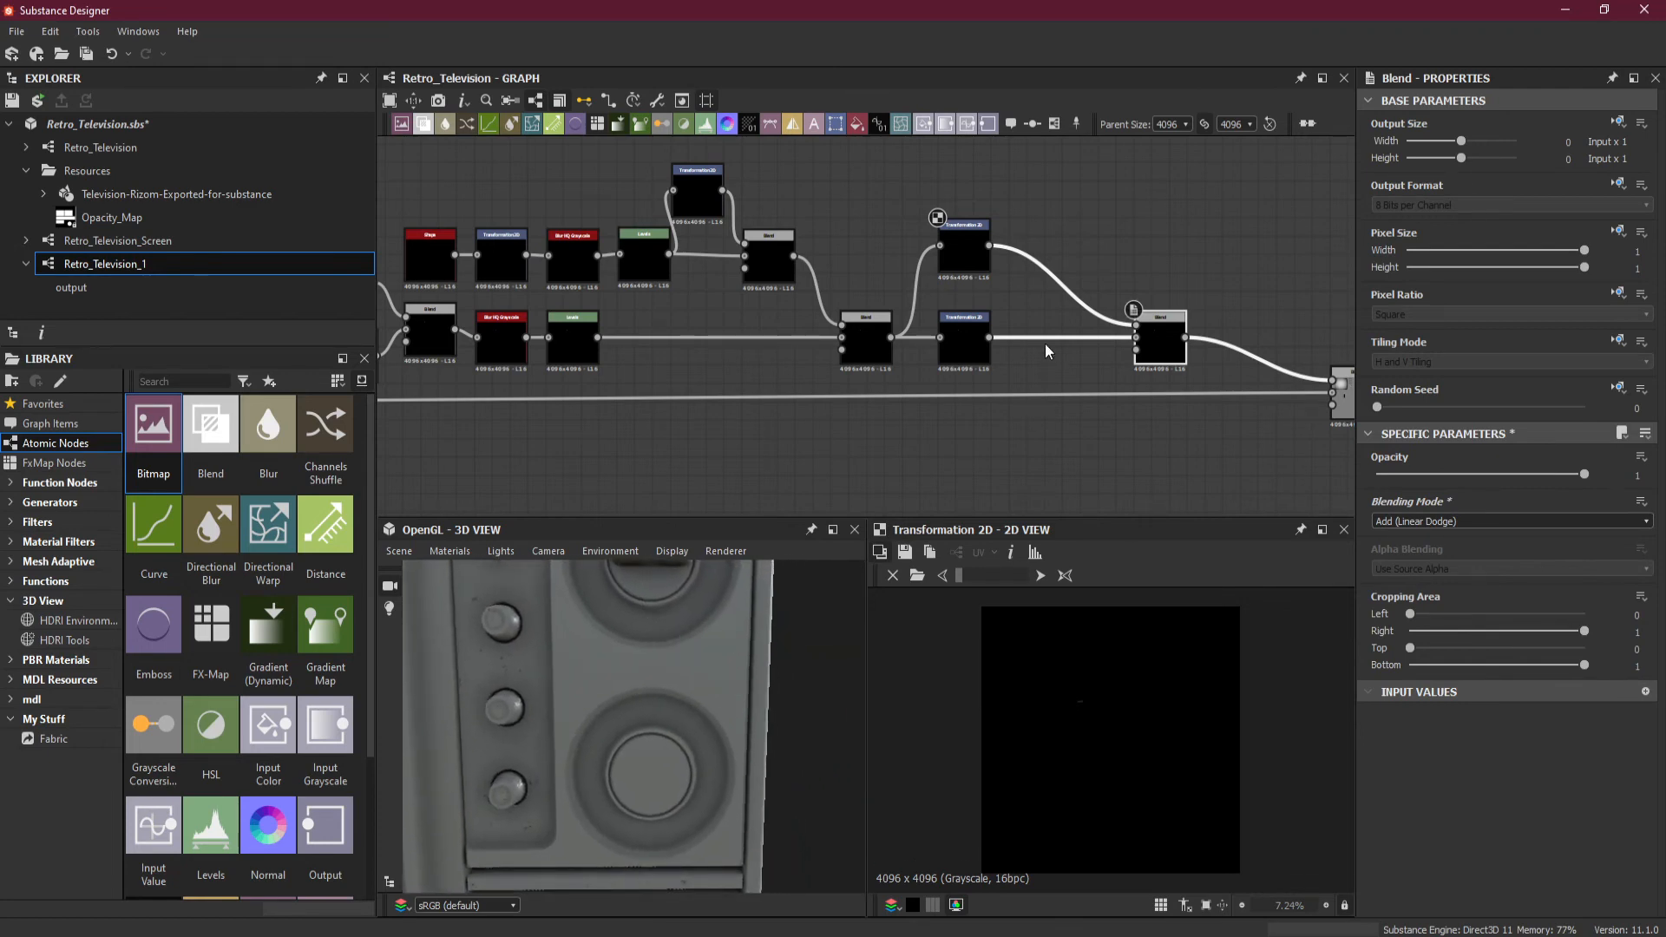
pyautogui.click(963, 251)
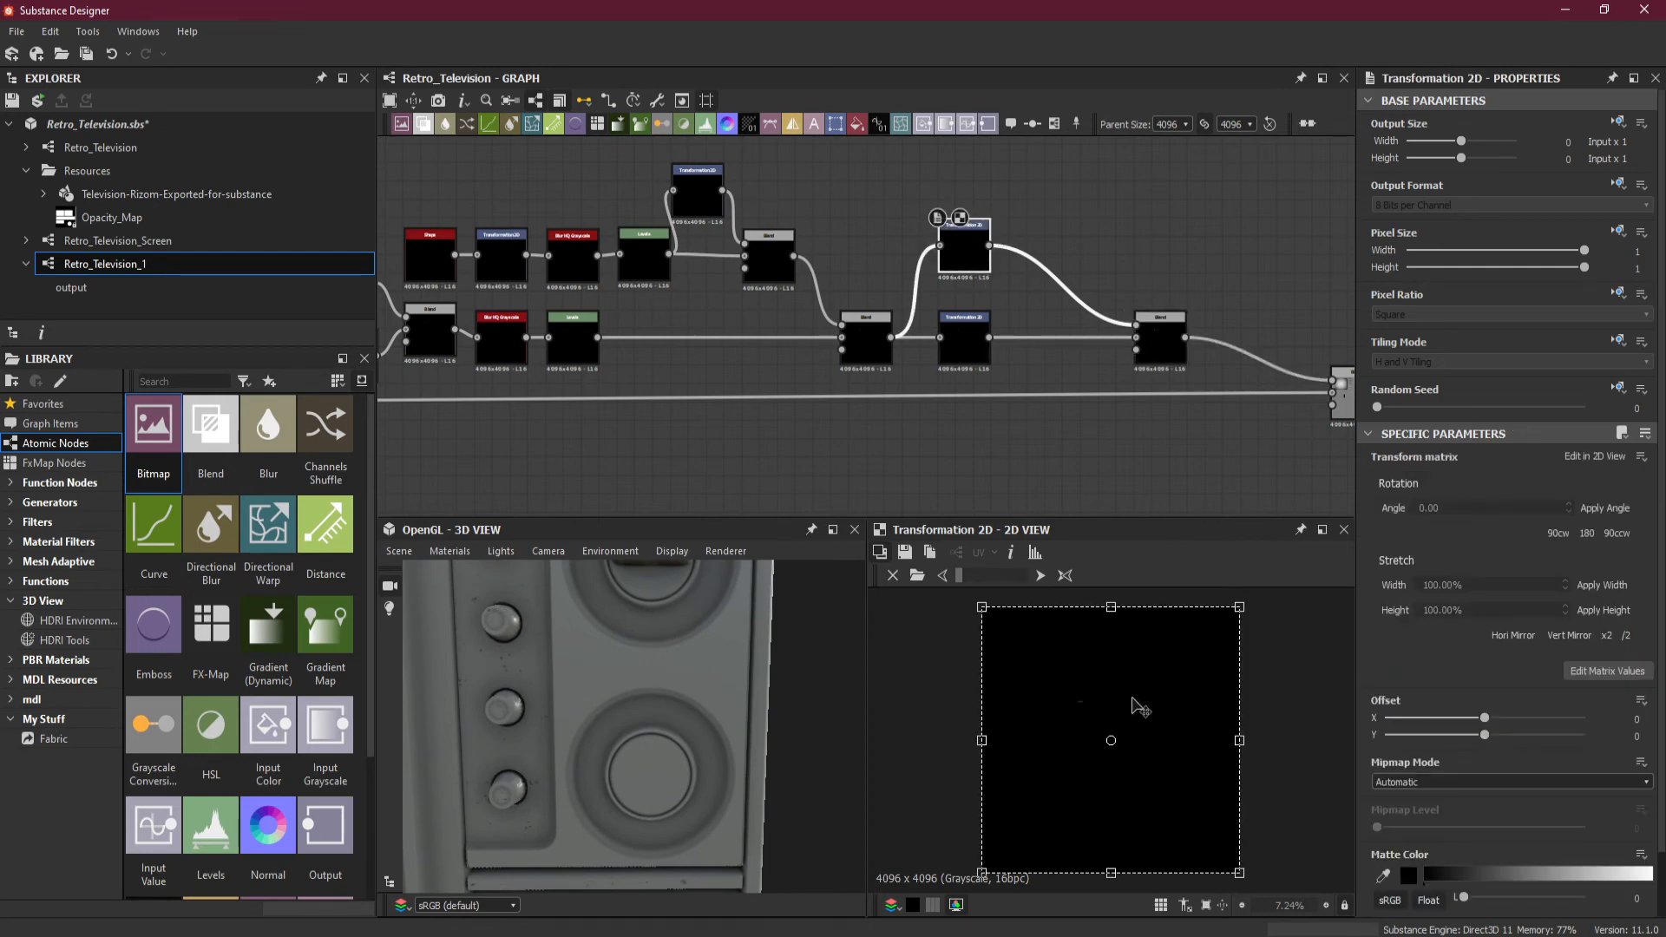
pyautogui.moveTo(1139, 707)
pyautogui.mouseDown()
pyautogui.moveTo(1145, 743)
pyautogui.moveTo(1141, 729)
pyautogui.mouseUp()
pyautogui.moveTo(599, 815); pyautogui.dragTo(670, 805)
pyautogui.scroll(2, 669, 805)
pyautogui.moveTo(669, 805); pyautogui.dragTo(689, 668, button='middle')
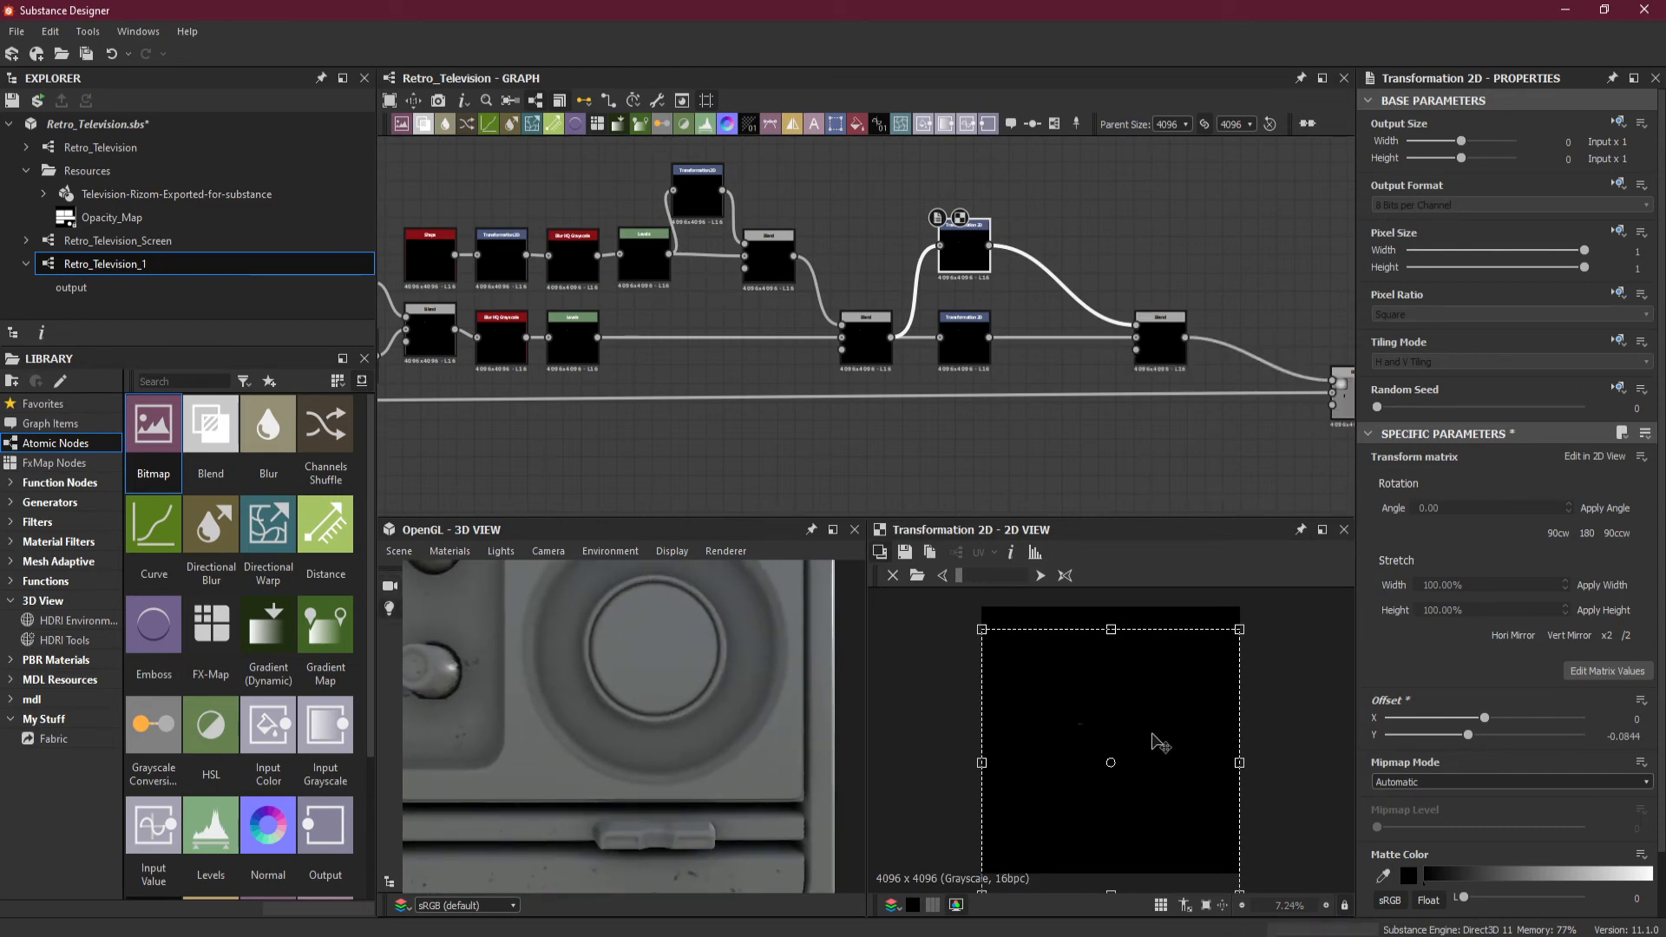
# Move the copied bar up into the centre of the lower dial, to a Y offset of about -0.0535.
pyautogui.press('Up')
pyautogui.press('Up')
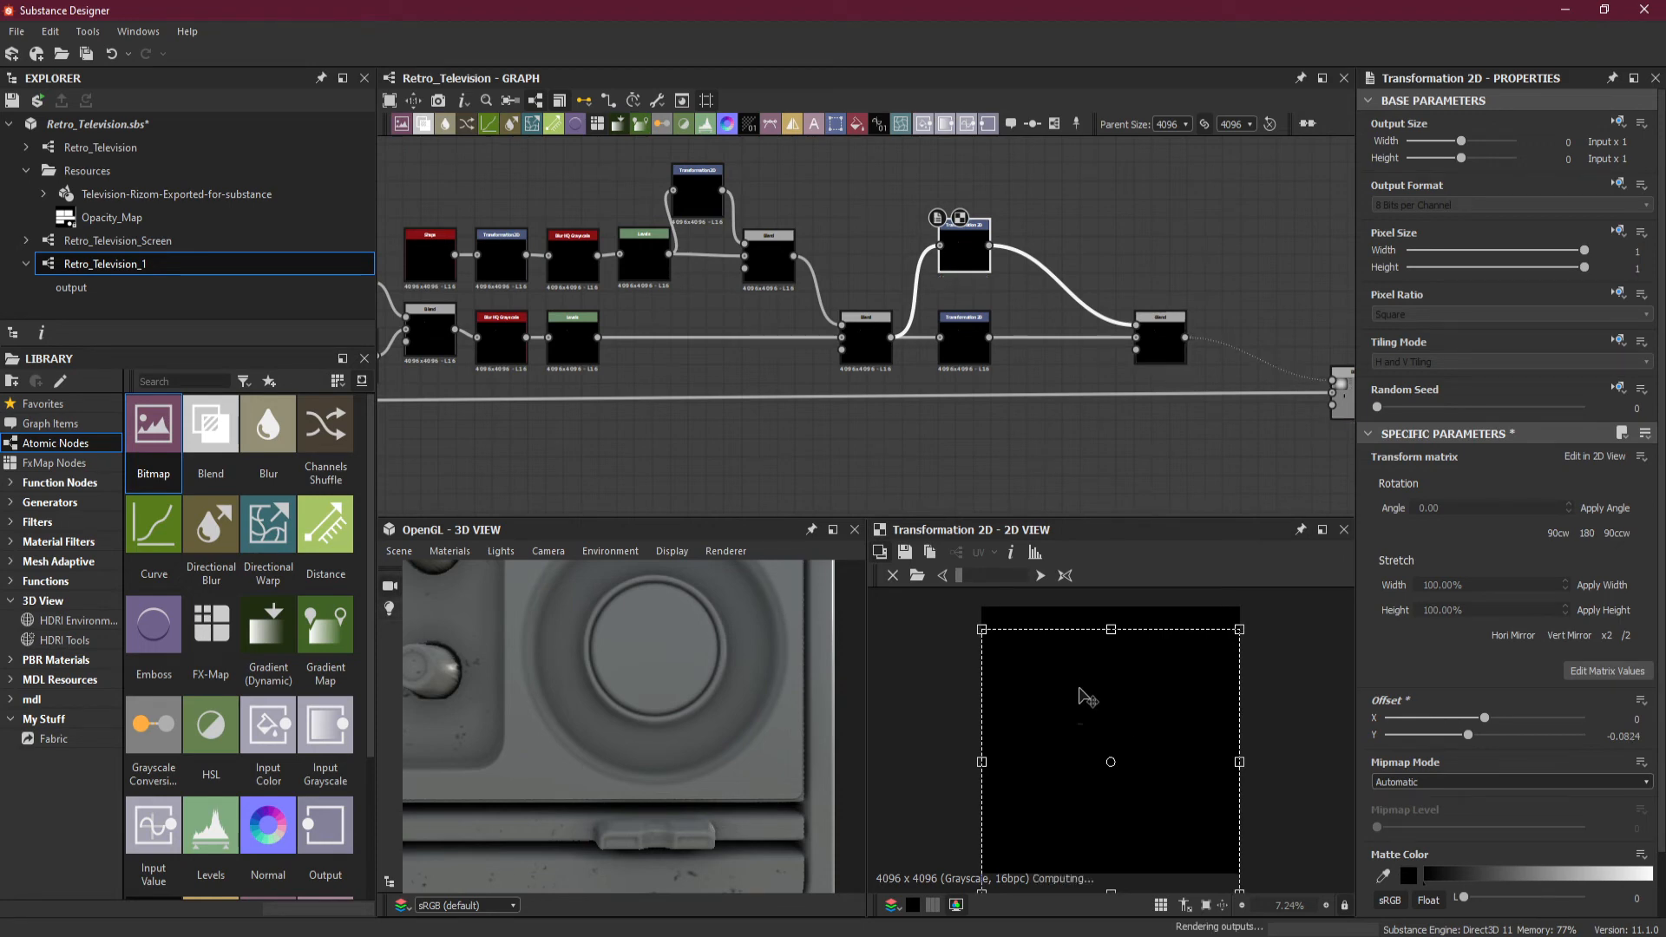
pyautogui.press('Up')
pyautogui.press('Up')
pyautogui.press('Up')
pyautogui.press('Up')
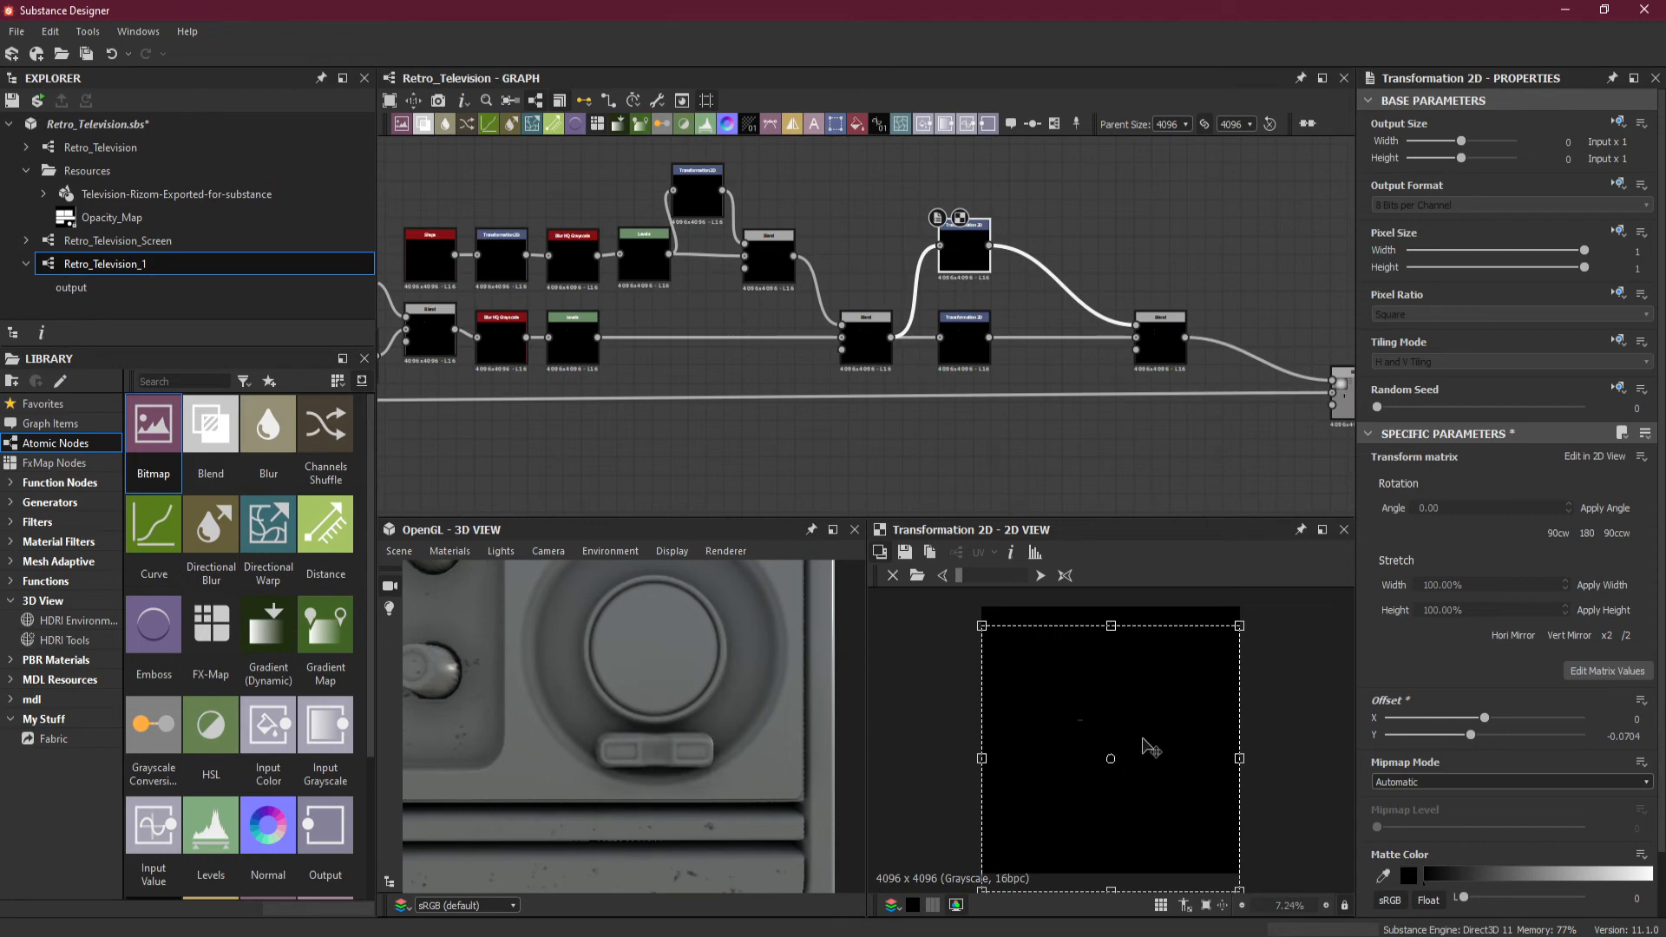
pyautogui.moveTo(1136, 737); pyautogui.dragTo(1137, 733)
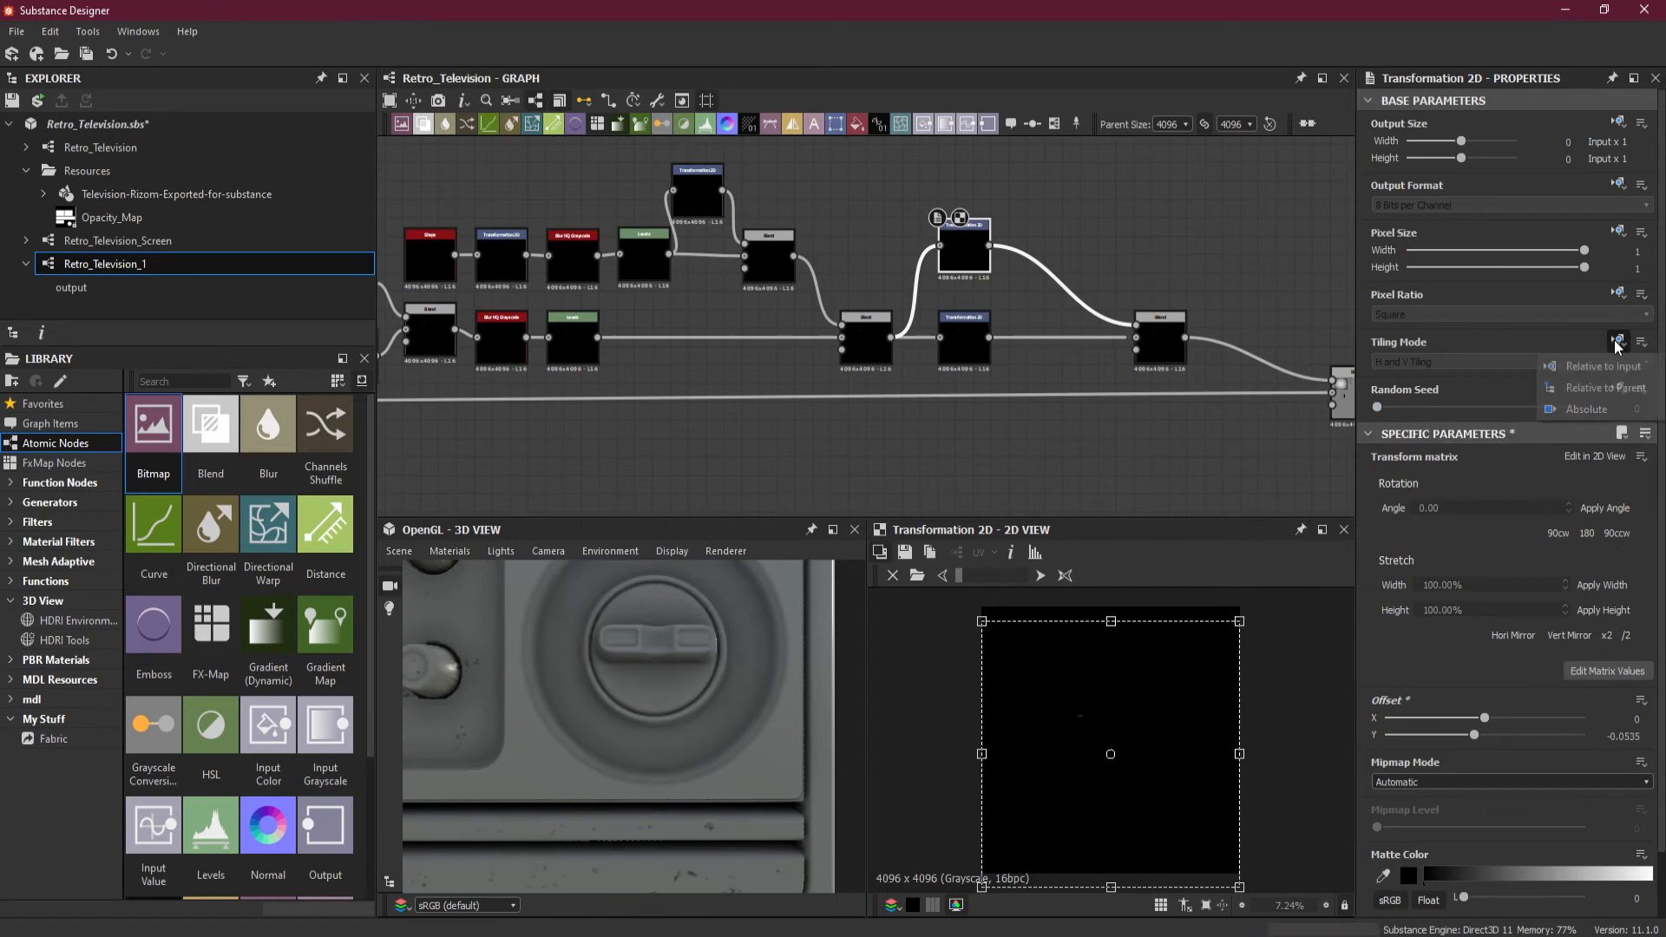
# Set the duplicate Transformation 2D's Tiling Mode to Absolute with No Tiling and inspect the lower dial up close.
pyautogui.click(1485, 364)
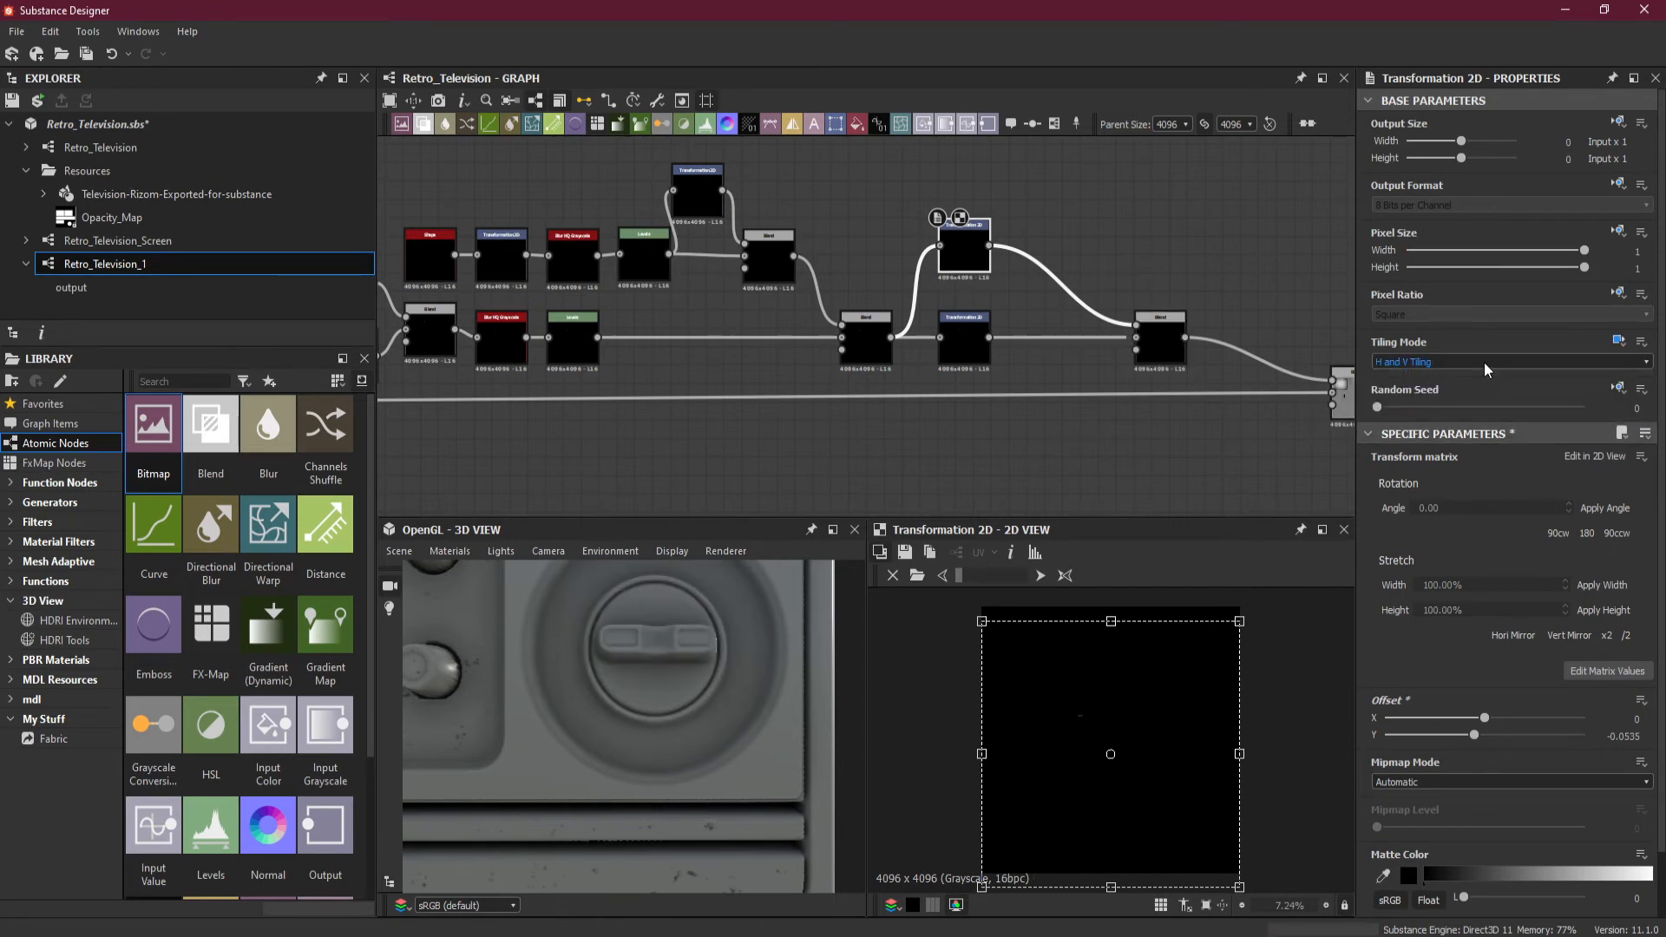
pyautogui.click(1485, 377)
pyautogui.moveTo(666, 637); pyautogui.dragTo(713, 732, button='right')
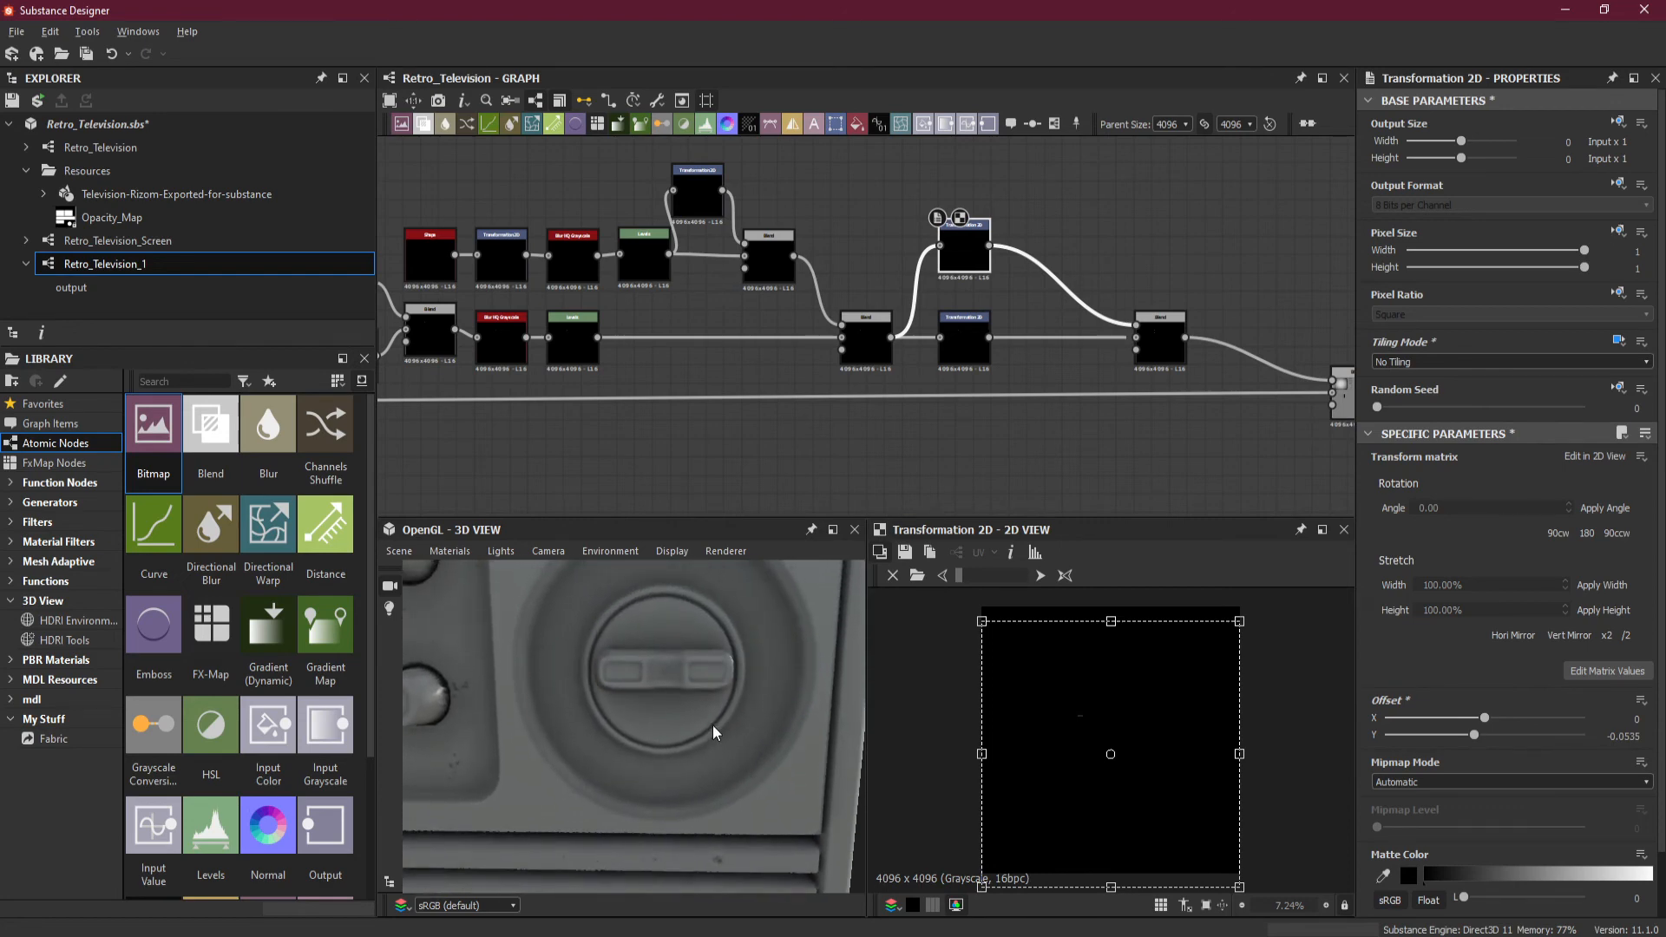
pyautogui.scroll(2, 676, 715)
pyautogui.moveTo(707, 644); pyautogui.dragTo(684, 729, button='middle')
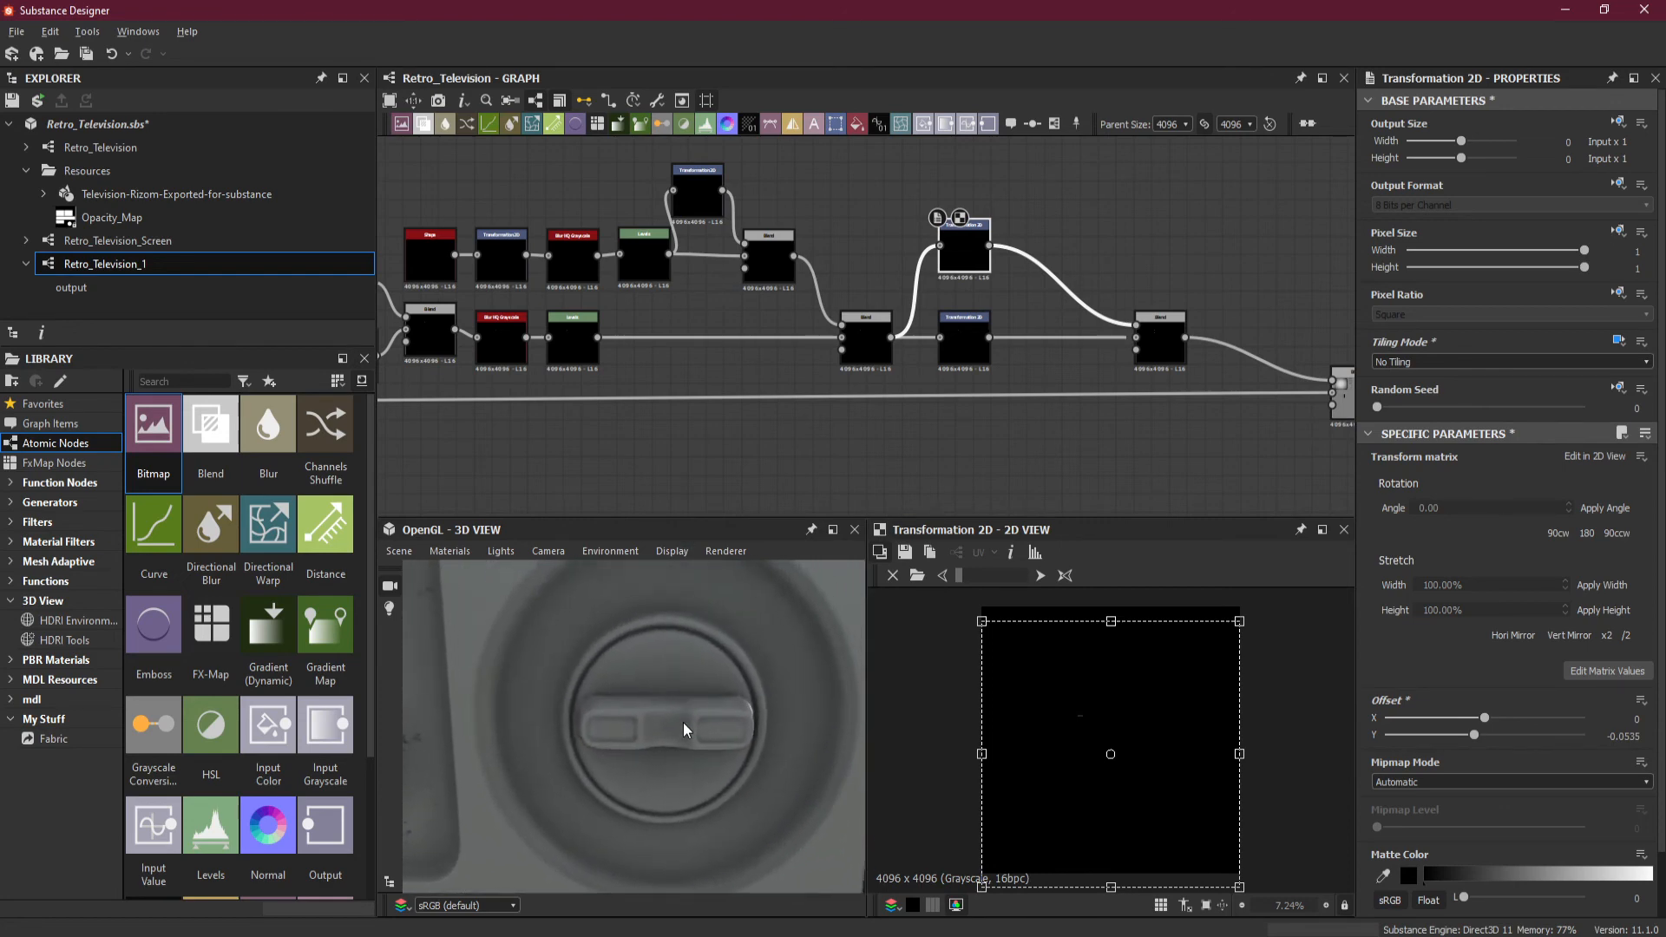
pyautogui.scroll(2, 675, 749)
pyautogui.moveTo(675, 750); pyautogui.dragTo(729, 663)
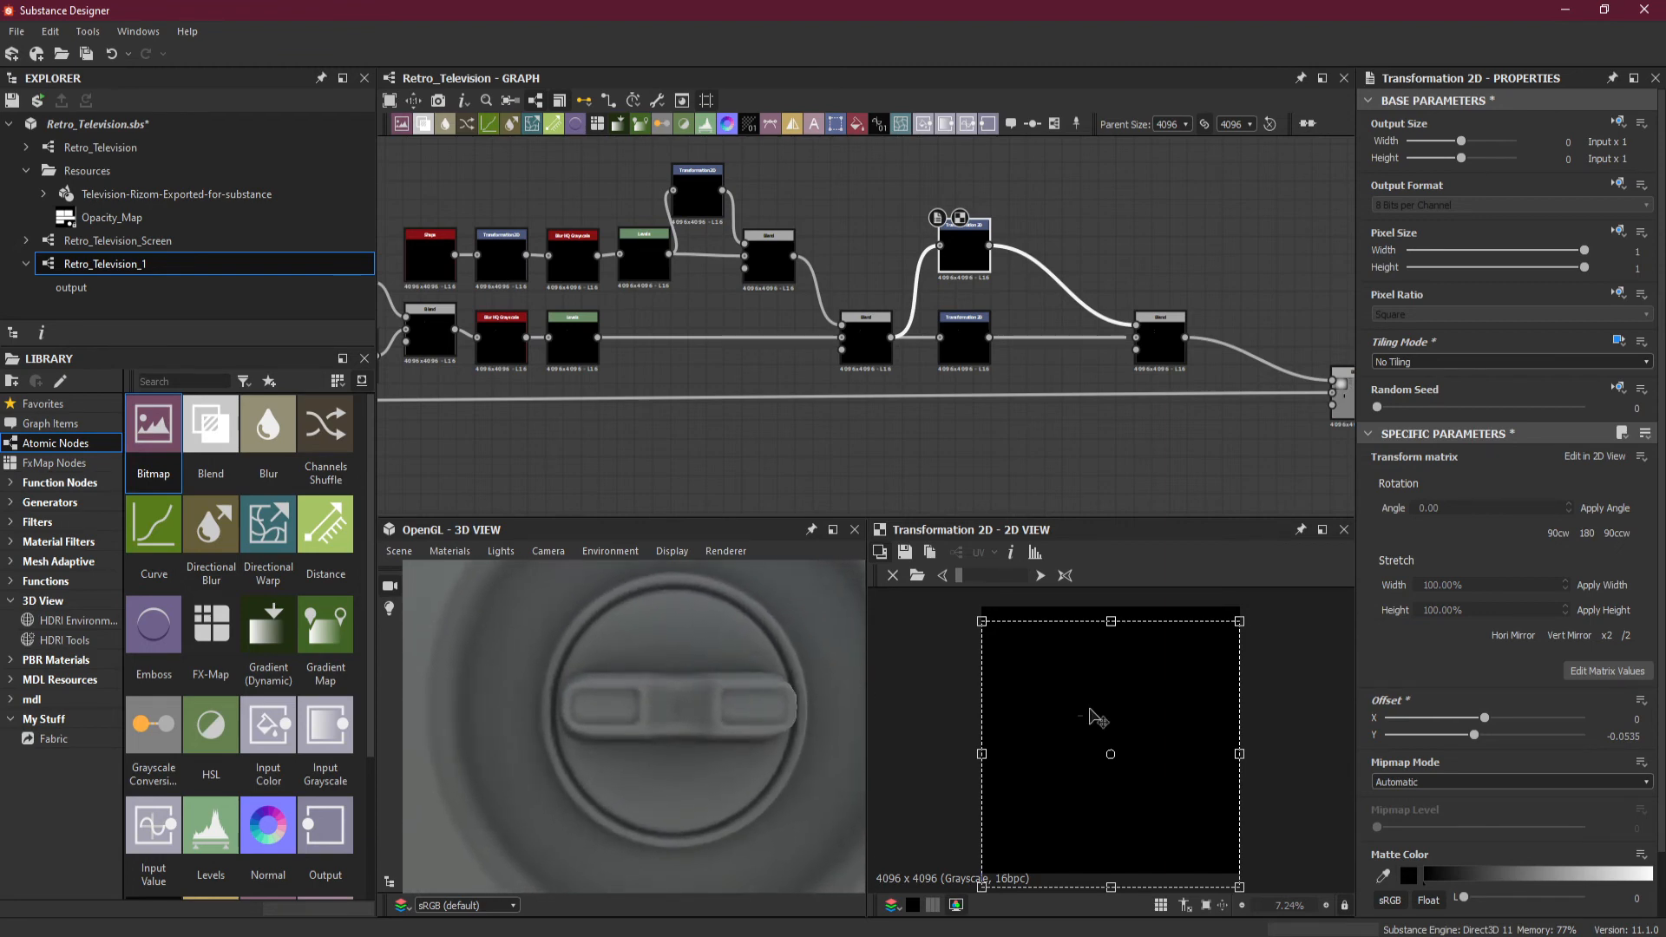
# Fine-tune the copied bar's vertical position on the lower dial to a Y offset of -0.0537.
pyautogui.scroll(3, 1089, 768)
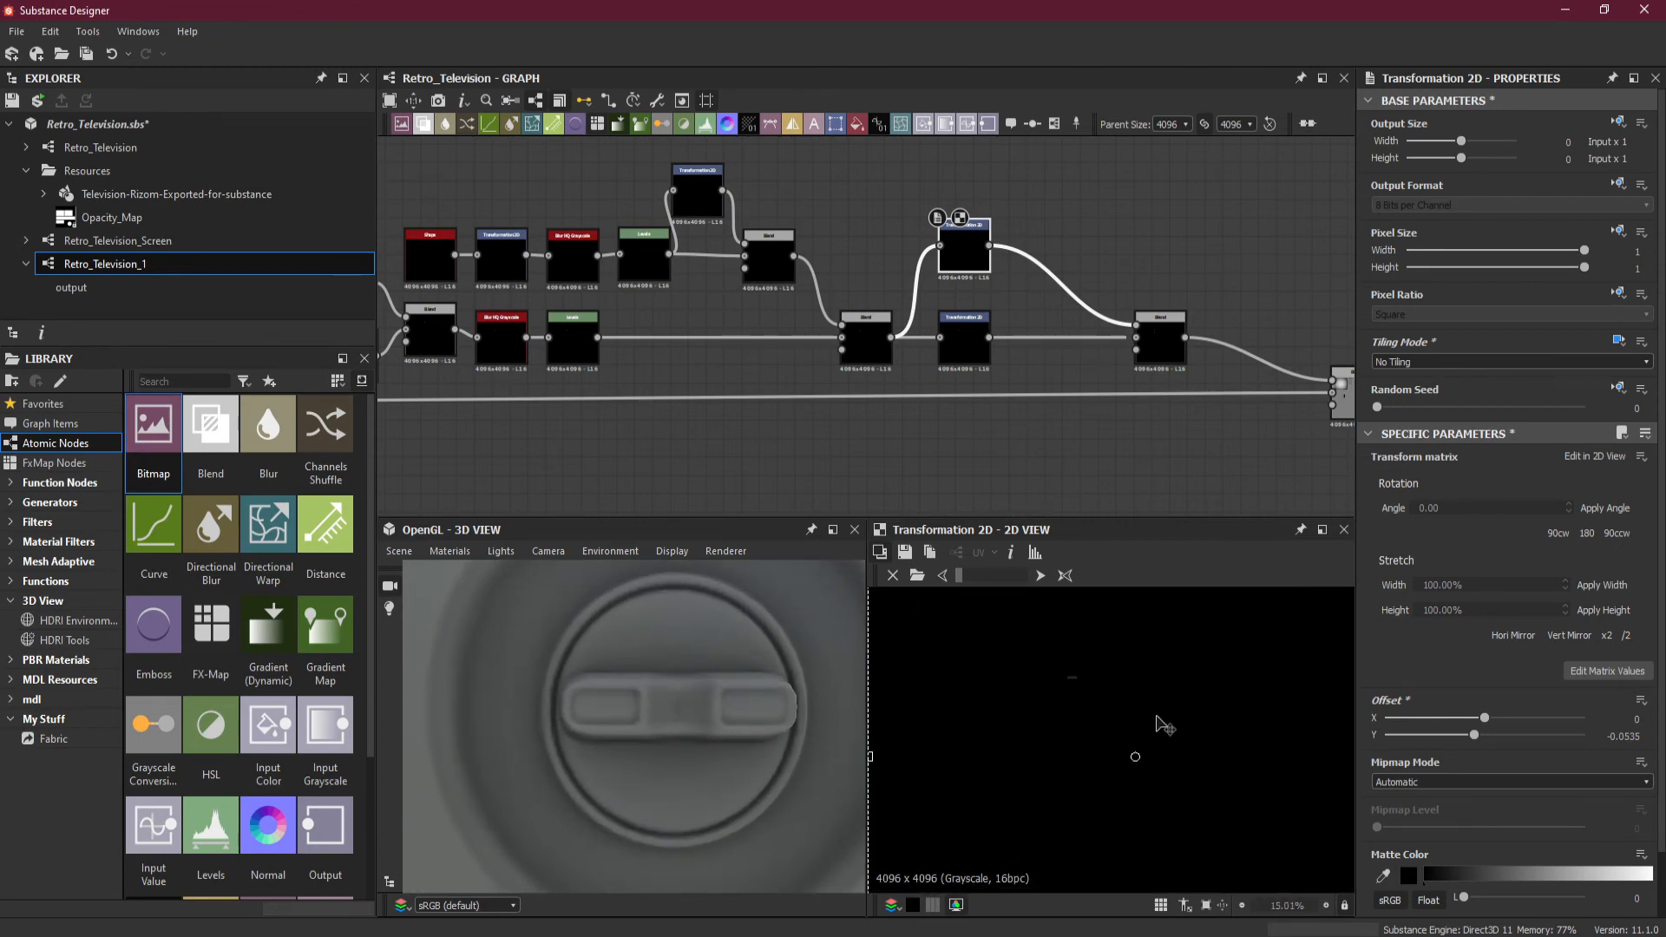
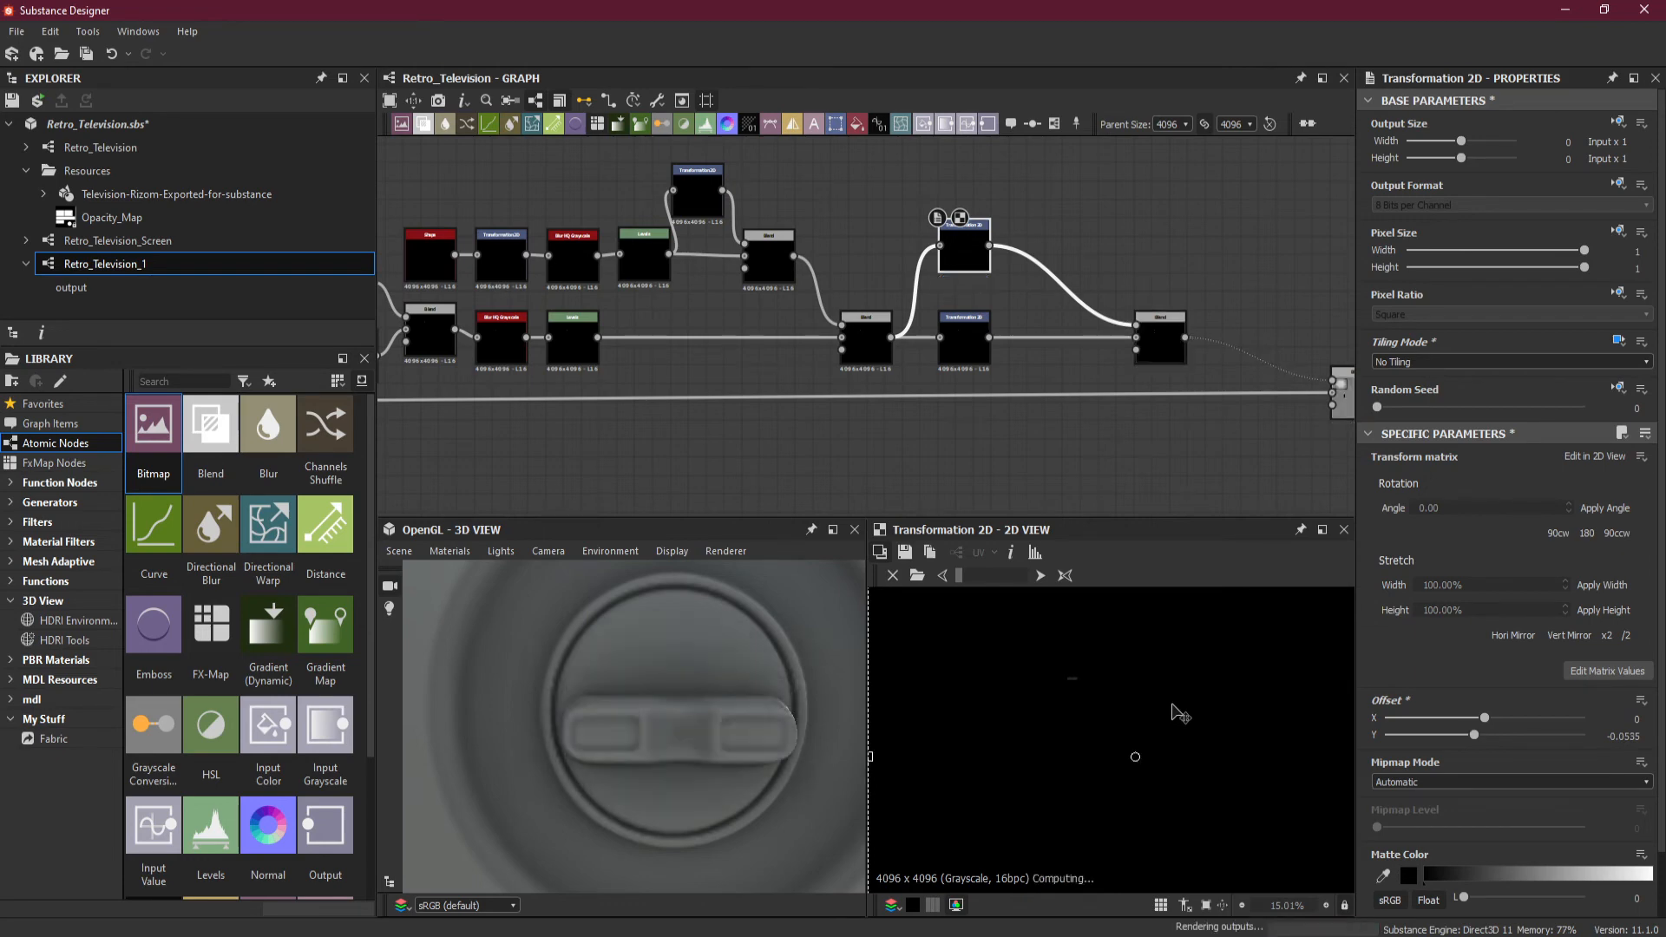
pyautogui.press('Down')
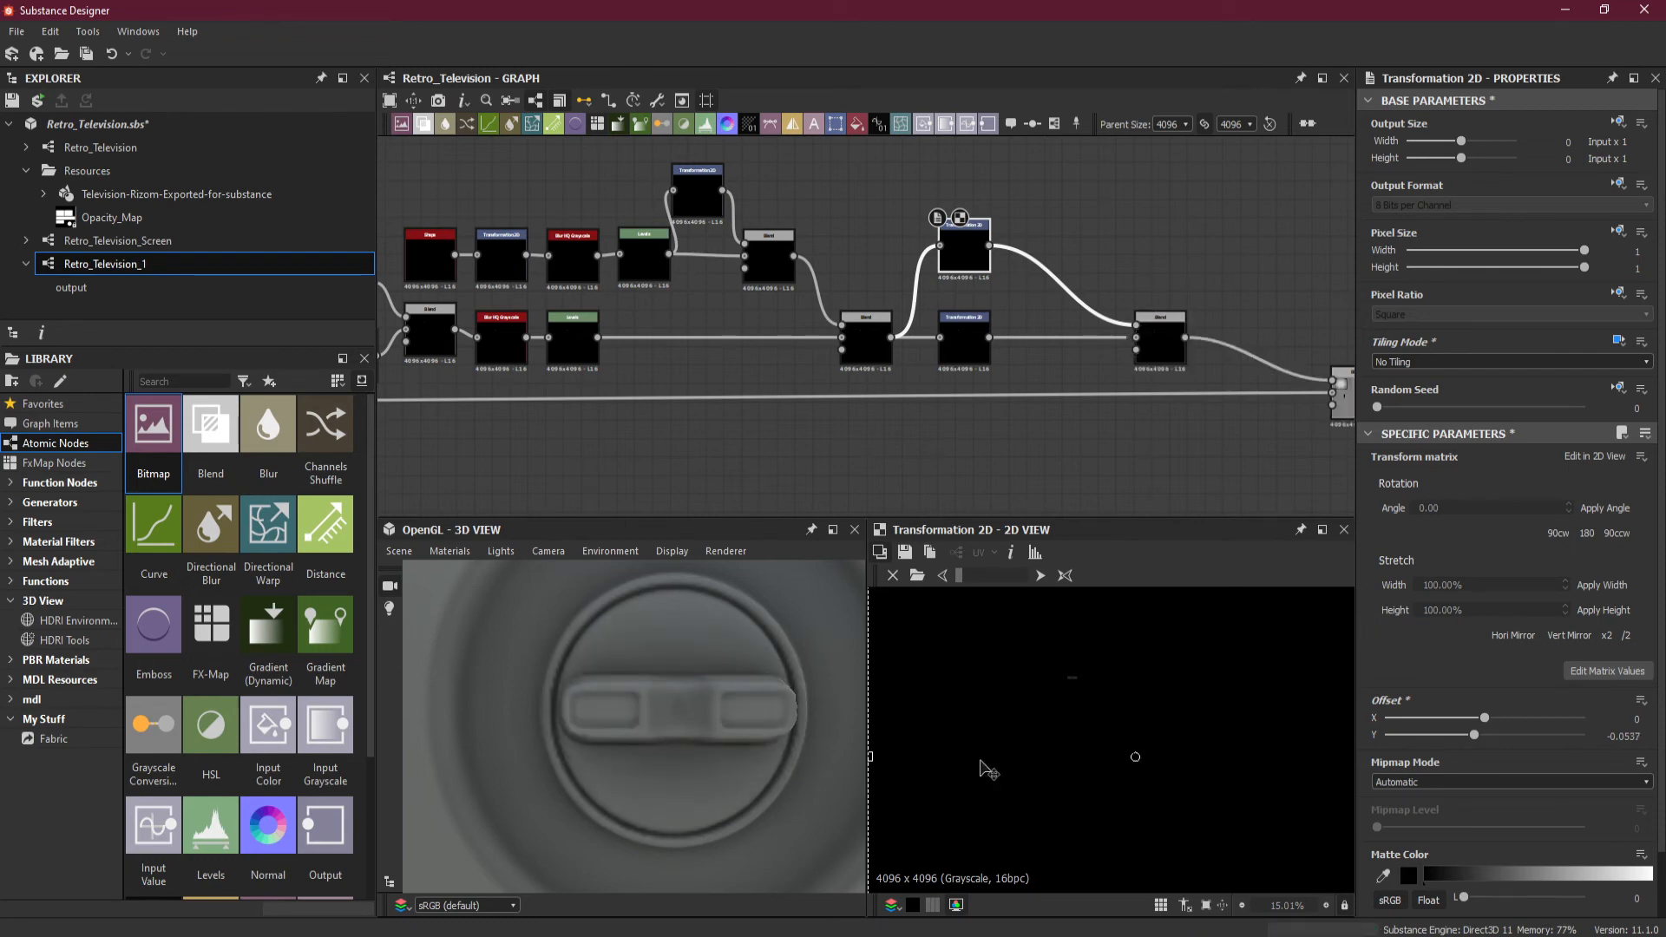
pyautogui.moveTo(734, 739); pyautogui.dragTo(727, 783)
pyautogui.scroll(-3, 708, 802)
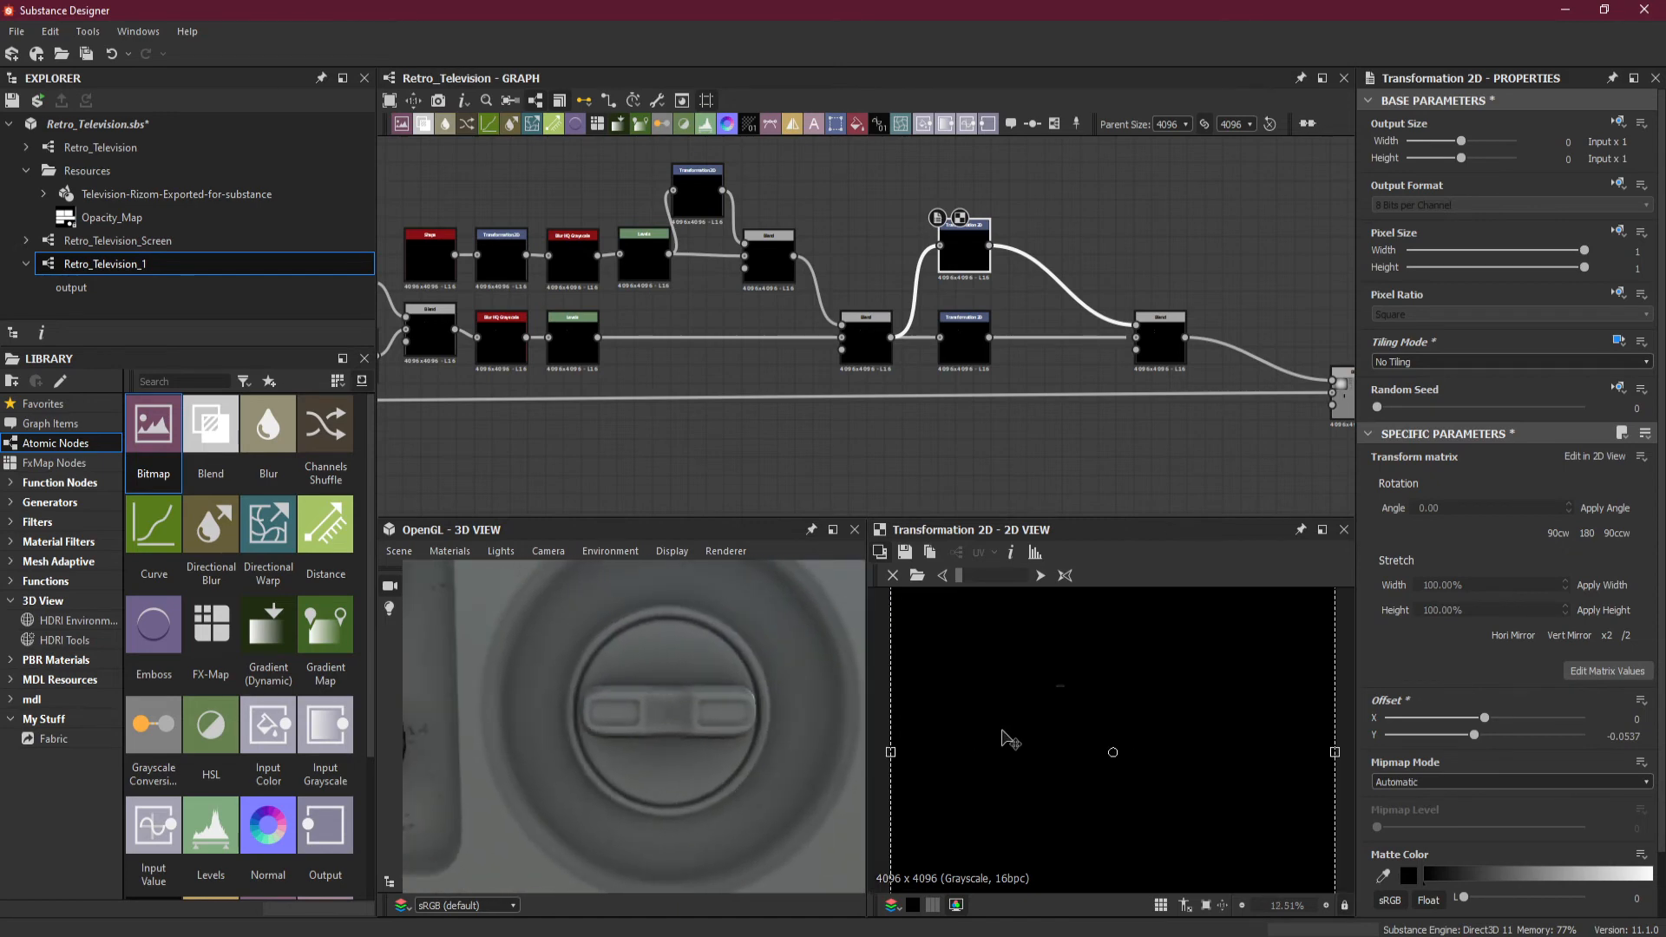
pyautogui.scroll(1, 1006, 738)
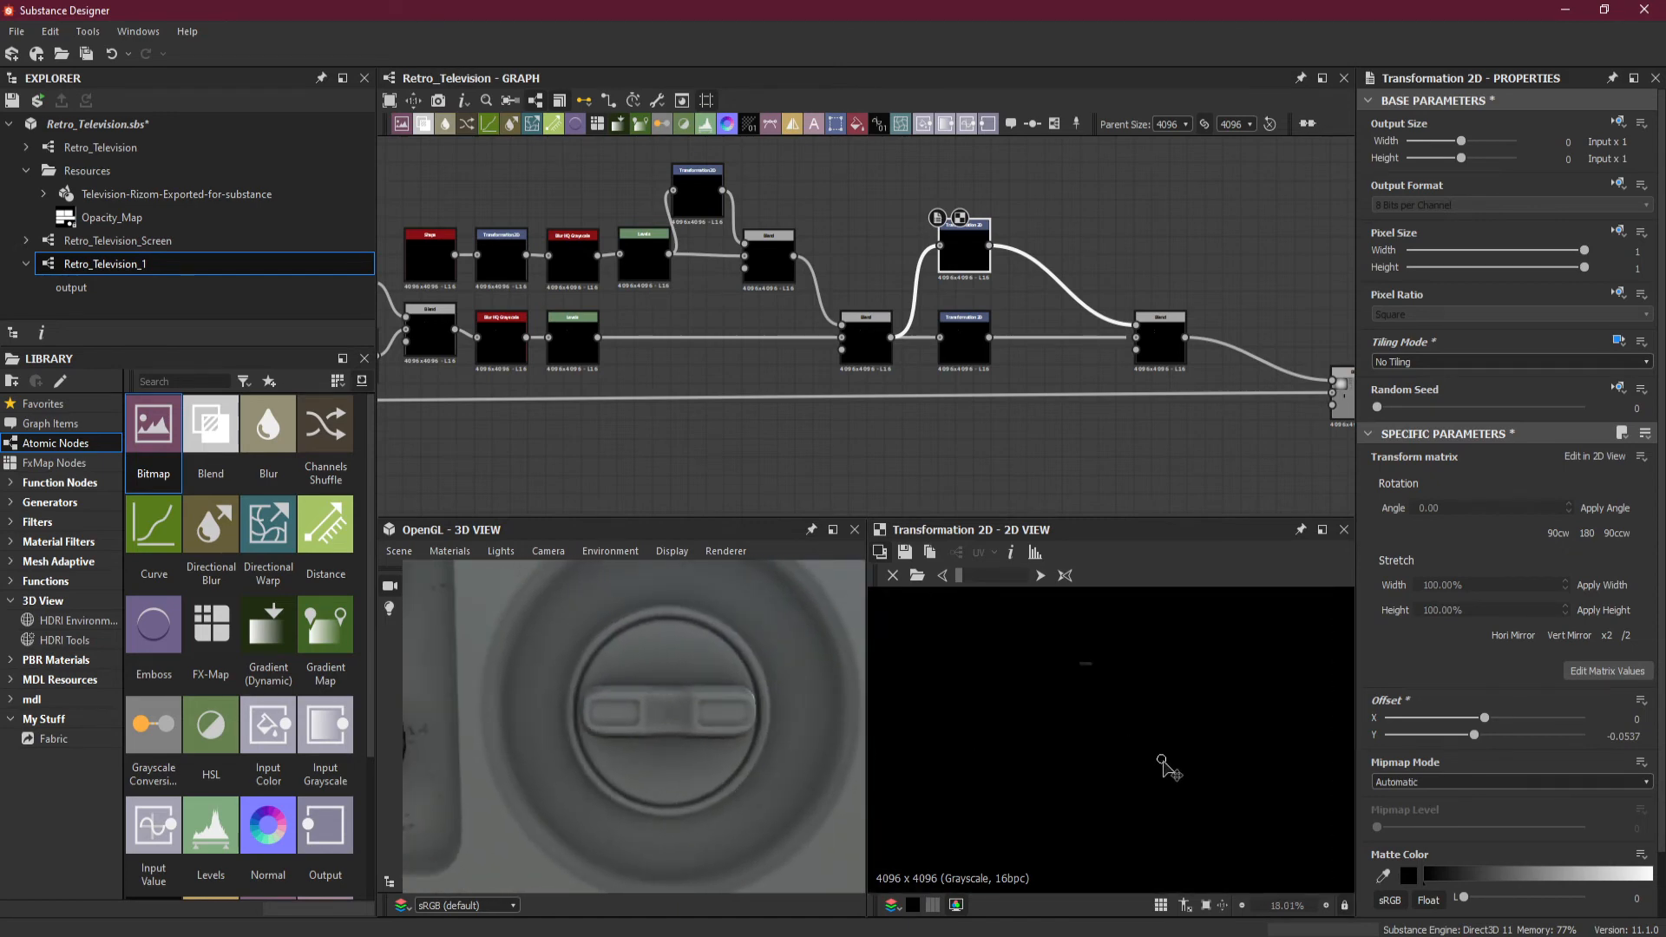
# Place the duplicate Transformation 2D's rotation pivot at the centre of the lower dial's bar.
pyautogui.scroll(8, 1089, 662)
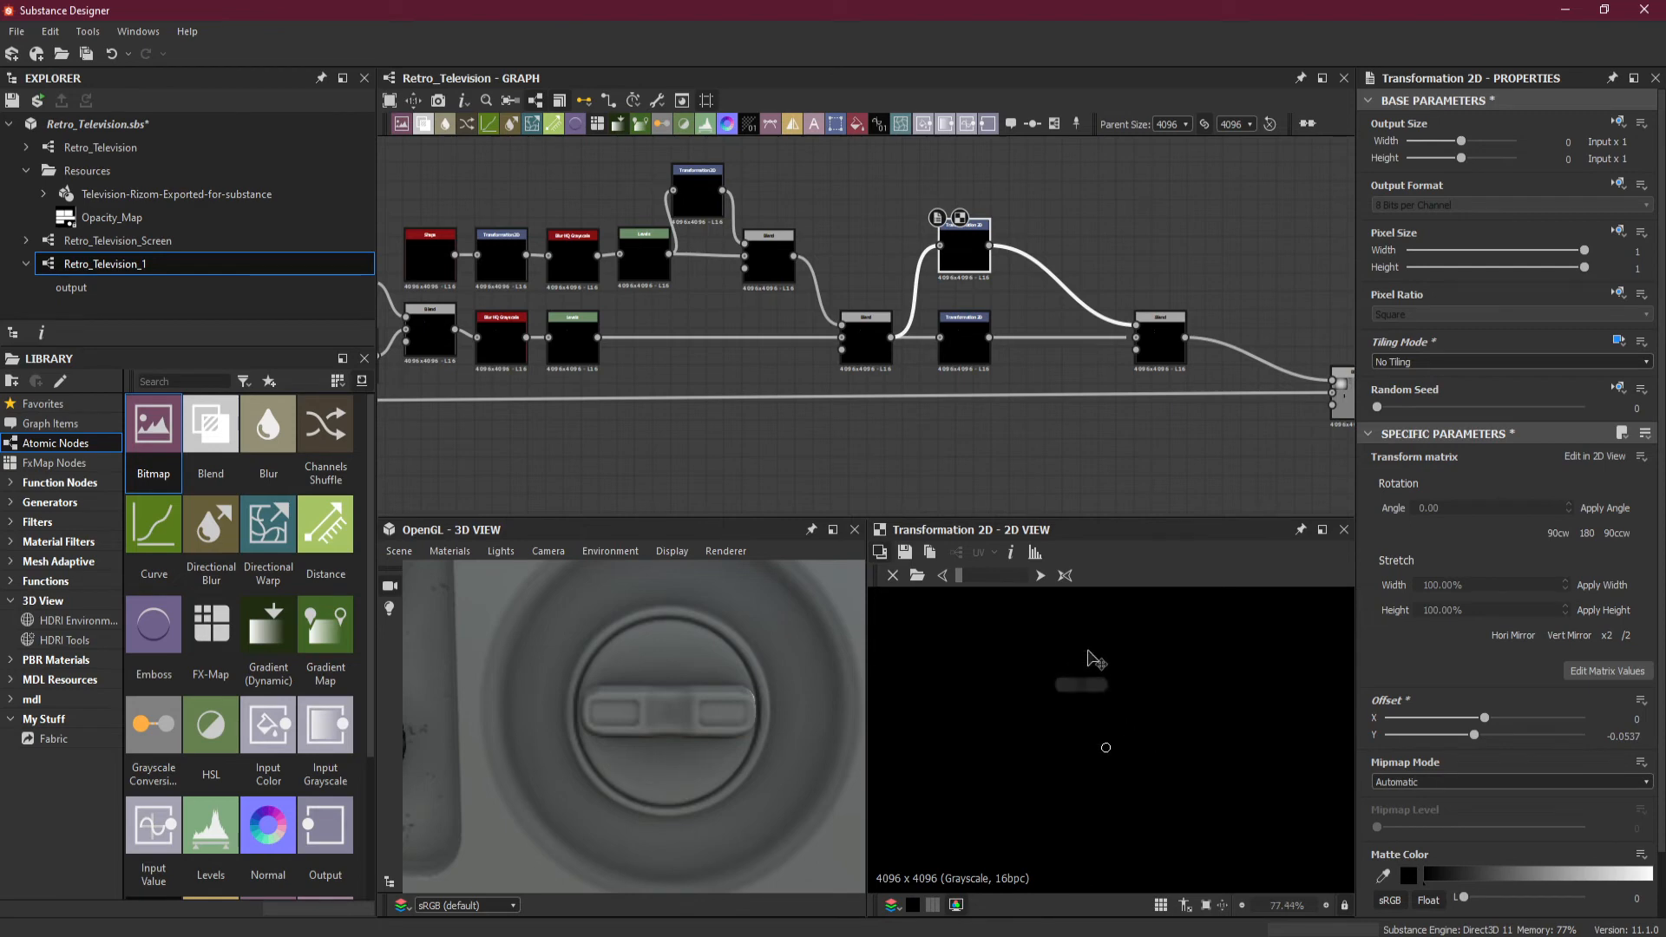
pyautogui.scroll(4, 1105, 748)
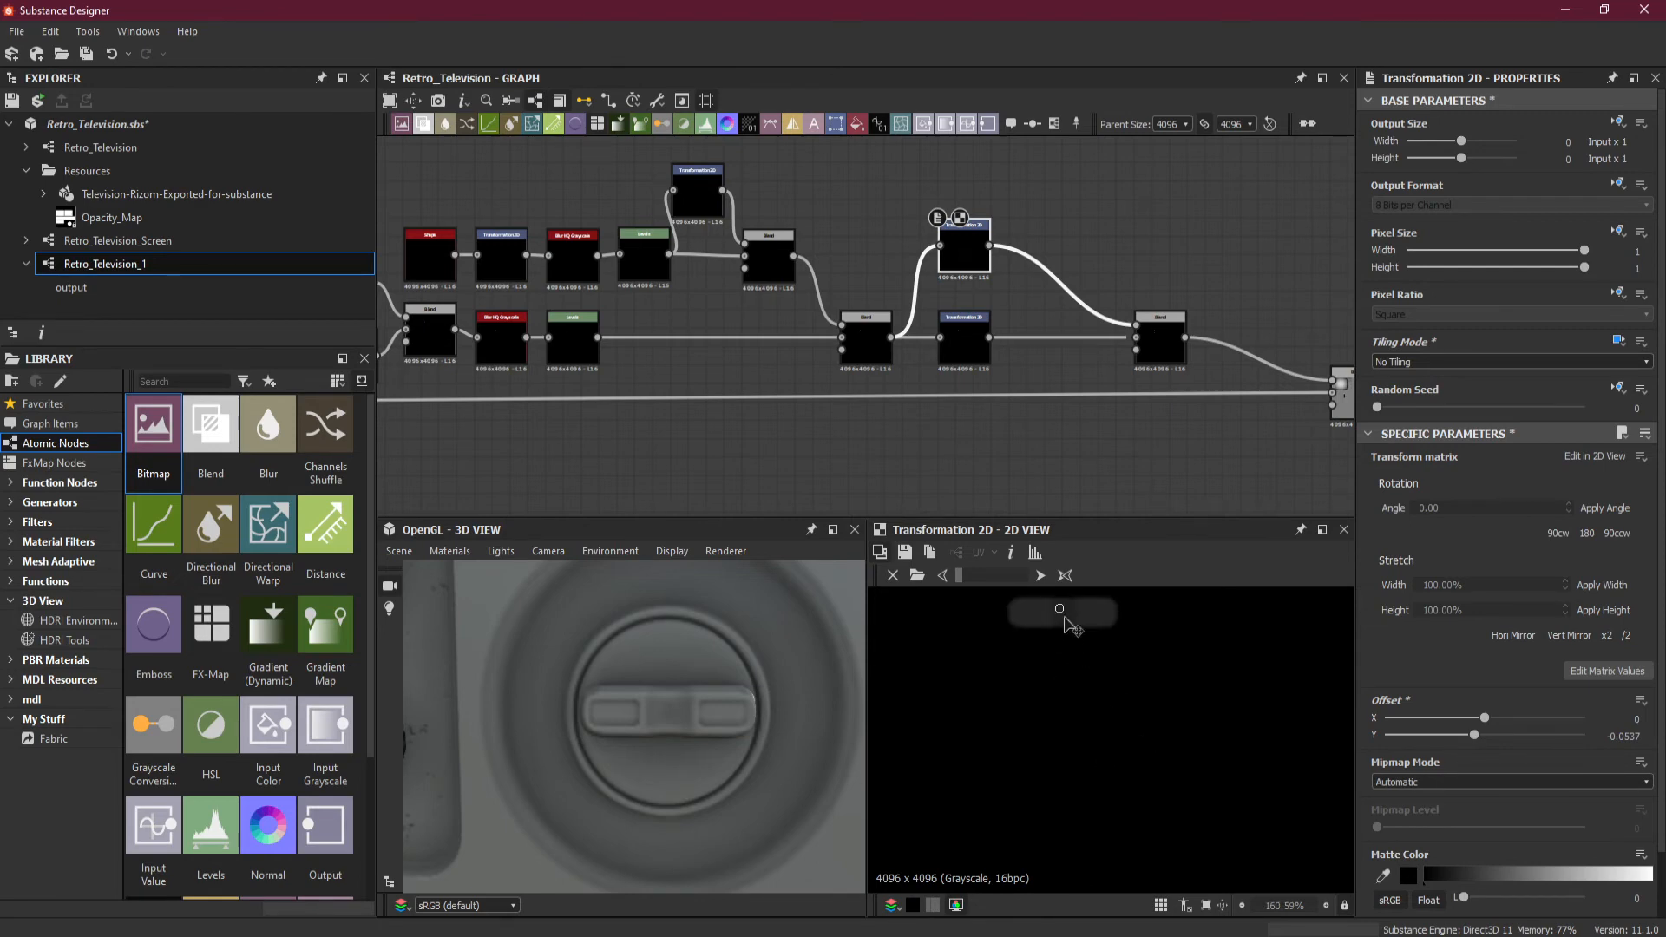
pyautogui.scroll(8, 1063, 616)
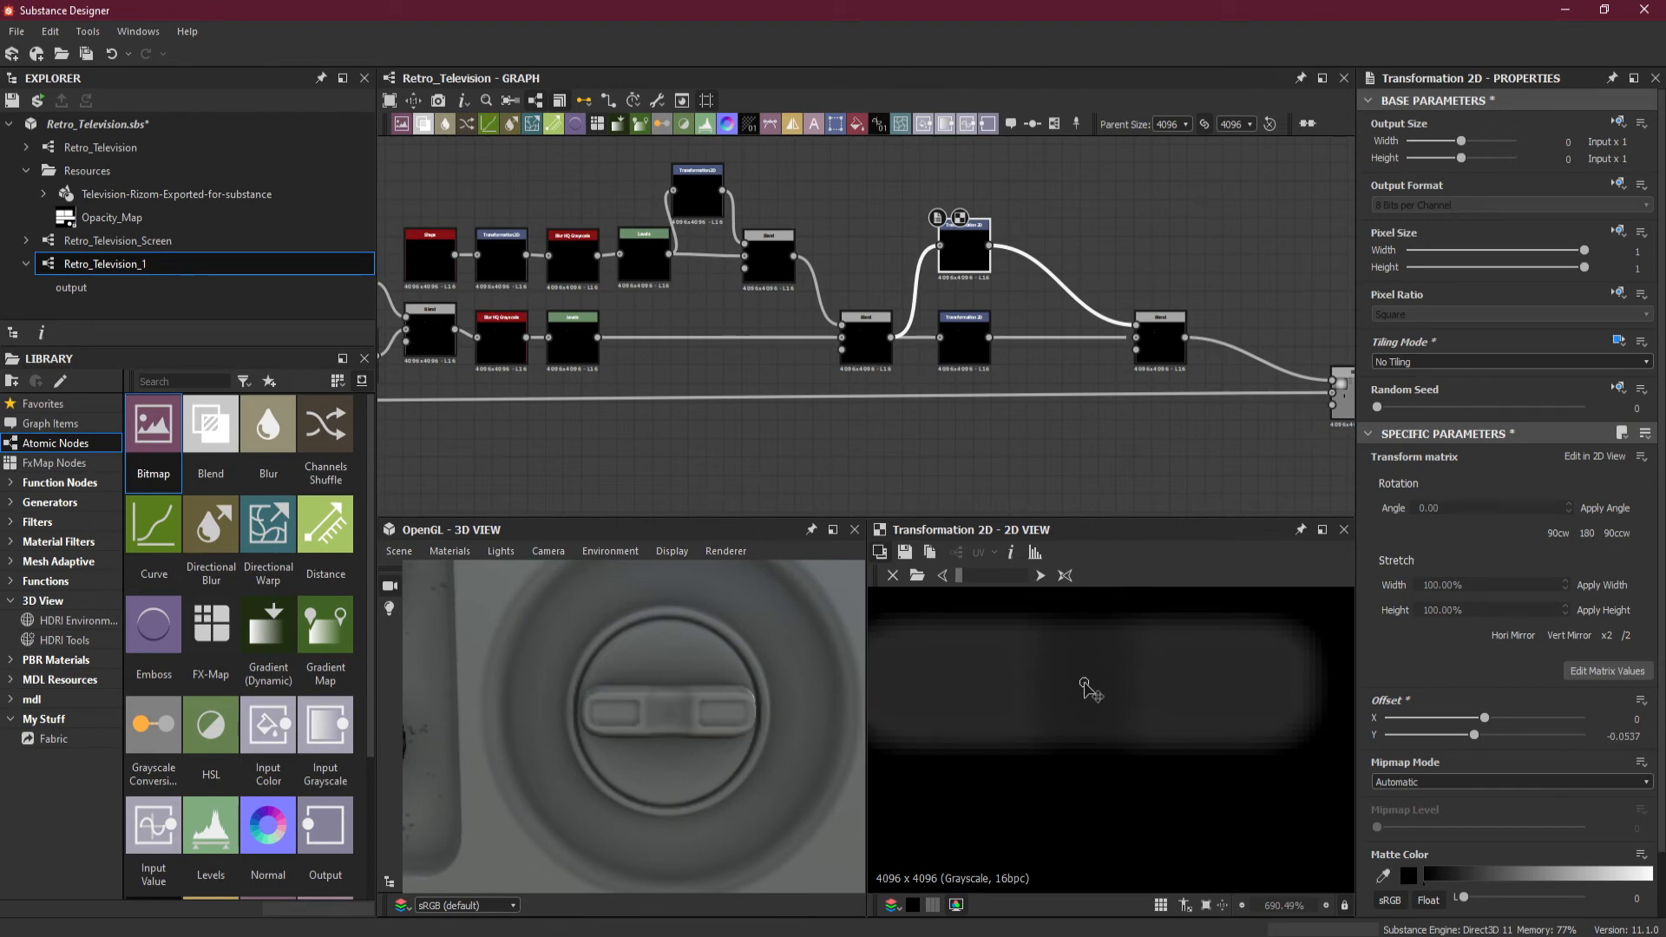
pyautogui.scroll(-20, 1132, 737)
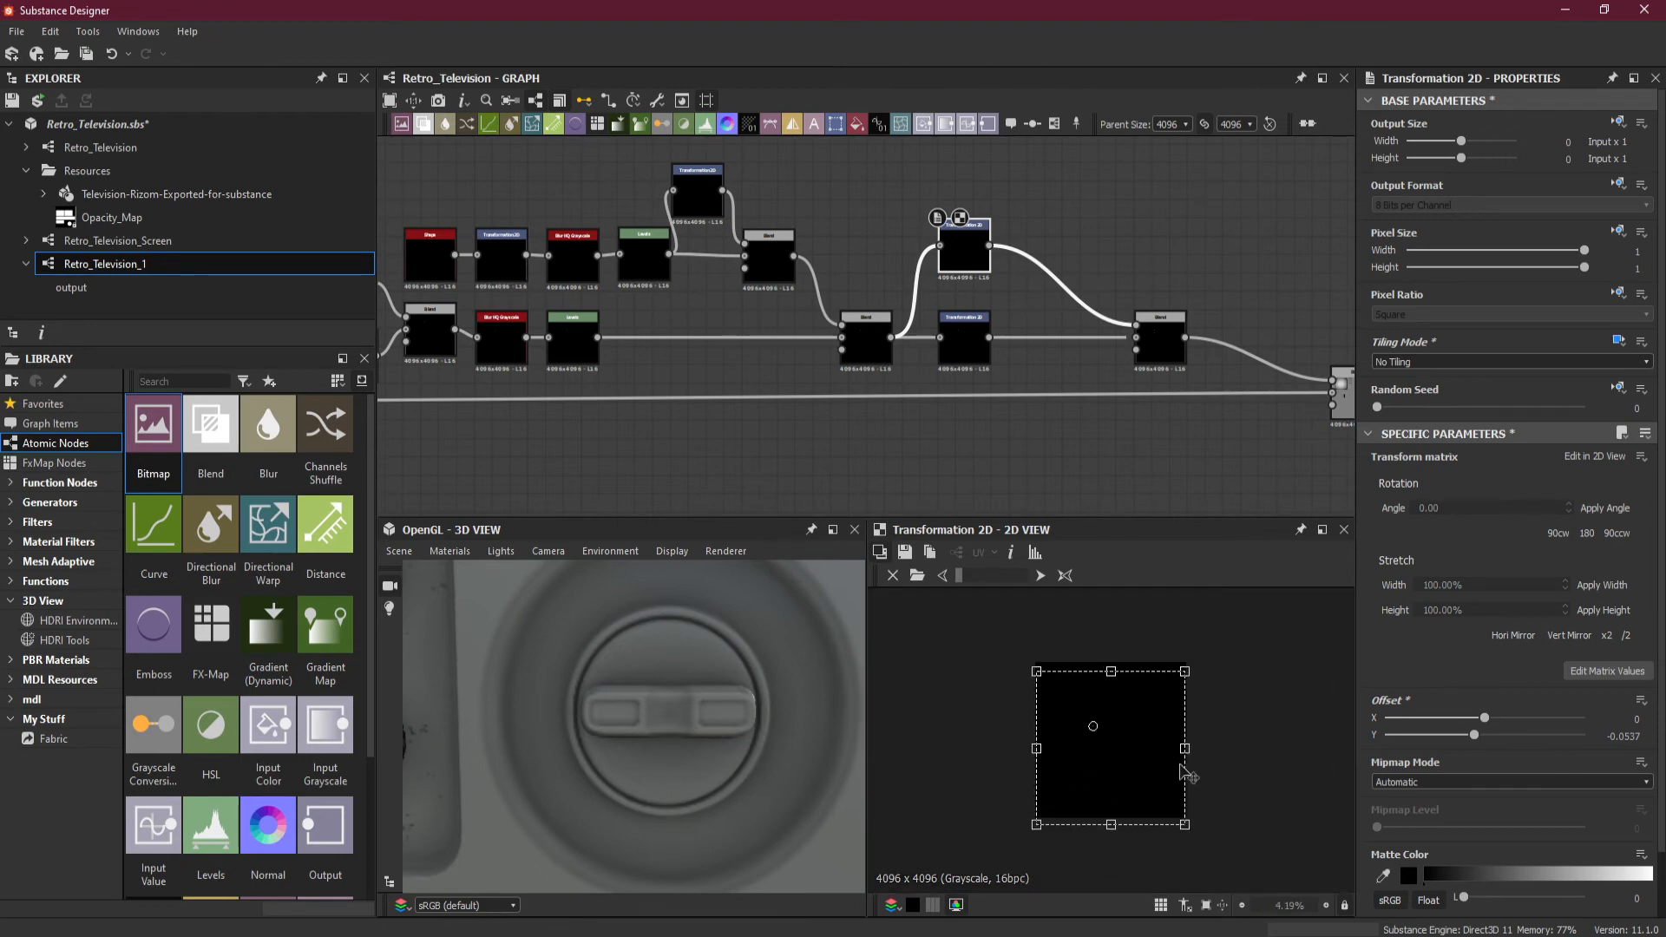
# Rotate the lower dial's bar clockwise about its centre, to offsets of about X 0.0283 and Y -0.1172, and inspect it on the model.
pyautogui.moveTo(1242, 710); pyautogui.dragTo(1243, 733)
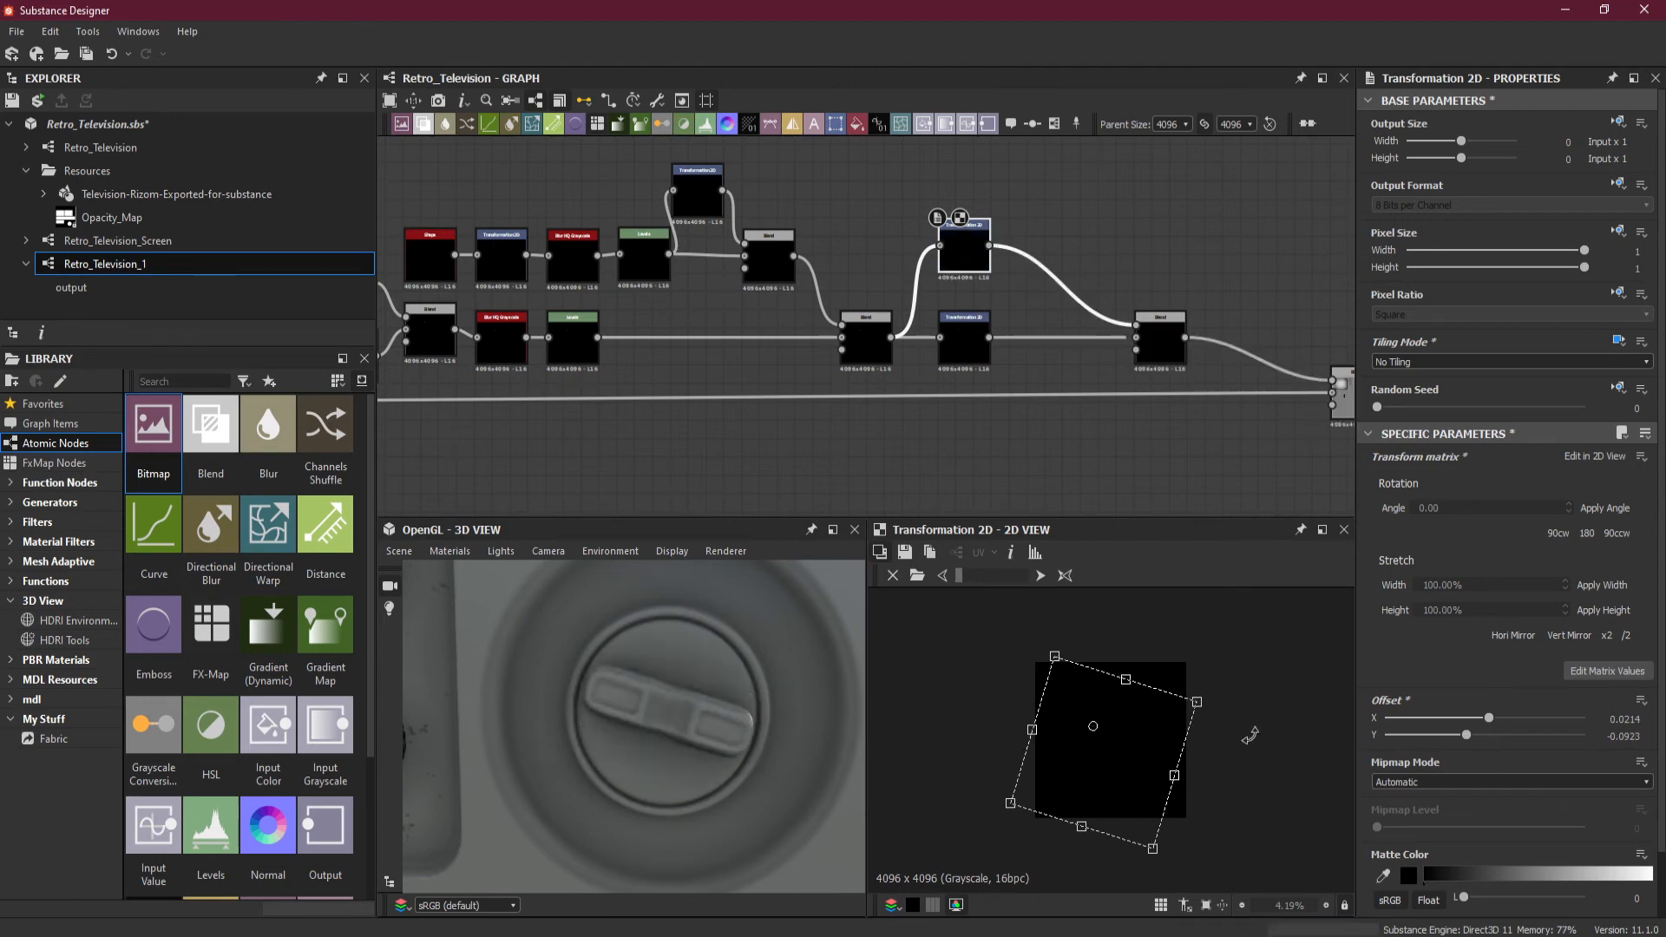
pyautogui.moveTo(1249, 735); pyautogui.dragTo(1245, 763)
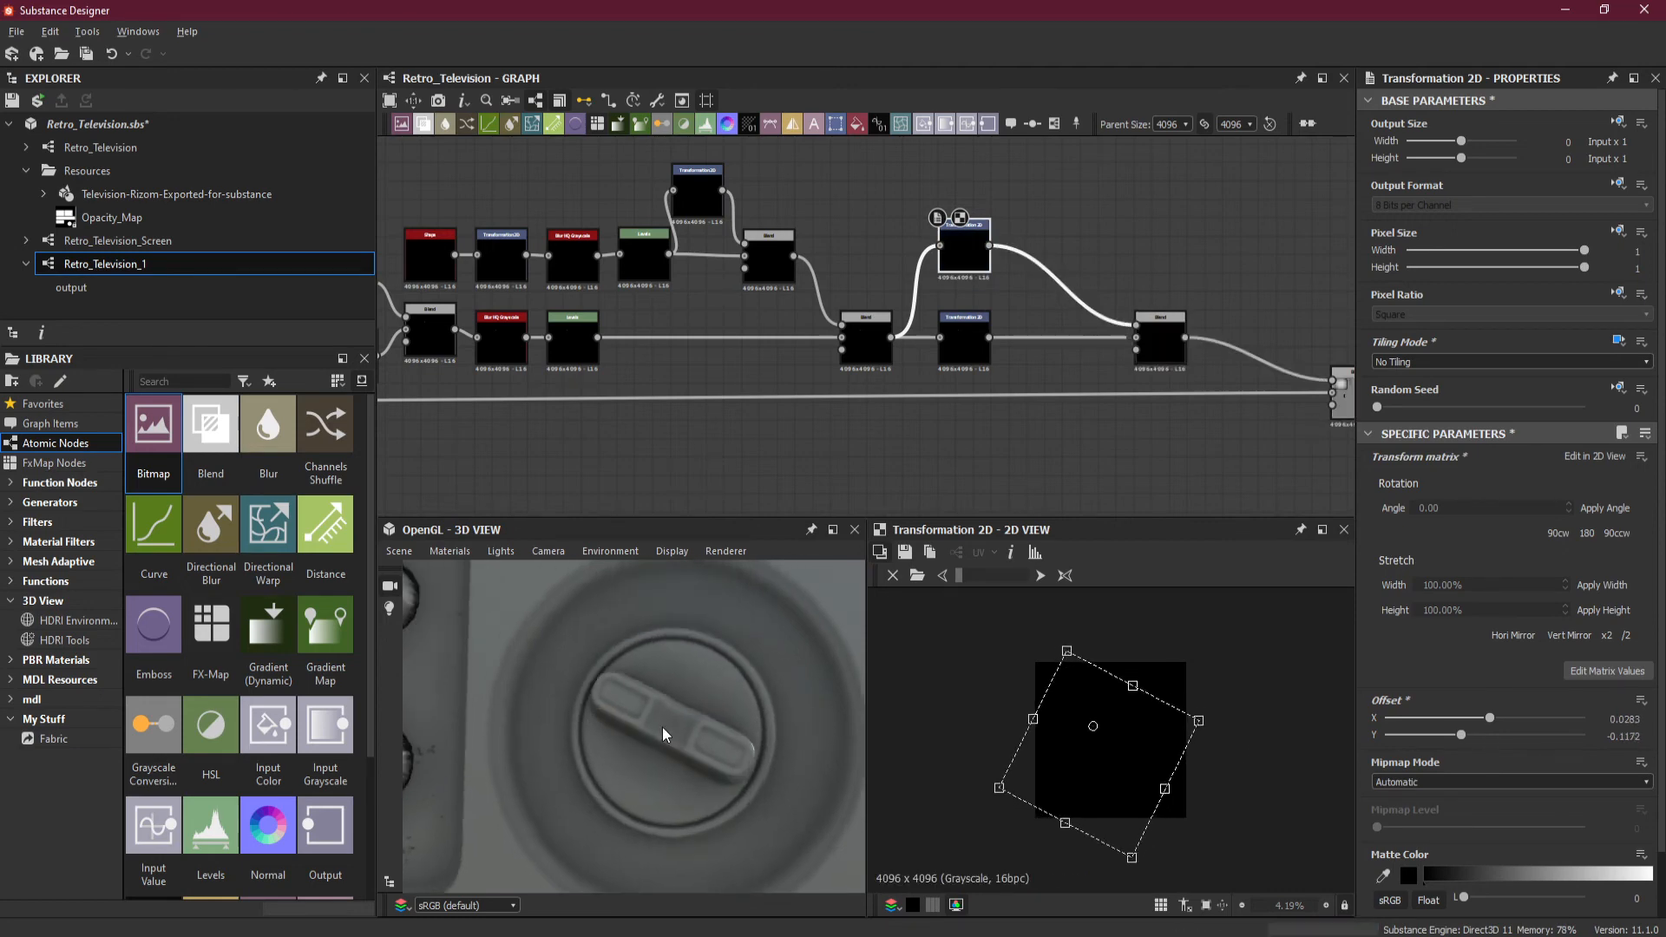
pyautogui.moveTo(663, 735)
pyautogui.keyDown('alt'); pyautogui.mouseDown()
pyautogui.moveTo(655, 699)
pyautogui.moveTo(714, 763)
pyautogui.moveTo(666, 762)
pyautogui.mouseUp(); pyautogui.keyUp('alt')
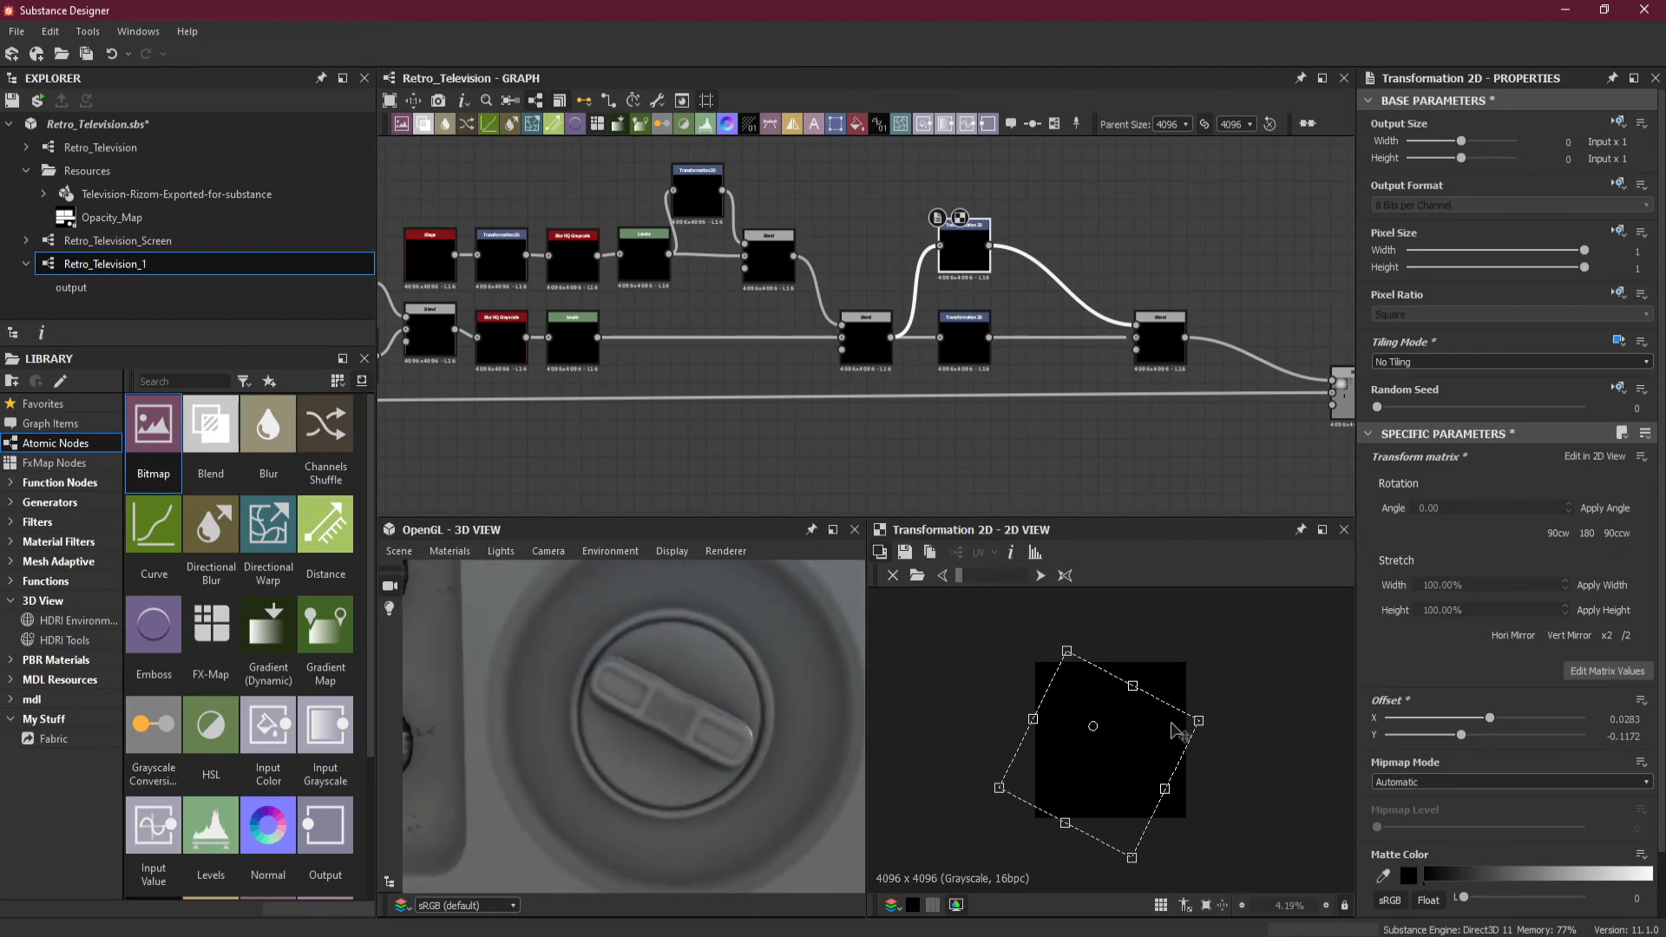
pyautogui.keyDown('alt'); pyautogui.moveTo(722, 718); pyautogui.dragTo(680, 722); pyautogui.keyUp('alt')
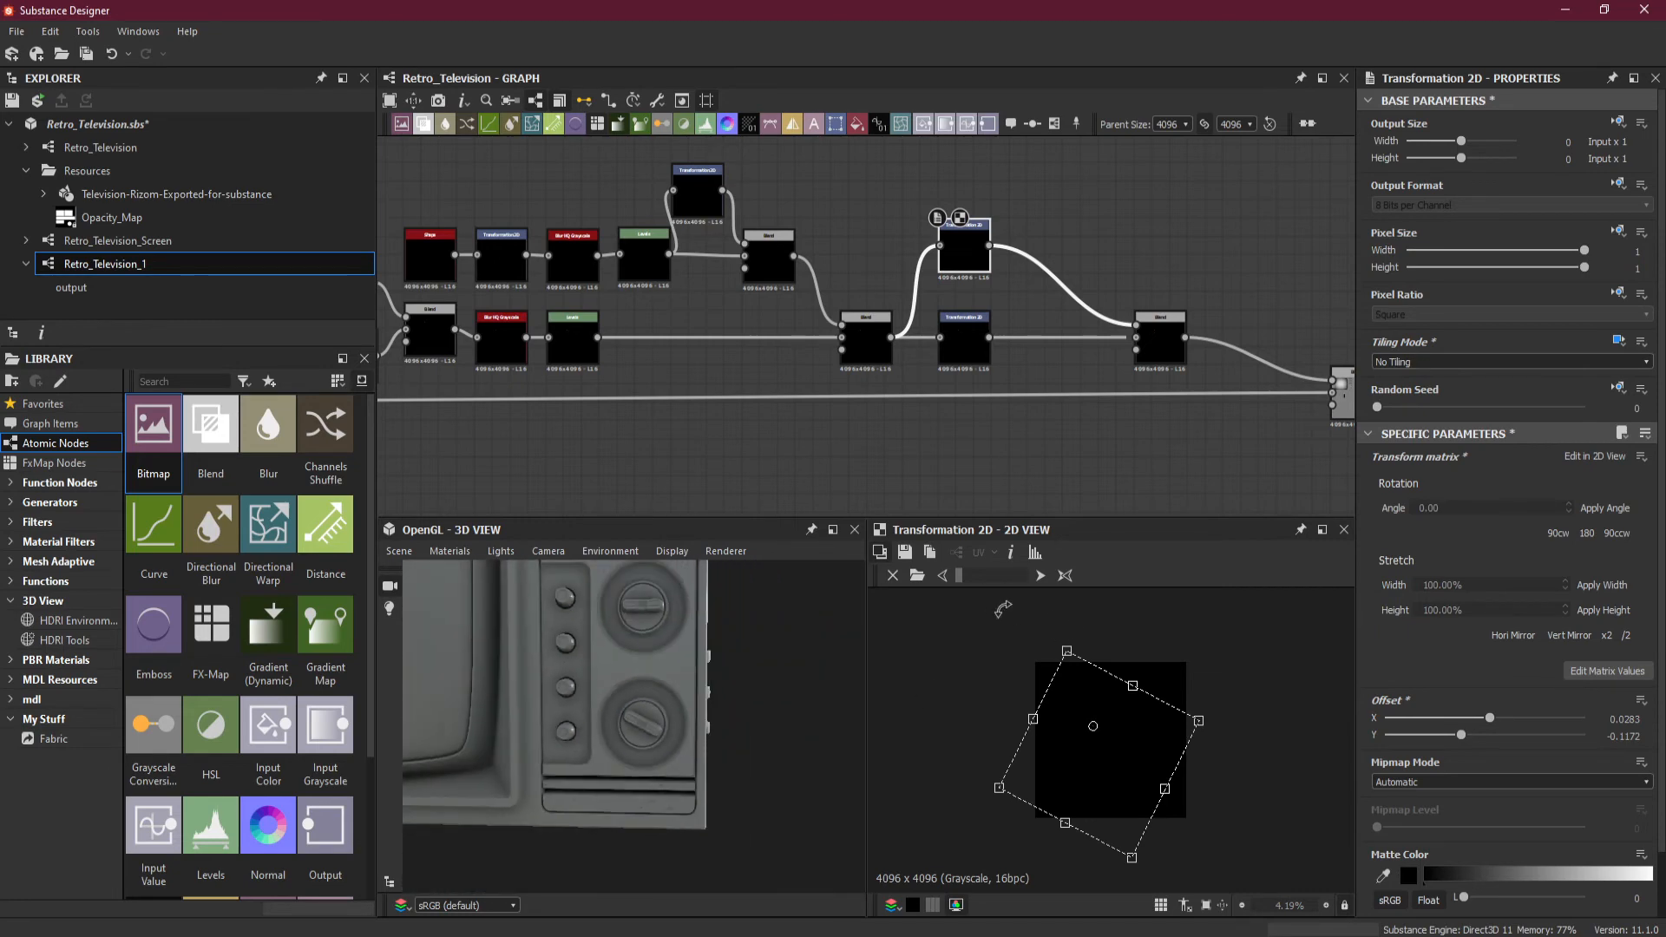
# Compare the lower bar's slant with the UHF dial in the reference photo by varying the background image's opacity.
pyautogui.scroll(5, 1119, 727)
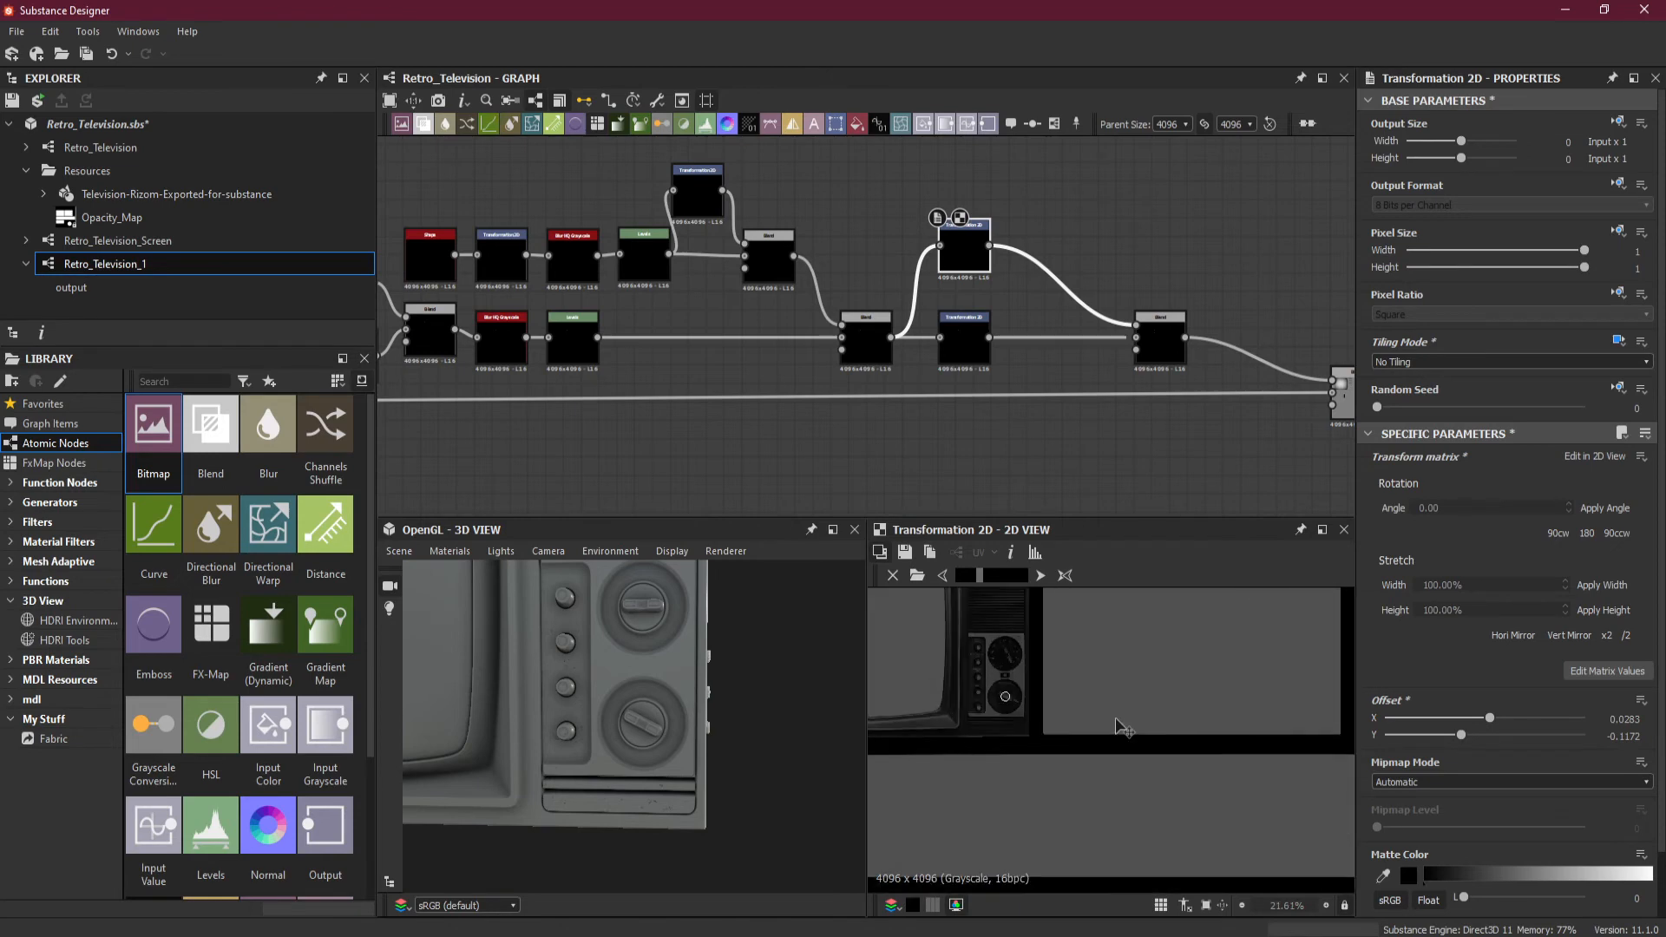
pyautogui.scroll(4, 988, 700)
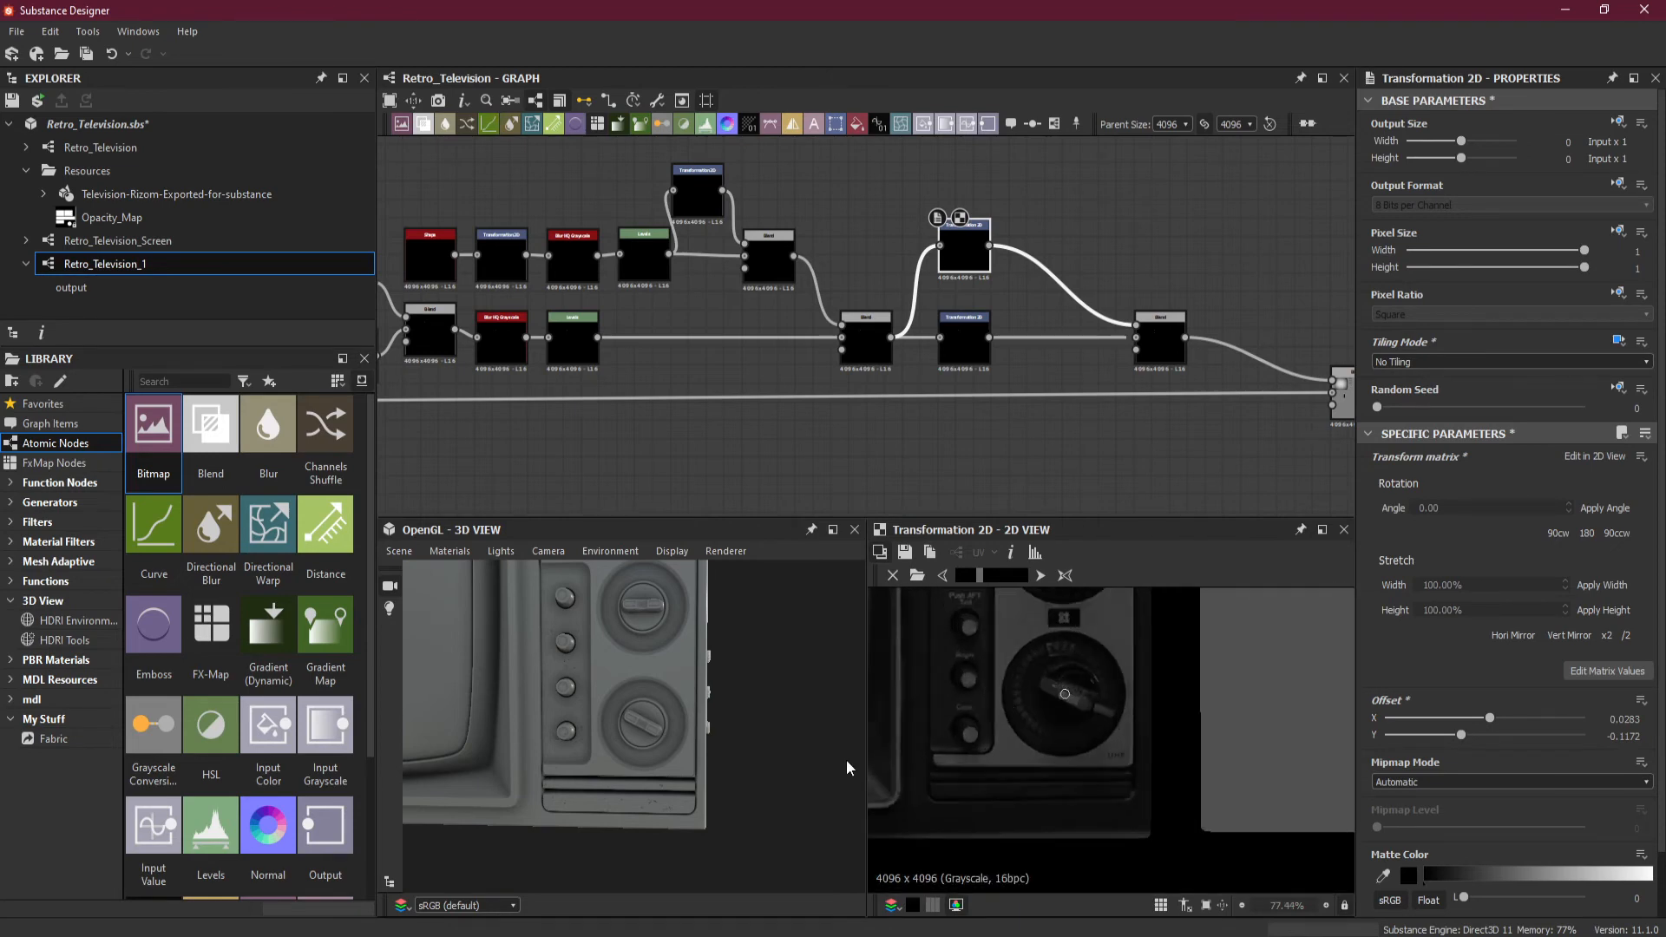
pyautogui.scroll(2, 1139, 734)
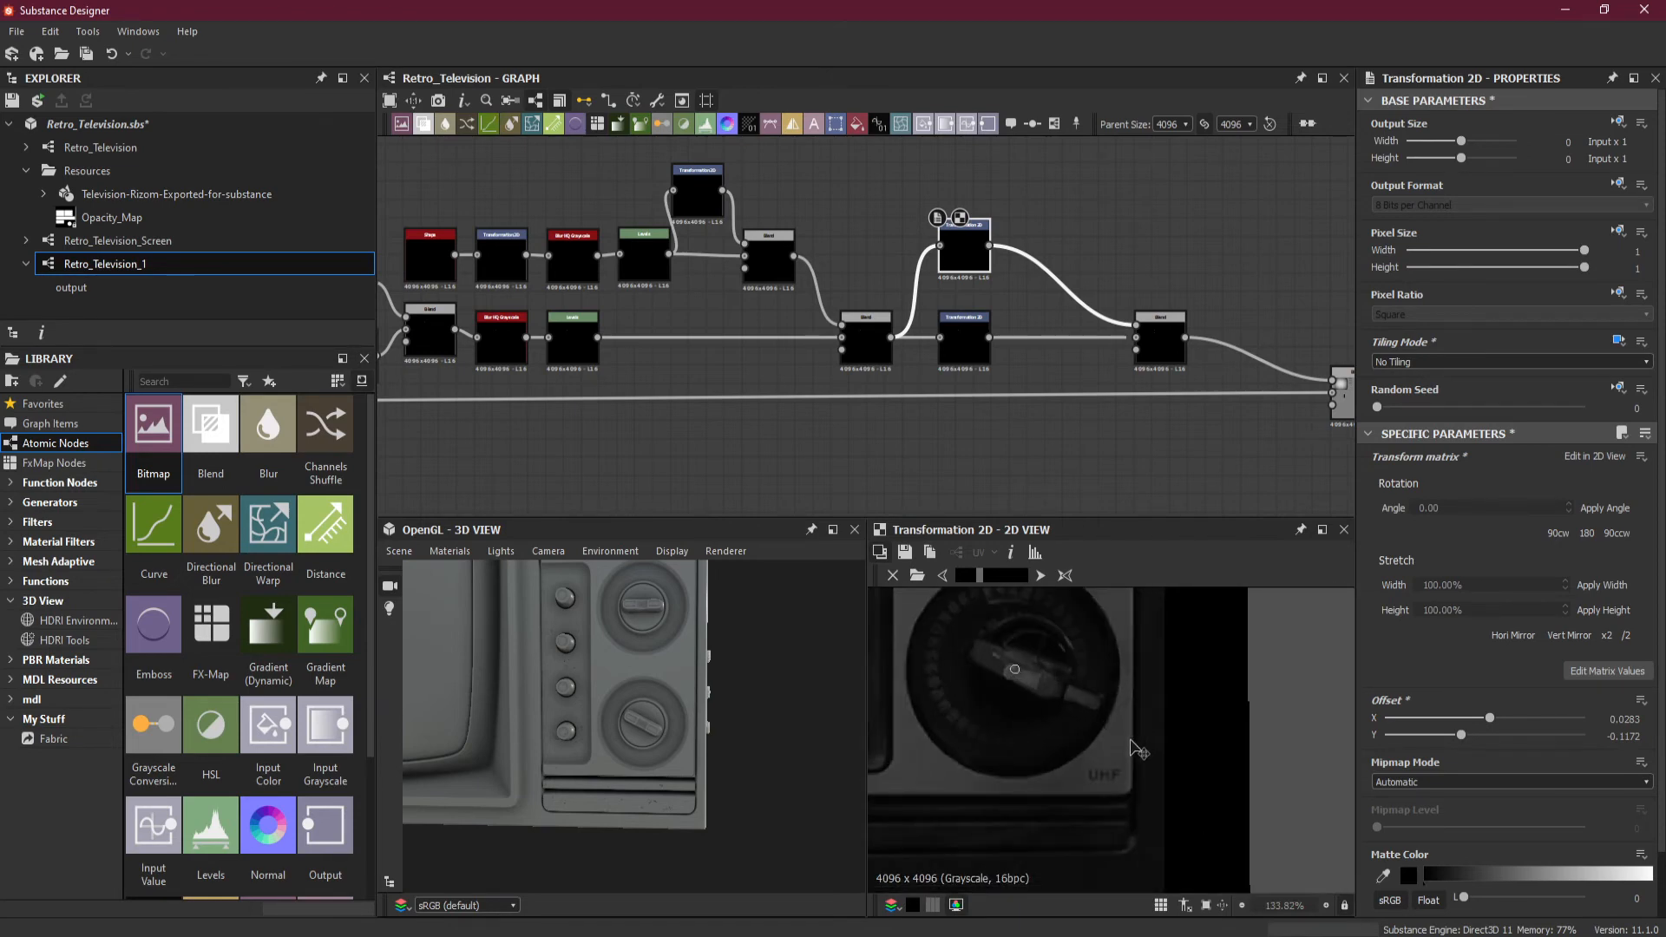
pyautogui.moveTo(1135, 743)
pyautogui.mouseDown(button='middle')
pyautogui.moveTo(1212, 824)
pyautogui.moveTo(1158, 745)
pyautogui.mouseUp(button='middle')
pyautogui.moveTo(967, 578); pyautogui.dragTo(1032, 583)
pyautogui.scroll(-5, 1269, 769)
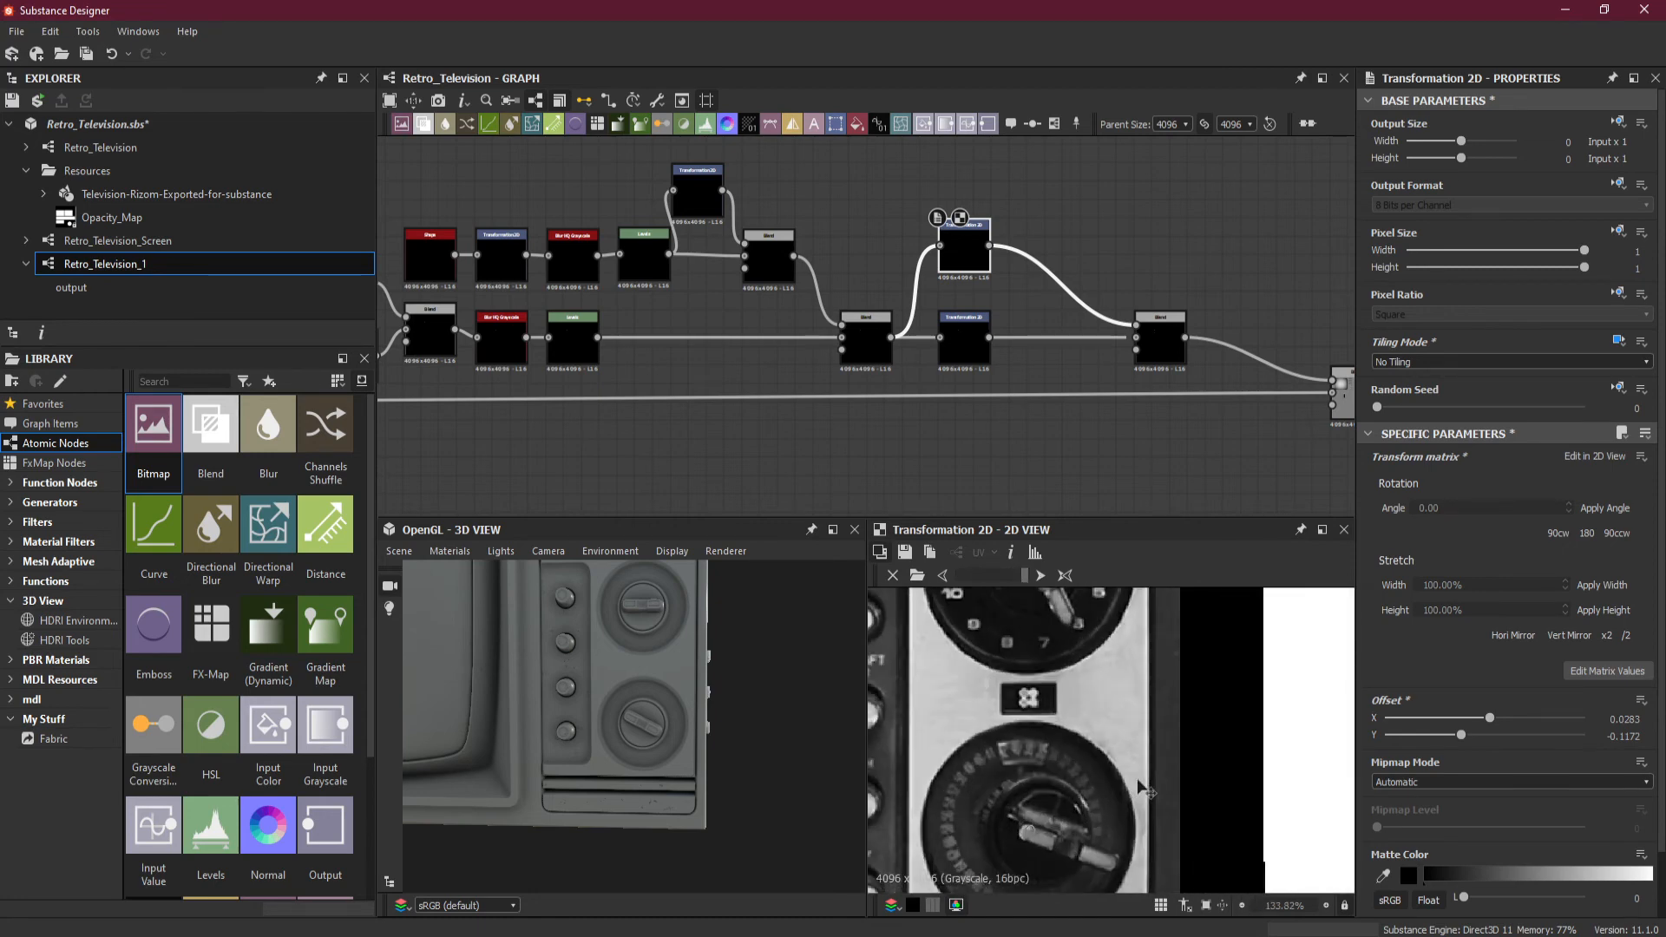
pyautogui.scroll(5, 1139, 787)
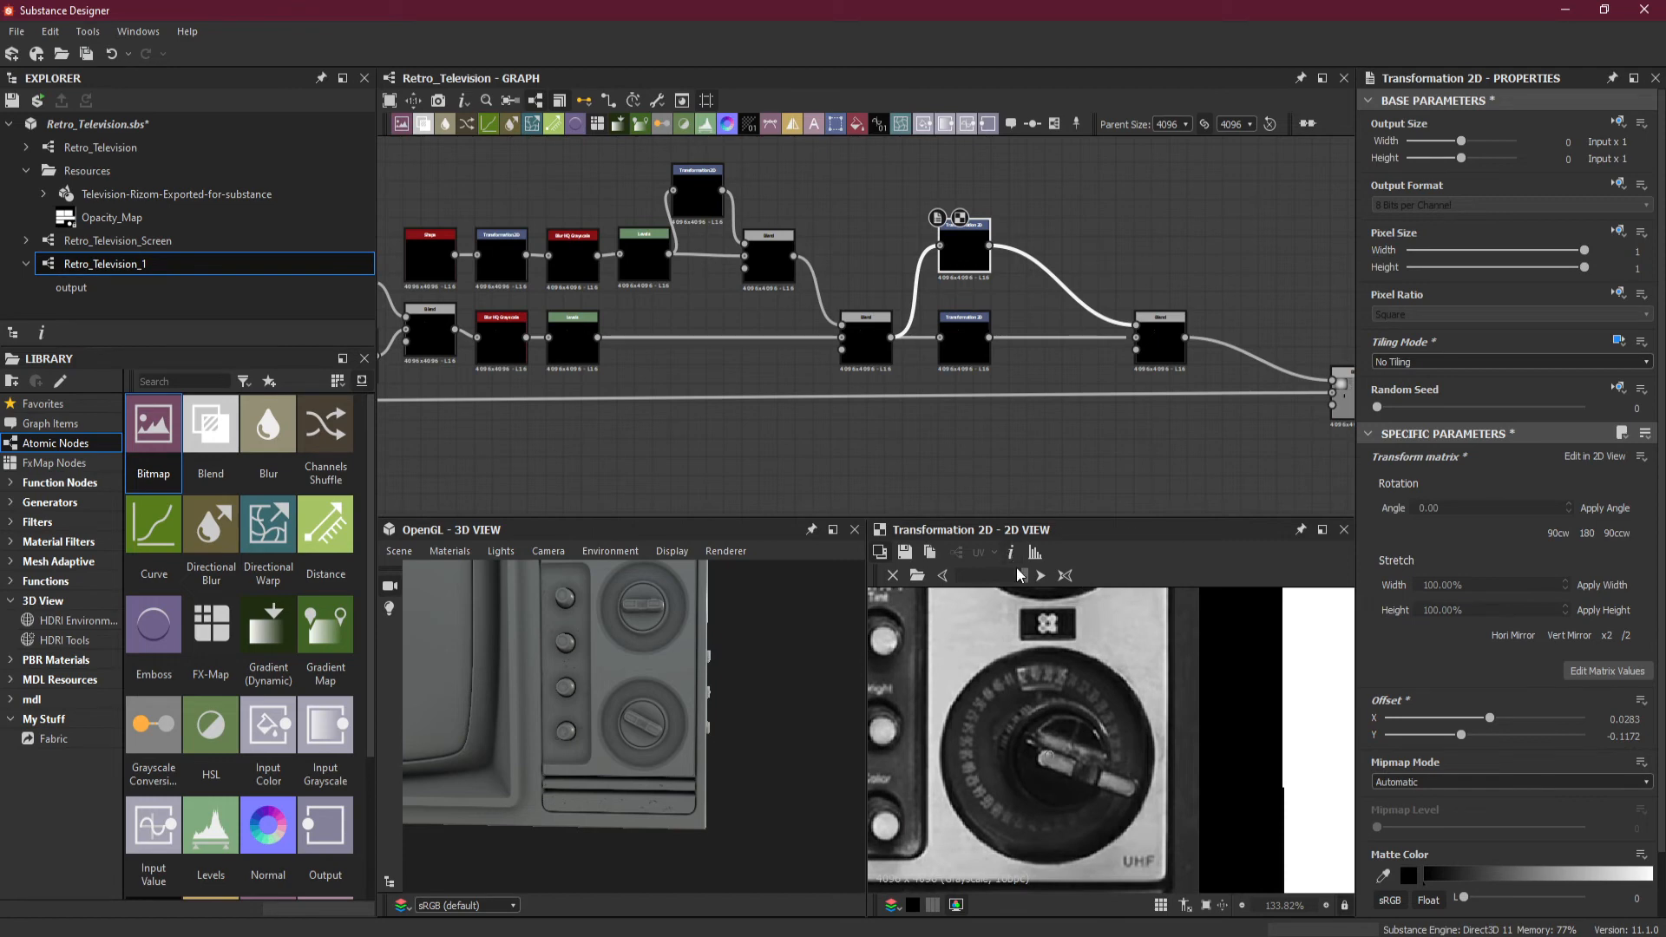
pyautogui.moveTo(1020, 575); pyautogui.dragTo(973, 580)
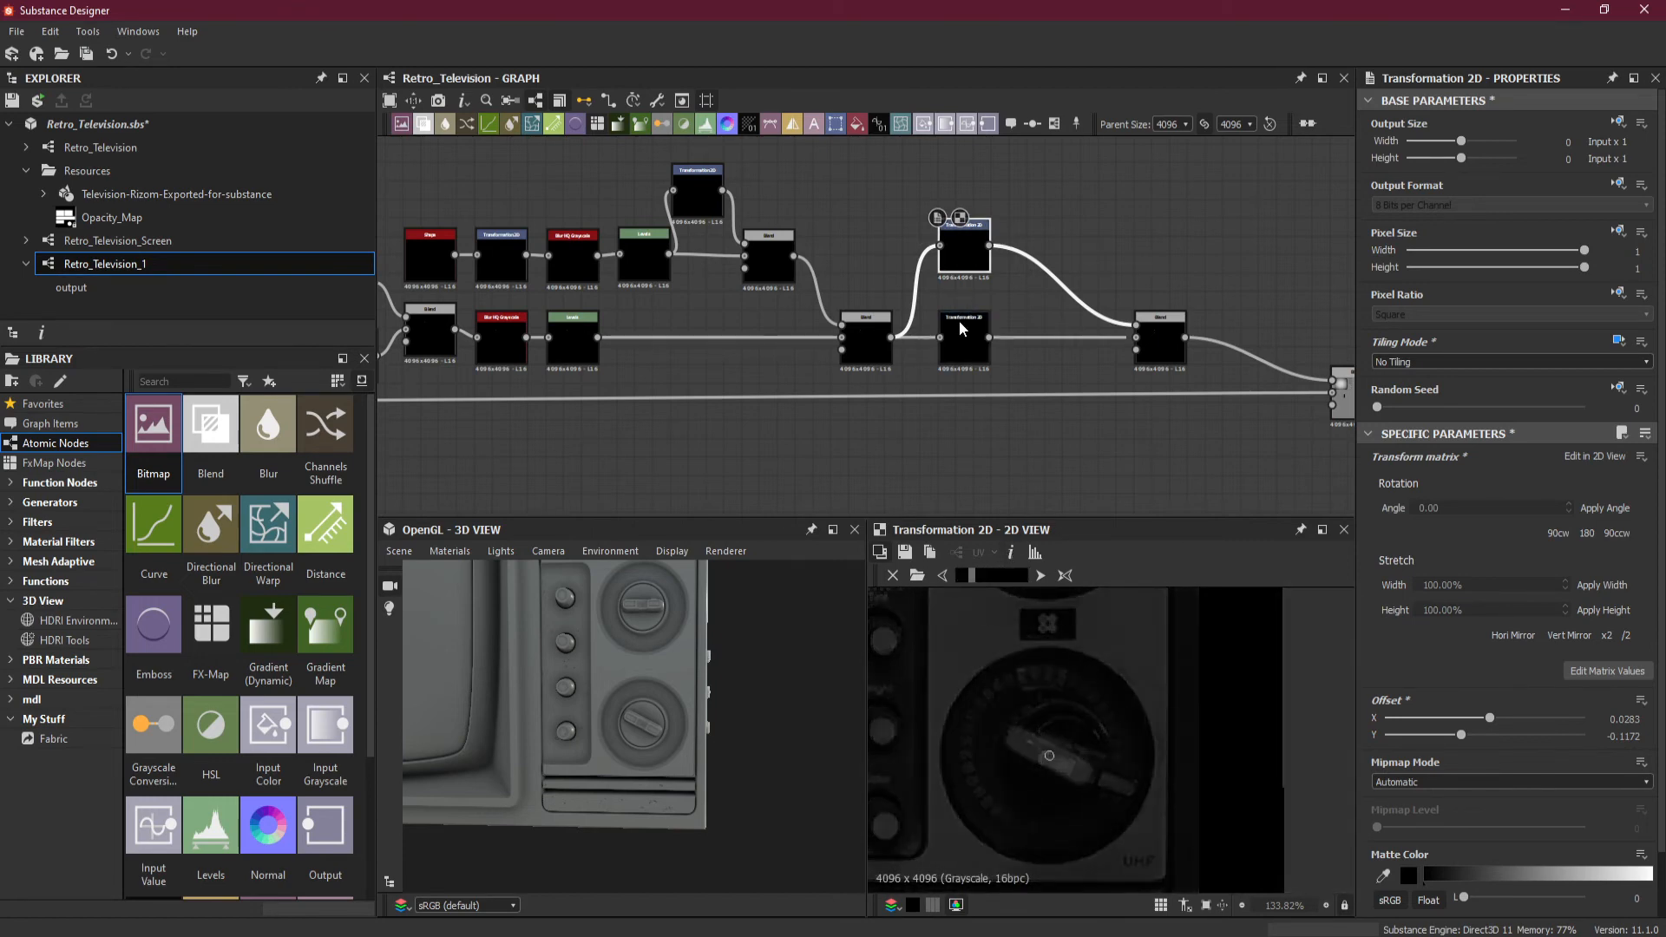
# Display the original Transformation 2D for editing and place its rotation pivot at the centre of the upper dial's bar.
pyautogui.click(964, 343)
pyautogui.scroll(-10, 1080, 660)
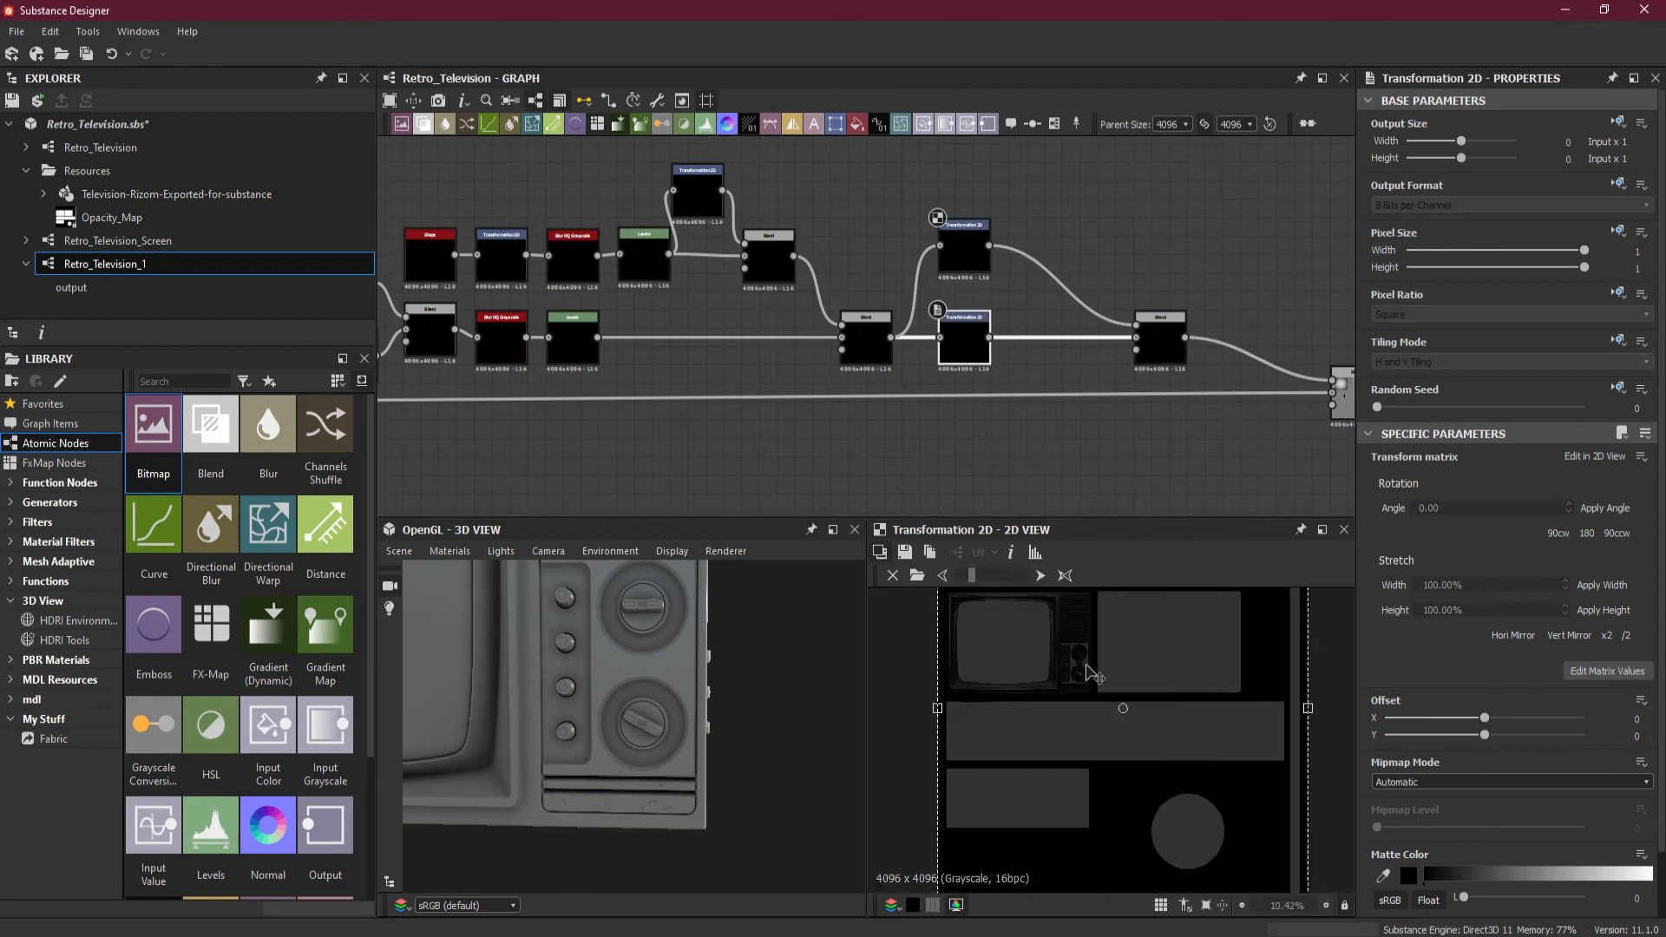
pyautogui.doubleClick(953, 347)
pyautogui.scroll(3, 1075, 683)
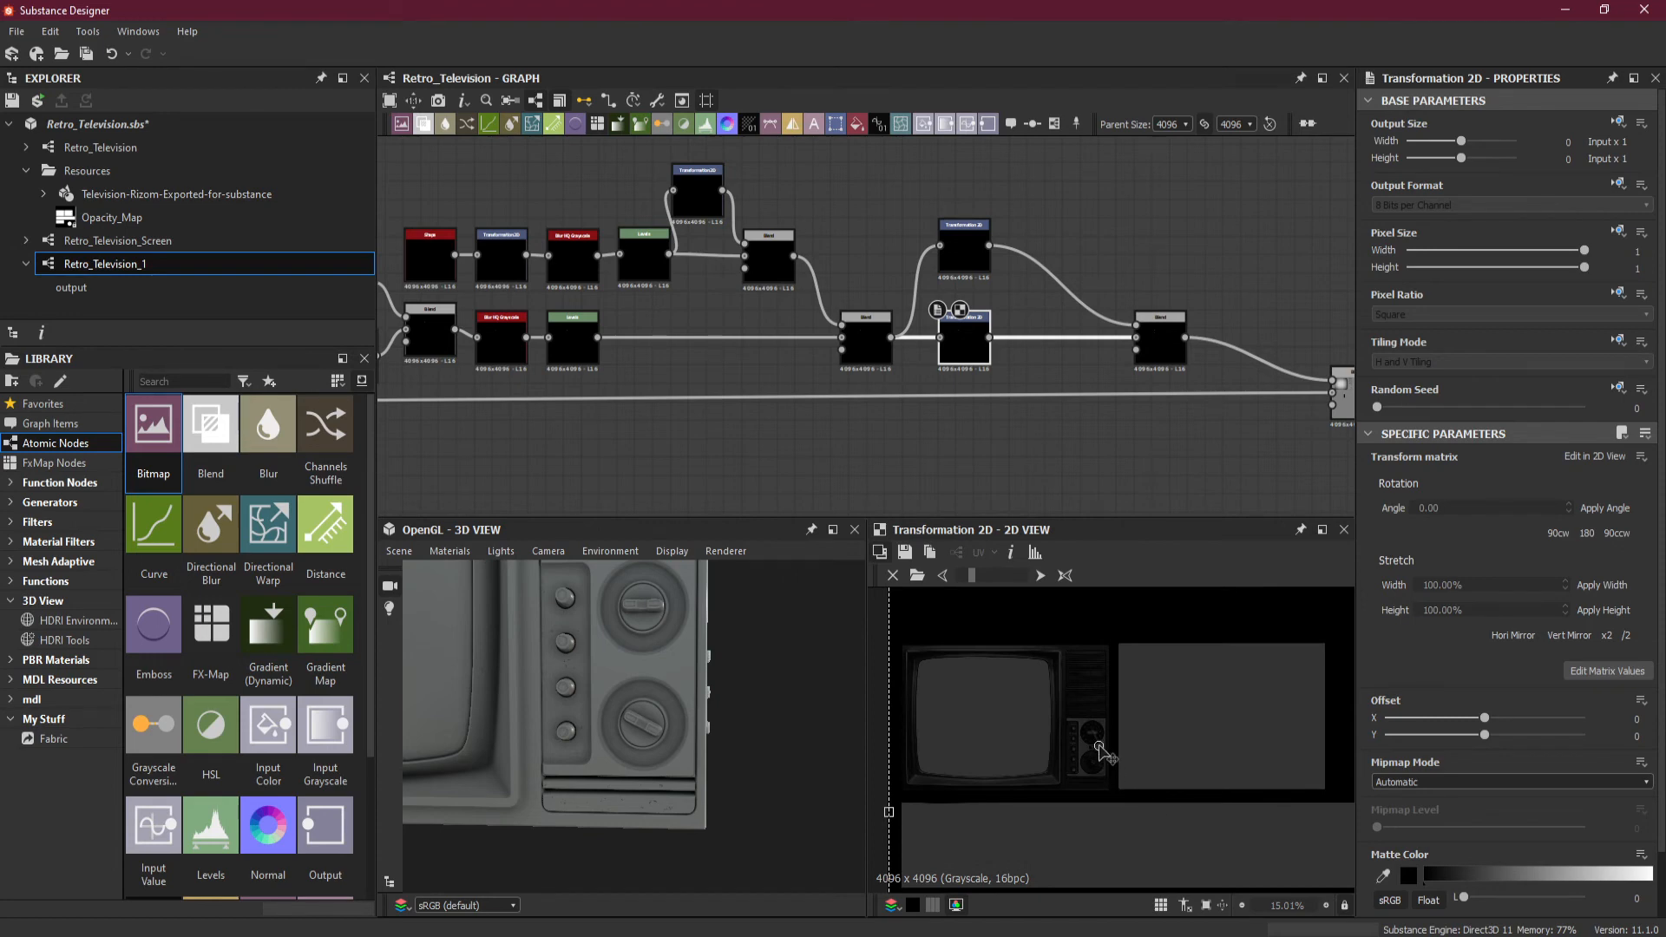
pyautogui.scroll(9, 1074, 736)
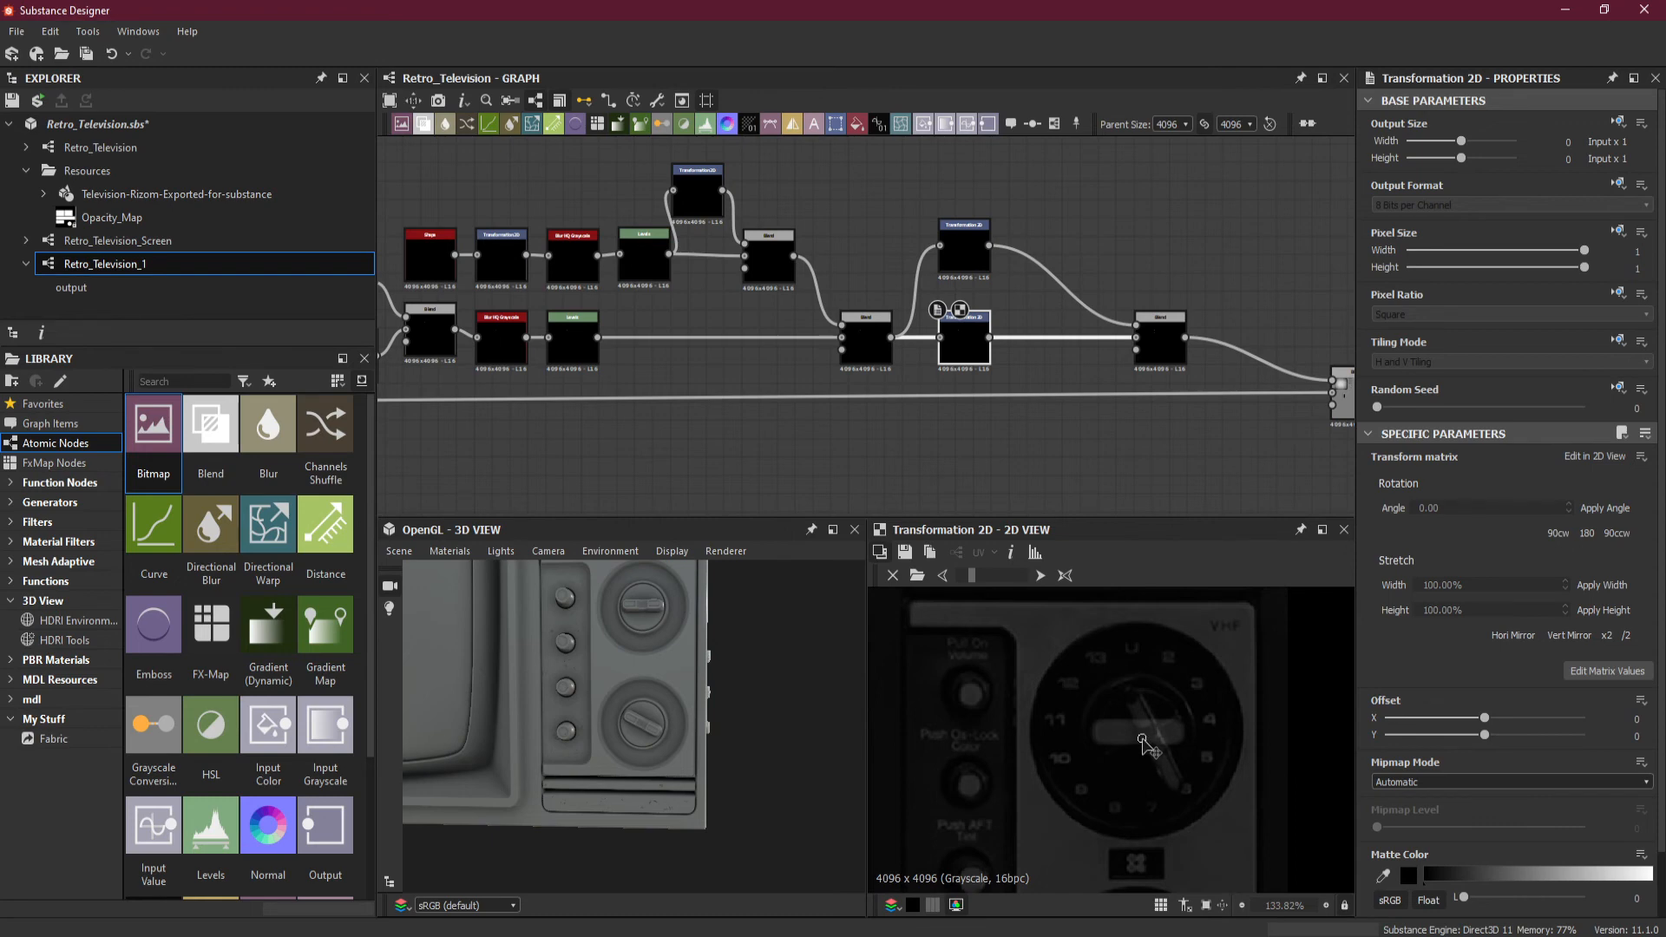
pyautogui.scroll(5, 1143, 741)
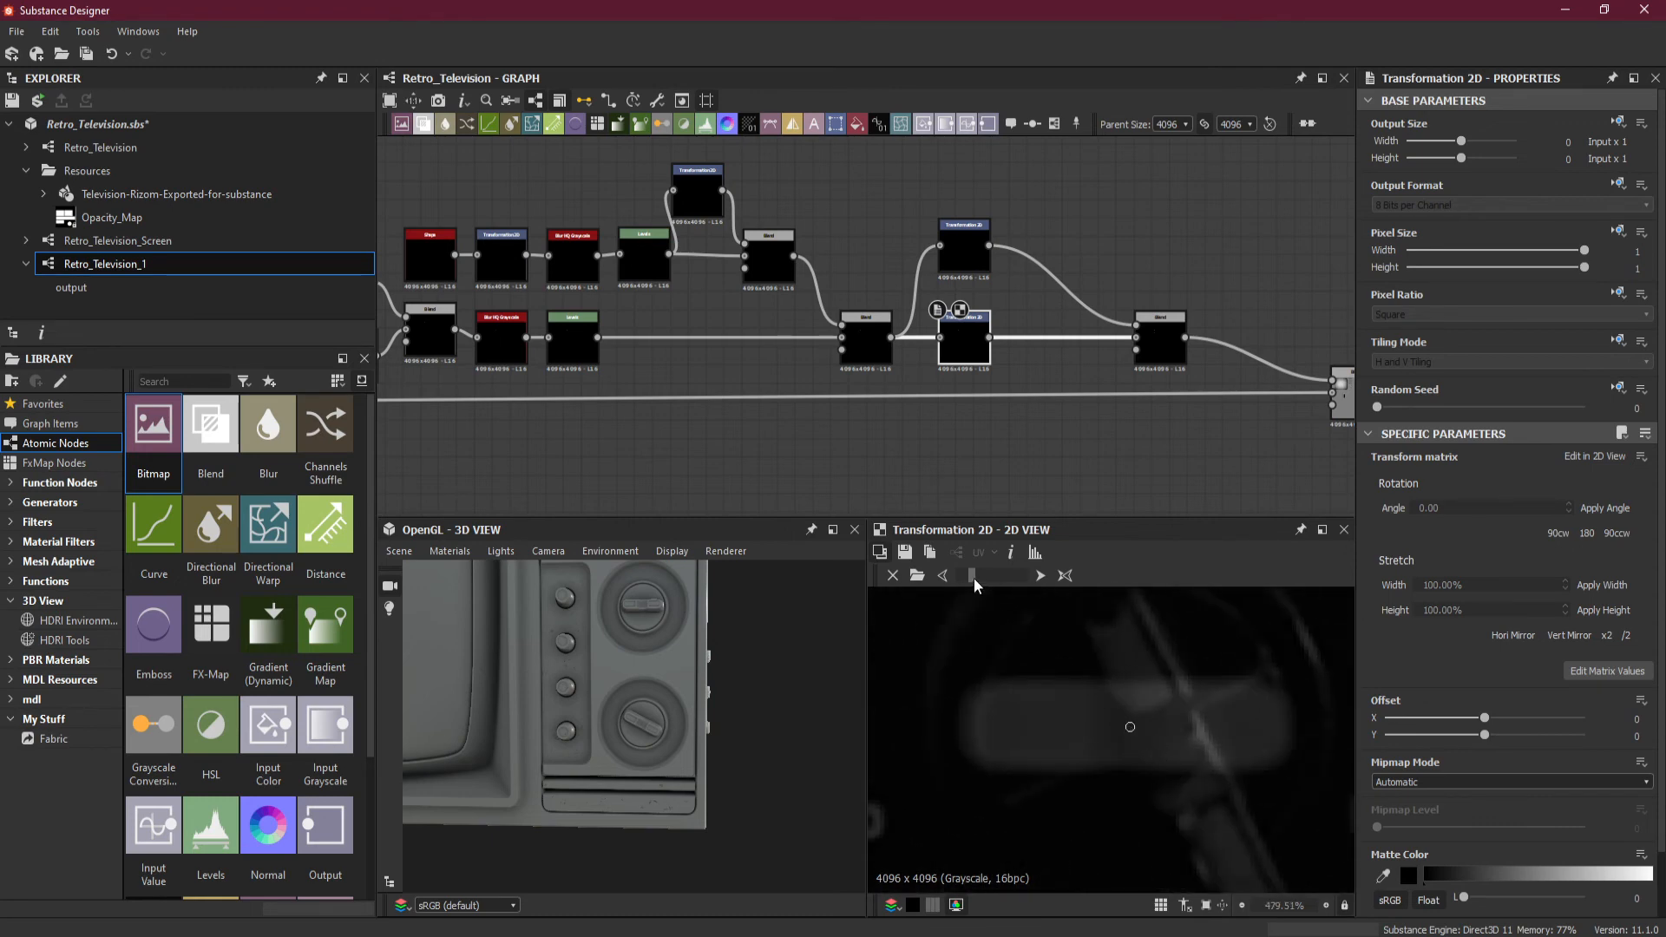
pyautogui.moveTo(974, 579); pyautogui.dragTo(953, 579)
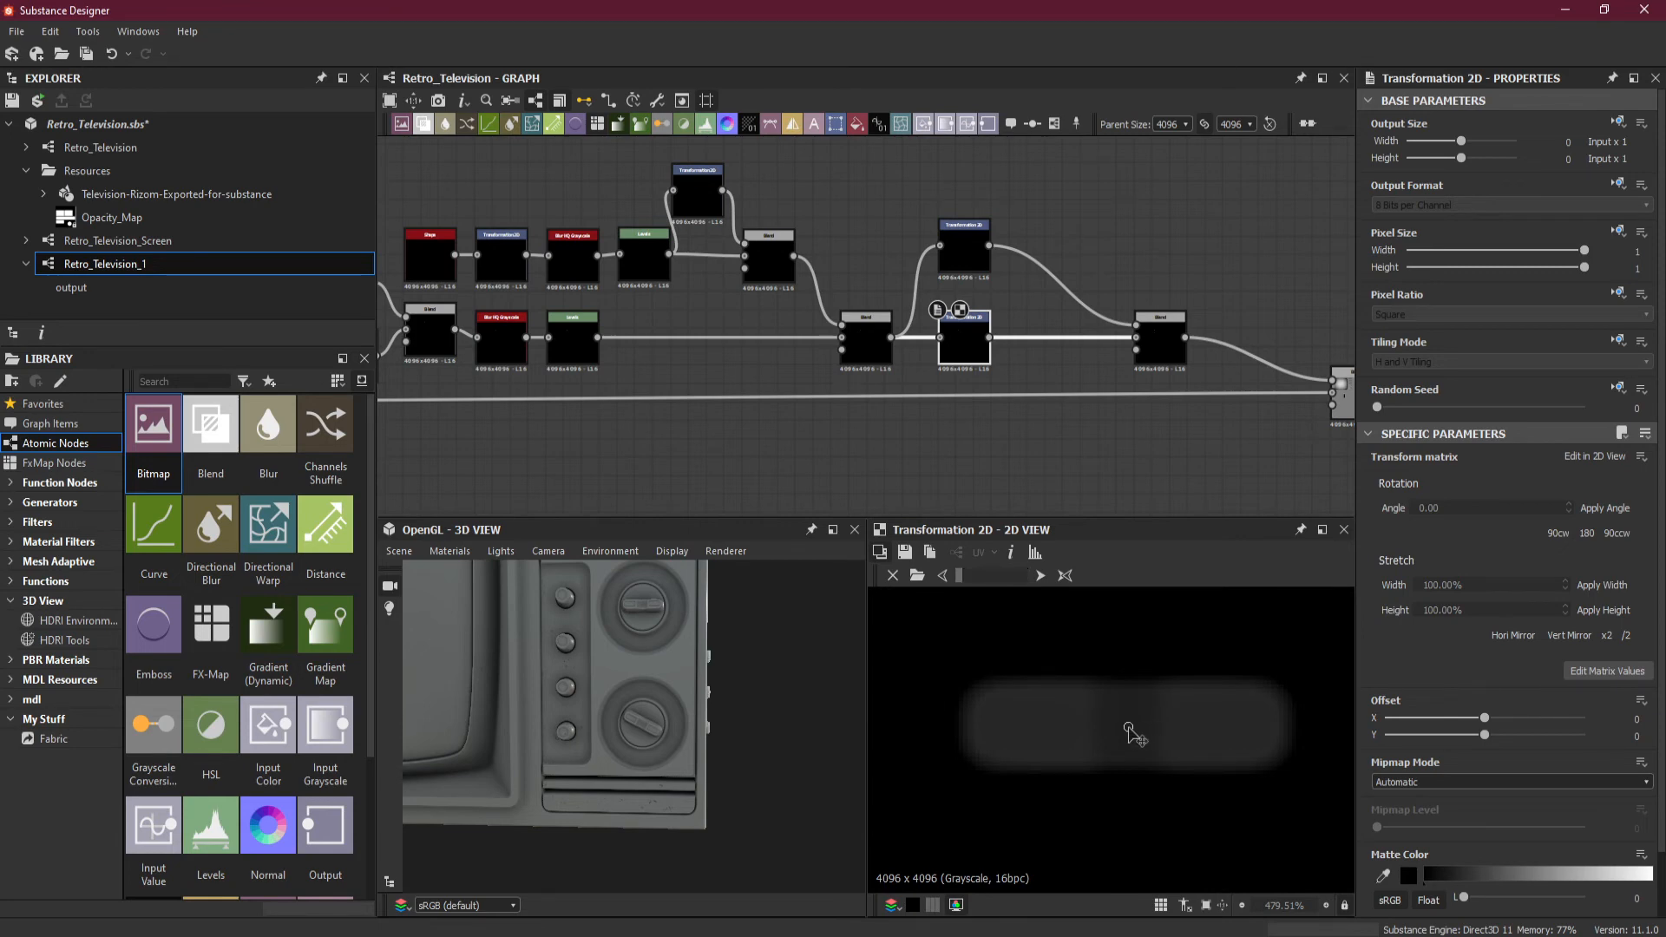
pyautogui.moveTo(974, 578); pyautogui.dragTo(983, 576)
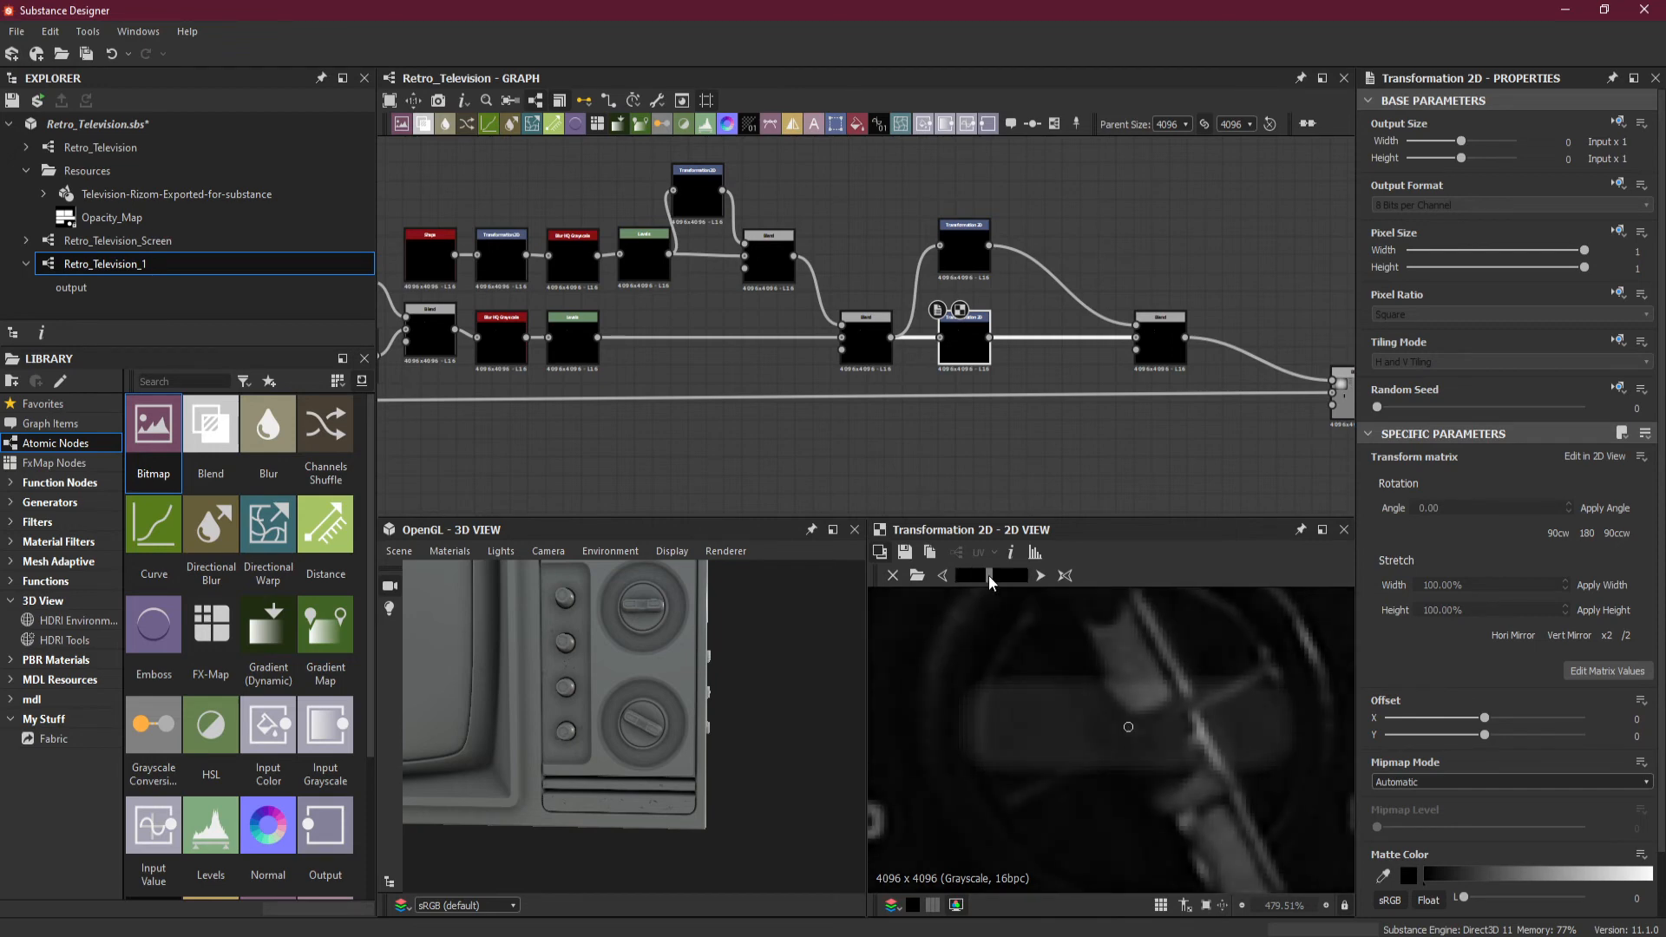
# Try rotating the upper dial's bar clockwise, to offsets of about X 0.0328 and Y -0.0348, and check it on the model.
pyautogui.scroll(-15, 1160, 734)
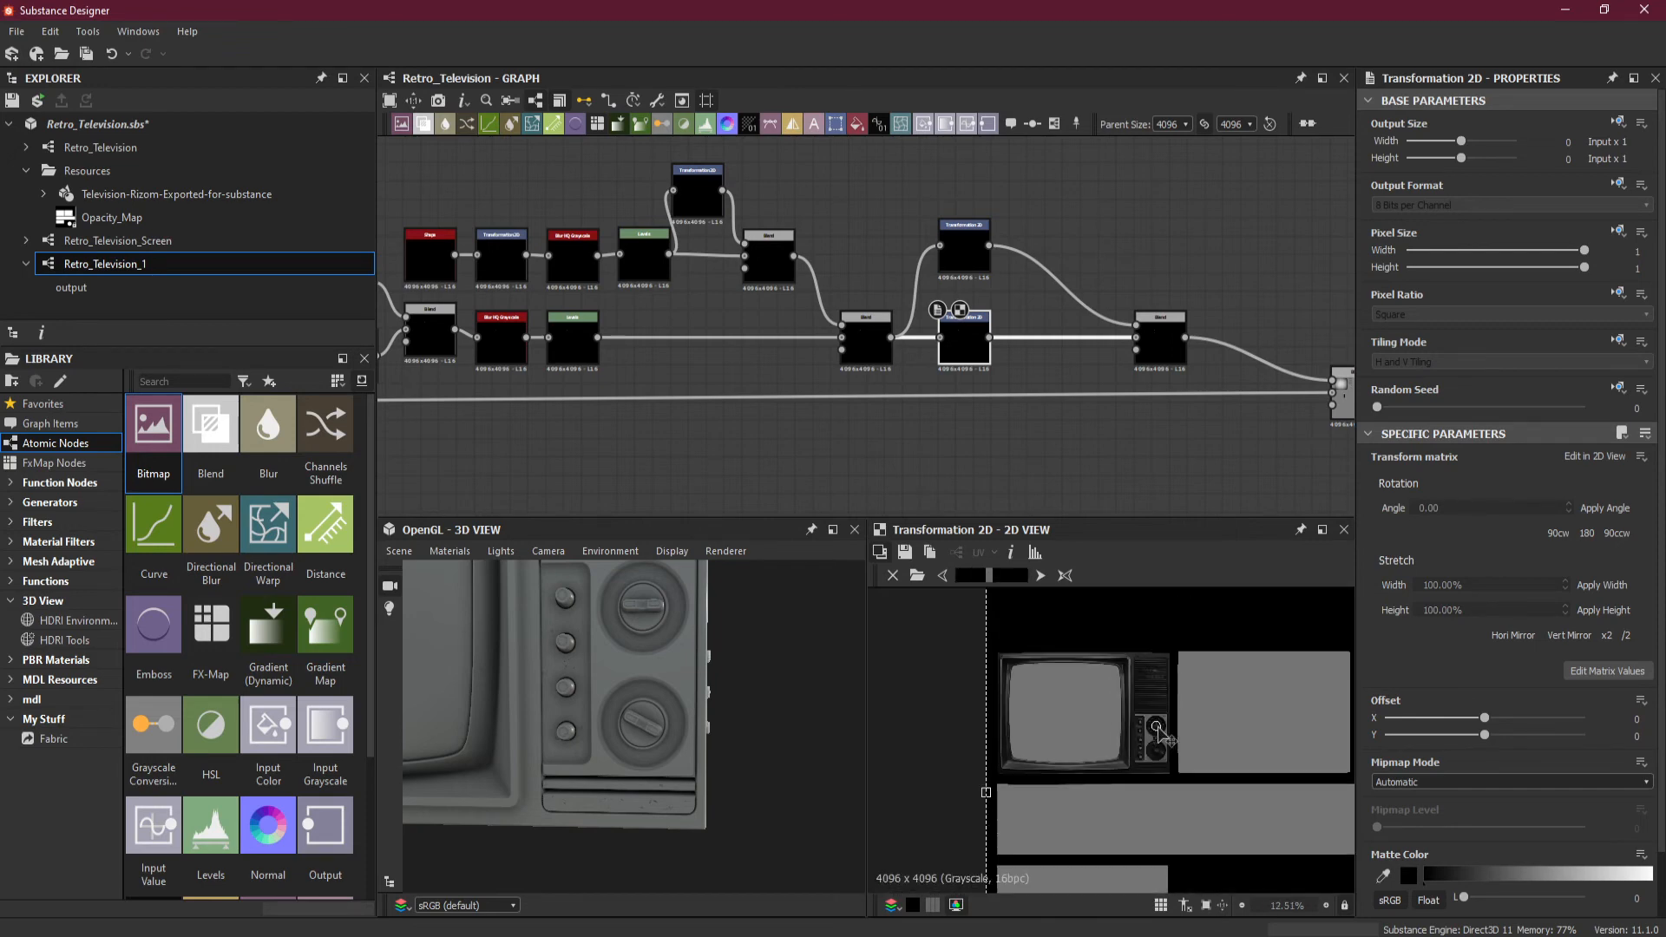
pyautogui.scroll(-4, 1159, 734)
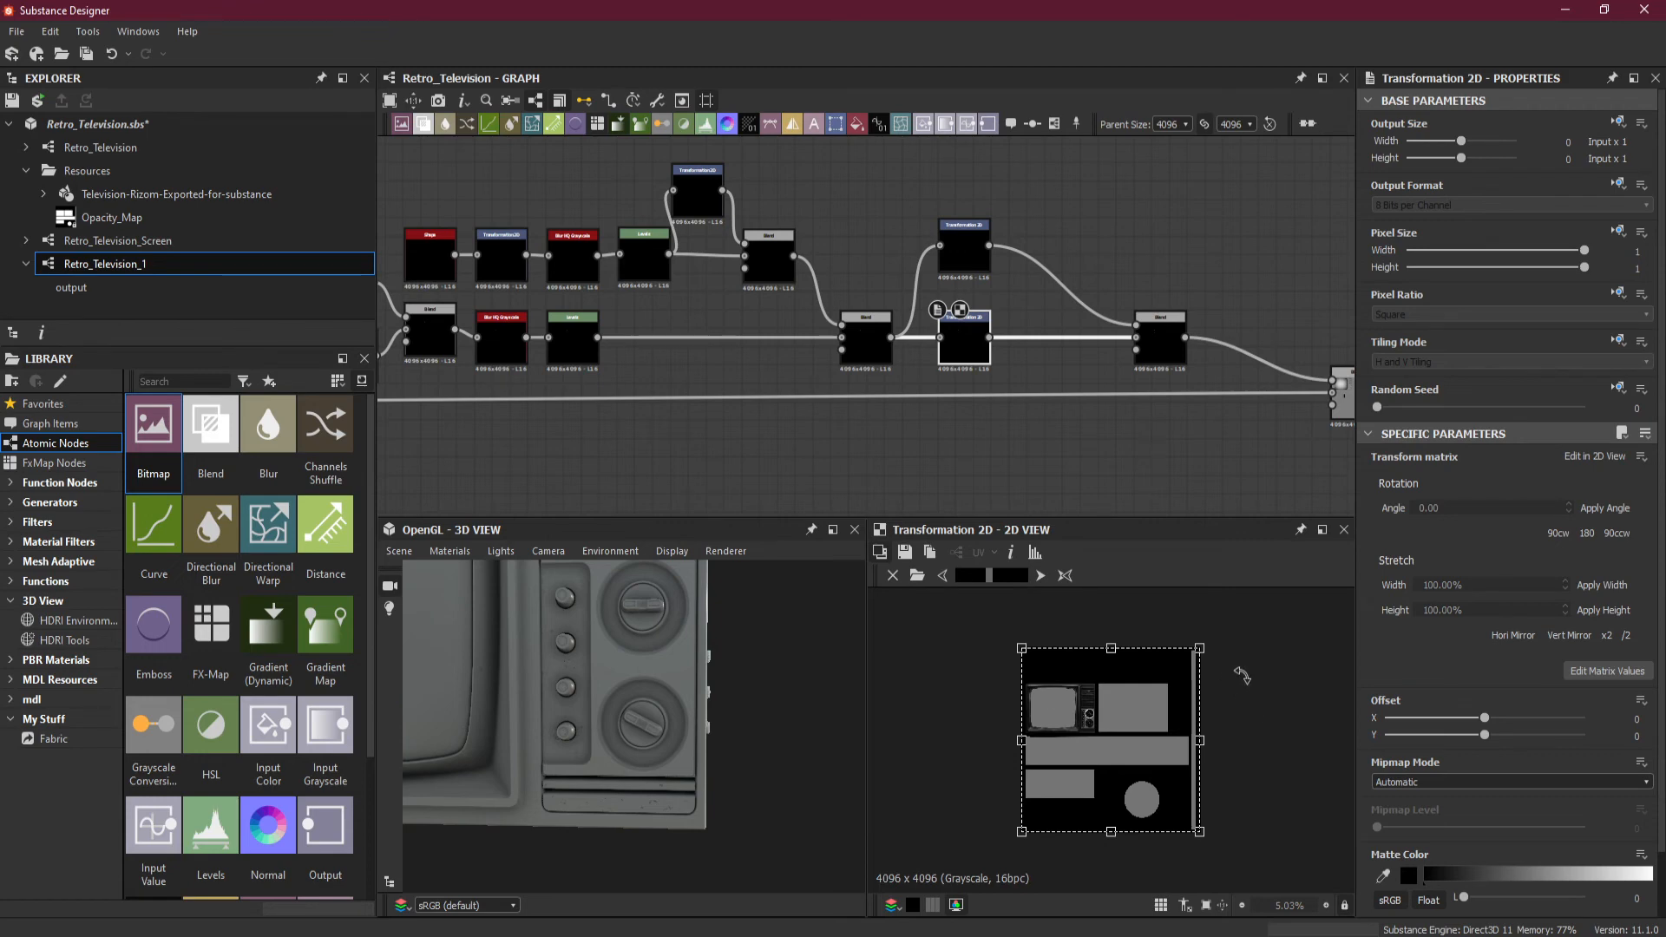
pyautogui.scroll(3, 1242, 665)
pyautogui.scroll(4, 1235, 670)
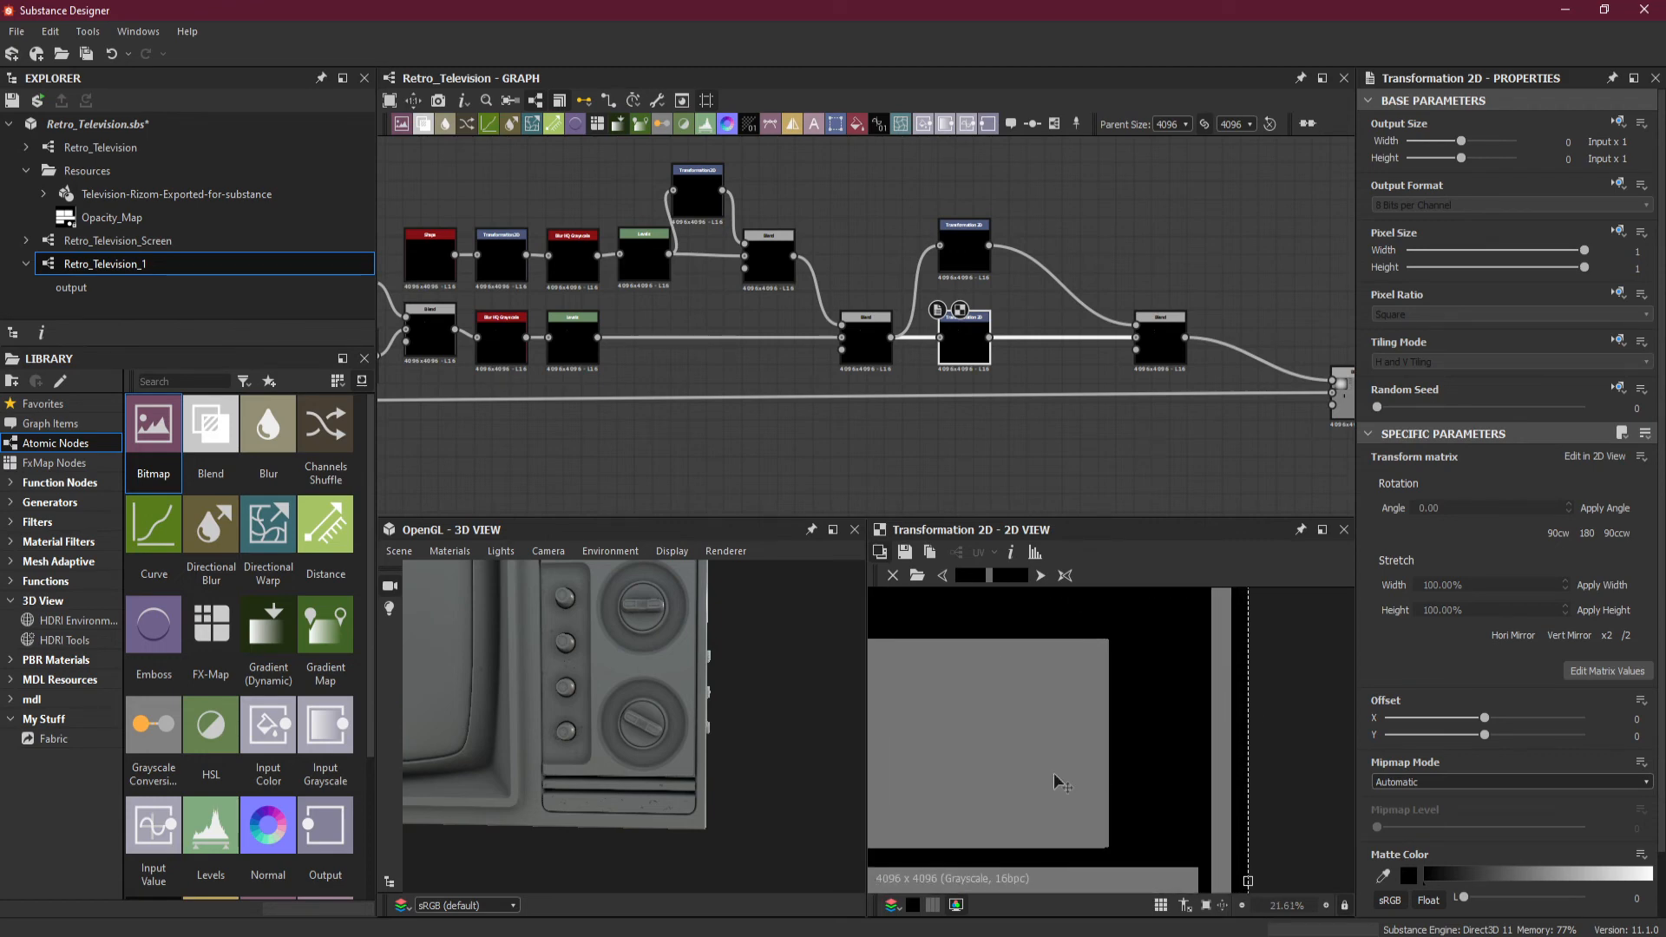
pyautogui.moveTo(1012, 768); pyautogui.dragTo(1332, 725, button='middle')
pyautogui.scroll(4, 1116, 702)
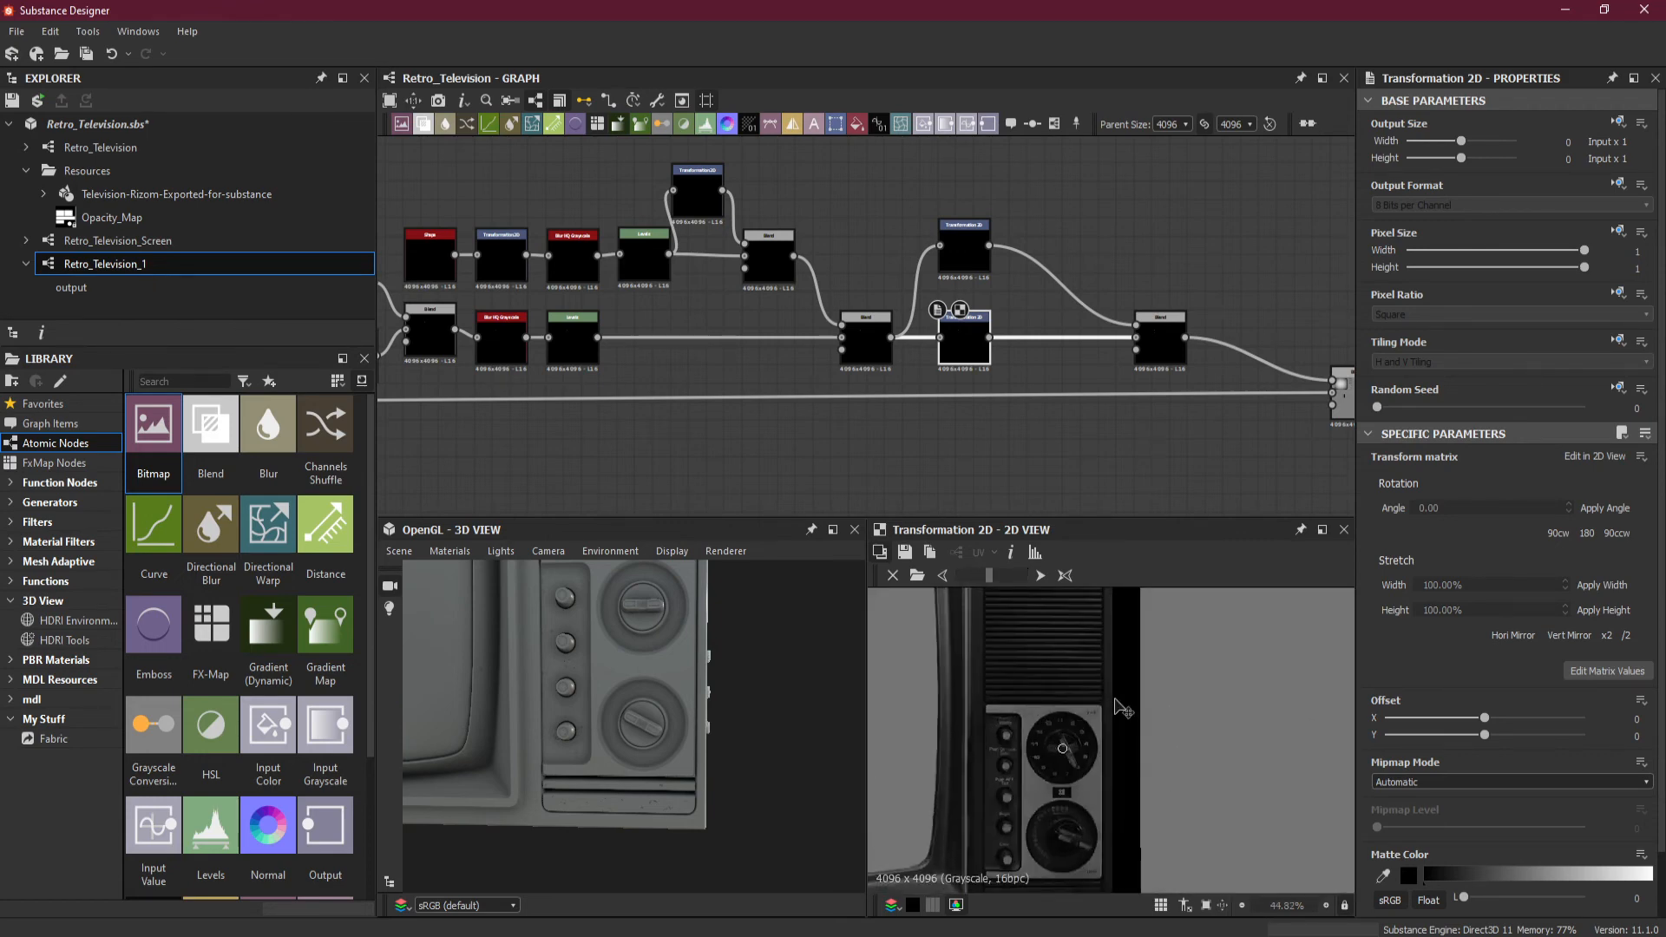
pyautogui.press('f')
pyautogui.moveTo(1268, 670)
pyautogui.mouseDown()
pyautogui.moveTo(1257, 658)
pyautogui.moveTo(1262, 687)
pyautogui.mouseUp()
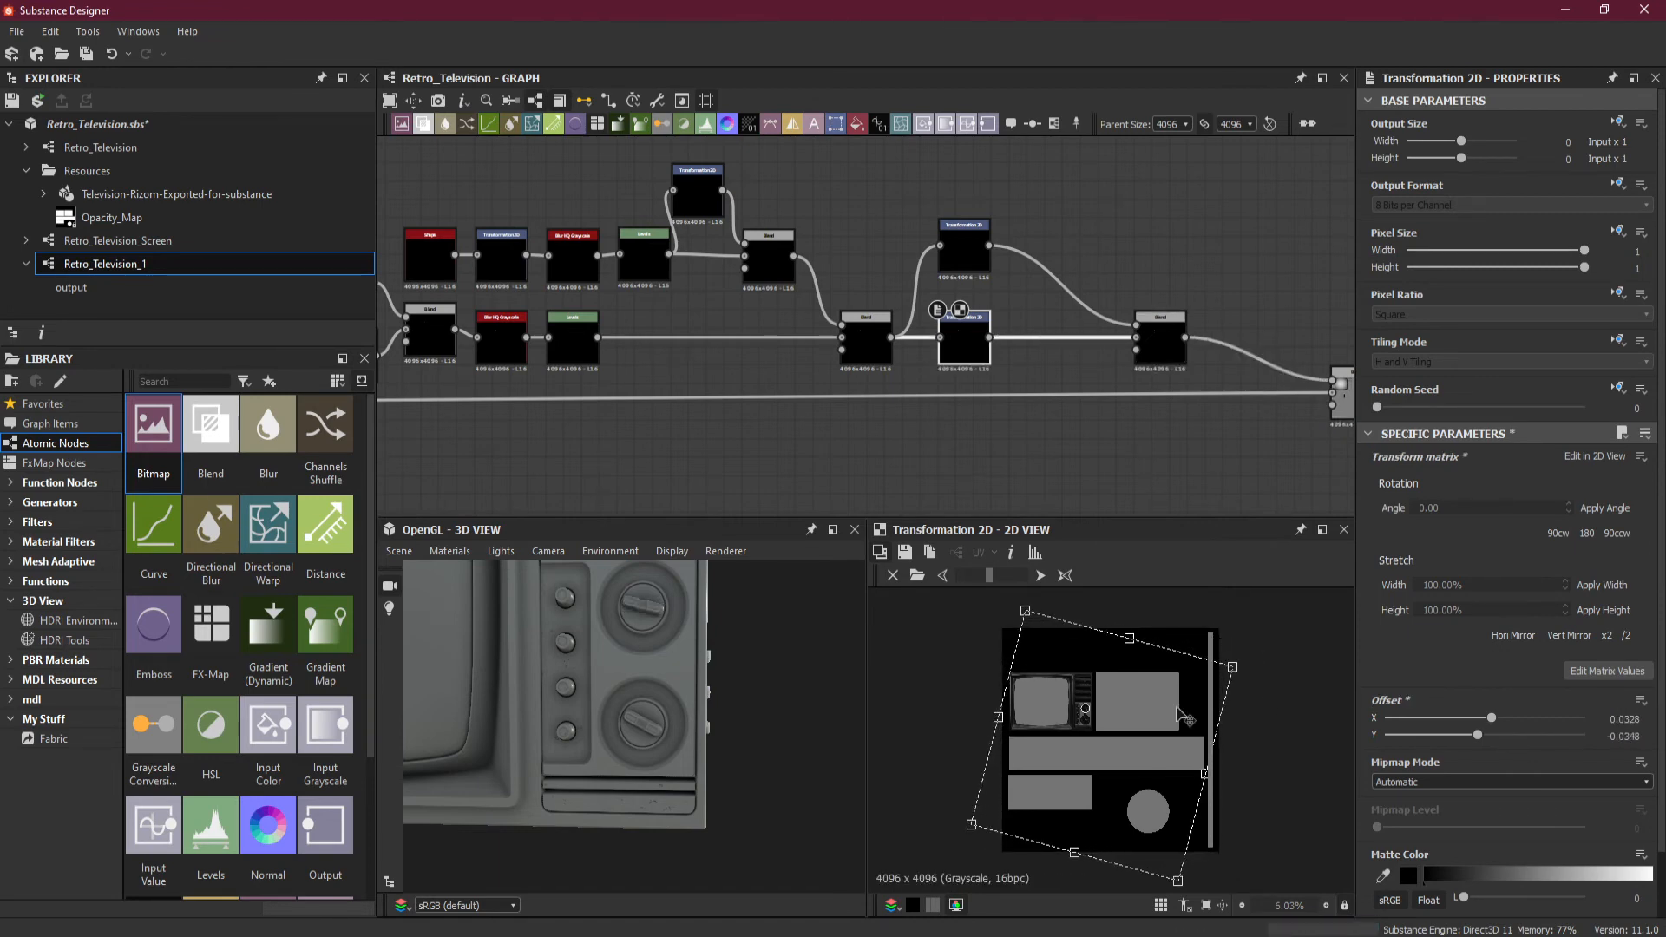
pyautogui.moveTo(591, 723); pyautogui.dragTo(625, 759)
pyautogui.moveTo(666, 694); pyautogui.dragTo(673, 780, button='middle')
pyautogui.scroll(1, 674, 781)
pyautogui.moveTo(673, 781); pyautogui.dragTo(662, 728)
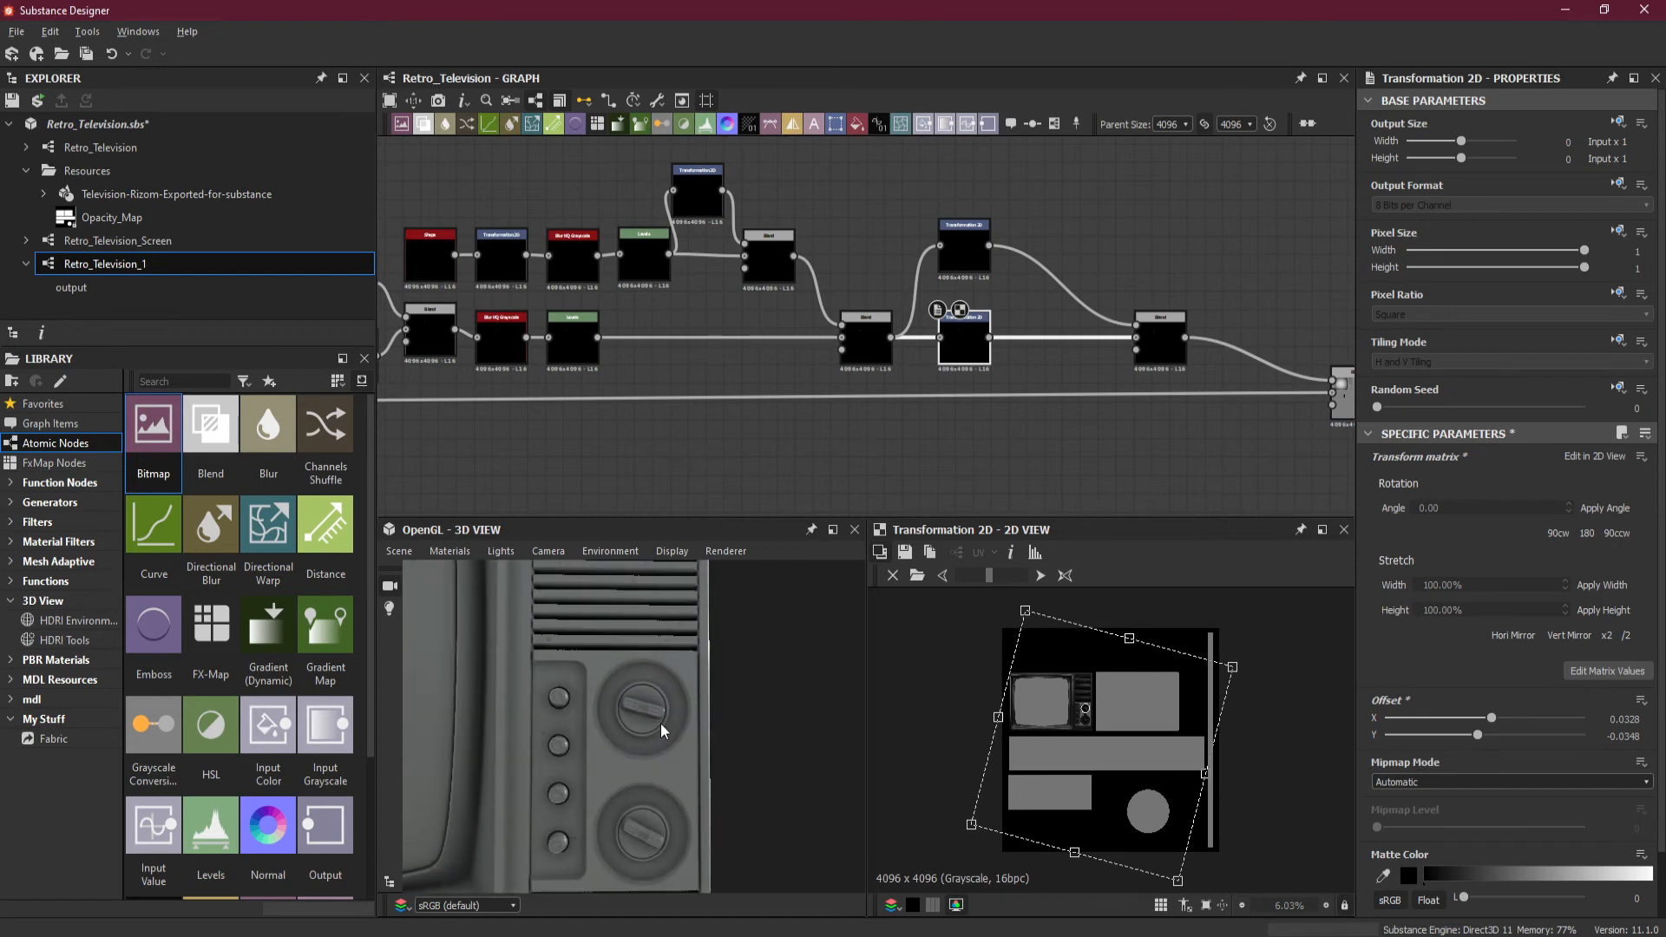
pyautogui.scroll(1, 704, 760)
# Rotate the upper dial's bar to a slight counterclockwise tilt, with offsets of about X -0.0186 and Y 0.0134, and inspect both dials.
pyautogui.moveTo(1272, 673); pyautogui.dragTo(1268, 656)
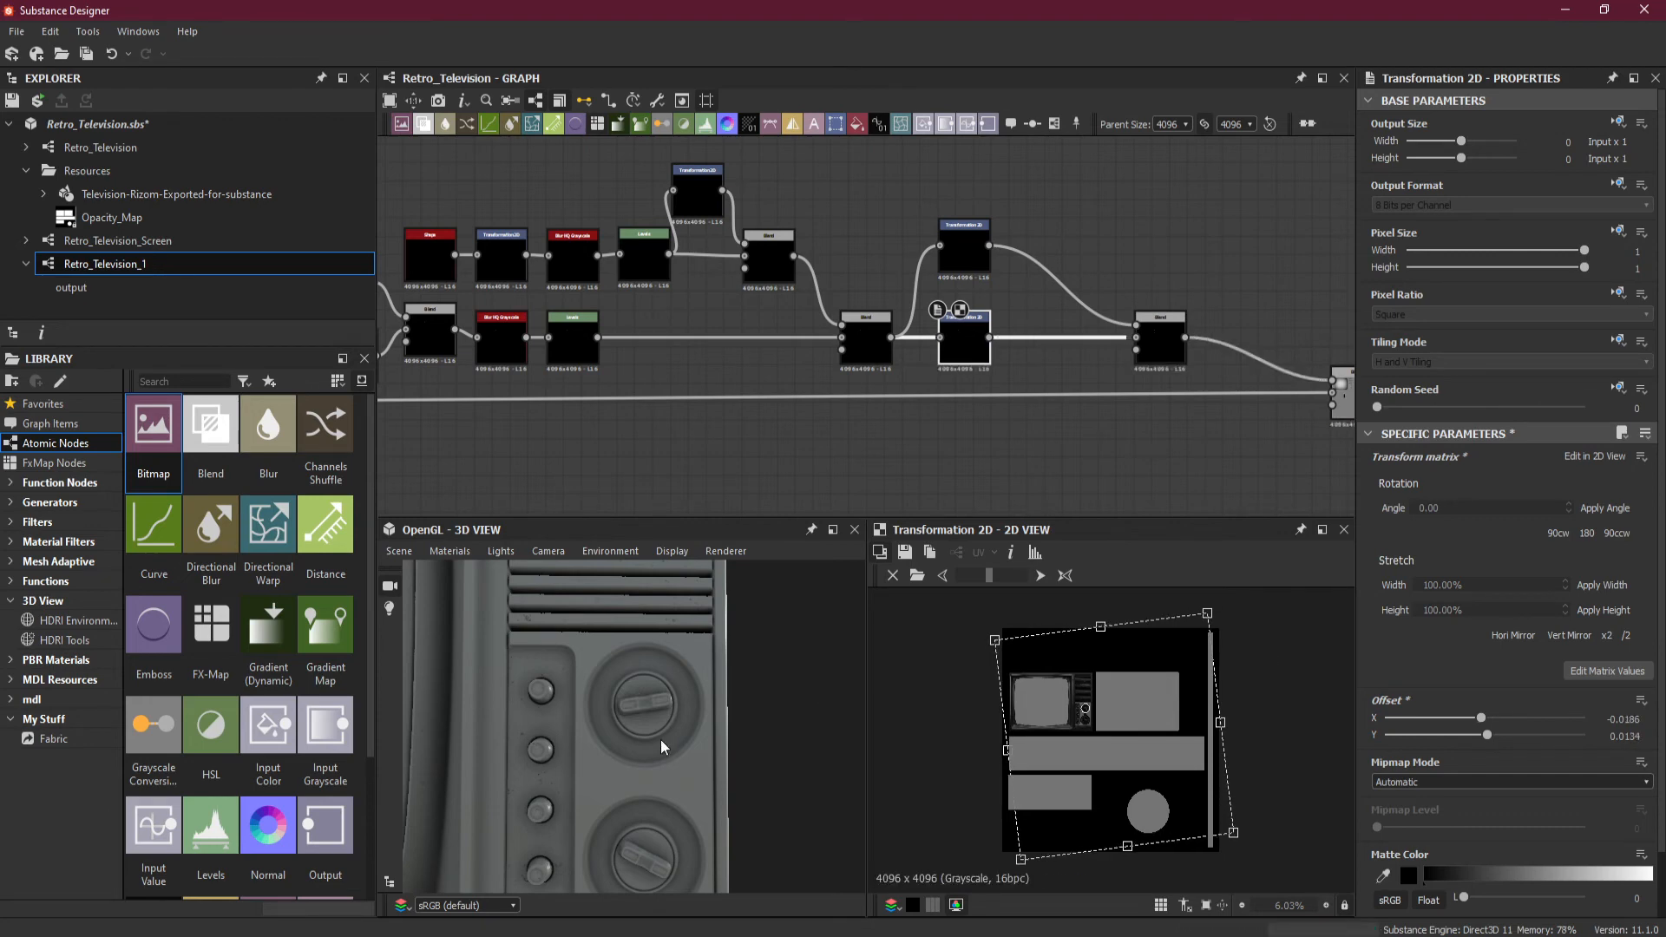
pyautogui.moveTo(678, 744)
pyautogui.mouseDown()
pyautogui.moveTo(743, 796)
pyautogui.moveTo(656, 767)
pyautogui.mouseUp()
pyautogui.moveTo(694, 781); pyautogui.dragTo(696, 737, button='middle')
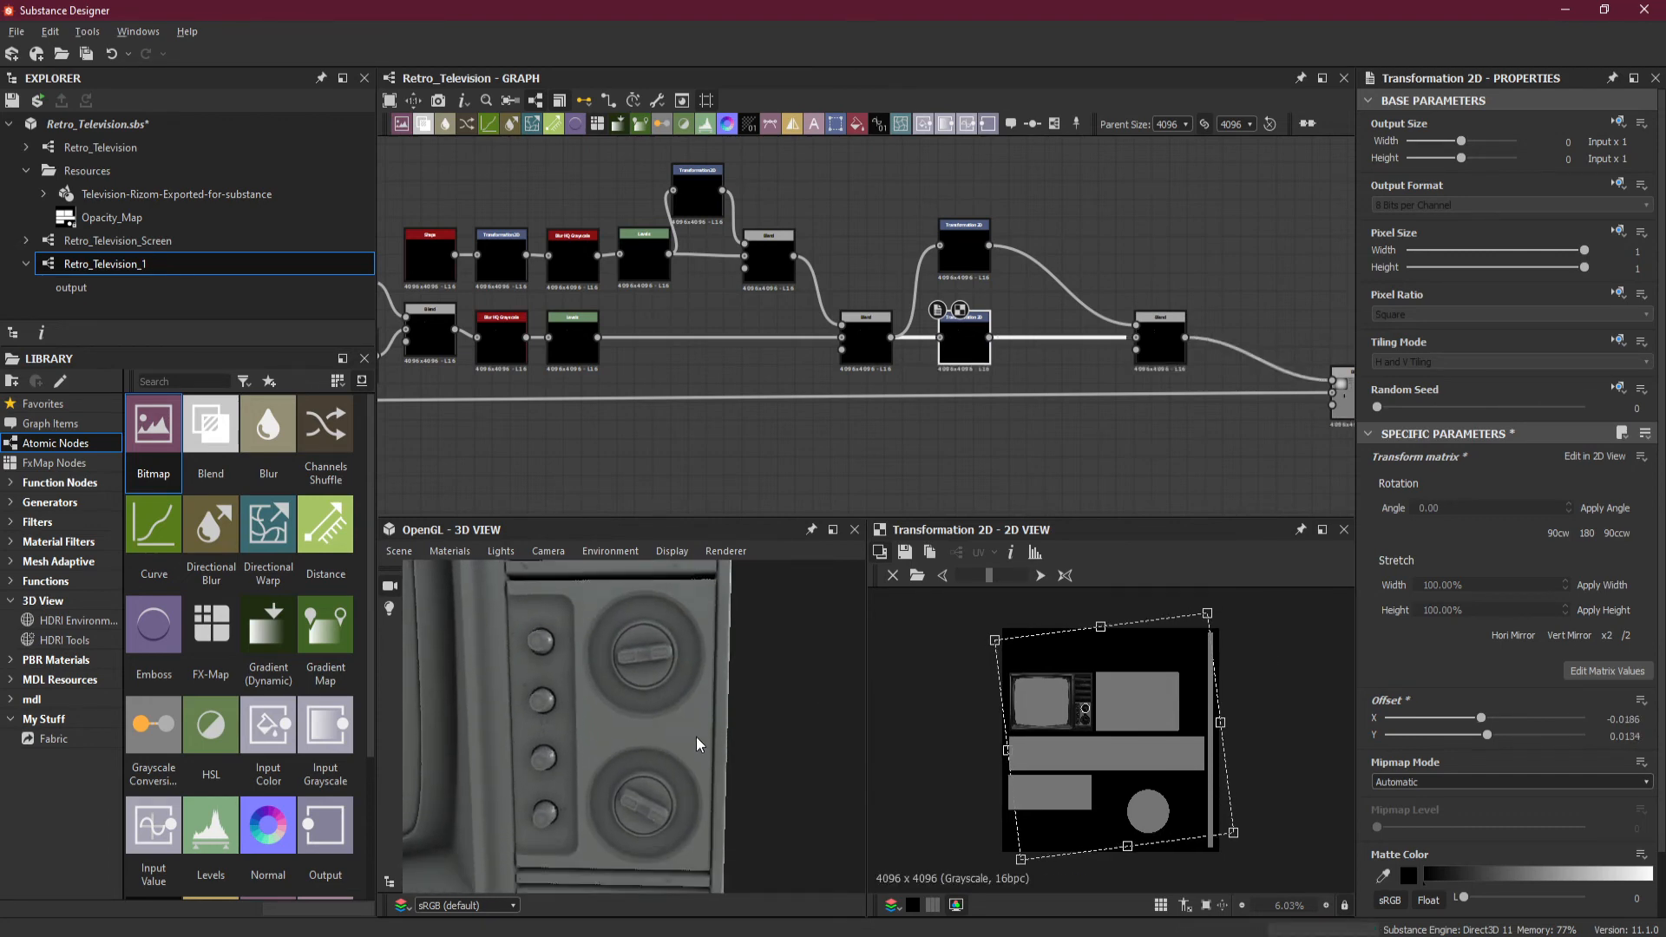
pyautogui.moveTo(697, 745); pyautogui.dragTo(505, 711)
pyautogui.moveTo(709, 685); pyautogui.dragTo(651, 738)
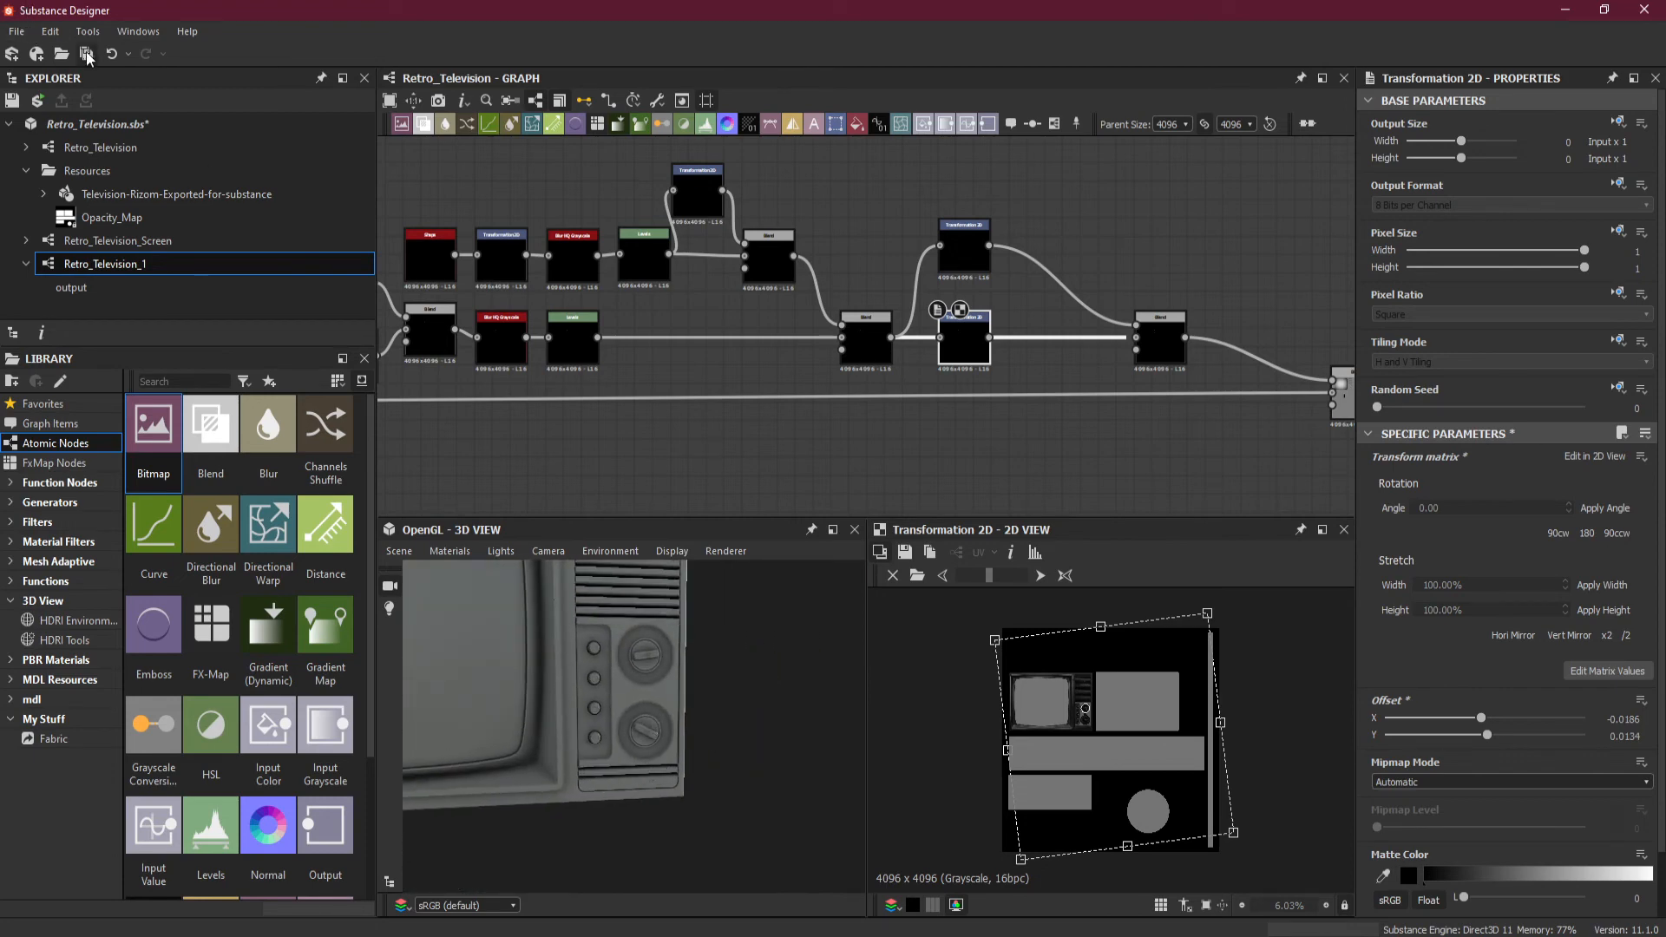
# Save the Retro_Television package and bring the whole television into view.
pyautogui.scroll(-3, 681, 734)
pyautogui.moveTo(680, 735); pyautogui.dragTo(744, 773, button='middle')
pyautogui.moveTo(744, 773); pyautogui.dragTo(705, 739)
# Examine the small emblem between the two dials in the reference photo and consult the Panacolor logo image in the browser.
pyautogui.scroll(10, 1150, 760)
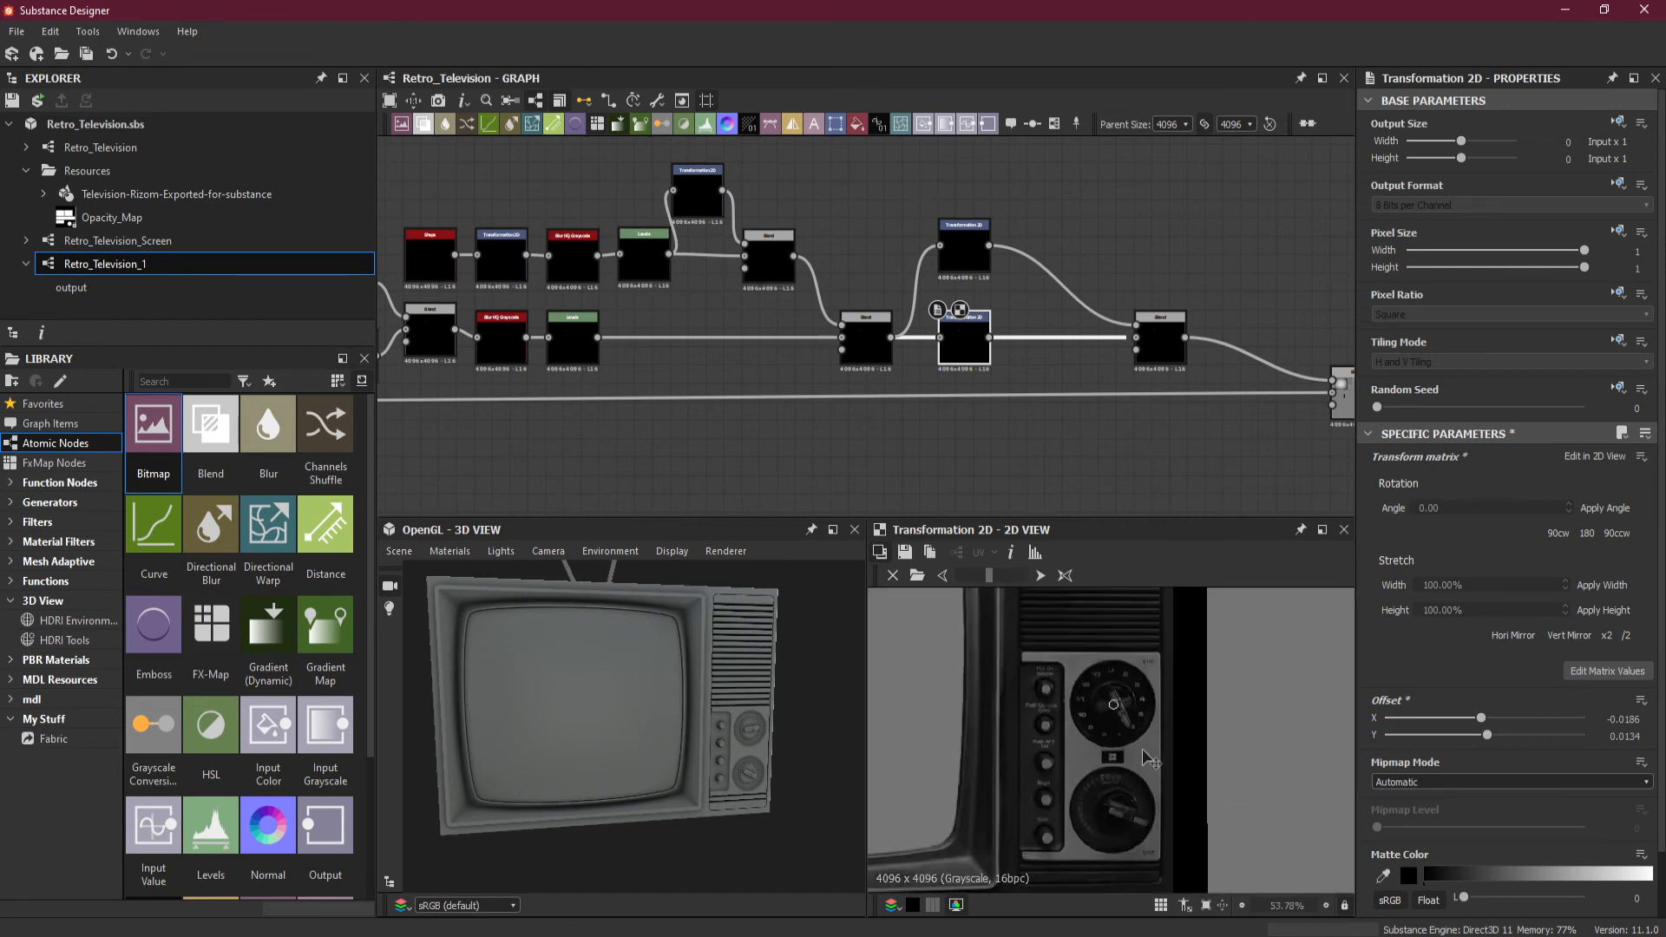
pyautogui.scroll(8, 593, 767)
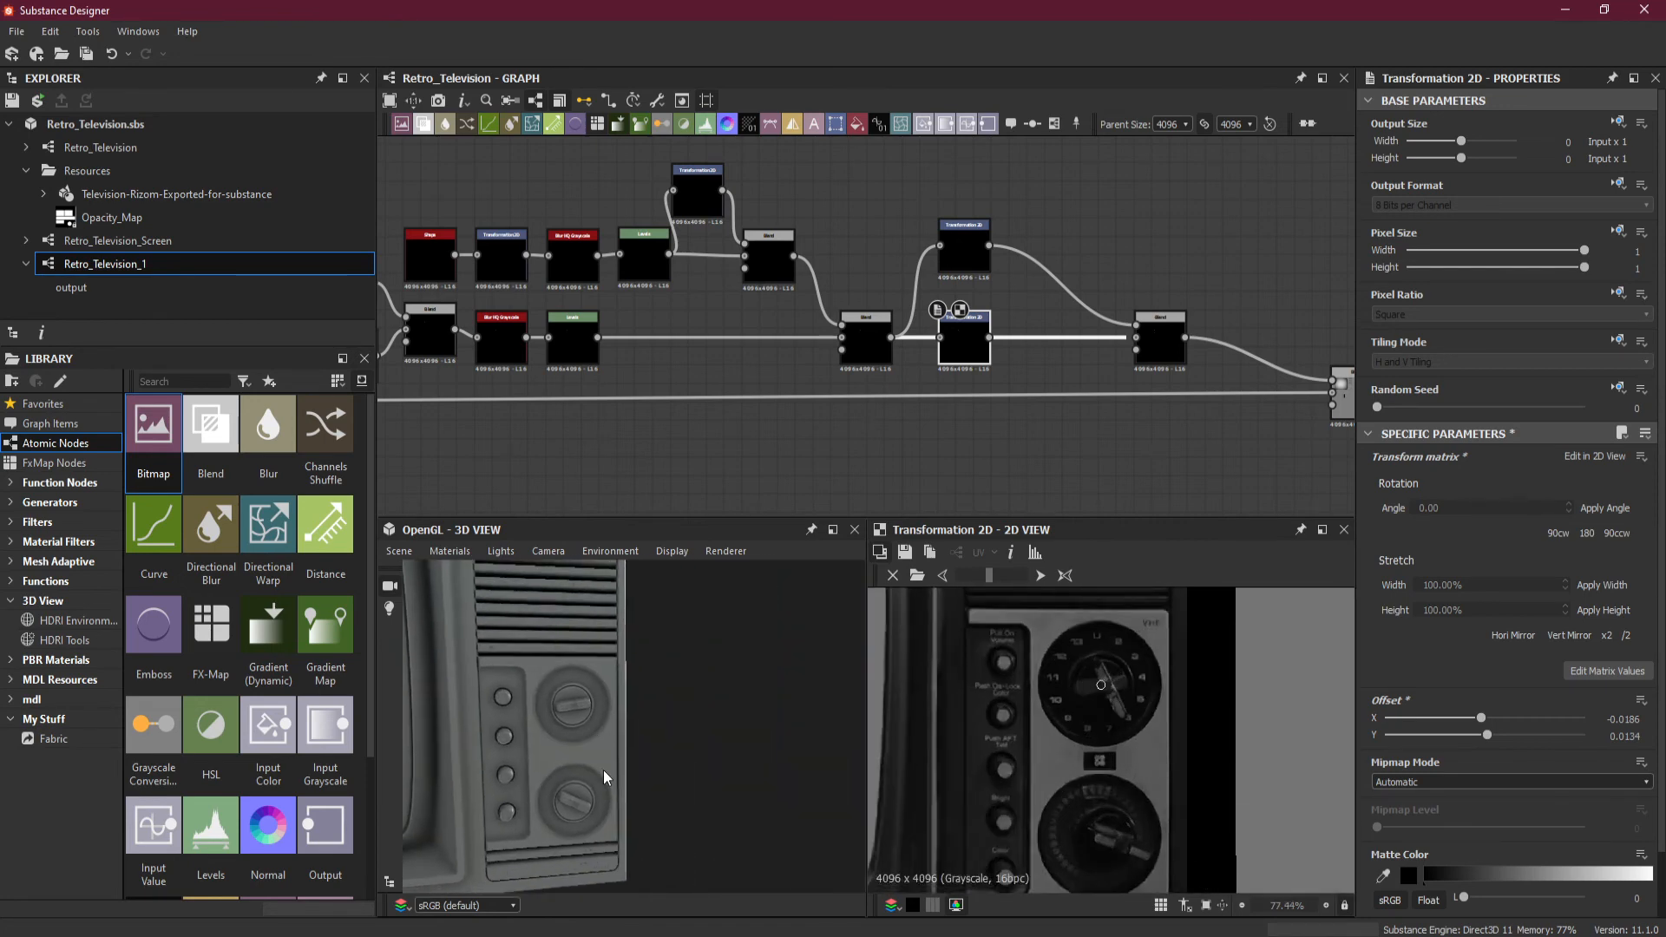
pyautogui.moveTo(564, 768); pyautogui.dragTo(668, 752, button='middle')
pyautogui.scroll(3, 677, 765)
pyautogui.moveTo(676, 765); pyautogui.dragTo(646, 745)
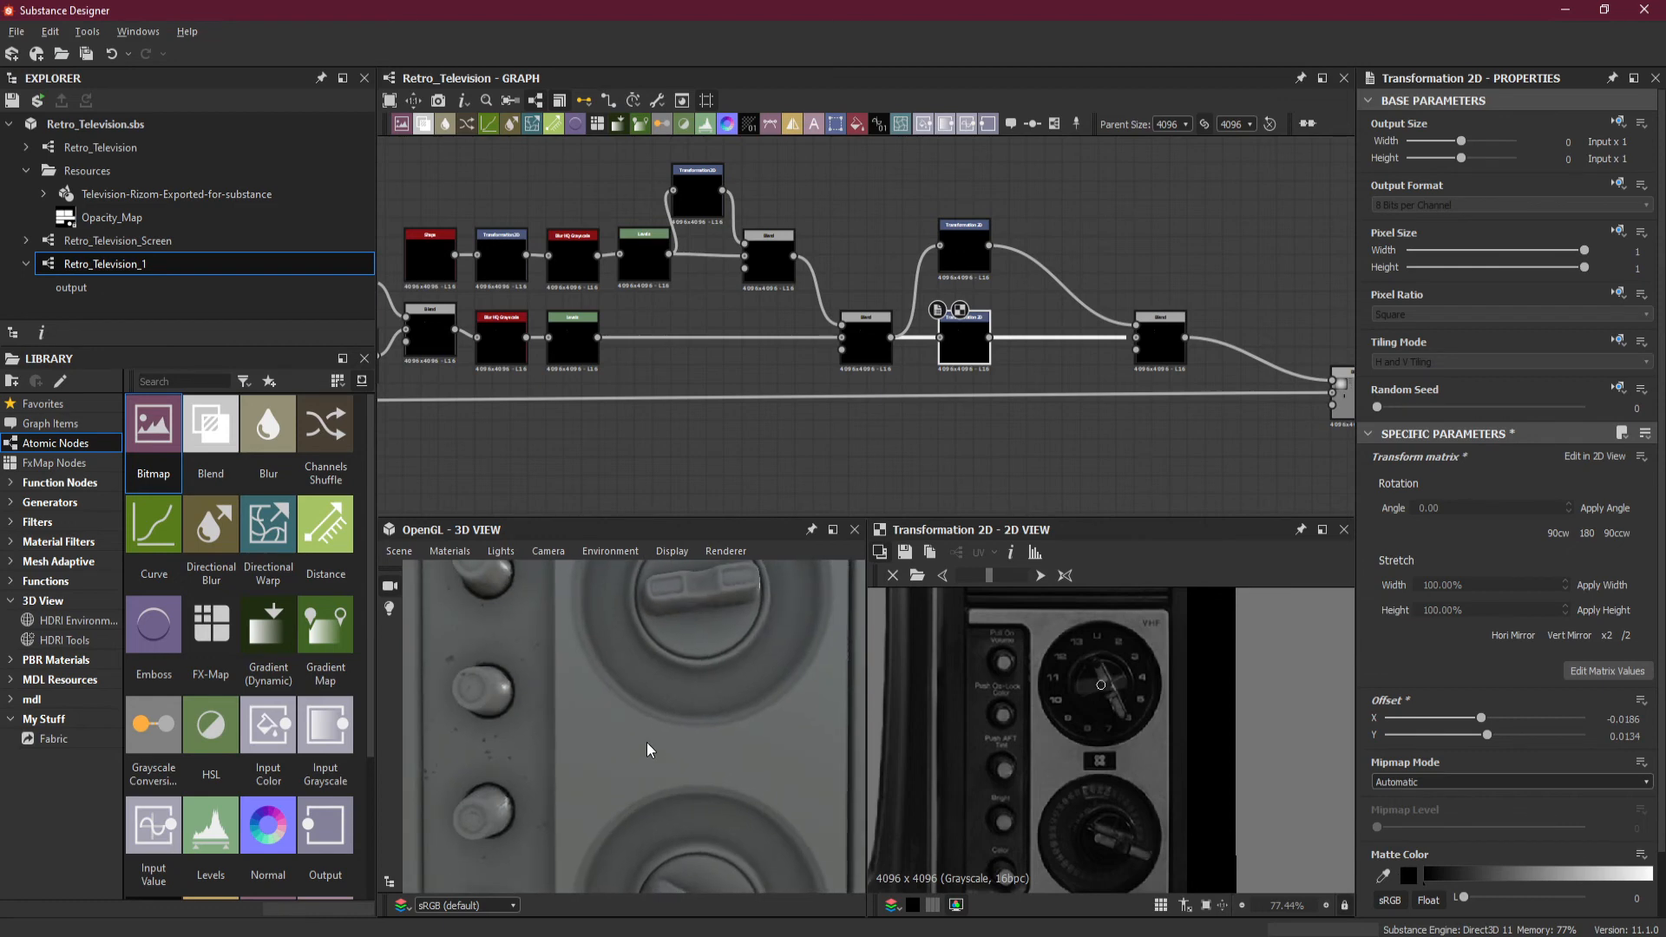
pyautogui.scroll(9, 1075, 767)
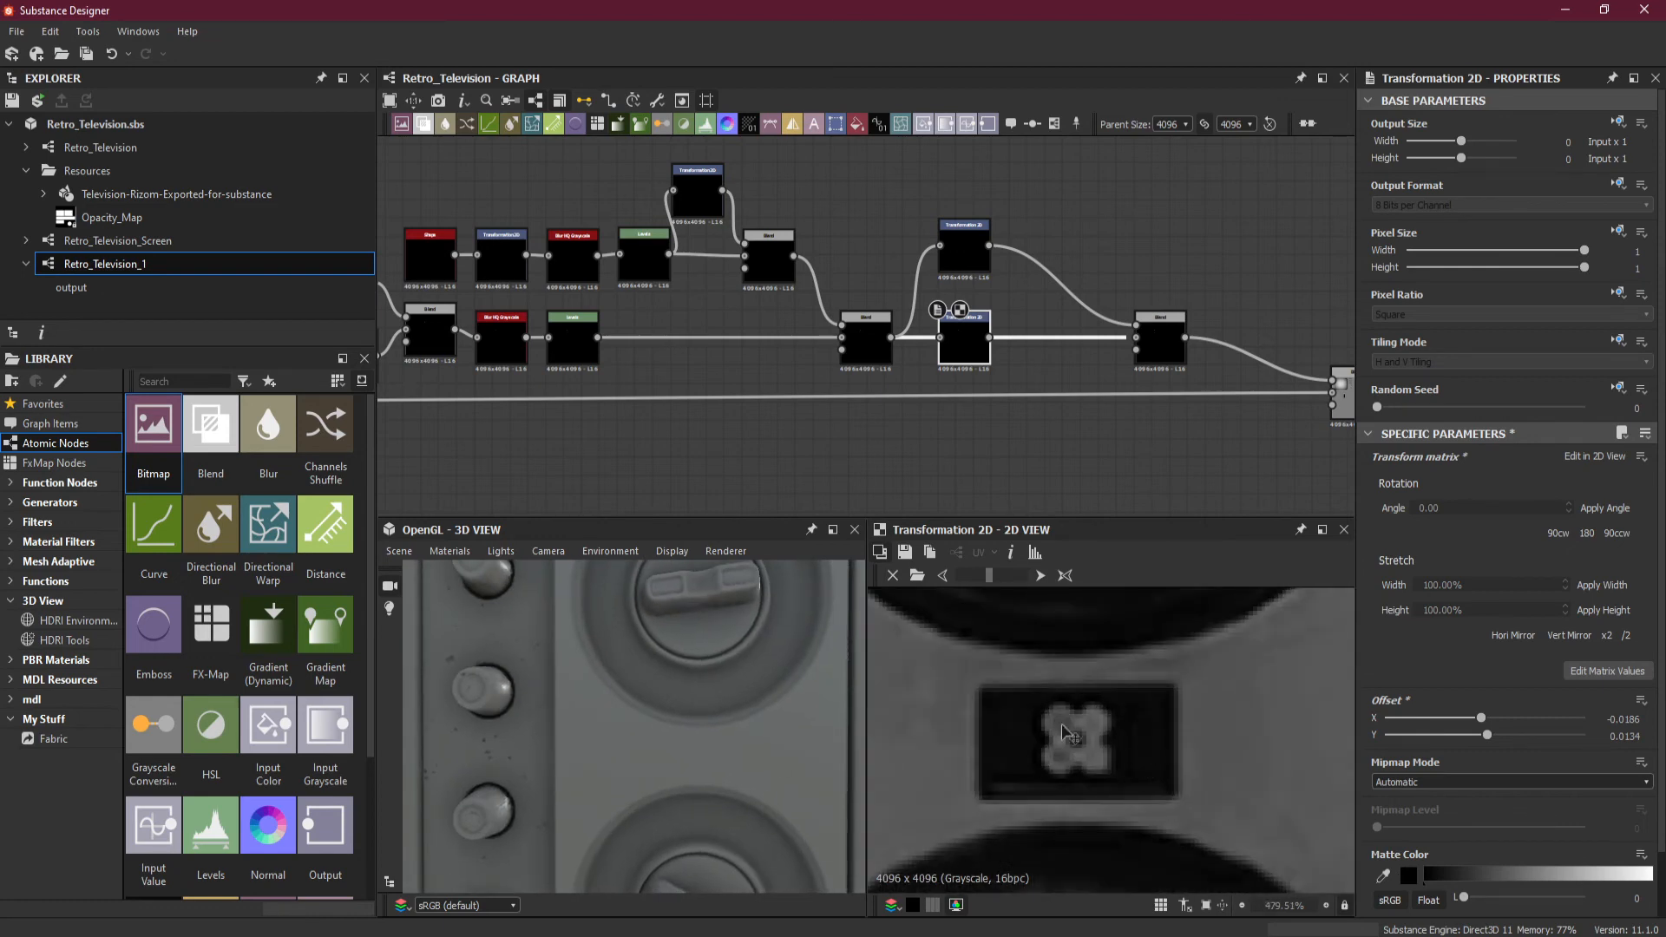
pyautogui.scroll(-8, 720, 700)
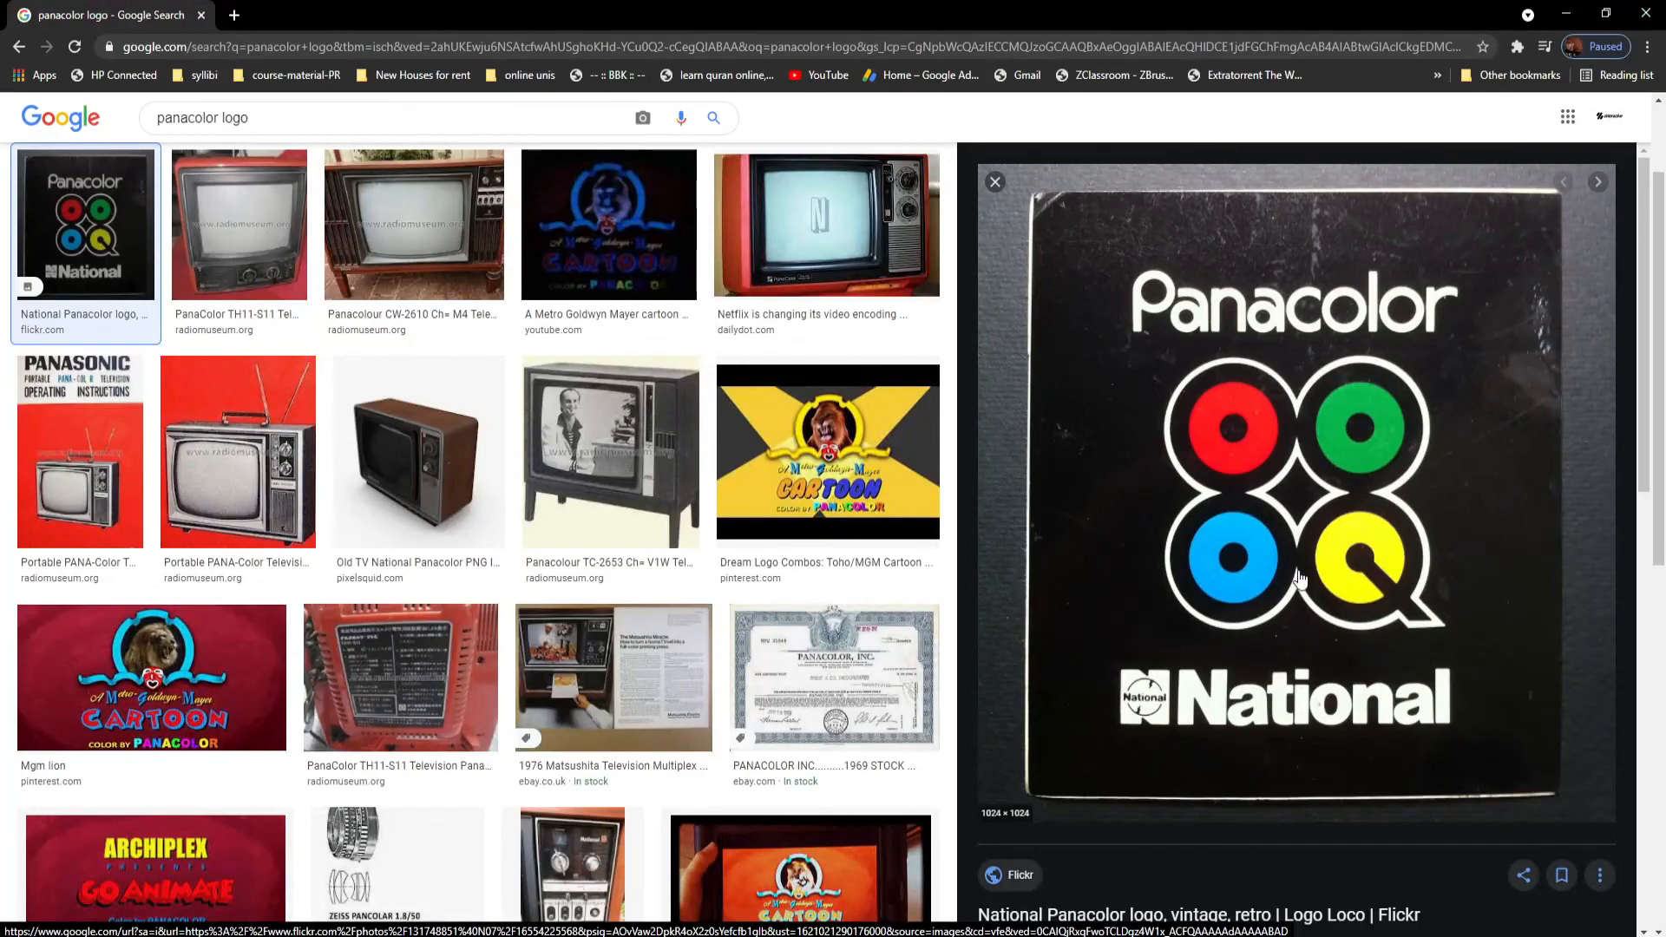
pyautogui.click(1565, 15)
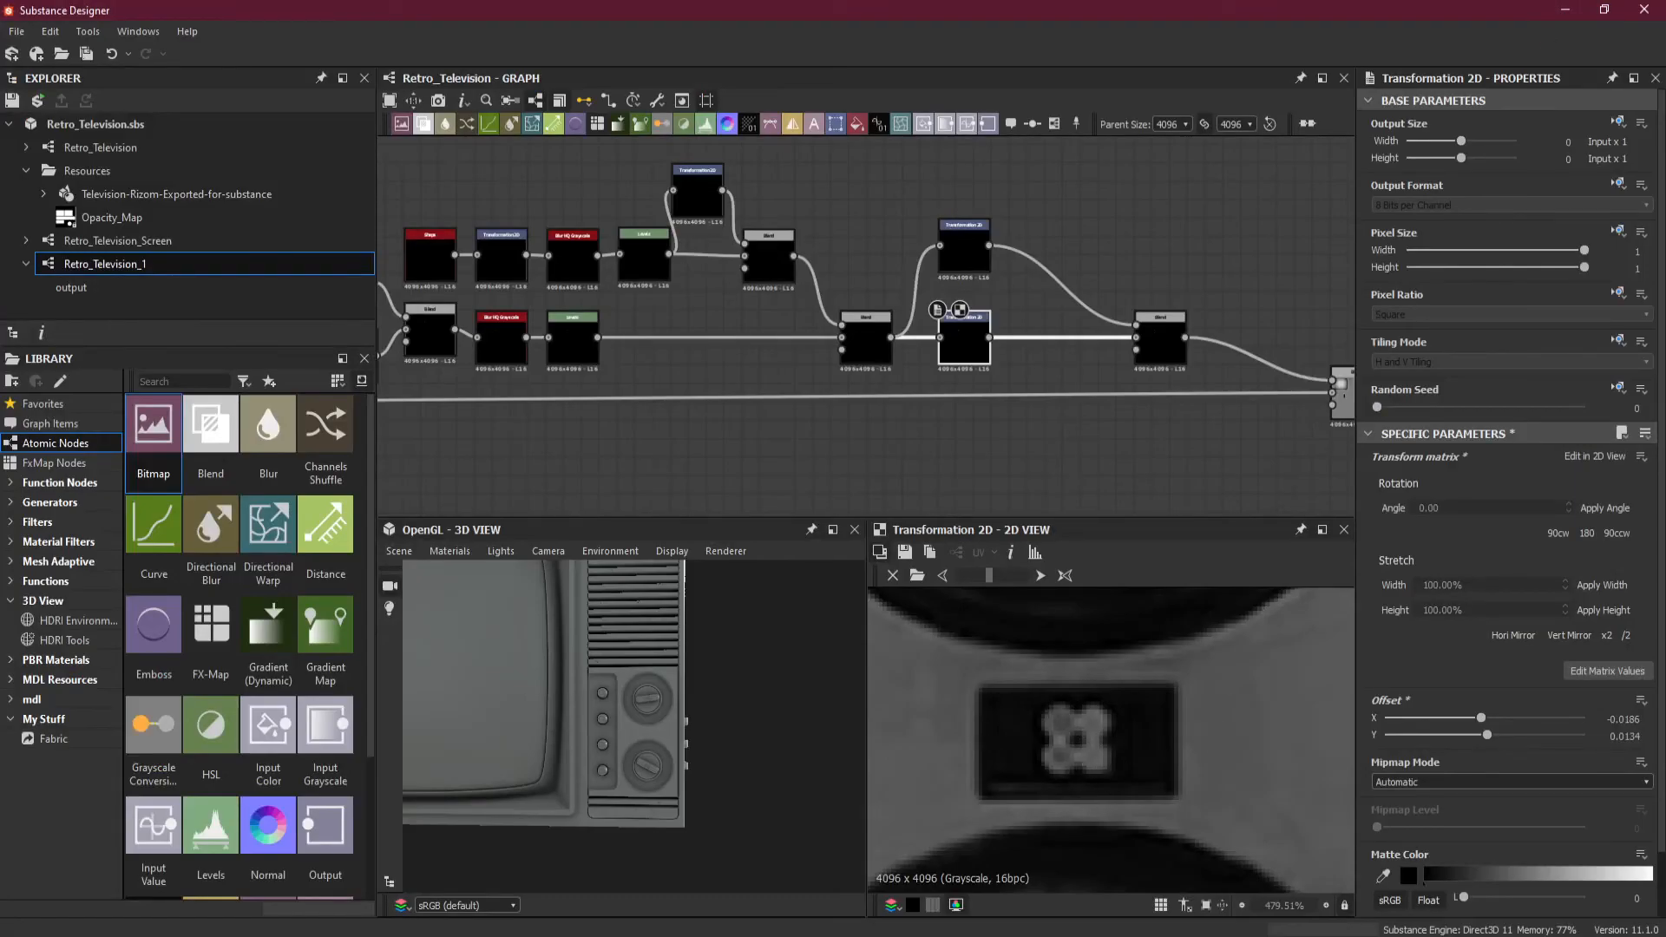
# Make room before the output nodes and insert a Blend node into the main height link after the last blend.
pyautogui.scroll(-3, 1129, 402)
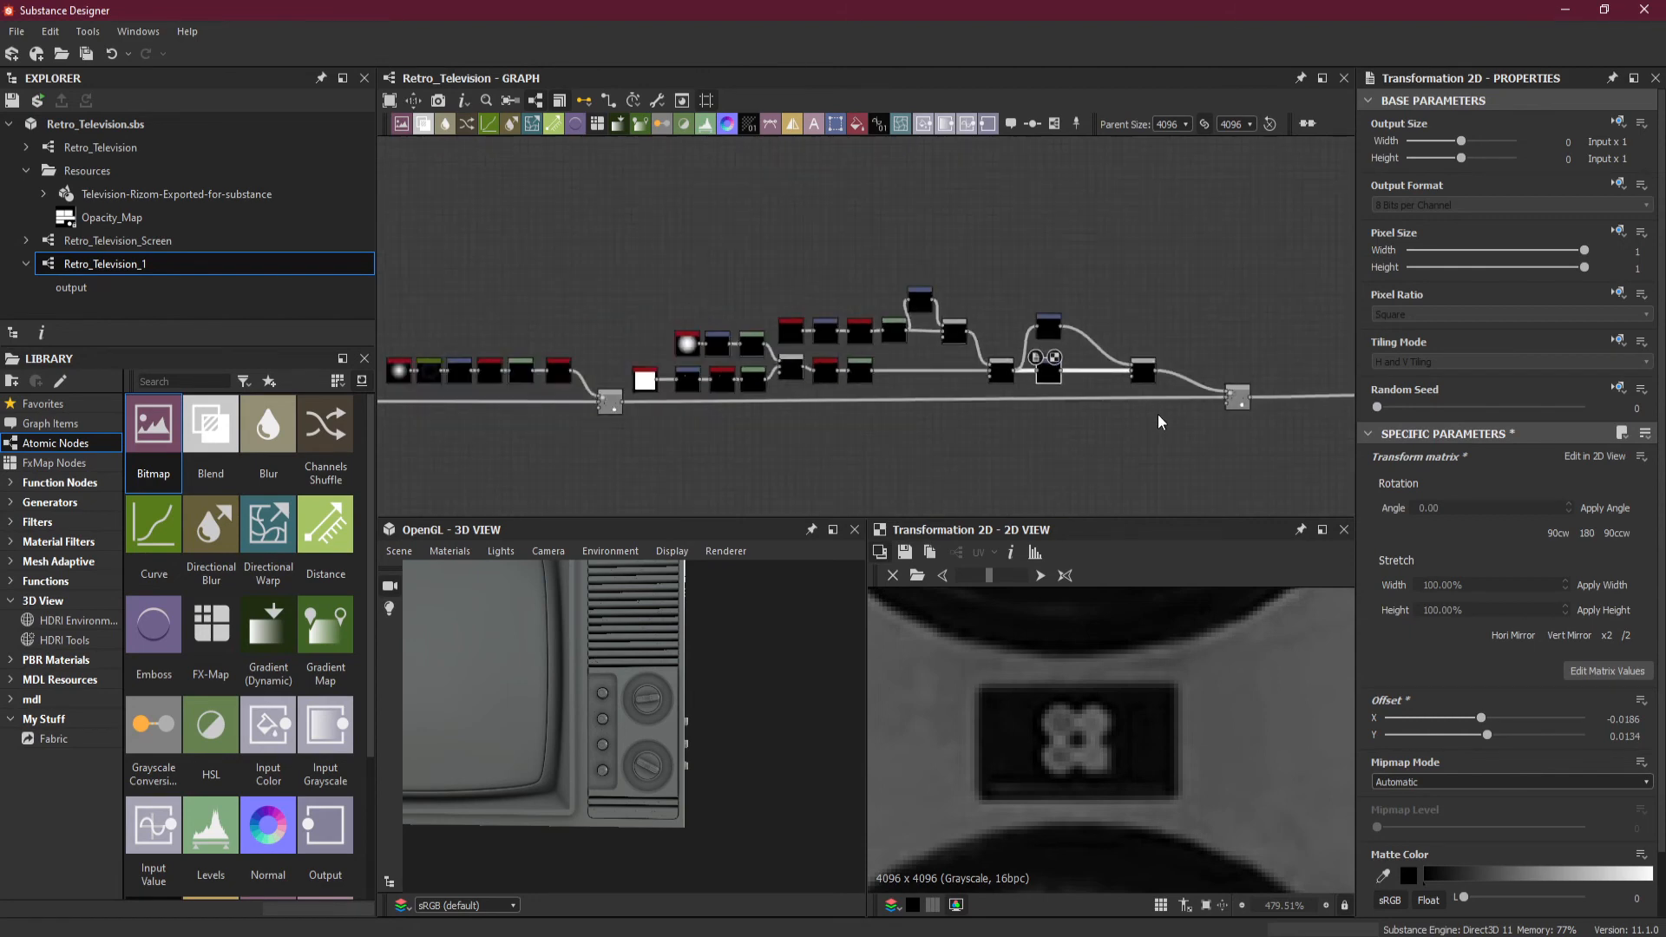
pyautogui.scroll(-2, 1184, 420)
pyautogui.scroll(-2, 1072, 416)
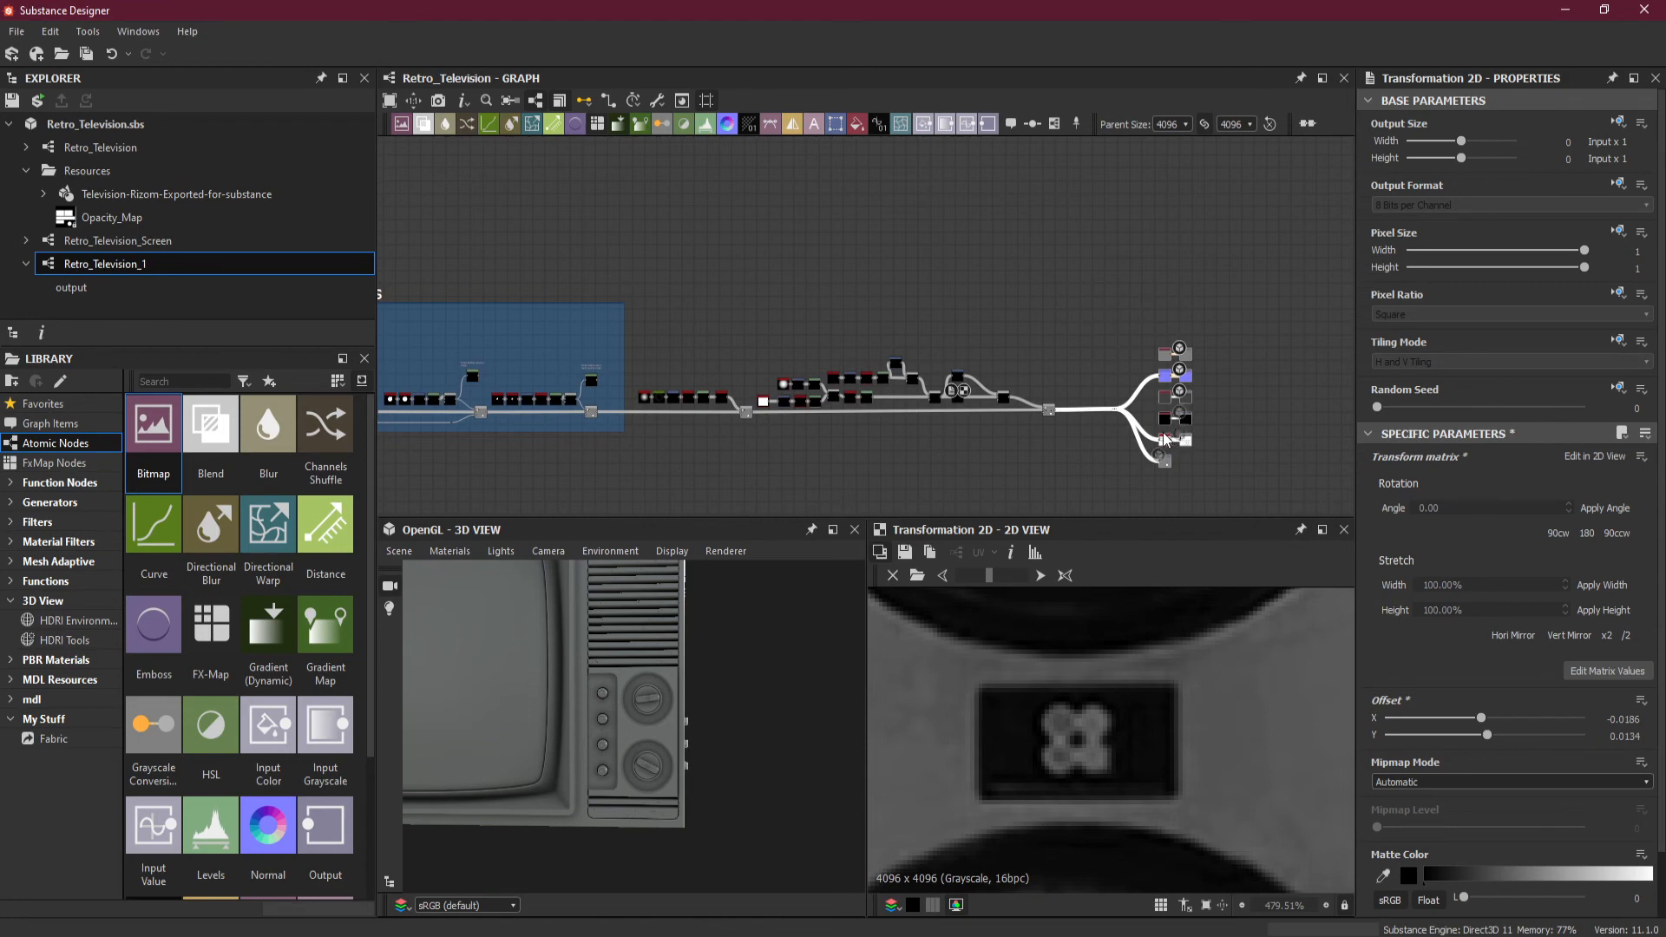
pyautogui.moveTo(1165, 425); pyautogui.dragTo(1254, 425)
pyautogui.scroll(2, 1091, 380)
pyautogui.scroll(1, 1093, 383)
pyautogui.scroll(1, 1126, 483)
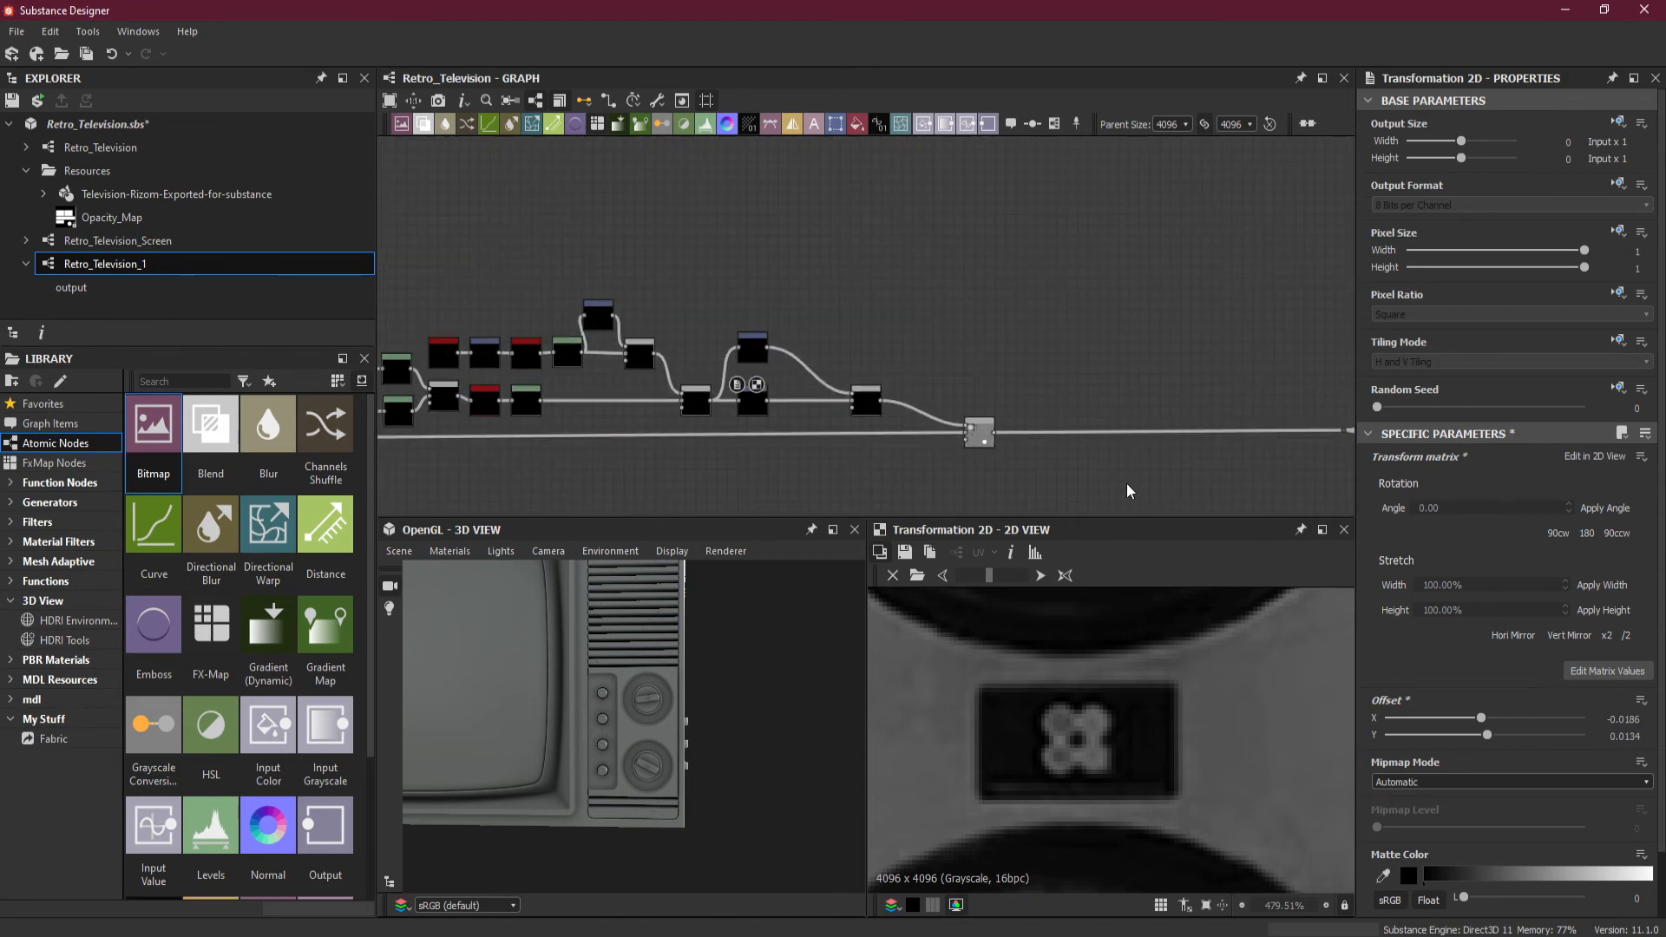
pyautogui.moveTo(1149, 387); pyautogui.dragTo(1188, 454)
pyautogui.press('space')
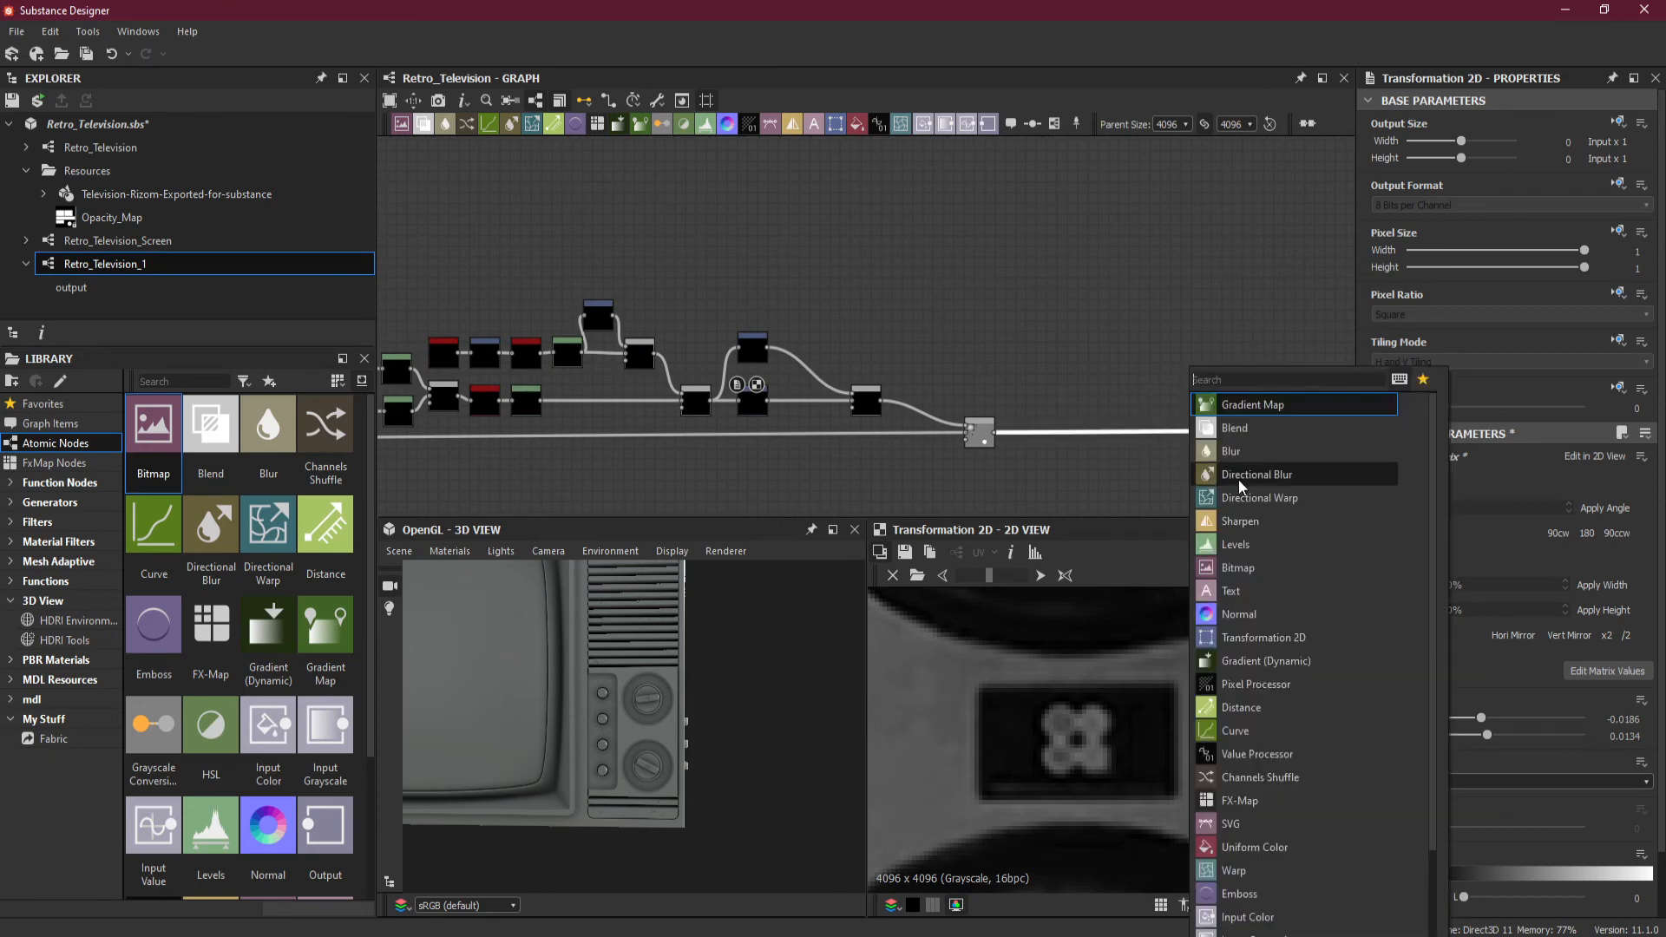
pyautogui.click(1241, 429)
pyautogui.scroll(2, 1100, 425)
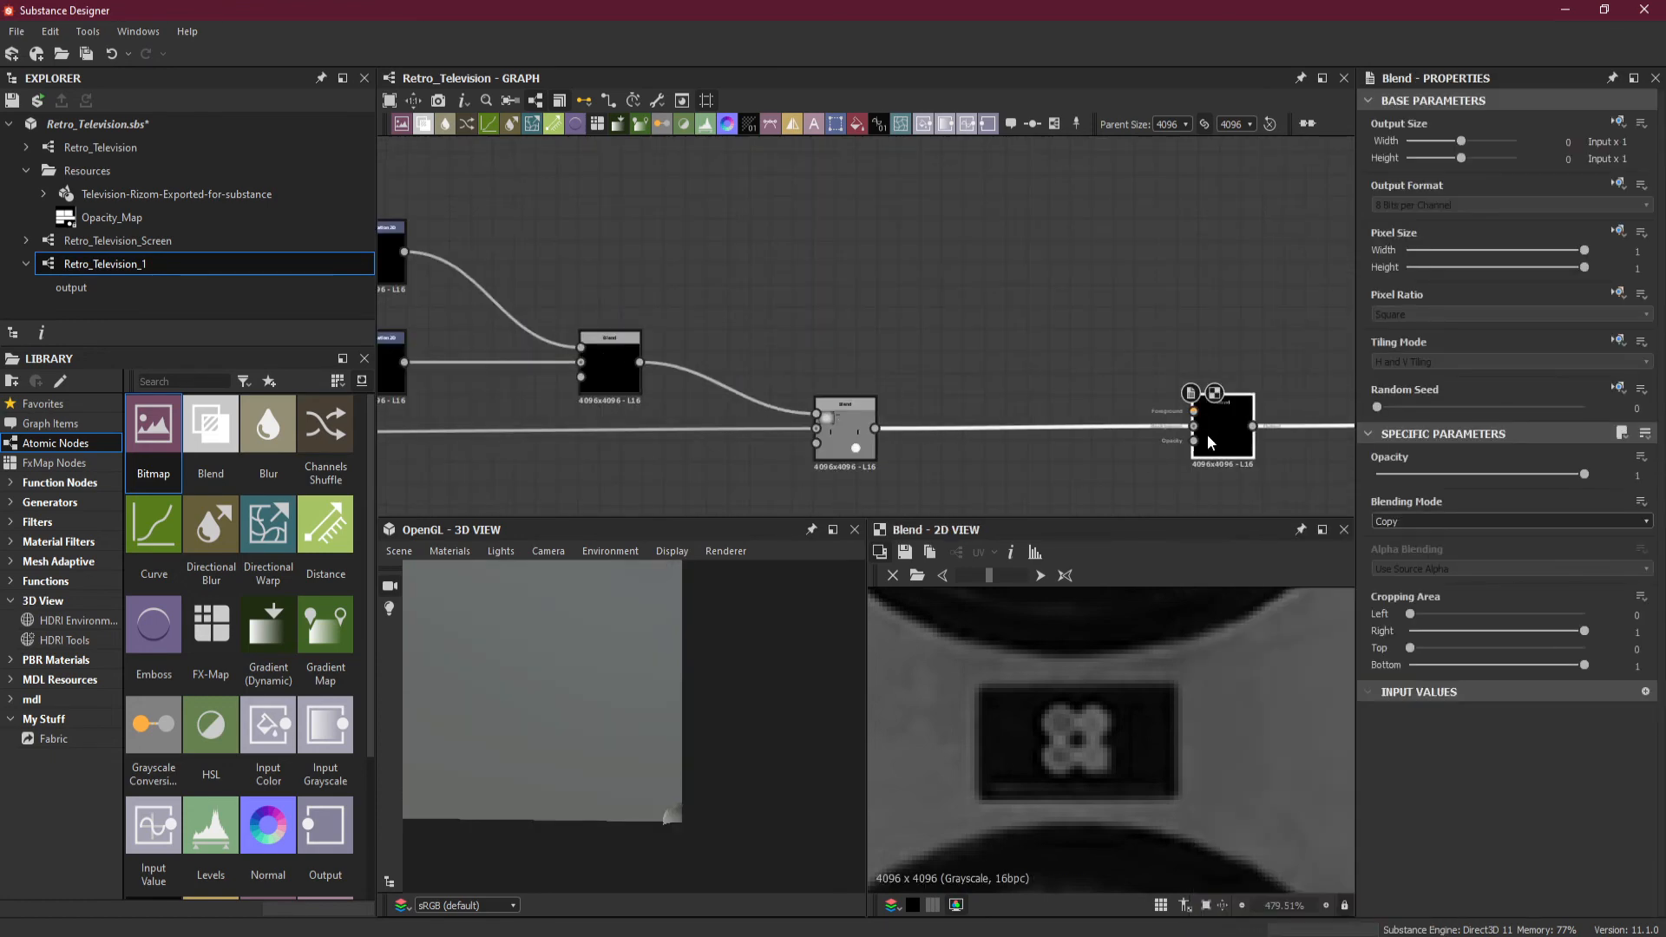
pyautogui.moveTo(1216, 430); pyautogui.dragTo(1117, 434)
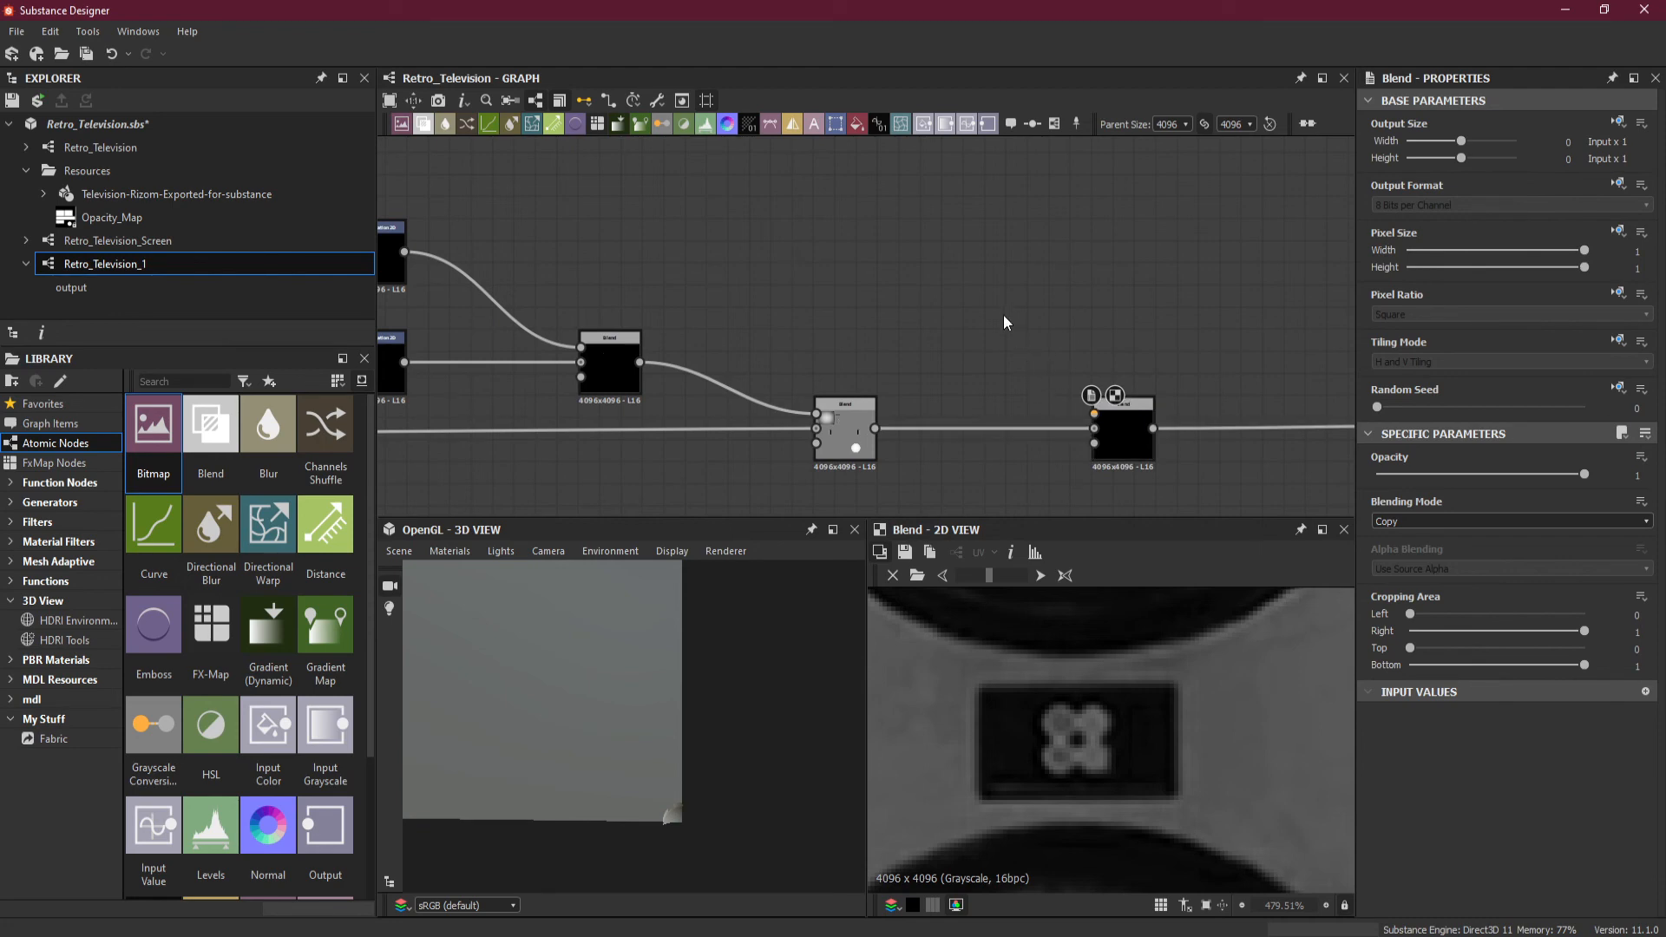
# Add a Shape node followed by a Transformation 2D node and connect it to the new Blend's foreground input.
pyautogui.press('space')
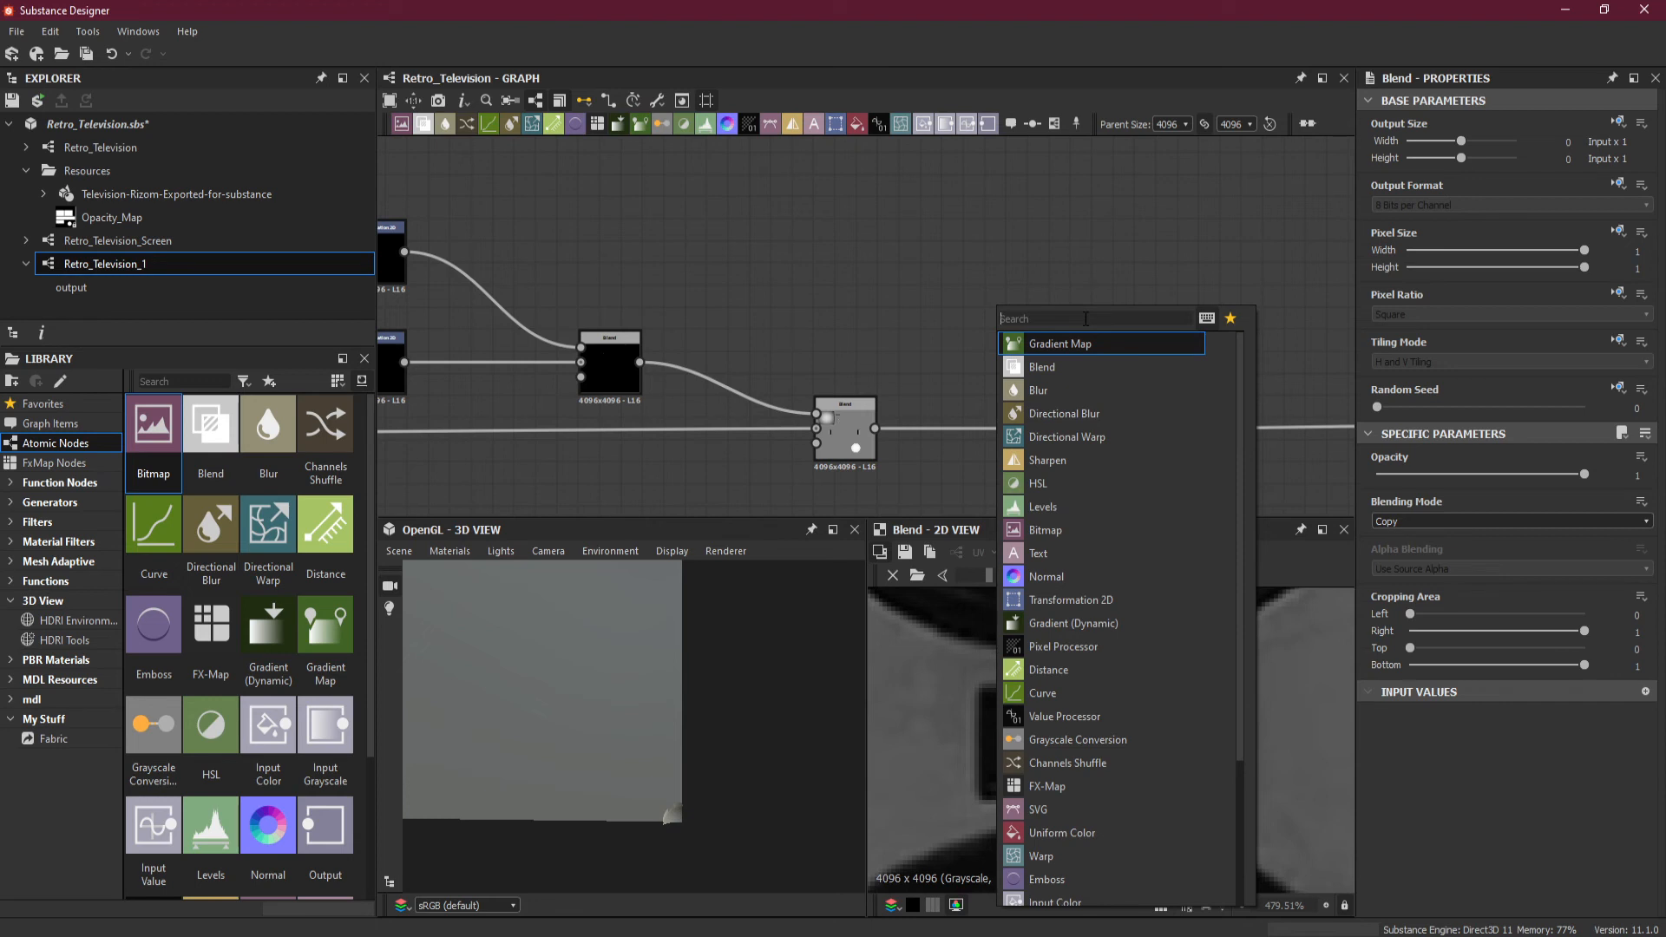
pyautogui.write('sh')
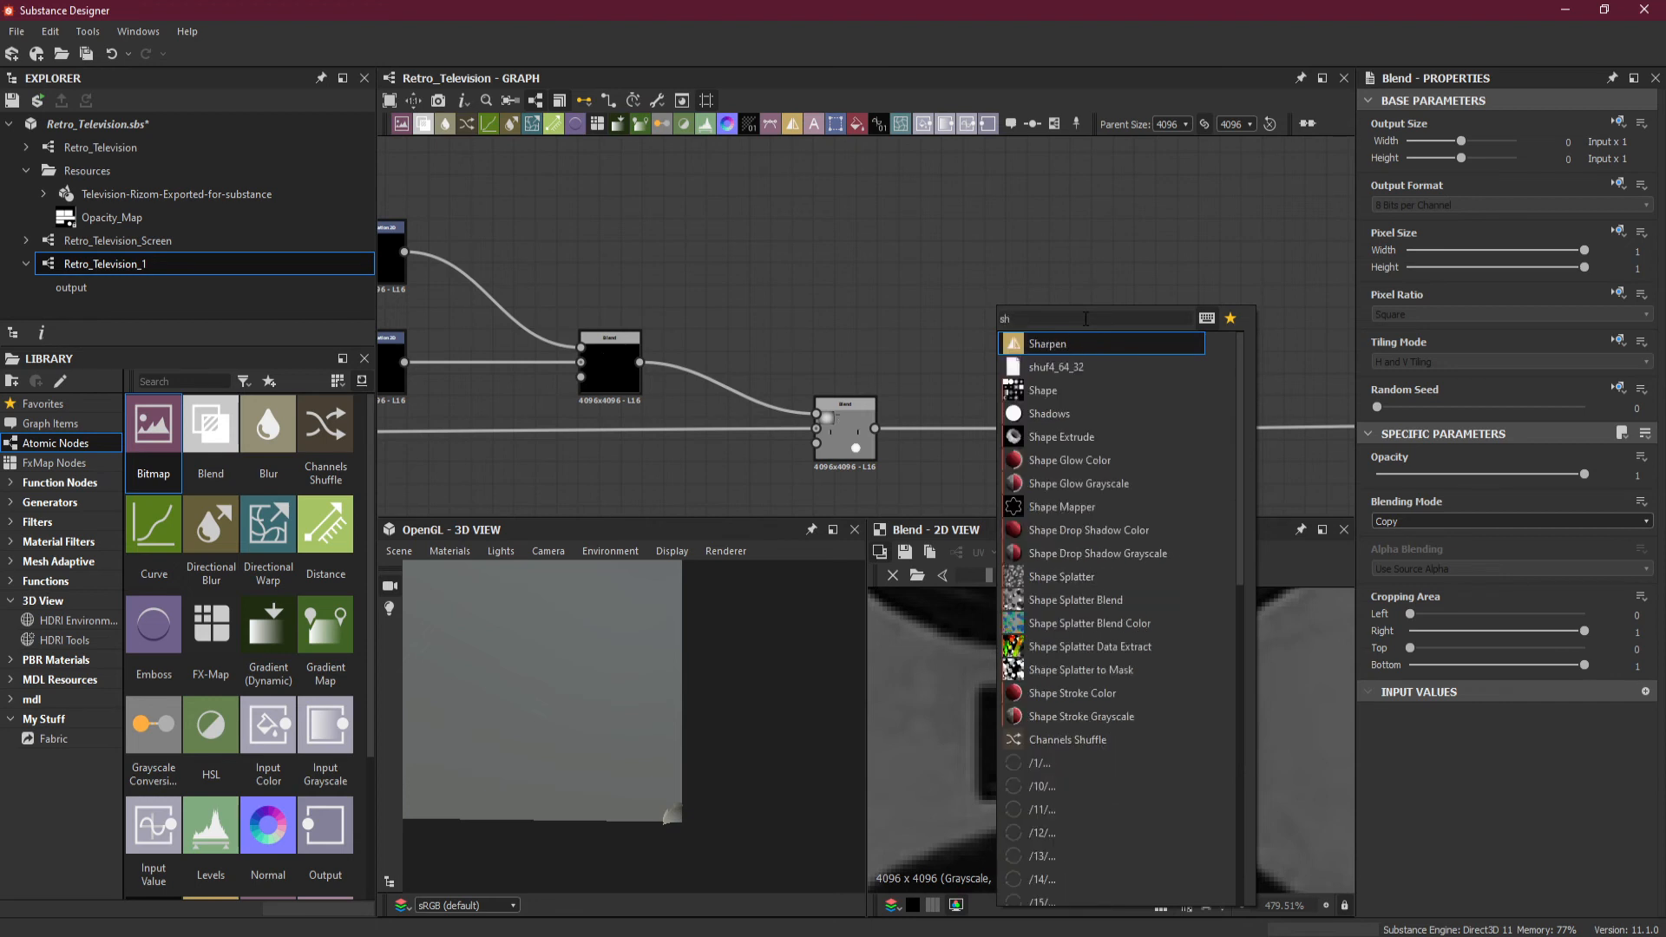
pyautogui.click(1070, 389)
pyautogui.moveTo(991, 312); pyautogui.dragTo(906, 334)
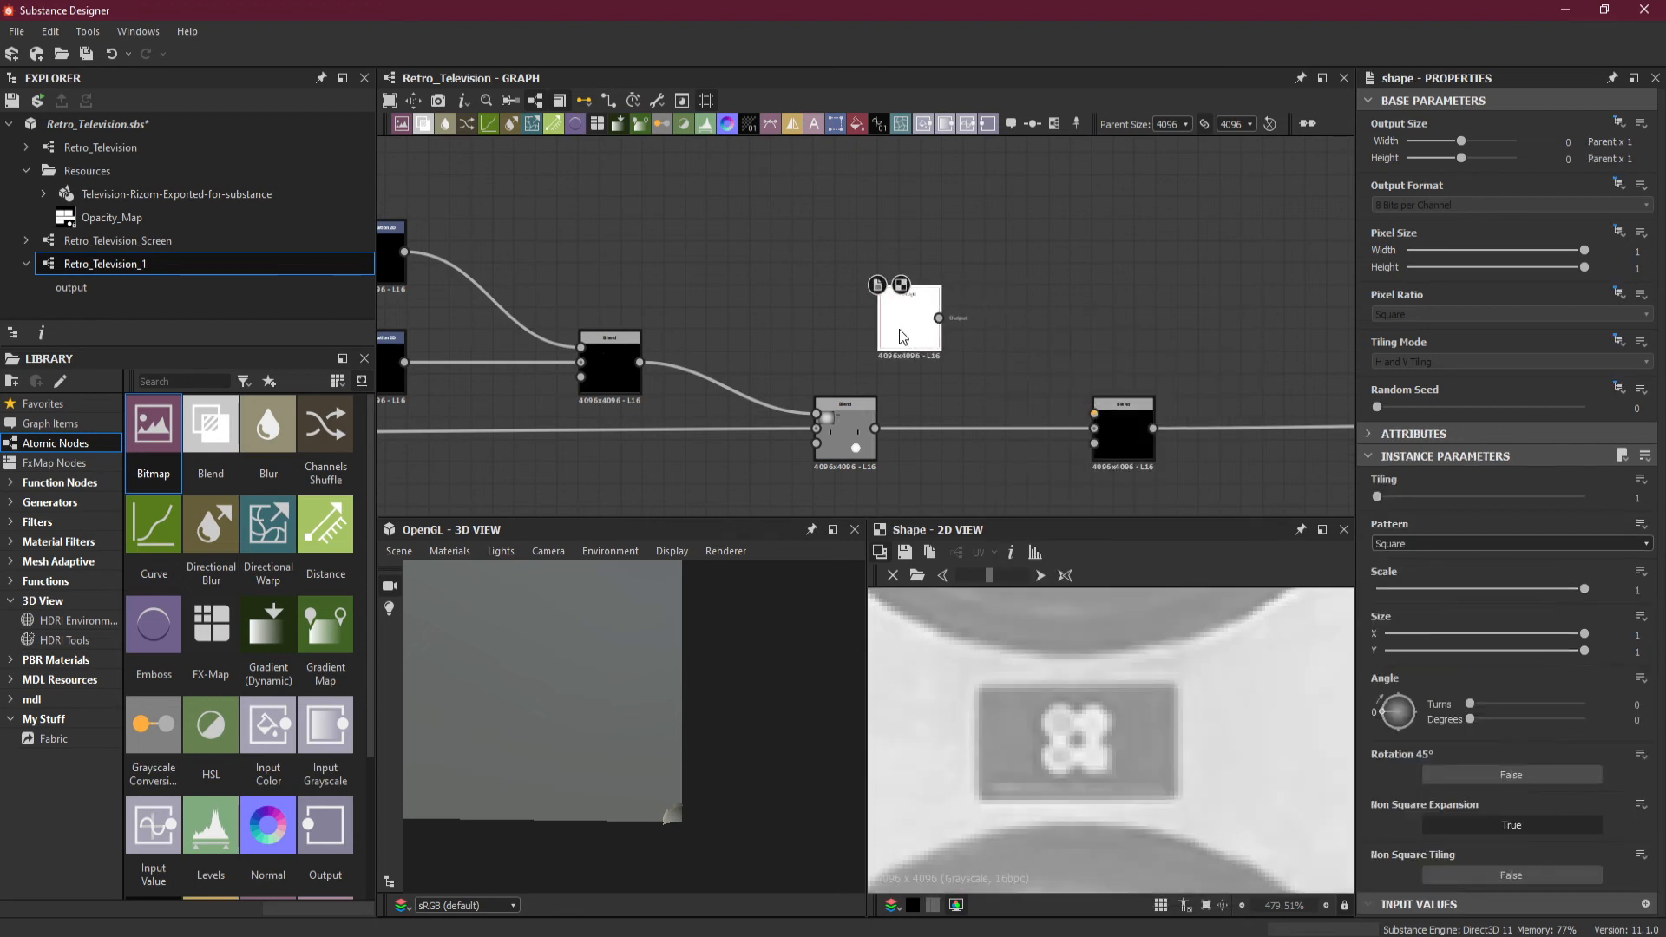
pyautogui.click(835, 127)
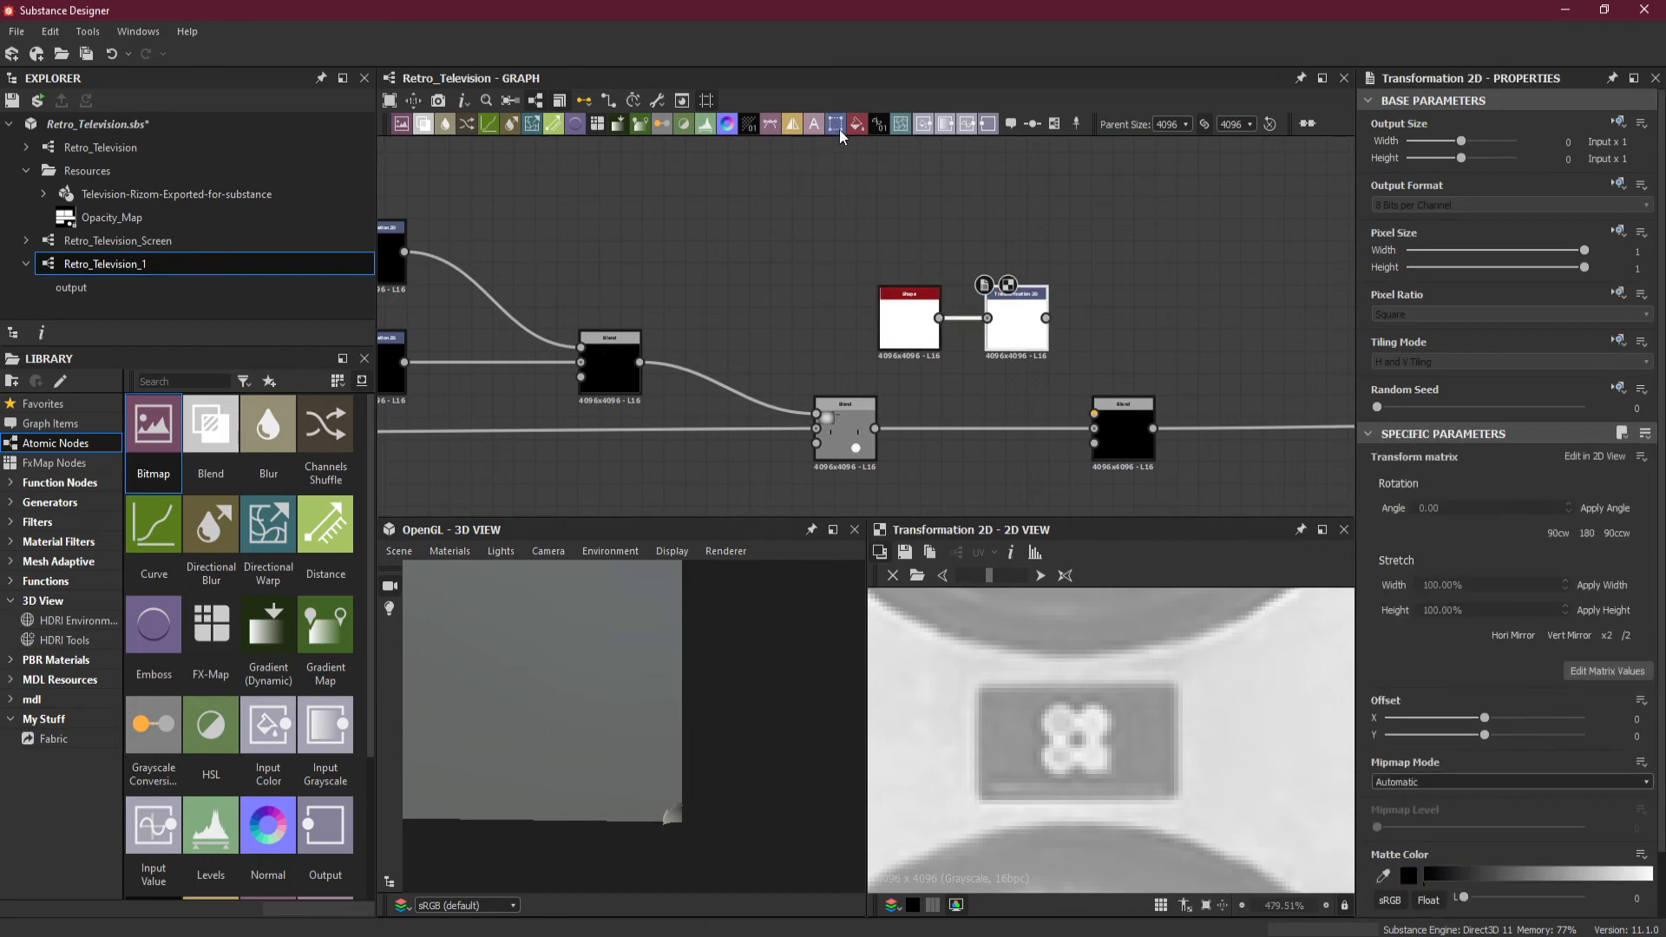
pyautogui.moveTo(1047, 323); pyautogui.dragTo(1094, 415)
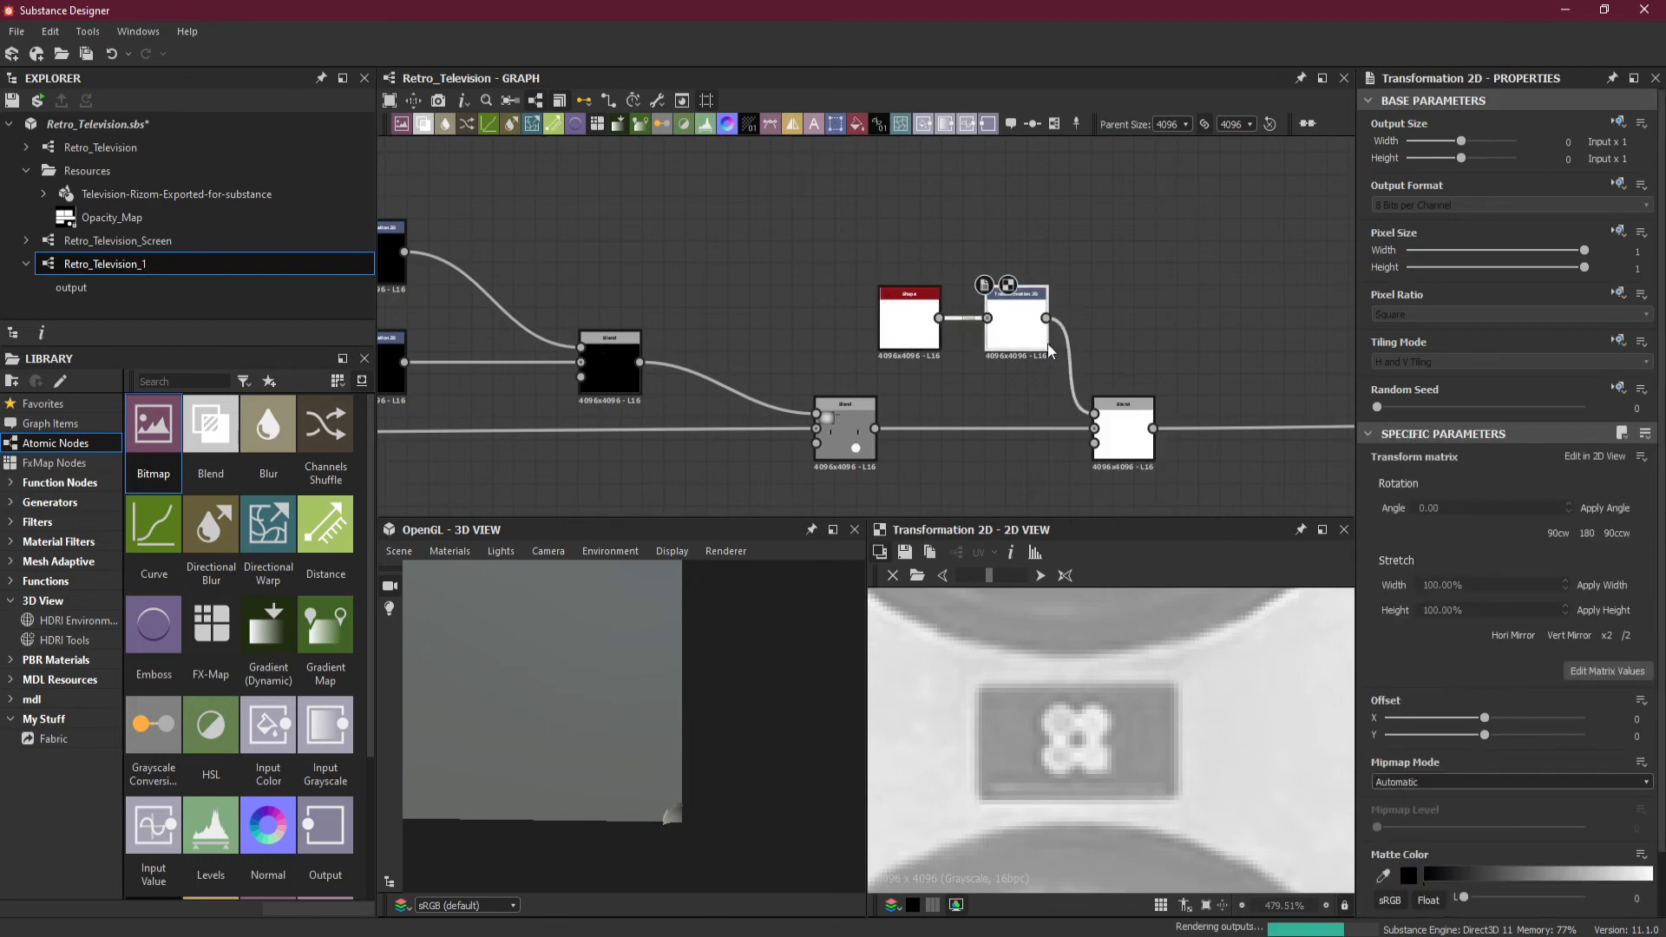
# Make the new Transformation 2D's tiling mode absolute and set it to No Tiling.
pyautogui.click(1616, 340)
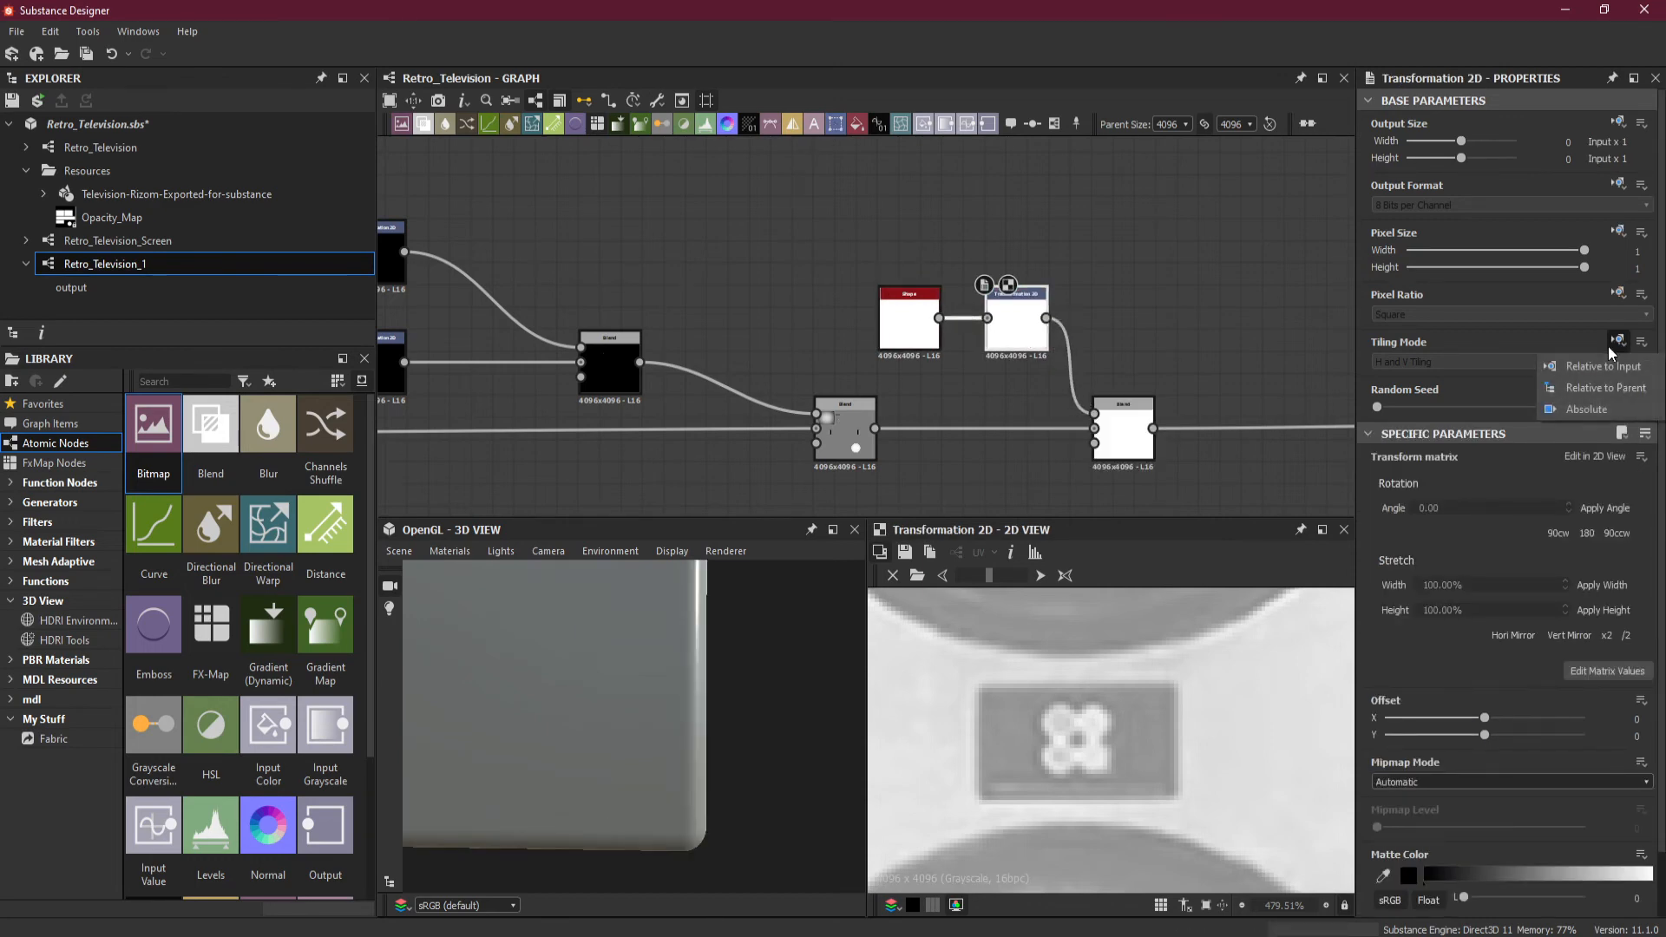
pyautogui.click(1603, 412)
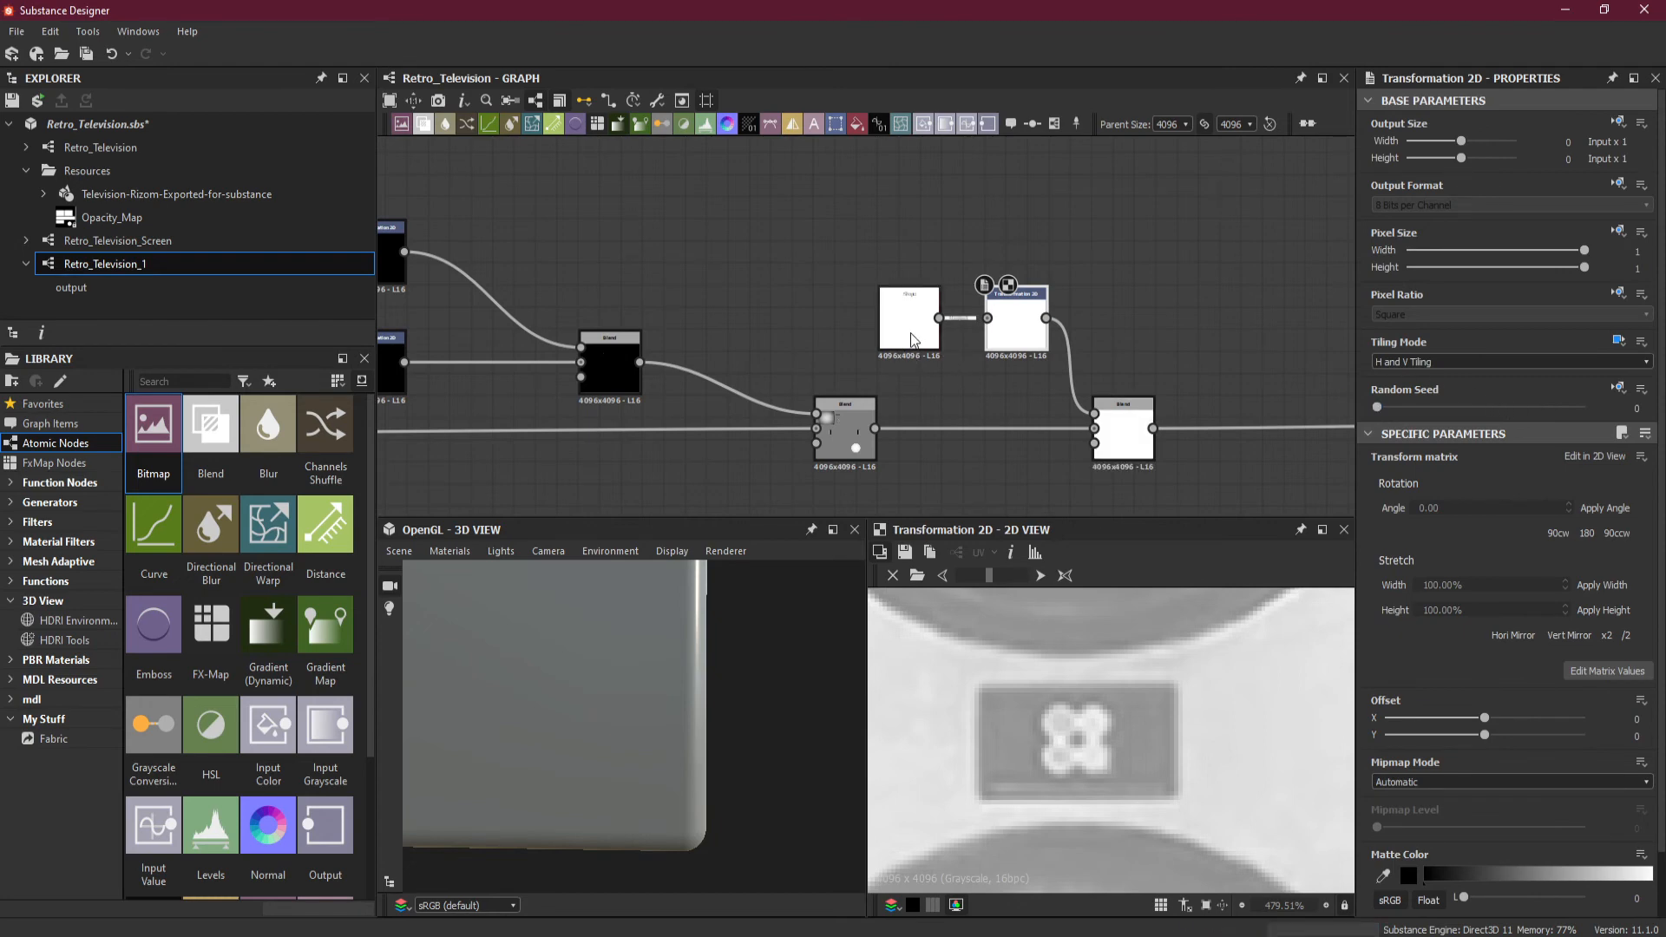
pyautogui.click(1433, 363)
pyautogui.click(1436, 375)
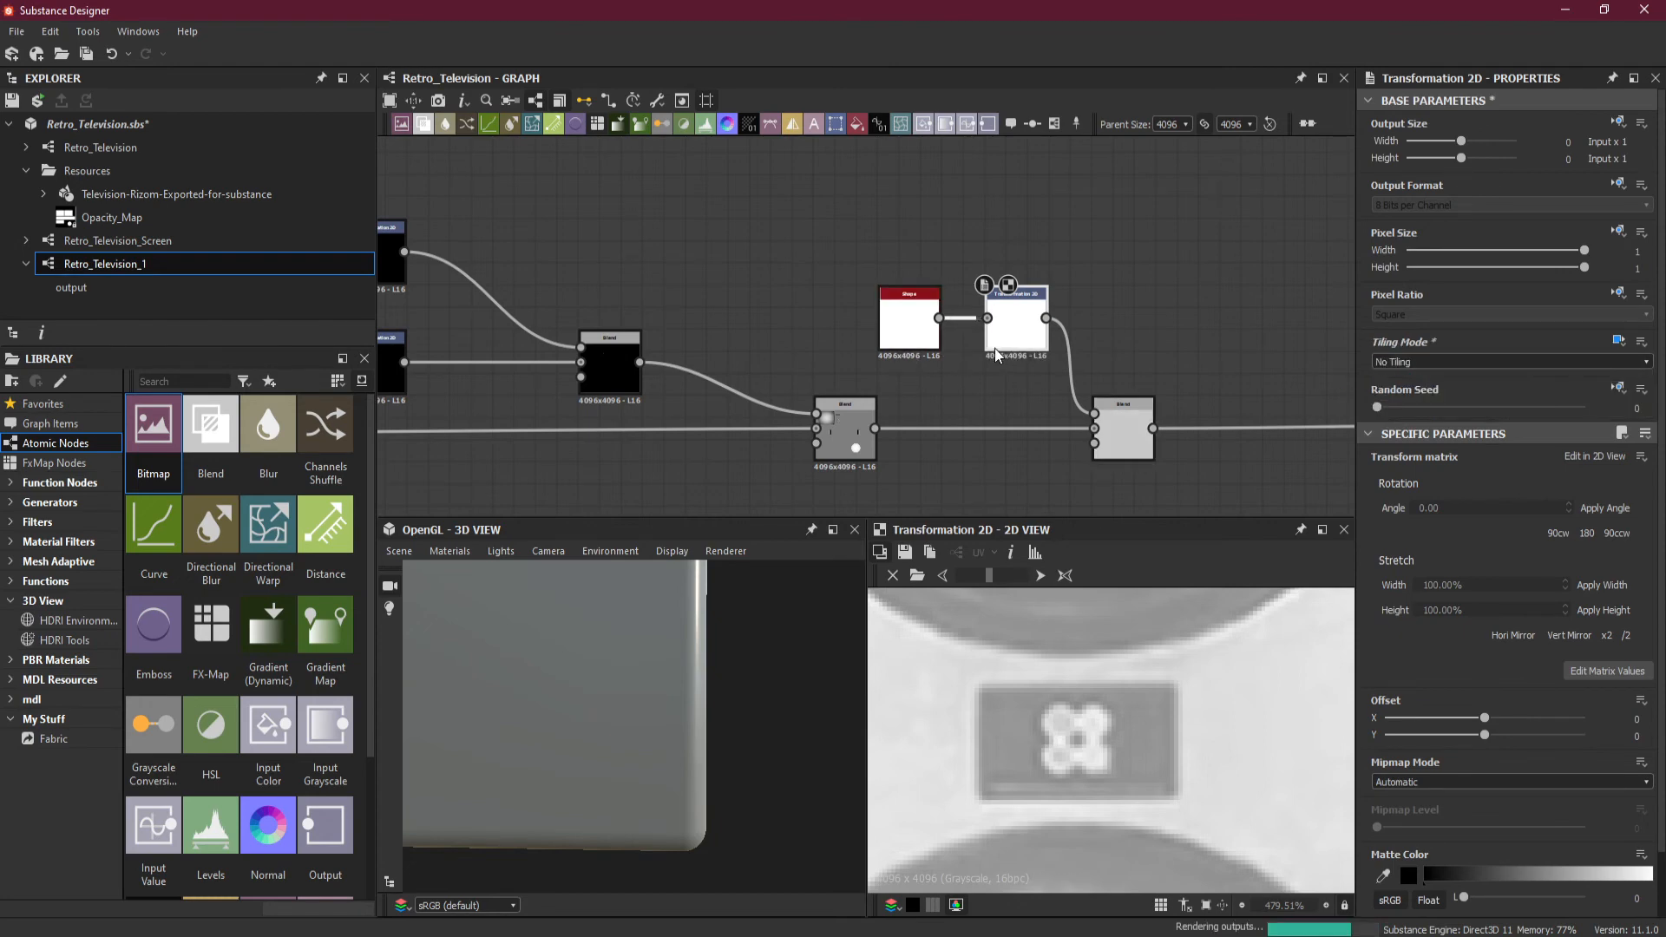
# Scale the square shape to 0.24 and move it toward the television's control panel, at offsets of about X 0.1288 and Y 0.1347.
pyautogui.click(907, 327)
pyautogui.scroll(-15, 1070, 674)
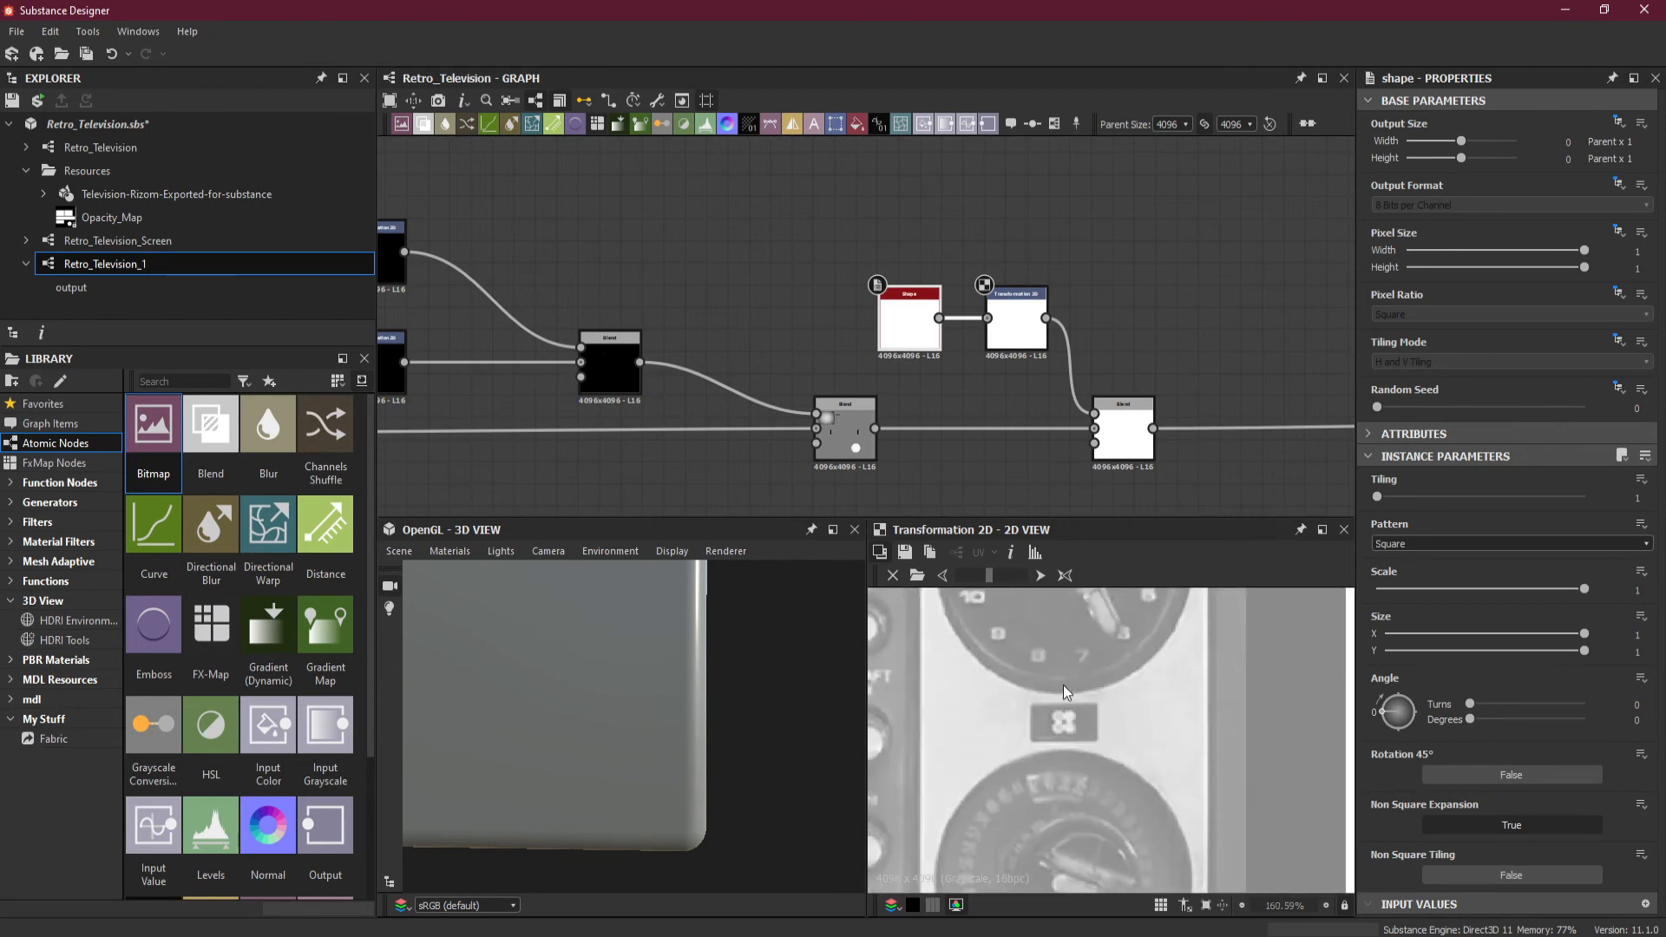
pyautogui.scroll(-2, 1069, 674)
pyautogui.moveTo(1479, 590); pyautogui.dragTo(1428, 594)
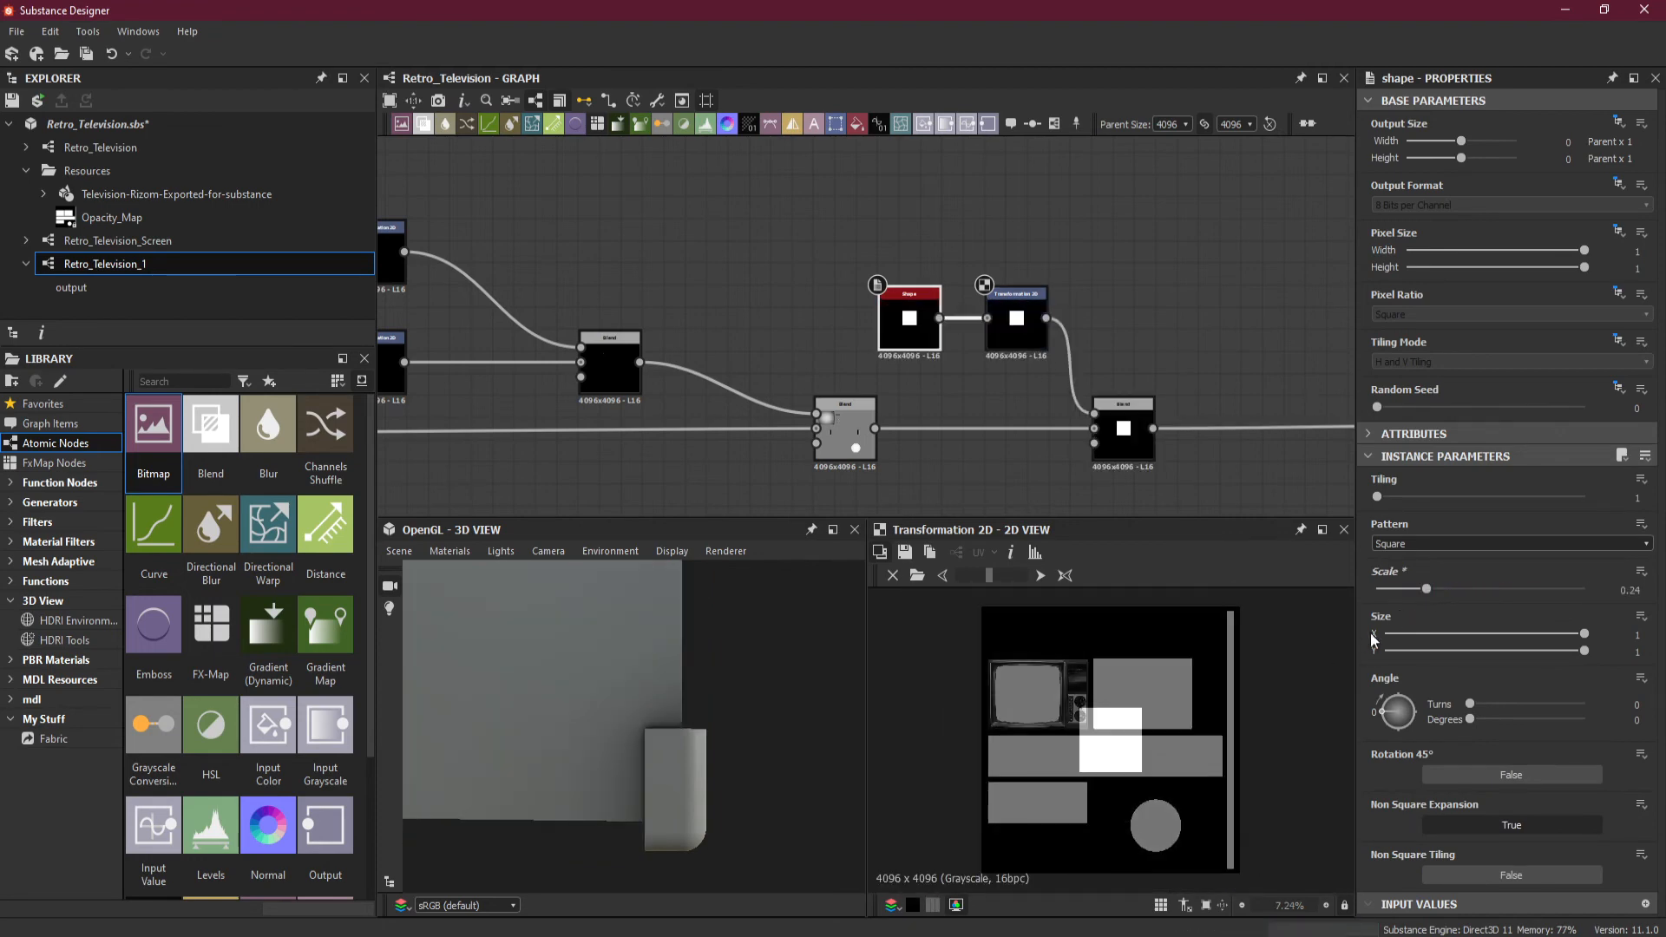
pyautogui.scroll(3, 1085, 690)
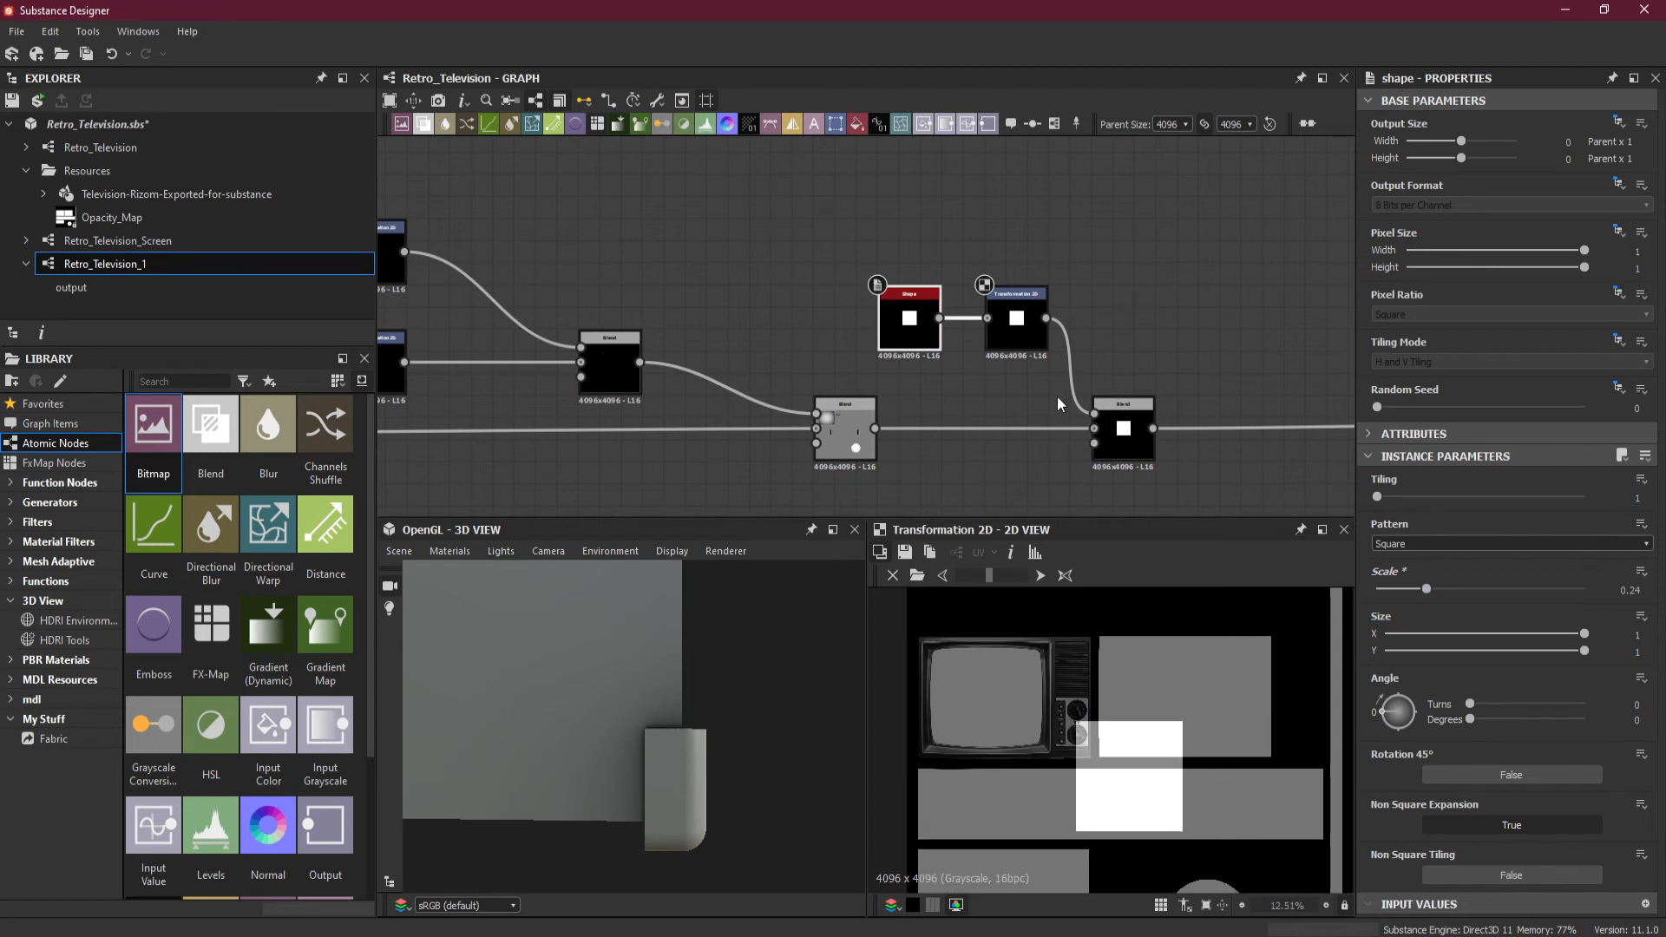
pyautogui.click(1021, 333)
pyautogui.moveTo(1147, 759); pyautogui.dragTo(1090, 699)
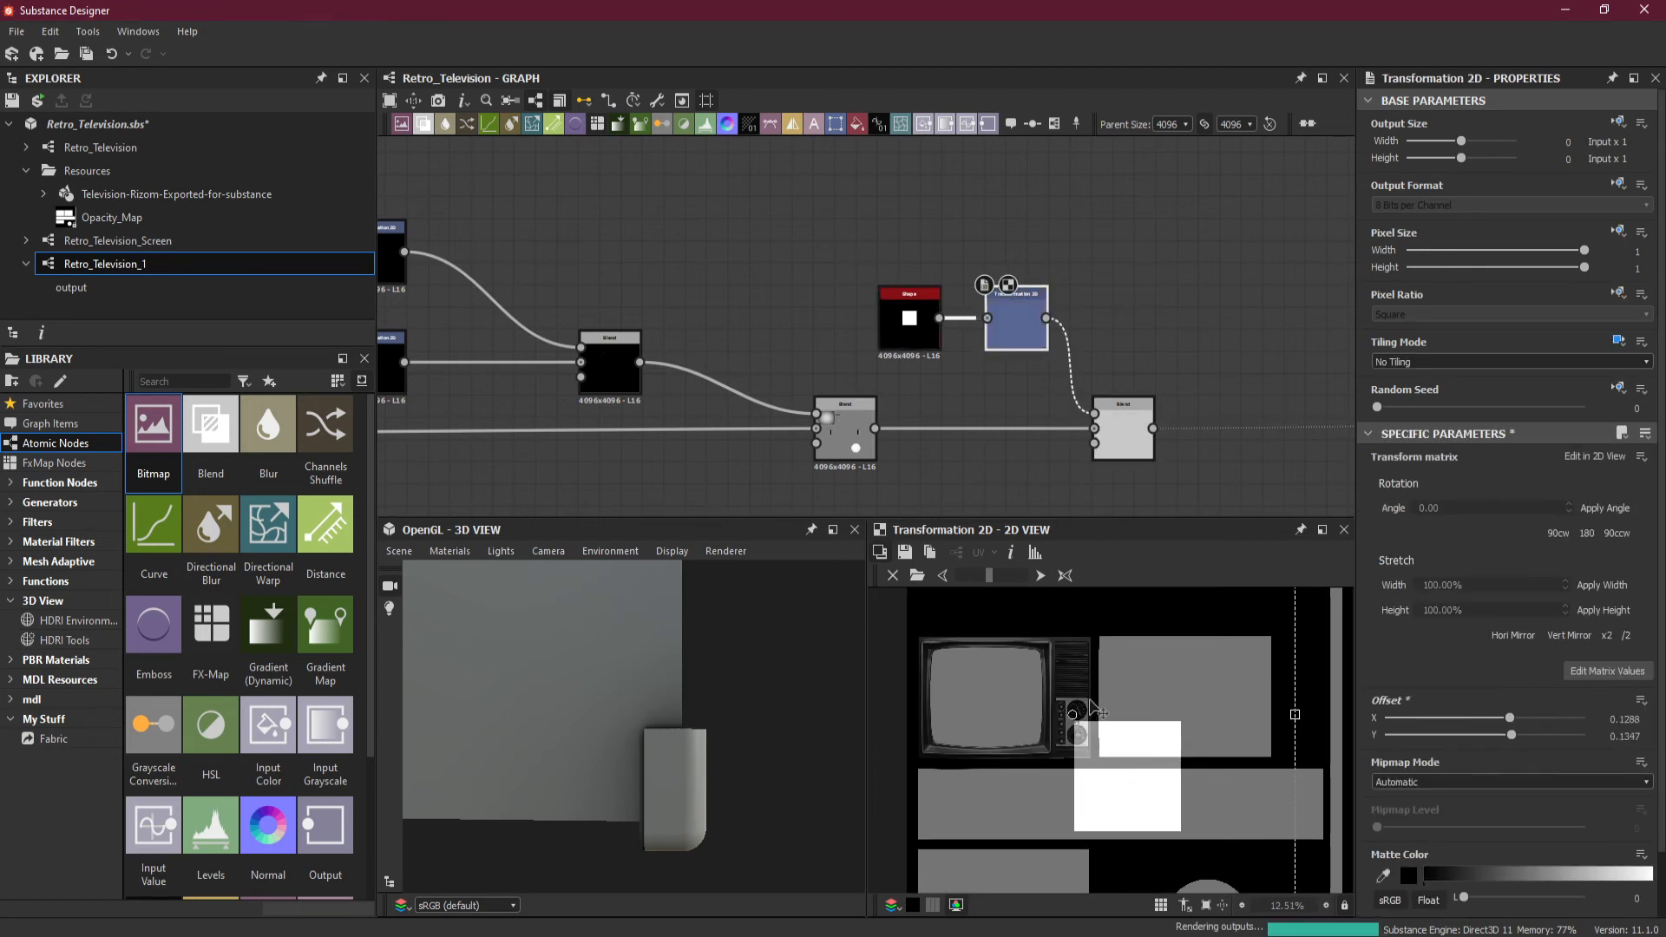
# Reduce the square shape's scale to 0.05, comparing it with the dials in the reference.
pyautogui.click(908, 319)
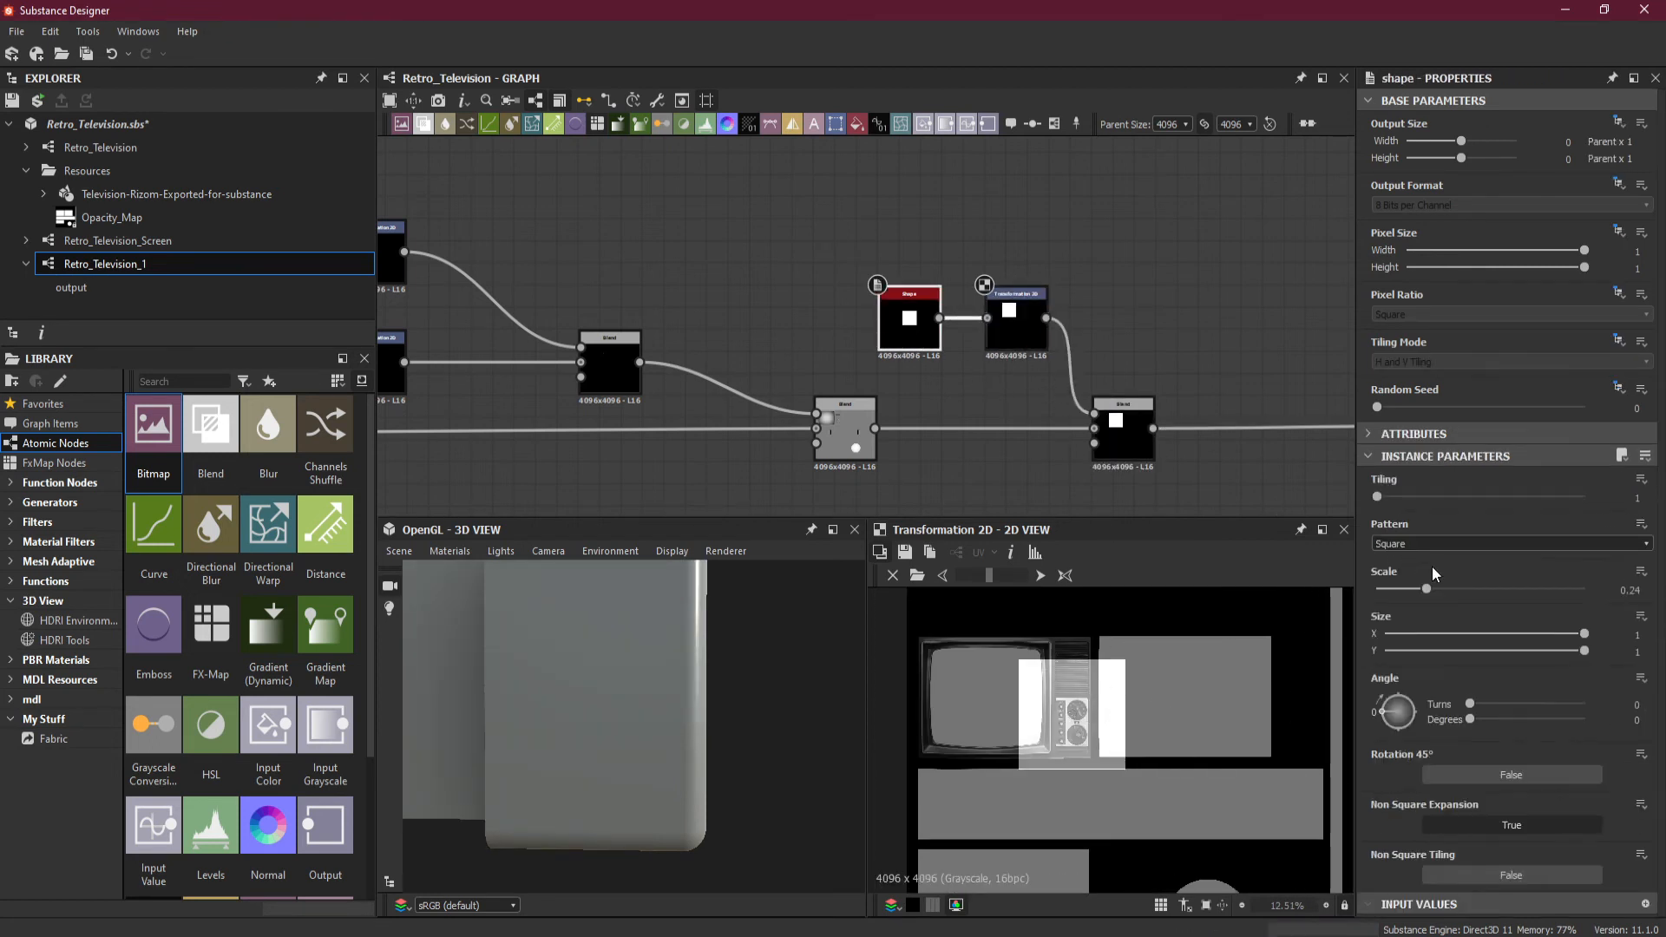
pyautogui.moveTo(1425, 589); pyautogui.dragTo(1394, 590)
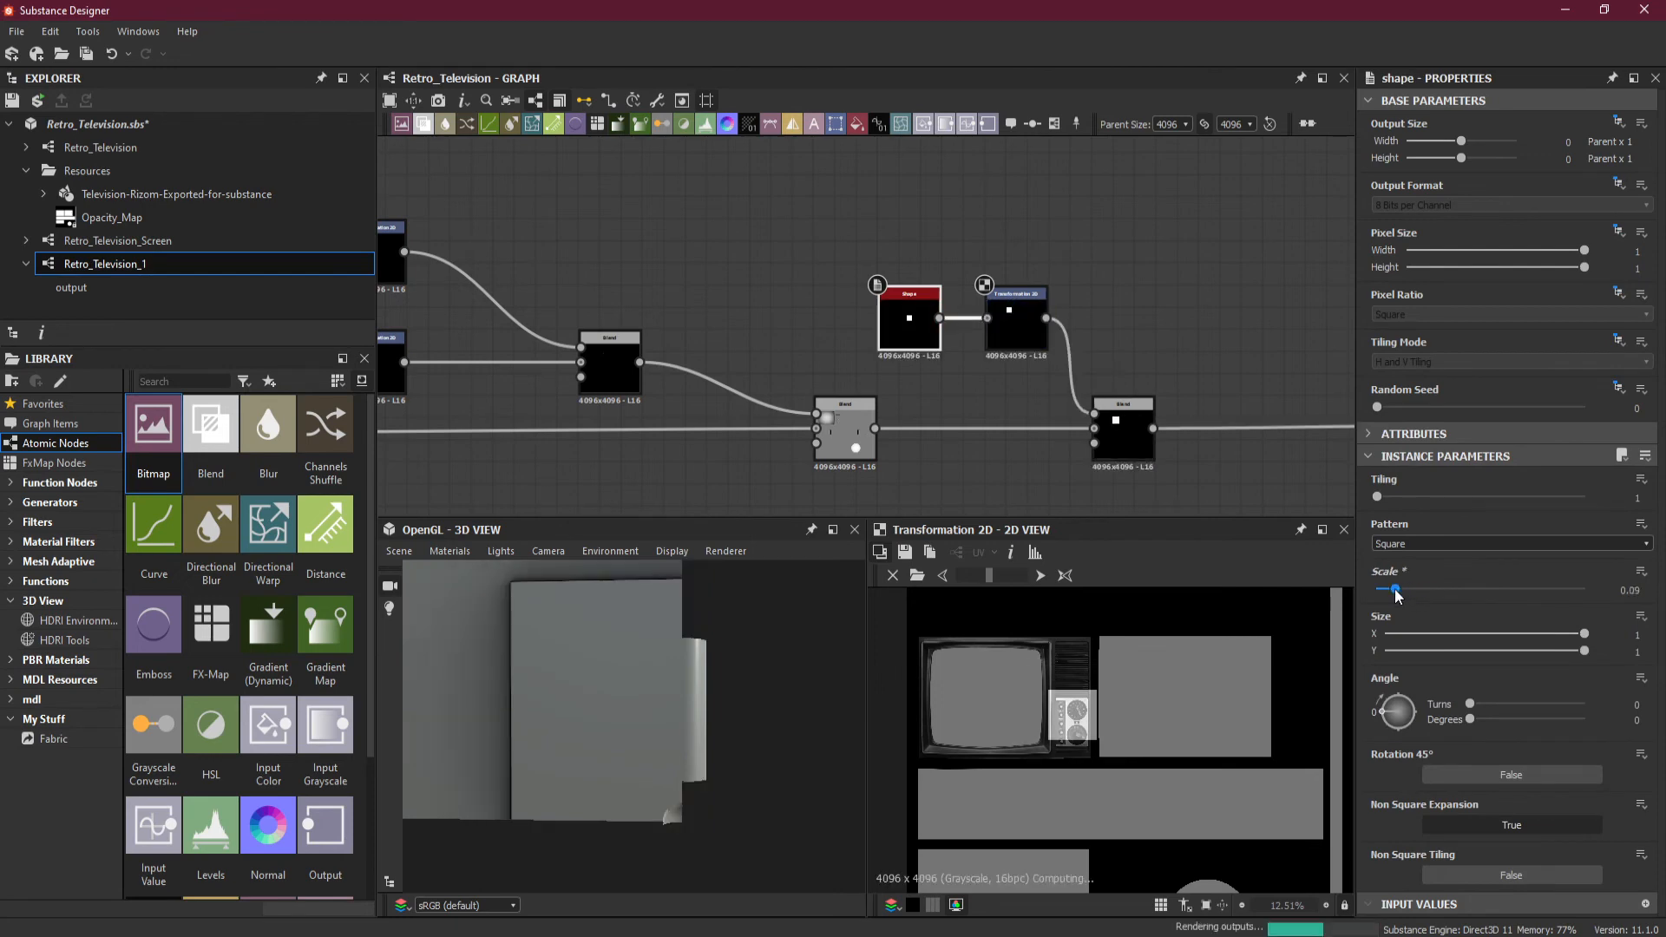
pyautogui.scroll(5, 1091, 713)
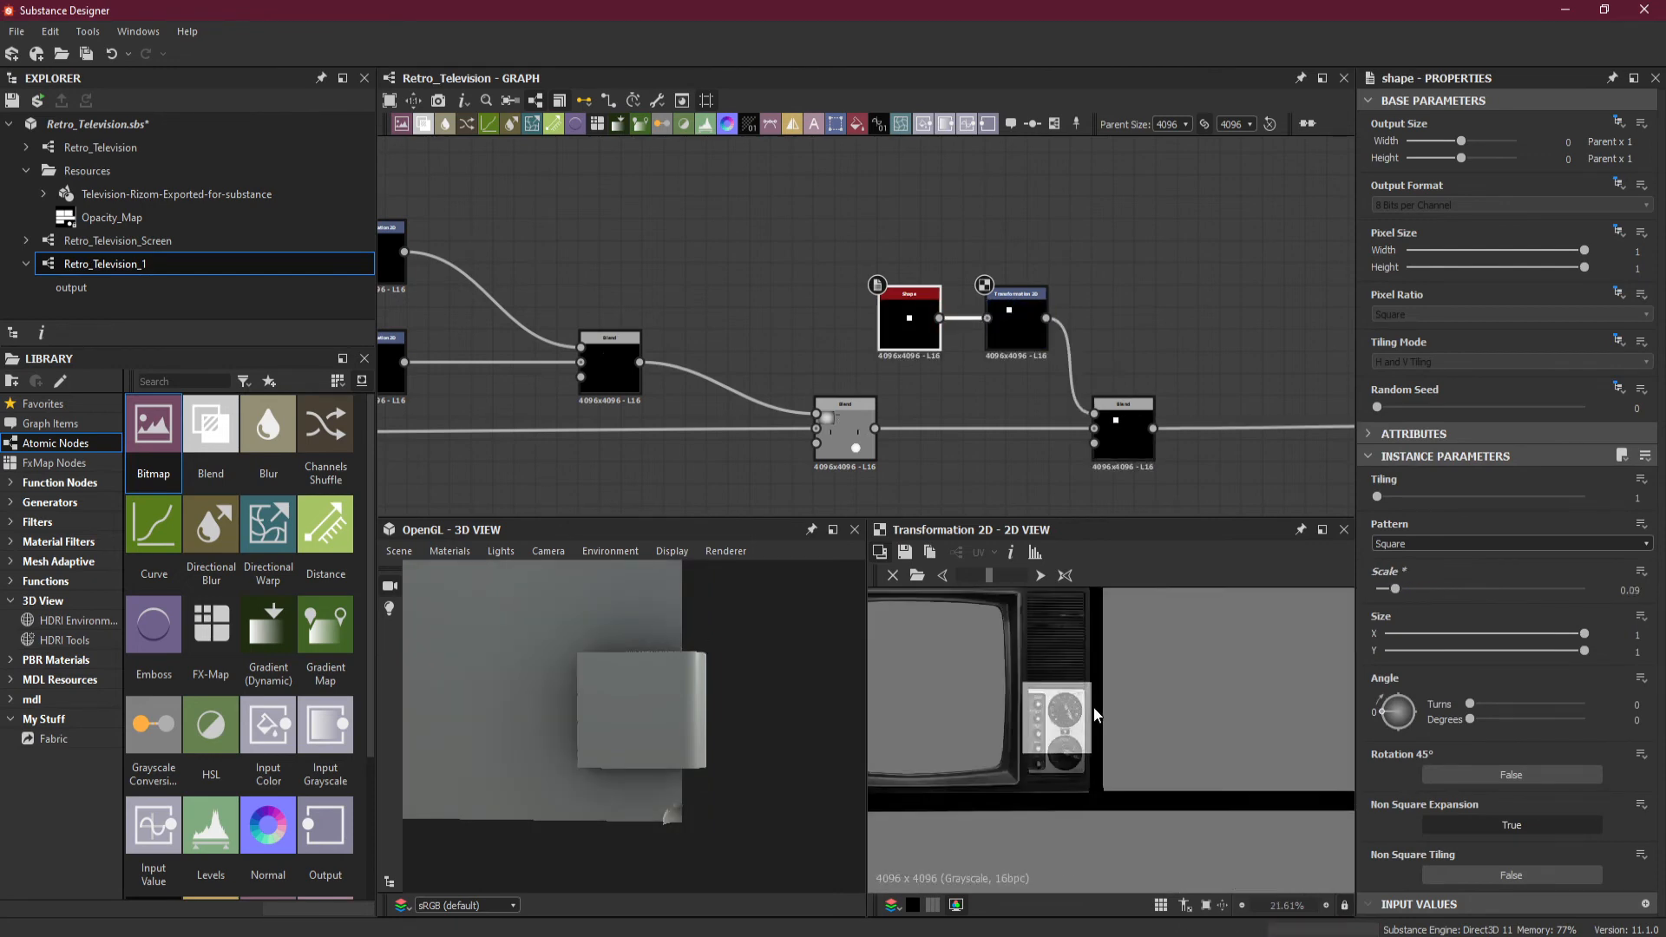
pyautogui.moveTo(1394, 589); pyautogui.dragTo(1385, 590)
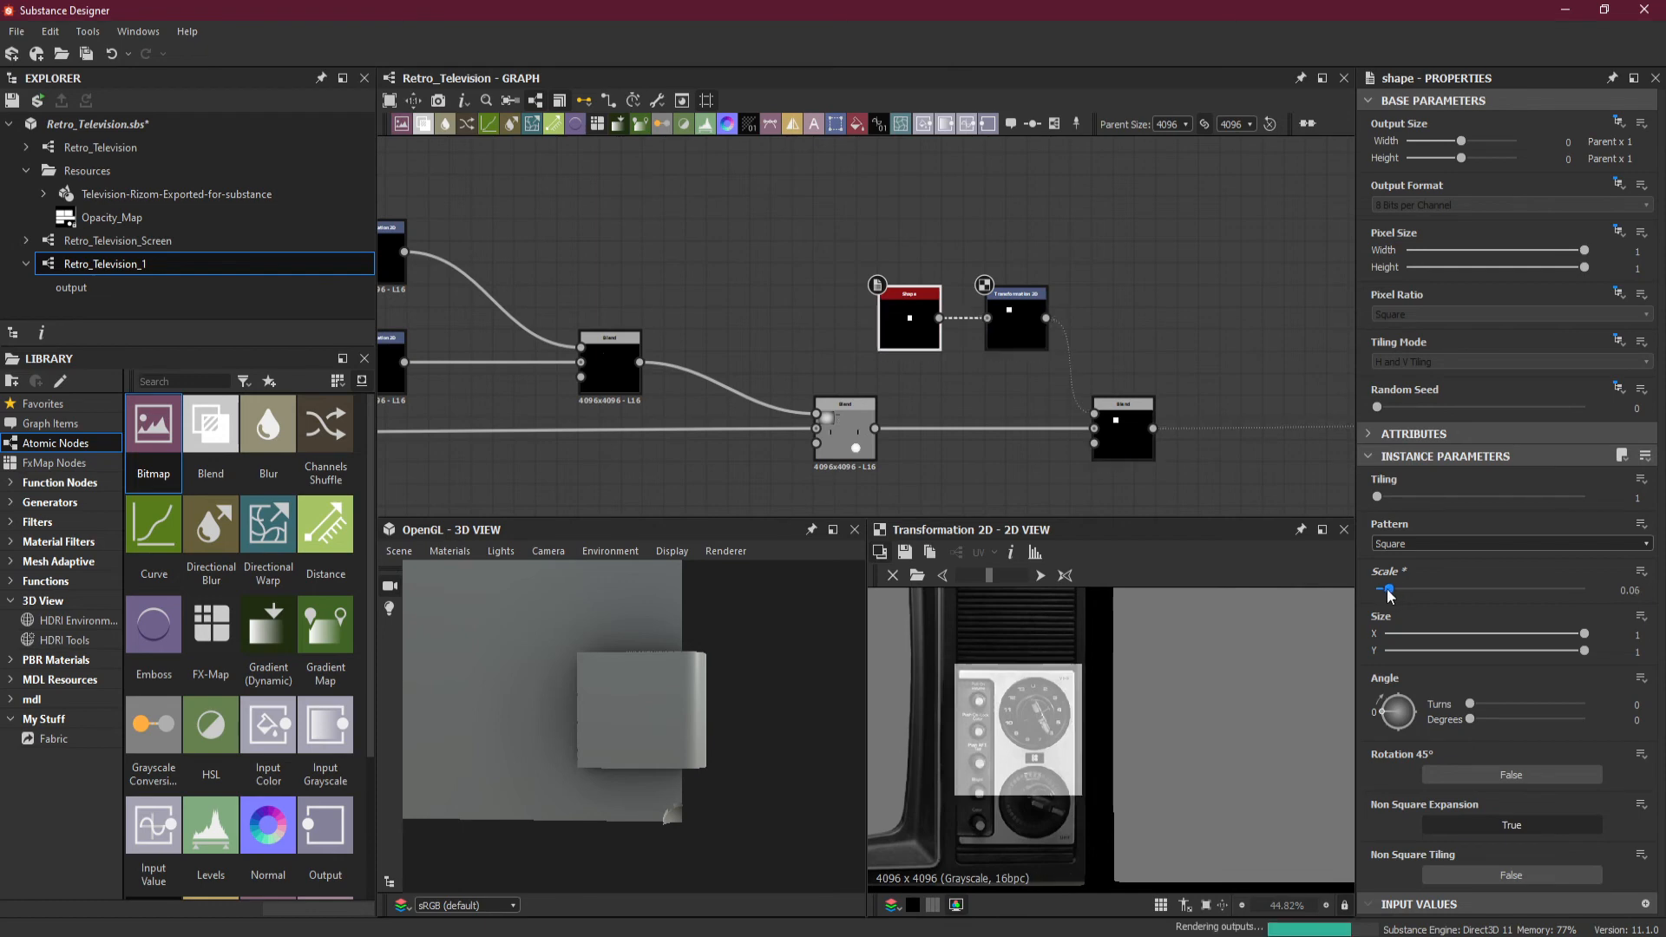
pyautogui.scroll(-2, 1134, 709)
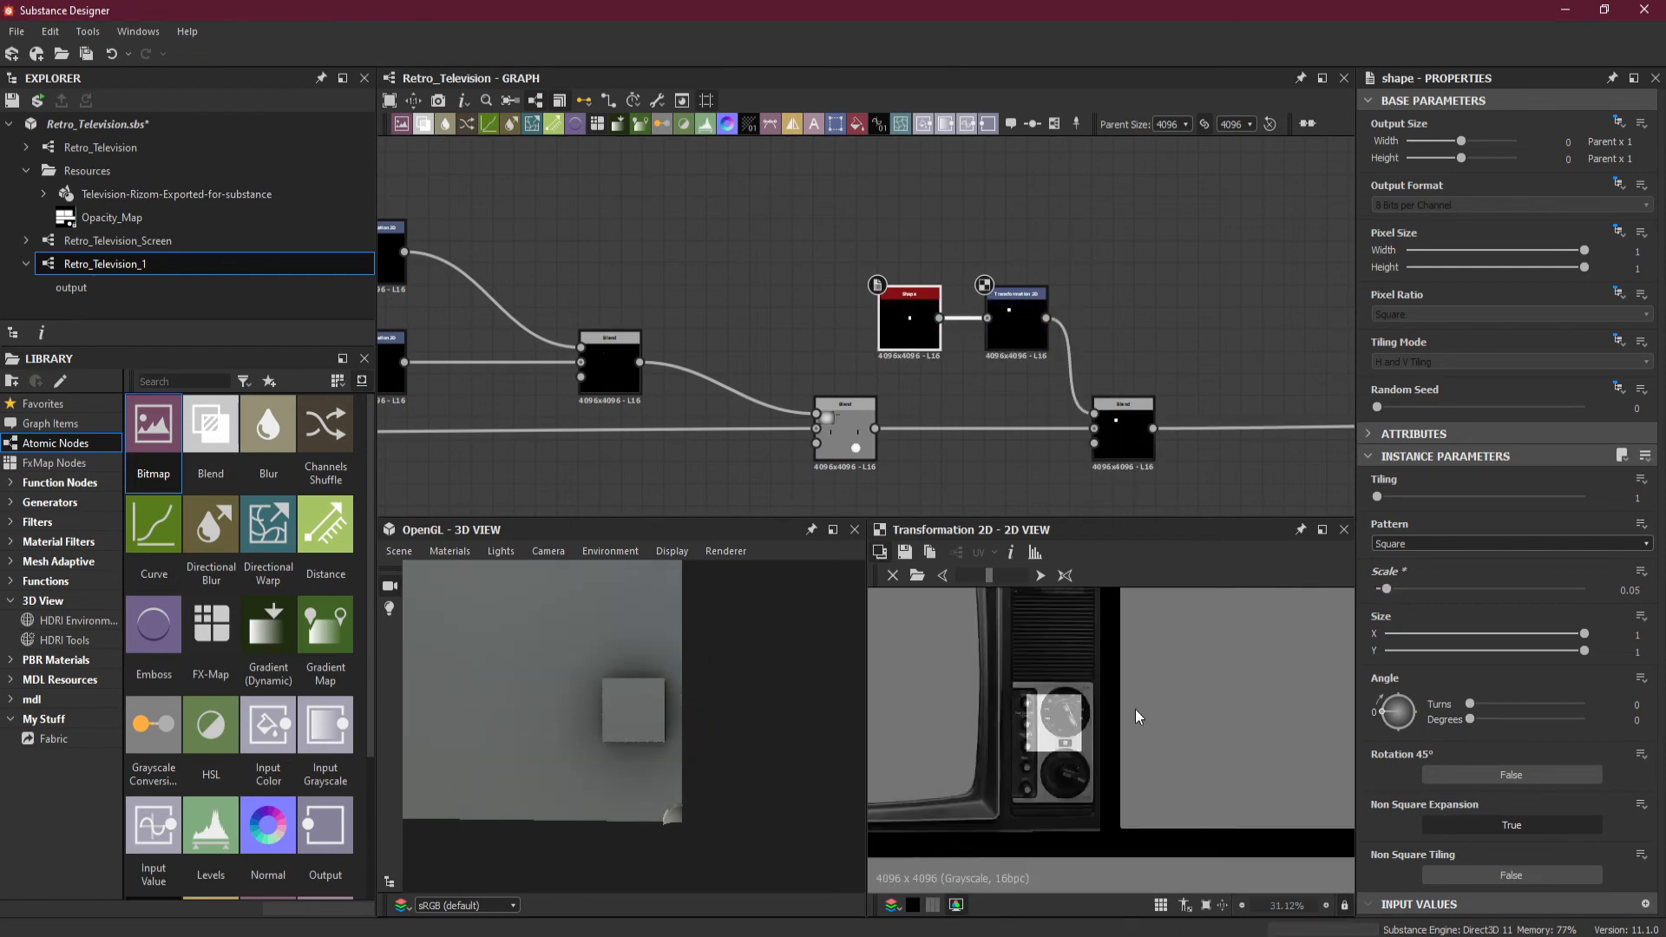
# Center the square over the small emblem between the dials, with offsets of about X 0.1185 and Y 0.1174.
pyautogui.click(1017, 325)
pyautogui.scroll(4, 1021, 758)
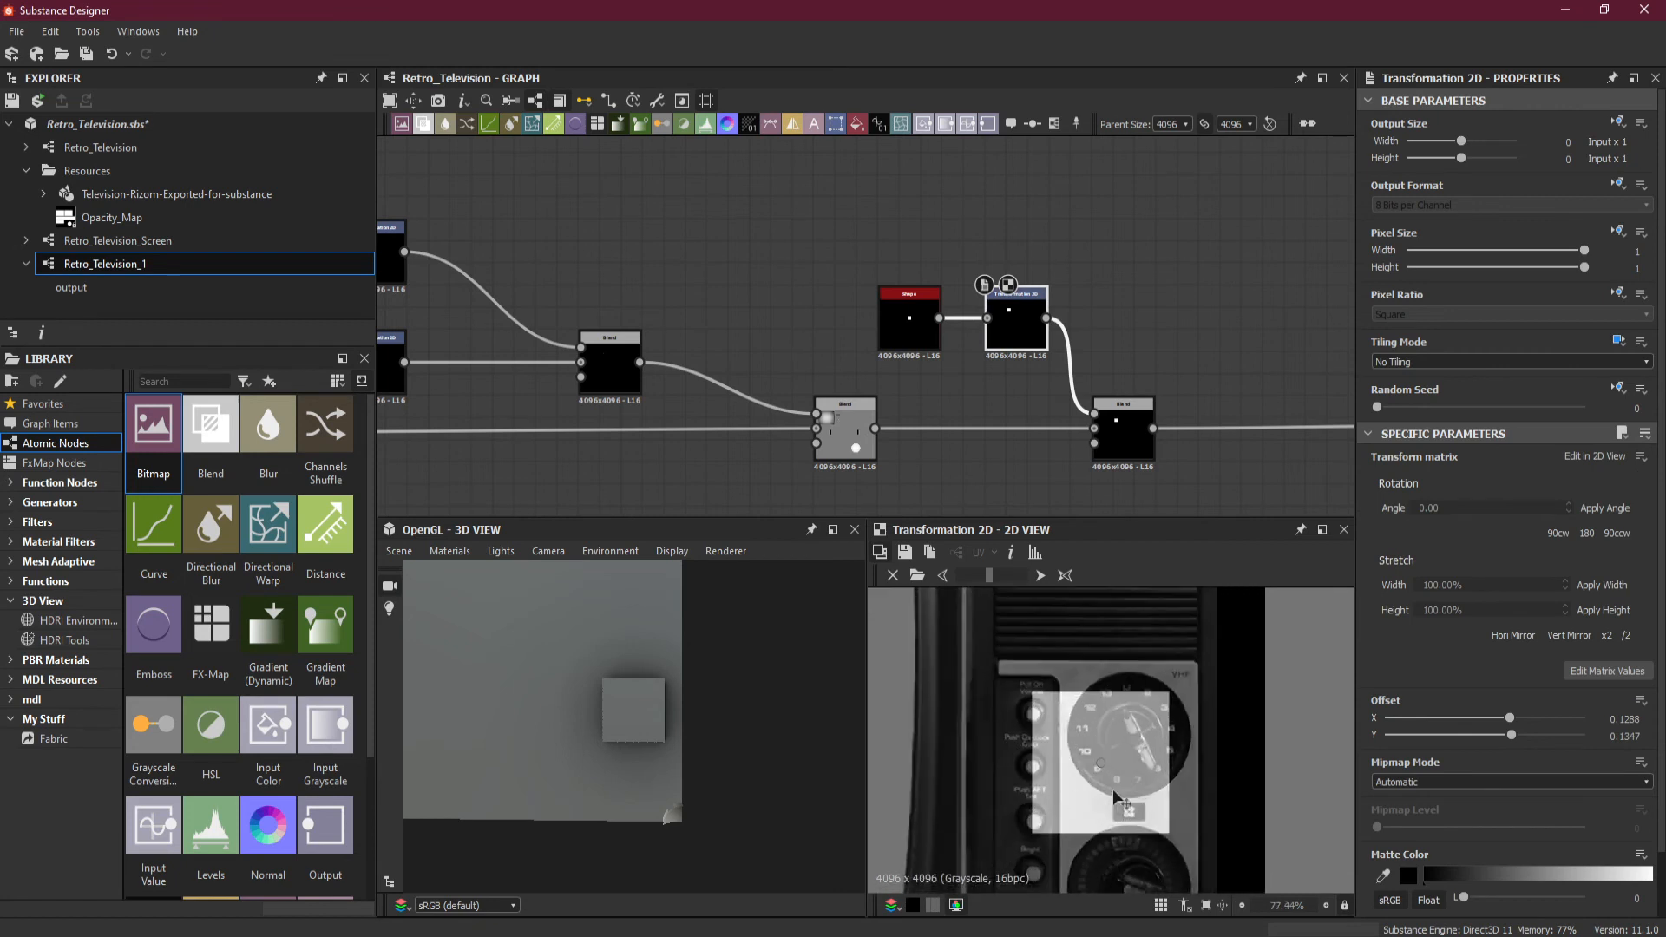
pyautogui.moveTo(1117, 796); pyautogui.dragTo(1112, 814)
pyautogui.scroll(3, 1150, 733)
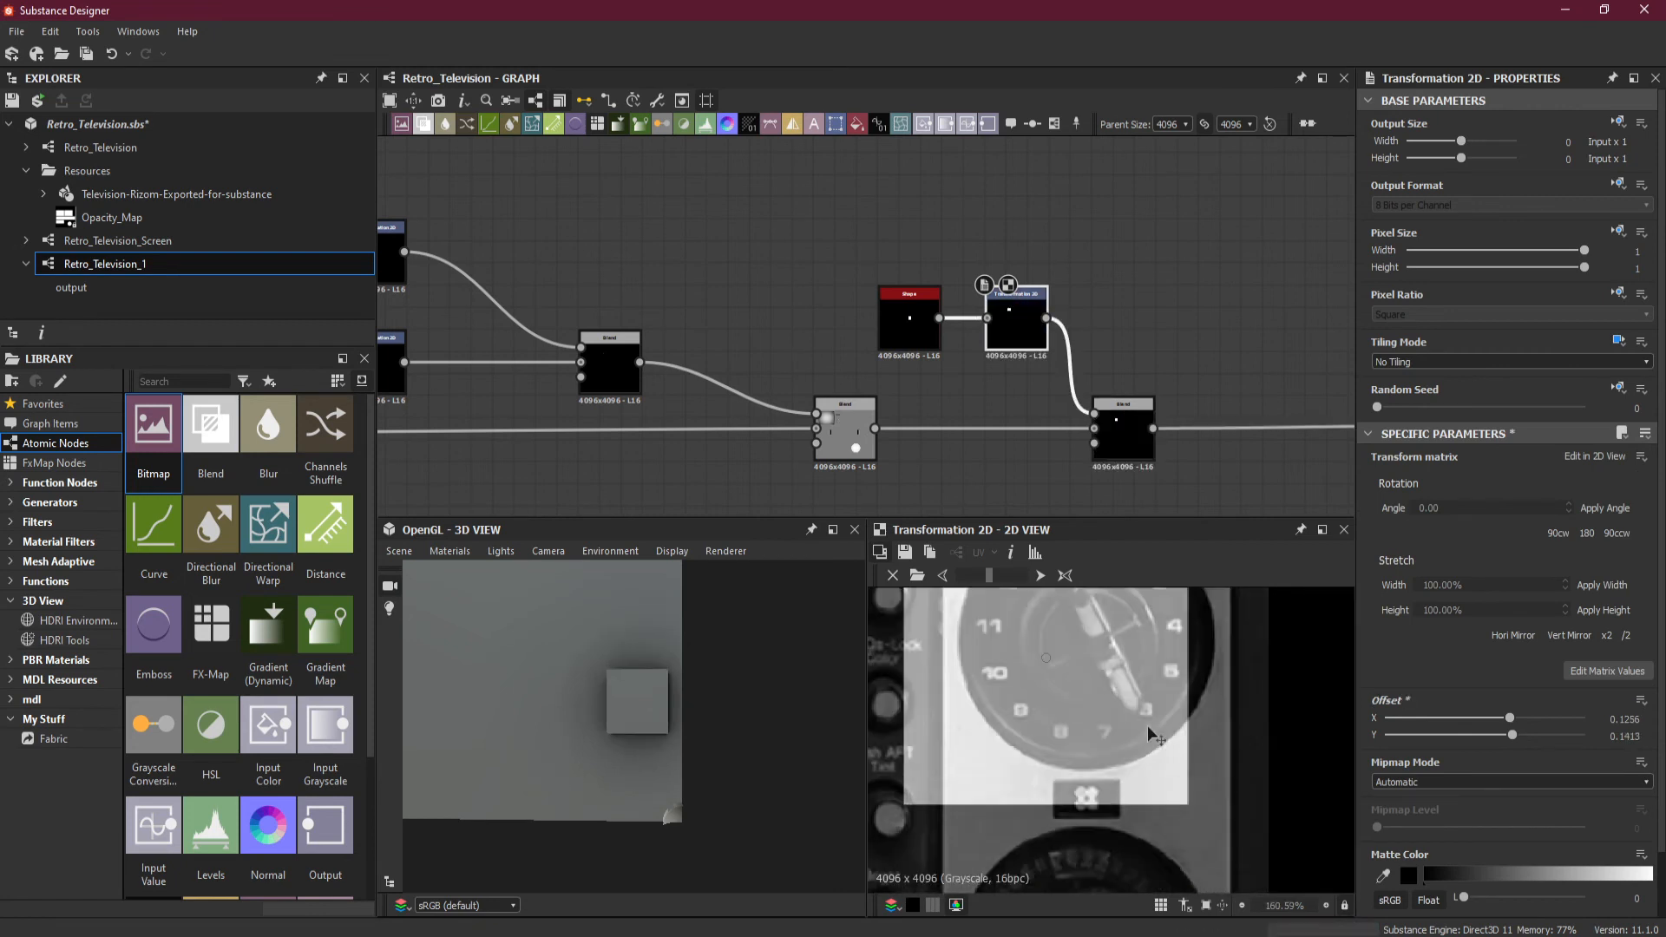
pyautogui.moveTo(1147, 725); pyautogui.dragTo(1160, 817)
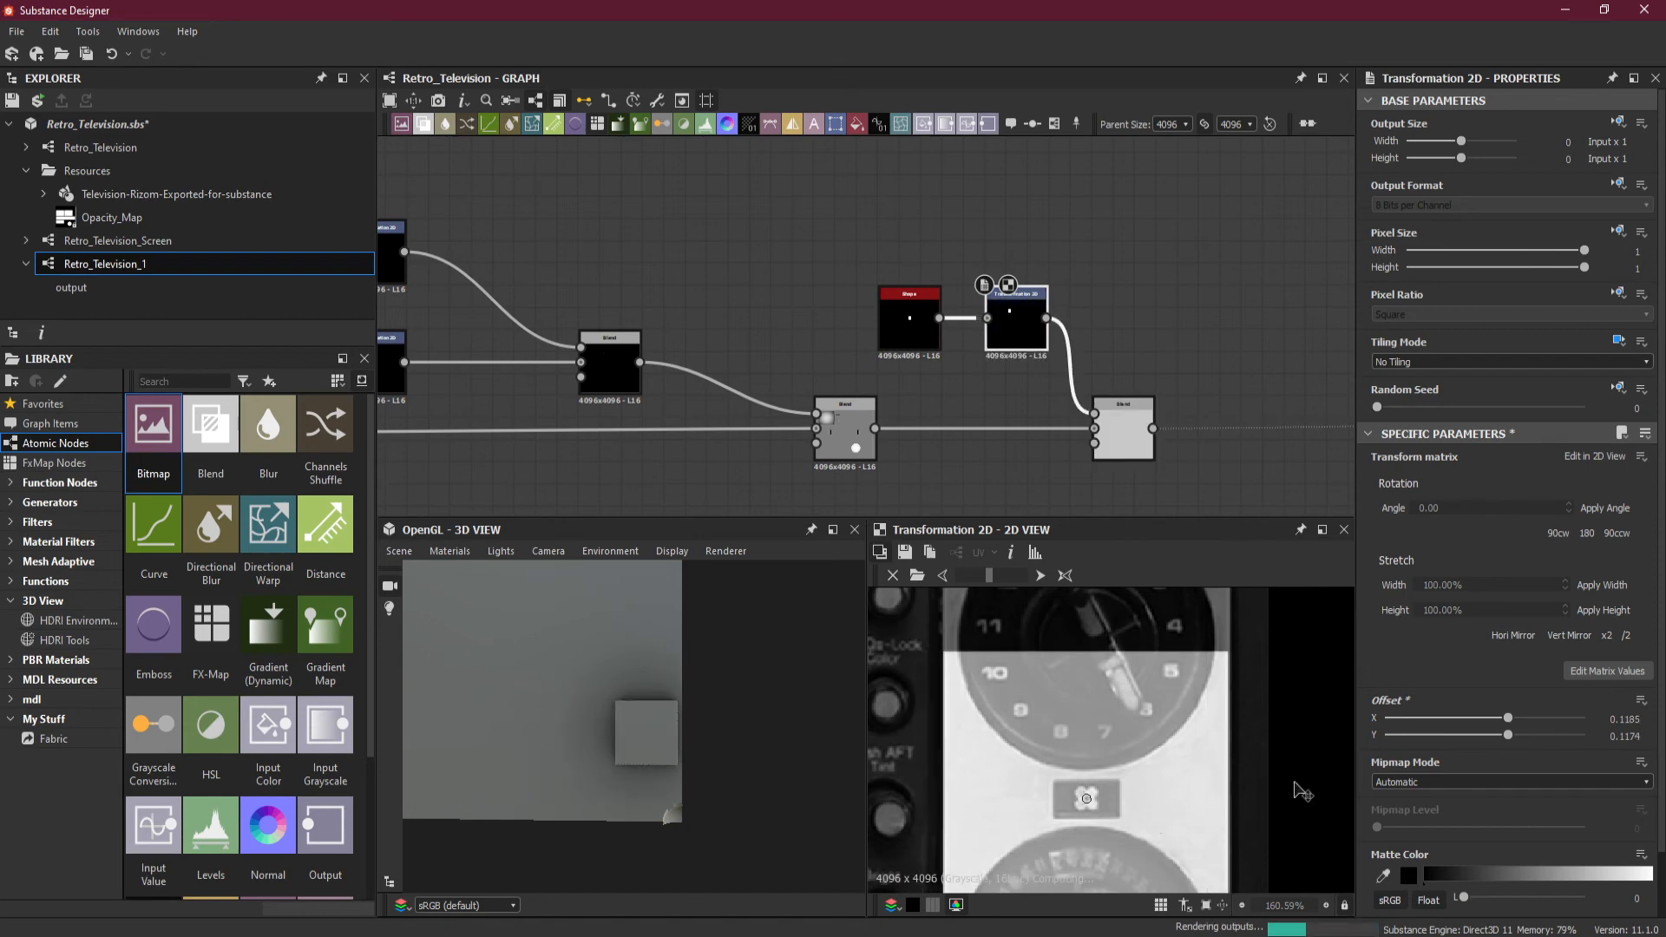
# Shrink the square shape to a scale of 0.015 around the emblem.
pyautogui.click(910, 322)
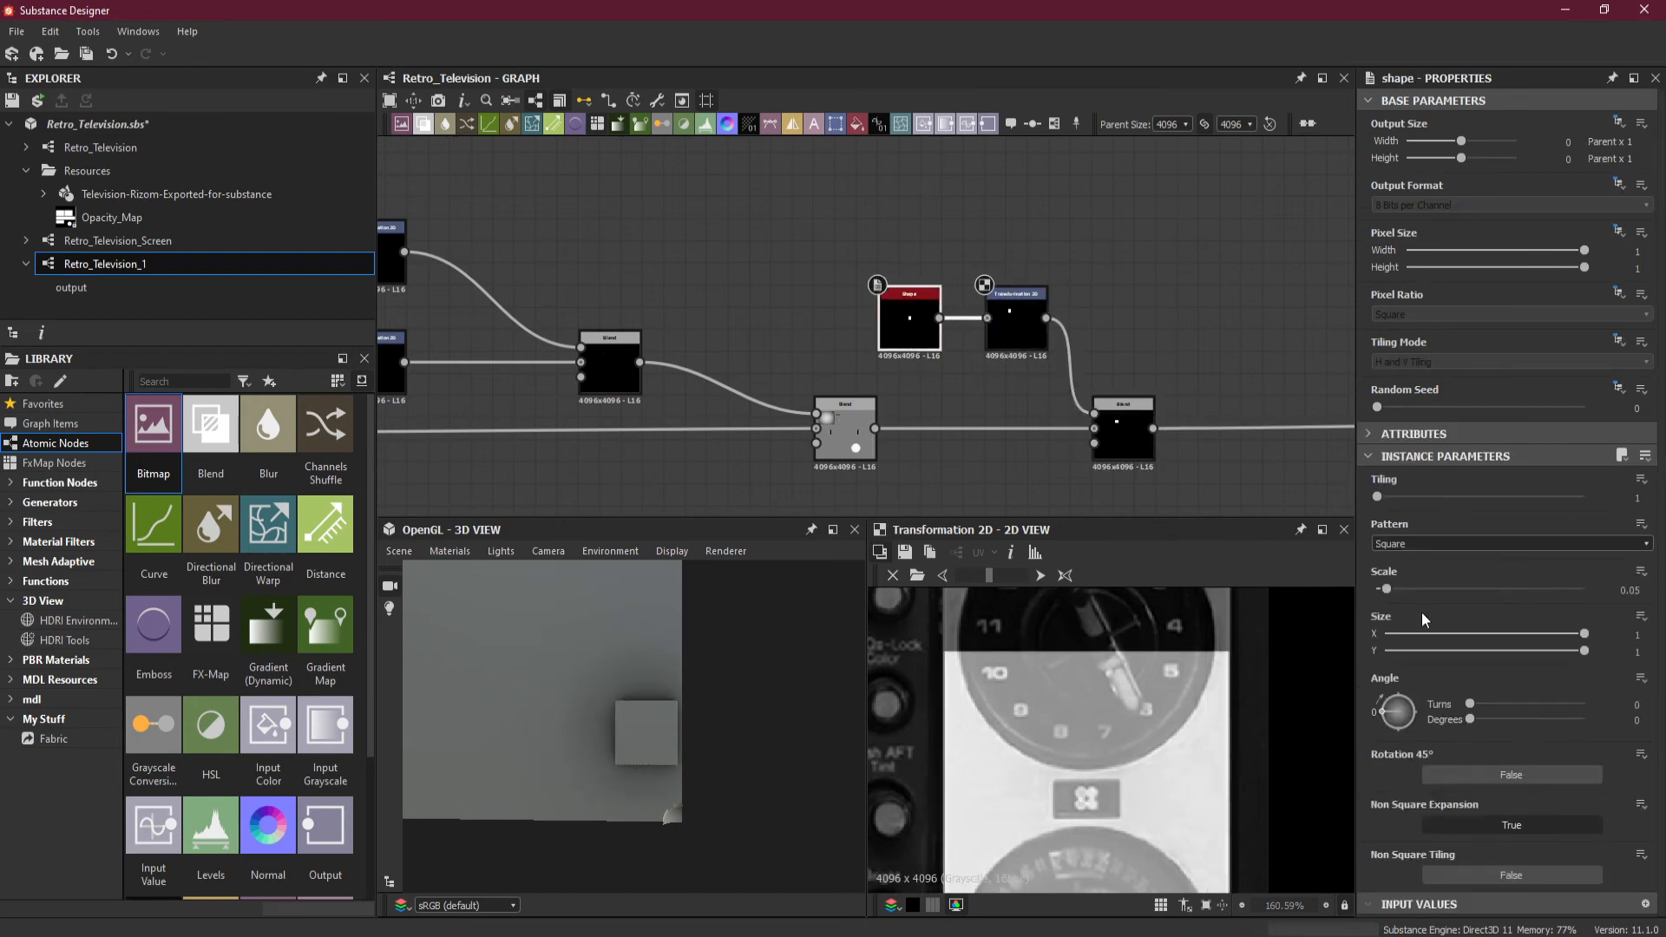
pyautogui.moveTo(1633, 590); pyautogui.dragTo(1661, 590)
pyautogui.press('Return')
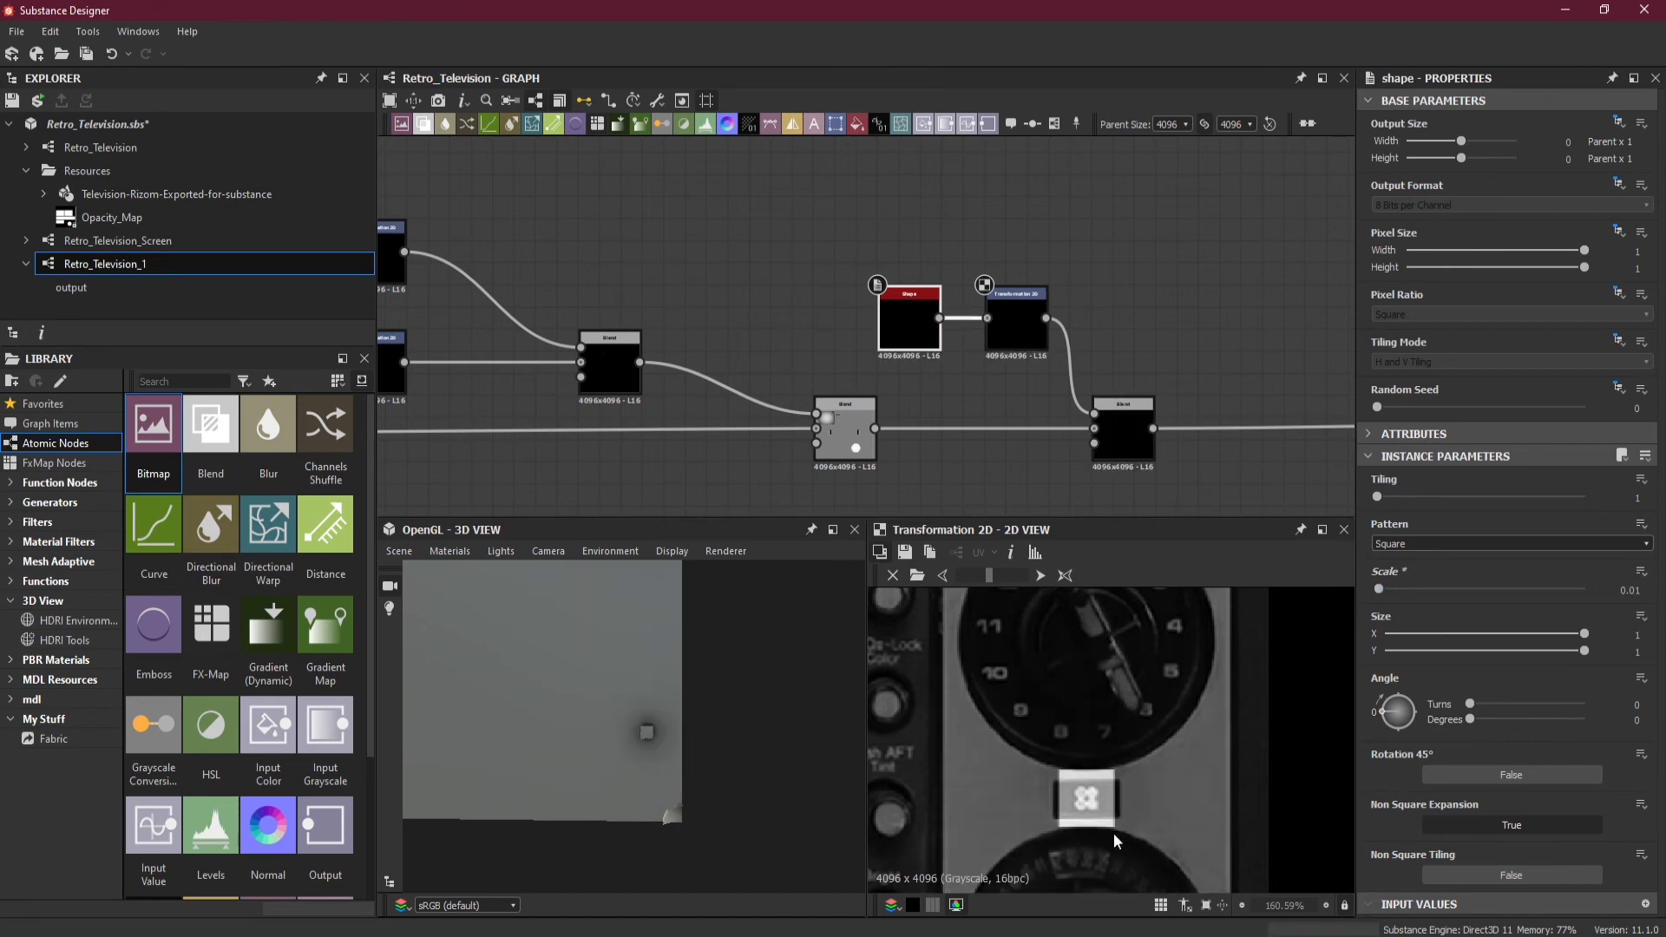
pyautogui.scroll(3, 1121, 777)
pyautogui.scroll(1, 1122, 776)
pyautogui.moveTo(1634, 590); pyautogui.dragTo(1648, 590)
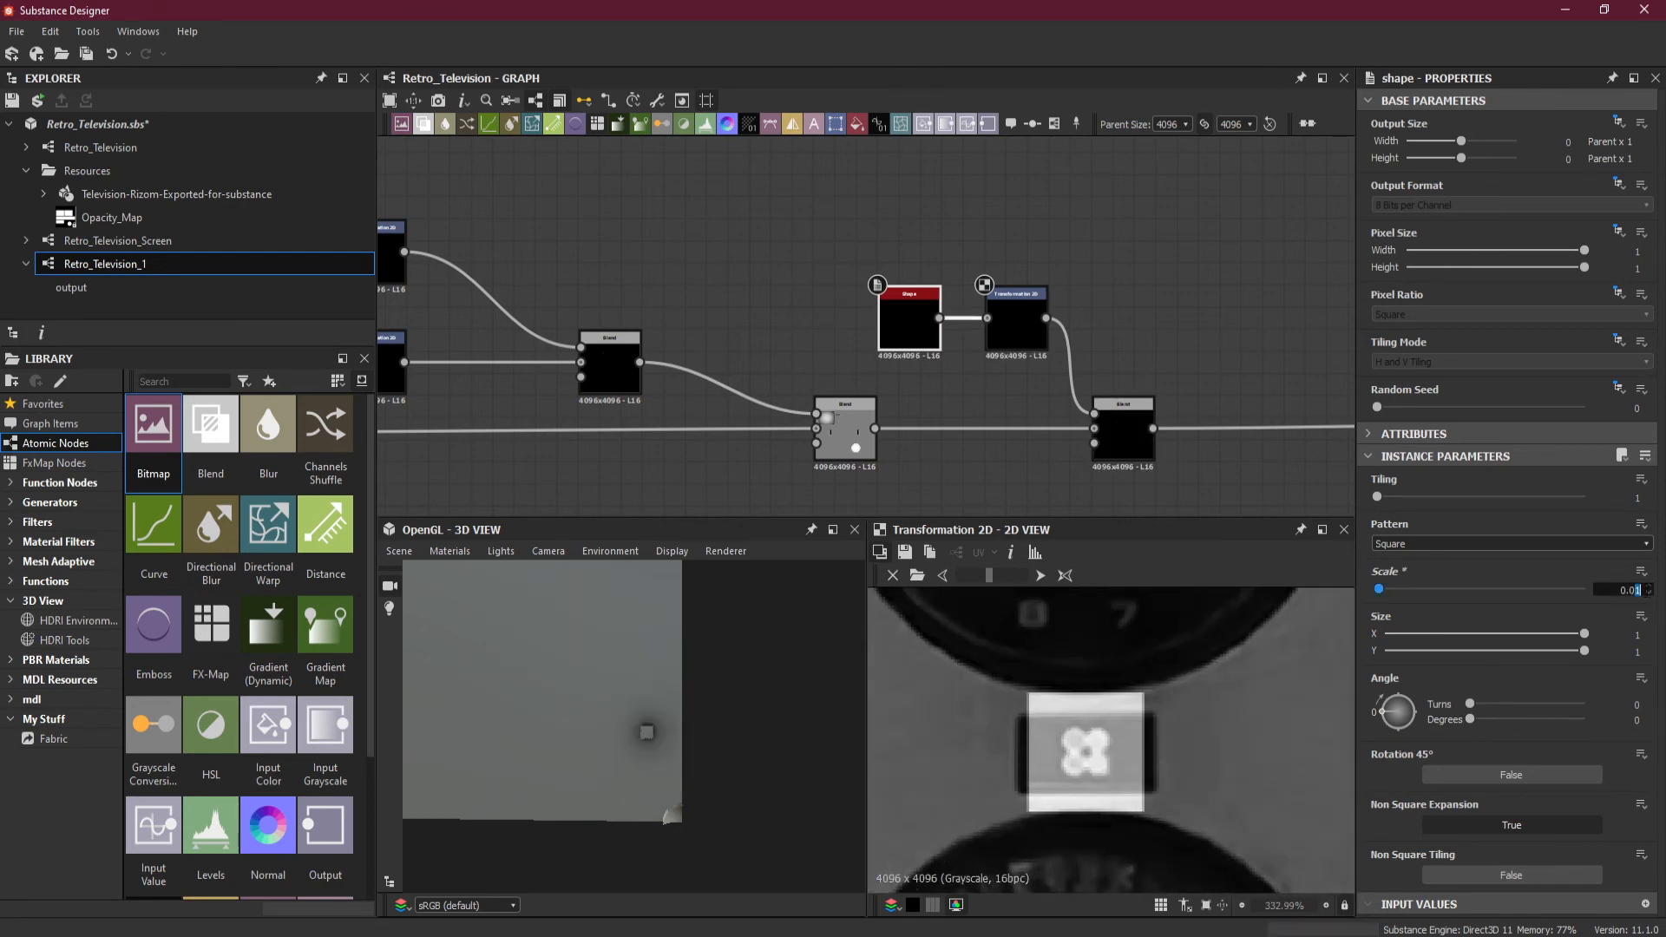
pyautogui.write('2')
pyautogui.press('Return')
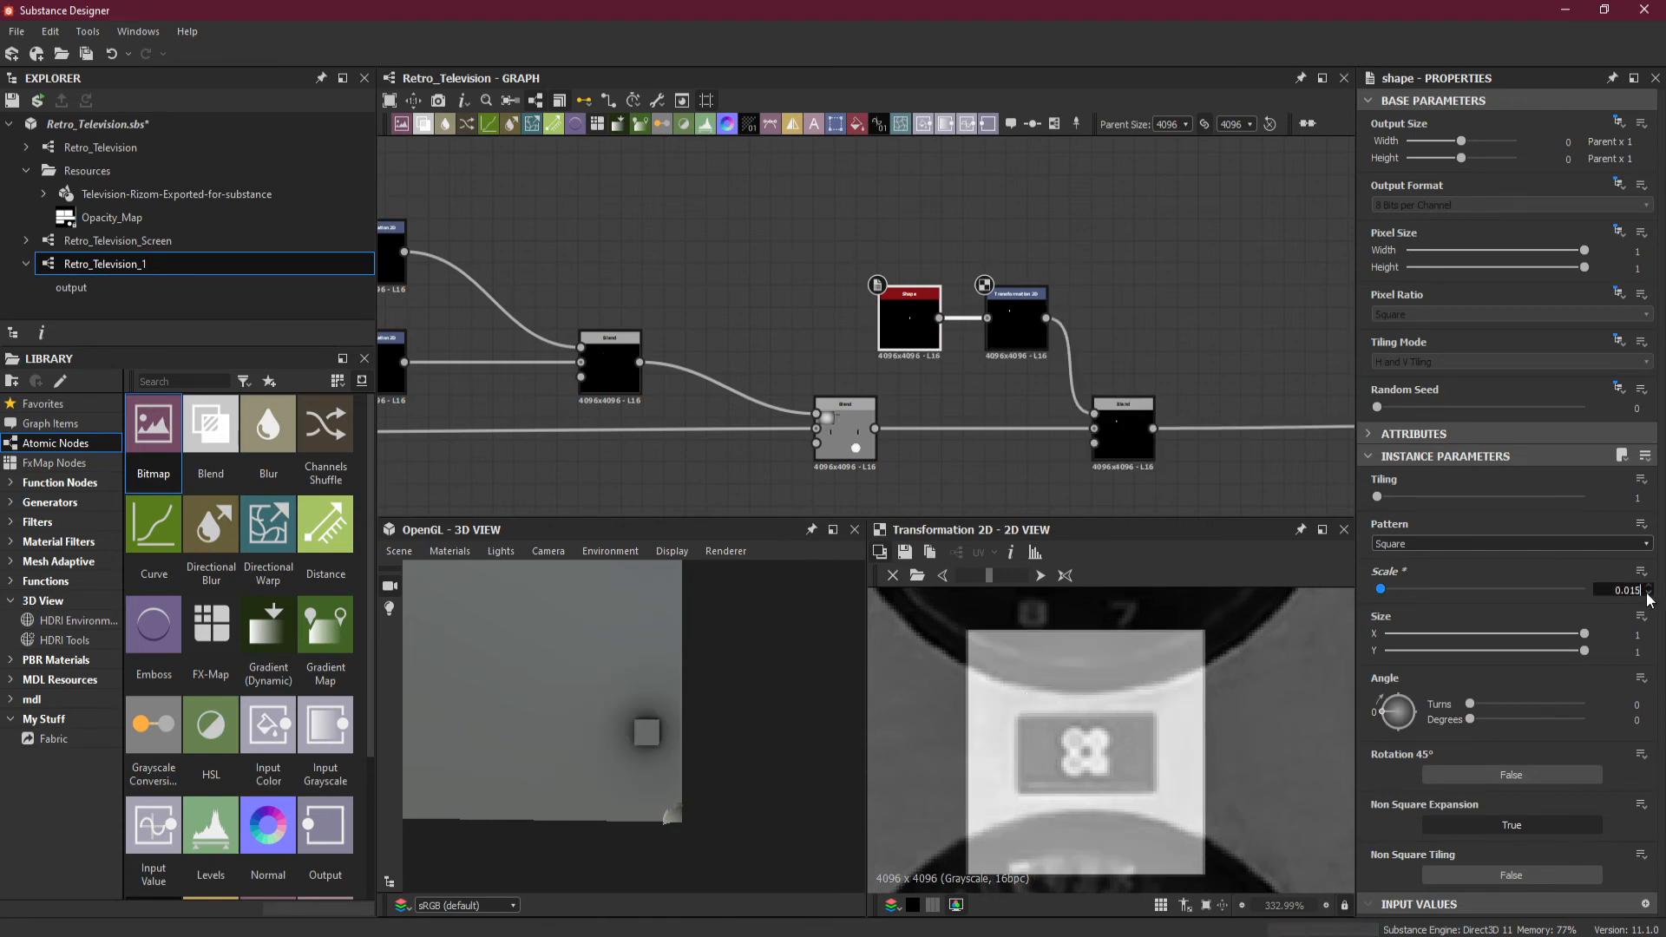
pyautogui.press('Return')
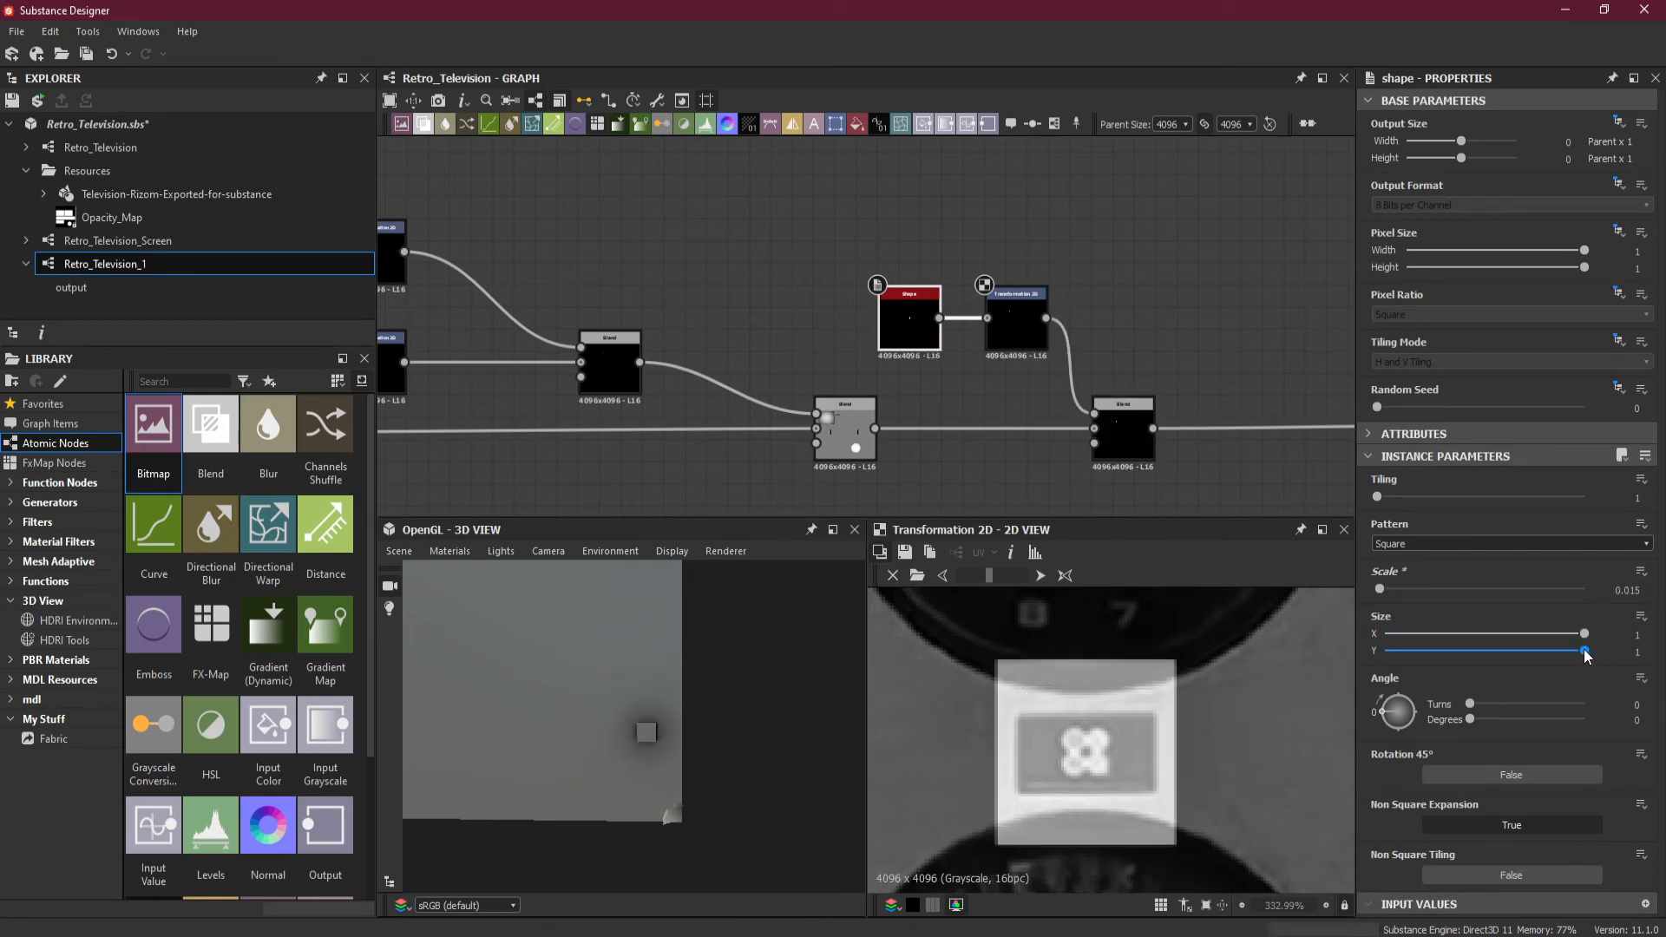
# Set the shape's size to X 0.83 and Y 0.47 to match the emblem's rectangular plate.
pyautogui.moveTo(1583, 649); pyautogui.dragTo(1484, 662)
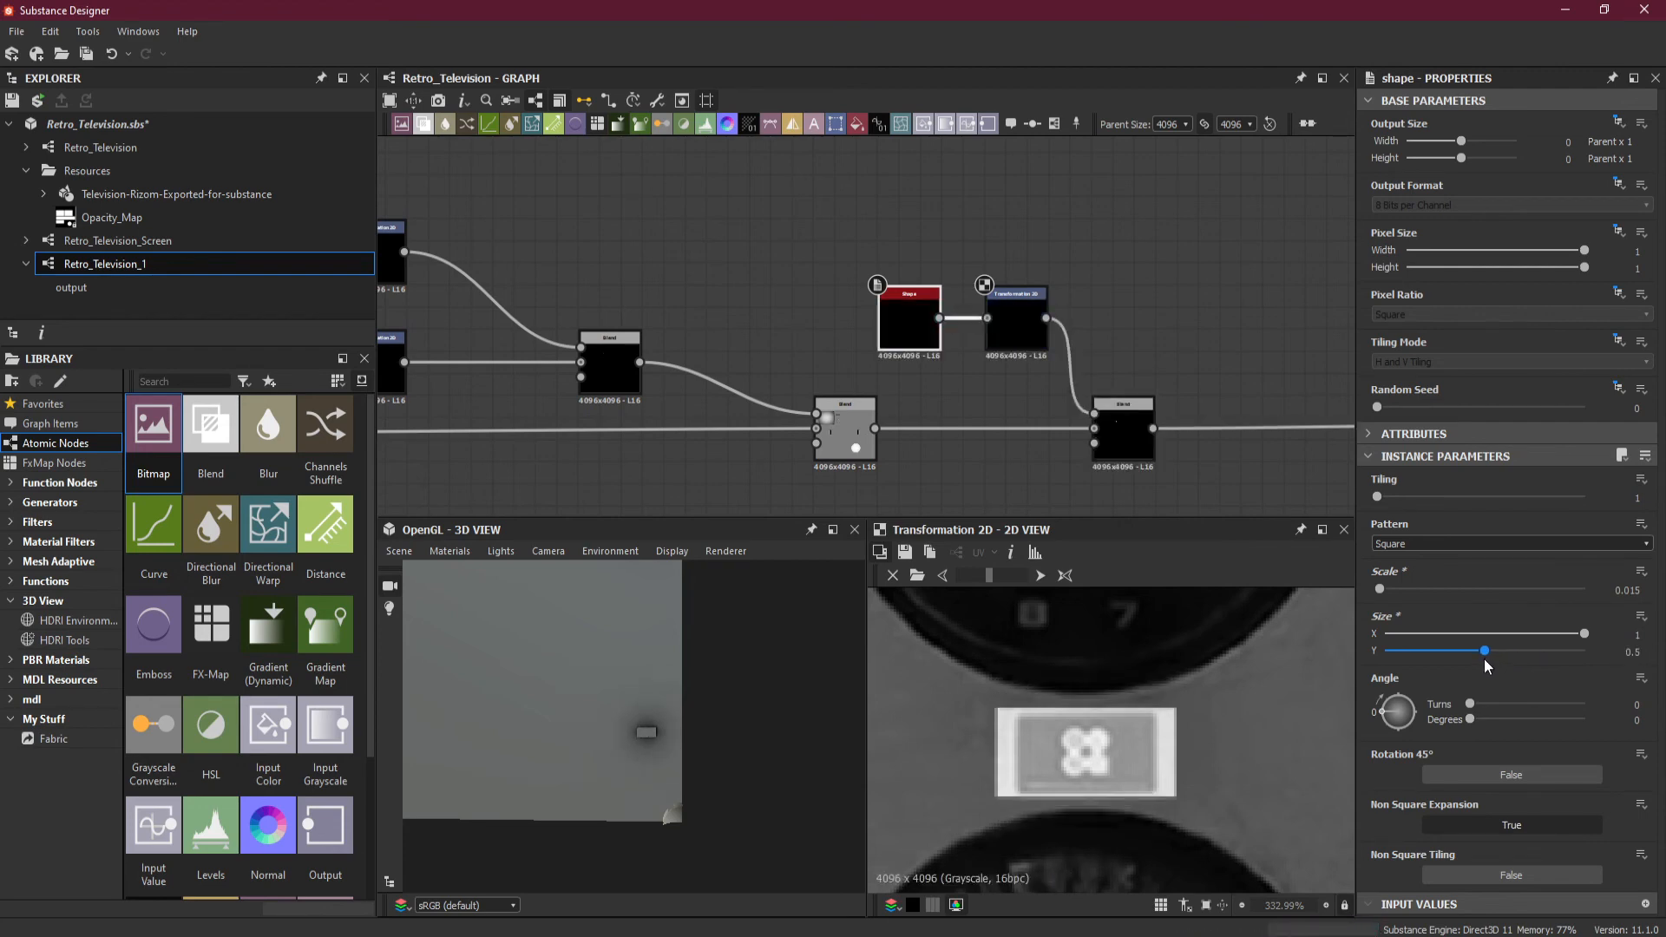
pyautogui.moveTo(1483, 662); pyautogui.dragTo(1480, 662)
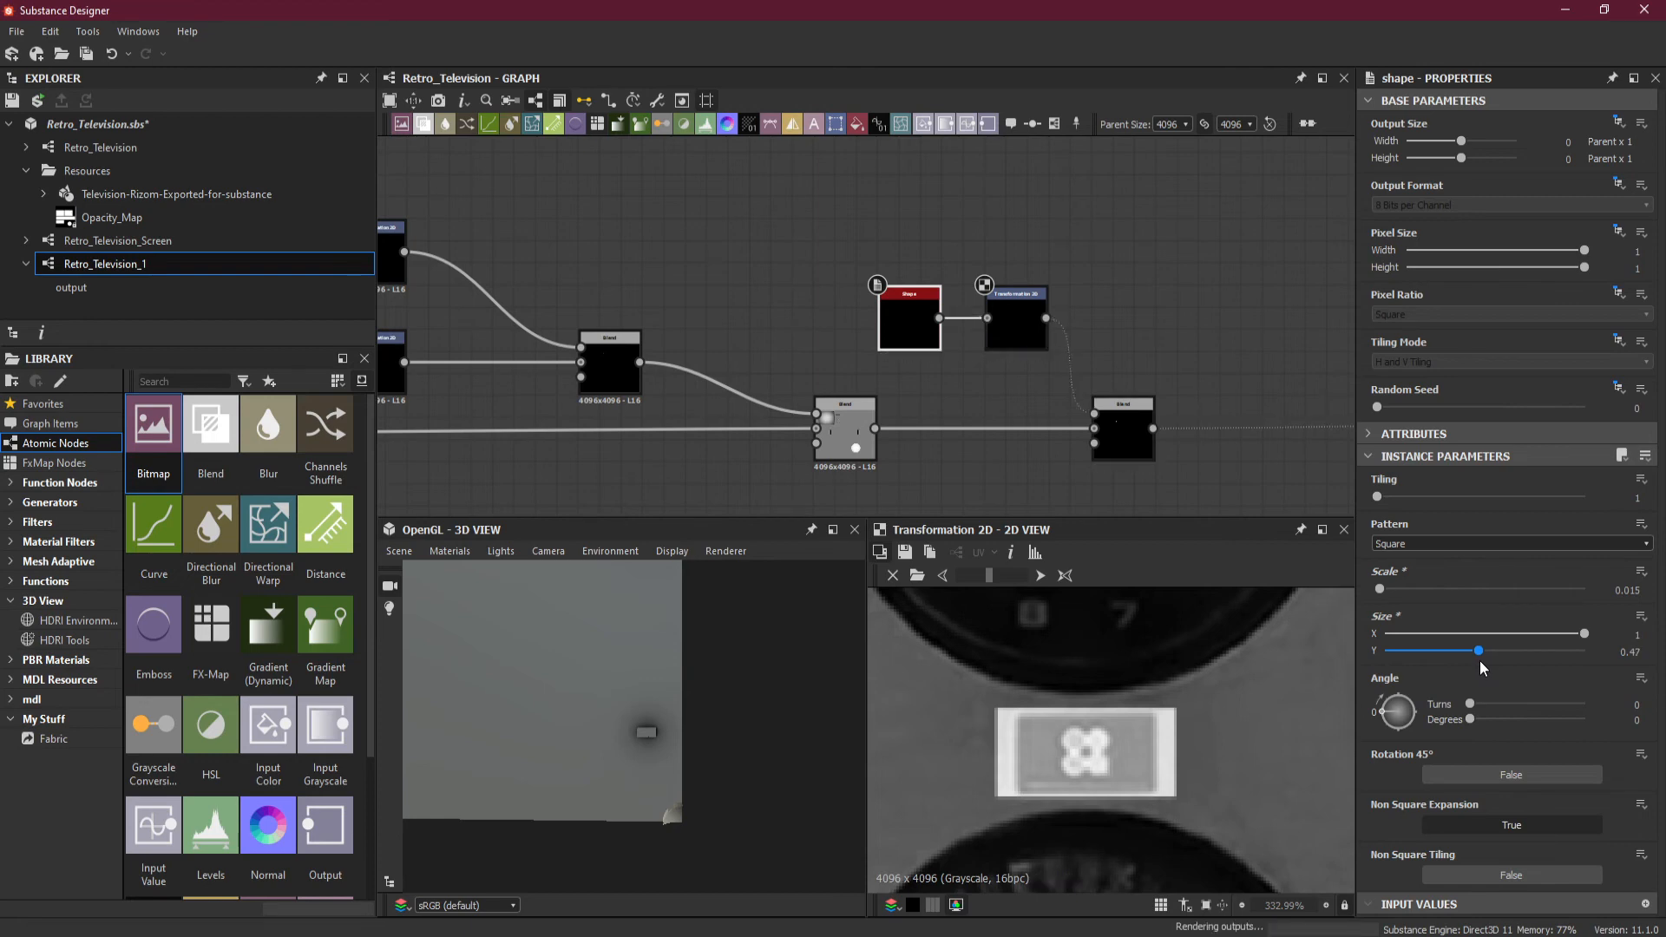
pyautogui.moveTo(1584, 633); pyautogui.dragTo(1551, 638)
# Set the emblem Blend node's blending mode to Subtract.
pyautogui.click(1127, 435)
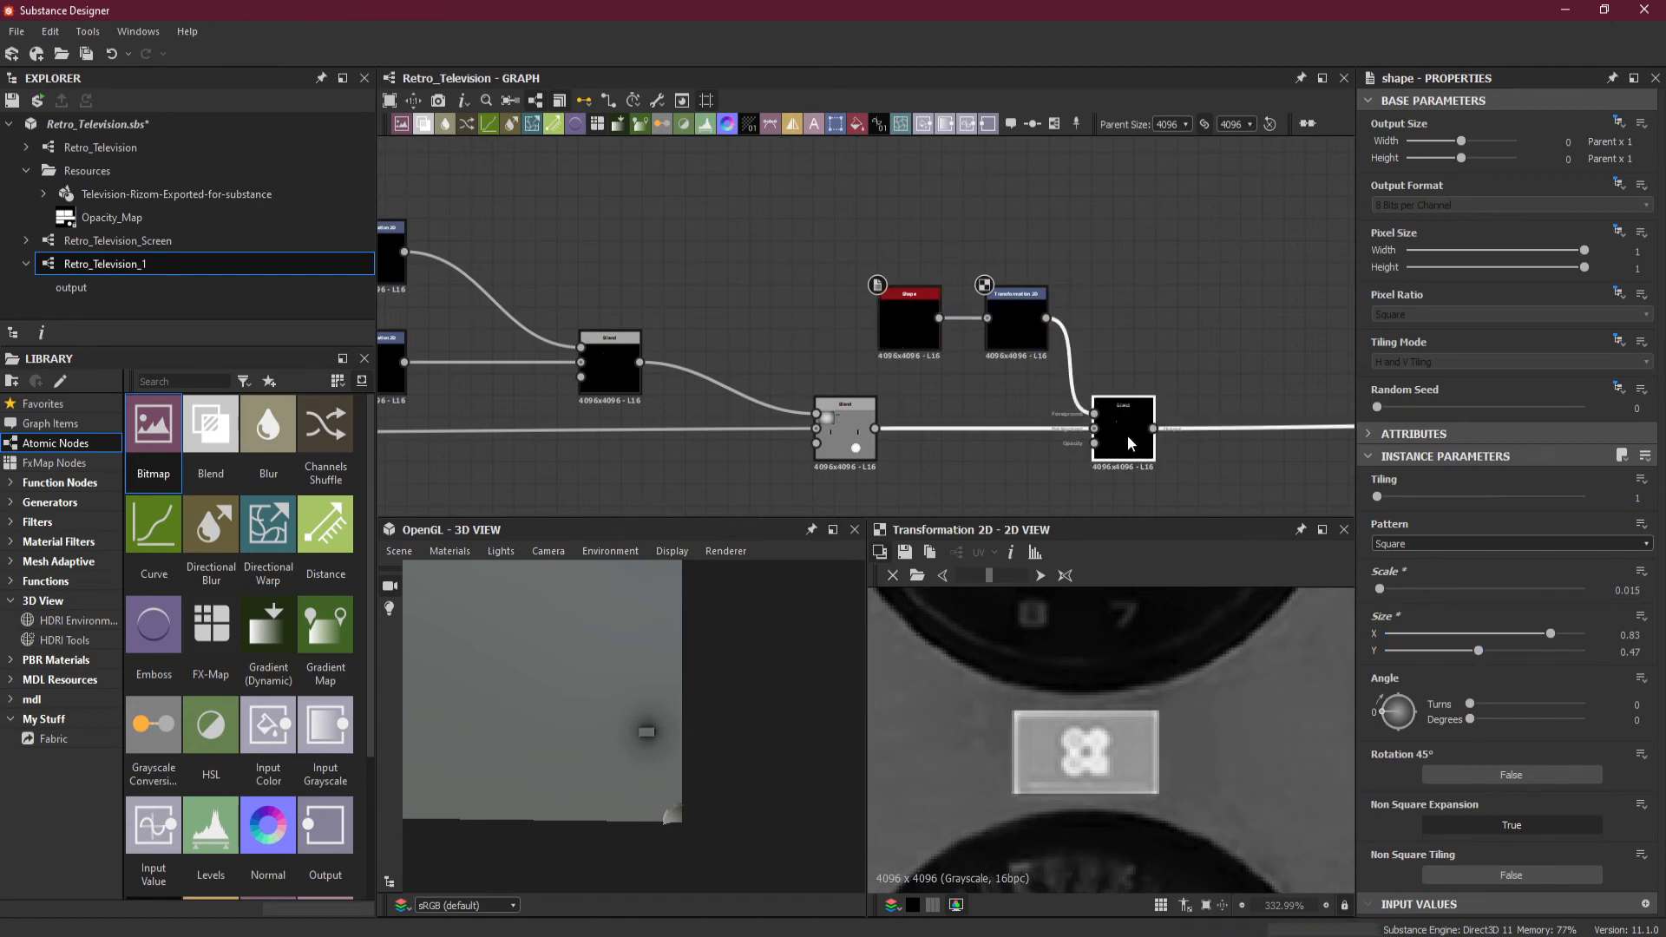
pyautogui.click(1459, 520)
pyautogui.click(1454, 559)
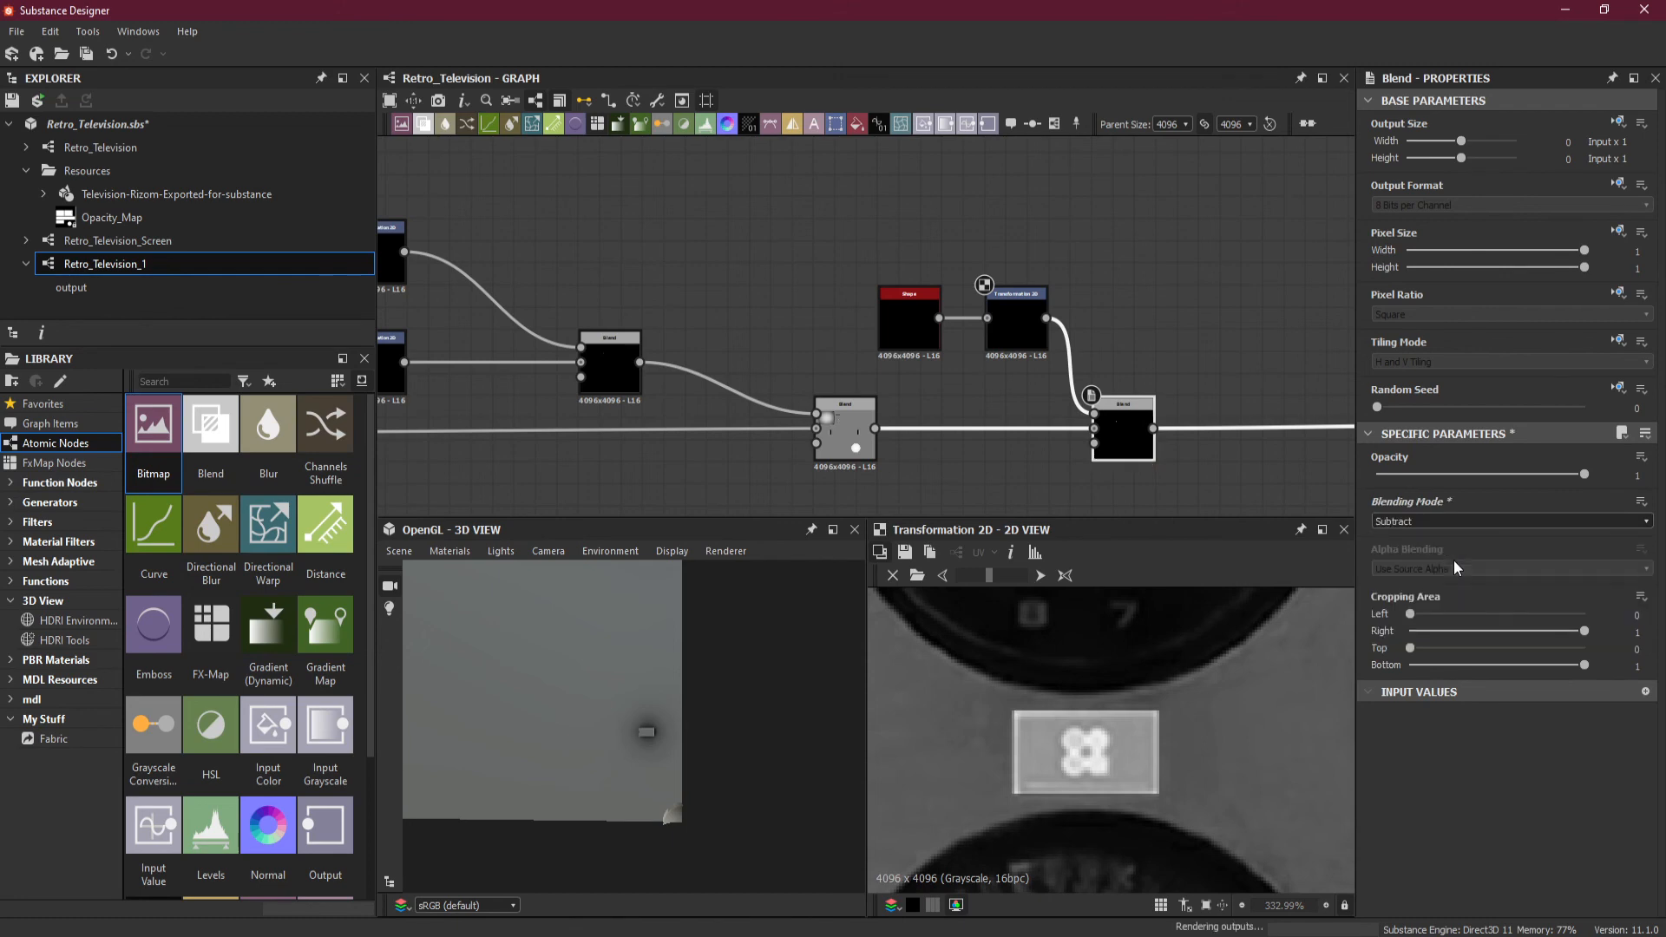
# Insert a Blur HQ Grayscale node between the emblem's Transformation 2D and its Blend node, spacing the nodes to make room.
pyautogui.scroll(5, 664, 732)
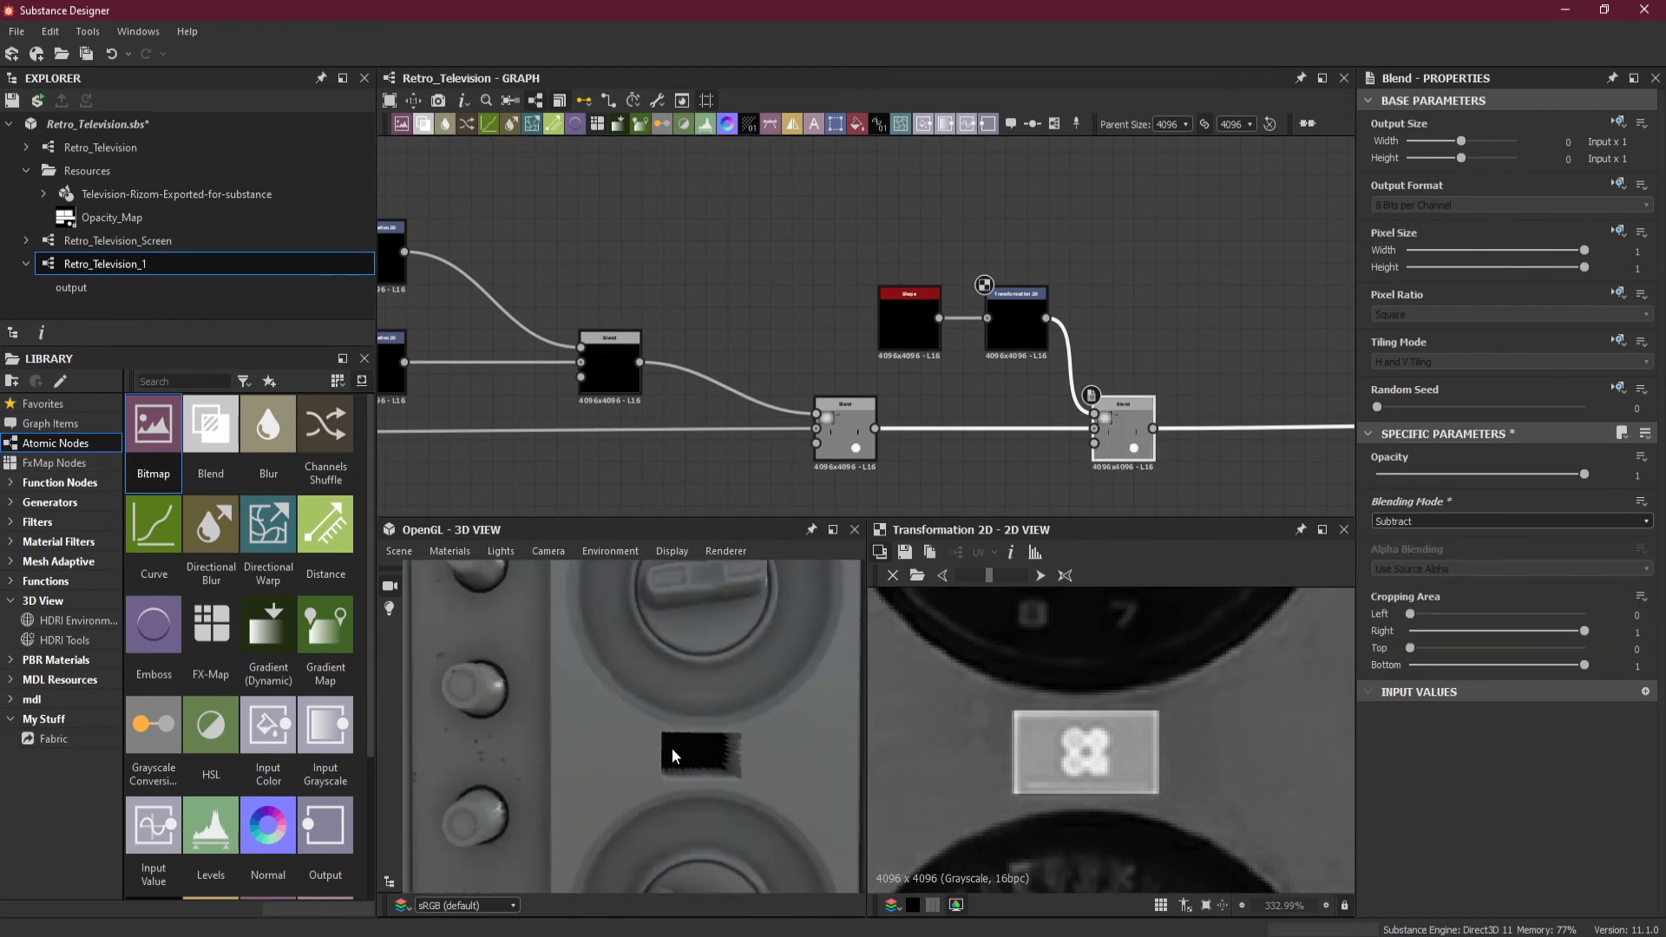
pyautogui.scroll(5, 684, 778)
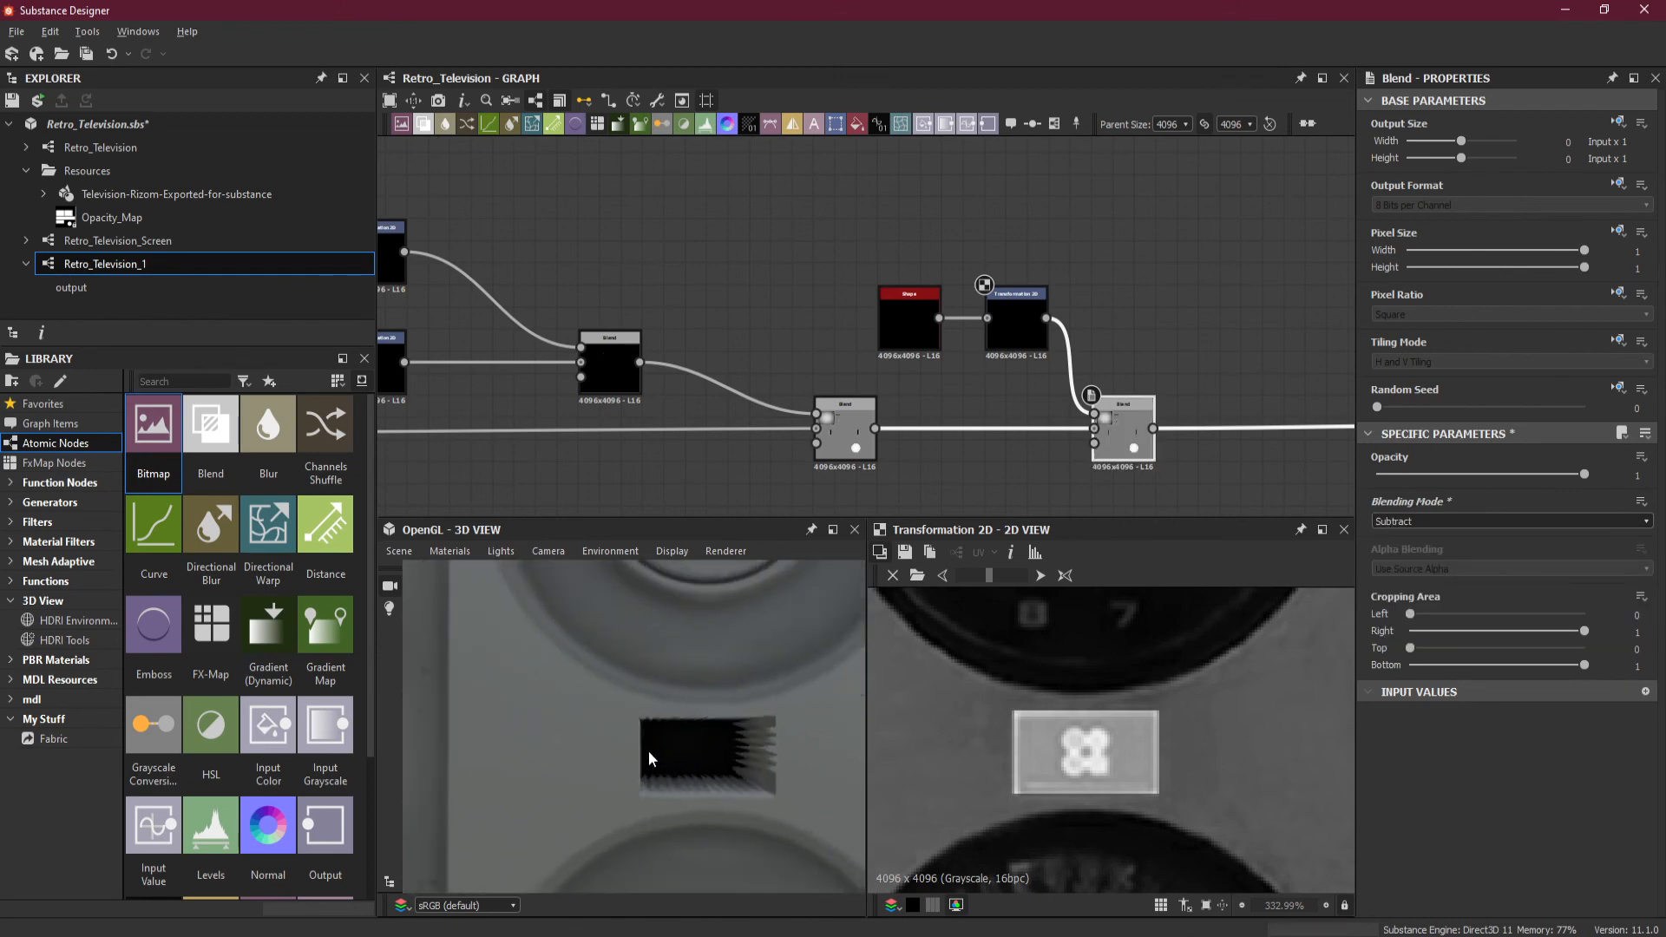
pyautogui.moveTo(1128, 452); pyautogui.dragTo(1299, 451)
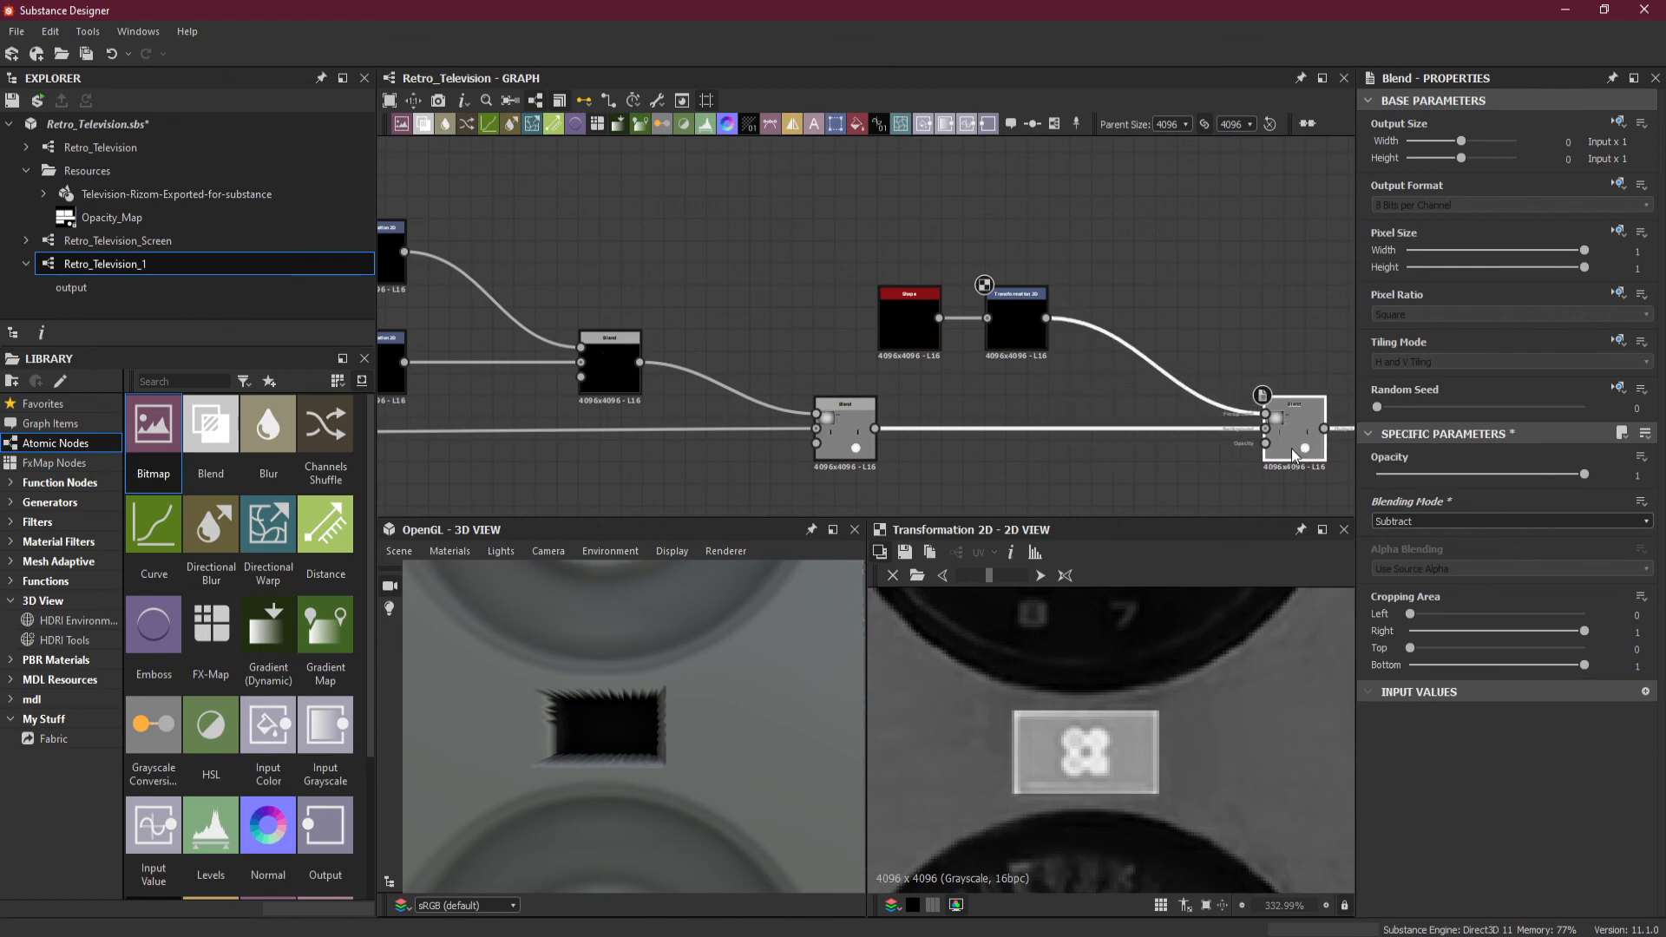
pyautogui.moveTo(1020, 345); pyautogui.dragTo(988, 346)
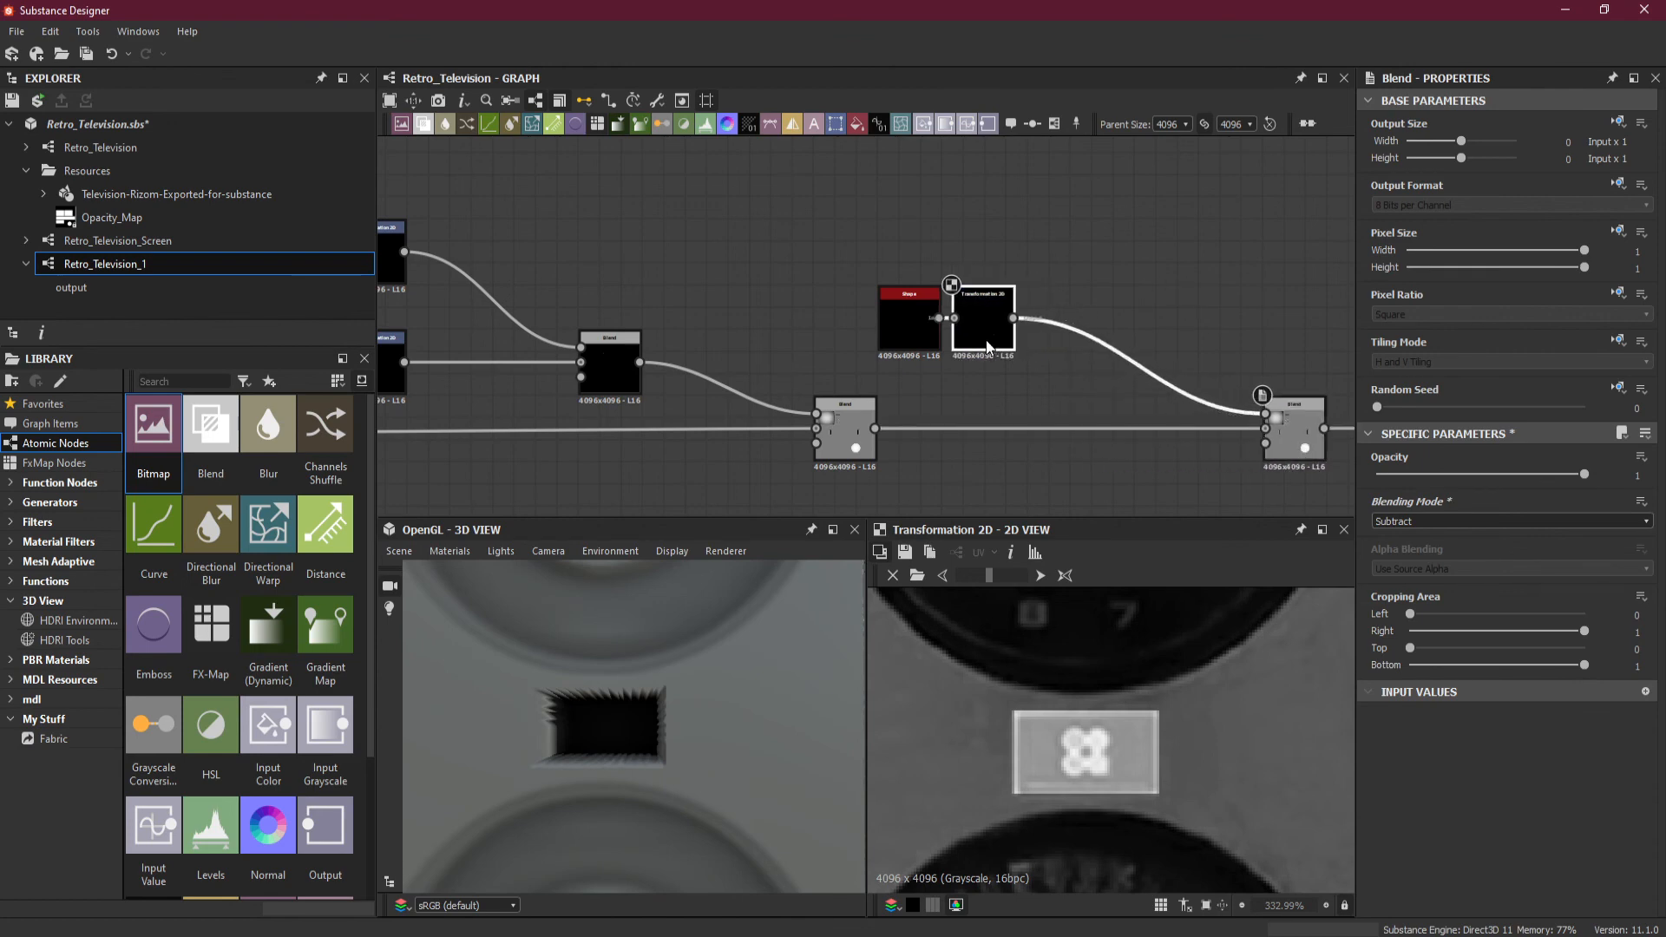
pyautogui.press('space')
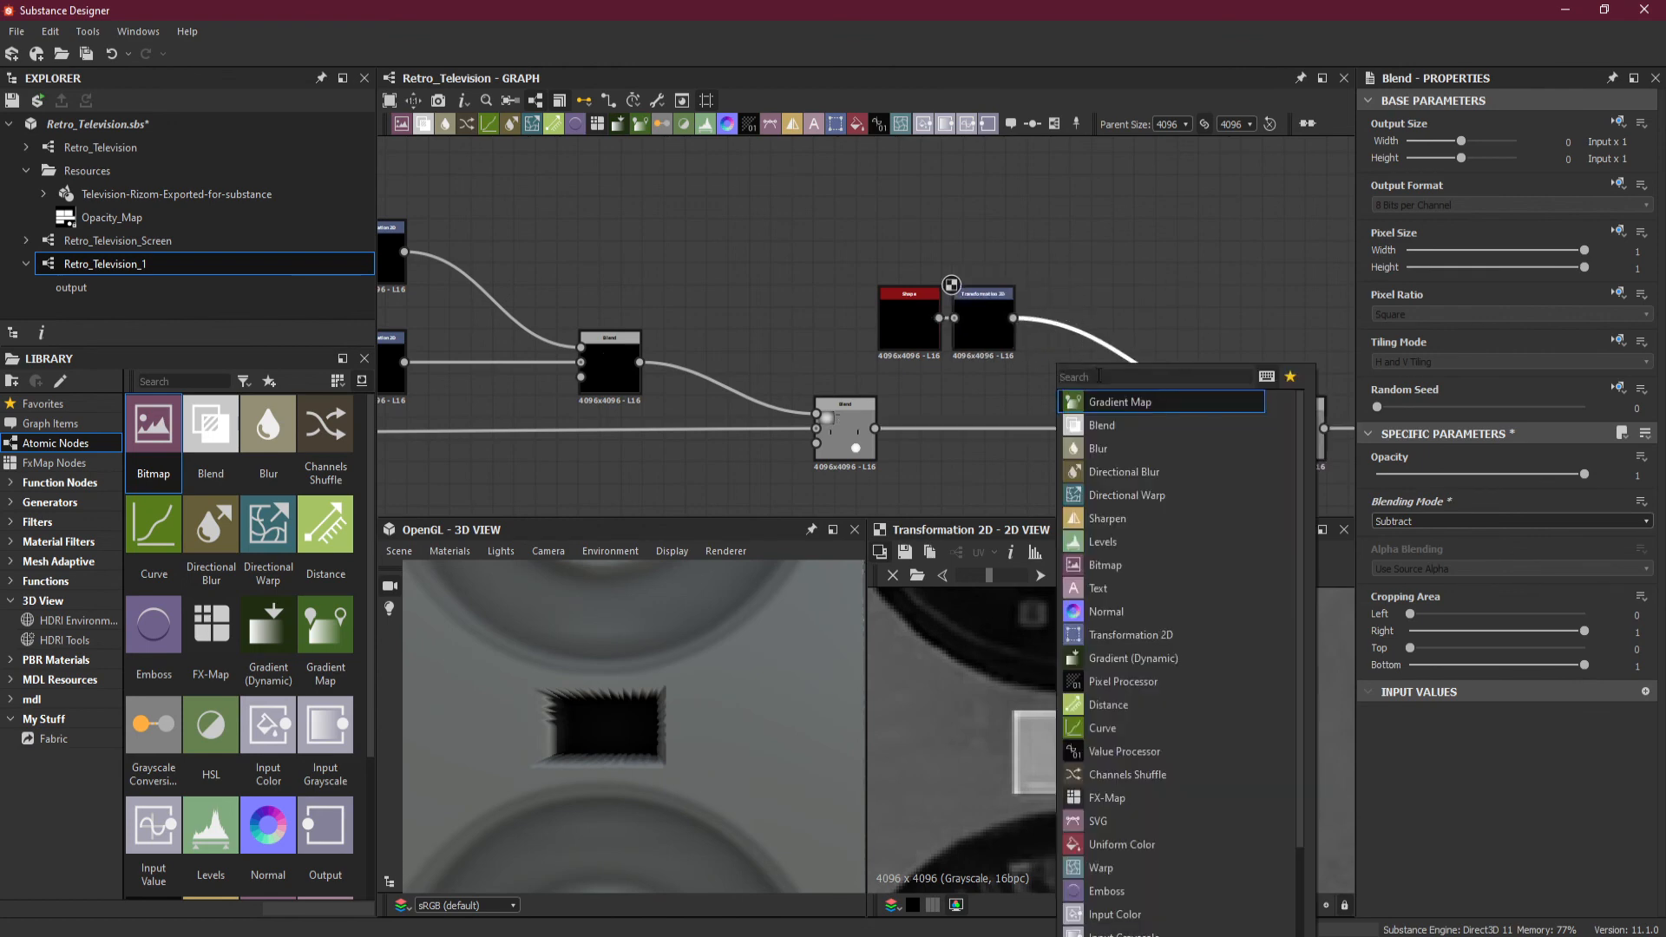
pyautogui.write('b')
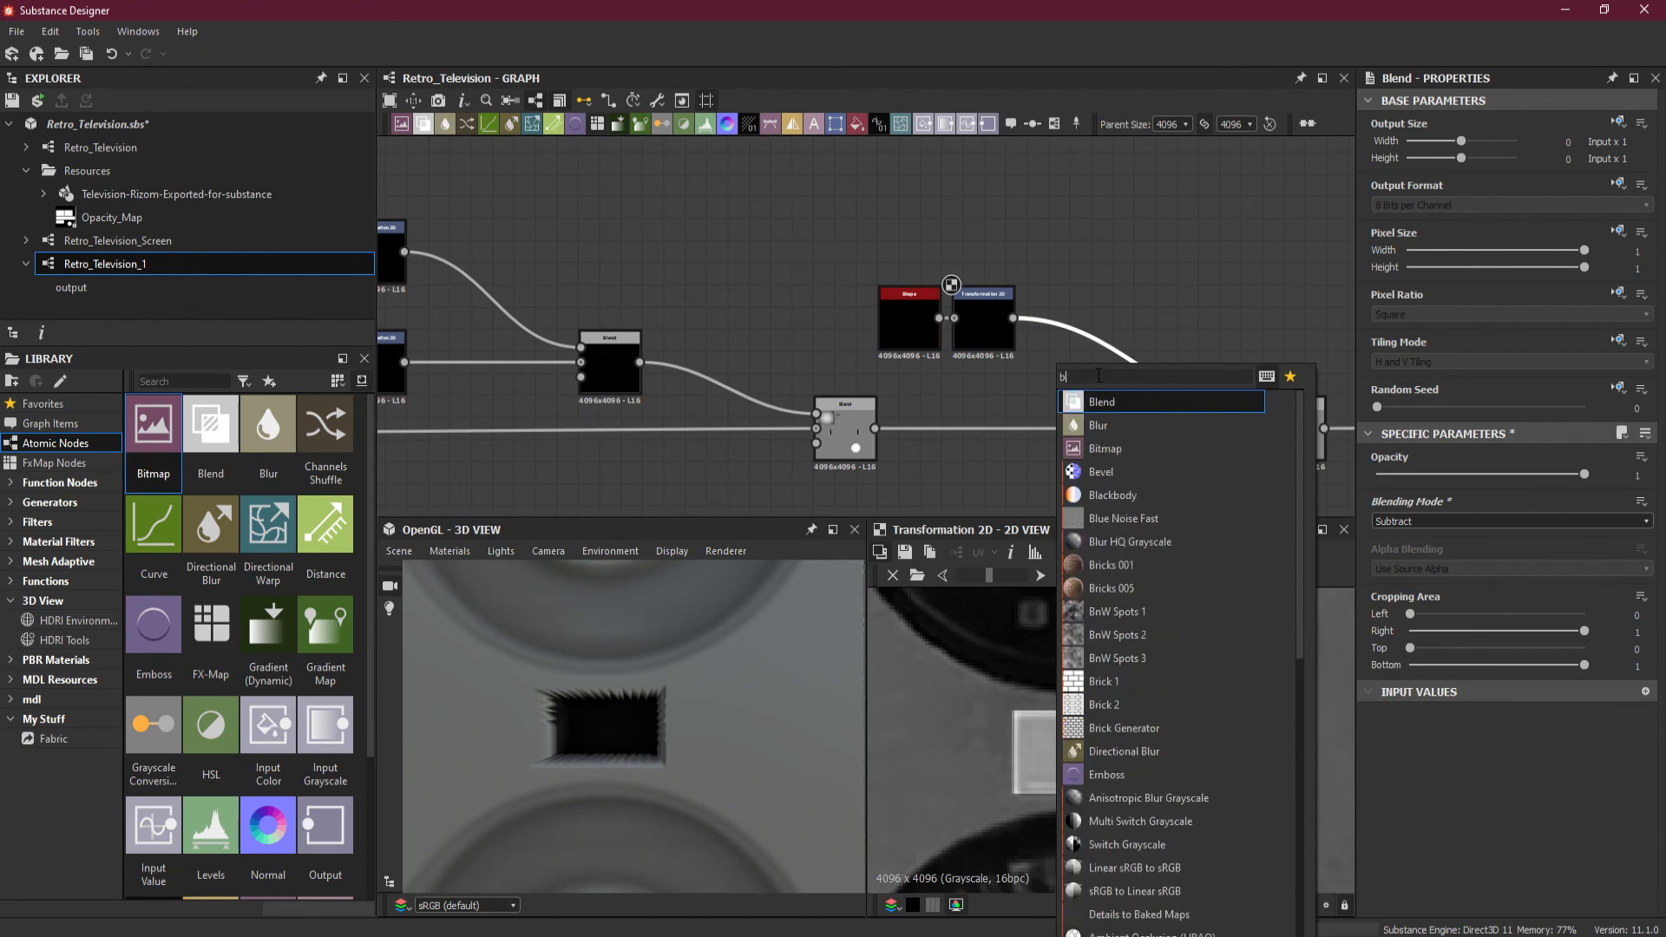
pyautogui.write('lu')
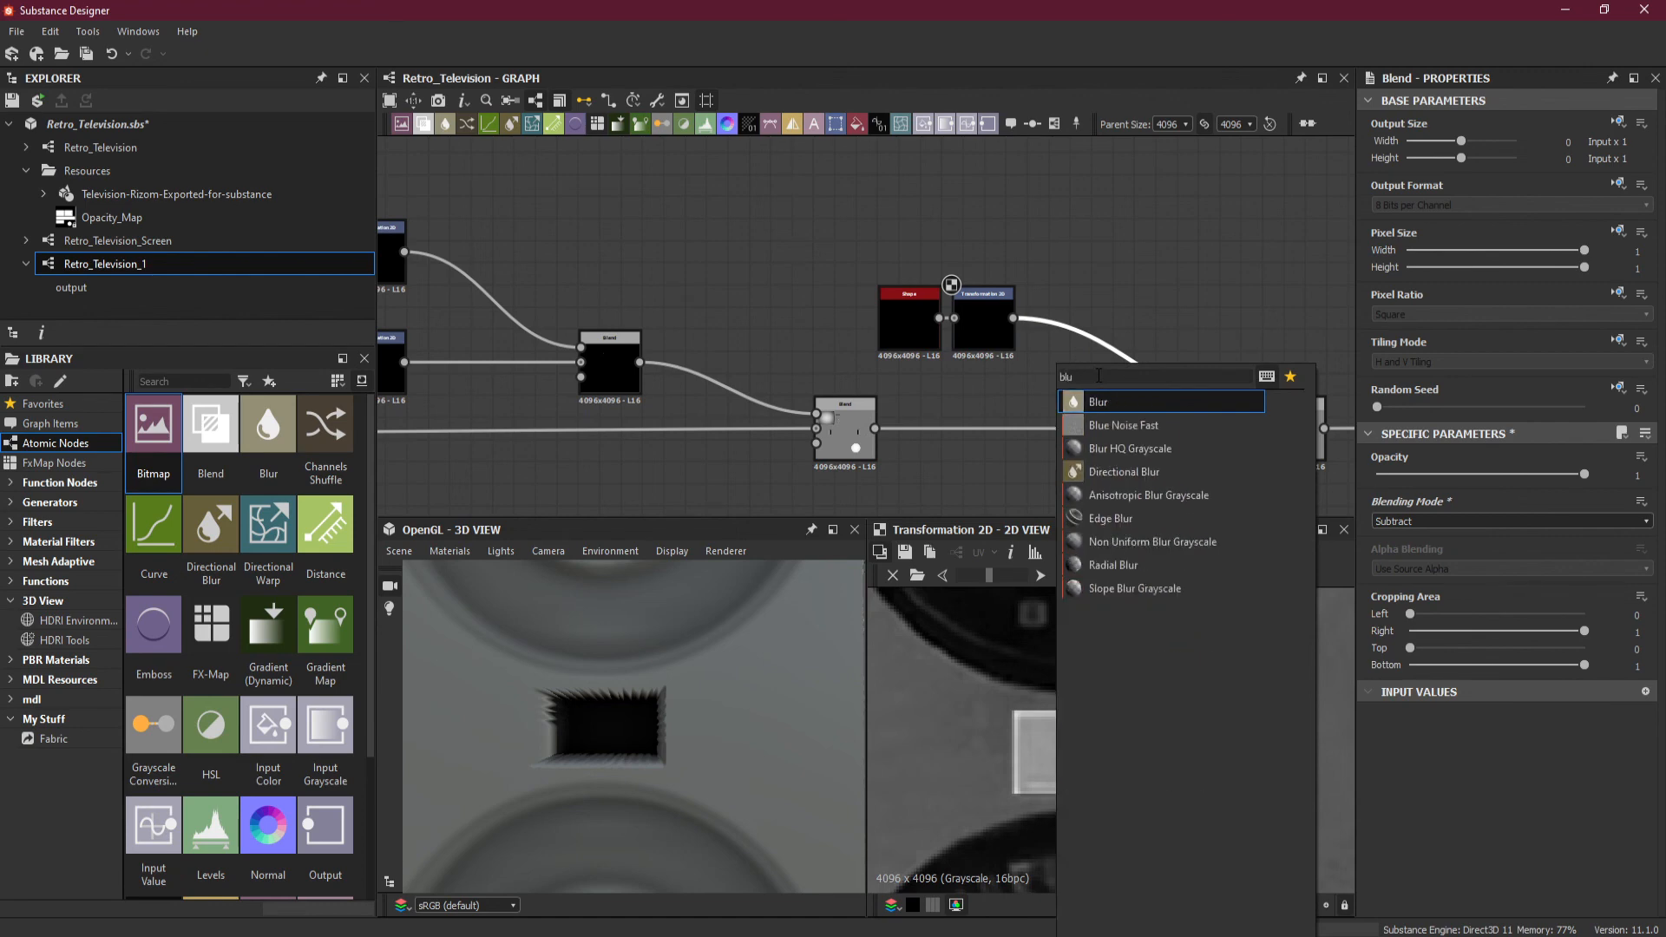
pyautogui.click(1157, 448)
pyautogui.moveTo(1139, 381); pyautogui.dragTo(1059, 327)
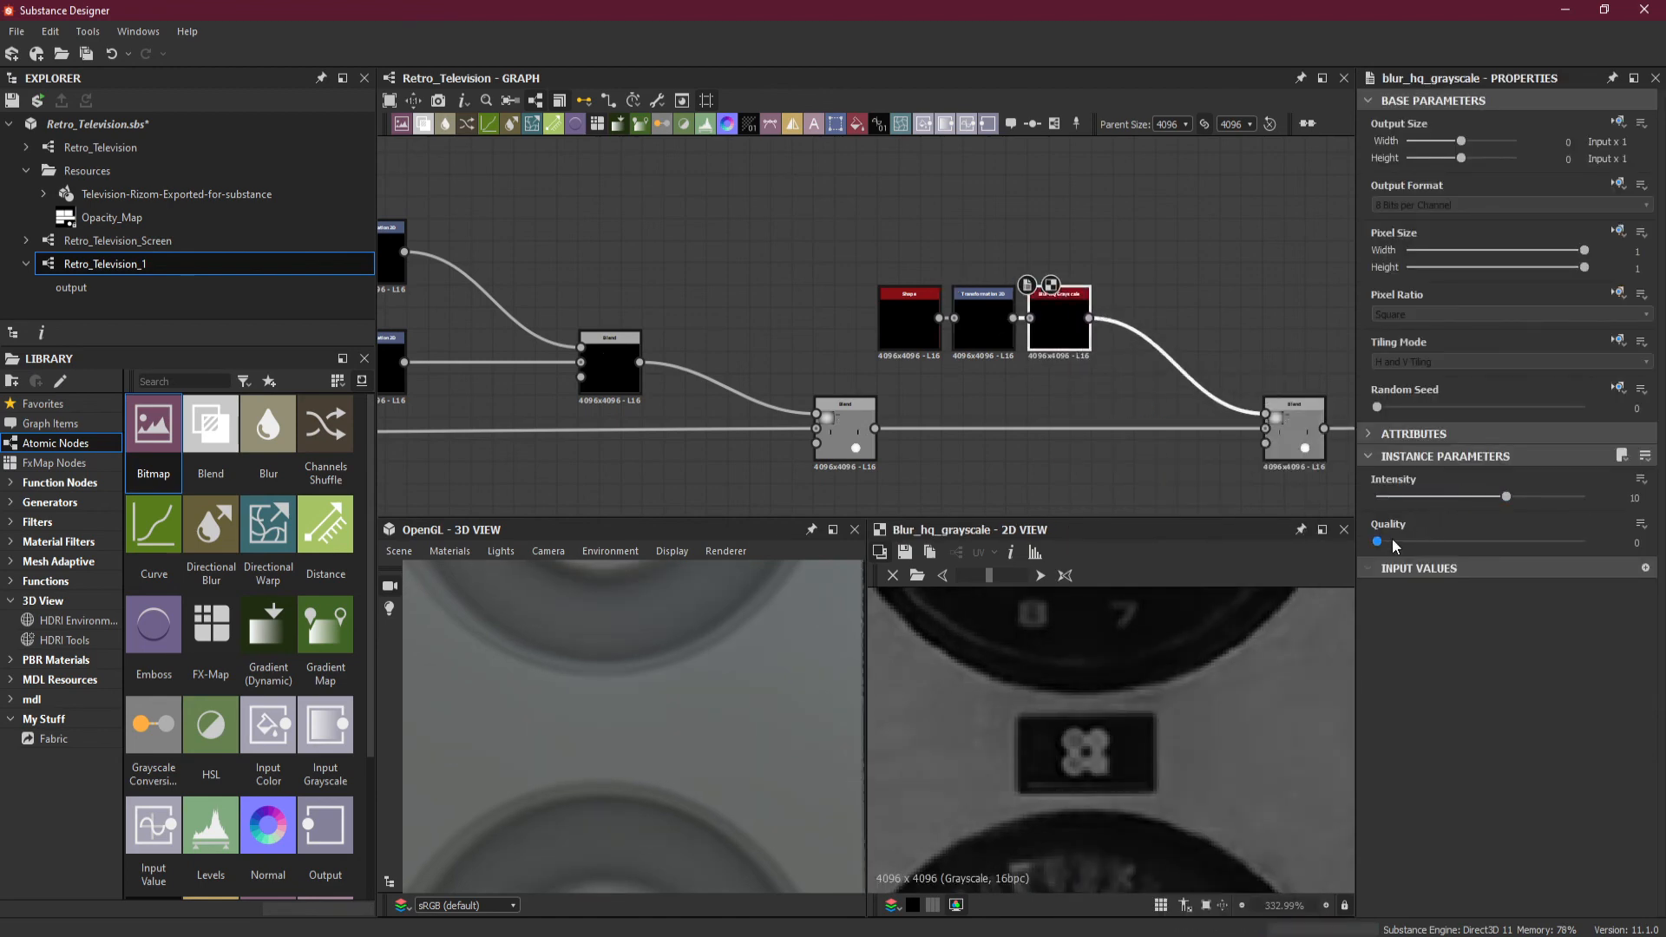
# Set the emblem blur's quality to 1 and its intensity to 0.3.
pyautogui.moveTo(1393, 541); pyautogui.dragTo(1577, 540)
pyautogui.click(1399, 499)
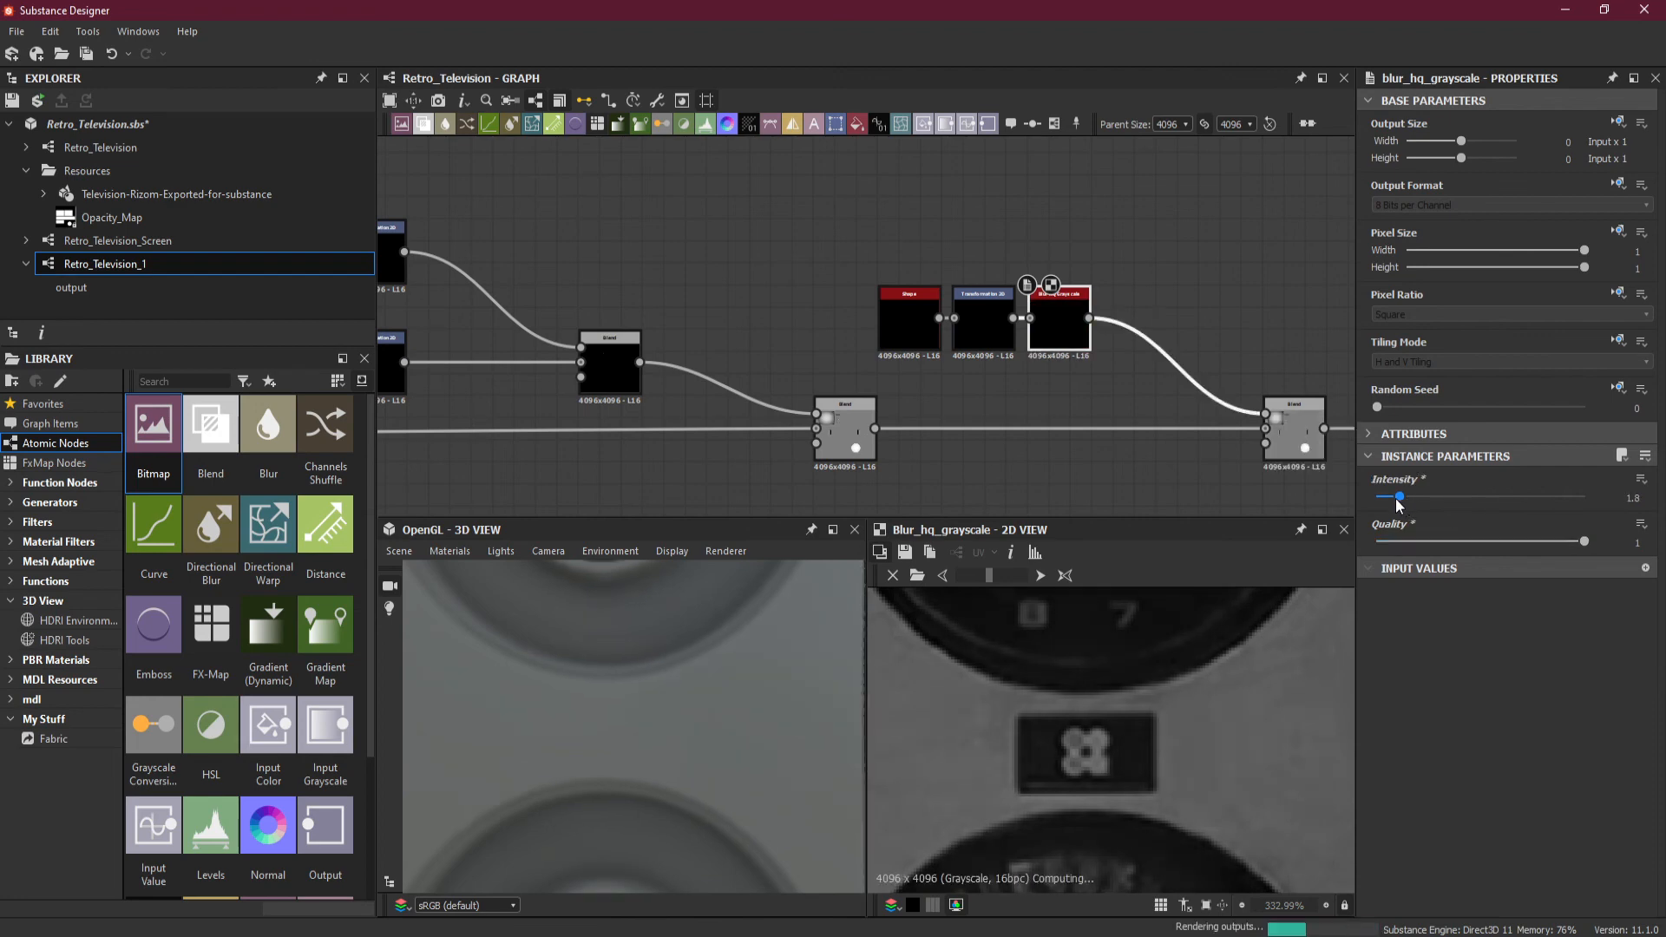
pyautogui.moveTo(1398, 498); pyautogui.dragTo(1383, 498)
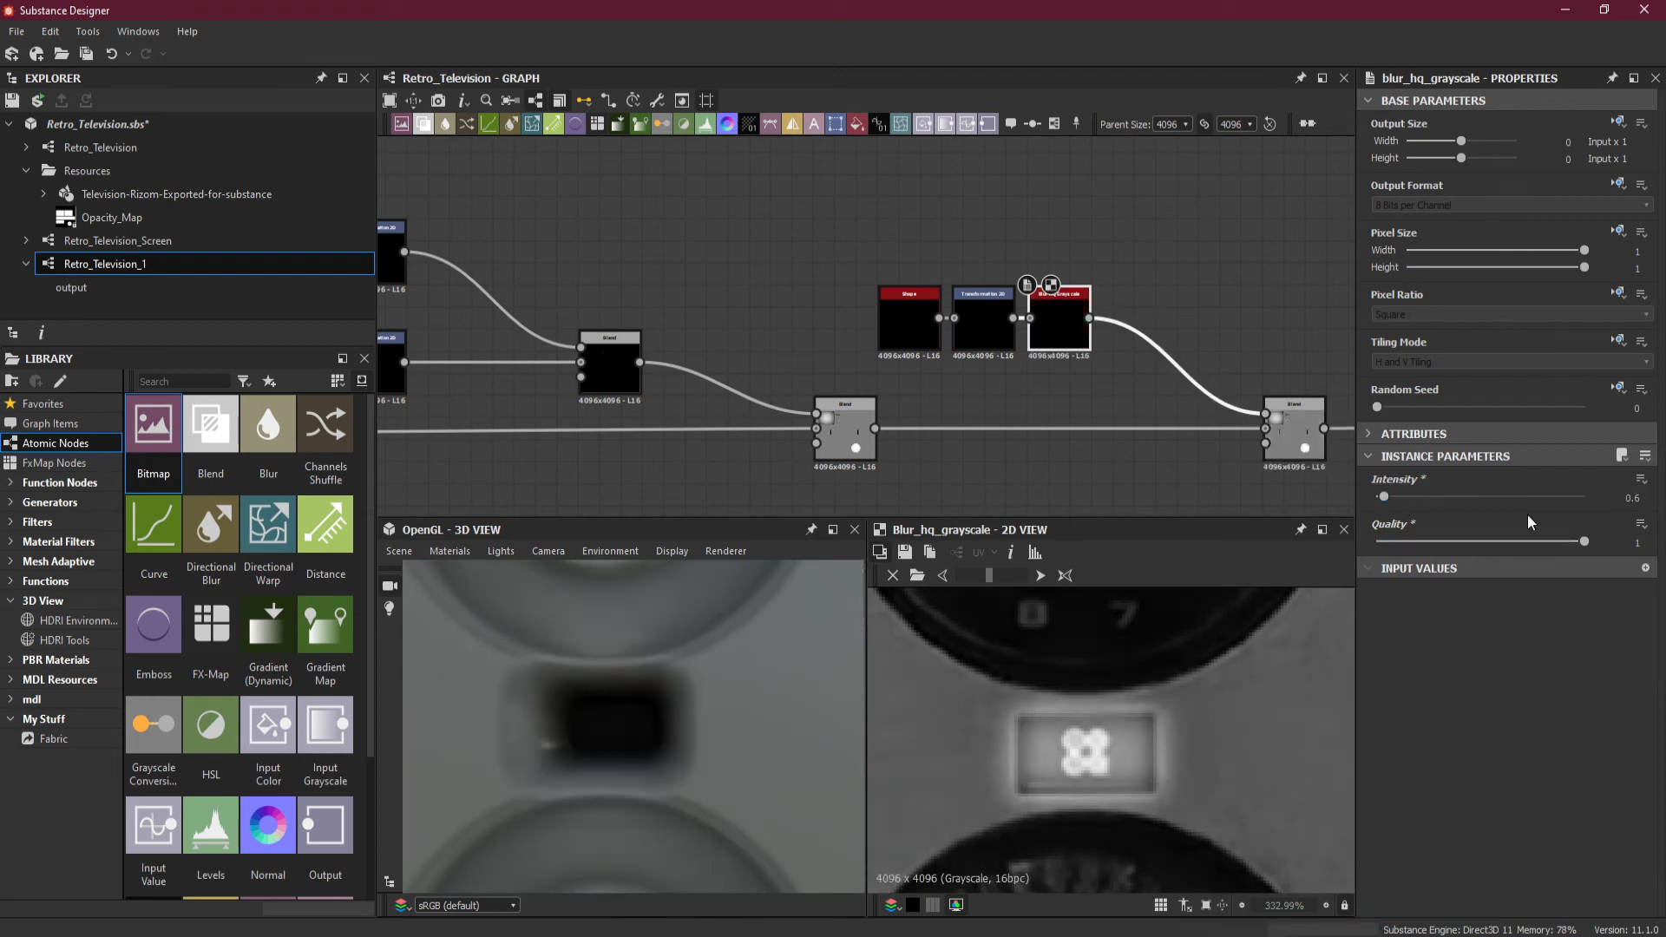
pyautogui.click(1636, 498)
pyautogui.write('0.1')
pyautogui.press('Return')
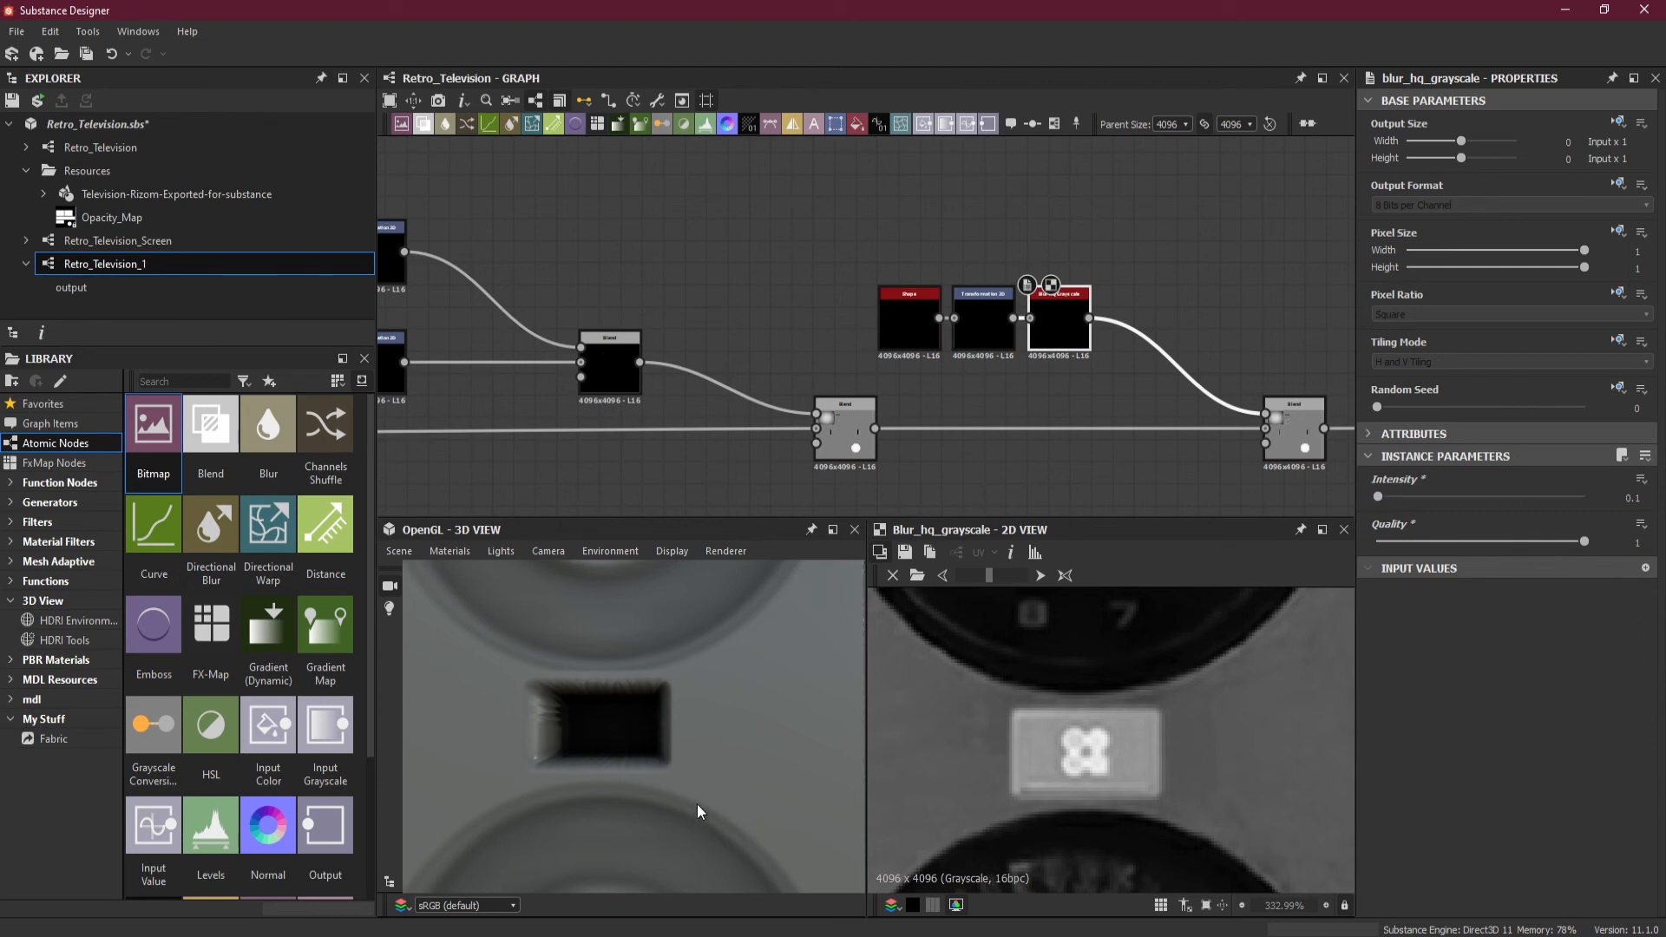
pyautogui.click(1631, 498)
pyautogui.write('0.3')
pyautogui.press('Return')
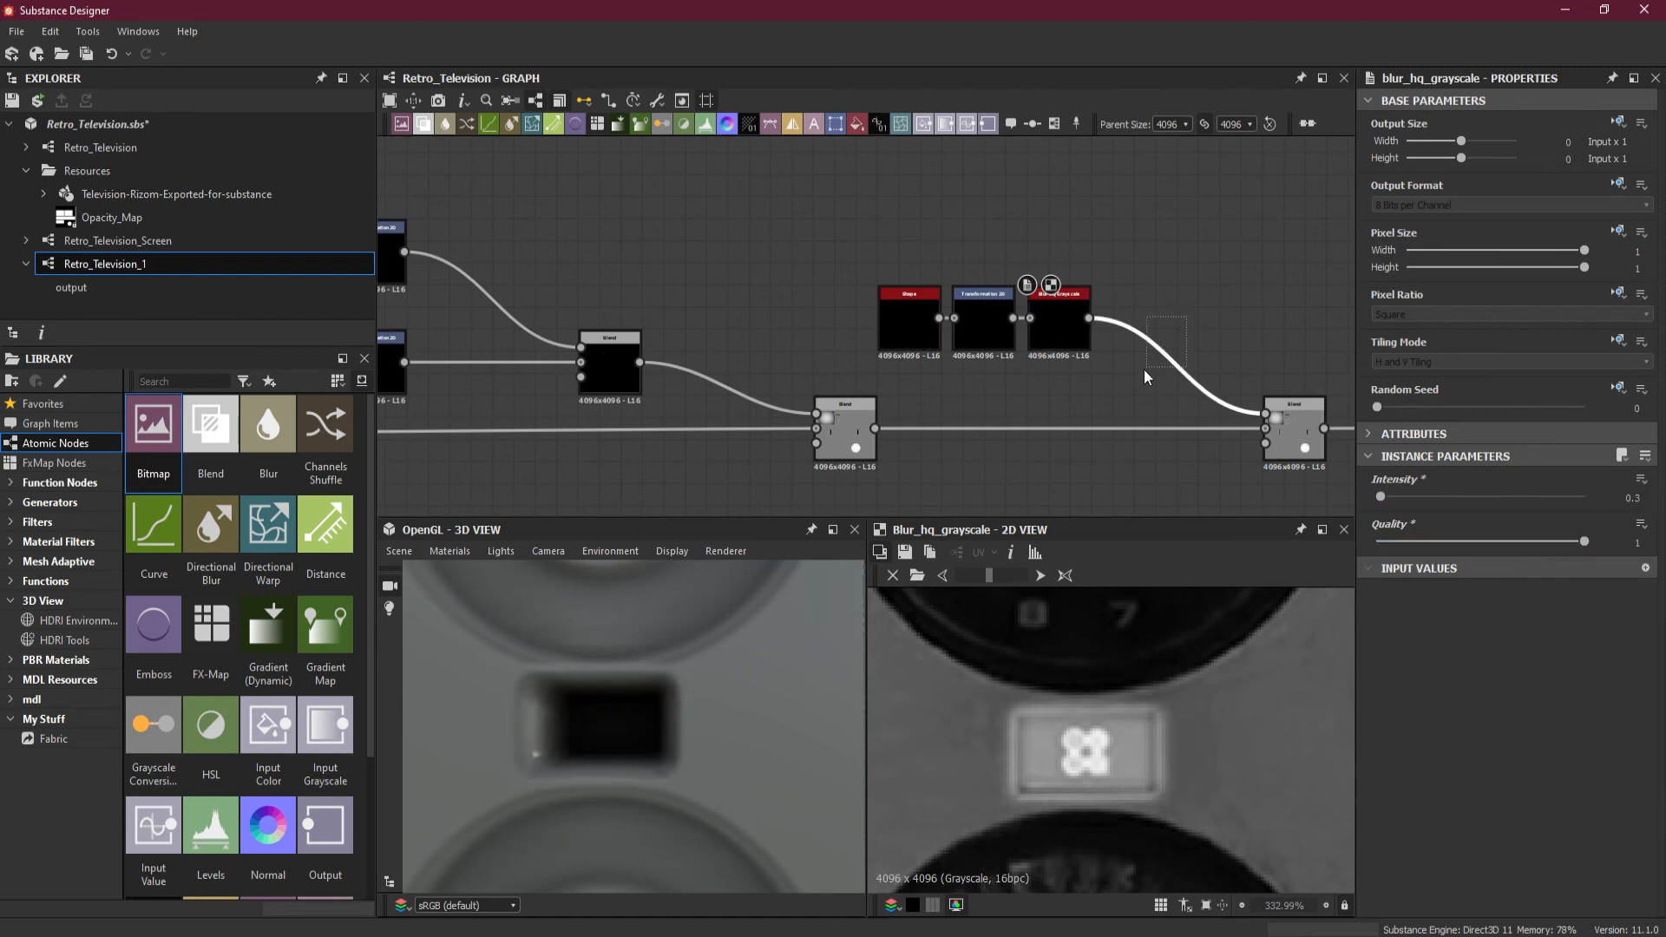
# Insert a Levels node between the emblem's blur and its Blend node, lined up beside the blur.
pyautogui.press('space')
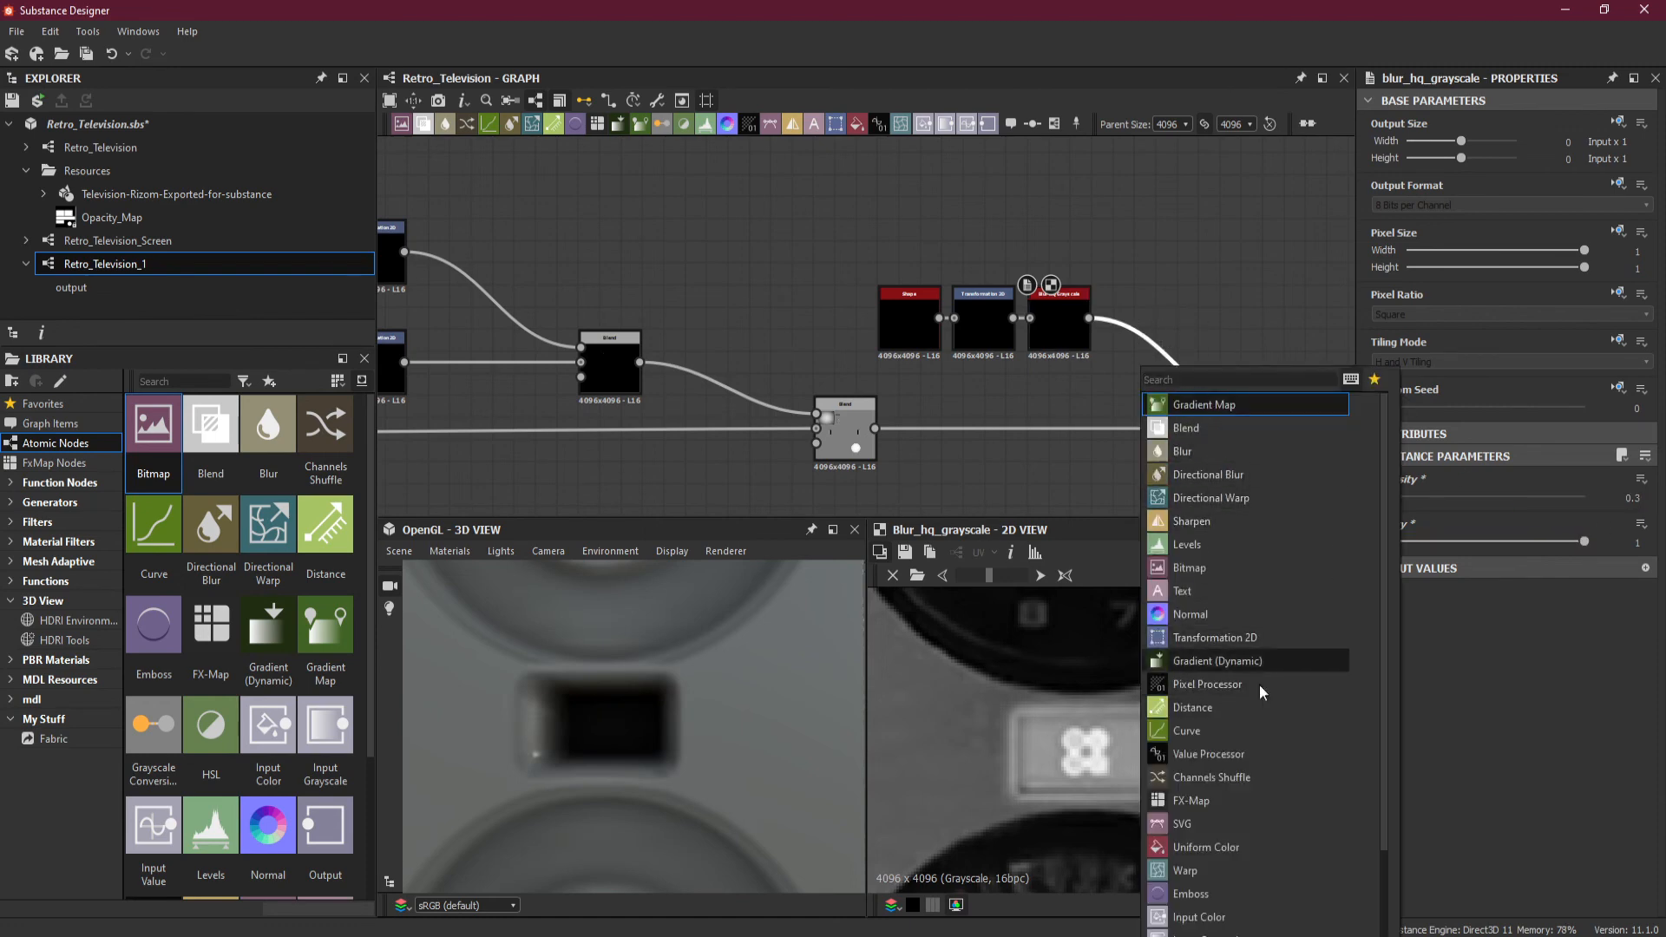
pyautogui.click(1209, 545)
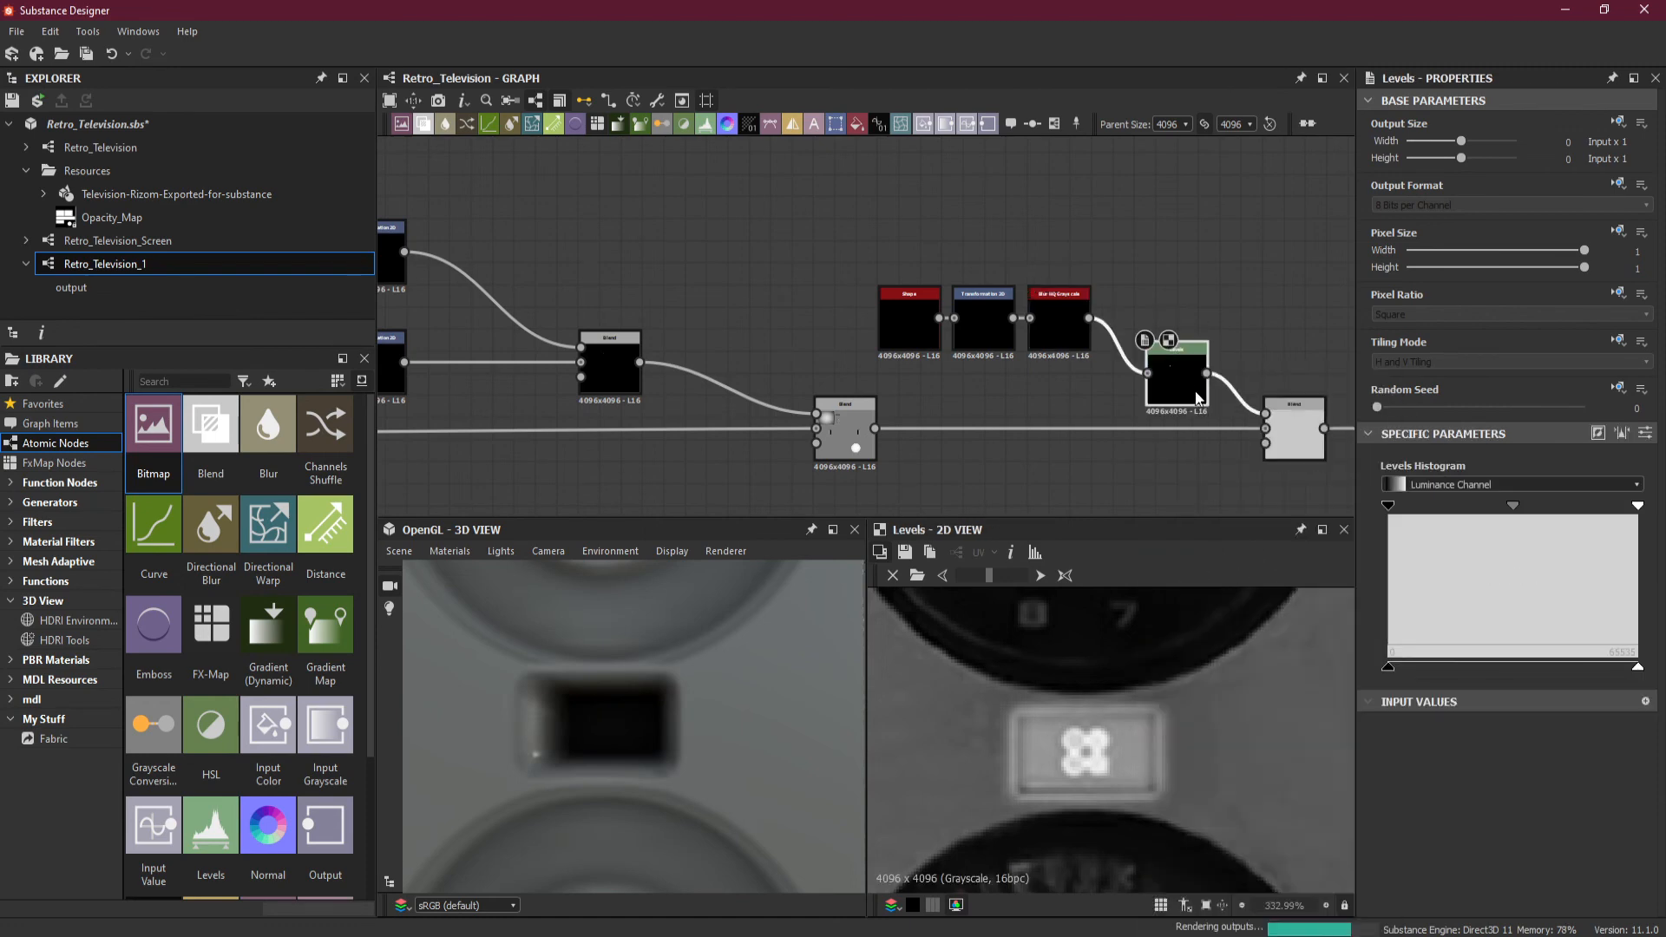
pyautogui.moveTo(1173, 379); pyautogui.dragTo(1146, 332)
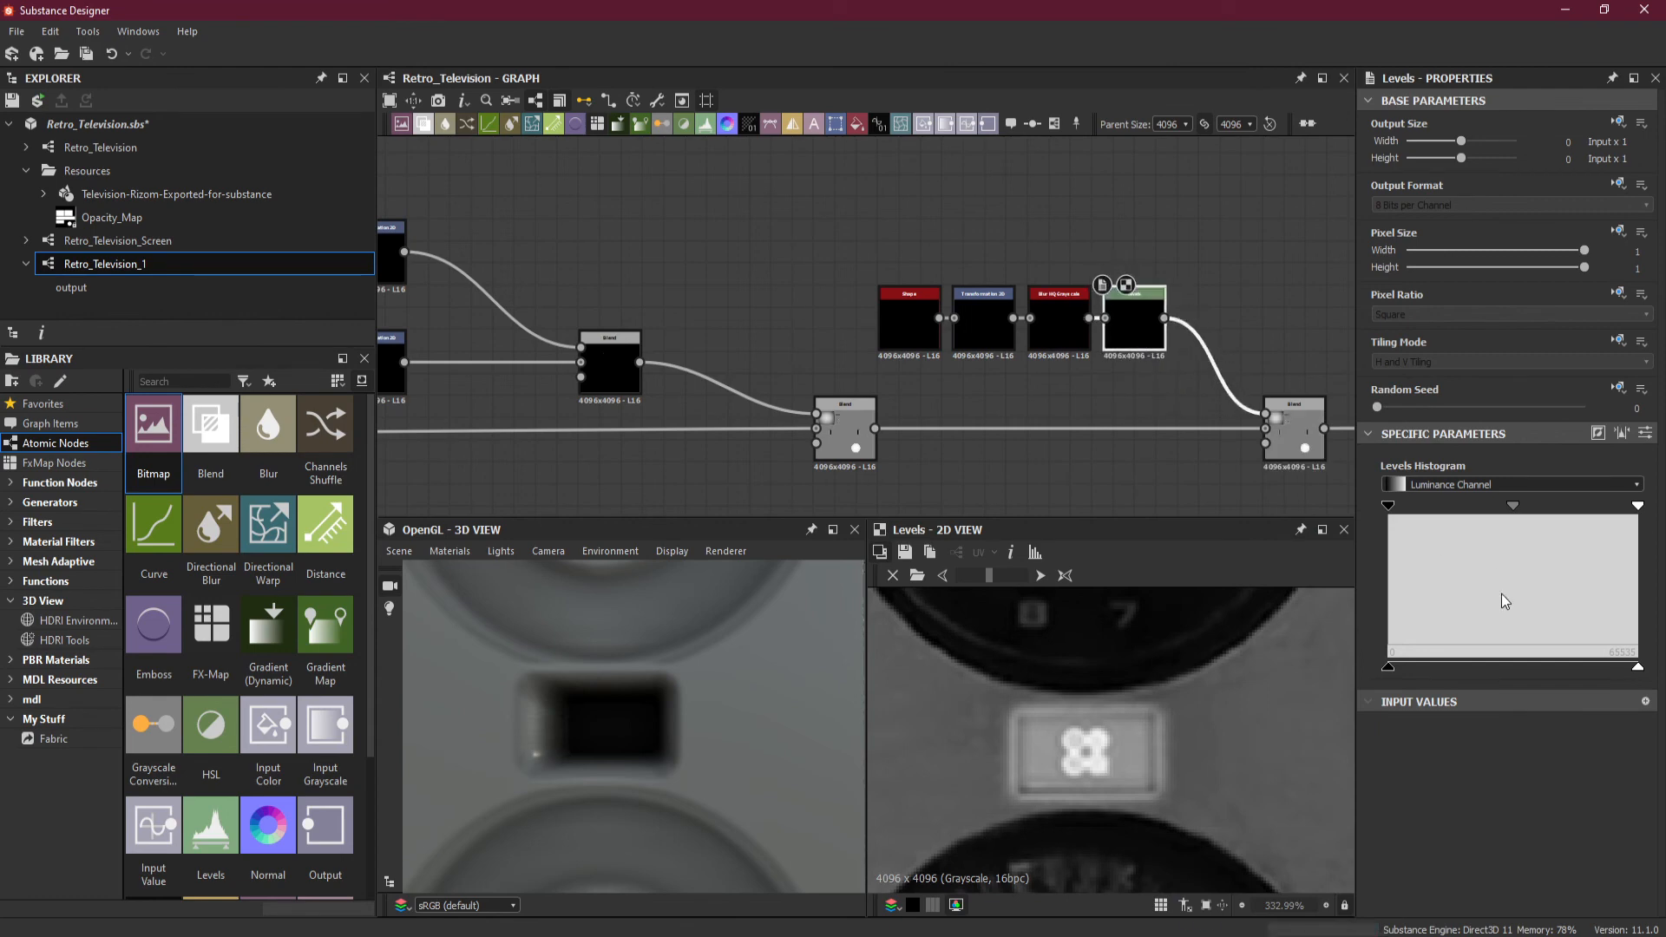
# Try sharpening the blurred emblem's edges with the Levels input handles, keeping the low input at 0 and the high input at about 0.81.
pyautogui.scroll(2, 998, 717)
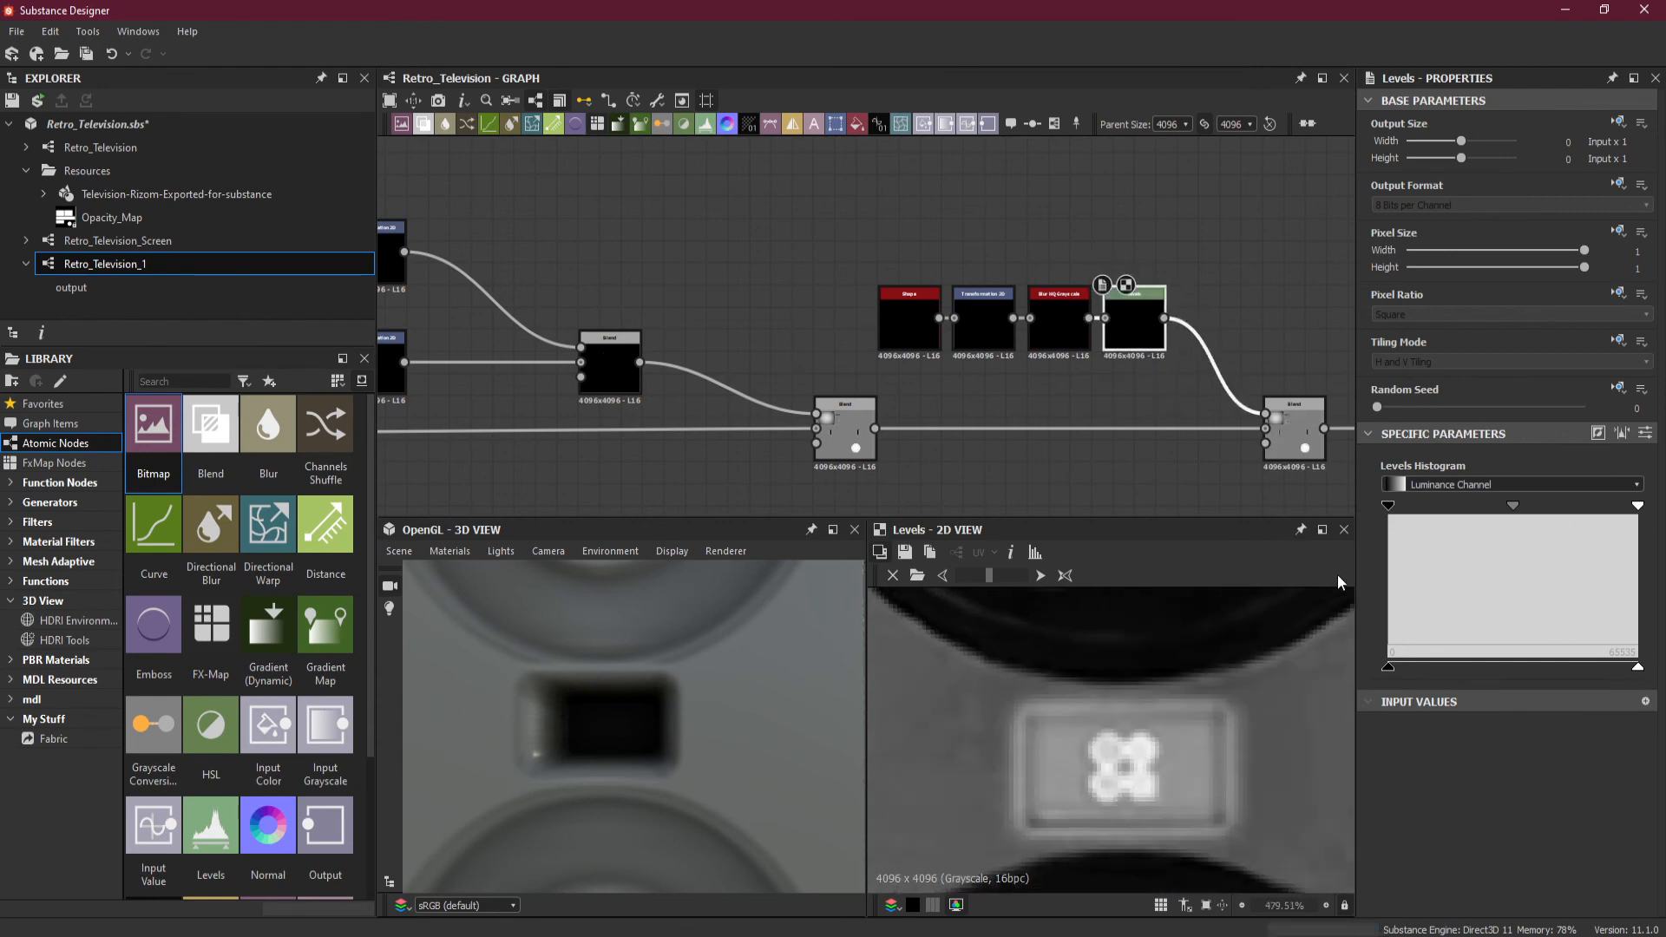
pyautogui.moveTo(1388, 513); pyautogui.dragTo(1407, 514)
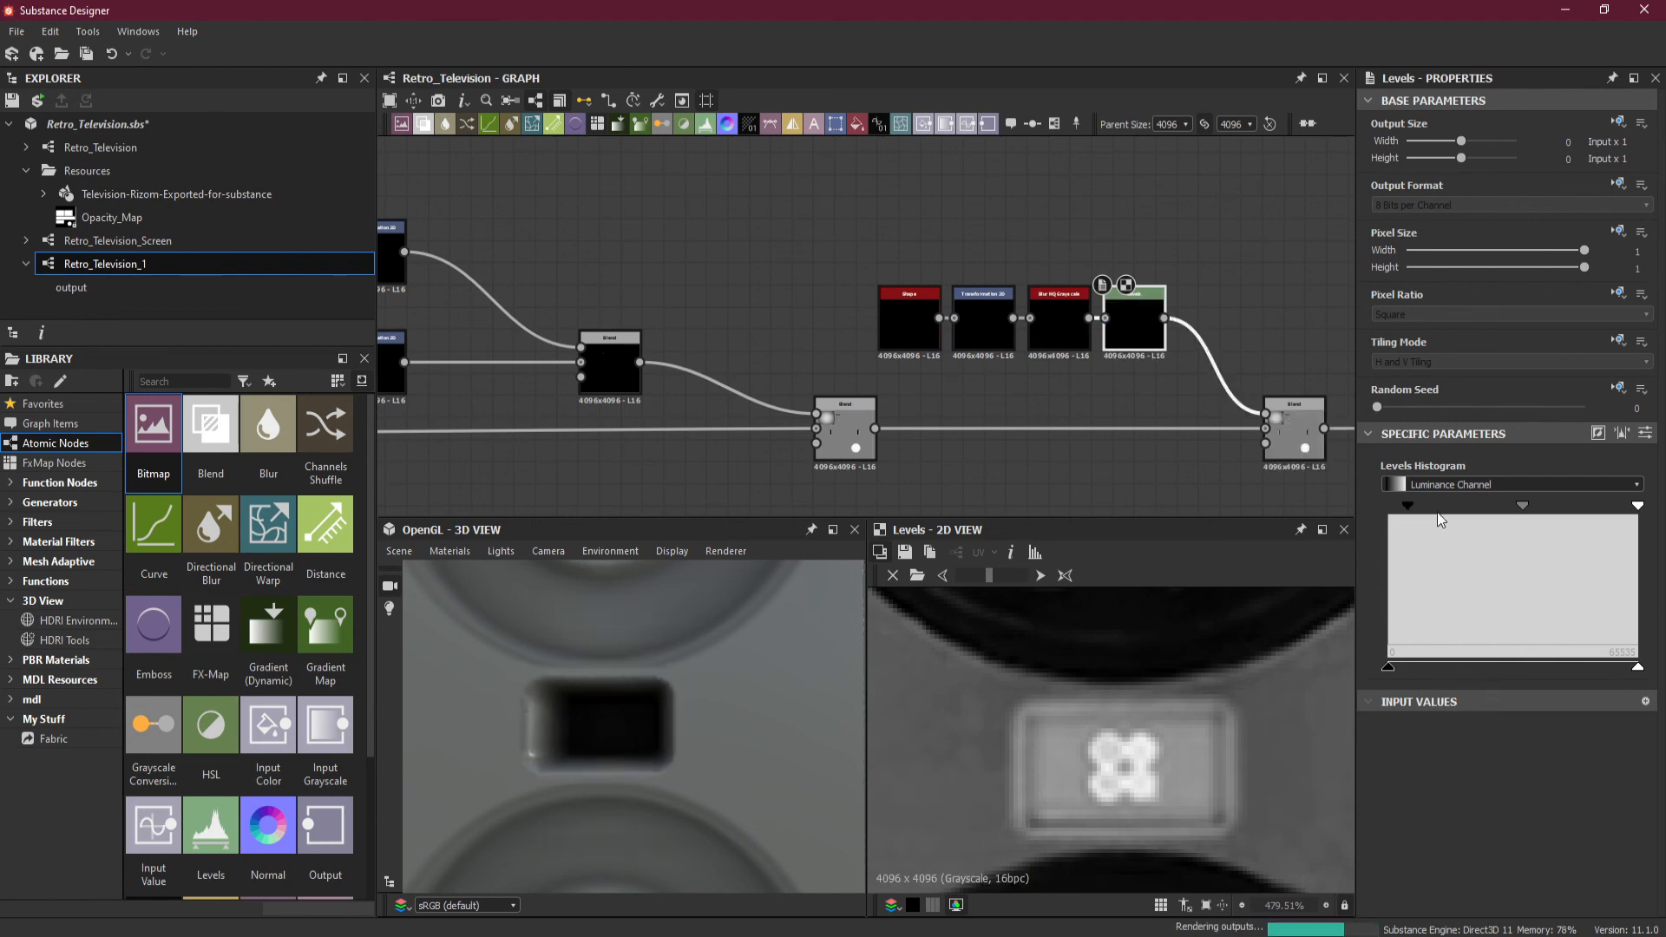
pyautogui.moveTo(1637, 506); pyautogui.dragTo(1590, 510)
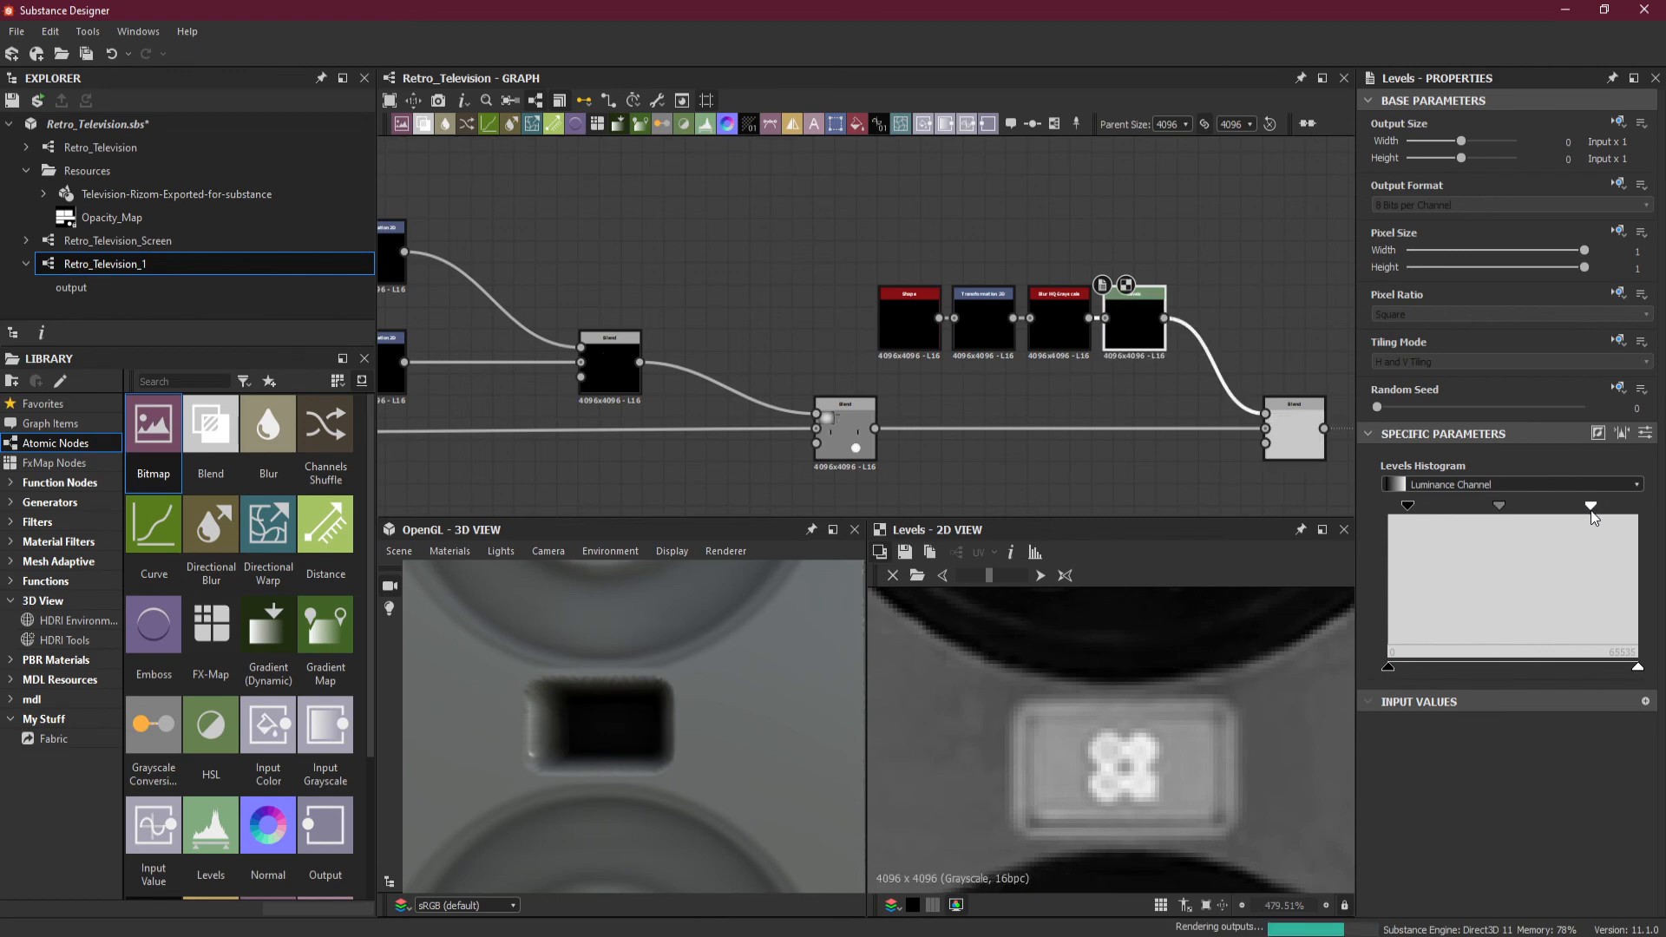
pyautogui.moveTo(1407, 507); pyautogui.dragTo(1520, 514)
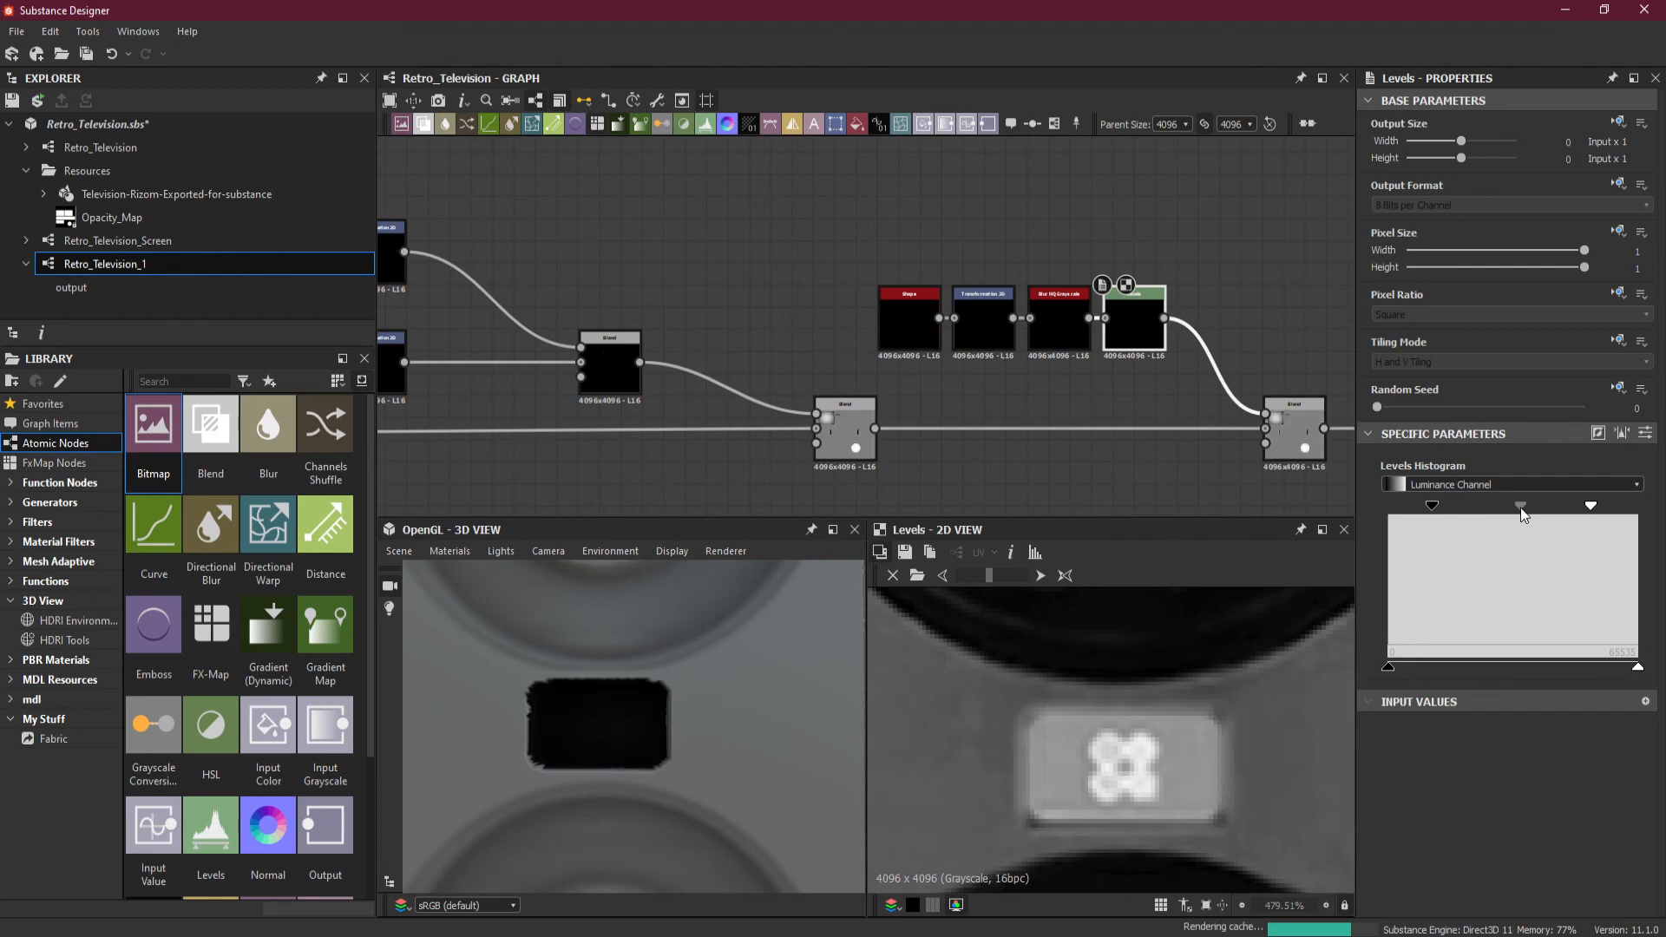
pyautogui.click(1431, 508)
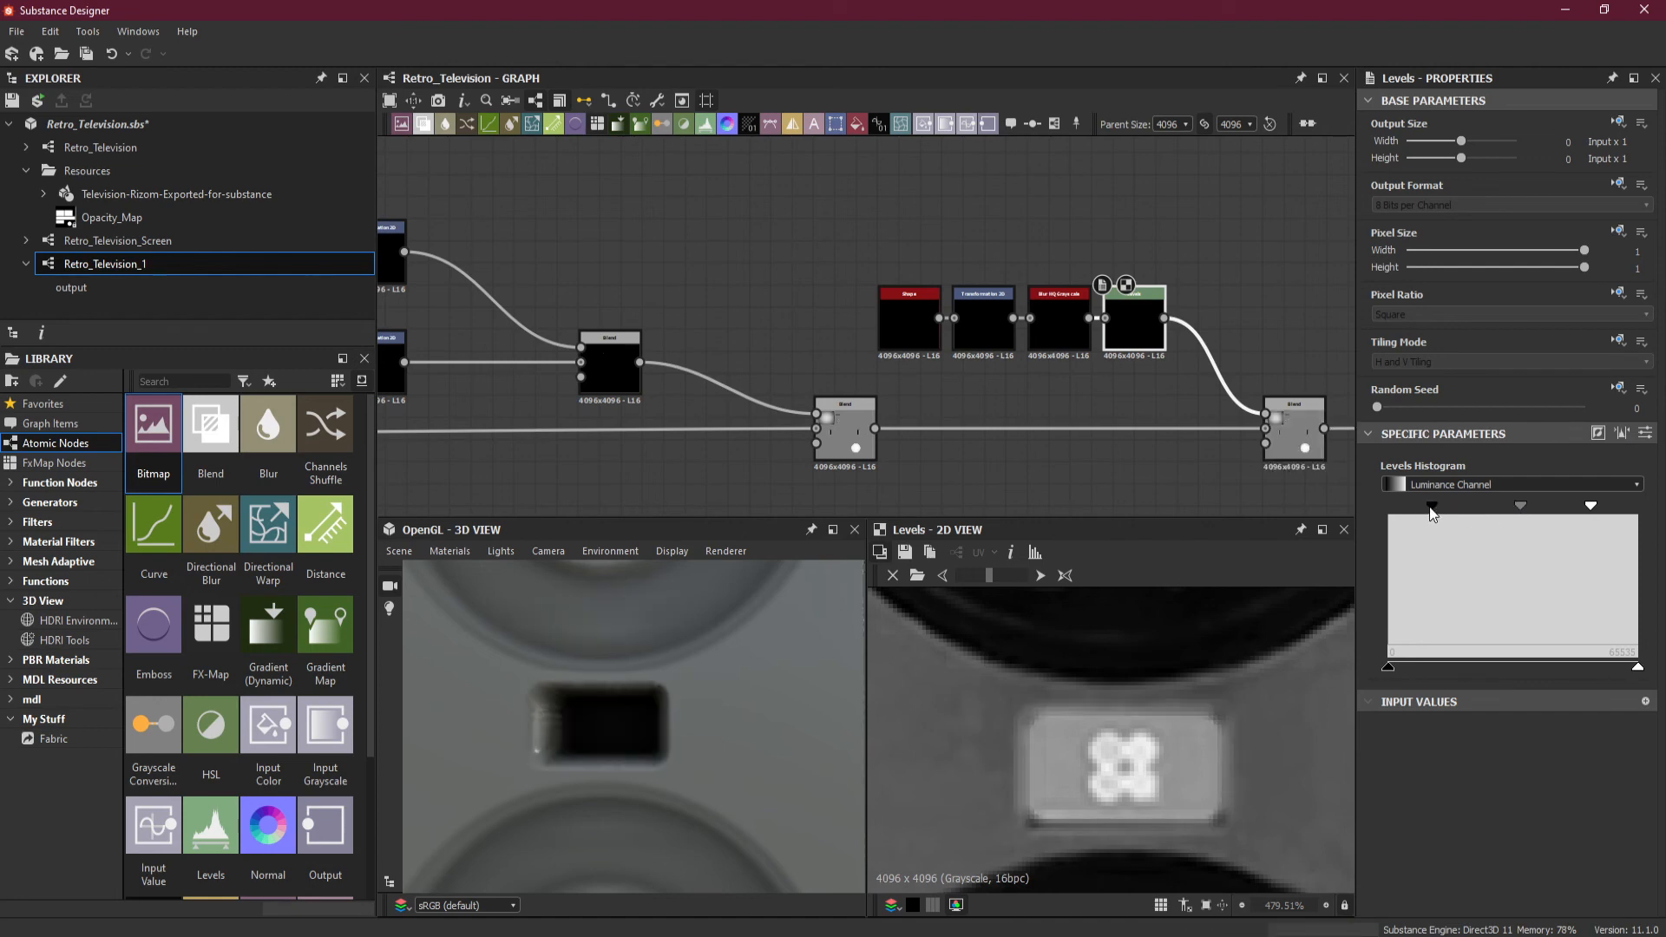
pyautogui.moveTo(1433, 514); pyautogui.dragTo(1386, 514)
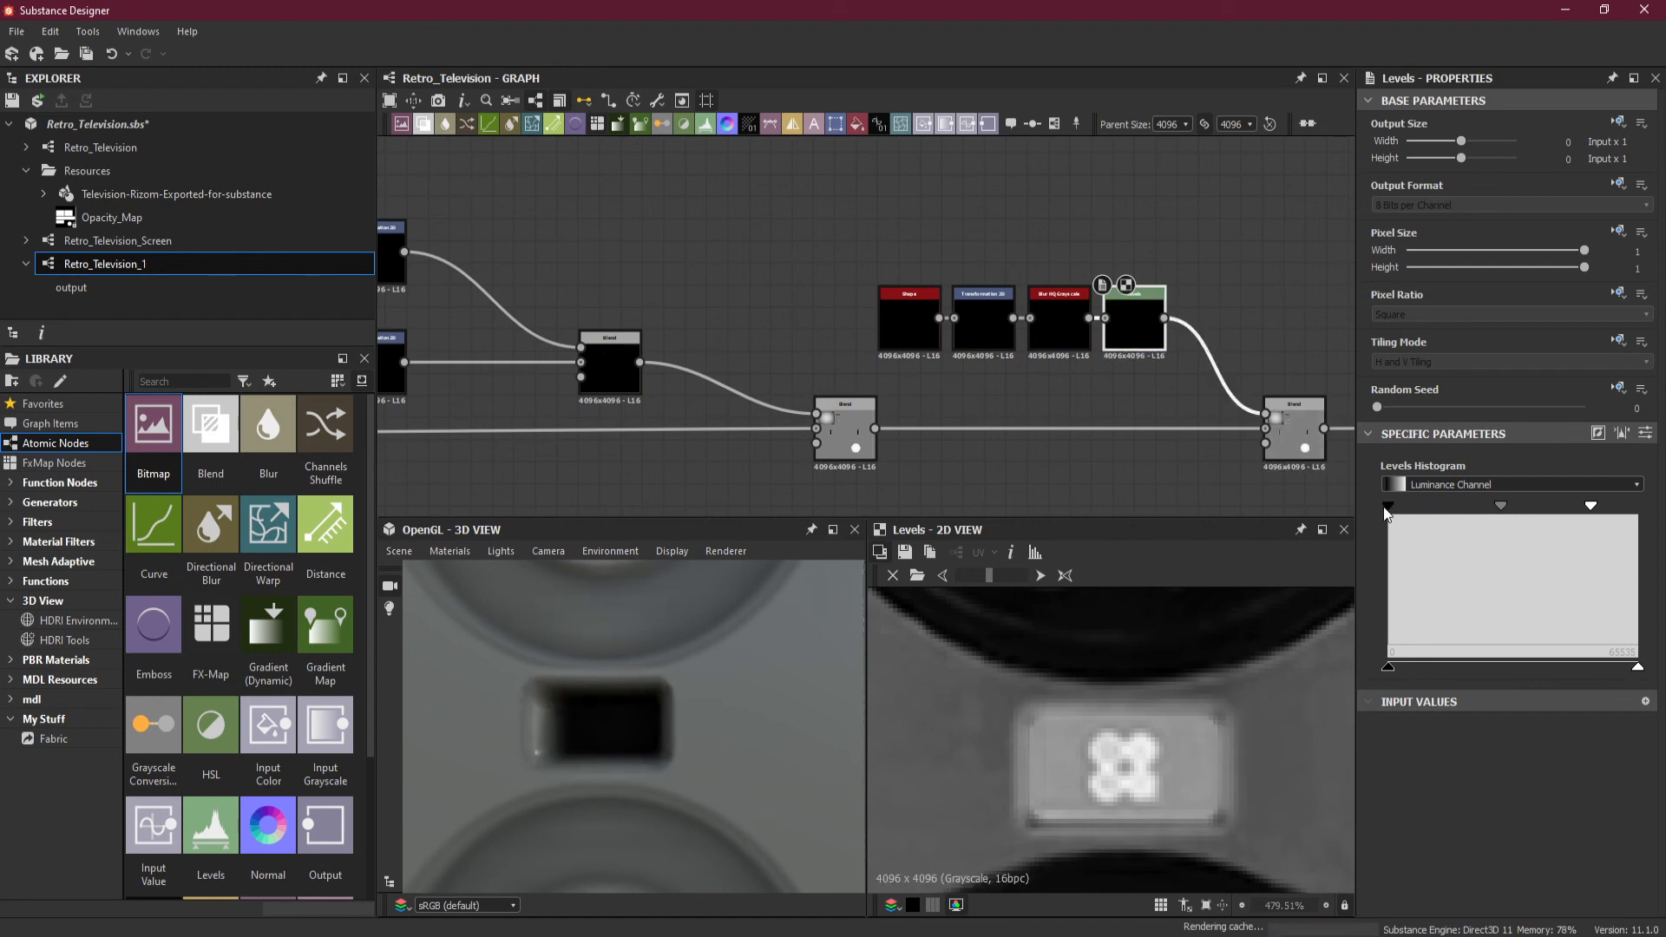
pyautogui.moveTo(1497, 506); pyautogui.dragTo(1473, 508)
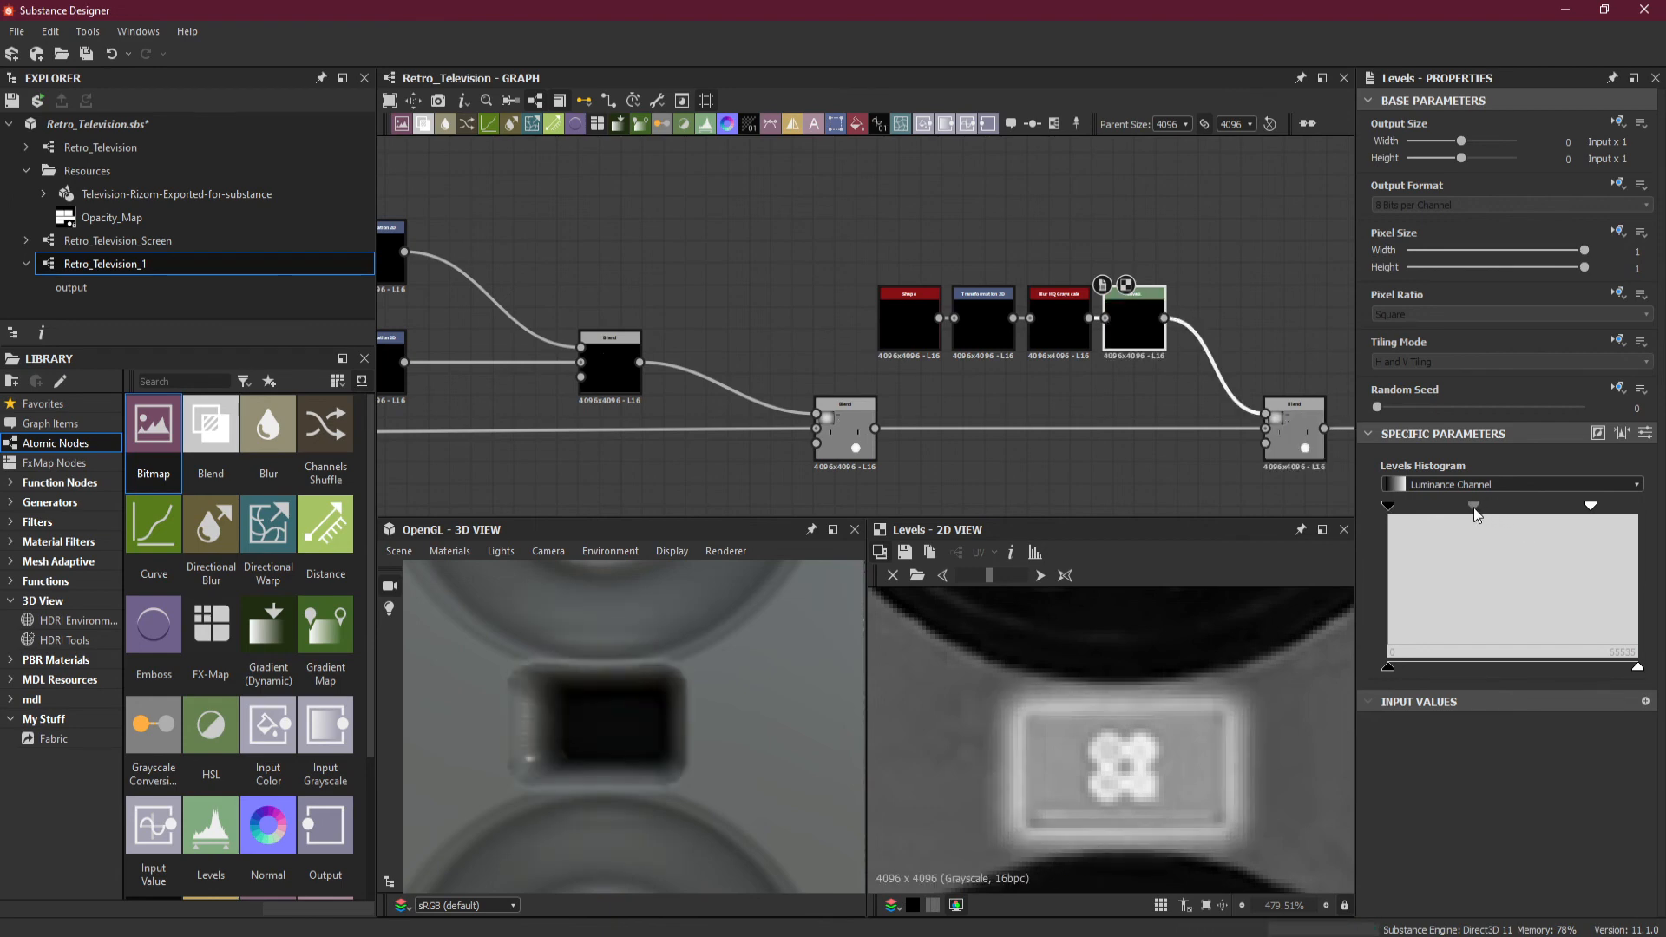
pyautogui.hotkey('ctrl', 'z')
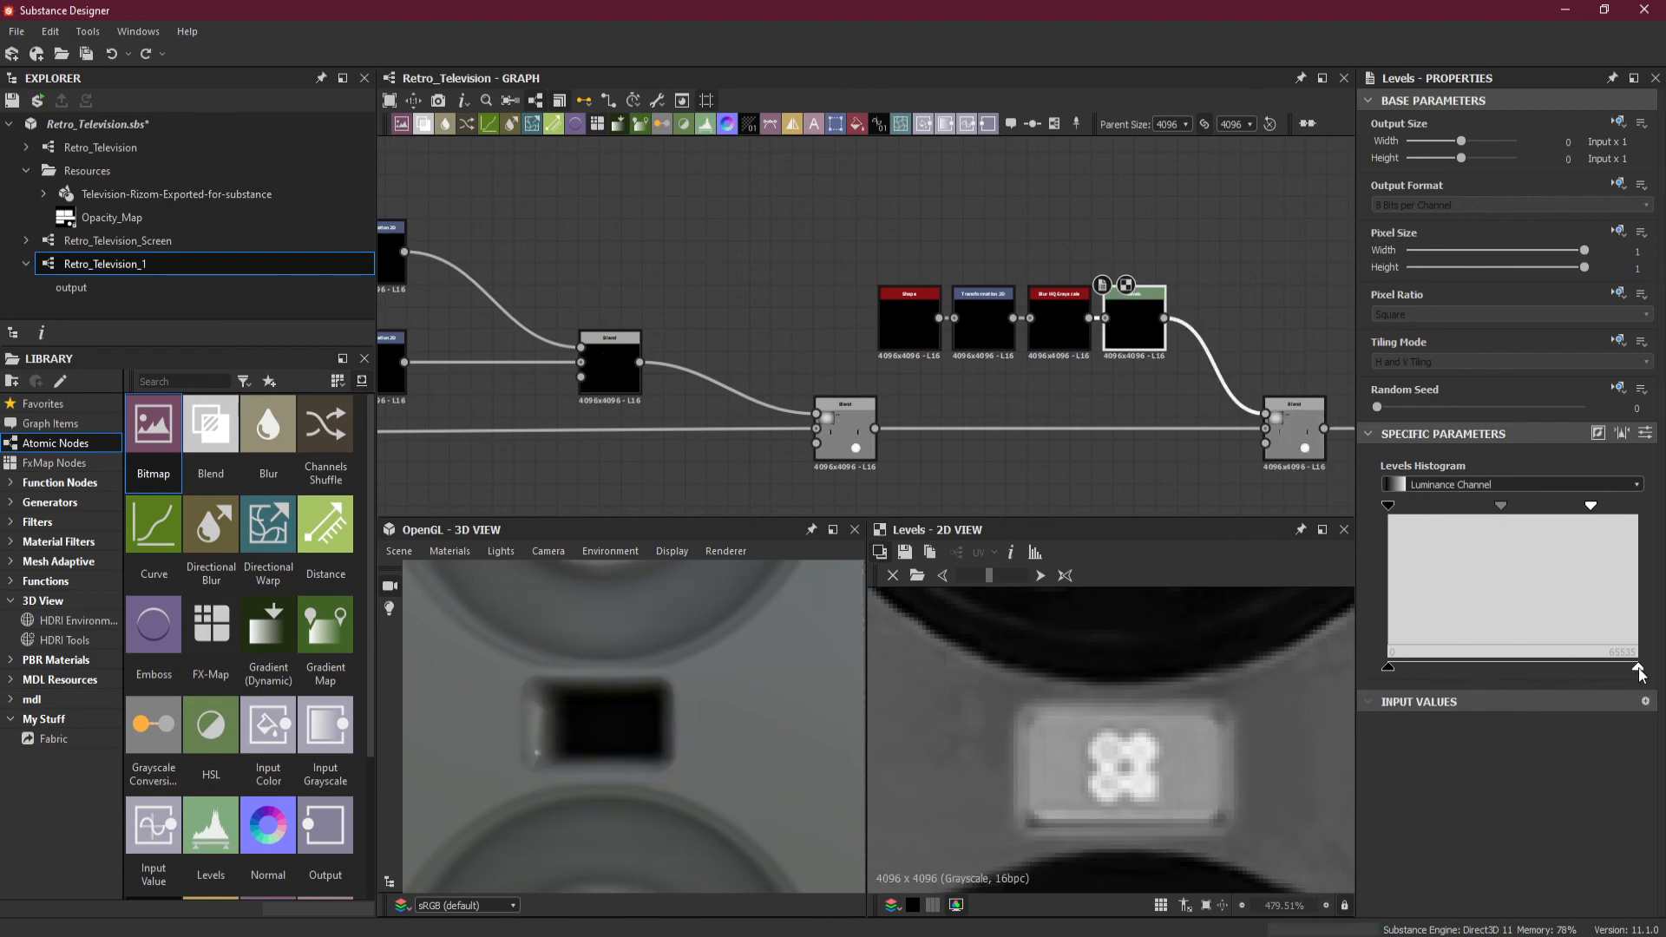
# Make the emblem recess shallow by setting the Levels node's Level Out High to 0.02.
pyautogui.moveTo(1638, 670); pyautogui.dragTo(1411, 673)
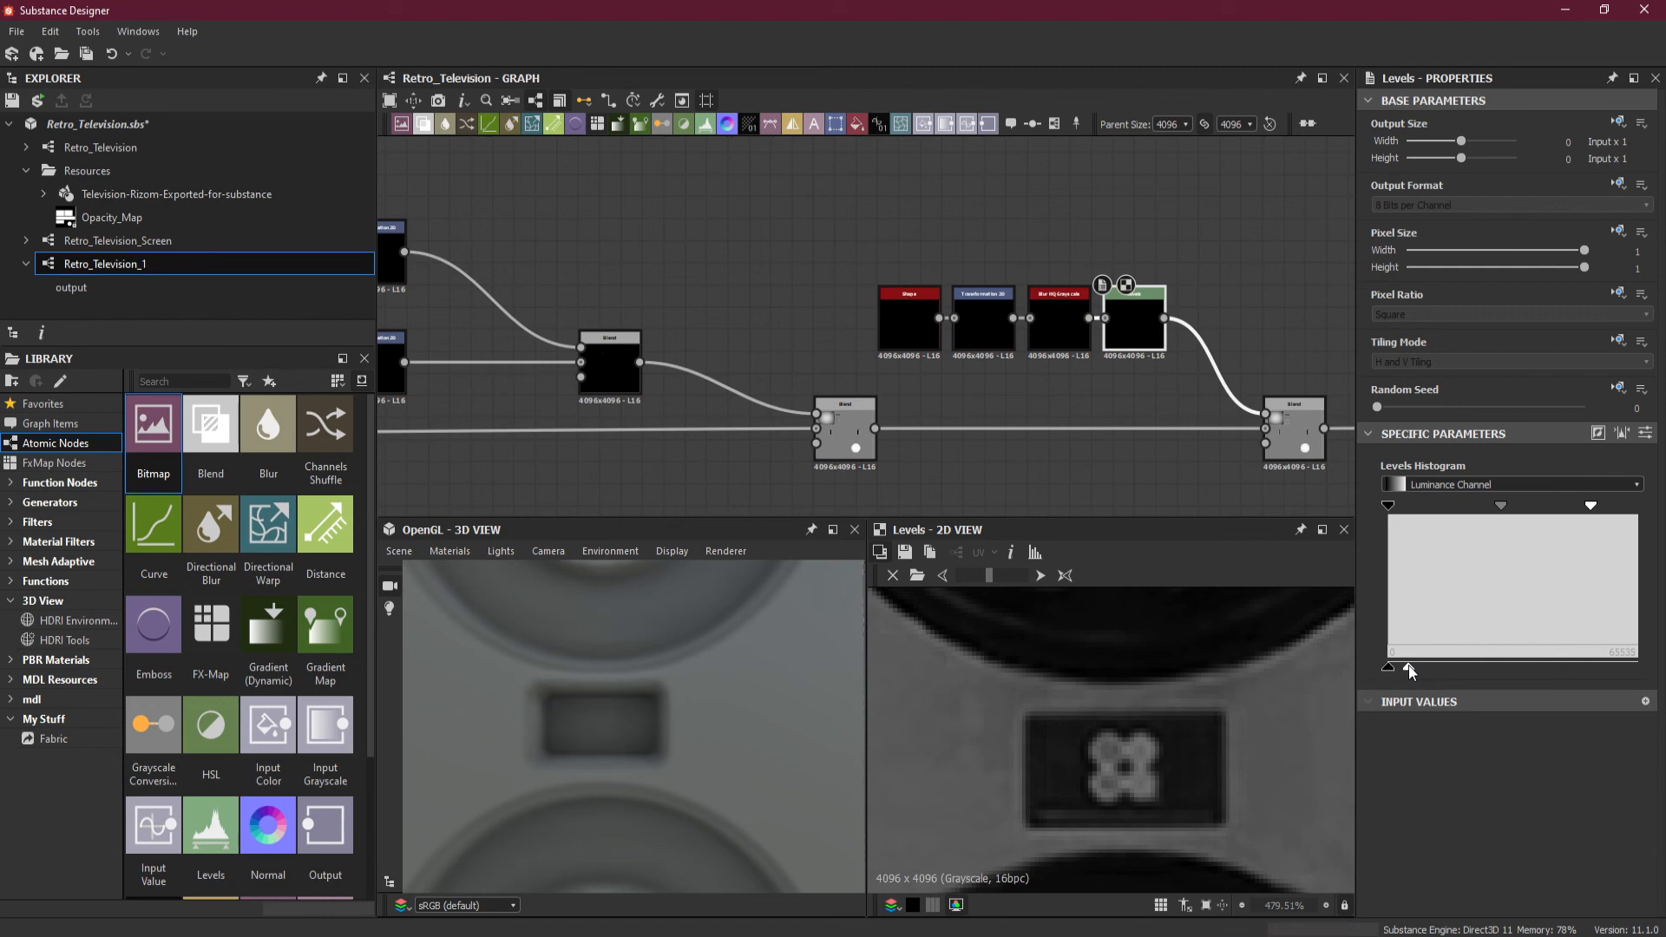
pyautogui.moveTo(1410, 672); pyautogui.dragTo(1396, 670)
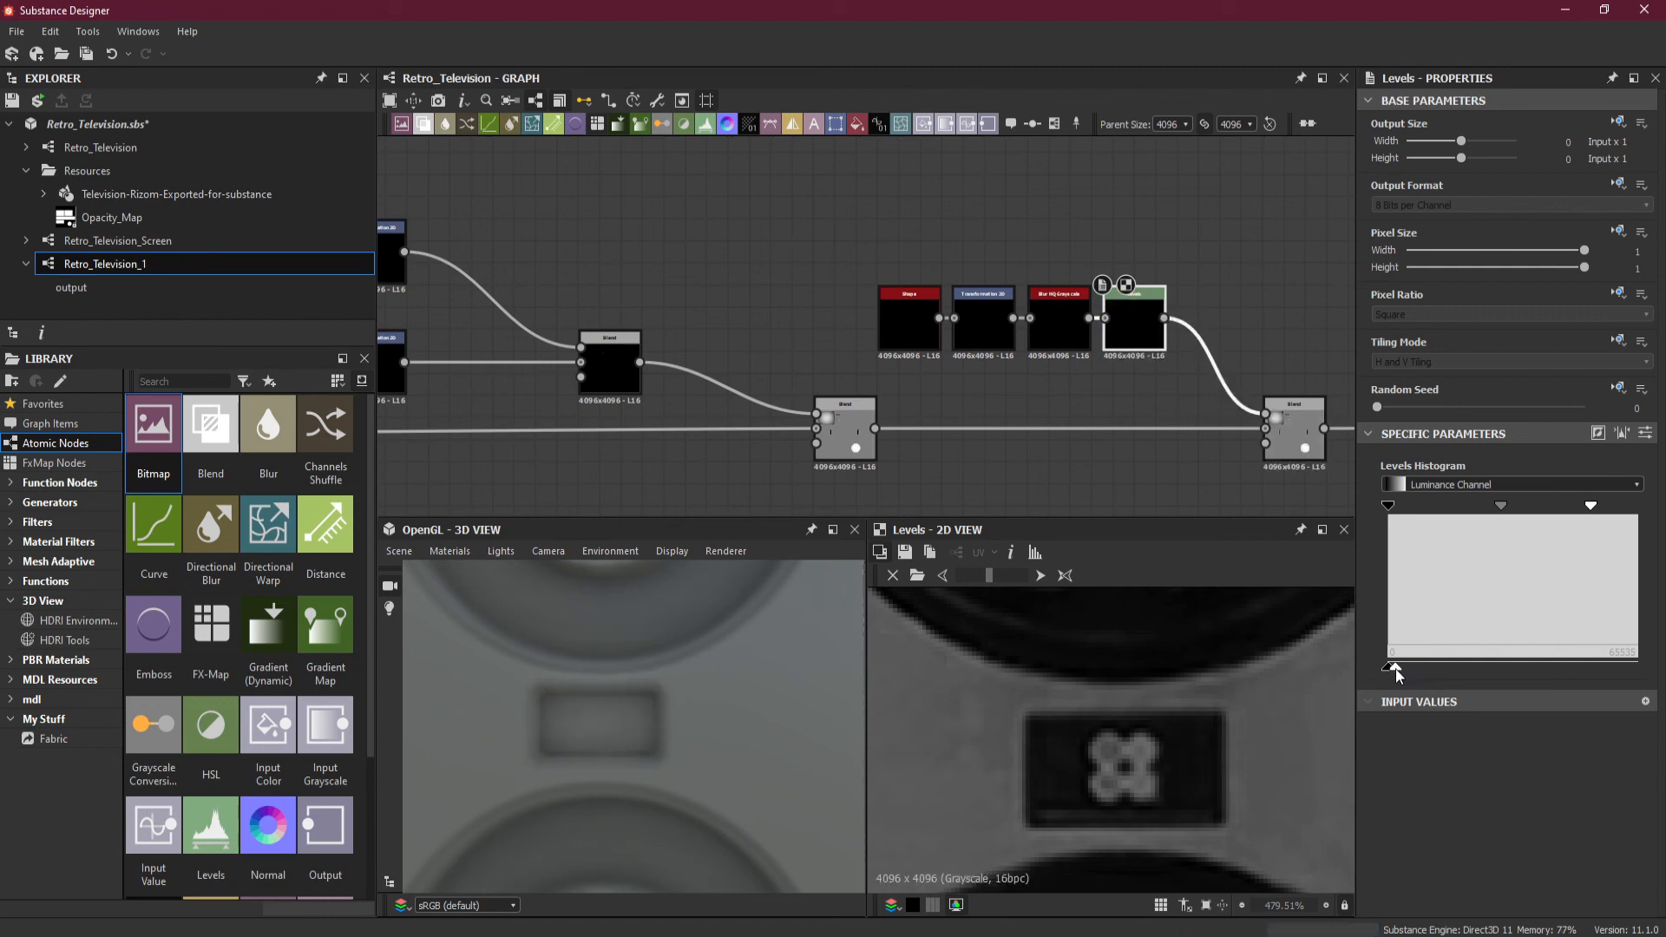
pyautogui.scroll(2, 621, 741)
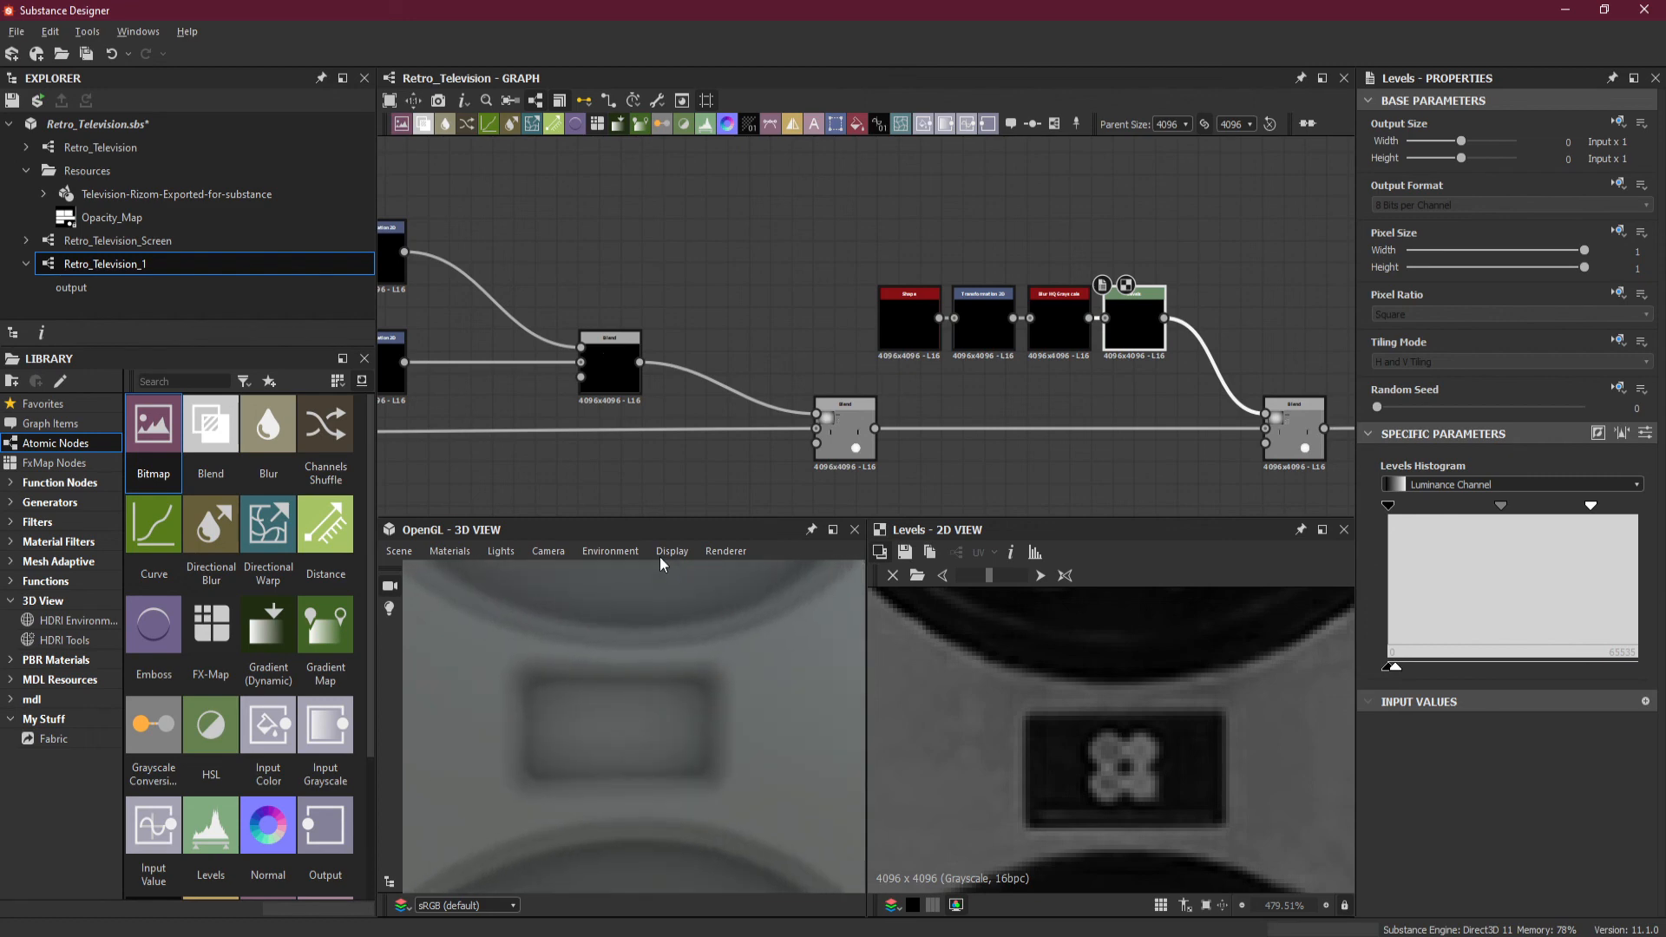
pyautogui.click(1645, 433)
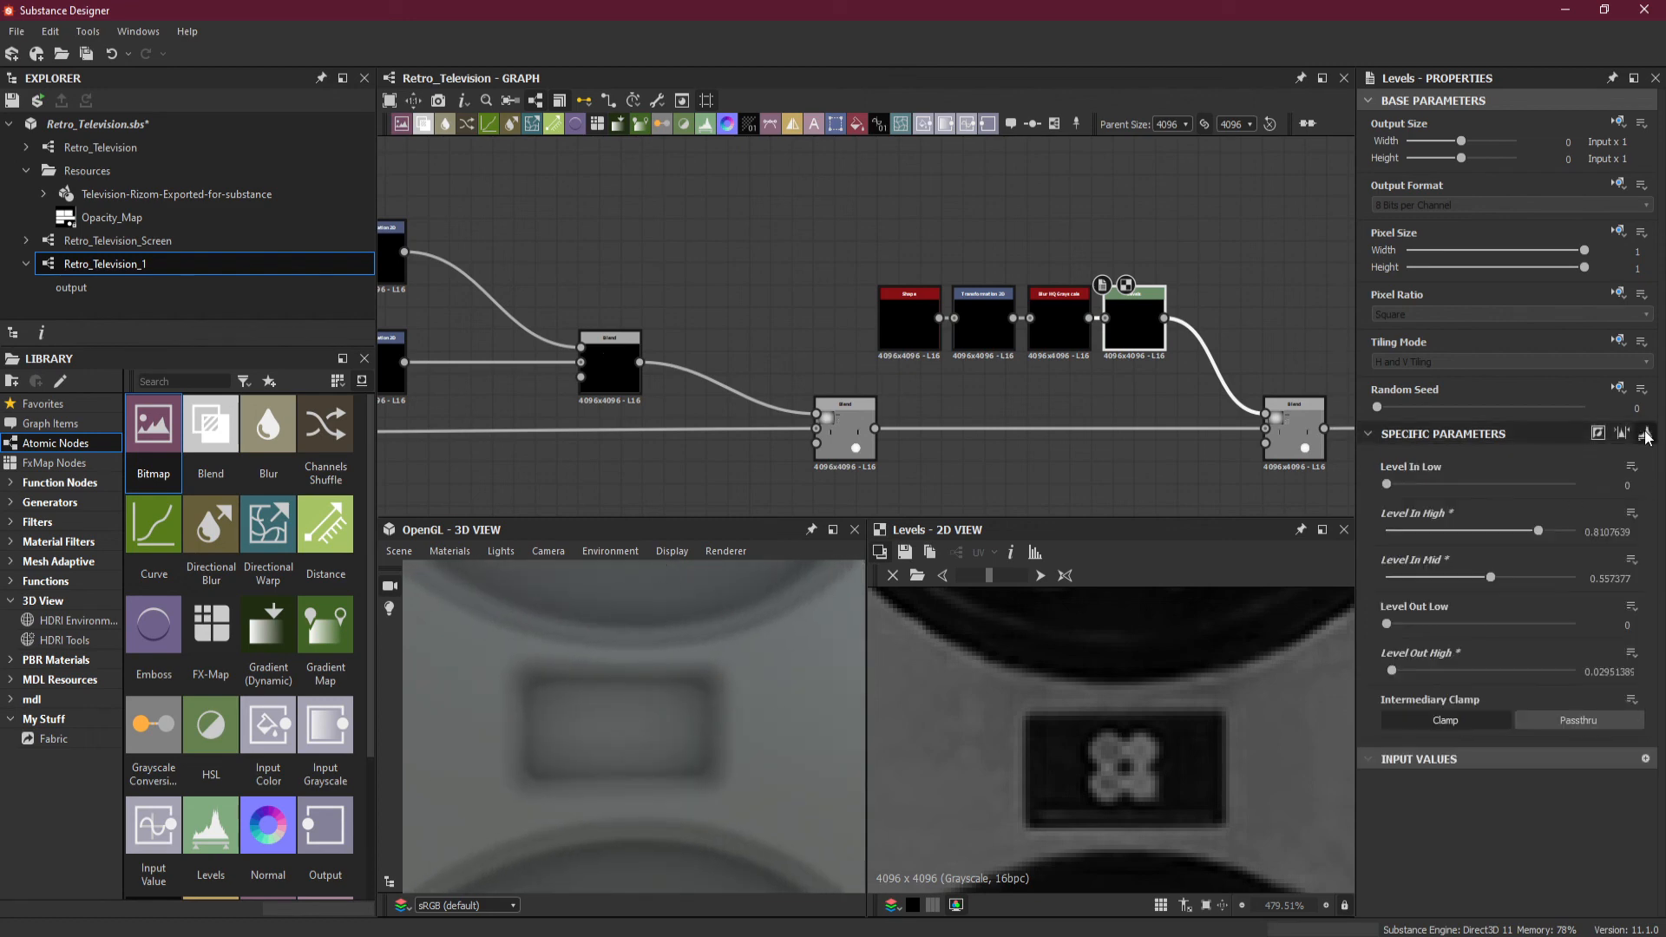
pyautogui.moveTo(1603, 673); pyautogui.dragTo(1638, 673)
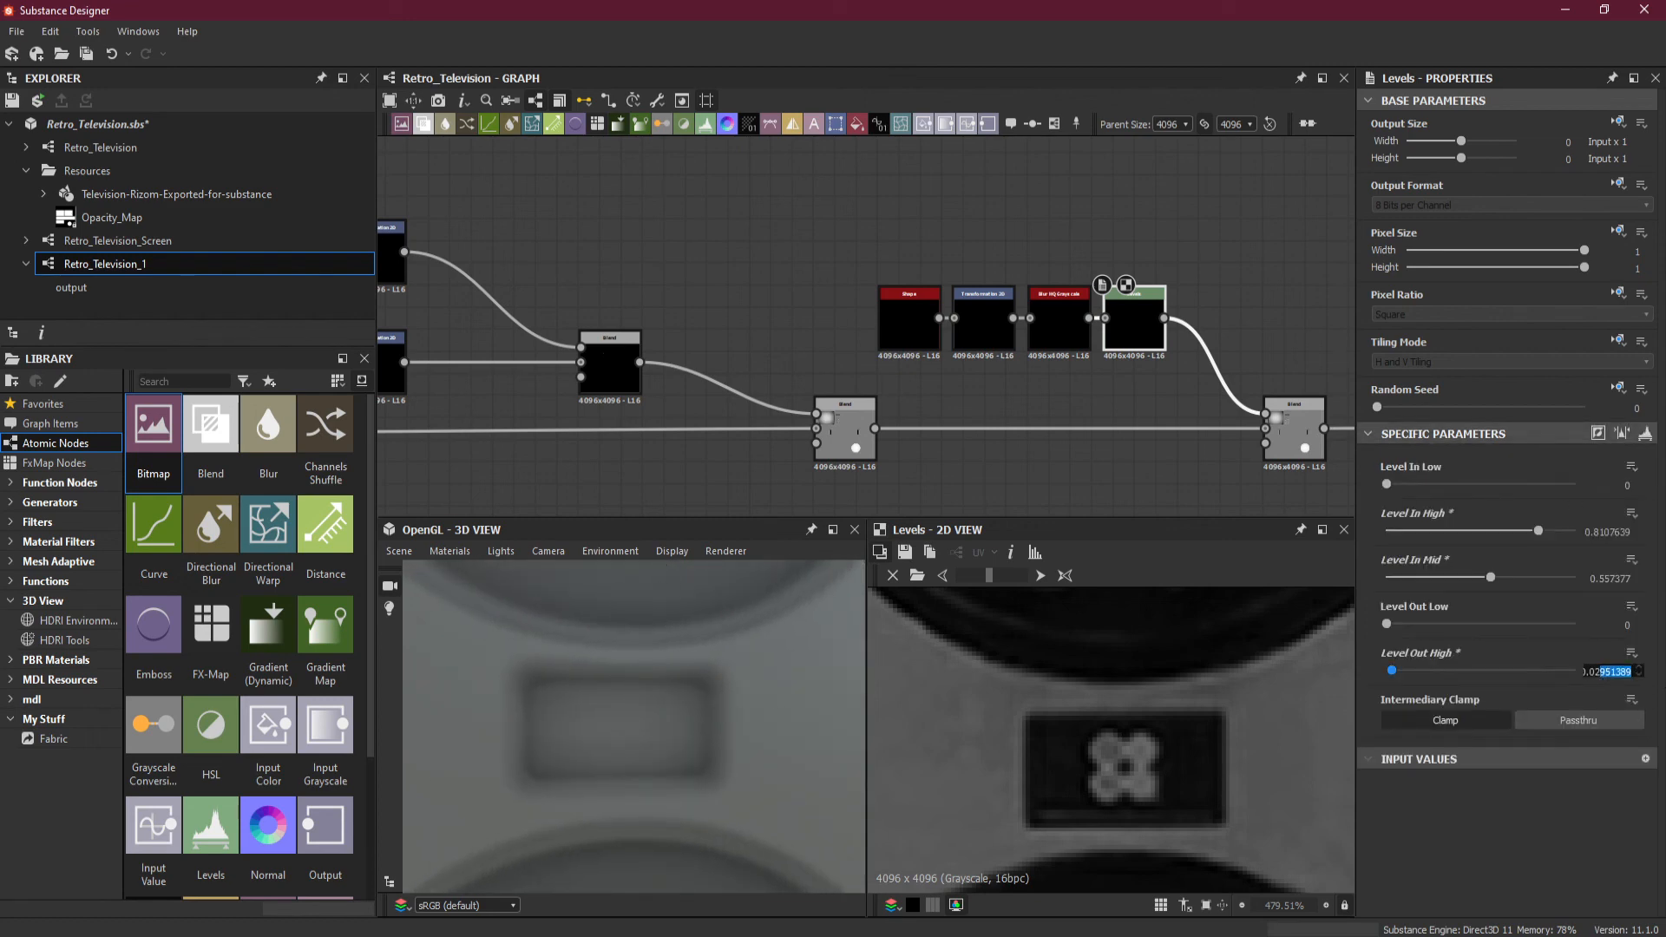
pyautogui.press('BackSpace')
pyautogui.press('Return')
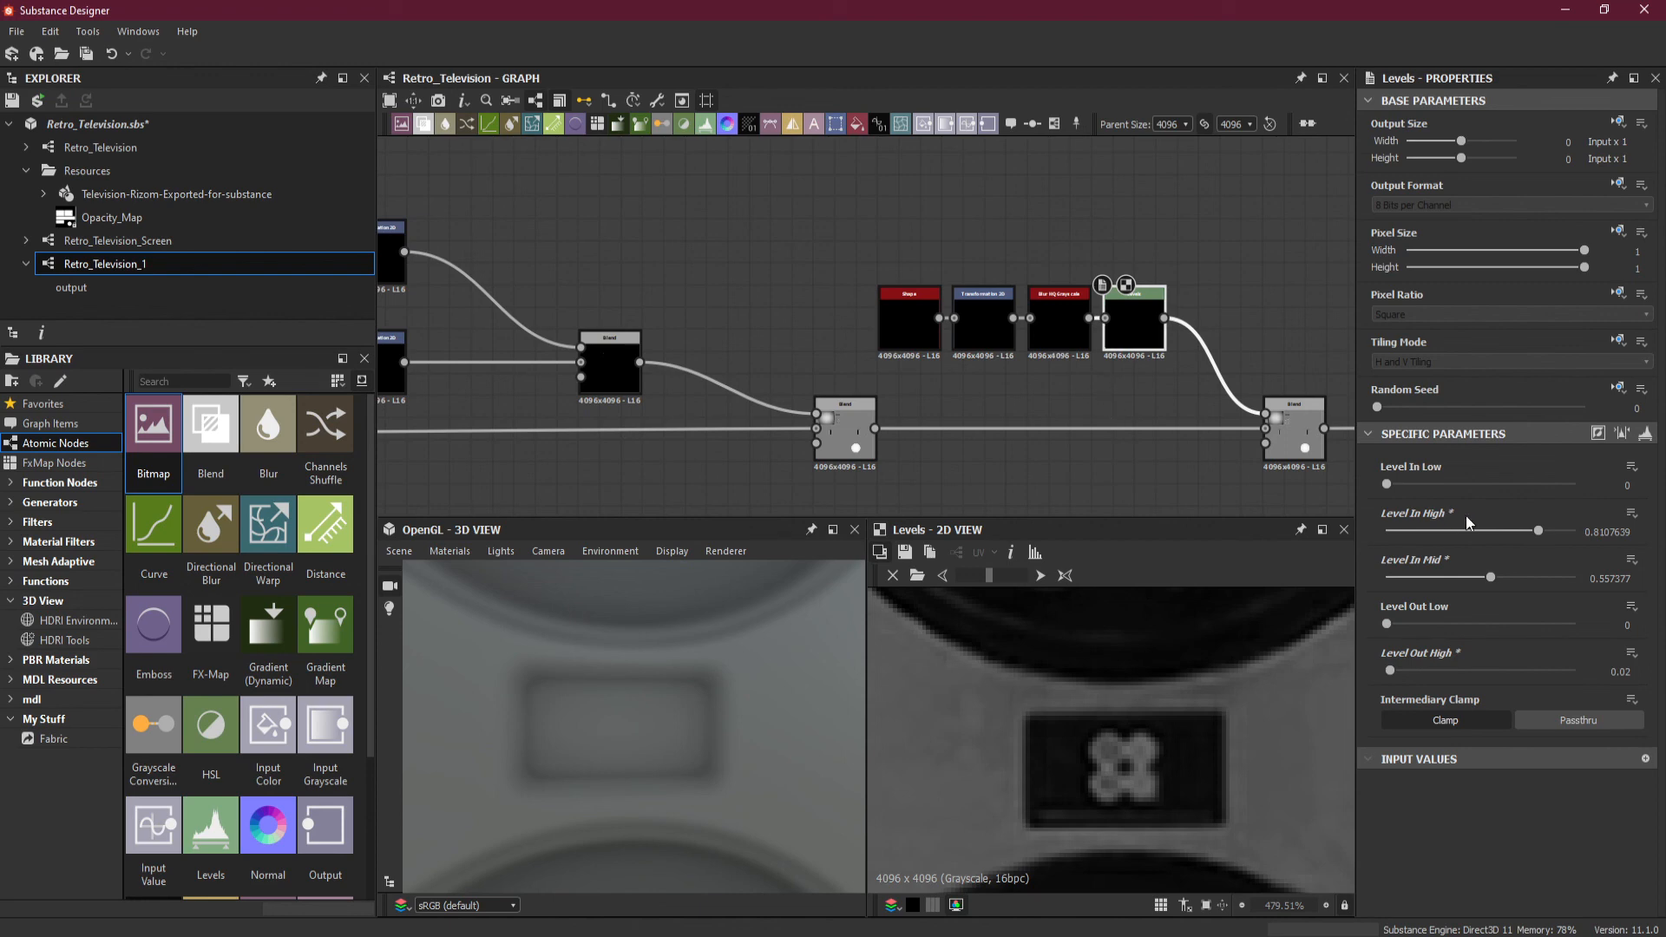
pyautogui.click(1645, 433)
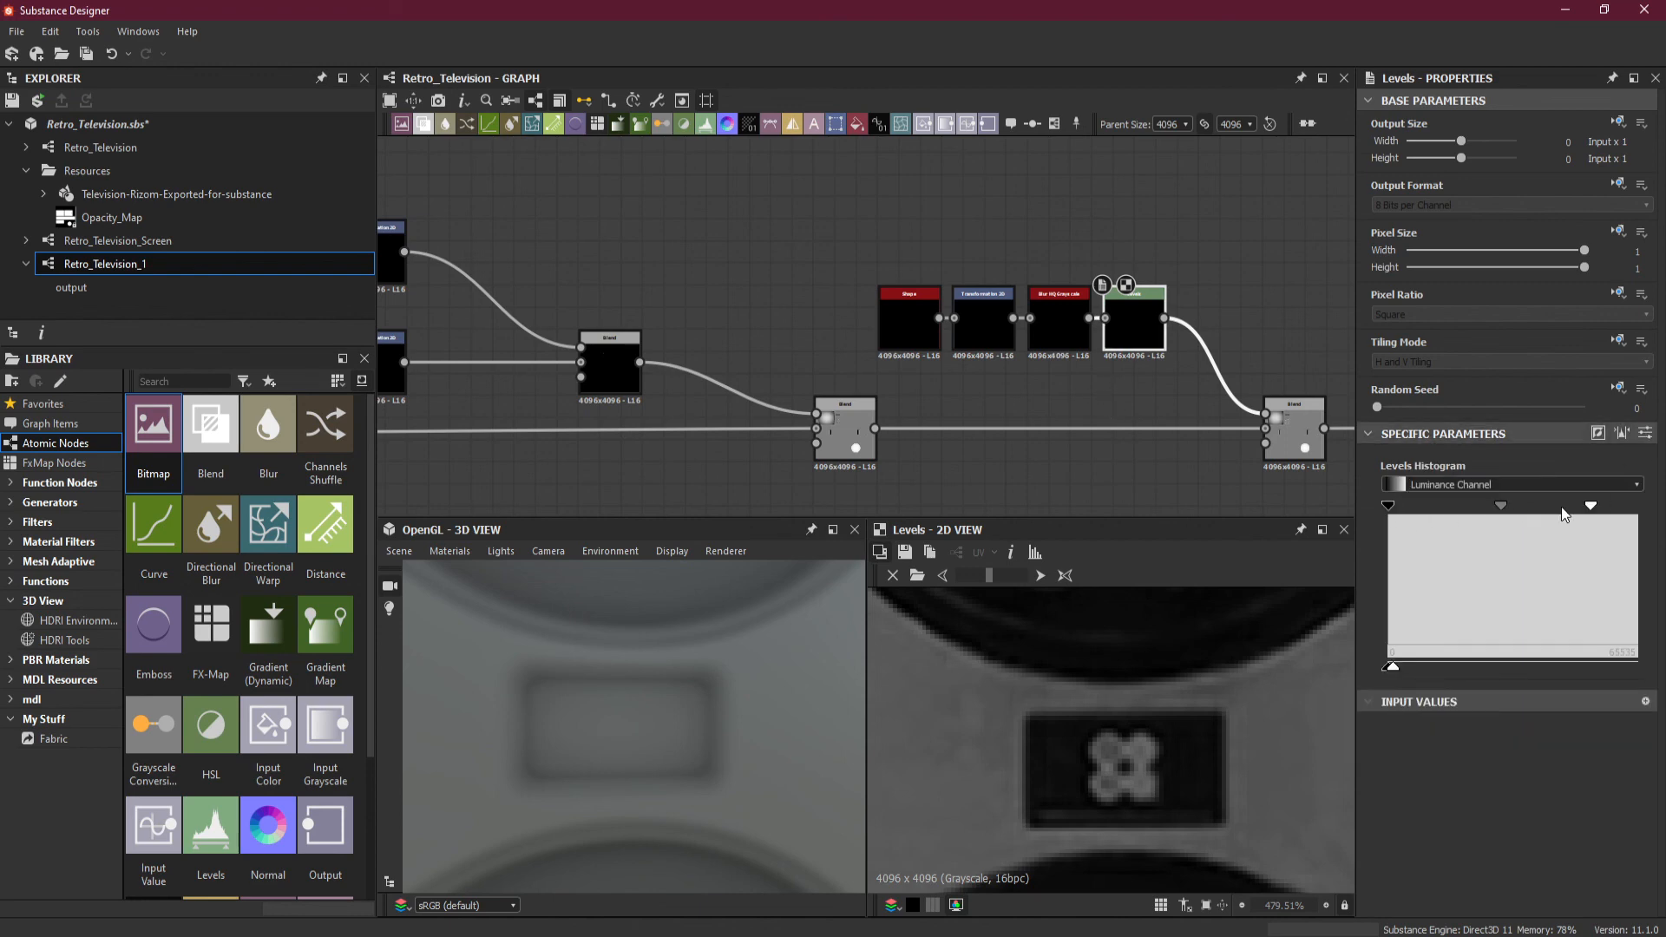
# Narrow the emblem Levels input range to roughly the darkest third, with a slightly raised black point, to define the recess's rounded edges.
pyautogui.moveTo(1594, 510); pyautogui.dragTo(1520, 514)
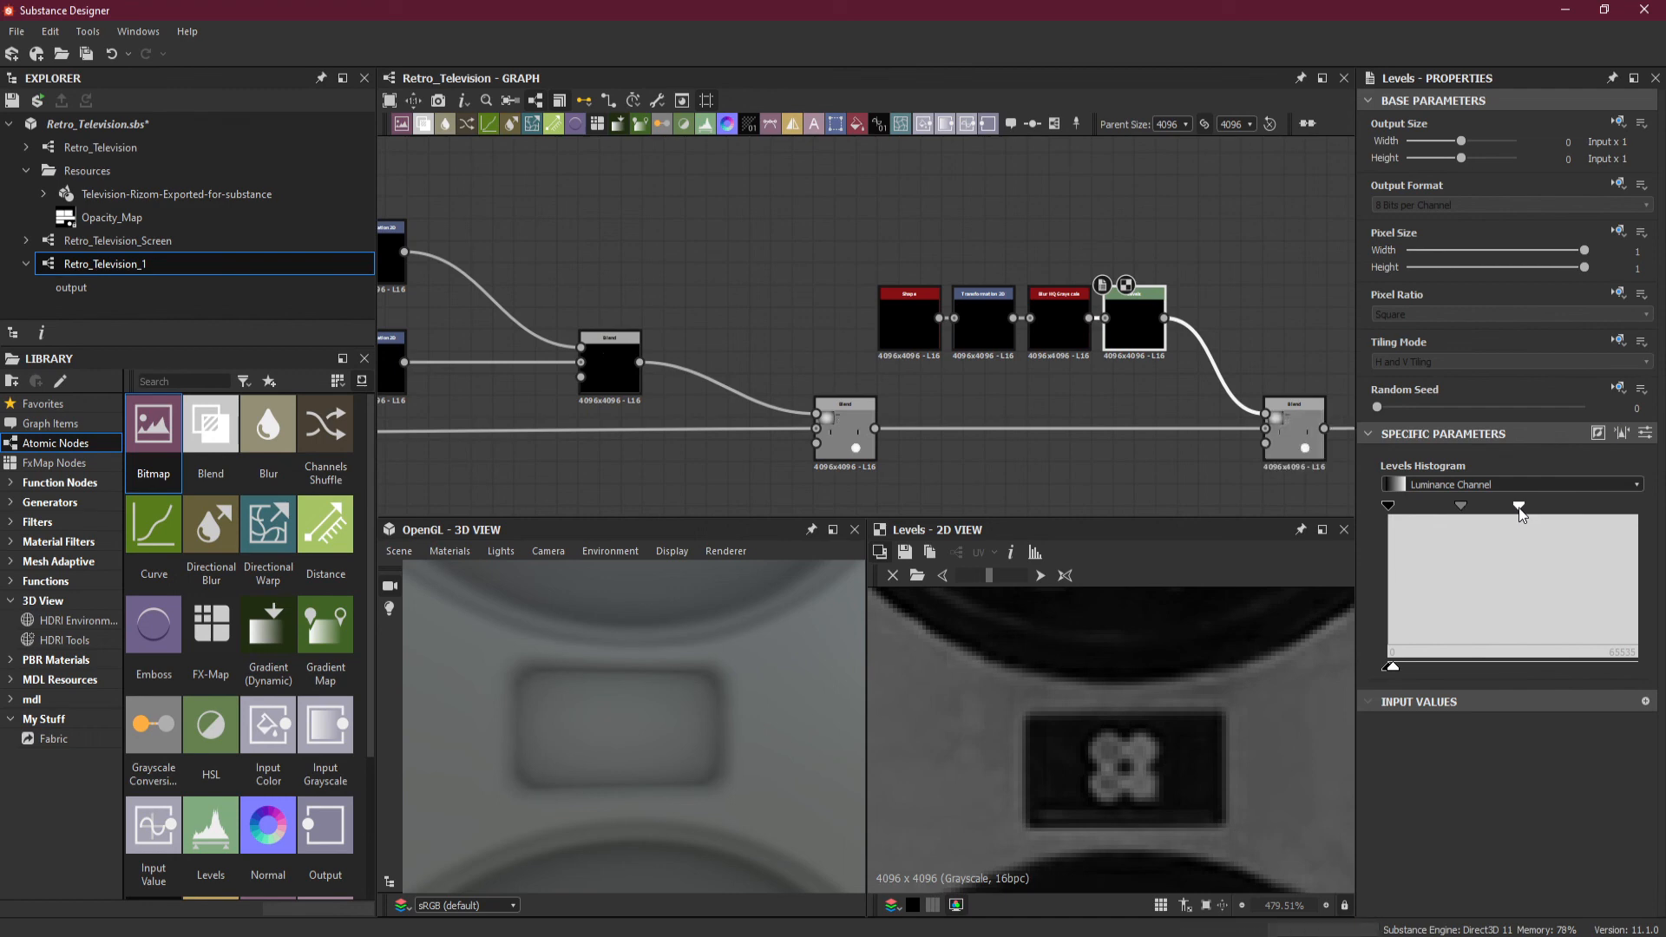
pyautogui.moveTo(1457, 509); pyautogui.dragTo(1466, 508)
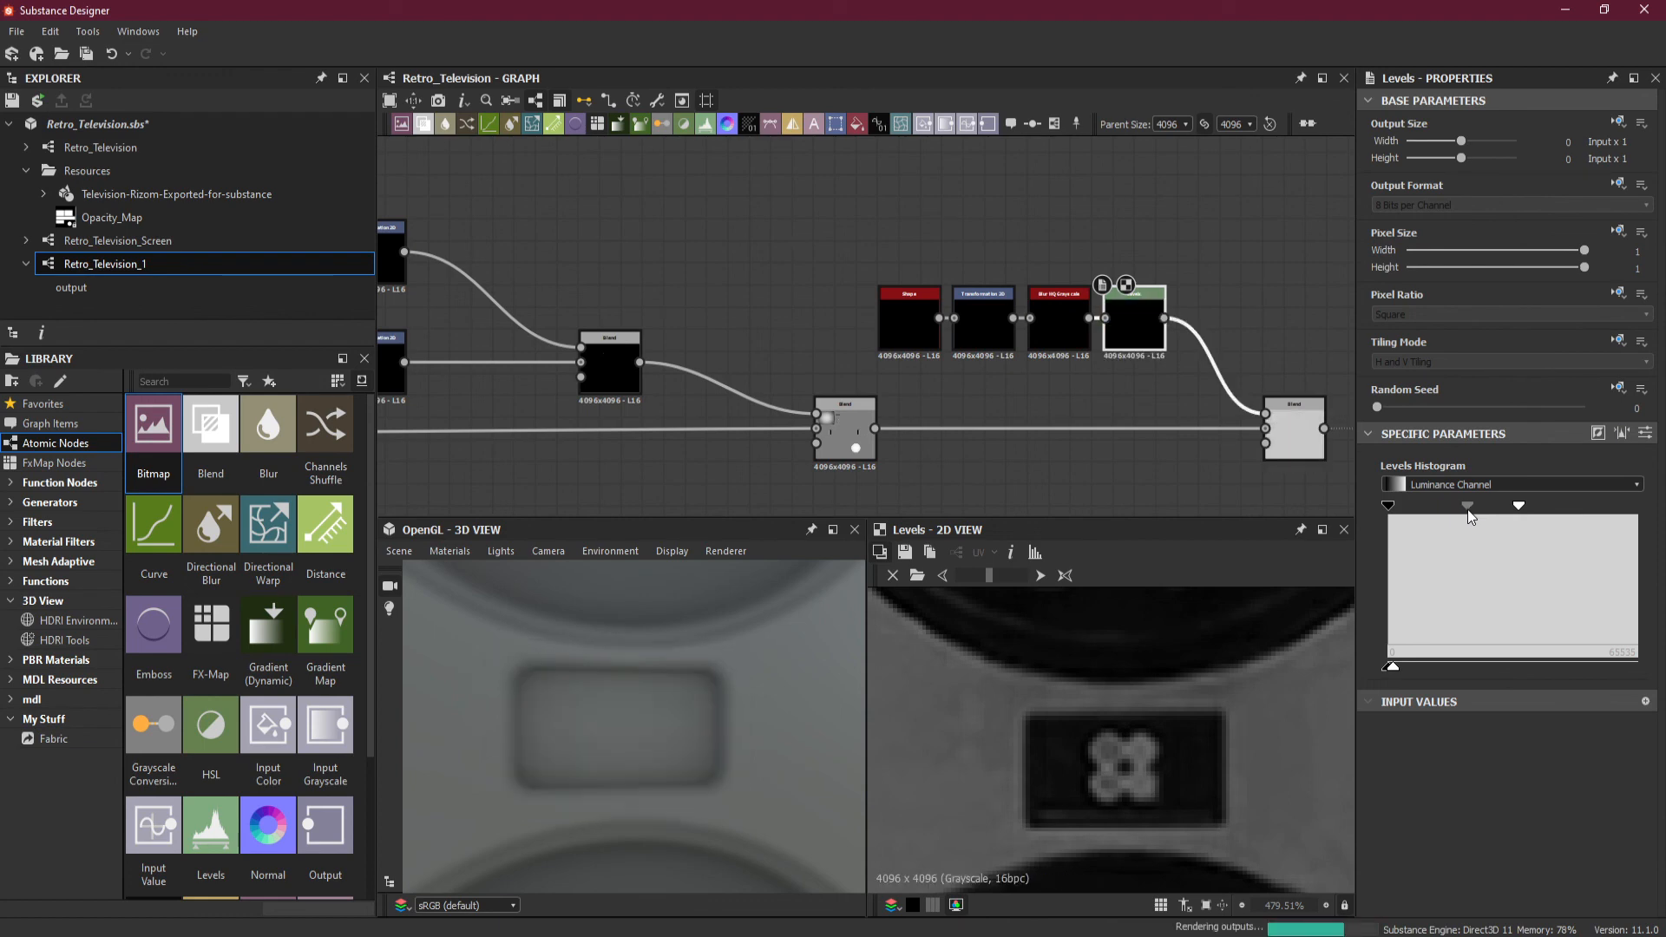
pyautogui.moveTo(1393, 513); pyautogui.dragTo(1397, 514)
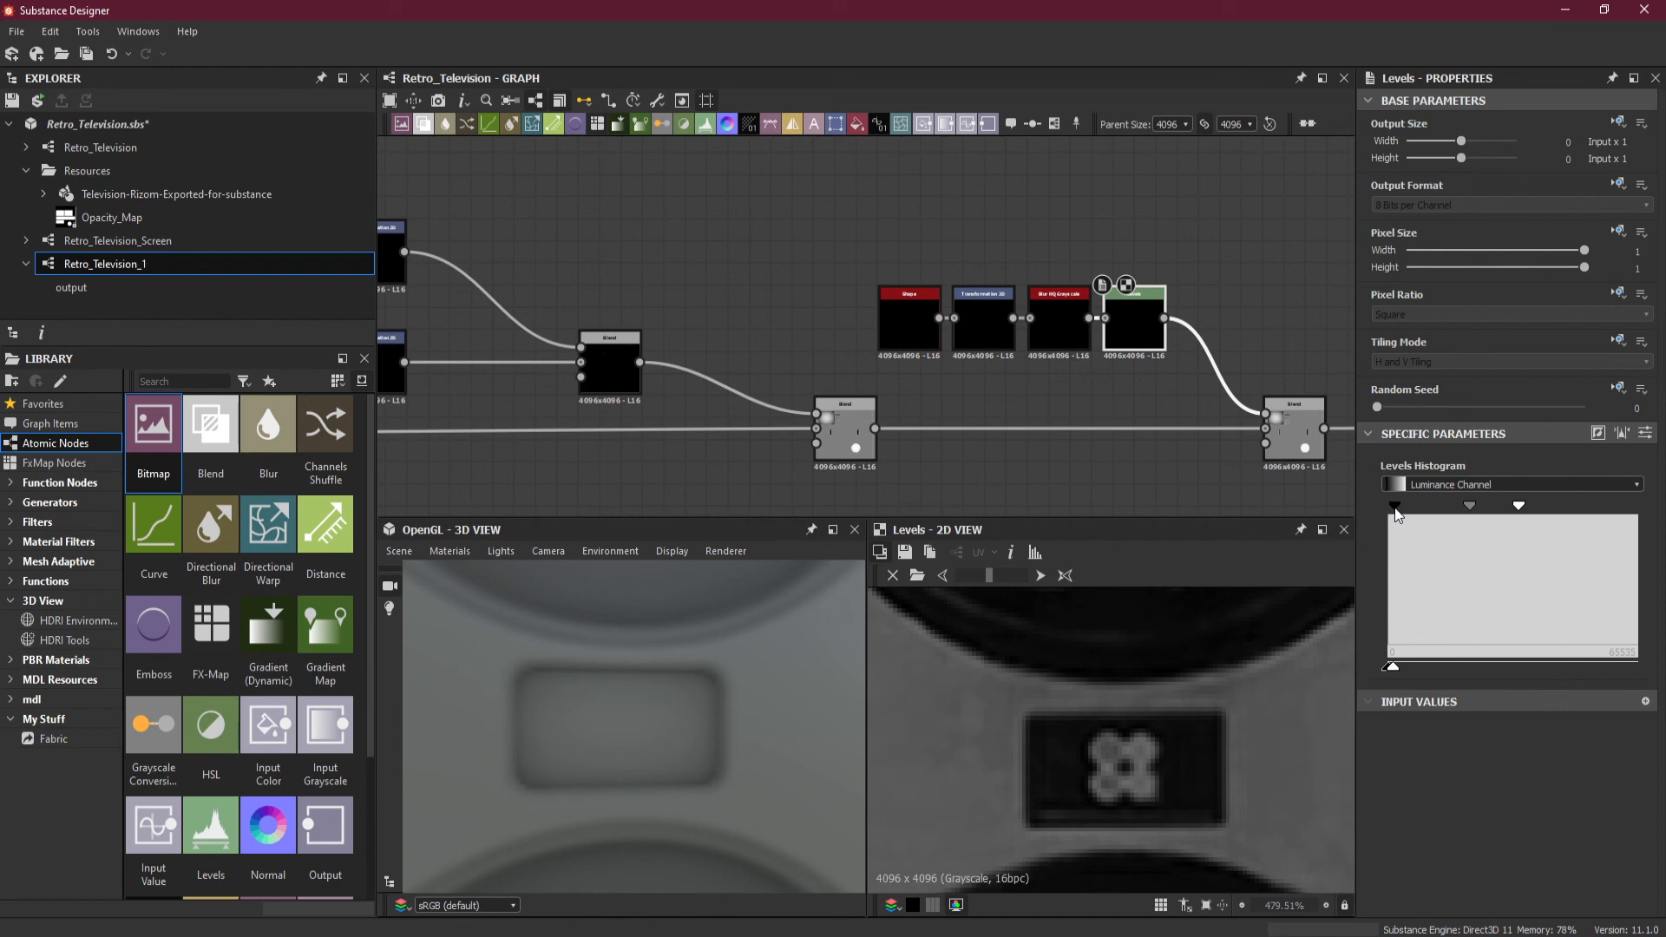
pyautogui.moveTo(1398, 514); pyautogui.dragTo(1391, 514)
pyautogui.moveTo(1464, 504)
pyautogui.mouseDown()
pyautogui.moveTo(1439, 508)
pyautogui.moveTo(1466, 507)
pyautogui.mouseUp()
pyautogui.moveTo(1518, 506); pyautogui.dragTo(1506, 509)
pyautogui.moveTo(1388, 507); pyautogui.dragTo(1403, 509)
pyautogui.moveTo(1462, 506)
pyautogui.mouseDown()
pyautogui.moveTo(1447, 509)
pyautogui.moveTo(1488, 510)
pyautogui.mouseUp()
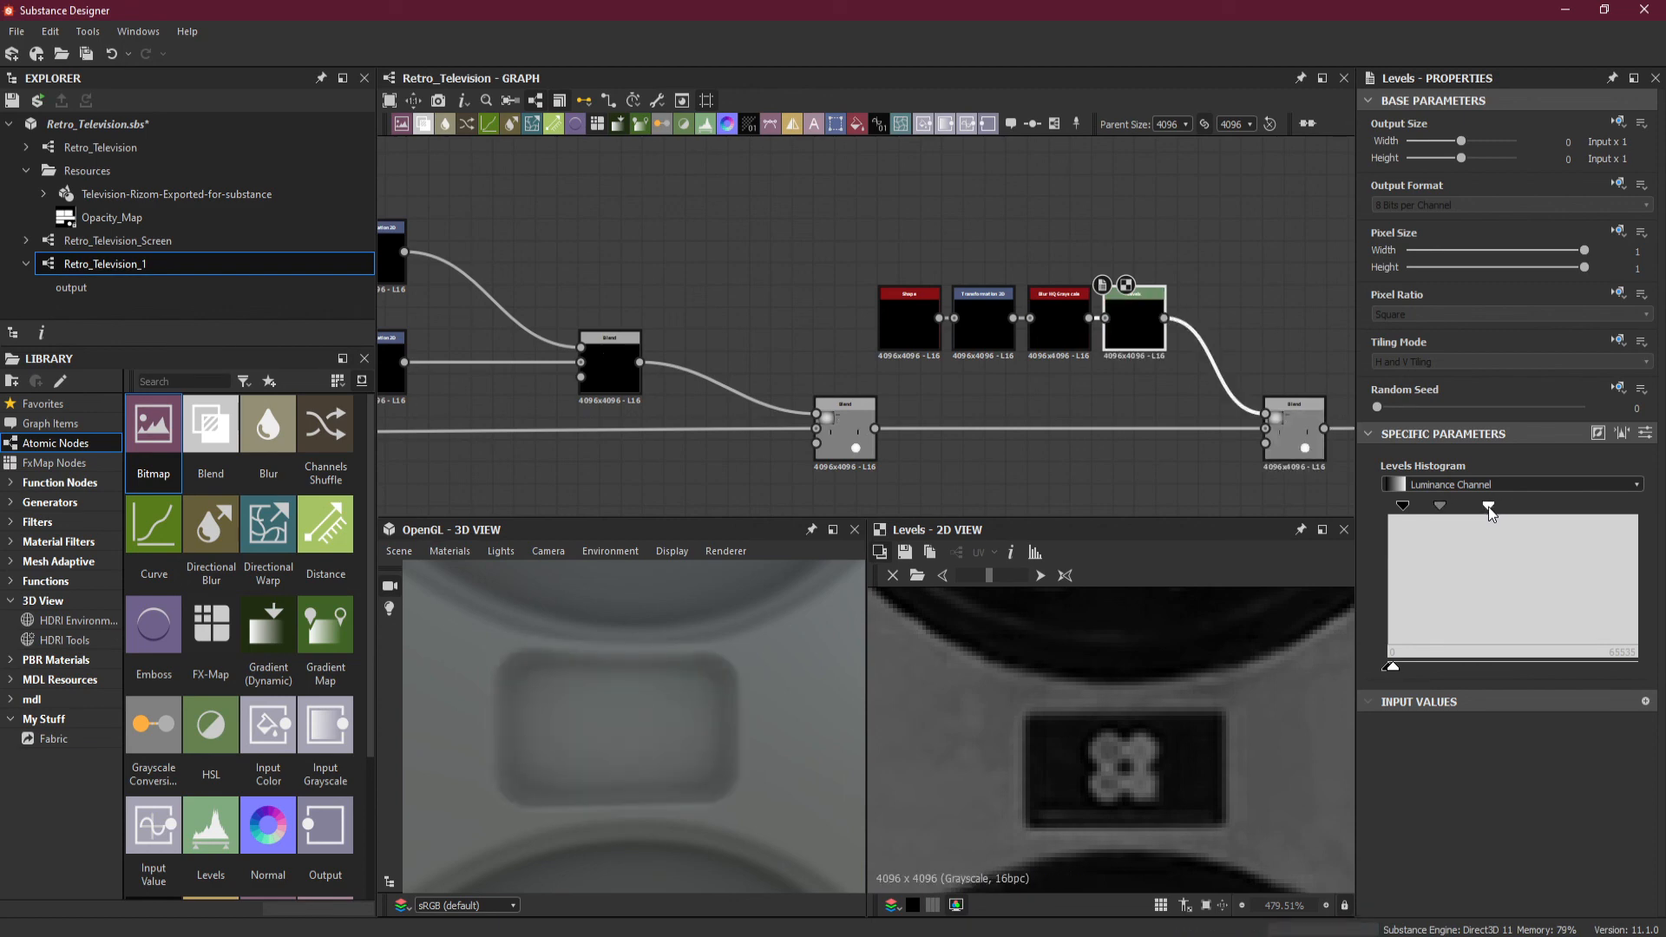
pyautogui.moveTo(1489, 511); pyautogui.dragTo(1475, 507)
pyautogui.moveTo(1475, 508); pyautogui.dragTo(1471, 508)
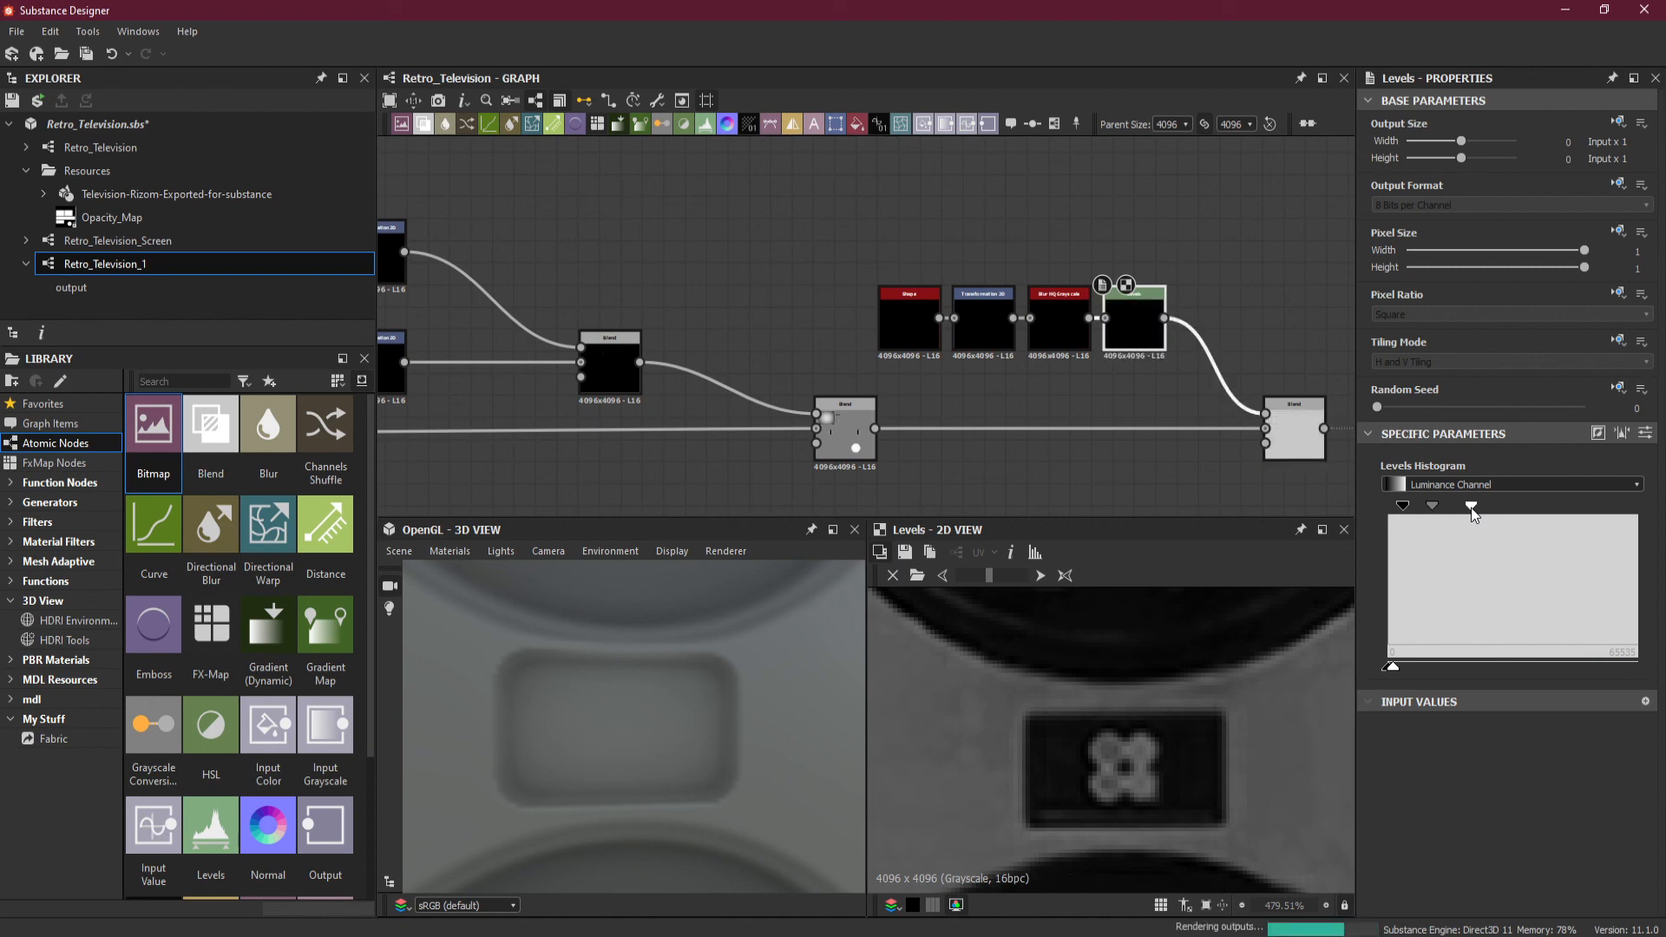
# Lower the emblem Levels node's high input to about 0.3 and set the emblem blur's Intensity to 0.1 for crisper edges.
pyautogui.moveTo(1472, 507); pyautogui.dragTo(1463, 508)
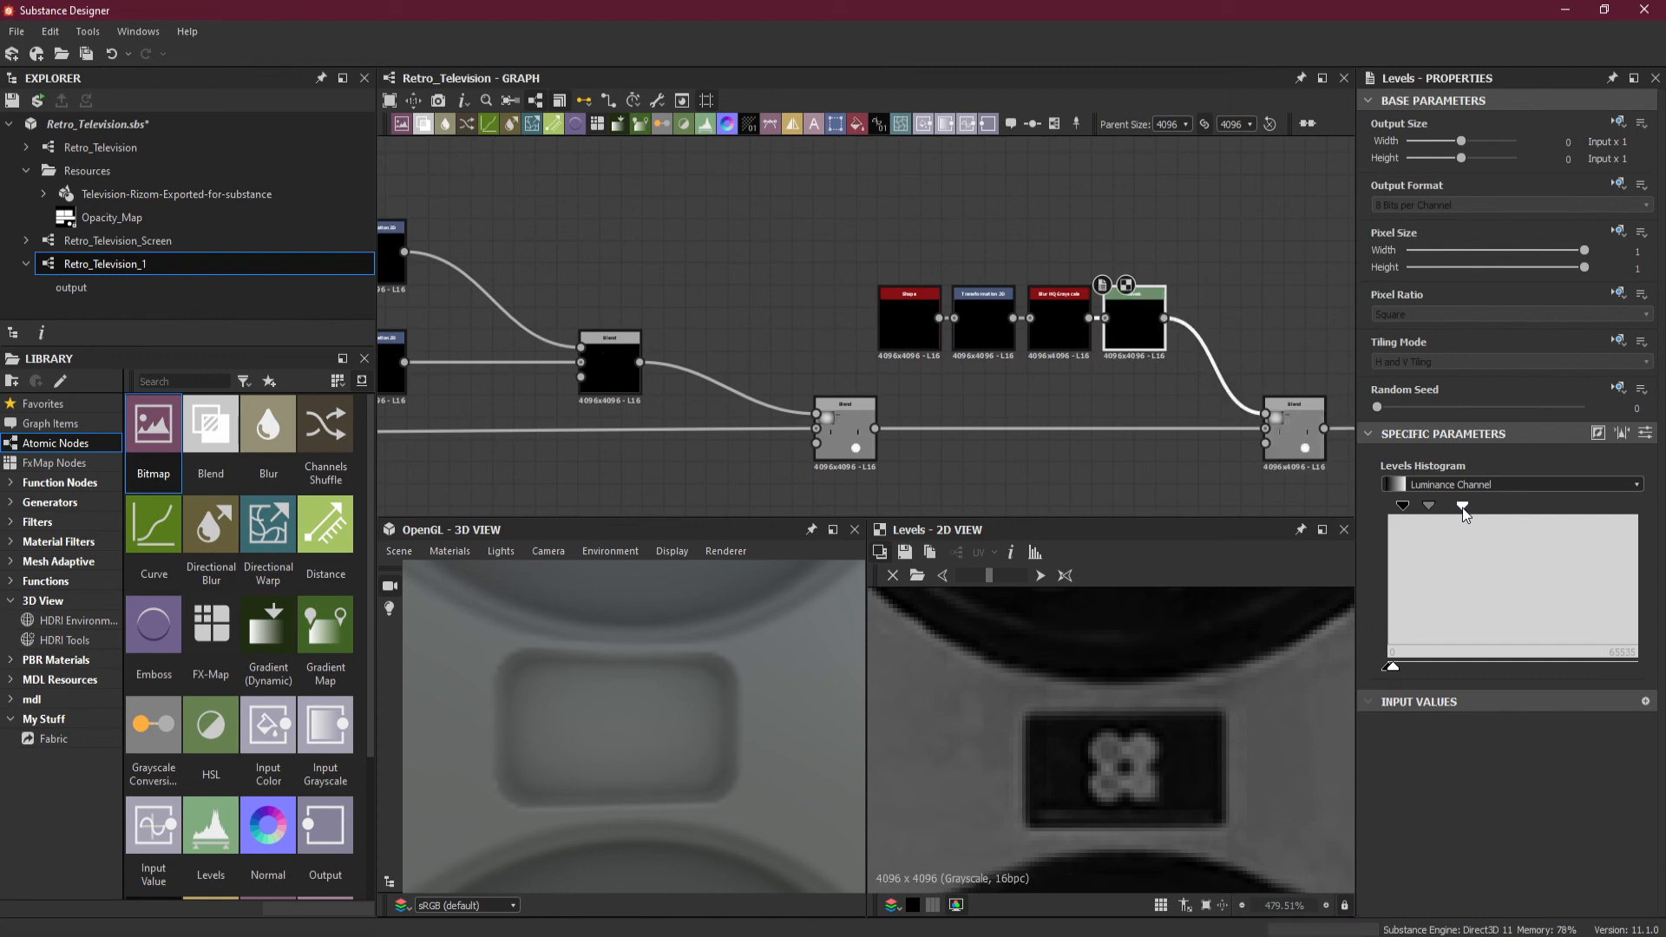
pyautogui.click(1037, 343)
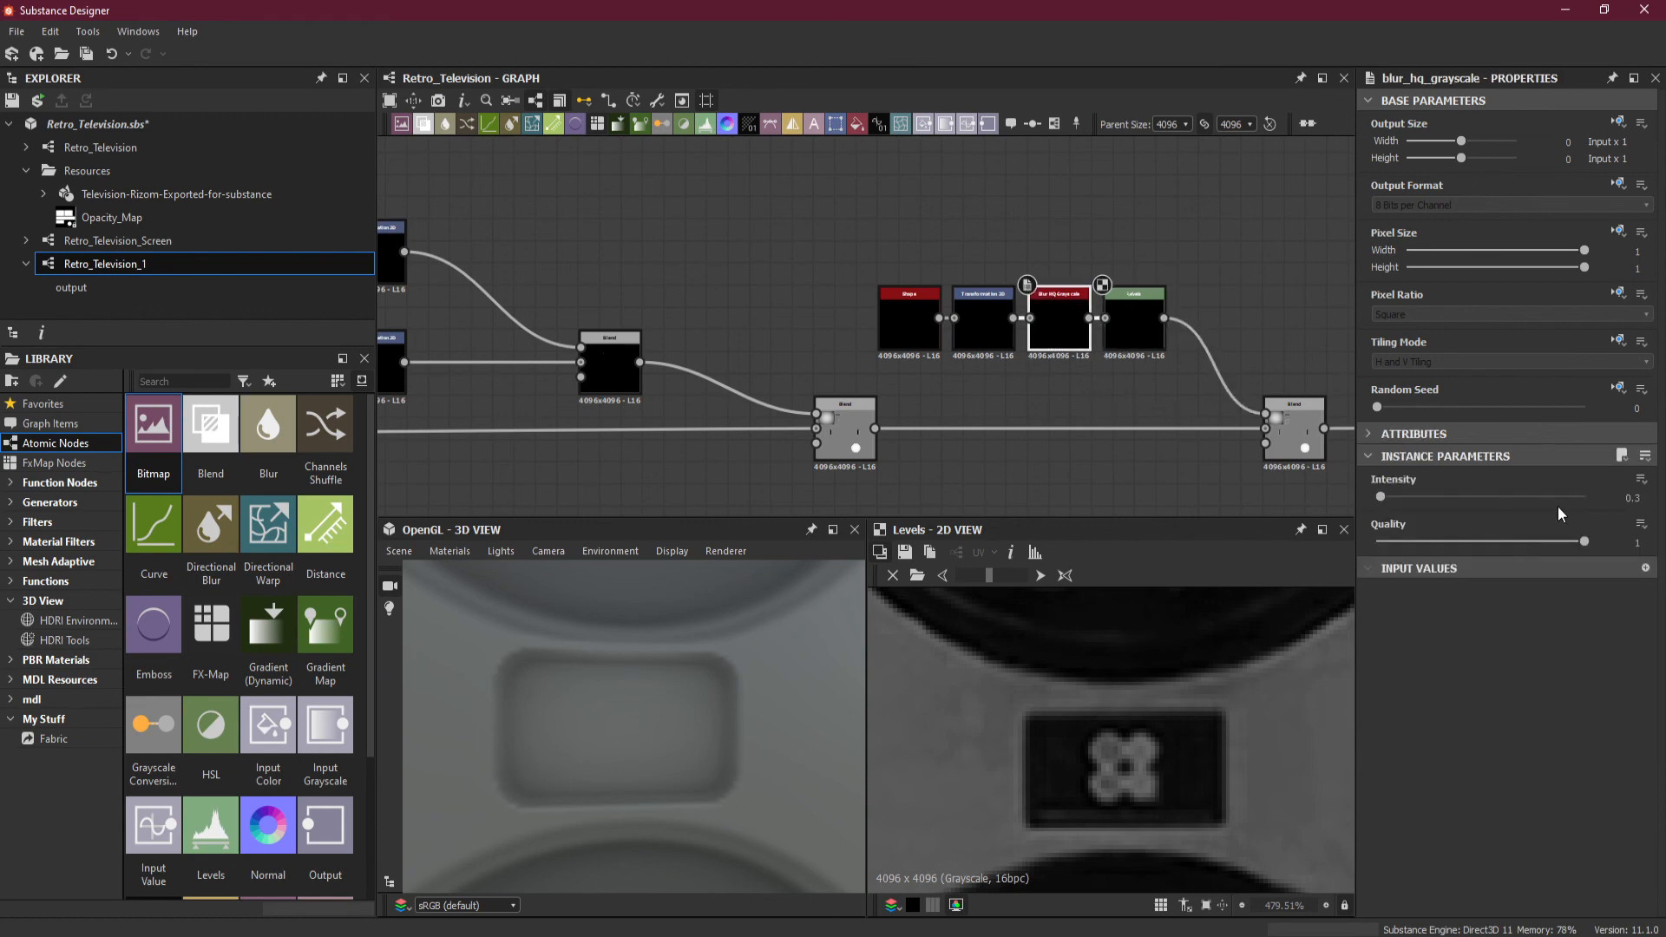
pyautogui.doubleClick(1632, 498)
pyautogui.write('1')
pyautogui.press('Return')
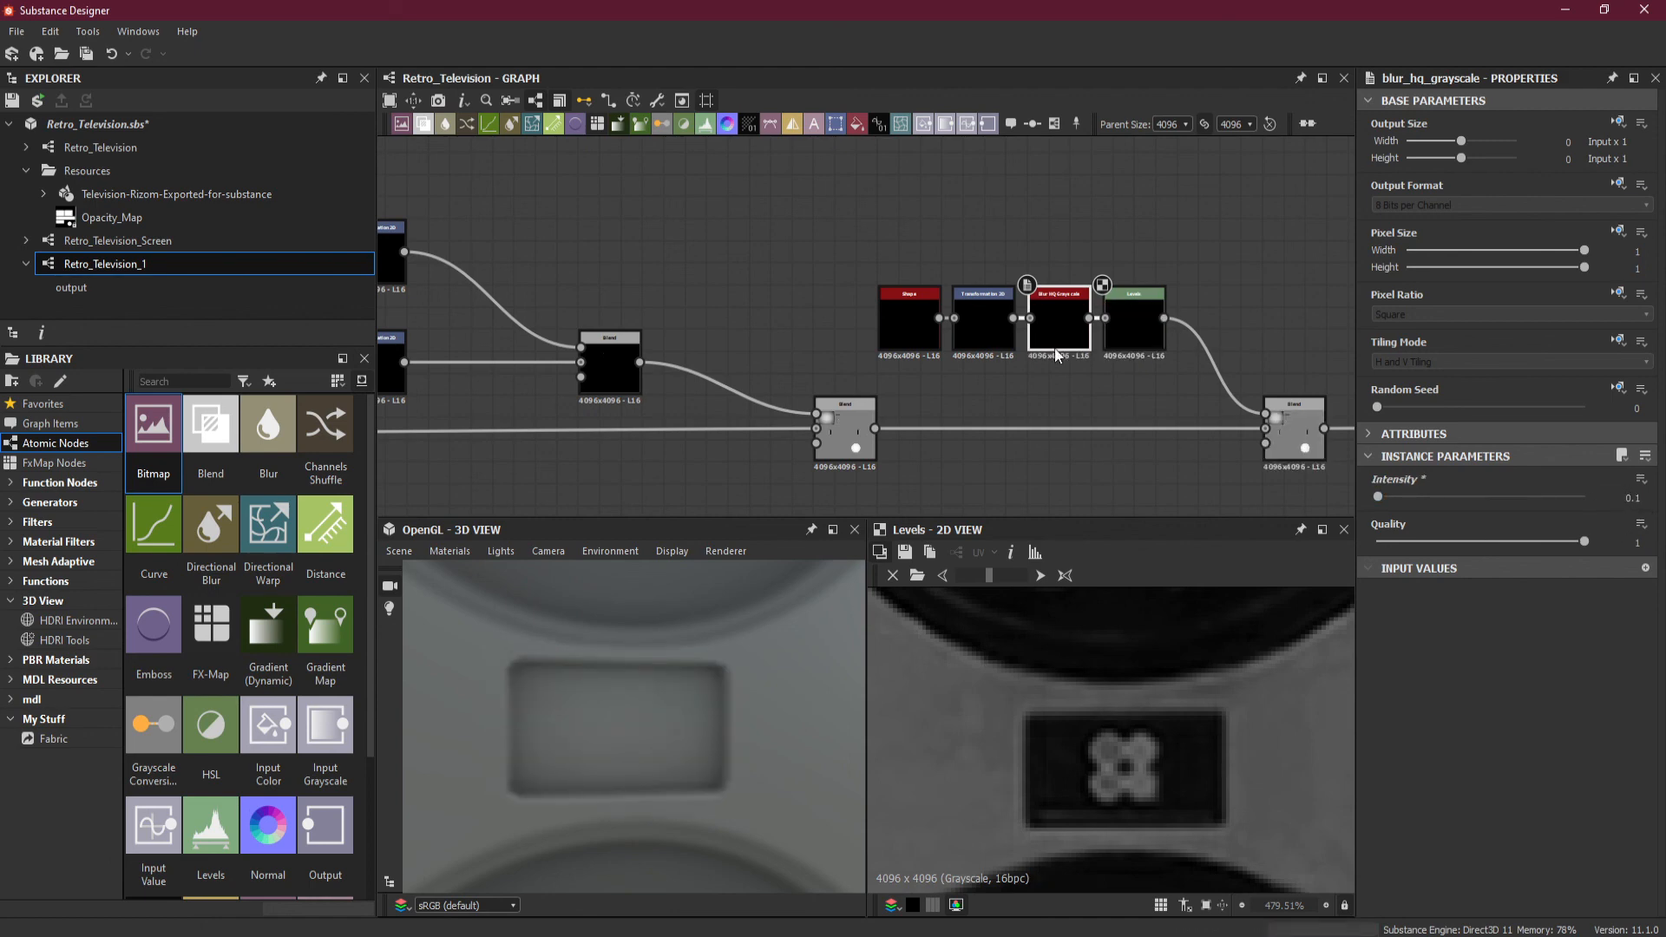
# Reduce the height of the emblem's Shape node by setting its Size Y to 0.4.
pyautogui.click(983, 326)
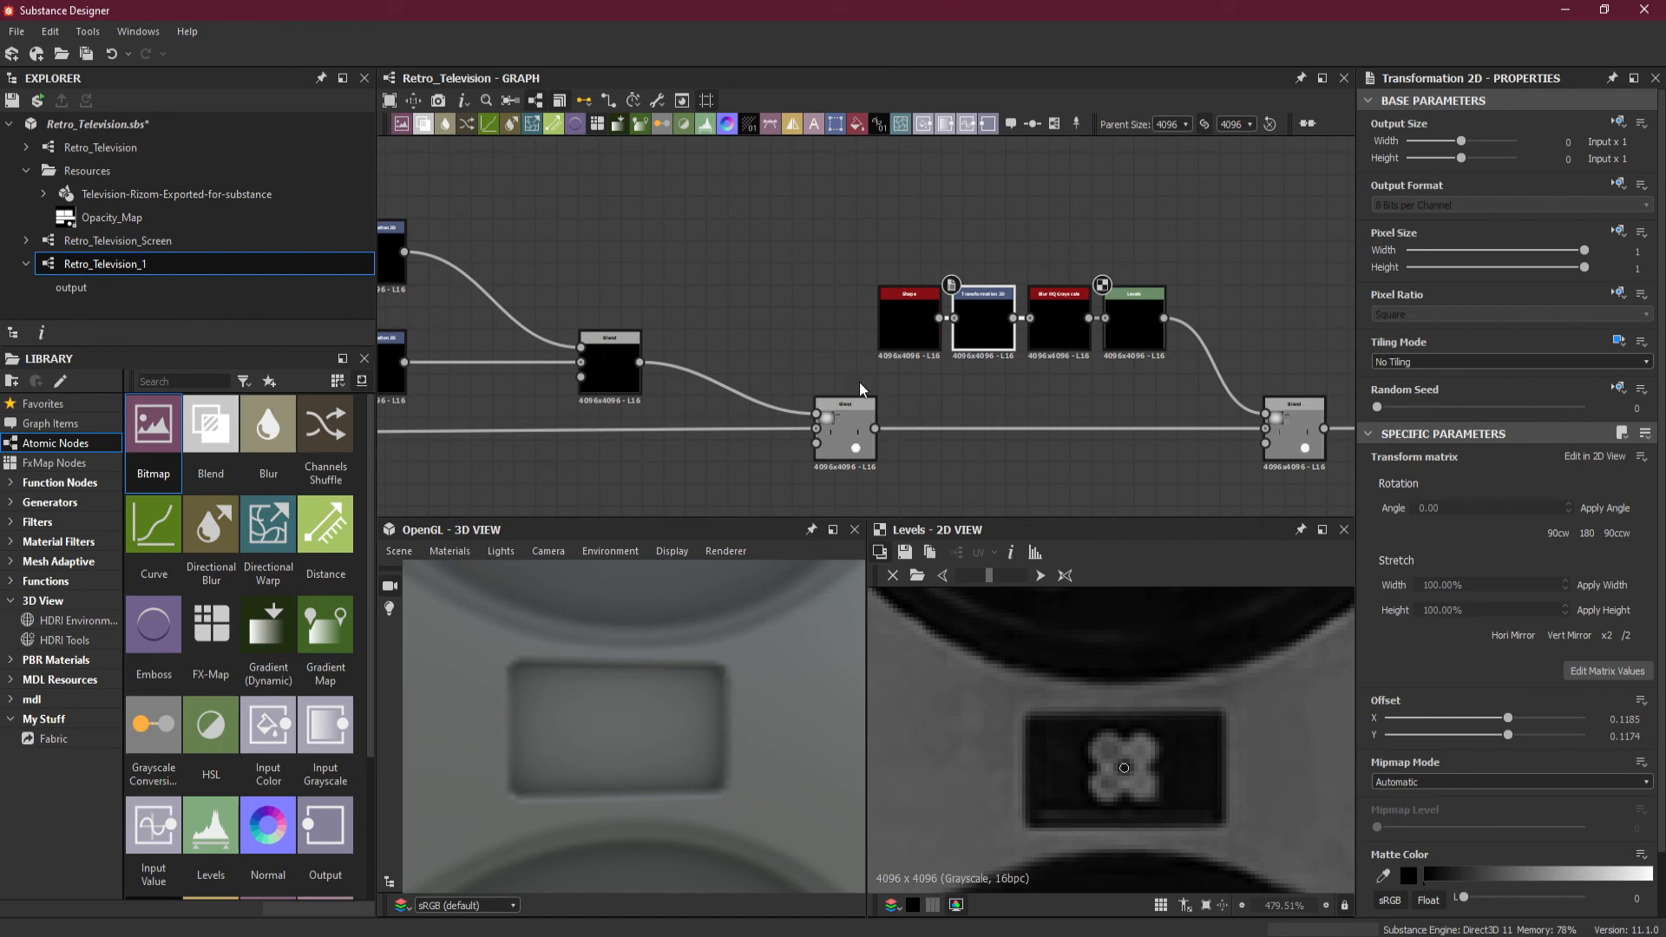
pyautogui.click(910, 336)
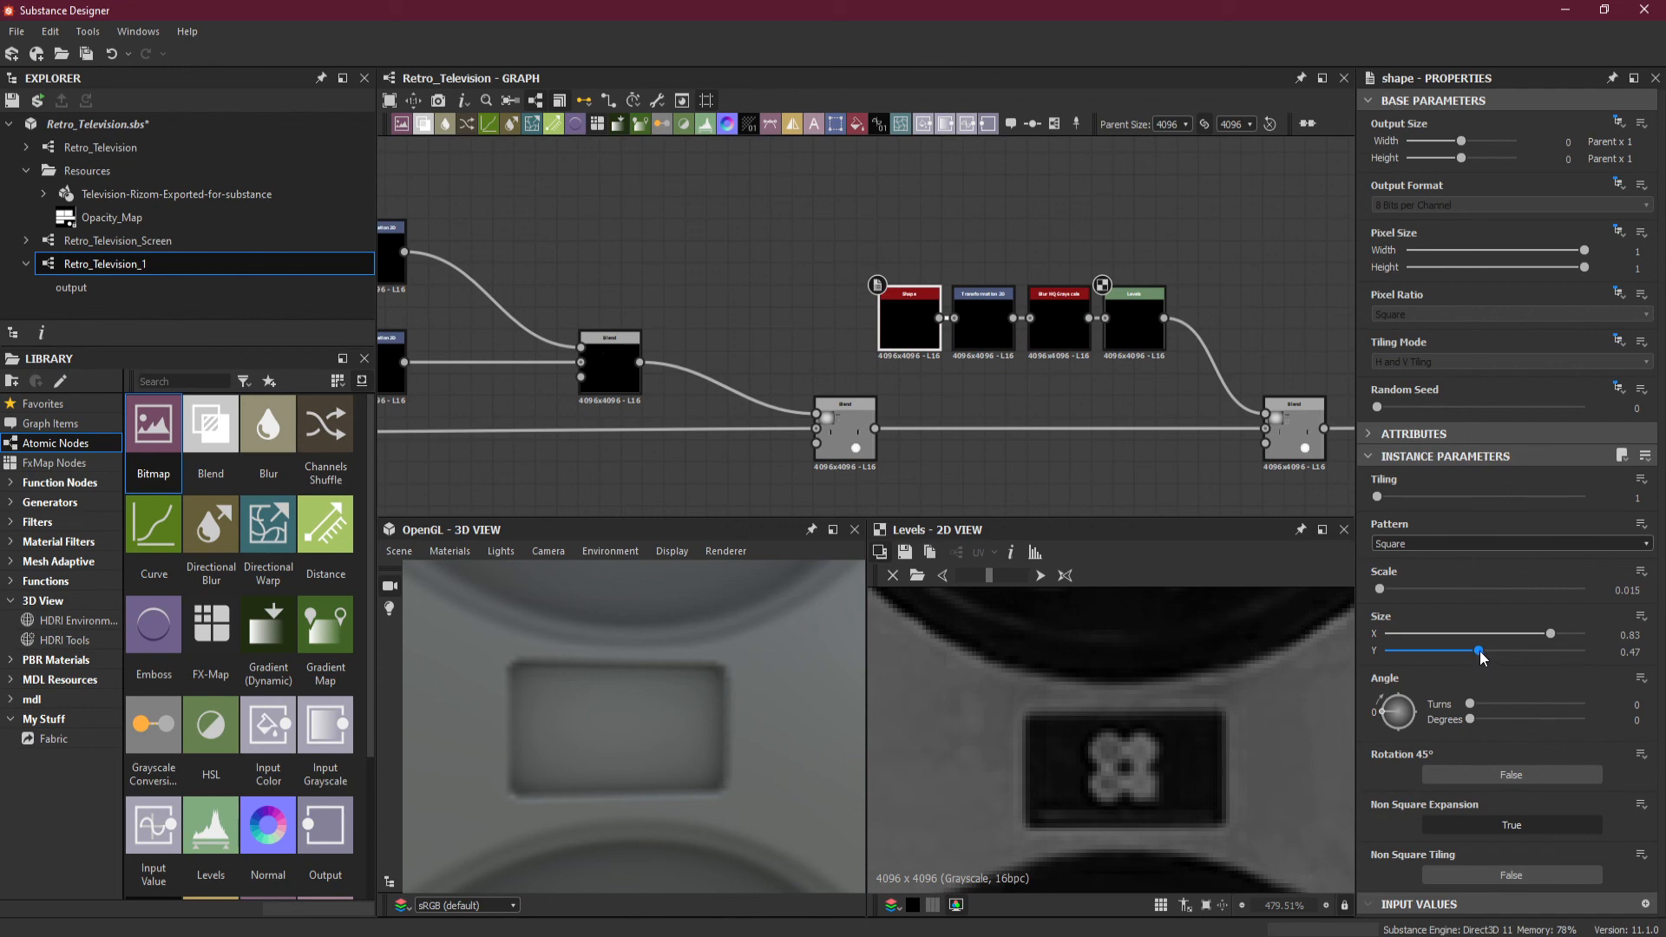
pyautogui.moveTo(1479, 652); pyautogui.dragTo(1466, 651)
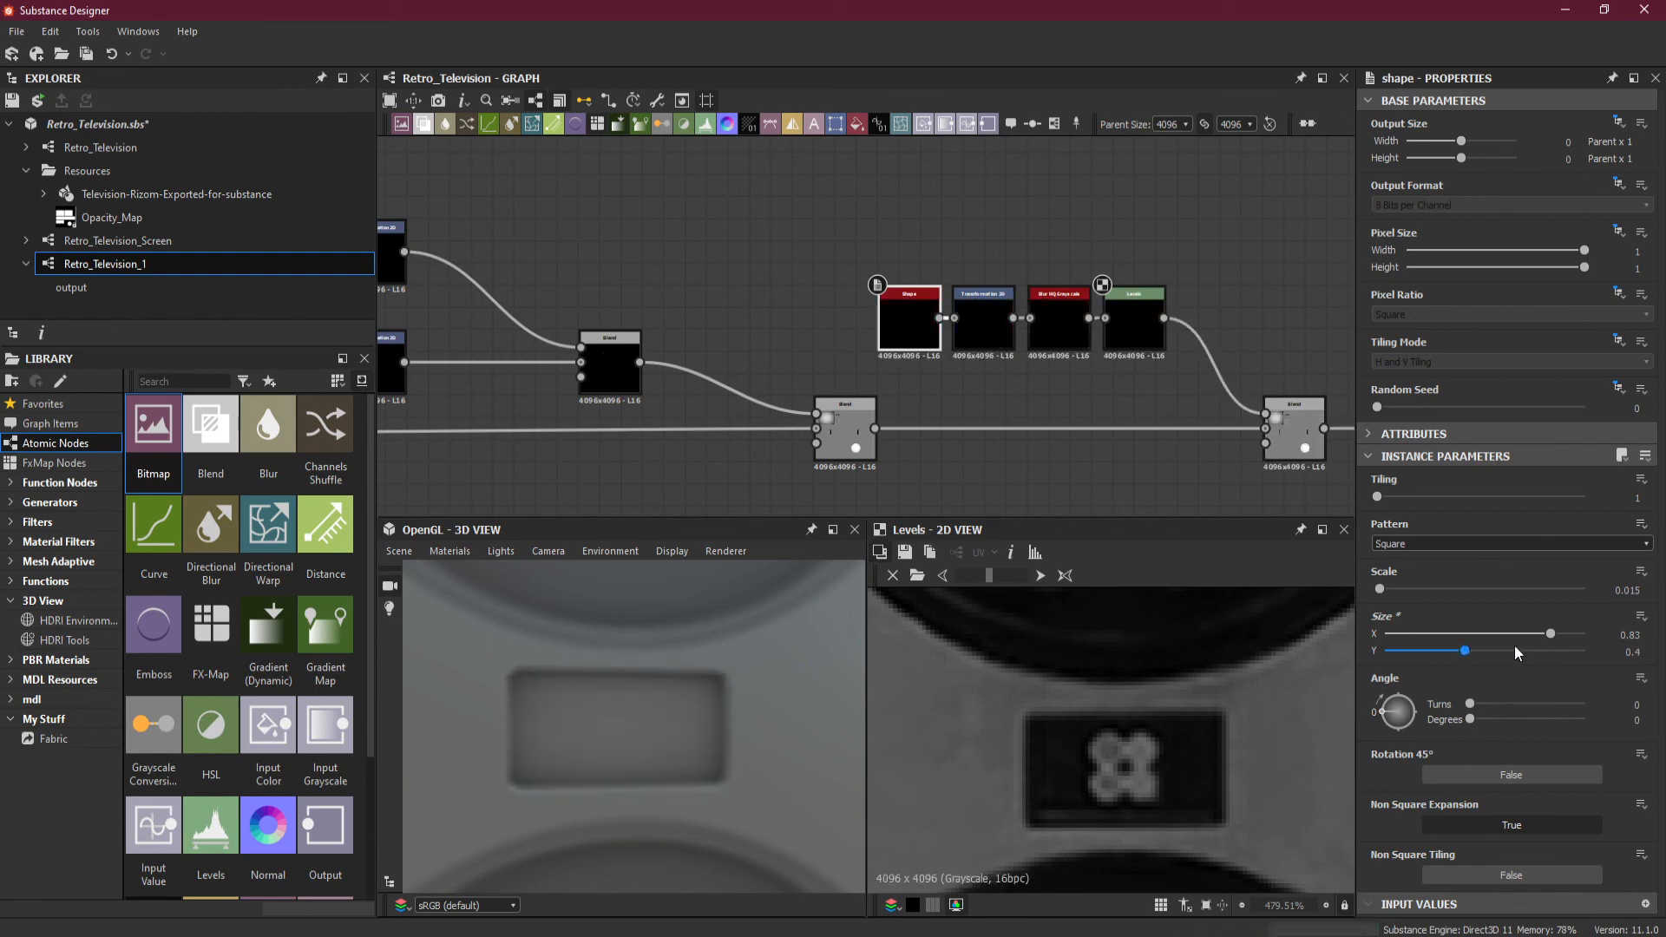
# Fade out the reference overlay, preview the emblem's Blend result, and nudge the emblem slightly downward to a Y offset of 0.1171.
pyautogui.moveTo(989, 575); pyautogui.dragTo(954, 575)
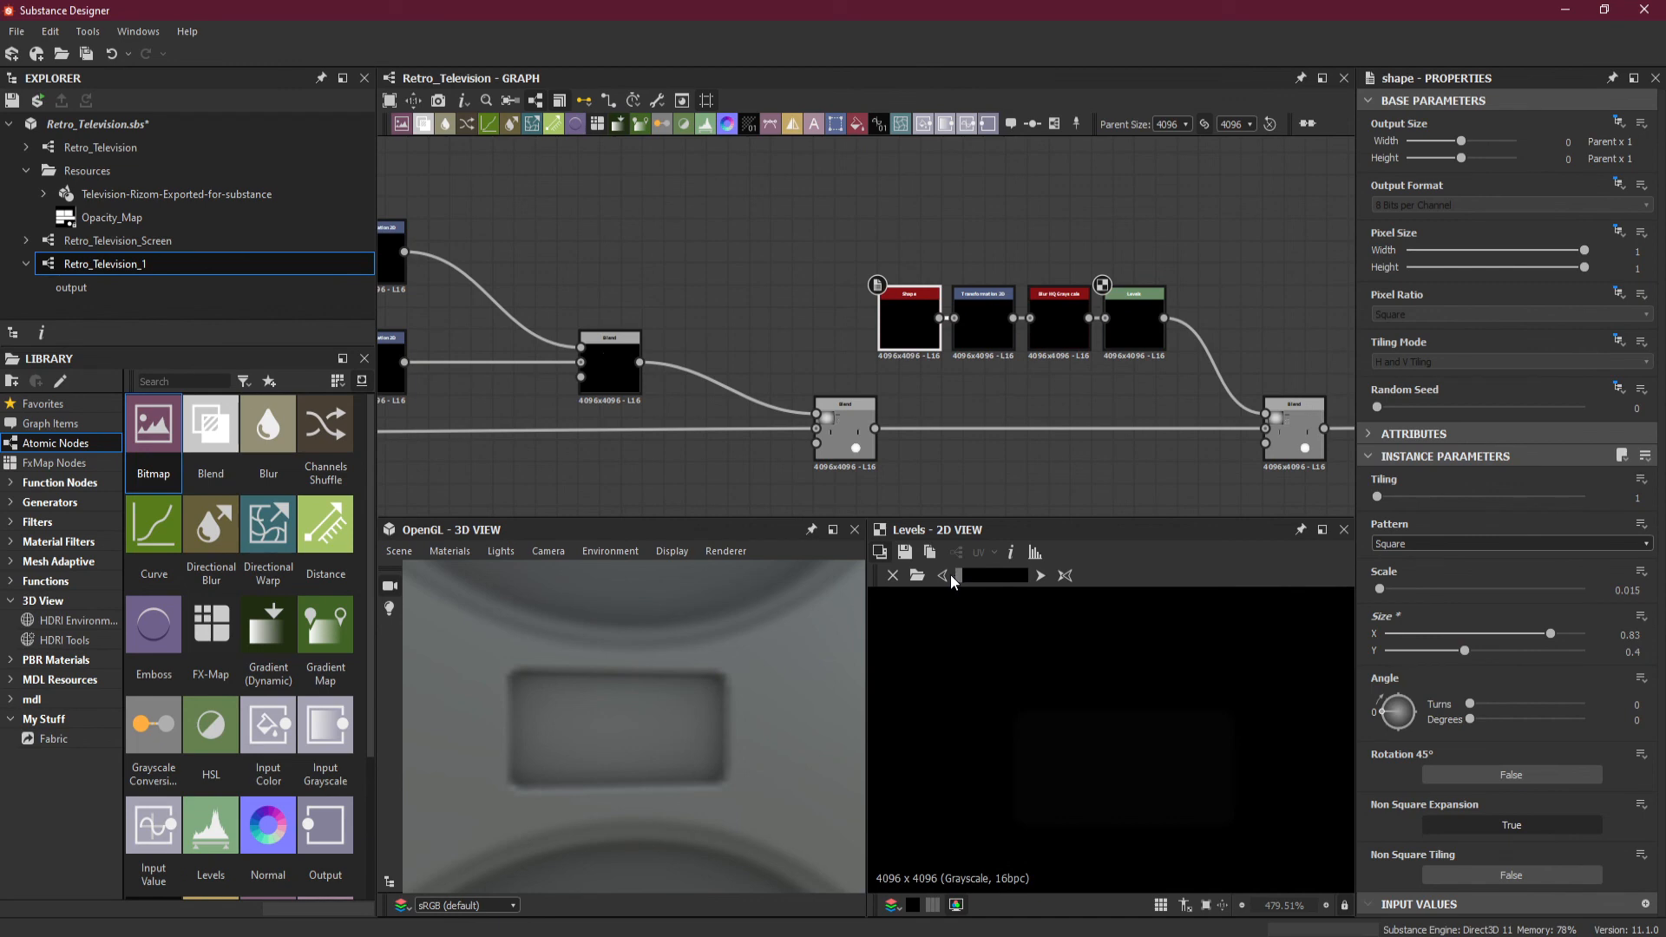
pyautogui.click(1287, 445)
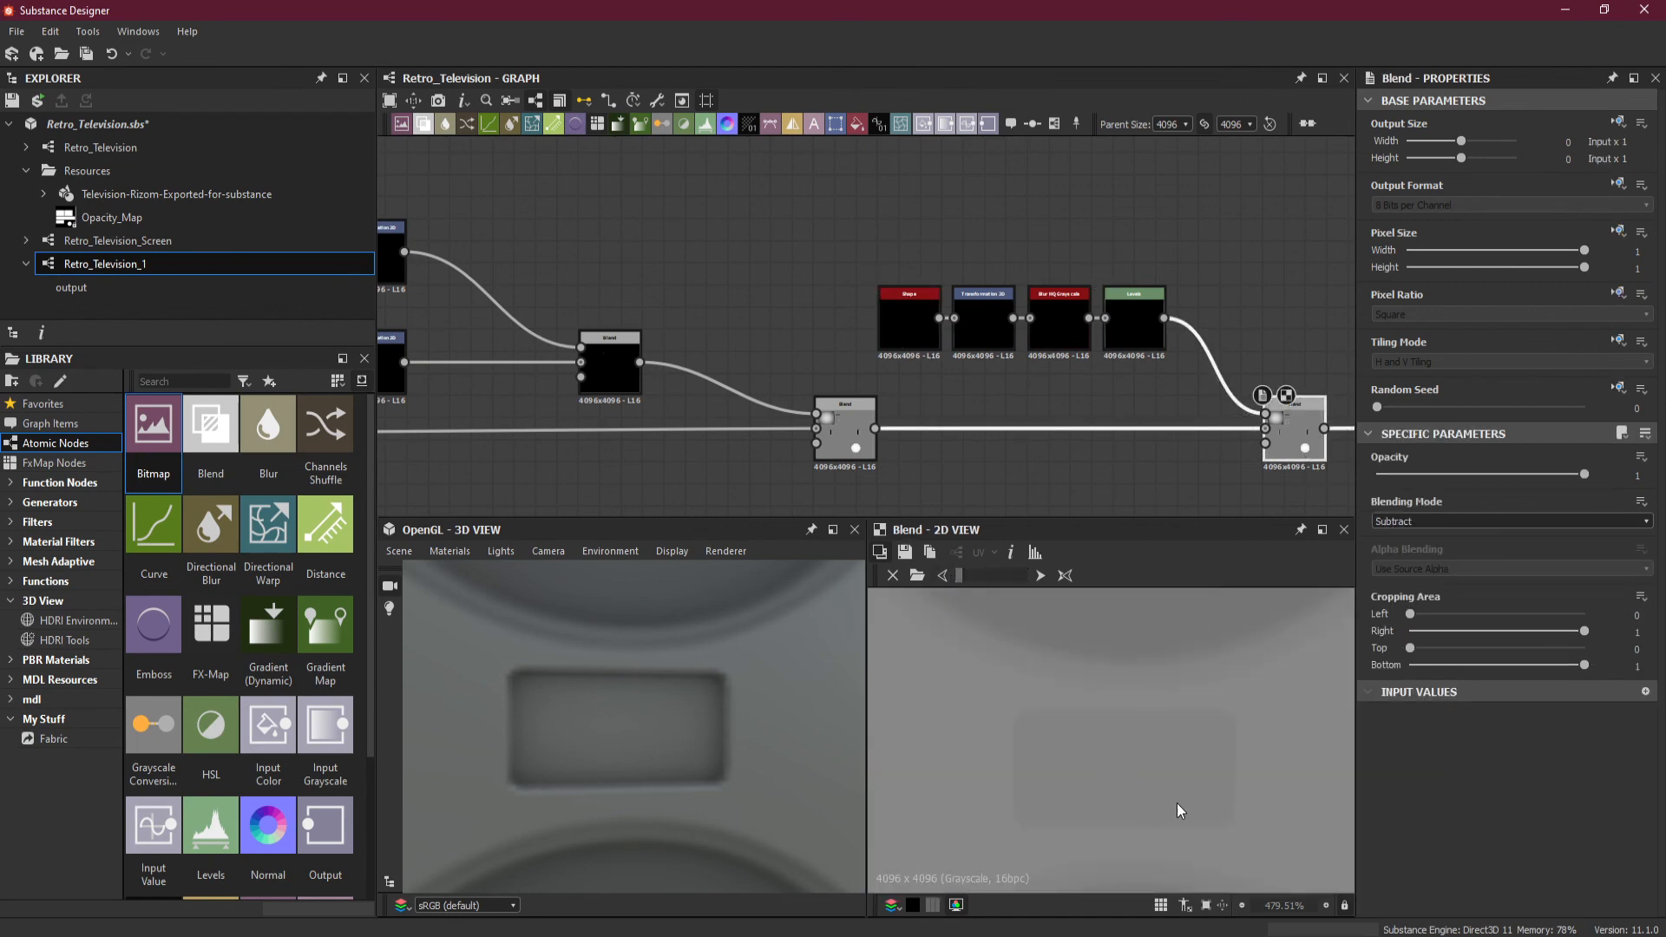
pyautogui.moveTo(1180, 809); pyautogui.dragTo(1185, 729, button='middle')
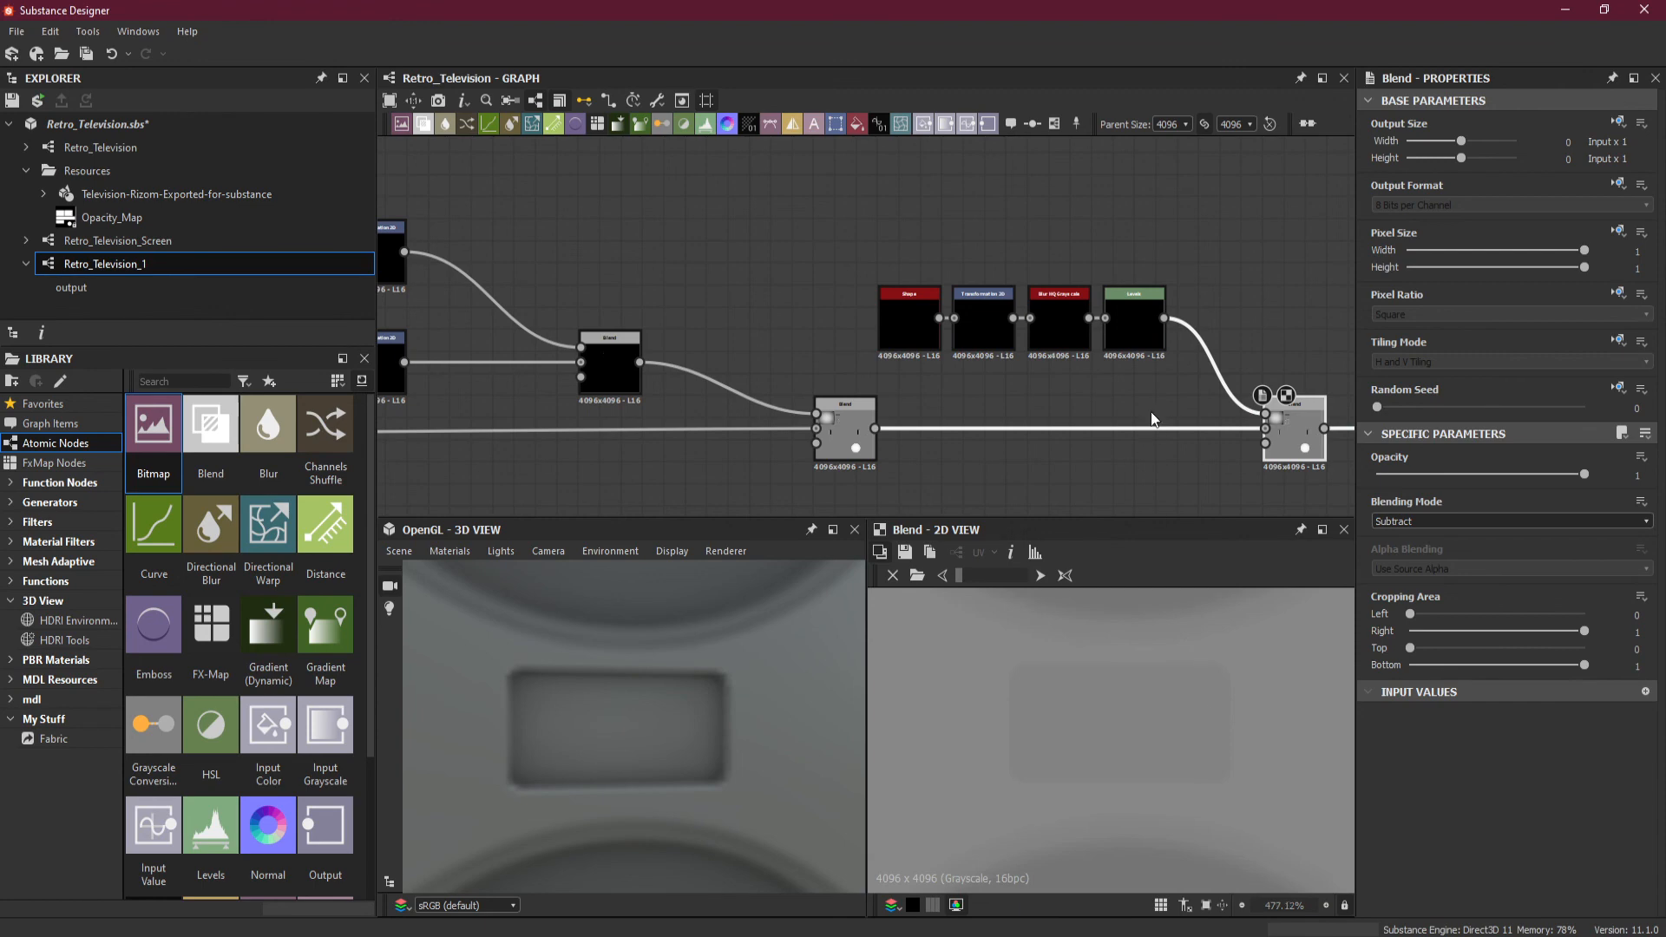
pyautogui.click(998, 337)
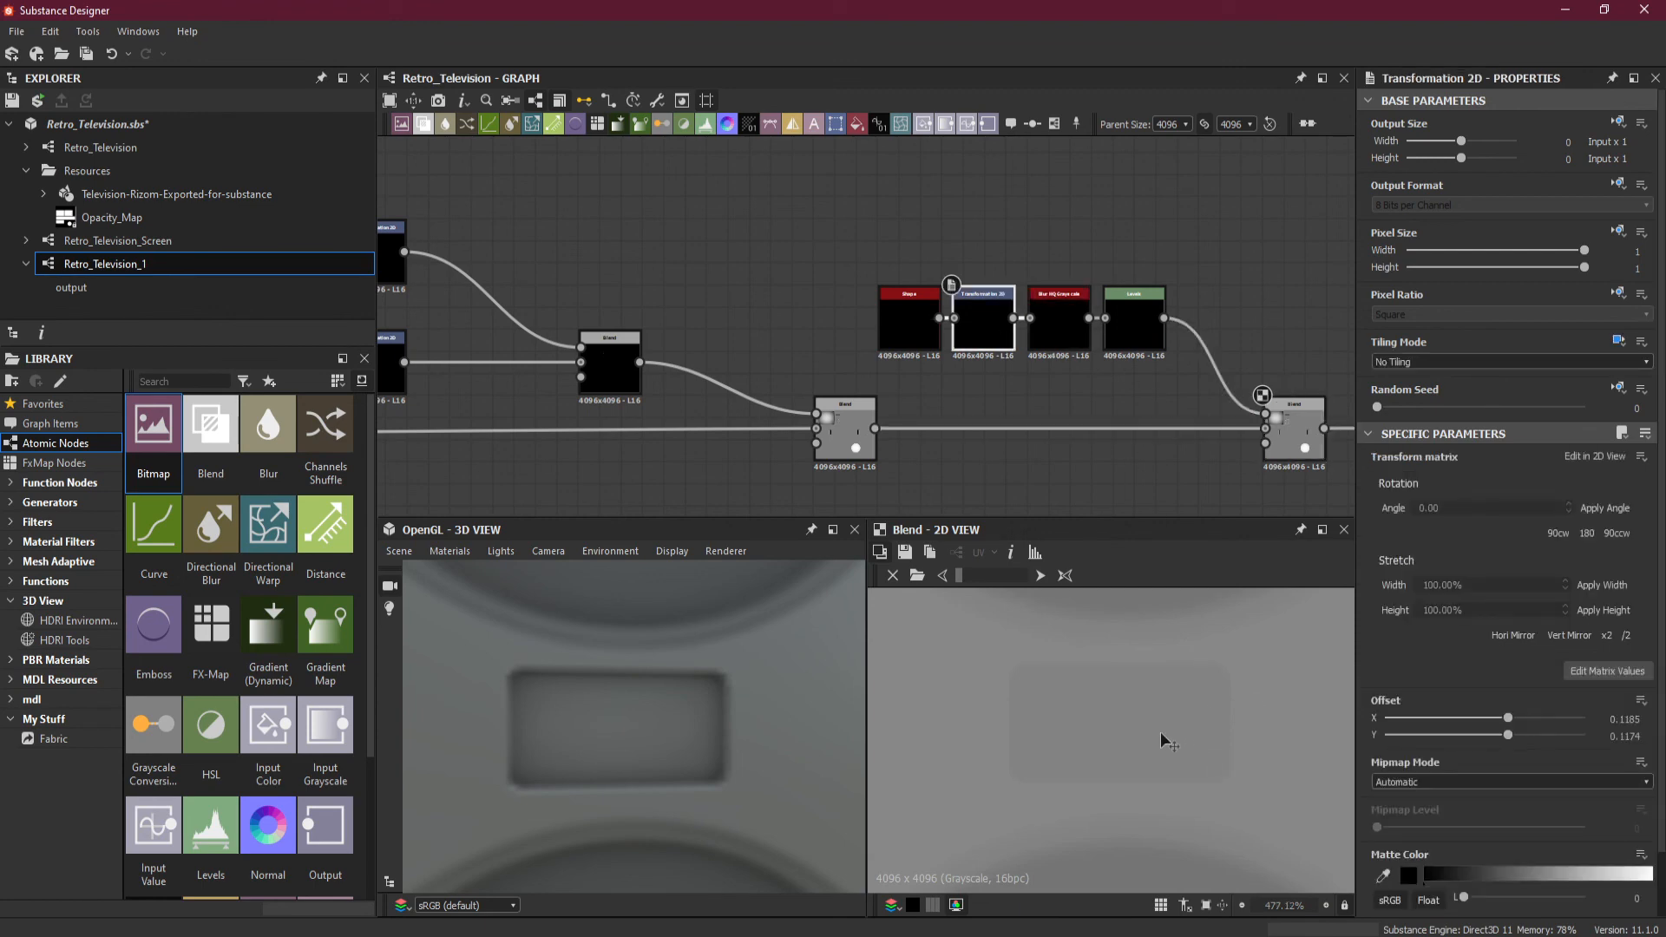
pyautogui.moveTo(1143, 718); pyautogui.dragTo(1145, 722)
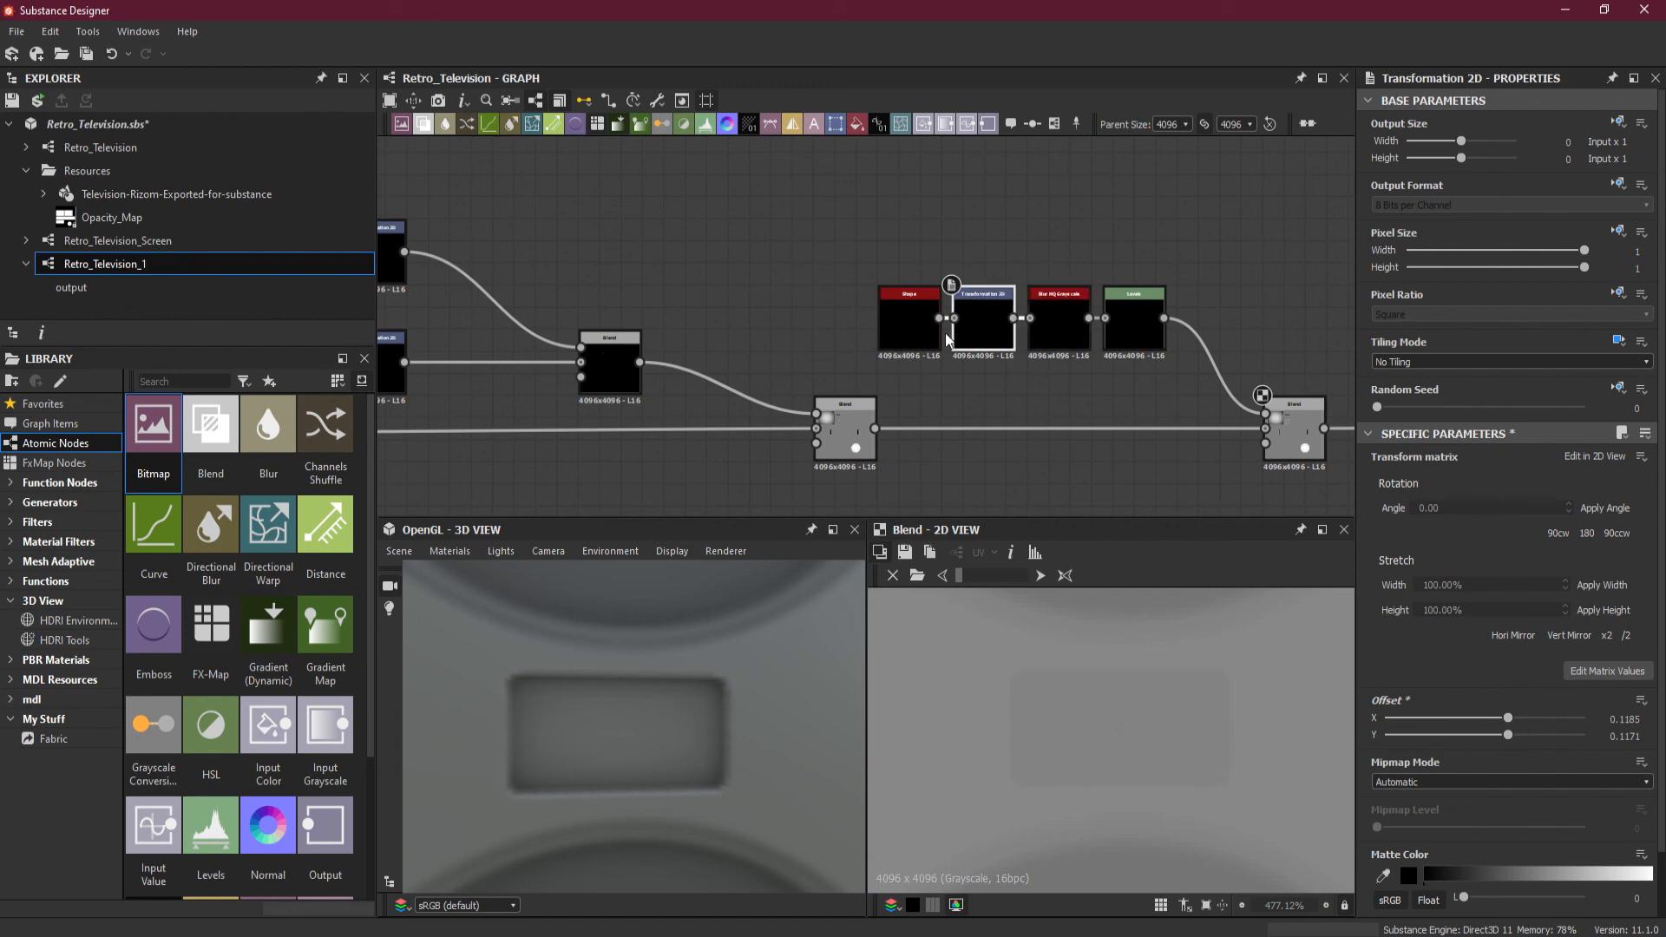
# Compare the transformed emblem shape with the semi-transparent reference and set its Size to X 0.78 and Y 0.4.
pyautogui.click(911, 321)
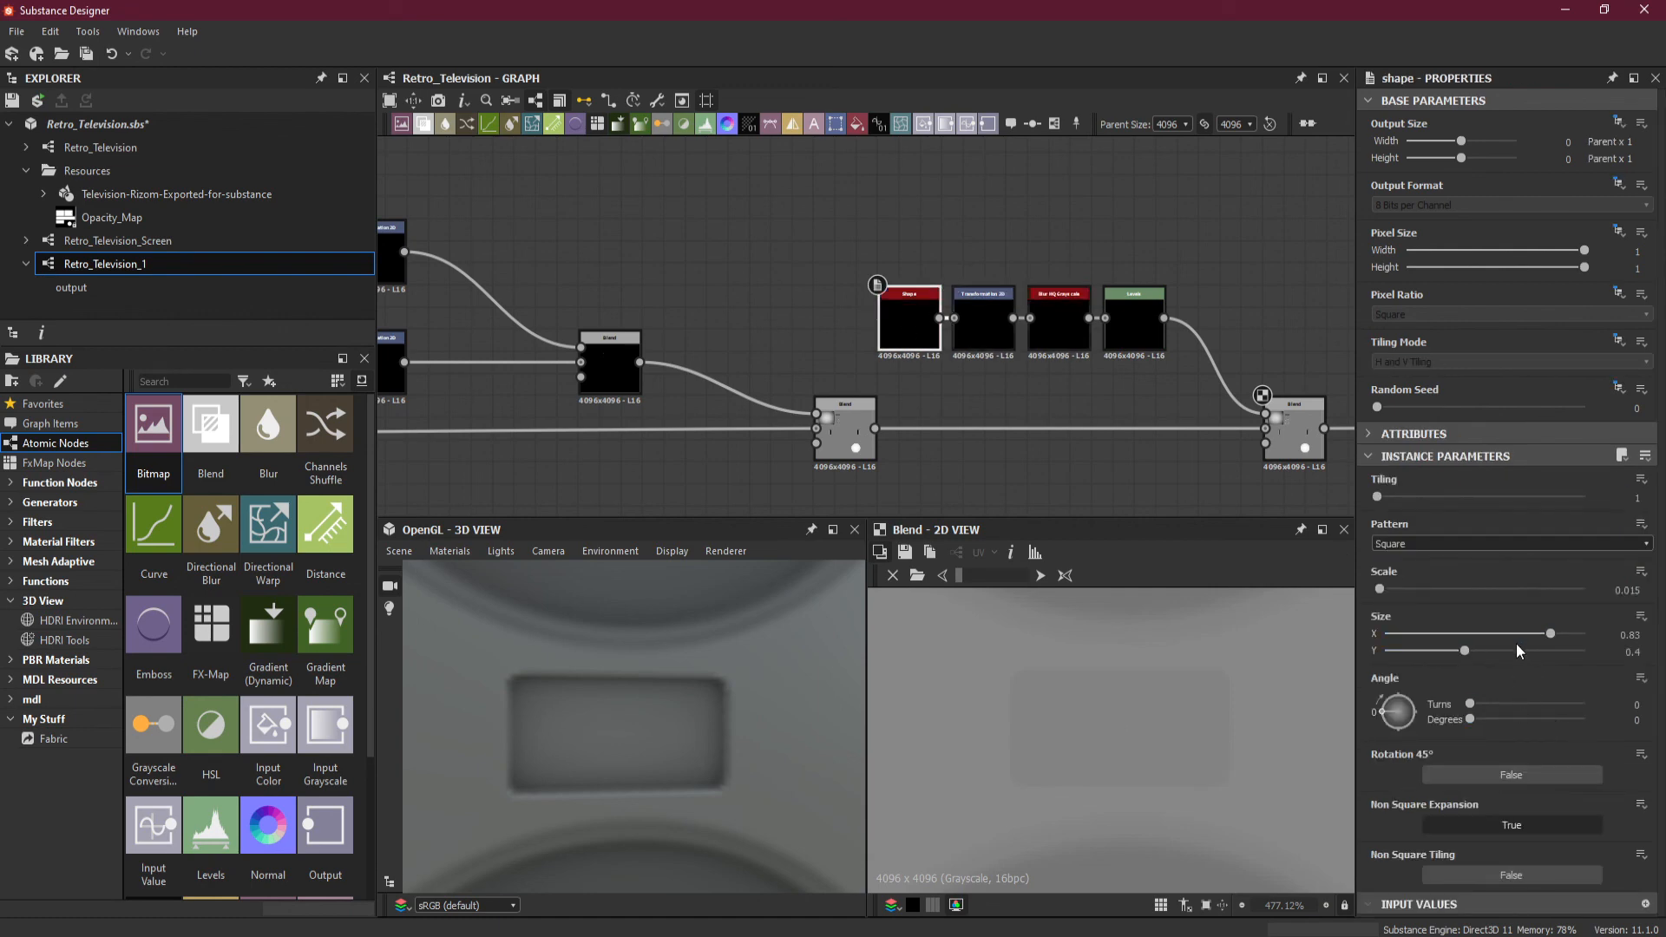
pyautogui.moveTo(959, 577)
pyautogui.mouseDown()
pyautogui.moveTo(1010, 585)
pyautogui.moveTo(983, 586)
pyautogui.mouseUp()
pyautogui.doubleClick(986, 329)
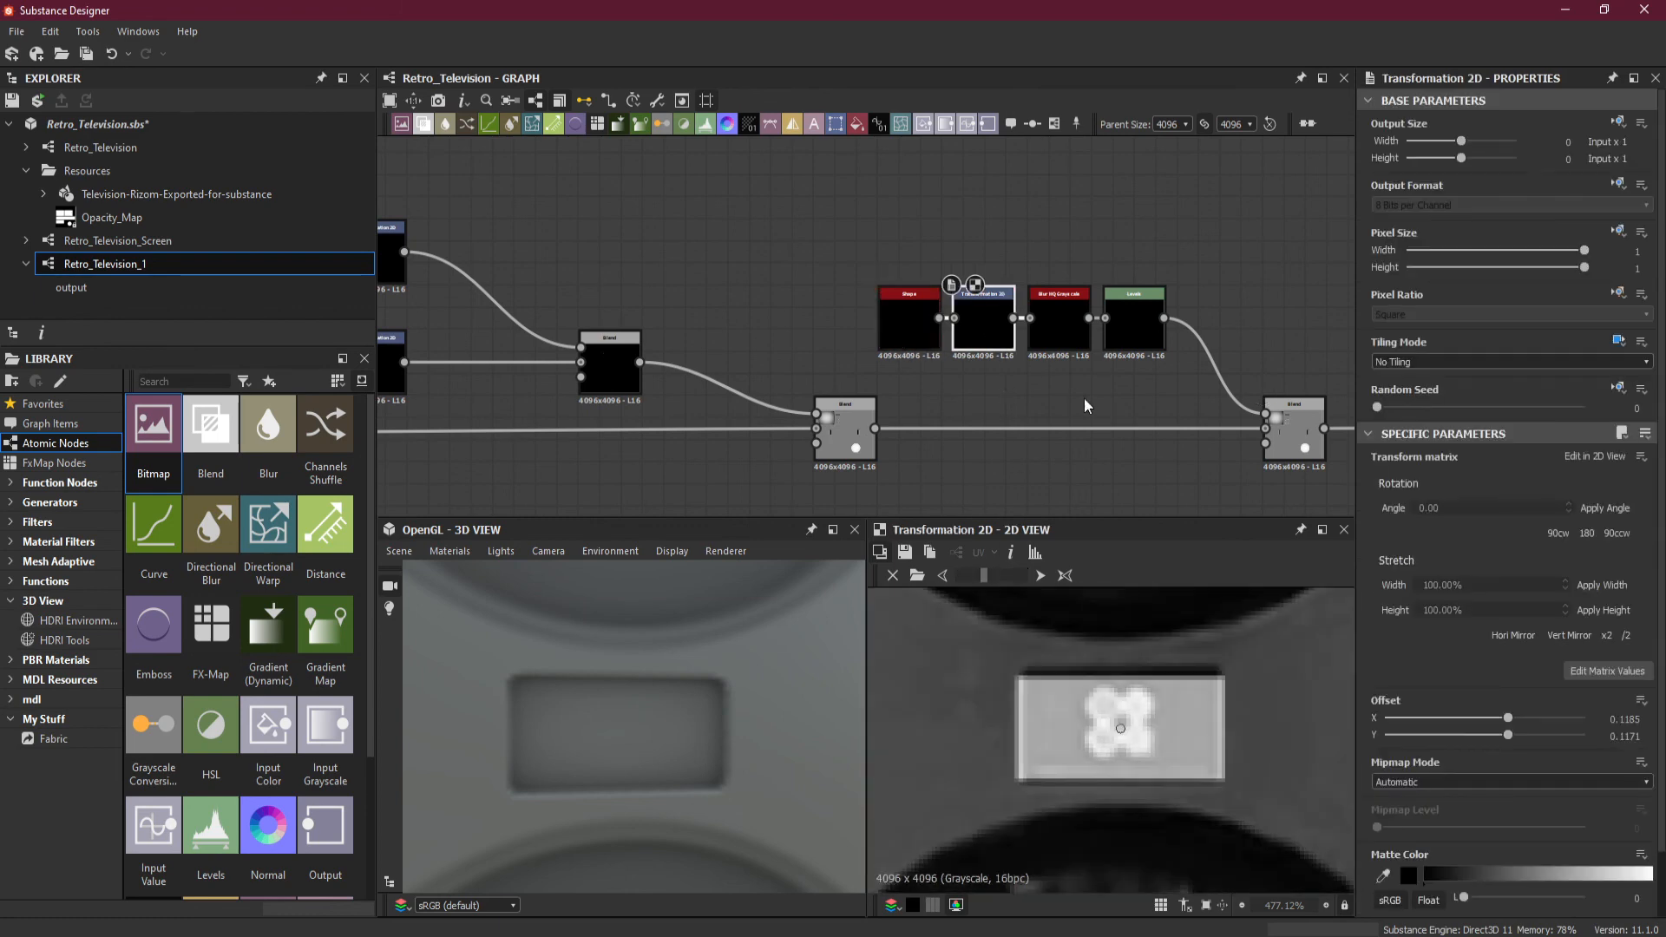
pyautogui.click(908, 340)
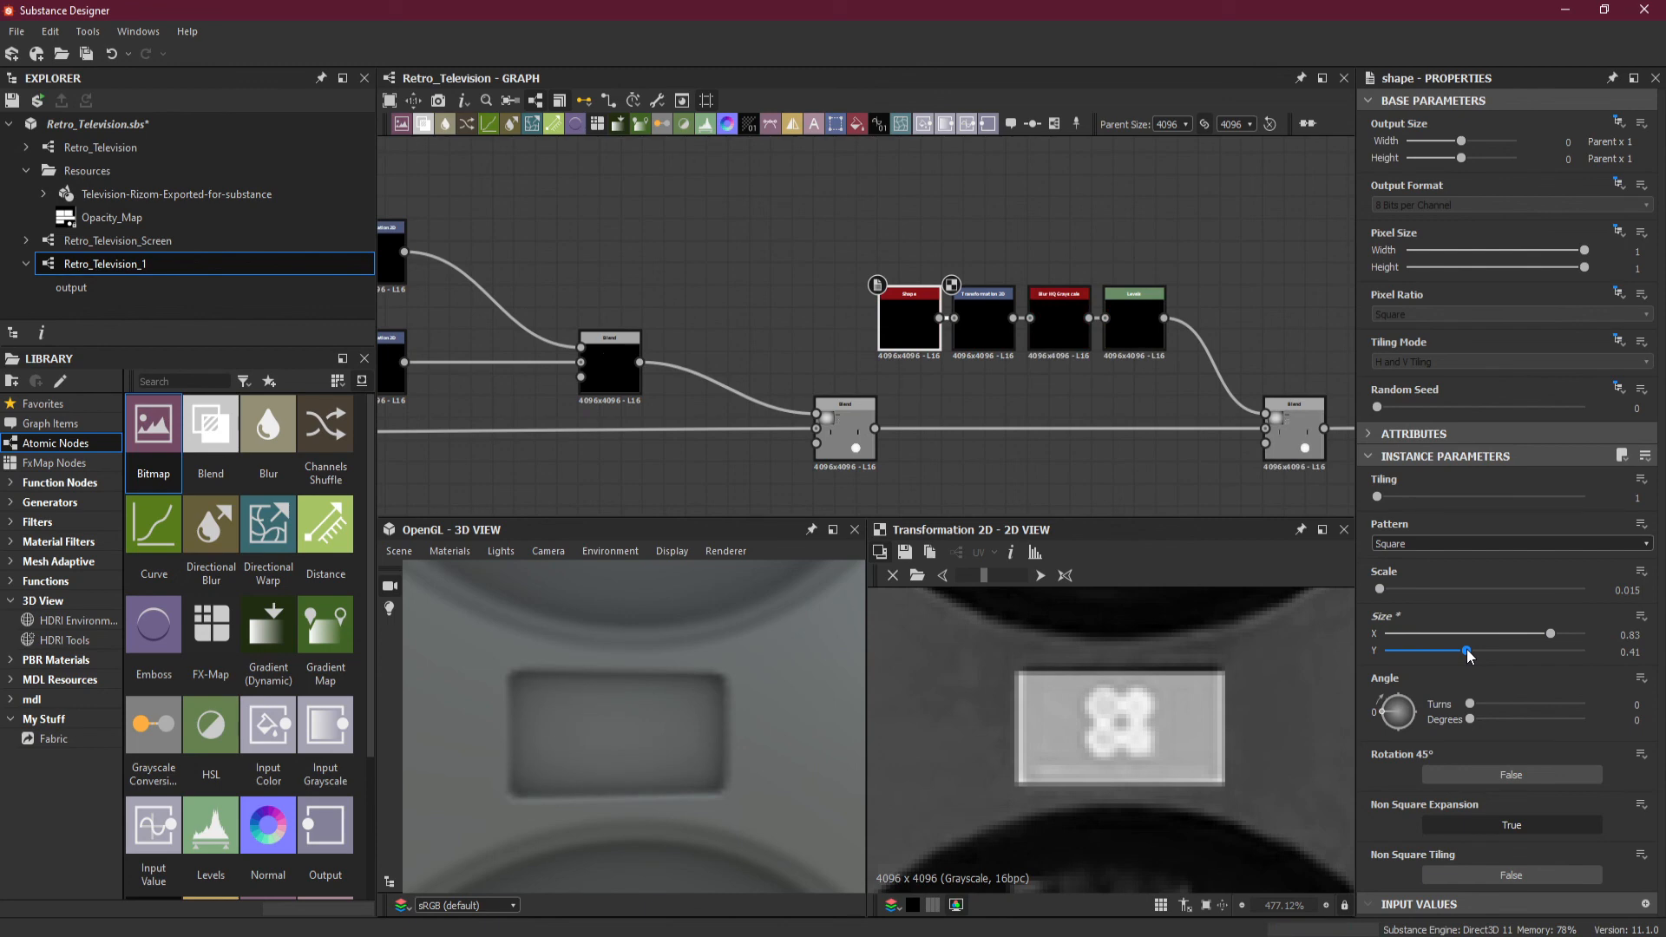
pyautogui.moveTo(1466, 655); pyautogui.dragTo(1541, 642)
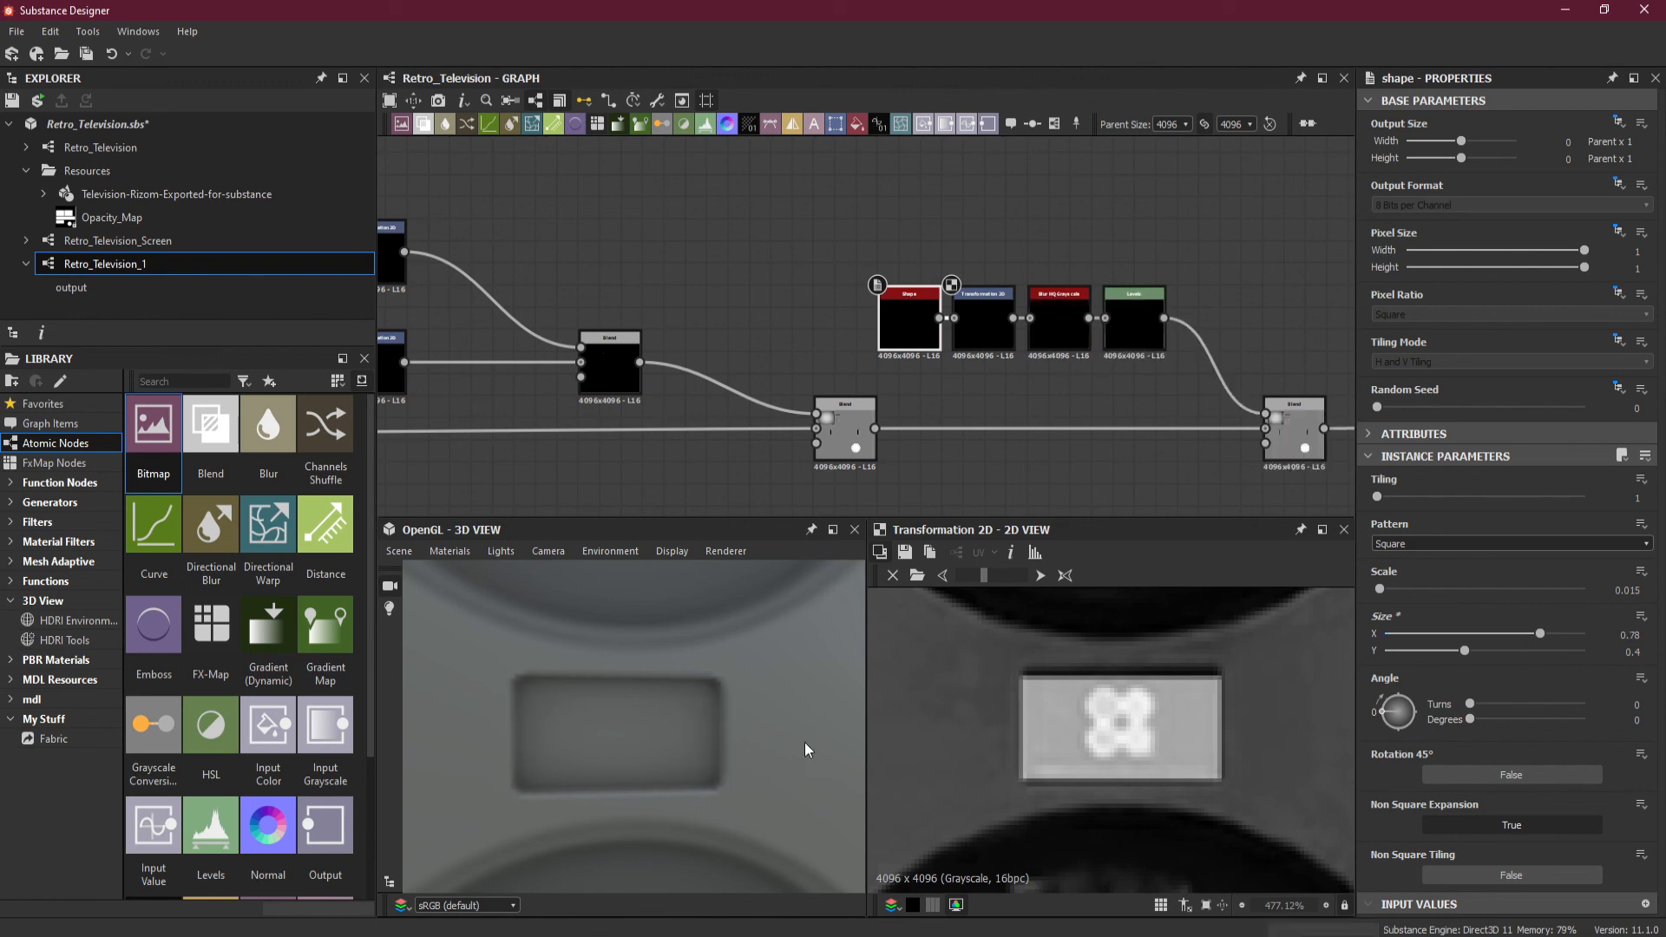
# Make the emblem recess shallower with the Levels node's Level Out High, trying 0.005 and settling on 0.008.
pyautogui.scroll(-6, 804, 742)
pyautogui.moveTo(802, 735); pyautogui.dragTo(748, 714)
pyautogui.scroll(6, 658, 731)
pyautogui.scroll(4, 773, 694)
pyautogui.click(1139, 341)
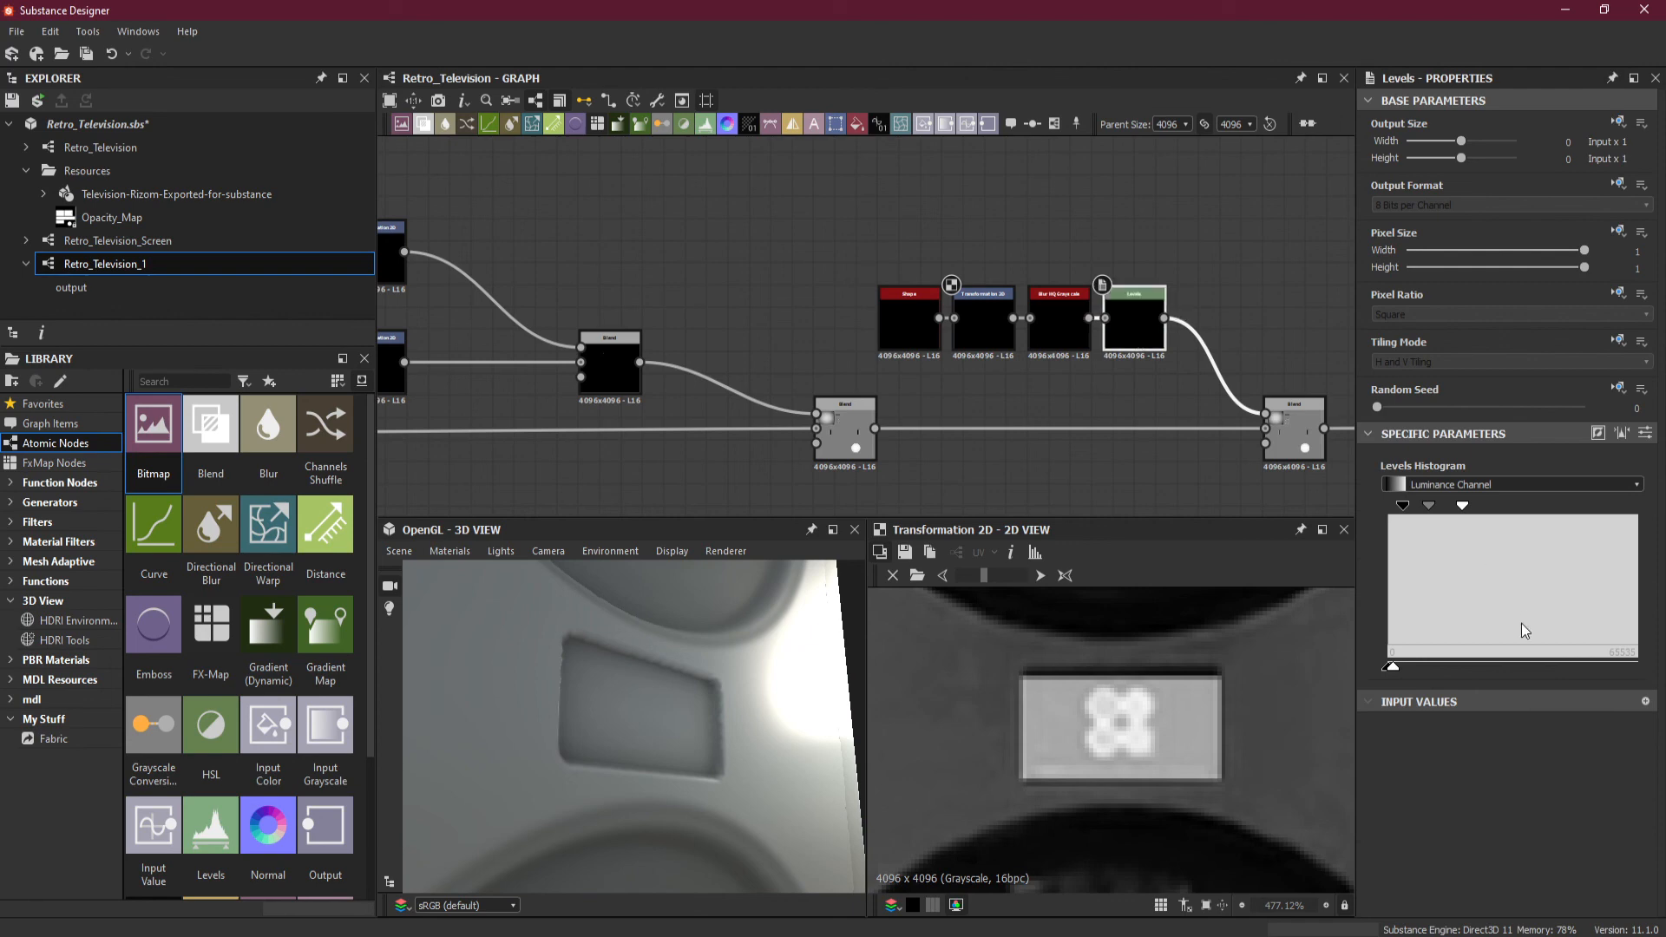
pyautogui.click(1645, 433)
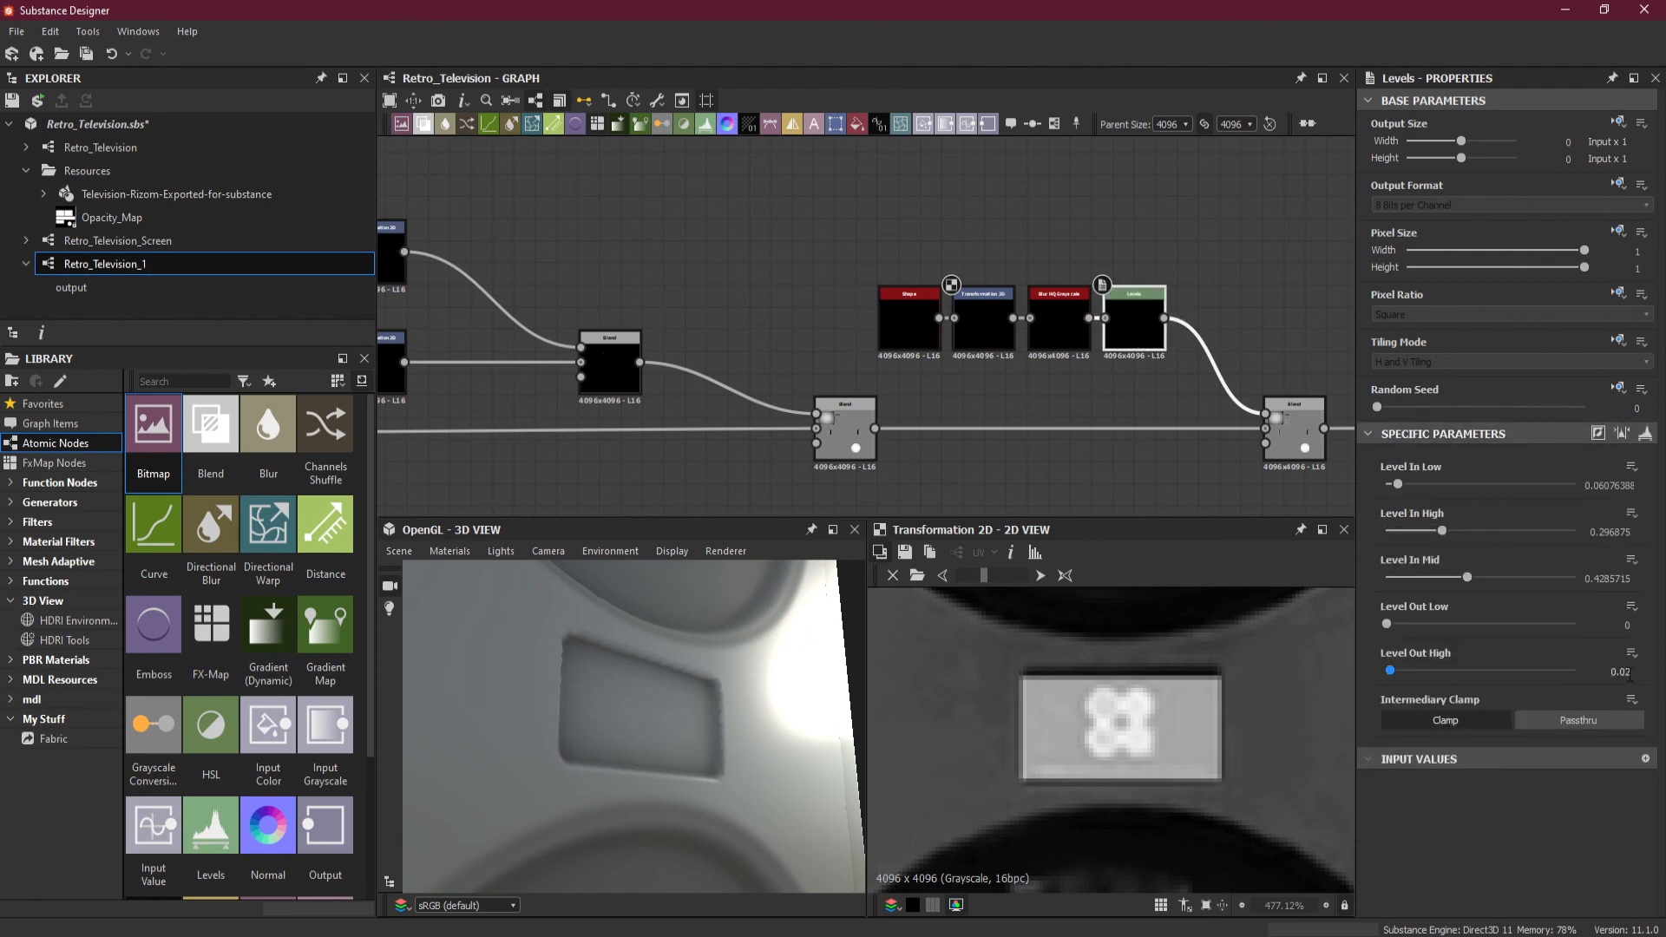
pyautogui.write('0.01')
pyautogui.press('Return')
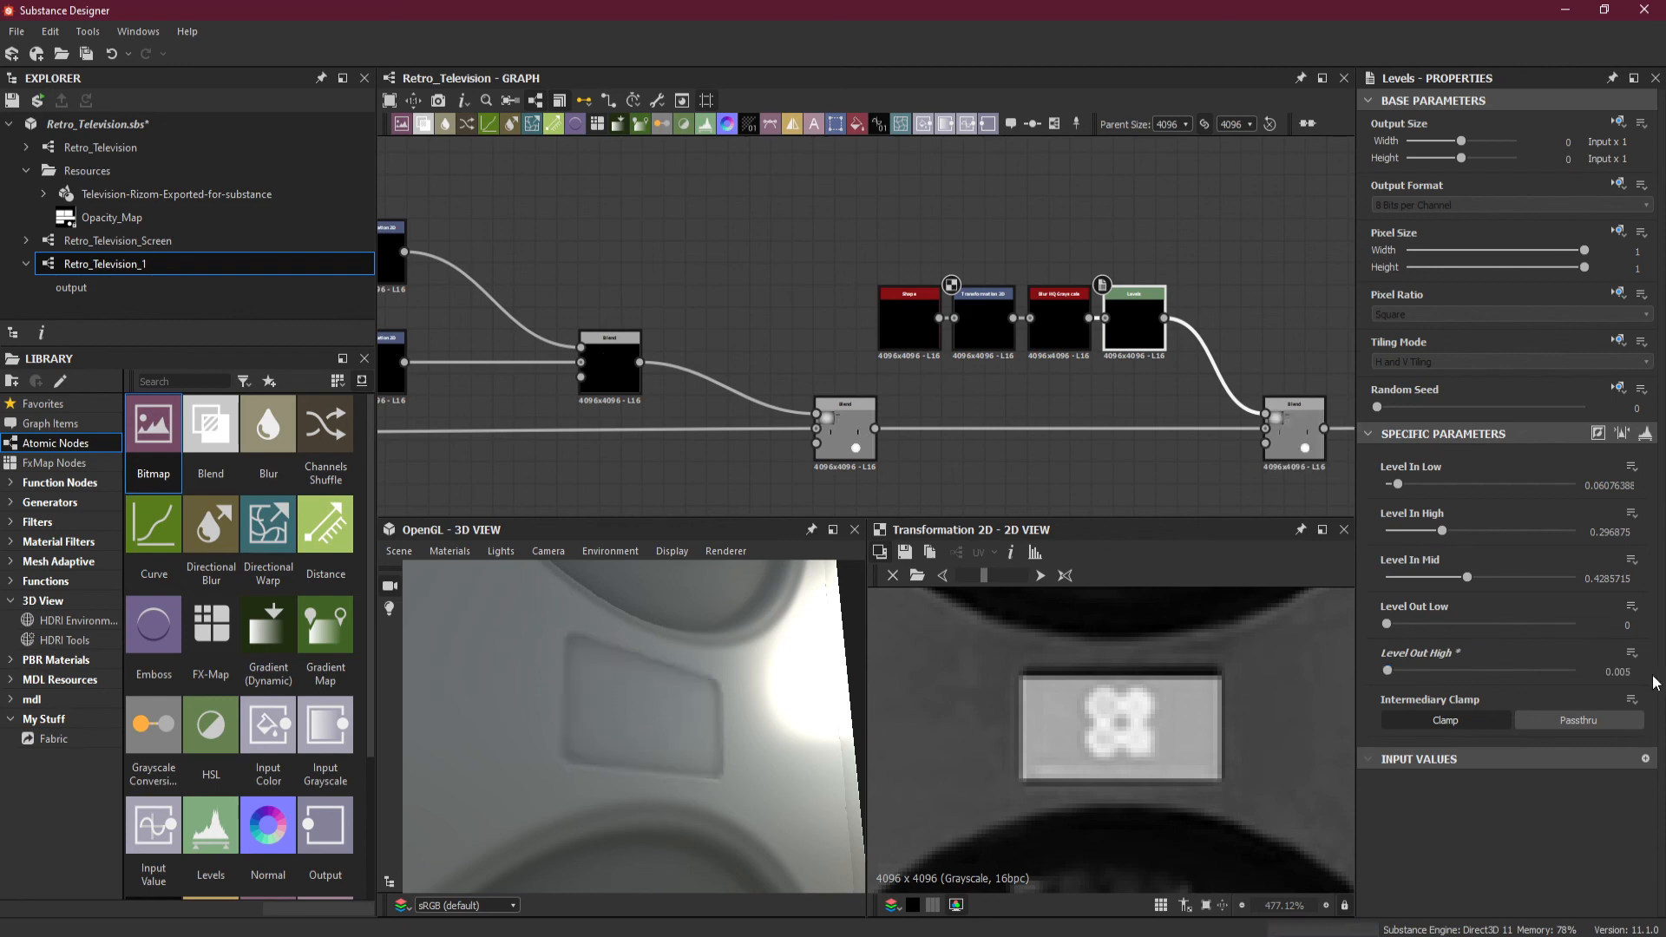
pyautogui.moveTo(598, 684); pyautogui.dragTo(835, 783)
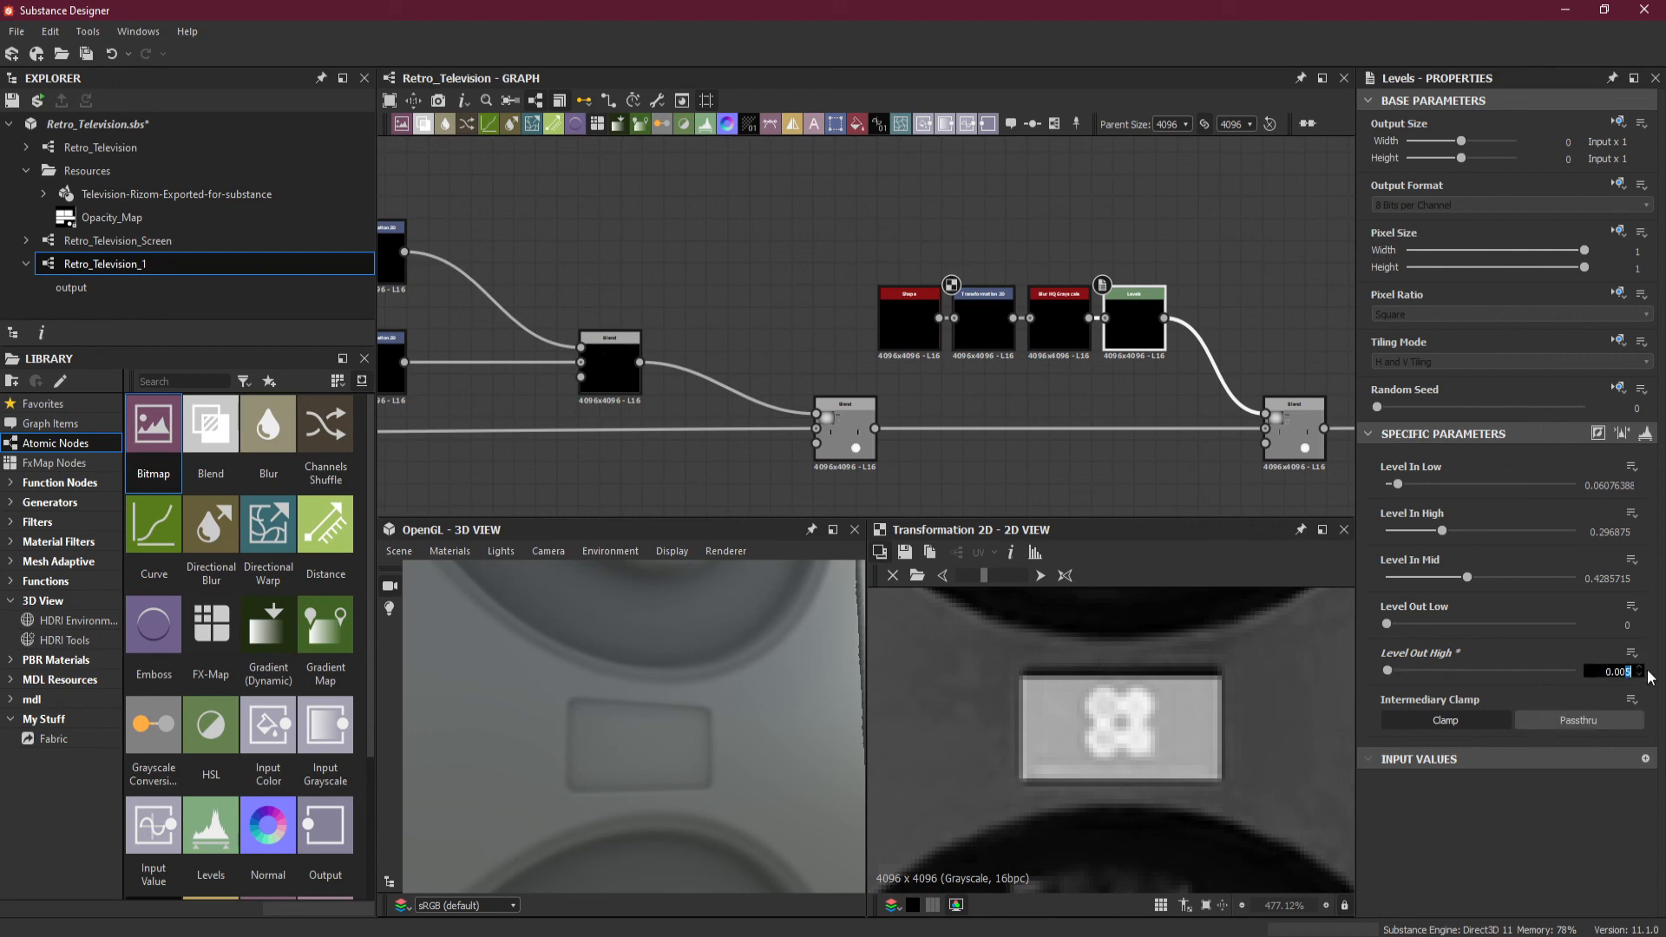
pyautogui.press('Return')
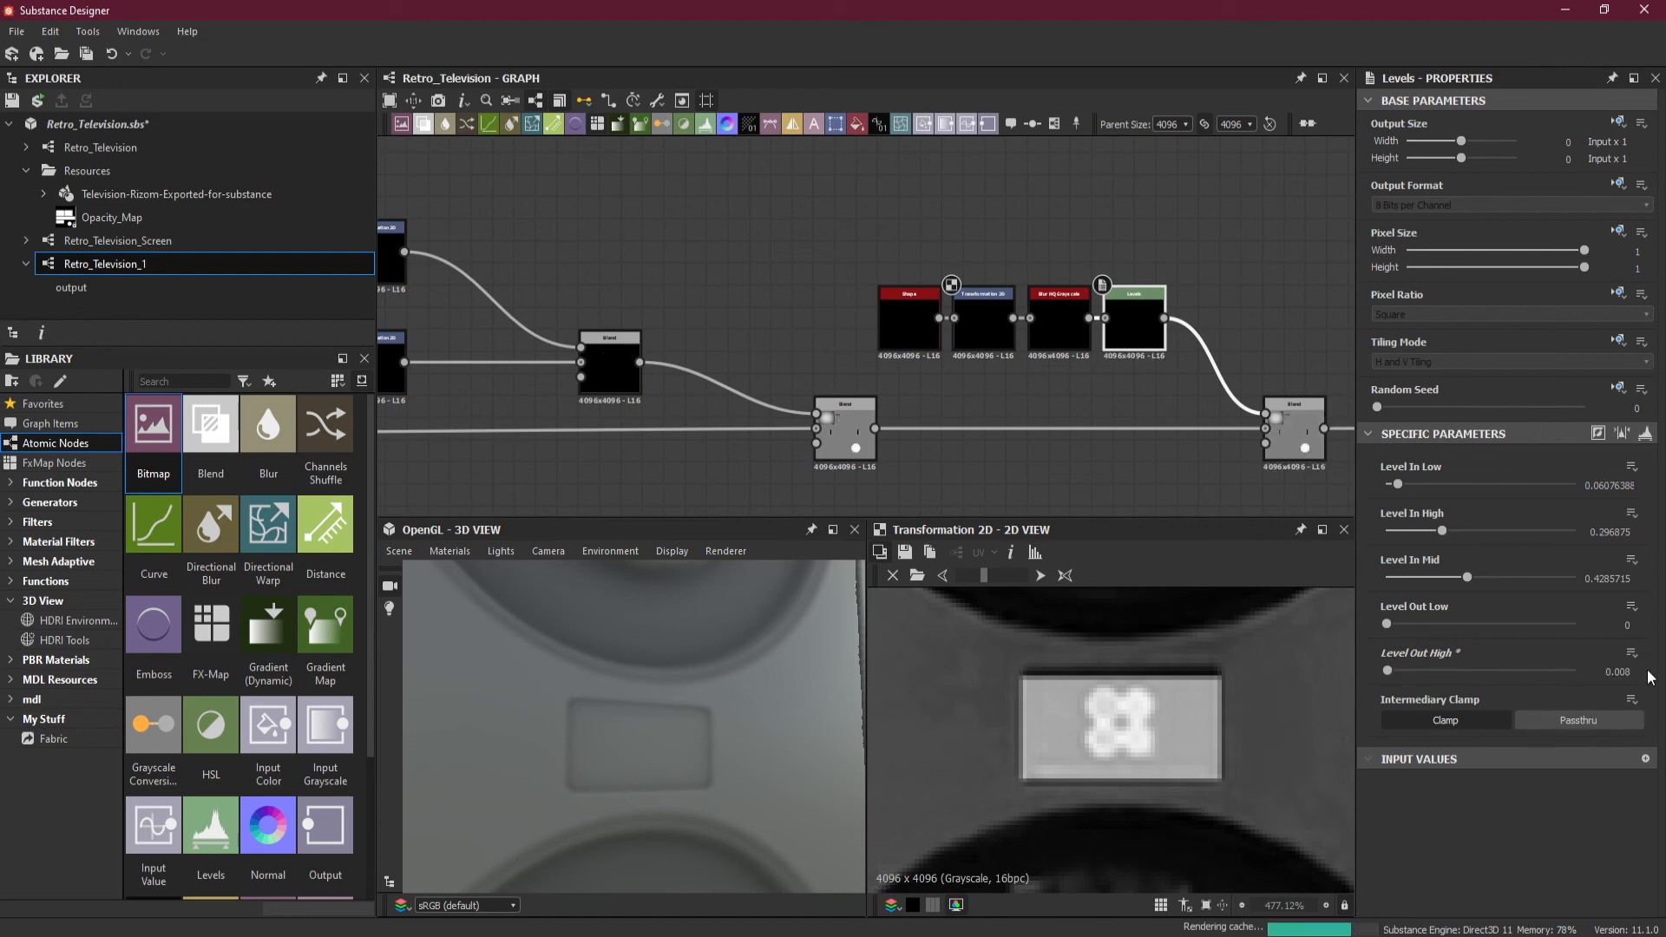
# Examine the shallow emblem recess between the dials on the 3D television, up close and from farther away.
pyautogui.scroll(-8, 663, 758)
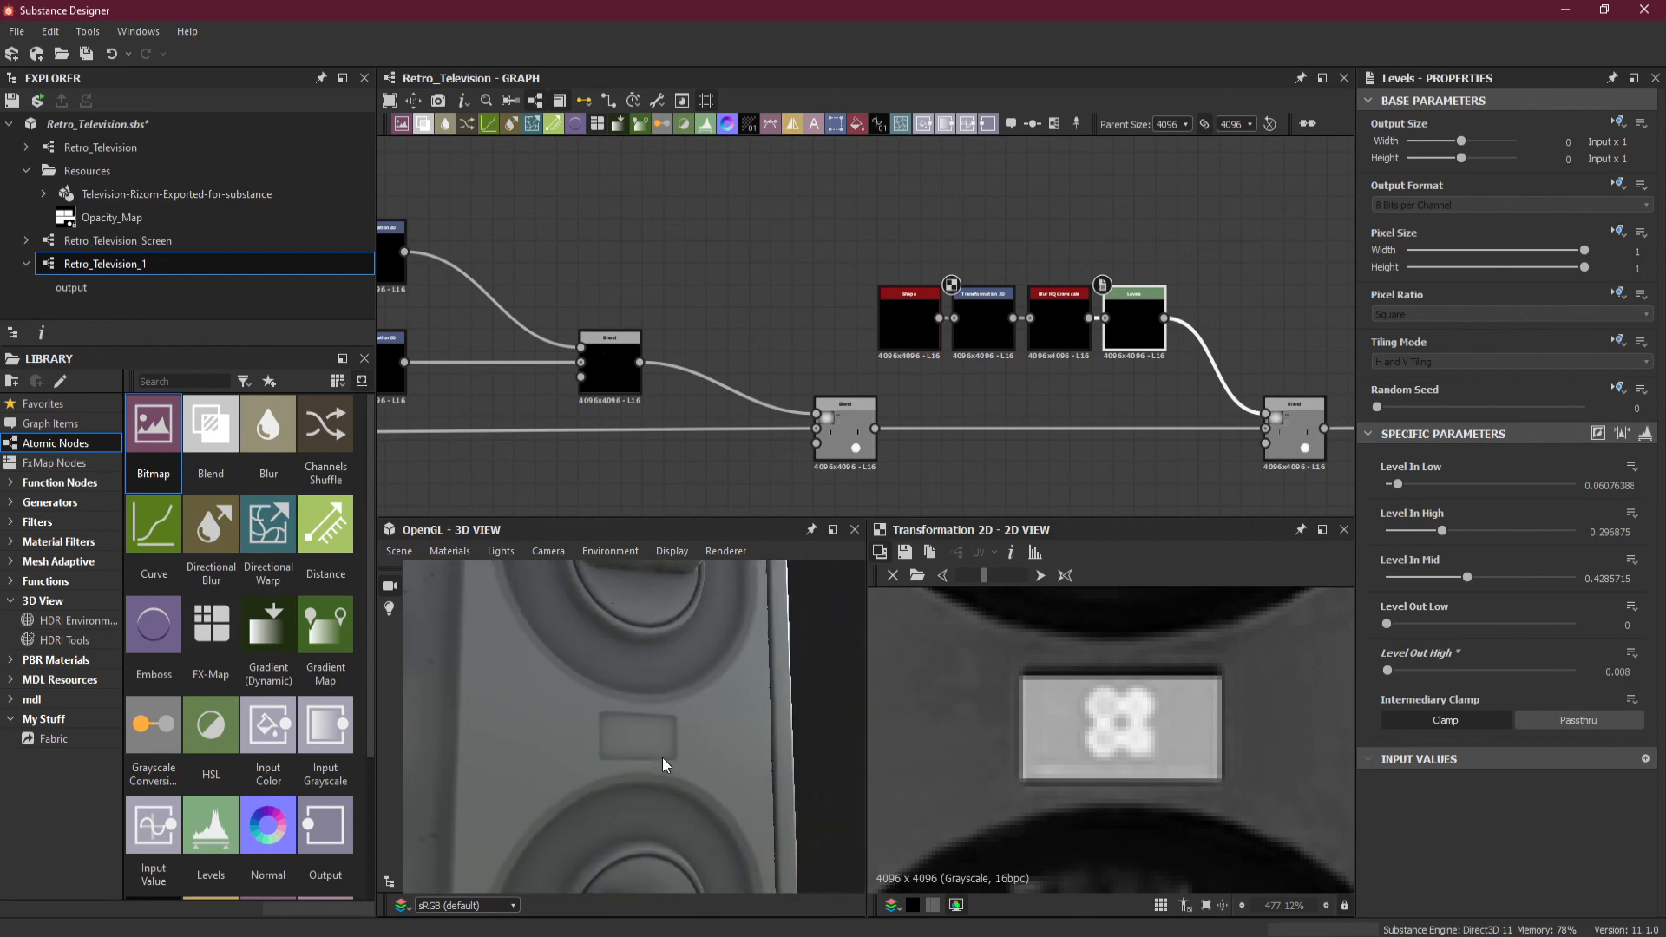
pyautogui.moveTo(665, 760); pyautogui.dragTo(633, 785)
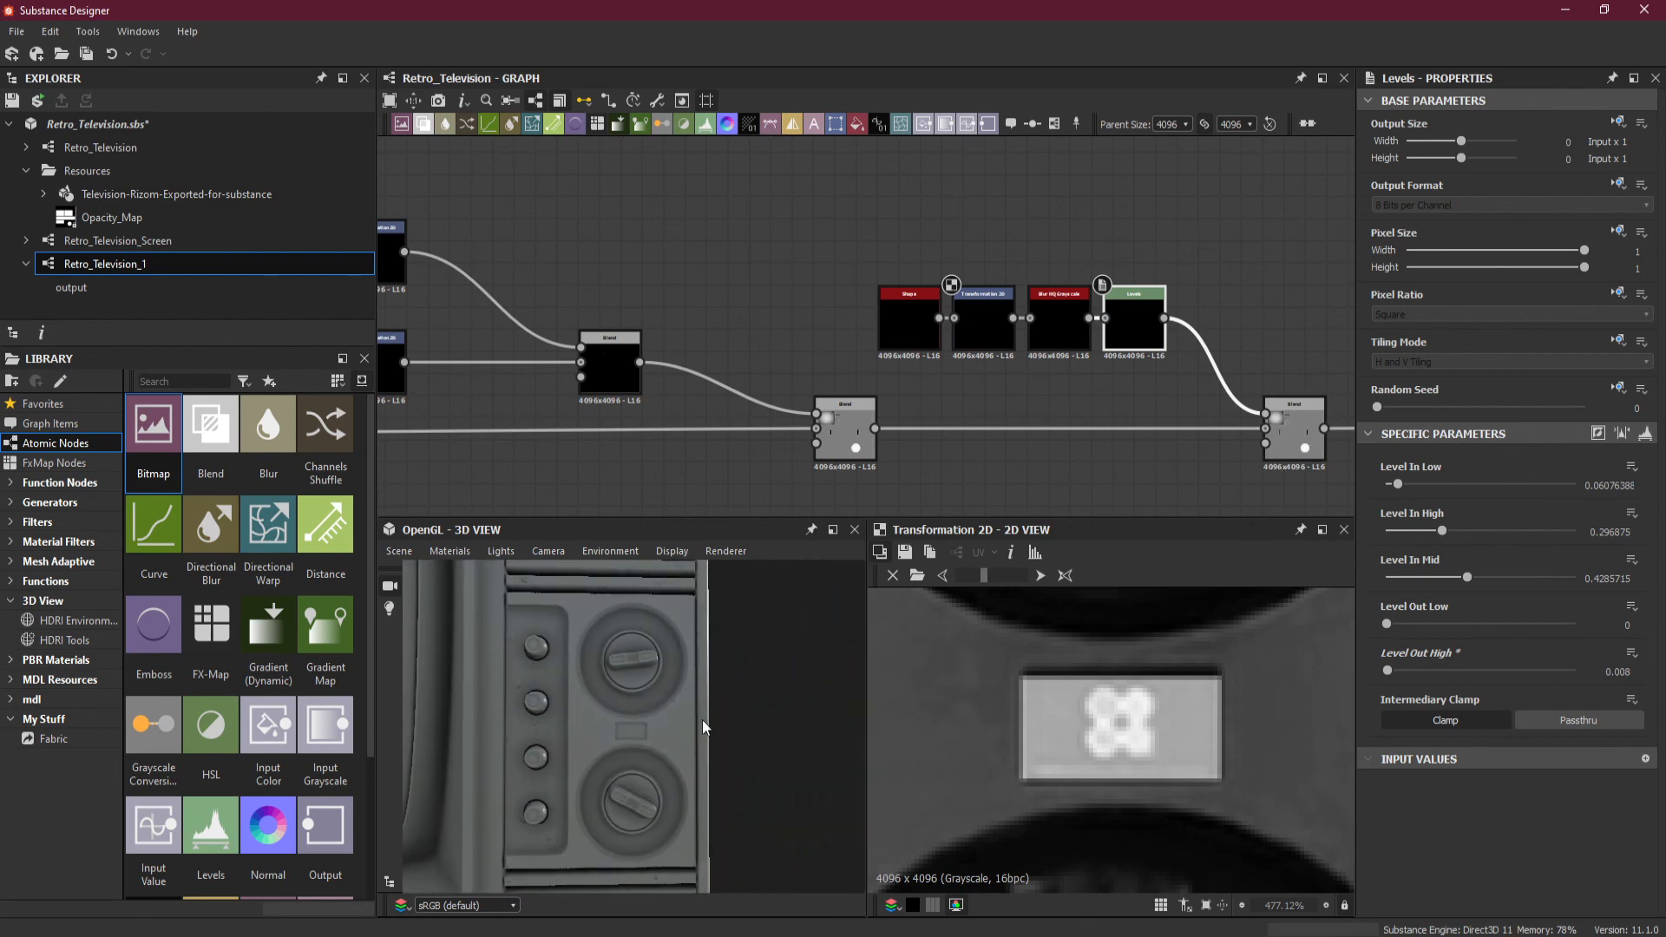
pyautogui.moveTo(701, 720); pyautogui.dragTo(659, 753)
pyautogui.scroll(-10, 697, 741)
pyautogui.scroll(6, 744, 748)
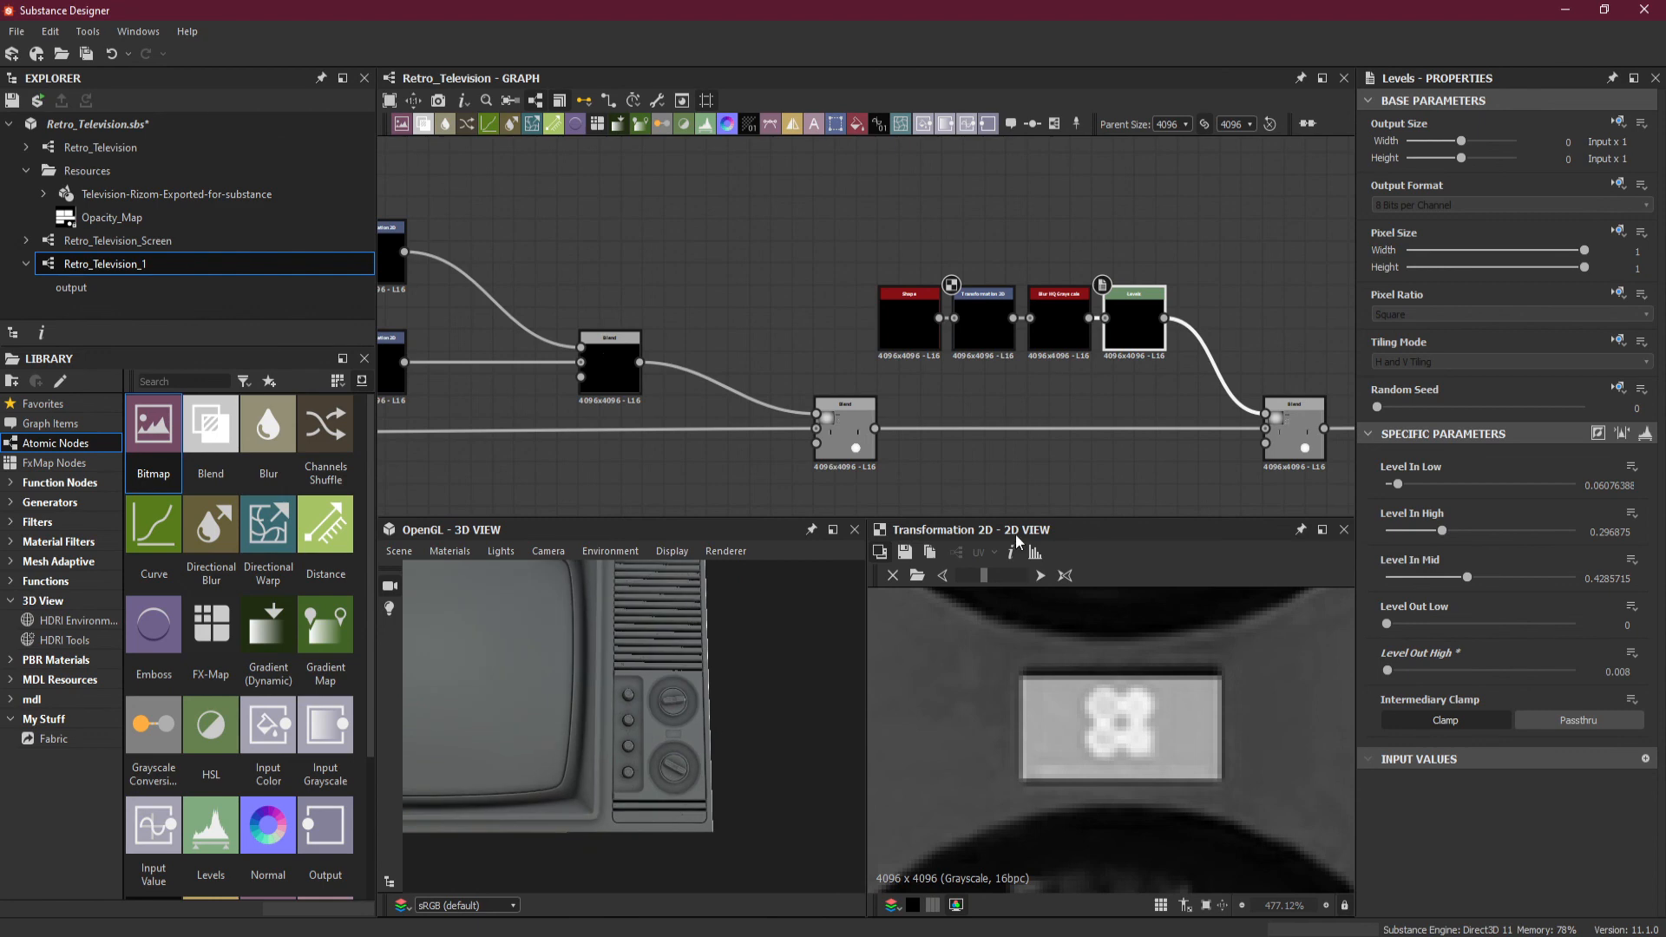
# Preview the emblem's Blend node in 2D, raise the reference photo to full opacity, and examine the control panel and television front.
pyautogui.scroll(-8, 1083, 716)
pyautogui.doubleClick(1303, 439)
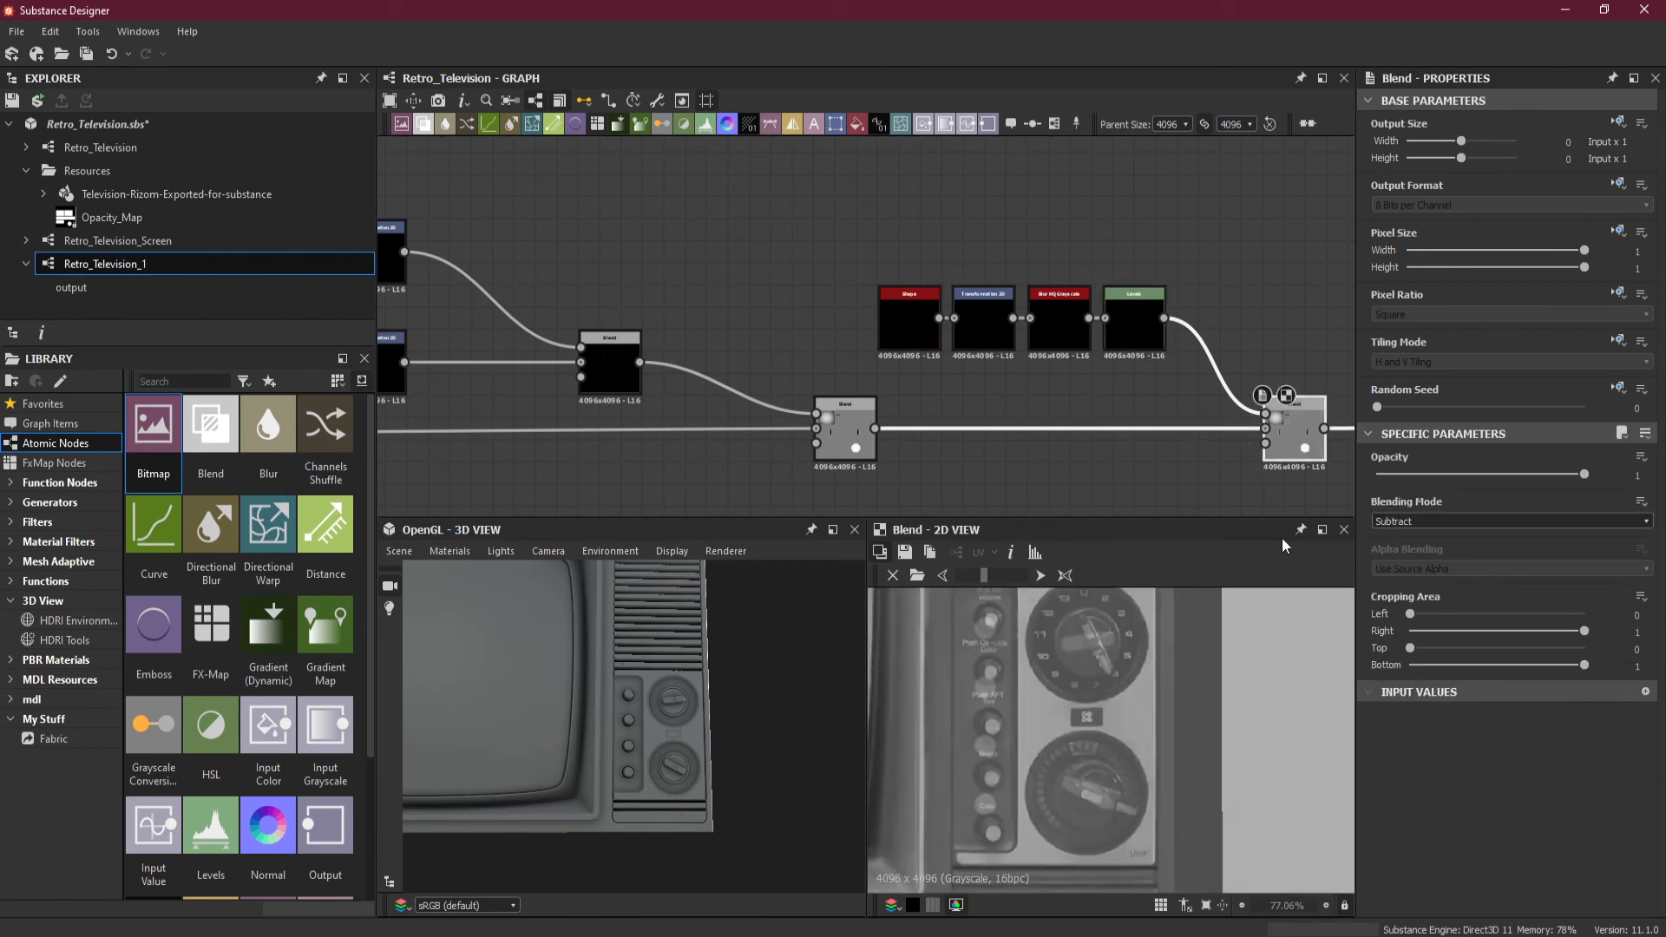
pyautogui.scroll(-6, 1115, 732)
pyautogui.scroll(2, 1067, 727)
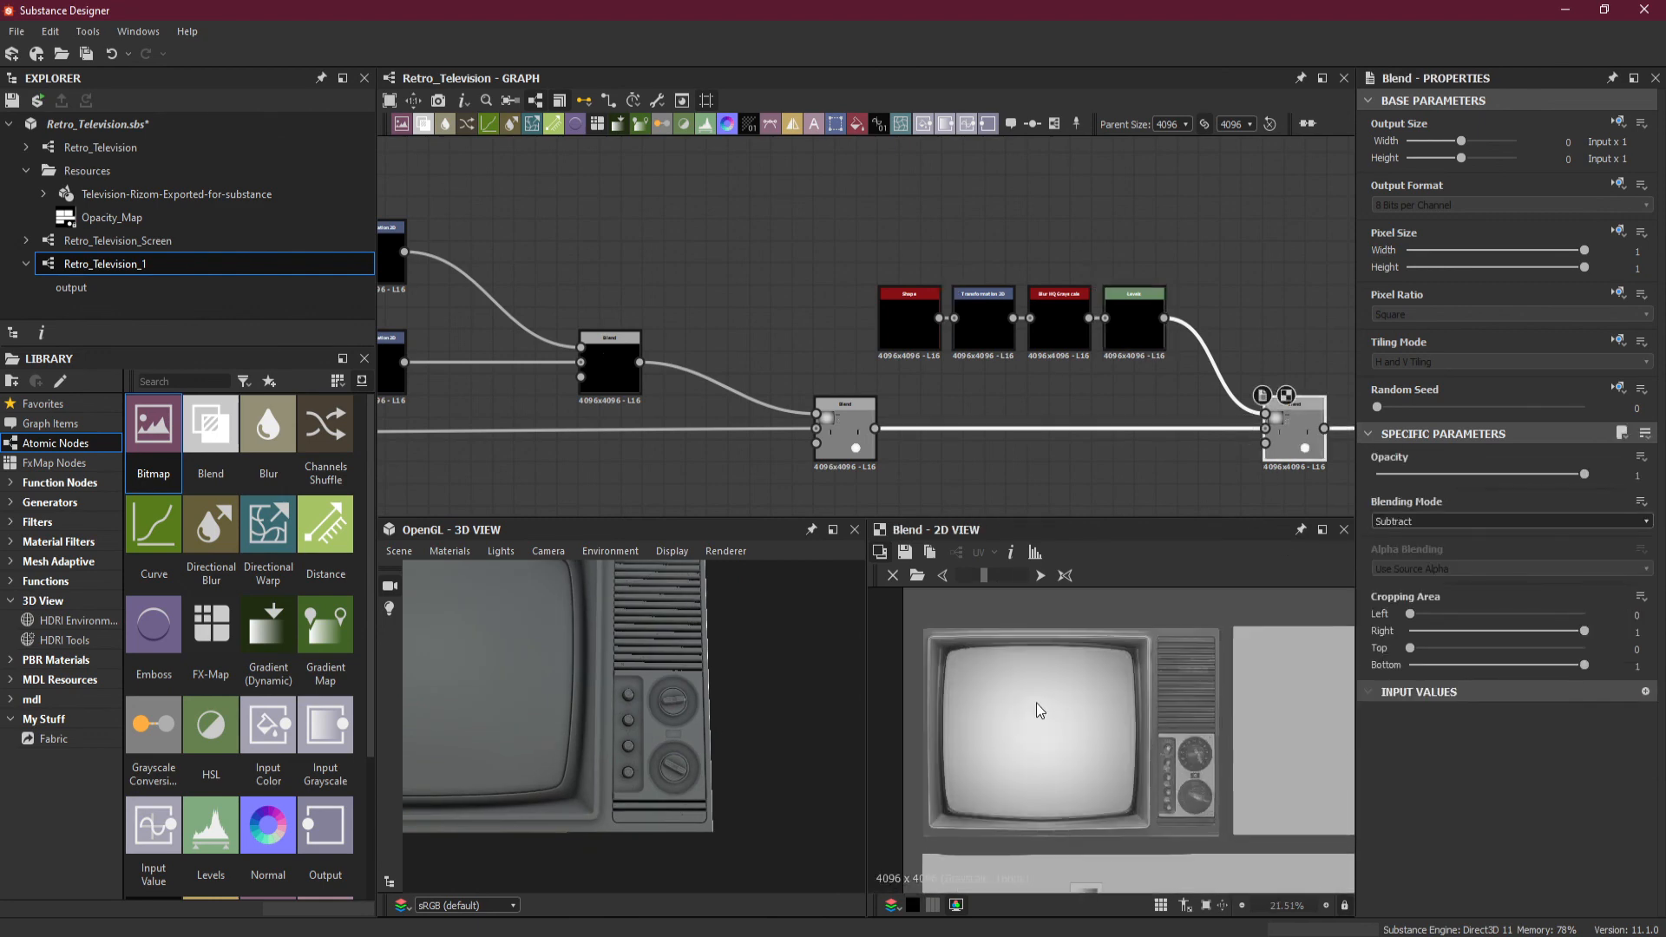
pyautogui.moveTo(982, 576); pyautogui.dragTo(1029, 579)
pyautogui.scroll(5, 1189, 737)
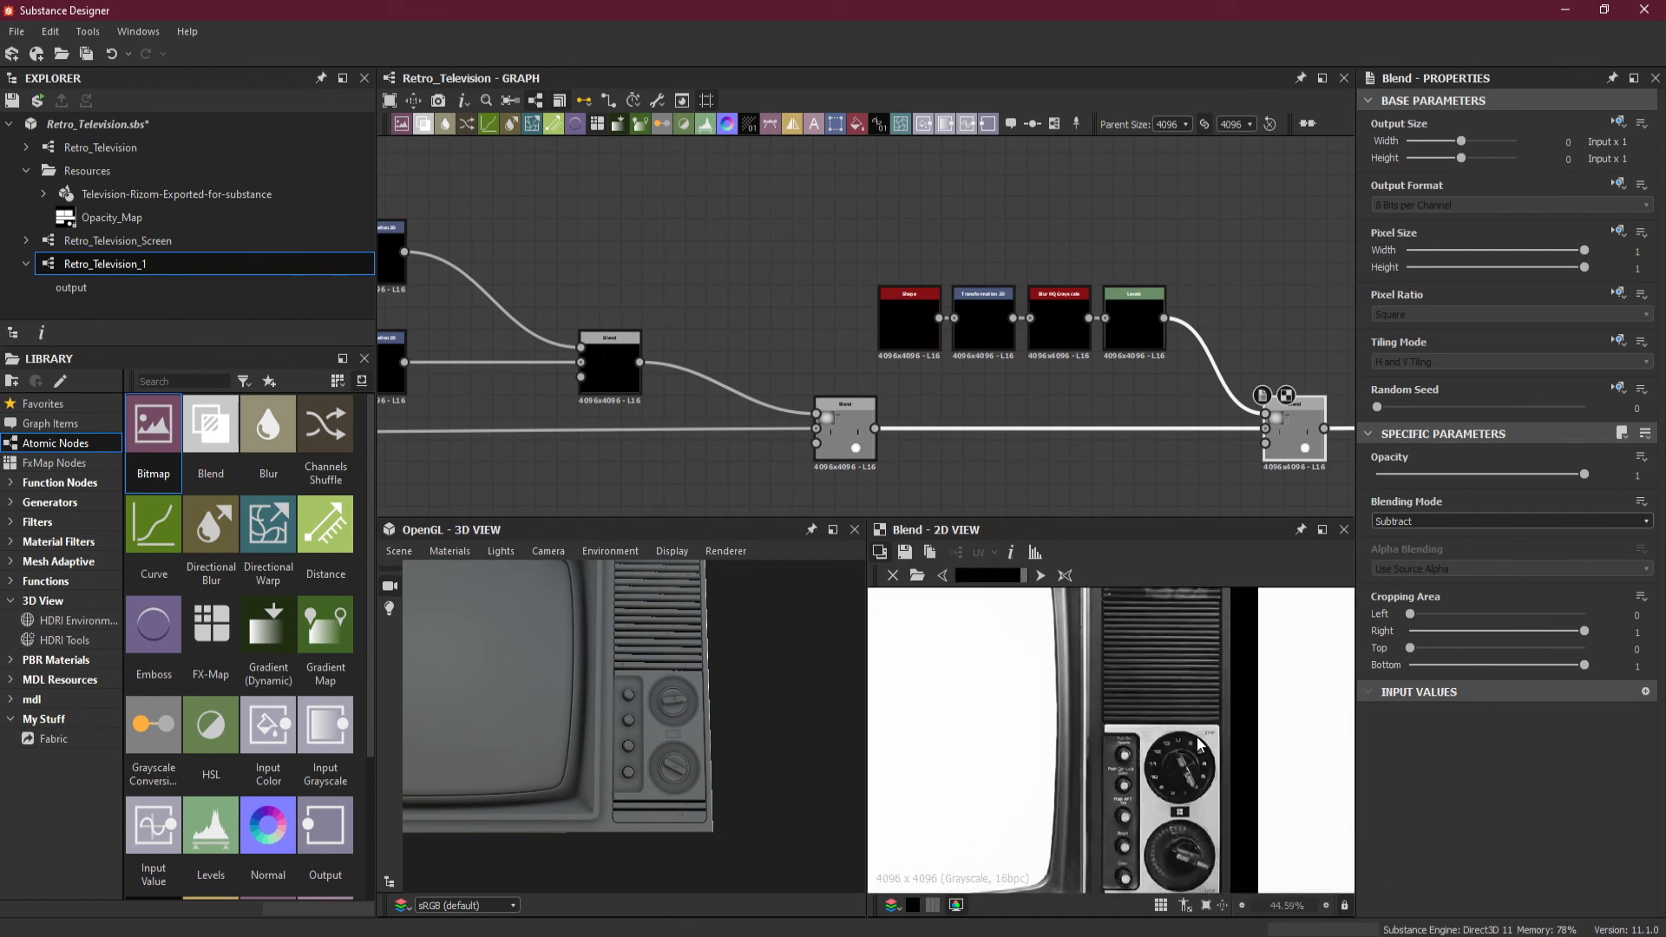
pyautogui.moveTo(1176, 685); pyautogui.dragTo(1183, 624, button='middle')
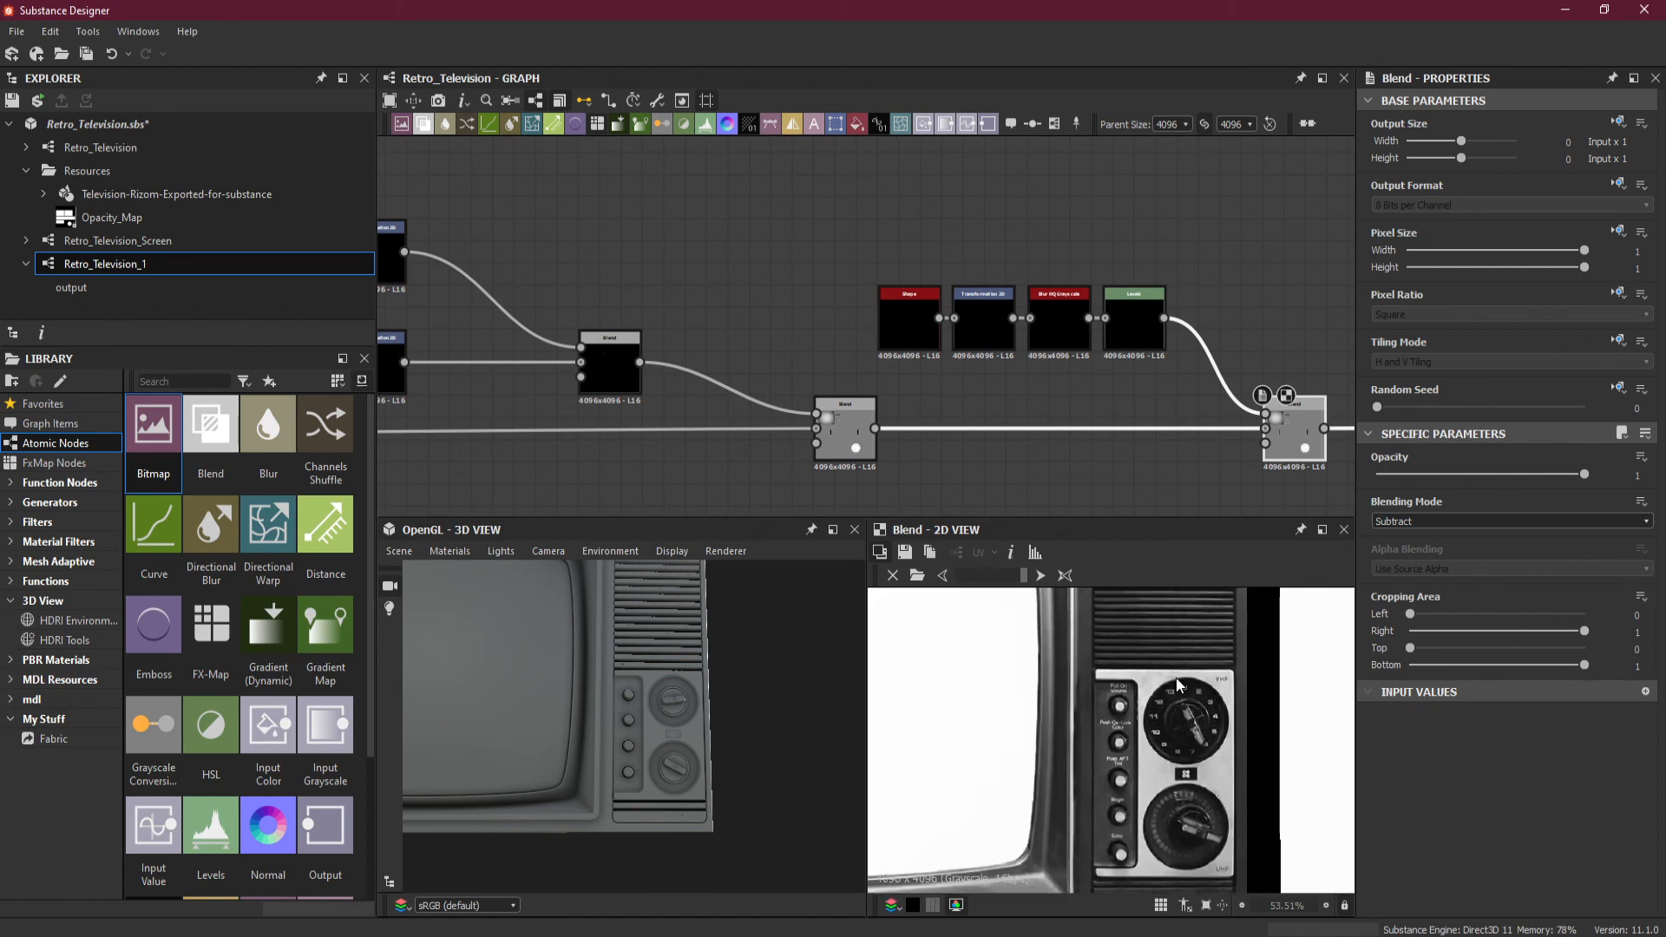
pyautogui.scroll(-3, 1181, 686)
pyautogui.moveTo(1181, 685); pyautogui.dragTo(1249, 735, button='middle')
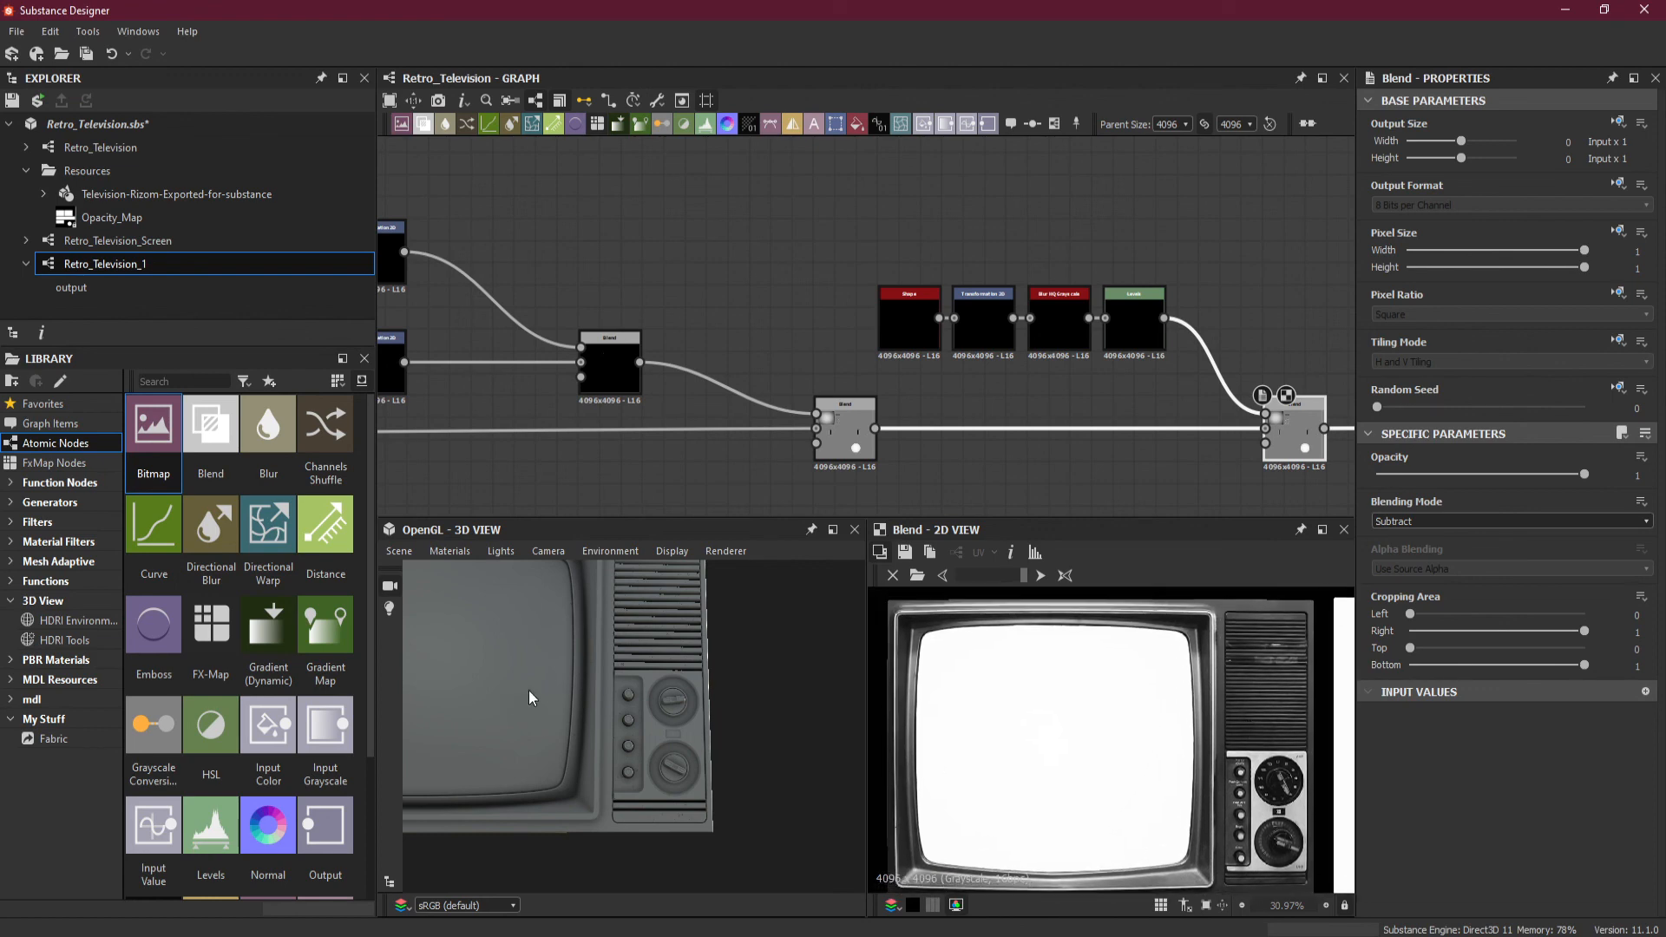
# Inspect the 3D television from several angles under different lighting, checking the control panel, the side and the whole model.
pyautogui.scroll(-5, 529, 689)
pyautogui.moveTo(560, 675); pyautogui.dragTo(675, 683)
pyautogui.moveTo(710, 694); pyautogui.dragTo(599, 663, button='middle')
pyautogui.moveTo(687, 737); pyautogui.dragTo(675, 554, button='right')
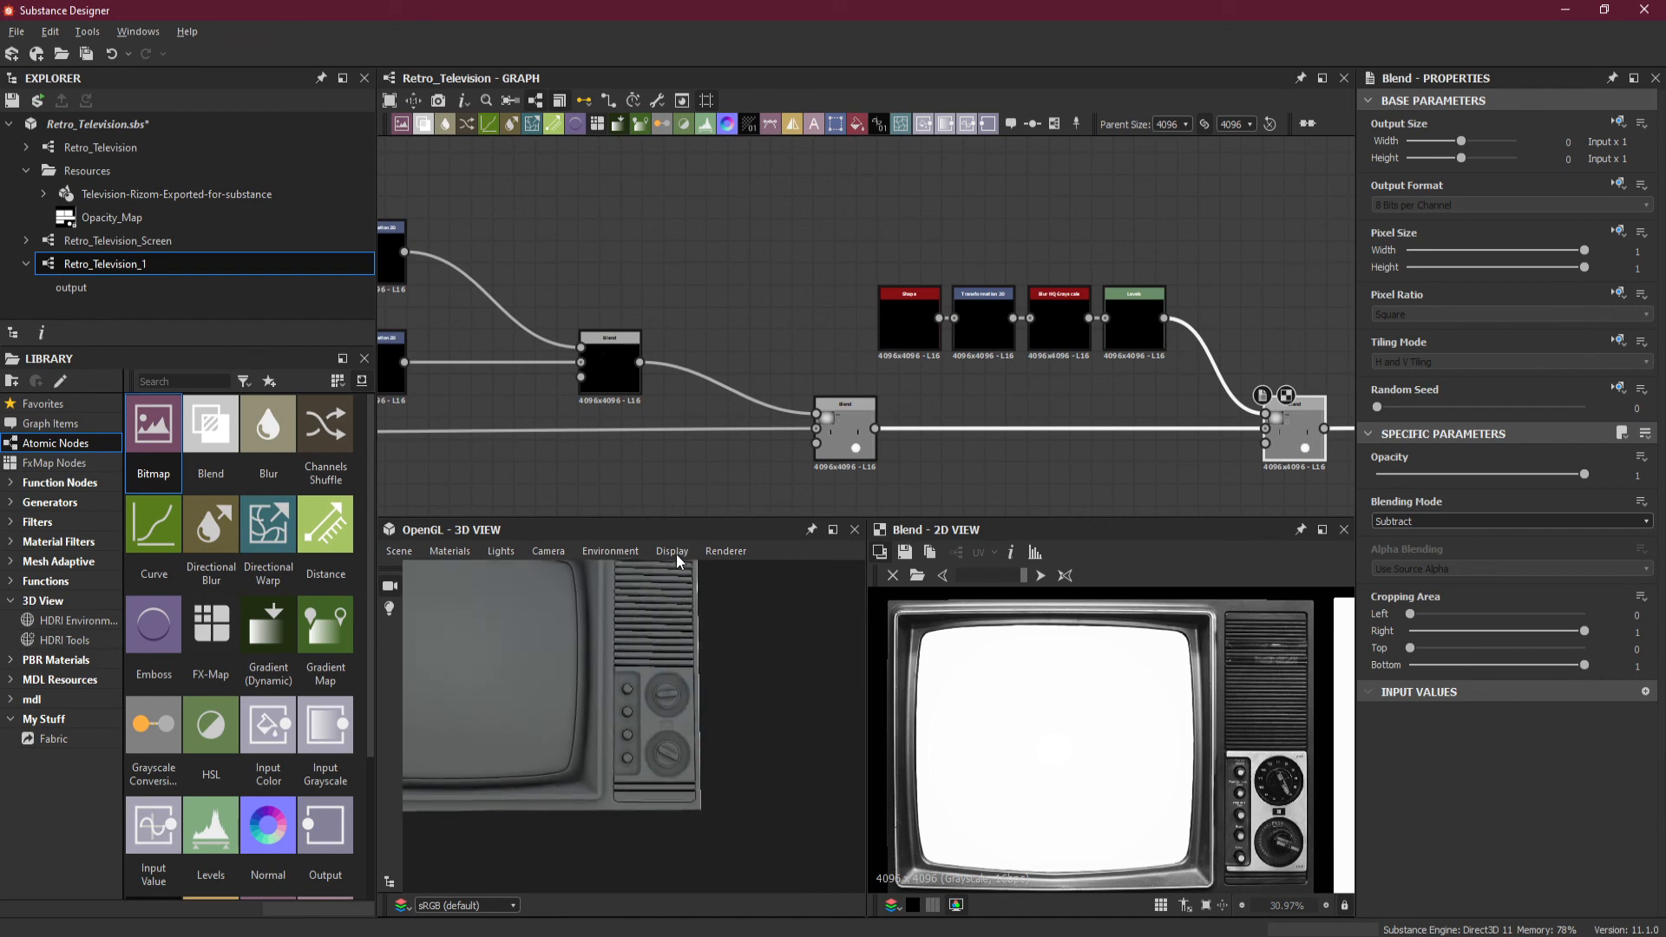
pyautogui.moveTo(694, 734)
pyautogui.mouseDown(button='right')
pyautogui.moveTo(683, 572)
pyautogui.moveTo(698, 701)
pyautogui.mouseUp(button='right')
pyautogui.moveTo(697, 701); pyautogui.dragTo(741, 741)
pyautogui.moveTo(731, 732)
pyautogui.mouseDown(button='right')
pyautogui.moveTo(711, 595)
pyautogui.moveTo(711, 730)
pyautogui.mouseUp(button='right')
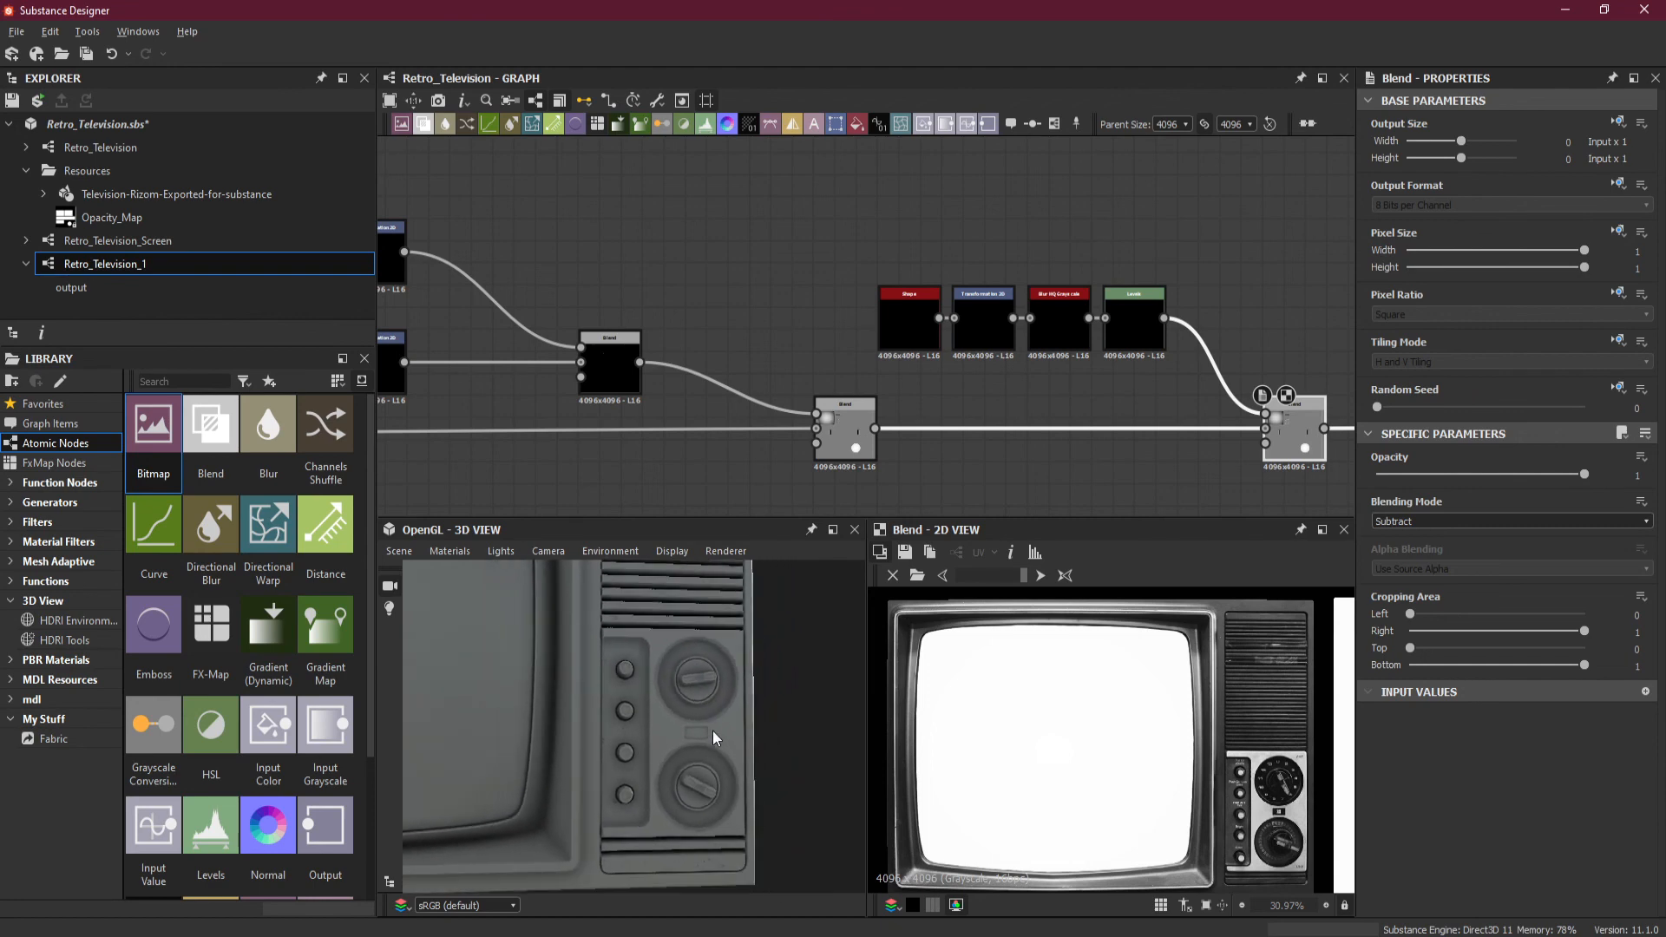
pyautogui.moveTo(712, 730); pyautogui.dragTo(699, 772)
pyautogui.moveTo(722, 748); pyautogui.dragTo(732, 645, button='right')
pyautogui.moveTo(735, 722); pyautogui.dragTo(708, 717)
pyautogui.moveTo(708, 692); pyautogui.dragTo(696, 730, button='right')
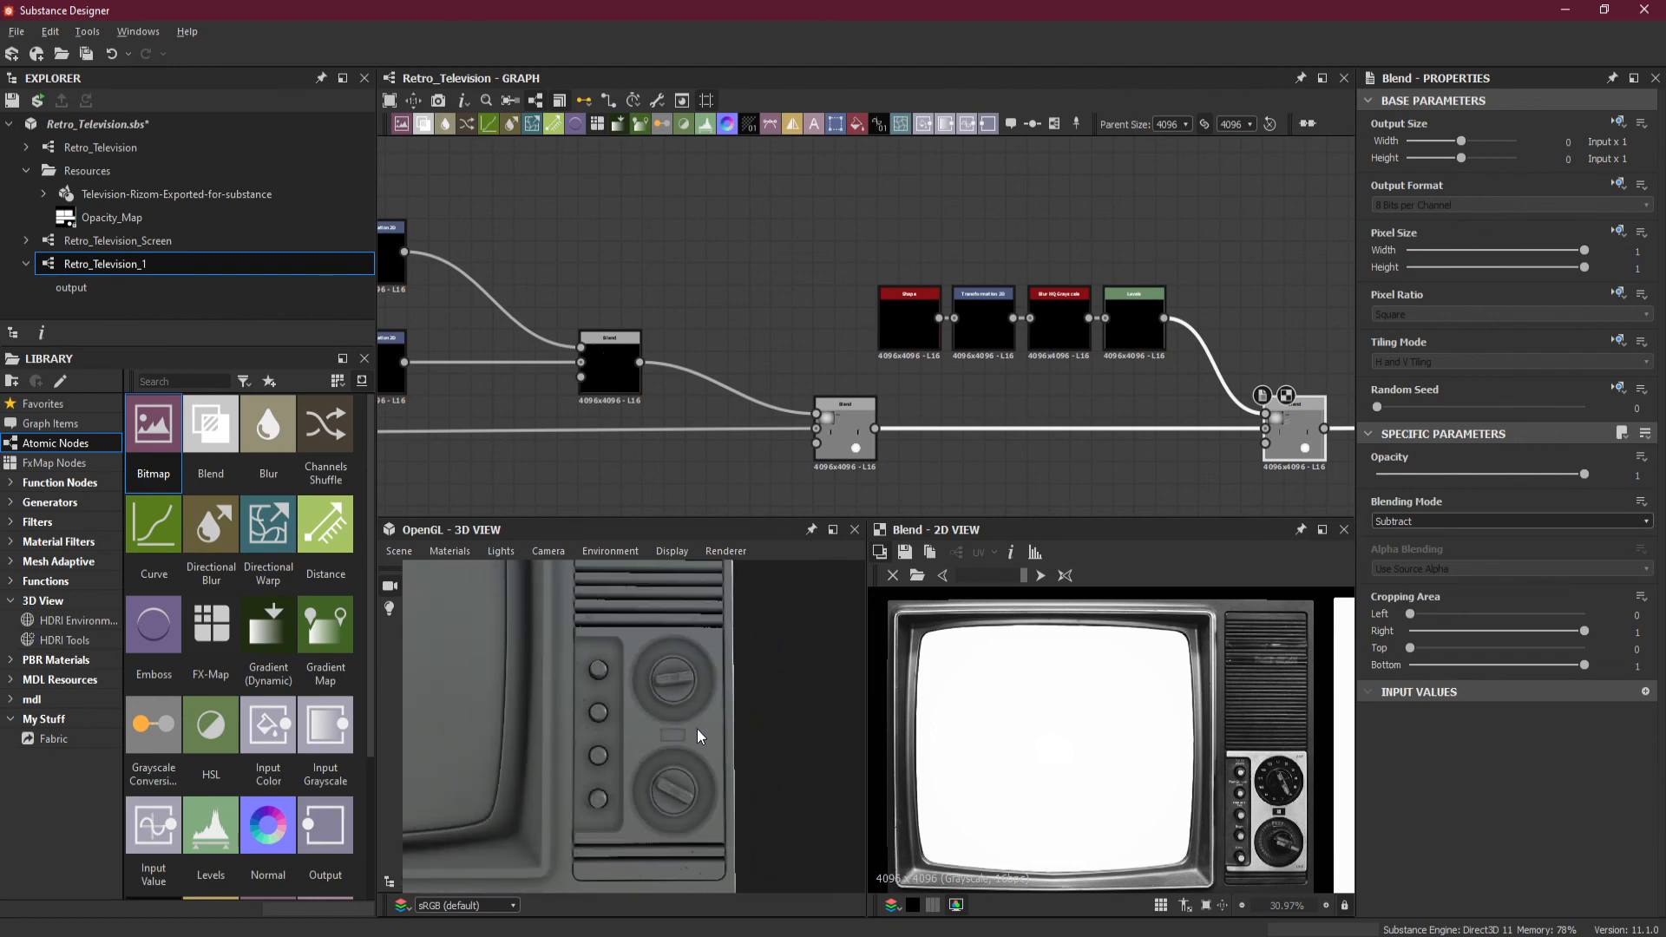
pyautogui.scroll(-5, 694, 729)
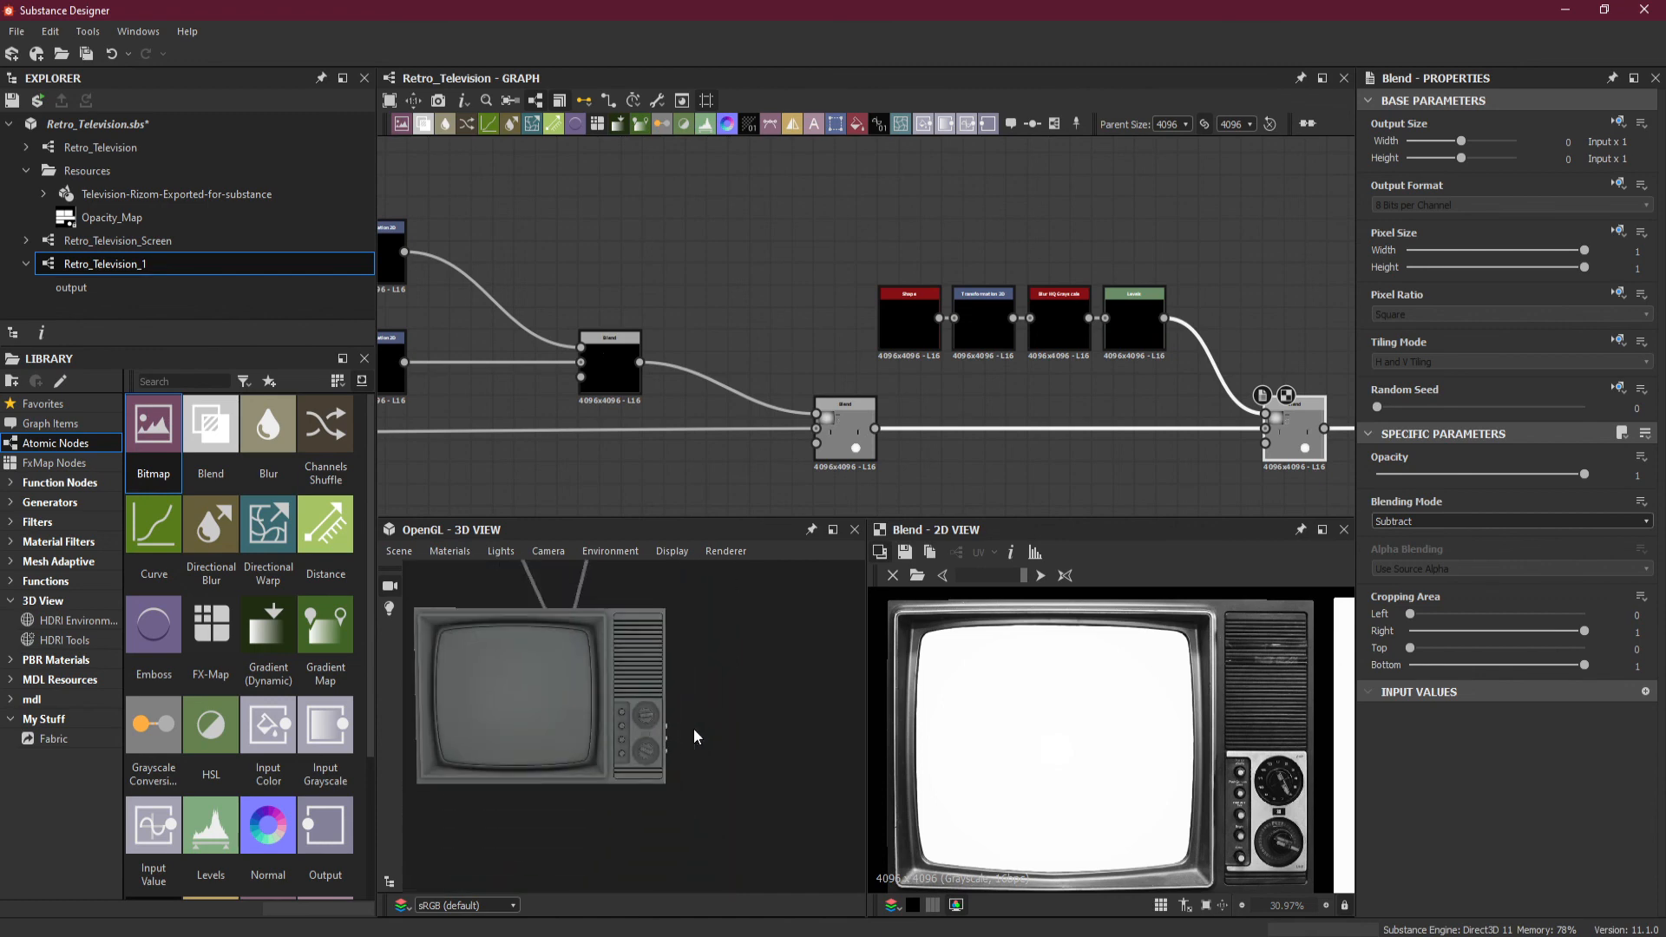
pyautogui.moveTo(694, 727)
pyautogui.mouseDown()
pyautogui.moveTo(660, 731)
pyautogui.moveTo(763, 763)
pyautogui.moveTo(652, 773)
pyautogui.moveTo(502, 753)
pyautogui.moveTo(664, 707)
pyautogui.moveTo(637, 759)
pyautogui.moveTo(715, 725)
pyautogui.mouseUp()
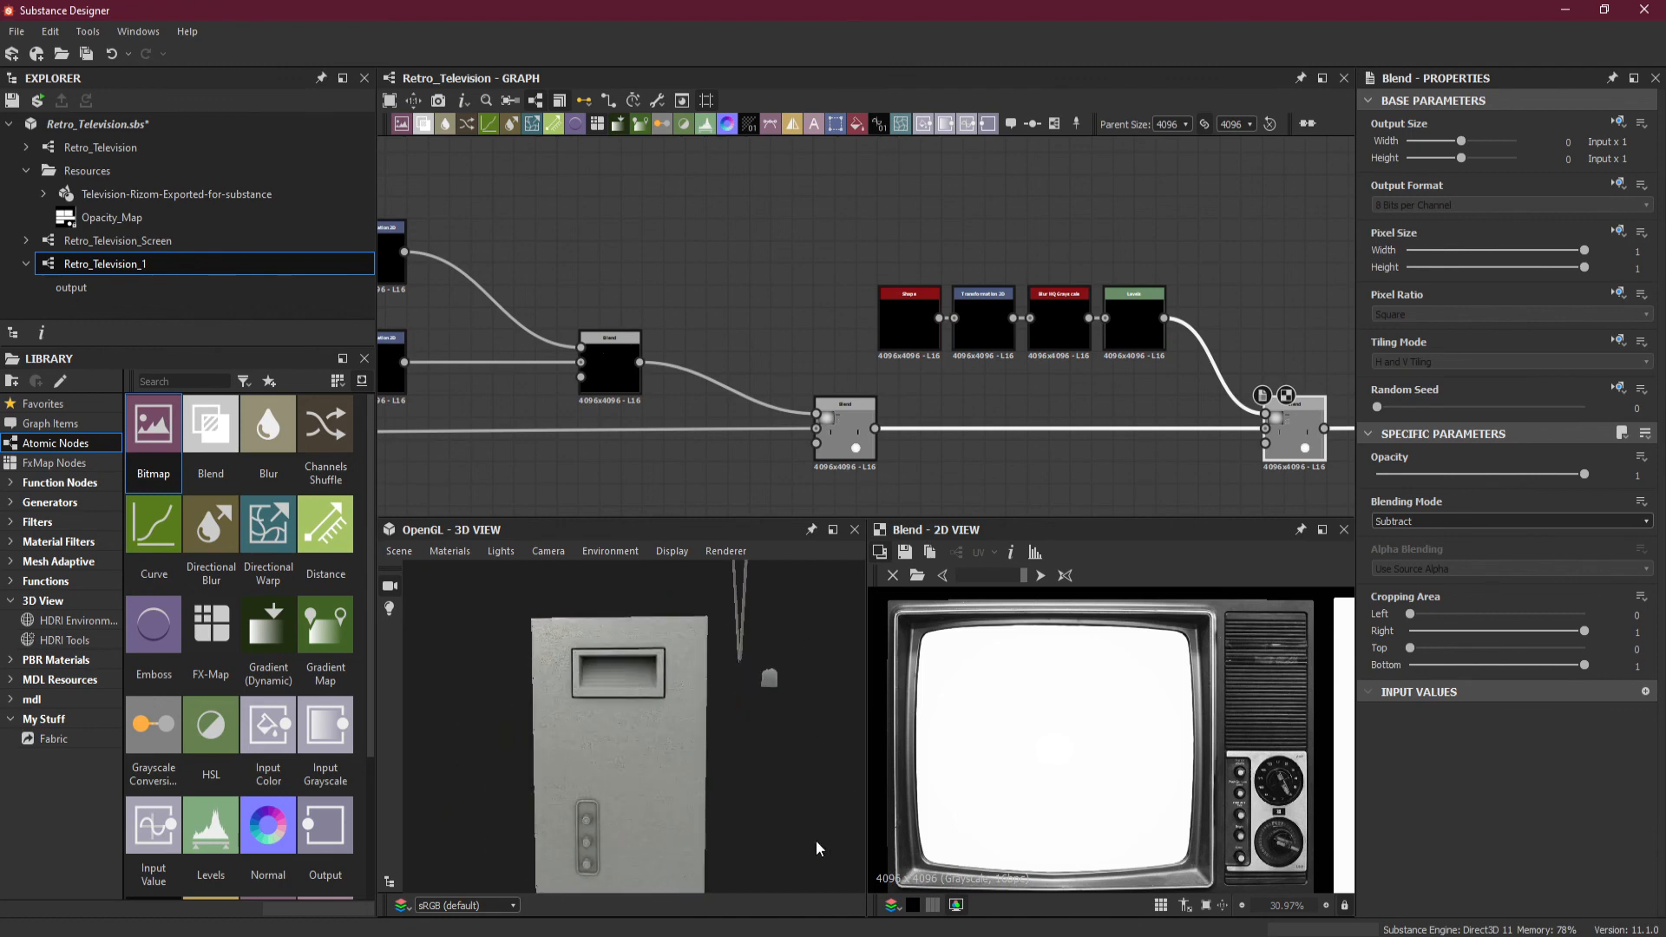
pyautogui.moveTo(815, 839); pyautogui.dragTo(706, 782)
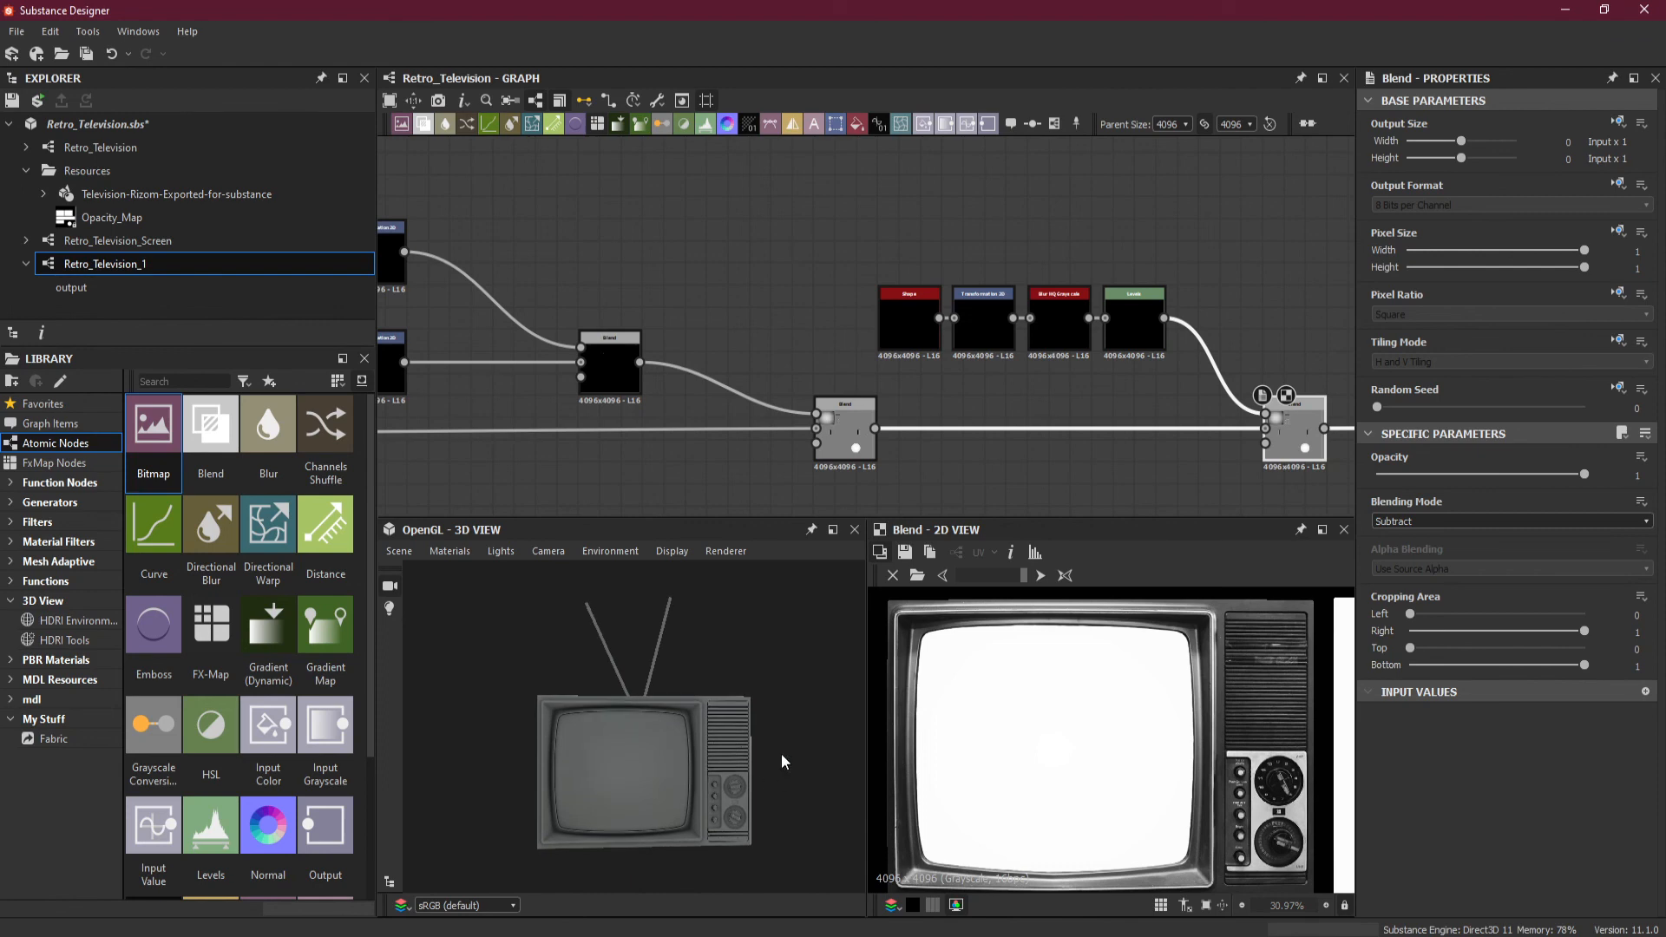